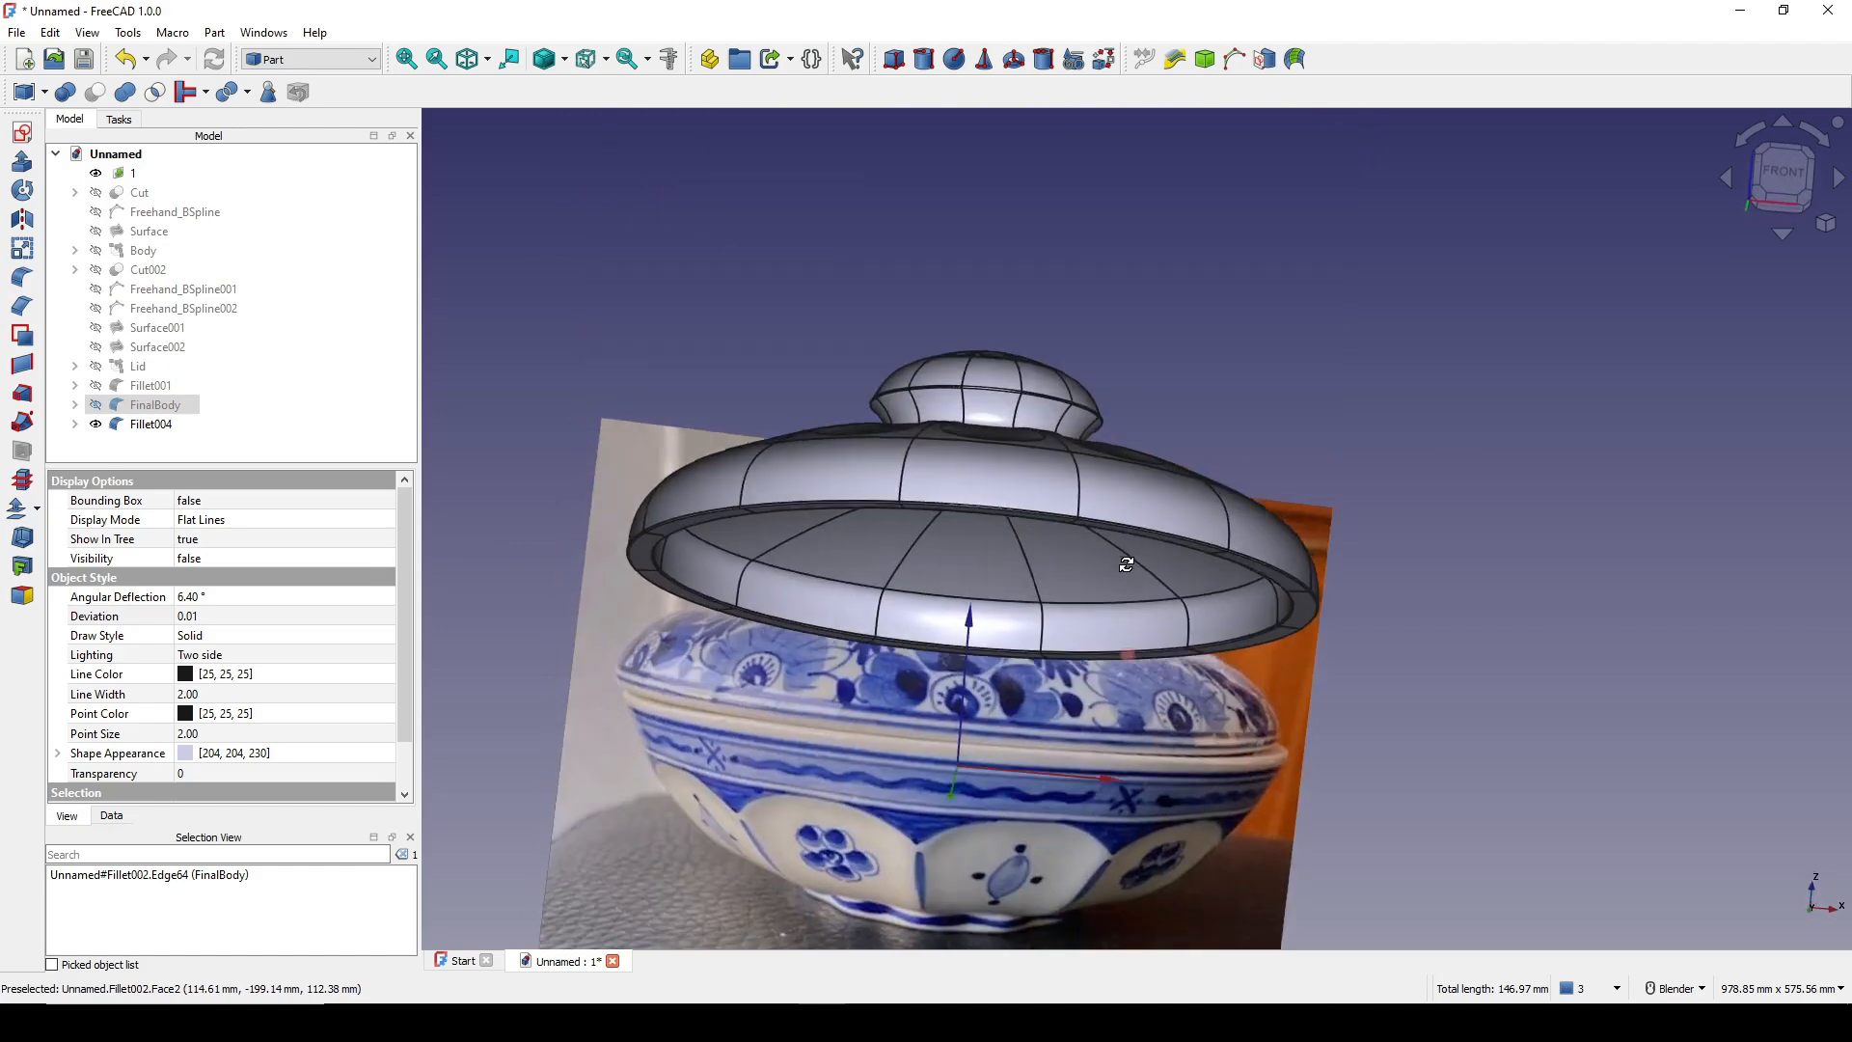
# Examine the finished lidded bowl from several angles with the body visible and the edges hidden in shaded display.
pyautogui.press('space')
pyautogui.click(1107, 453)
pyautogui.moveTo(1107, 452); pyautogui.dragTo(1059, 553, button='middle')
pyautogui.press('v')
pyautogui.press('6')
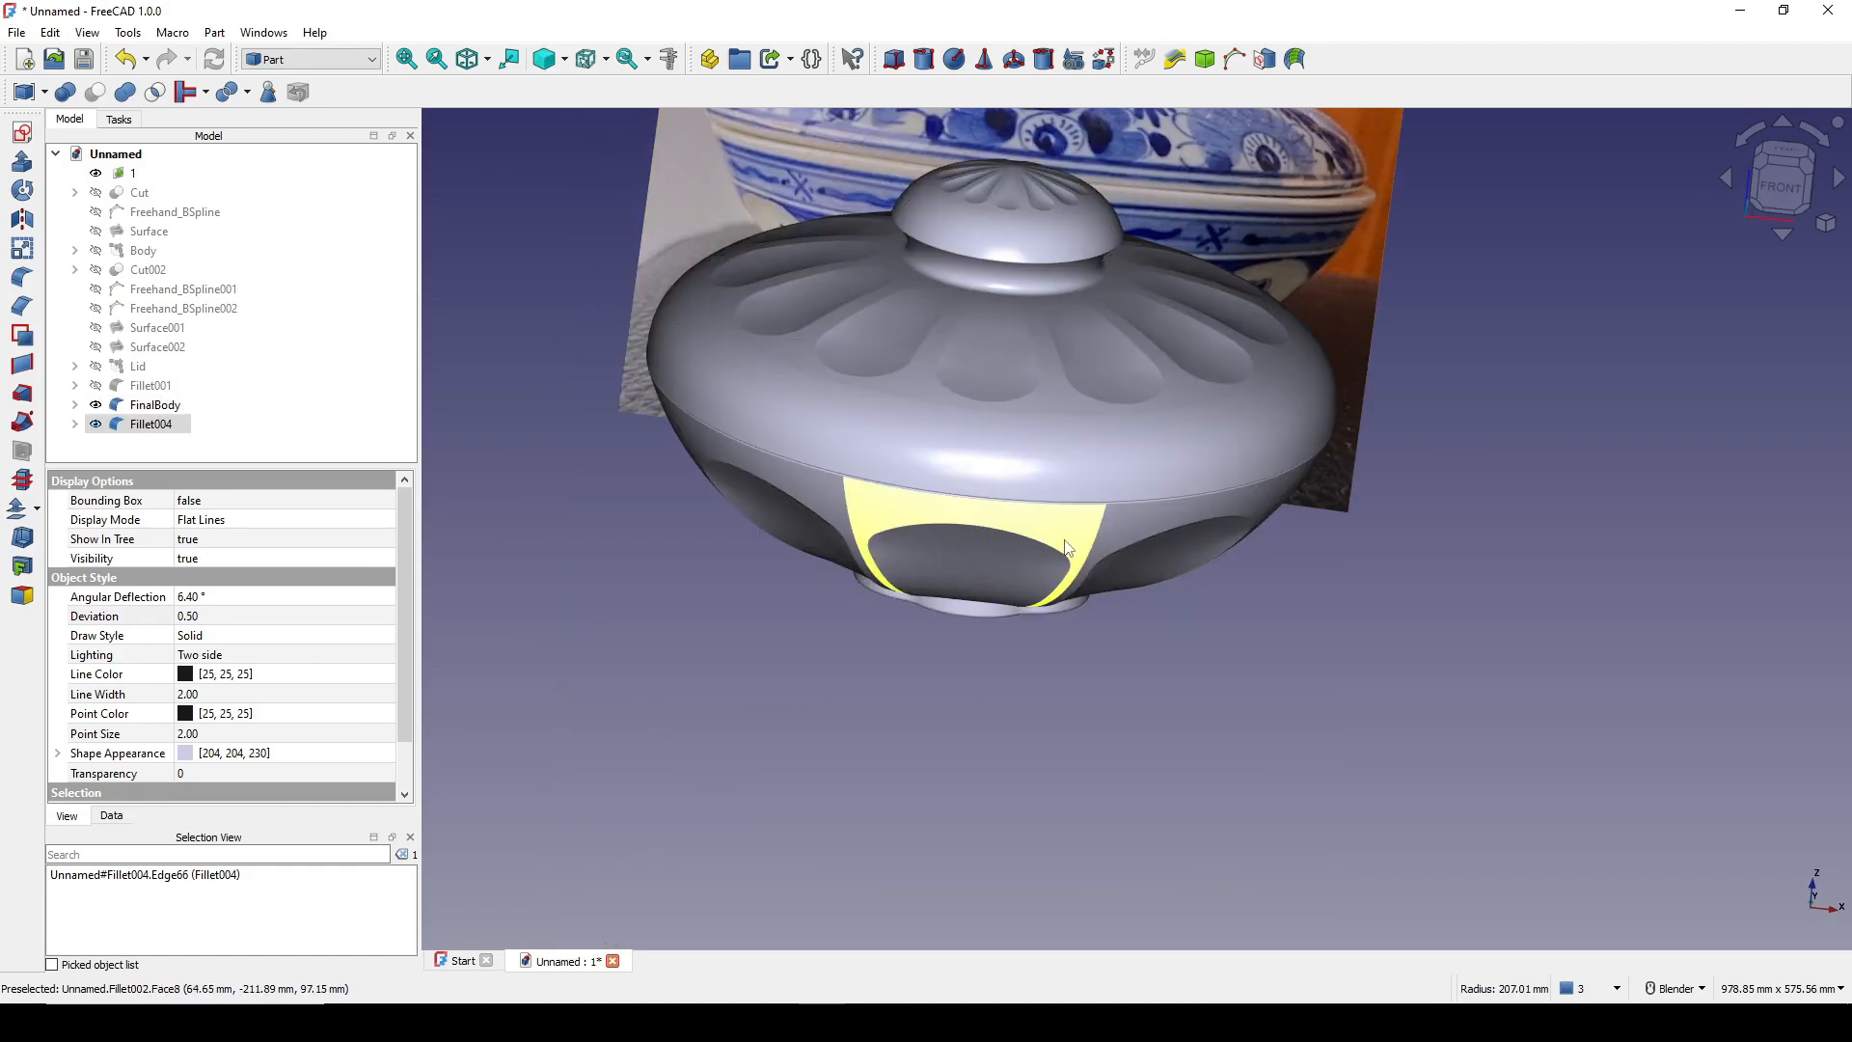
pyautogui.moveTo(1109, 370)
pyautogui.keyDown('shift'); pyautogui.mouseDown(button='middle')
pyautogui.moveTo(1097, 573)
pyautogui.moveTo(933, 536)
pyautogui.mouseUp(button='middle'); pyautogui.keyUp('shift')
pyautogui.scroll(-2, 1080, 560)
pyautogui.keyDown('shift'); pyautogui.moveTo(1268, 490); pyautogui.dragTo(1073, 521, button='middle'); pyautogui.keyUp('shift')
pyautogui.scroll(2, 1064, 519)
pyautogui.moveTo(1073, 521); pyautogui.dragTo(1042, 500, button='middle')
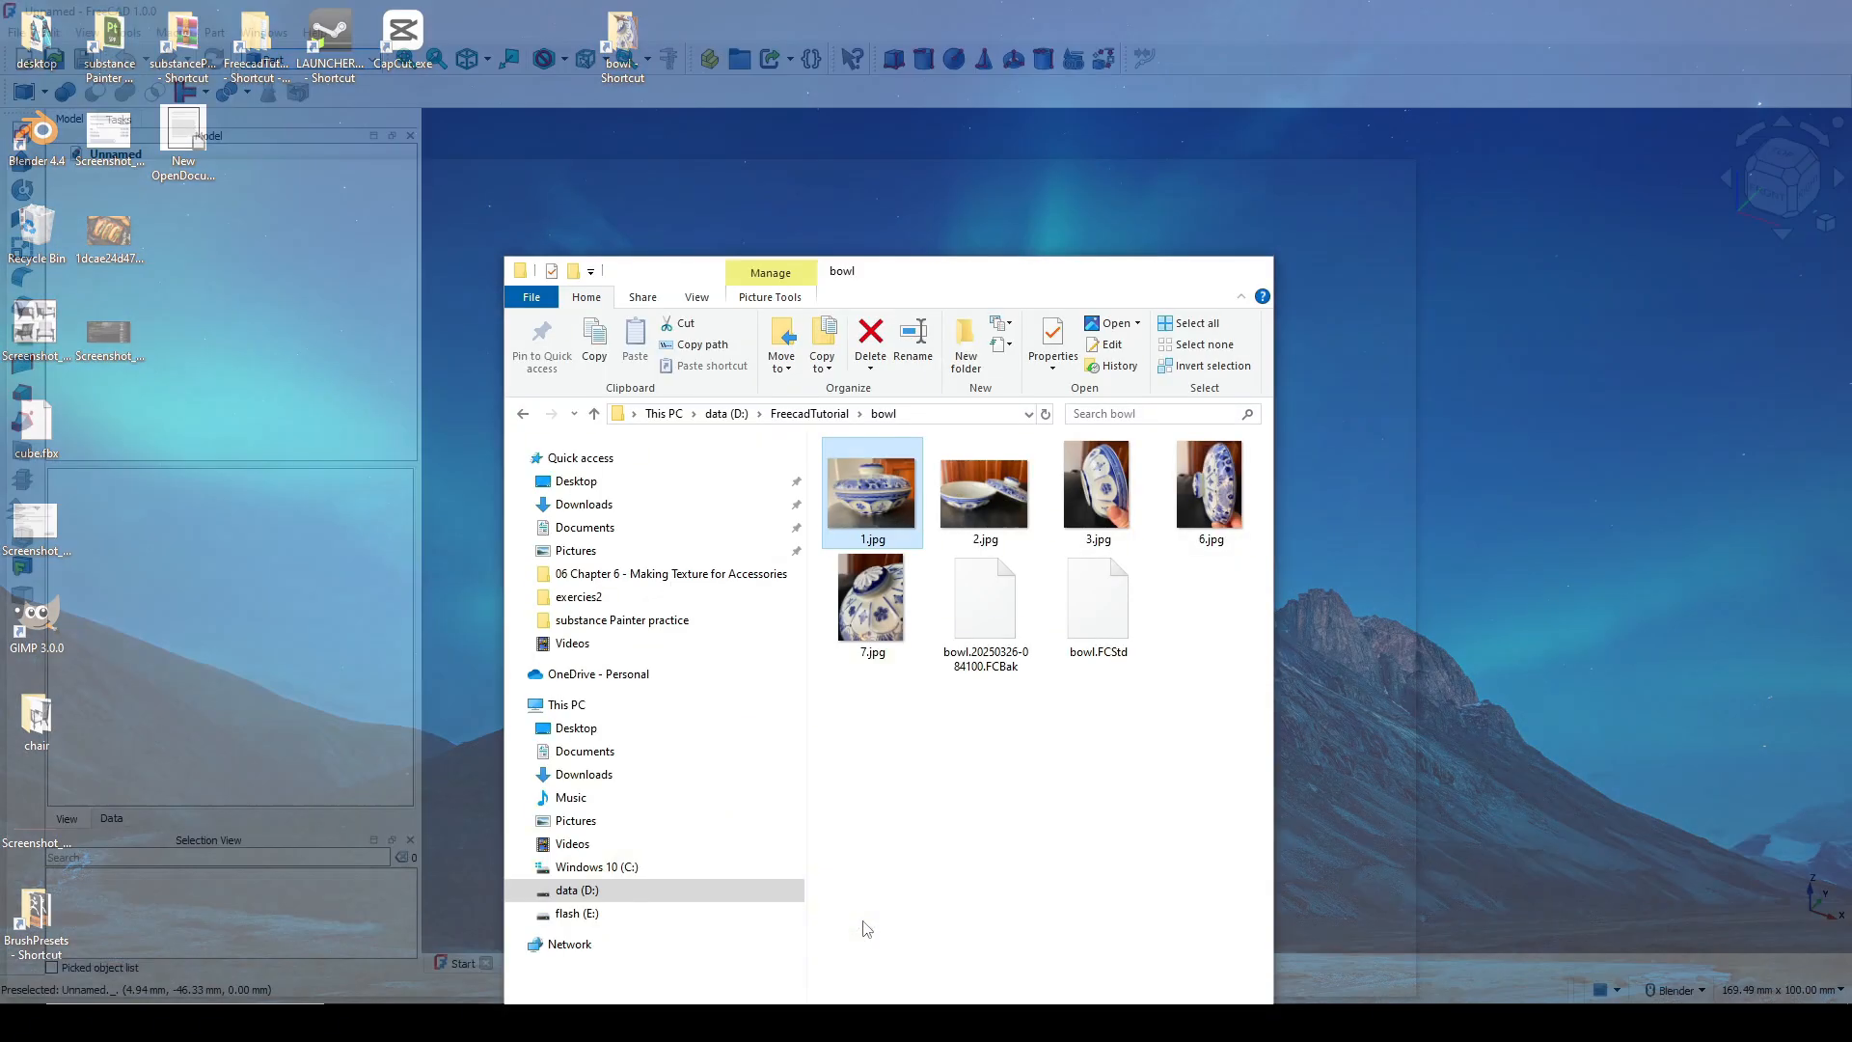
# Insert 1.jpg from the bowl folder into the empty document as a reference image.
pyautogui.click(865, 928)
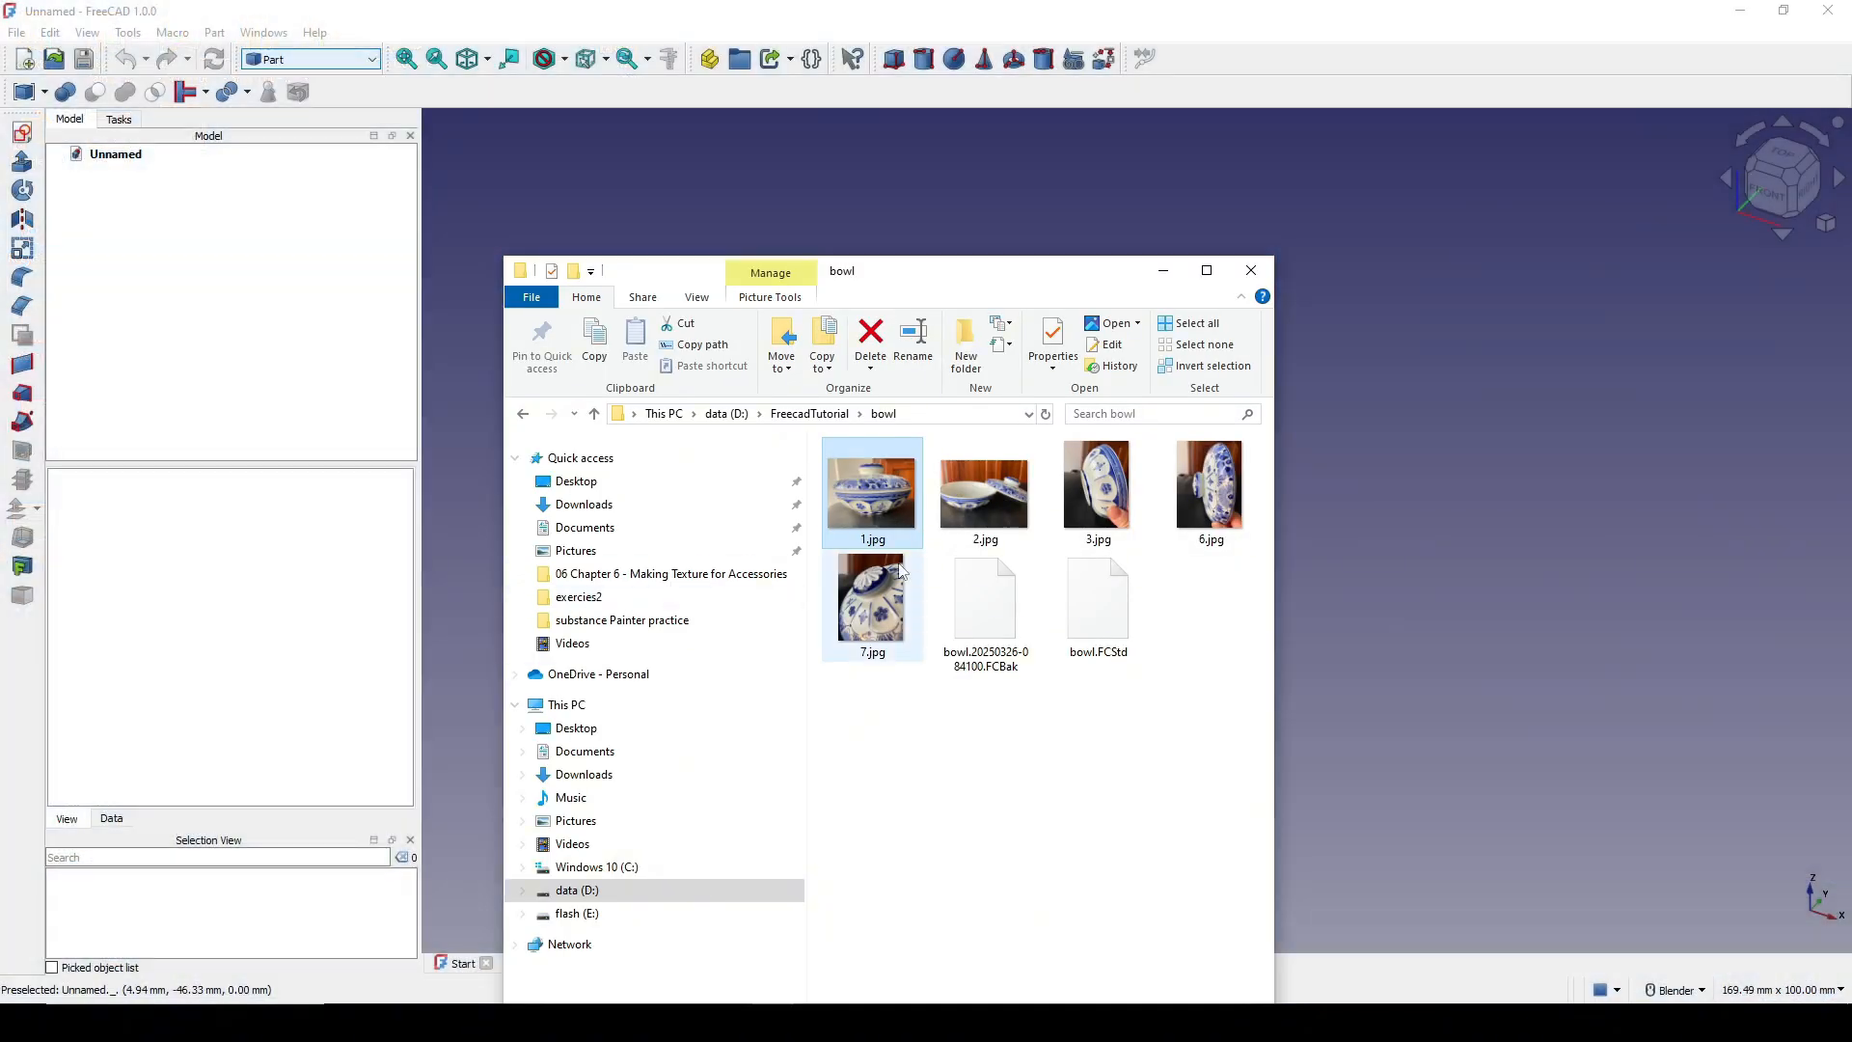
pyautogui.moveTo(912, 282); pyautogui.dragTo(651, 284)
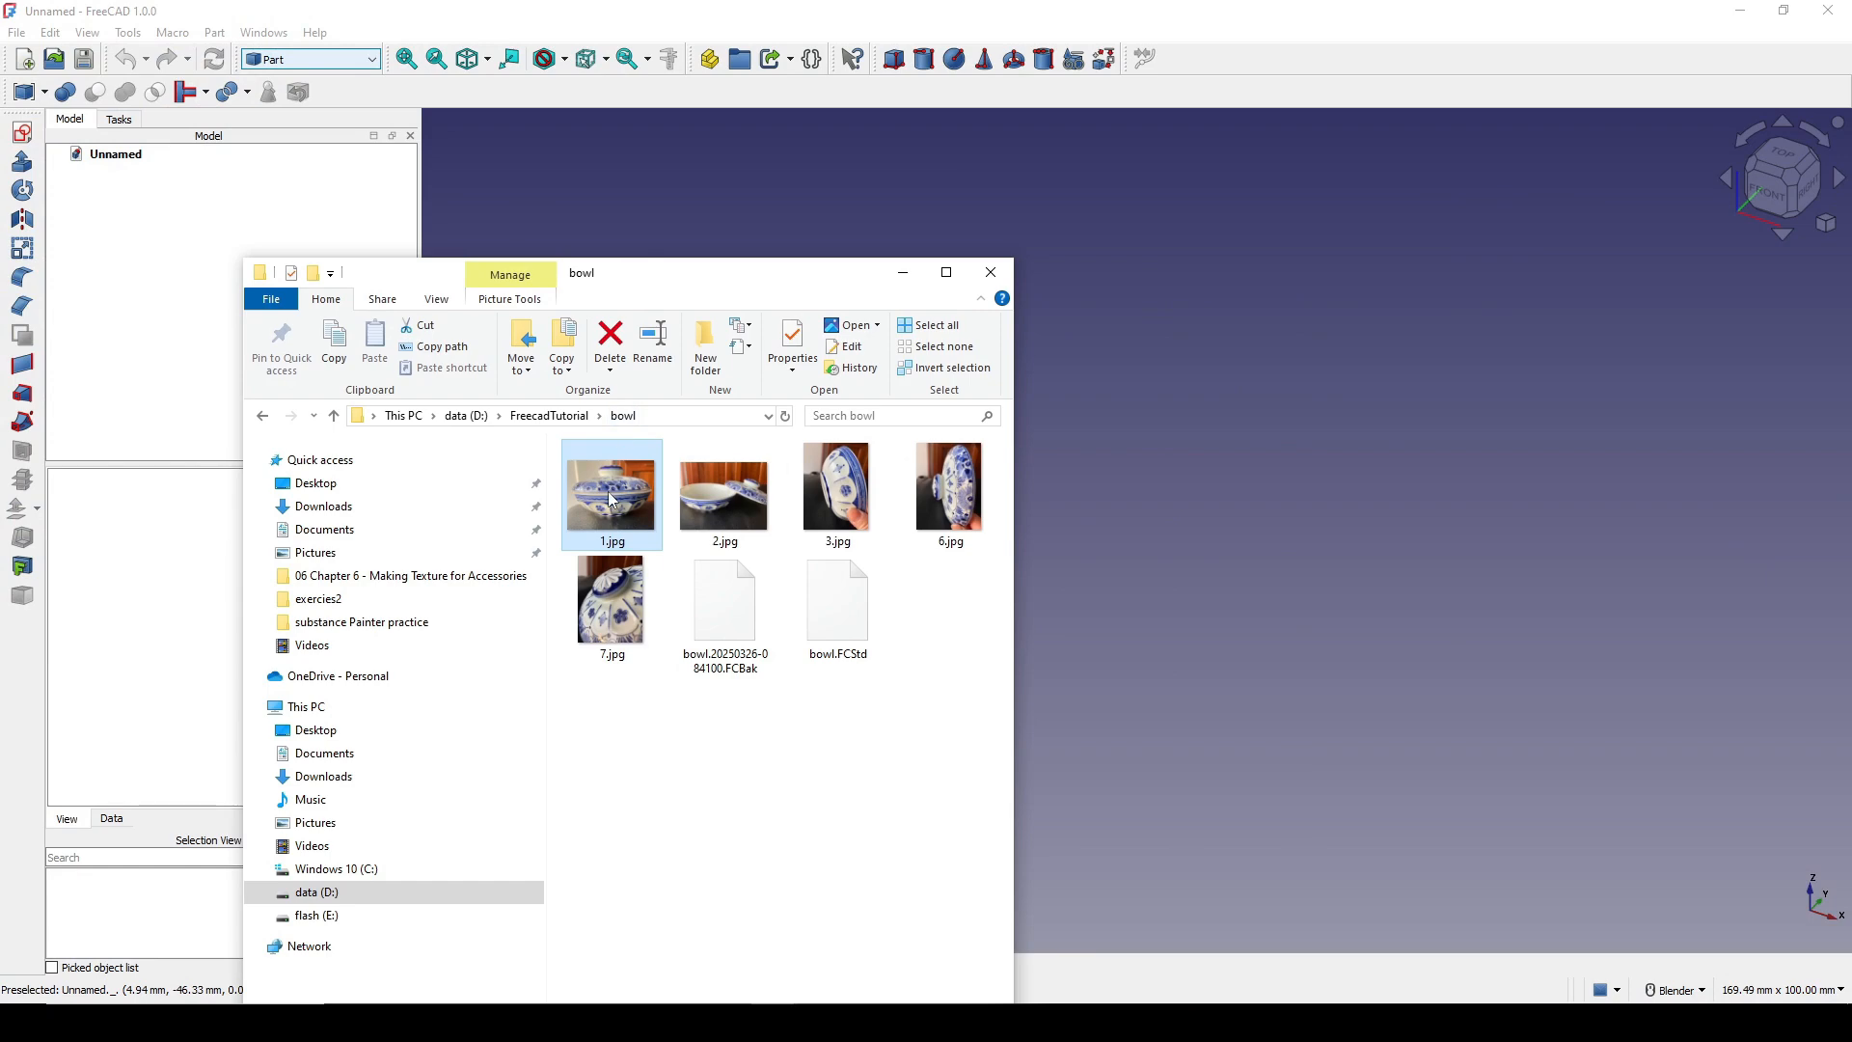
pyautogui.moveTo(610, 499); pyautogui.dragTo(1135, 475)
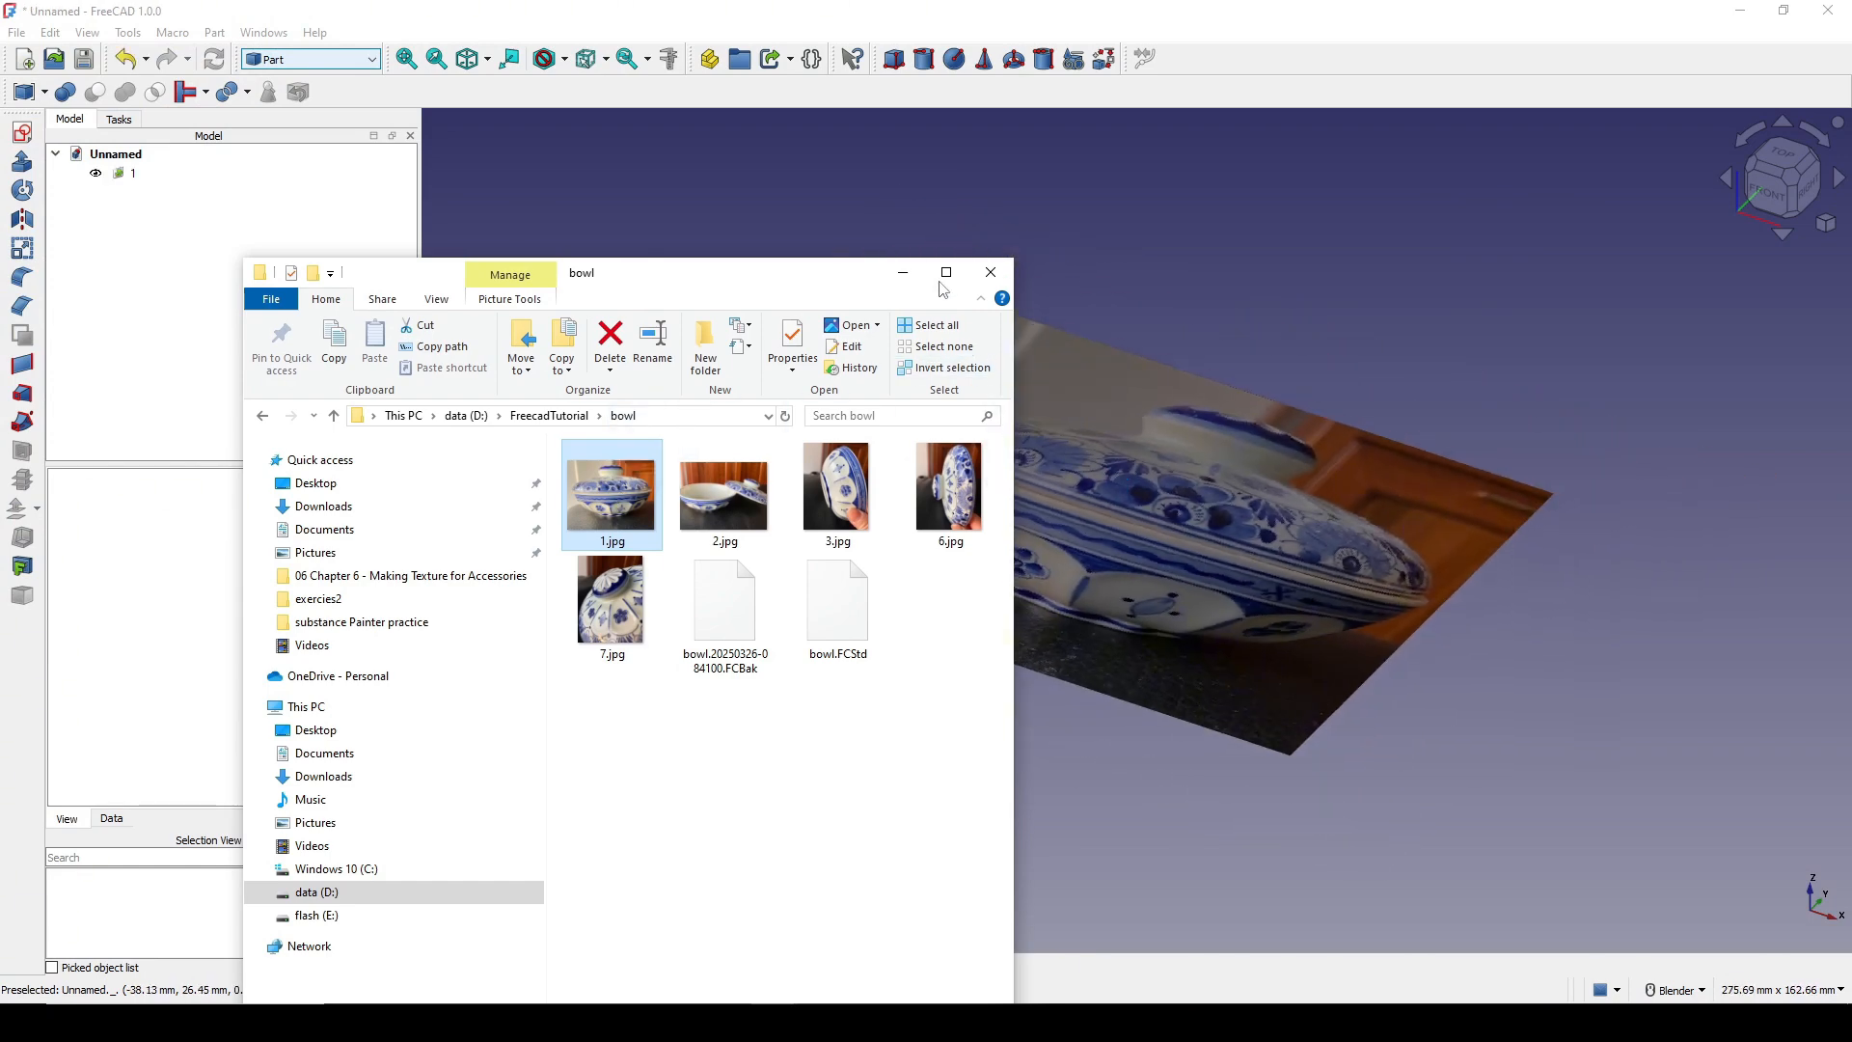
pyautogui.click(903, 272)
# Calibrate the reference image so the bowl's height from the foot to the top of the knob is 300 mm.
pyautogui.click(1779, 154)
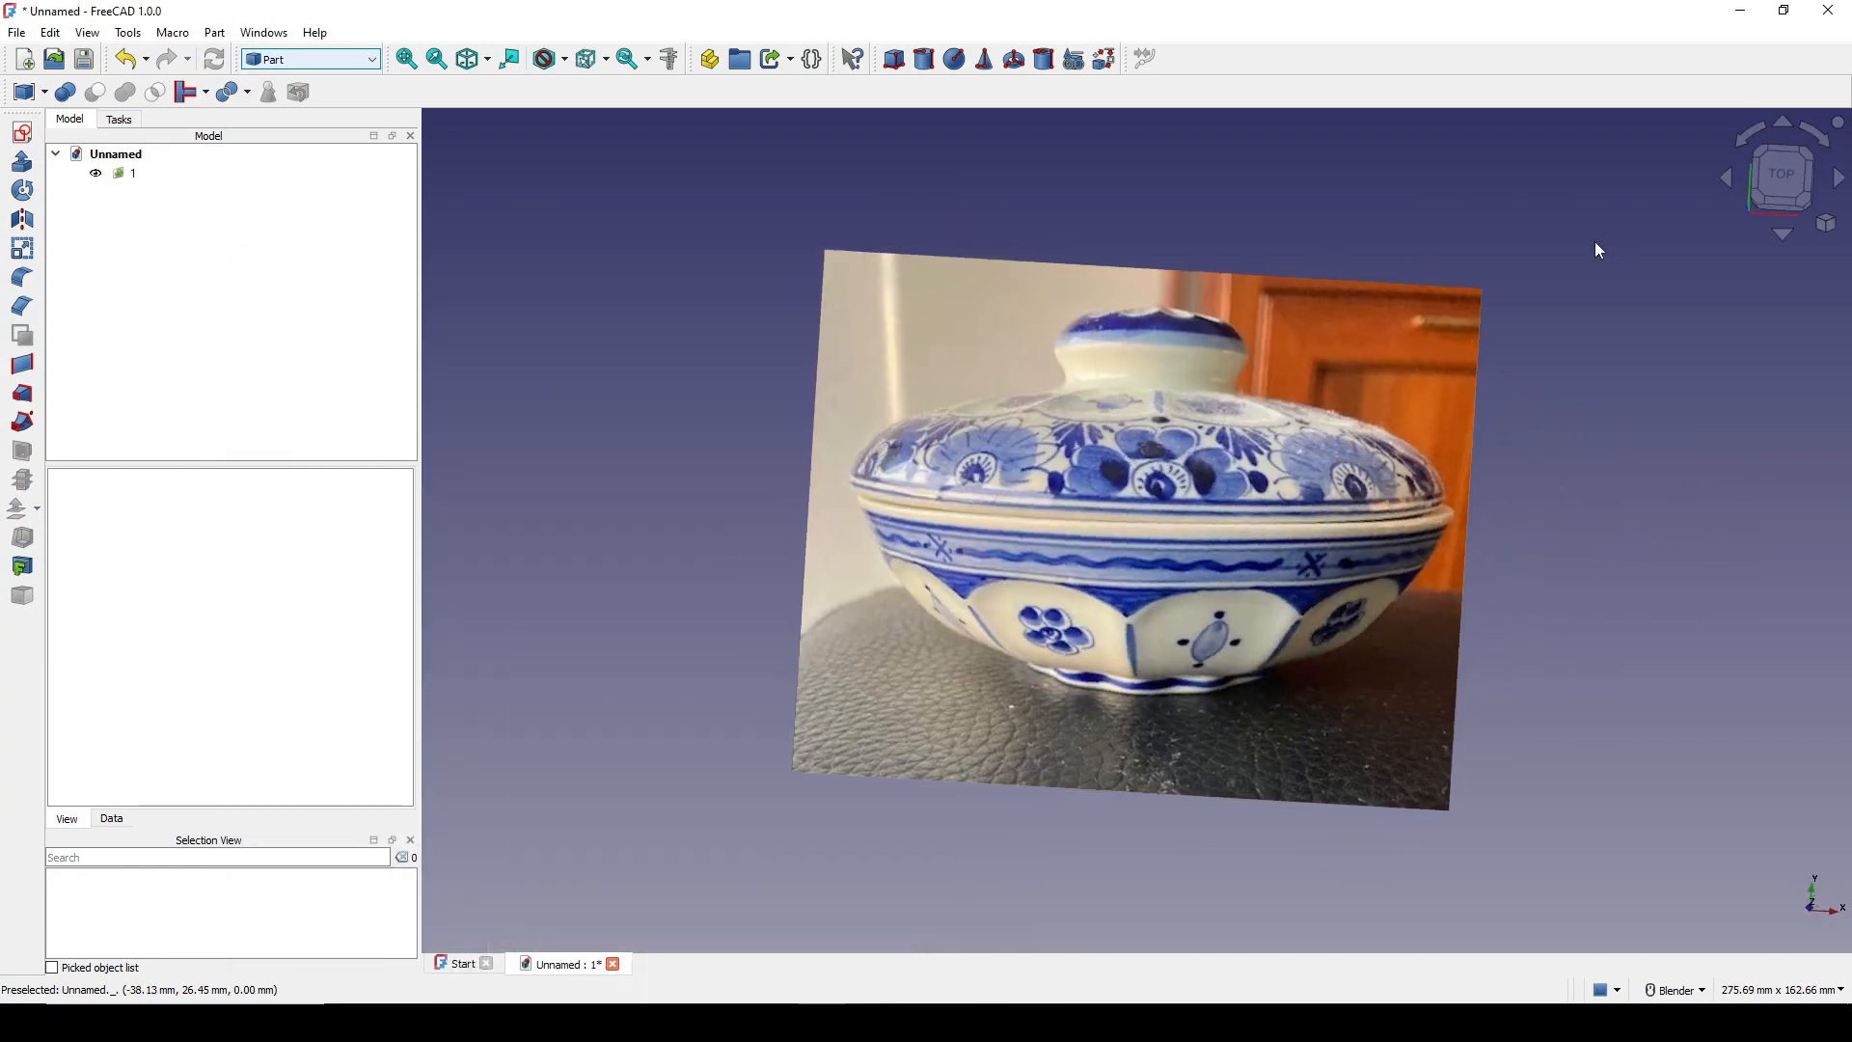
pyautogui.scroll(1, 1423, 355)
pyautogui.click(129, 175)
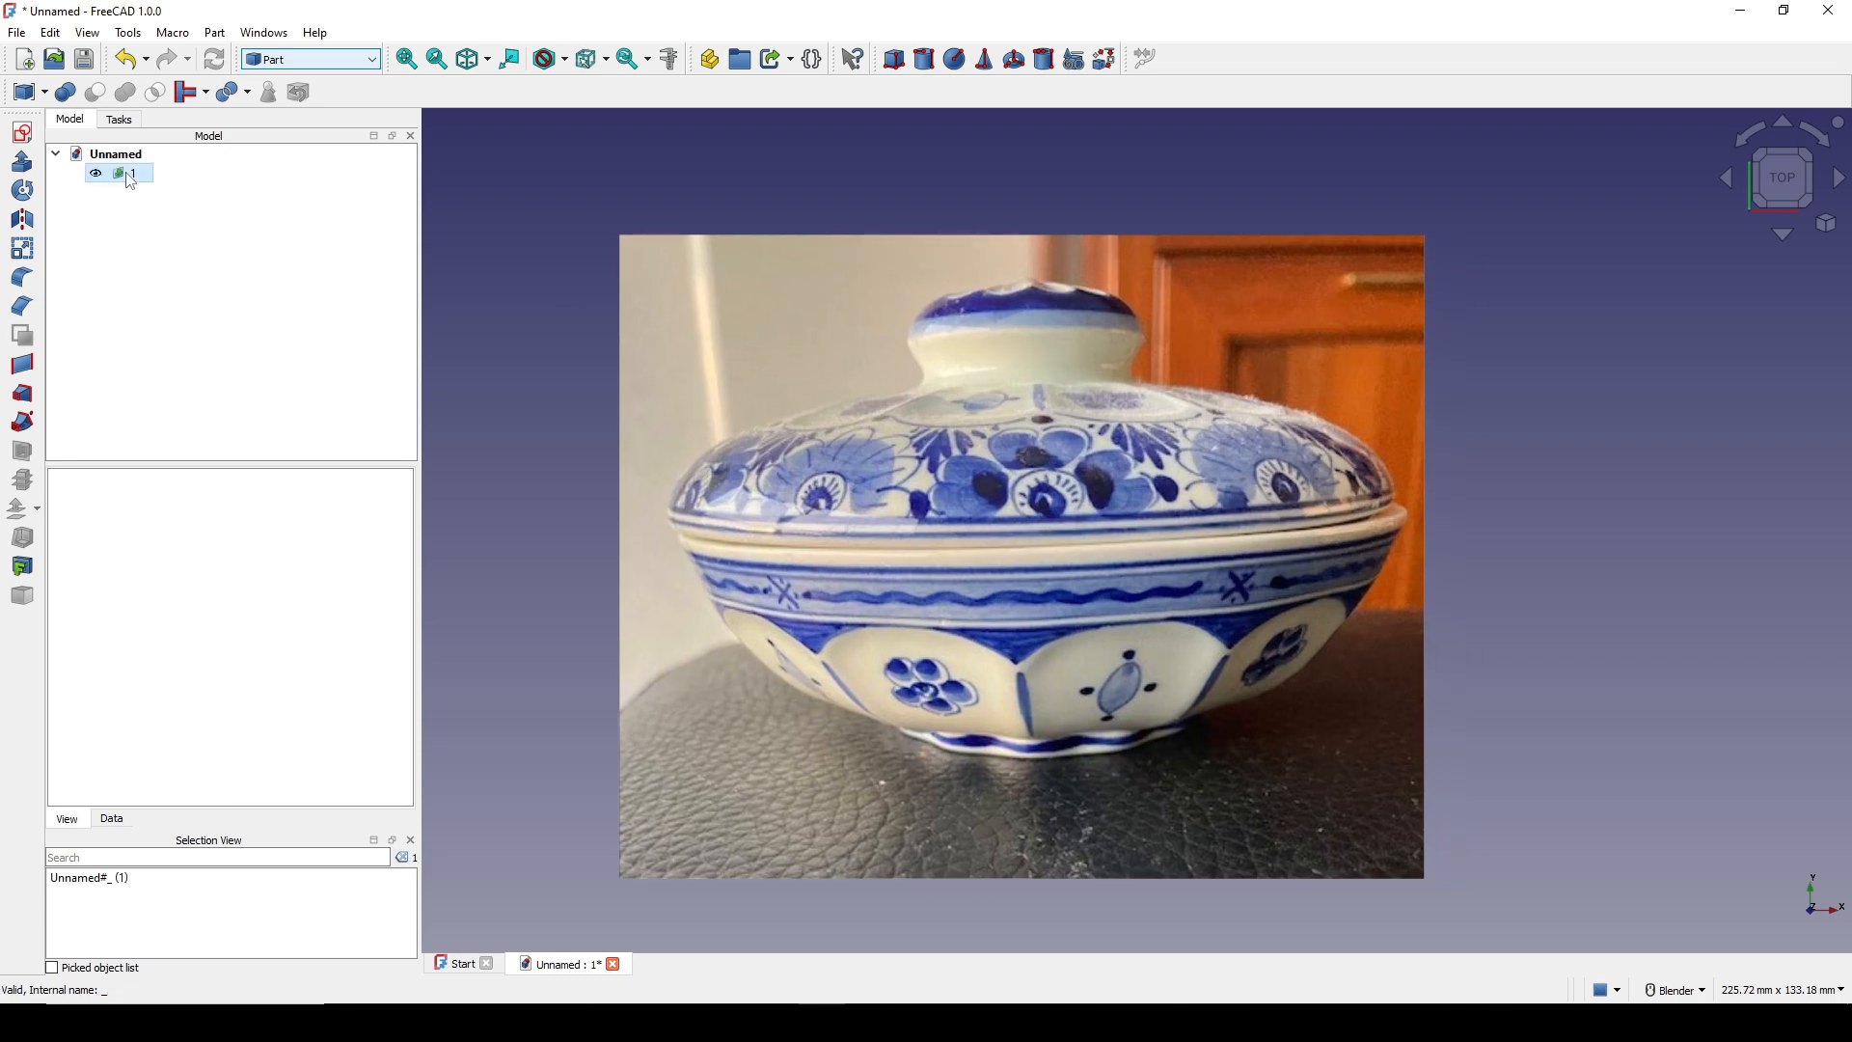
pyautogui.doubleClick(130, 178)
pyautogui.click(189, 603)
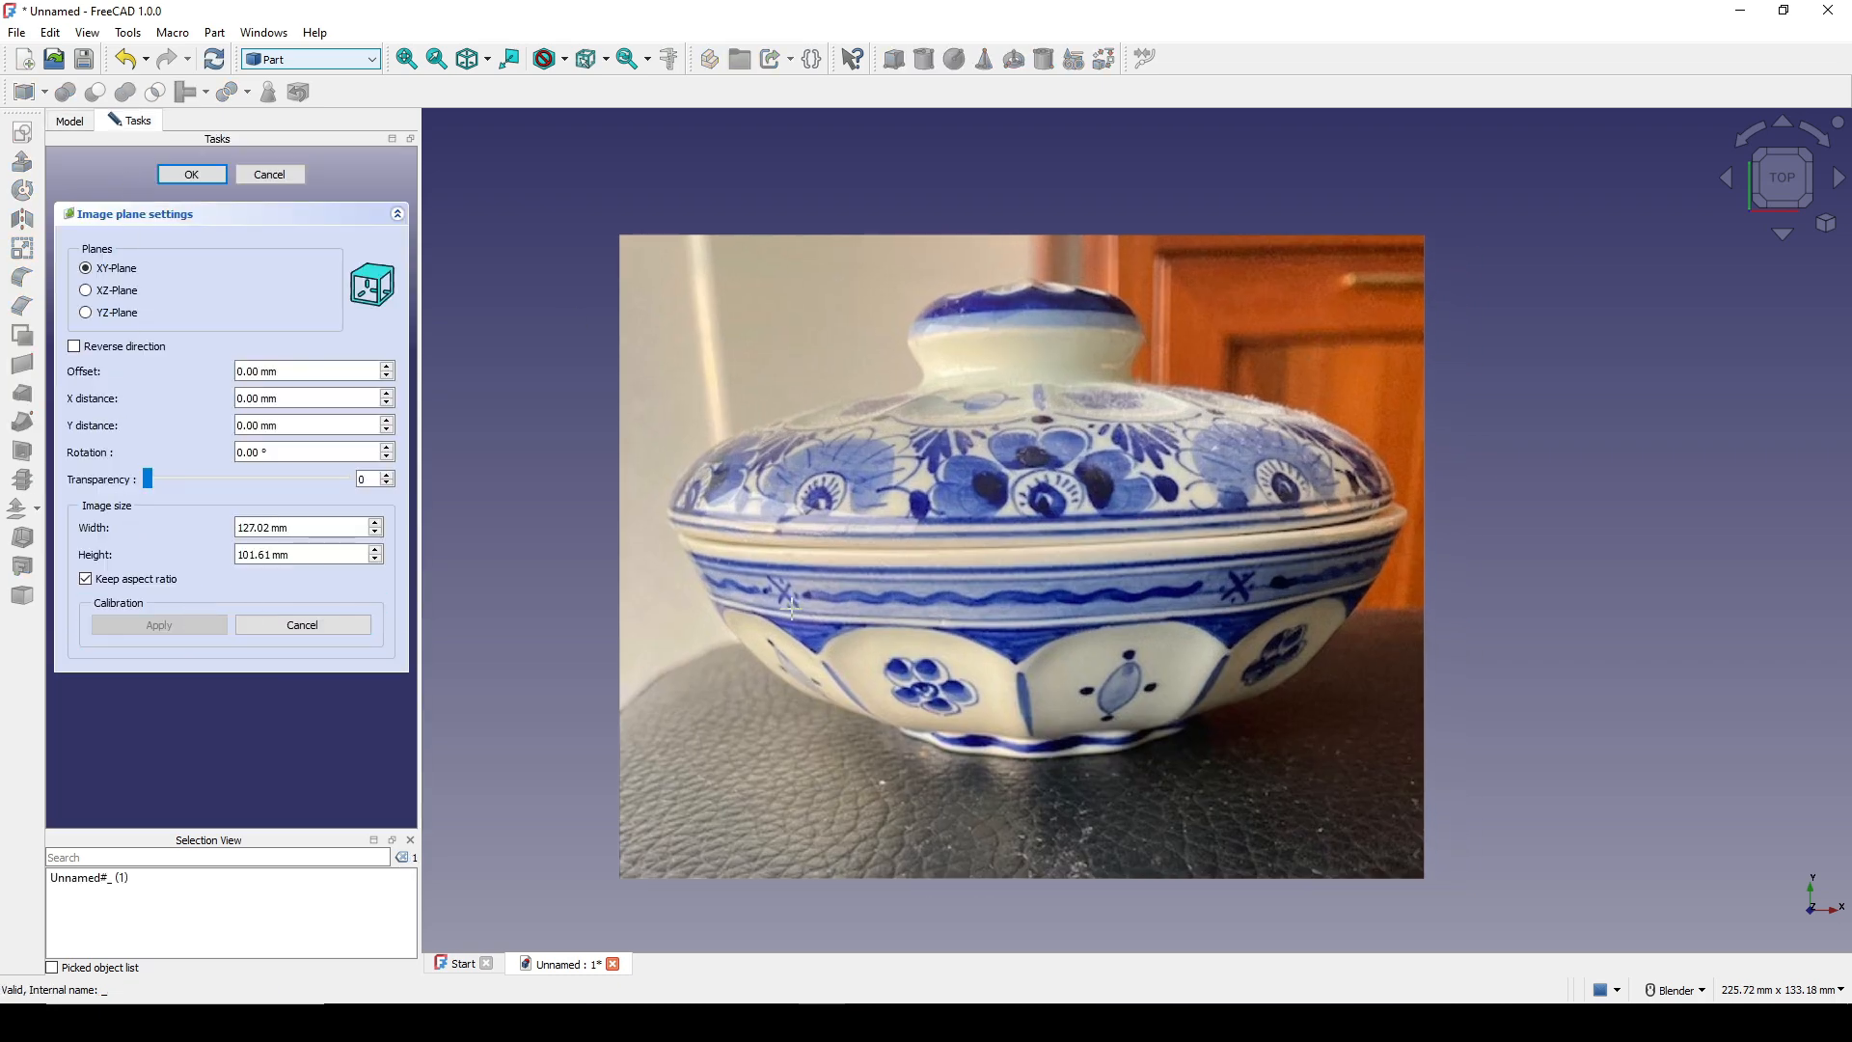
pyautogui.click(1032, 757)
pyautogui.click(1033, 285)
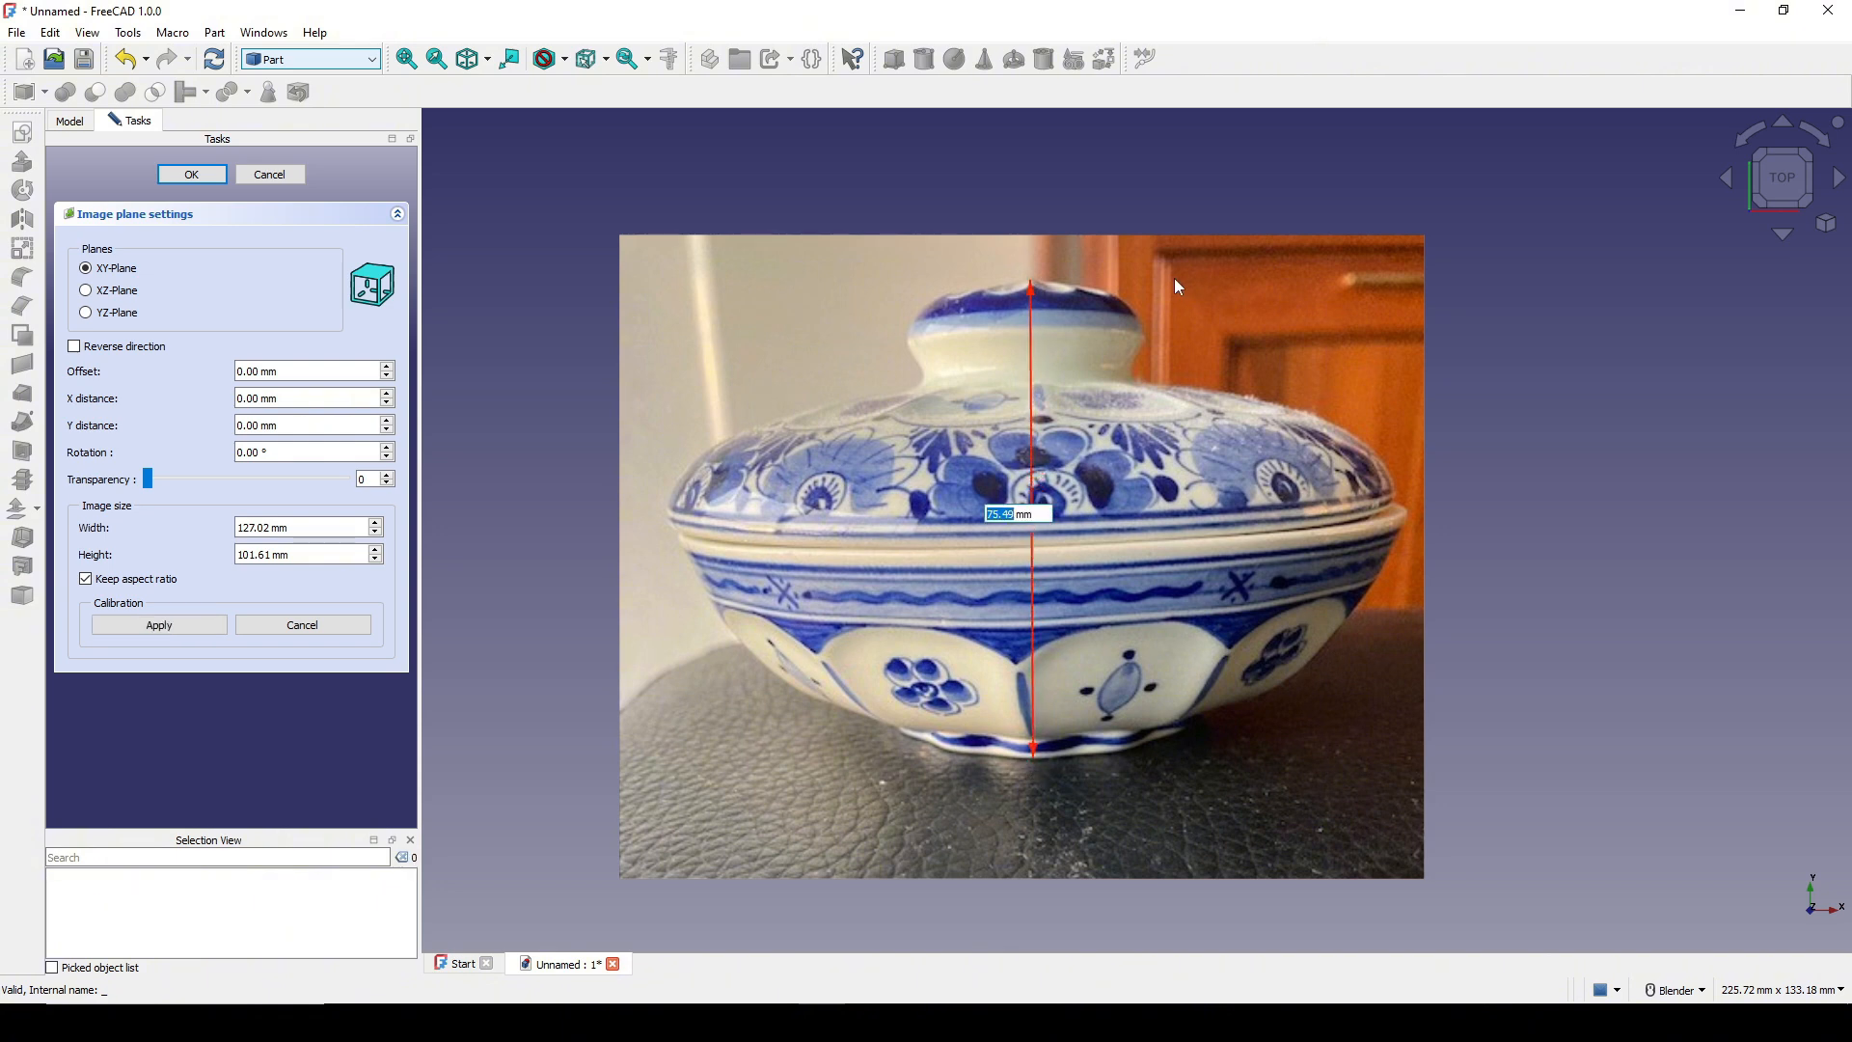
pyautogui.write('300')
pyautogui.press('Return')
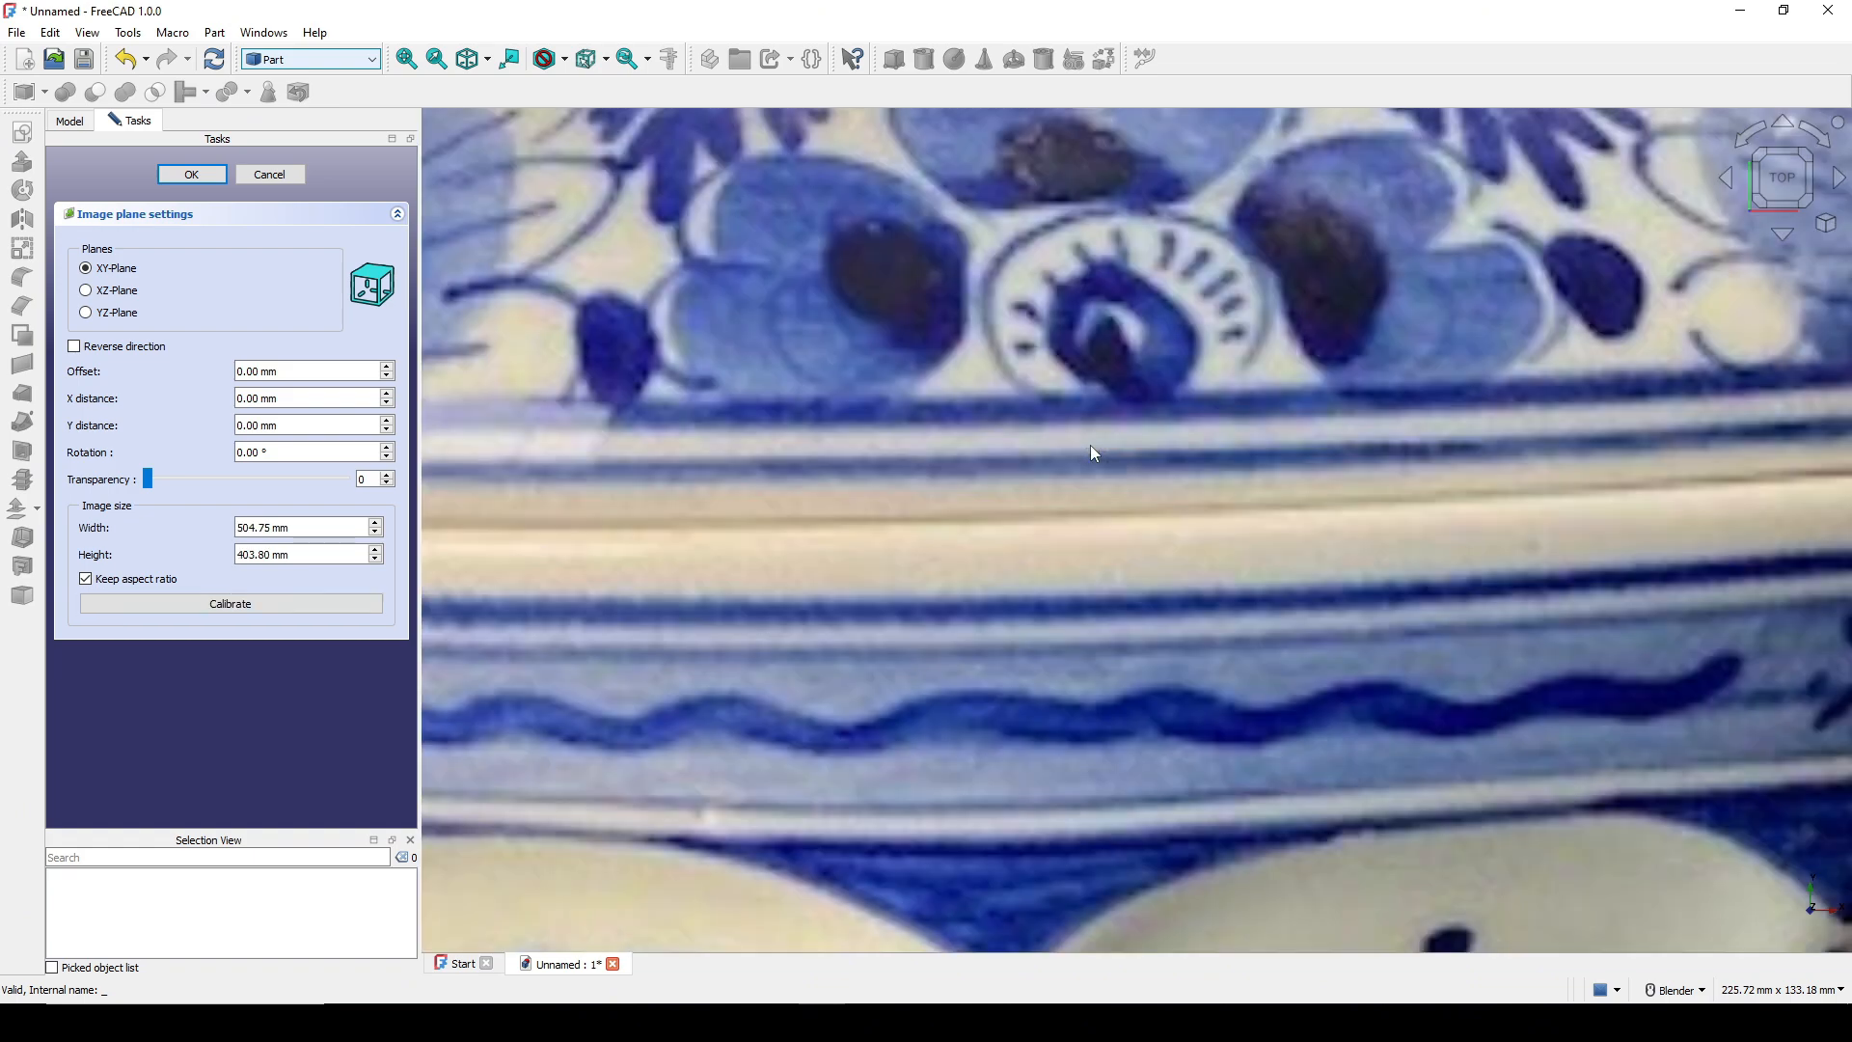
pyautogui.scroll(-8, 1091, 449)
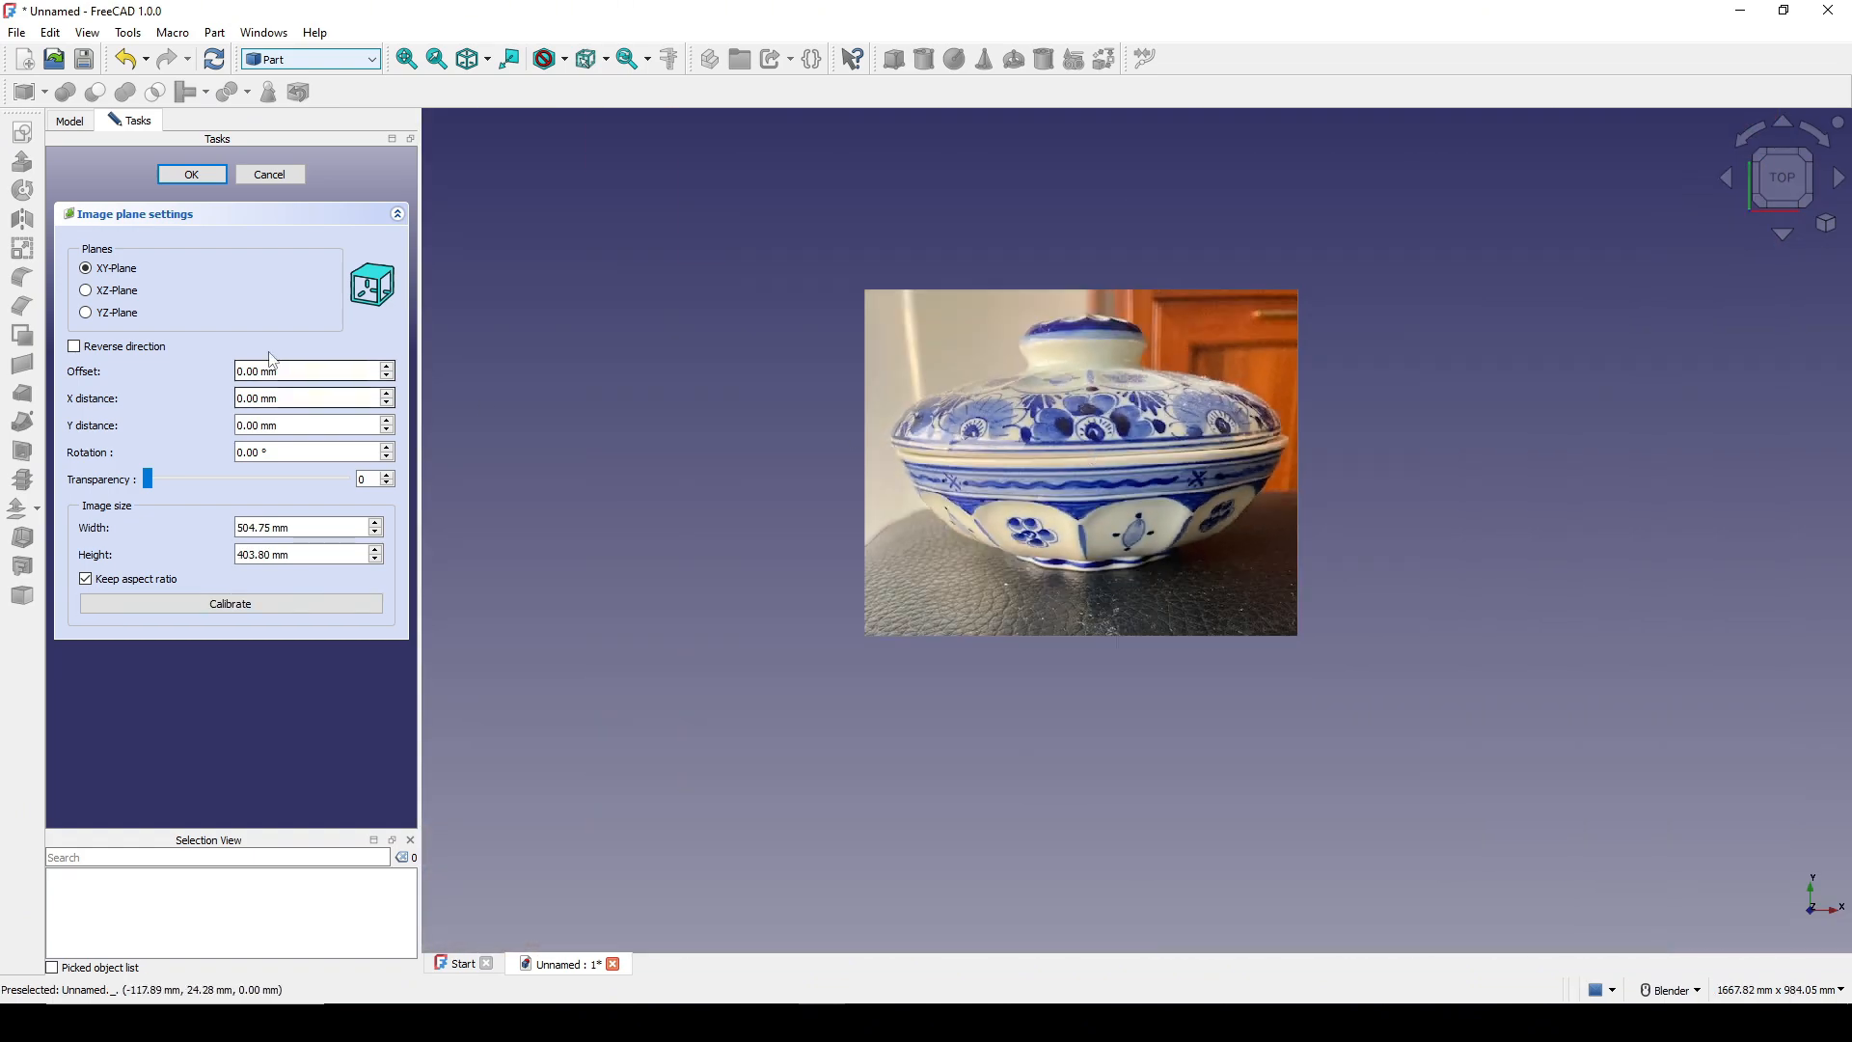
pyautogui.click(191, 174)
# Turn on the axis cross display to show the document origin on the reference image.
pyautogui.moveTo(1174, 669); pyautogui.dragTo(961, 622, button='middle')
pyautogui.scroll(2, 1335, 686)
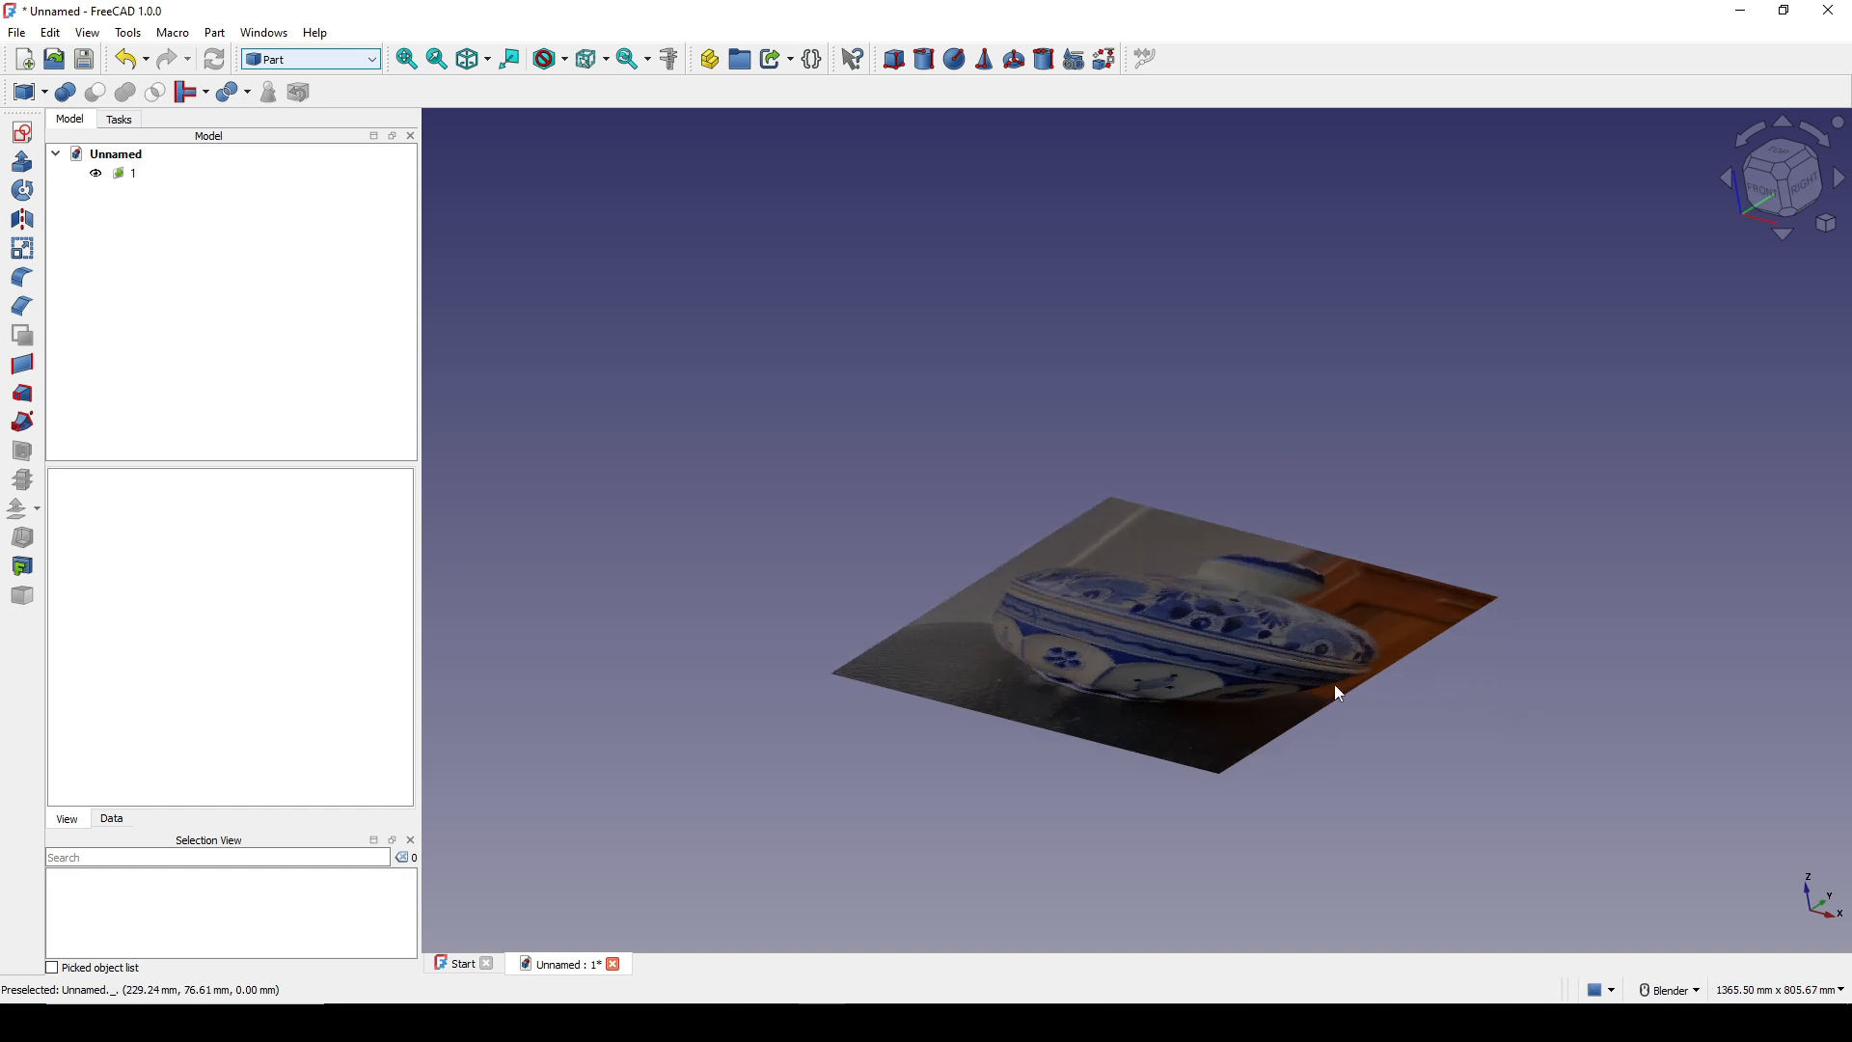
pyautogui.keyDown('shift'); pyautogui.moveTo(1335, 686); pyautogui.dragTo(1239, 613, button='middle'); pyautogui.keyUp('shift')
pyautogui.click(87, 31)
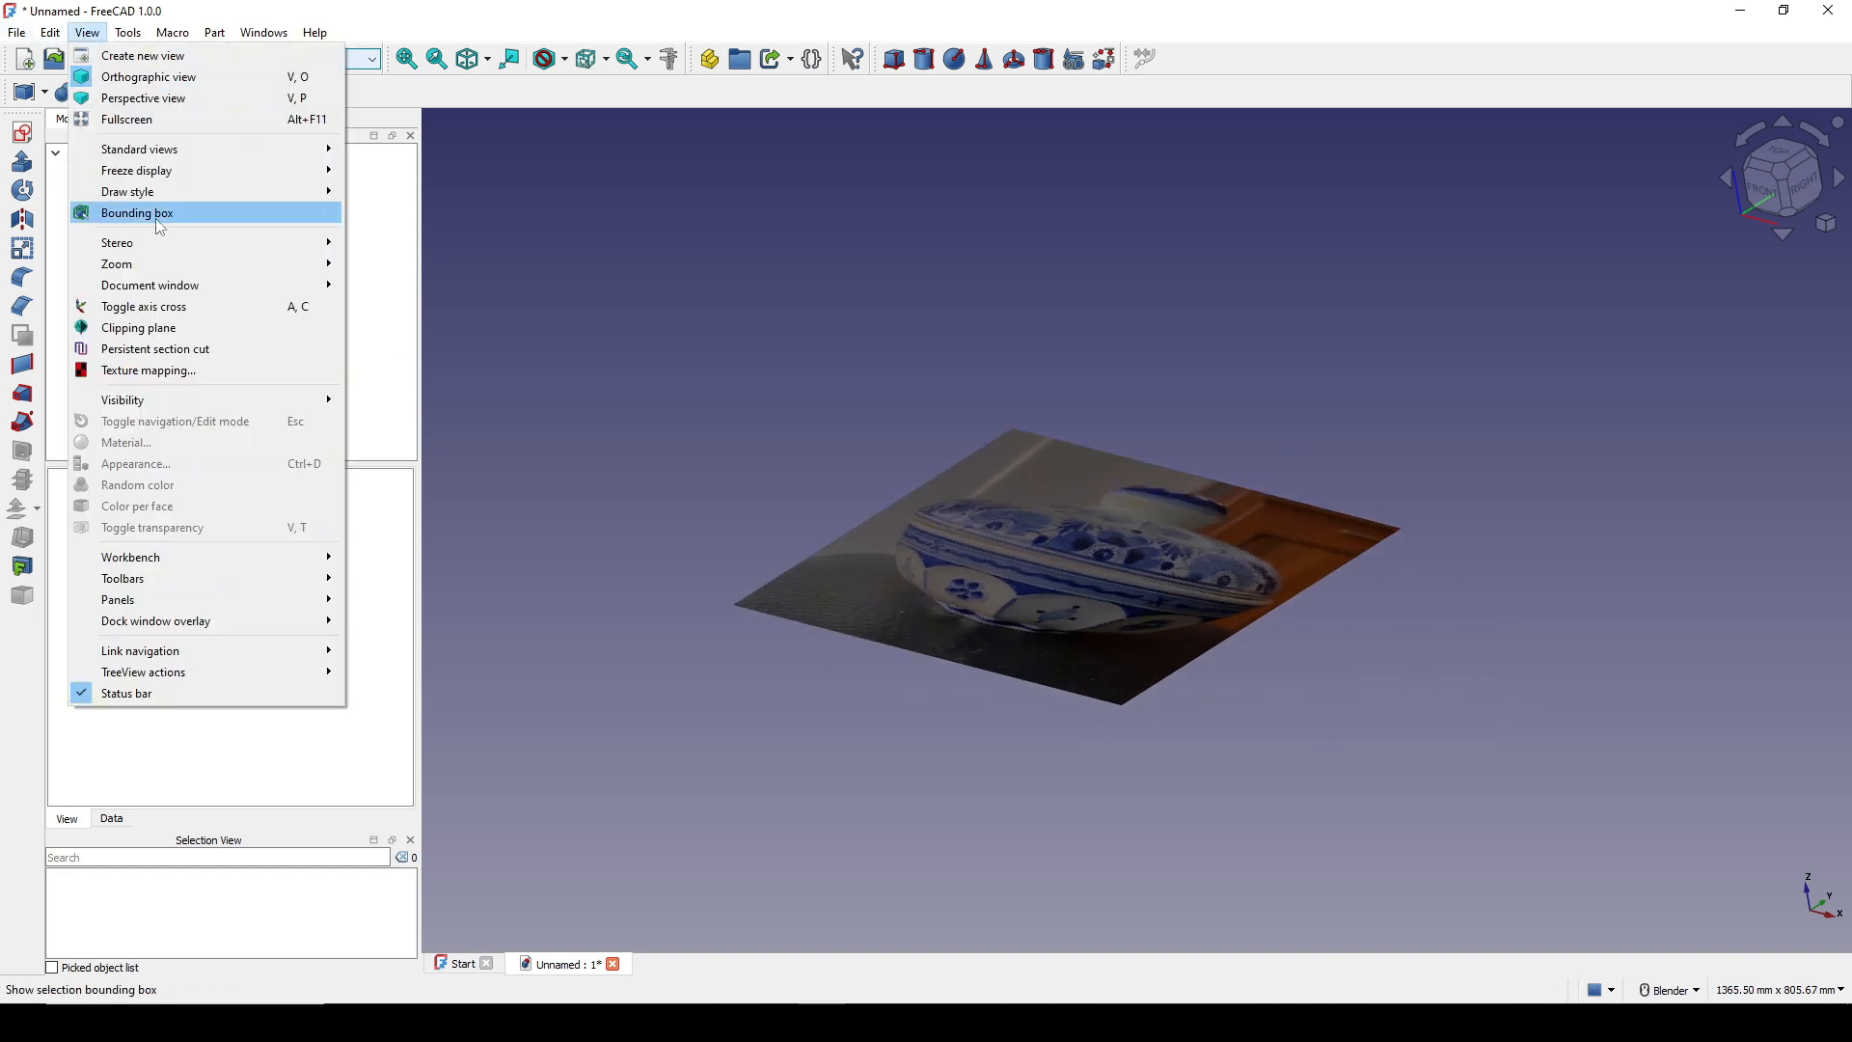
pyautogui.click(239, 311)
pyautogui.moveTo(1059, 571); pyautogui.dragTo(733, 540, button='middle')
# Transform the reference image: stand it upright with a 90° rotation increment and move it 478 mm back behind the origin.
pyautogui.click(126, 174)
pyautogui.rightClick(125, 174)
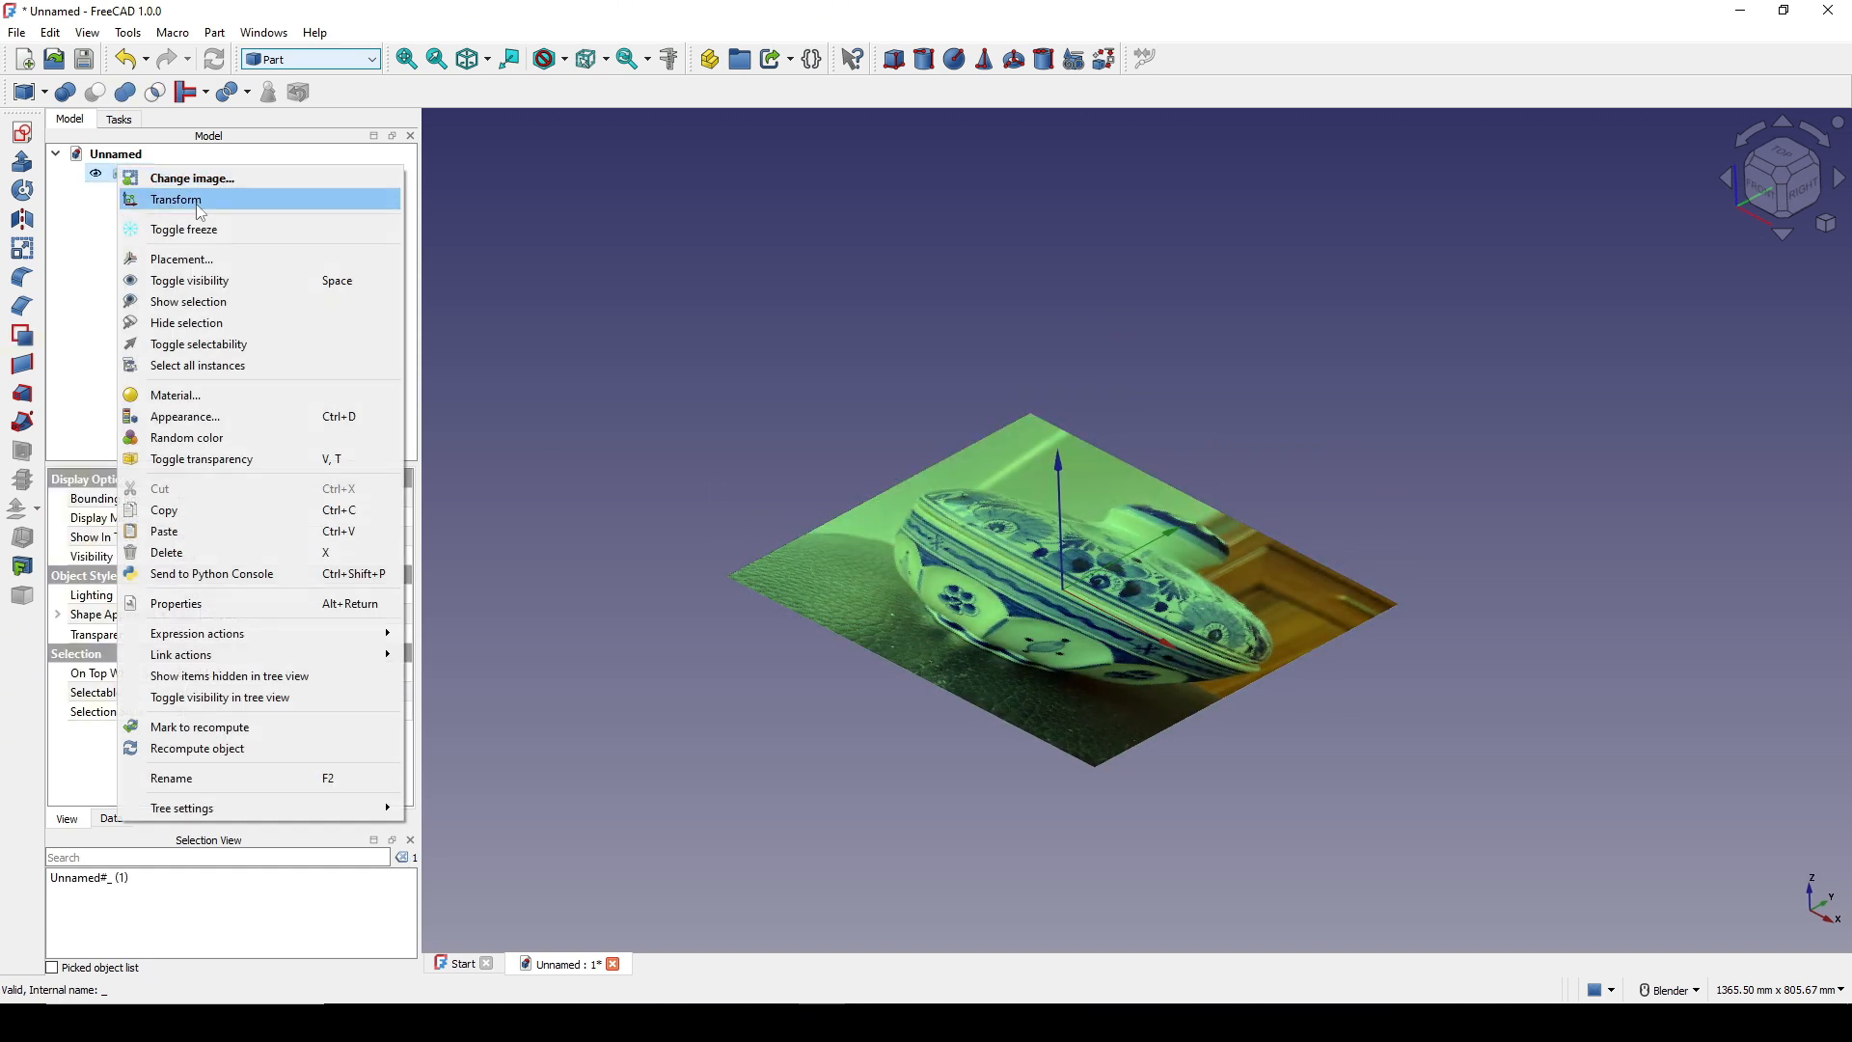
pyautogui.click(198, 200)
pyautogui.keyDown('shift'); pyautogui.moveTo(986, 506); pyautogui.dragTo(984, 439, button='middle'); pyautogui.keyUp('shift')
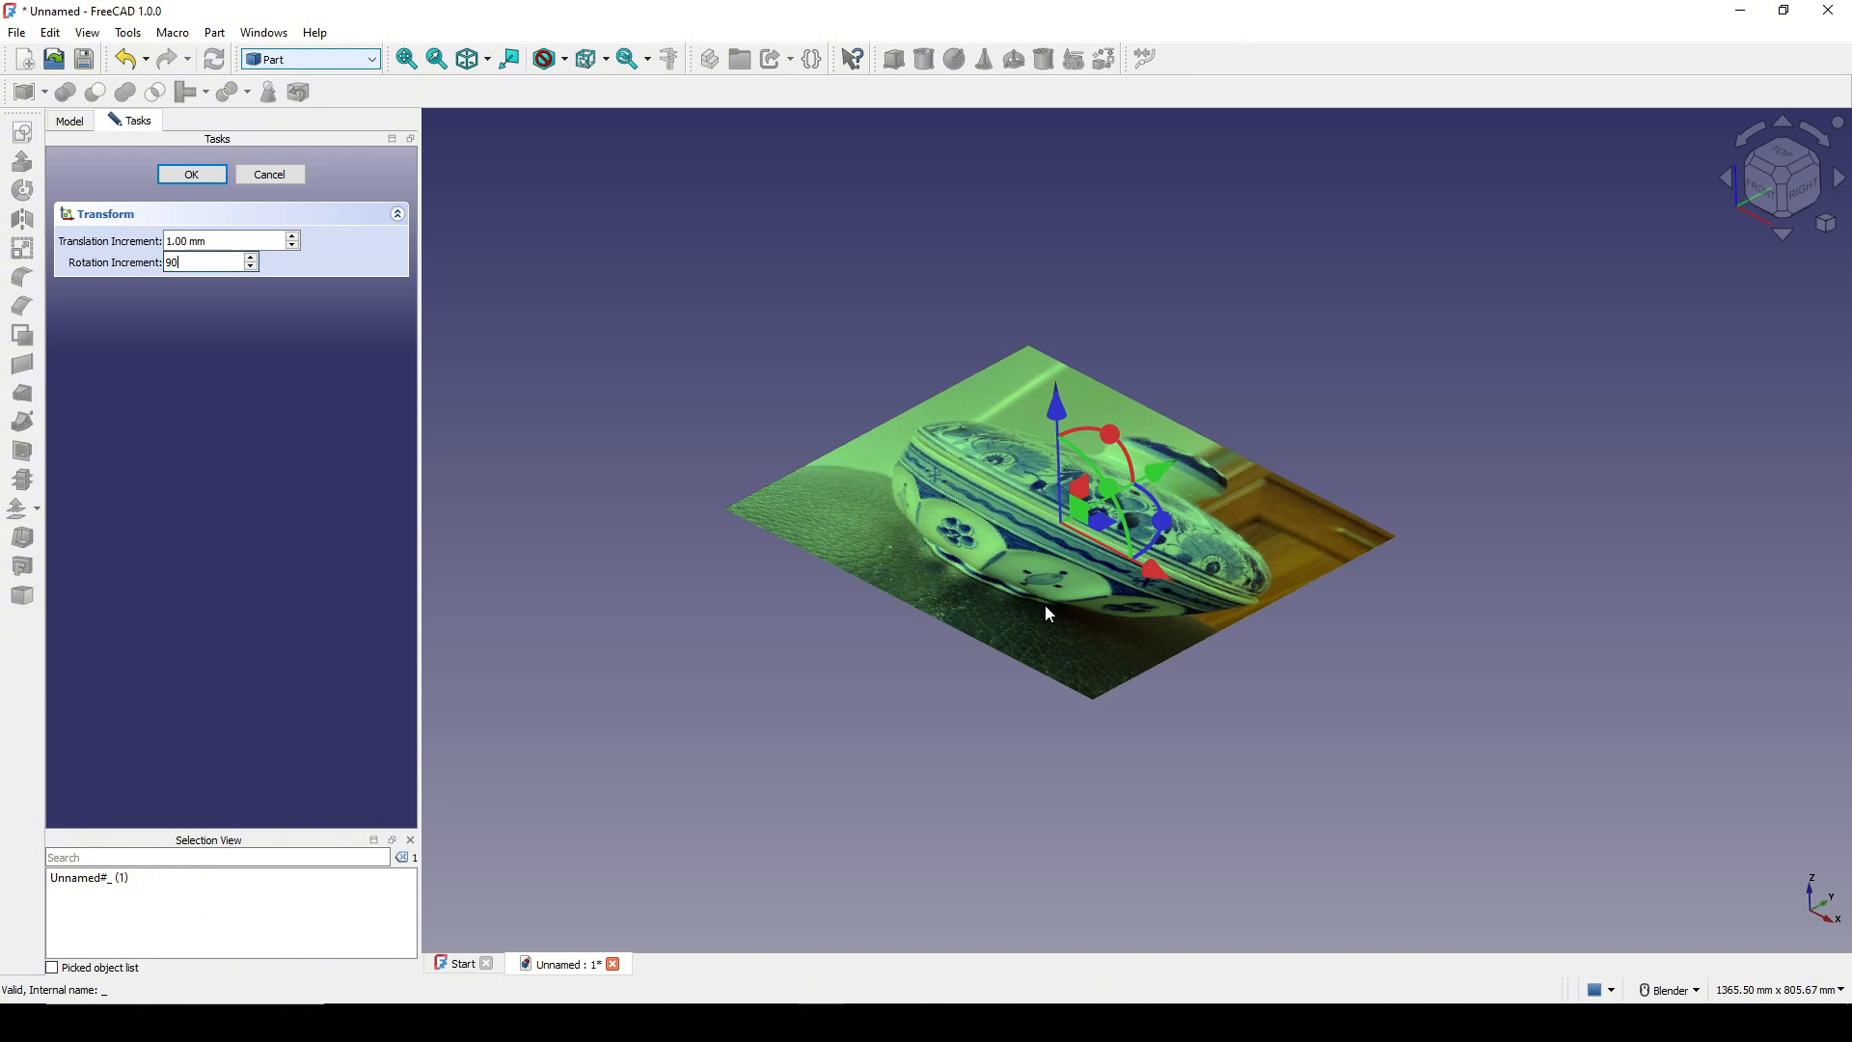
pyautogui.moveTo(1045, 606); pyautogui.dragTo(1034, 517, button='middle')
pyautogui.moveTo(1137, 475); pyautogui.dragTo(1050, 467)
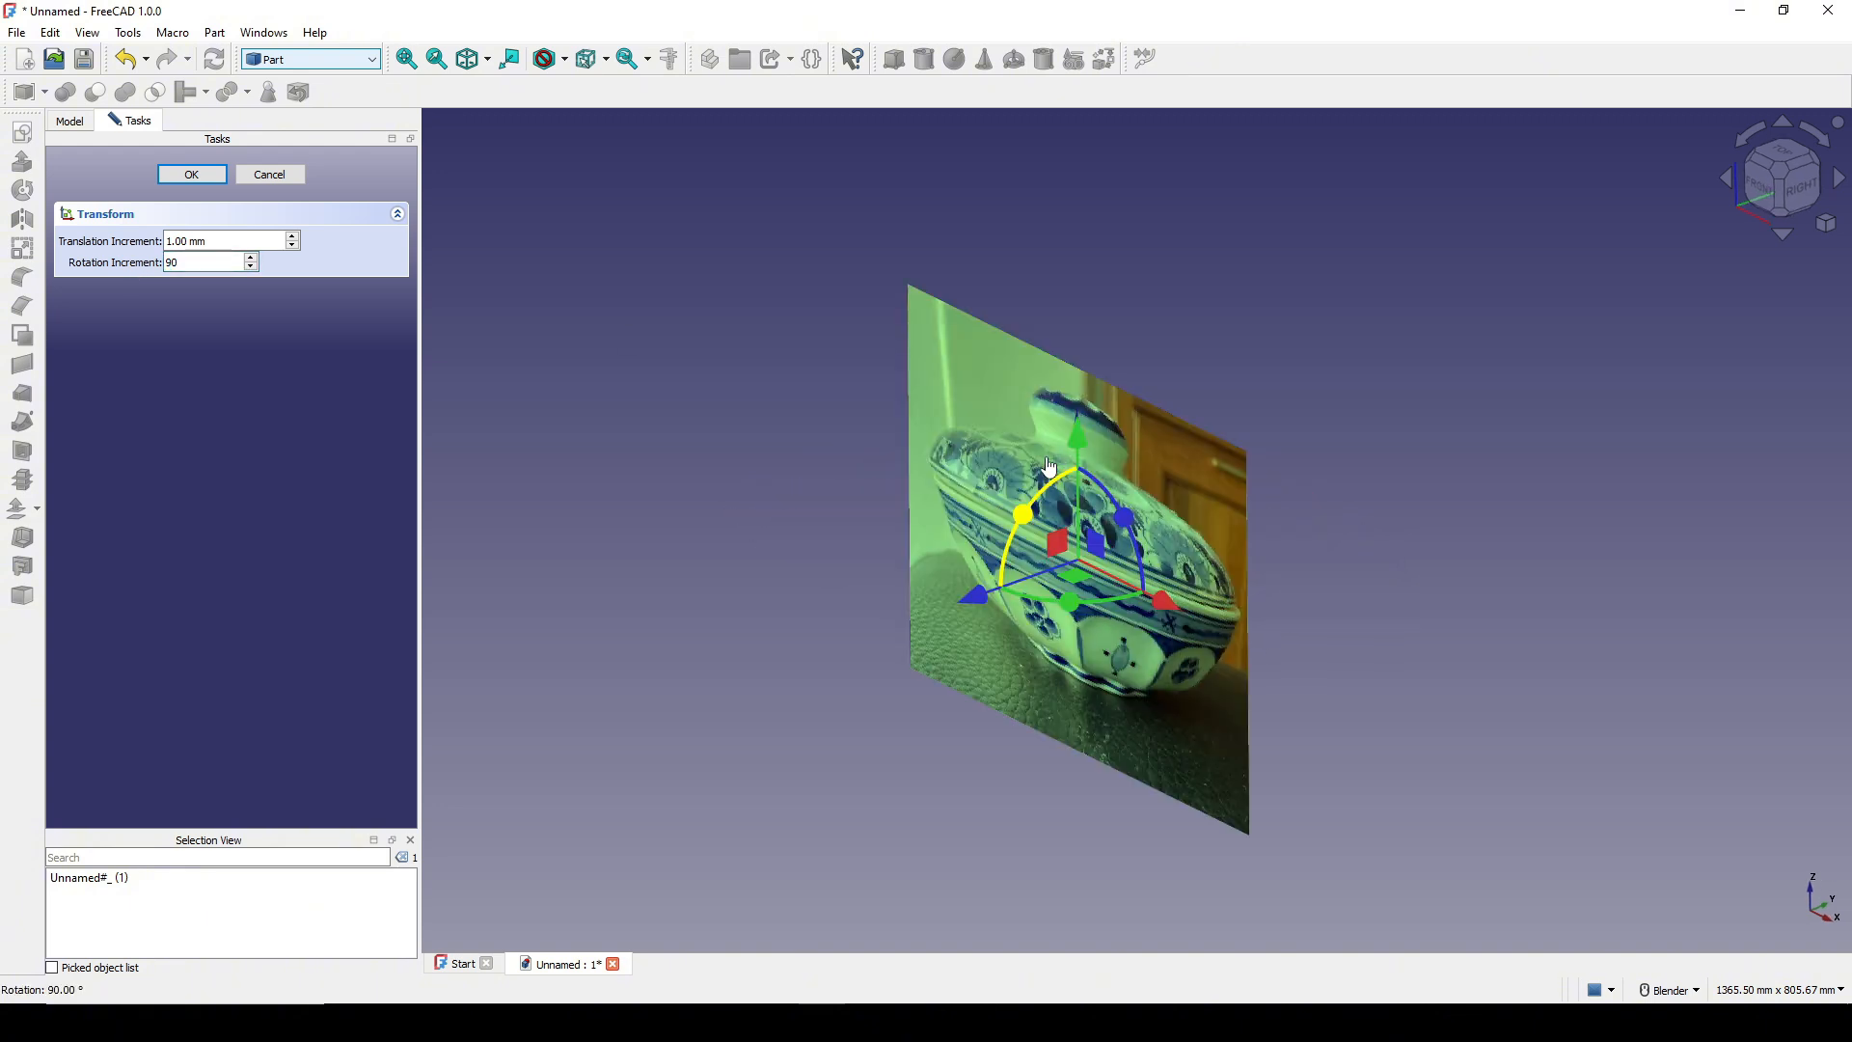
pyautogui.moveTo(978, 603); pyautogui.dragTo(1478, 476)
pyautogui.click(1760, 186)
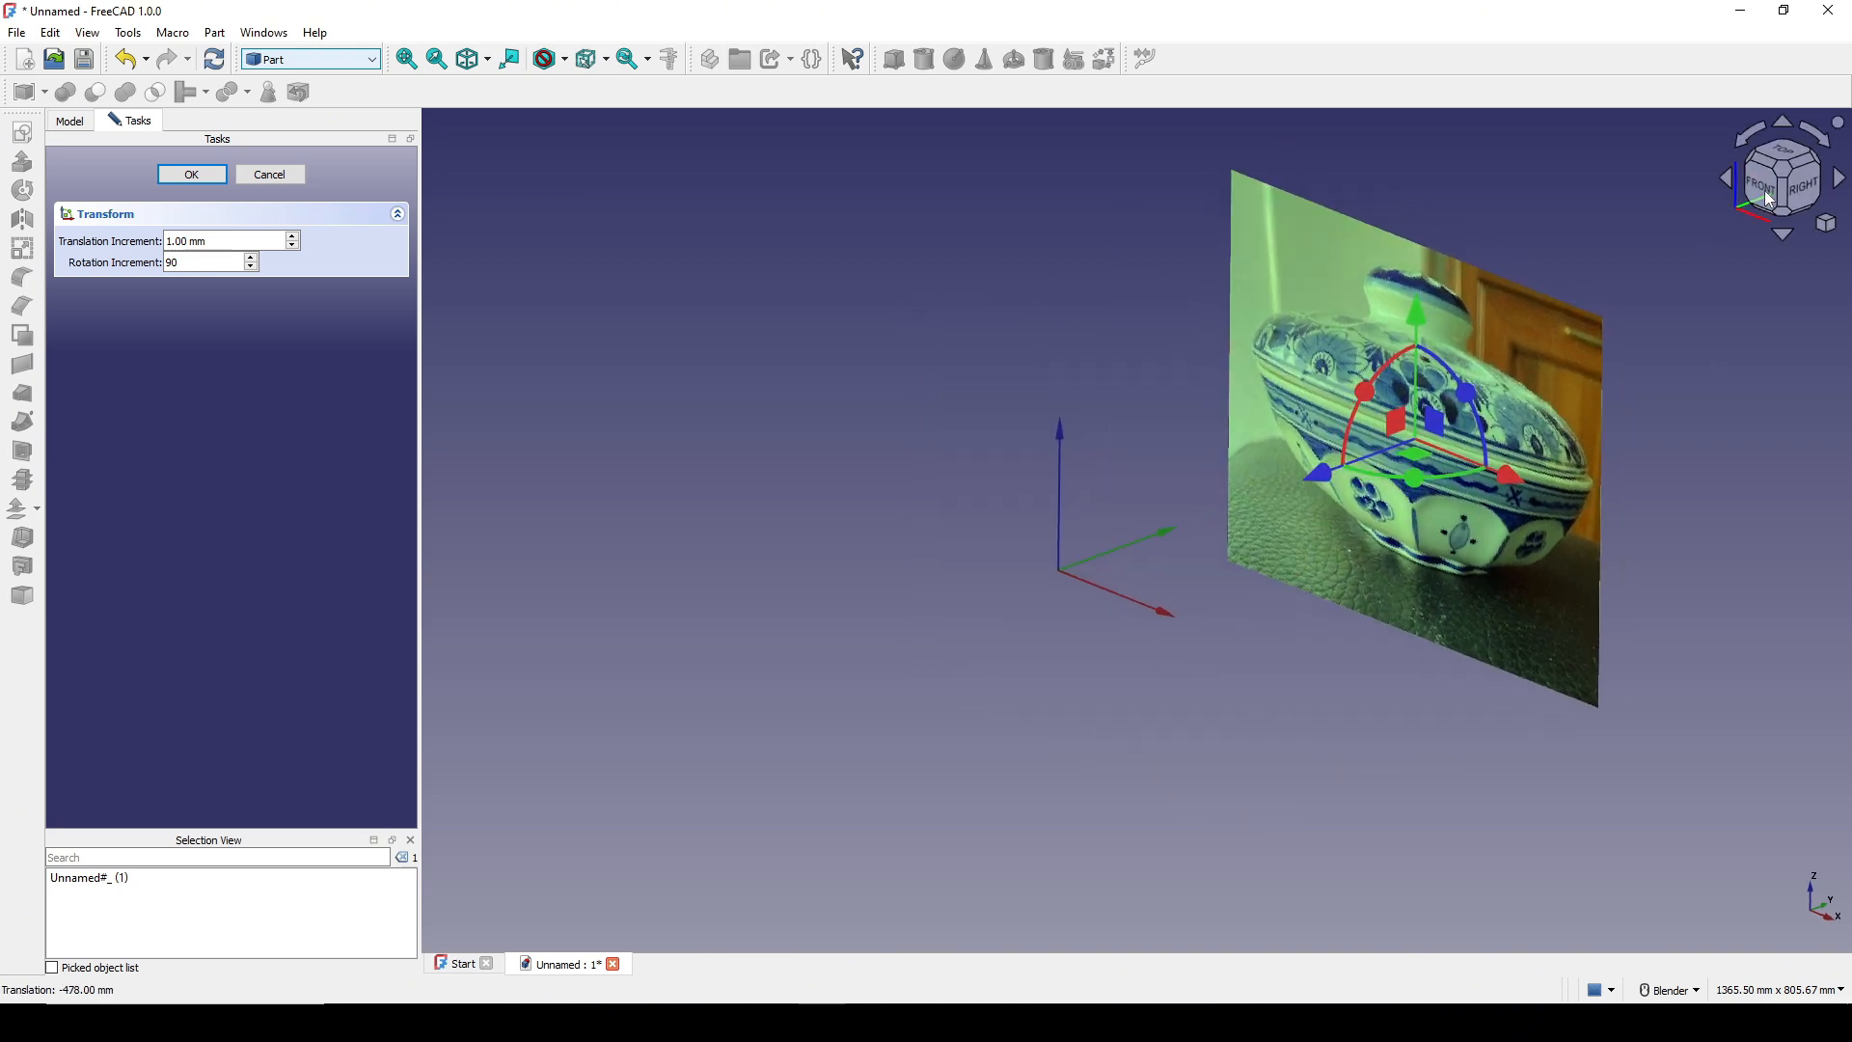
# Move the reference image up 114 mm and 3 mm toward negative X to align the bowl's foot center with the origin.
pyautogui.scroll(1, 1163, 542)
pyautogui.keyDown('shift'); pyautogui.moveTo(1067, 504); pyautogui.dragTo(1027, 415, button='middle'); pyautogui.keyUp('shift')
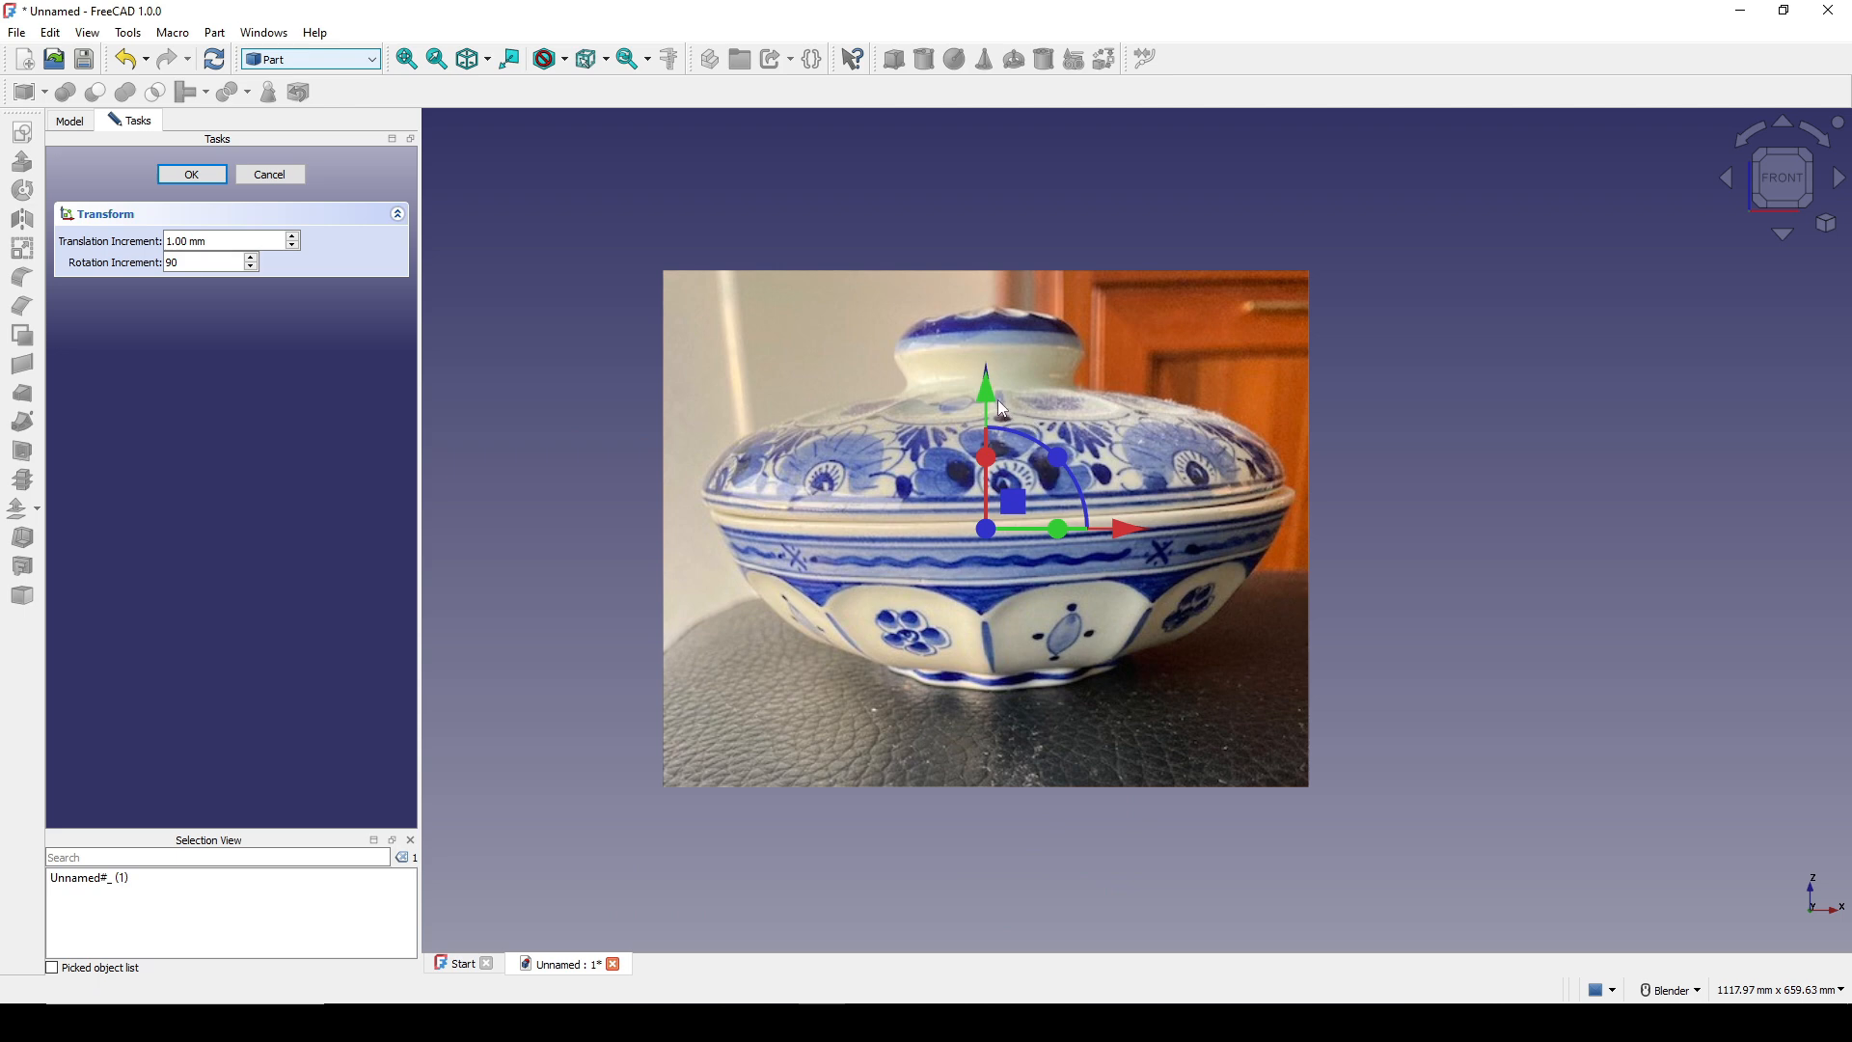
pyautogui.moveTo(224, 241); pyautogui.dragTo(96, 248)
pyautogui.moveTo(988, 397); pyautogui.dragTo(996, 255)
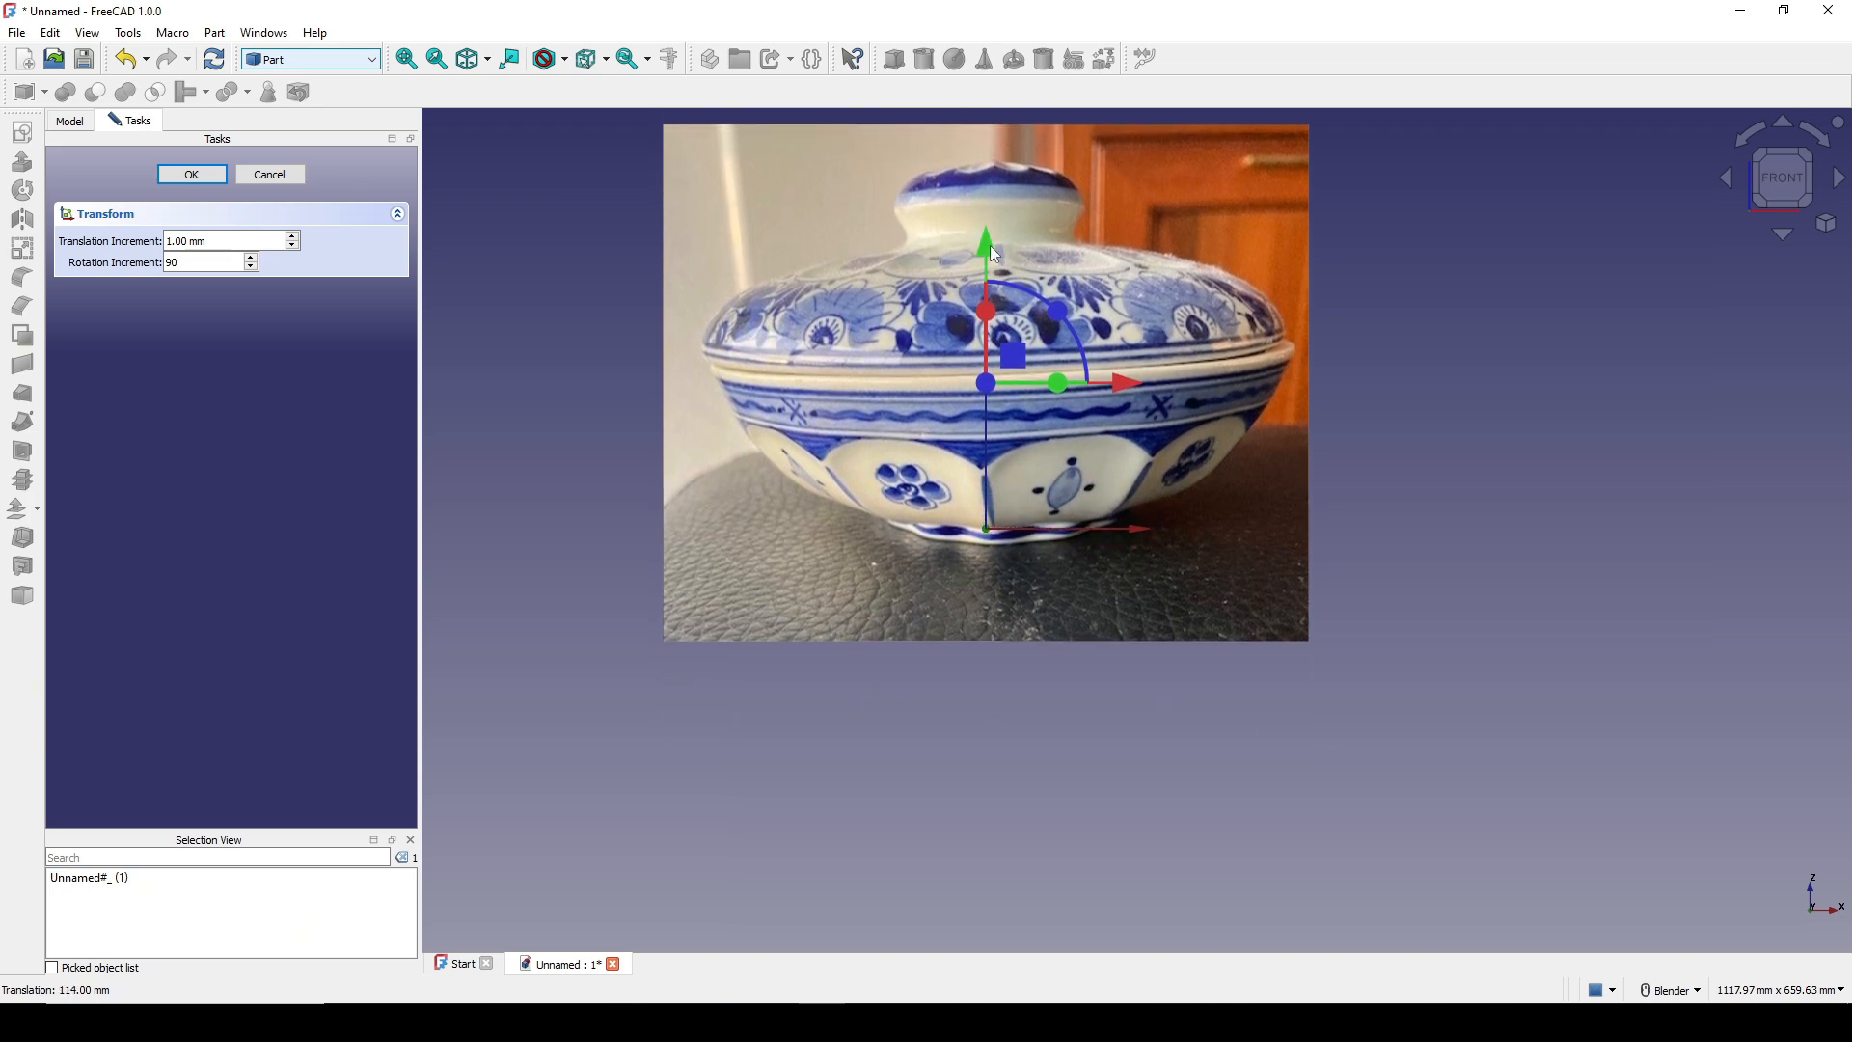
pyautogui.scroll(5, 979, 496)
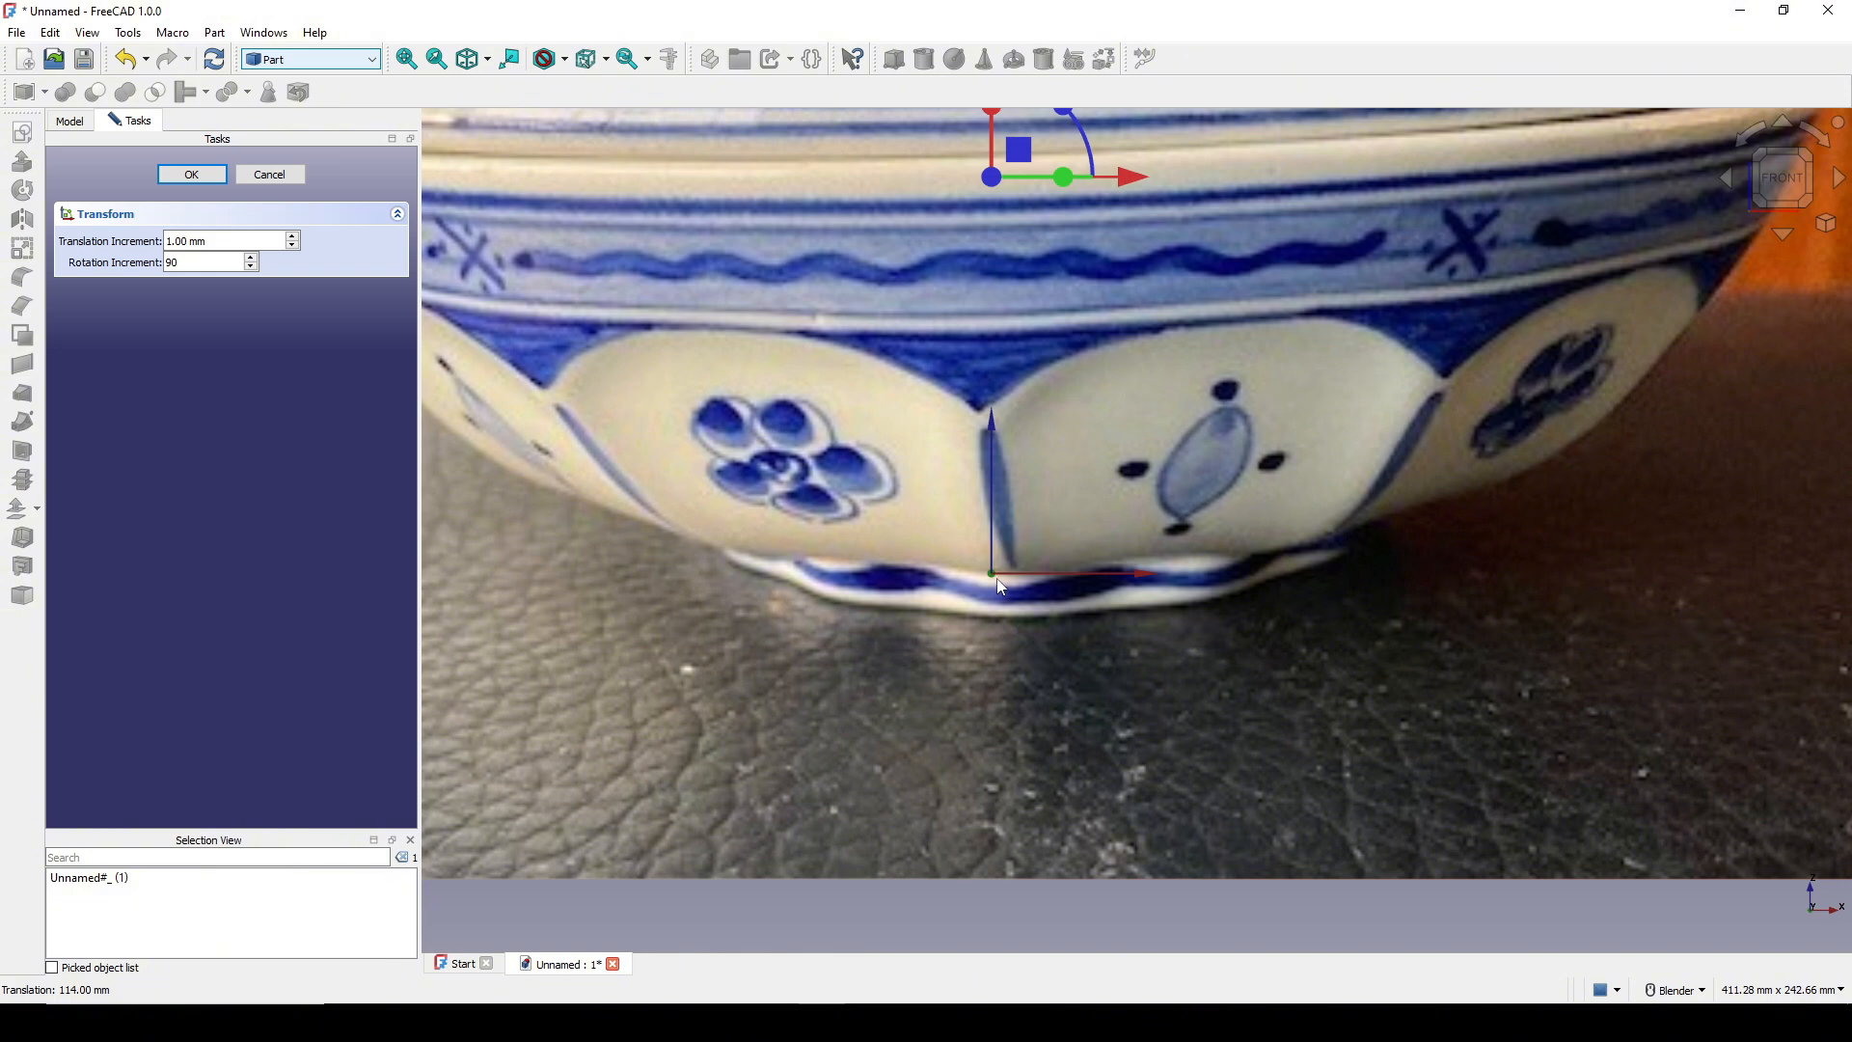
pyautogui.scroll(-5, 999, 585)
pyautogui.scroll(3, 1051, 366)
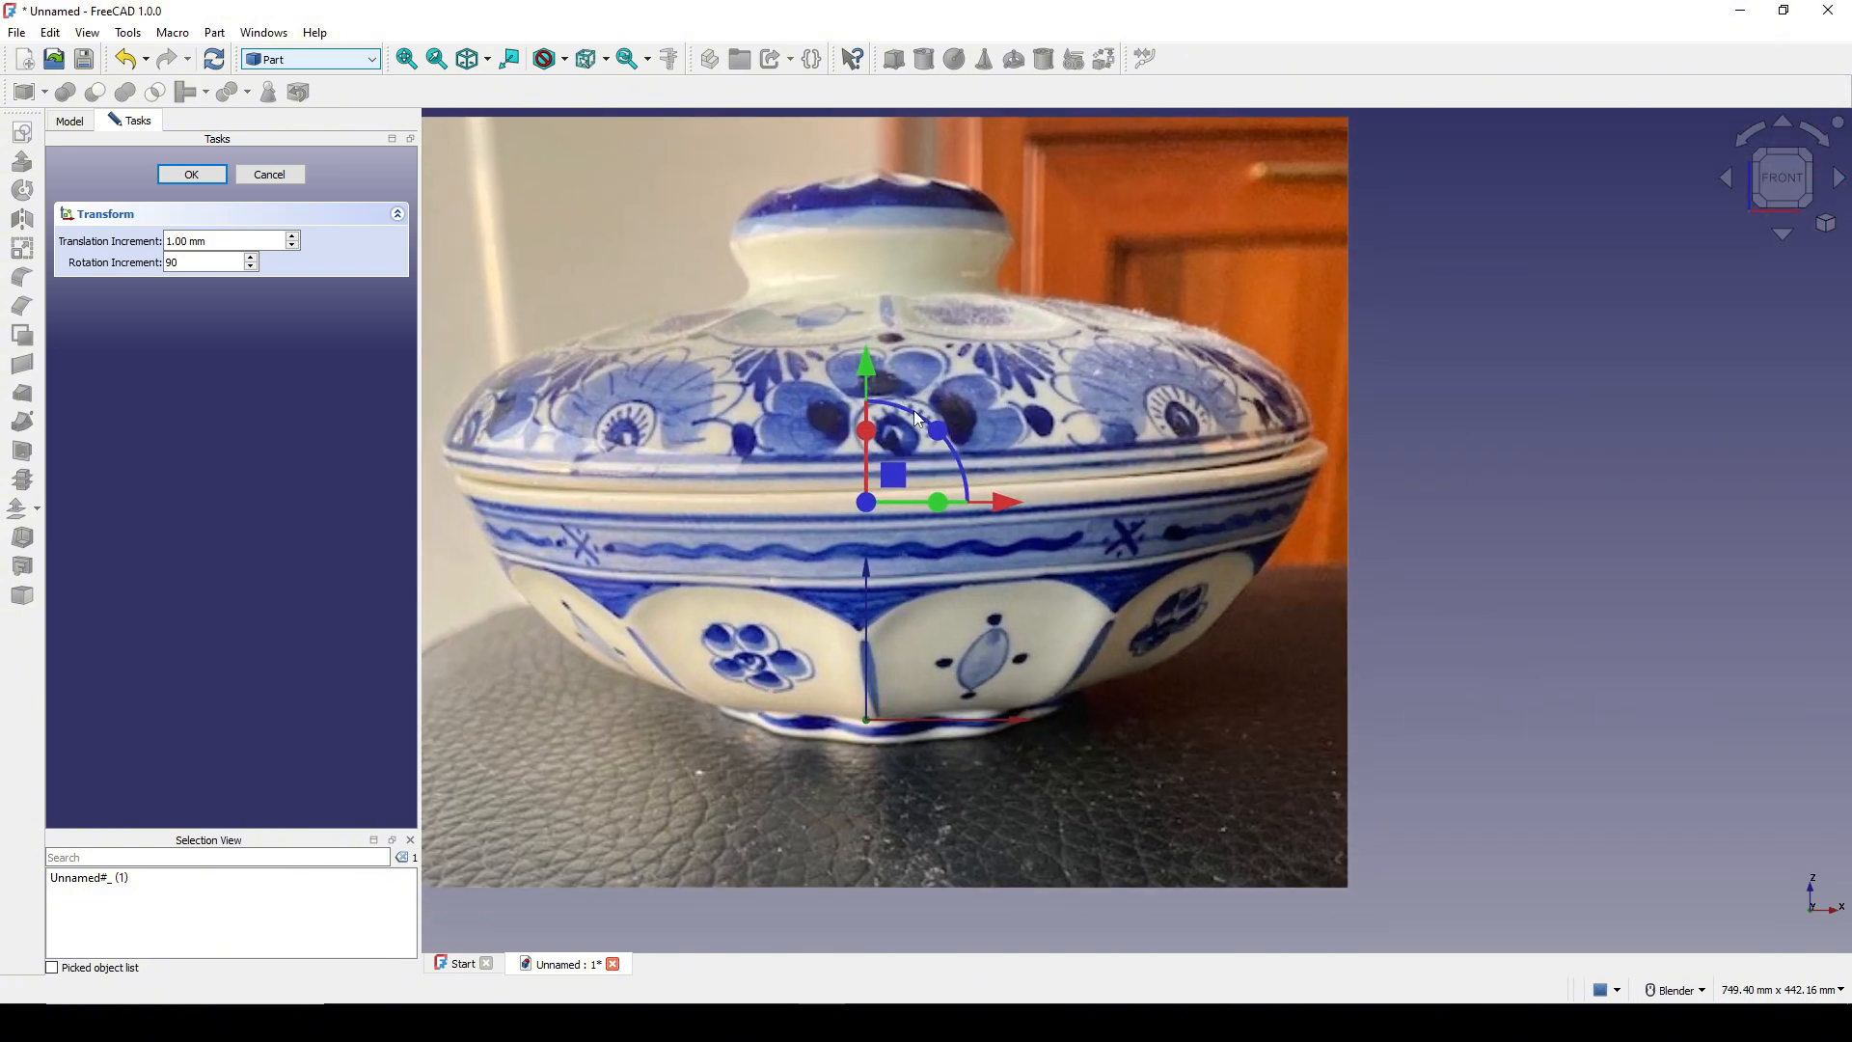
pyautogui.moveTo(1009, 502); pyautogui.dragTo(1005, 511)
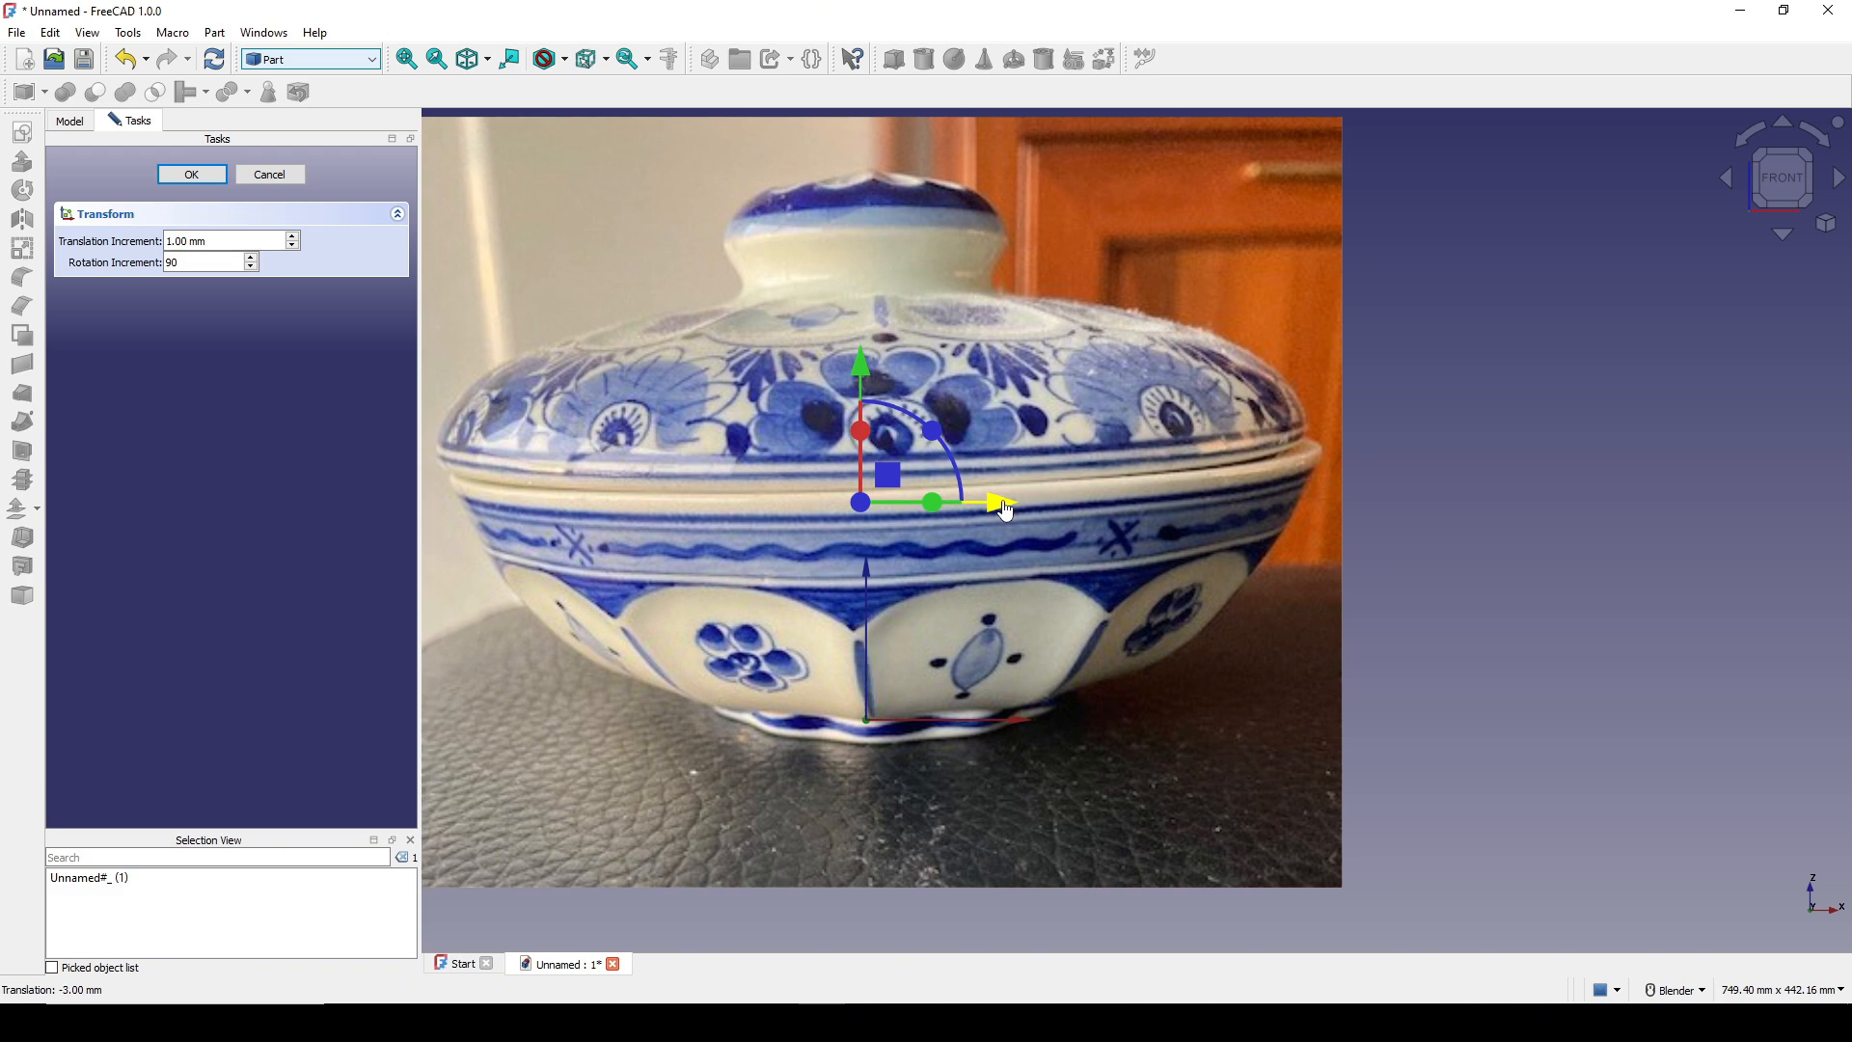
pyautogui.keyDown('shift'); pyautogui.moveTo(1005, 484); pyautogui.dragTo(1023, 445, button='middle'); pyautogui.keyUp('shift')
pyautogui.click(1547, 352)
pyautogui.scroll(-1, 1424, 393)
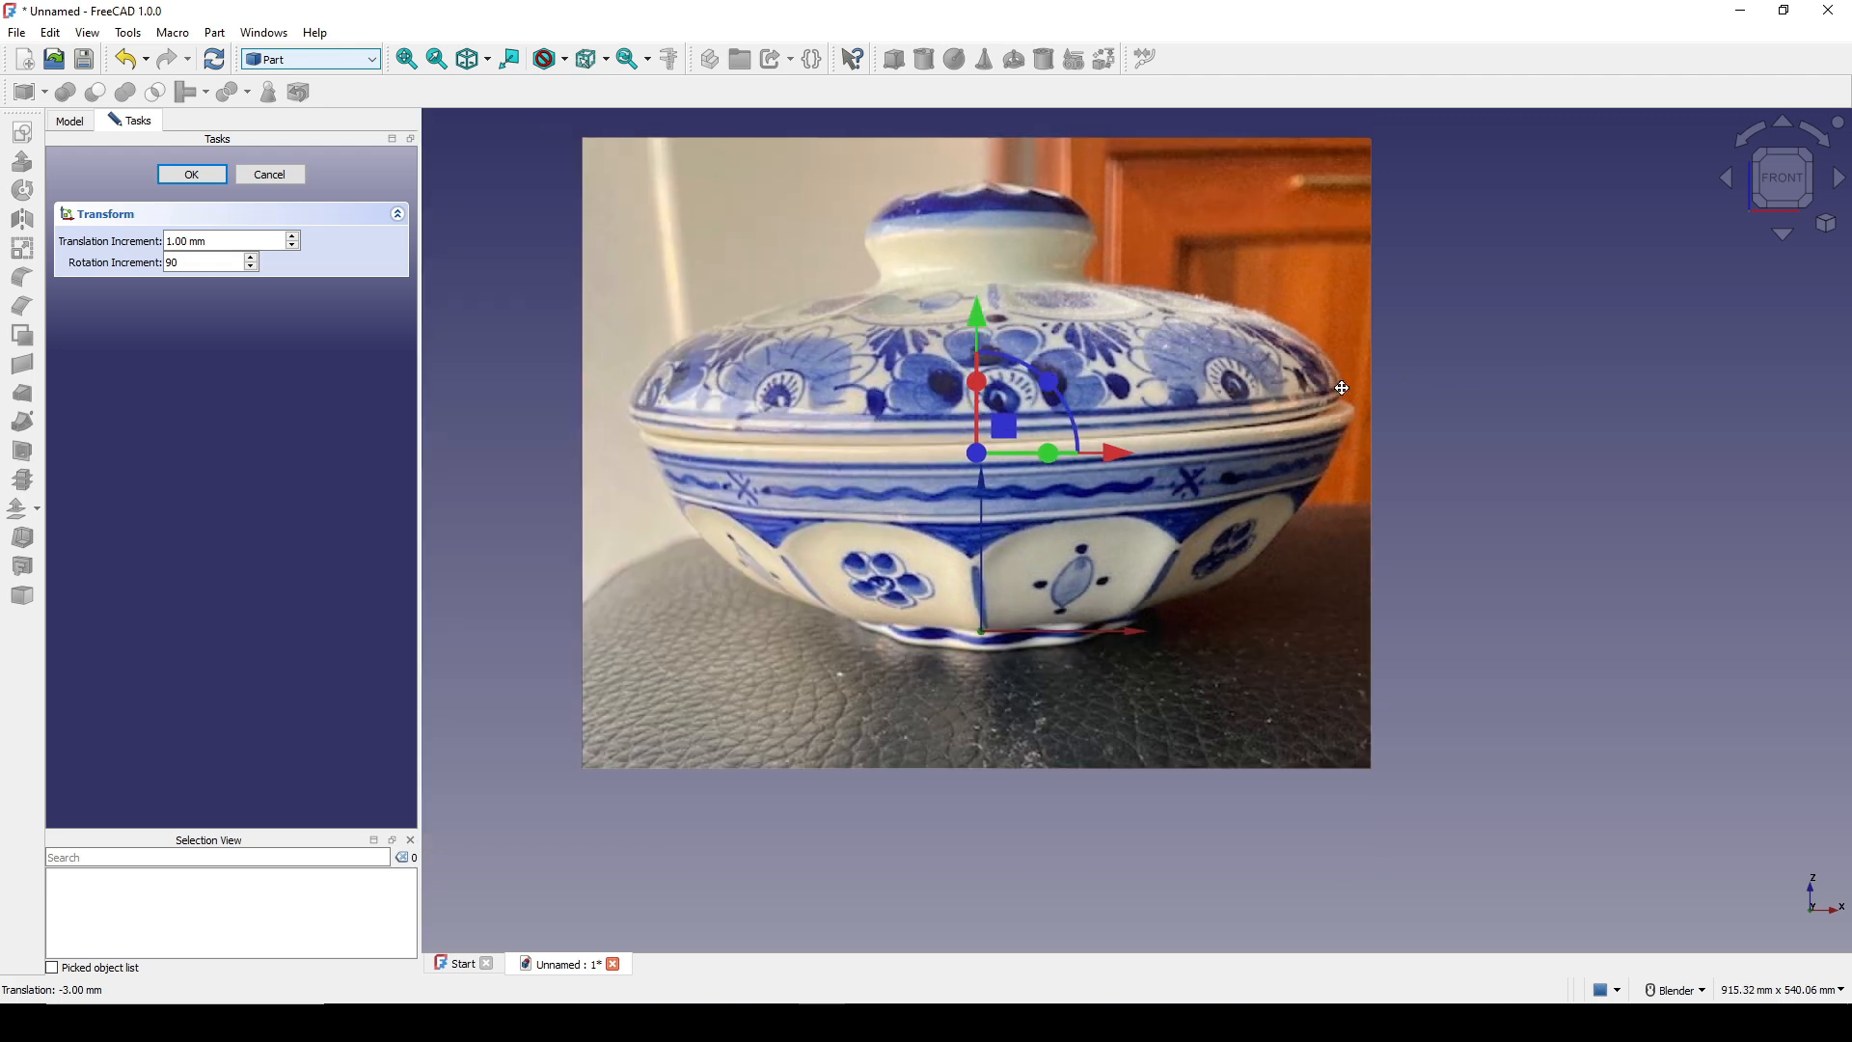
# Tilt the reference image slightly clockwise with a rotation increment of 1 to level the bowl, and finish the transform.
pyautogui.keyDown('shift'); pyautogui.moveTo(1337, 385); pyautogui.dragTo(1357, 418, button='middle'); pyautogui.keyUp('shift')
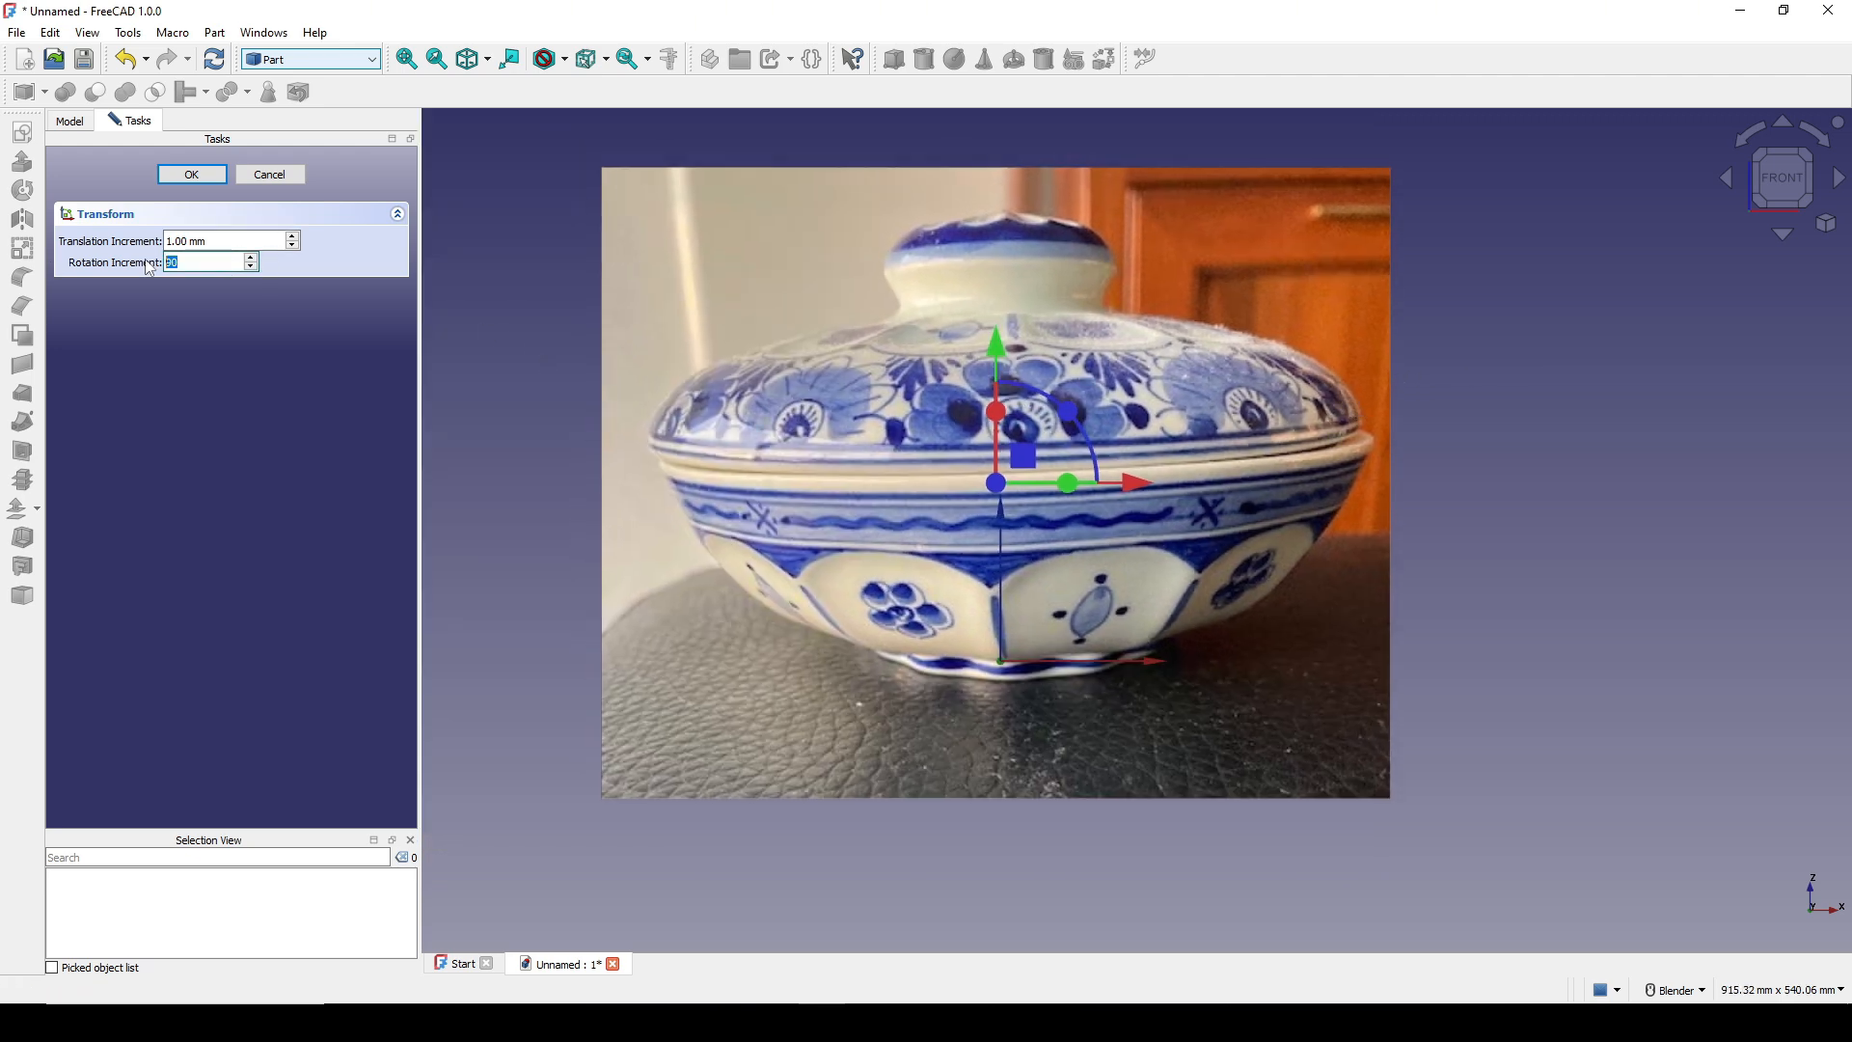
pyautogui.scroll(1, 1135, 390)
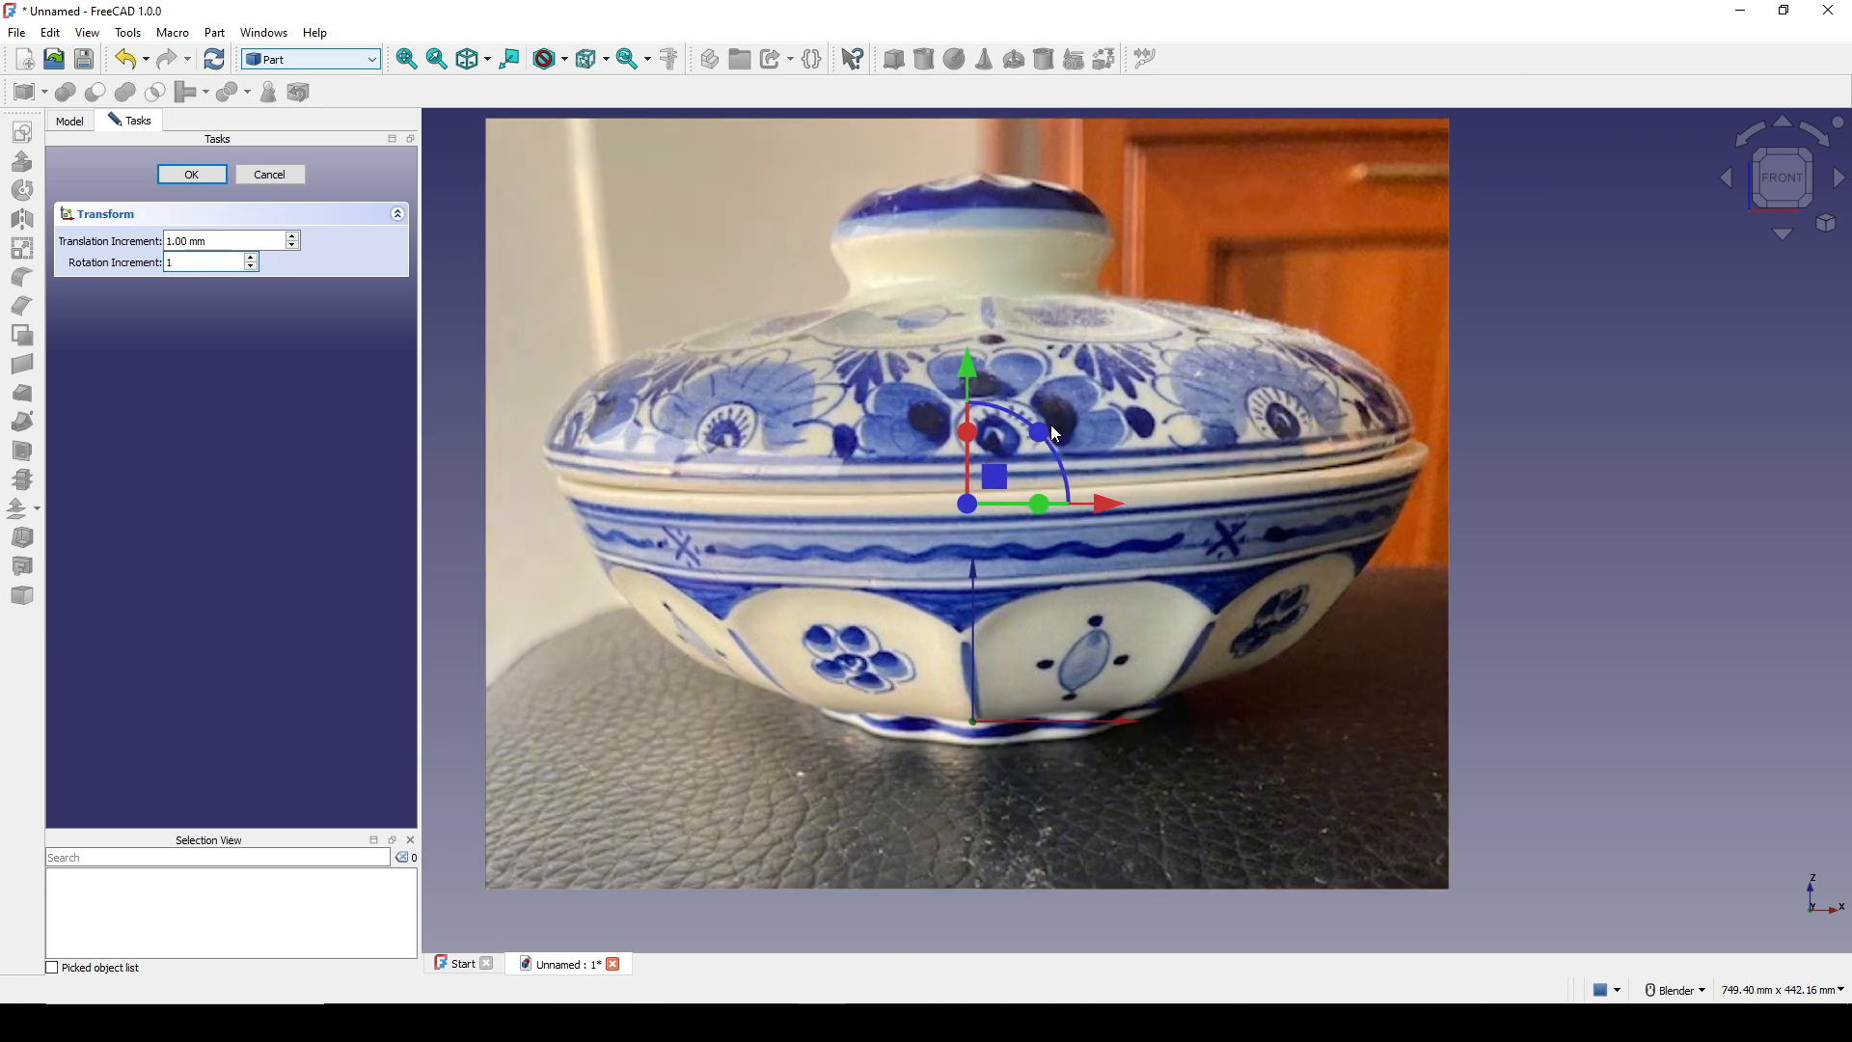
pyautogui.moveTo(1042, 430); pyautogui.dragTo(1049, 441)
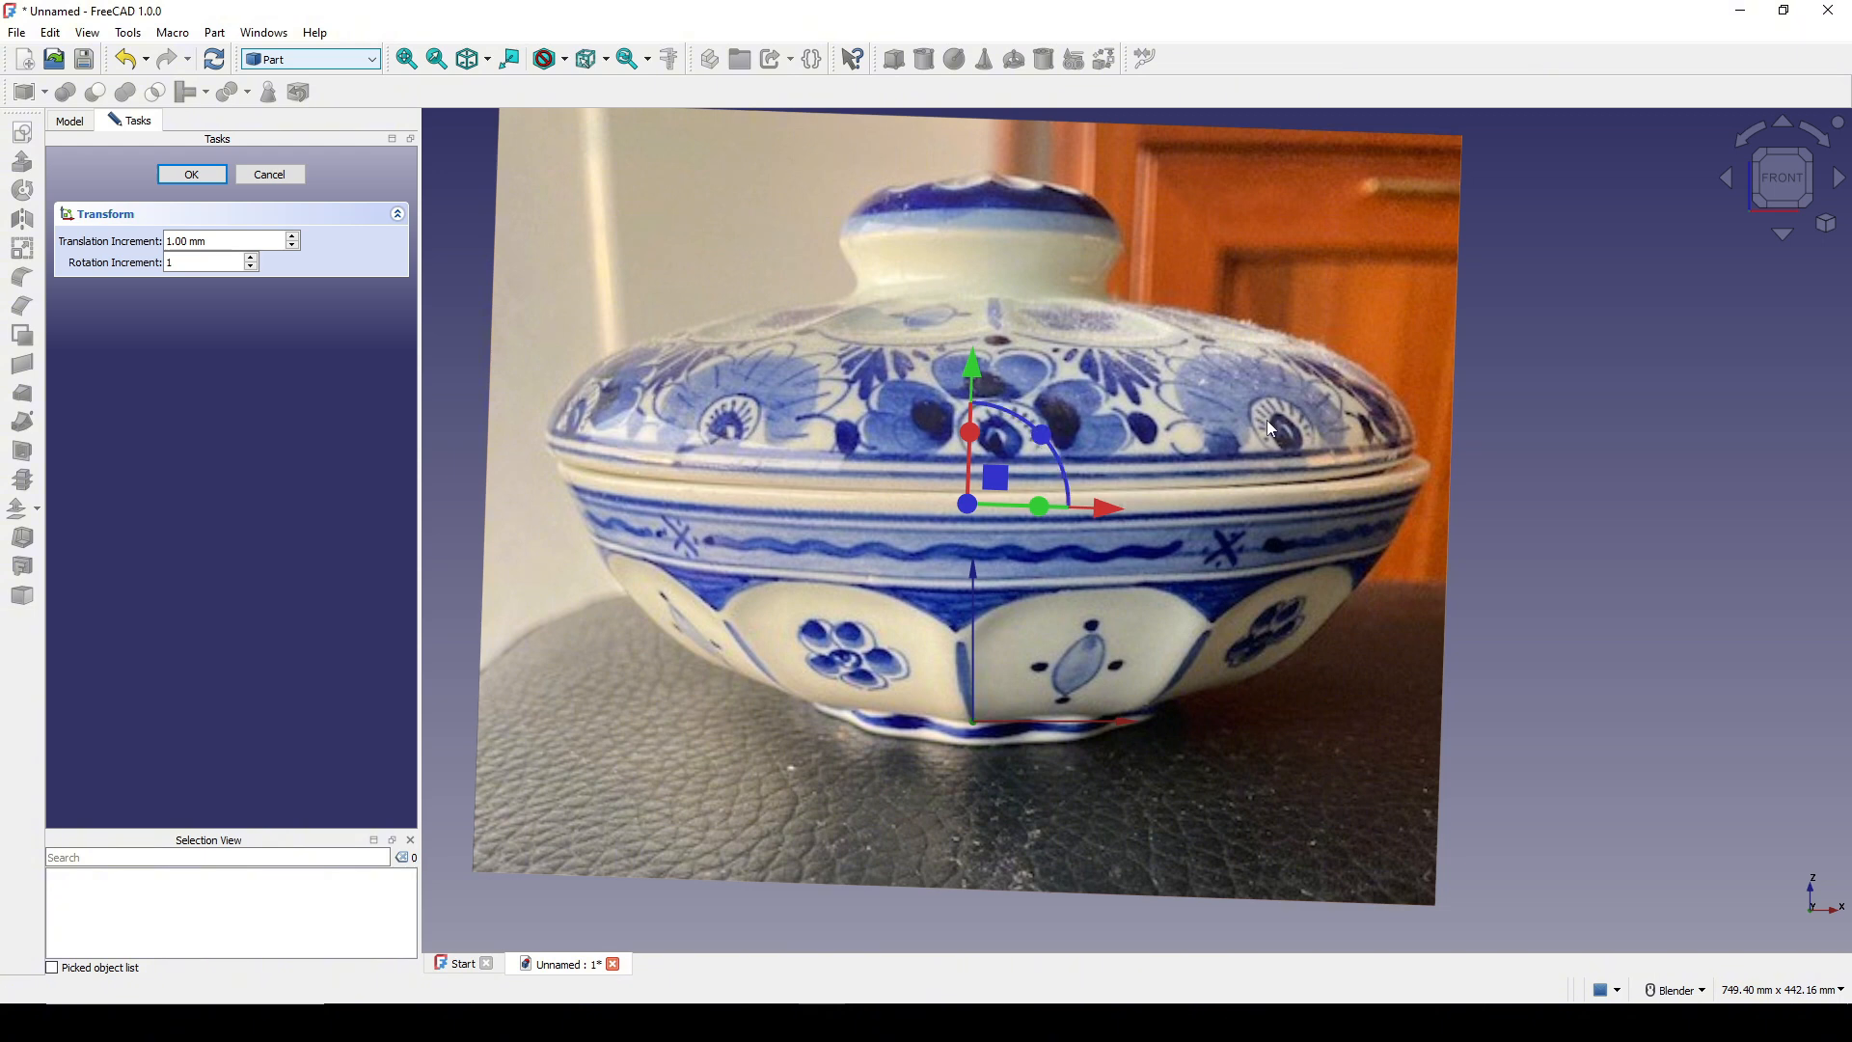
pyautogui.click(192, 175)
# Create a new sketch on the XZ plane, facing the reference image from the front.
pyautogui.scroll(-3, 1389, 492)
pyautogui.moveTo(1389, 492); pyautogui.dragTo(1475, 350, button='middle')
pyautogui.press('1')
pyautogui.scroll(2, 1477, 348)
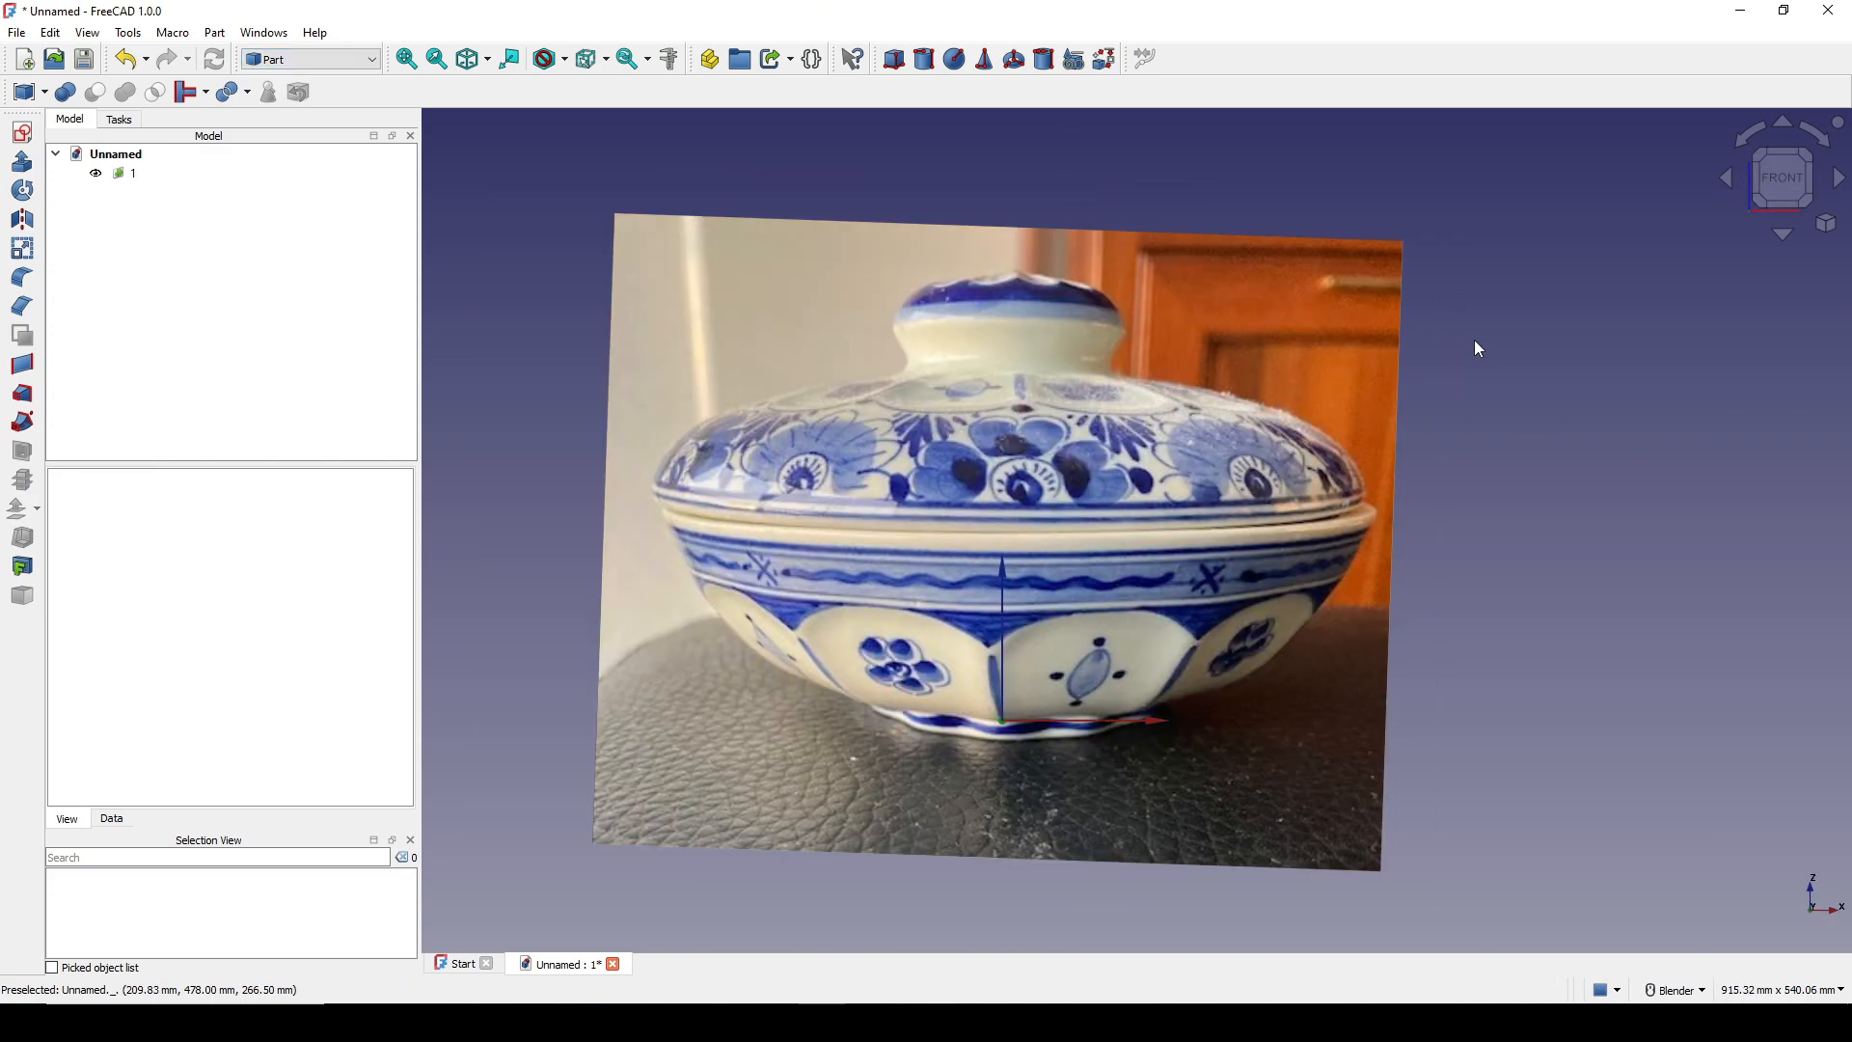
pyautogui.click(22, 132)
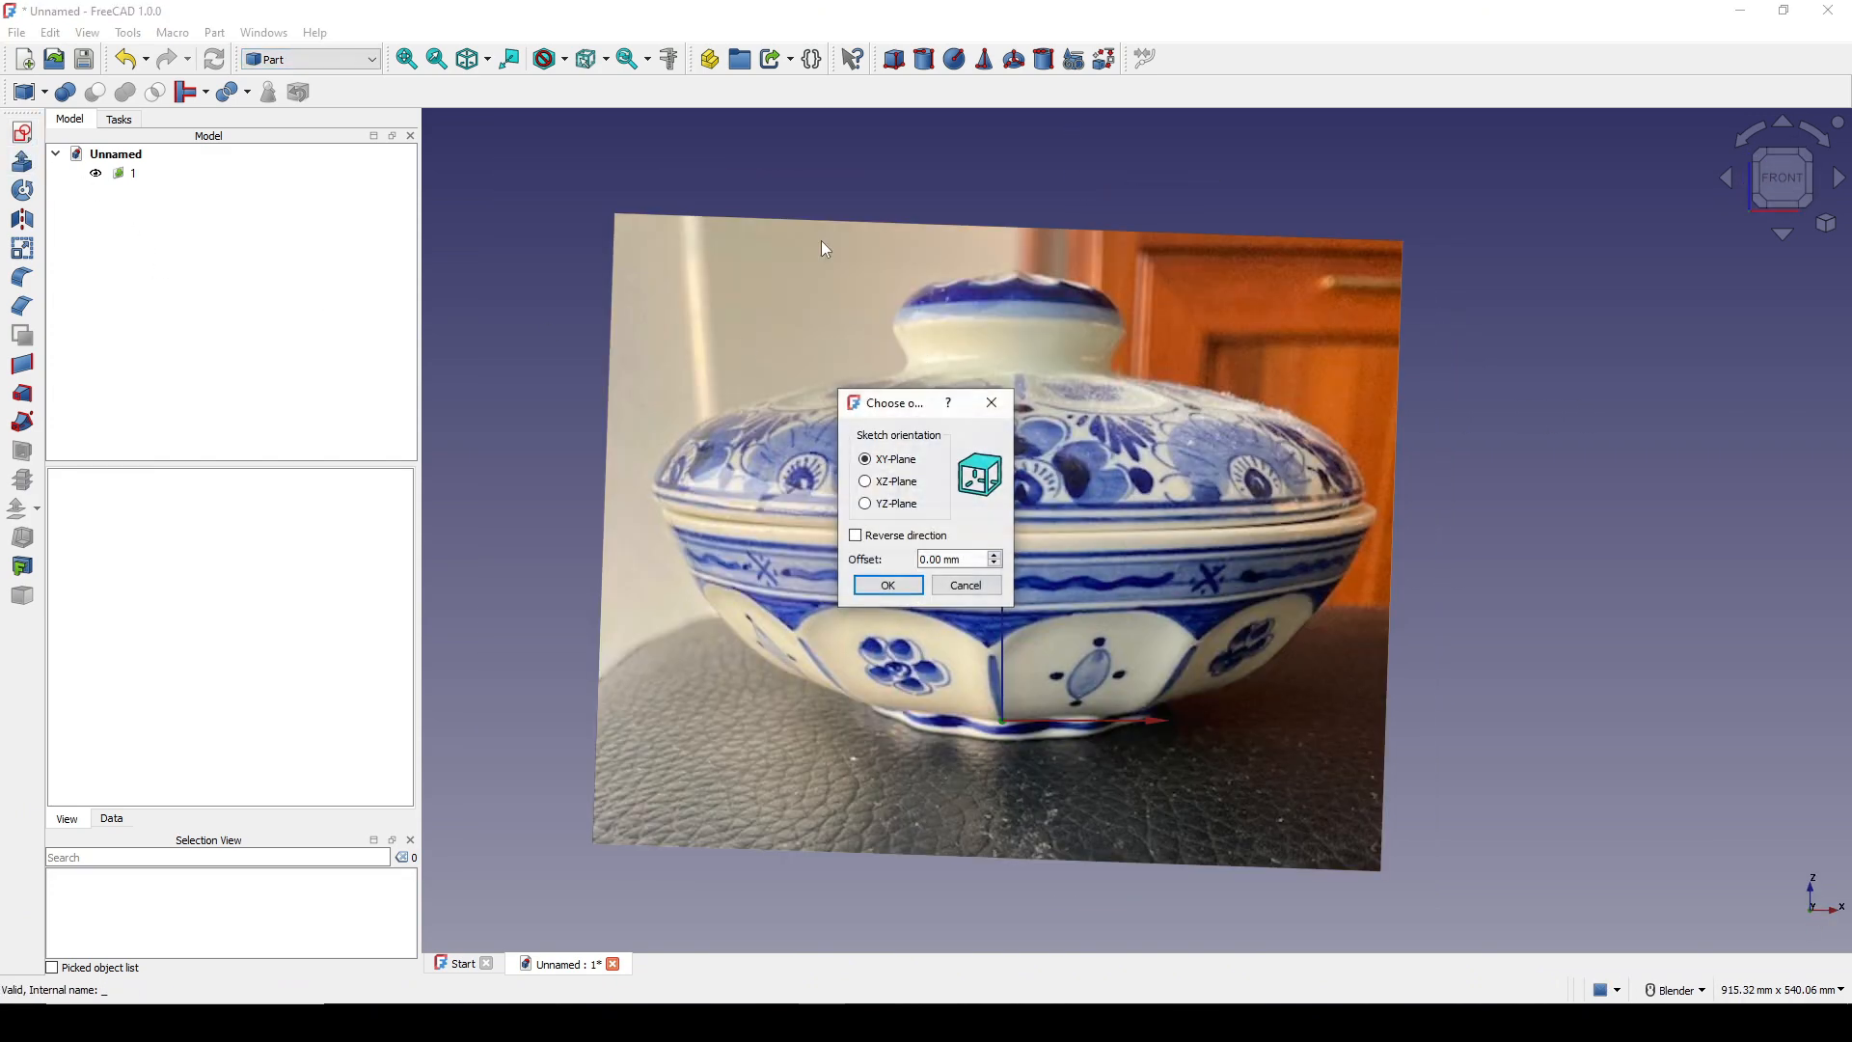
pyautogui.click(883, 484)
pyautogui.click(887, 585)
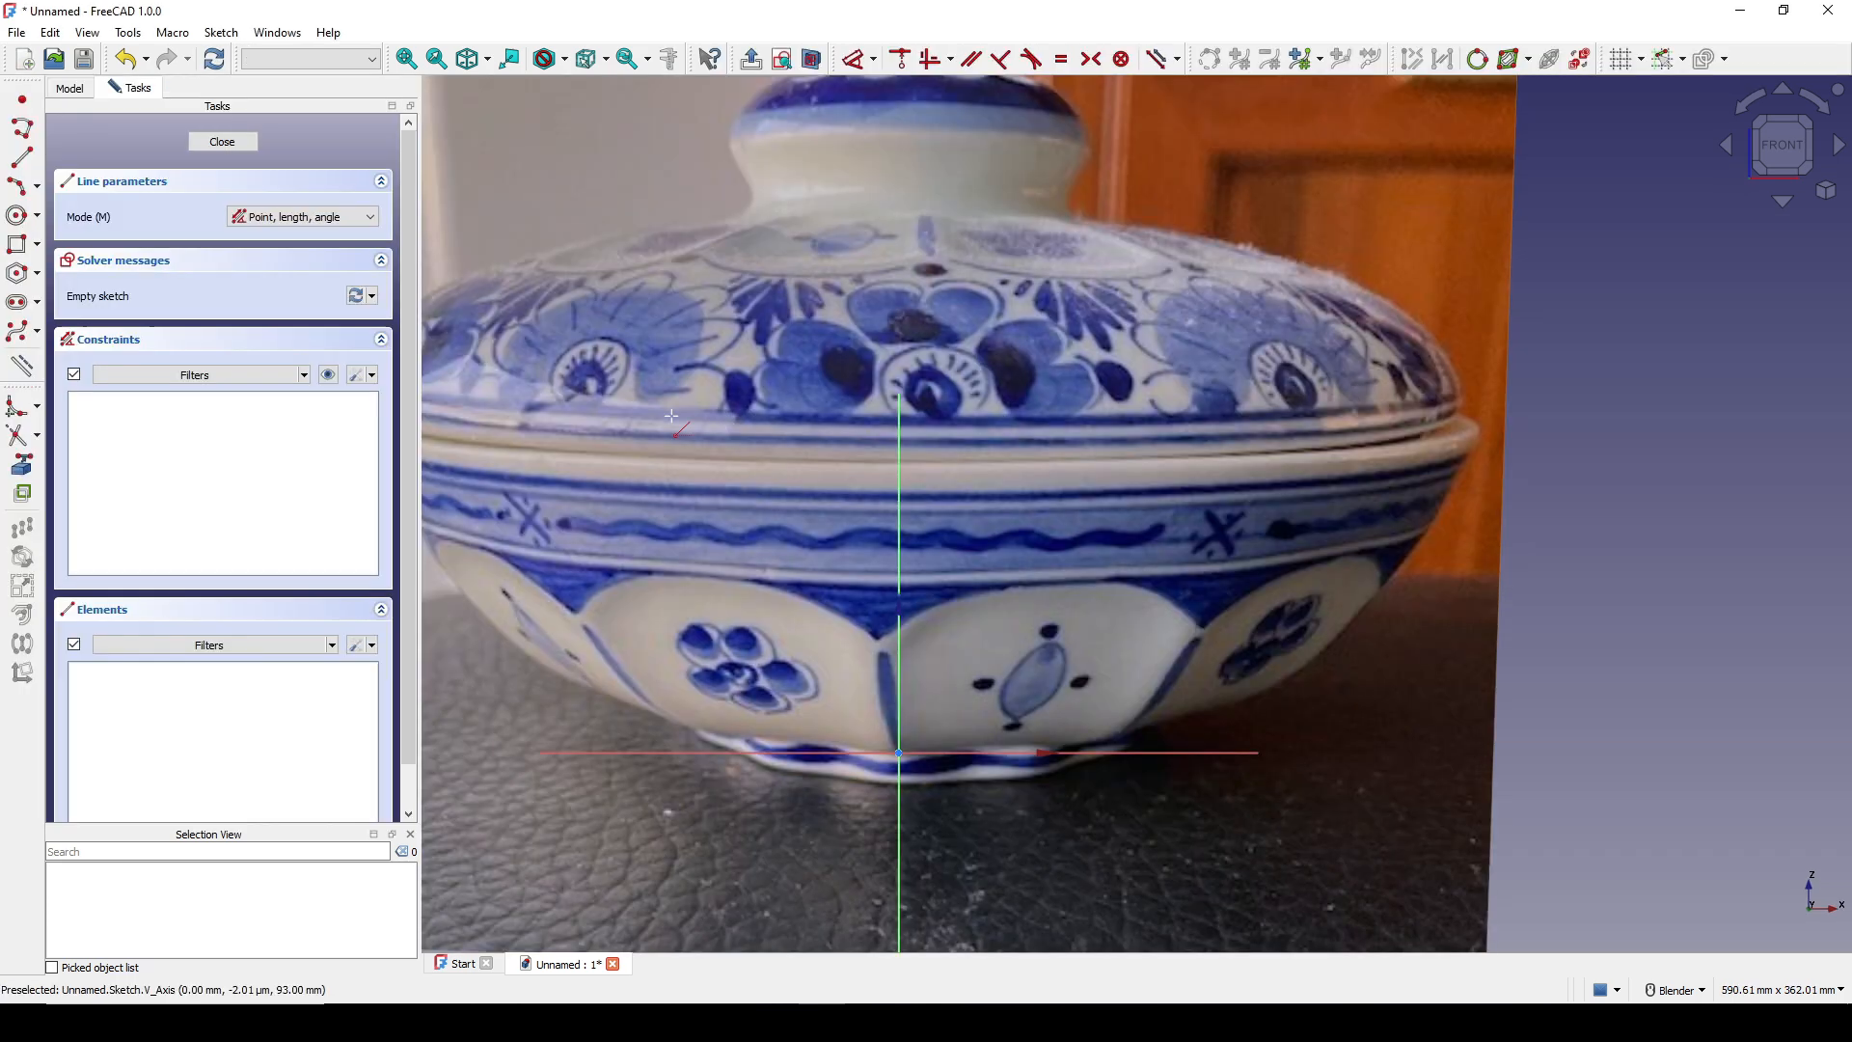
# Sketch a line about 70 mm long from the origin along the horizontal axis for the bowl's base.
pyautogui.scroll(4, 848, 599)
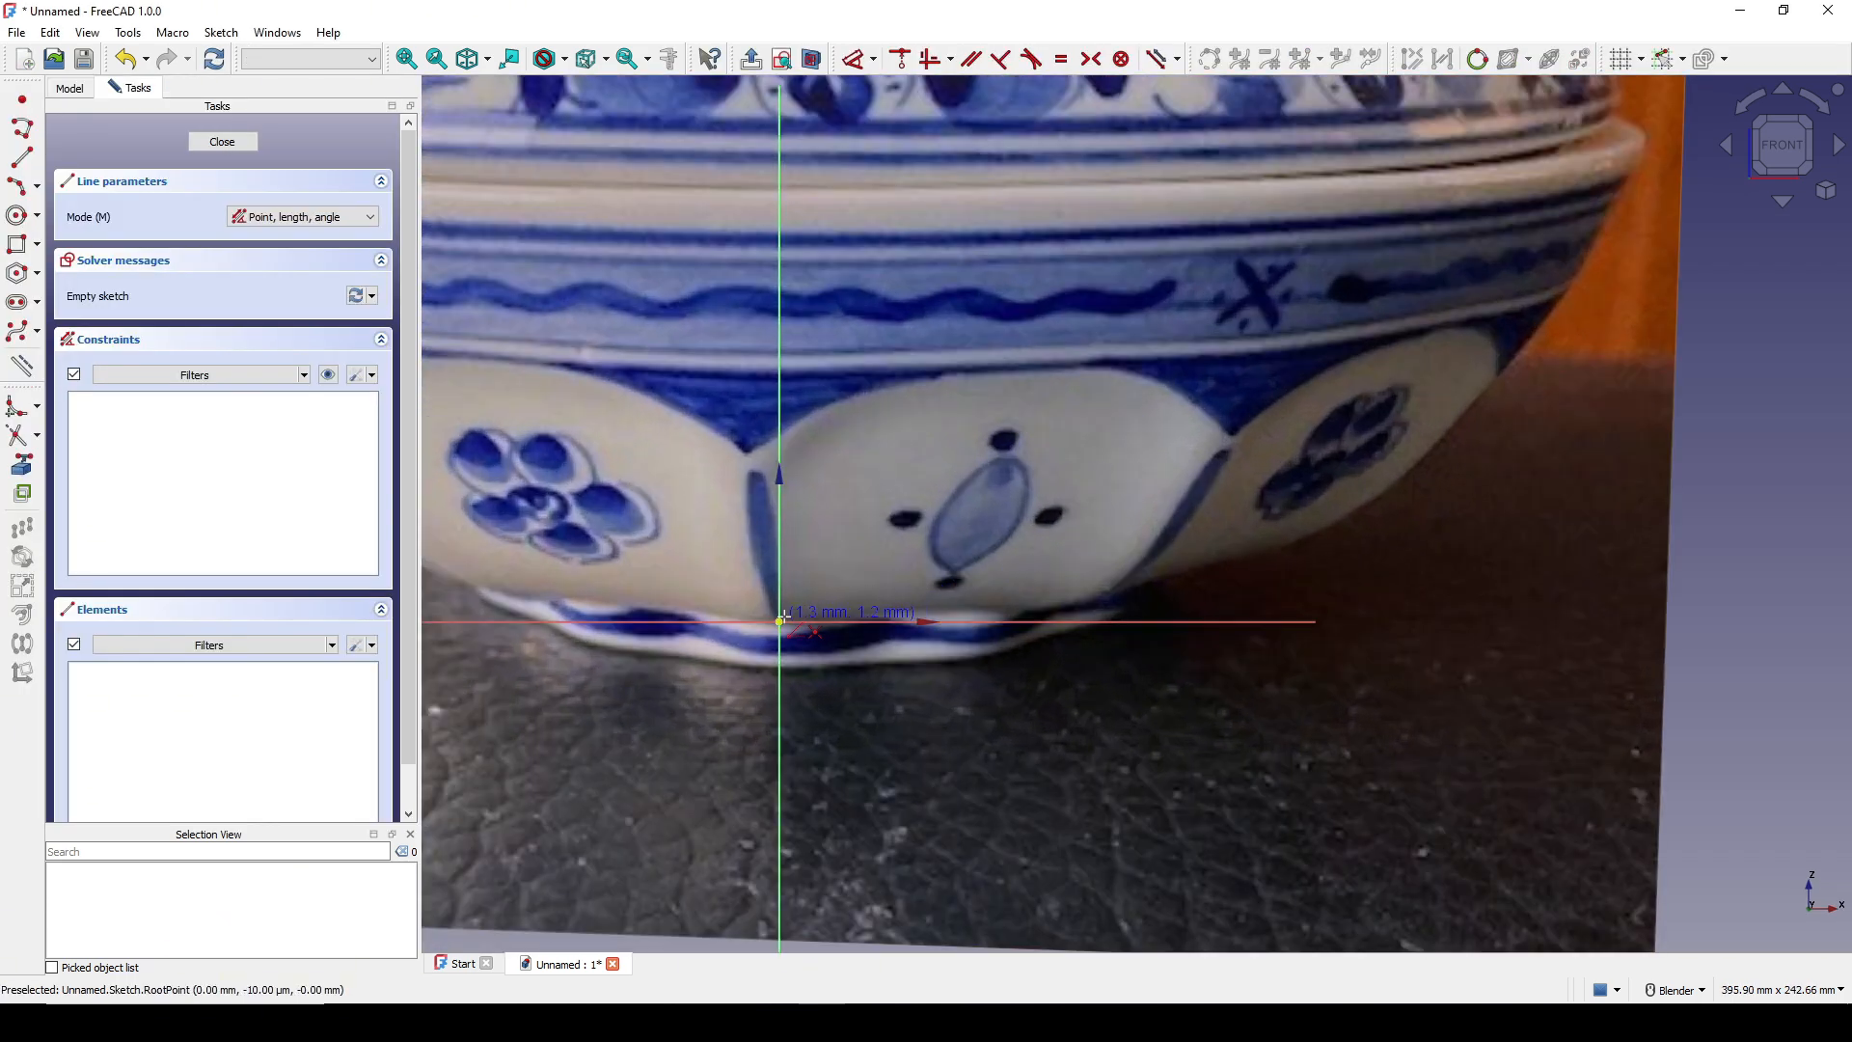
pyautogui.click(780, 620)
pyautogui.click(1031, 621)
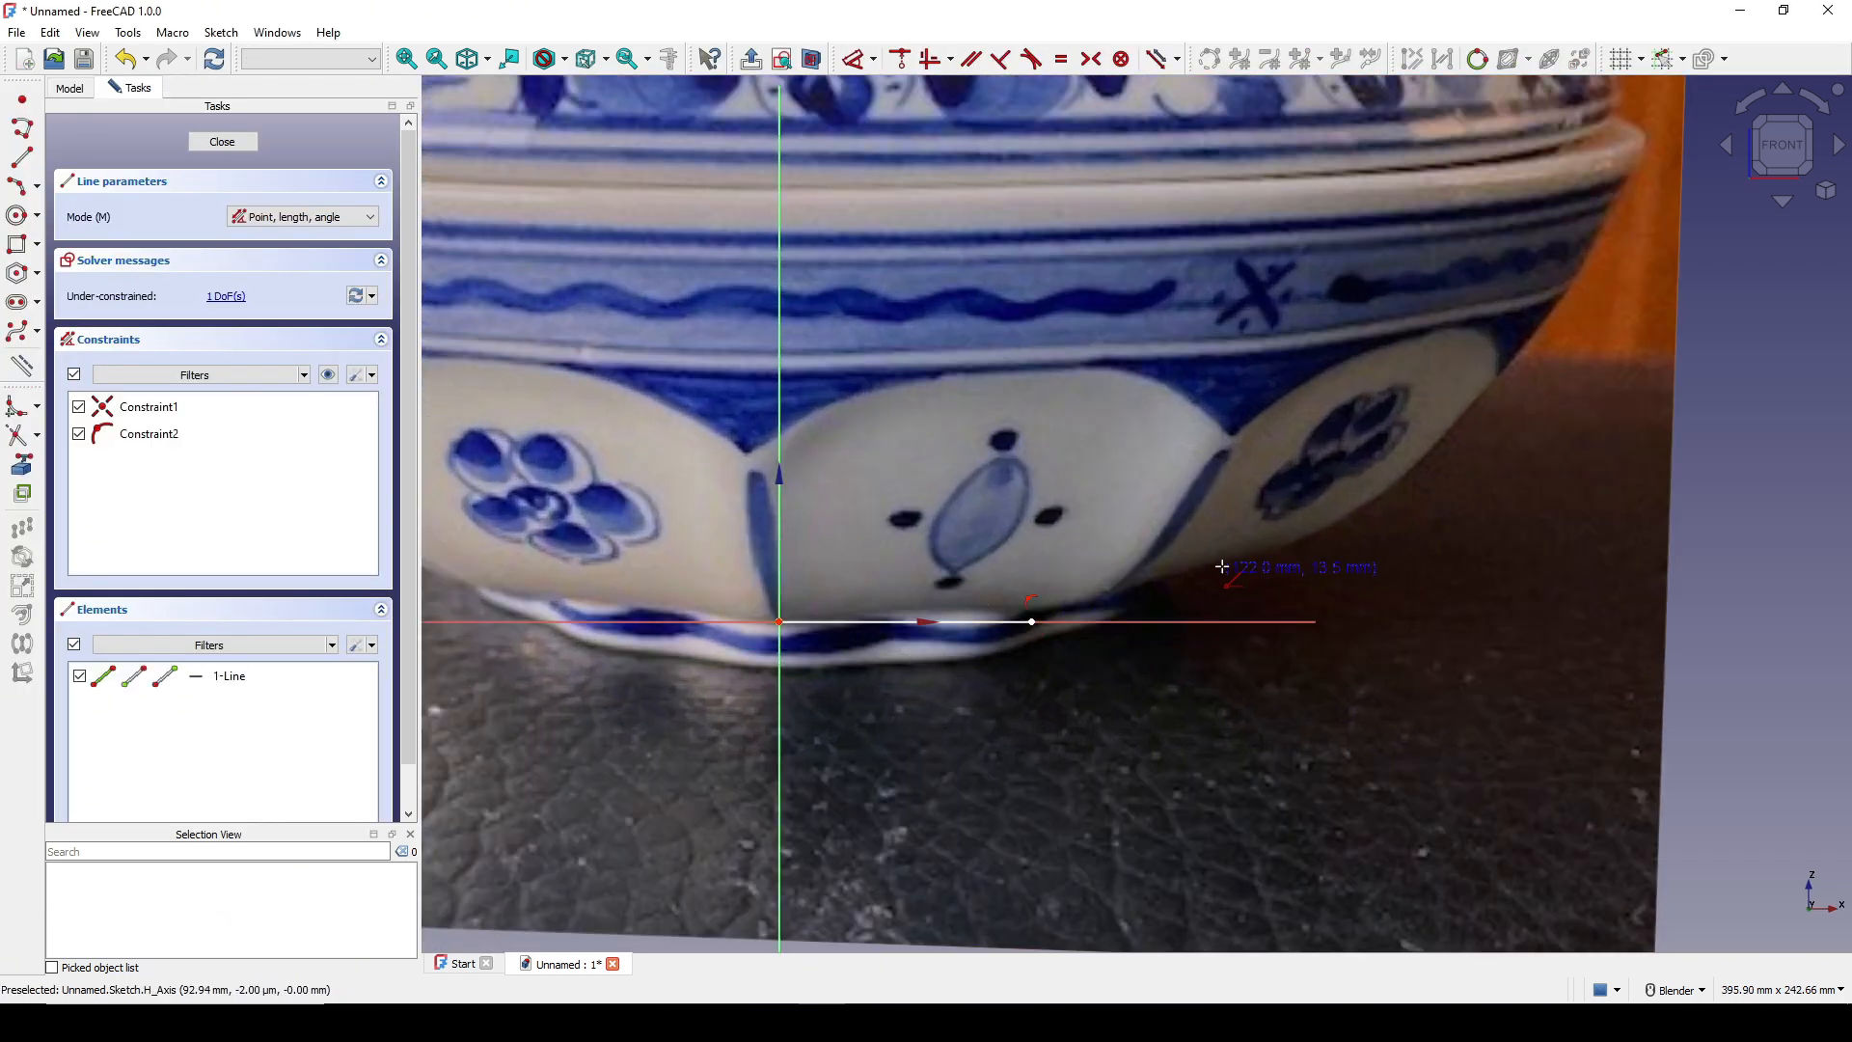
pyautogui.rightClick(1223, 567)
pyautogui.scroll(-2, 1225, 547)
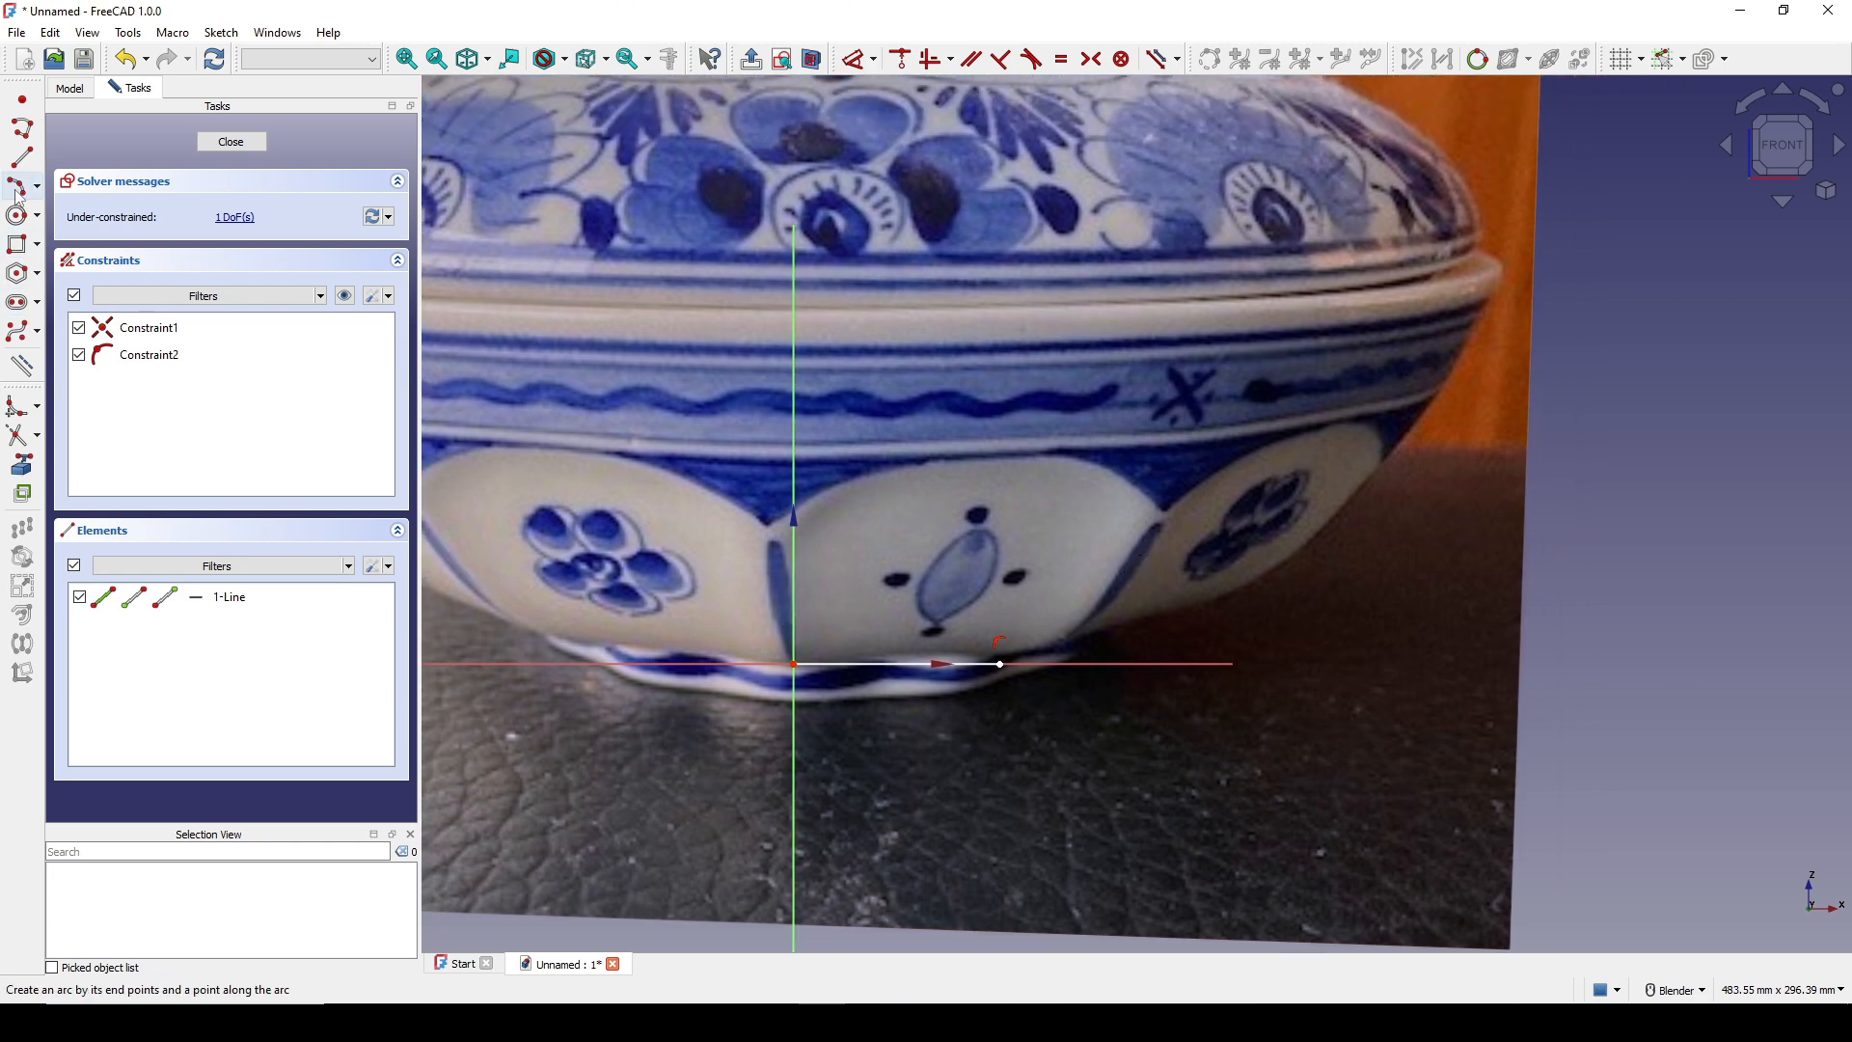
# Draw a three-point arc from the base line's outer end to the bowl's rim, following the side wall in the photo.
pyautogui.click(19, 190)
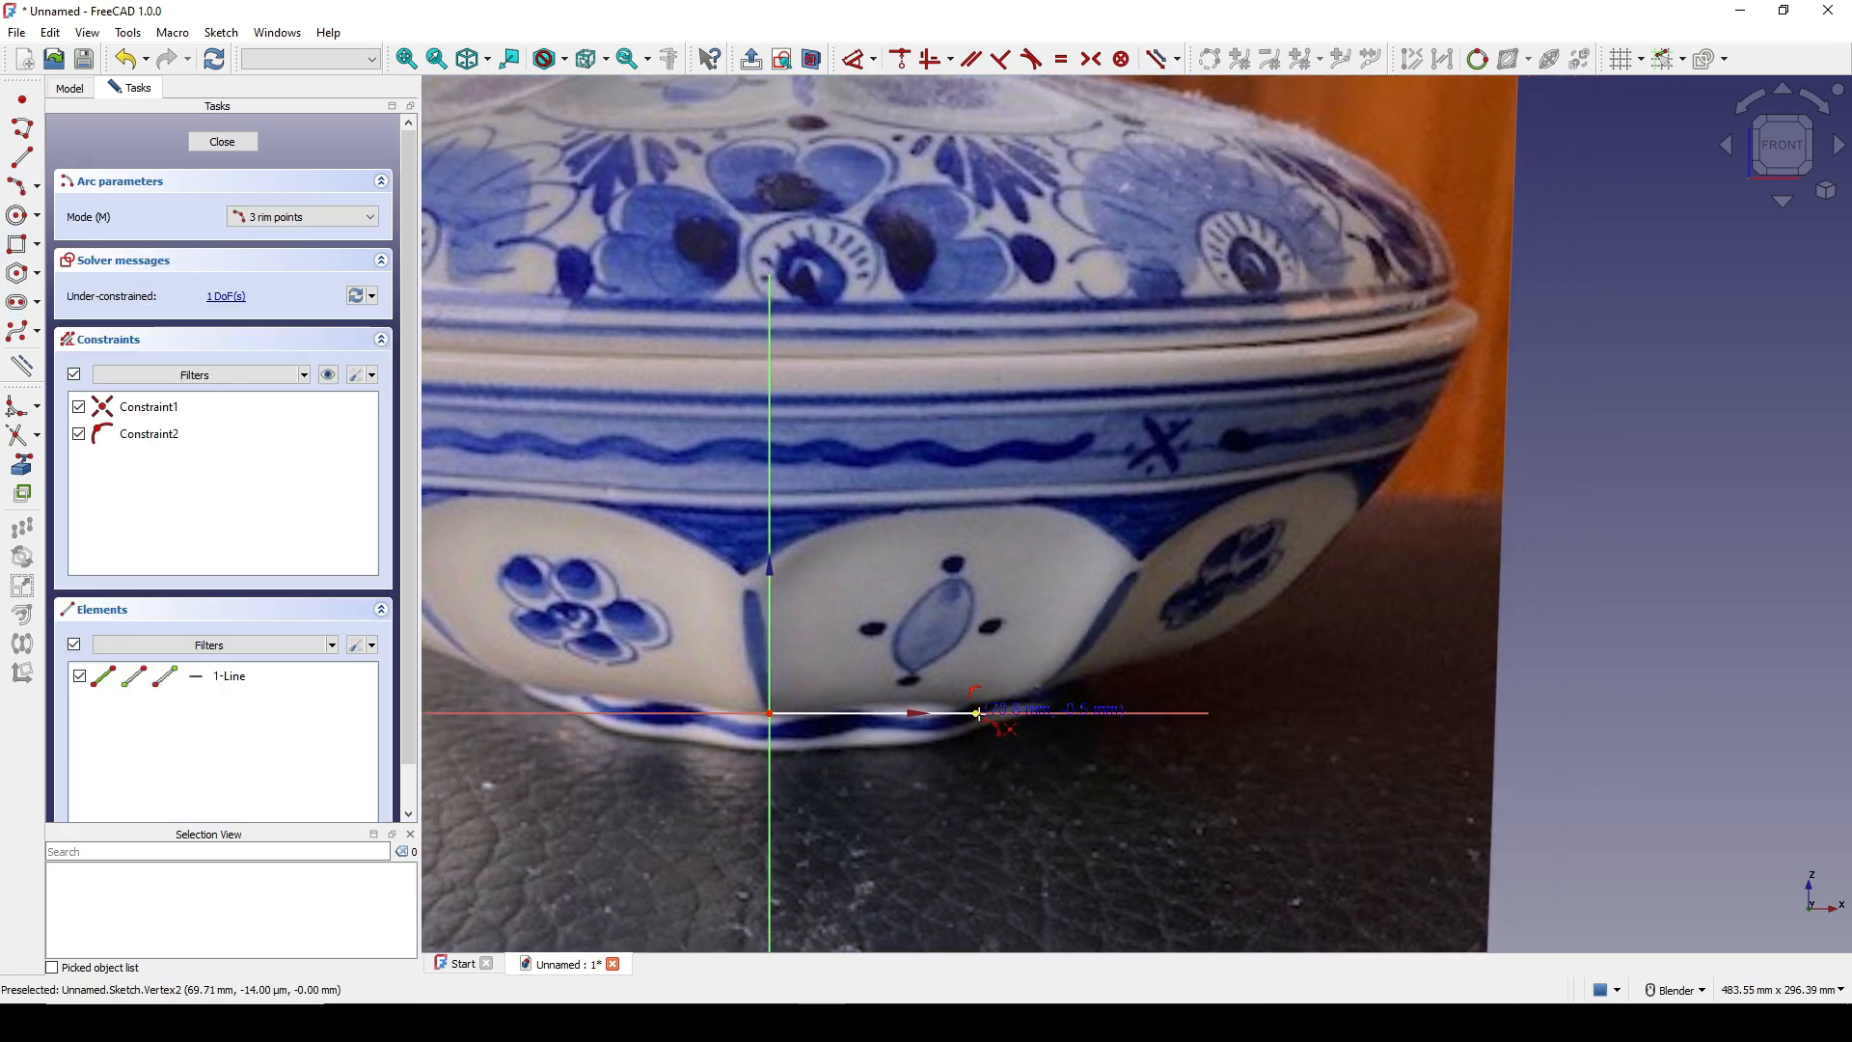
pyautogui.click(976, 714)
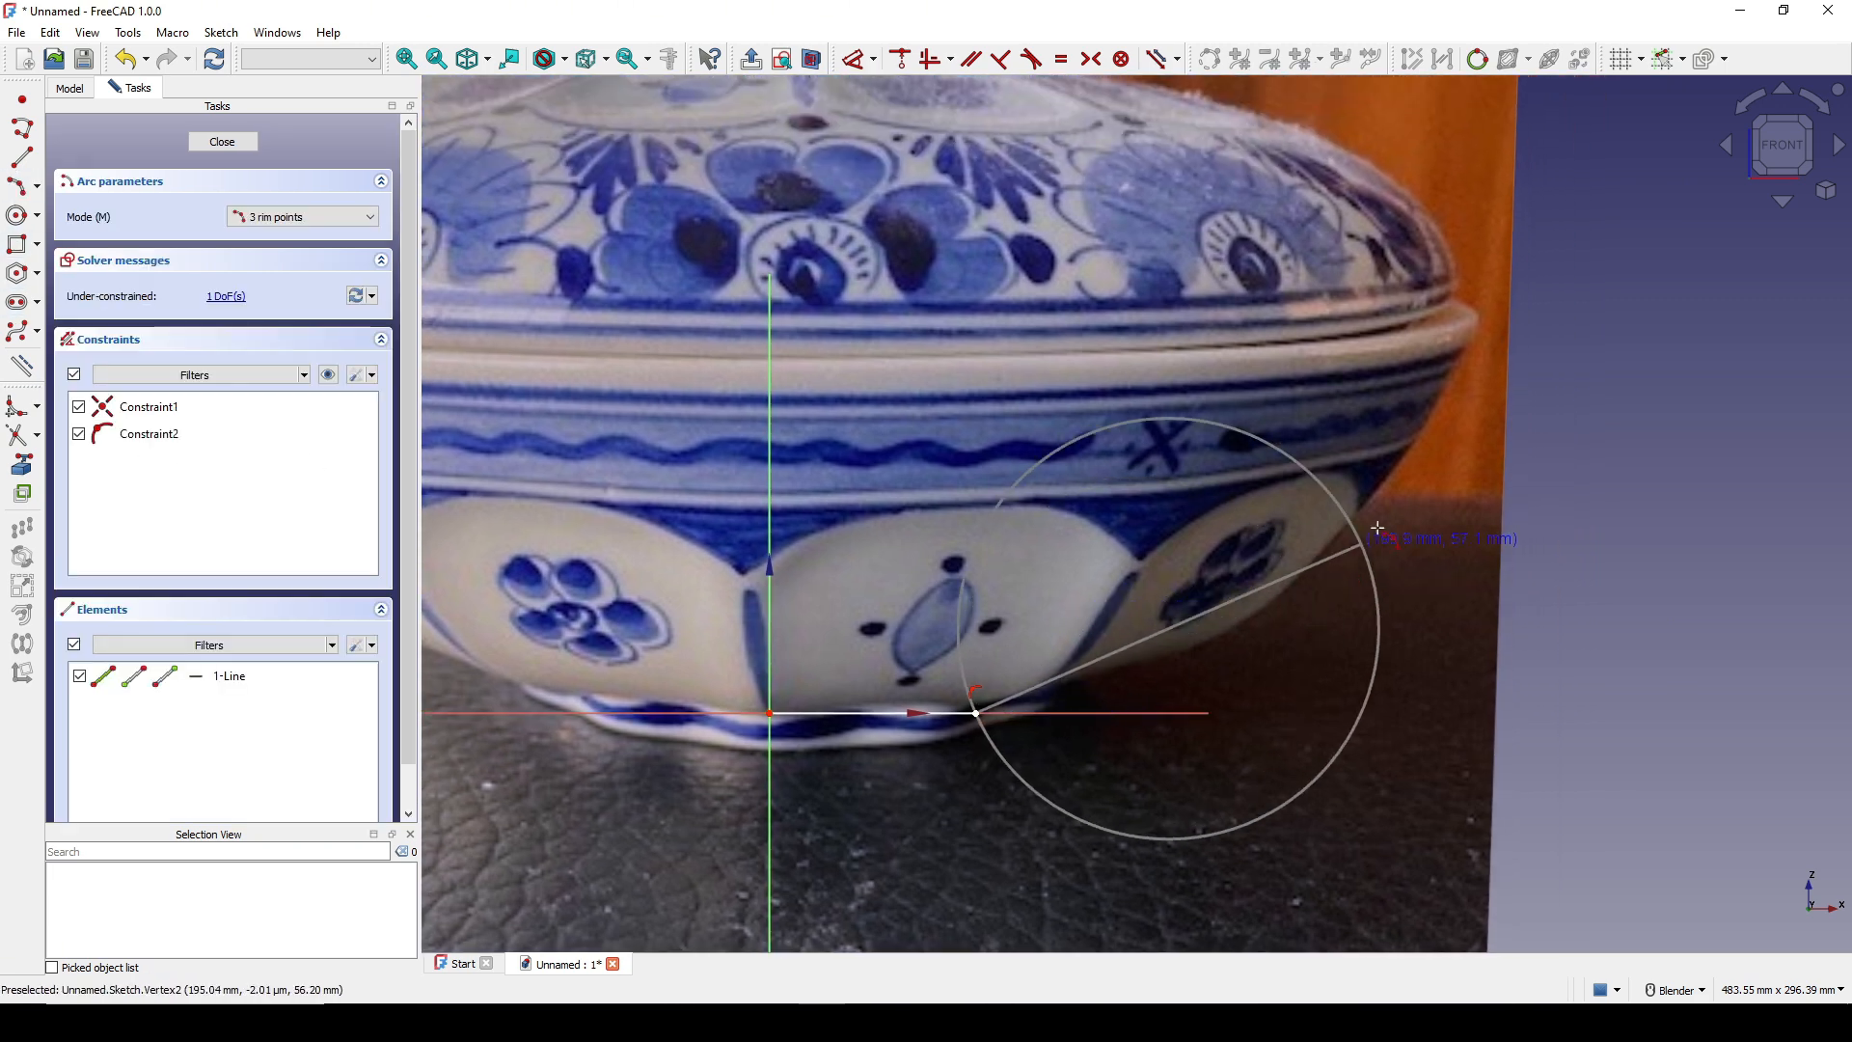
pyautogui.click(1474, 315)
pyautogui.click(1413, 439)
pyautogui.rightClick(1462, 519)
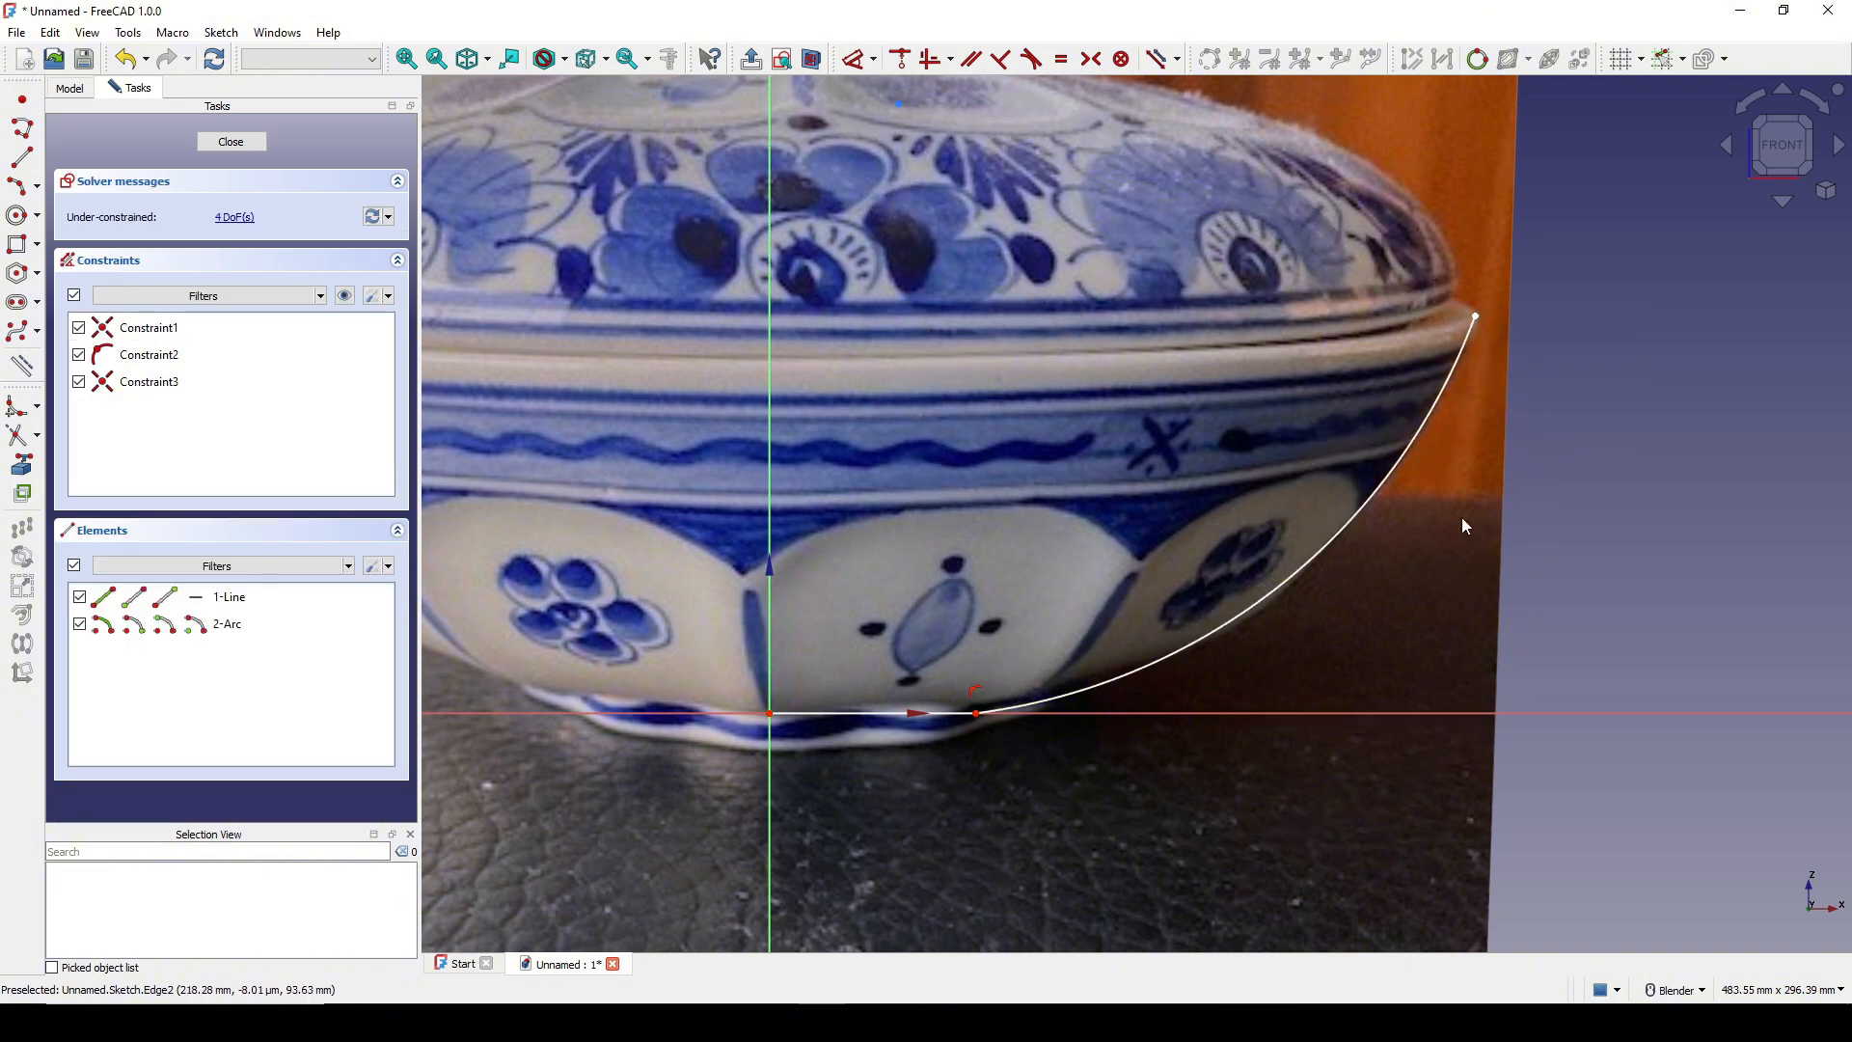
# Make the side-wall arc tangent to the horizontal axis and move its upper end back onto the bowl's rim in the photo.
pyautogui.click(1198, 633)
pyautogui.click(1196, 694)
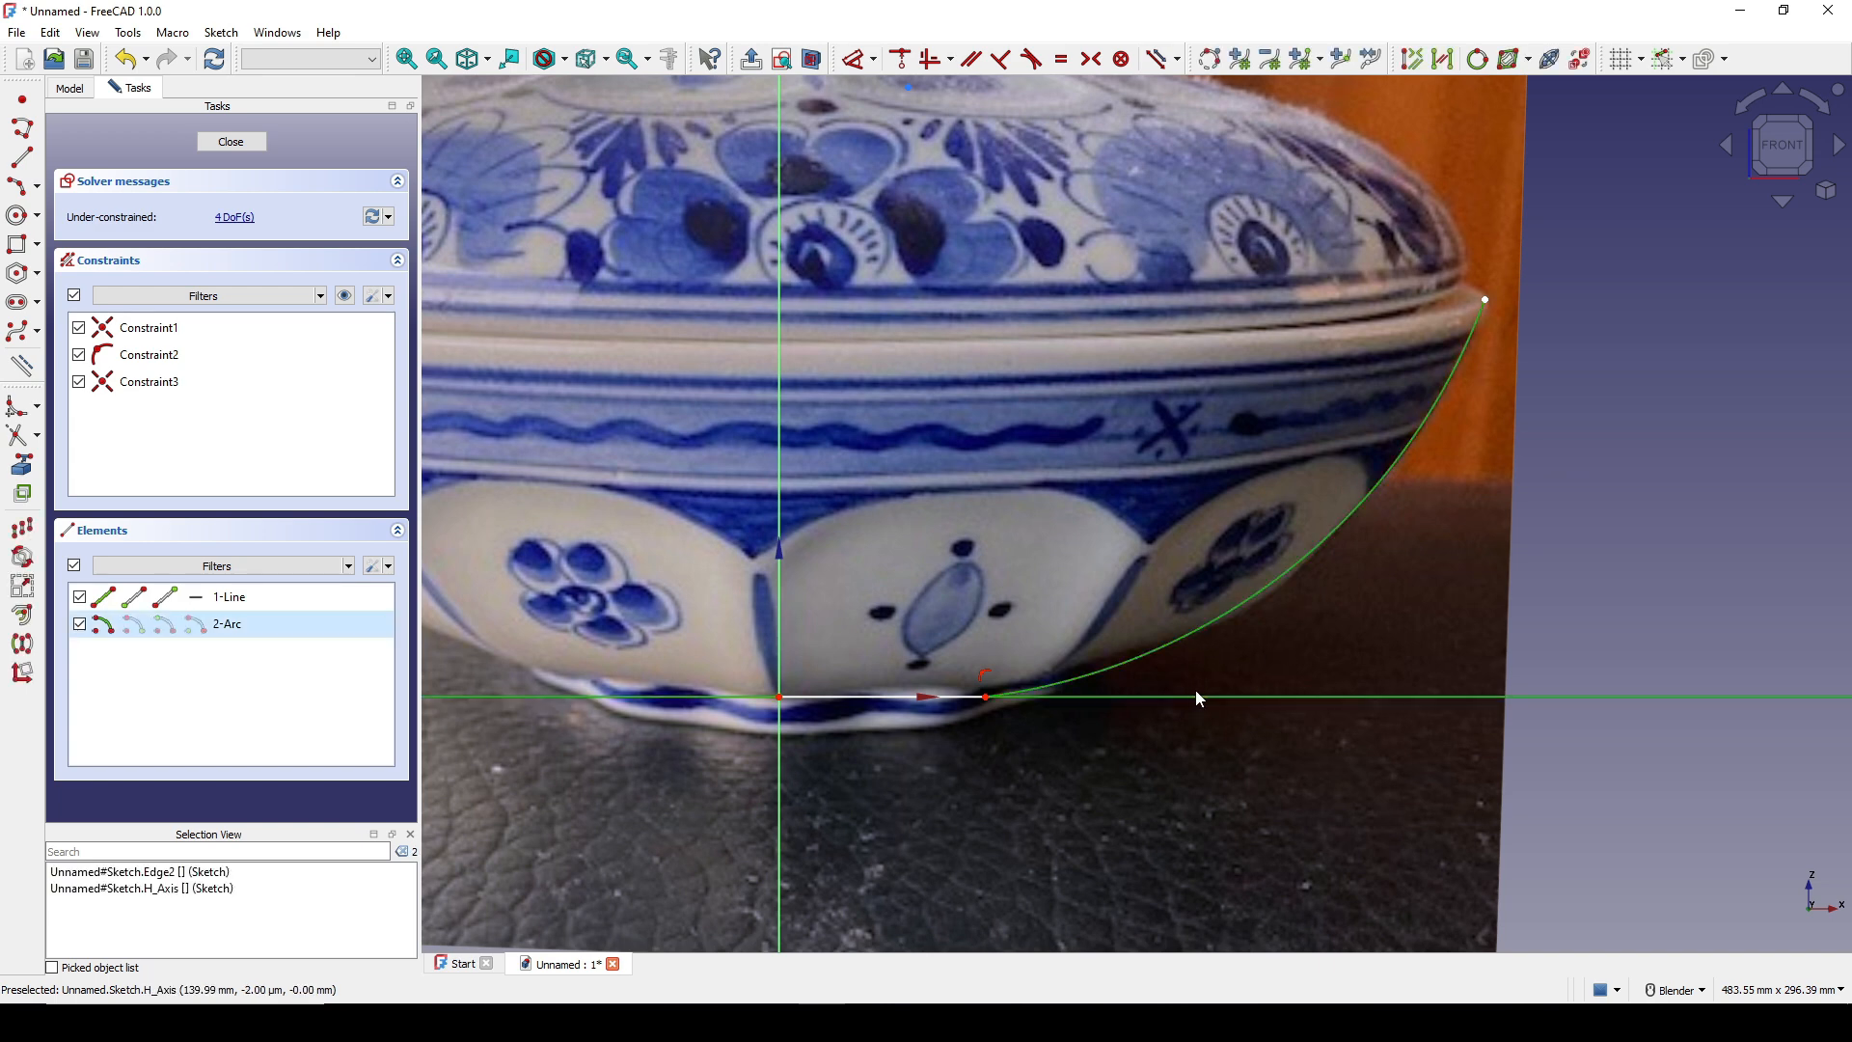
pyautogui.press('t')
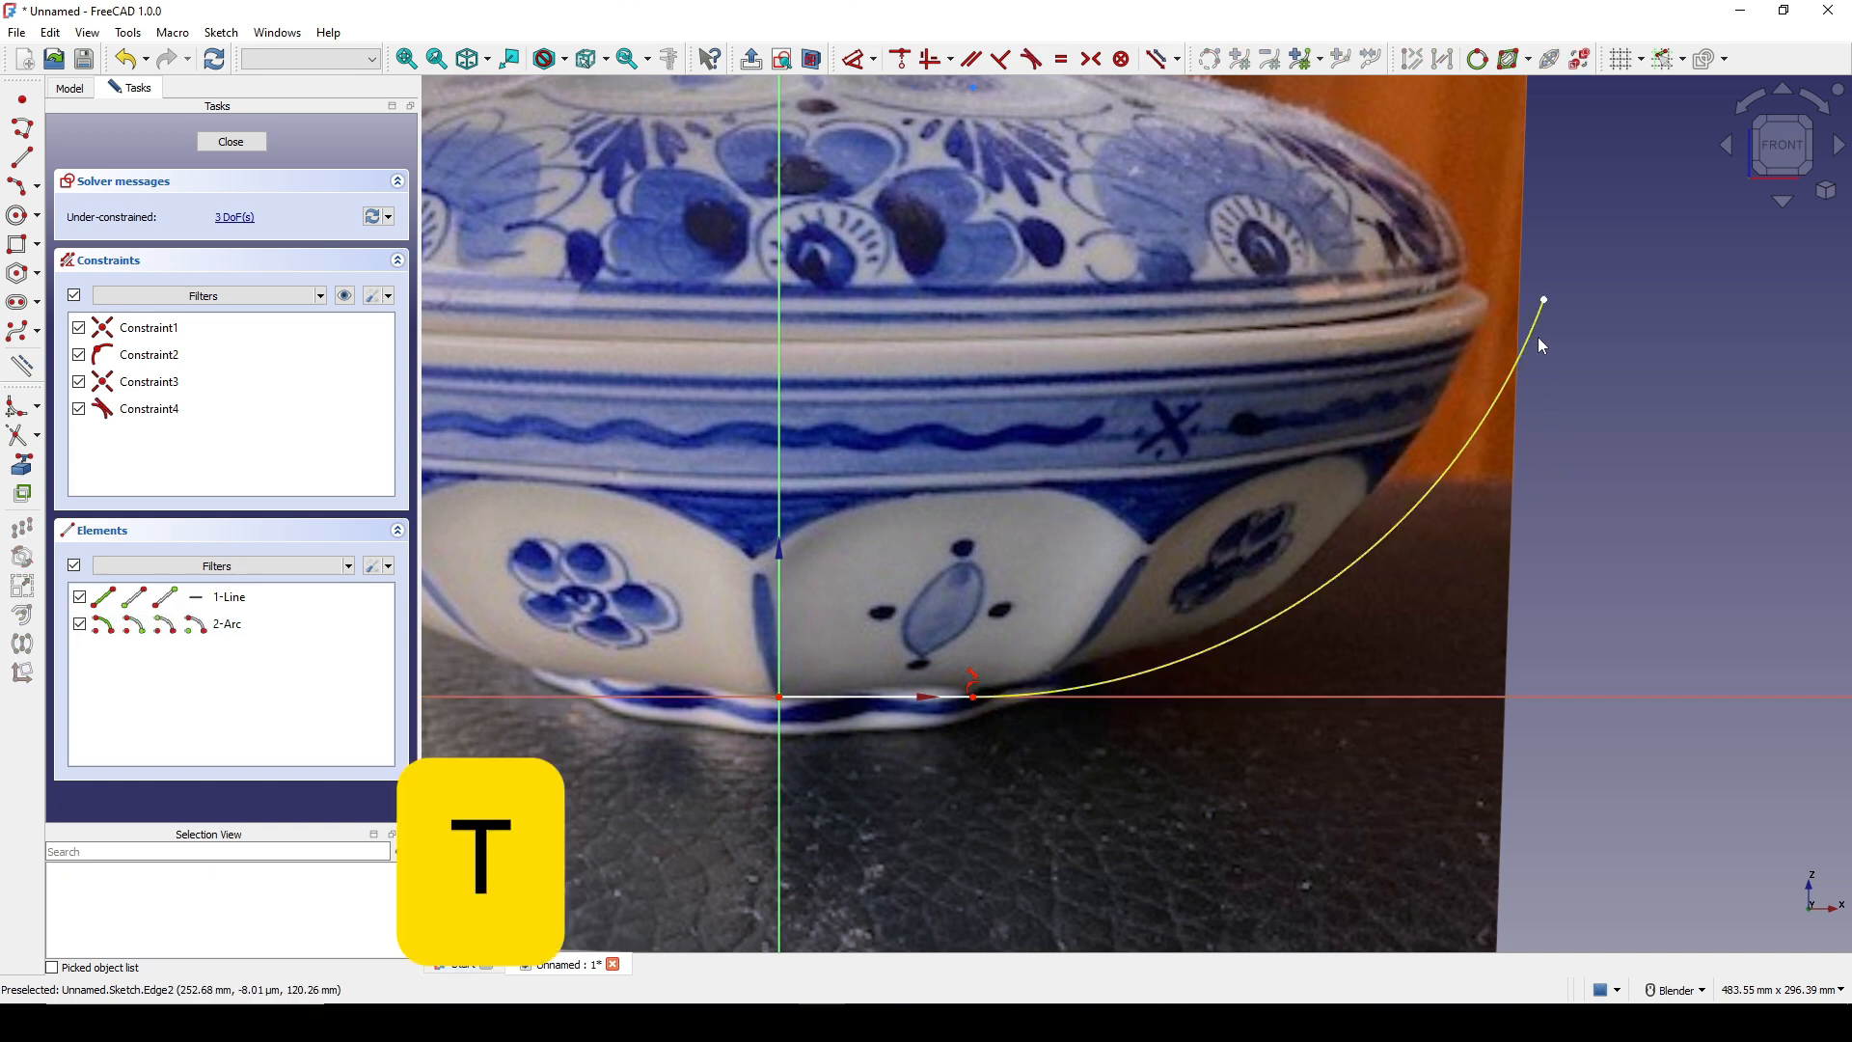
pyautogui.moveTo(1543, 300); pyautogui.dragTo(1483, 307)
pyautogui.keyDown('shift'); pyautogui.moveTo(1413, 495); pyautogui.dragTo(1437, 427, button='middle'); pyautogui.keyUp('shift')
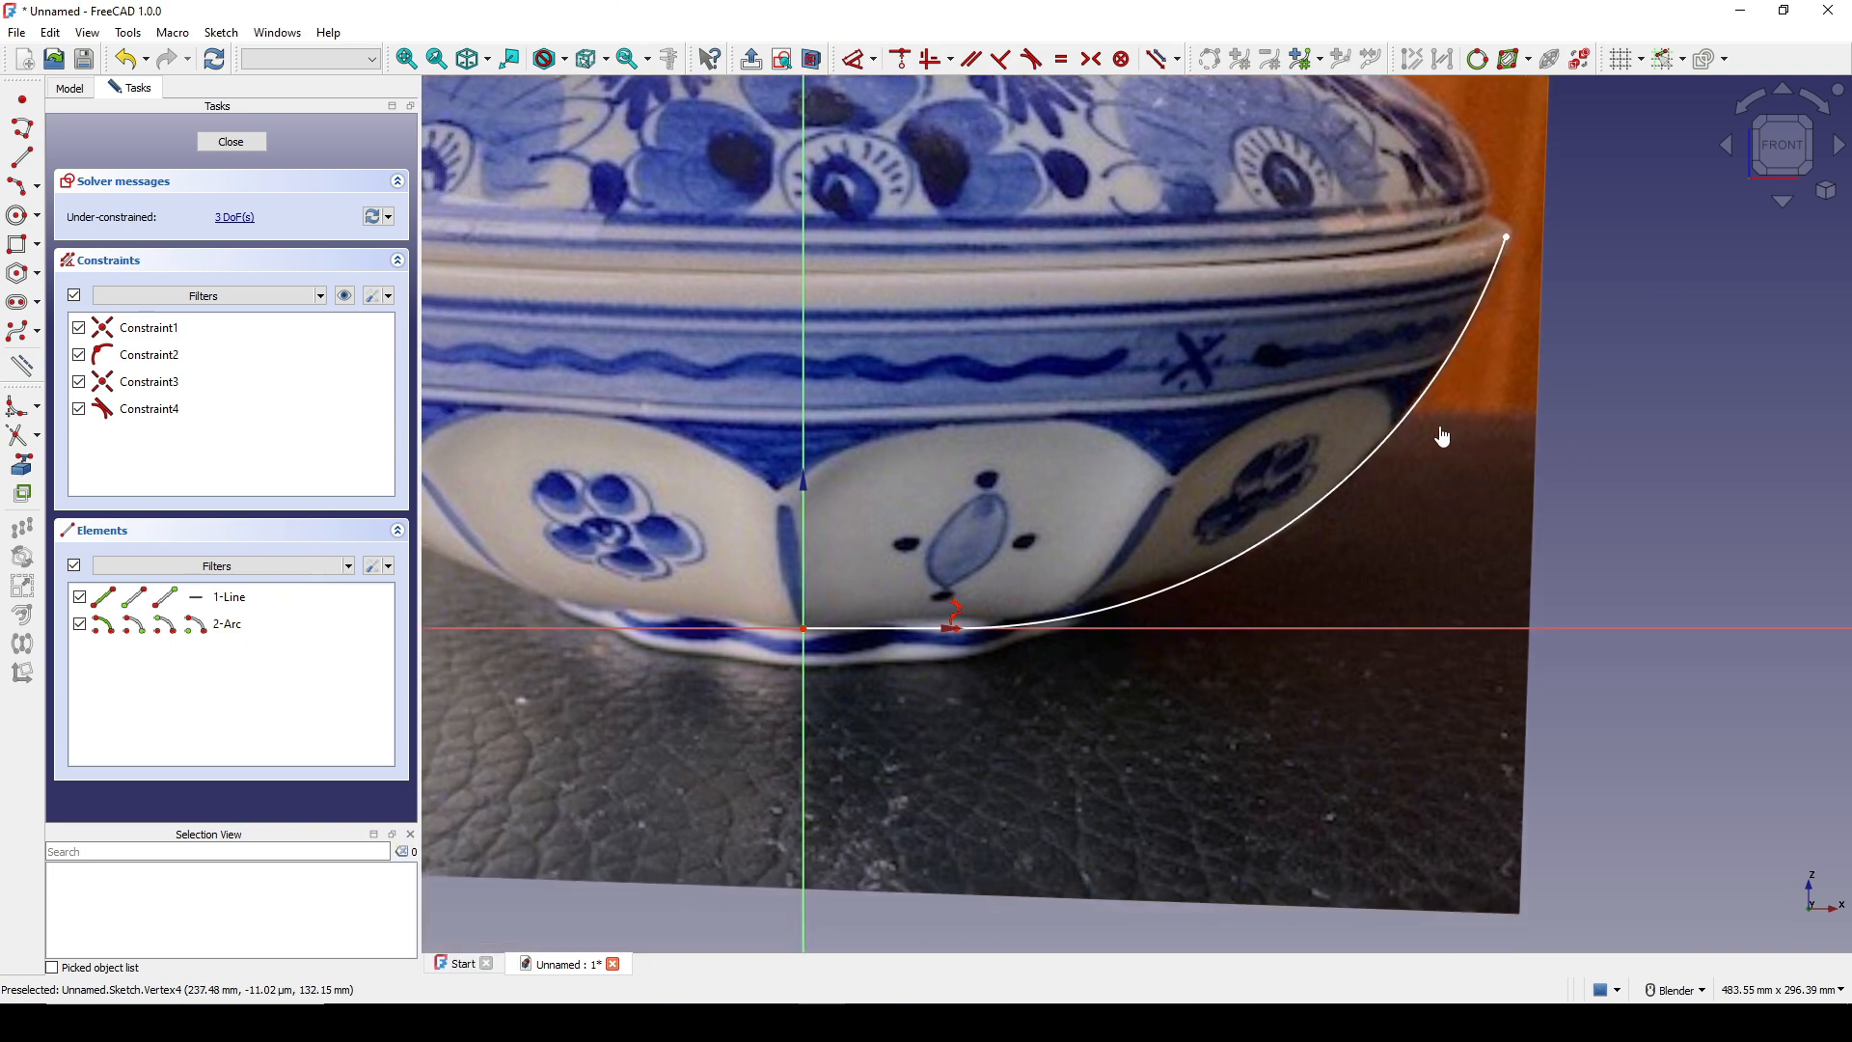
# Dimension the base line's length and set it to 50 mm.
pyautogui.click(860, 635)
pyautogui.press('d')
pyautogui.click(877, 729)
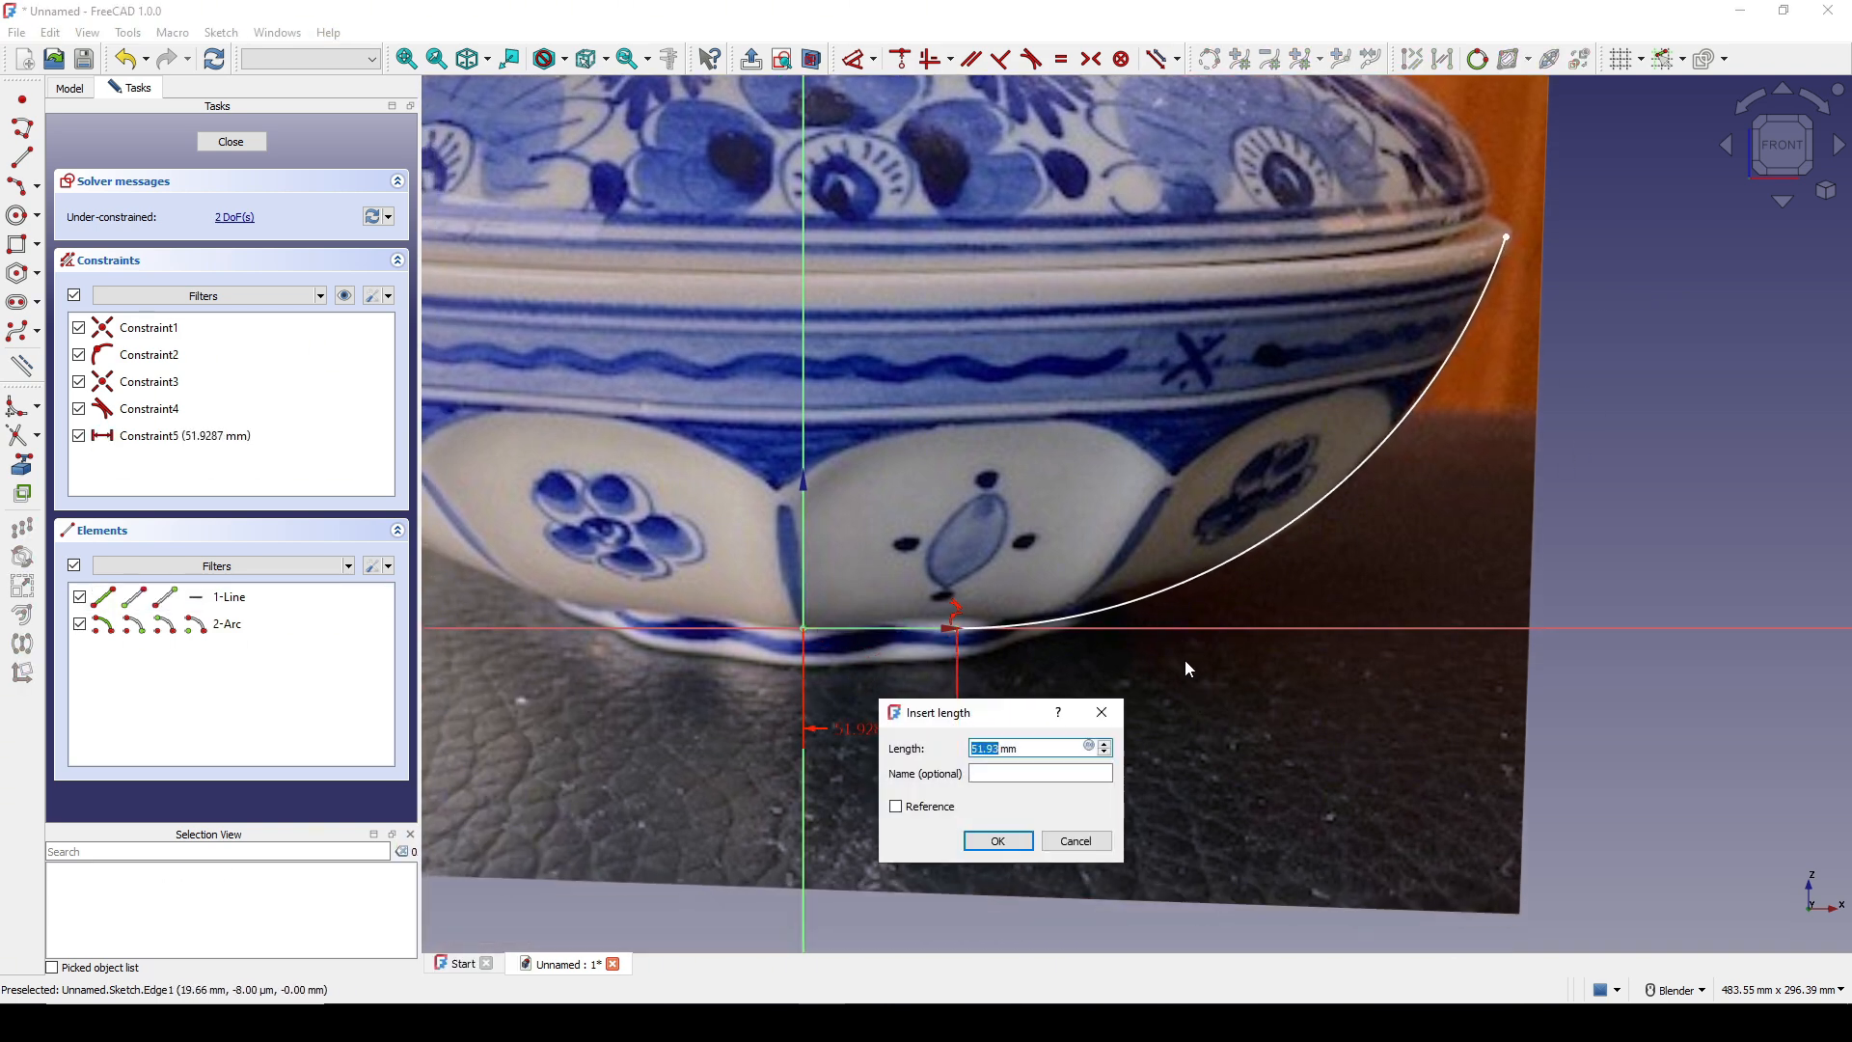
pyautogui.write('50')
pyautogui.press('Return')
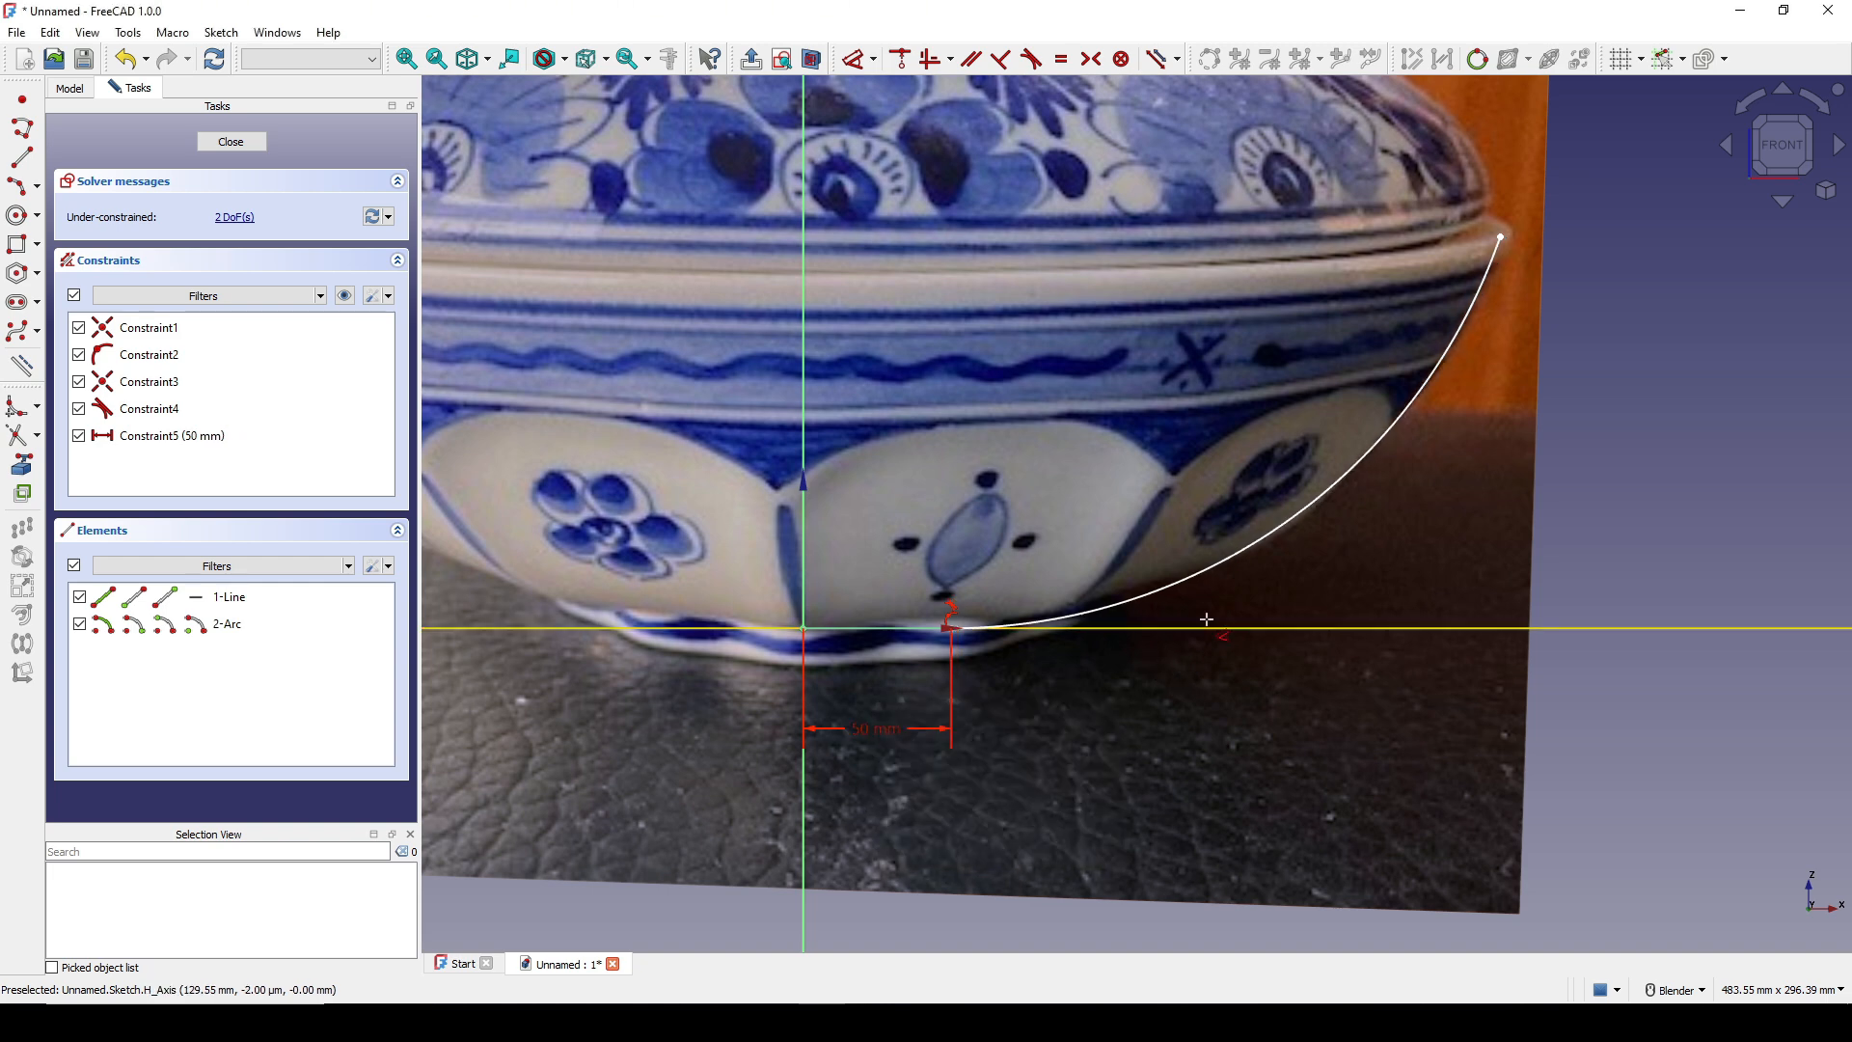
# Constrain the side-wall arc's radius to 200 mm.
pyautogui.click(1217, 584)
pyautogui.press('d')
pyautogui.click(1341, 723)
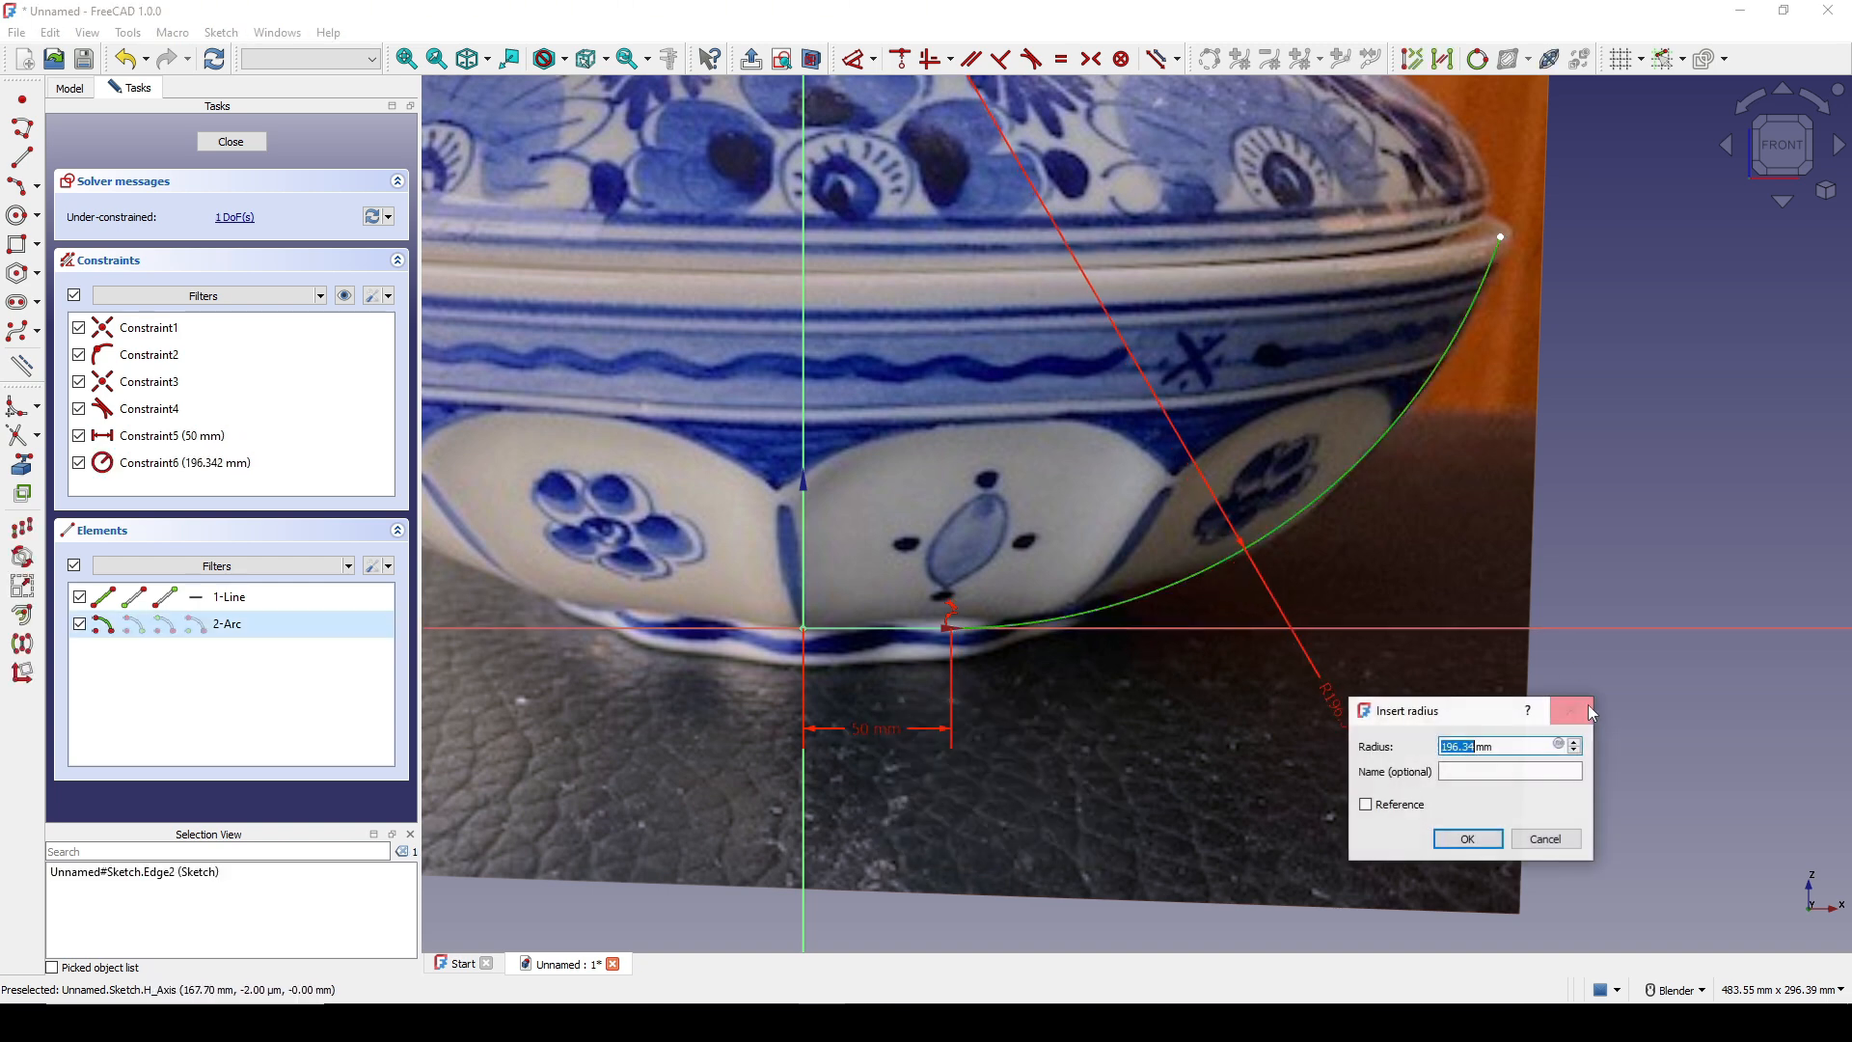
pyautogui.write('200')
pyautogui.press('Return')
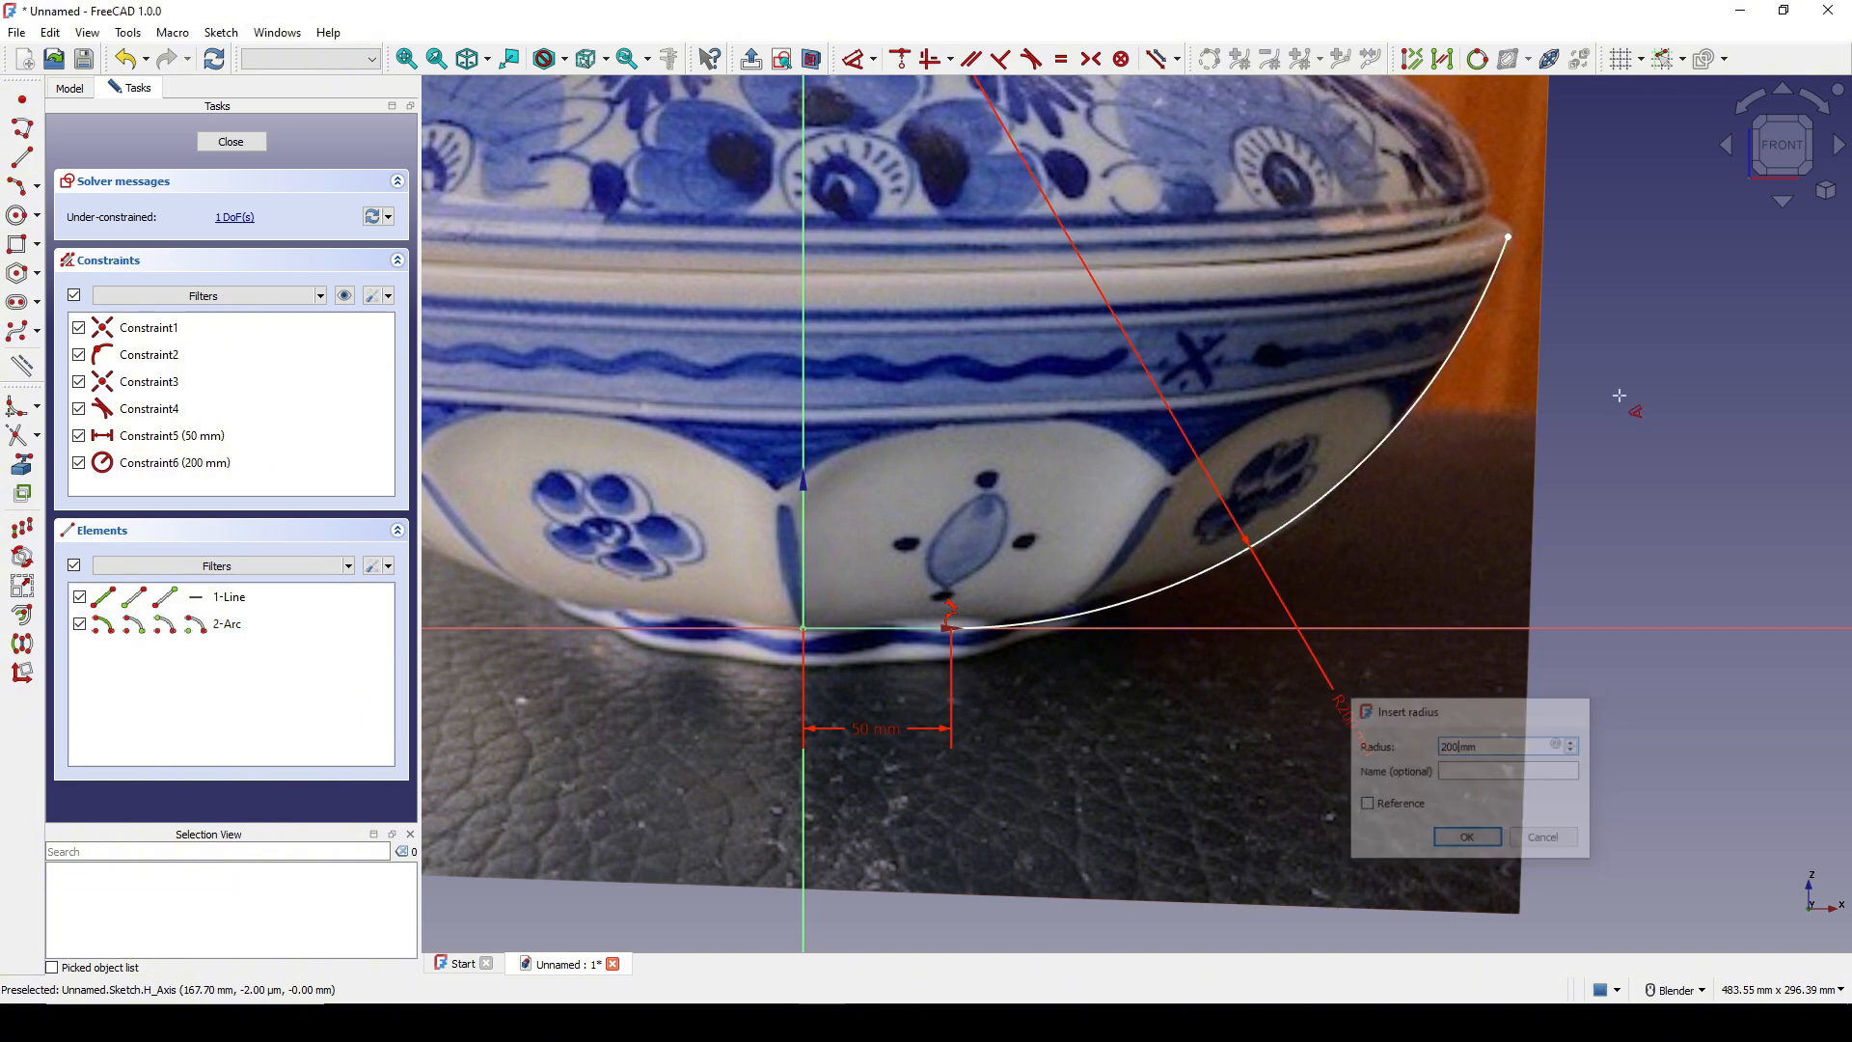
# Constrain the height of the arc's upper endpoint above the horizontal axis to 130 mm.
pyautogui.keyDown('shift'); pyautogui.moveTo(1589, 391); pyautogui.dragTo(1578, 457, button='middle'); pyautogui.keyUp('shift')
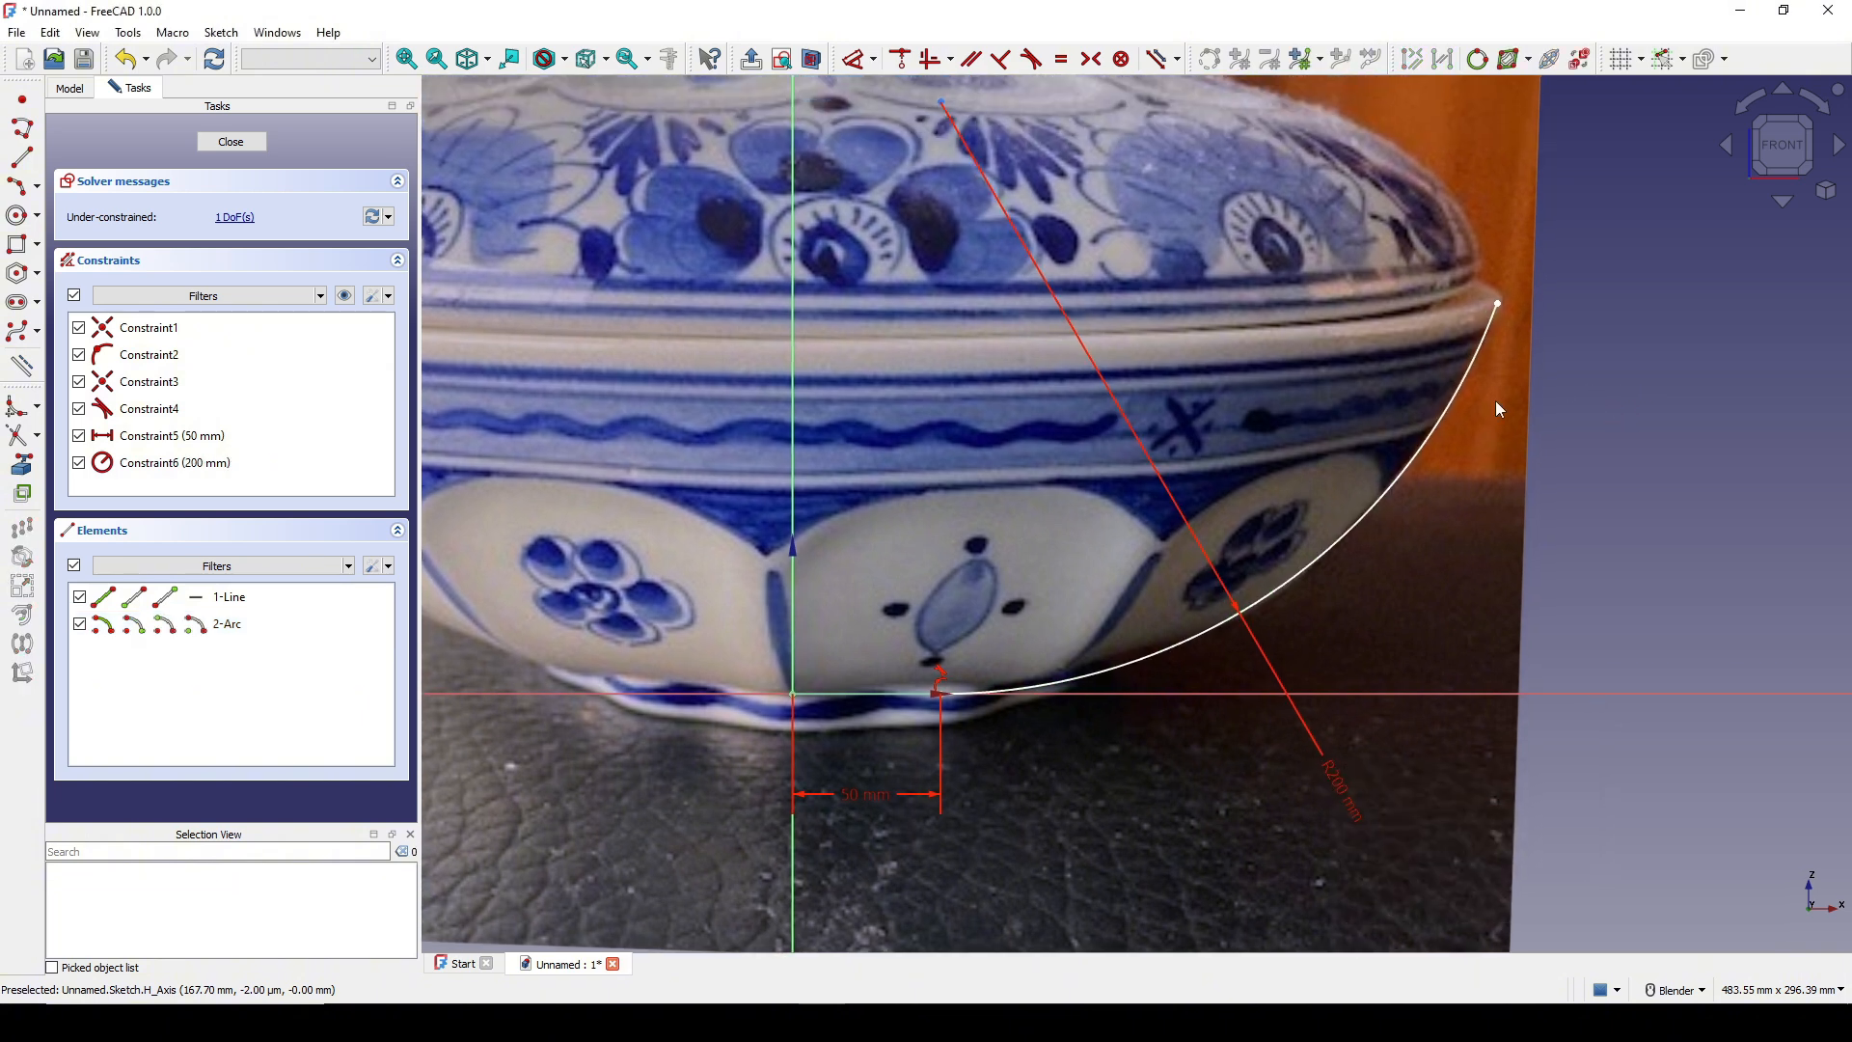
pyautogui.click(1493, 305)
pyautogui.press('d')
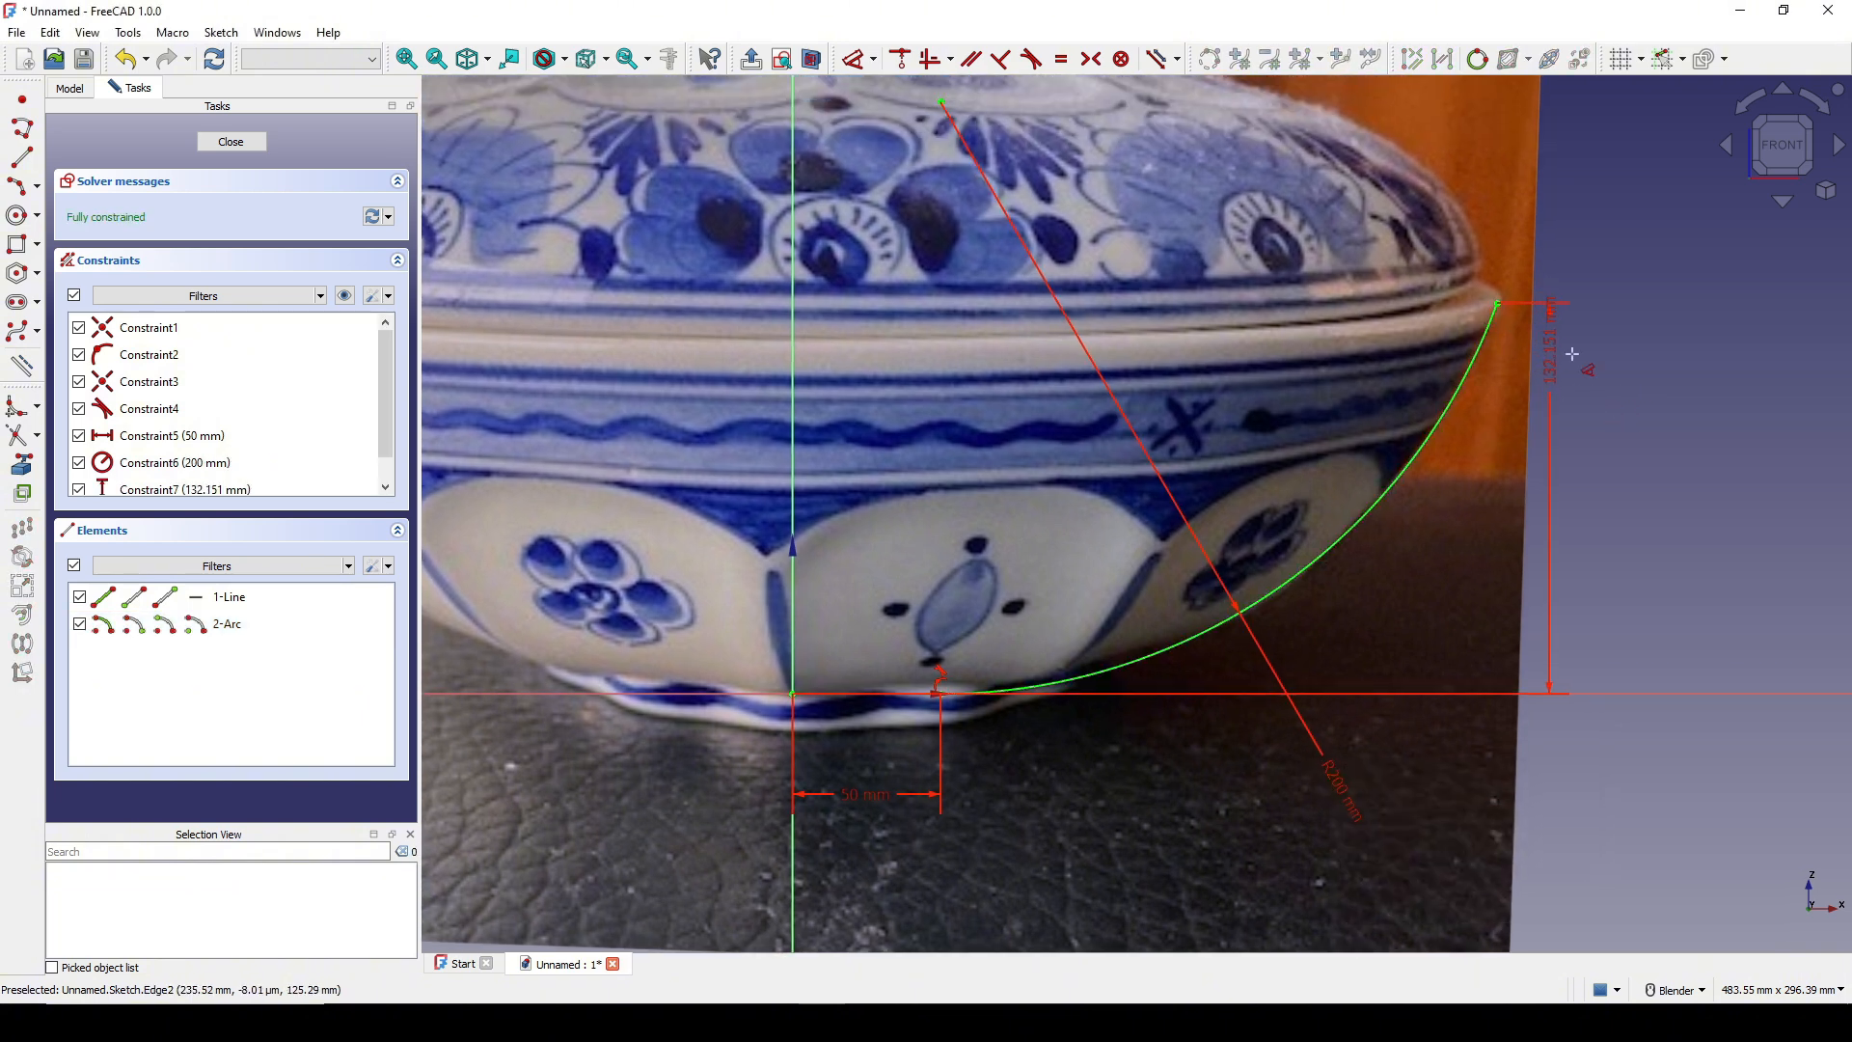
pyautogui.click(1612, 412)
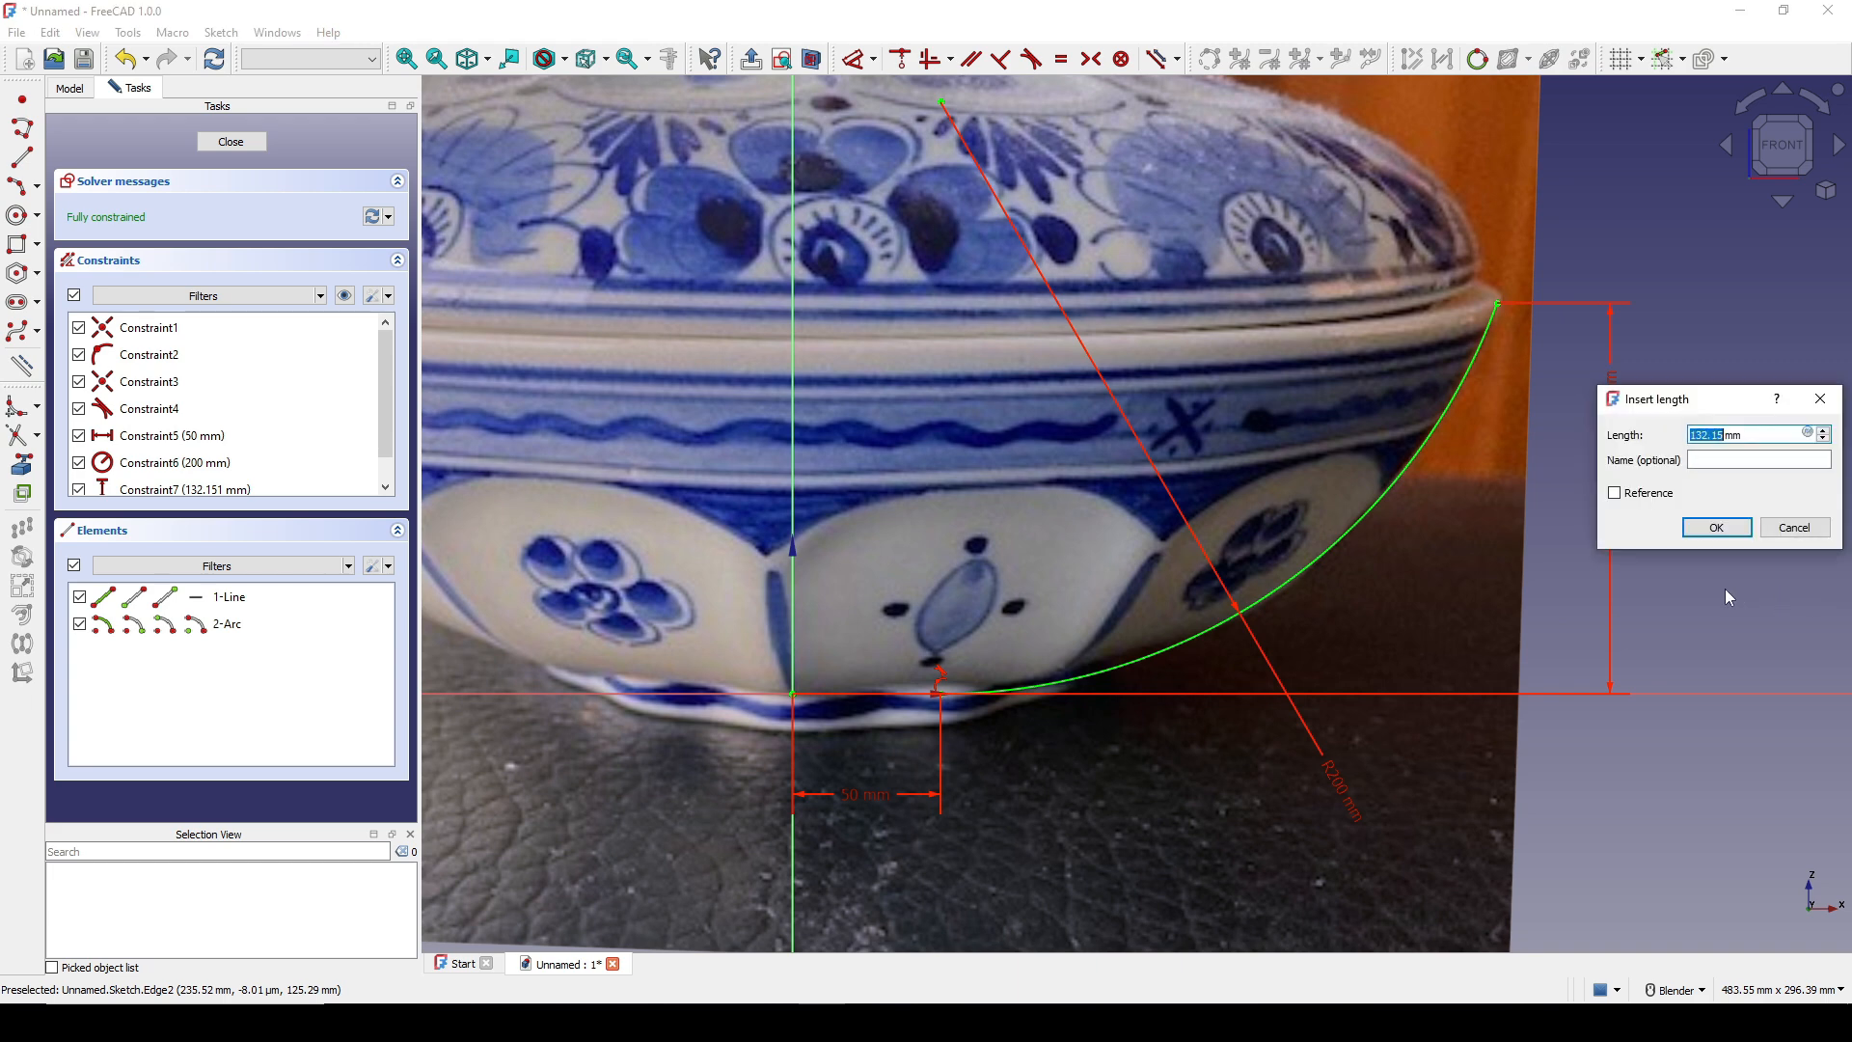
pyautogui.write('130')
pyautogui.click(1717, 528)
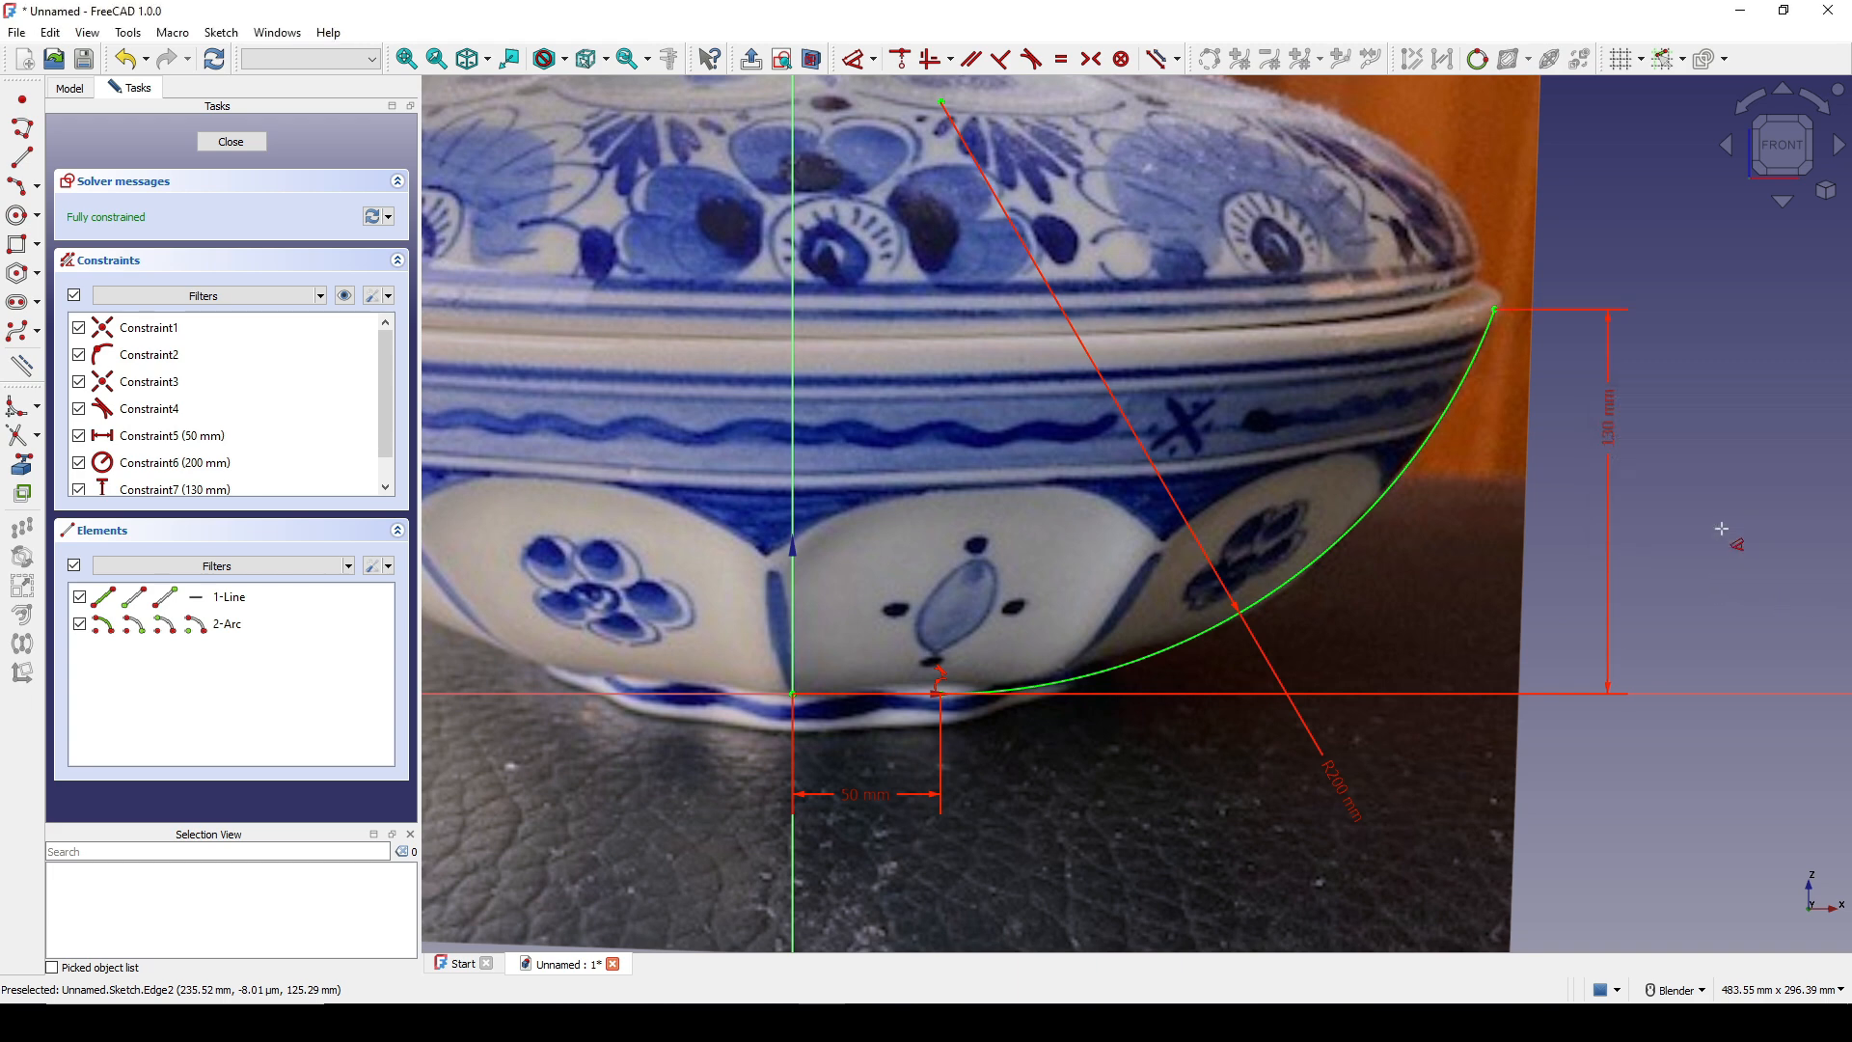
# Offset the base line and side-wall arc together by about 18 mm in Arc mode, with an offset constraint added.
pyautogui.moveTo(1733, 399)
pyautogui.keyDown('shift'); pyautogui.mouseDown(button='middle')
pyautogui.moveTo(1674, 442)
pyautogui.moveTo(1747, 425)
pyautogui.mouseUp(button='middle'); pyautogui.keyUp('shift')
pyautogui.click(1159, 685)
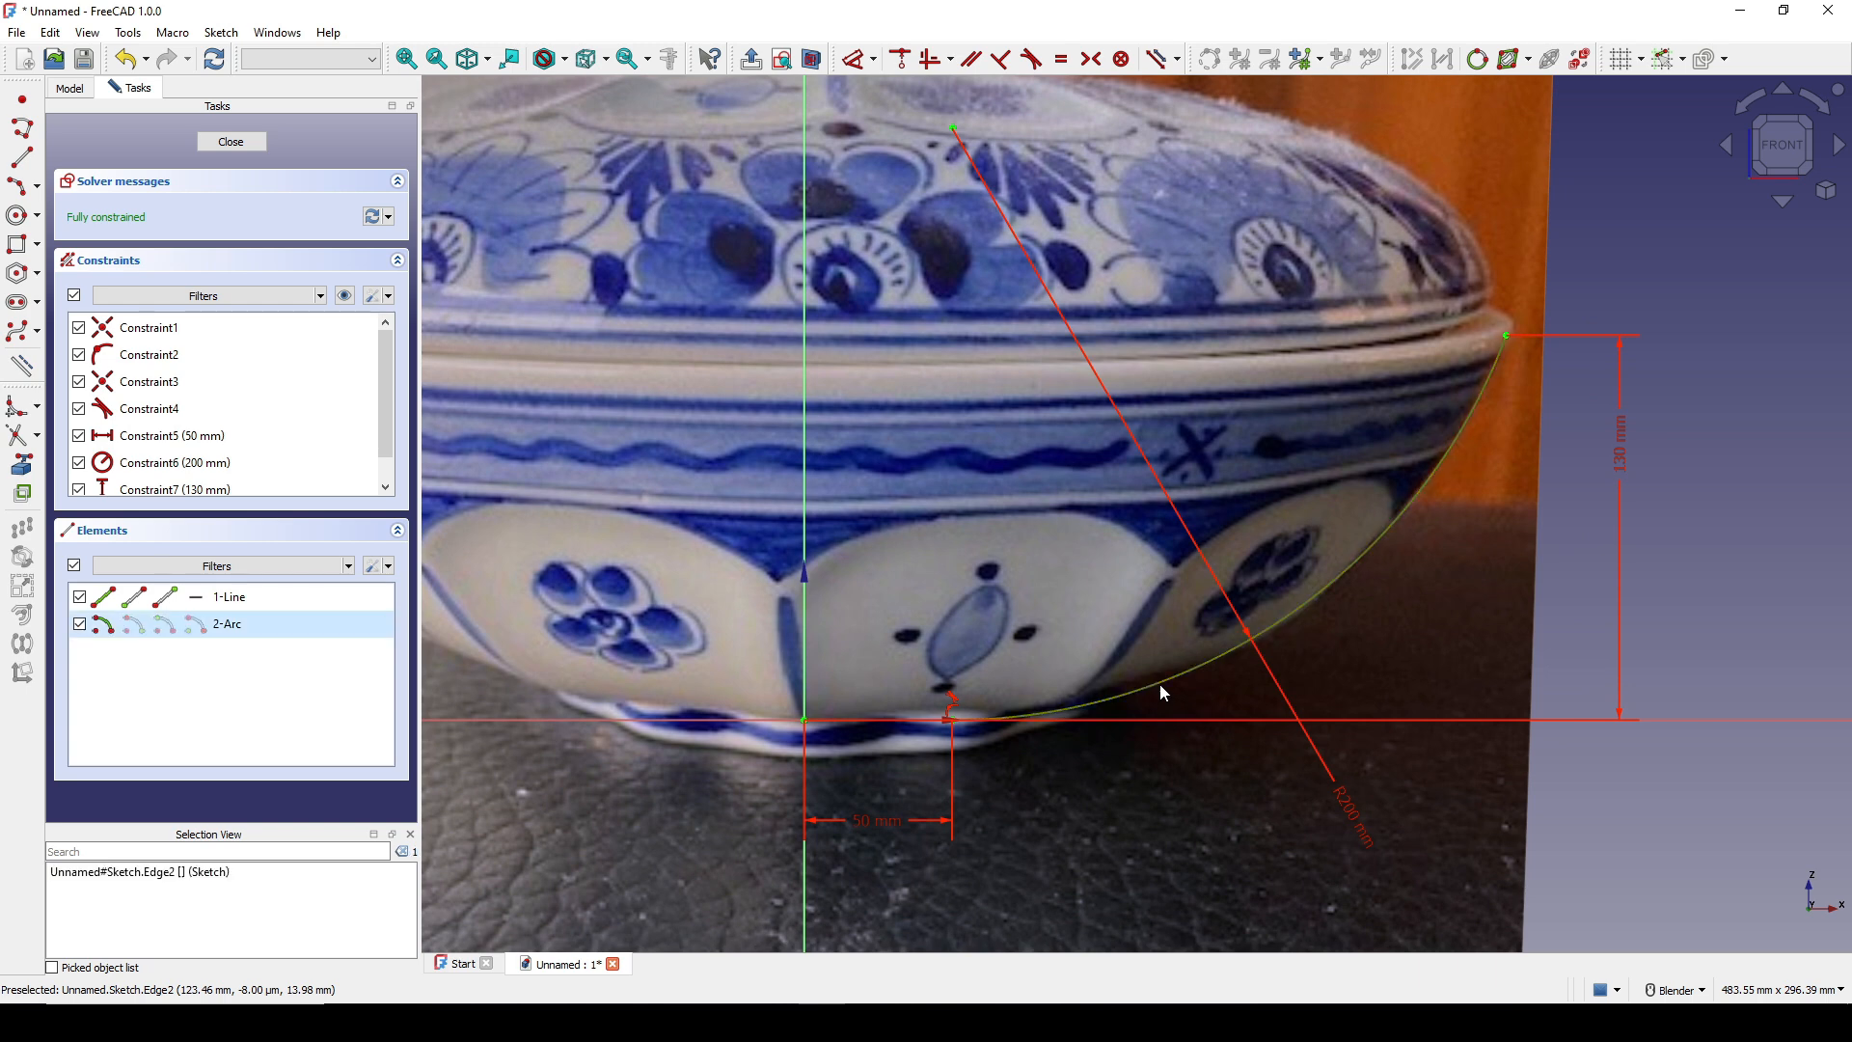
pyautogui.click(881, 720)
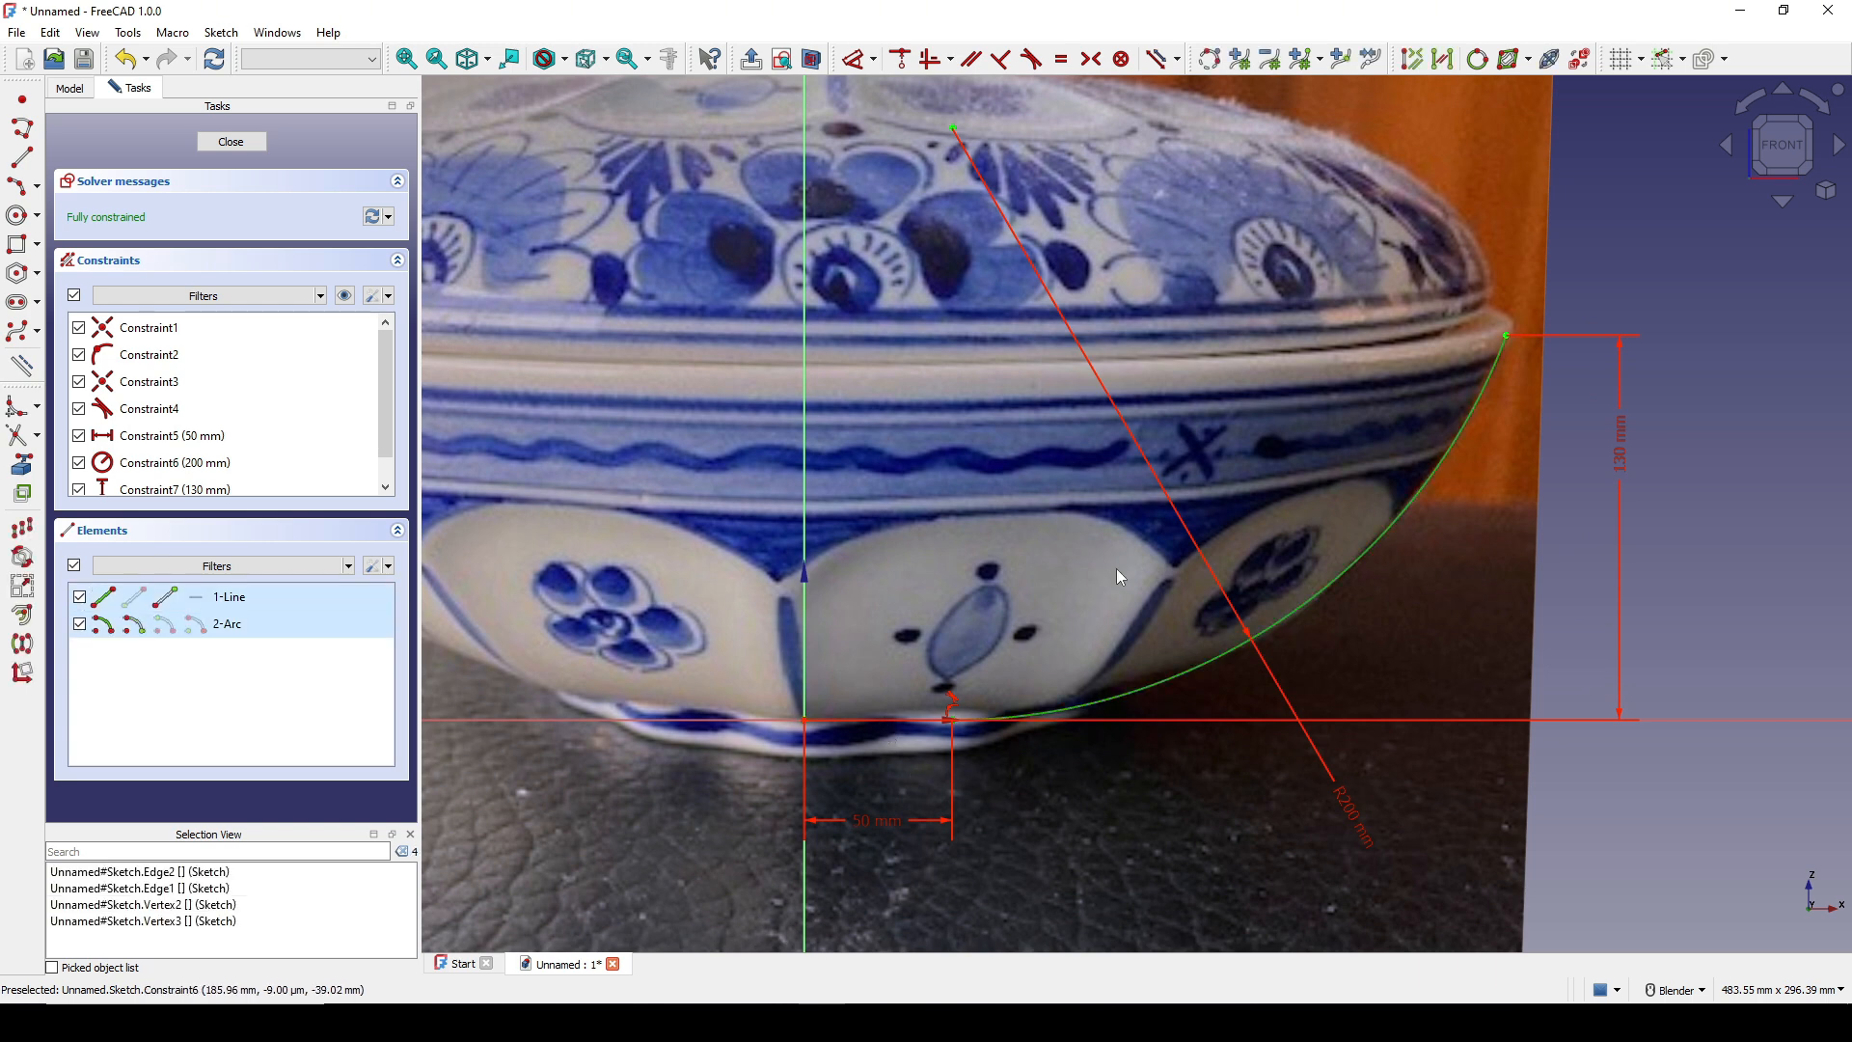
pyautogui.click(21, 614)
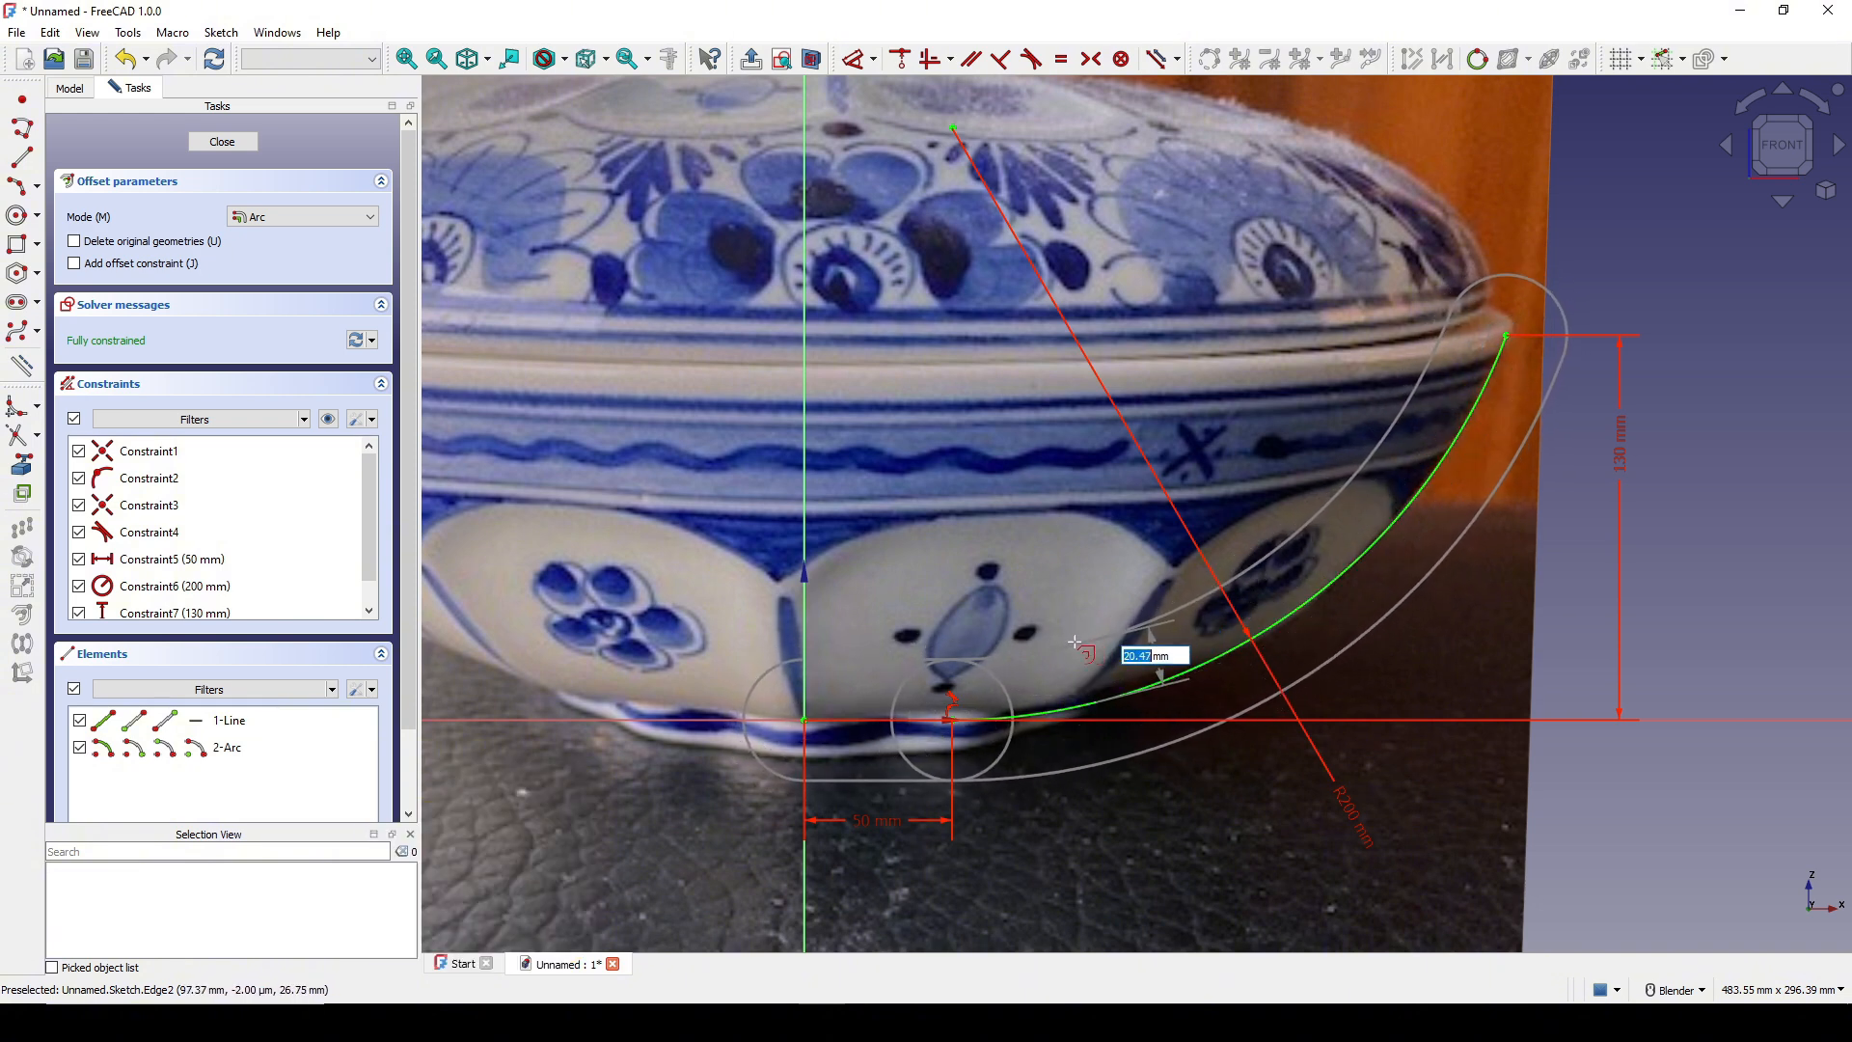
pyautogui.click(96, 264)
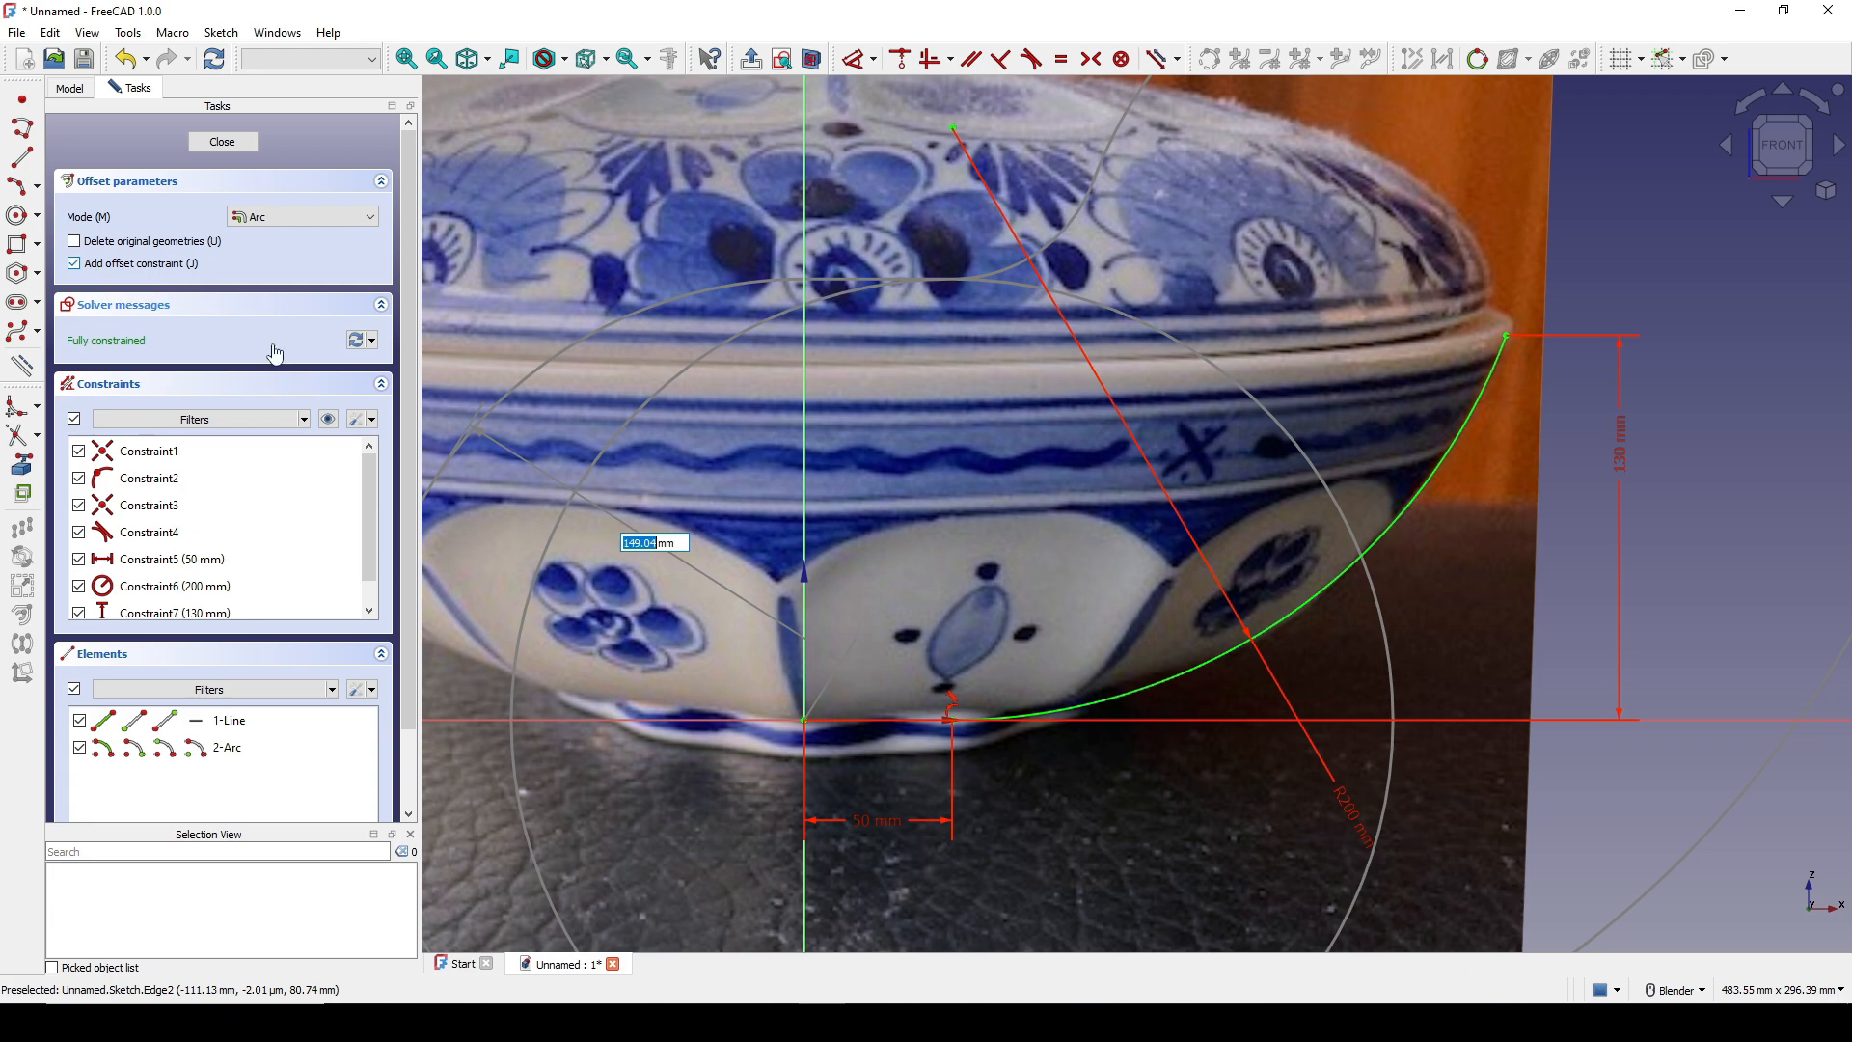
pyautogui.click(964, 666)
pyautogui.scroll(2, 1022, 681)
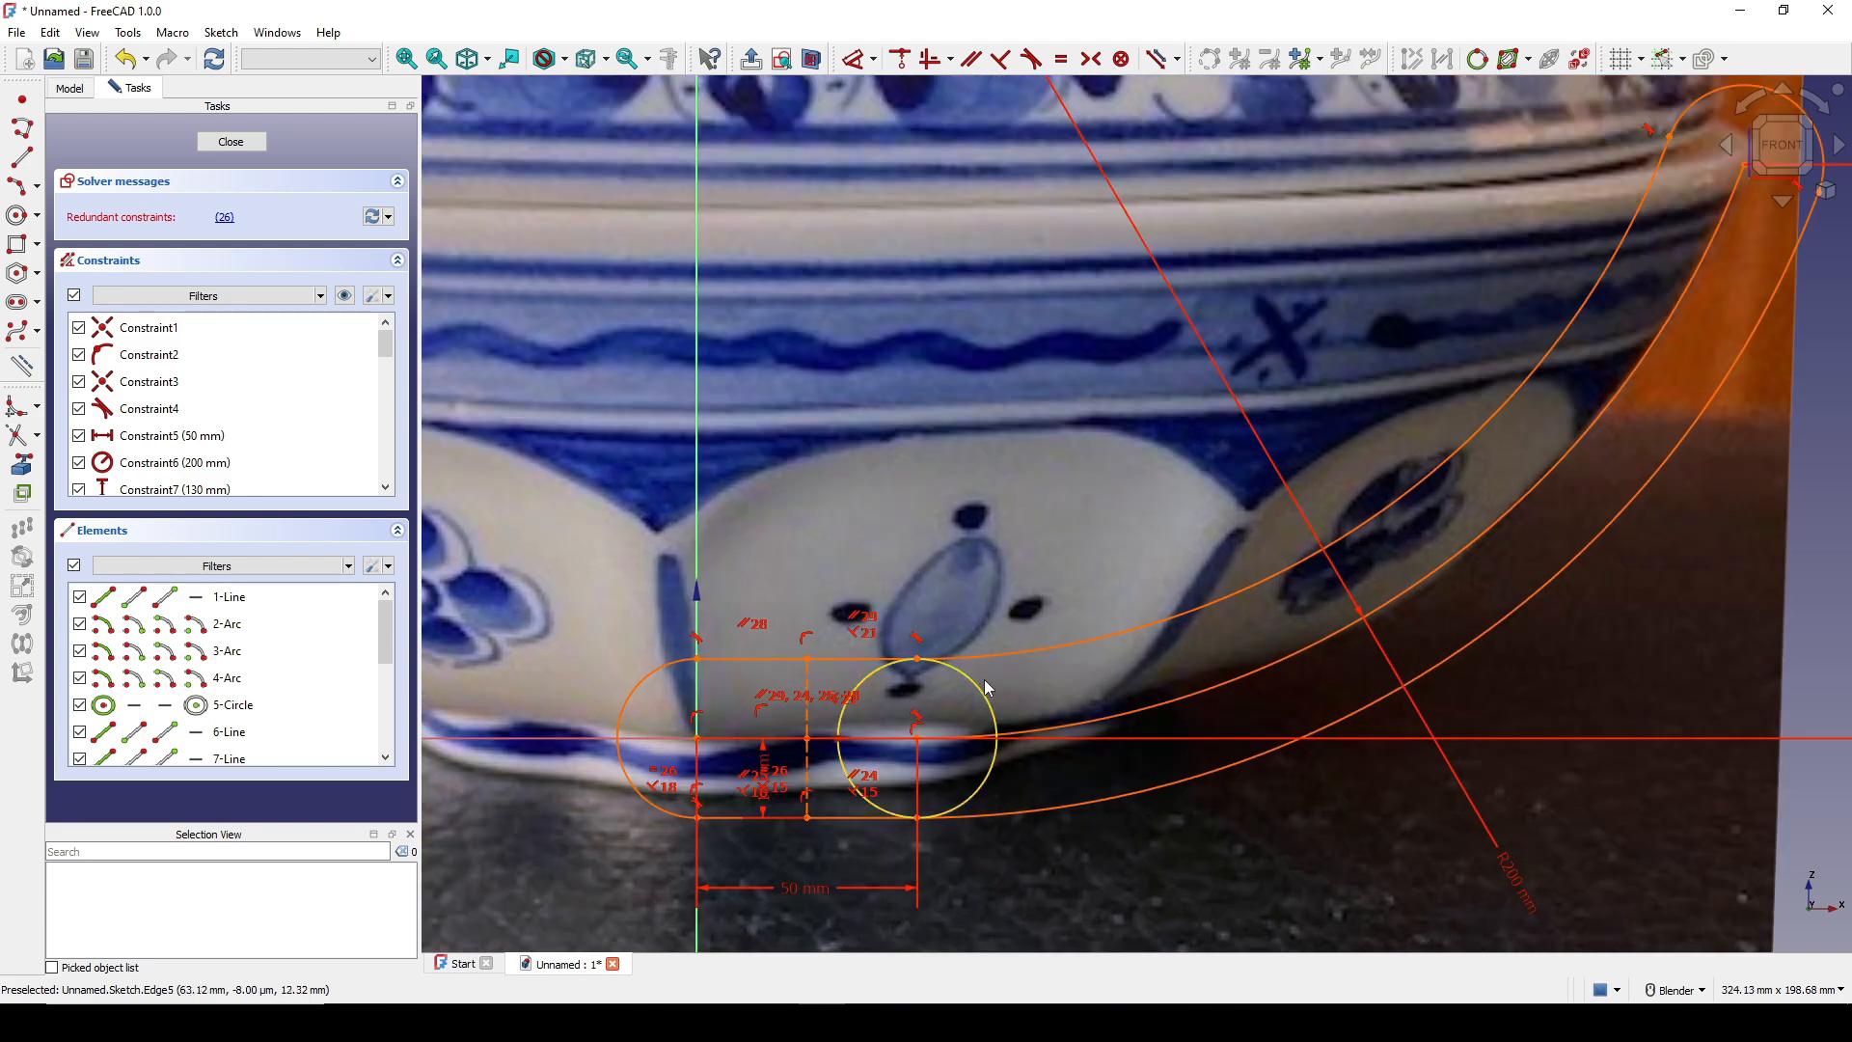
# Select the redundant constraint reported by the solver and delete it.
pyautogui.scroll(-3, 985, 686)
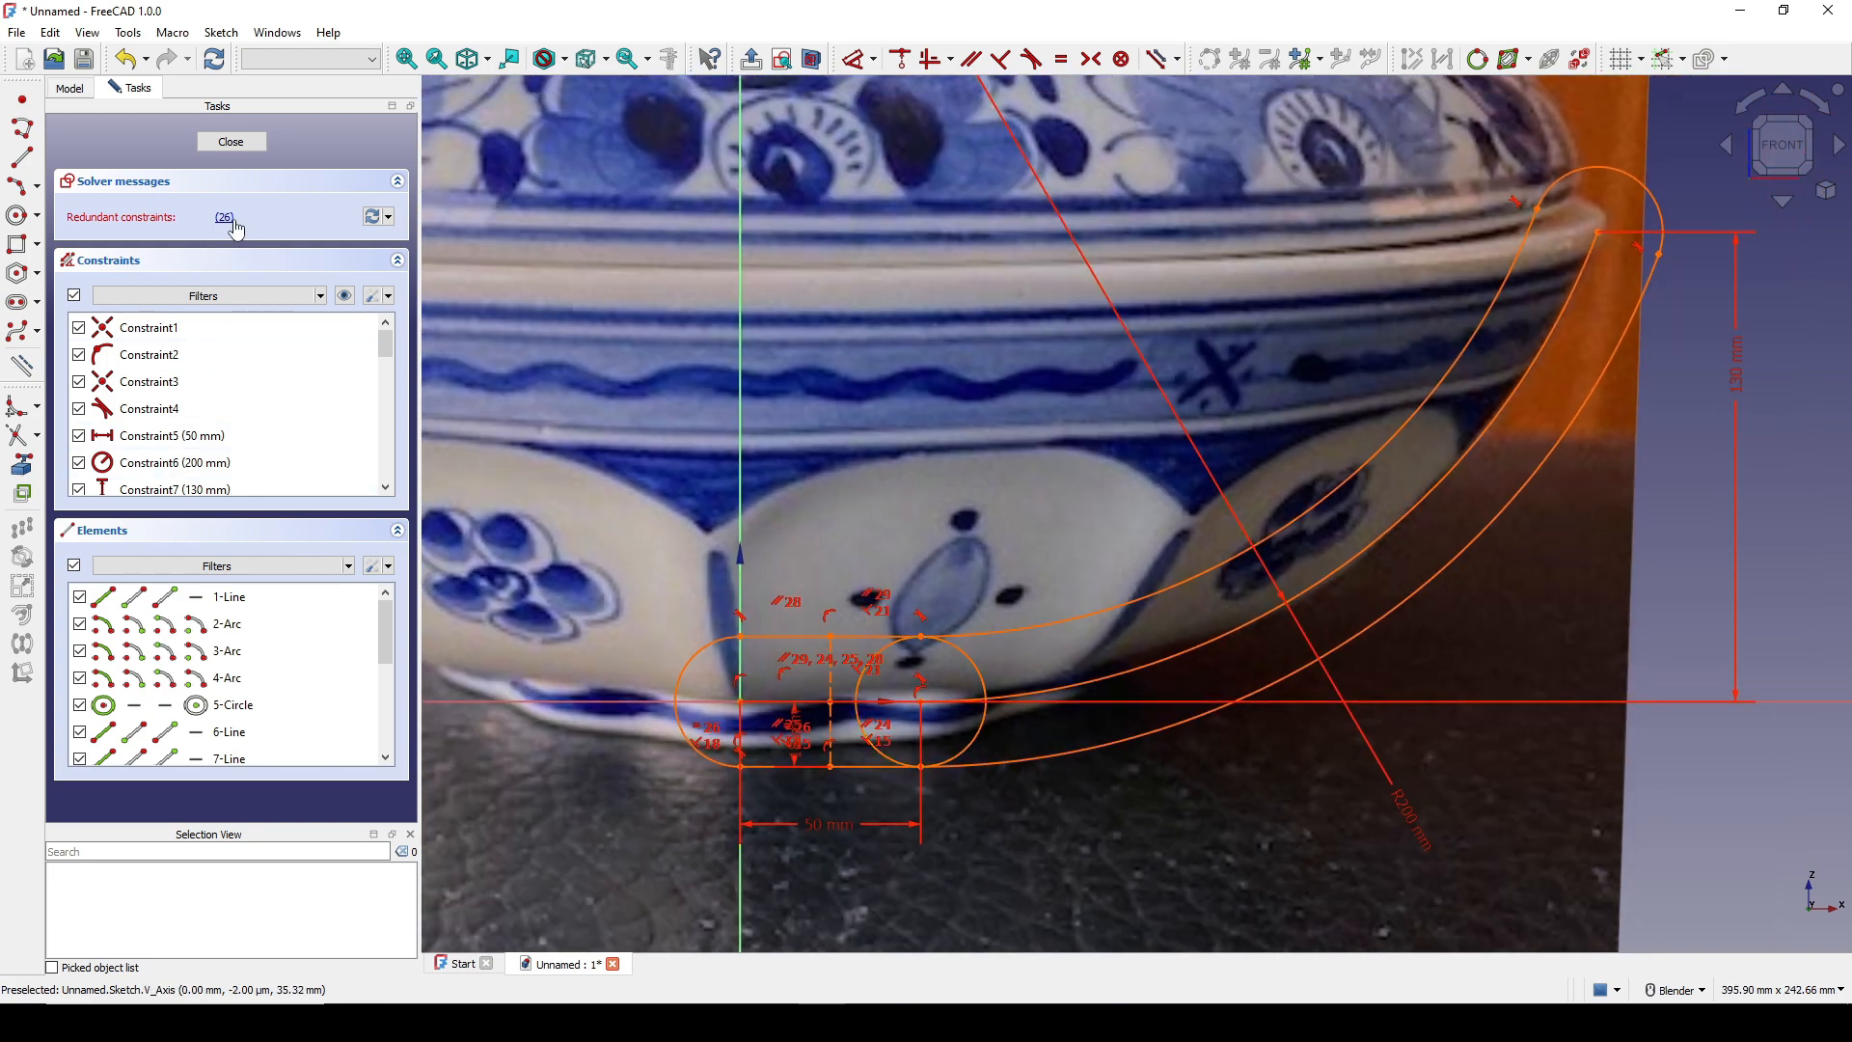
pyautogui.click(232, 221)
pyautogui.press('Delete')
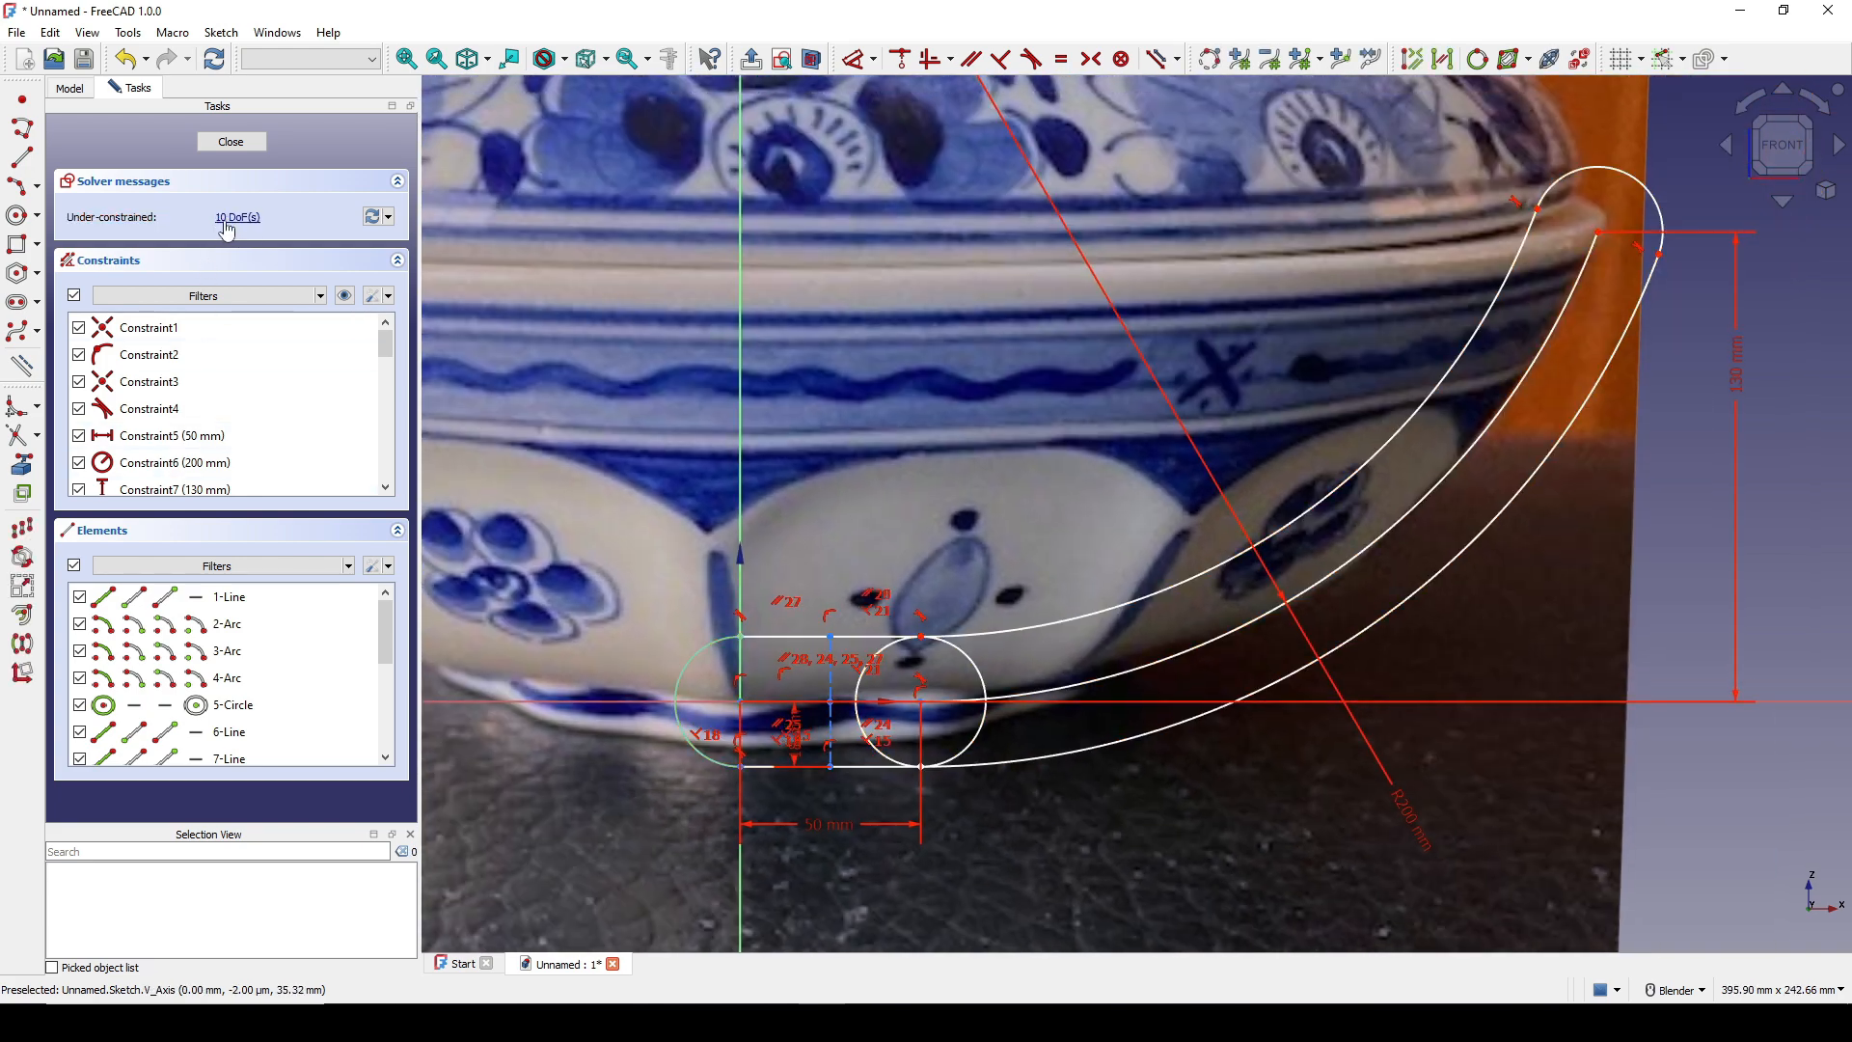
# Delete the offset circle centred on the base line's outer end.
pyautogui.scroll(1, 939, 662)
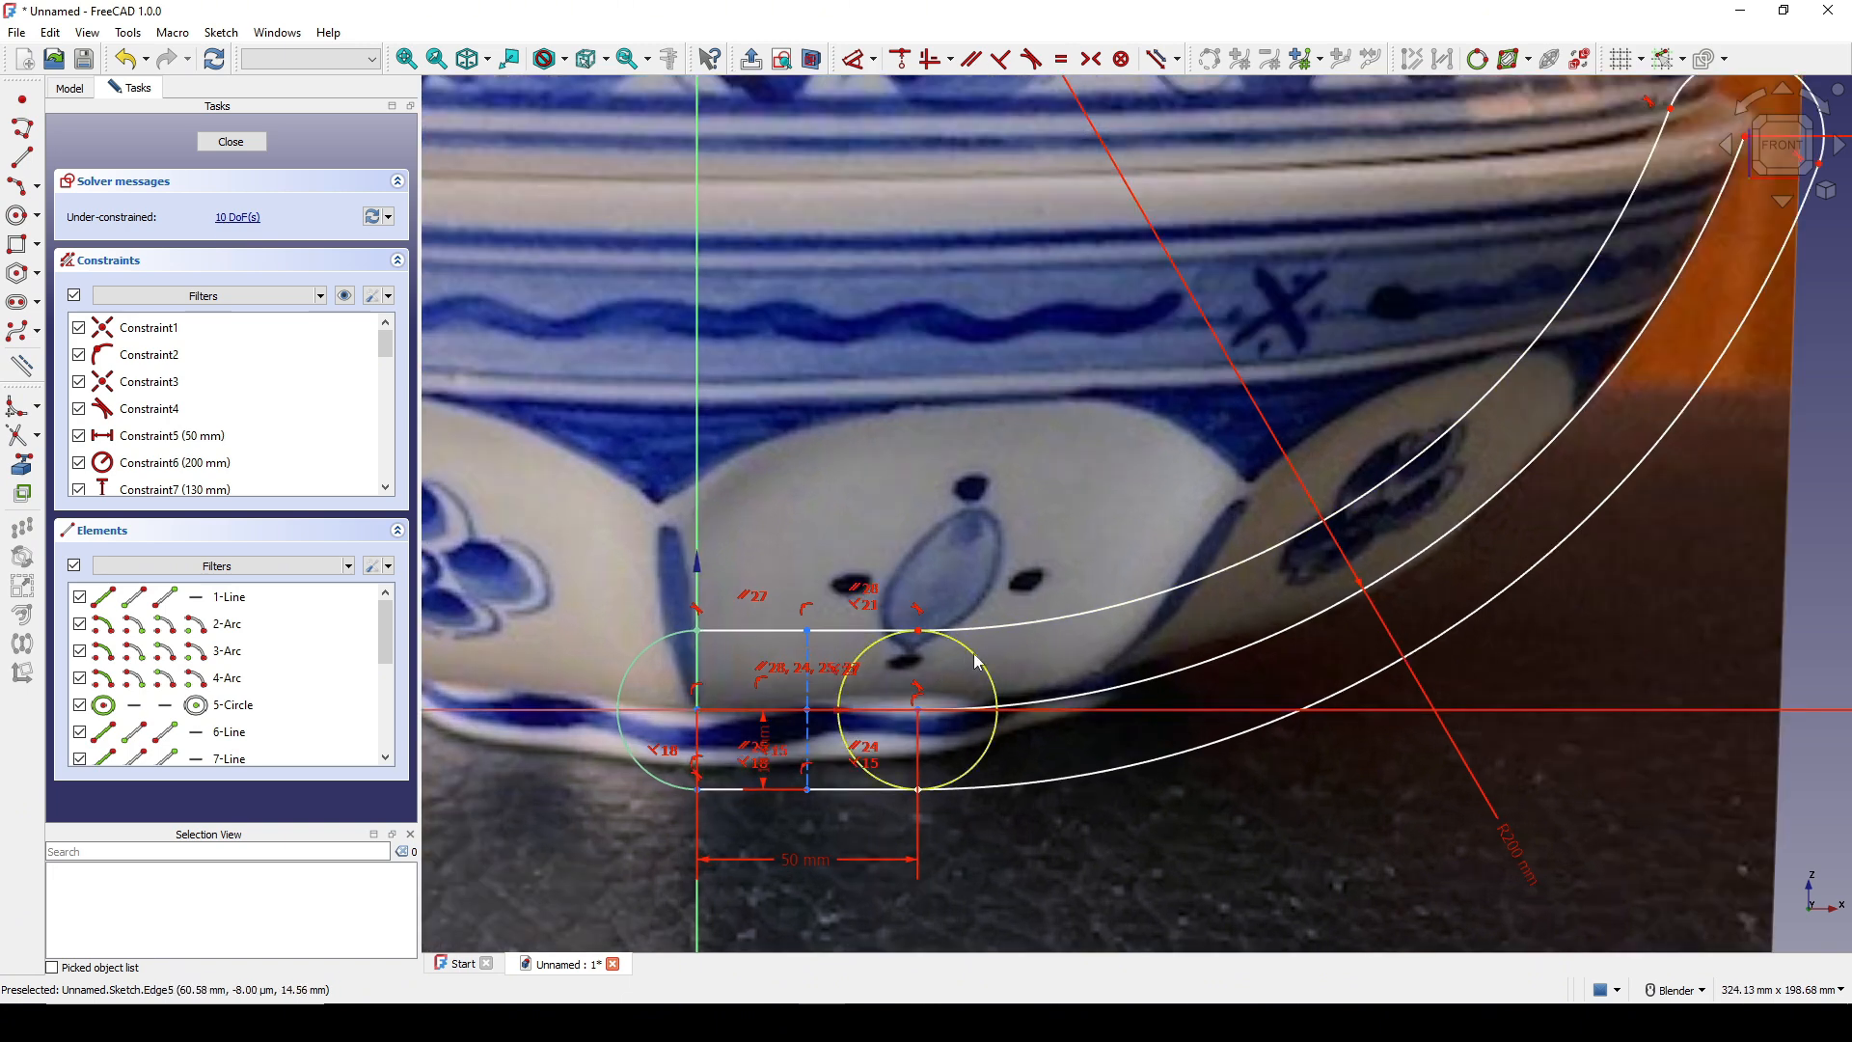
pyautogui.click(972, 653)
pyautogui.press('Delete')
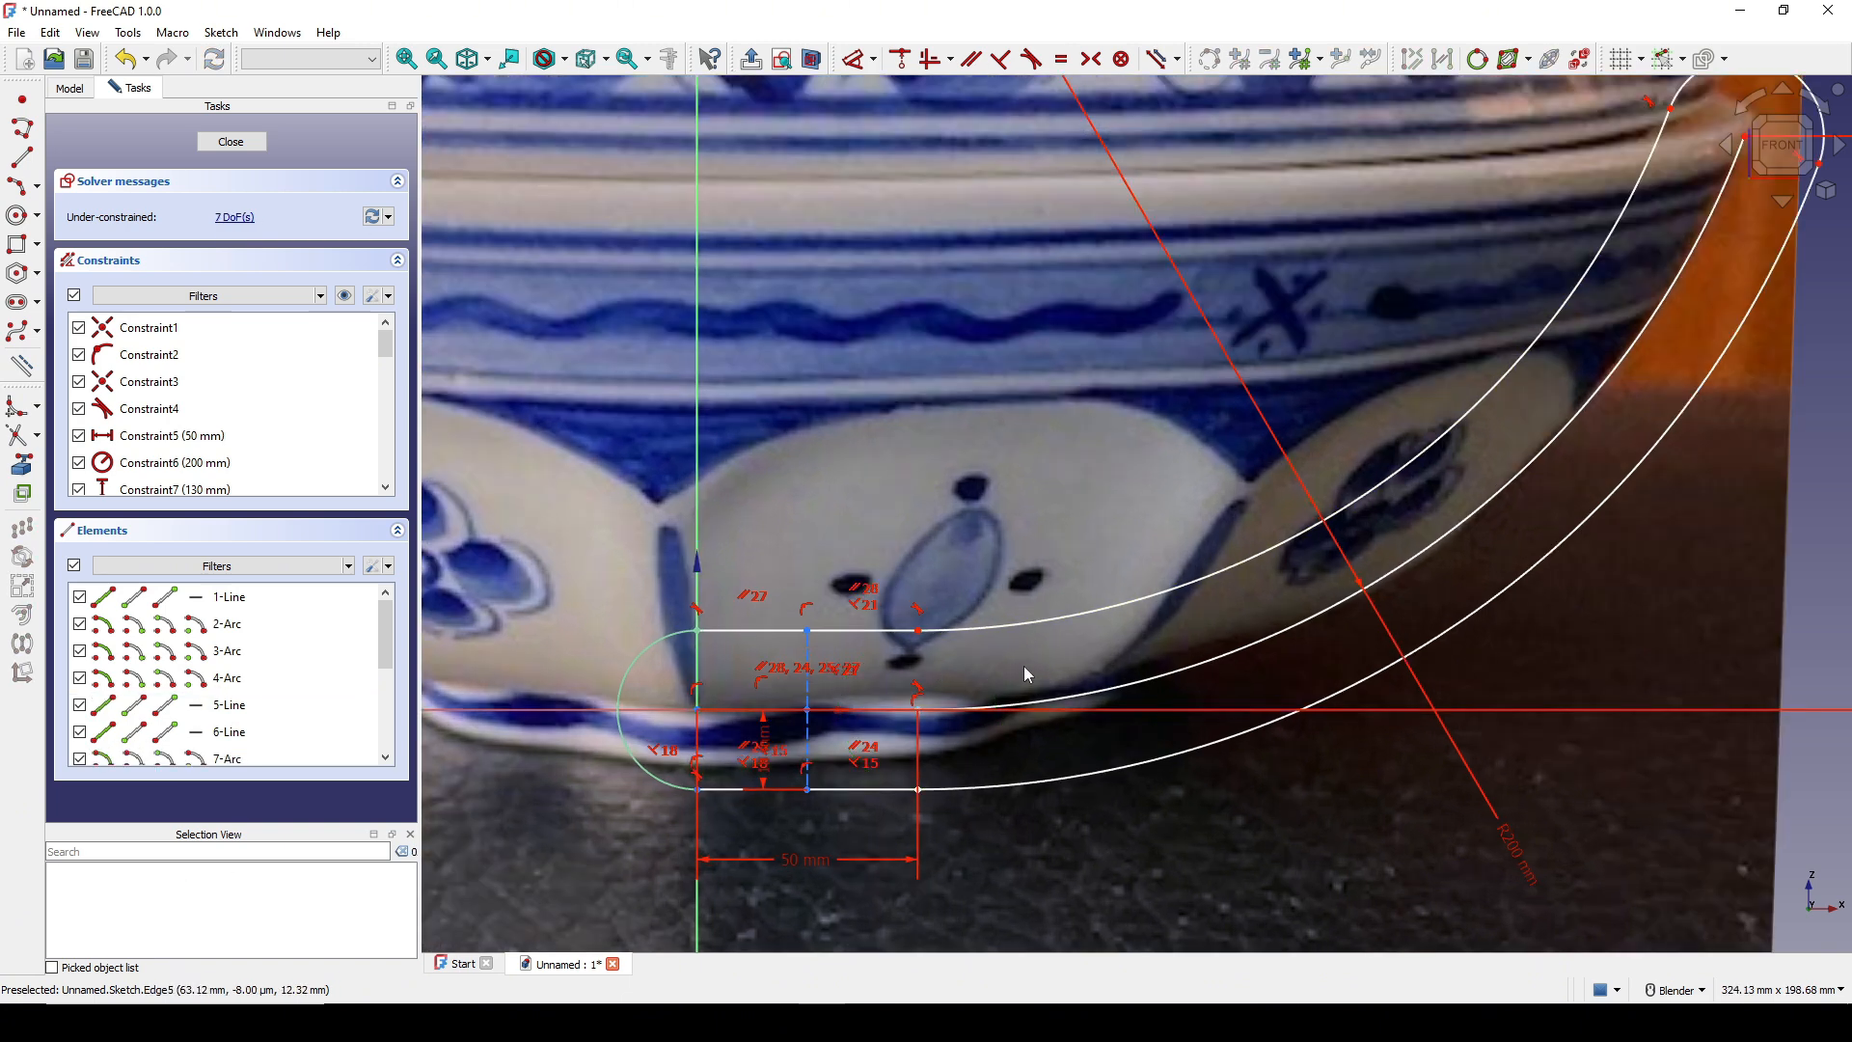
# Convert the offset's outer outline to construction geometry: the end arc at the origin, both lower lines, the outer arc and the rim arc.
pyautogui.click(635, 671)
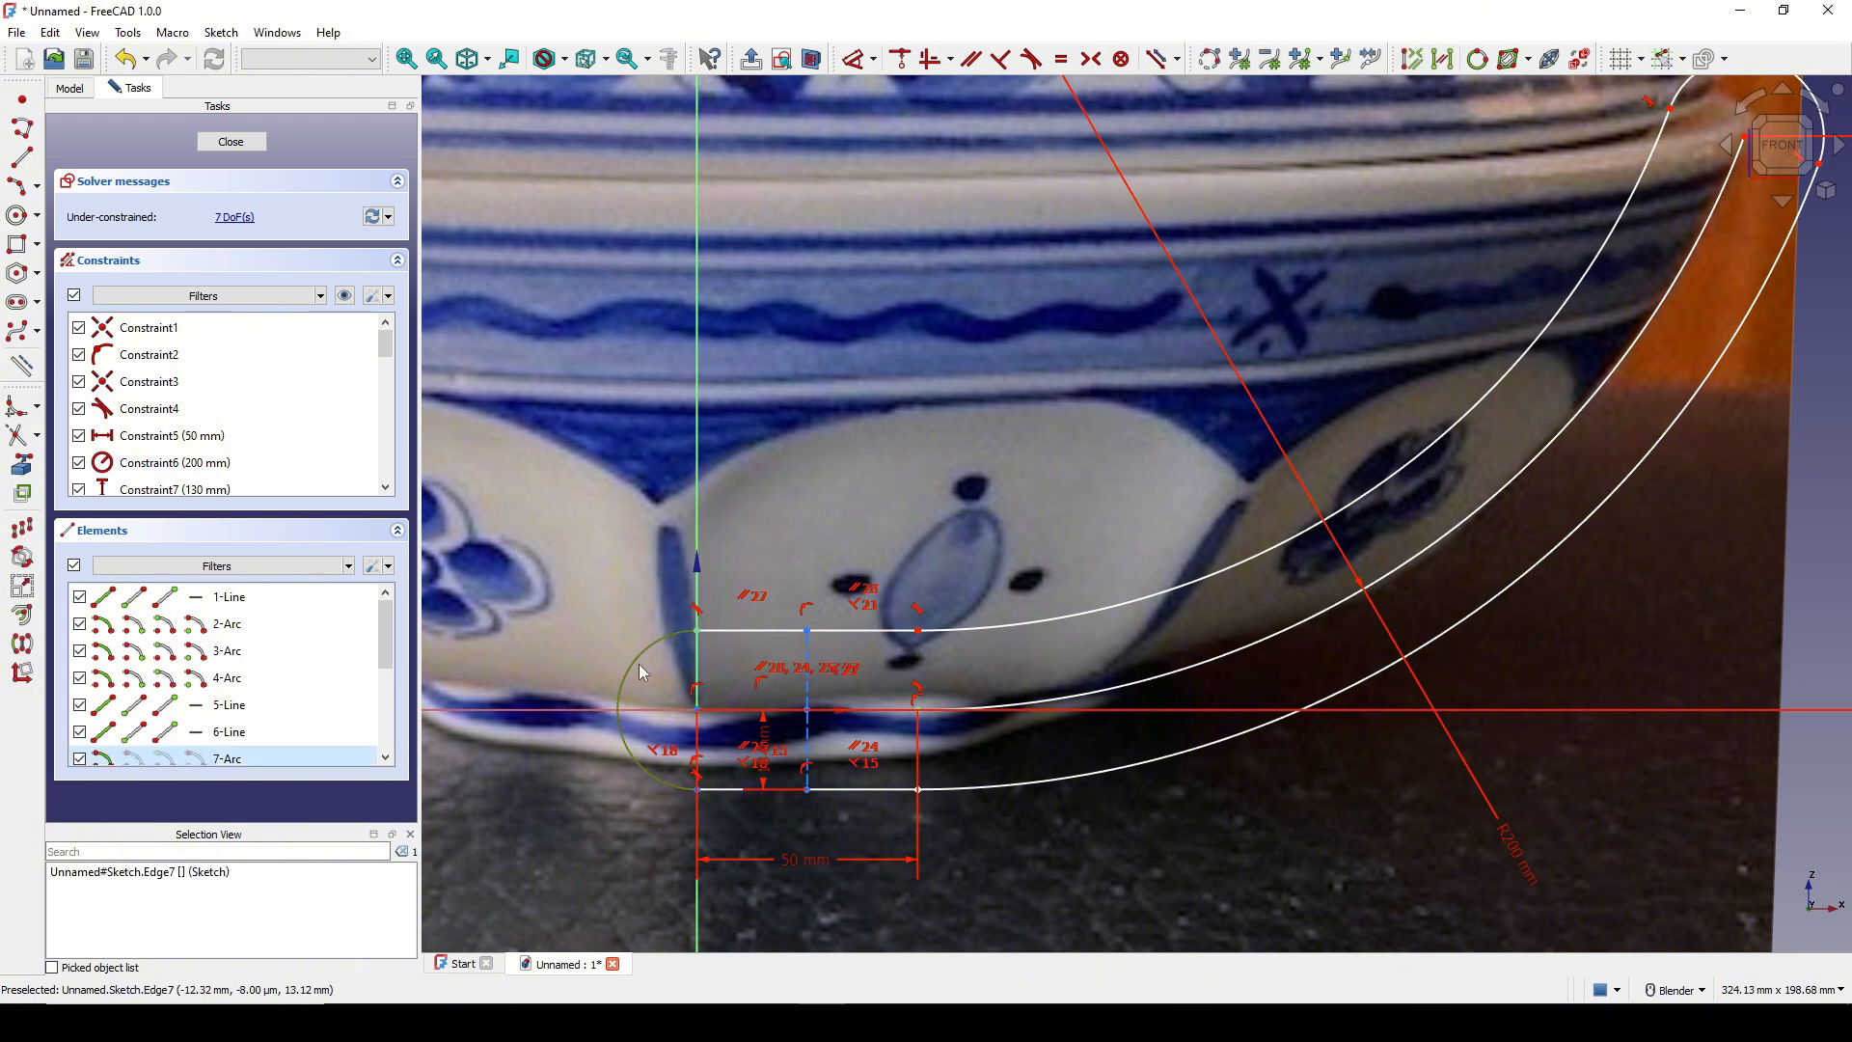
pyautogui.click(719, 790)
pyautogui.scroll(-2, 820, 815)
pyautogui.scroll(2, 836, 817)
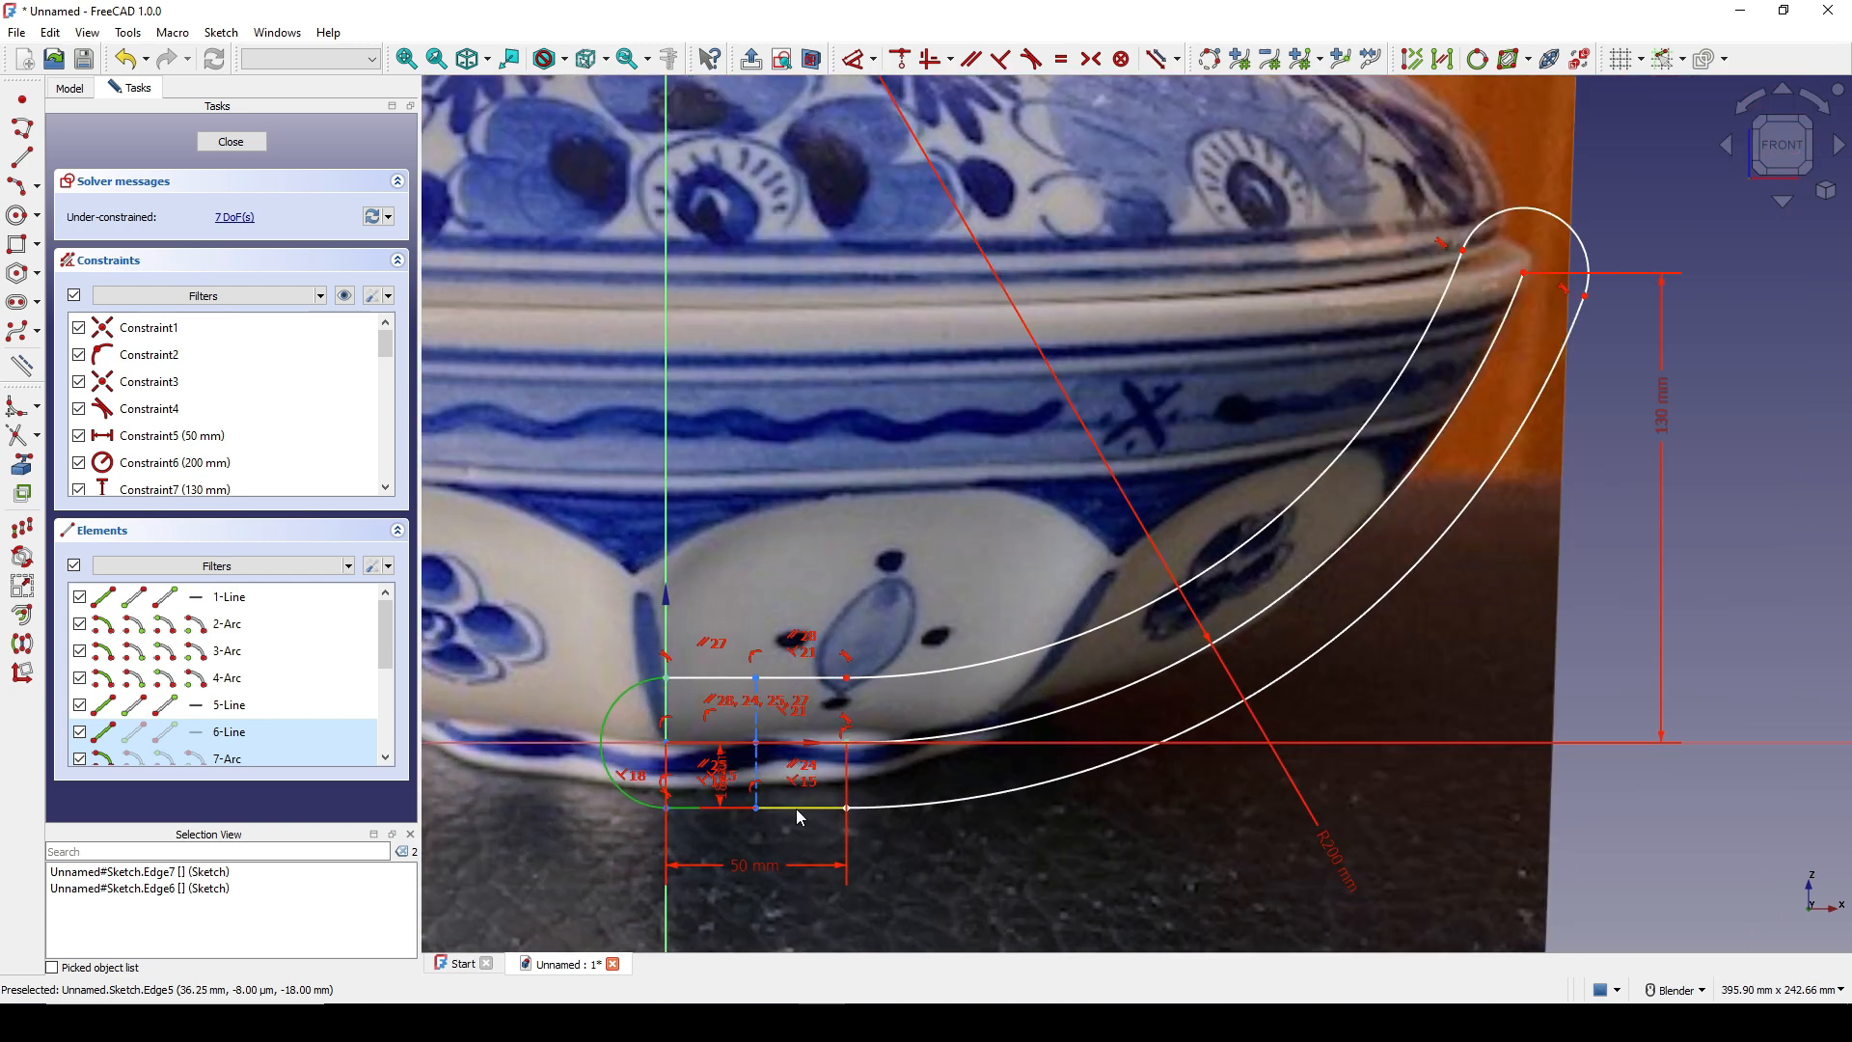
pyautogui.click(796, 809)
pyautogui.click(915, 816)
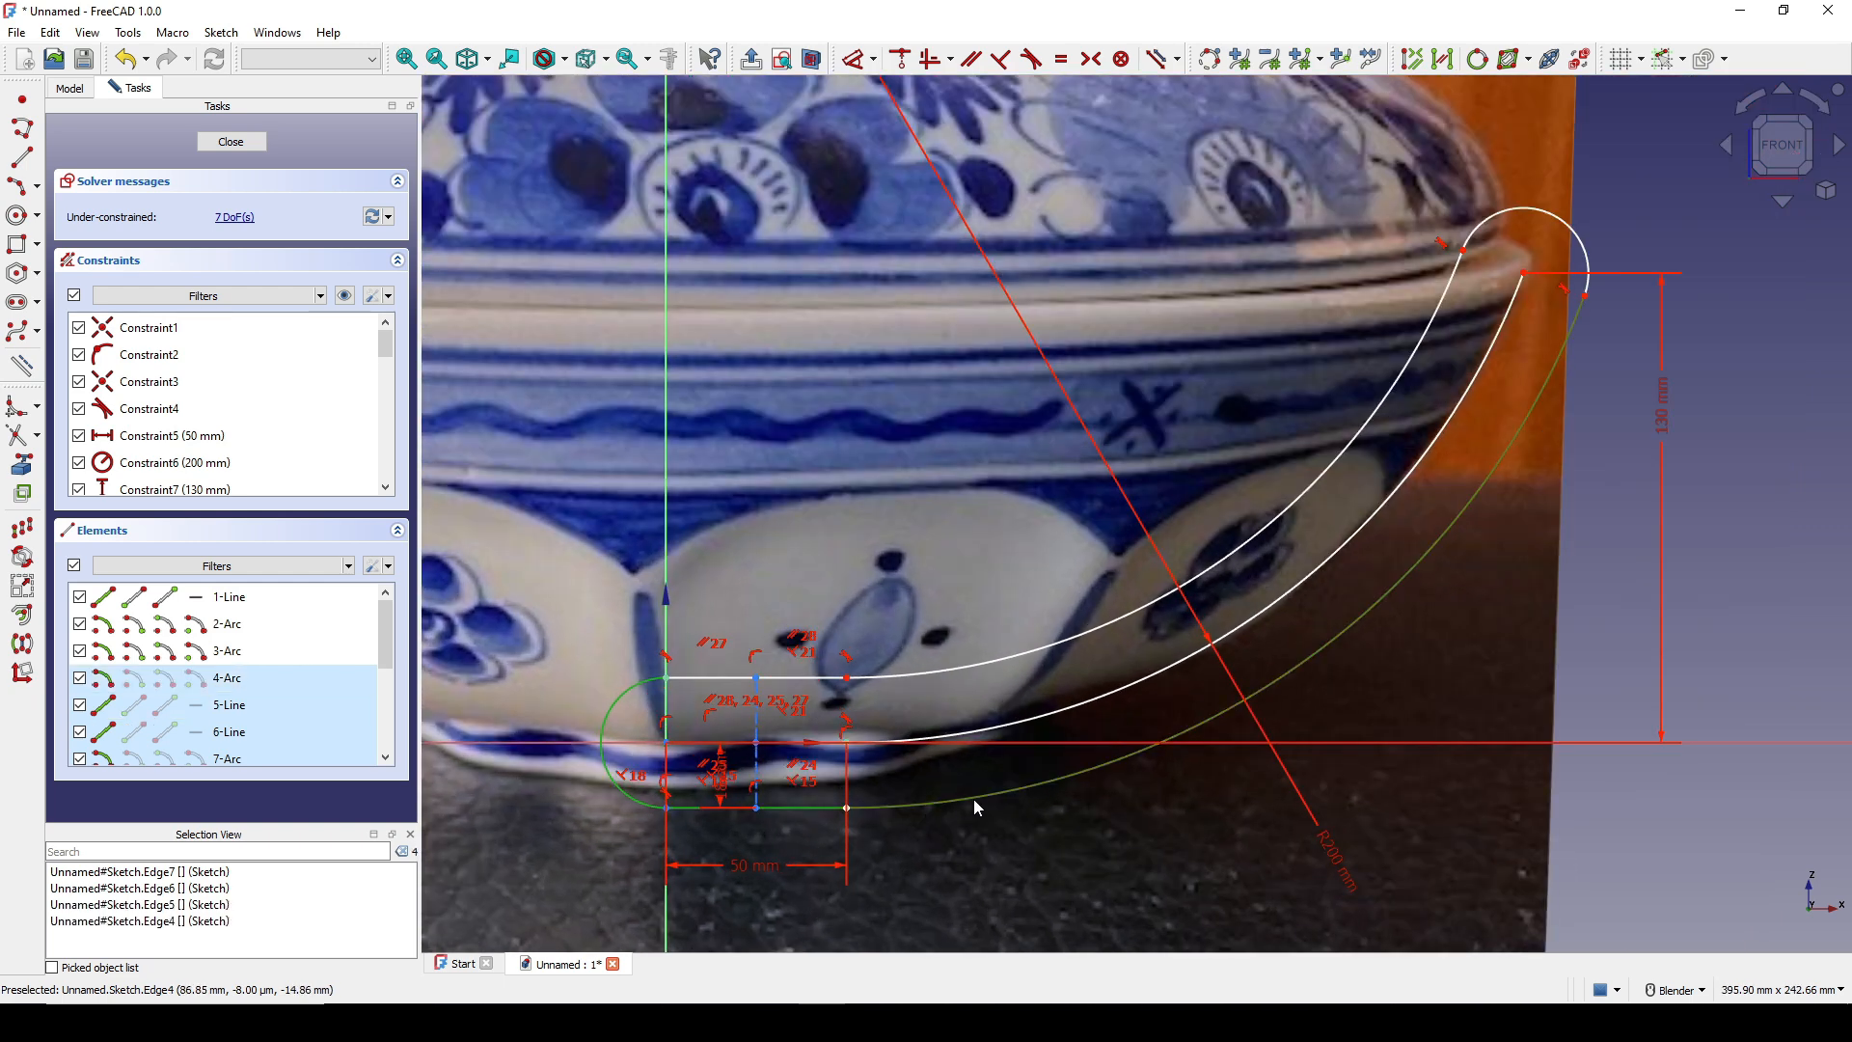
pyautogui.moveTo(1093, 796)
pyautogui.keyDown('shift'); pyautogui.mouseDown(button='middle')
pyautogui.moveTo(955, 859)
pyautogui.moveTo(981, 857)
pyautogui.mouseUp(button='middle'); pyautogui.keyUp('shift')
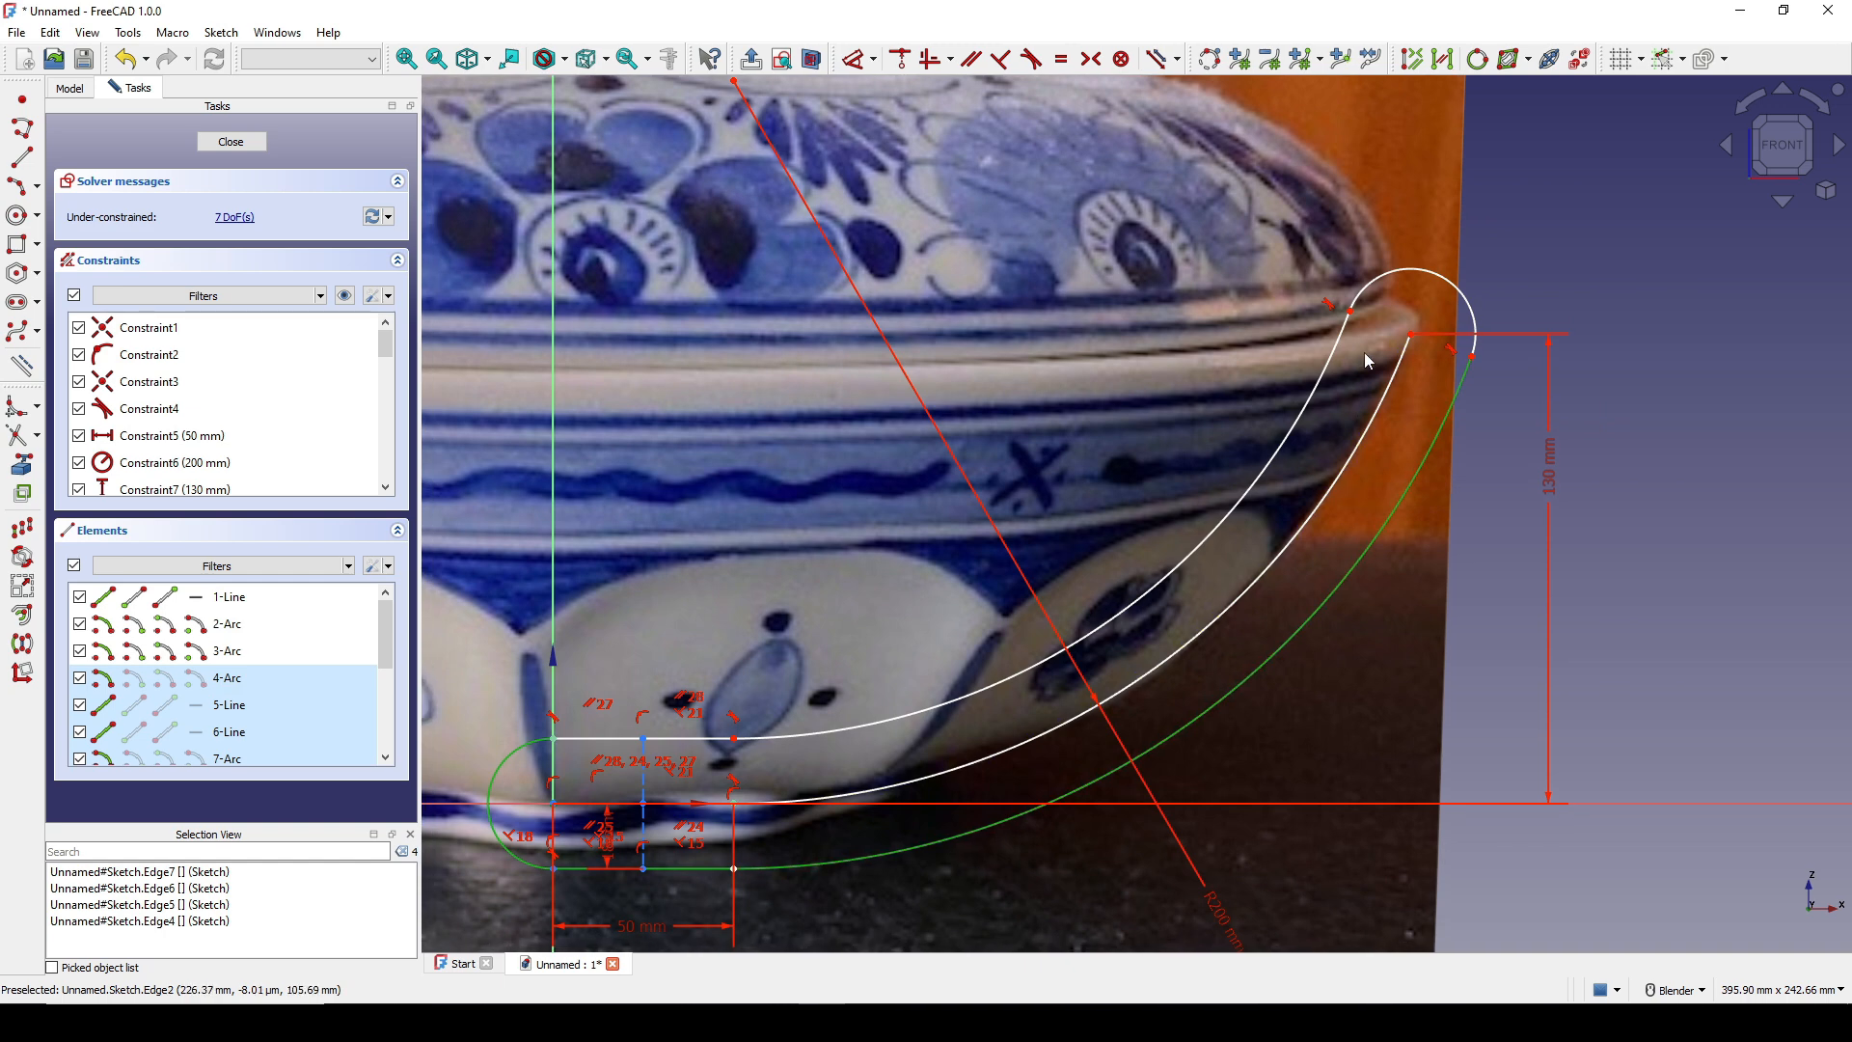
pyautogui.click(1444, 285)
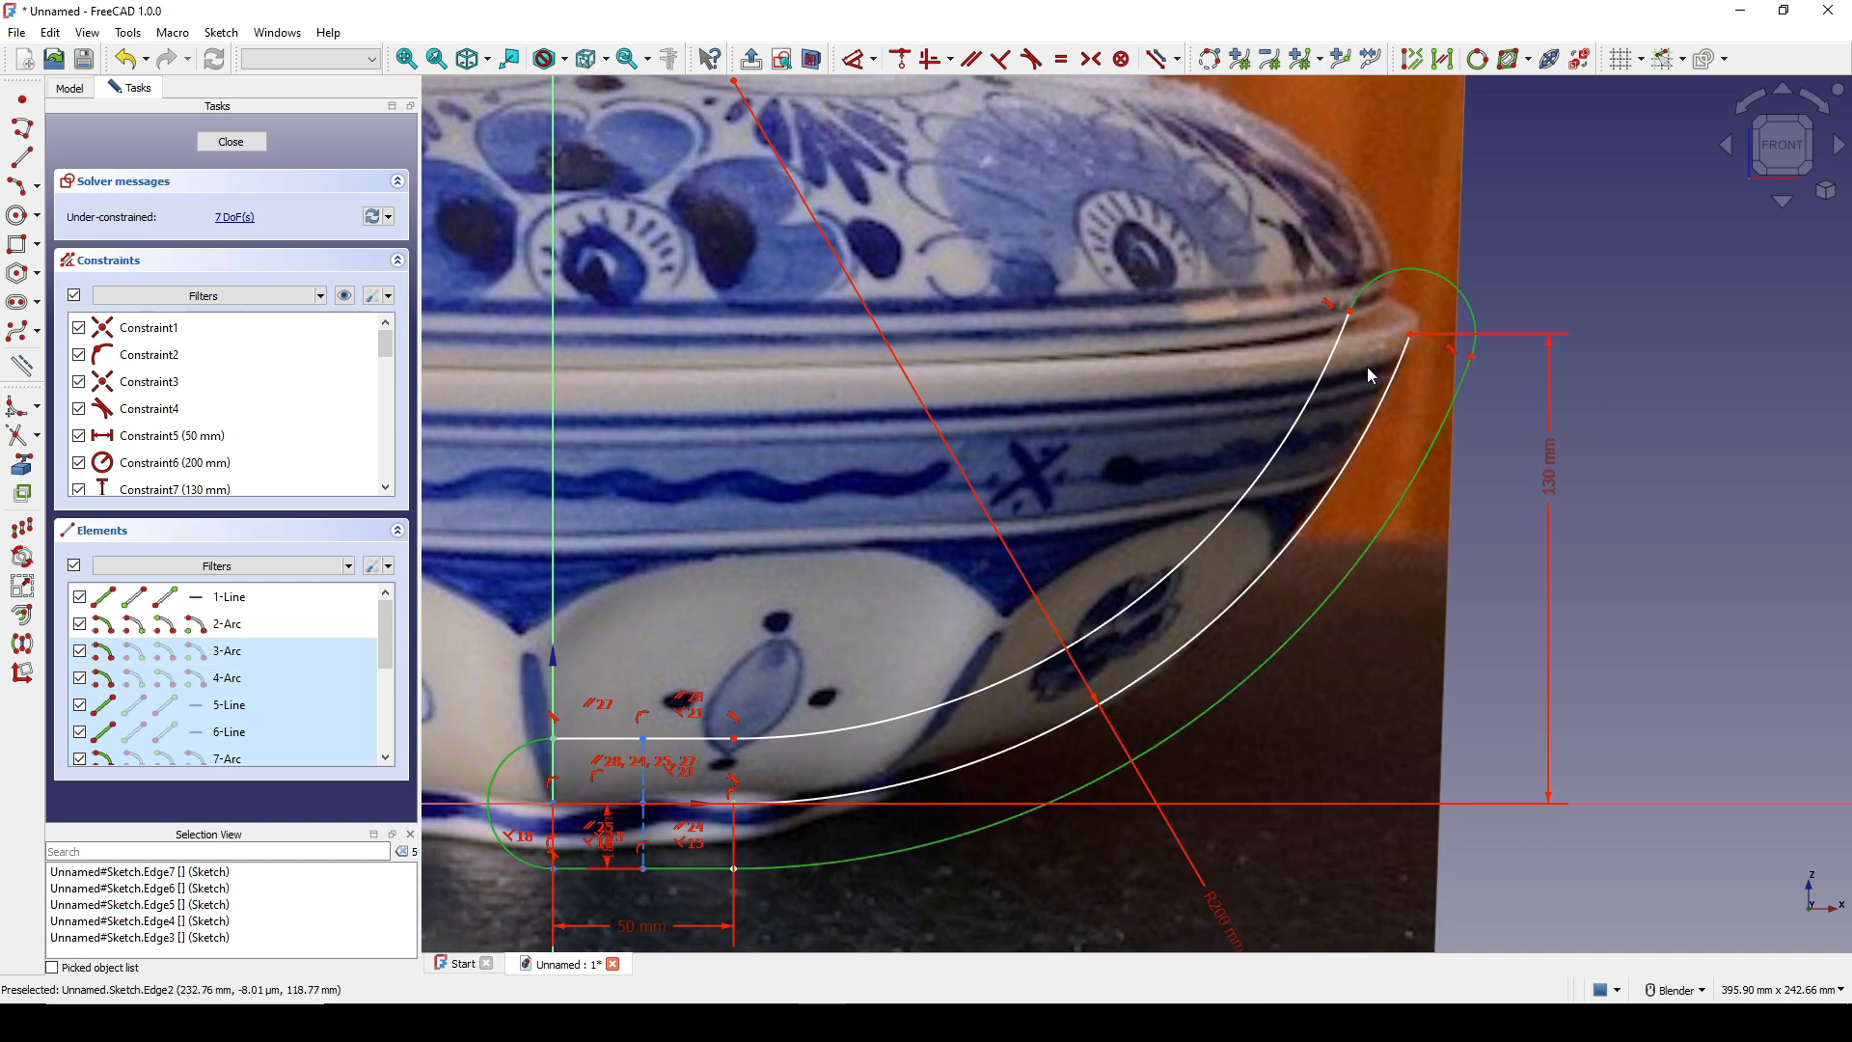
pyautogui.press('g')
pyautogui.press('n')
# Draw a horizontal line from the outer wall arc's rim endpoint to the inner offset arc.
pyautogui.keyDown('shift'); pyautogui.moveTo(1367, 367); pyautogui.dragTo(1433, 248, button='middle'); pyautogui.keyUp('shift')
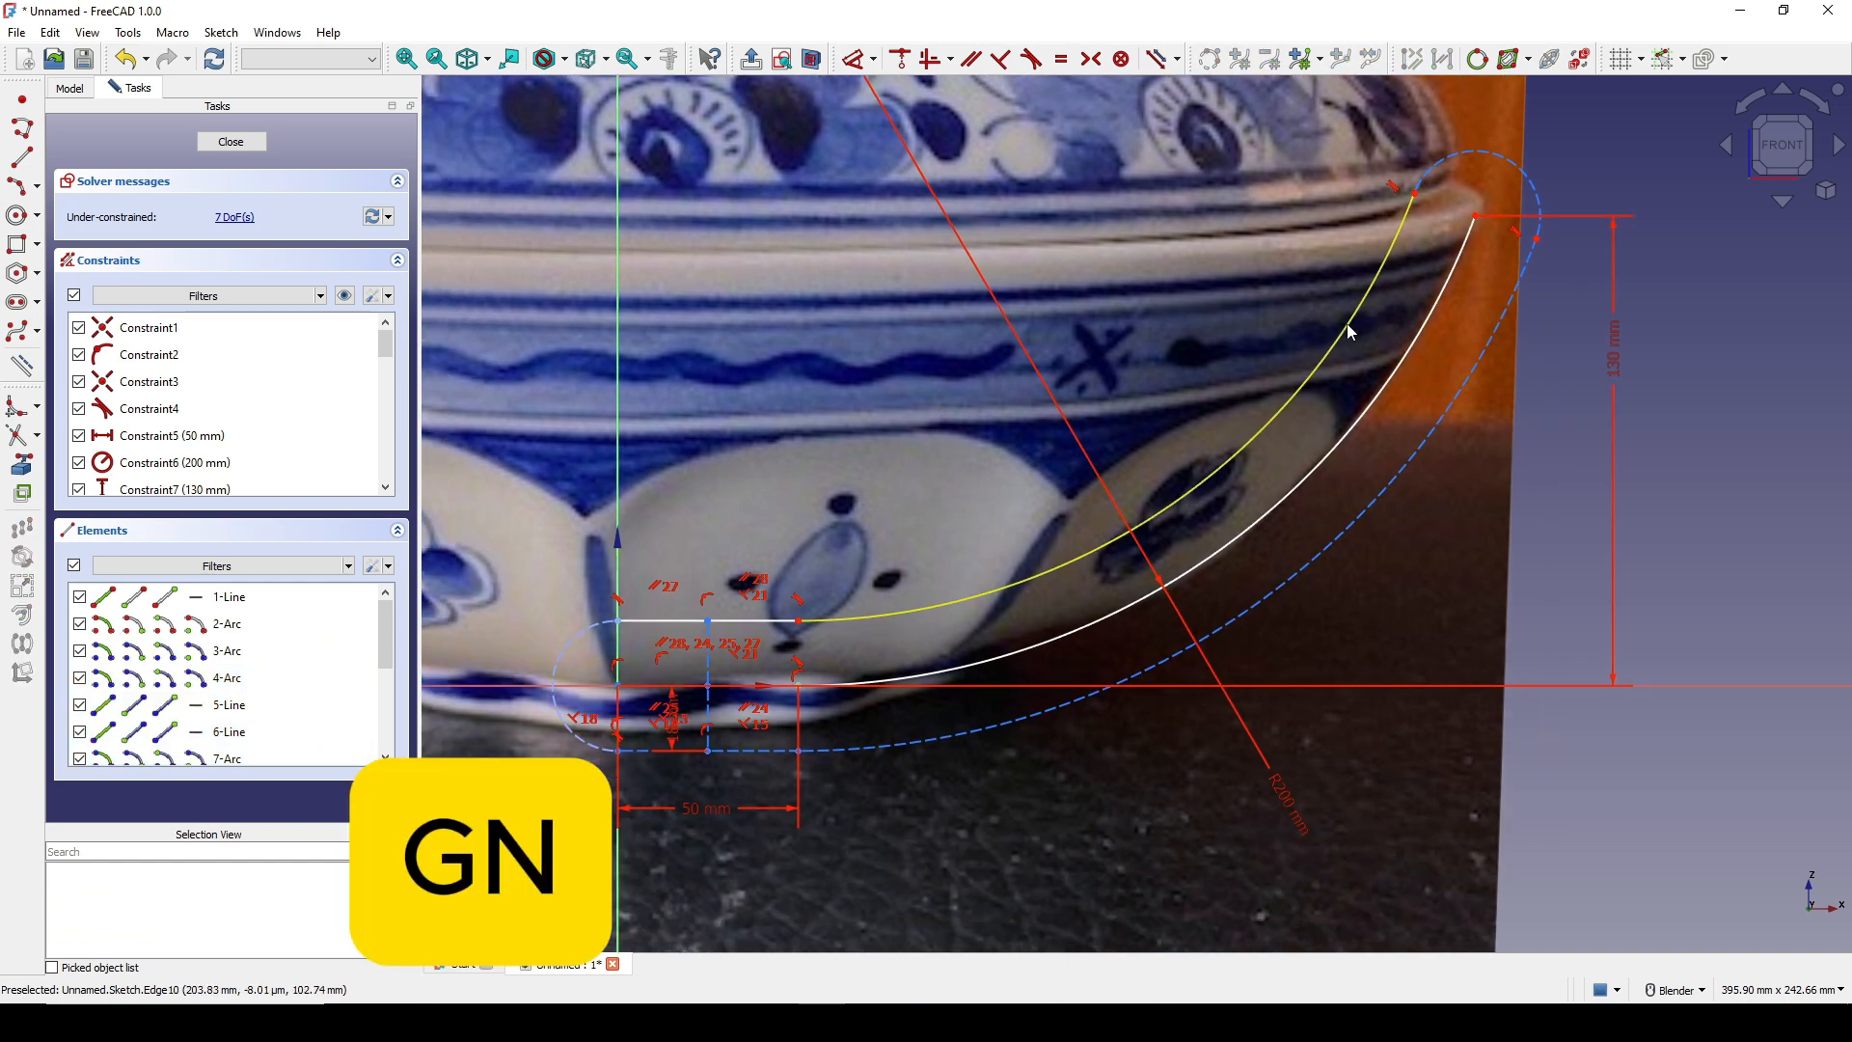
pyautogui.scroll(1, 1056, 483)
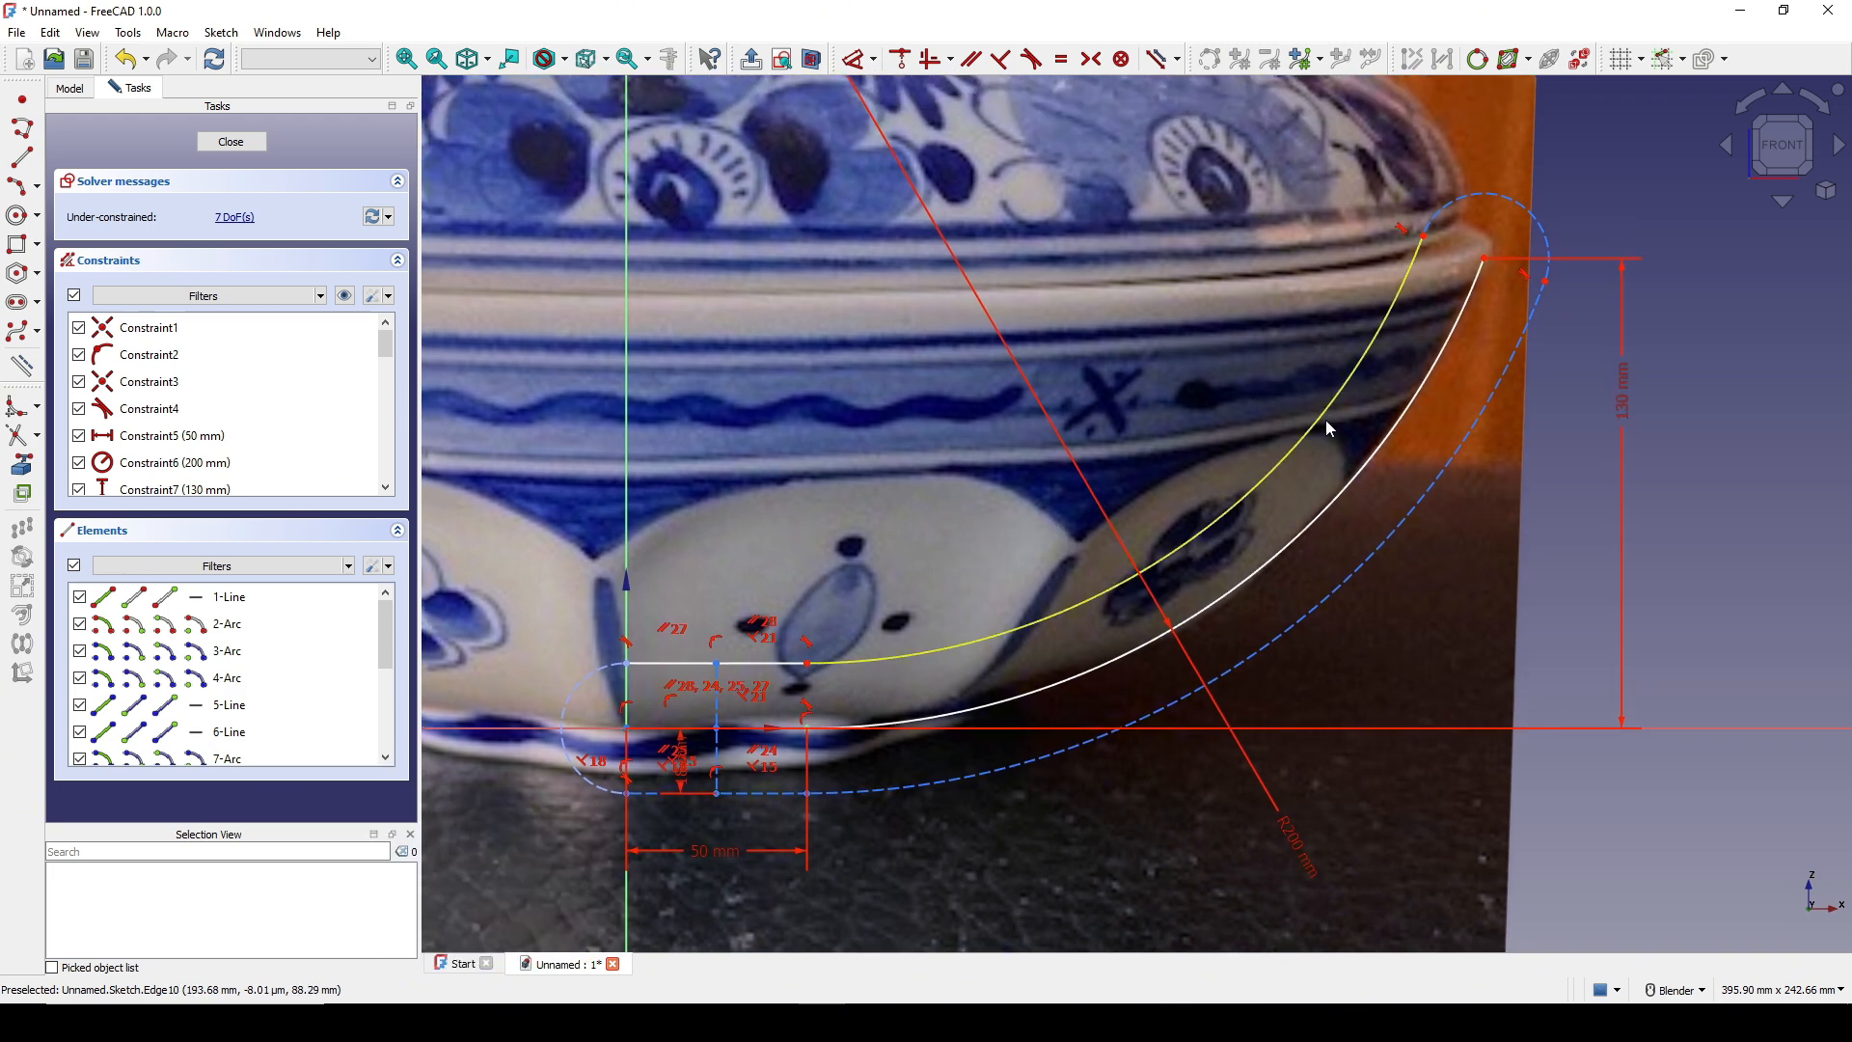
pyautogui.scroll(2, 1202, 436)
pyautogui.scroll(1, 1199, 360)
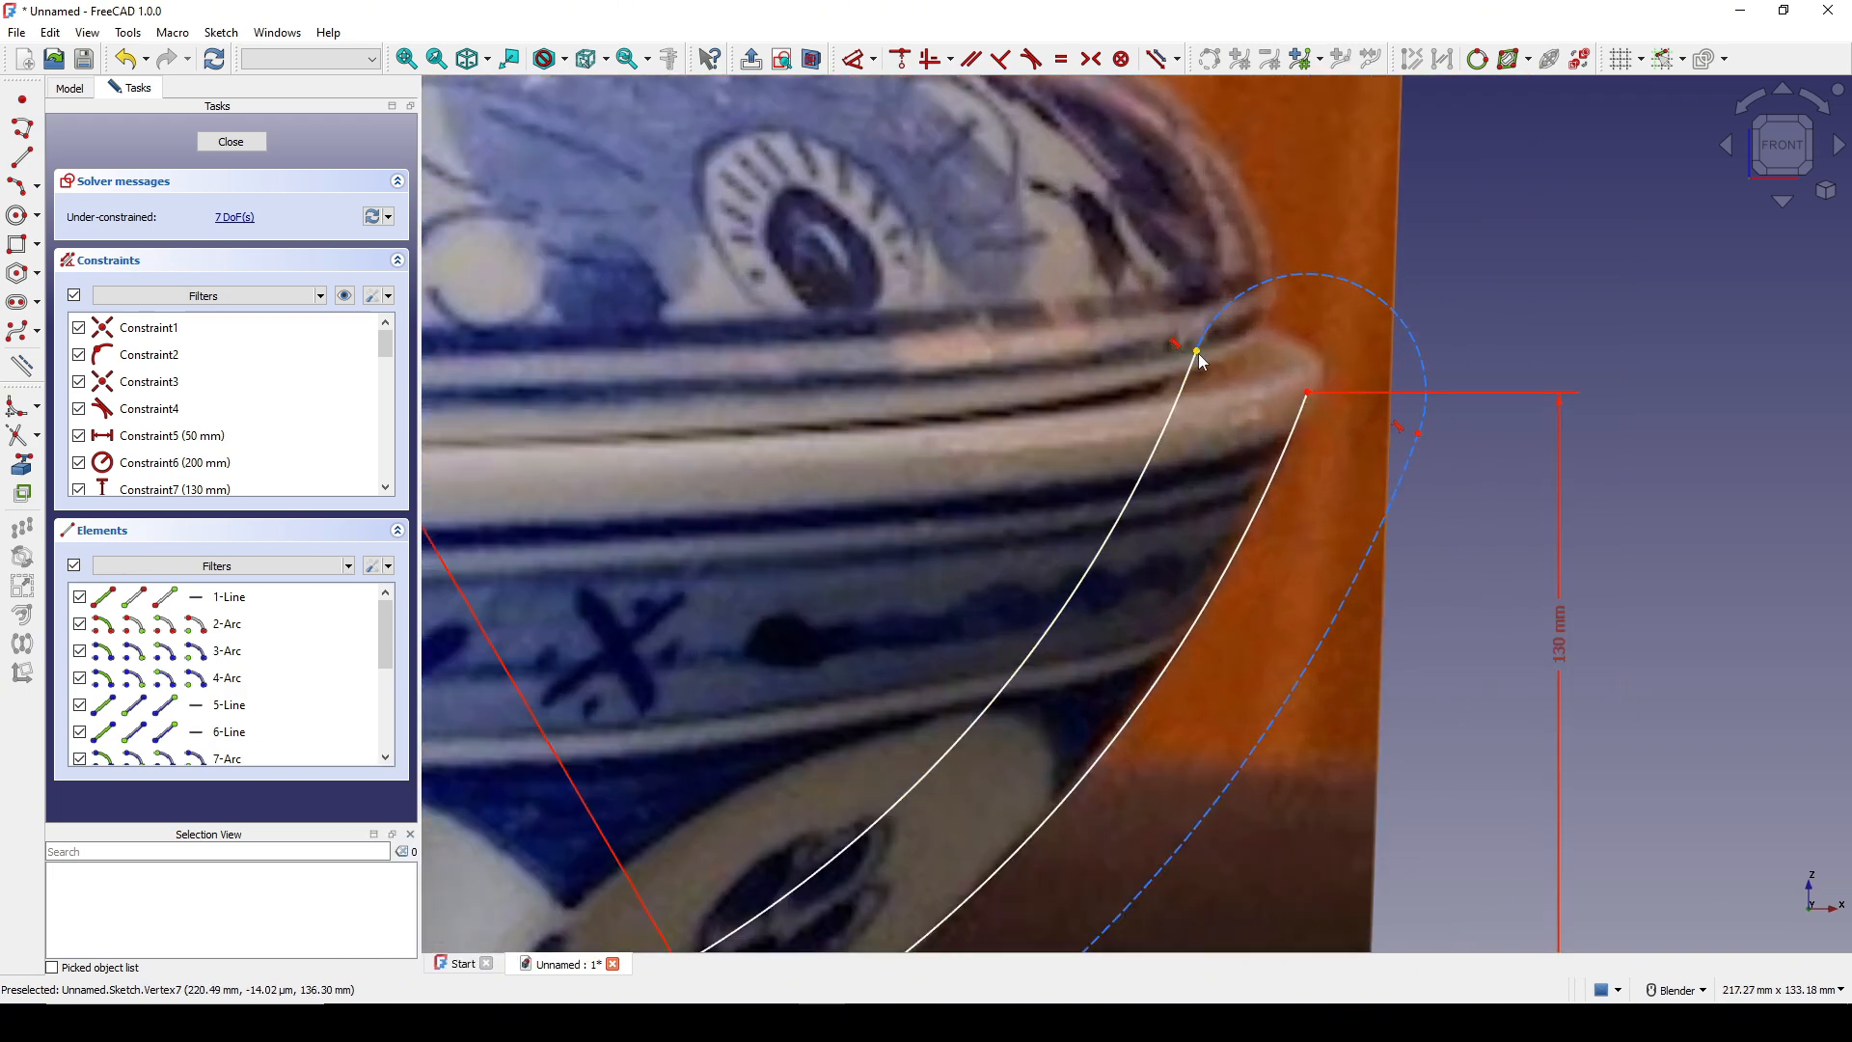
pyautogui.scroll(-1, 1229, 443)
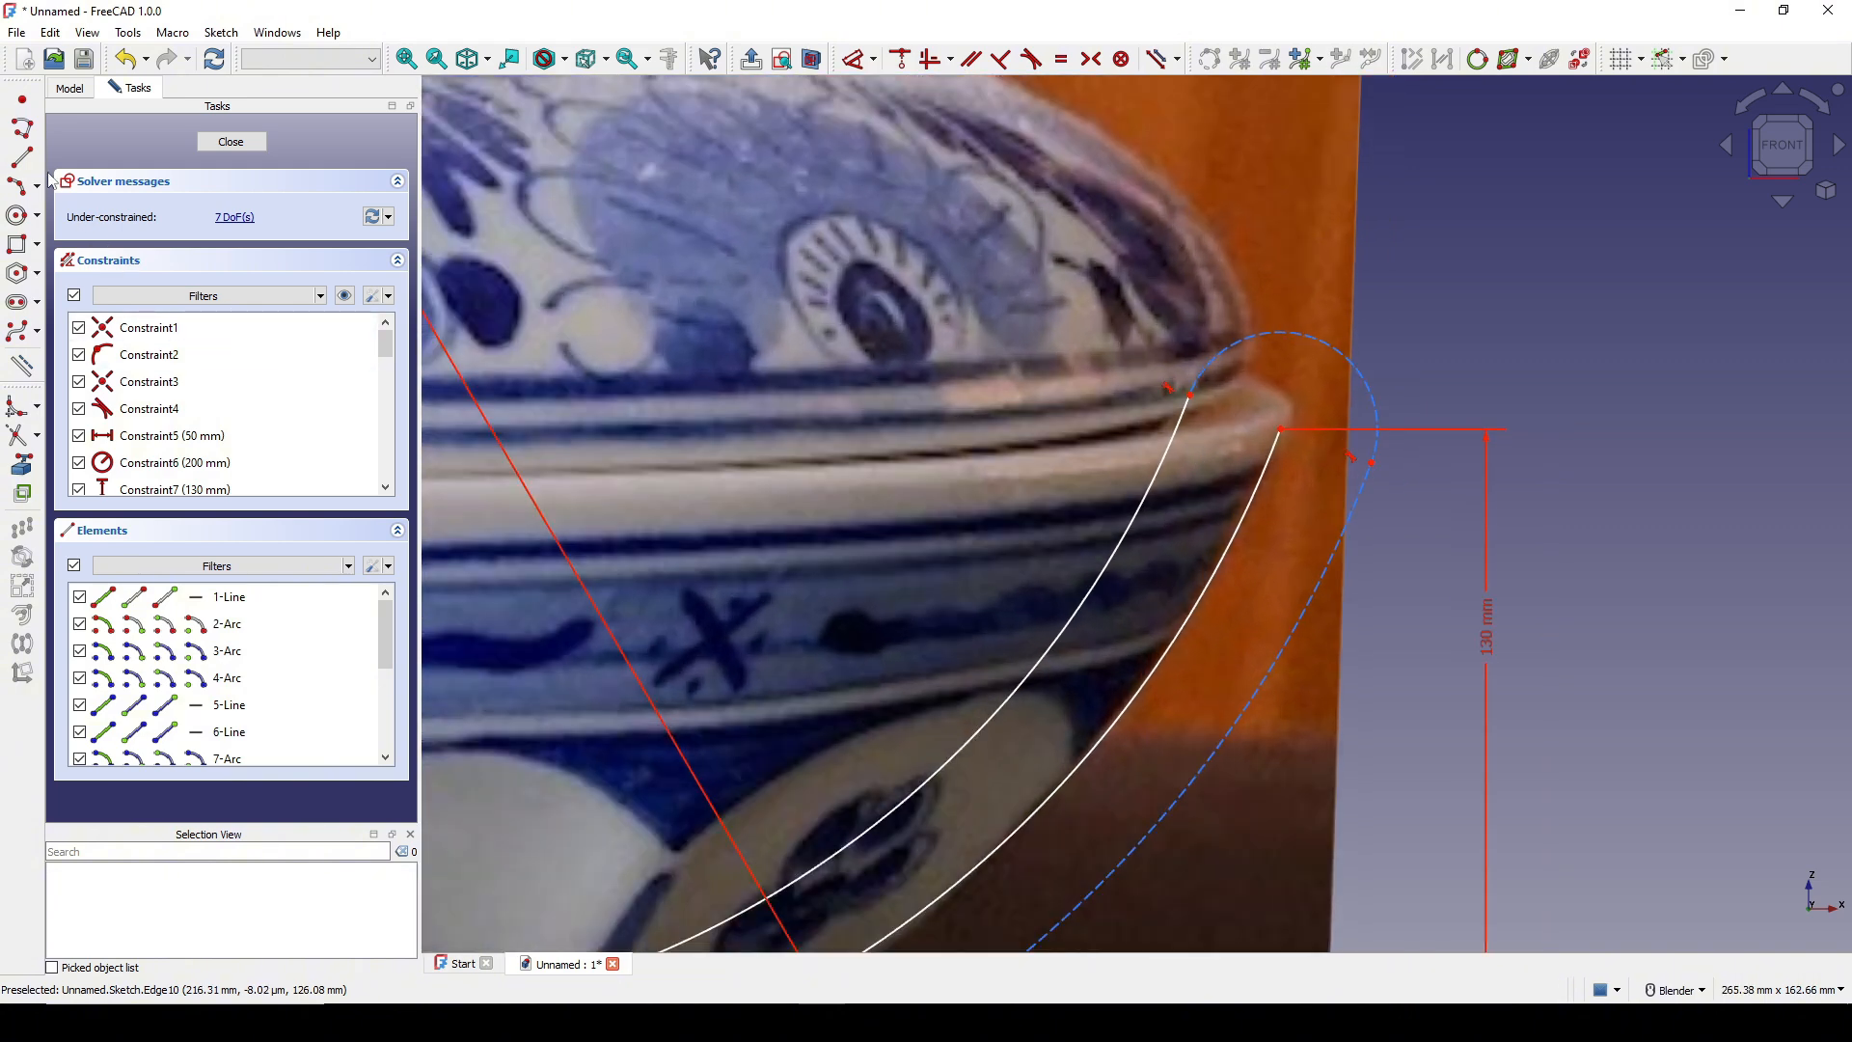
pyautogui.click(21, 156)
pyautogui.scroll(4, 1349, 506)
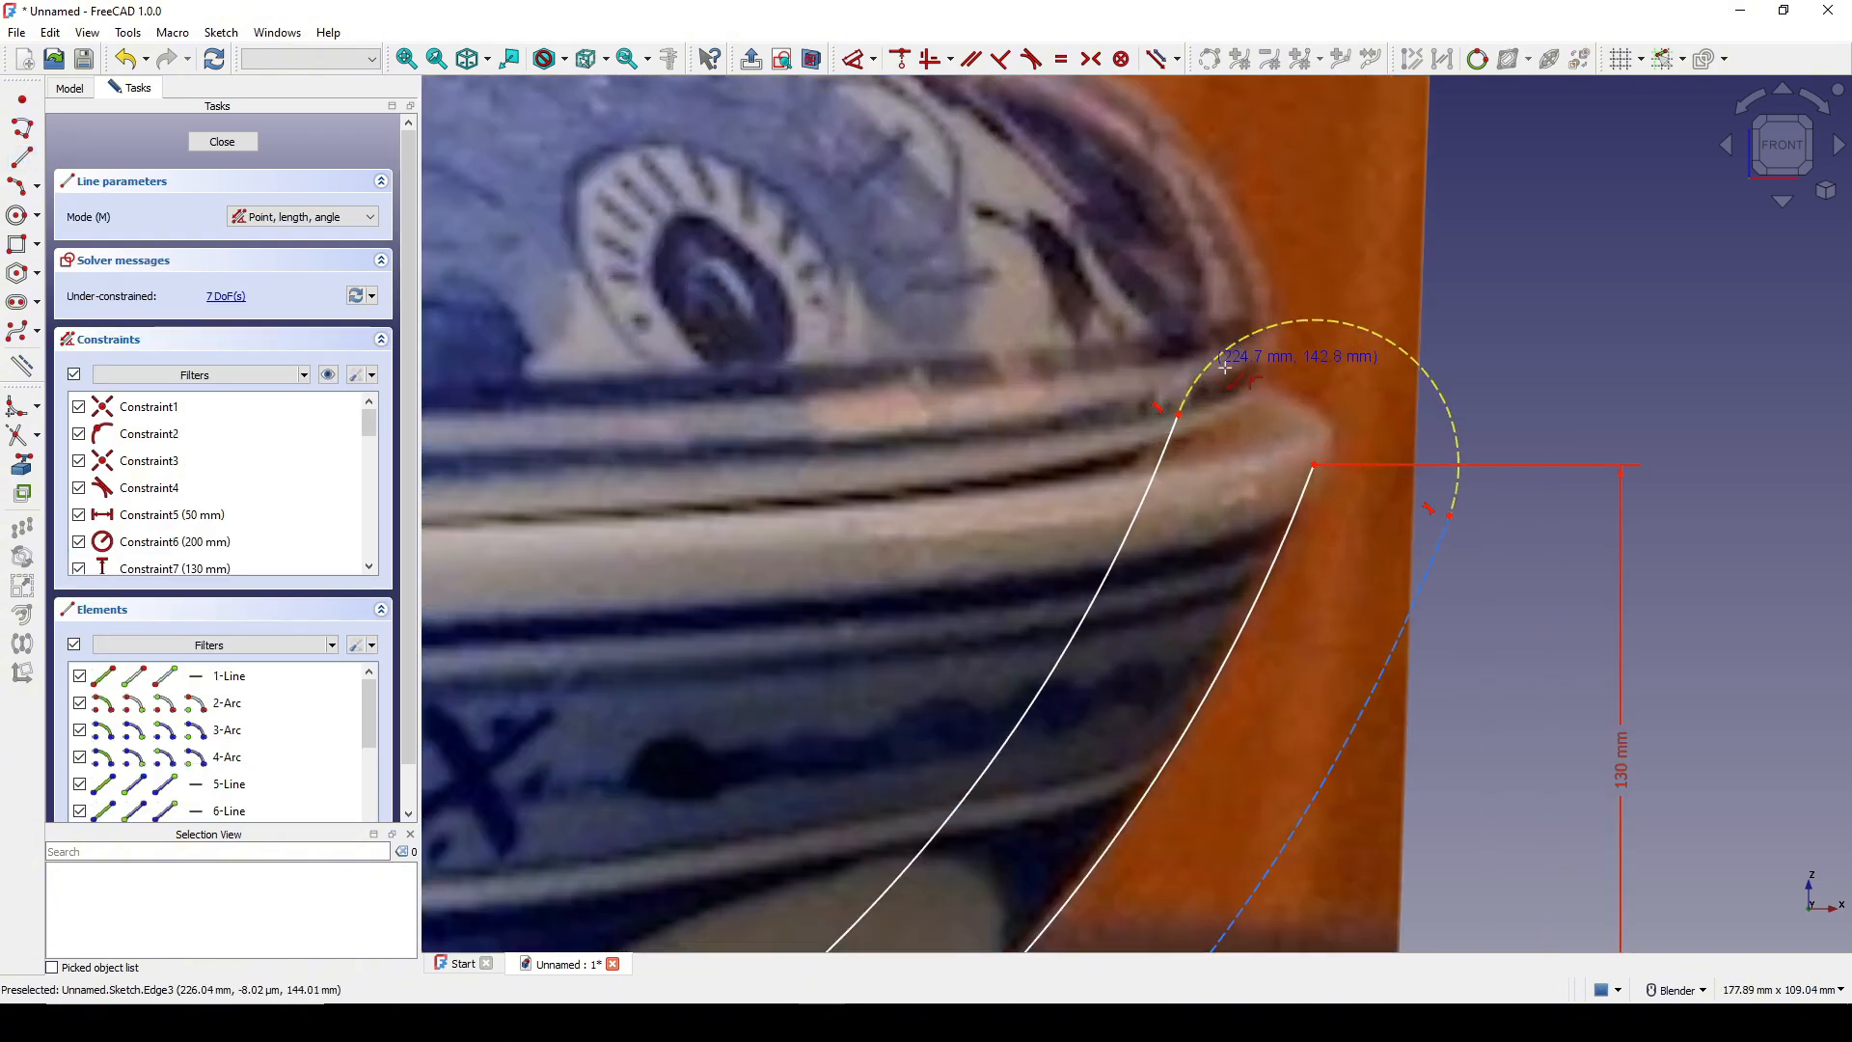
pyautogui.click(1349, 507)
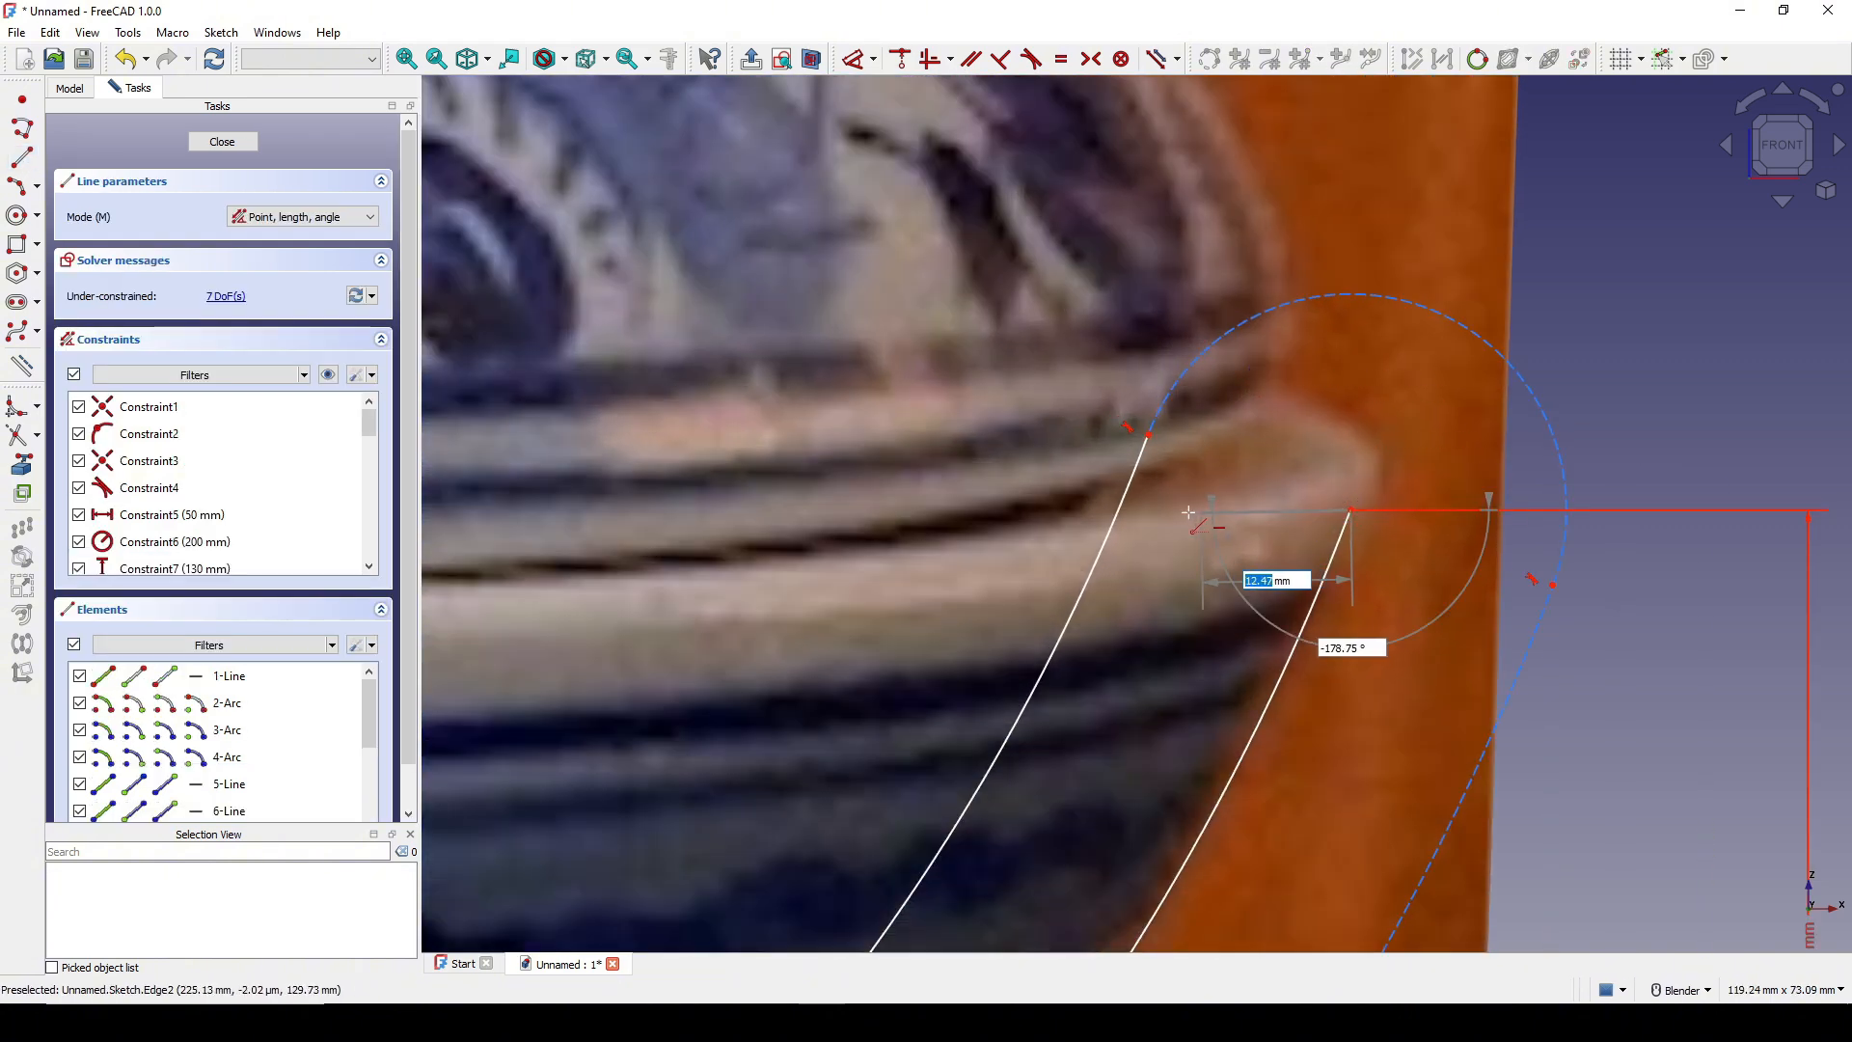
pyautogui.click(1119, 509)
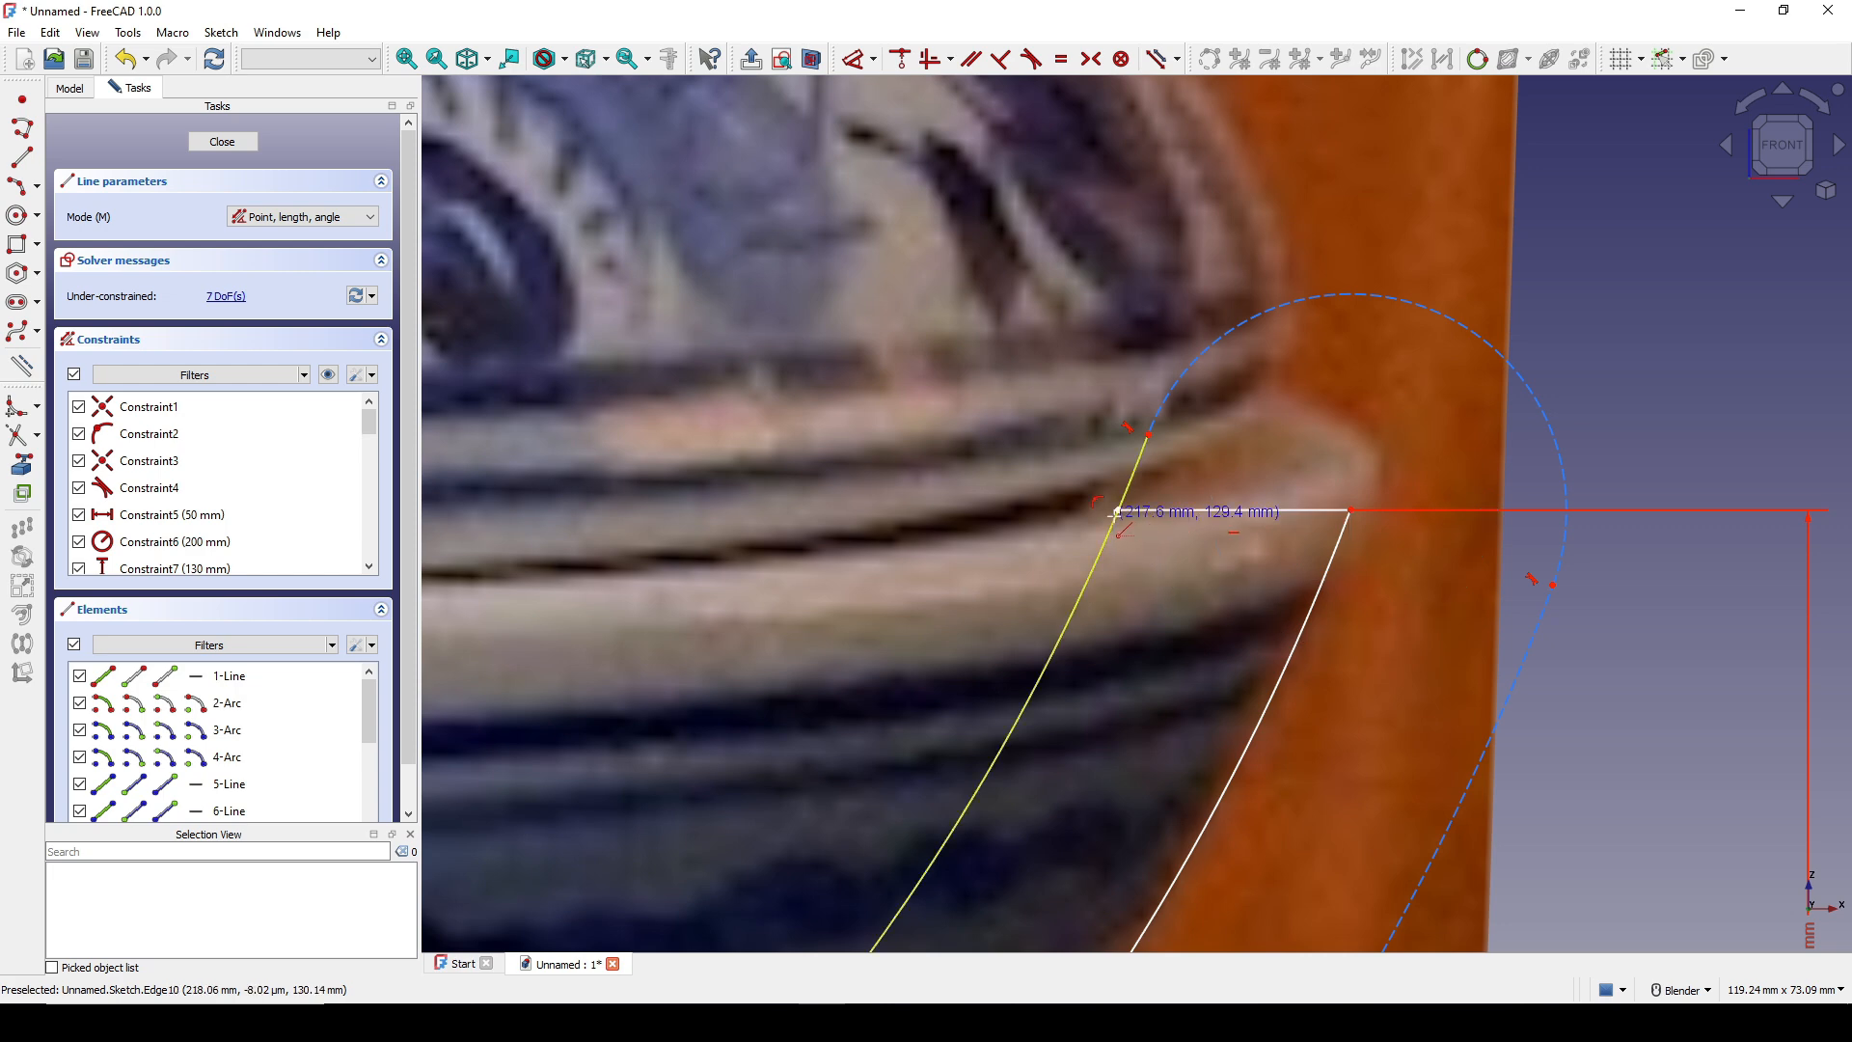
pyautogui.rightClick(1218, 547)
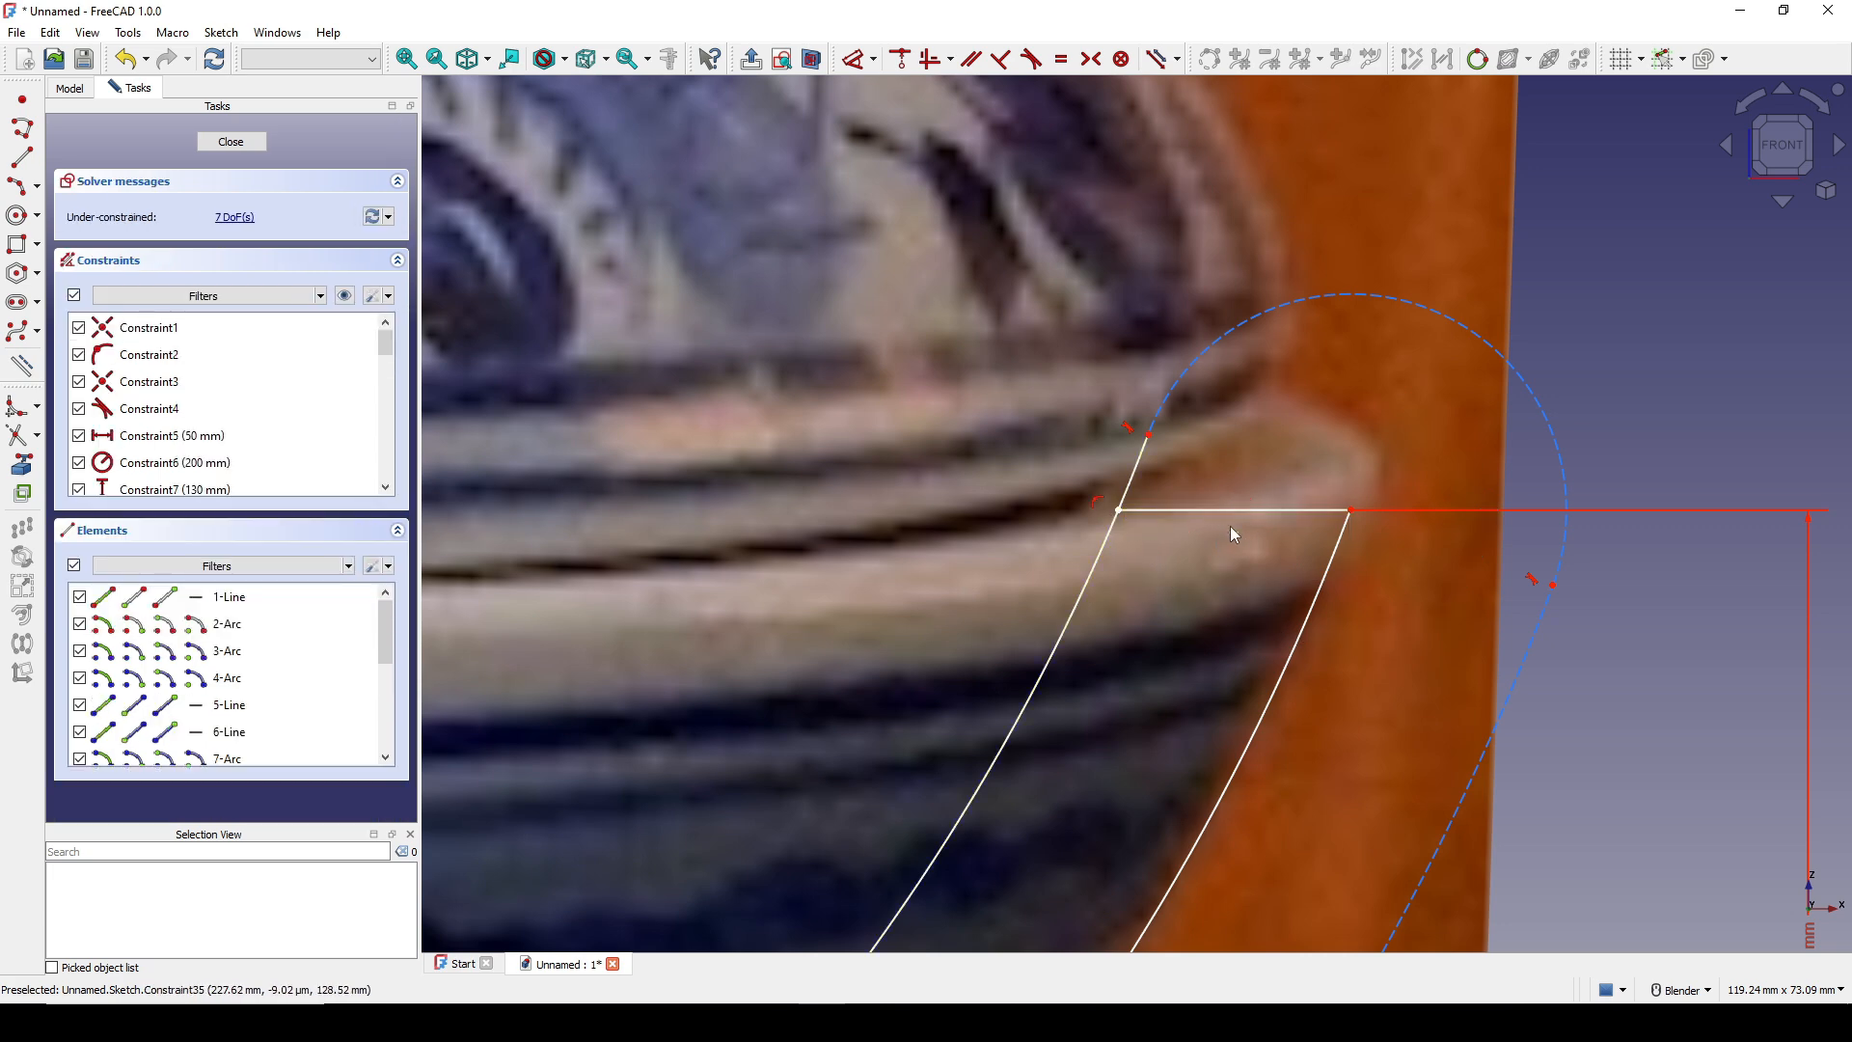
pyautogui.scroll(-6, 1242, 530)
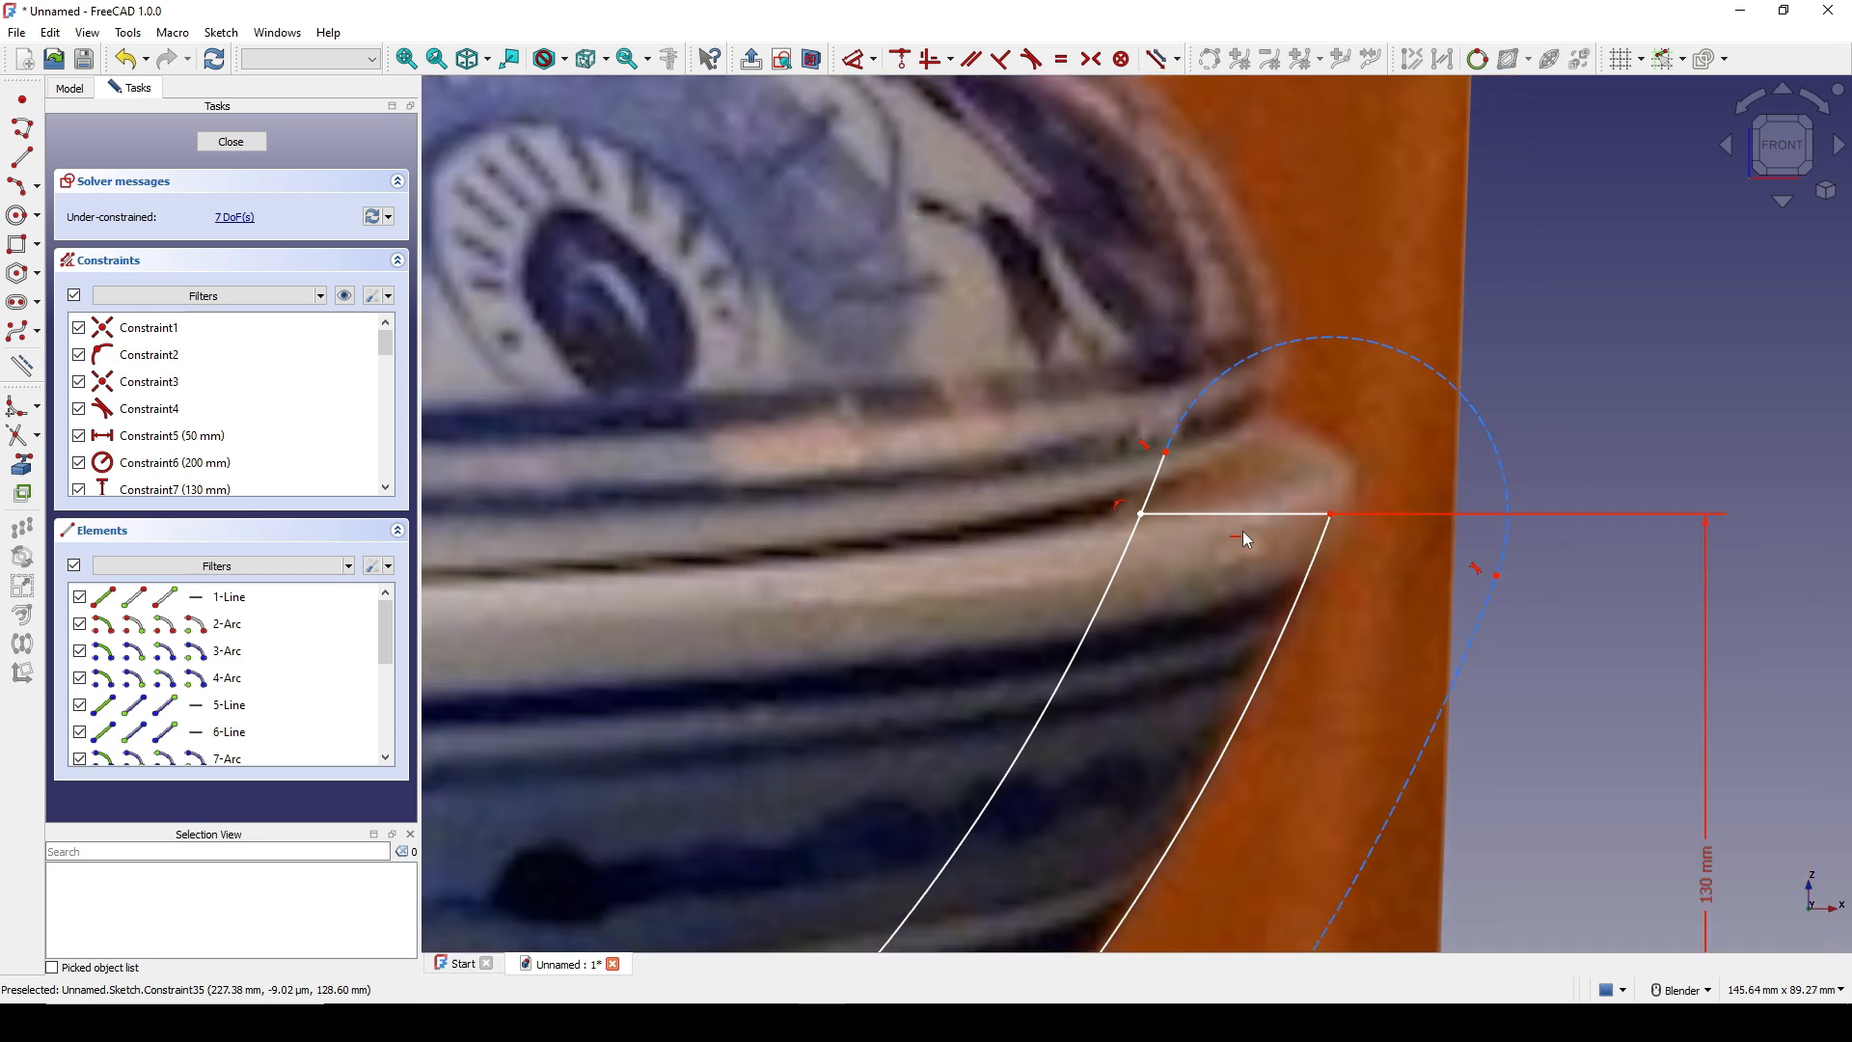
pyautogui.scroll(3, 1400, 312)
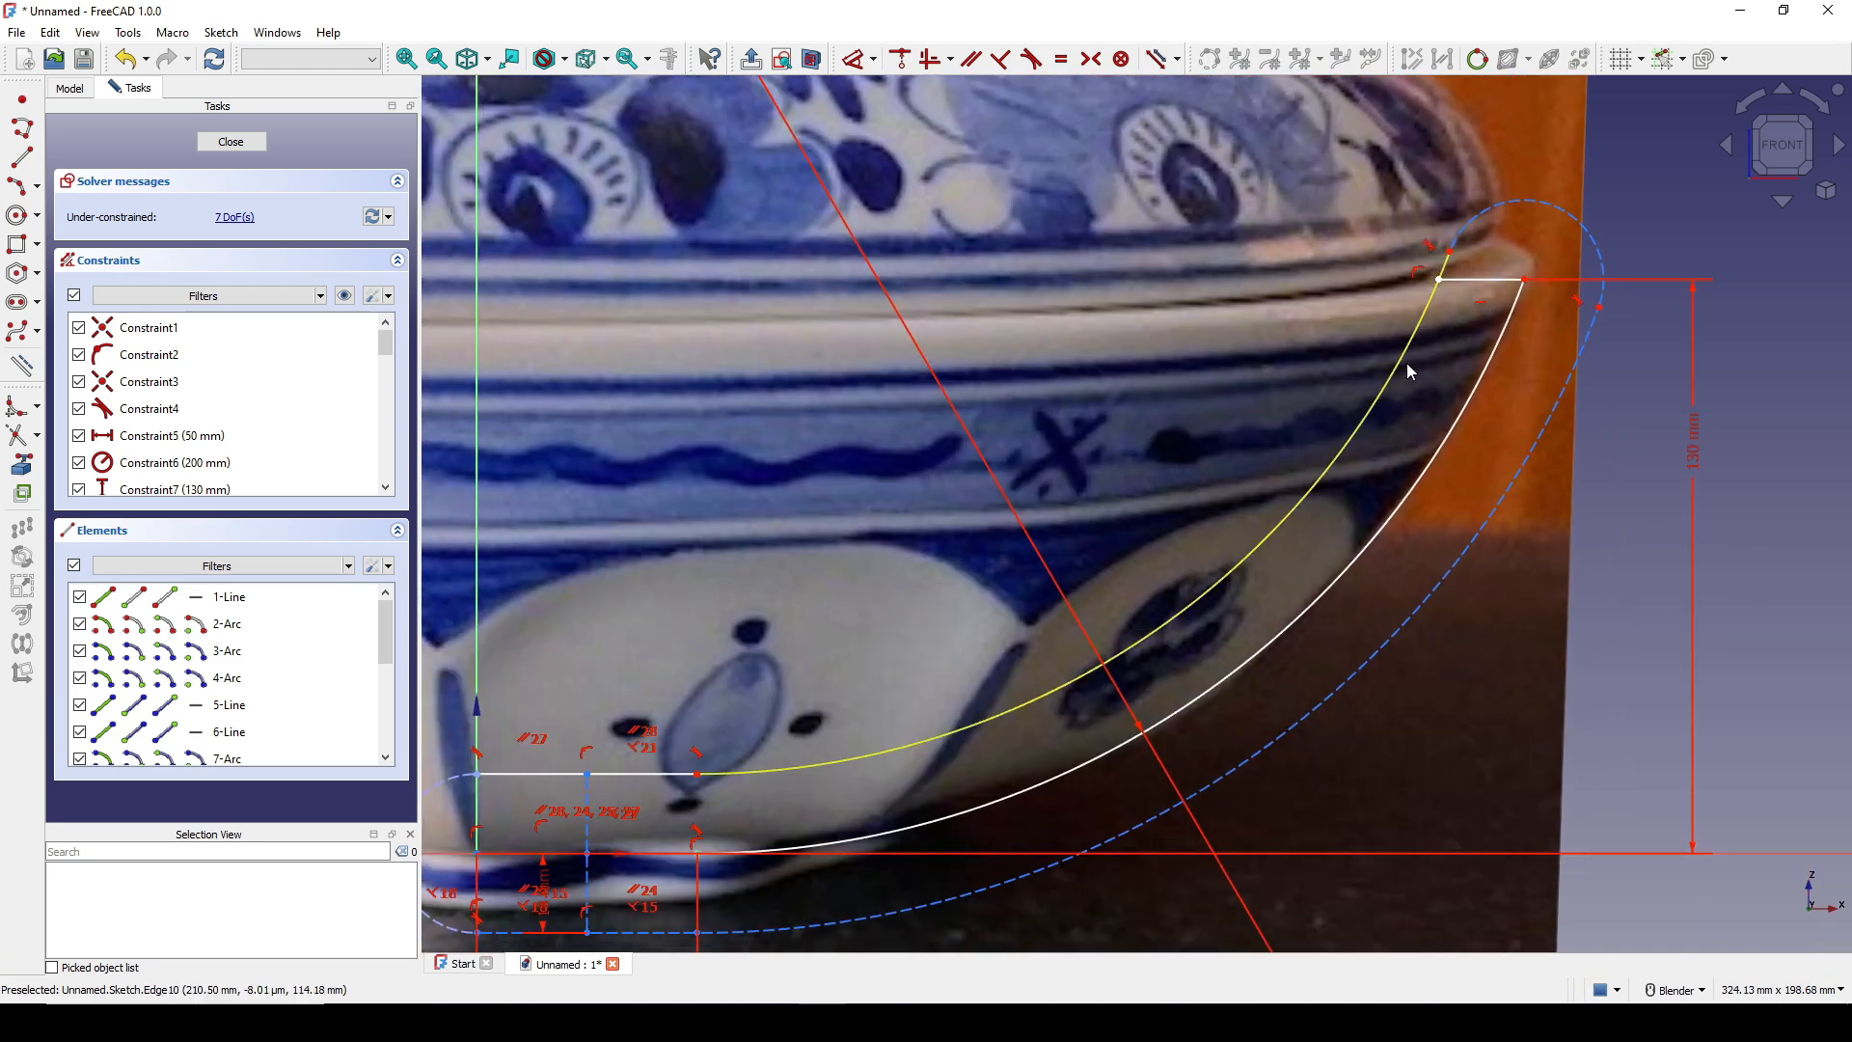
# Convert the inner offset arc of the bowl wall to construction geometry.
pyautogui.click(1403, 368)
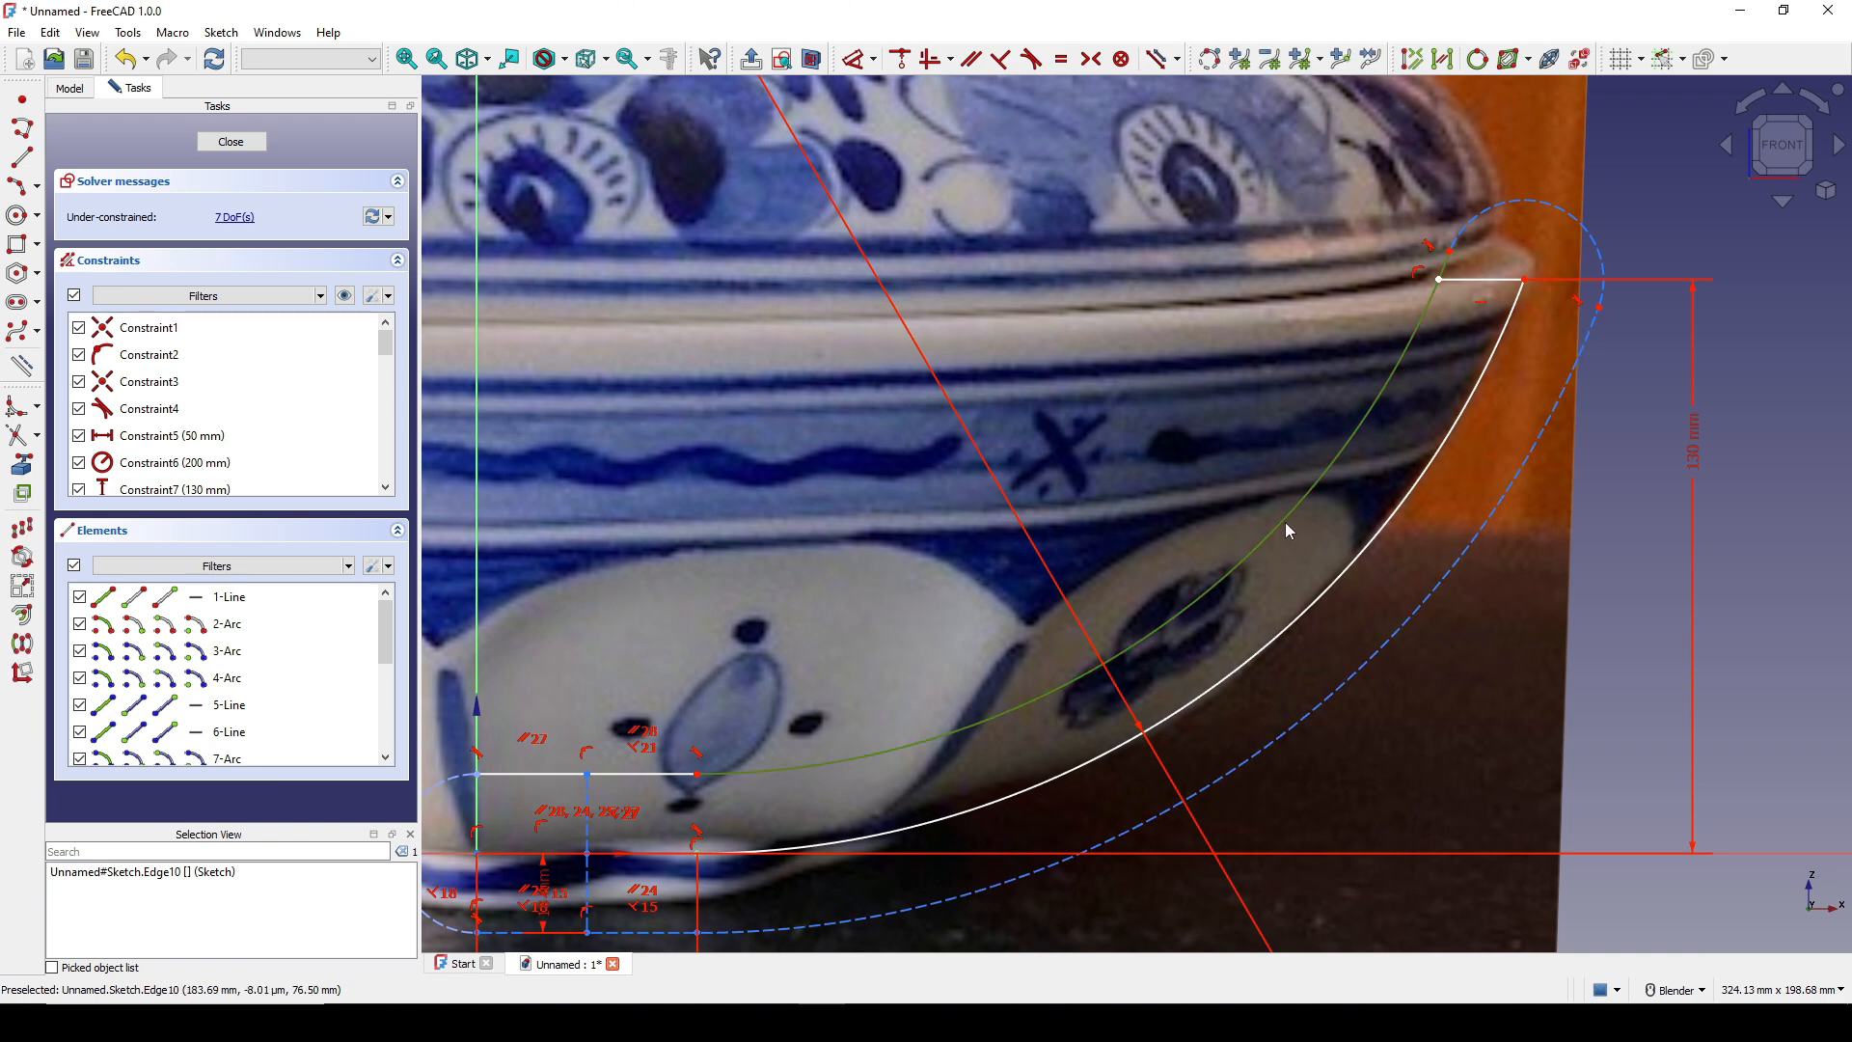
pyautogui.press('g')
pyautogui.press('n')
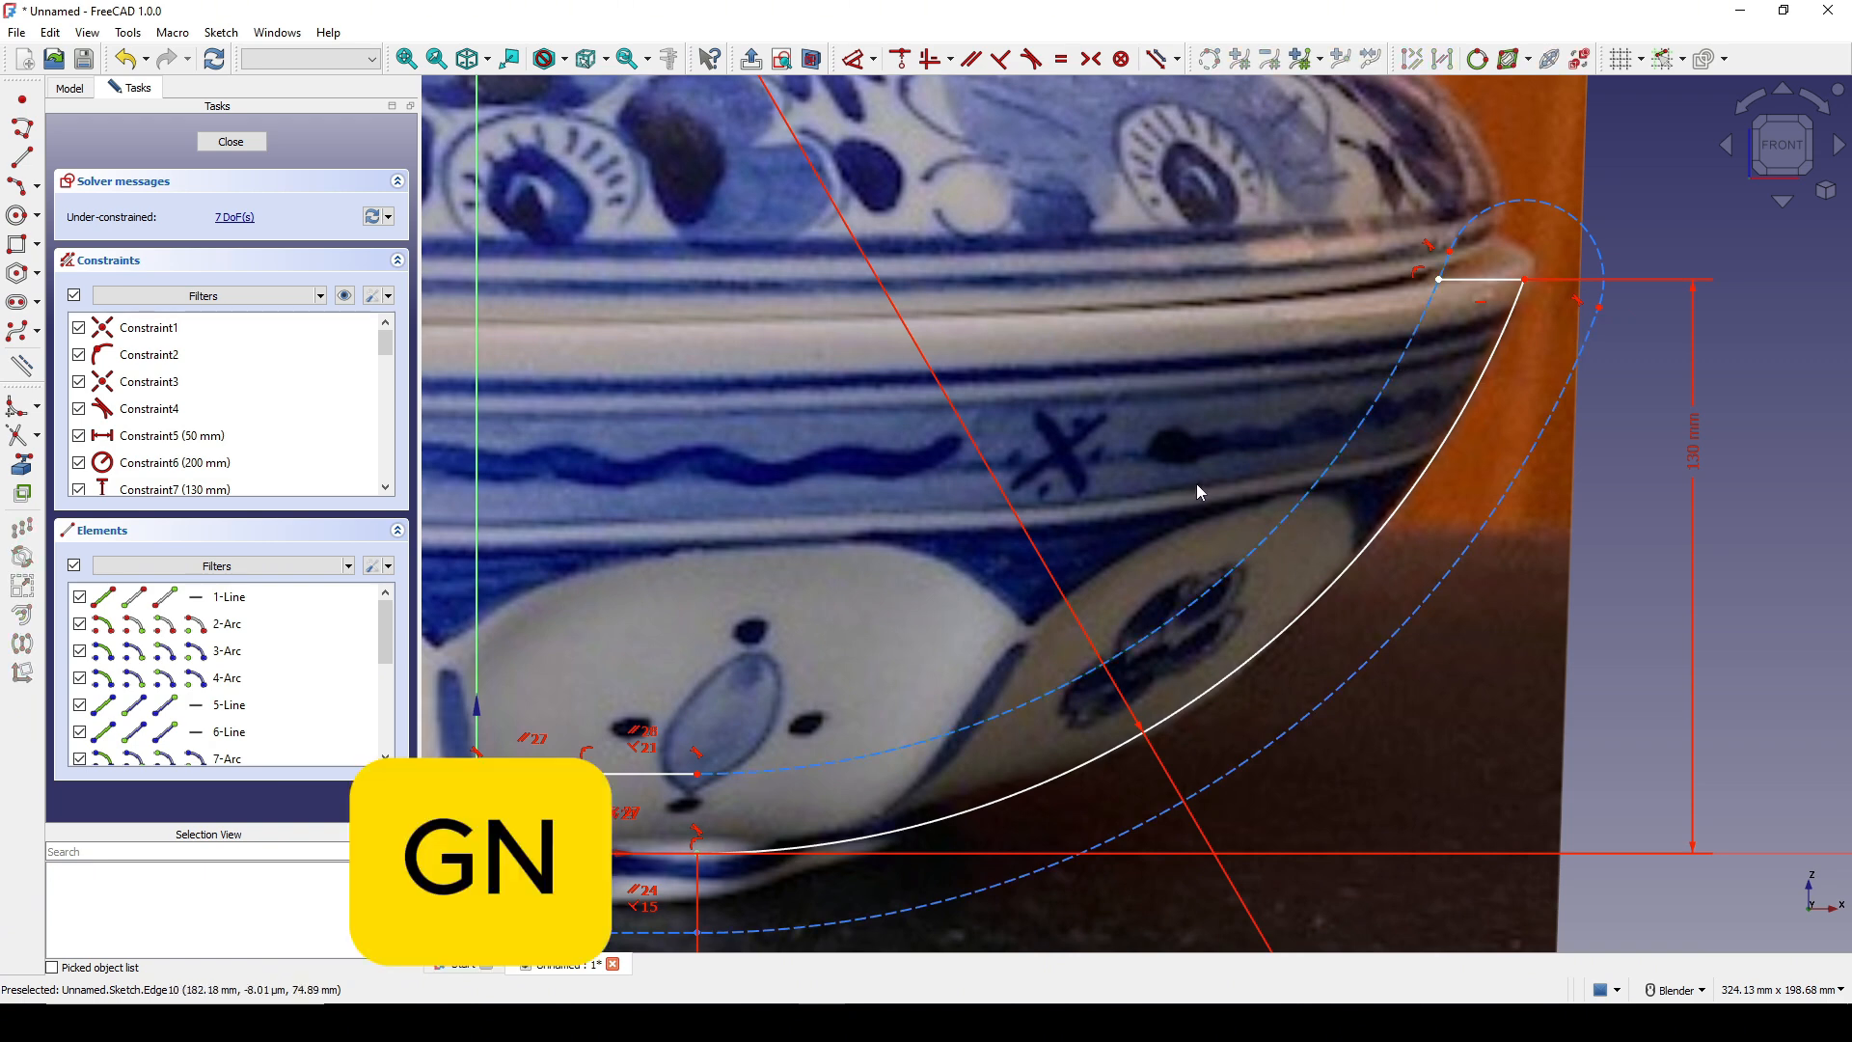
# Draw an arc through three rim points from the inner base line's outer end to the rim line's inner end, bulging toward the outer wall.
pyautogui.scroll(-2, 944, 737)
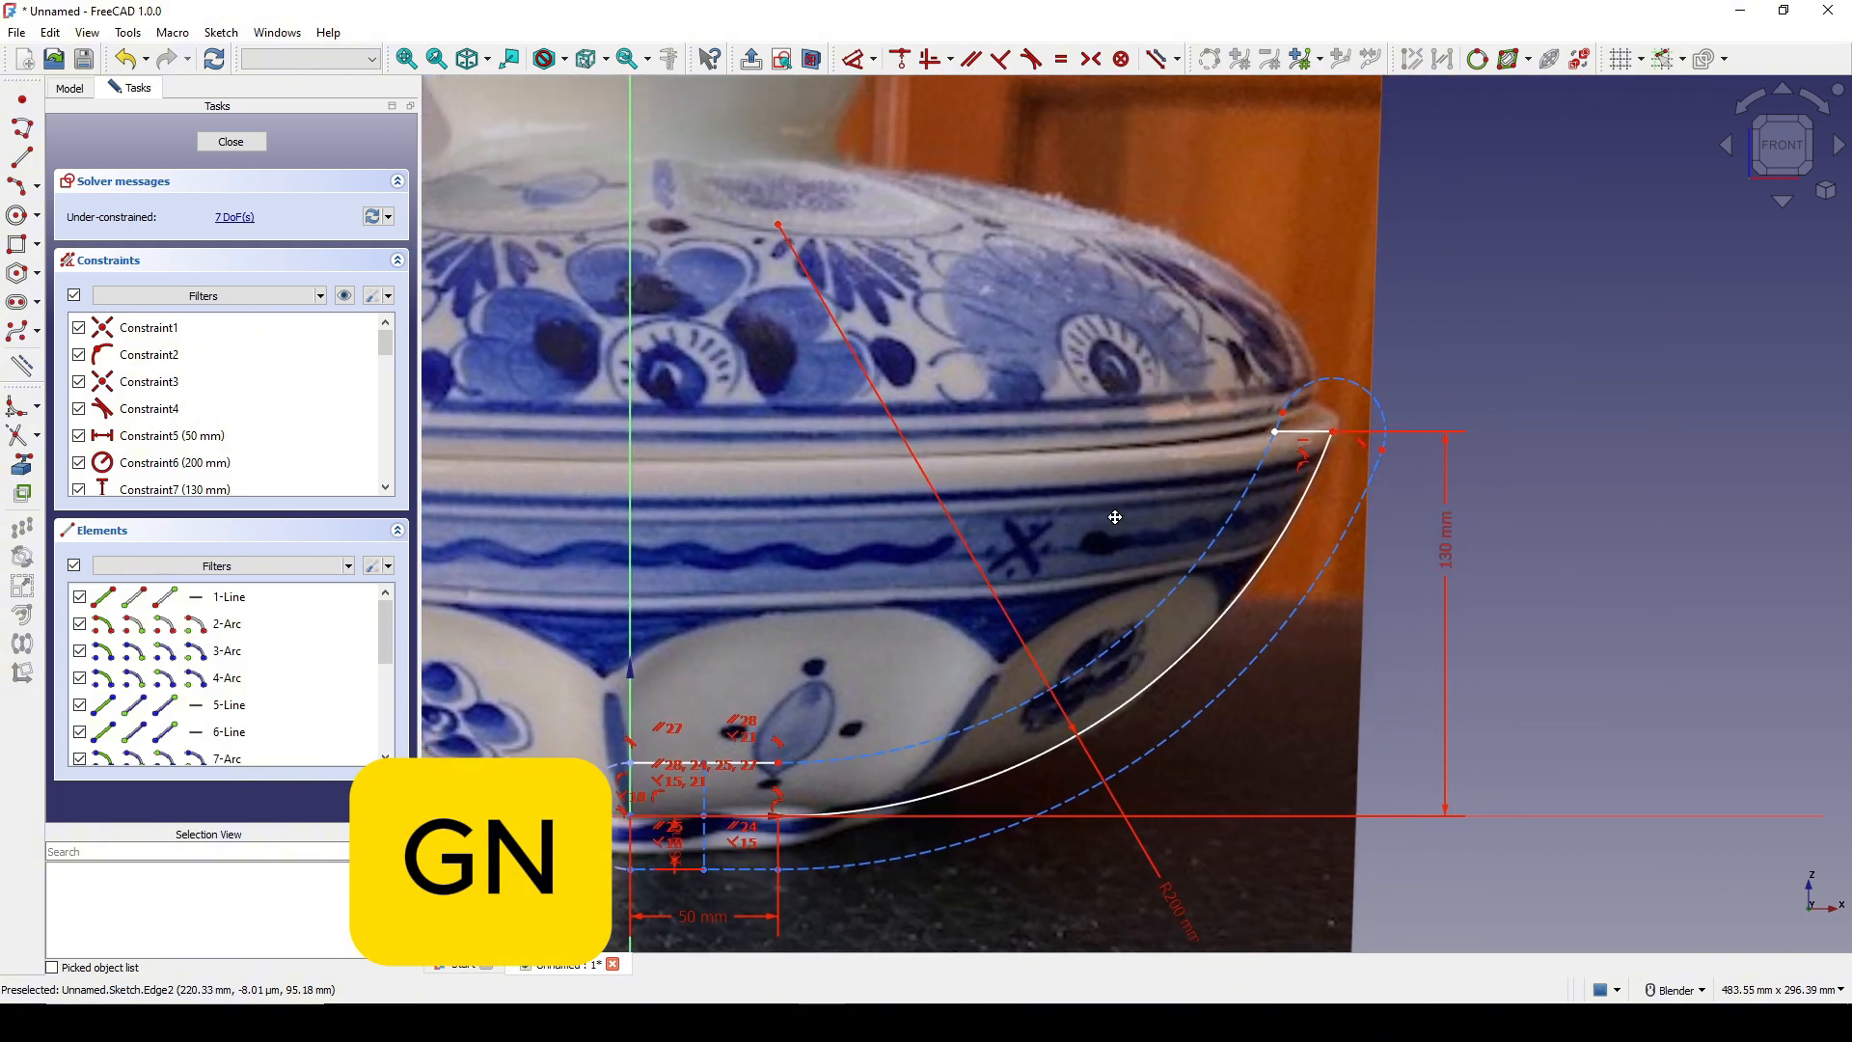
pyautogui.click(13, 192)
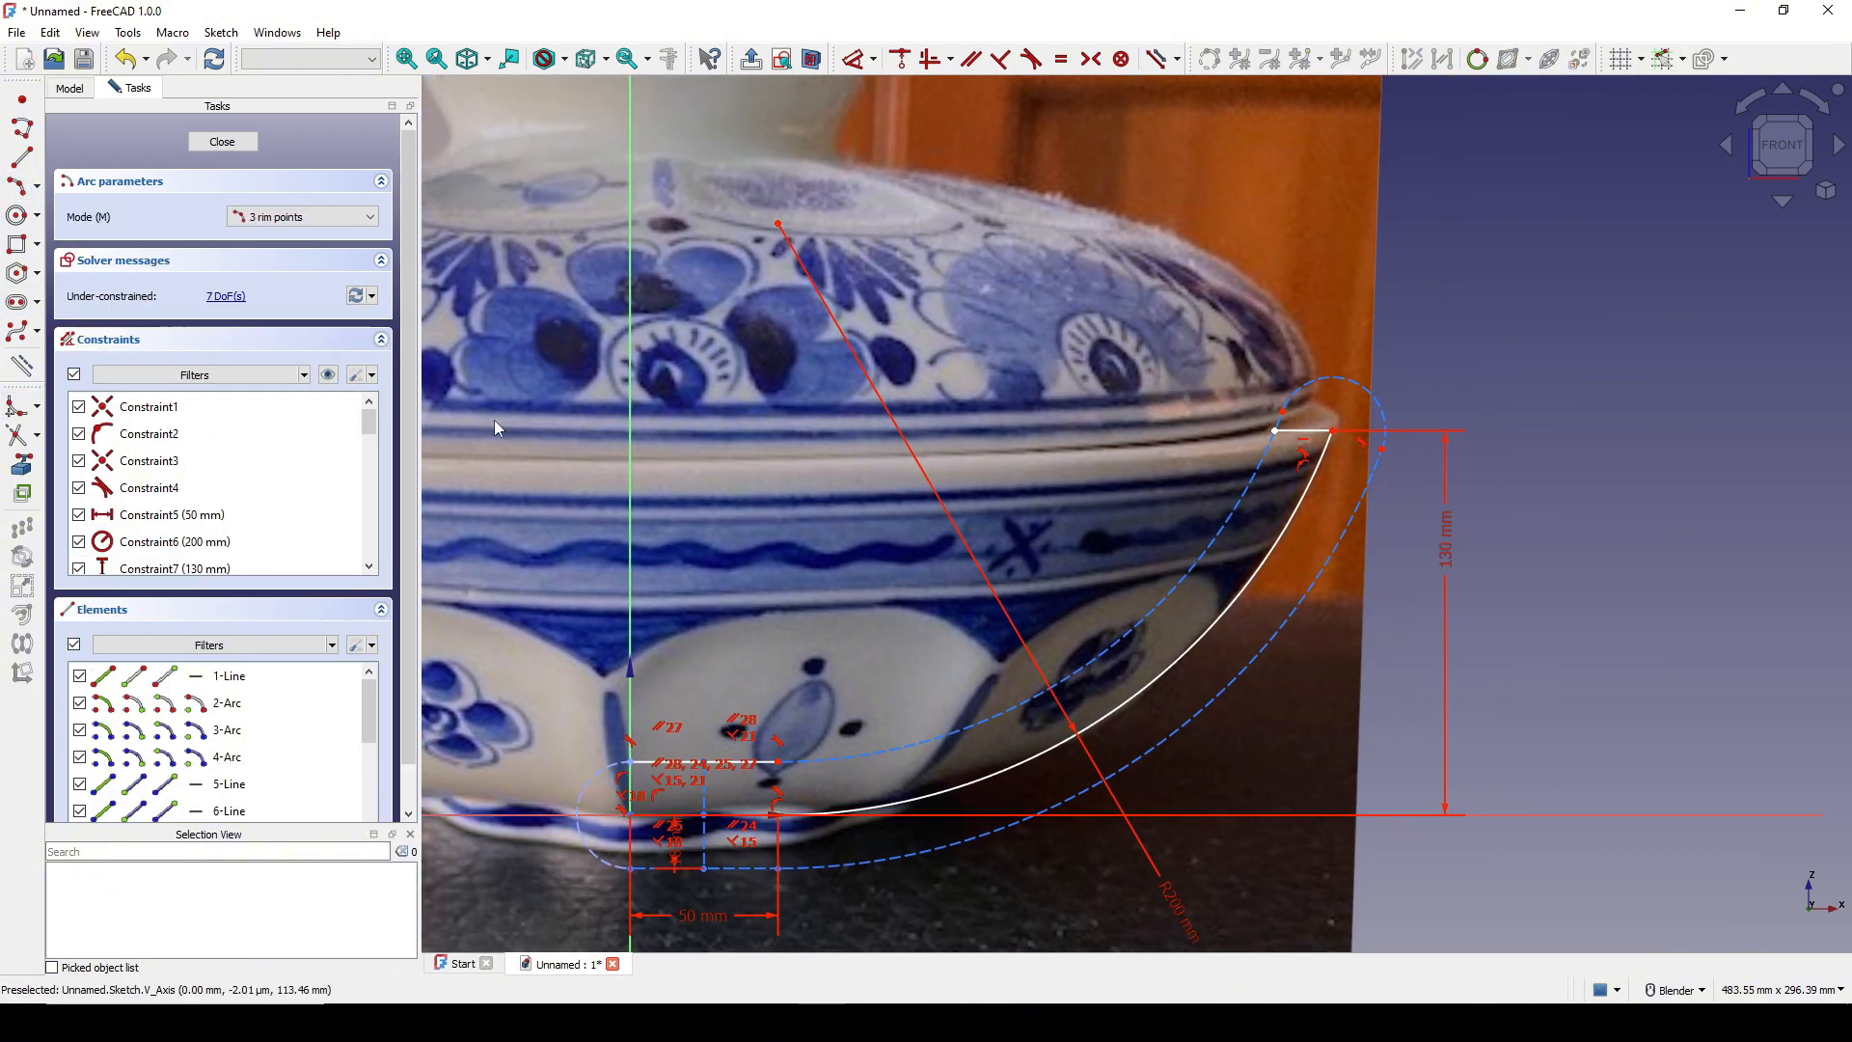
pyautogui.scroll(2, 765, 741)
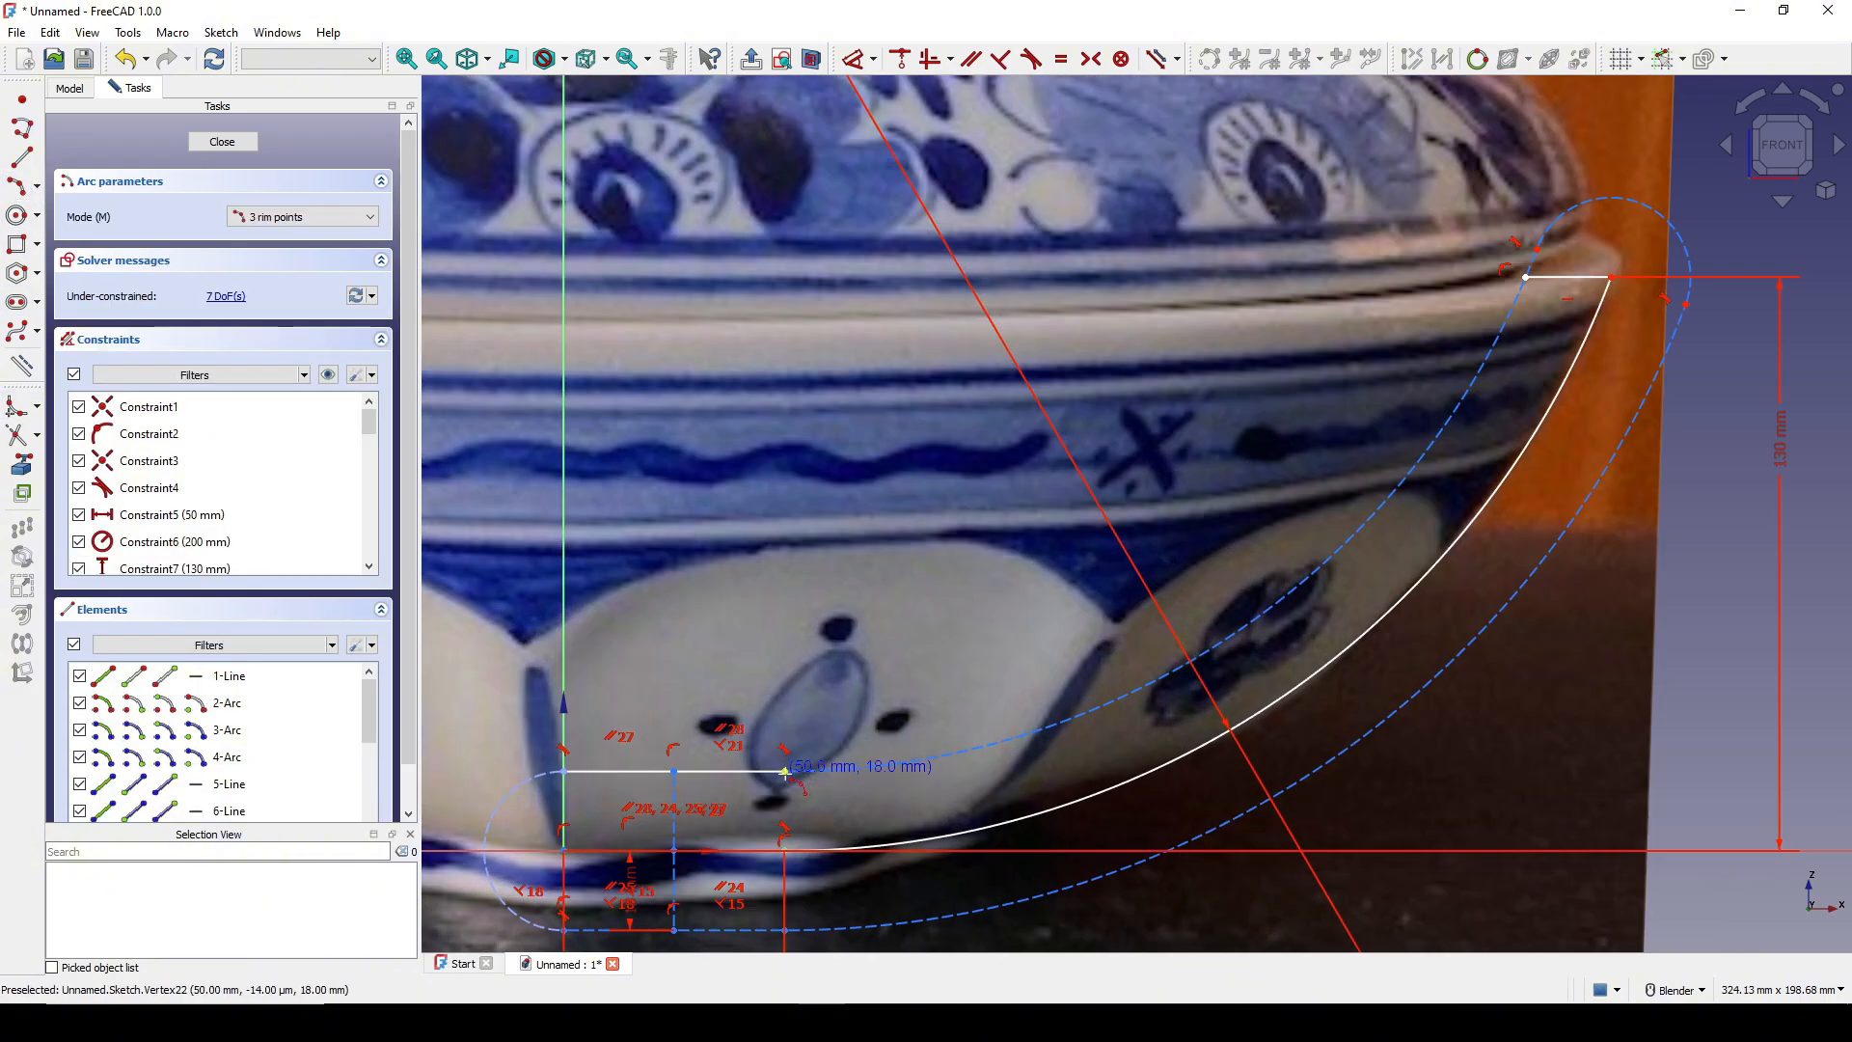
pyautogui.click(785, 772)
pyautogui.keyDown('shift'); pyautogui.moveTo(1437, 387); pyautogui.dragTo(1183, 489, button='middle'); pyautogui.keyUp('shift')
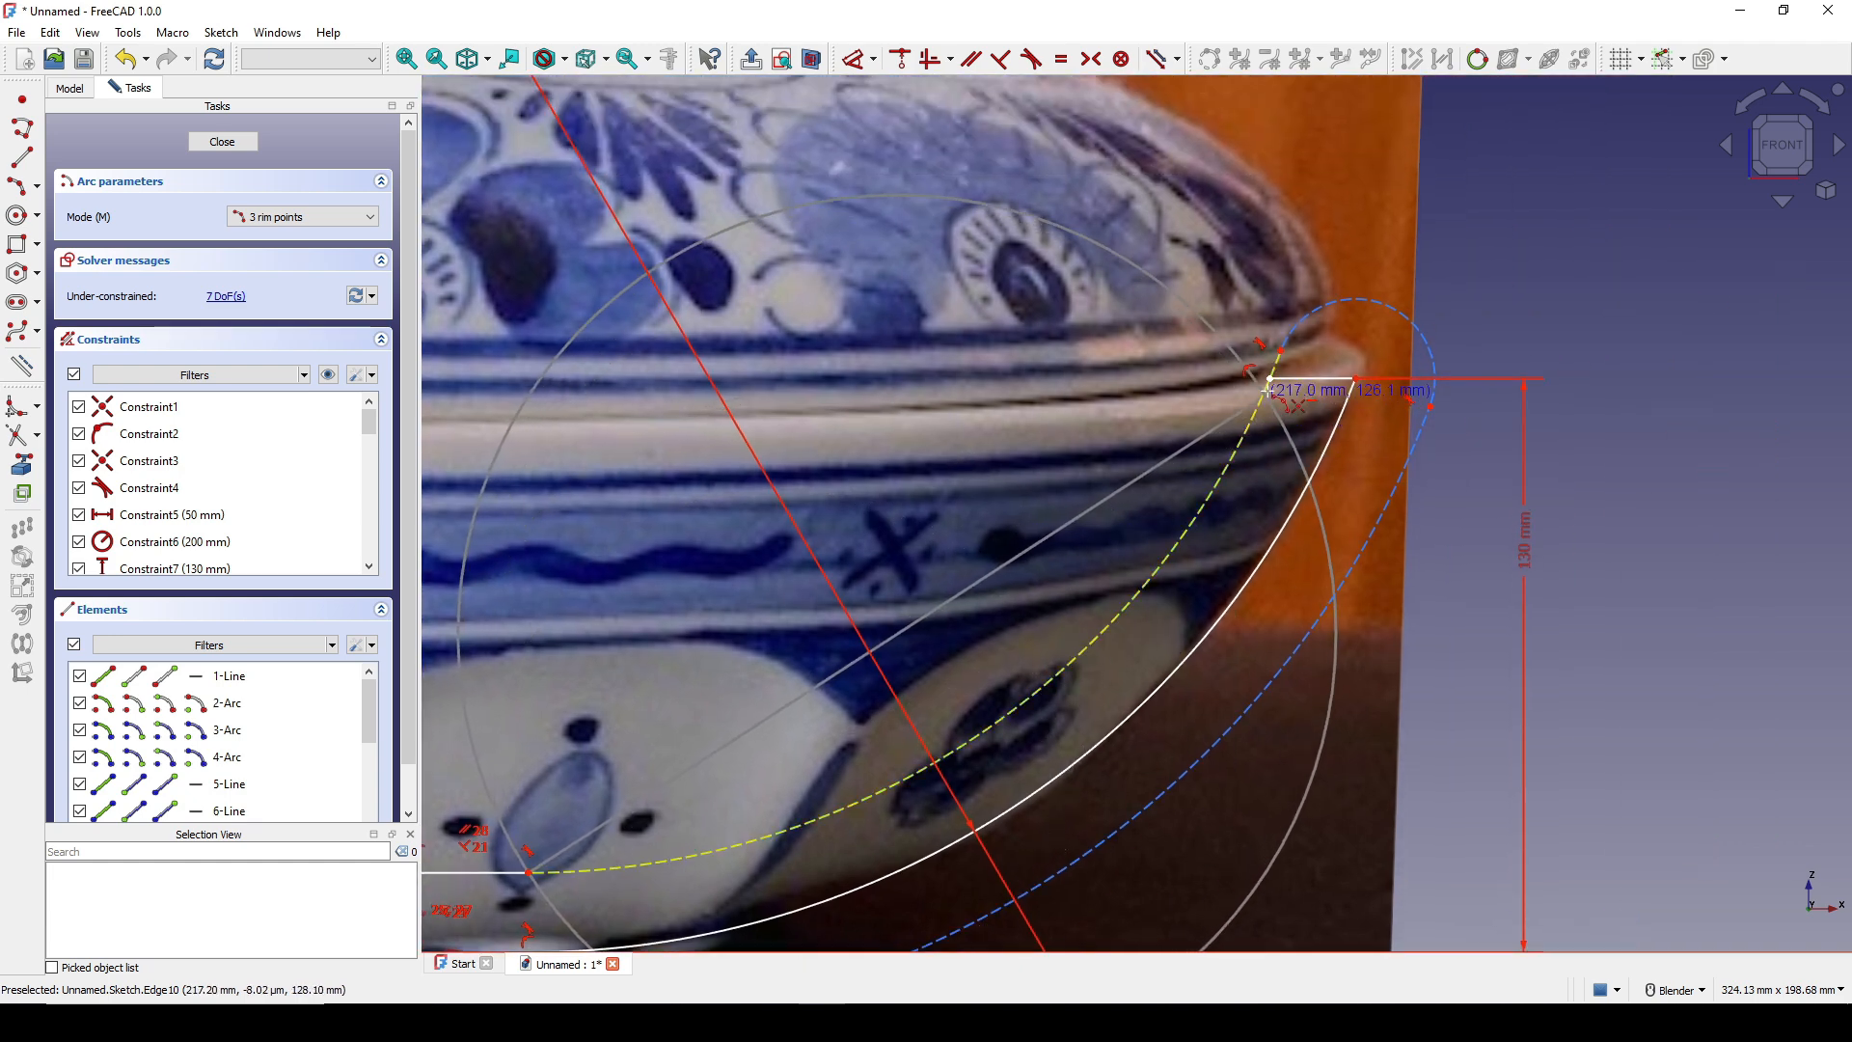
pyautogui.click(1269, 384)
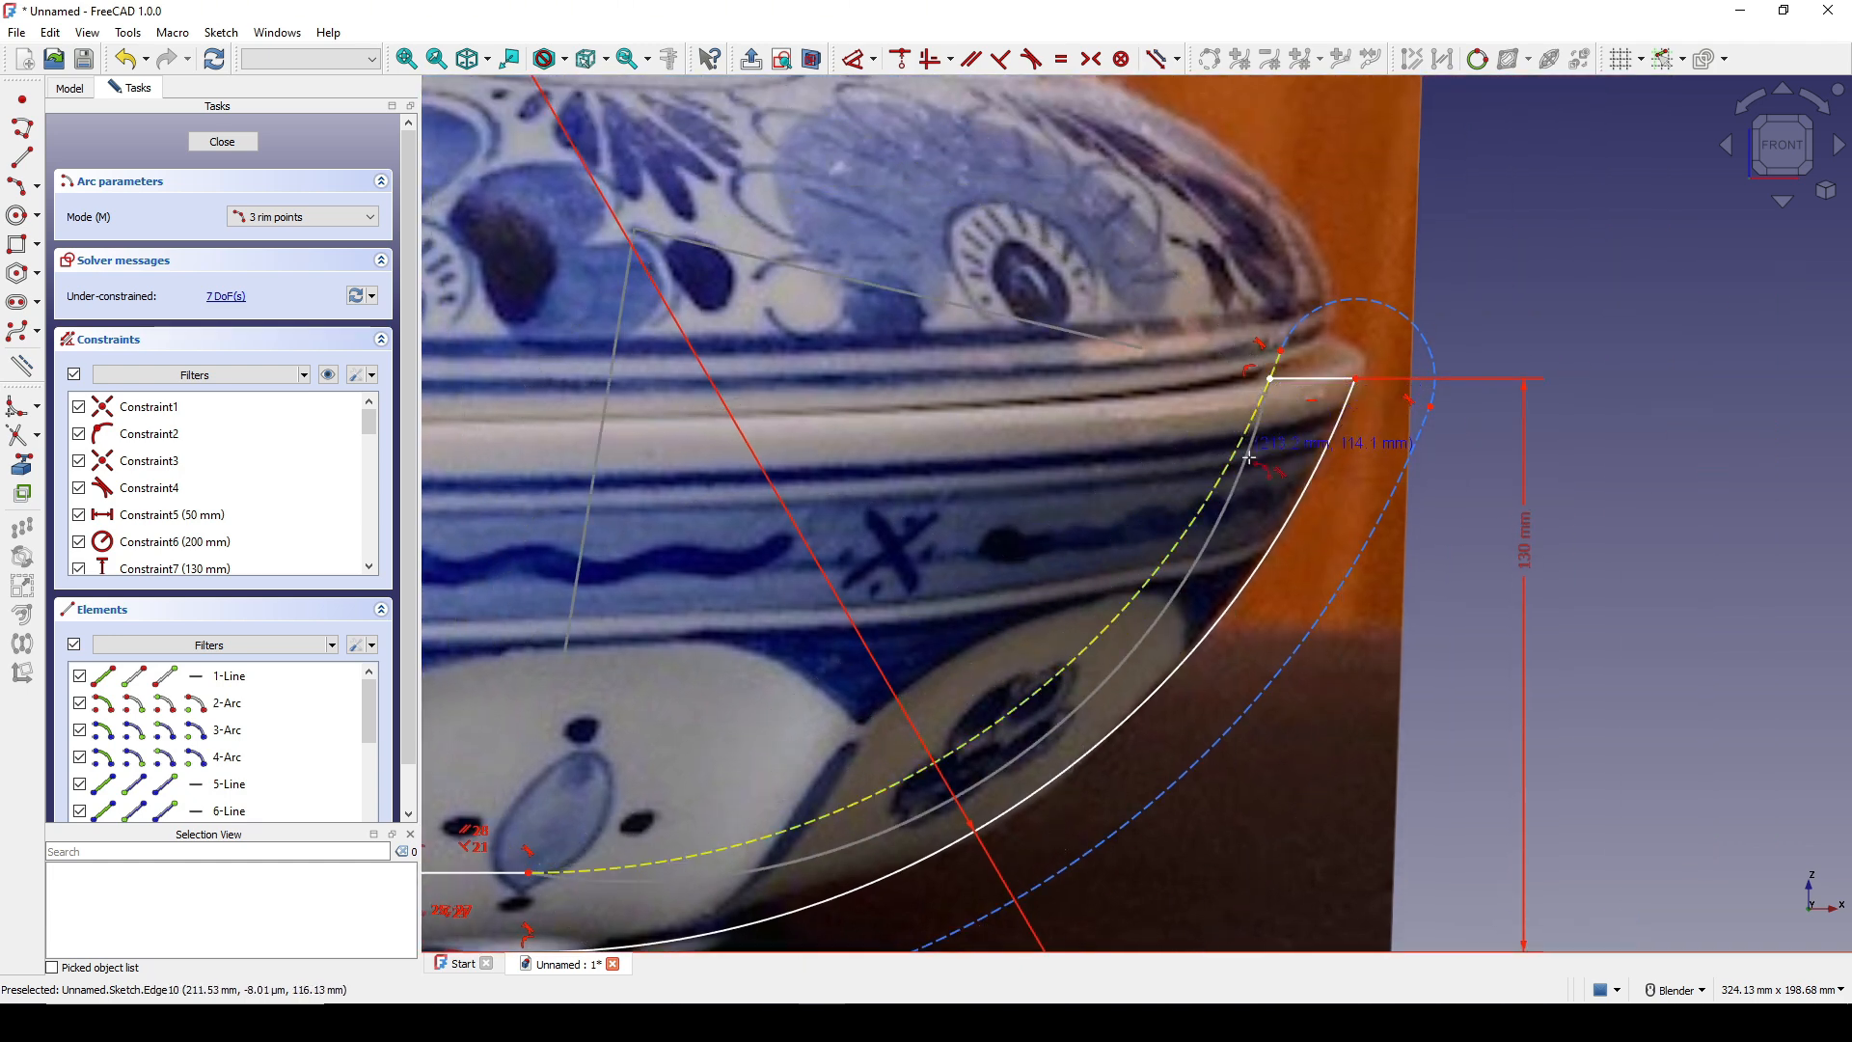
pyautogui.click(1235, 516)
# Constrain the new inner wall arc equal to the construction offset arc.
pyautogui.keyDown('shift'); pyautogui.moveTo(1243, 564); pyautogui.dragTo(1385, 442, button='middle'); pyautogui.keyUp('shift')
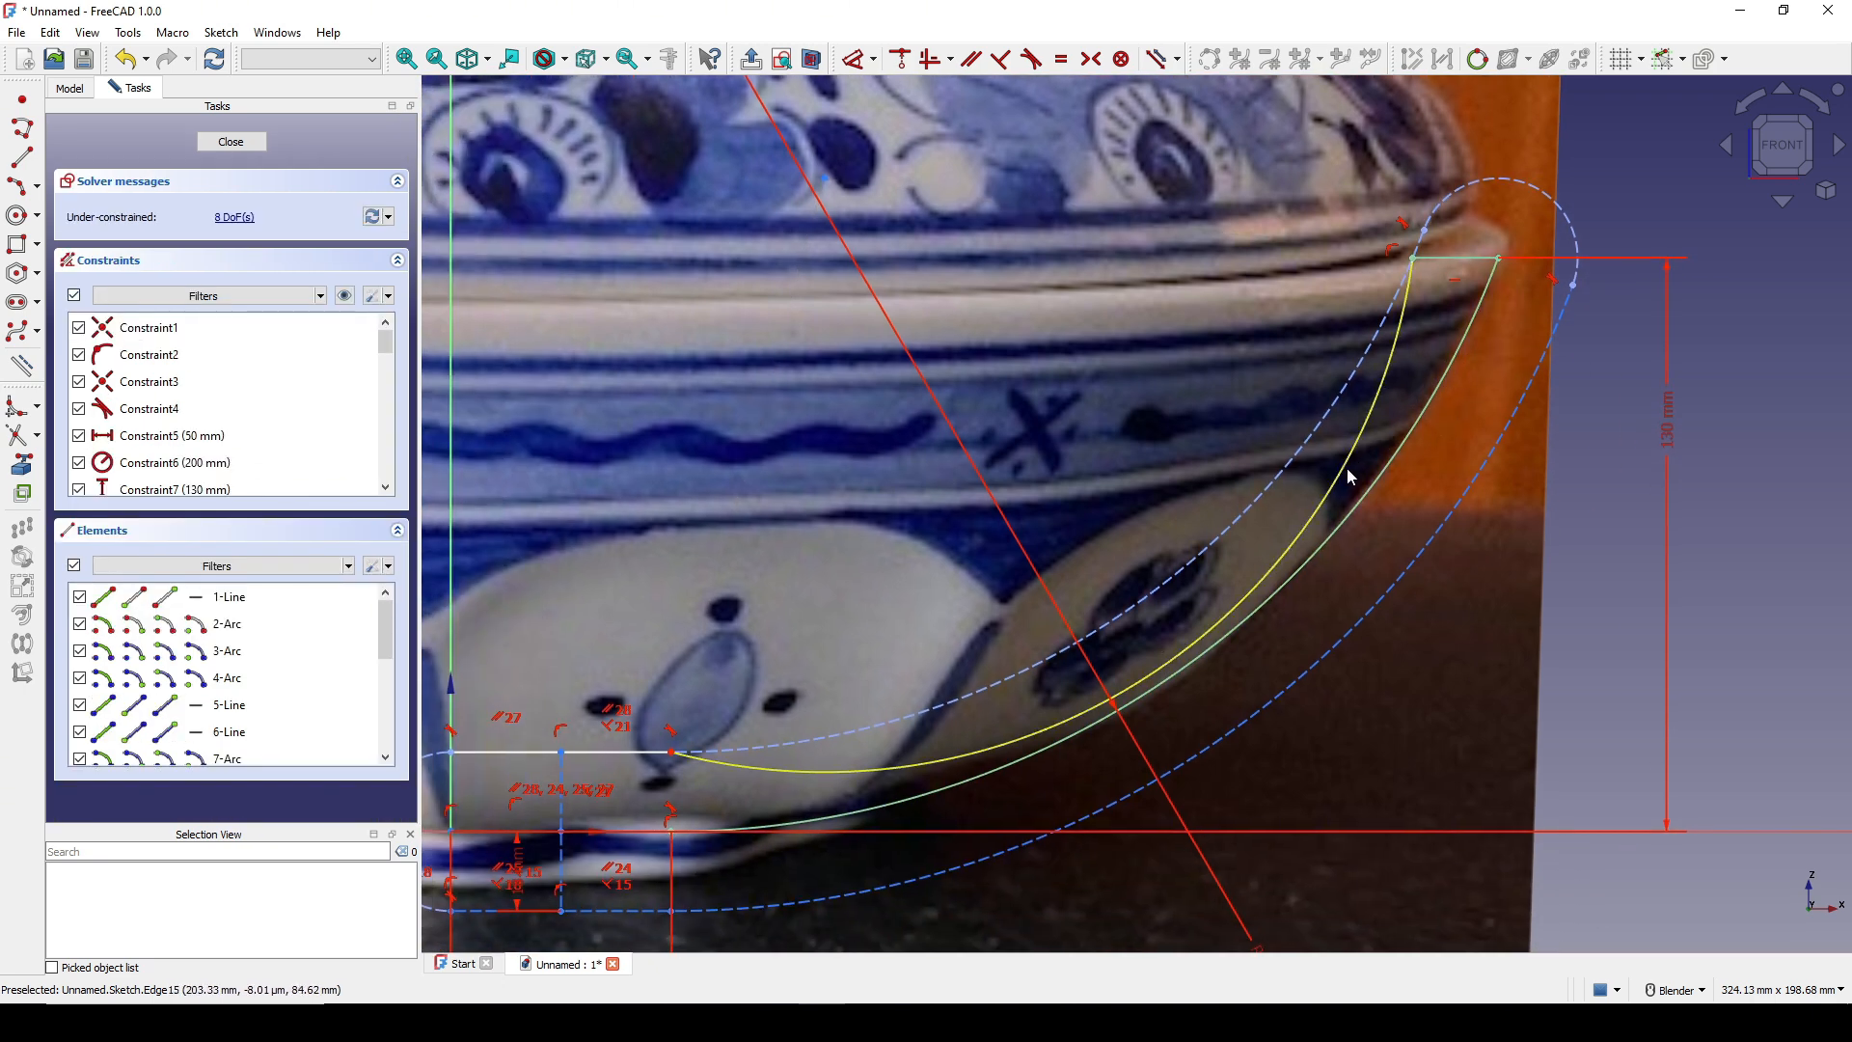
pyautogui.click(1350, 476)
pyautogui.click(1340, 463)
pyautogui.press('e')
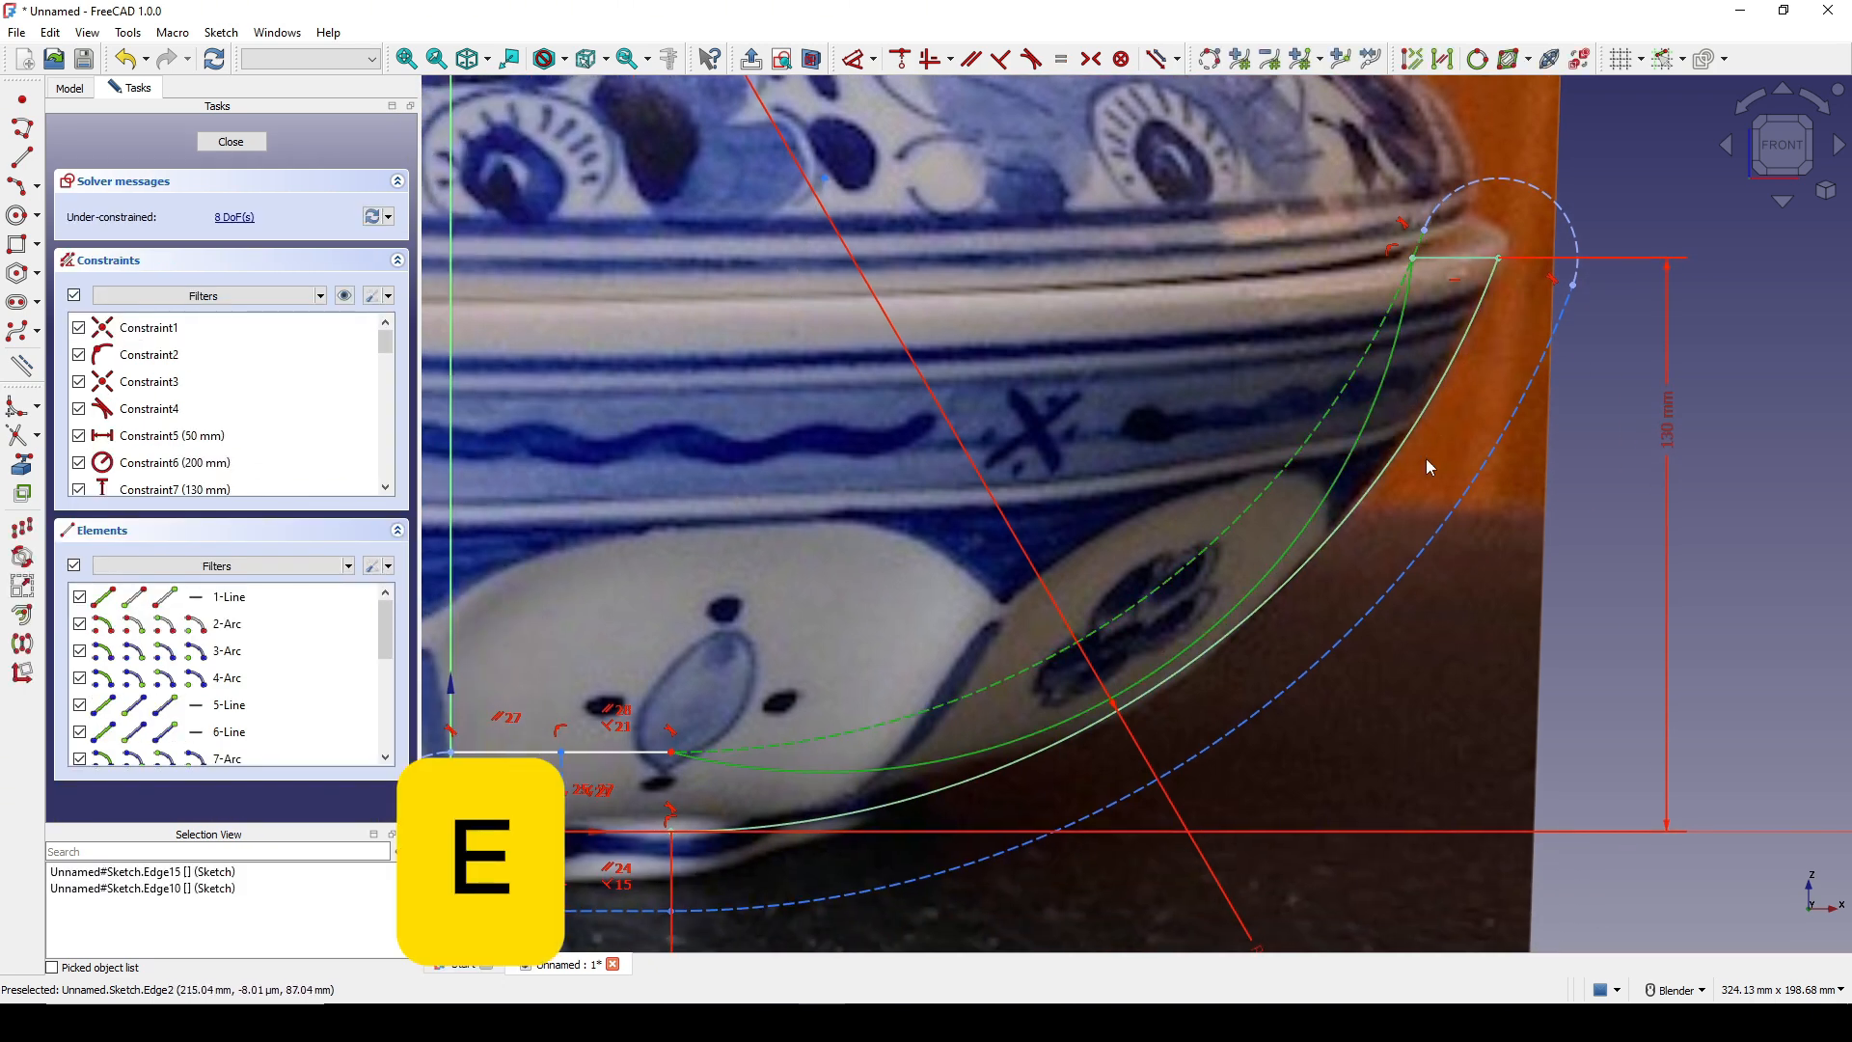
# Finish editing the bowl wall profile sketch and close it.
pyautogui.scroll(-3, 1406, 465)
pyautogui.keyDown('shift'); pyautogui.moveTo(1715, 431); pyautogui.dragTo(1618, 407, button='middle'); pyautogui.keyUp('shift')
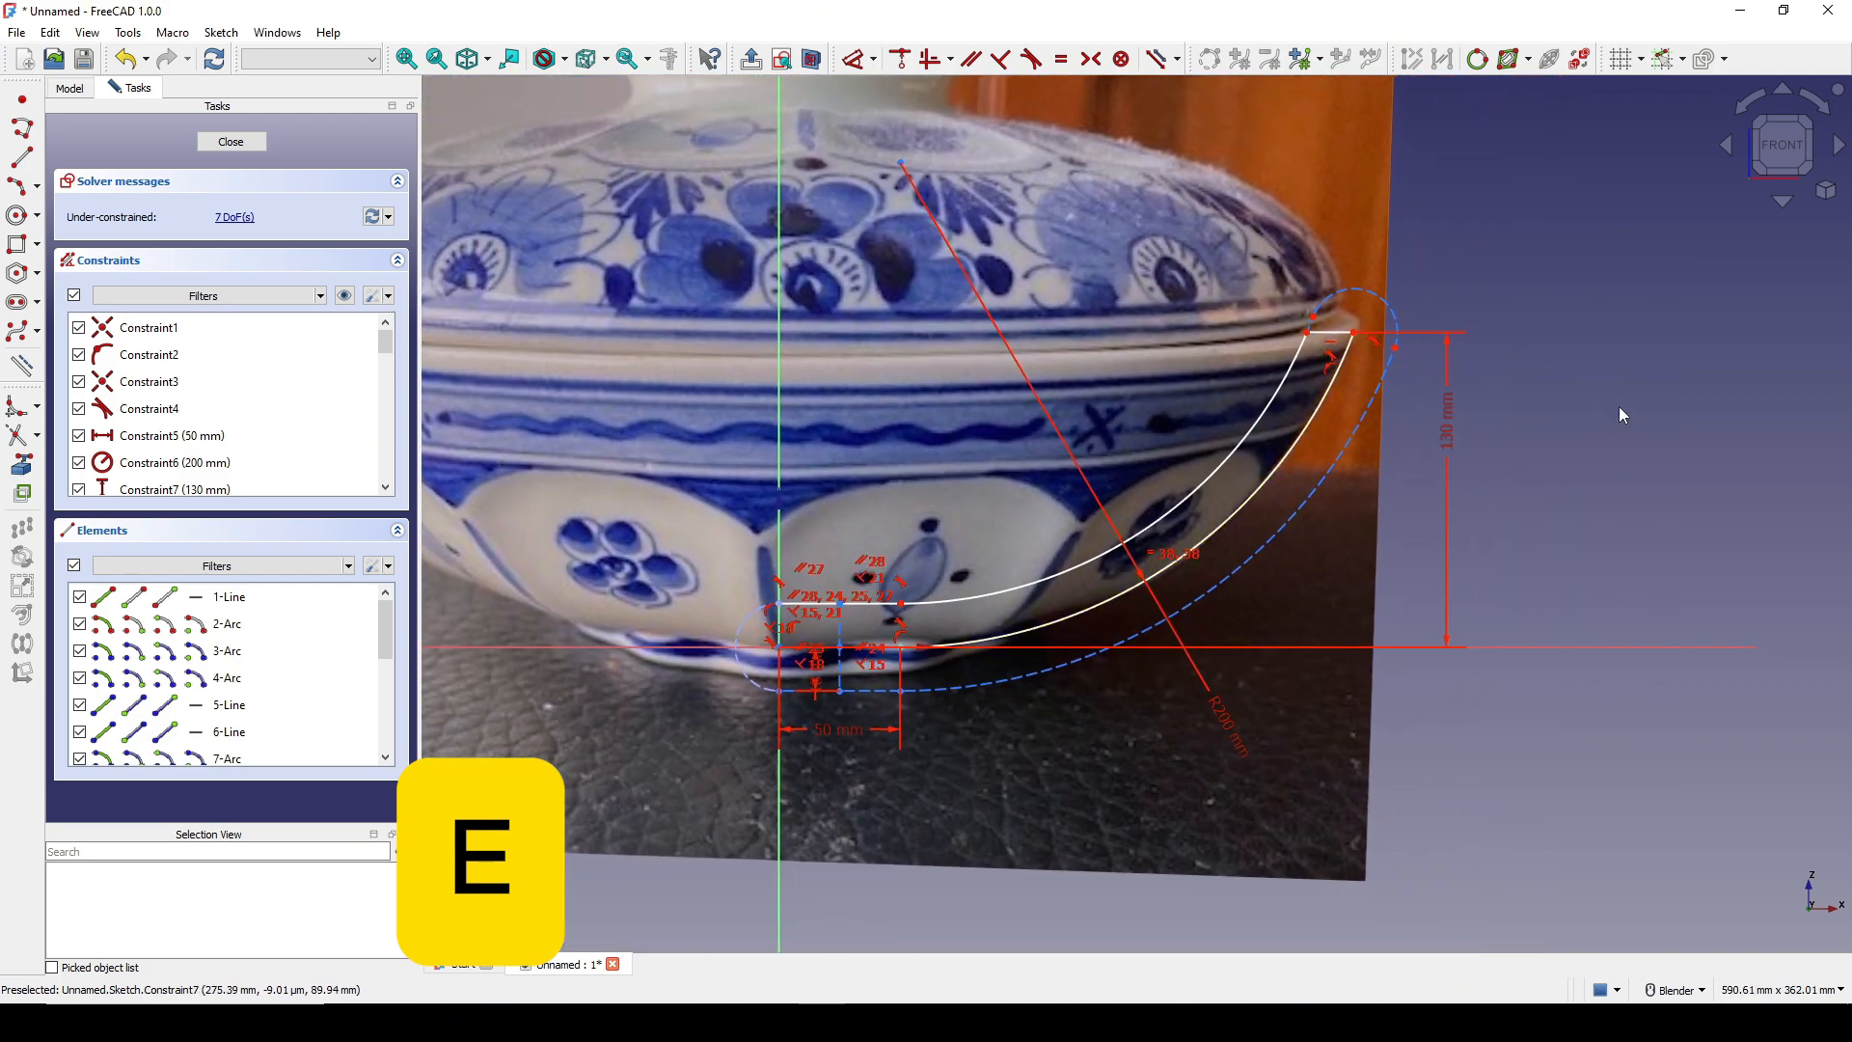
pyautogui.scroll(1, 1408, 486)
pyautogui.keyDown('shift'); pyautogui.moveTo(1339, 506); pyautogui.dragTo(1345, 497, button='middle'); pyautogui.keyUp('shift')
pyautogui.scroll(-2, 1290, 434)
pyautogui.keyDown('shift'); pyautogui.moveTo(1290, 434); pyautogui.dragTo(1221, 546, button='middle'); pyautogui.keyUp('shift')
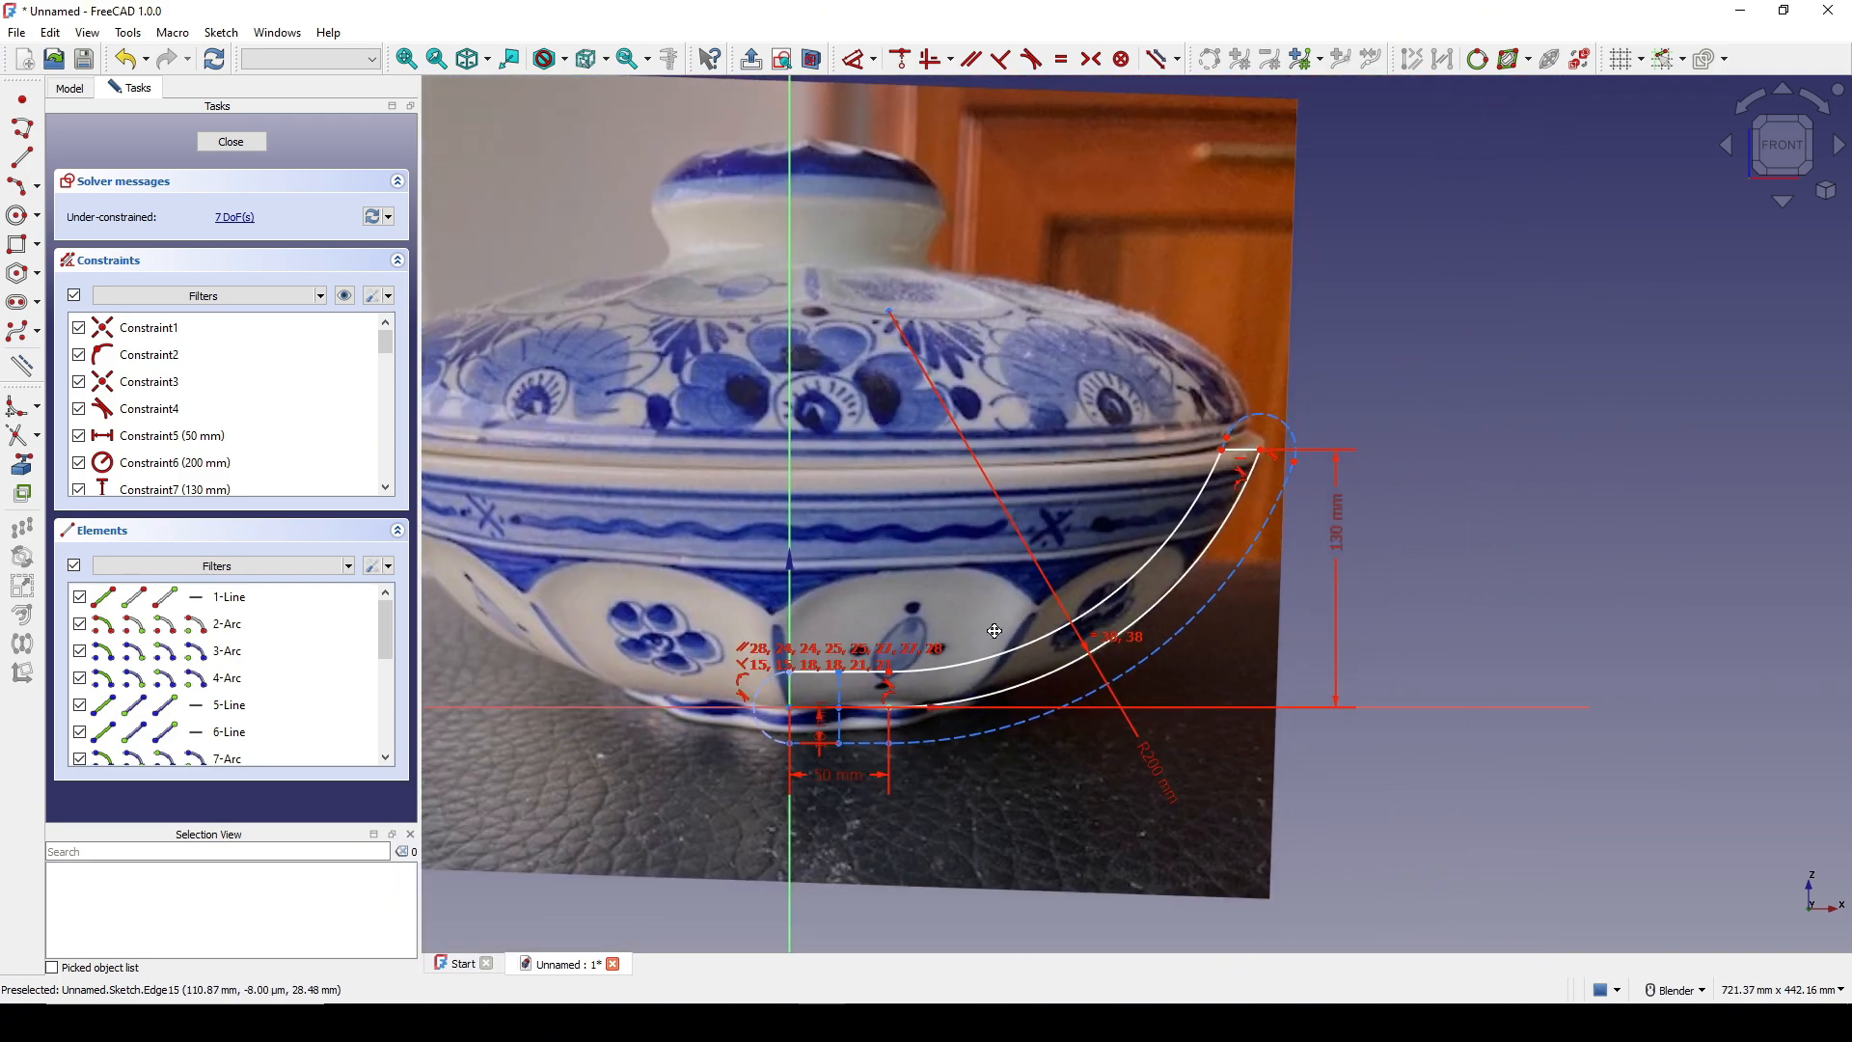
pyautogui.scroll(1, 997, 624)
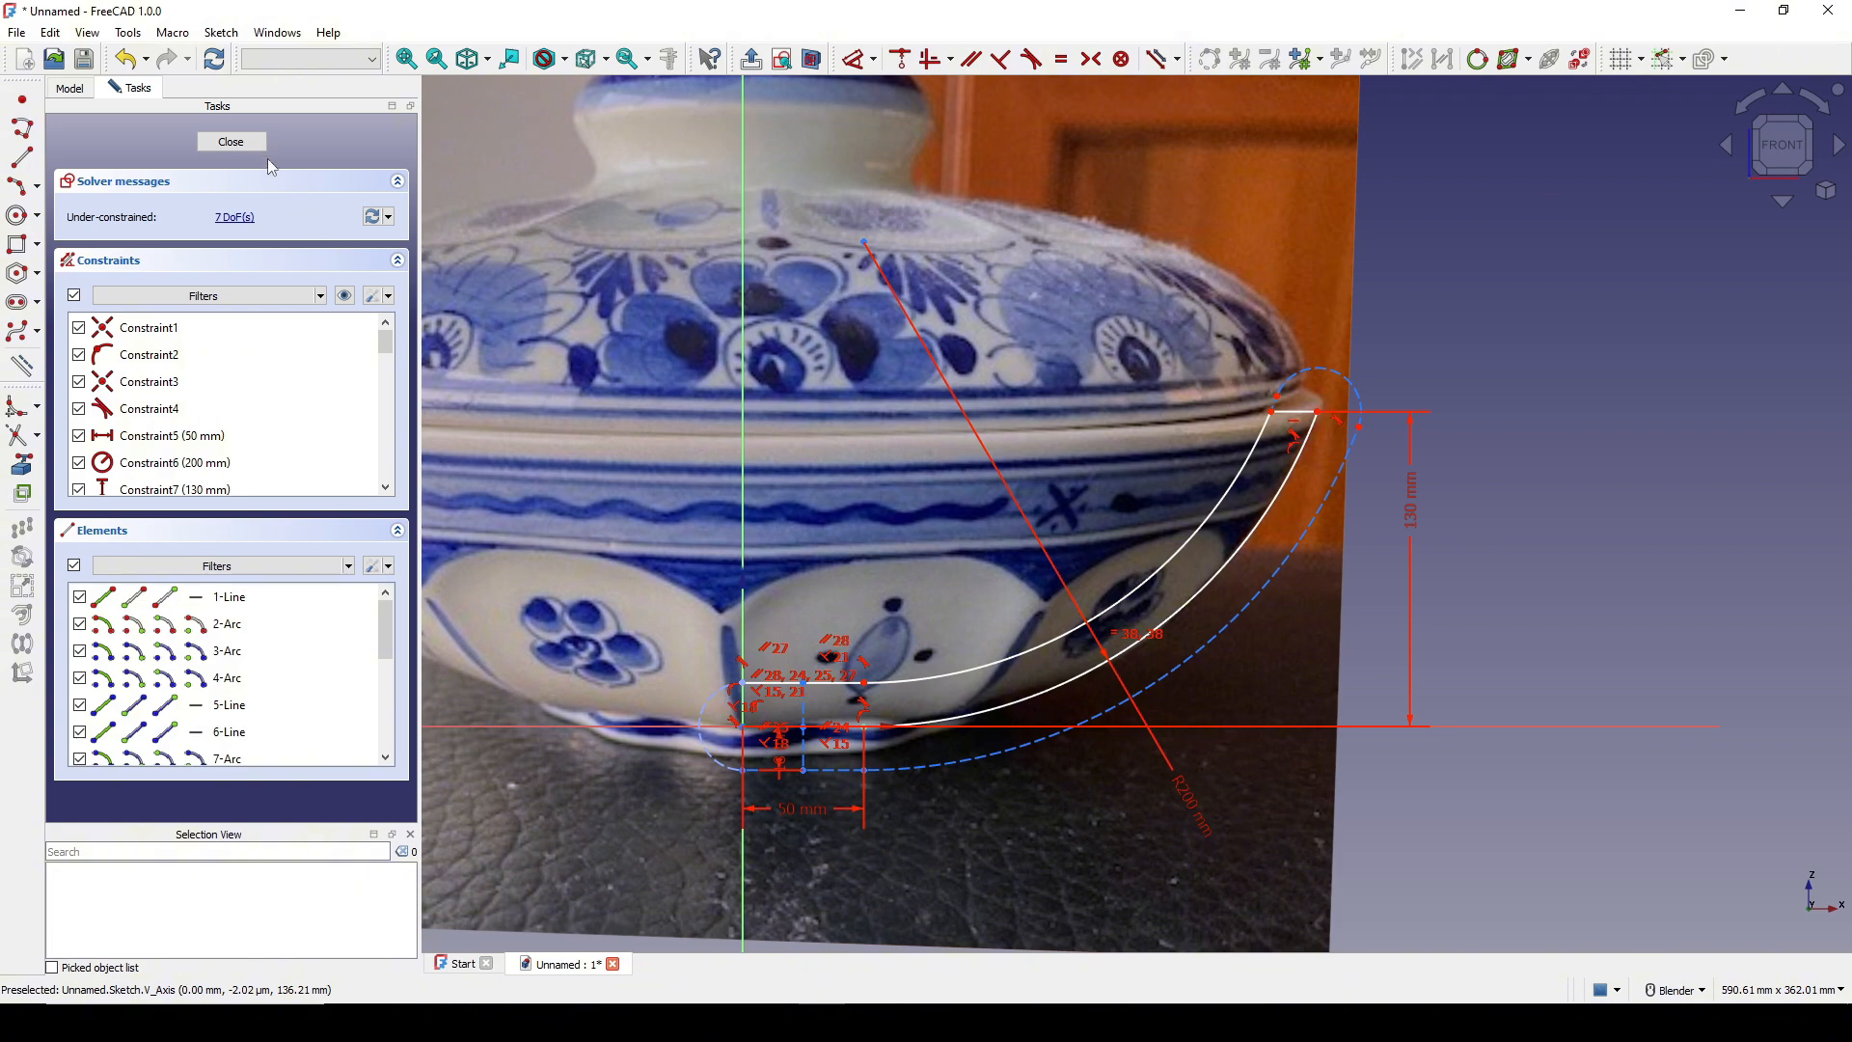
pyautogui.click(240, 141)
# Inspect the closed wall profile in 3D and compare its shape with the bowl in the reference photo.
pyautogui.scroll(-3, 1229, 570)
pyautogui.moveTo(1209, 627); pyautogui.dragTo(1068, 677, button='middle')
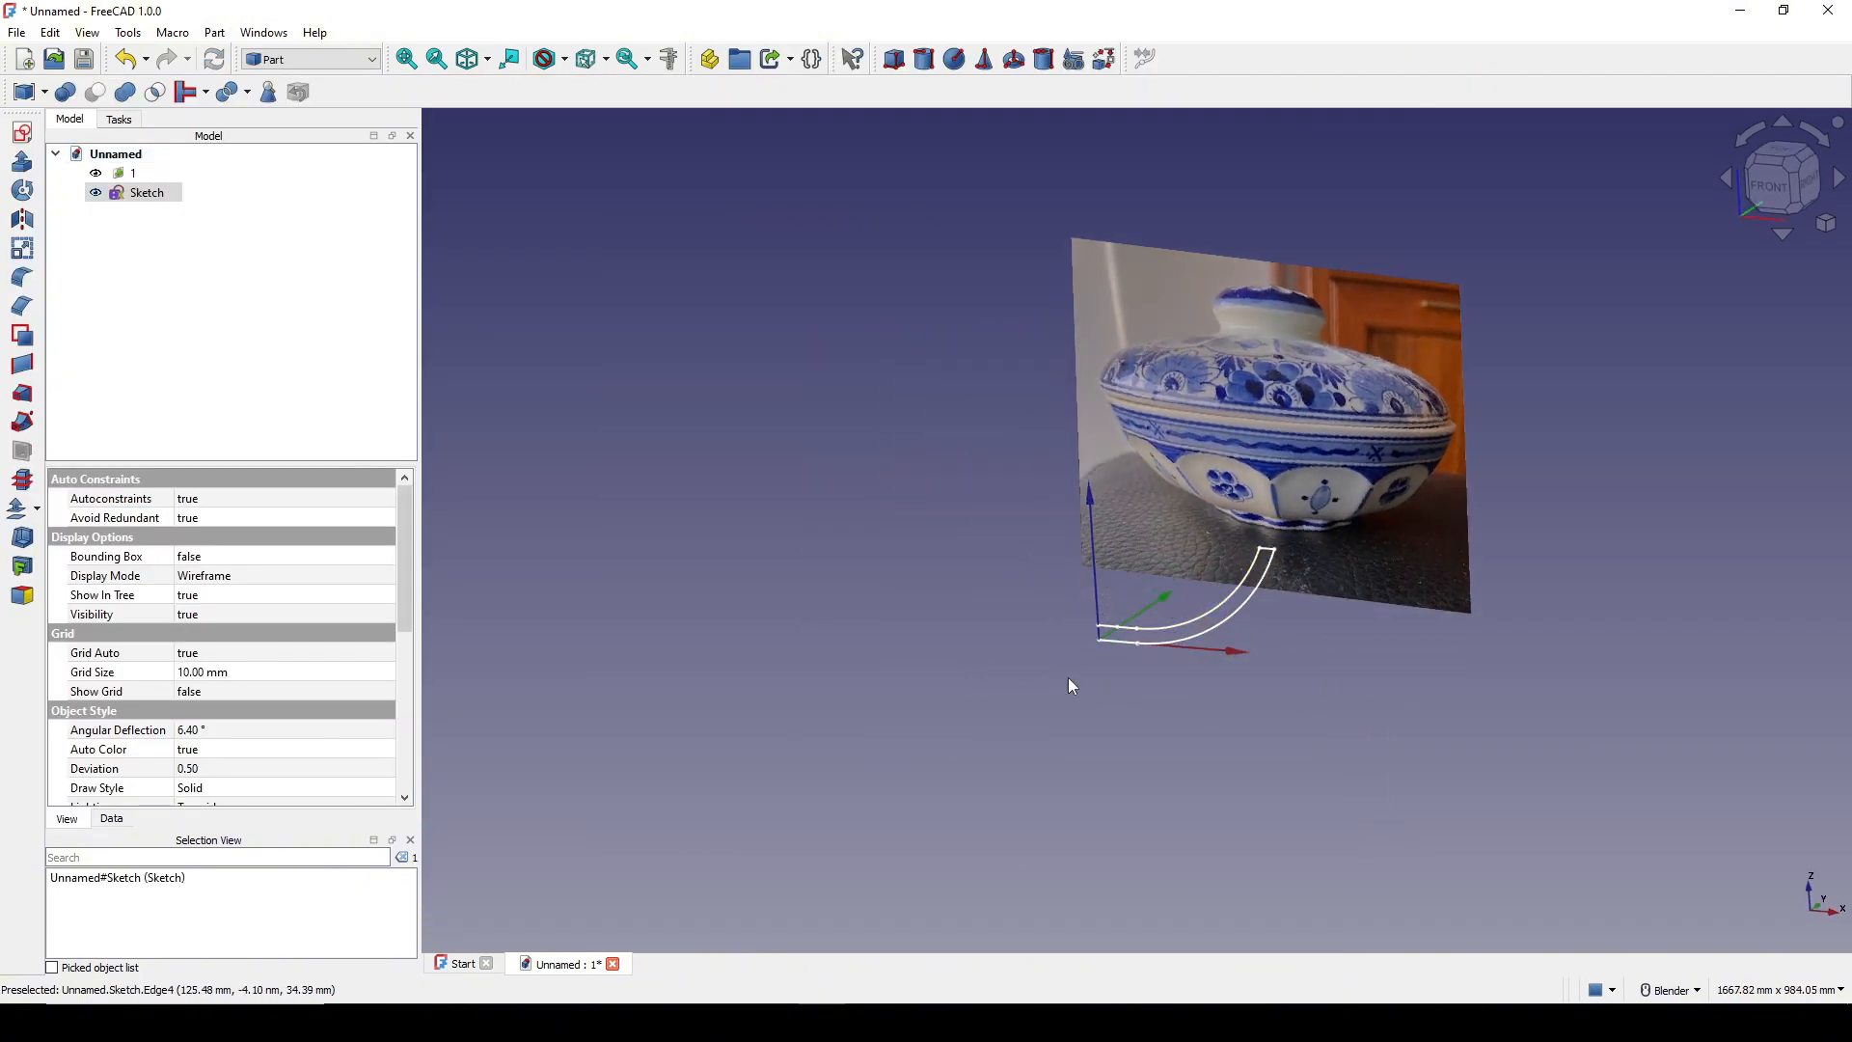
pyautogui.click(1268, 737)
pyautogui.scroll(3, 1272, 728)
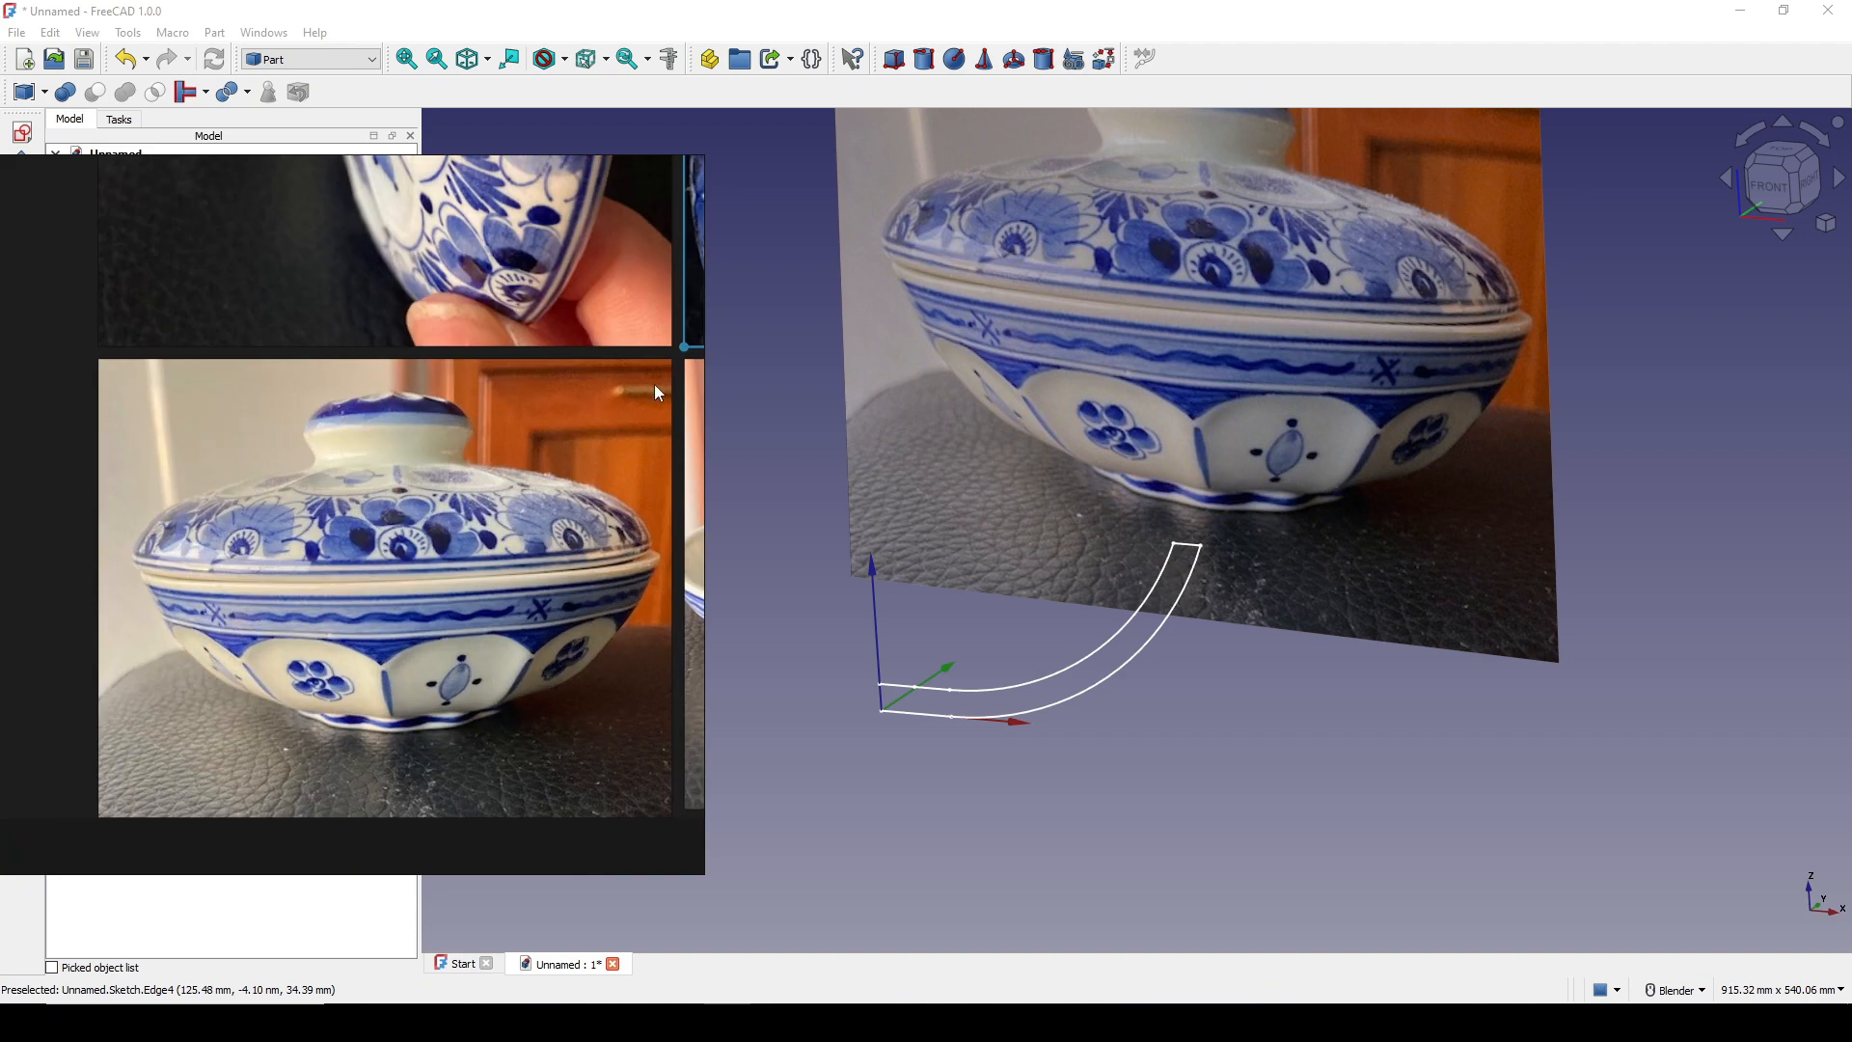
pyautogui.click(802, 425)
pyautogui.moveTo(1206, 404)
pyautogui.keyDown('shift'); pyautogui.mouseDown(button='middle')
pyautogui.moveTo(1067, 475)
pyautogui.moveTo(1079, 461)
pyautogui.mouseUp(button='middle'); pyautogui.keyUp('shift')
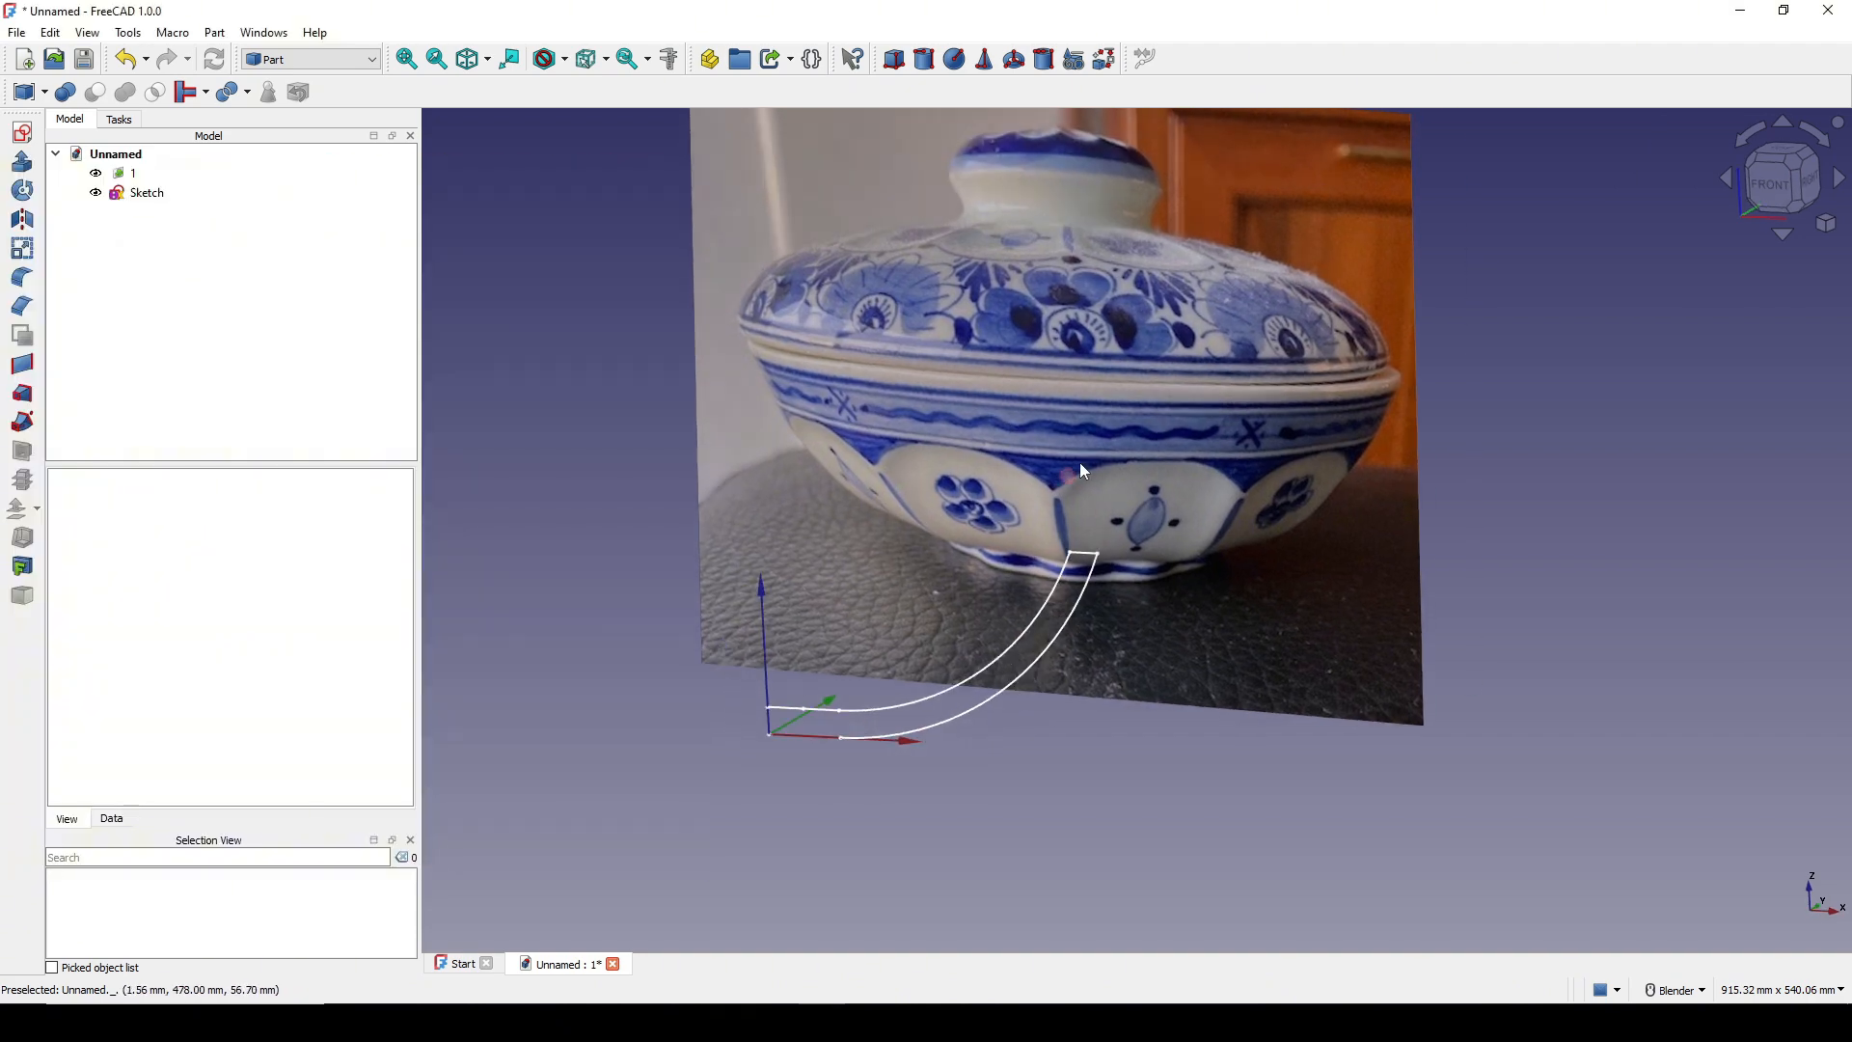
pyautogui.scroll(-3, 1216, 461)
pyautogui.keyDown('shift'); pyautogui.moveTo(1206, 465); pyautogui.dragTo(1267, 469, button='middle'); pyautogui.keyUp('shift')
pyautogui.moveTo(1154, 711); pyautogui.dragTo(1053, 713, button='middle')
pyautogui.scroll(2, 1054, 704)
pyautogui.keyDown('shift'); pyautogui.moveTo(1003, 580); pyautogui.dragTo(1015, 615, button='middle'); pyautogui.keyUp('shift')
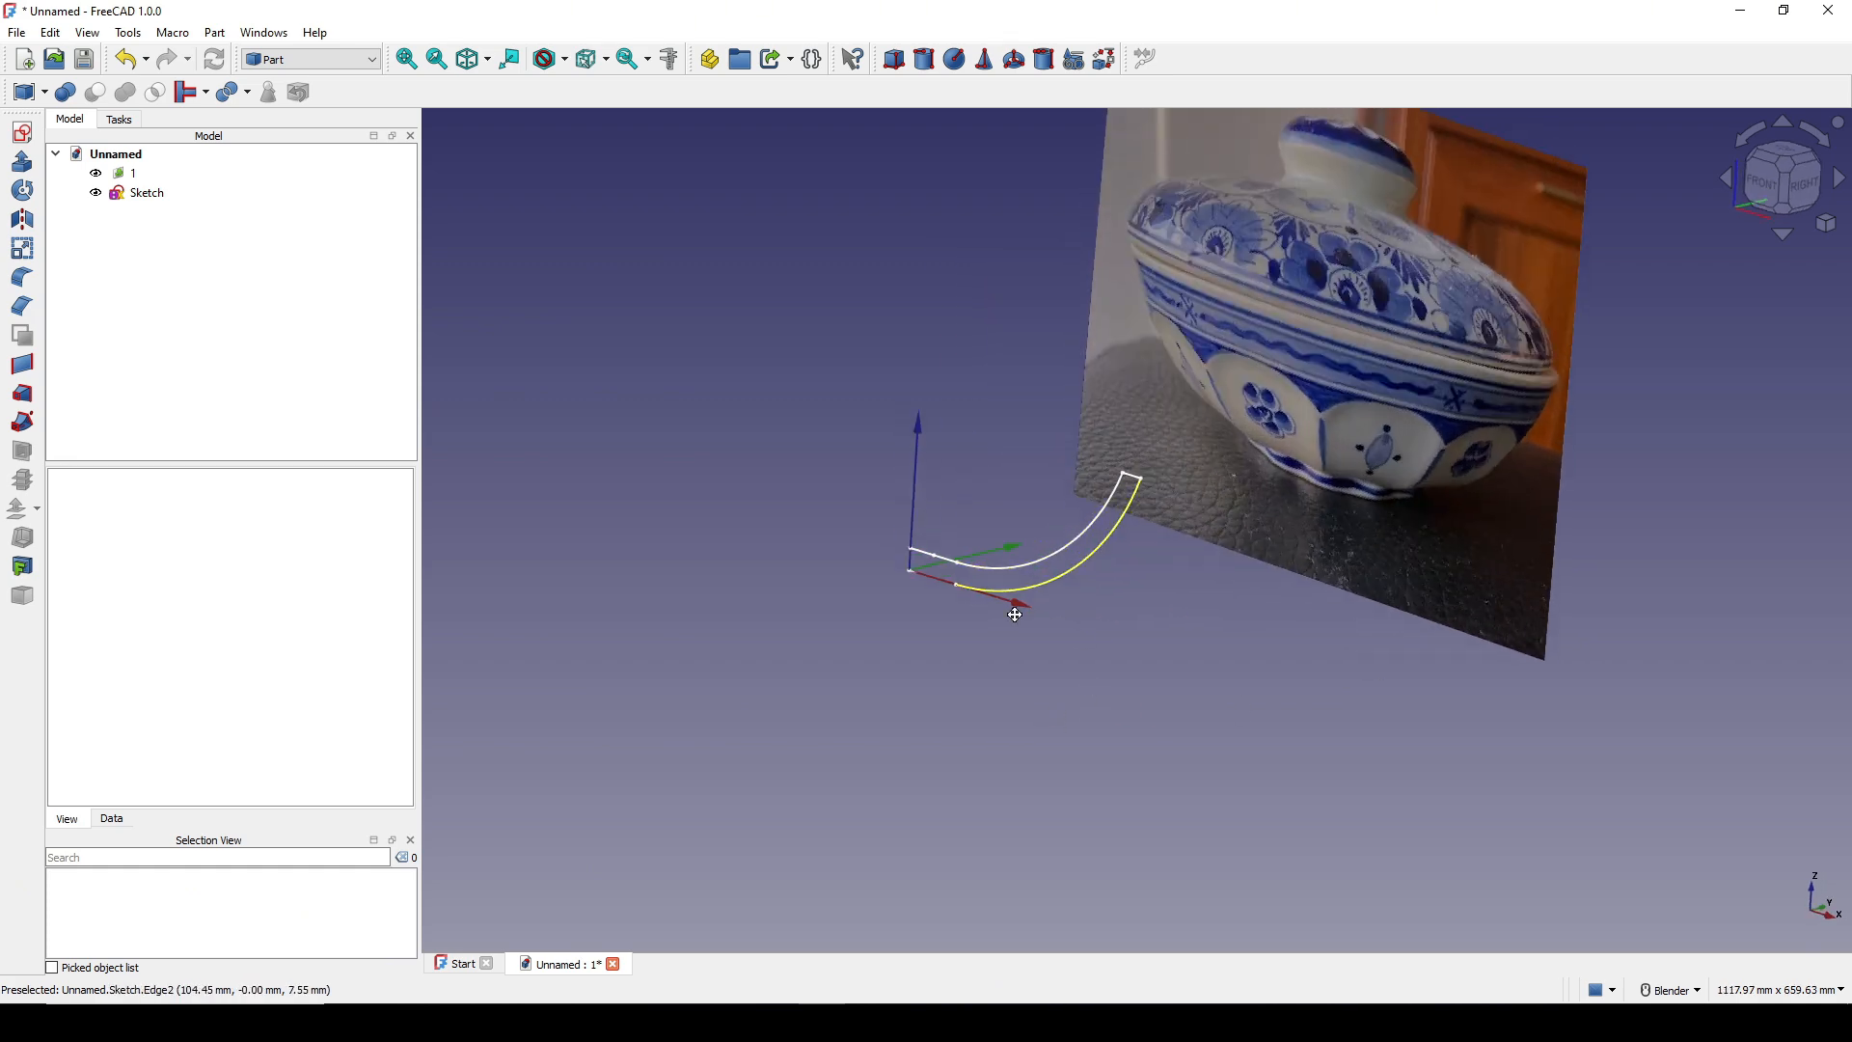
pyautogui.scroll(2, 960, 541)
# Revolve the wall profile sketch about the Z axis by 360°/8 with a symmetric angle and without creating a solid.
pyautogui.click(136, 194)
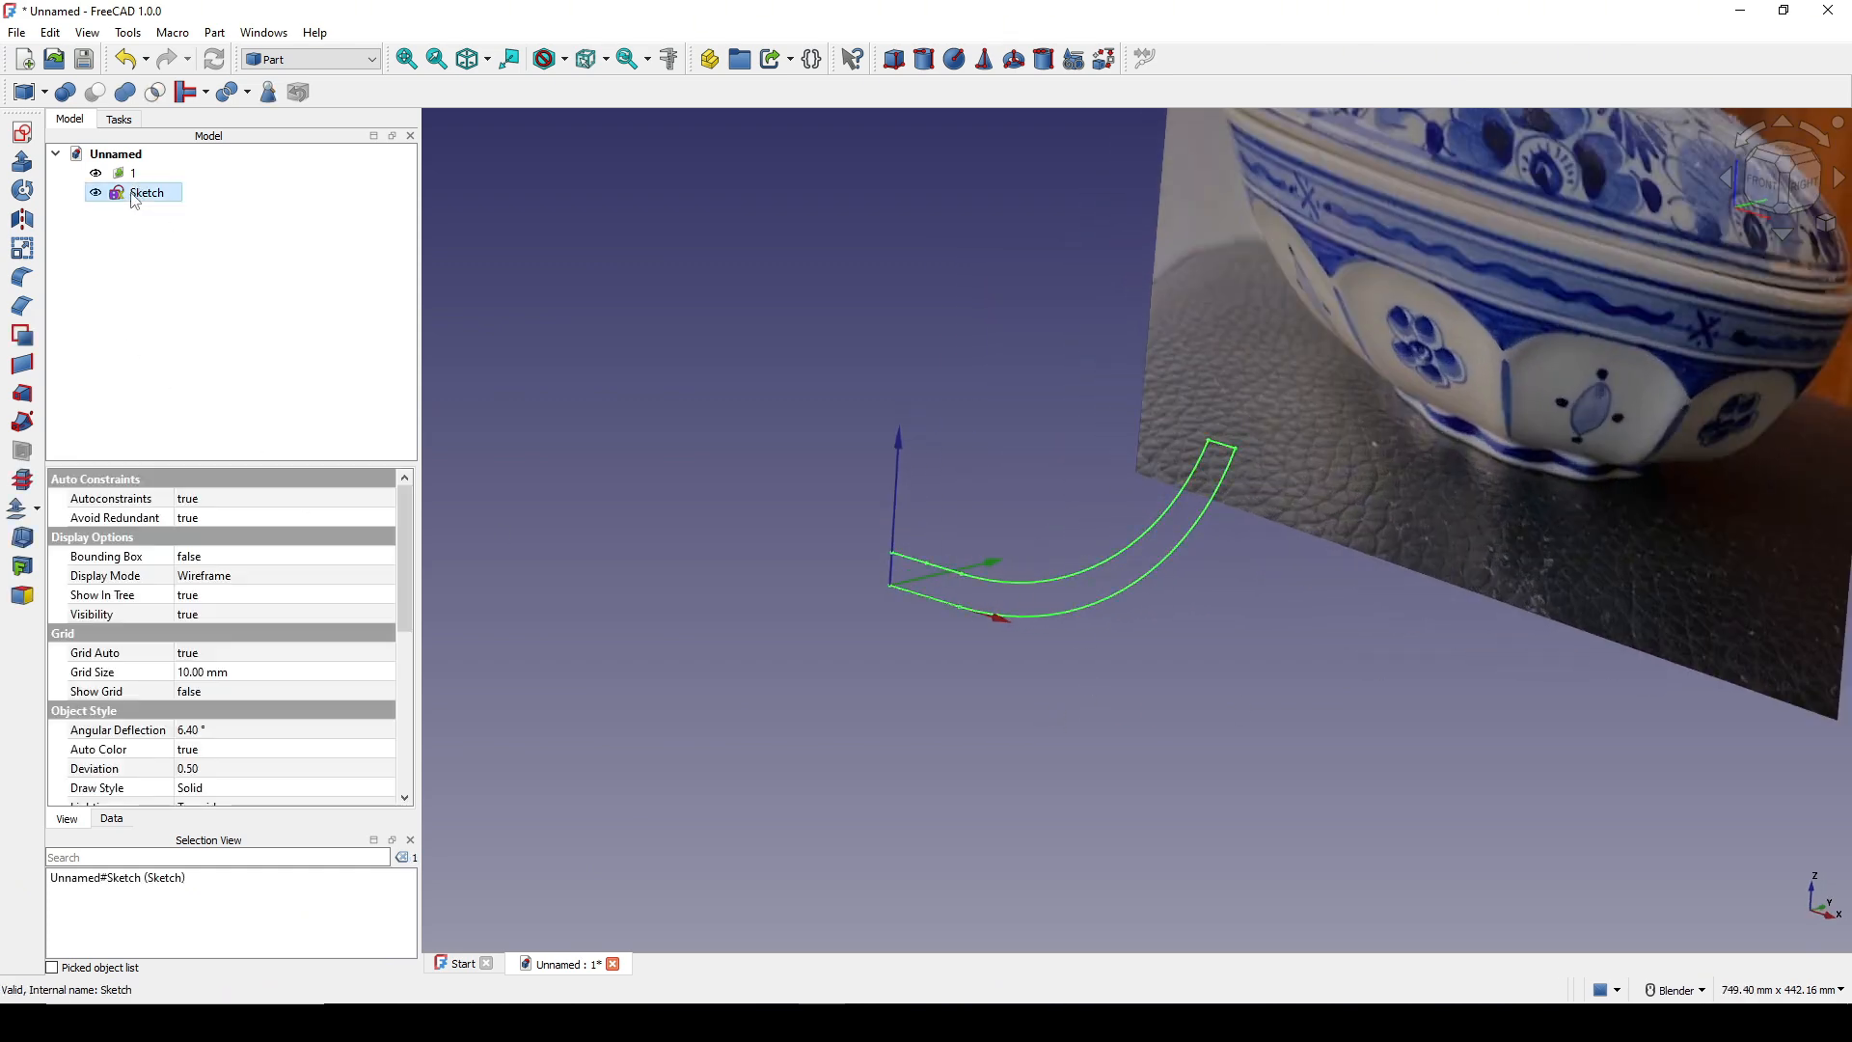
pyautogui.click(22, 193)
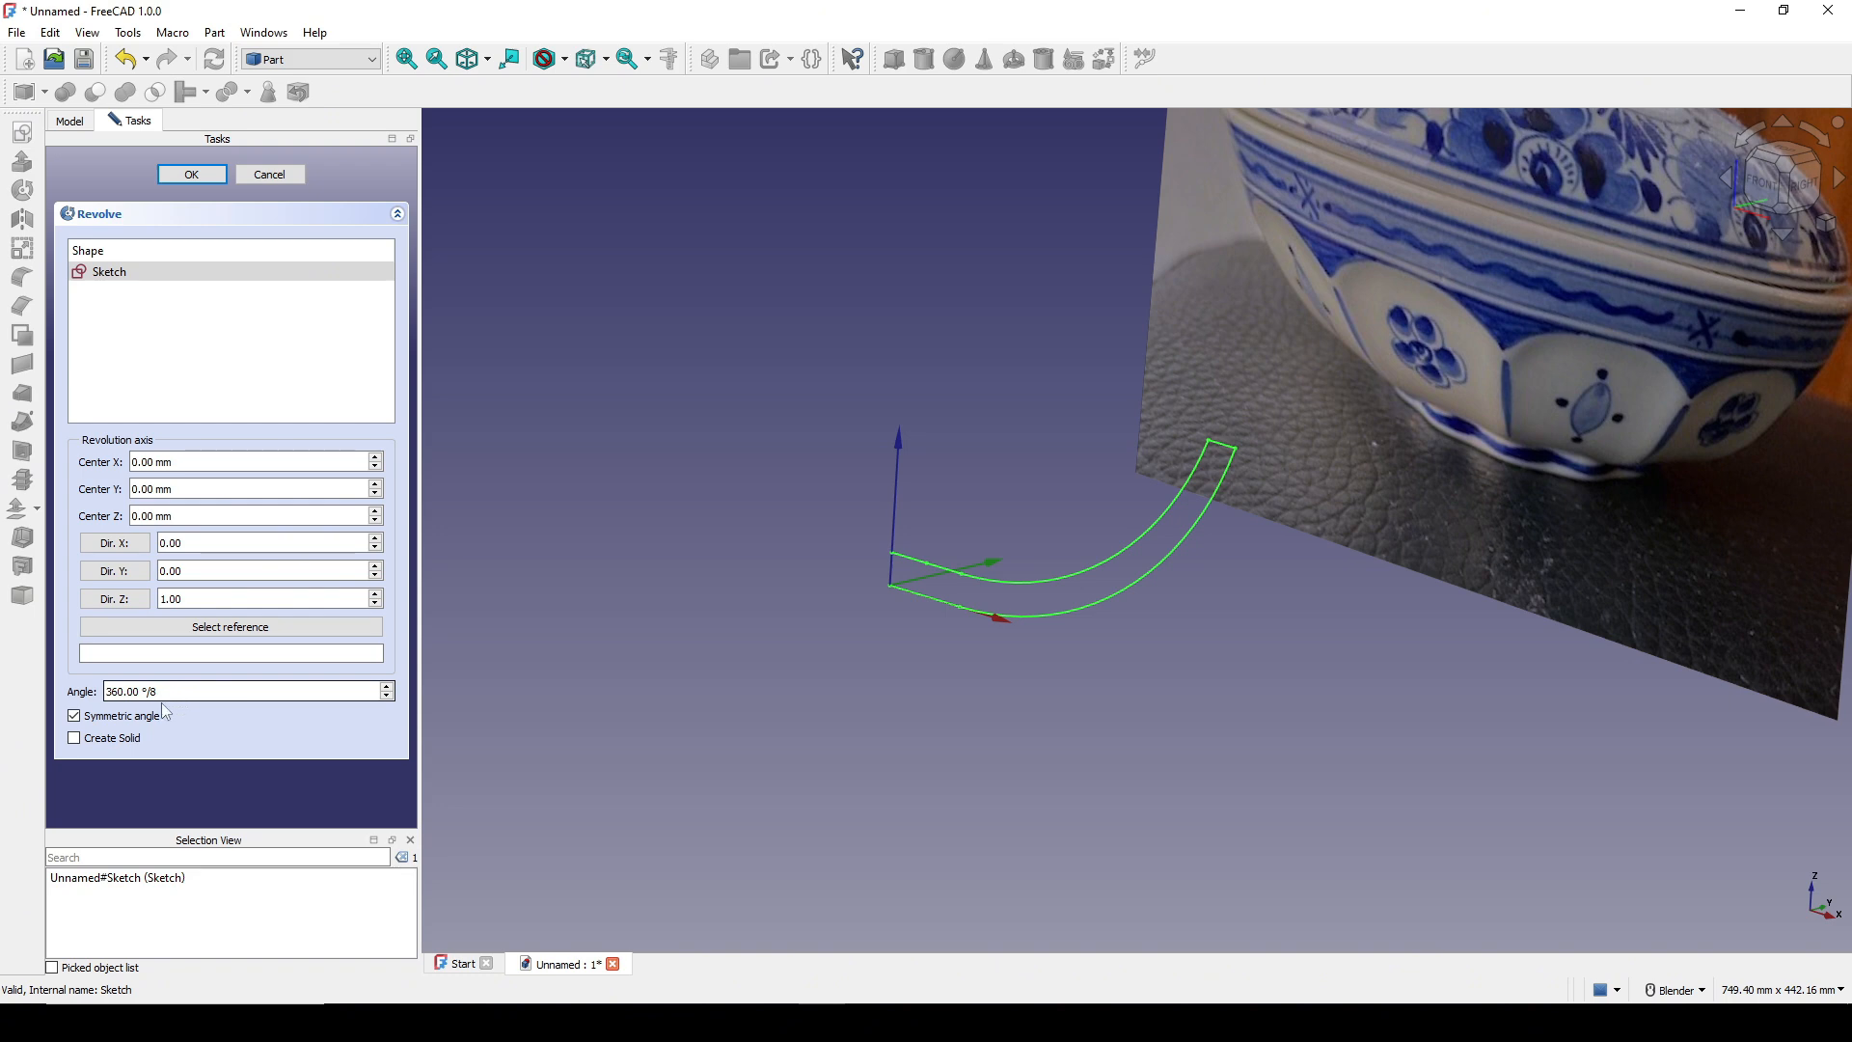
pyautogui.click(192, 174)
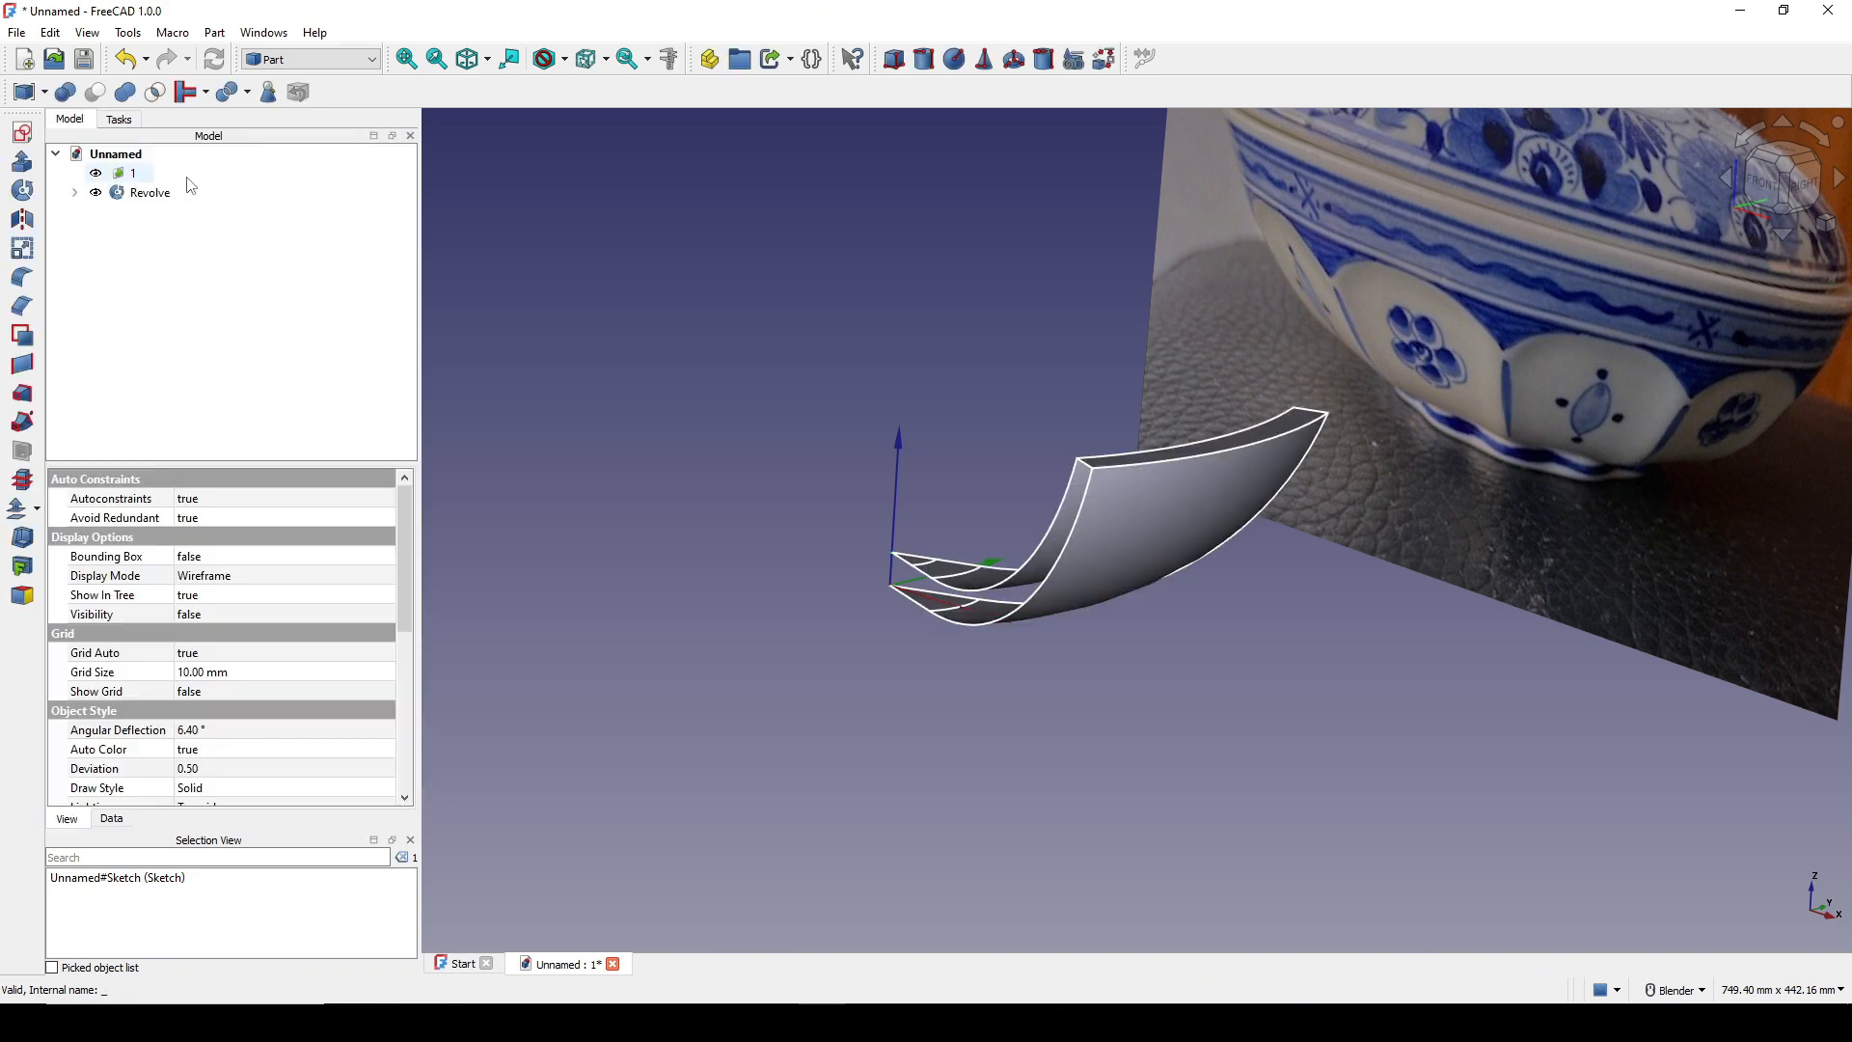
# Examine the revolved bowl segment's outer wall from several angles.
pyautogui.scroll(-1, 1295, 594)
pyautogui.scroll(-1, 1292, 592)
pyautogui.moveTo(1220, 623)
pyautogui.mouseDown(button='middle')
pyautogui.moveTo(1112, 595)
pyautogui.moveTo(1211, 550)
pyautogui.moveTo(1205, 497)
pyautogui.moveTo(1220, 515)
pyautogui.moveTo(1195, 581)
pyautogui.moveTo(1218, 618)
pyautogui.moveTo(1335, 621)
pyautogui.moveTo(1298, 747)
pyautogui.moveTo(1258, 644)
pyautogui.moveTo(1211, 617)
pyautogui.mouseUp(button='middle')
pyautogui.scroll(2, 1215, 540)
pyautogui.click(1214, 538)
pyautogui.scroll(-1, 1192, 579)
pyautogui.scroll(-2, 1335, 621)
pyautogui.scroll(2, 1258, 644)
pyautogui.click(831, 303)
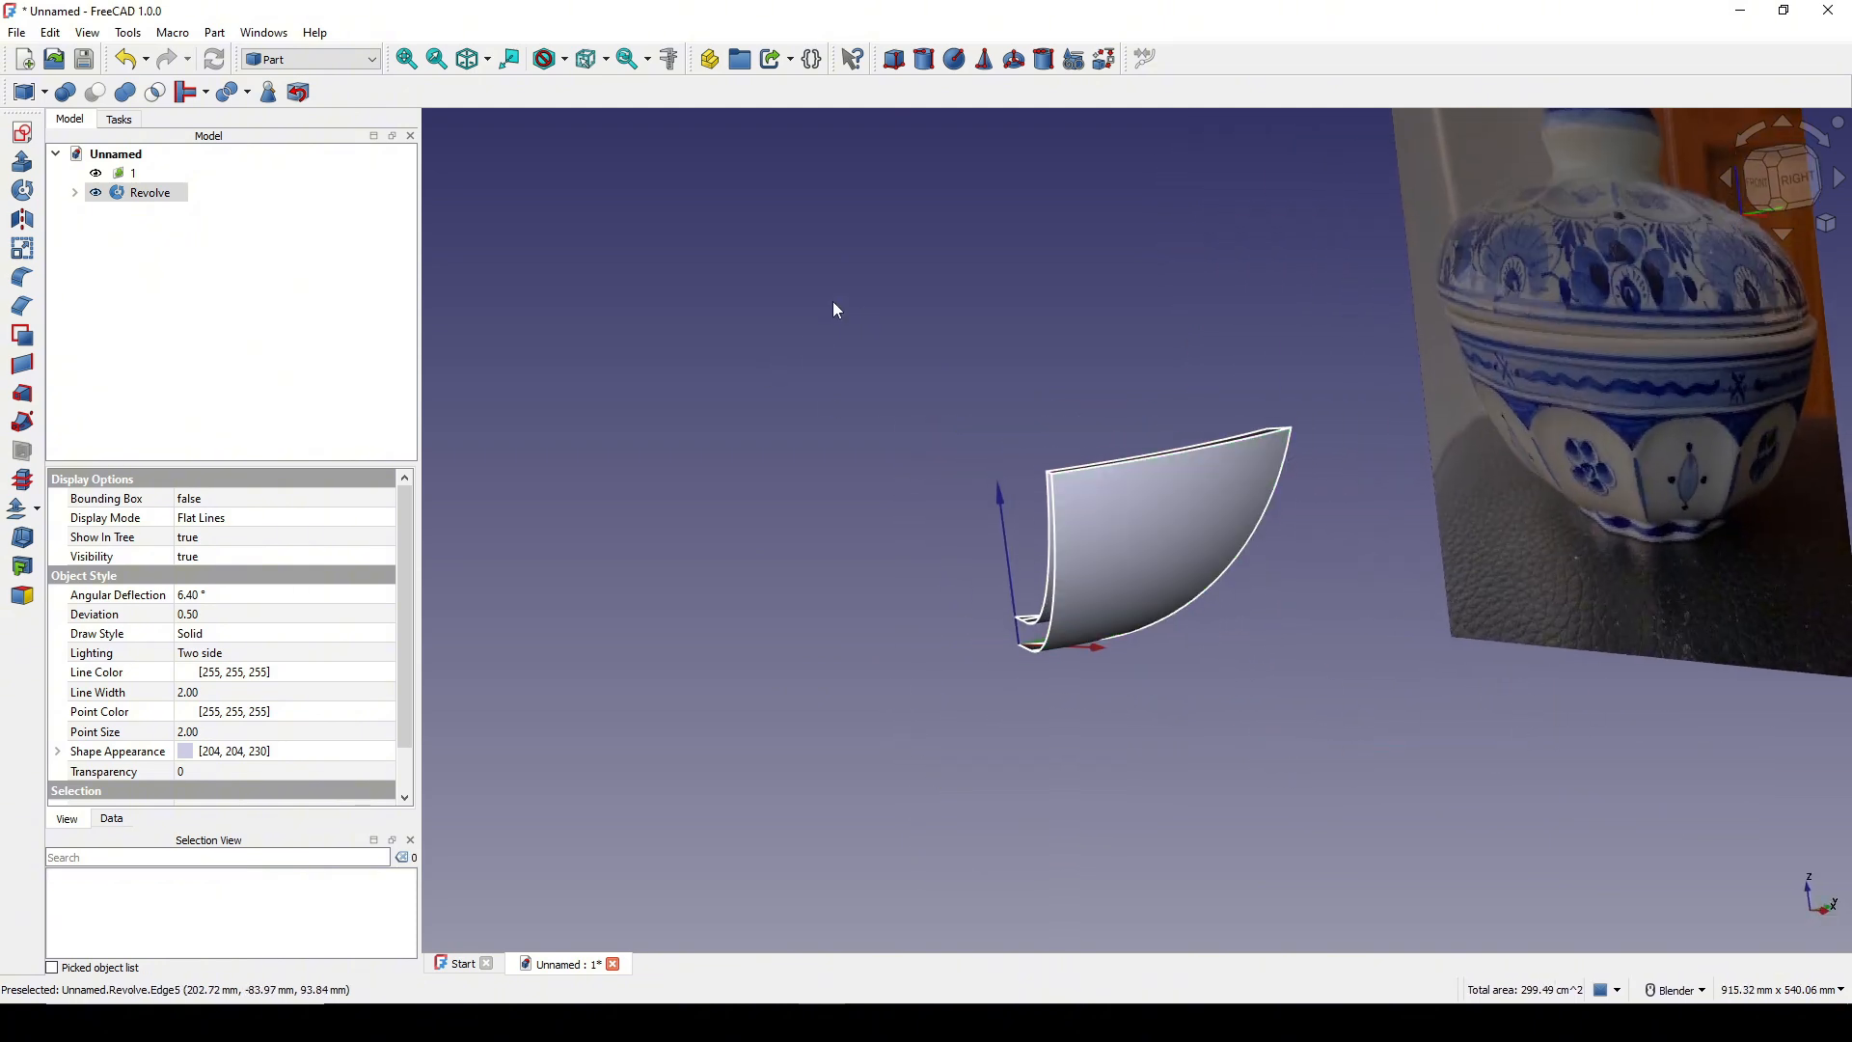
# Switch to the Curves workbench and map a sketch onto the outer curved face of the revolved segment.
pyautogui.click(329, 60)
pyautogui.click(300, 113)
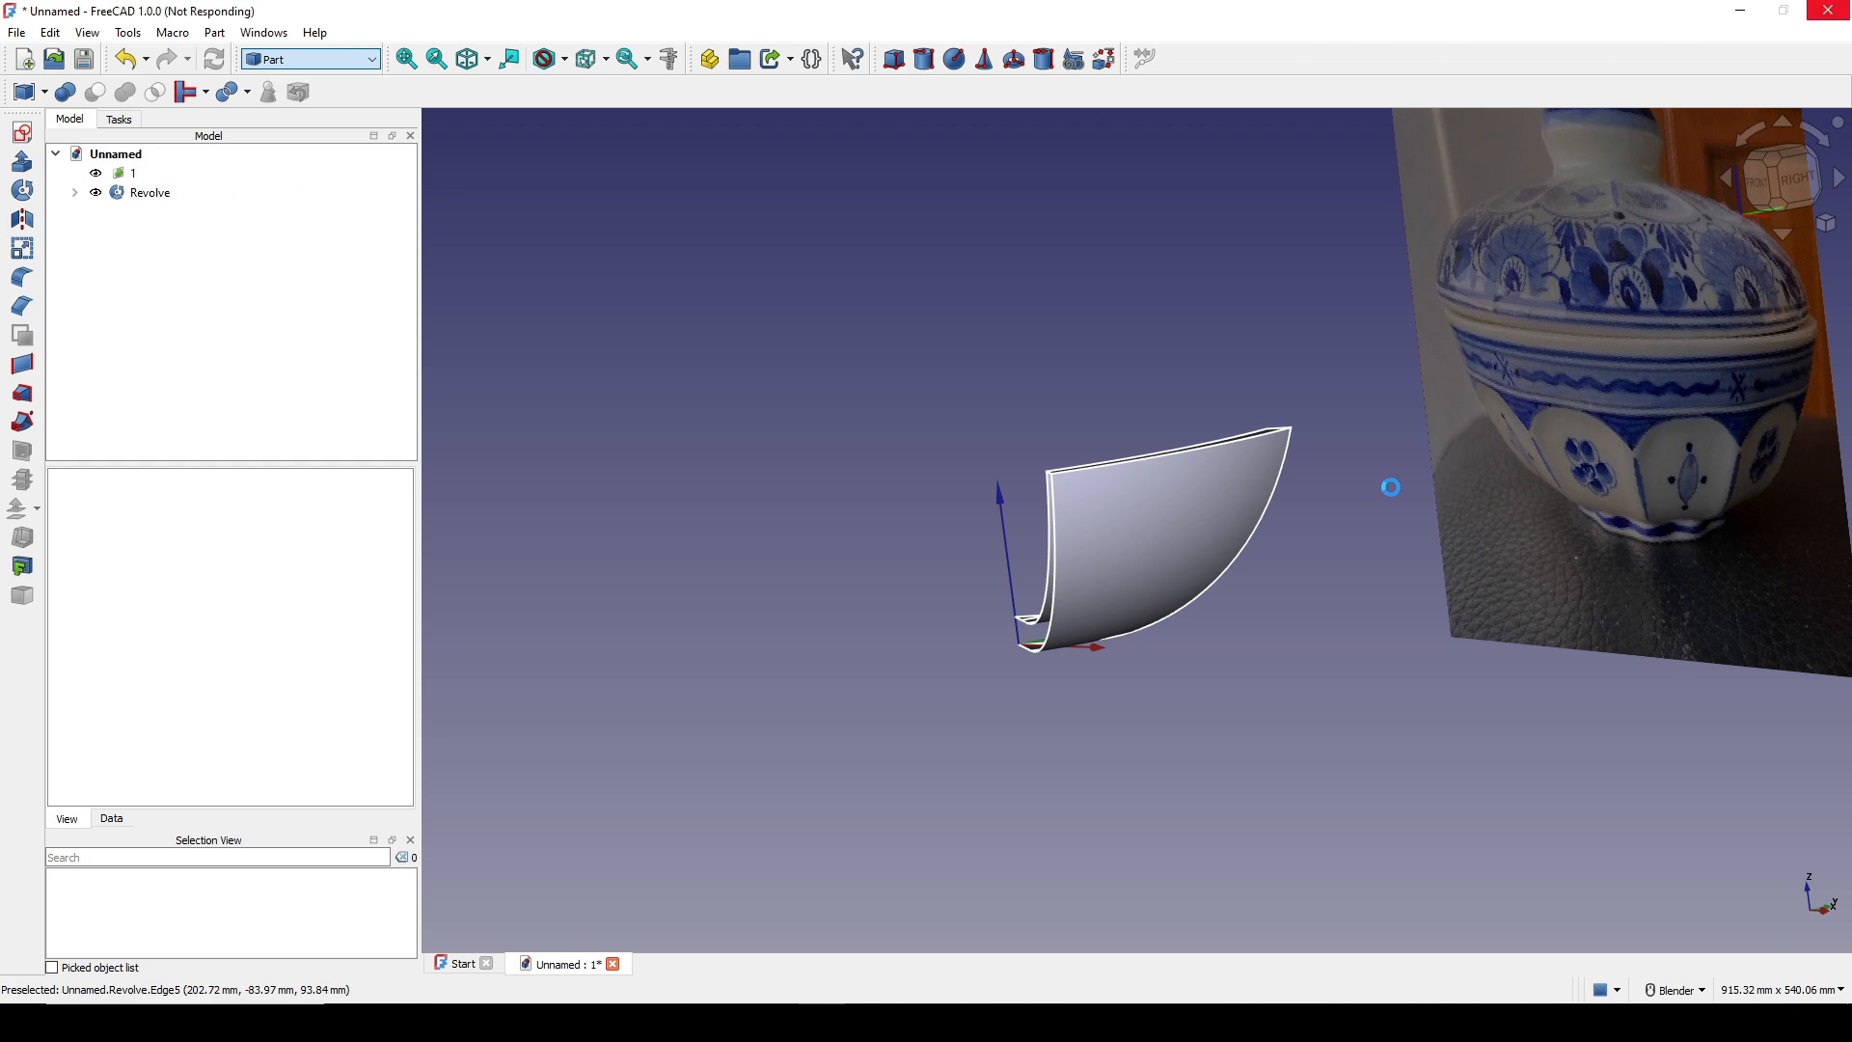
pyautogui.scroll(3, 1254, 434)
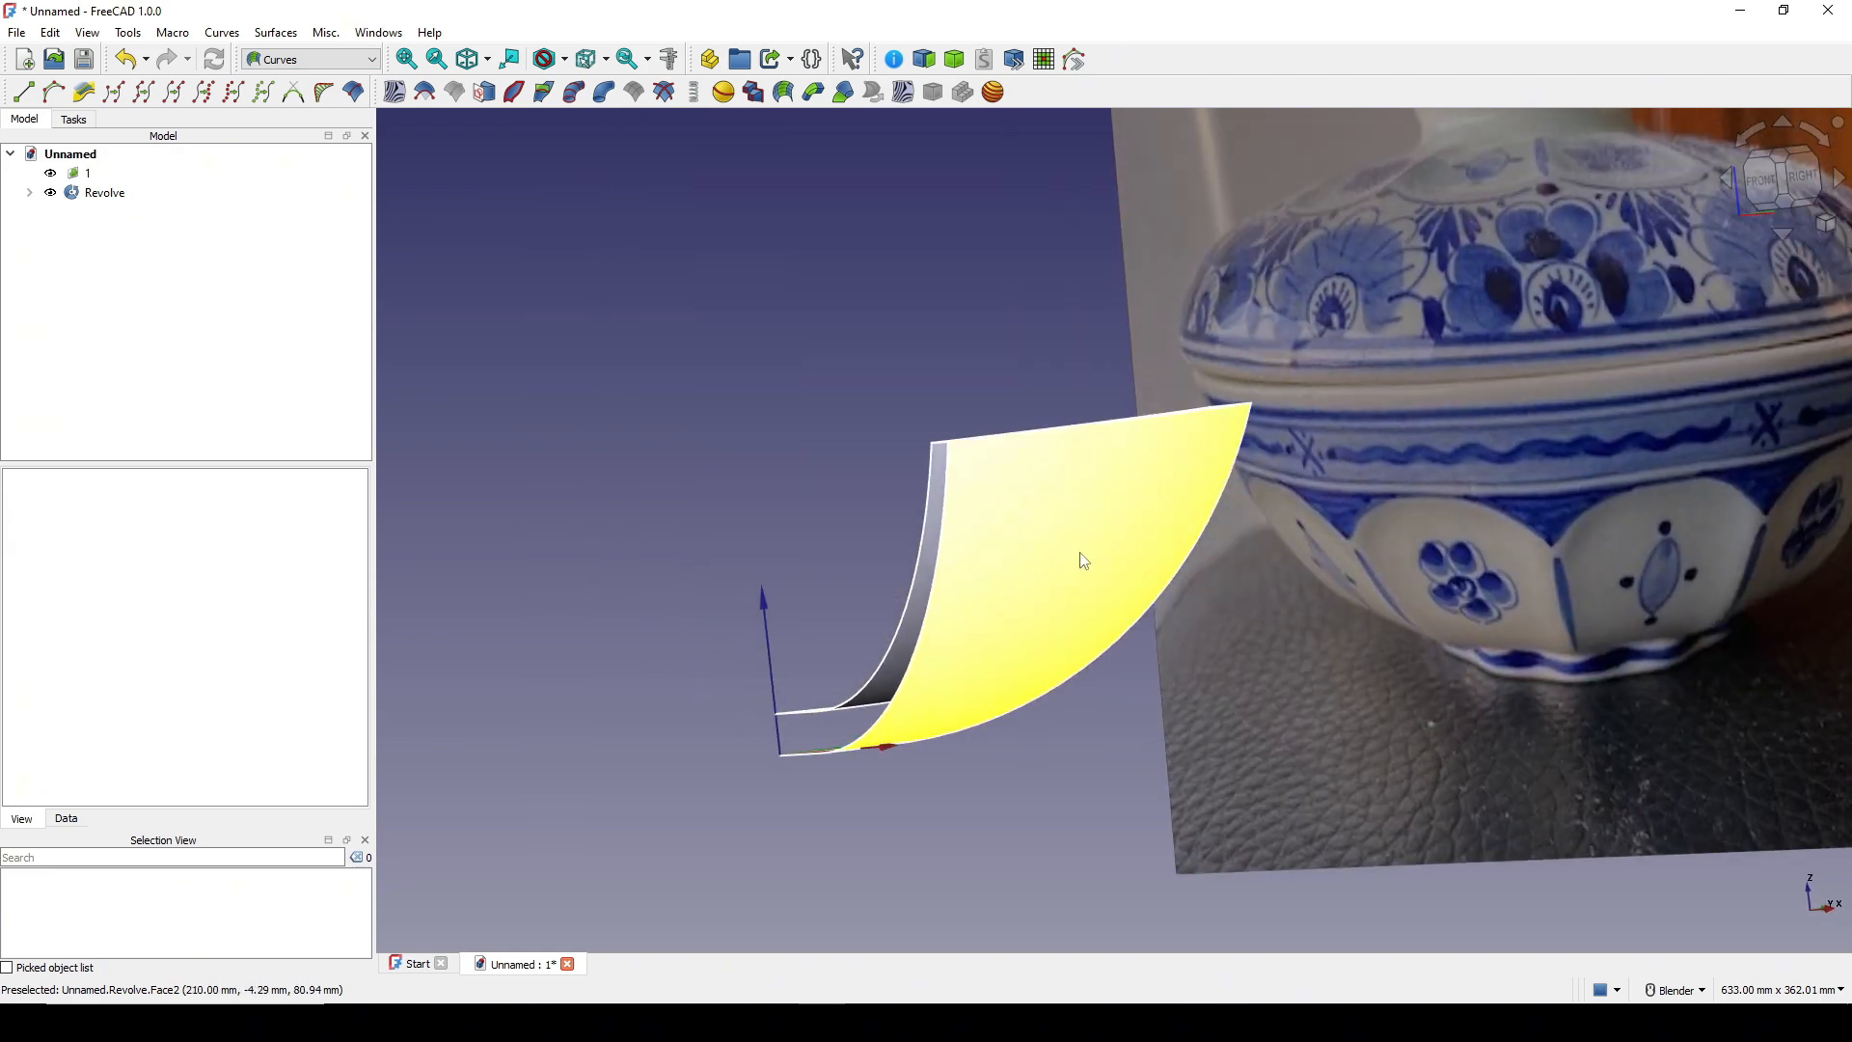
pyautogui.click(1084, 560)
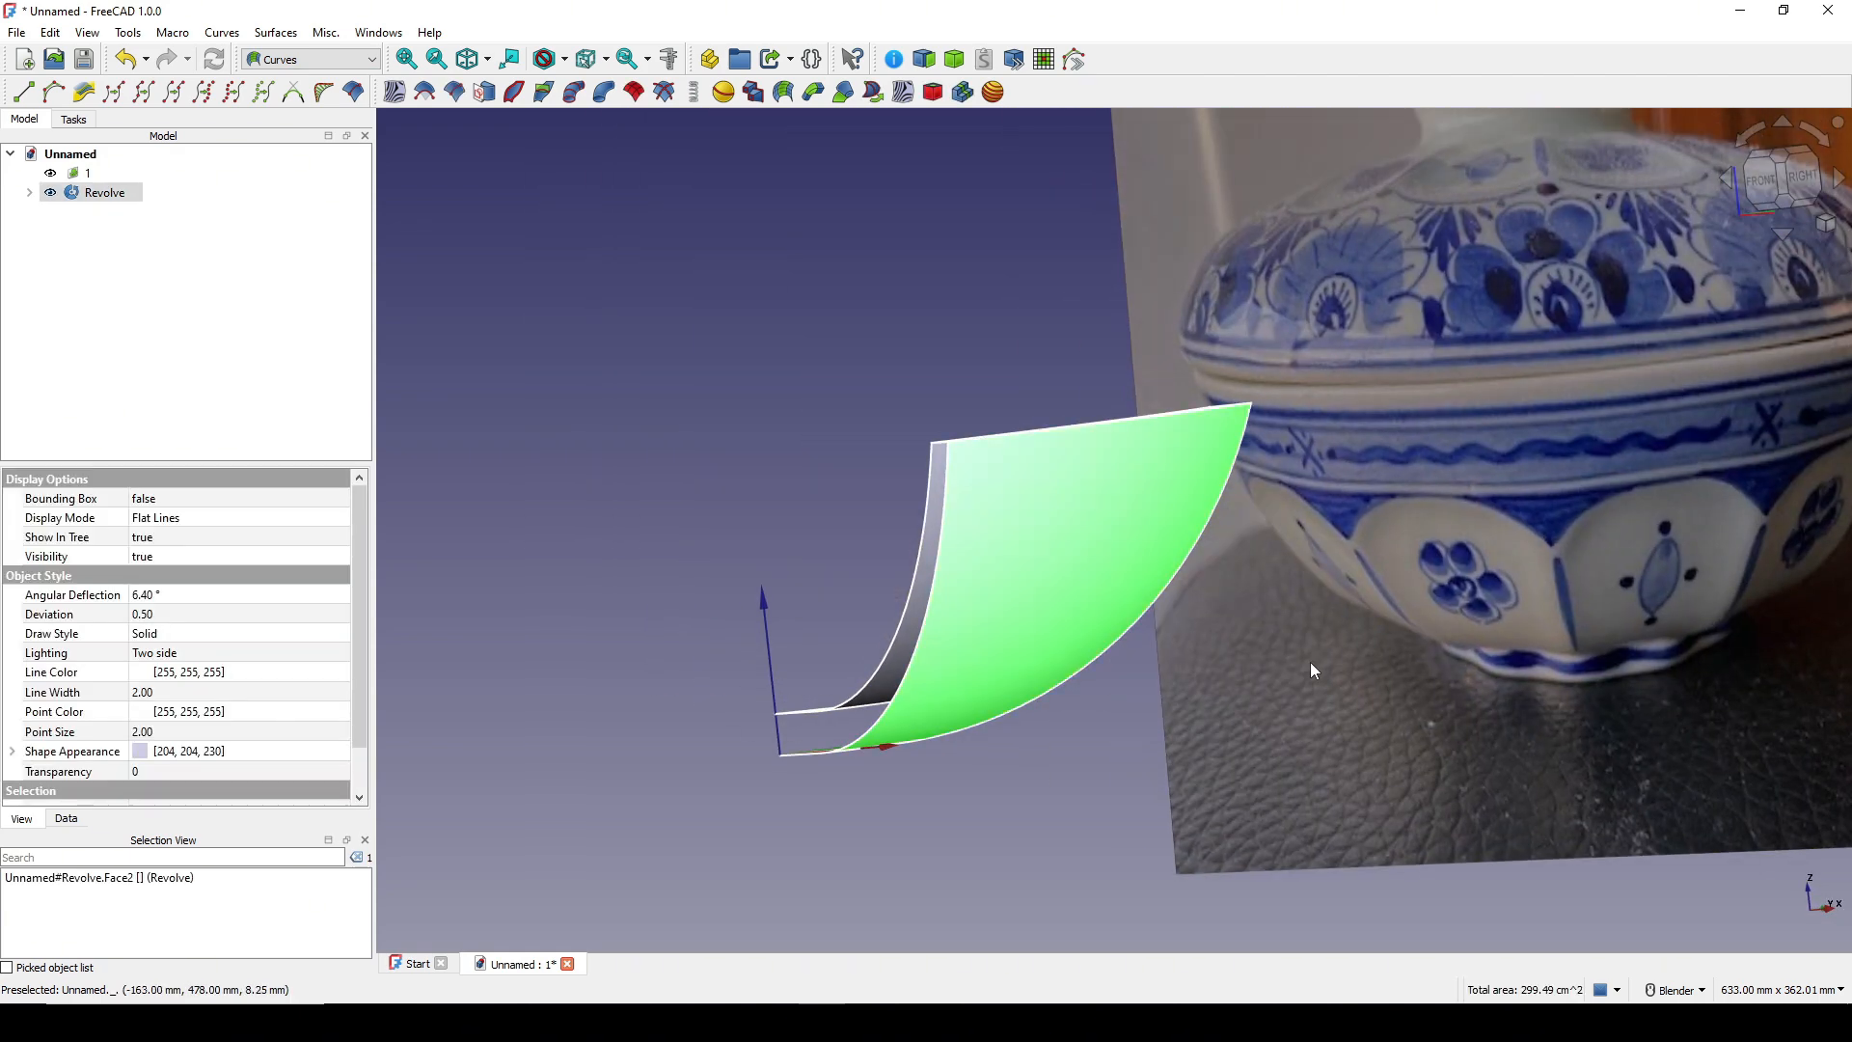
pyautogui.moveTo(1310, 661); pyautogui.dragTo(1138, 617, button='middle')
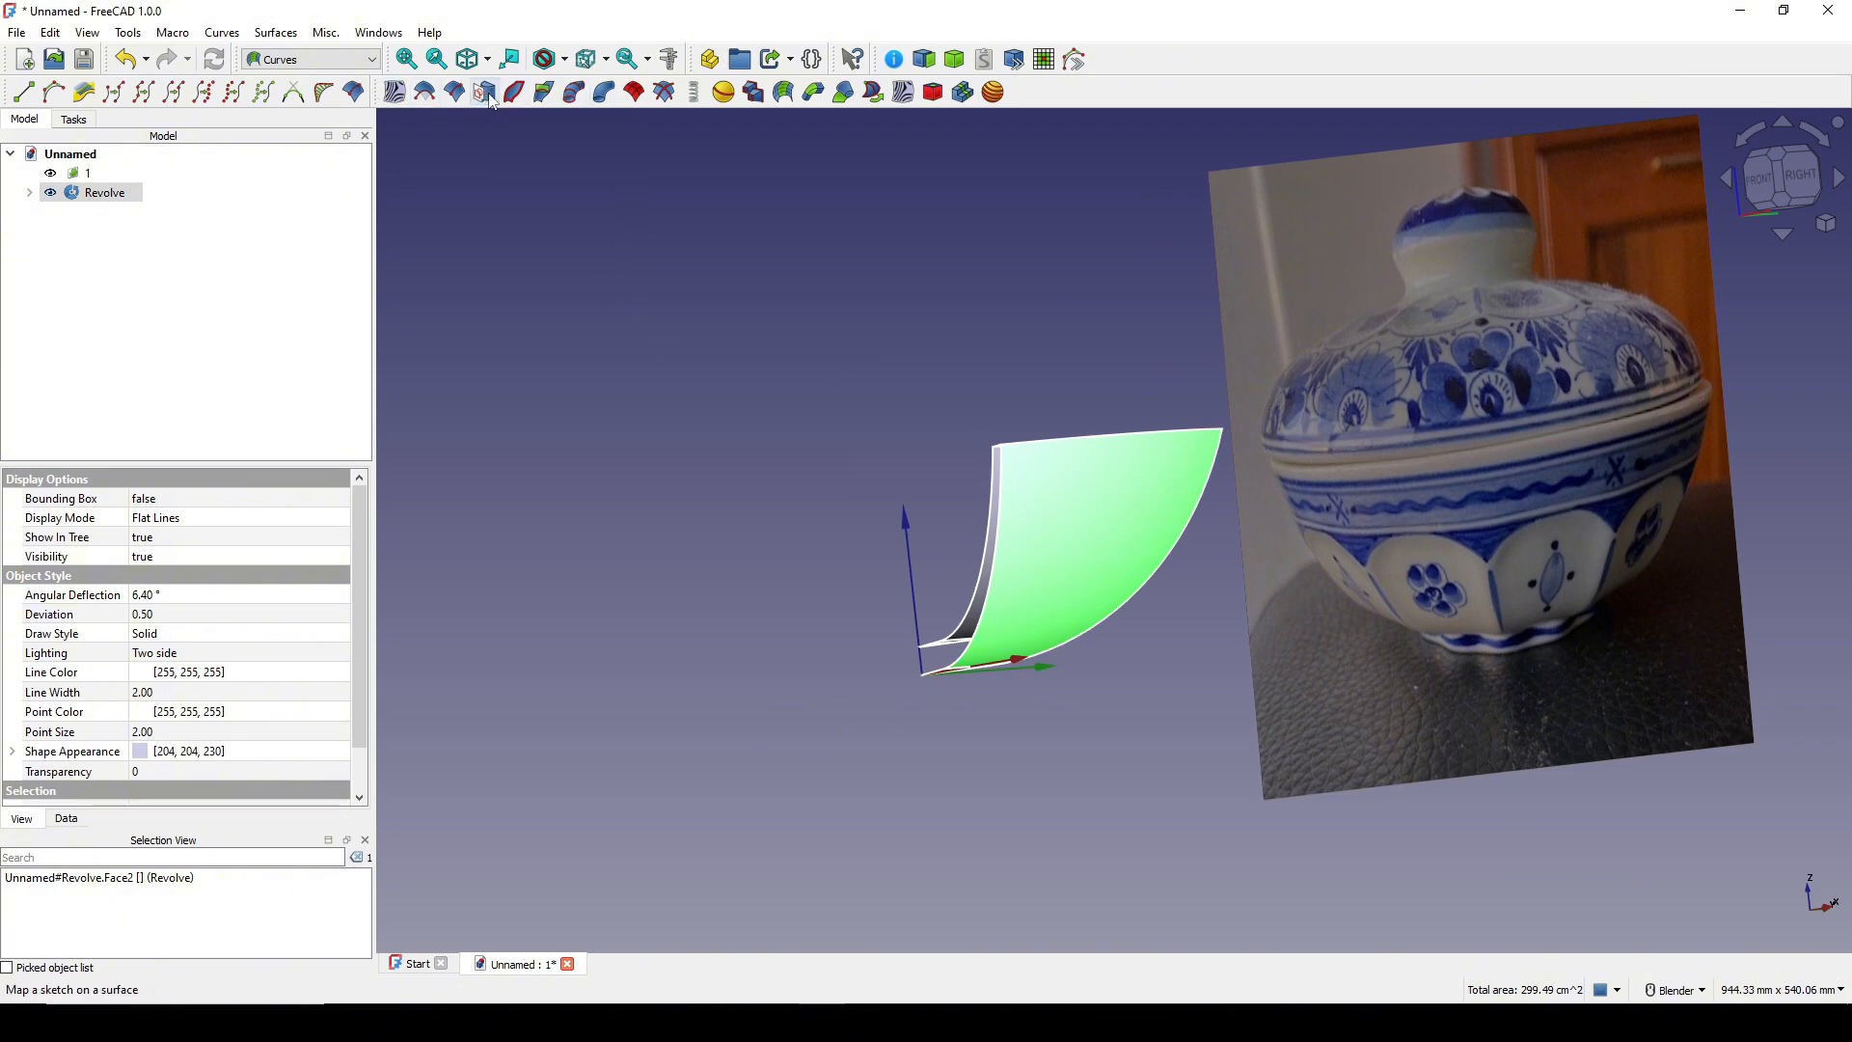
pyautogui.keyDown('shift'); pyautogui.moveTo(949, 402); pyautogui.dragTo(998, 400, button='middle'); pyautogui.keyUp('shift')
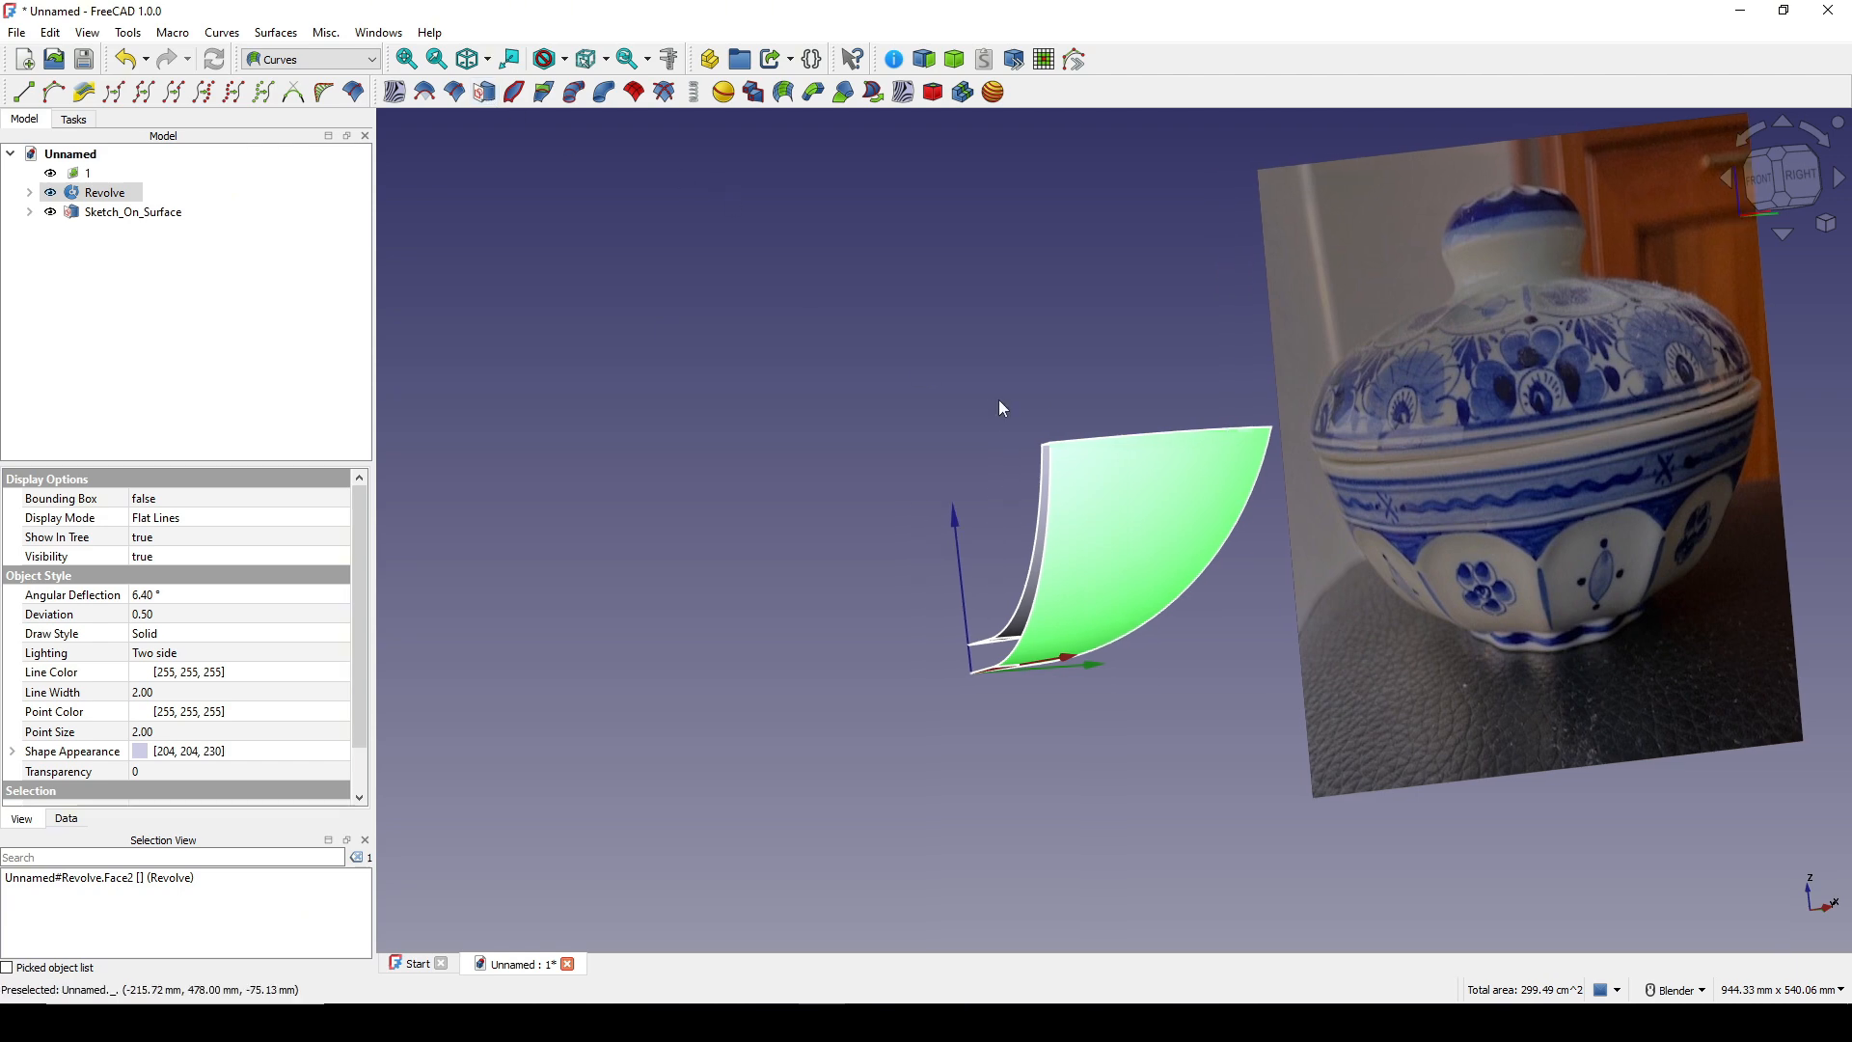
# Open the mapped sketch, move its width and height dimensions clear of the construction rectangle, and close it.
pyautogui.click(138, 214)
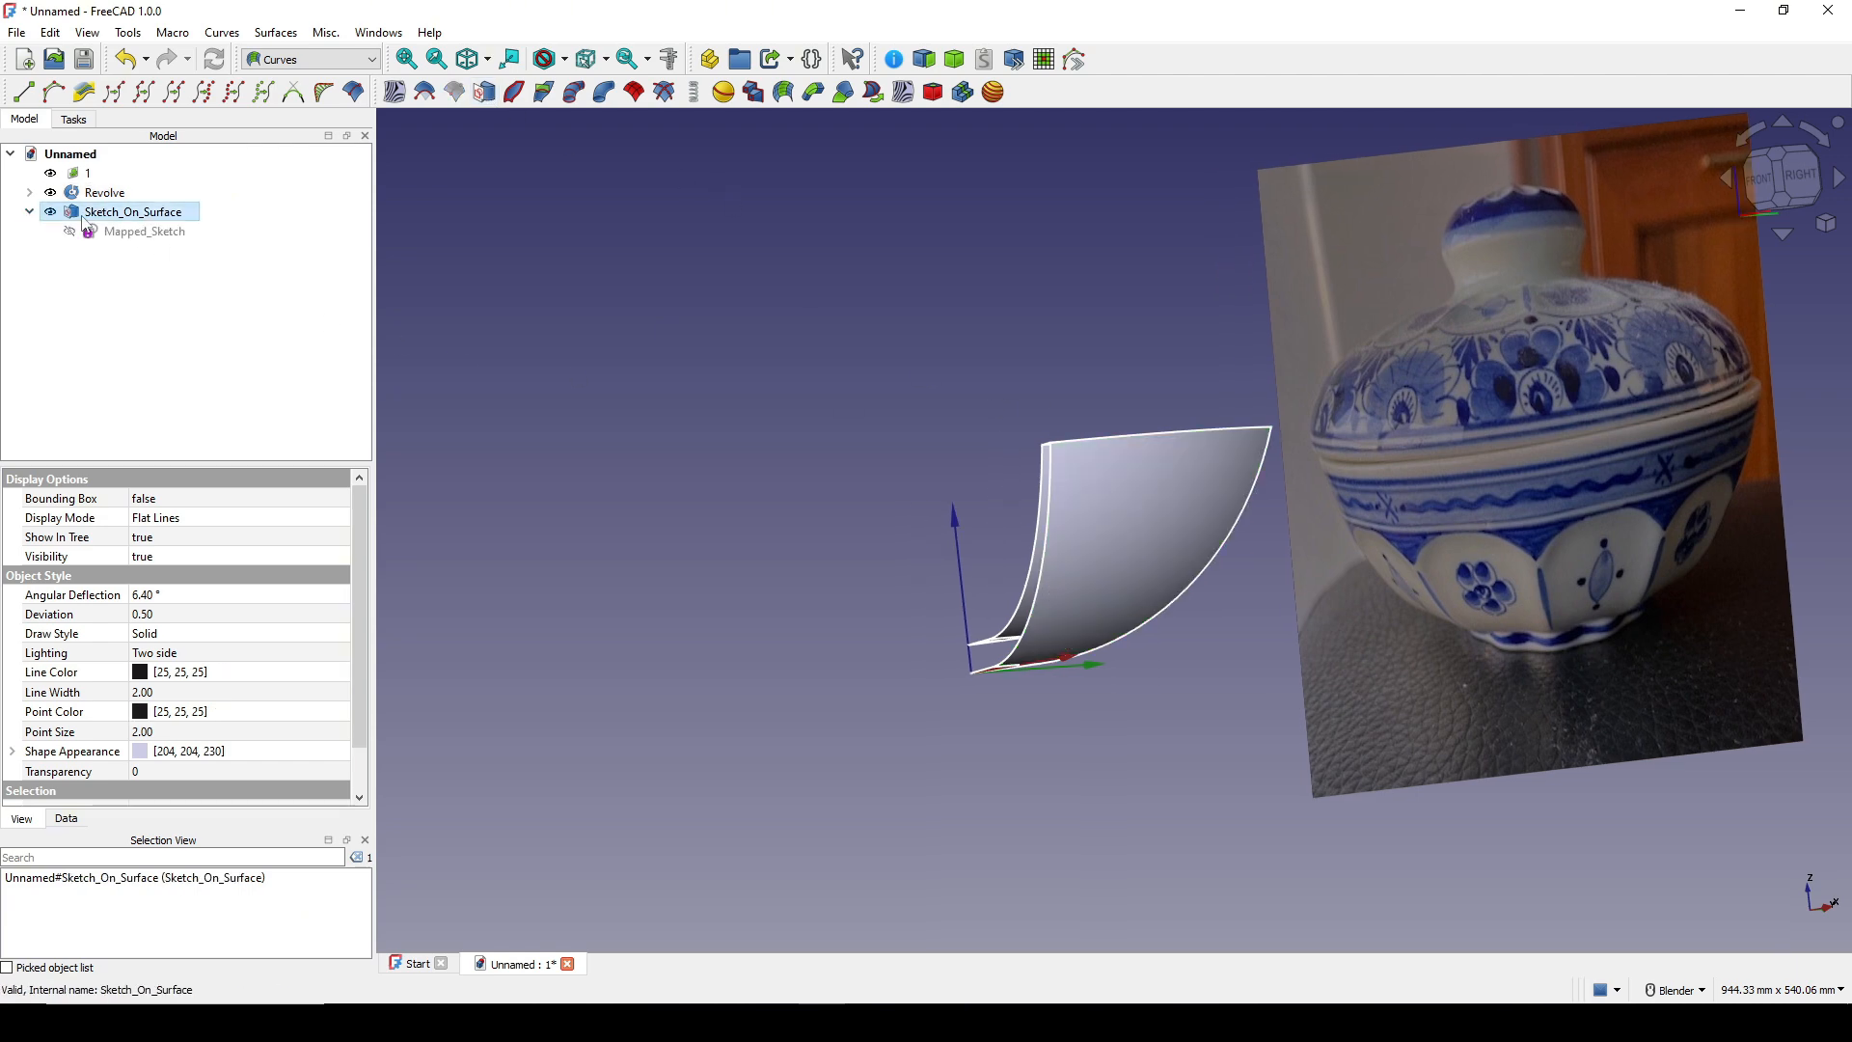
pyautogui.doubleClick(136, 235)
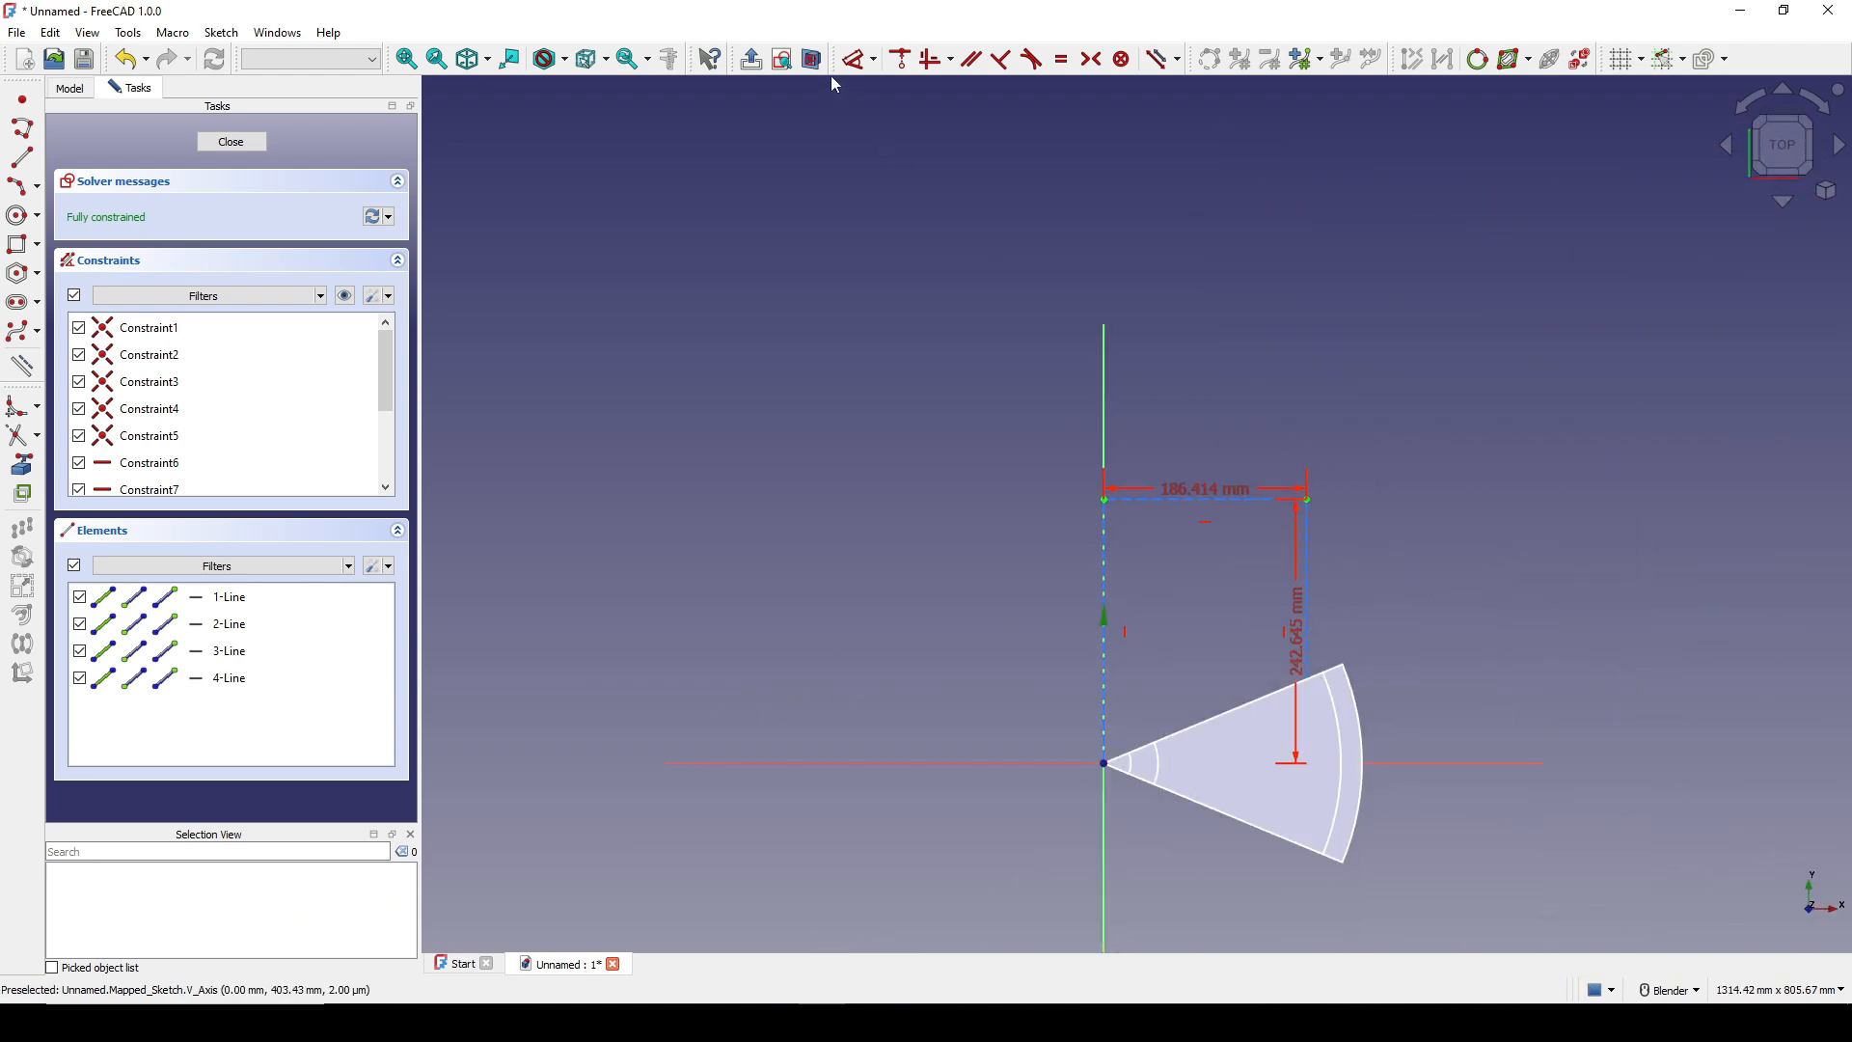
pyautogui.scroll(4, 1126, 376)
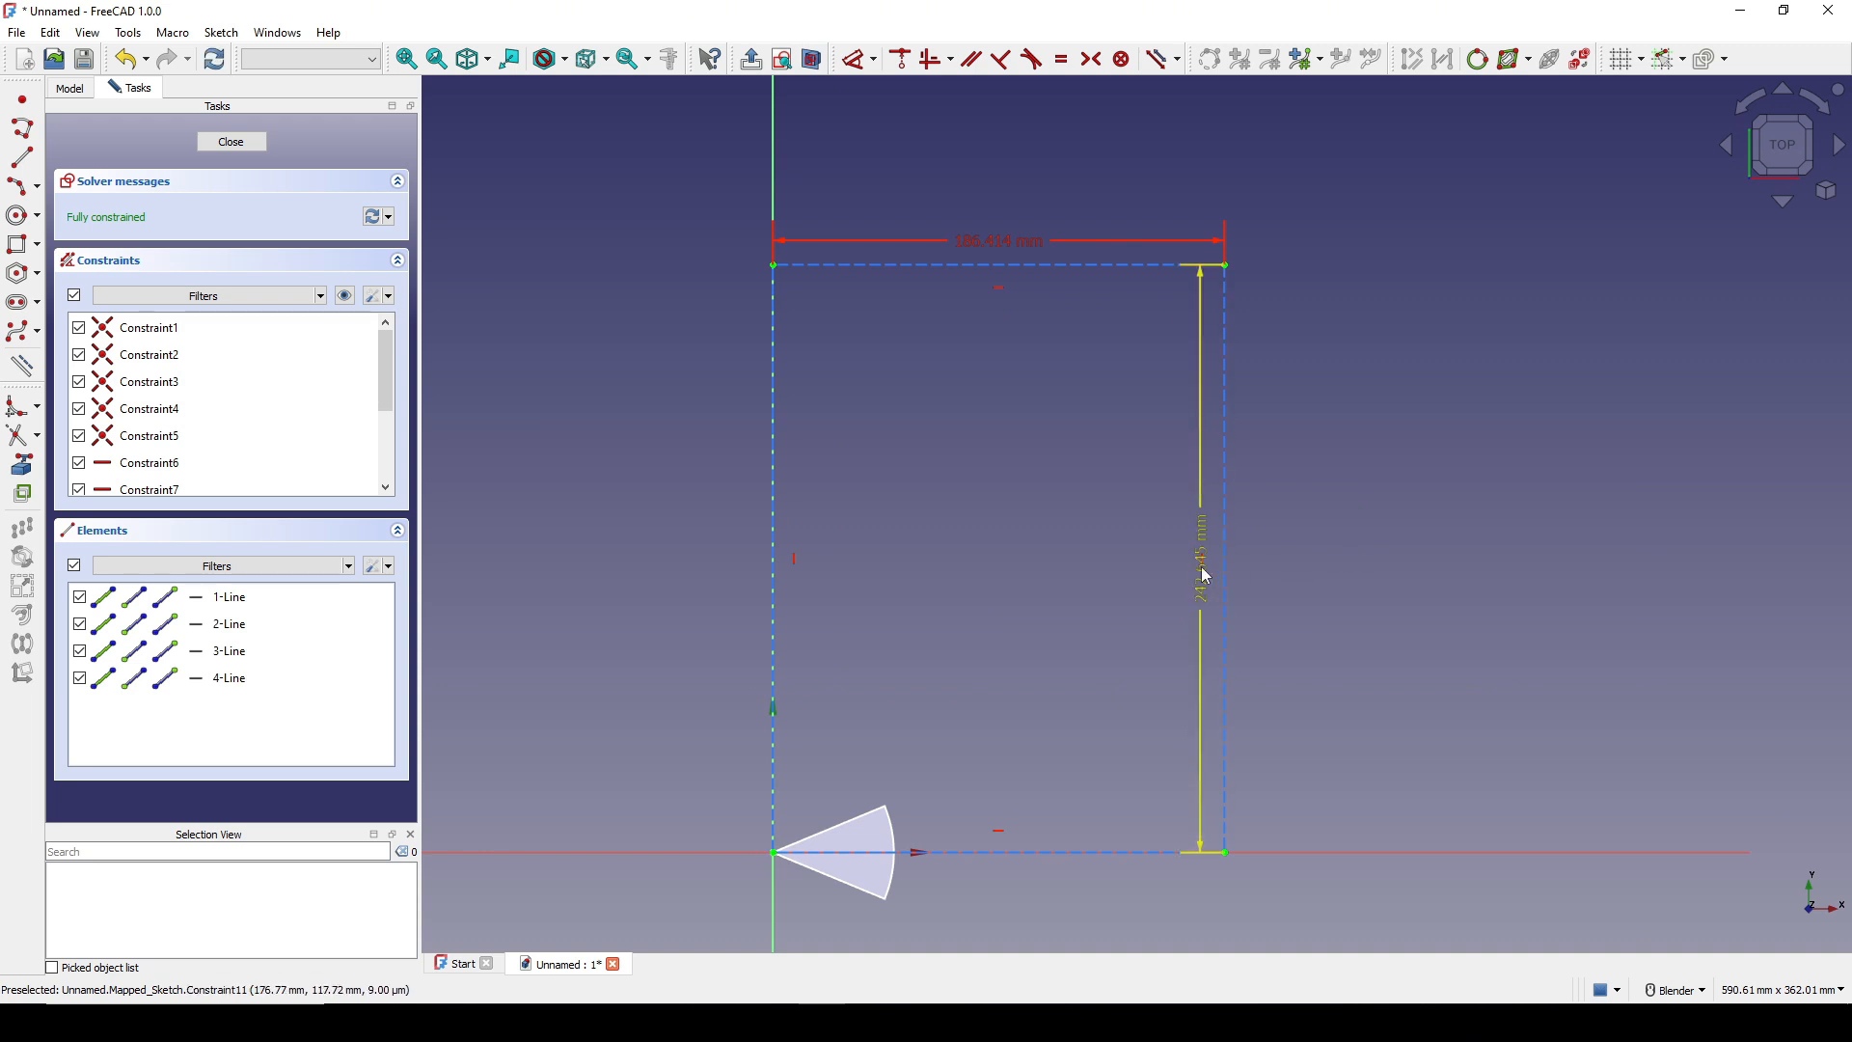
pyautogui.moveTo(1208, 575); pyautogui.dragTo(1318, 569)
pyautogui.moveTo(1011, 243); pyautogui.dragTo(1020, 166)
pyautogui.scroll(-2, 1321, 255)
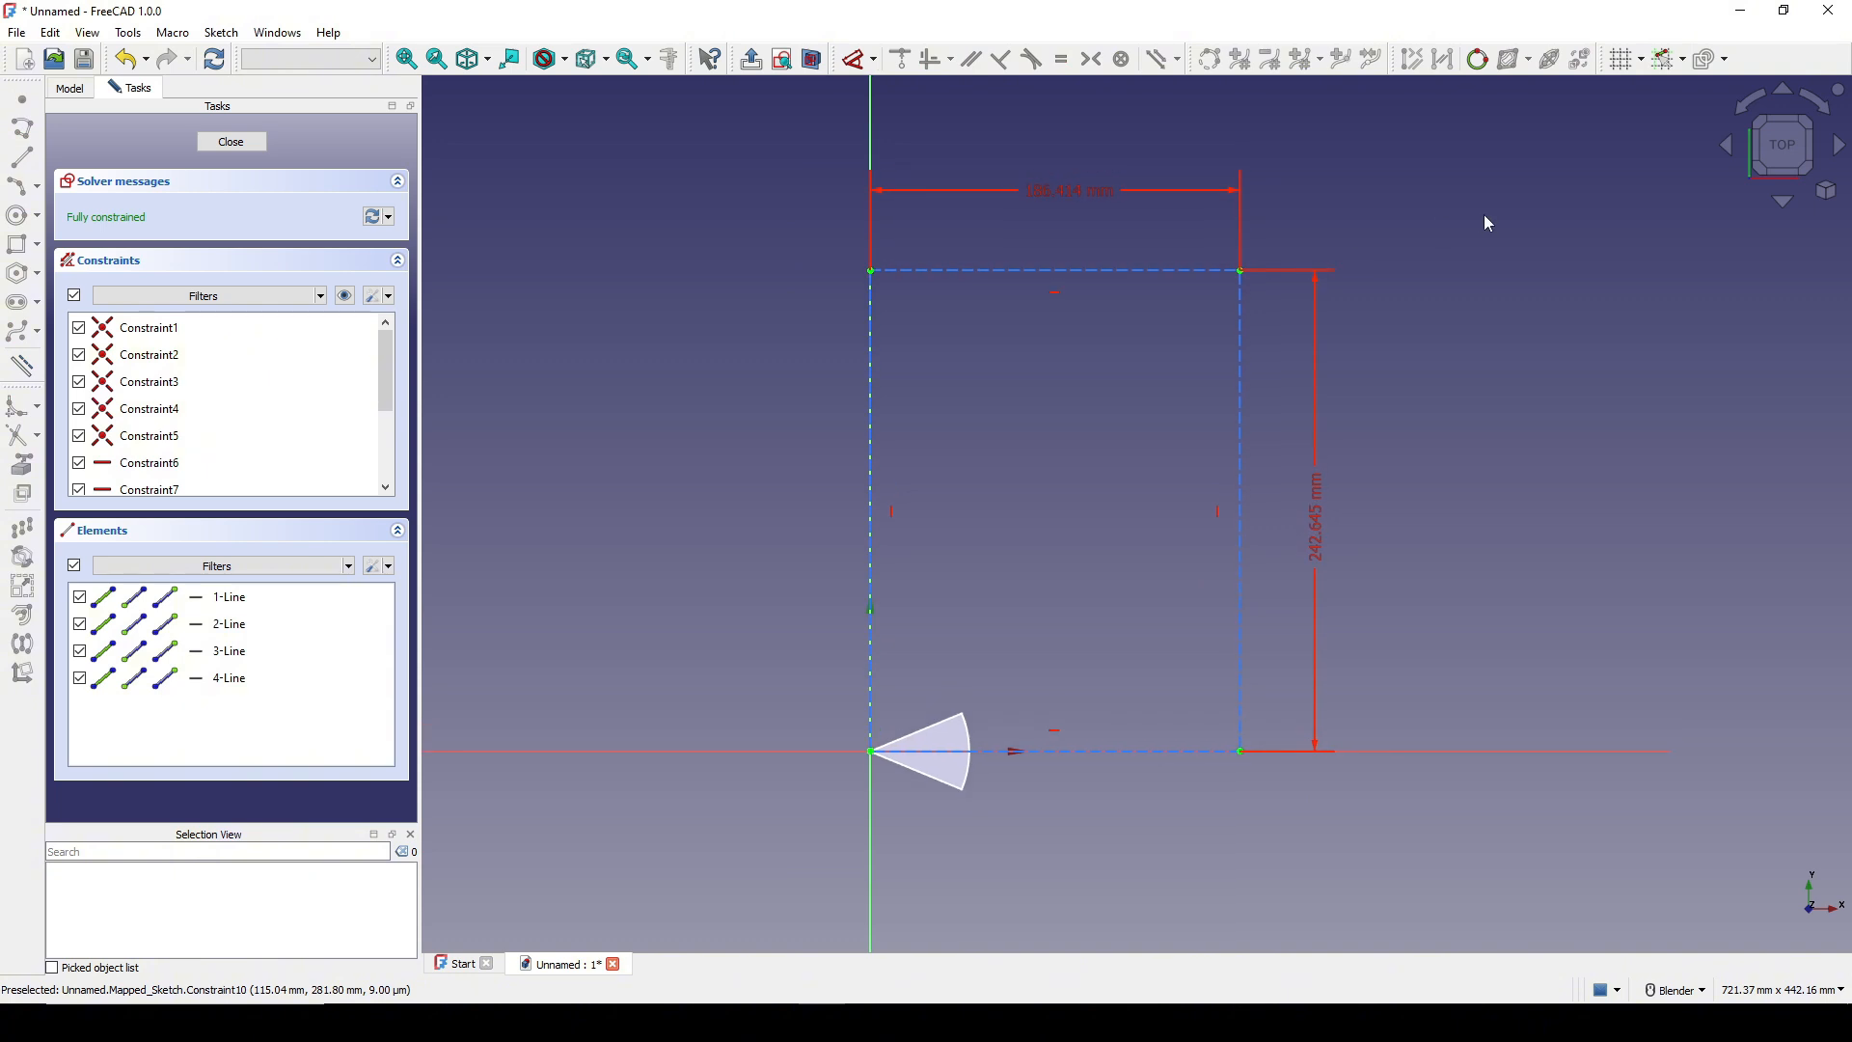
pyautogui.click(225, 149)
# Reopen the mapped sketch and check its Auto constraints and Auto remove redundants settings.
pyautogui.doubleClick(138, 235)
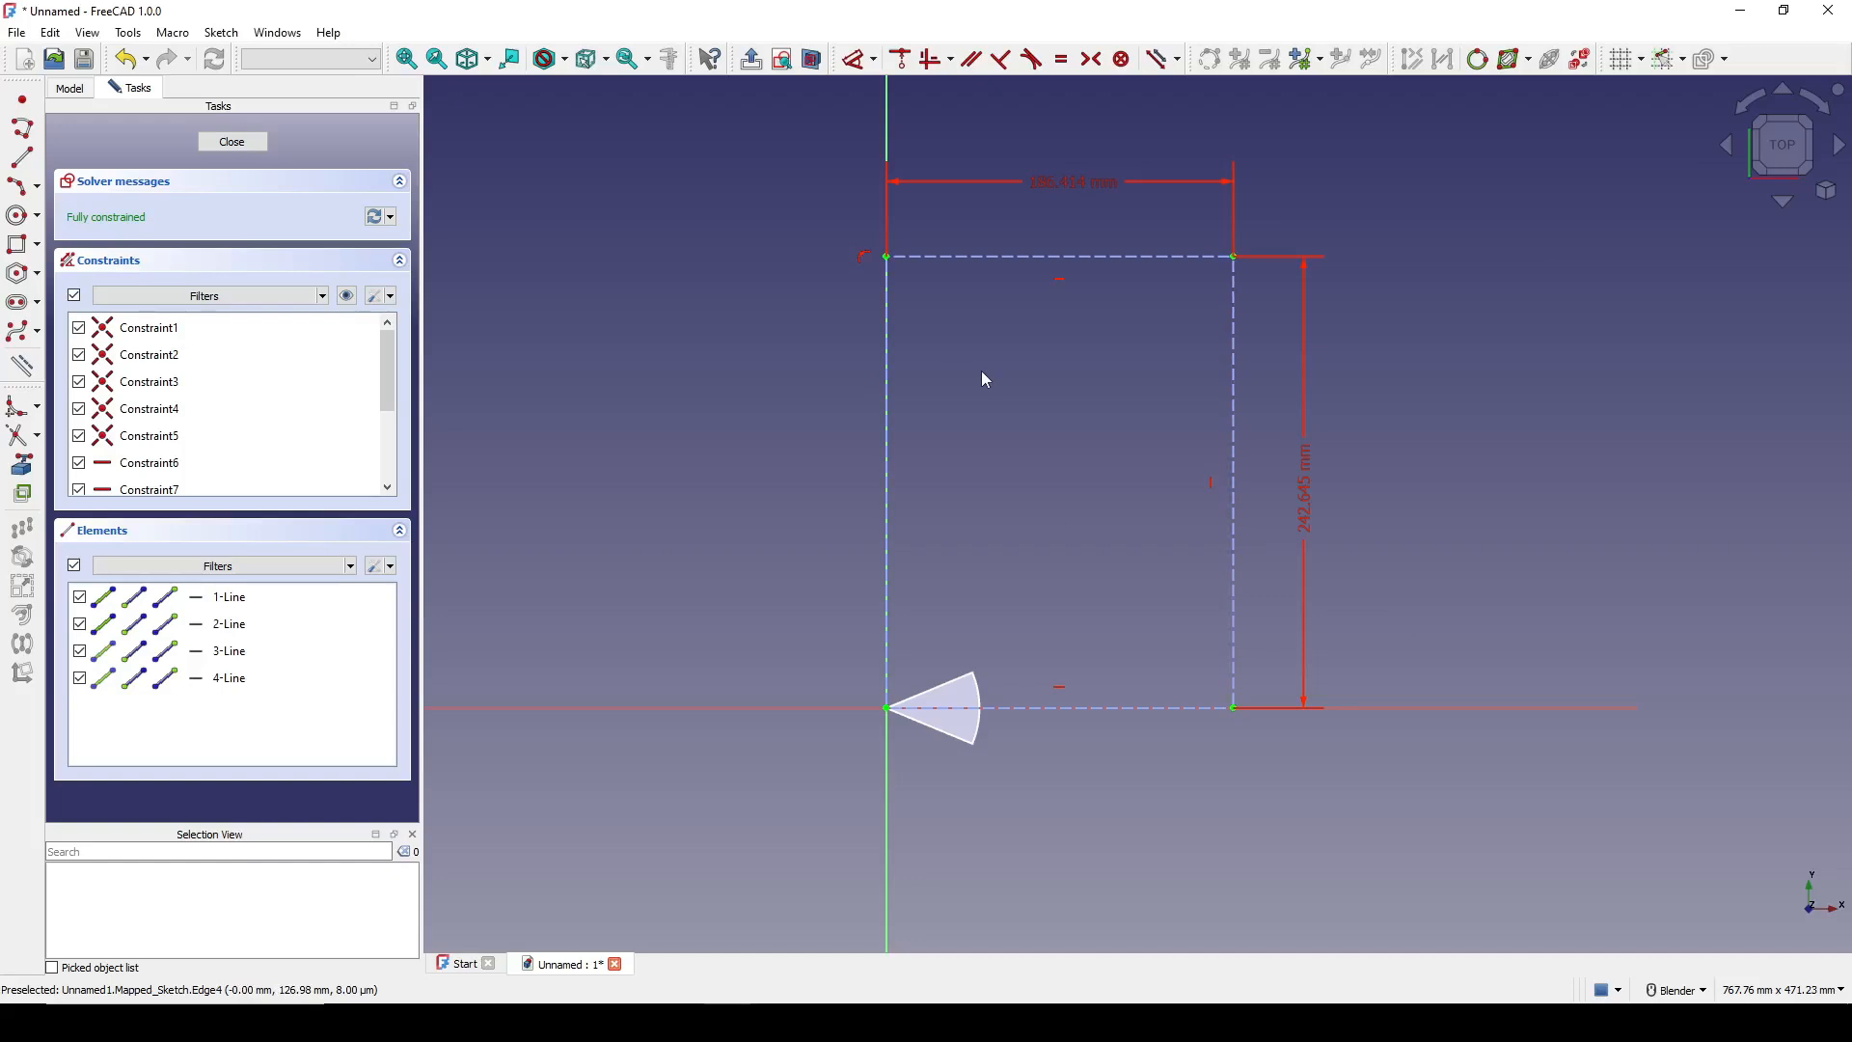
pyautogui.click(390, 295)
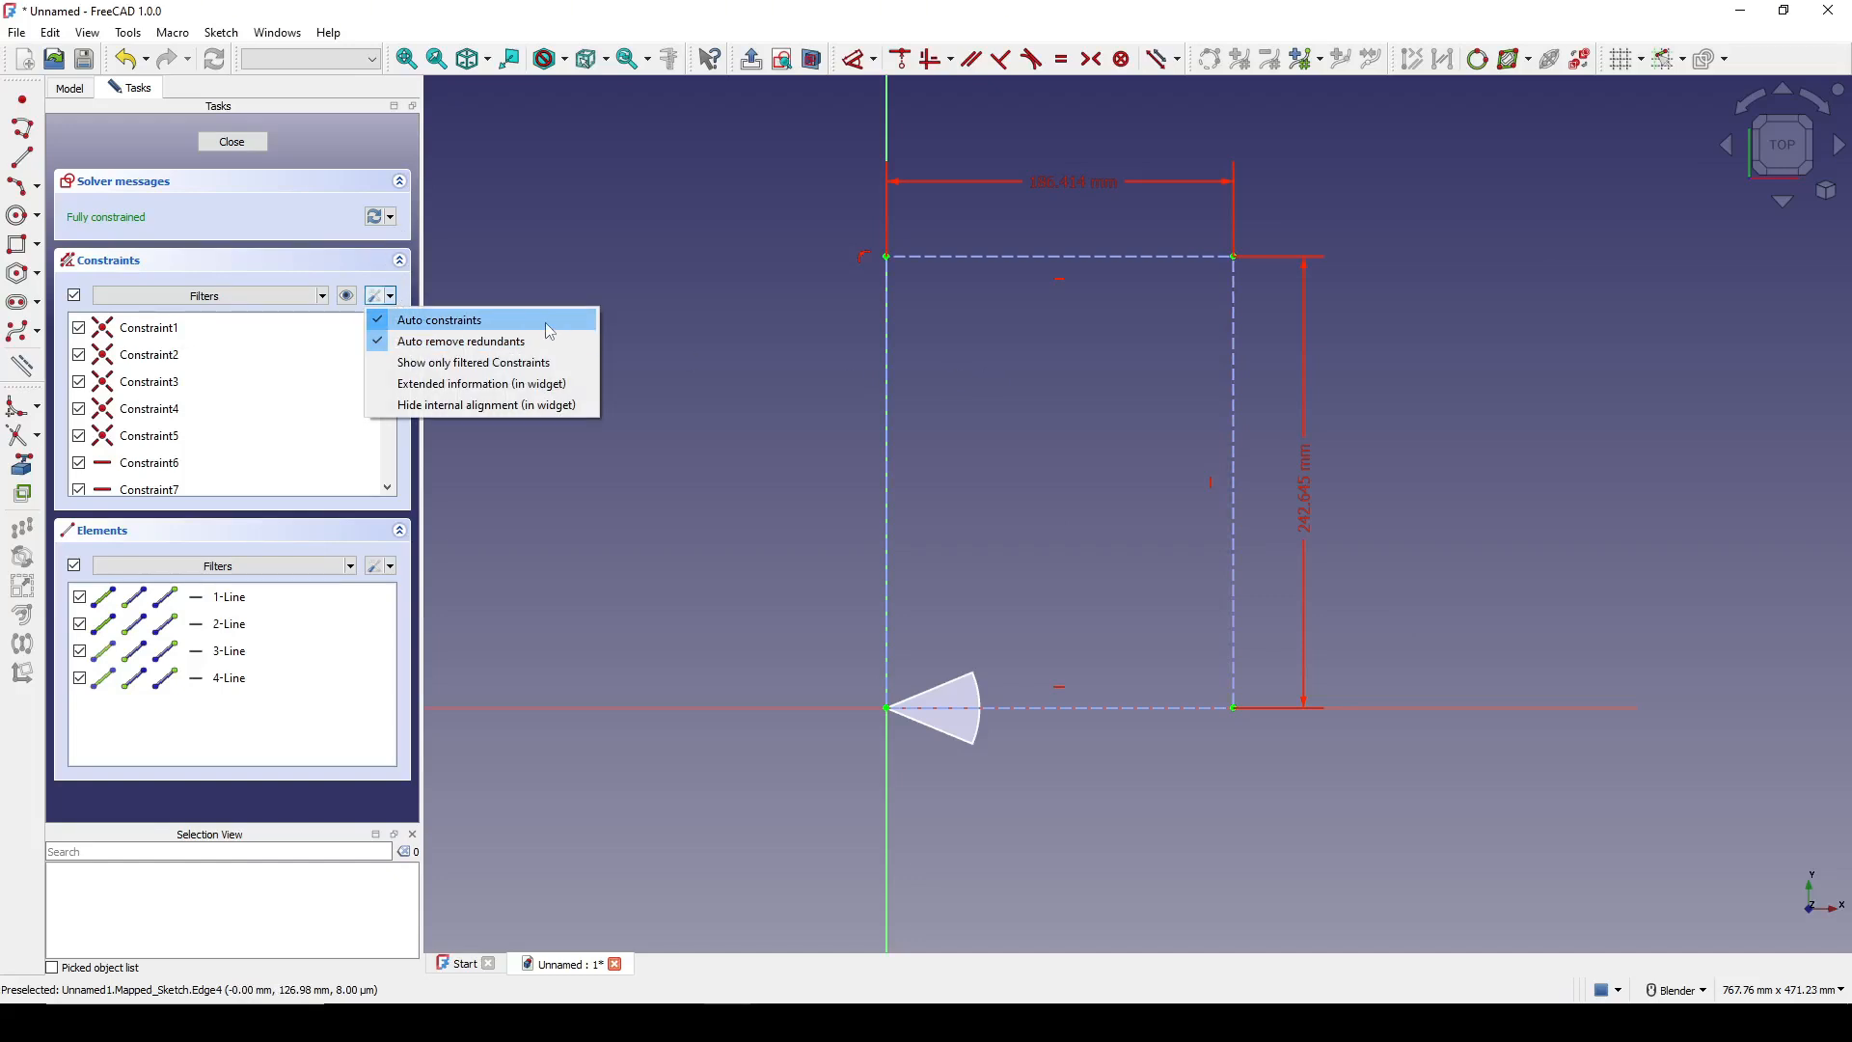
pyautogui.click(766, 345)
pyautogui.scroll(1, 910, 400)
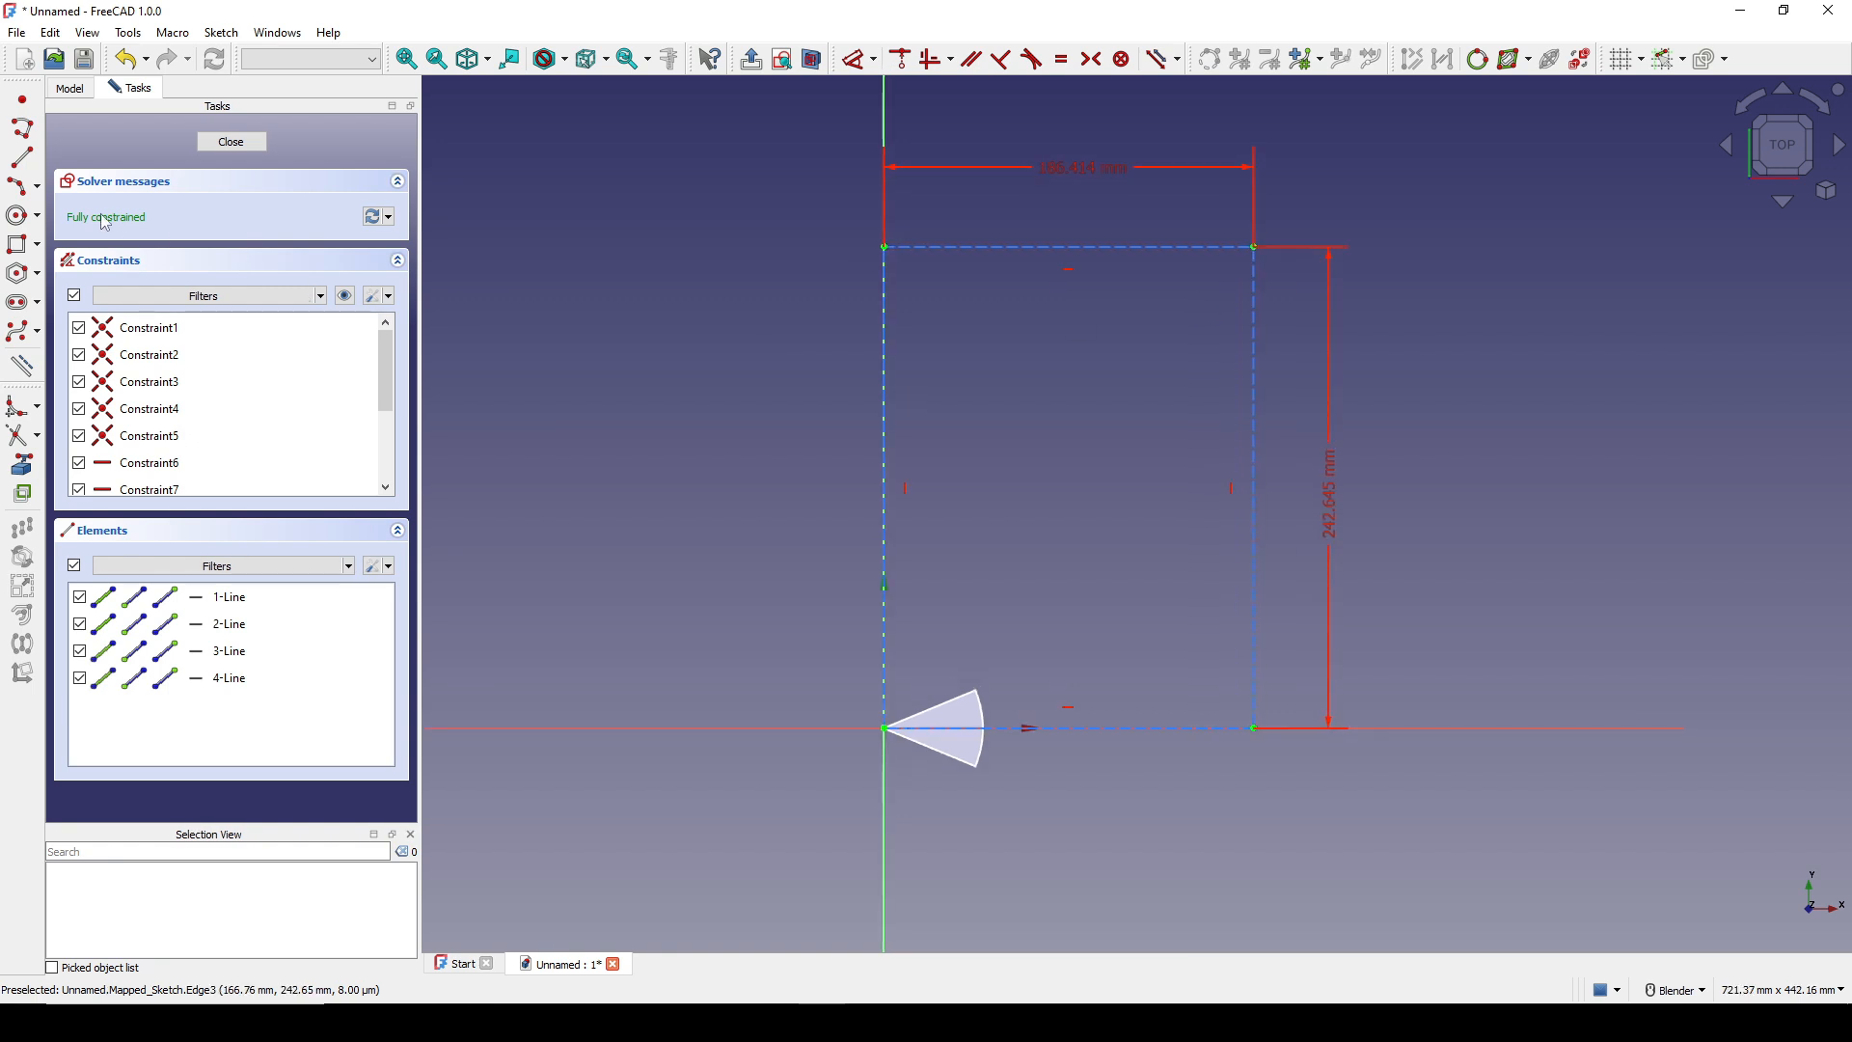
# Draw an upward-bulging arc through three rim points across the upper part of the mapped sketch's construction rectangle.
pyautogui.click(23, 189)
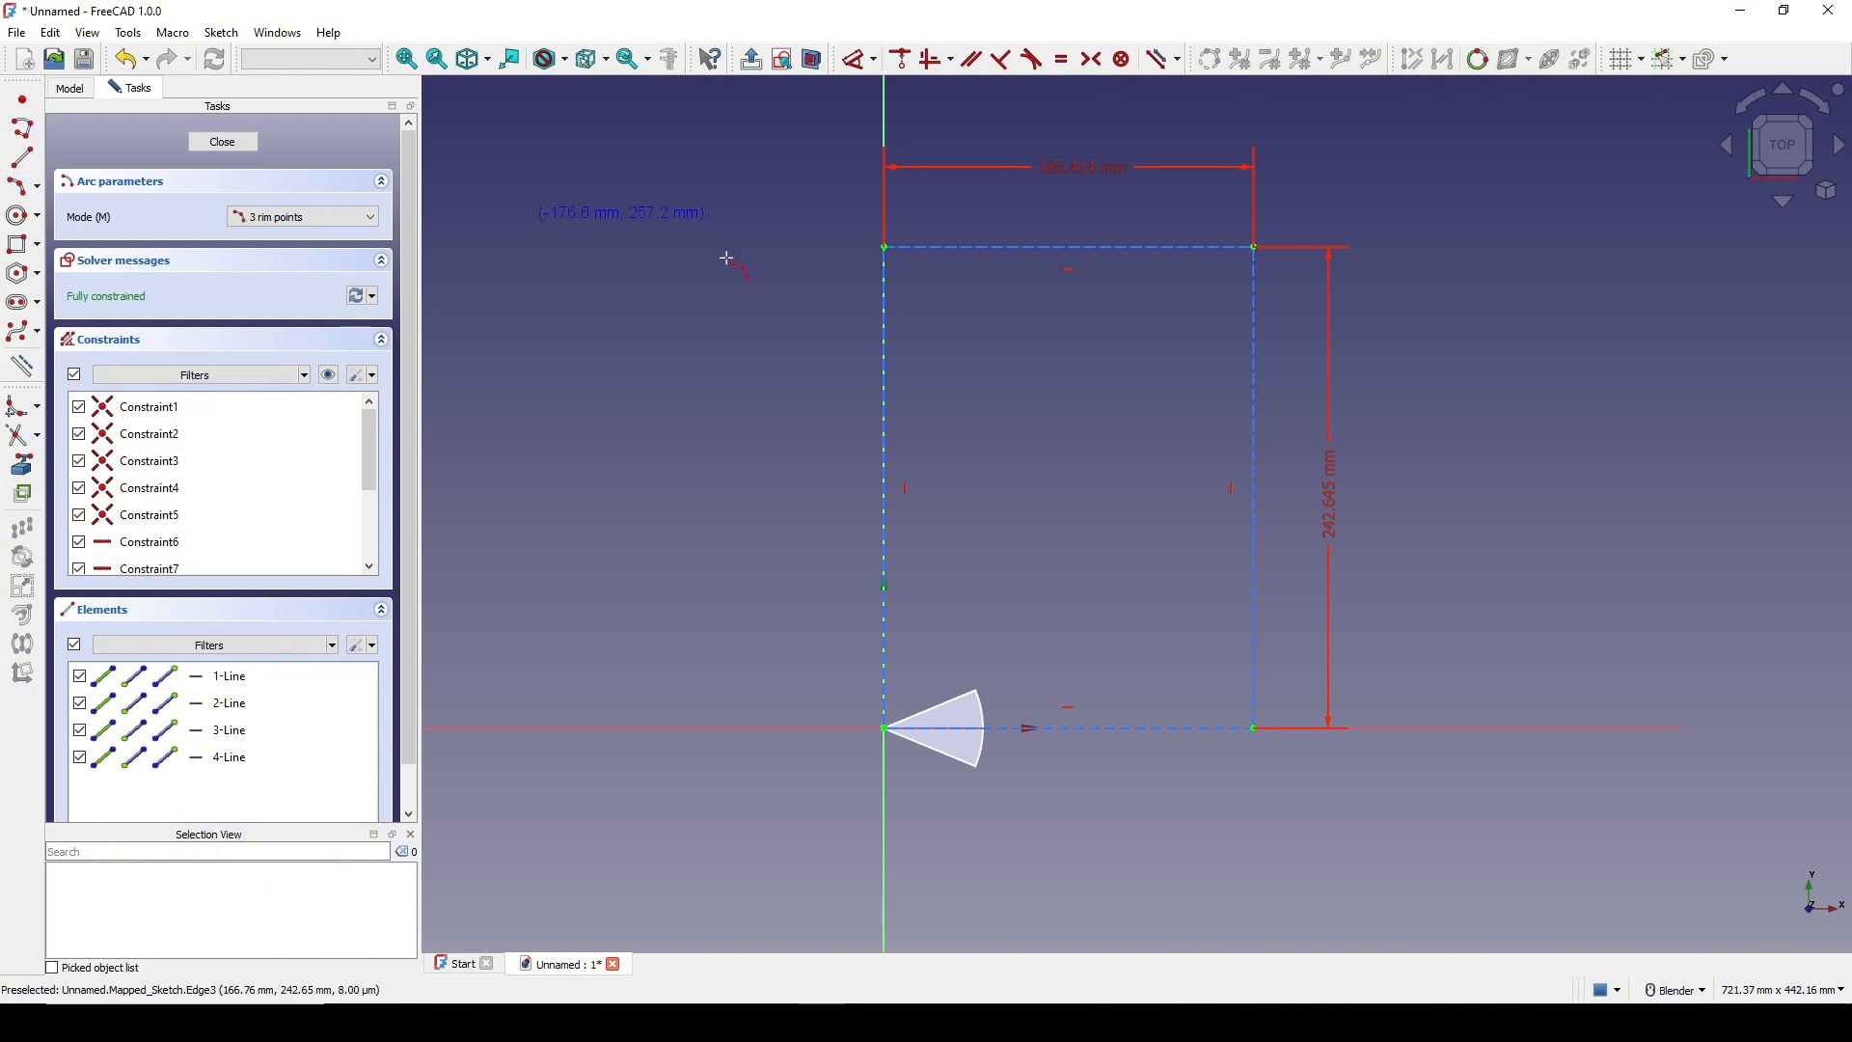
pyautogui.click(973, 345)
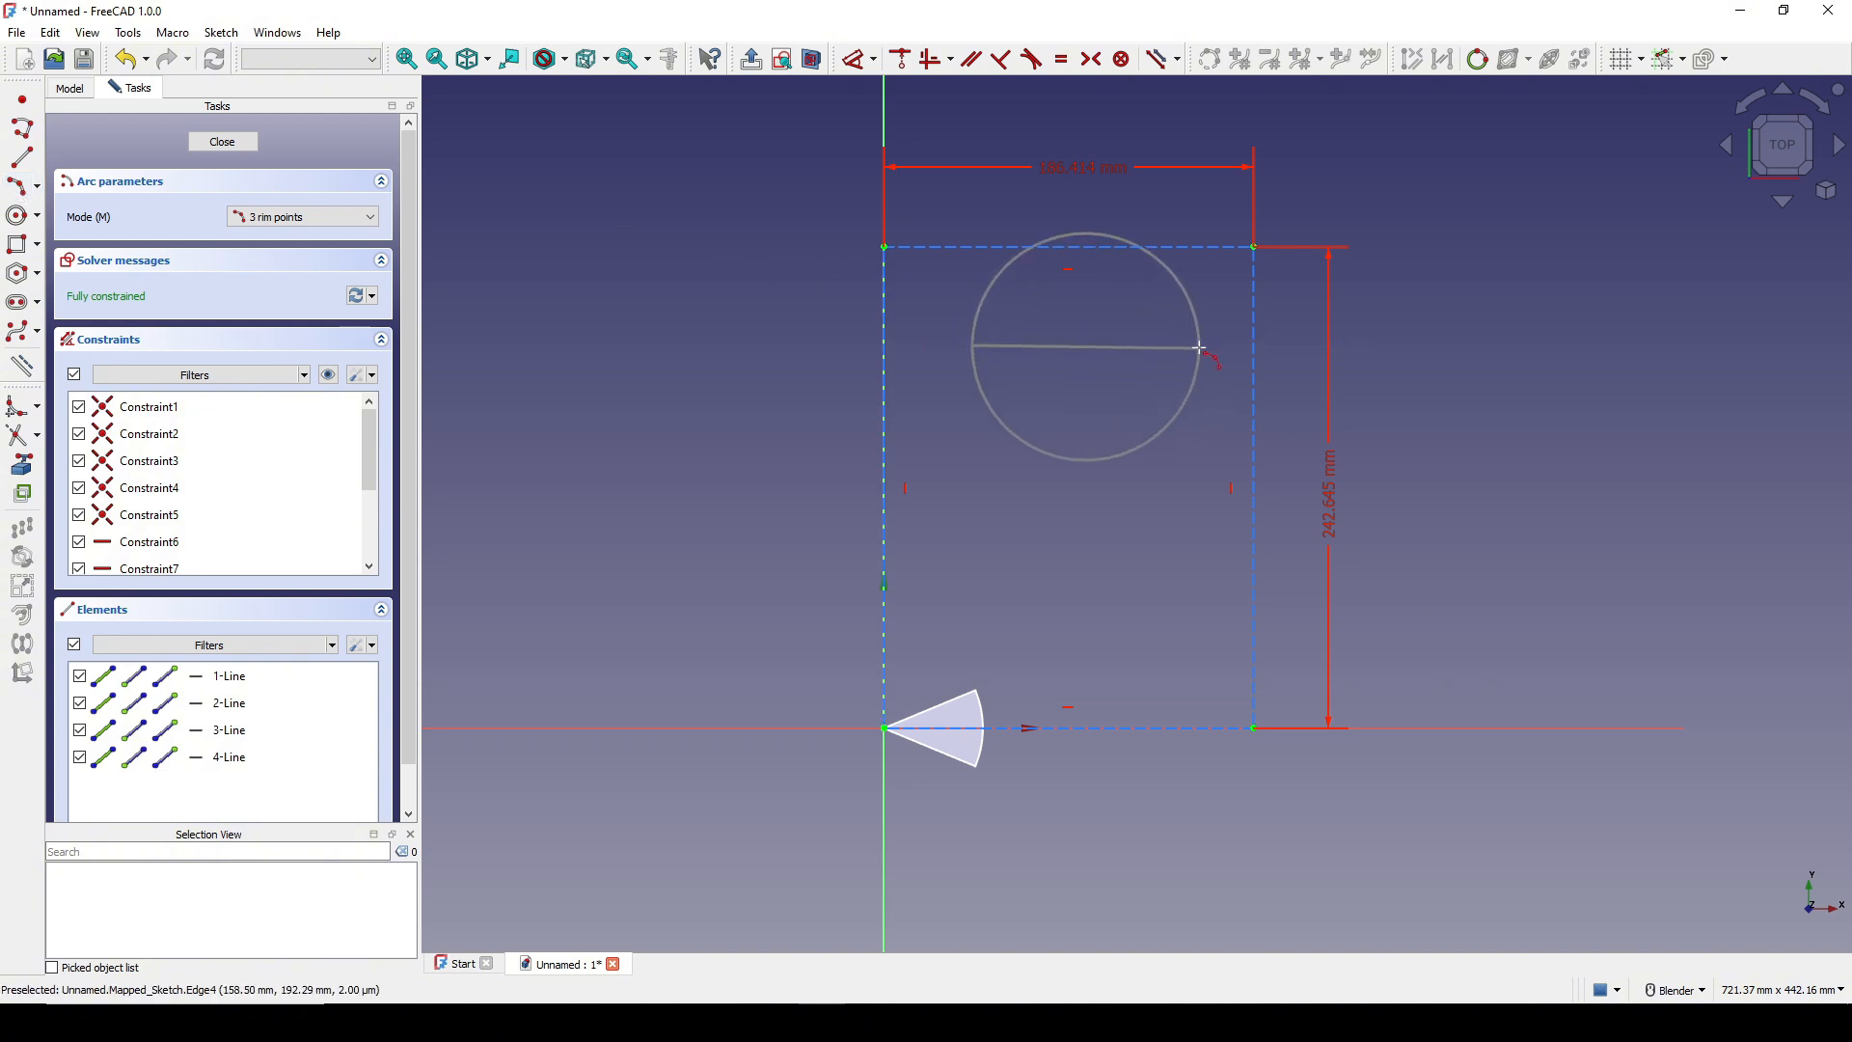
pyautogui.click(1200, 348)
pyautogui.click(1158, 326)
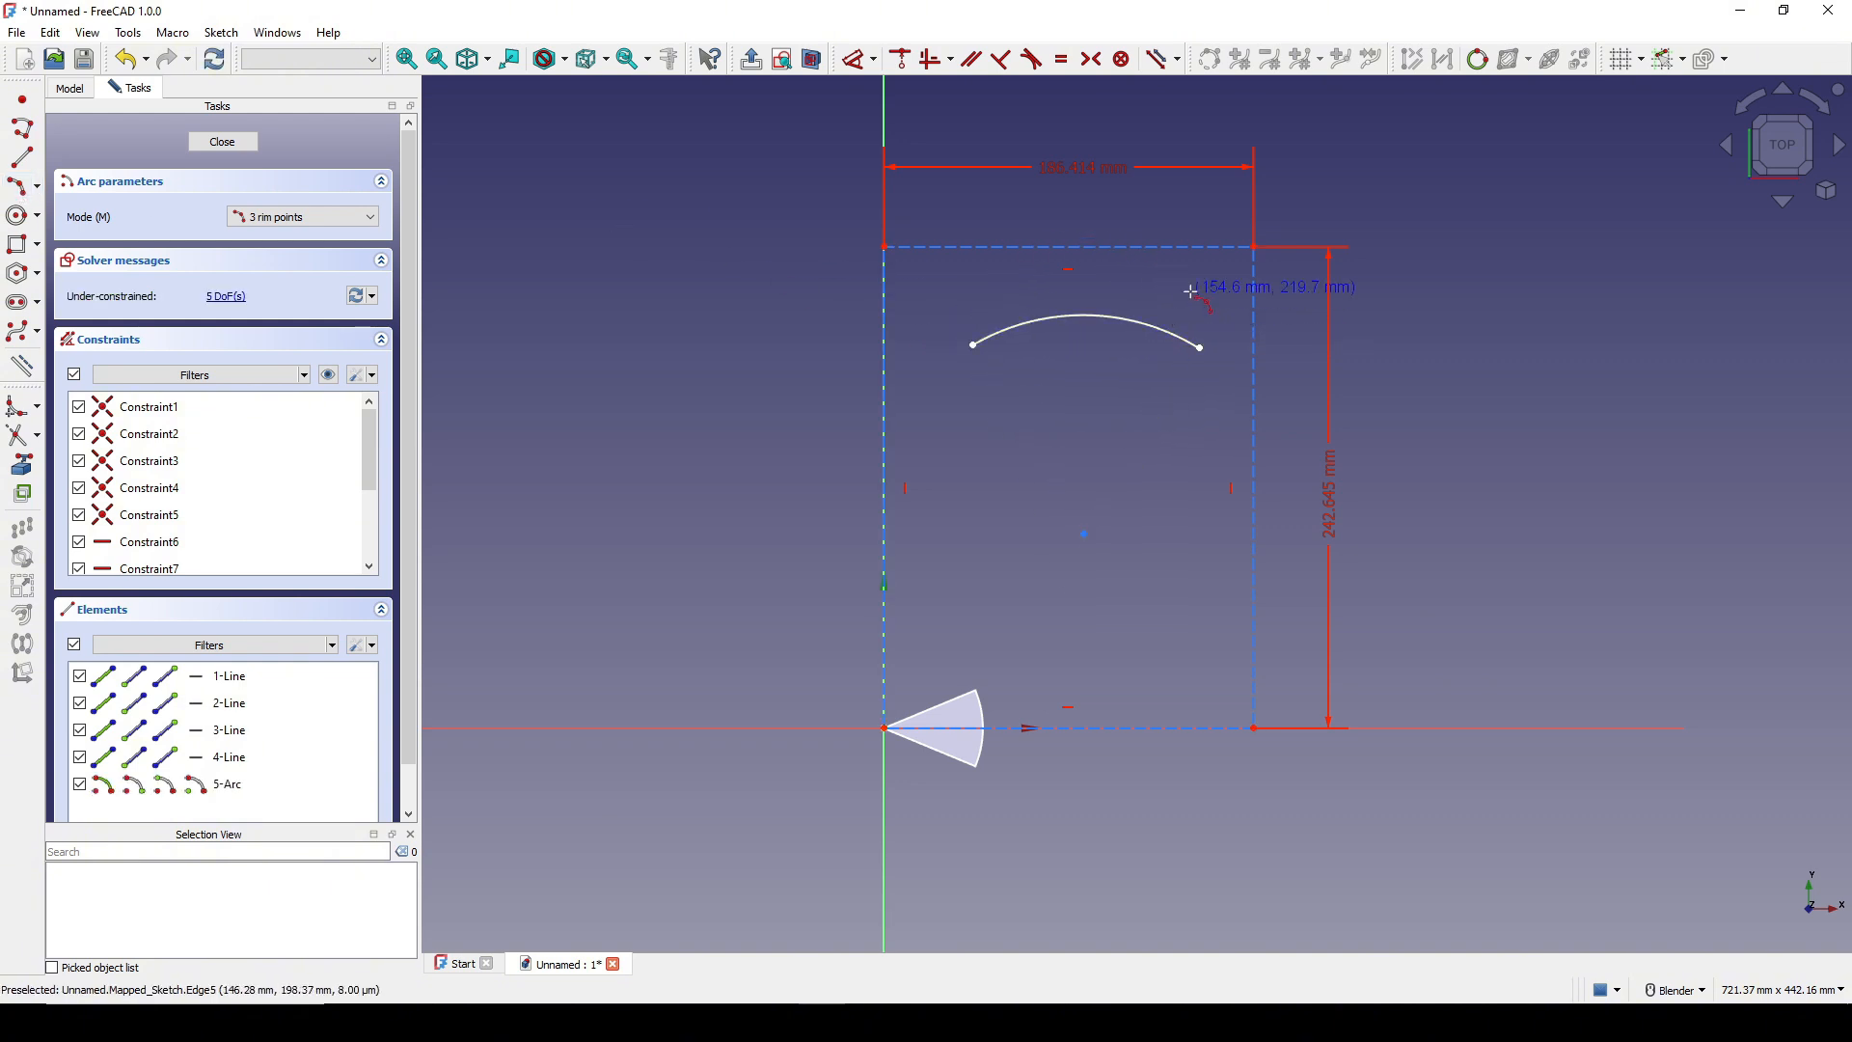
# Close the mapped sketch and examine how the arc lies on the curved wall compared with the reference photo.
pyautogui.click(252, 137)
pyautogui.scroll(-3, 1225, 511)
pyautogui.moveTo(1212, 511)
pyautogui.mouseDown(button='middle')
pyautogui.moveTo(1166, 380)
pyautogui.moveTo(1238, 529)
pyautogui.moveTo(1202, 554)
pyautogui.moveTo(1223, 582)
pyautogui.moveTo(1117, 628)
pyautogui.moveTo(1206, 494)
pyautogui.mouseUp(button='middle')
pyautogui.scroll(3, 1242, 537)
pyautogui.scroll(1, 1166, 550)
pyautogui.scroll(-2, 1166, 550)
pyautogui.scroll(1, 1223, 583)
pyautogui.scroll(2, 1169, 502)
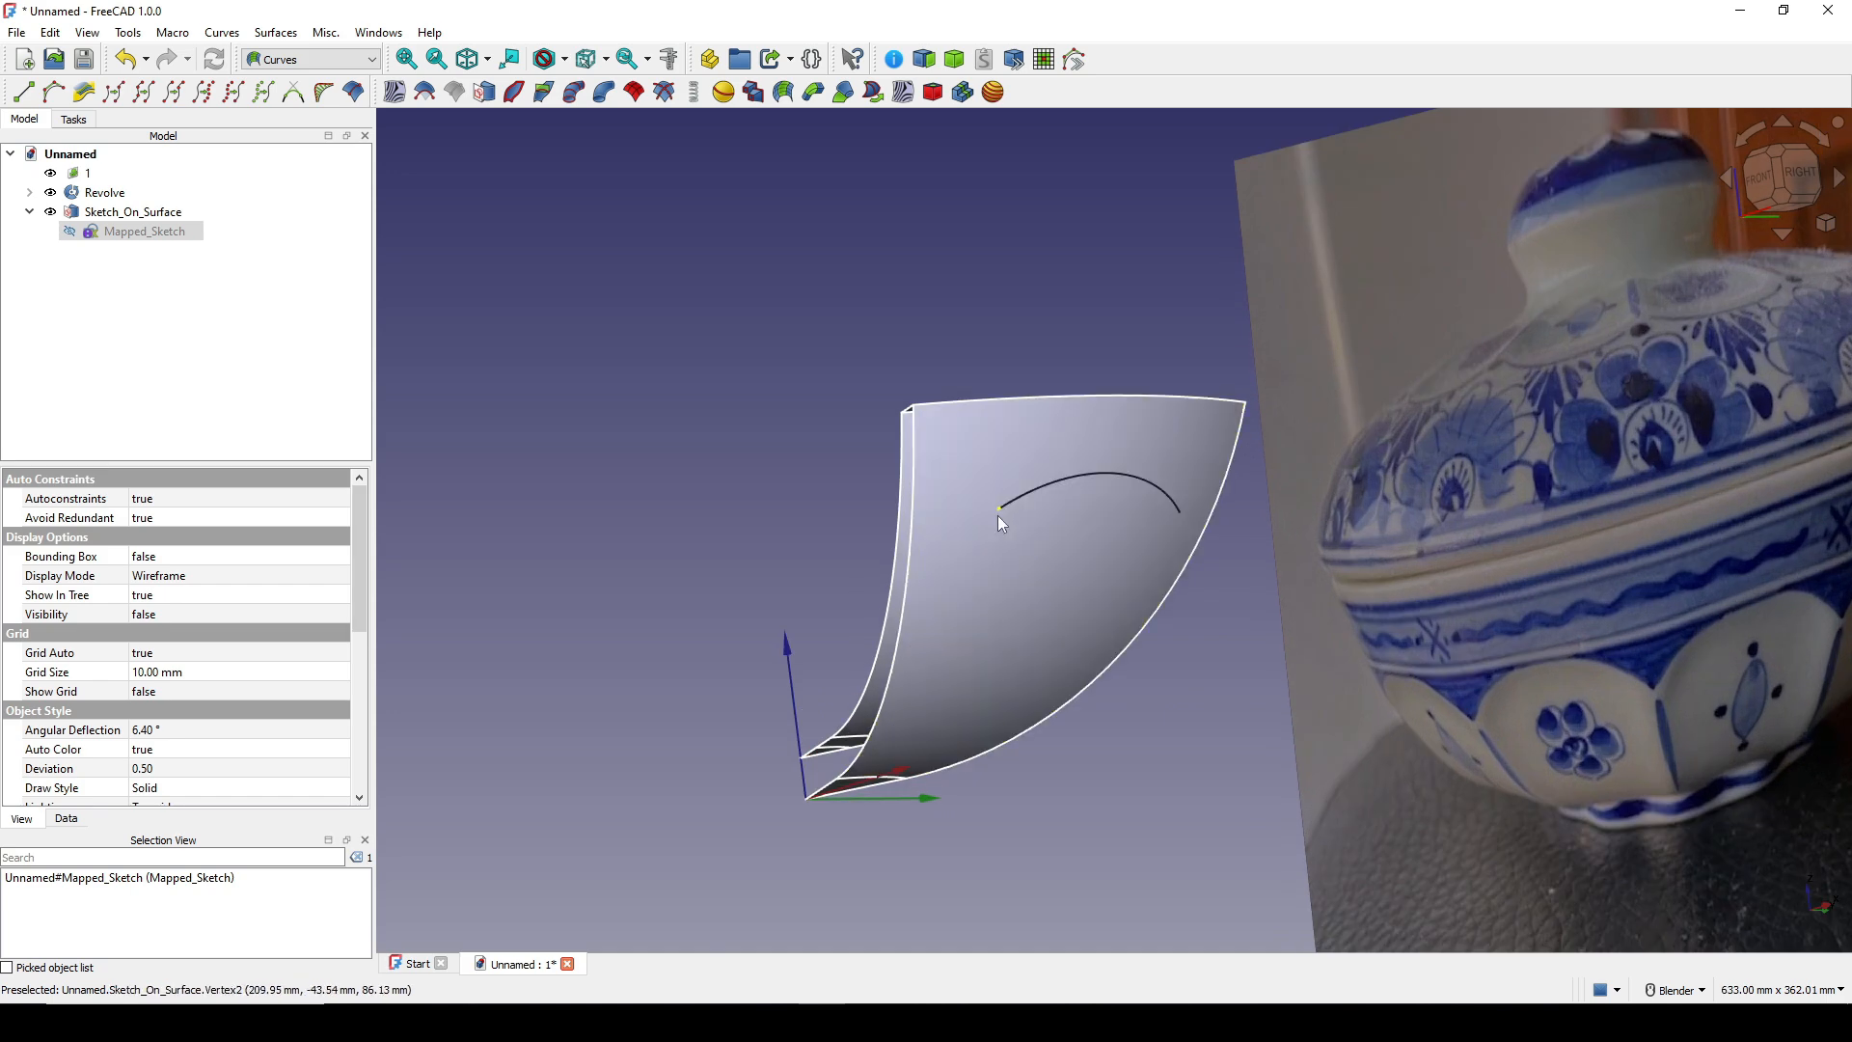
pyautogui.scroll(-2, 1000, 521)
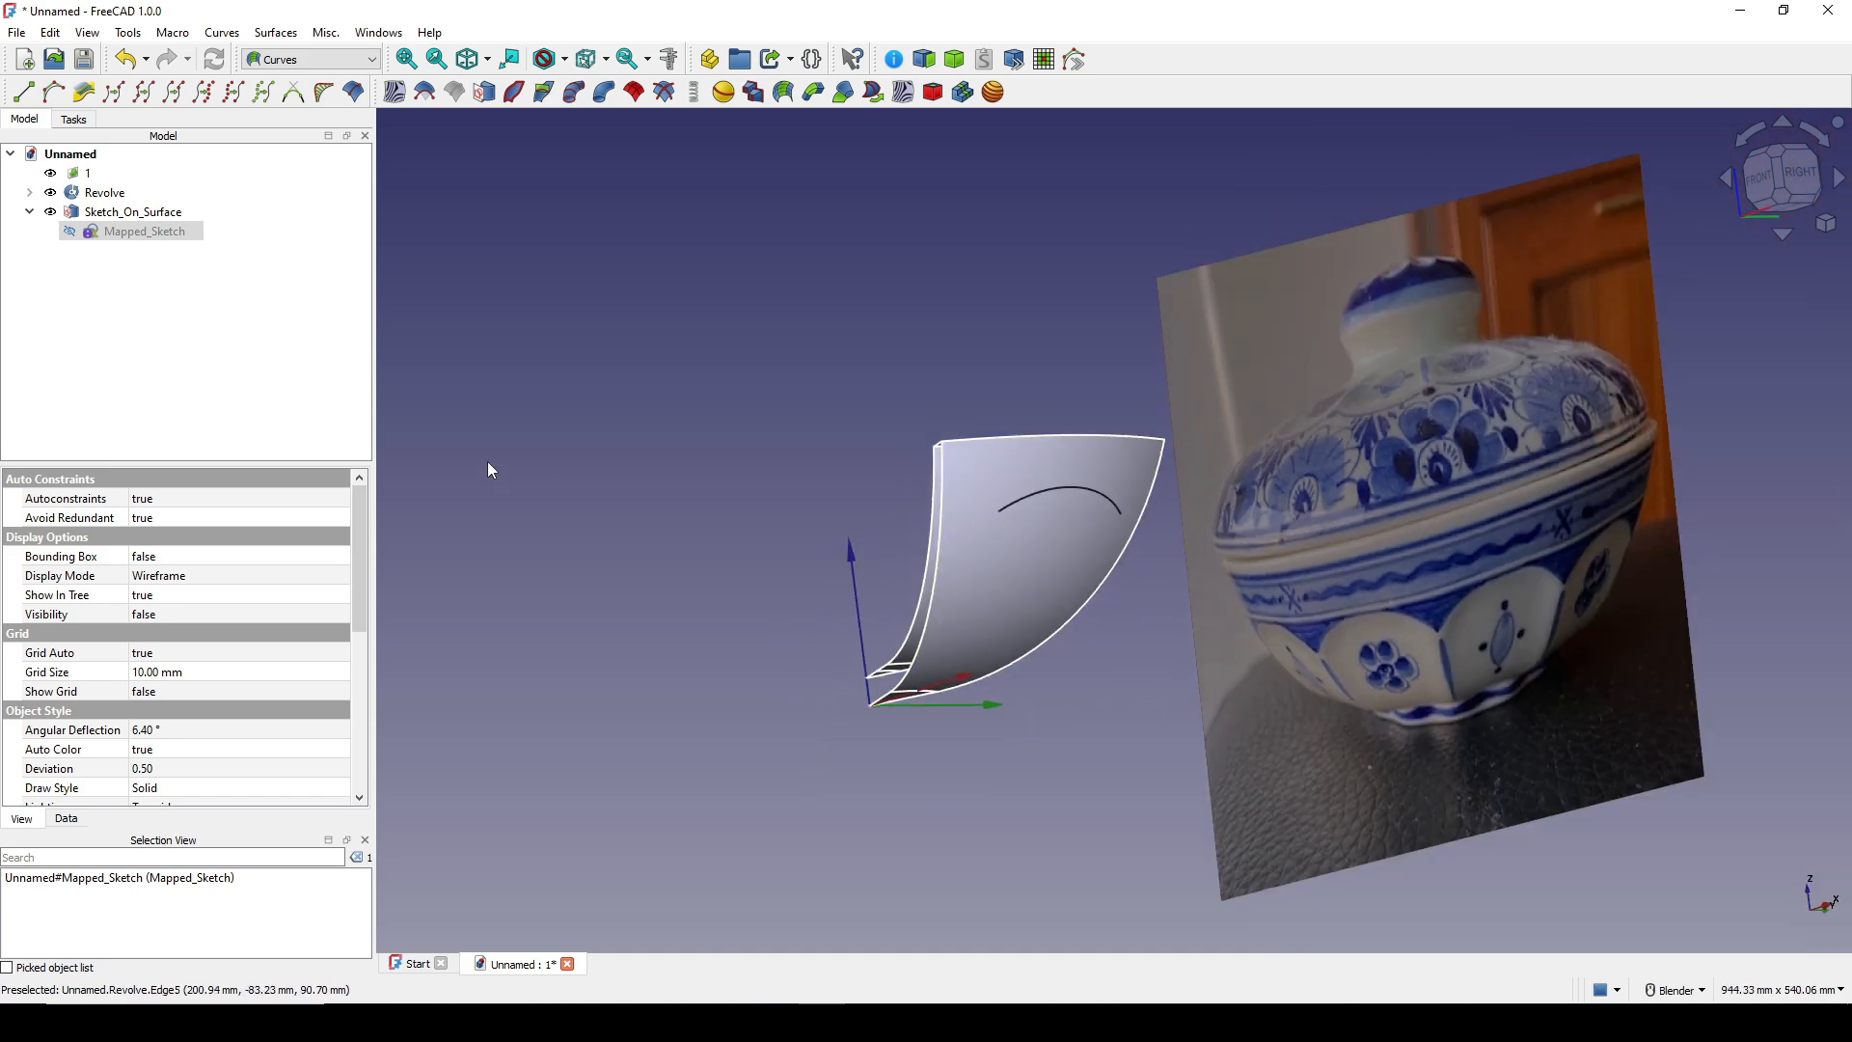
# Reopen the mapped sketch and move both arc endpoints outward and upward so the arc spans more of the construction rectangle.
pyautogui.doubleClick(143, 235)
pyautogui.keyDown('shift'); pyautogui.moveTo(1472, 599); pyautogui.dragTo(1138, 294, button='middle'); pyautogui.keyUp('shift')
pyautogui.scroll(1, 1427, 560)
pyautogui.moveTo(1432, 556)
pyautogui.keyDown('shift'); pyautogui.mouseDown(button='middle')
pyautogui.moveTo(1390, 552)
pyautogui.moveTo(1293, 463)
pyautogui.mouseUp(button='middle'); pyautogui.keyUp('shift')
pyautogui.scroll(1, 1223, 438)
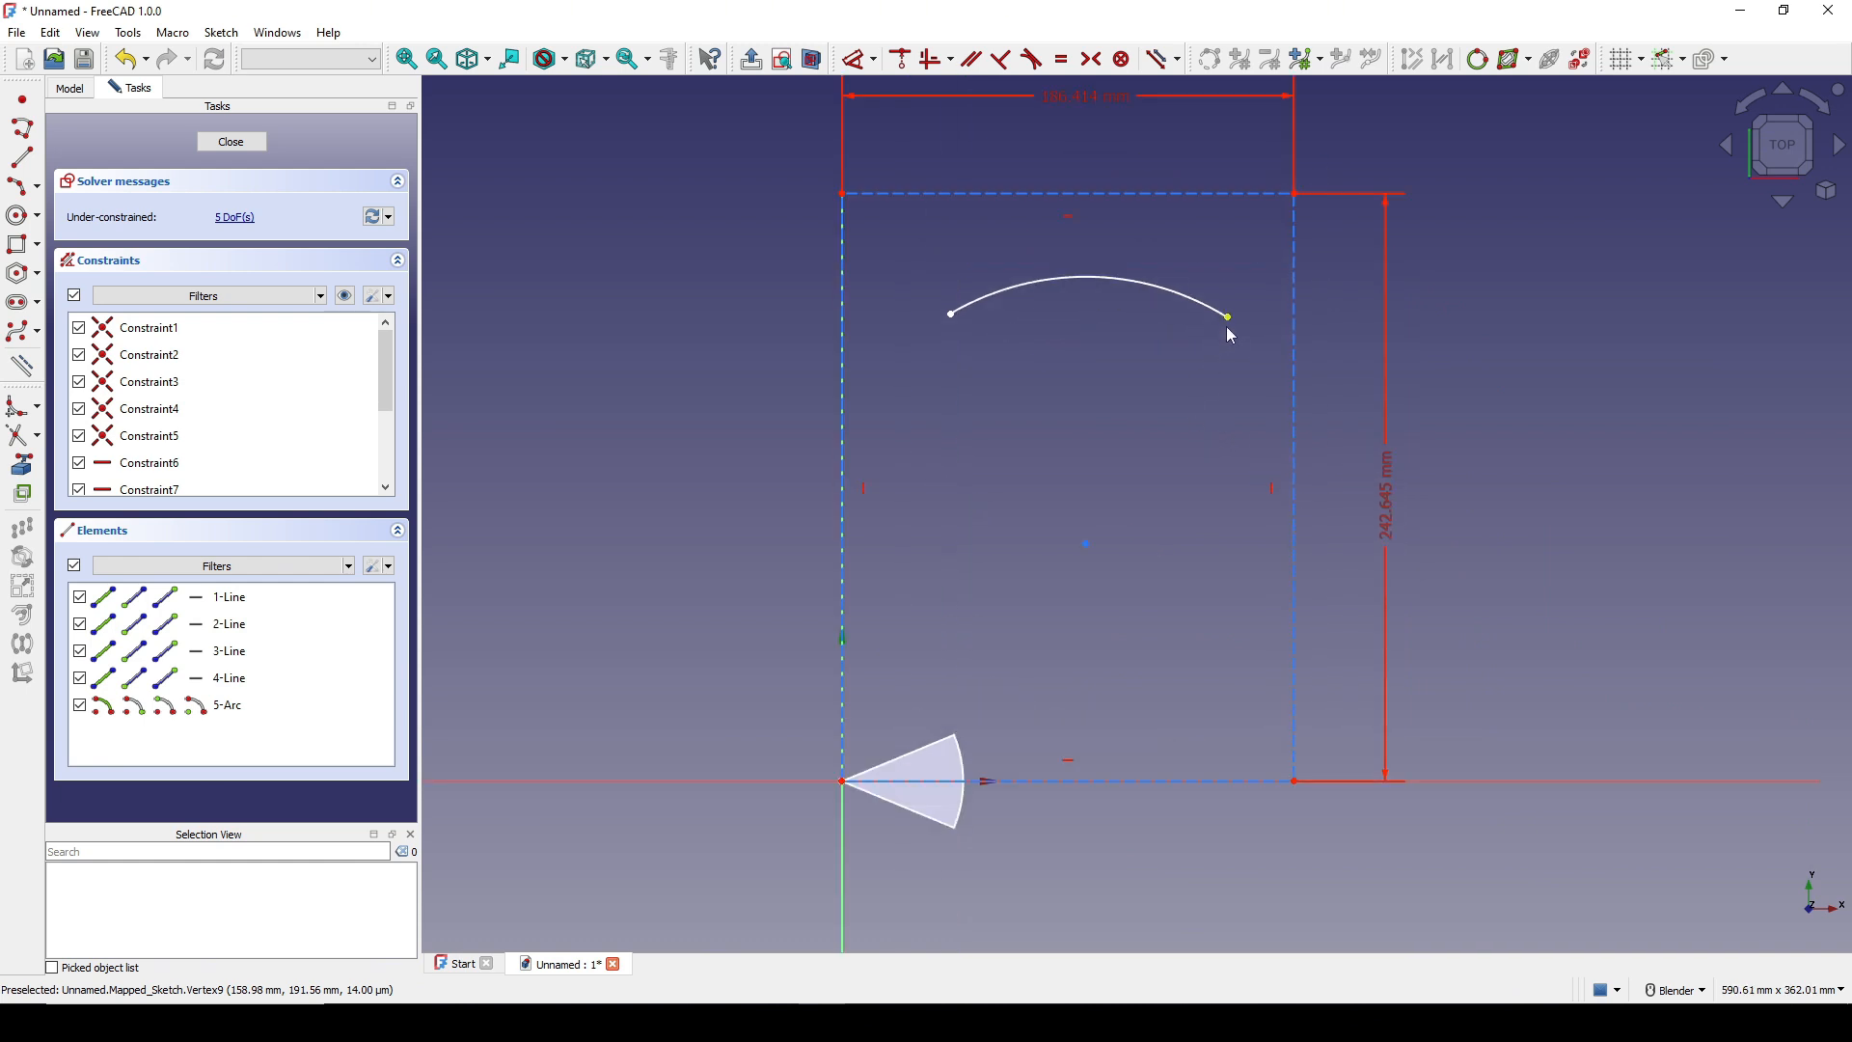
pyautogui.moveTo(1229, 329)
pyautogui.mouseDown()
pyautogui.moveTo(1199, 266)
pyautogui.moveTo(1231, 293)
pyautogui.mouseUp()
pyautogui.moveTo(941, 297); pyautogui.dragTo(904, 291)
pyautogui.scroll(-1, 842, 463)
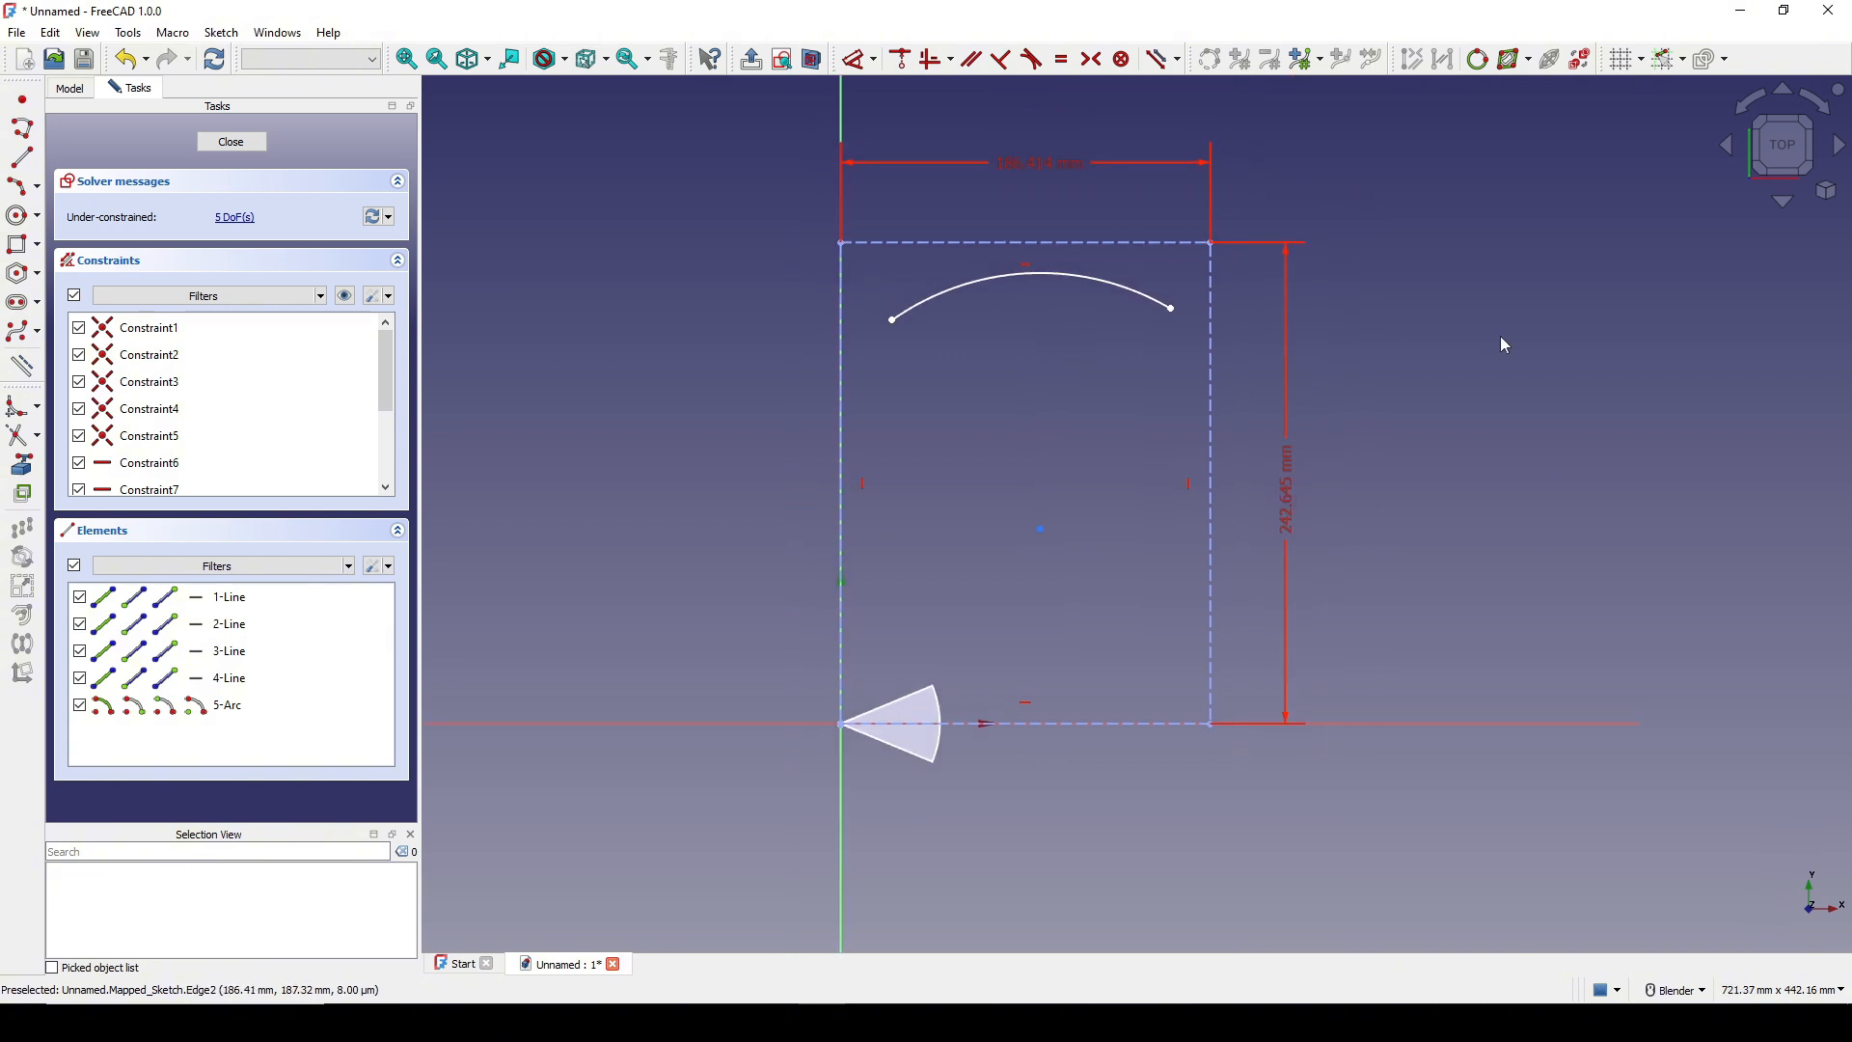
# Draw a vertical centre line between the midpoints of the construction rectangle's upper and lower edges, and check its symmetry constraints.
pyautogui.click(23, 158)
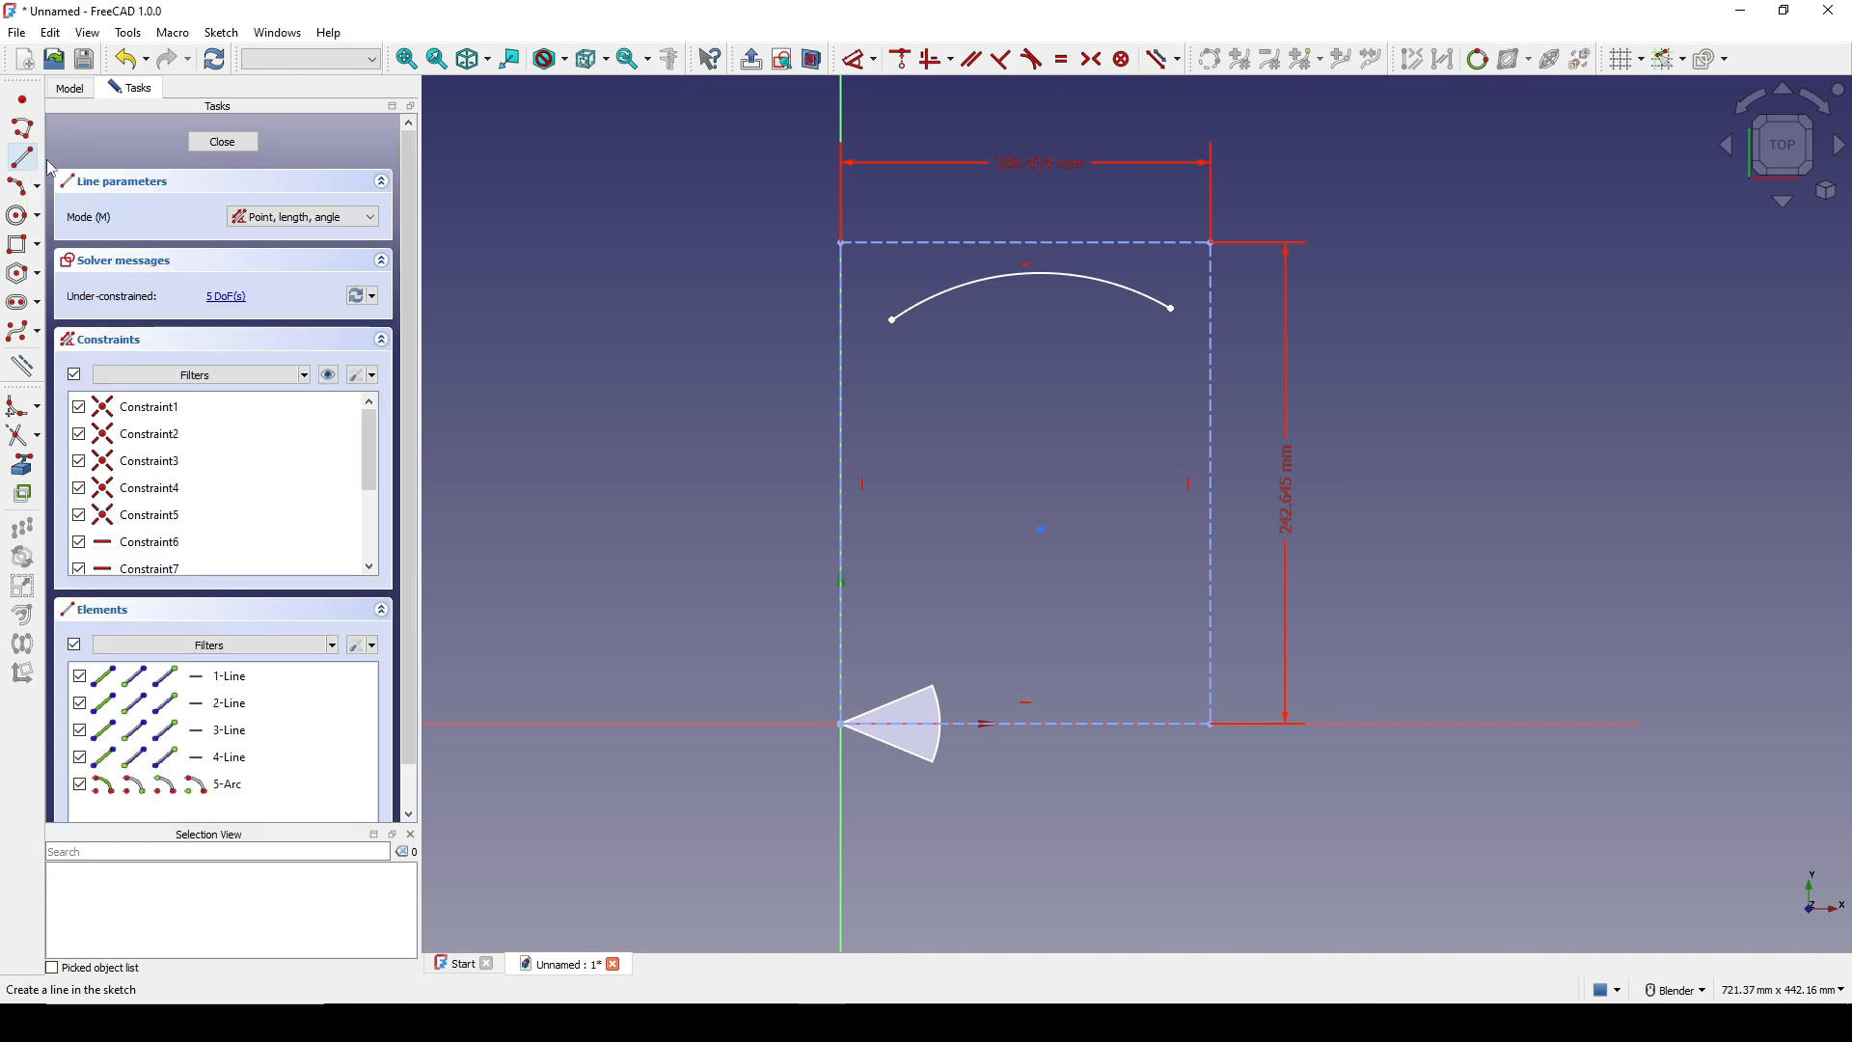
pyautogui.click(1033, 242)
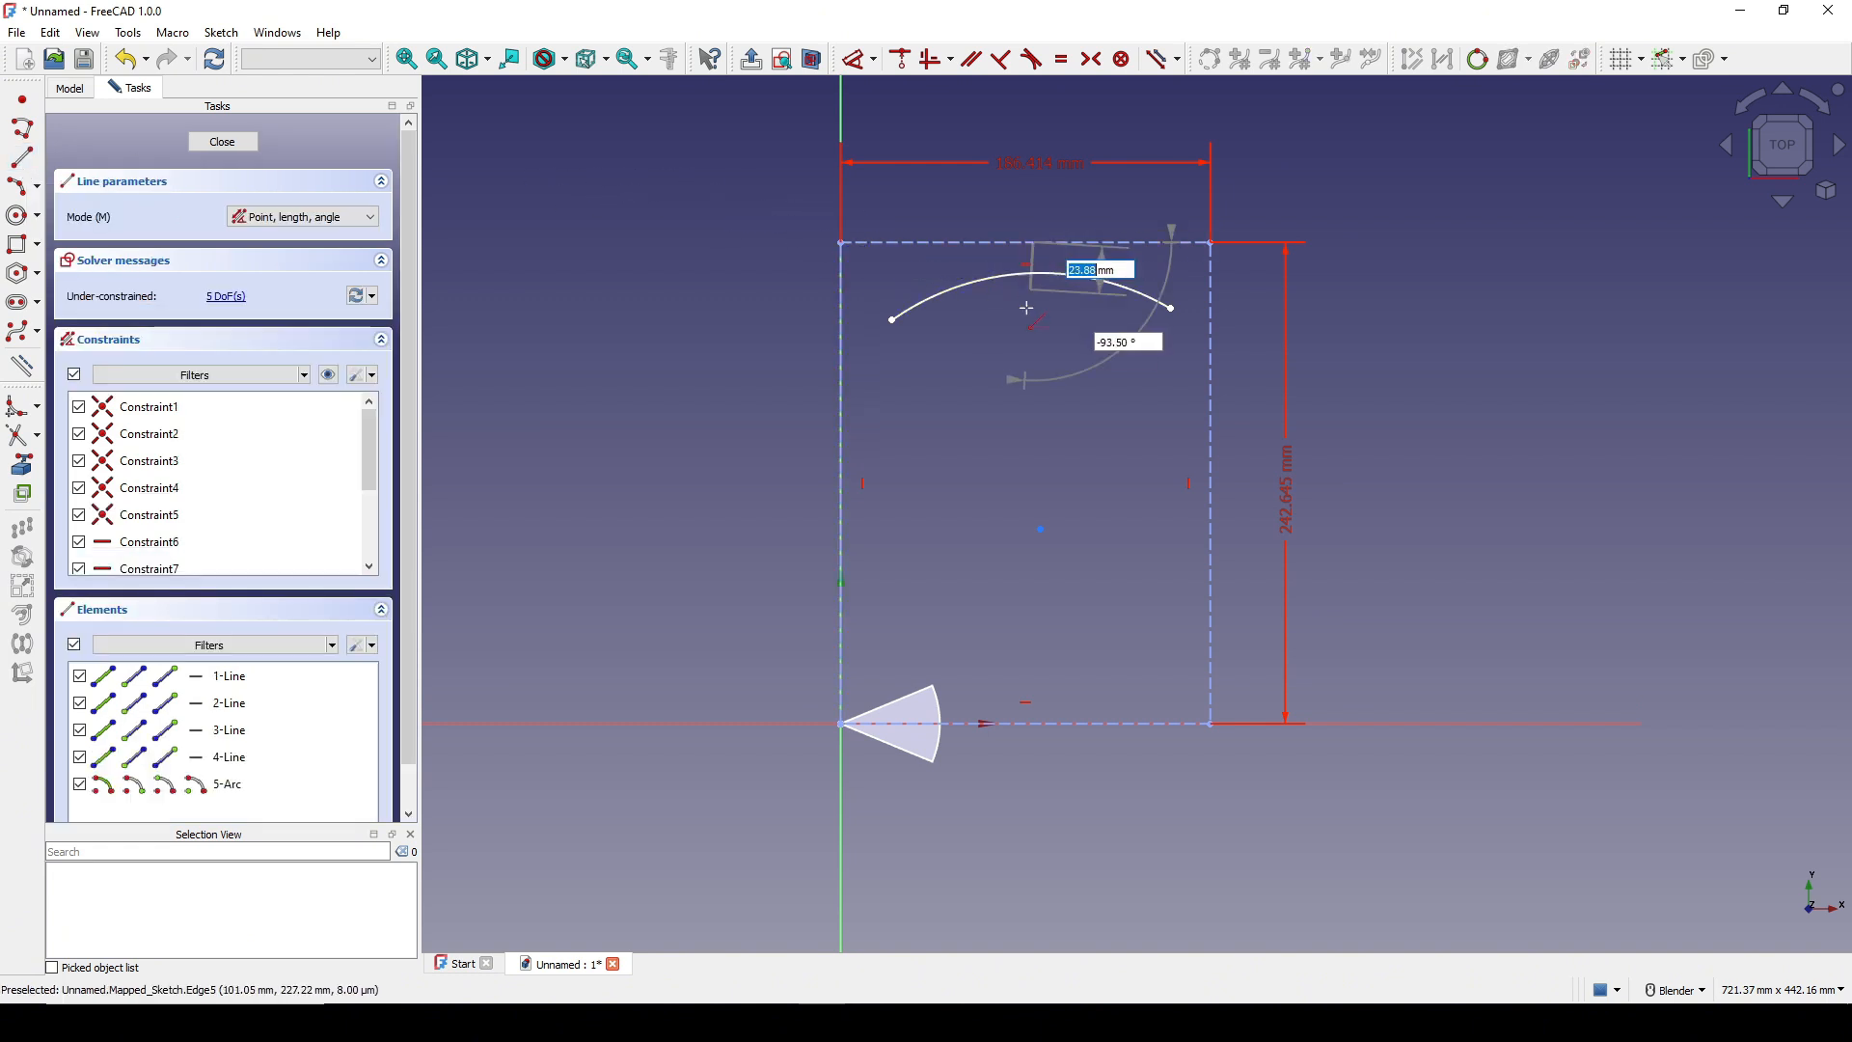
pyautogui.click(1027, 725)
pyautogui.scroll(3, 1098, 483)
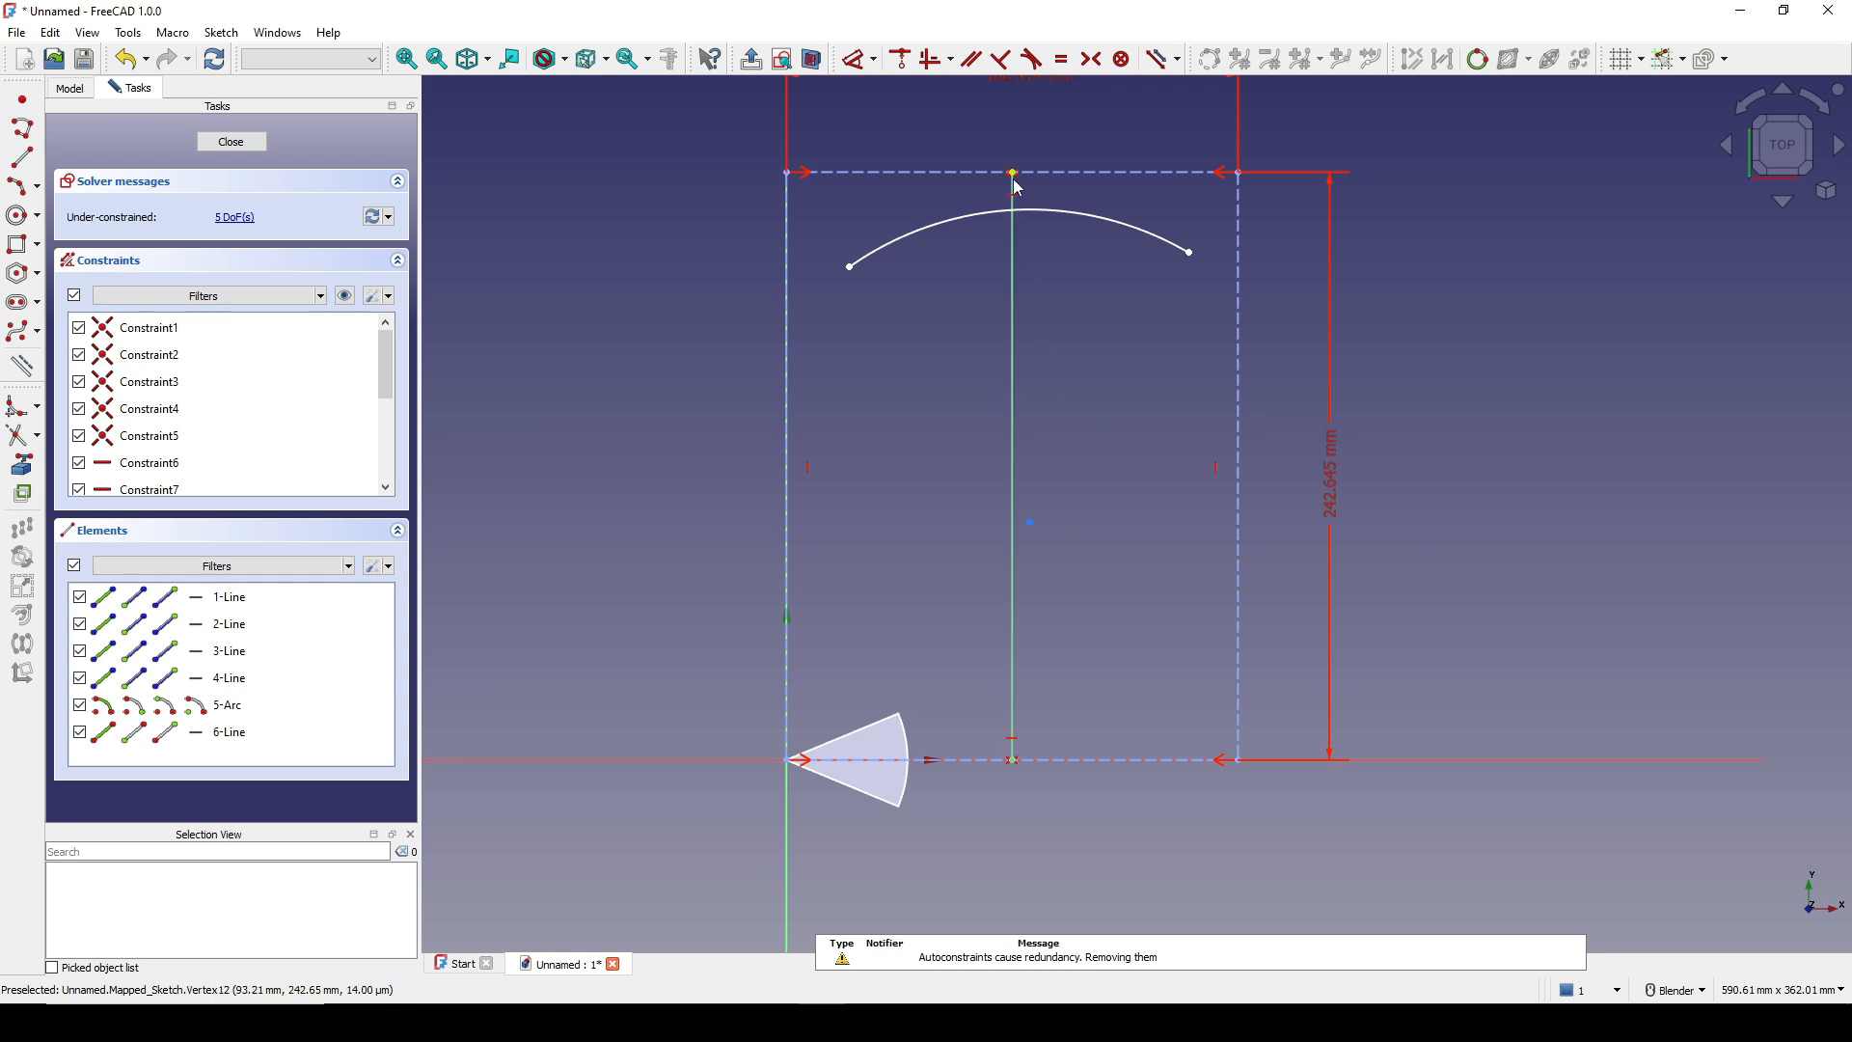
pyautogui.scroll(-3, 218, 444)
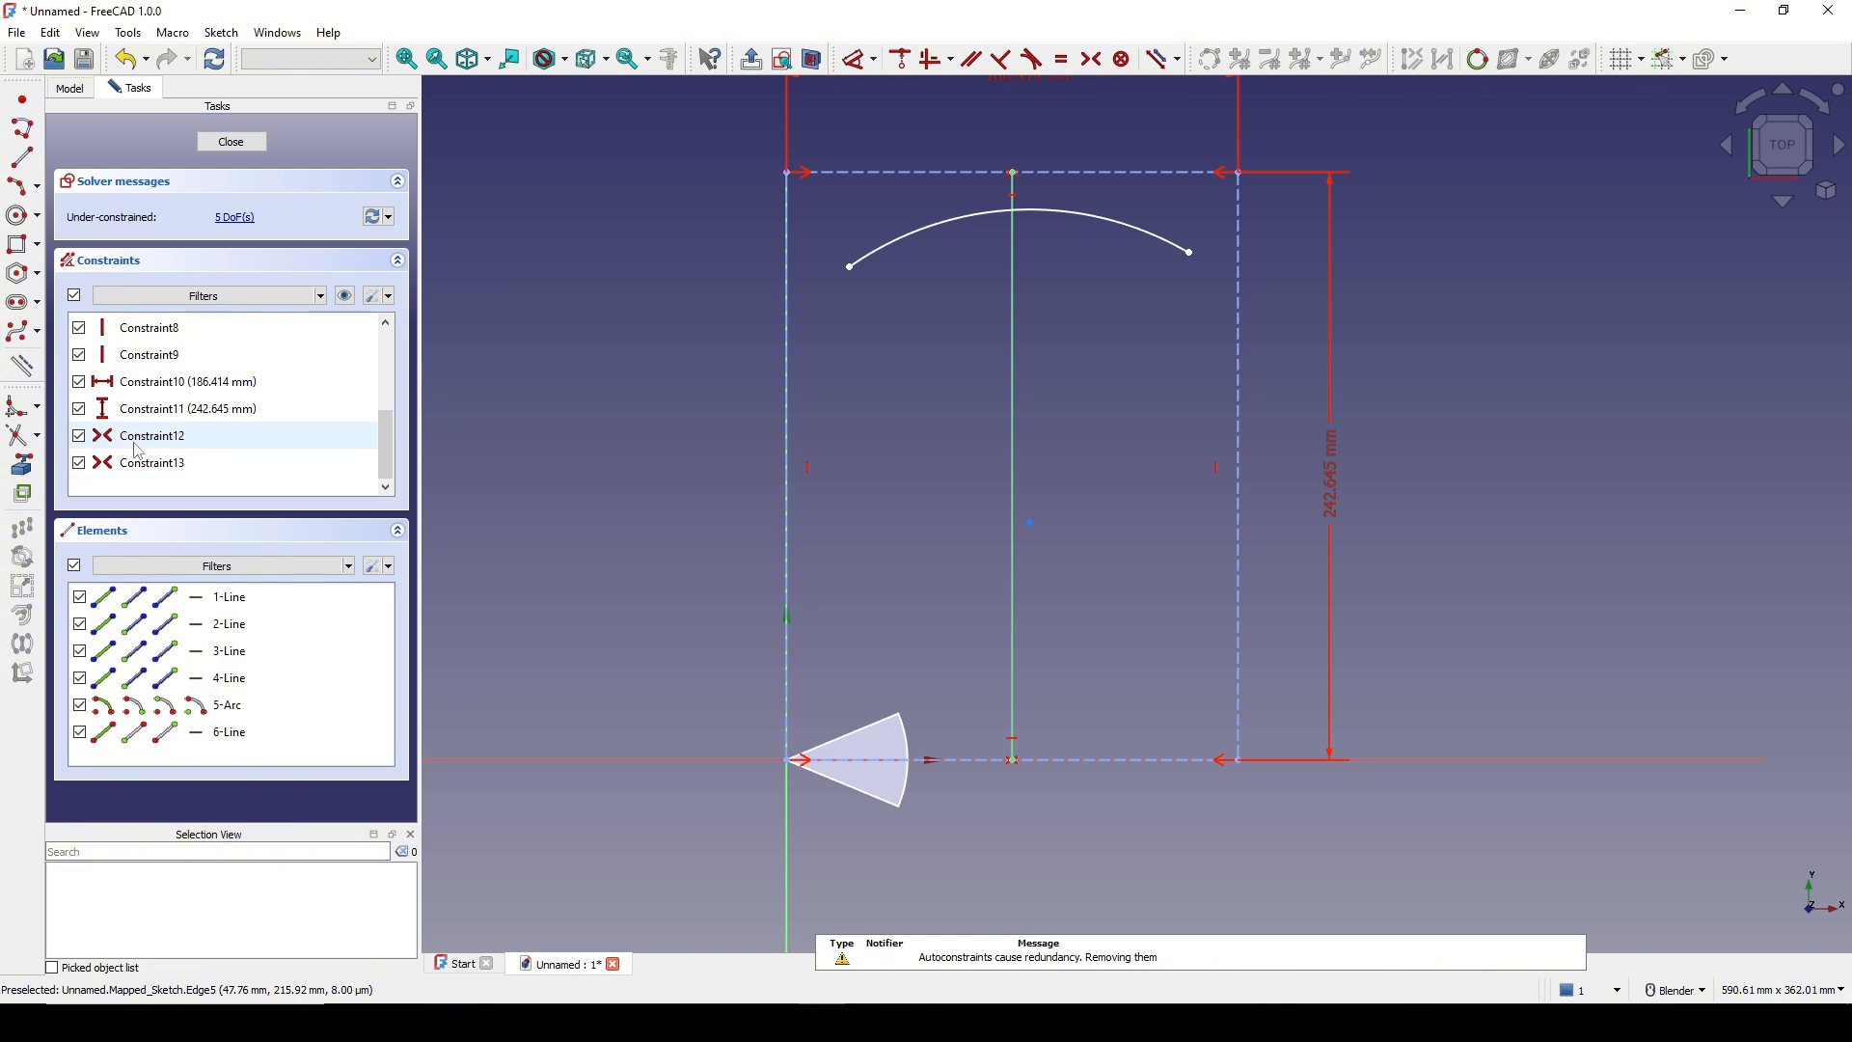
pyautogui.click(174, 441)
pyautogui.click(166, 462)
pyautogui.click(632, 448)
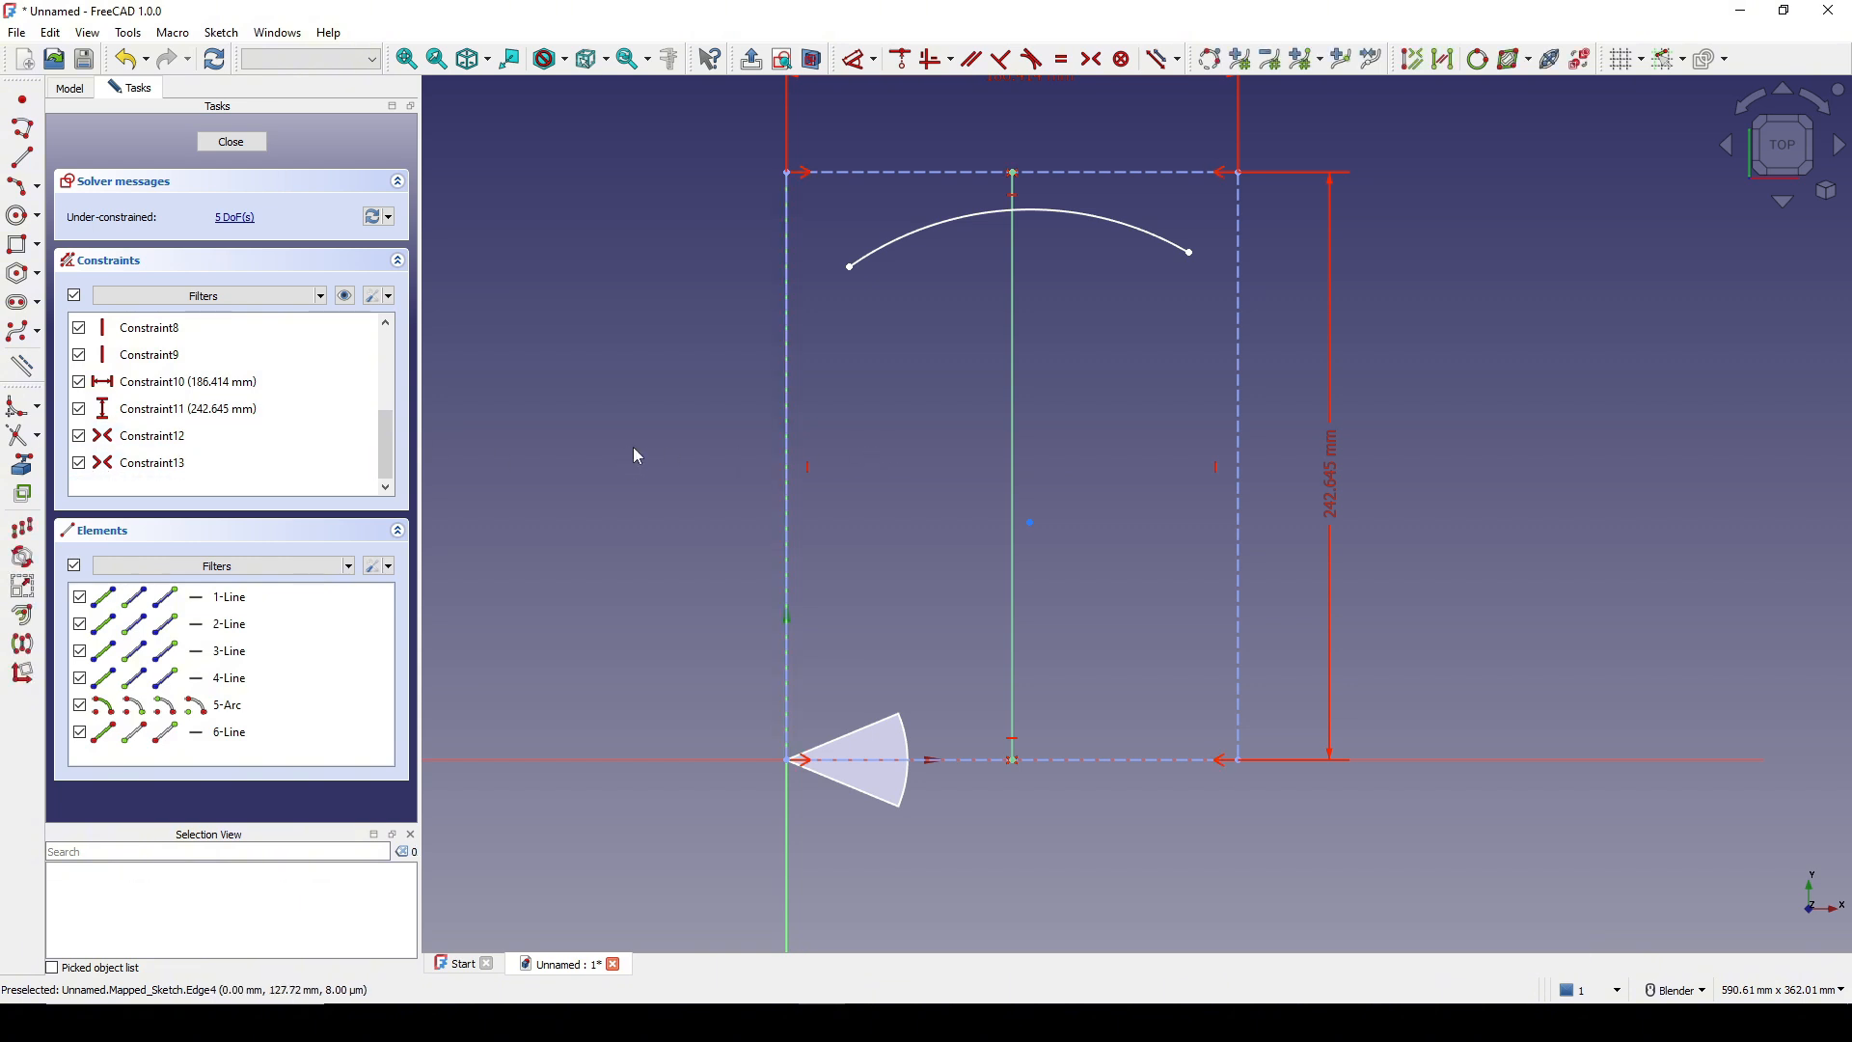
# Constrain the upper arc's two endpoints symmetric about the vertical centre line.
pyautogui.keyDown('shift'); pyautogui.moveTo(912, 407); pyautogui.dragTo(909, 423, button='middle'); pyautogui.keyUp('shift')
pyautogui.keyDown('shift'); pyautogui.moveTo(1062, 363); pyautogui.dragTo(1062, 360, button='middle'); pyautogui.keyUp('shift')
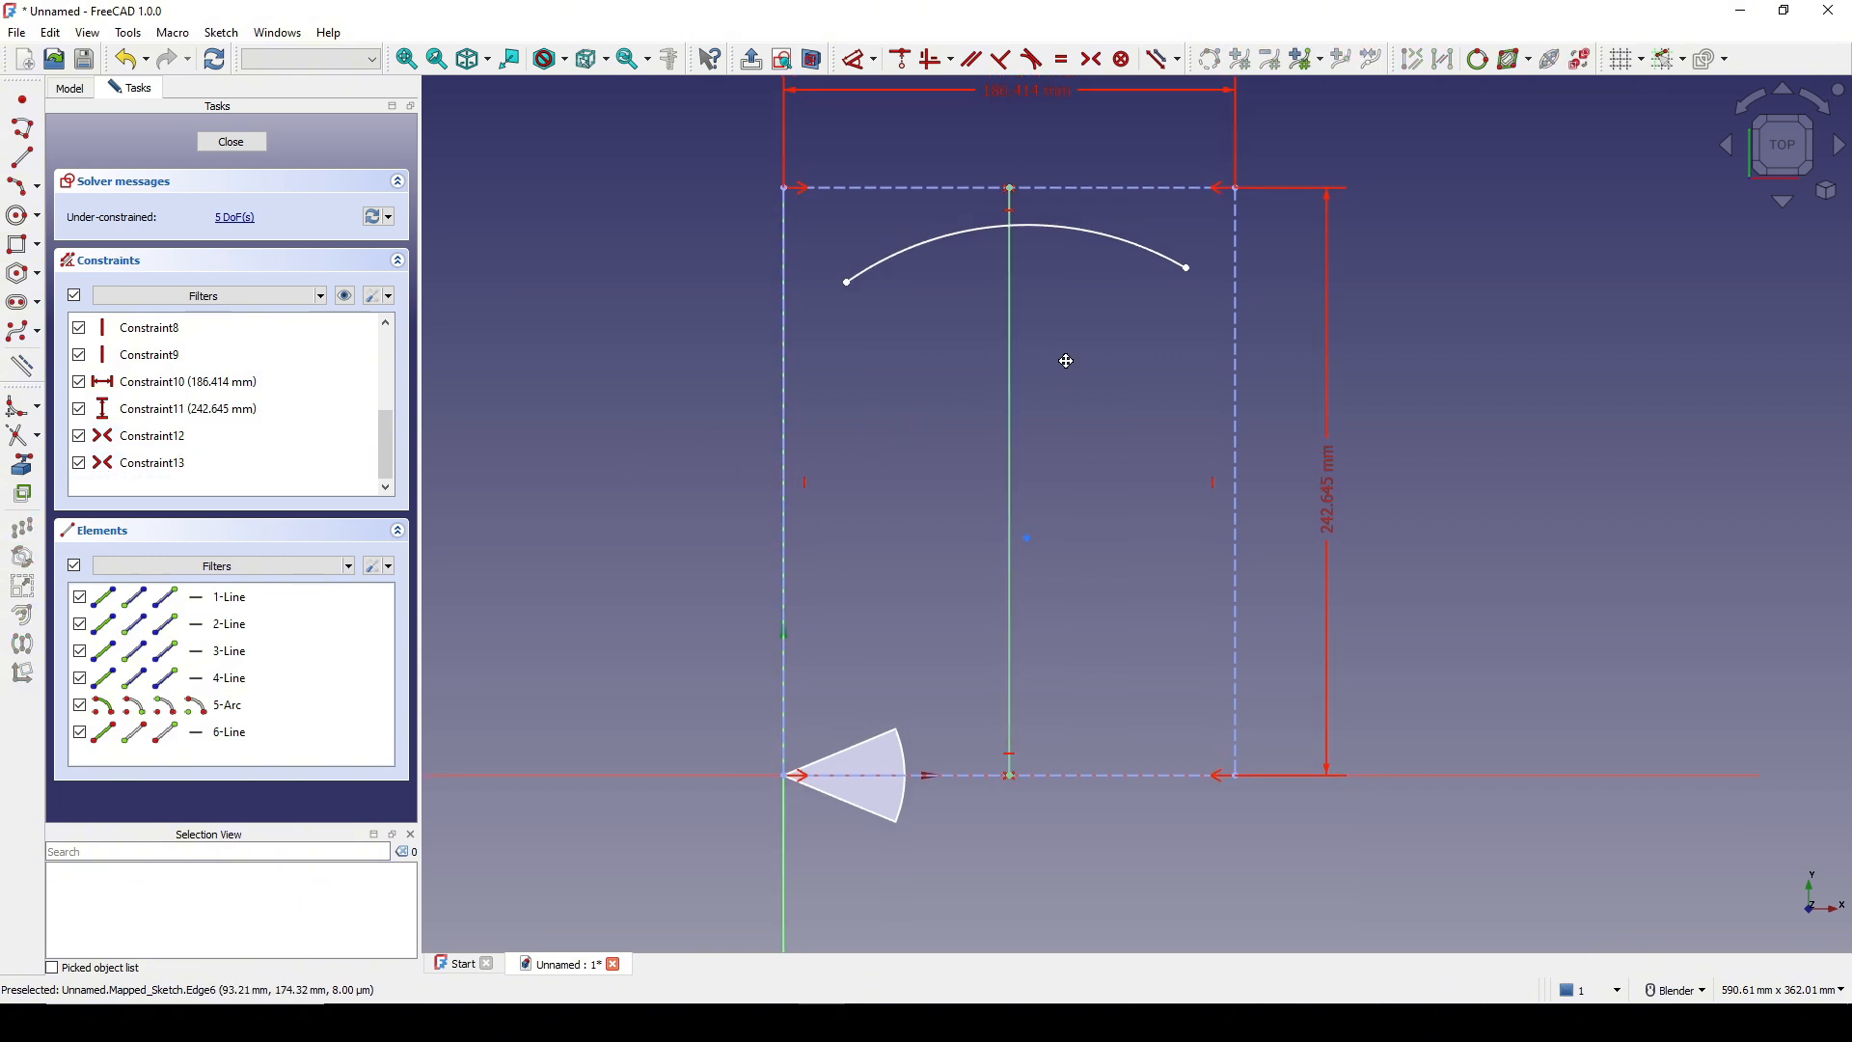
pyautogui.click(848, 292)
pyautogui.click(1188, 278)
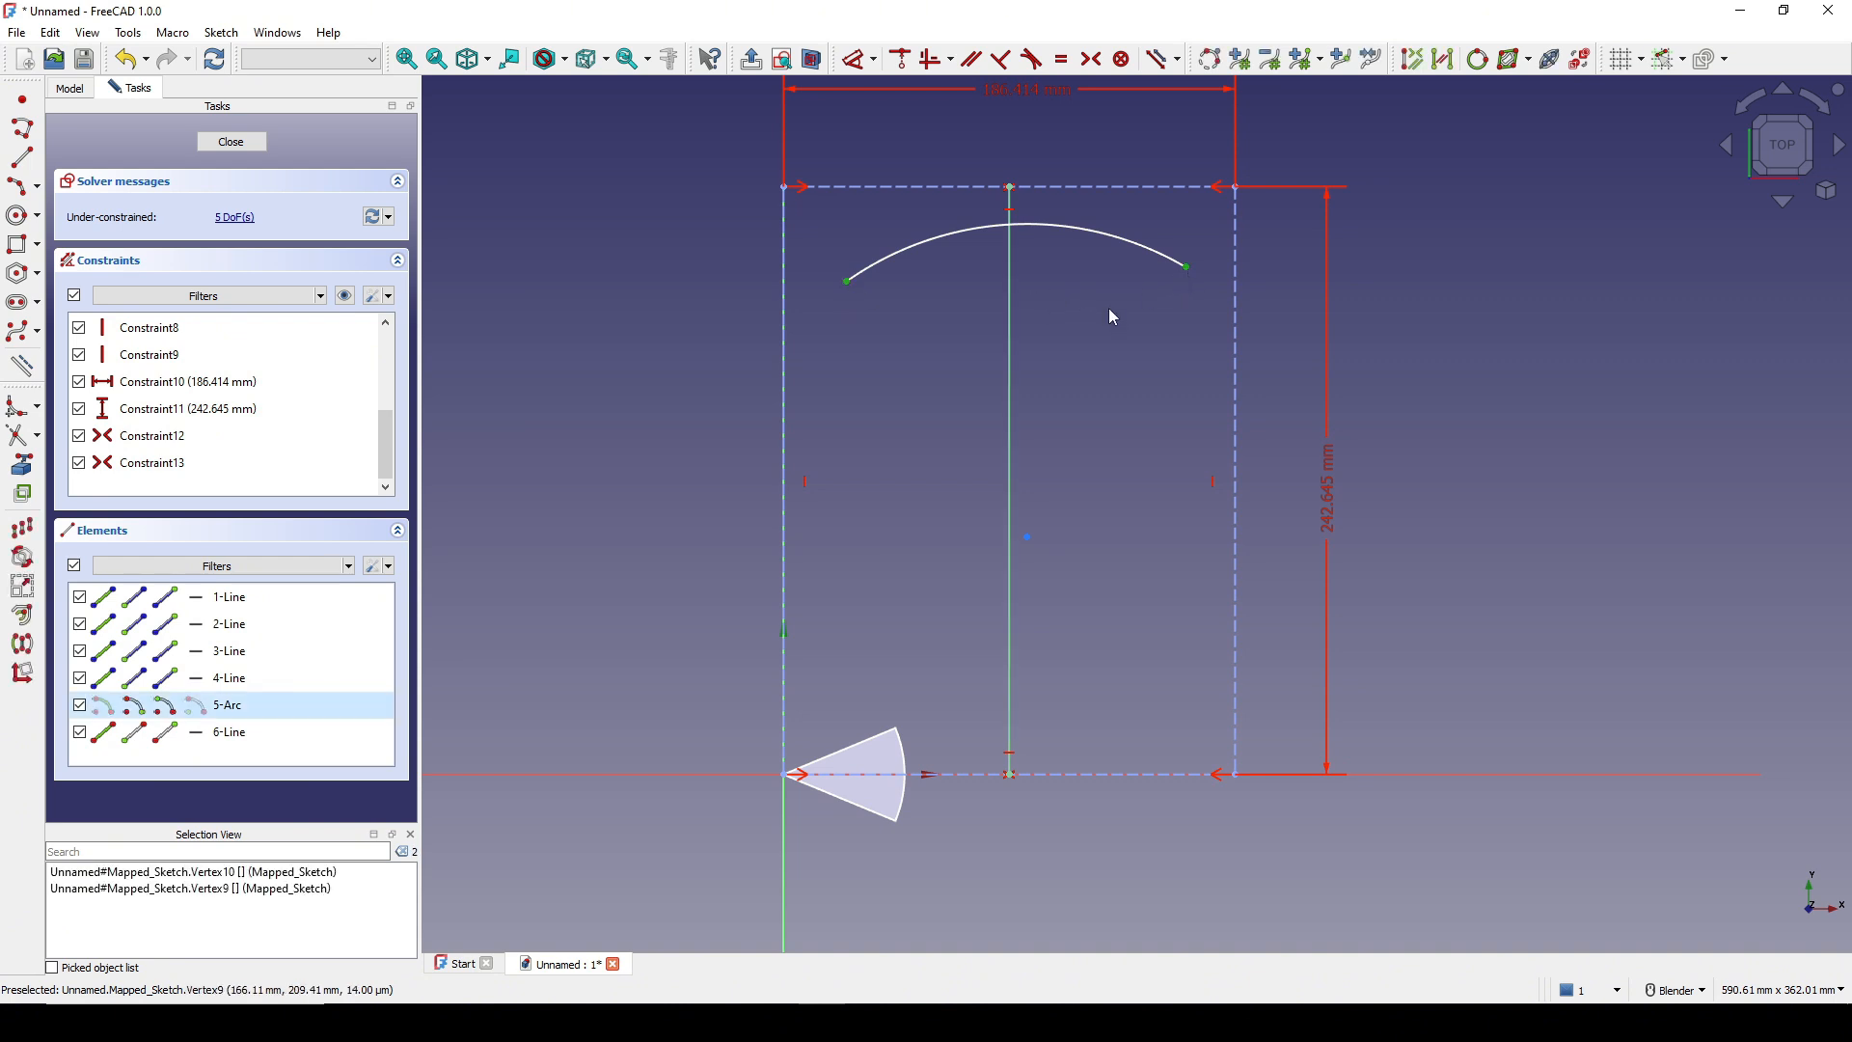
pyautogui.click(1010, 371)
pyautogui.press('s')
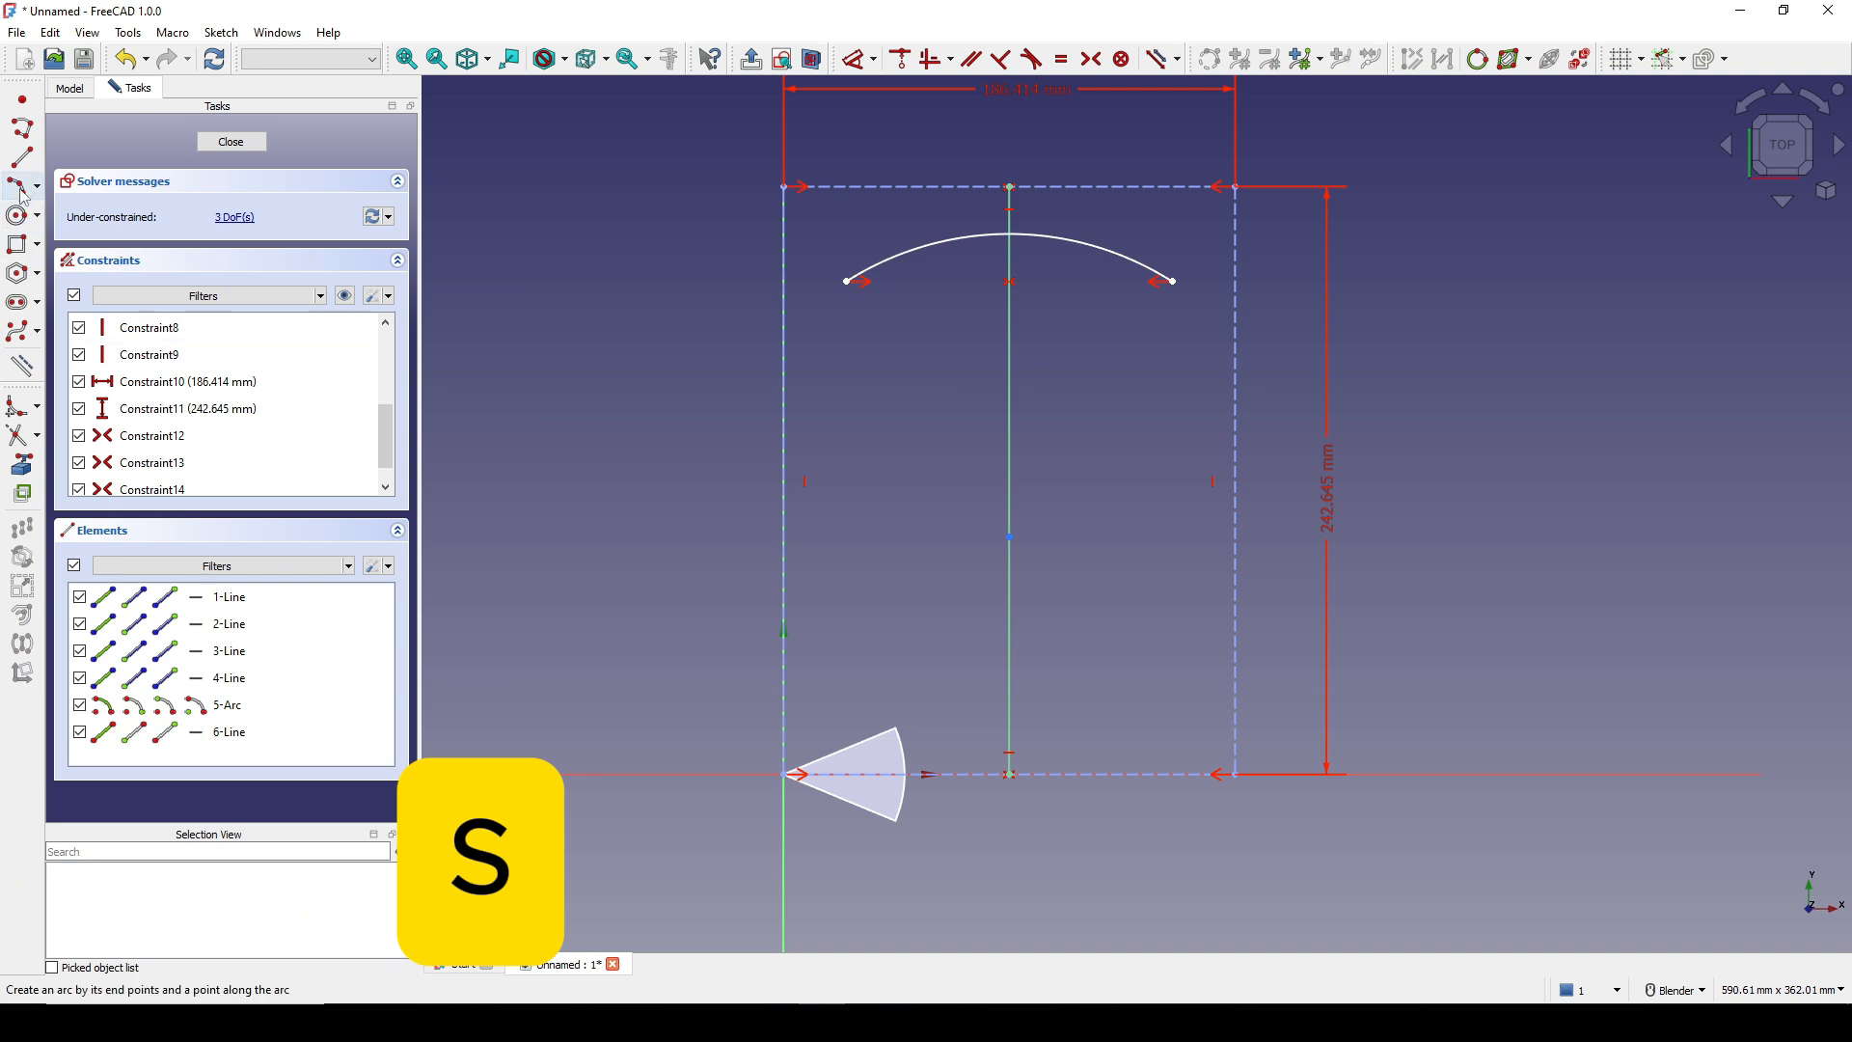
# Draw two inward-slanting side lines from the upper arc's endpoints, ending about 31 mm and 35 mm above the rectangle's base.
pyautogui.click(23, 158)
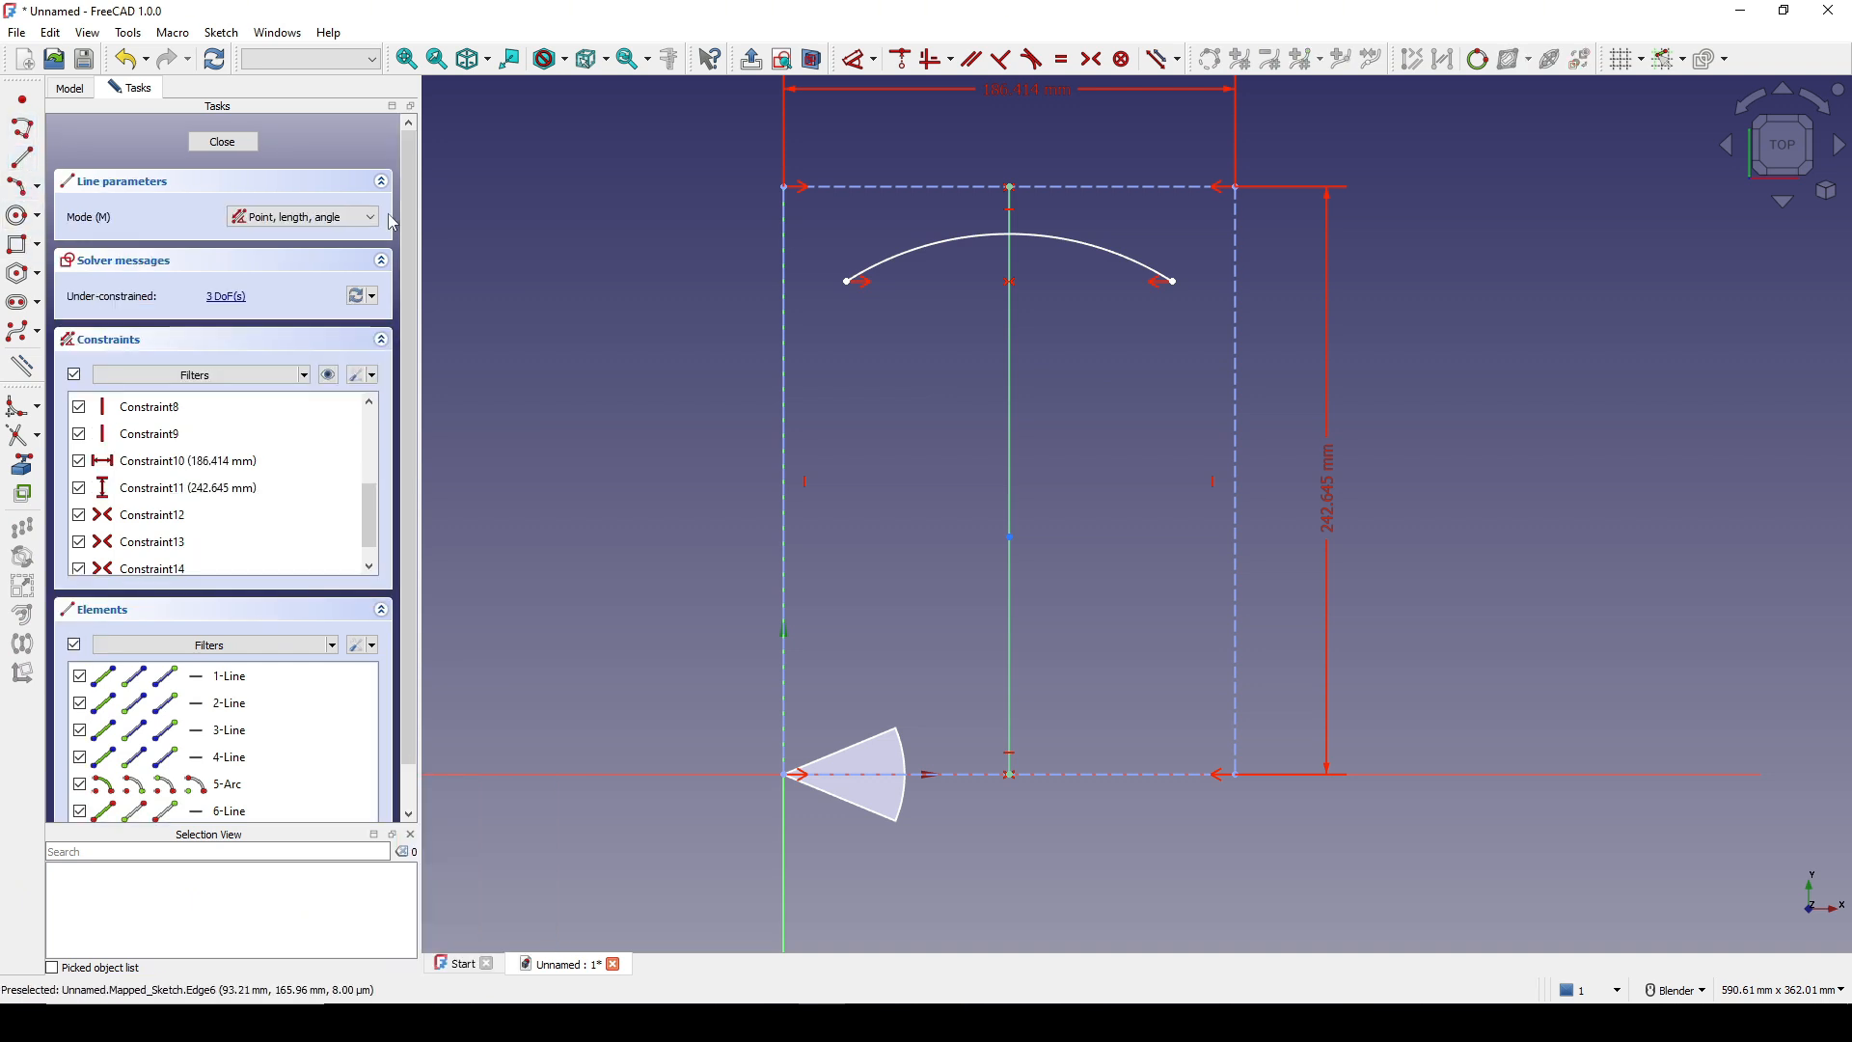
pyautogui.click(847, 282)
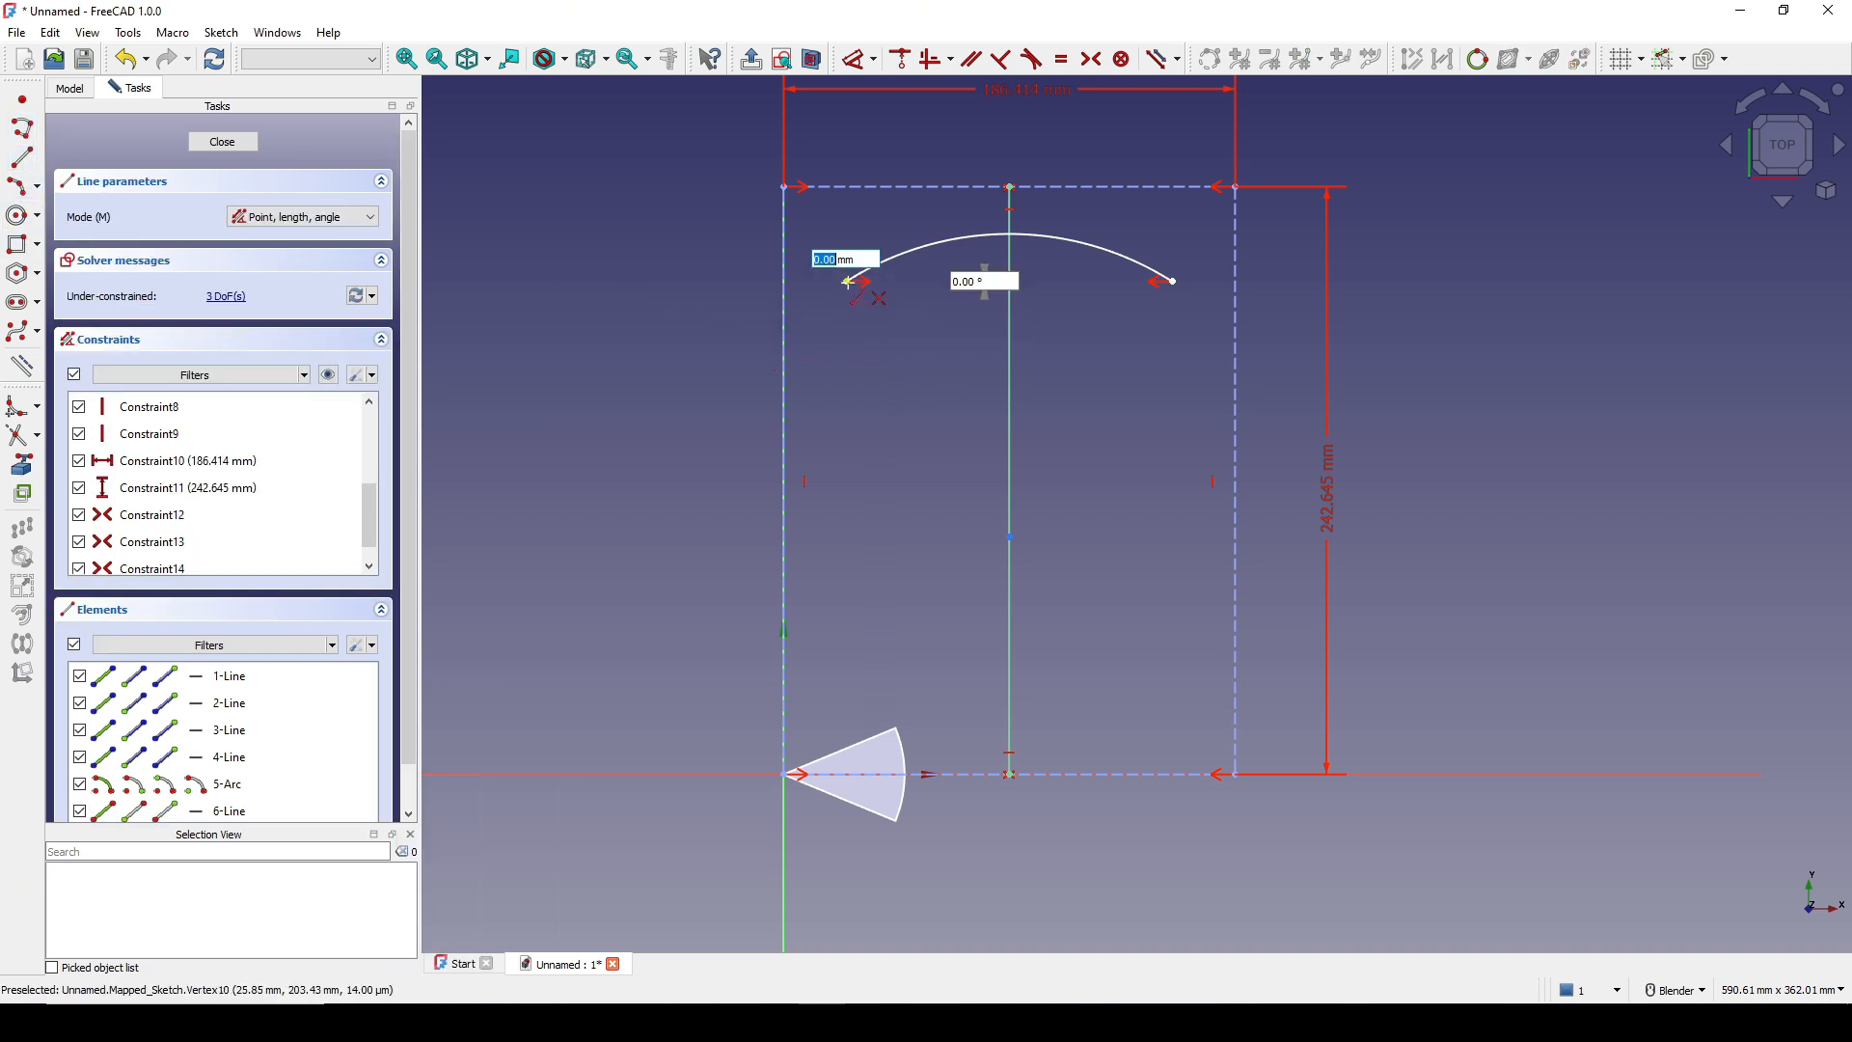
pyautogui.click(895, 699)
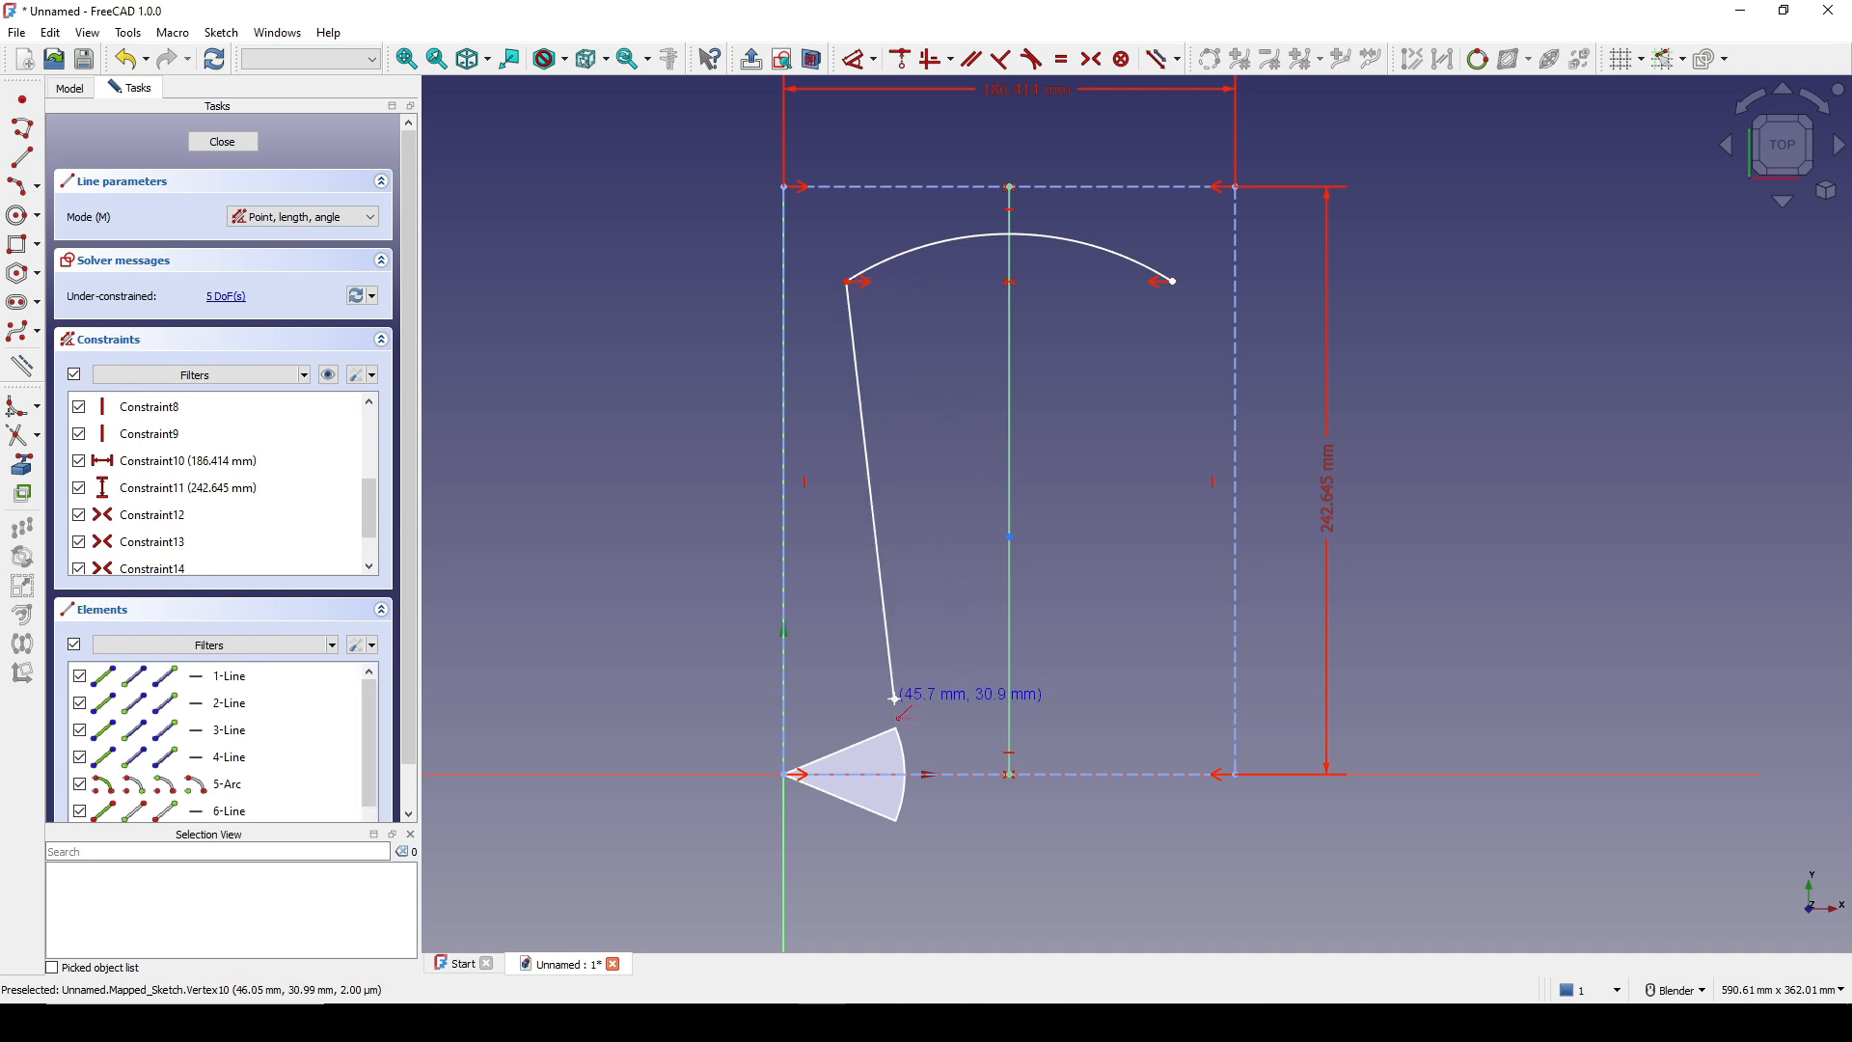
pyautogui.click(1173, 282)
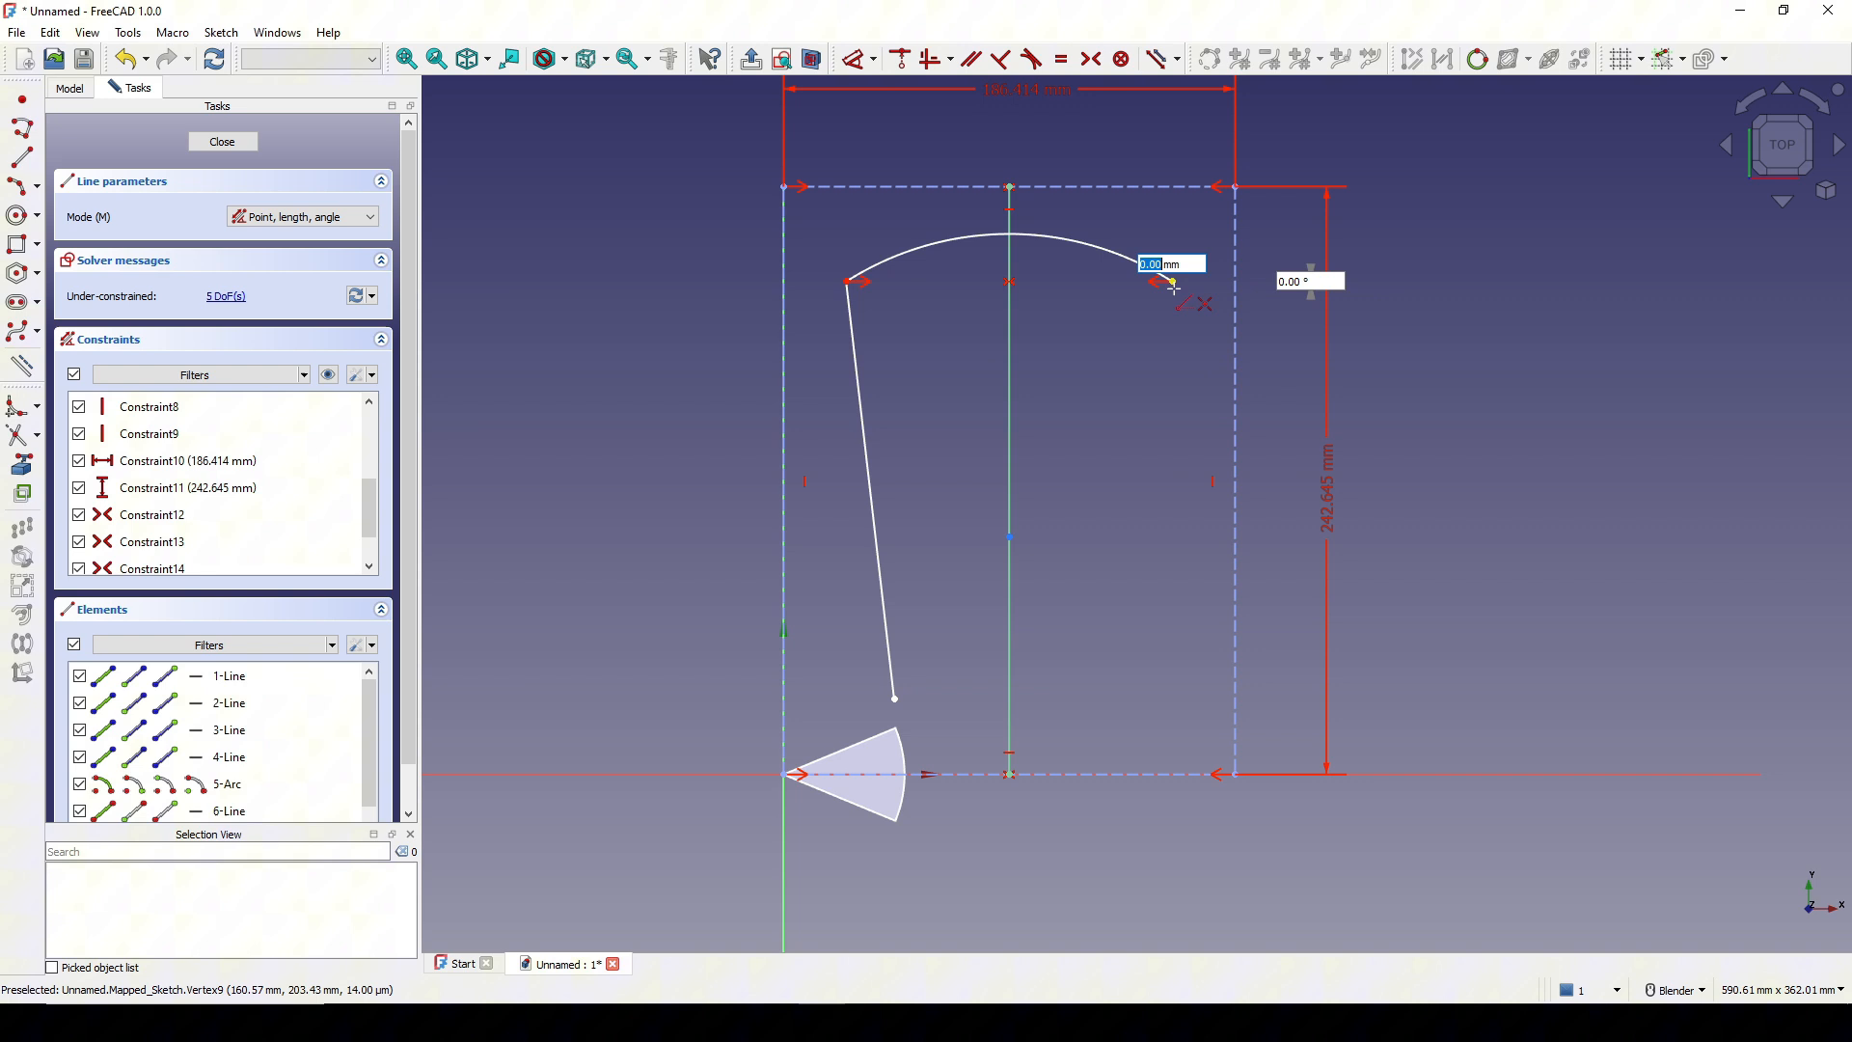
pyautogui.click(1111, 689)
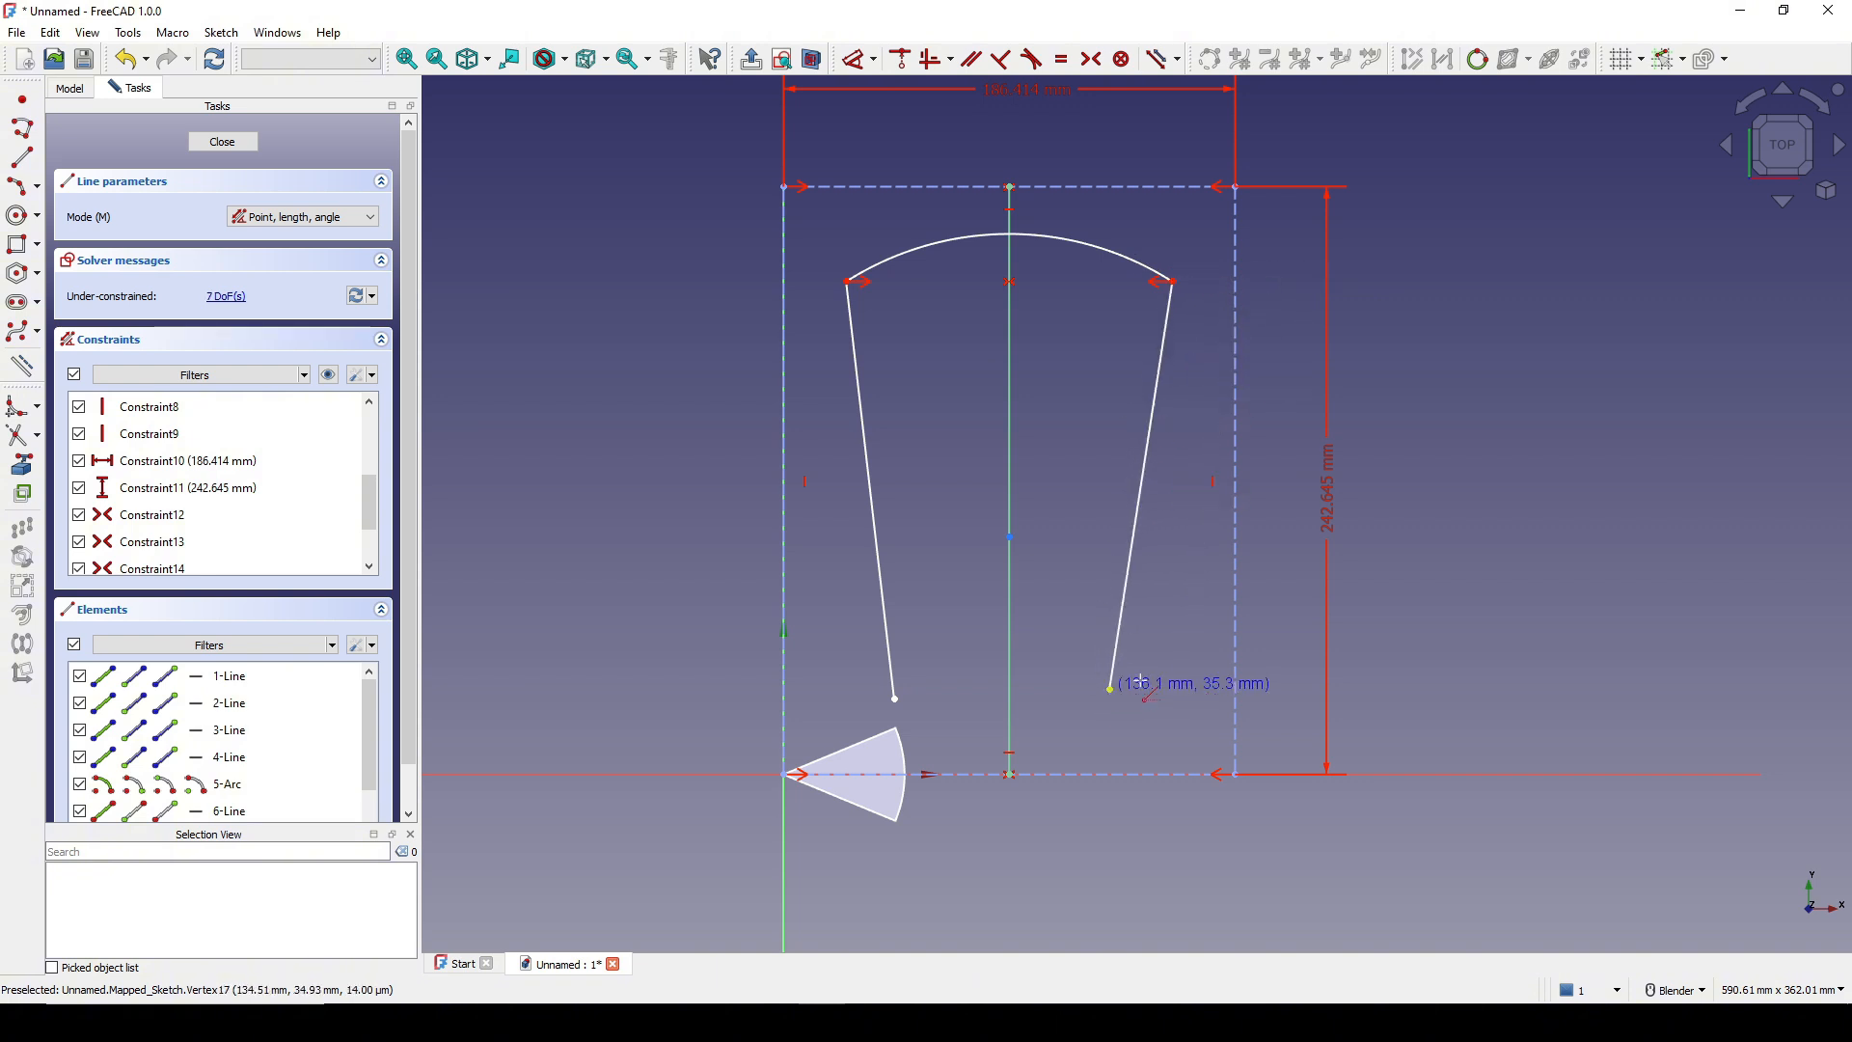
# Join the lower ends of the two side lines with a downward-bulging arc through three rim points.
pyautogui.click(19, 185)
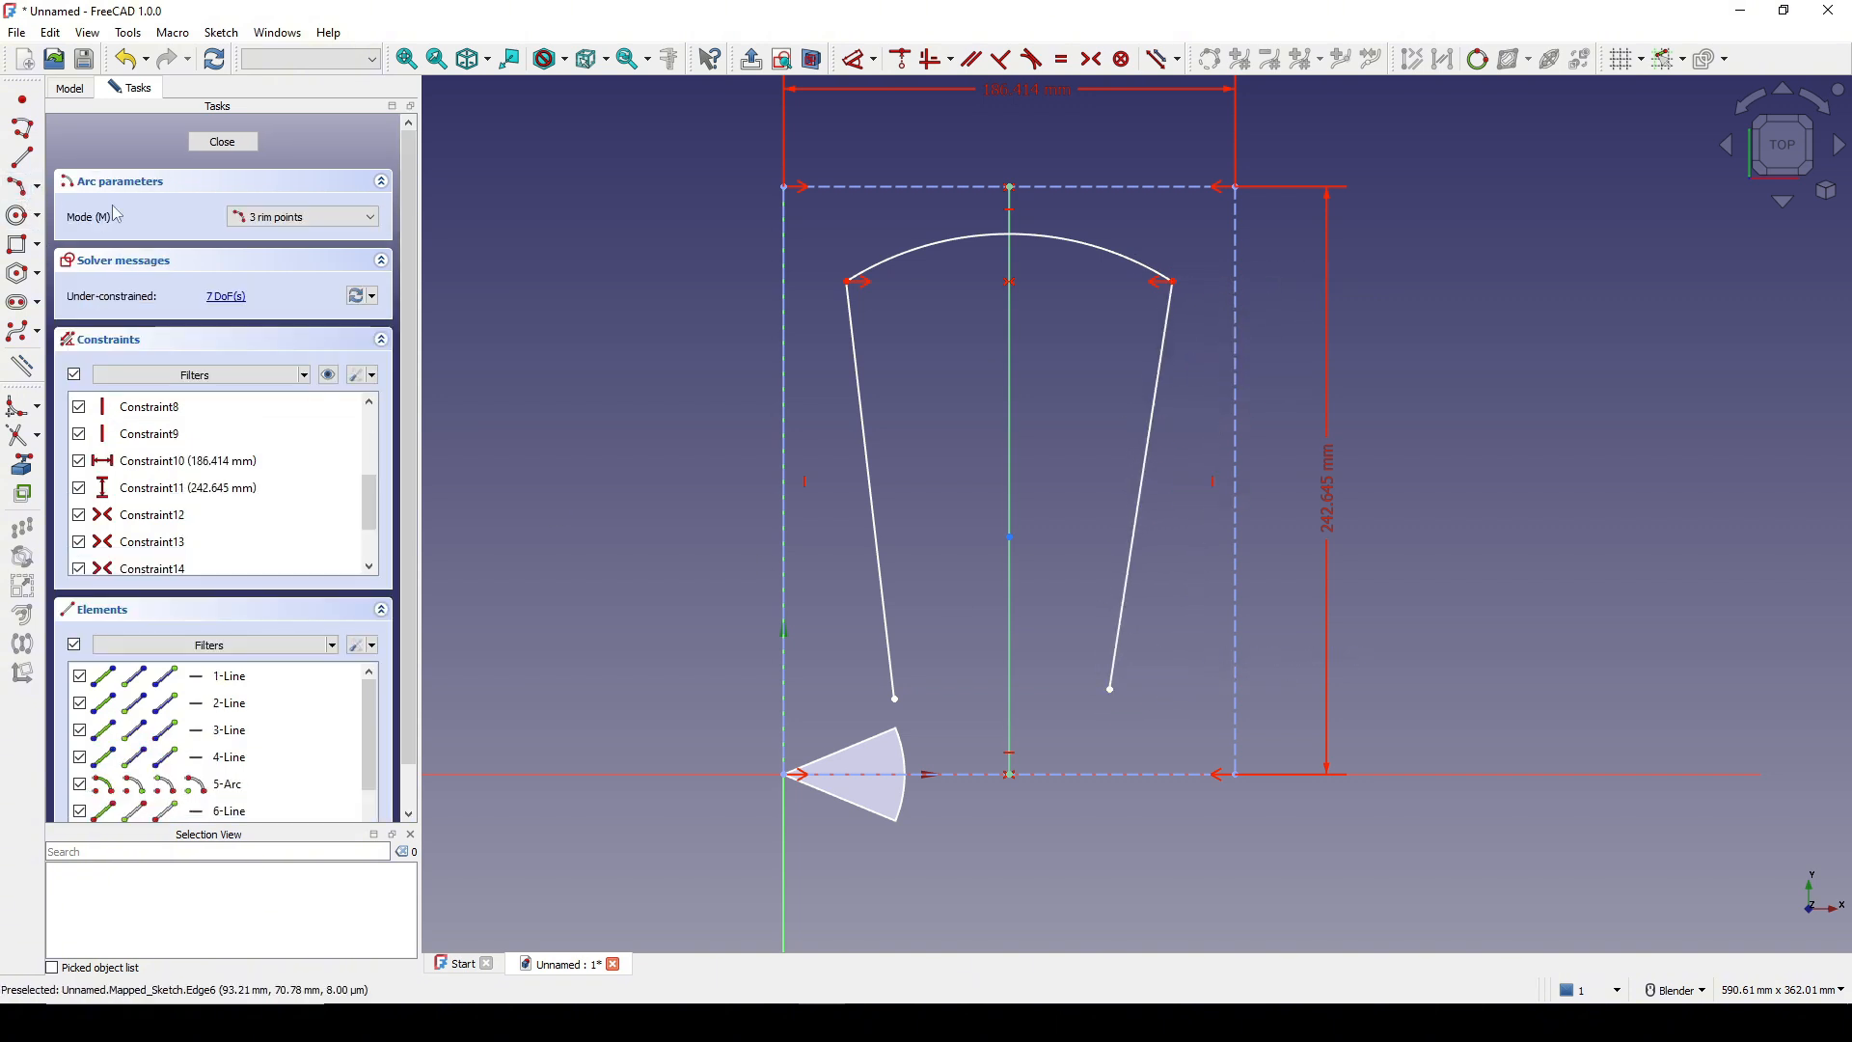
pyautogui.click(895, 700)
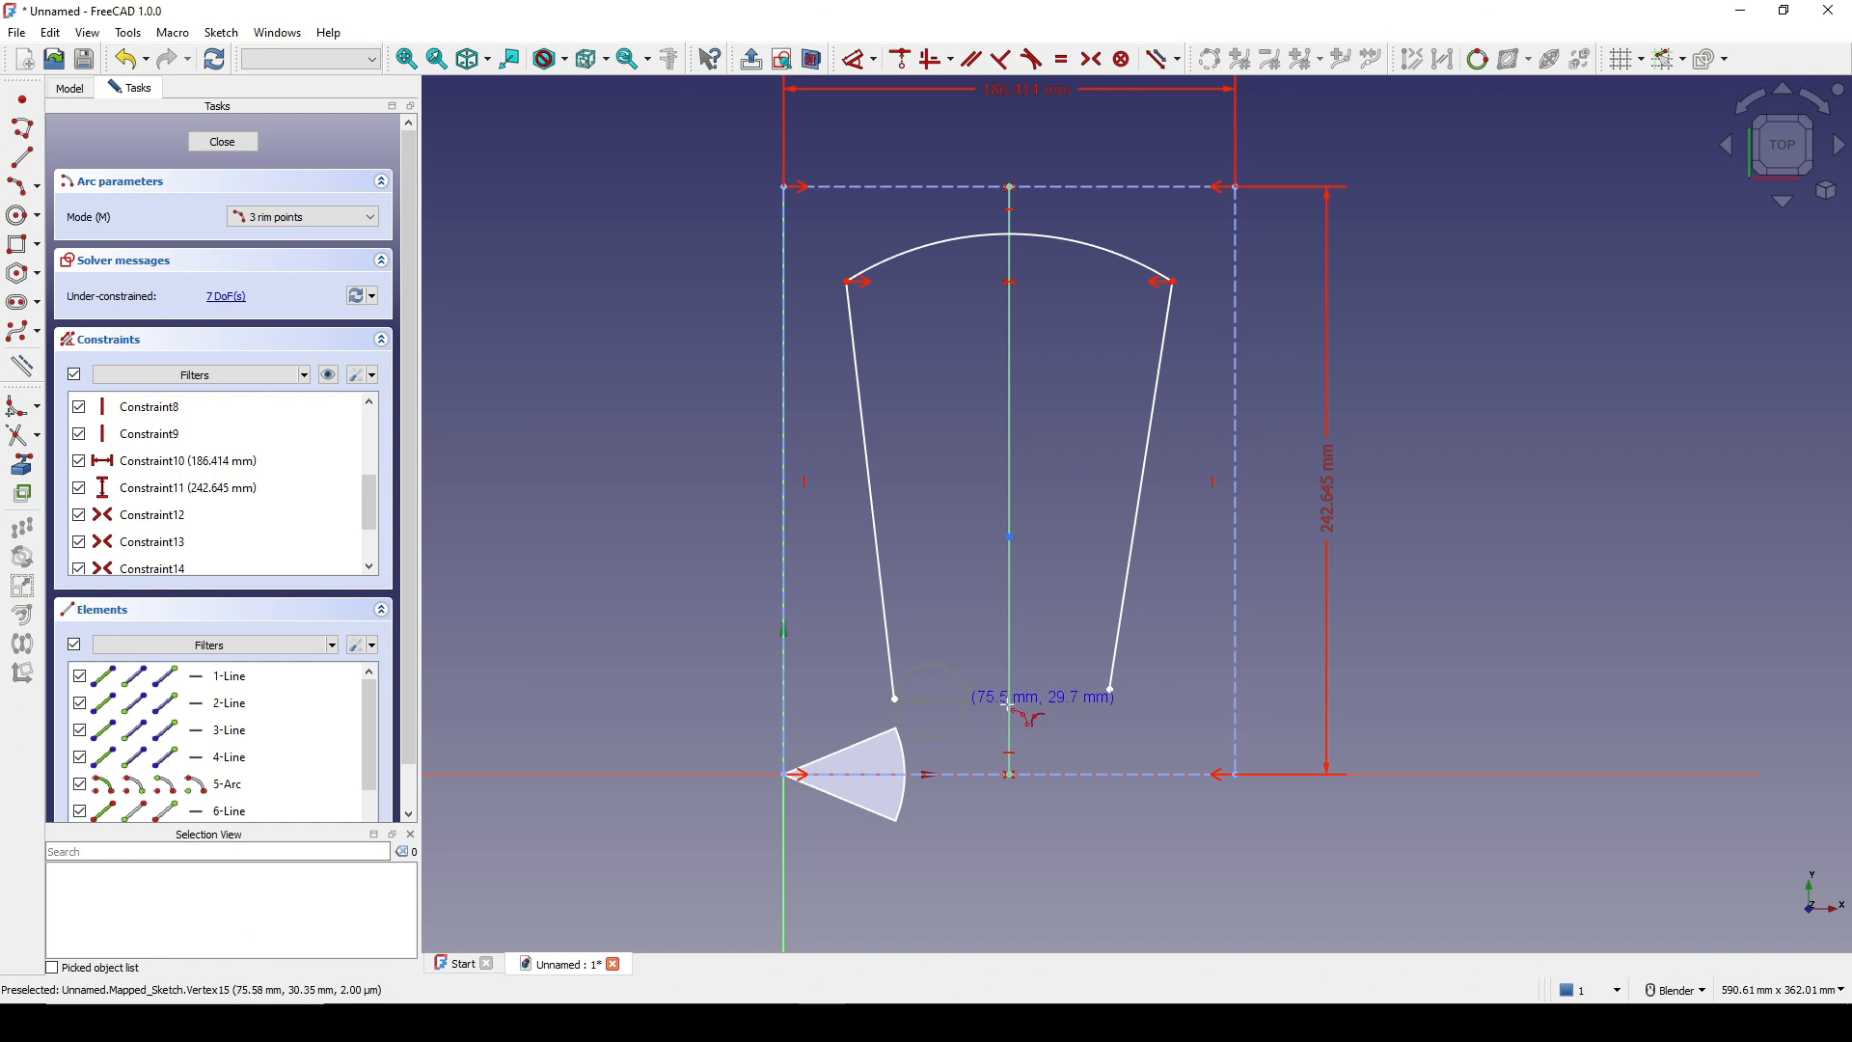
pyautogui.click(1107, 691)
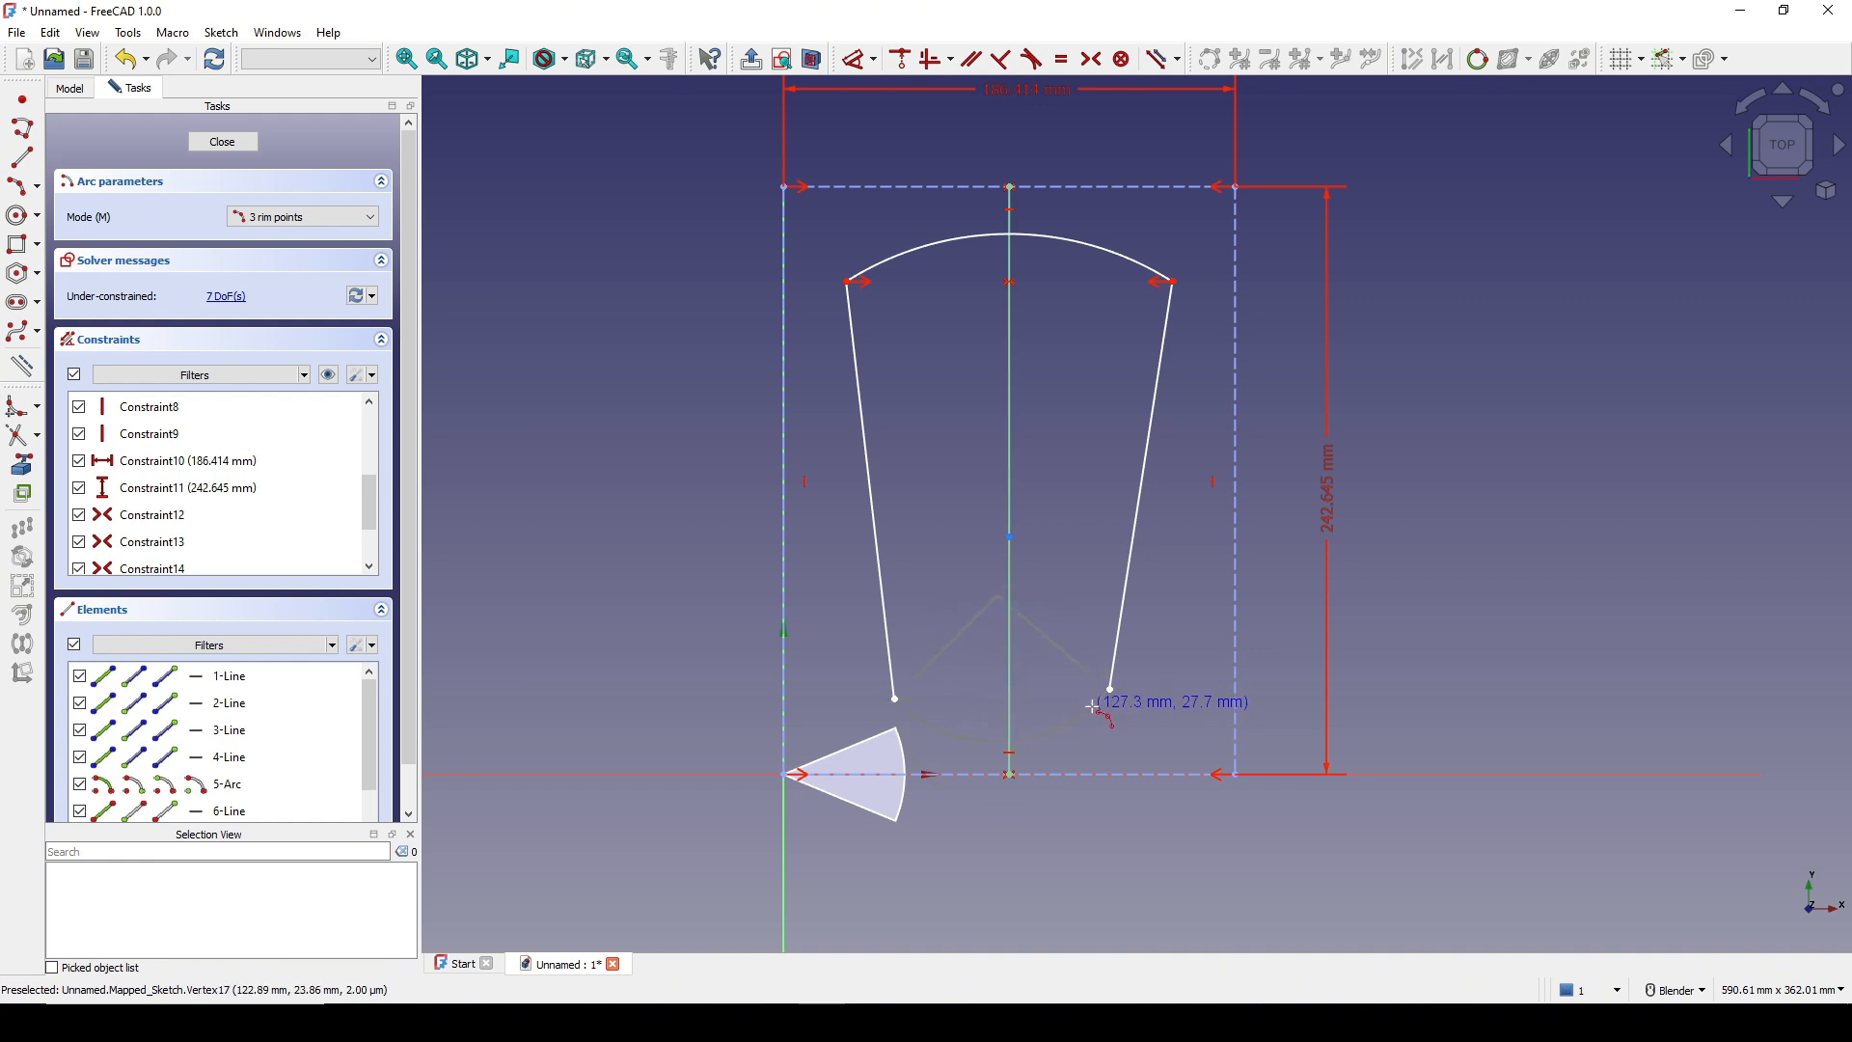
pyautogui.click(1091, 703)
pyautogui.keyDown('shift'); pyautogui.moveTo(1129, 556); pyautogui.dragTo(1139, 542, button='middle'); pyautogui.keyUp('shift')
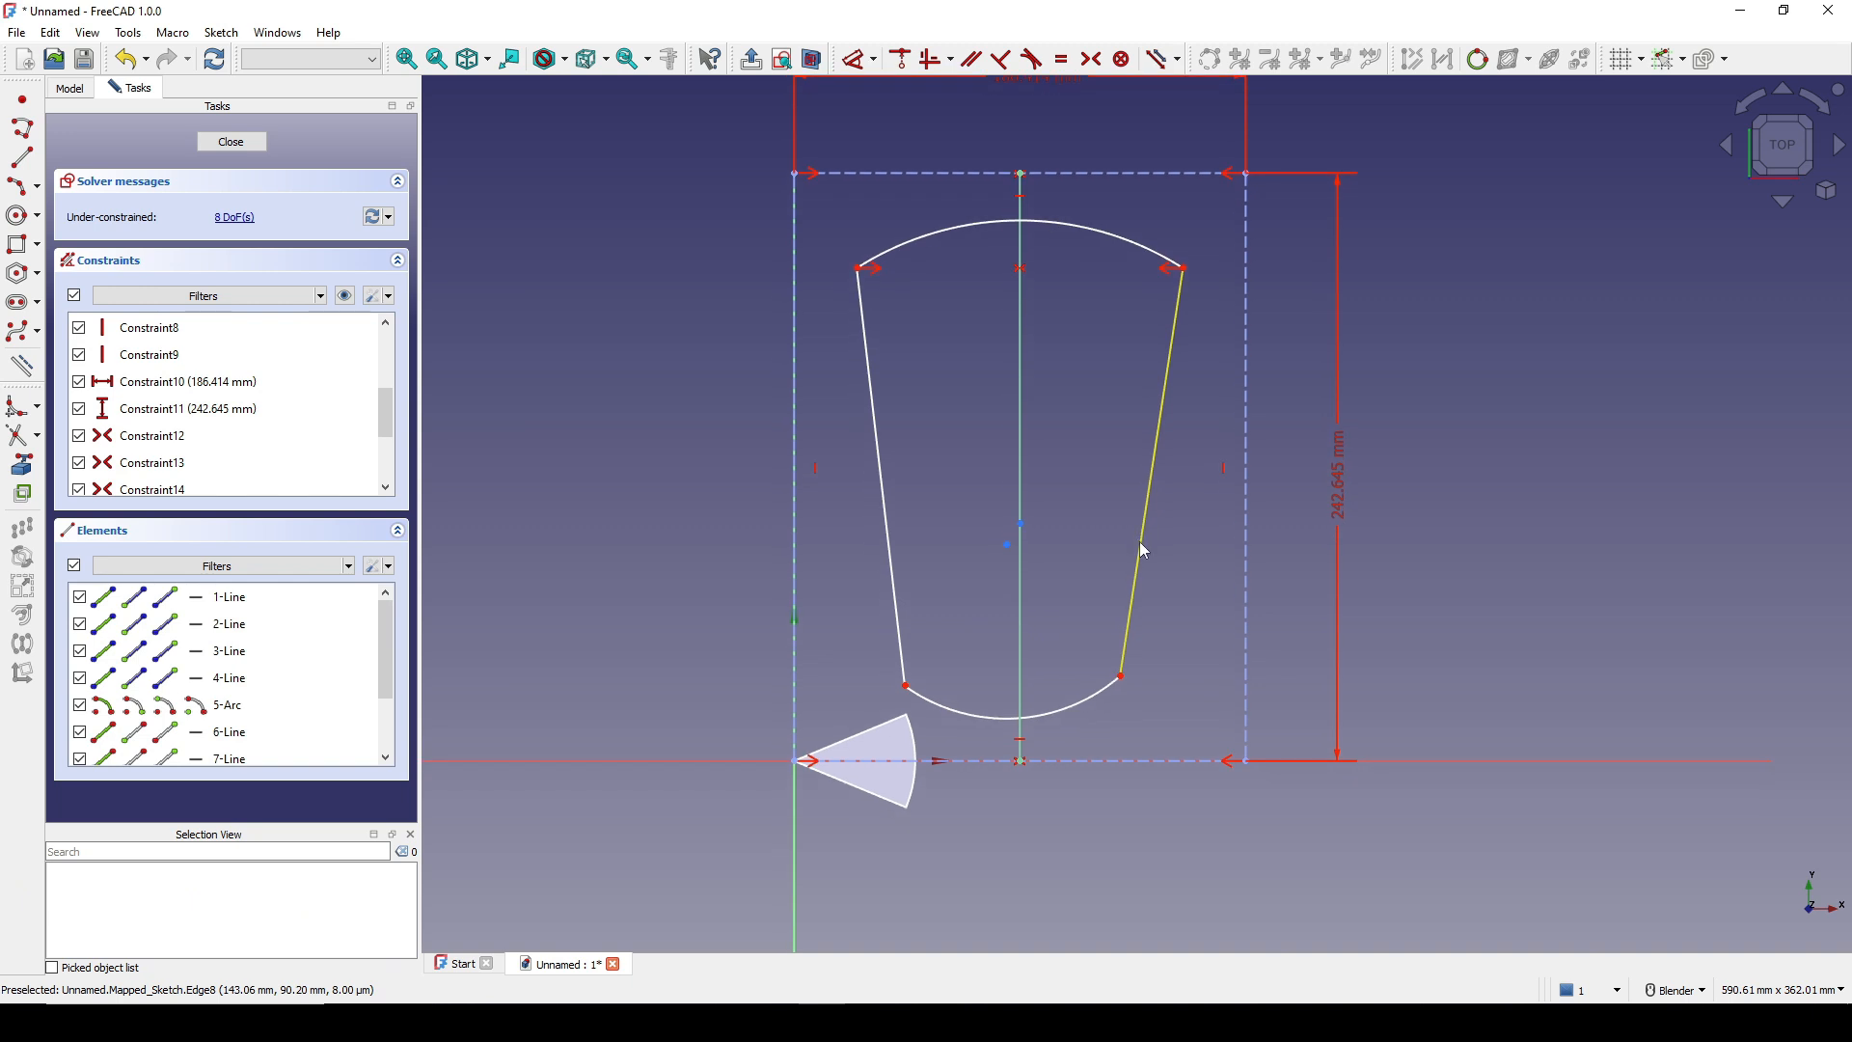
# Constrain the lower arc's two endpoints symmetric about the vertical centre line.
pyautogui.click(909, 688)
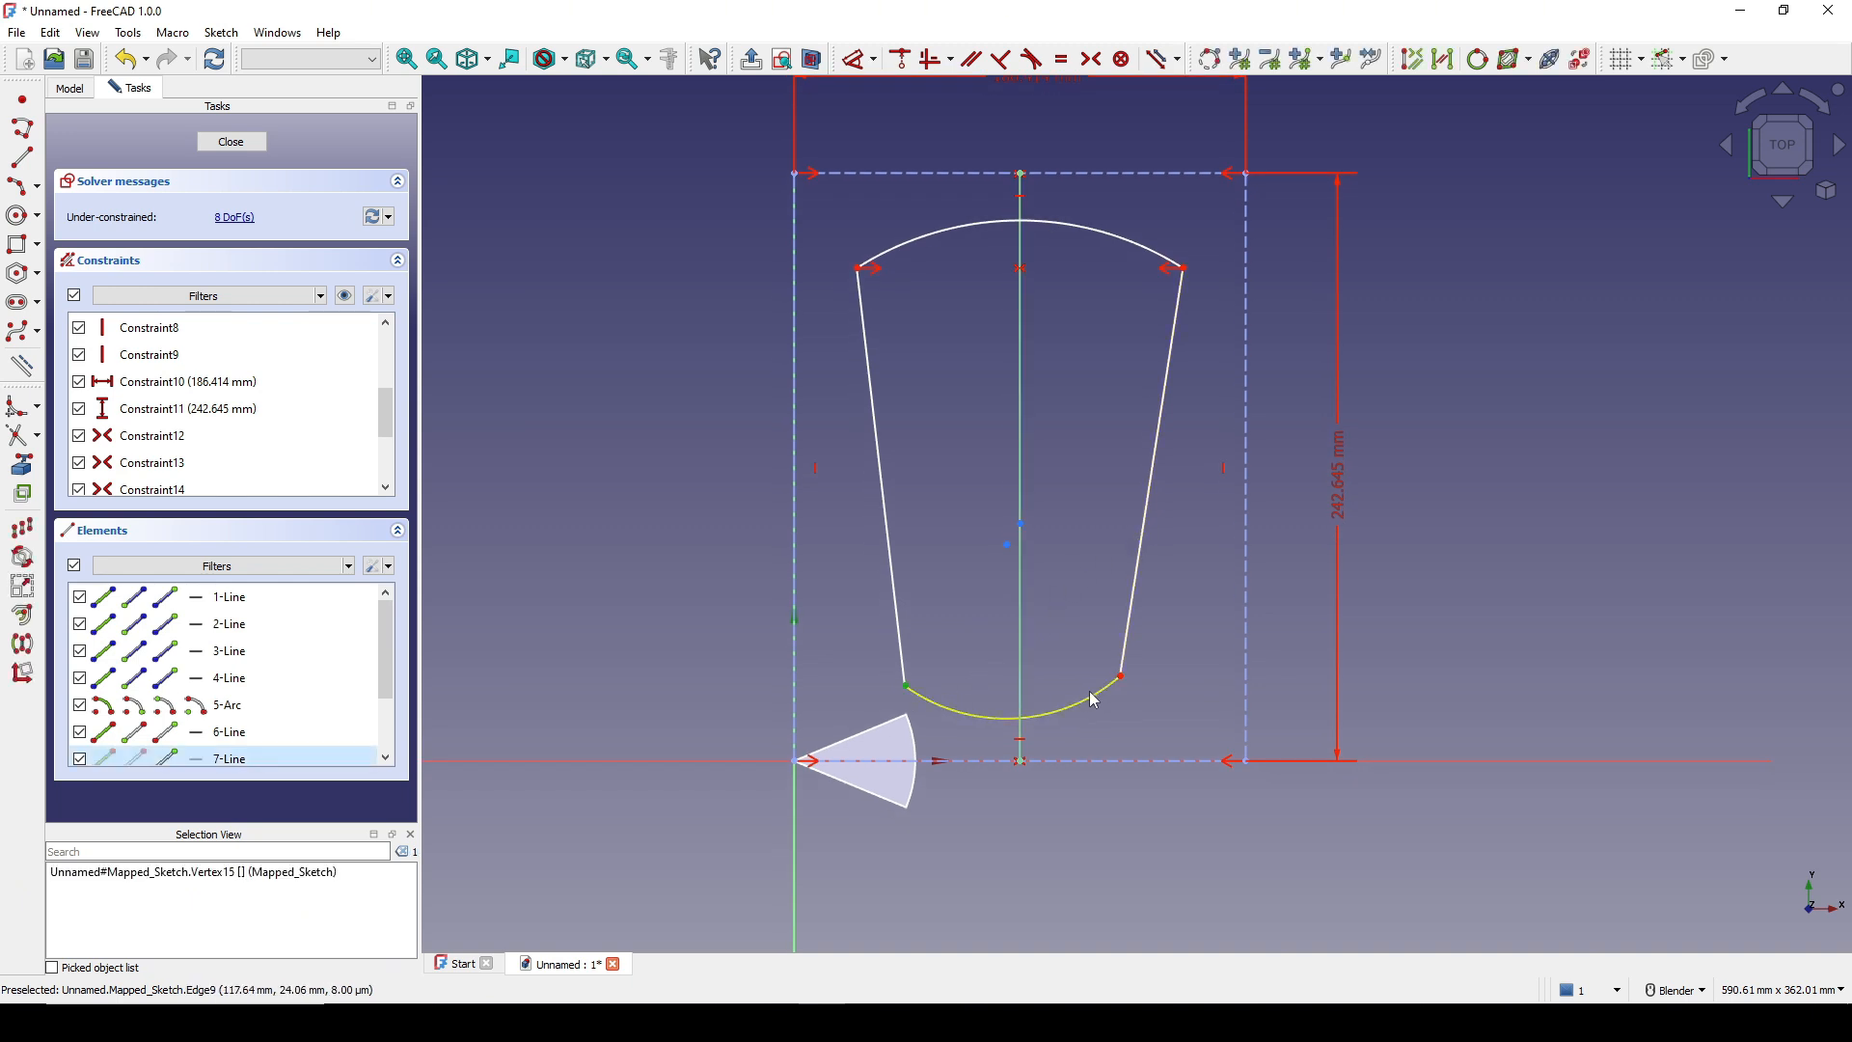
pyautogui.click(1120, 676)
pyautogui.click(1024, 645)
pyautogui.press('s')
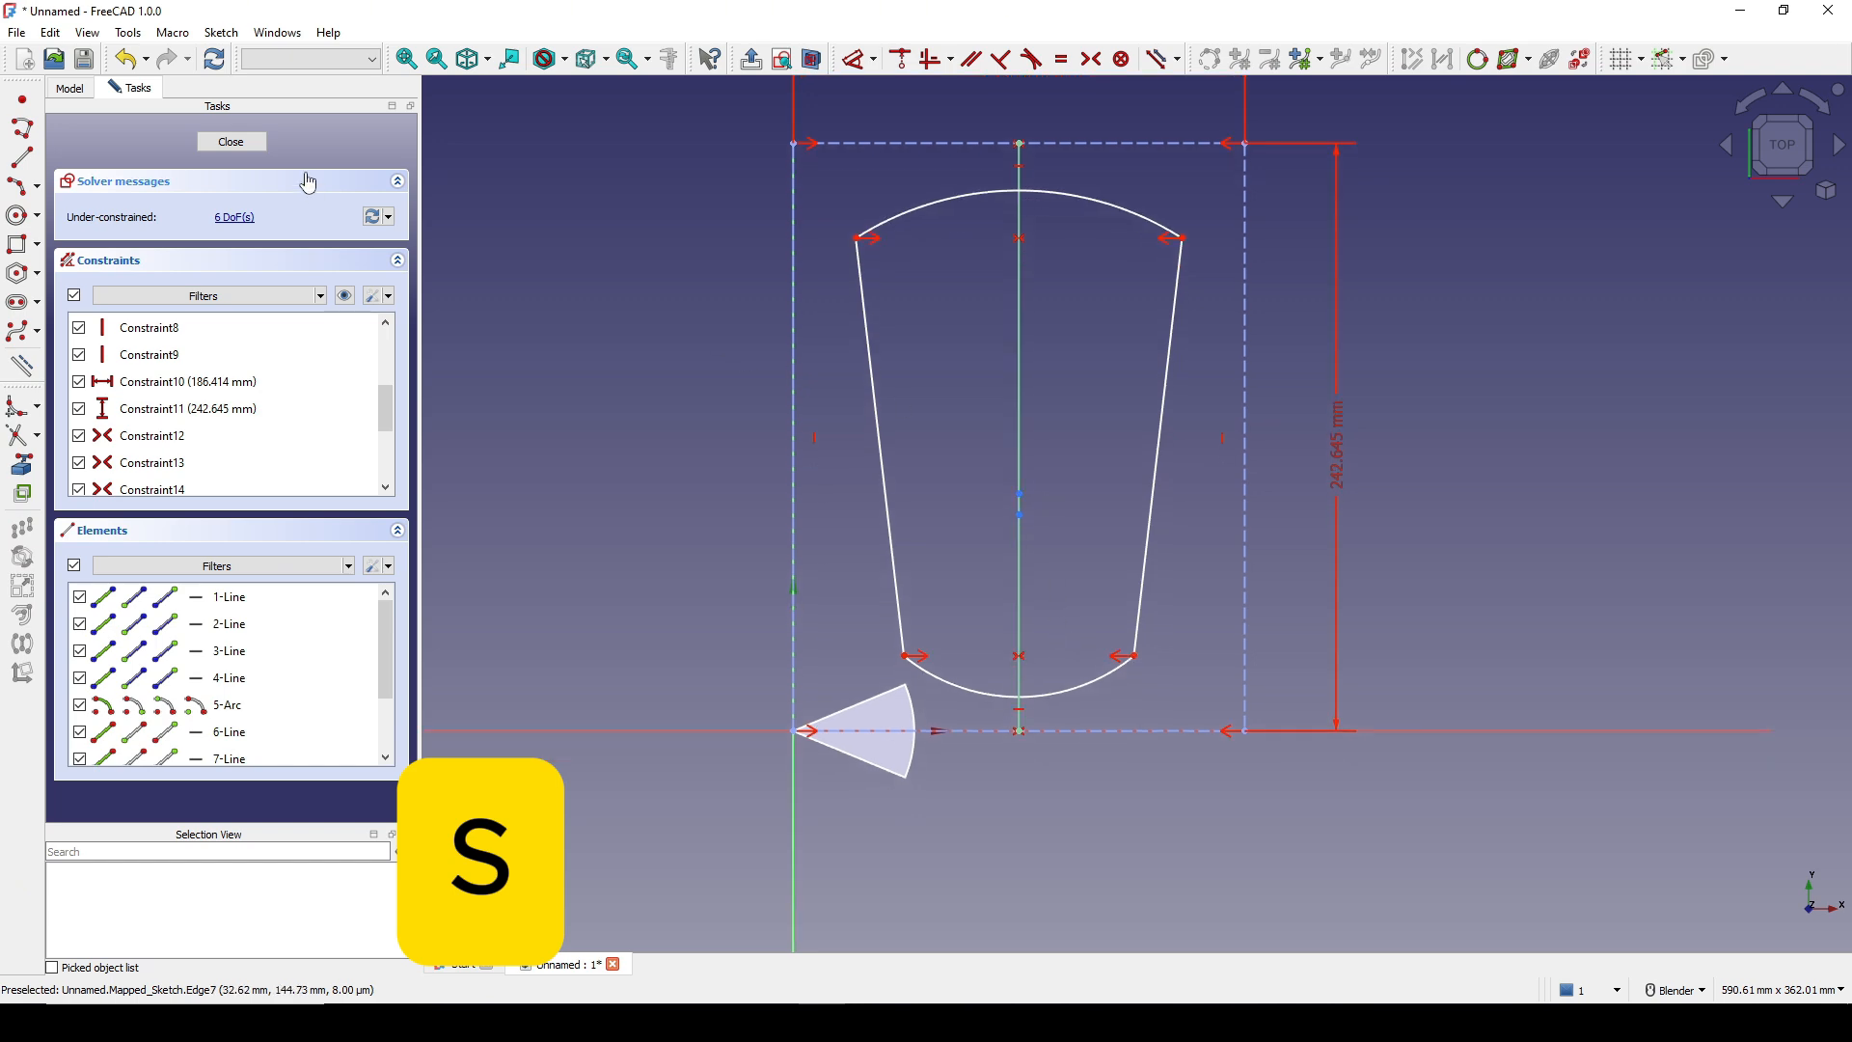
# Close the mapped sketch and examine the panel outline on the outer curved face.
pyautogui.click(232, 142)
pyautogui.moveTo(965, 457)
pyautogui.mouseDown(button='middle')
pyautogui.moveTo(1019, 467)
pyautogui.moveTo(1019, 403)
pyautogui.moveTo(973, 675)
pyautogui.mouseUp(button='middle')
pyautogui.moveTo(1093, 562); pyautogui.dragTo(1028, 560, button='middle')
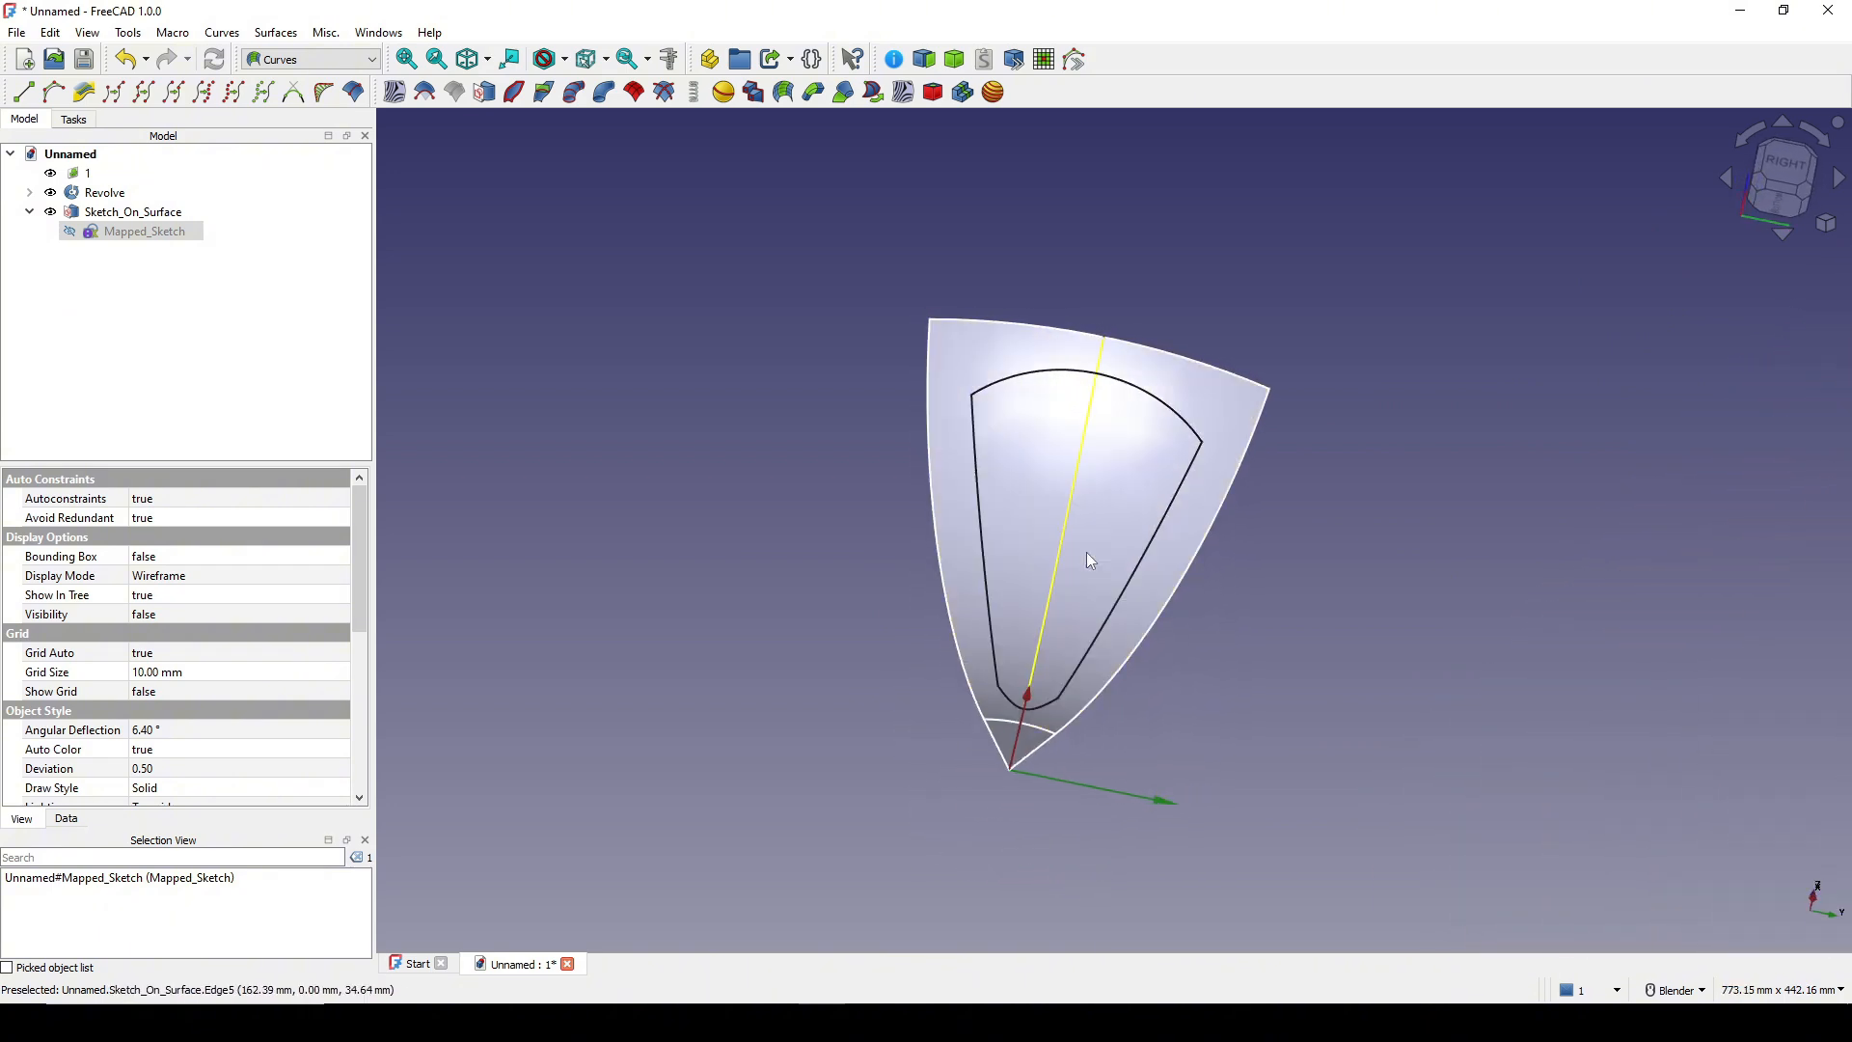
pyautogui.scroll(1, 1172, 546)
pyautogui.moveTo(1188, 551)
pyautogui.mouseDown(button='middle')
pyautogui.moveTo(1194, 467)
pyautogui.moveTo(1245, 496)
pyautogui.mouseUp(button='middle')
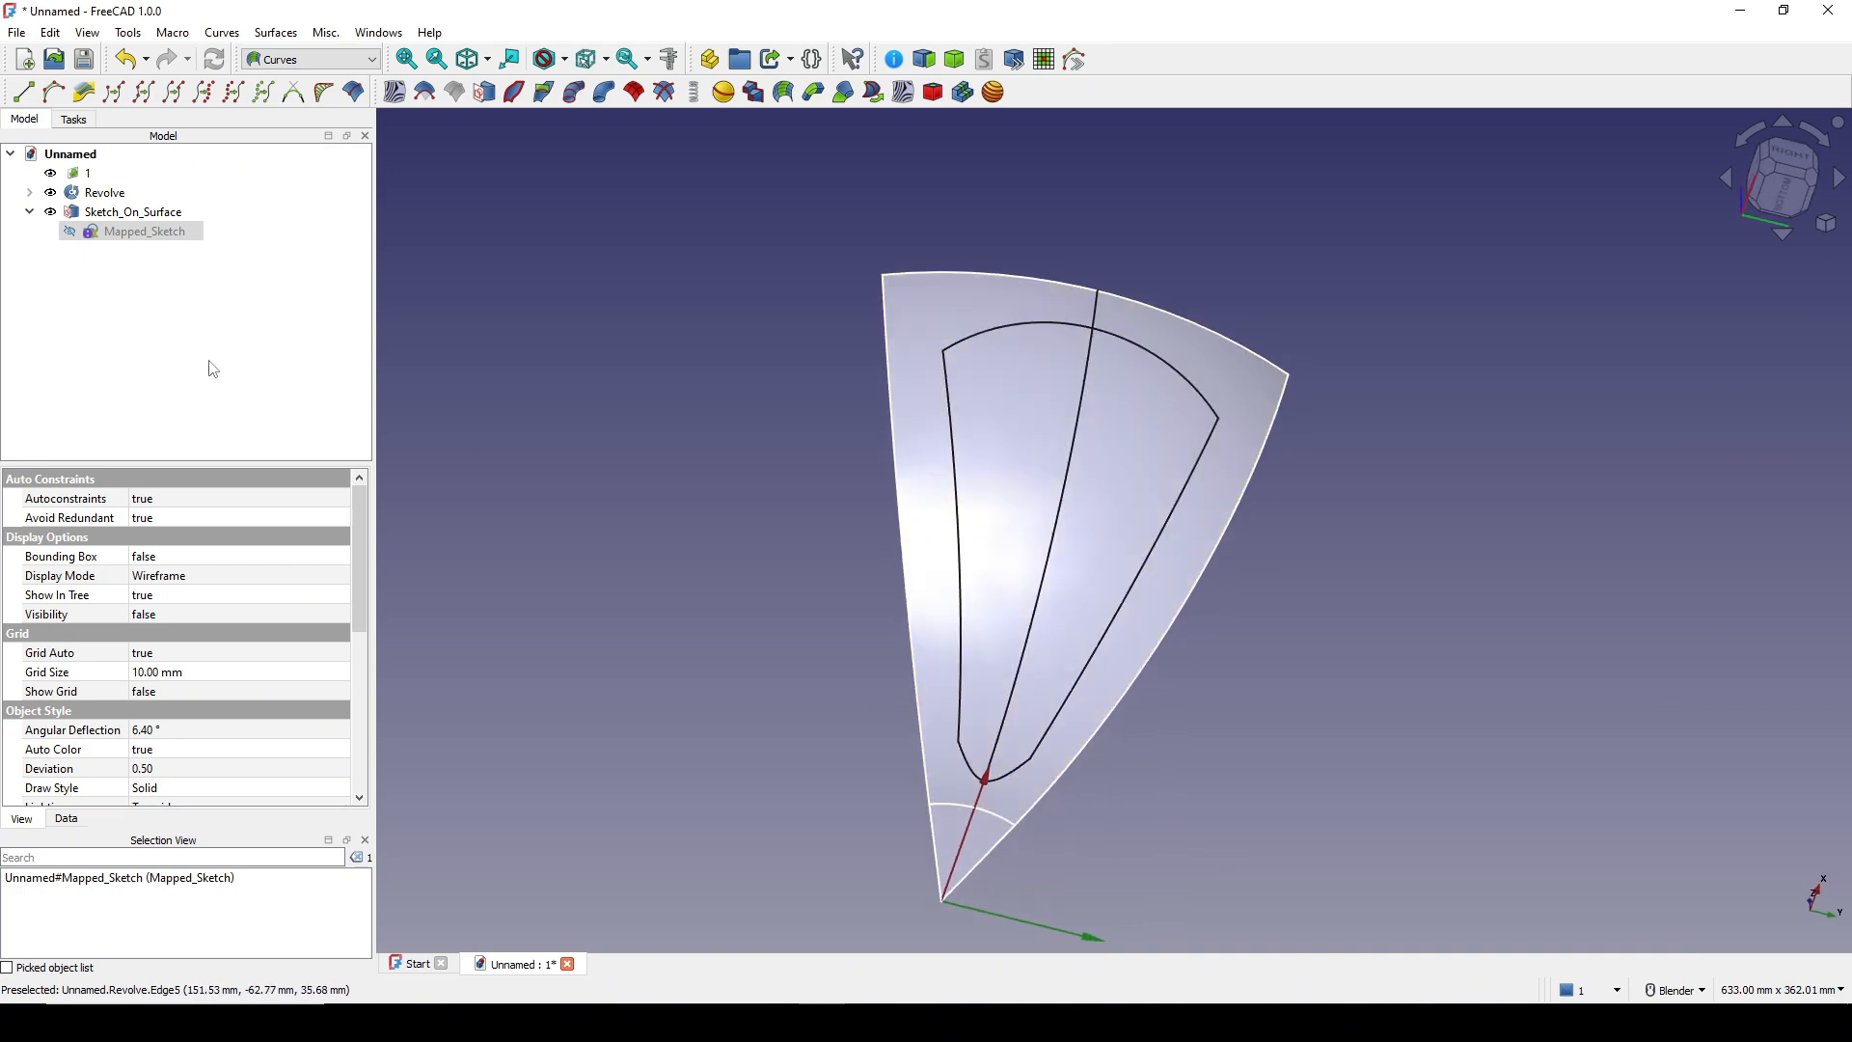
# Reopen the mapped sketch, widen the panel's upper and lower corners, and flatten the lower arc by raising its centre.
pyautogui.doubleClick(154, 237)
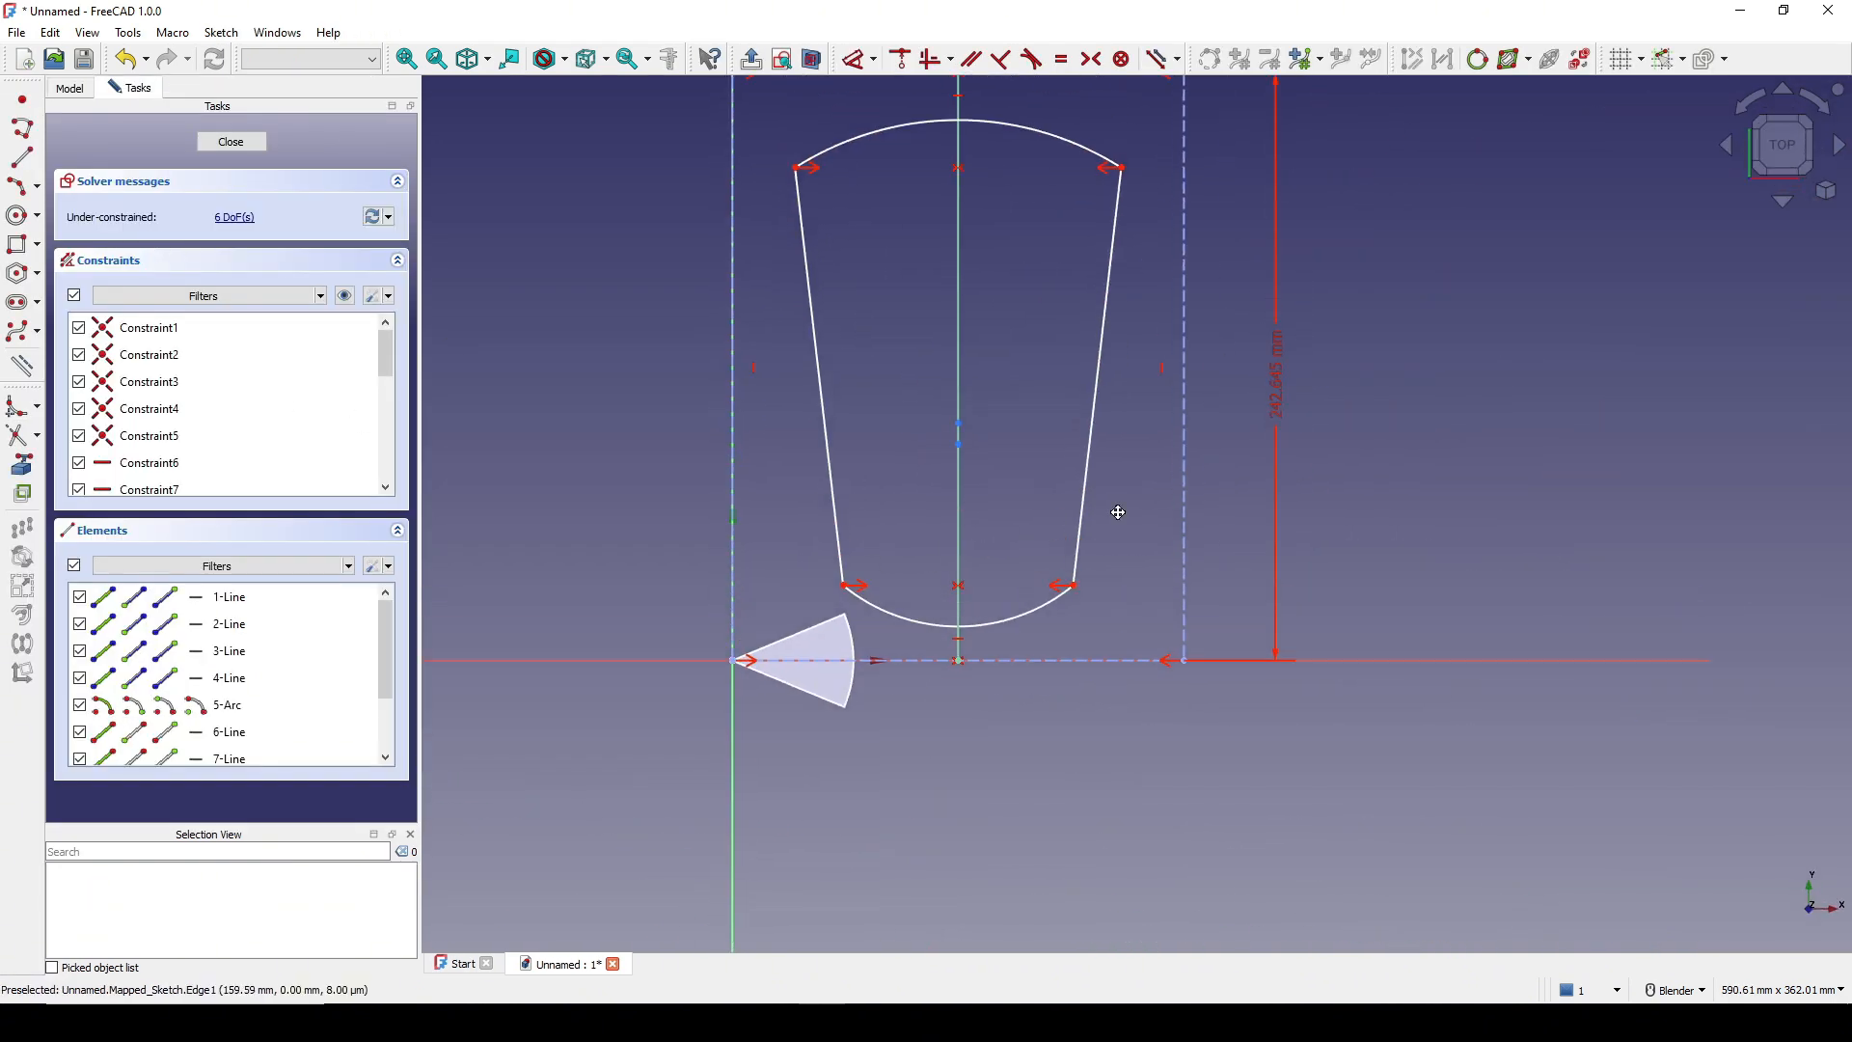
pyautogui.moveTo(1087, 291); pyautogui.dragTo(1124, 283)
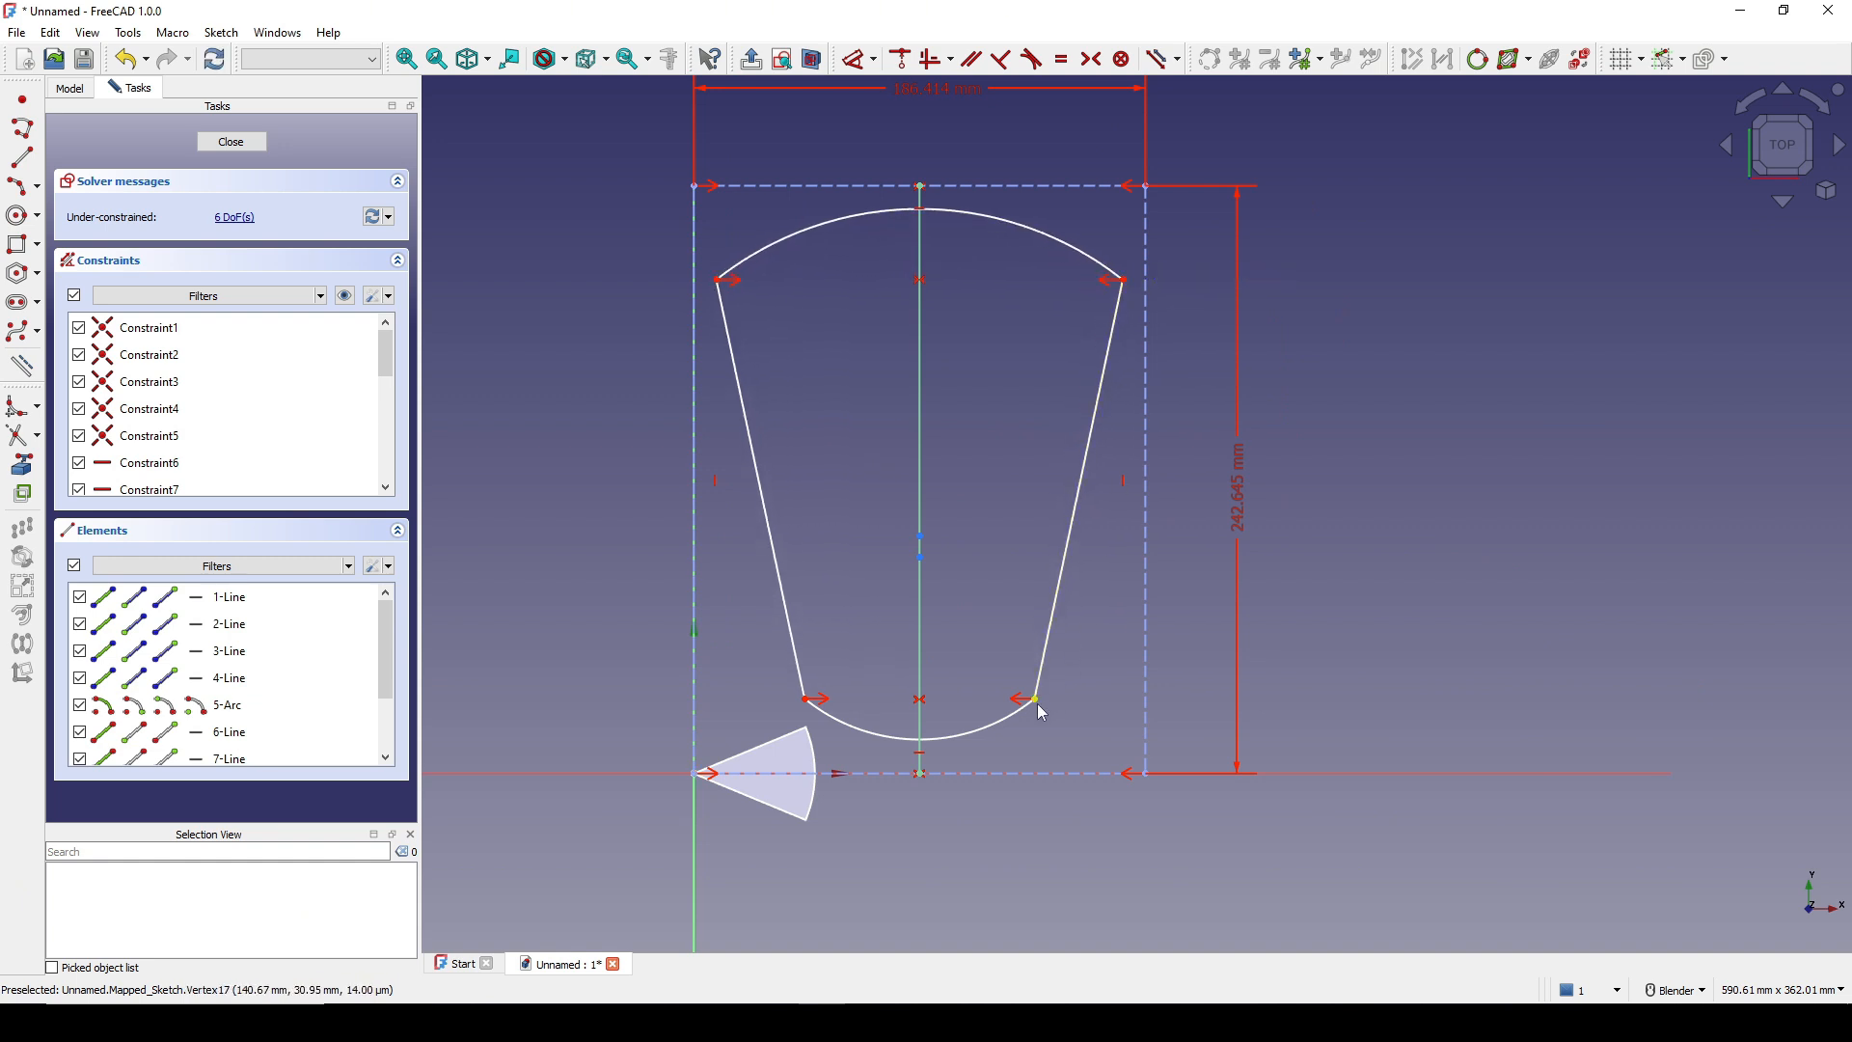
pyautogui.moveTo(1038, 706); pyautogui.dragTo(1116, 701)
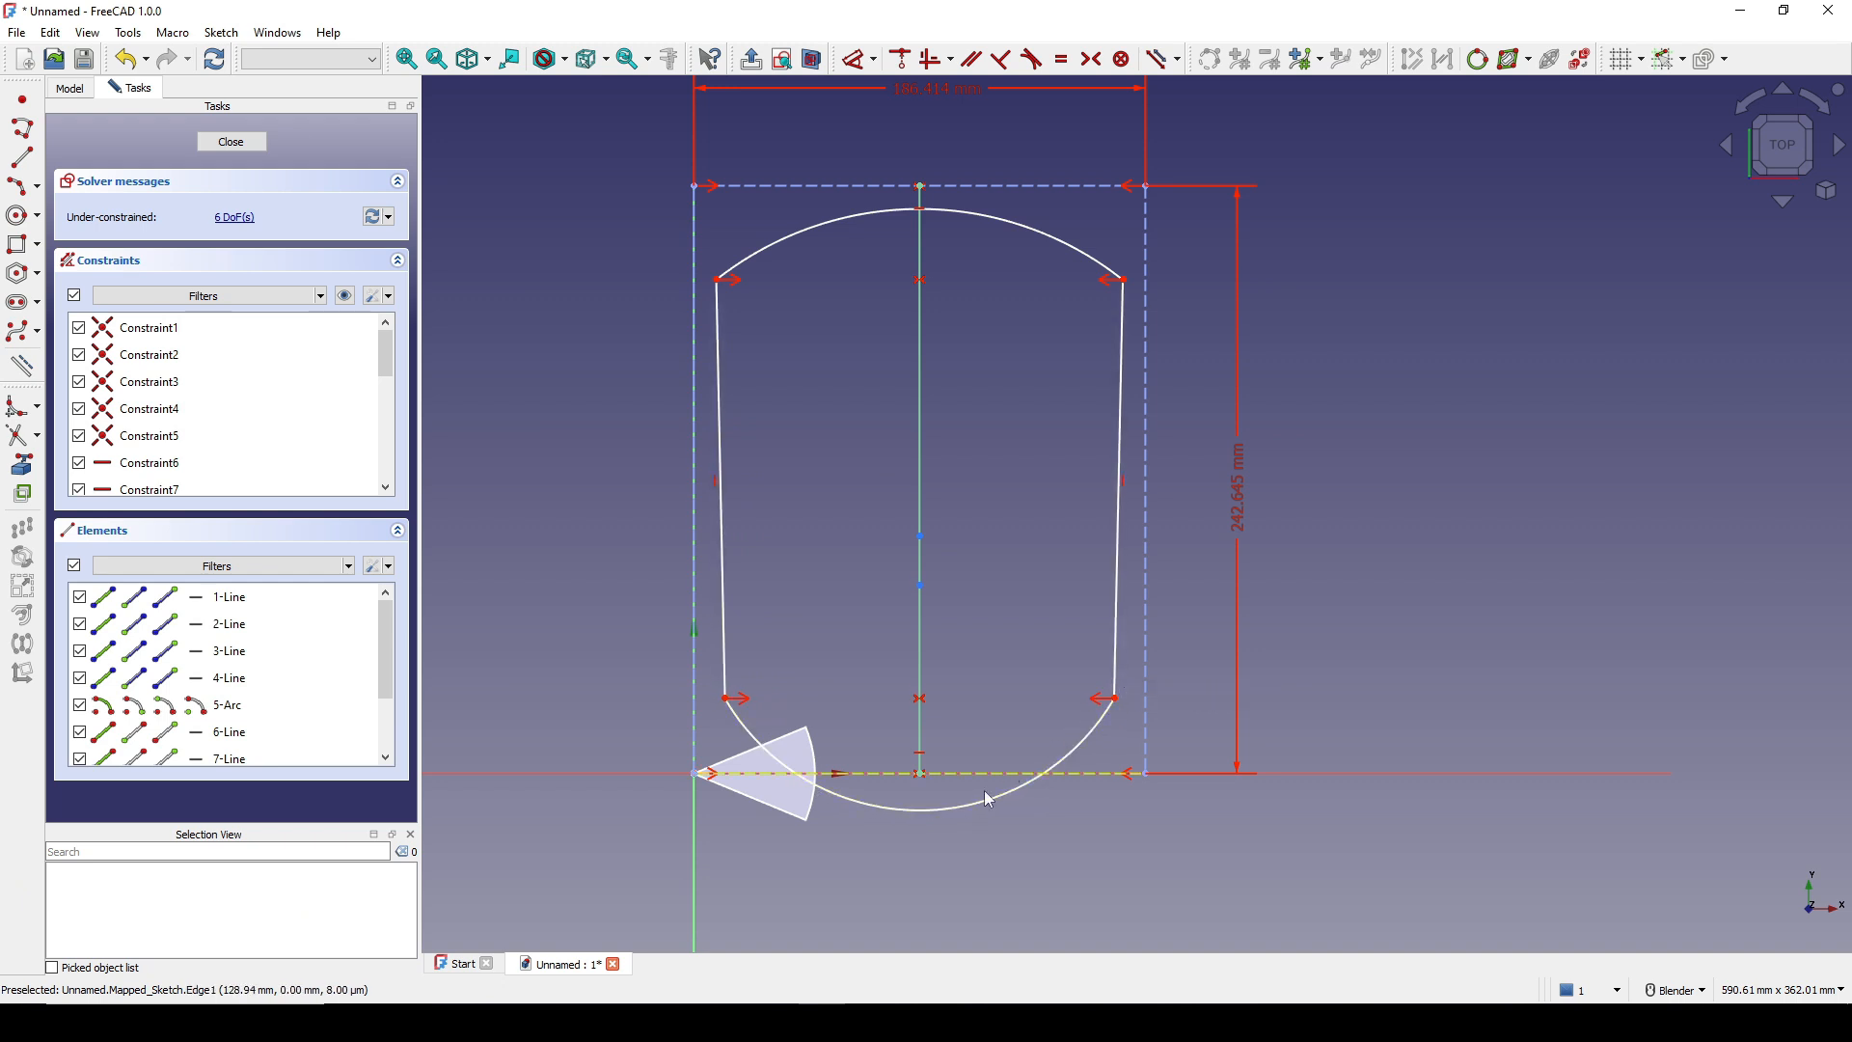
pyautogui.moveTo(920, 586); pyautogui.dragTo(921, 493)
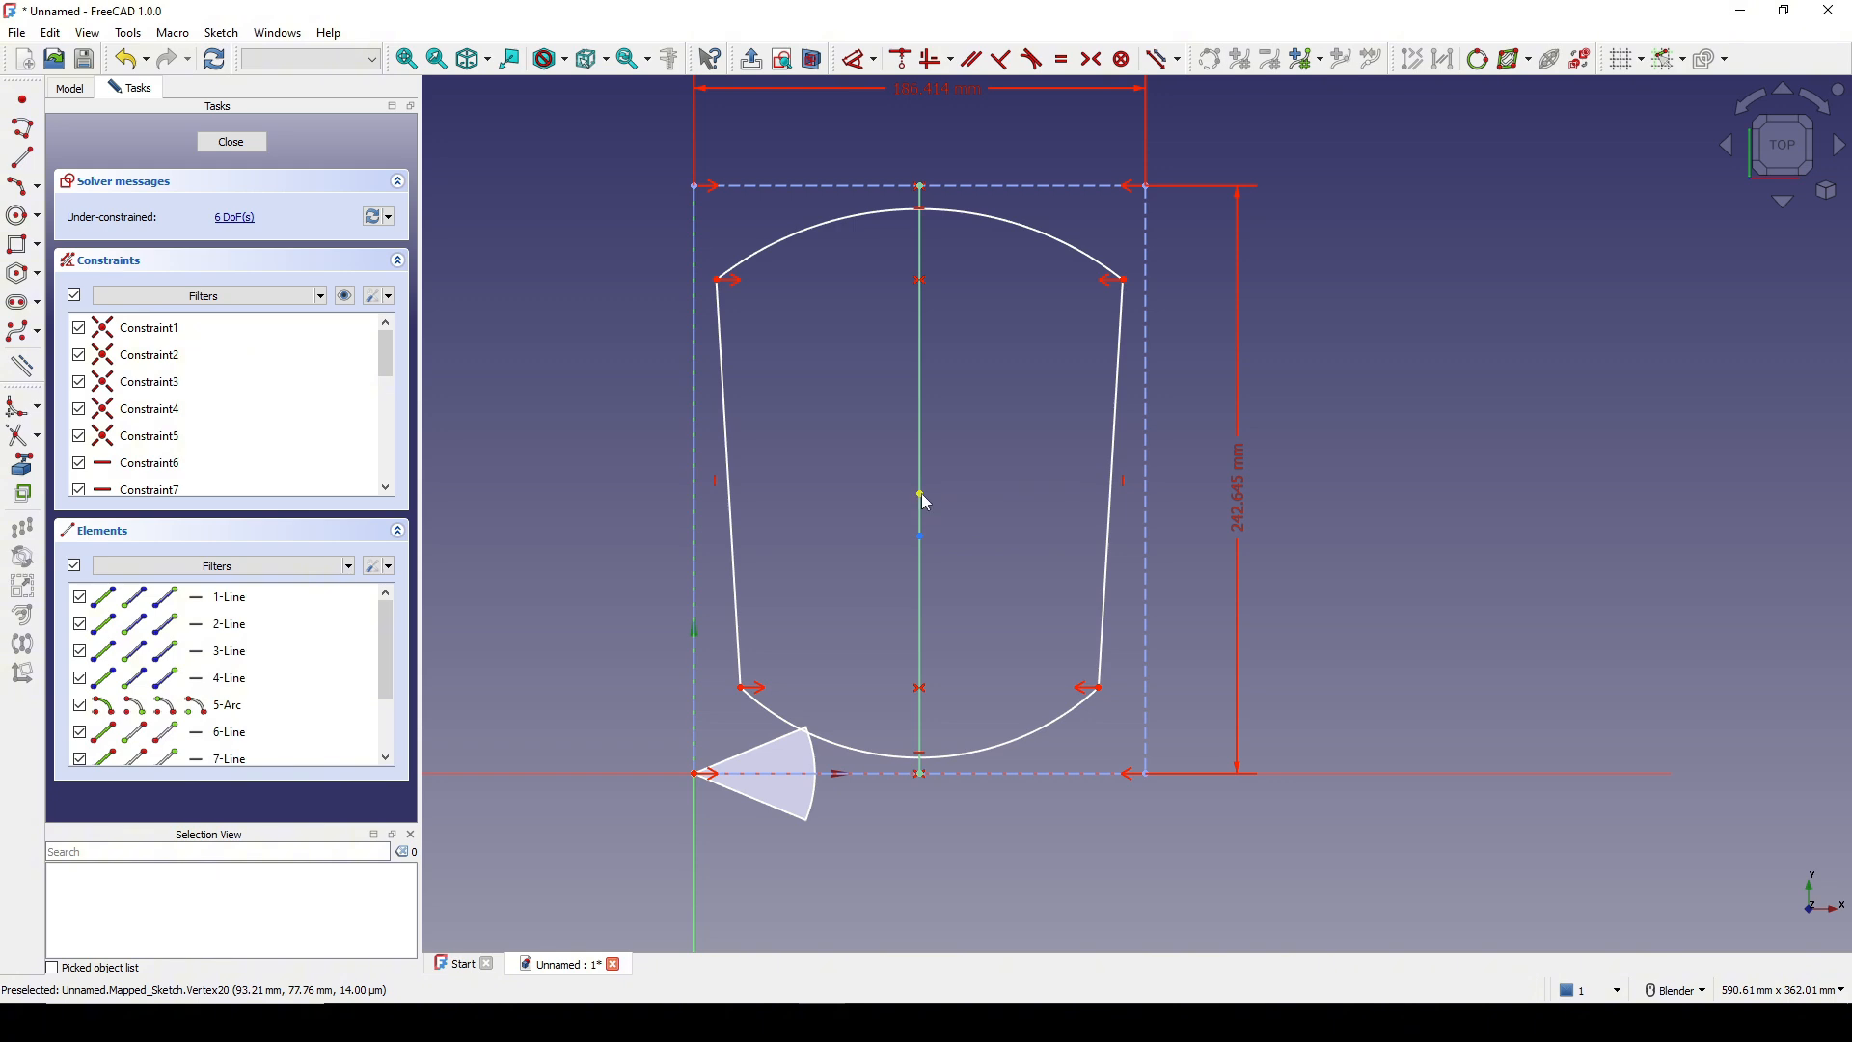
# Close the mapped sketch and inspect the widened panel outline on the wall segment.
pyautogui.click(231, 143)
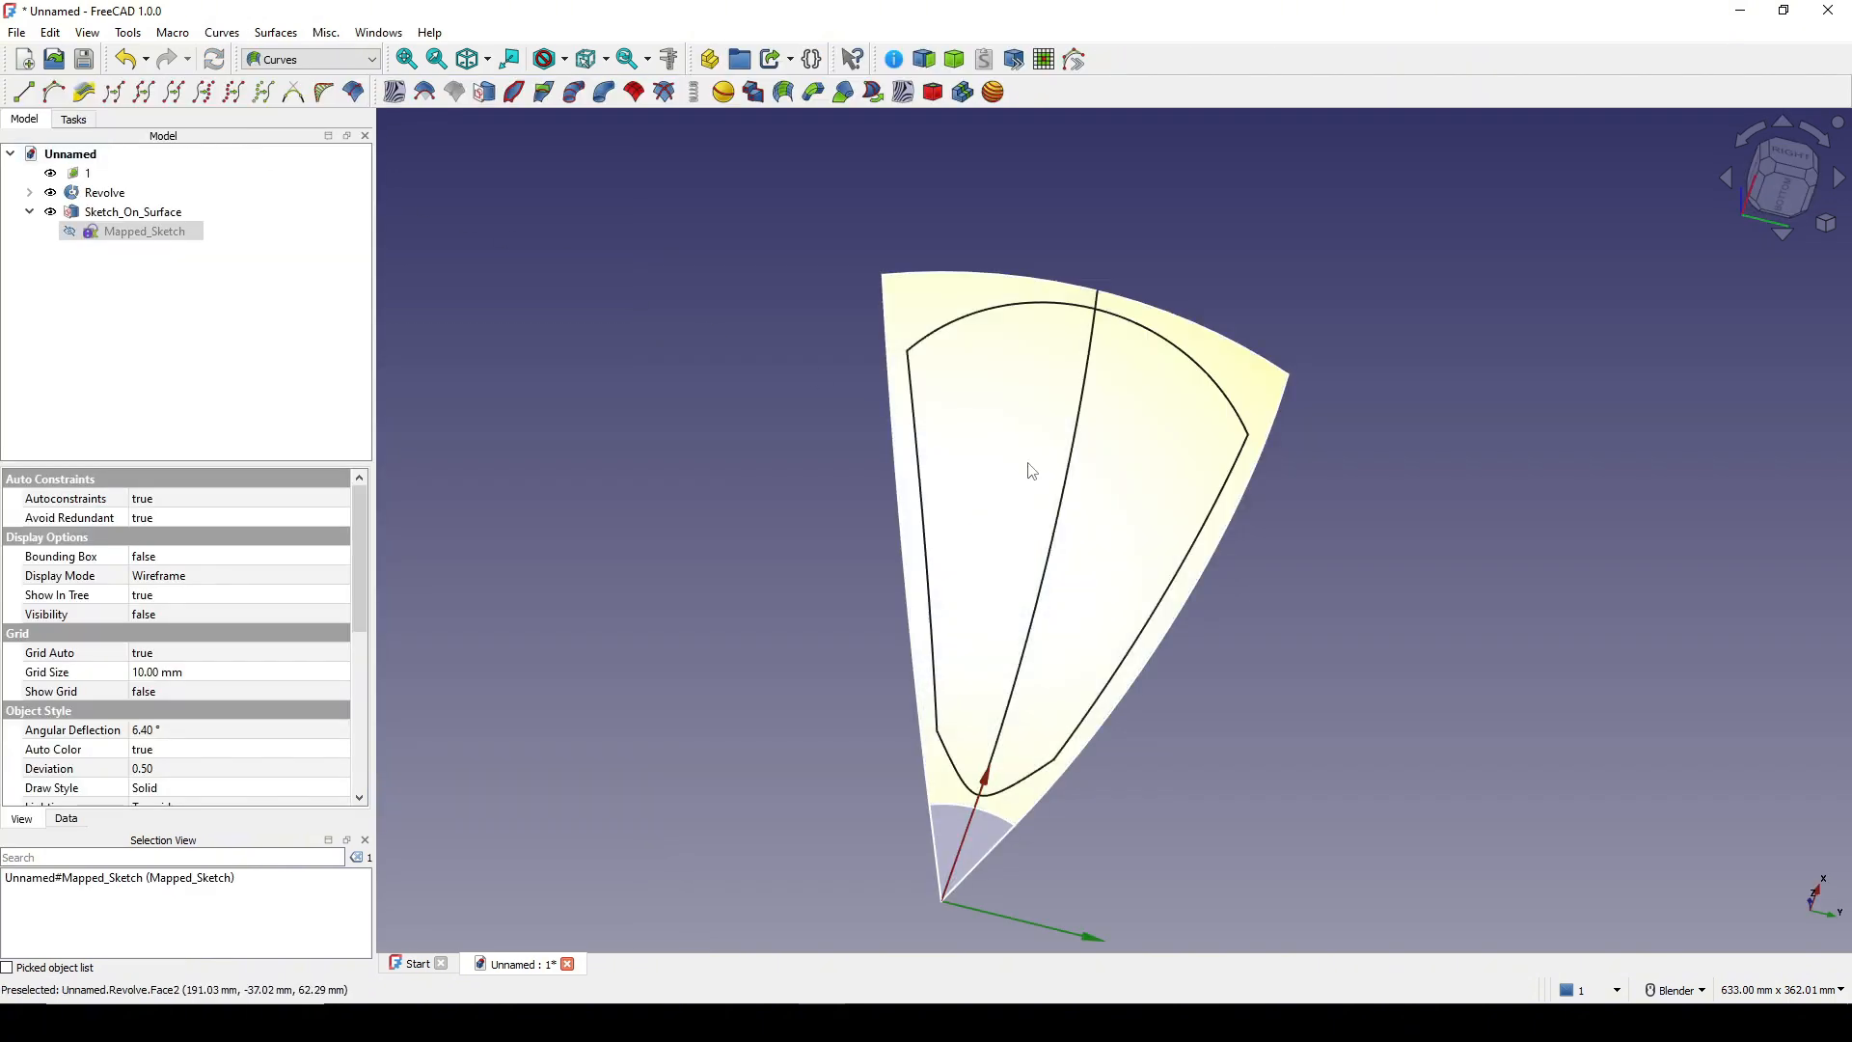
pyautogui.moveTo(1029, 467)
pyautogui.mouseDown(button='middle')
pyautogui.moveTo(1155, 579)
pyautogui.moveTo(1427, 606)
pyautogui.moveTo(1109, 612)
pyautogui.moveTo(1242, 640)
pyautogui.moveTo(1183, 673)
pyautogui.moveTo(1190, 624)
pyautogui.moveTo(1160, 535)
pyautogui.moveTo(1245, 582)
pyautogui.moveTo(1206, 585)
pyautogui.mouseUp(button='middle')
pyautogui.scroll(2, 1183, 673)
pyautogui.scroll(1, 1038, 687)
# Reopen the mapped sketch, raise the lower arc's centre along the centre line to flatten it further, and close the sketch.
pyautogui.doubleClick(143, 231)
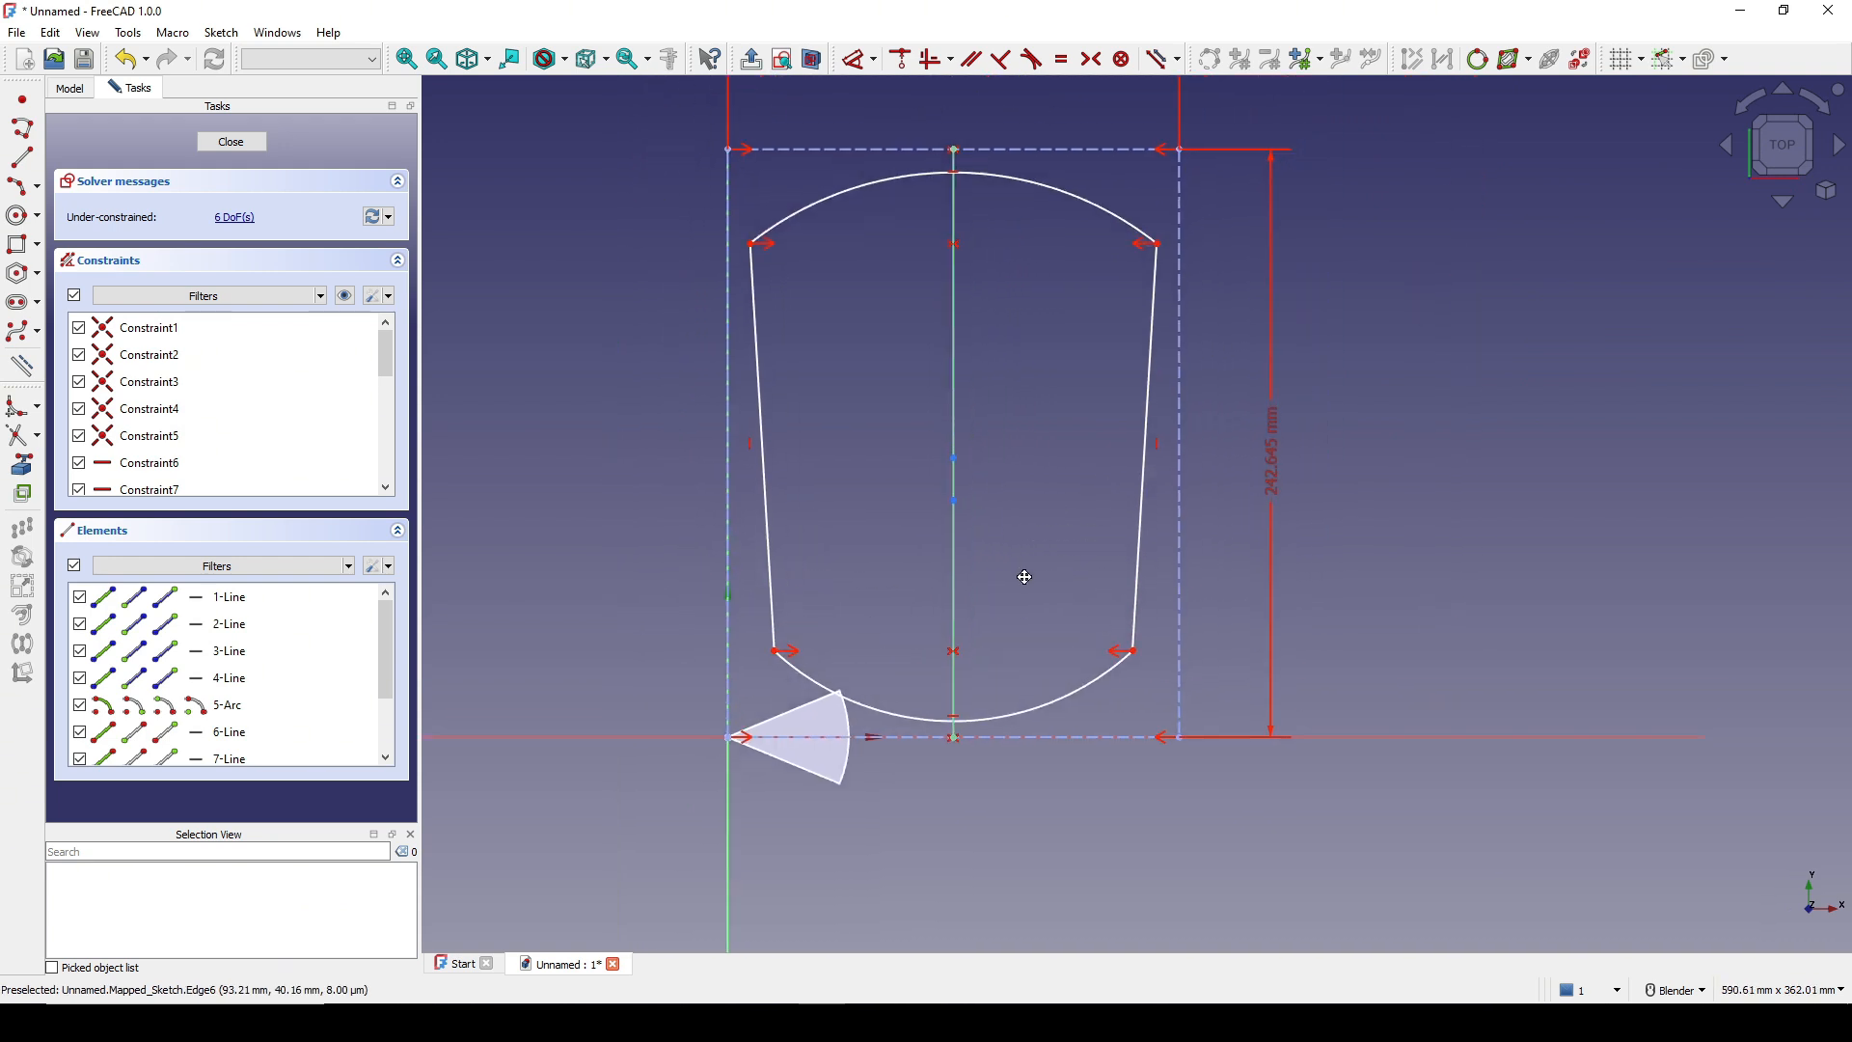
pyautogui.moveTo(960, 459); pyautogui.dragTo(979, 374)
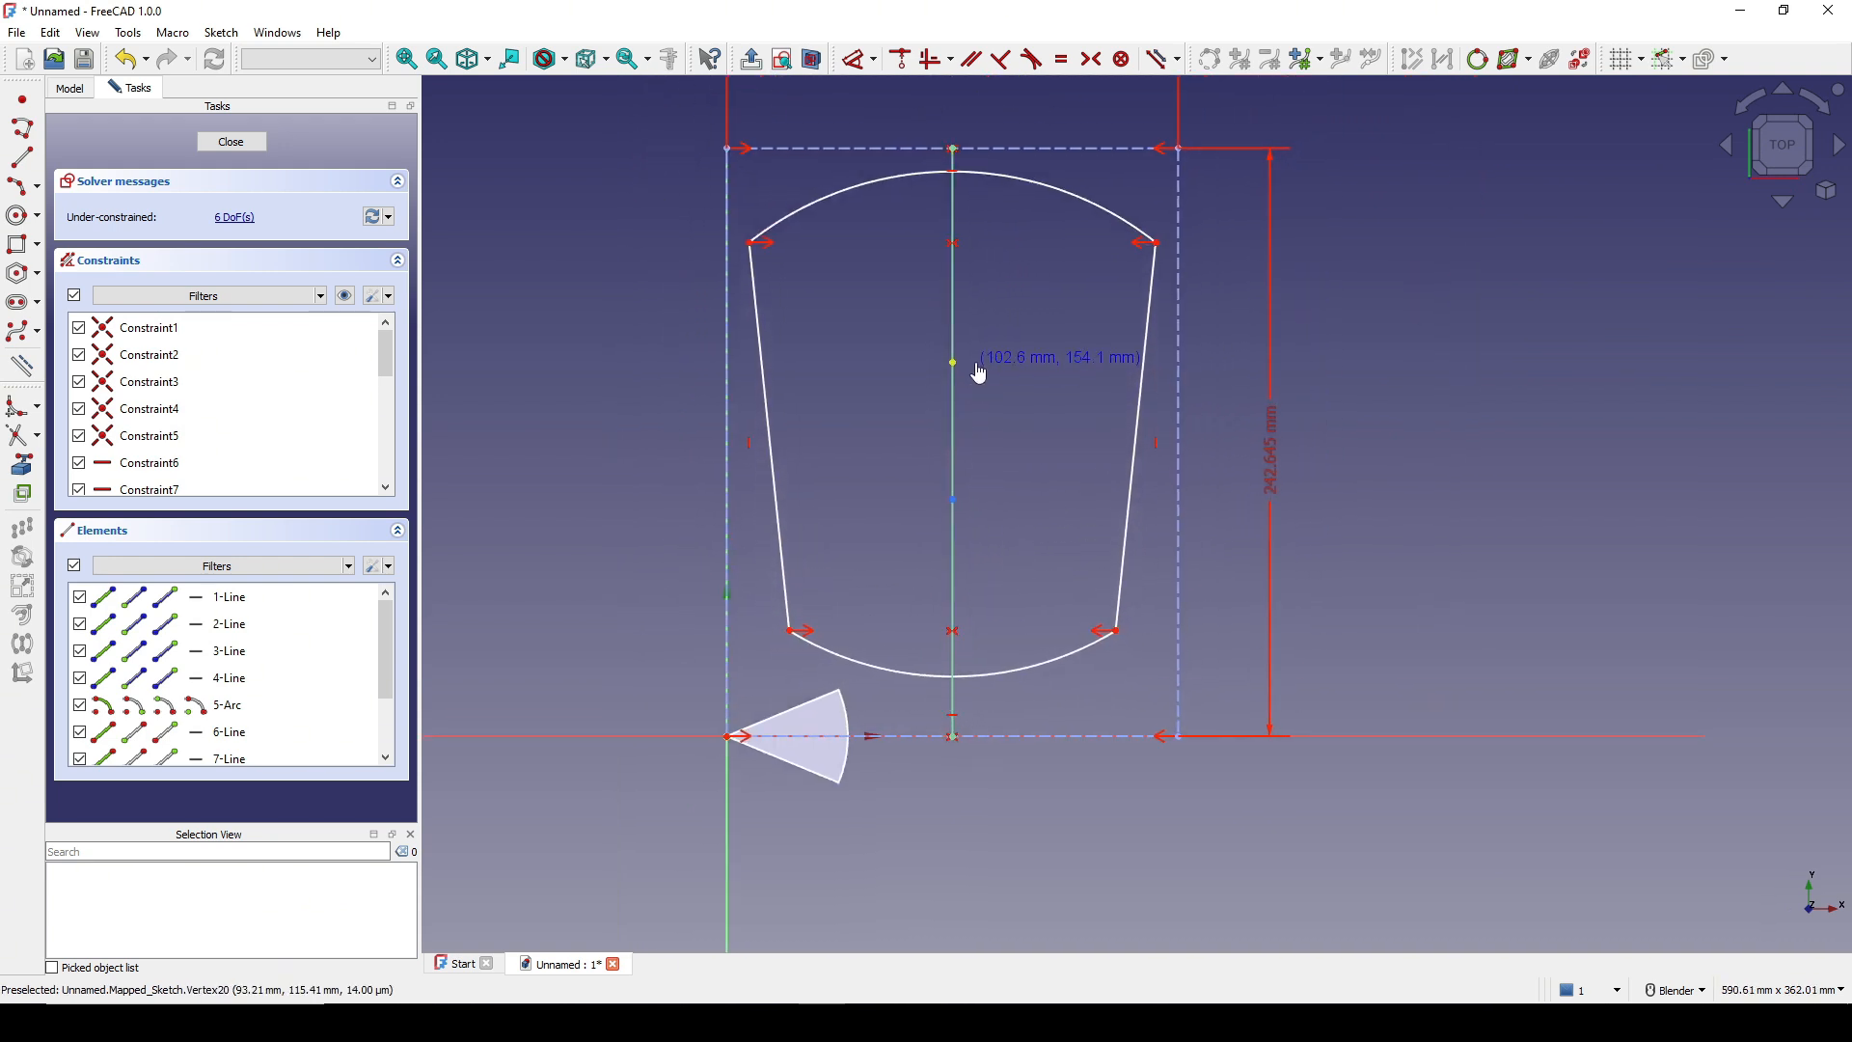
pyautogui.click(228, 142)
pyautogui.moveTo(1141, 492)
pyautogui.mouseDown(button='middle')
pyautogui.moveTo(1170, 575)
pyautogui.moveTo(1199, 591)
pyautogui.moveTo(1061, 584)
pyautogui.moveTo(1164, 576)
pyautogui.moveTo(1143, 521)
pyautogui.mouseUp(button='middle')
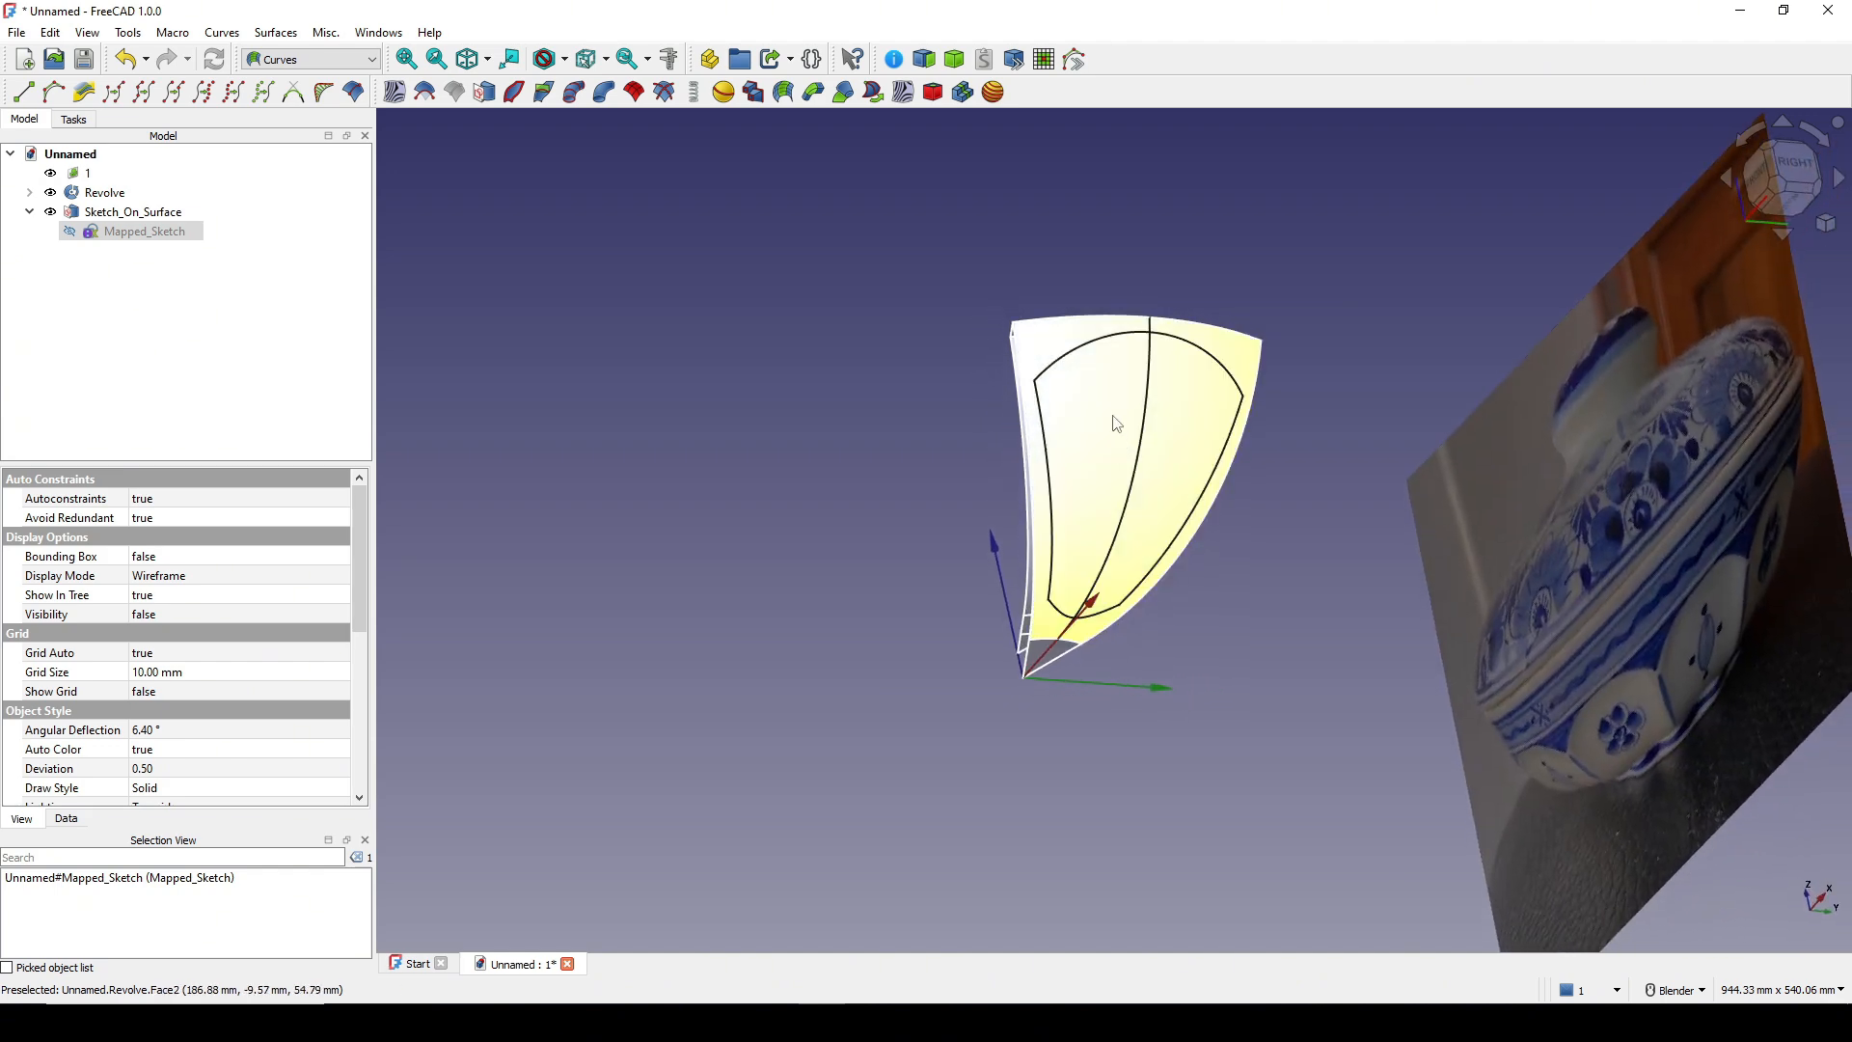
# Reopen the mapped sketch and lower the bottom arc's centre slightly to deepen its curve.
pyautogui.doubleClick(151, 235)
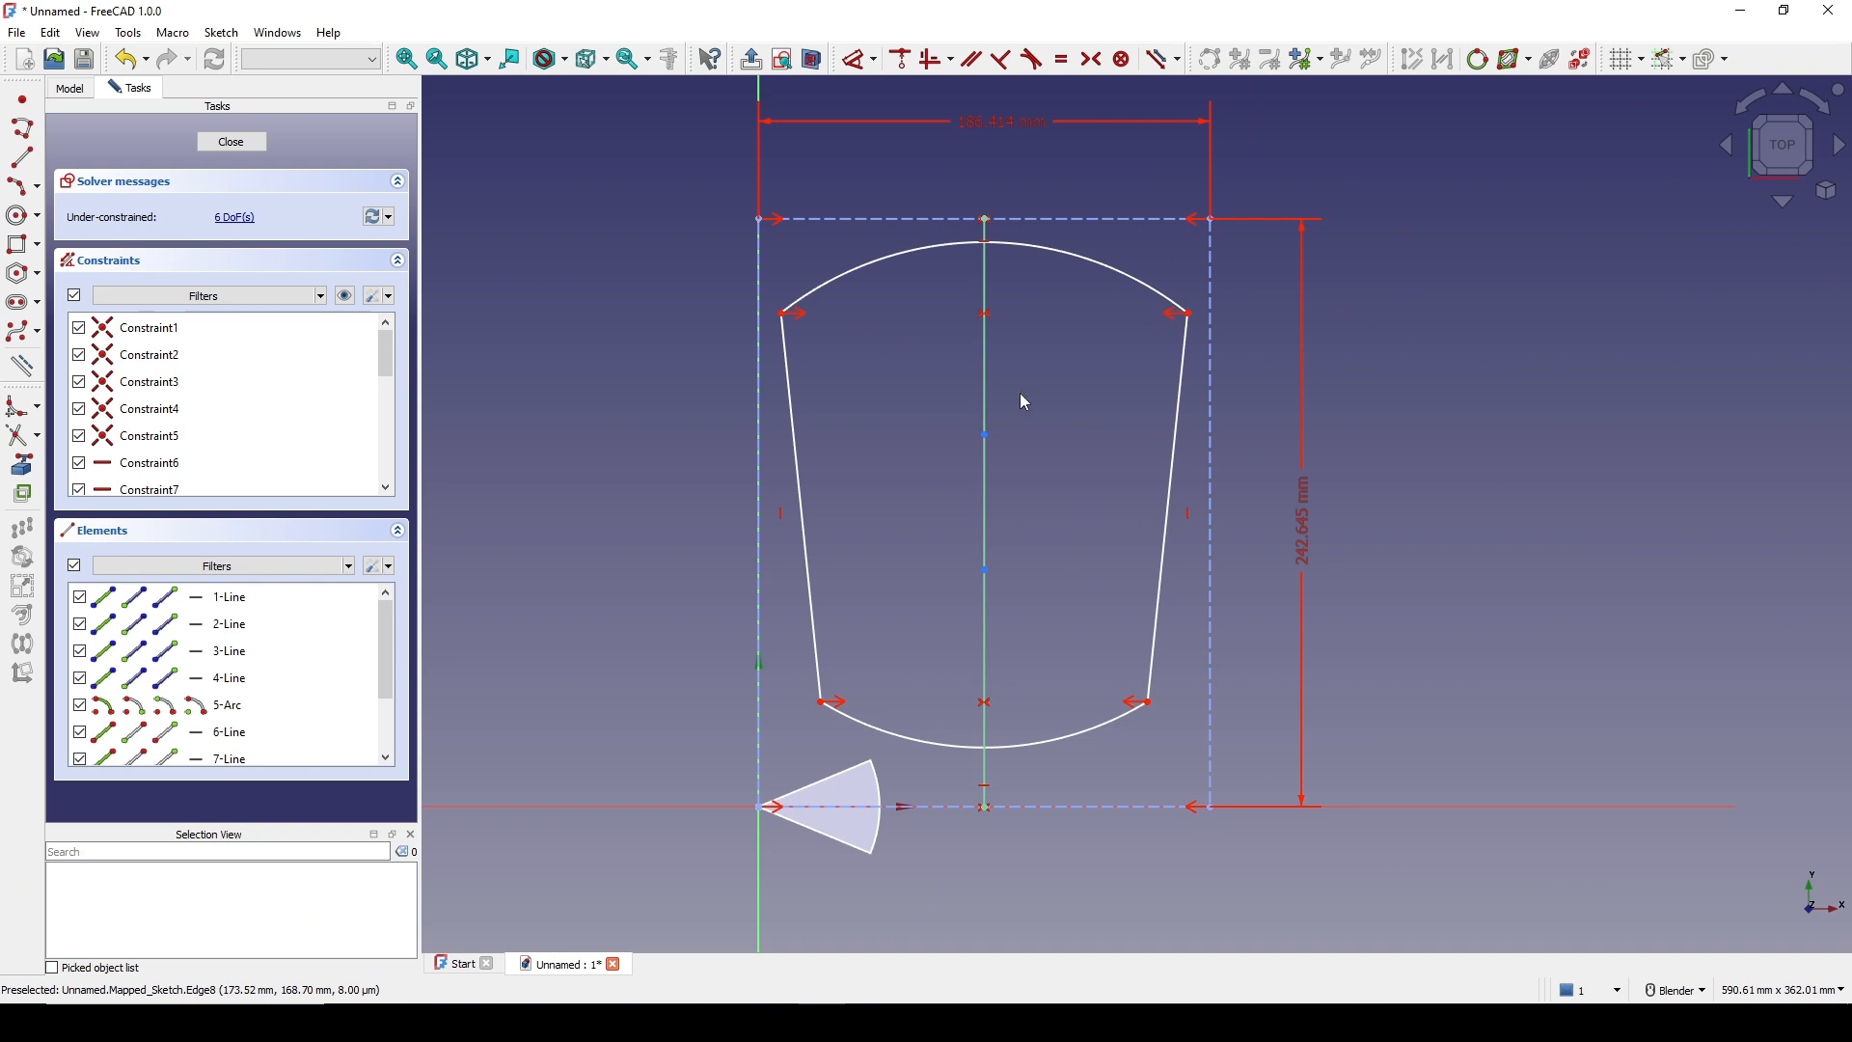
pyautogui.moveTo(986, 439); pyautogui.dragTo(986, 449)
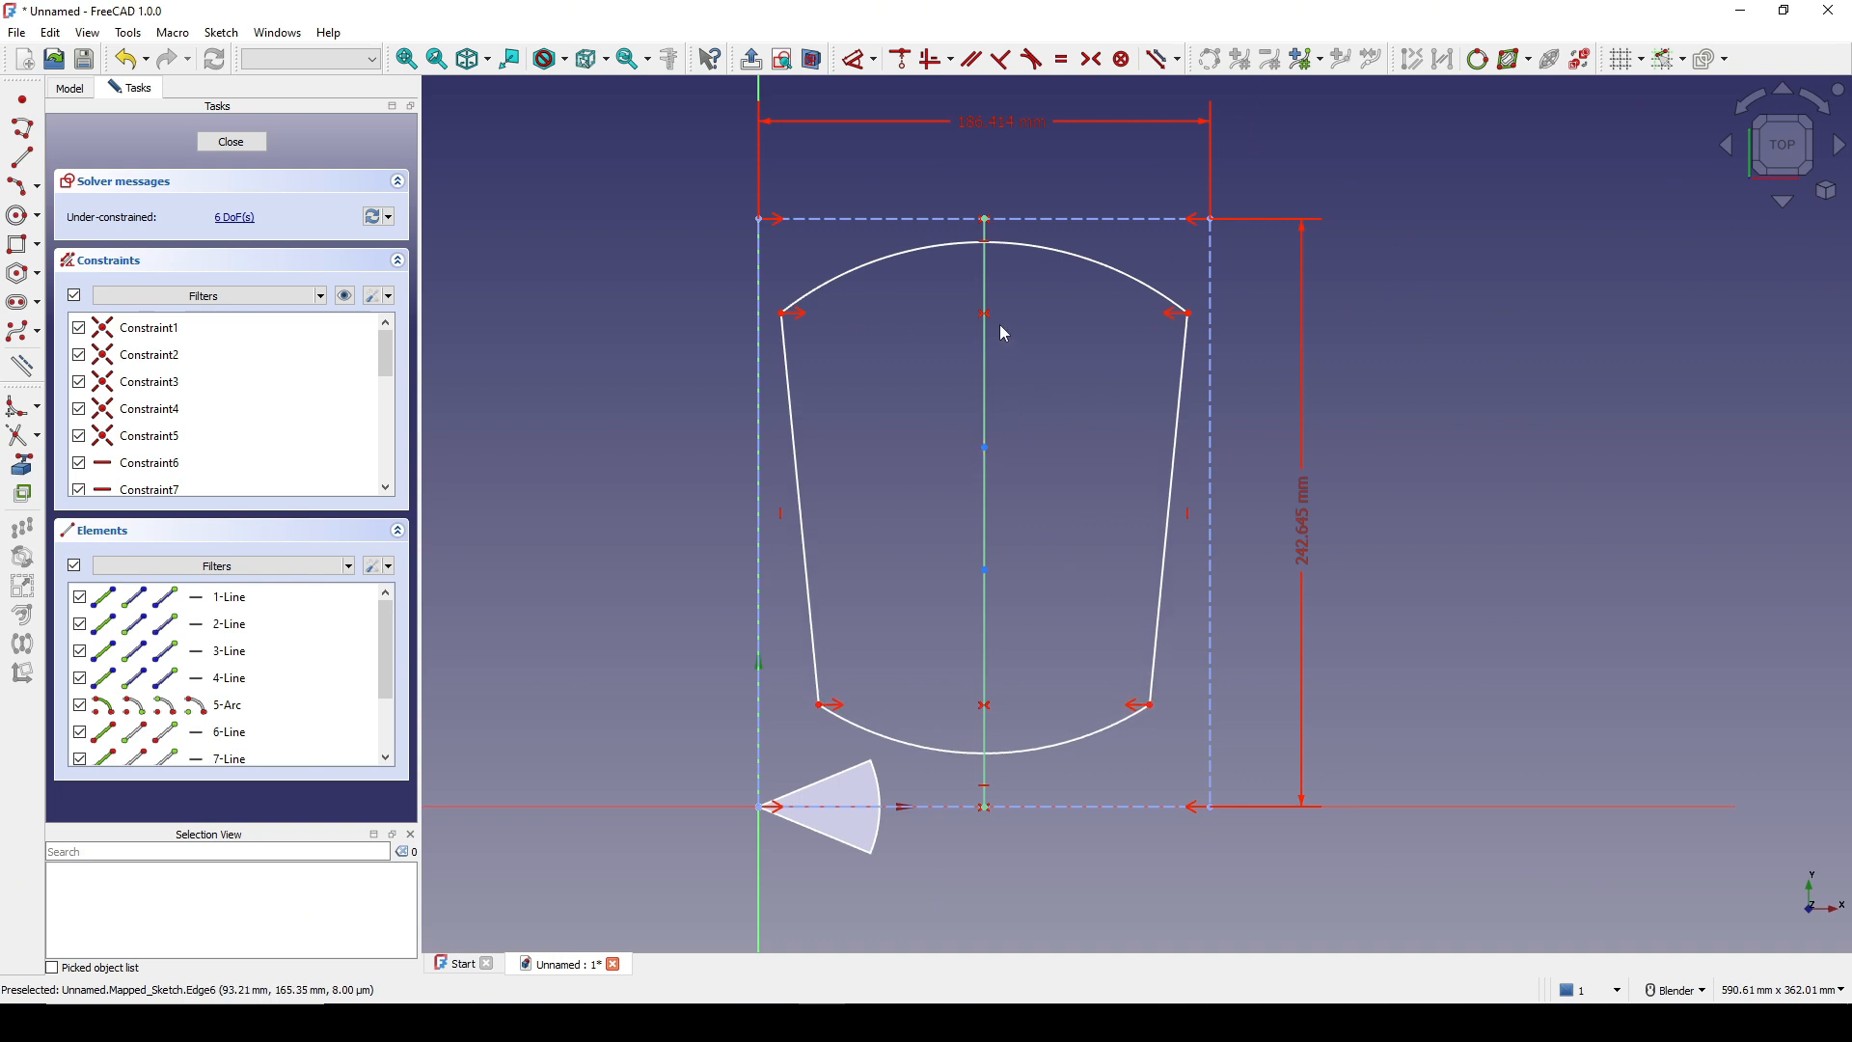
# Lower the panel's top arc, widen its upper corners, and close the mapped sketch to inspect the outline on the wall.
pyautogui.moveTo(1028, 251); pyautogui.dragTo(1024, 298)
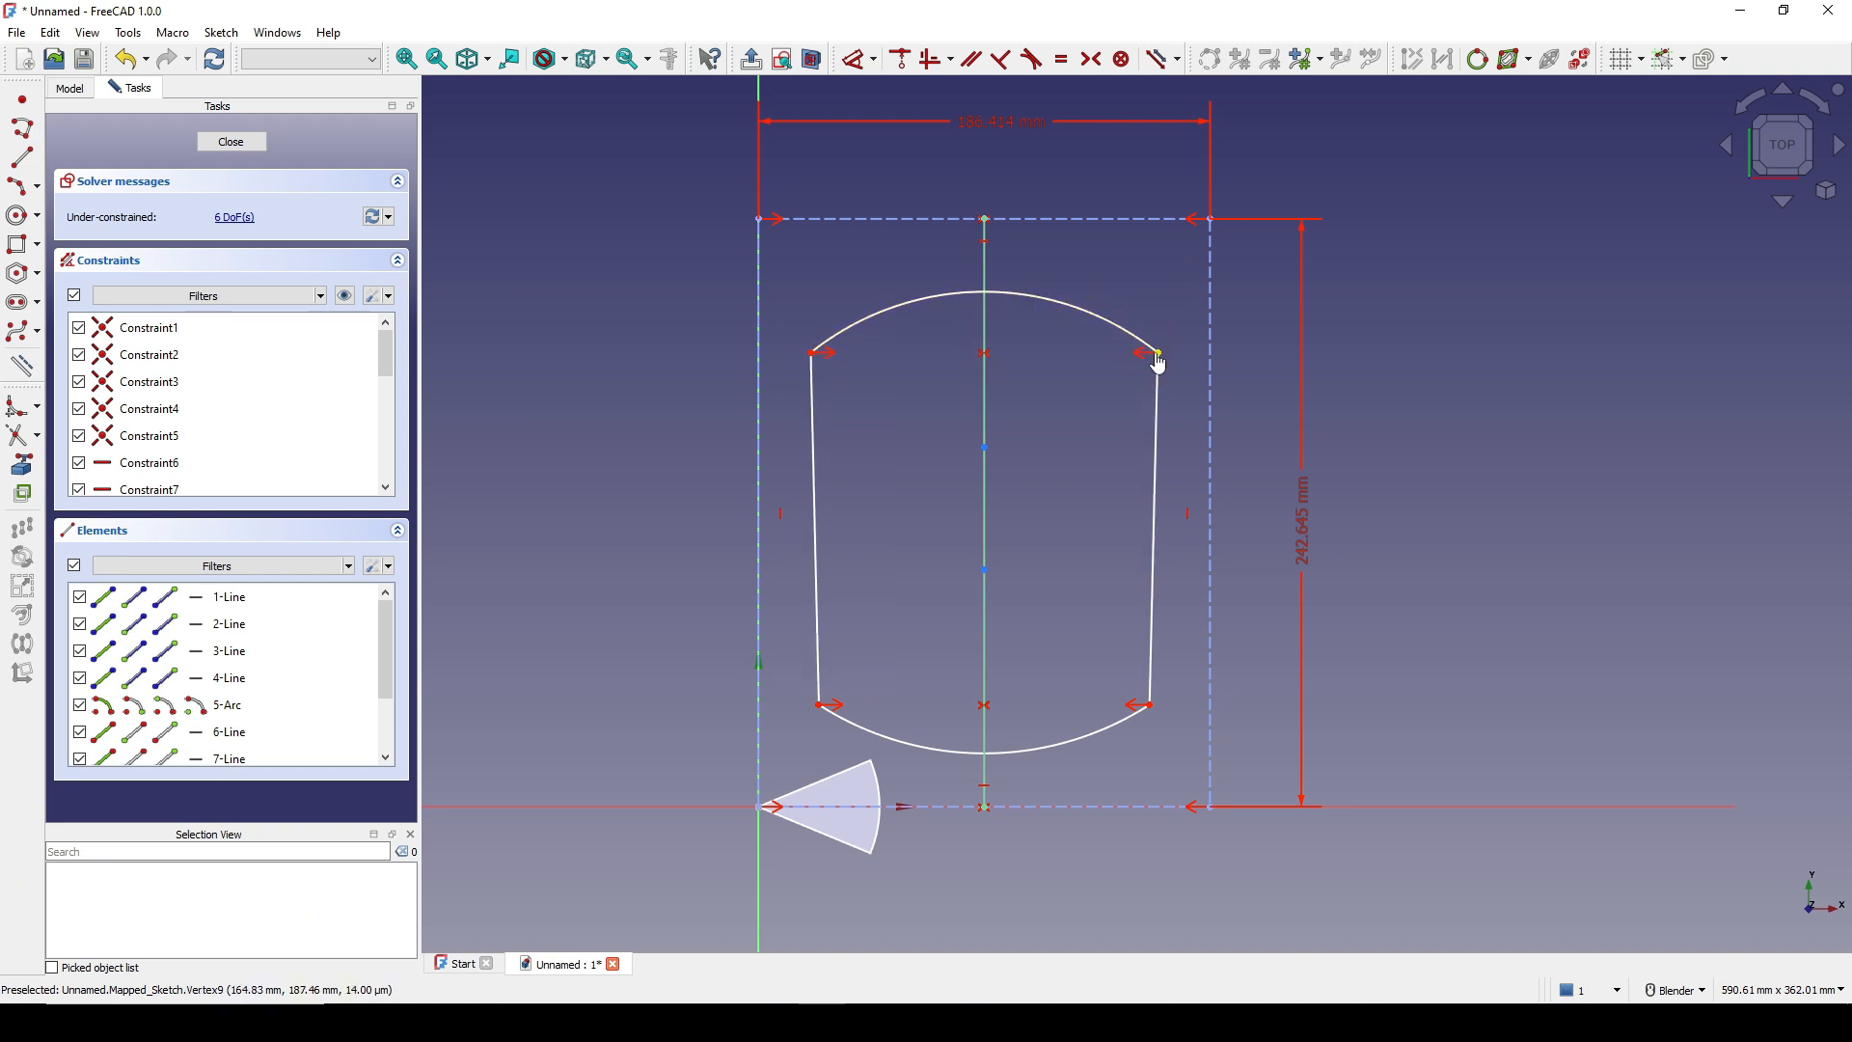
pyautogui.moveTo(1161, 355); pyautogui.dragTo(1190, 371)
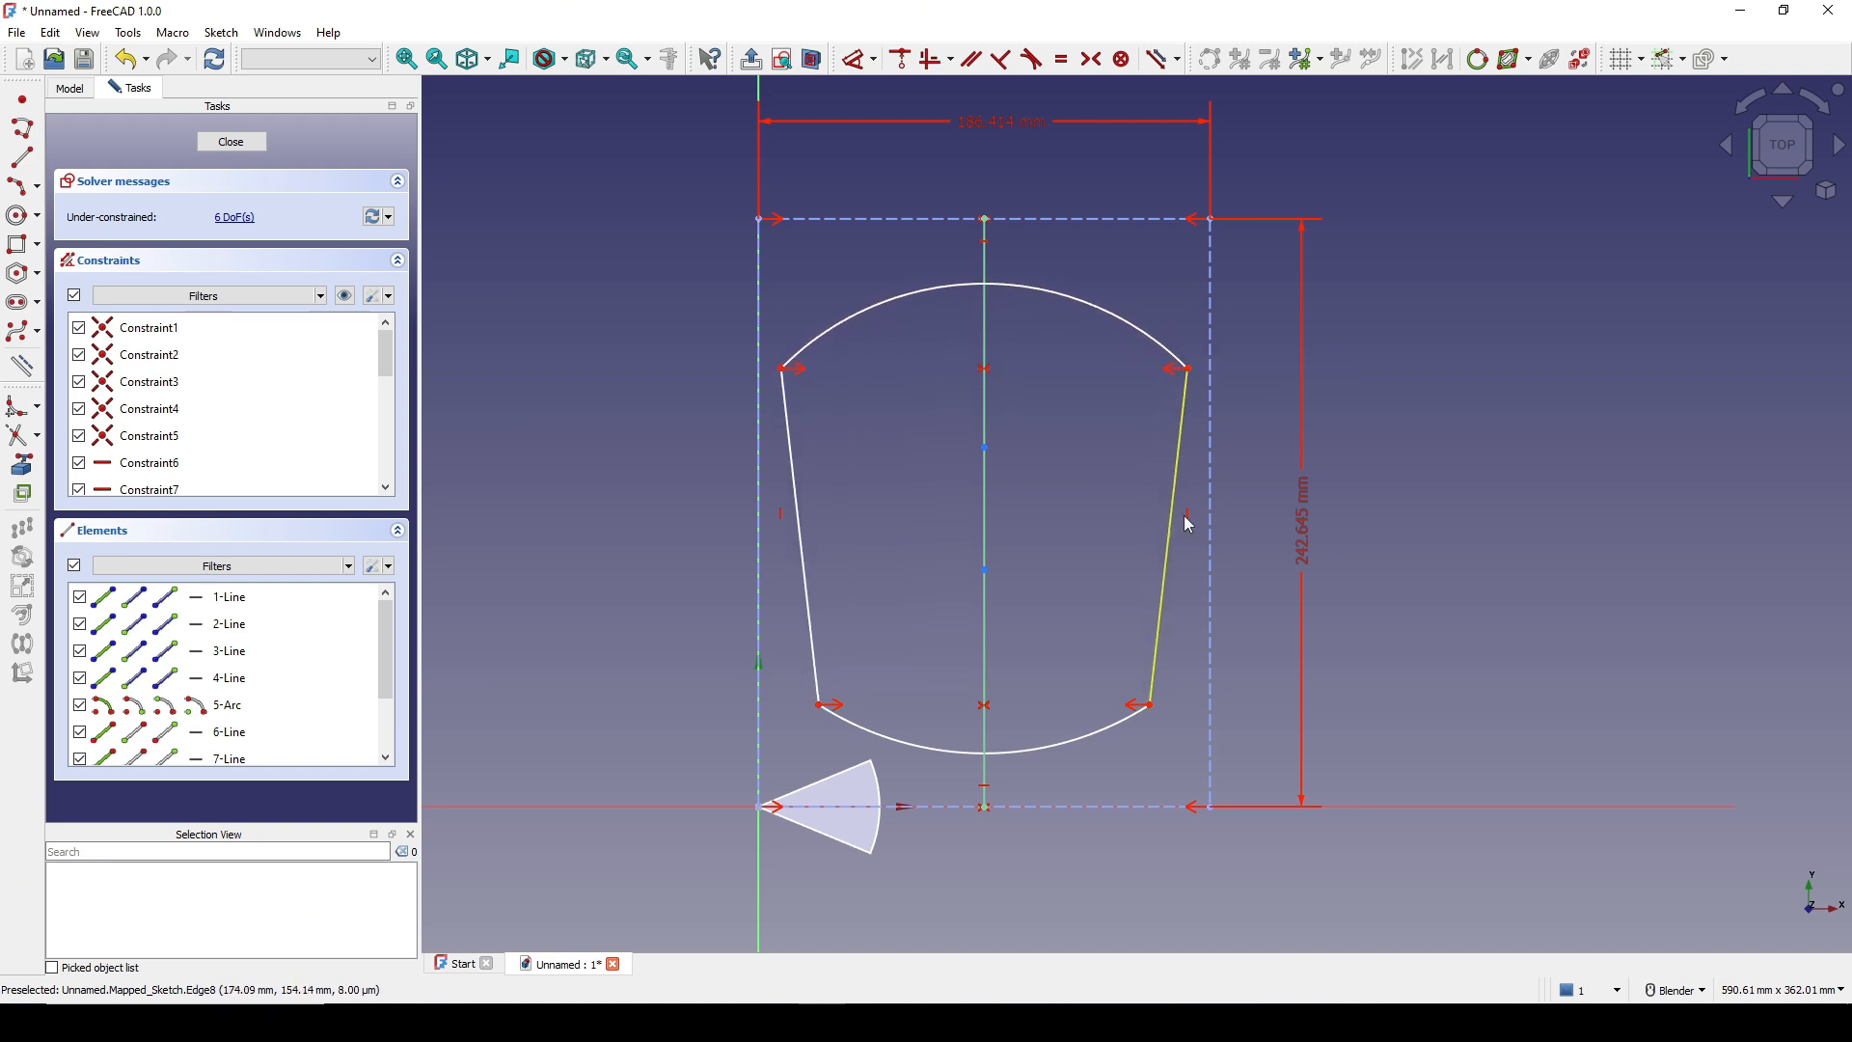
pyautogui.click(239, 142)
pyautogui.moveTo(1166, 421)
pyautogui.mouseDown(button='middle')
pyautogui.moveTo(1071, 360)
pyautogui.moveTo(994, 370)
pyautogui.mouseUp(button='middle')
pyautogui.scroll(2, 1132, 459)
pyautogui.scroll(-1, 1117, 473)
pyautogui.moveTo(1113, 470); pyautogui.dragTo(1128, 481, button='middle')
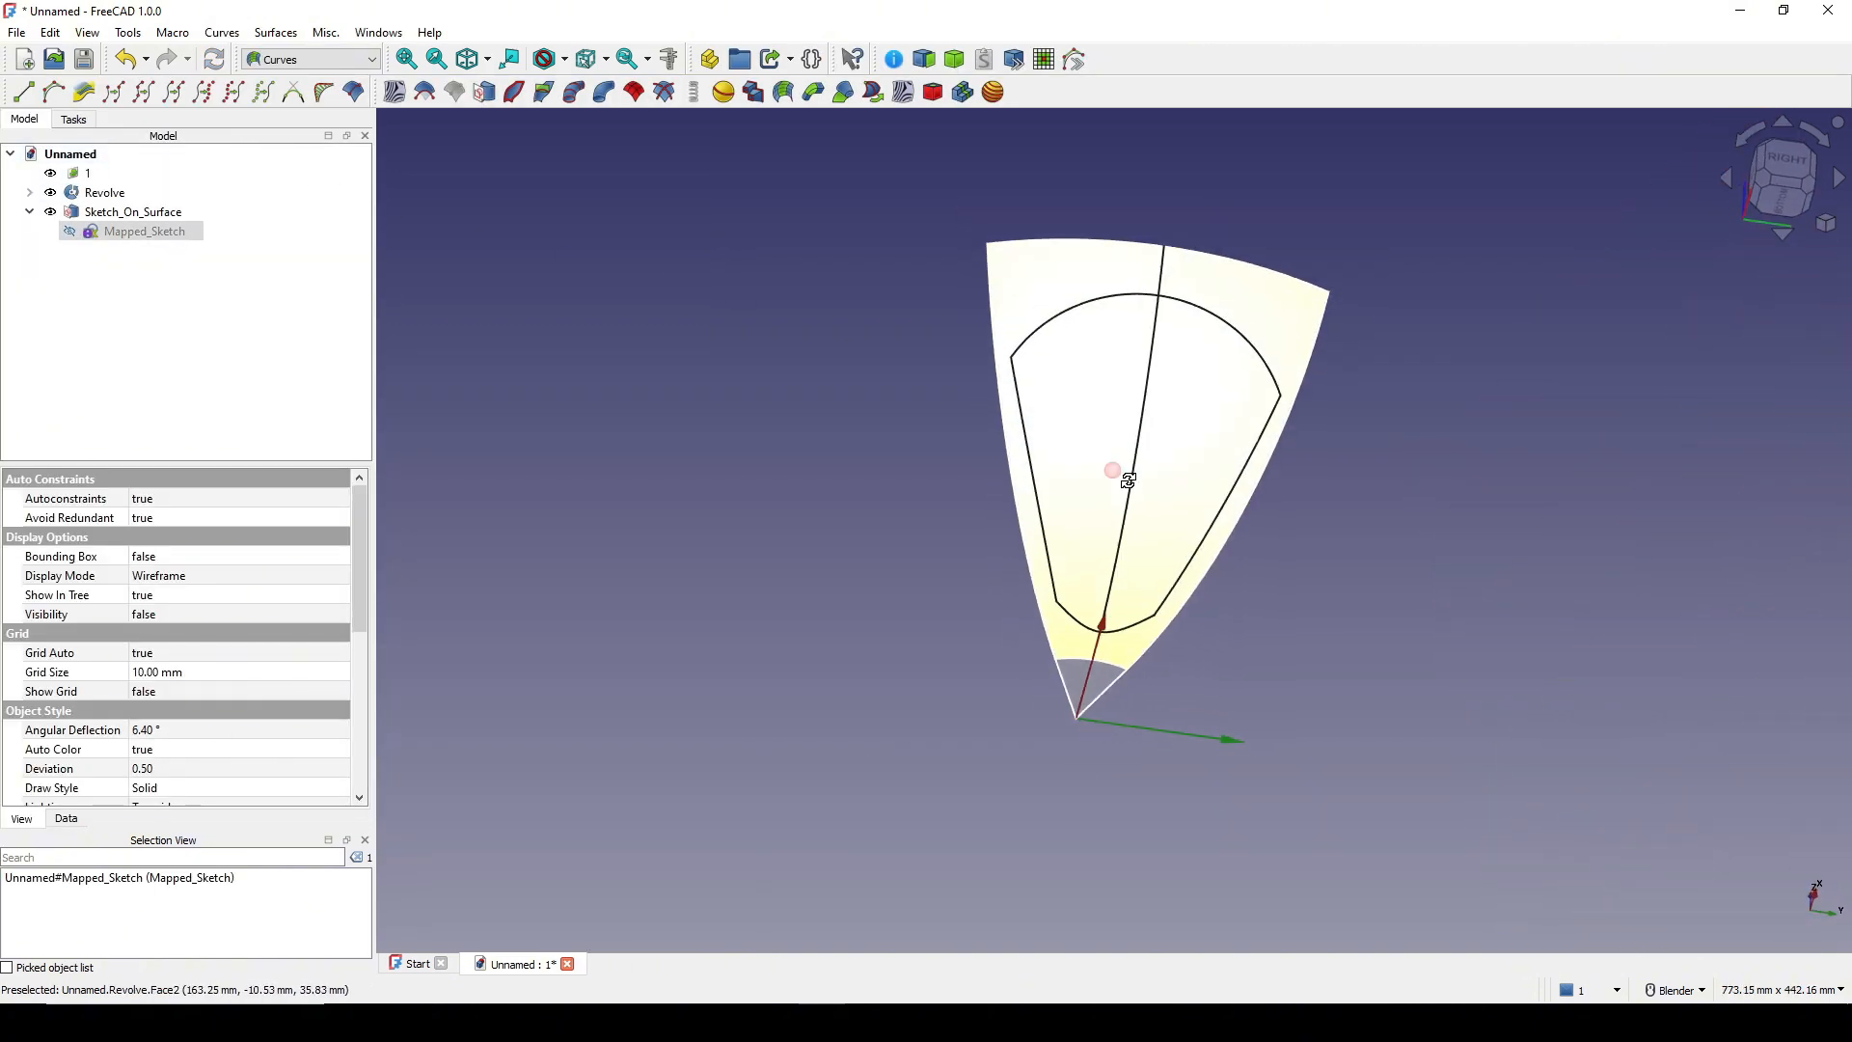
# Reopen the mapped sketch, move the panel's lower corners slightly outward, and close the sketch.
pyautogui.doubleClick(162, 236)
pyautogui.keyDown('shift'); pyautogui.moveTo(1203, 351); pyautogui.dragTo(1188, 540, button='middle'); pyautogui.keyUp('shift')
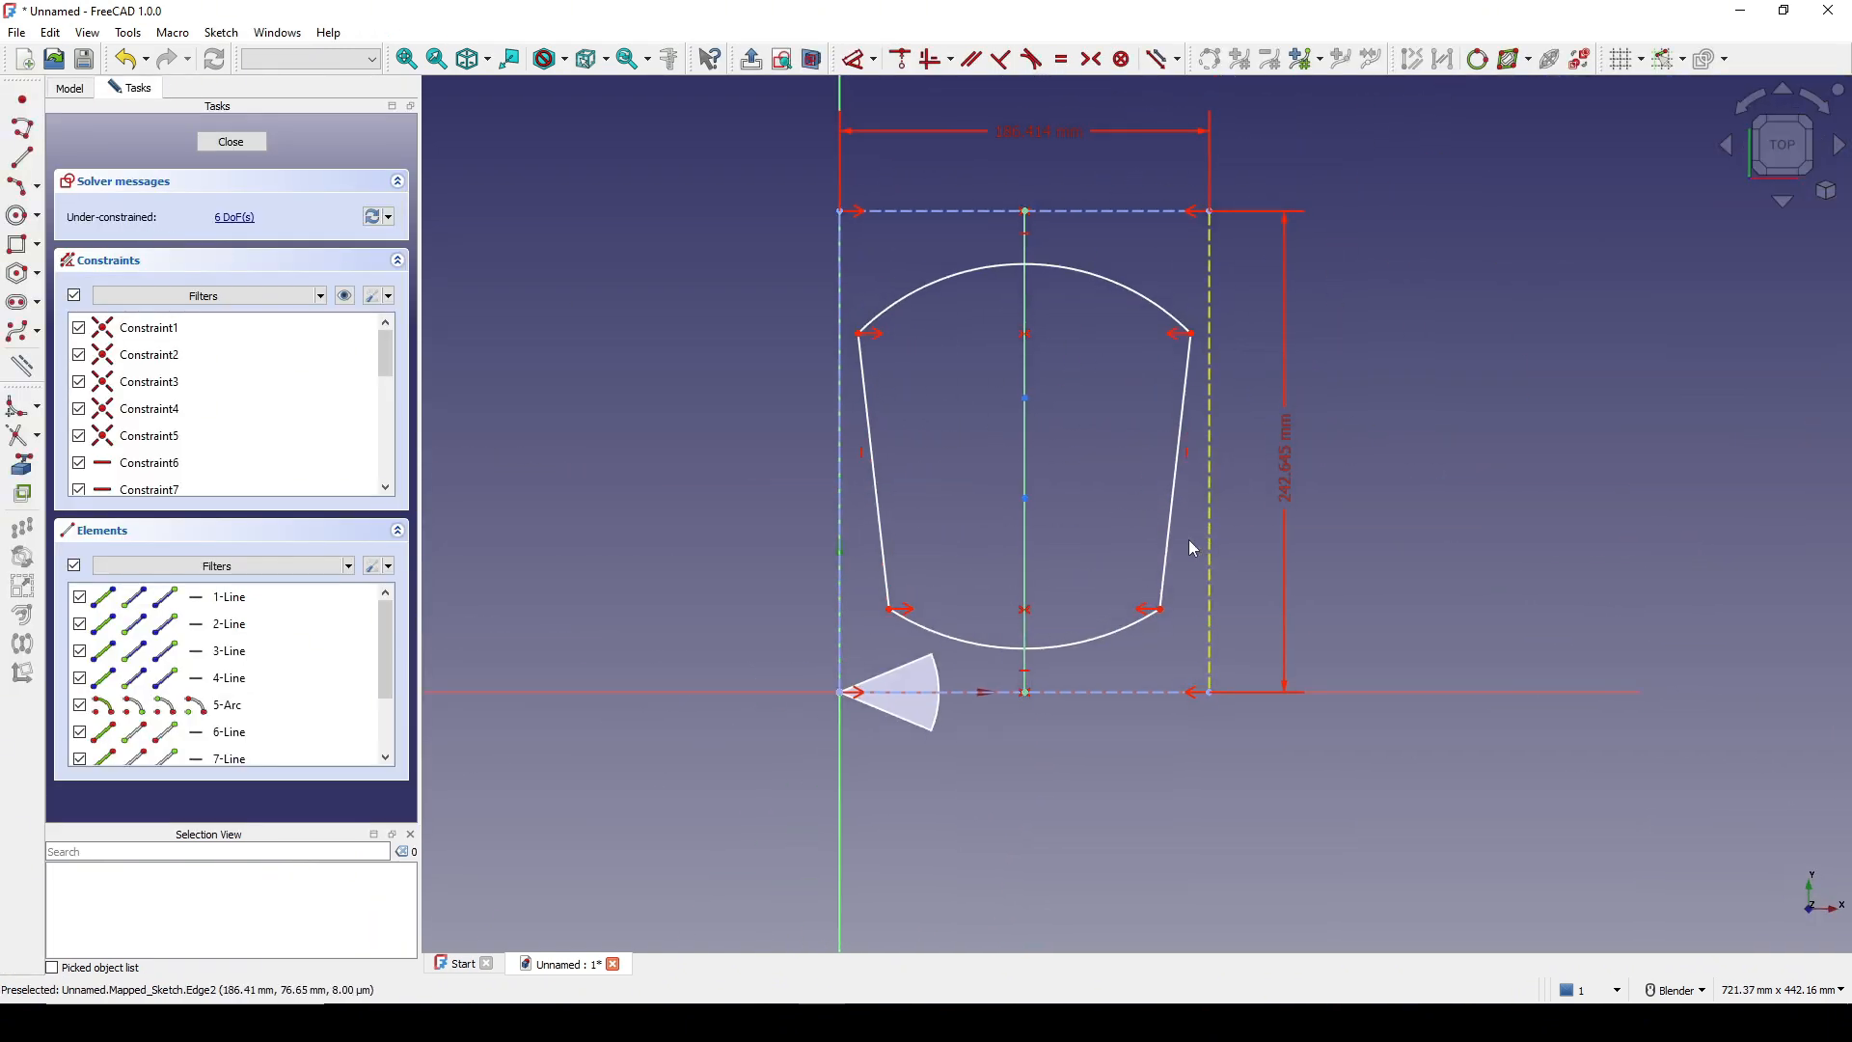
pyautogui.scroll(1, 1193, 548)
pyautogui.moveTo(1163, 626); pyautogui.dragTo(1173, 630)
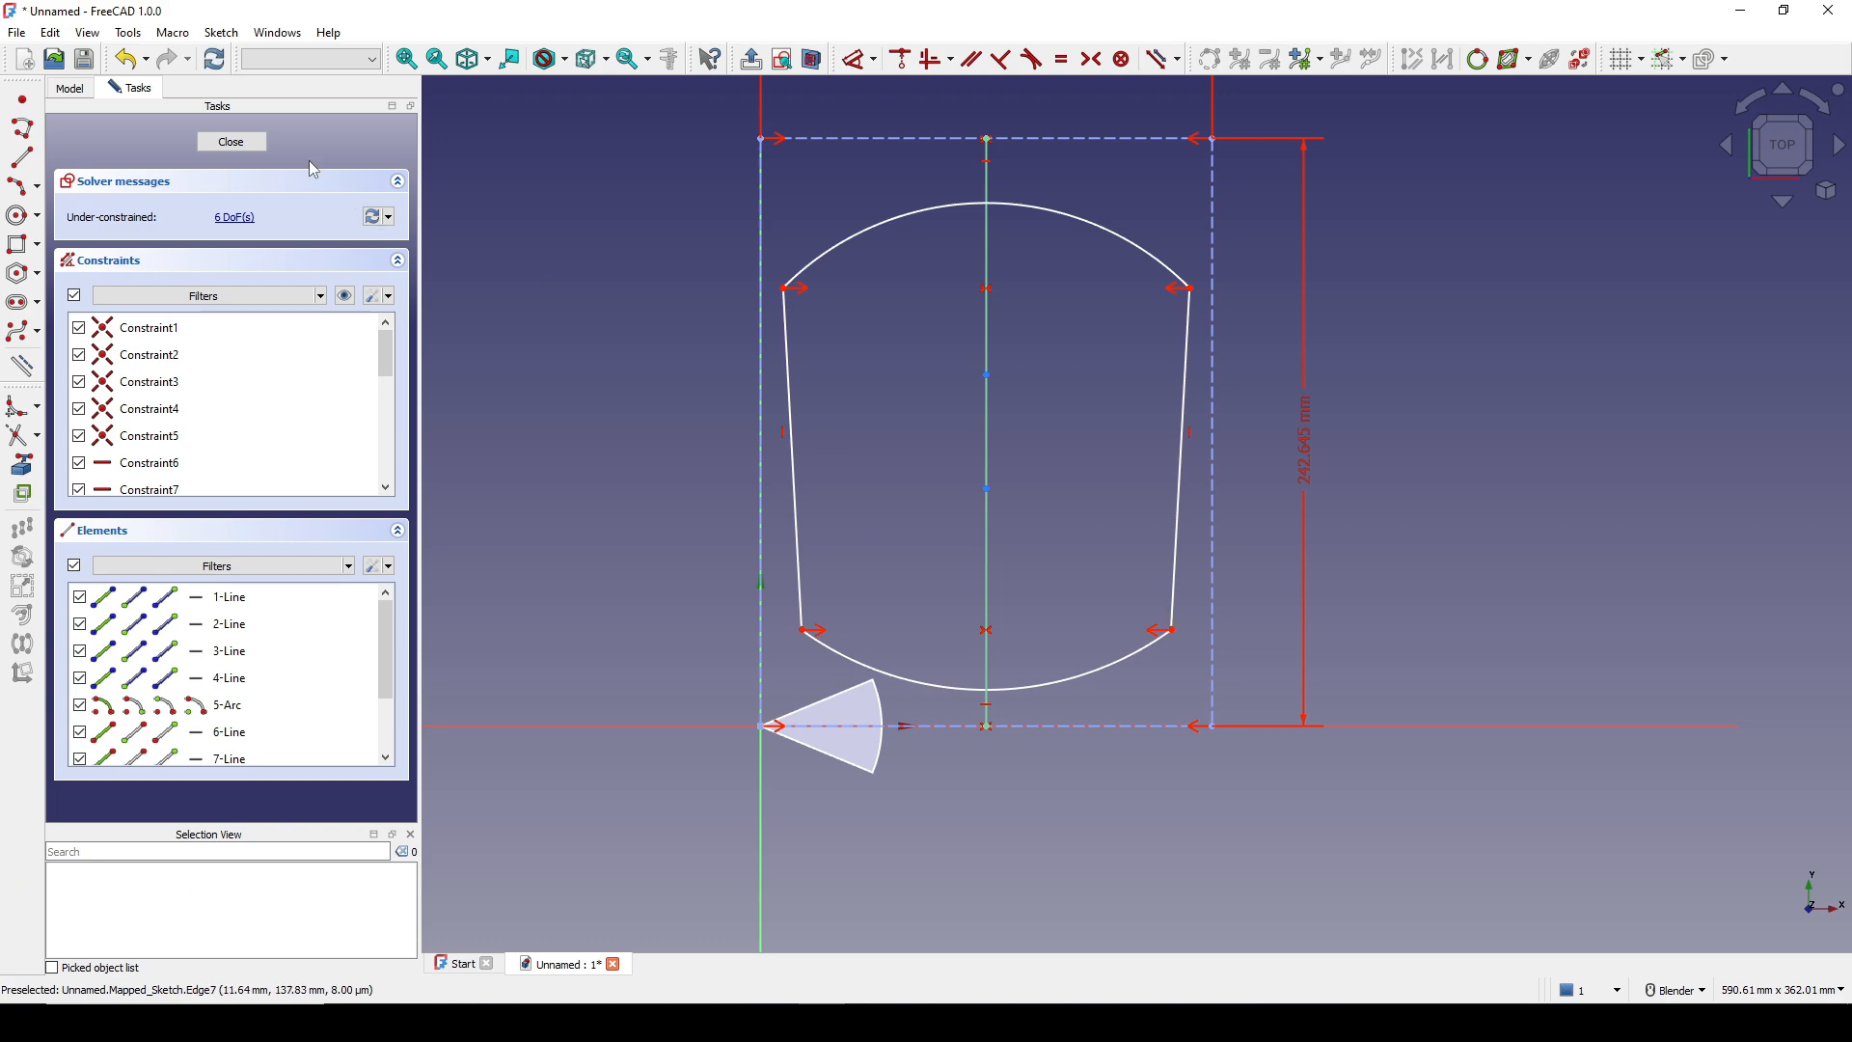
pyautogui.click(231, 142)
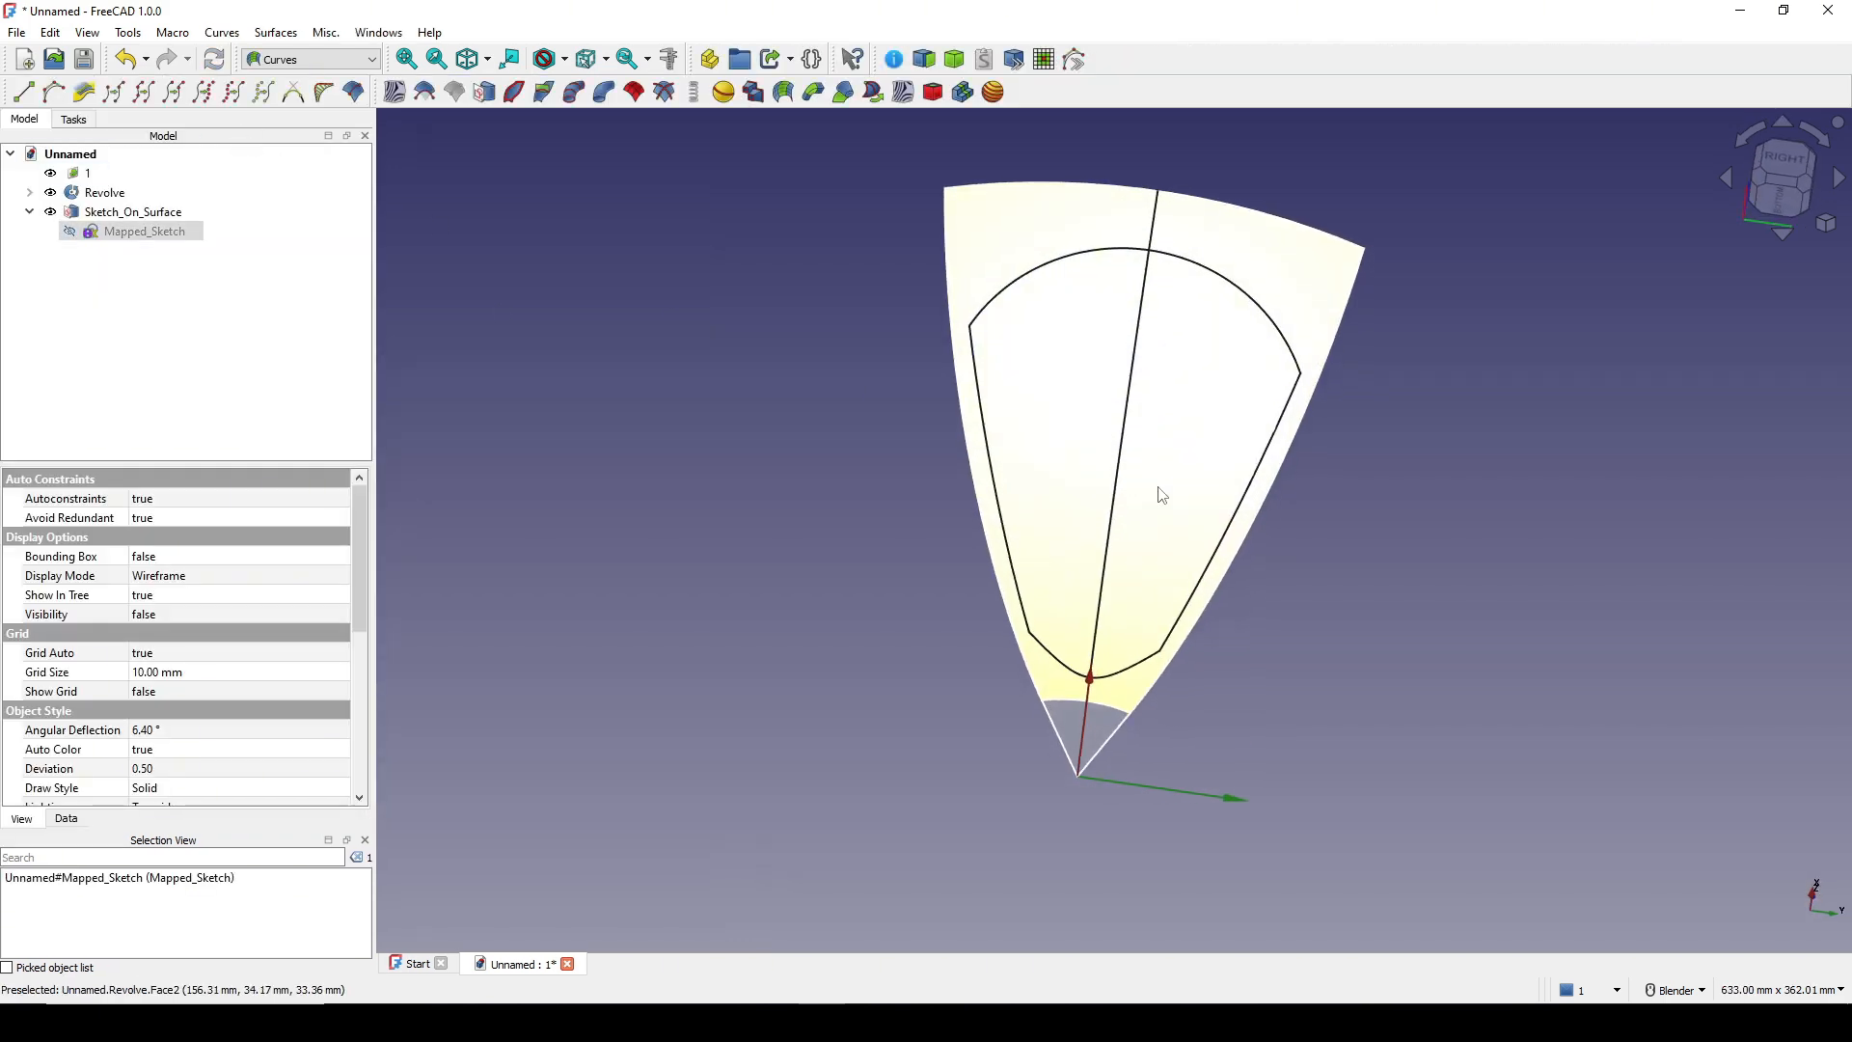
# Reopen the mapped sketch and constrain the panel's upper arc to a radius of 118 mm.
pyautogui.doubleClick(164, 232)
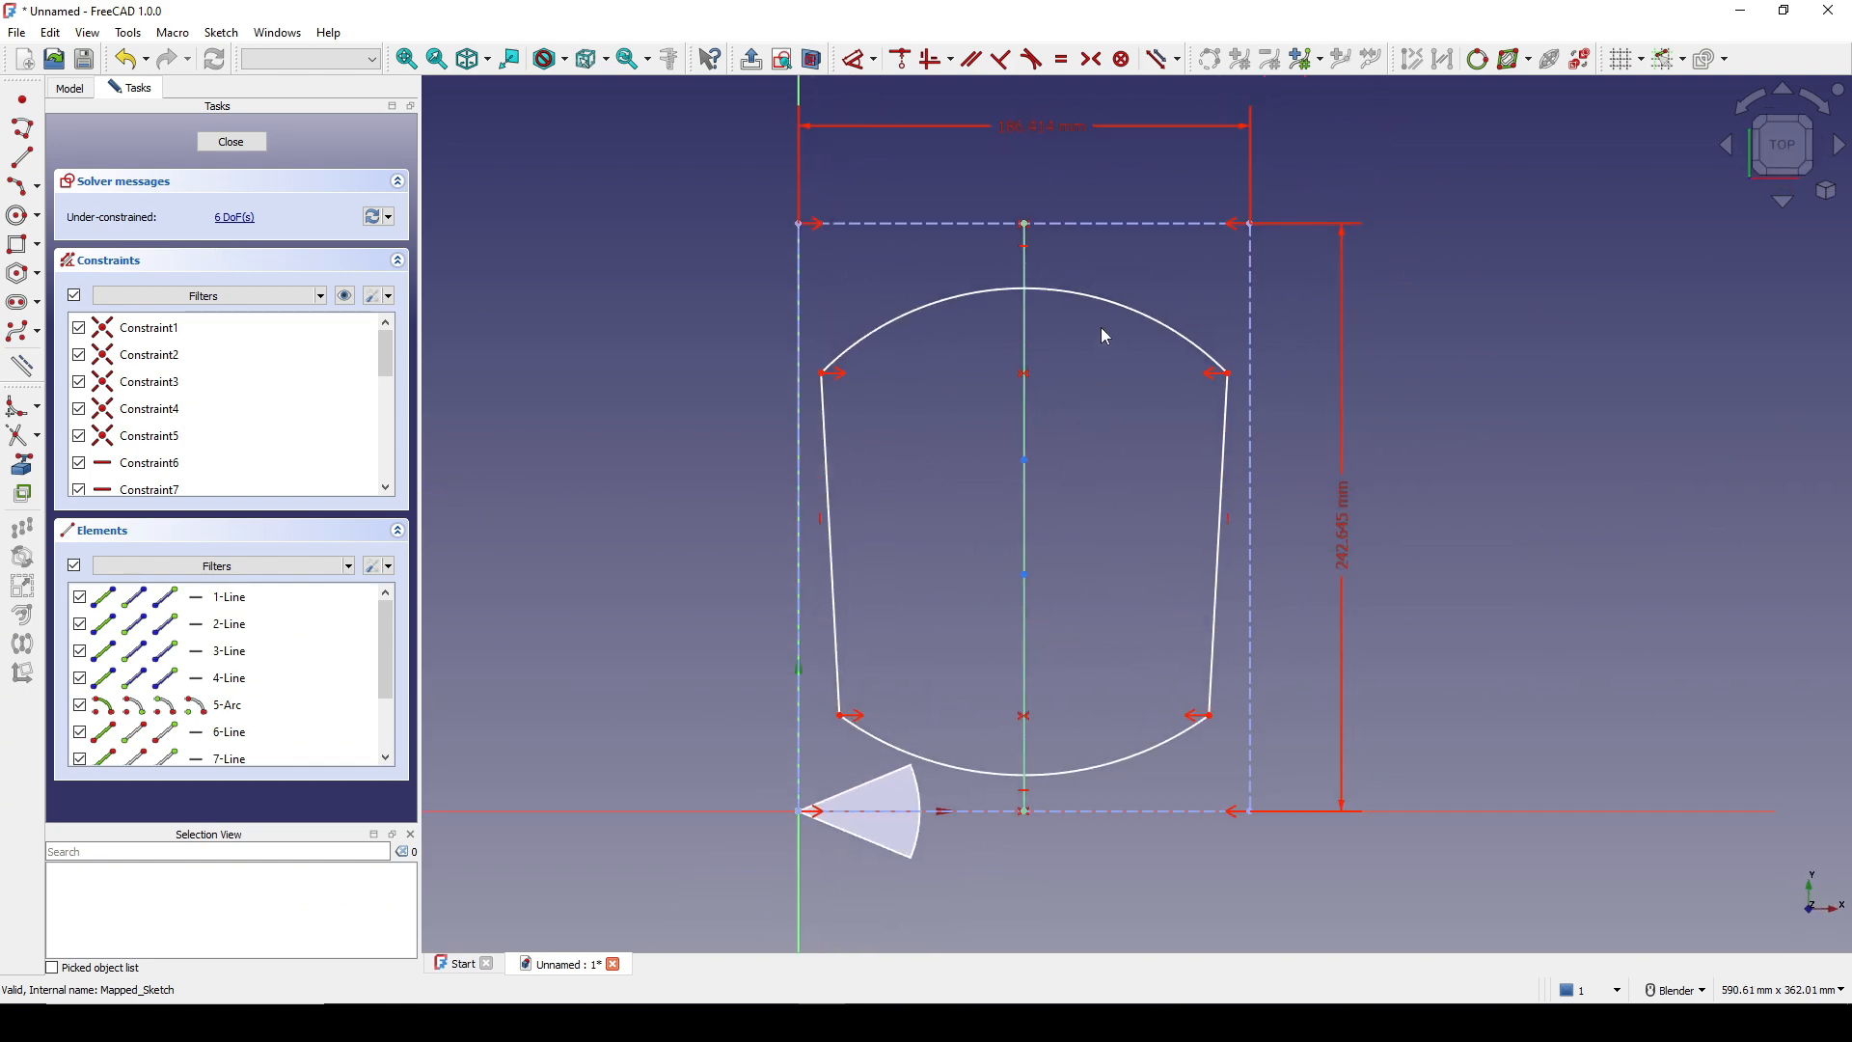
pyautogui.click(1115, 318)
pyautogui.press('d')
pyautogui.click(1172, 172)
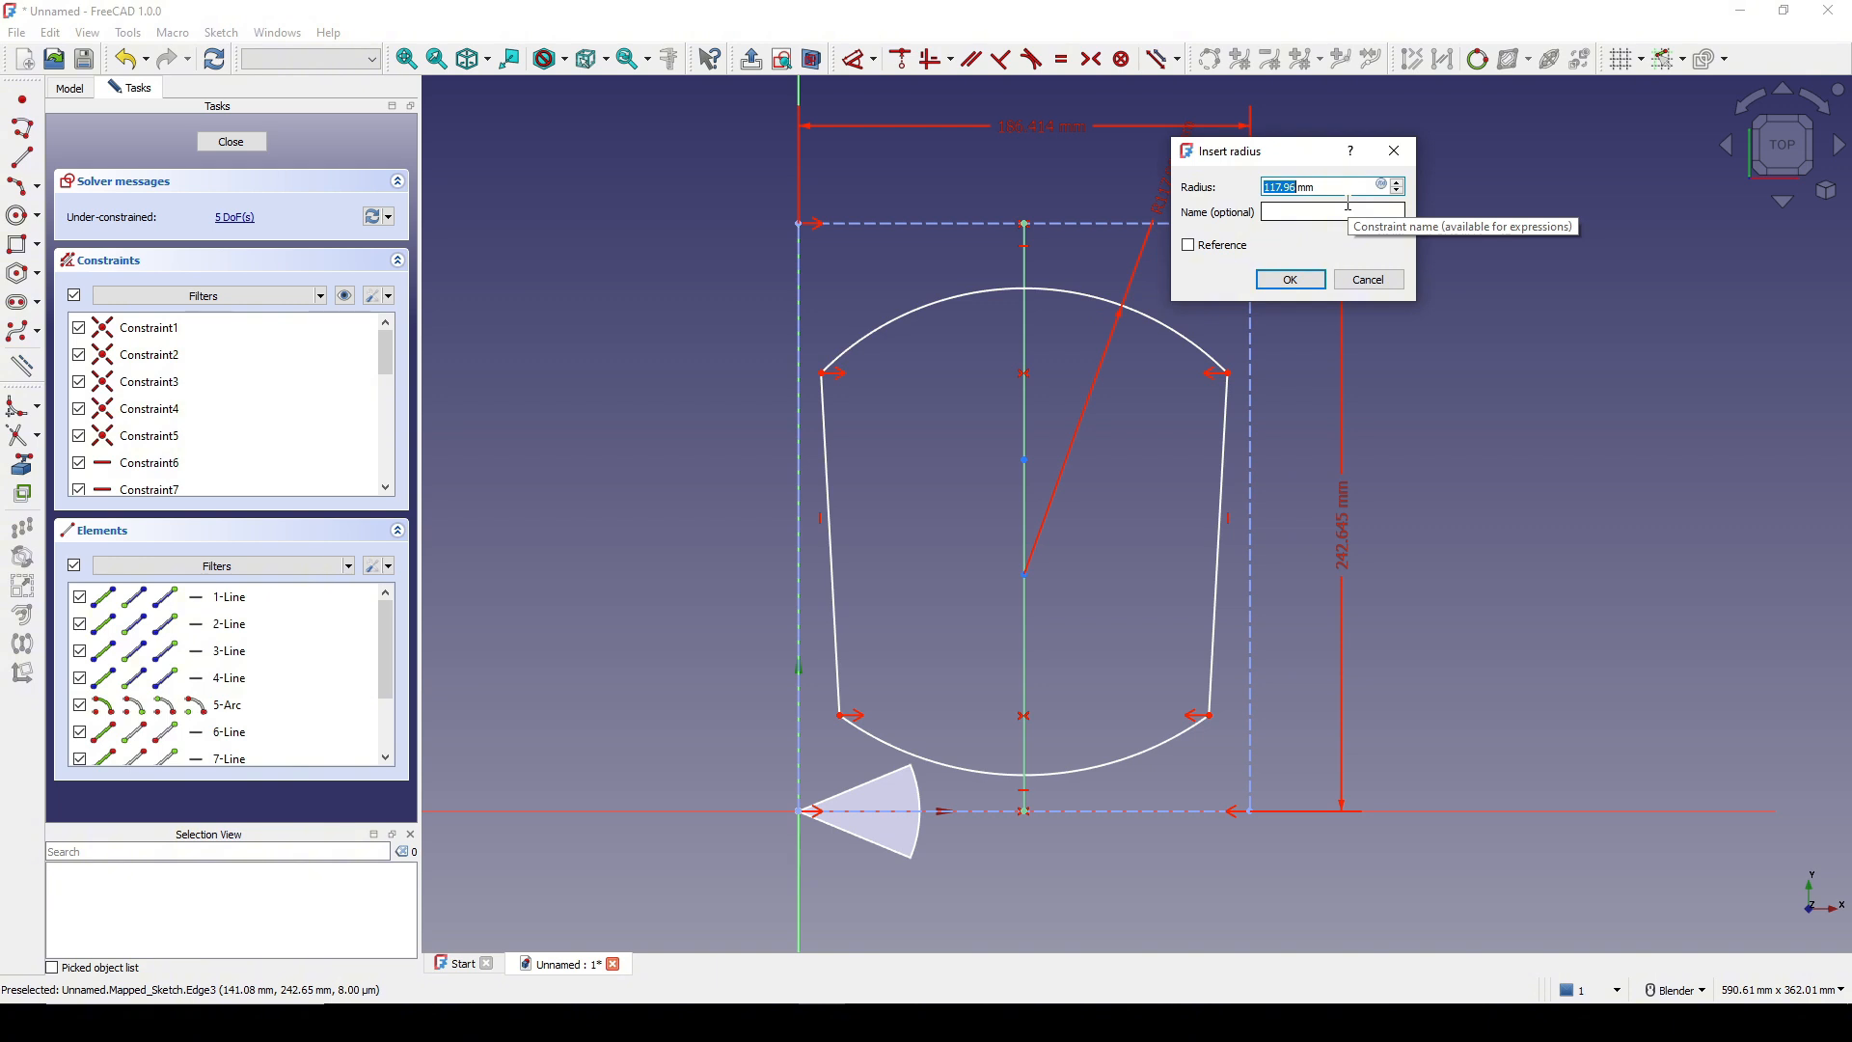
pyautogui.write('118')
pyautogui.press('Return')
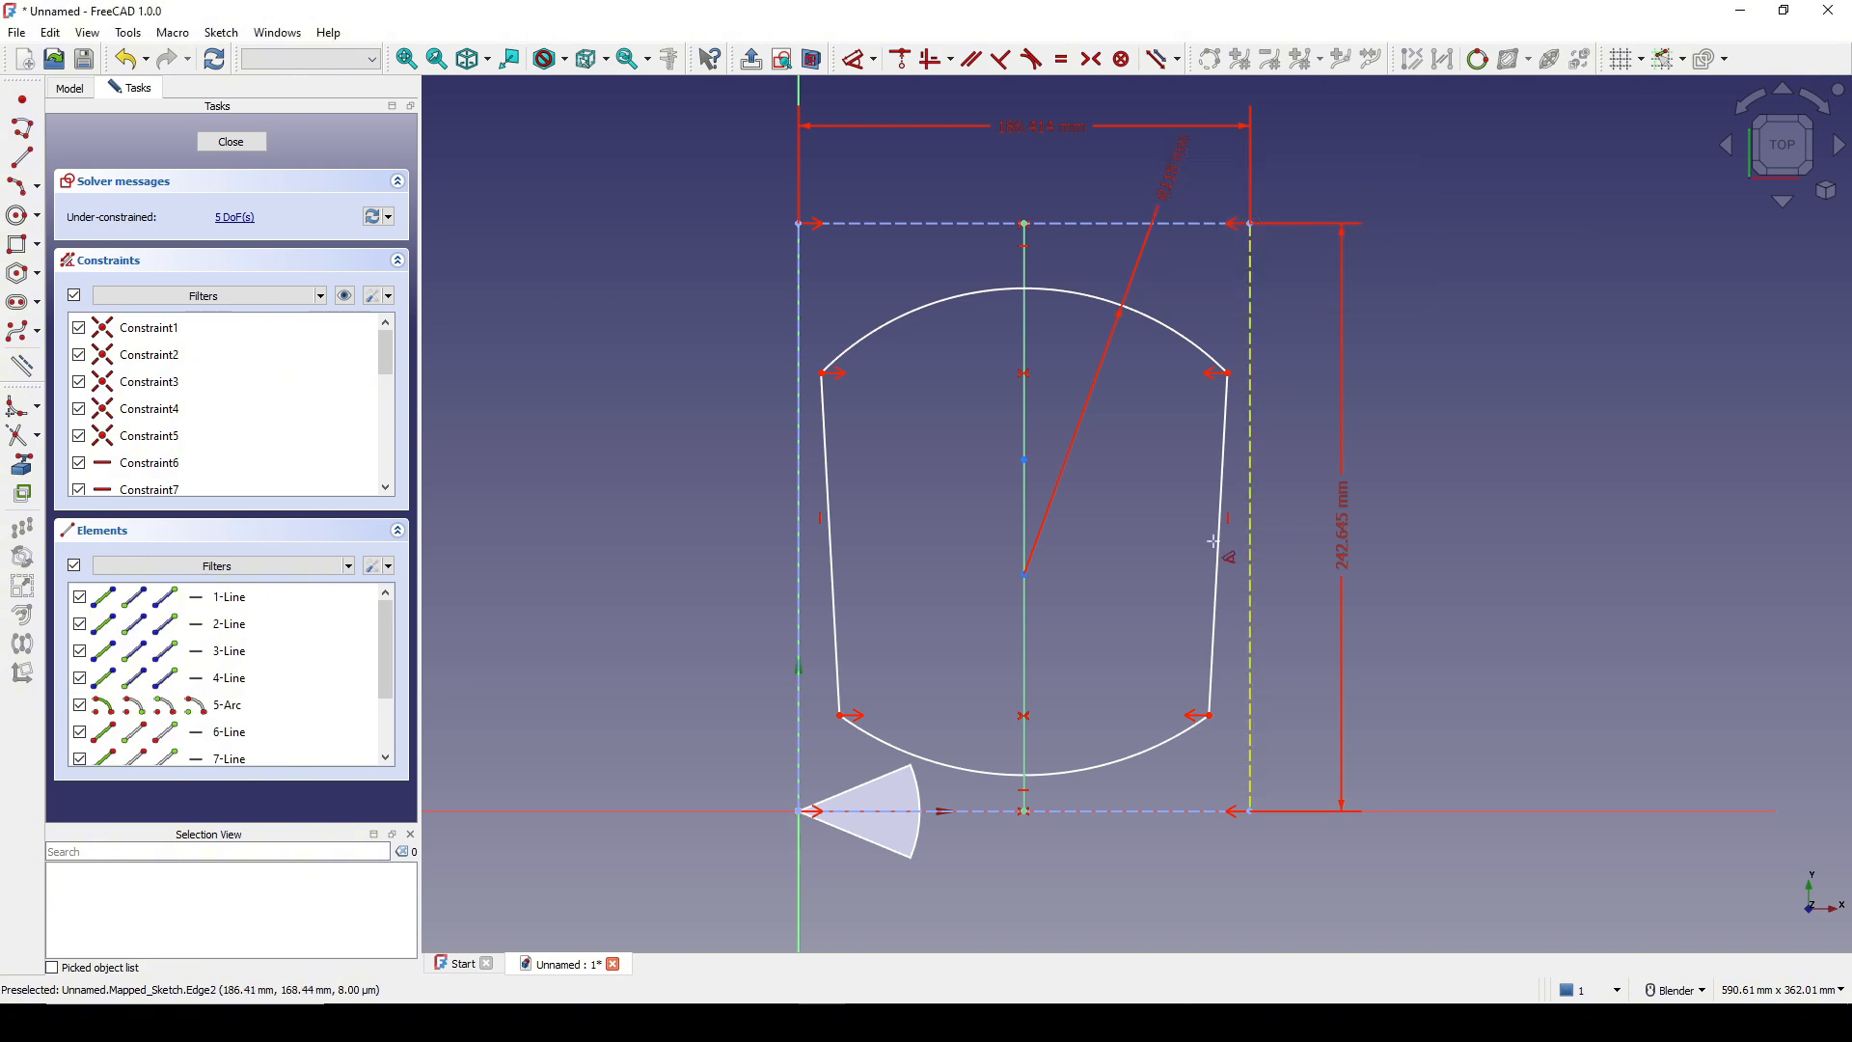
# Constrain the panel's lower arc to a radius of 130 mm.
pyautogui.click(1127, 760)
pyautogui.click(1193, 883)
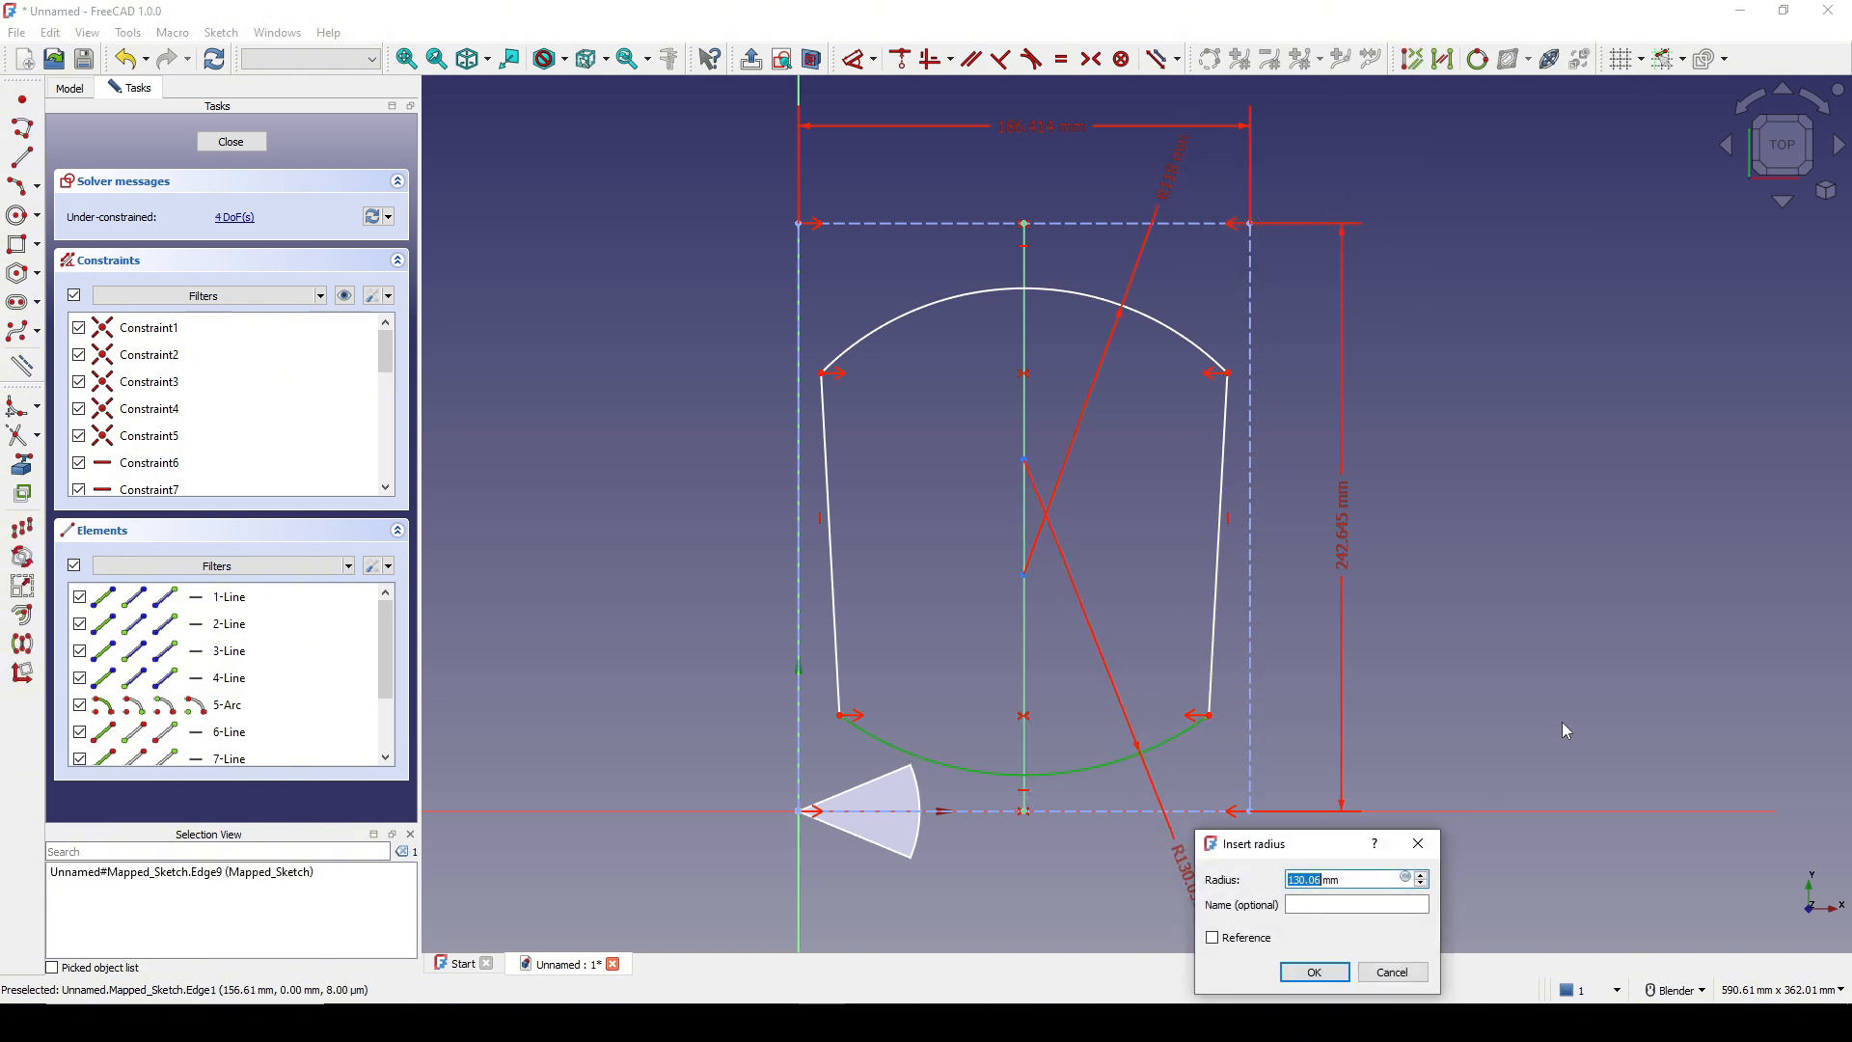
pyautogui.write('1')
pyautogui.press('Return')
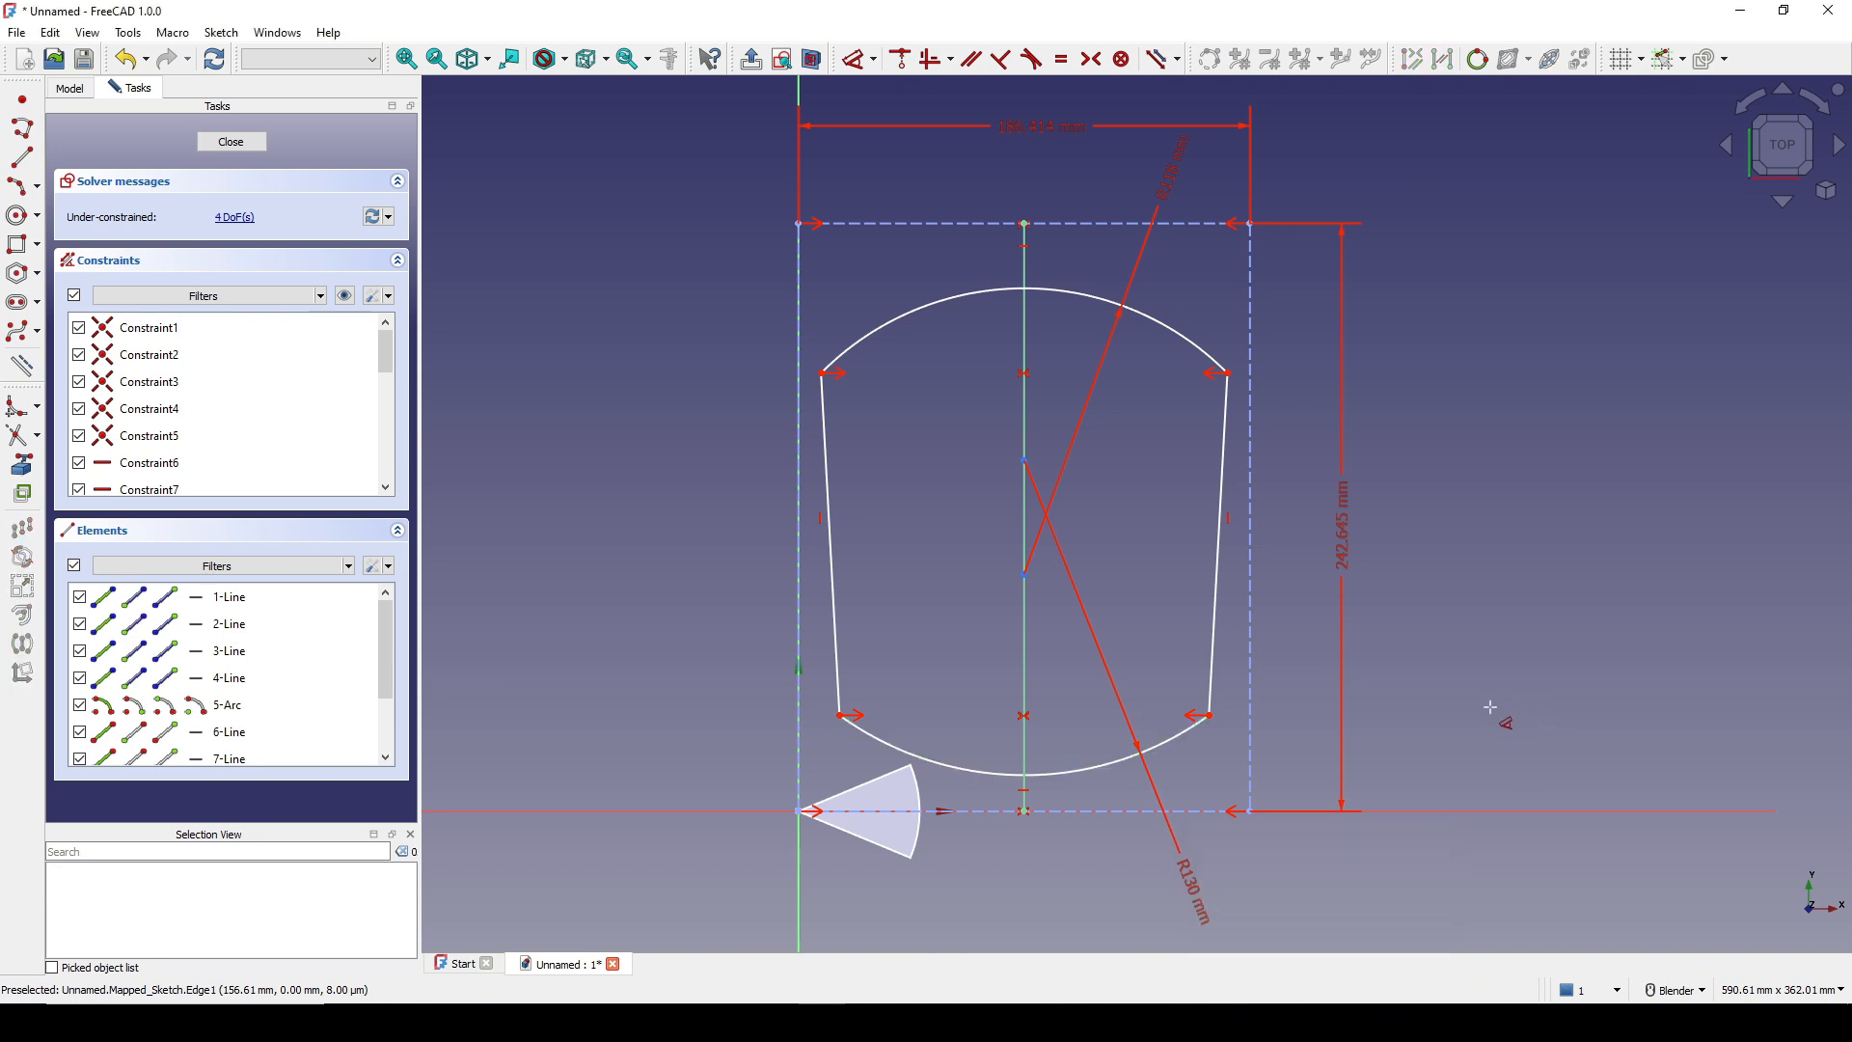
# Constrain the angle between the panel's two slanted side lines to 6°.
pyautogui.keyDown('shift'); pyautogui.moveTo(1146, 633); pyautogui.dragTo(1126, 536, button='middle'); pyautogui.keyUp('shift')
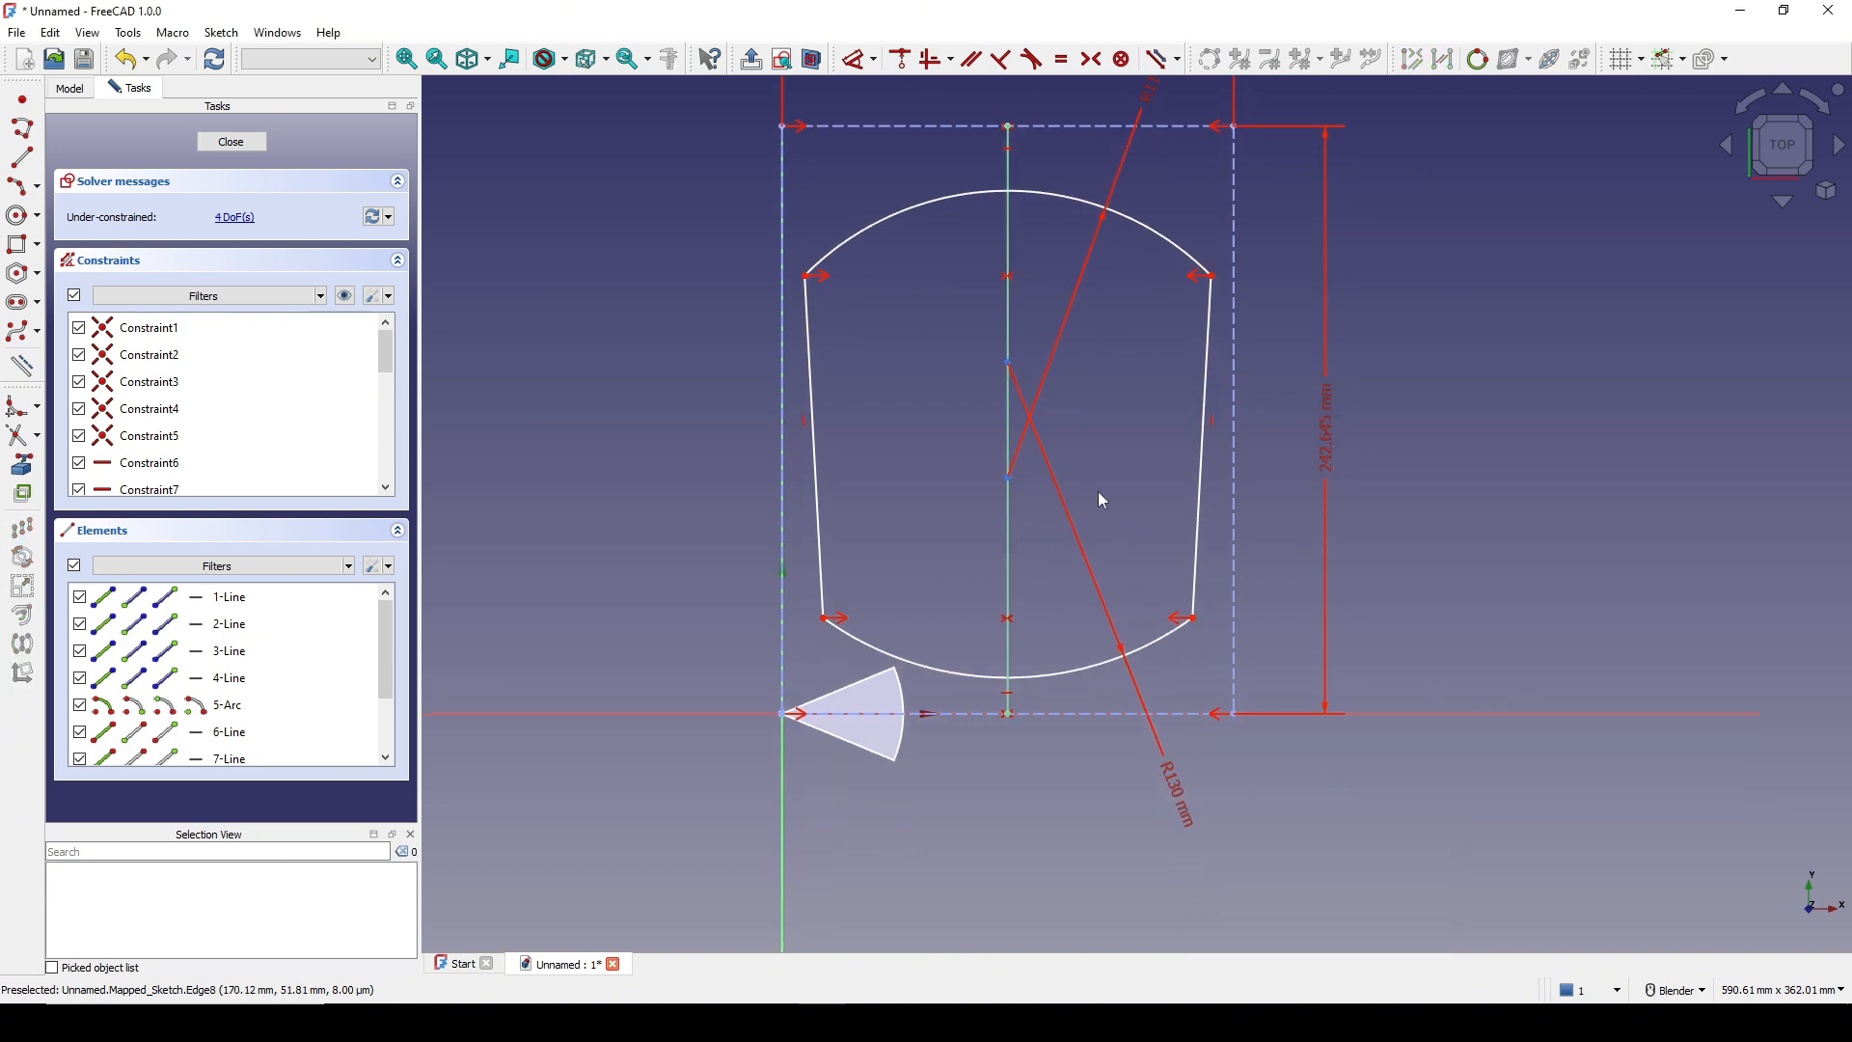
pyautogui.press('k')
pyautogui.press('a')
pyautogui.click(822, 450)
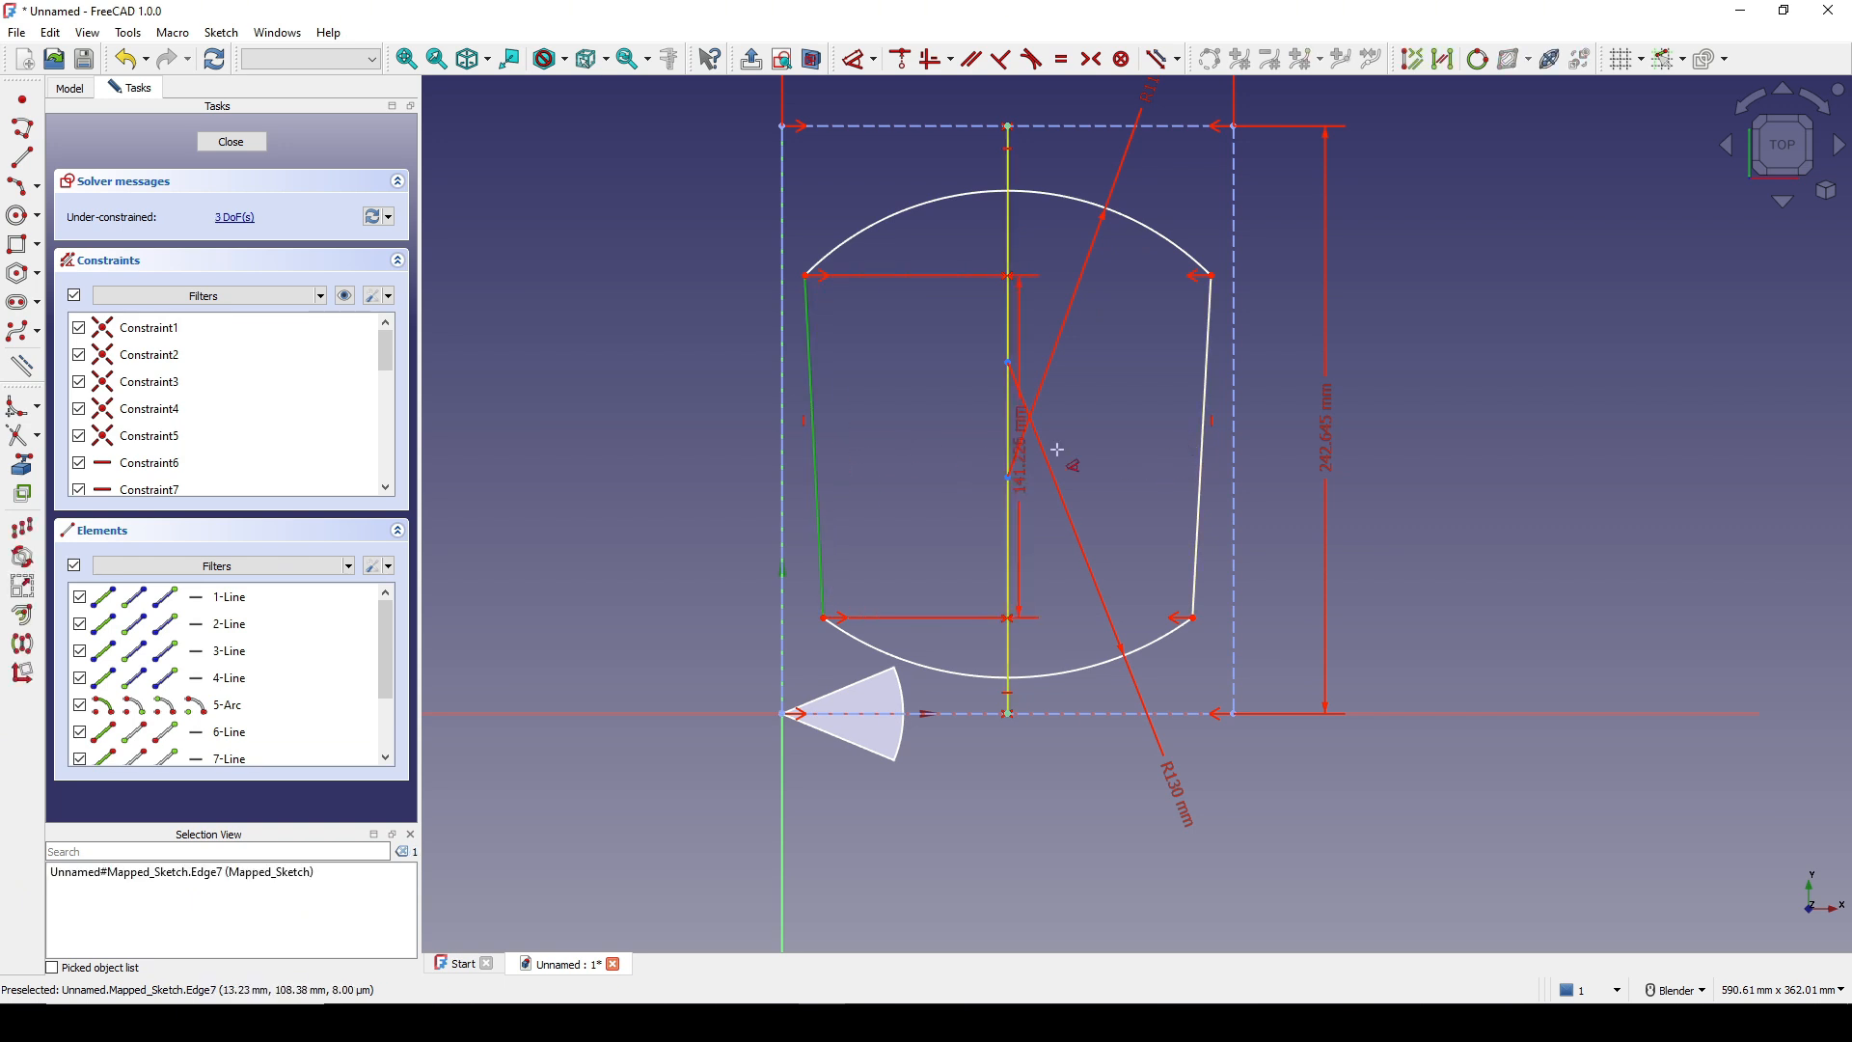
pyautogui.click(1202, 466)
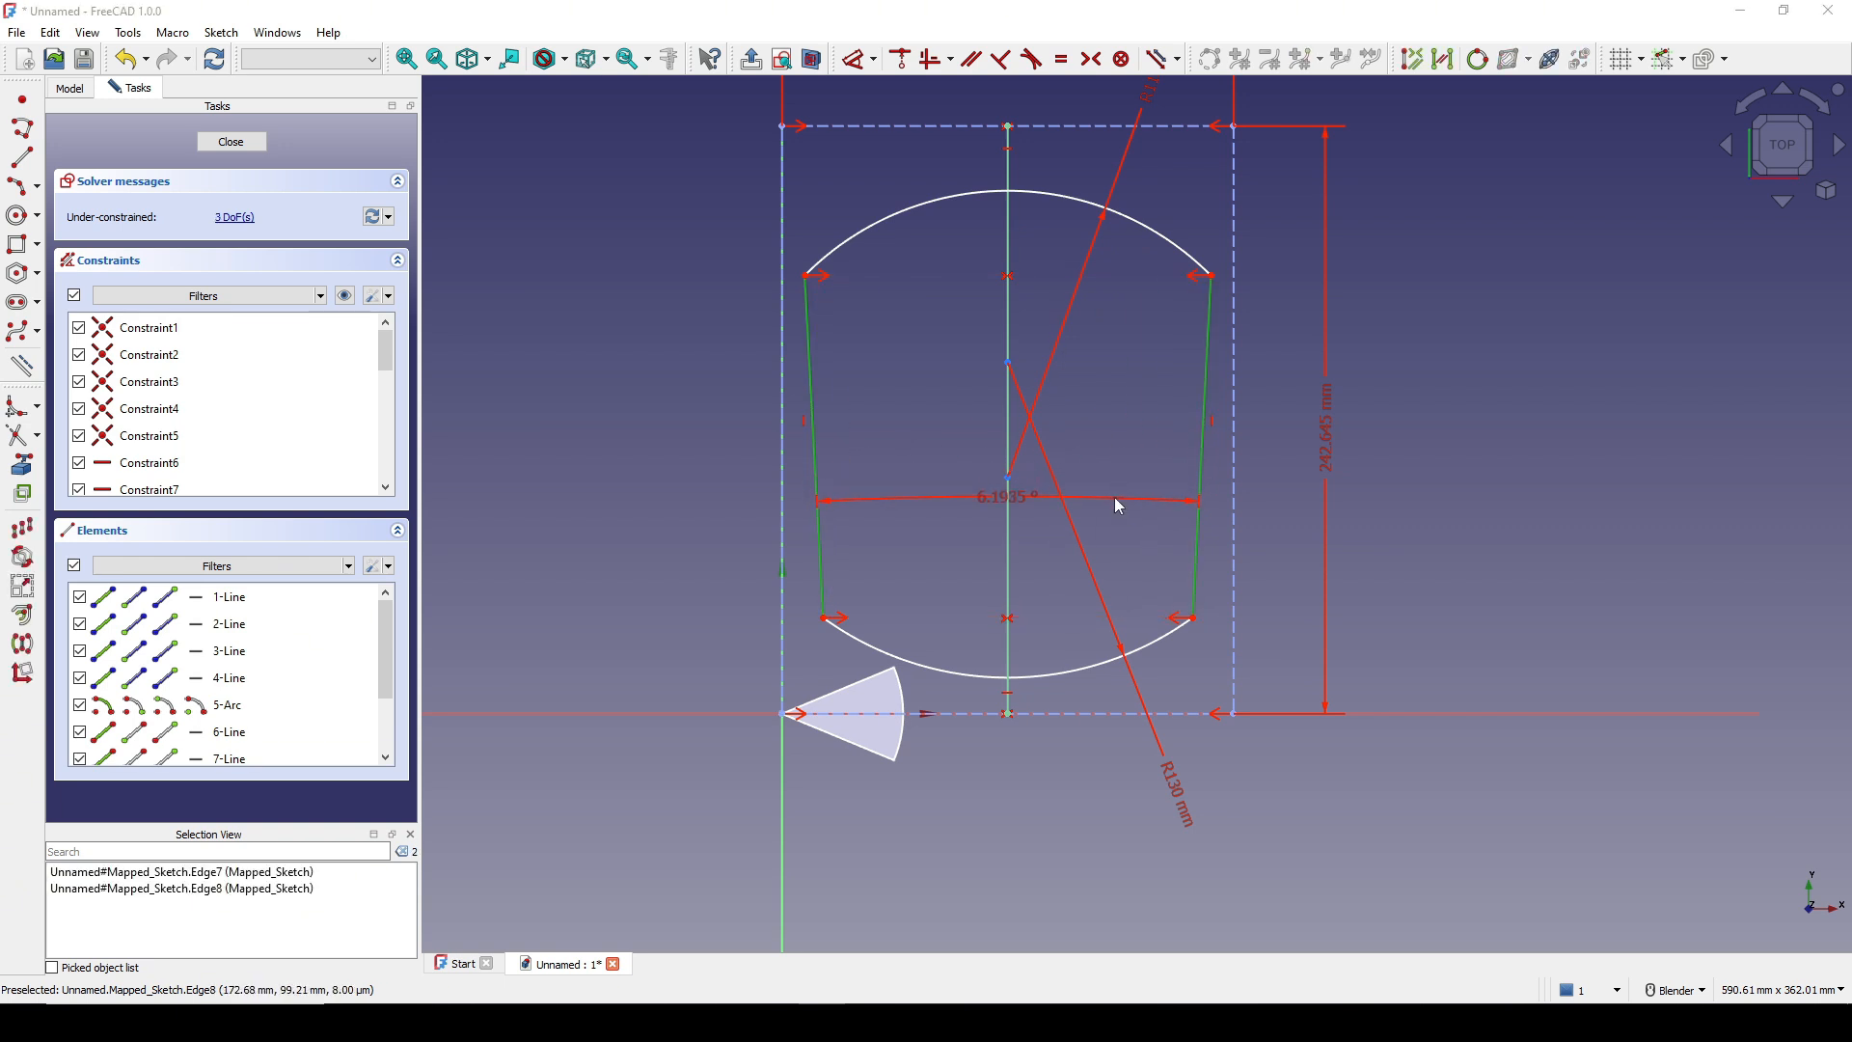
pyautogui.click(1119, 506)
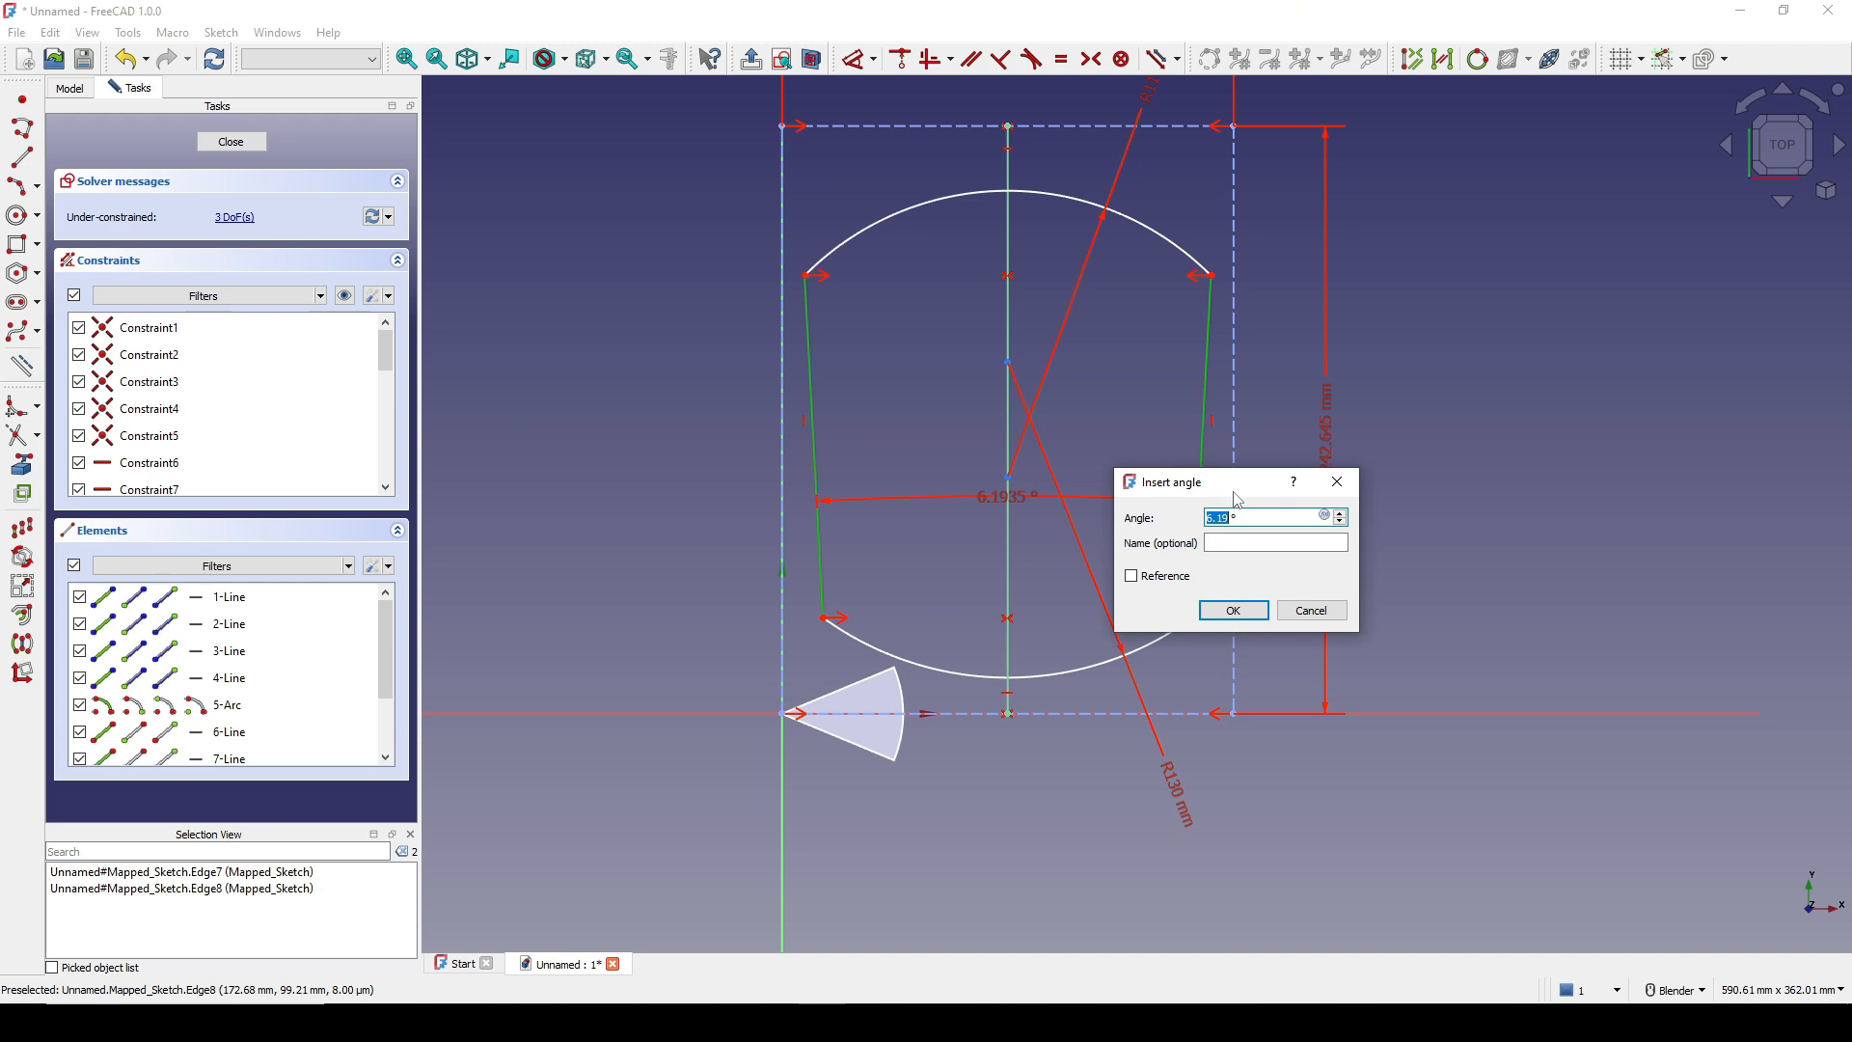
pyautogui.click(1239, 610)
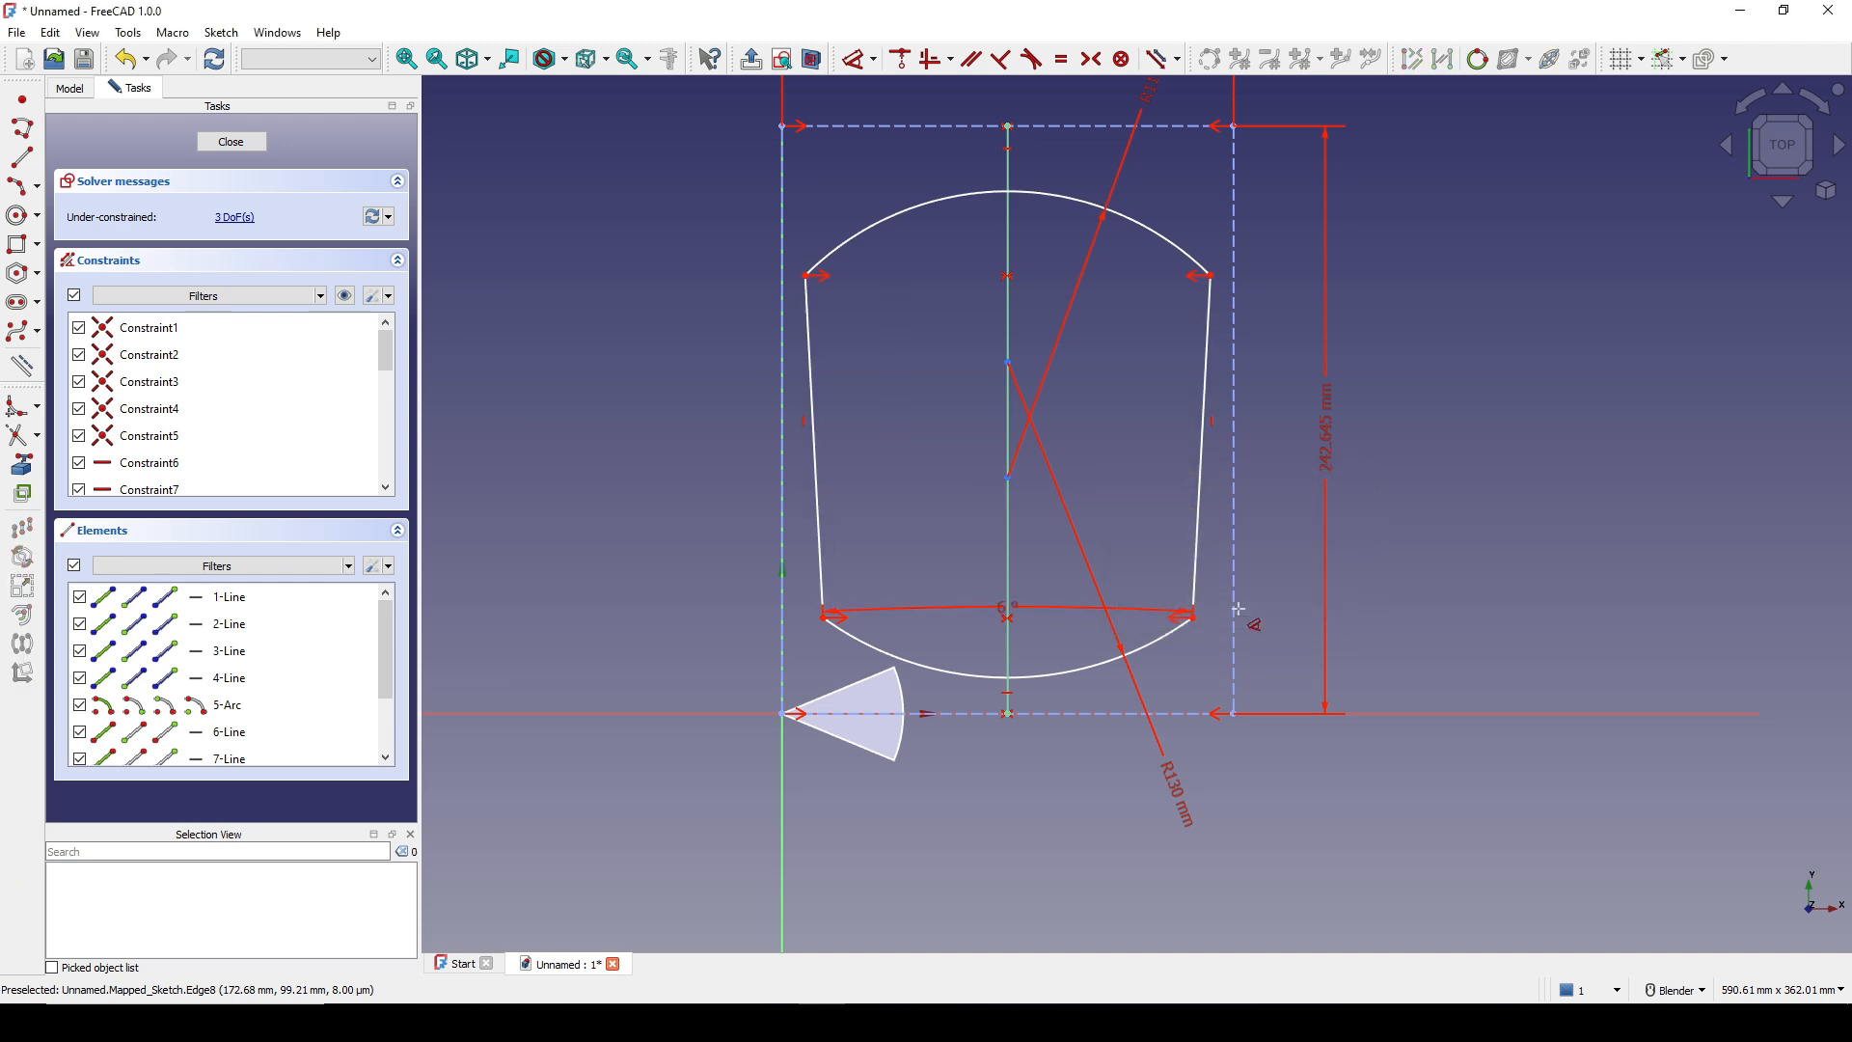
# Fillet both lower corners of the panel between the side lines and the lower arc, preserving the corner points.
pyautogui.click(21, 406)
pyautogui.scroll(1, 924, 674)
pyautogui.click(788, 613)
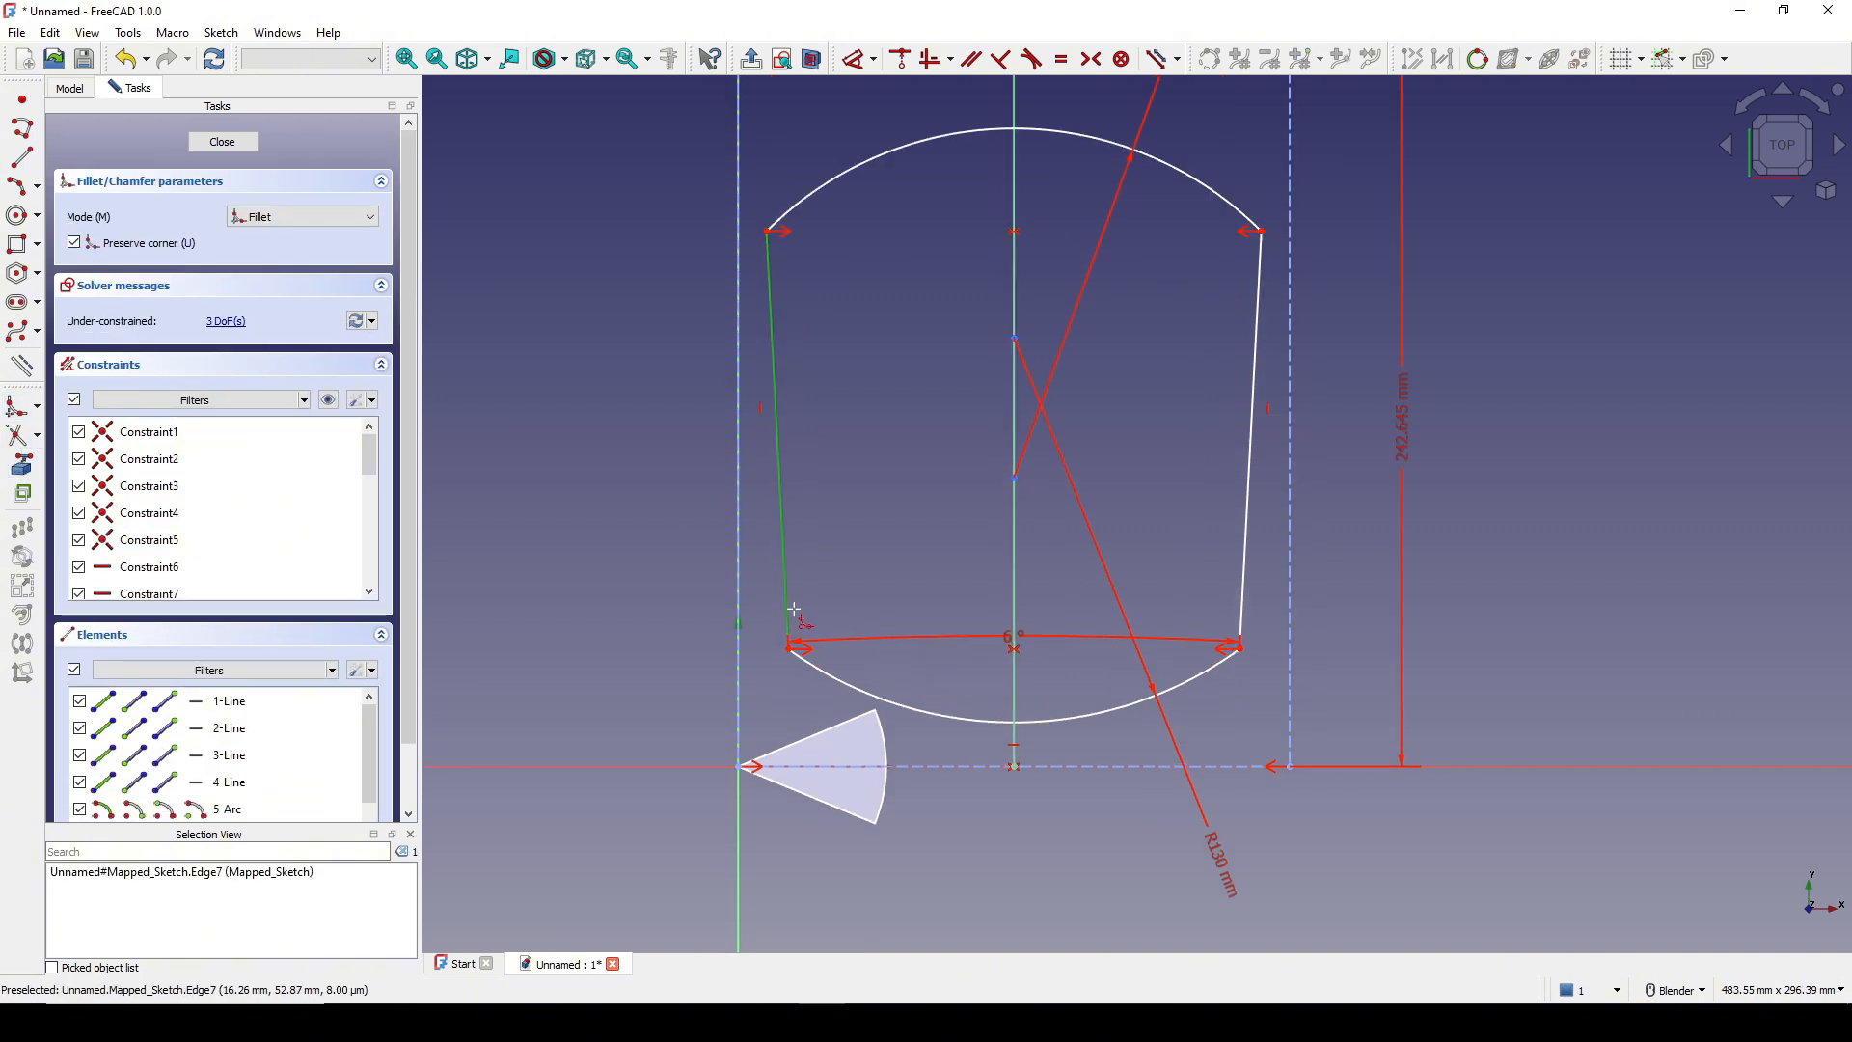
pyautogui.click(839, 675)
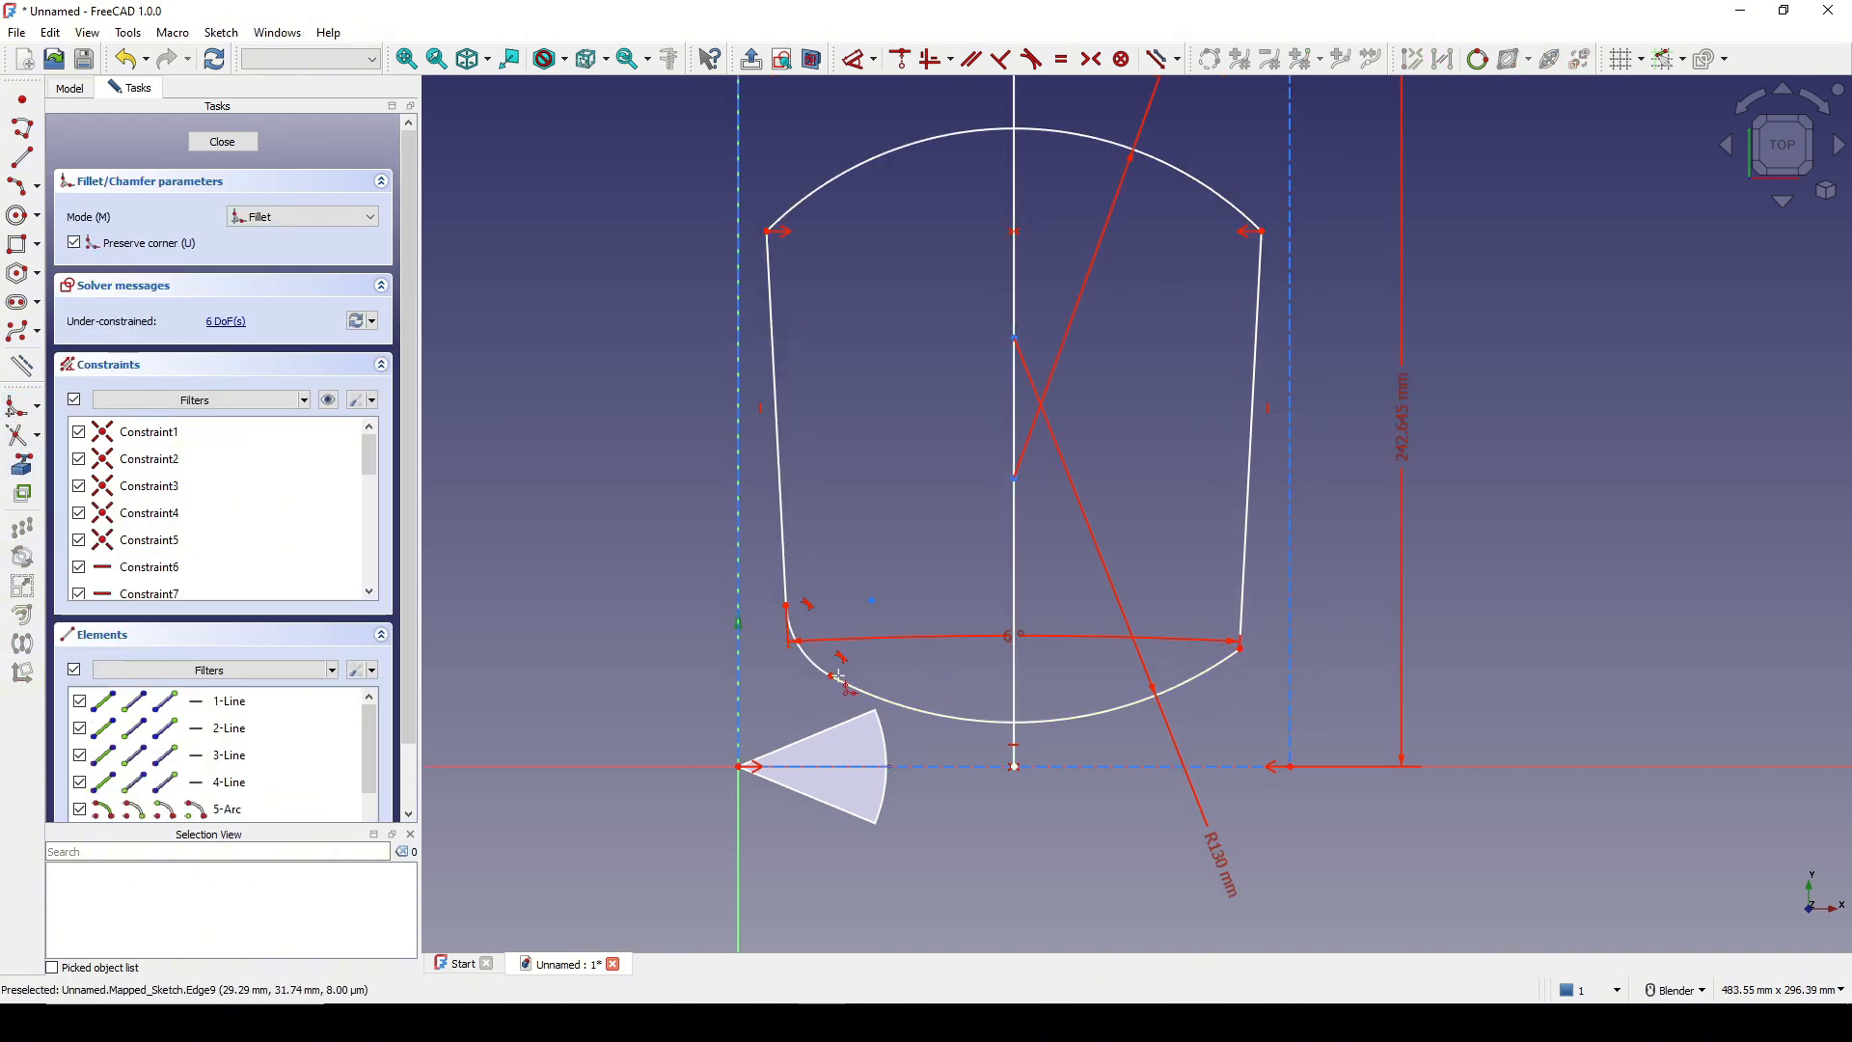
pyautogui.click(1205, 667)
pyautogui.click(1238, 603)
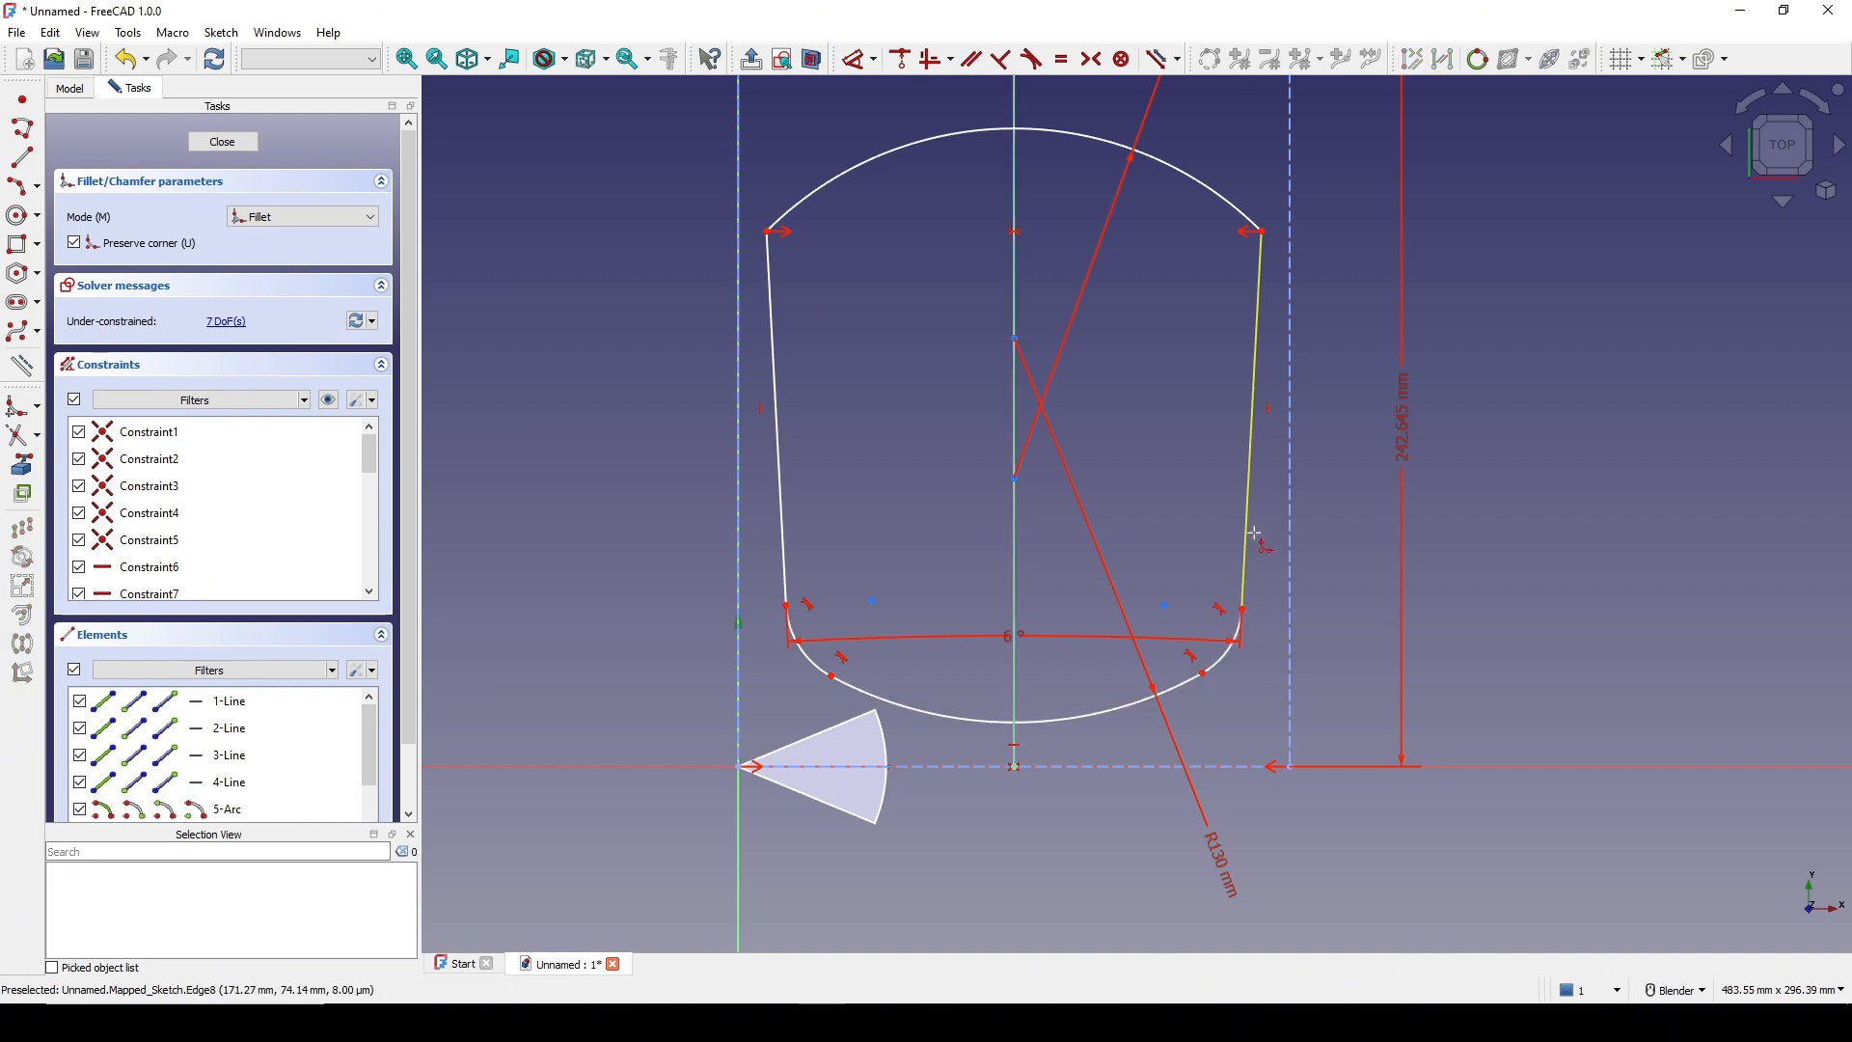
# Fillet both upper corners of the panel between the side lines and the upper arc, and end the Fillet tool.
pyautogui.click(777, 275)
pyautogui.click(808, 196)
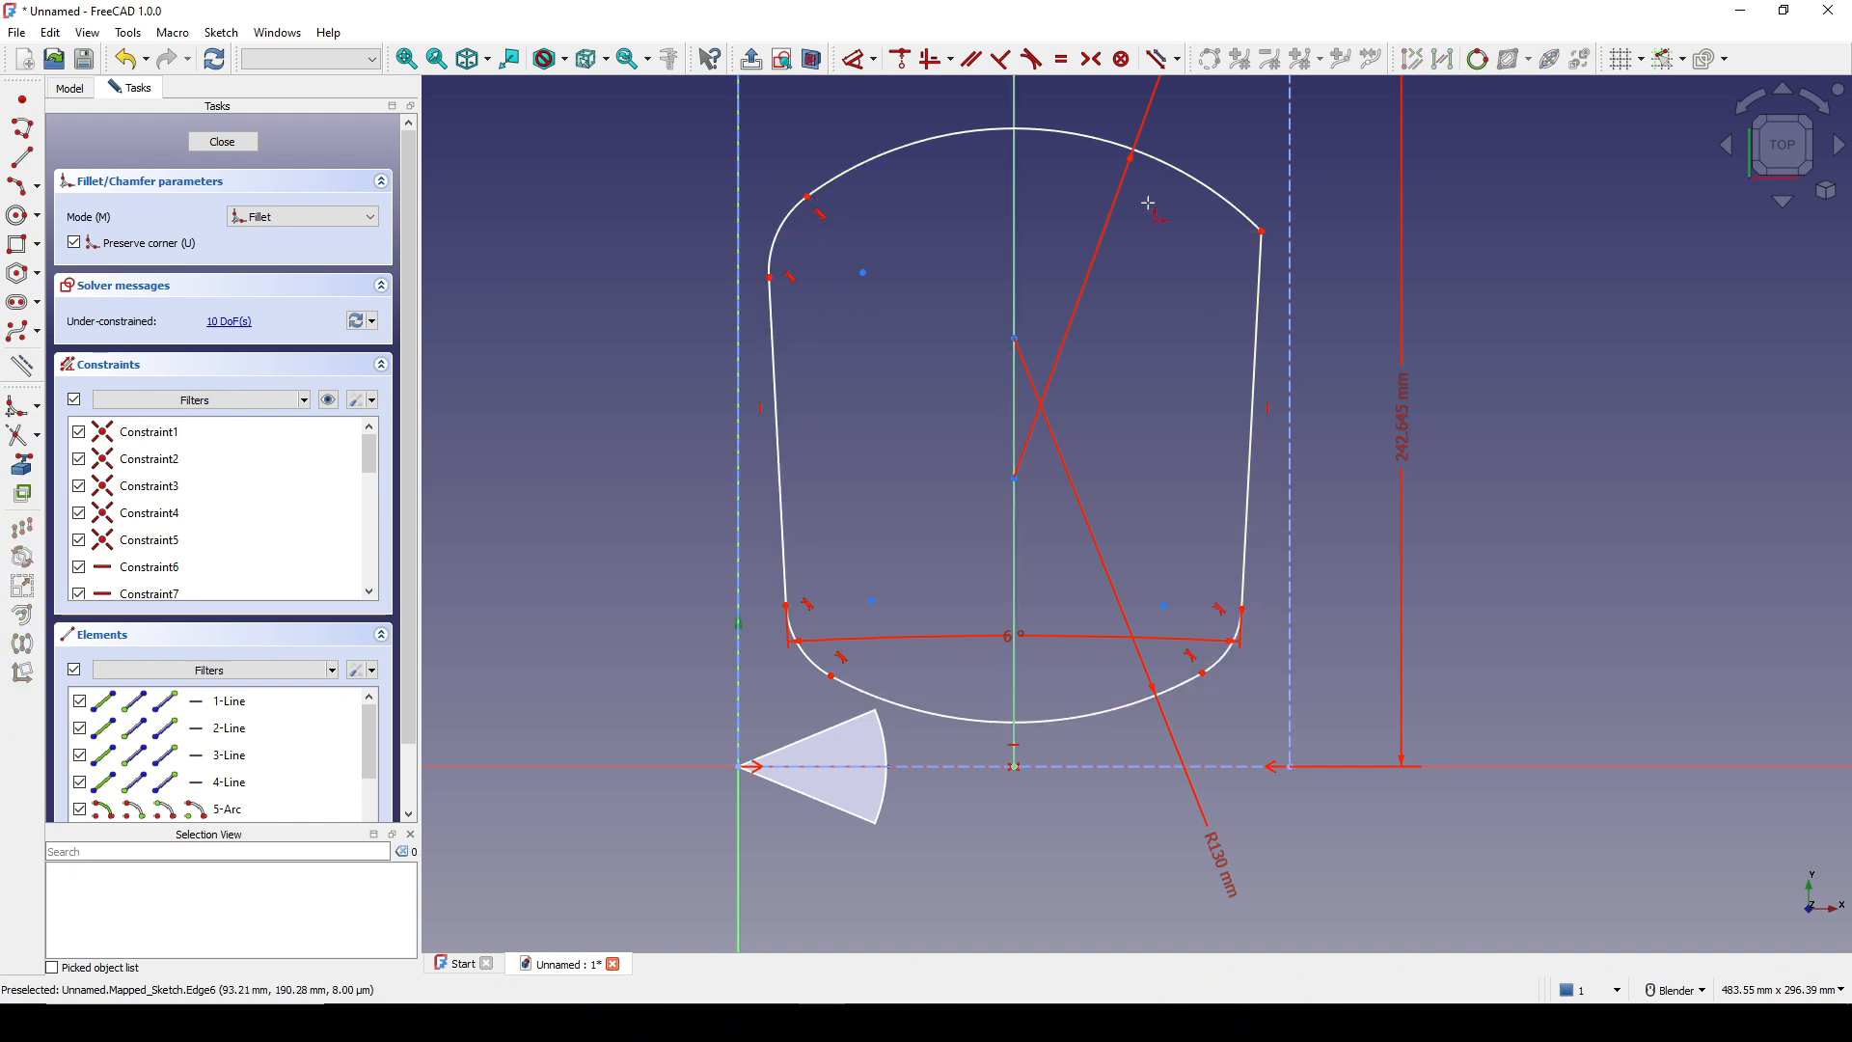
pyautogui.click(1230, 198)
pyautogui.click(1259, 269)
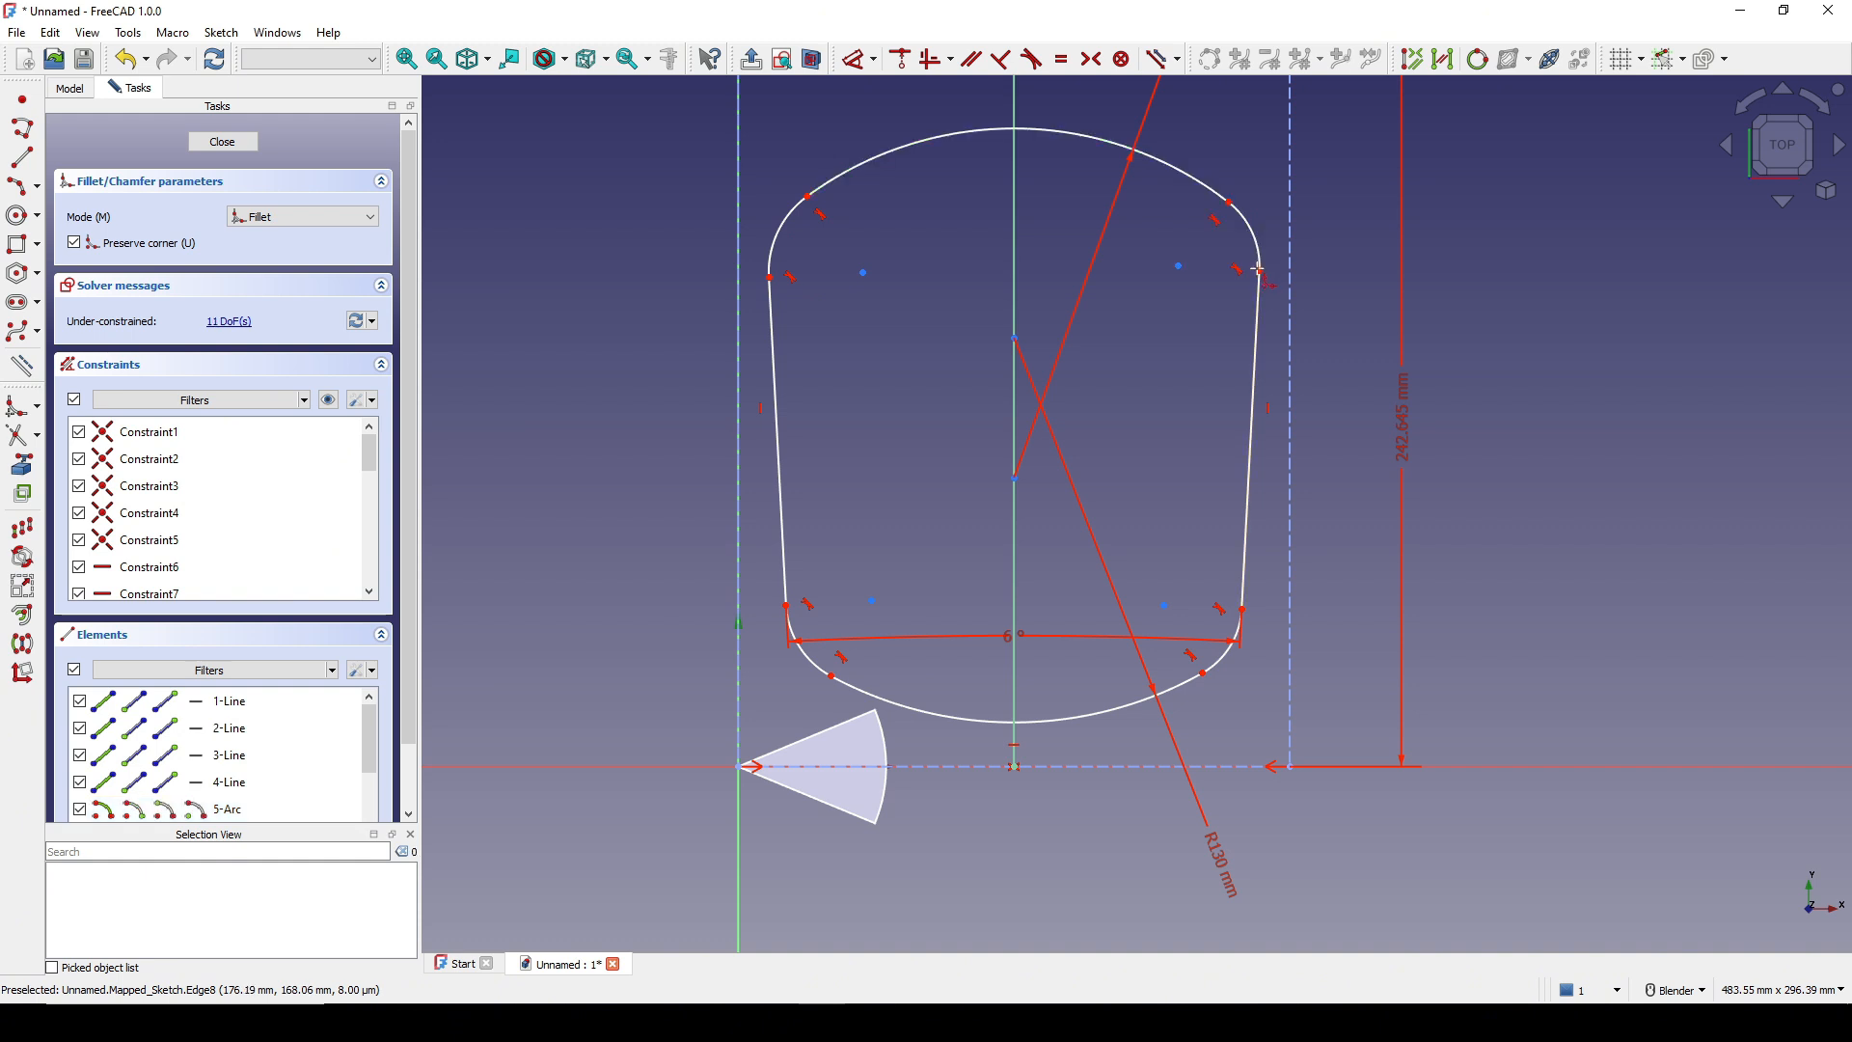
pyautogui.rightClick(1420, 274)
# Apply equal constraints to the two upper corner fillets and to the two lower corner fillets.
pyautogui.keyDown('shift'); pyautogui.moveTo(1132, 313); pyautogui.dragTo(1118, 312, button='middle'); pyautogui.keyUp('shift')
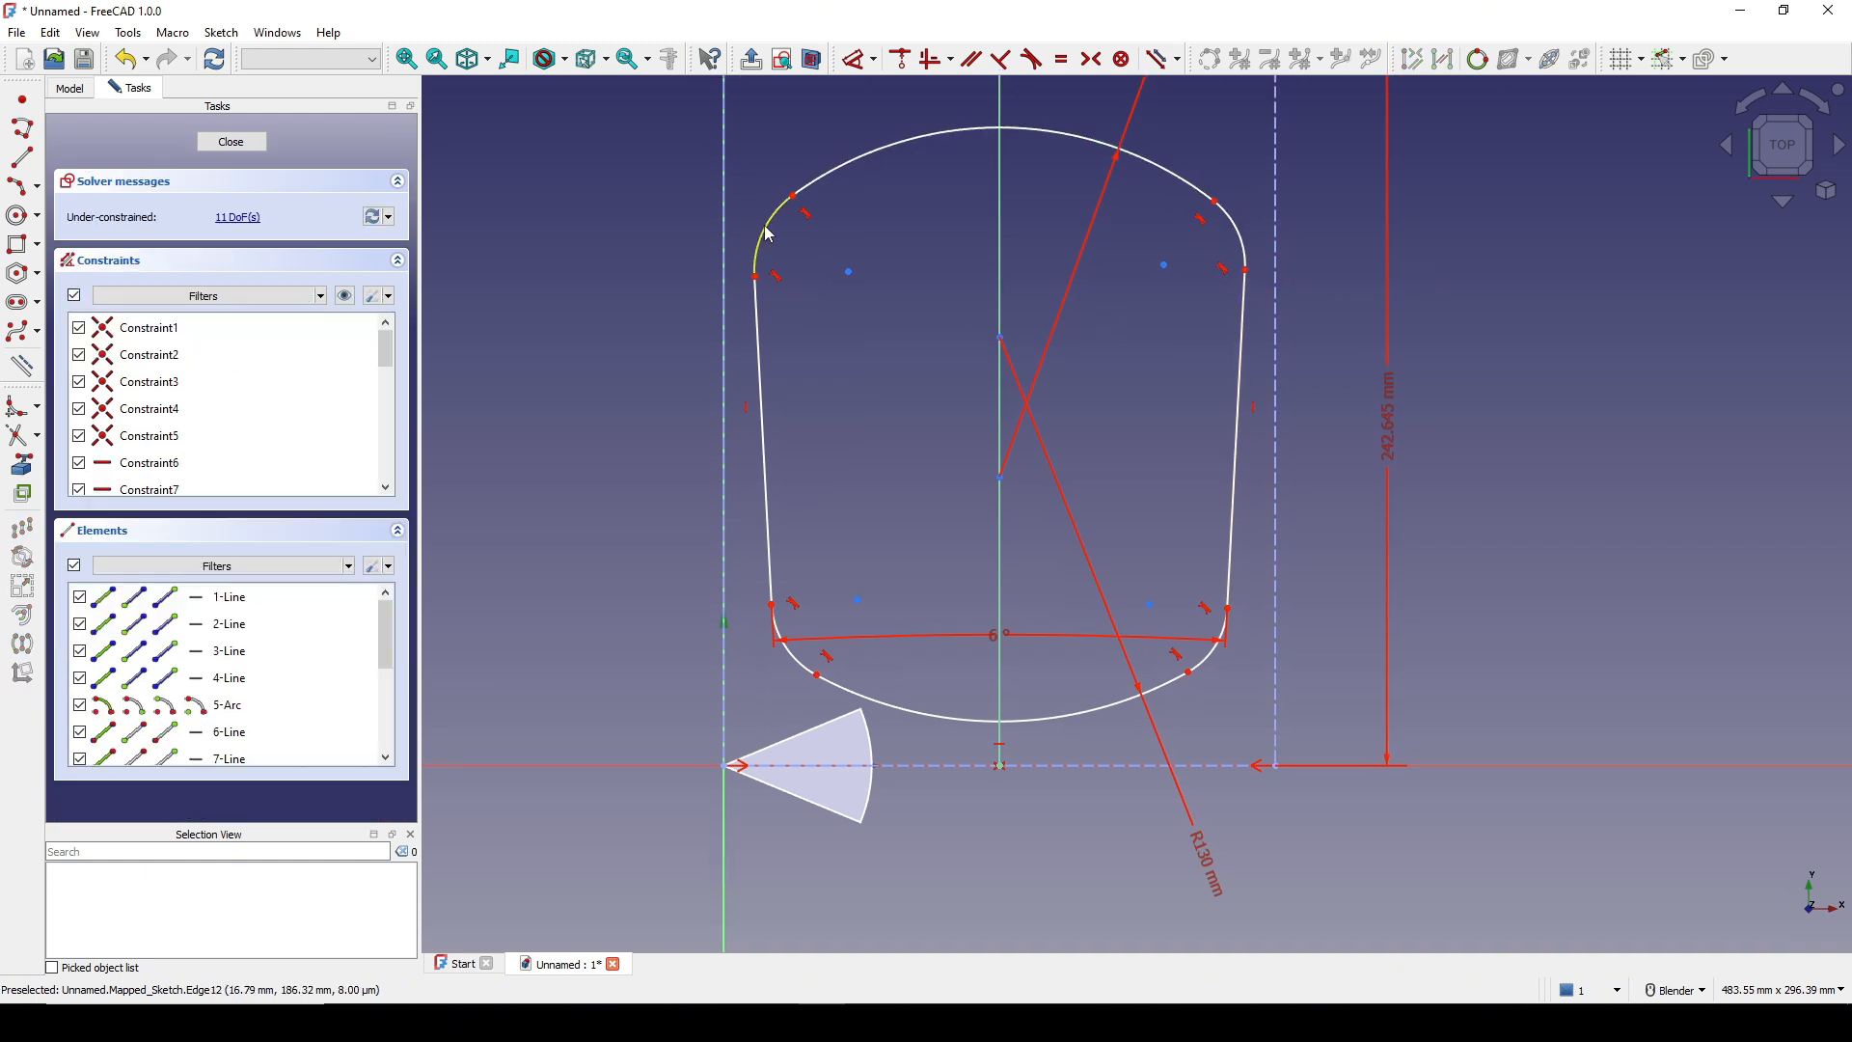
pyautogui.click(770, 235)
pyautogui.click(1239, 241)
pyautogui.press('e')
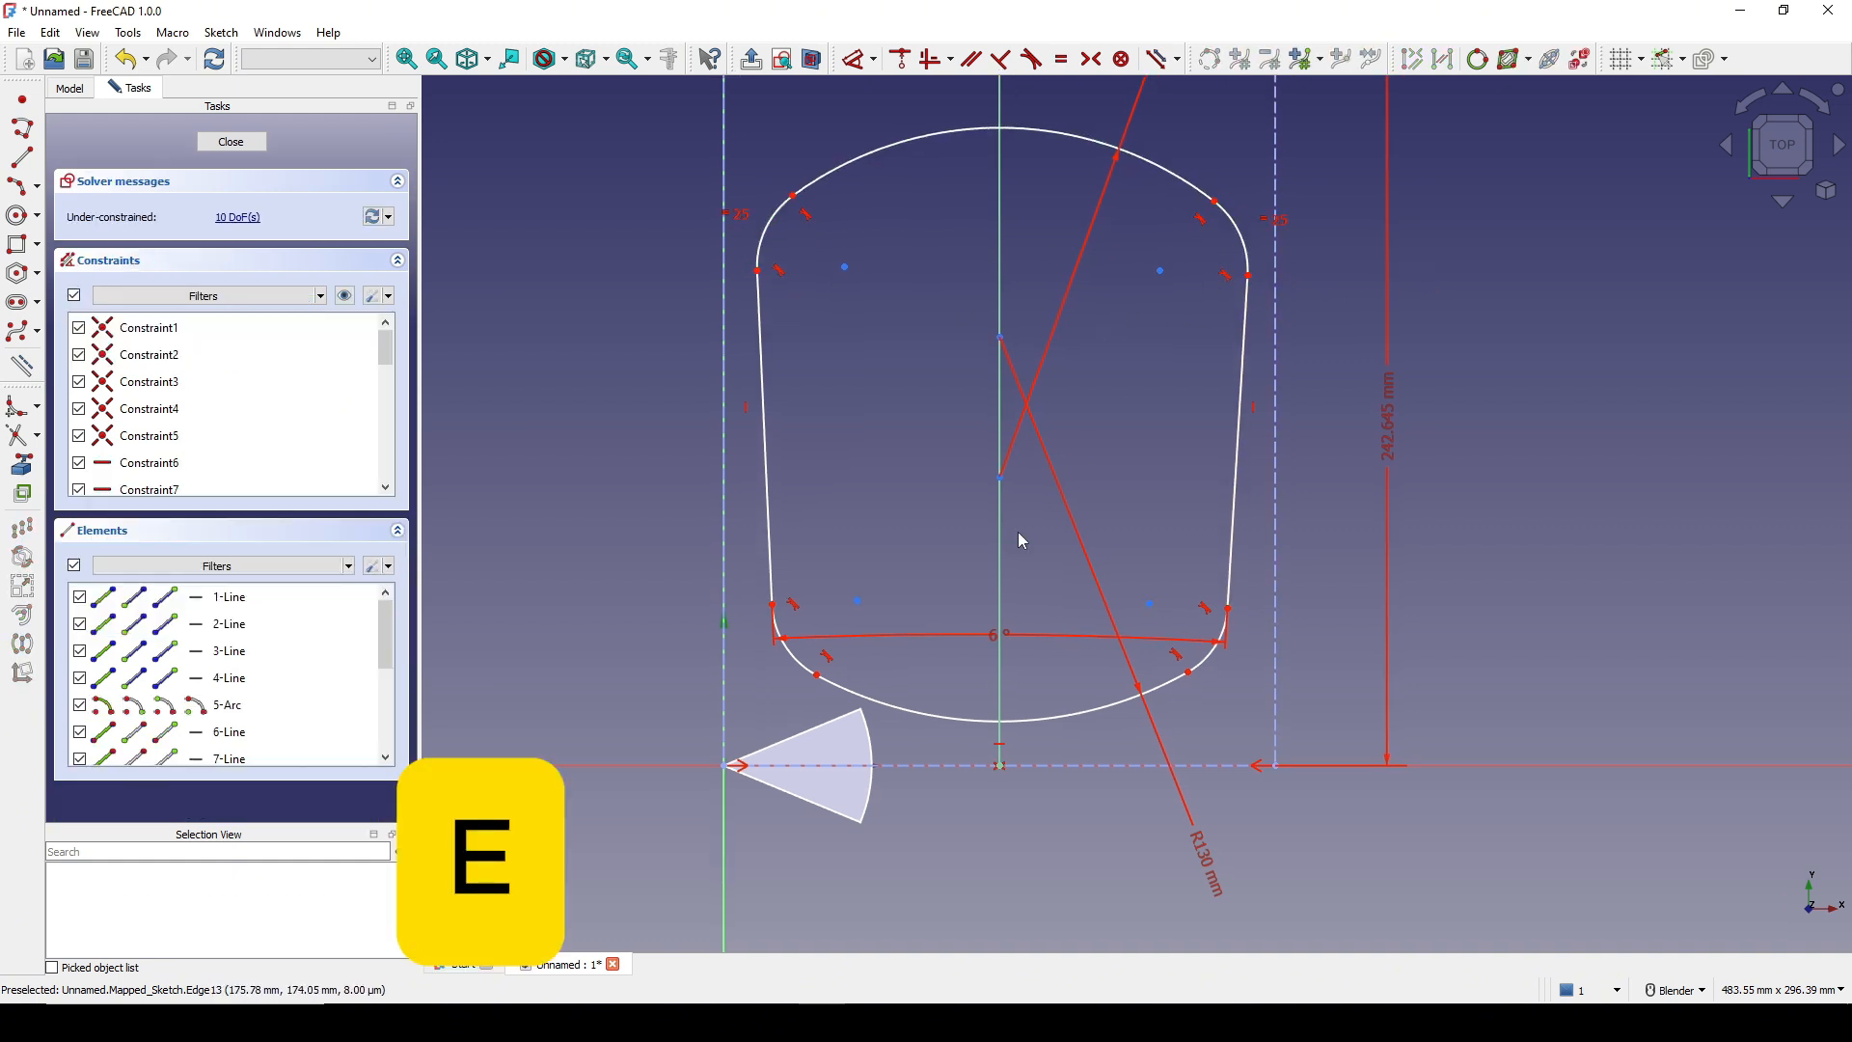
pyautogui.click(806, 669)
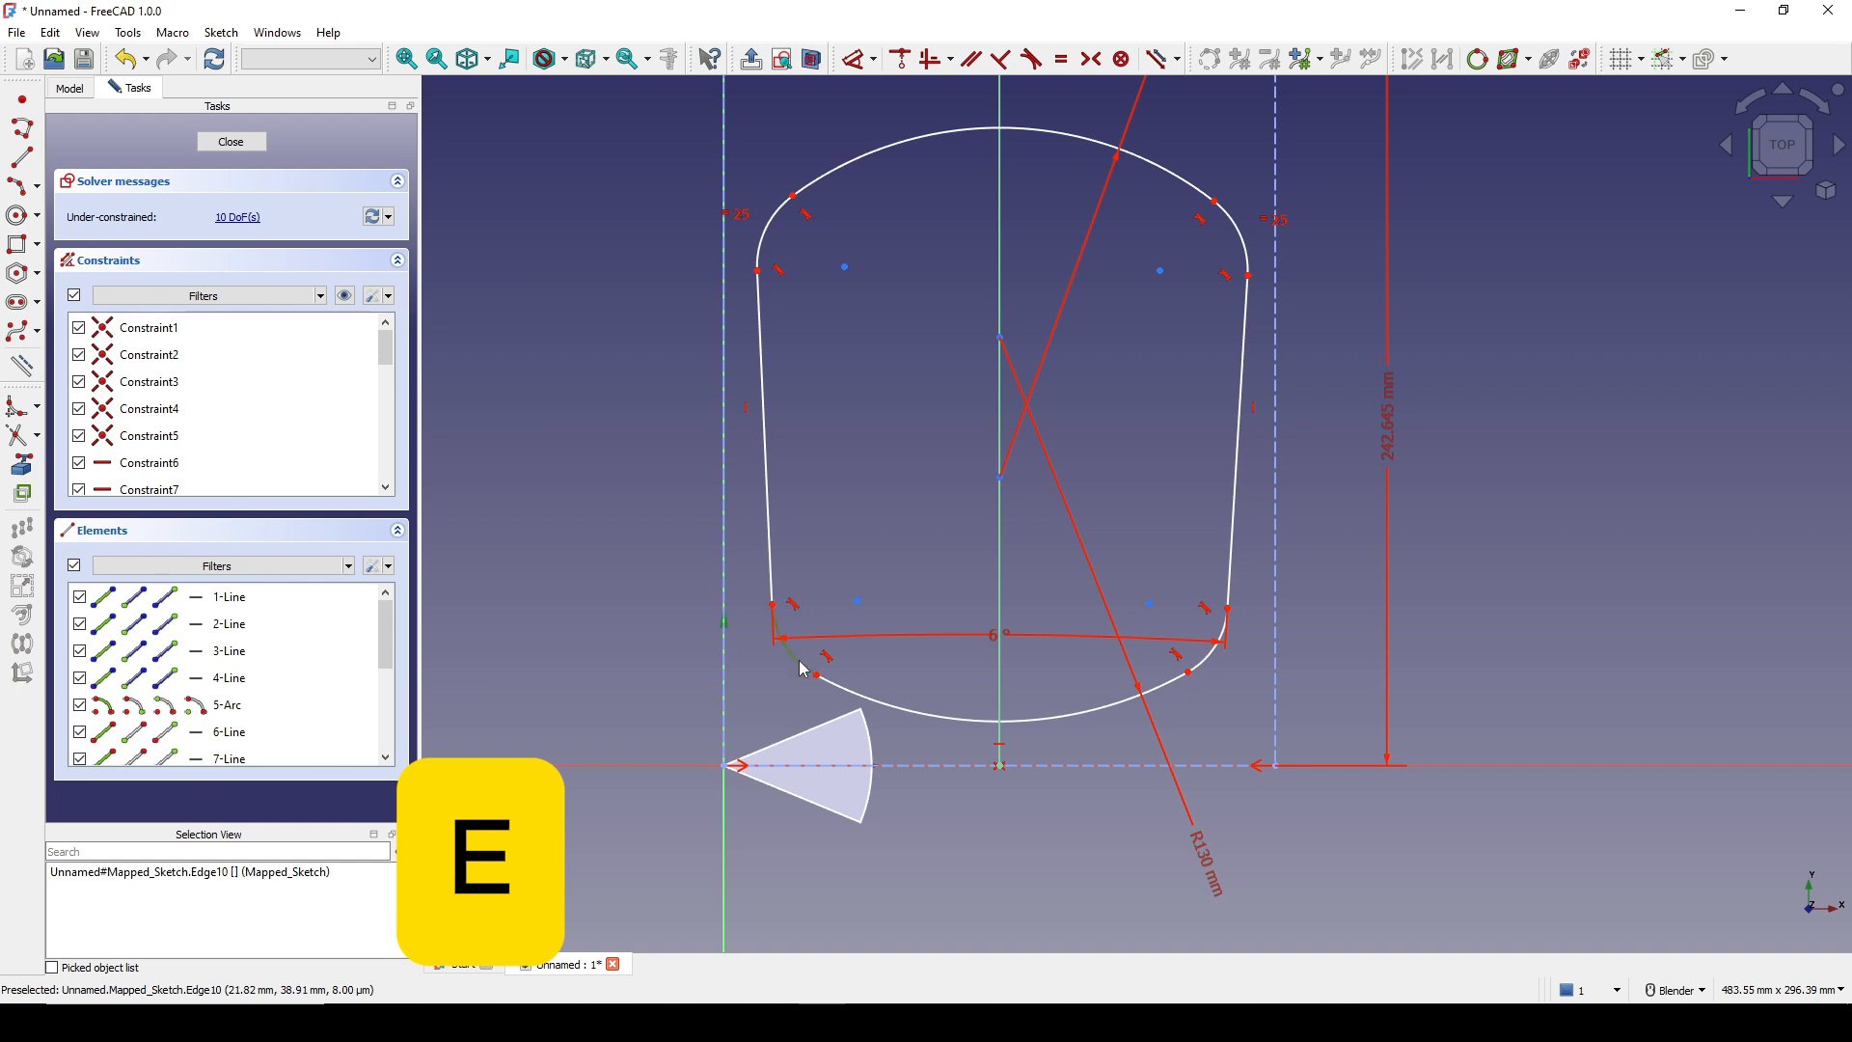
pyautogui.click(1219, 673)
pyautogui.press('e')
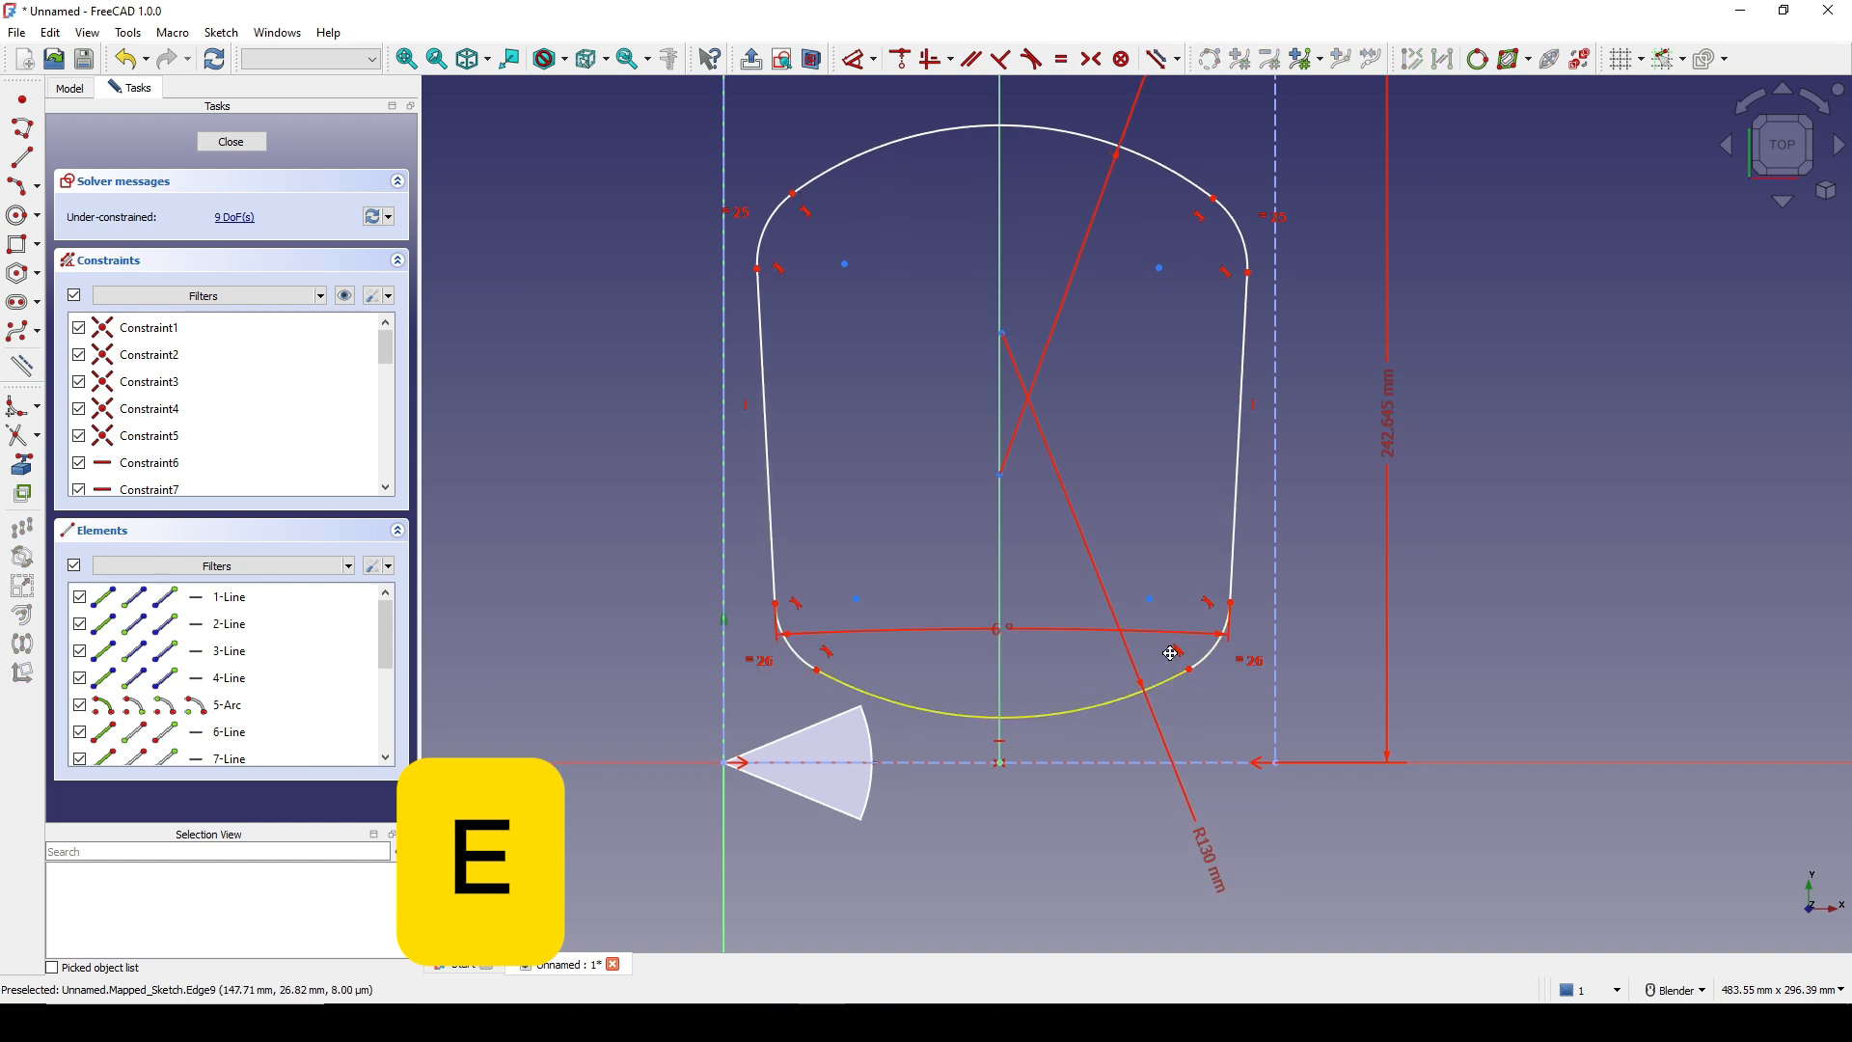
# Make both pairs of lower fillet endpoints, on the bottom arc and on the side lines, symmetric about the vertical centre line.
pyautogui.click(811, 625)
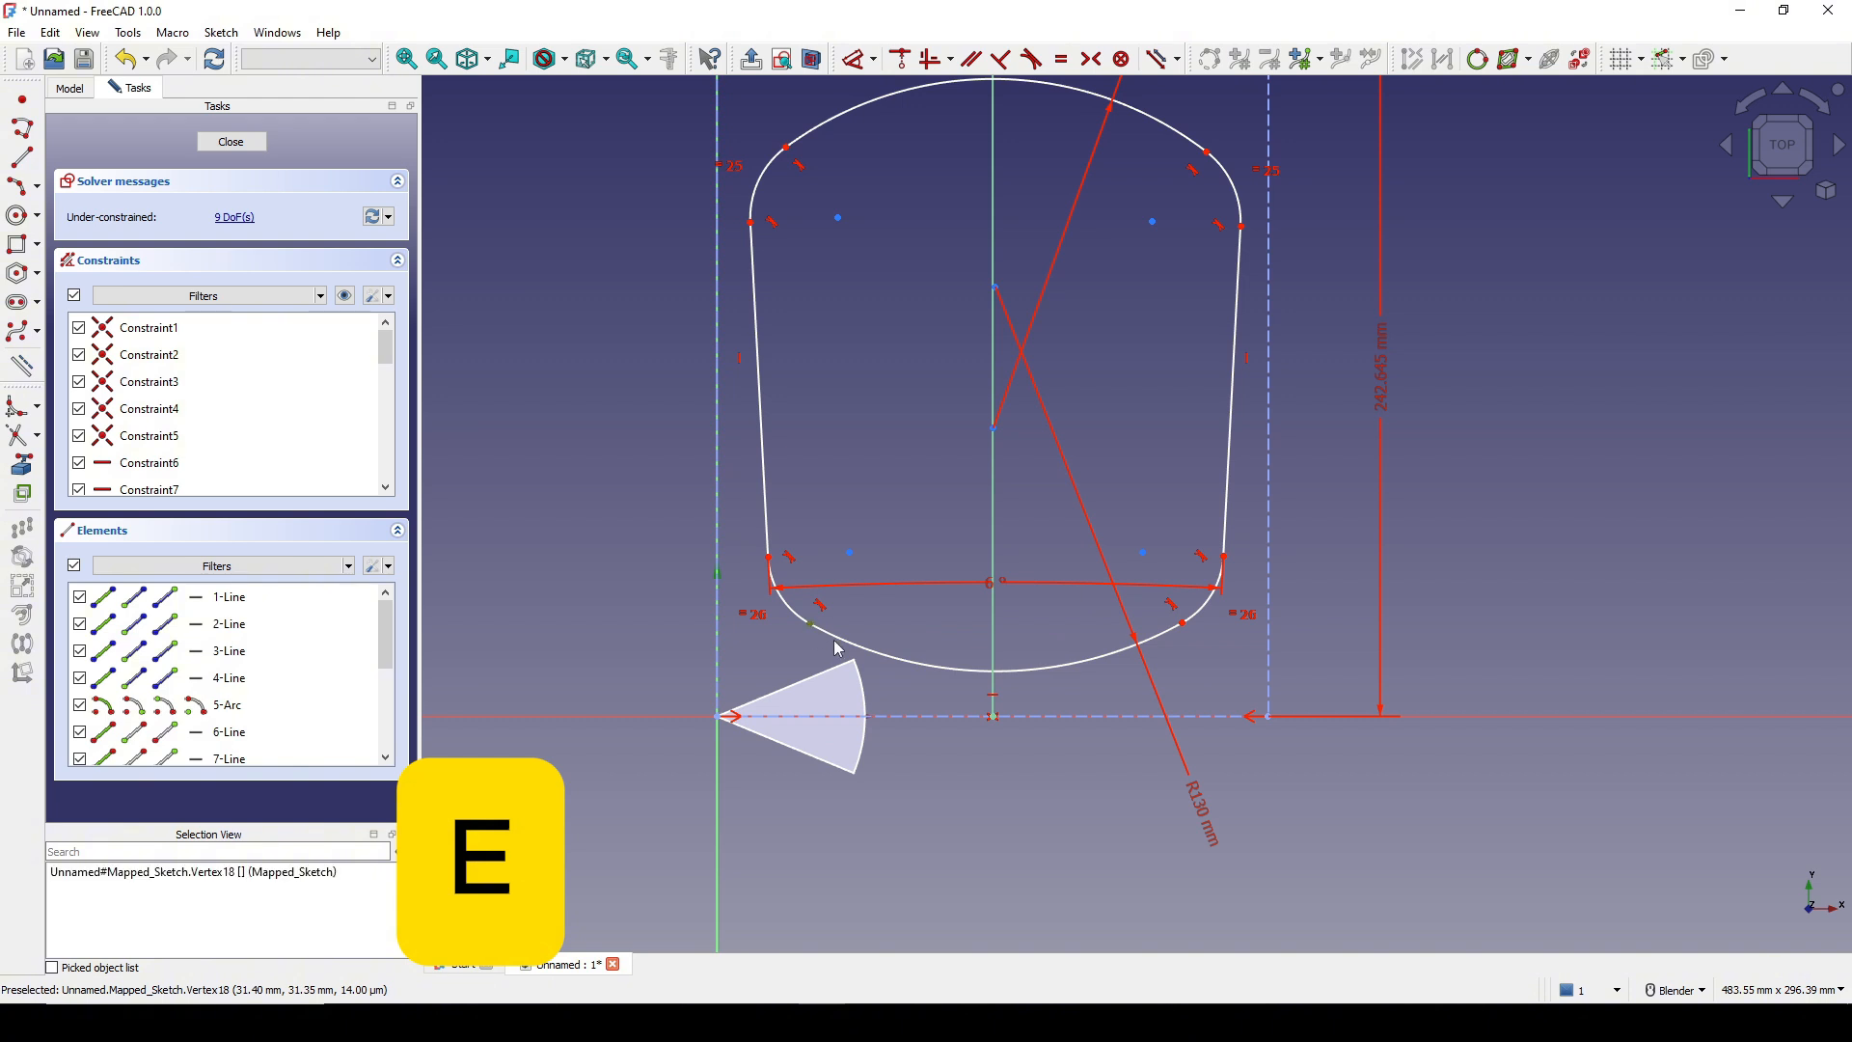
pyautogui.click(1183, 625)
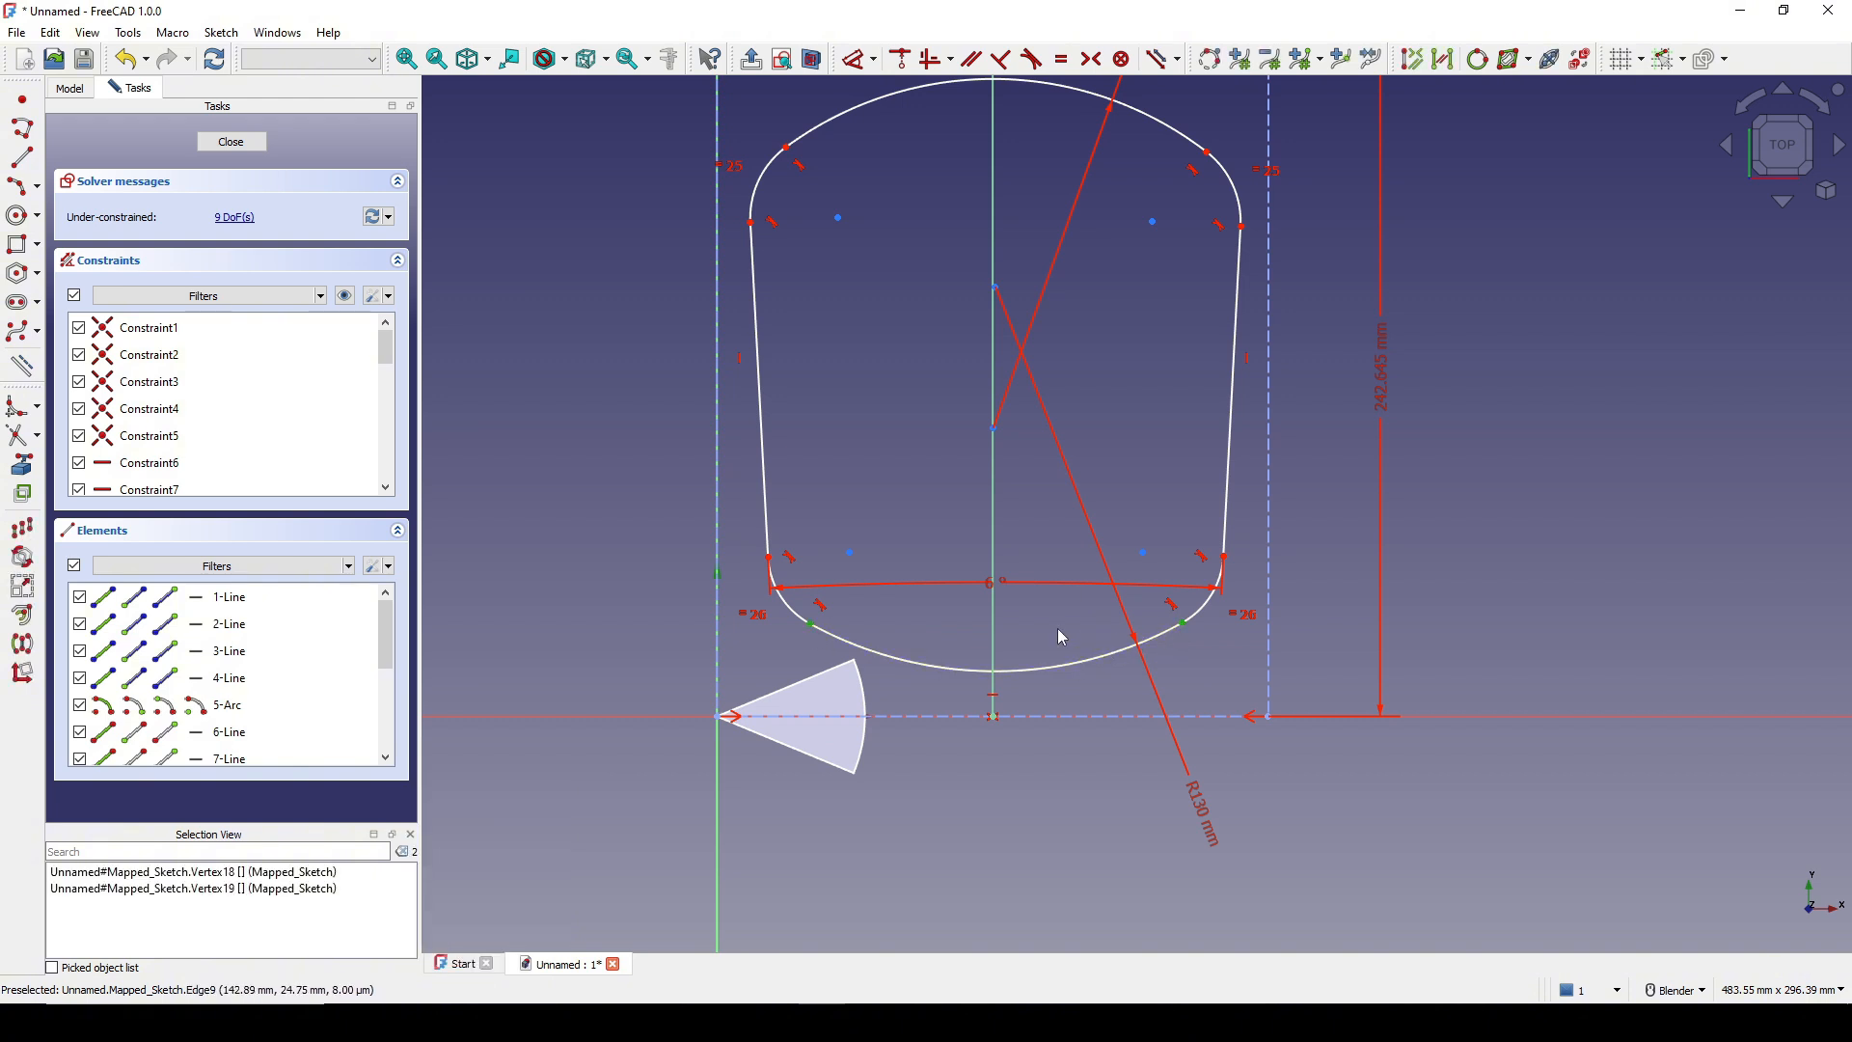
pyautogui.click(995, 633)
pyautogui.press('s')
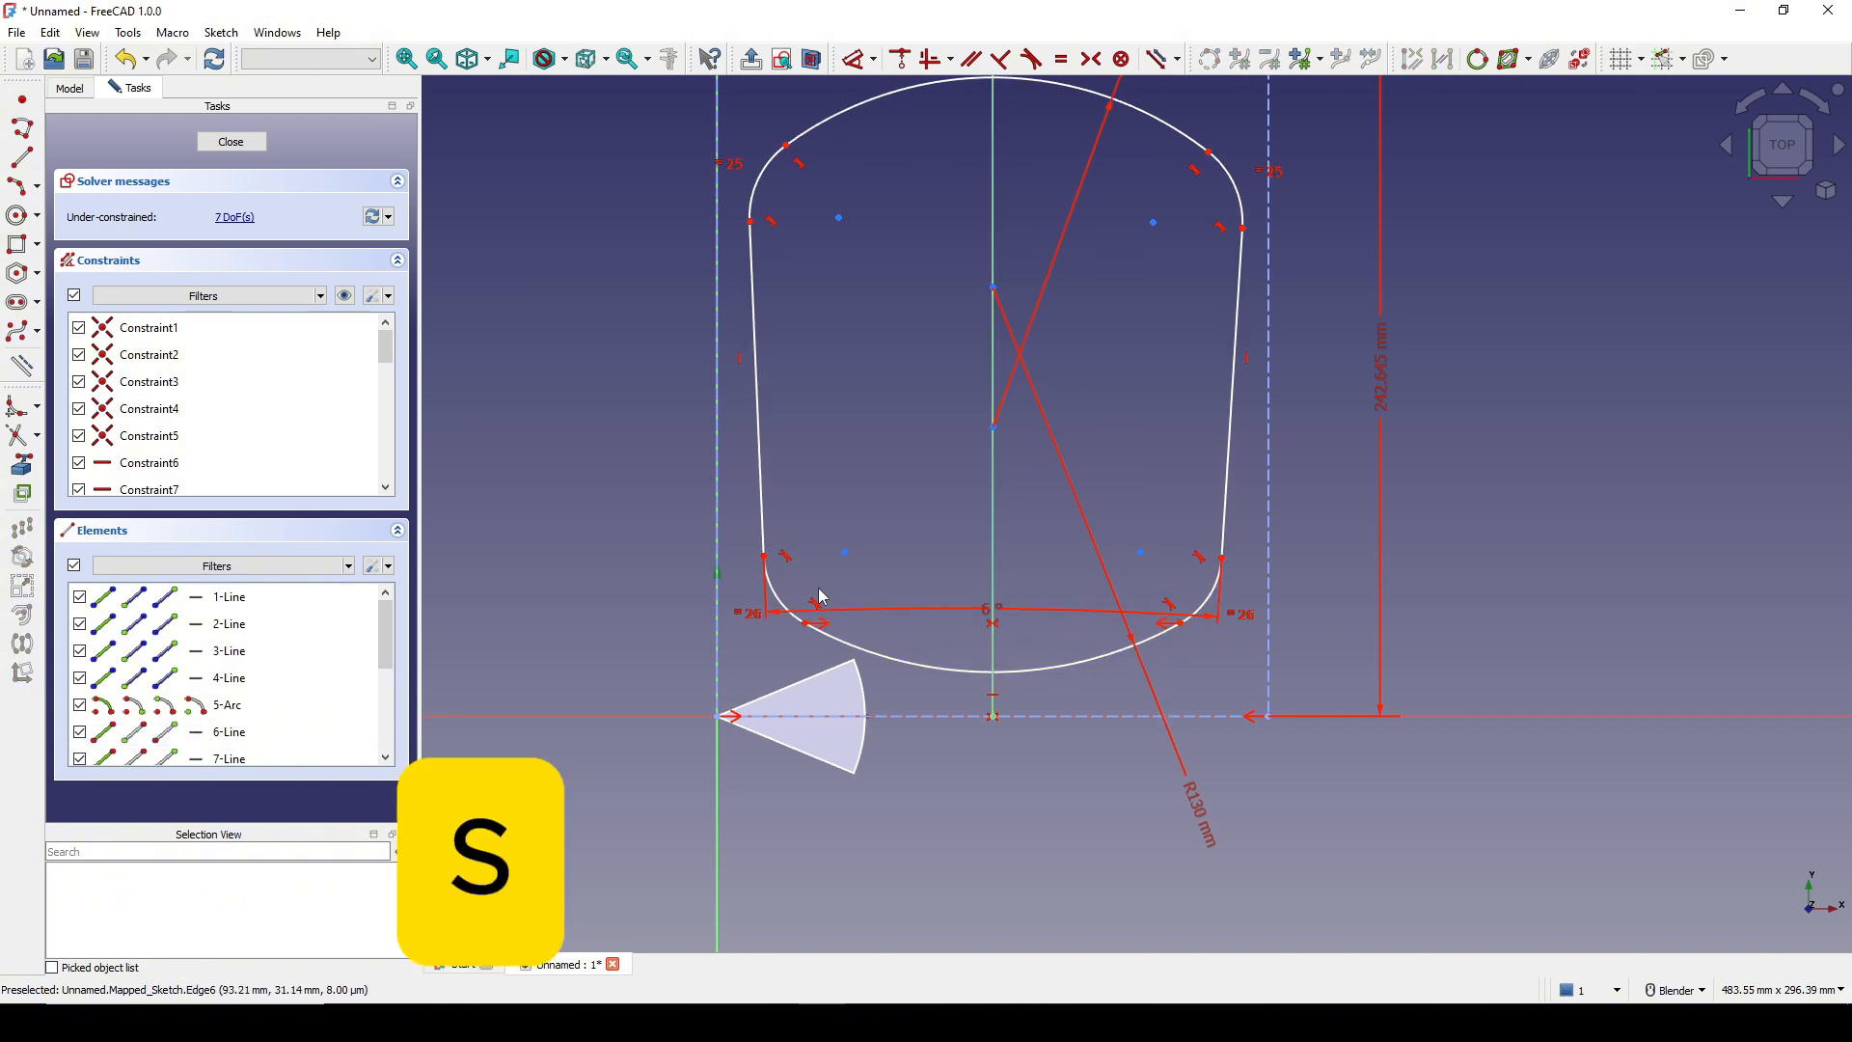
pyautogui.click(772, 572)
pyautogui.click(1218, 573)
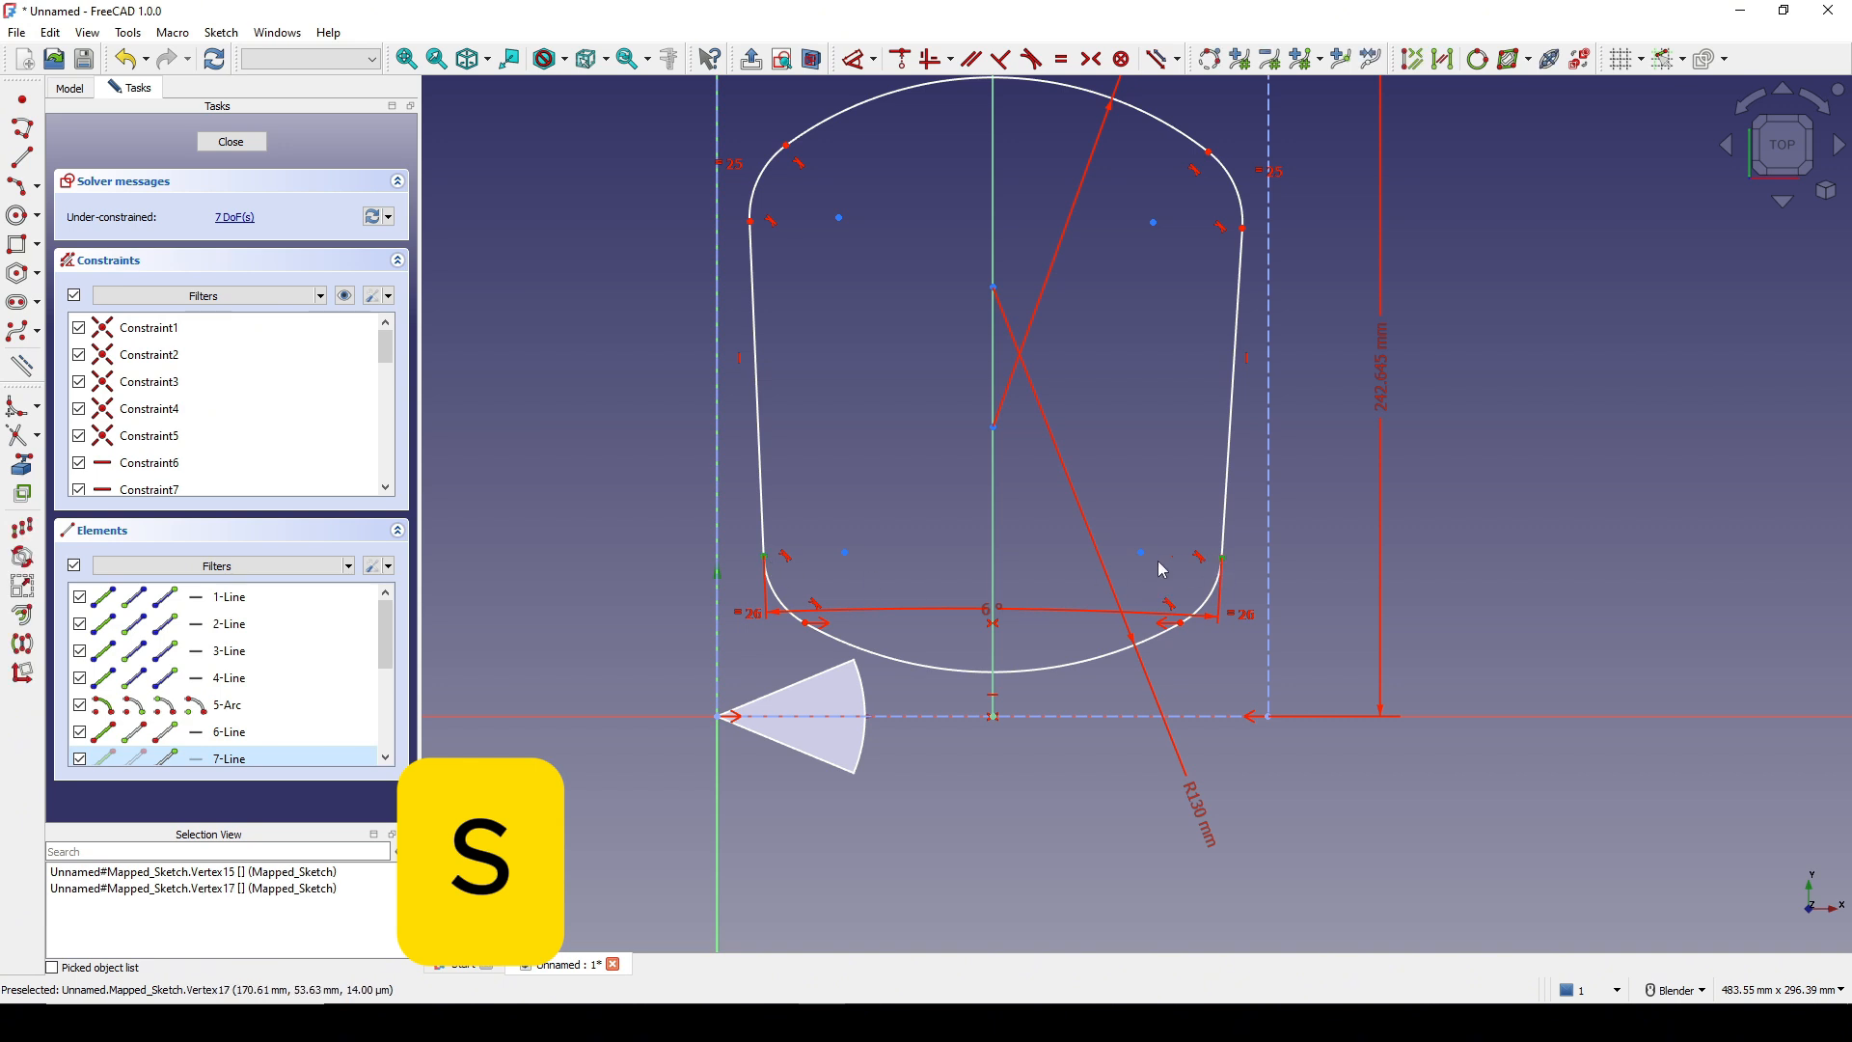
pyautogui.click(999, 549)
pyautogui.press('s')
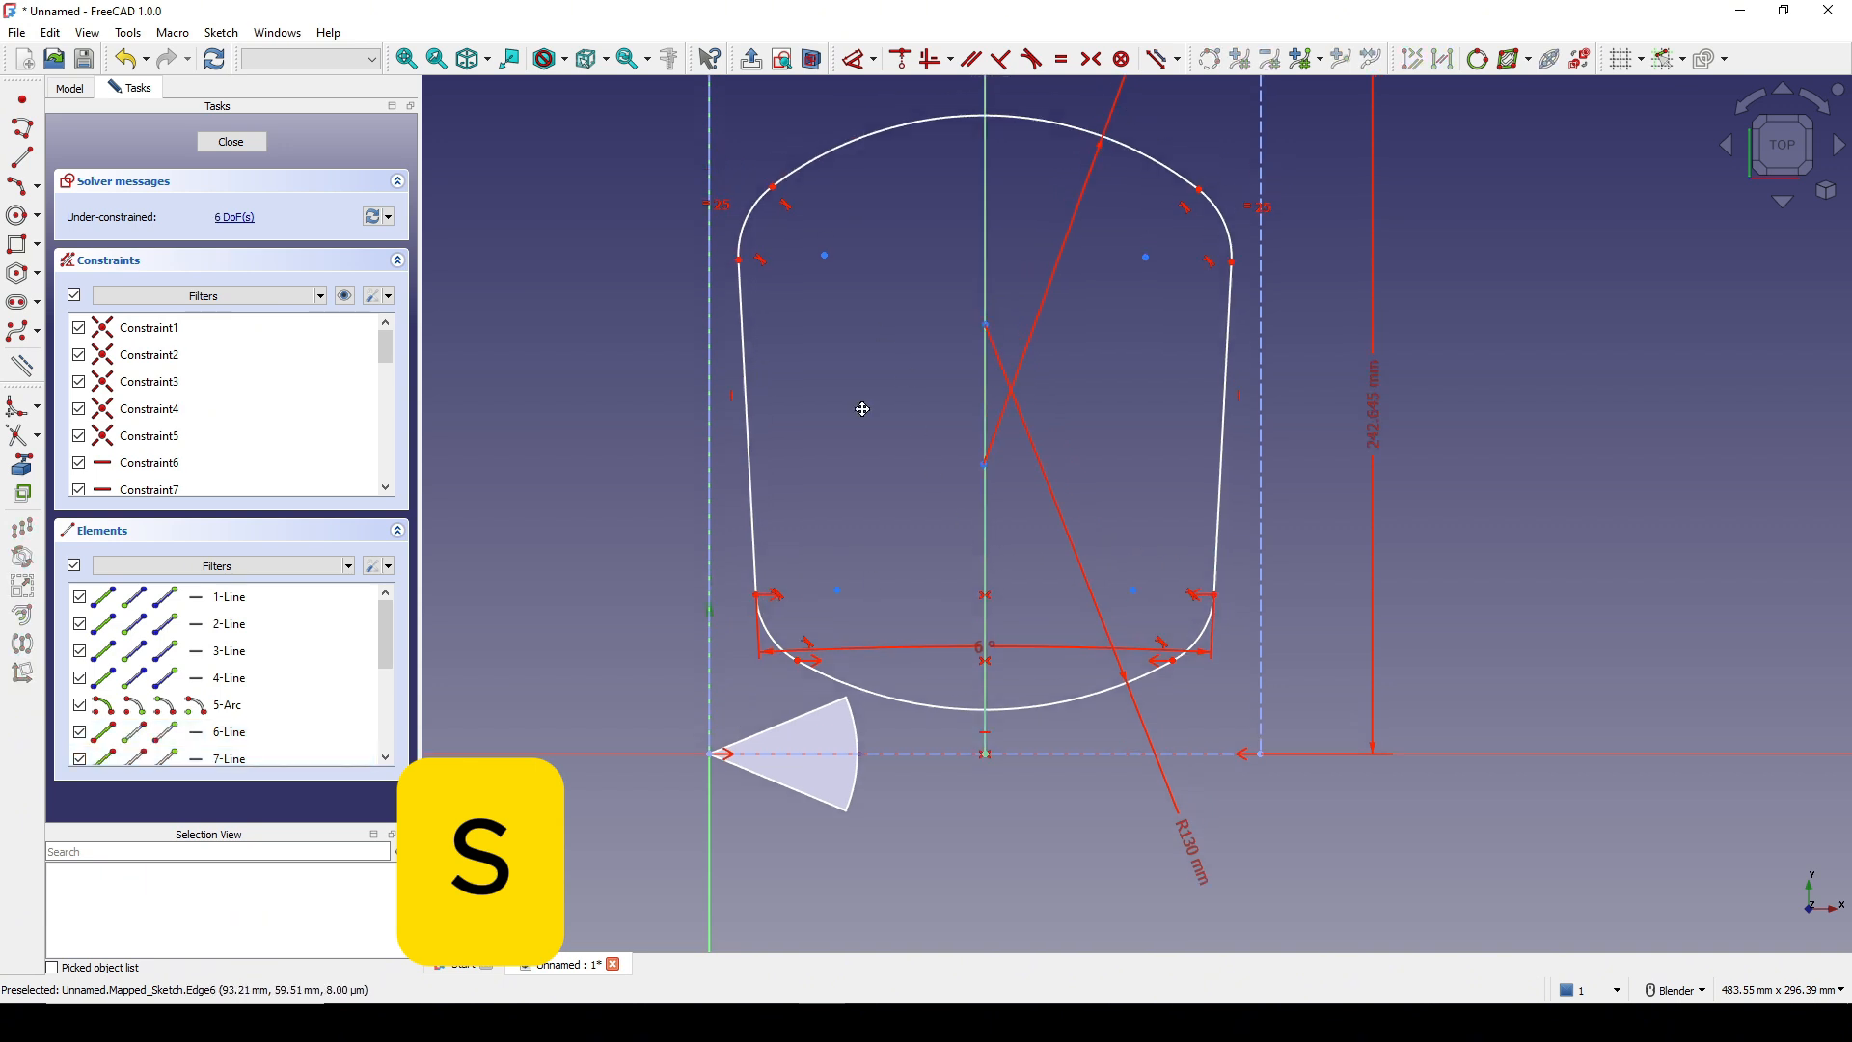
# Try making the upper fillets' endpoints on the side lines symmetric about the centre line, and undo that constraint.
pyautogui.click(721, 345)
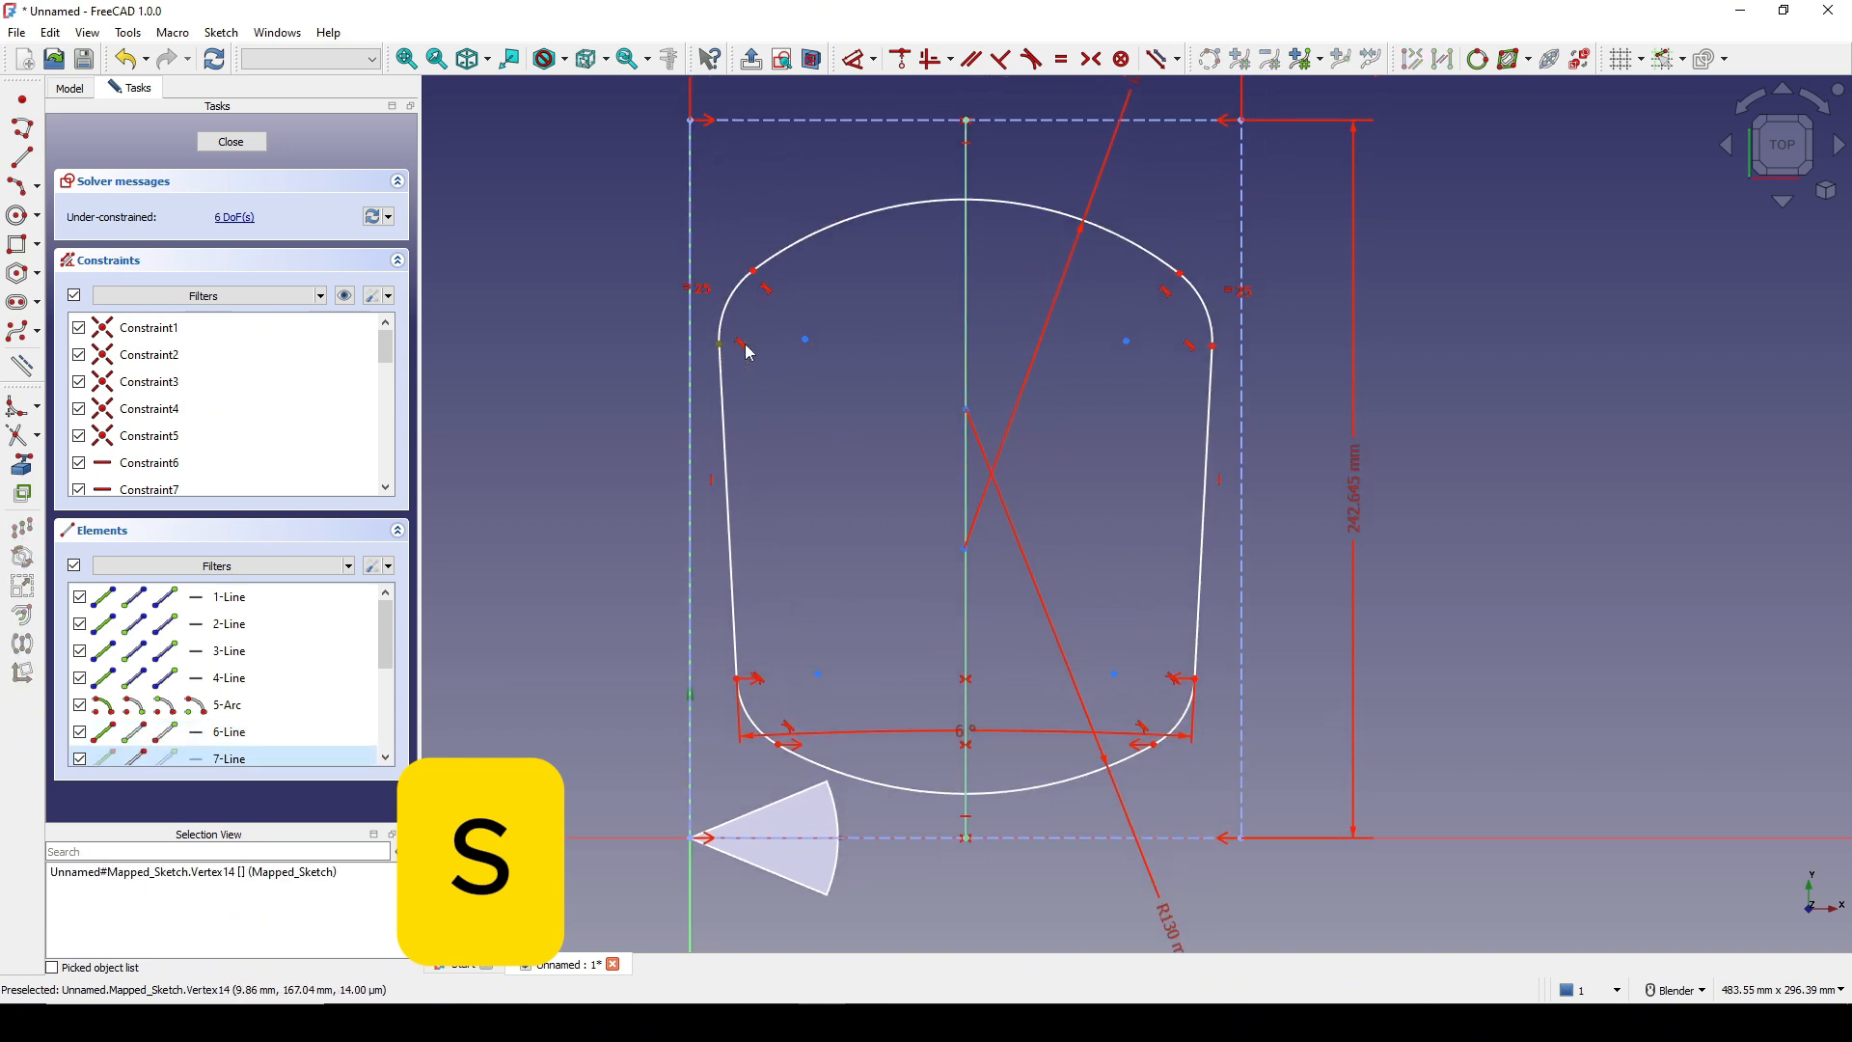
pyautogui.click(1213, 346)
pyautogui.click(966, 353)
pyautogui.press('s')
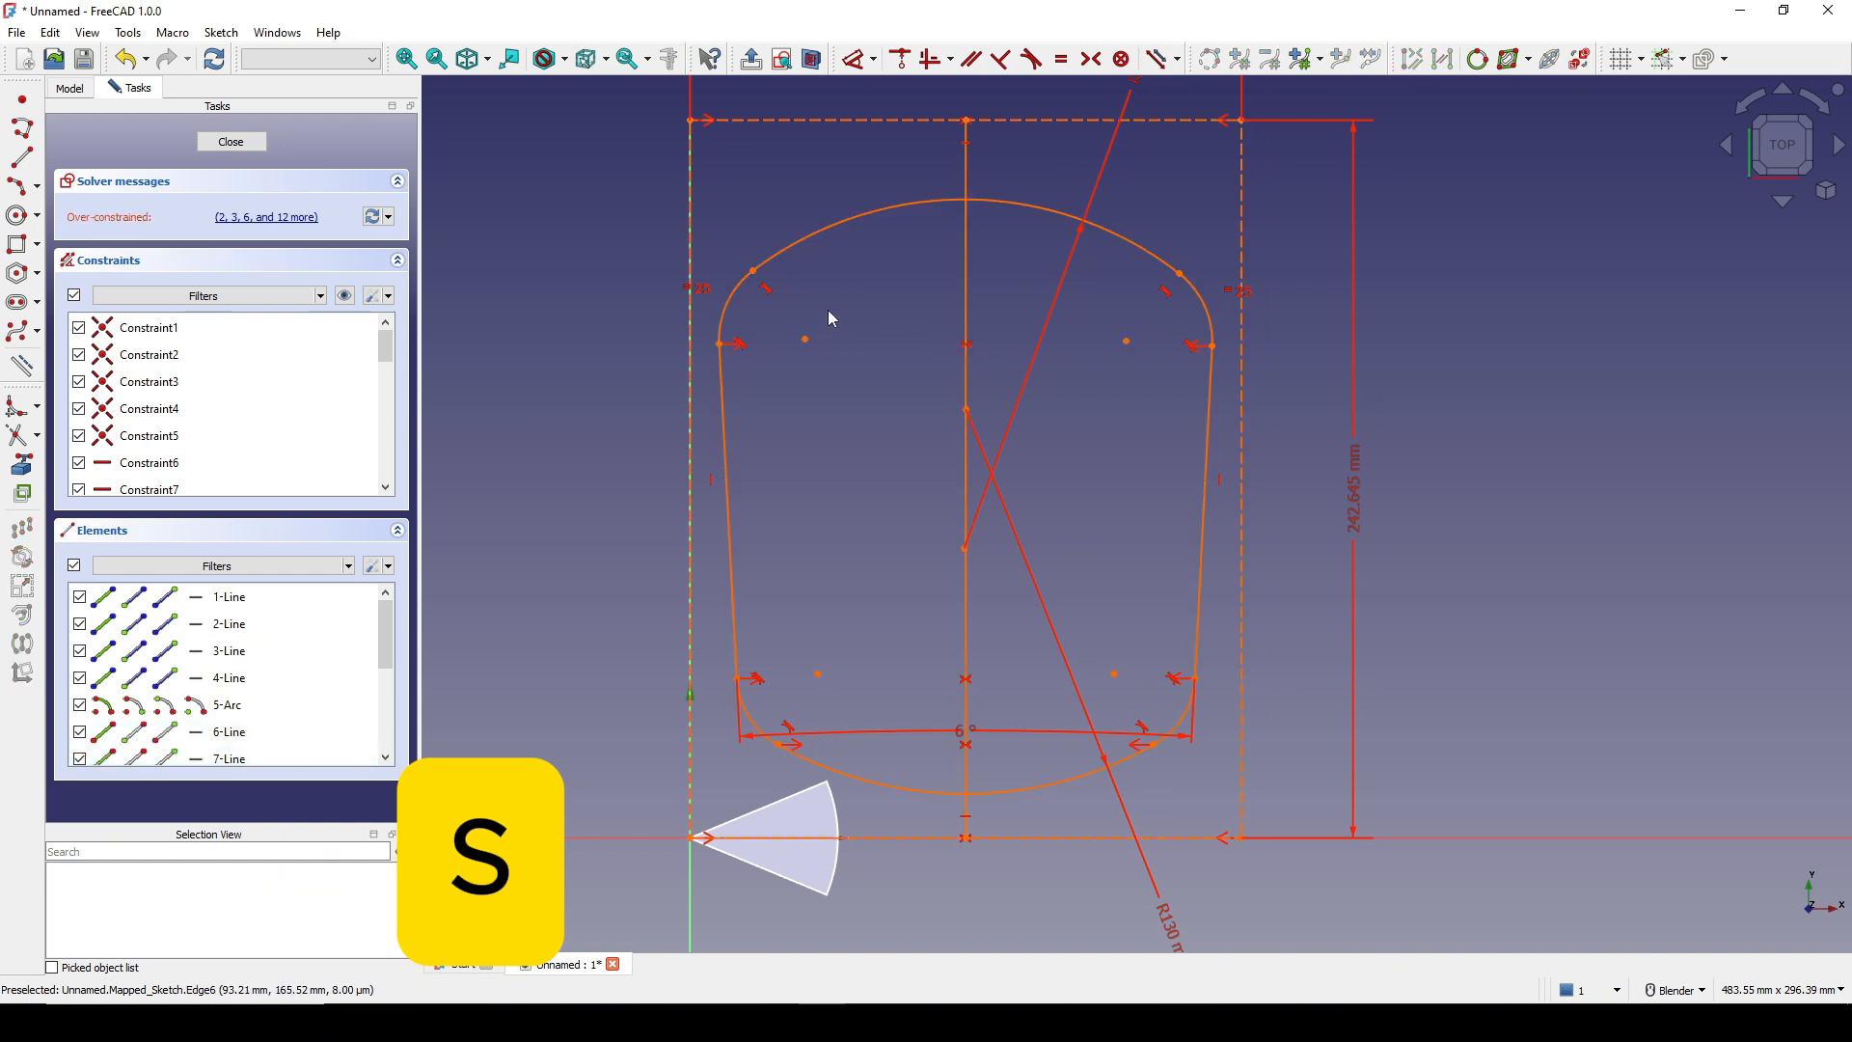
pyautogui.hotkey('ctrl', 'z')
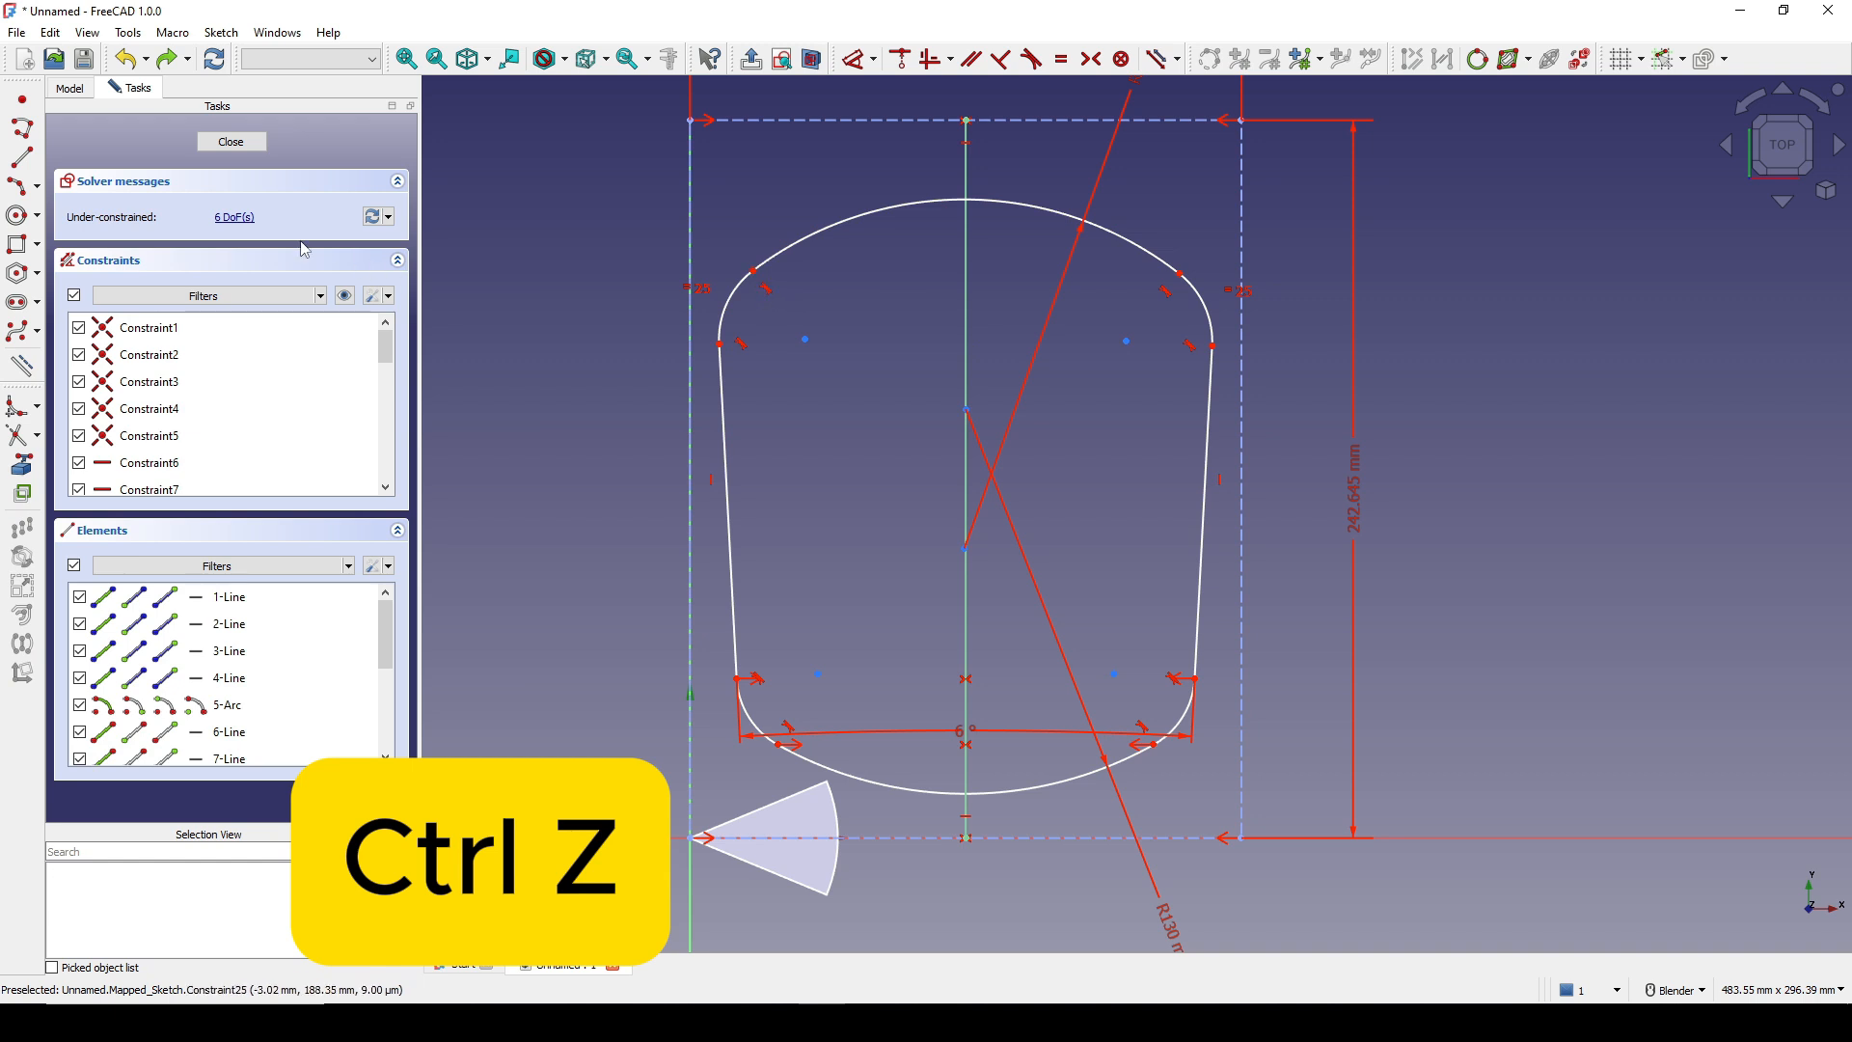
# Constrain the radius of the panel's upper-left corner fillet to 30 mm.
pyautogui.scroll(-3, 998, 361)
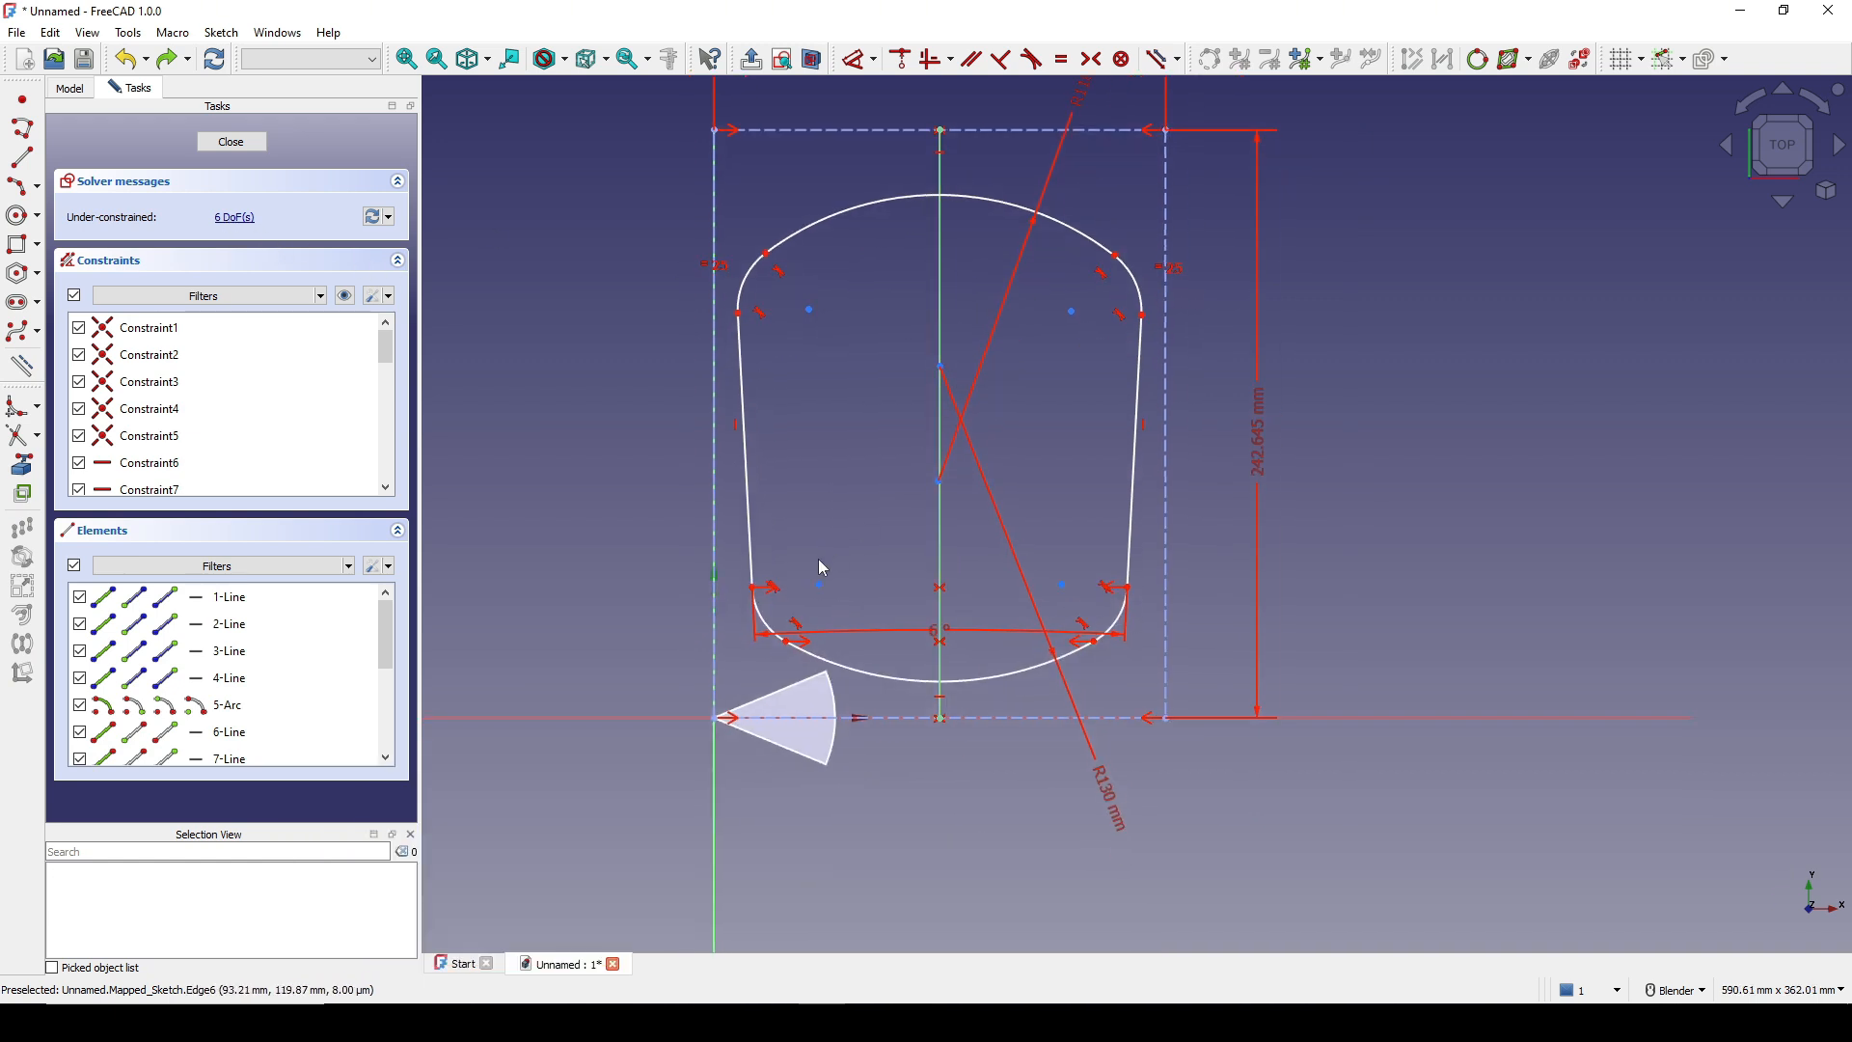
pyautogui.click(757, 286)
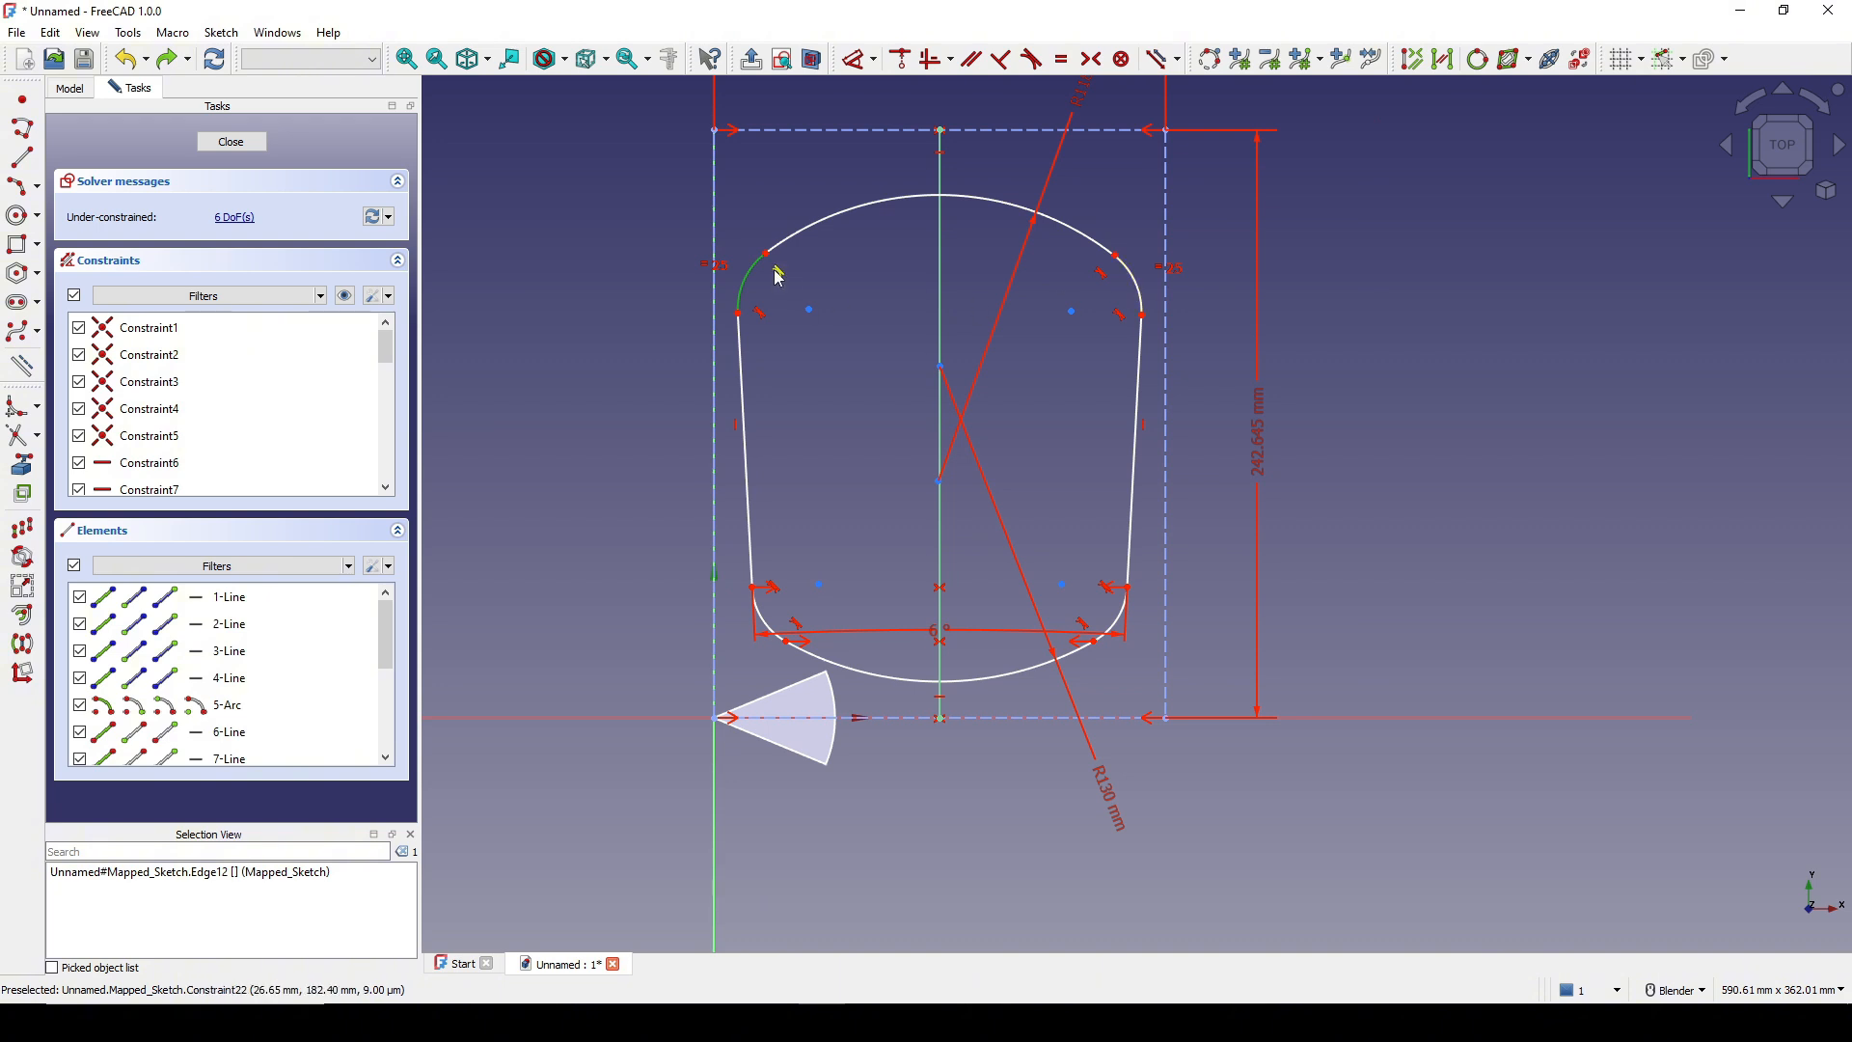
pyautogui.press('d')
pyautogui.click(608, 200)
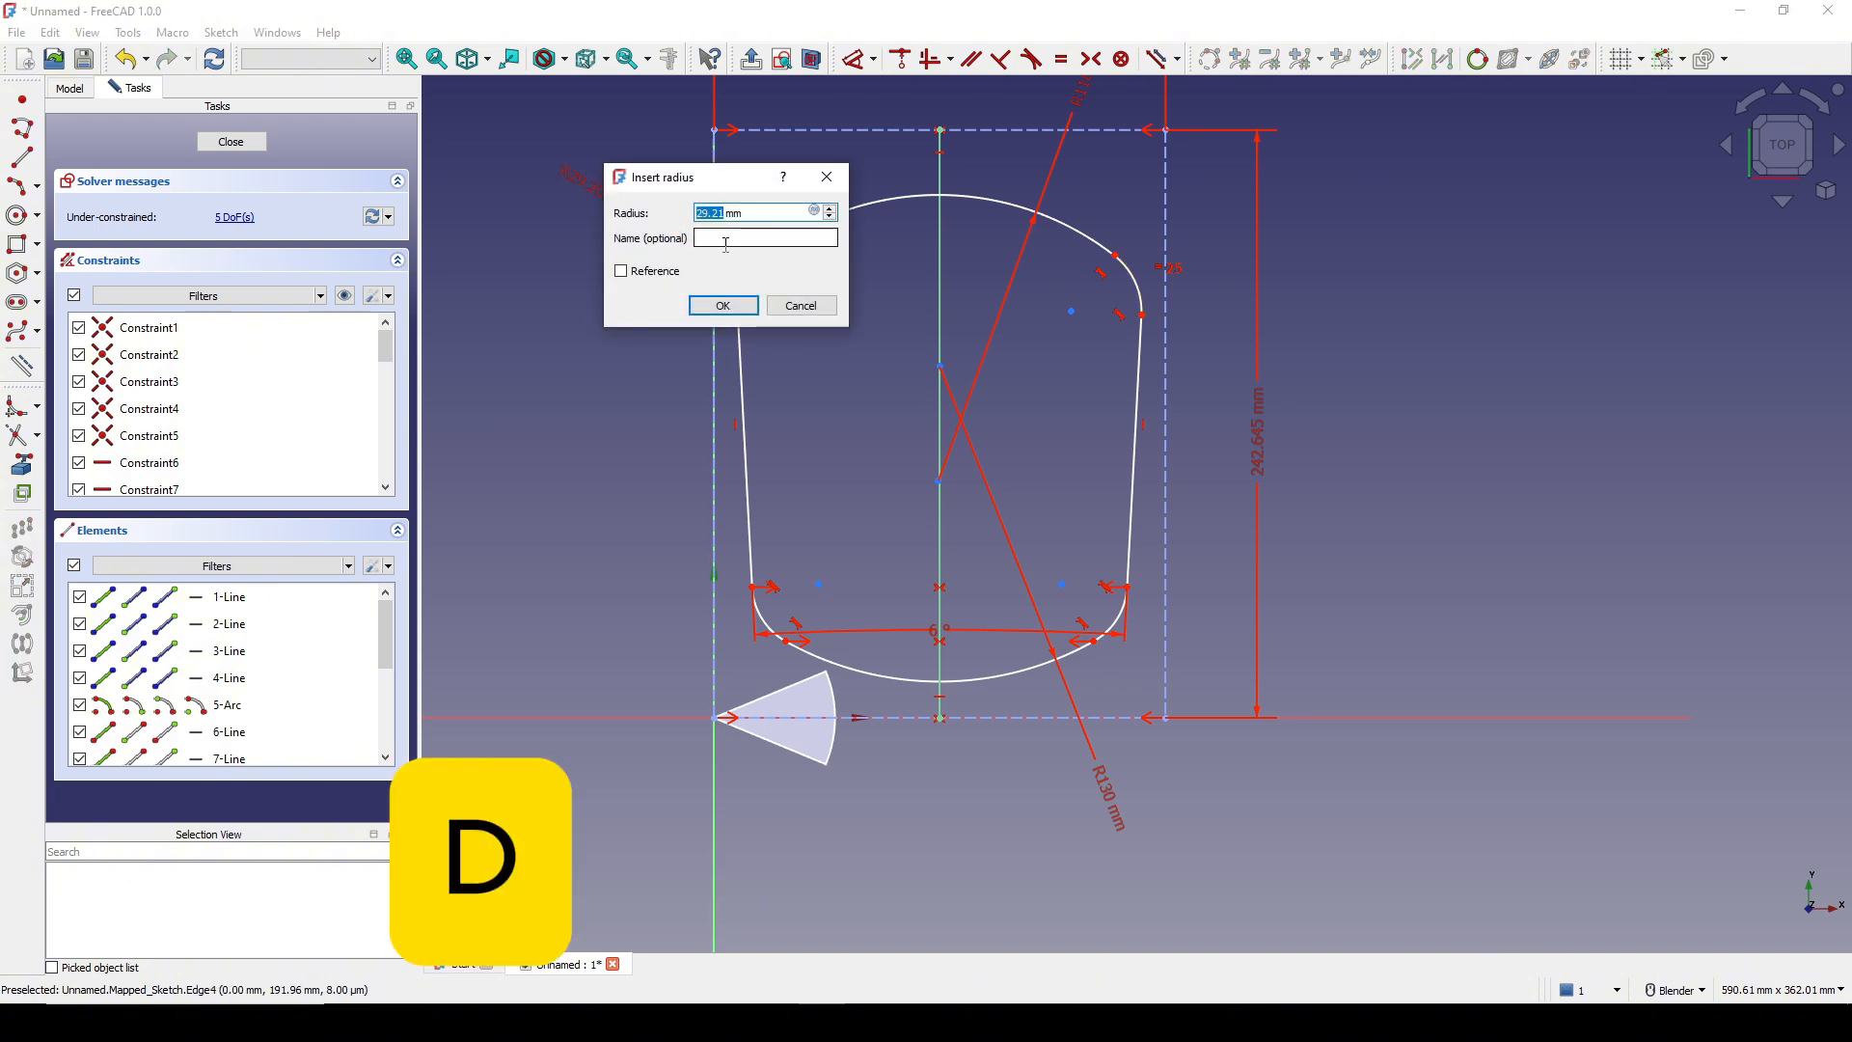
pyautogui.press('Return')
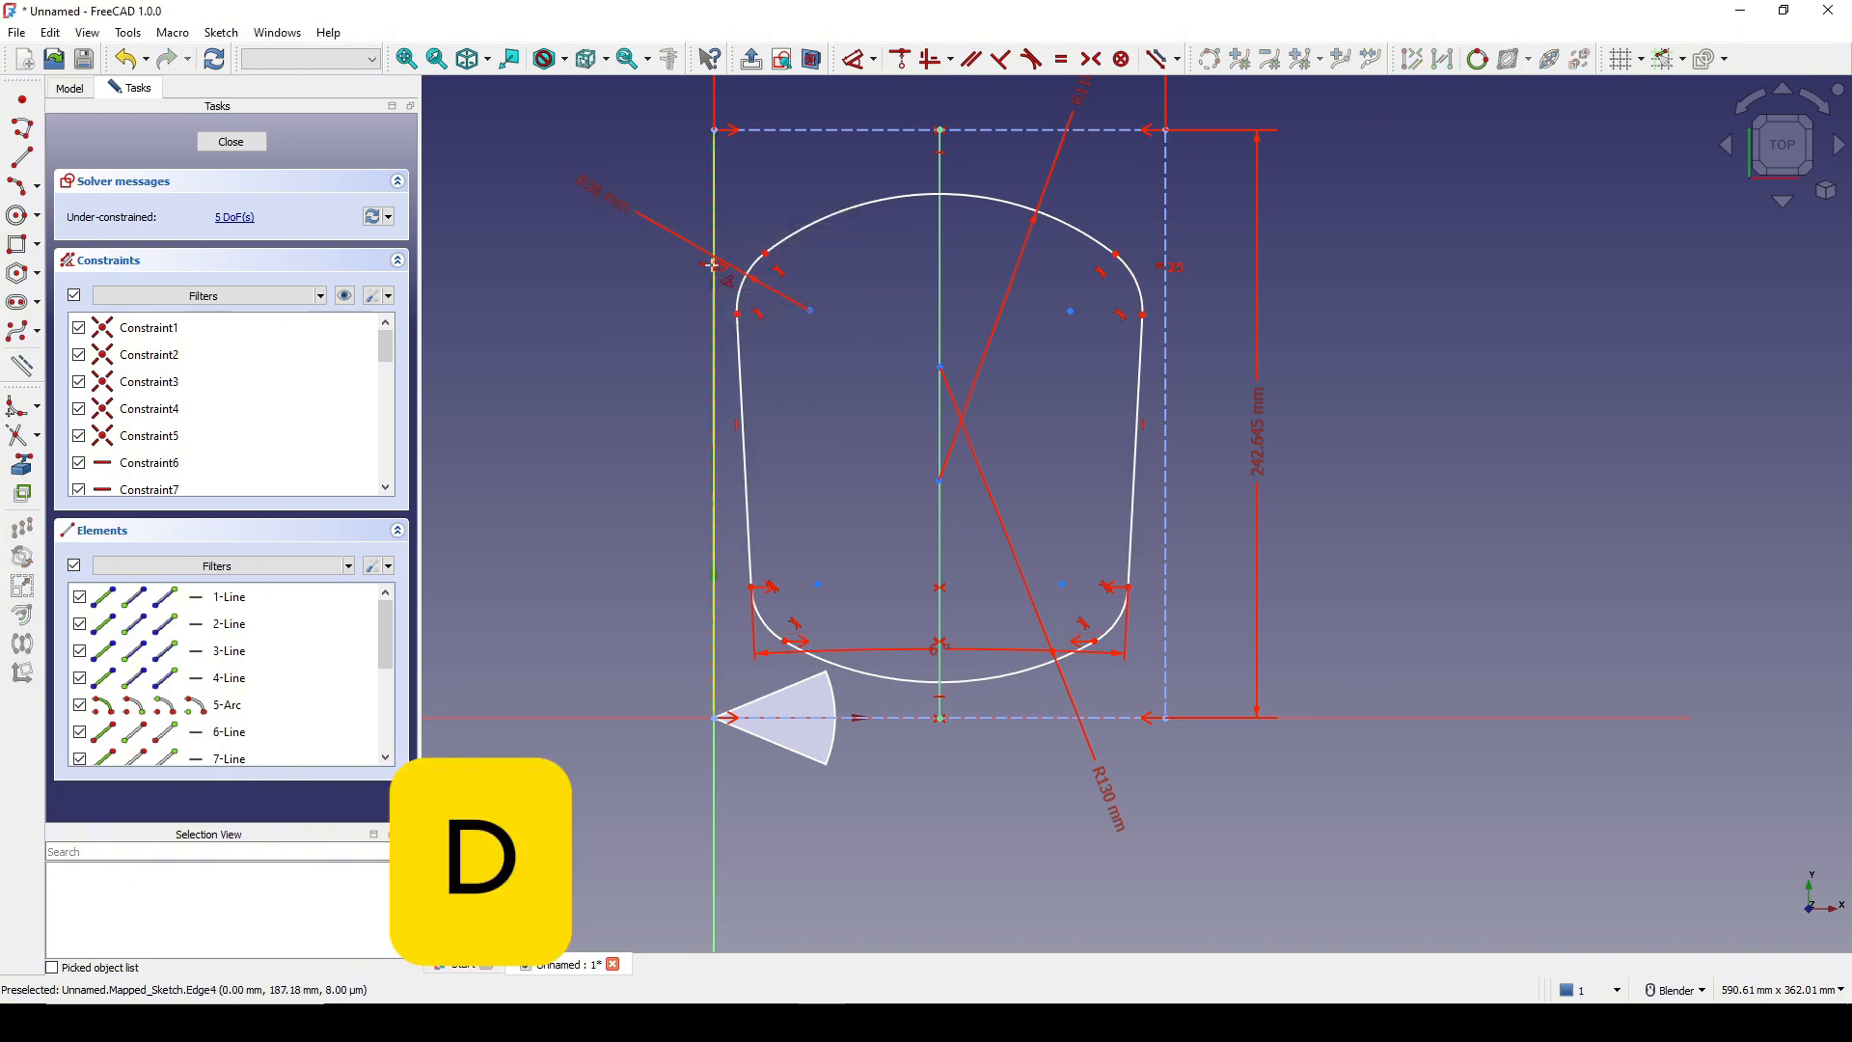
pyautogui.scroll(1, 858, 502)
pyautogui.press('Escape')
# Constrain the lower-left corner fillet's radius to 27 mm and apply an equal constraint between the two lower fillets.
pyautogui.keyDown('shift'); pyautogui.moveTo(832, 571); pyautogui.dragTo(841, 421, button='middle'); pyautogui.keyUp('shift')
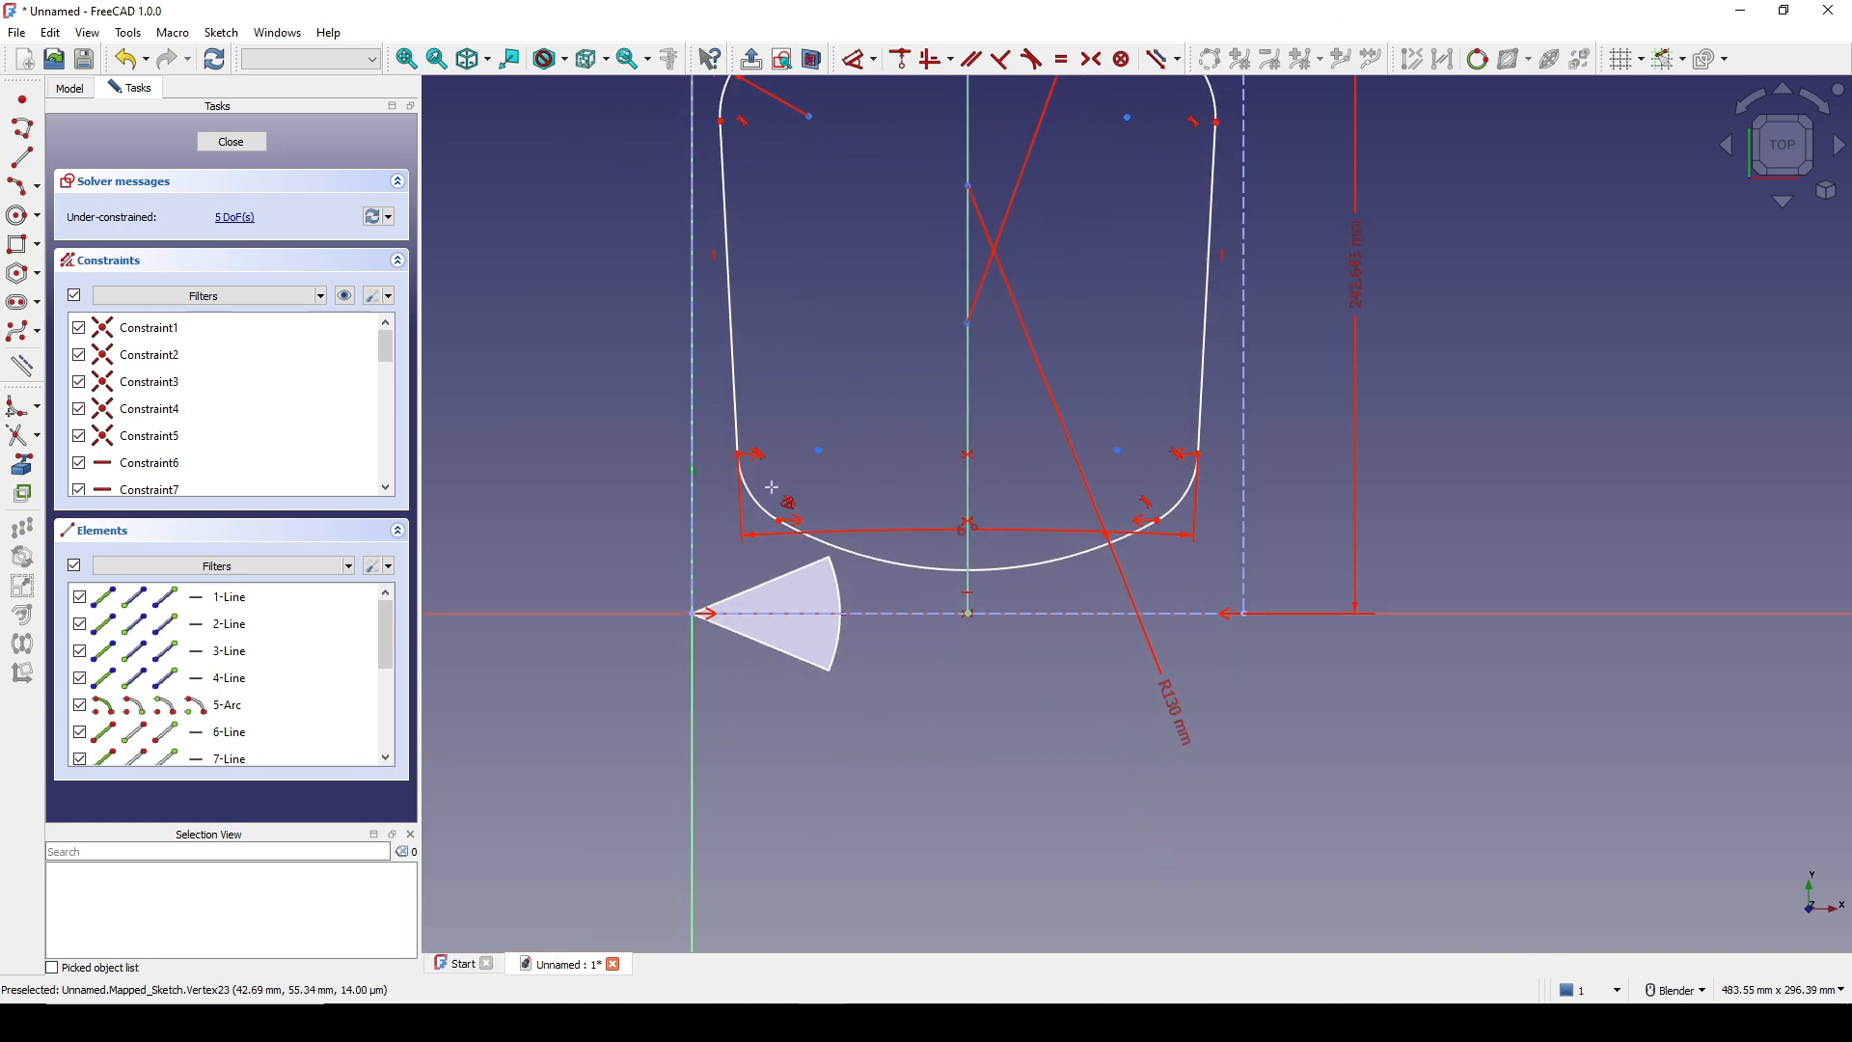
pyautogui.click(759, 497)
pyautogui.click(506, 698)
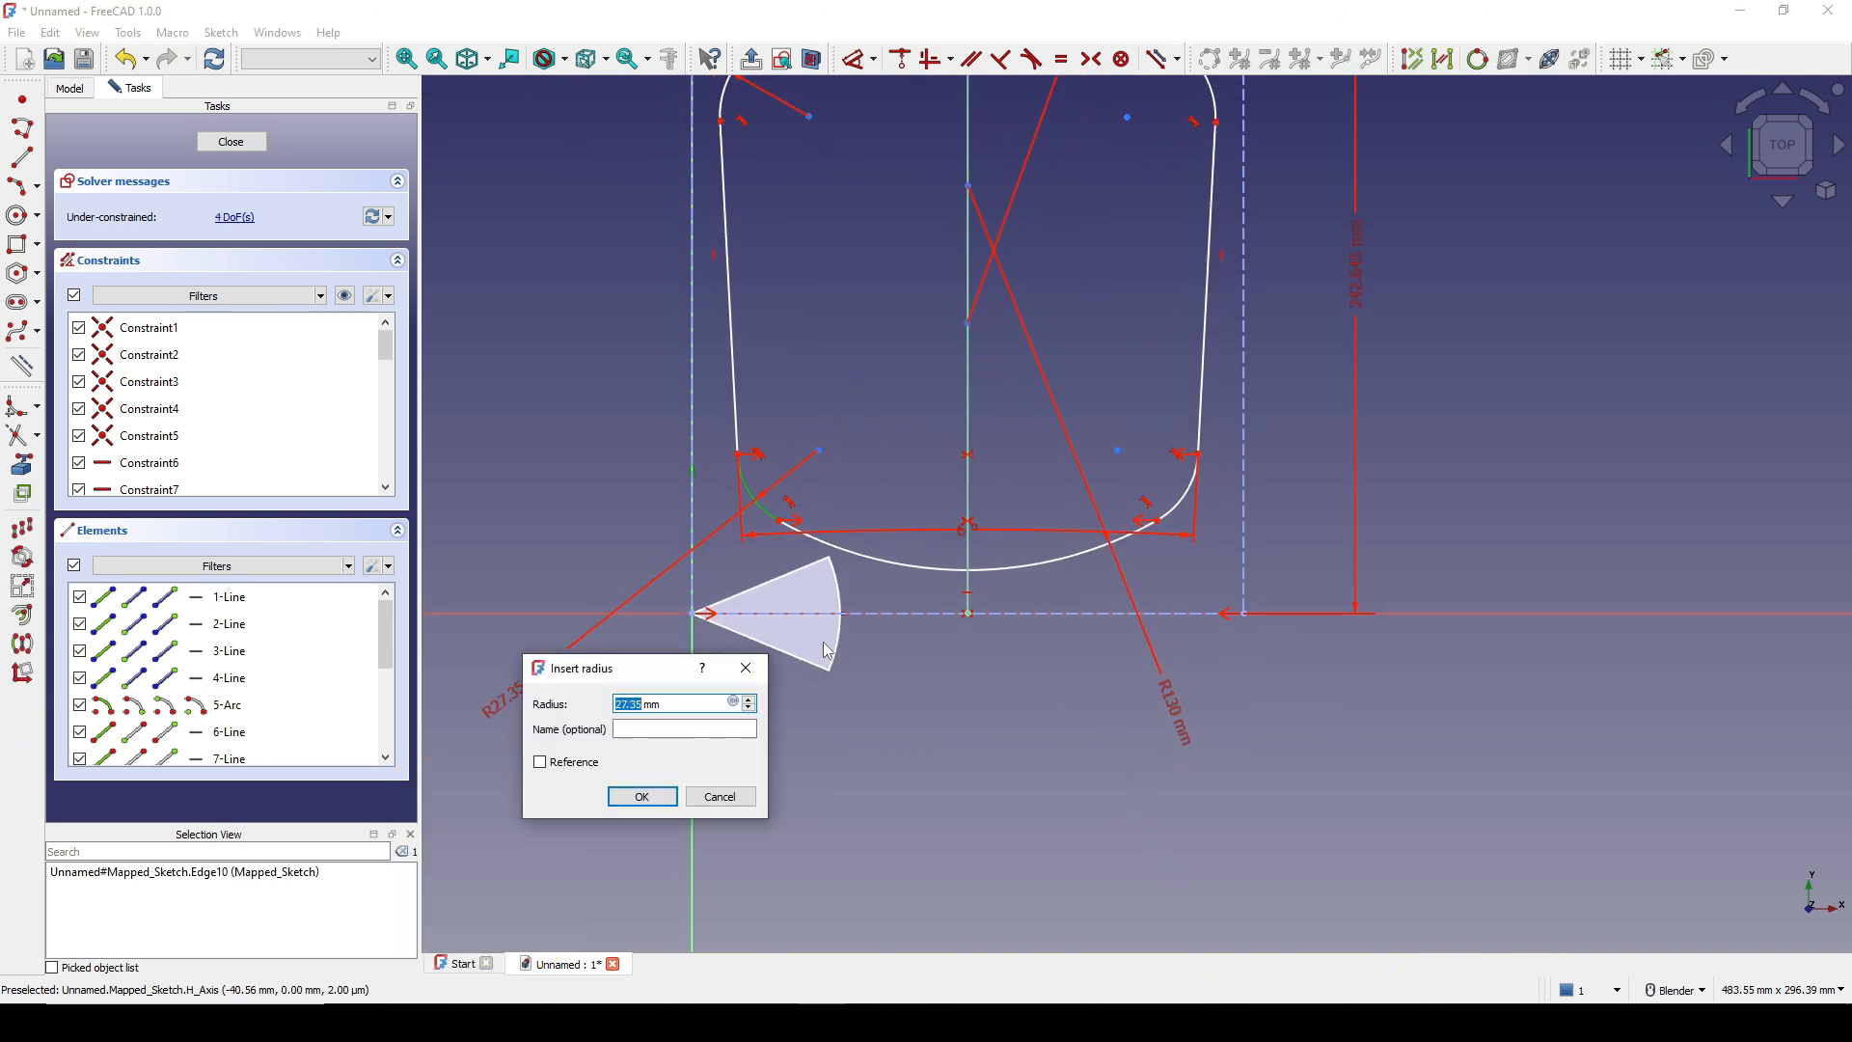
pyautogui.press('Return')
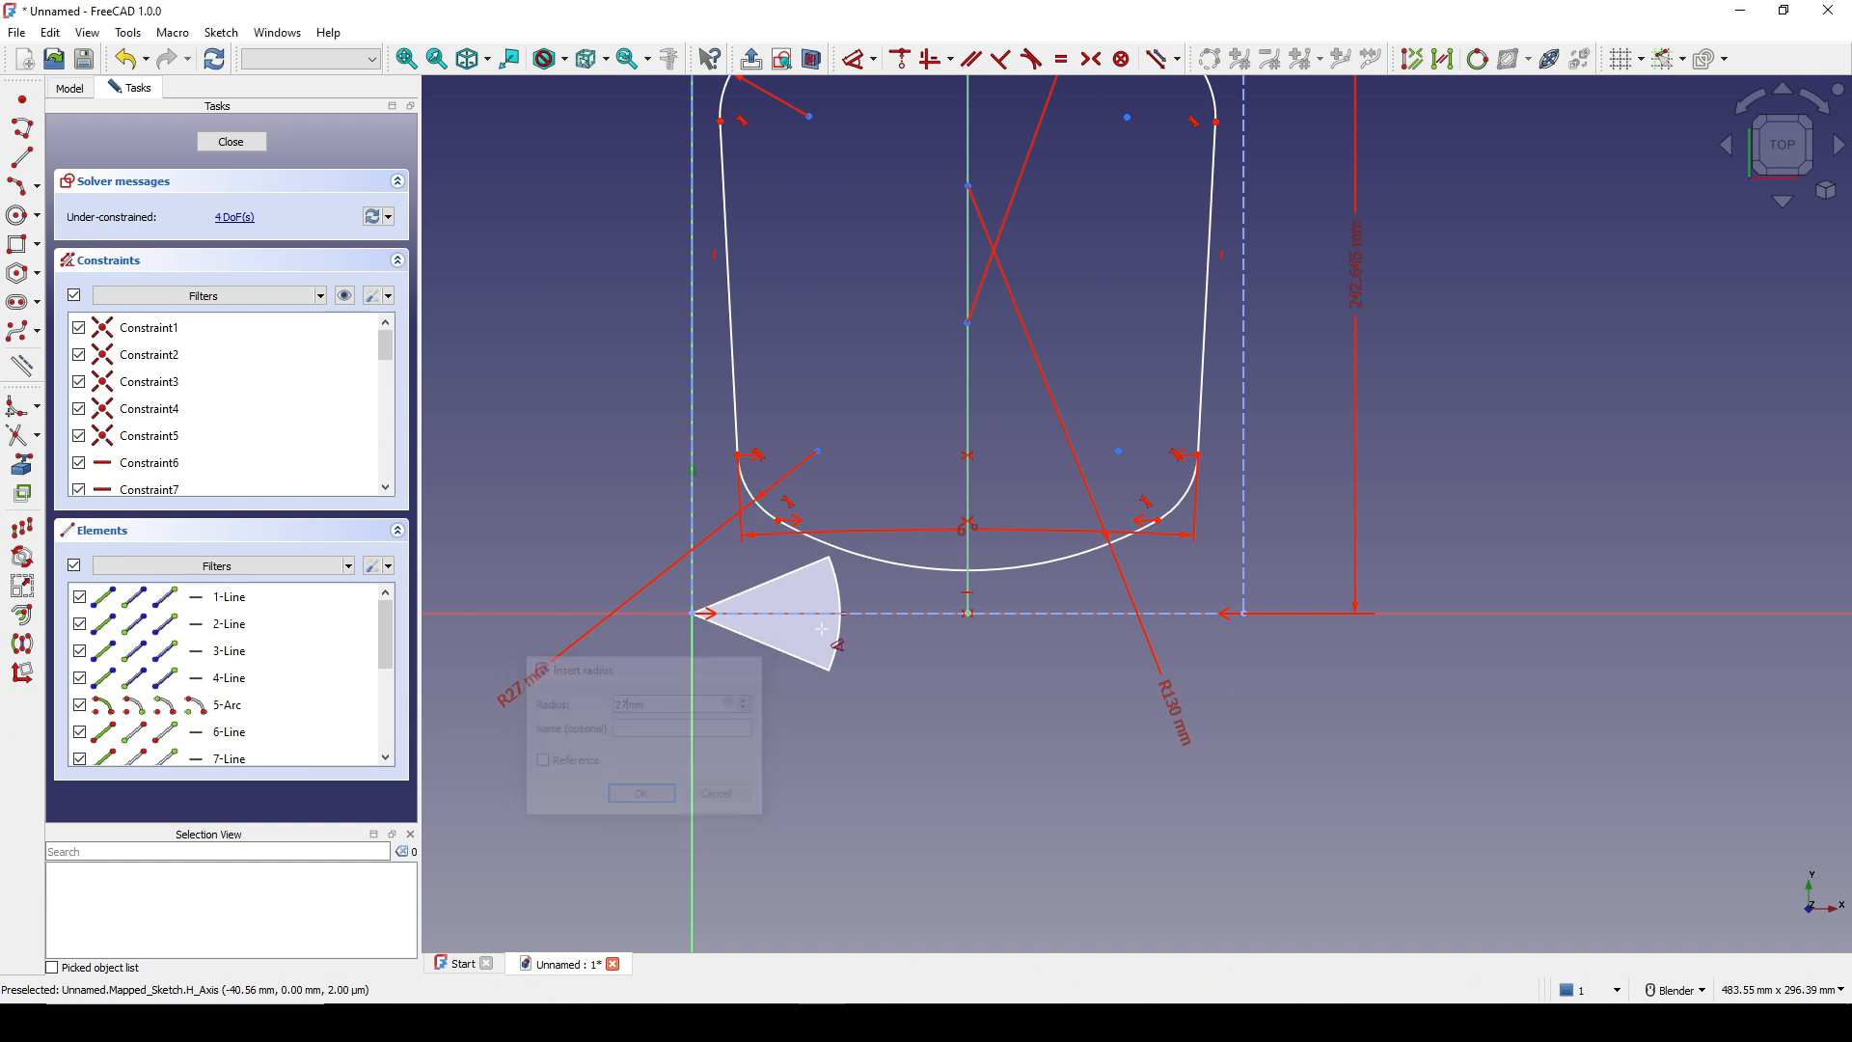
pyautogui.click(764, 516)
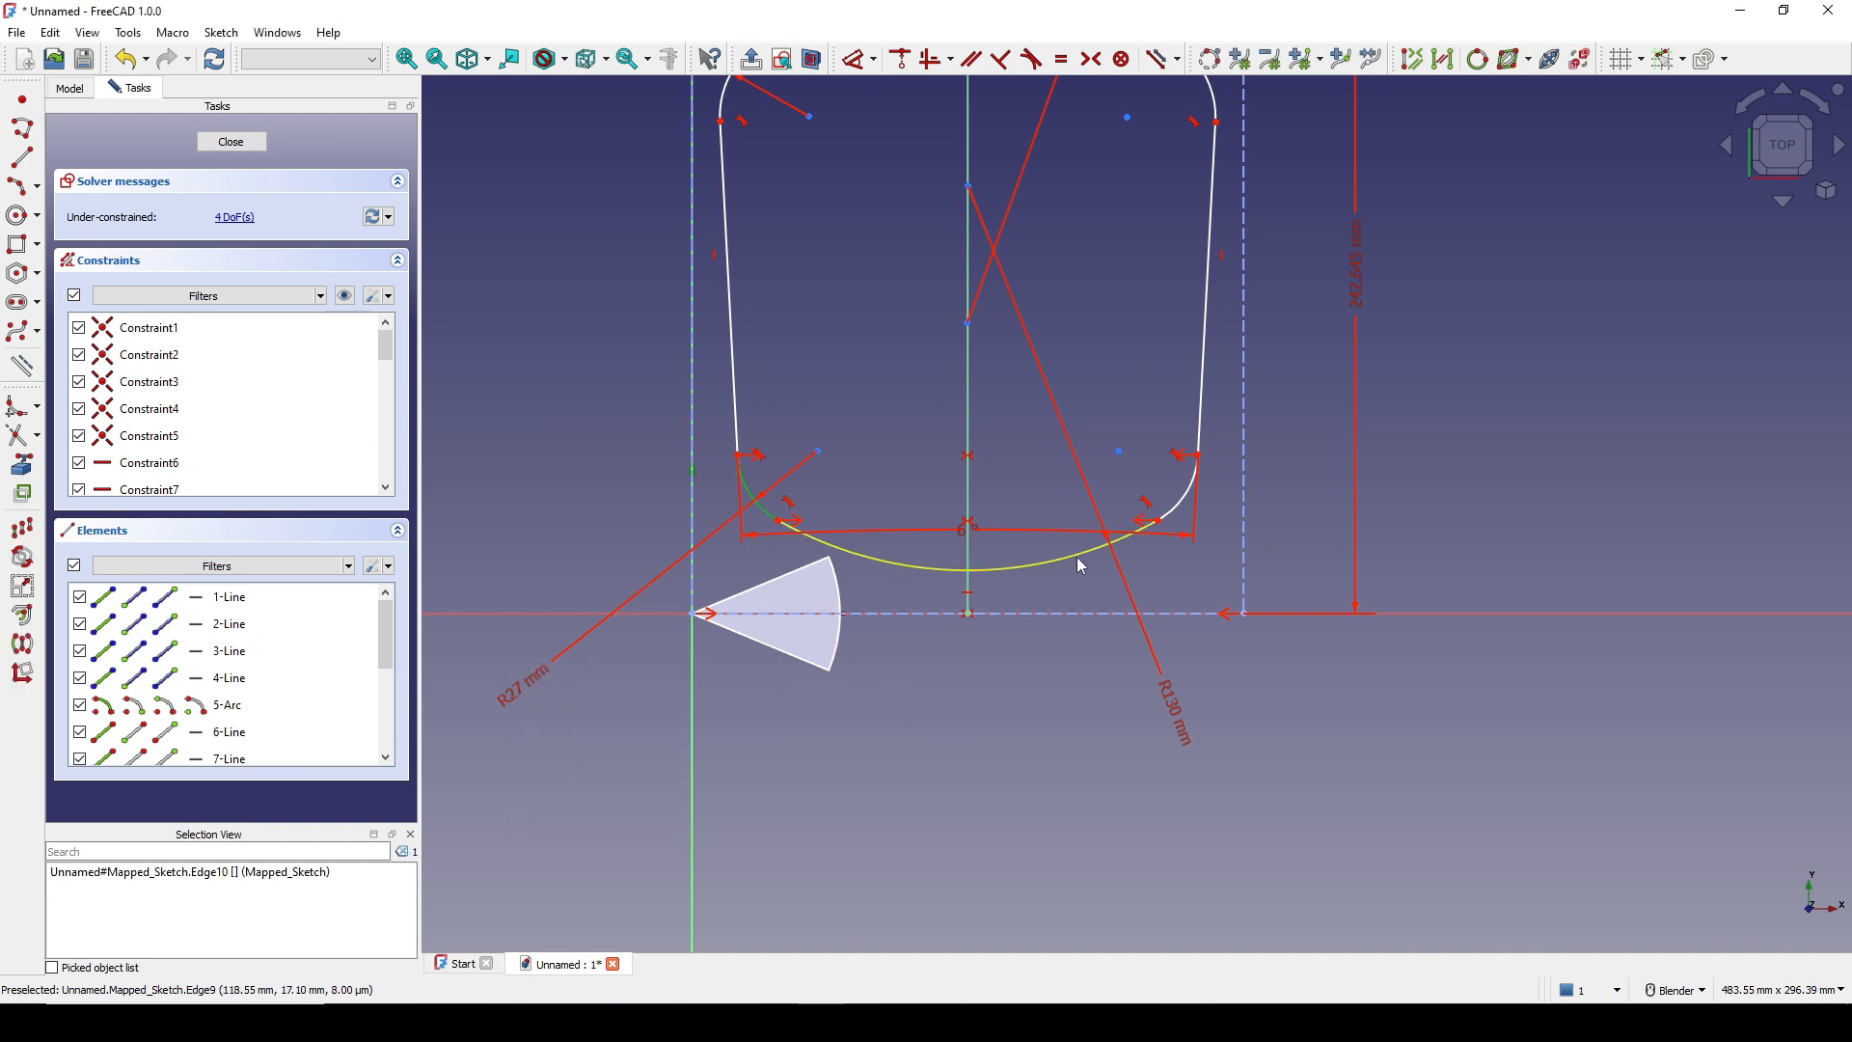
pyautogui.click(1189, 502)
pyautogui.press('e')
pyautogui.scroll(-2, 1190, 507)
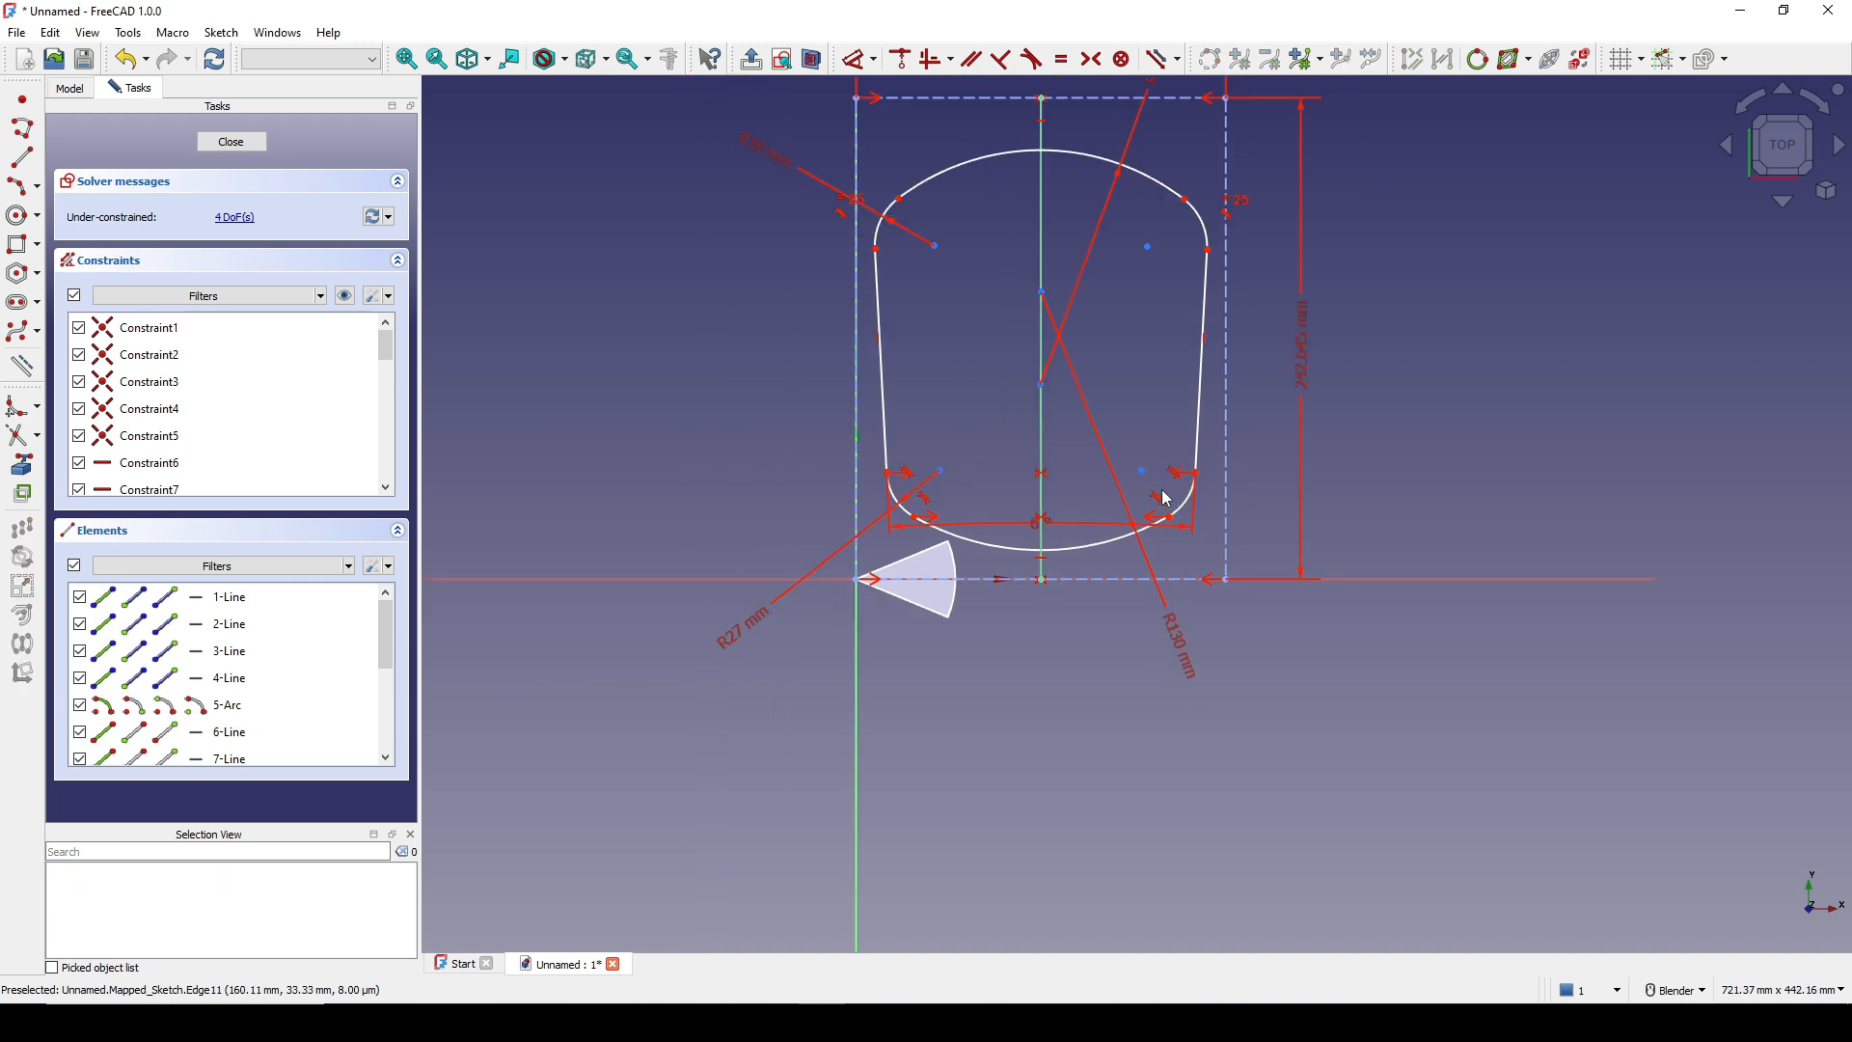
pyautogui.scroll(3, 1145, 447)
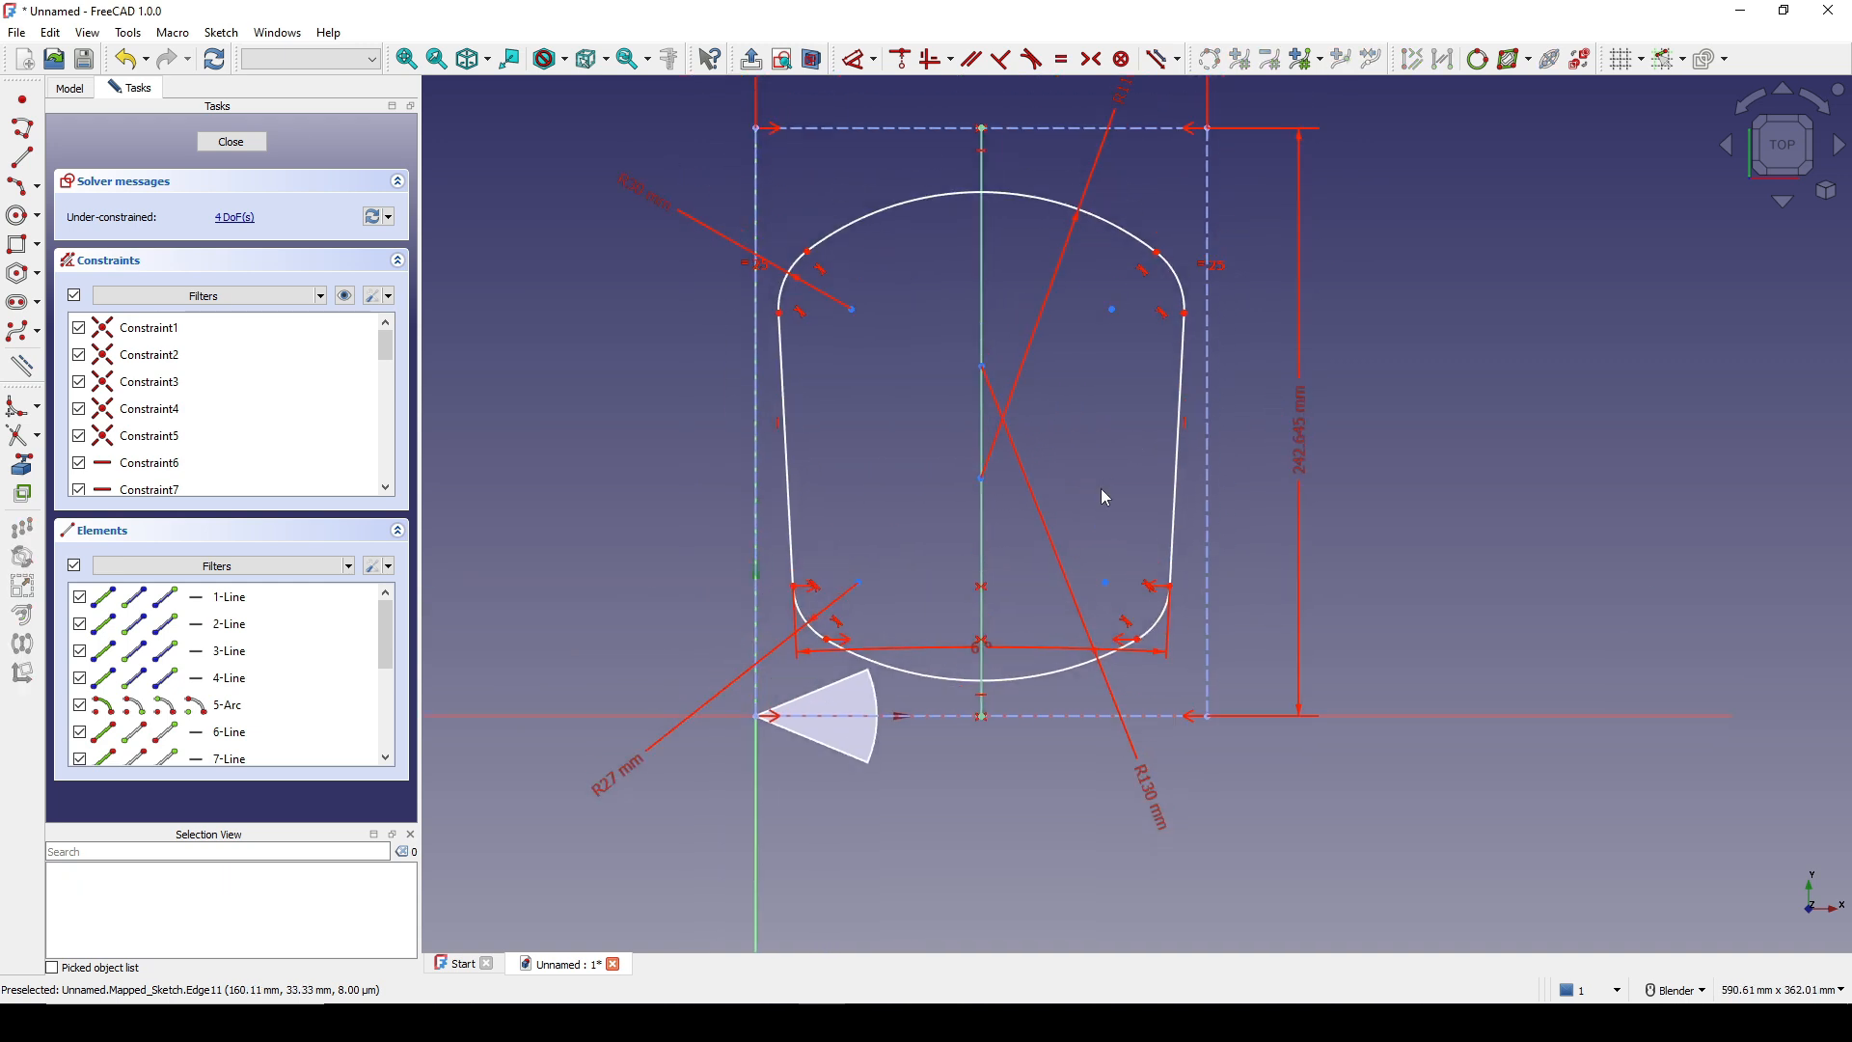
# Dimension the vertical distance from the horizontal axis to the lower-right fillet's endpoint on the side line.
pyautogui.keyDown('shift'); pyautogui.moveTo(1101, 488); pyautogui.dragTo(1126, 395, button='middle'); pyautogui.keyUp('shift')
pyautogui.click(1194, 495)
pyautogui.press('d')
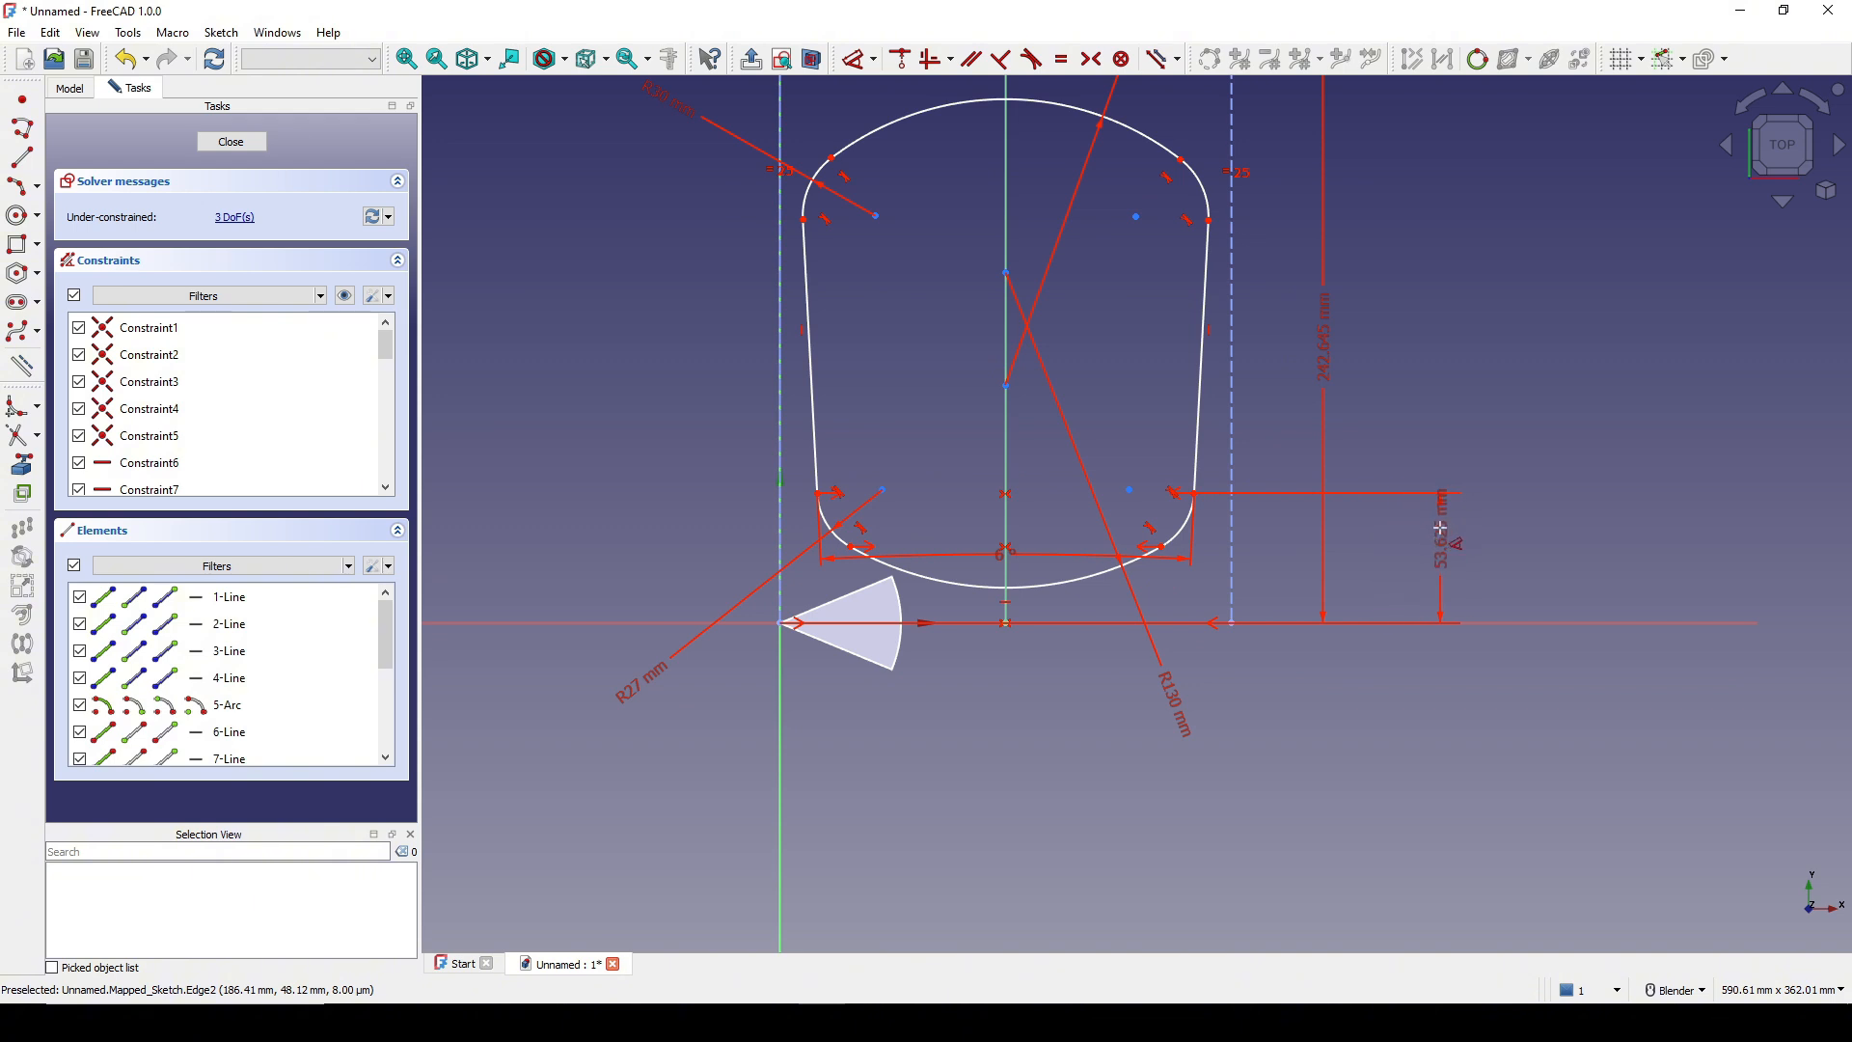
pyautogui.click(1440, 530)
pyautogui.click(1560, 642)
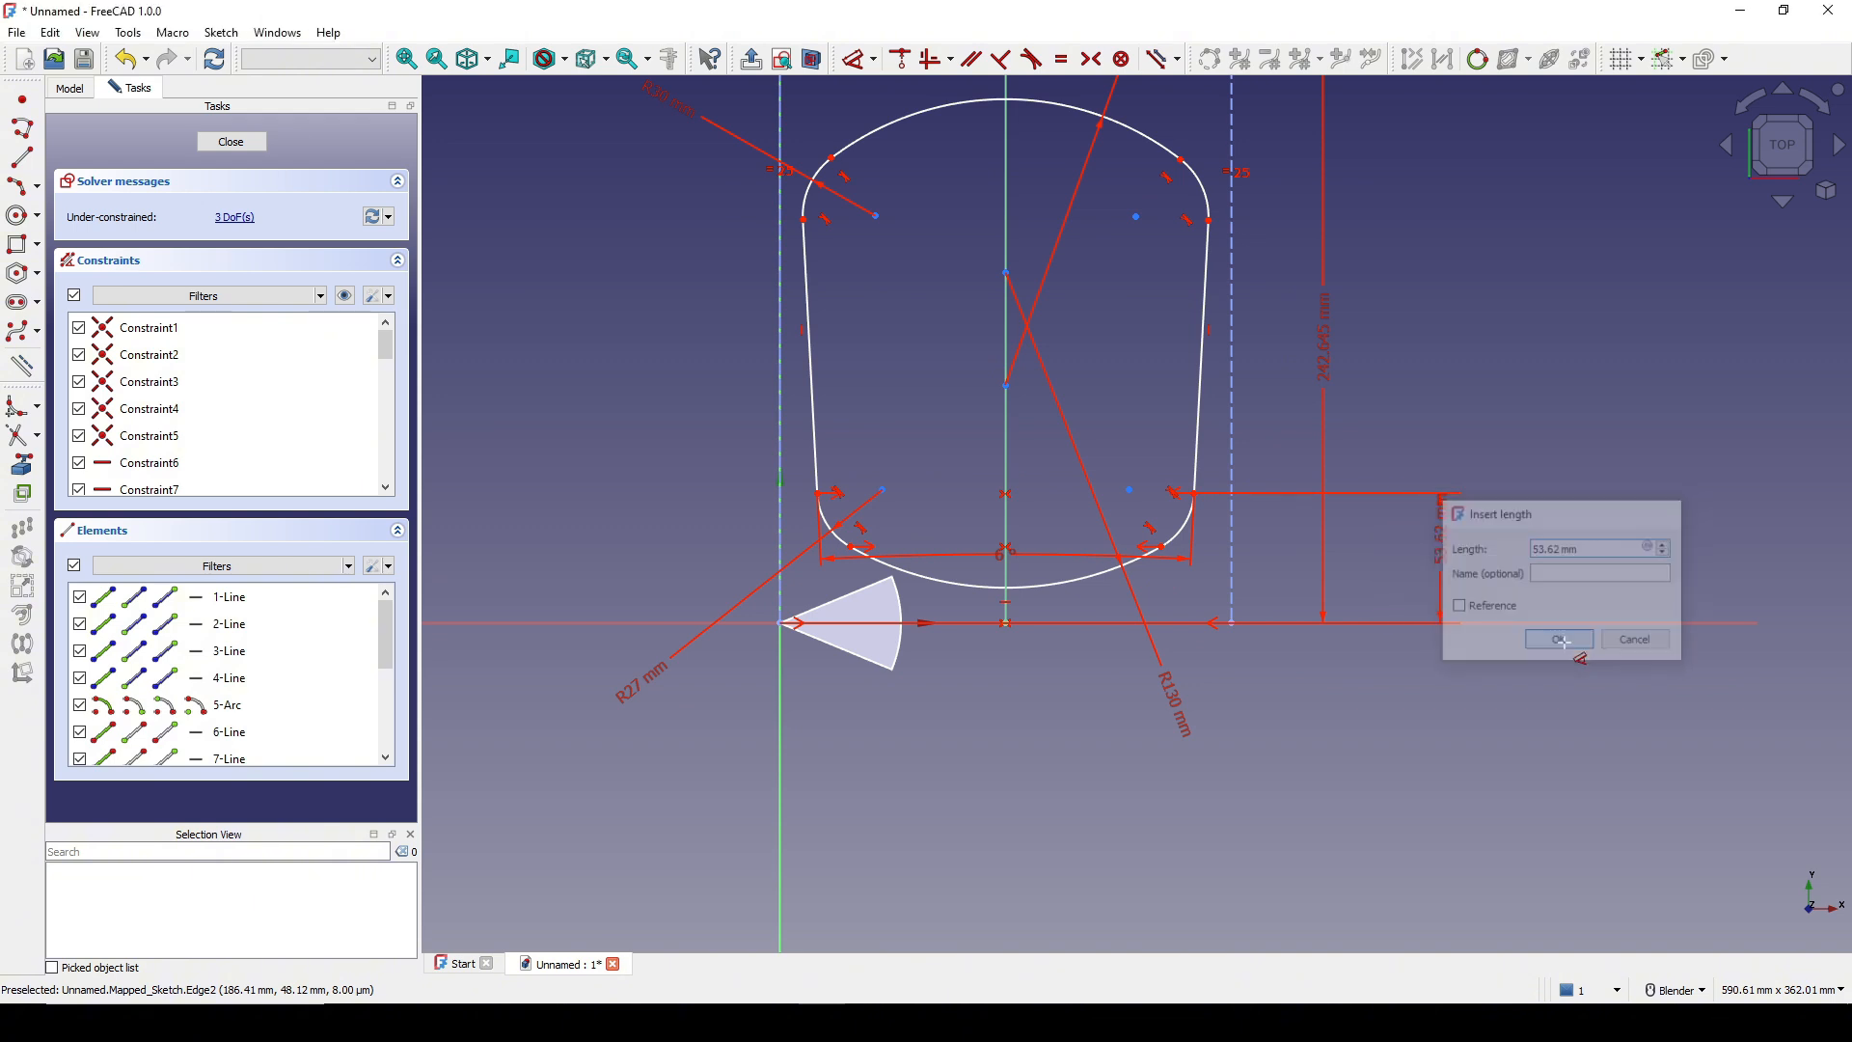
# Dimension the heights of the upper-right fillet's two endpoints, on the side line and on the upper arc, above the horizontal axis.
pyautogui.keyDown('shift'); pyautogui.moveTo(1293, 434); pyautogui.dragTo(1285, 473, button='middle'); pyautogui.keyUp('shift')
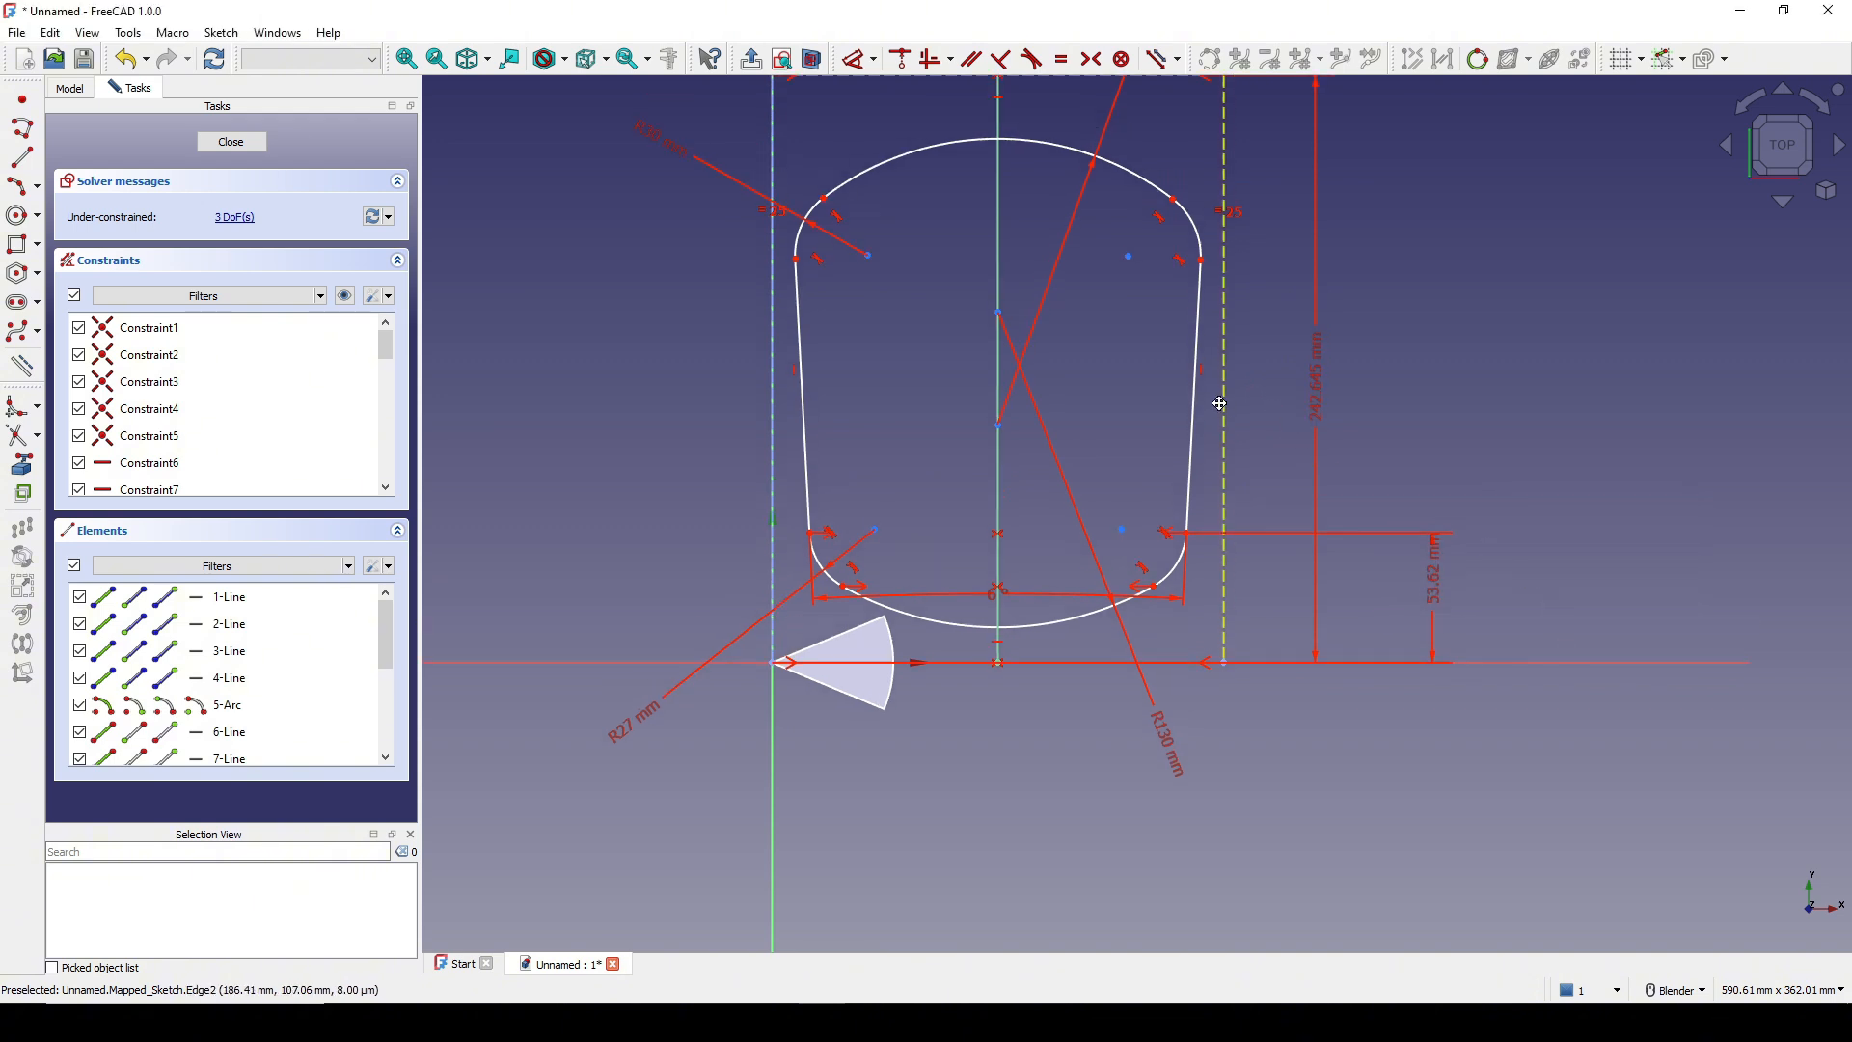
pyautogui.click(1205, 261)
pyautogui.click(1518, 387)
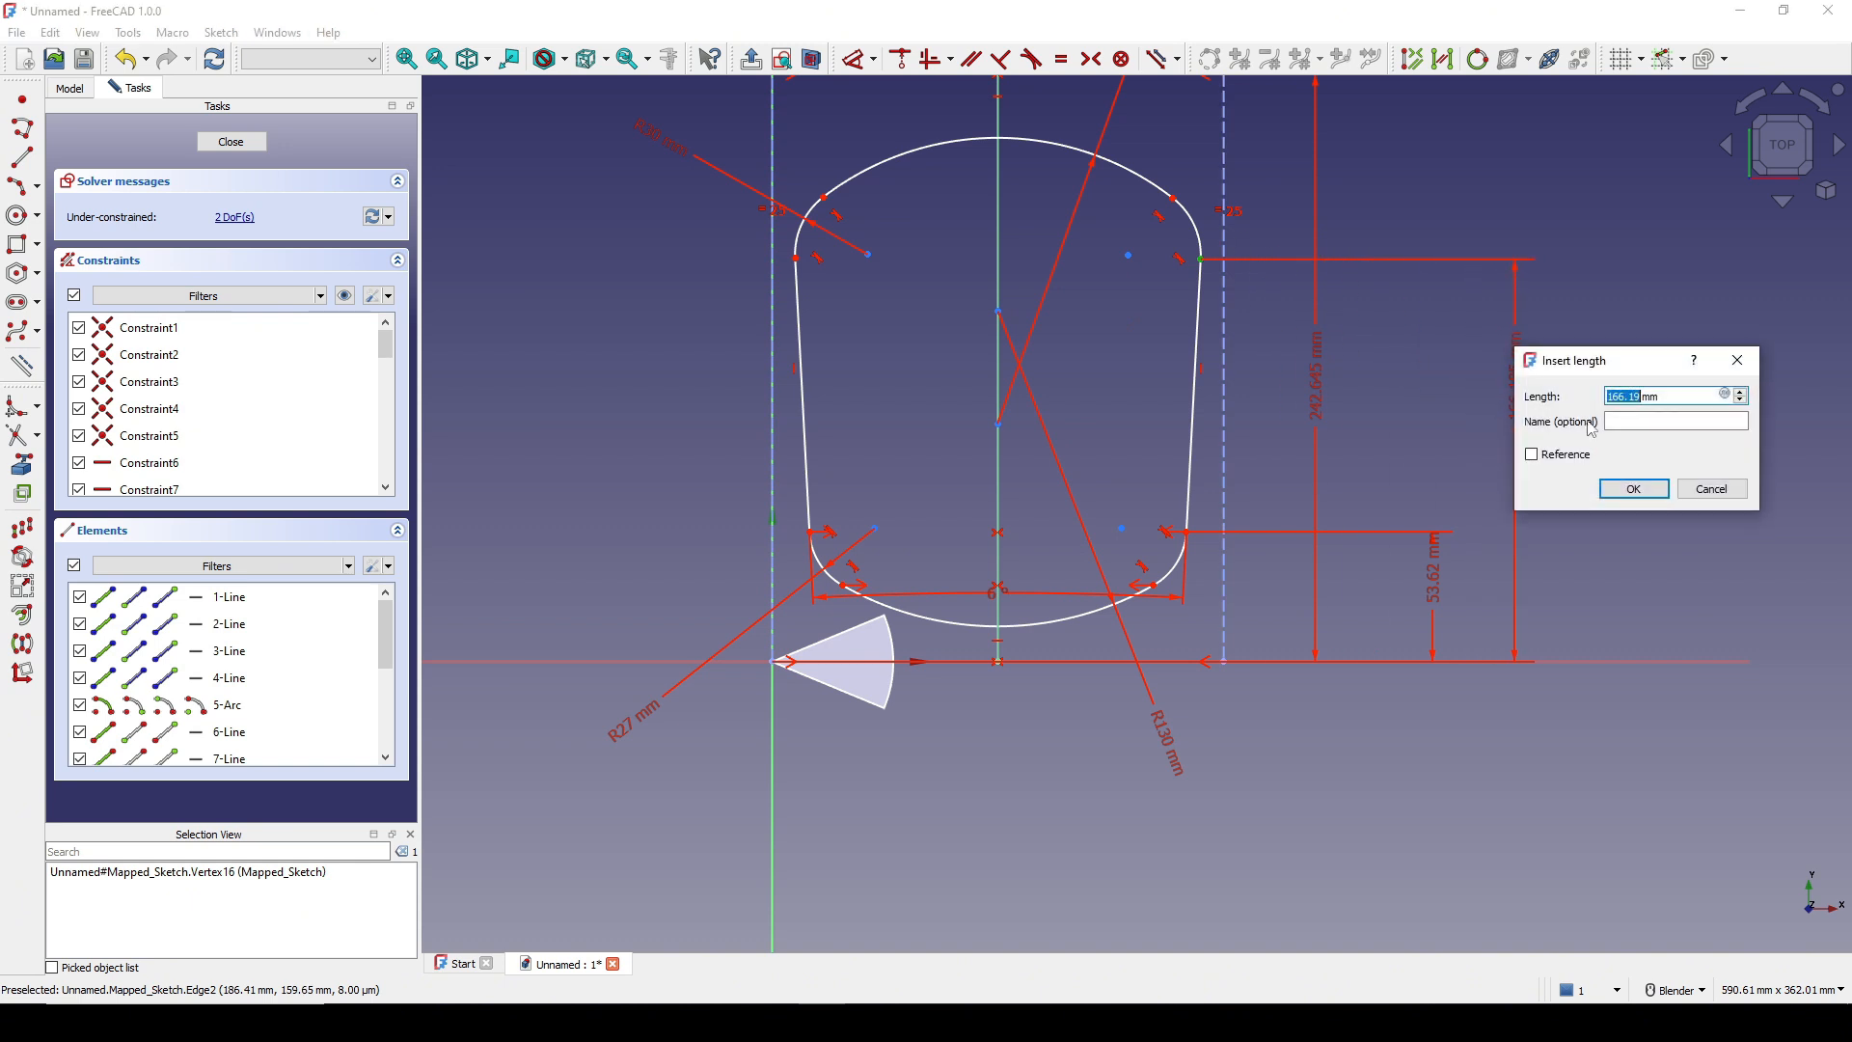
pyautogui.click(1634, 490)
pyautogui.click(1175, 200)
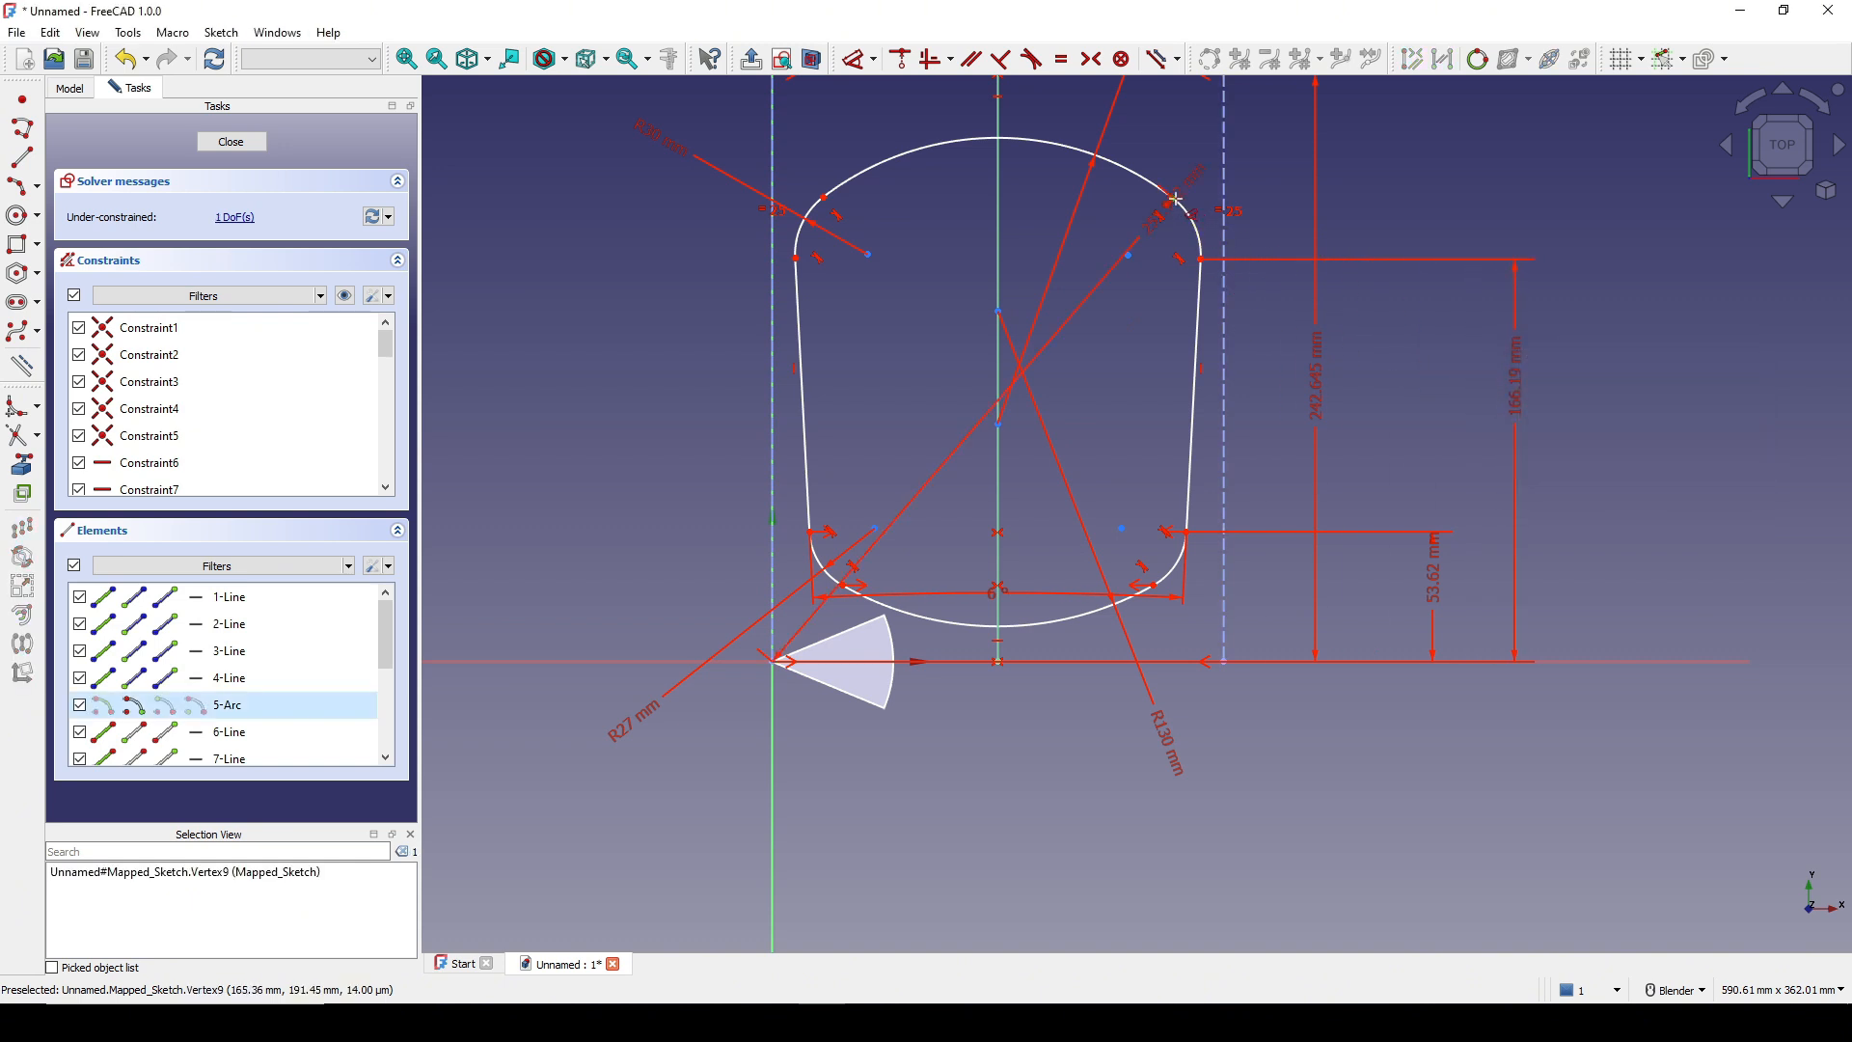
pyautogui.click(1624, 344)
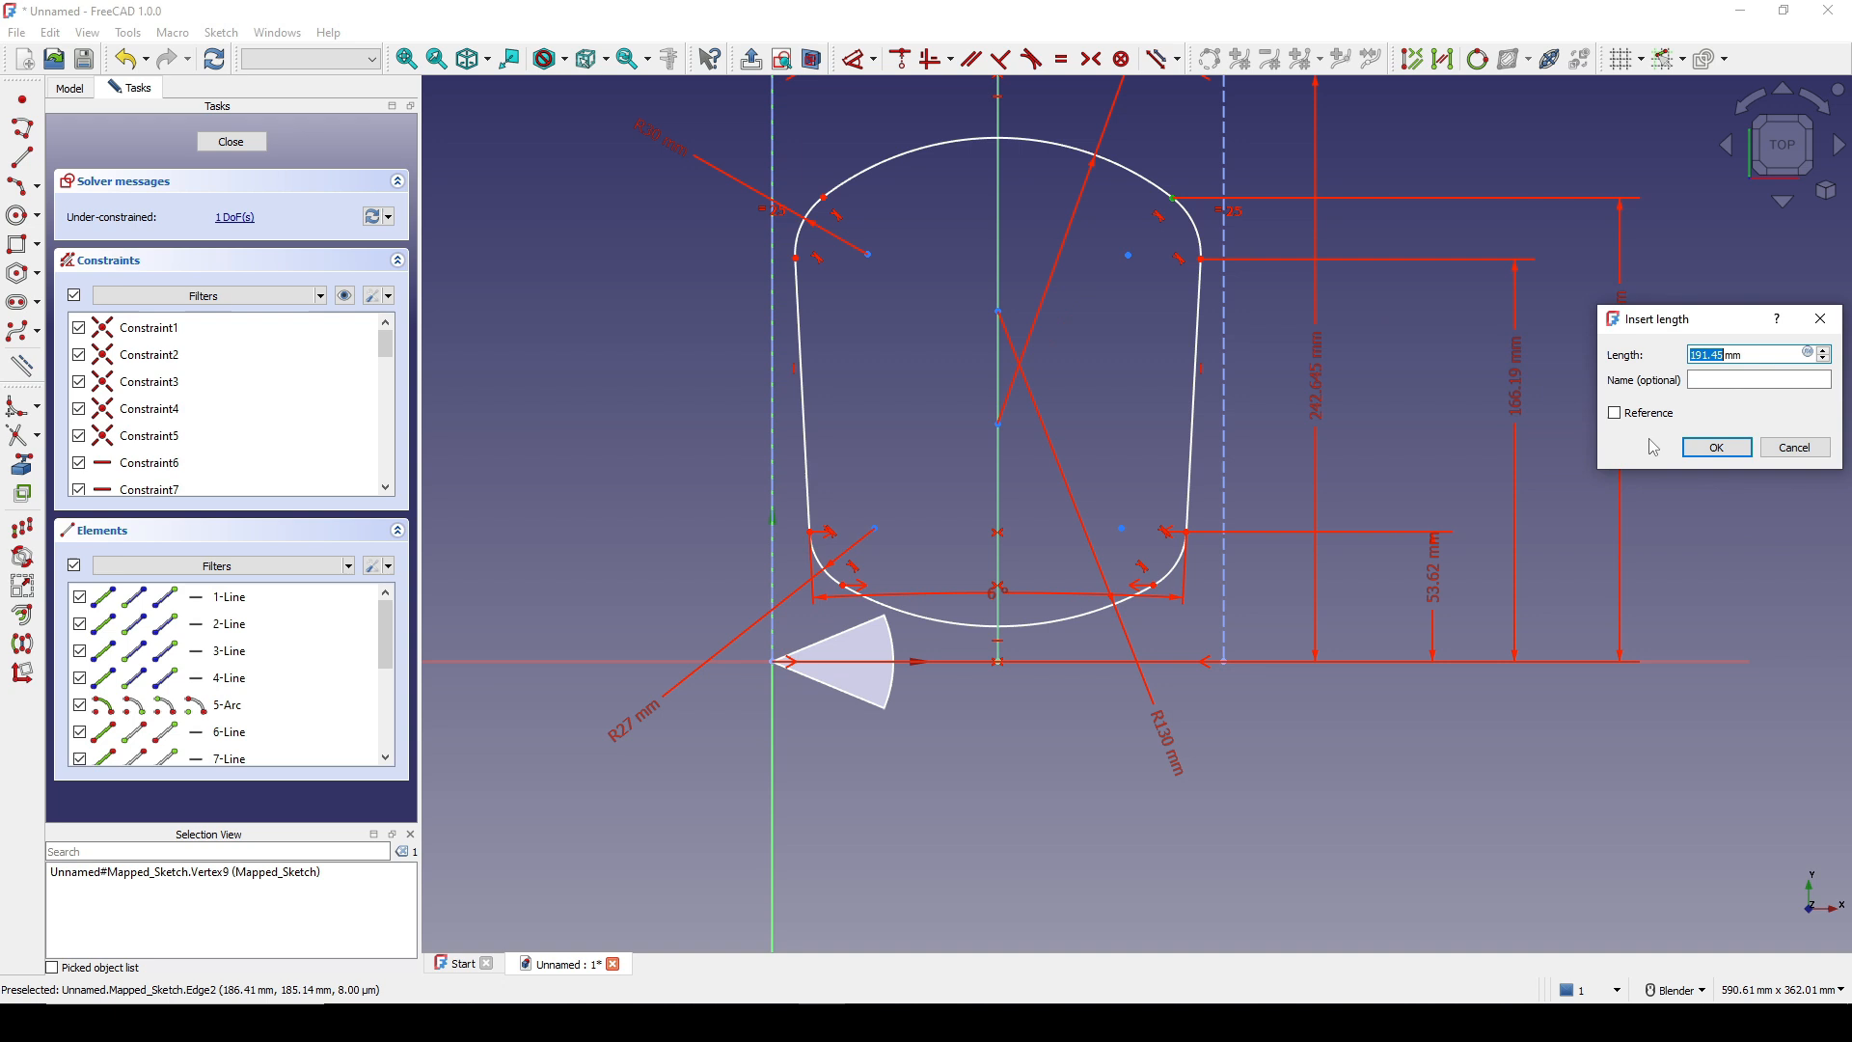
pyautogui.click(1704, 450)
pyautogui.keyDown('shift'); pyautogui.moveTo(1348, 389); pyautogui.dragTo(1344, 422, button='middle'); pyautogui.keyUp('shift')
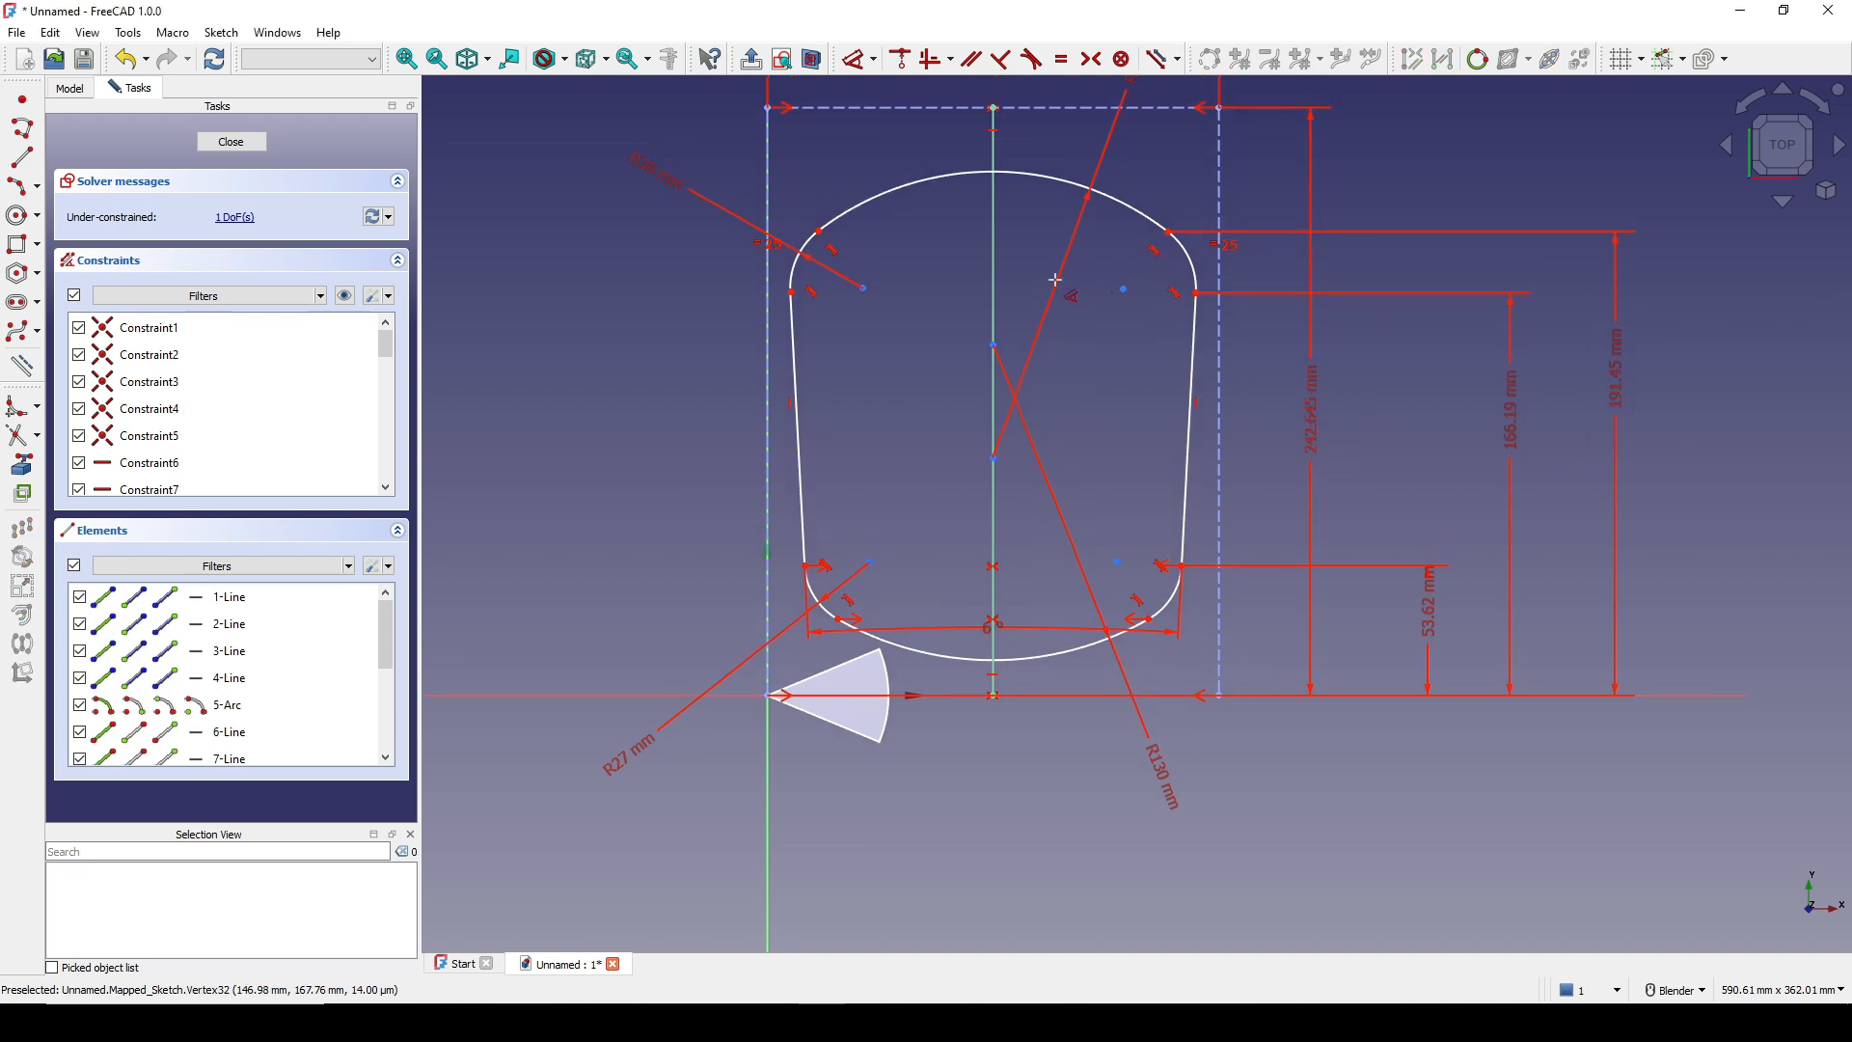
# Dimension the horizontal distance from the vertical axis to the upper-right fillet's endpoint on the upper arc, and close the sketch.
pyautogui.click(1166, 247)
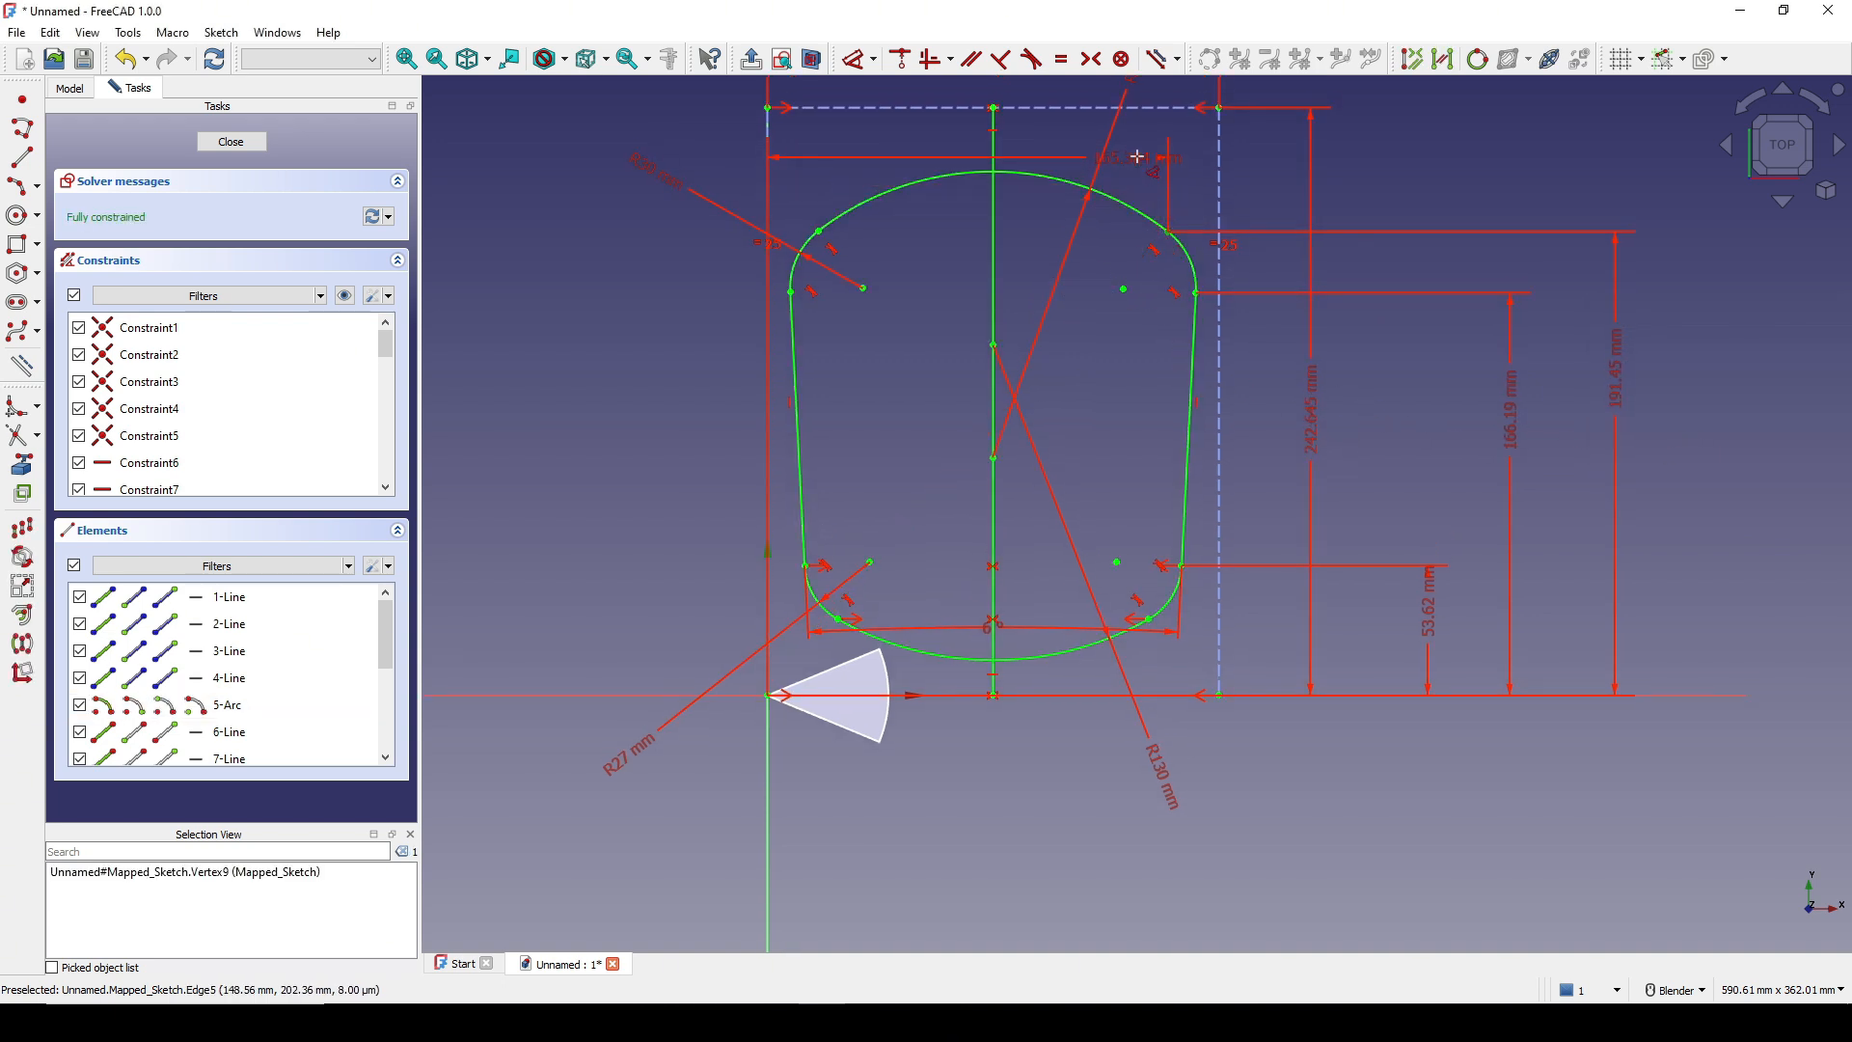
pyautogui.click(1056, 145)
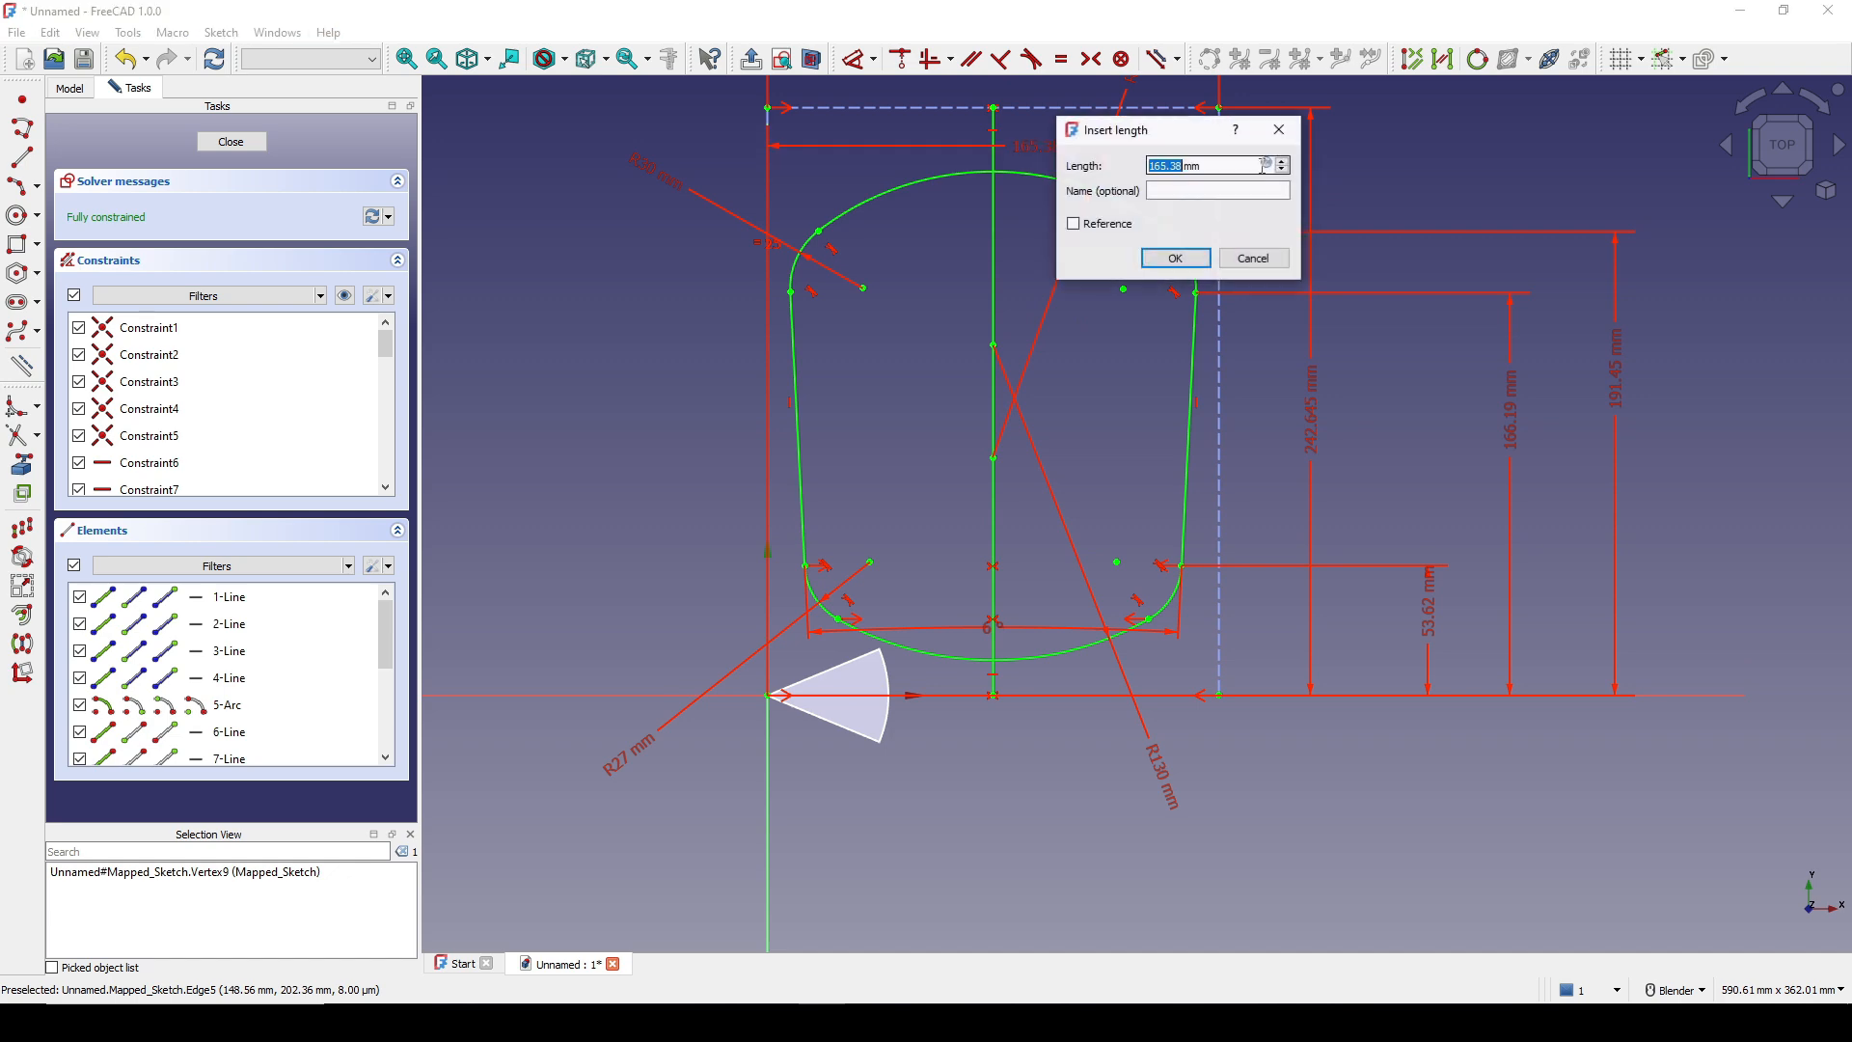
pyautogui.click(1176, 259)
pyautogui.scroll(-1, 1342, 547)
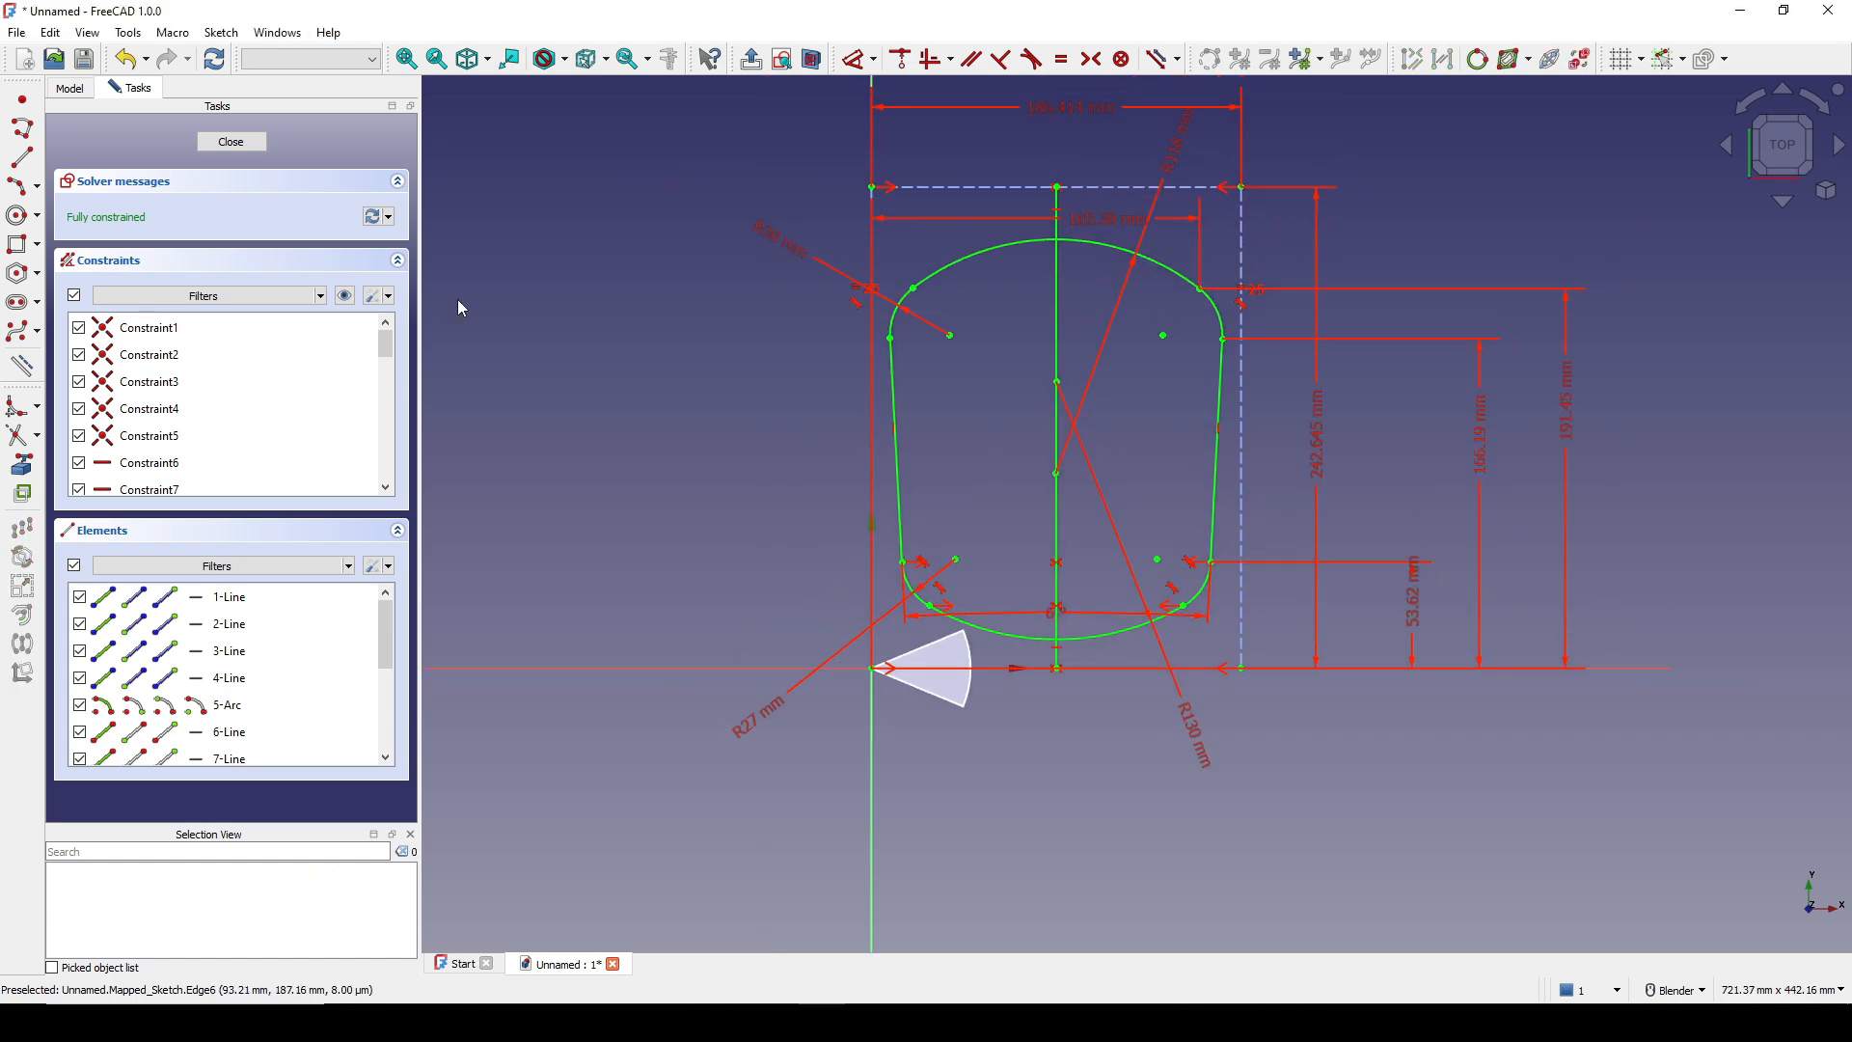
pyautogui.click(231, 142)
# Set the offset of Sketch_On_Surface to 4.
pyautogui.moveTo(1153, 359)
pyautogui.mouseDown(button='middle')
pyautogui.moveTo(1161, 425)
pyautogui.moveTo(1248, 470)
pyautogui.moveTo(1243, 512)
pyautogui.moveTo(1464, 545)
pyautogui.moveTo(1137, 550)
pyautogui.moveTo(1294, 537)
pyautogui.moveTo(1083, 520)
pyautogui.moveTo(1055, 444)
pyautogui.moveTo(1127, 450)
pyautogui.mouseUp(button='middle')
pyautogui.click(137, 212)
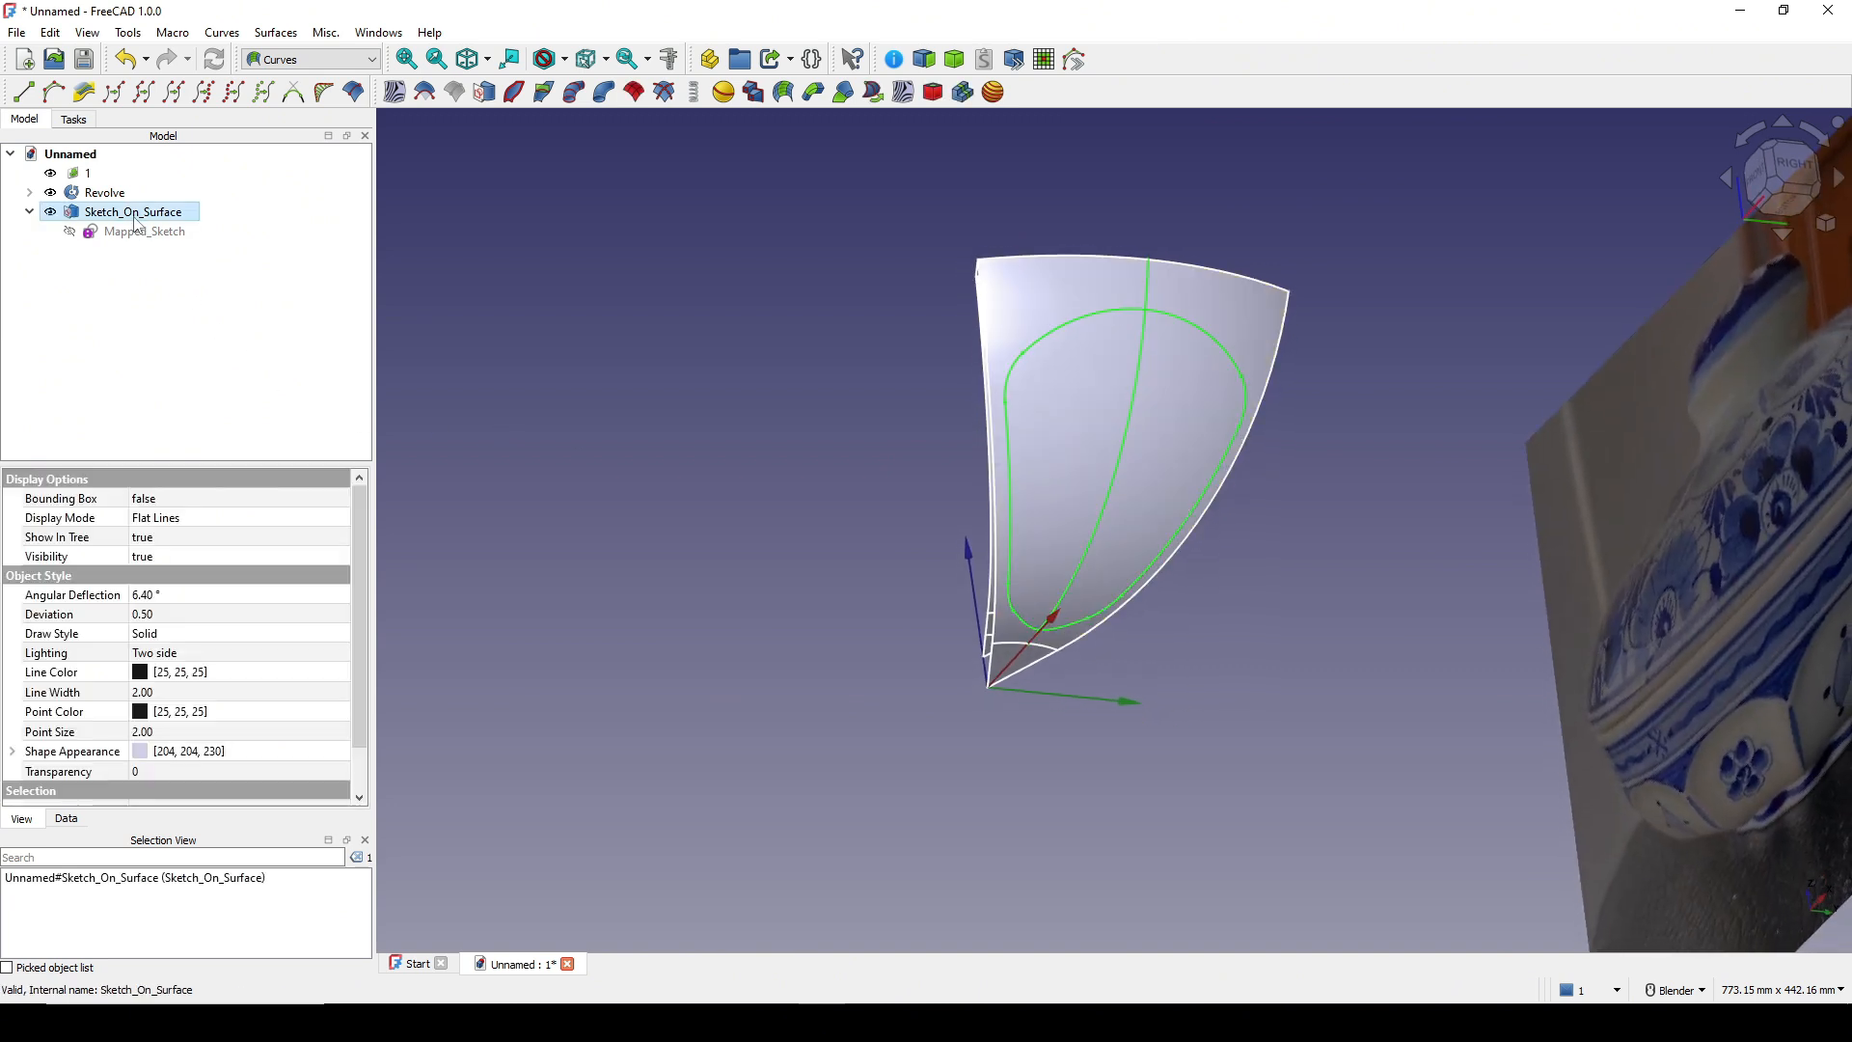
pyautogui.moveTo(168, 458); pyautogui.dragTo(168, 349)
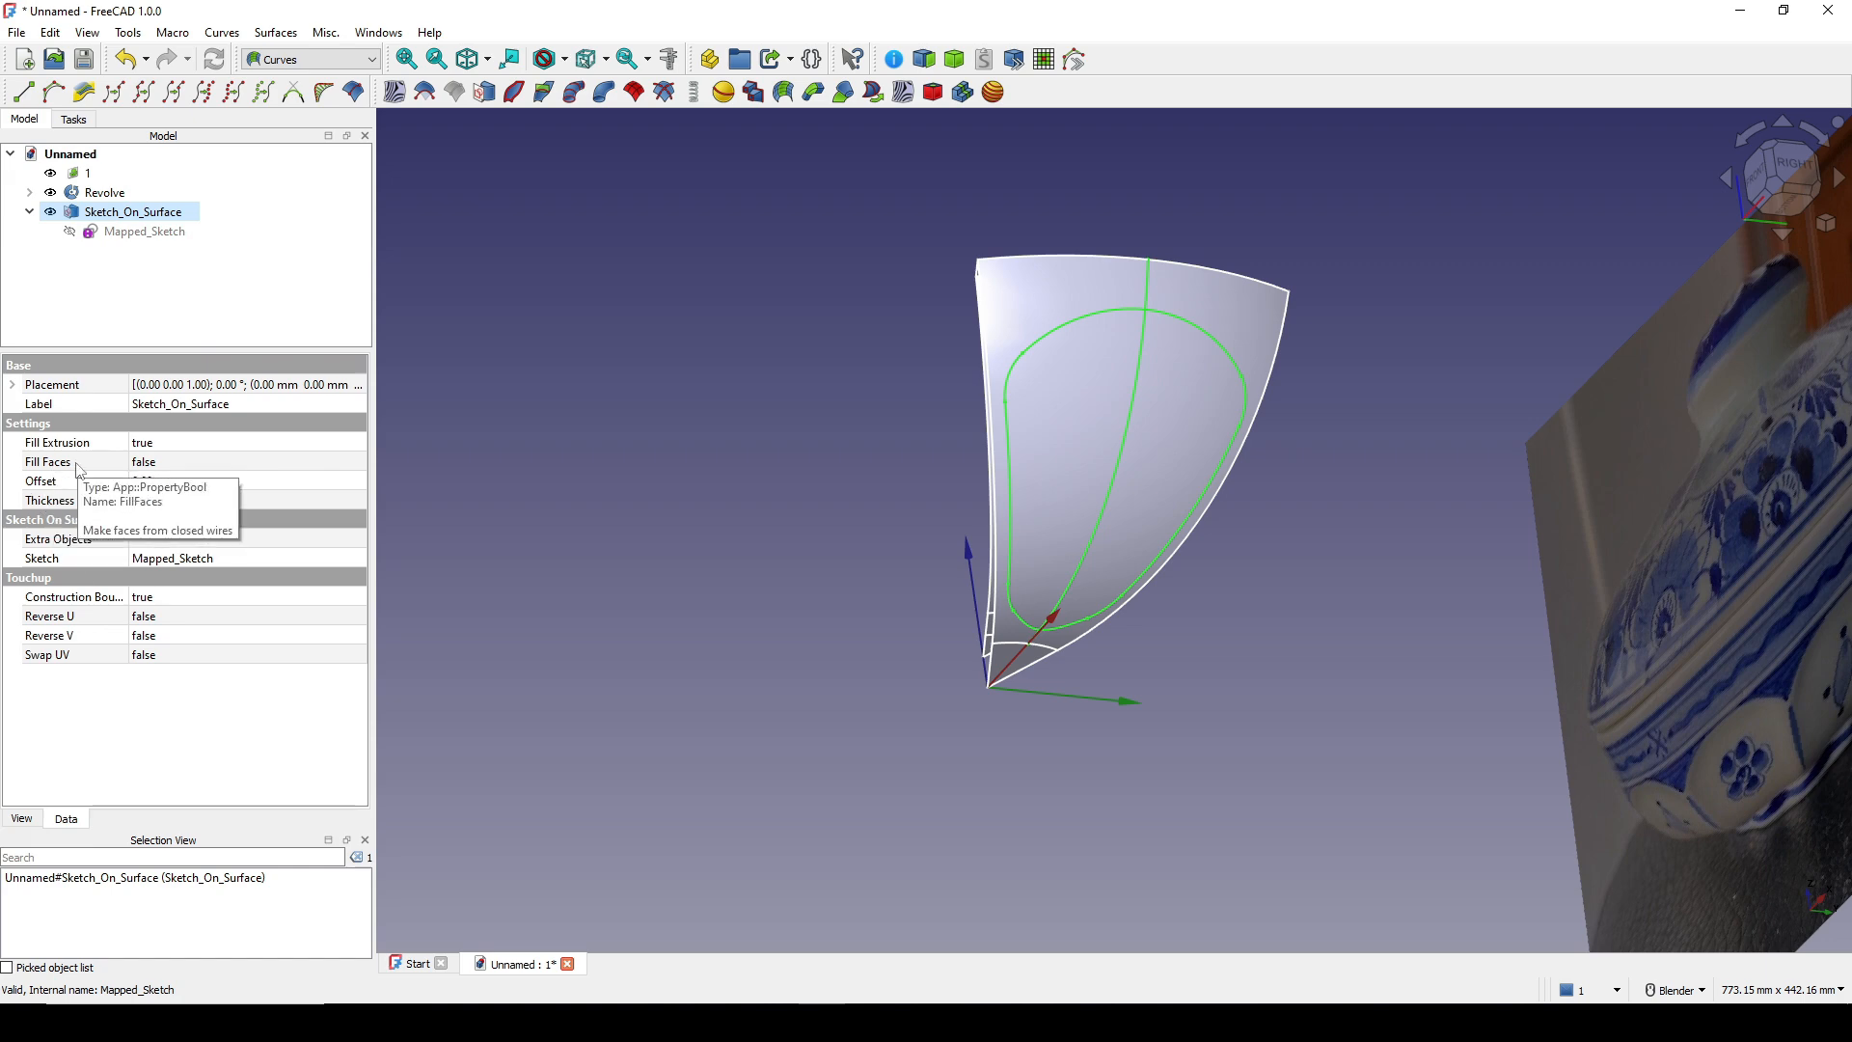
pyautogui.click(65, 484)
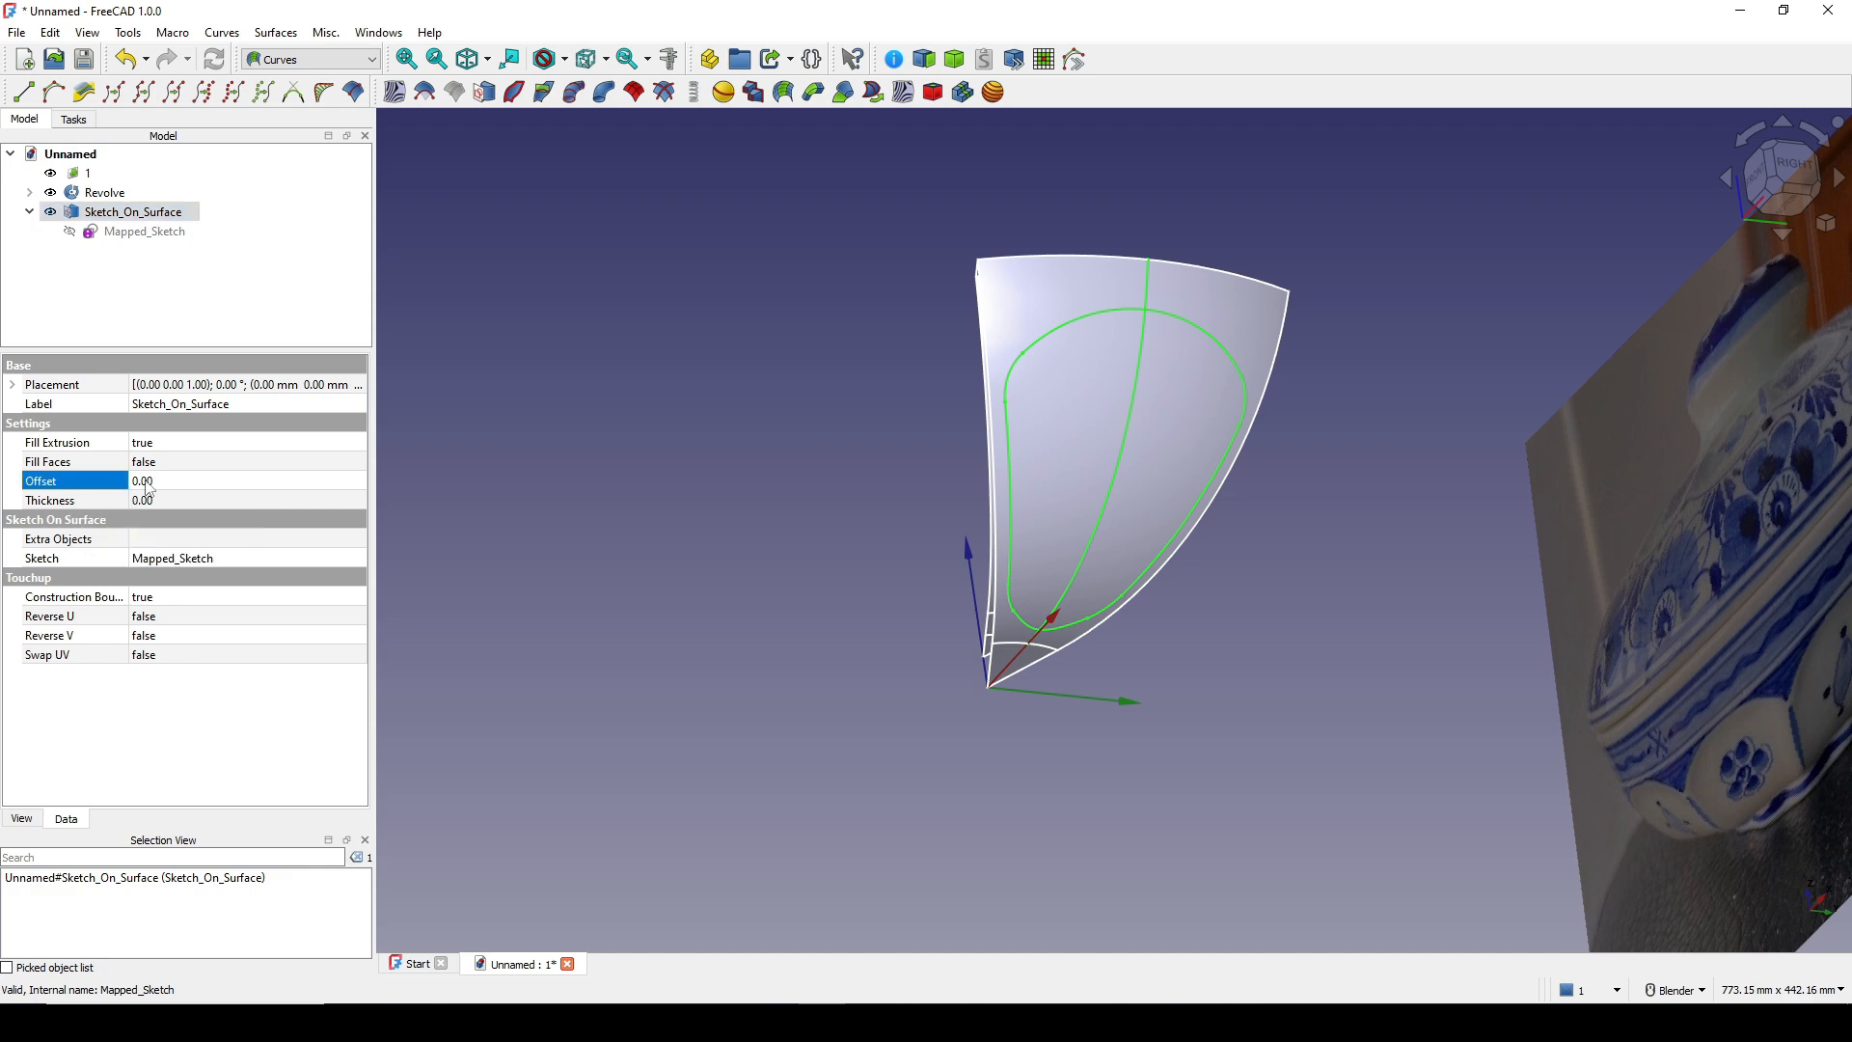
pyautogui.write('4')
pyautogui.press('Return')
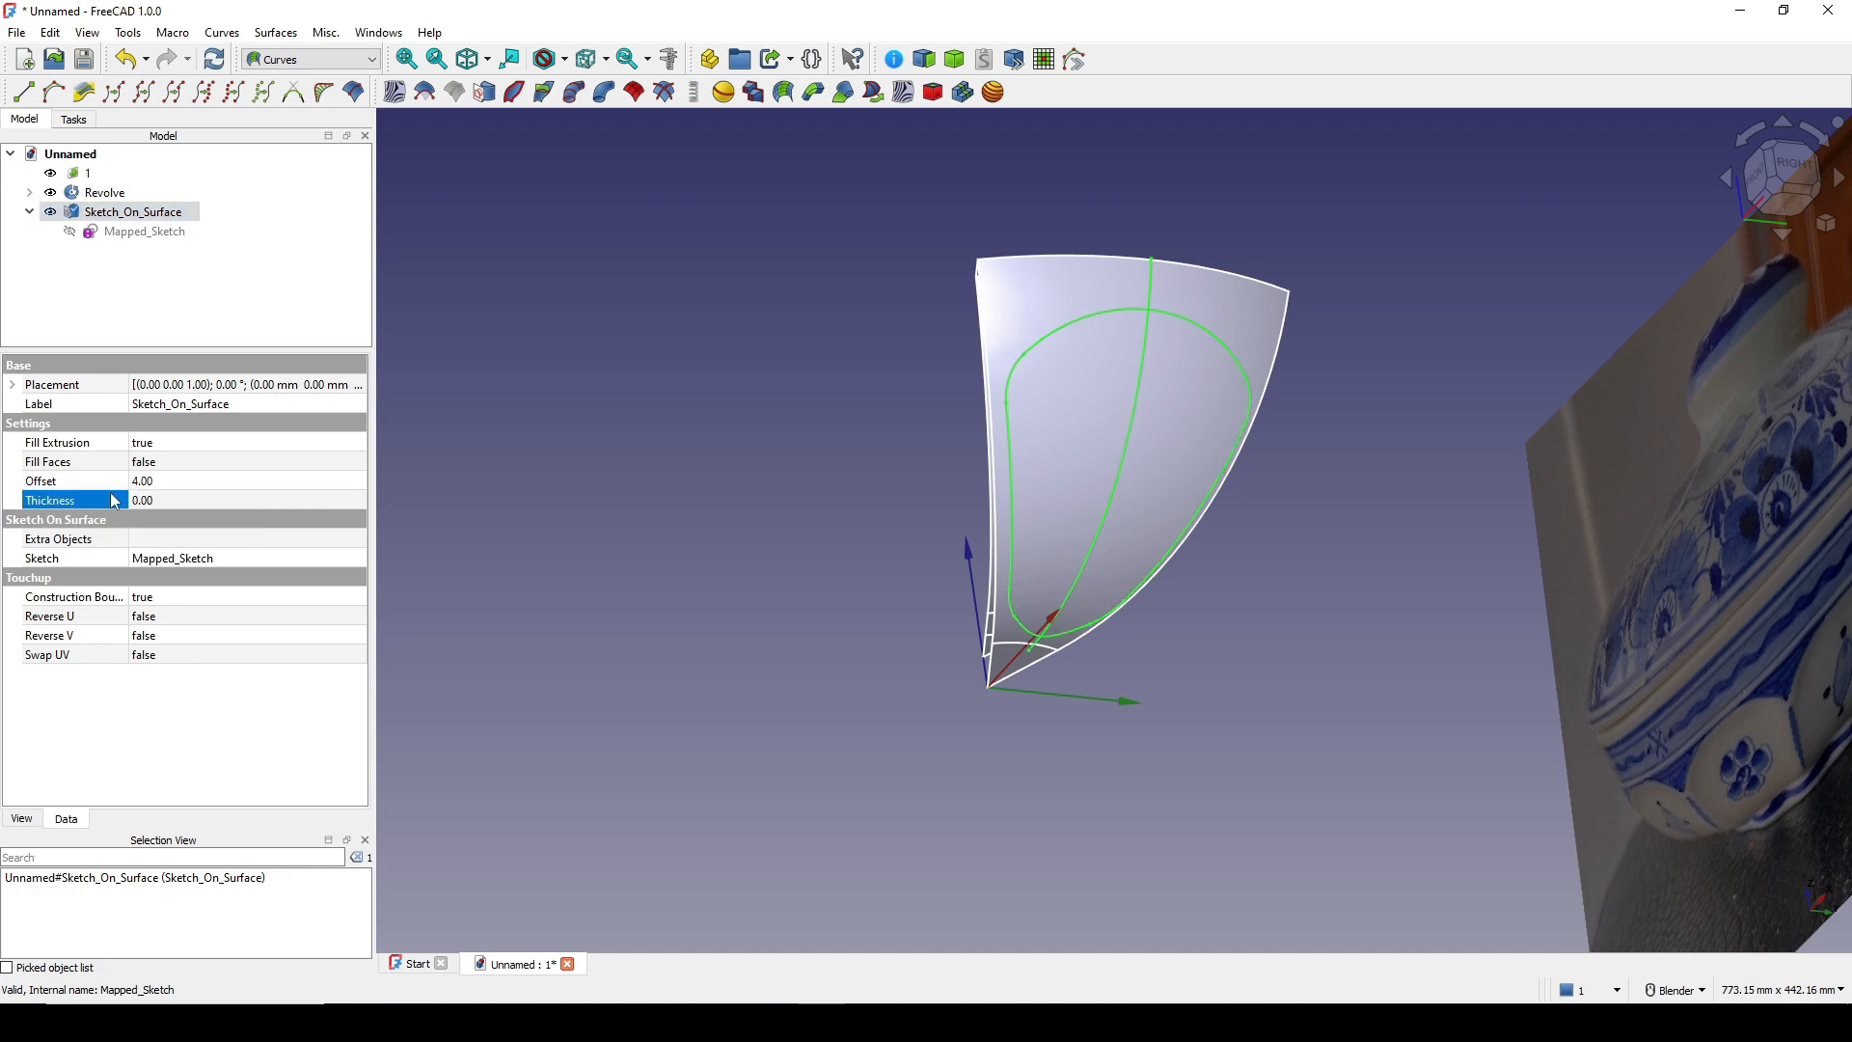
# Compare the offset panel outline and wall segment with the bowl's profile in the reference photo.
pyautogui.moveTo(1178, 529); pyautogui.dragTo(1468, 542, button='middle')
pyautogui.scroll(1, 1468, 541)
pyautogui.scroll(3, 1469, 543)
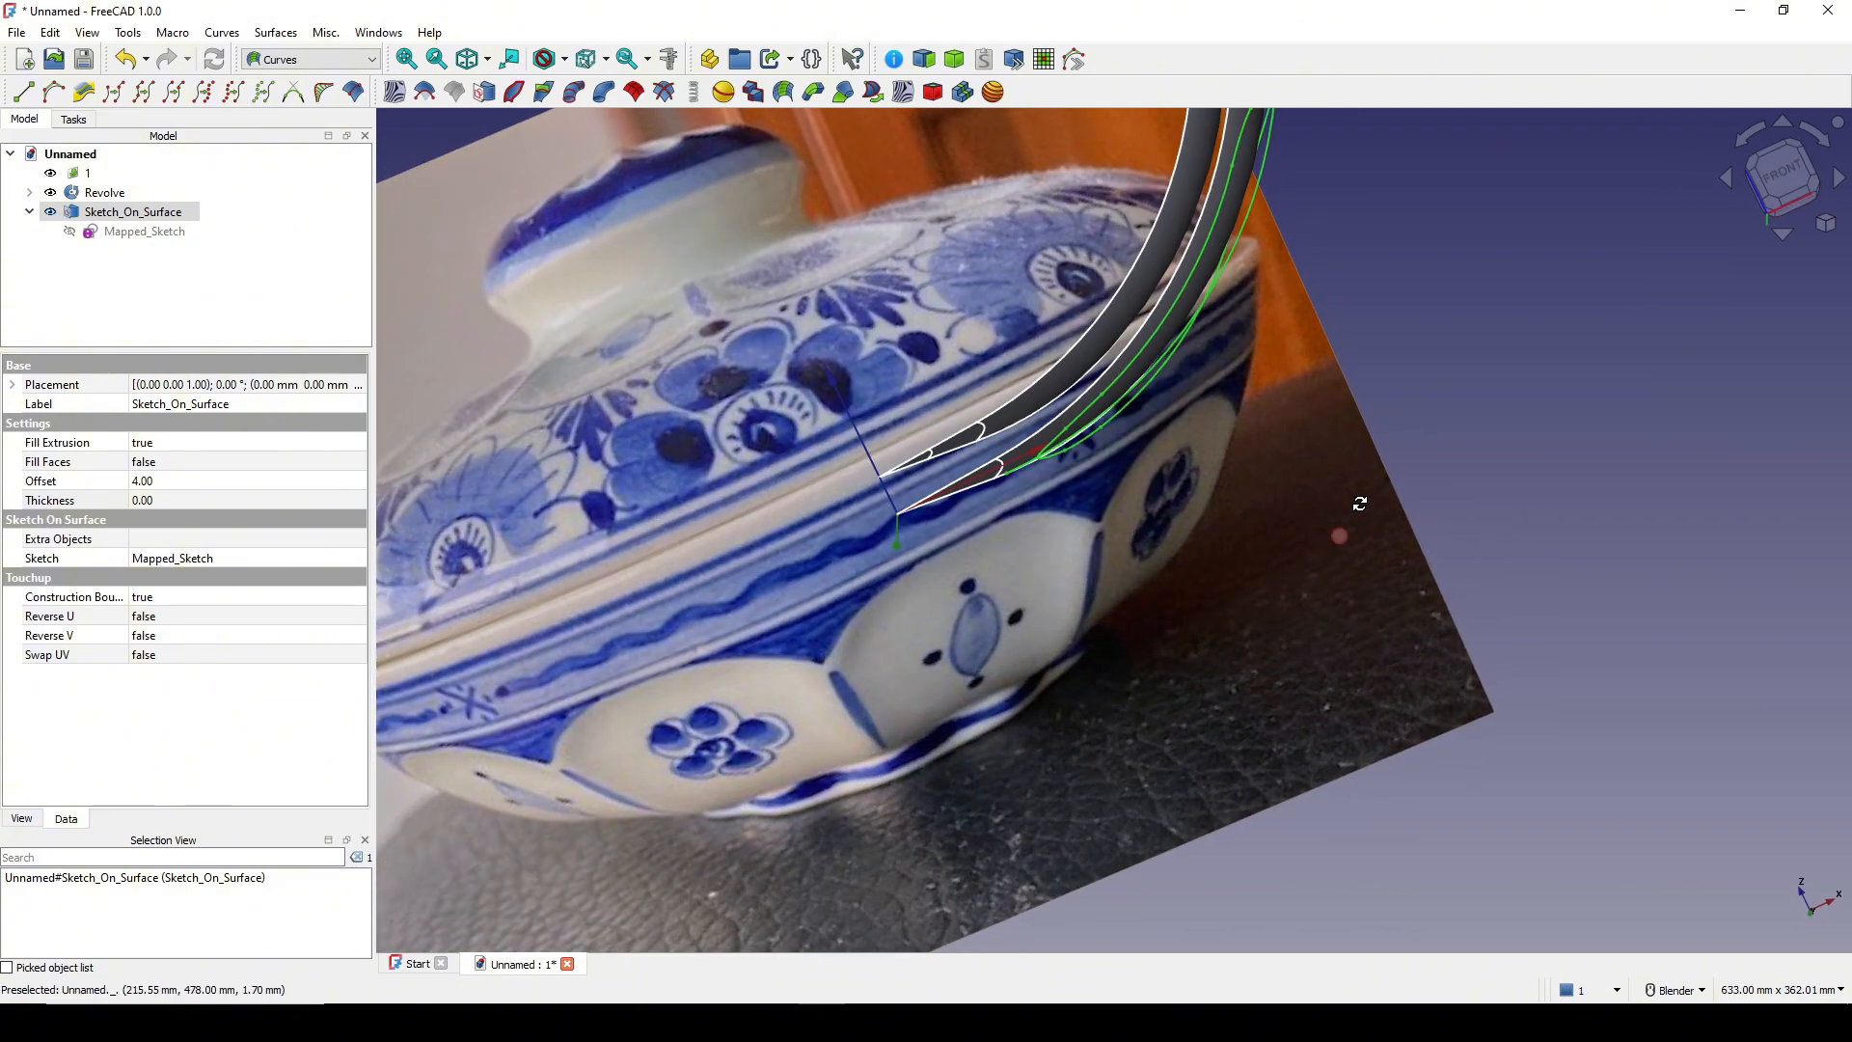
pyautogui.scroll(-1, 1344, 530)
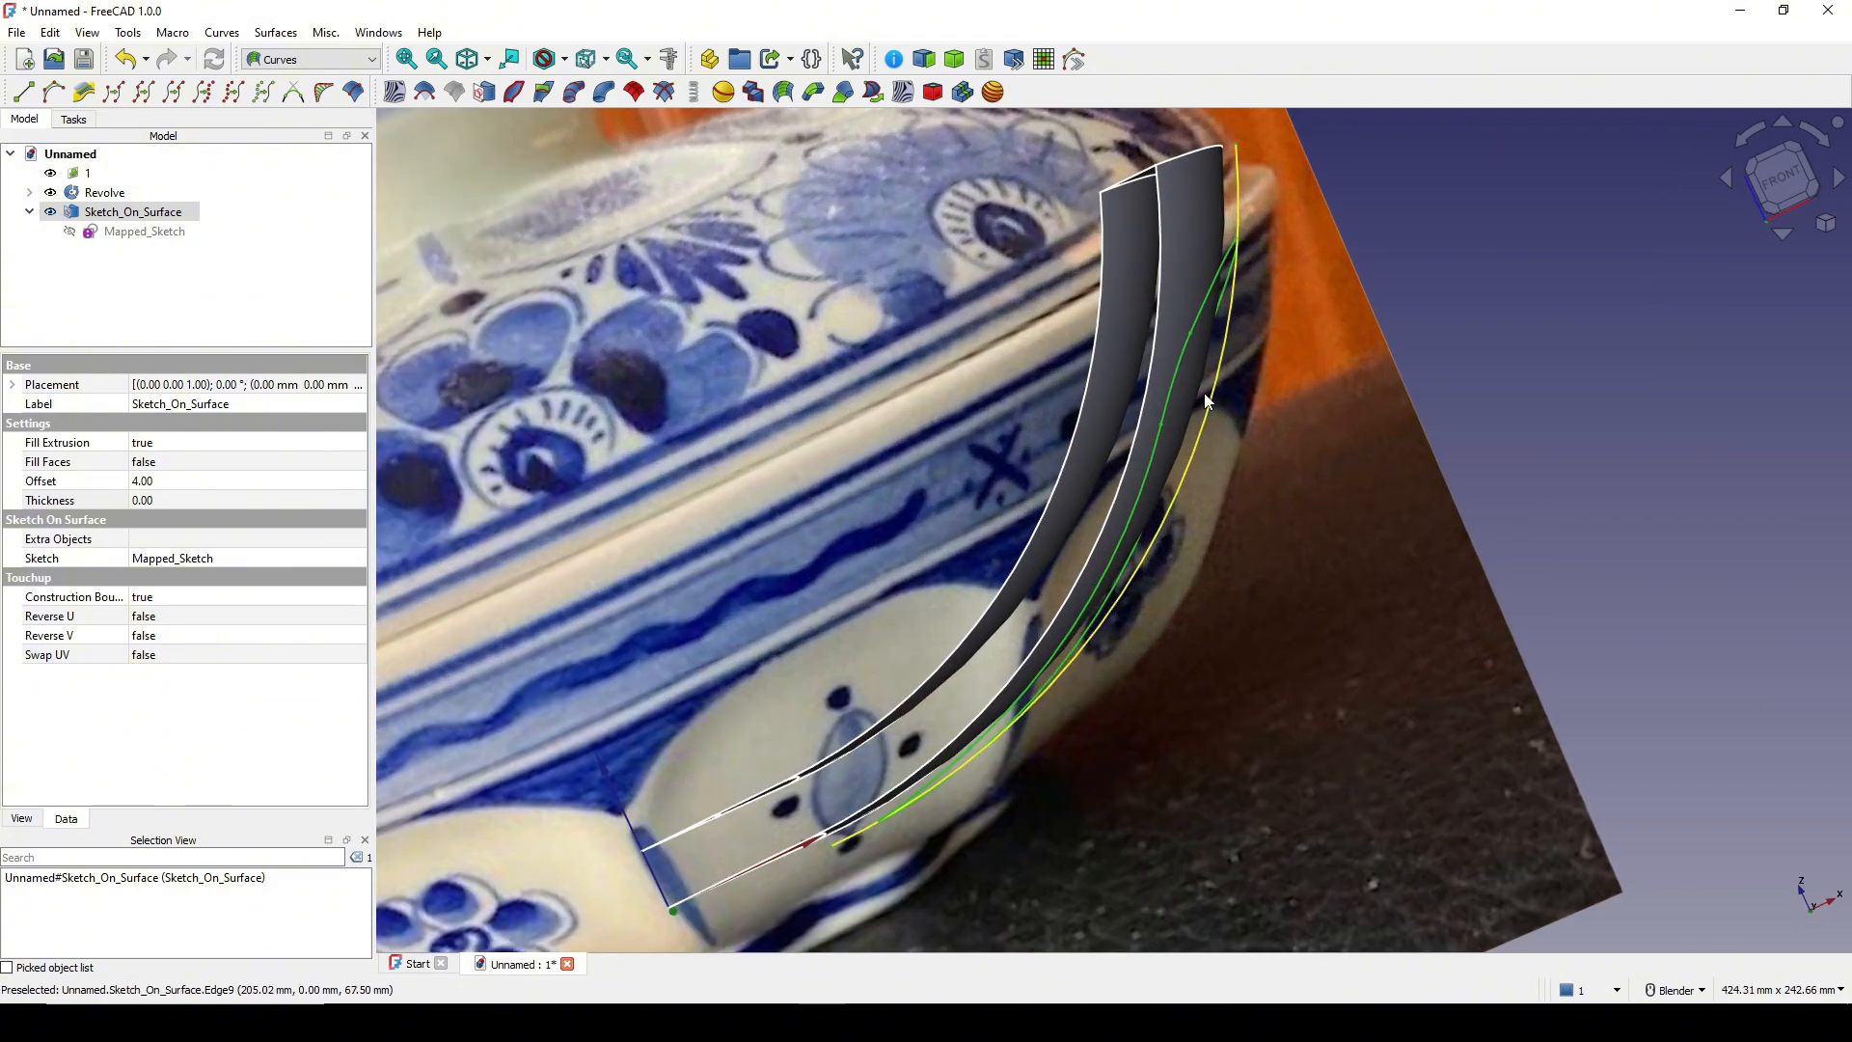
pyautogui.scroll(-3, 1204, 392)
pyautogui.moveTo(1254, 339); pyautogui.dragTo(1262, 363, button='middle')
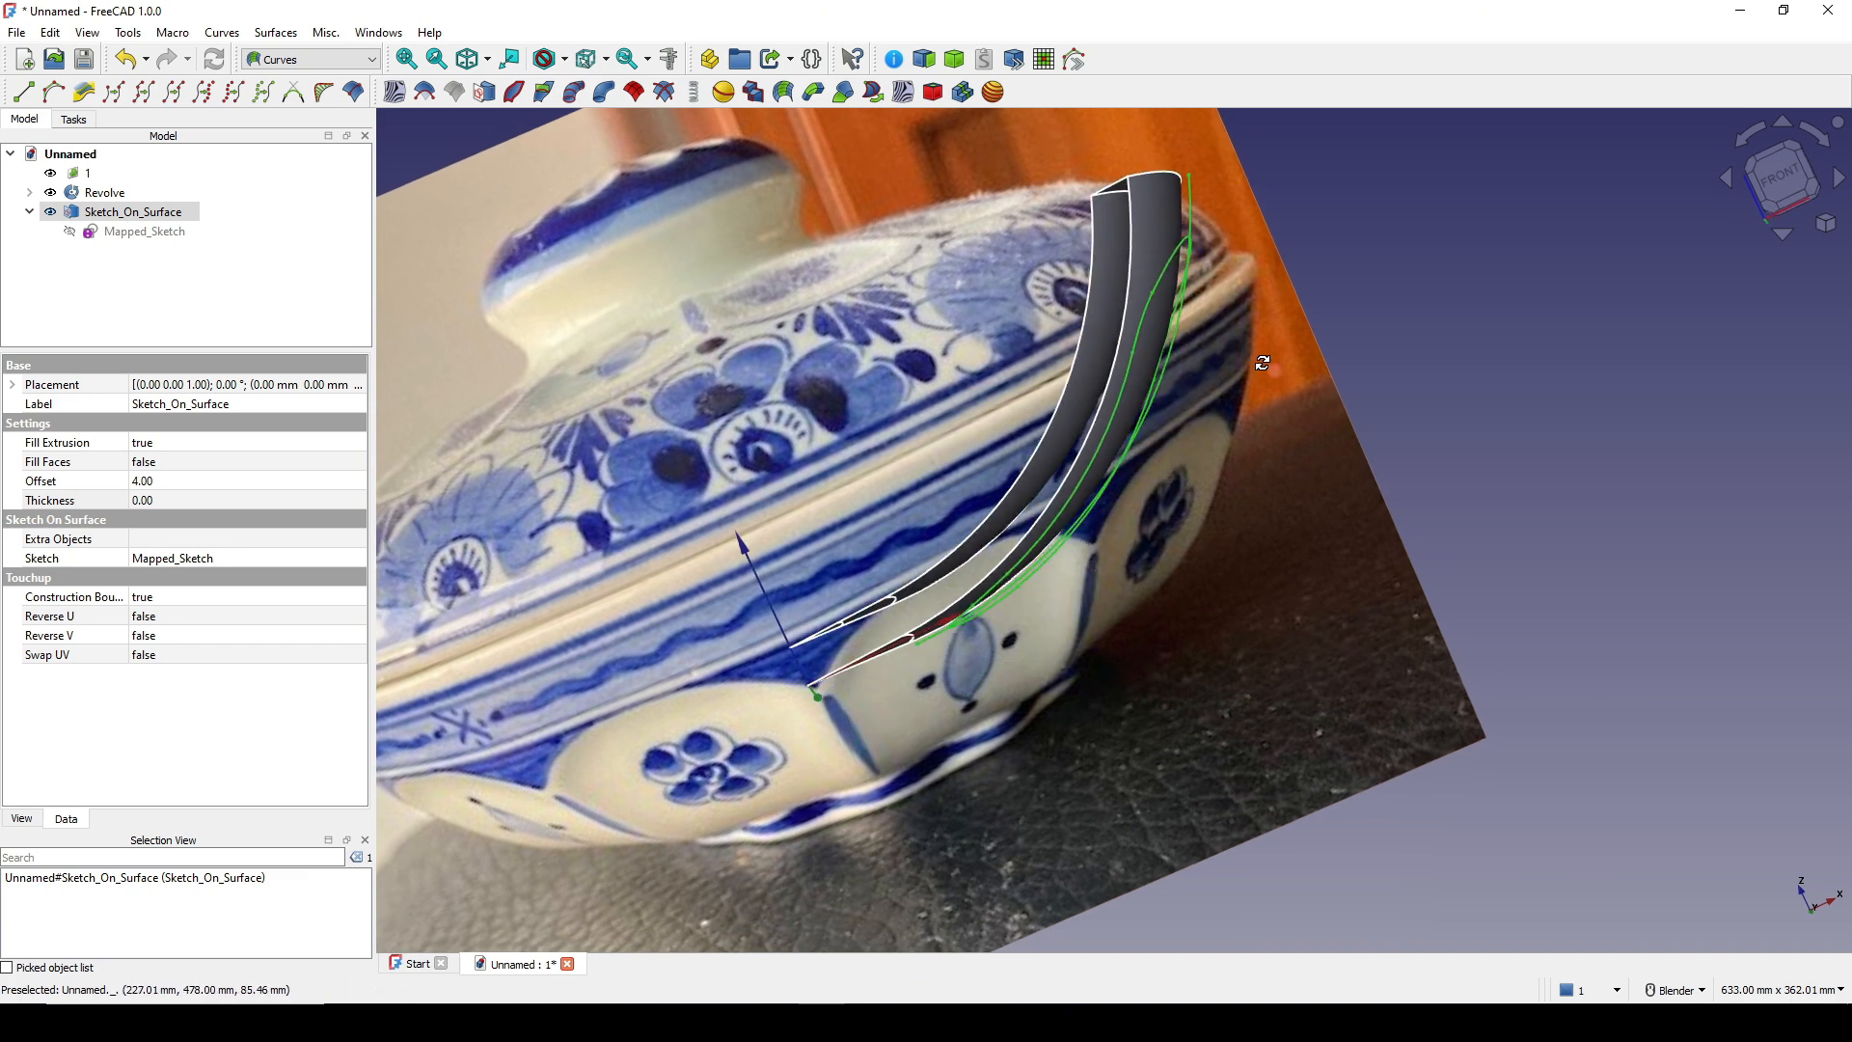
pyautogui.scroll(-2, 1261, 364)
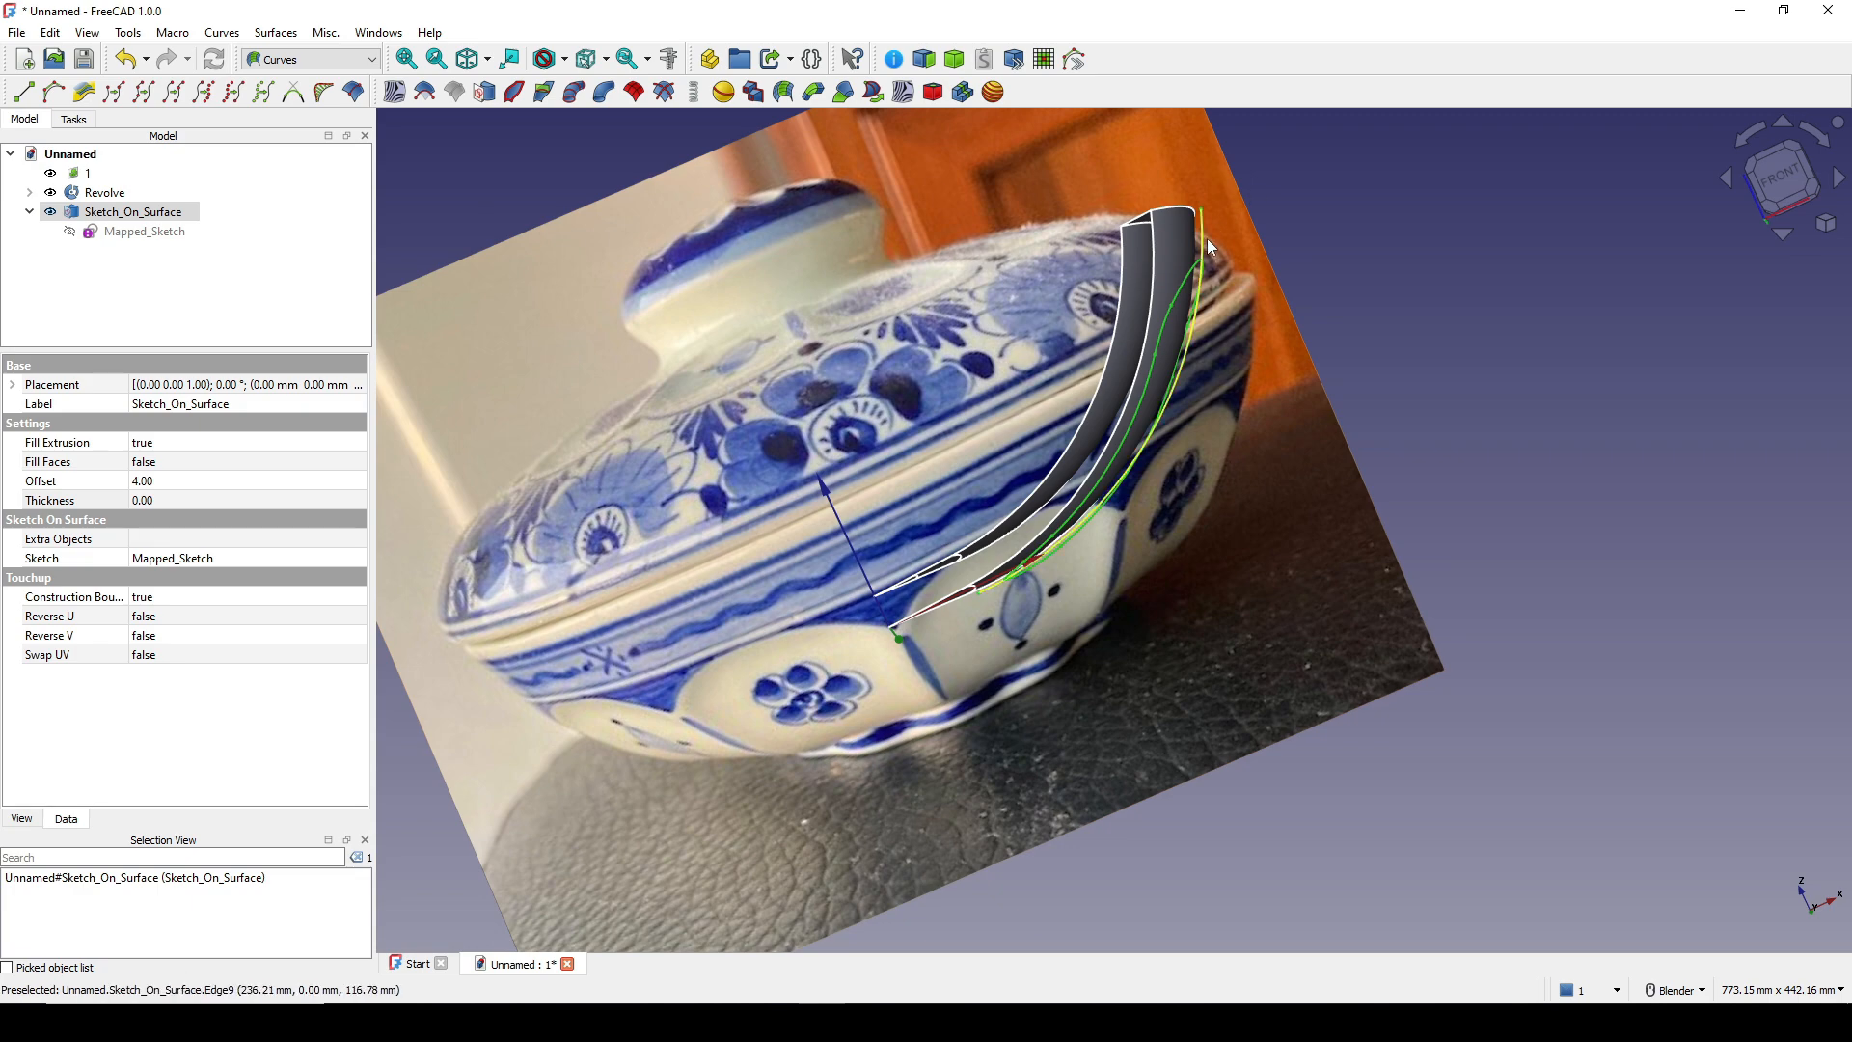
pyautogui.scroll(2, 1205, 275)
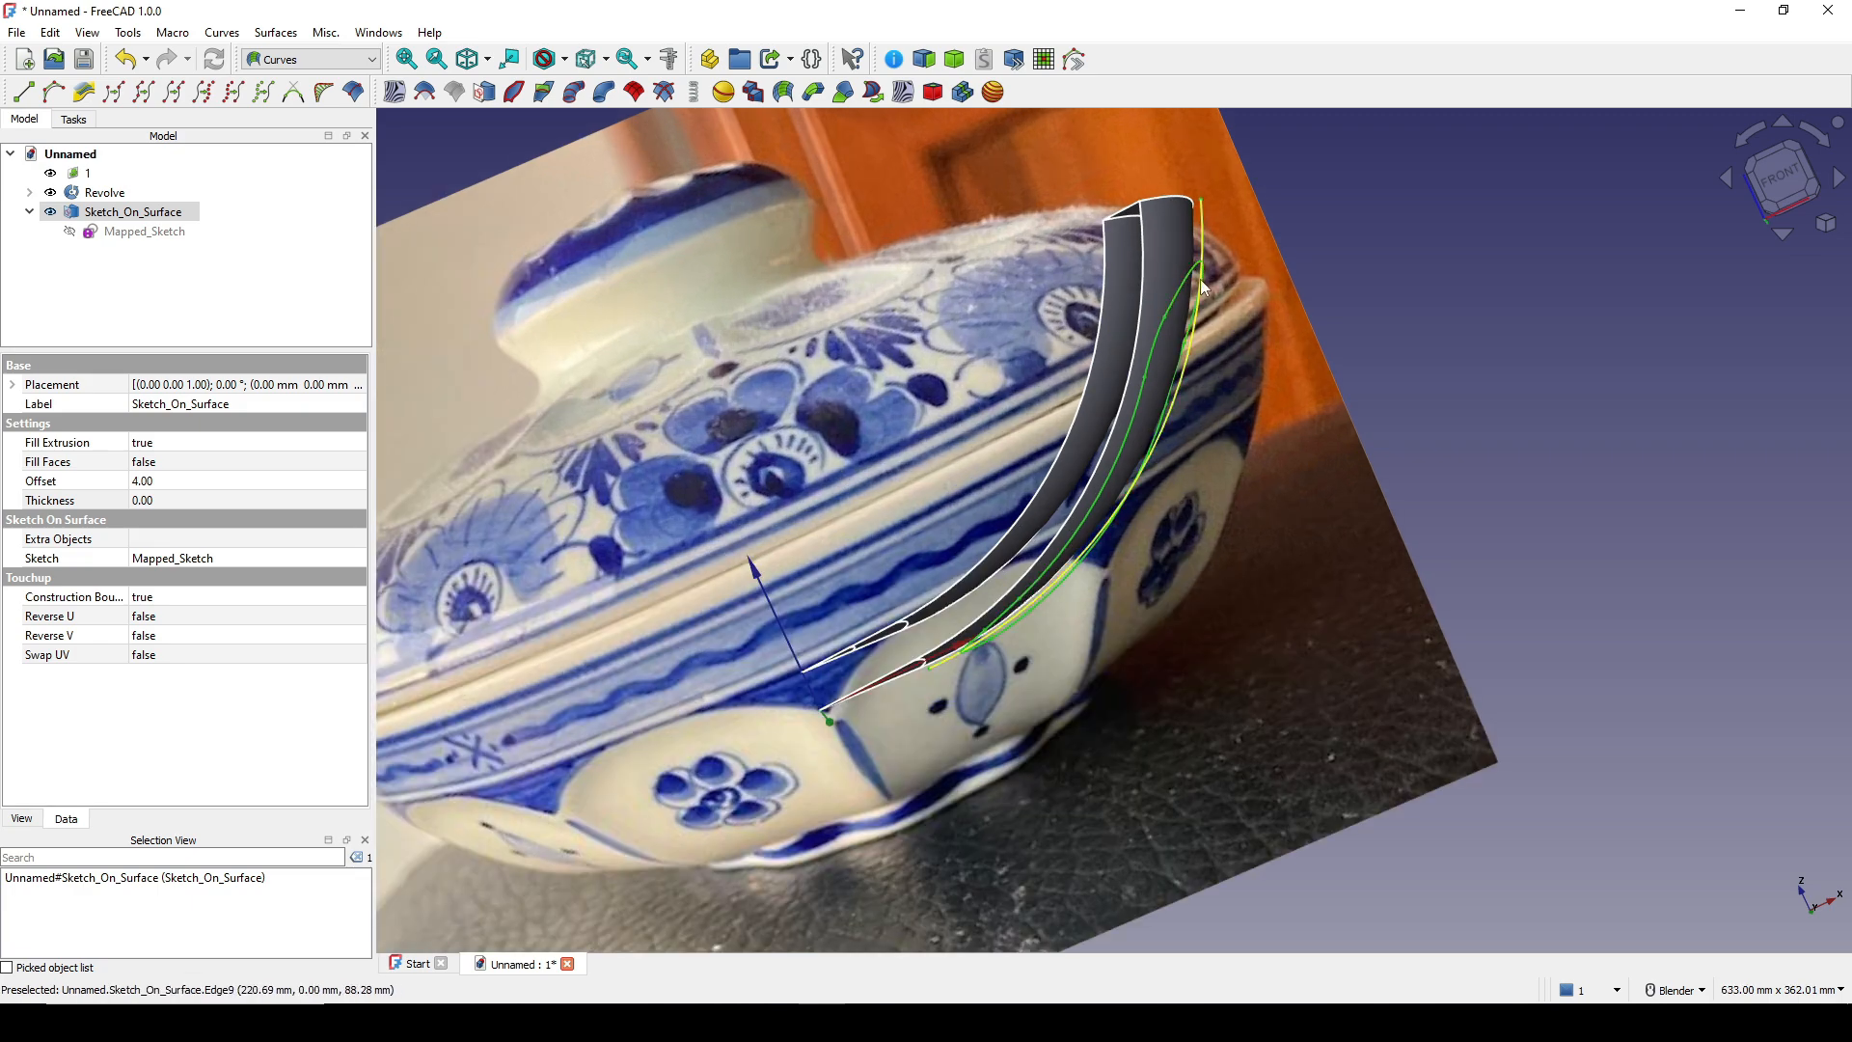
# Reopen Mapped_Sketch, convert the vertical centre line to construction geometry, and close the sketch.
pyautogui.doubleClick(145, 231)
pyautogui.scroll(-4, 1061, 521)
pyautogui.scroll(3, 1091, 496)
pyautogui.keyDown('shift'); pyautogui.moveTo(1124, 771); pyautogui.dragTo(1082, 373, button='middle'); pyautogui.keyUp('shift')
pyautogui.click(1019, 427)
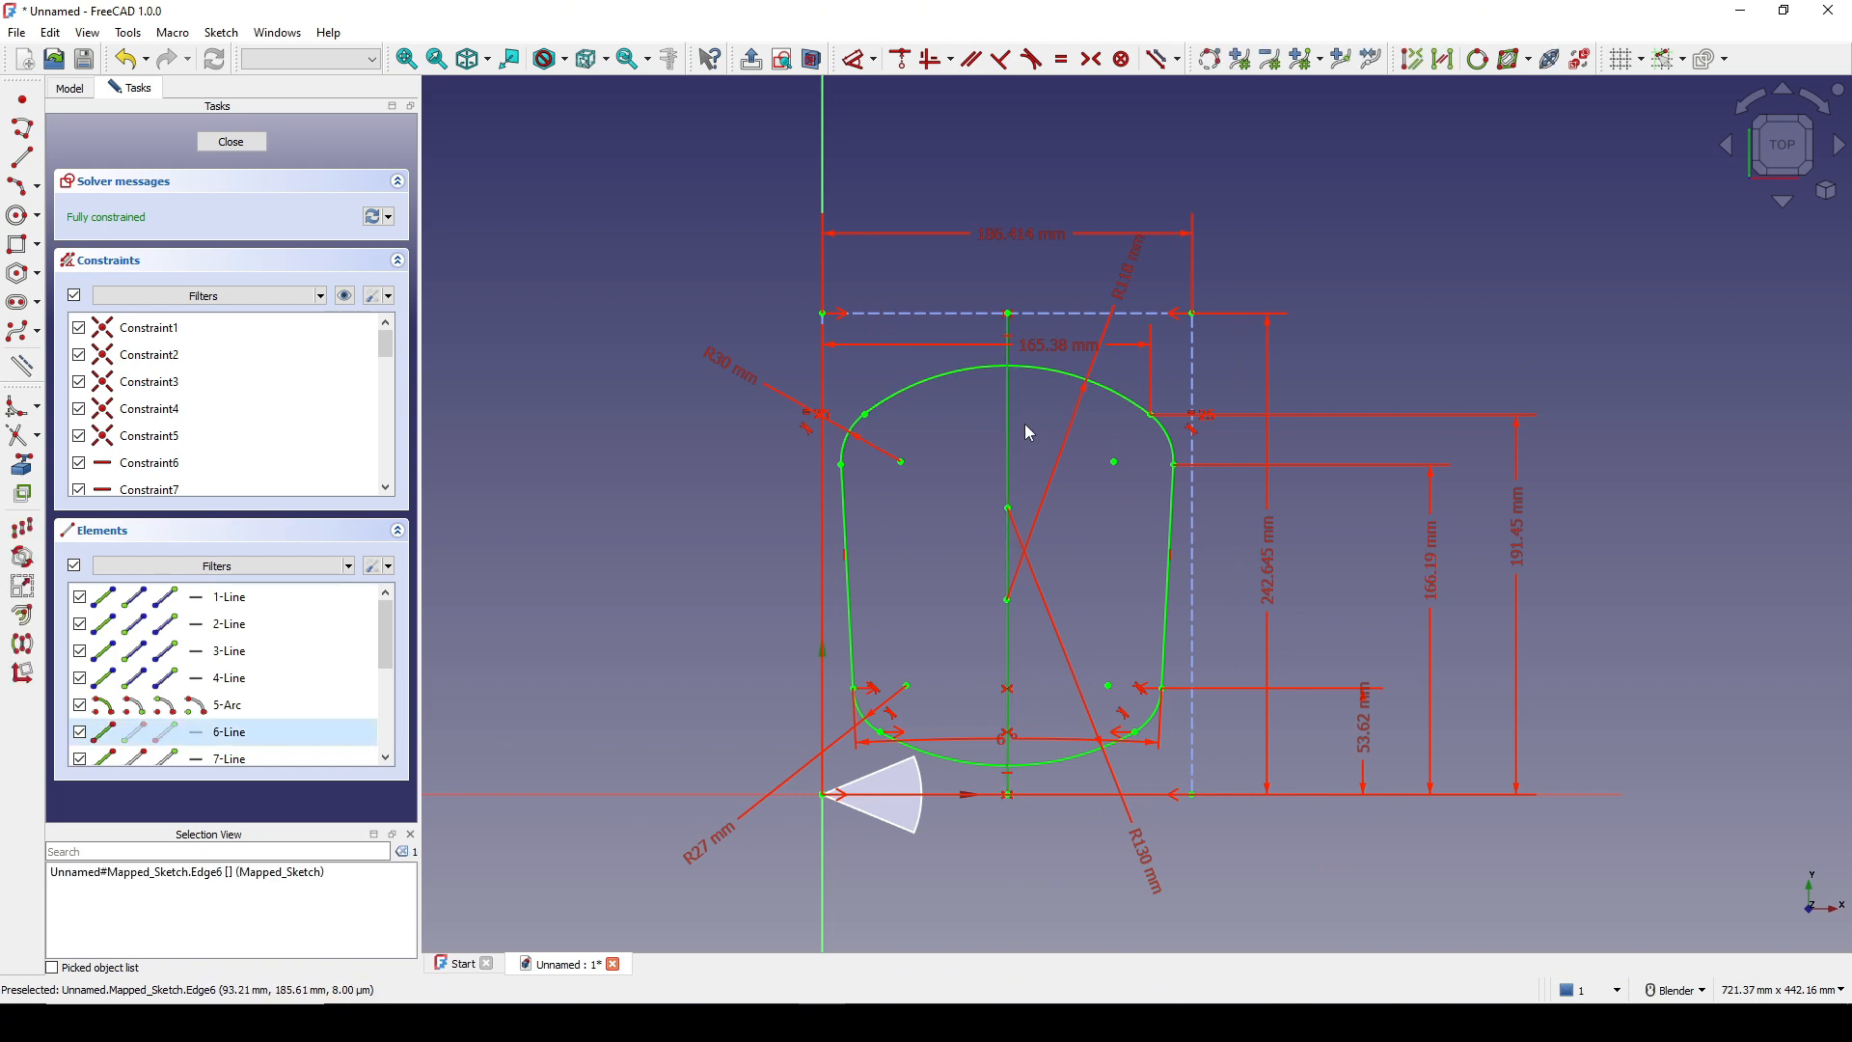
pyautogui.press('g')
pyautogui.press('n')
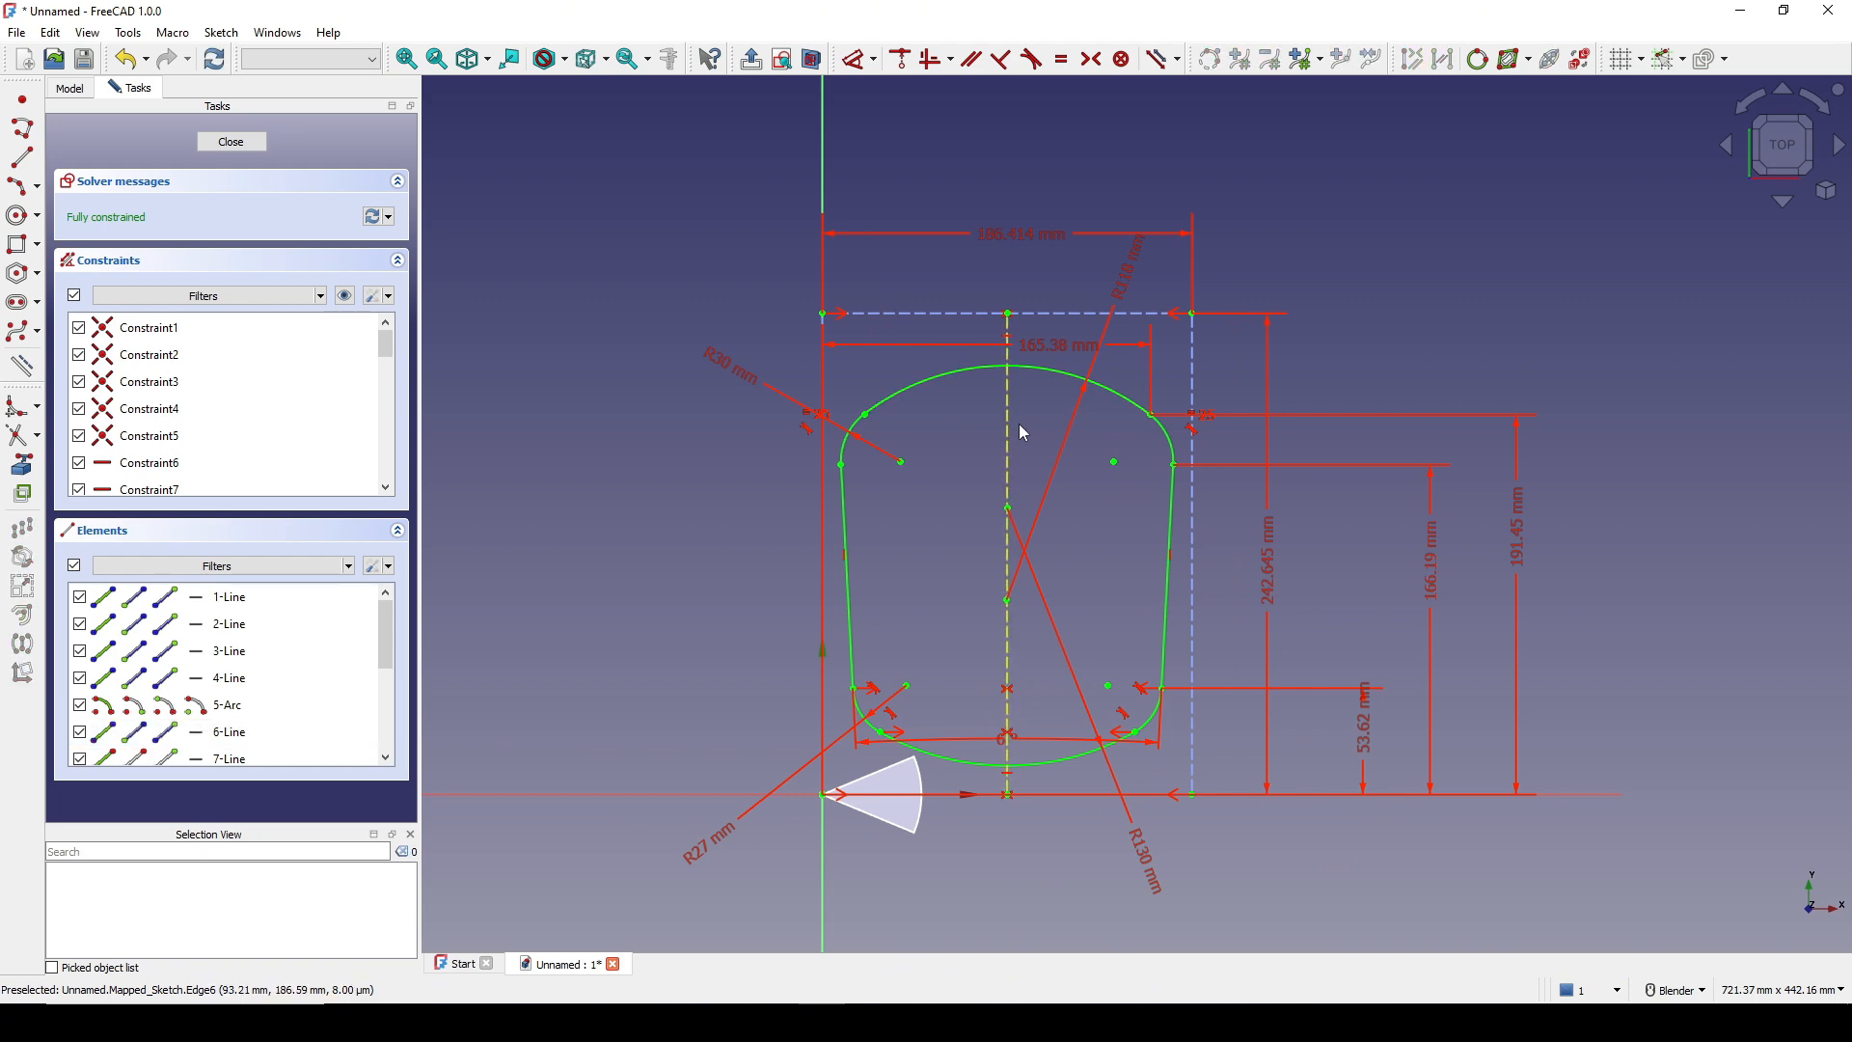
pyautogui.click(242, 144)
pyautogui.moveTo(1318, 479); pyautogui.dragTo(623, 394, button='middle')
# Set the offset of Sketch_On_Surface to 0 and view the panel outline against the reference photo.
pyautogui.click(133, 212)
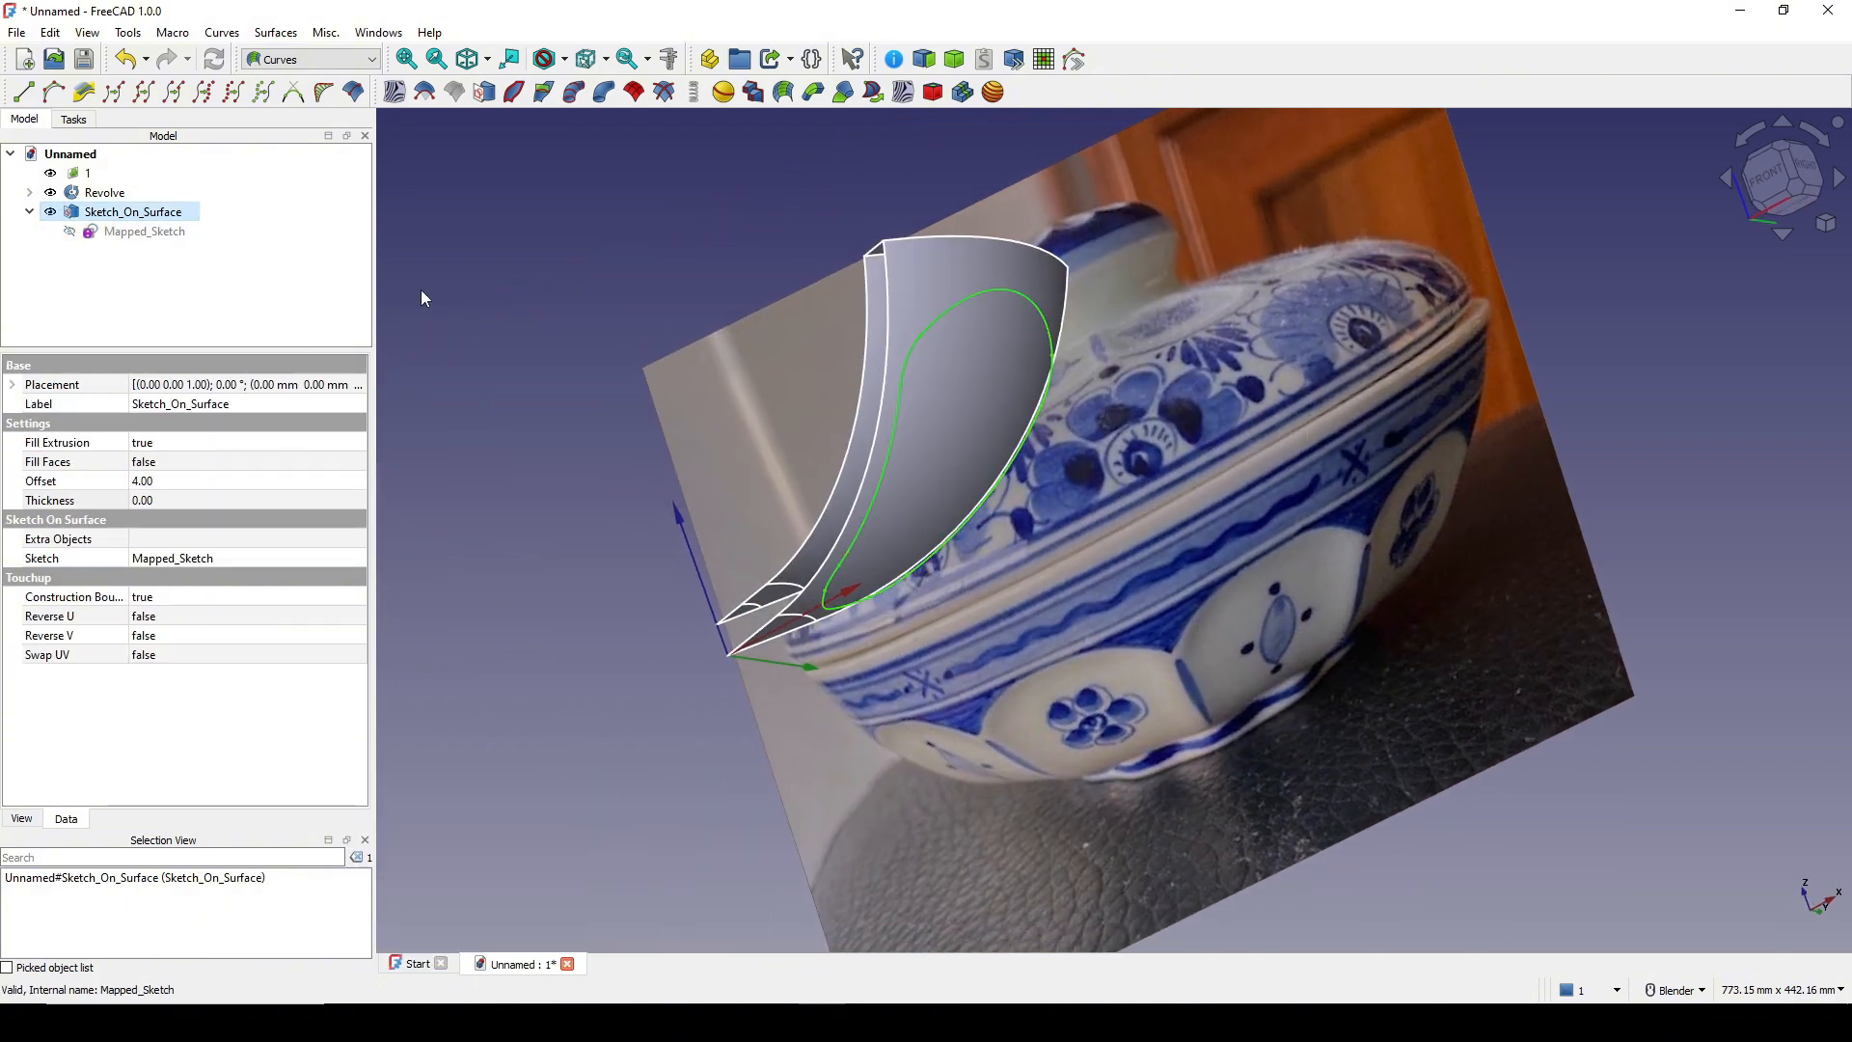
pyautogui.click(156, 480)
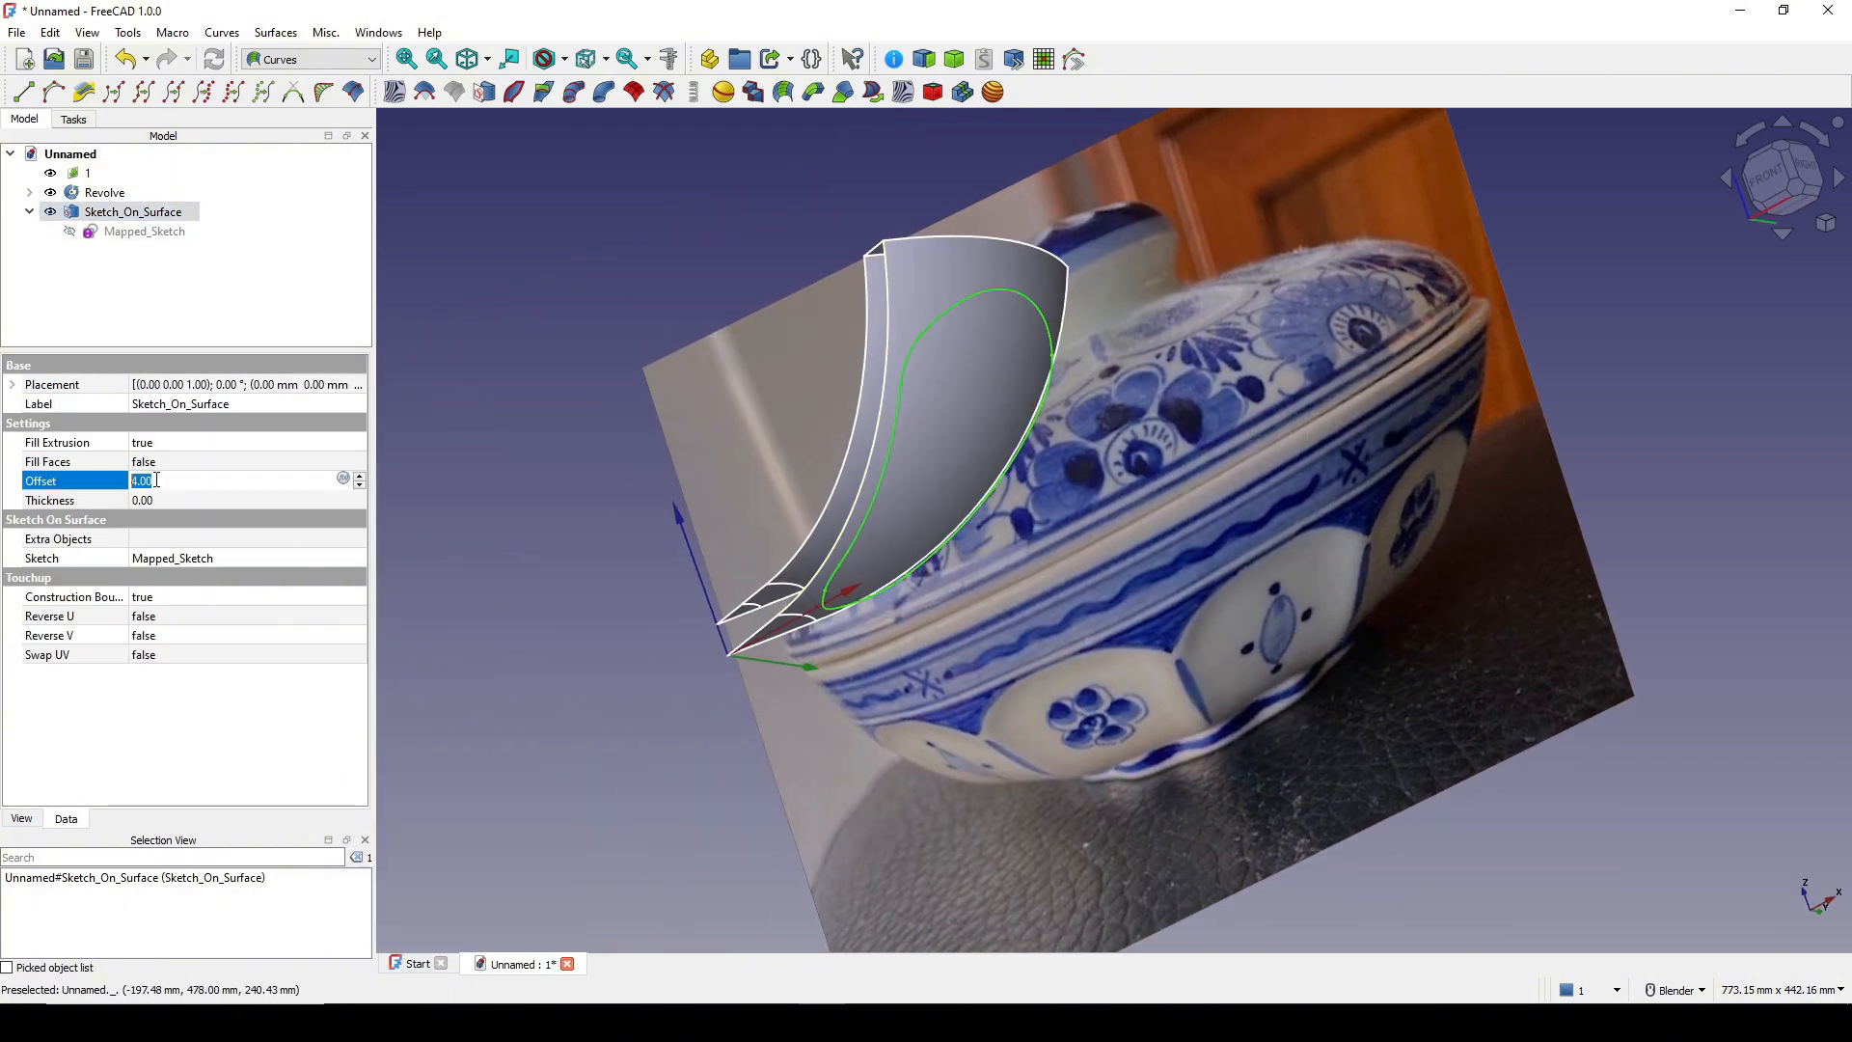
pyautogui.press('Return')
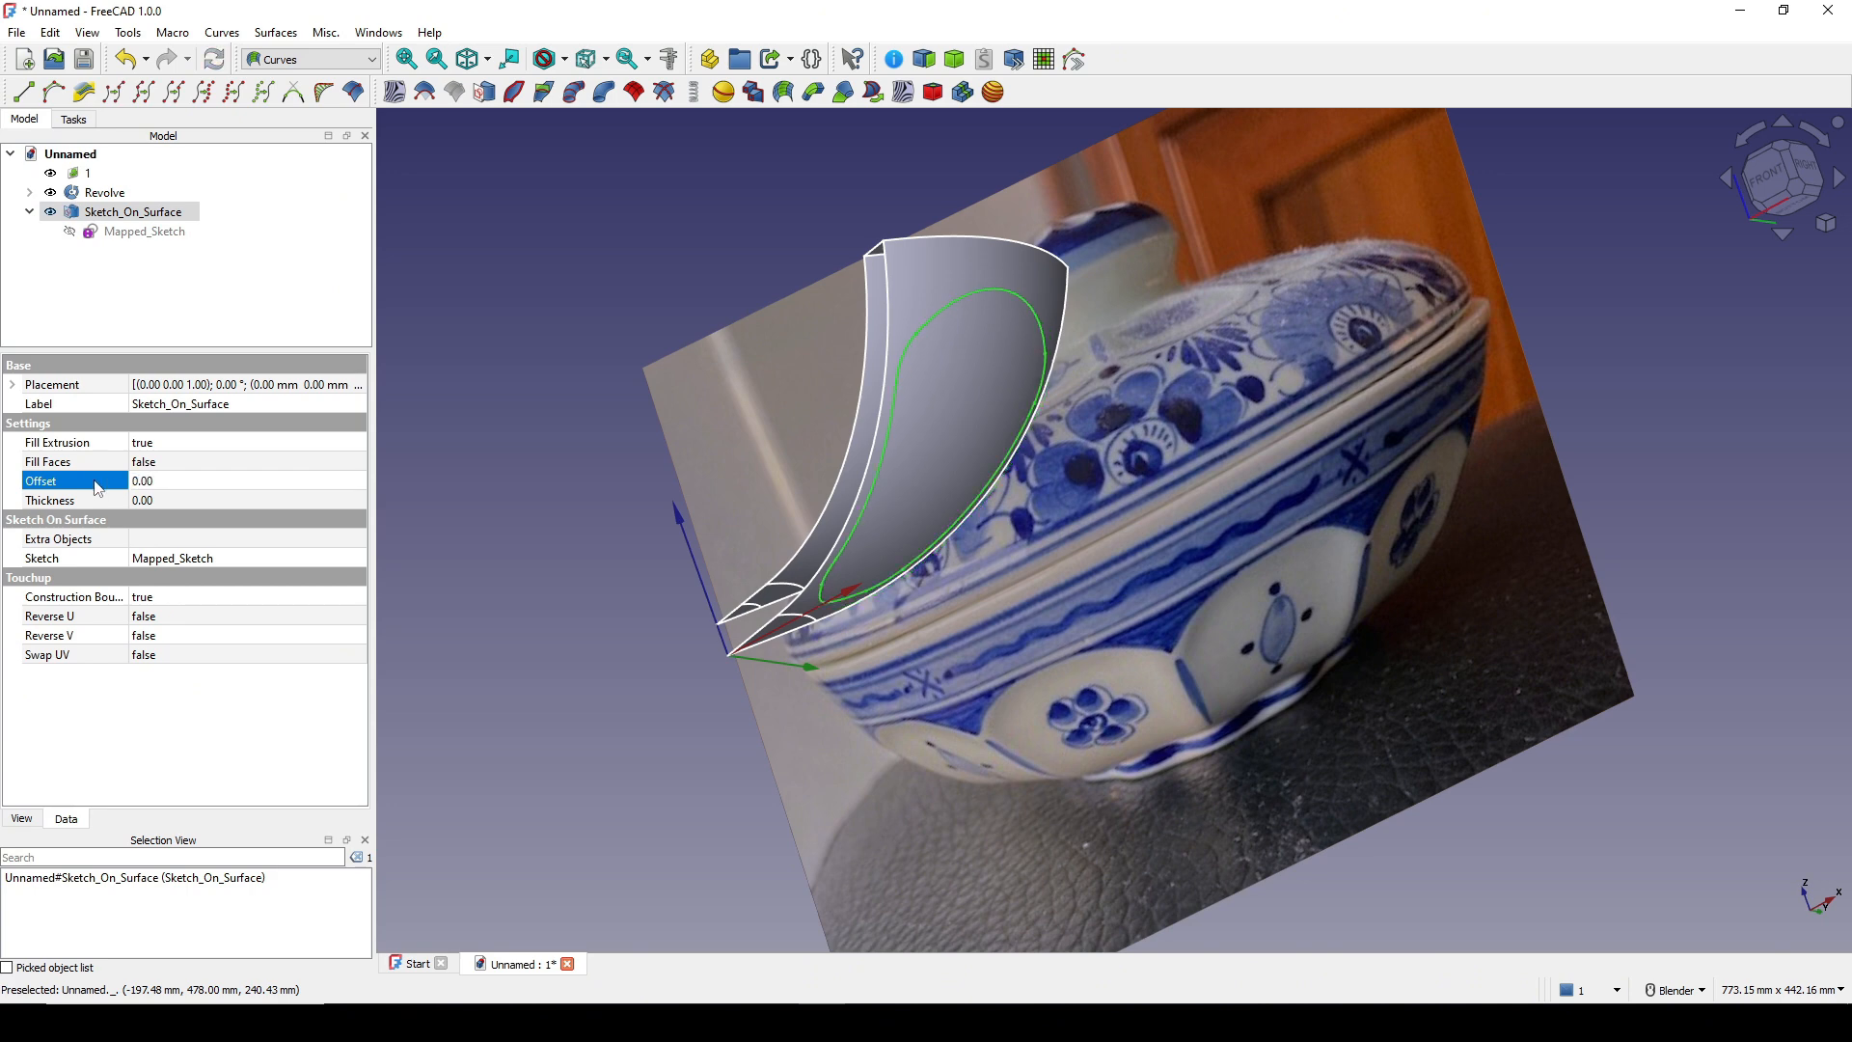
pyautogui.moveTo(1052, 492); pyautogui.dragTo(1250, 511, button='middle')
pyautogui.scroll(1, 1254, 512)
pyautogui.keyDown('shift'); pyautogui.moveTo(952, 507); pyautogui.dragTo(873, 526, button='middle'); pyautogui.keyUp('shift')
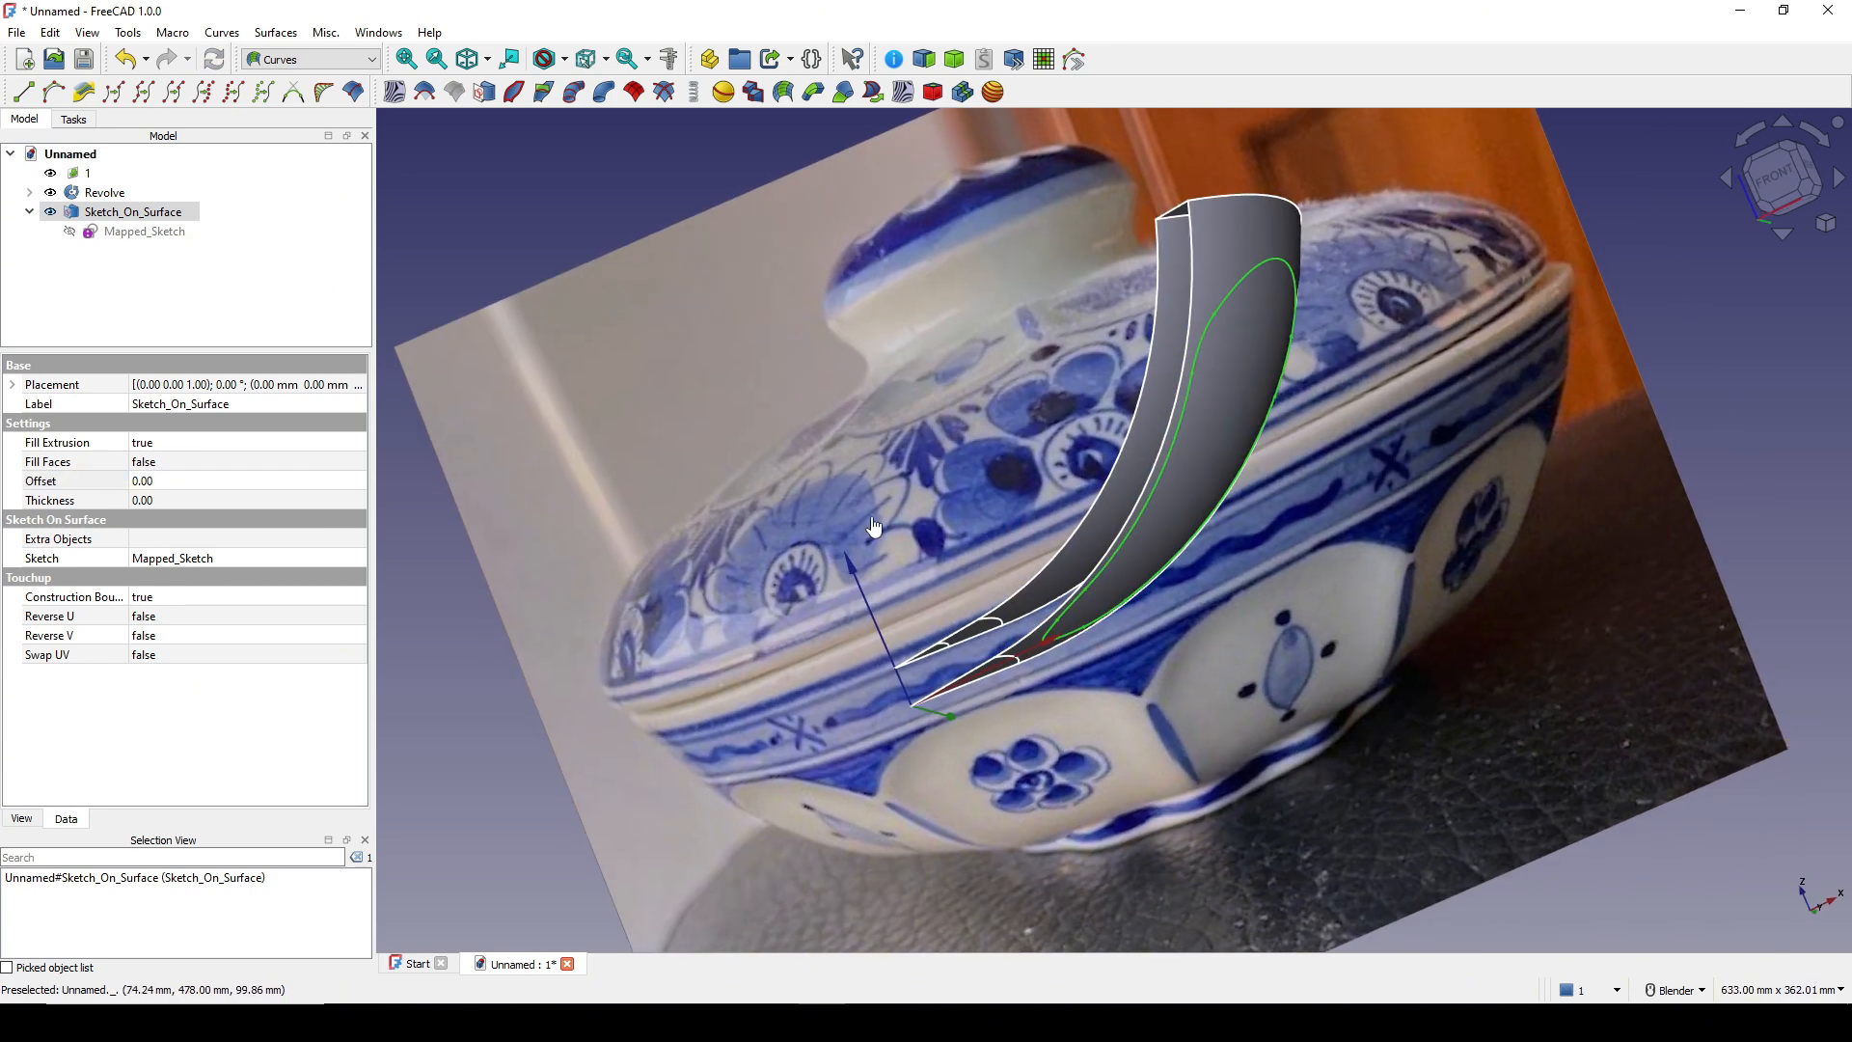
# Turn on face filling for Sketch_On_Surface and set its thickness to 4.
pyautogui.click(169, 463)
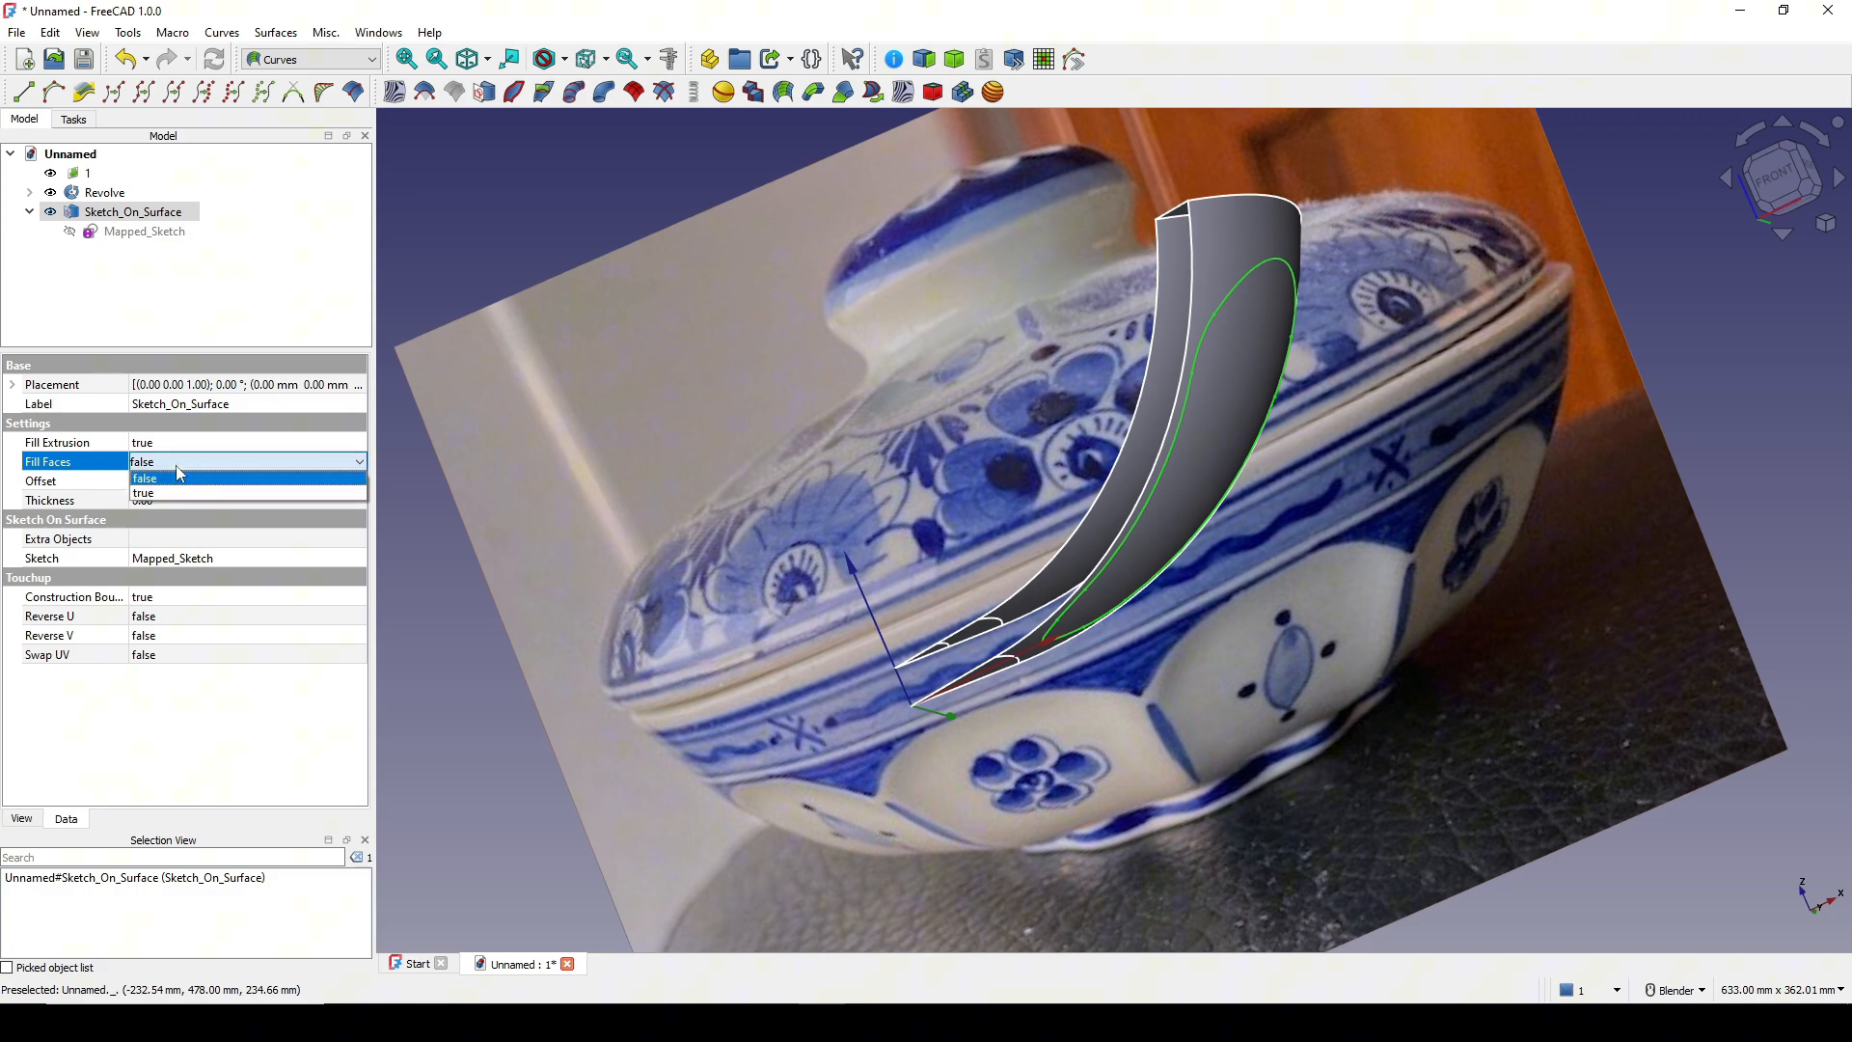
pyautogui.click(169, 478)
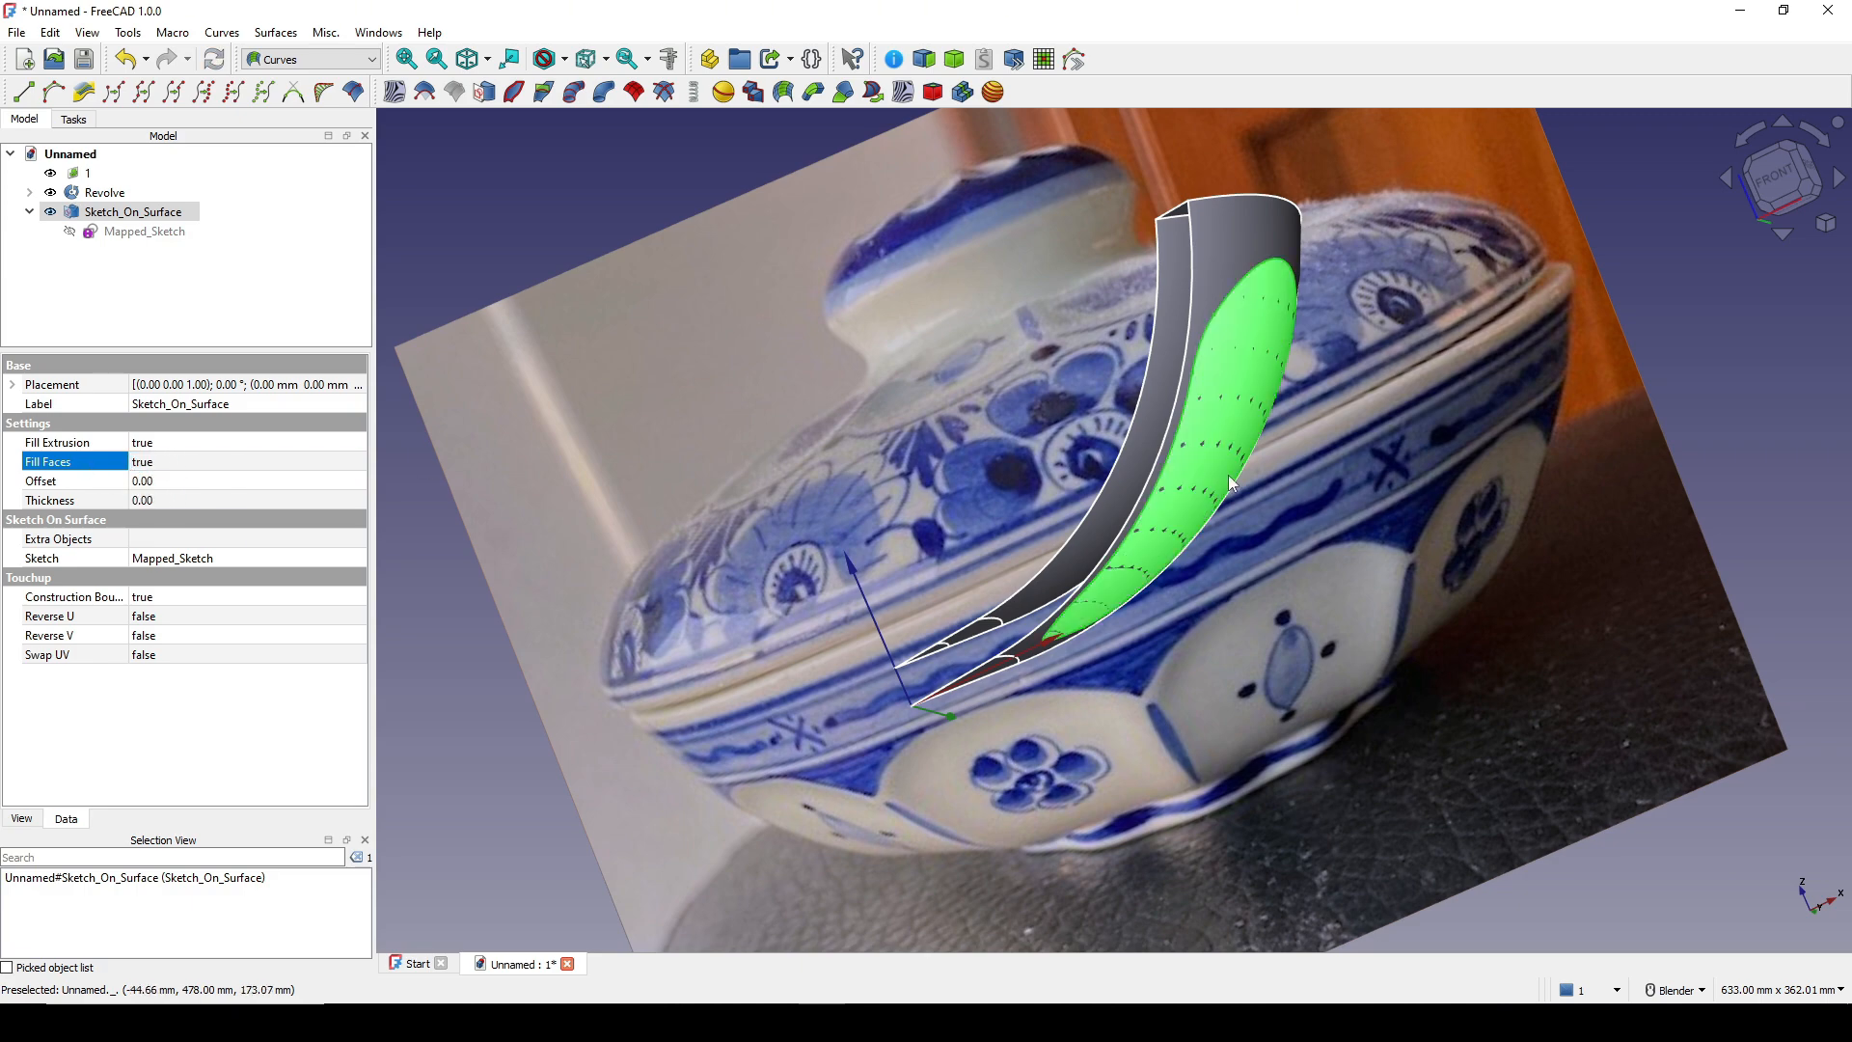
pyautogui.moveTo(1229, 475); pyautogui.dragTo(396, 459, button='middle')
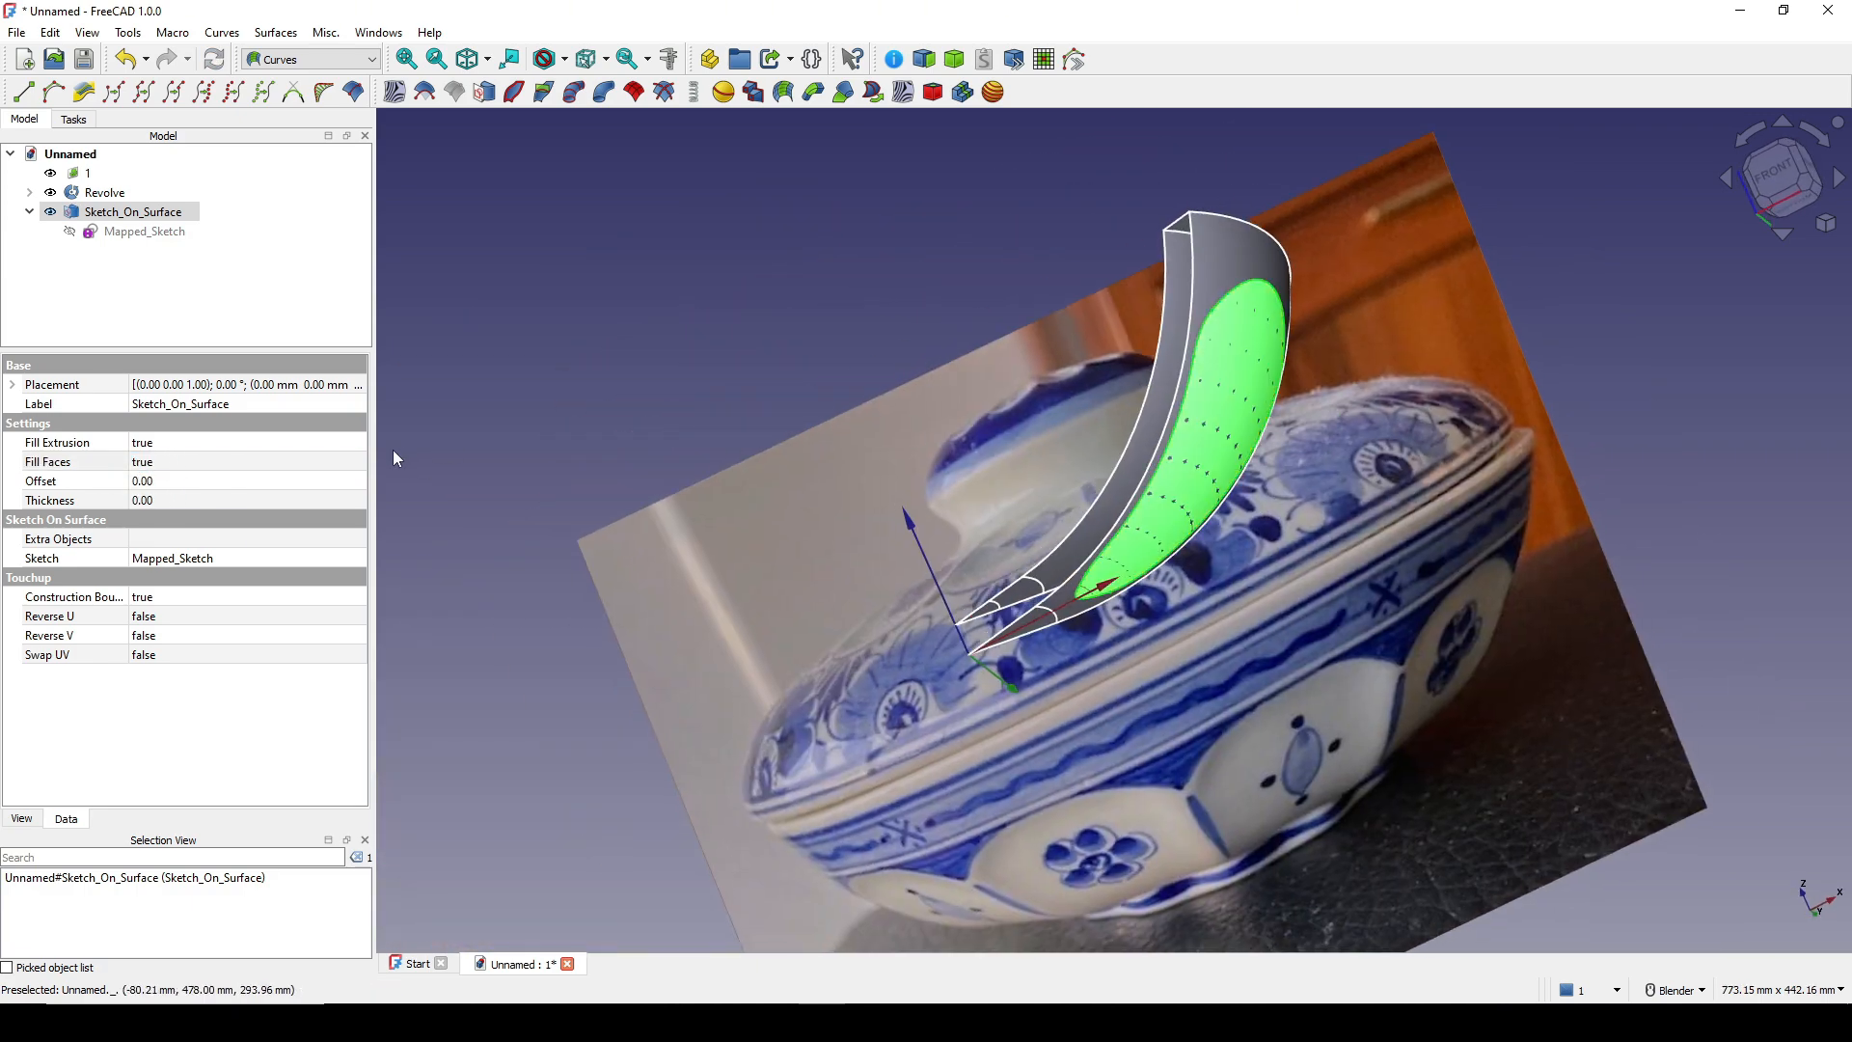
pyautogui.click(165, 500)
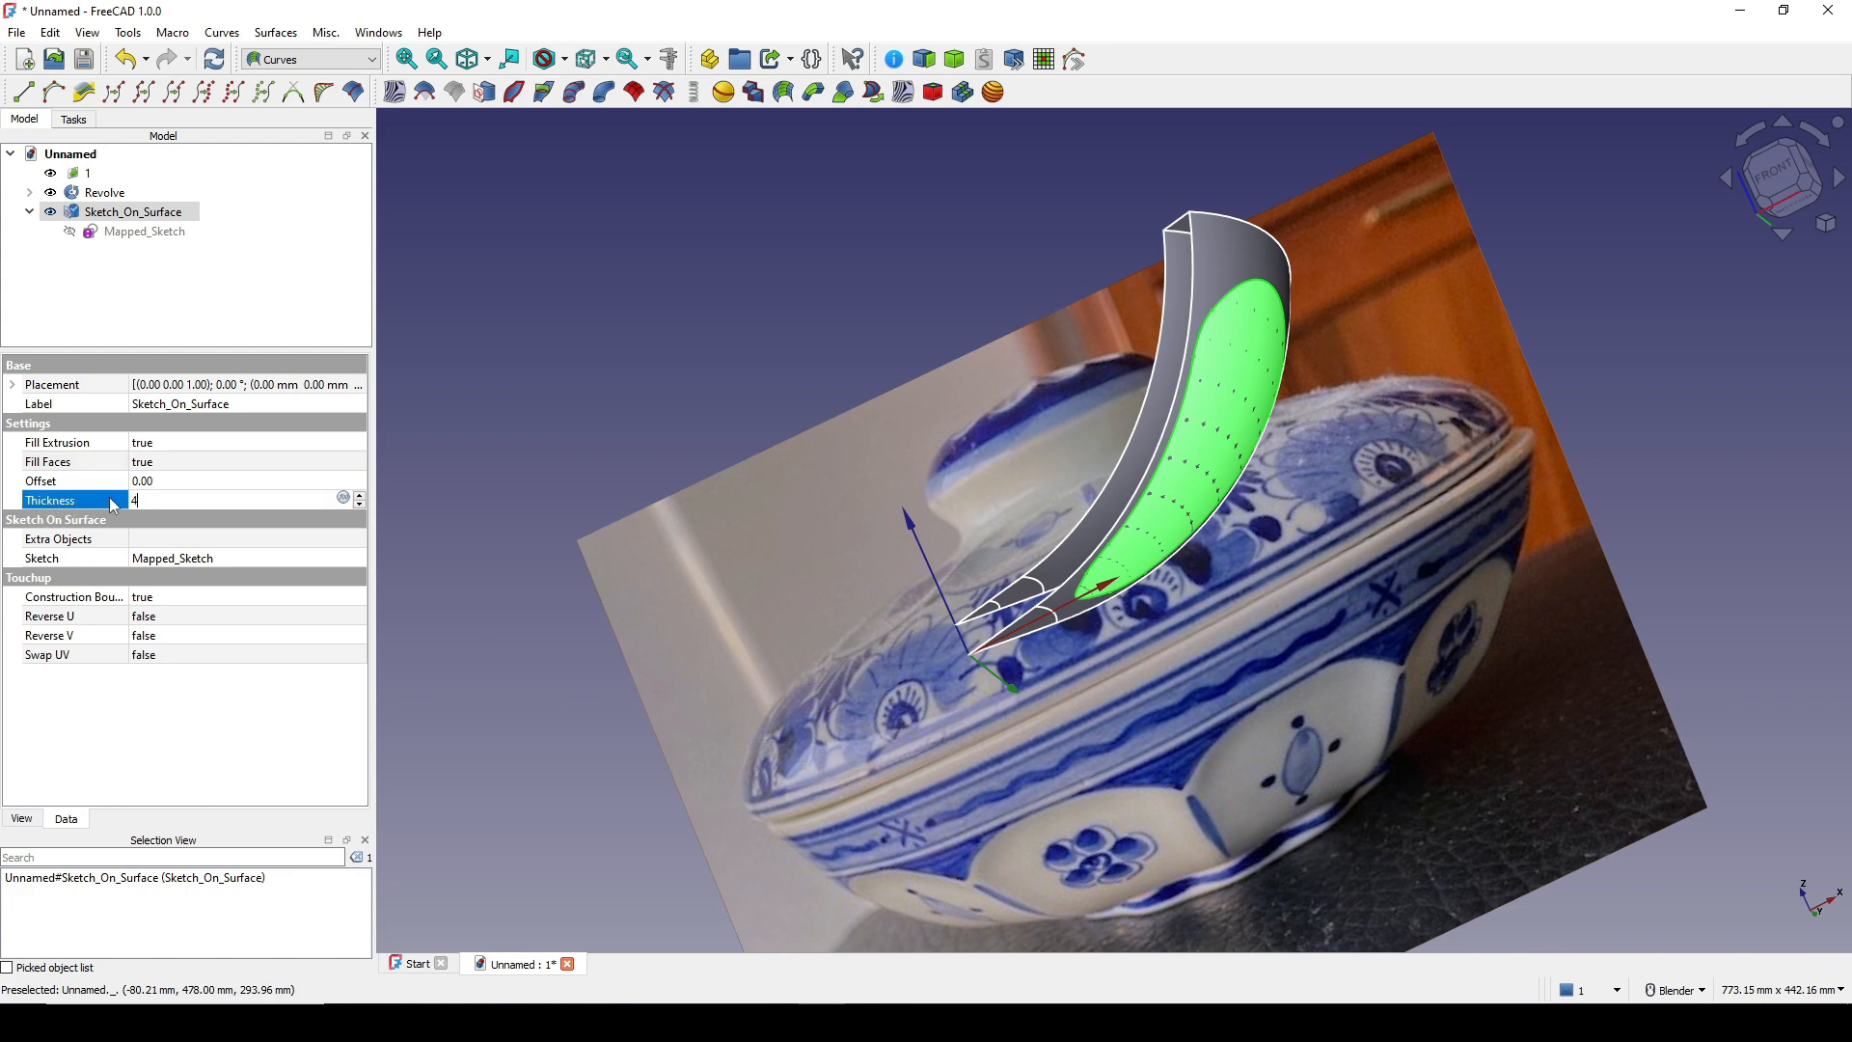
pyautogui.press('Return')
pyautogui.moveTo(1041, 492)
pyautogui.mouseDown(button='middle')
pyautogui.moveTo(1225, 501)
pyautogui.moveTo(1206, 463)
pyautogui.moveTo(1220, 451)
pyautogui.moveTo(1137, 444)
pyautogui.moveTo(1170, 364)
pyautogui.moveTo(1196, 444)
pyautogui.mouseUp(button='middle')
pyautogui.scroll(3, 1199, 462)
pyautogui.scroll(2, 1144, 440)
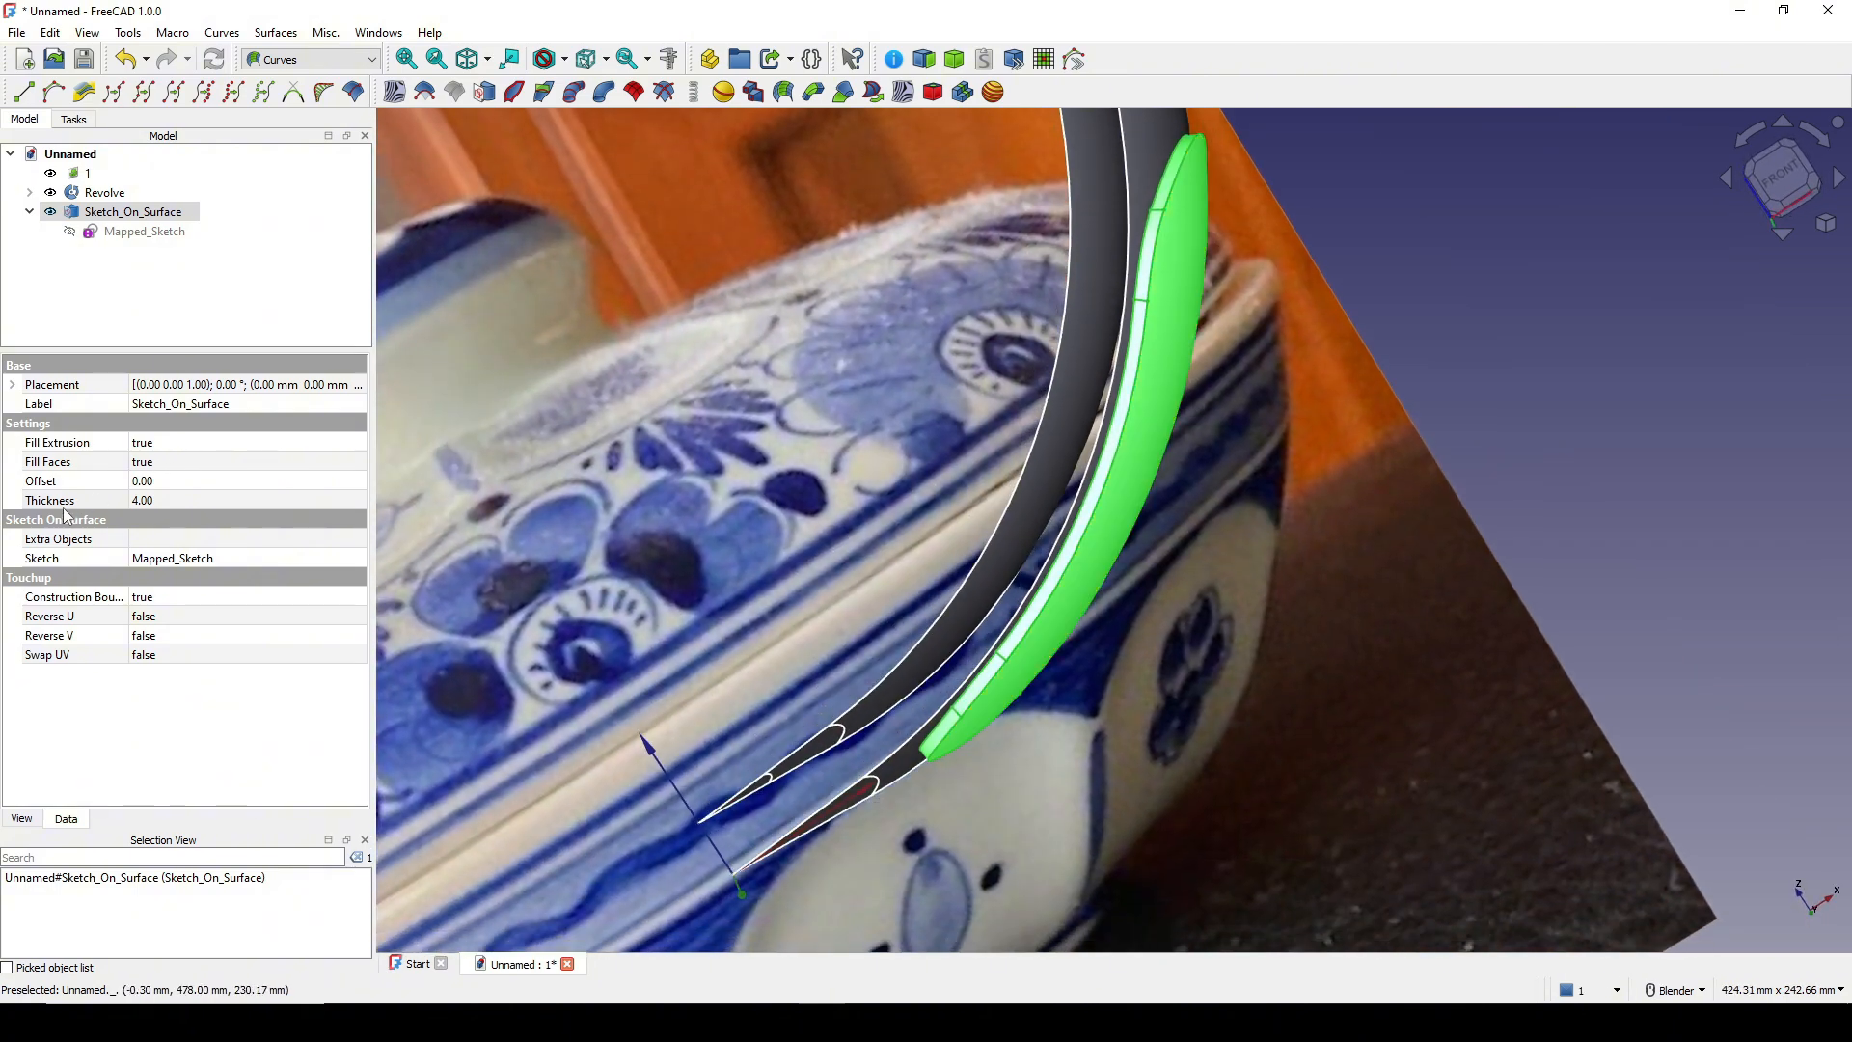
# Set the offset of Sketch_On_Surface to -2 so the panel solid straddles the wall surface.
pyautogui.click(74, 482)
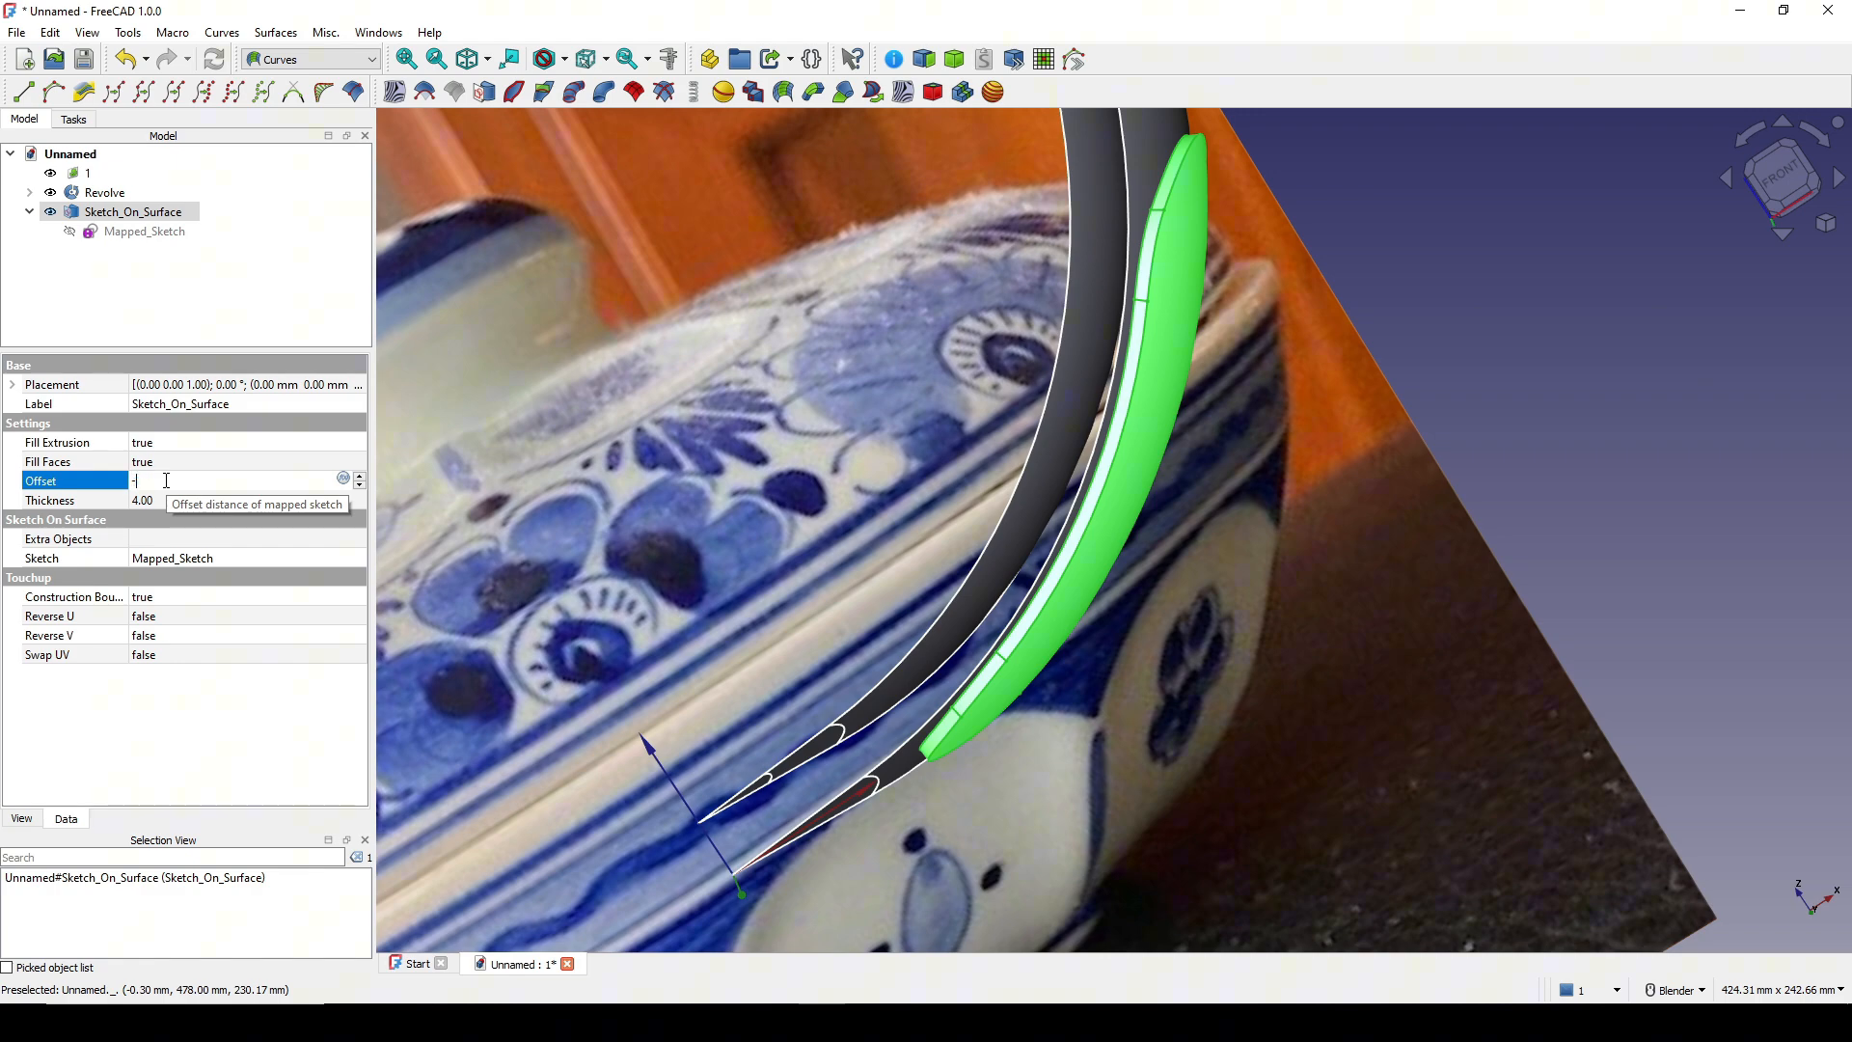
pyautogui.press('Return')
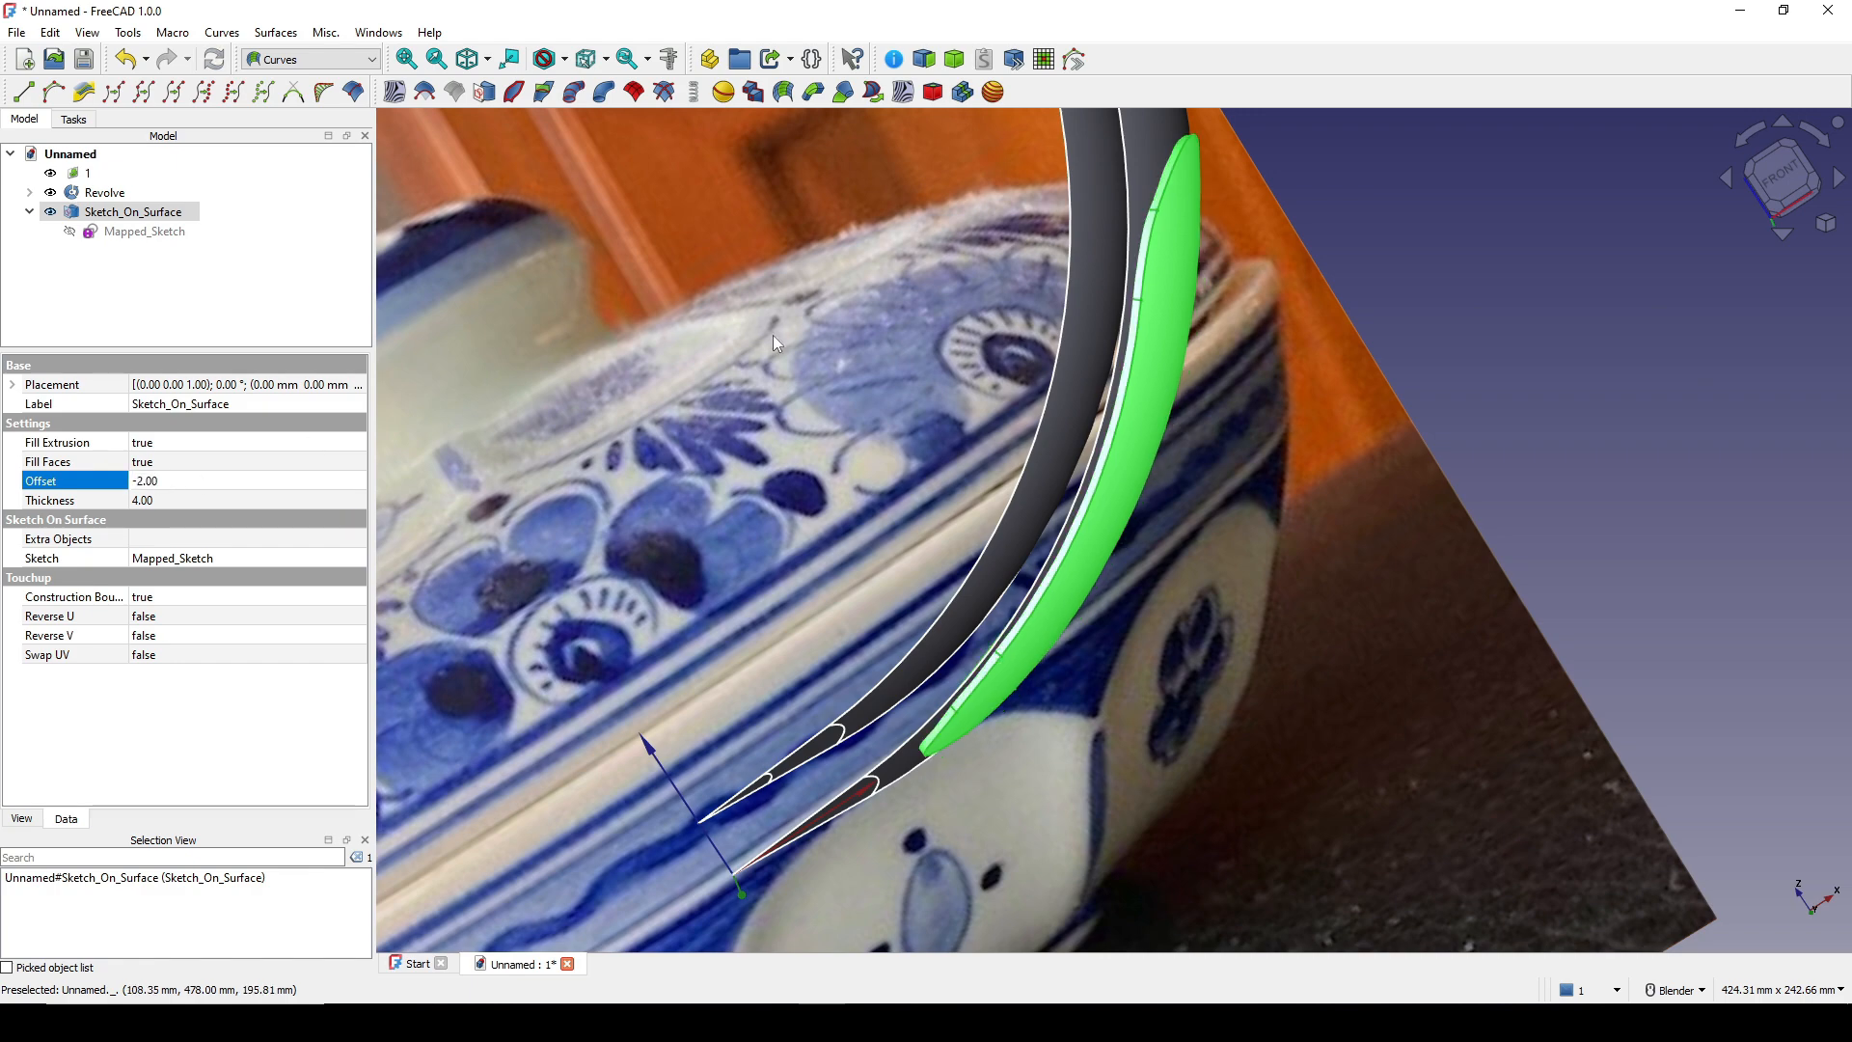
pyautogui.moveTo(1061, 338)
pyautogui.mouseDown(button='middle')
pyautogui.moveTo(1318, 362)
pyautogui.moveTo(1033, 371)
pyautogui.moveTo(1071, 352)
pyautogui.mouseUp(button='middle')
# Subtract Sketch_On_Surface from the Revolve wall segment with a Part workbench Boolean cut.
pyautogui.click(1580, 773)
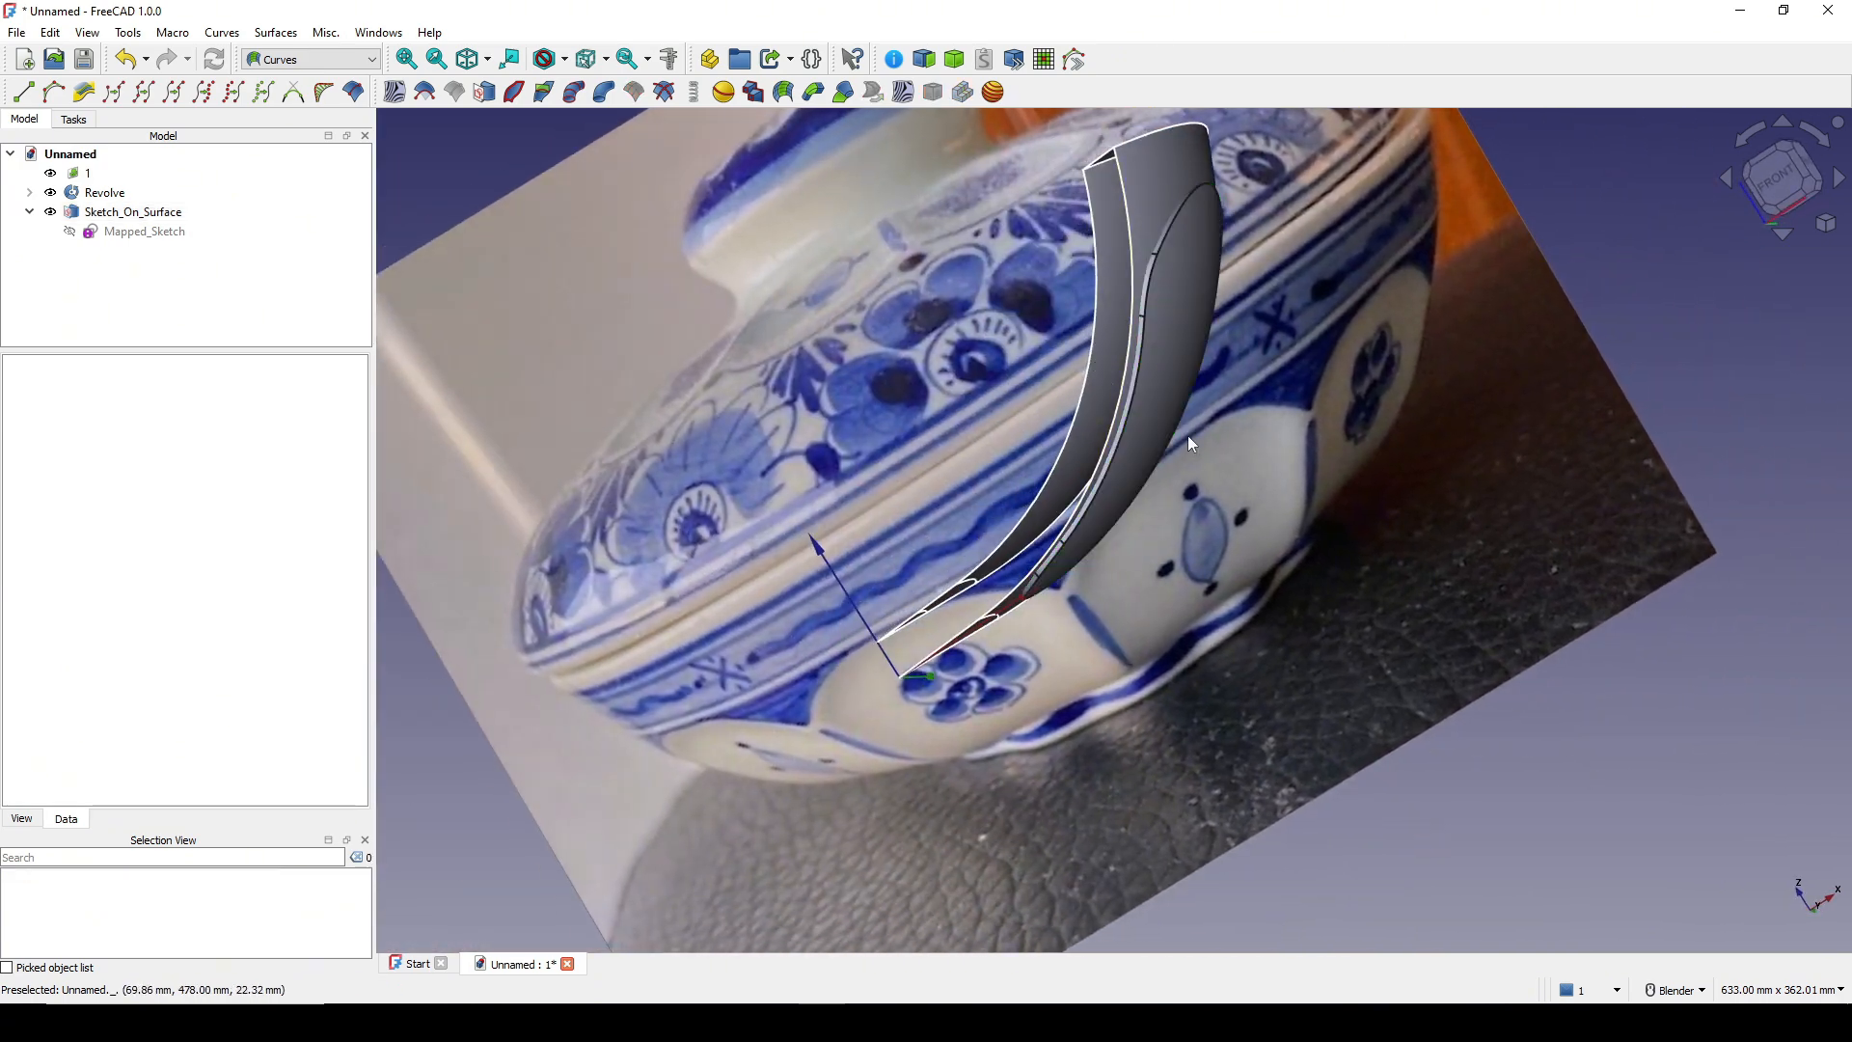
pyautogui.moveTo(1188, 436)
pyautogui.mouseDown(button='middle')
pyautogui.moveTo(1026, 446)
pyautogui.moveTo(1108, 446)
pyautogui.moveTo(1087, 504)
pyautogui.moveTo(1115, 501)
pyautogui.moveTo(1119, 376)
pyautogui.mouseUp(button='middle')
pyautogui.click(1124, 363)
pyautogui.keyDown('ctrl'); pyautogui.click(1155, 414); pyautogui.keyUp('ctrl')
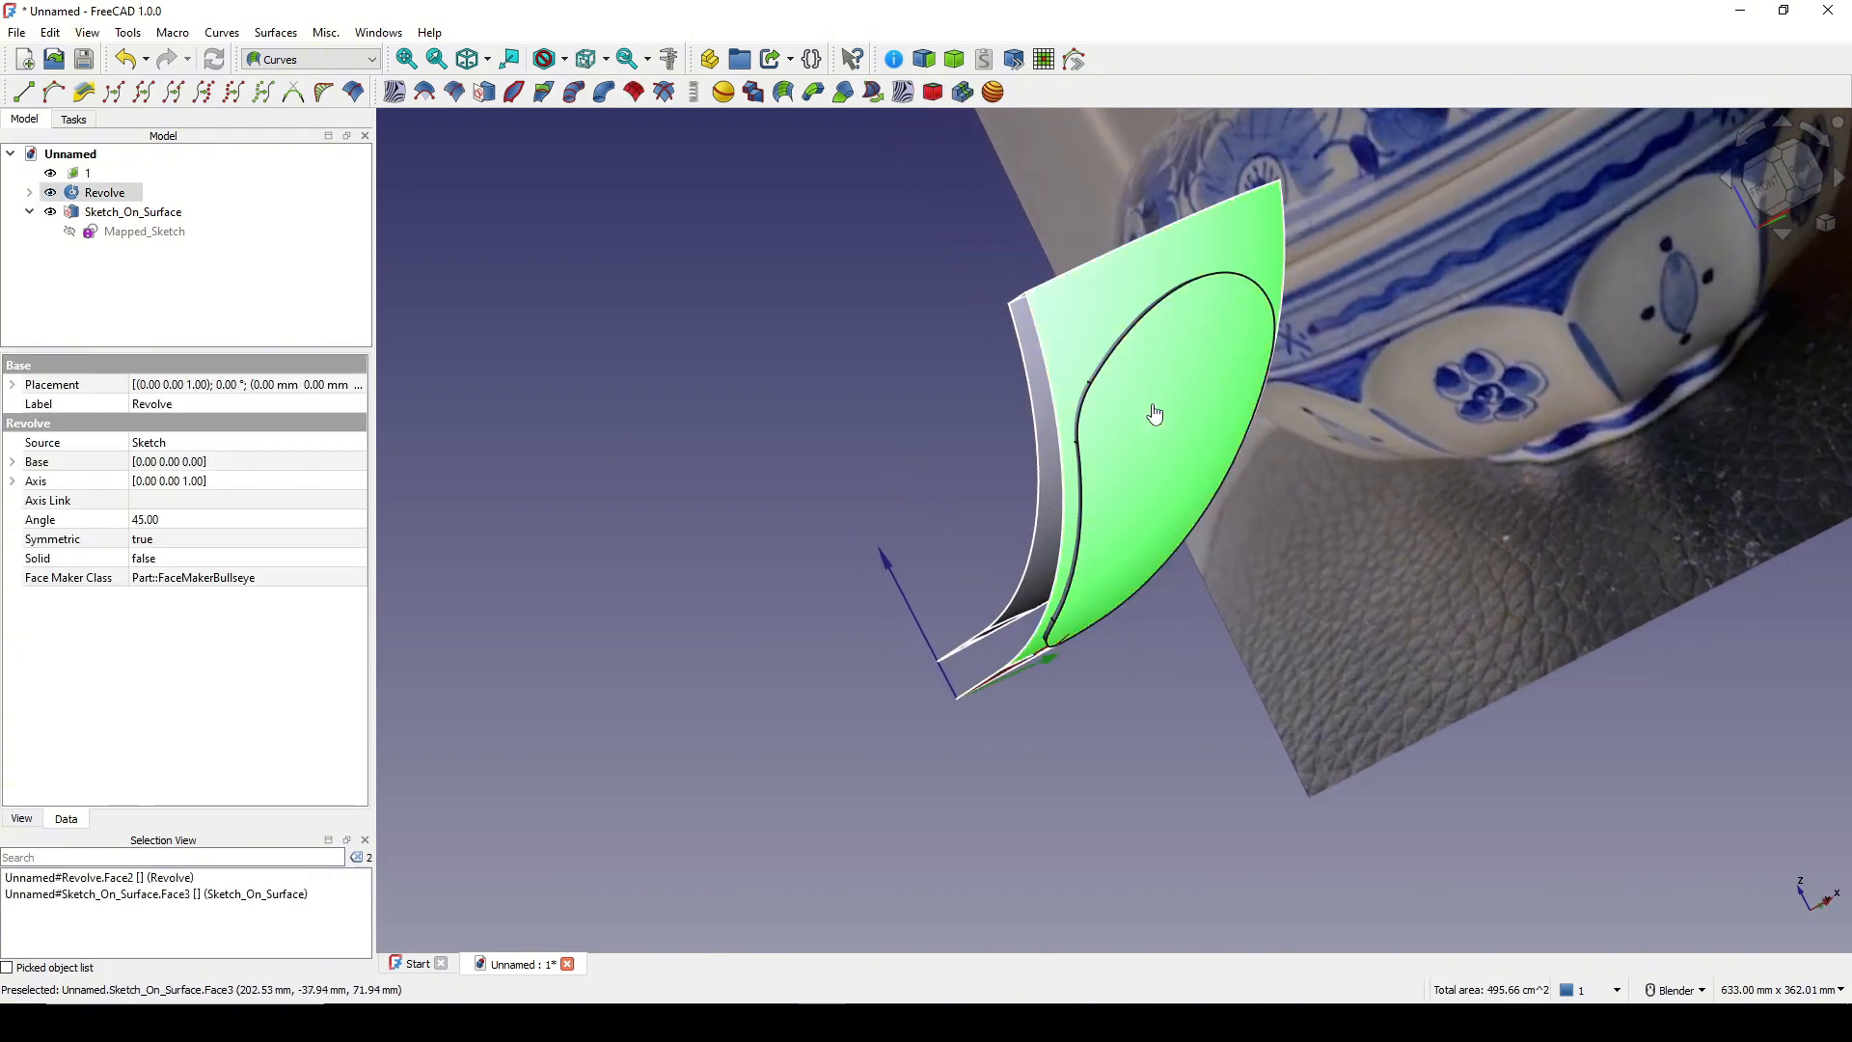
pyautogui.scroll(-2, 1310, 550)
pyautogui.moveTo(1257, 529); pyautogui.dragTo(1250, 465, button='middle')
pyautogui.keyDown('shift'); pyautogui.moveTo(1103, 316); pyautogui.dragTo(1072, 415, button='middle'); pyautogui.keyUp('shift')
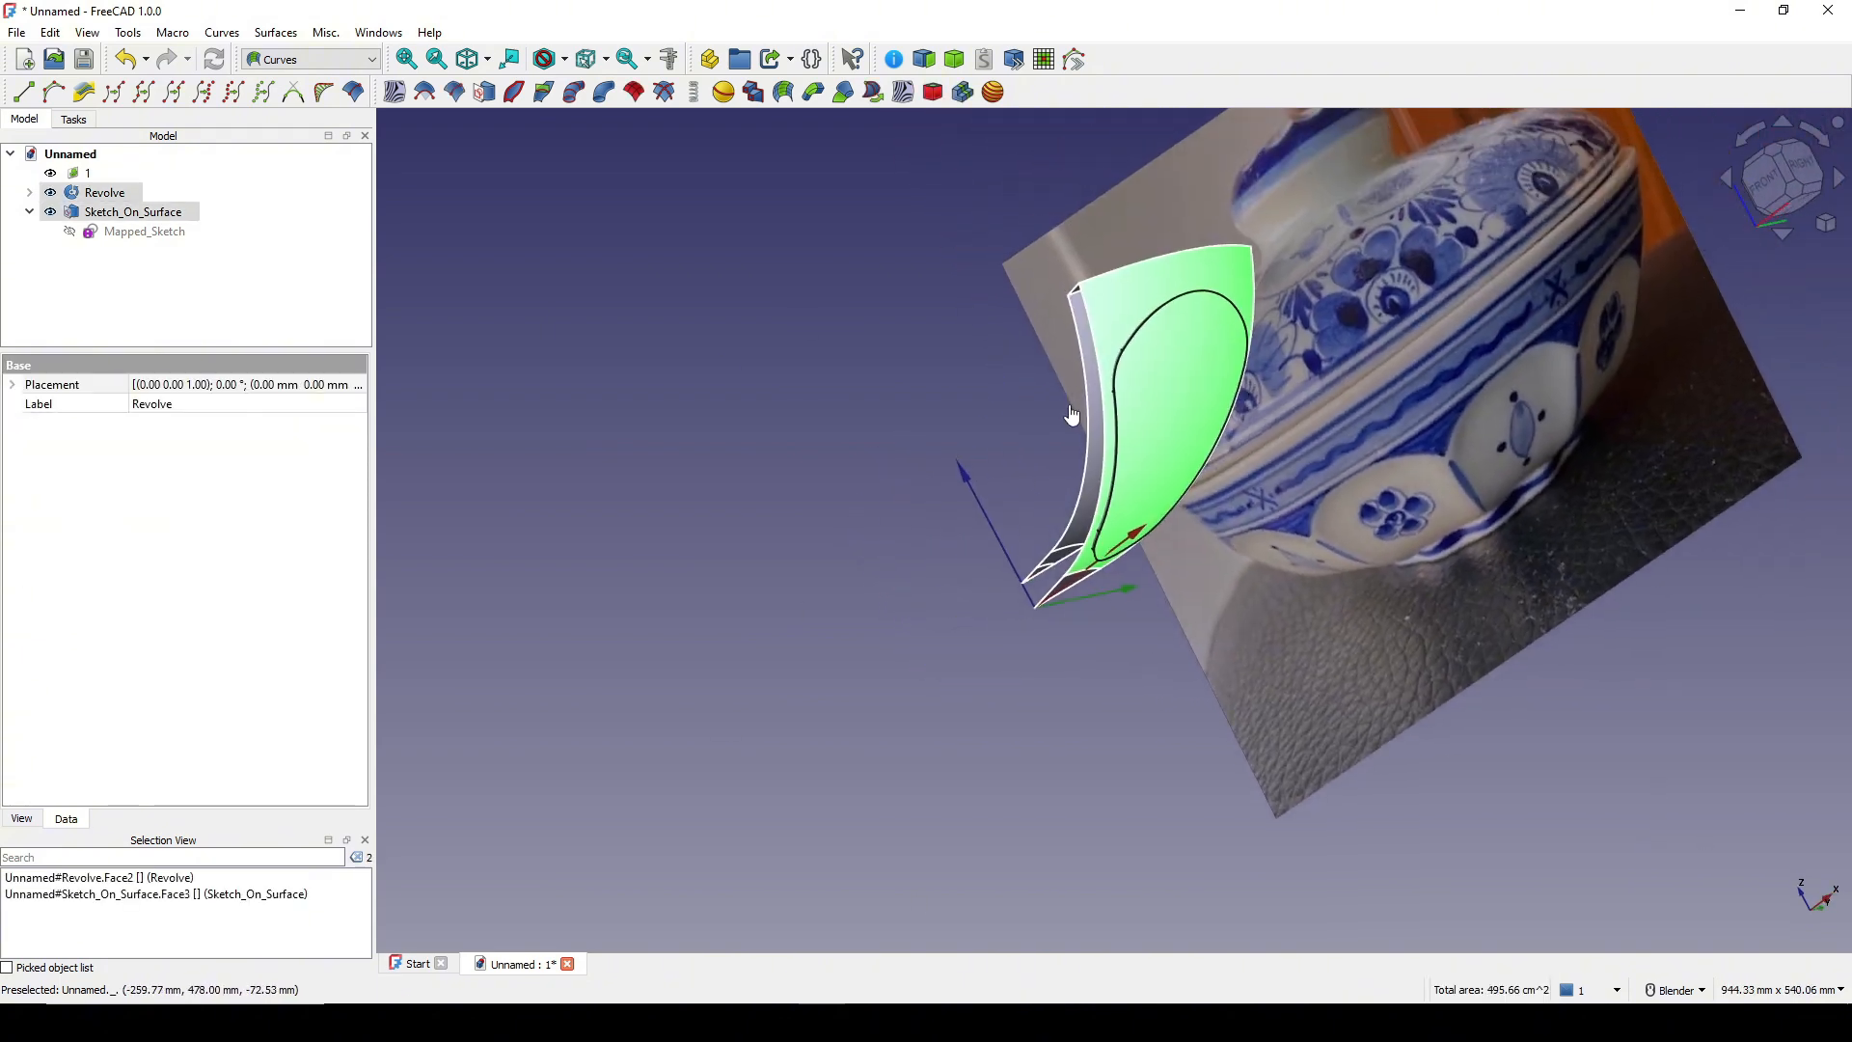
pyautogui.click(353, 65)
pyautogui.click(305, 116)
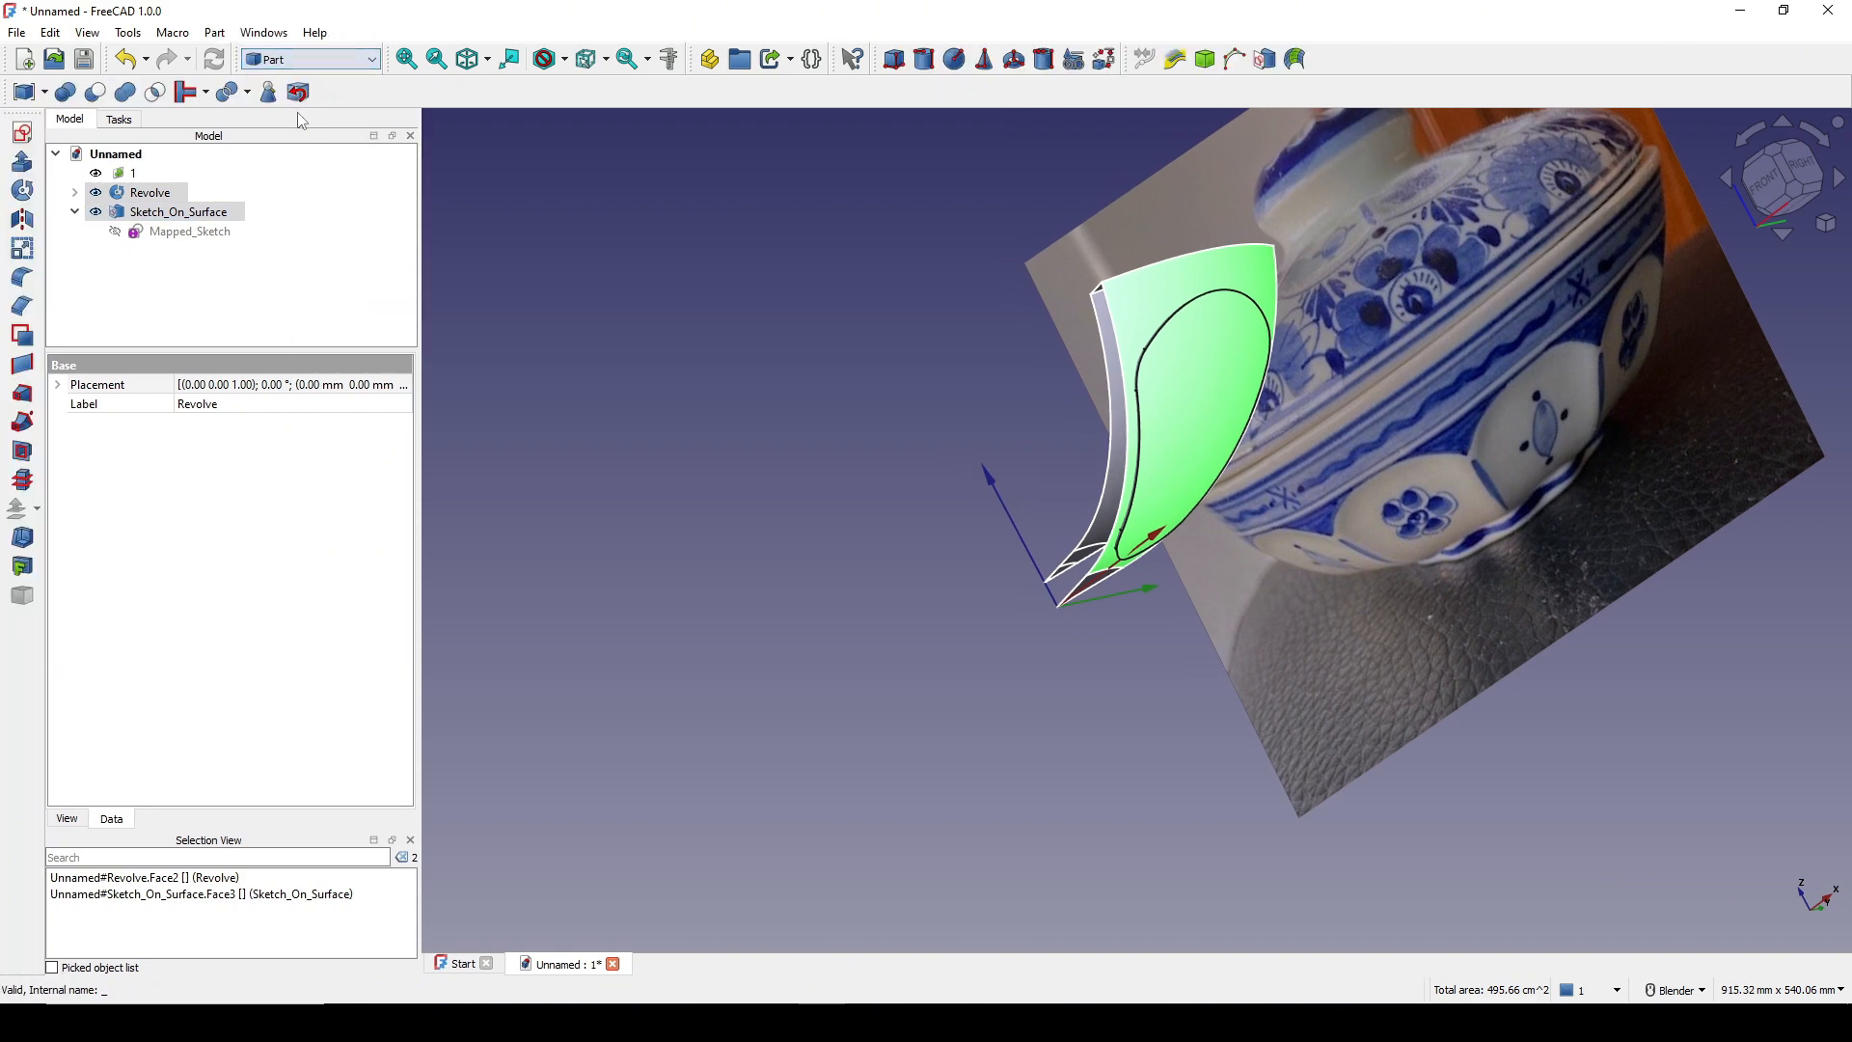
pyautogui.click(96, 92)
# Examine the panel opening in the cut wall segment from several angles and compare it with the reference photos of the bowl.
pyautogui.moveTo(868, 386); pyautogui.dragTo(1187, 409, button='middle')
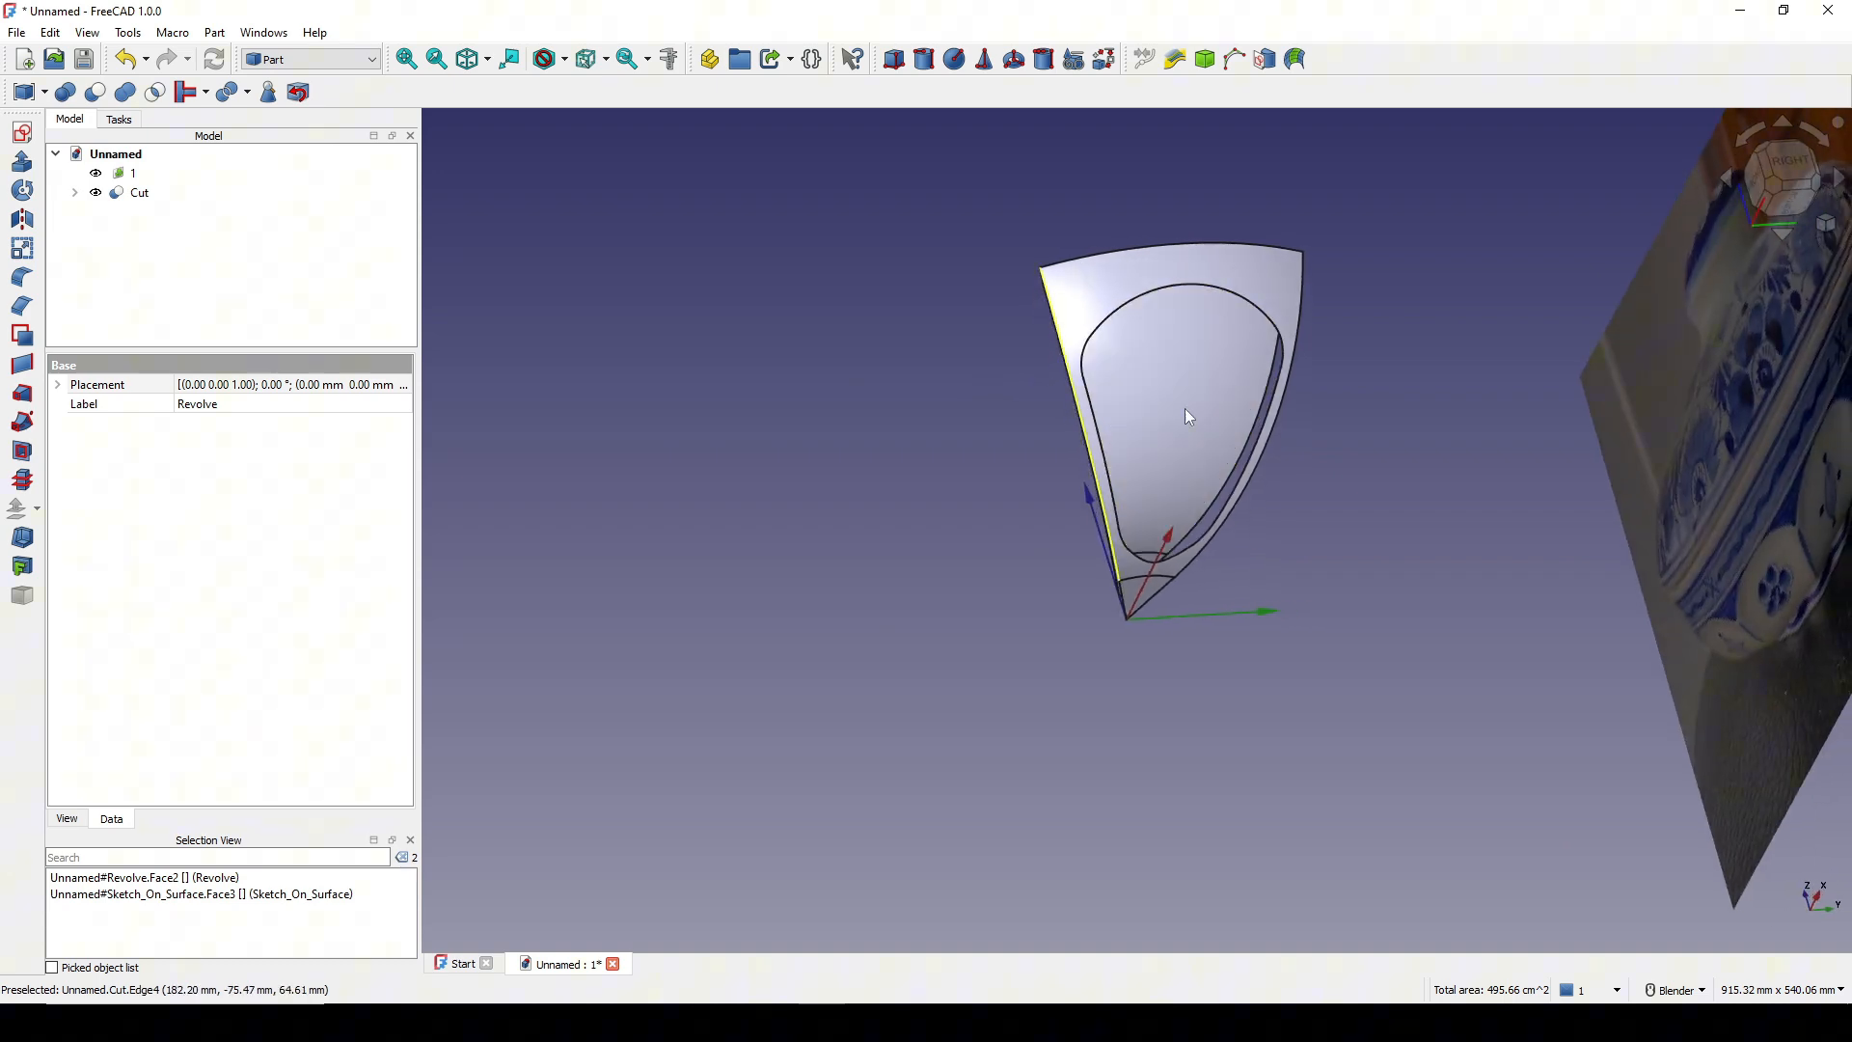
pyautogui.scroll(2, 1310, 494)
pyautogui.moveTo(1189, 570); pyautogui.dragTo(1362, 579, button='middle')
pyautogui.scroll(1, 1357, 578)
pyautogui.moveTo(1090, 439); pyautogui.dragTo(984, 551, button='middle')
pyautogui.scroll(1, 865, 490)
pyautogui.scroll(1, 865, 490)
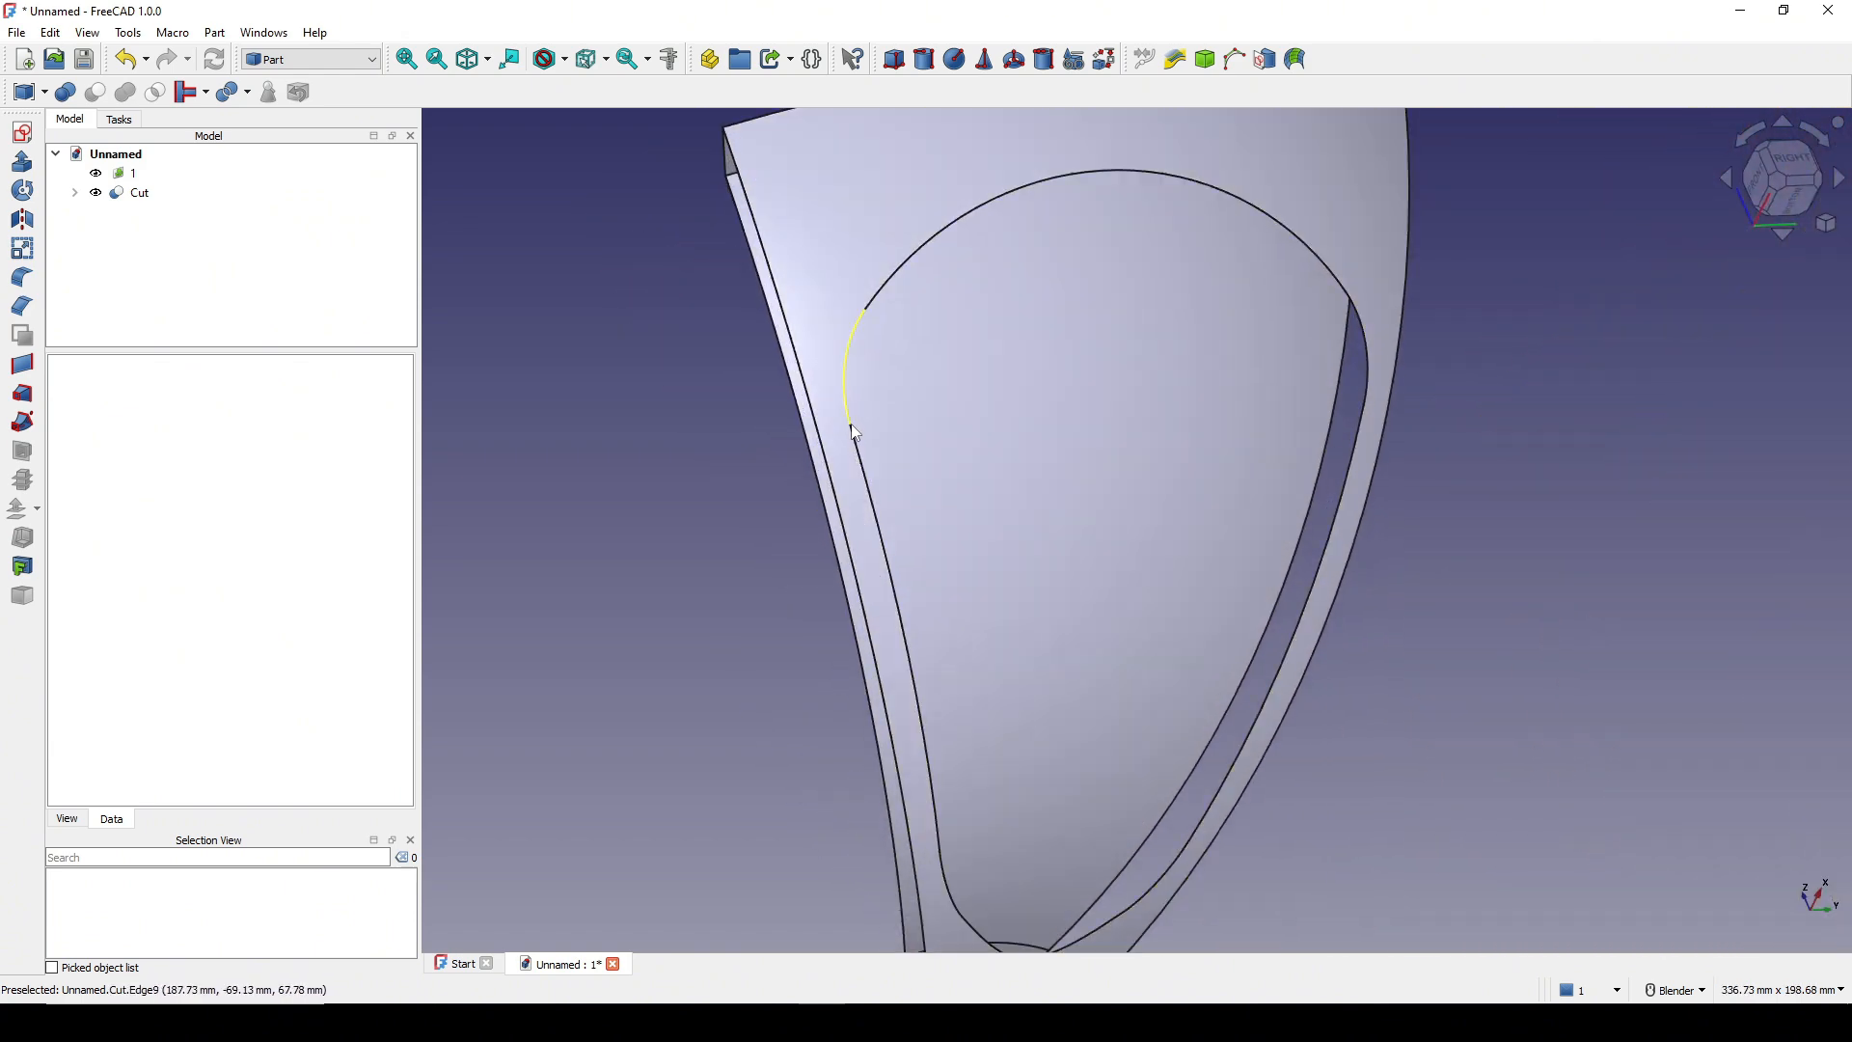
pyautogui.scroll(-4, 931, 452)
pyautogui.keyDown('shift'); pyautogui.moveTo(1016, 497); pyautogui.dragTo(1004, 459, button='middle'); pyautogui.keyUp('shift')
pyautogui.moveTo(1004, 459); pyautogui.dragTo(1078, 465, button='middle')
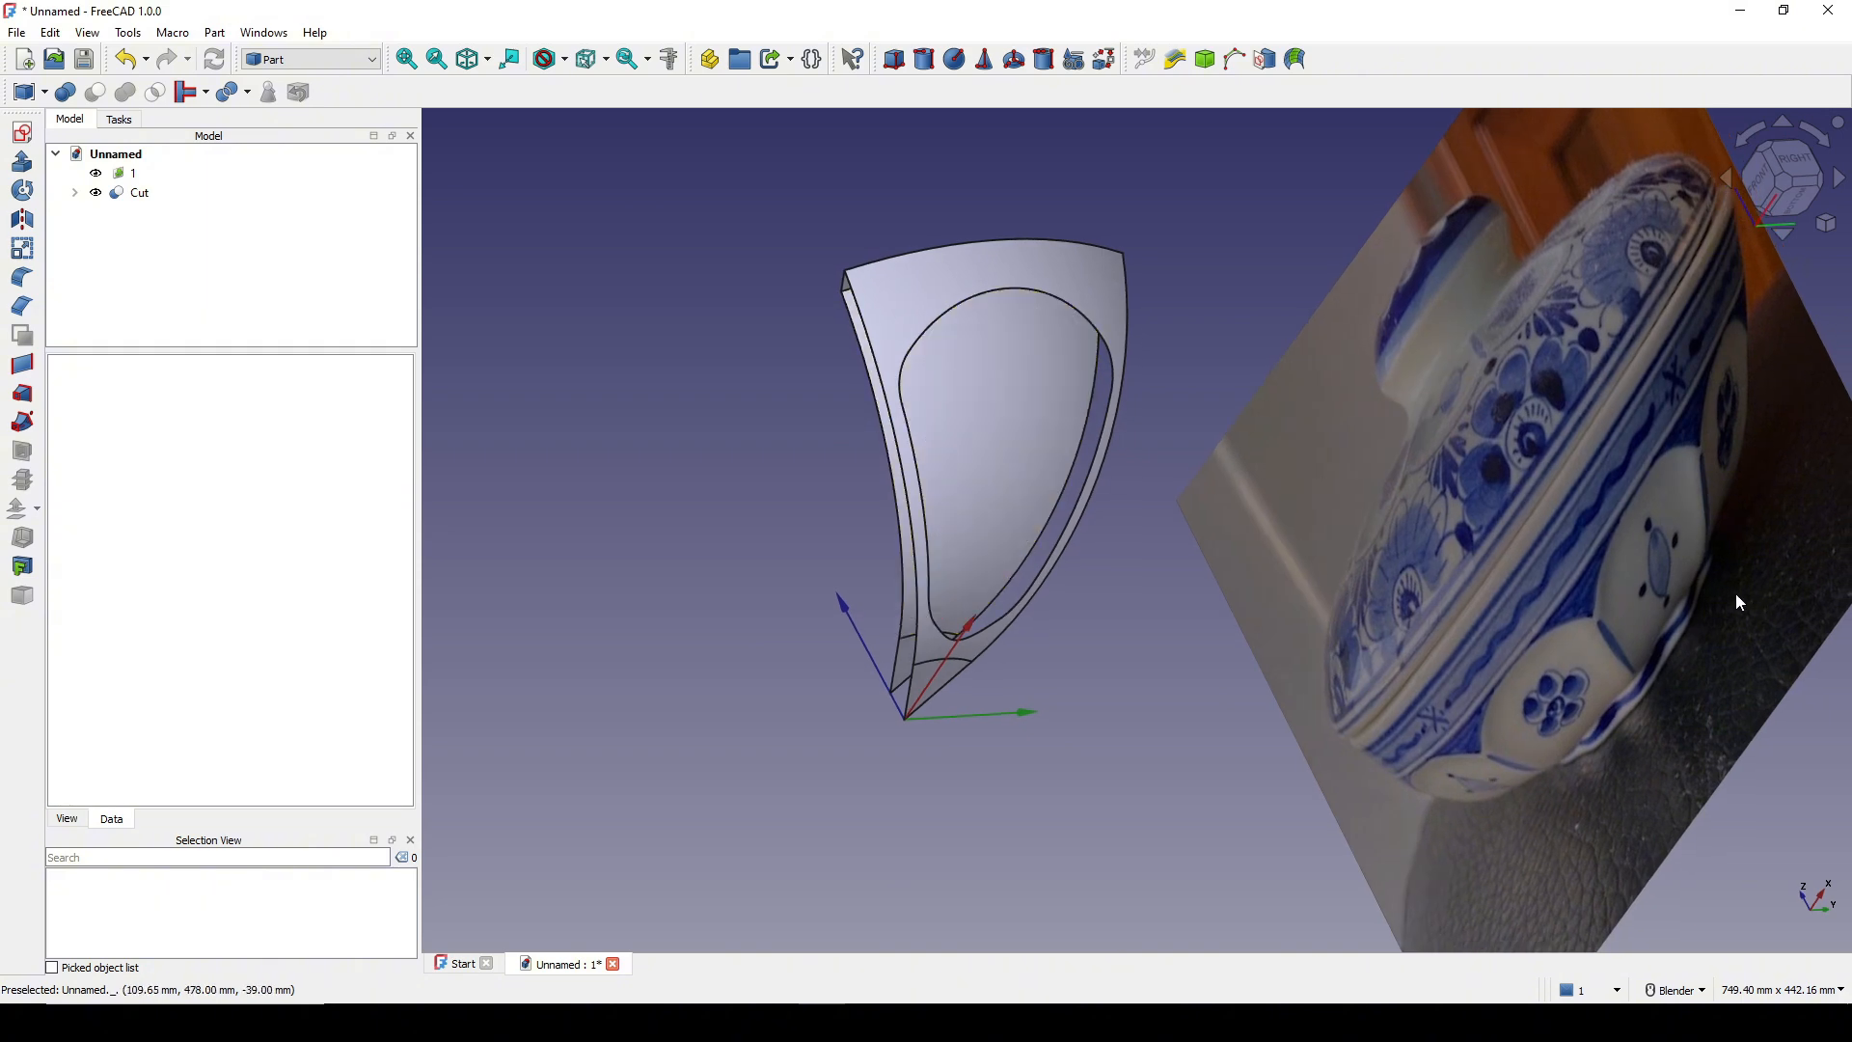
pyautogui.keyDown('shift'); pyautogui.moveTo(980, 862); pyautogui.dragTo(896, 765, button='middle'); pyautogui.keyUp('shift')
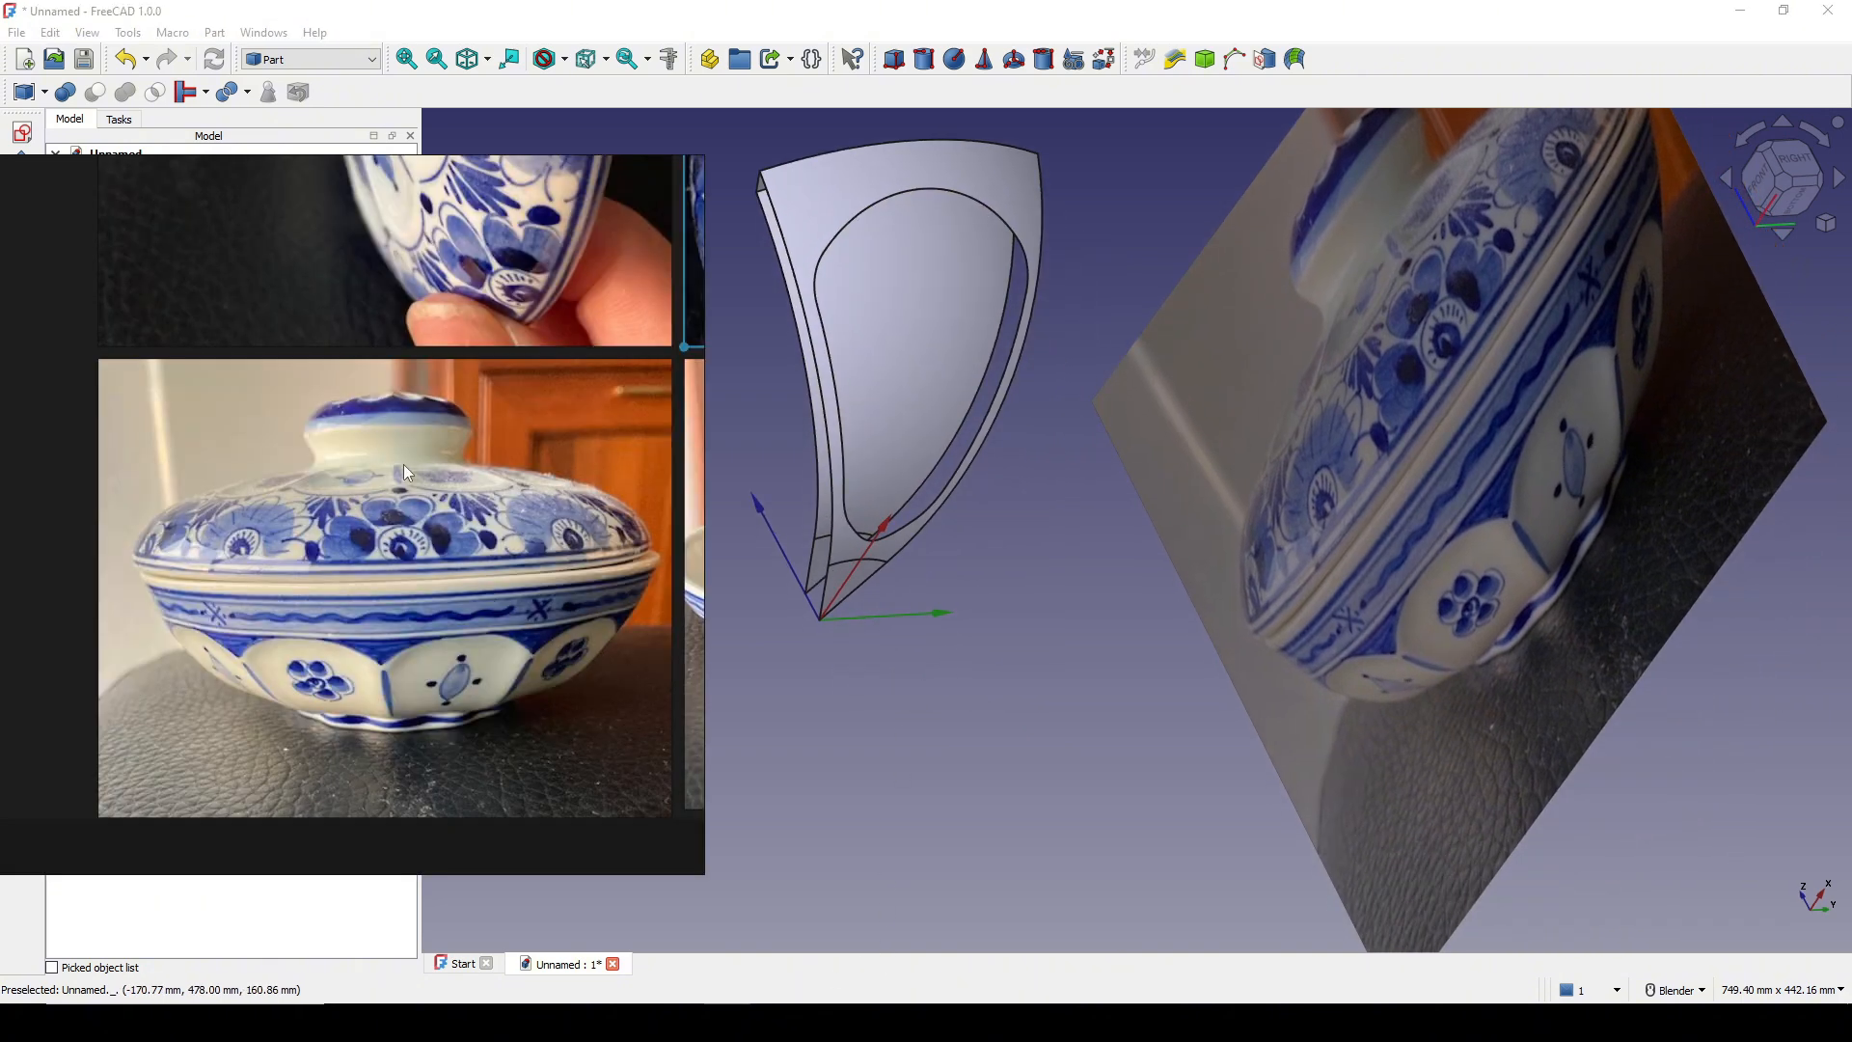
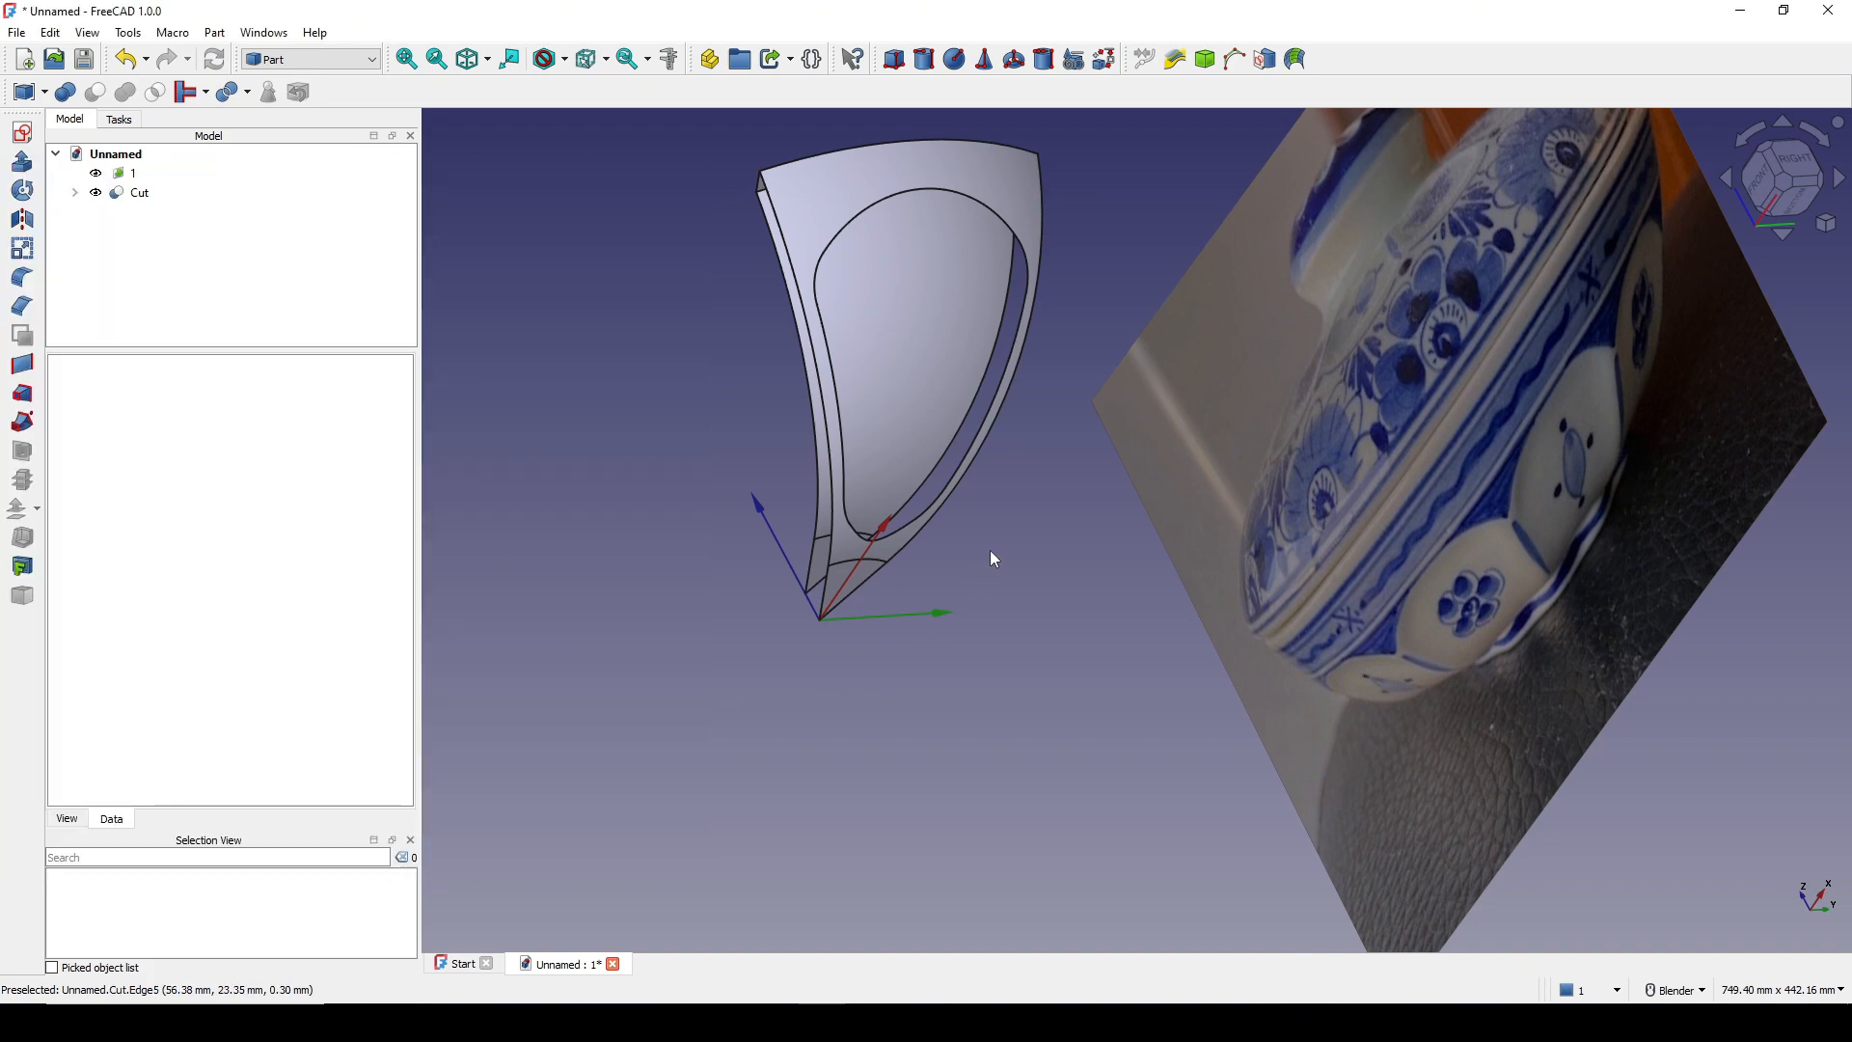
pyautogui.moveTo(990, 552); pyautogui.dragTo(963, 711, button='middle')
pyautogui.scroll(3, 863, 511)
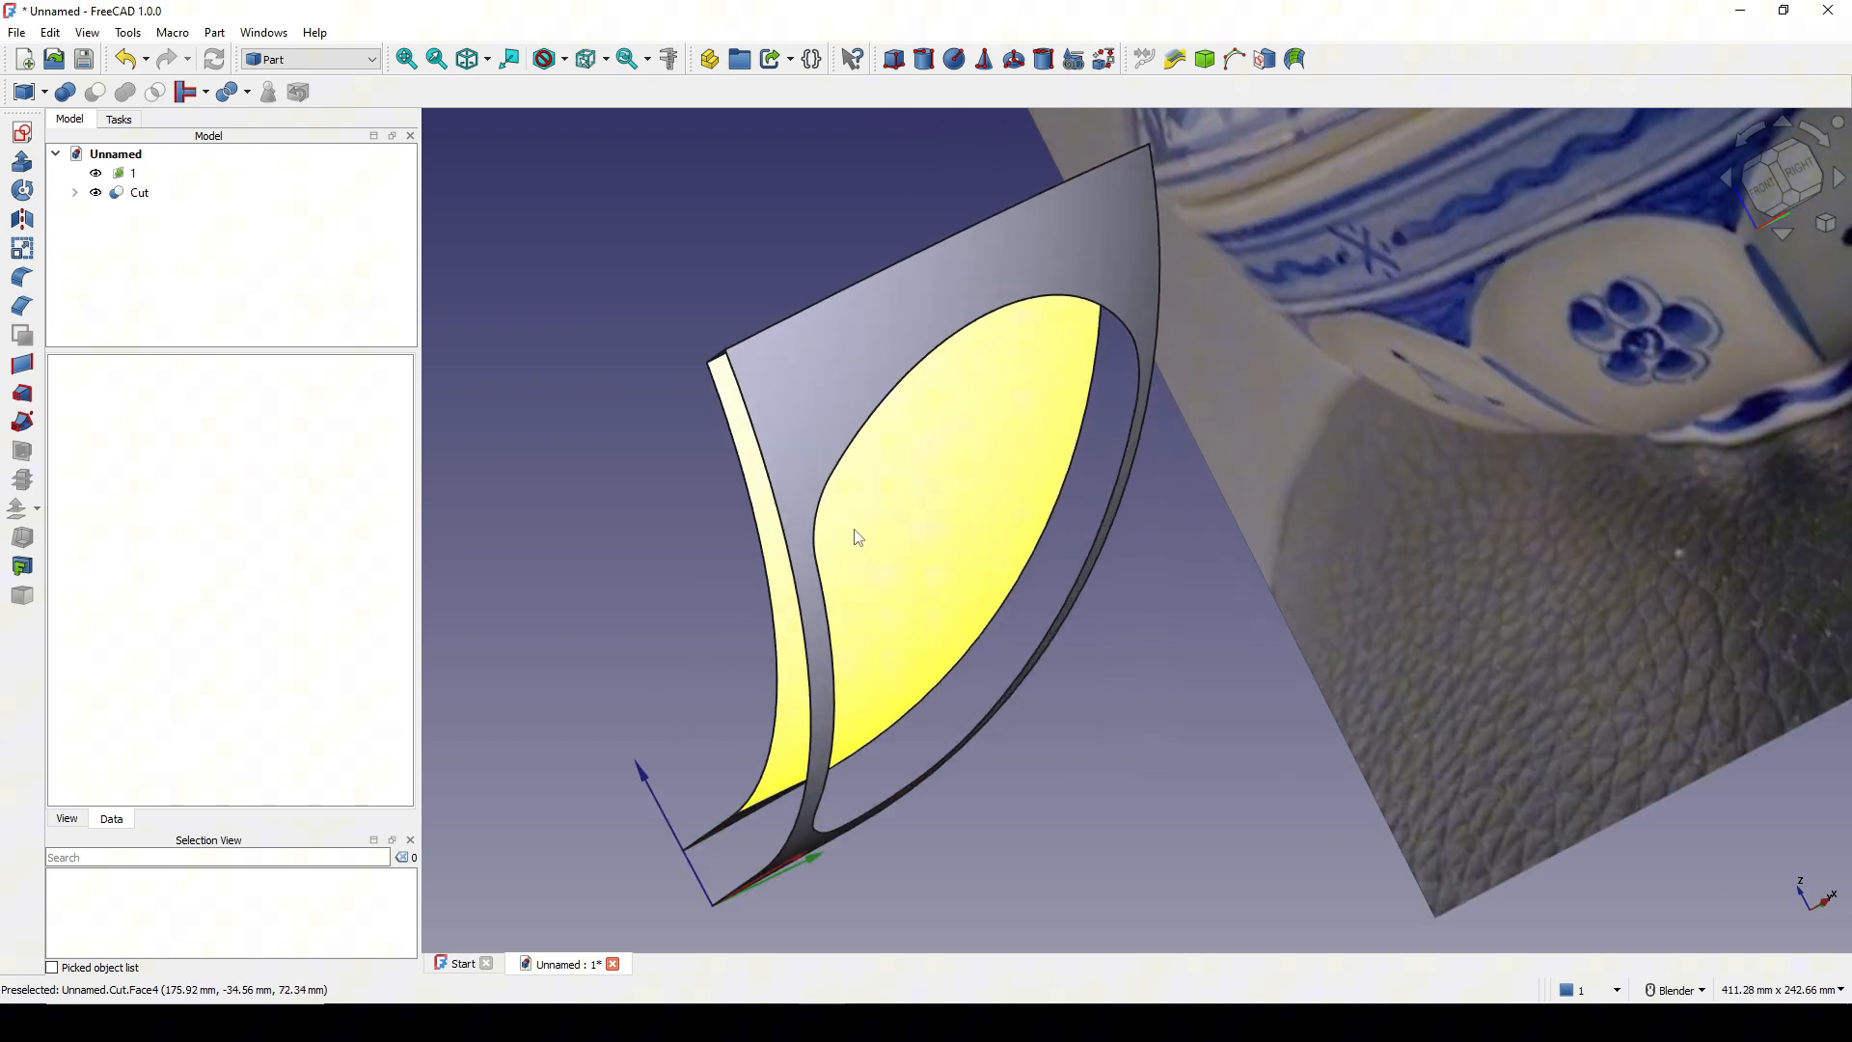
pyautogui.scroll(-1, 929, 506)
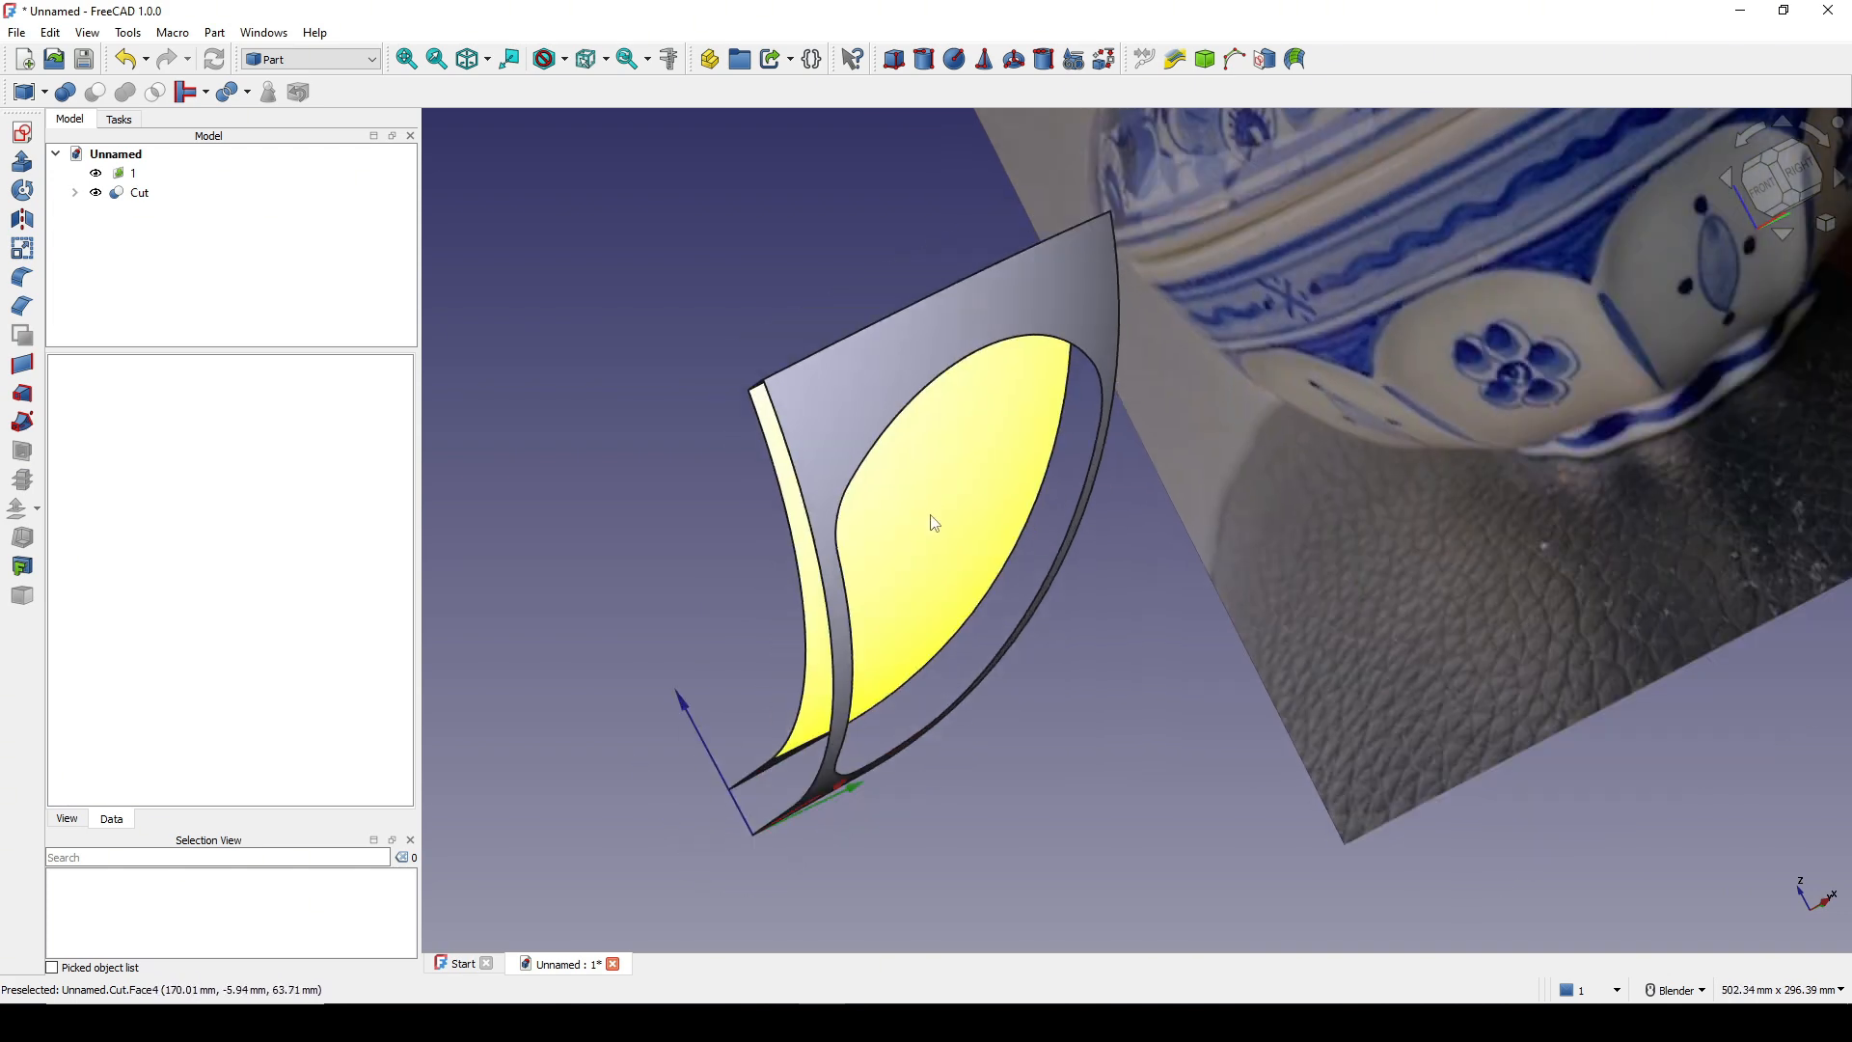
pyautogui.moveTo(929, 509); pyautogui.dragTo(918, 494, button='middle')
pyautogui.moveTo(1088, 546); pyautogui.dragTo(1107, 562, button='middle')
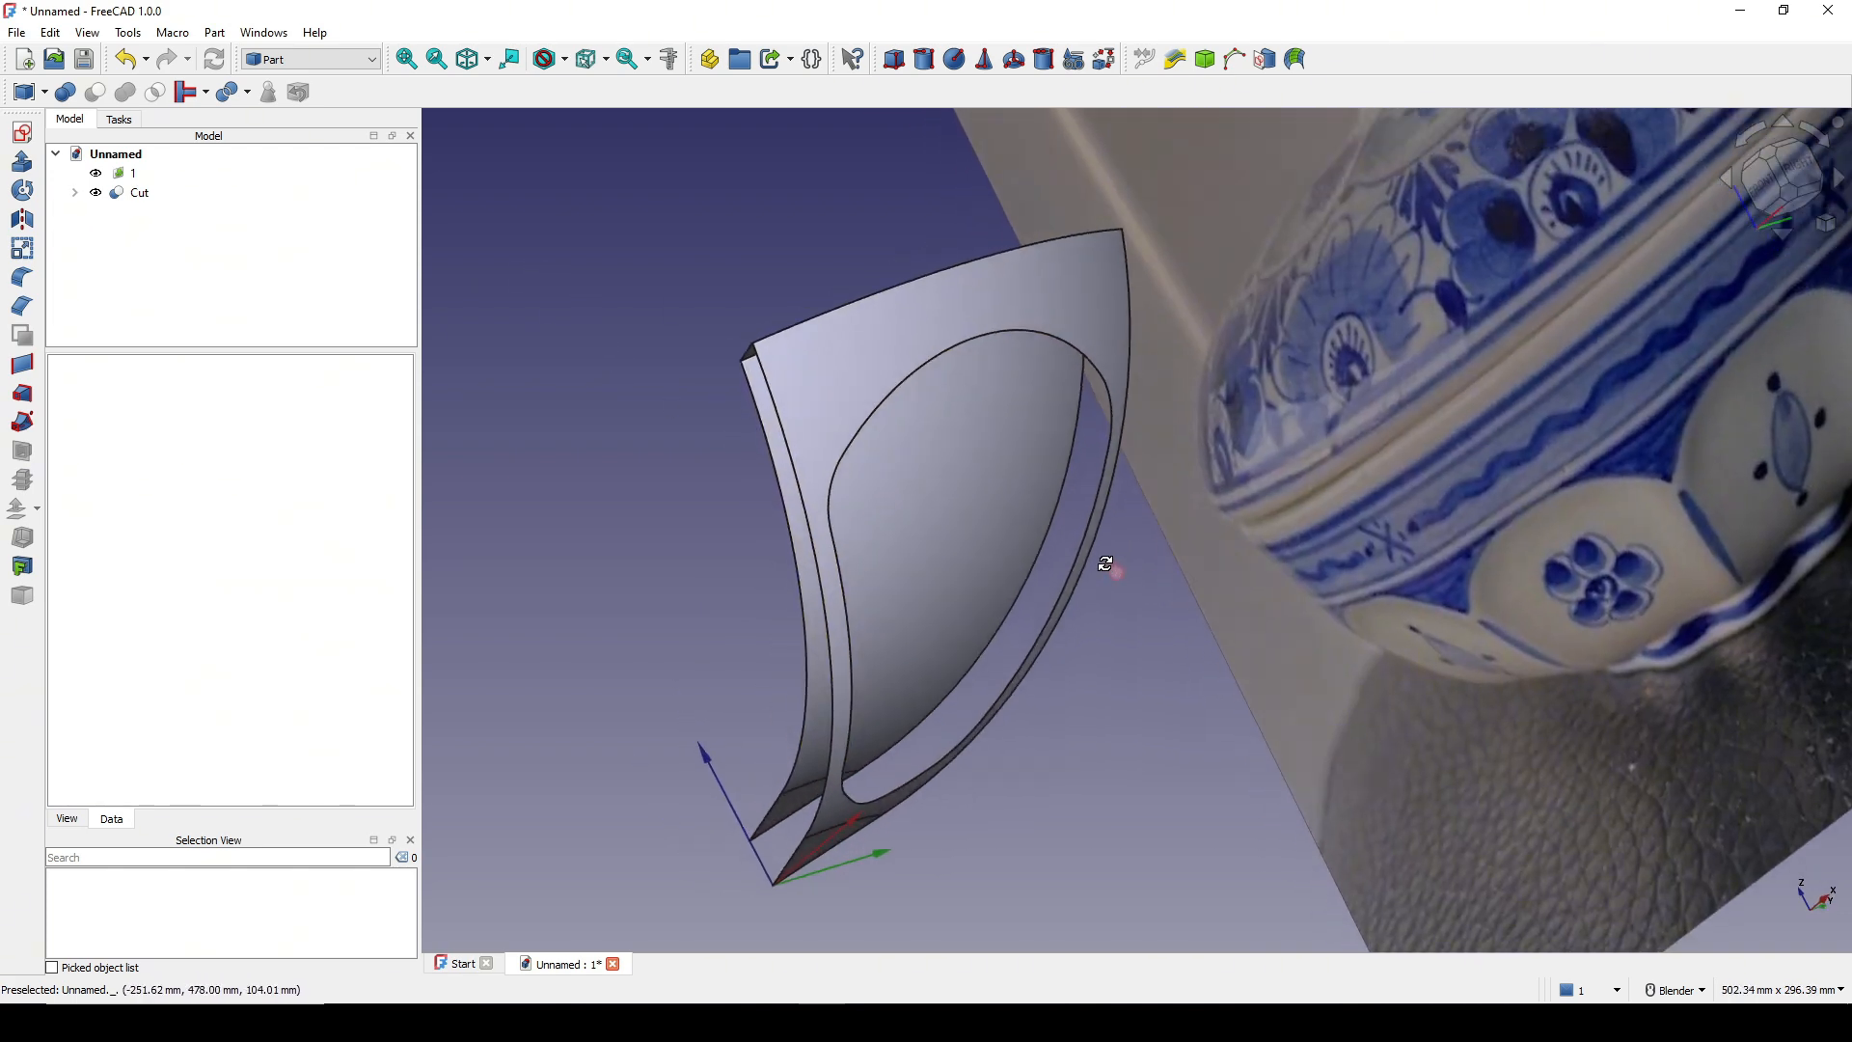
# Mark up a screen capture with a curve spanning the panel opening from side to side, and discard the capture.
pyautogui.press('Print')
pyautogui.moveTo(467, 190); pyautogui.dragTo(1319, 873)
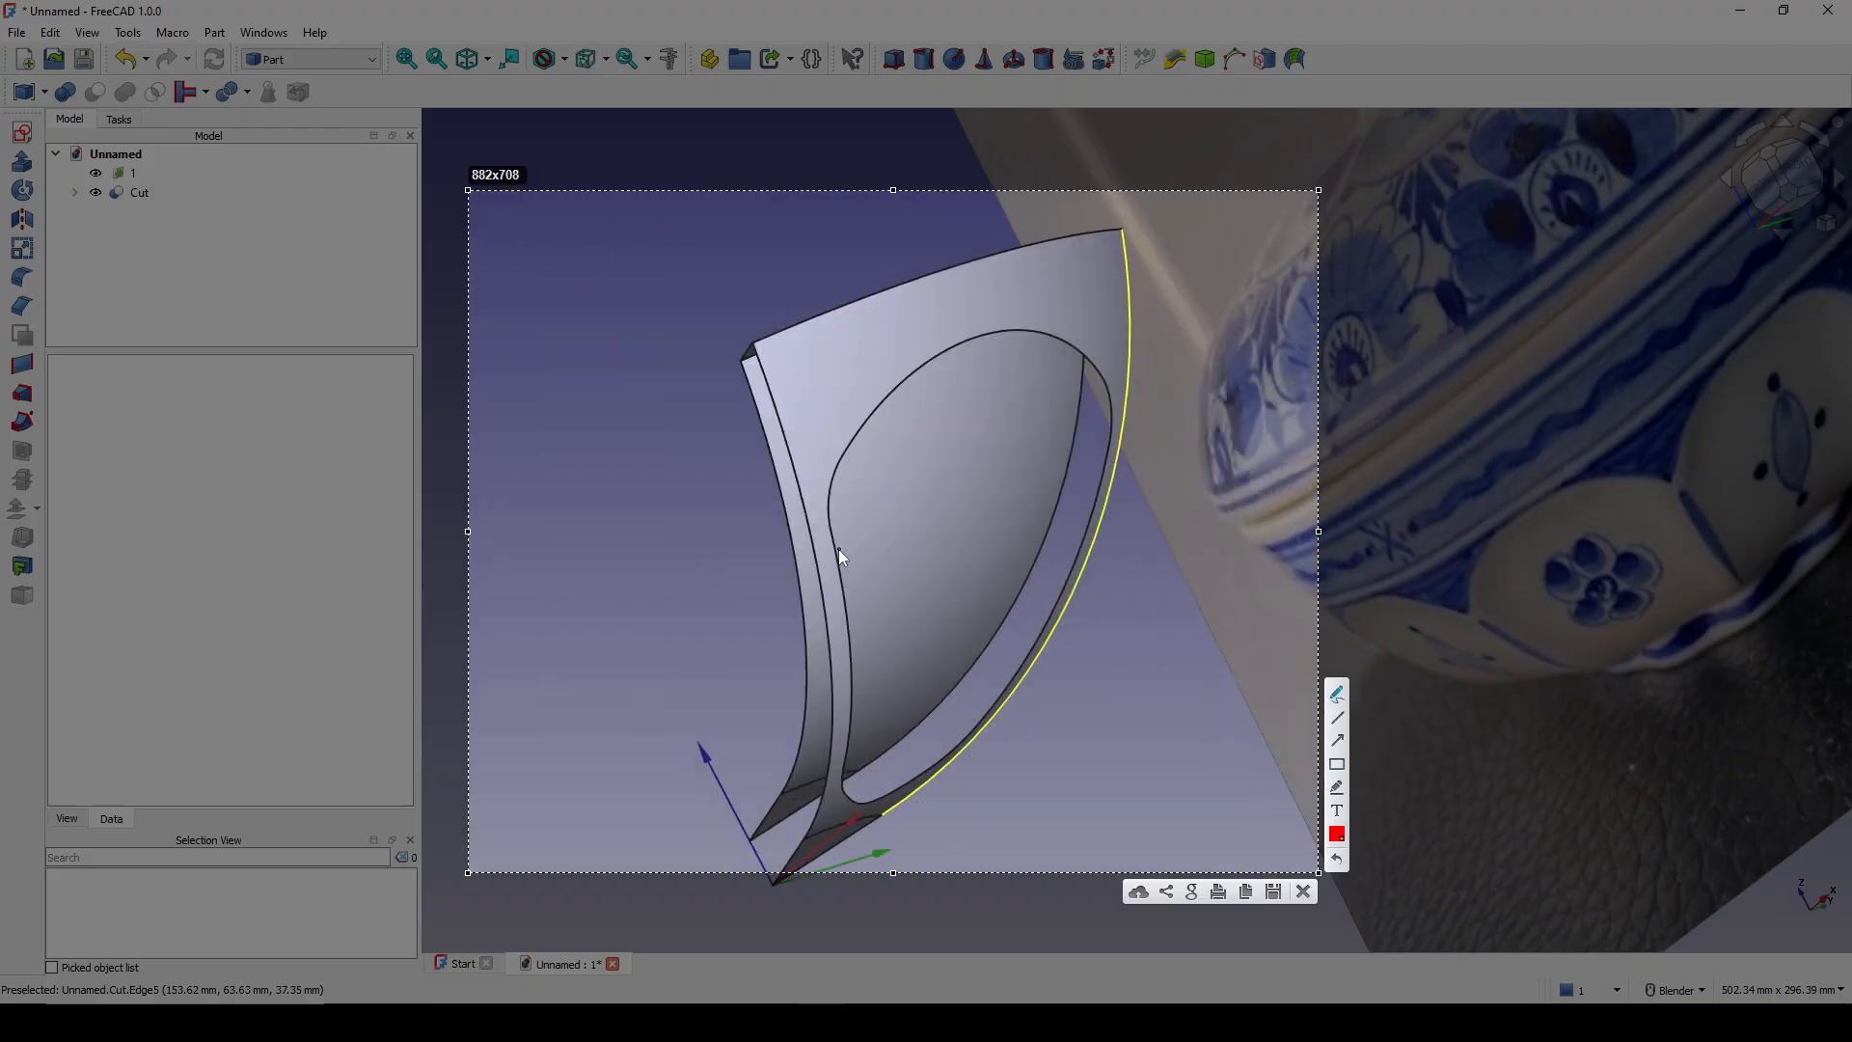
pyautogui.moveTo(838, 548); pyautogui.dragTo(838, 552)
pyautogui.moveTo(1107, 430); pyautogui.dragTo(1107, 429)
pyautogui.moveTo(837, 551); pyautogui.dragTo(844, 536)
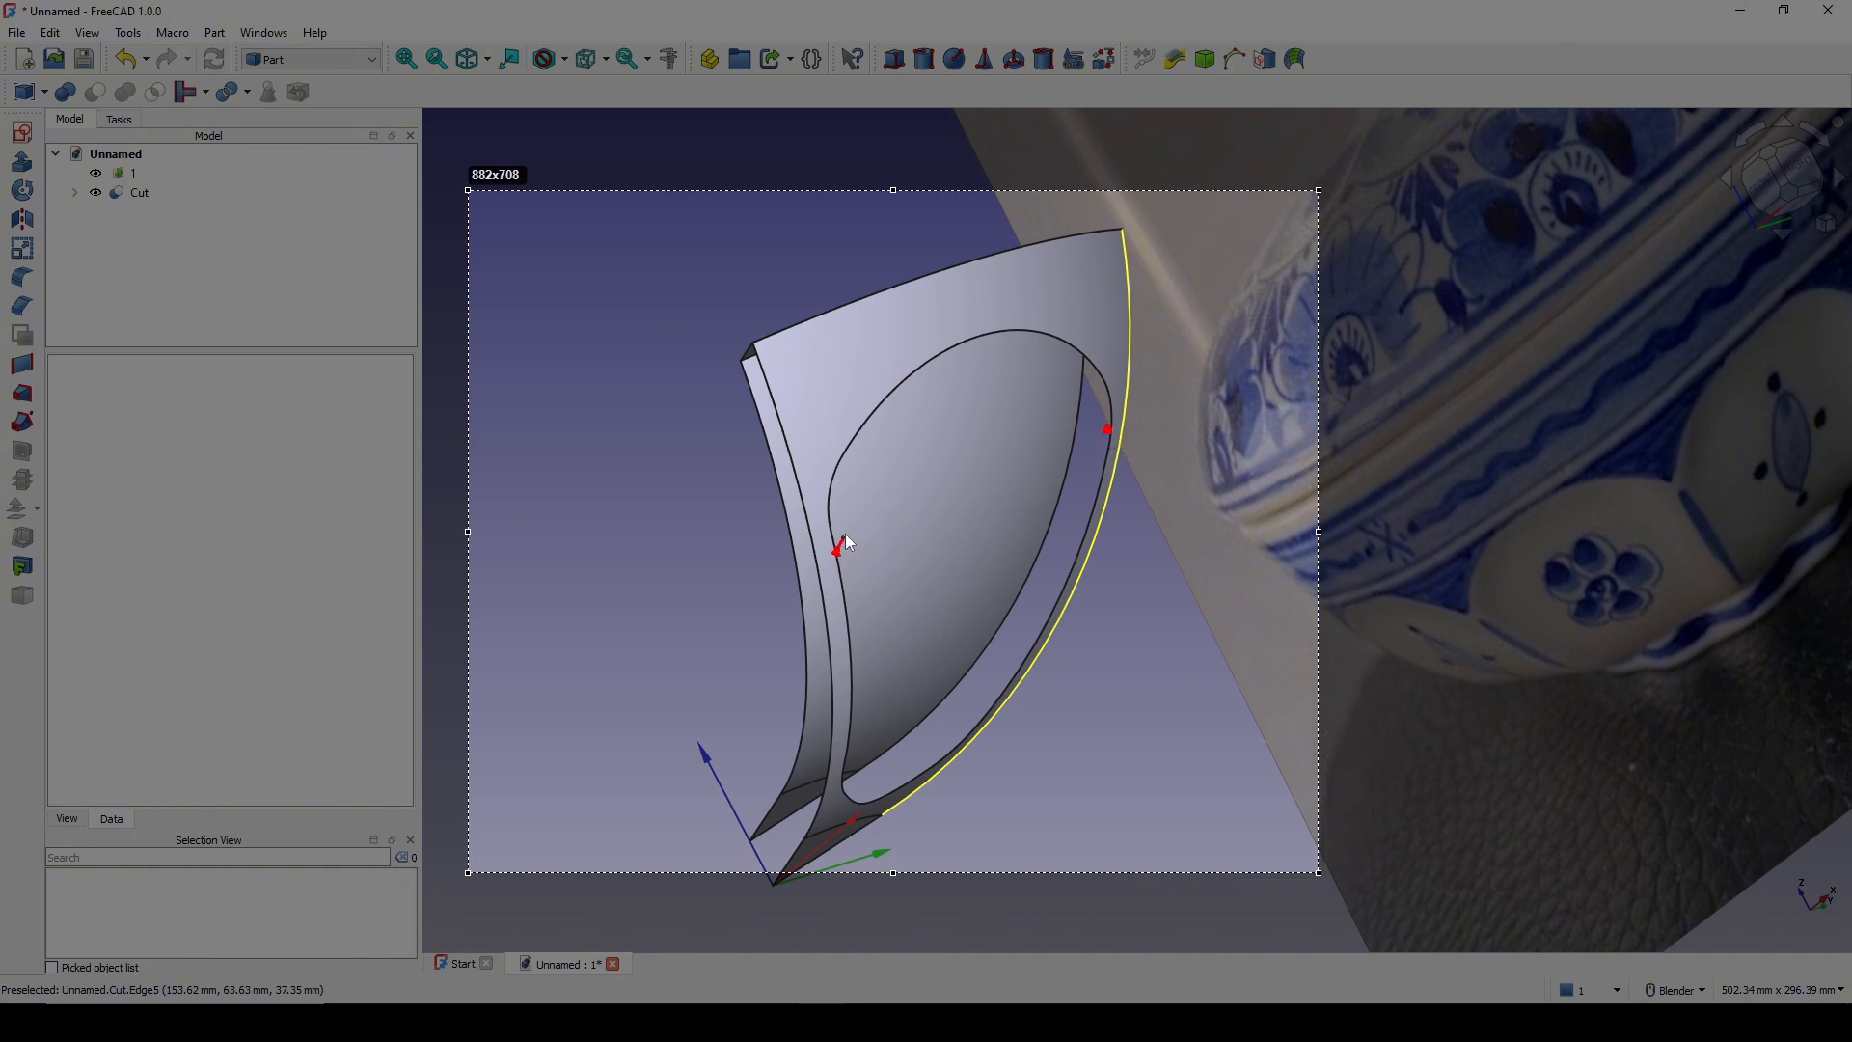
pyautogui.moveTo(1112, 433); pyautogui.dragTo(1112, 432)
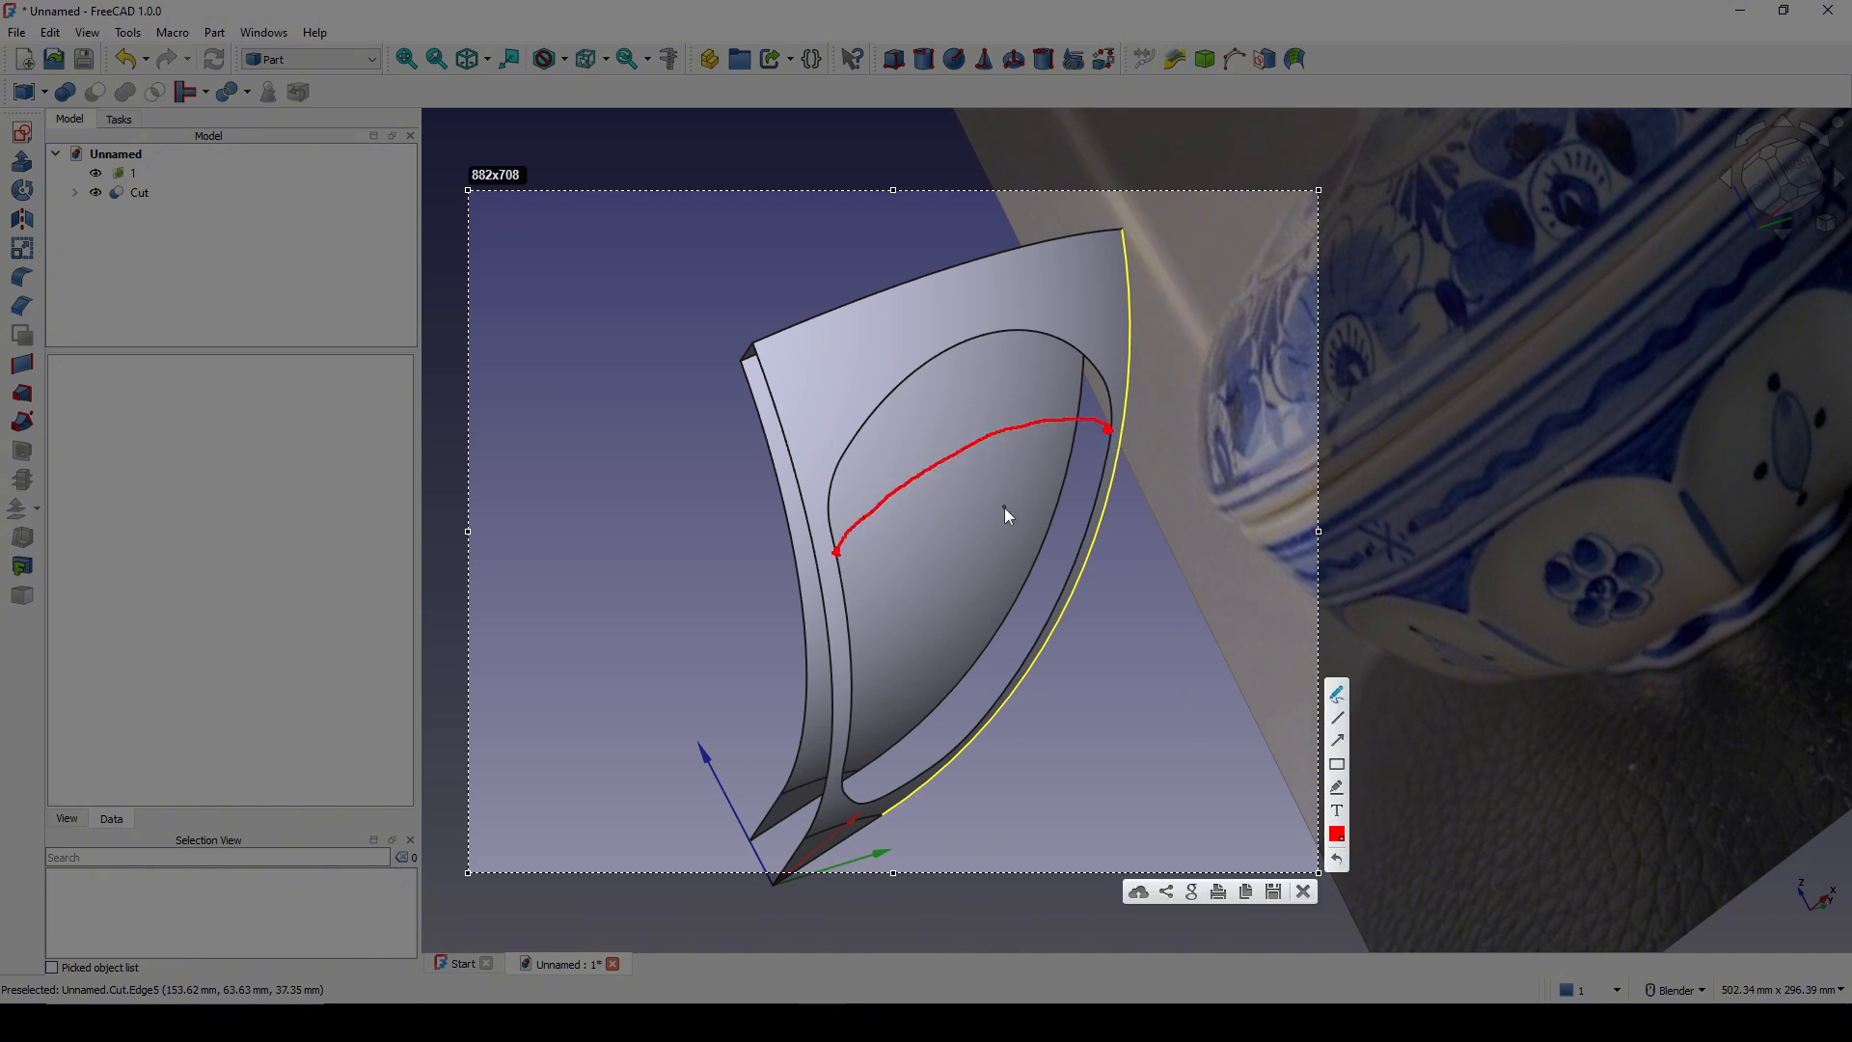
pyautogui.moveTo(1002, 527)
pyautogui.mouseDown()
pyautogui.moveTo(953, 485)
pyautogui.moveTo(959, 511)
pyautogui.mouseUp()
pyautogui.click(1304, 891)
# Switch to the Curves workbench and set the point size of the Cut object to 10.
pyautogui.scroll(-3, 1041, 548)
pyautogui.moveTo(1028, 538); pyautogui.dragTo(1055, 636, button='middle')
pyautogui.scroll(2, 1015, 513)
pyautogui.keyDown('shift'); pyautogui.moveTo(1011, 492); pyautogui.dragTo(1030, 475, button='middle'); pyautogui.keyUp('shift')
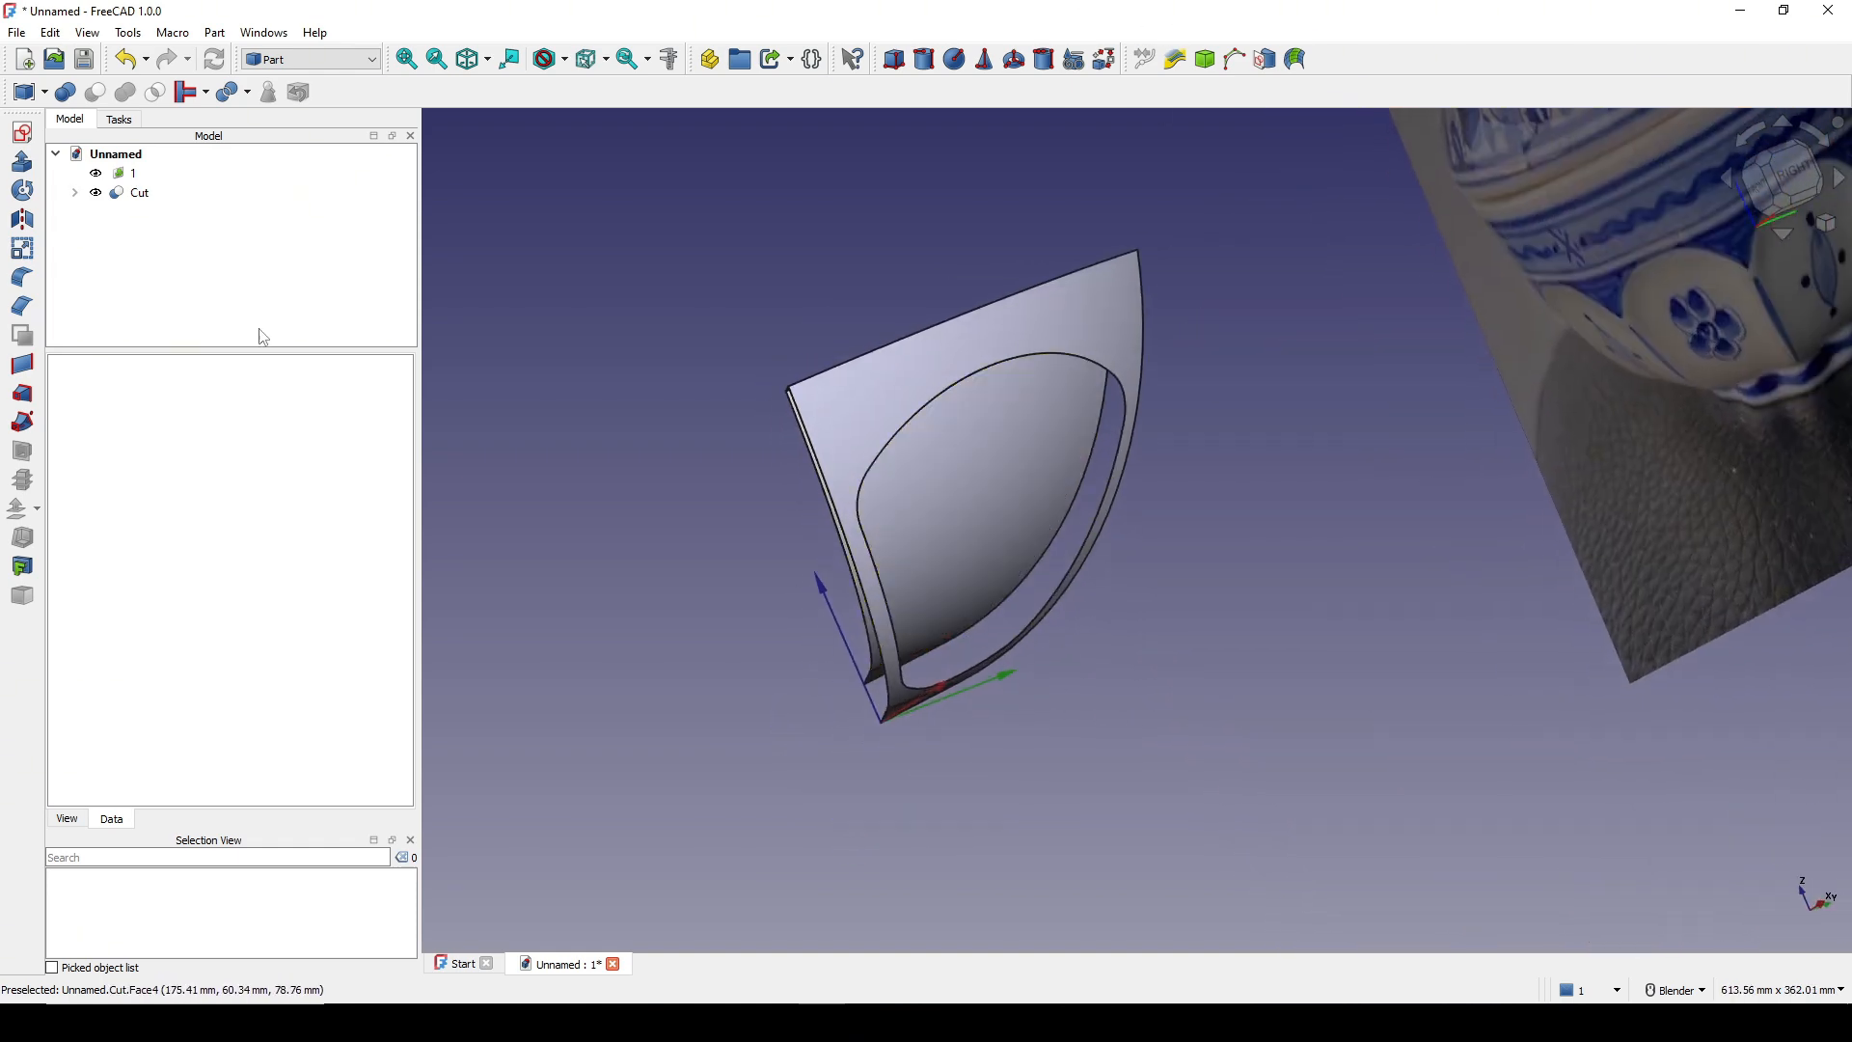
pyautogui.click(319, 63)
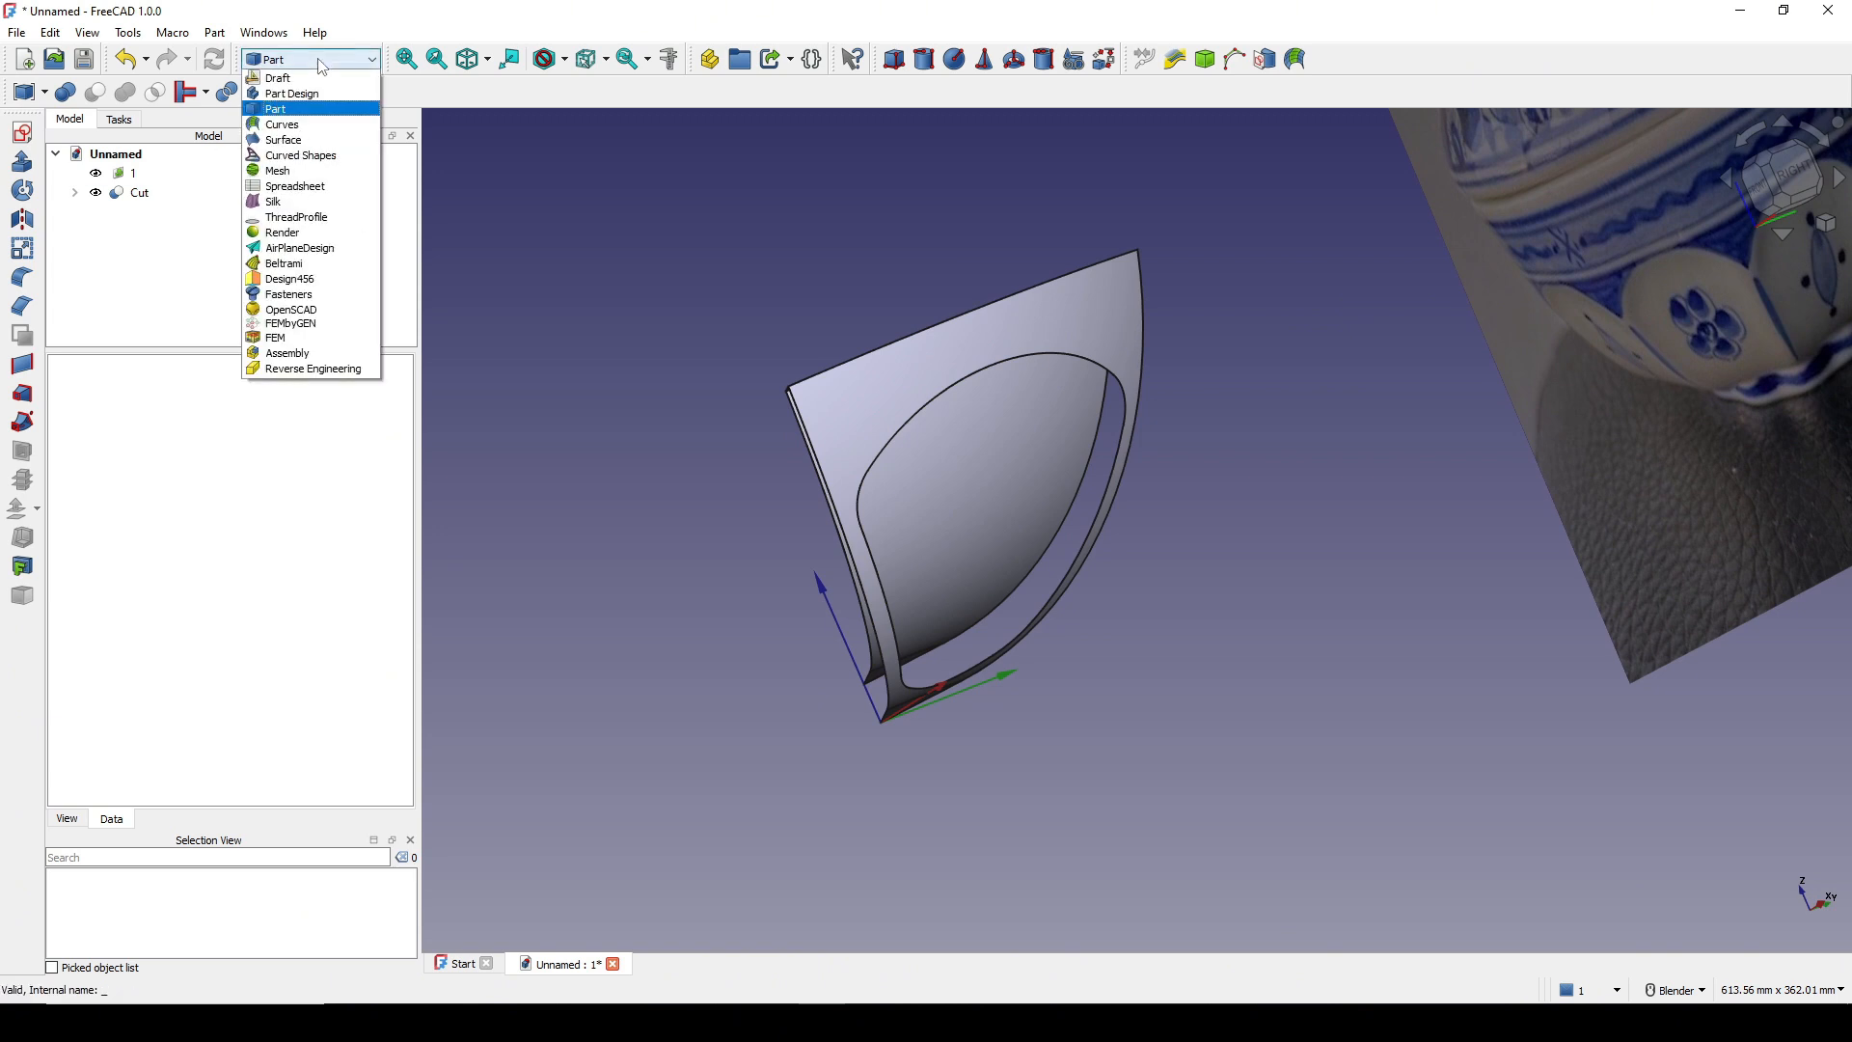
pyautogui.click(289, 123)
pyautogui.moveTo(726, 330); pyautogui.dragTo(888, 401, button='middle')
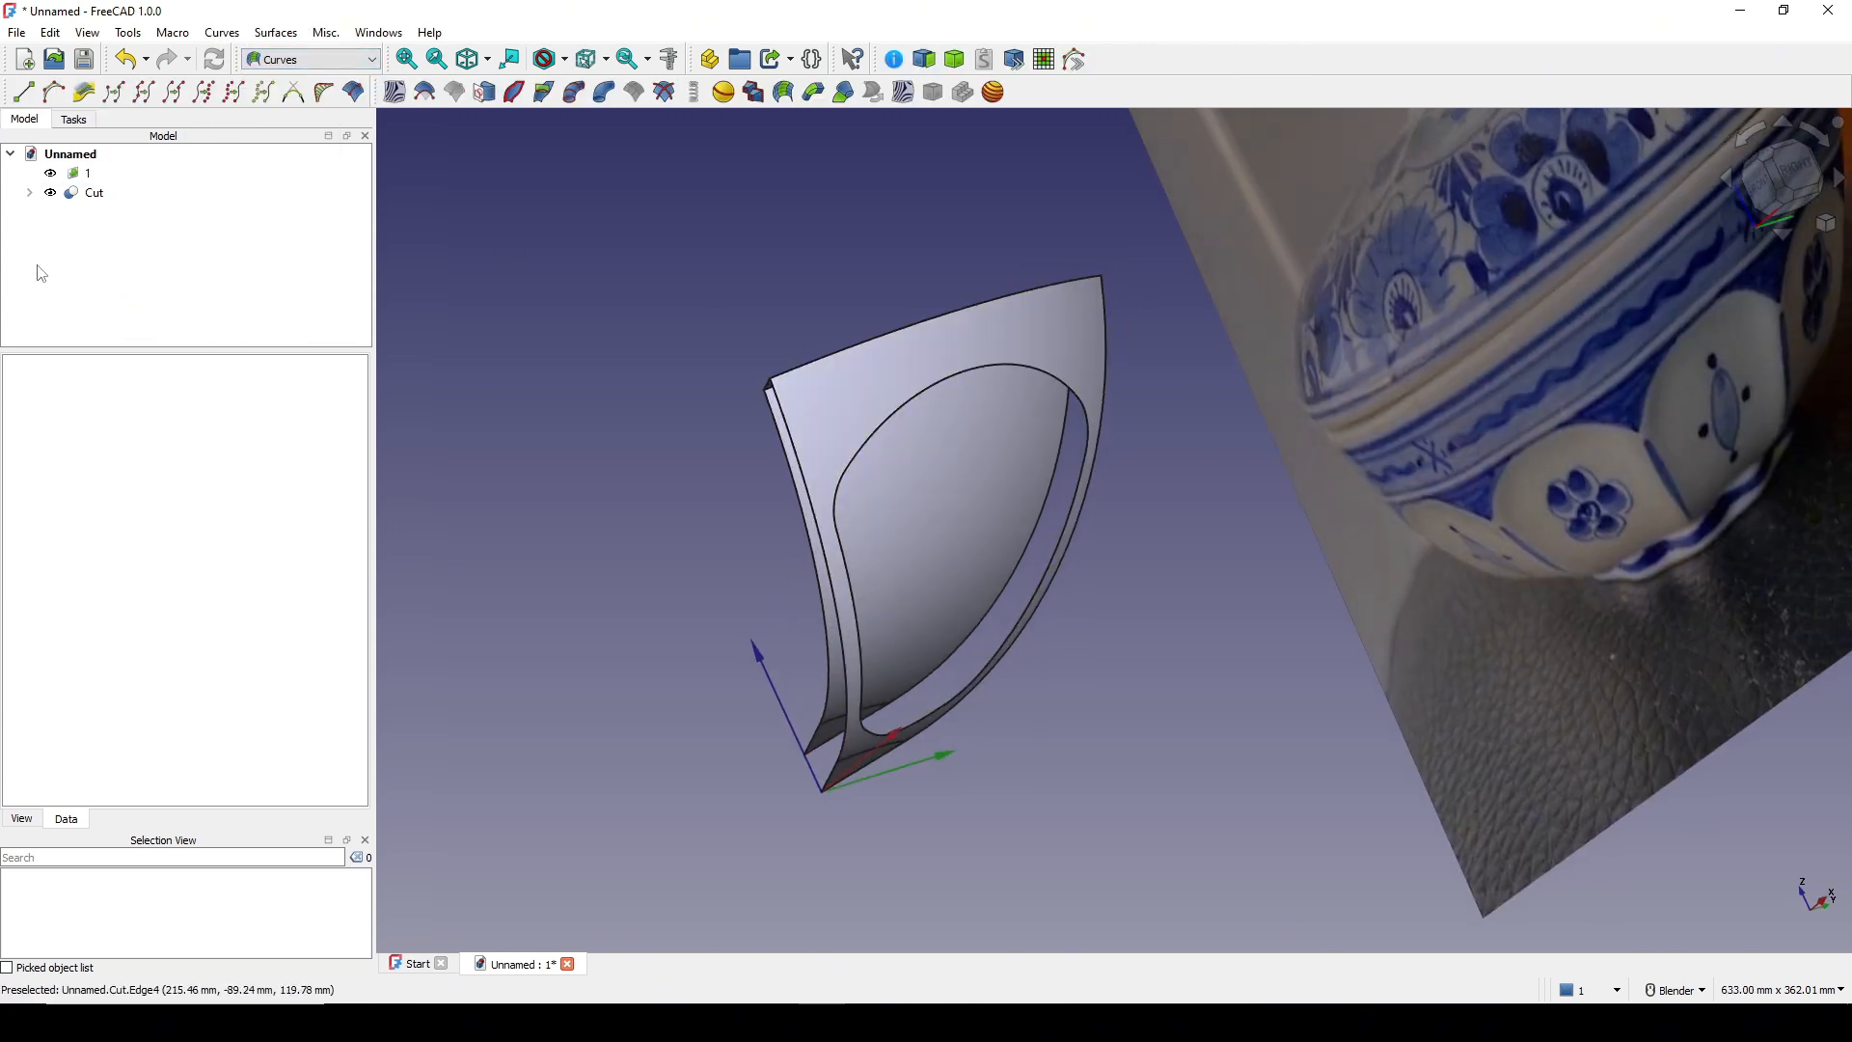
pyautogui.click(88, 193)
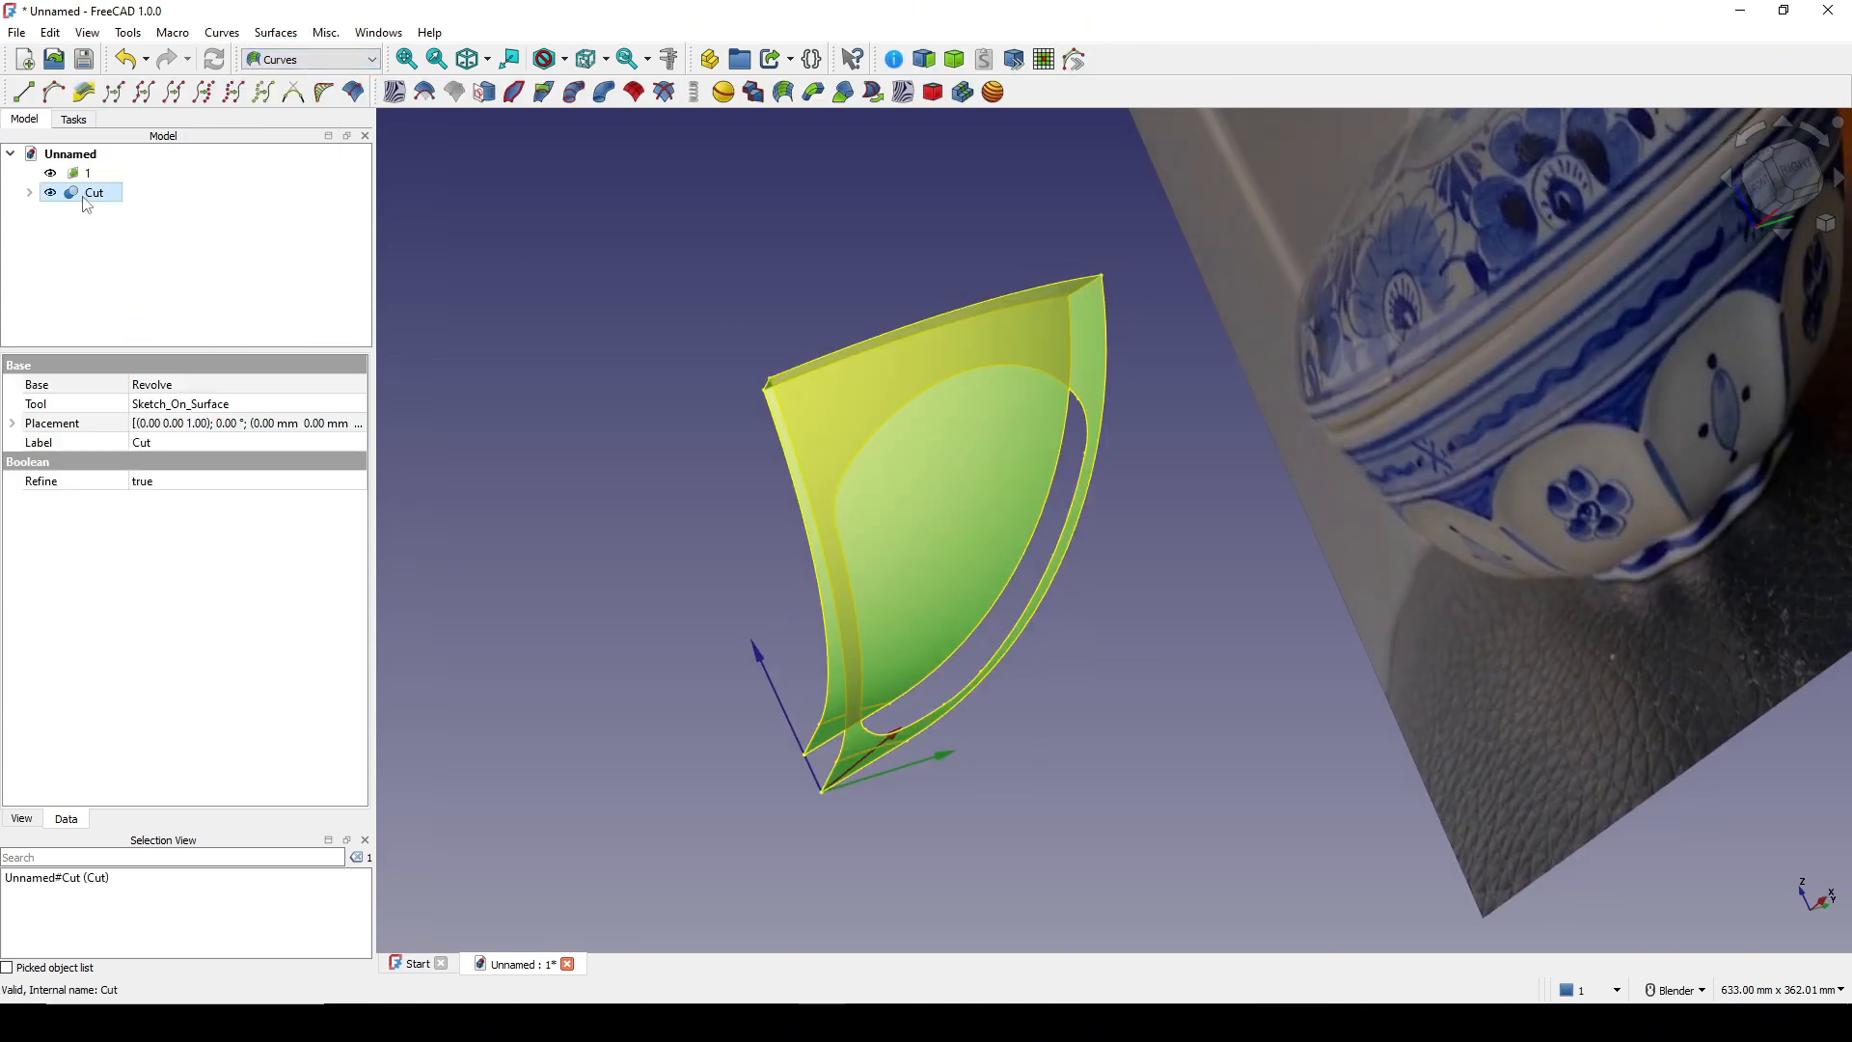
pyautogui.click(22, 820)
pyautogui.click(181, 622)
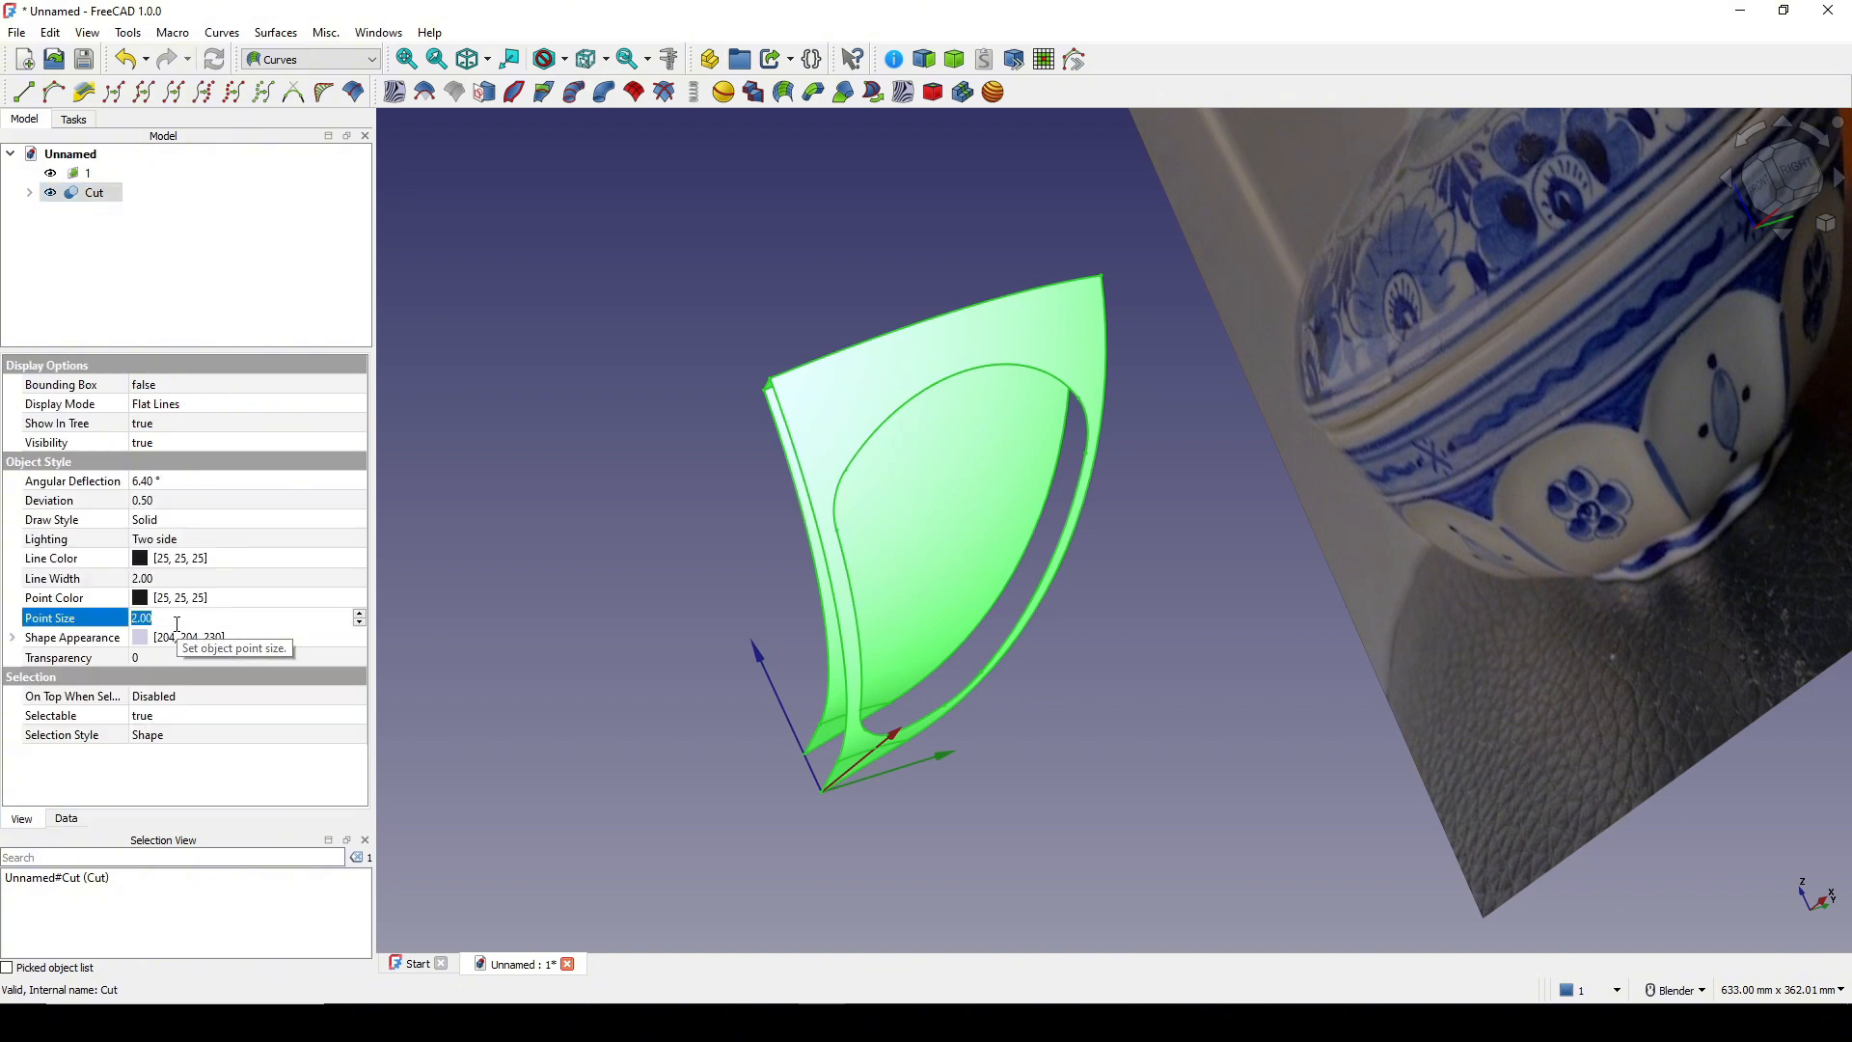
pyautogui.click(524, 625)
# Create a freehand B-spline between the two opposite vertices where the panel opening's upper corner arcs meet its long sides.
pyautogui.moveTo(525, 625); pyautogui.dragTo(654, 559, button='middle')
pyautogui.scroll(4, 982, 619)
pyautogui.keyDown('shift'); pyautogui.moveTo(1049, 587); pyautogui.dragTo(1181, 514, button='middle'); pyautogui.keyUp('shift')
pyautogui.moveTo(1039, 580)
pyautogui.mouseDown(button='middle')
pyautogui.moveTo(1042, 484)
pyautogui.moveTo(1081, 447)
pyautogui.moveTo(1075, 480)
pyautogui.moveTo(959, 447)
pyautogui.moveTo(1096, 541)
pyautogui.moveTo(1079, 559)
pyautogui.moveTo(1052, 510)
pyautogui.moveTo(1061, 569)
pyautogui.moveTo(1012, 557)
pyautogui.mouseUp(button='middle')
pyautogui.scroll(-3, 1079, 560)
pyautogui.scroll(2, 934, 606)
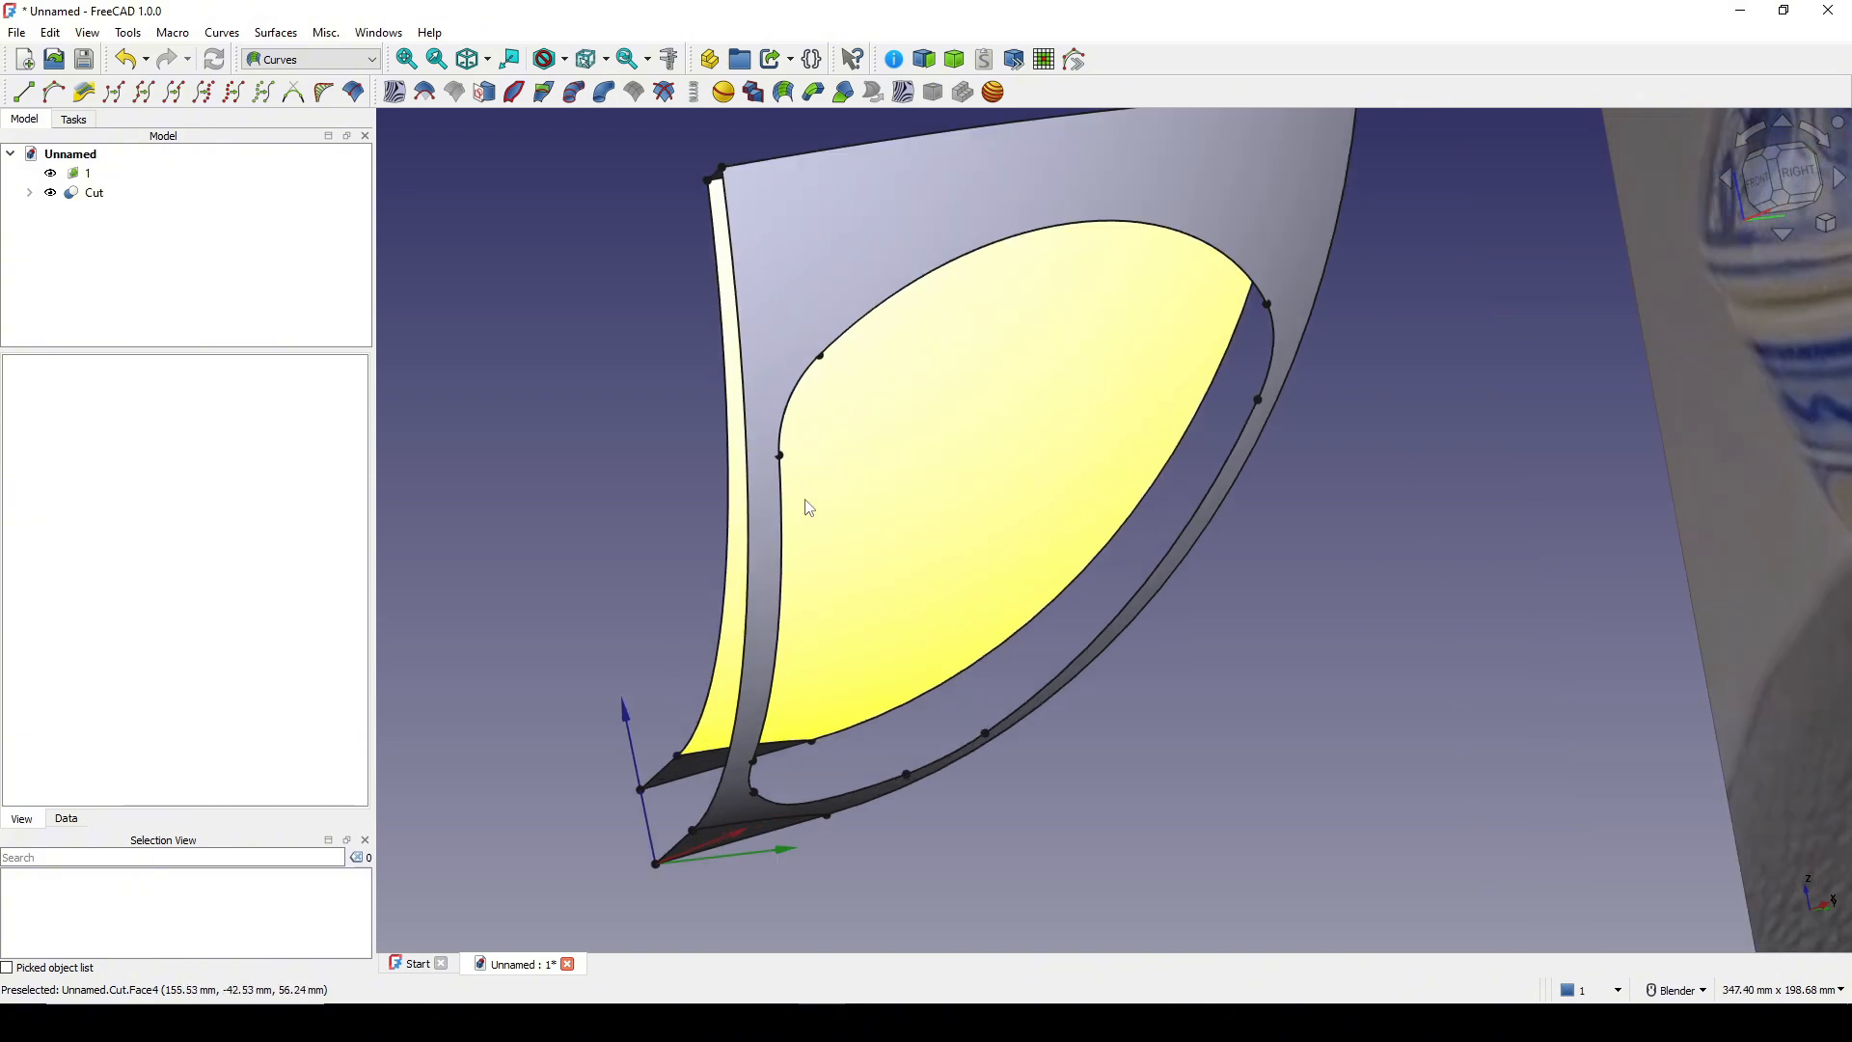
pyautogui.click(781, 459)
pyautogui.moveTo(784, 468); pyautogui.dragTo(846, 511, button='middle')
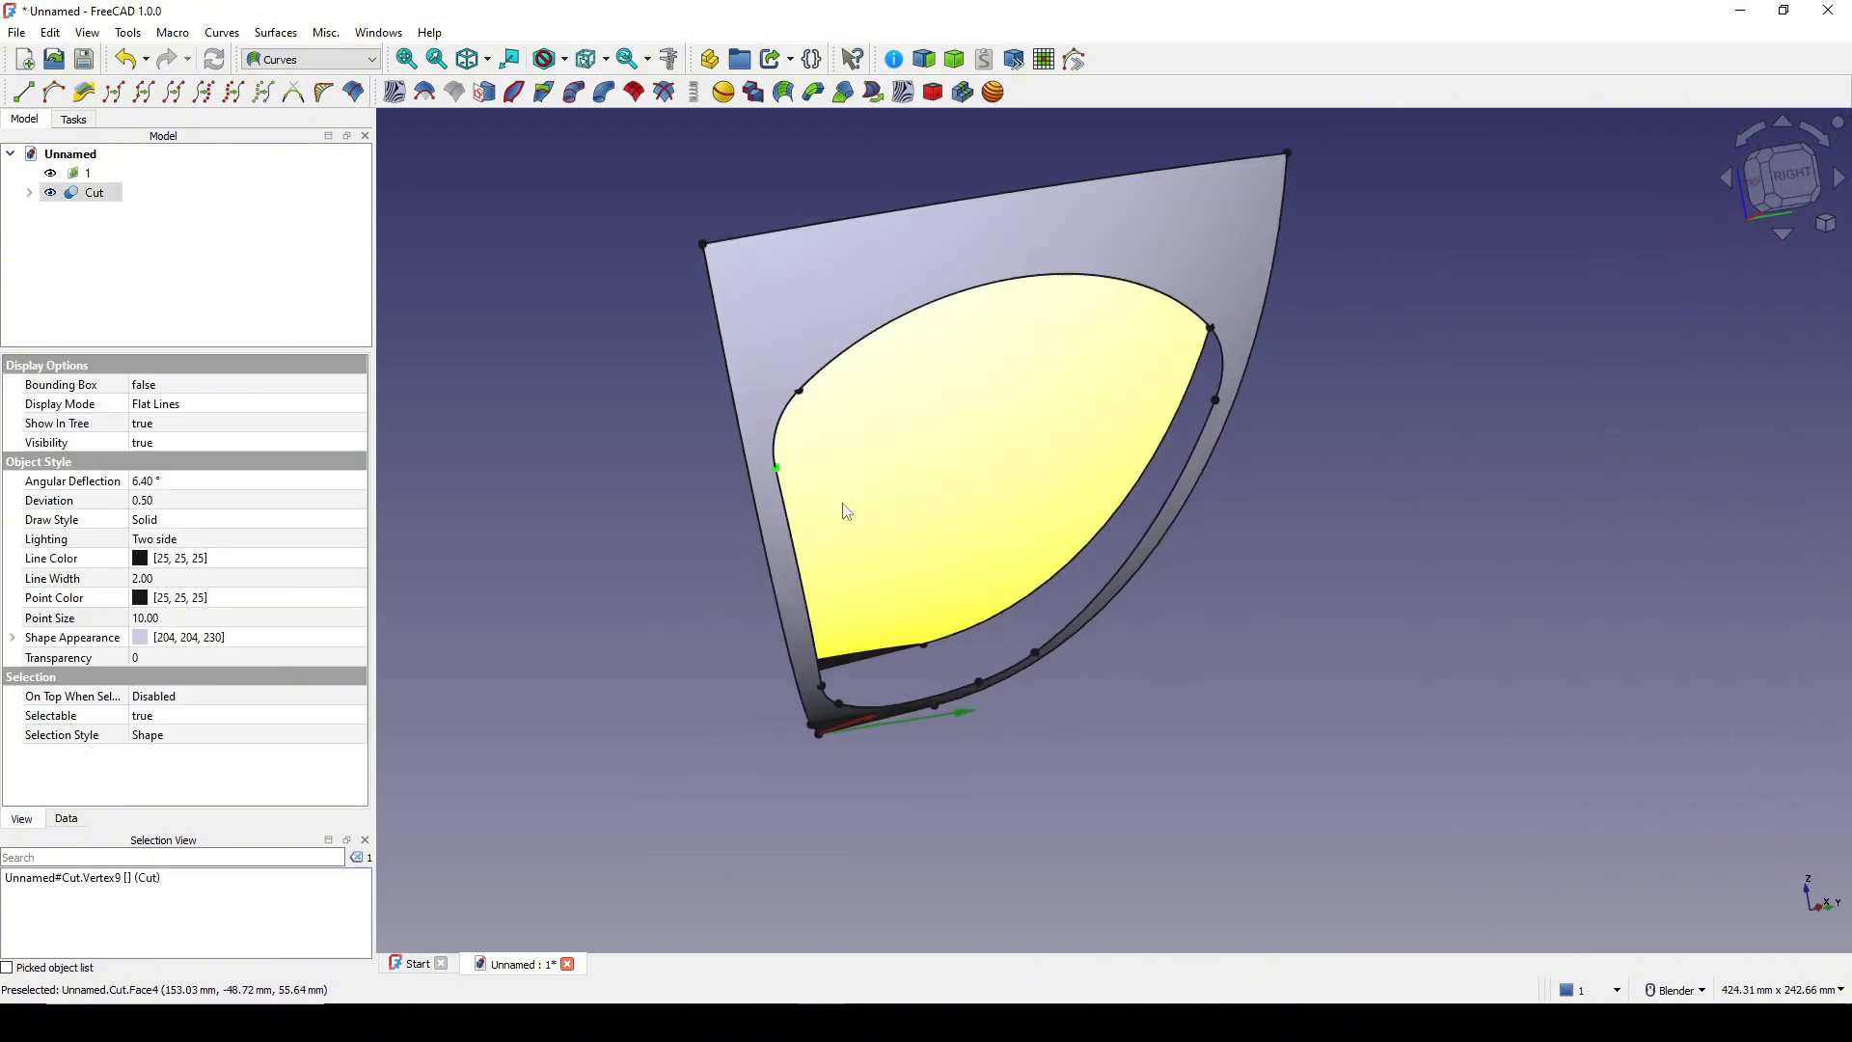
pyautogui.keyDown('ctrl'); pyautogui.click(1212, 412); pyautogui.keyUp('ctrl')
pyautogui.scroll(-3, 1109, 449)
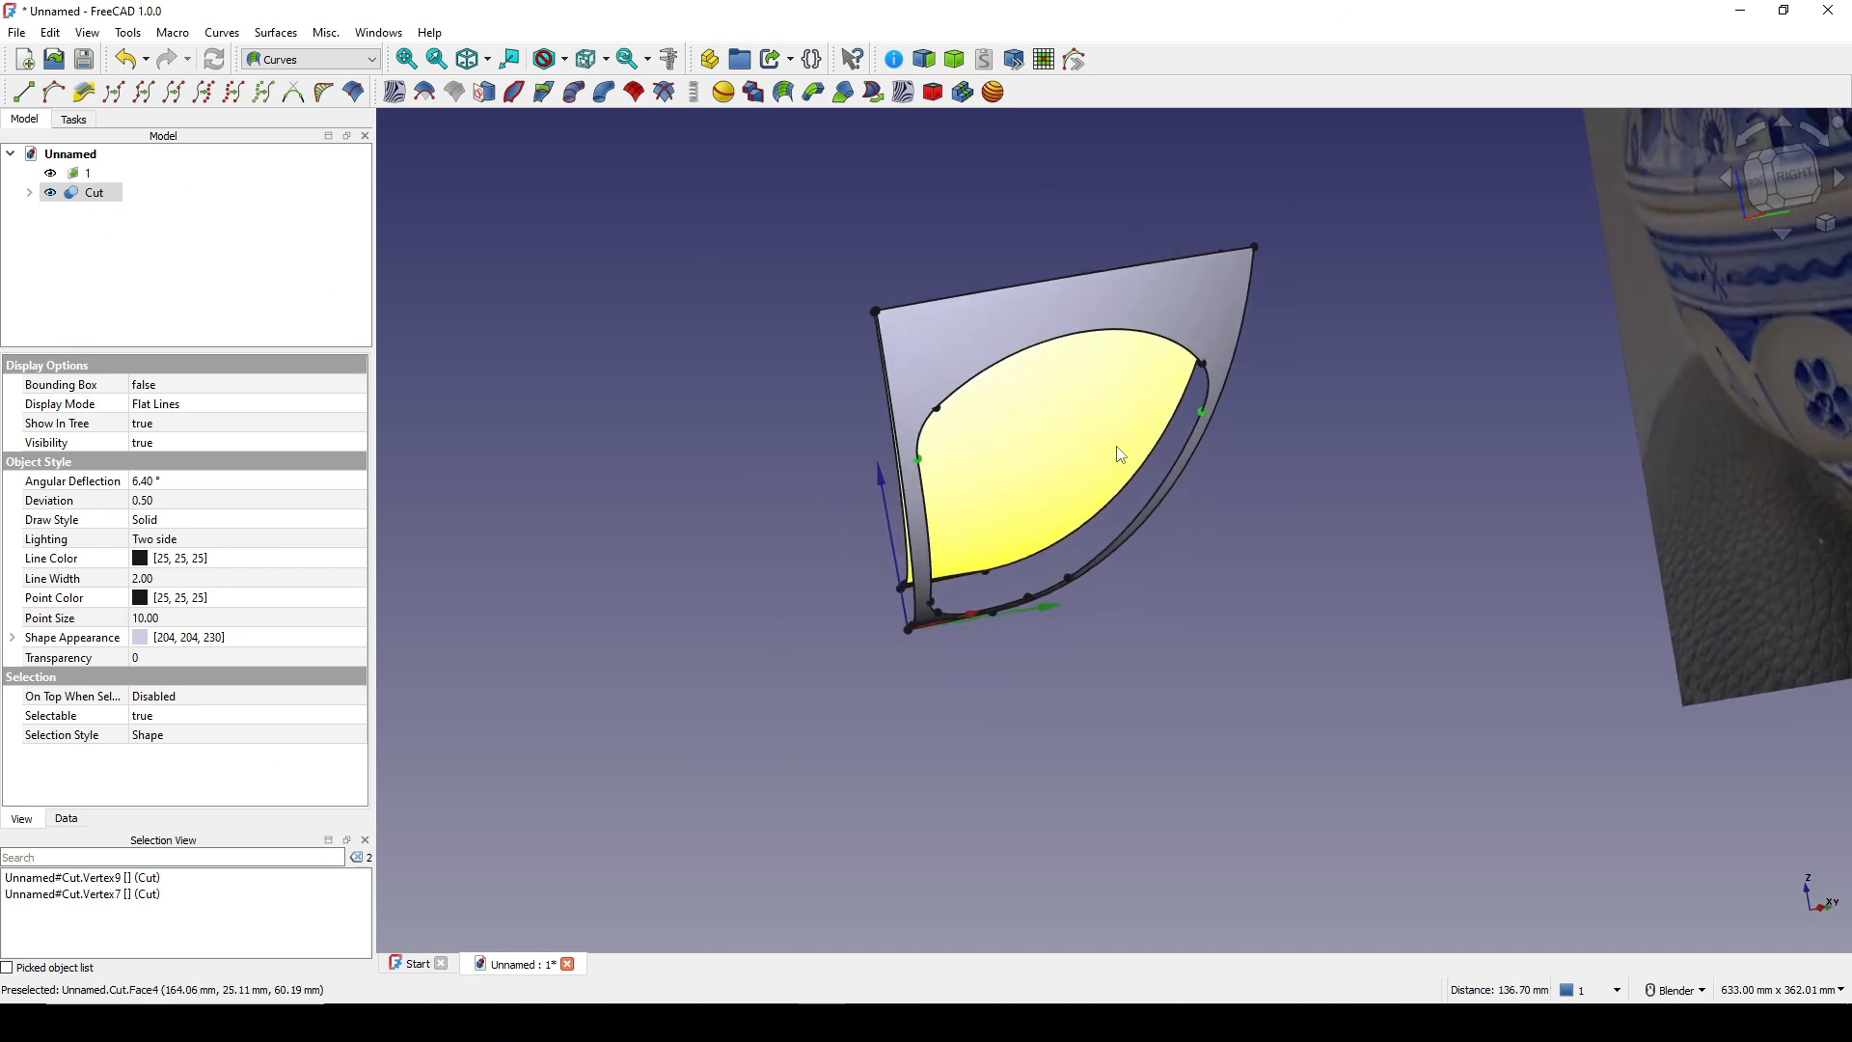
pyautogui.click(54, 93)
pyautogui.scroll(-5, 1052, 656)
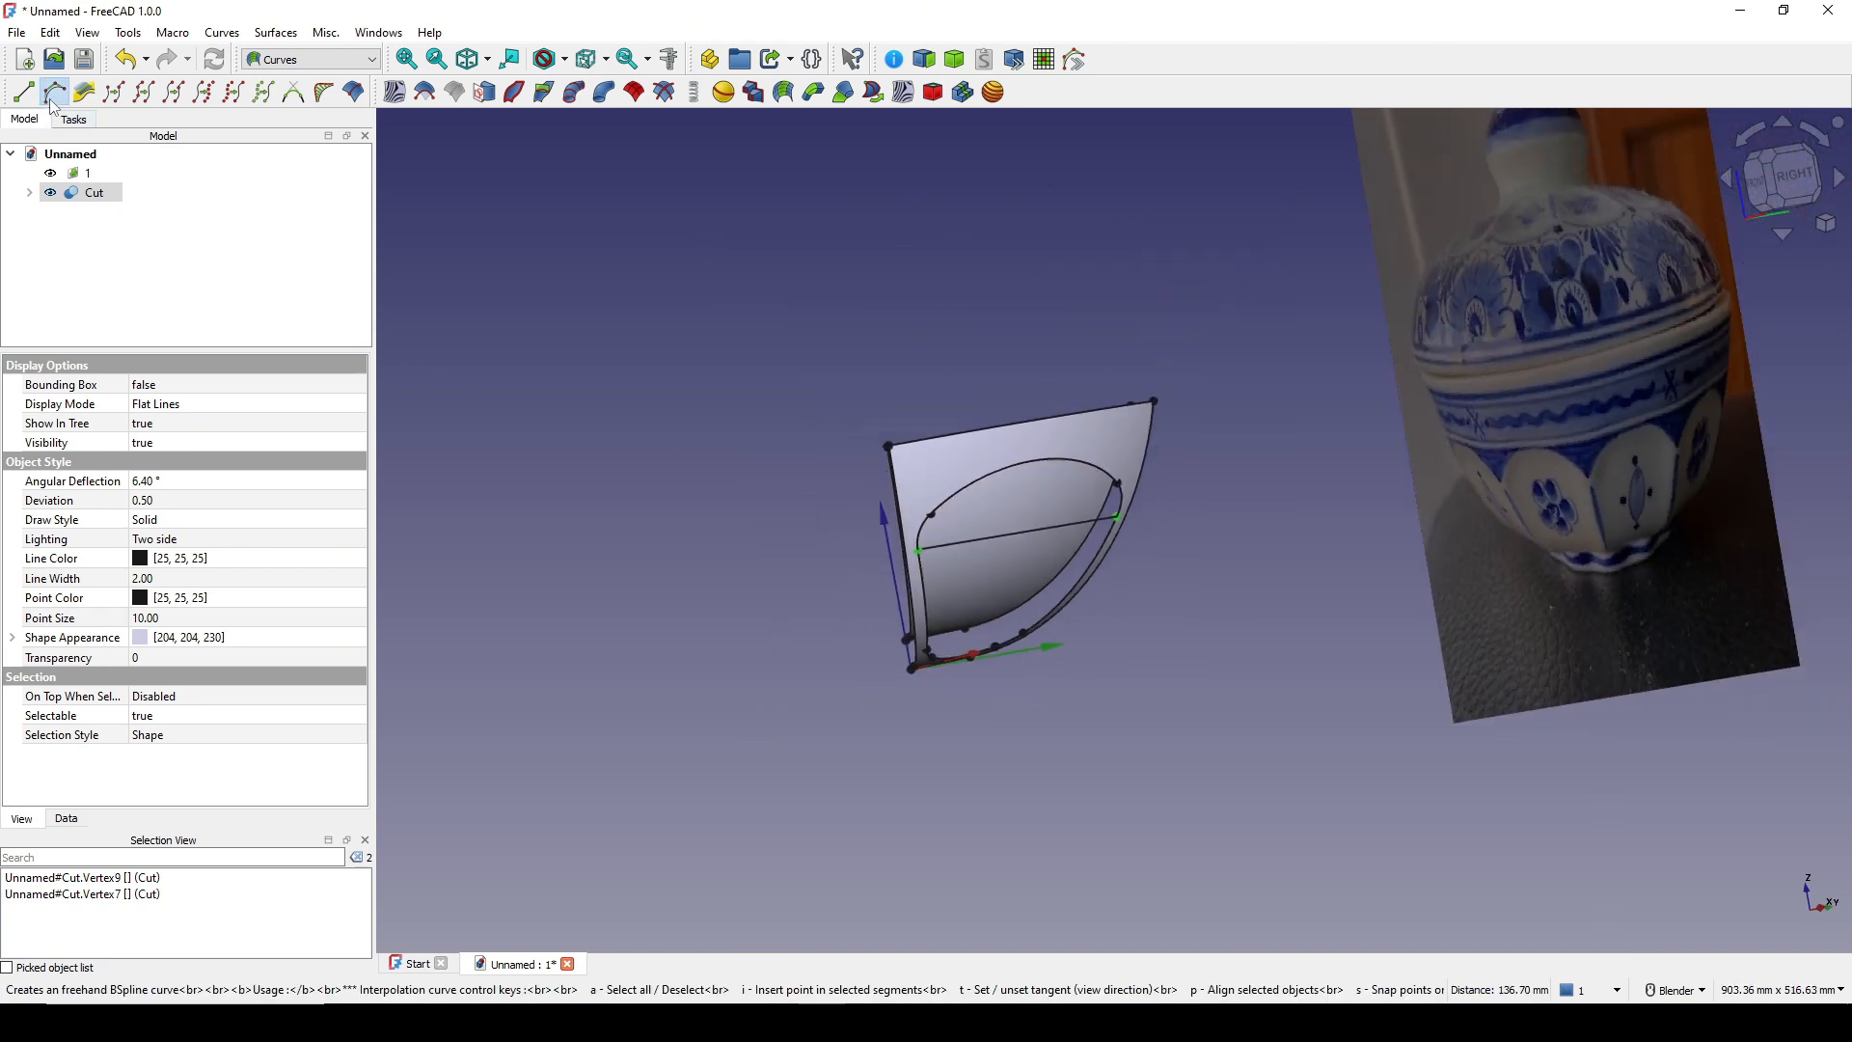
# Insert a new point at the middle of the freehand B-spline spanning the panel opening.
pyautogui.moveTo(1210, 609); pyautogui.dragTo(1158, 615, button='middle')
pyautogui.scroll(3, 1147, 620)
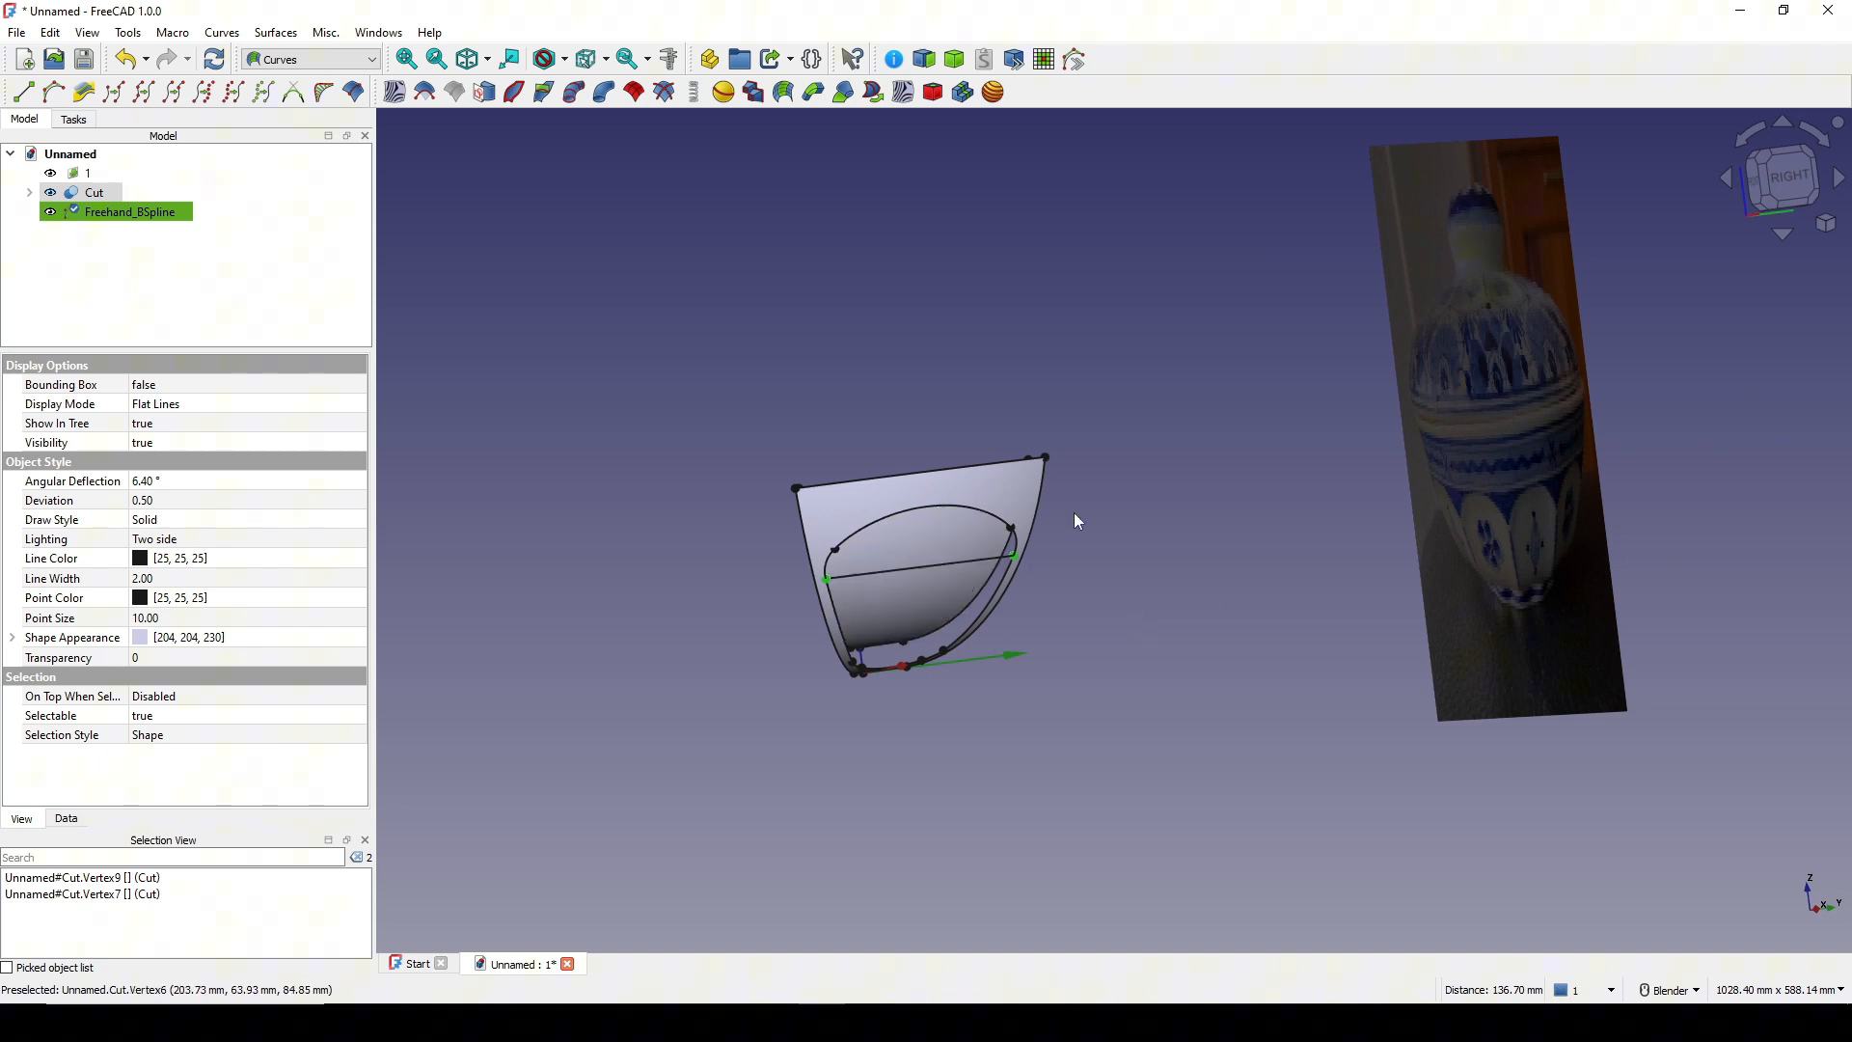
pyautogui.click(1786, 177)
pyautogui.scroll(9, 778, 557)
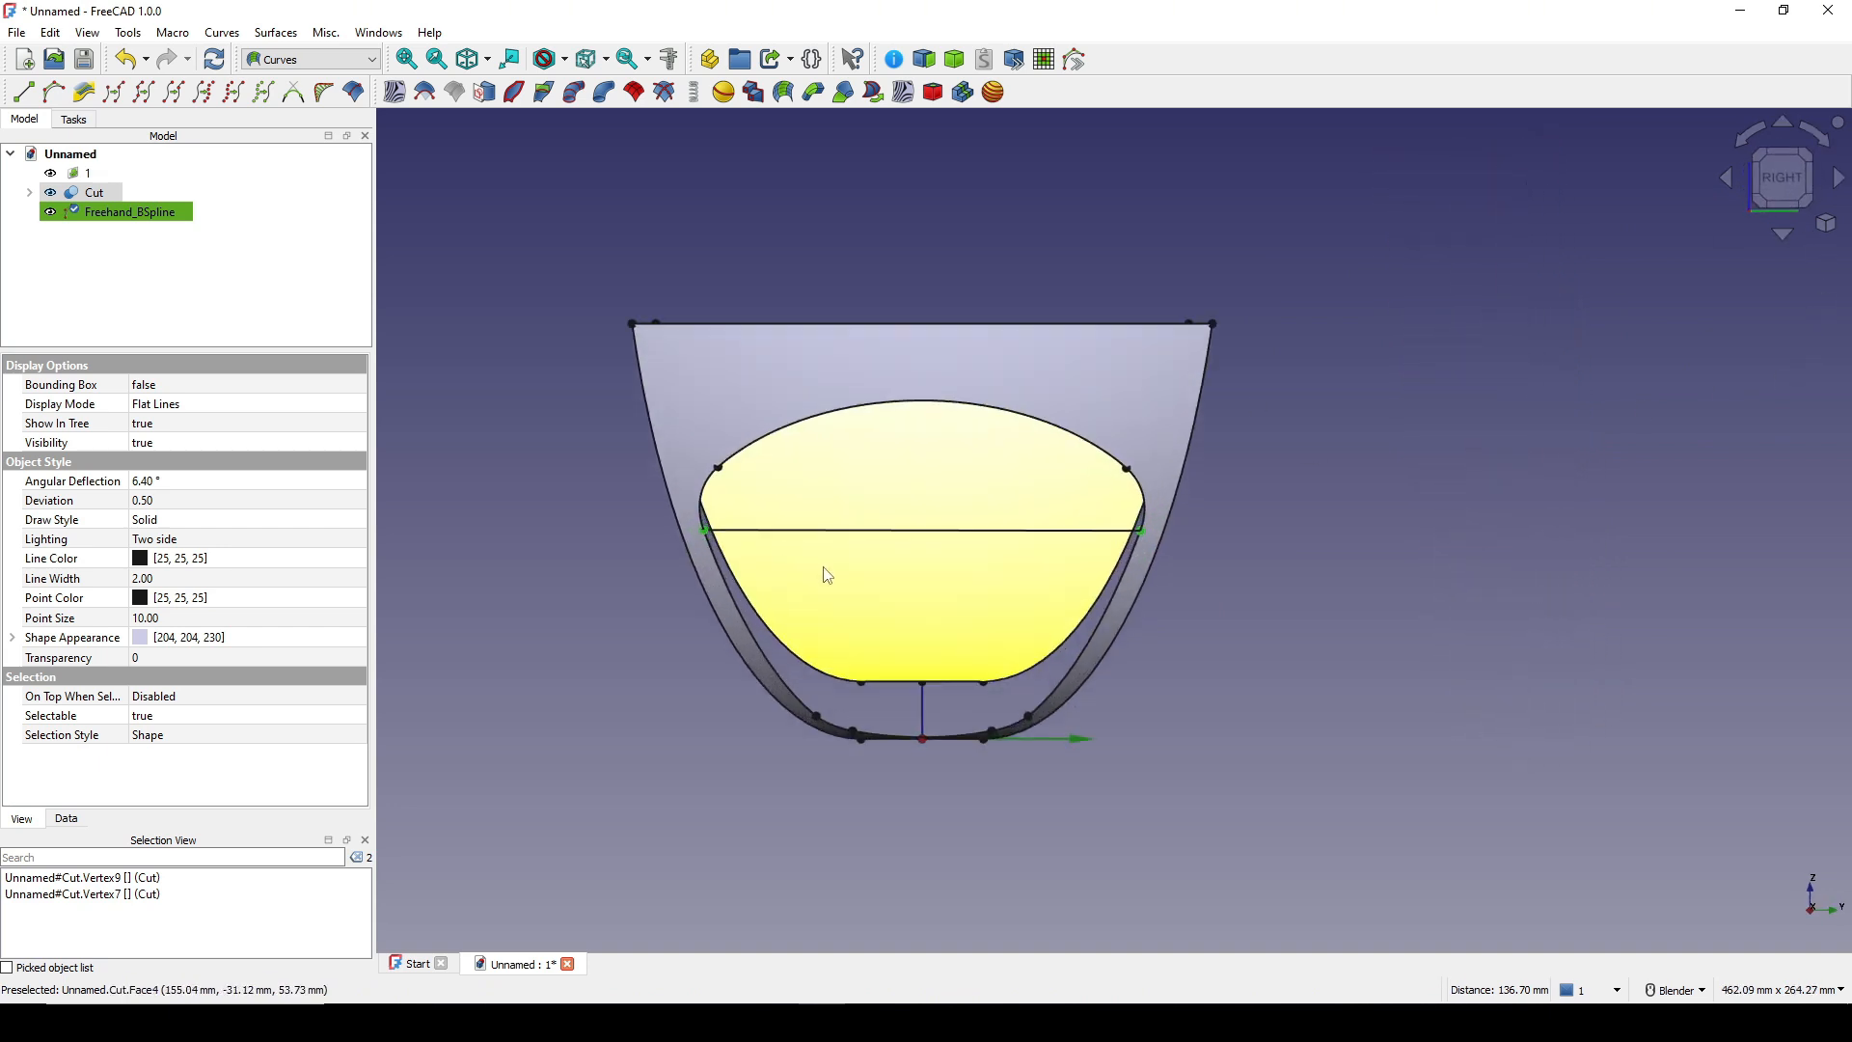
pyautogui.keyDown('shift'); pyautogui.moveTo(950, 626); pyautogui.dragTo(950, 626, button='middle'); pyautogui.keyUp('shift')
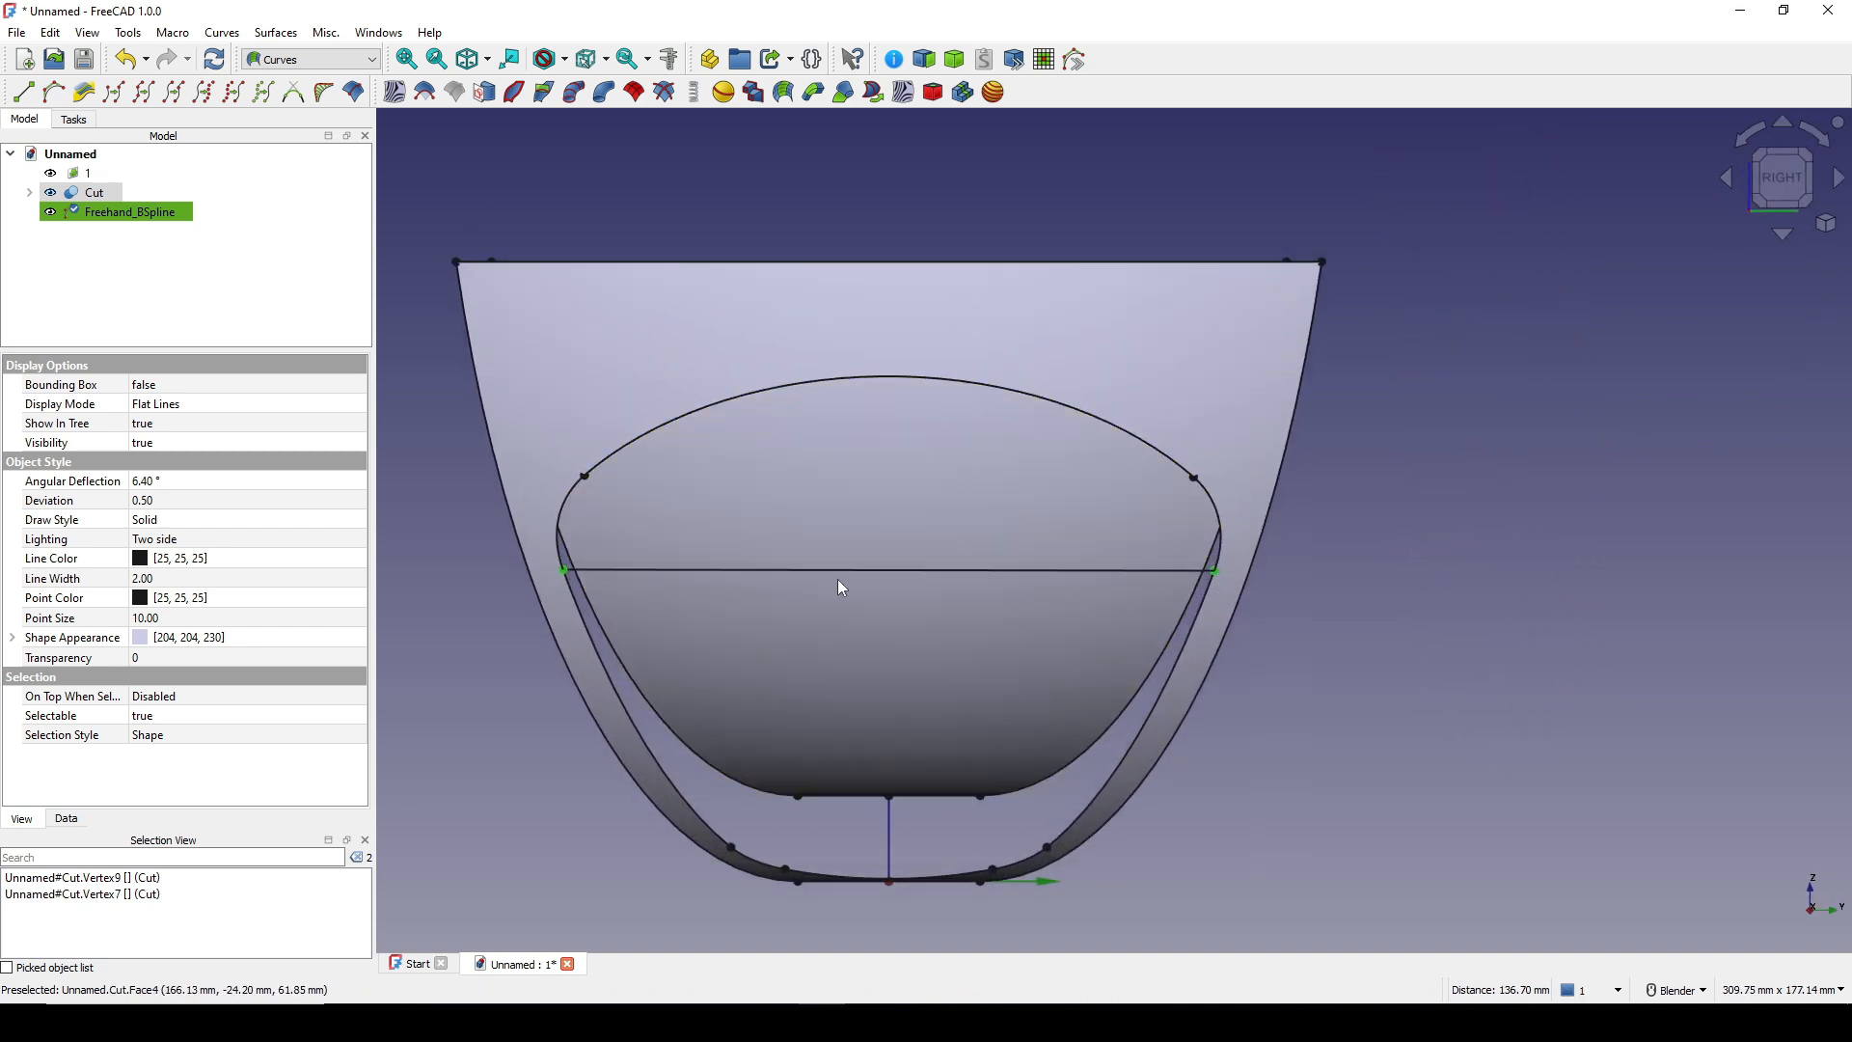
pyautogui.click(888, 573)
# Show the model from the top in wireframe display style.
pyautogui.scroll(-4, 958, 659)
pyautogui.keyDown('shift'); pyautogui.moveTo(1001, 674); pyautogui.dragTo(1037, 481, button='middle'); pyautogui.keyUp('shift')
pyautogui.moveTo(958, 595); pyautogui.dragTo(1011, 731, button='middle')
pyautogui.click(1782, 160)
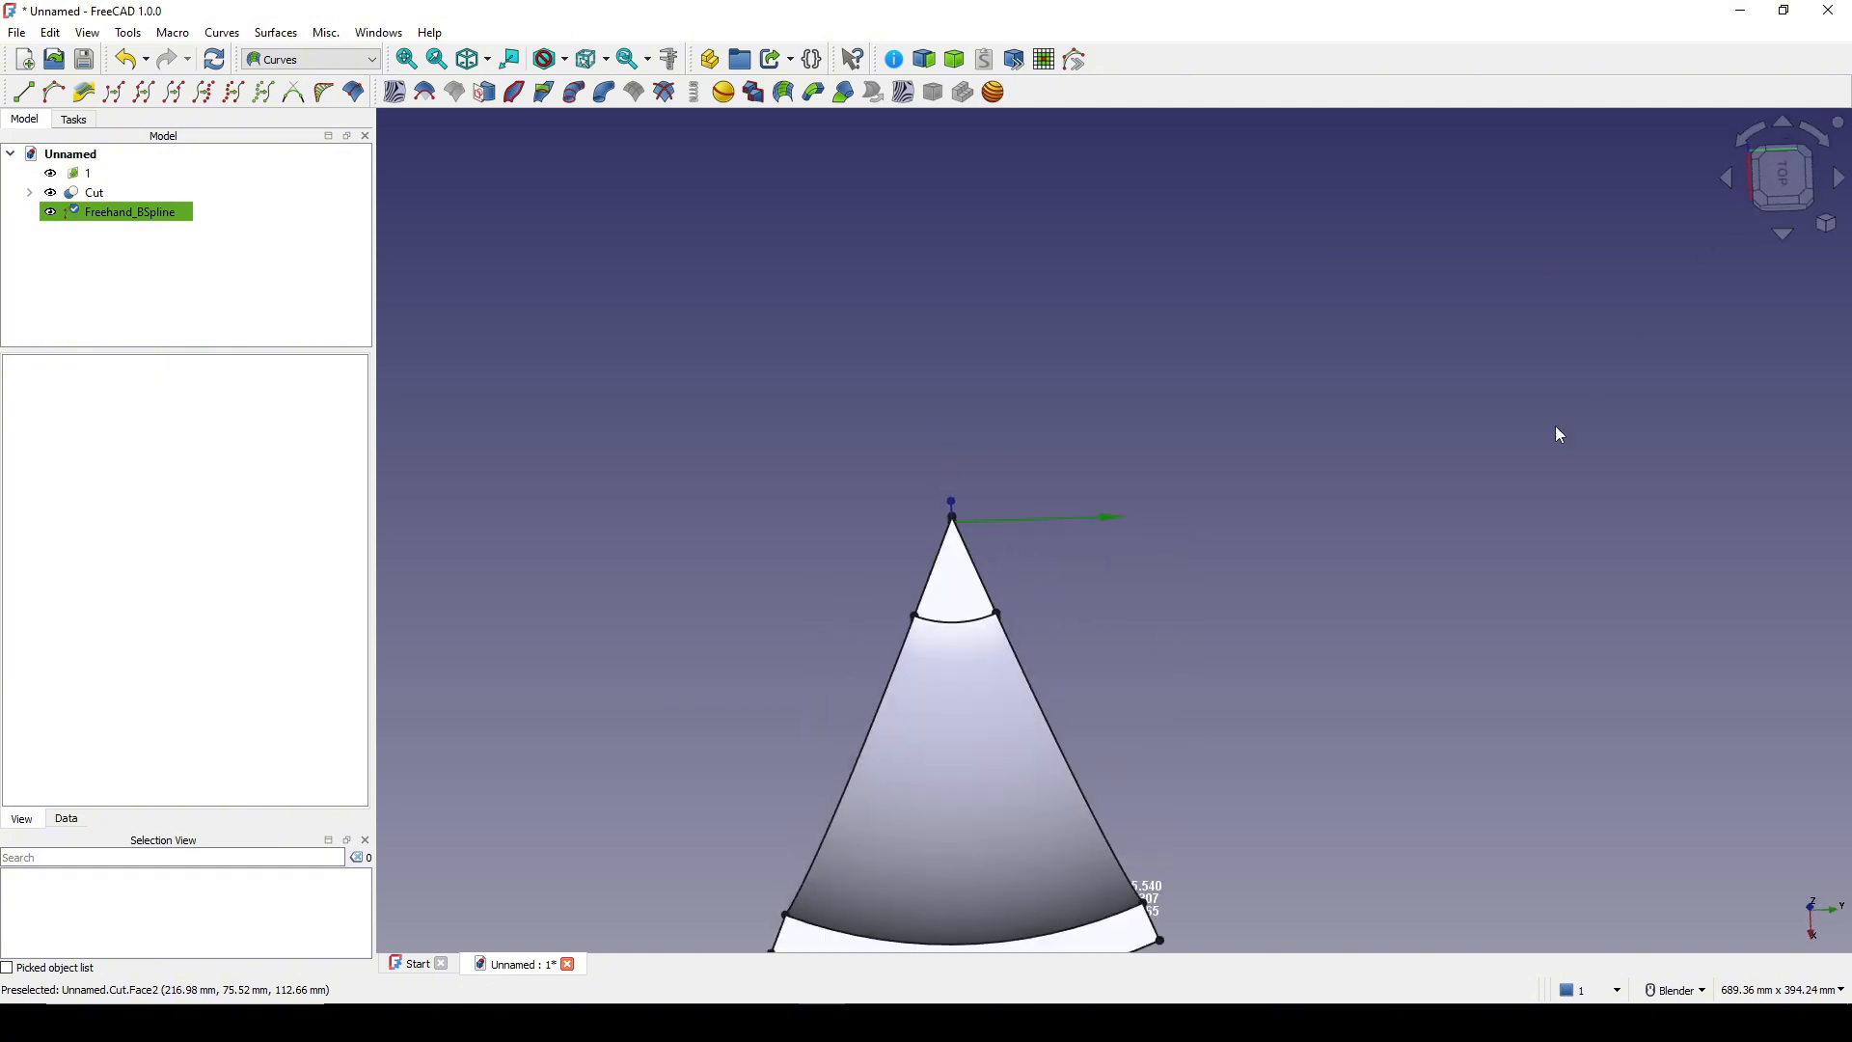
pyautogui.scroll(1, 1196, 406)
pyautogui.scroll(-1, 1148, 491)
pyautogui.scroll(1, 1115, 555)
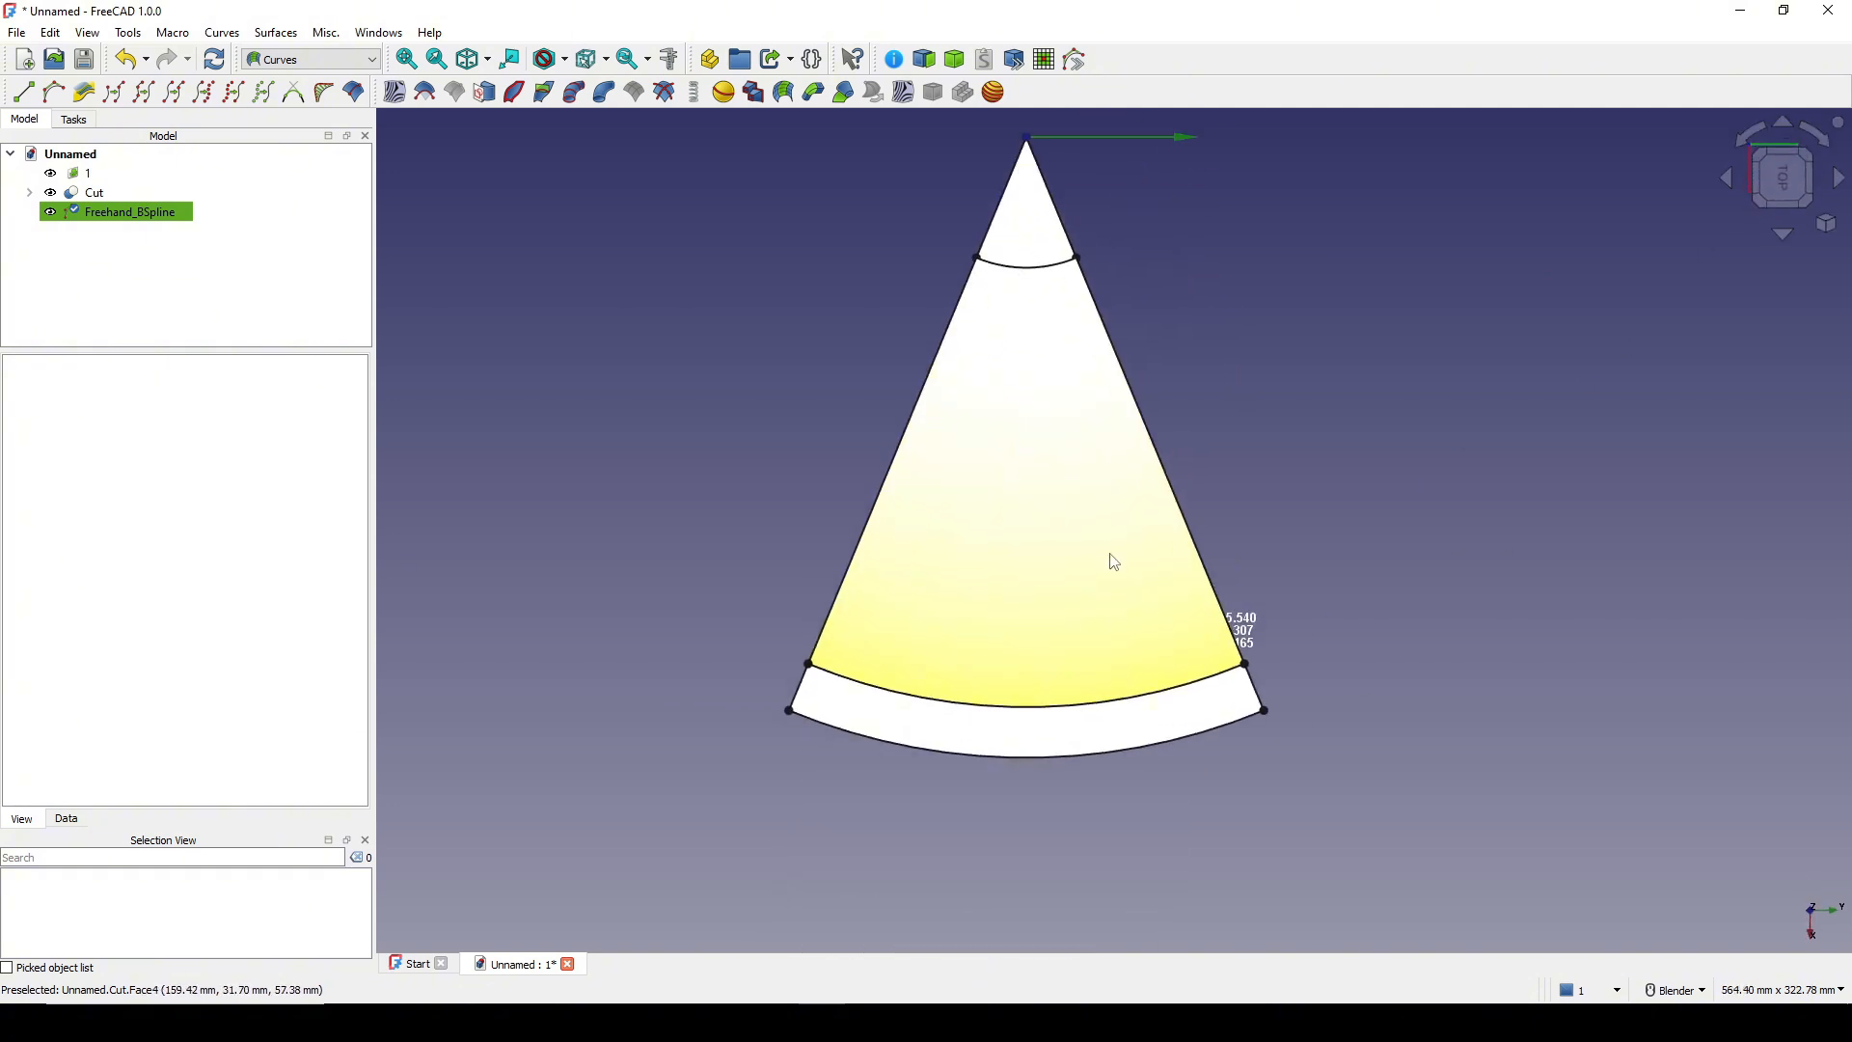
pyautogui.click(565, 58)
pyautogui.click(633, 136)
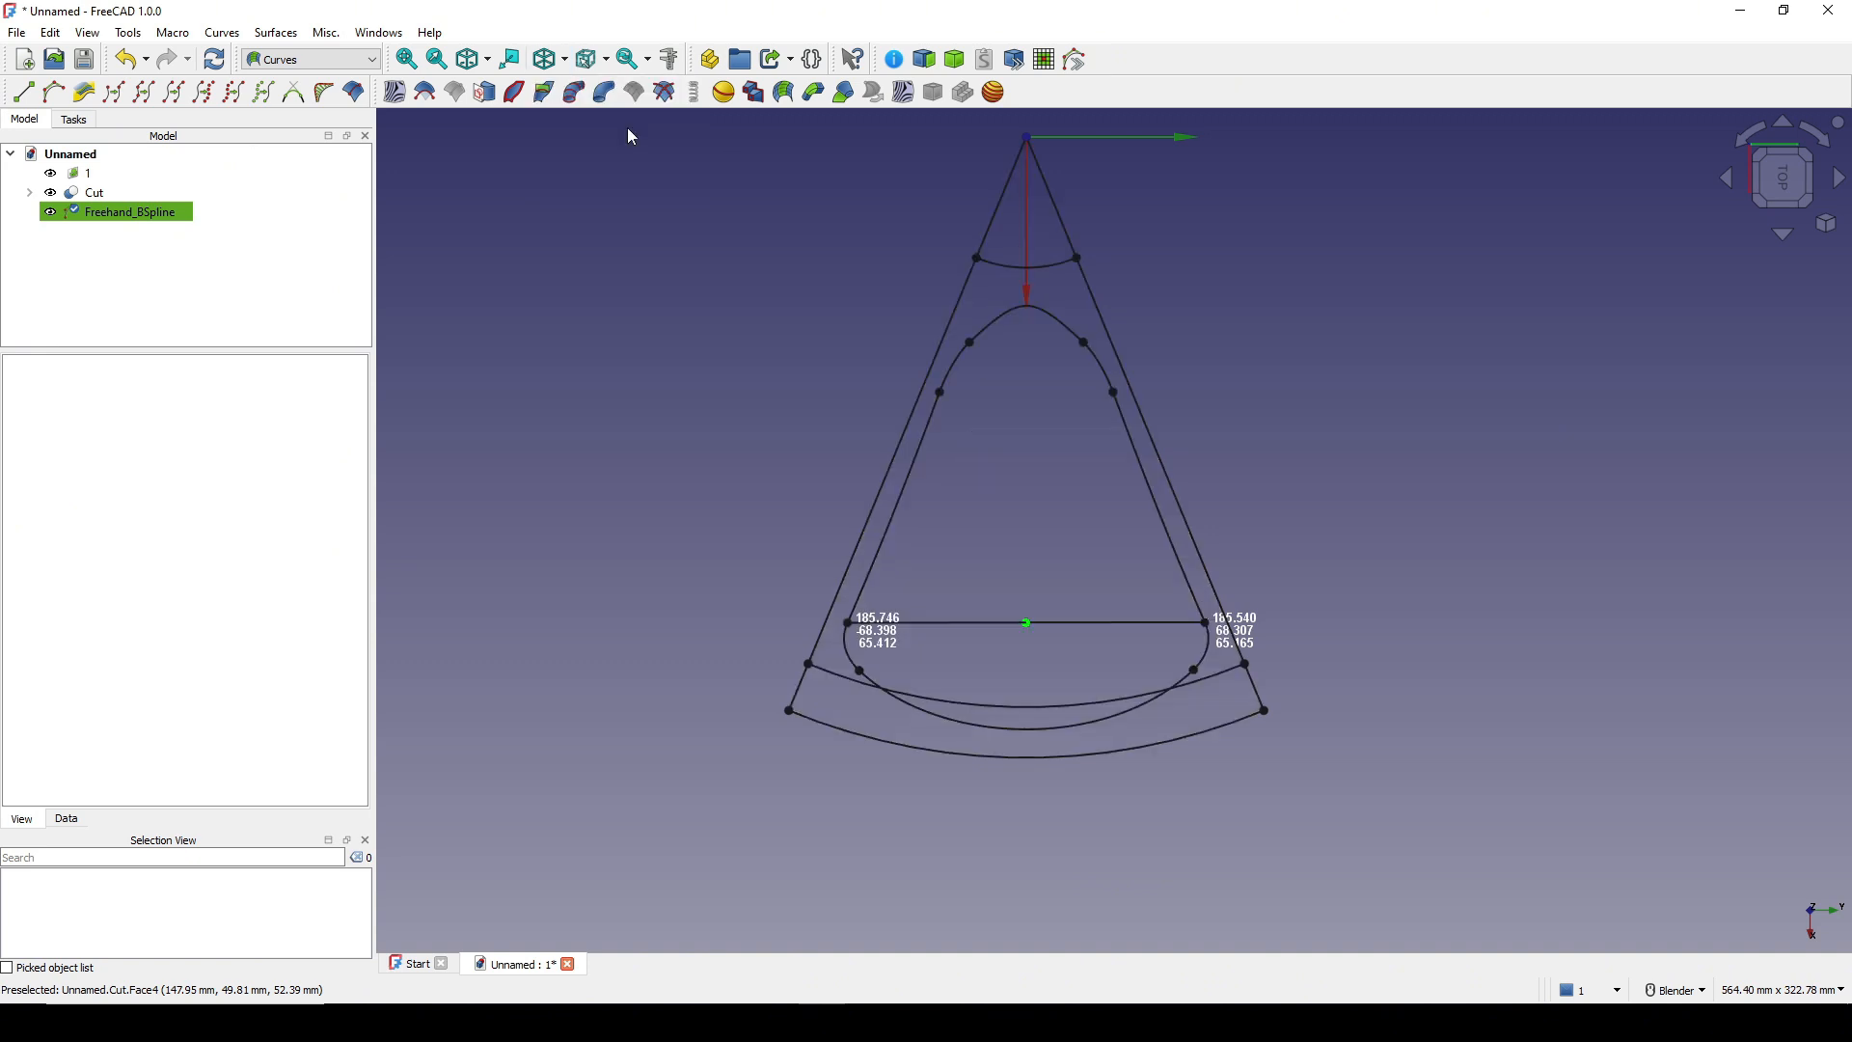
# Move the spline's middle point along the X axis slightly toward the bowl's centre and finish editing the spline.
pyautogui.scroll(5, 1076, 644)
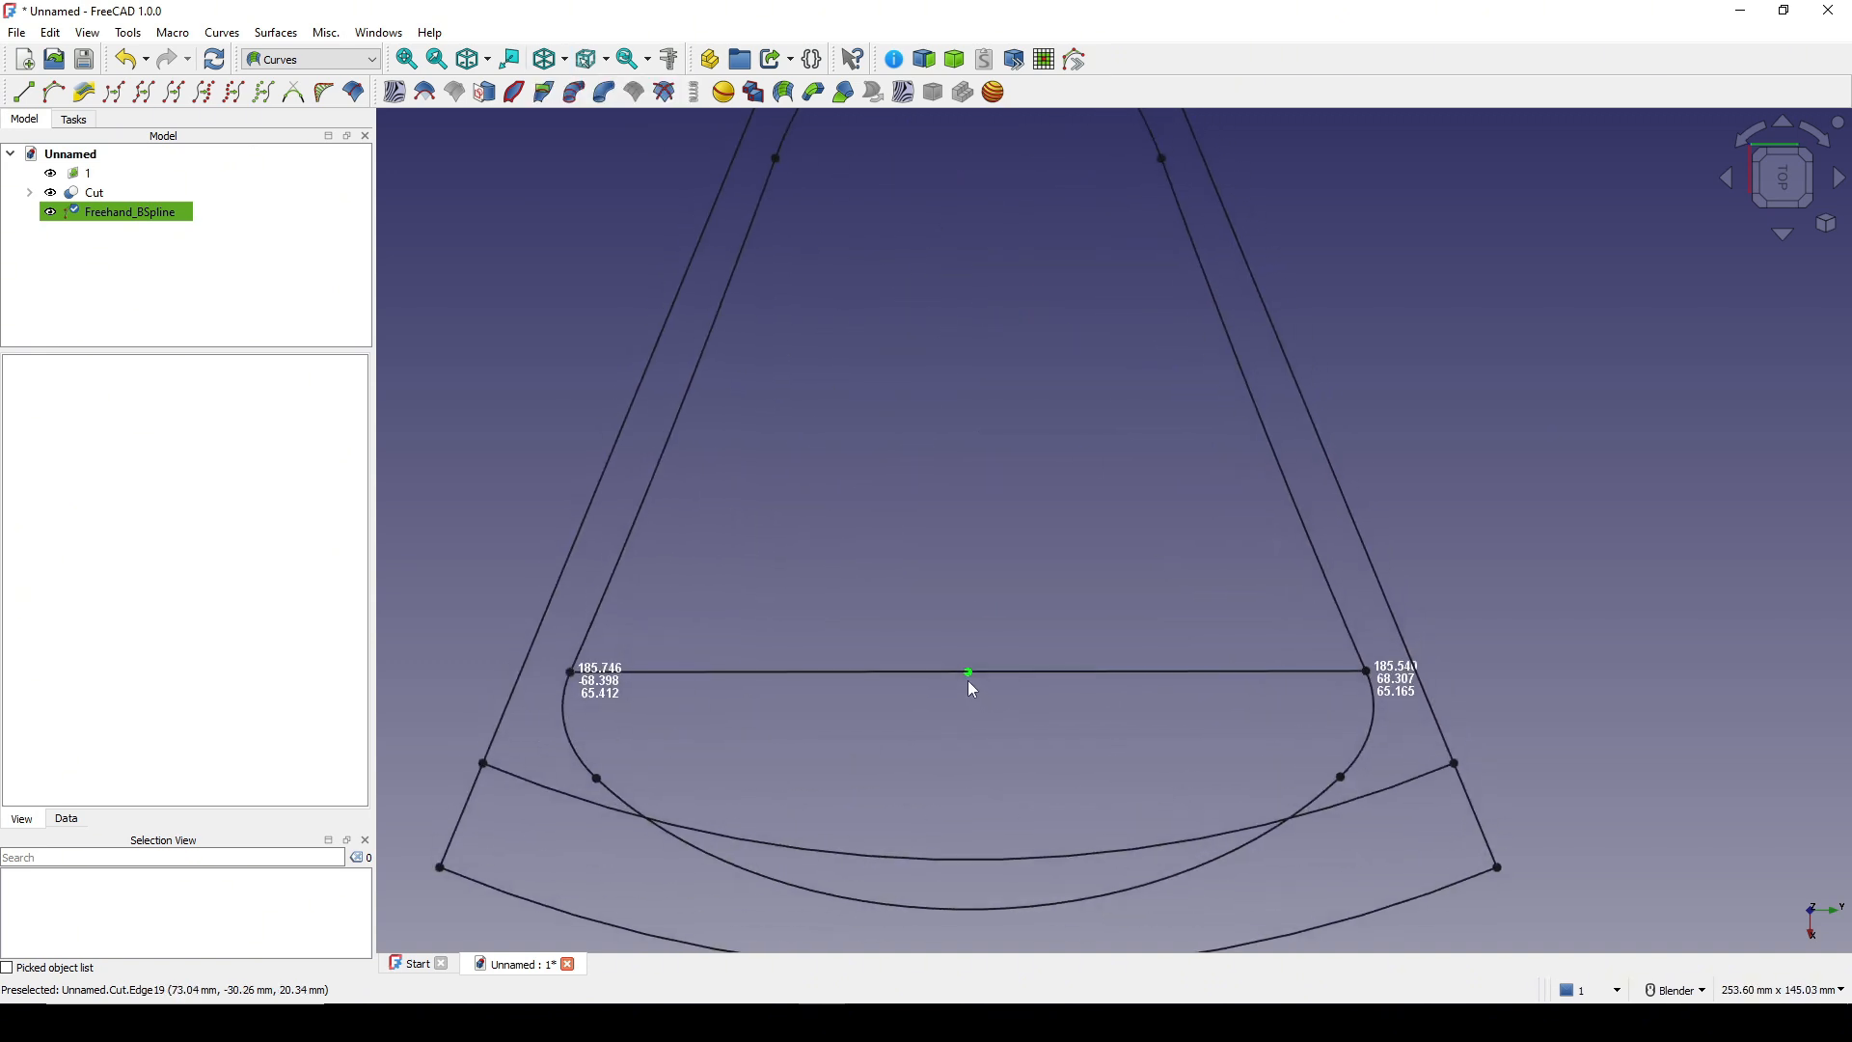
pyautogui.moveTo(969, 681); pyautogui.dragTo(971, 638)
pyautogui.press('x')
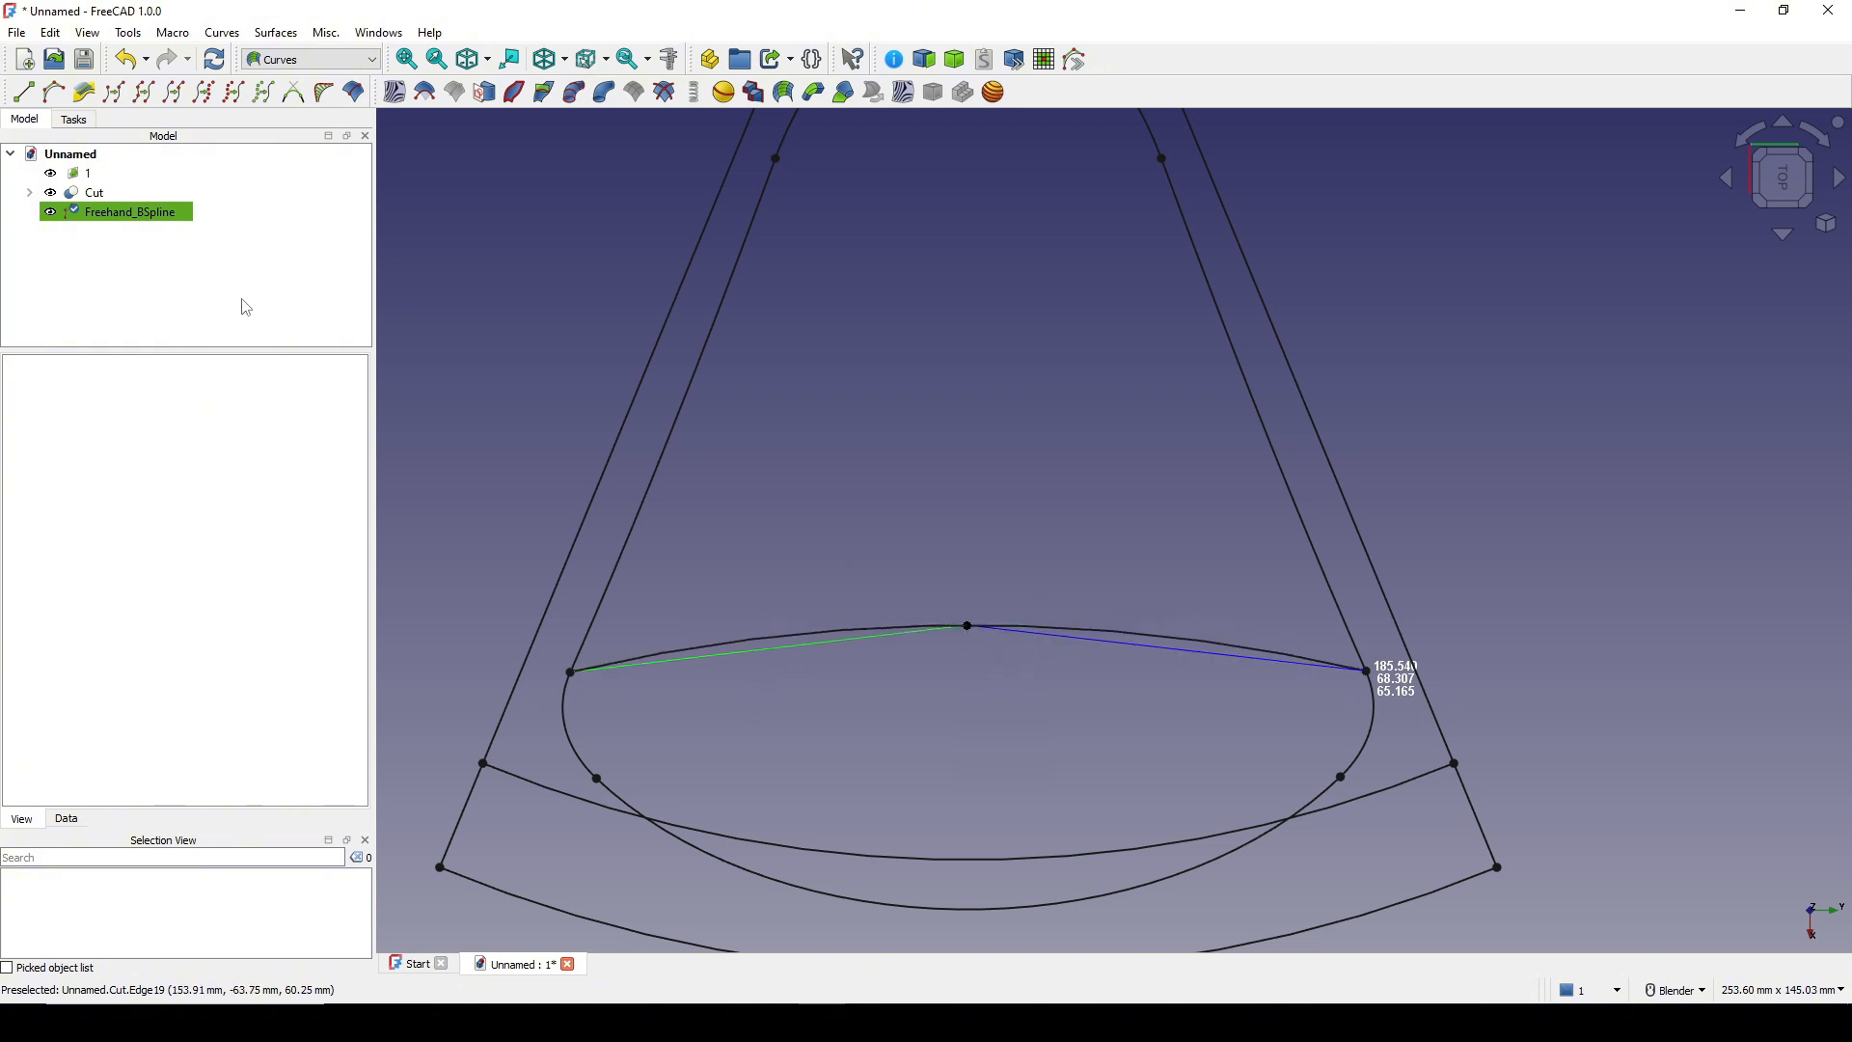
pyautogui.click(111, 220)
# Reopen the spline for editing and shift its middle point upward and outward in the front view, tilting the curve across the wall.
pyautogui.moveTo(713, 469); pyautogui.dragTo(1327, 738, button='middle')
pyautogui.scroll(3, 1208, 564)
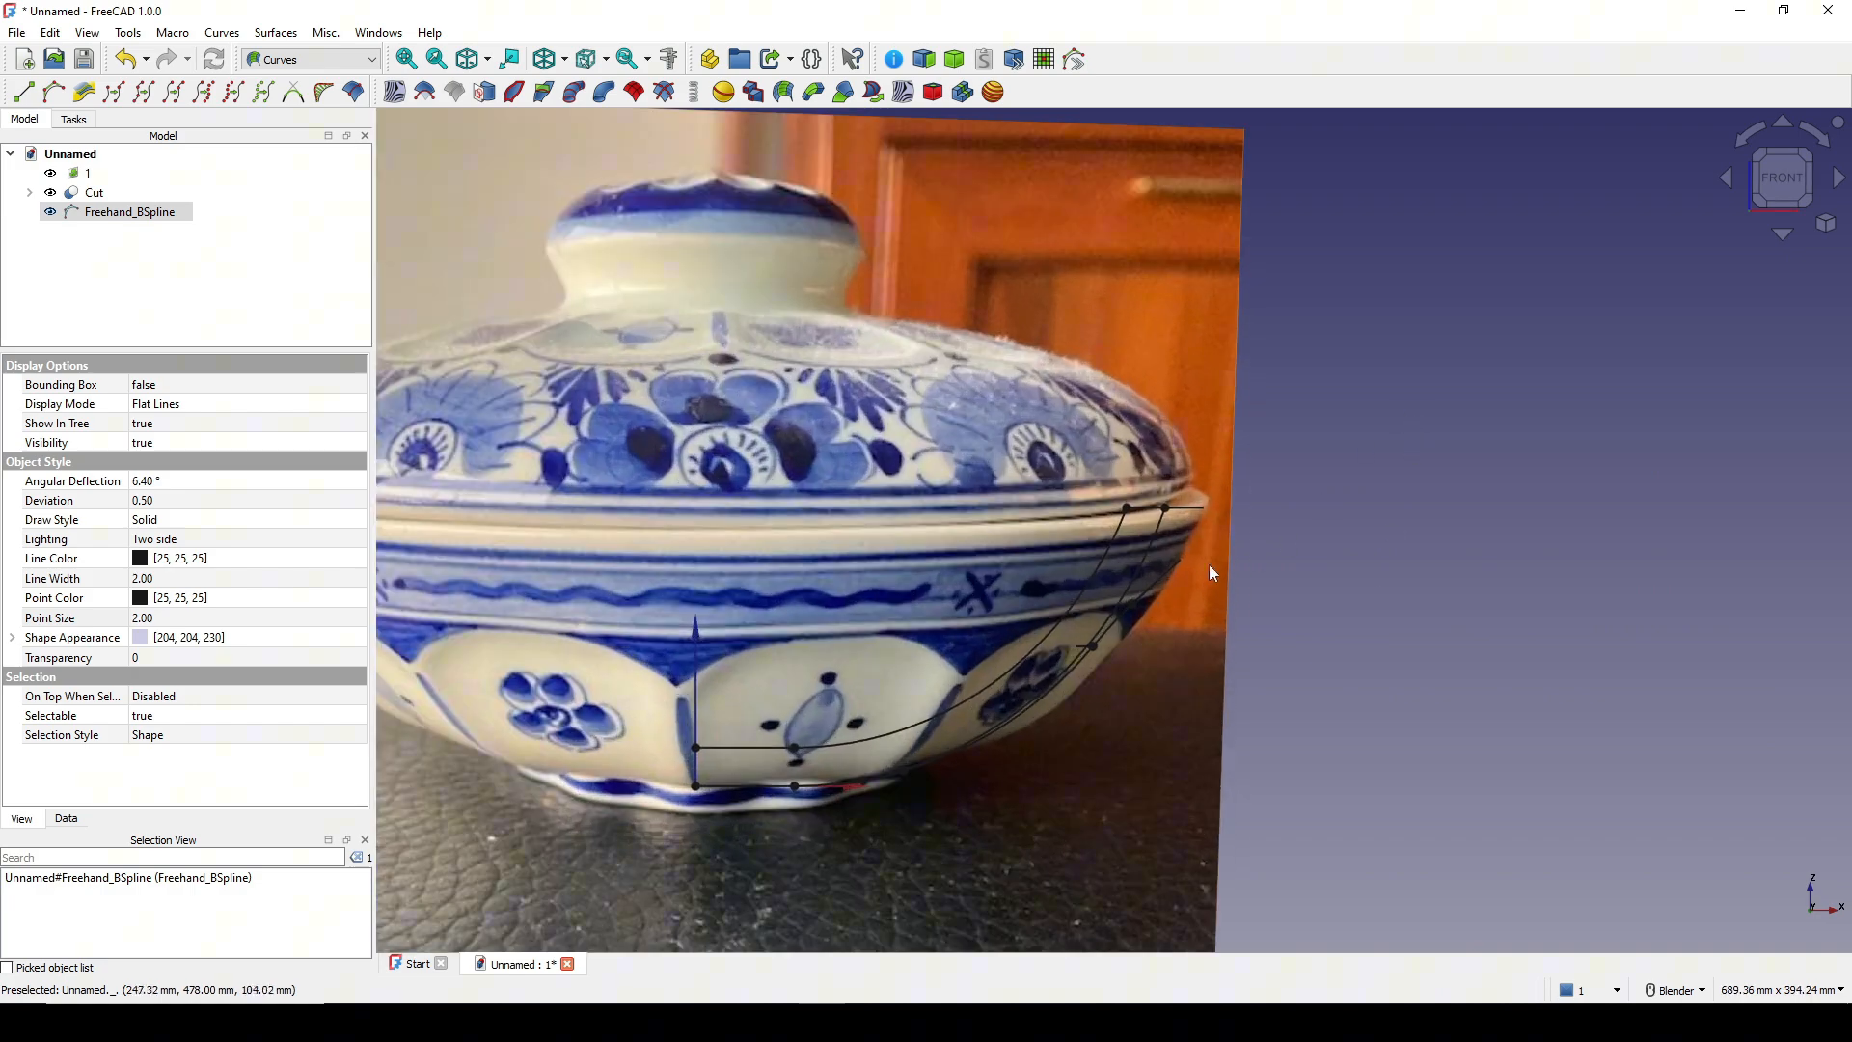
pyautogui.scroll(3, 1075, 657)
pyautogui.scroll(2, 1044, 652)
pyautogui.scroll(4, 1051, 656)
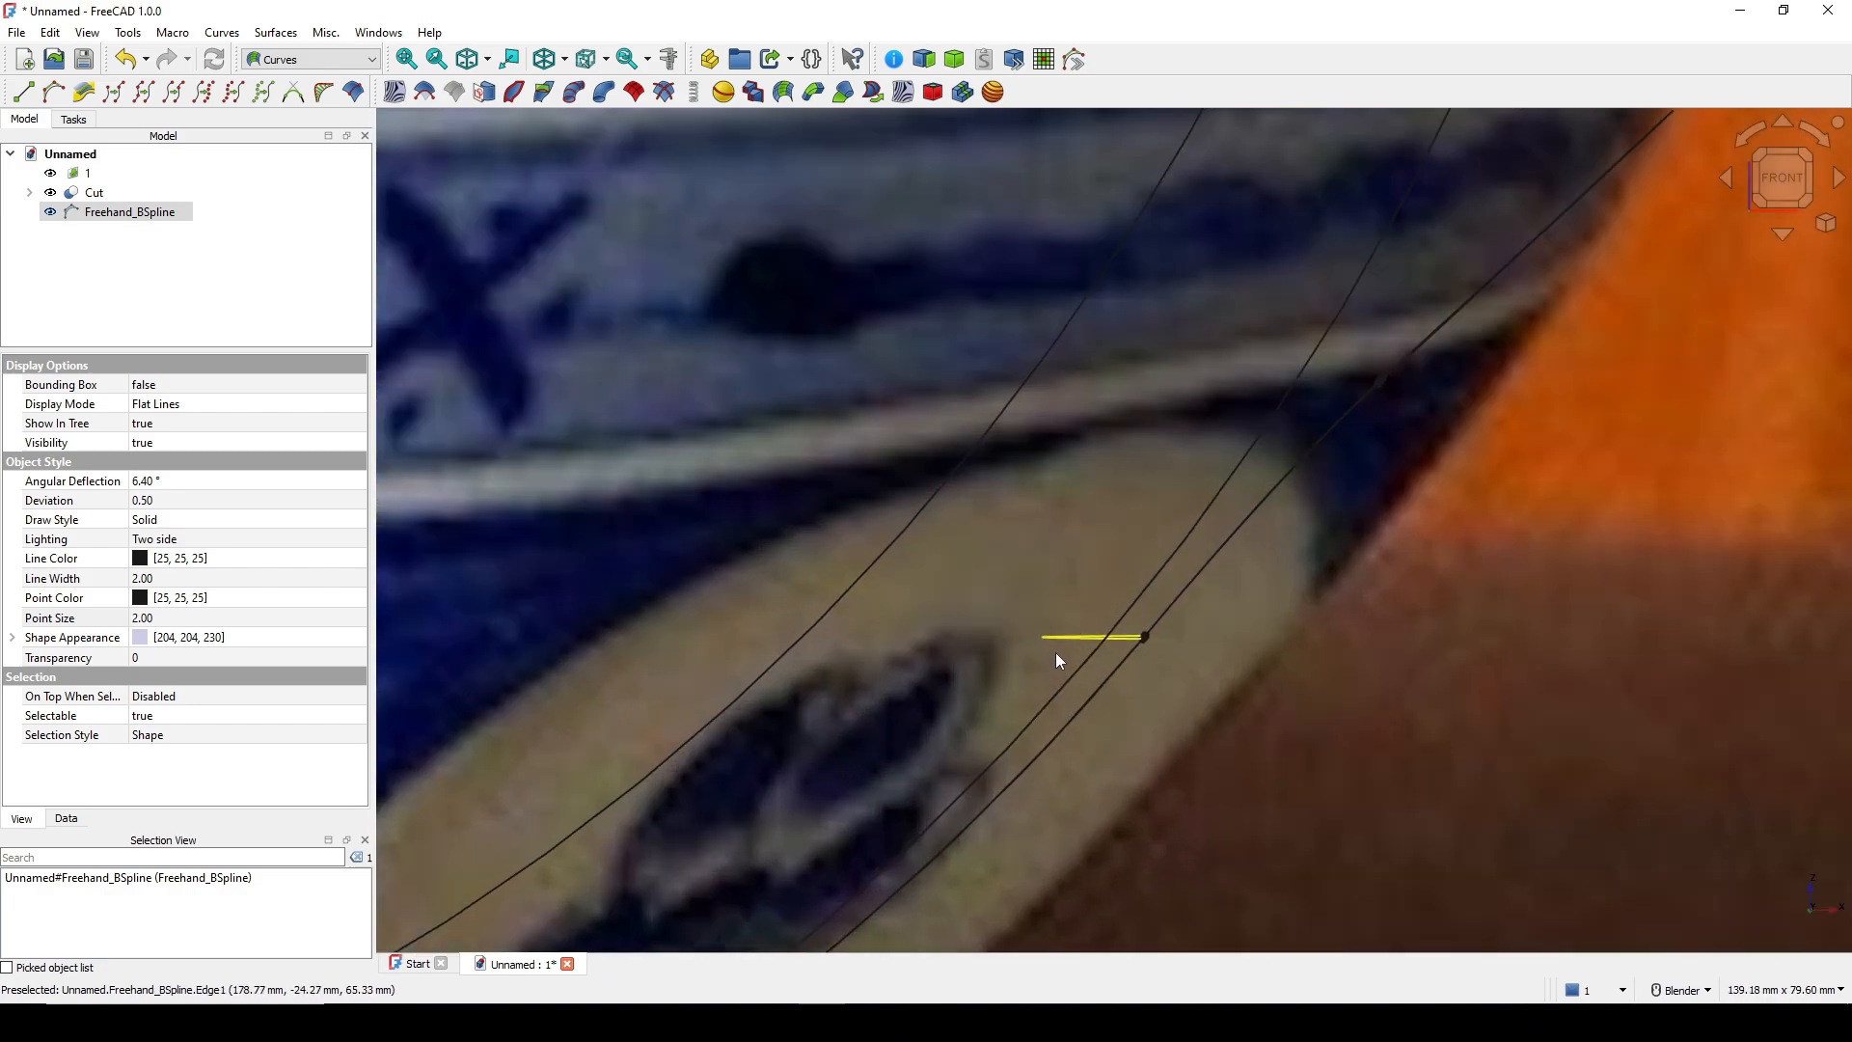
pyautogui.scroll(-6, 1178, 649)
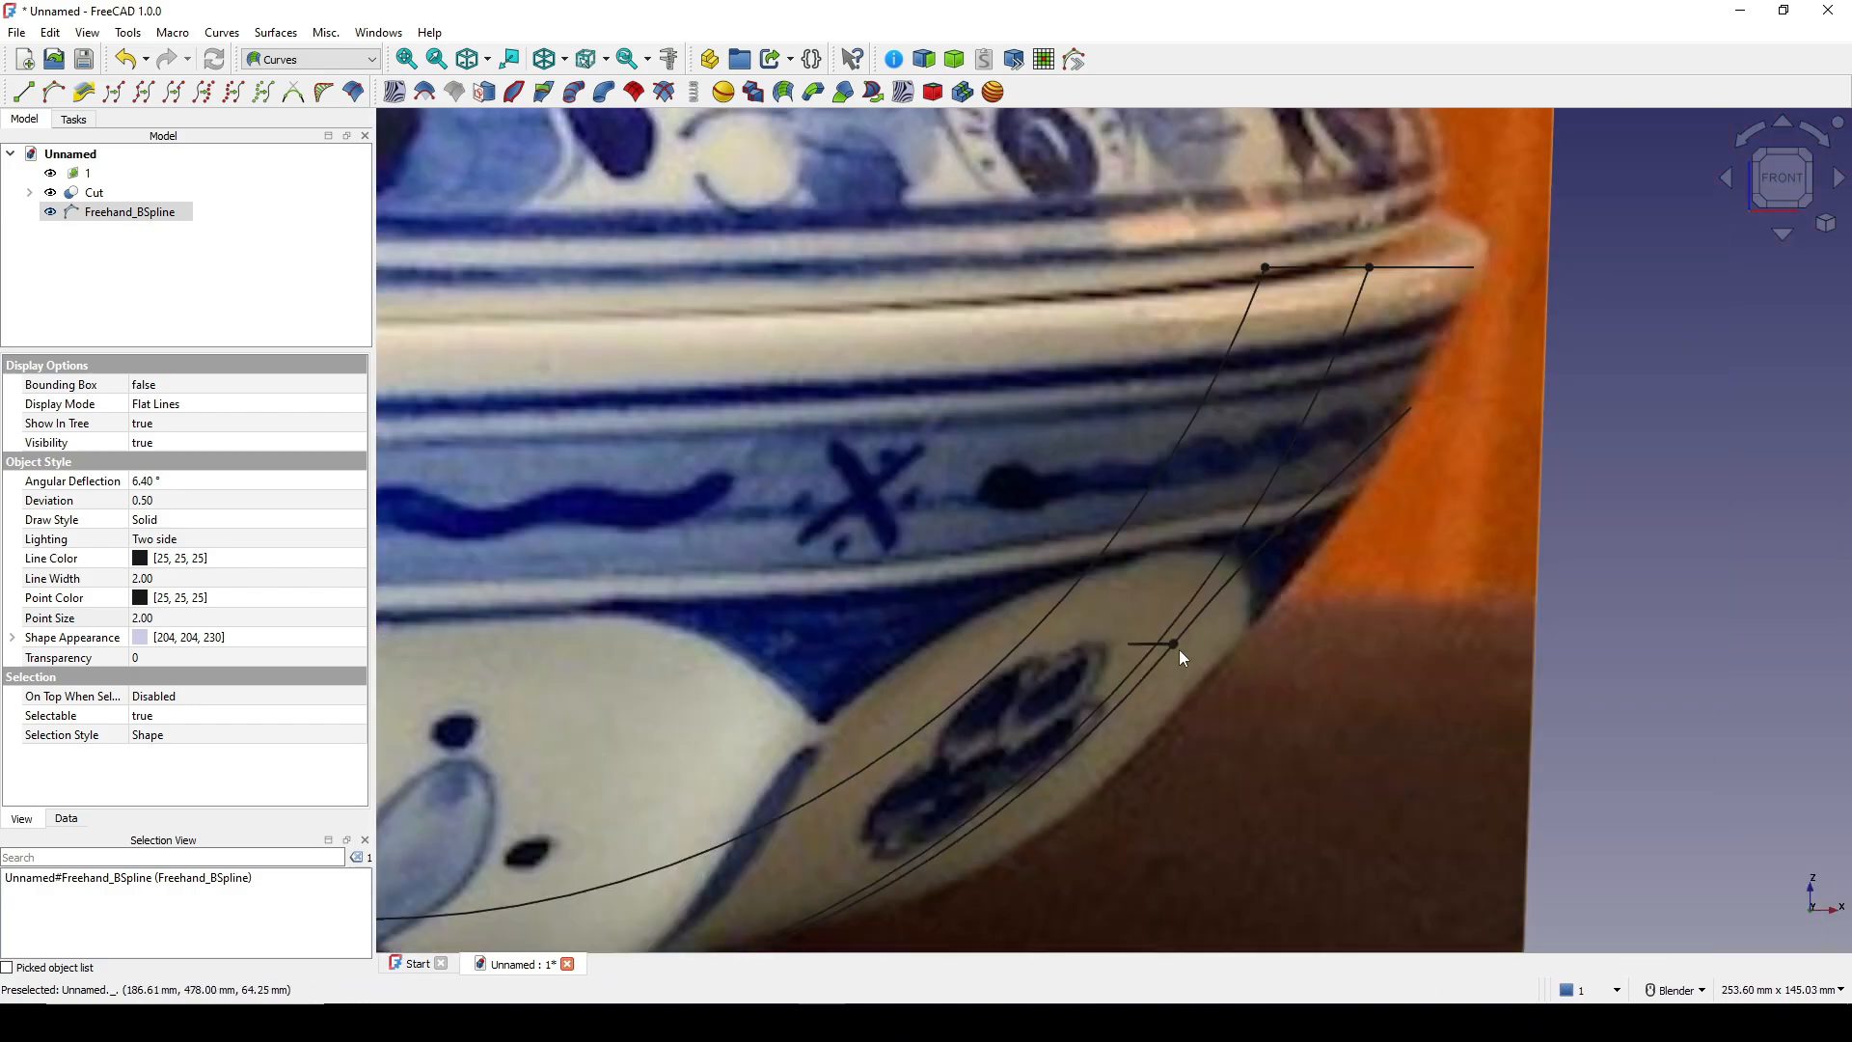
pyautogui.scroll(2, 1178, 649)
pyautogui.doubleClick(79, 213)
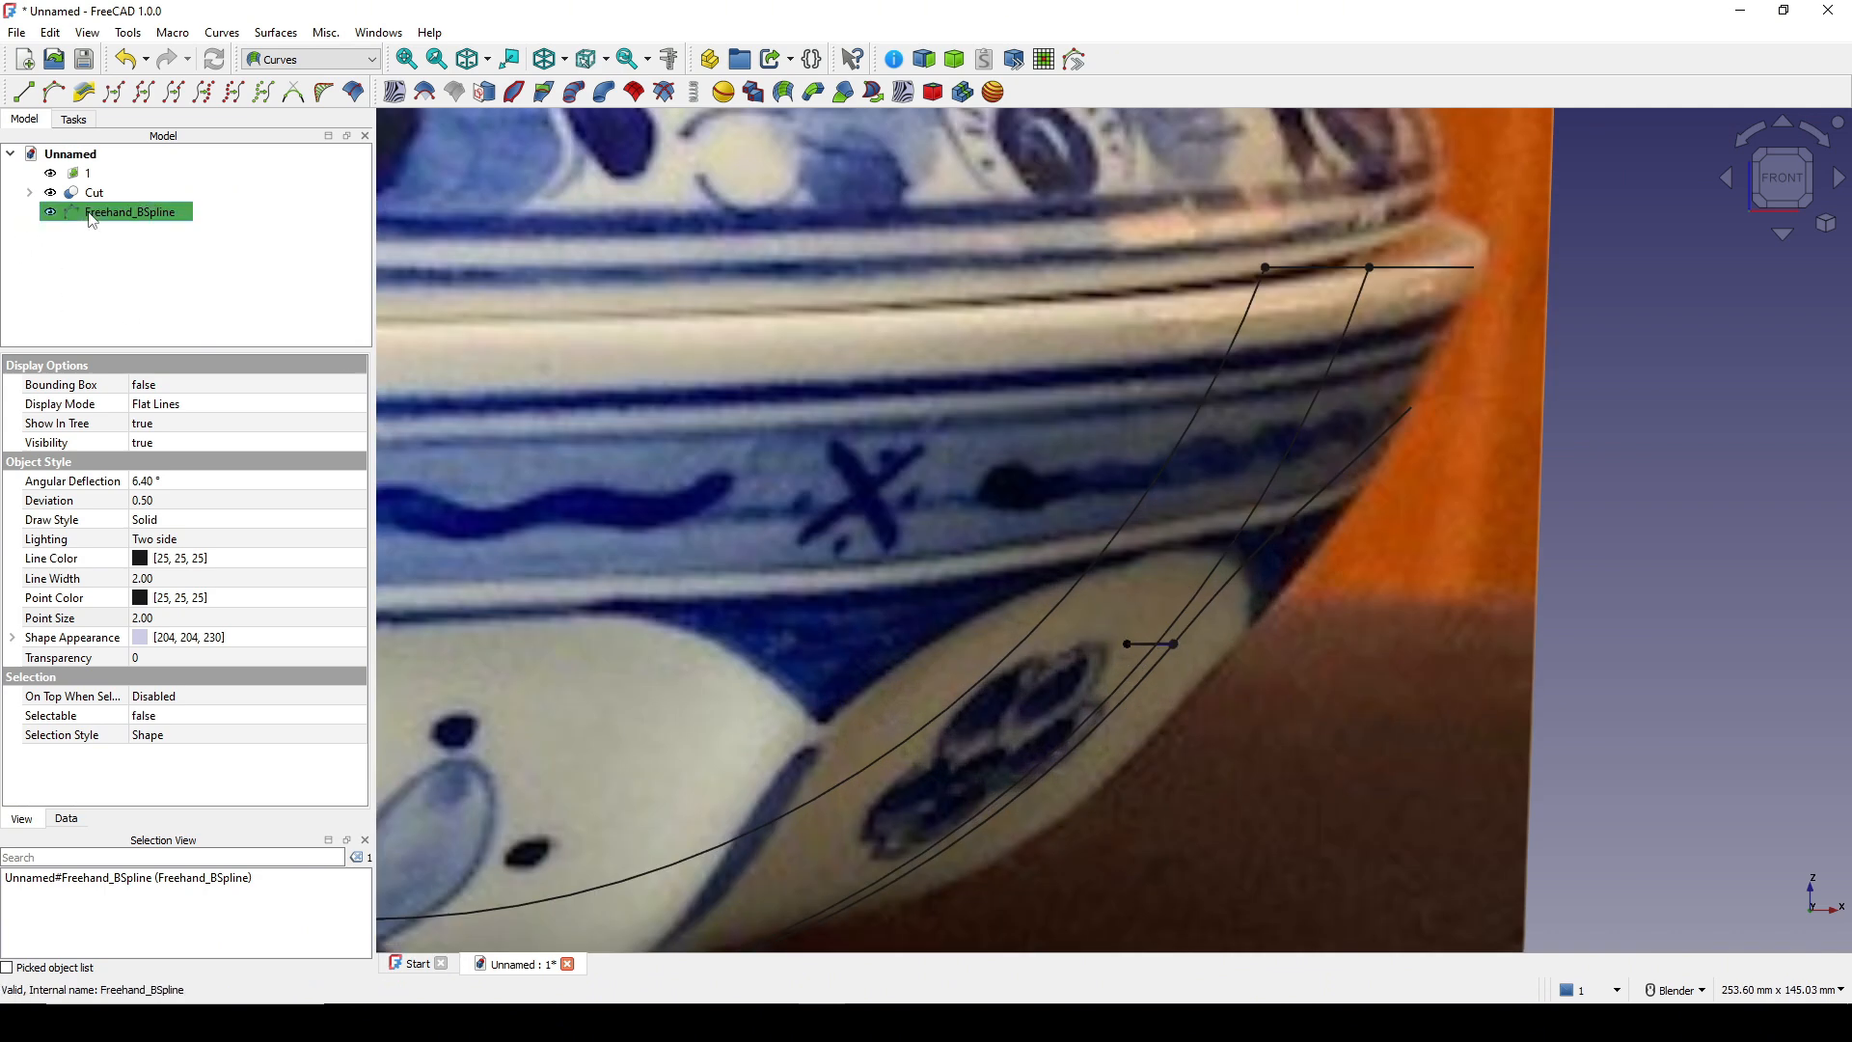
pyautogui.scroll(4, 1239, 653)
pyautogui.keyDown('shift'); pyautogui.moveTo(1153, 629); pyautogui.dragTo(1173, 718, button='middle'); pyautogui.keyUp('shift')
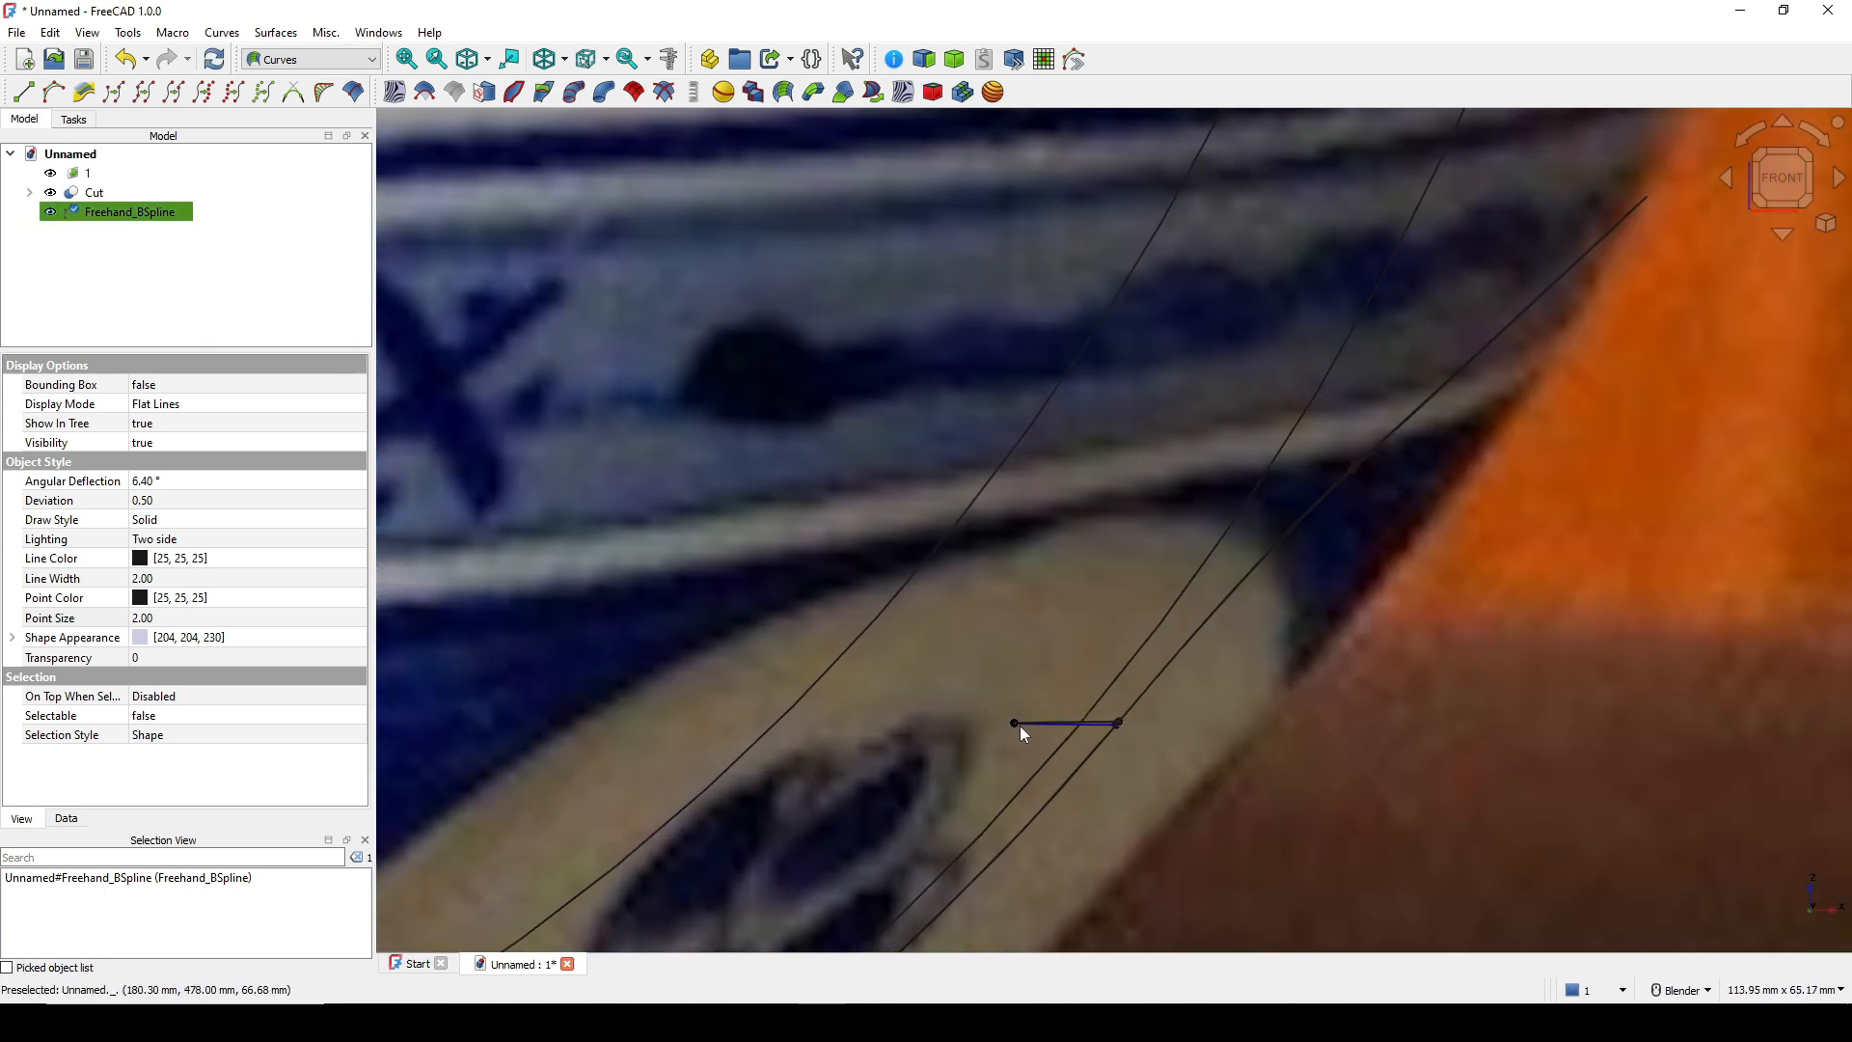
pyautogui.moveTo(1015, 724); pyautogui.dragTo(1063, 691)
# Fine-tune the middle point so the spline sits roughly perpendicular to the wall profile, and finish editing.
pyautogui.scroll(3, 1129, 718)
pyautogui.scroll(3, 1123, 731)
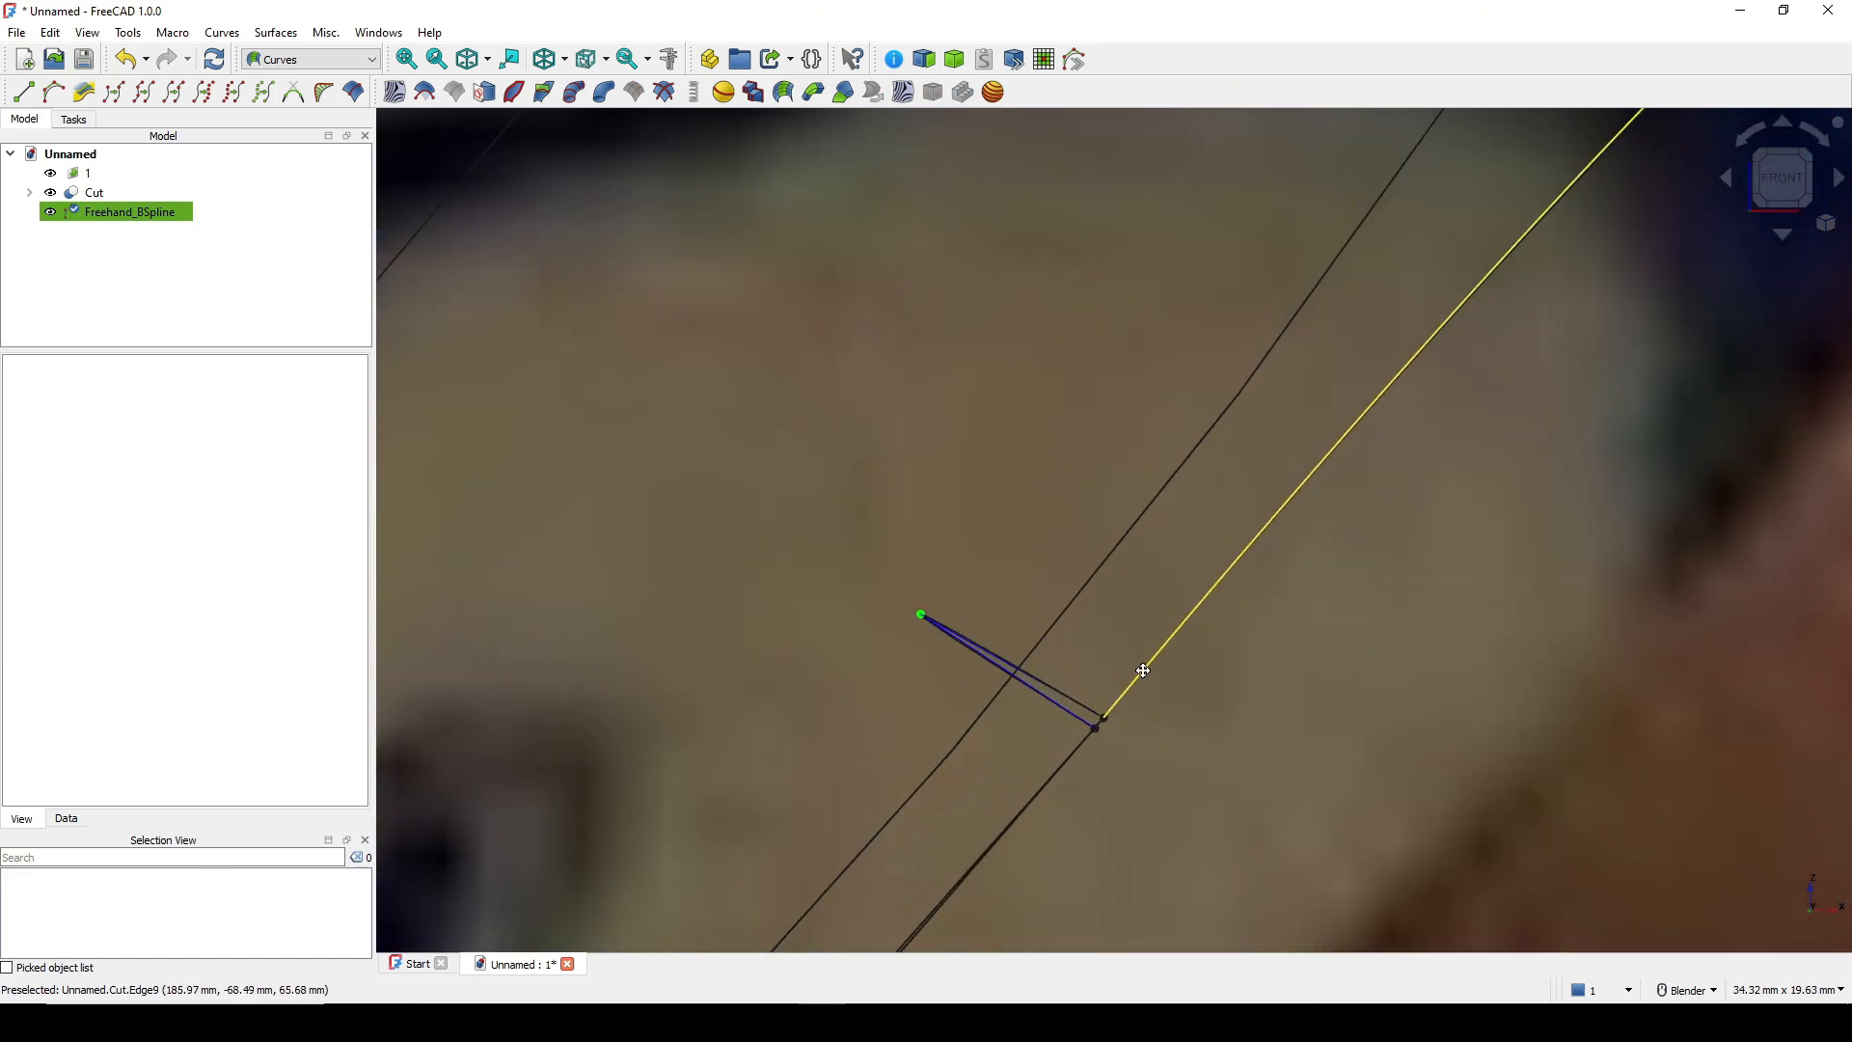
pyautogui.keyDown('shift'); pyautogui.moveTo(935, 648); pyautogui.dragTo(1068, 561, button='middle'); pyautogui.keyUp('shift')
pyautogui.moveTo(1043, 526); pyautogui.dragTo(1063, 538)
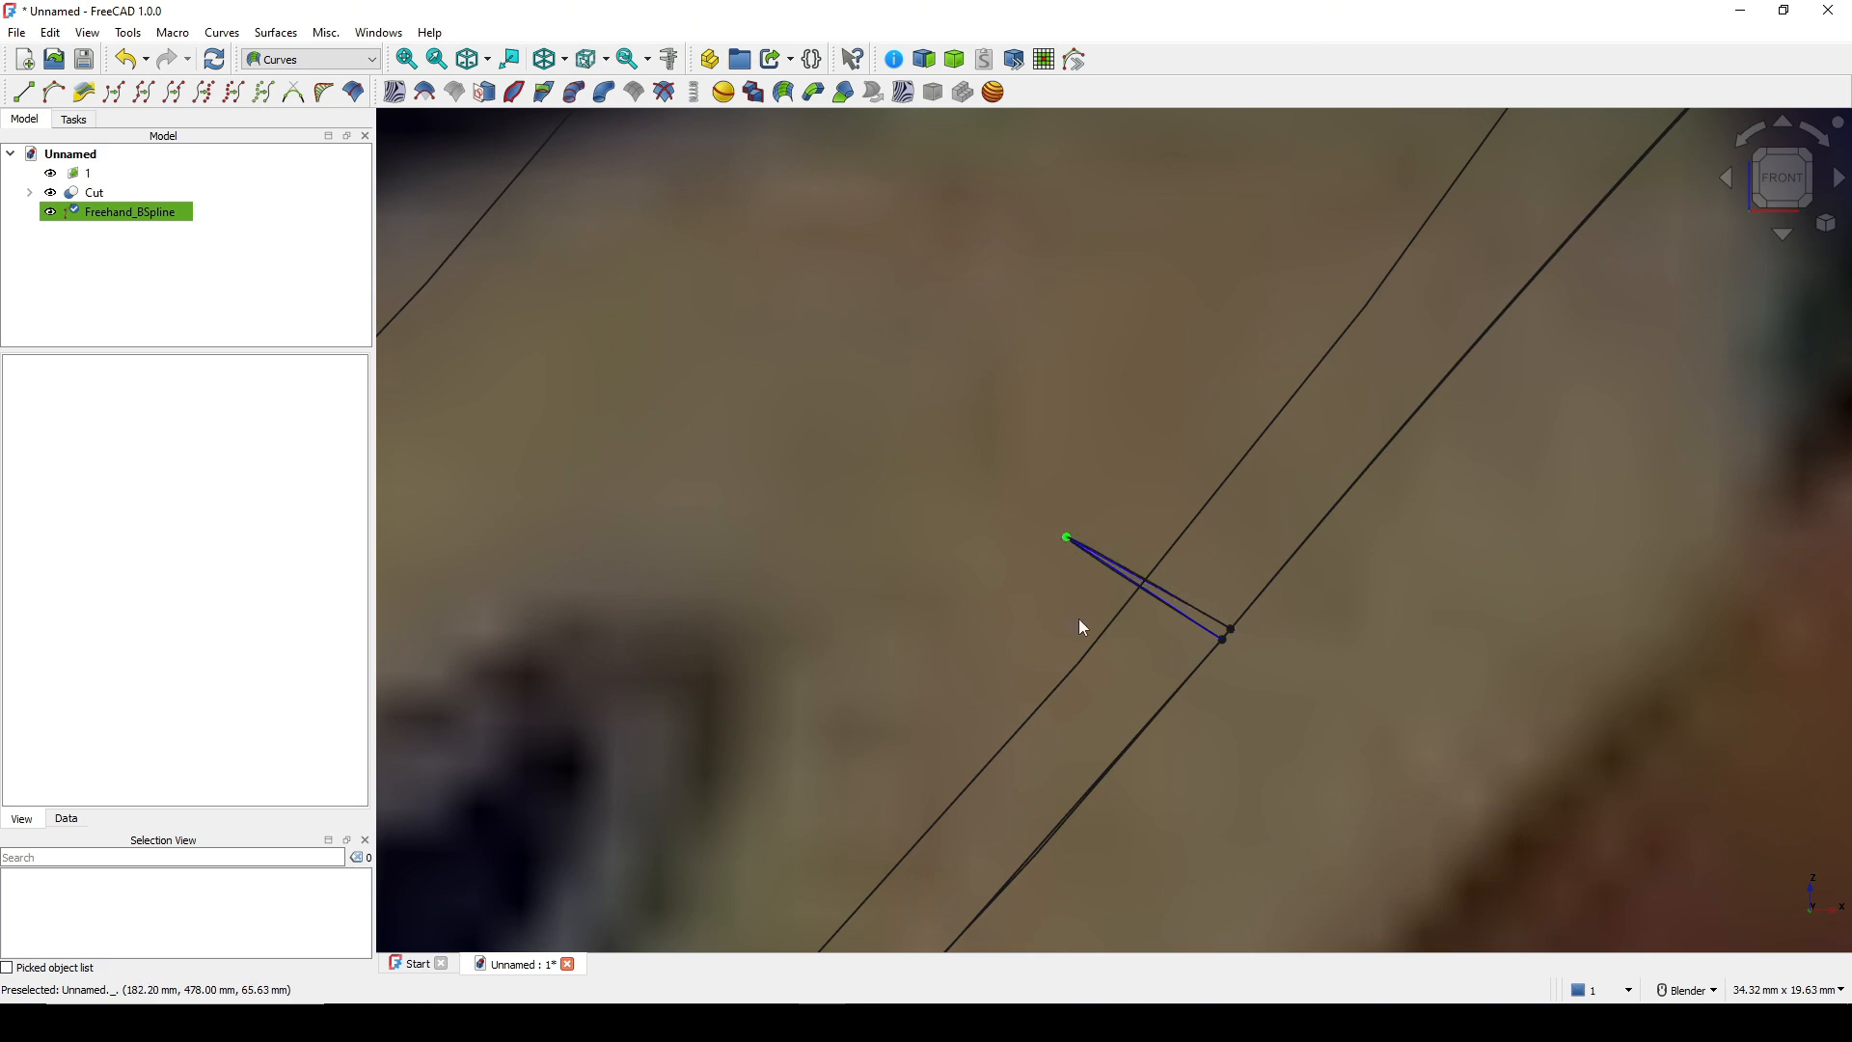
pyautogui.scroll(-10, 1080, 624)
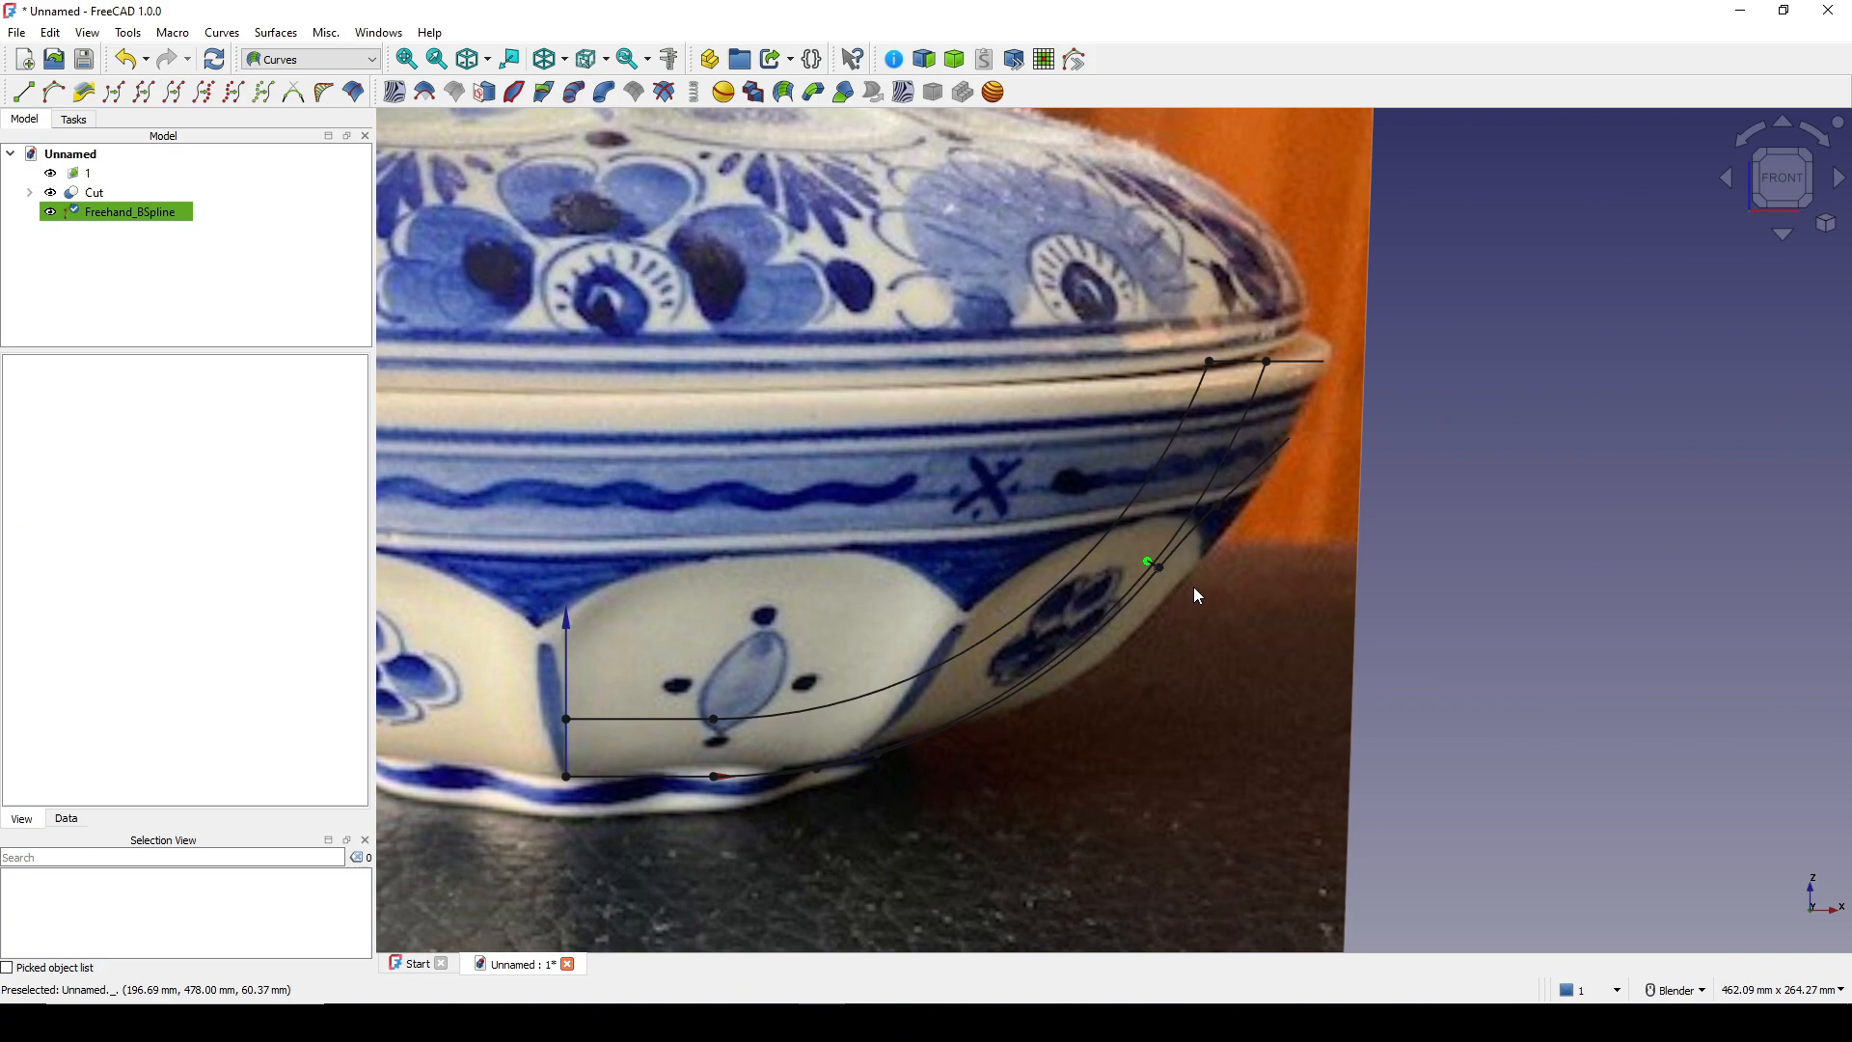
pyautogui.scroll(-3, 1195, 595)
pyautogui.moveTo(1192, 598); pyautogui.dragTo(922, 618, button='middle')
pyautogui.keyDown('shift'); pyautogui.moveTo(922, 617); pyautogui.dragTo(1046, 610, button='middle'); pyautogui.keyUp('shift')
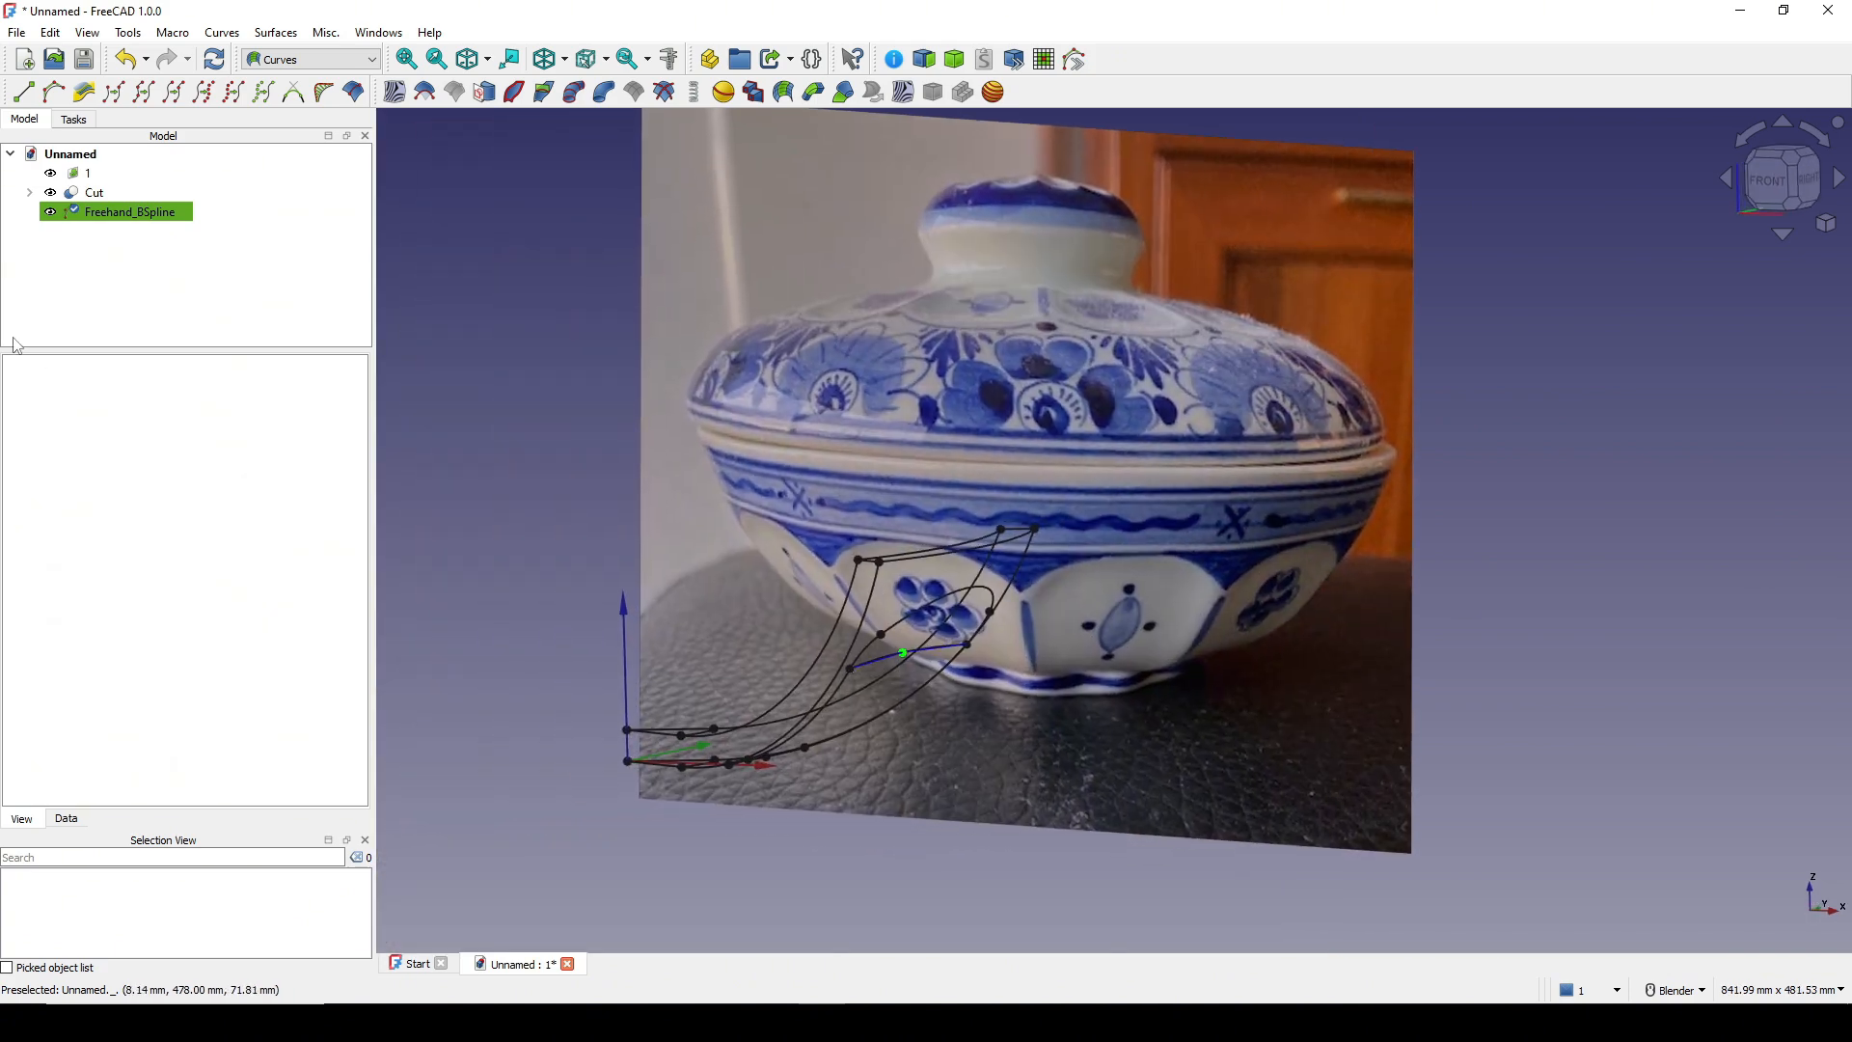
pyautogui.doubleClick(113, 206)
# Set the display style back to flat lines.
pyautogui.scroll(-3, 1101, 442)
pyautogui.moveTo(1109, 467); pyautogui.dragTo(1000, 476, button='middle')
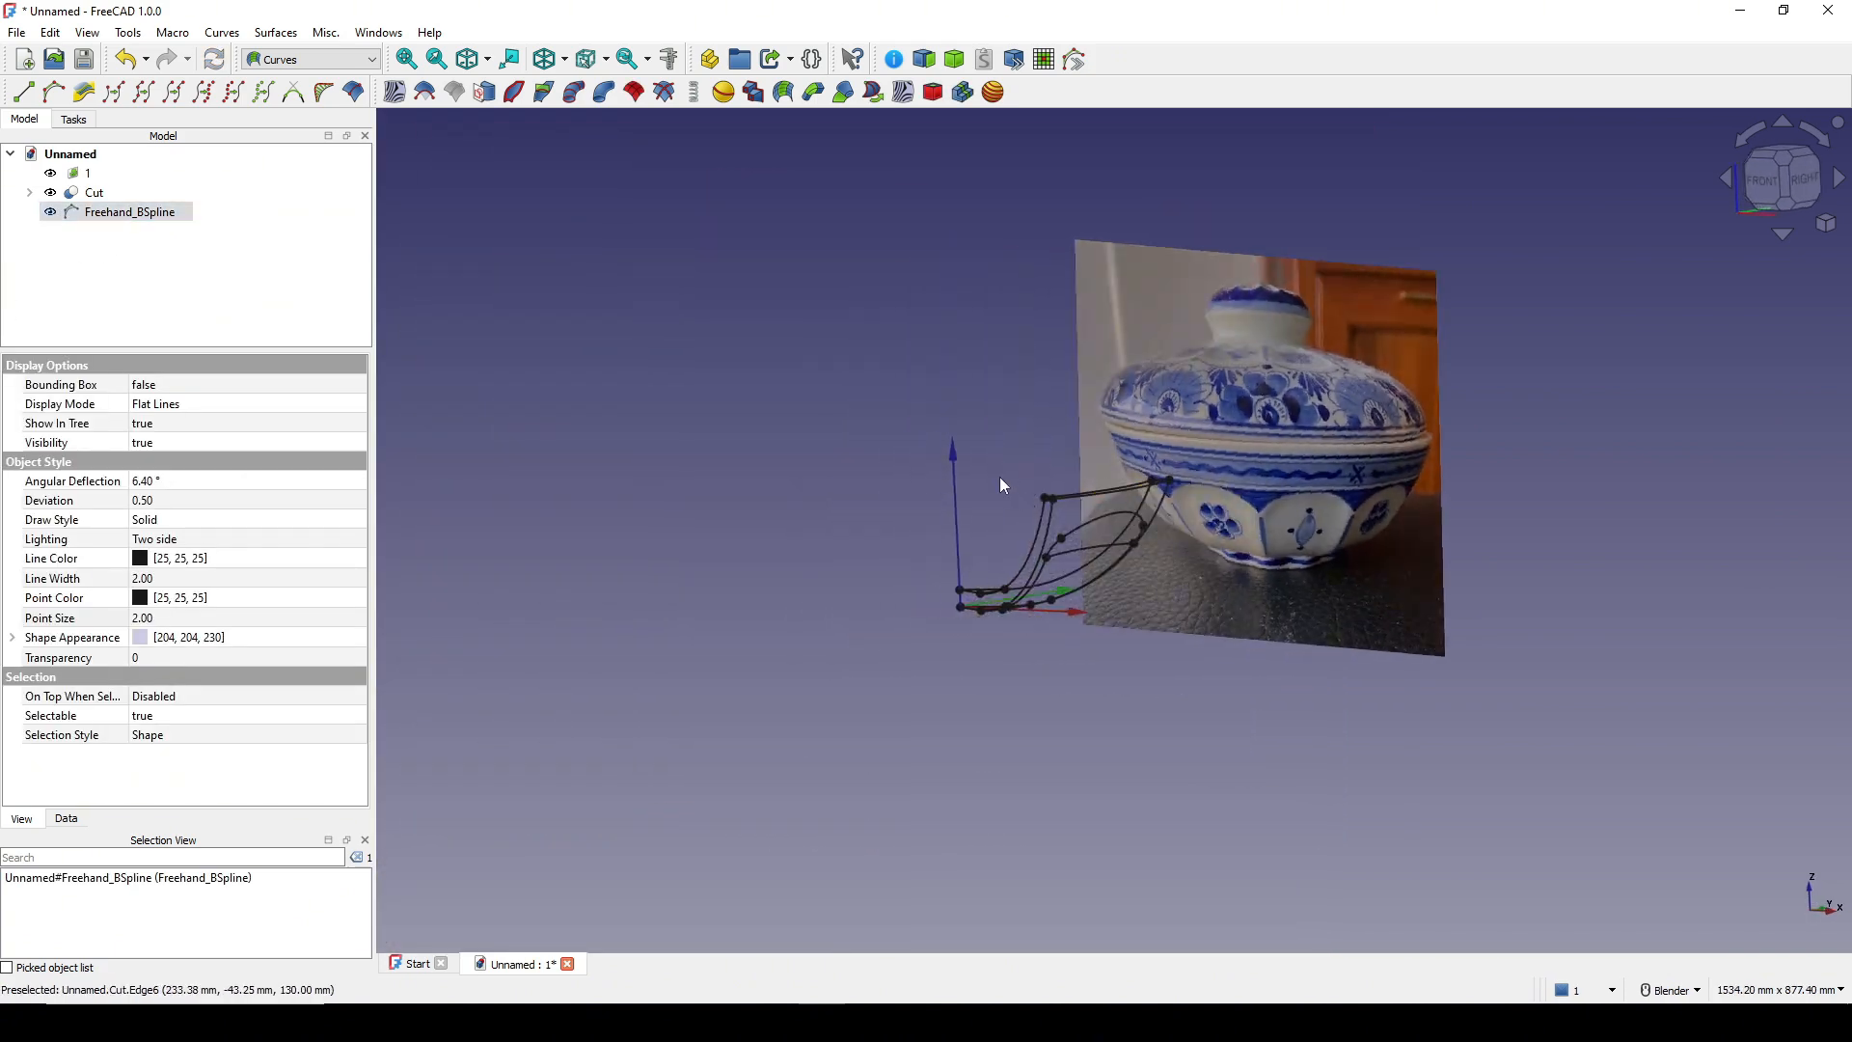
pyautogui.scroll(4, 1061, 492)
pyautogui.scroll(2, 1062, 490)
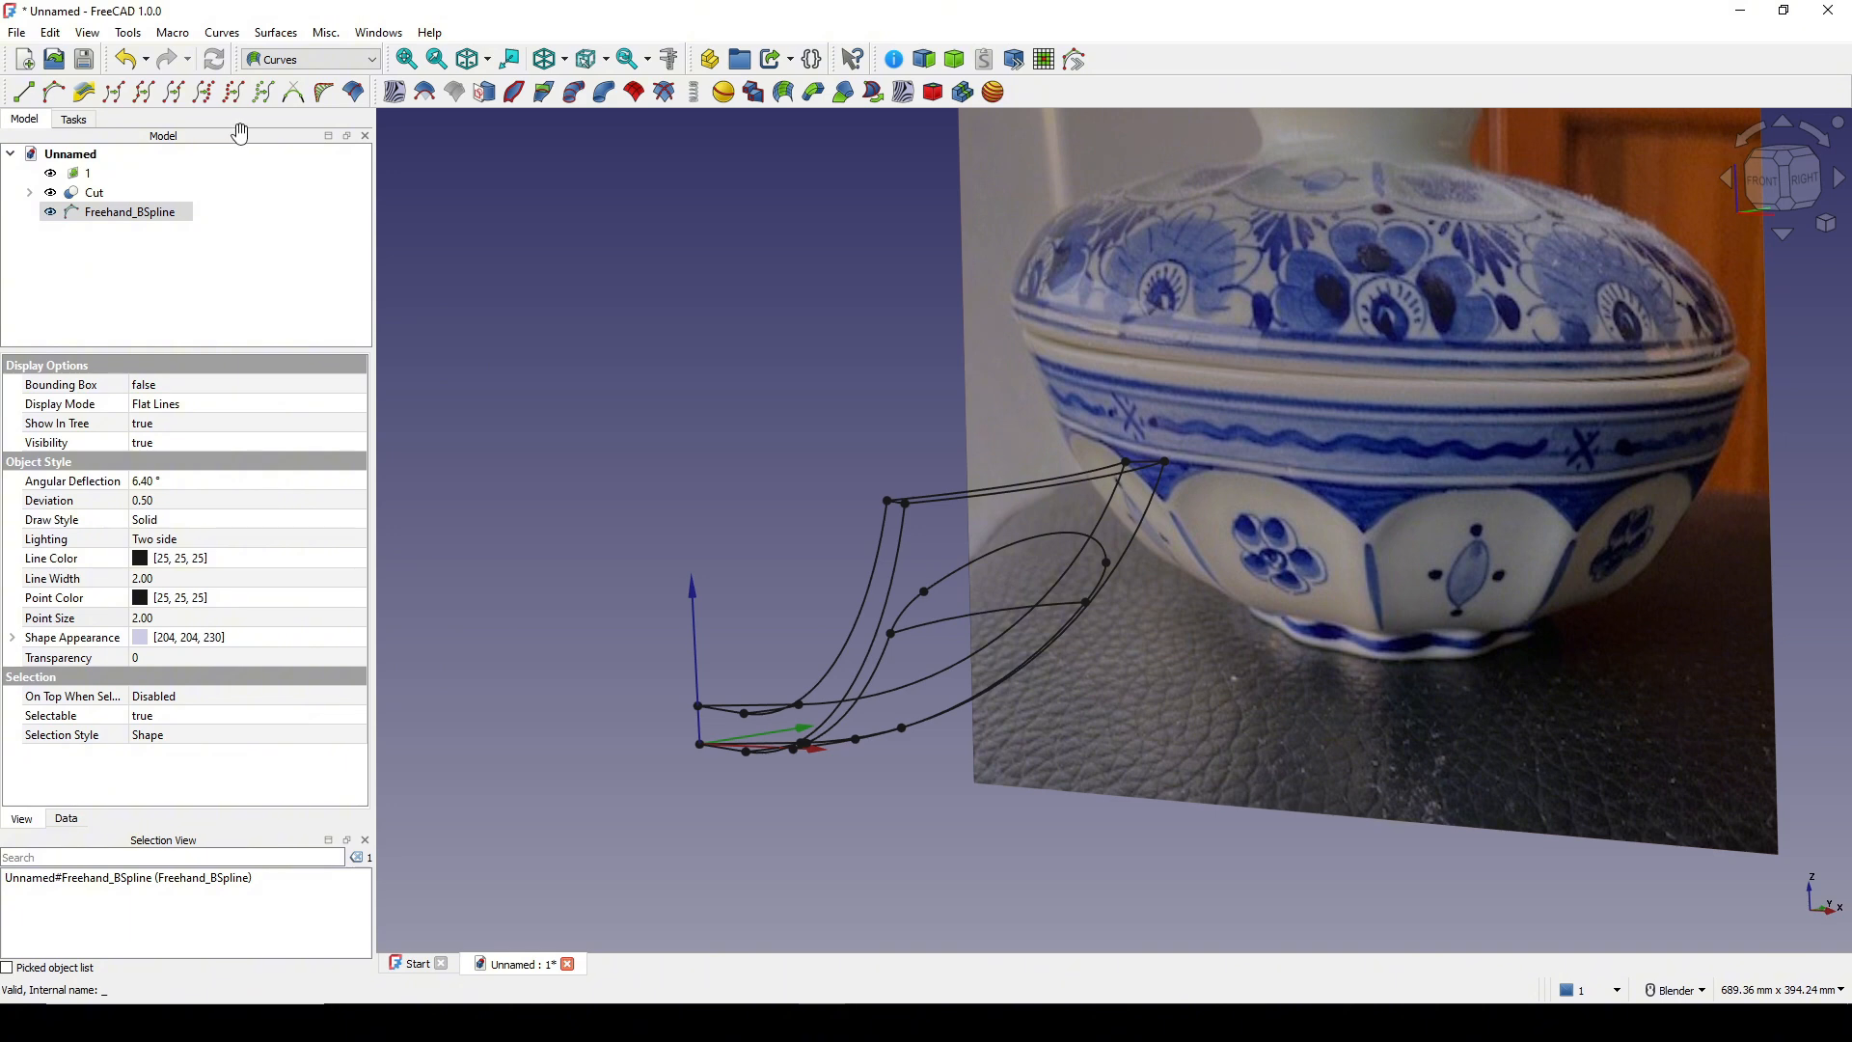
pyautogui.click(564, 63)
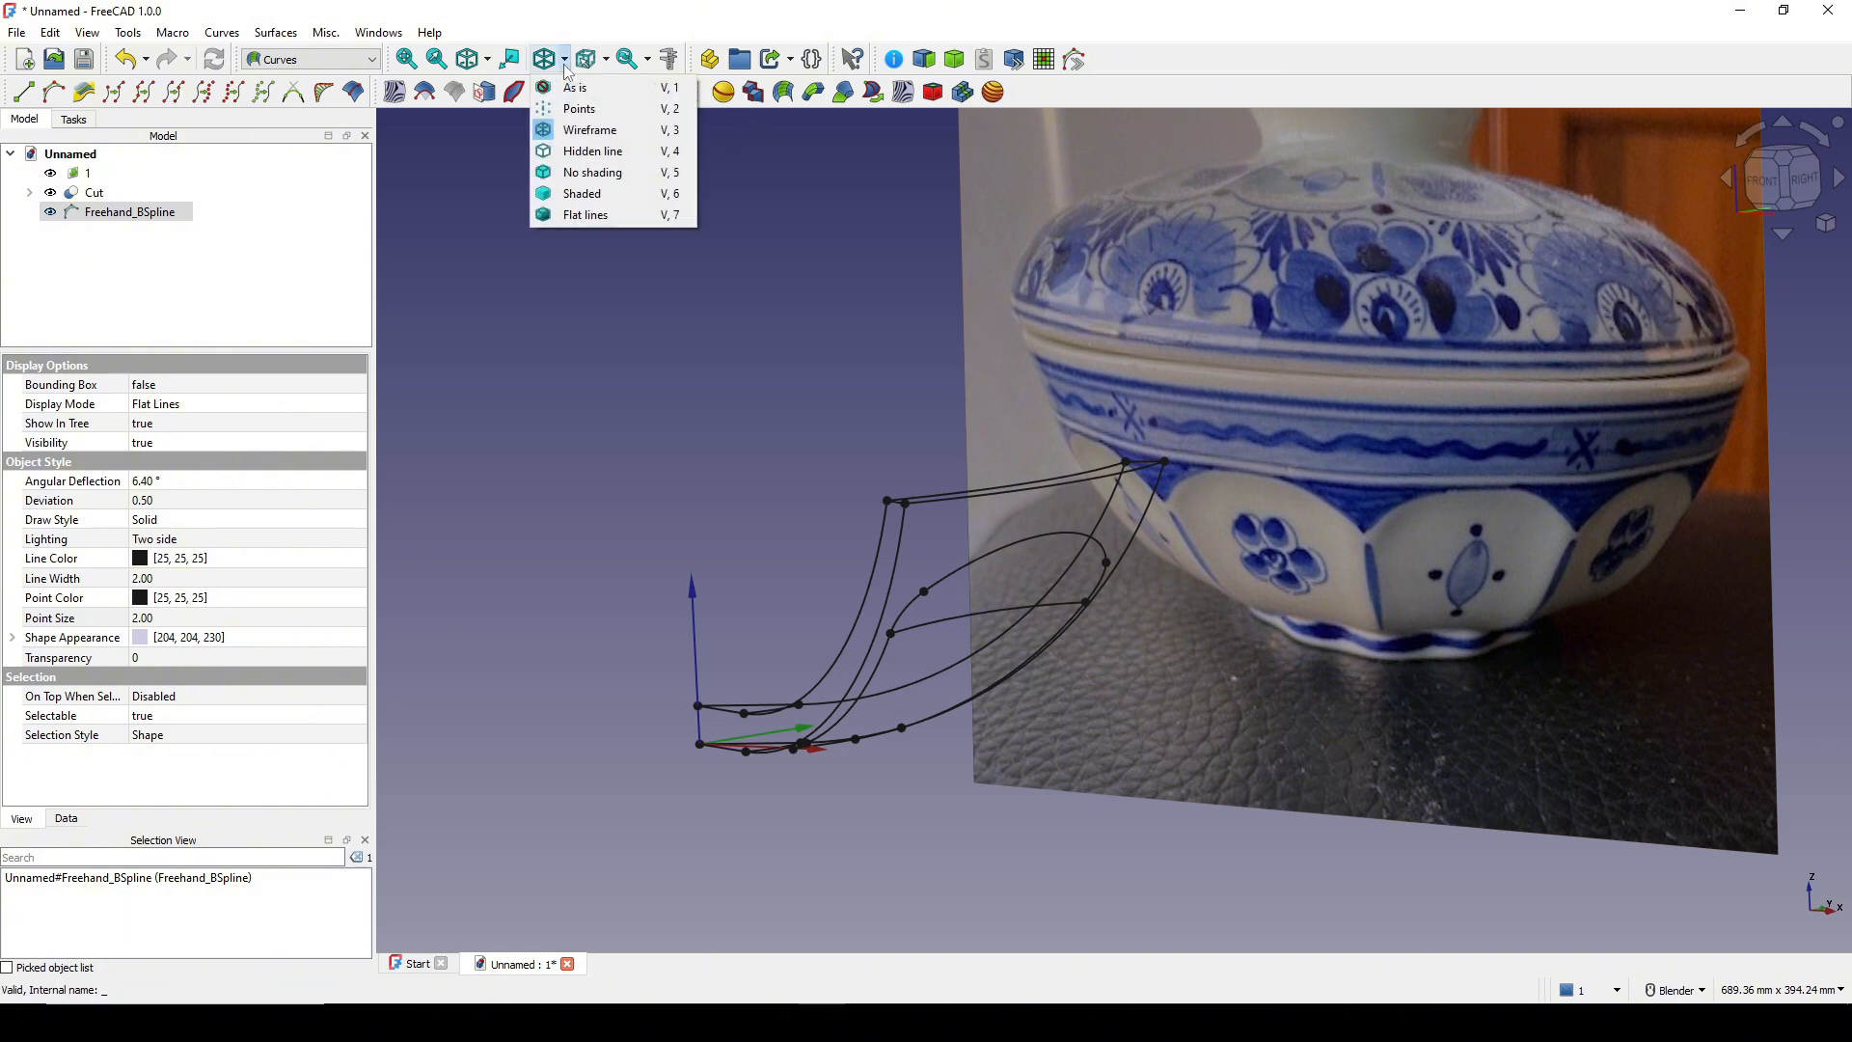
pyautogui.click(617, 214)
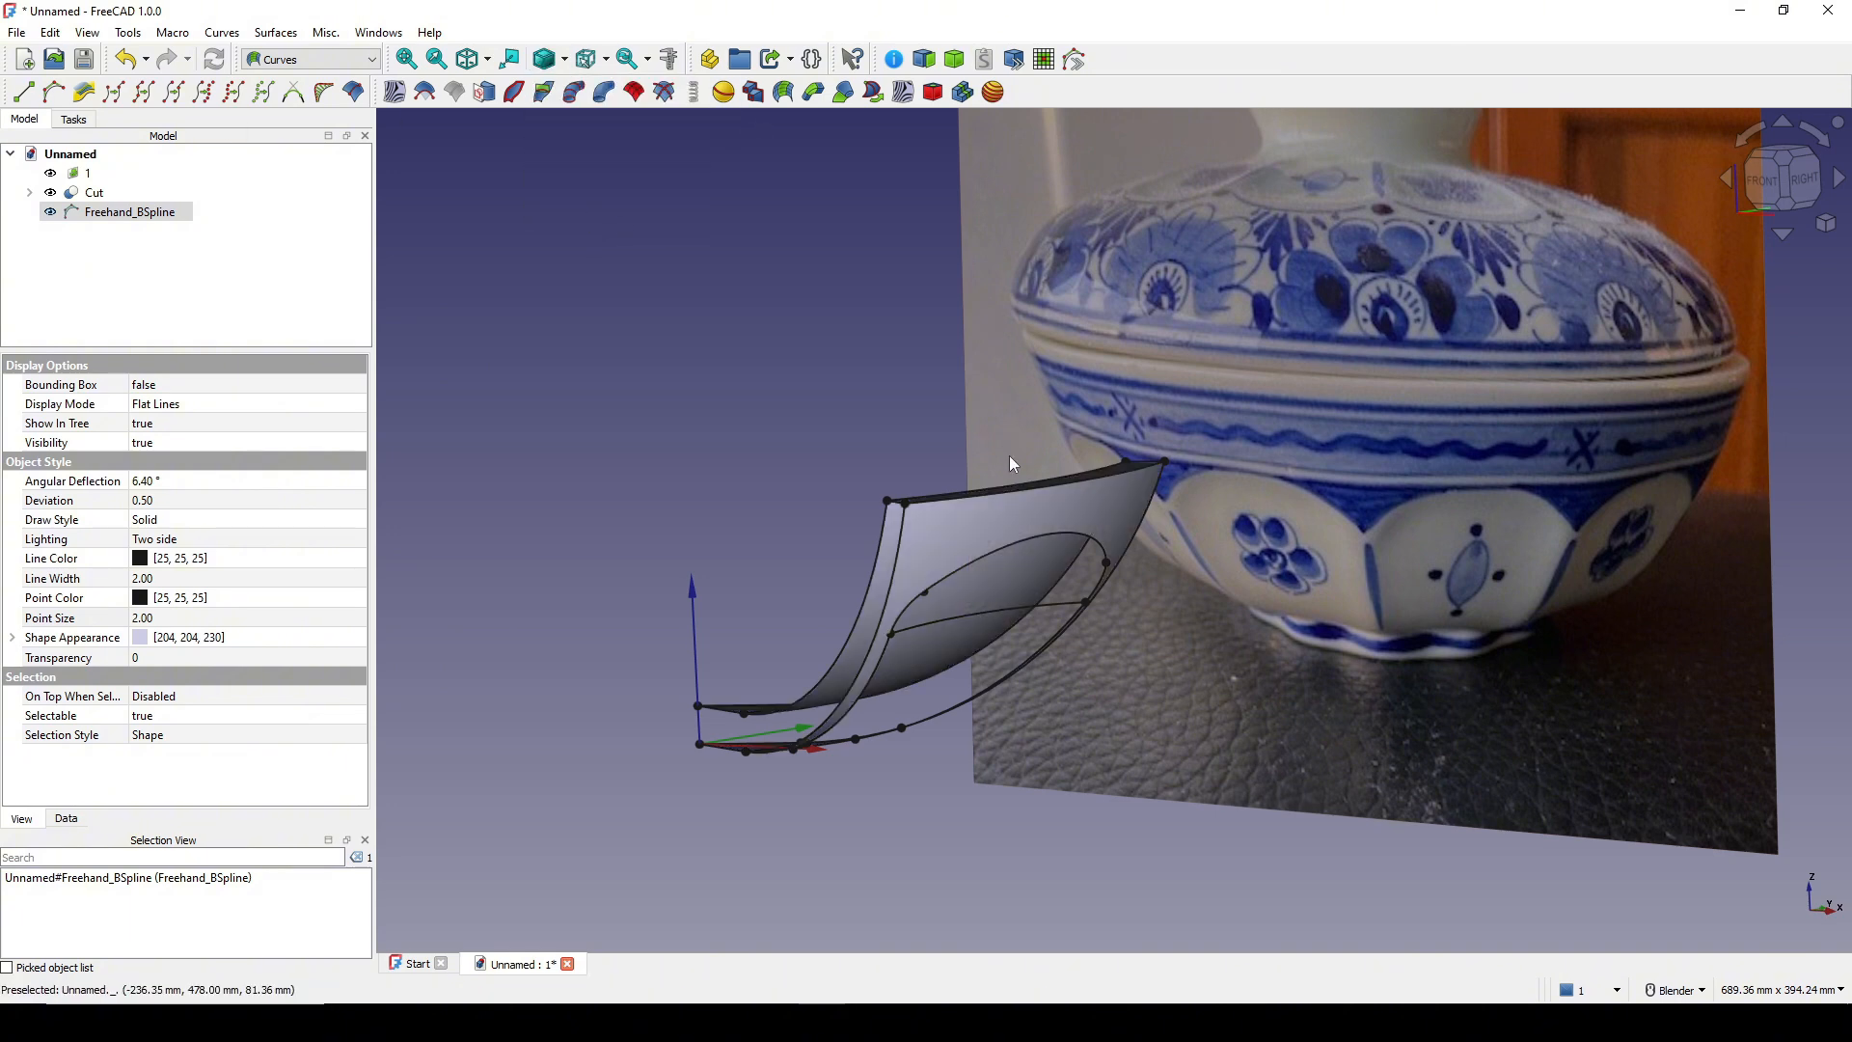
# Switch to the Surface workbench with the panel opening and its guide spline in view.
pyautogui.scroll(-2, 994, 425)
pyautogui.moveTo(982, 403); pyautogui.dragTo(899, 330, button='middle')
pyautogui.click(900, 330)
pyautogui.scroll(2, 1119, 430)
pyautogui.keyDown('shift'); pyautogui.moveTo(1111, 482); pyautogui.dragTo(938, 517, button='middle'); pyautogui.keyUp('shift')
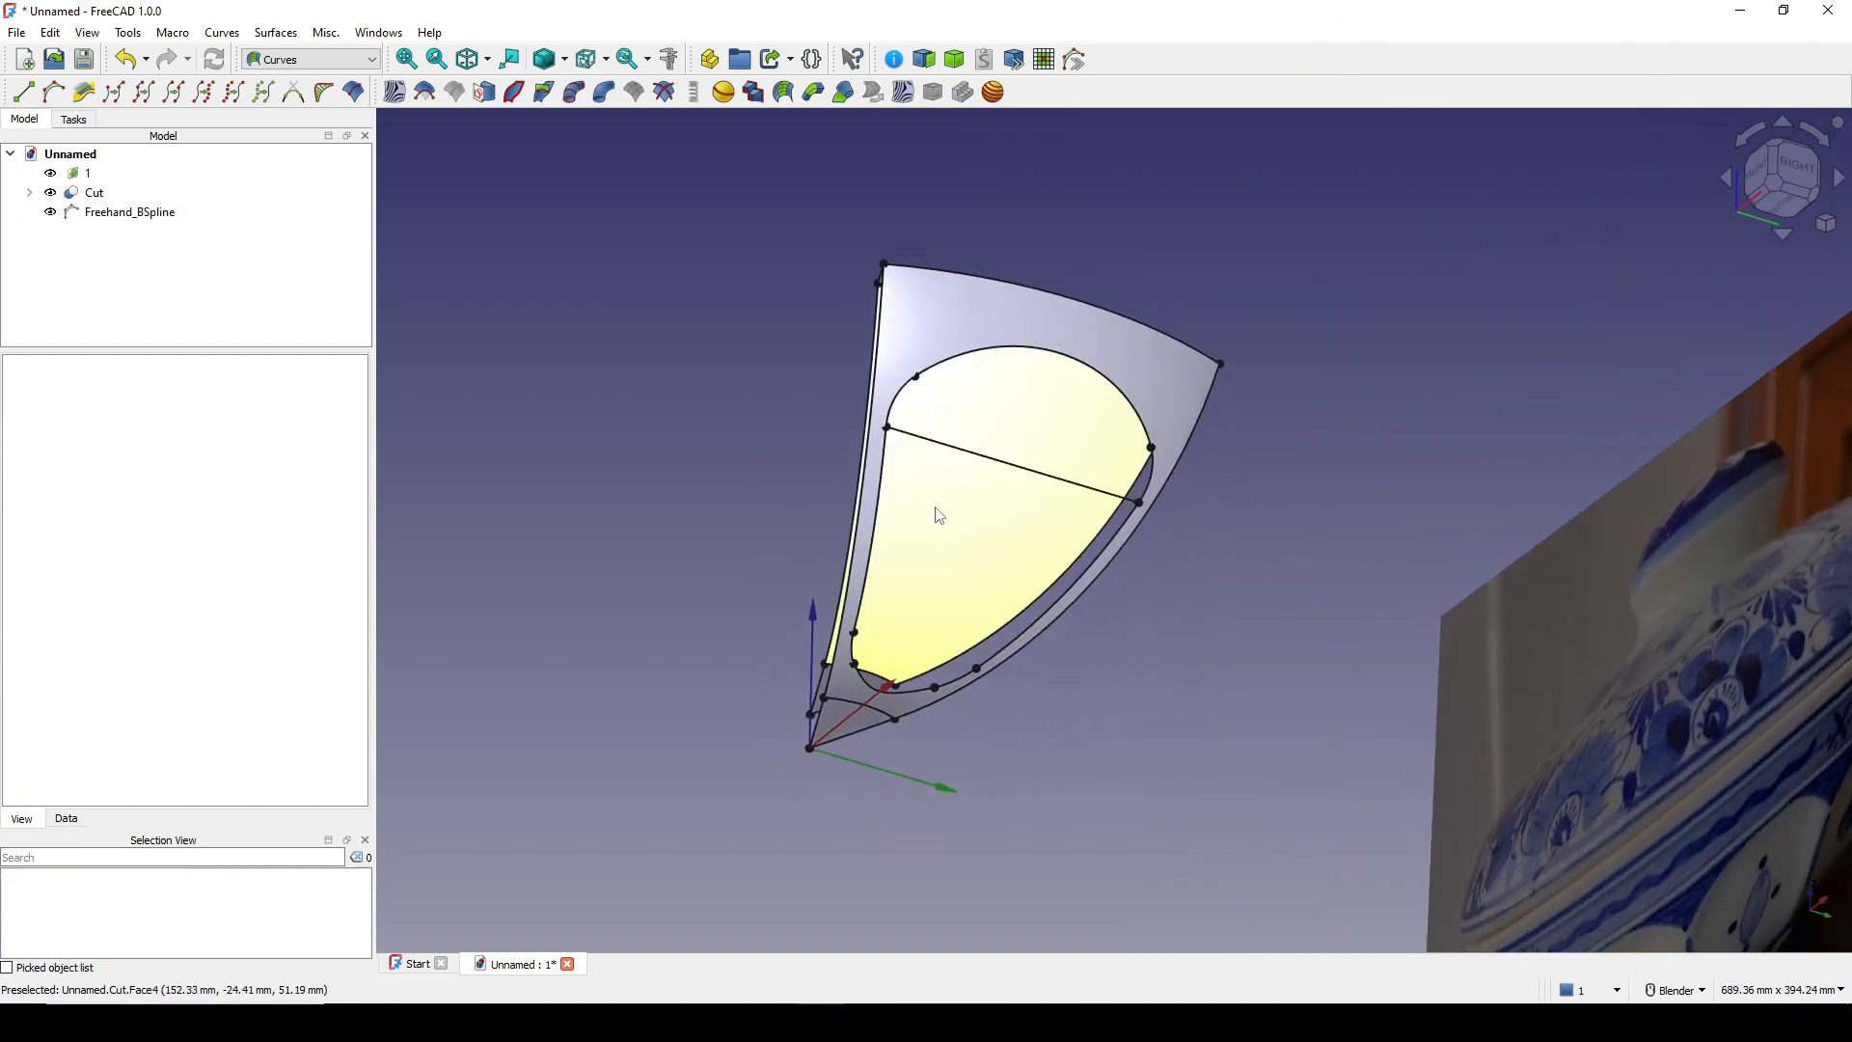
pyautogui.scroll(1, 1046, 499)
pyautogui.keyDown('shift'); pyautogui.moveTo(1046, 499); pyautogui.dragTo(1472, 367, button='middle'); pyautogui.keyUp('shift')
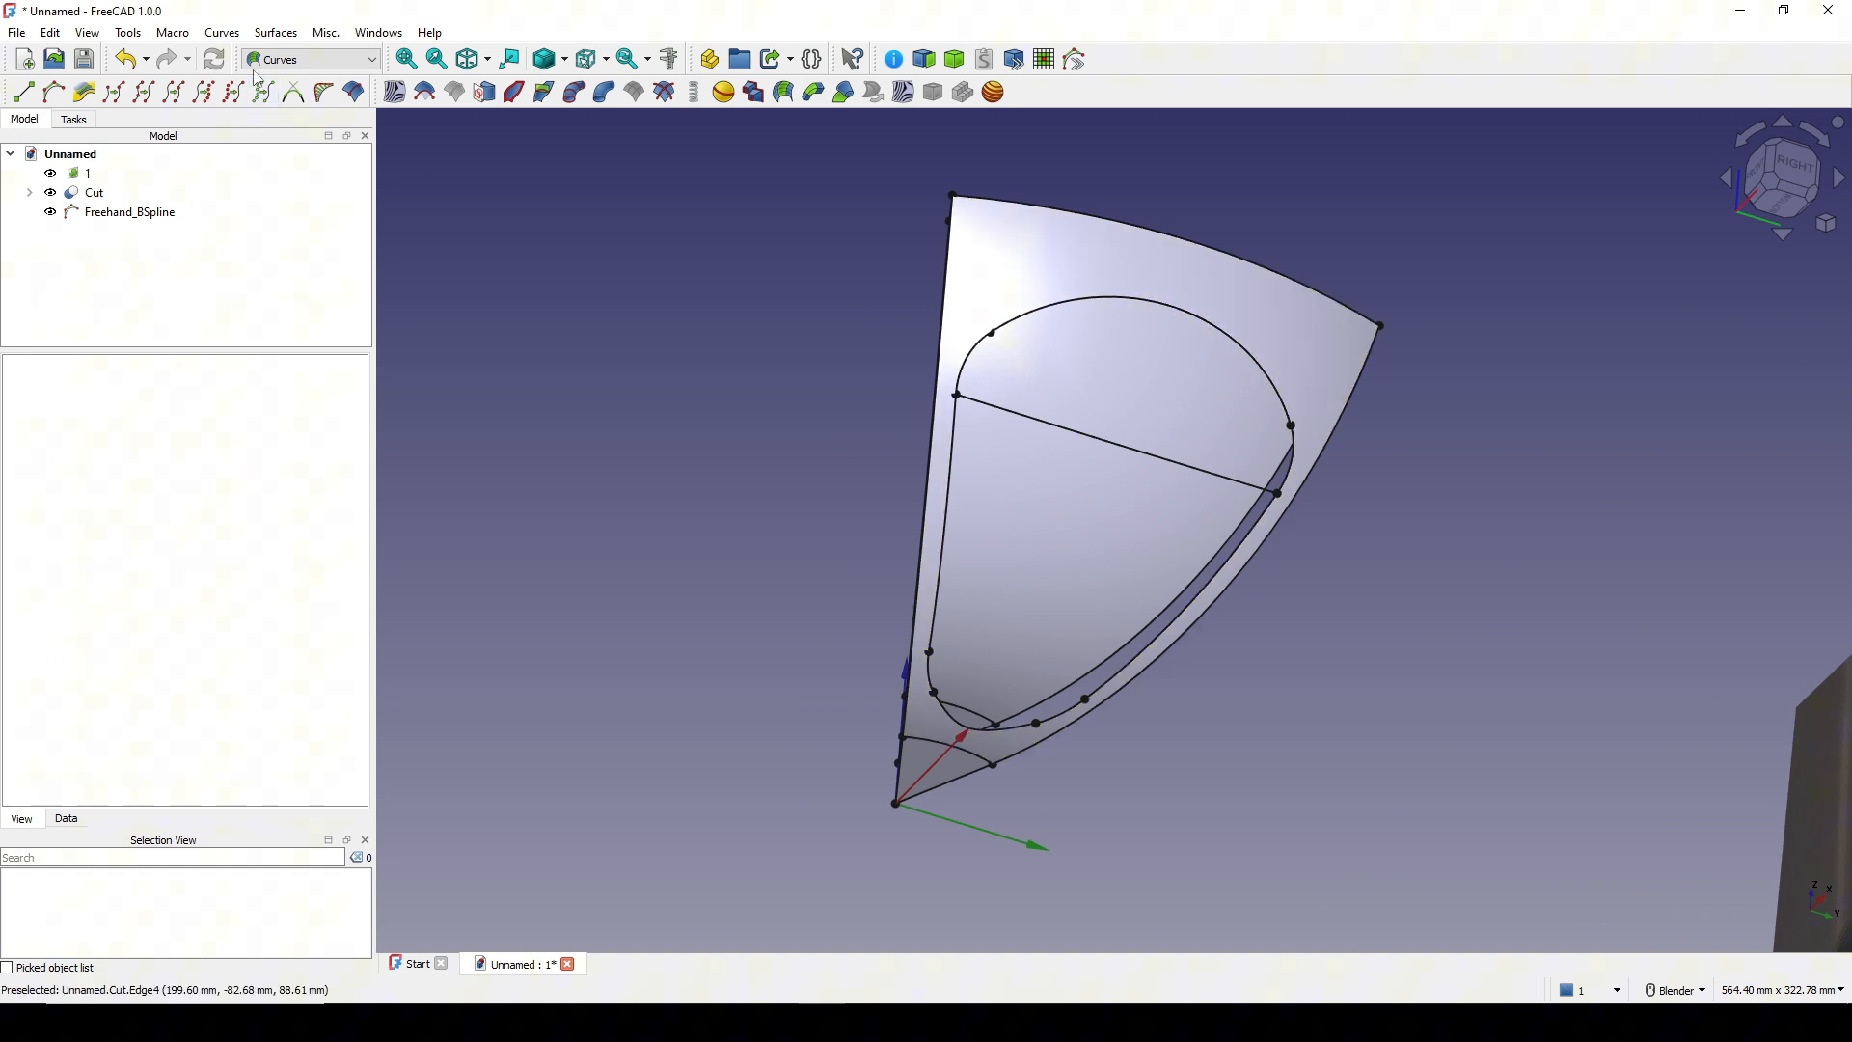
pyautogui.click(288, 60)
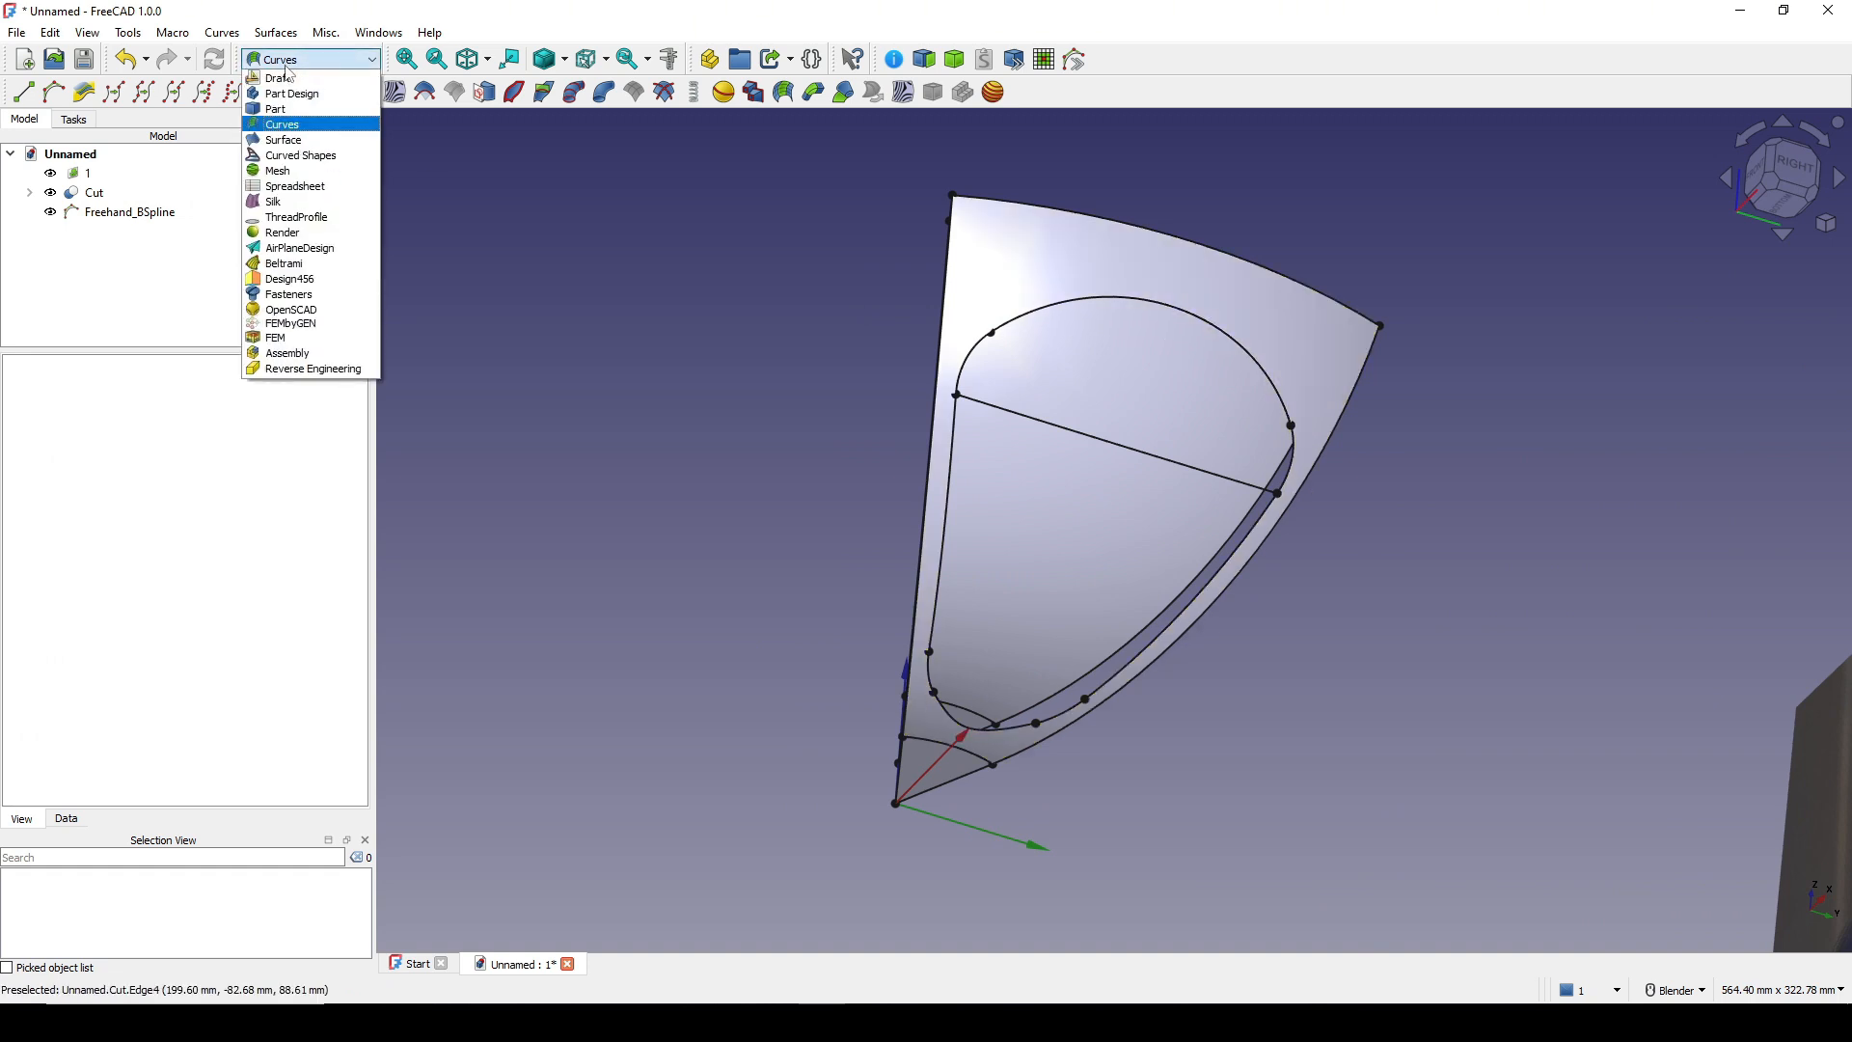
pyautogui.click(307, 143)
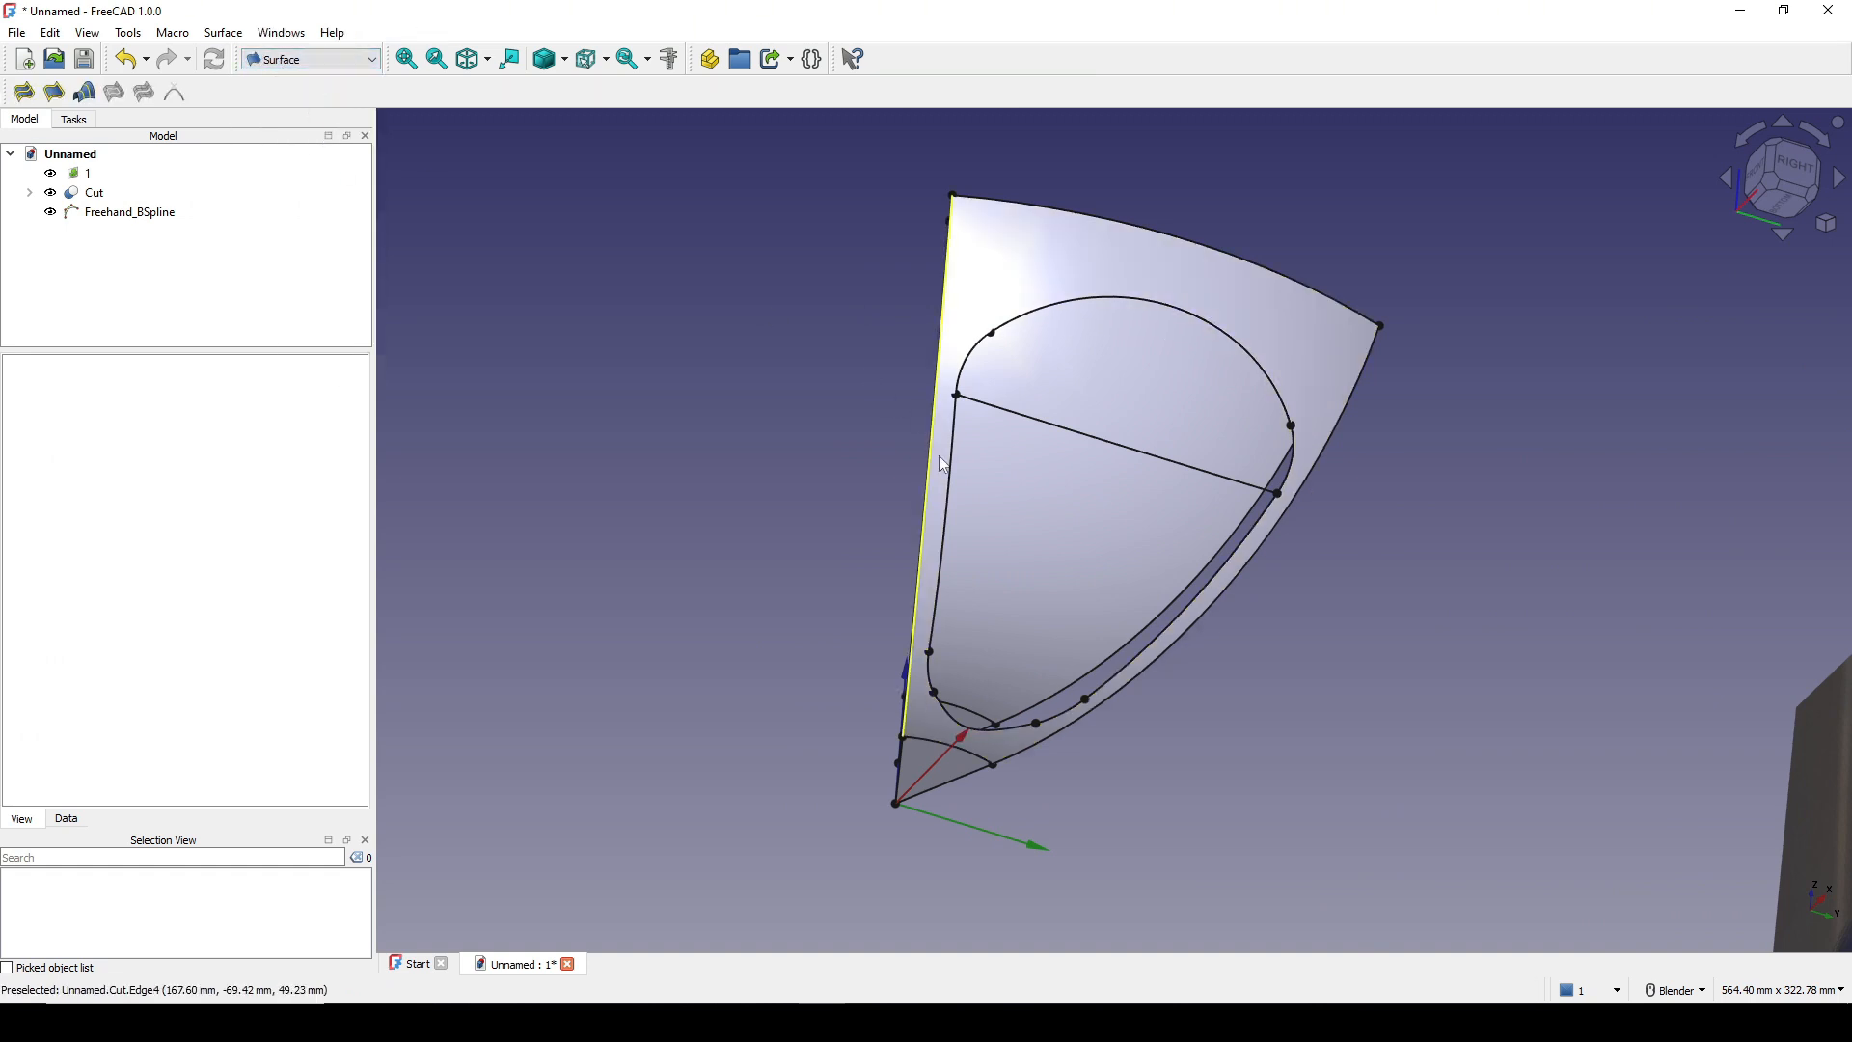
# Start a Filling surface with the panel opening's large upper arc and adjoining upper corner arc as boundary edges.
pyautogui.moveTo(932, 453); pyautogui.dragTo(1061, 494, button='middle')
pyautogui.click(25, 95)
pyautogui.scroll(4, 861, 675)
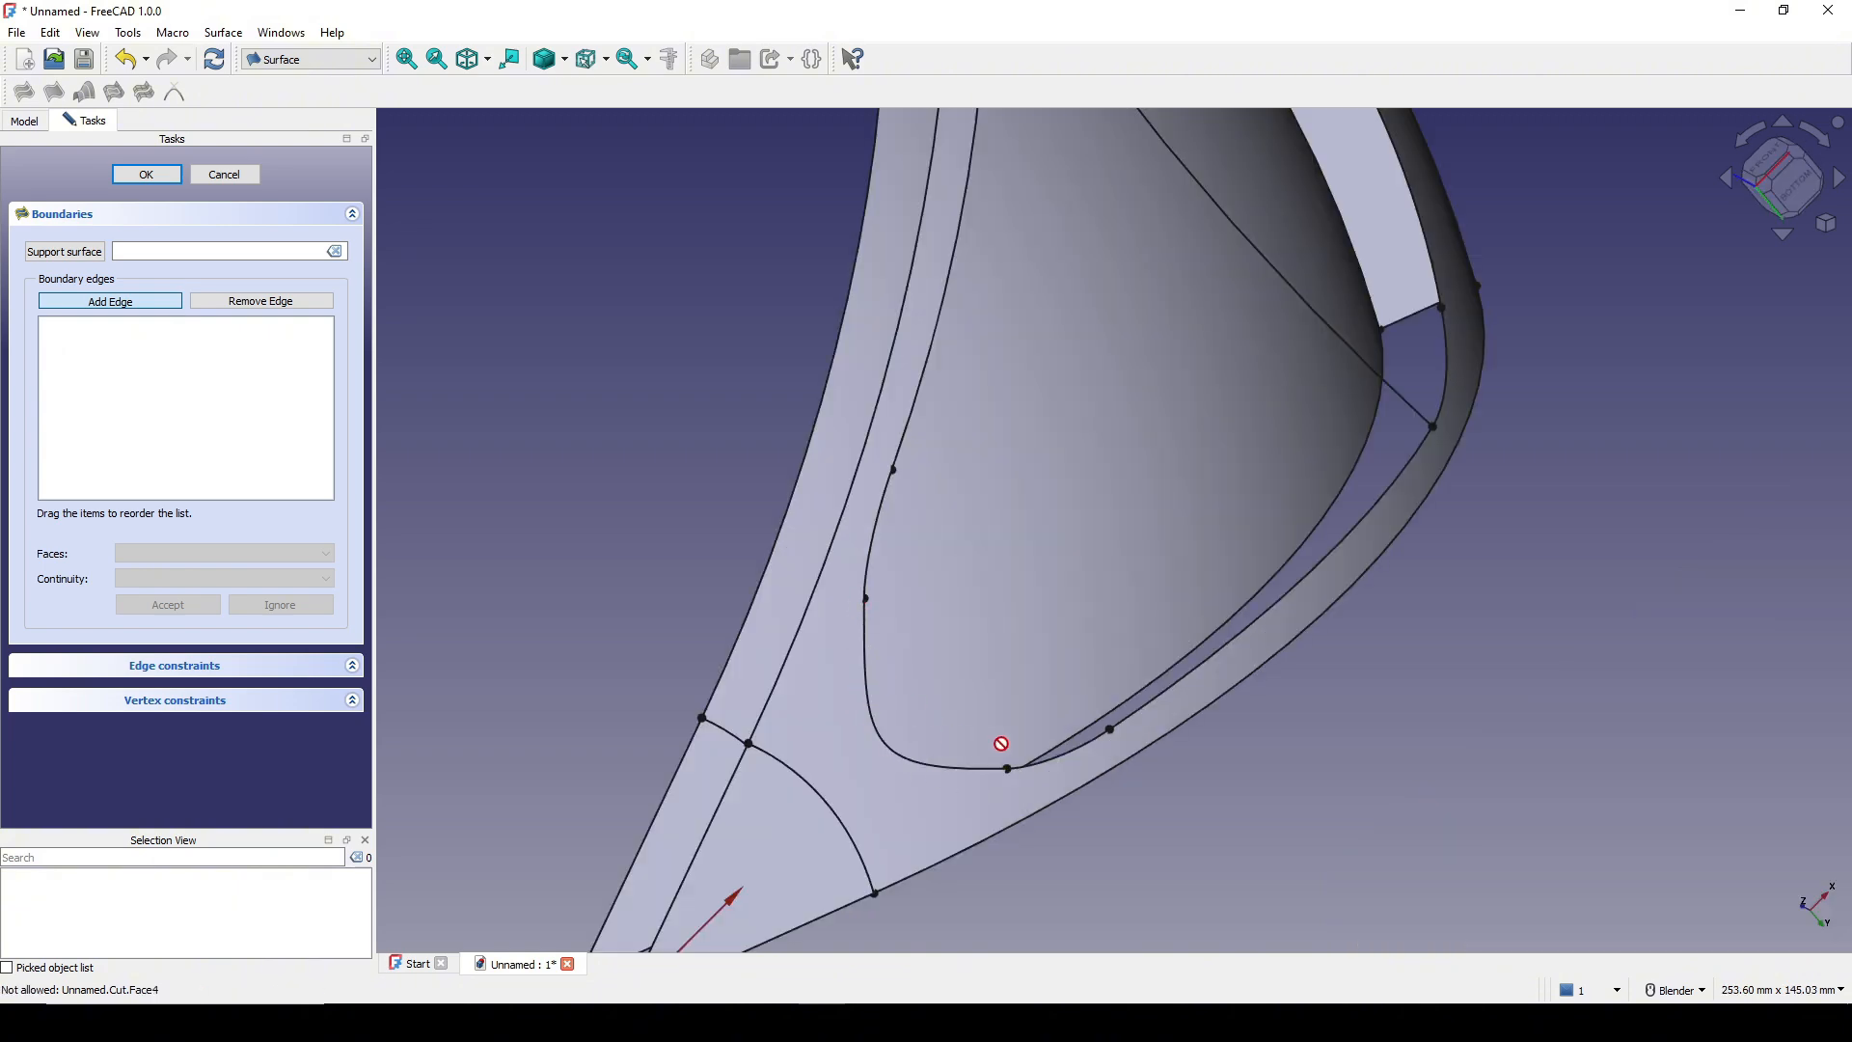
pyautogui.scroll(-4, 1003, 745)
pyautogui.moveTo(1054, 525); pyautogui.dragTo(1014, 309, button='middle')
pyautogui.click(1014, 309)
pyautogui.scroll(2, 921, 405)
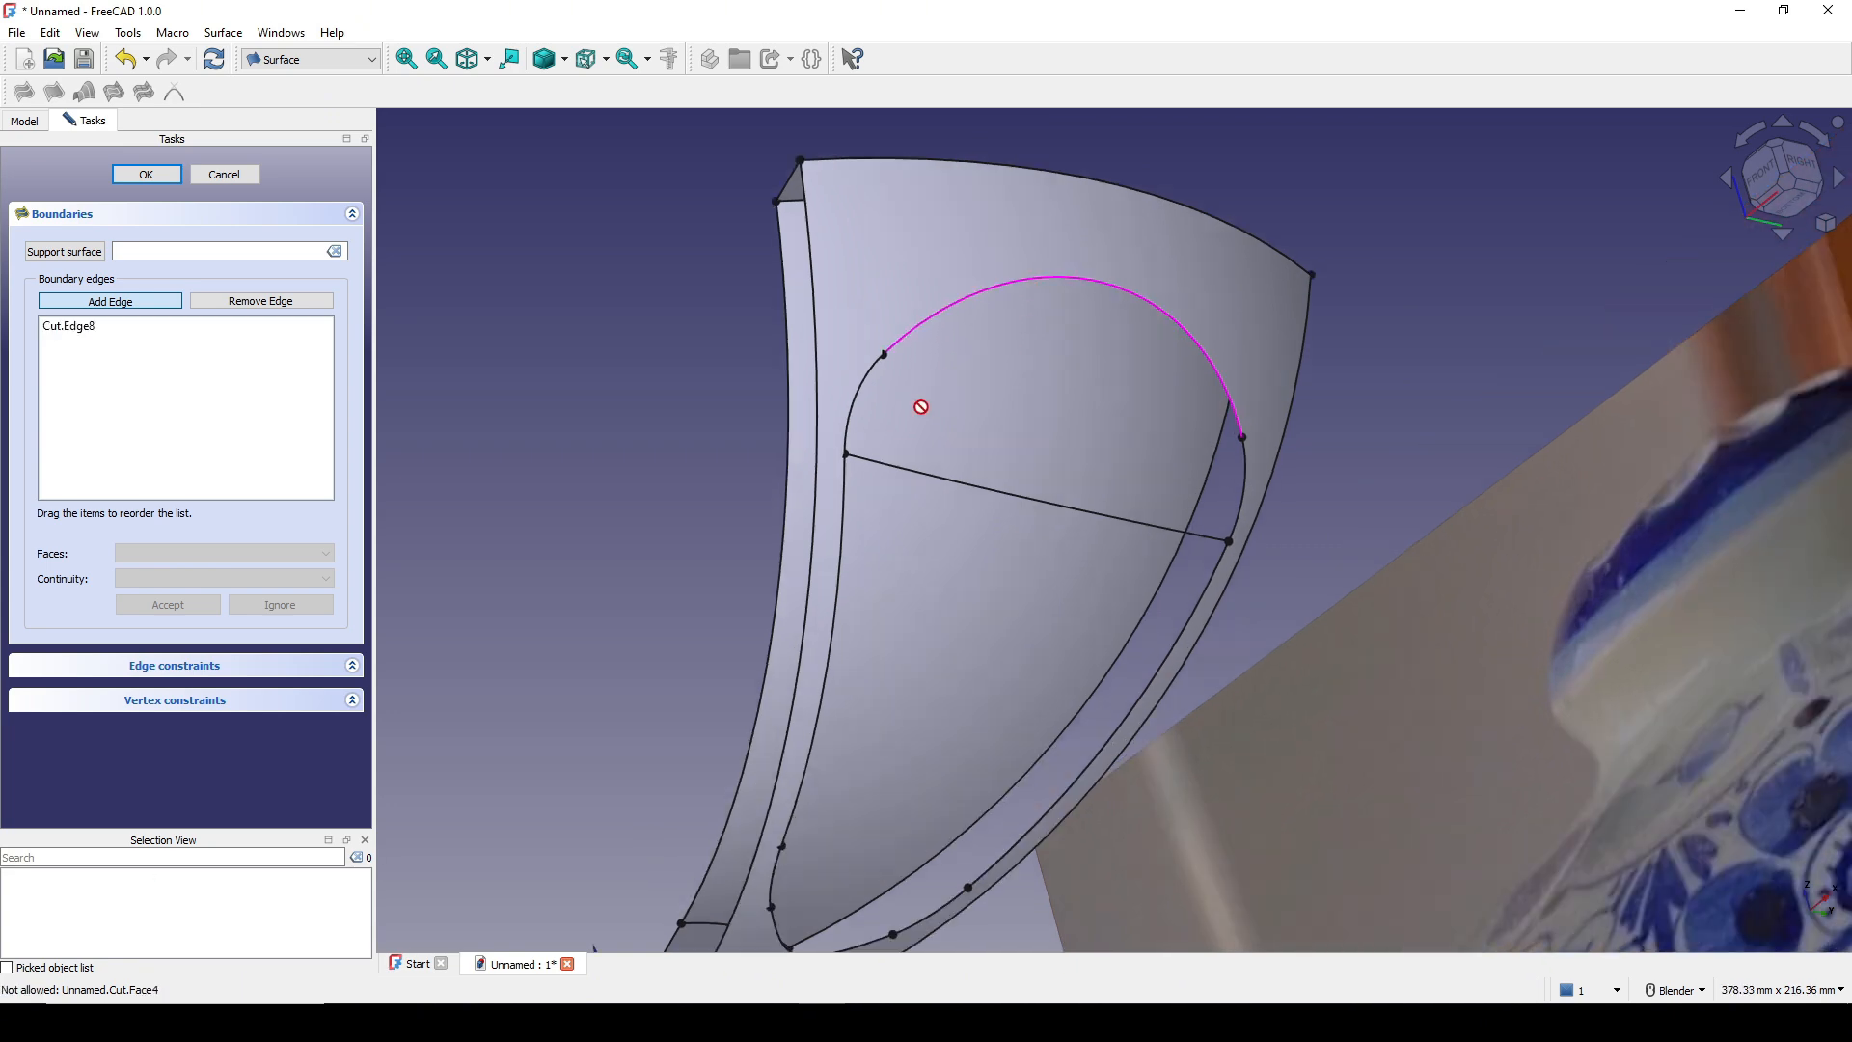
pyautogui.click(868, 397)
pyautogui.scroll(-2, 898, 491)
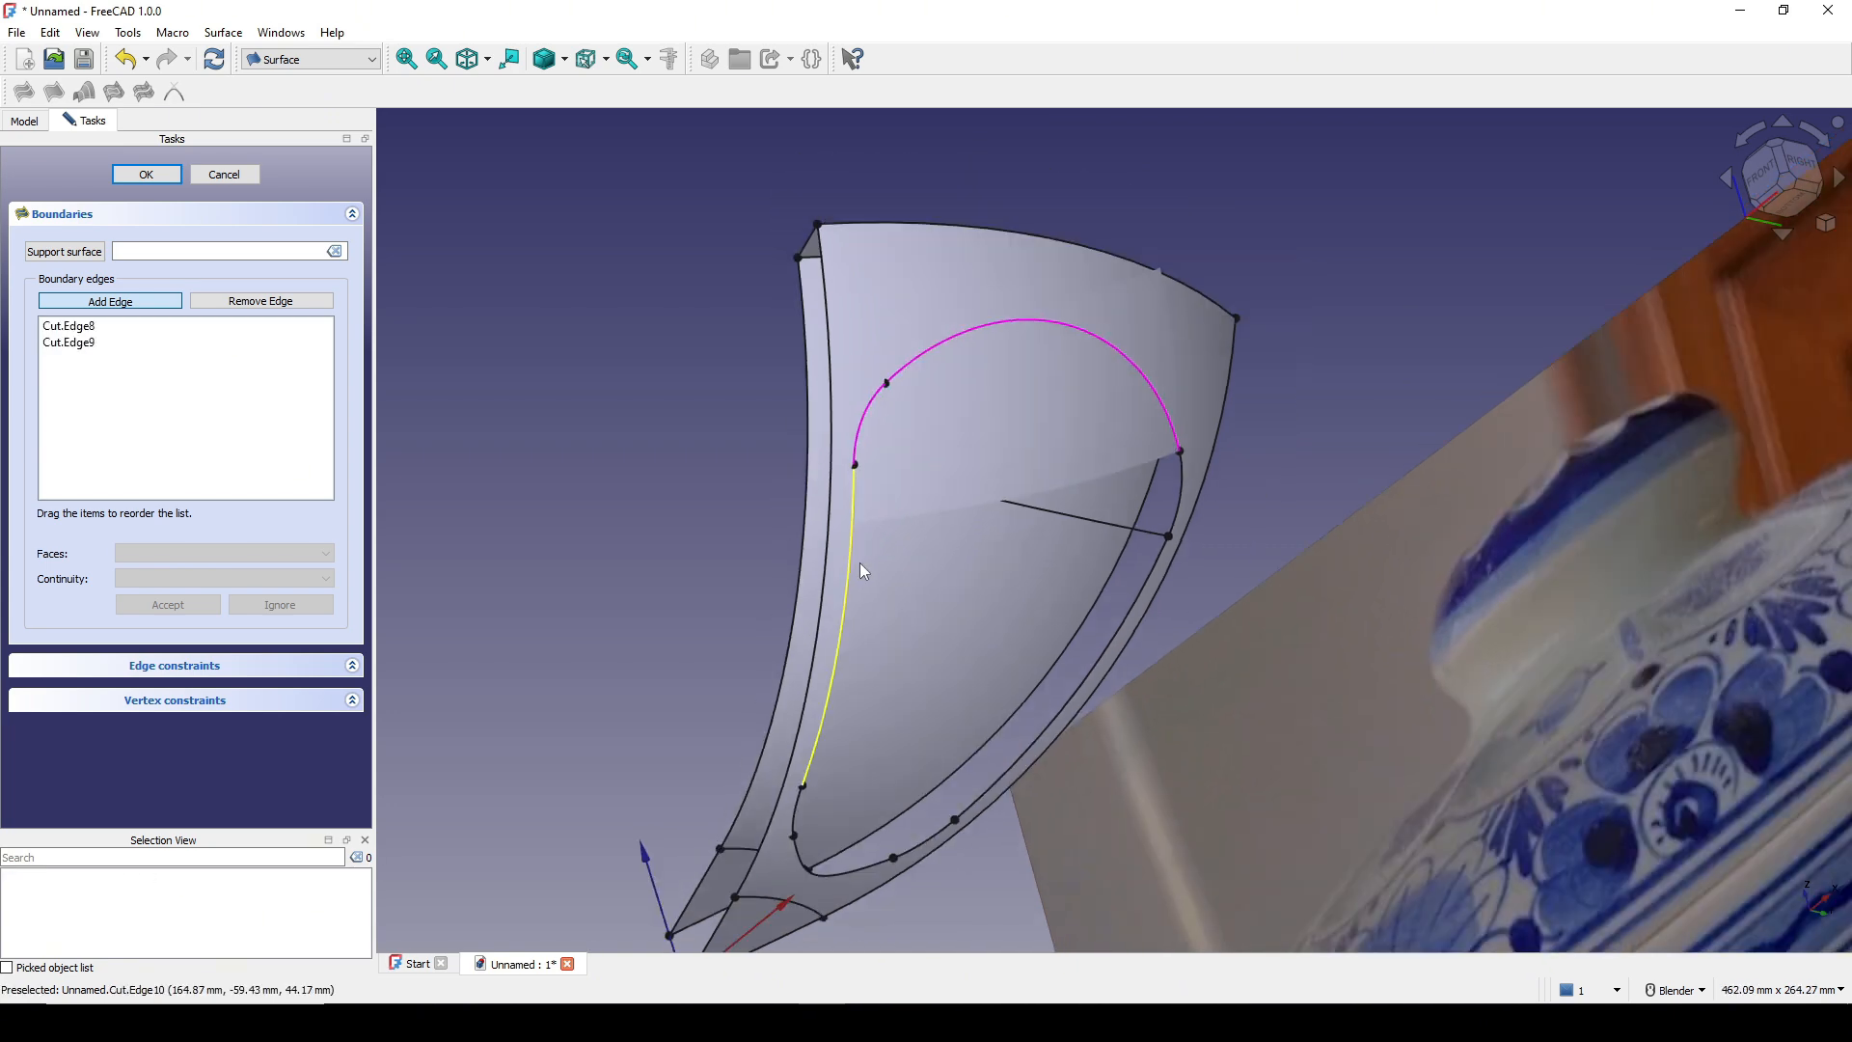
# Add the remaining edges around the panel opening, both long sides, the lower arcs and the other upper corner, as filling boundaries.
pyautogui.scroll(1, 918, 634)
pyautogui.scroll(-1, 916, 634)
pyautogui.keyDown('shift'); pyautogui.moveTo(880, 723); pyautogui.dragTo(917, 476, button='middle'); pyautogui.keyUp('shift')
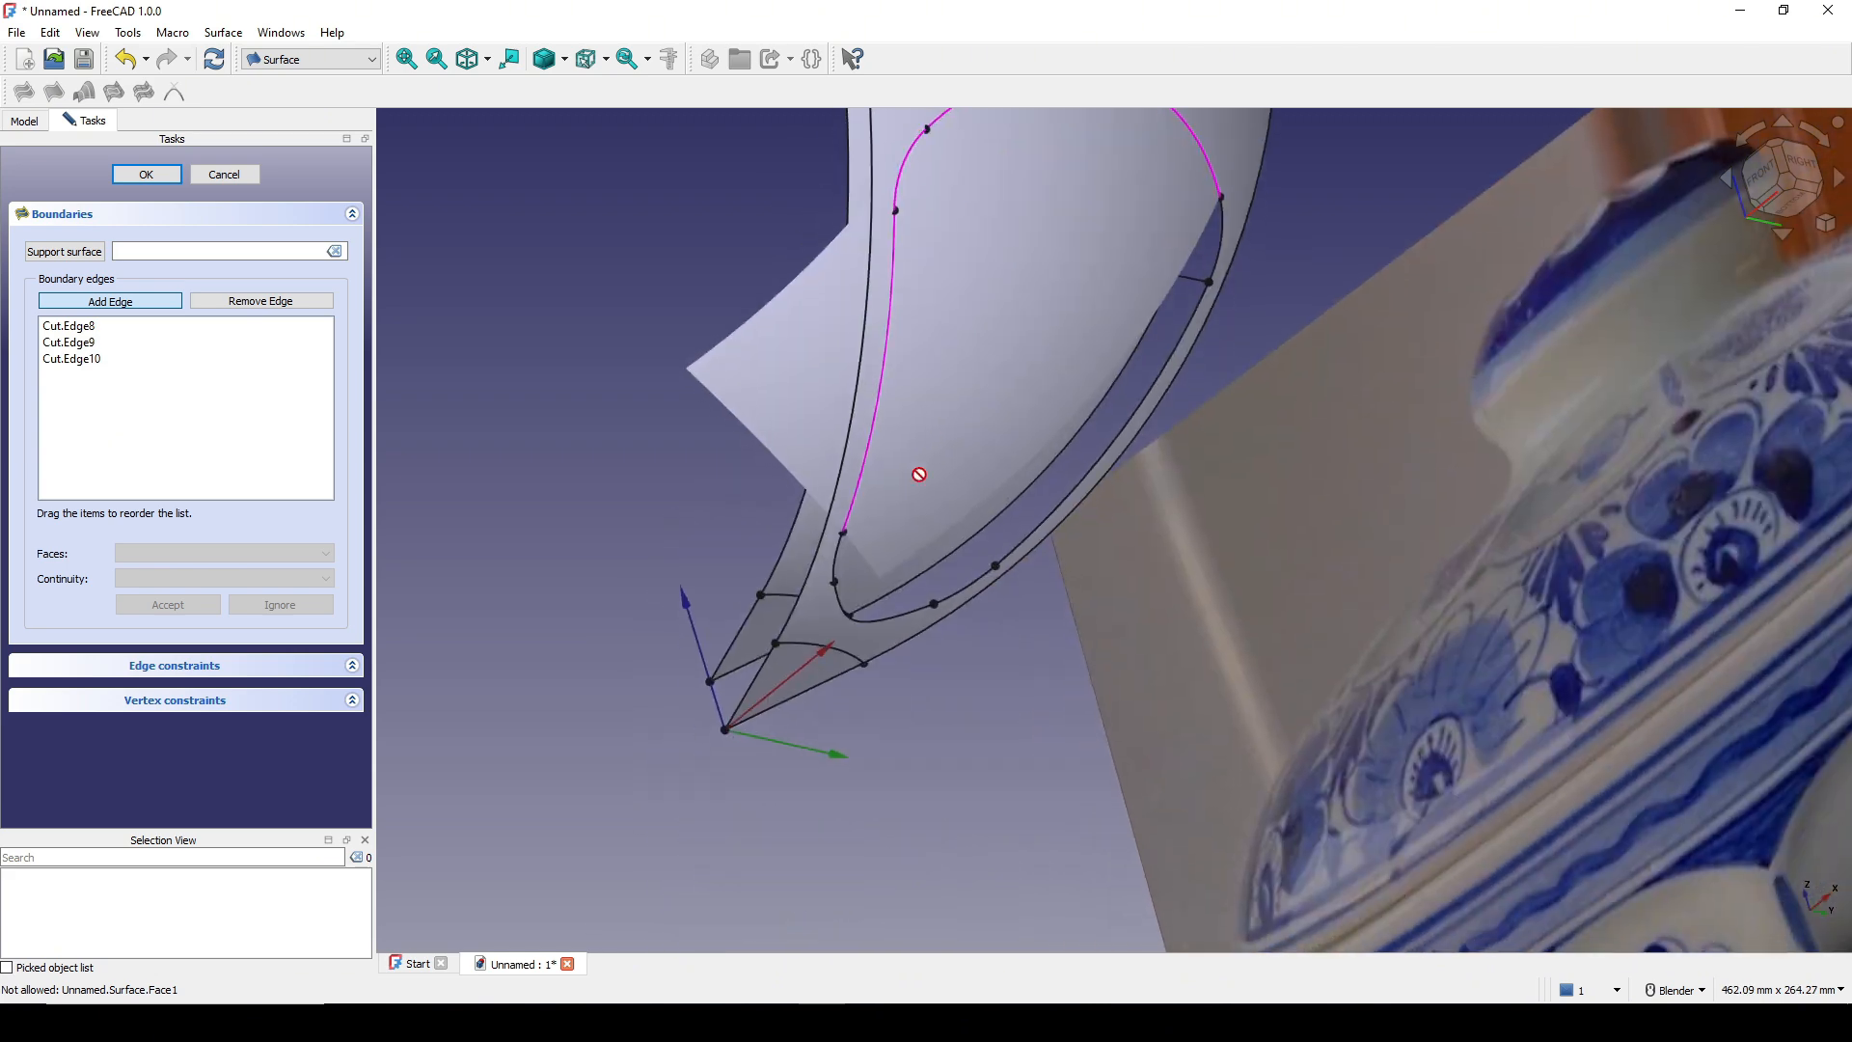
pyautogui.scroll(1, 917, 473)
pyautogui.click(820, 584)
pyautogui.click(827, 649)
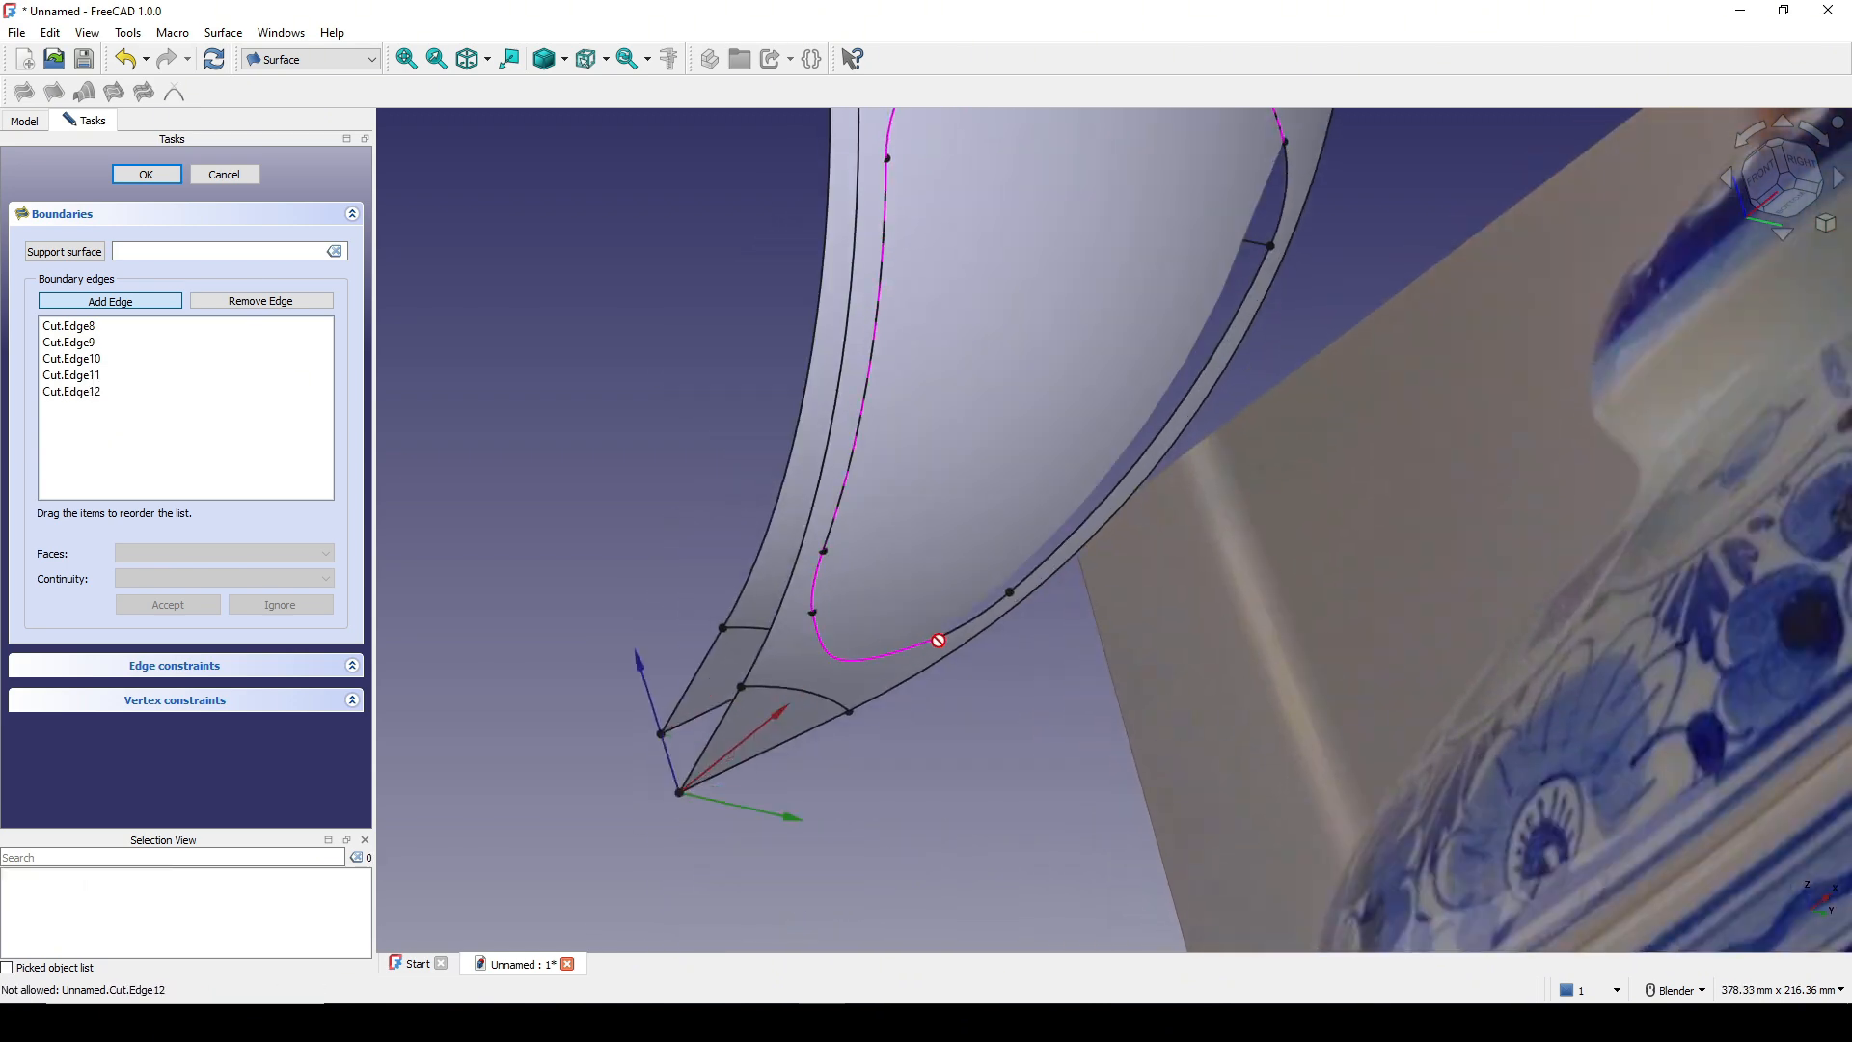
pyautogui.click(961, 627)
pyautogui.click(1059, 537)
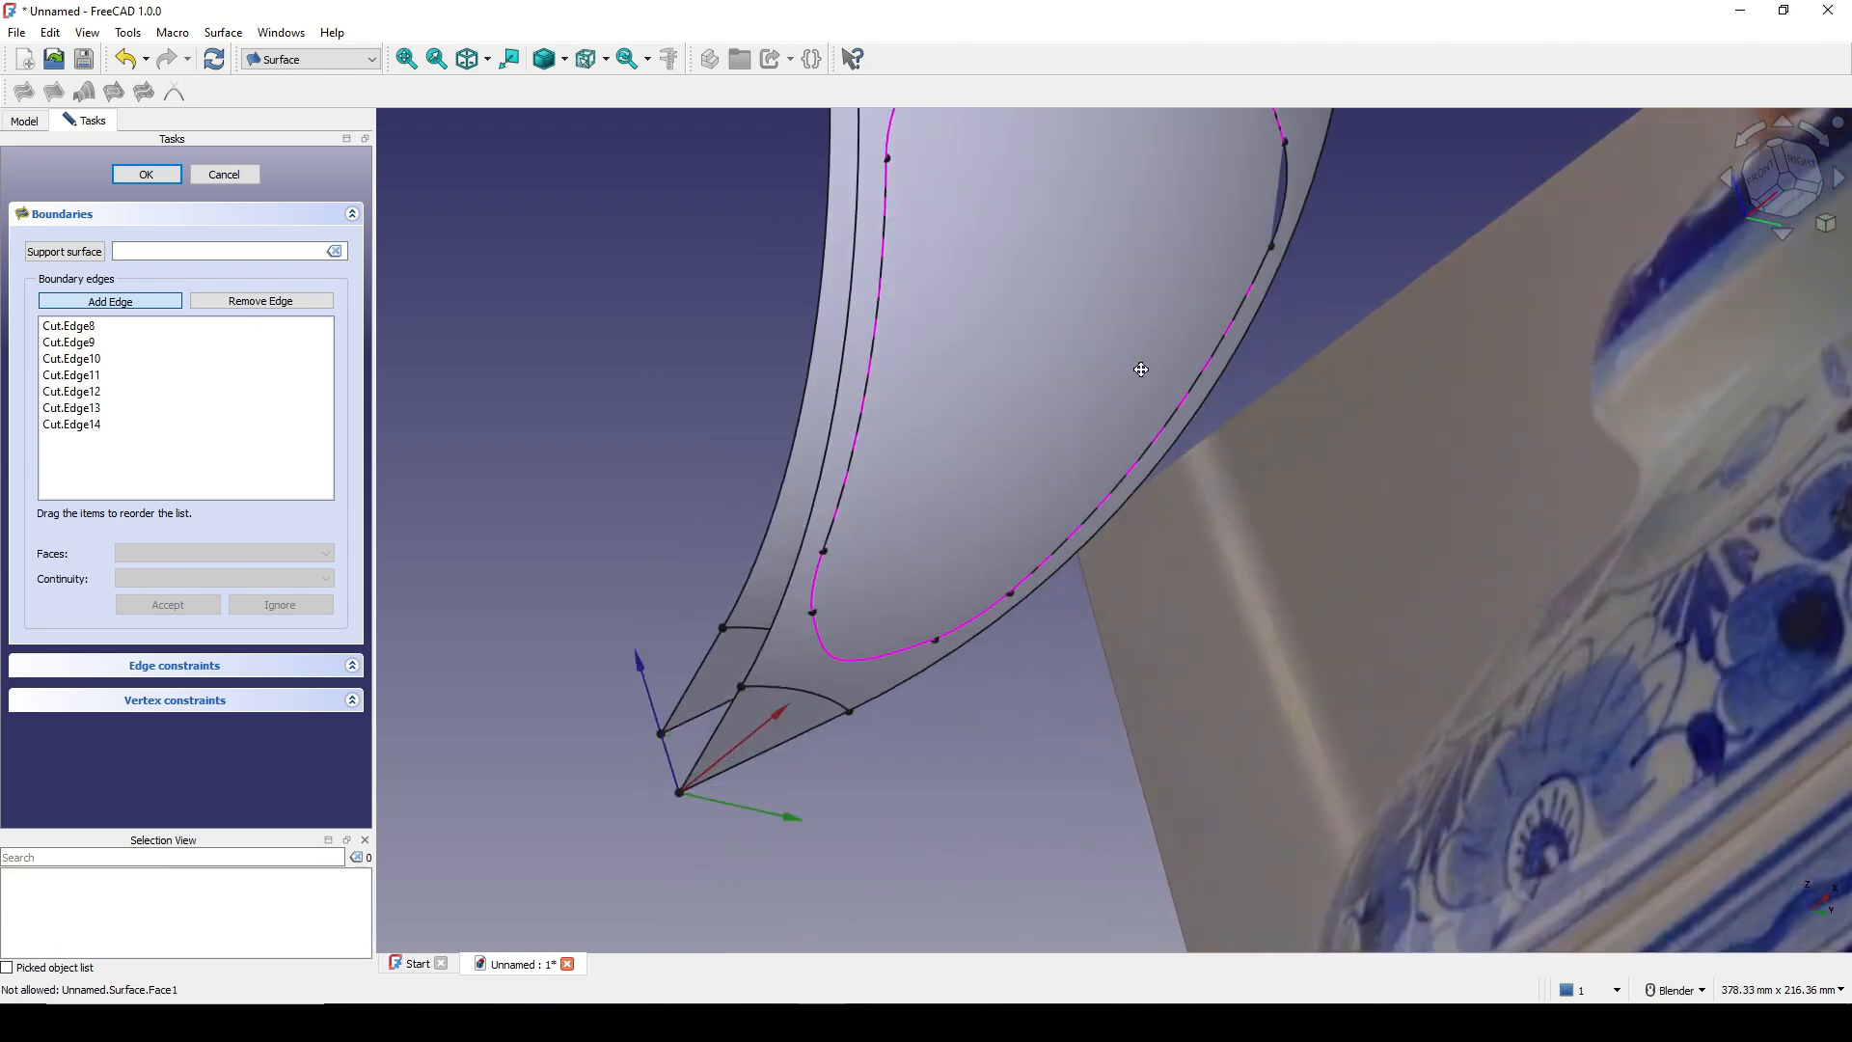
pyautogui.keyDown('shift'); pyautogui.moveTo(1140, 362); pyautogui.dragTo(918, 609, button='middle'); pyautogui.keyUp('shift')
pyautogui.click(1057, 450)
pyautogui.moveTo(1057, 450); pyautogui.dragTo(1116, 521, button='middle')
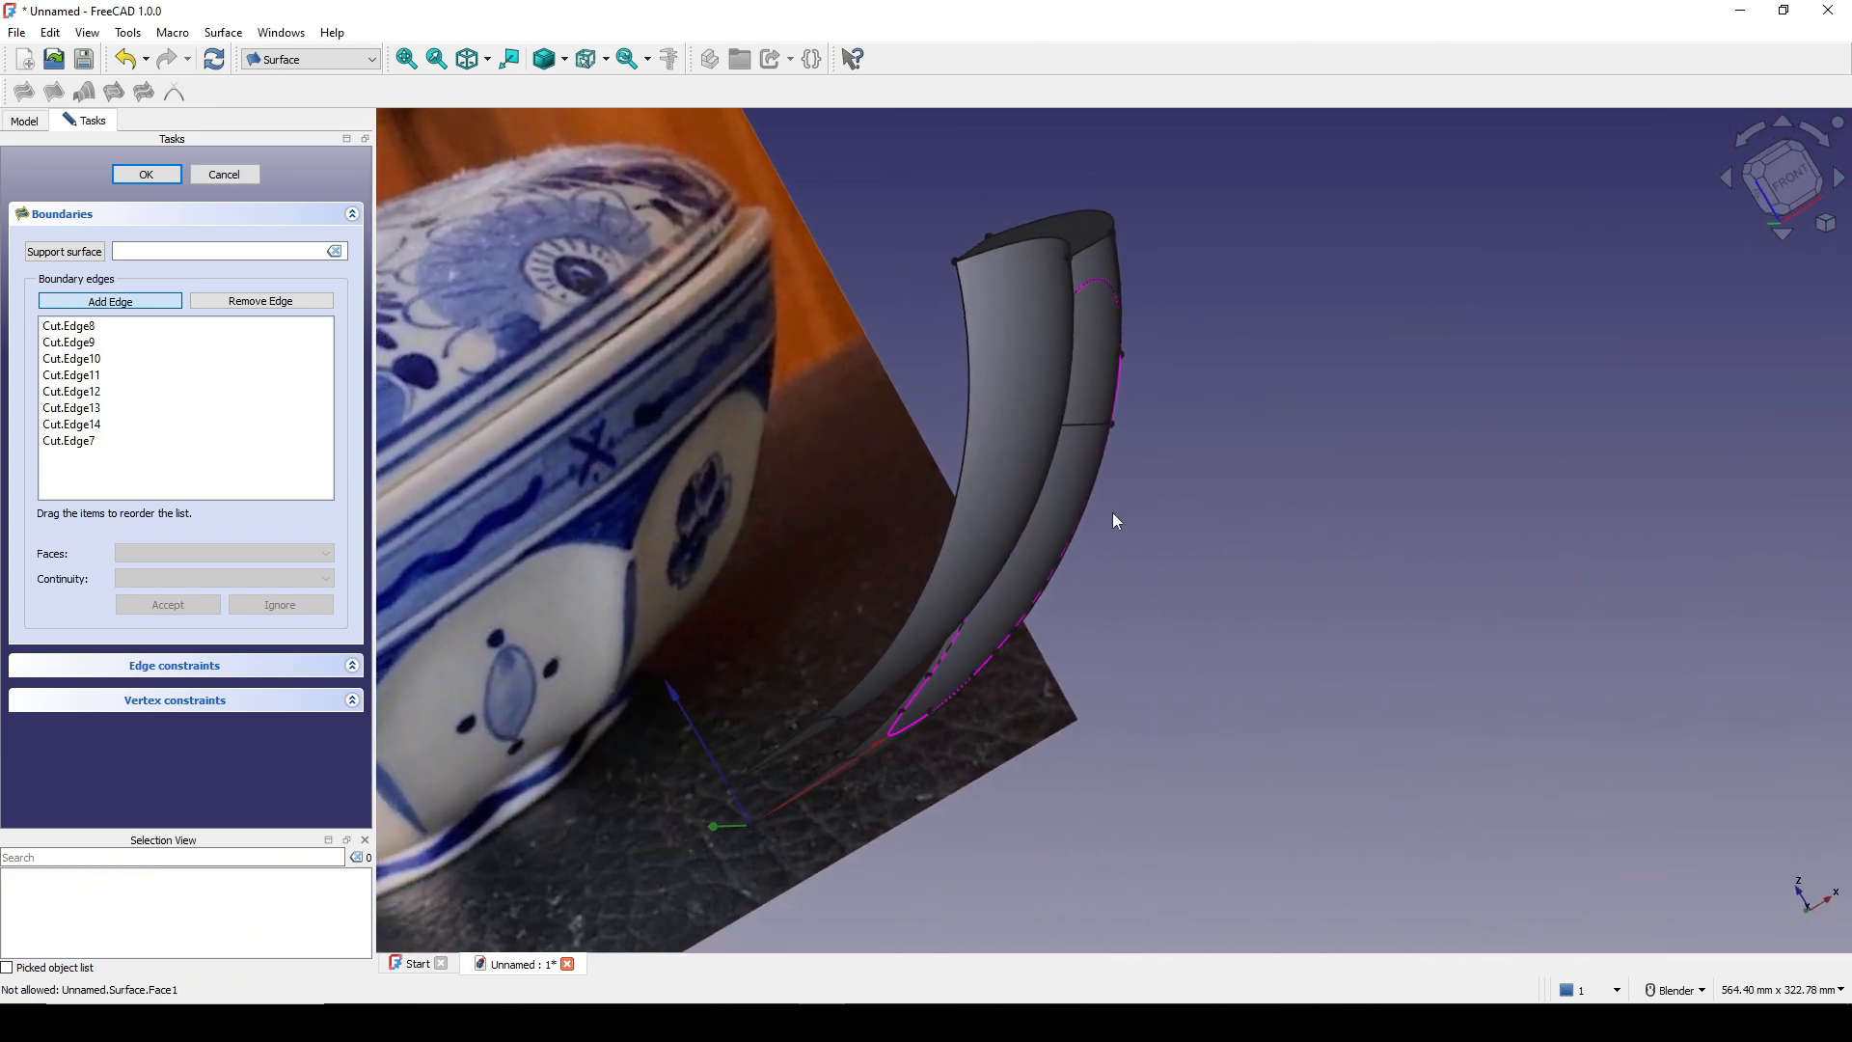
# Begin adding a non-boundary edge constraint to the filling surface.
pyautogui.click(147, 666)
pyautogui.click(106, 608)
pyautogui.scroll(2, 1064, 511)
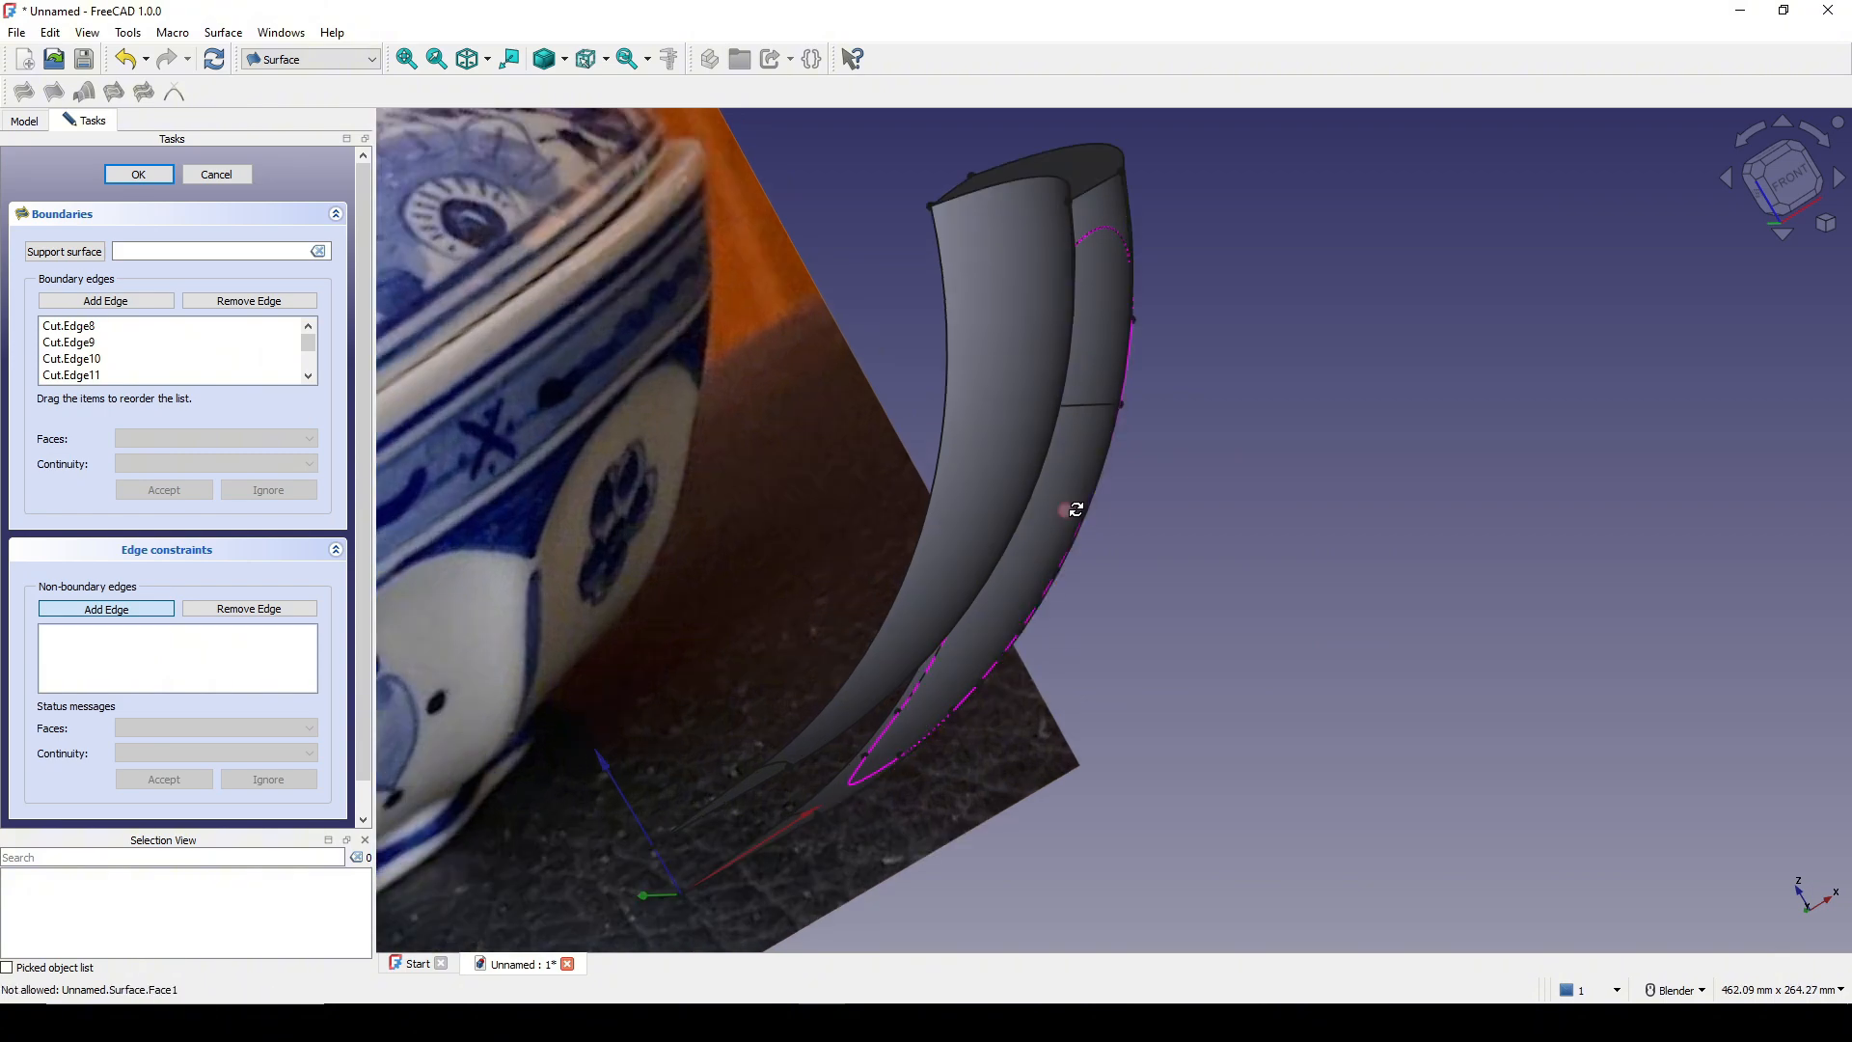
# Add the freehand B-spline edge as a non-boundary constraint and create the filling surface.
pyautogui.click(1106, 409)
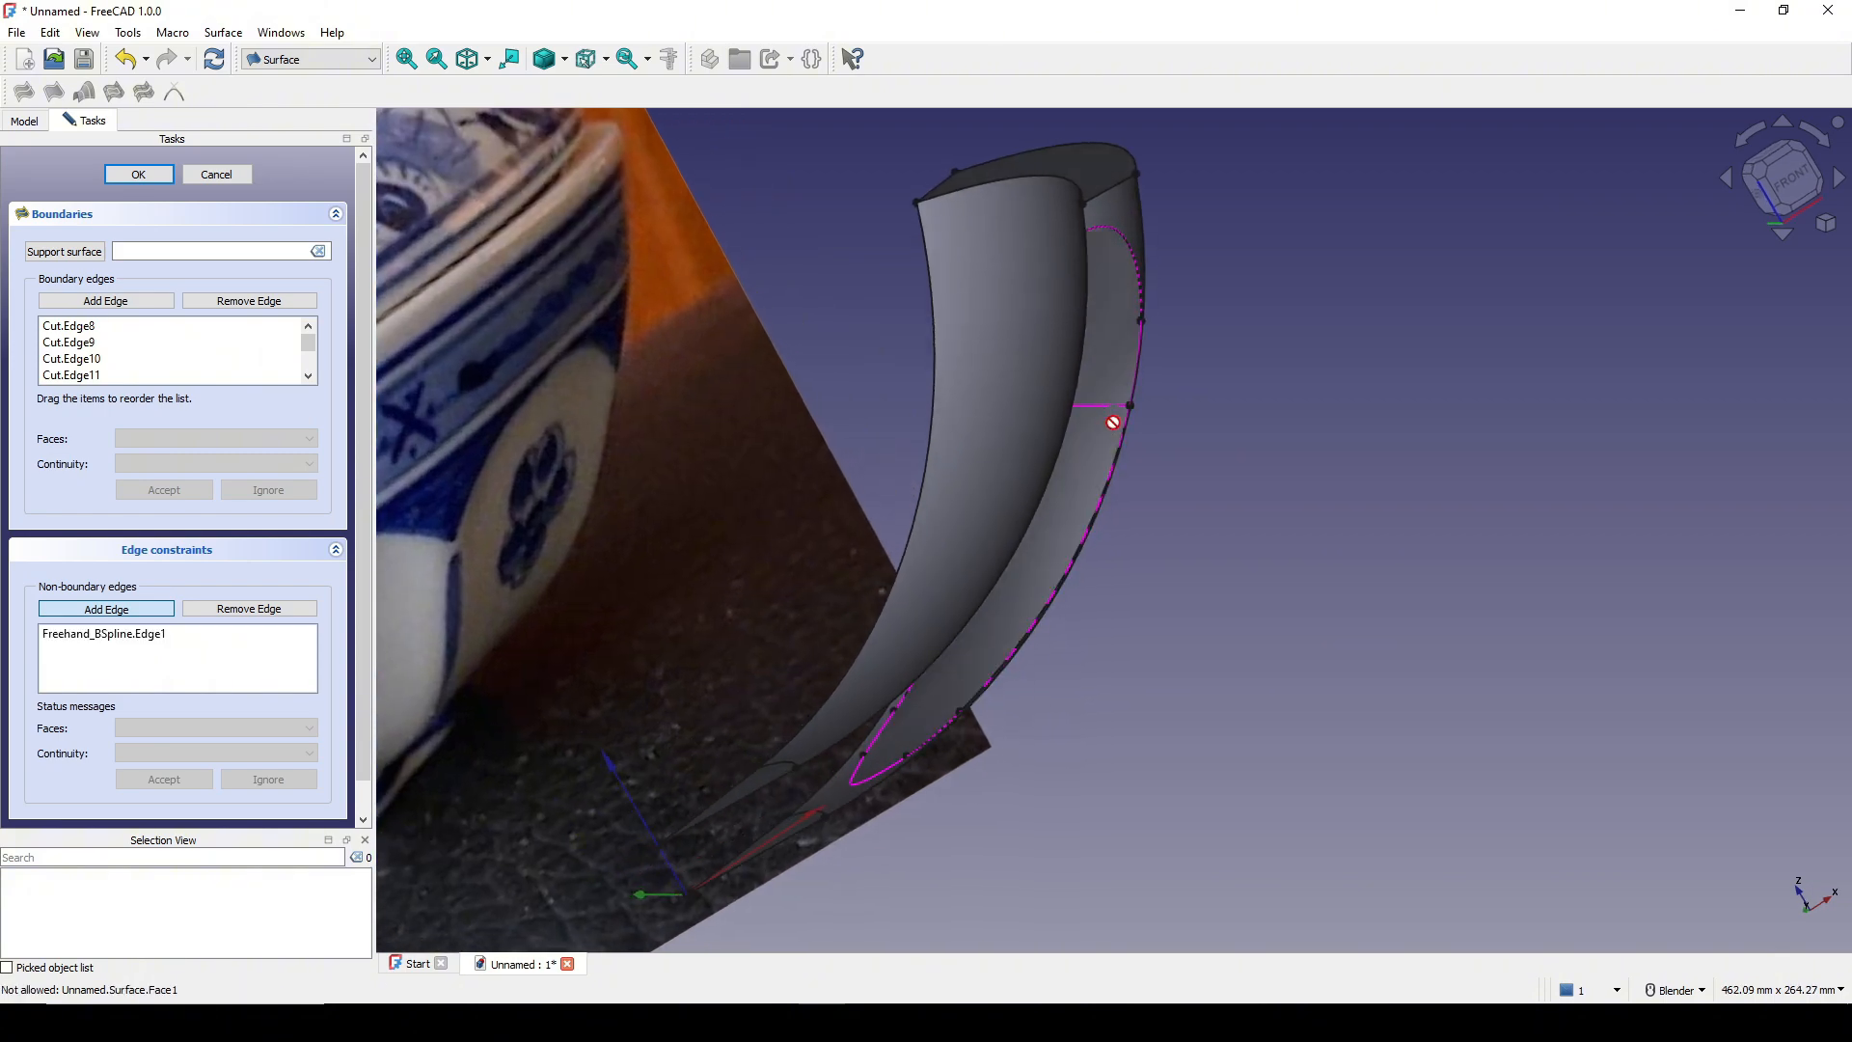
pyautogui.moveTo(1116, 418); pyautogui.dragTo(951, 422, button='middle')
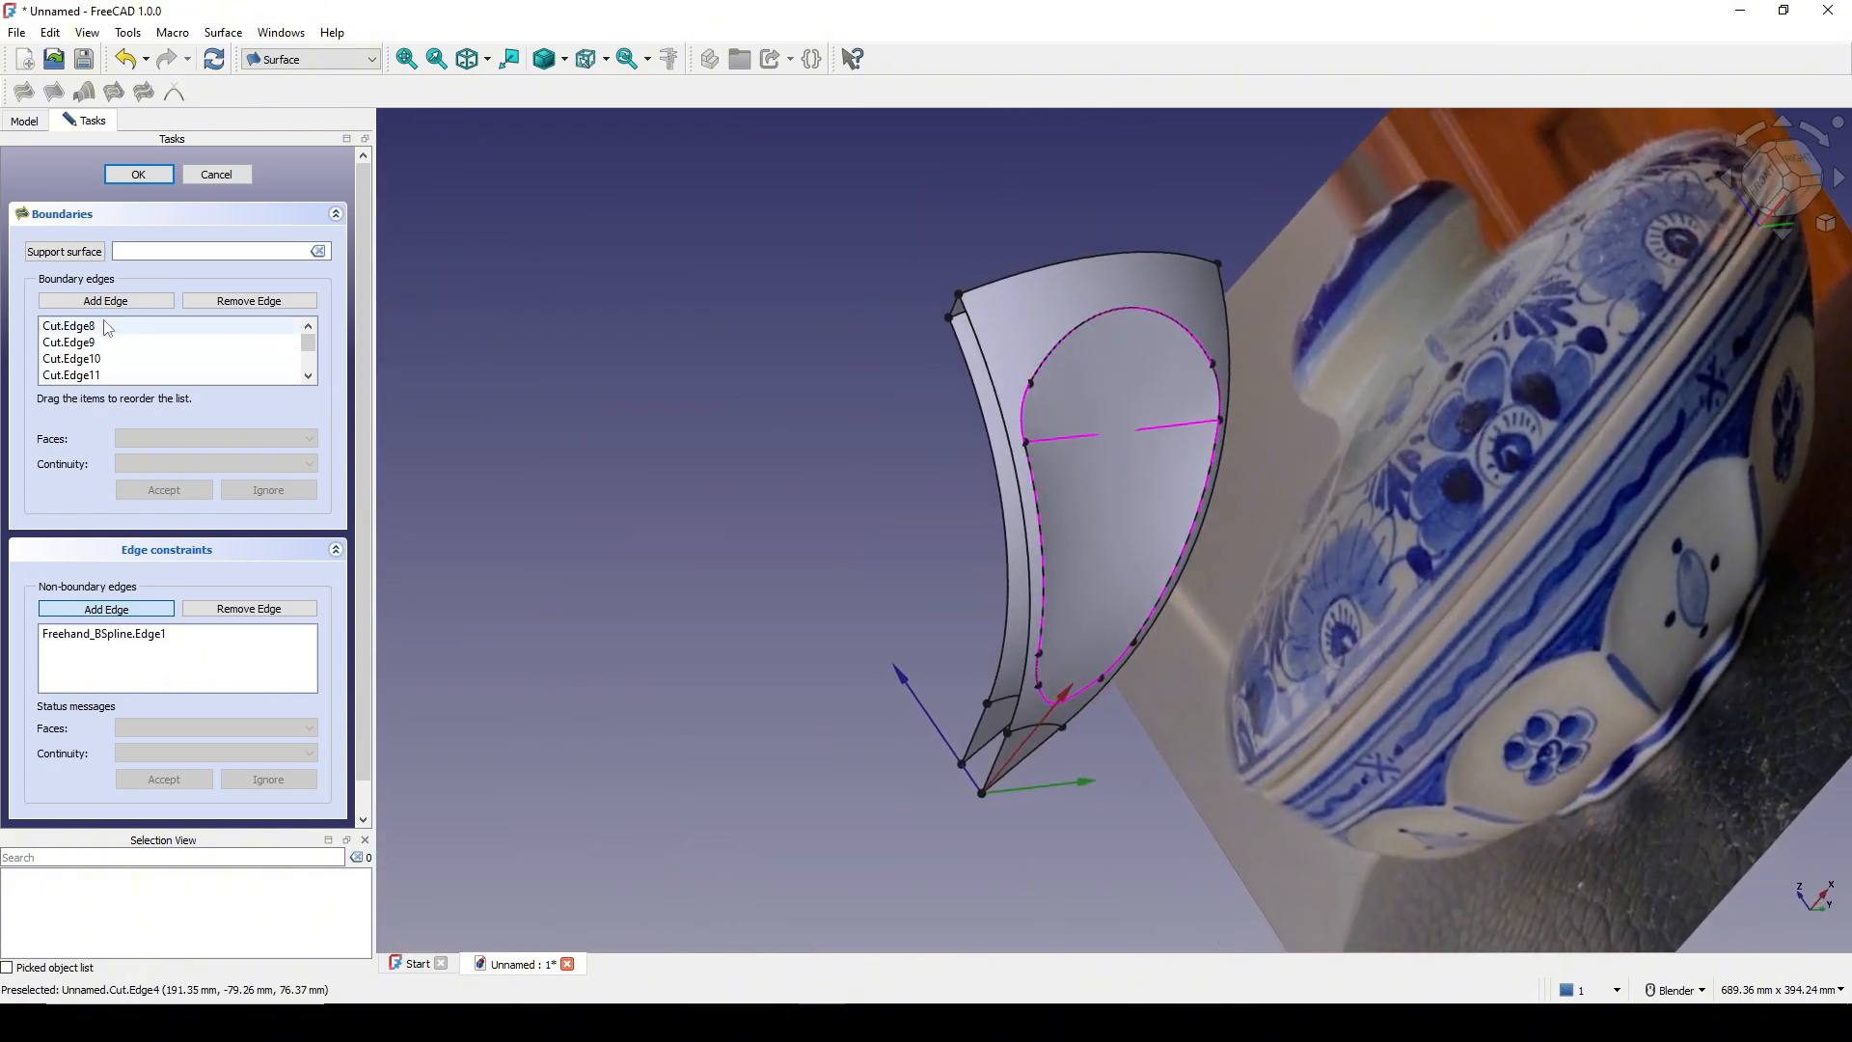
pyautogui.click(142, 175)
# Hide the Freehand_BSpline curve.
pyautogui.scroll(-2, 874, 466)
pyautogui.moveTo(874, 467); pyautogui.dragTo(844, 505, button='middle')
pyautogui.click(126, 214)
pyautogui.press('space')
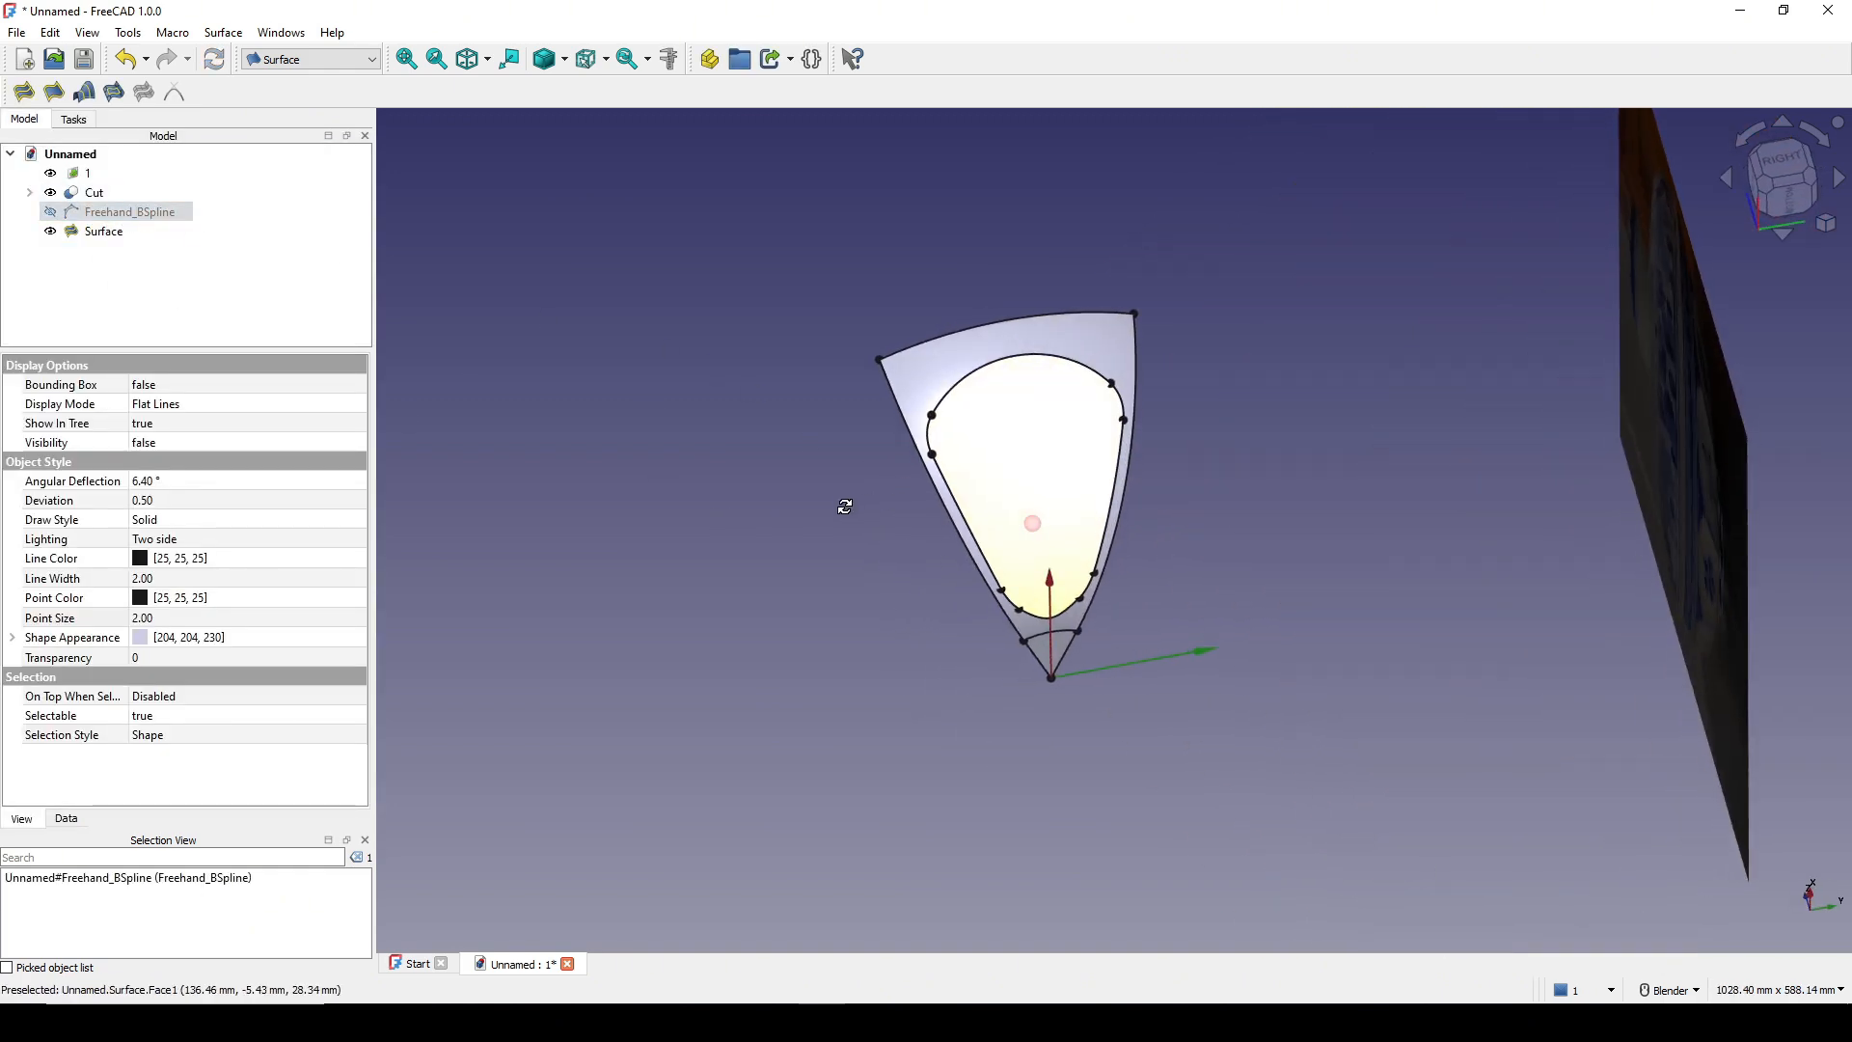
pyautogui.click(845, 506)
# Build a parametric solid from the Cut and Surface objects with the Curves workbench.
pyautogui.moveTo(959, 547); pyautogui.dragTo(1147, 546, button='middle')
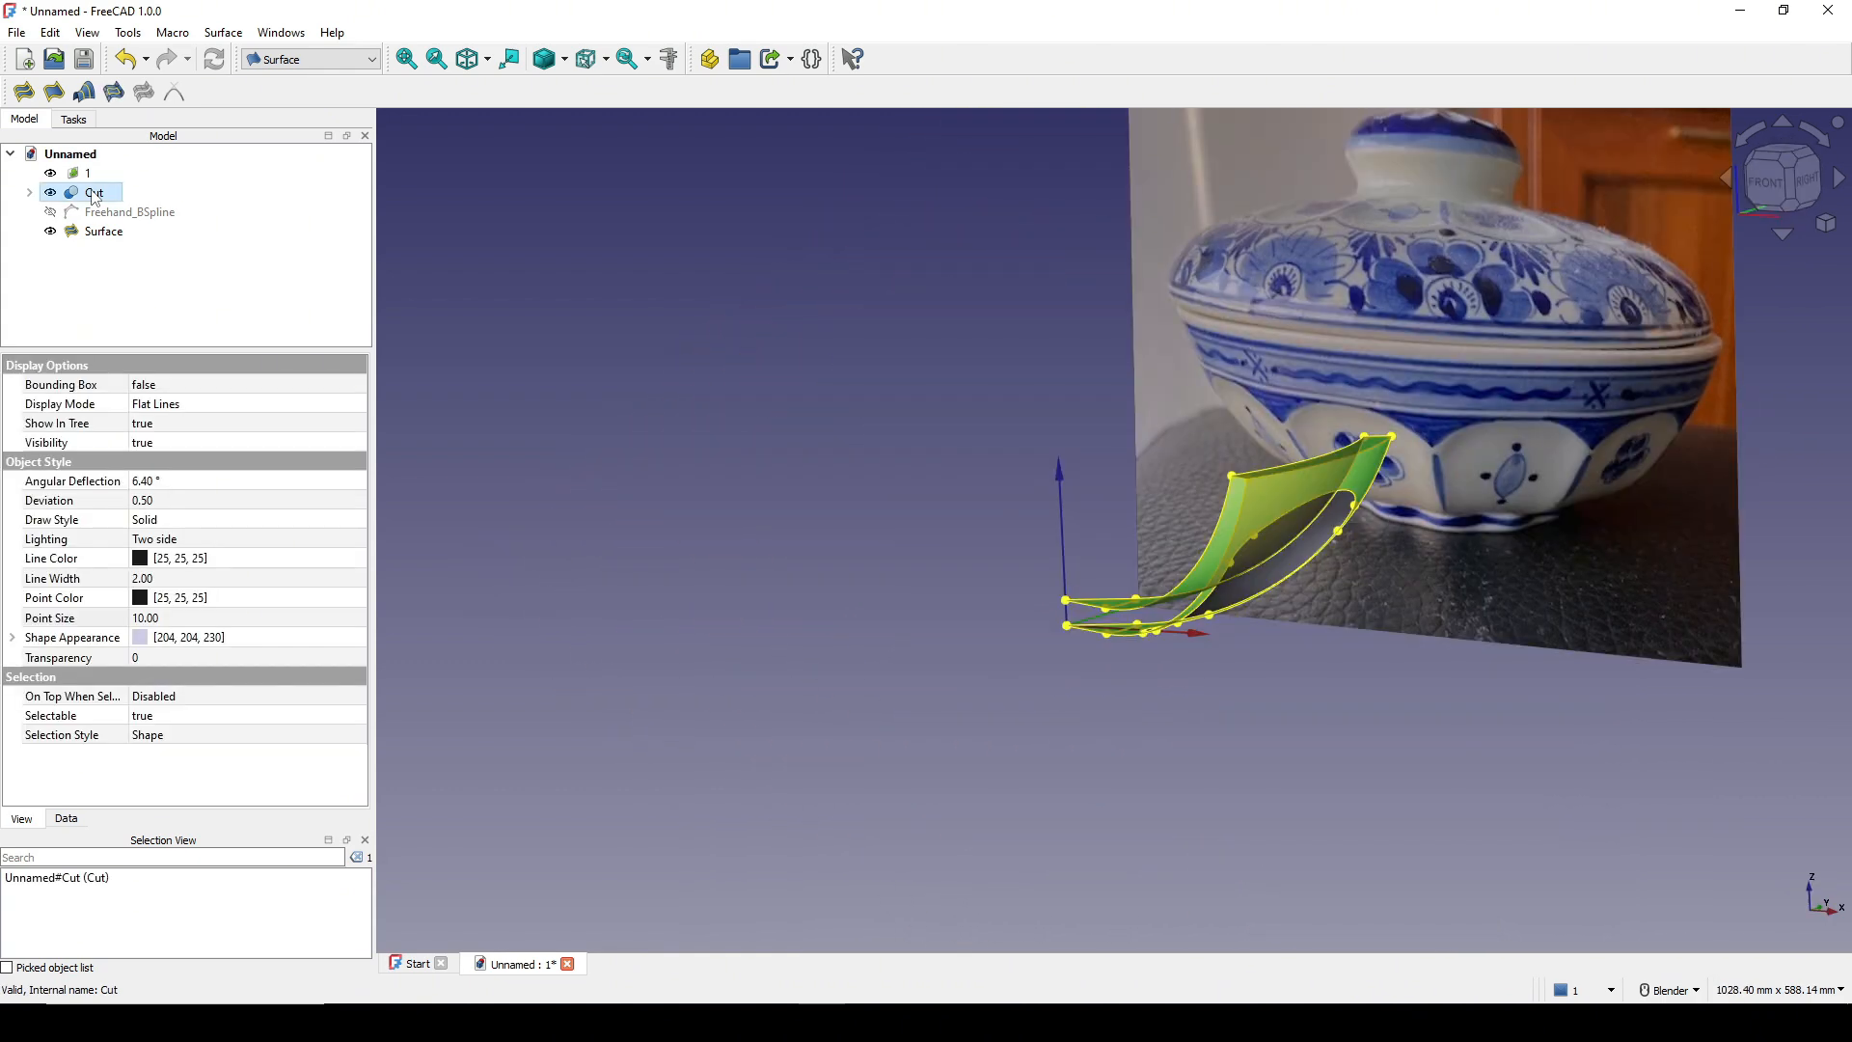
pyautogui.keyDown('ctrl'); pyautogui.click(96, 232); pyautogui.keyUp('ctrl')
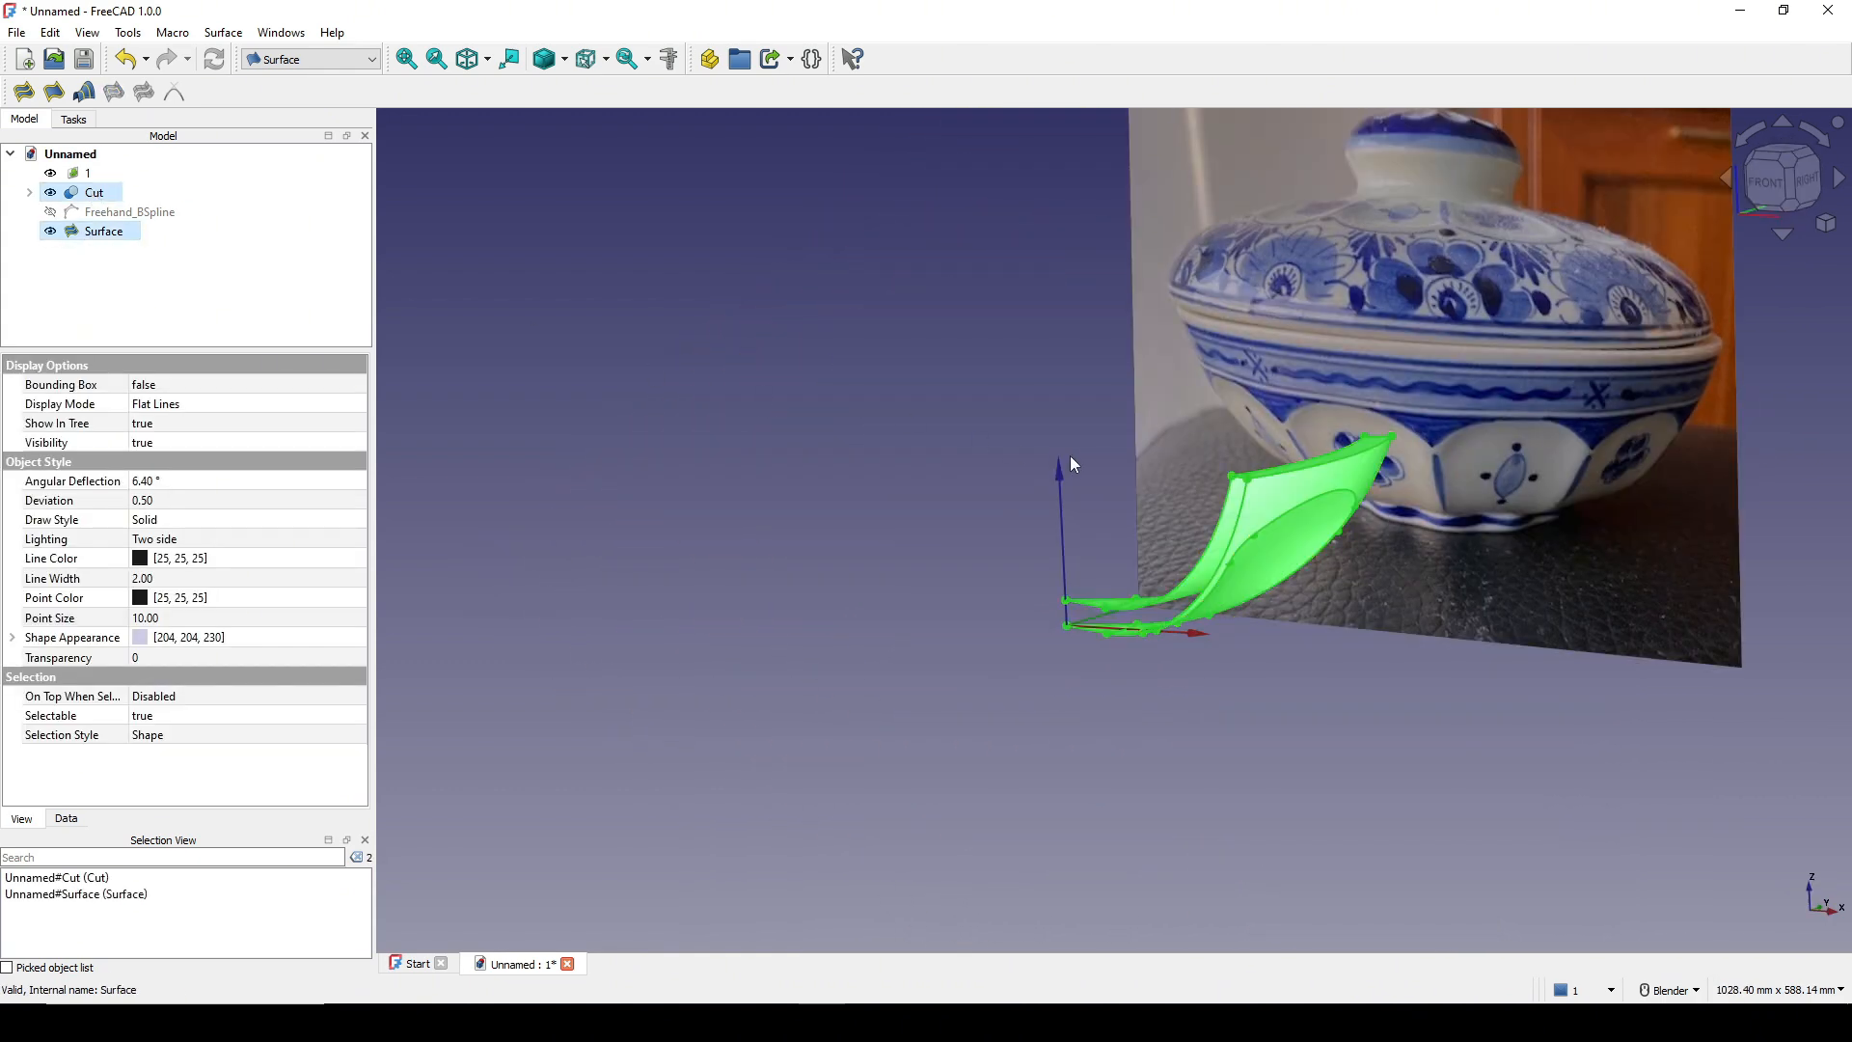
pyautogui.moveTo(1071, 458); pyautogui.dragTo(1078, 470, button='middle')
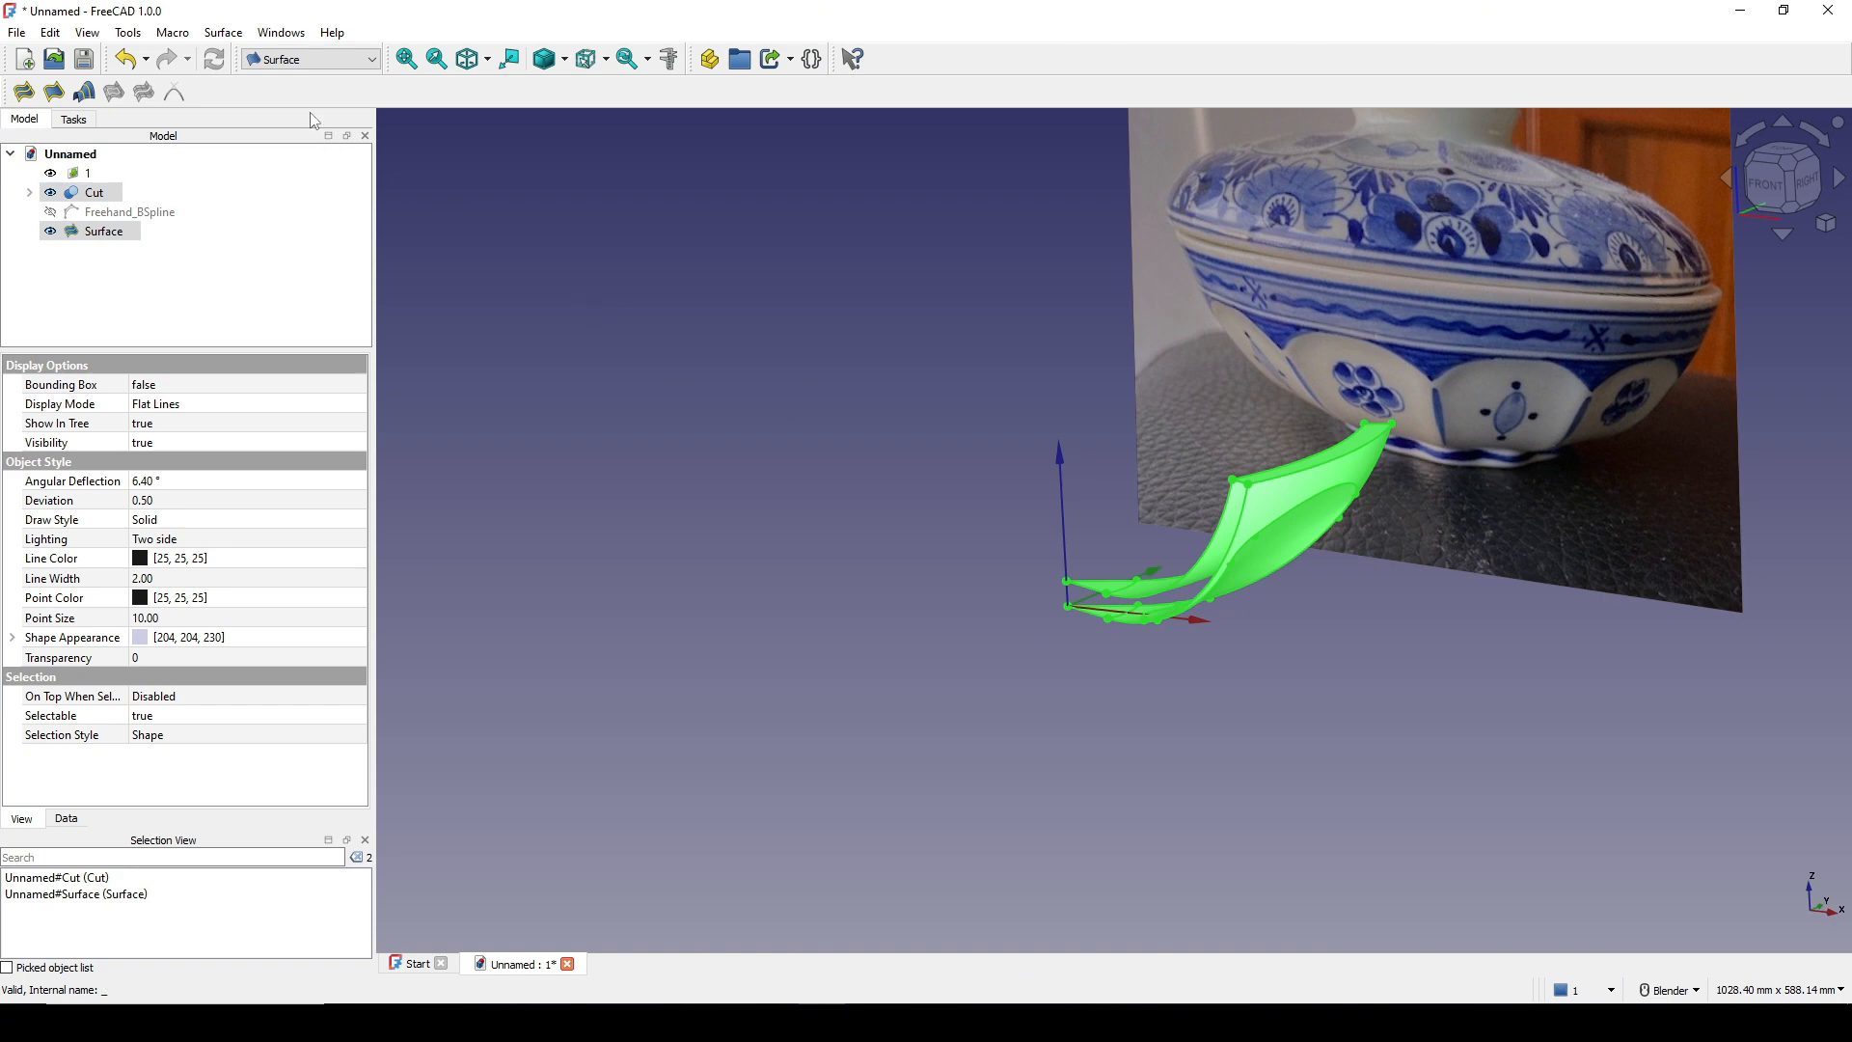
pyautogui.click(314, 60)
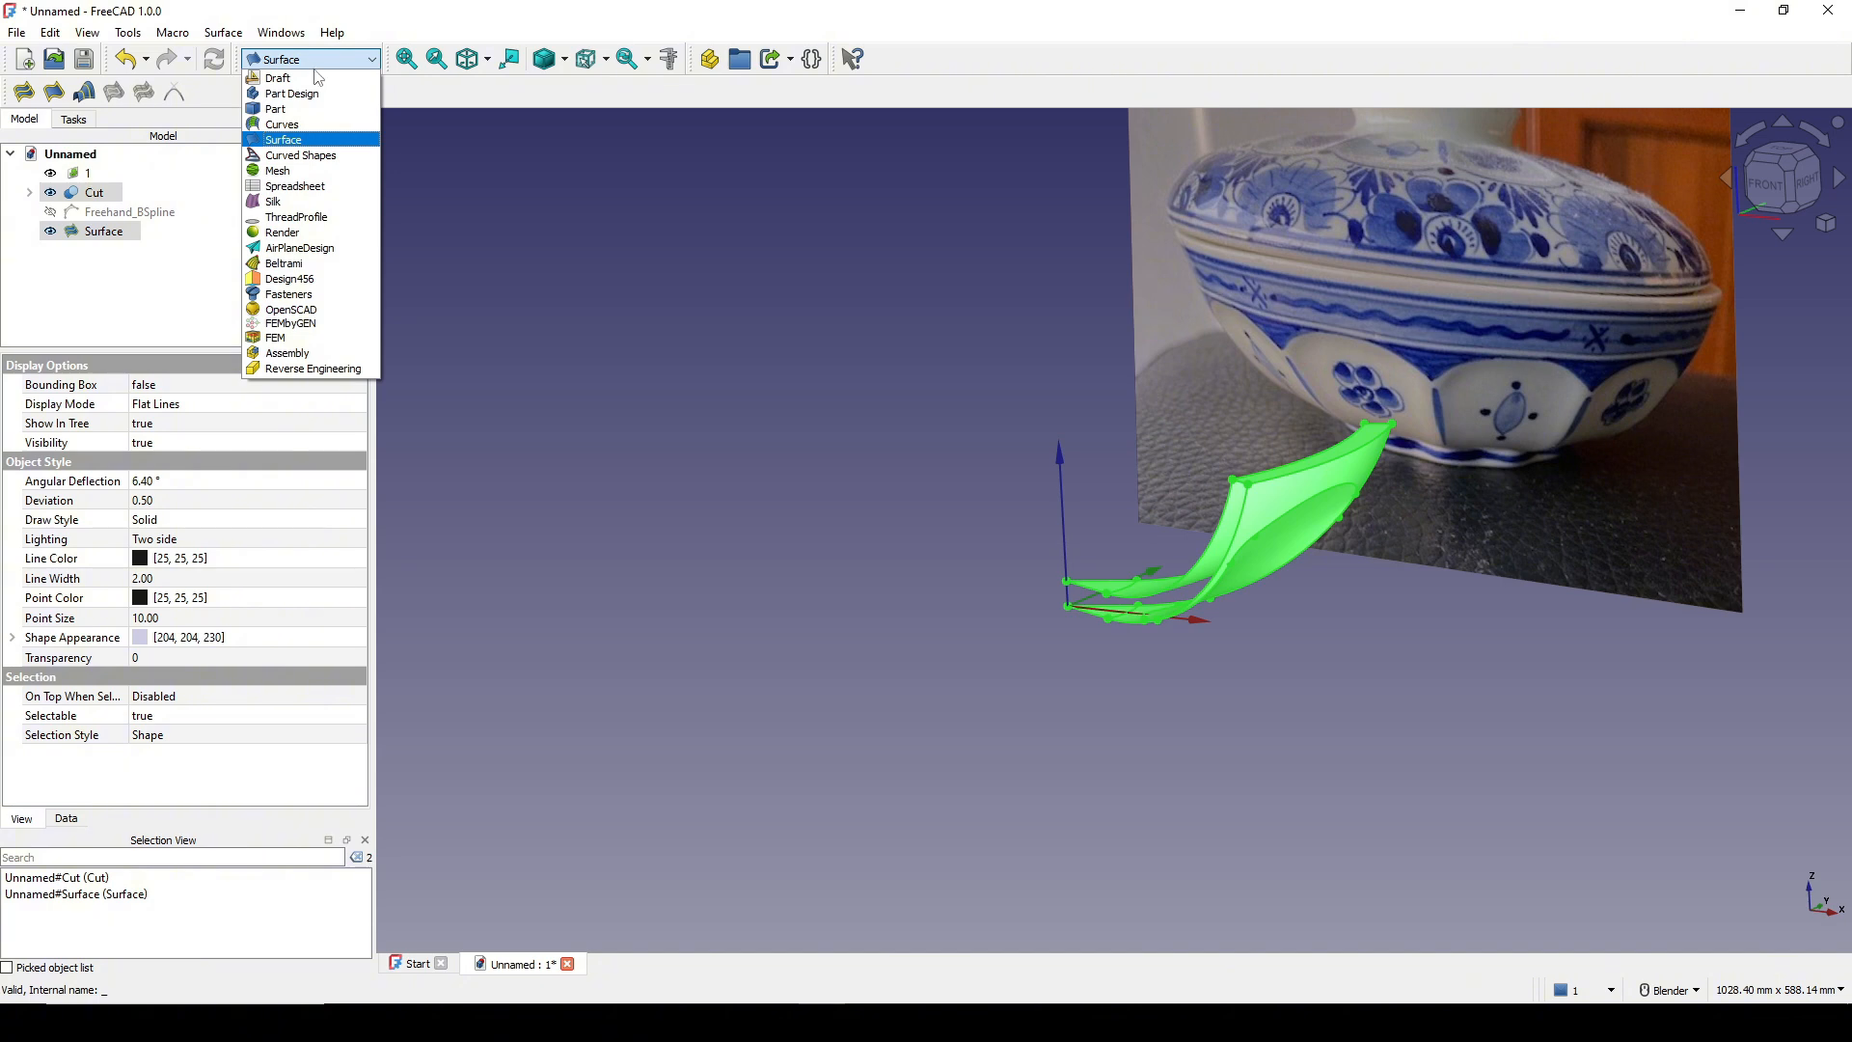
pyautogui.click(307, 125)
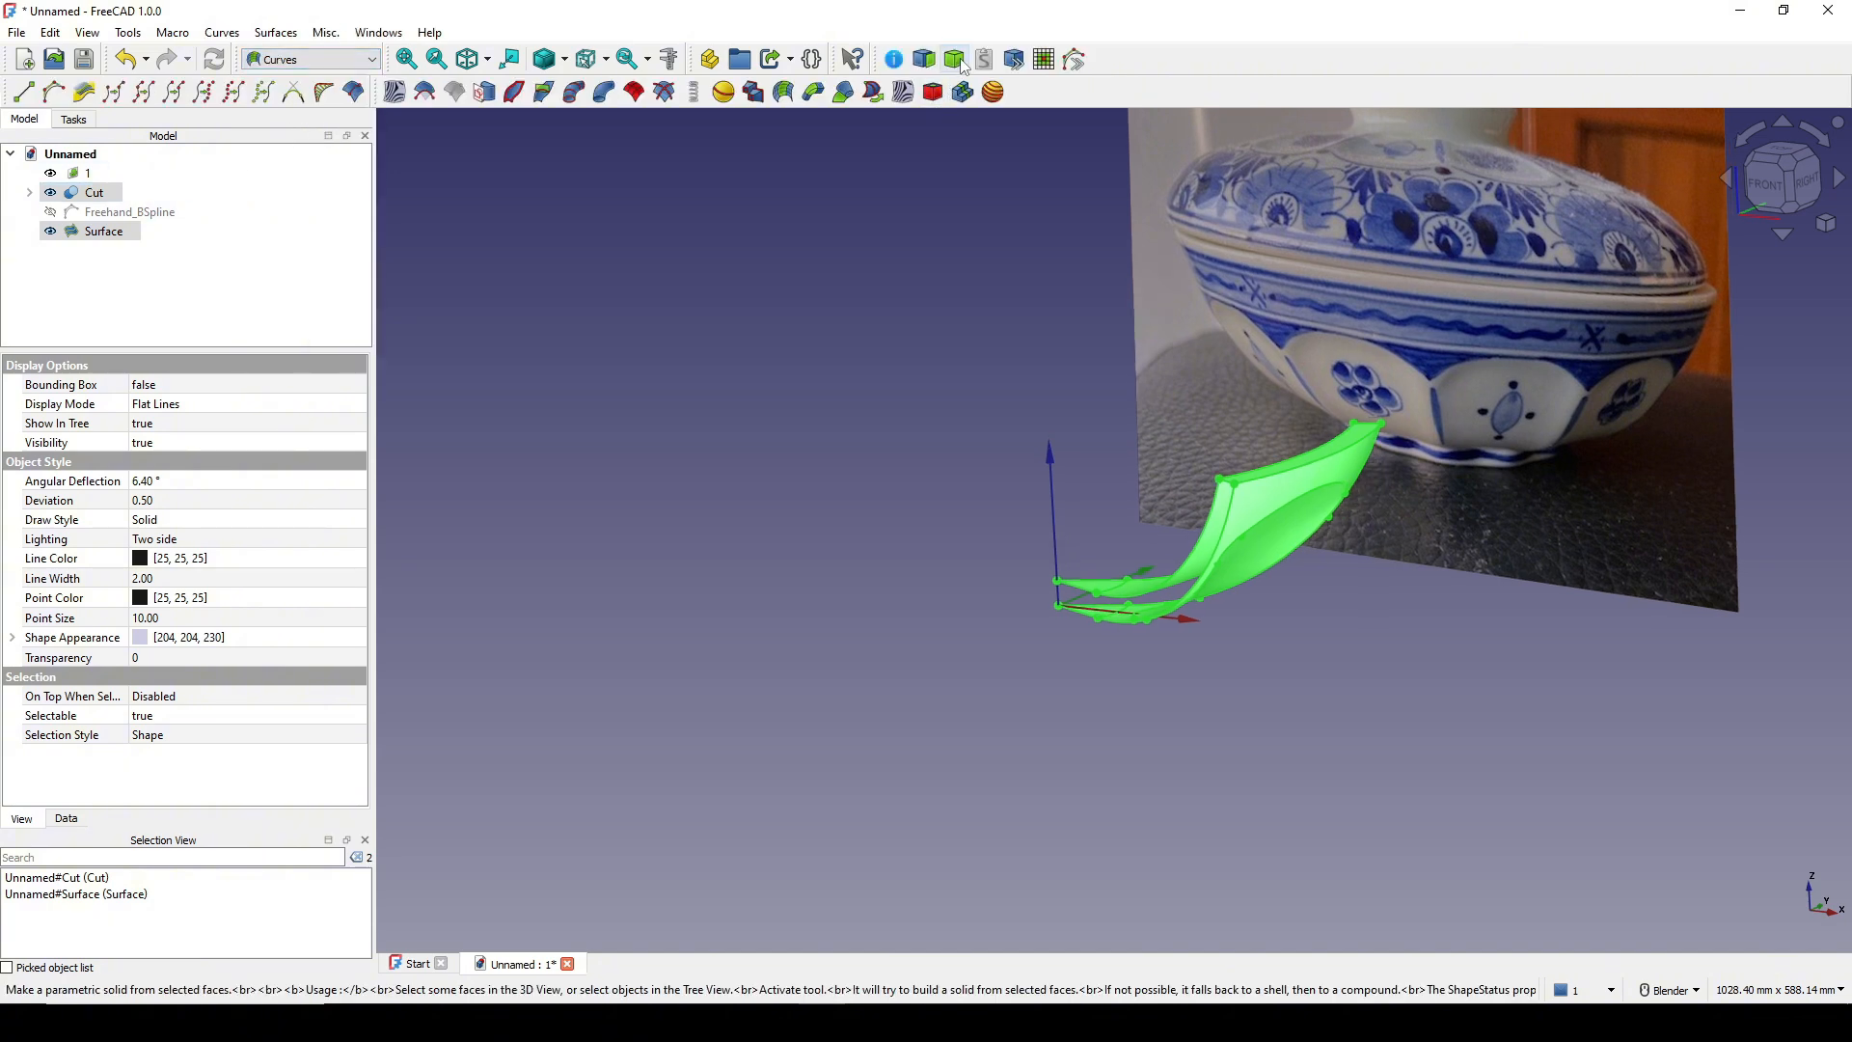
pyautogui.click(963, 63)
# Select the new solid, switch to the Draft workbench and hide the grid.
pyautogui.click(96, 255)
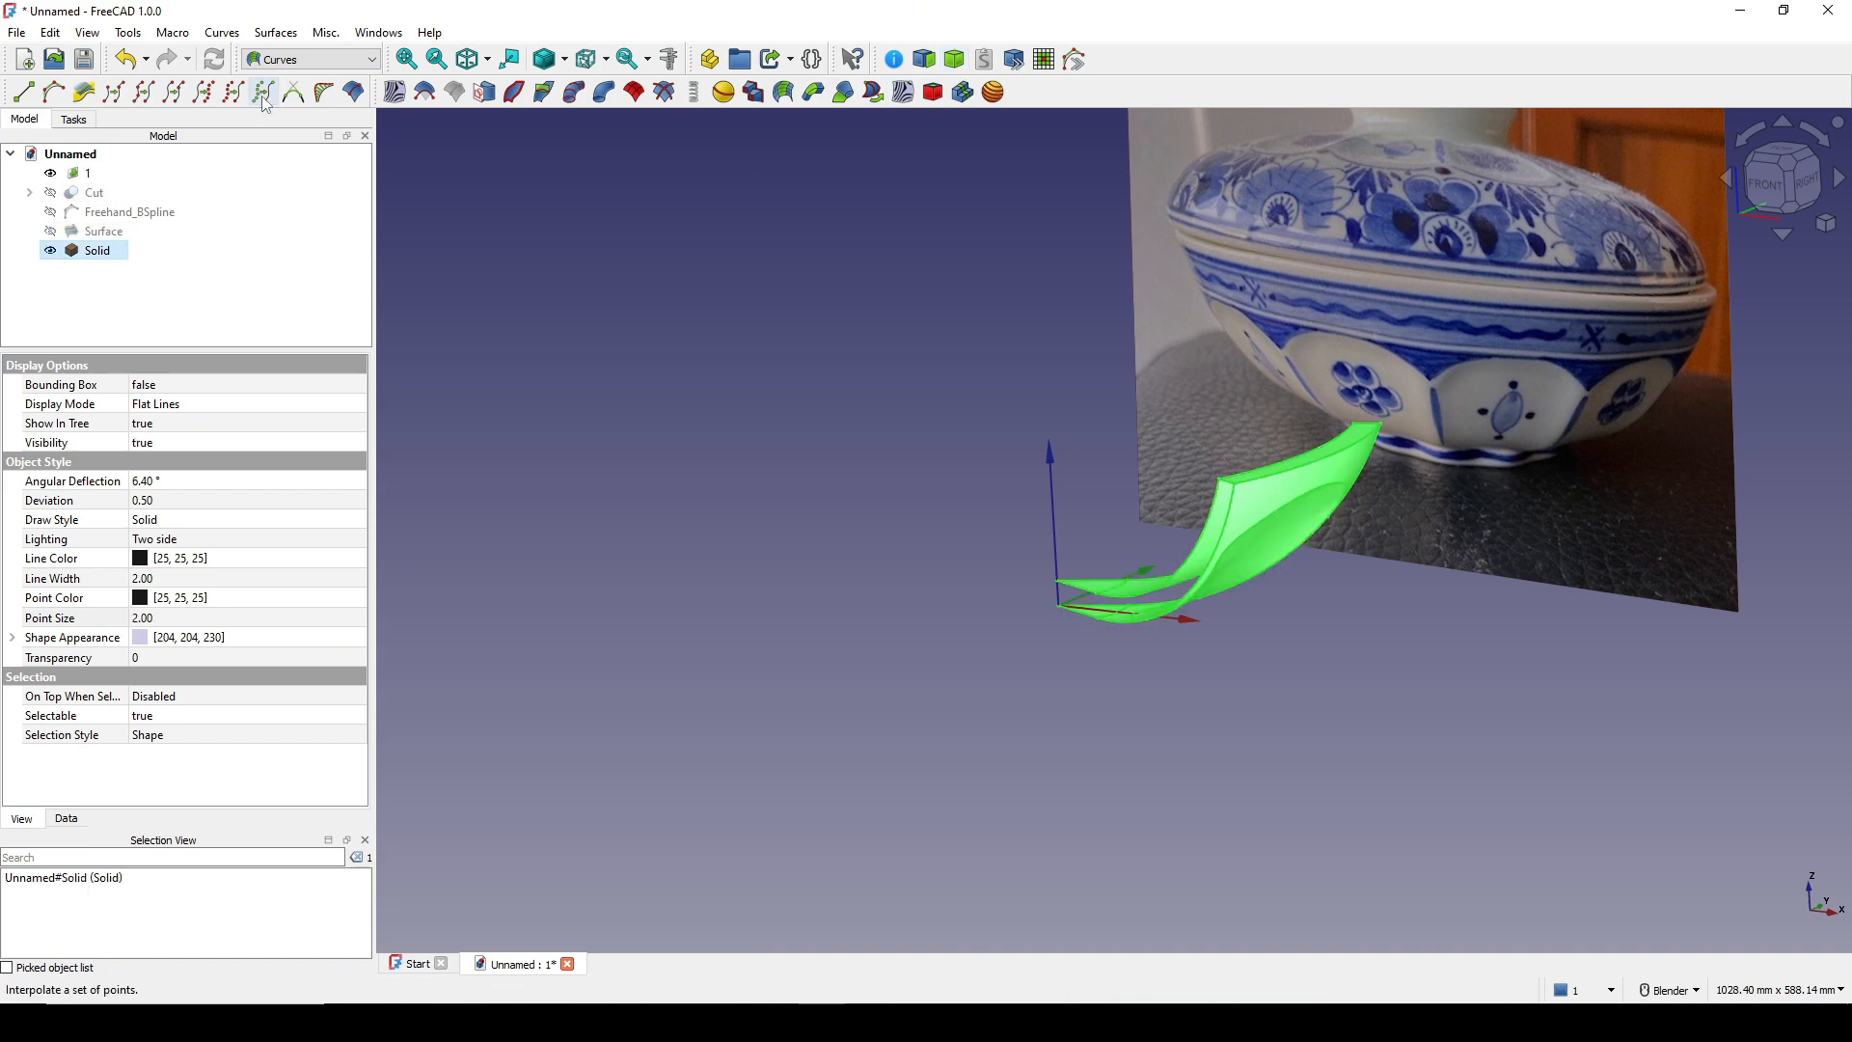
pyautogui.click(306, 58)
pyautogui.click(293, 75)
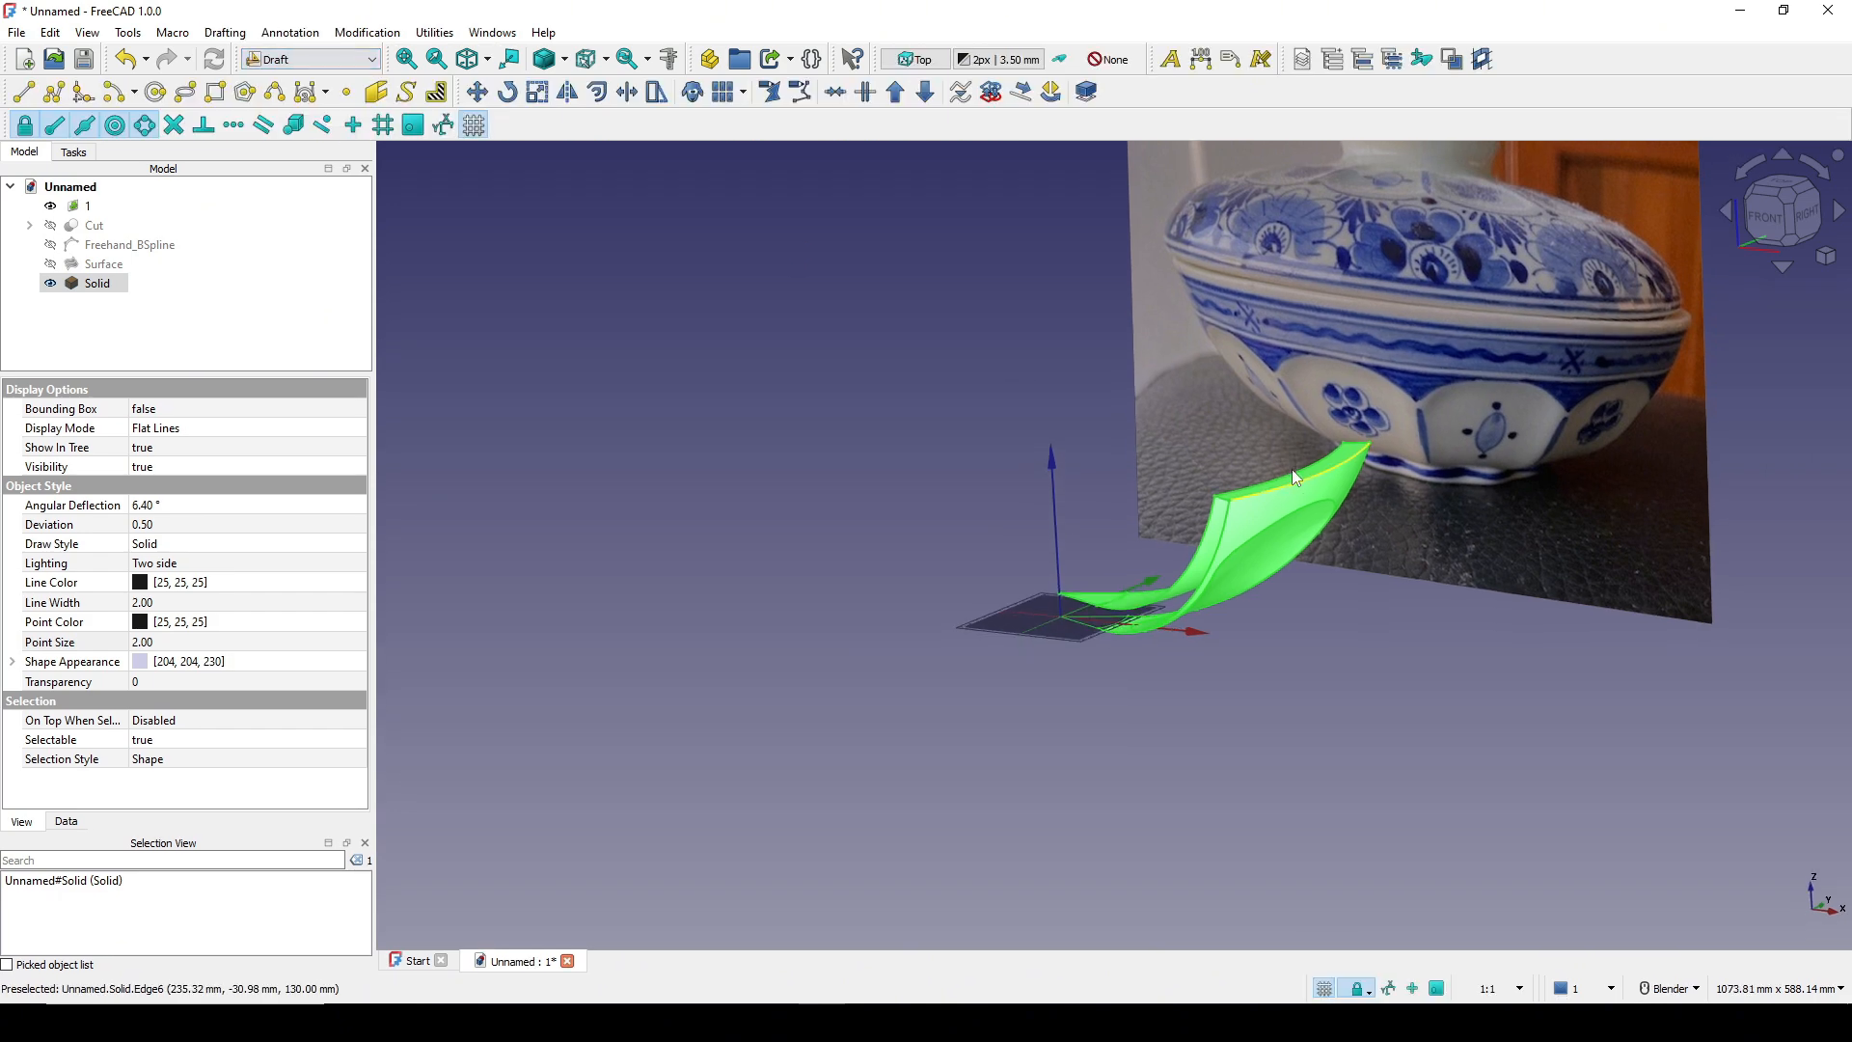
pyautogui.click(1327, 993)
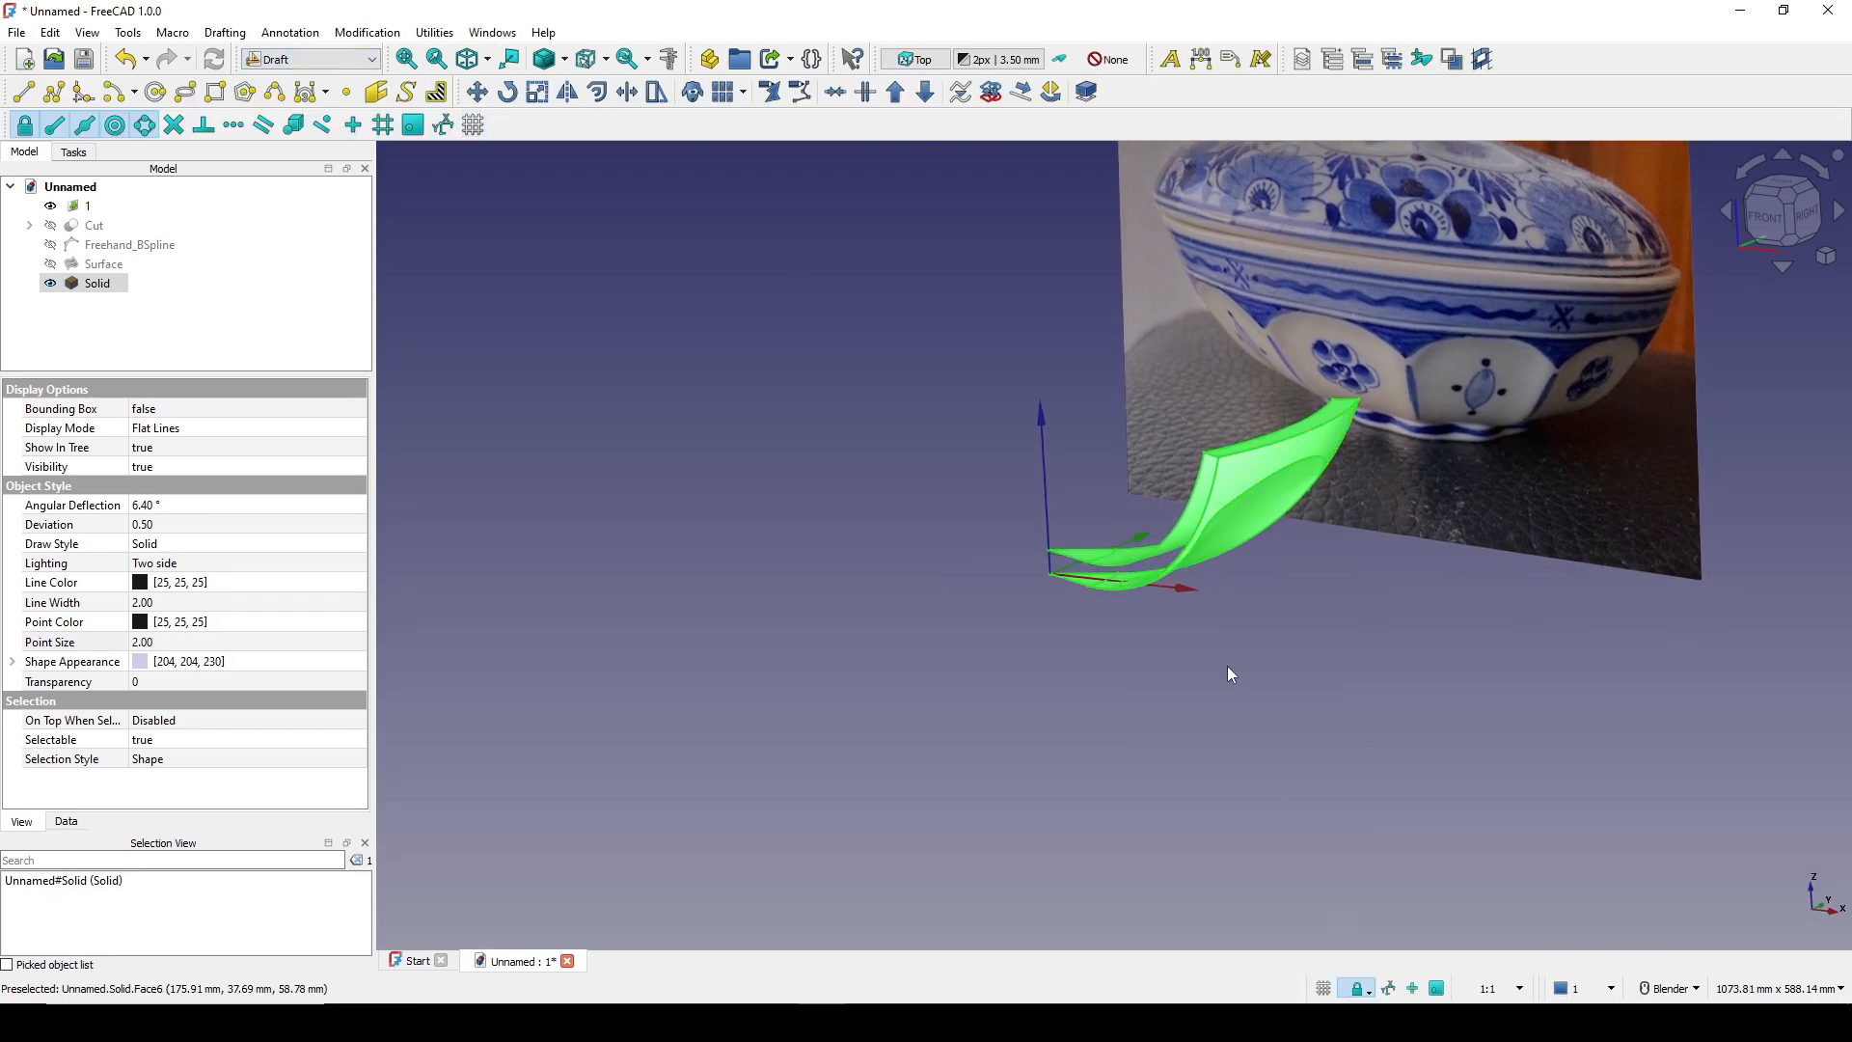
pyautogui.scroll(1, 1255, 537)
pyautogui.moveTo(1253, 525); pyautogui.dragTo(1206, 525, button='middle')
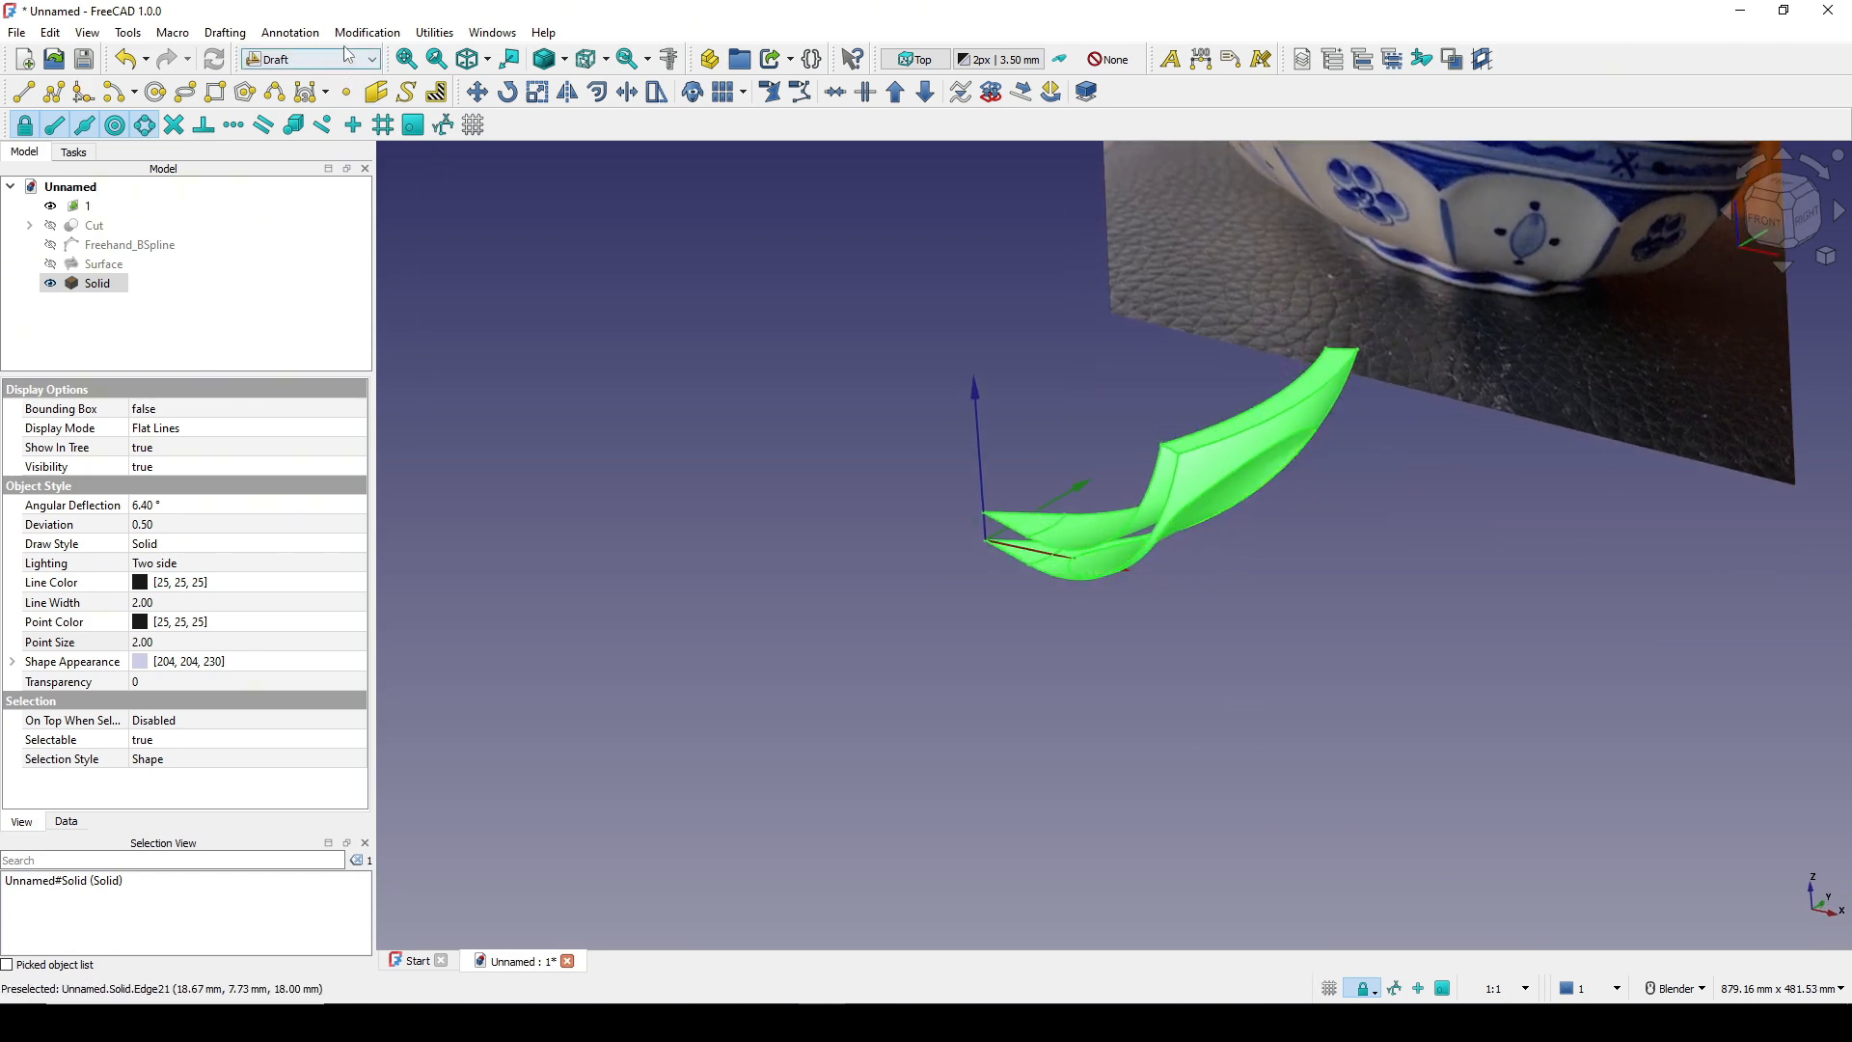
# Create a 360° polar array of the solid with 8 elements, its centre of rotation reset to the origin.
pyautogui.click(368, 32)
pyautogui.moveTo(386, 238)
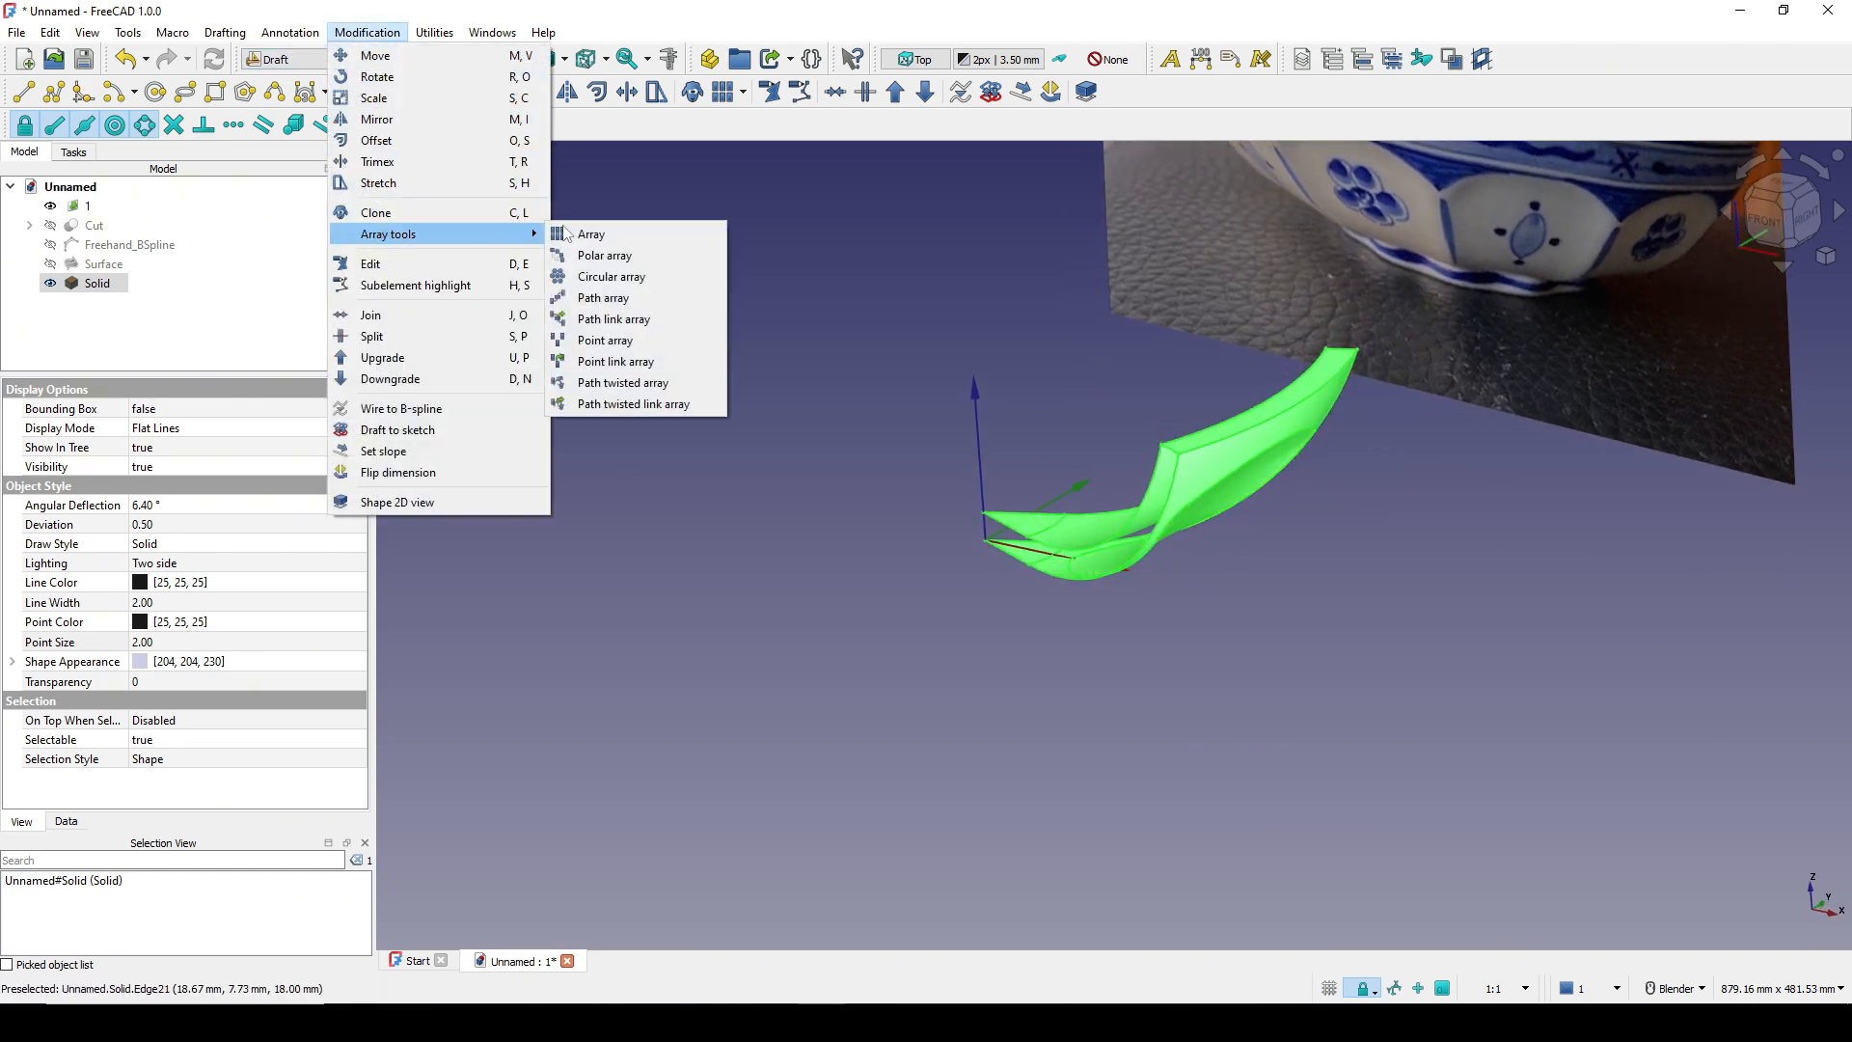
pyautogui.click(677, 262)
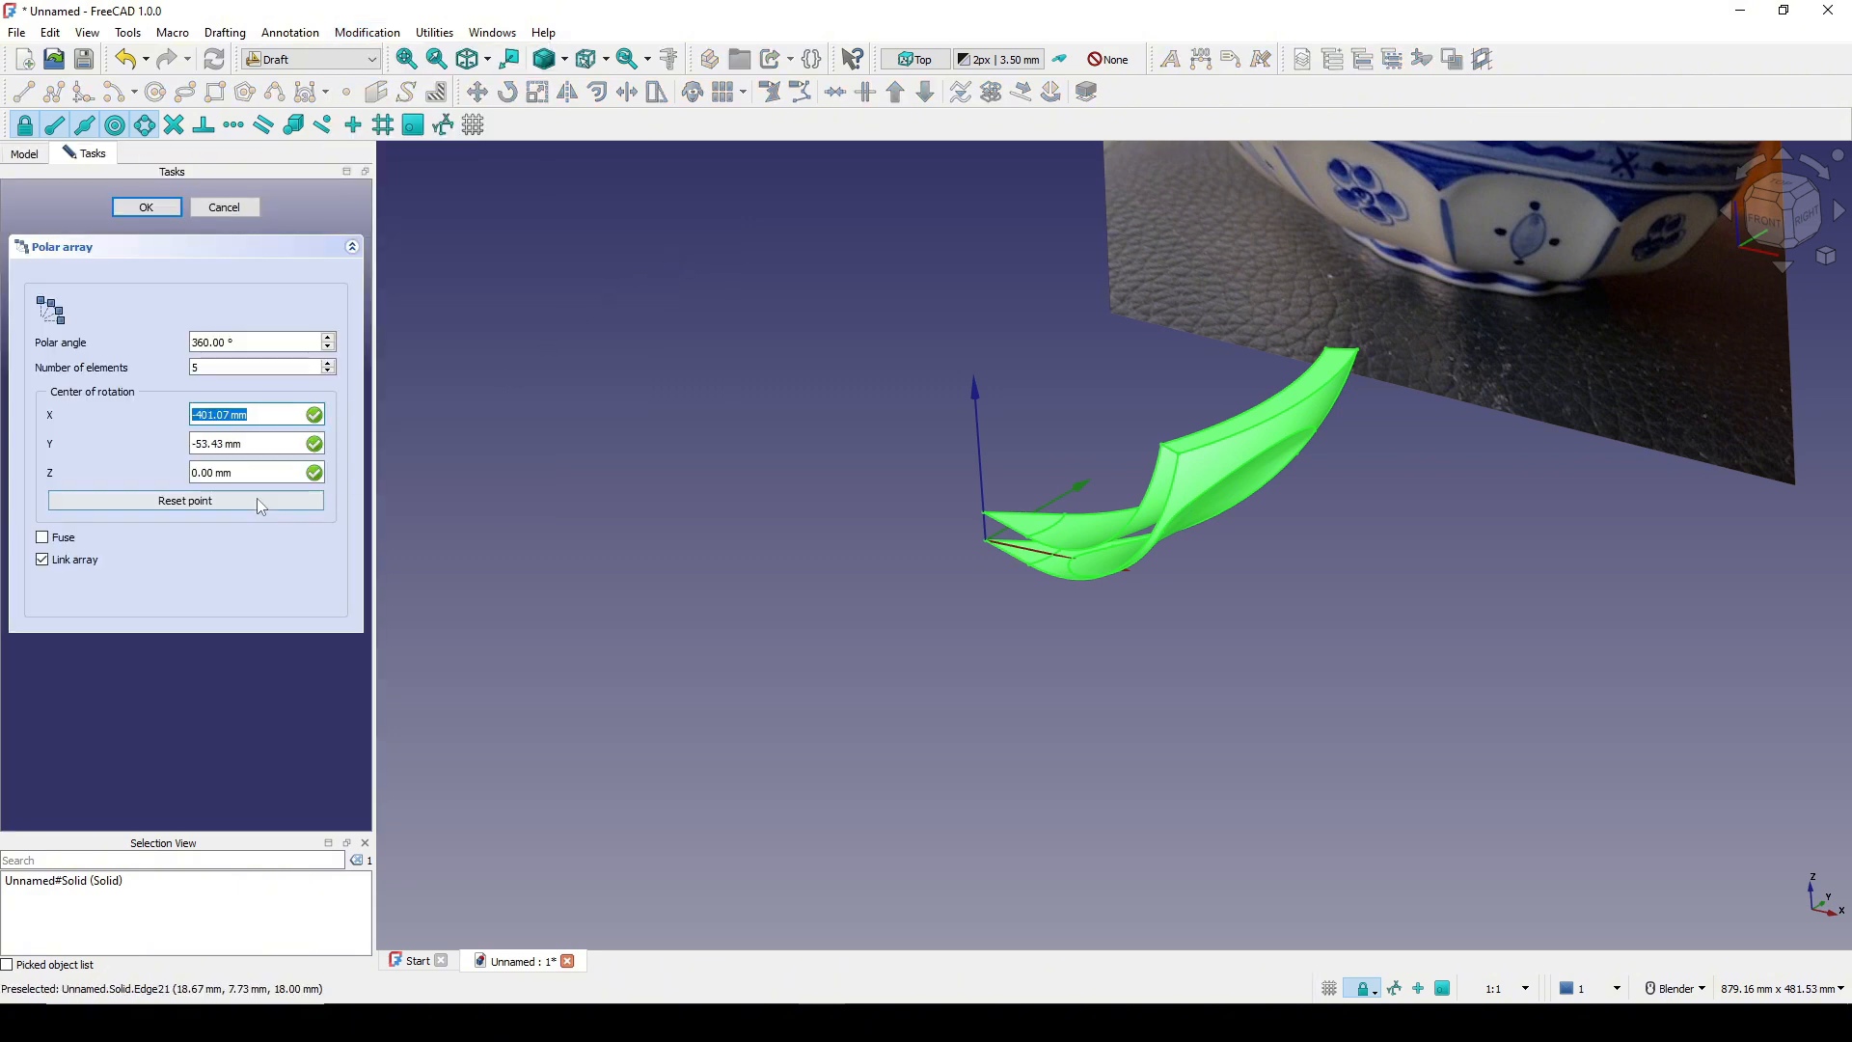
pyautogui.click(185, 500)
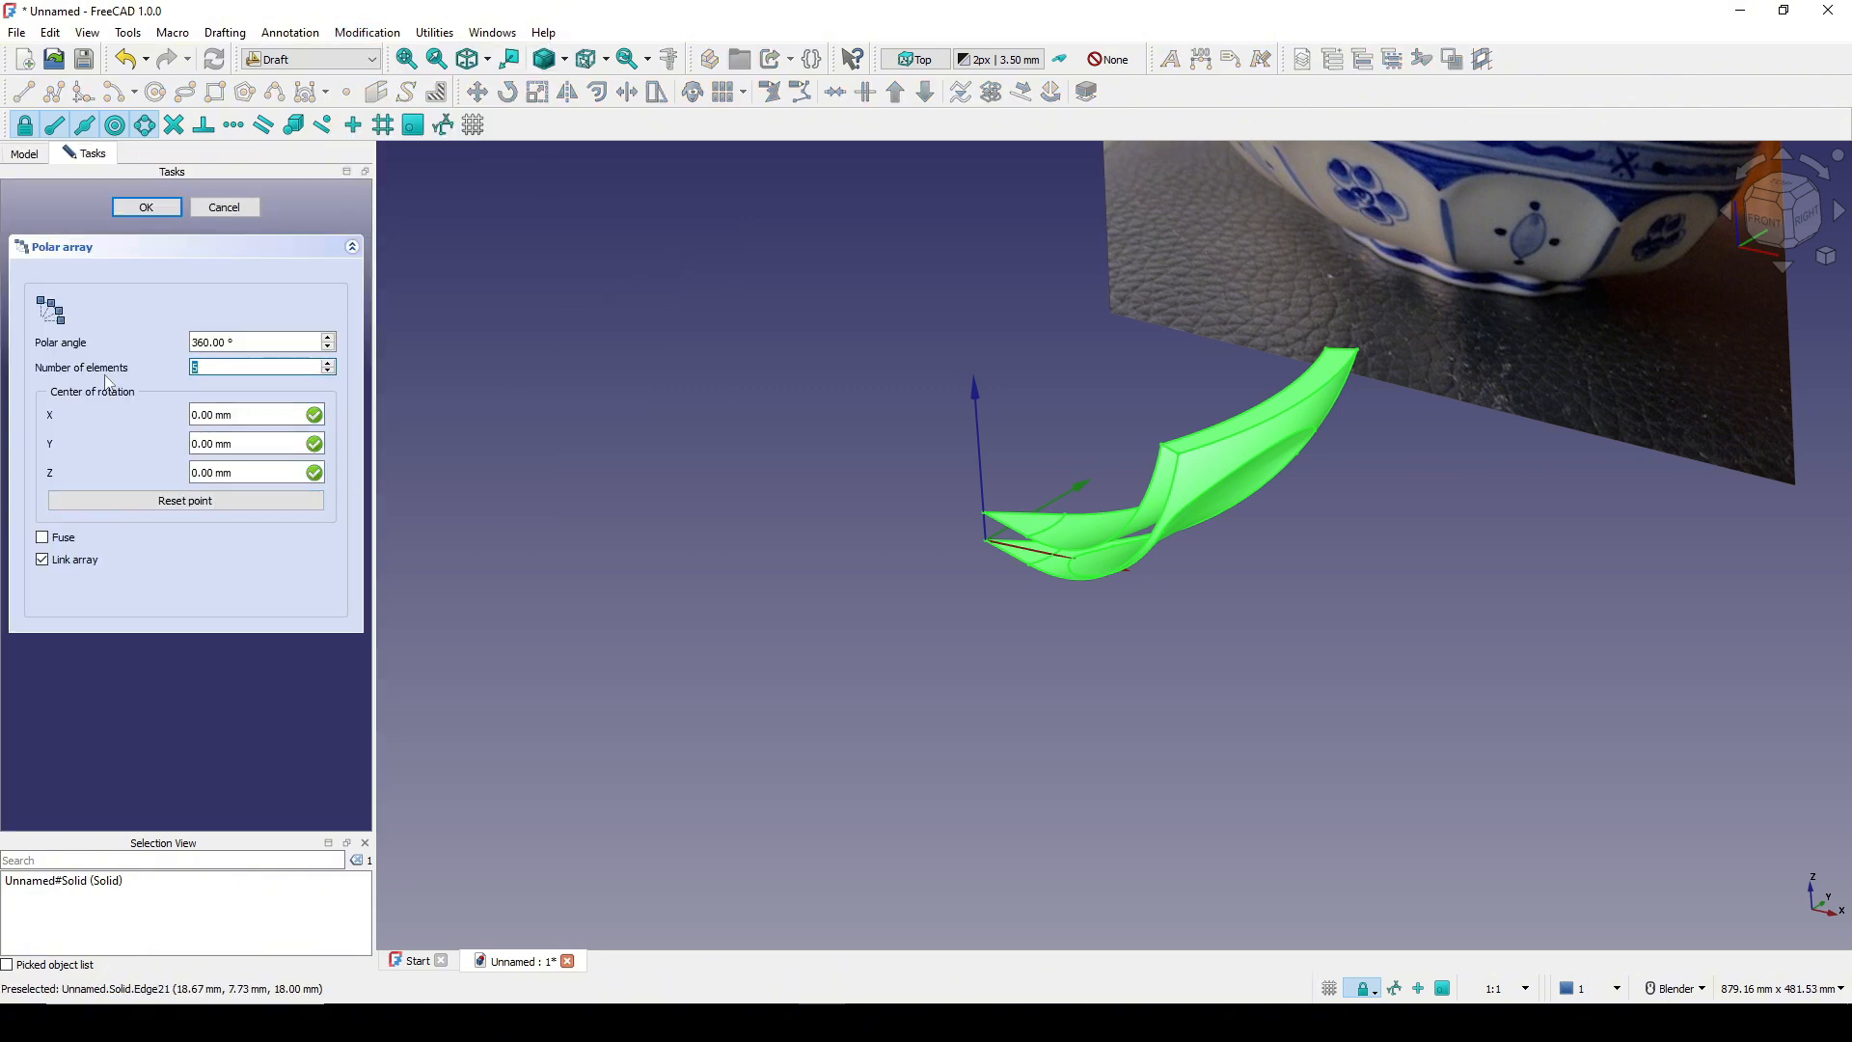
pyautogui.write('8')
pyautogui.click(135, 211)
# Rename the bowl's polar array to Body.
pyautogui.scroll(-2, 1056, 503)
pyautogui.moveTo(1084, 507); pyautogui.dragTo(965, 598, button='middle')
pyautogui.click(1076, 767)
pyautogui.click(99, 283)
pyautogui.rightClick(98, 284)
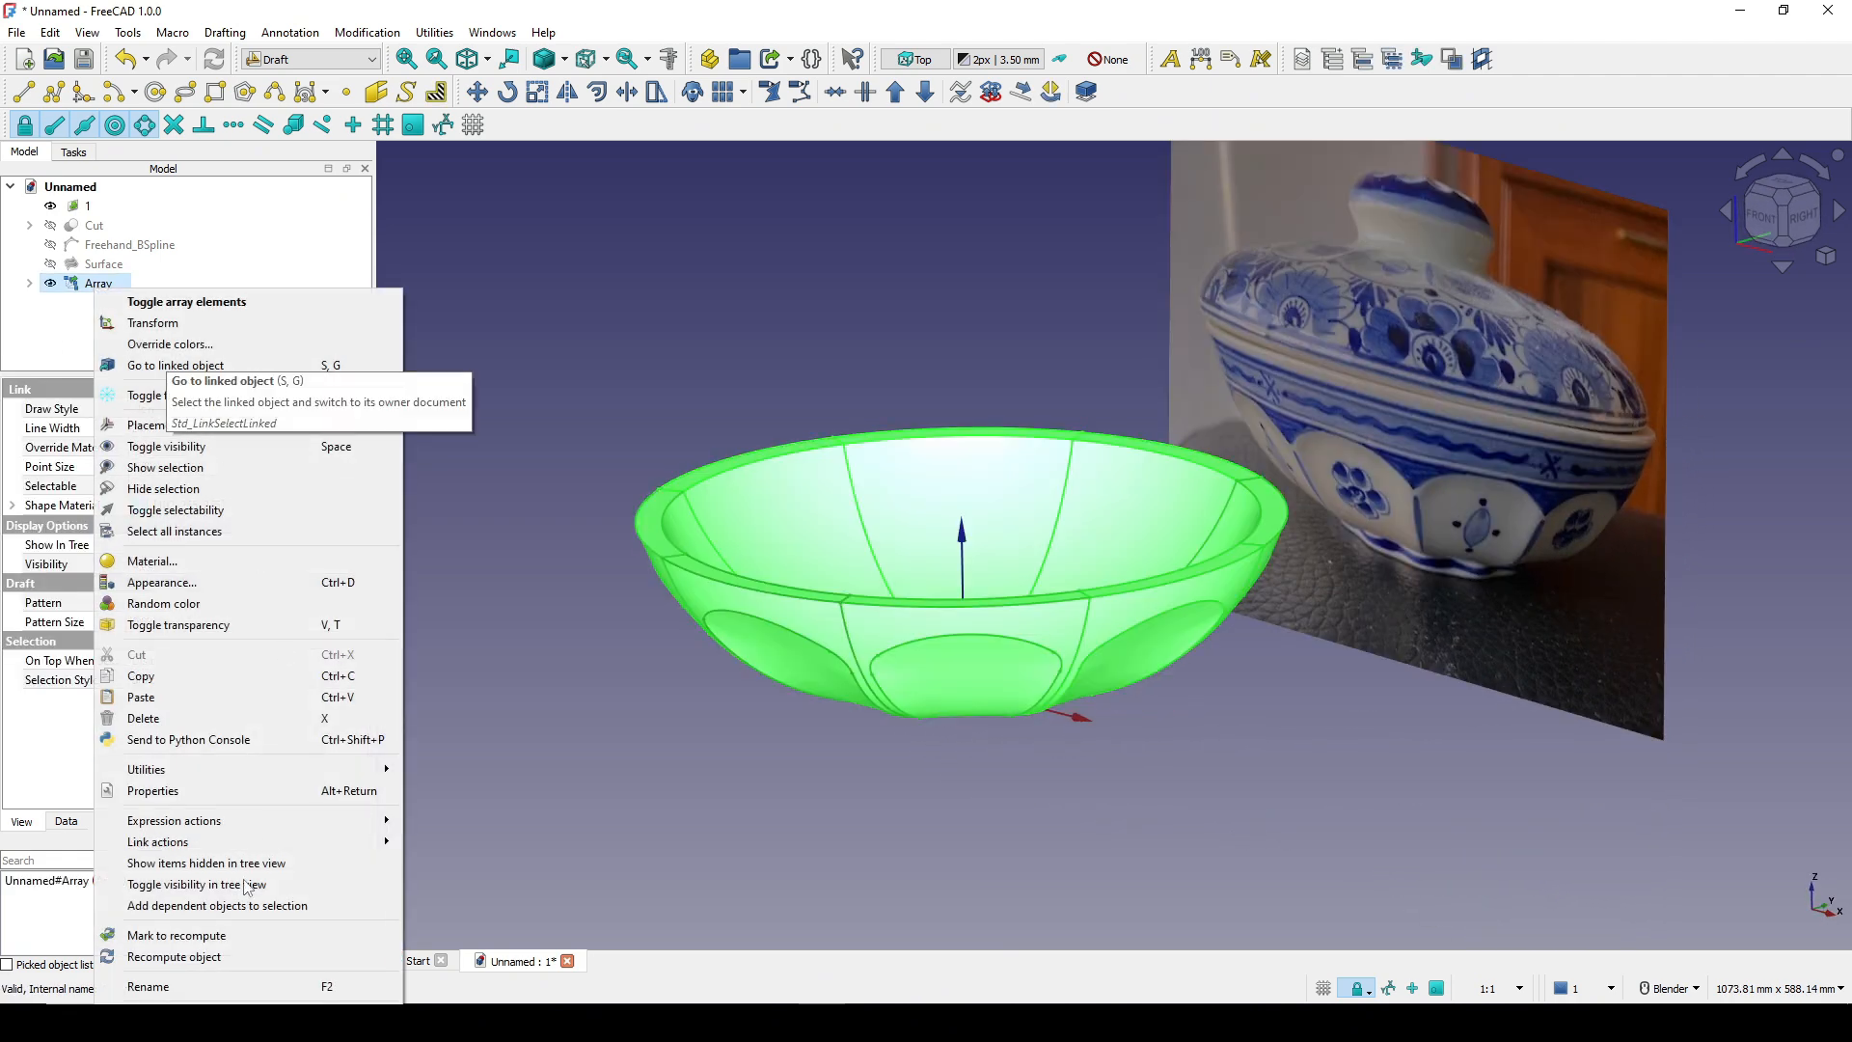
pyautogui.click(193, 985)
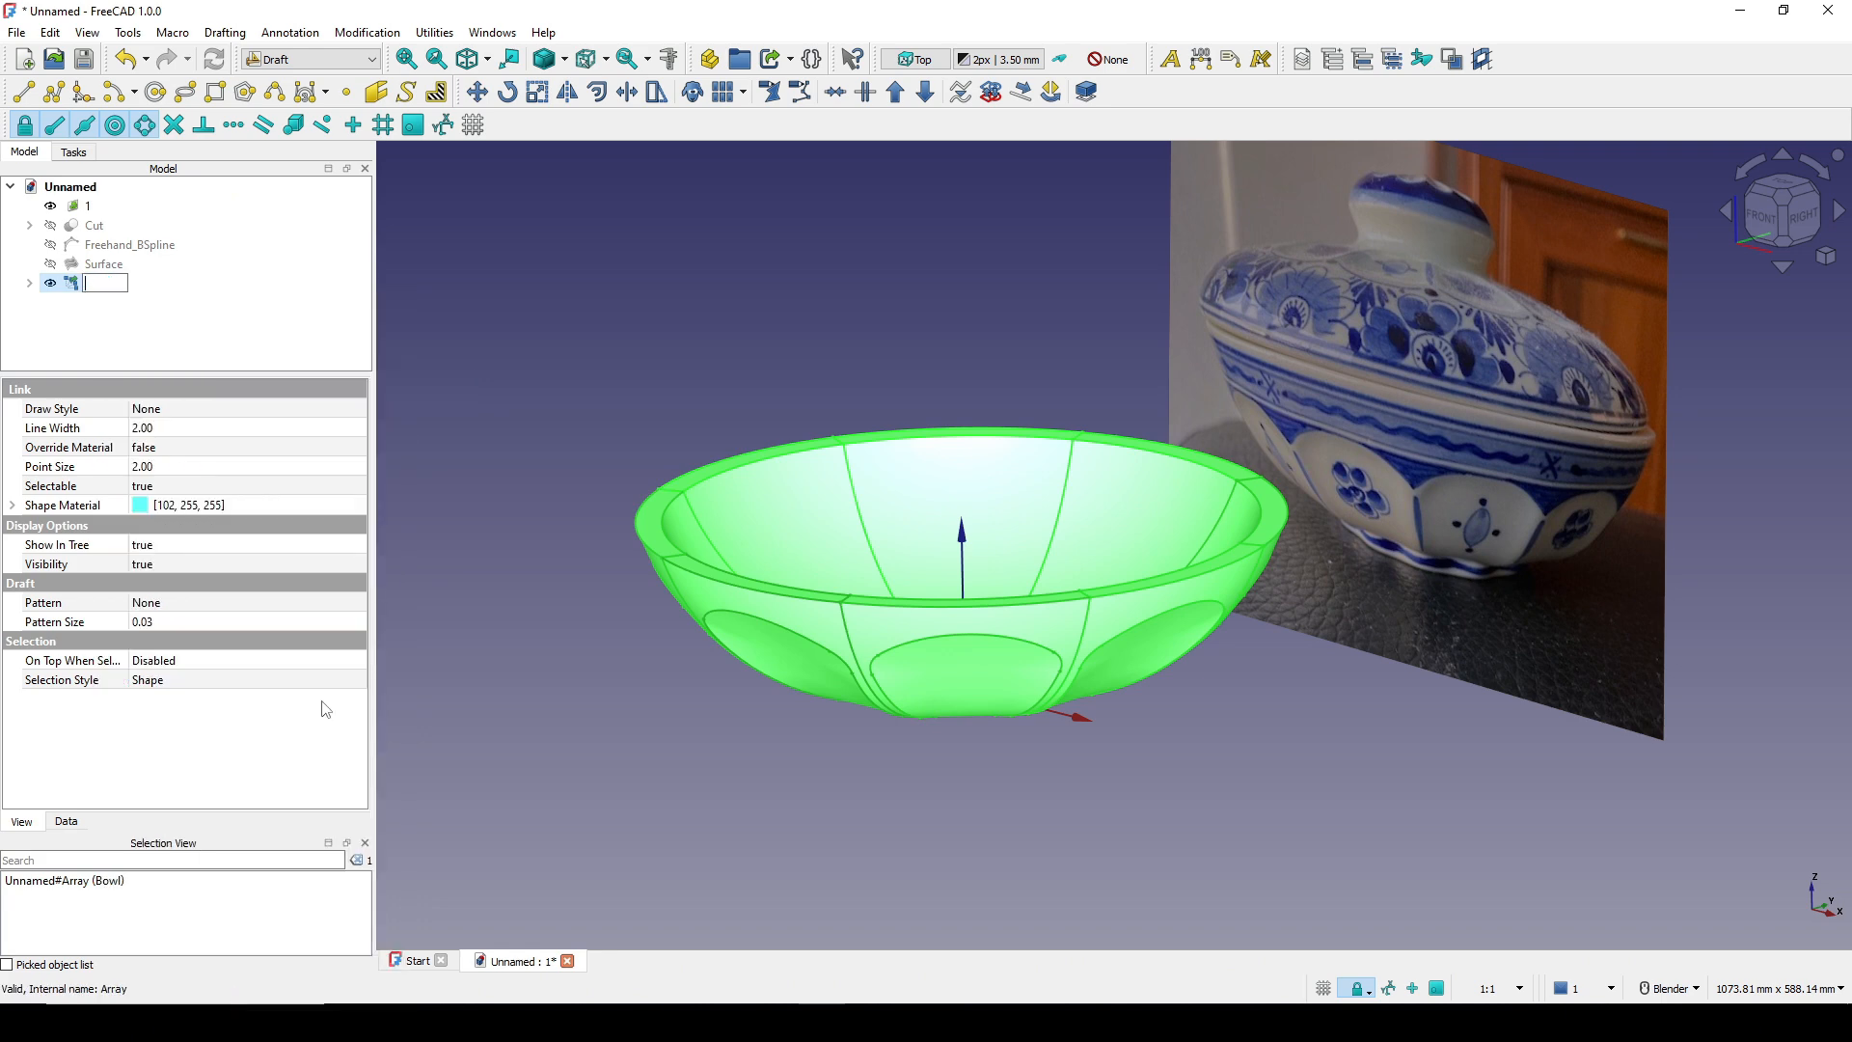
pyautogui.click(554, 526)
# Switch to the Part workbench and create a new sketch on the XZ plane.
pyautogui.moveTo(1023, 376); pyautogui.dragTo(1702, 284, button='middle')
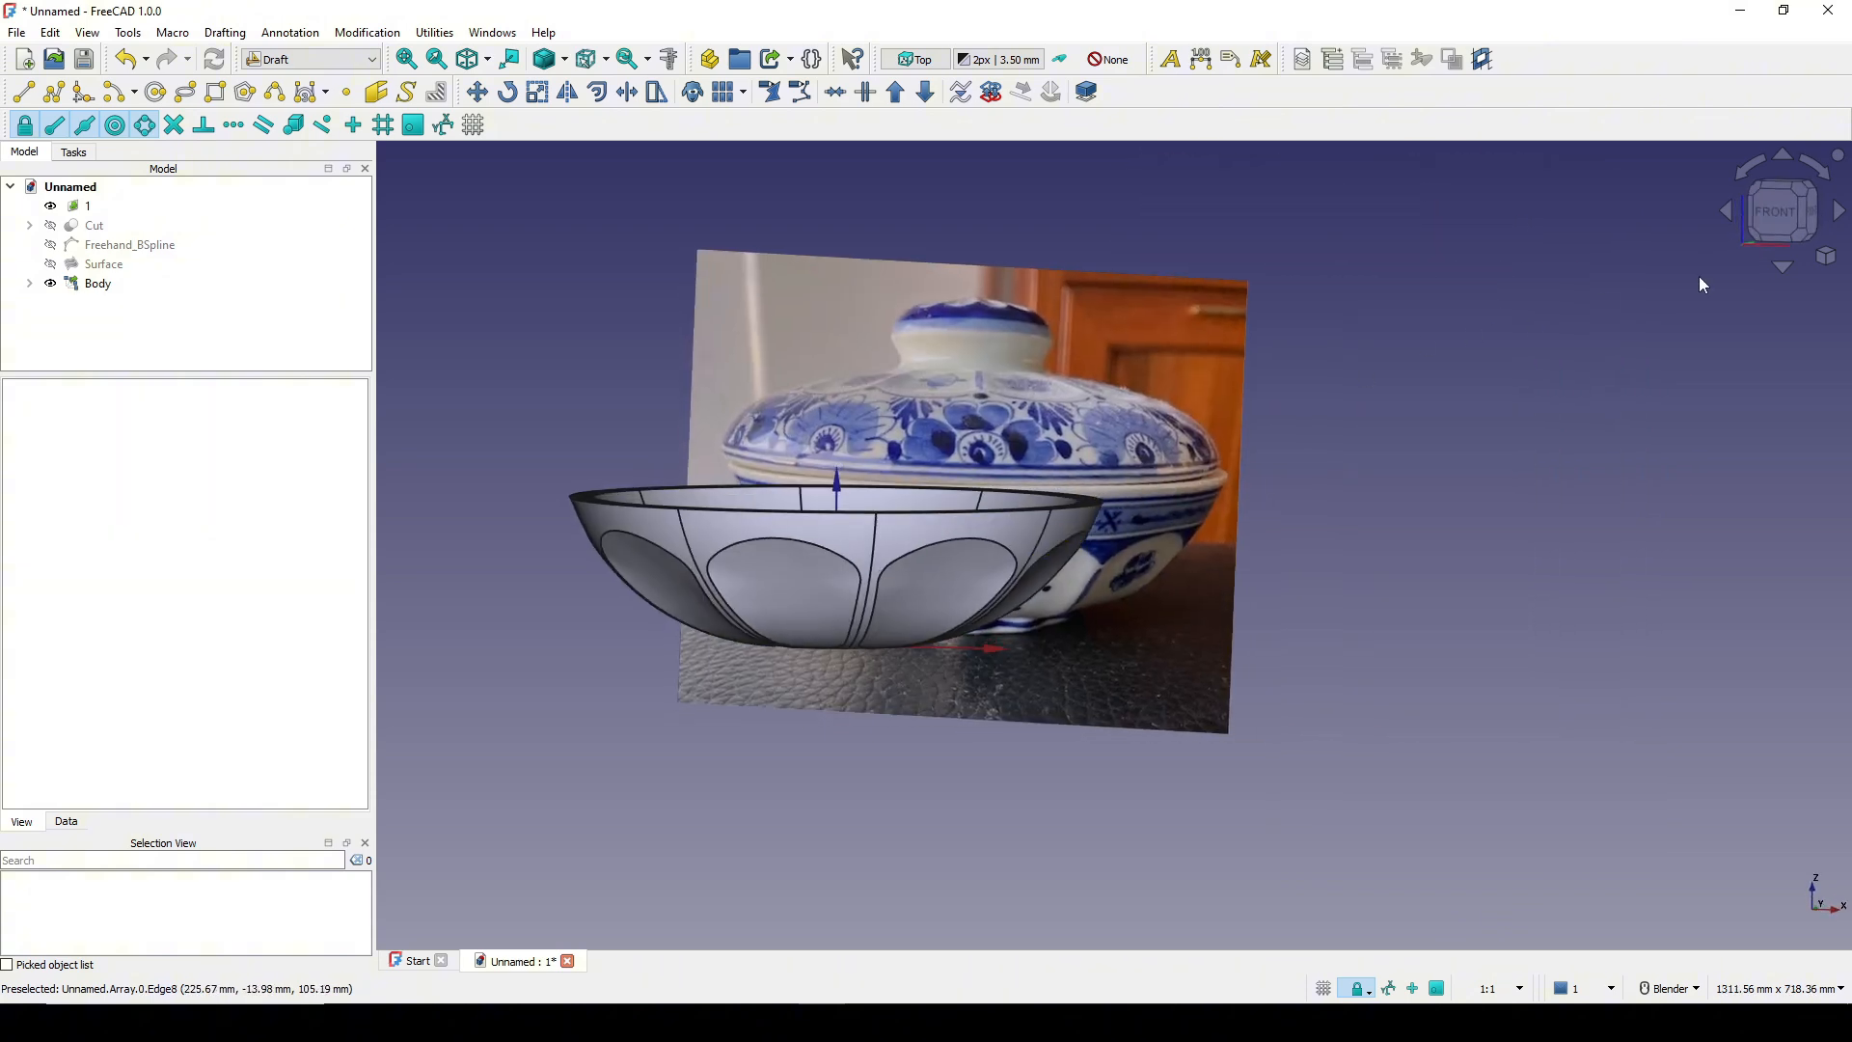
pyautogui.click(1763, 228)
pyautogui.scroll(6, 1206, 475)
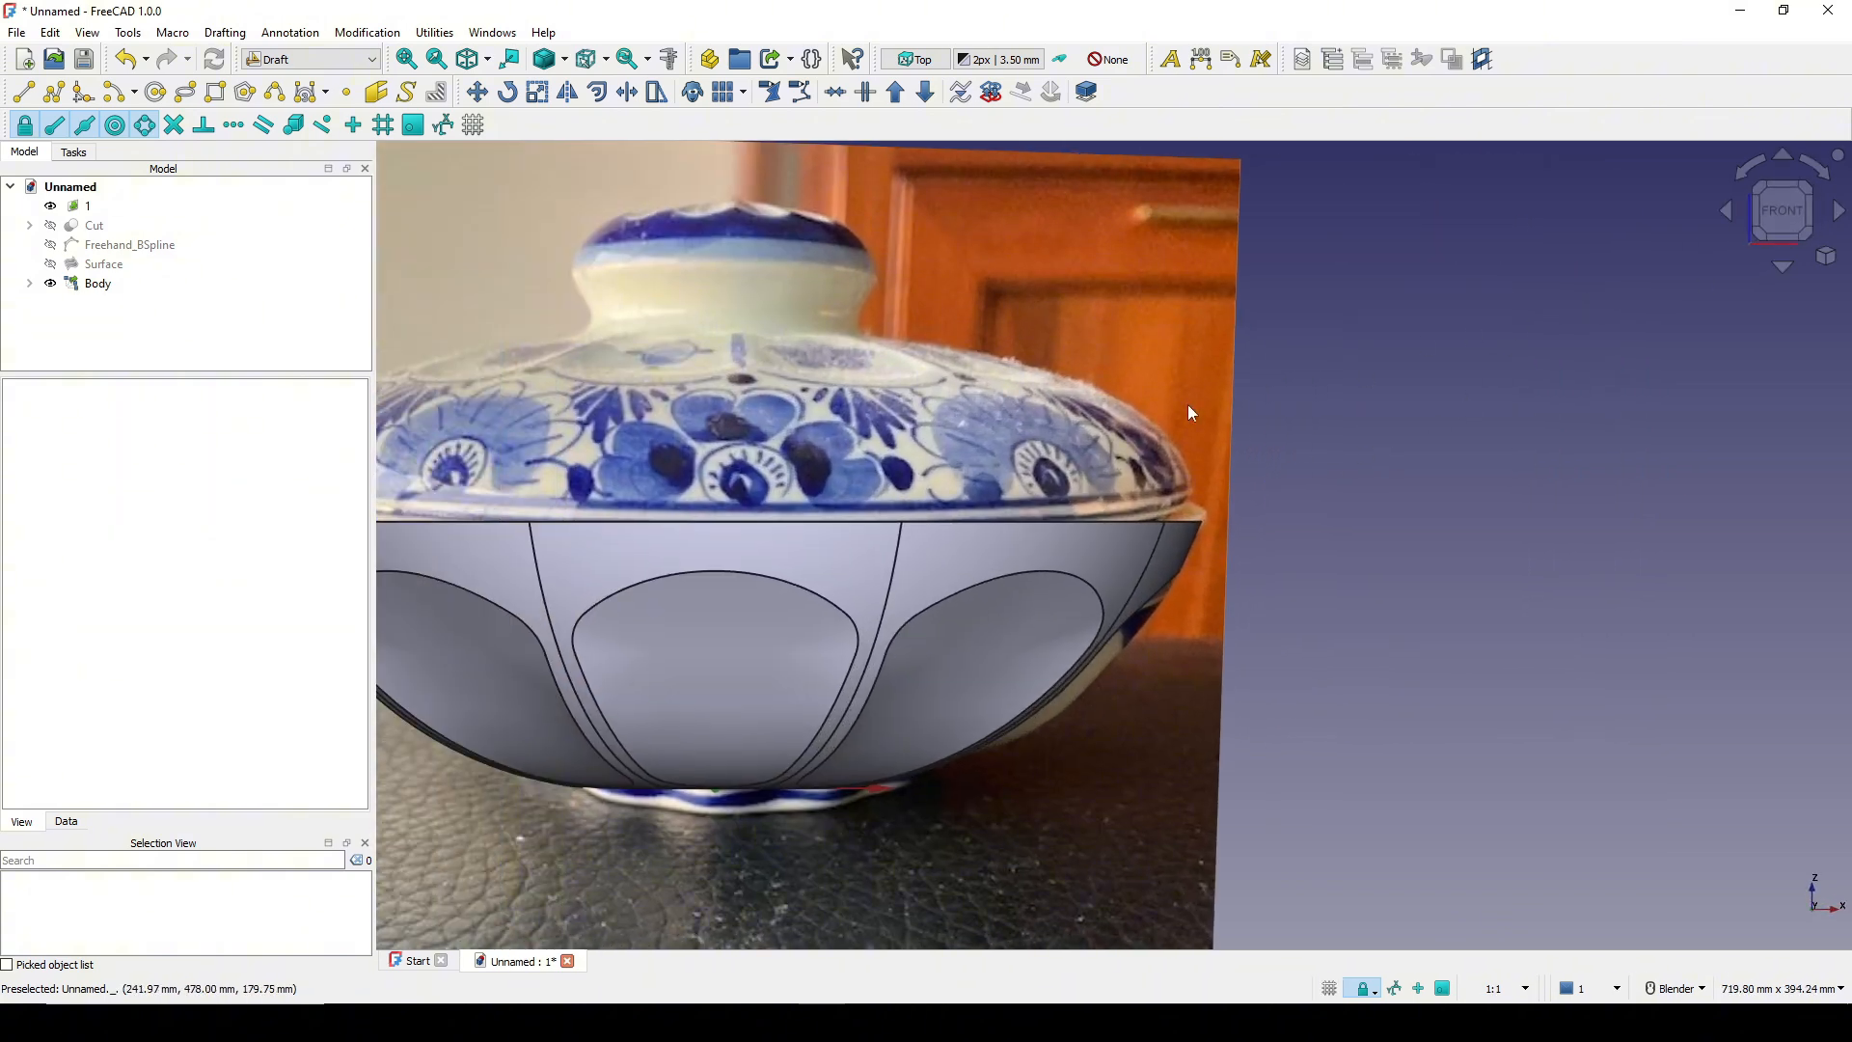
pyautogui.scroll(2, 1124, 291)
pyautogui.scroll(-2, 1362, 492)
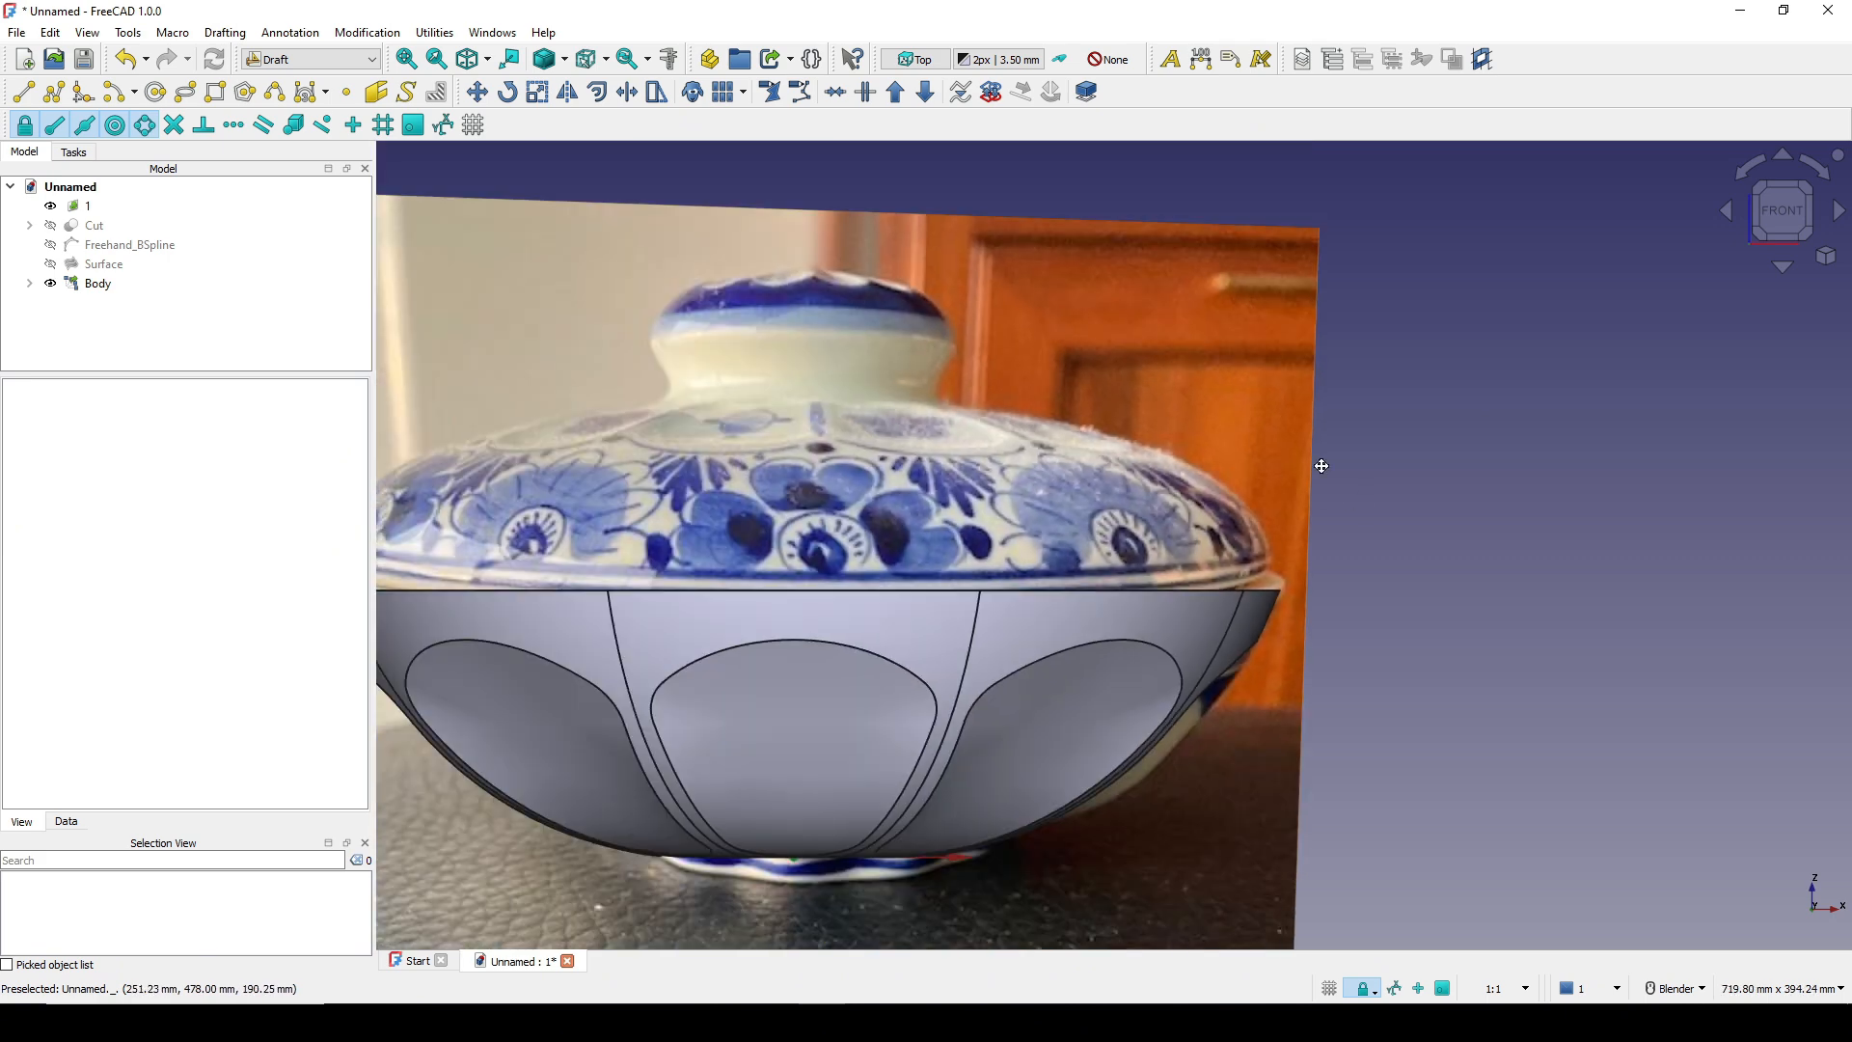
pyautogui.keyDown('shift'); pyautogui.moveTo(1323, 463); pyautogui.dragTo(1345, 460, button='middle'); pyautogui.keyUp('shift')
pyautogui.click(309, 59)
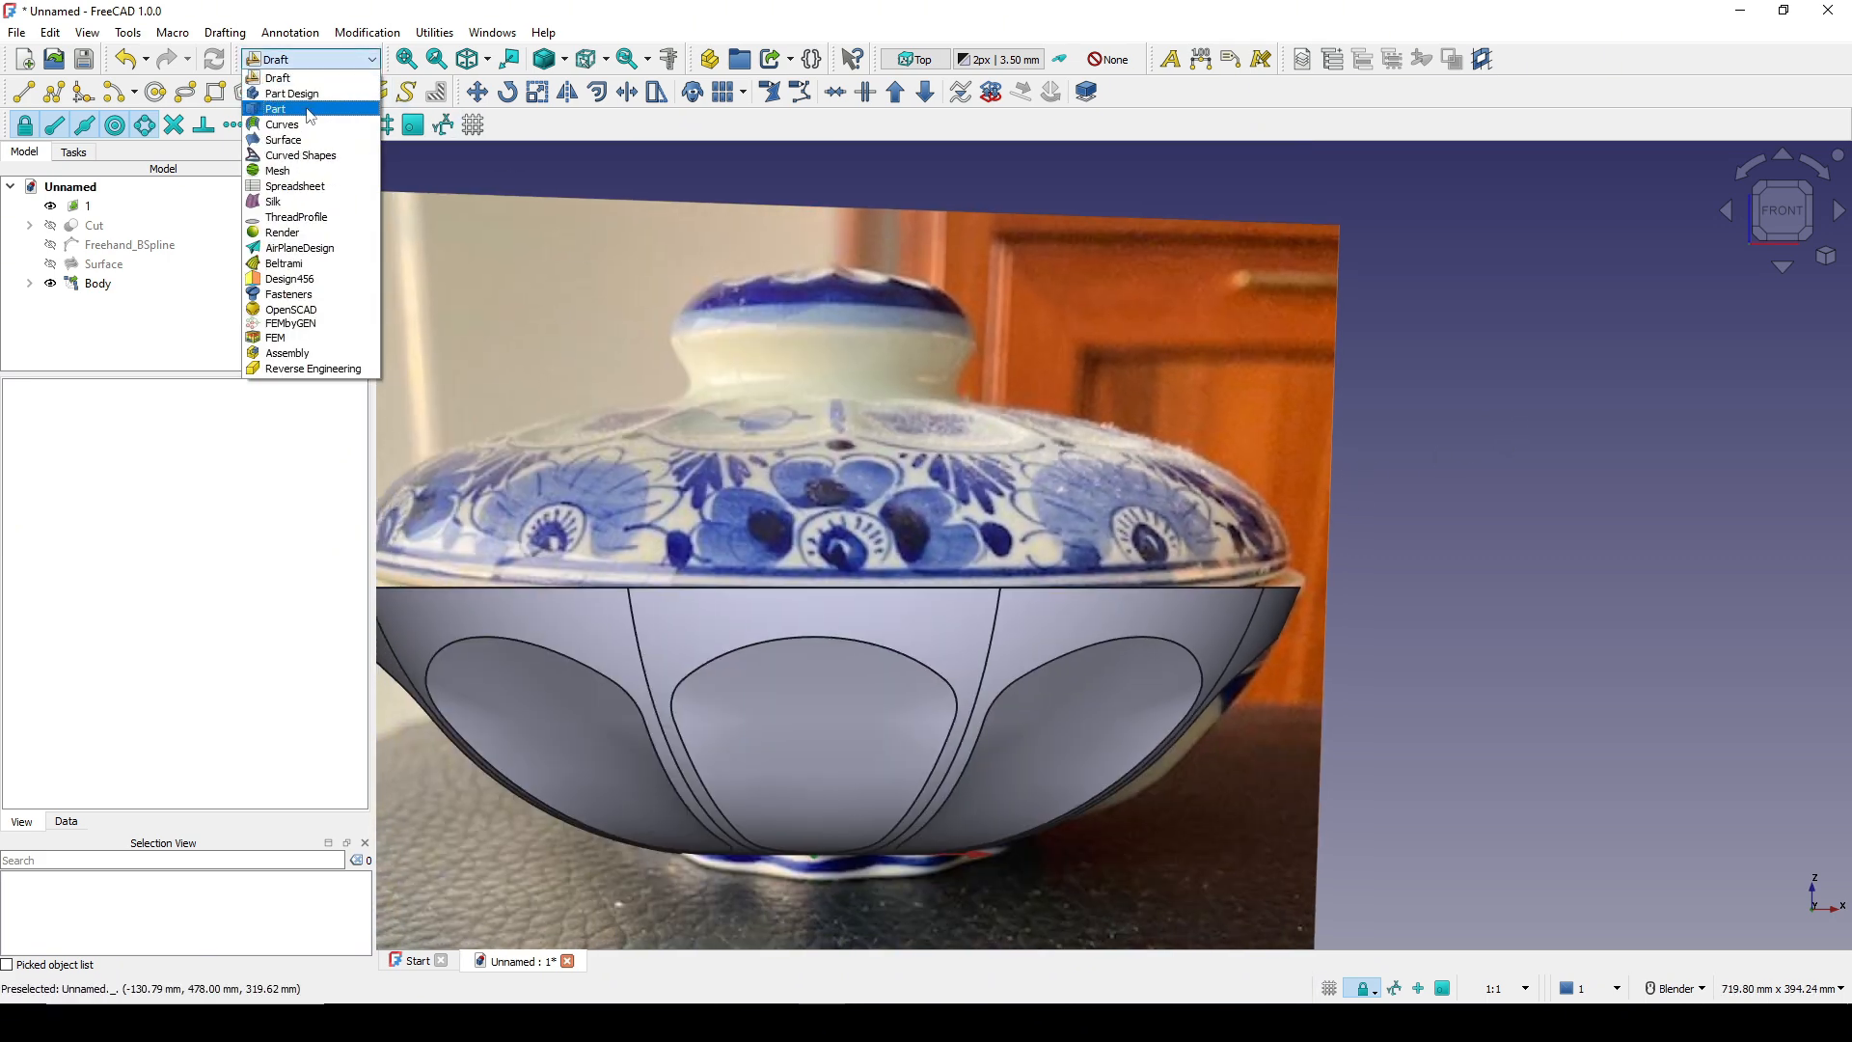
pyautogui.click(313, 116)
pyautogui.keyDown('shift'); pyautogui.moveTo(1337, 405); pyautogui.dragTo(1332, 442, button='middle'); pyautogui.keyUp('shift')
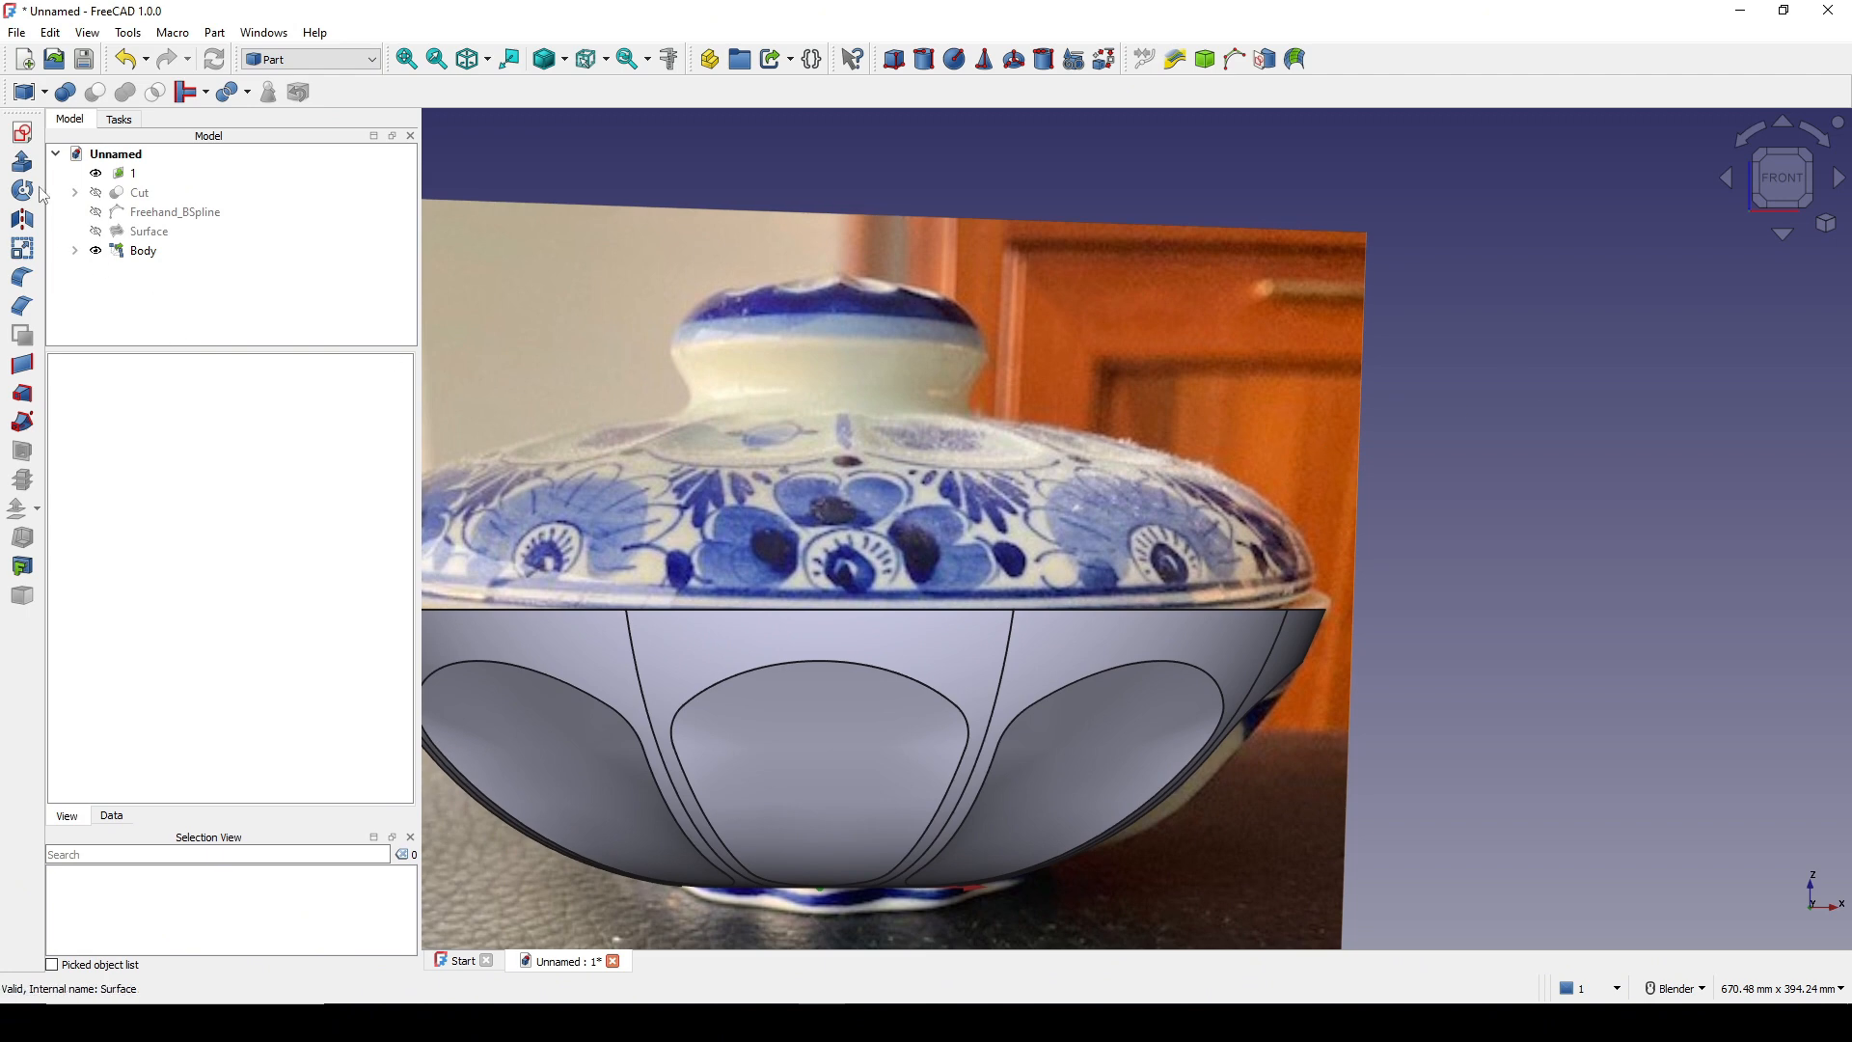
pyautogui.click(25, 136)
pyautogui.click(882, 496)
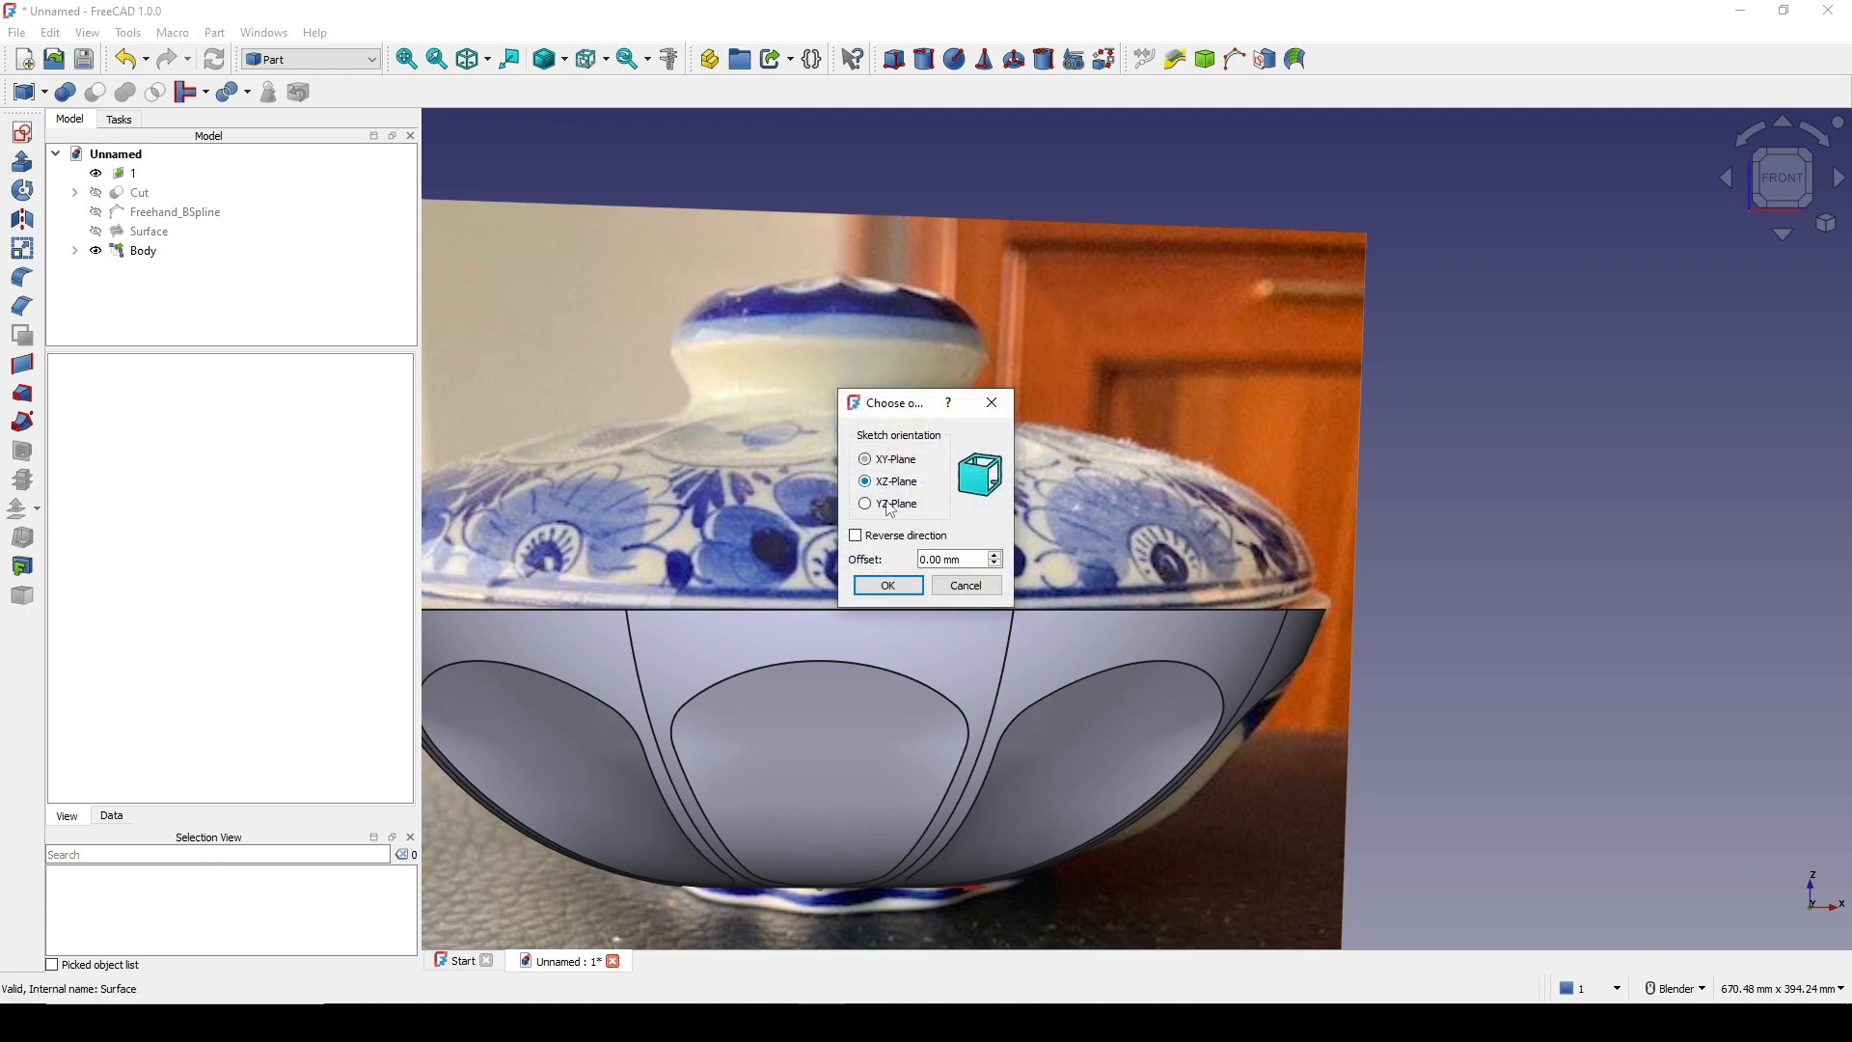
pyautogui.click(880, 590)
# Bring the bowl's upper rim edge into the sketch as external geometry.
pyautogui.scroll(3, 1317, 498)
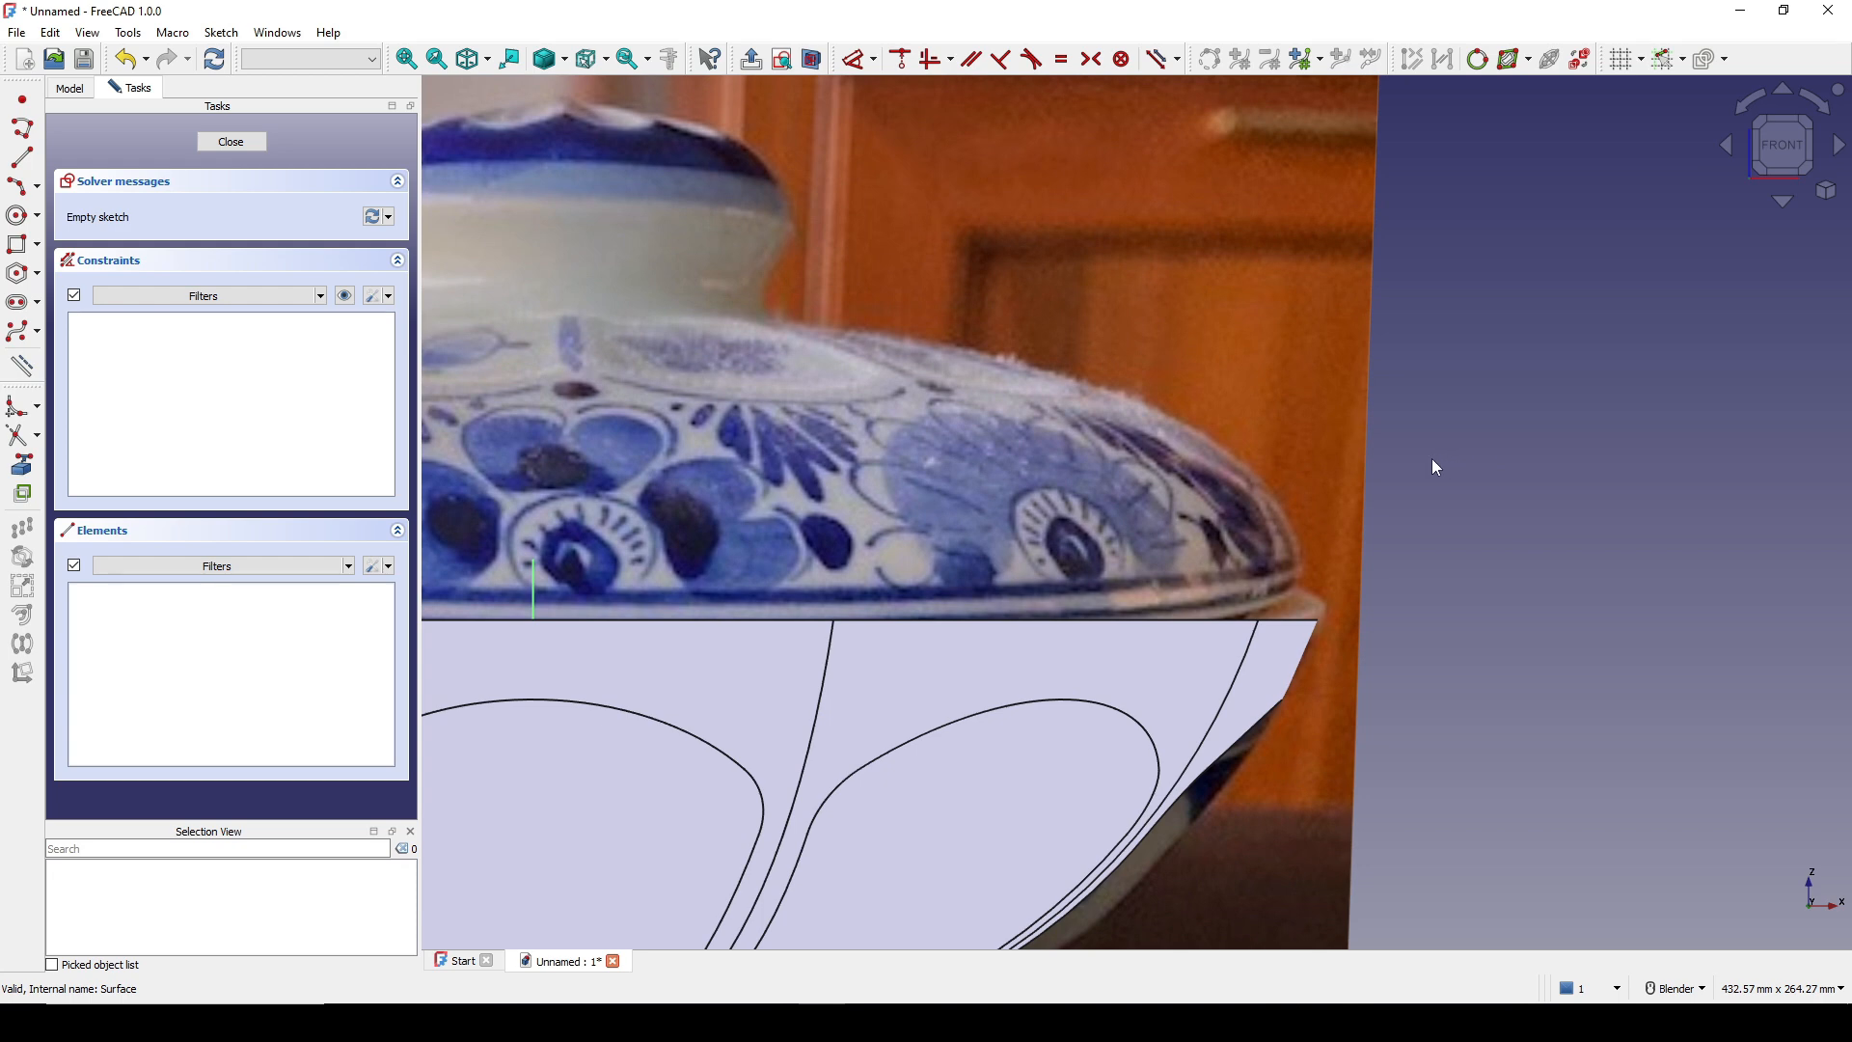
pyautogui.click(21, 466)
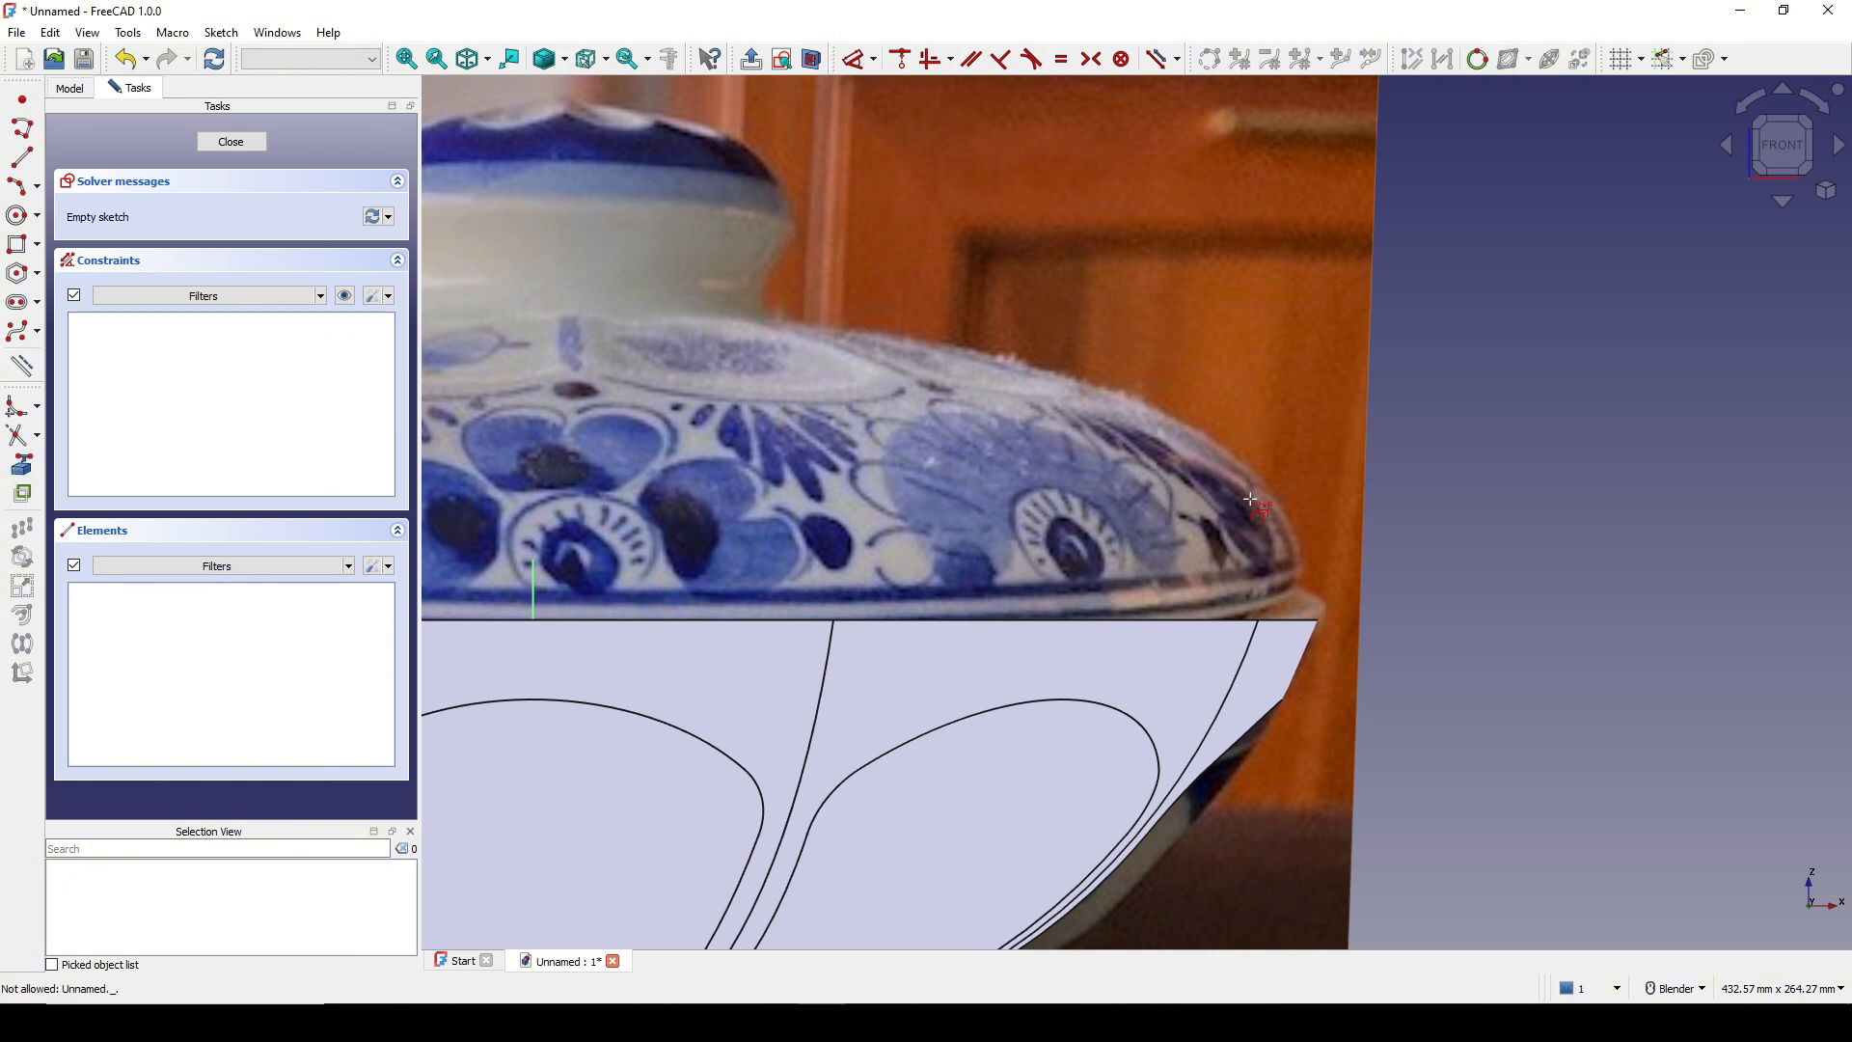
pyautogui.click(1287, 618)
pyautogui.scroll(-5, 1505, 547)
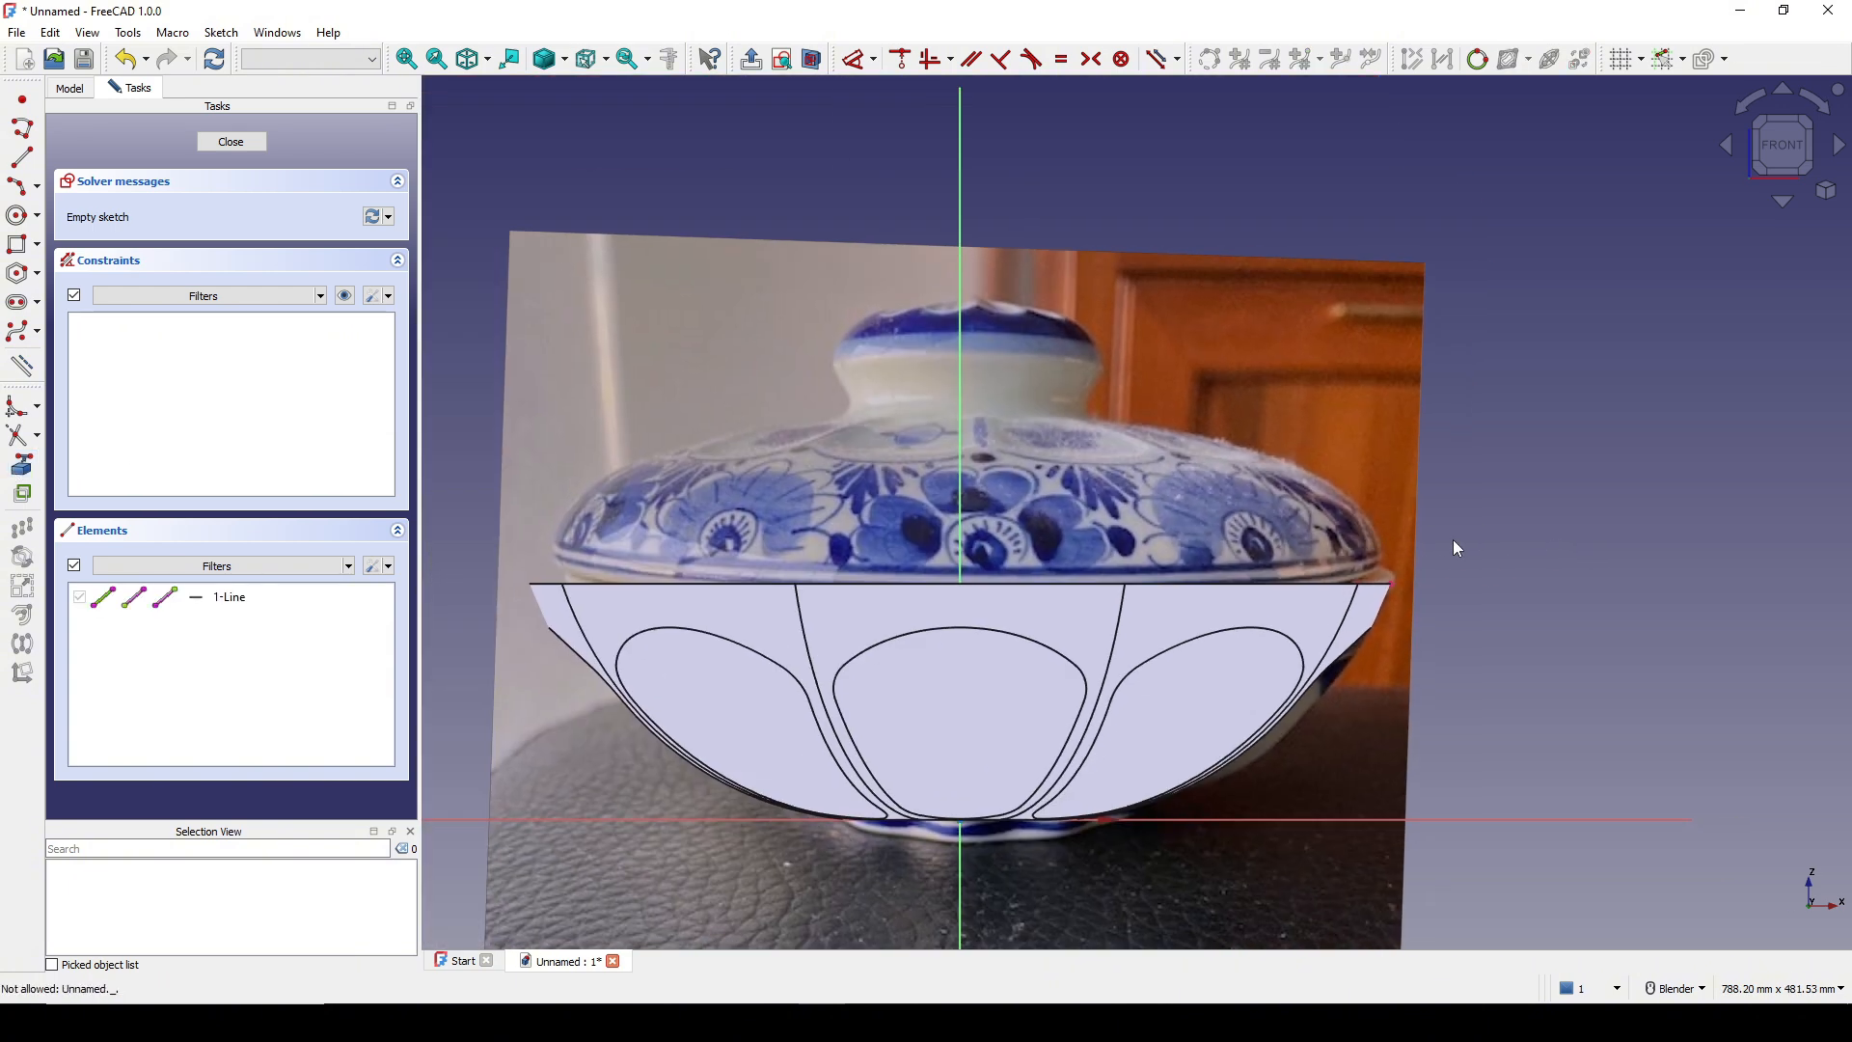
# Change the display style to Hidden line so the reference photo shows through the bowl.
pyautogui.scroll(4, 1450, 546)
pyautogui.scroll(-3, 795, 326)
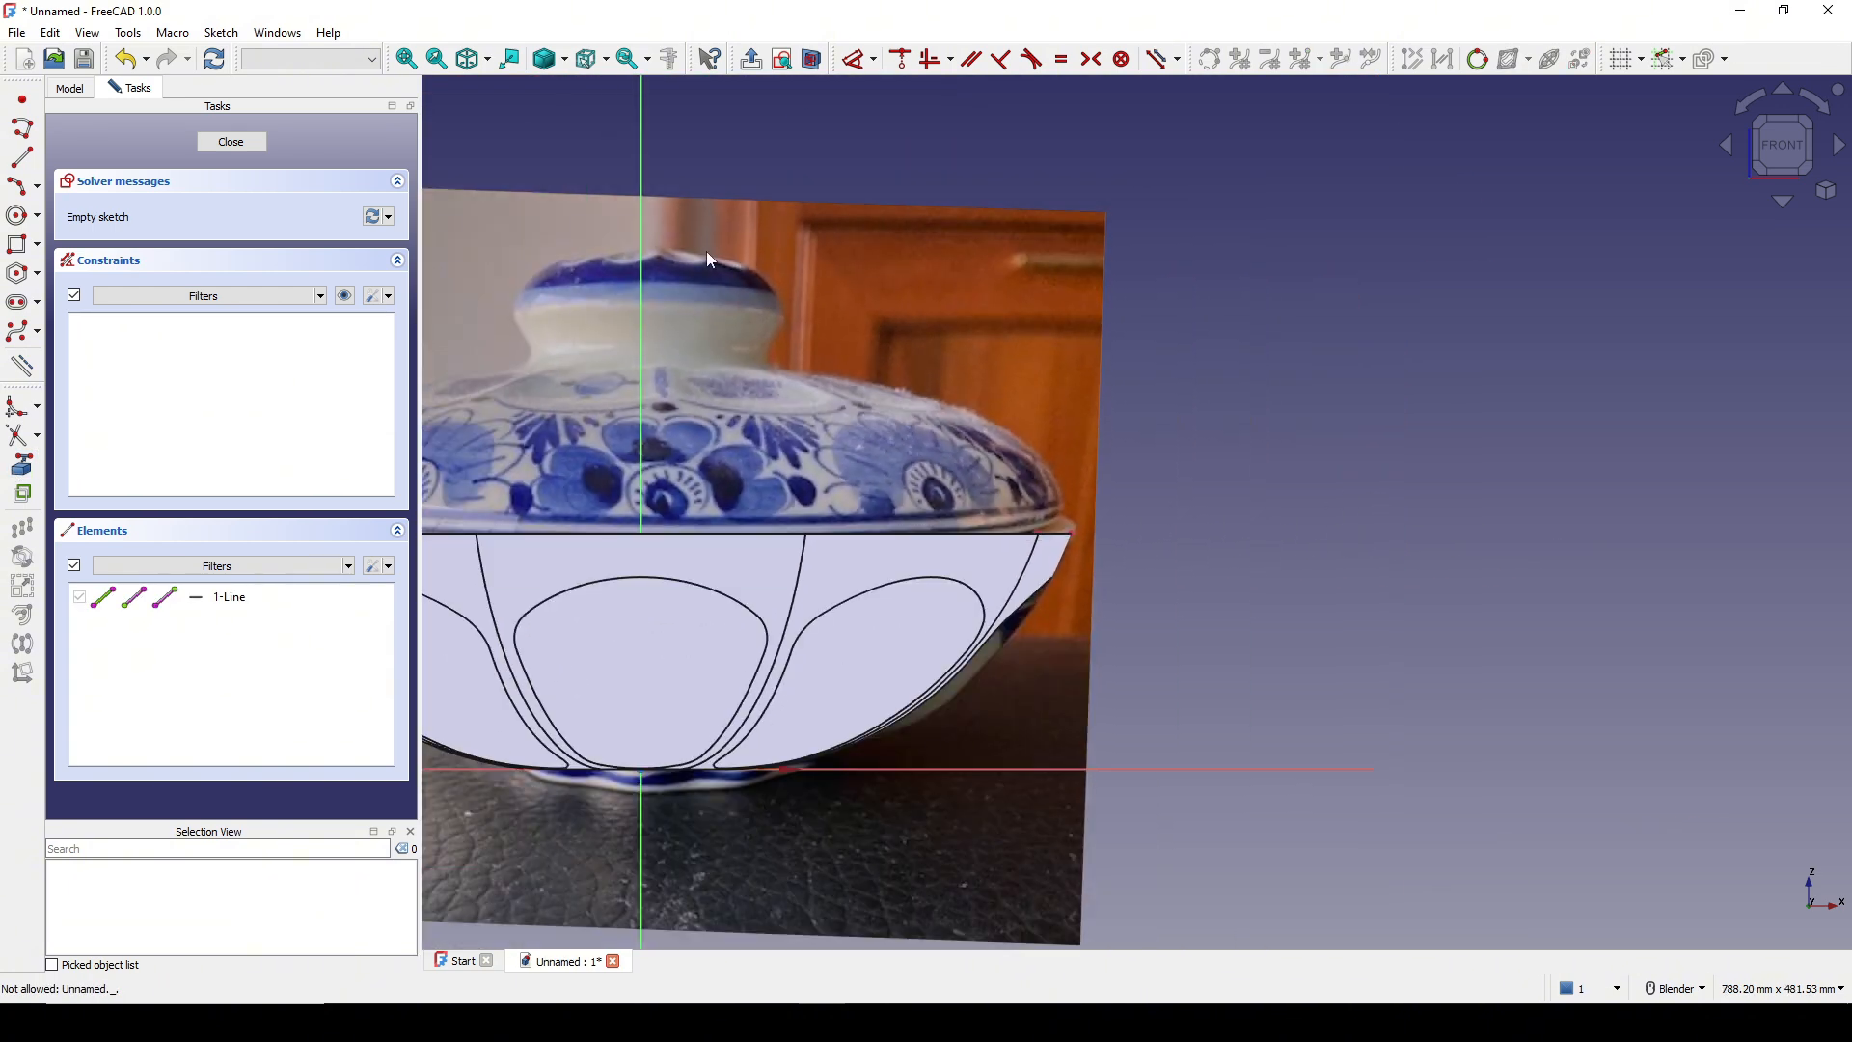
pyautogui.click(566, 67)
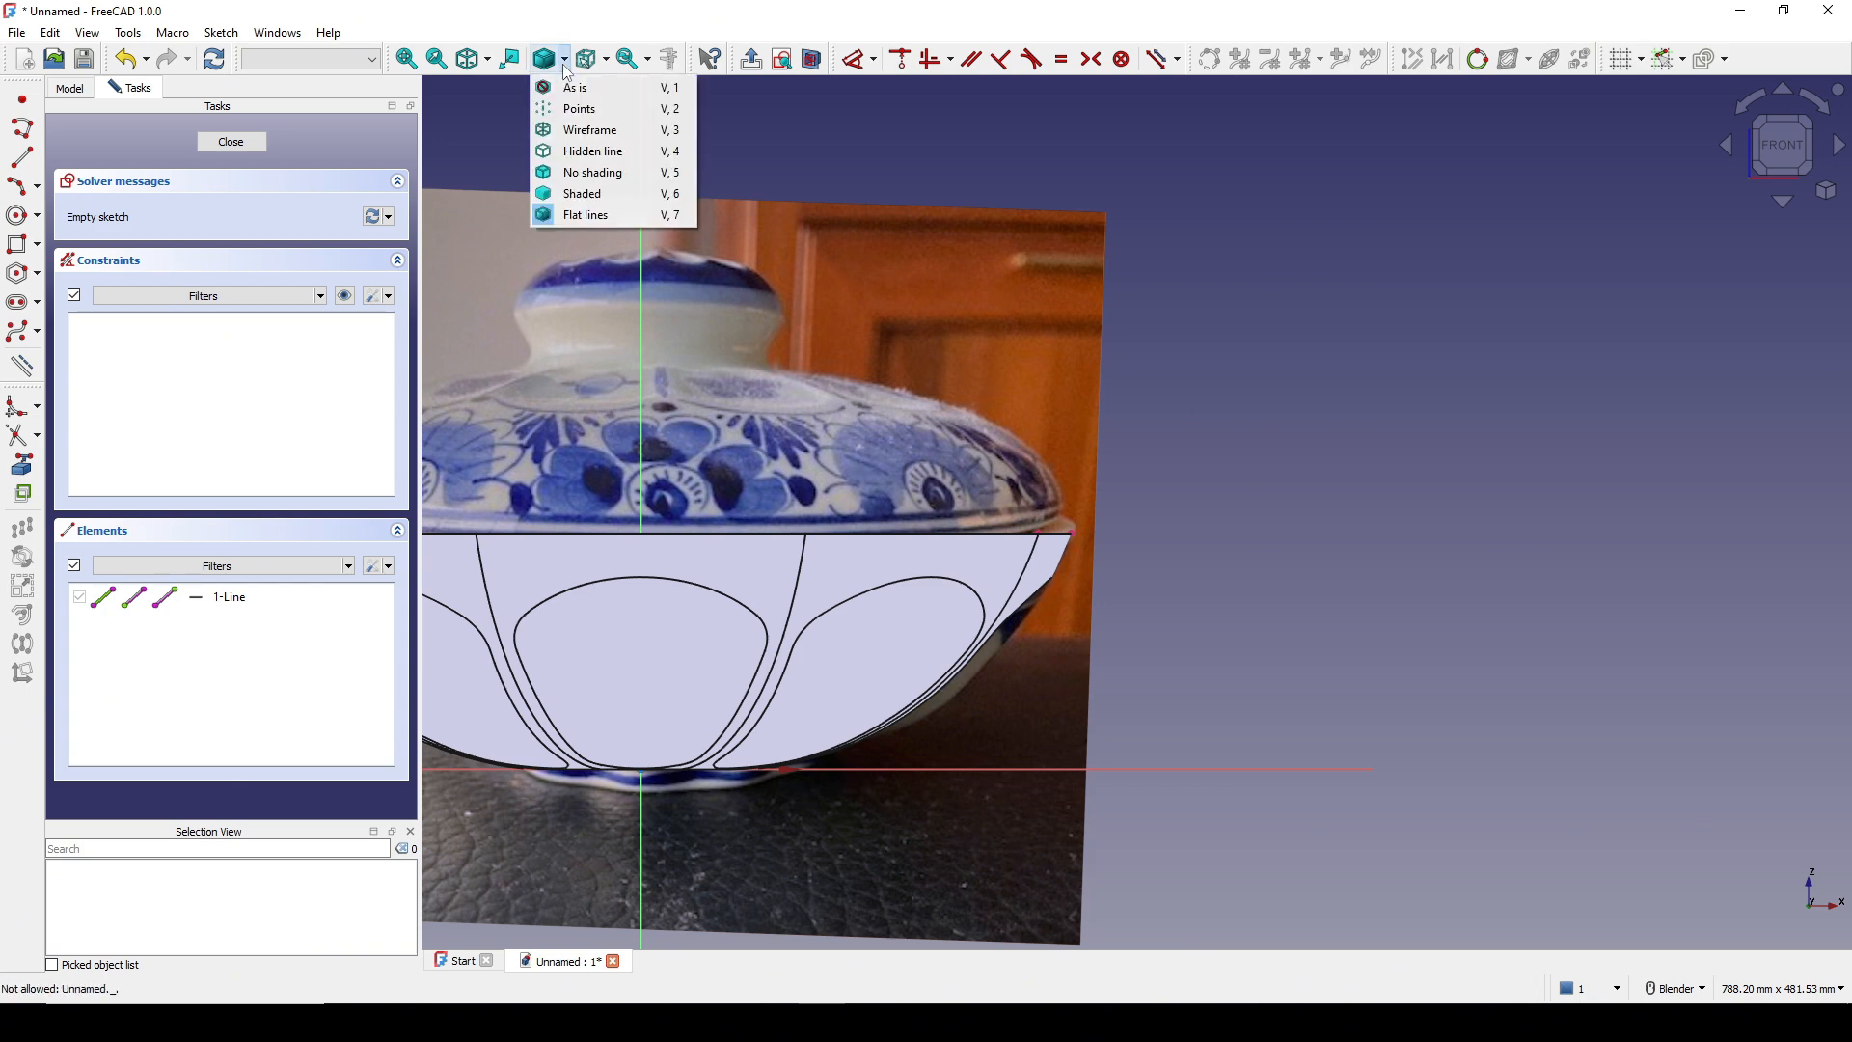
pyautogui.click(593, 149)
pyautogui.scroll(3, 1036, 399)
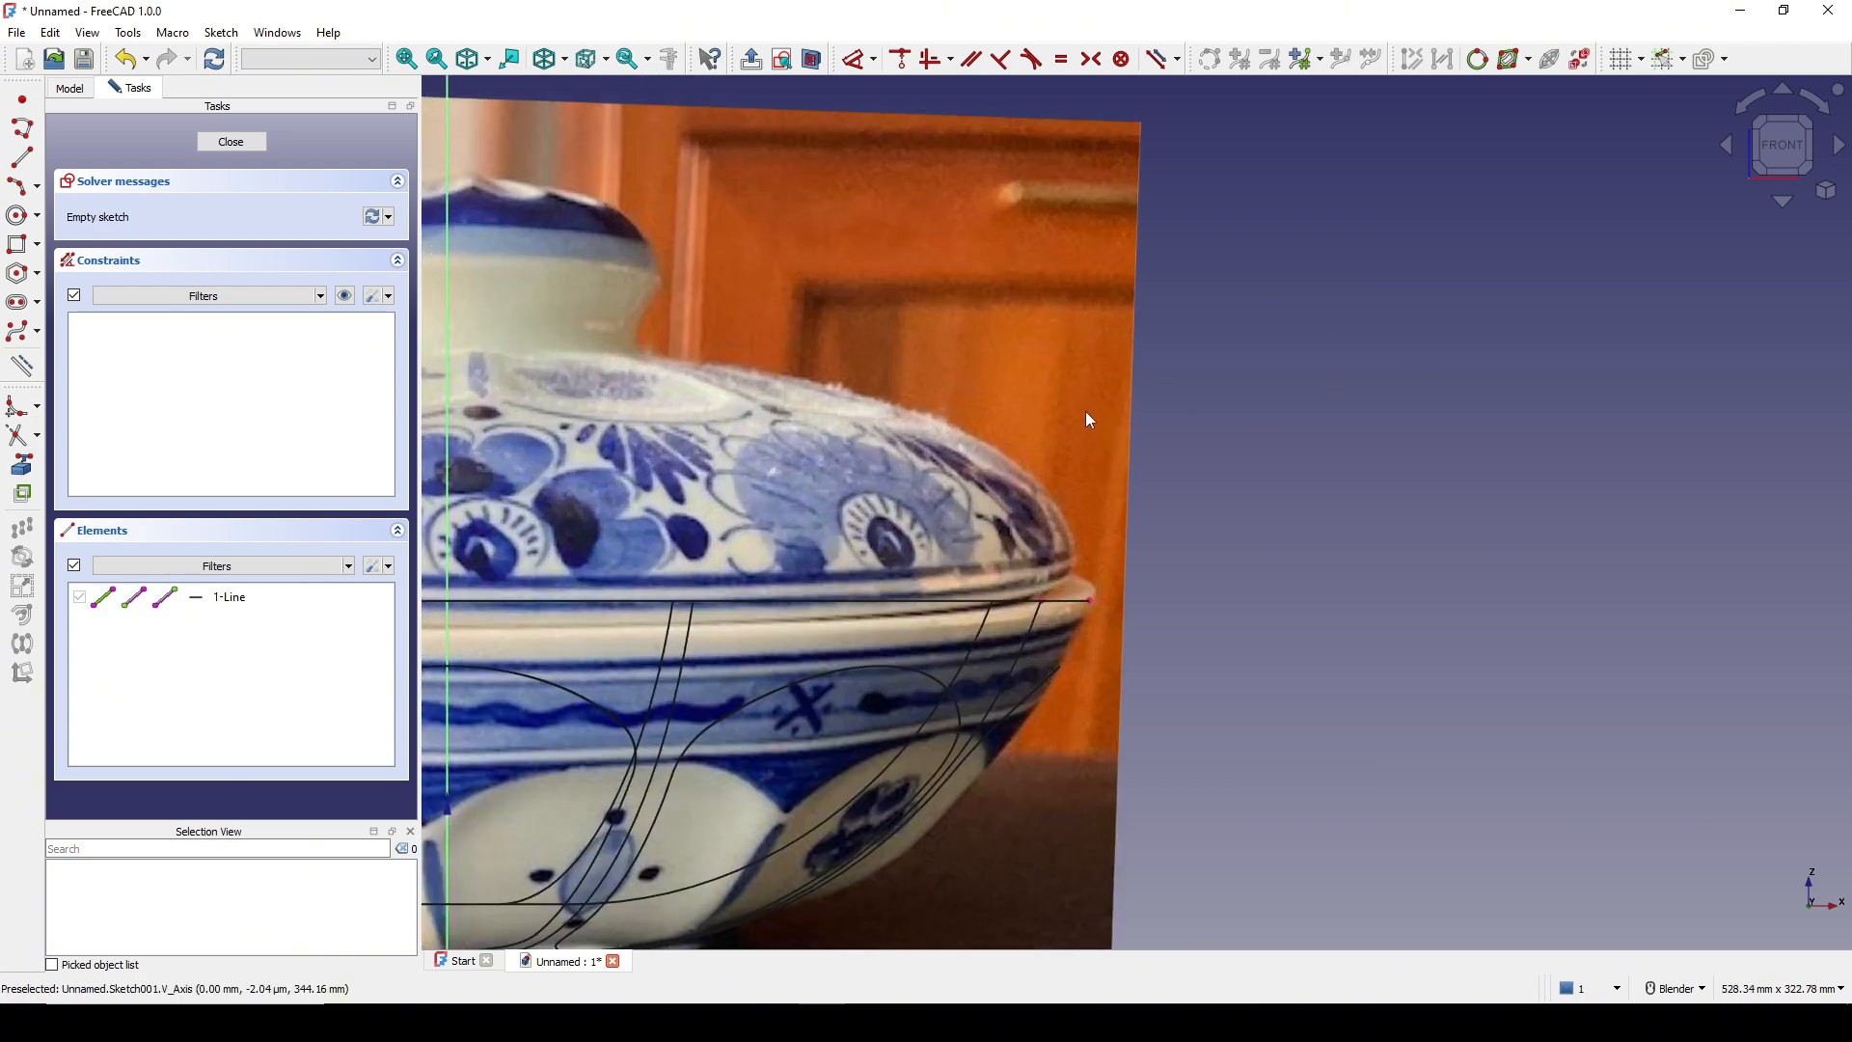
pyautogui.keyDown('shift'); pyautogui.moveTo(1362, 443); pyautogui.dragTo(1326, 477, button='middle'); pyautogui.keyUp('shift')
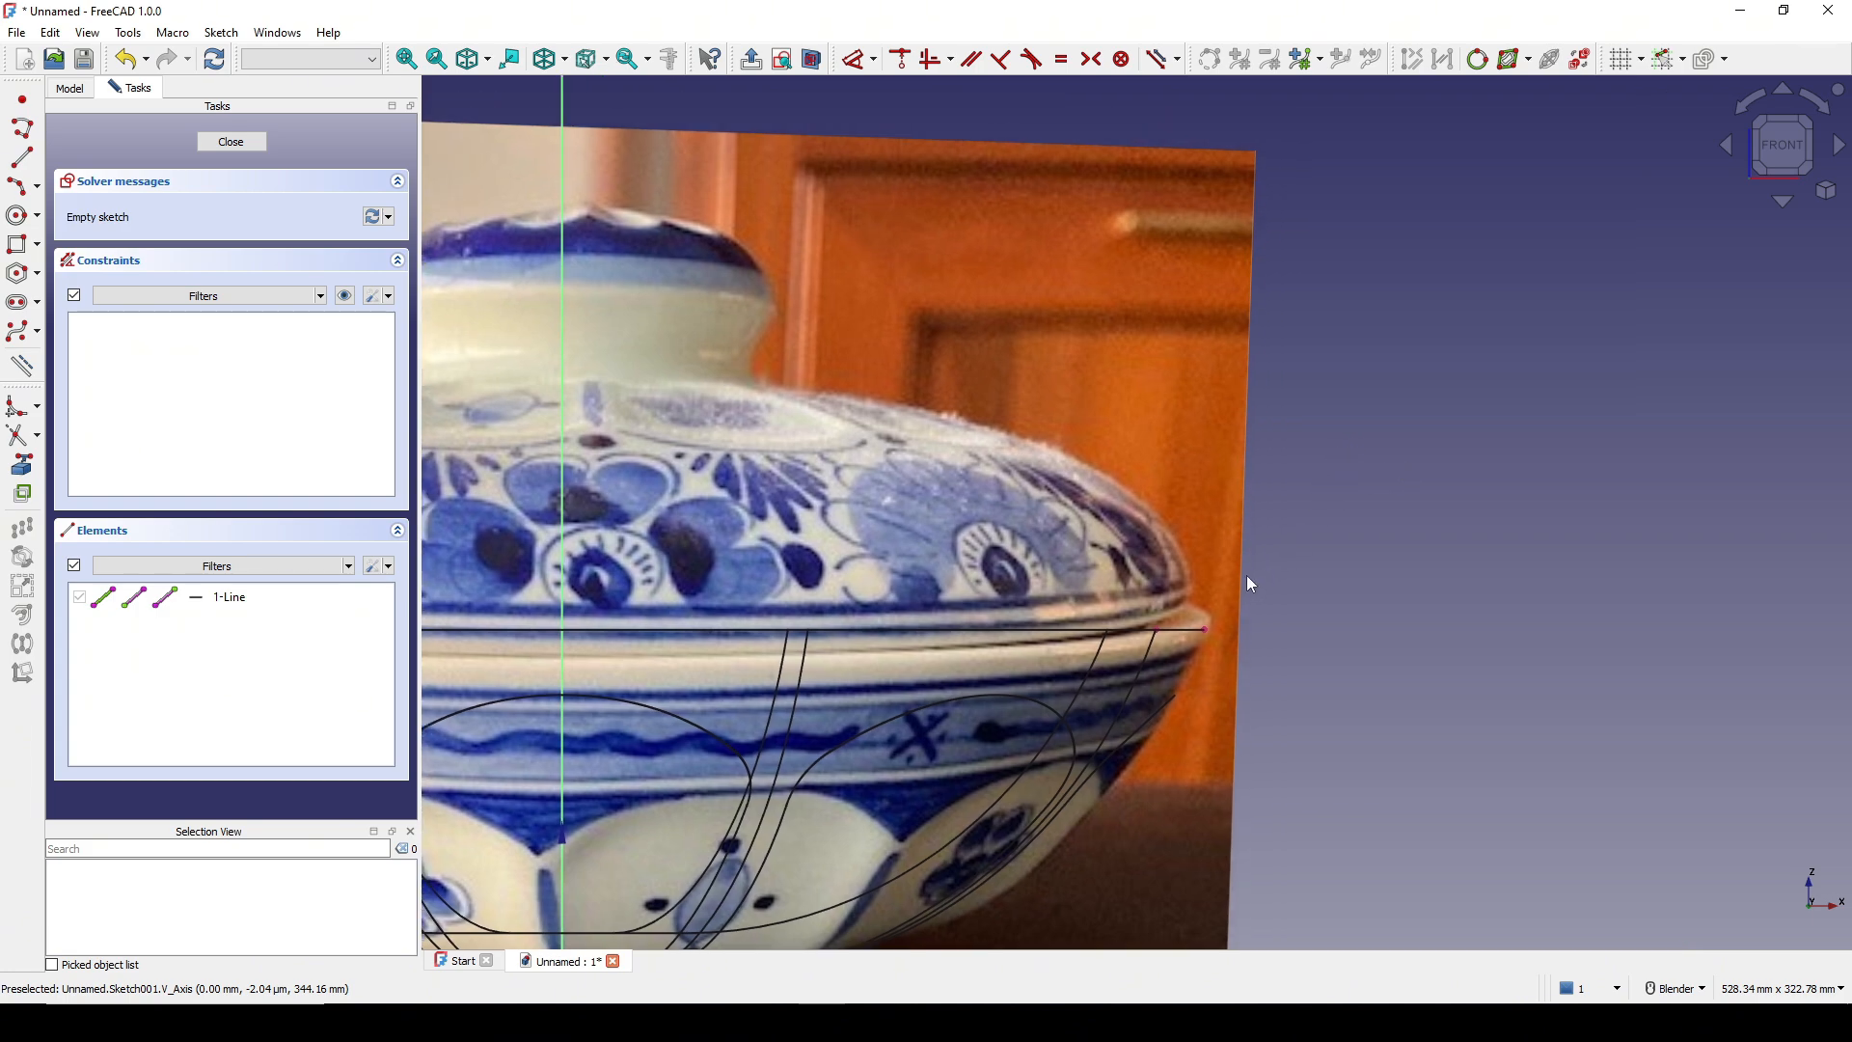
# Capture the lid area as a screenshot, trace the lid's outer curve down to the rim in red and label it B.
pyautogui.press('Print')
pyautogui.moveTo(461, 145); pyautogui.dragTo(1291, 753)
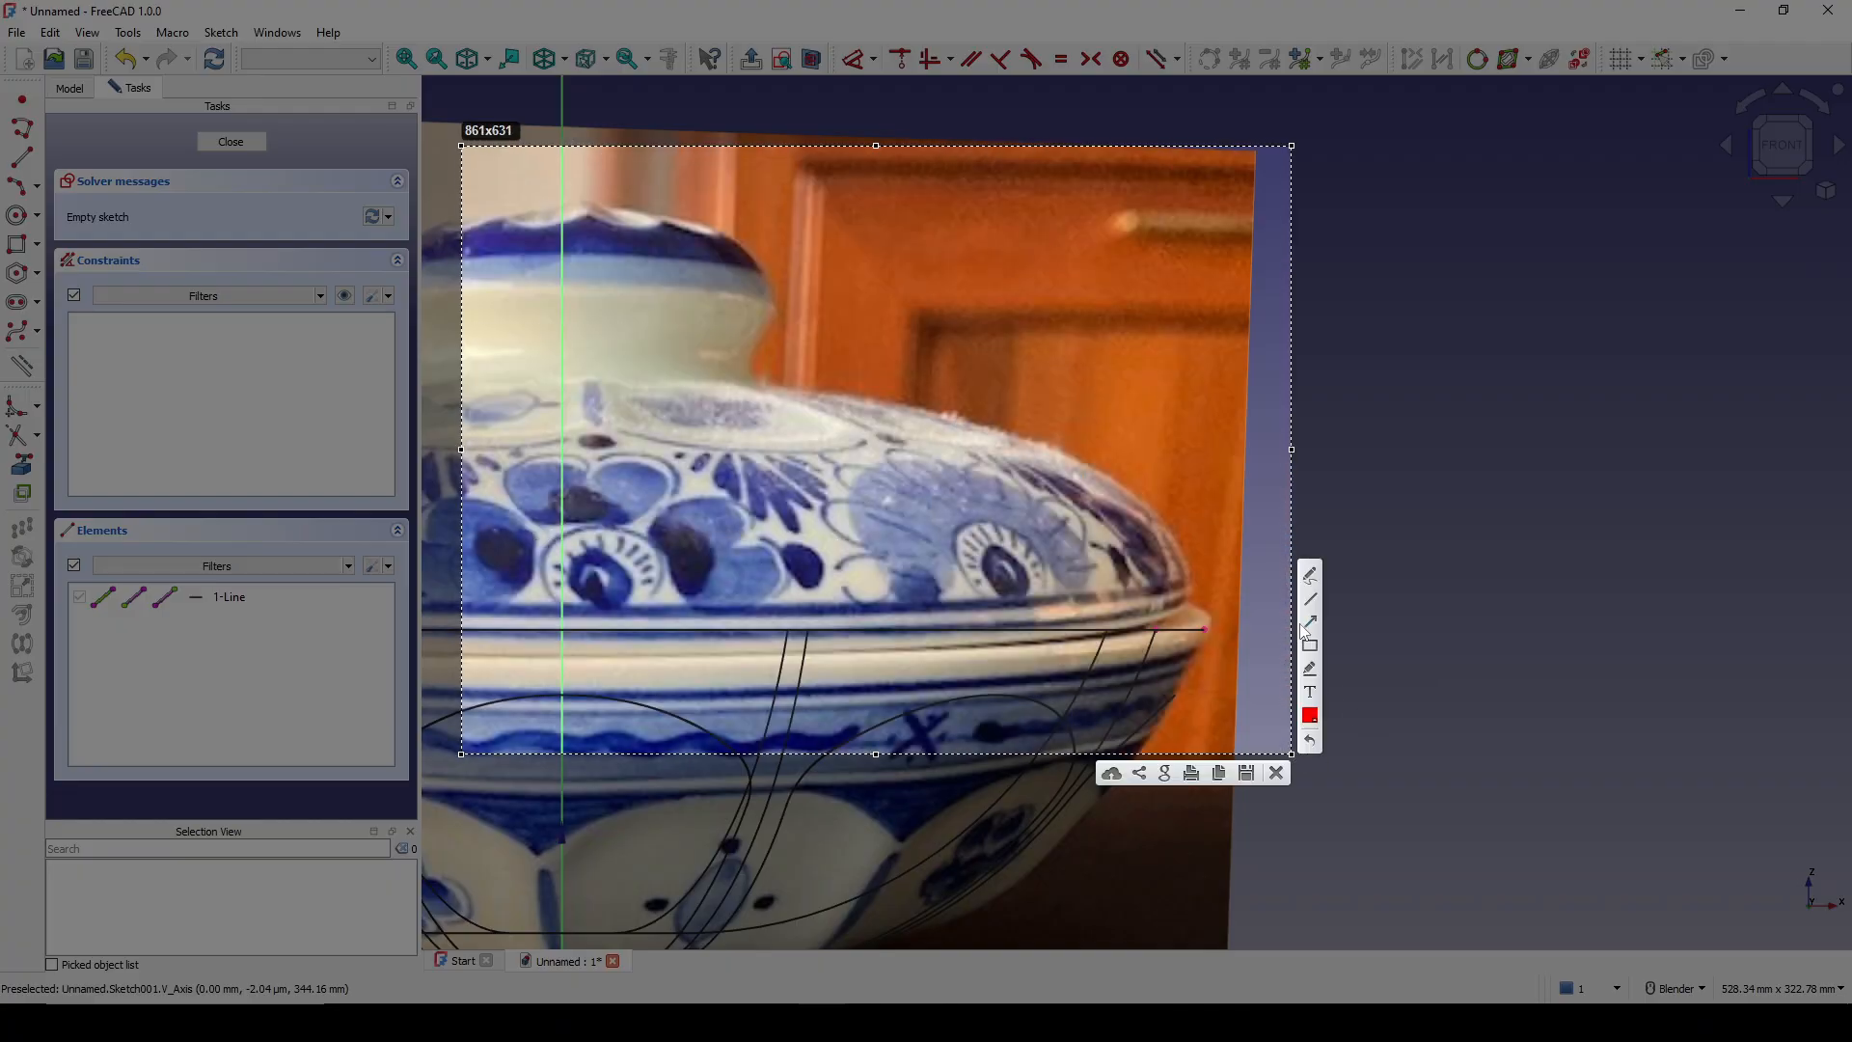
pyautogui.moveTo(1189, 602); pyautogui.dragTo(1189, 602)
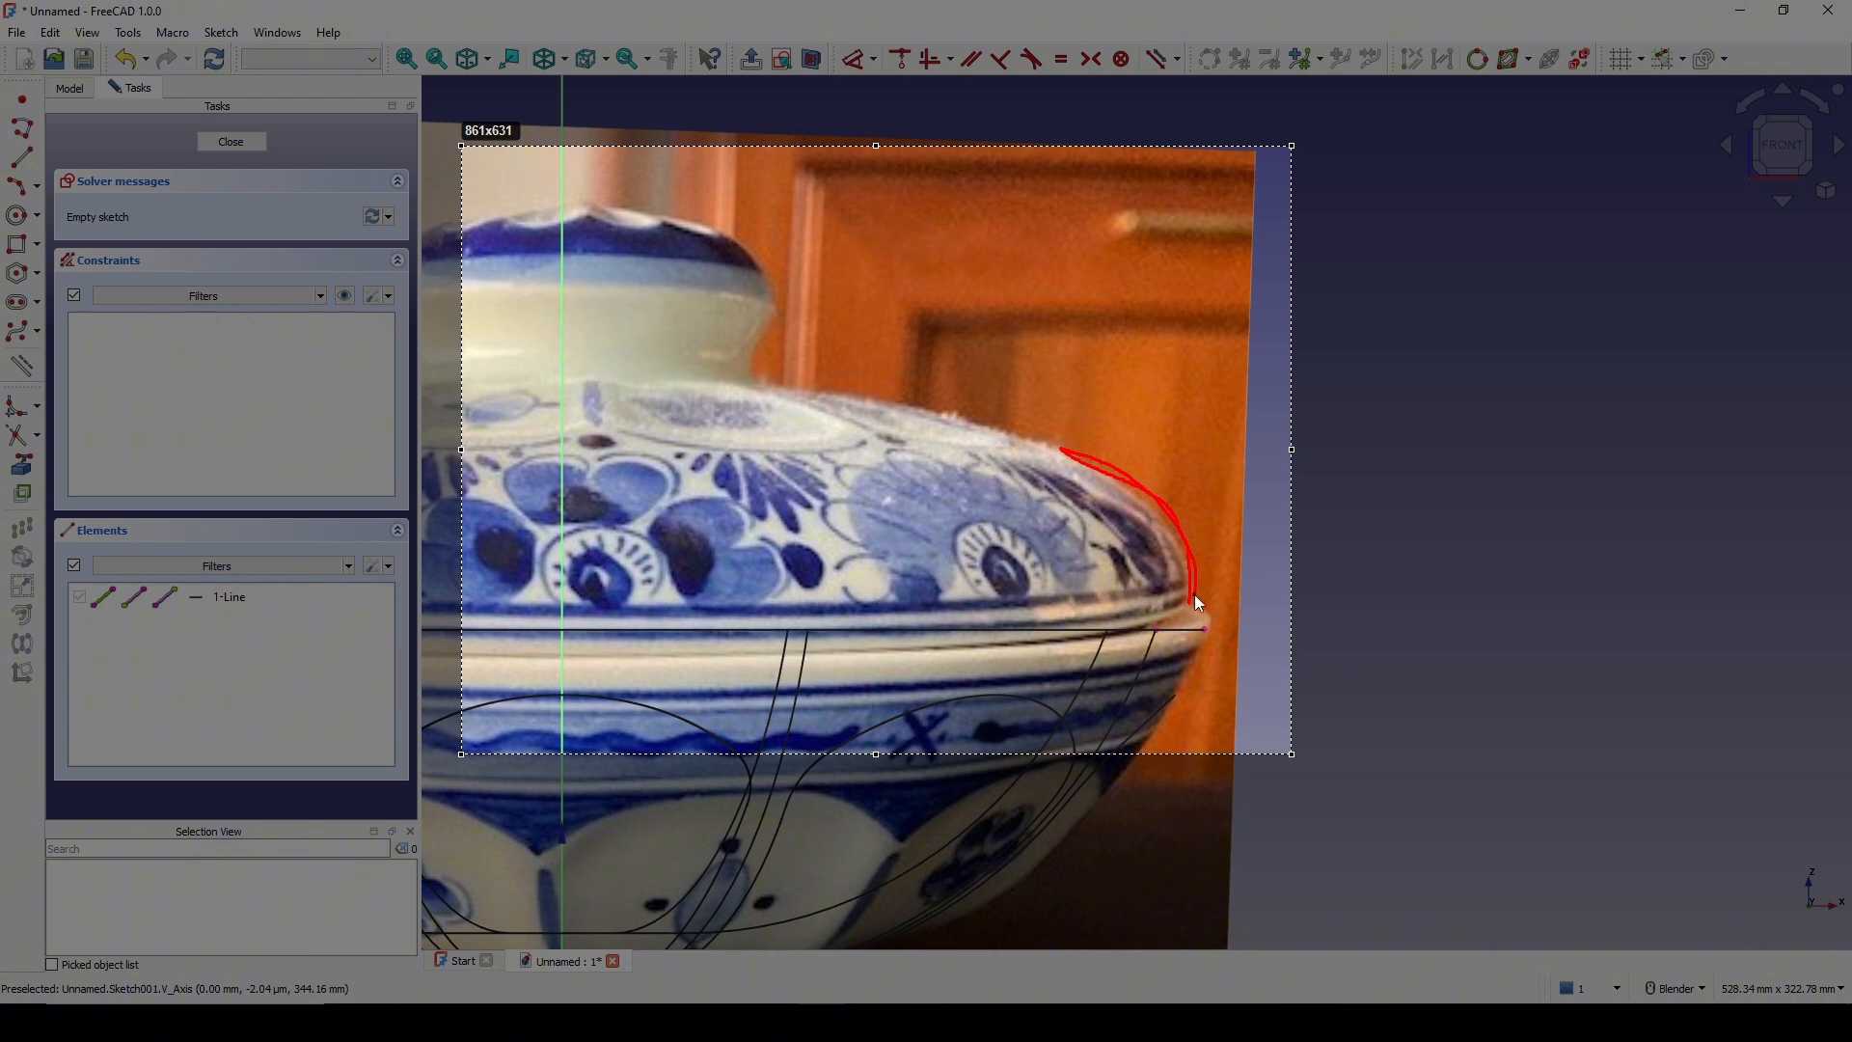
pyautogui.moveTo(1194, 595); pyautogui.dragTo(1194, 598)
pyautogui.moveTo(1195, 472); pyautogui.dragTo(1197, 493)
pyautogui.moveTo(1192, 462); pyautogui.dragTo(1202, 499)
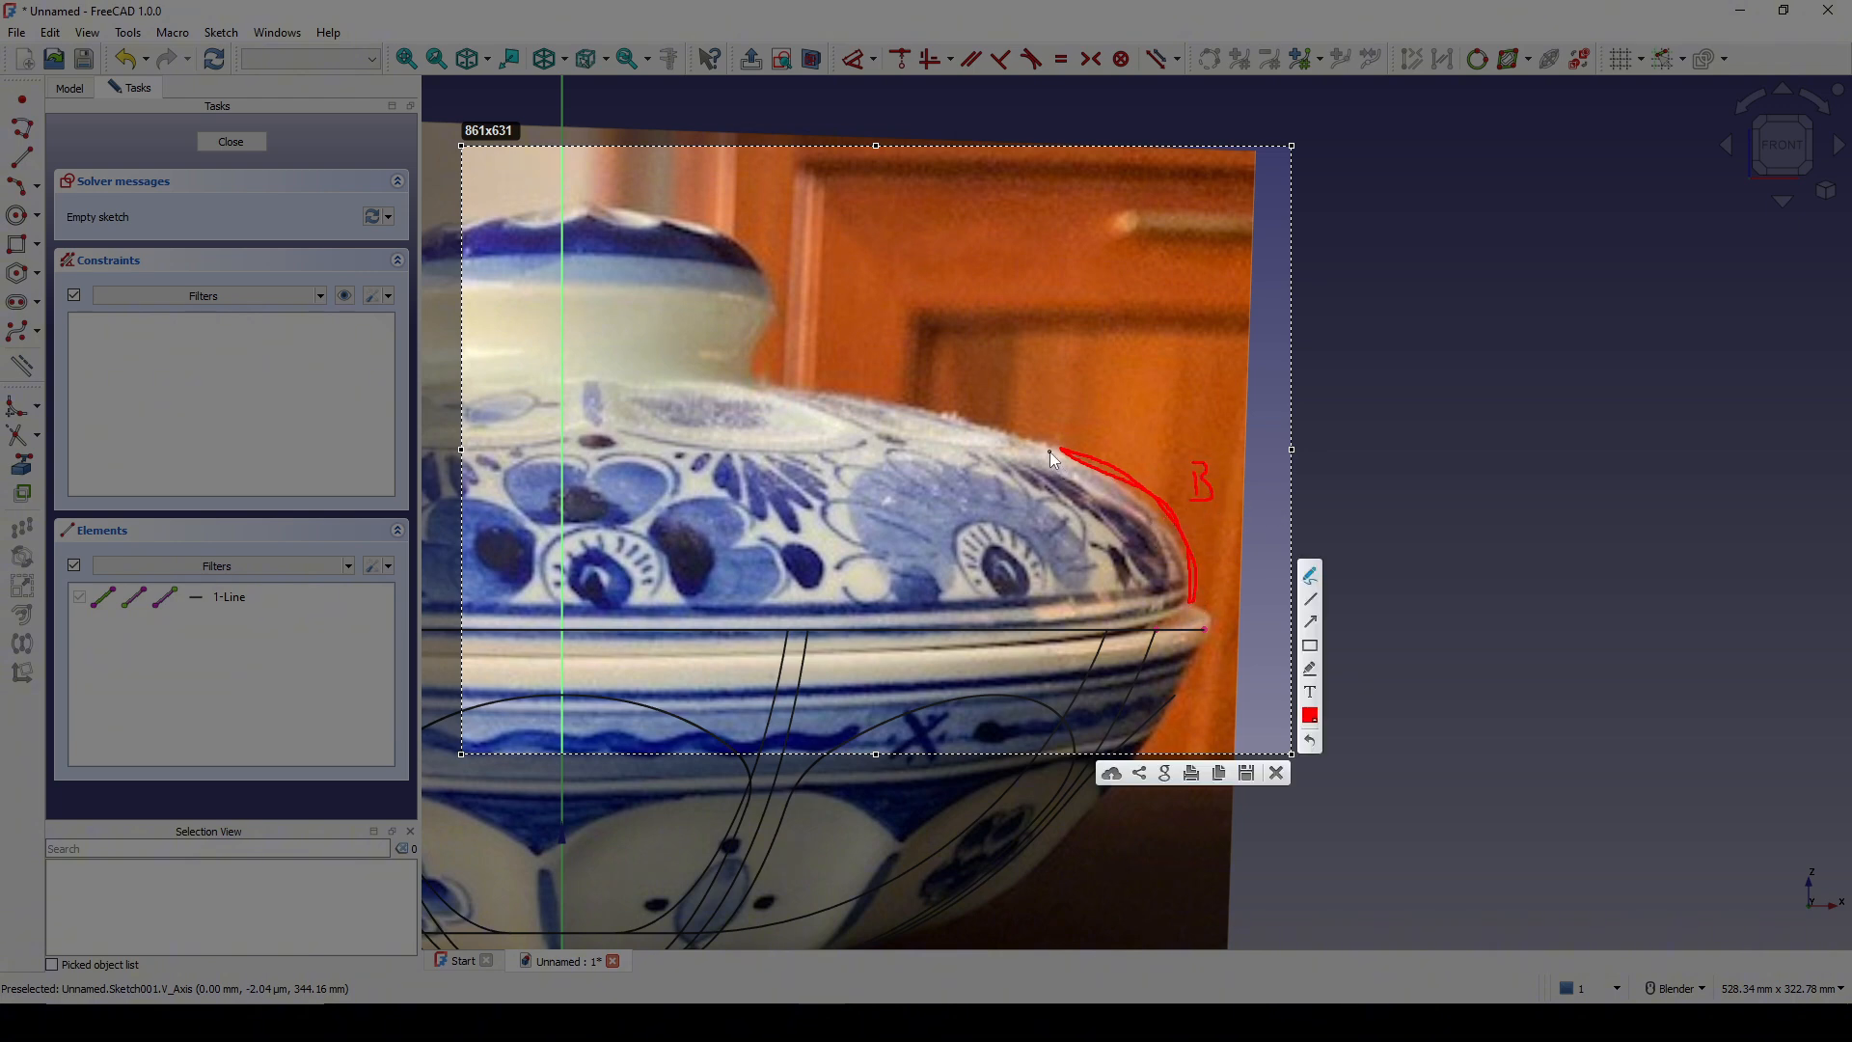
# Mark the junction point on the lid, trace the upper curve from there to the knob's base and label it A.
pyautogui.moveTo(1055, 450); pyautogui.dragTo(911, 402)
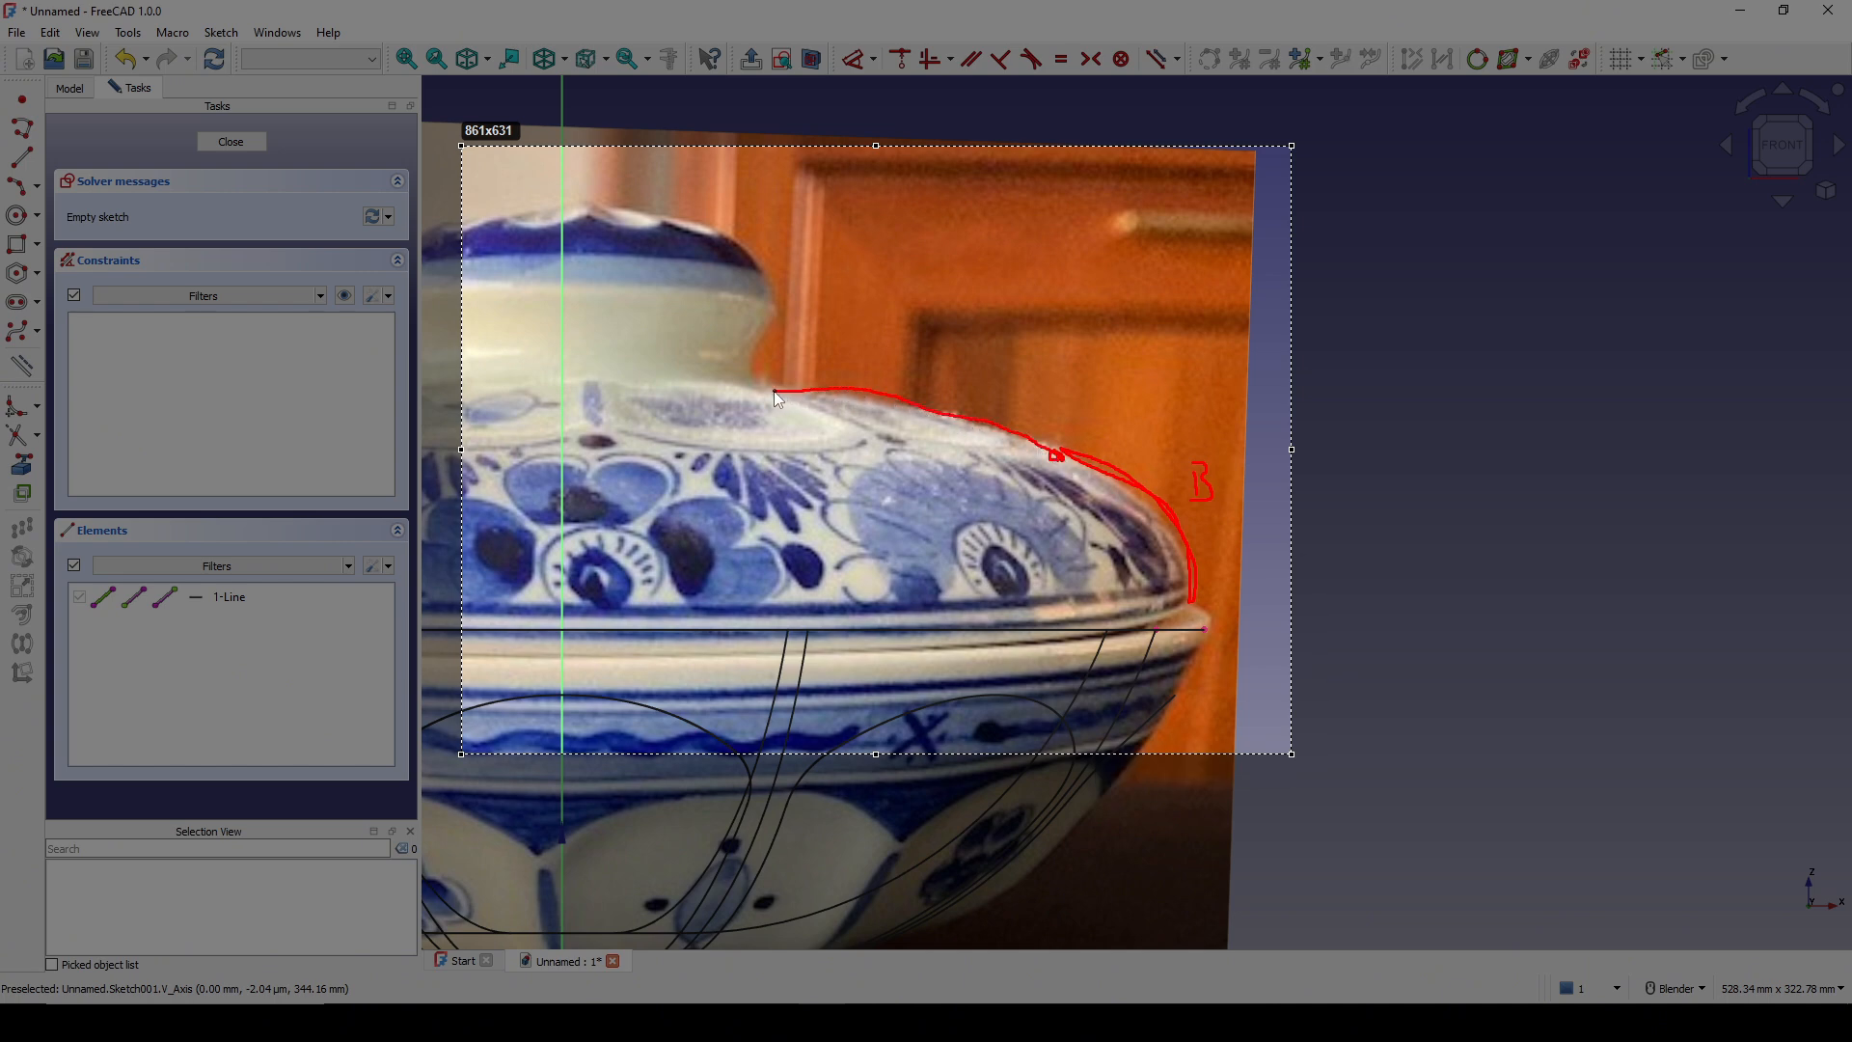
pyautogui.moveTo(776, 392); pyautogui.dragTo(765, 390)
pyautogui.moveTo(977, 378)
pyautogui.mouseDown()
pyautogui.moveTo(1005, 348)
pyautogui.moveTo(1018, 389)
pyautogui.mouseUp()
pyautogui.moveTo(984, 367); pyautogui.dragTo(1011, 369)
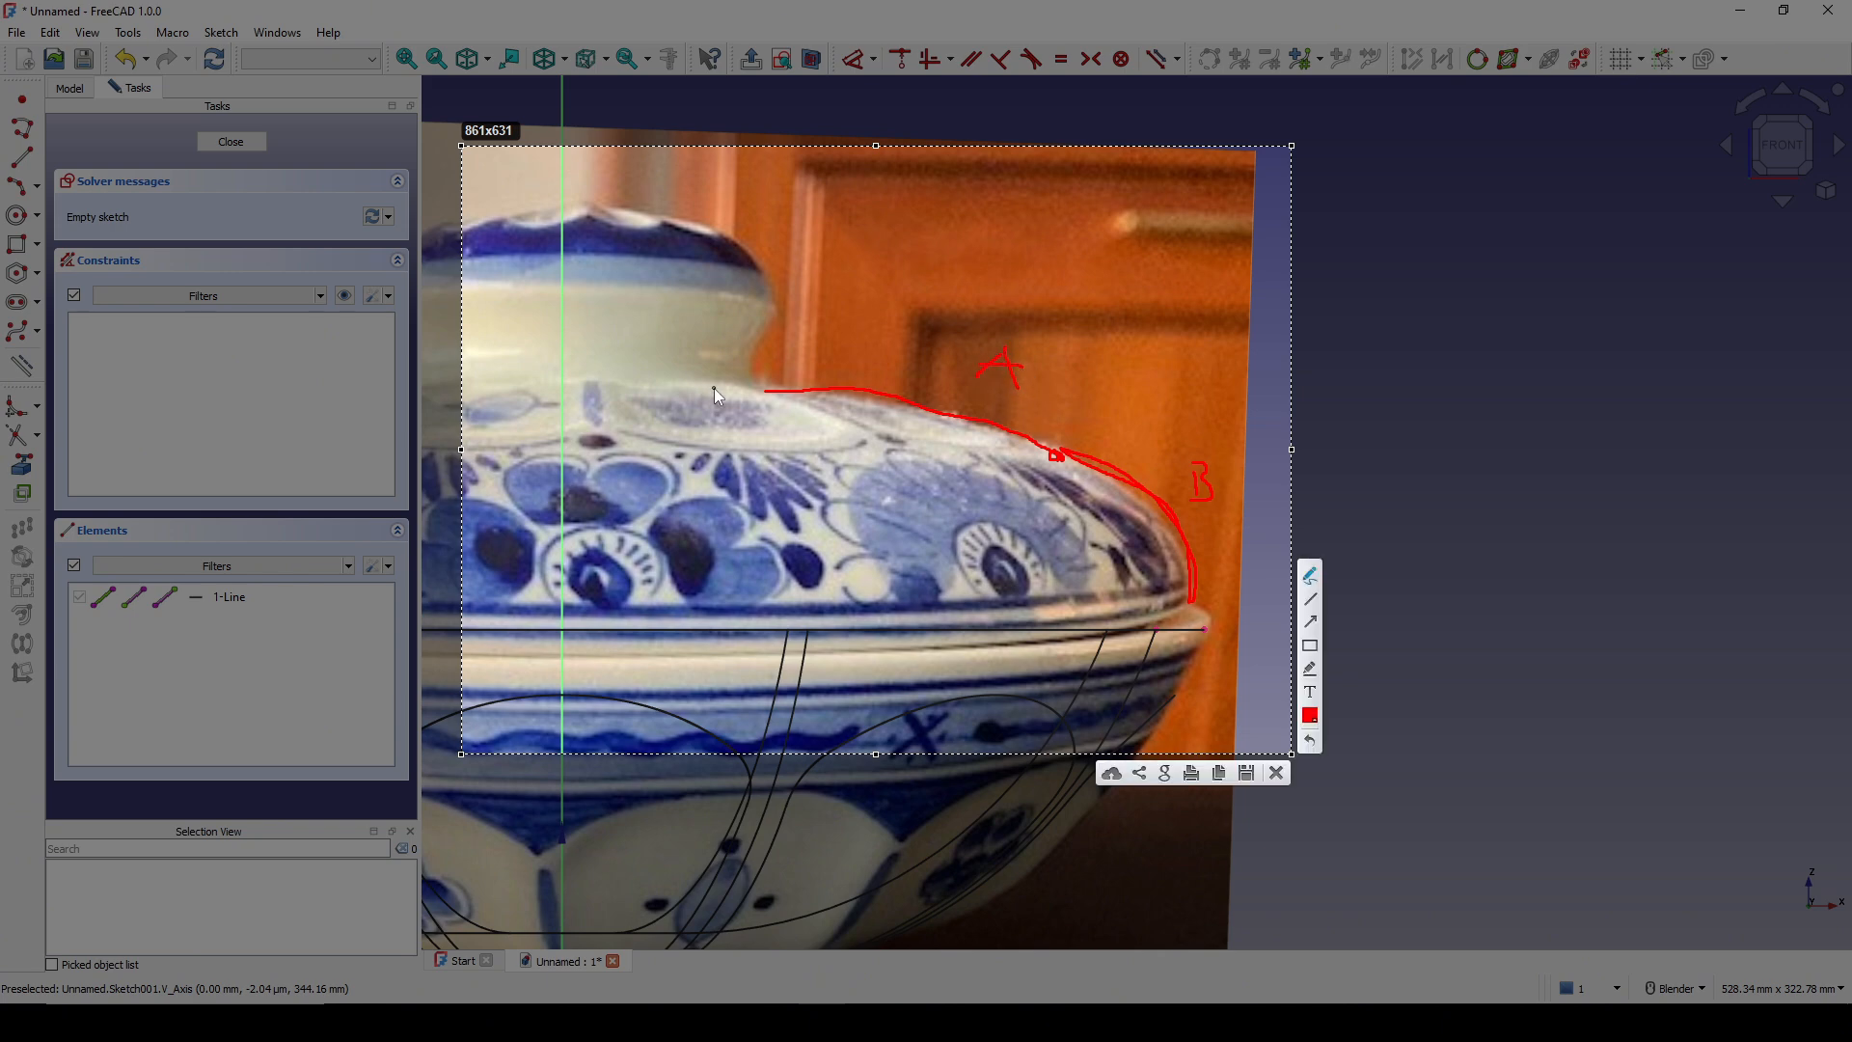
# Trace the knob's outline in red from its base to its top, labelling the neck curve B and the two upper curves A.
pyautogui.moveTo(768, 395); pyautogui.dragTo(769, 398)
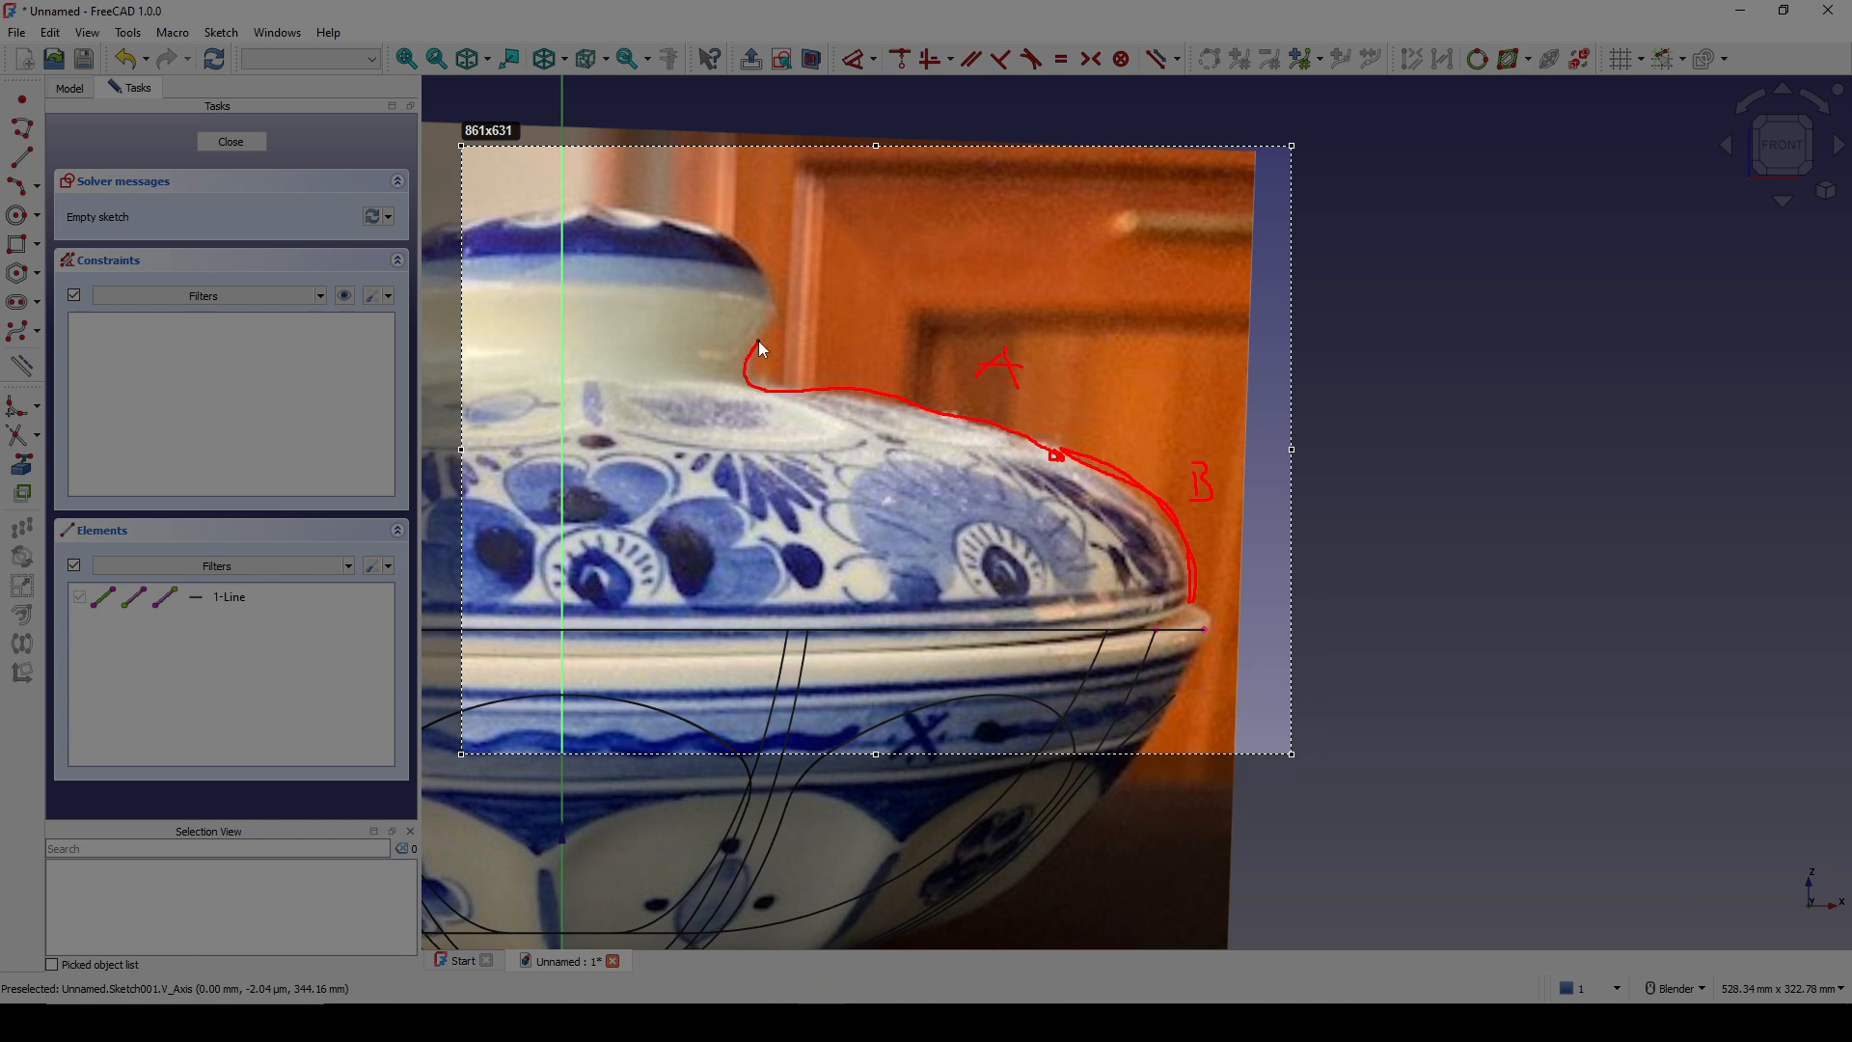
pyautogui.moveTo(774, 305); pyautogui.dragTo(775, 303)
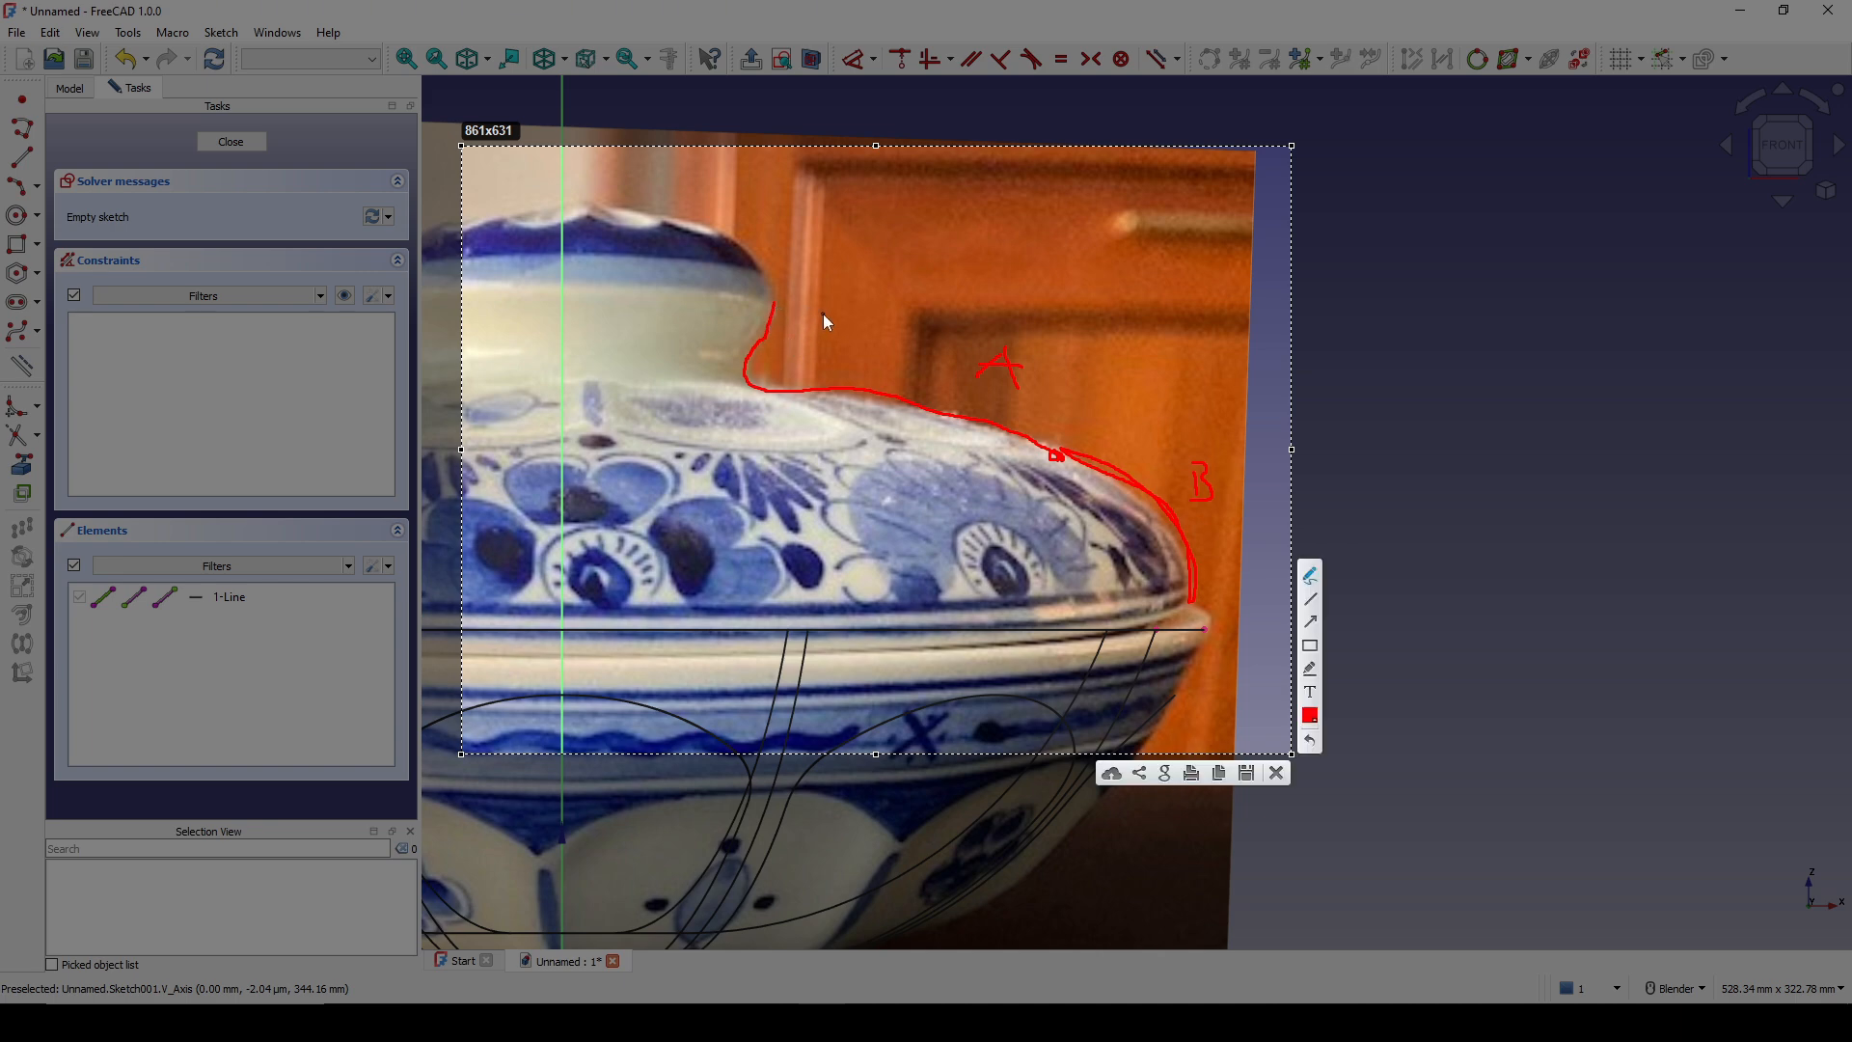
pyautogui.moveTo(809, 313)
pyautogui.mouseDown()
pyautogui.moveTo(806, 342)
pyautogui.moveTo(743, 253)
pyautogui.moveTo(772, 322)
pyautogui.mouseUp()
pyautogui.moveTo(779, 217)
pyautogui.mouseDown()
pyautogui.moveTo(762, 253)
pyautogui.moveTo(793, 257)
pyautogui.moveTo(797, 227)
pyautogui.moveTo(718, 235)
pyautogui.mouseUp()
pyautogui.moveTo(590, 214)
pyautogui.mouseDown()
pyautogui.moveTo(575, 213)
pyautogui.moveTo(685, 202)
pyautogui.mouseUp()
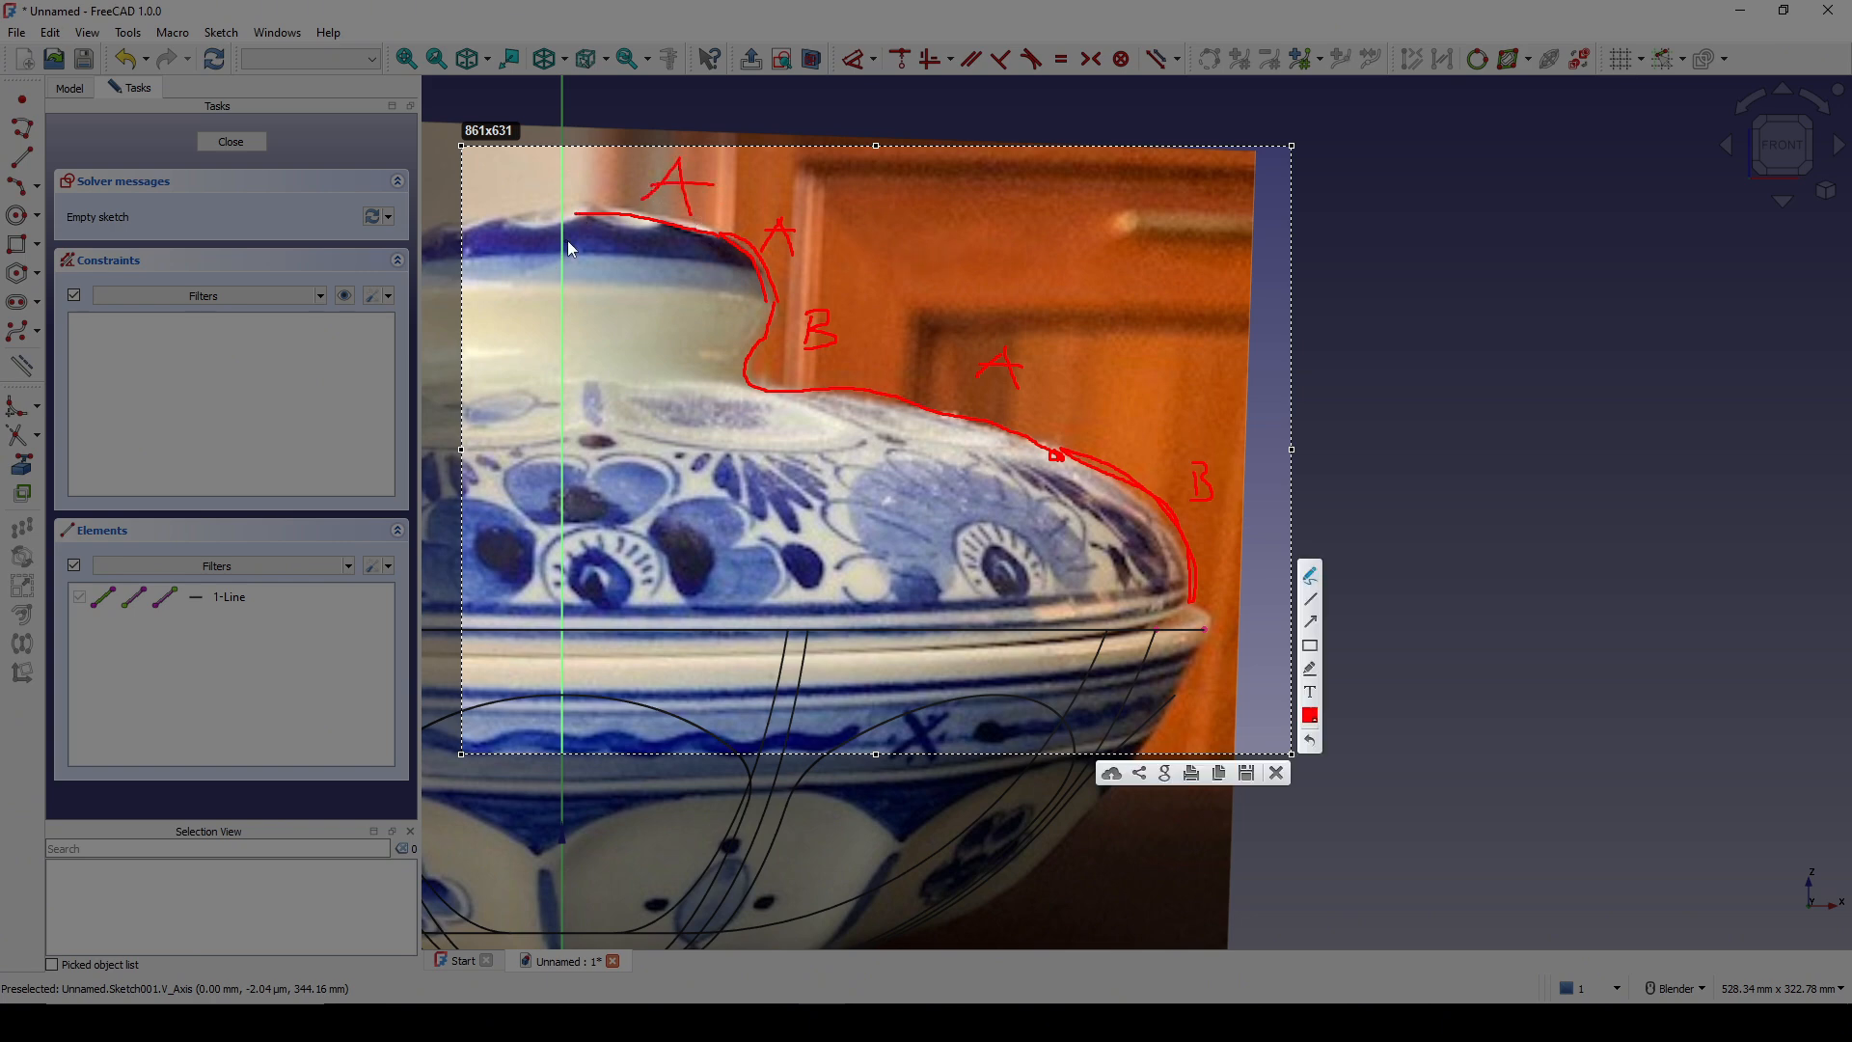
# Trace a straight red line down the centre axis from the knob's top into the lid and label it S.
pyautogui.moveTo(578, 217); pyautogui.dragTo(566, 241)
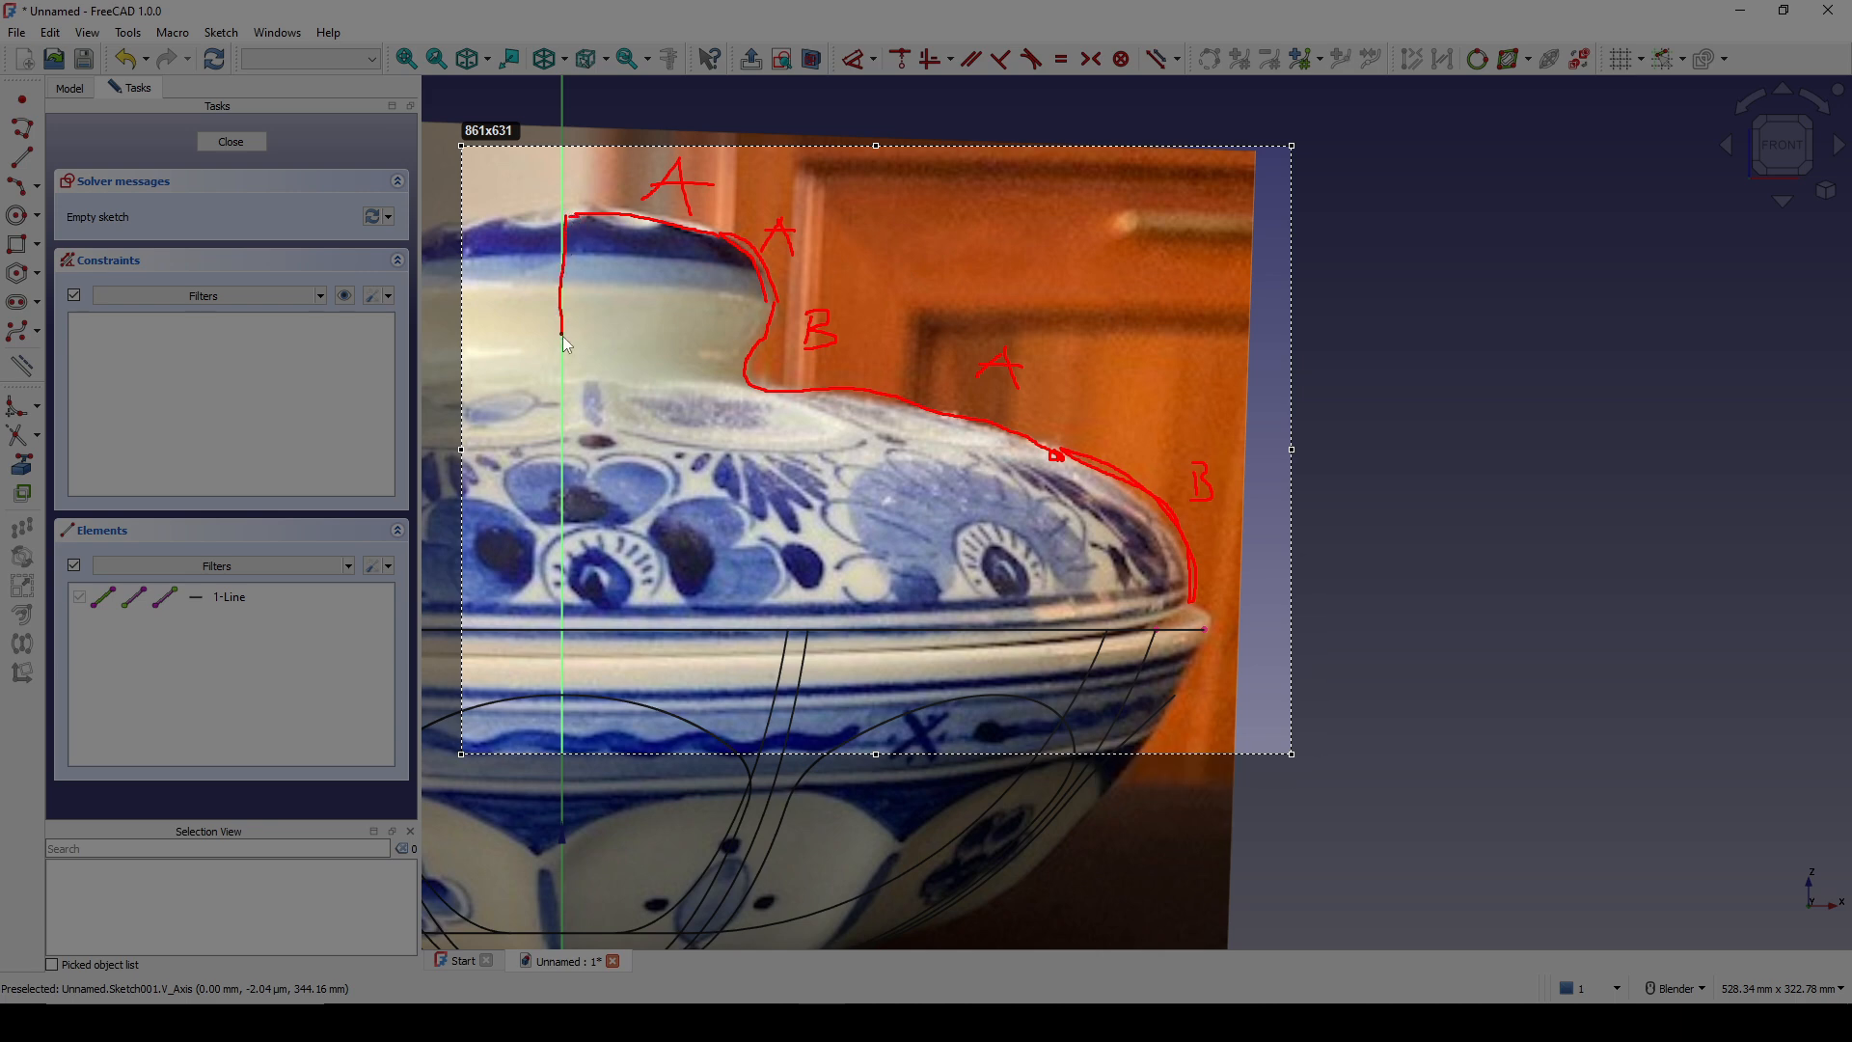
pyautogui.moveTo(567, 427); pyautogui.dragTo(567, 424)
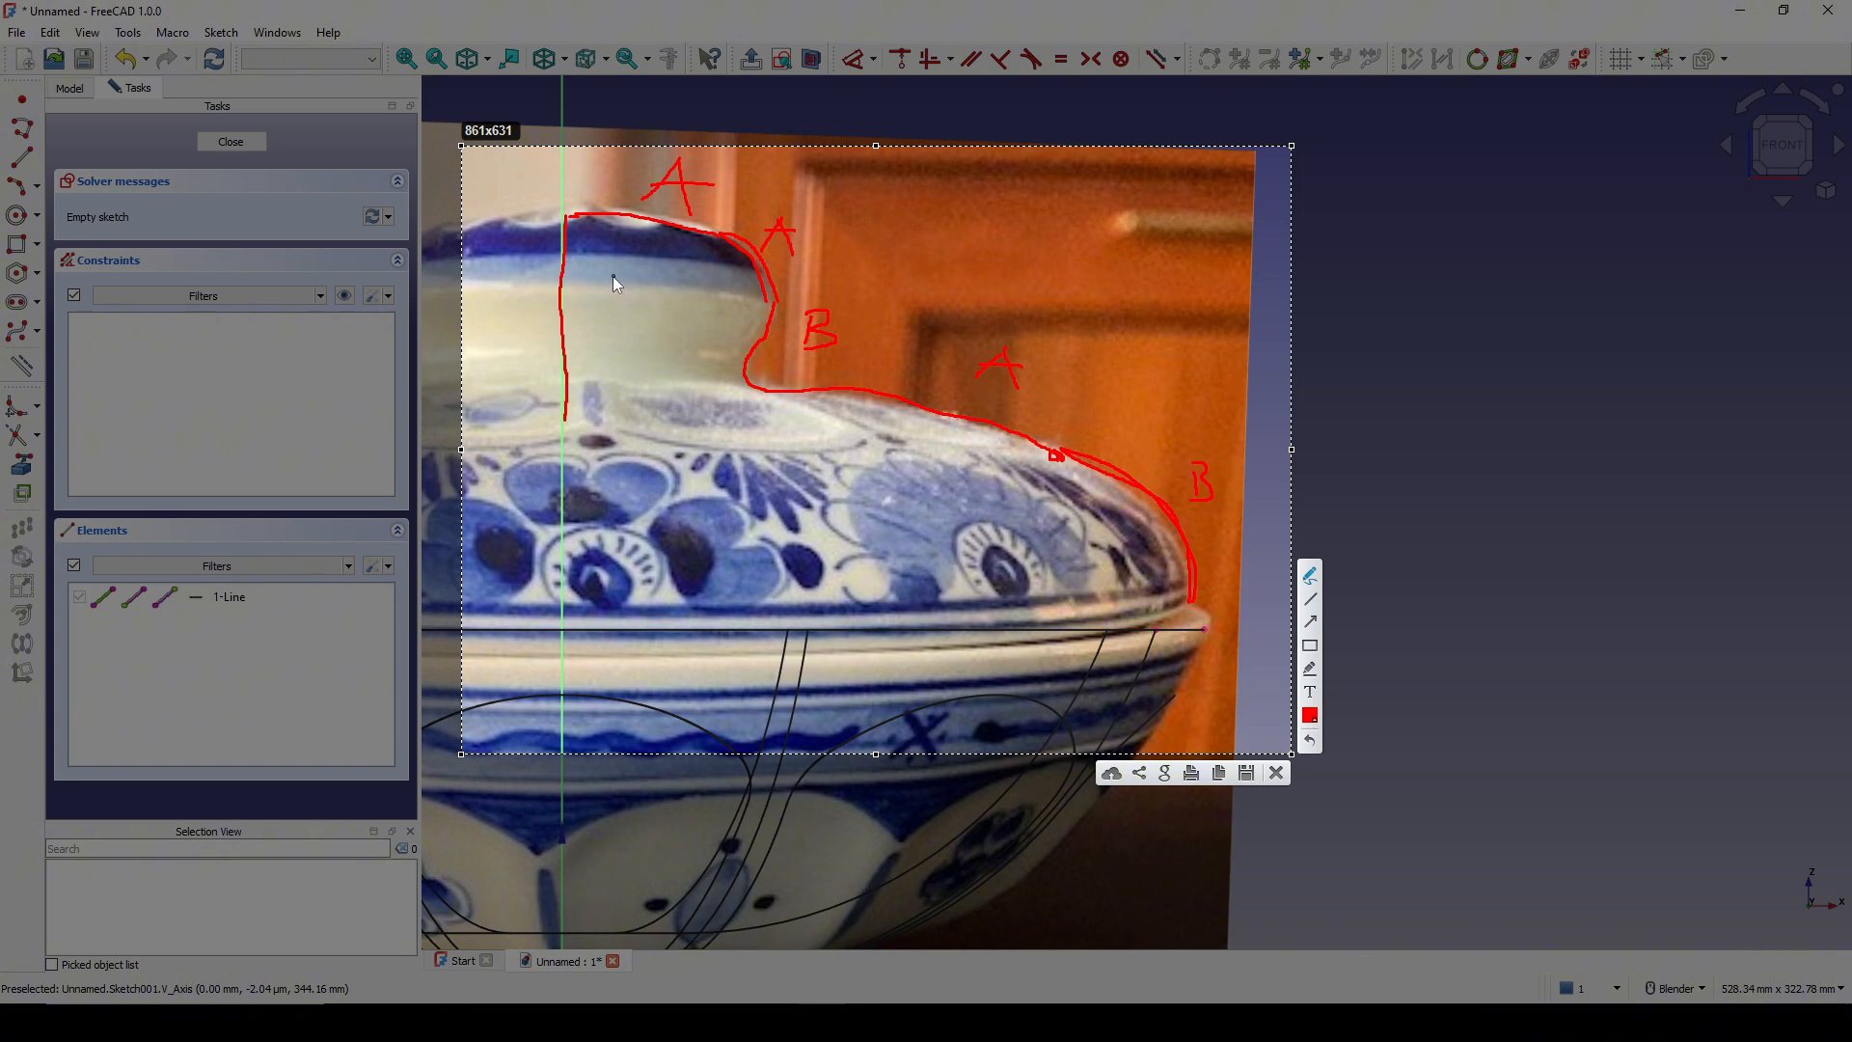
pyautogui.moveTo(614, 276); pyautogui.dragTo(611, 323)
# Trace the lid's inner curve from the axis down to the rim, mark its junctions, label the sections A and B, and close the capture.
pyautogui.moveTo(569, 395)
pyautogui.mouseDown()
pyautogui.moveTo(564, 444)
pyautogui.moveTo(585, 444)
pyautogui.mouseUp()
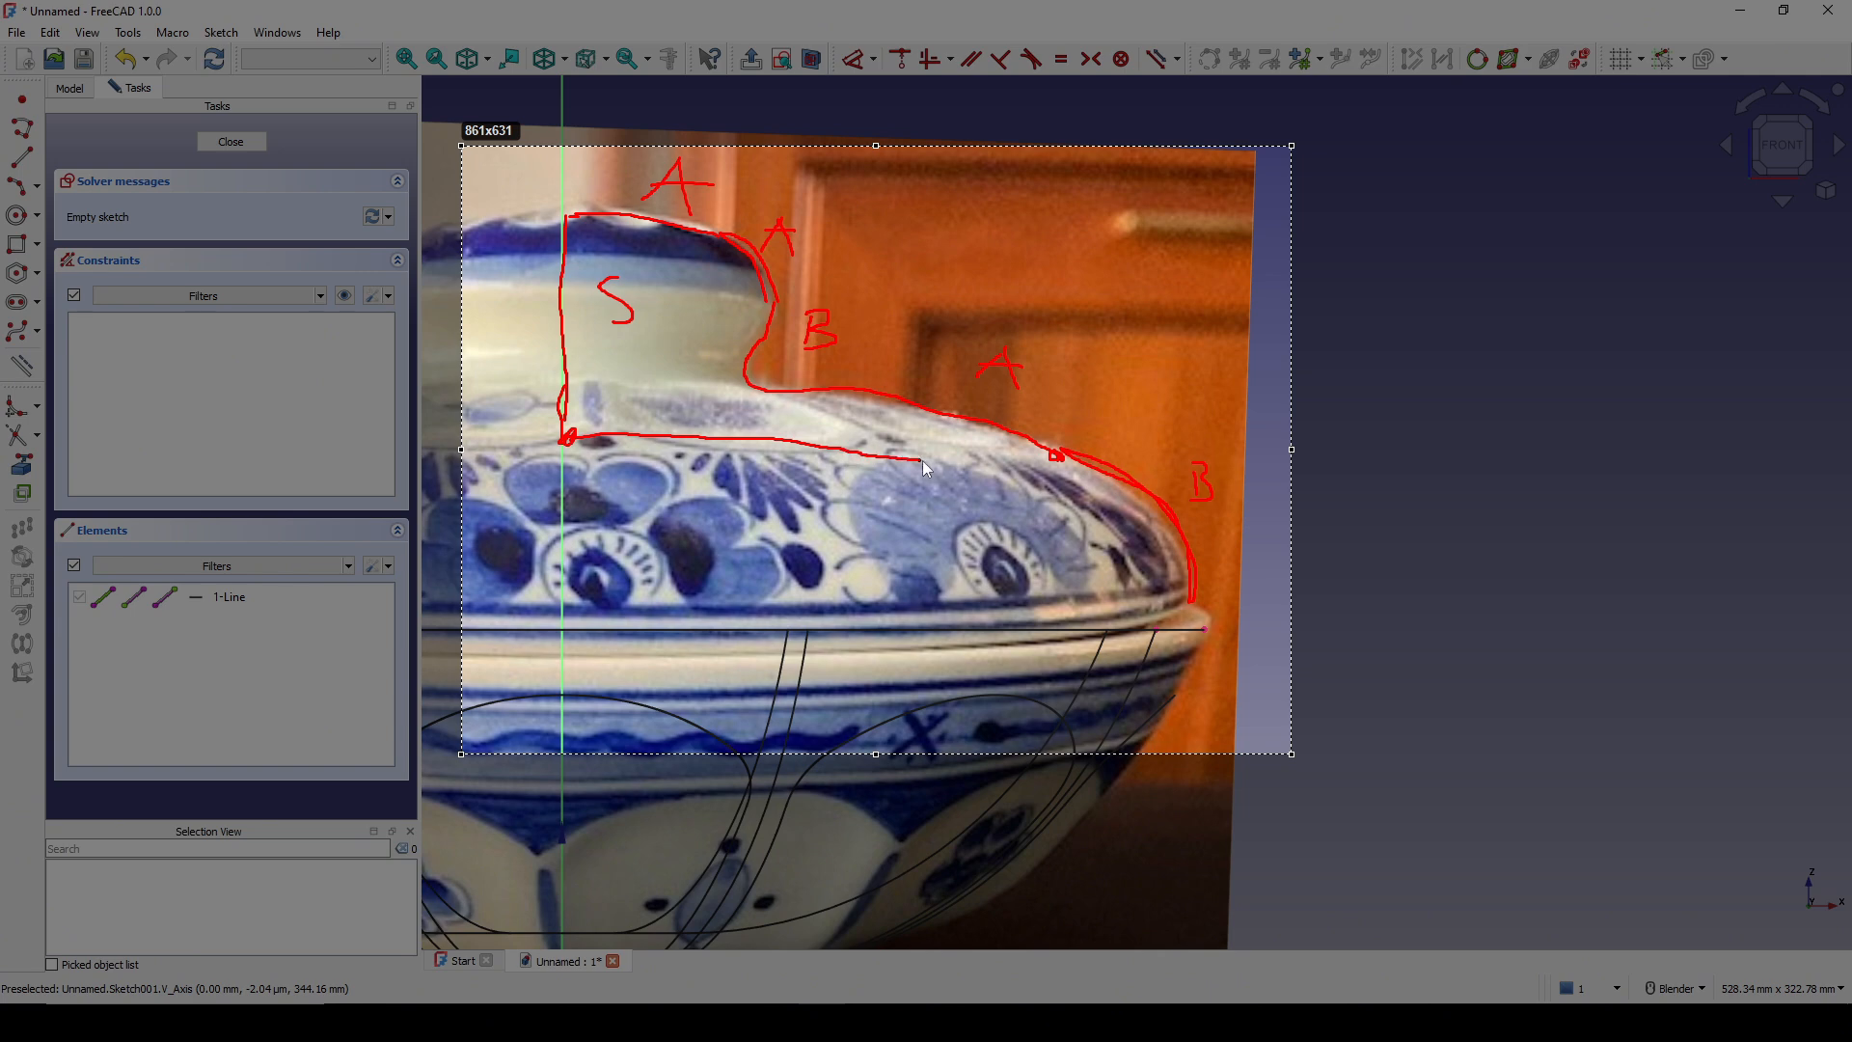
pyautogui.moveTo(1065, 516)
pyautogui.mouseDown()
pyautogui.moveTo(1100, 552)
pyautogui.moveTo(1105, 614)
pyautogui.mouseUp()
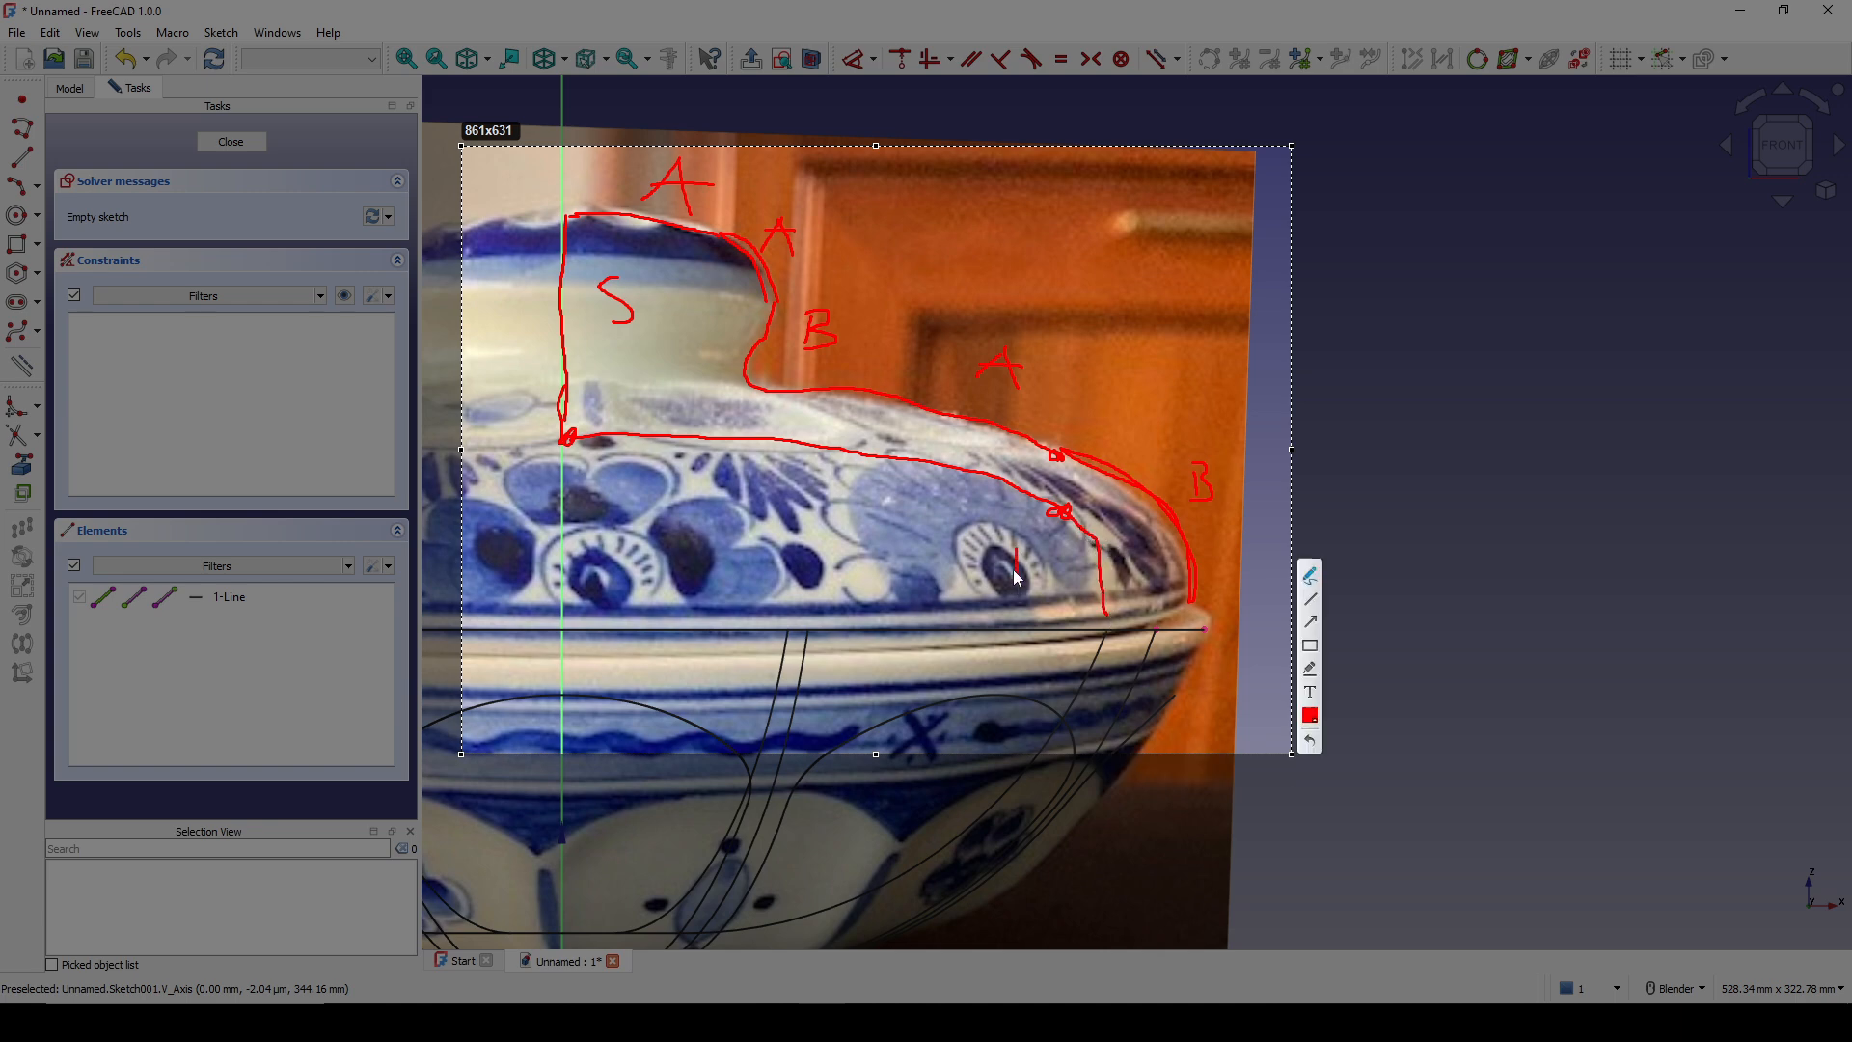
pyautogui.moveTo(1009, 546)
pyautogui.mouseDown()
pyautogui.moveTo(1034, 564)
pyautogui.moveTo(998, 578)
pyautogui.mouseUp()
pyautogui.moveTo(822, 507)
pyautogui.mouseDown()
pyautogui.moveTo(847, 477)
pyautogui.moveTo(858, 497)
pyautogui.moveTo(882, 485)
pyautogui.mouseUp()
pyautogui.click(917, 504)
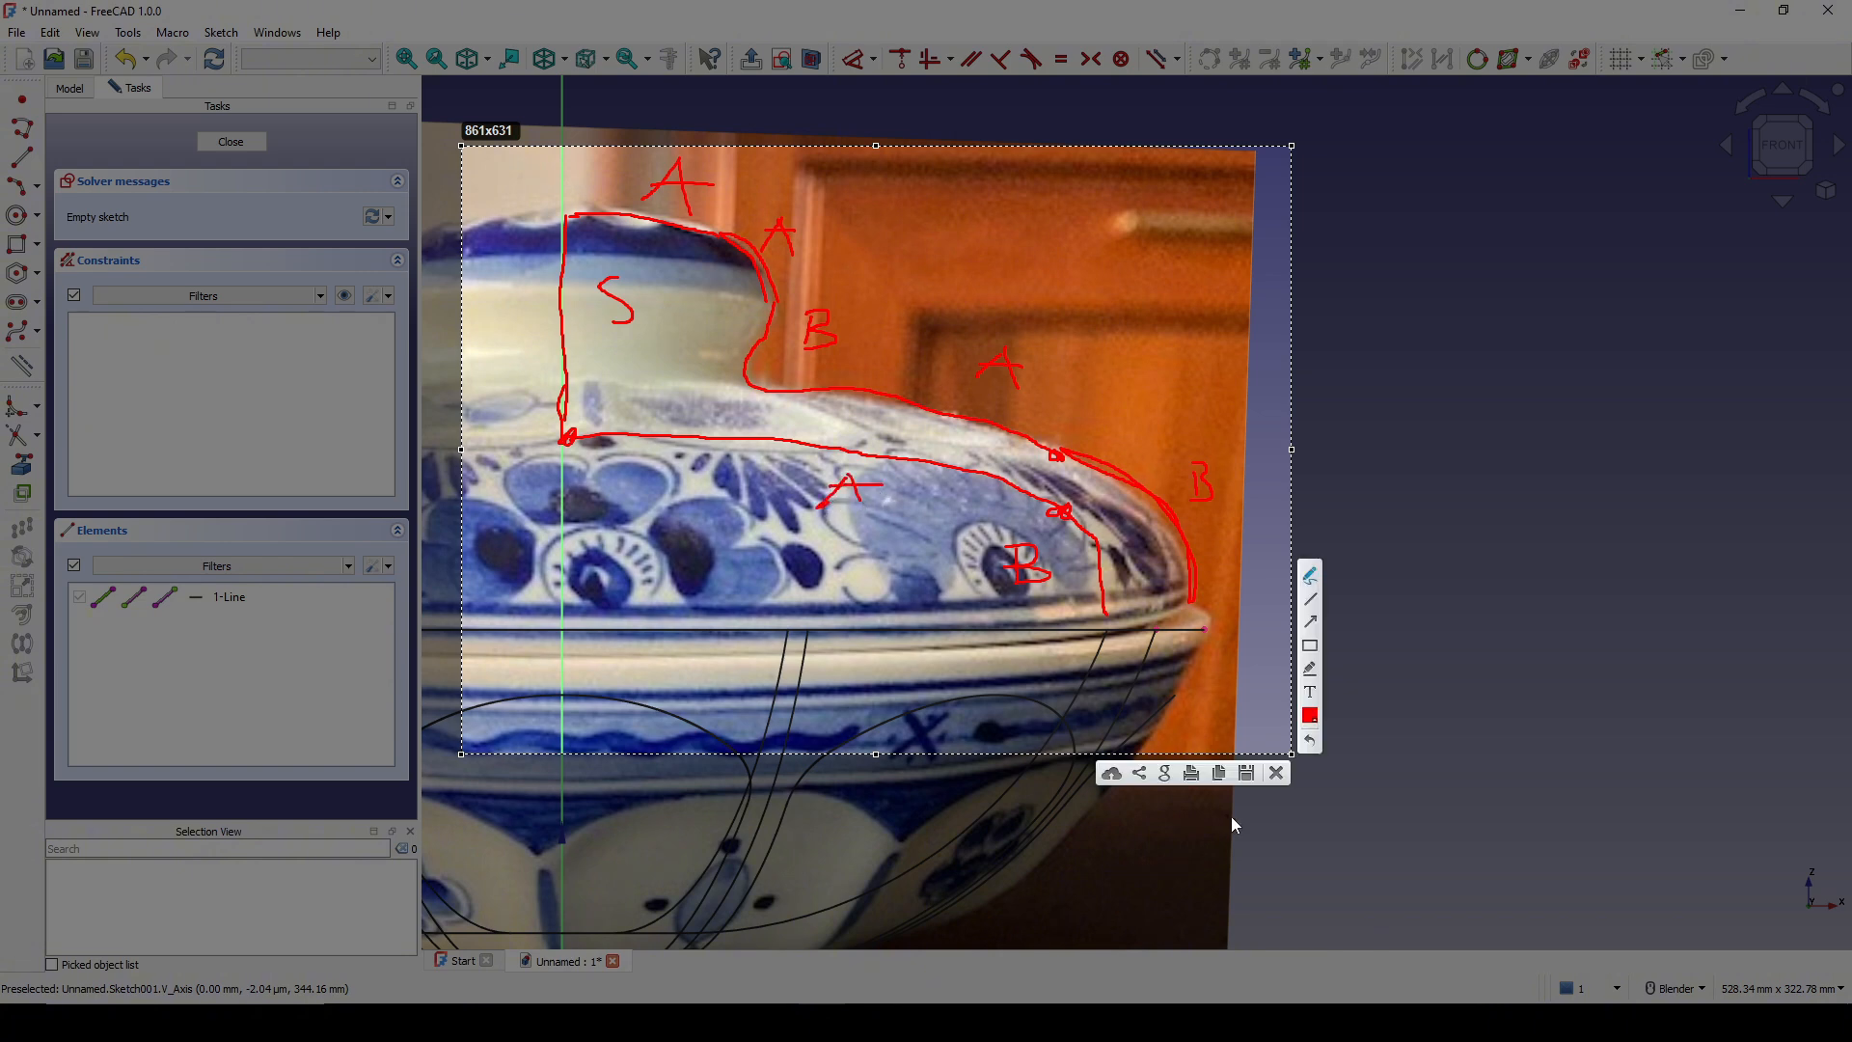
pyautogui.click(1281, 769)
# Draw a degree-3 B-spline with four control points from the rim line's outer end up the lid's edge to about (206, 184) mm.
pyautogui.scroll(-3, 969, 452)
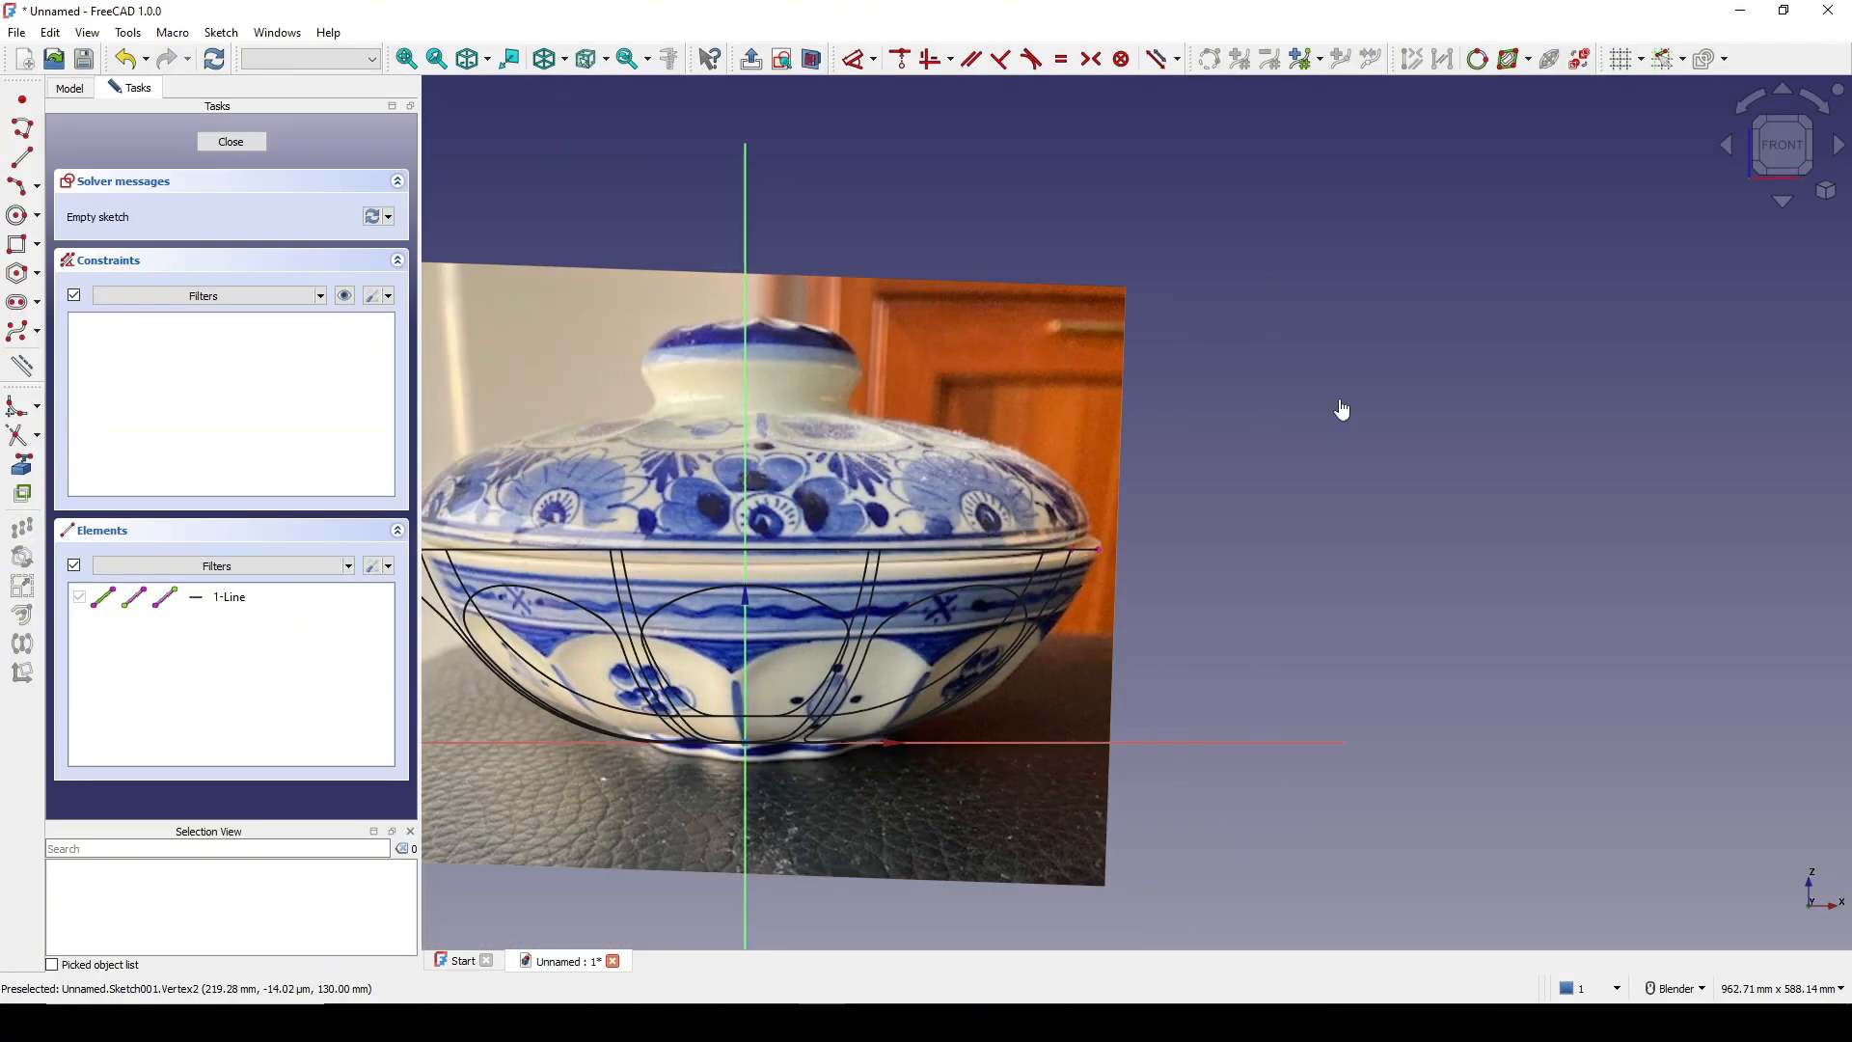
pyautogui.scroll(2, 1150, 429)
pyautogui.keyDown('shift'); pyautogui.moveTo(1270, 424); pyautogui.dragTo(1360, 441, button='middle'); pyautogui.keyUp('shift')
pyautogui.scroll(1, 1099, 438)
pyautogui.keyDown('shift'); pyautogui.moveTo(1099, 438); pyautogui.dragTo(1202, 449, button='middle'); pyautogui.keyUp('shift')
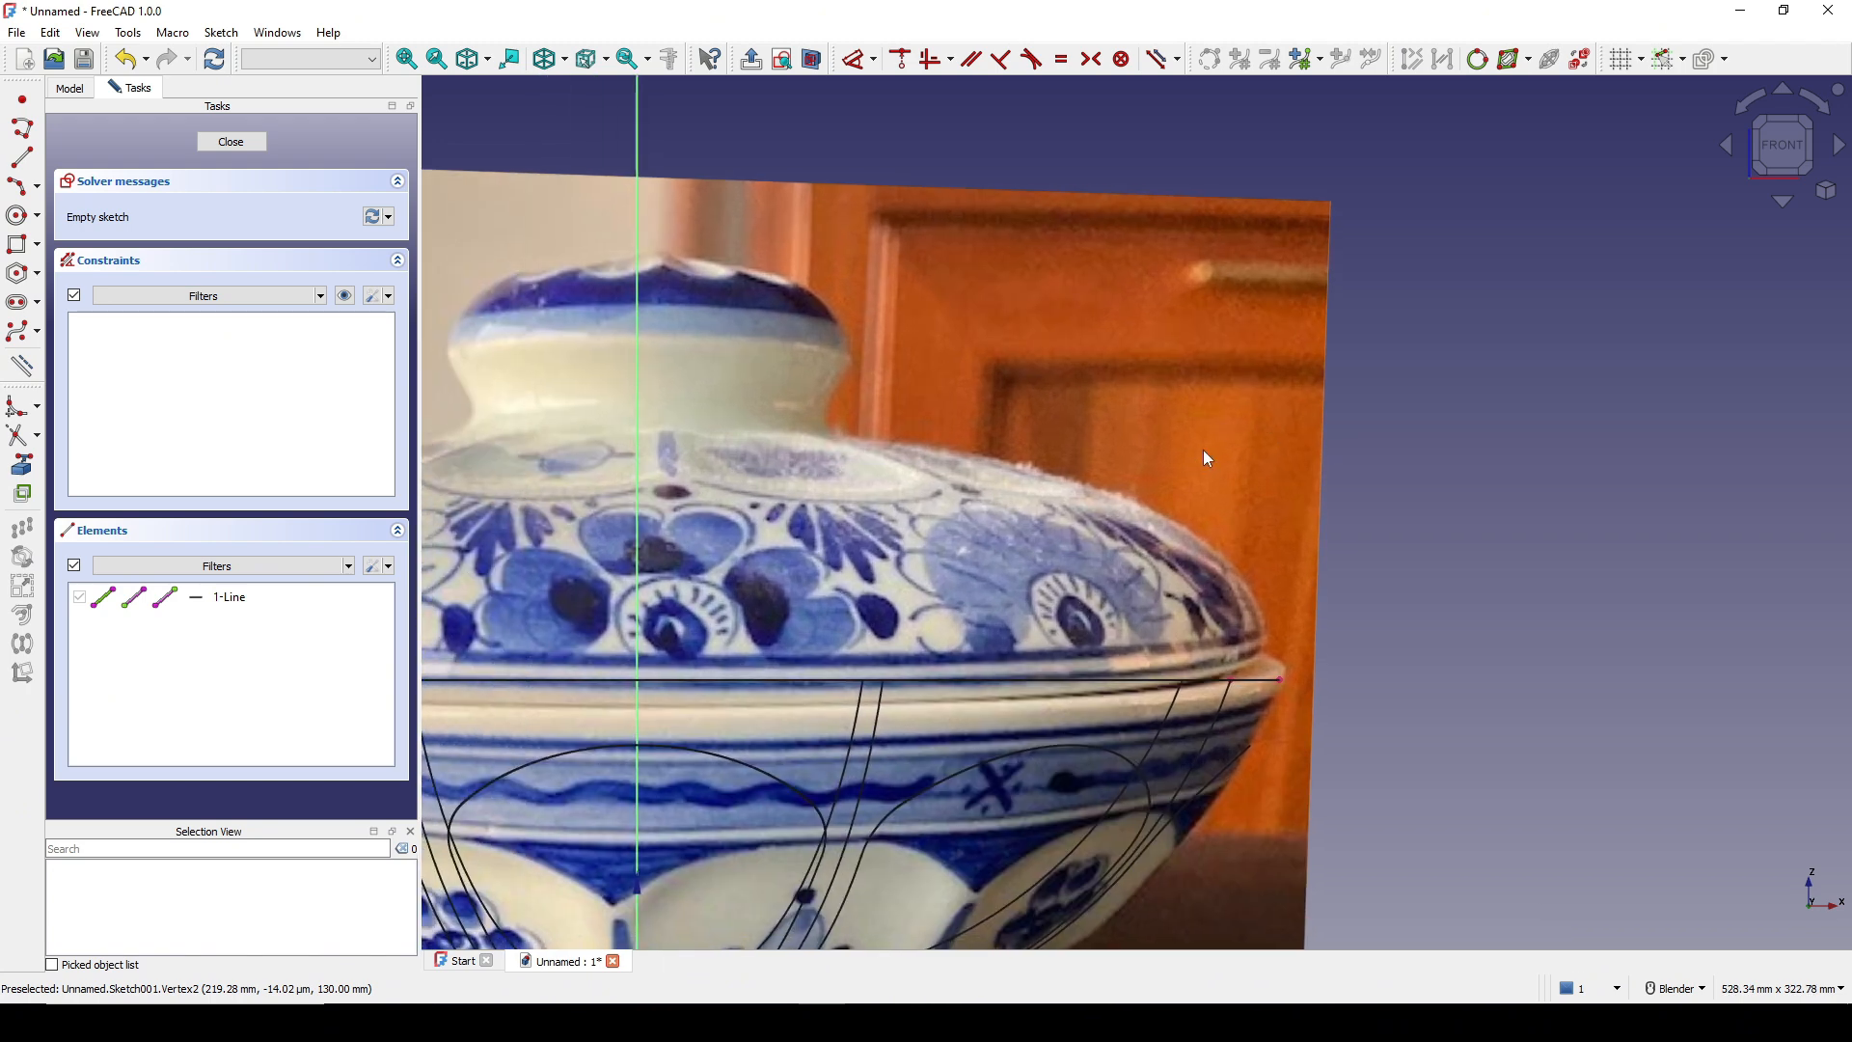
pyautogui.click(23, 338)
pyautogui.scroll(2, 1302, 656)
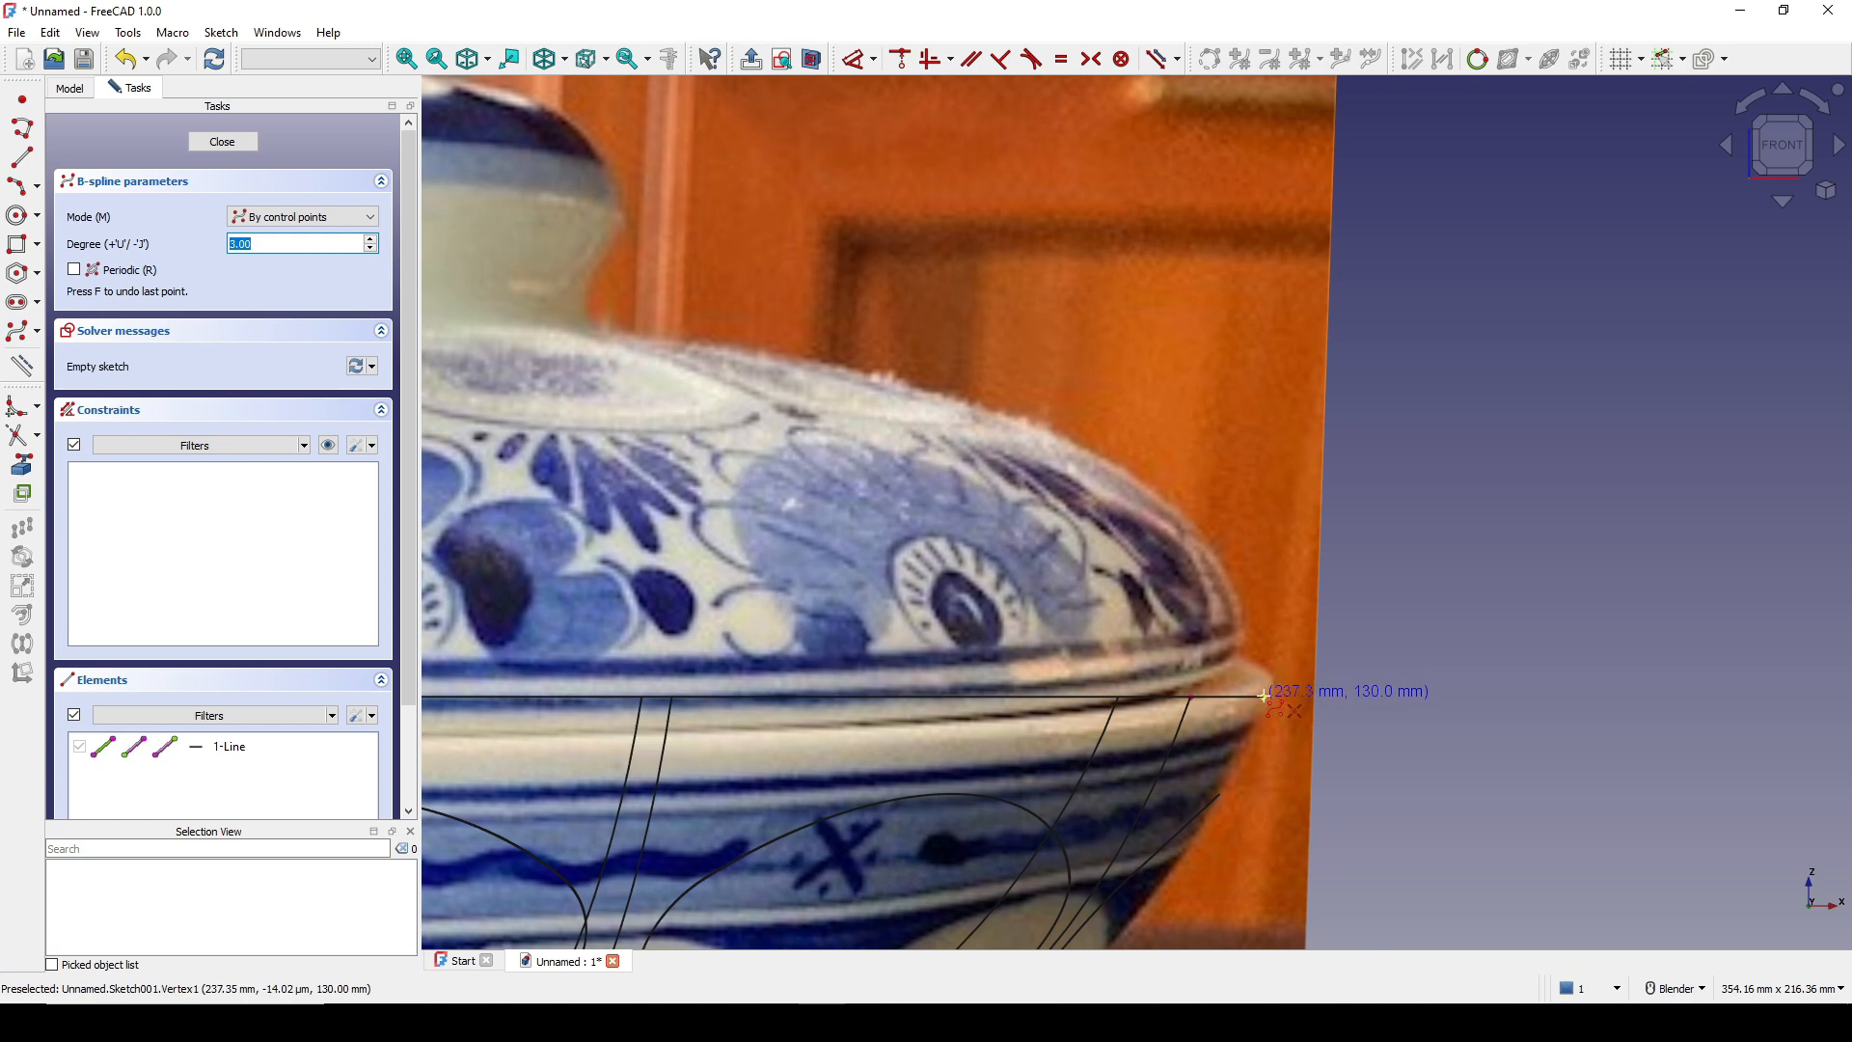
pyautogui.click(1263, 695)
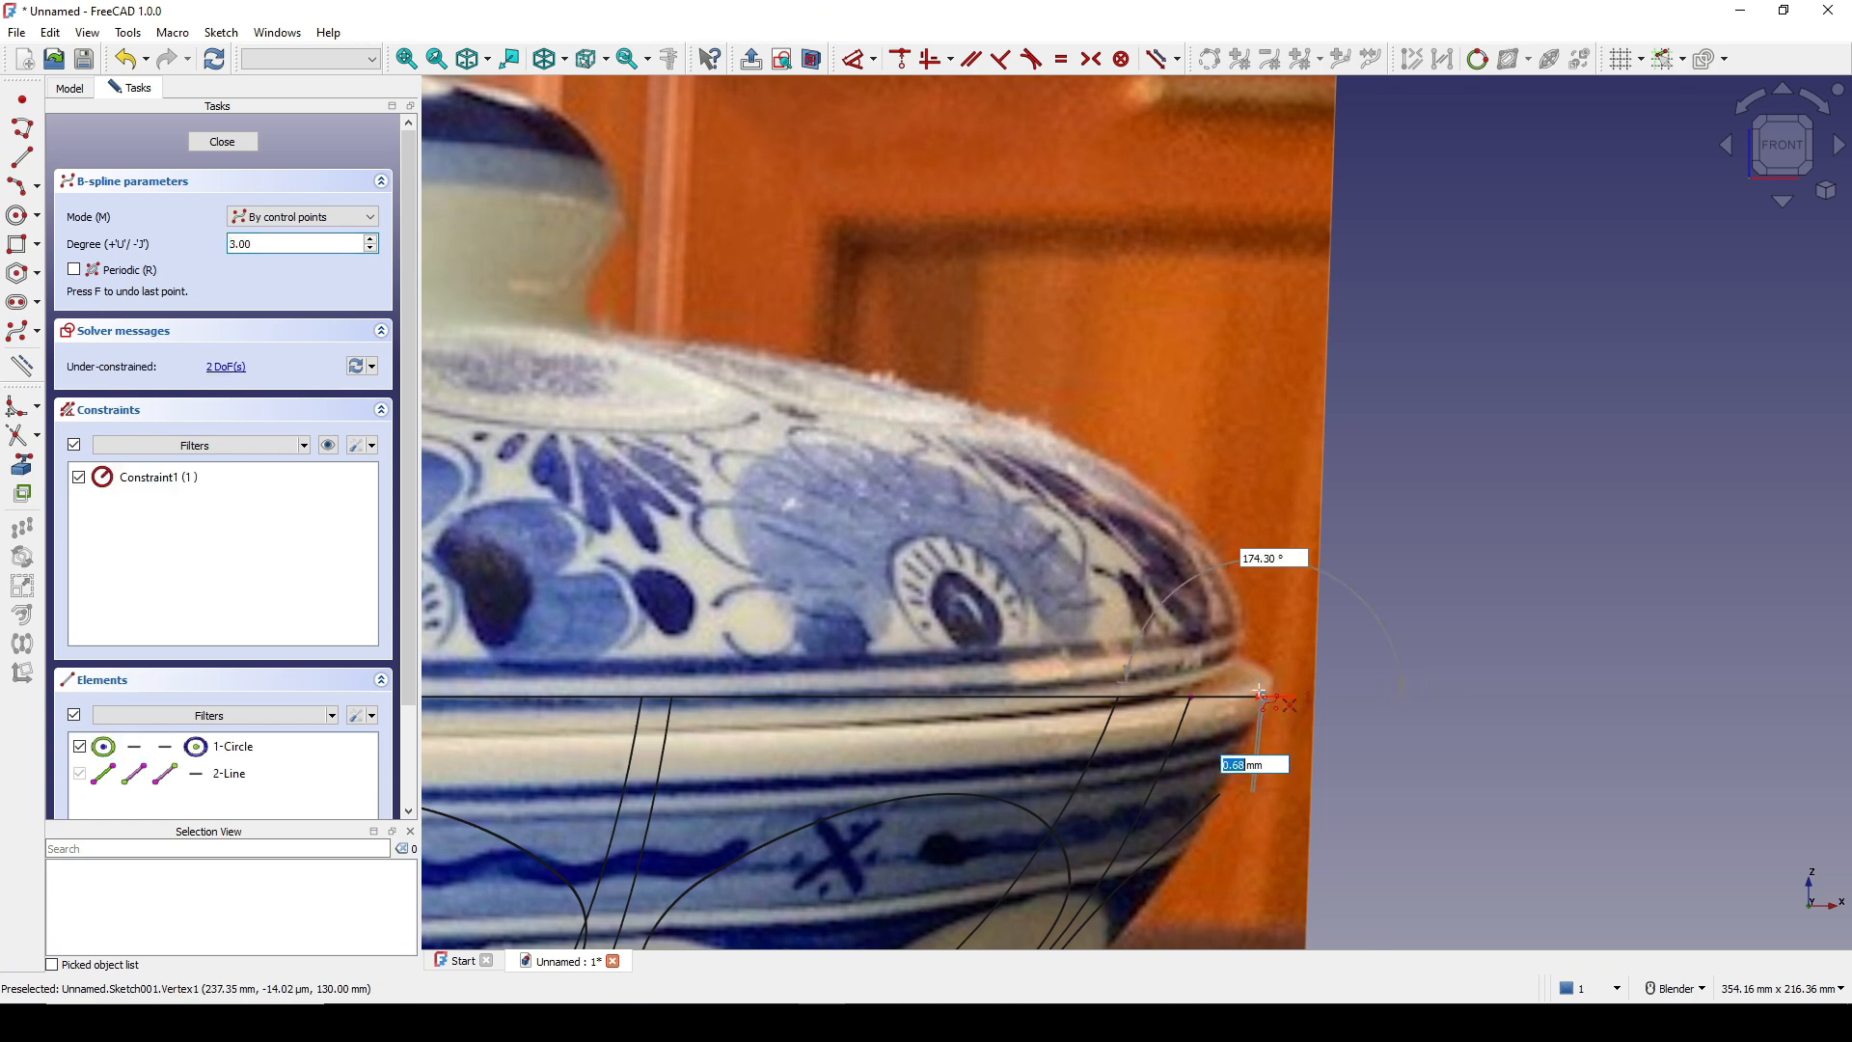
pyautogui.click(1266, 609)
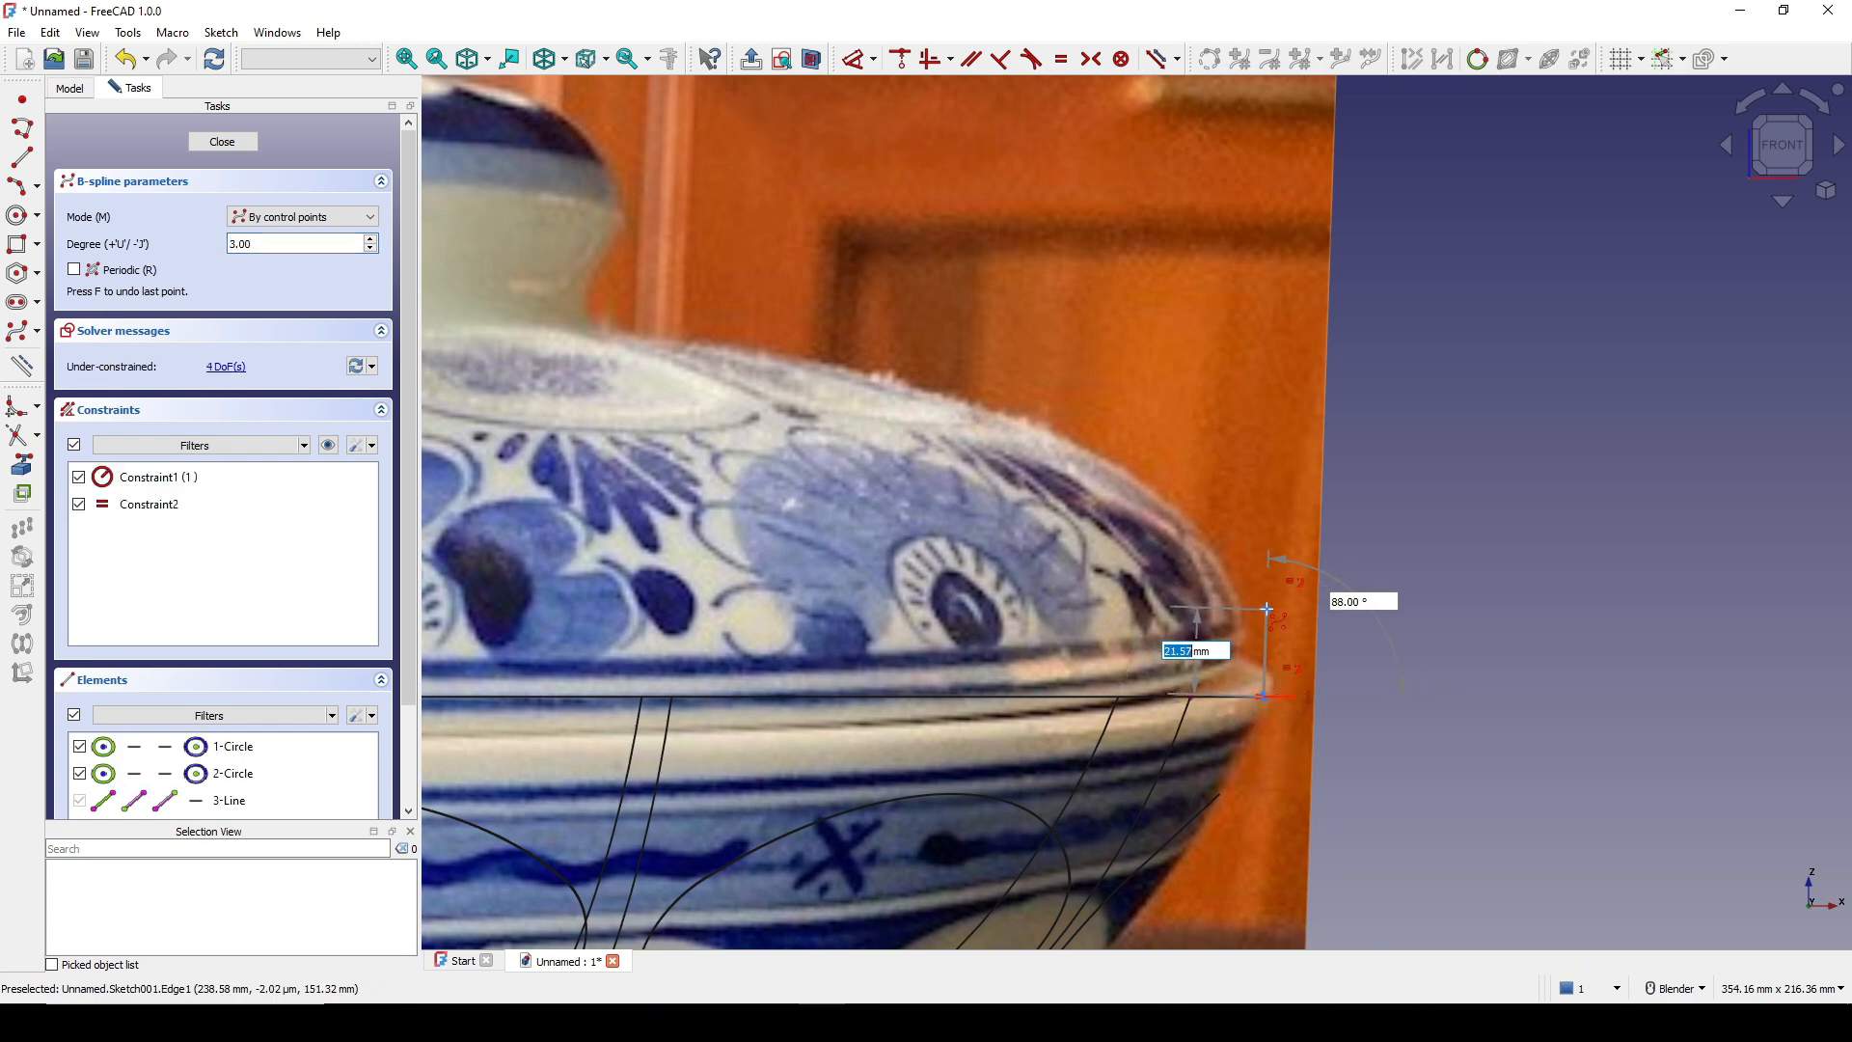
pyautogui.click(1254, 539)
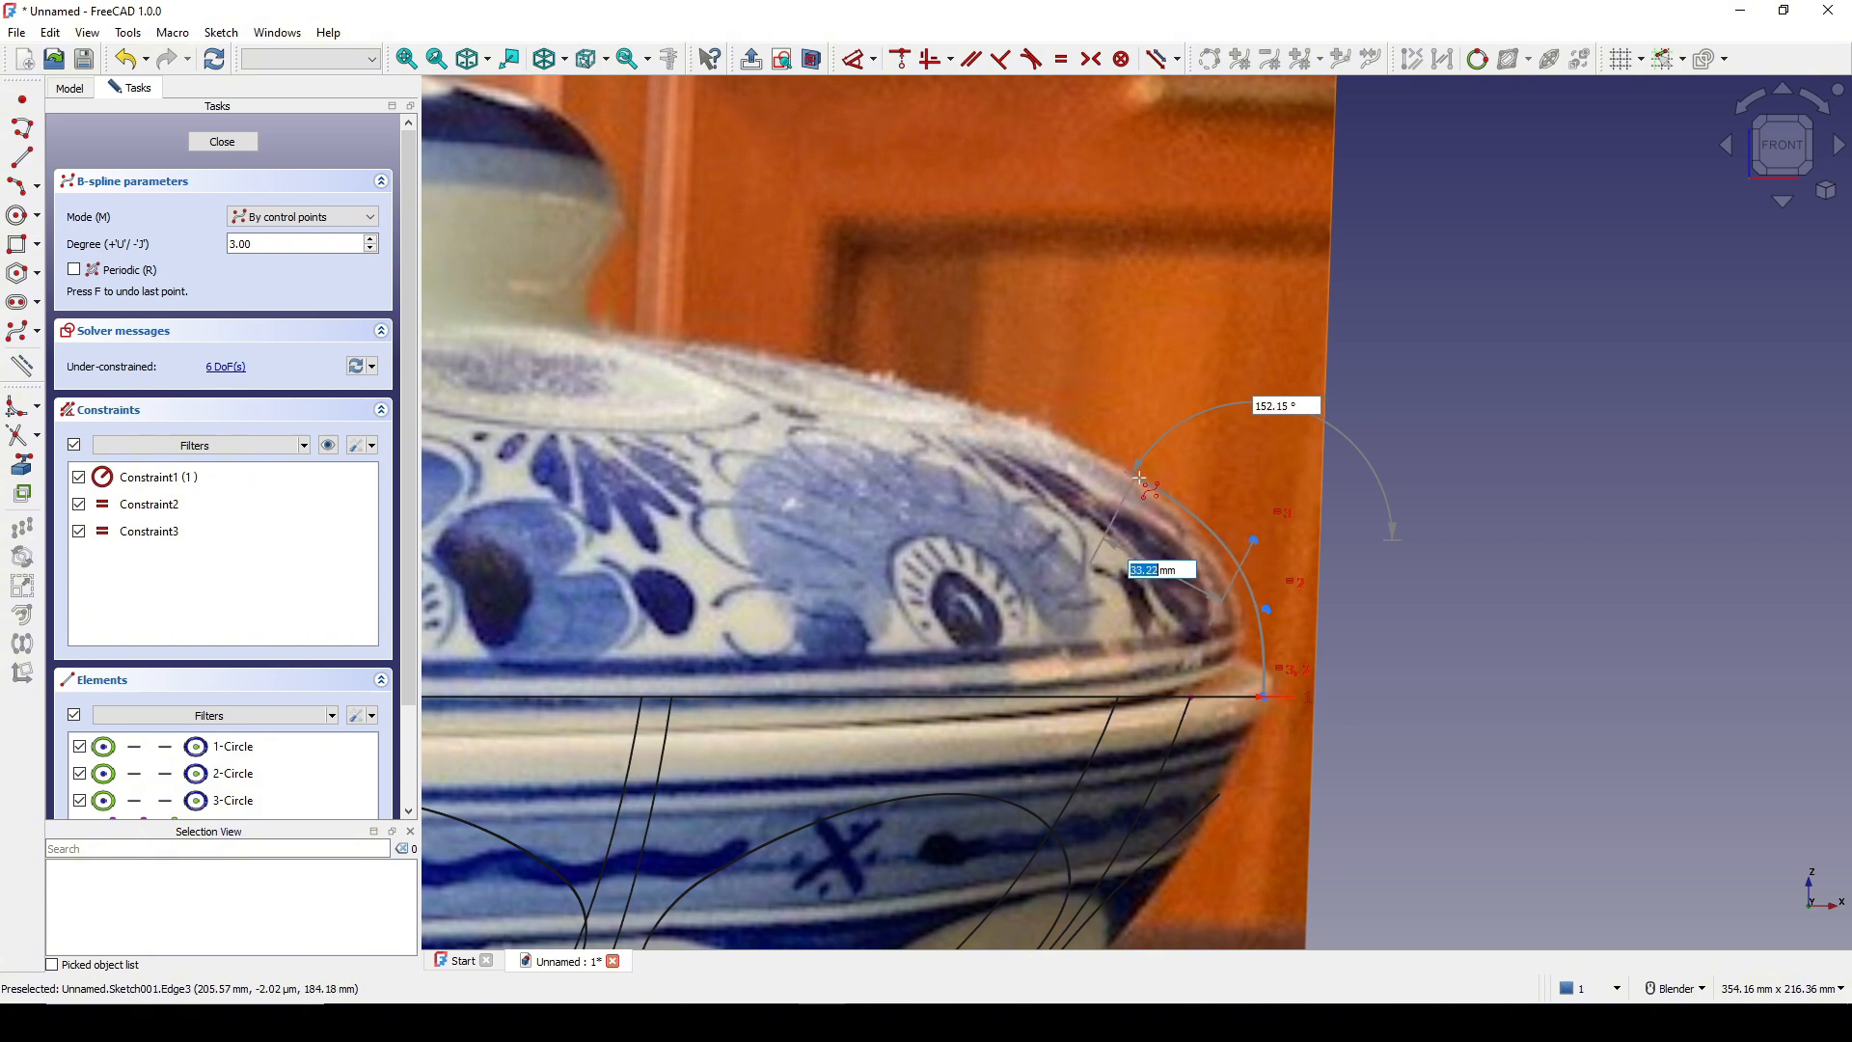
pyautogui.rightClick(1096, 393)
pyautogui.rightClick(1095, 392)
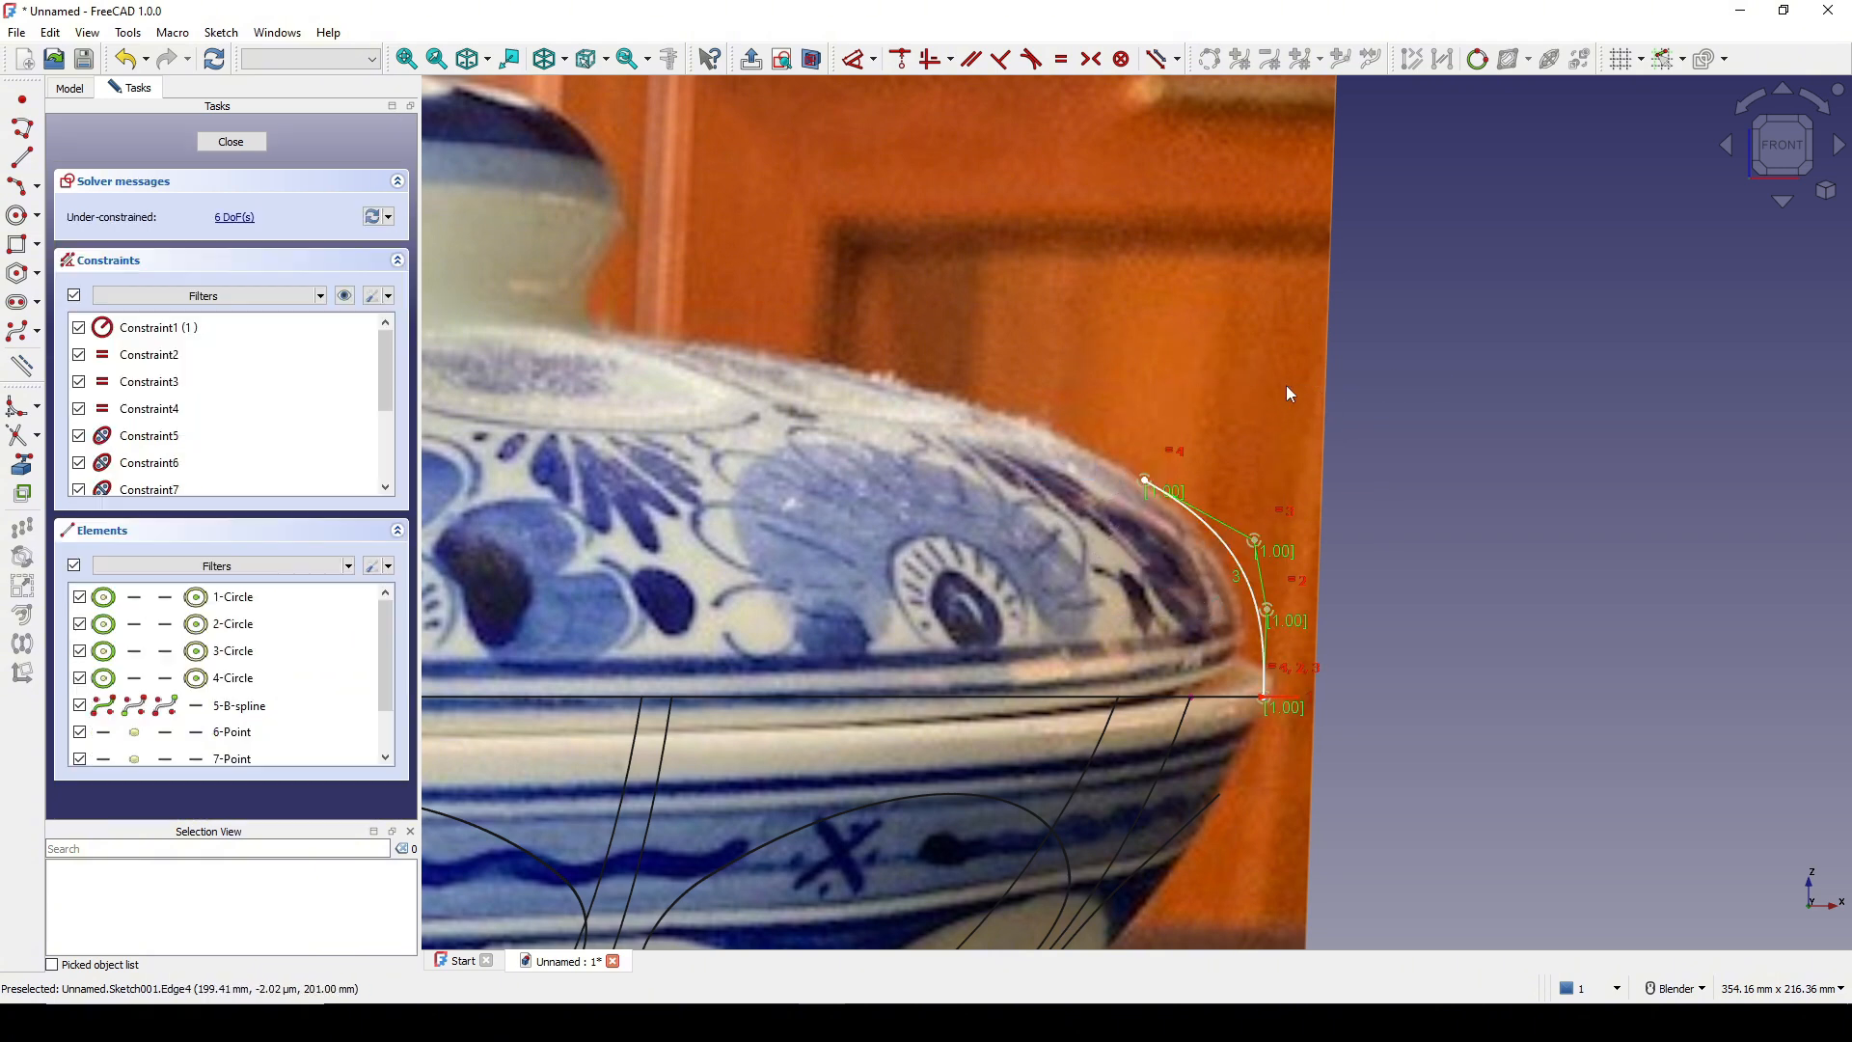
pyautogui.keyDown('shift'); pyautogui.moveTo(1403, 582); pyautogui.dragTo(1402, 492, button='middle'); pyautogui.keyUp('shift')
pyautogui.scroll(5, 1400, 499)
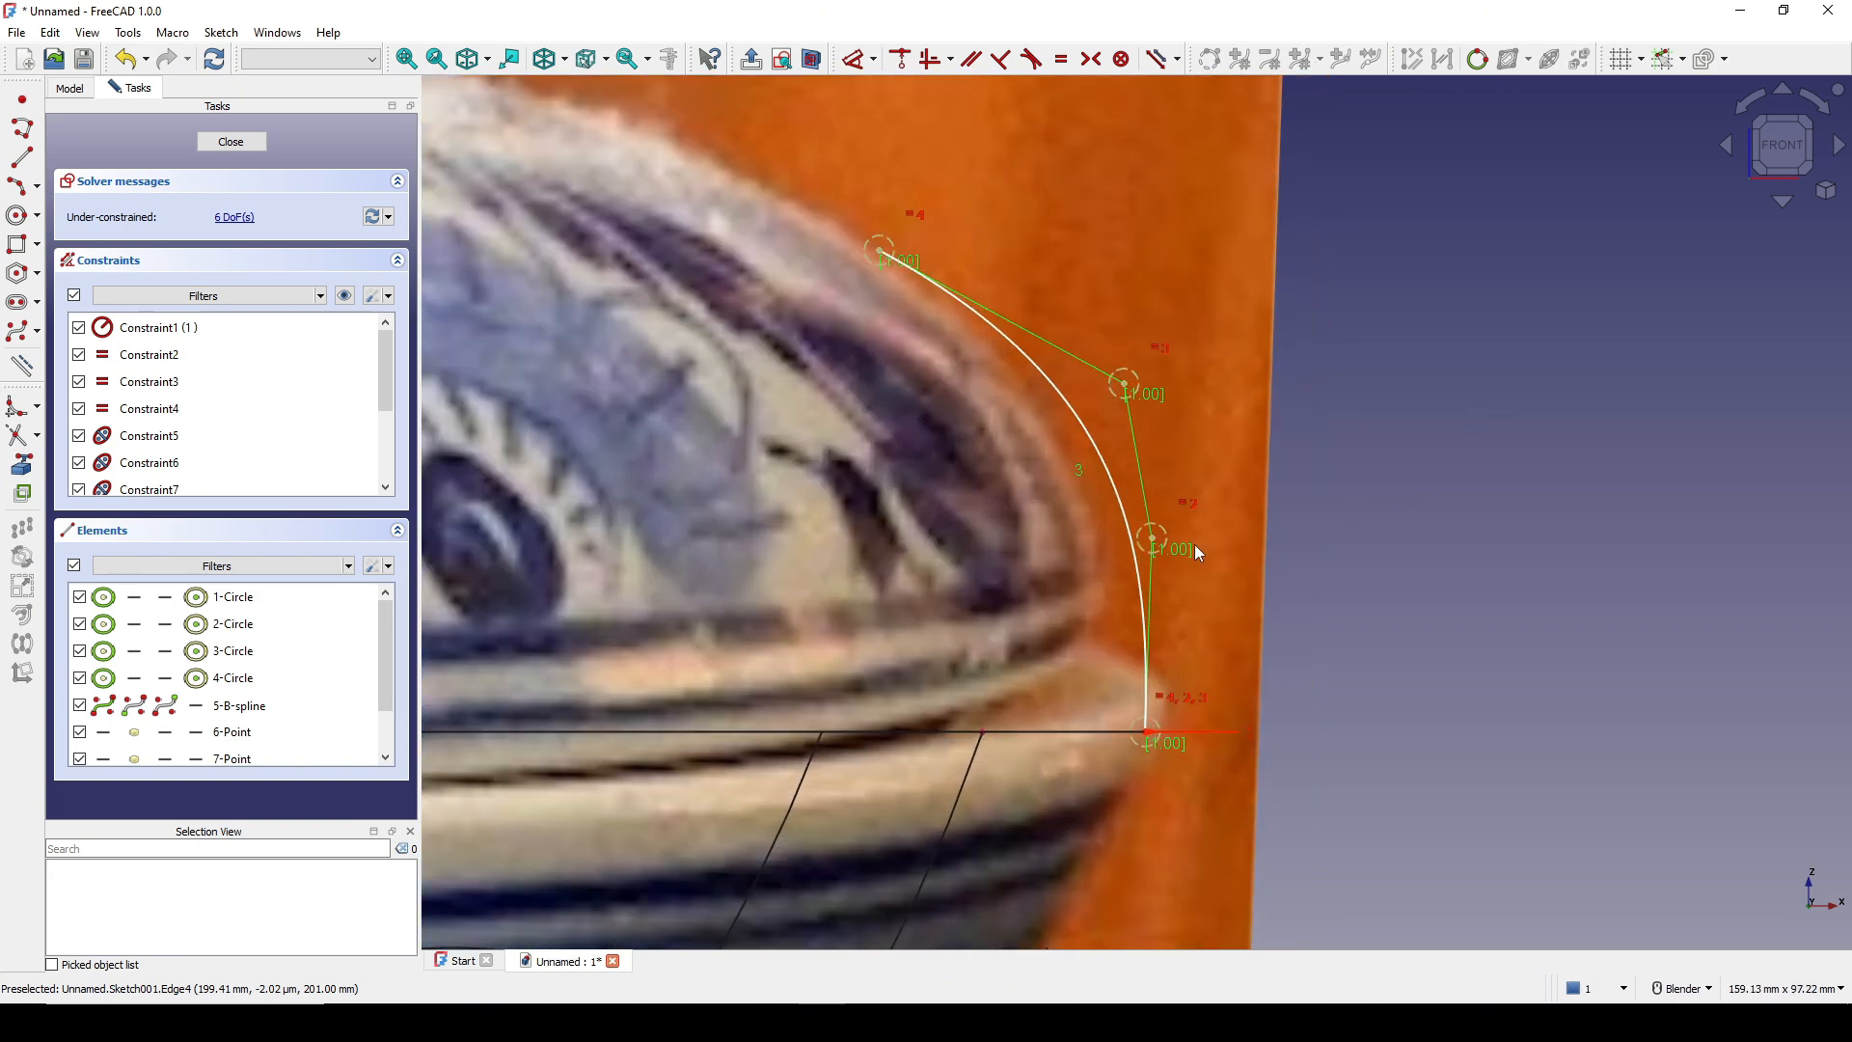
pyautogui.click(1146, 543)
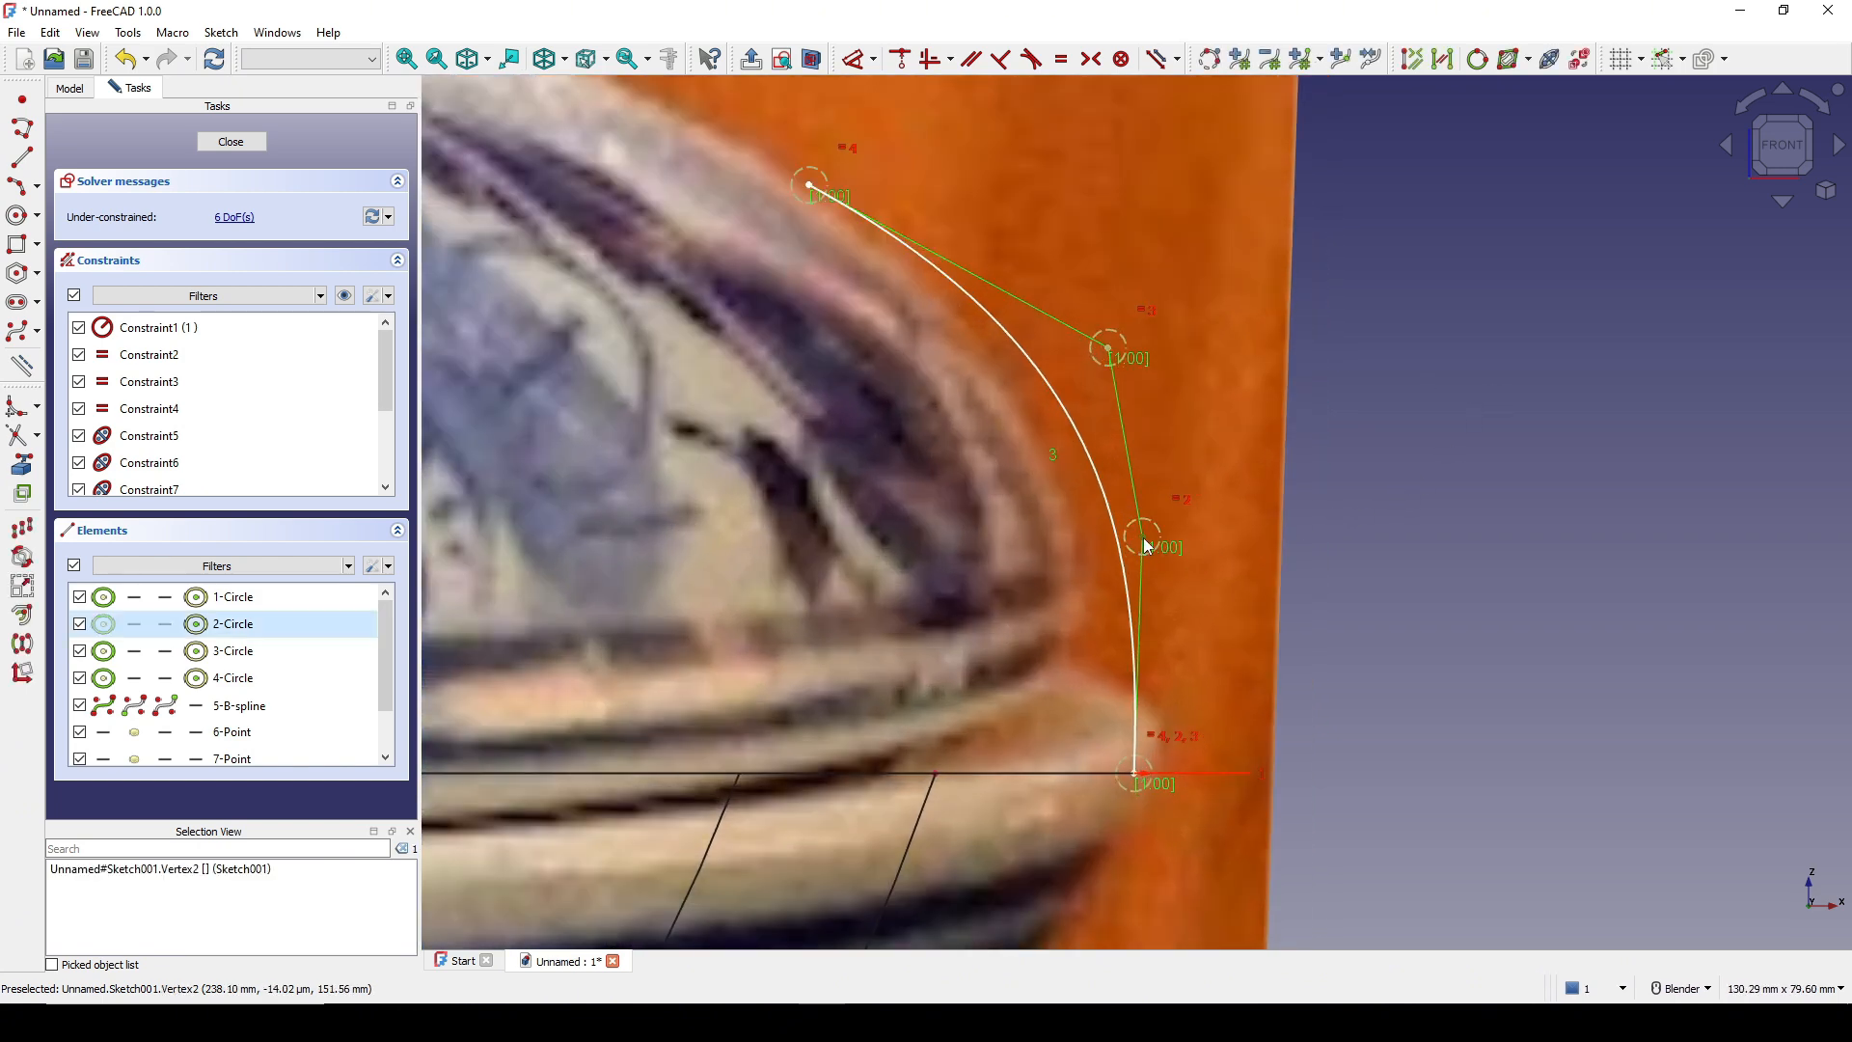
pyautogui.scroll(1, 1206, 749)
pyautogui.click(1122, 783)
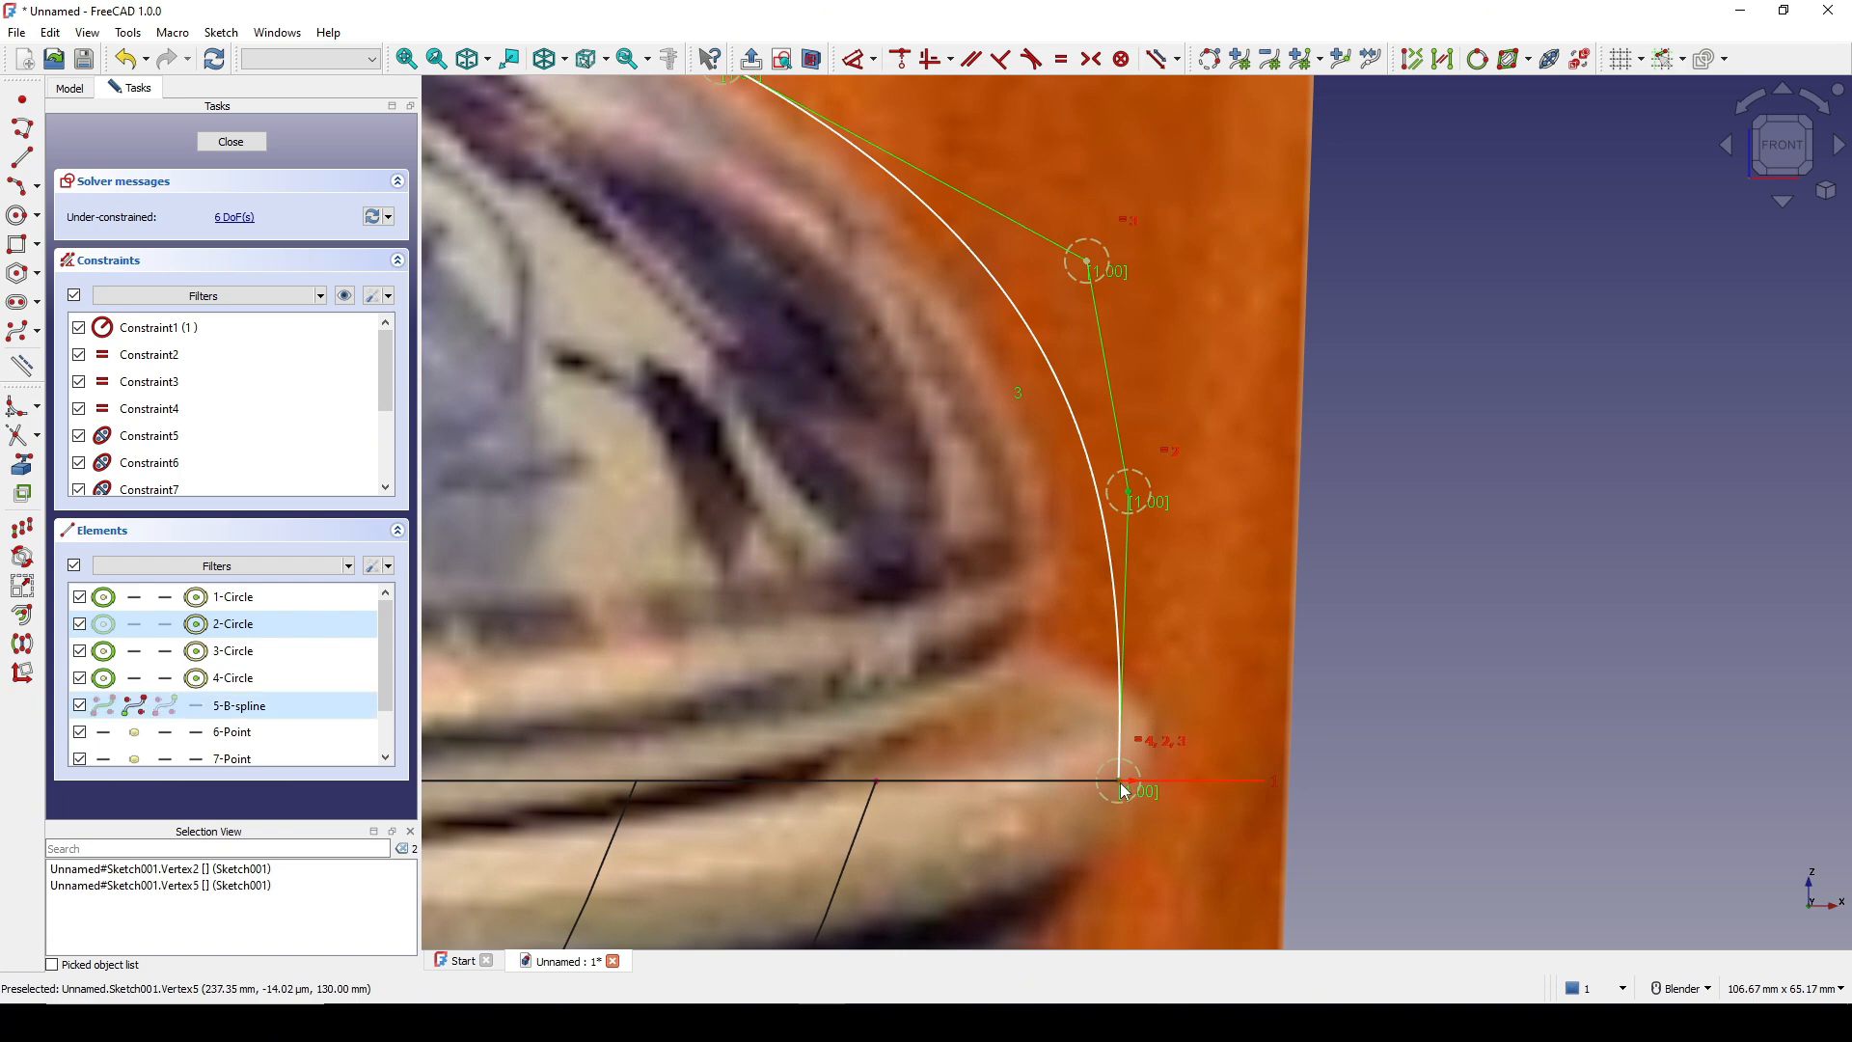
pyautogui.press('g')
pyautogui.press('r')
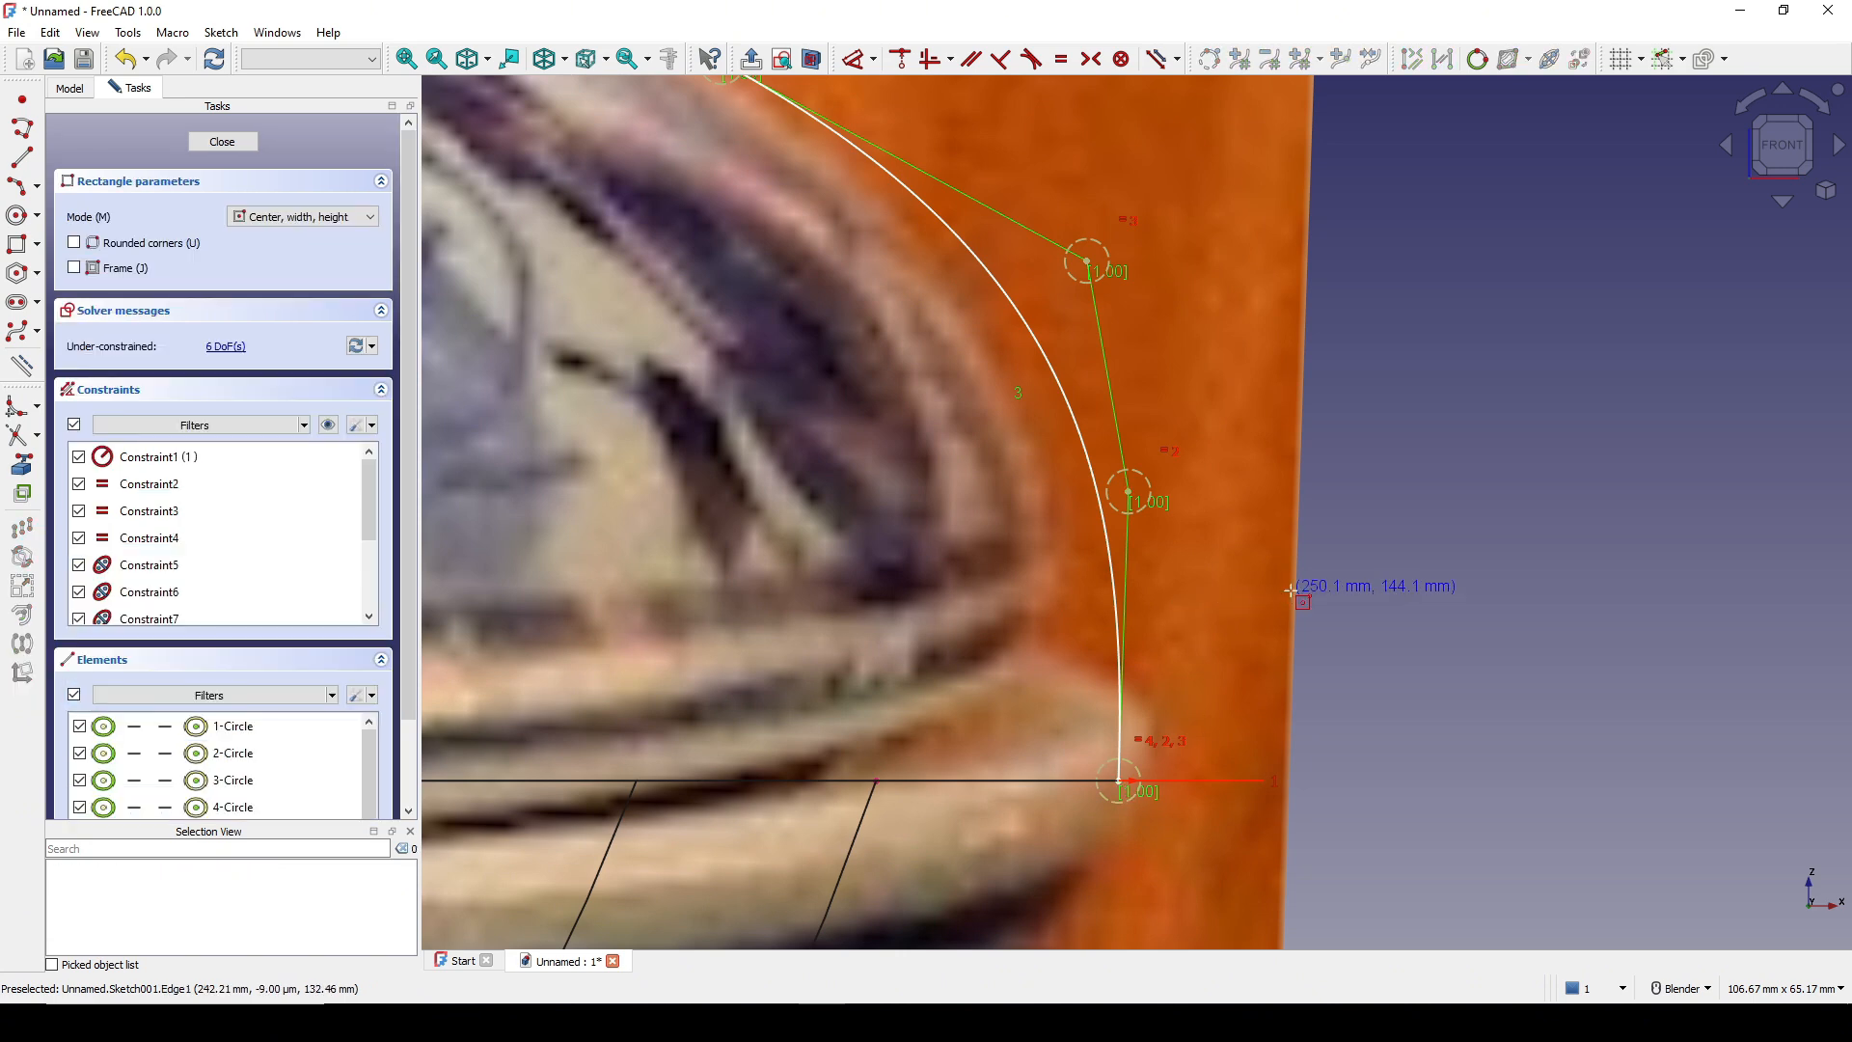
pyautogui.press('Escape')
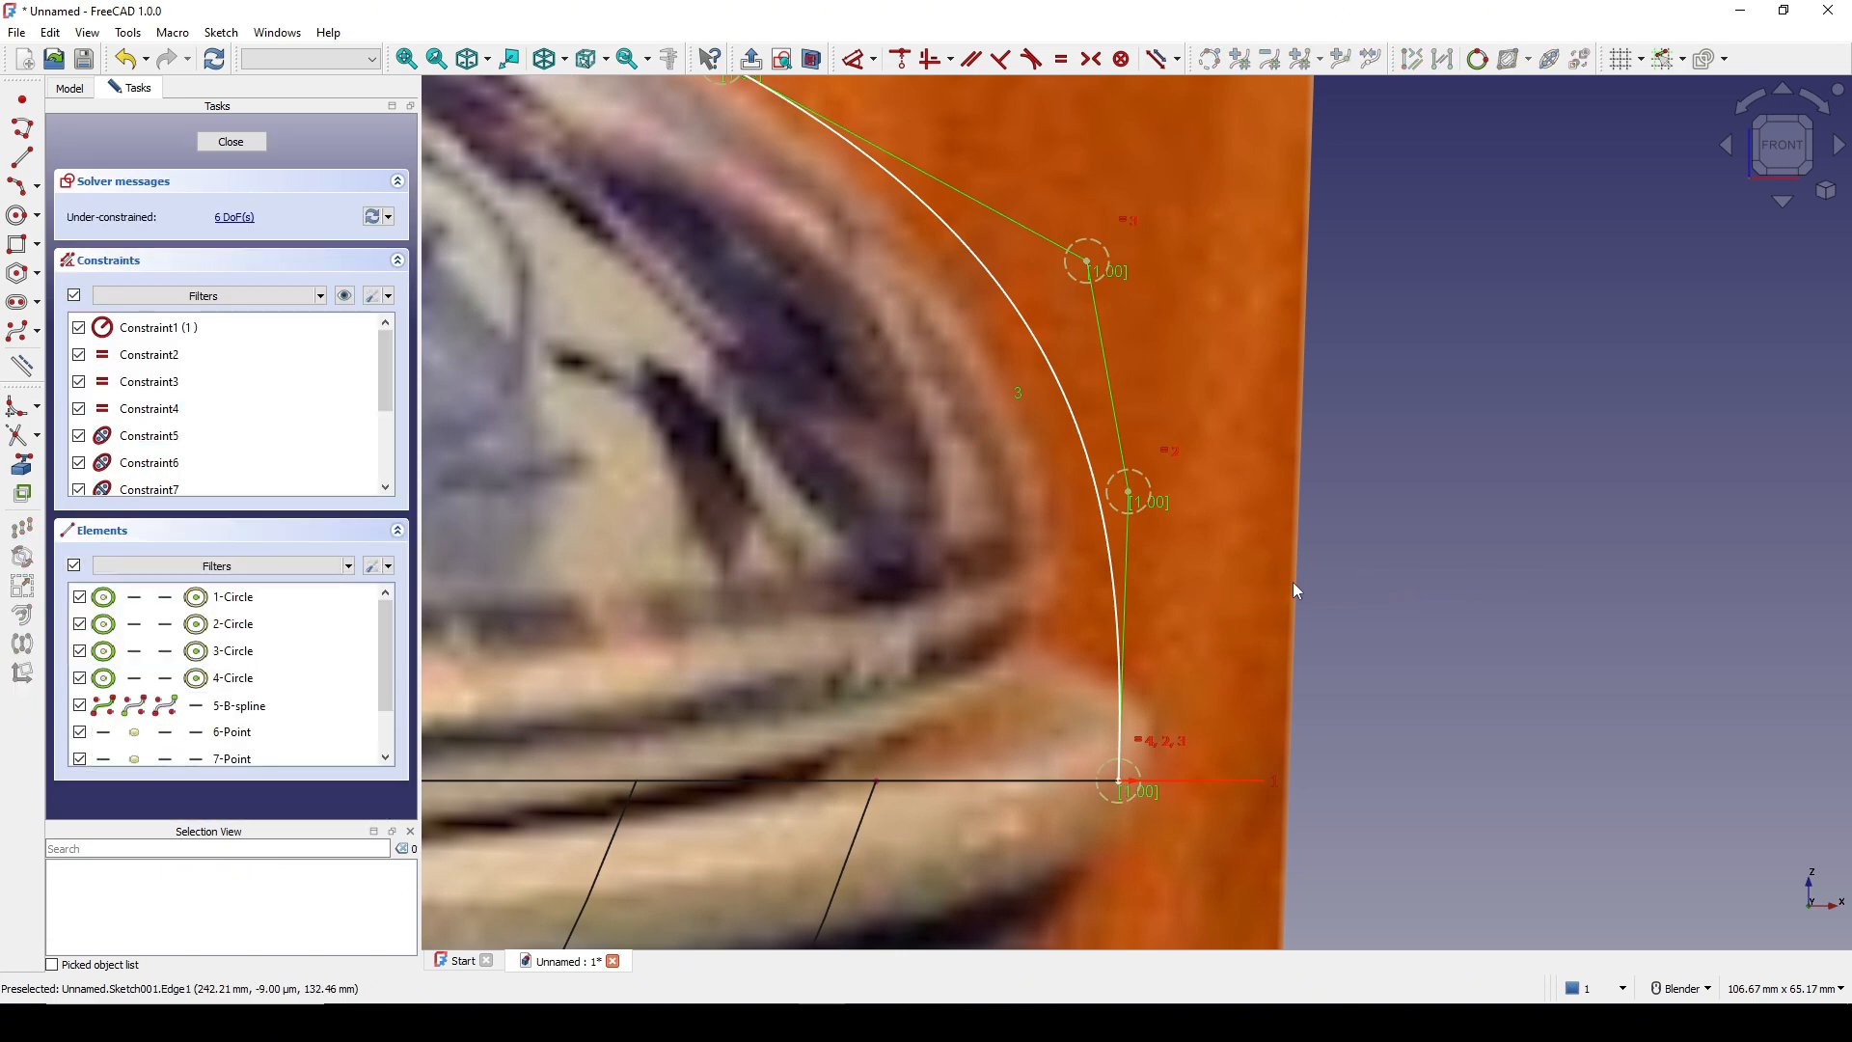
# Align the B-spline's second control point vertically with its start point on the rim.
pyautogui.click(1137, 498)
pyautogui.press('v')
pyautogui.click(1130, 789)
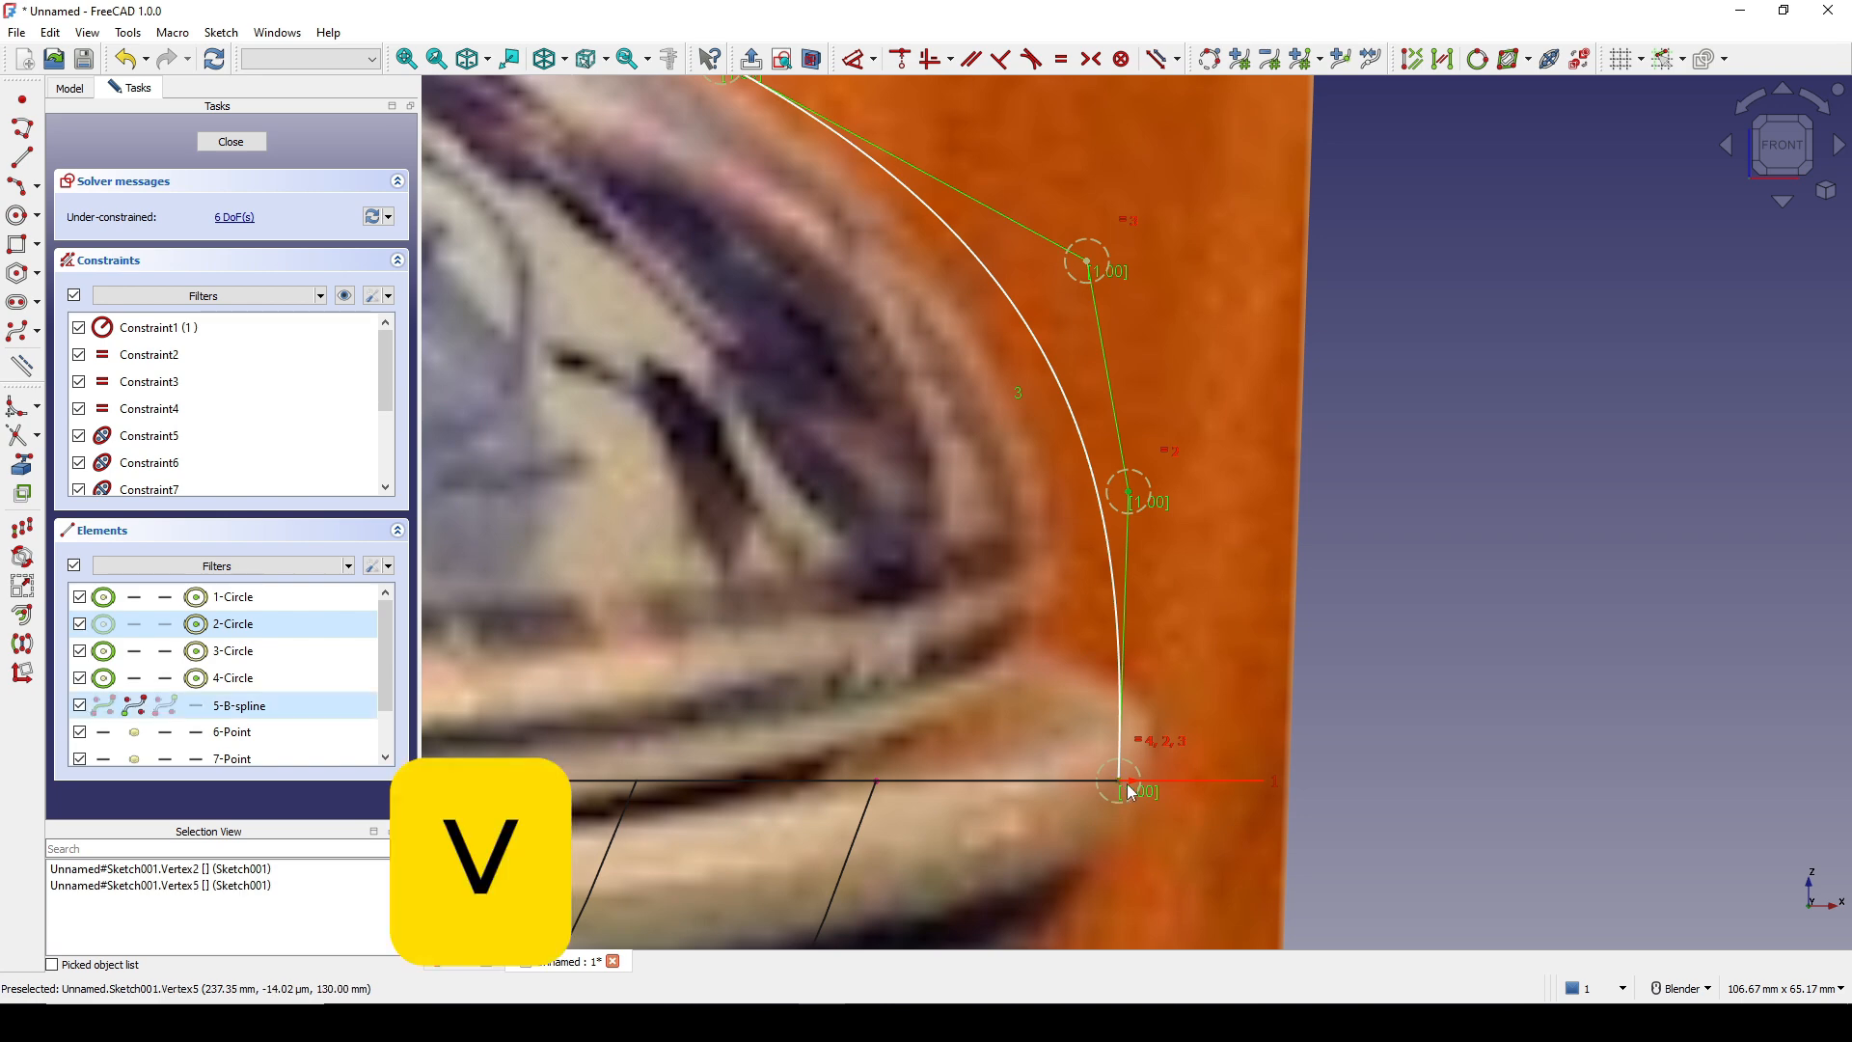
pyautogui.press('v')
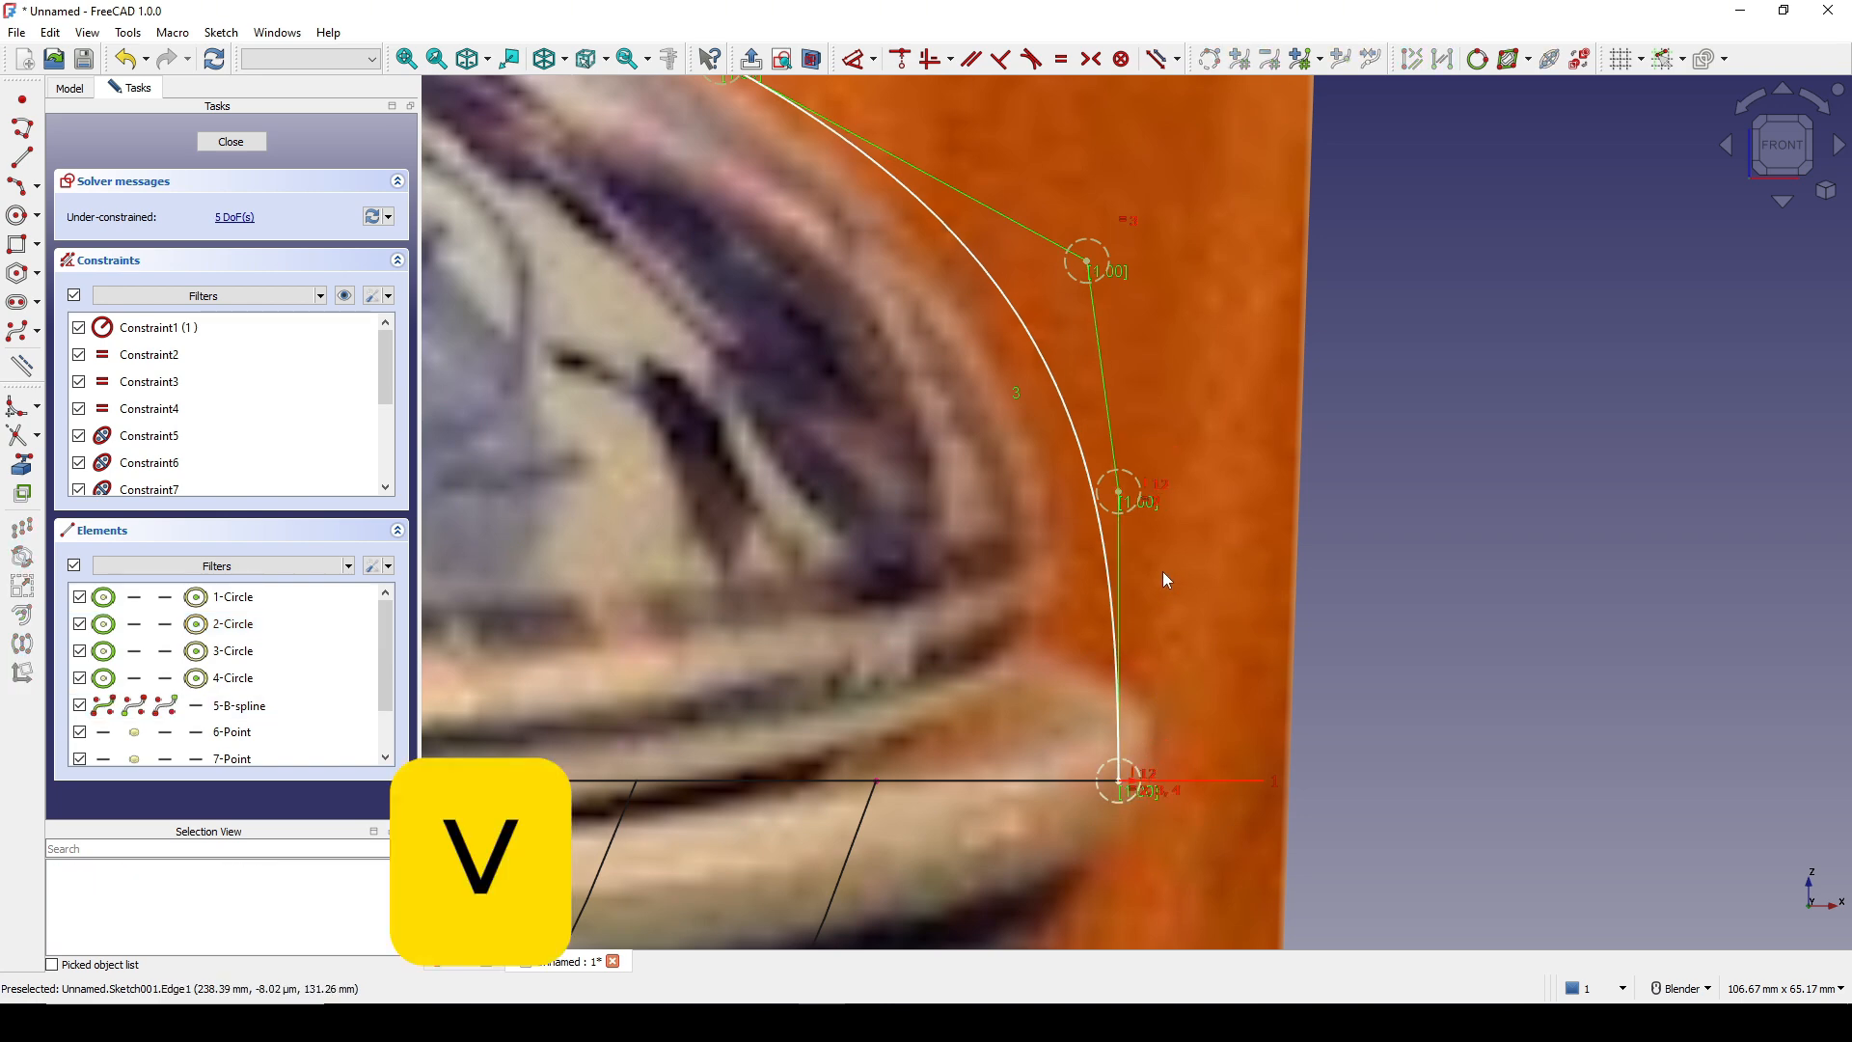
# Draw a three-point arc over the lid's upper surface from the B-spline's upper end to the knob's base at about (70, 220) mm.
pyautogui.scroll(-2, 1136, 432)
pyautogui.keyDown('shift'); pyautogui.moveTo(1114, 418); pyautogui.dragTo(1301, 538, button='middle'); pyautogui.keyUp('shift')
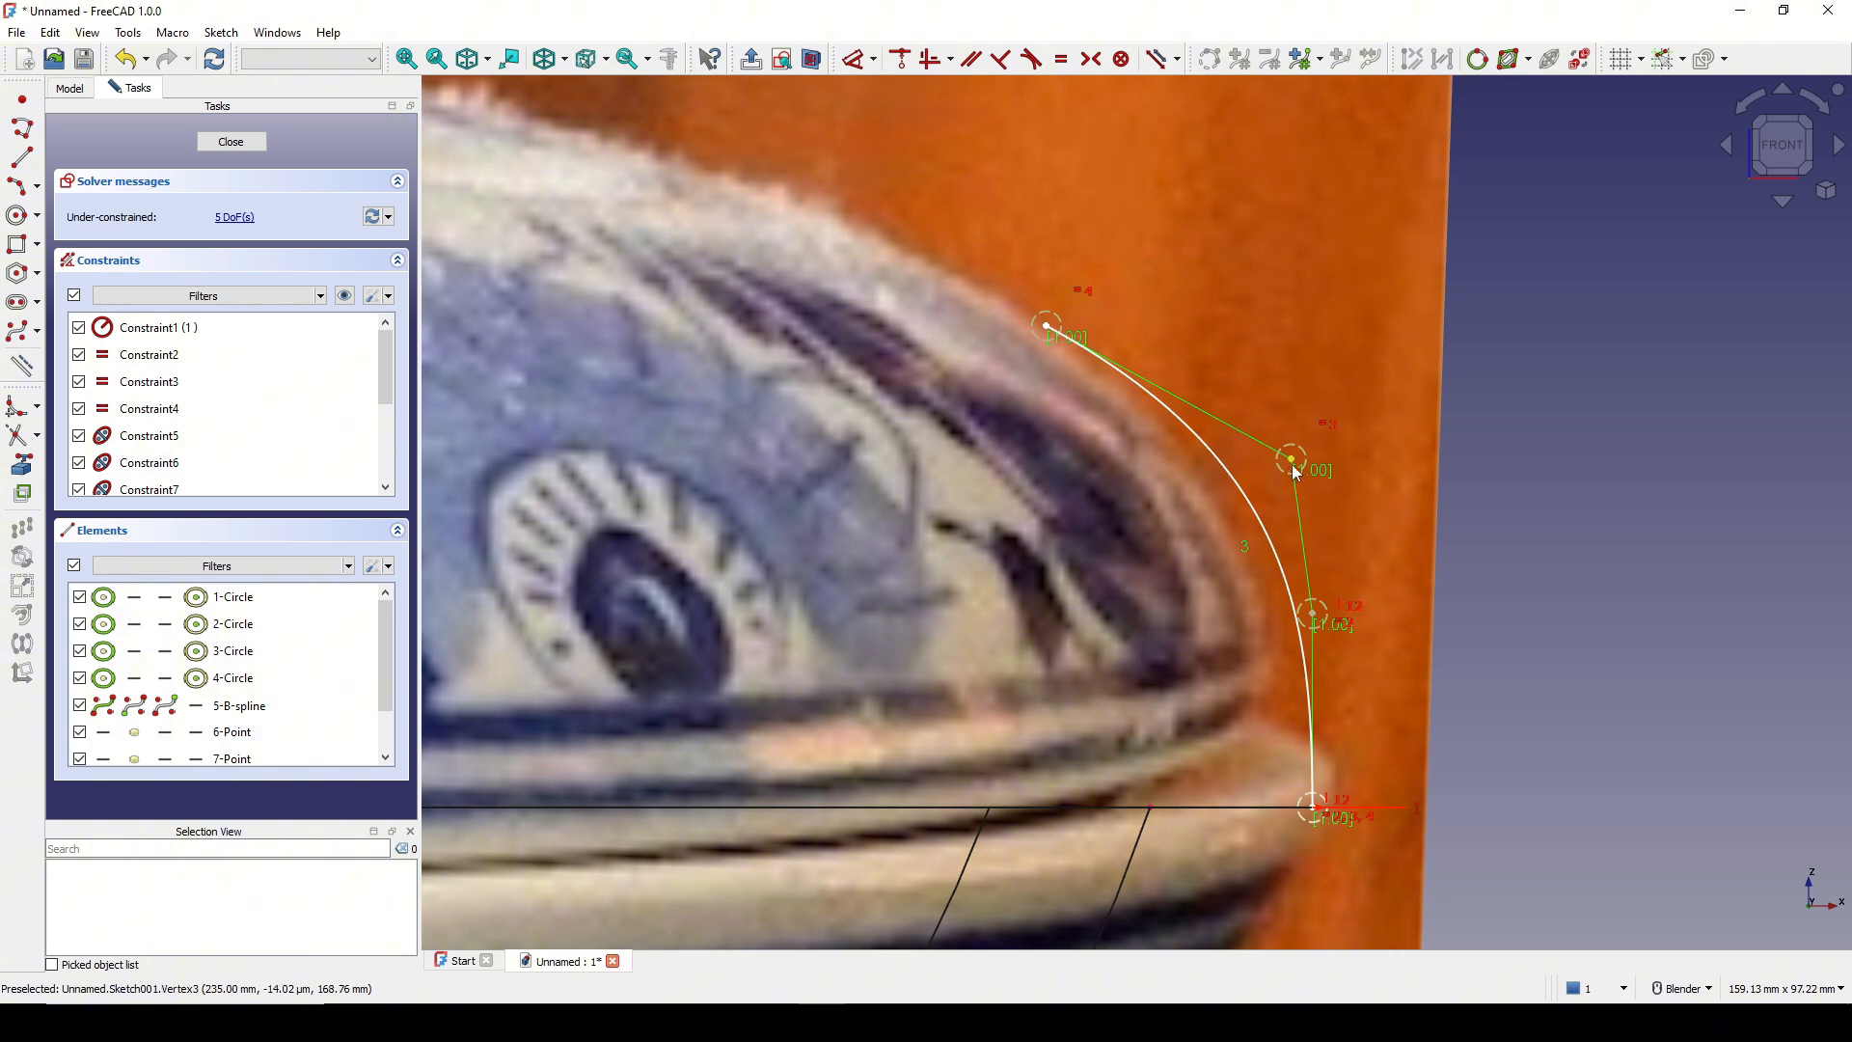
pyautogui.scroll(-3, 1130, 444)
pyautogui.moveTo(1131, 444)
pyautogui.keyDown('shift'); pyautogui.mouseDown(button='middle')
pyautogui.moveTo(1431, 603)
pyautogui.moveTo(1335, 588)
pyautogui.mouseUp(button='middle'); pyautogui.keyUp('shift')
pyautogui.click(20, 185)
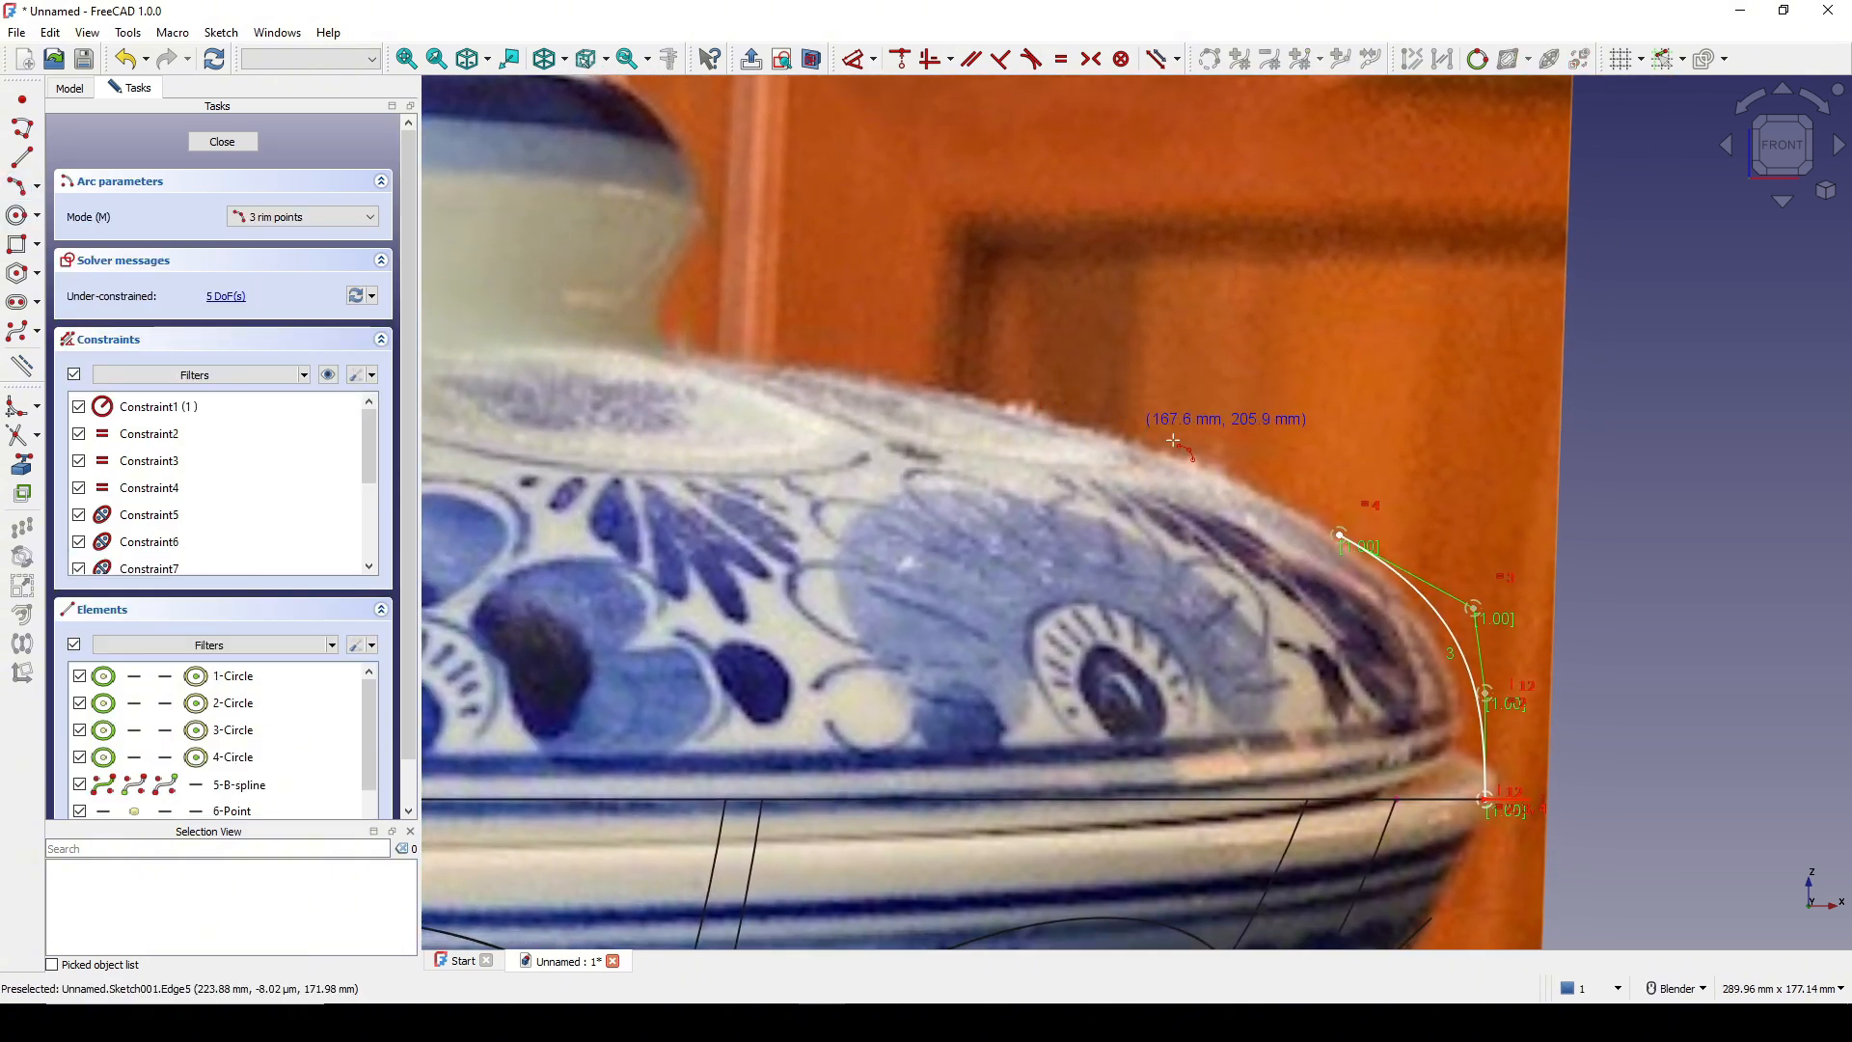
pyautogui.click(1340, 533)
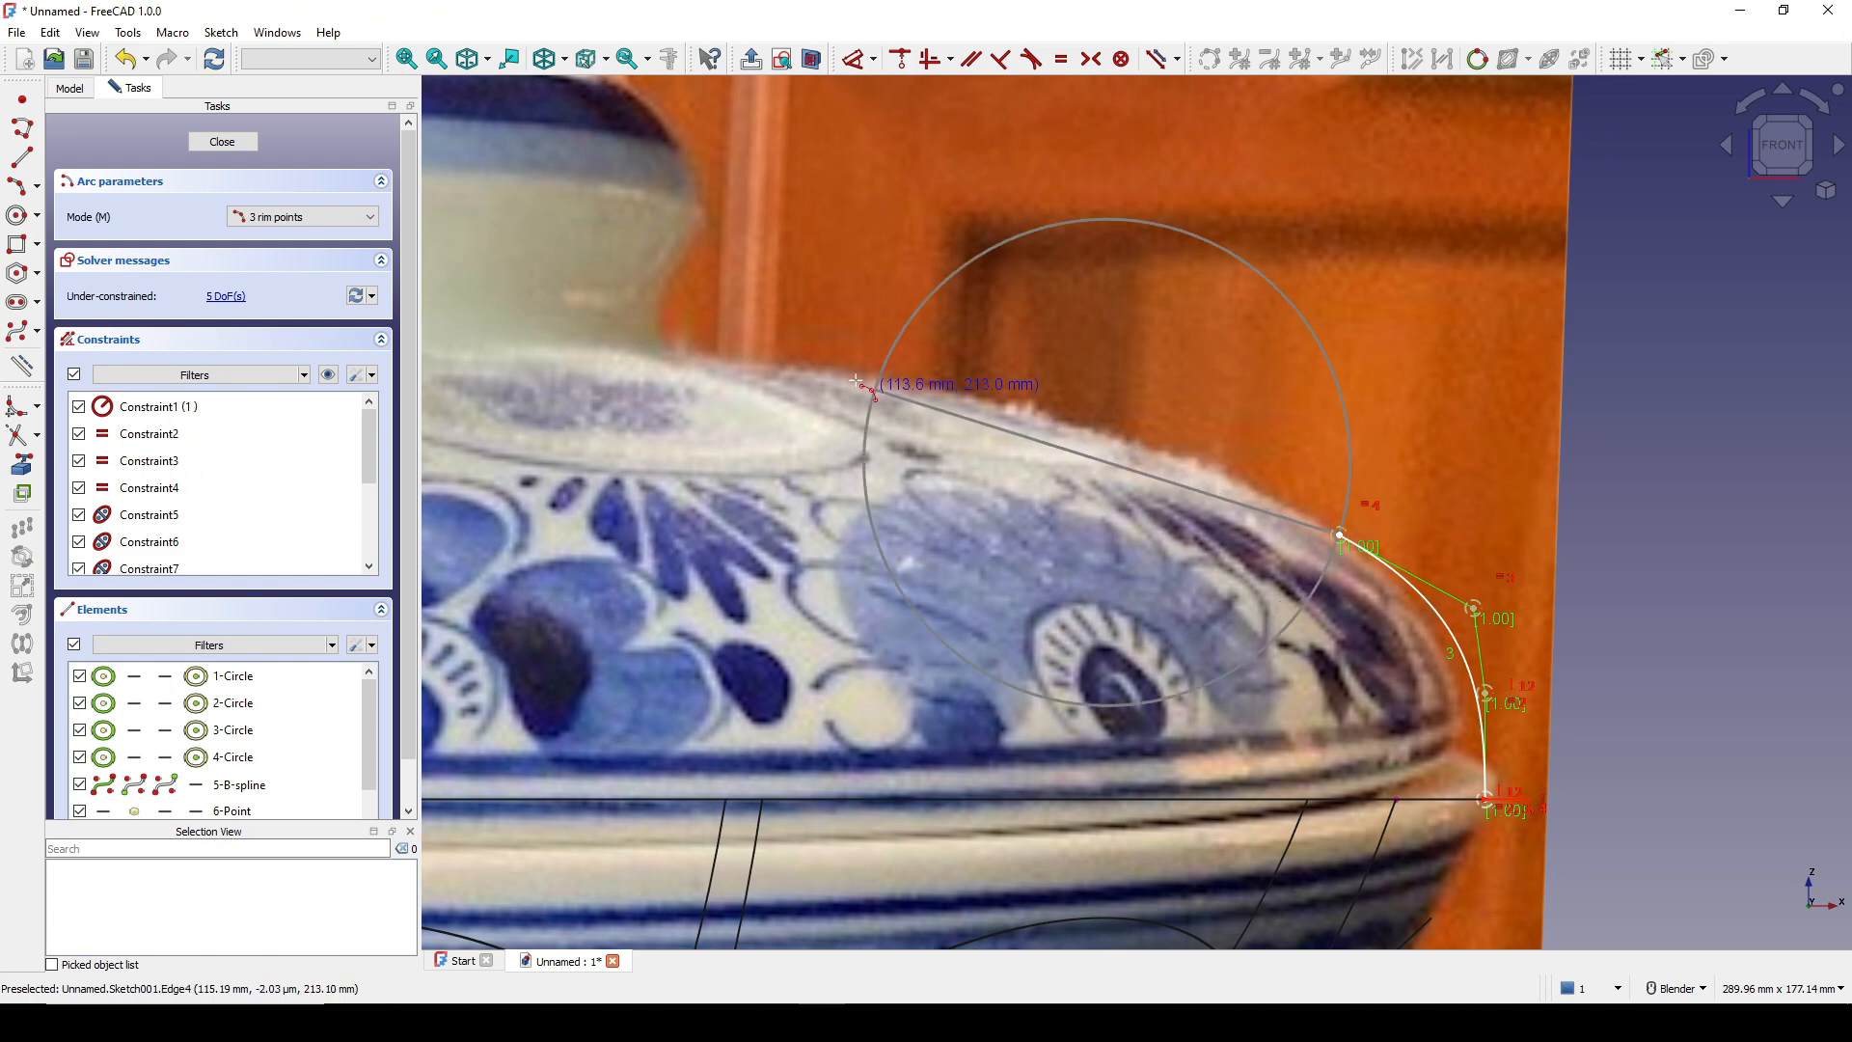
pyautogui.click(671, 355)
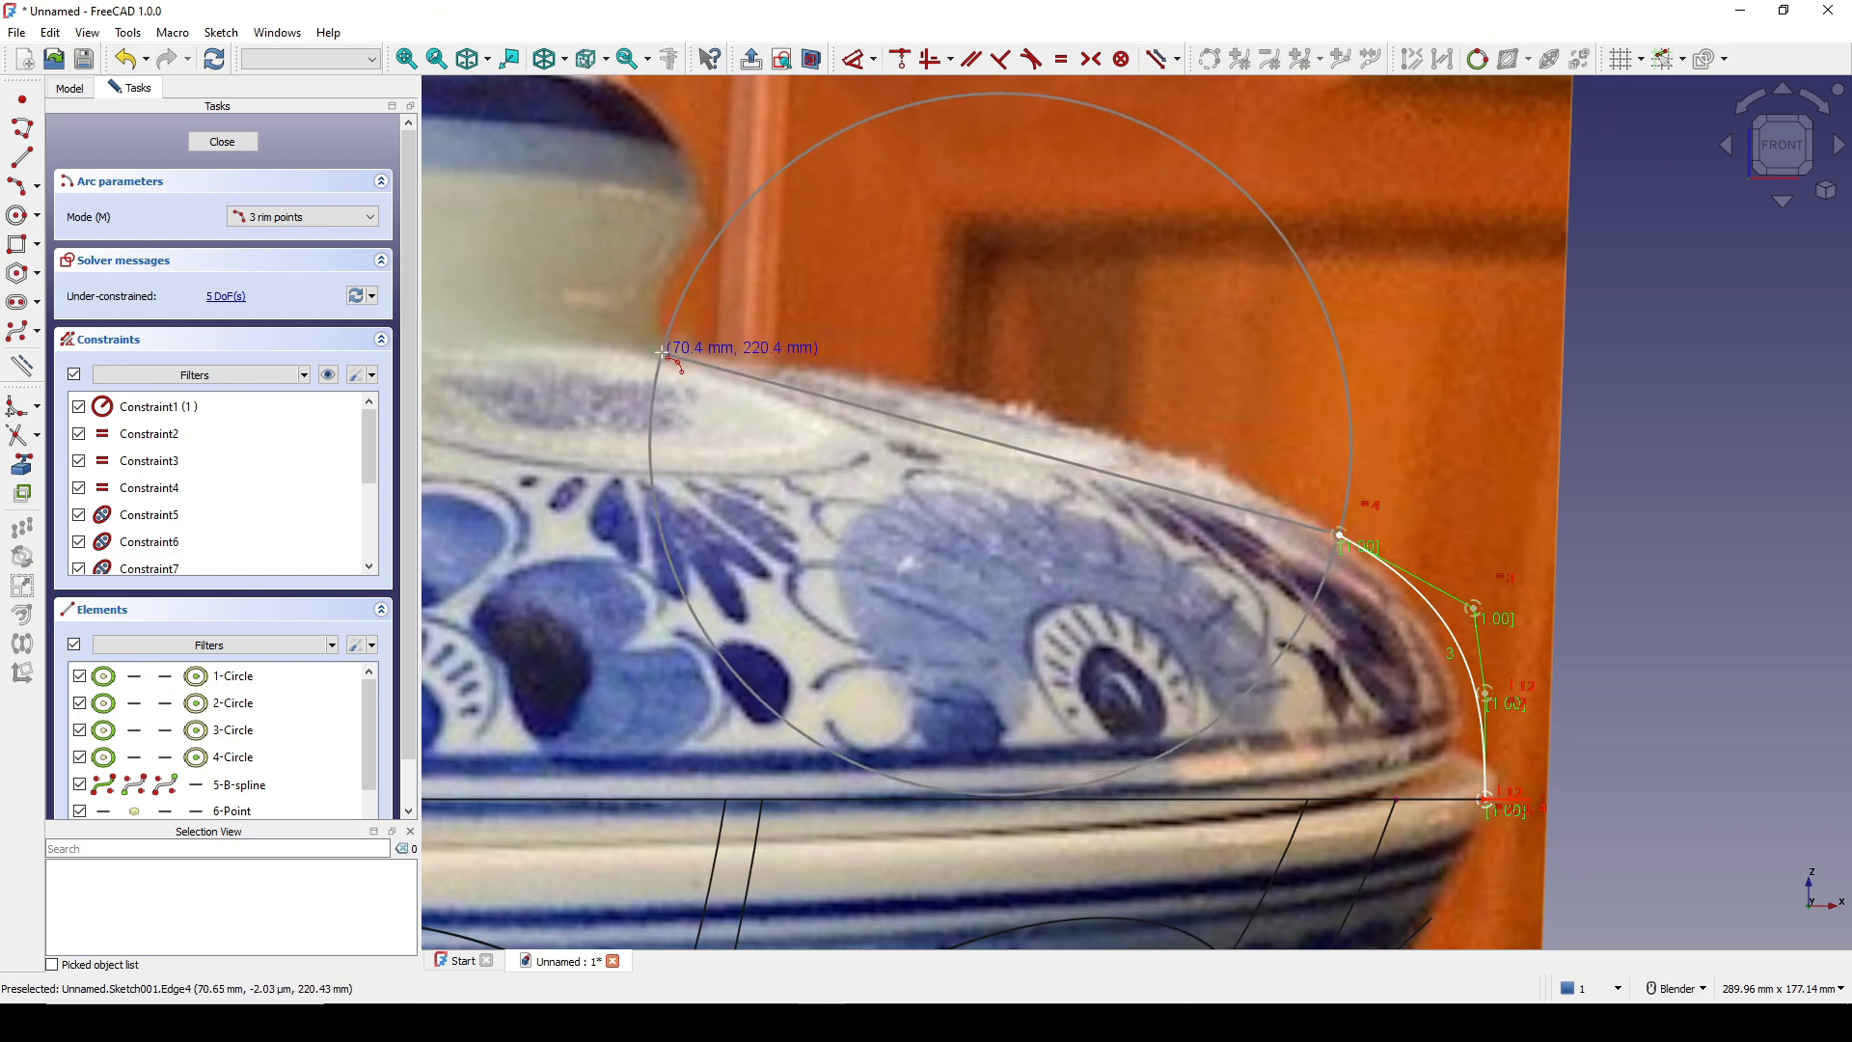
pyautogui.click(940, 393)
pyautogui.rightClick(1447, 355)
# Constrain the B-spline's third control point to lie on the lid arc's curve.
pyautogui.keyDown('shift'); pyautogui.moveTo(1459, 370); pyautogui.dragTo(1358, 312, button='middle'); pyautogui.keyUp('shift')
pyautogui.scroll(3, 1306, 385)
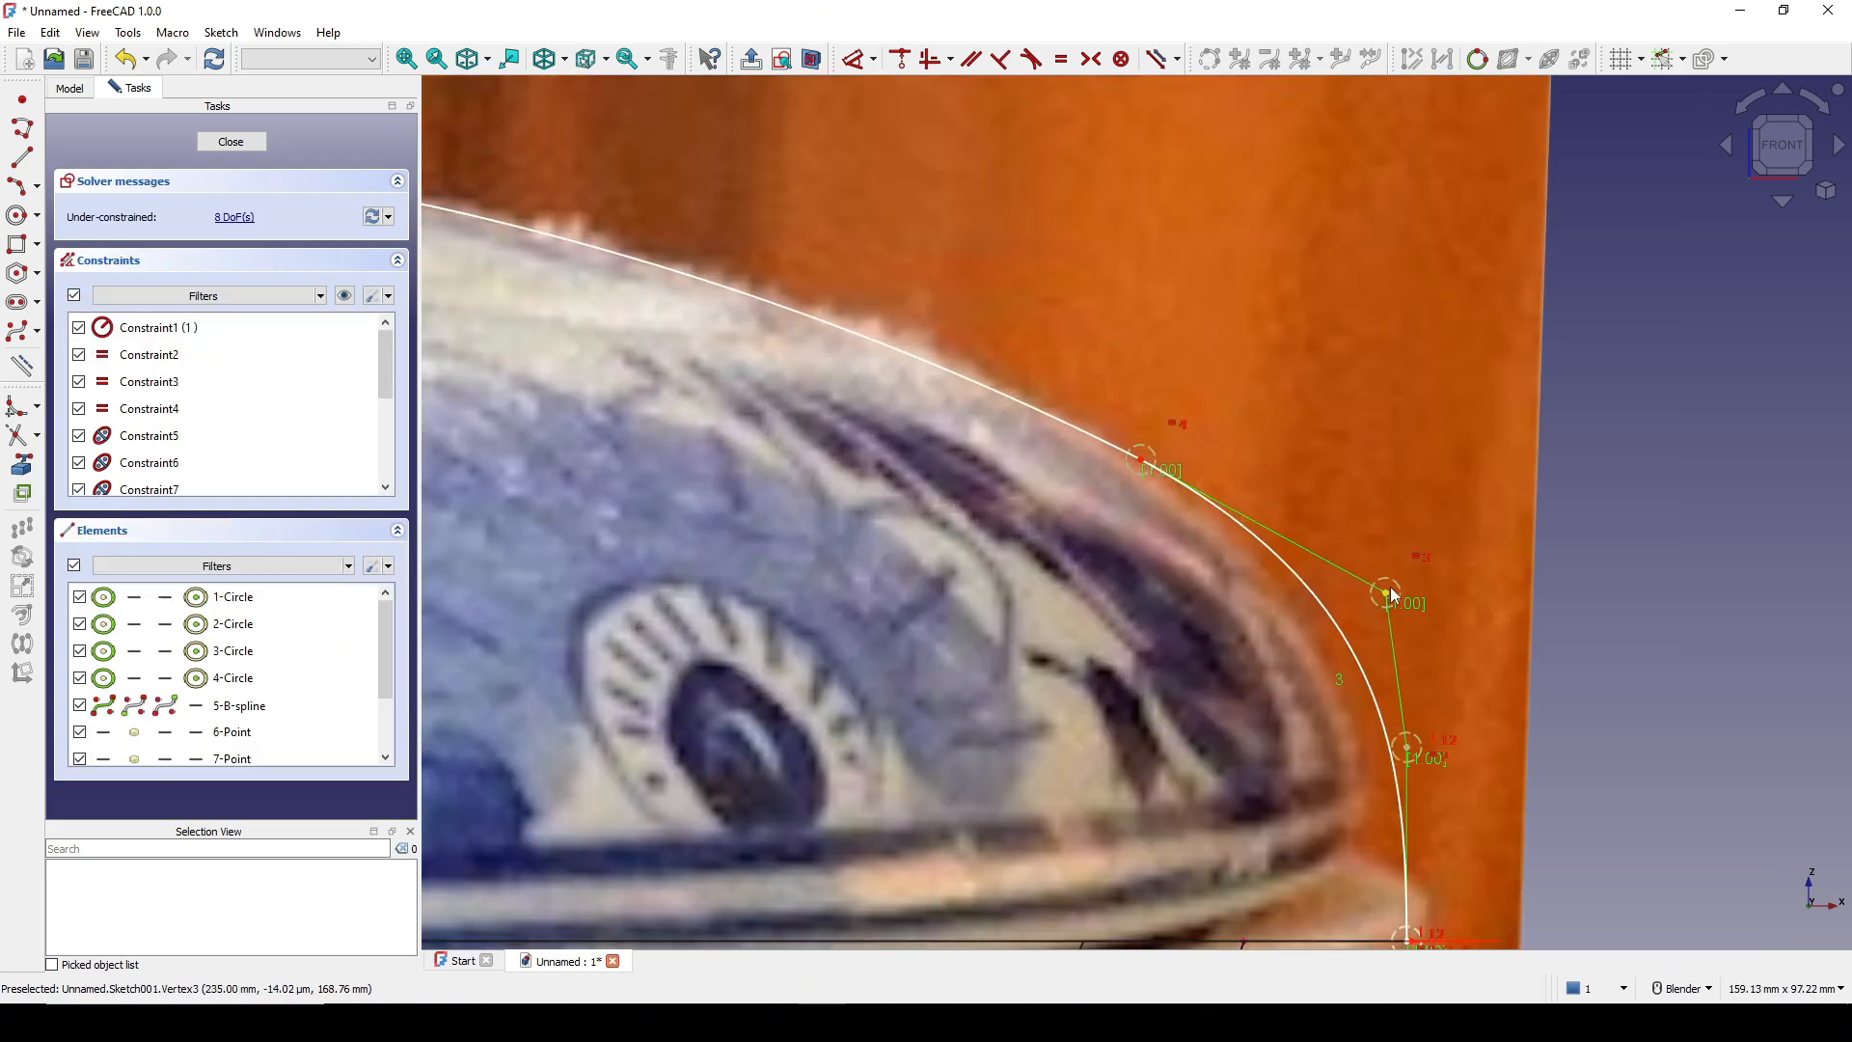
pyautogui.click(1387, 594)
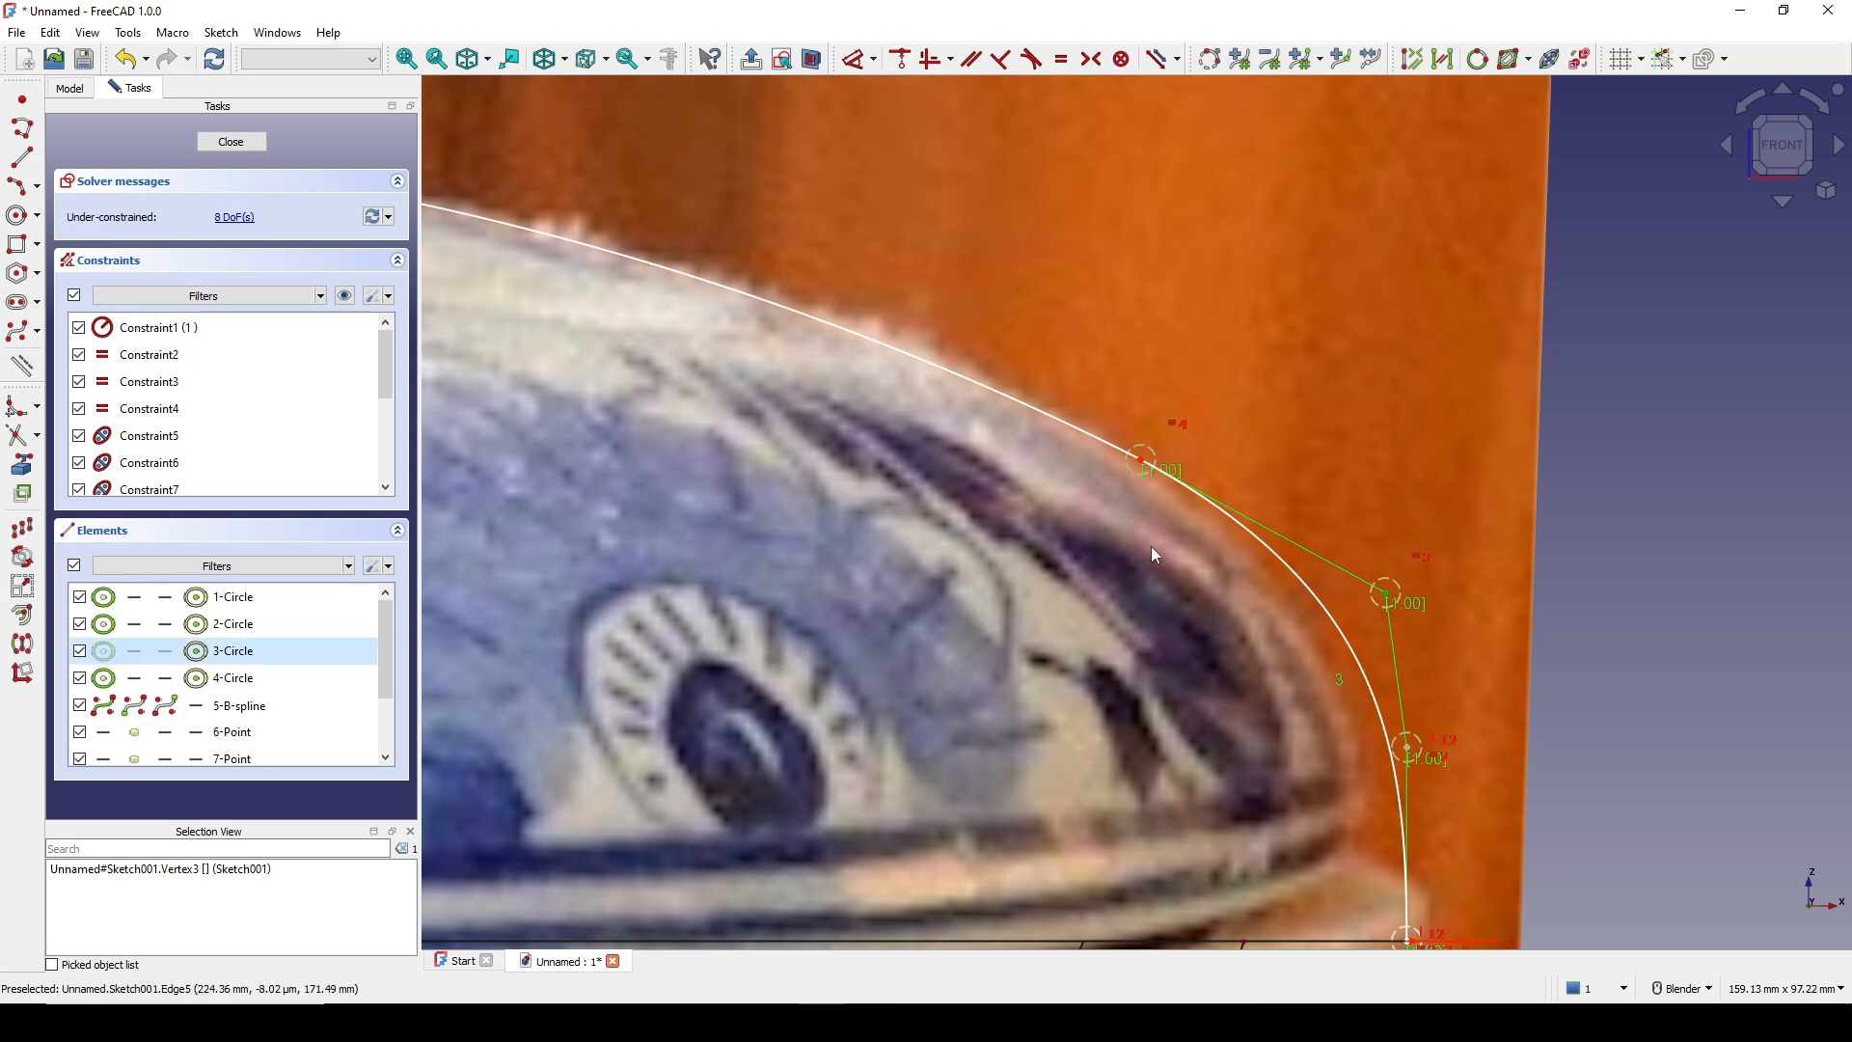
pyautogui.click(1015, 409)
pyautogui.press('c')
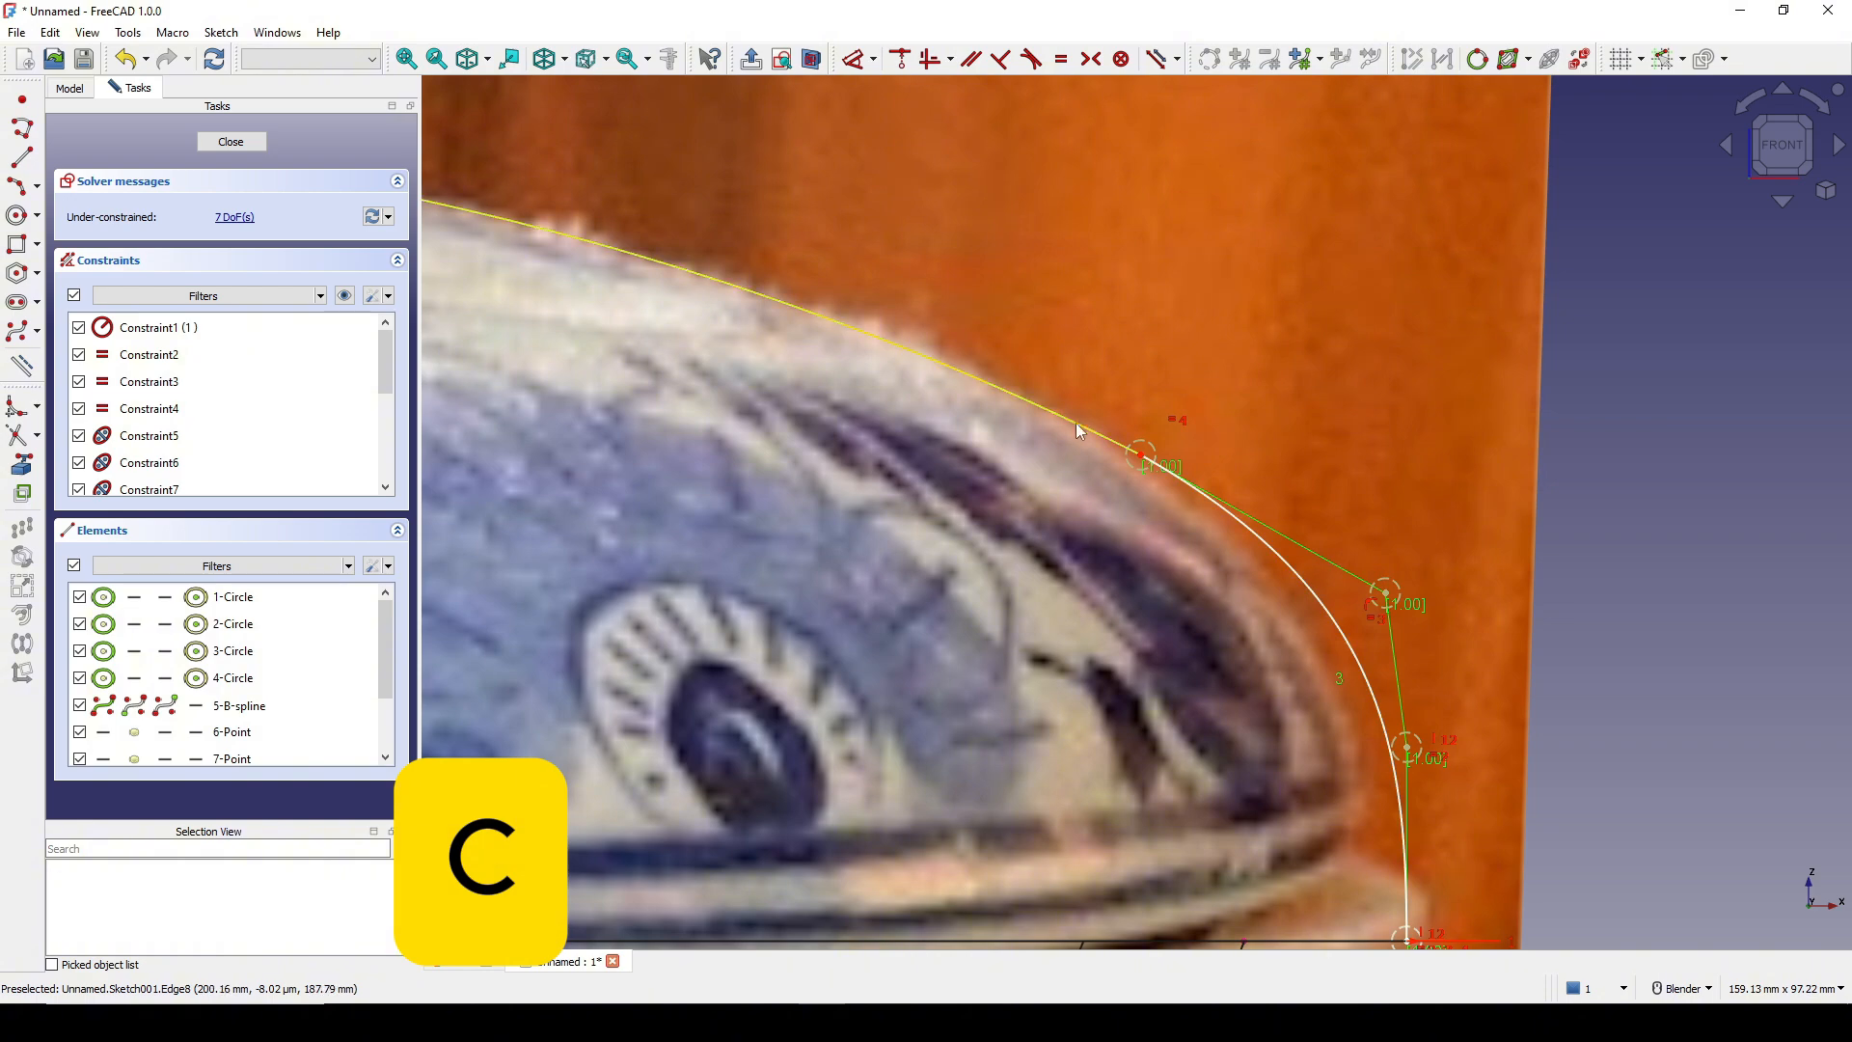
# Draw a degree-3 B-spline with four control points from the lid arc's inner end up the knob's neck to about (80, 247) mm.
pyautogui.scroll(-5, 1071, 429)
pyautogui.scroll(5, 1280, 516)
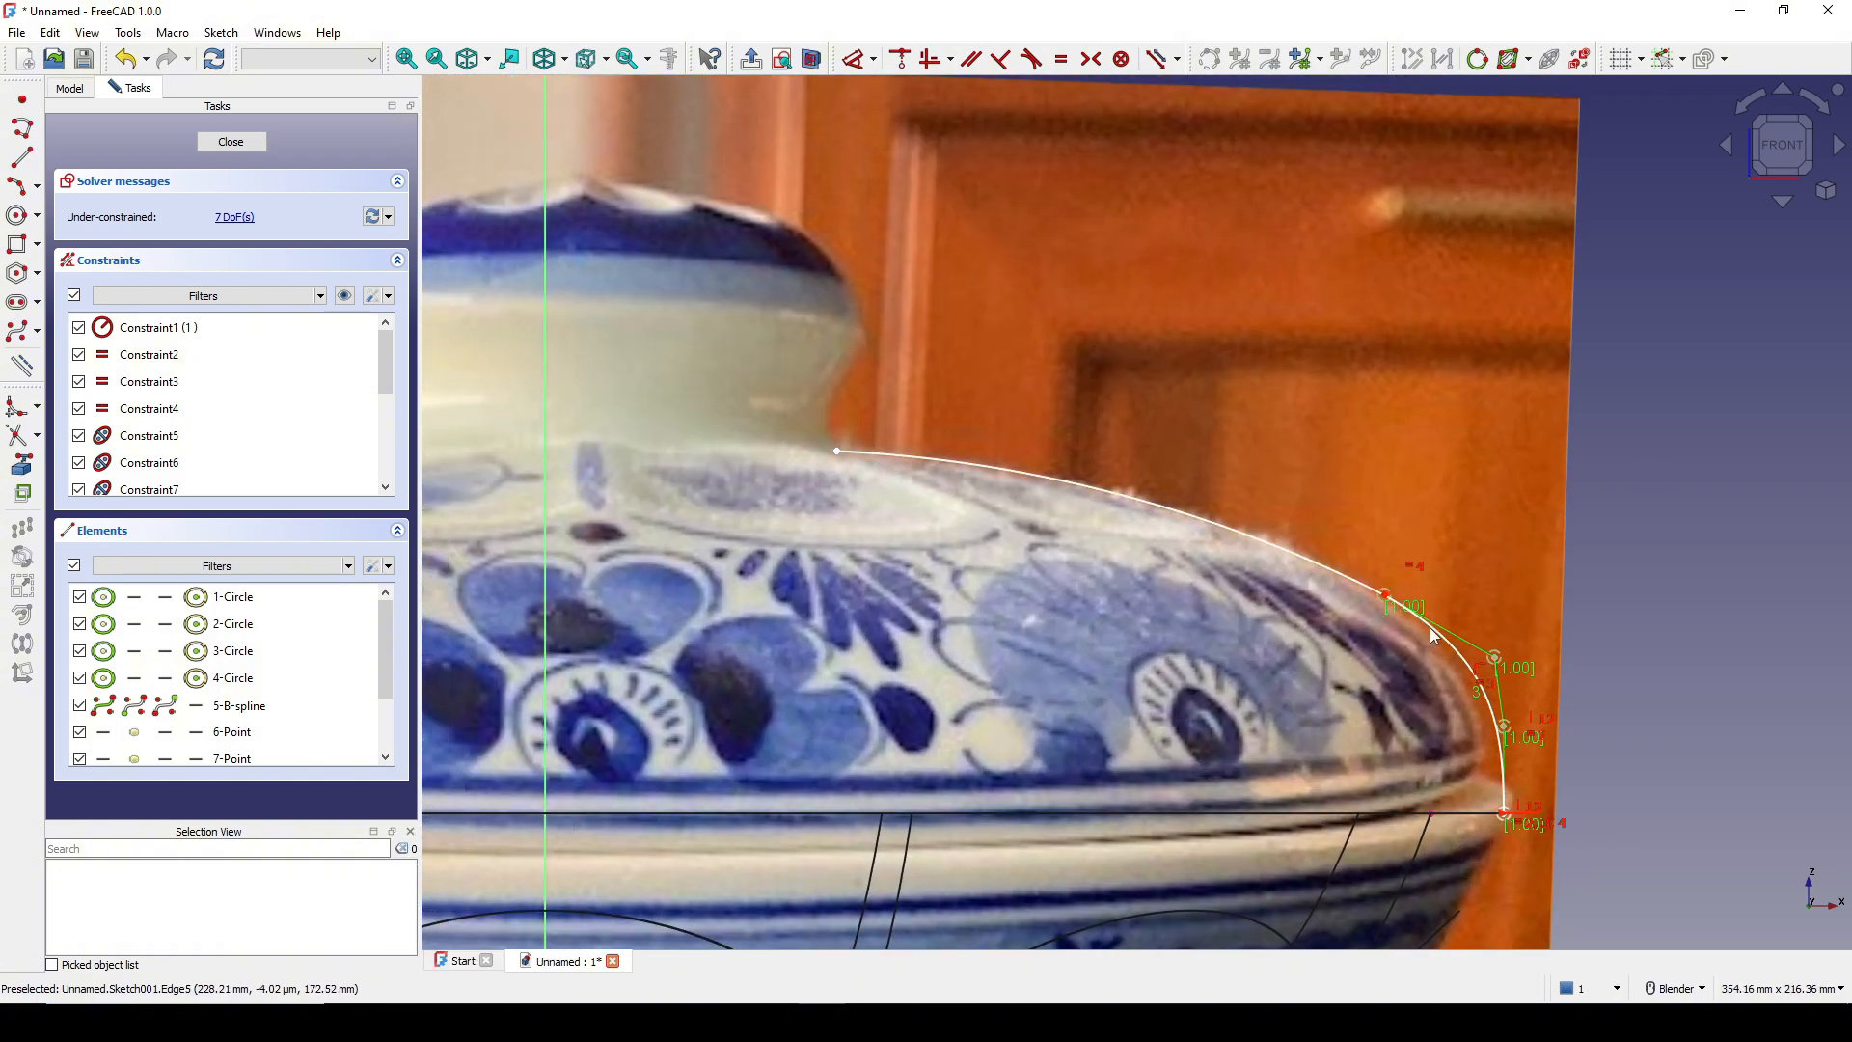
pyautogui.keyDown('shift'); pyautogui.moveTo(1432, 635); pyautogui.dragTo(1562, 701, button='middle'); pyautogui.keyUp('shift')
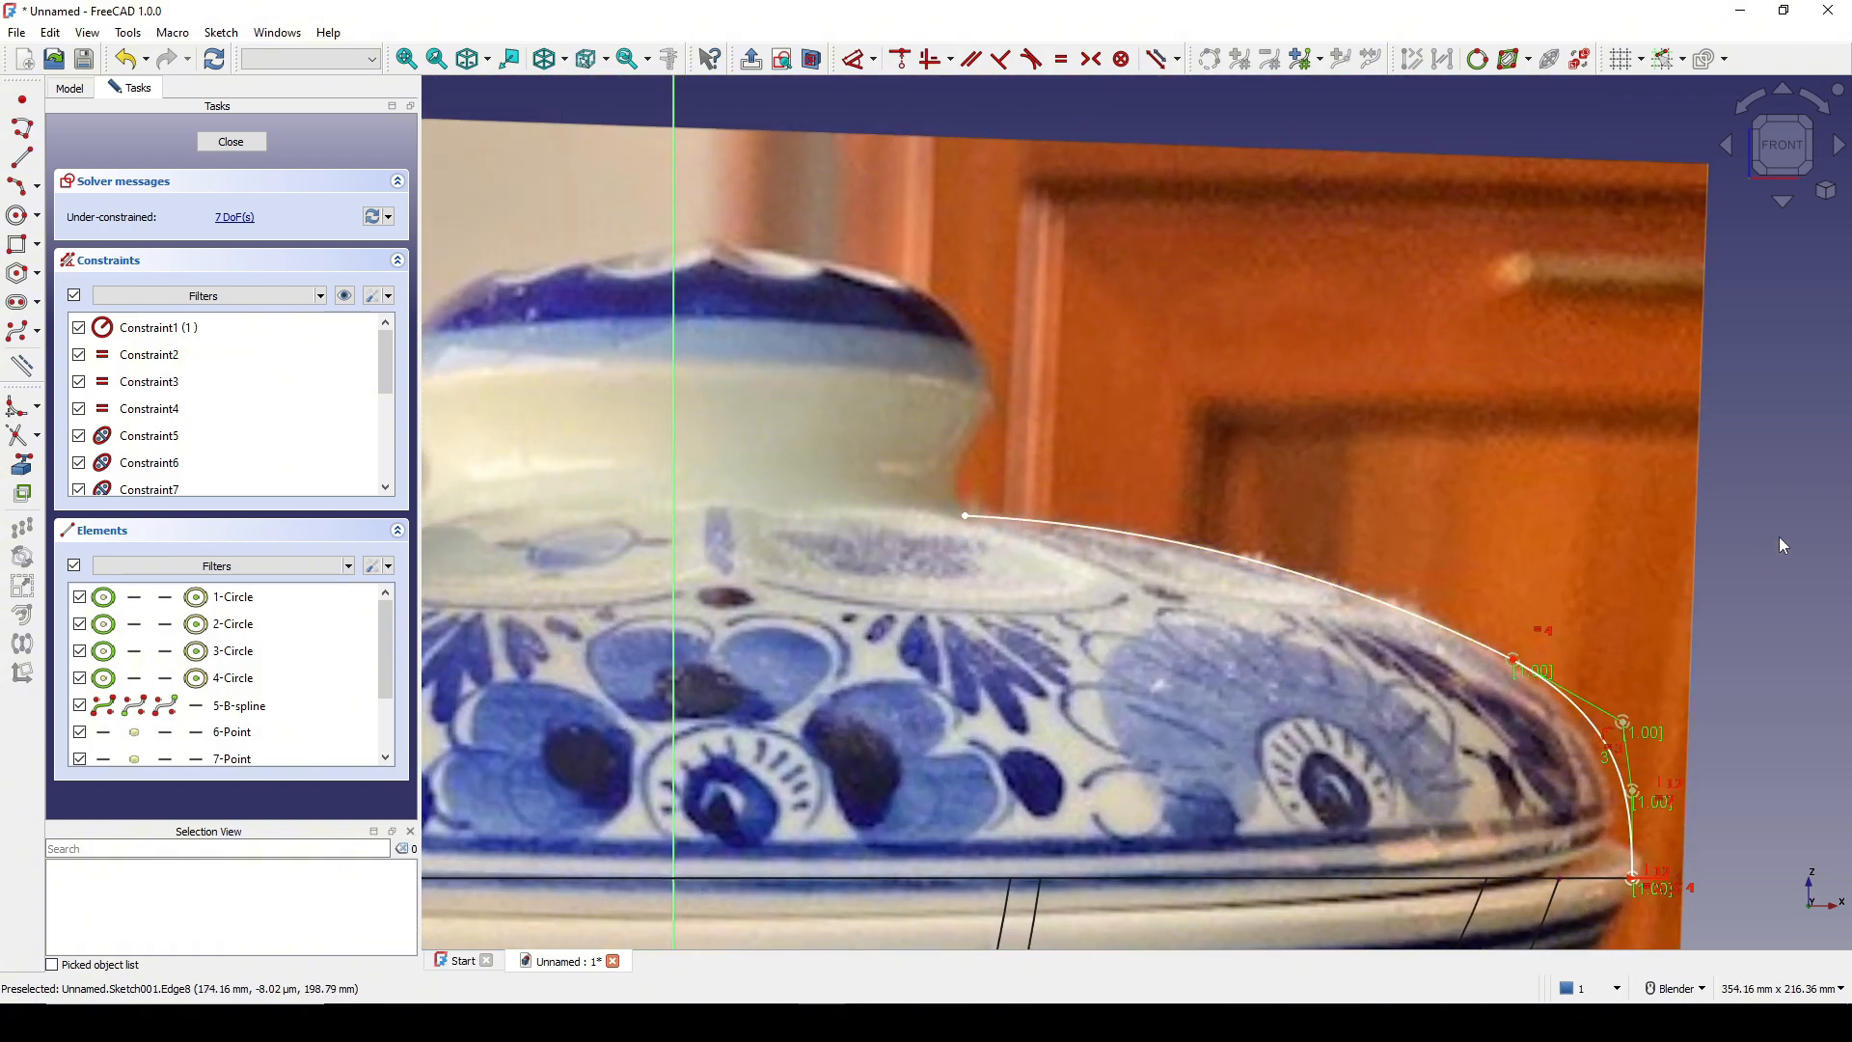
pyautogui.scroll(1, 1088, 530)
pyautogui.keyDown('shift'); pyautogui.moveTo(1008, 513); pyautogui.dragTo(1034, 553, button='middle'); pyautogui.keyUp('shift')
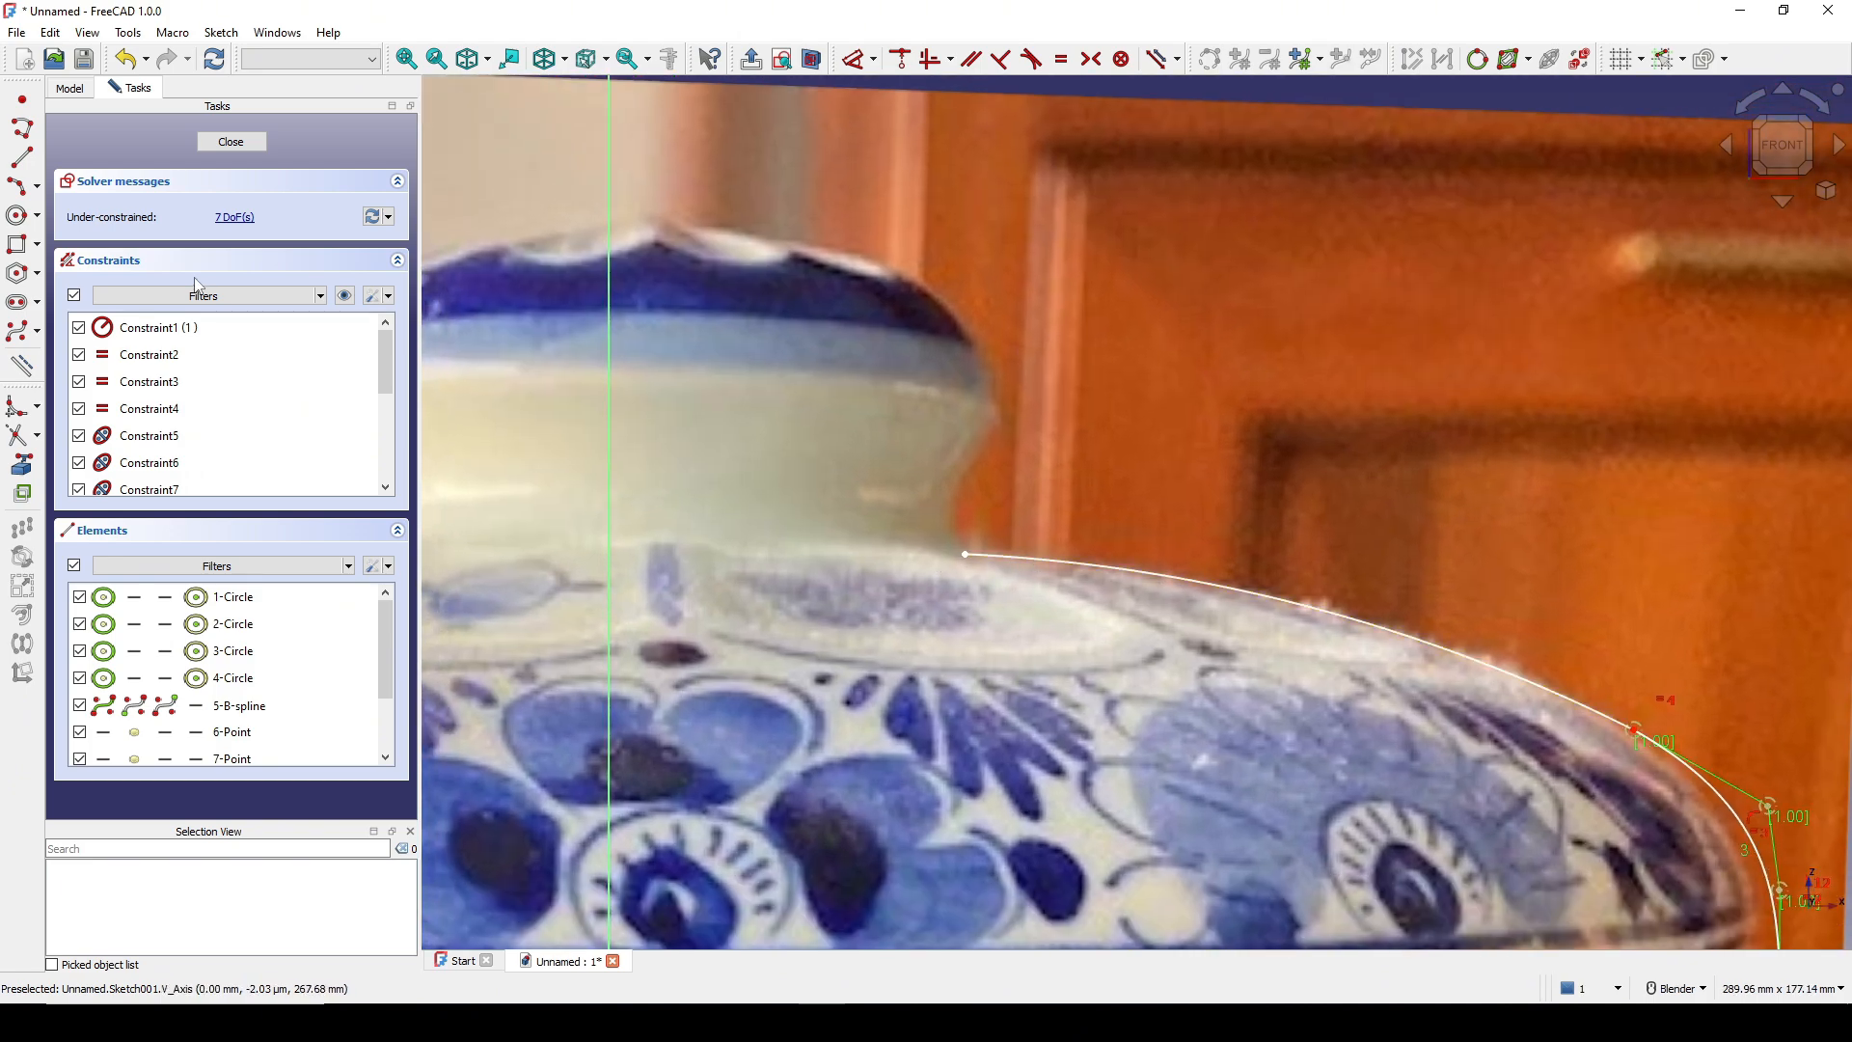
pyautogui.click(17, 330)
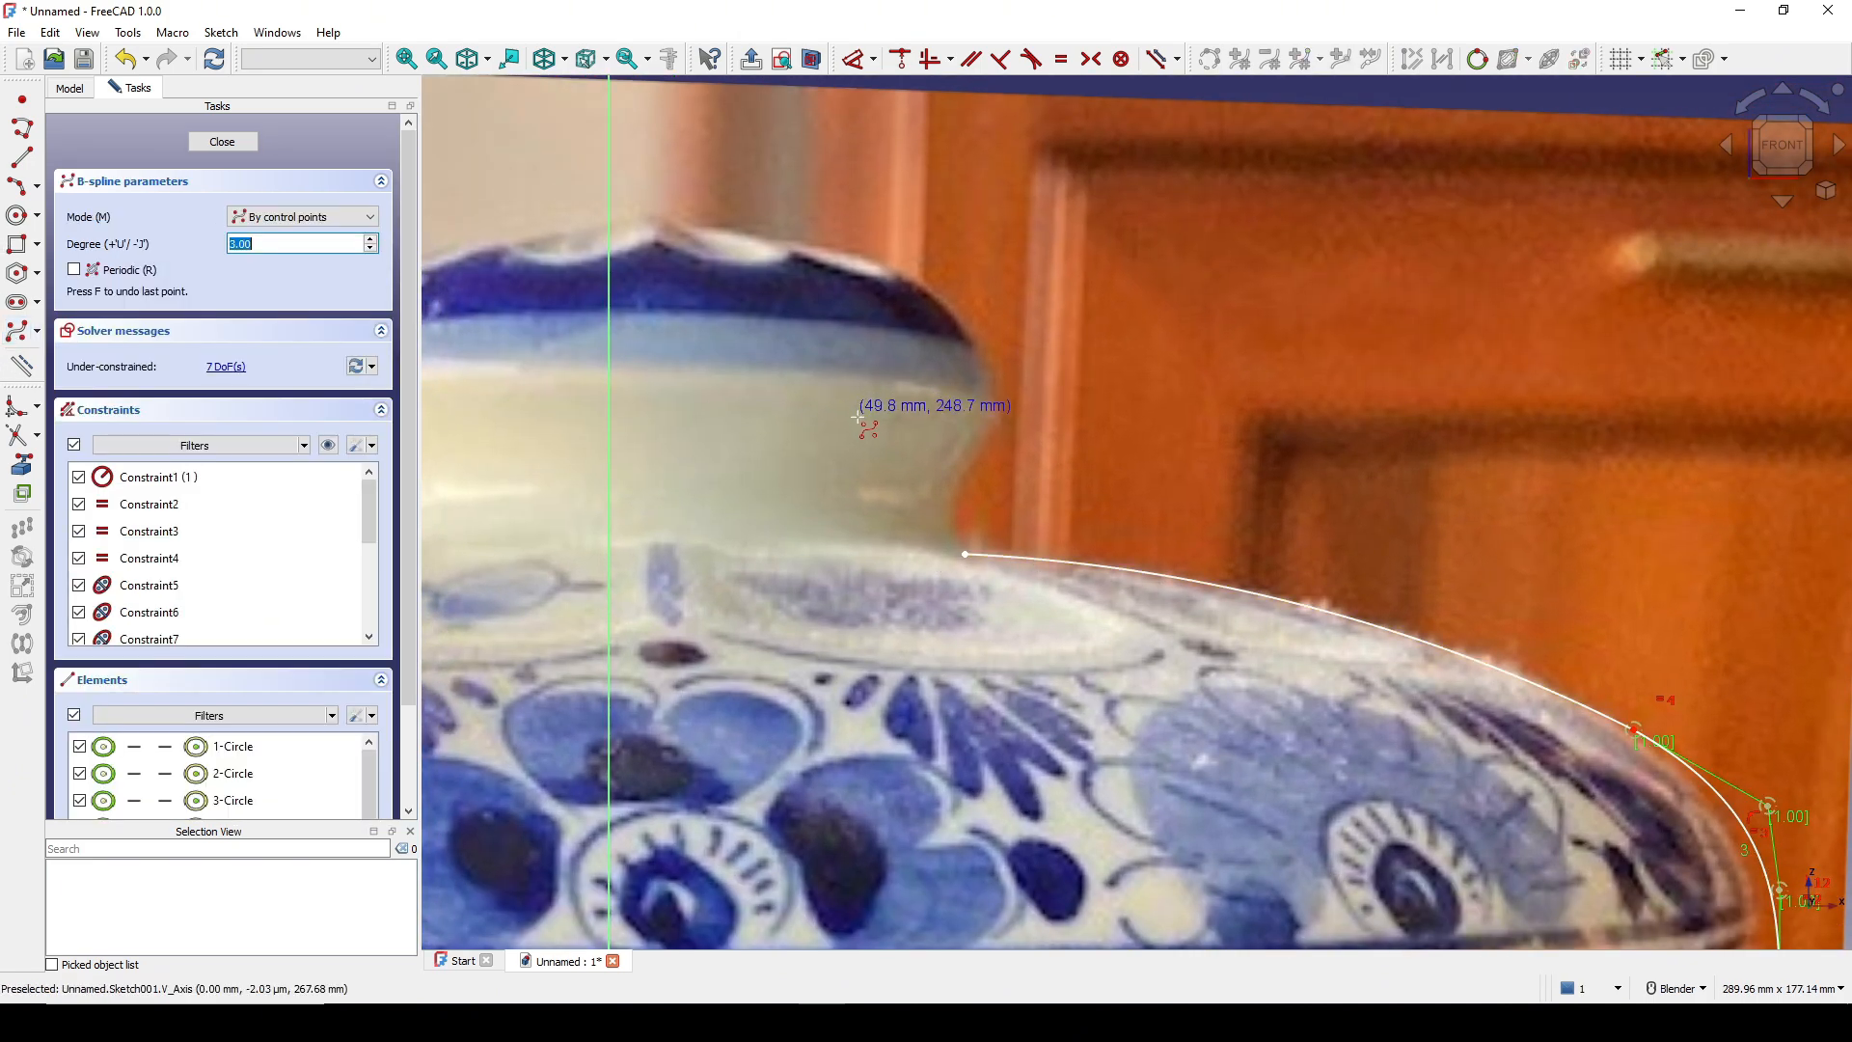
pyautogui.scroll(3, 868, 414)
pyautogui.click(1045, 653)
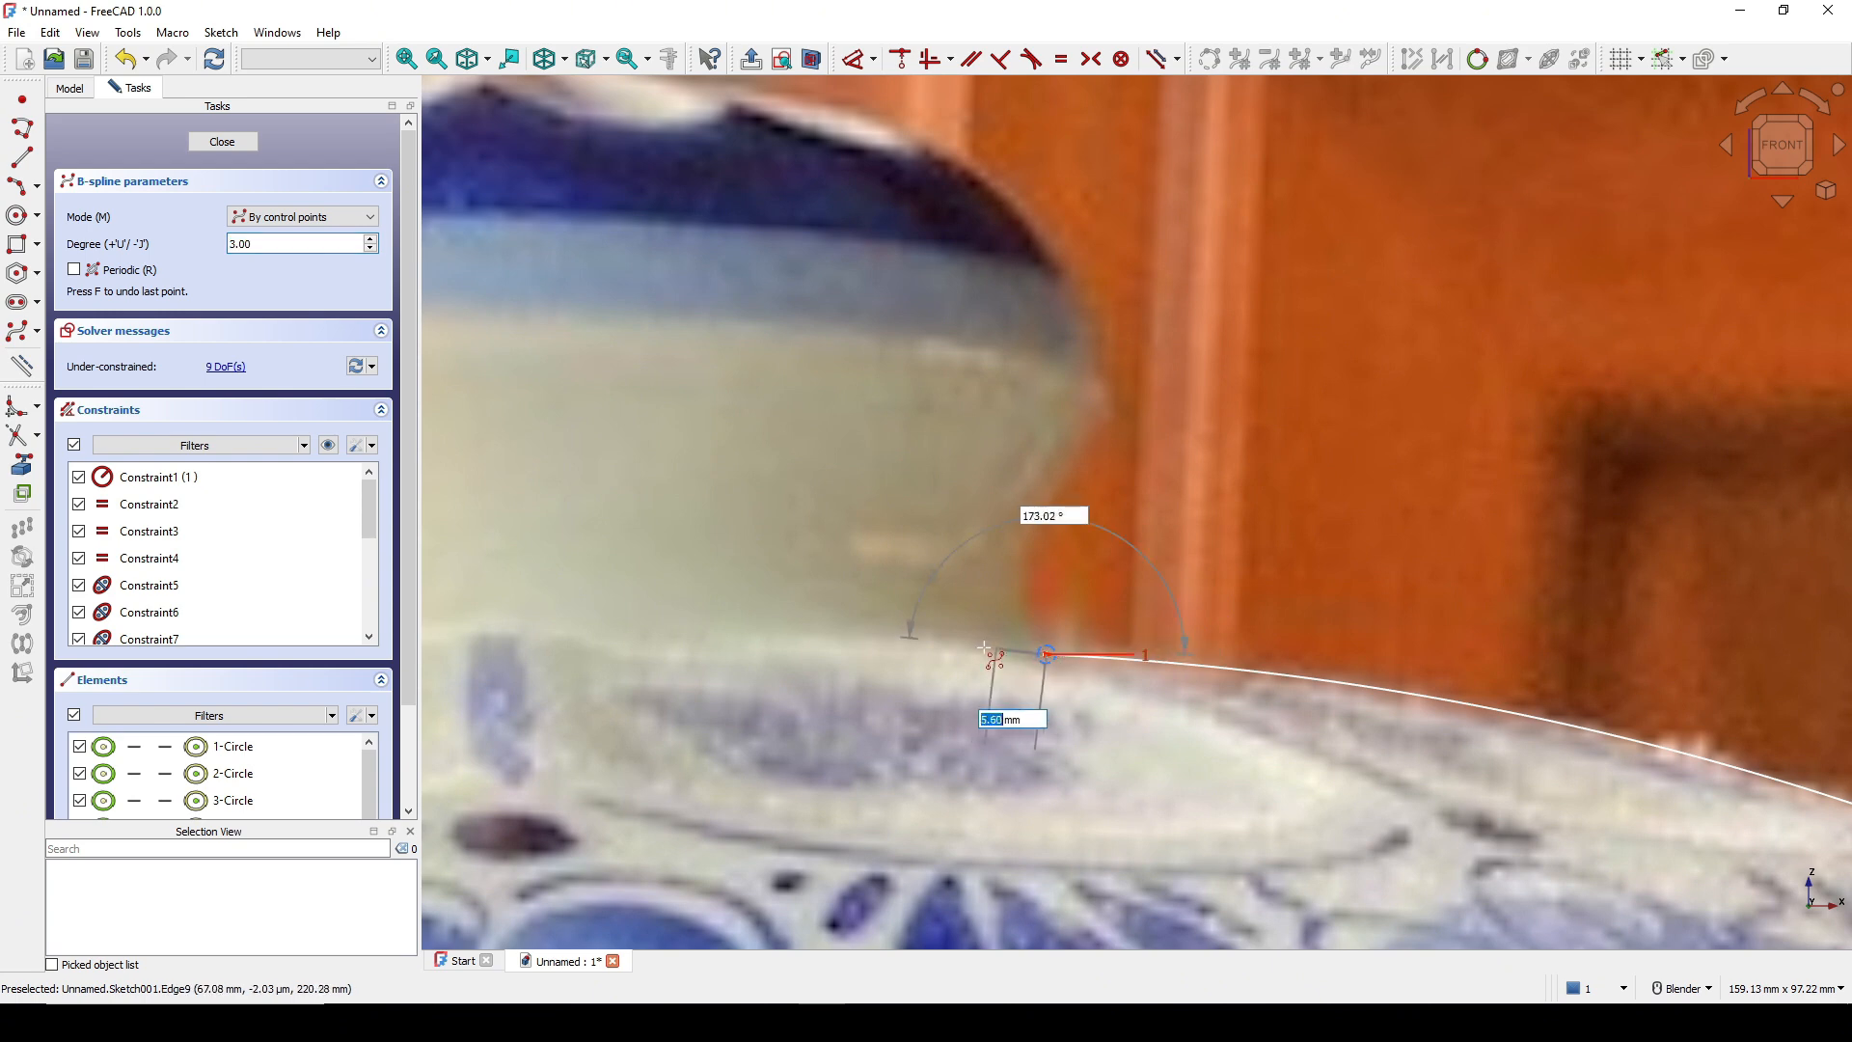
pyautogui.click(964, 646)
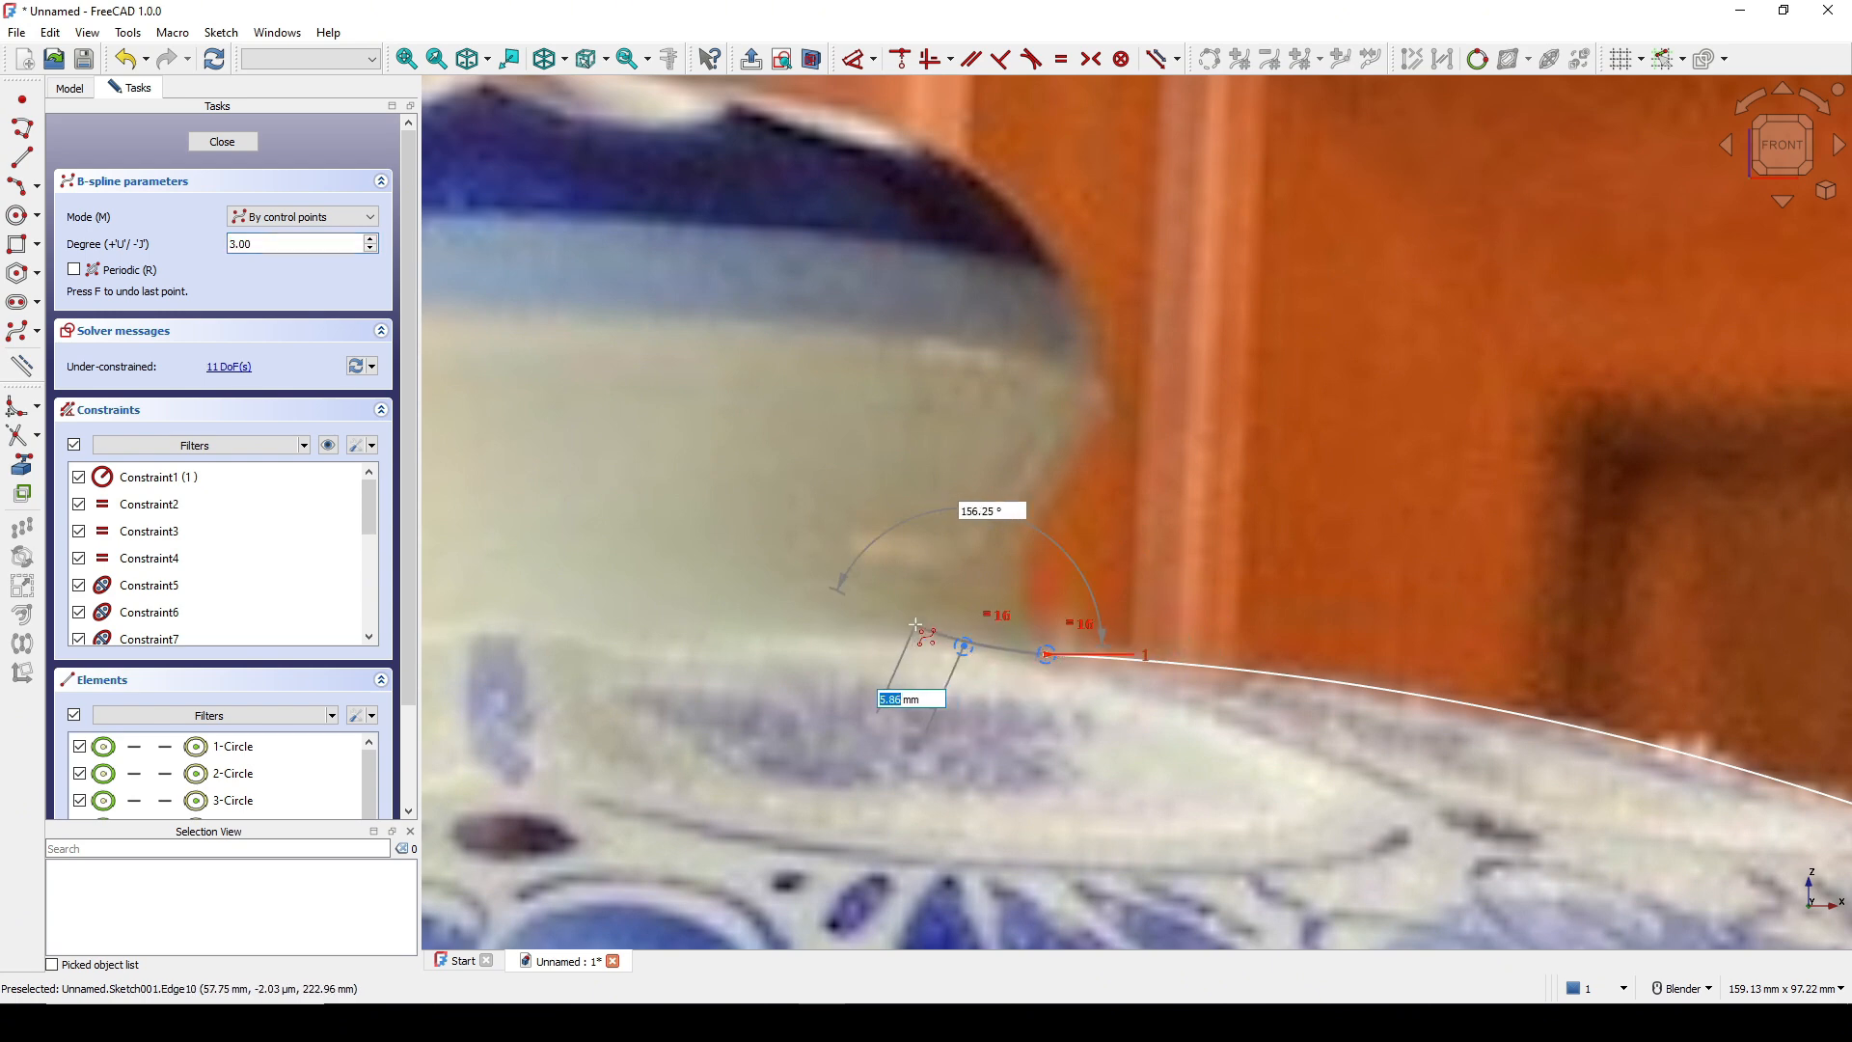
pyautogui.click(993, 536)
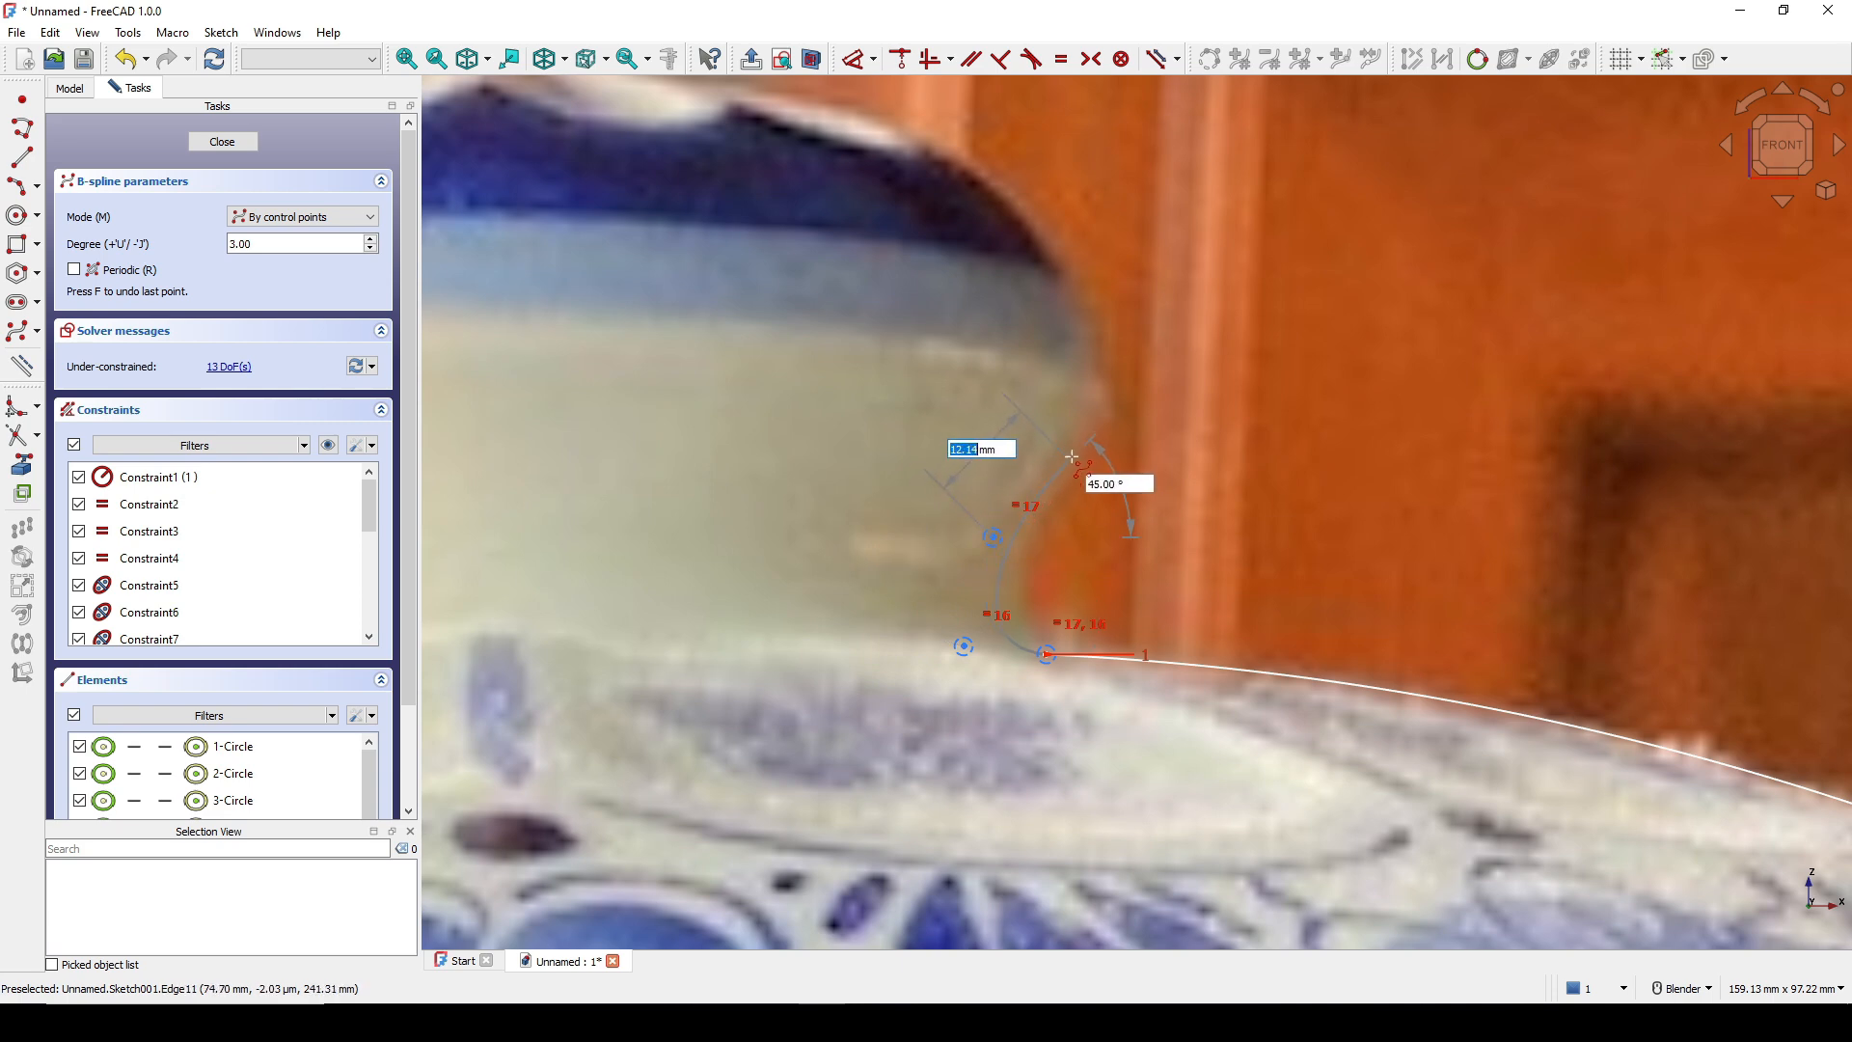
pyautogui.click(1116, 401)
pyautogui.rightClick(1394, 390)
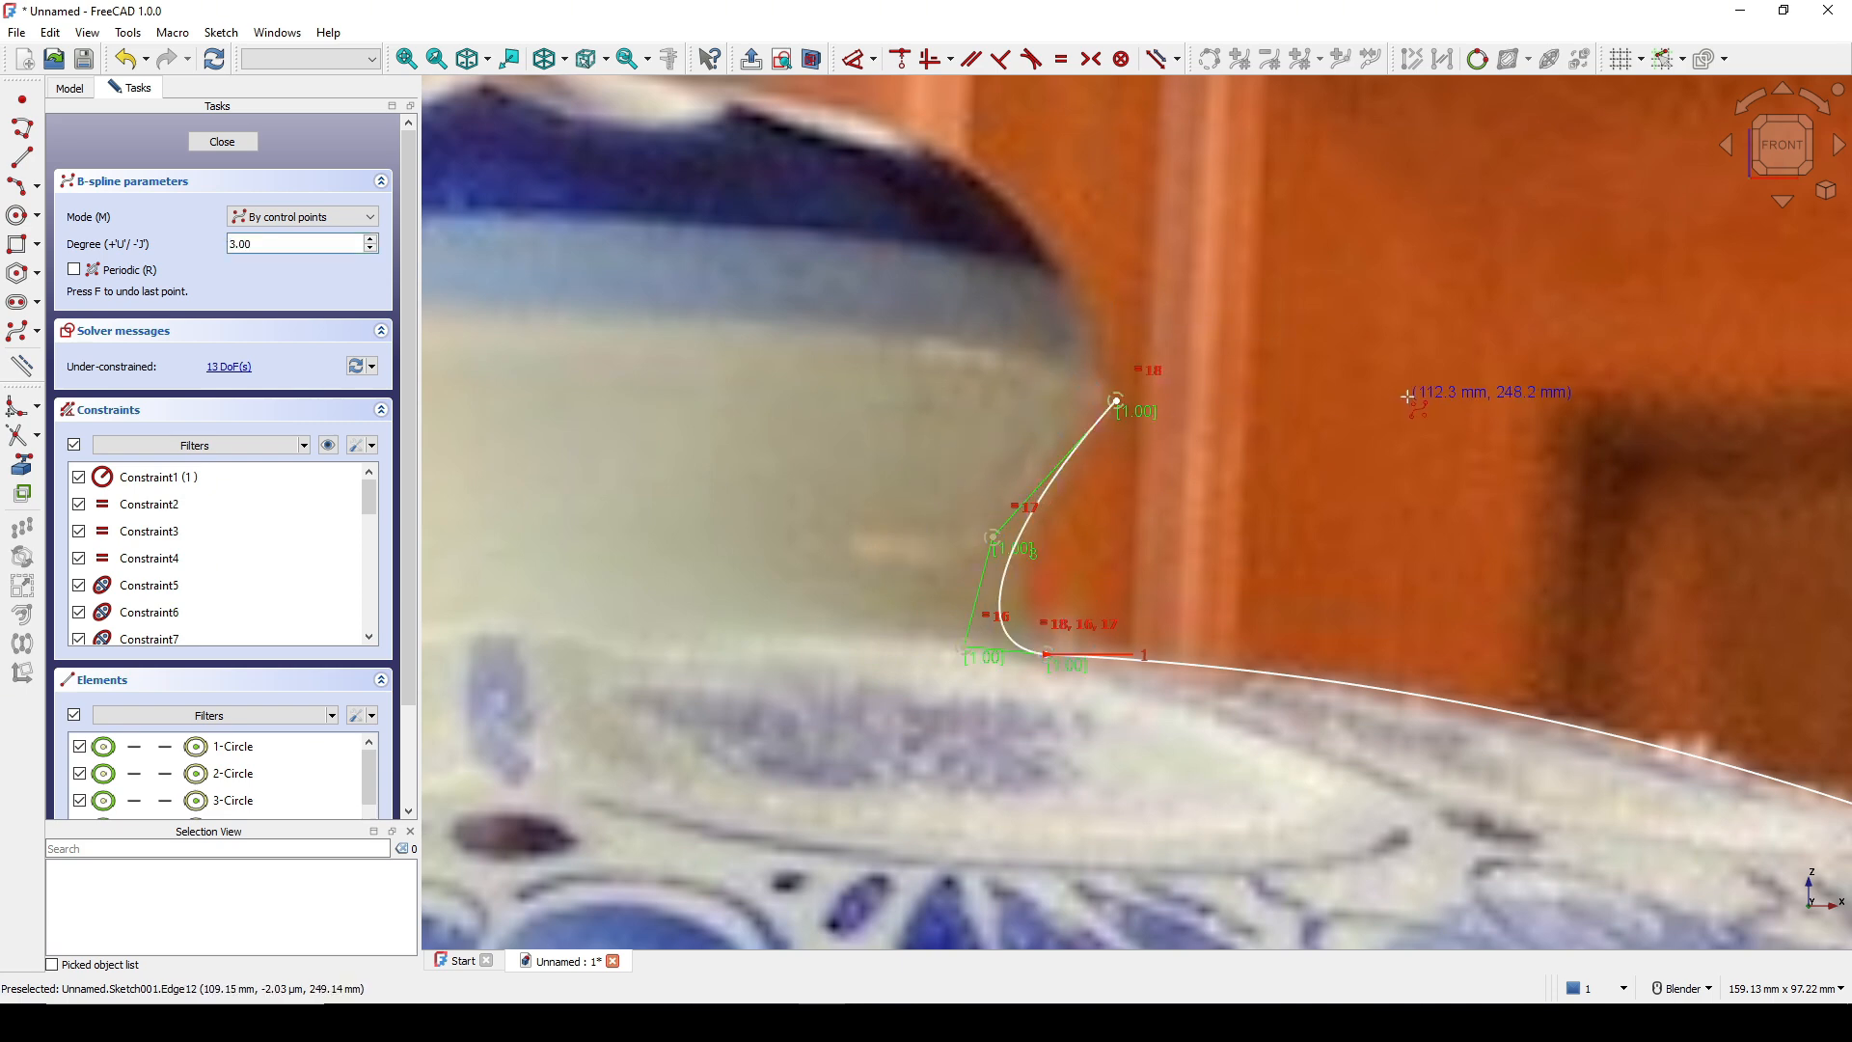
pyautogui.rightClick(1394, 390)
# Constrain the neck B-spline's second control point to lie on the lid arc's curve.
pyautogui.scroll(2, 1183, 550)
pyautogui.keyDown('shift'); pyautogui.moveTo(1177, 553); pyautogui.dragTo(1196, 458, button='middle'); pyautogui.keyUp('shift')
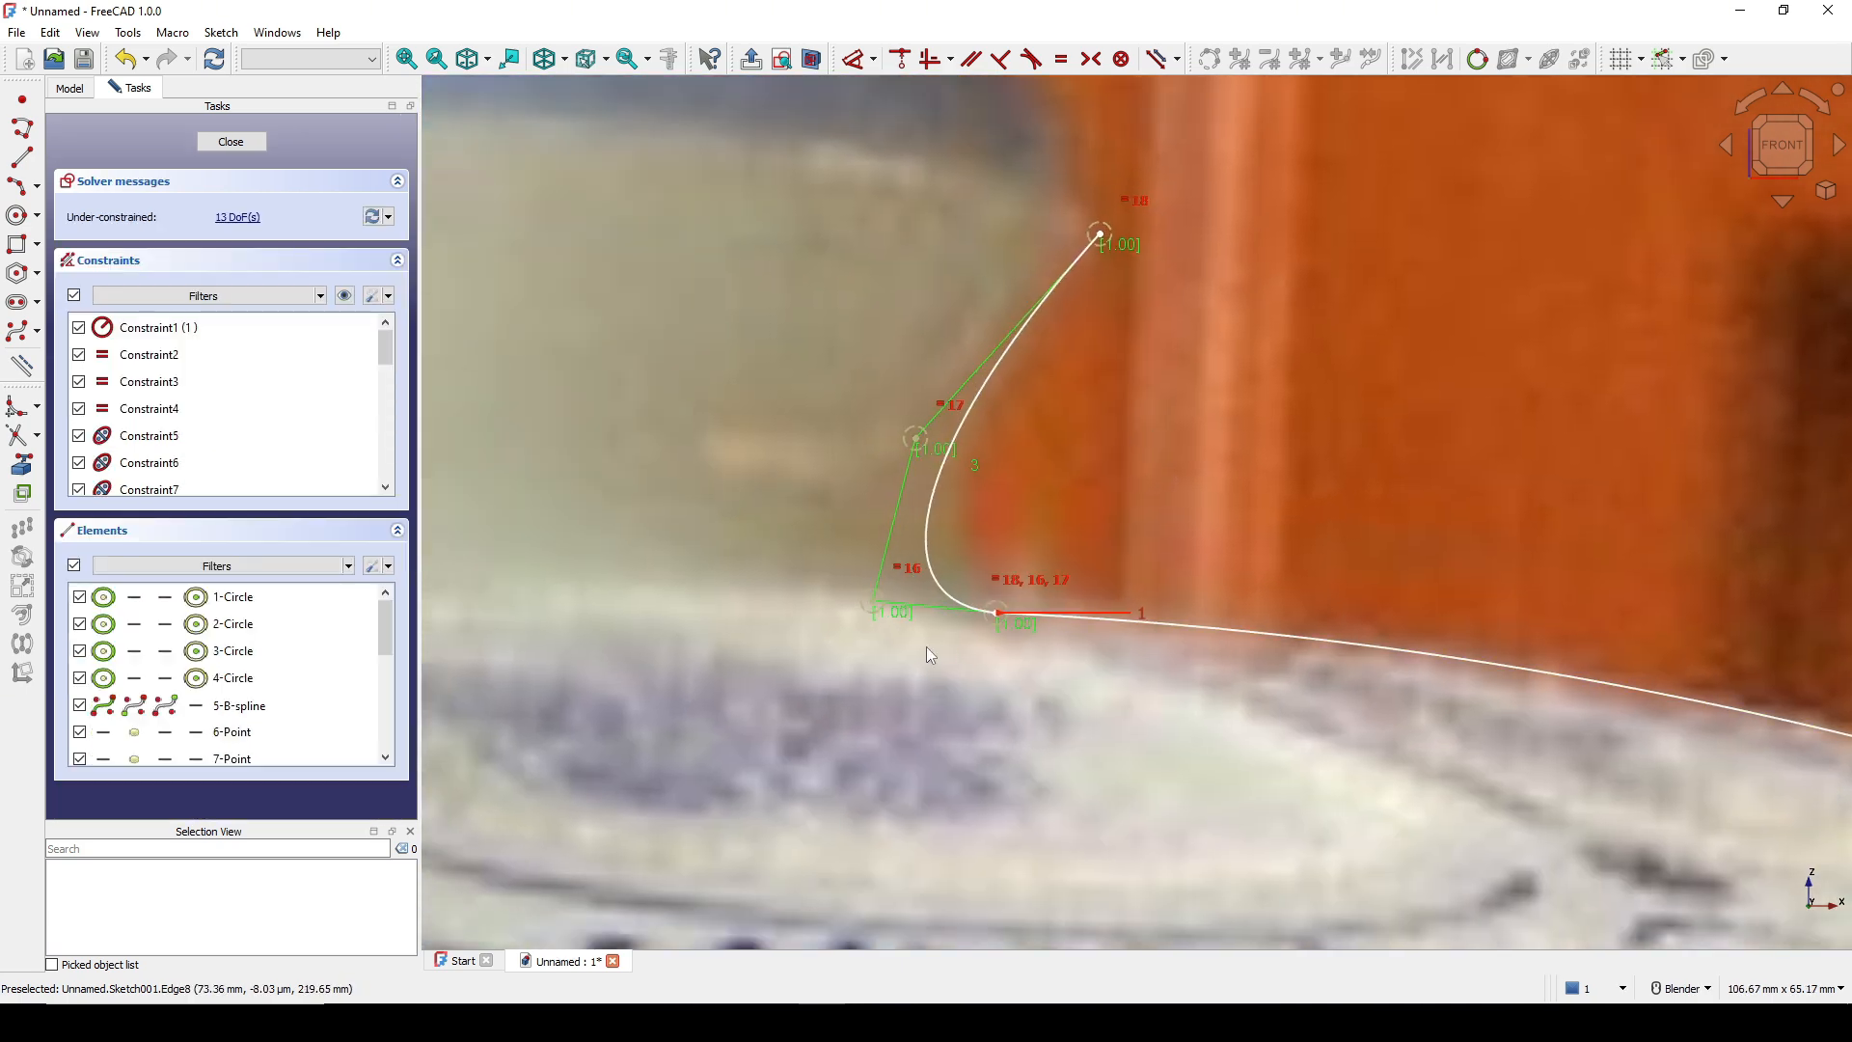
pyautogui.click(874, 606)
pyautogui.click(1157, 639)
pyautogui.press('c')
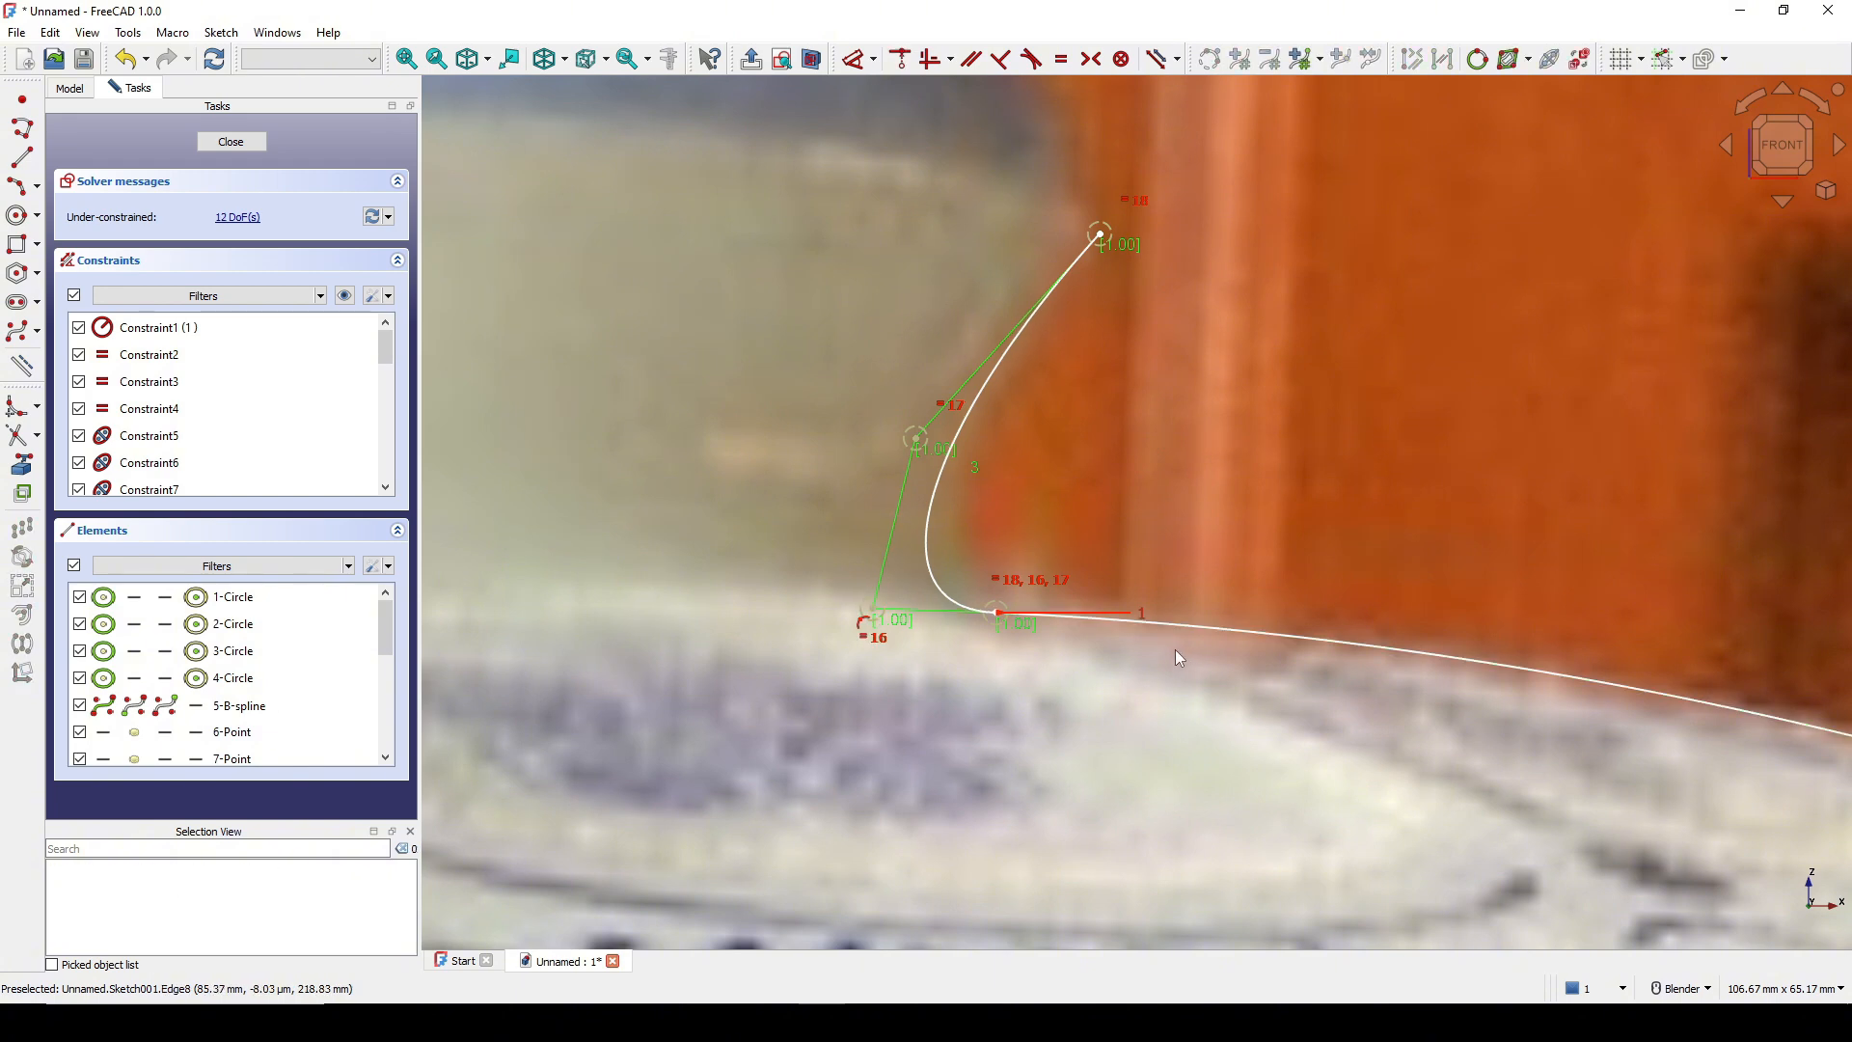
pyautogui.scroll(-2, 1075, 596)
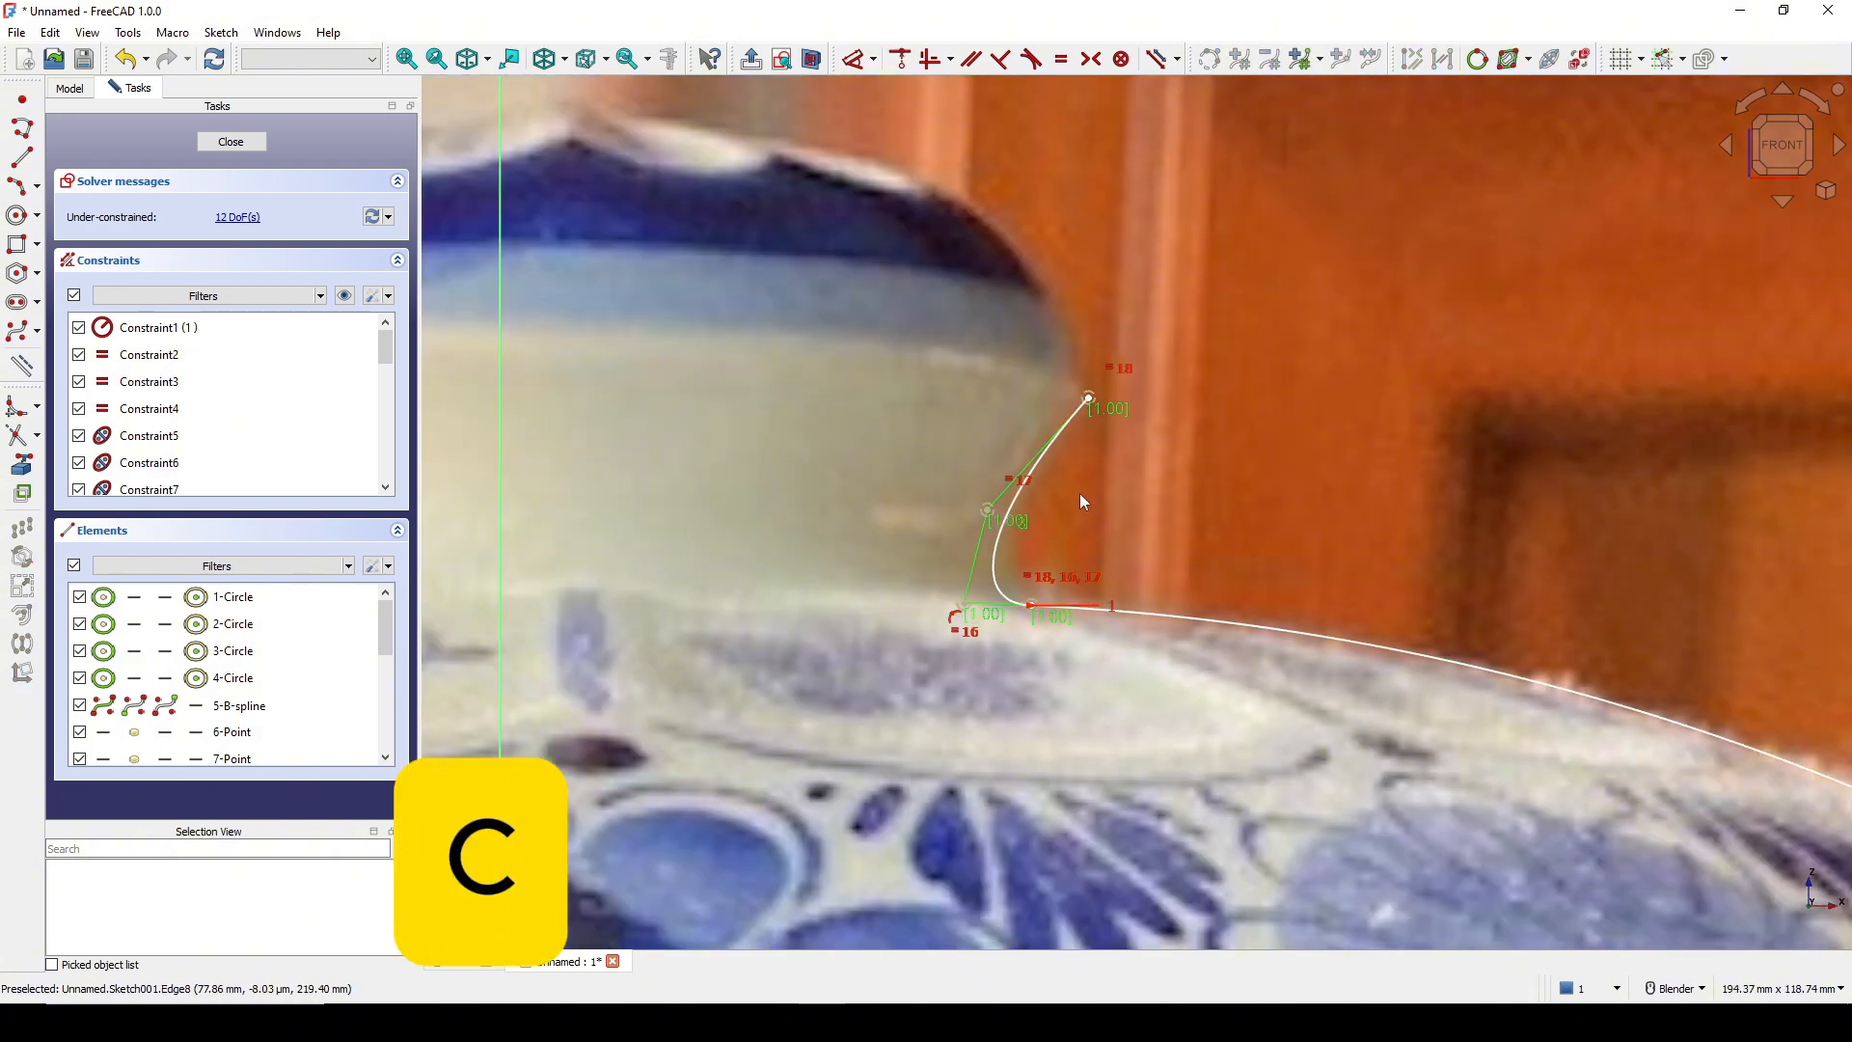
# Move the neck B-spline's third control point slightly toward the bowl's axis to follow the knob's neck in the photo.
pyautogui.keyDown('shift'); pyautogui.moveTo(1079, 493); pyautogui.dragTo(1048, 584, button='middle'); pyautogui.keyUp('shift')
pyautogui.scroll(1, 1048, 584)
pyautogui.moveTo(950, 602); pyautogui.dragTo(926, 598)
pyautogui.scroll(-2, 1024, 864)
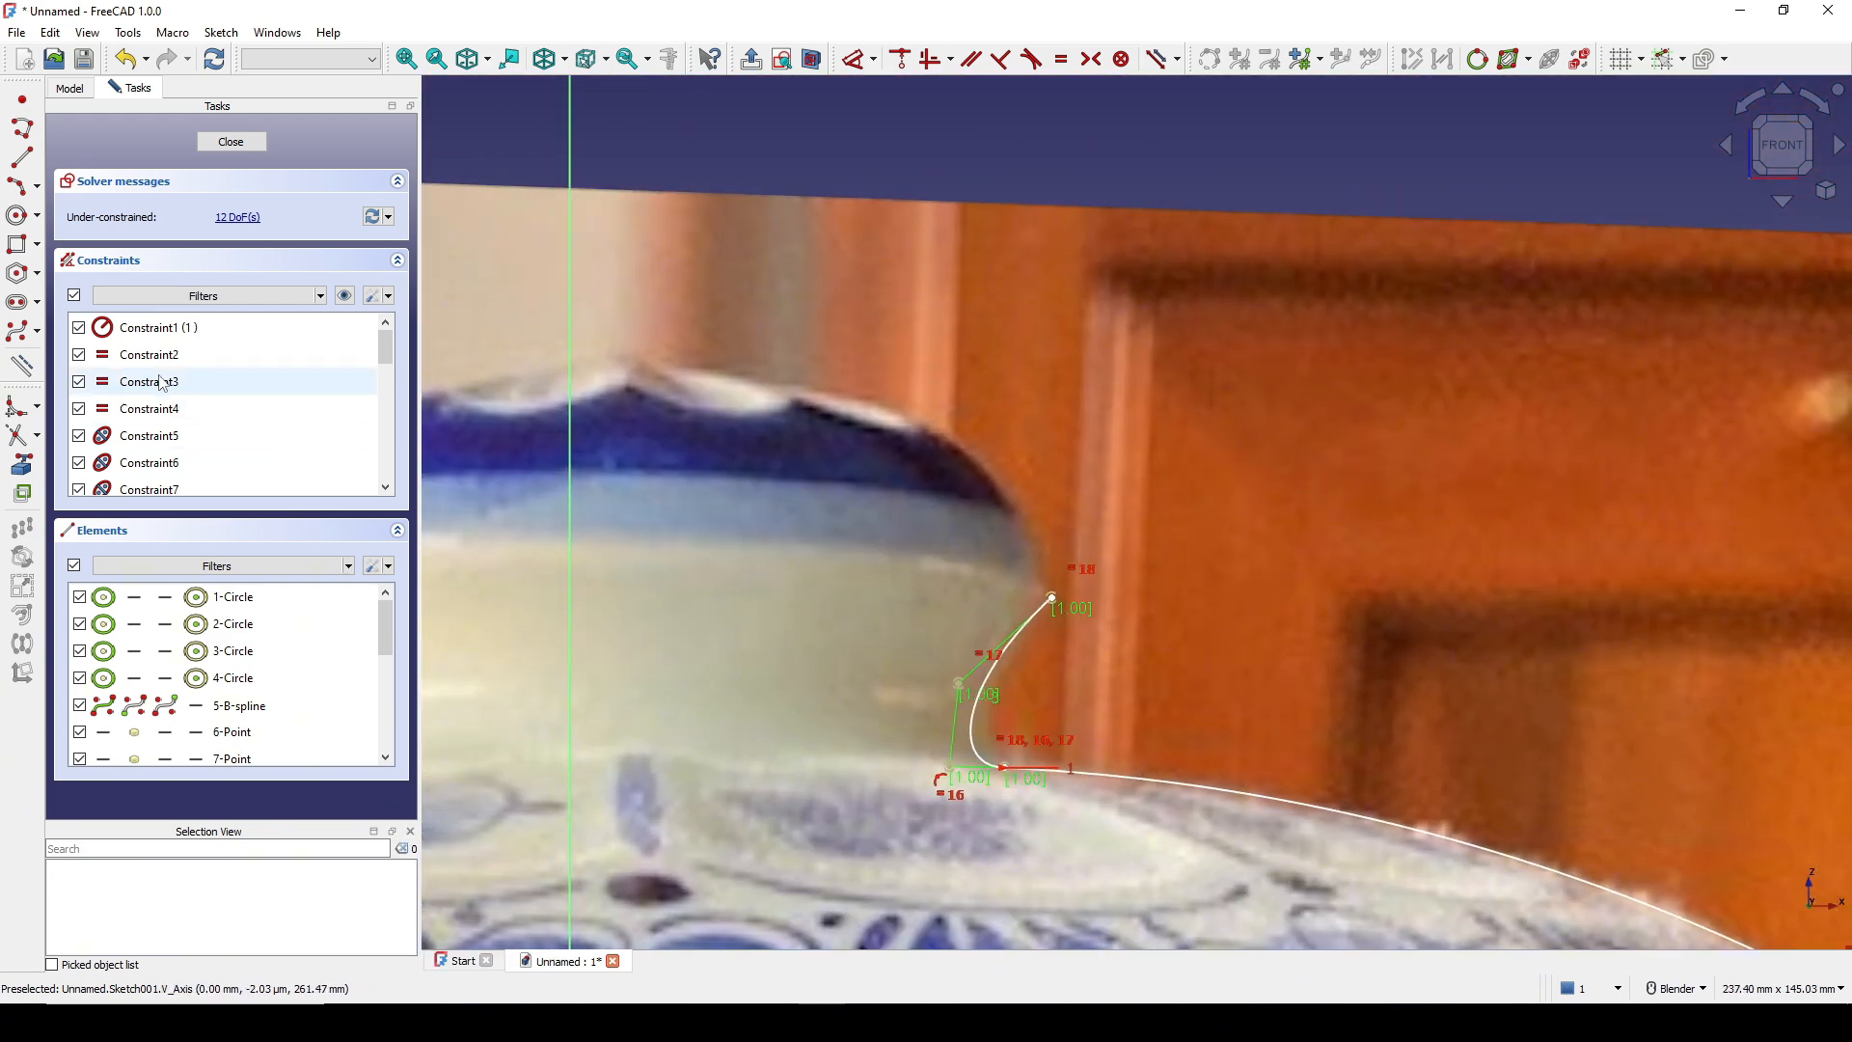
# Draw a three-point arc along the knob's outer shoulder from the neck B-spline's upper end to about (57, 277) mm.
pyautogui.click(22, 190)
pyautogui.scroll(4, 980, 703)
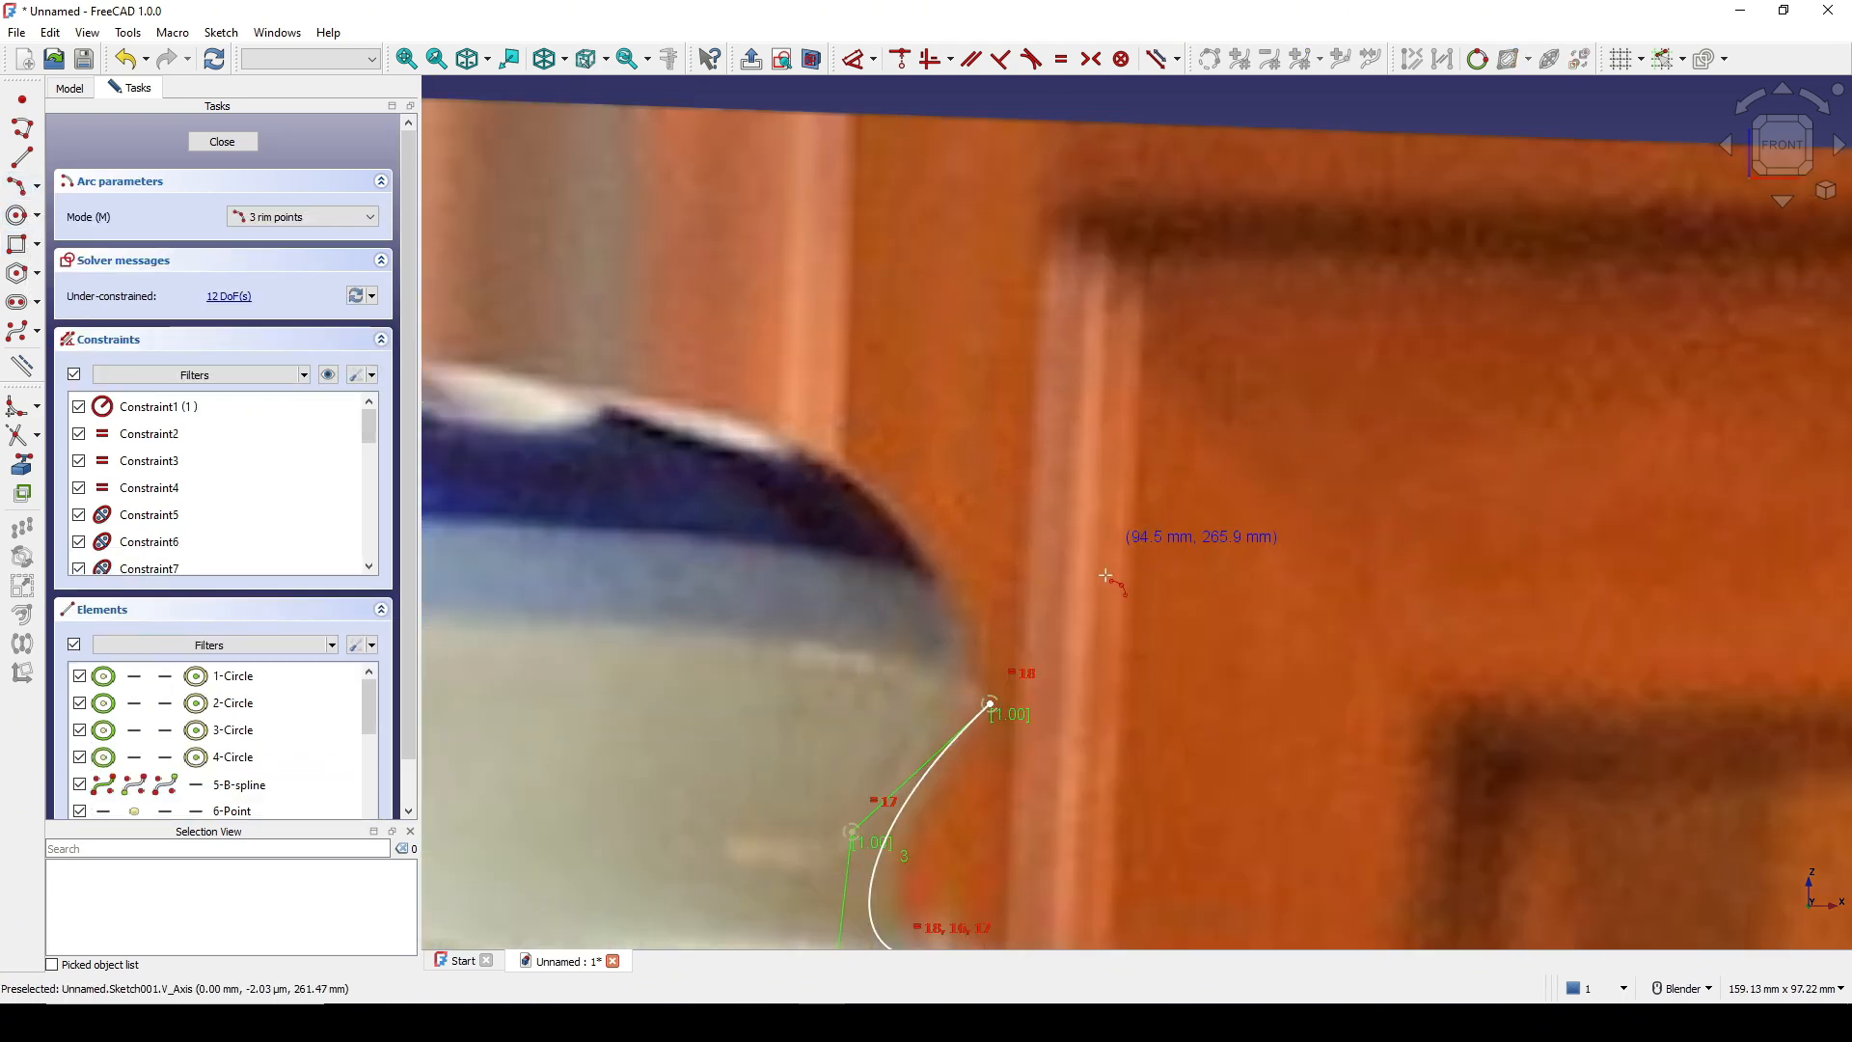
pyautogui.click(981, 703)
pyautogui.scroll(-5, 992, 649)
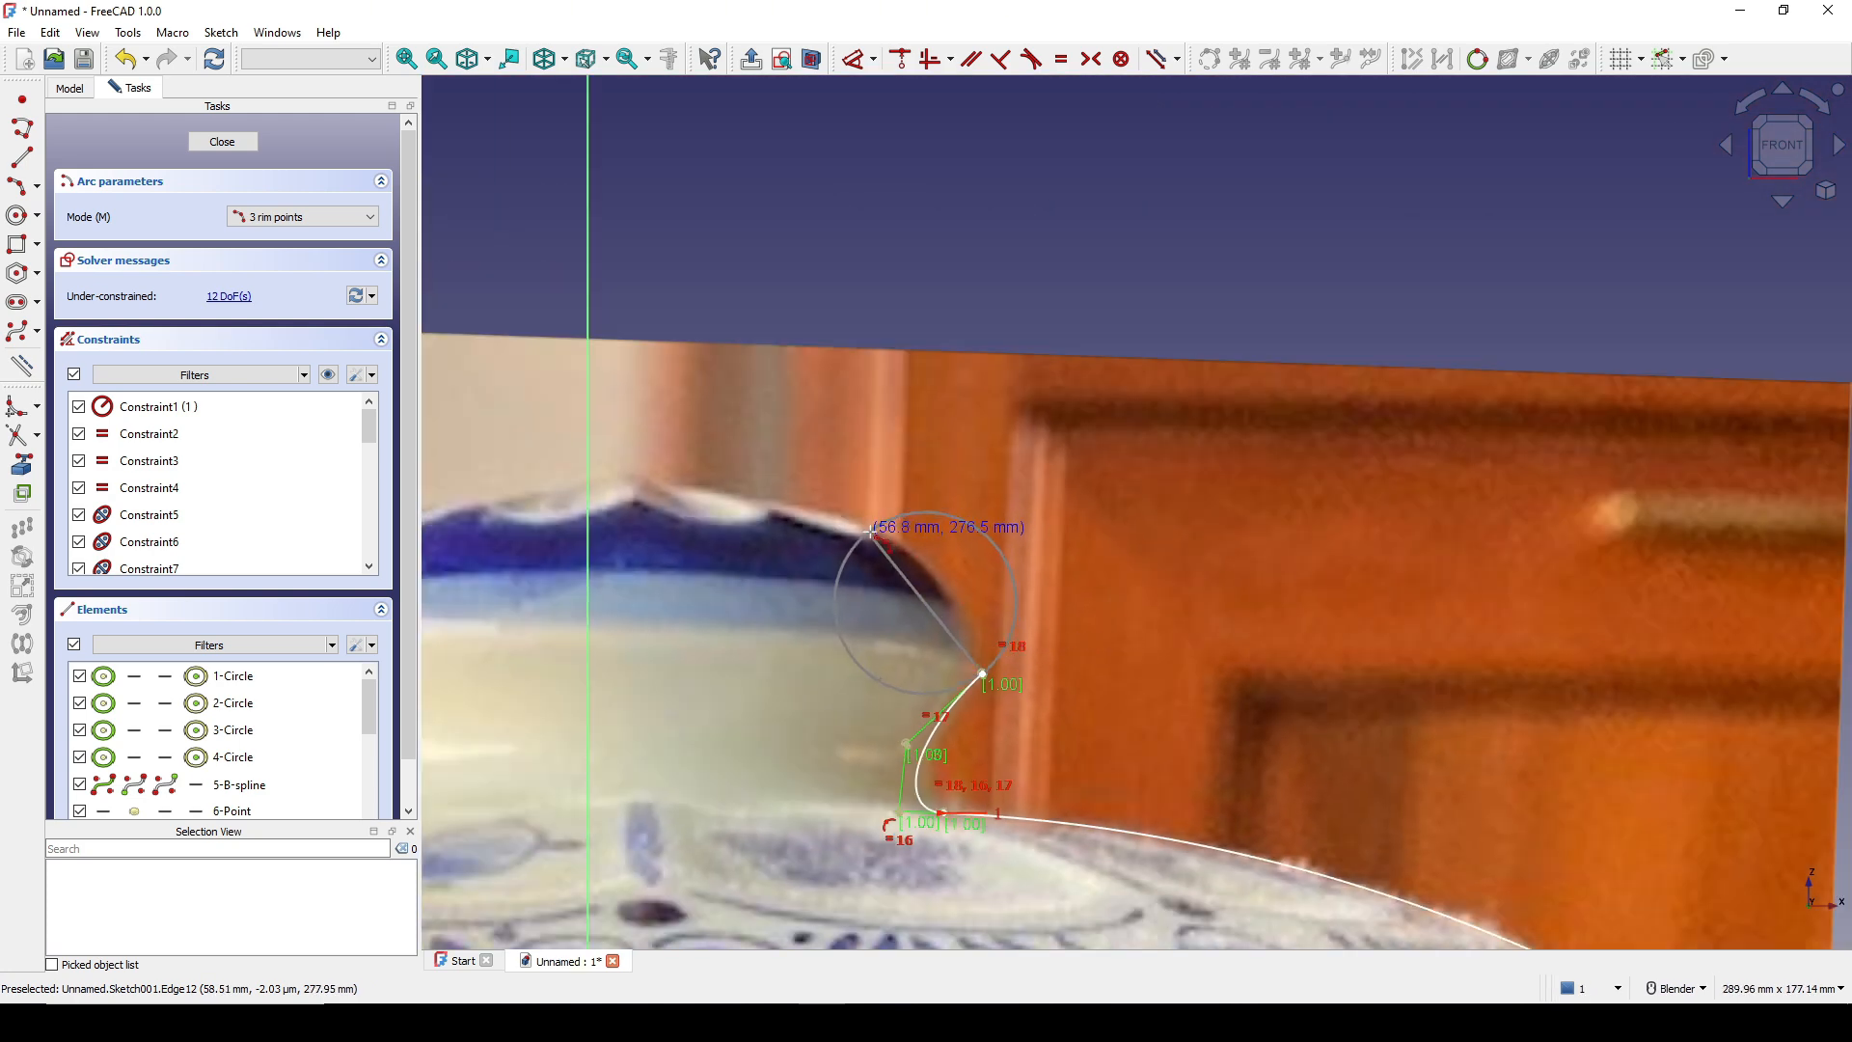
pyautogui.click(871, 529)
pyautogui.scroll(2, 883, 568)
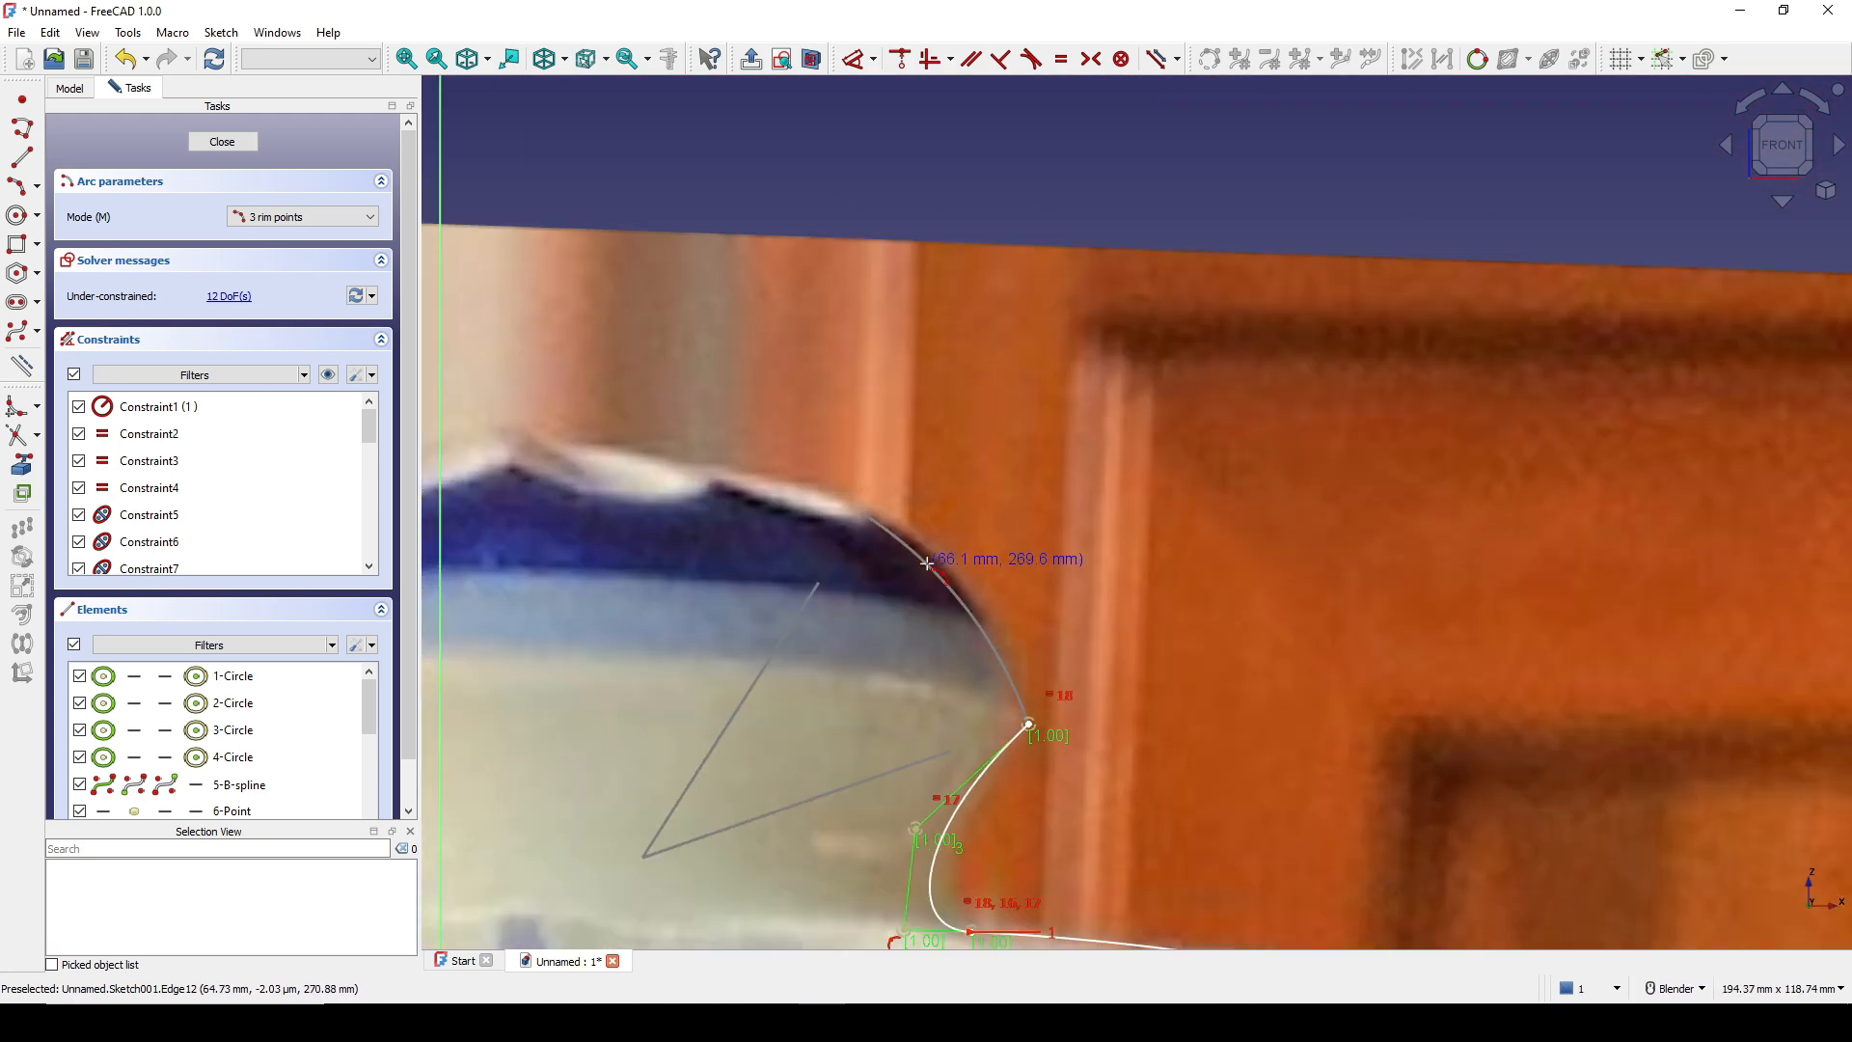
pyautogui.click(934, 557)
pyautogui.scroll(-2, 1138, 540)
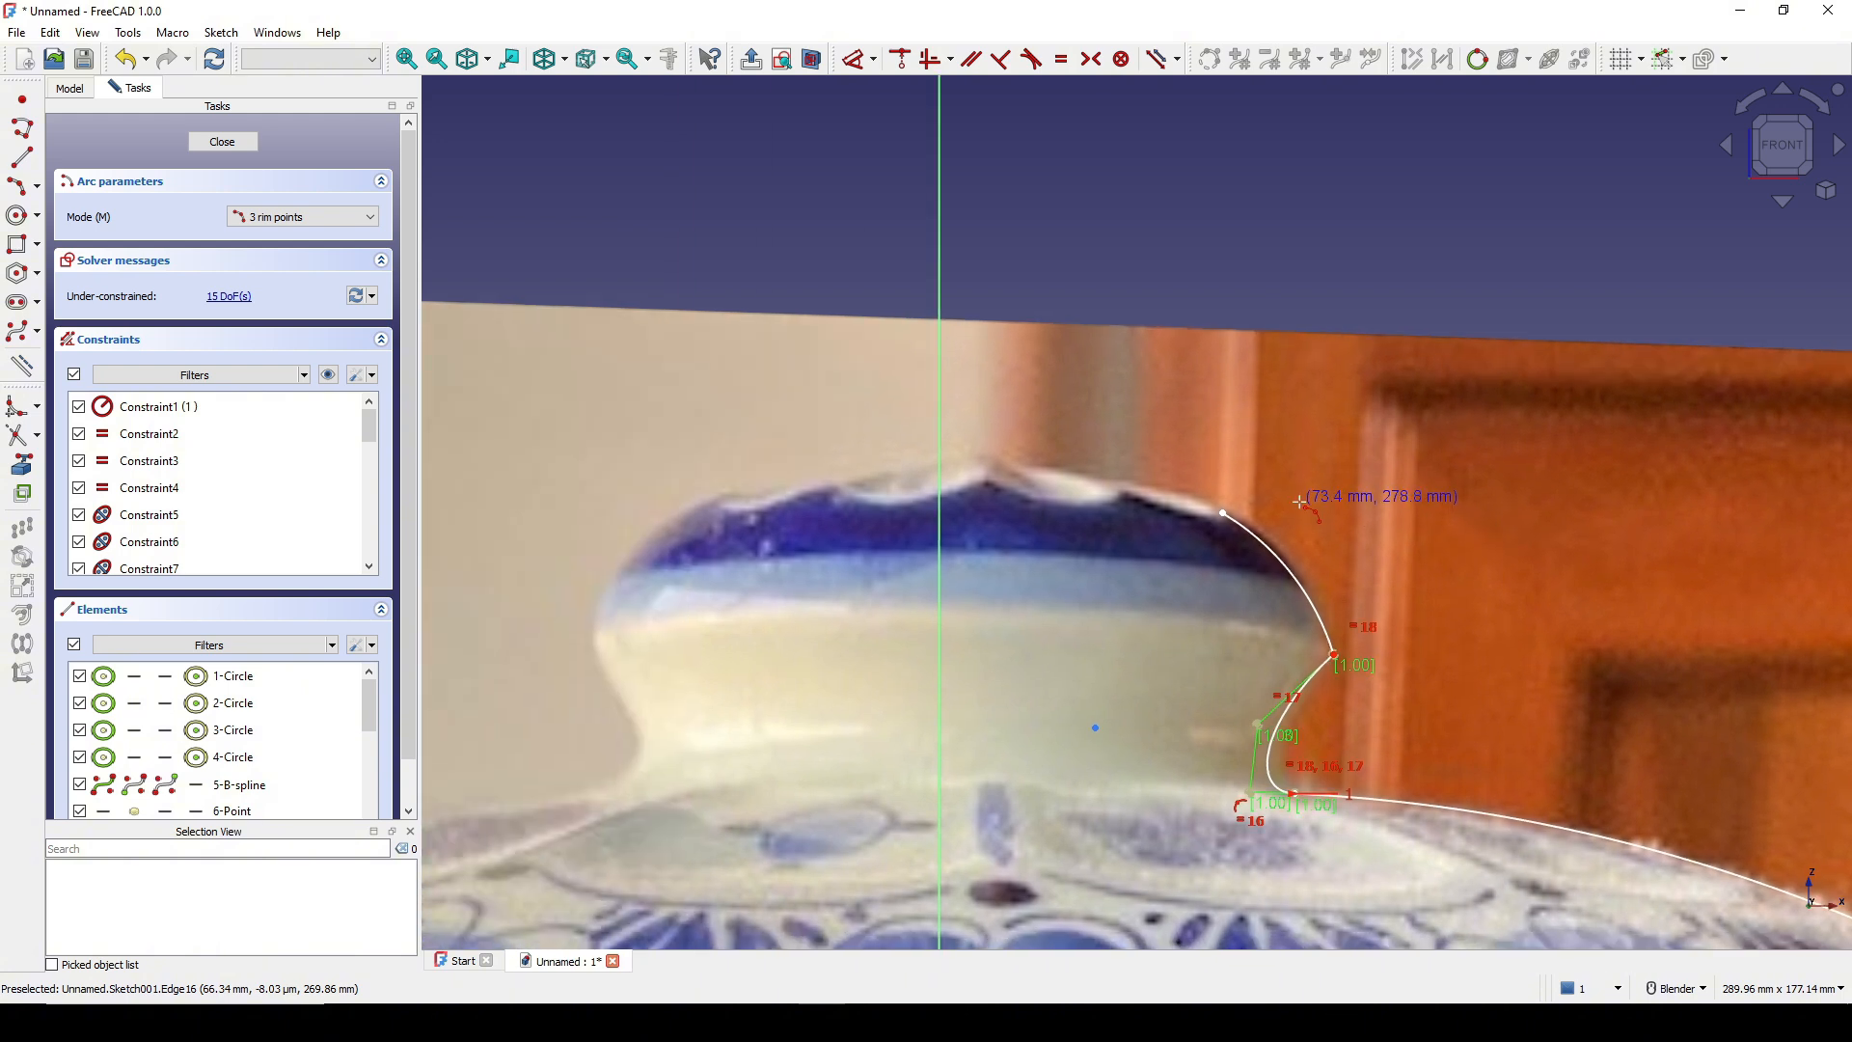
# Draw a three-point arc over the knob's top from the shoulder arc's upper end to the vertical axis at about (0, 292) mm.
pyautogui.scroll(1, 1299, 502)
pyautogui.click(1205, 513)
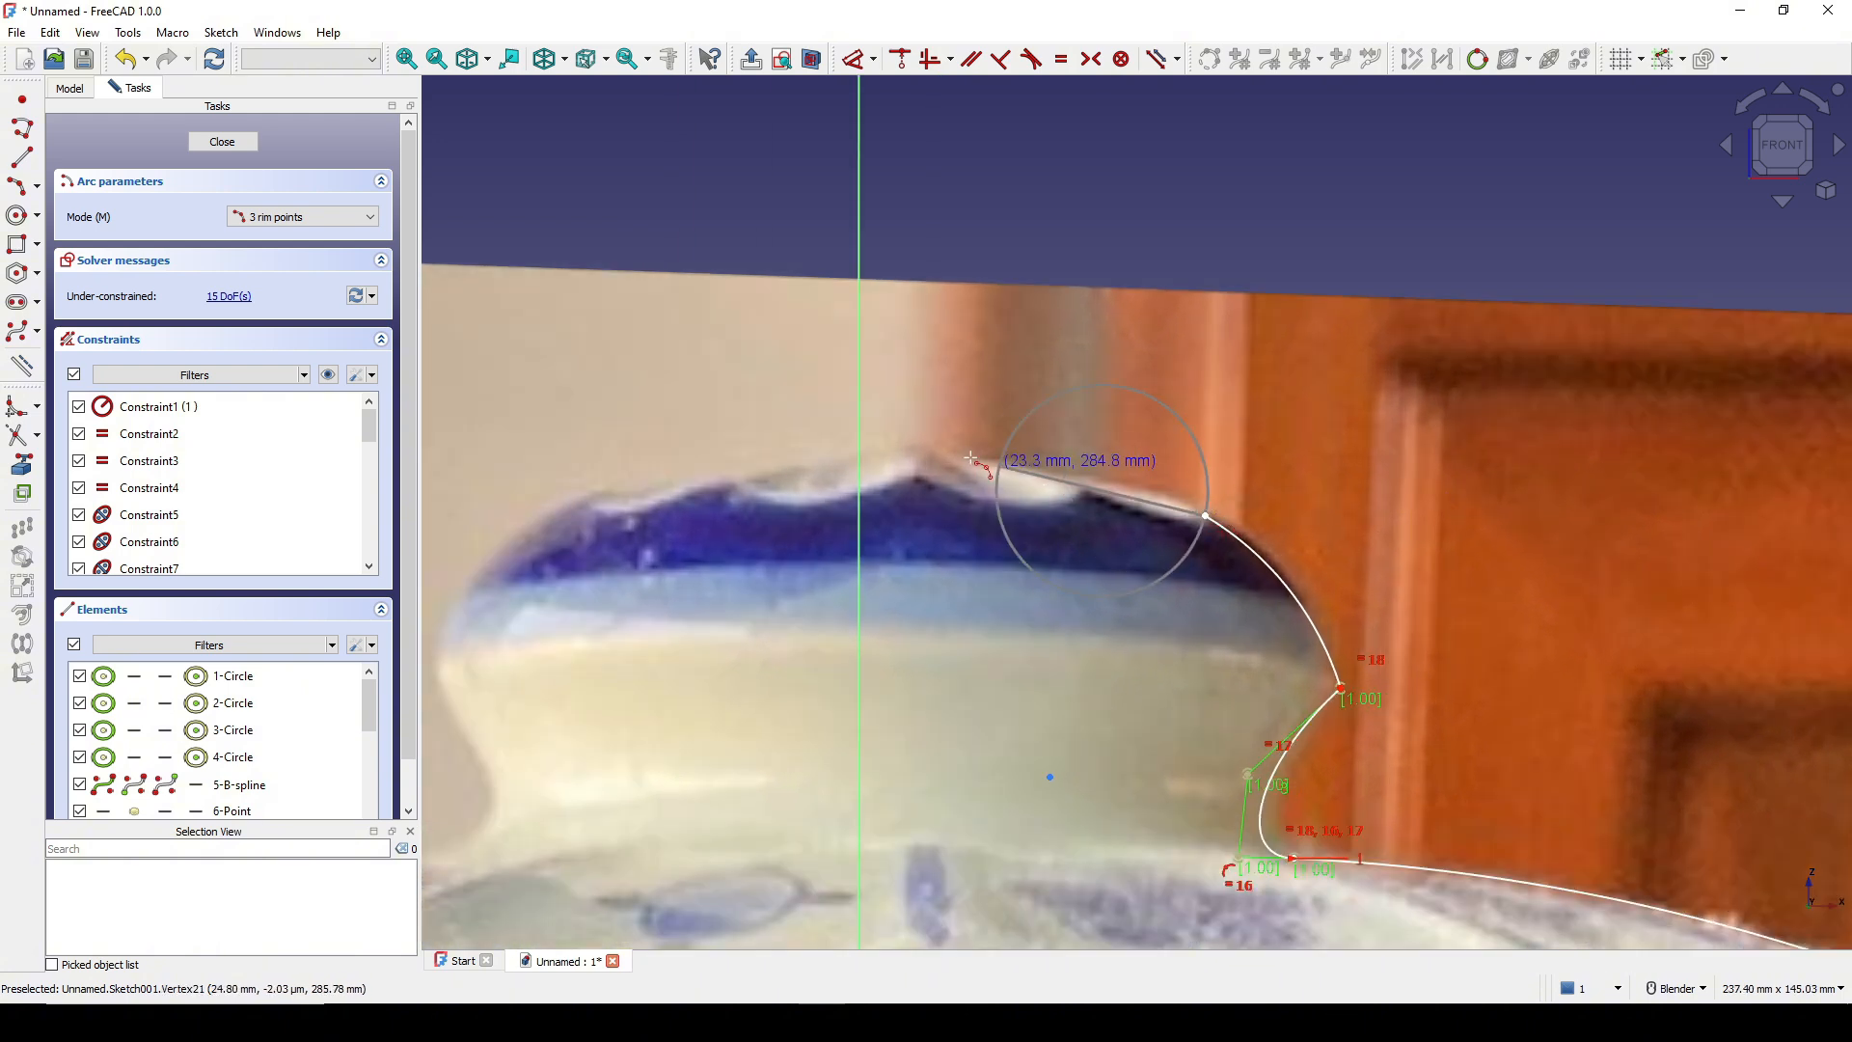
pyautogui.click(860, 423)
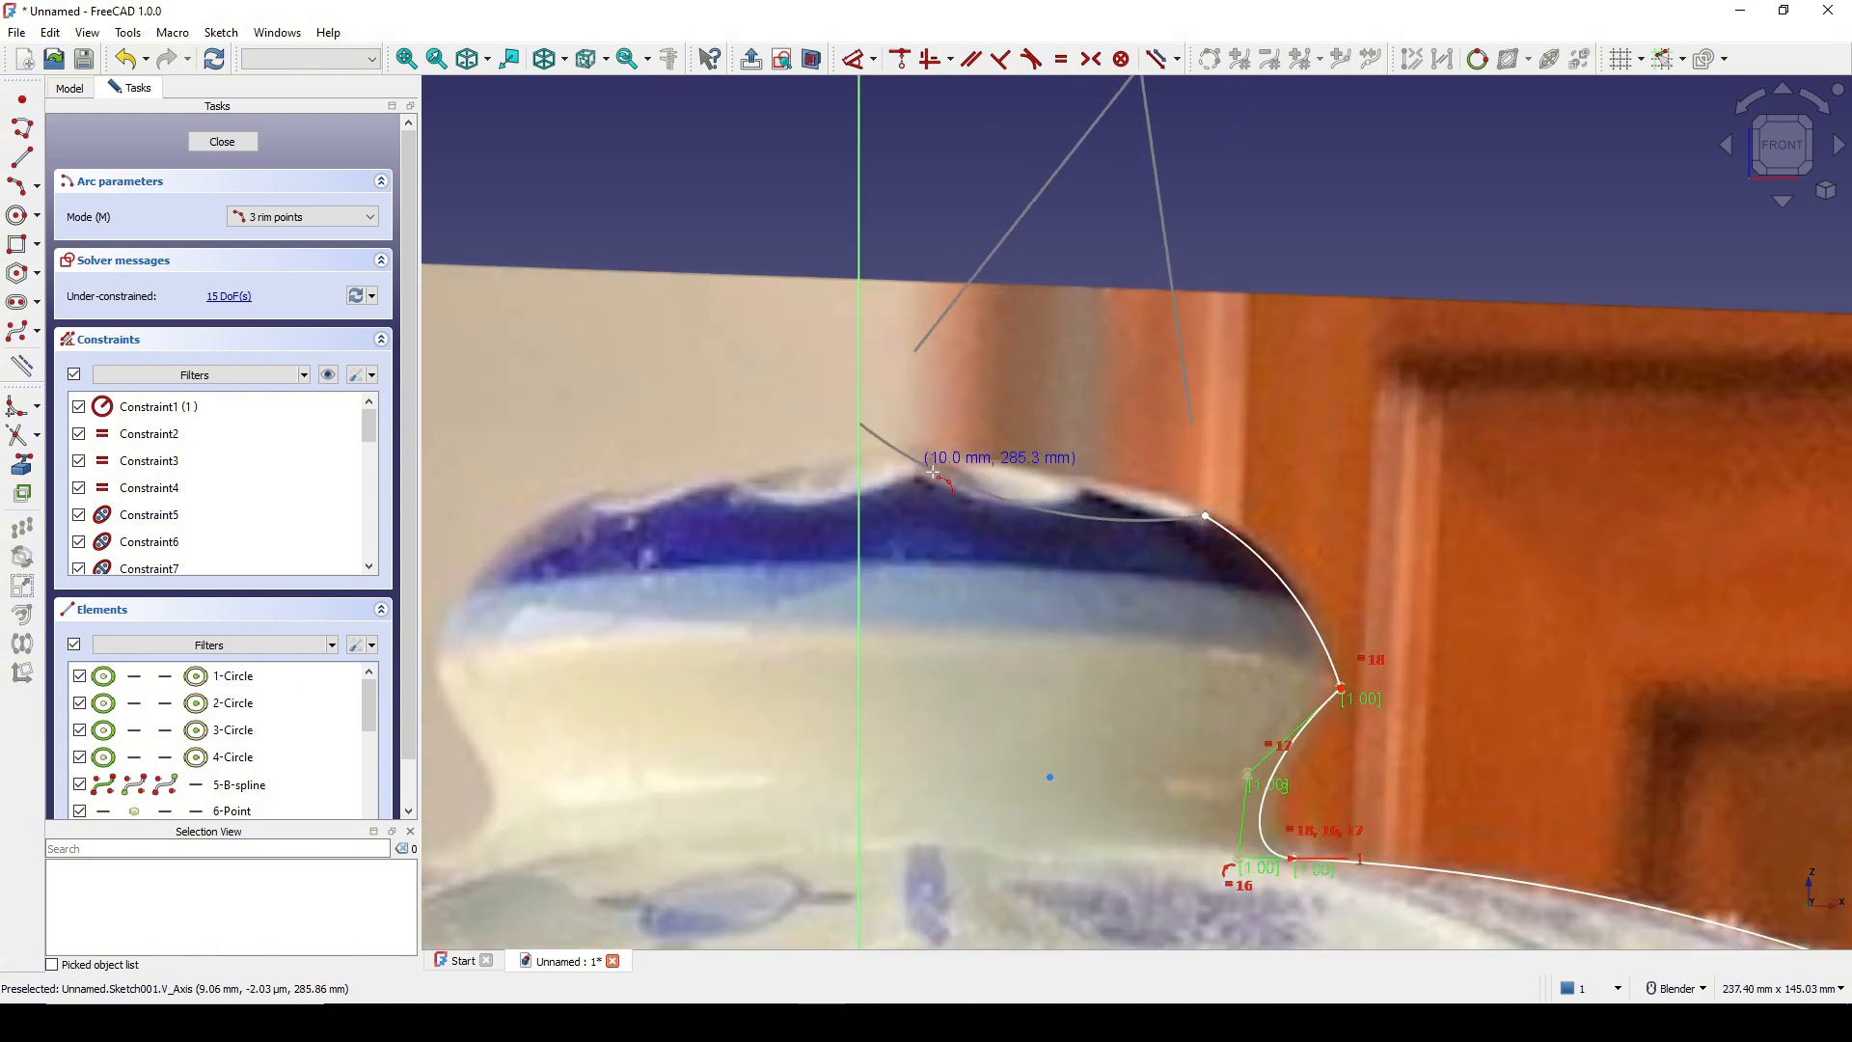
pyautogui.click(1008, 452)
pyautogui.rightClick(1282, 415)
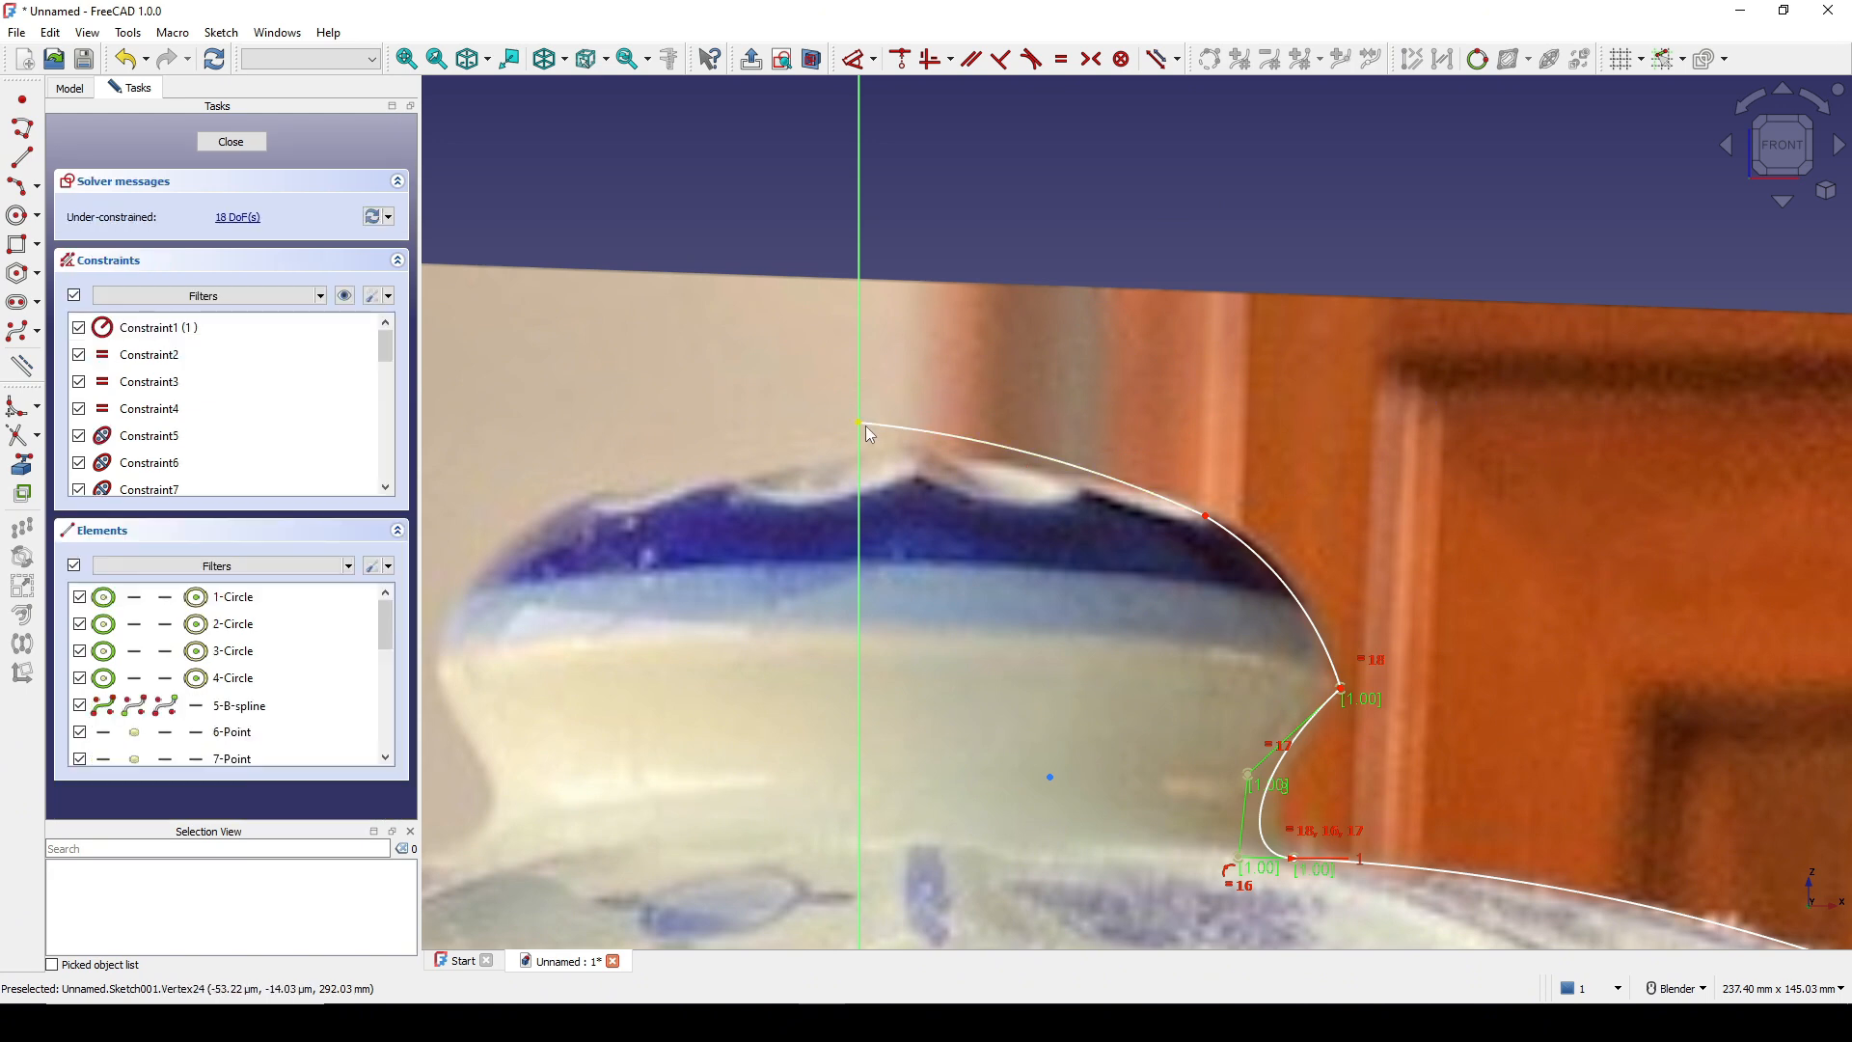
# Constrain the top arc's inner end to lie on the sketch's vertical axis.
pyautogui.click(858, 422)
pyautogui.click(858, 468)
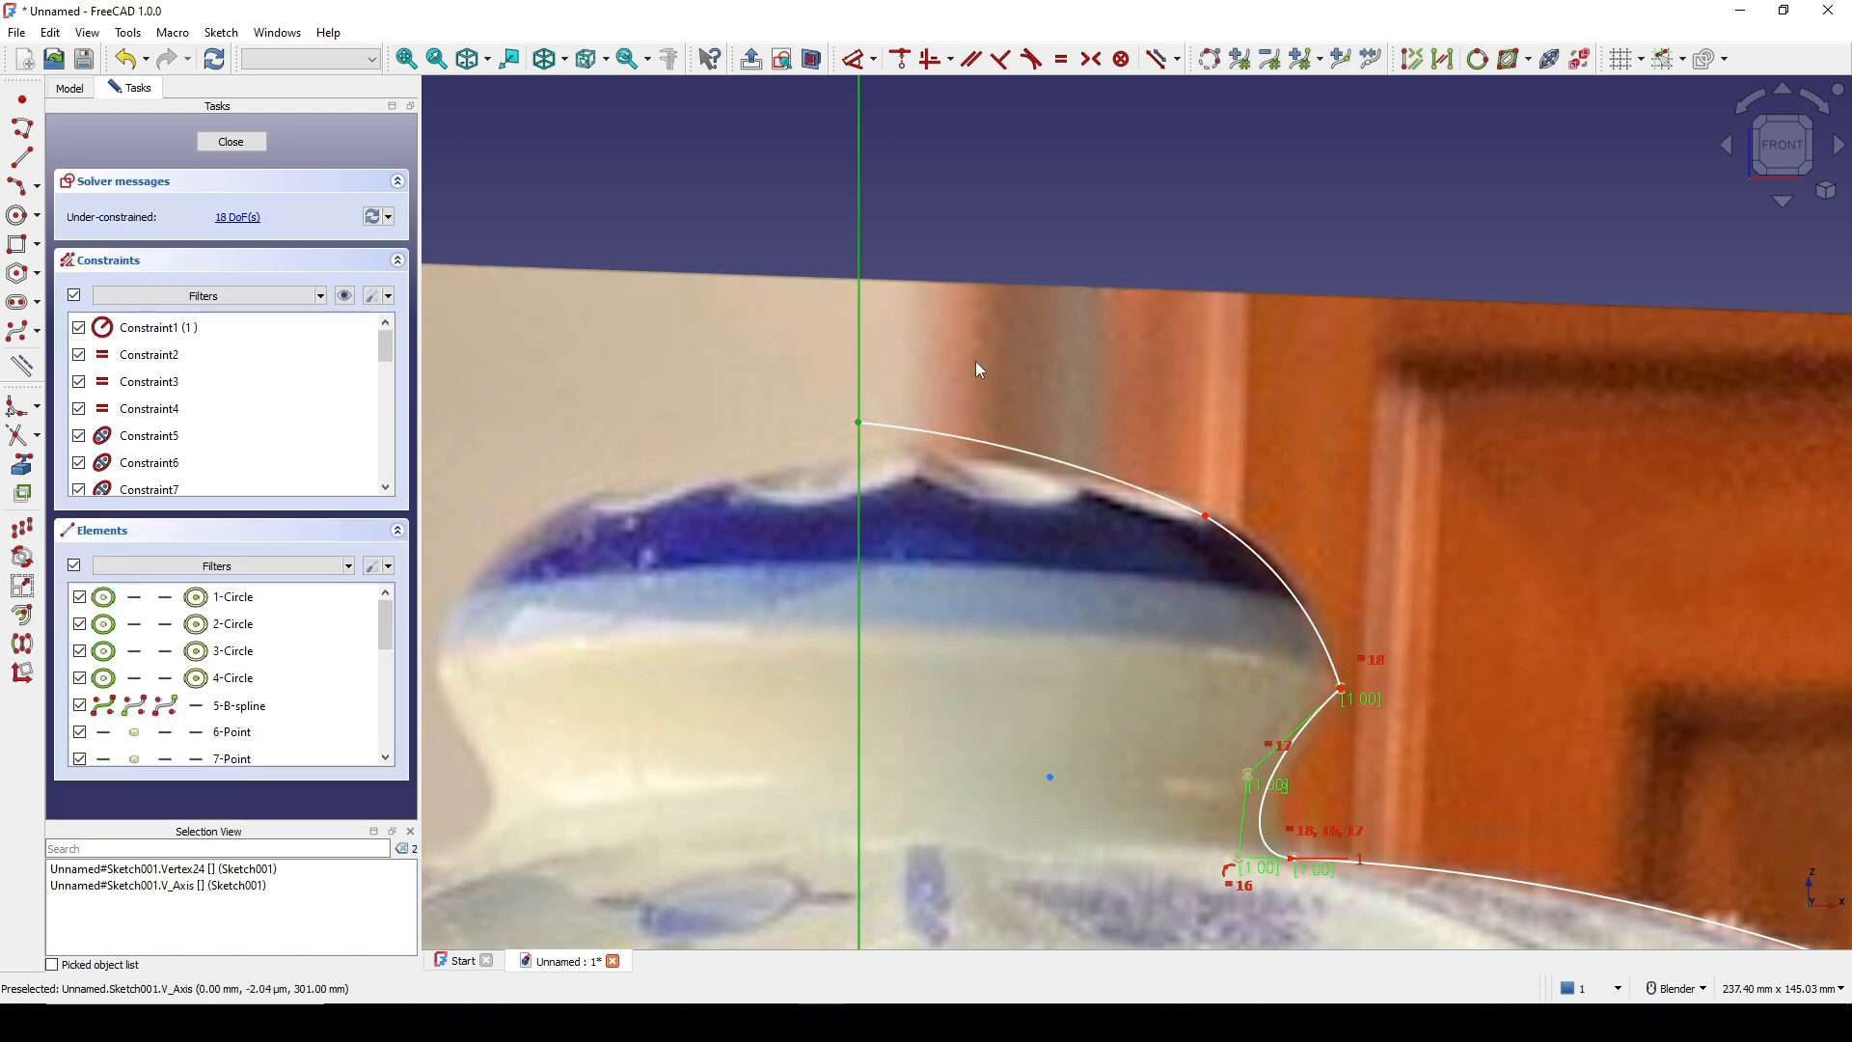
pyautogui.press('c')
# Make the knob's top arc and shoulder arc tangent to each other.
pyautogui.scroll(-2, 982, 374)
pyautogui.keyDown('shift'); pyautogui.moveTo(1021, 392); pyautogui.dragTo(955, 290, button='middle'); pyautogui.keyUp('shift')
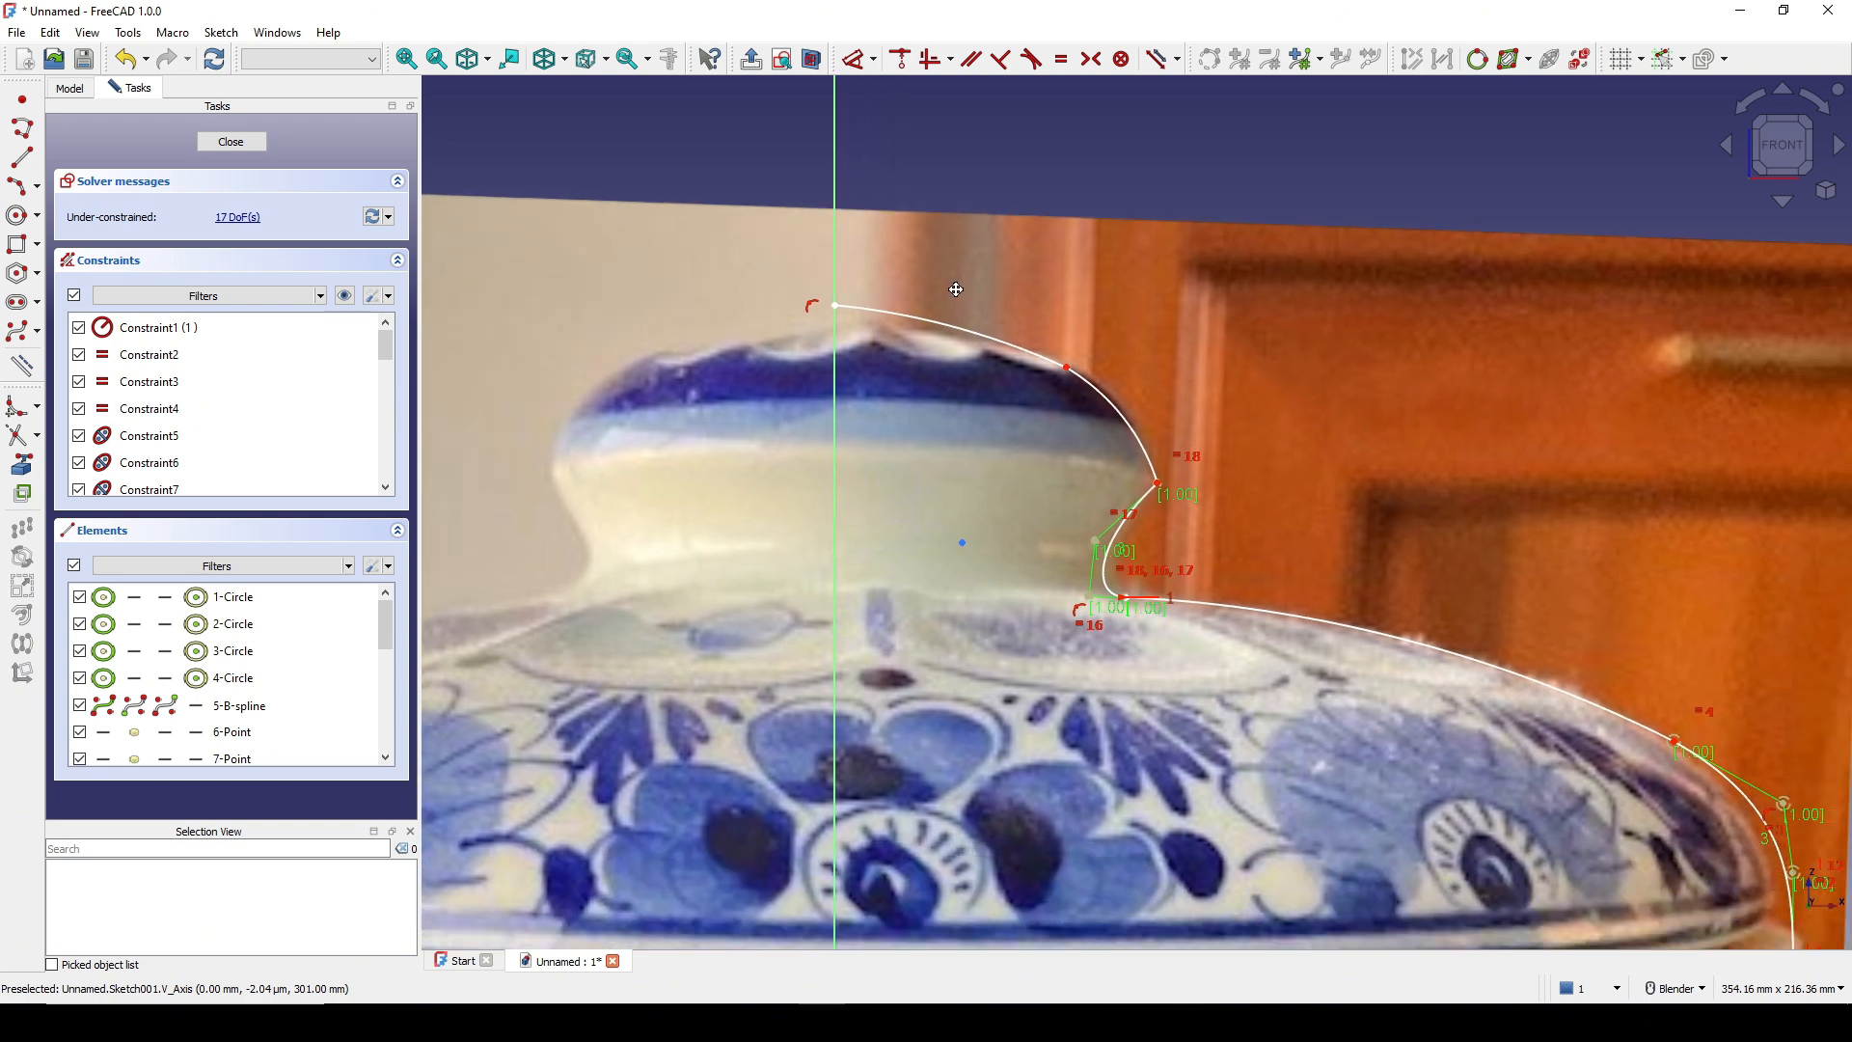
pyautogui.scroll(1, 993, 304)
pyautogui.click(1077, 411)
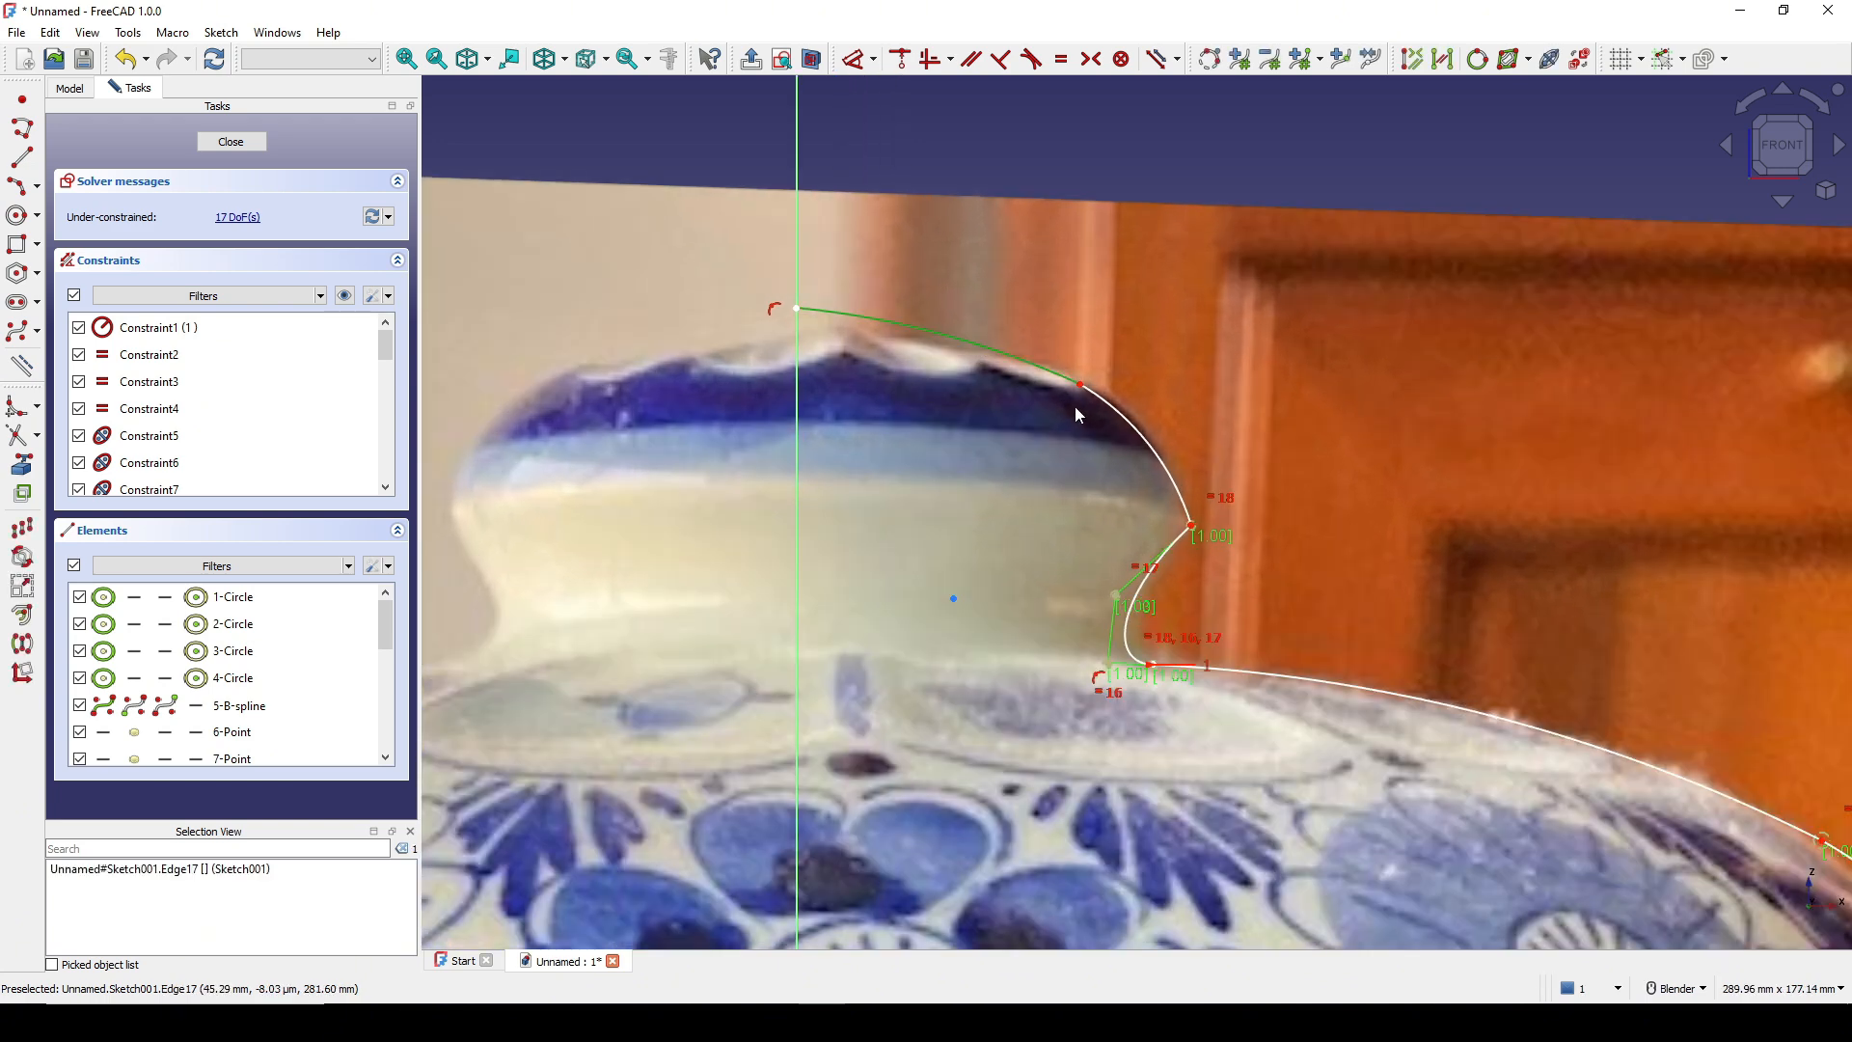
pyautogui.click(1121, 428)
pyautogui.press('t')
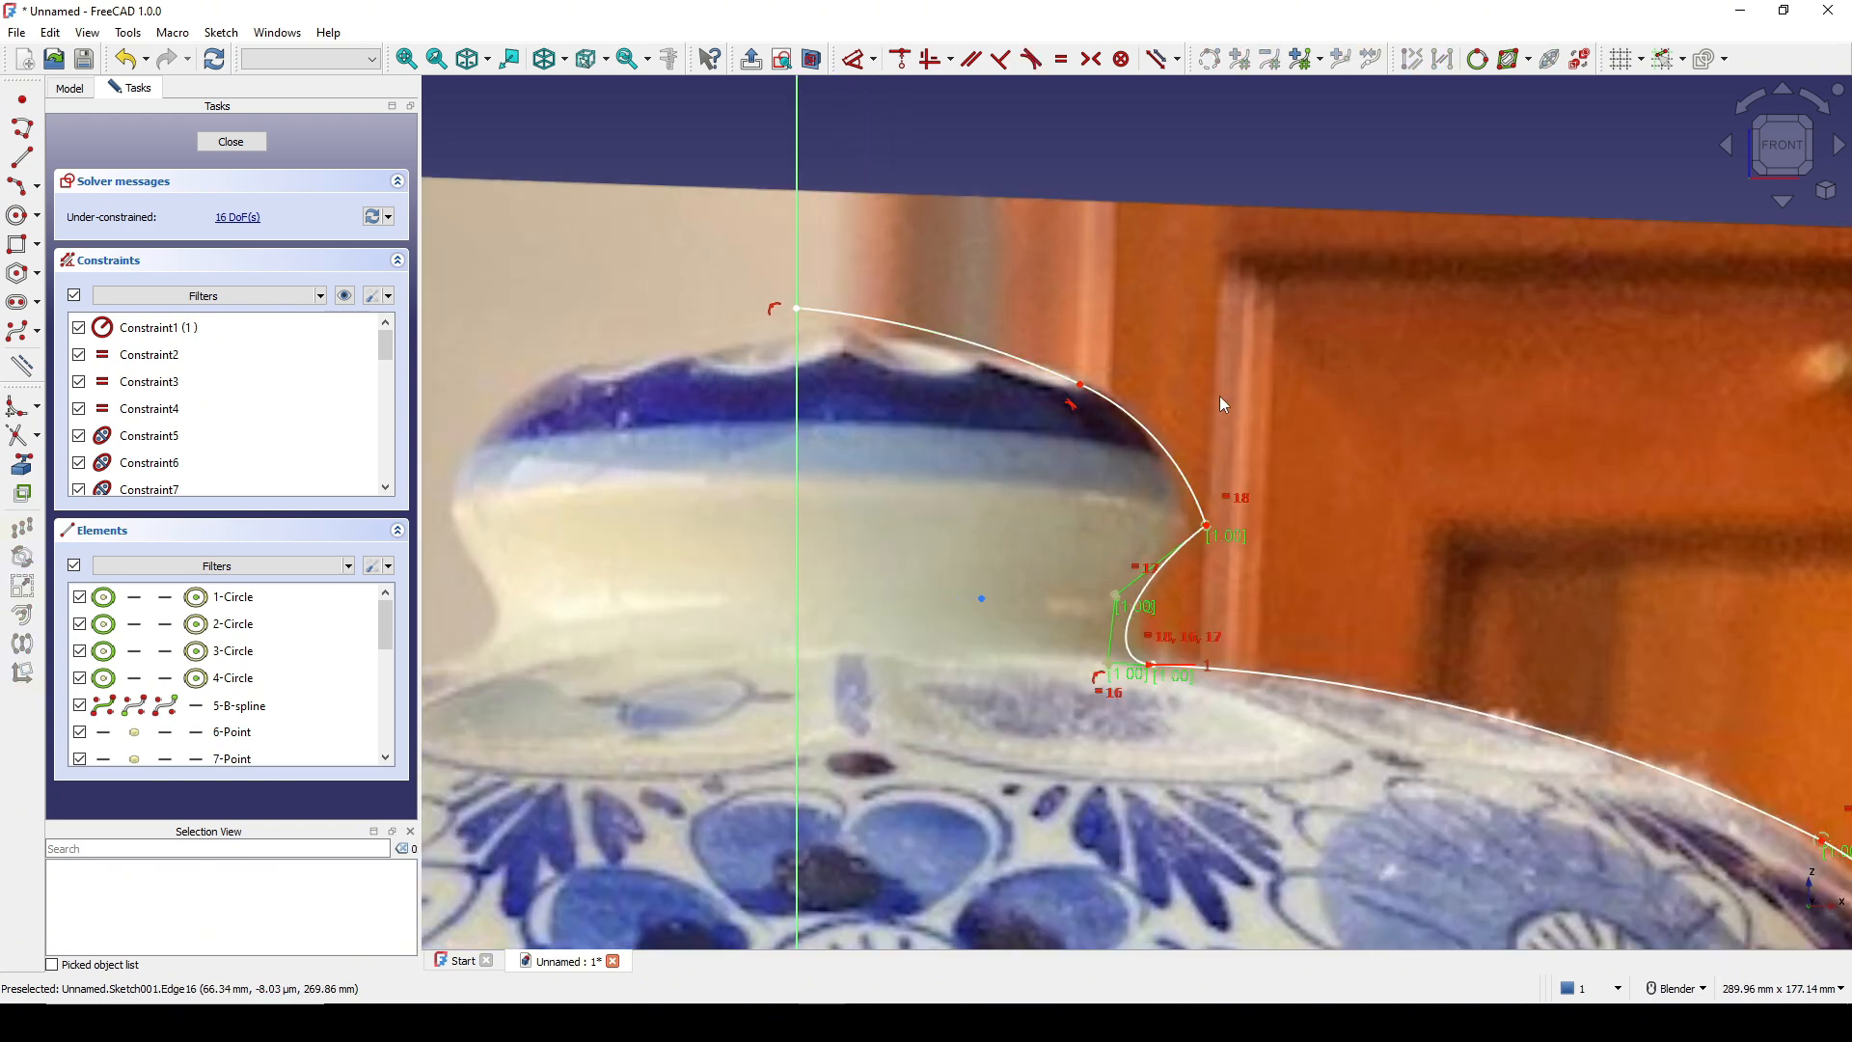
# Shift the knob's widest corner point and the neck B-spline's third control point slightly inward to match the photo's outline.
pyautogui.scroll(2, 1229, 429)
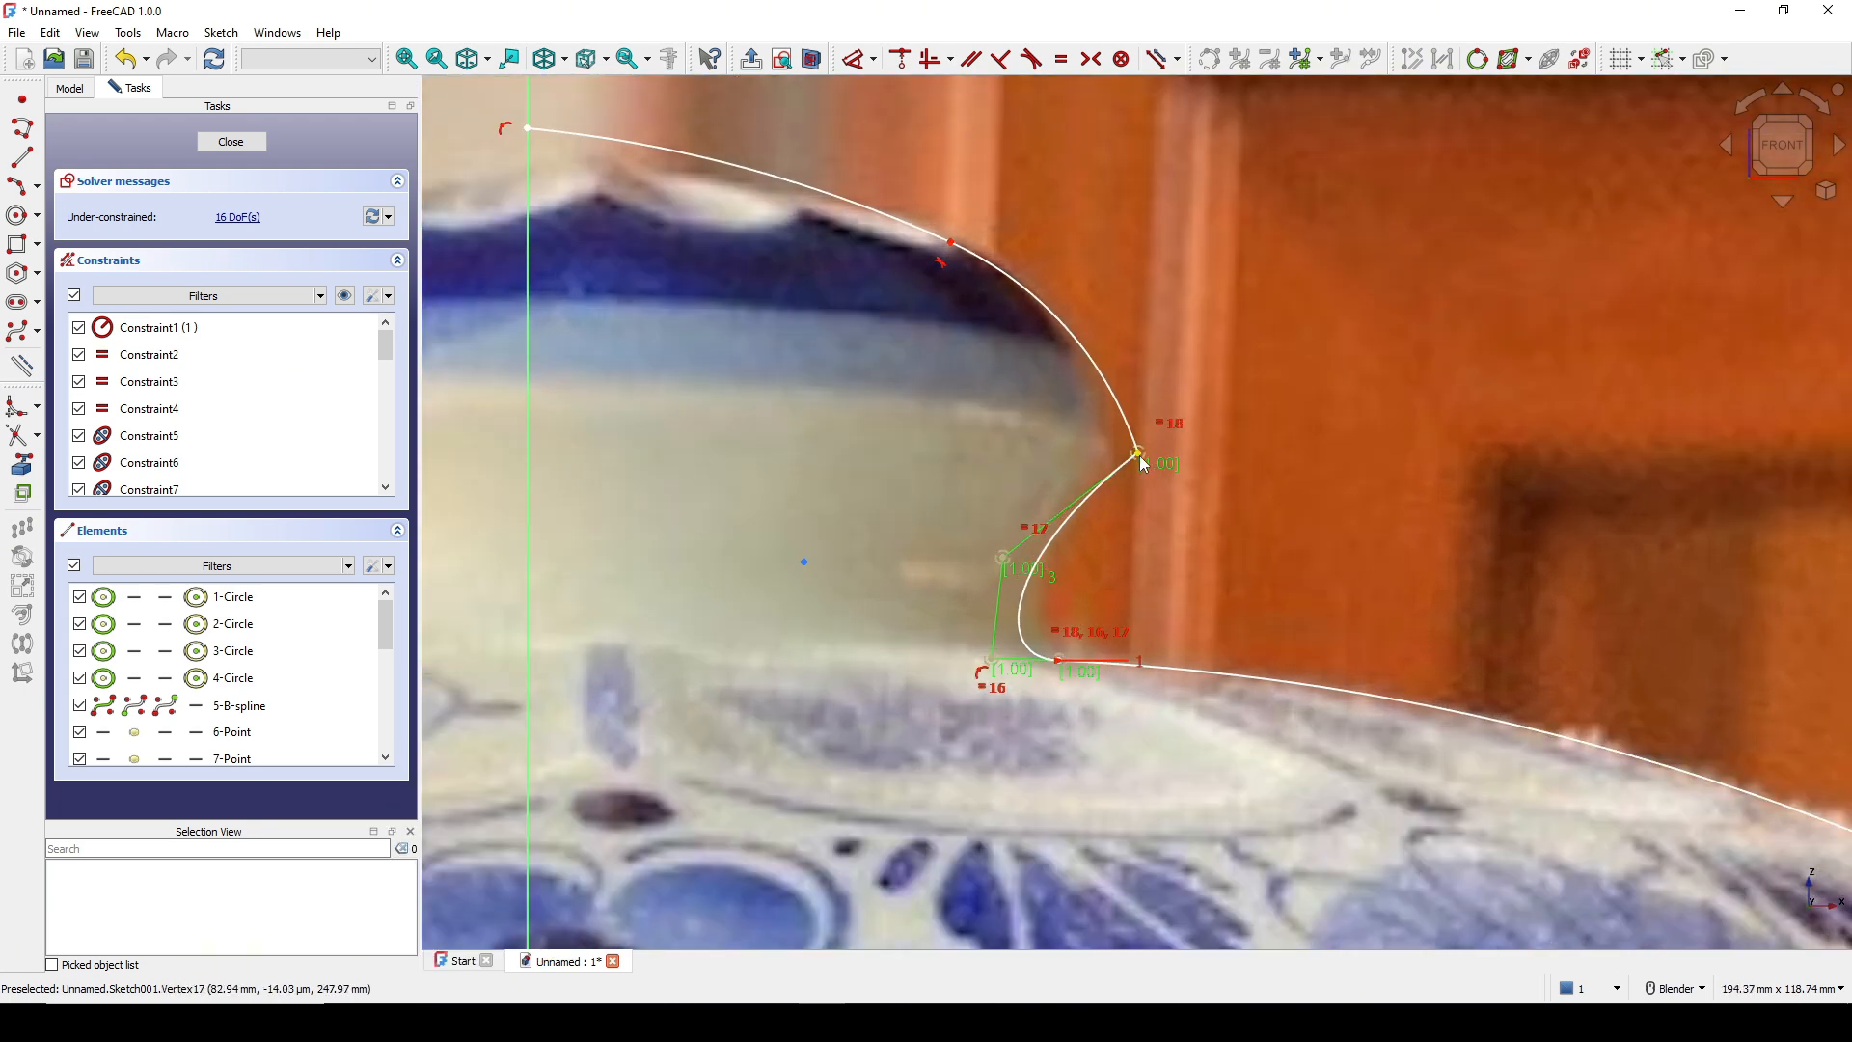
pyautogui.moveTo(1141, 461); pyautogui.dragTo(1120, 455)
pyautogui.scroll(-3, 891, 376)
pyautogui.scroll(3, 1007, 320)
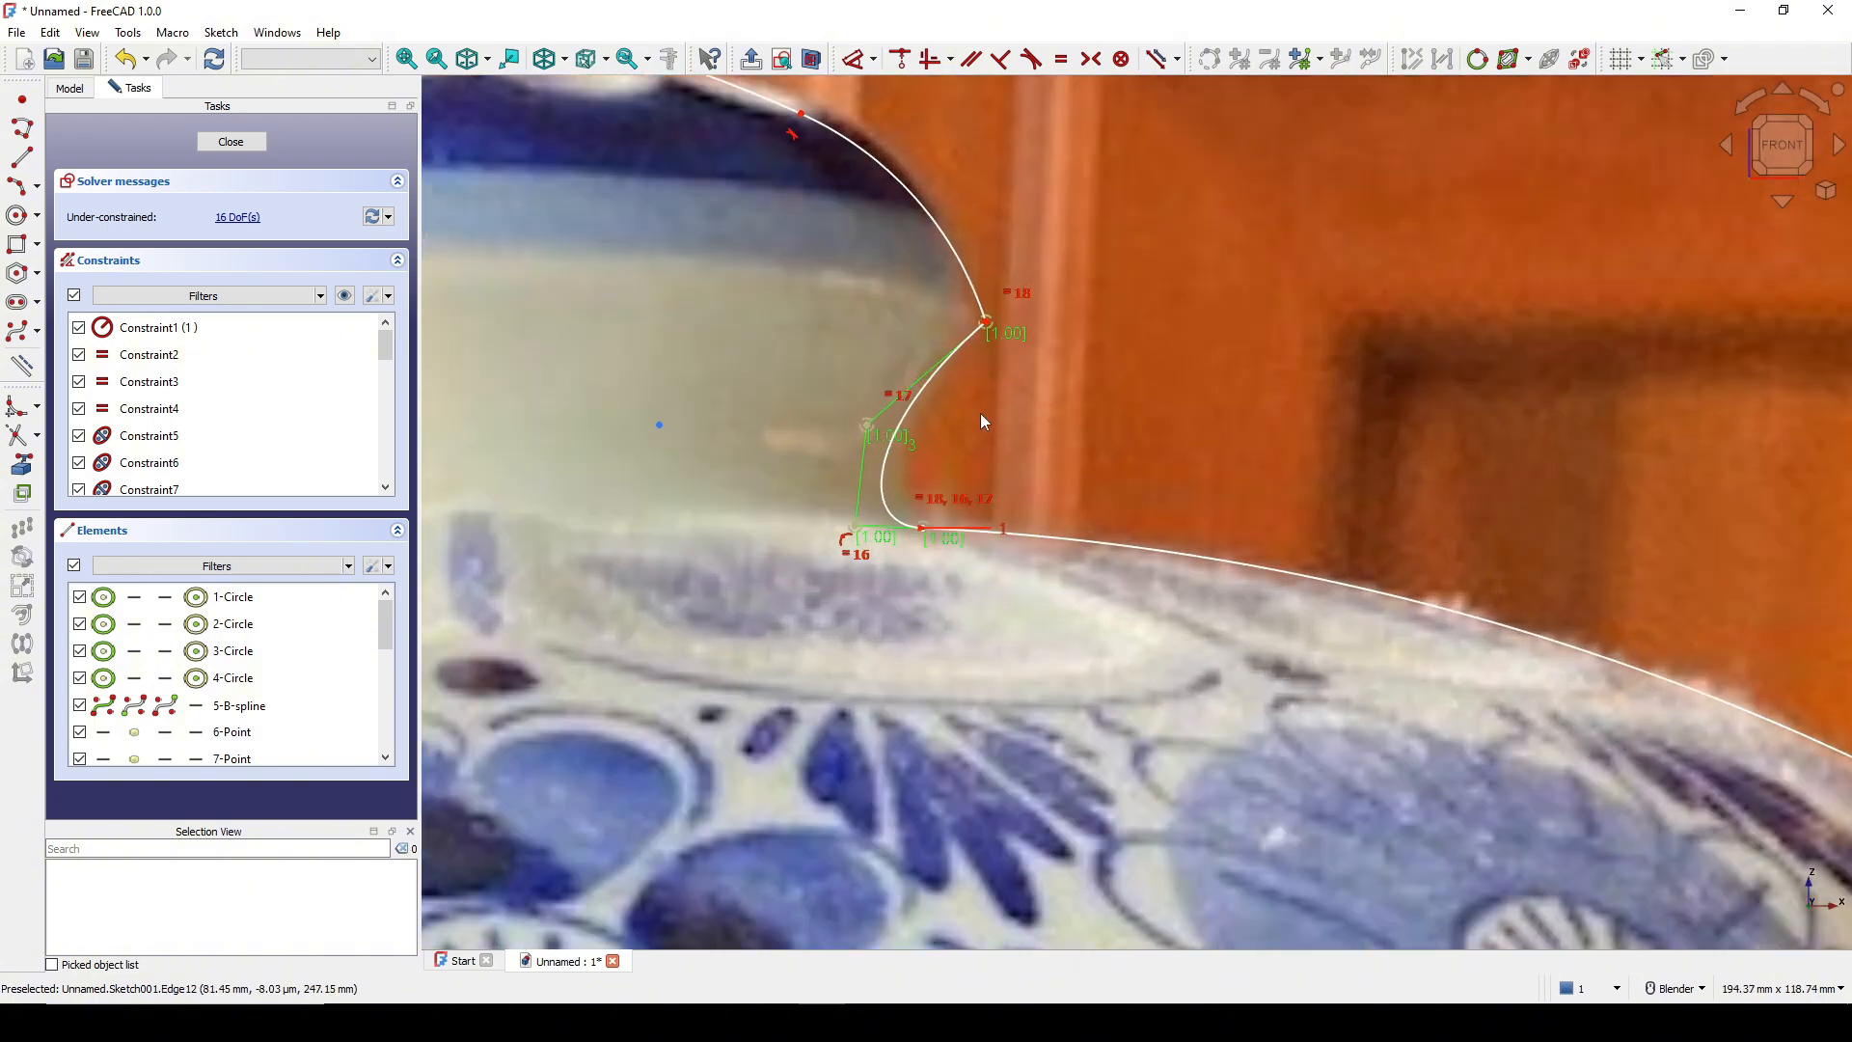
pyautogui.moveTo(874, 434); pyautogui.dragTo(858, 419)
pyautogui.scroll(-3, 908, 434)
pyautogui.moveTo(955, 437)
pyautogui.keyDown('shift'); pyautogui.mouseDown(button='middle')
pyautogui.moveTo(959, 353)
pyautogui.moveTo(1306, 375)
pyautogui.mouseUp(button='middle'); pyautogui.keyUp('shift')
pyautogui.scroll(-2, 959, 351)
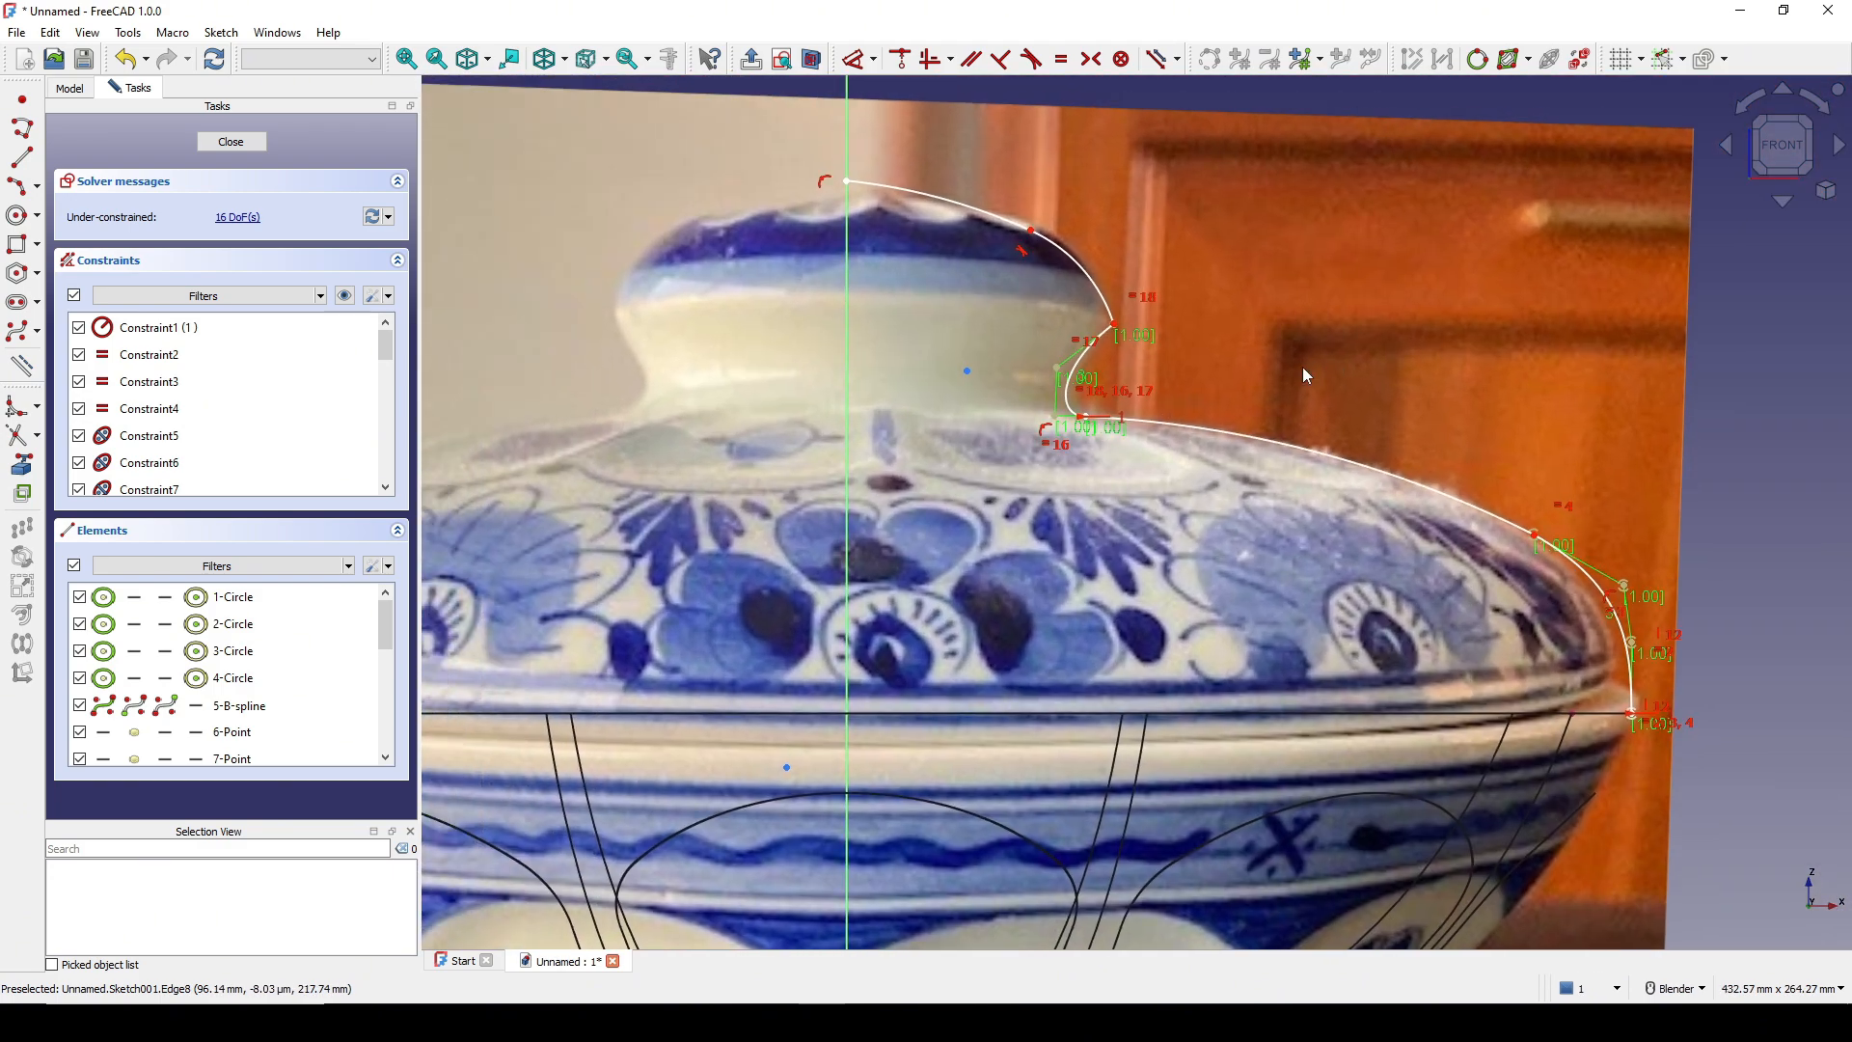
# Draw a vertical line about 96 mm long down the vertical axis from the top arc's inner end.
pyautogui.click(21, 158)
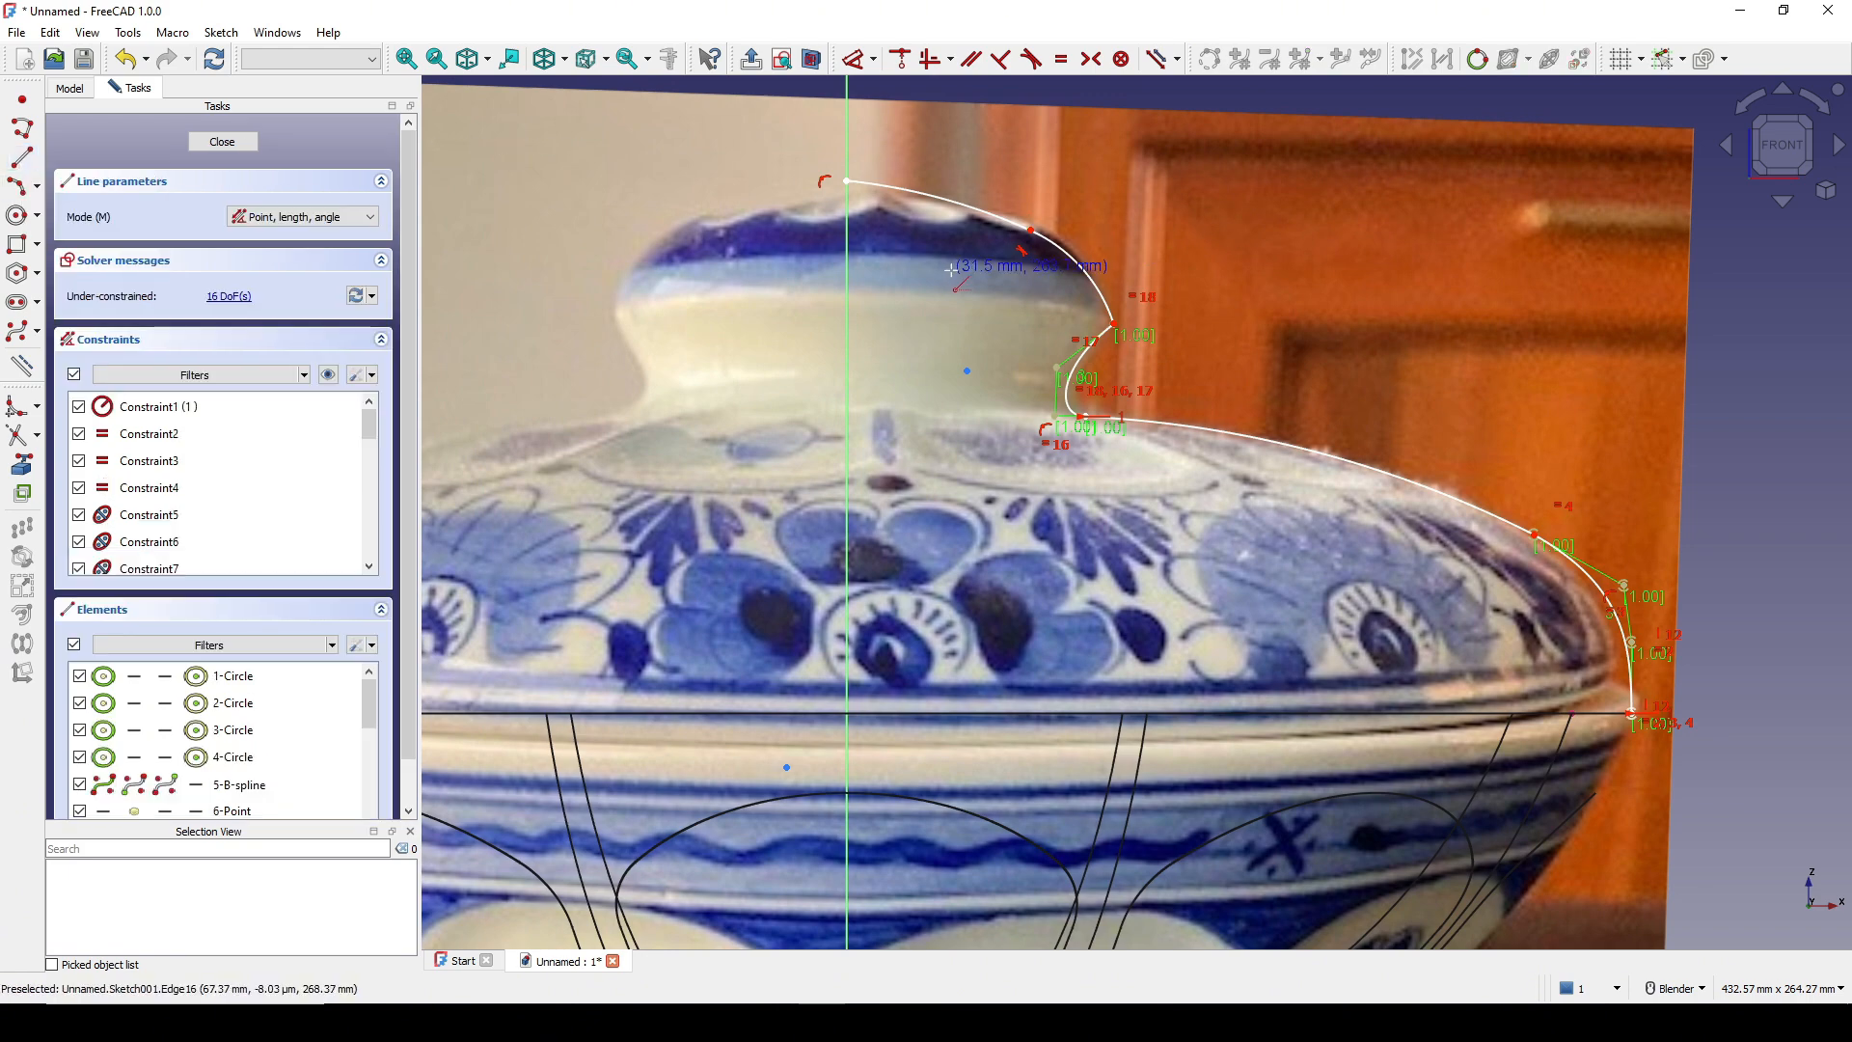
pyautogui.scroll(2, 951, 265)
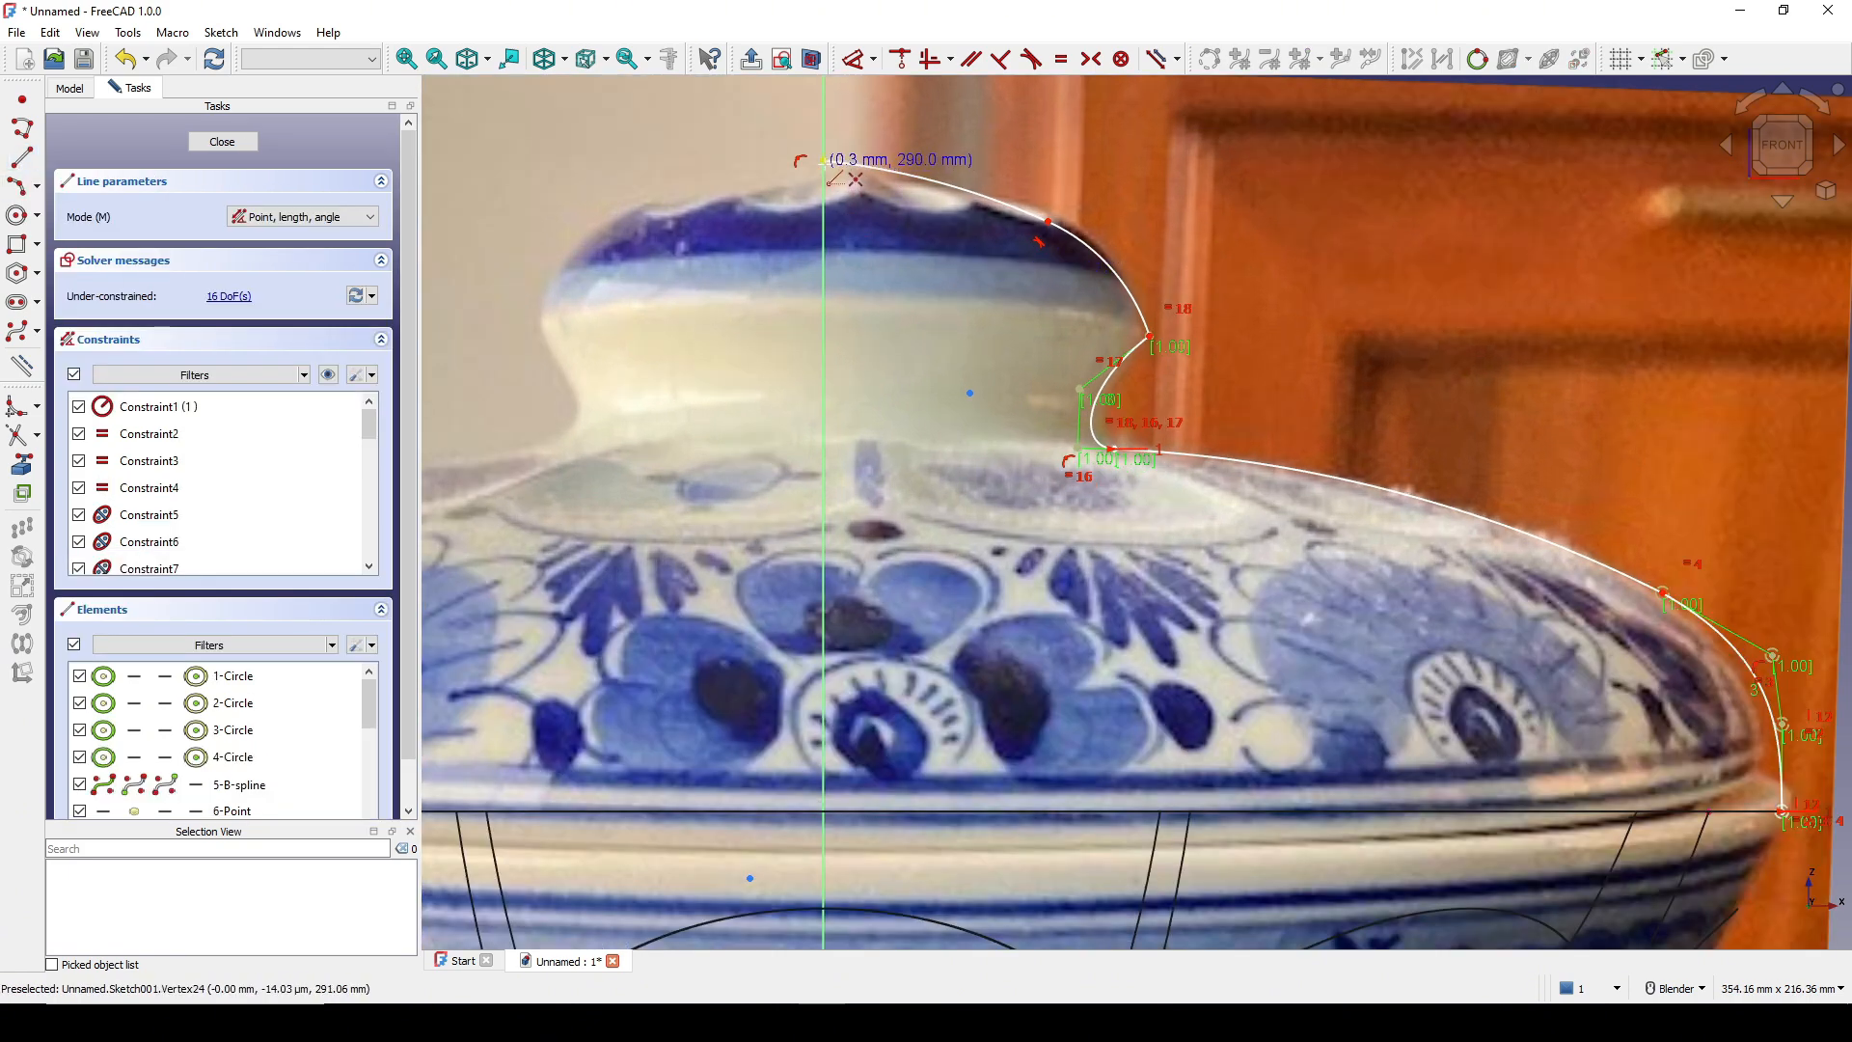
pyautogui.click(823, 160)
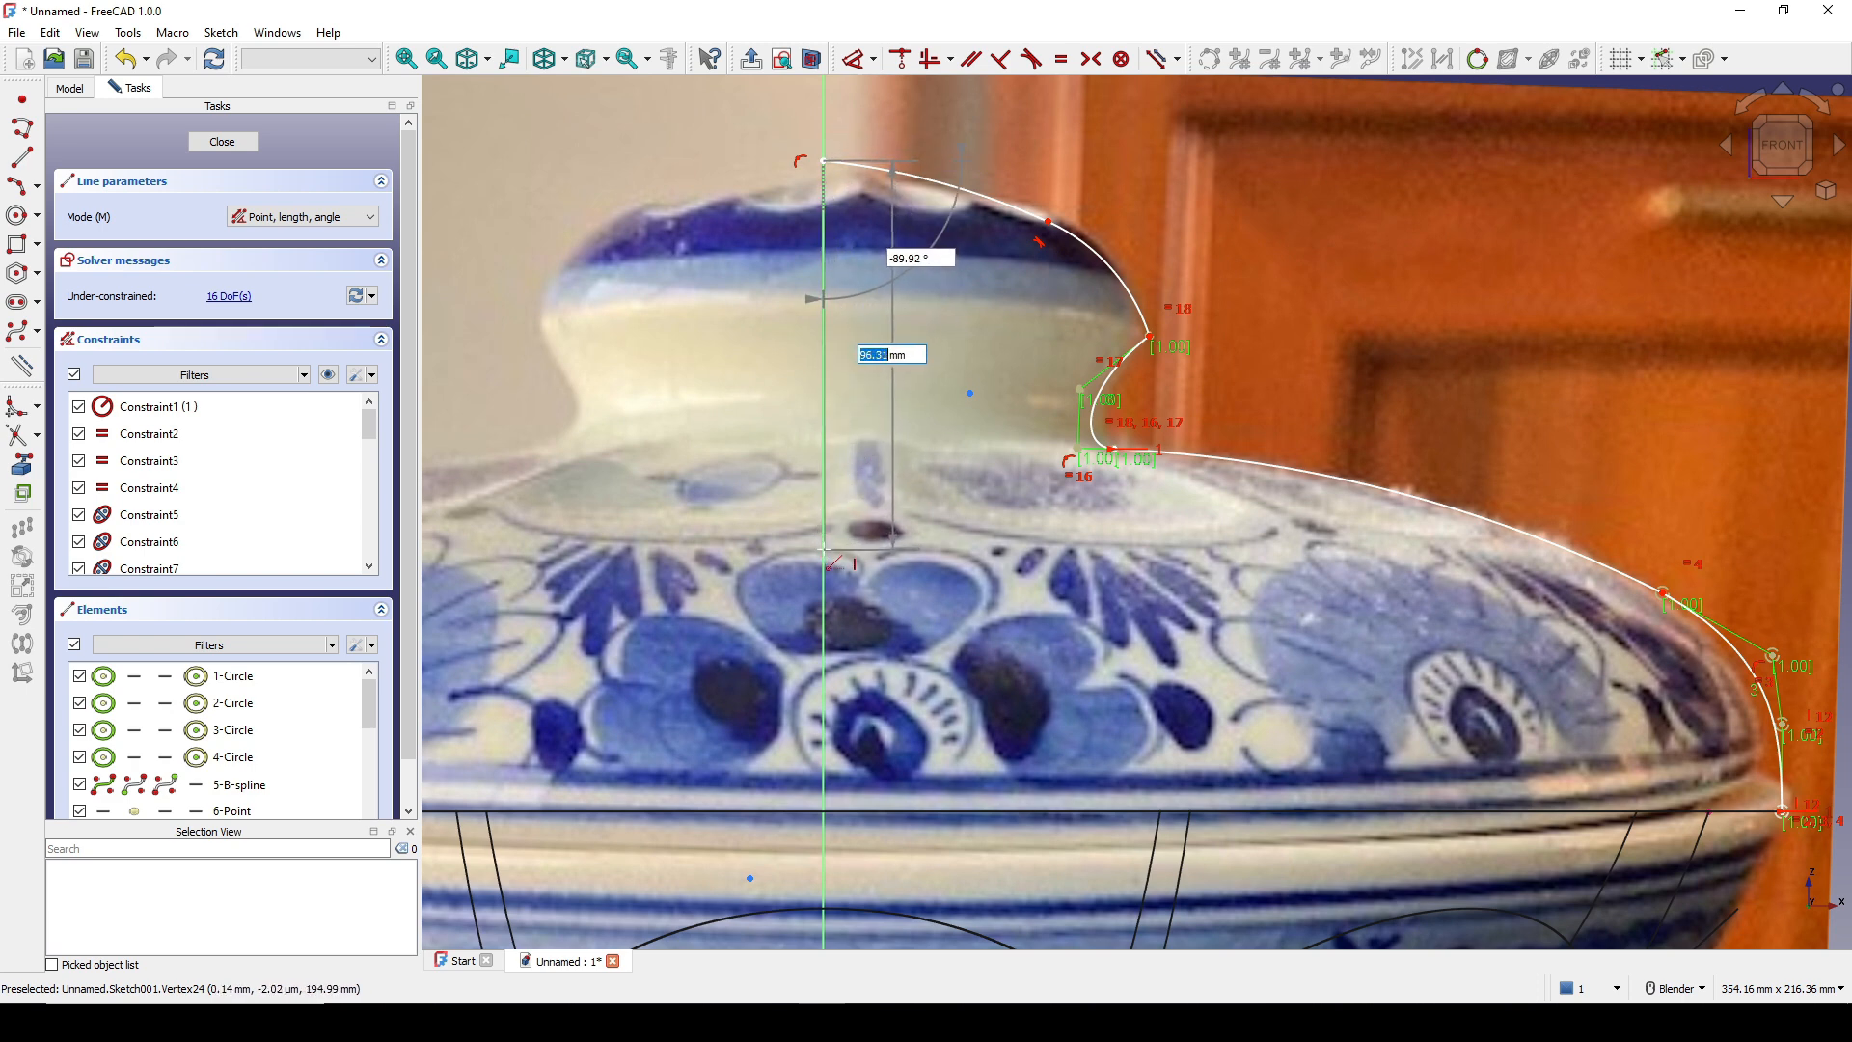
pyautogui.click(822, 550)
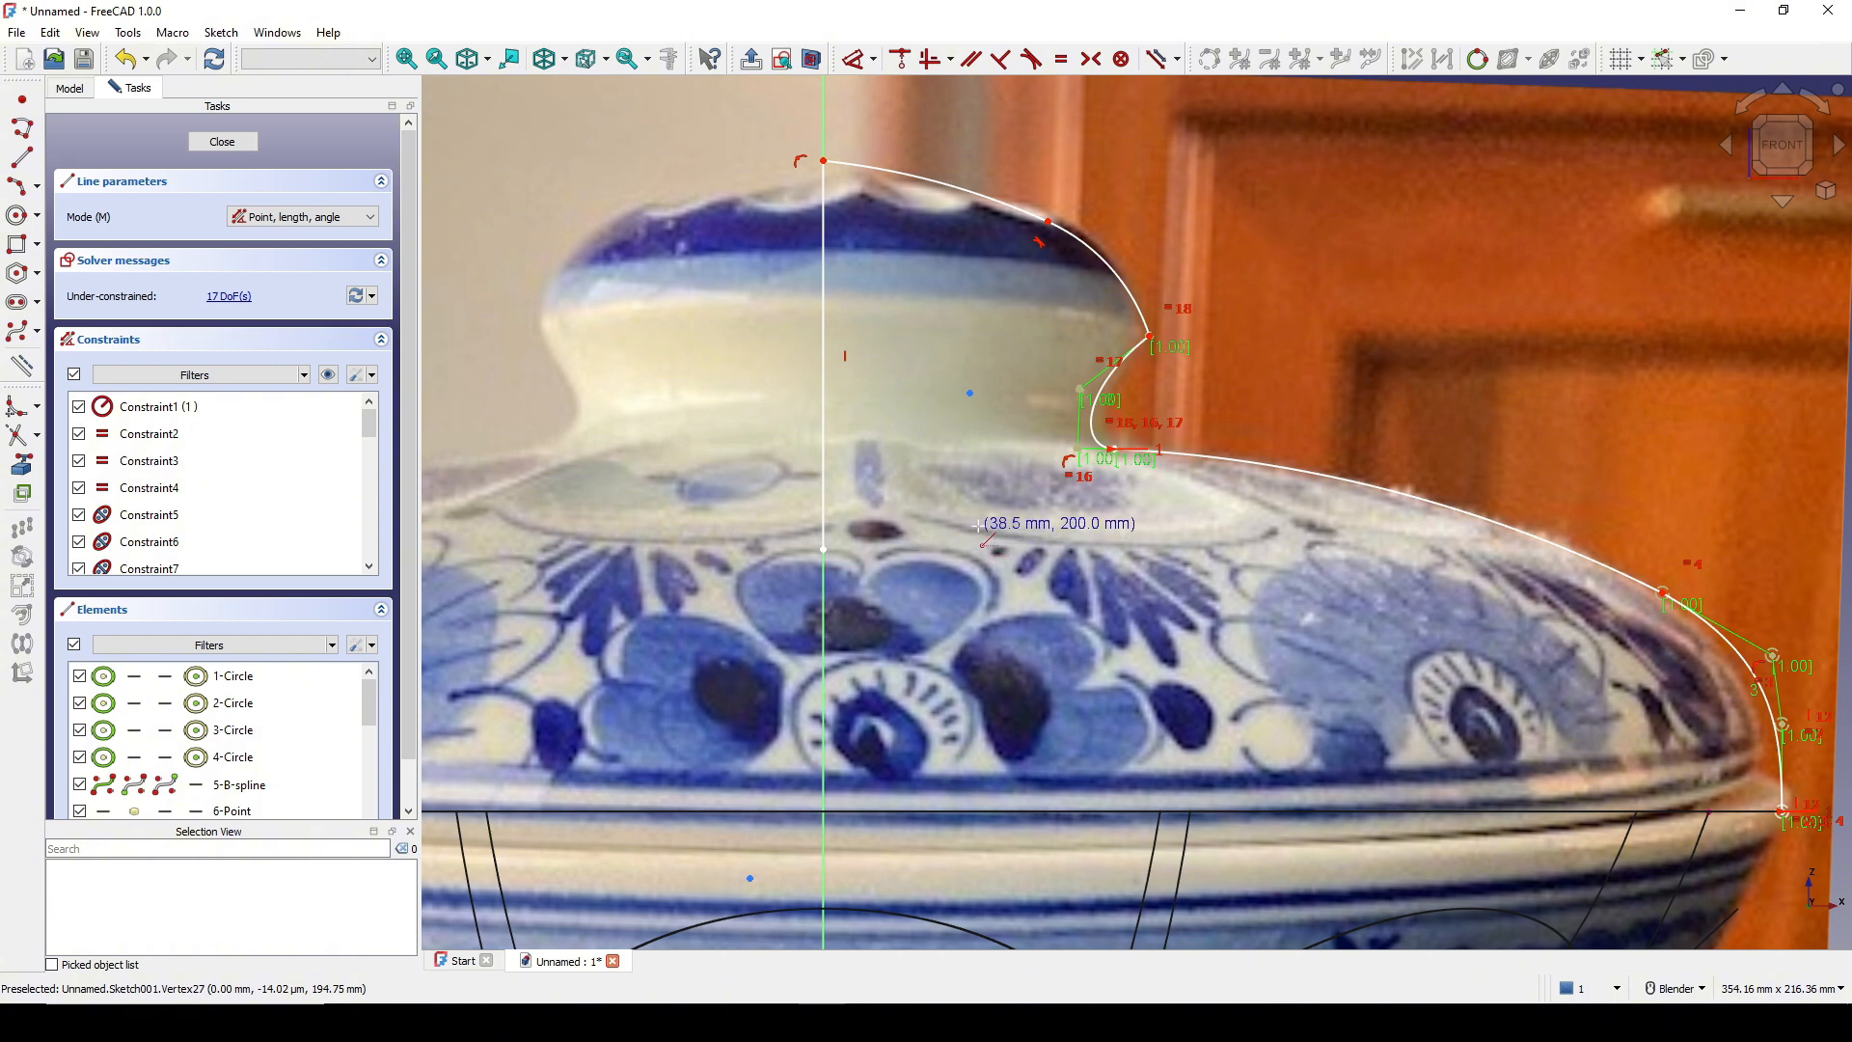
pyautogui.moveTo(960, 469)
pyautogui.keyDown('shift'); pyautogui.mouseDown(button='middle')
pyautogui.moveTo(923, 476)
pyautogui.moveTo(944, 479)
pyautogui.mouseUp(button='middle'); pyautogui.keyUp('shift')
pyautogui.rightClick(945, 482)
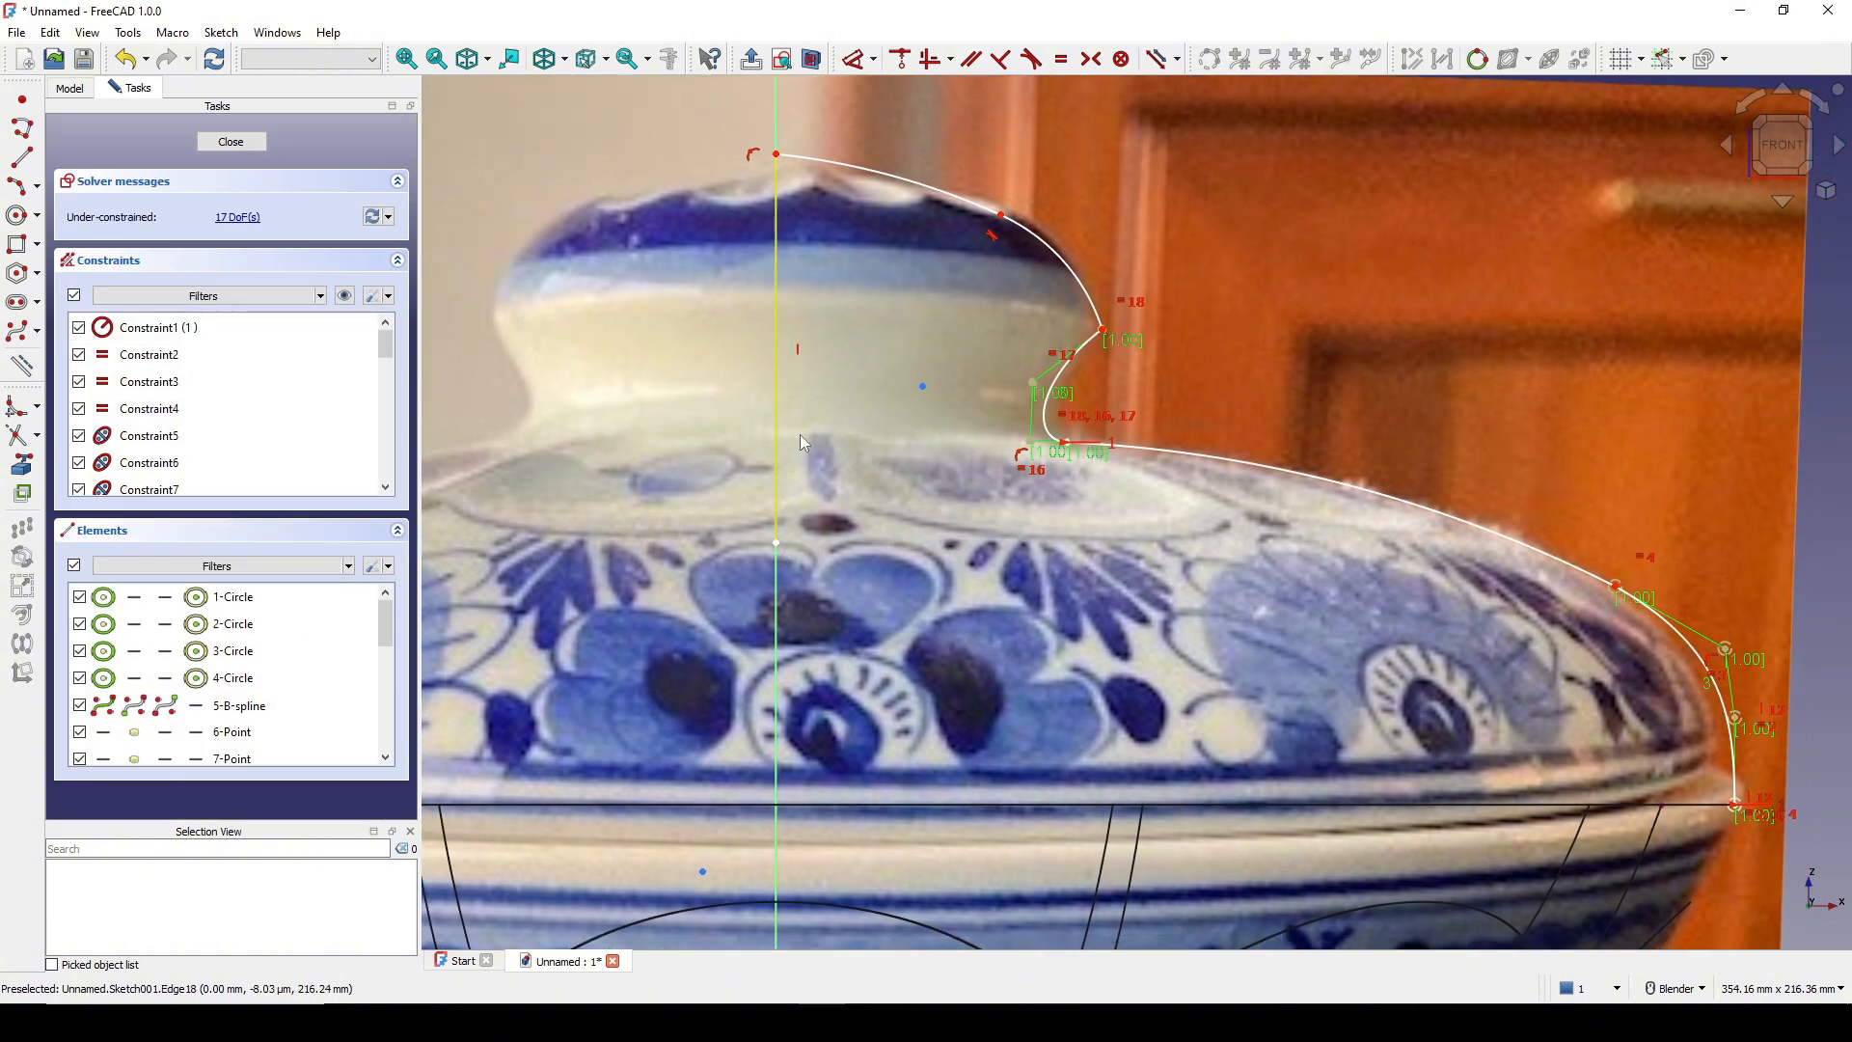
# Dimension the knob's top point at a vertical distance of 290 mm from the sketch origin.
pyautogui.click(777, 156)
pyautogui.scroll(-2, 851, 227)
pyautogui.keyDown('shift'); pyautogui.moveTo(851, 228); pyautogui.dragTo(915, 308, button='middle'); pyautogui.keyUp('shift')
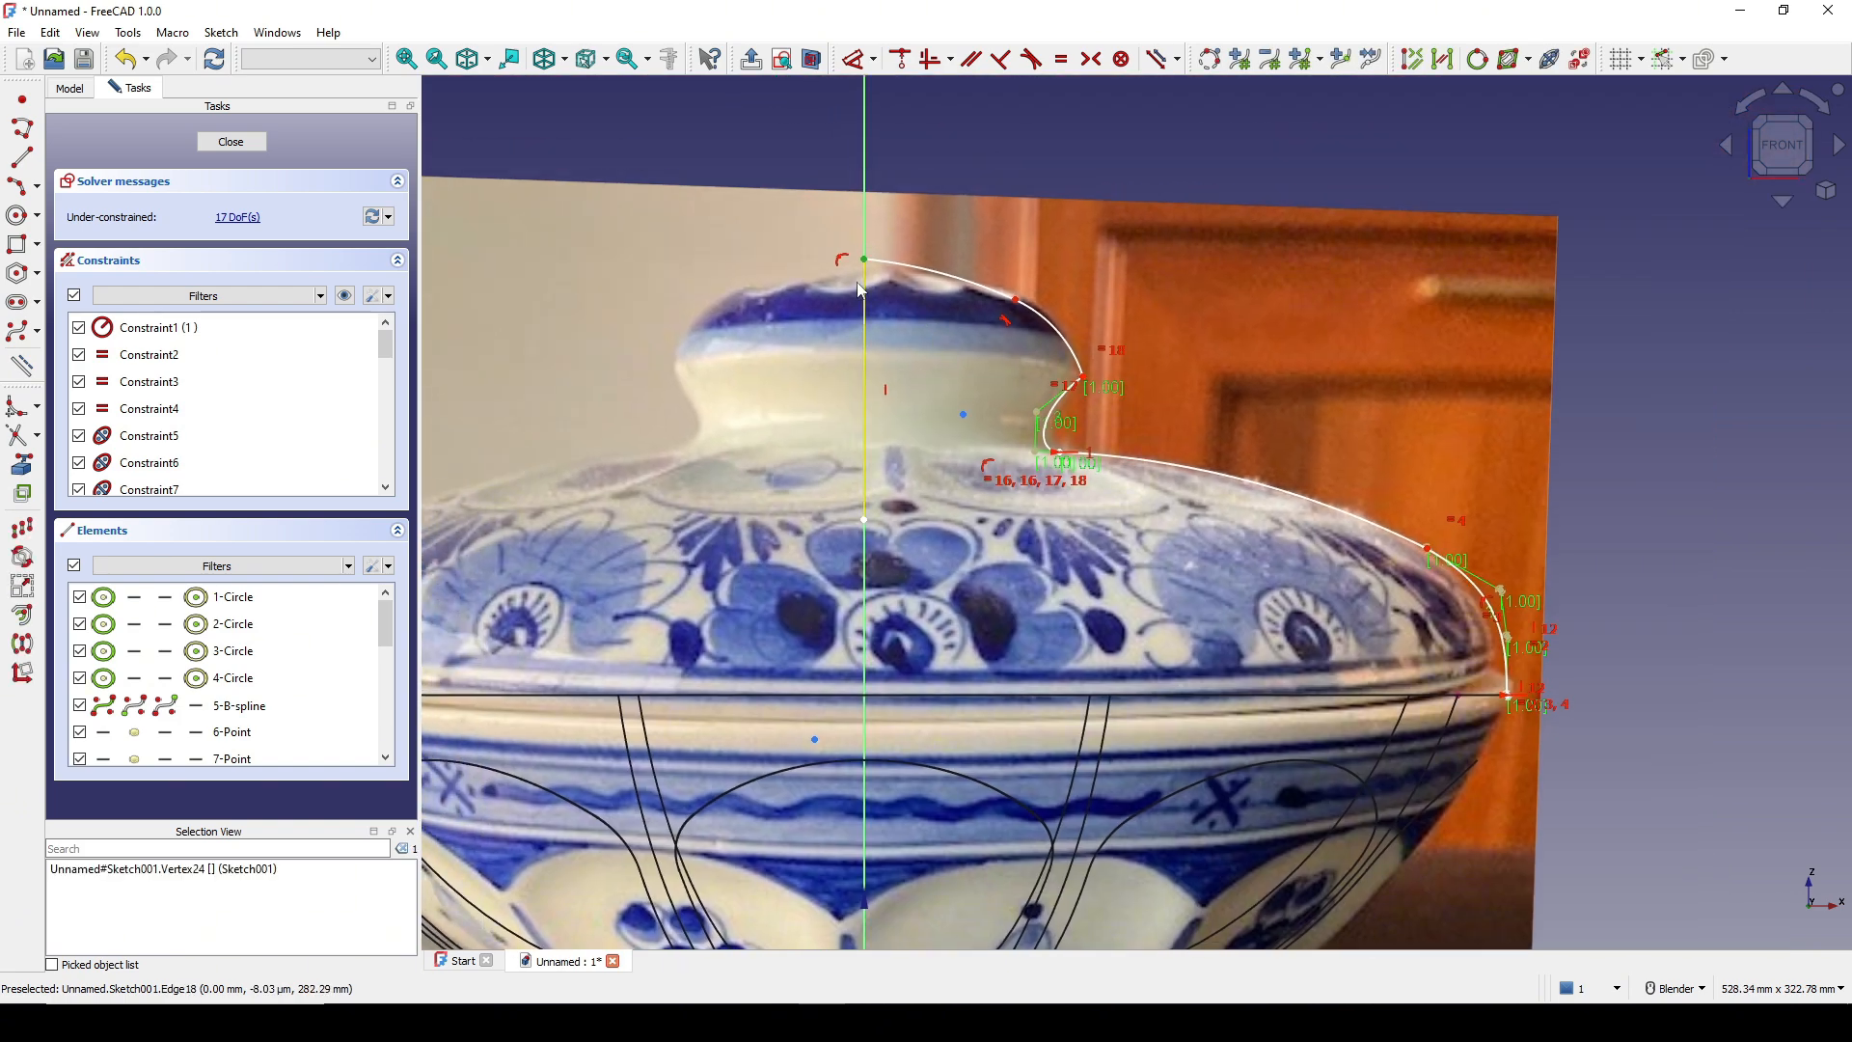
pyautogui.press('i')
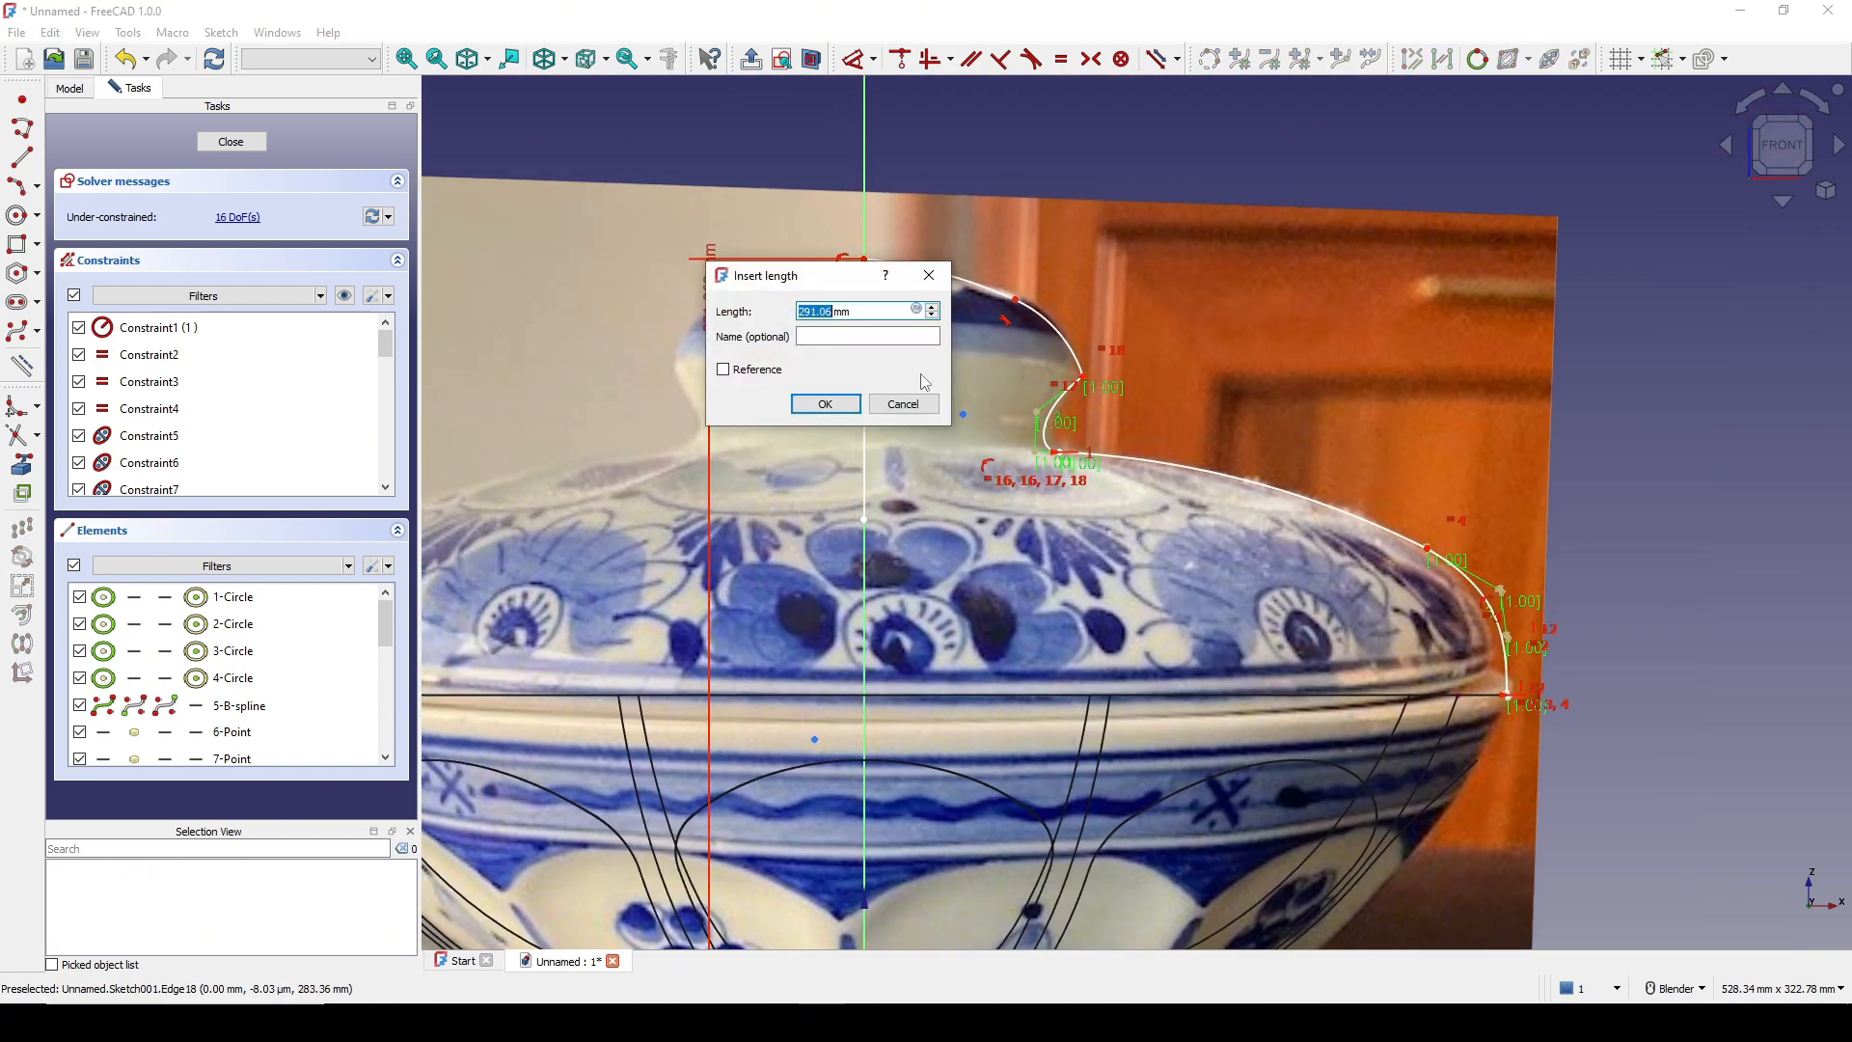
pyautogui.write('290')
pyautogui.press('Return')
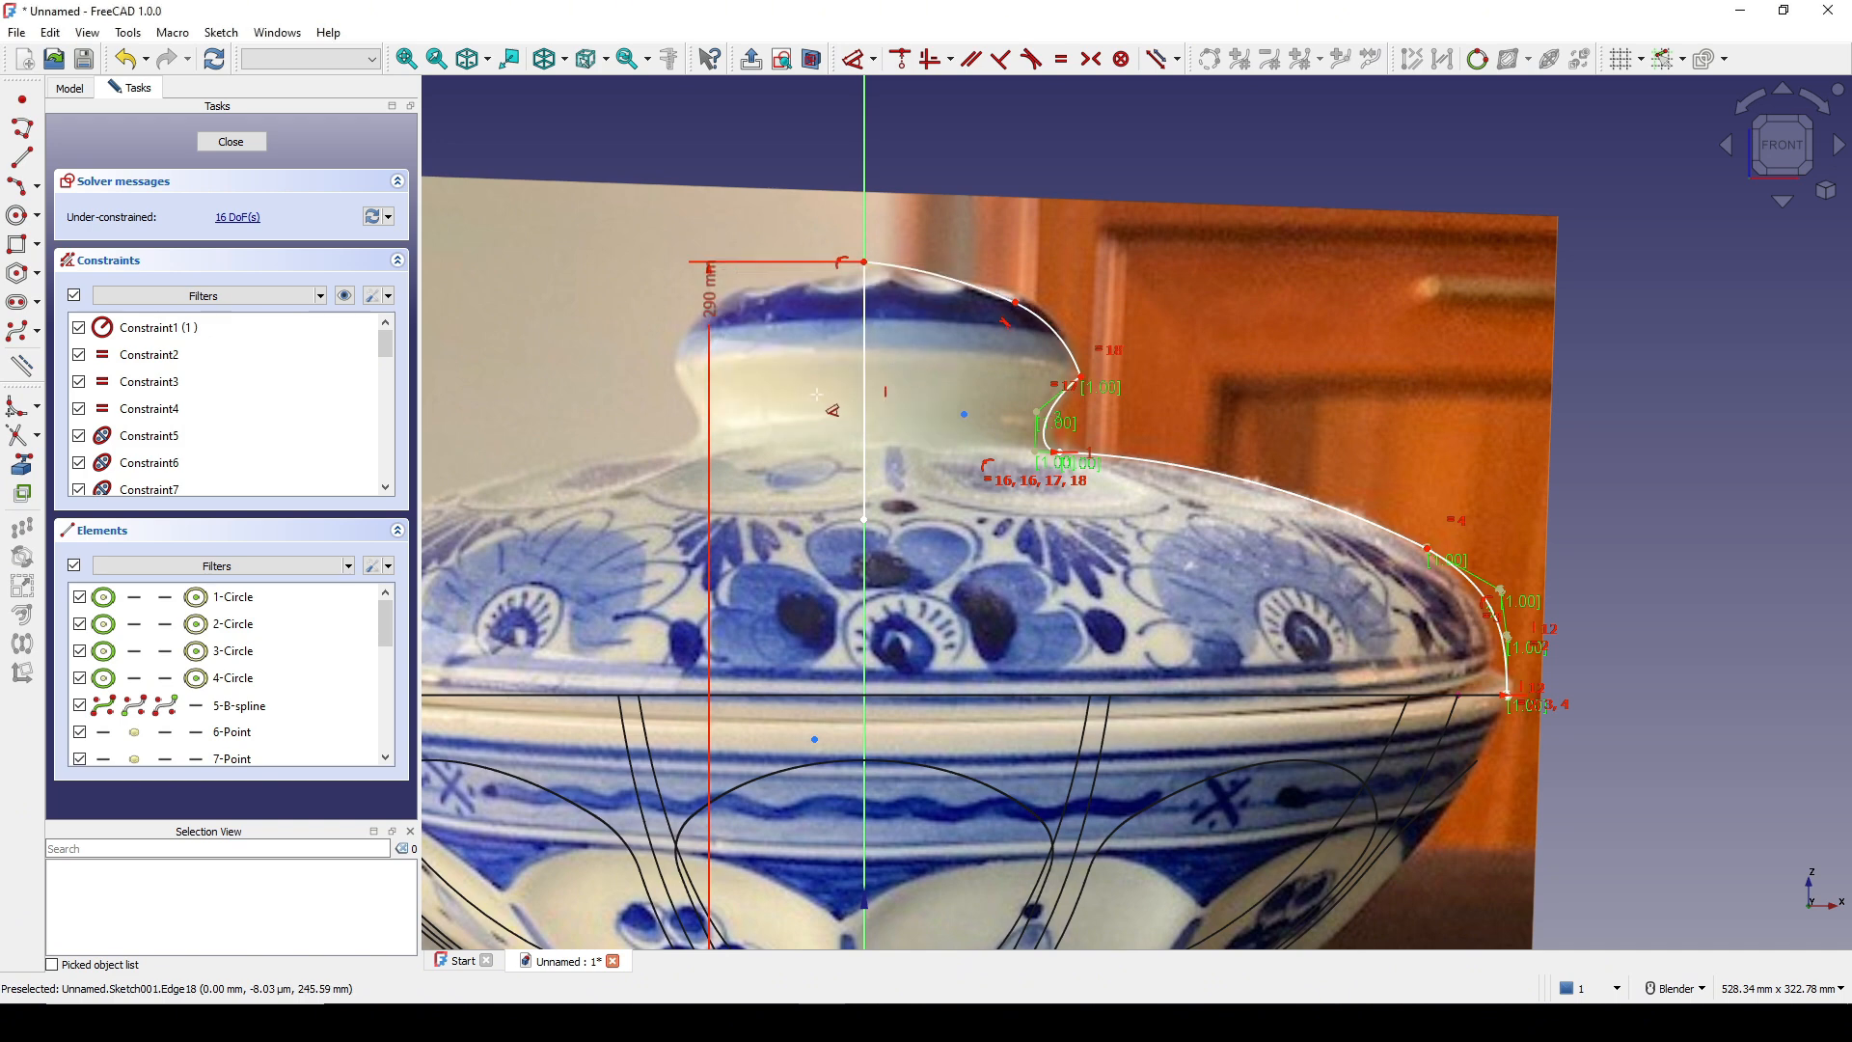
pyautogui.keyDown('shift'); pyautogui.moveTo(816, 394); pyautogui.dragTo(800, 347, button='middle'); pyautogui.keyUp('shift')
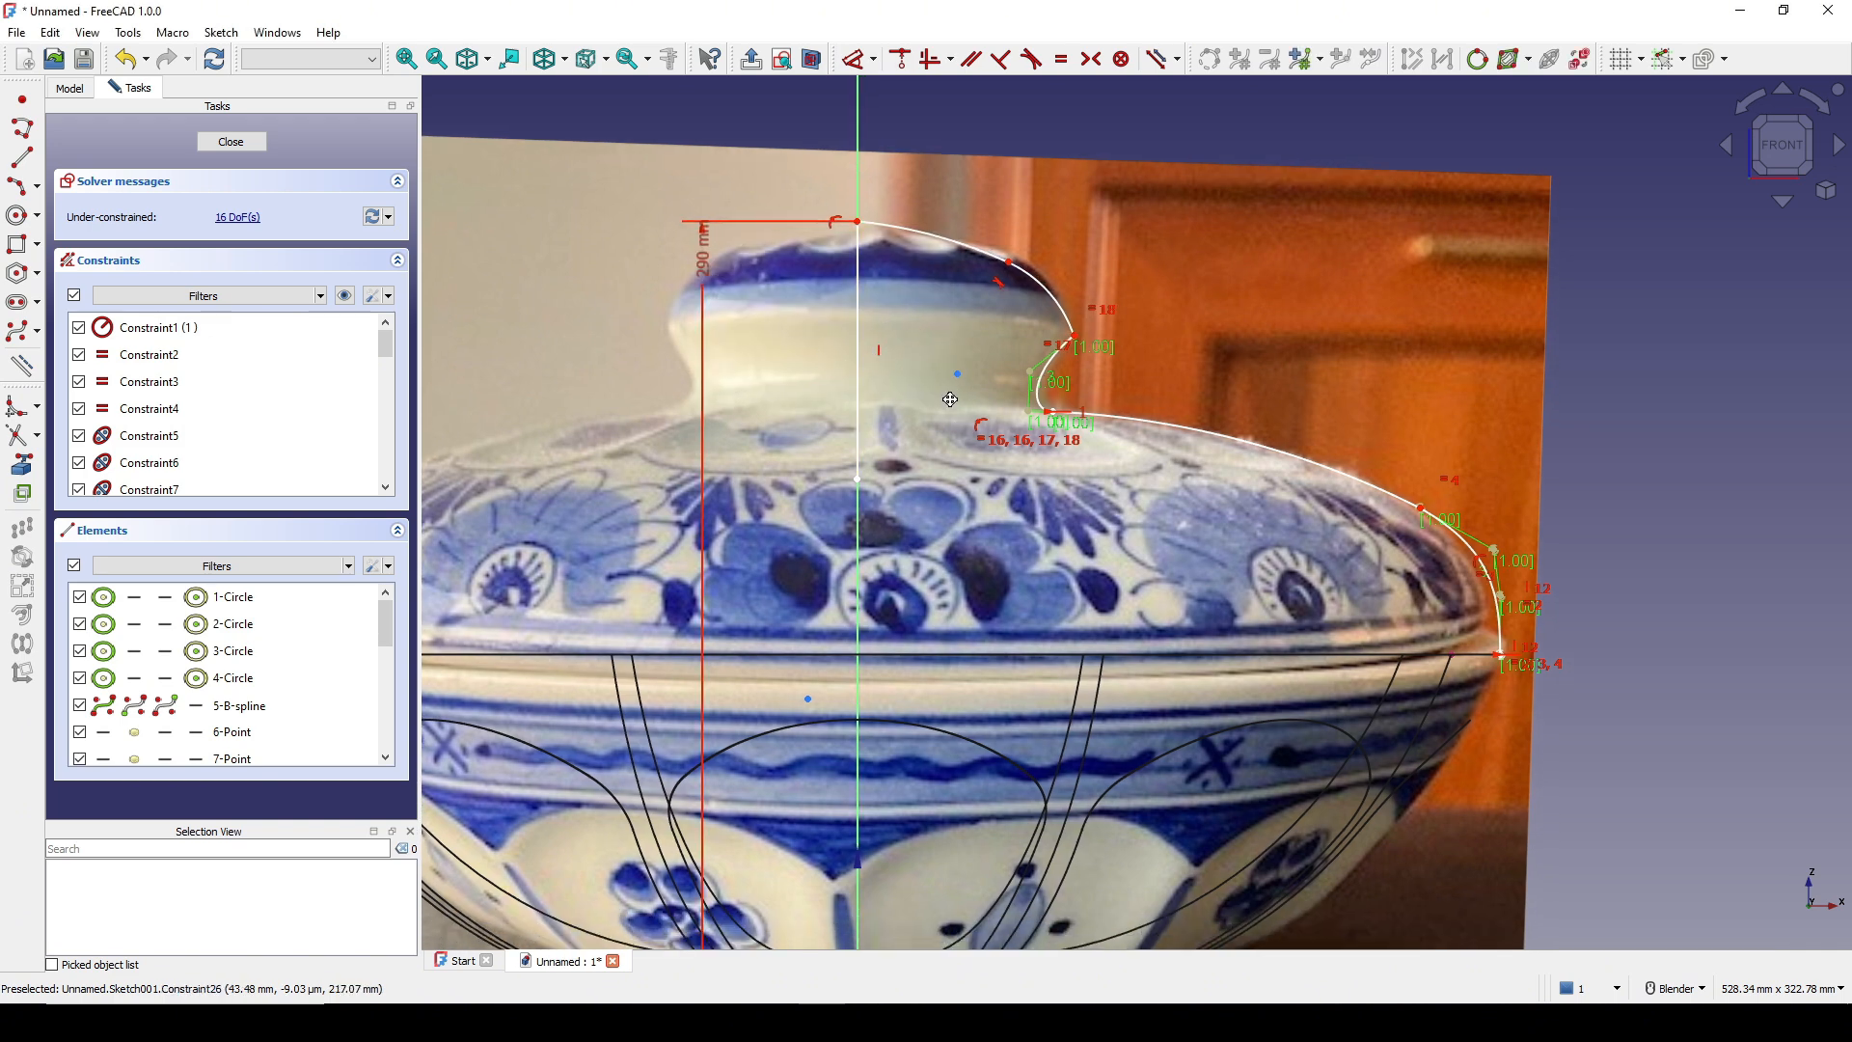
# Draw a shallow three-point arc from the lower end of the vertical axis line to just inside the lid's outer edge.
pyautogui.keyDown('shift'); pyautogui.moveTo(944, 365); pyautogui.dragTo(929, 318, button='middle'); pyautogui.keyUp('shift')
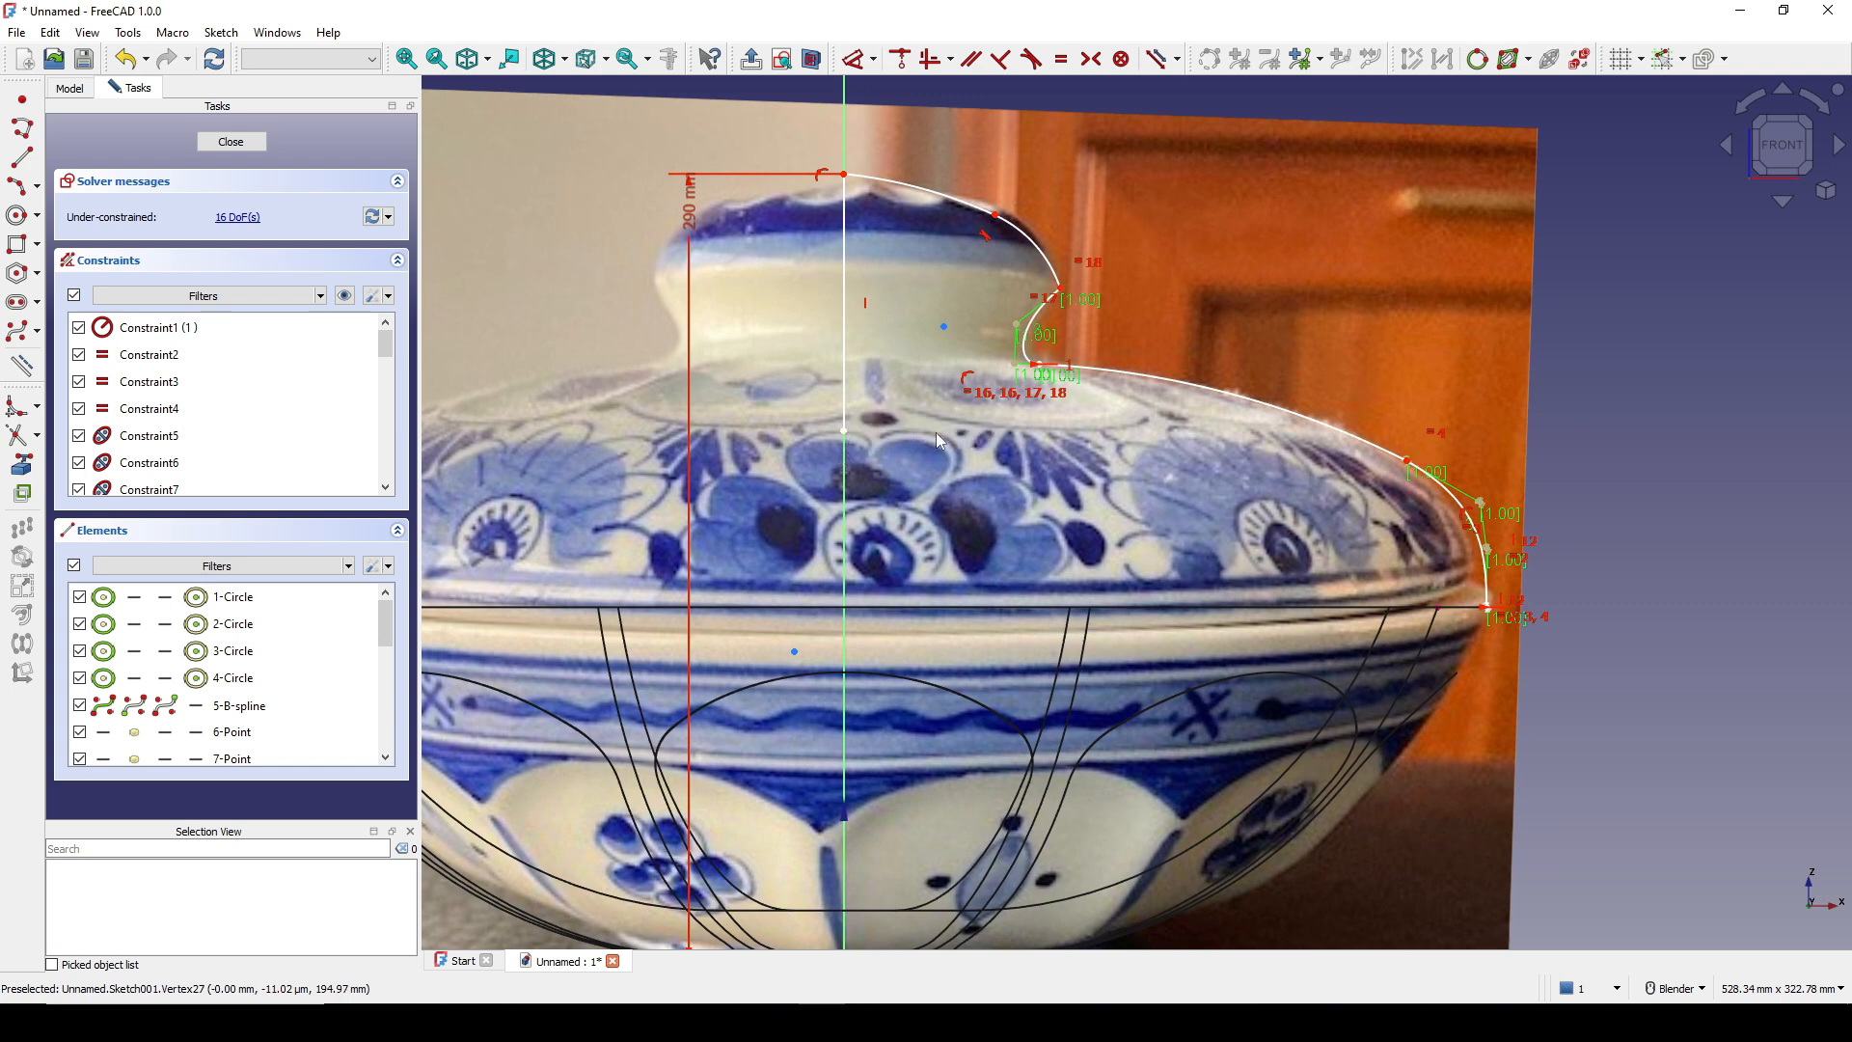
pyautogui.keyDown('shift'); pyautogui.moveTo(959, 432); pyautogui.dragTo(940, 440, button='middle'); pyautogui.keyUp('shift')
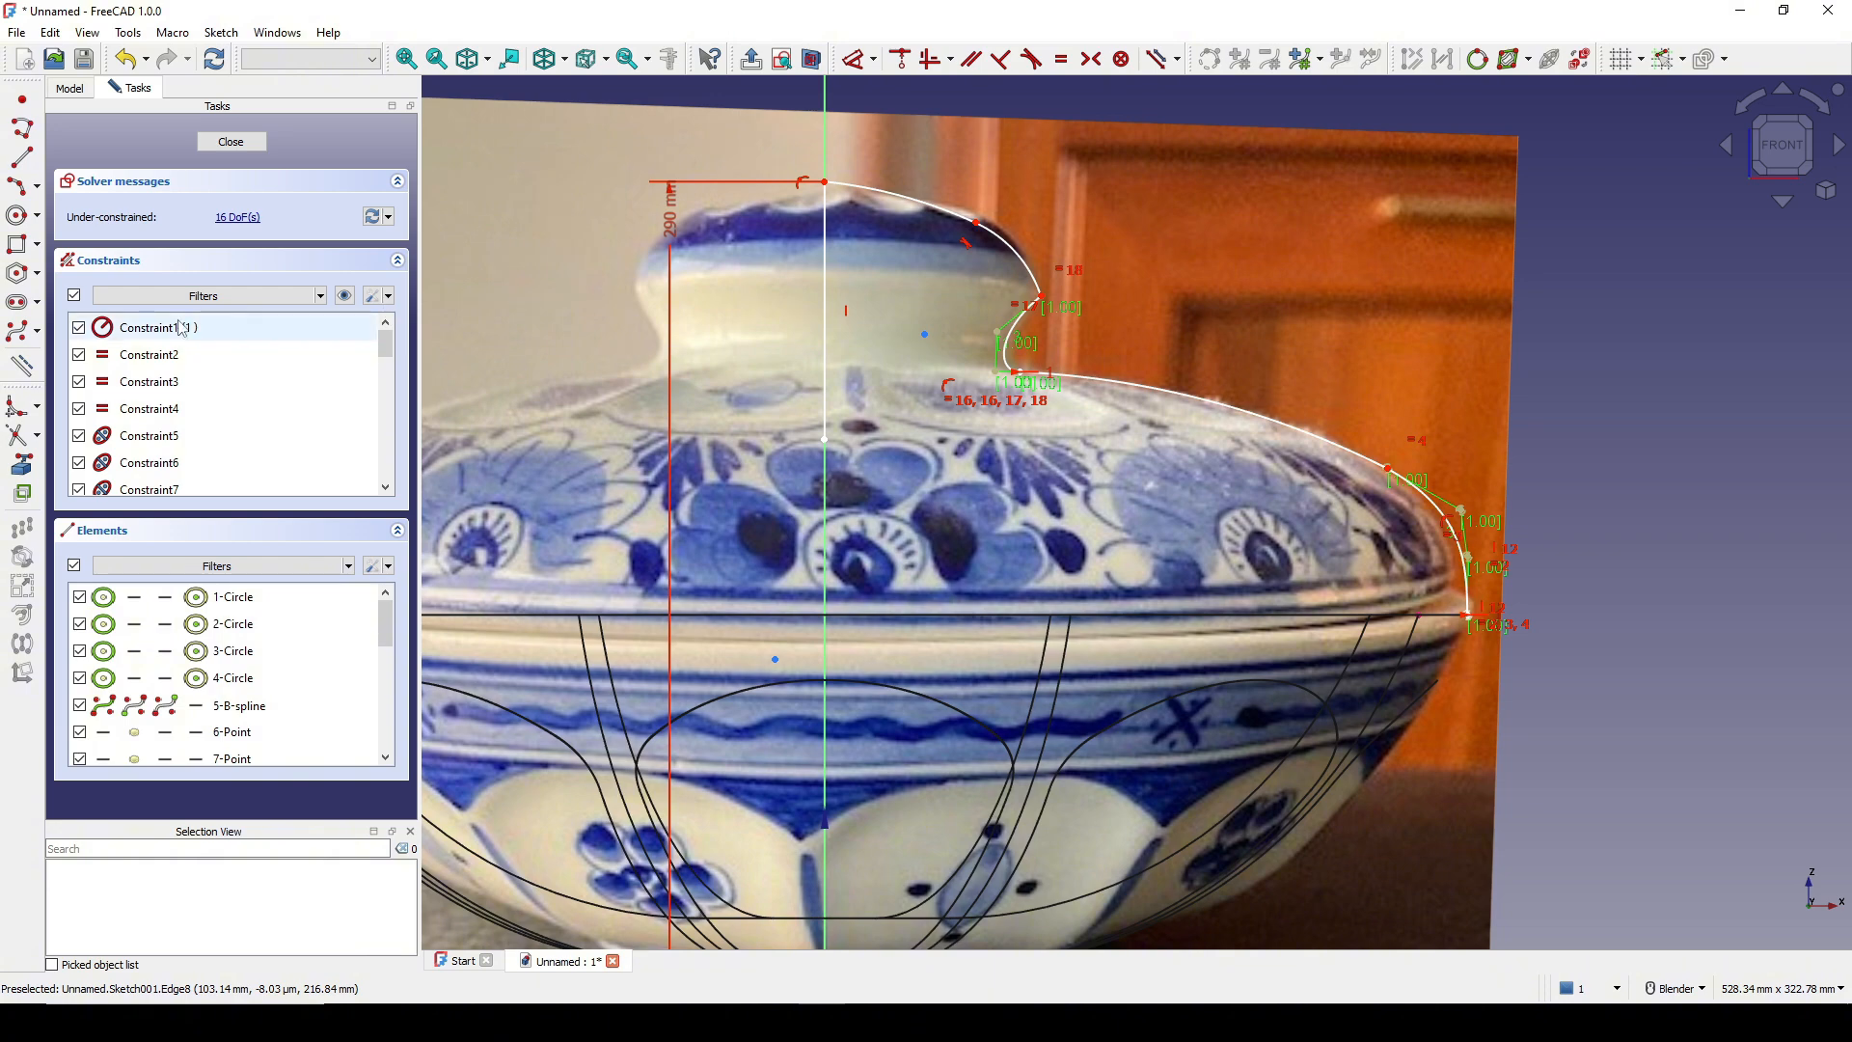
pyautogui.click(17, 185)
pyautogui.scroll(1, 874, 484)
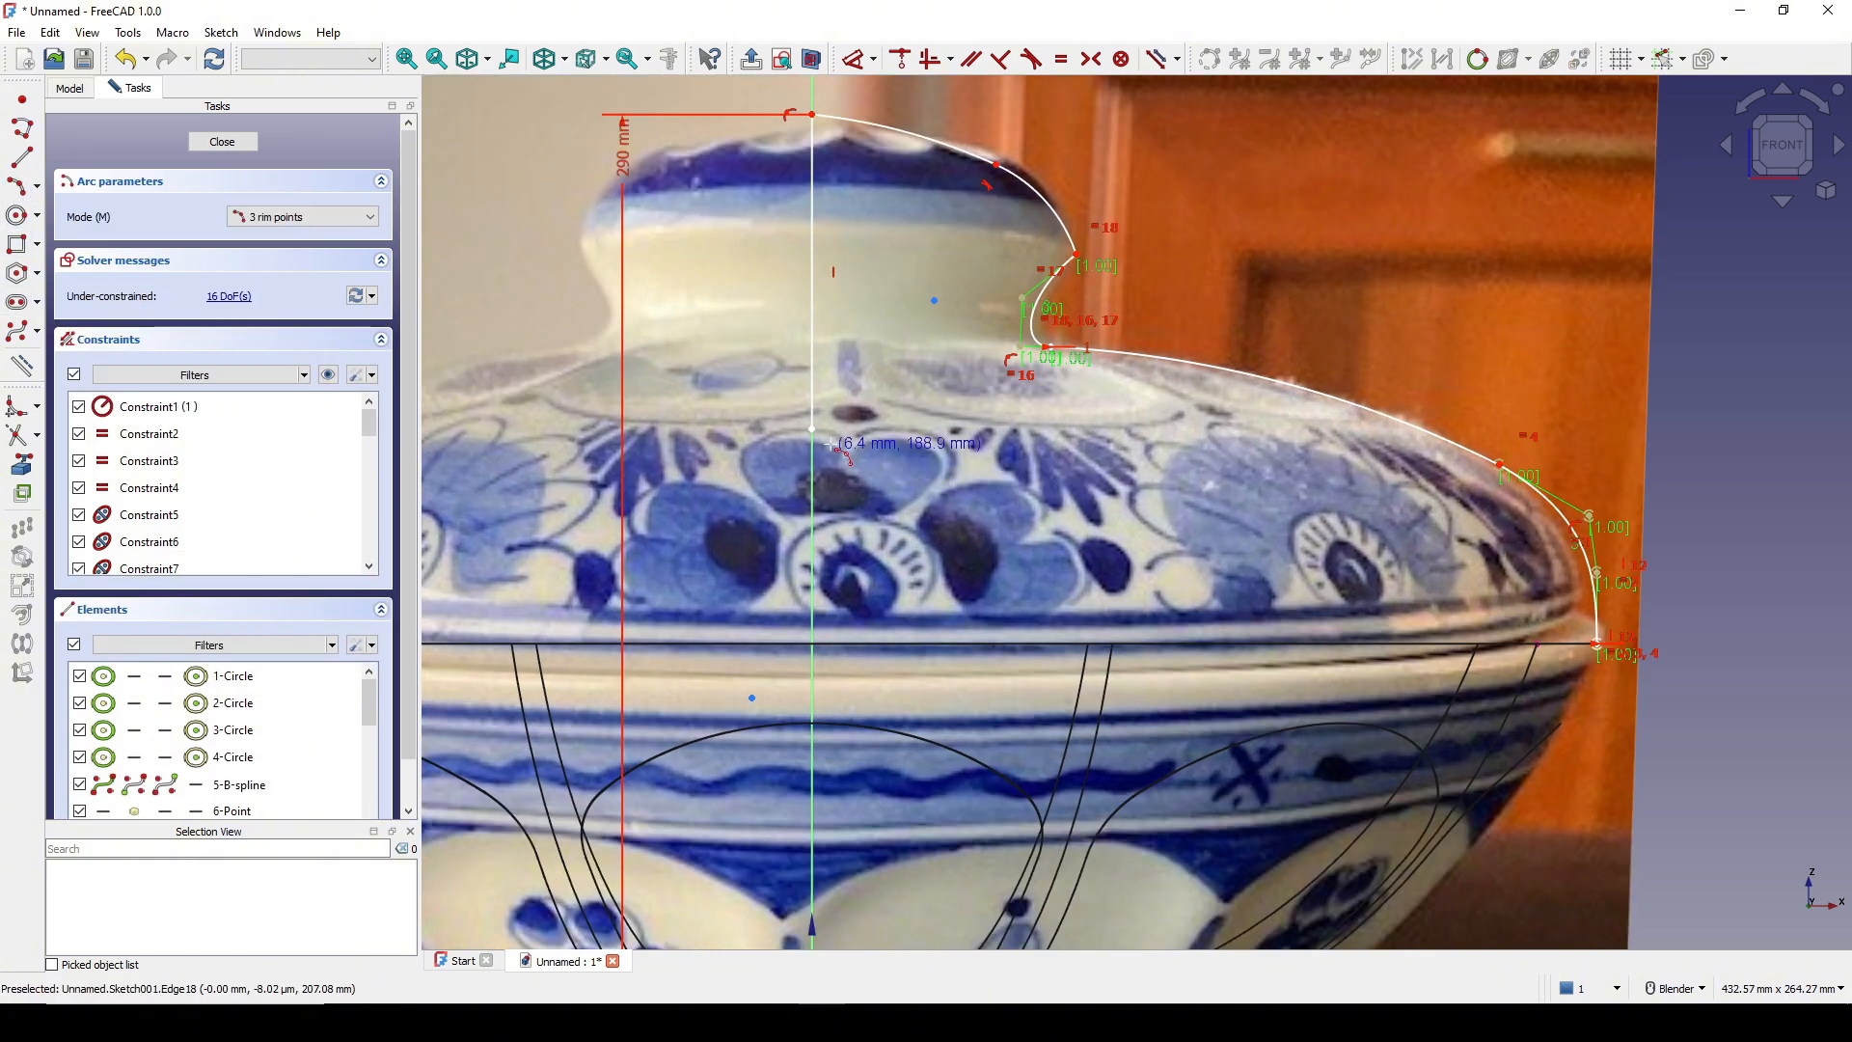
pyautogui.click(814, 429)
pyautogui.scroll(-1, 1047, 488)
pyautogui.keyDown('shift'); pyautogui.moveTo(1050, 489); pyautogui.dragTo(924, 435, button='middle'); pyautogui.keyUp('shift')
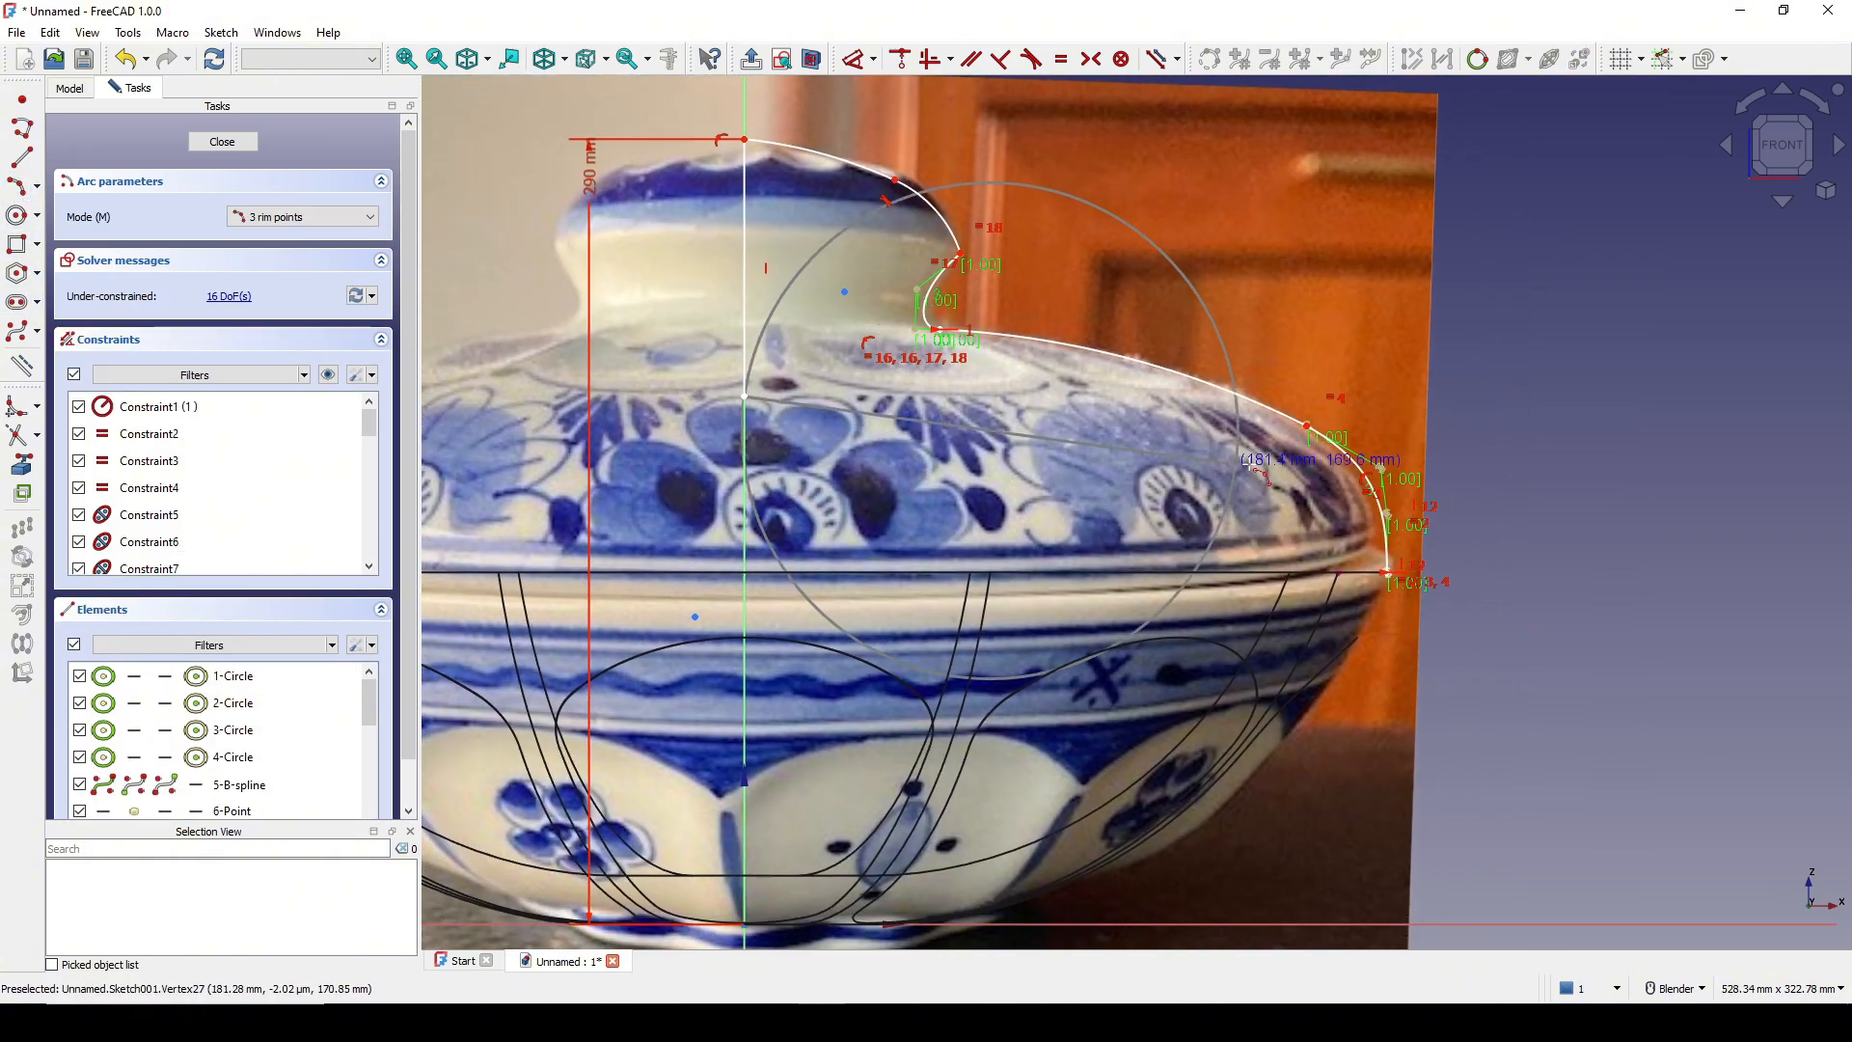
pyautogui.click(1304, 489)
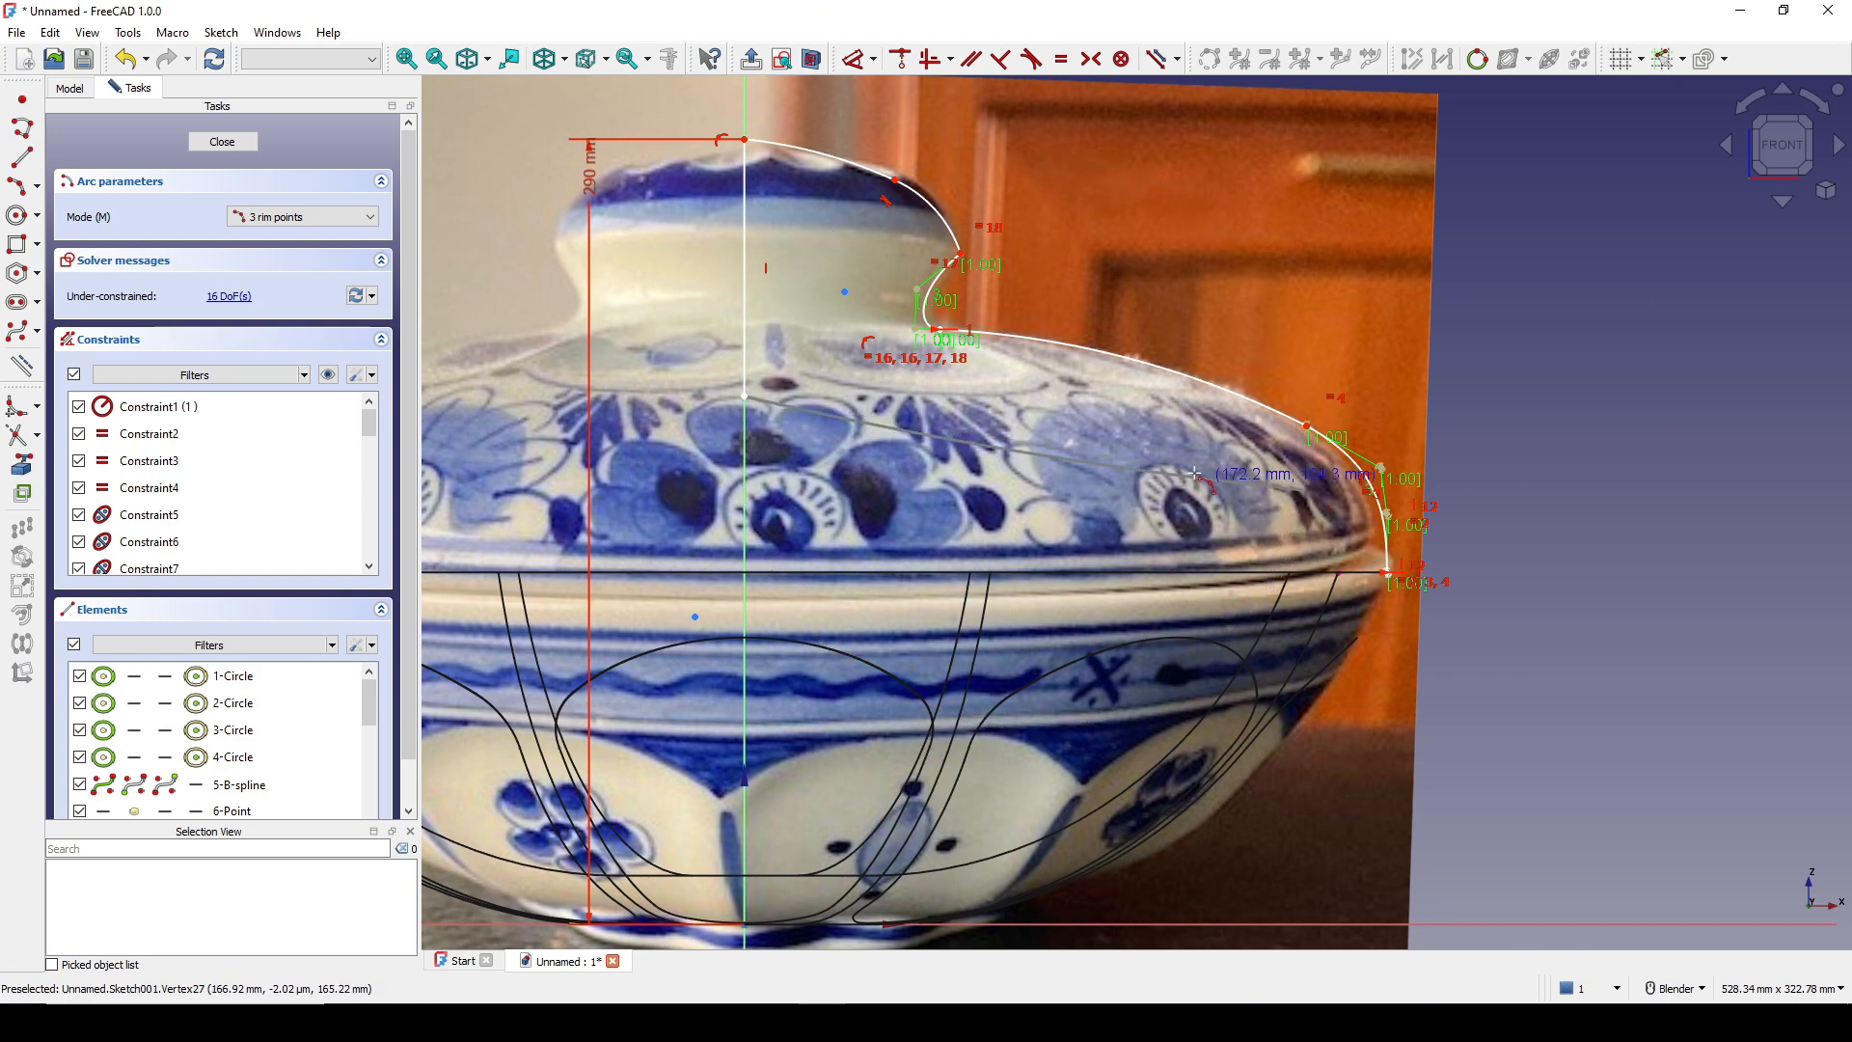
pyautogui.click(1174, 446)
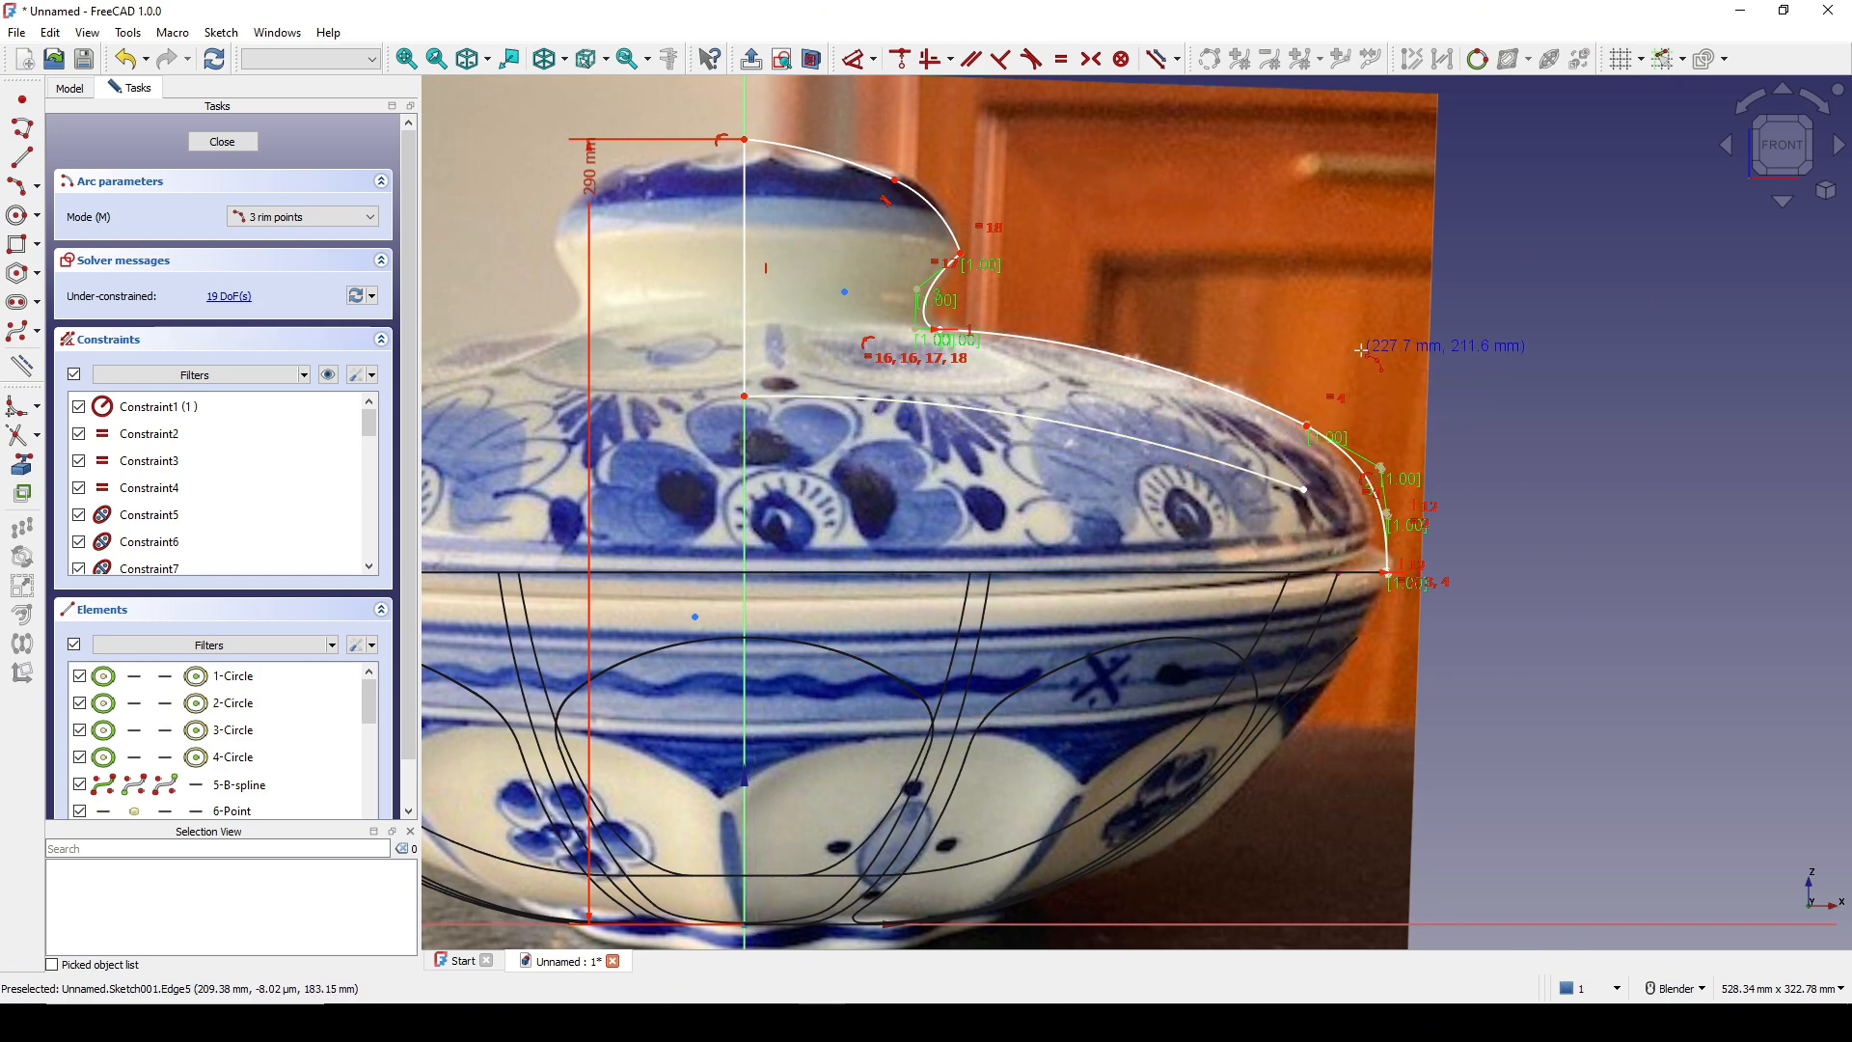
# Draw a degree 3 B-spline with four control points from the inner arc's outer end down to the bowl's inner rim edge.
pyautogui.keyDown('shift'); pyautogui.moveTo(1366, 378); pyautogui.dragTo(1317, 361, button='middle'); pyautogui.keyUp('shift')
pyautogui.scroll(4, 1142, 283)
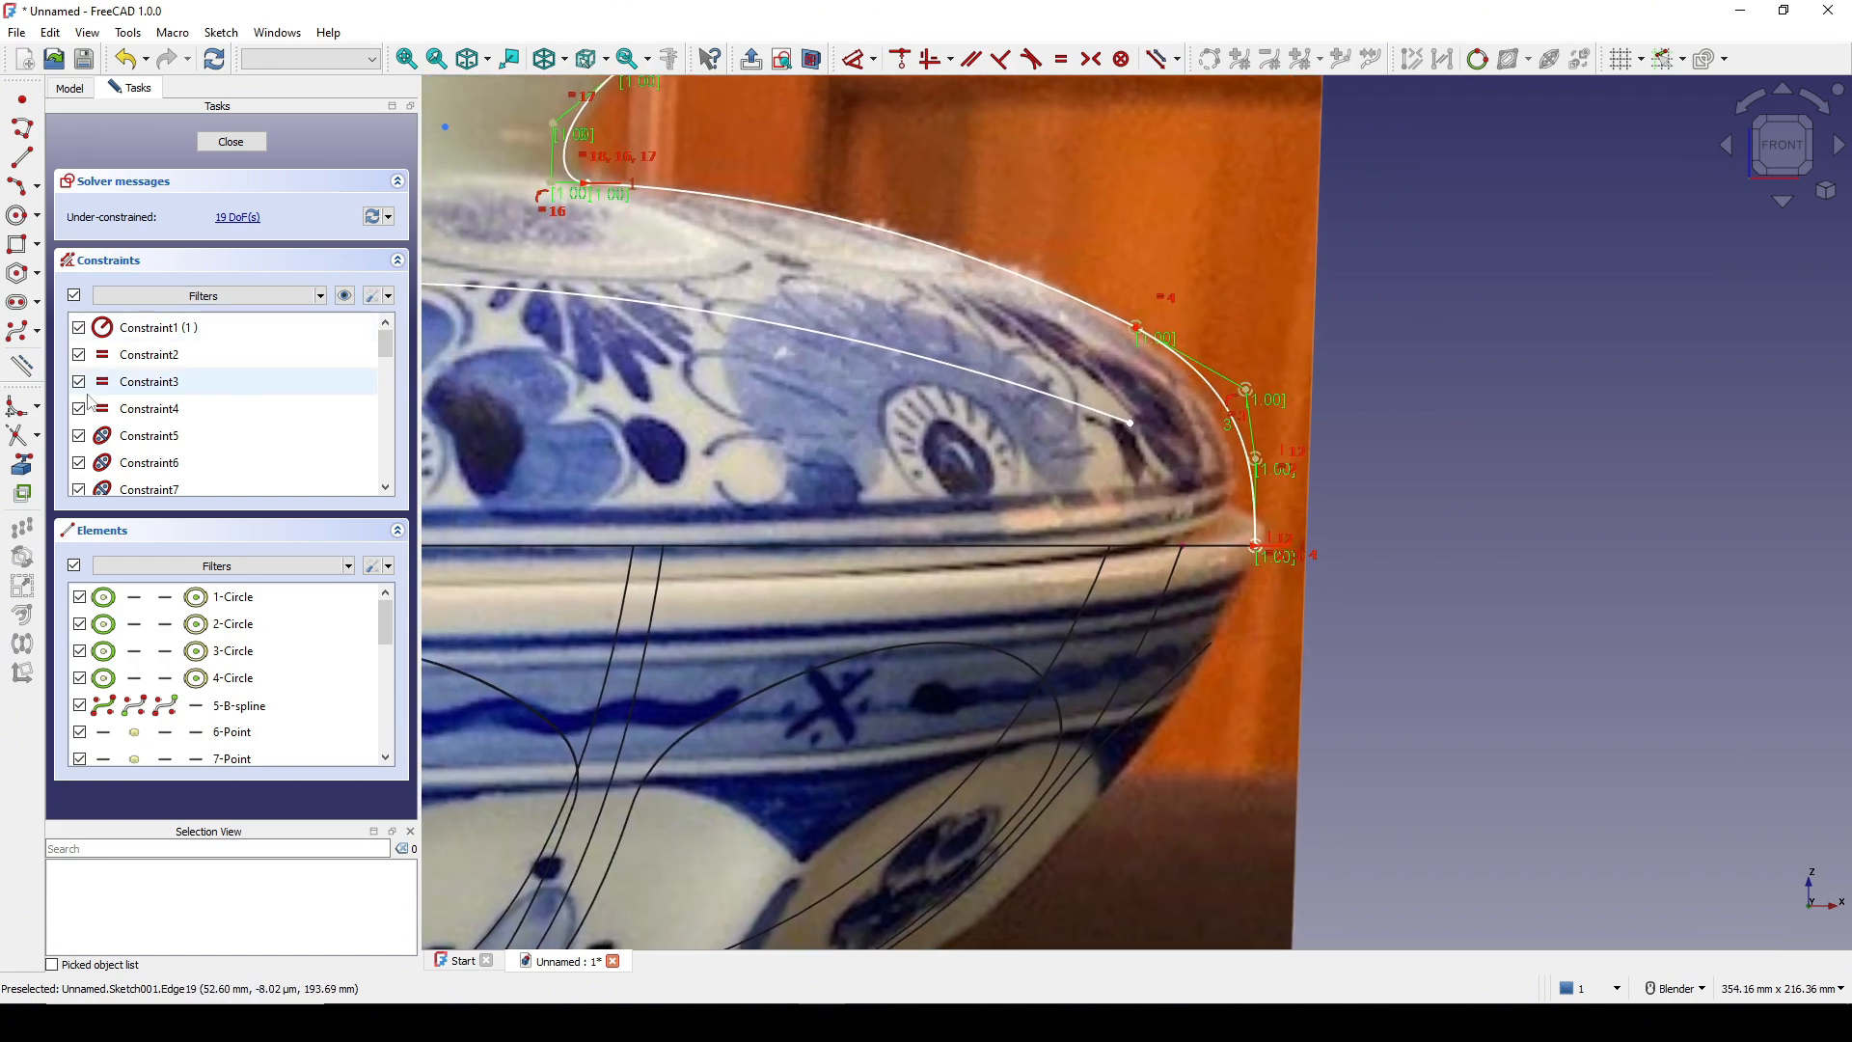
pyautogui.click(26, 341)
pyautogui.scroll(2, 1179, 465)
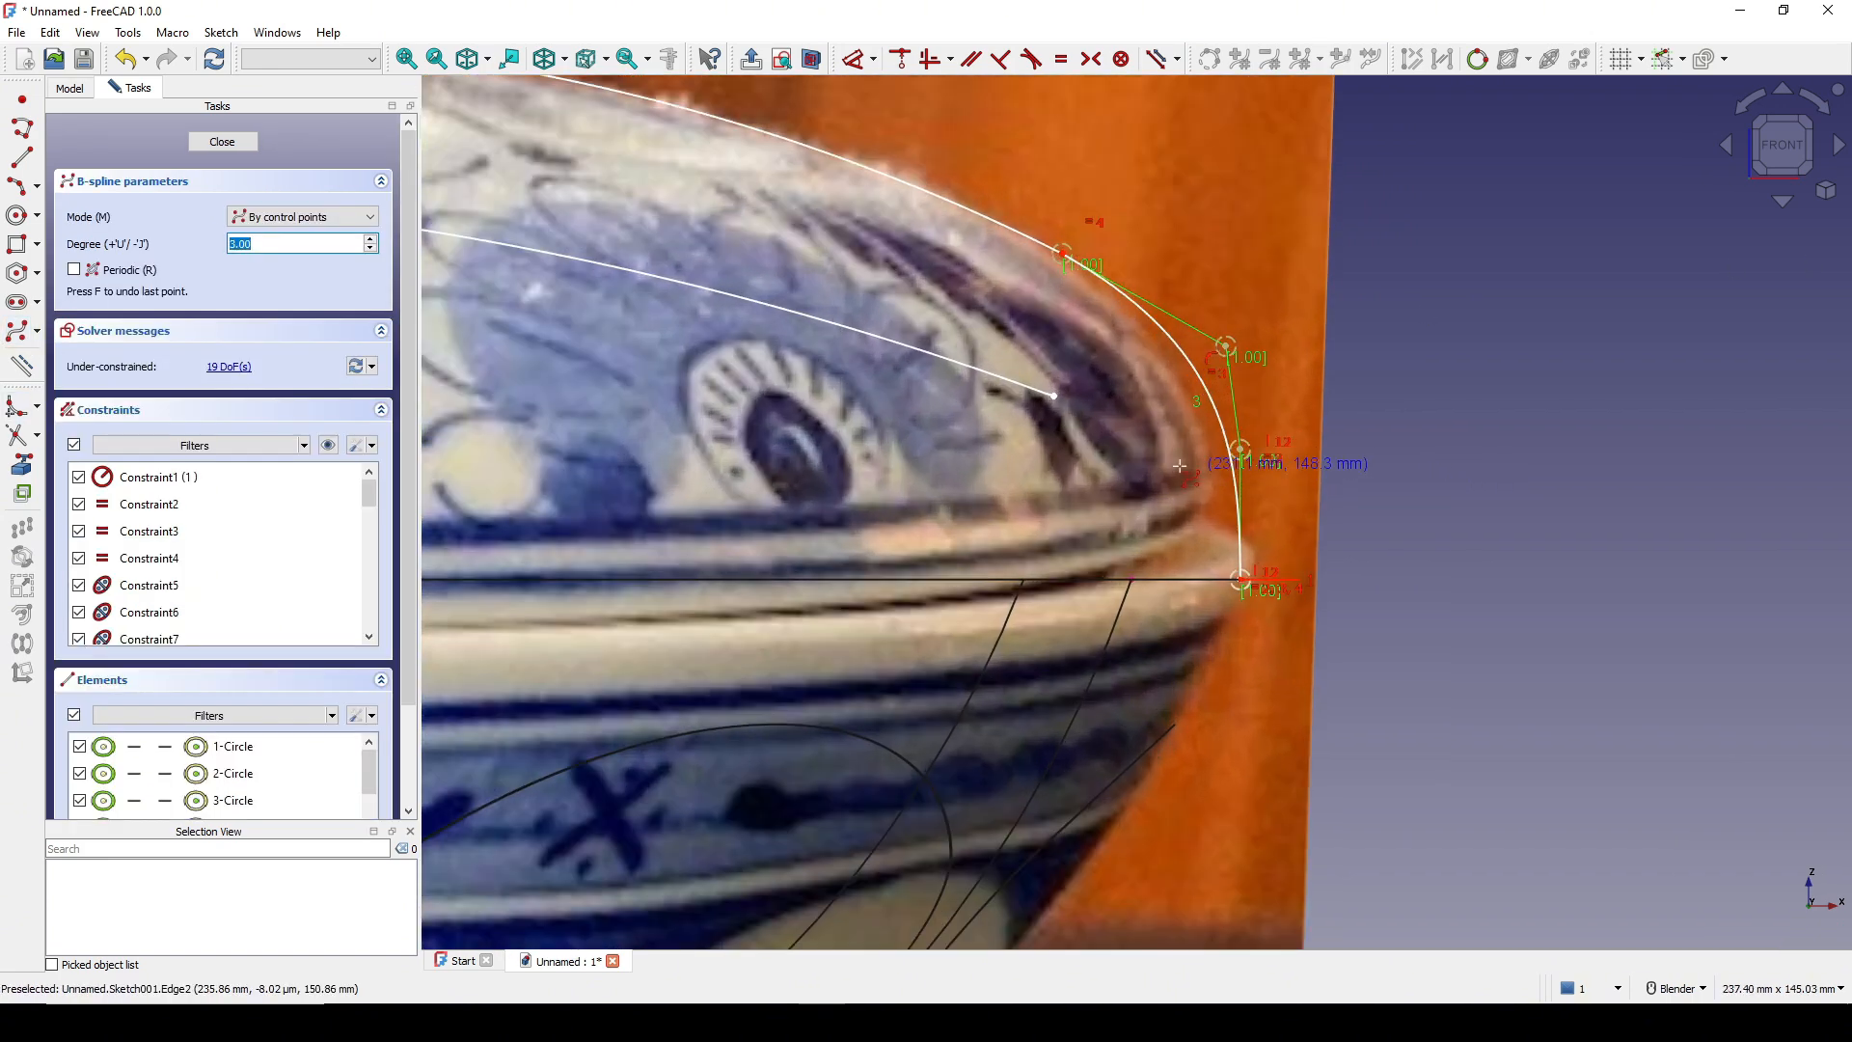
pyautogui.click(1054, 396)
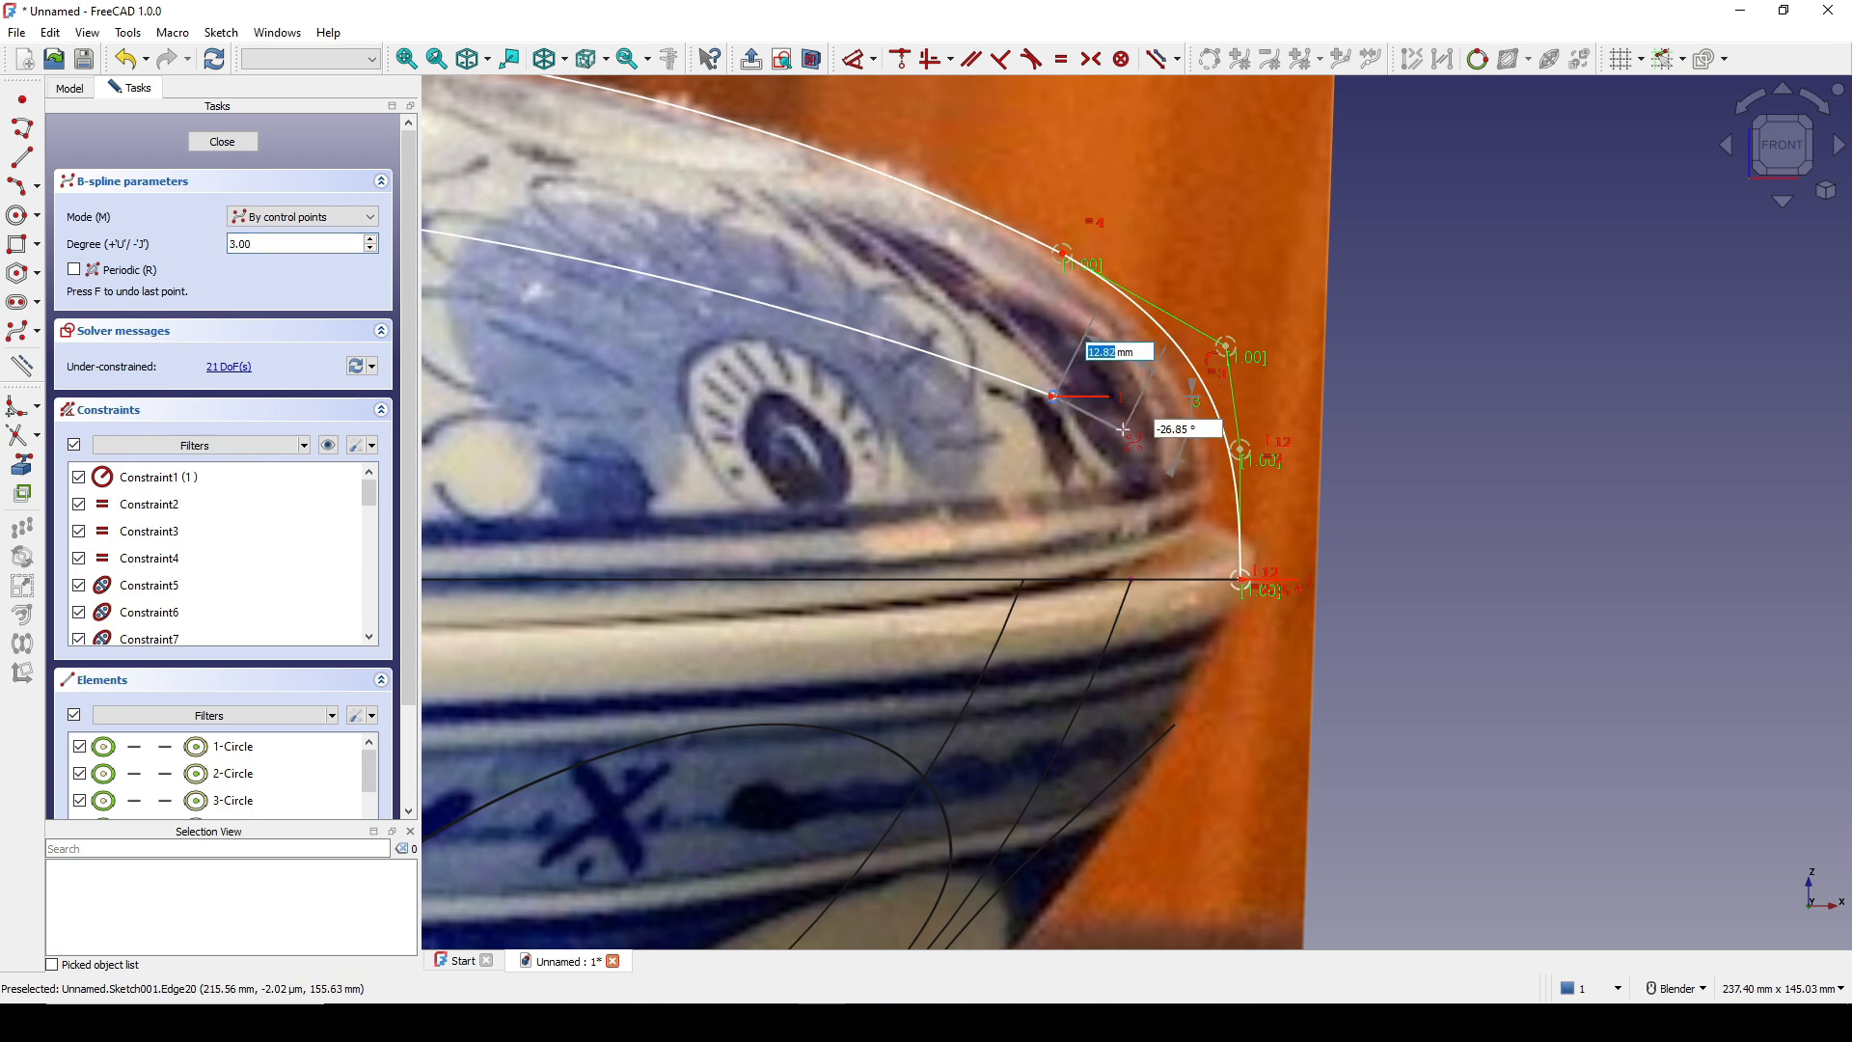
pyautogui.click(1125, 493)
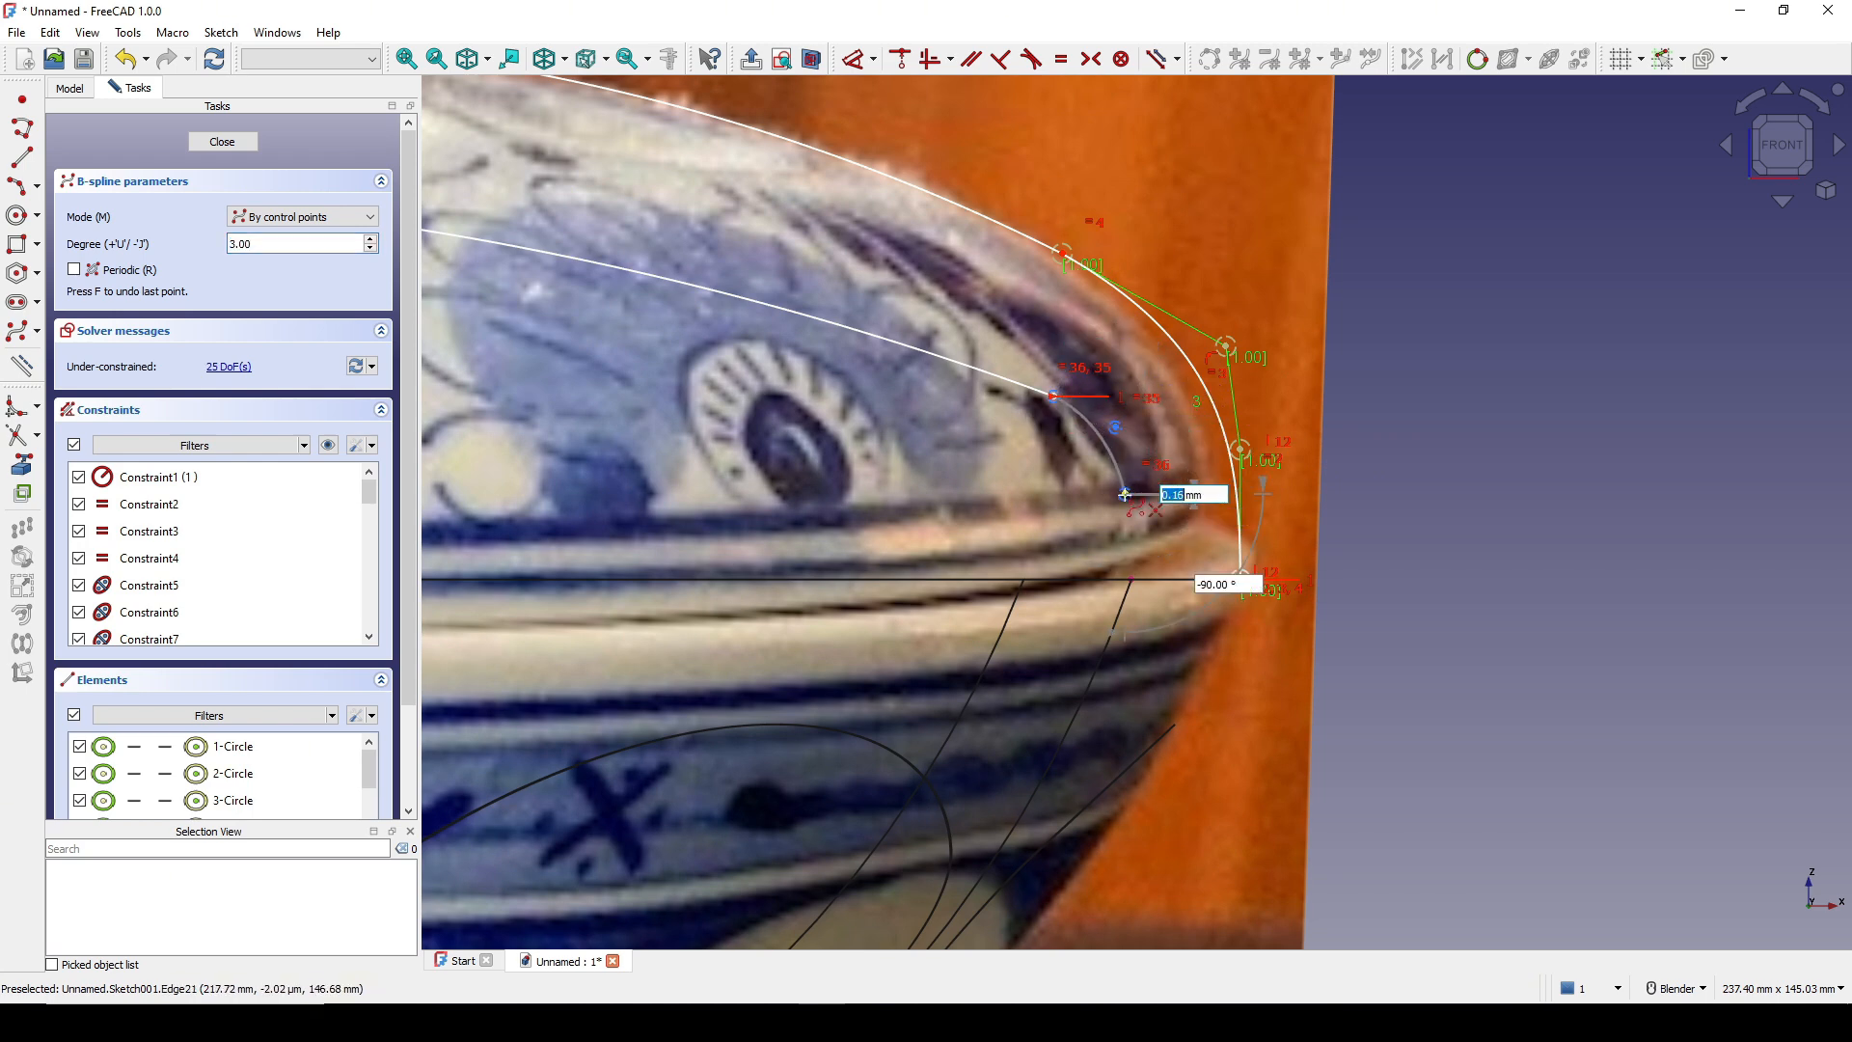
pyautogui.click(1130, 576)
pyautogui.rightClick(1386, 509)
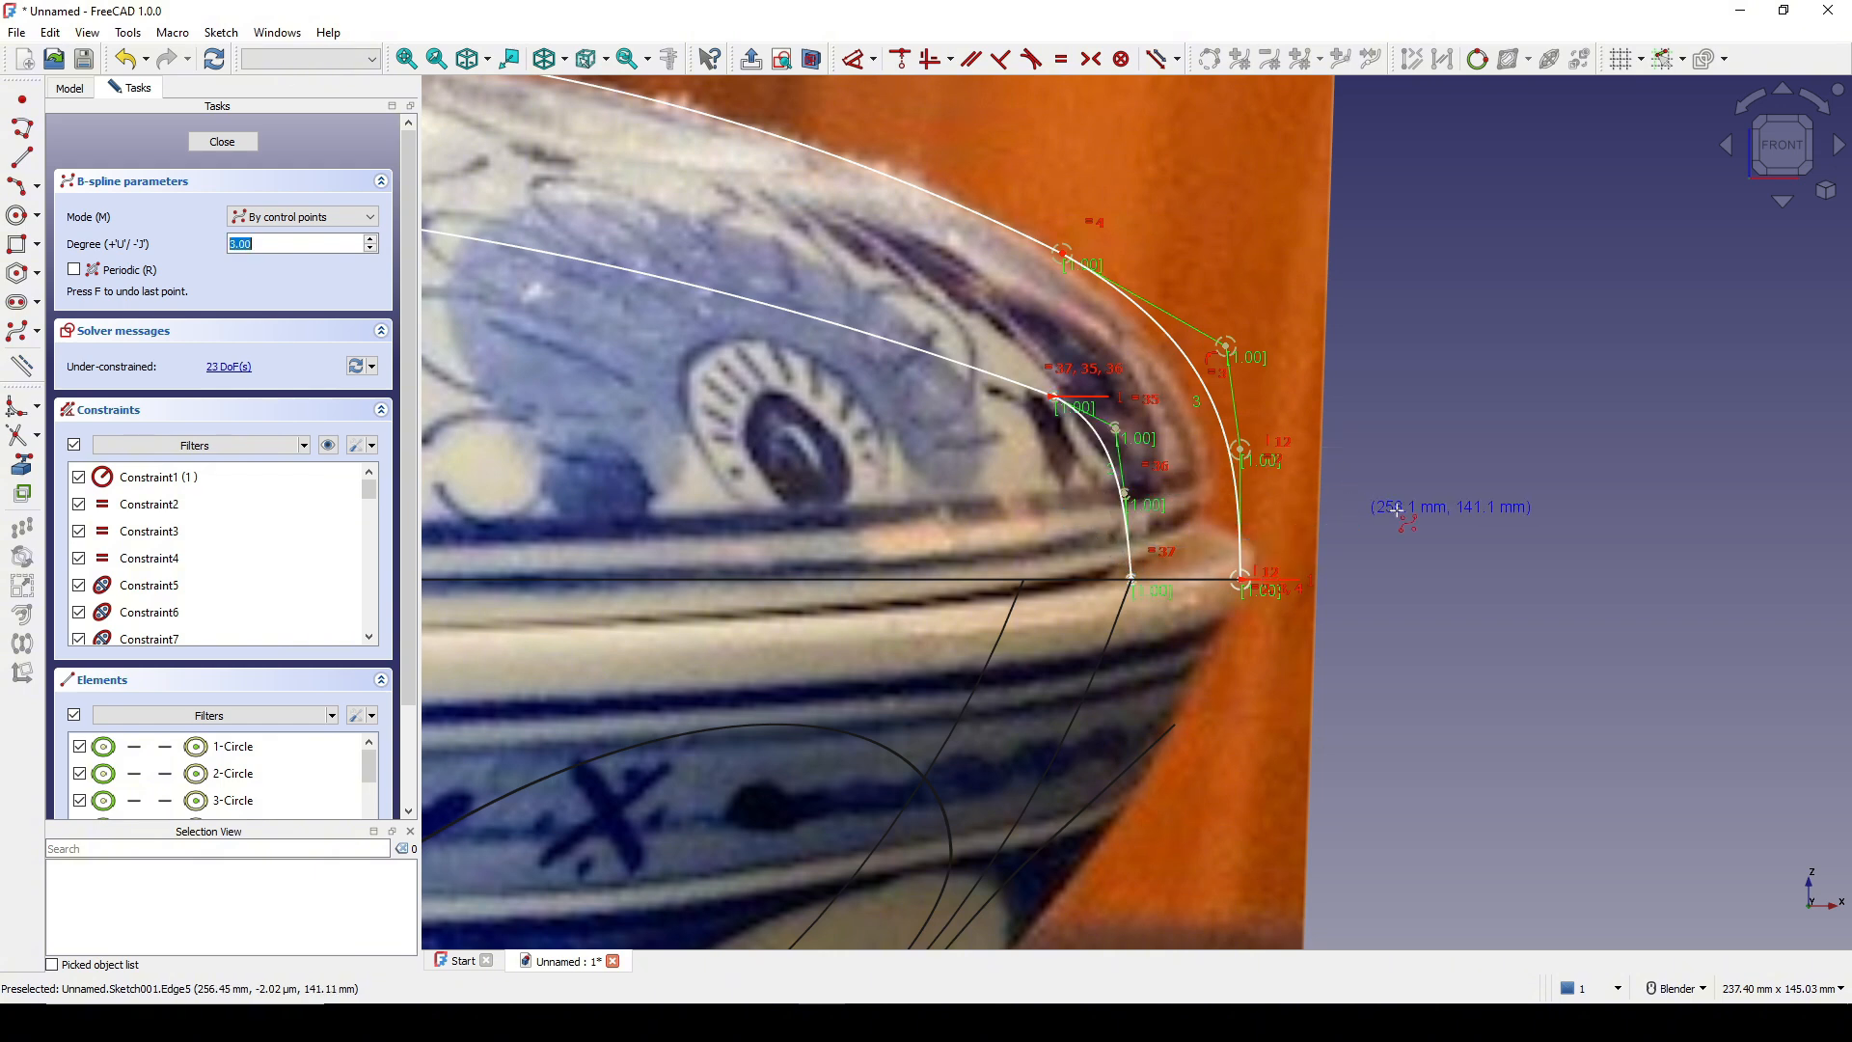
pyautogui.rightClick(1385, 508)
# Align the inner B-spline's last two control points vertically at the bowl's inner rim.
pyautogui.scroll(2, 1221, 537)
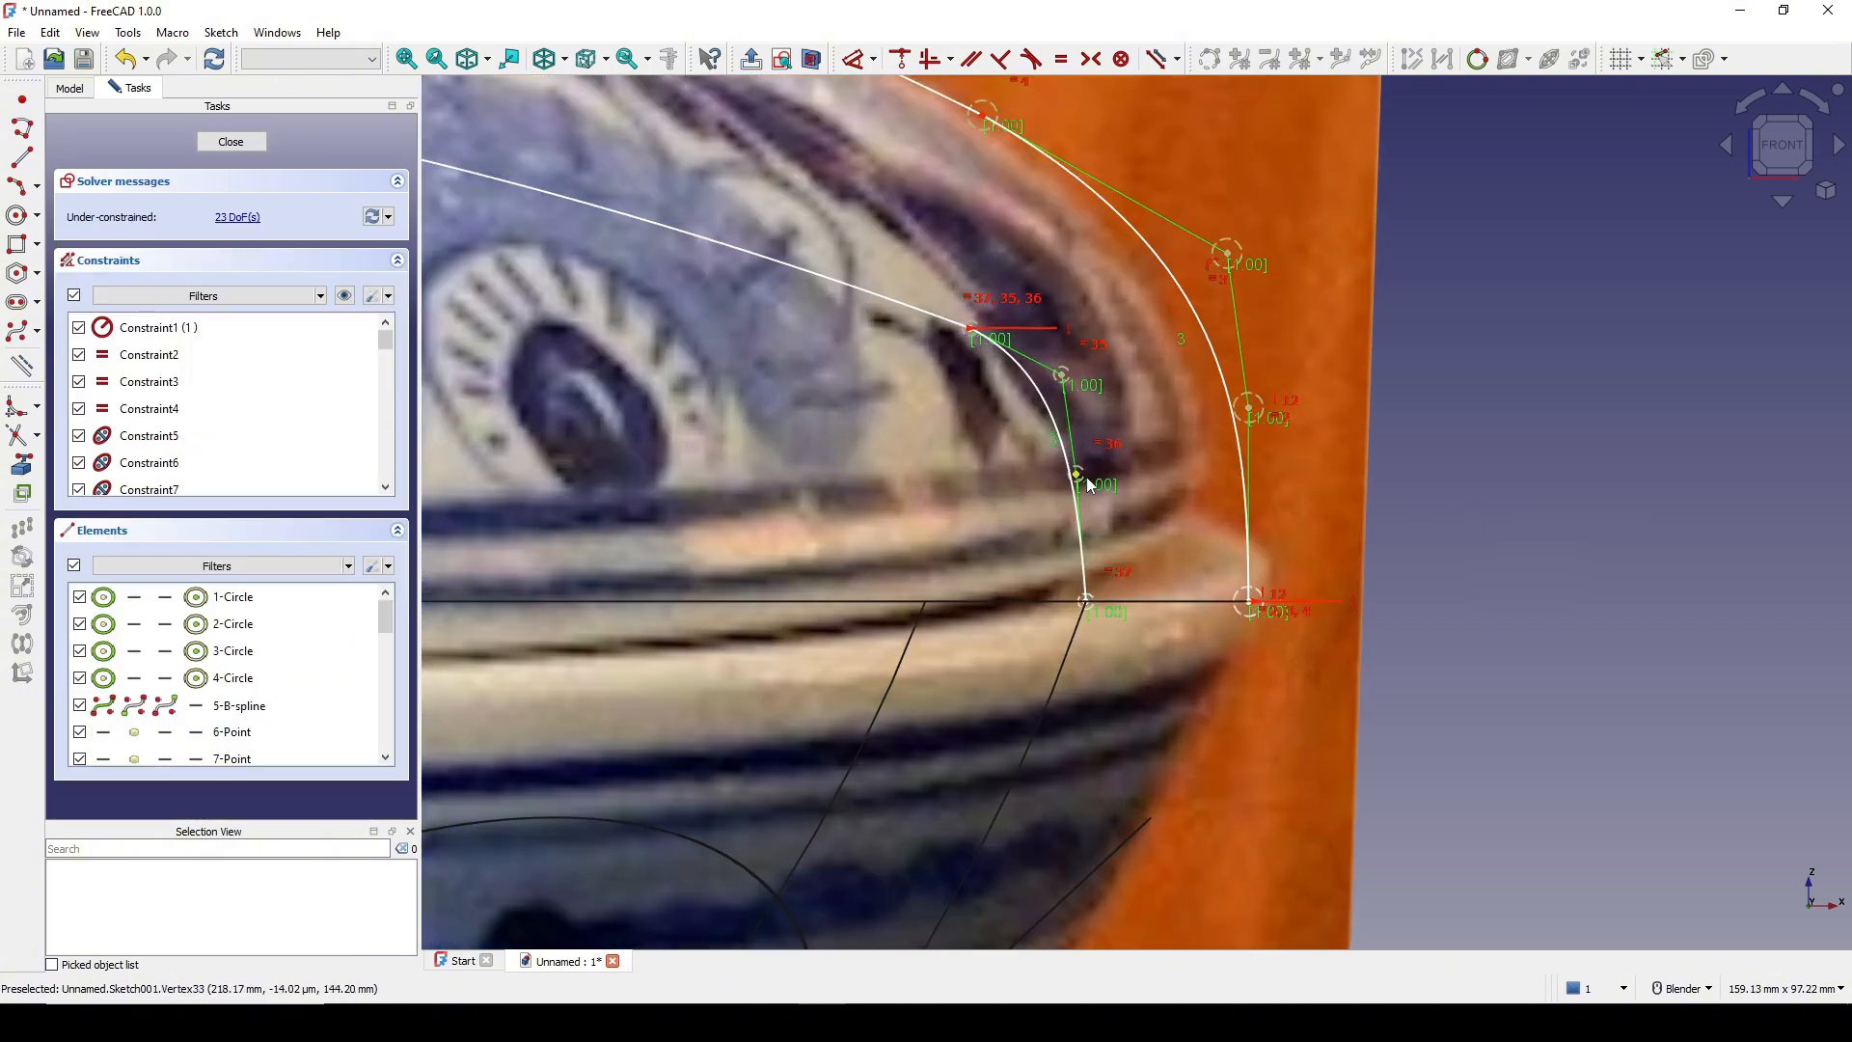
pyautogui.scroll(2, 1087, 478)
pyautogui.click(1073, 476)
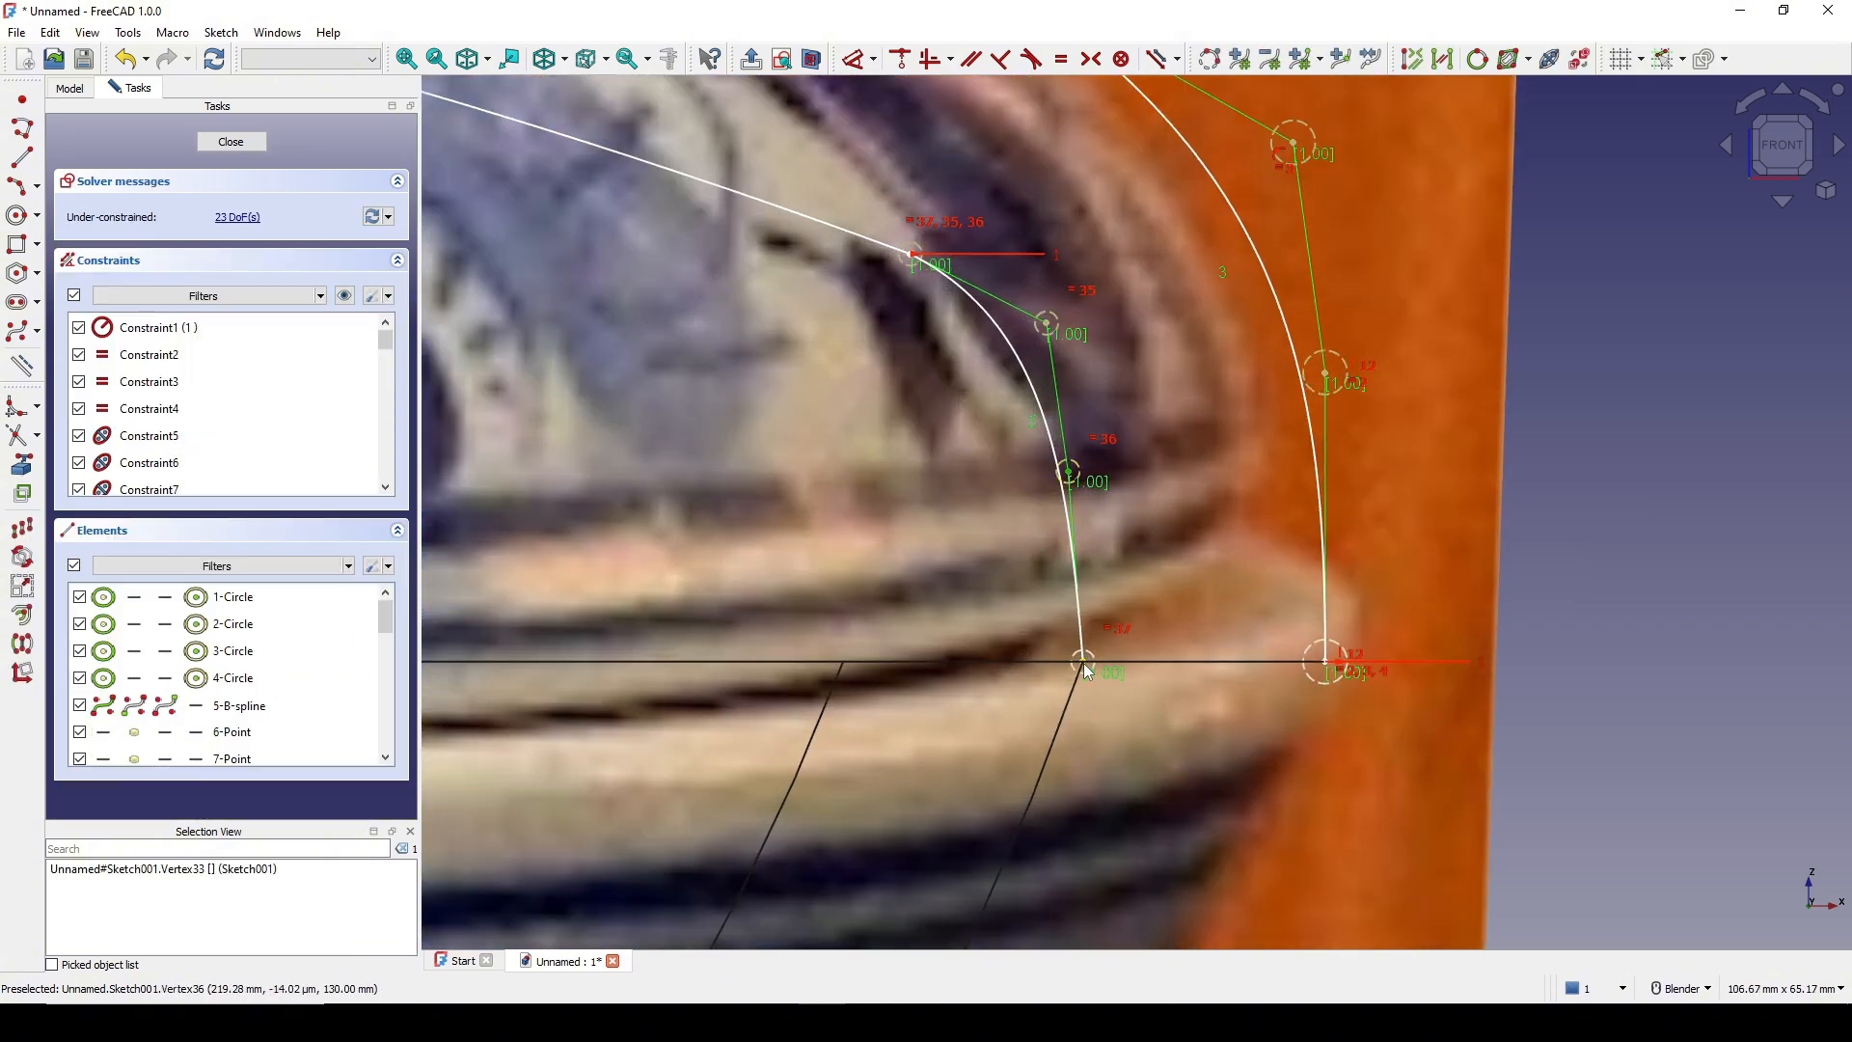
pyautogui.click(1085, 666)
pyautogui.press('v')
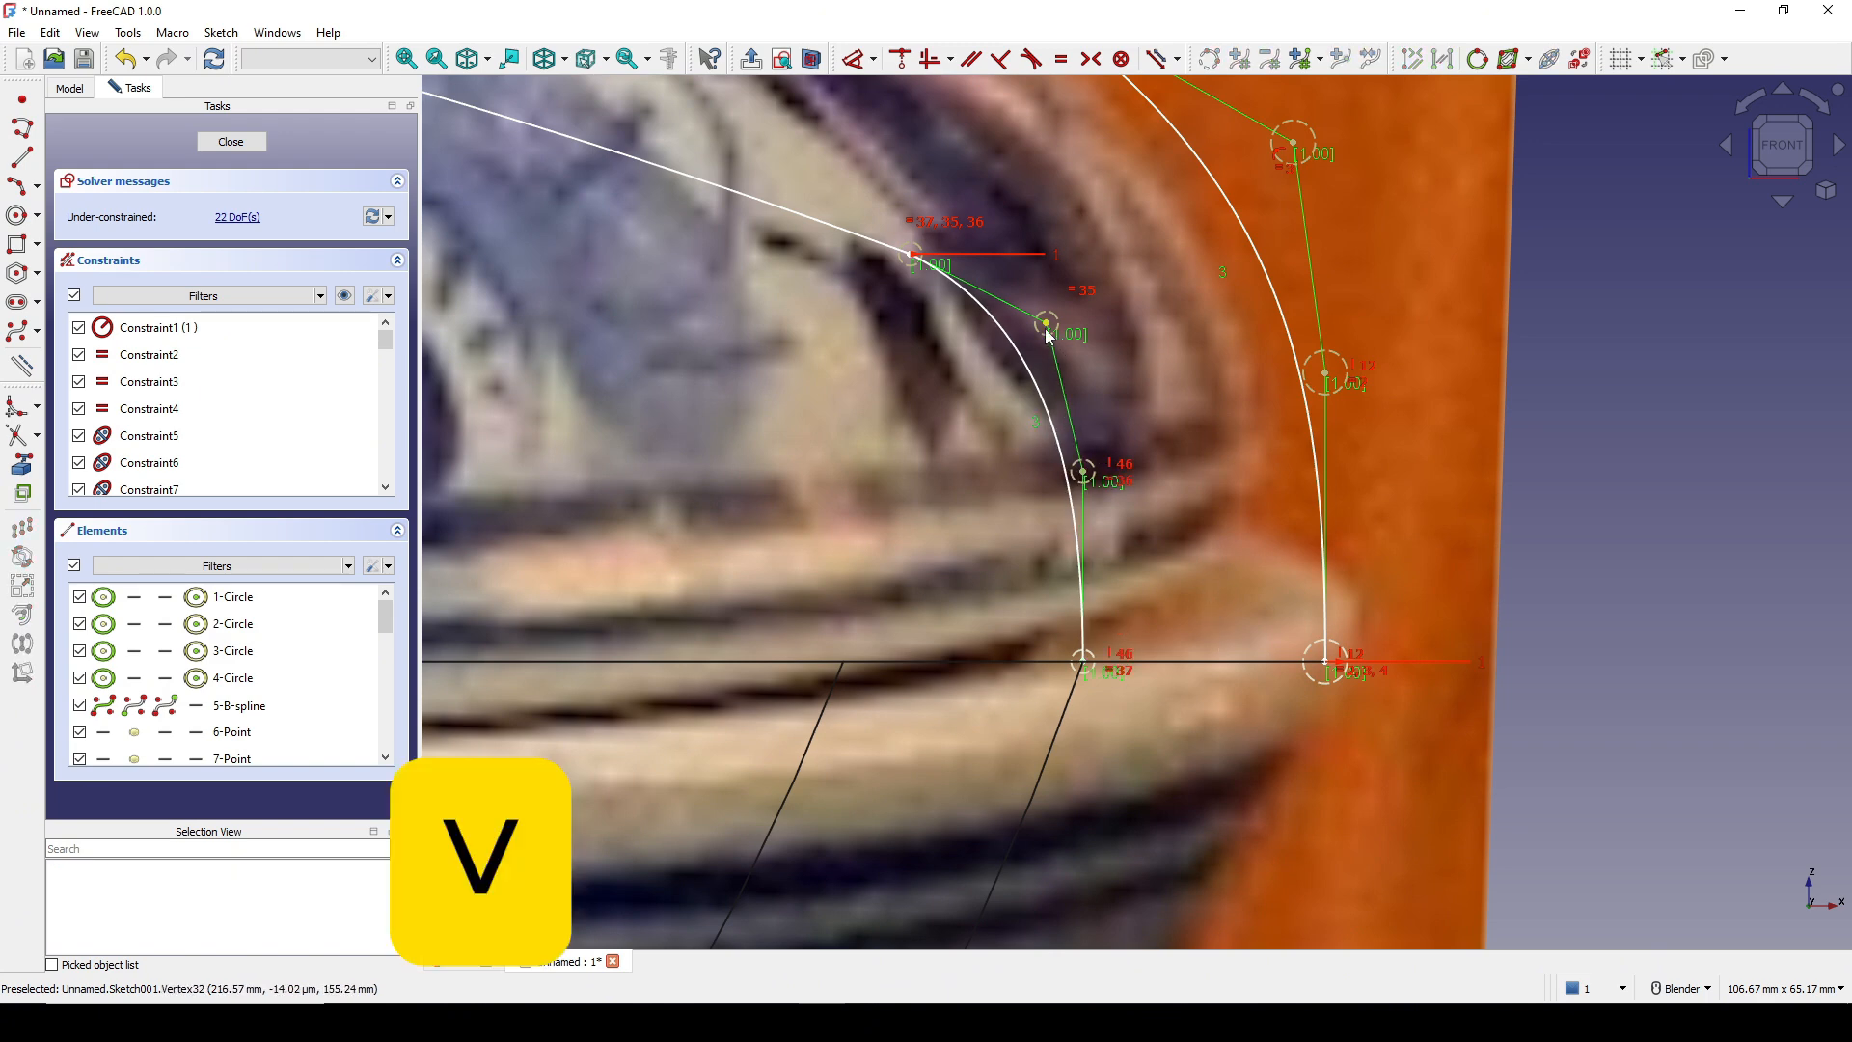
# Constrain the inner B-spline's second control point onto the lid's inner arc.
pyautogui.click(1046, 325)
pyautogui.keyDown('shift'); pyautogui.moveTo(915, 352); pyautogui.dragTo(1021, 453, button='middle'); pyautogui.keyUp('shift')
pyautogui.click(908, 319)
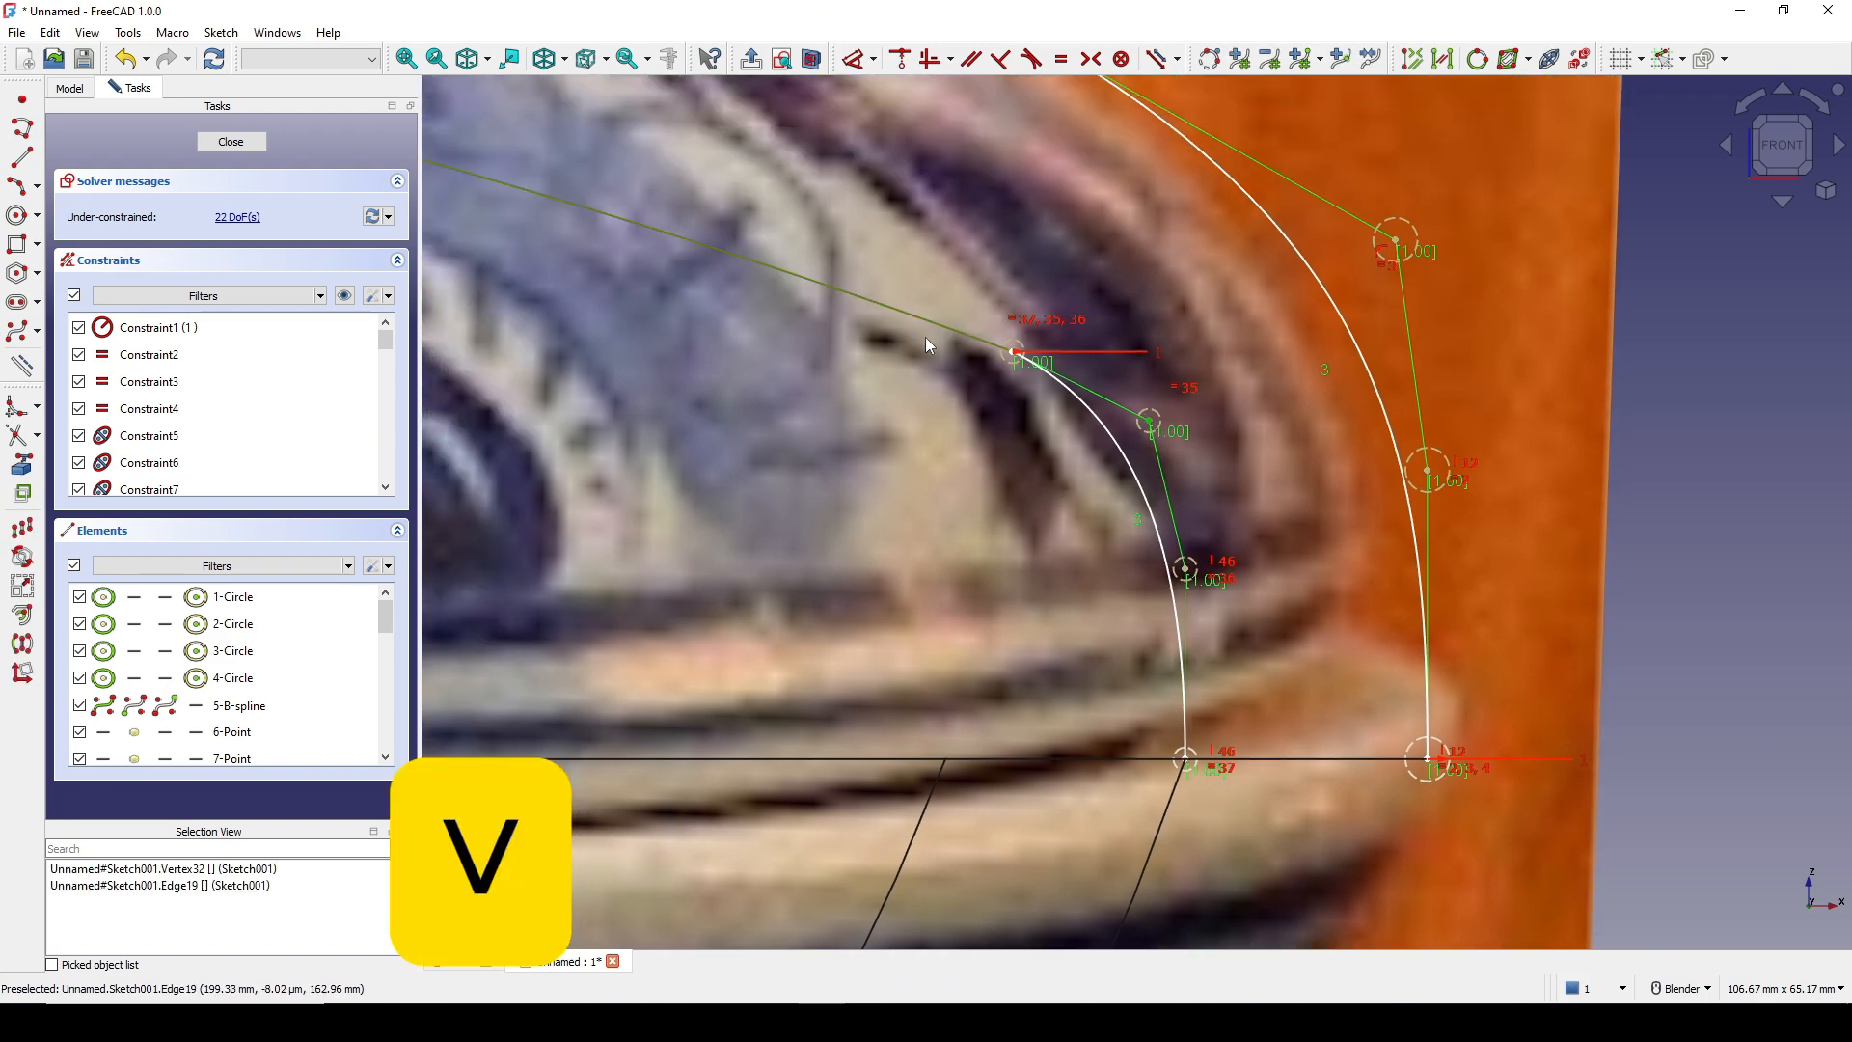
pyautogui.scroll(1, 974, 376)
pyautogui.press('c')
pyautogui.scroll(-3, 974, 376)
pyautogui.keyDown('shift'); pyautogui.moveTo(1008, 391); pyautogui.dragTo(1184, 566, button='middle'); pyautogui.keyUp('shift')
pyautogui.scroll(2, 1009, 471)
pyautogui.scroll(-7, 1006, 463)
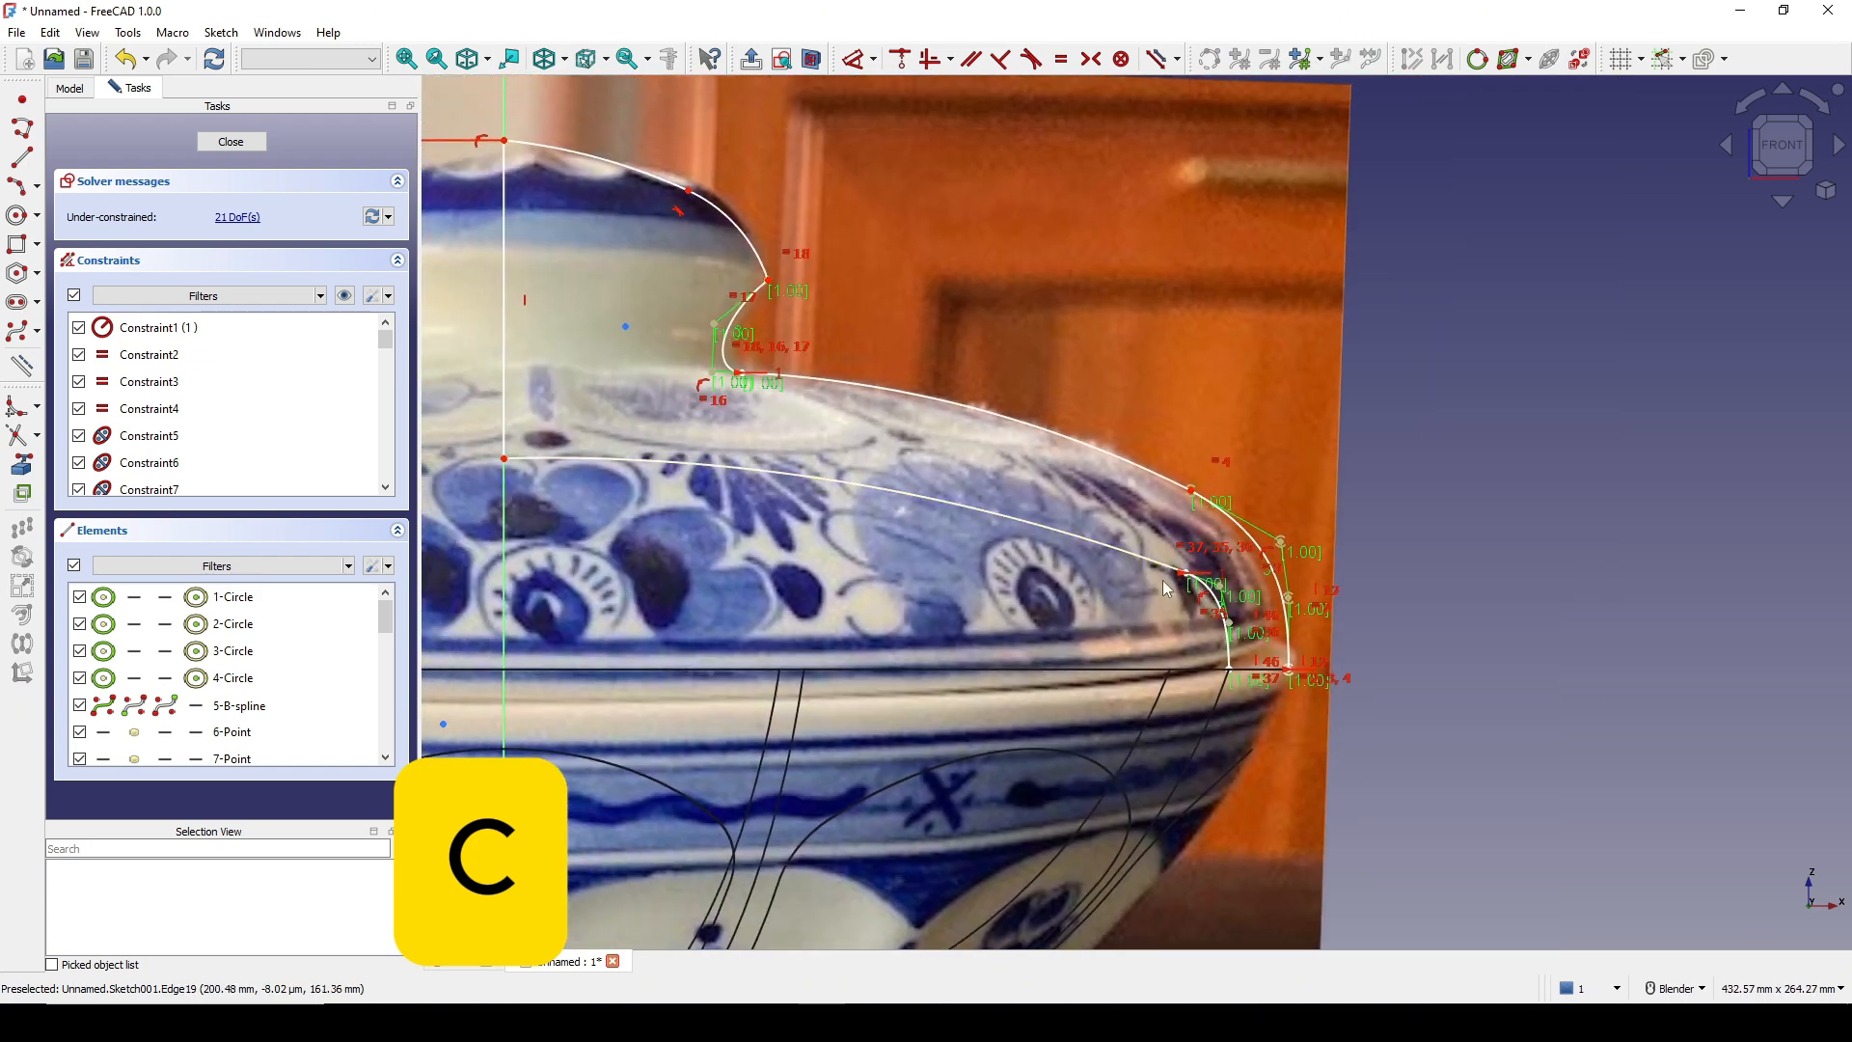
# Raise the inner arc's end point slightly along the vertical axis to thin the lid's centre.
pyautogui.scroll(1, 1184, 566)
pyautogui.scroll(-1, 718, 512)
pyautogui.keyDown('shift'); pyautogui.moveTo(714, 507); pyautogui.dragTo(958, 606, button='middle'); pyautogui.keyUp('shift')
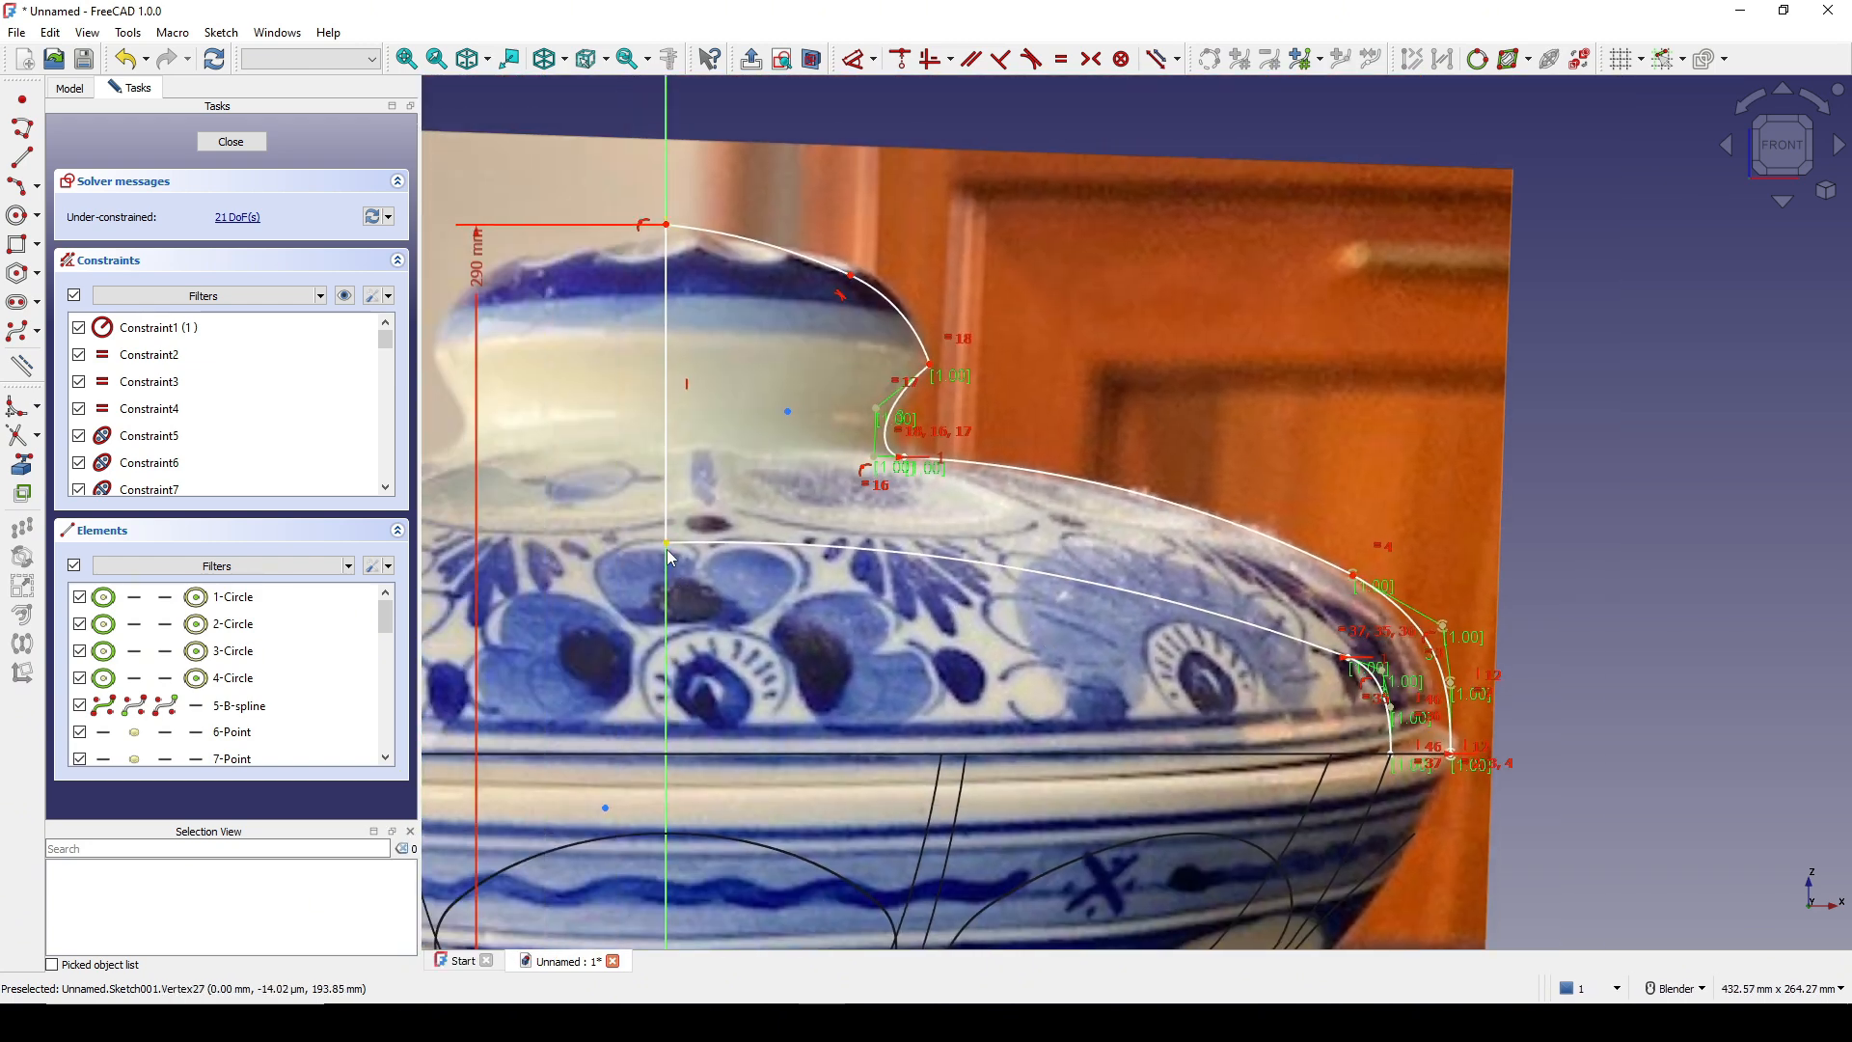
pyautogui.moveTo(673, 558); pyautogui.dragTo(678, 517)
pyautogui.keyDown('shift'); pyautogui.moveTo(1275, 543); pyautogui.dragTo(1068, 442, button='middle'); pyautogui.keyUp('shift')
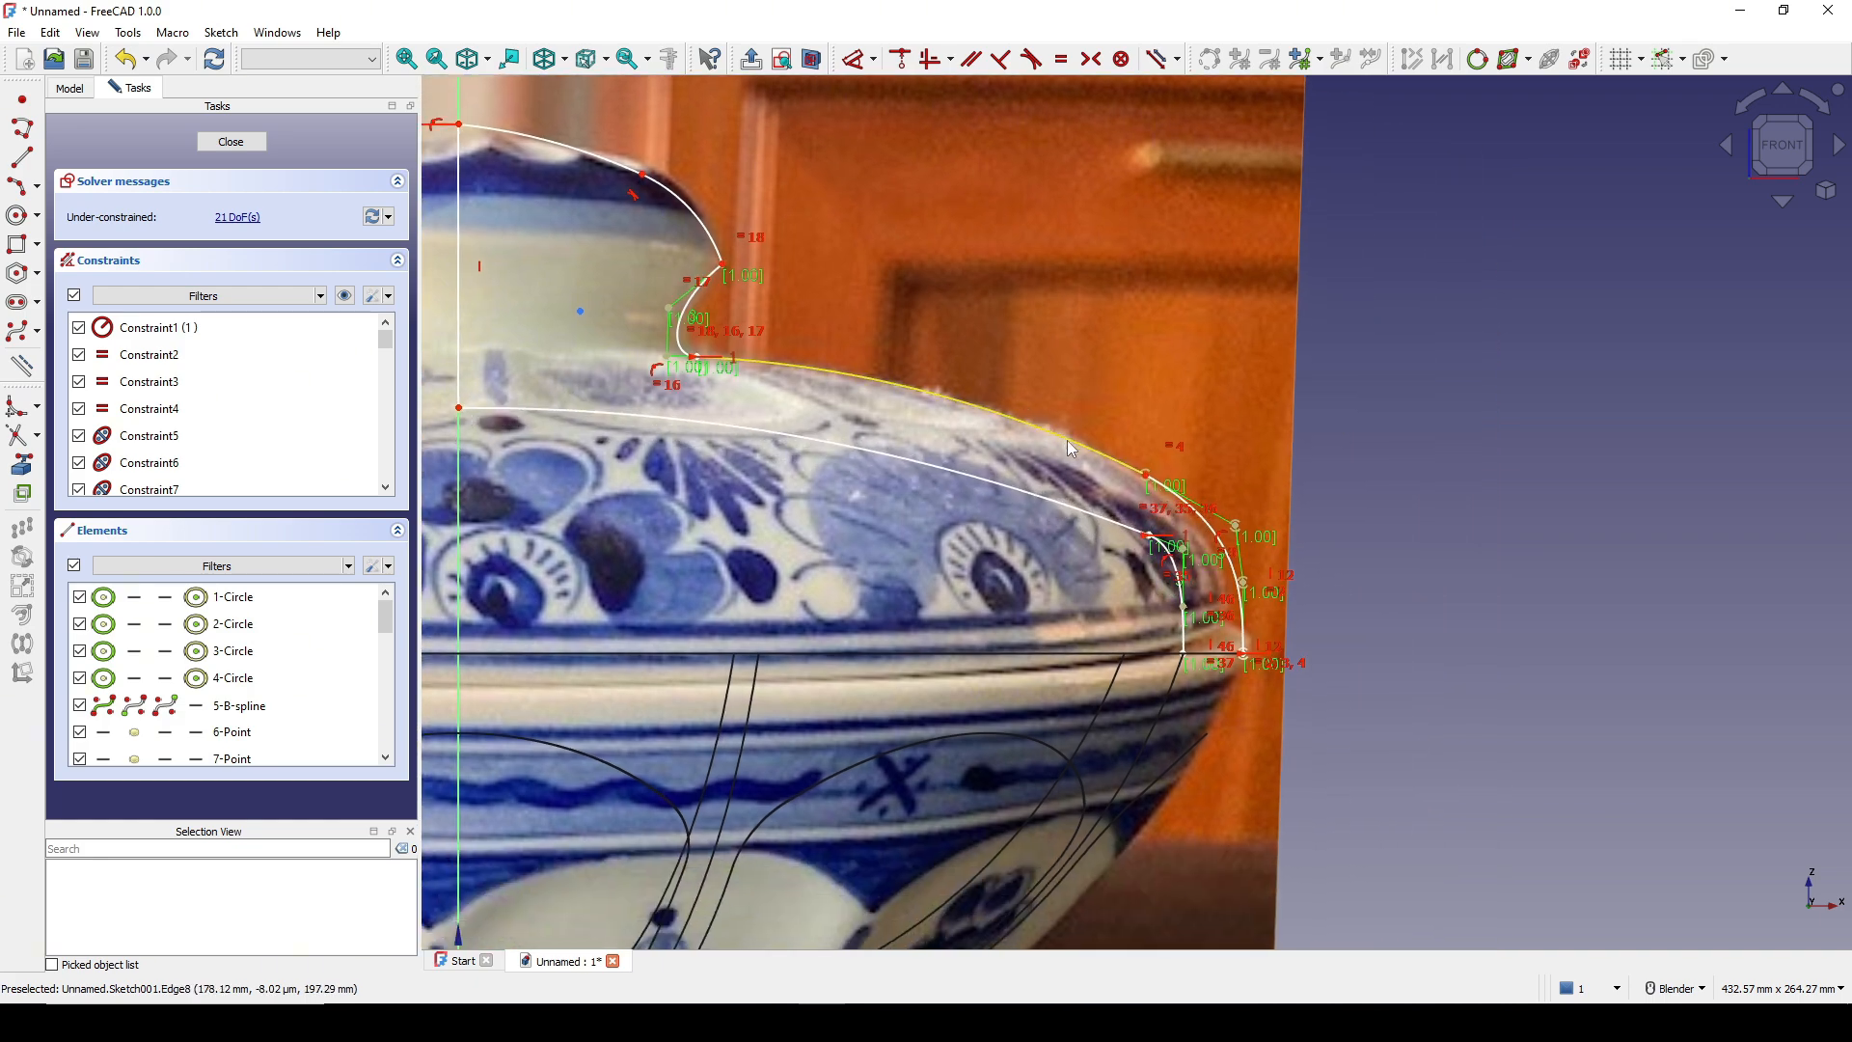
# Lower the inner B-spline's second control point slightly to smooth the lid's inner corner.
pyautogui.scroll(5, 1177, 527)
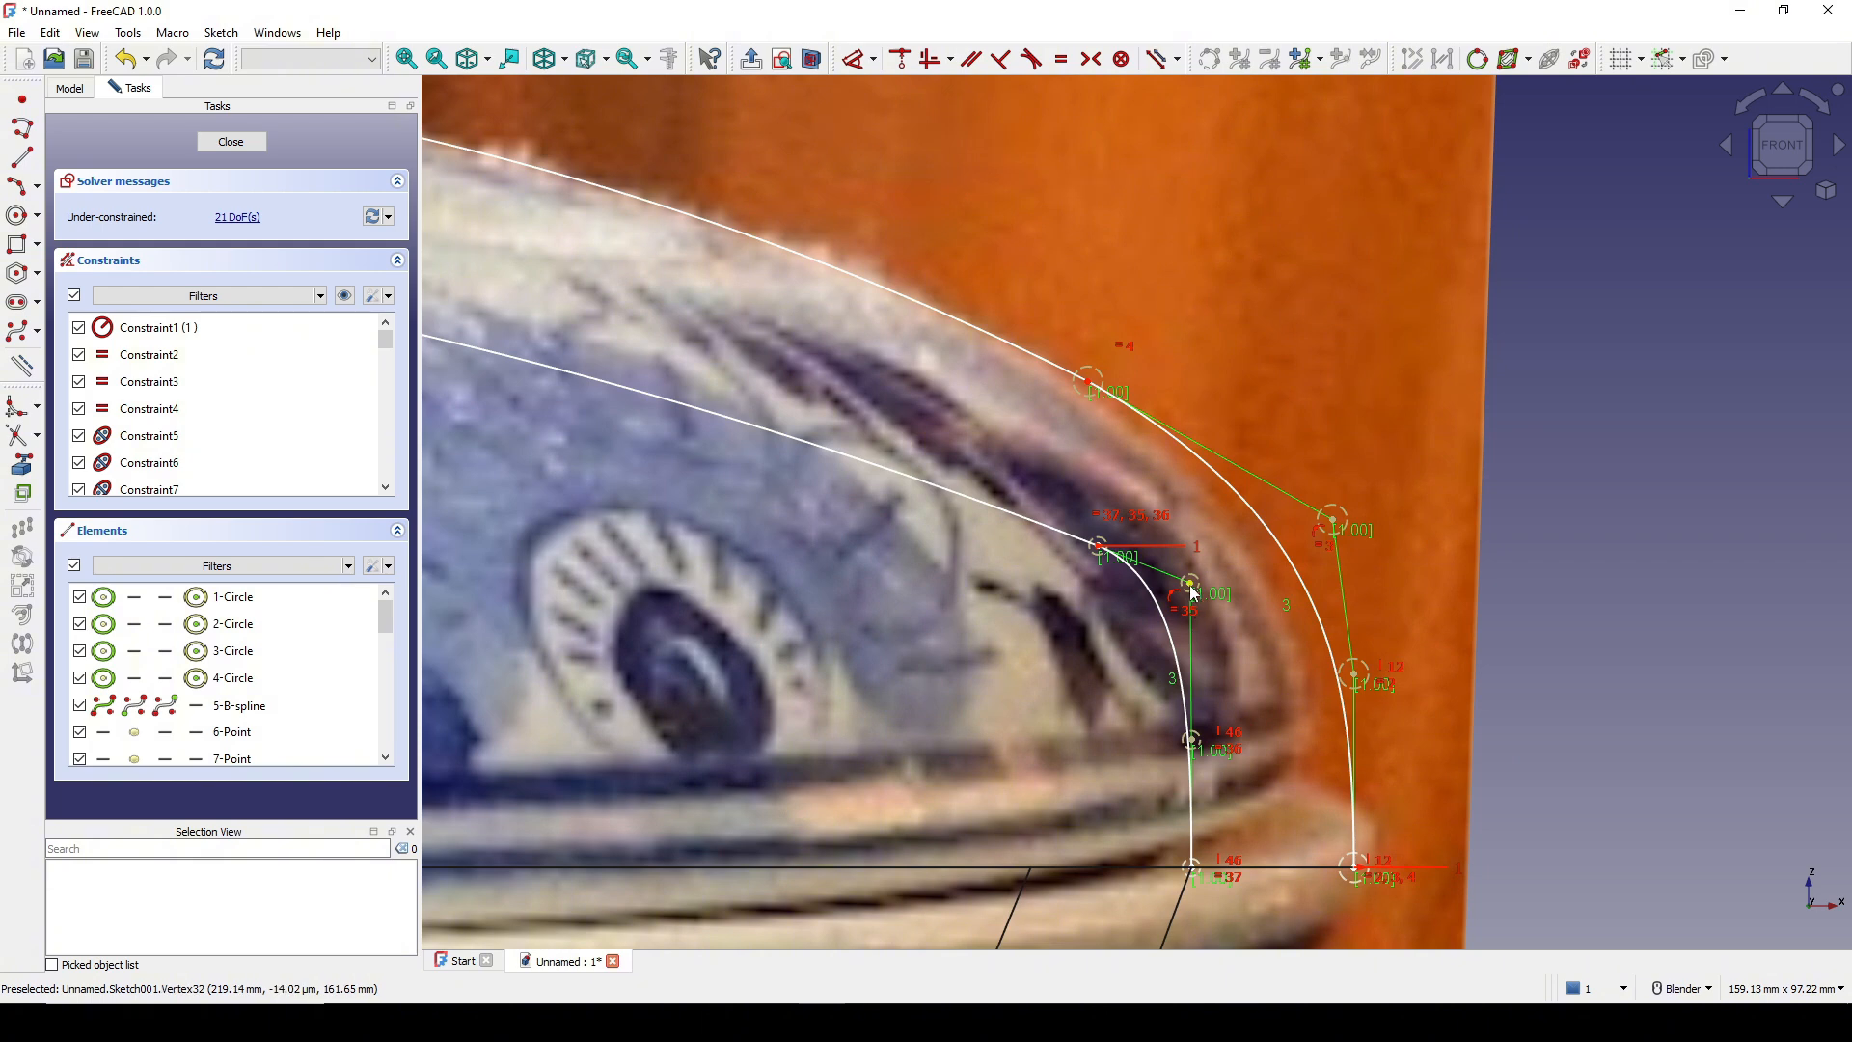
pyautogui.moveTo(1194, 593)
pyautogui.mouseDown()
pyautogui.moveTo(1172, 600)
pyautogui.moveTo(1193, 622)
pyautogui.mouseUp()
pyautogui.scroll(-2, 1202, 589)
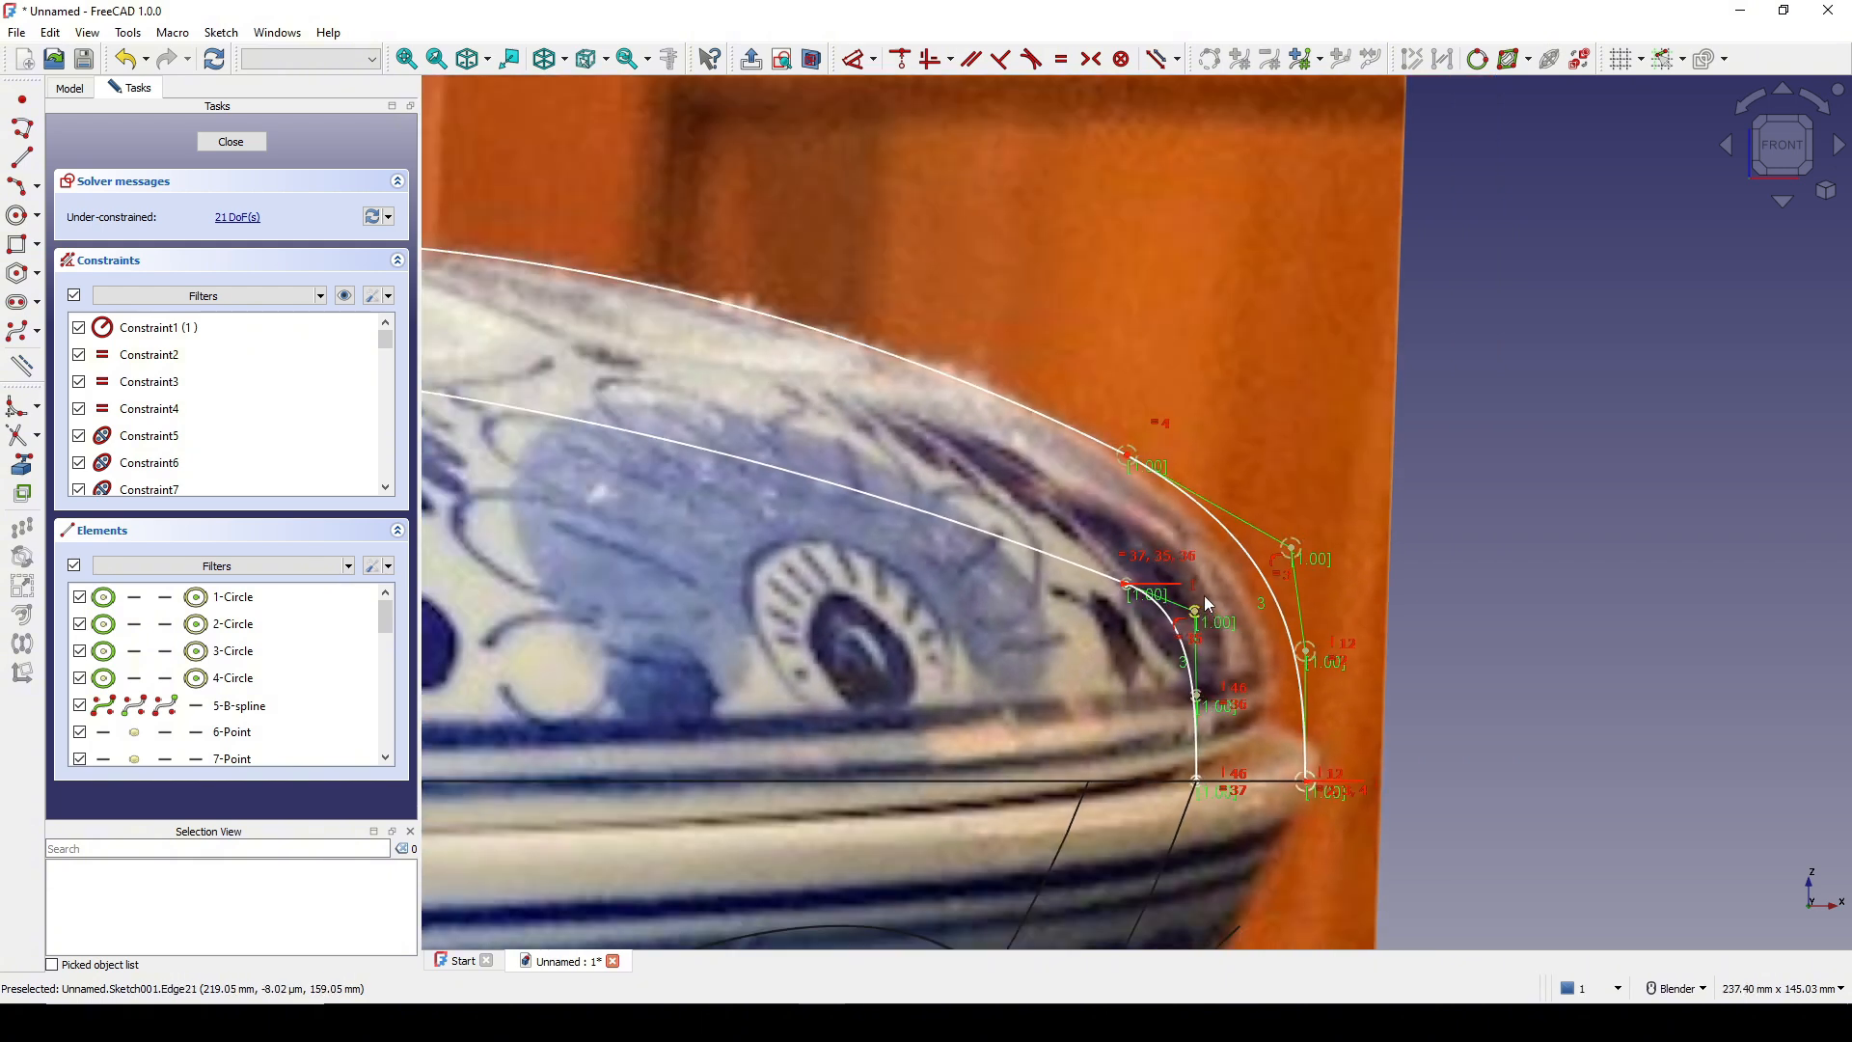
pyautogui.scroll(-2, 1203, 524)
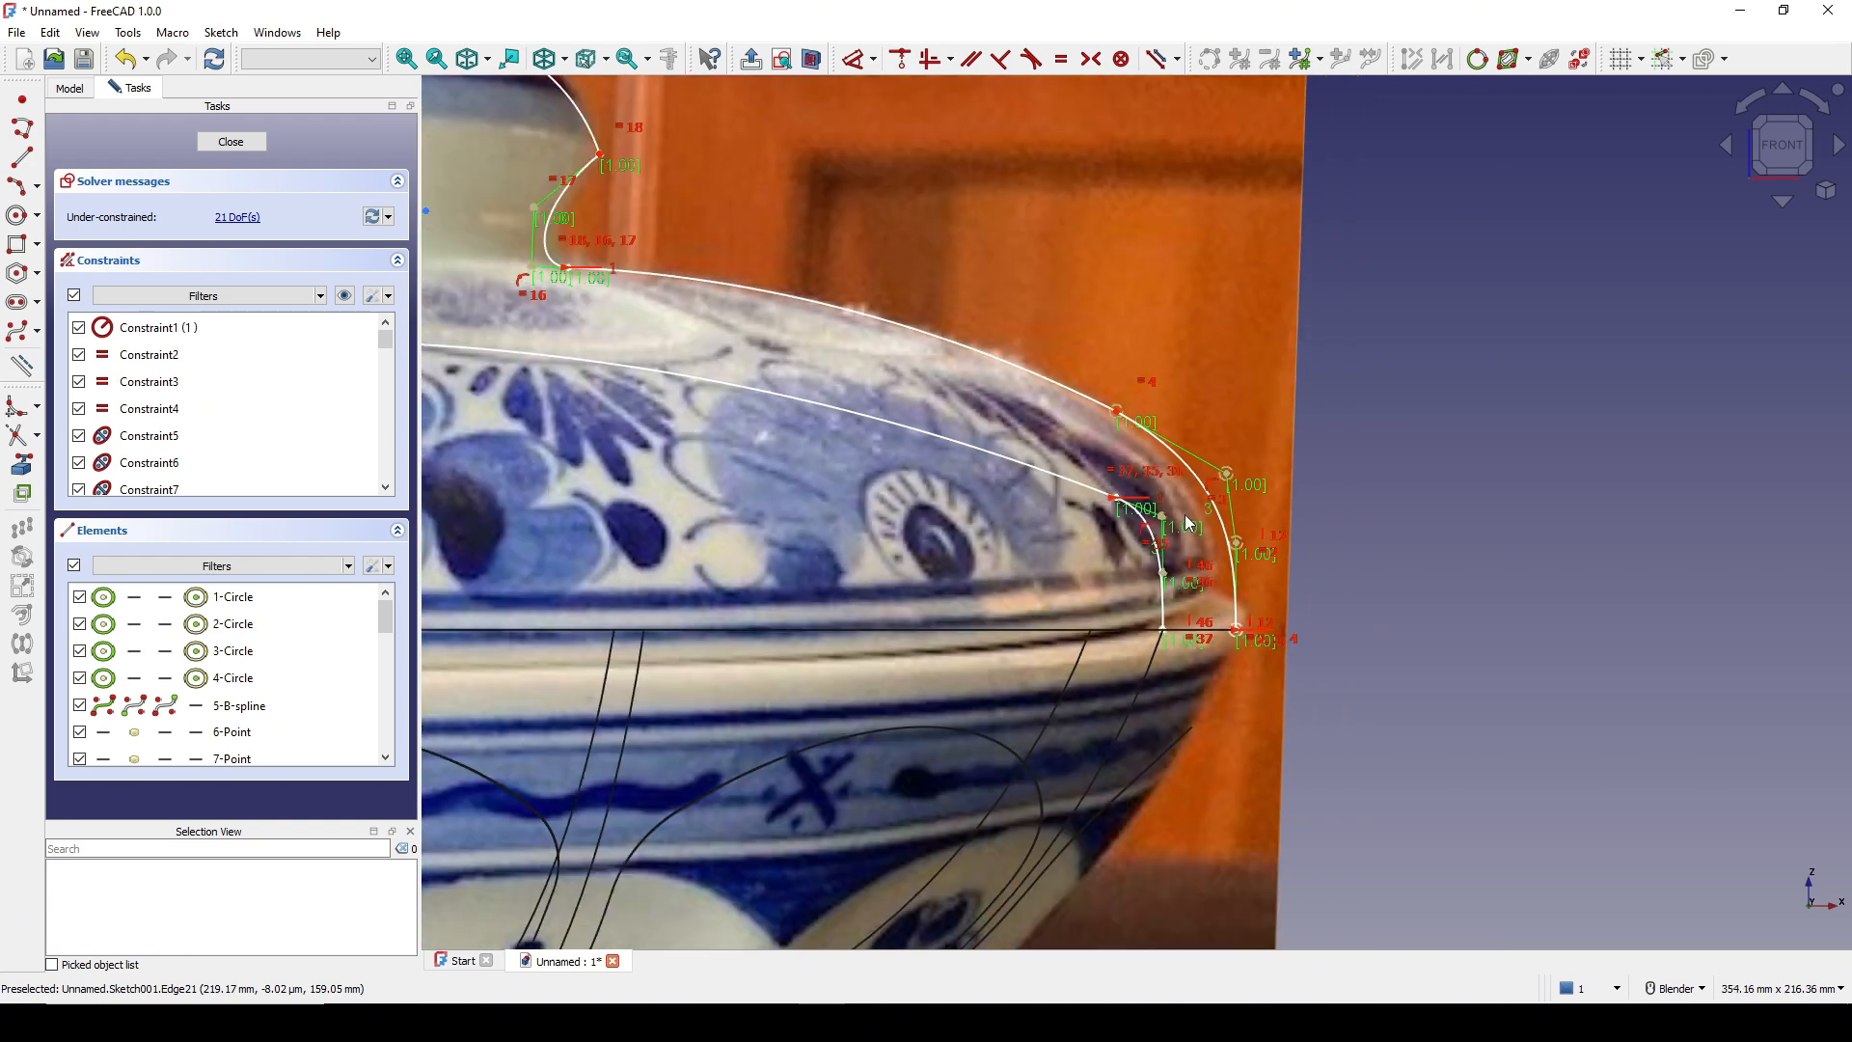
# Shift the inner arc's centre point slightly sideways to refine its curvature, and close the sketch.
pyautogui.keyDown('shift'); pyautogui.moveTo(842, 440); pyautogui.dragTo(1057, 554, button='middle'); pyautogui.keyUp('shift')
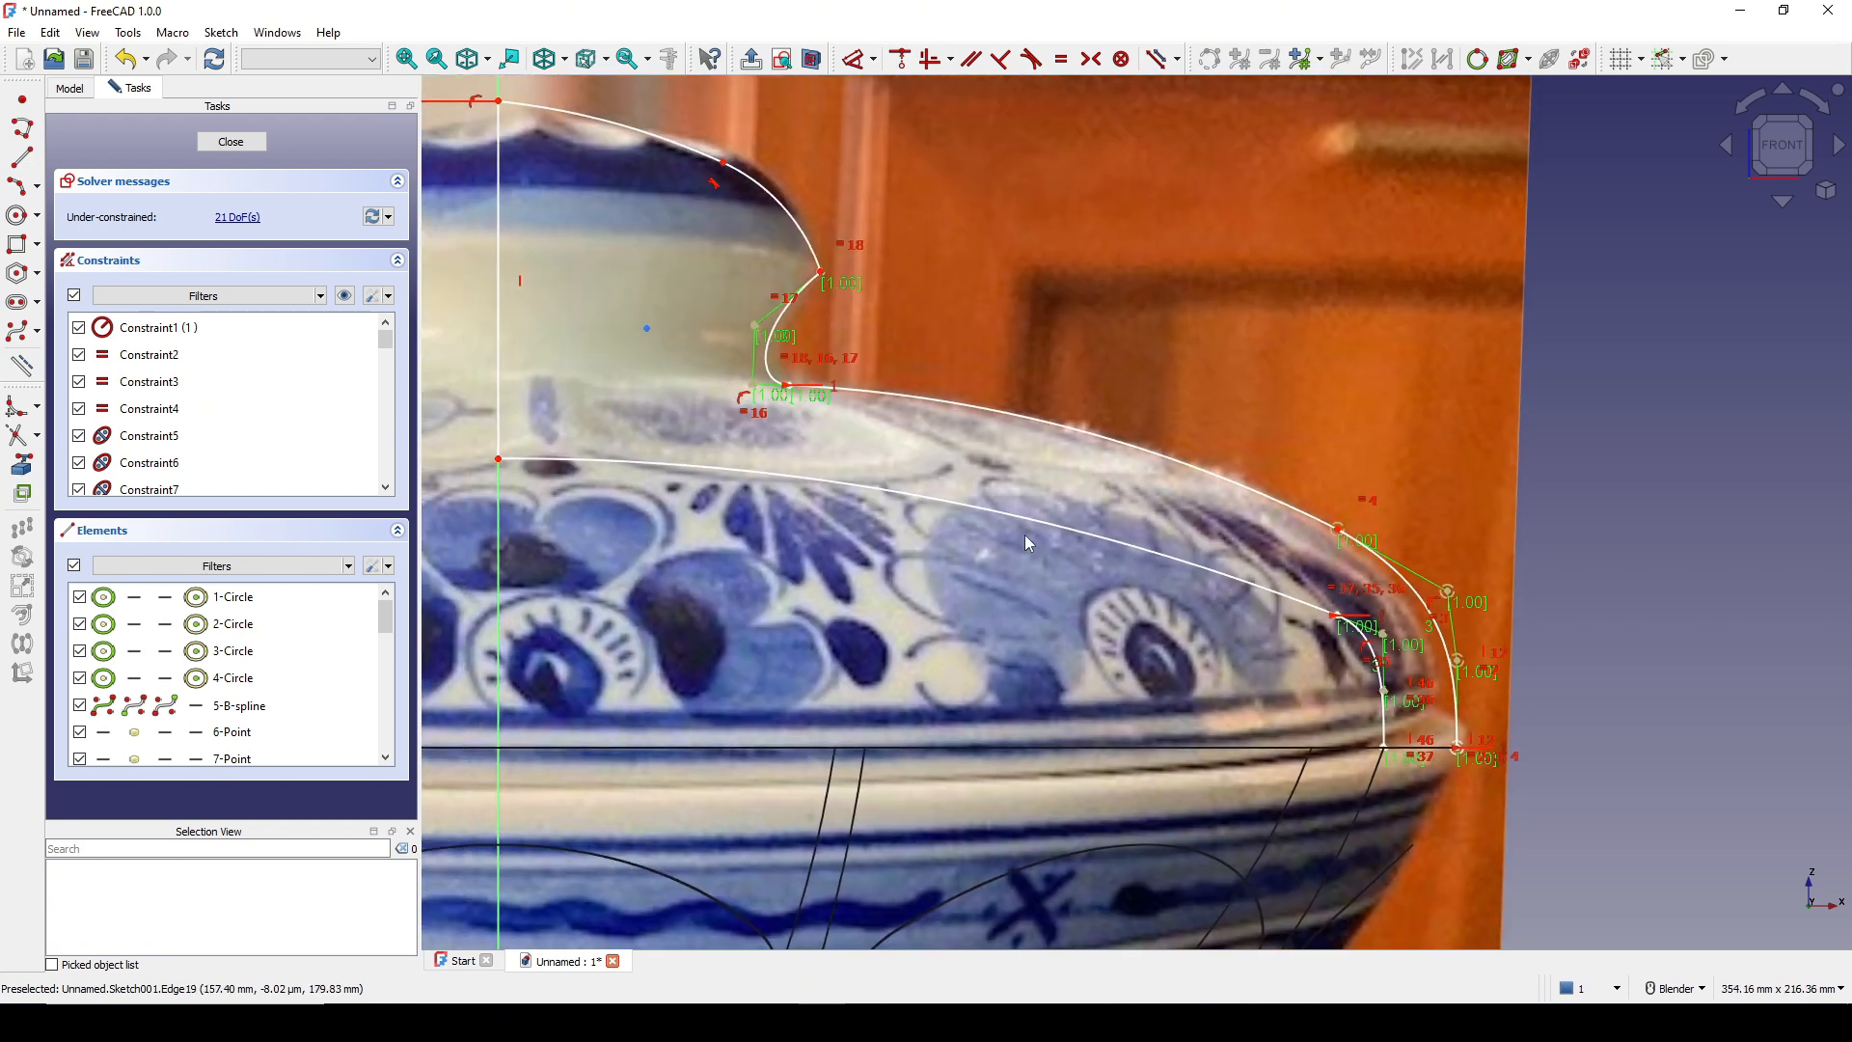
pyautogui.scroll(-6, 1027, 543)
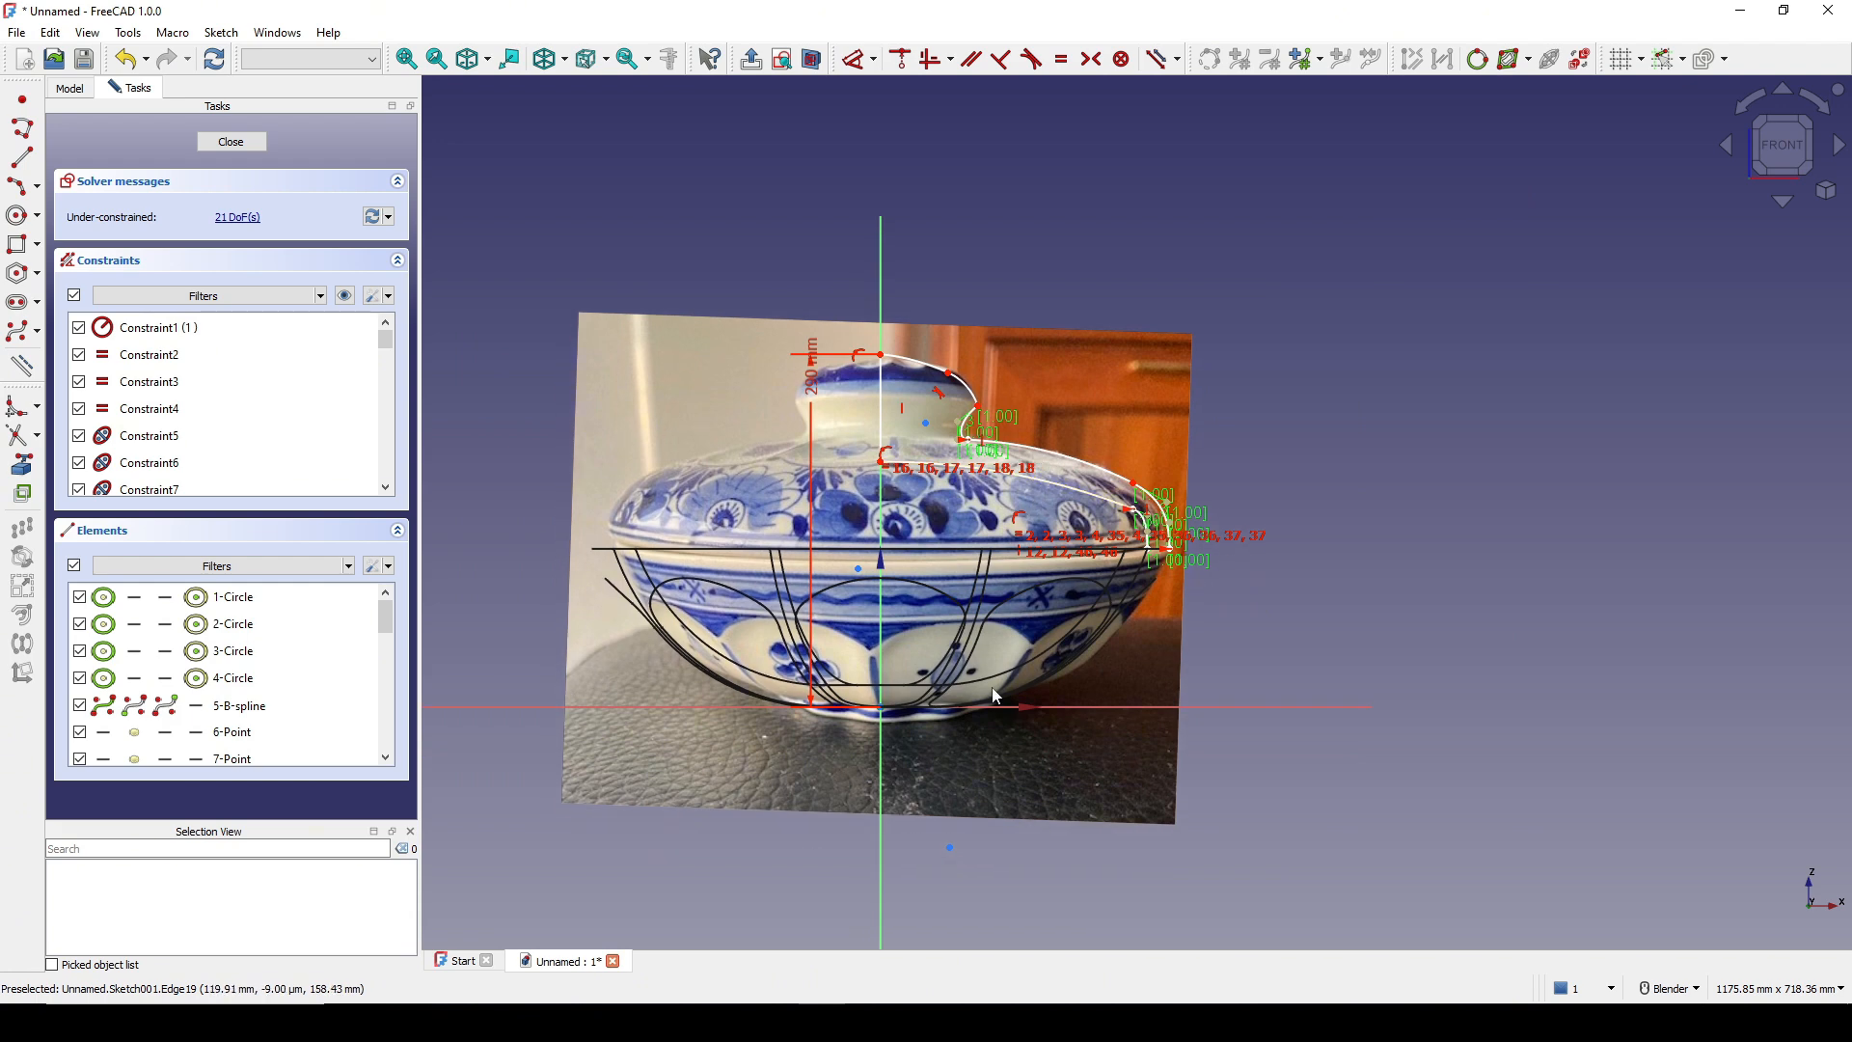
pyautogui.moveTo(952, 856); pyautogui.dragTo(945, 855)
pyautogui.scroll(4, 1069, 479)
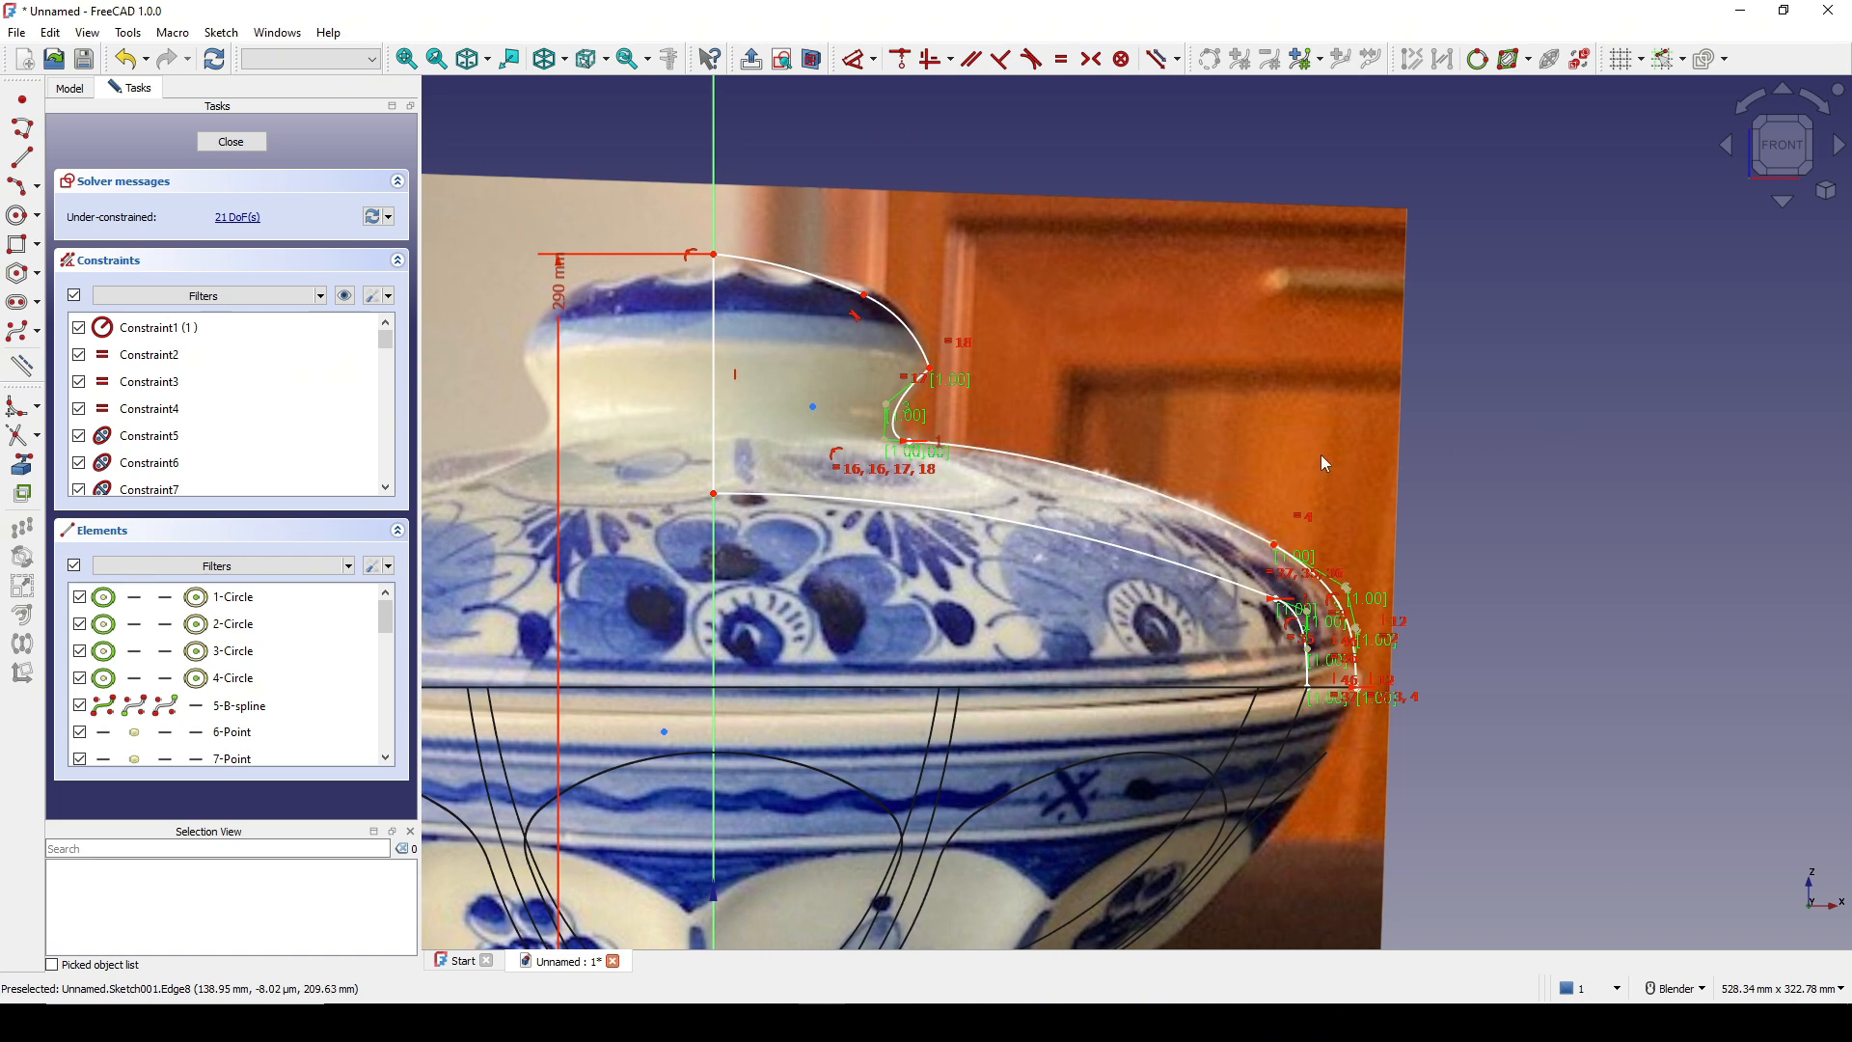
pyautogui.scroll(2, 1322, 454)
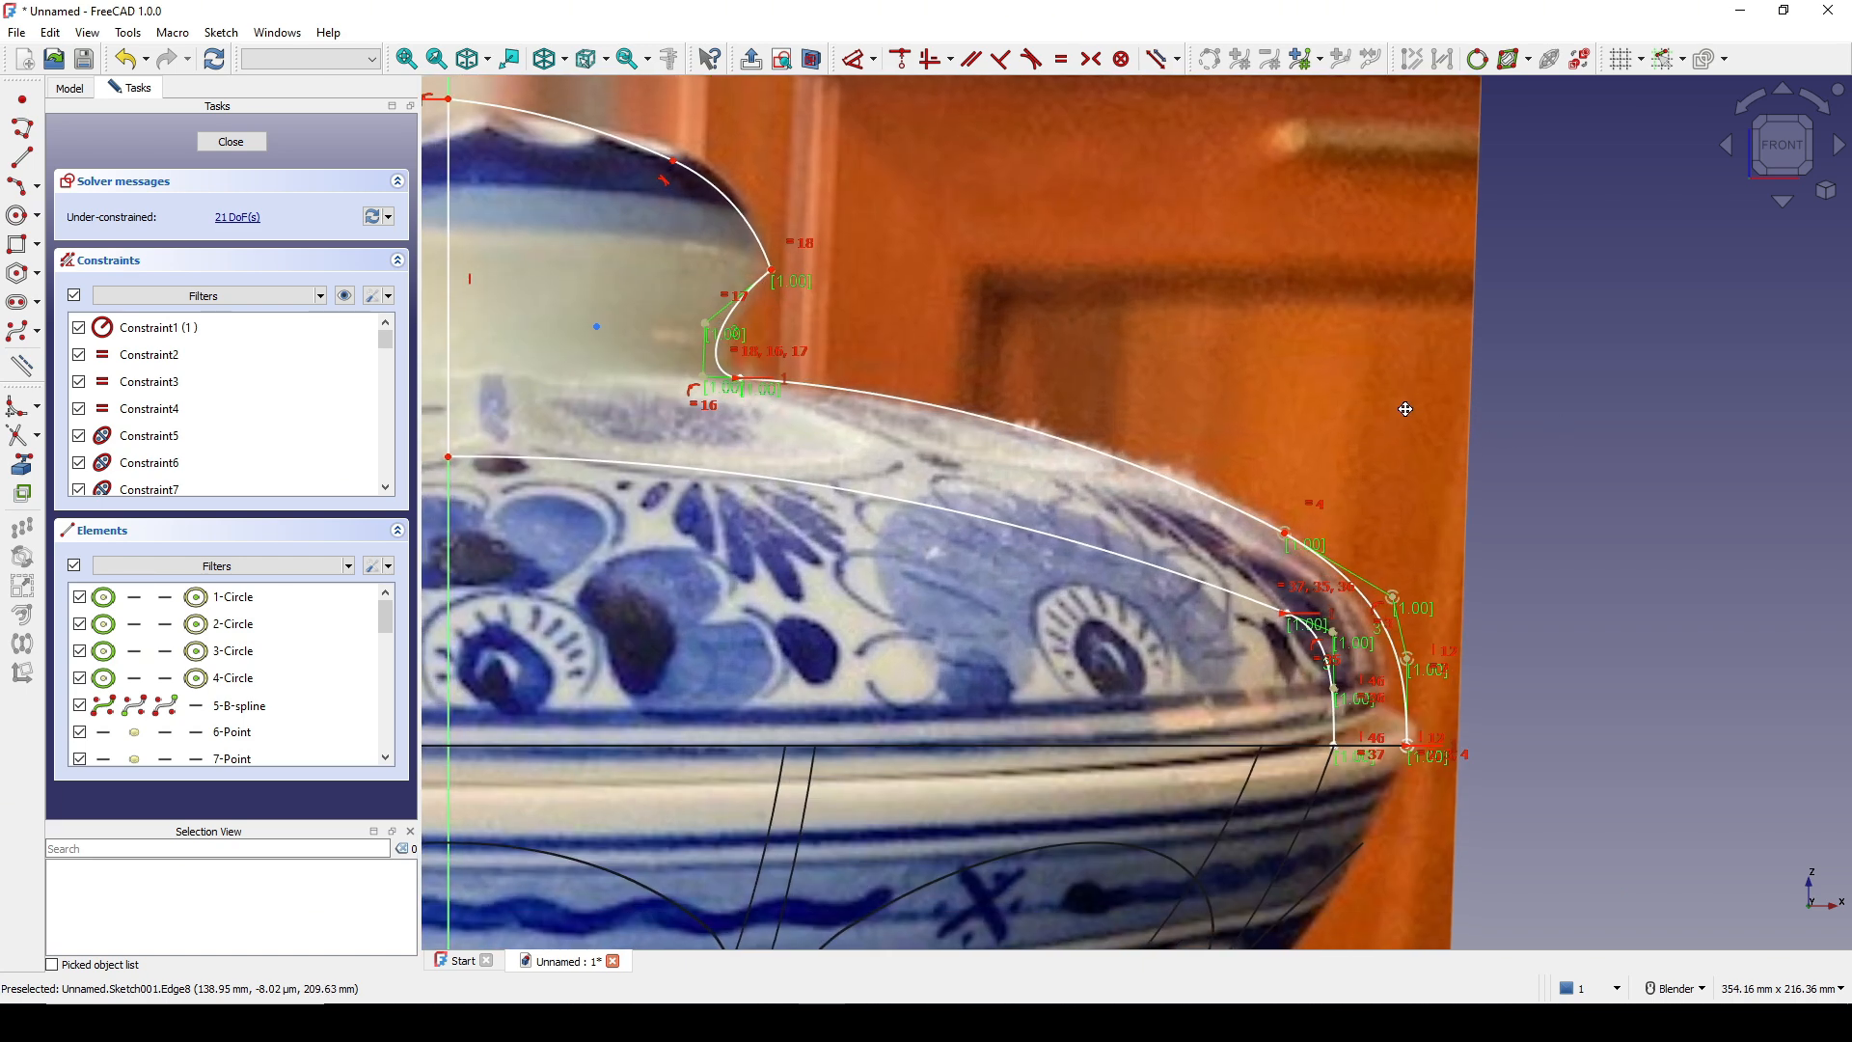
pyautogui.scroll(-2, 1412, 485)
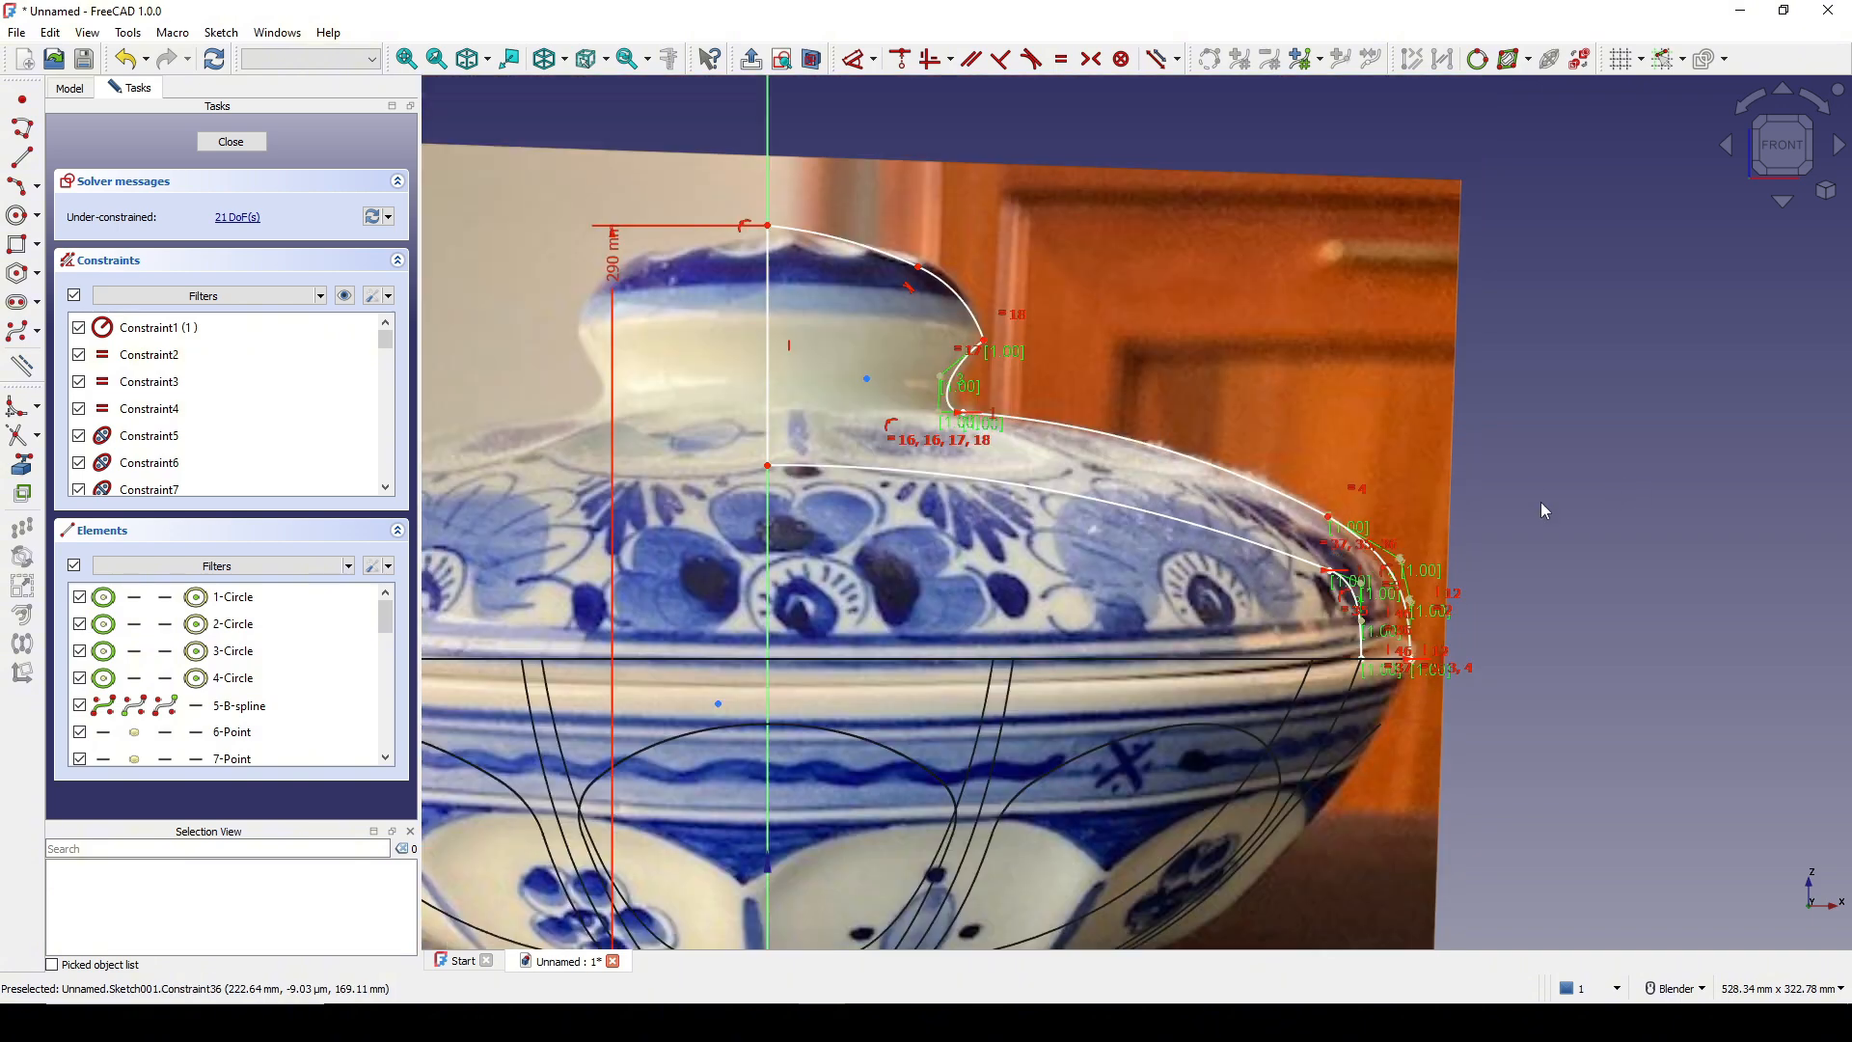
pyautogui.click(231, 141)
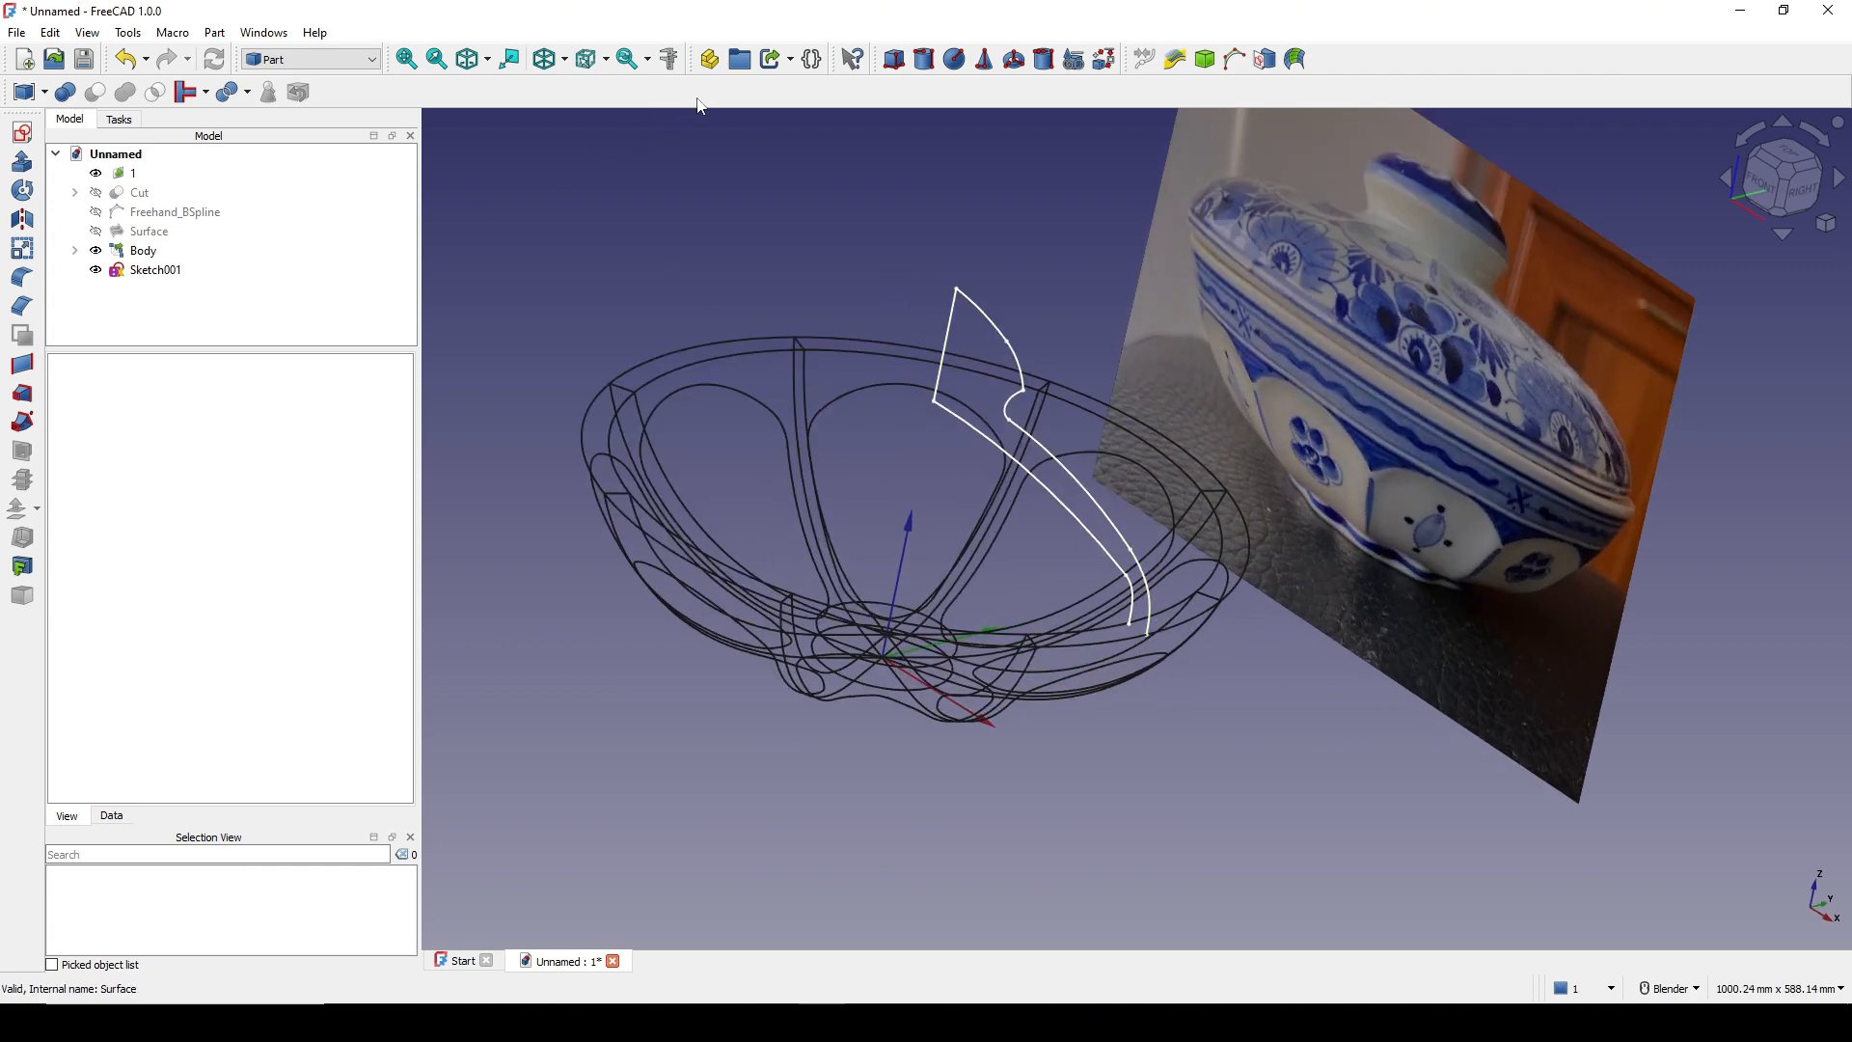
# Set the 3D view's draw style to Flat lines to show the bowl with shaded faces and edges.
pyautogui.click(563, 60)
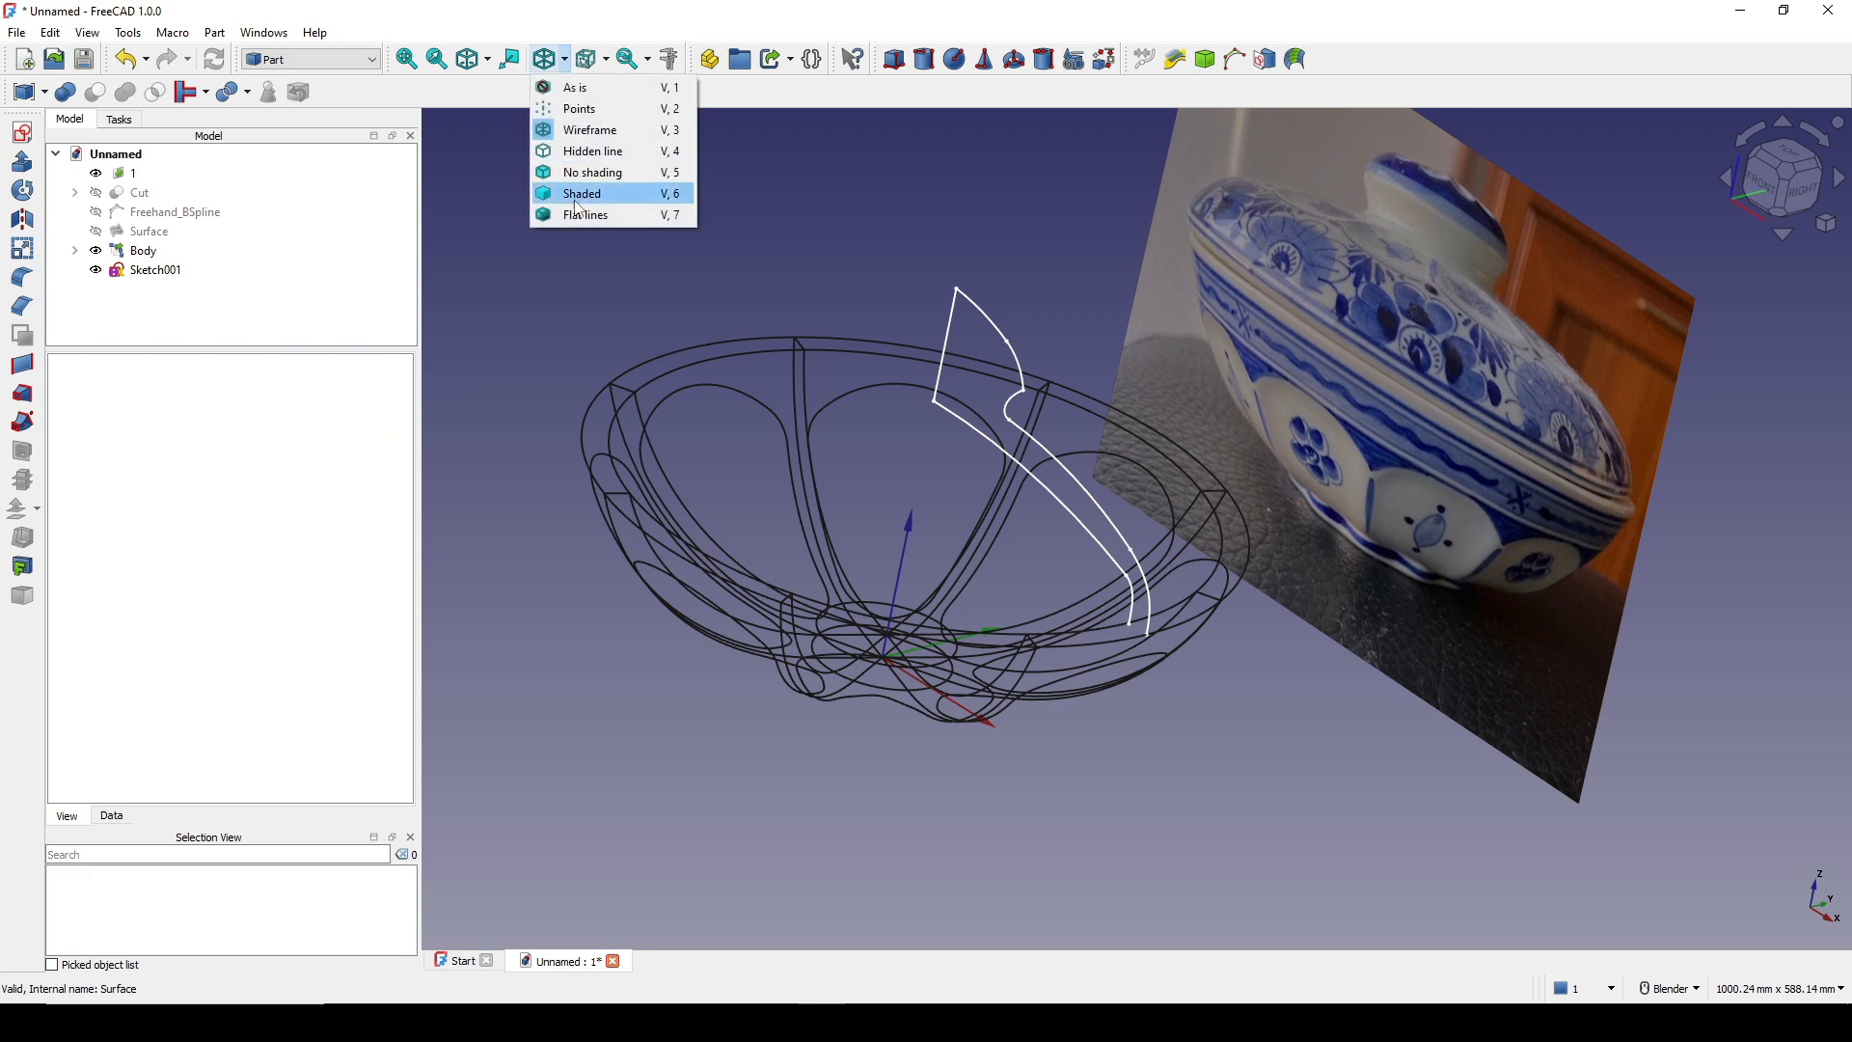
pyautogui.click(597, 222)
pyautogui.click(567, 60)
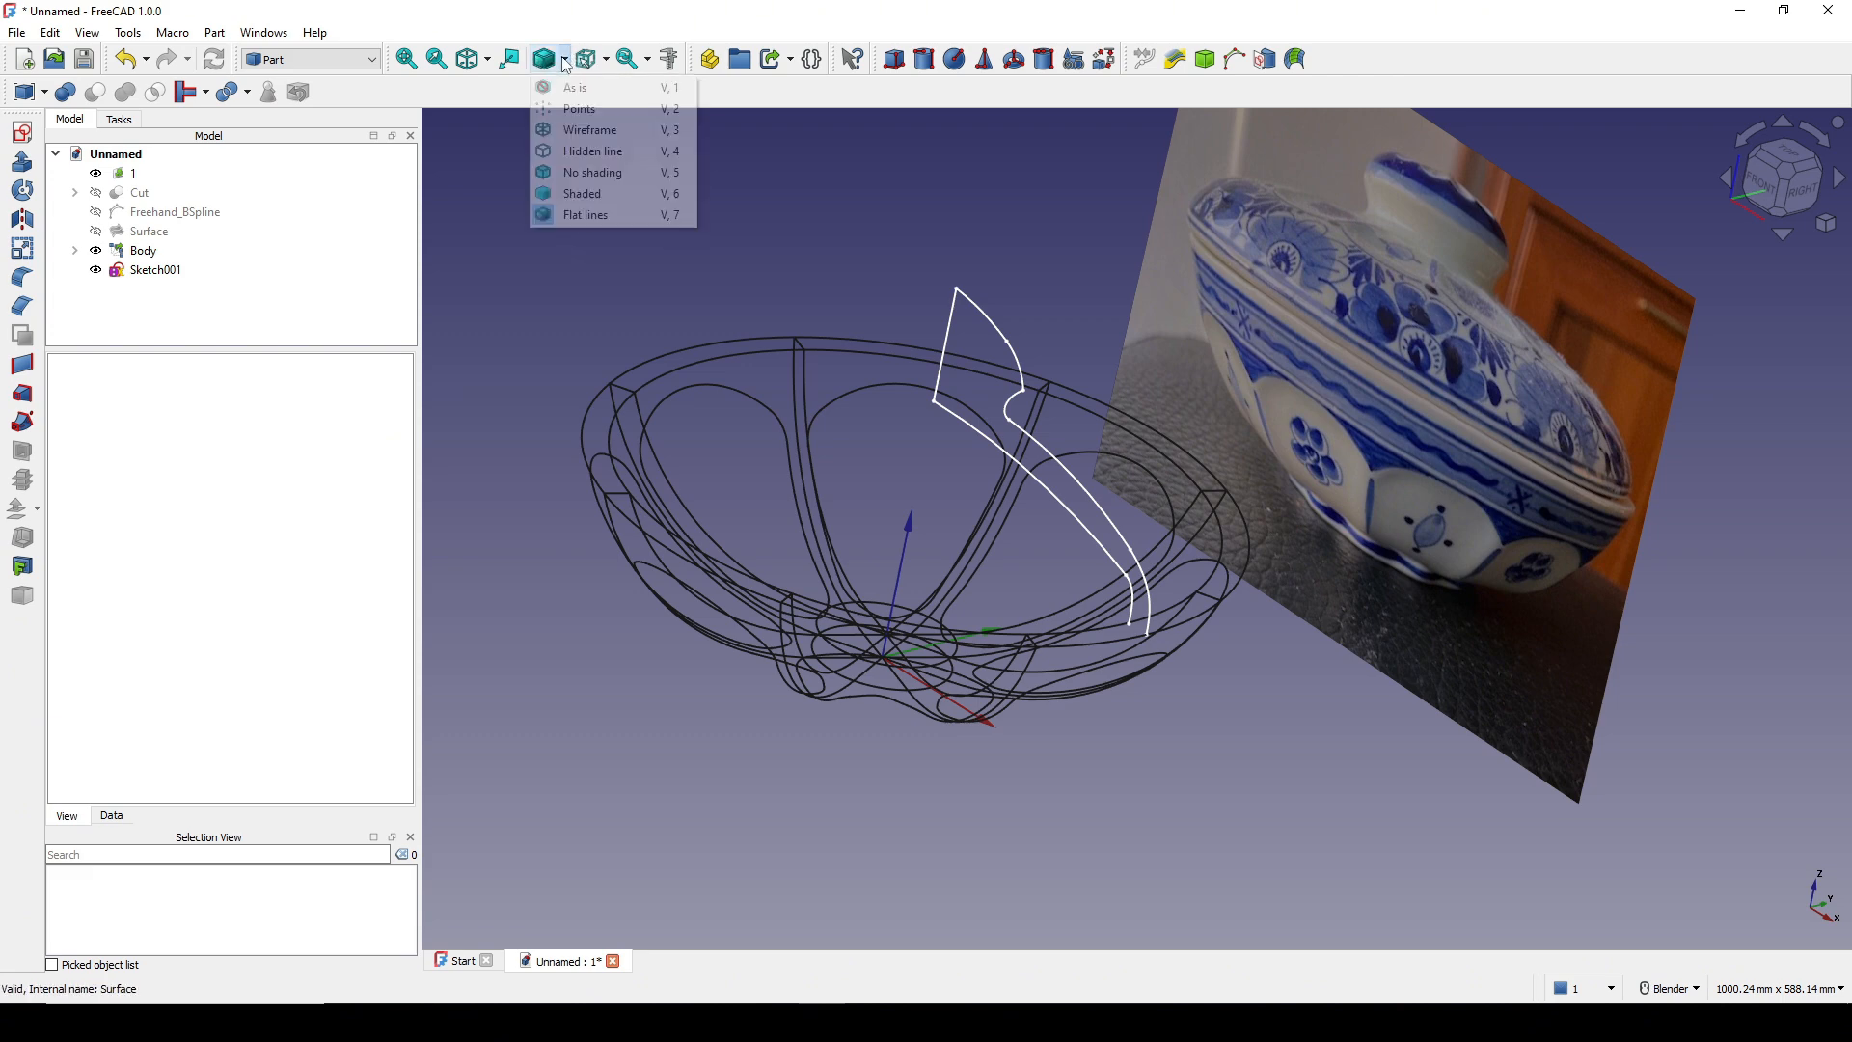
pyautogui.click(608, 197)
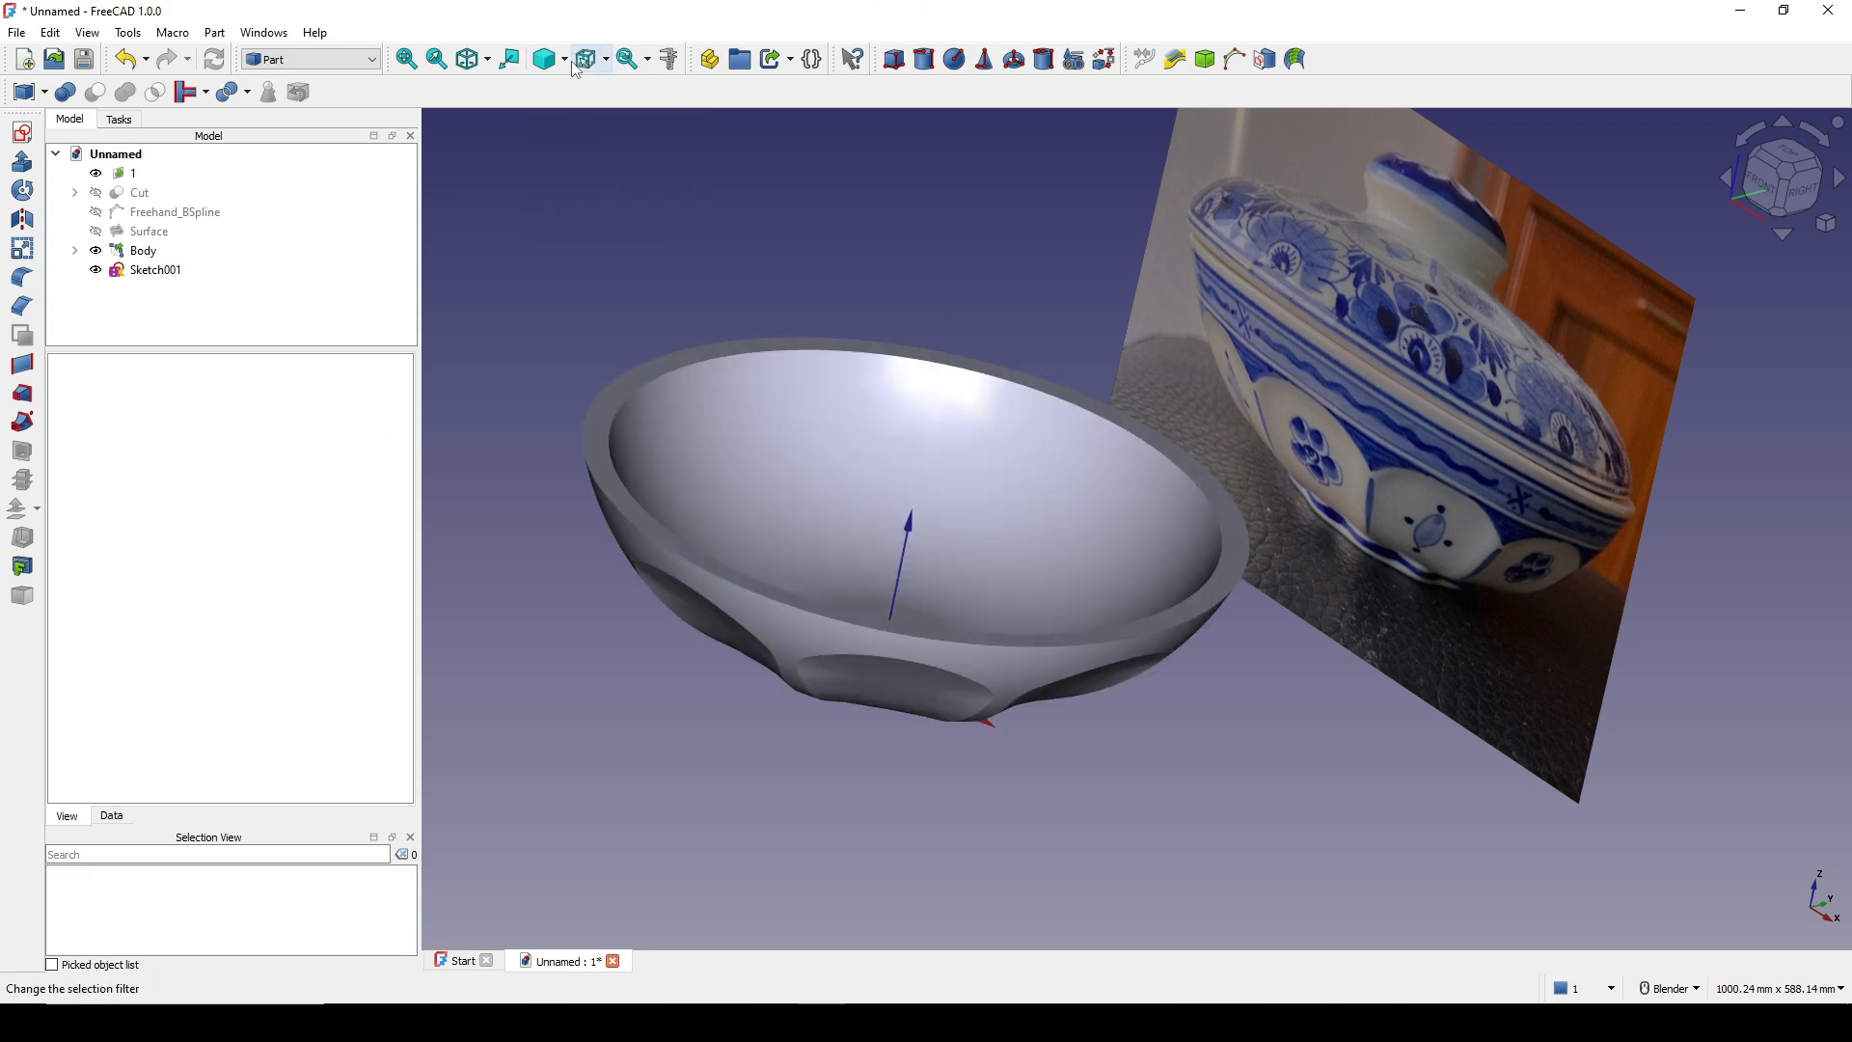
pyautogui.click(567, 62)
pyautogui.click(591, 218)
pyautogui.moveTo(904, 332)
pyautogui.mouseDown(button='middle')
pyautogui.moveTo(944, 422)
pyautogui.moveTo(984, 446)
pyautogui.moveTo(1083, 447)
pyautogui.mouseUp(button='middle')
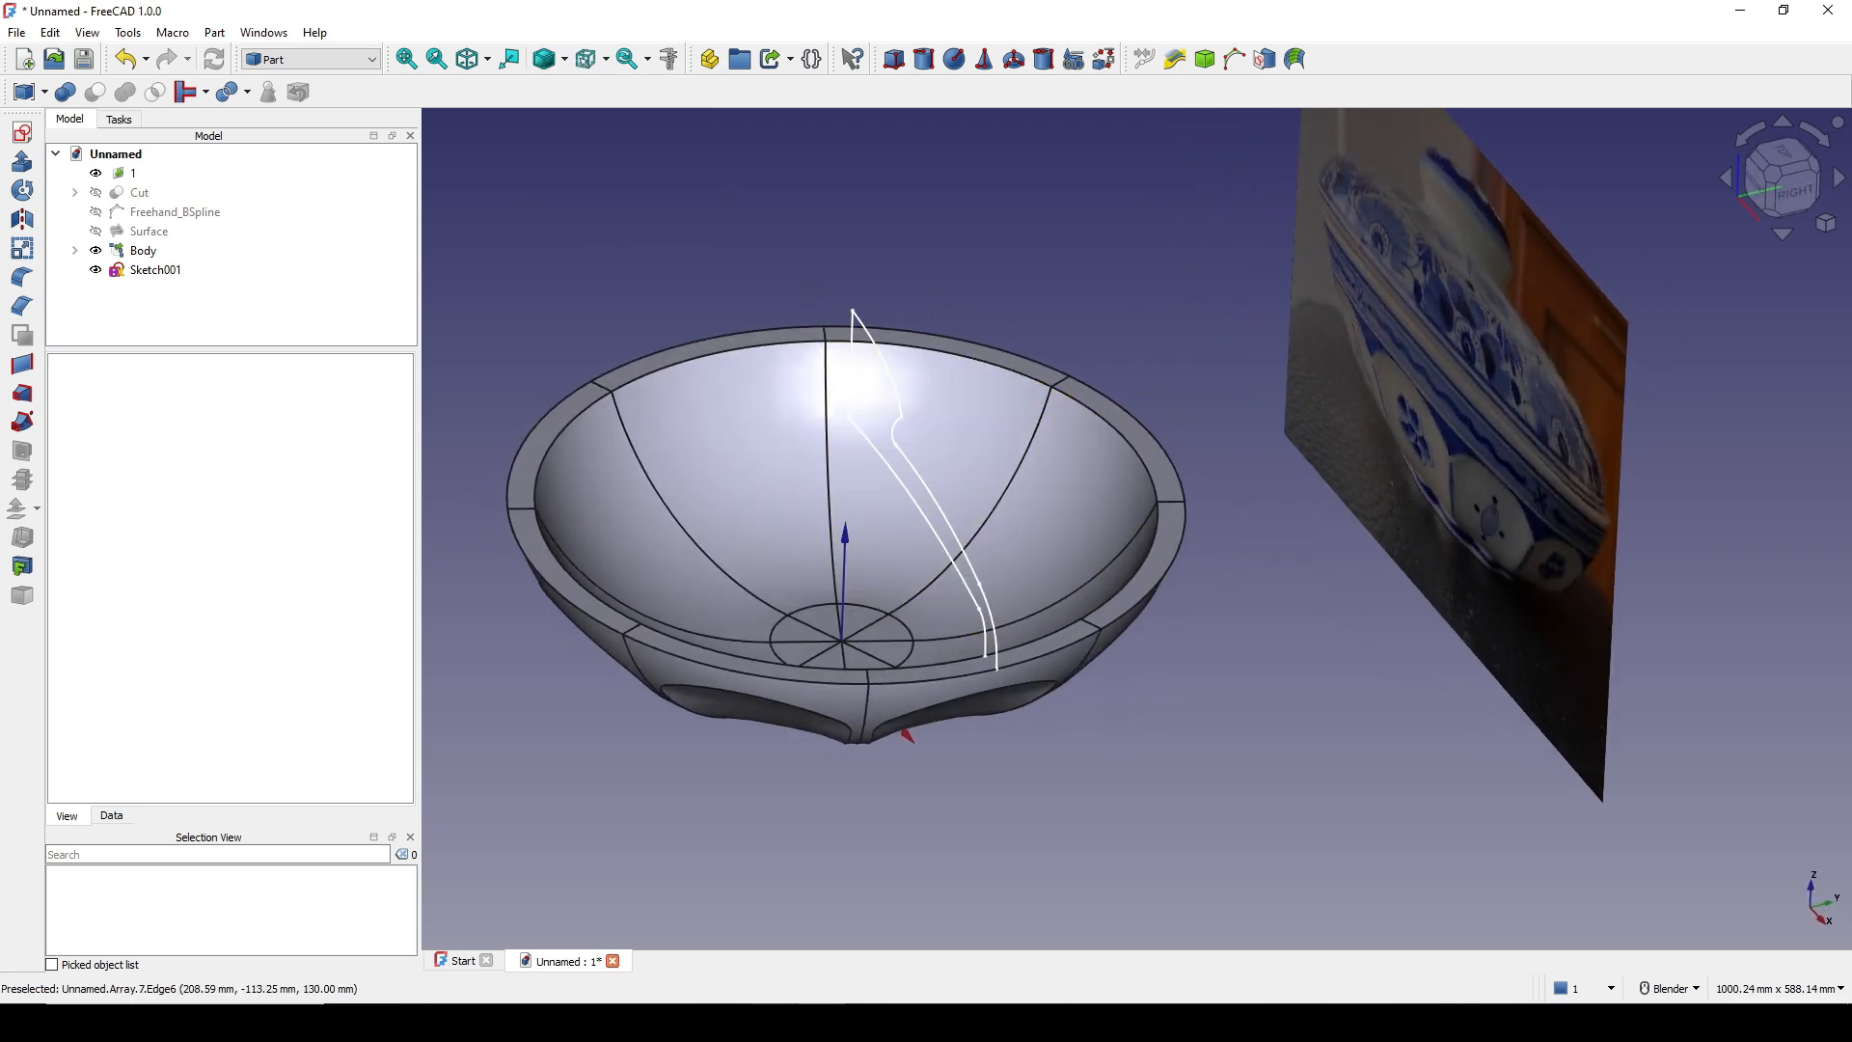
# Switch to the reference photo board and examine the lid and knob photos.
pyautogui.click(666, 1023)
pyautogui.moveTo(478, 502); pyautogui.dragTo(487, 506, button='middle')
pyautogui.moveTo(377, 478); pyautogui.dragTo(424, 885, button='middle')
pyautogui.moveTo(501, 516); pyautogui.dragTo(457, 721, button='middle')
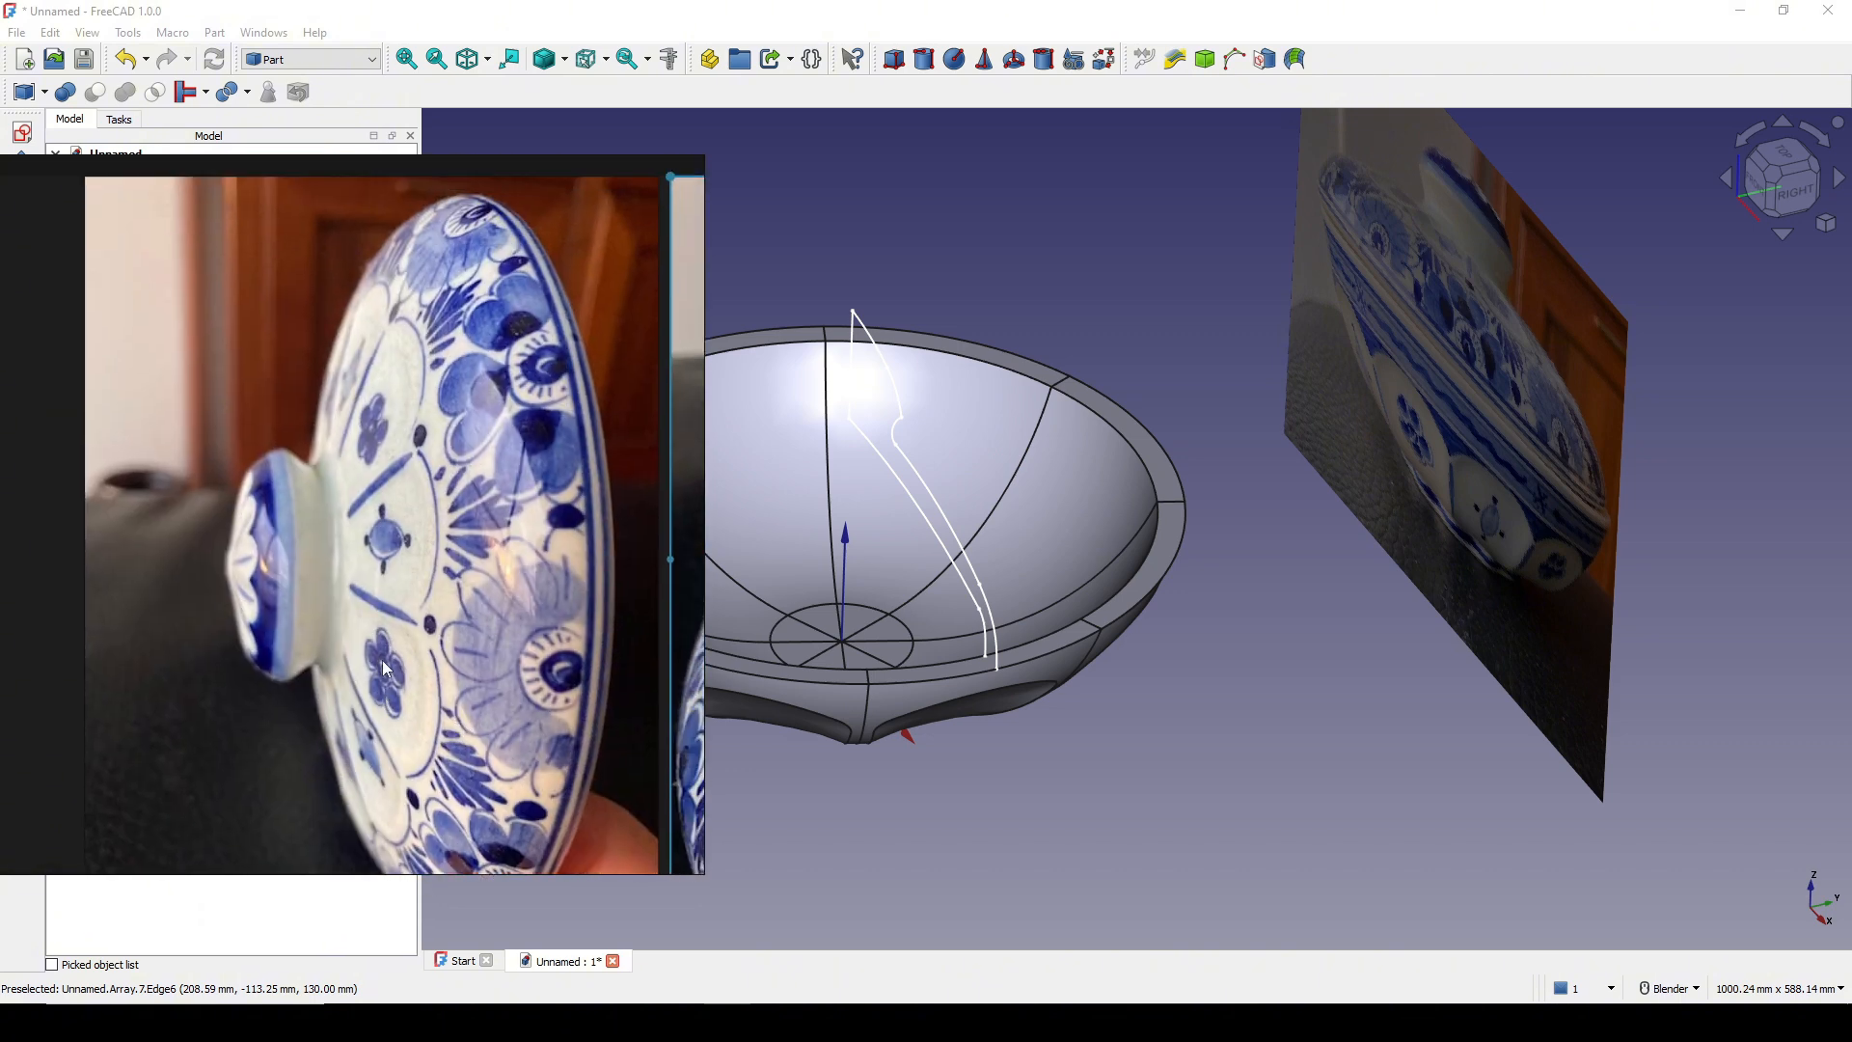
pyautogui.scroll(-3, 339, 386)
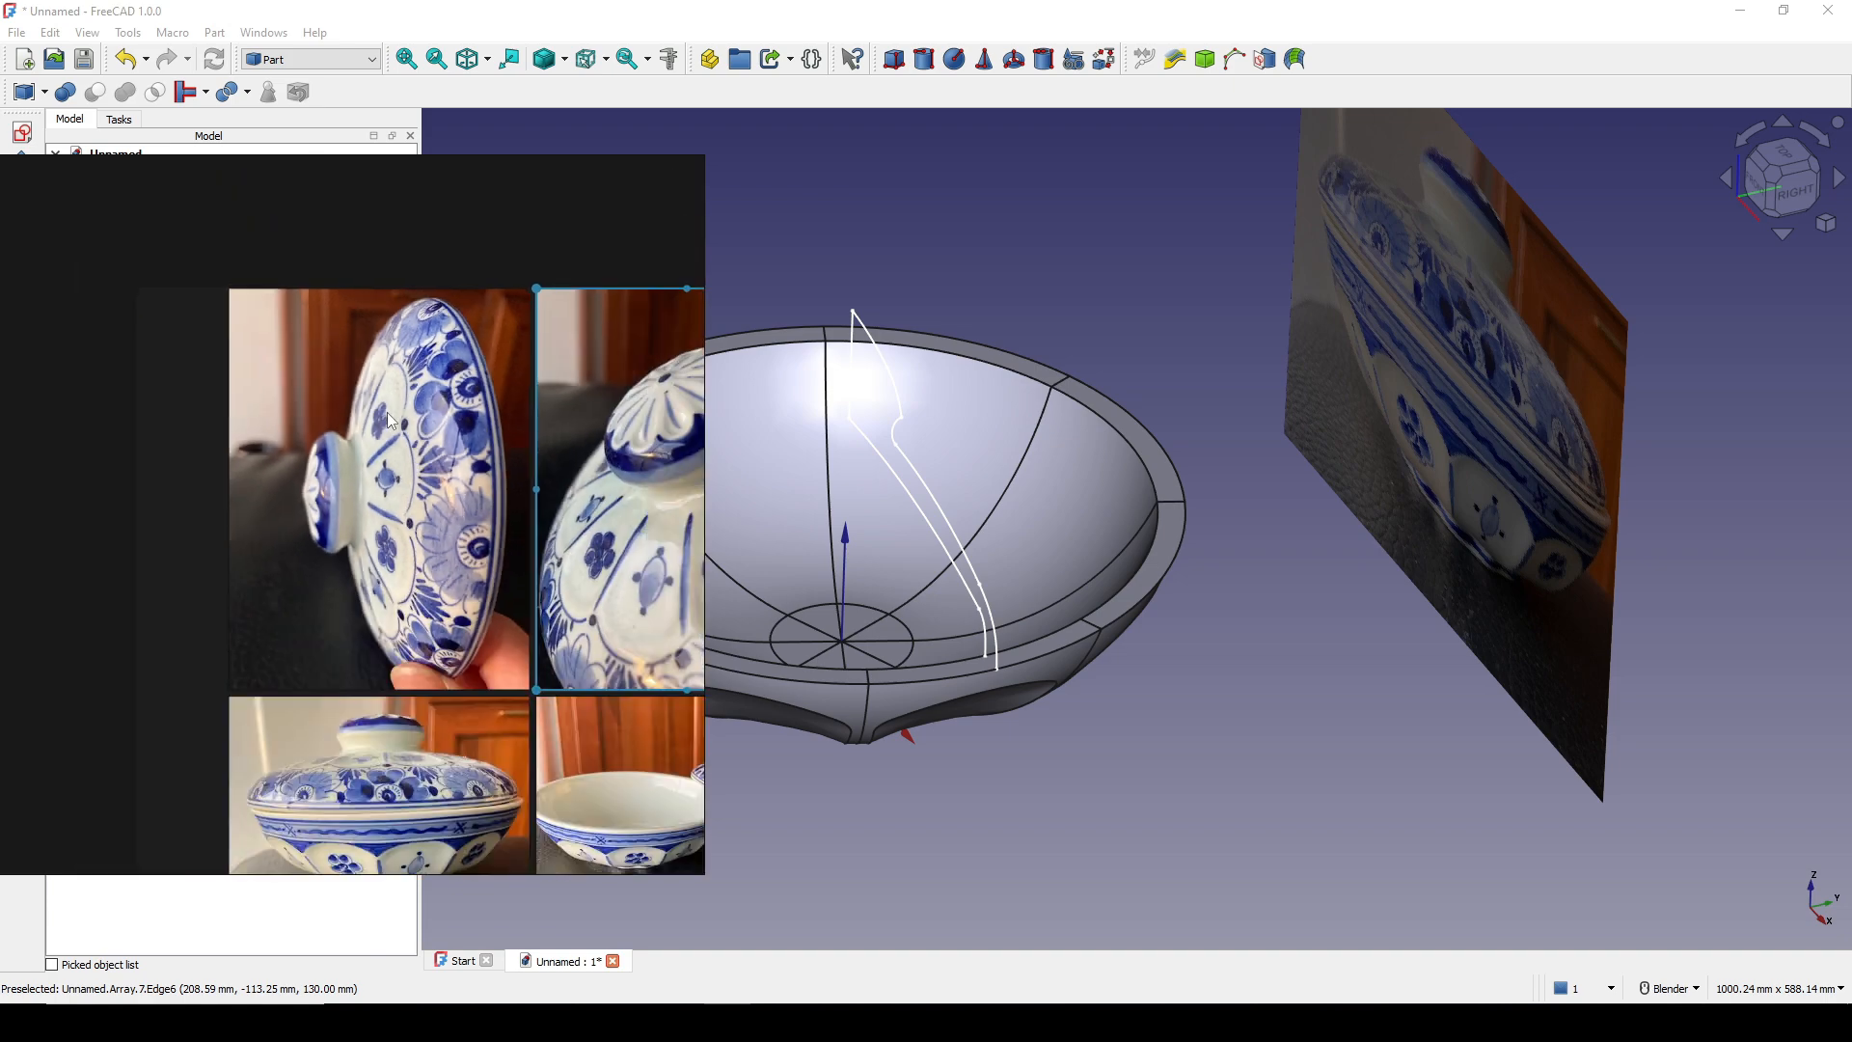
pyautogui.scroll(1, 506, 443)
# Switch back to FreeCAD and revolve the lid profile sketch about the Z axis by 360/12 degrees with a symmetric angle.
pyautogui.click(1079, 222)
pyautogui.moveTo(989, 501)
pyautogui.keyDown('shift'); pyautogui.mouseDown(button='middle')
pyautogui.moveTo(1009, 471)
pyautogui.moveTo(974, 477)
pyautogui.mouseUp(button='middle'); pyautogui.keyUp('shift')
pyautogui.moveTo(945, 490)
pyautogui.mouseDown(button='middle')
pyautogui.moveTo(1254, 386)
pyautogui.moveTo(989, 468)
pyautogui.moveTo(967, 516)
pyautogui.mouseUp(button='middle')
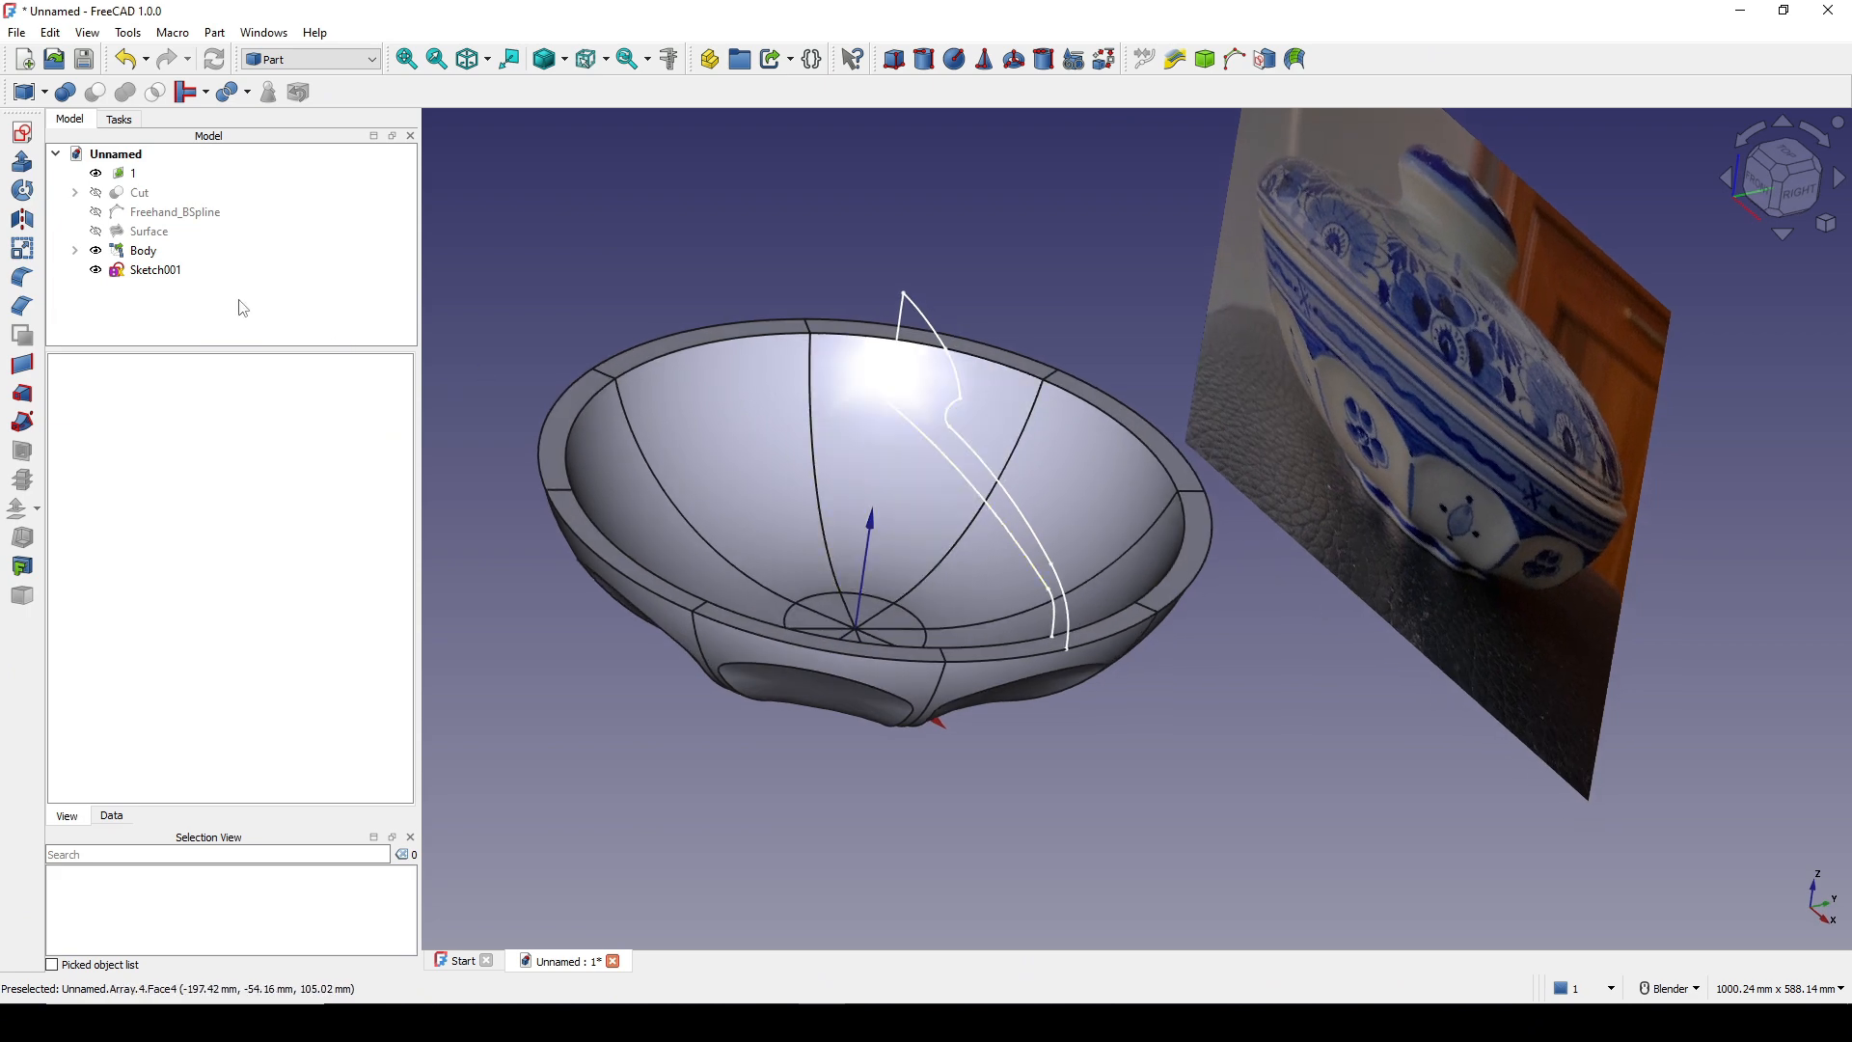
pyautogui.click(139, 273)
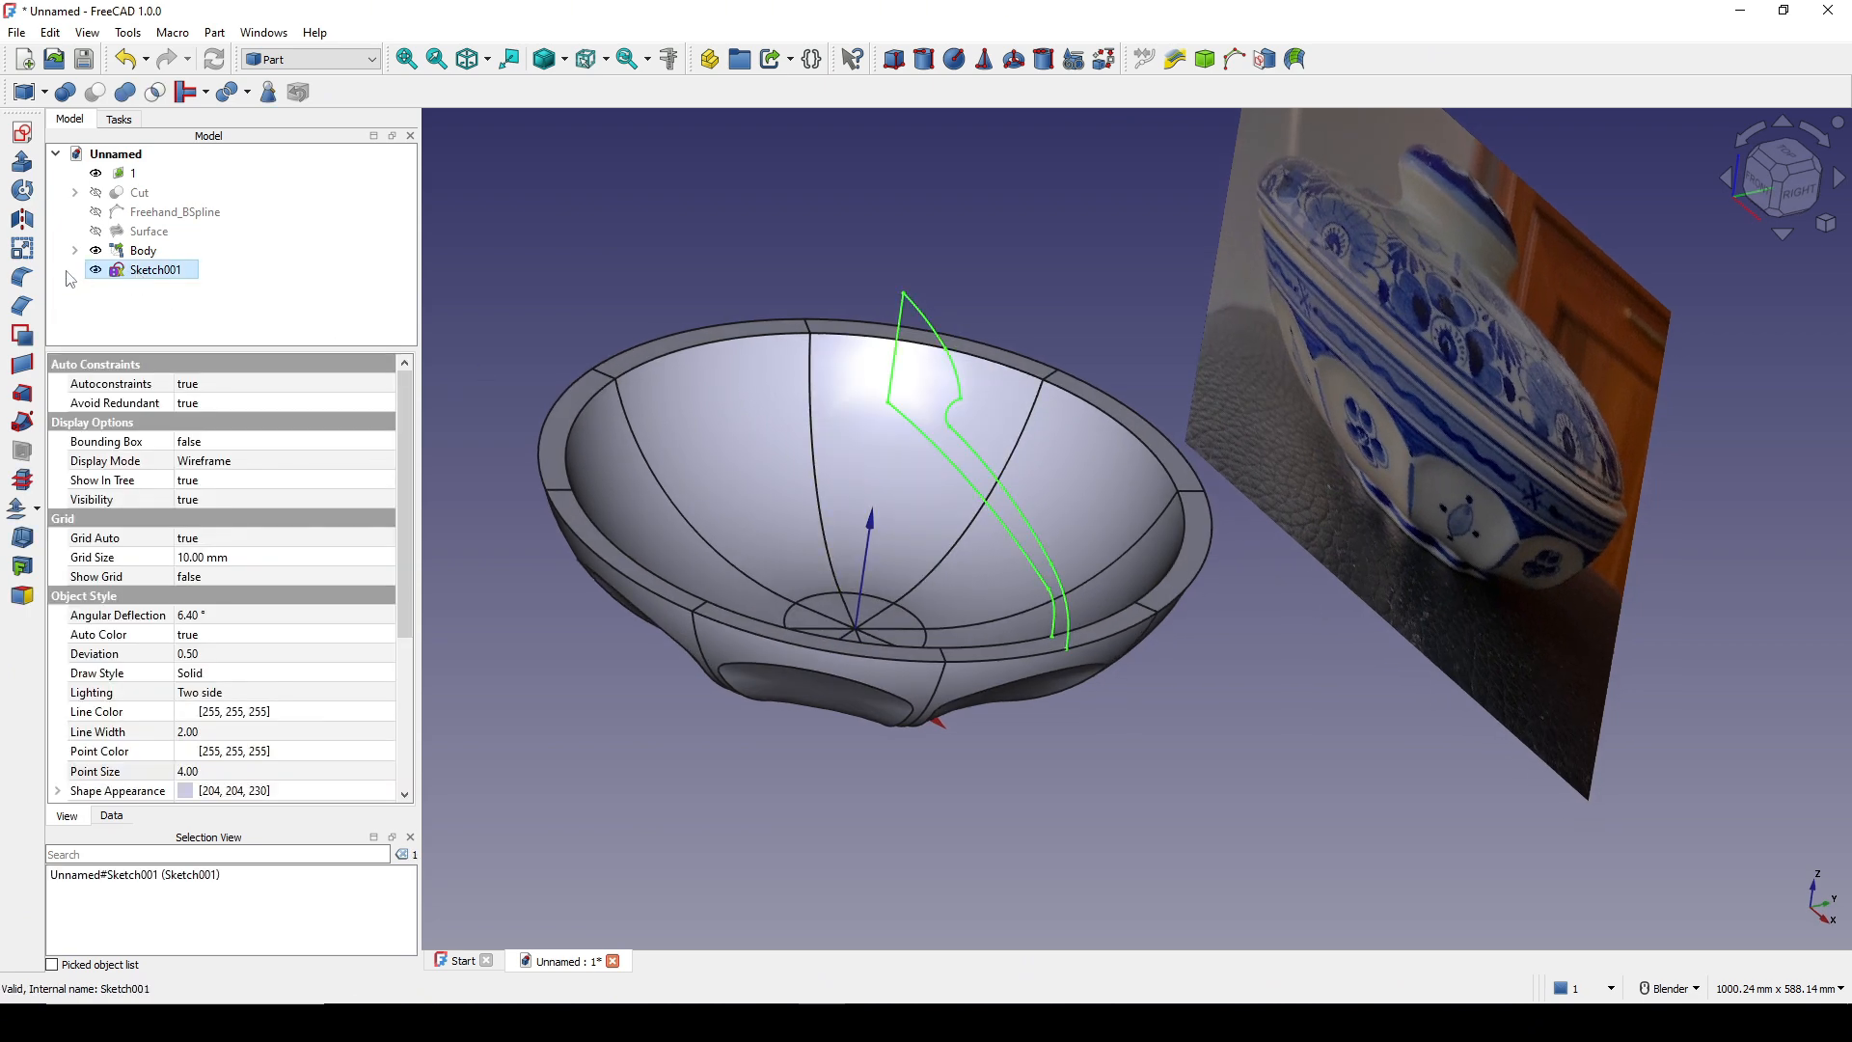
pyautogui.click(24, 191)
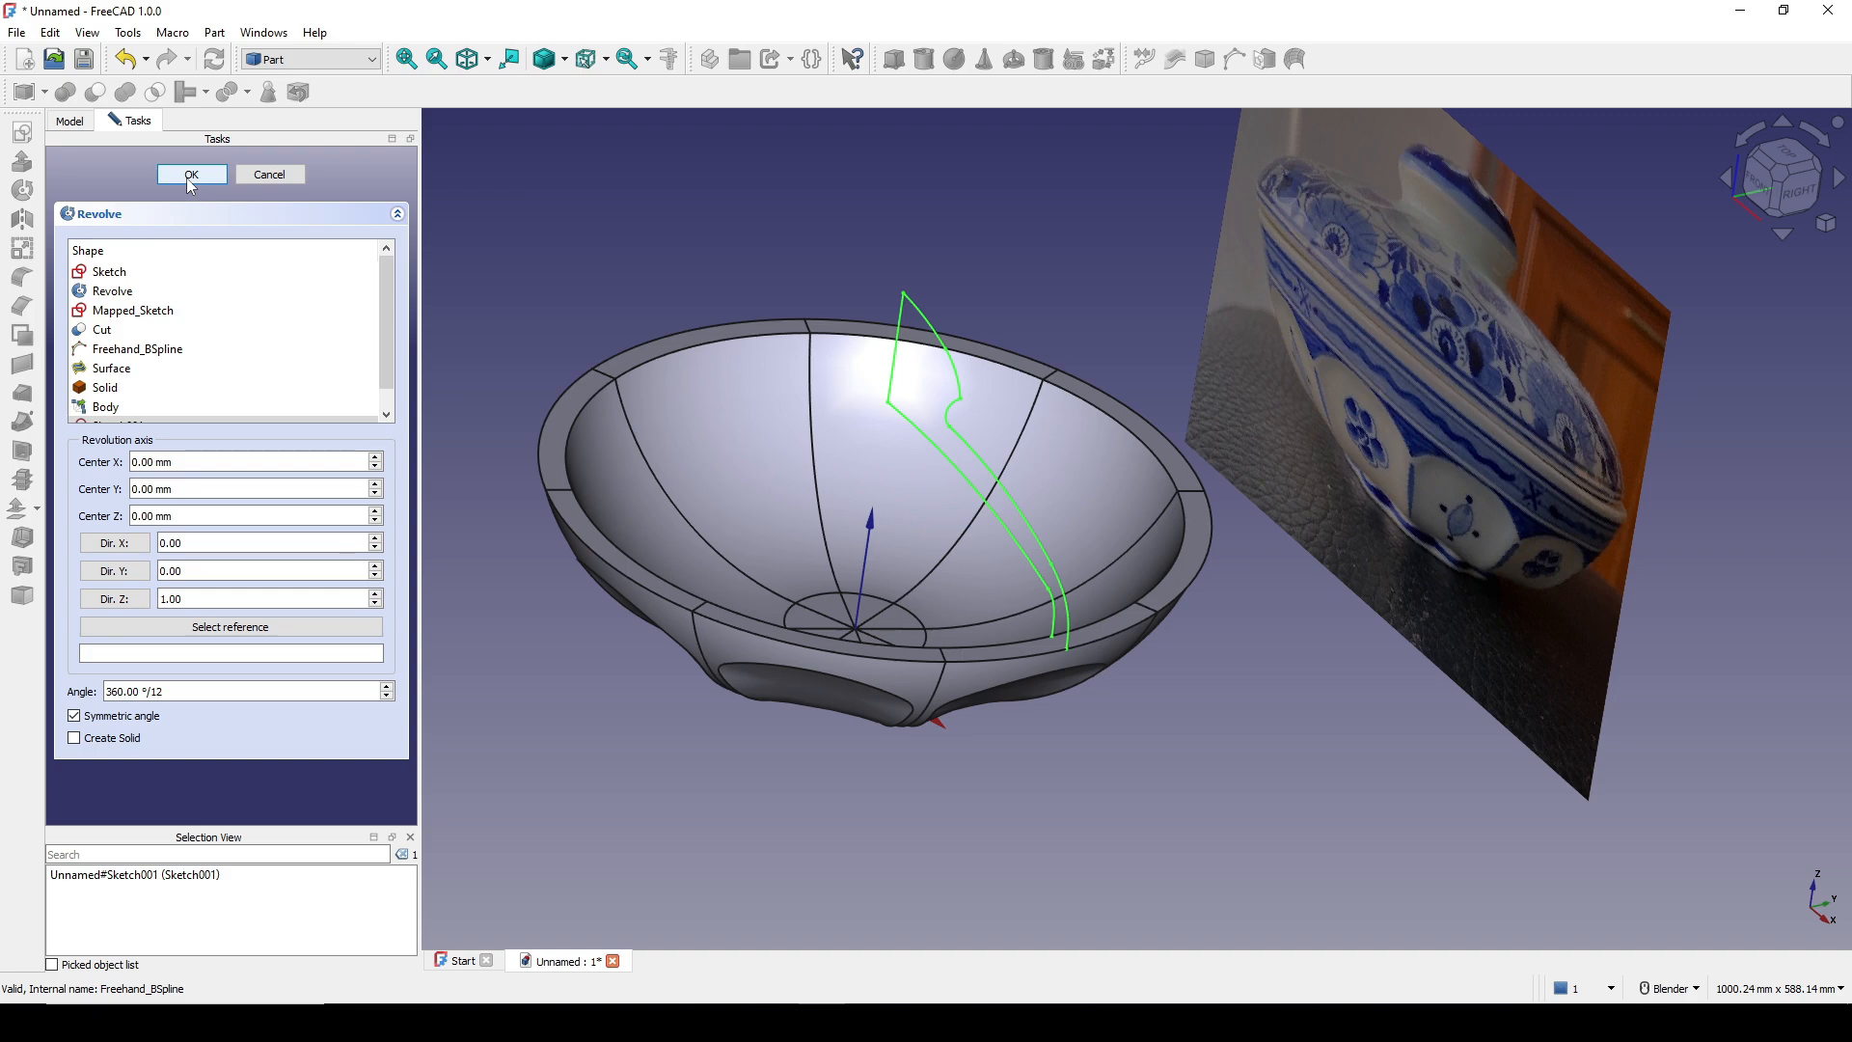
pyautogui.click(191, 175)
pyautogui.moveTo(1254, 617)
pyautogui.mouseDown(button='middle')
pyautogui.moveTo(1347, 659)
pyautogui.moveTo(1236, 623)
pyautogui.mouseUp(button='middle')
pyautogui.scroll(3, 1350, 662)
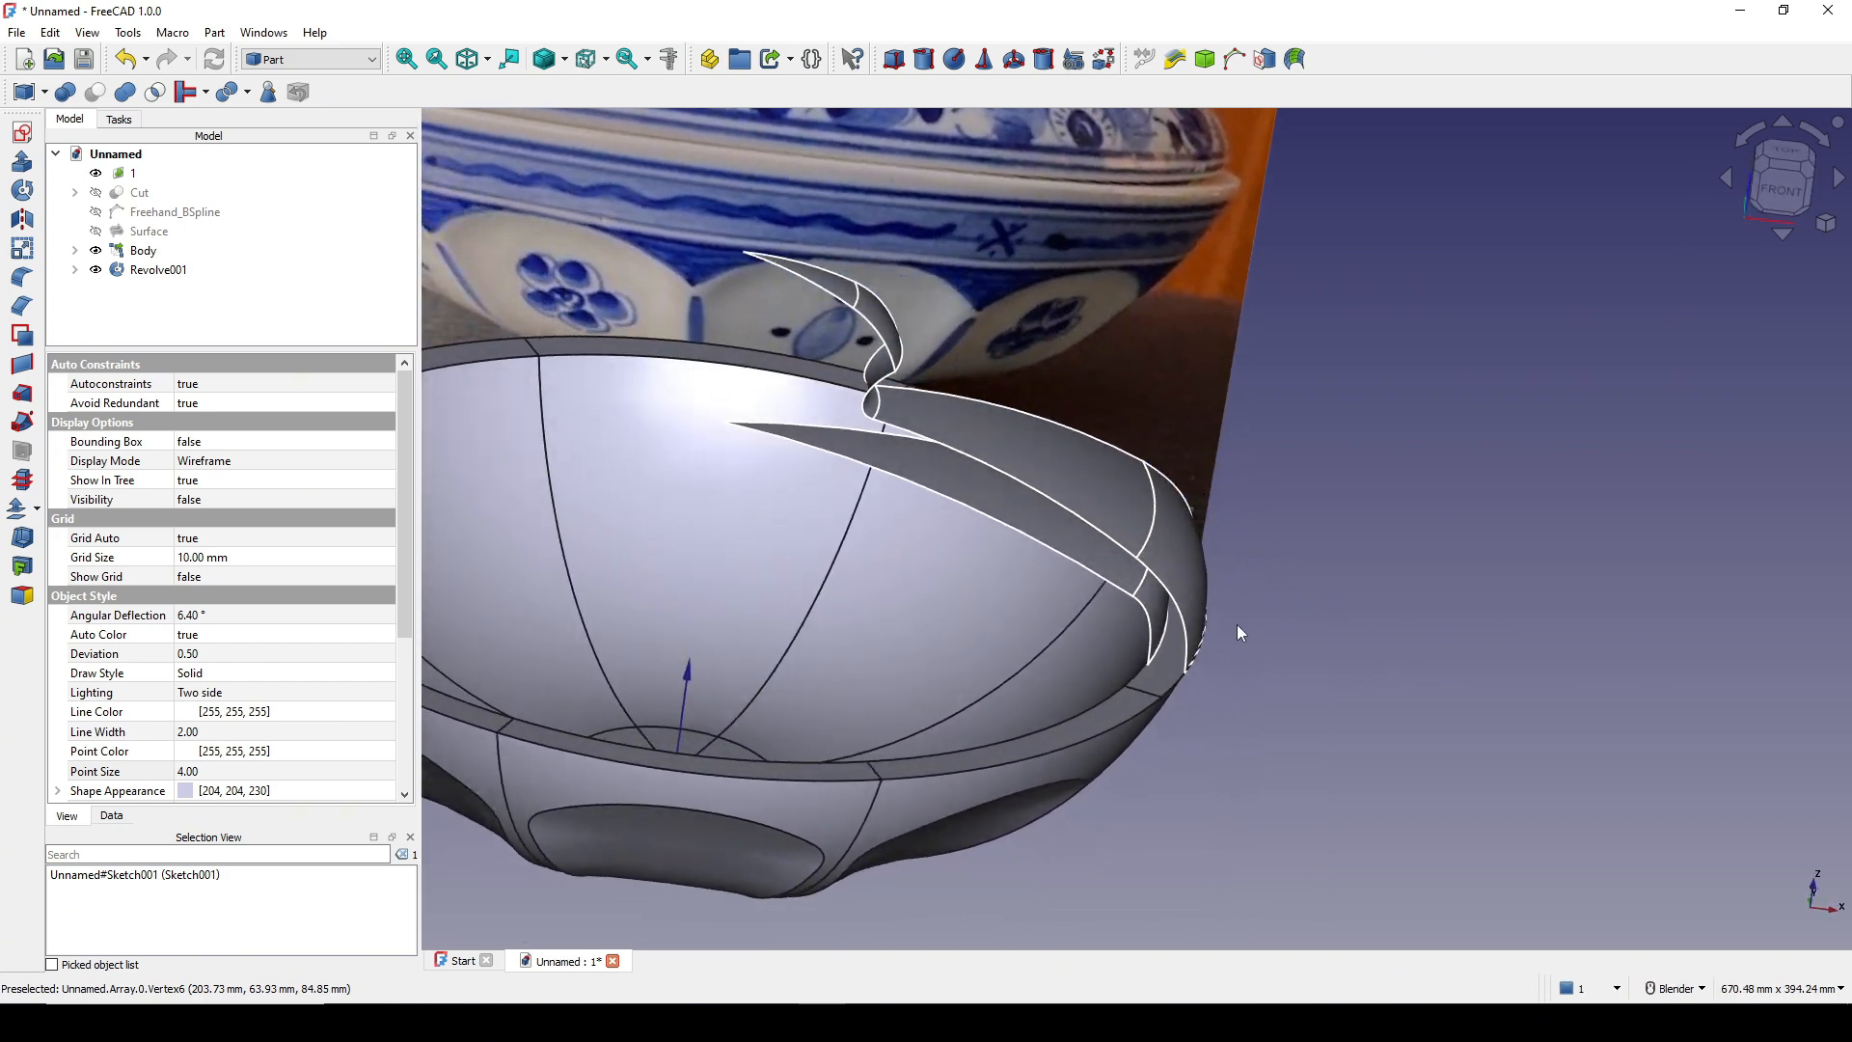
# Hide the bowl body so only the revolved lid segment and the reference photo remain displayed.
pyautogui.click(1094, 726)
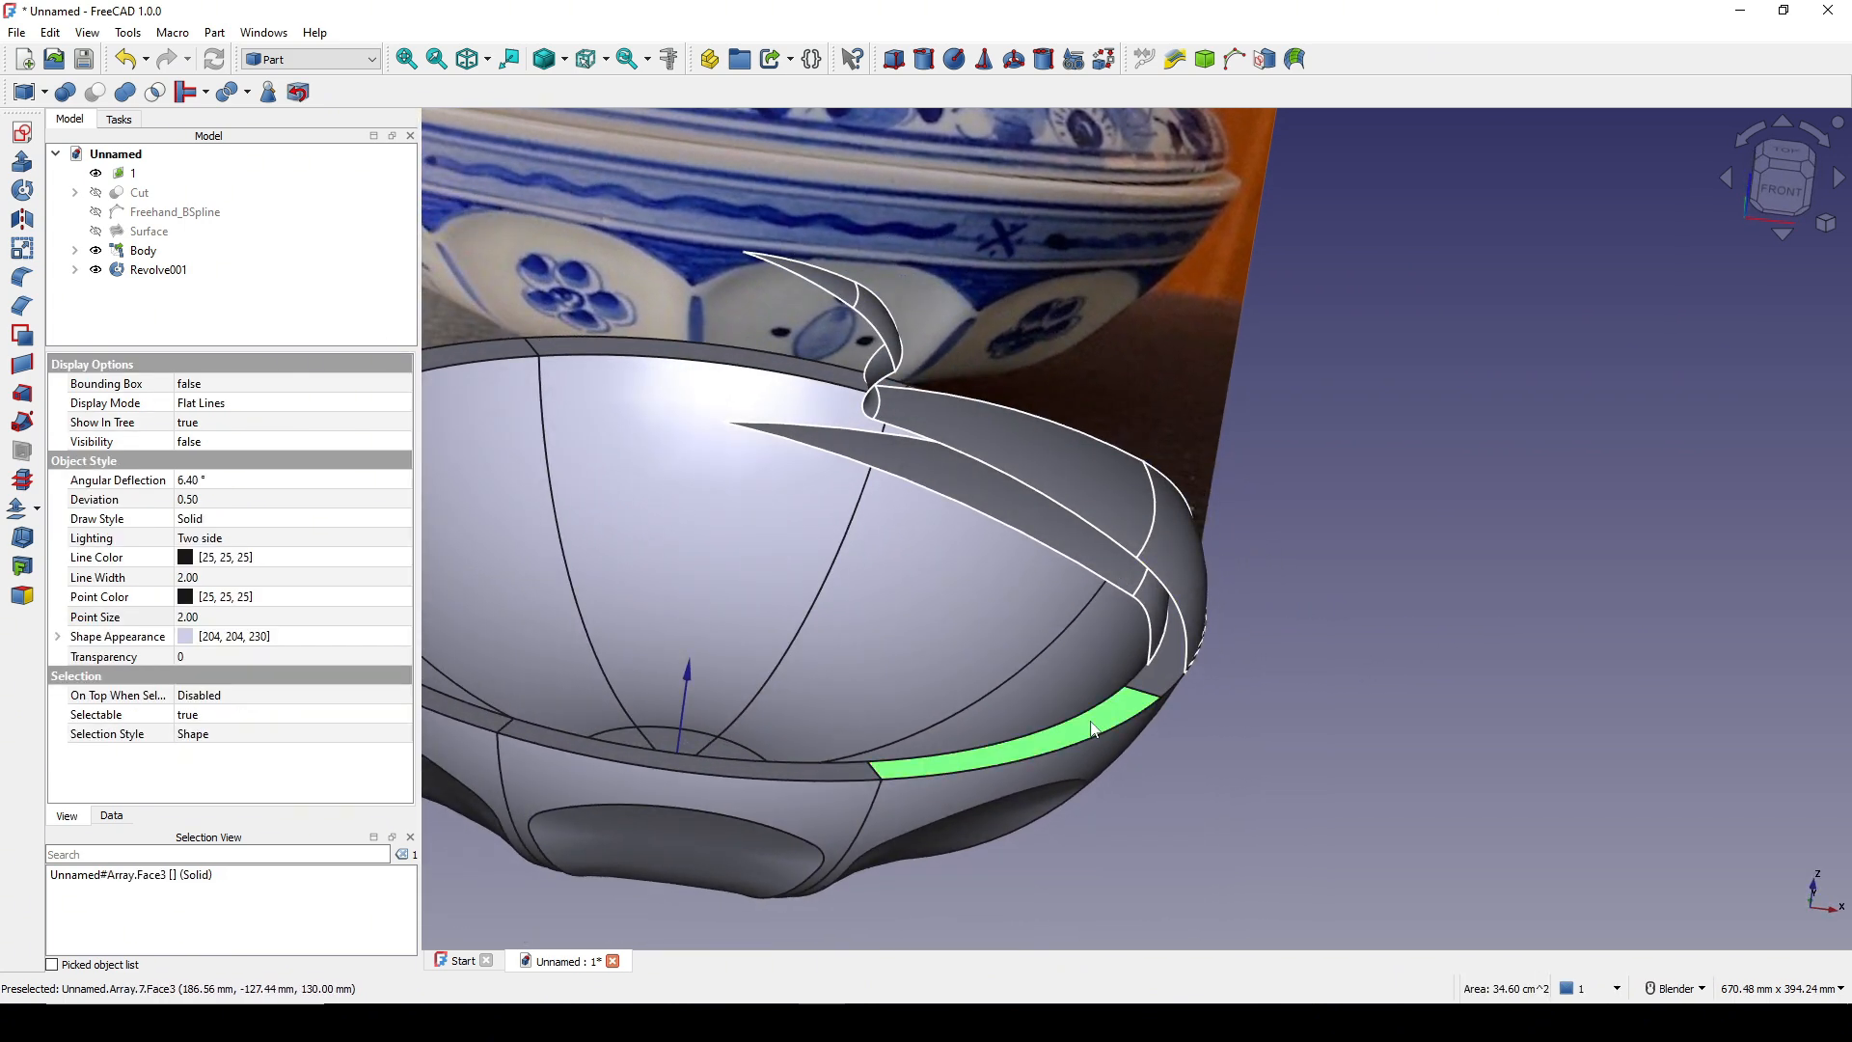
pyautogui.click(143, 250)
pyautogui.press('space')
pyautogui.moveTo(1235, 461); pyautogui.dragTo(1128, 582, button='middle')
pyautogui.scroll(-2, 1256, 566)
pyautogui.keyDown('shift'); pyautogui.moveTo(1390, 516); pyautogui.dragTo(1455, 454, button='middle'); pyautogui.keyUp('shift')
pyautogui.scroll(2, 1342, 569)
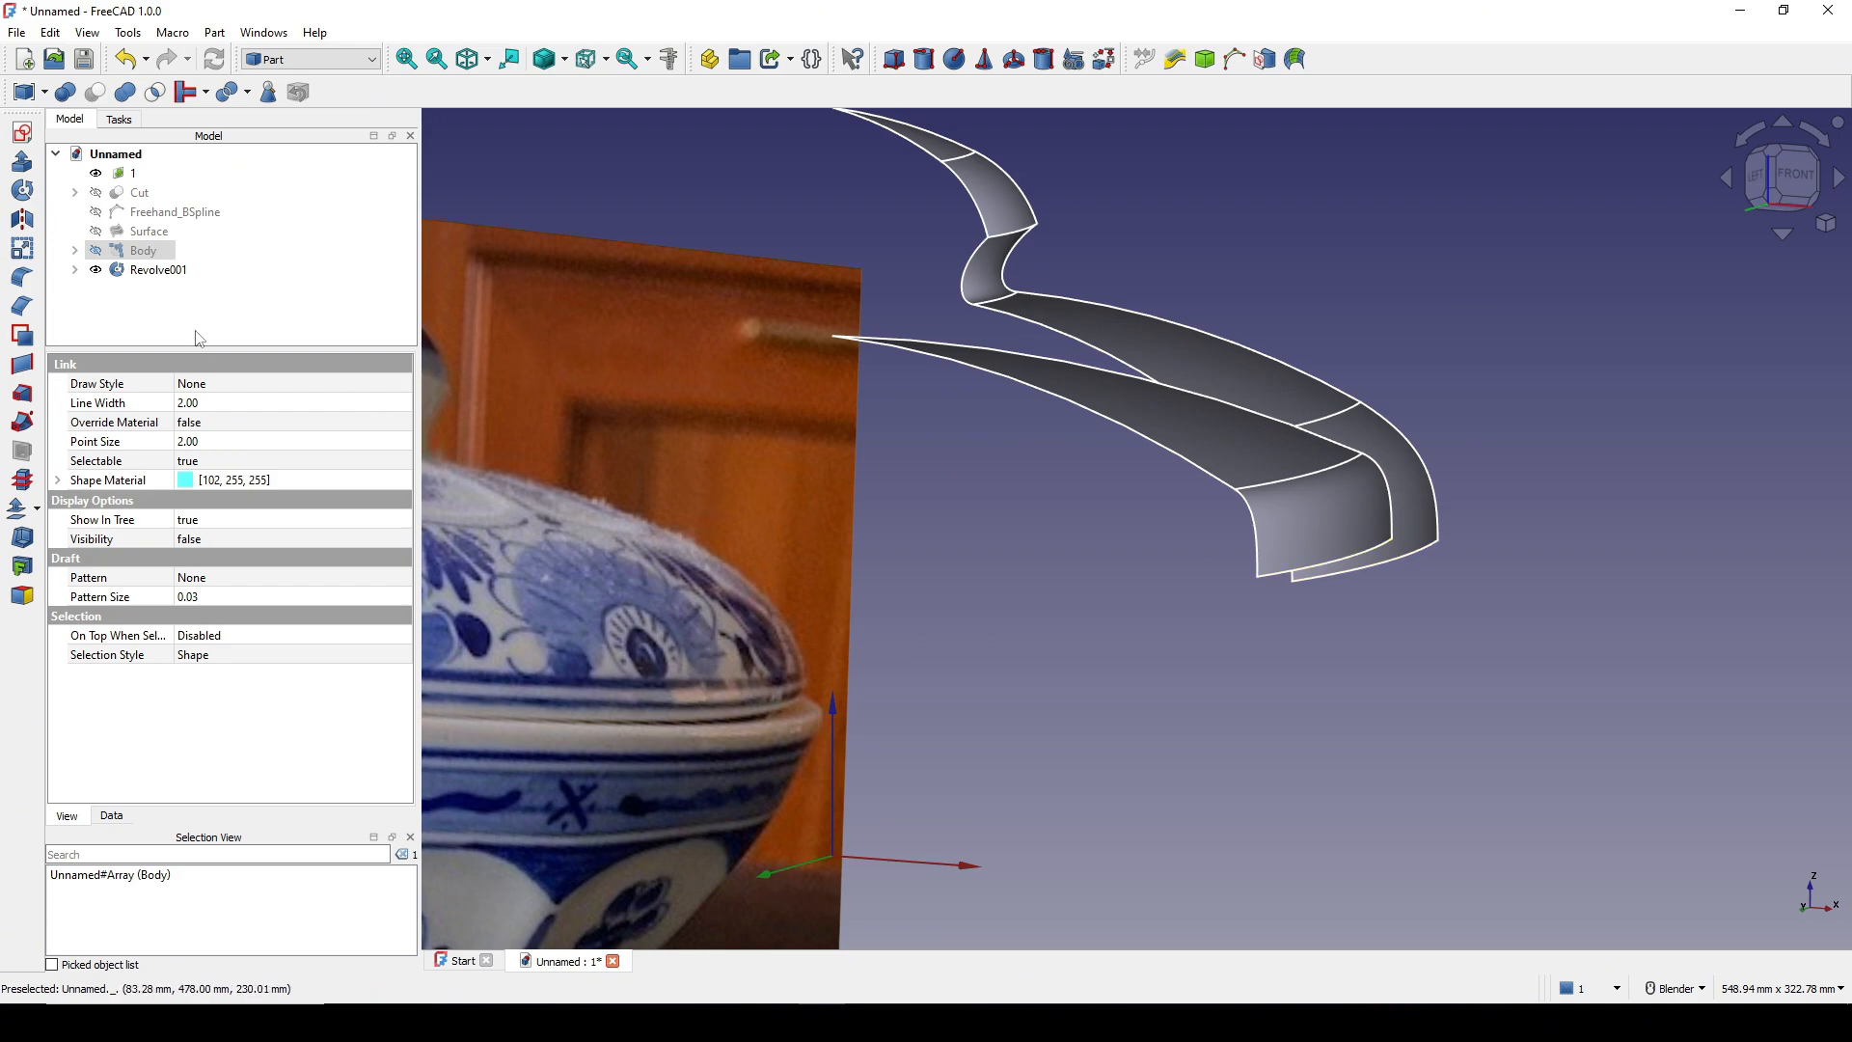
# Edit the lid profile sketch, draw a horizontal line below the rim gap, and make its inner end coincident with the inner spline's lower endpoint.
pyautogui.click(76, 270)
pyautogui.doubleClick(193, 289)
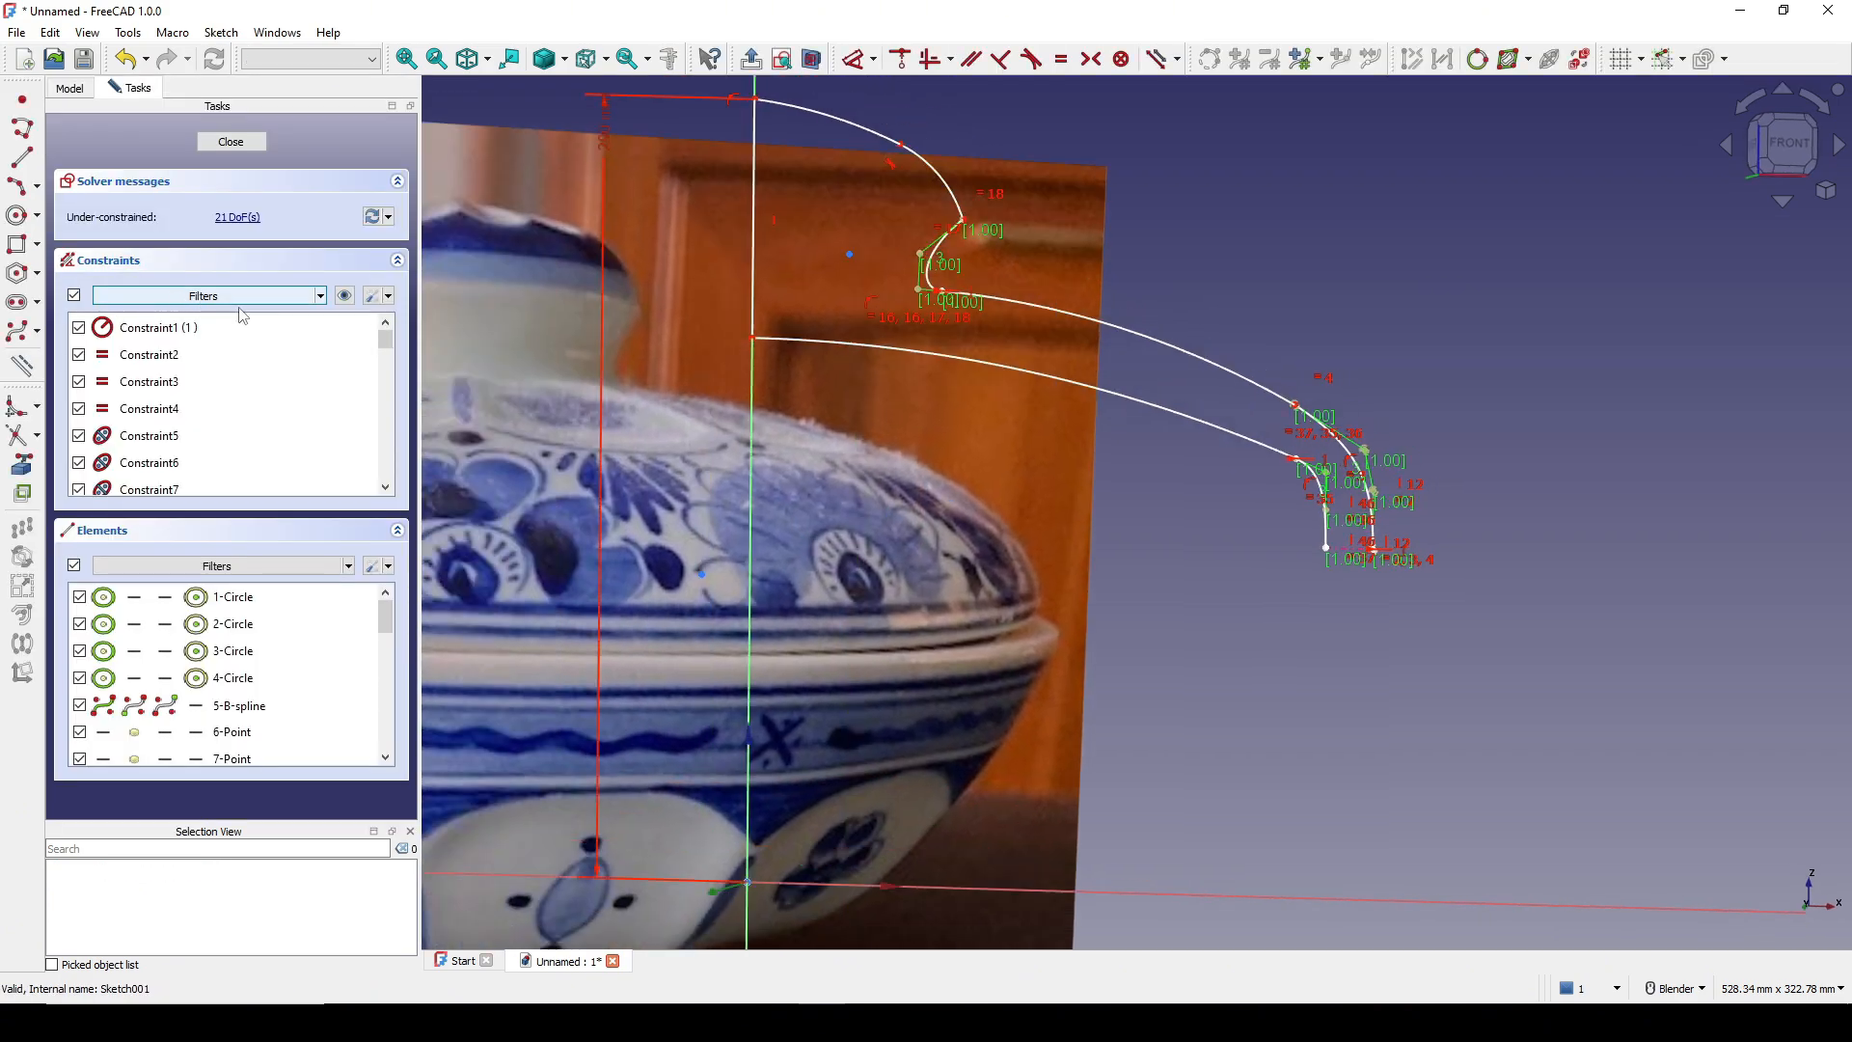
pyautogui.scroll(5, 1413, 554)
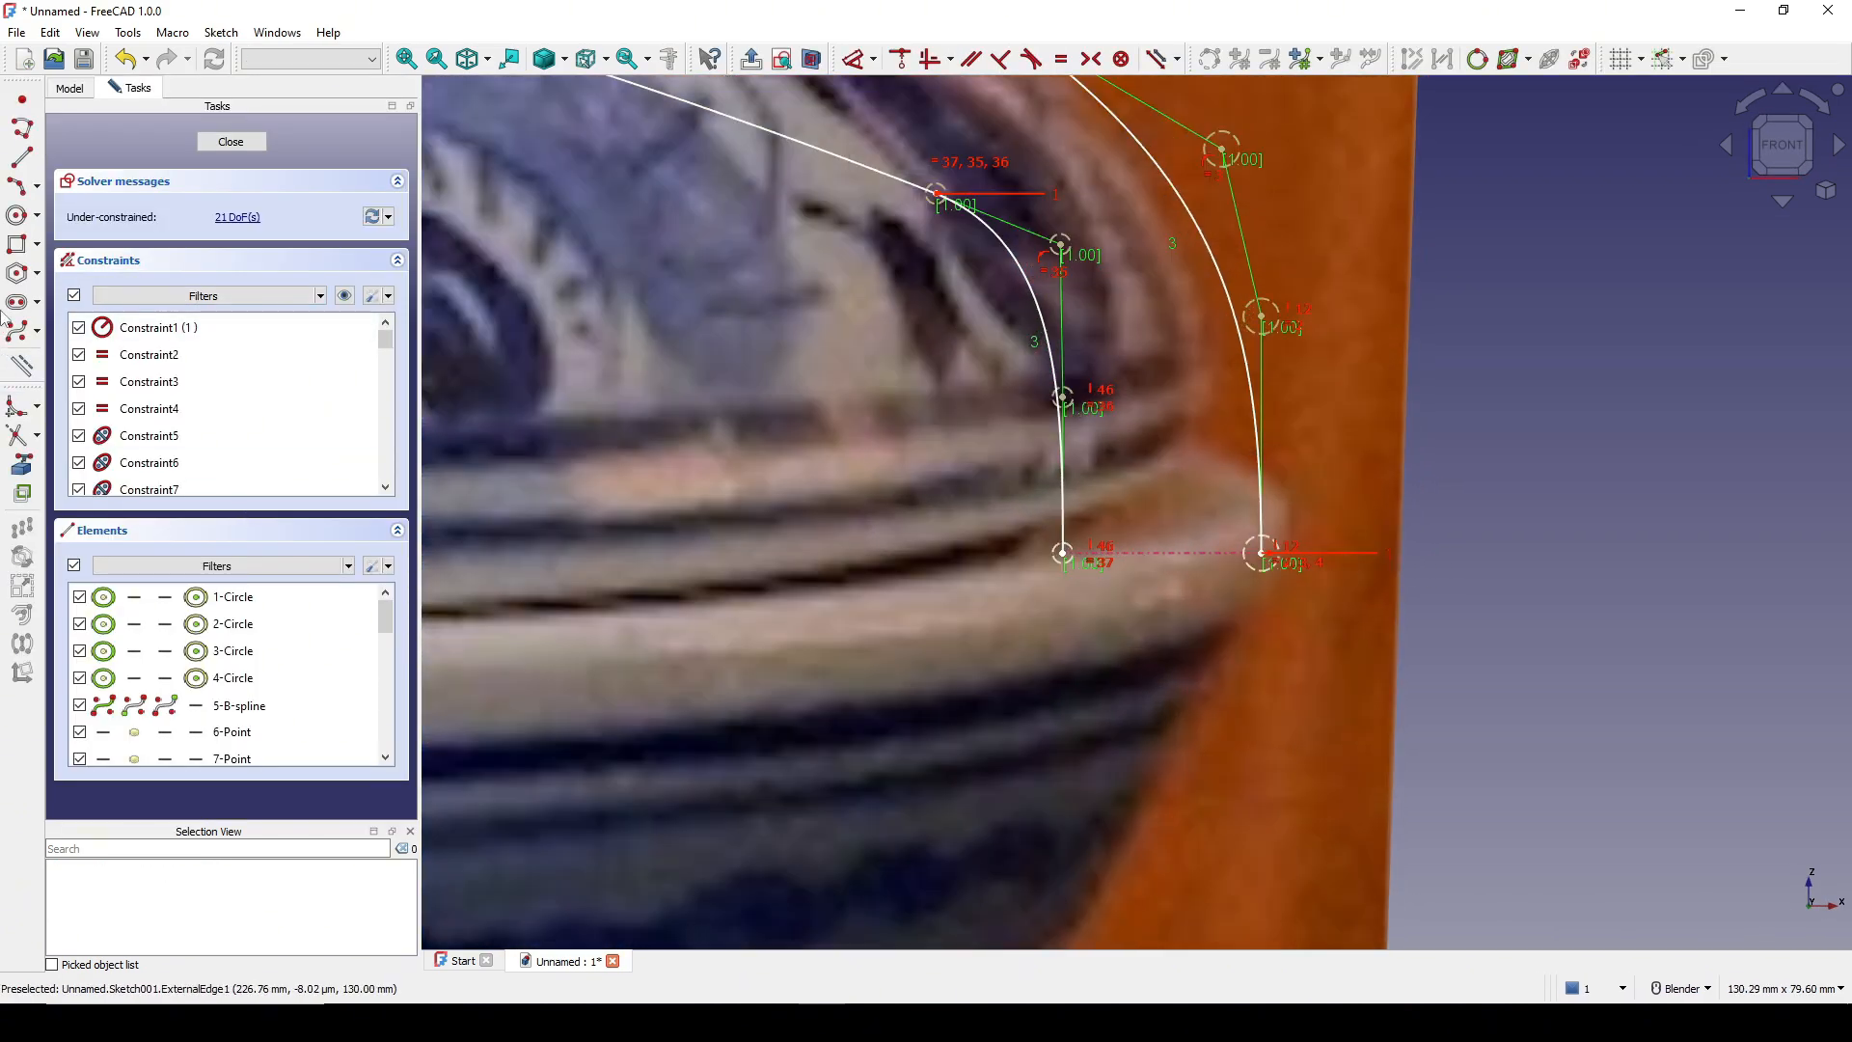
pyautogui.click(21, 156)
pyautogui.scroll(4, 1217, 598)
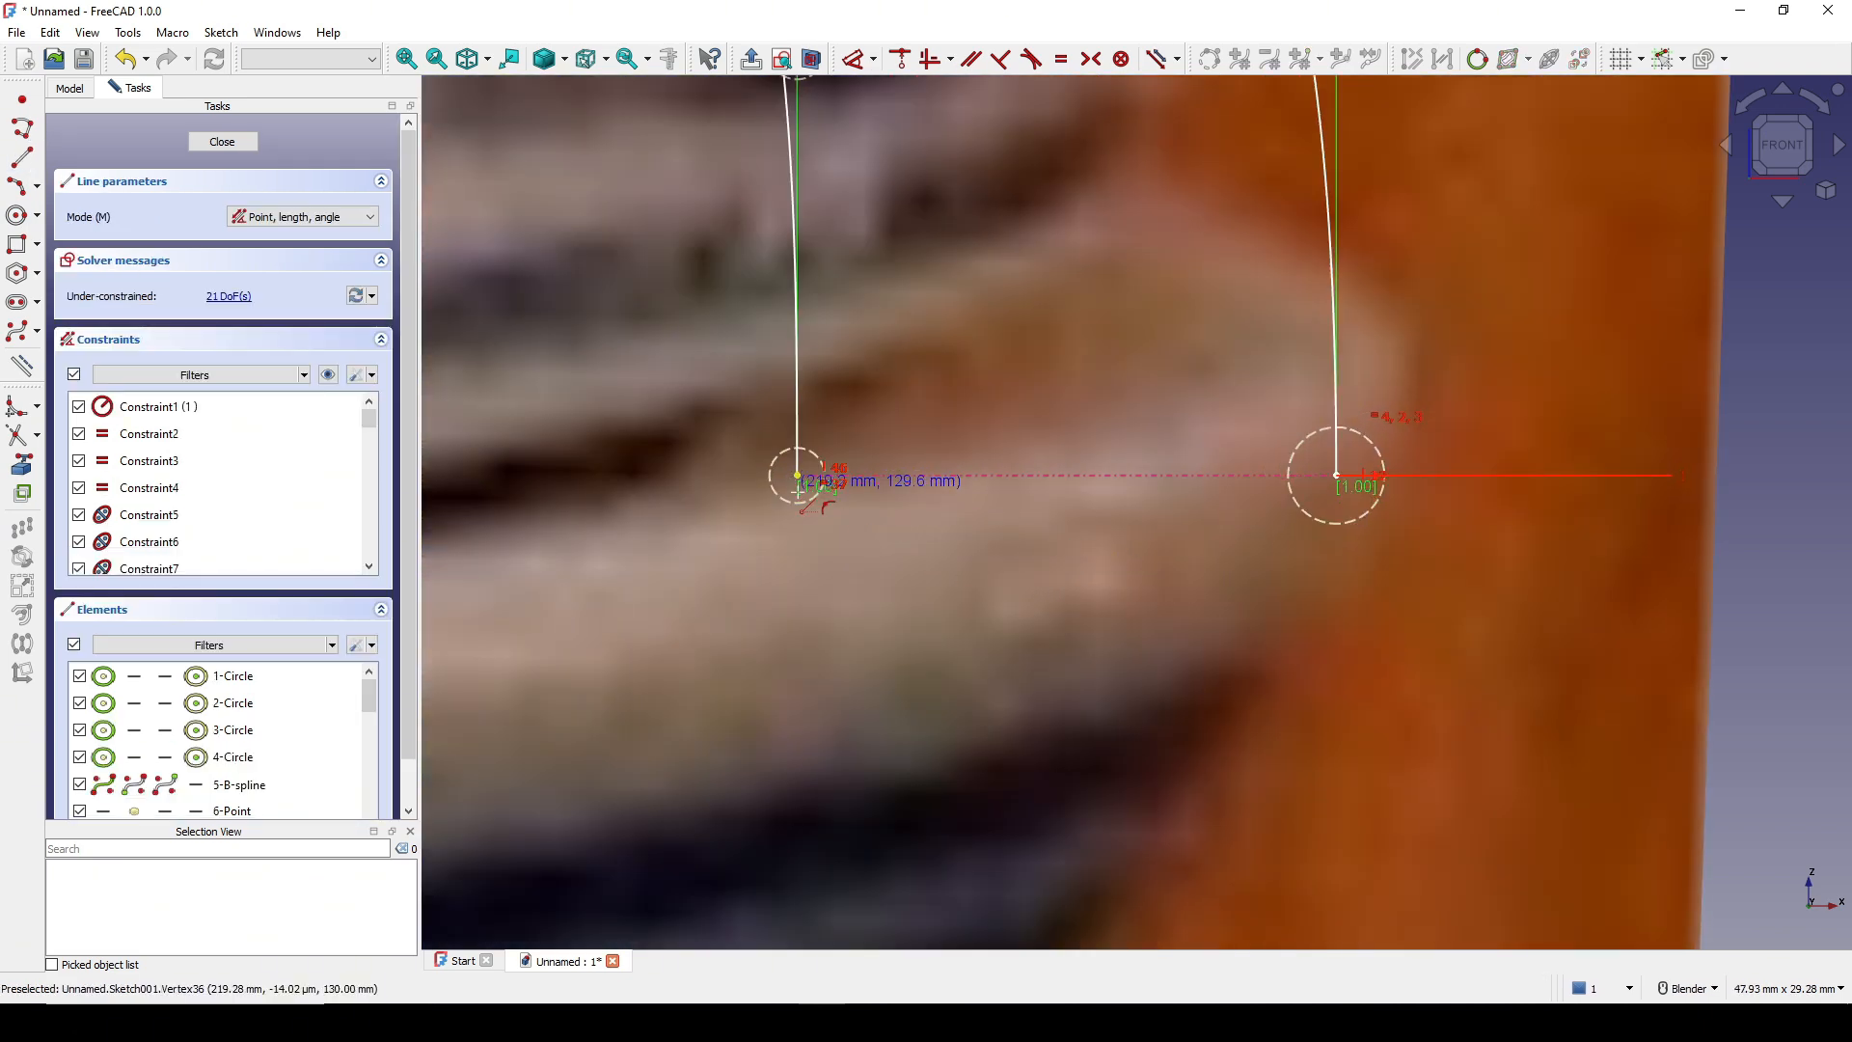
pyautogui.click(797, 624)
pyautogui.click(1366, 624)
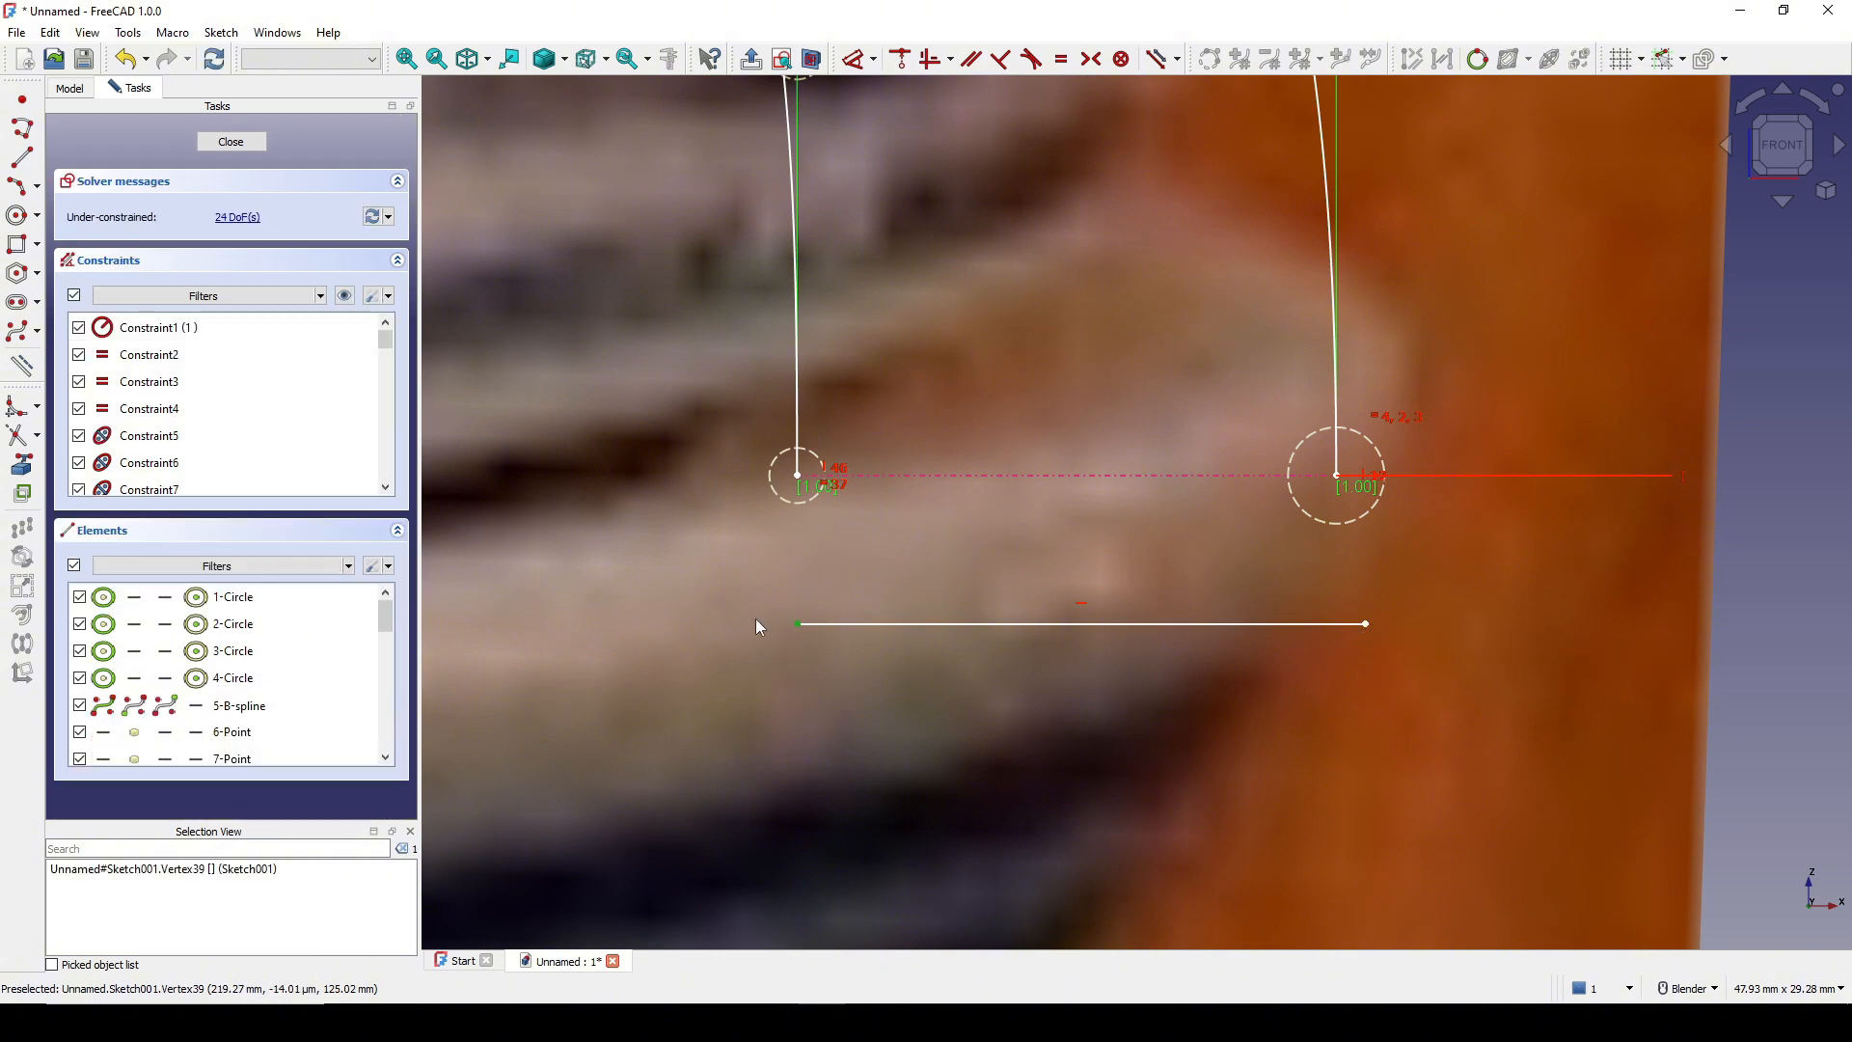
pyautogui.click(799, 479)
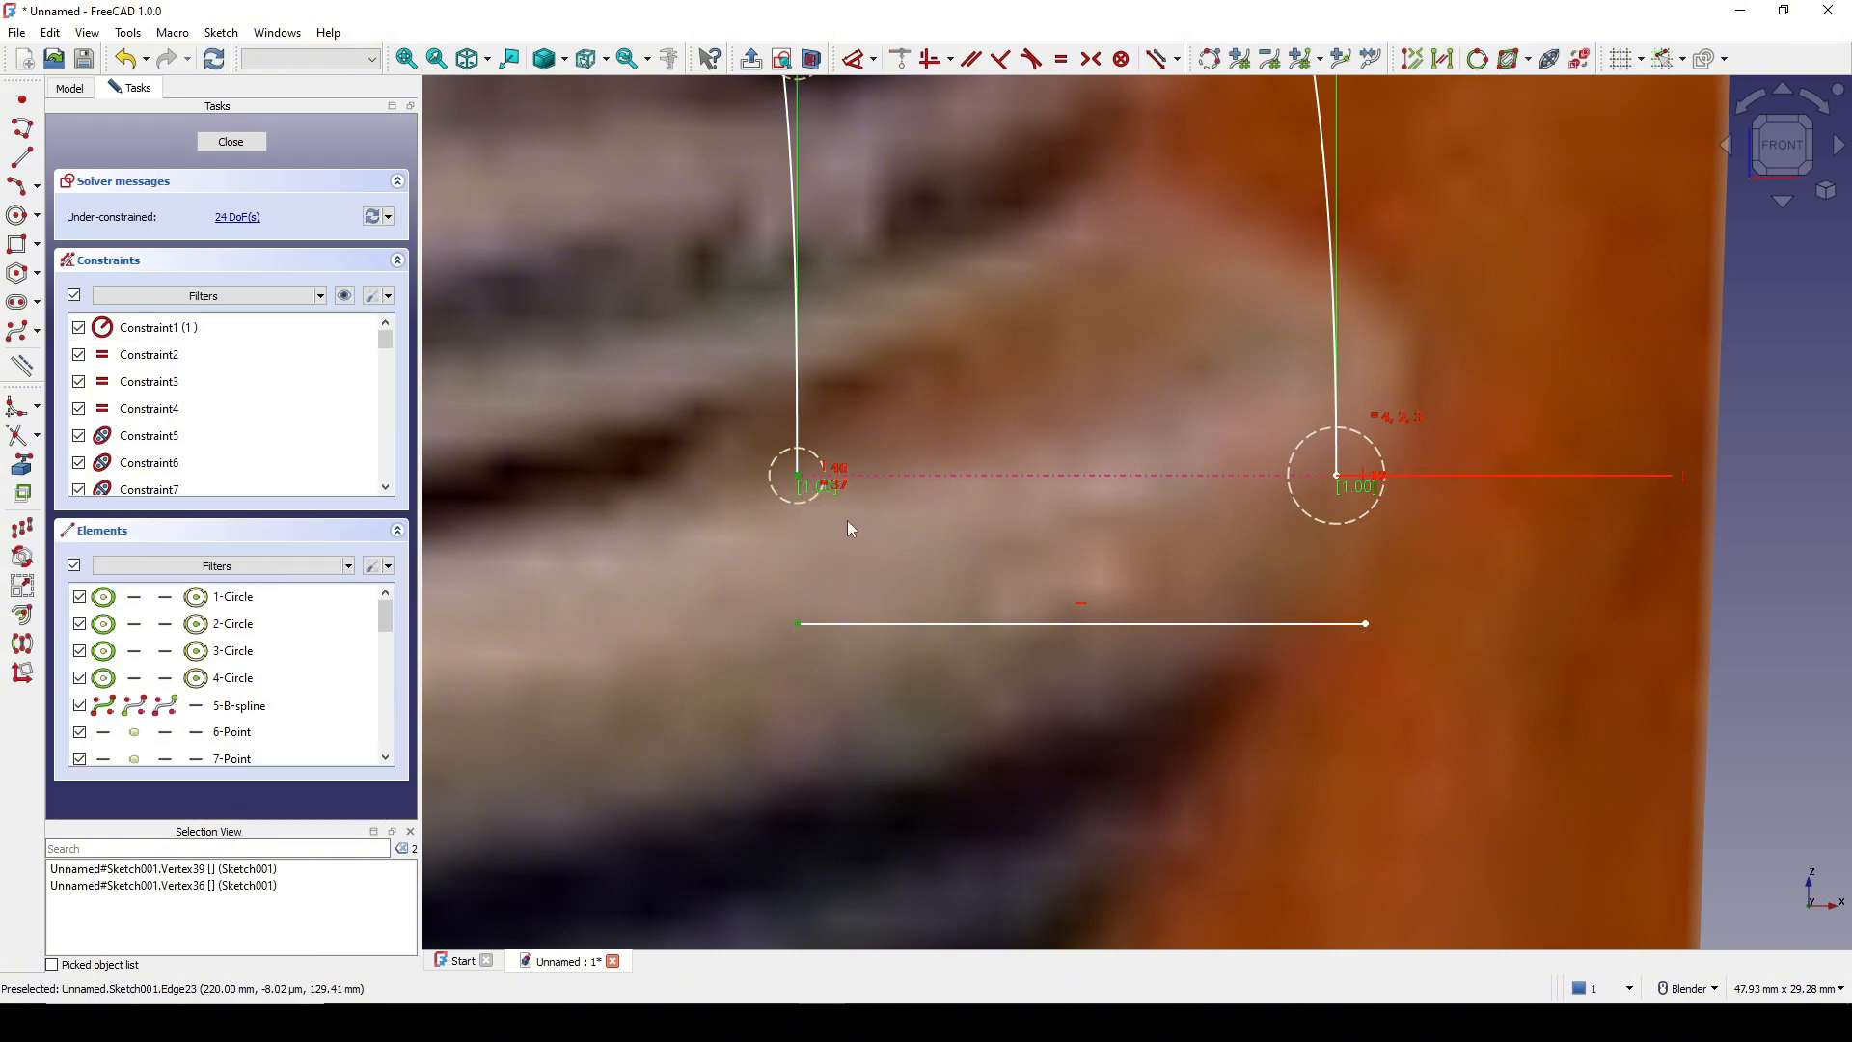
pyautogui.press('c')
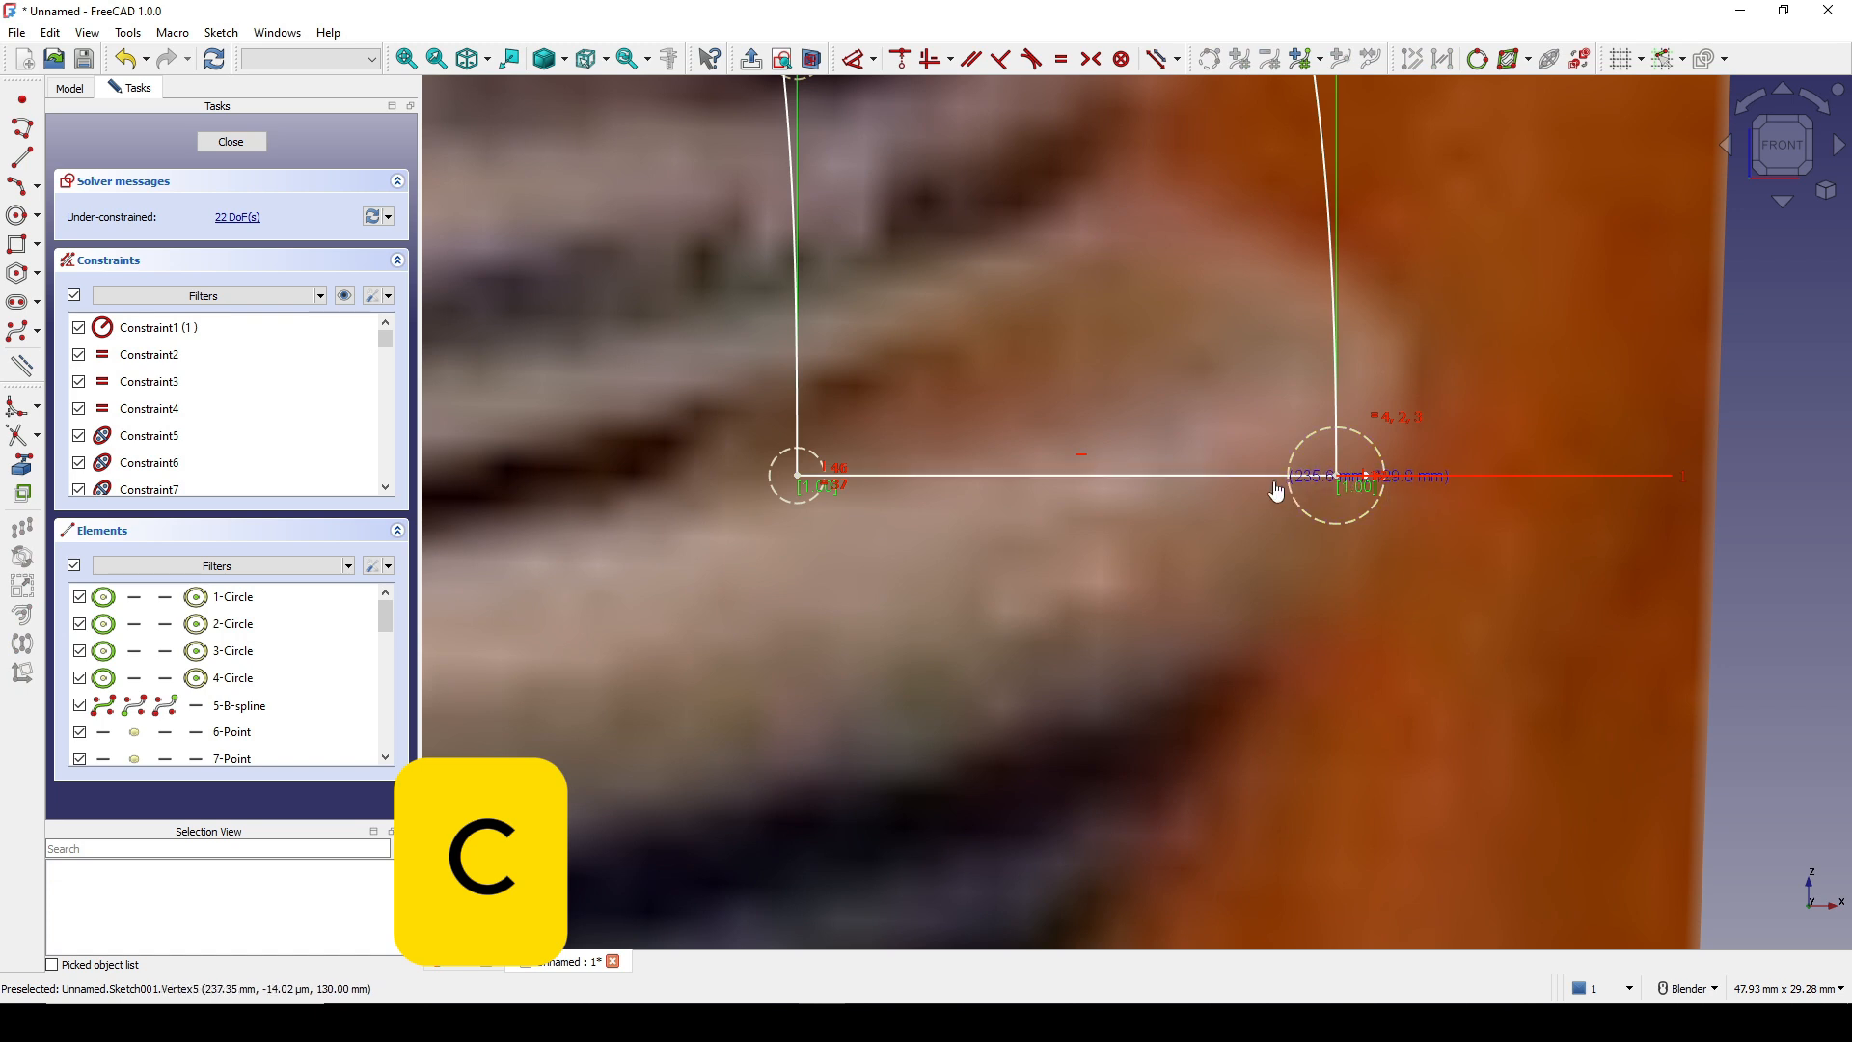
# Make the line's free end coincident with the outer spline's lower endpoint to close the rim, and finish the sketch.
pyautogui.moveTo(1222, 483); pyautogui.dragTo(1075, 484)
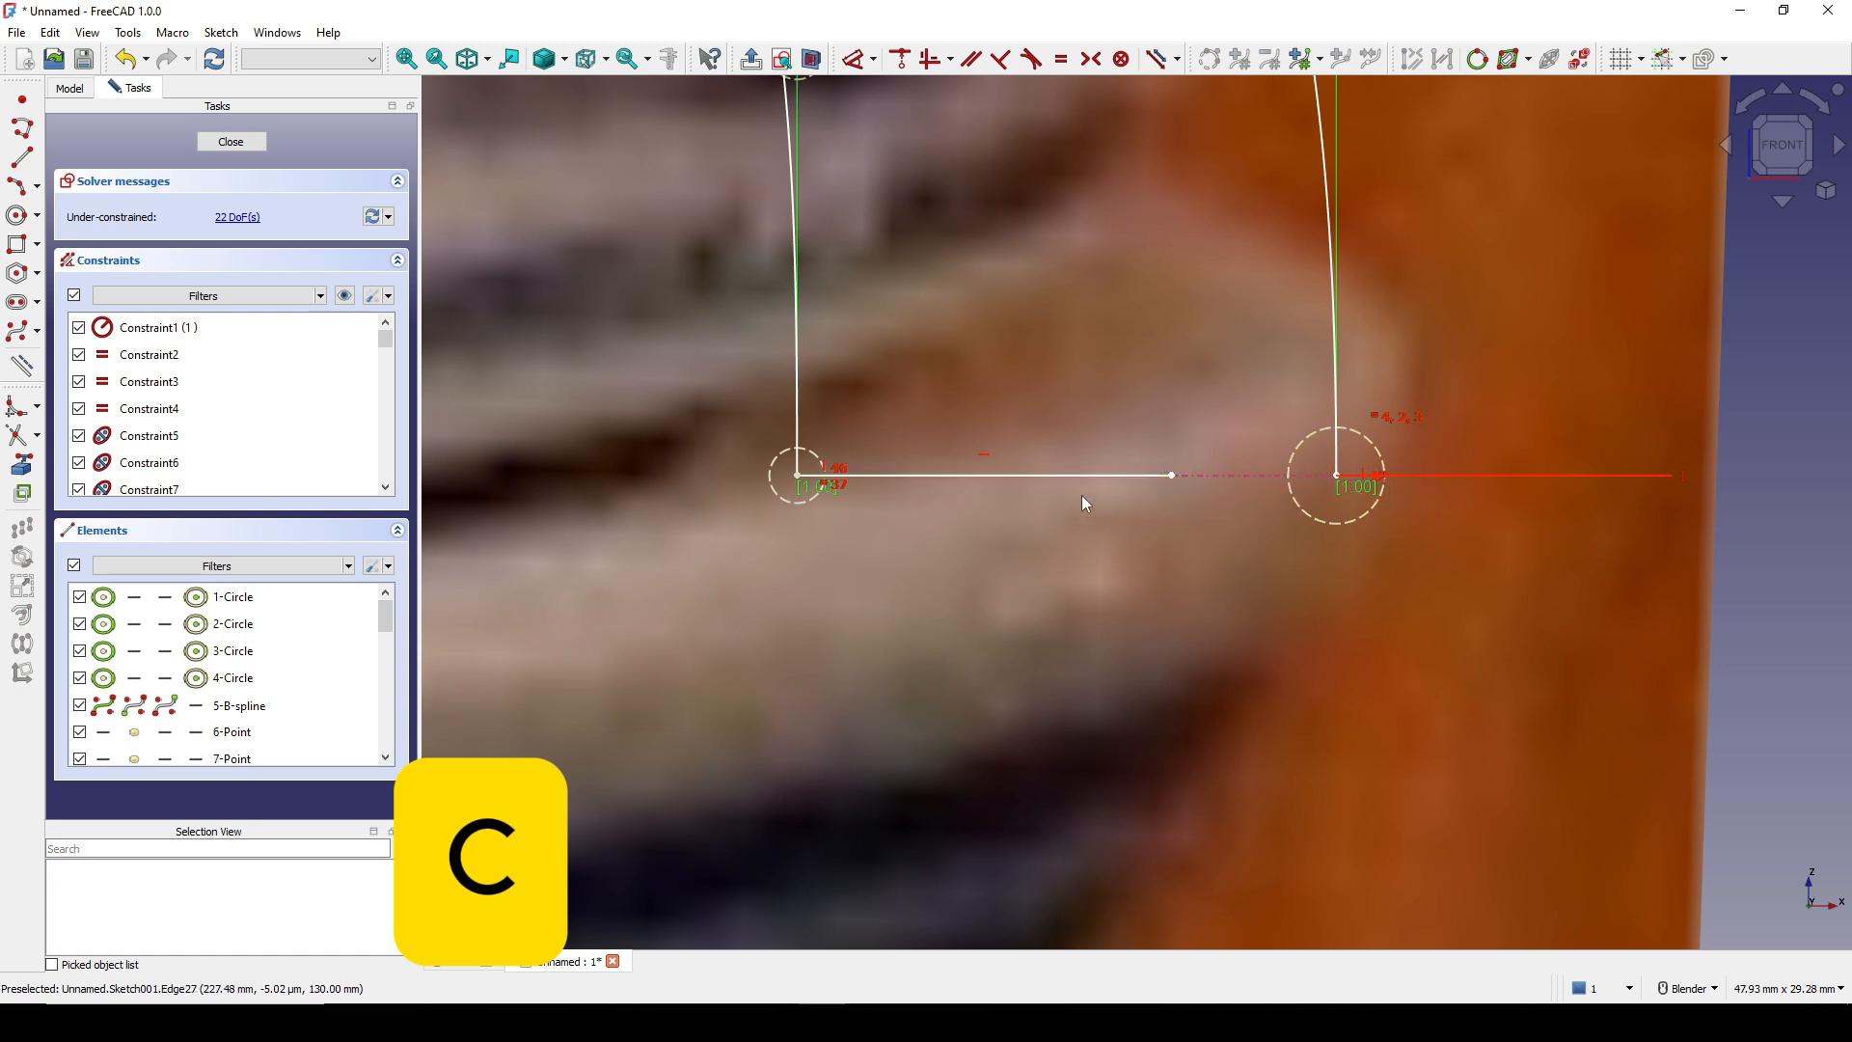
pyautogui.click(1172, 476)
pyautogui.click(1318, 518)
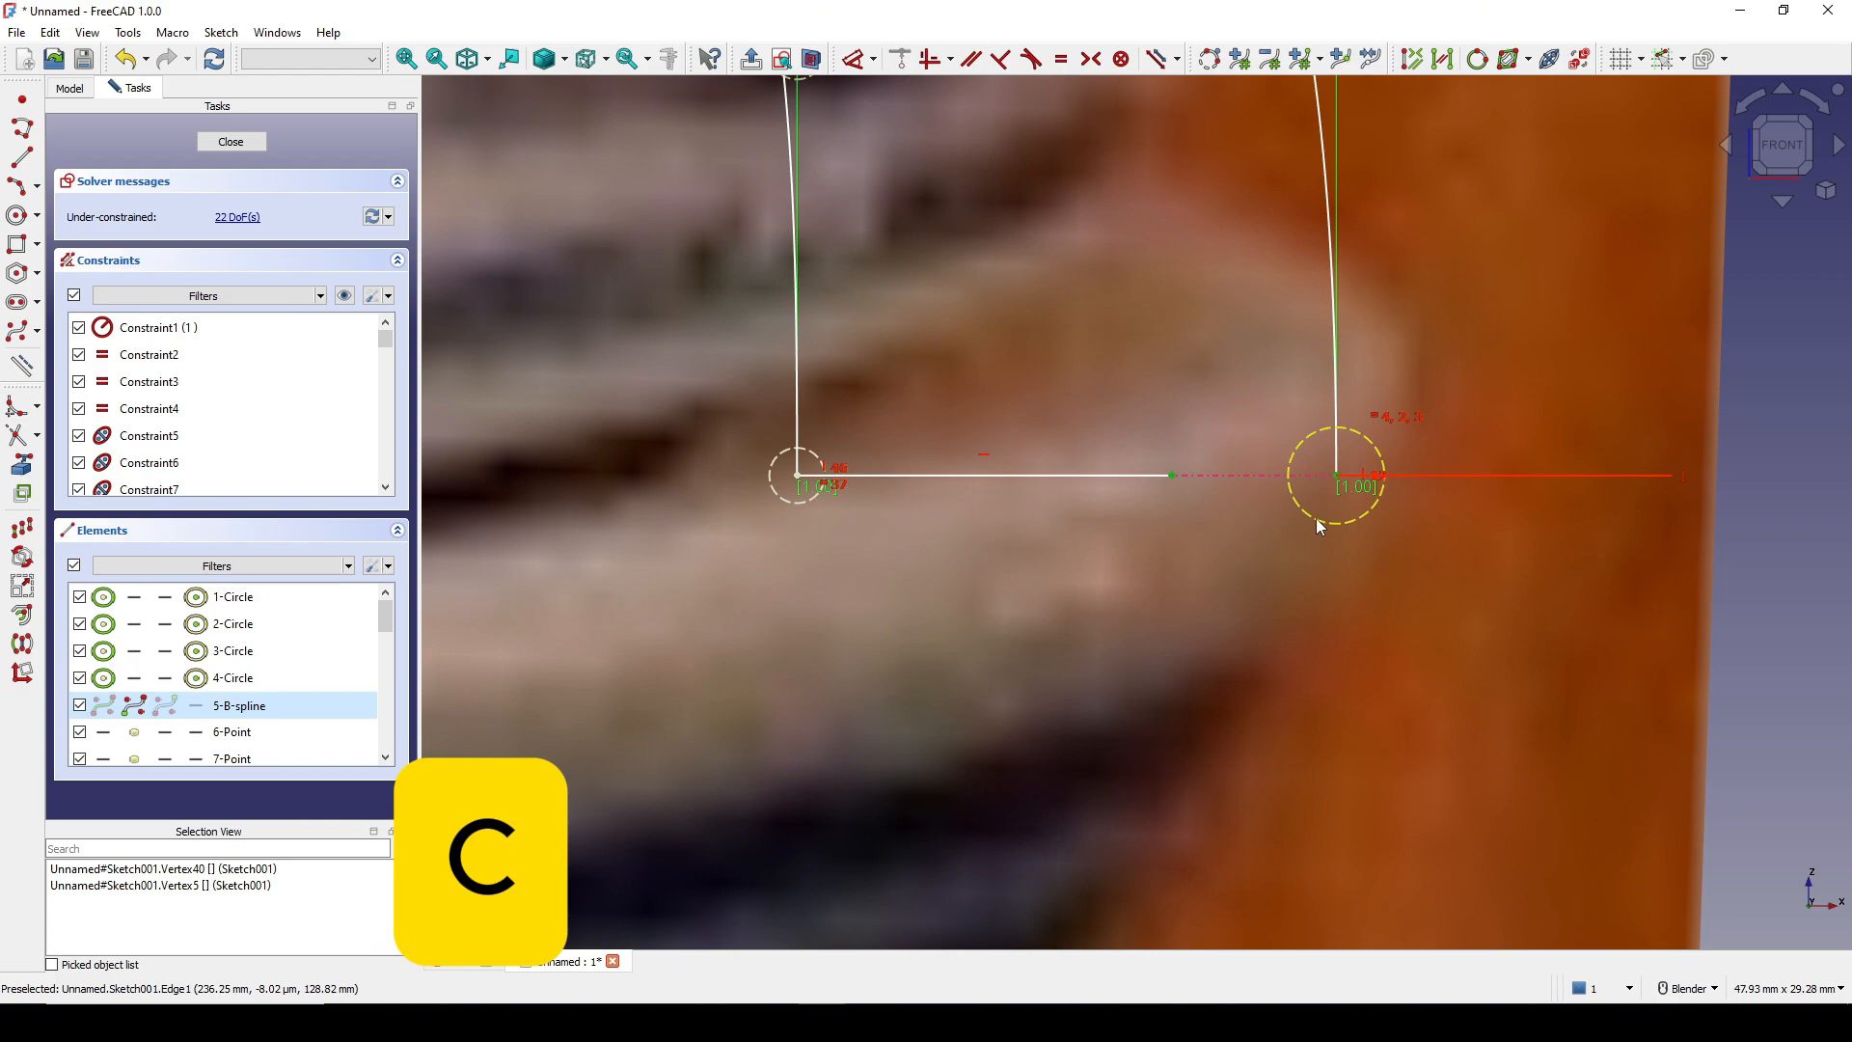
pyautogui.press('c')
pyautogui.scroll(-5, 1316, 518)
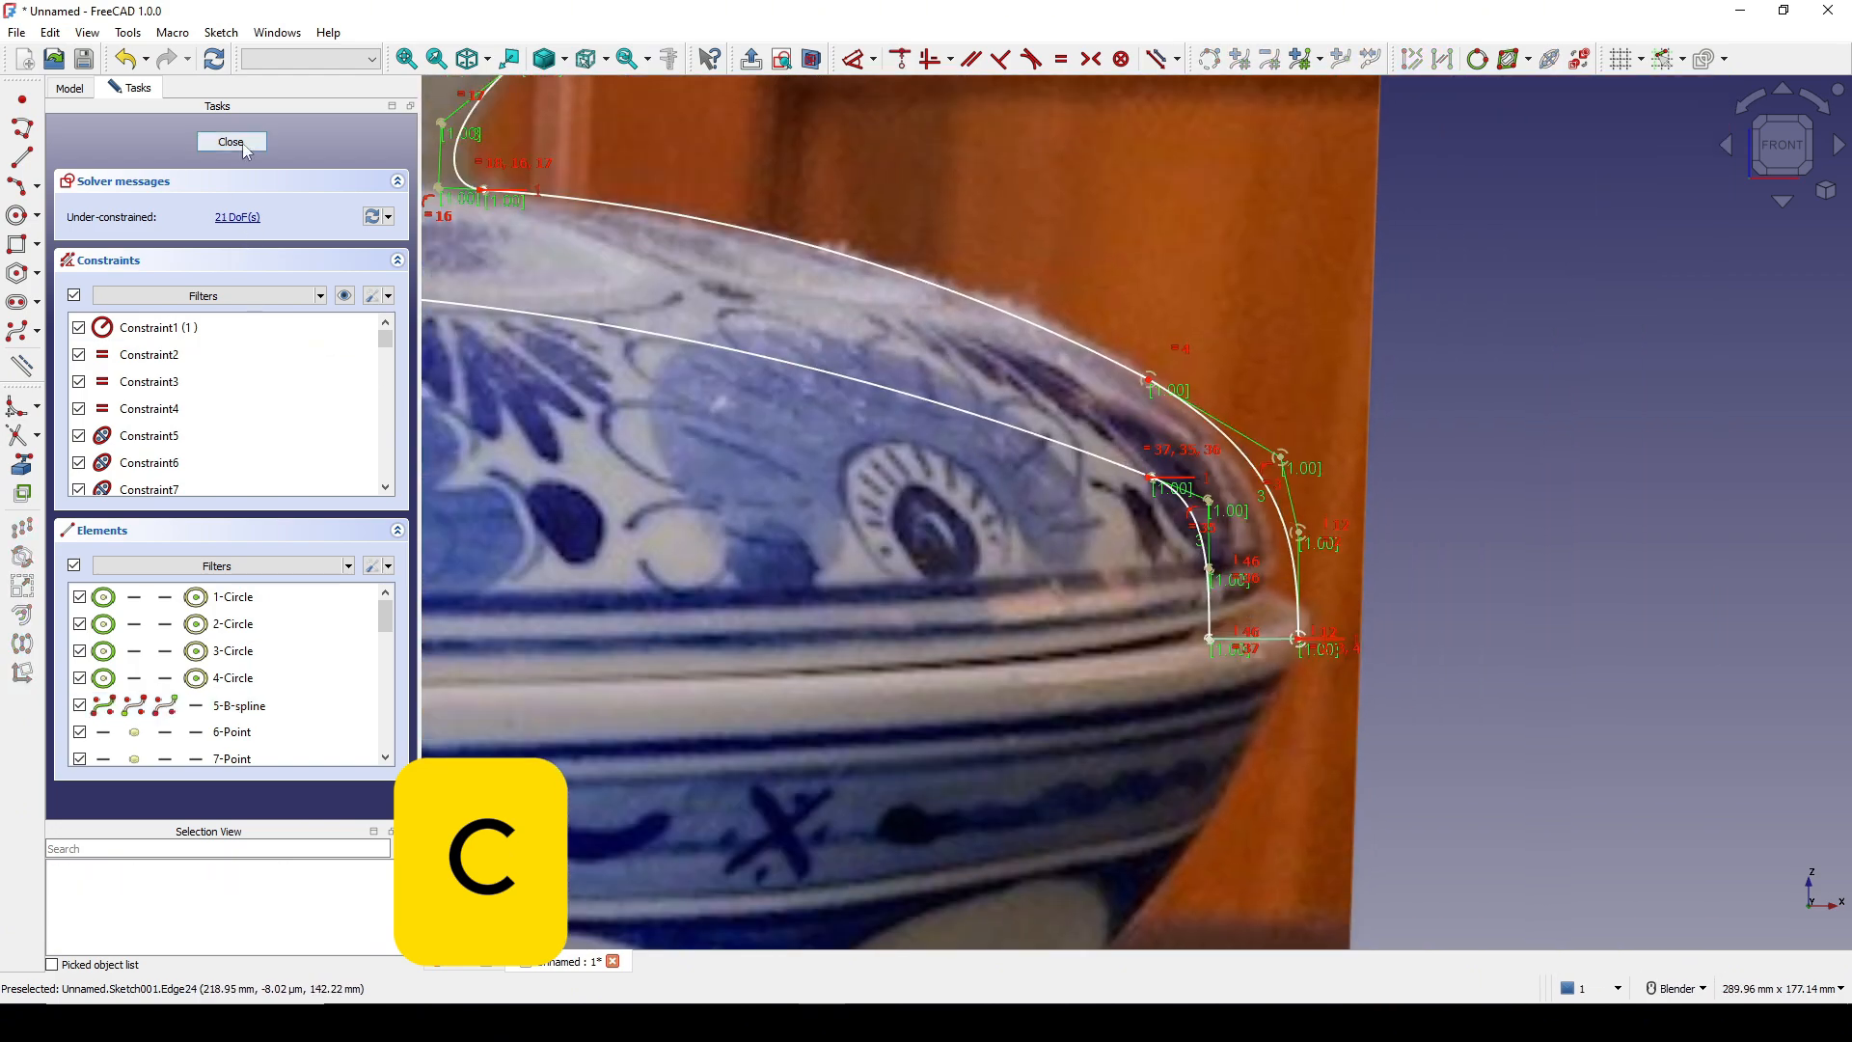
pyautogui.click(231, 140)
# Examine the updated lid segment from several angles, including its underside and lower rim.
pyautogui.moveTo(1198, 517); pyautogui.dragTo(1256, 401, button='middle')
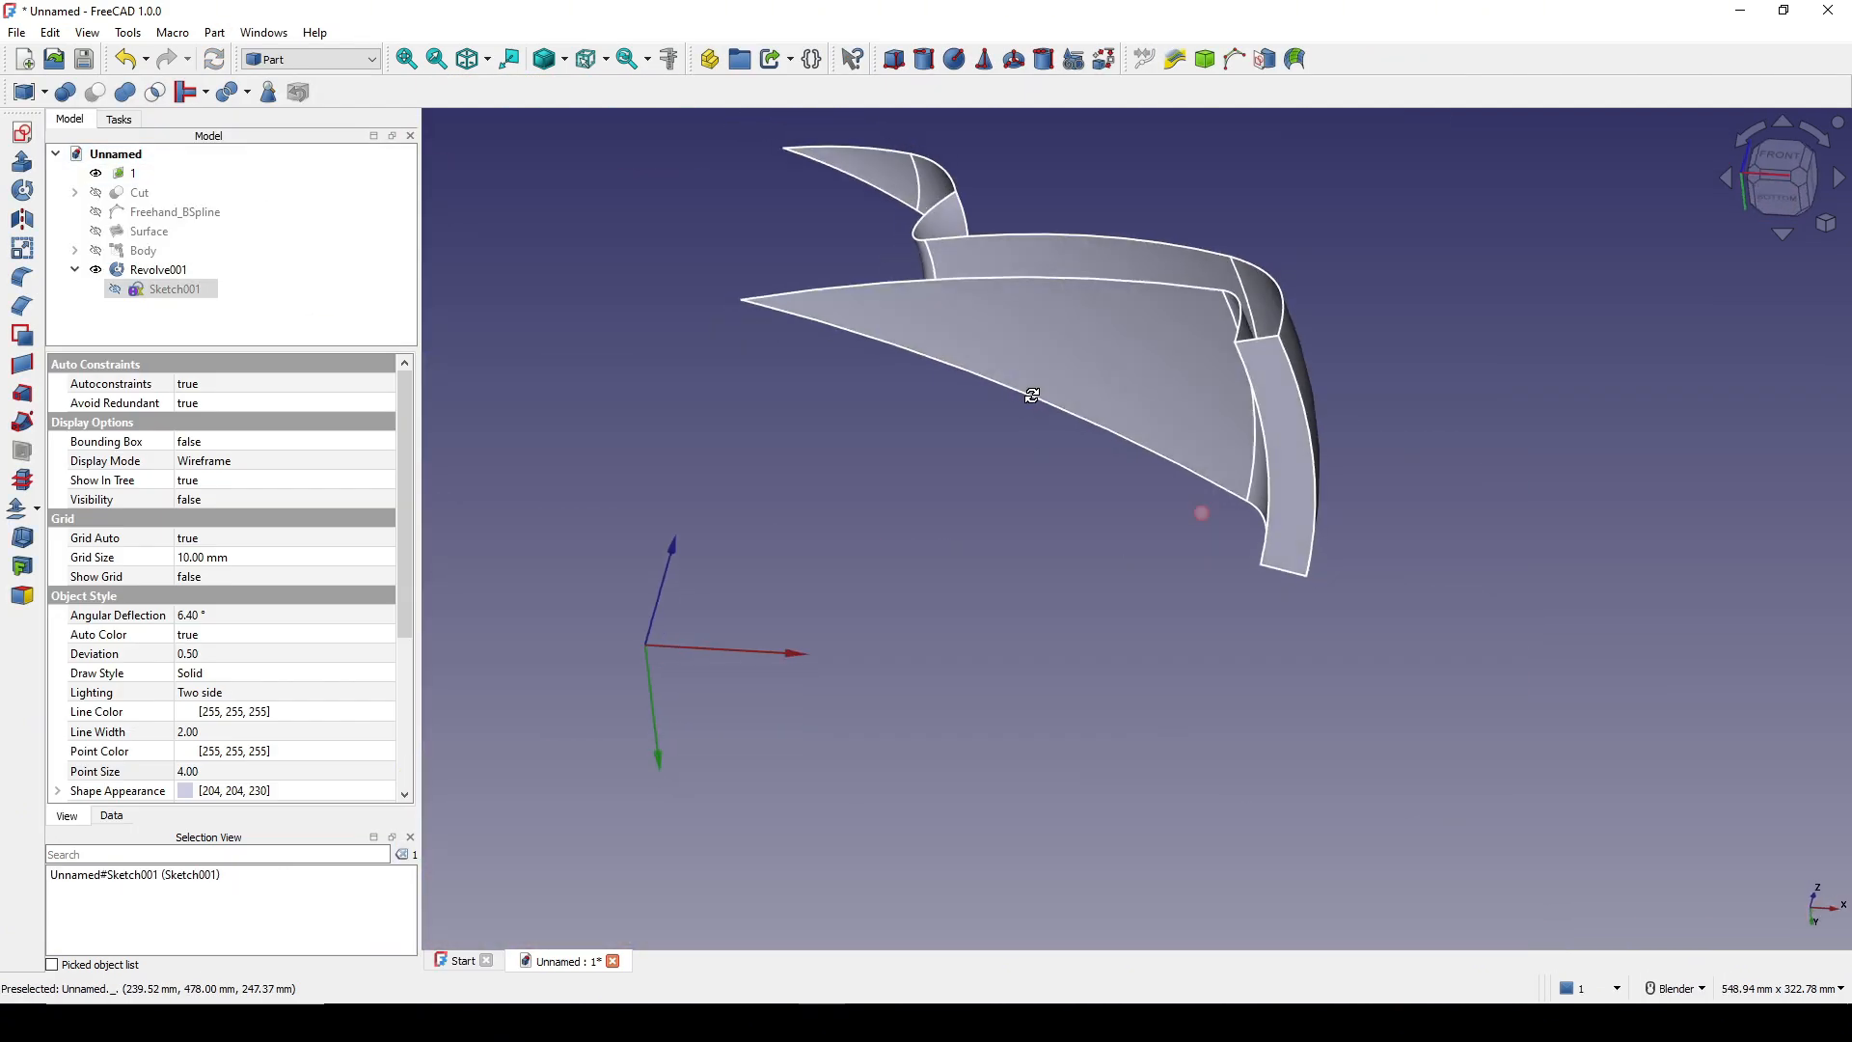
pyautogui.click(1293, 448)
pyautogui.scroll(-2, 1339, 458)
pyautogui.moveTo(1342, 463); pyautogui.dragTo(1377, 551, button='middle')
pyautogui.click(1489, 462)
pyautogui.moveTo(1489, 462); pyautogui.dragTo(1052, 361, button='middle')
pyautogui.scroll(-2, 1235, 579)
pyautogui.scroll(5, 1108, 494)
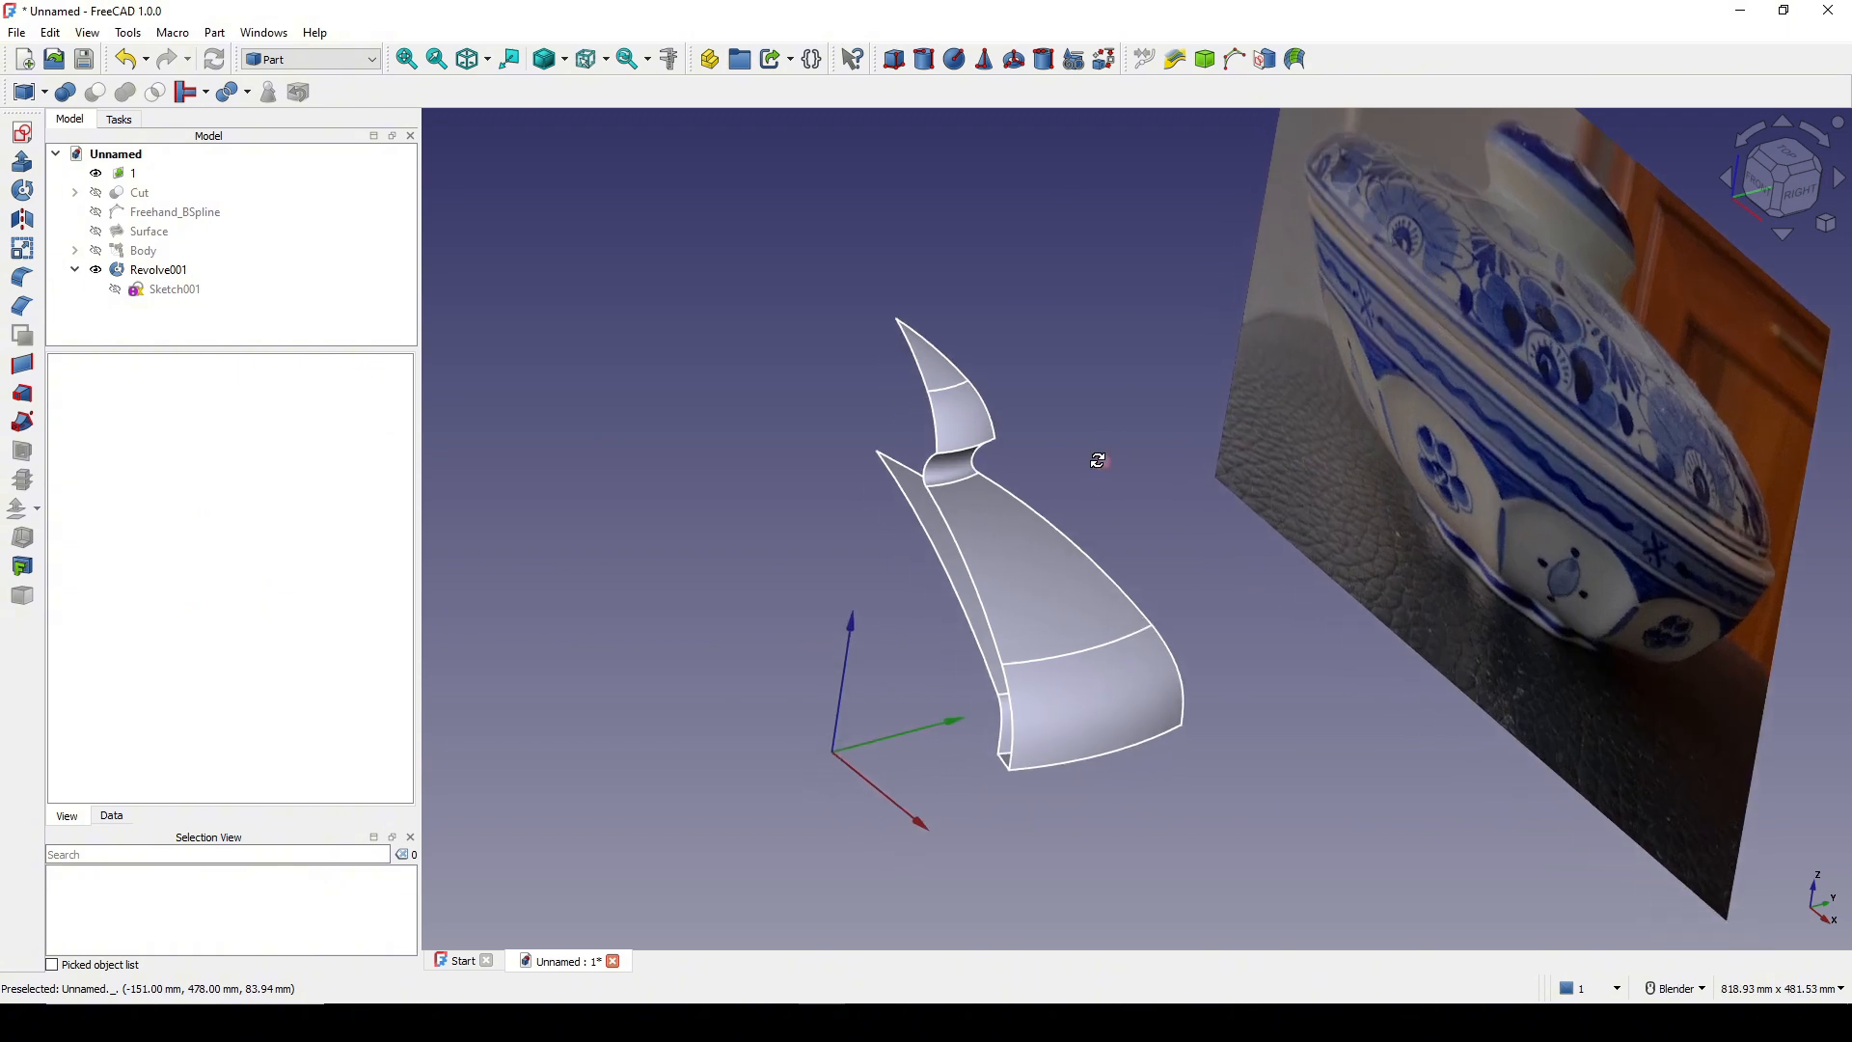
pyautogui.scroll(-3, 1093, 479)
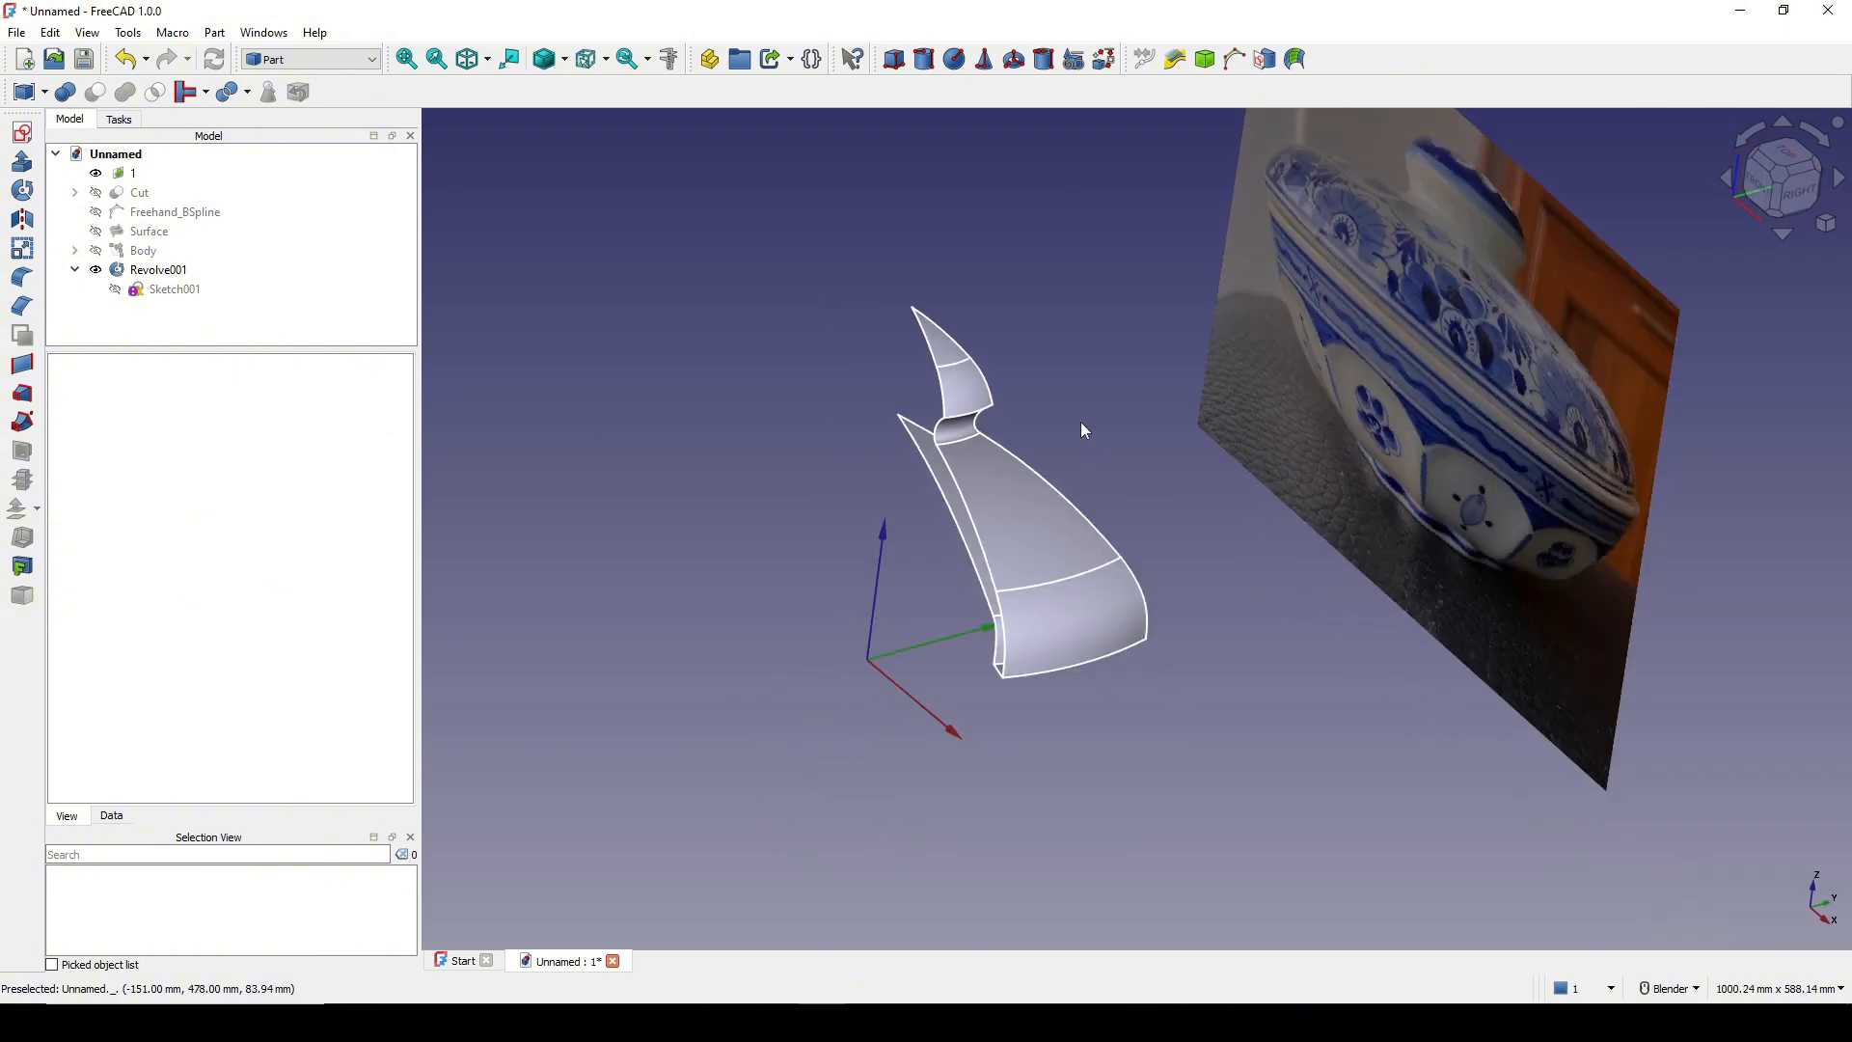
pyautogui.scroll(2, 1081, 424)
# Create a sketch on surface from the lid segment's large outer face using the Curves workbench.
pyautogui.click(1022, 512)
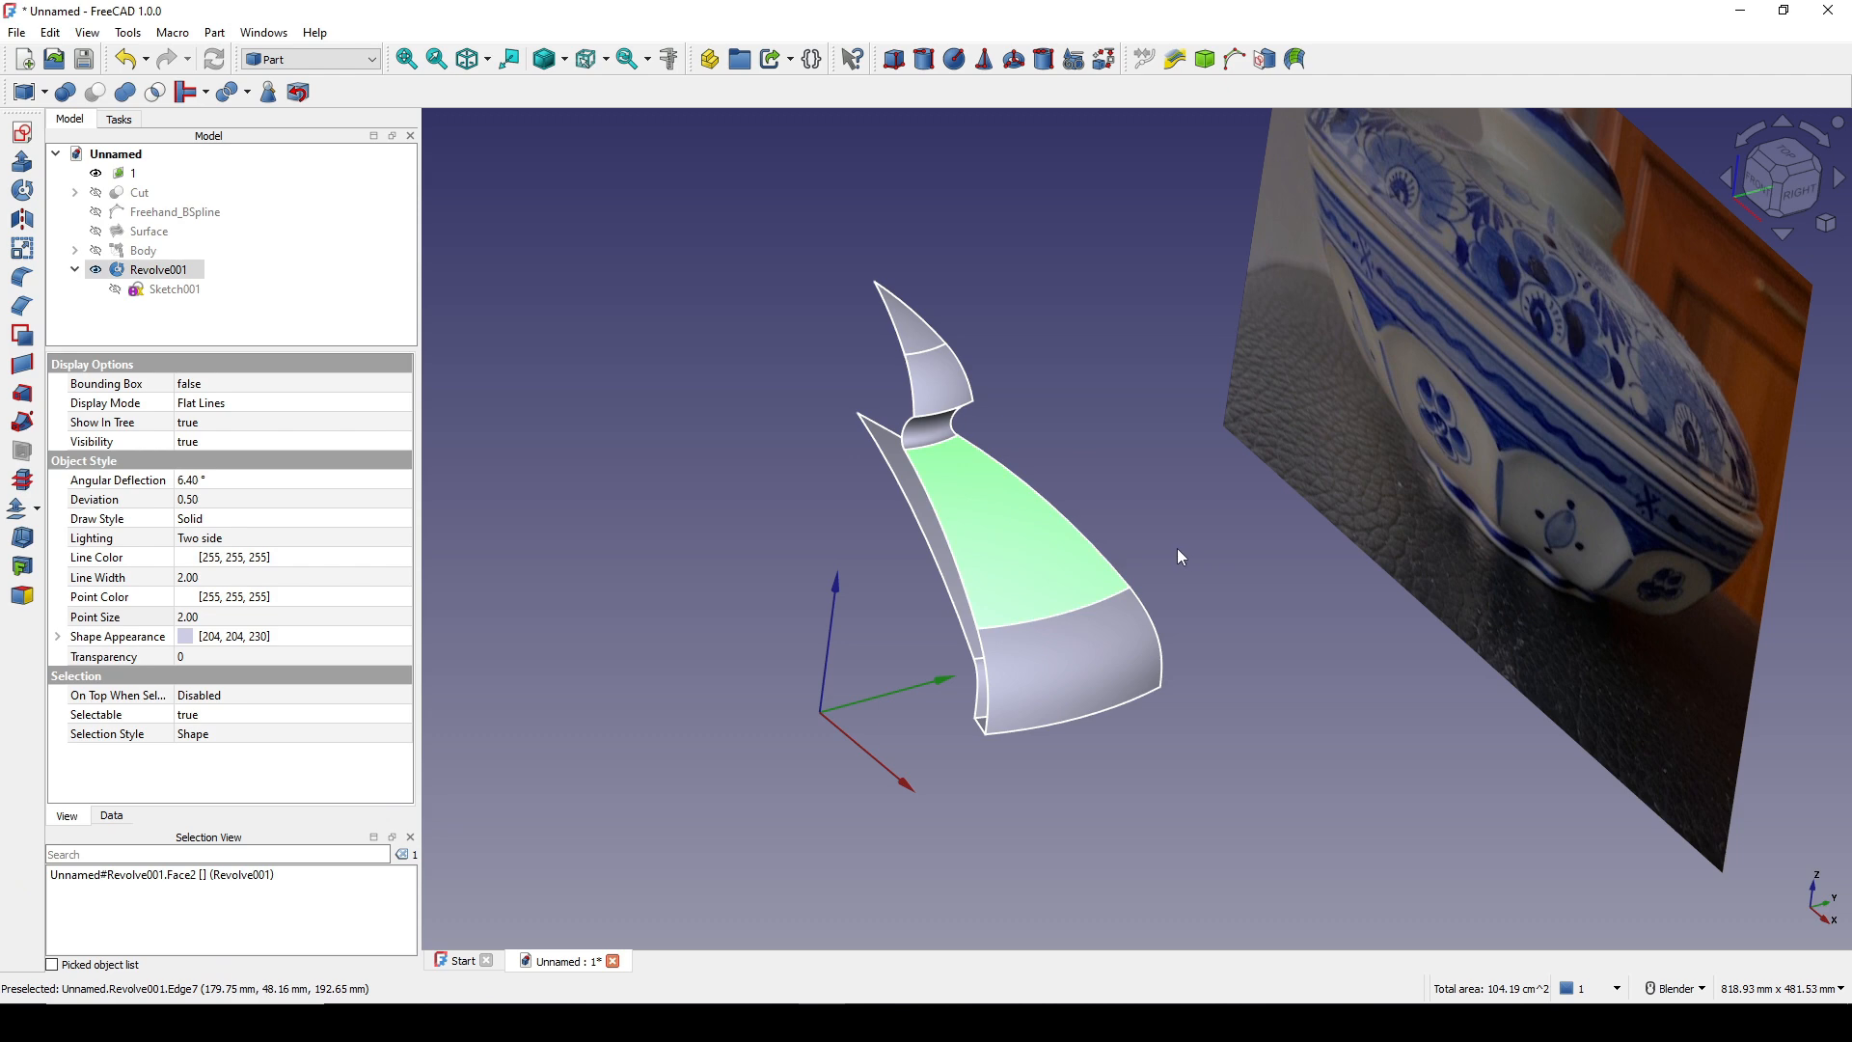
pyautogui.click(338, 62)
pyautogui.click(309, 123)
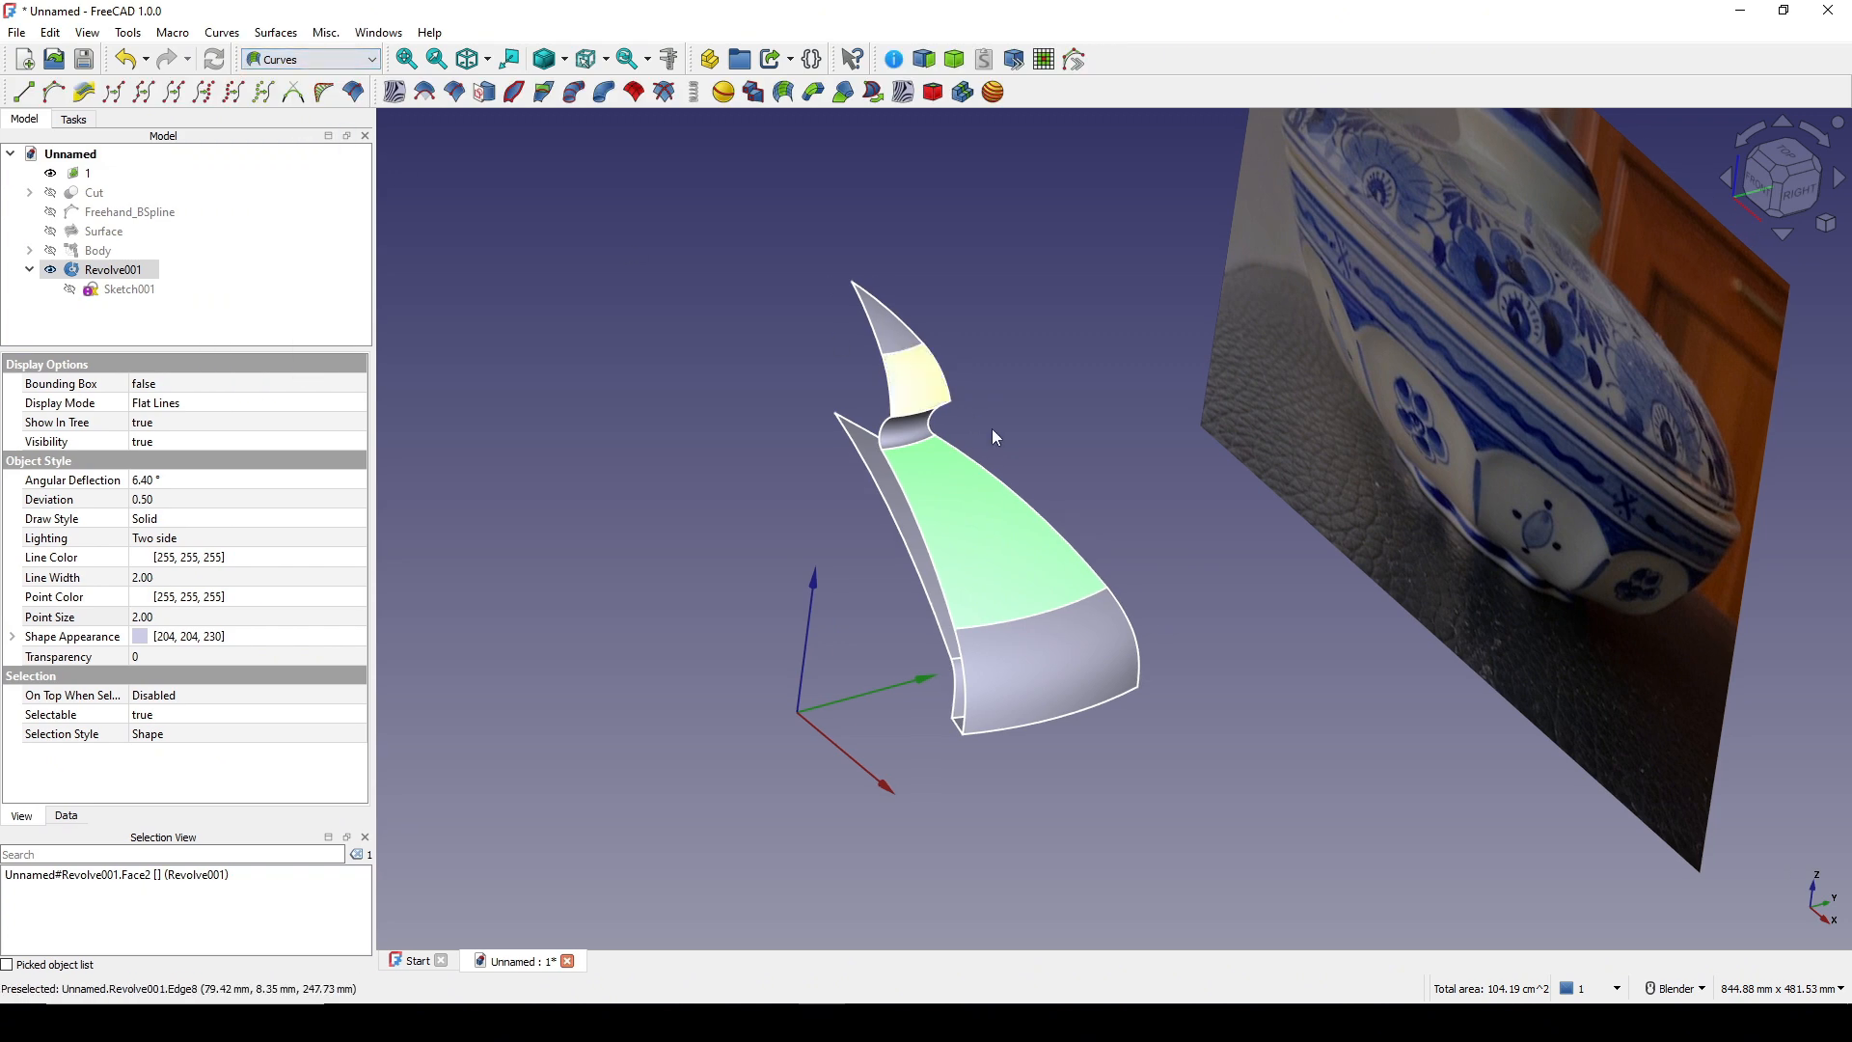
pyautogui.scroll(2, 985, 437)
pyautogui.keyDown('shift'); pyautogui.moveTo(985, 438); pyautogui.dragTo(1012, 477, button='middle'); pyautogui.keyUp('shift')
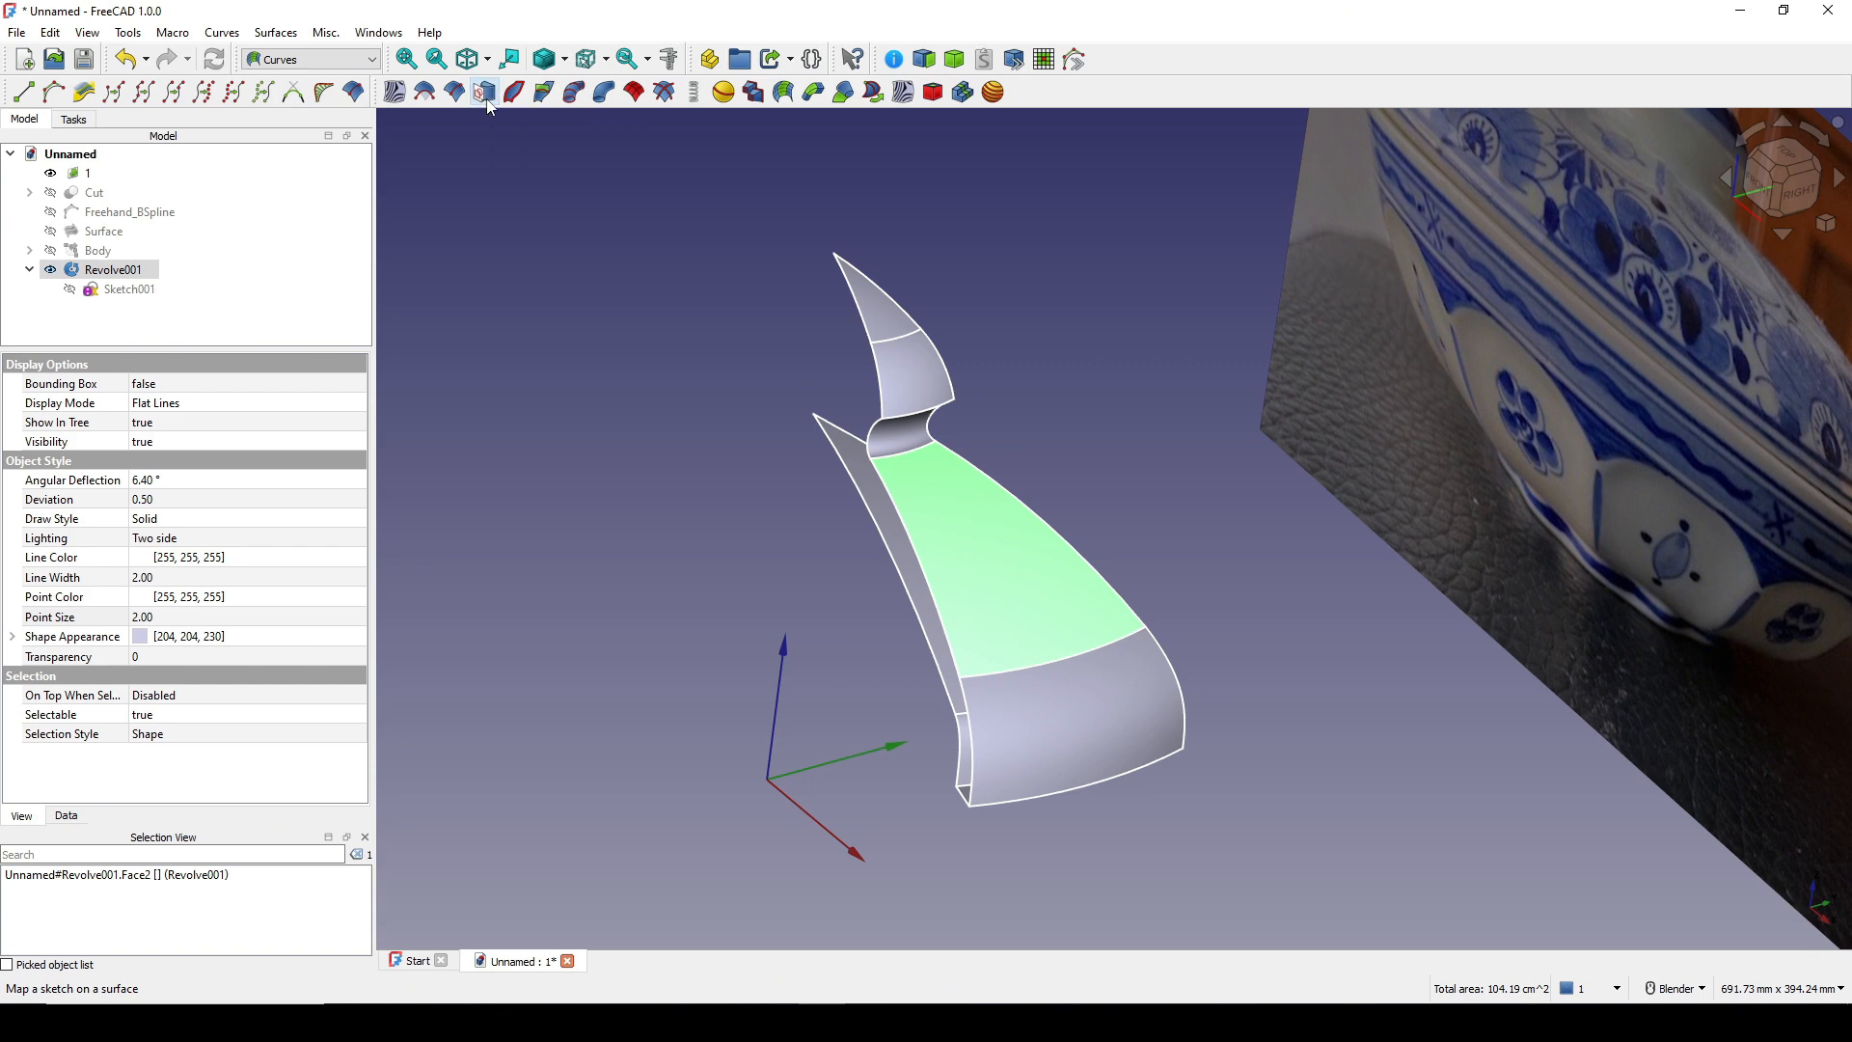
pyautogui.scroll(-2, 1117, 575)
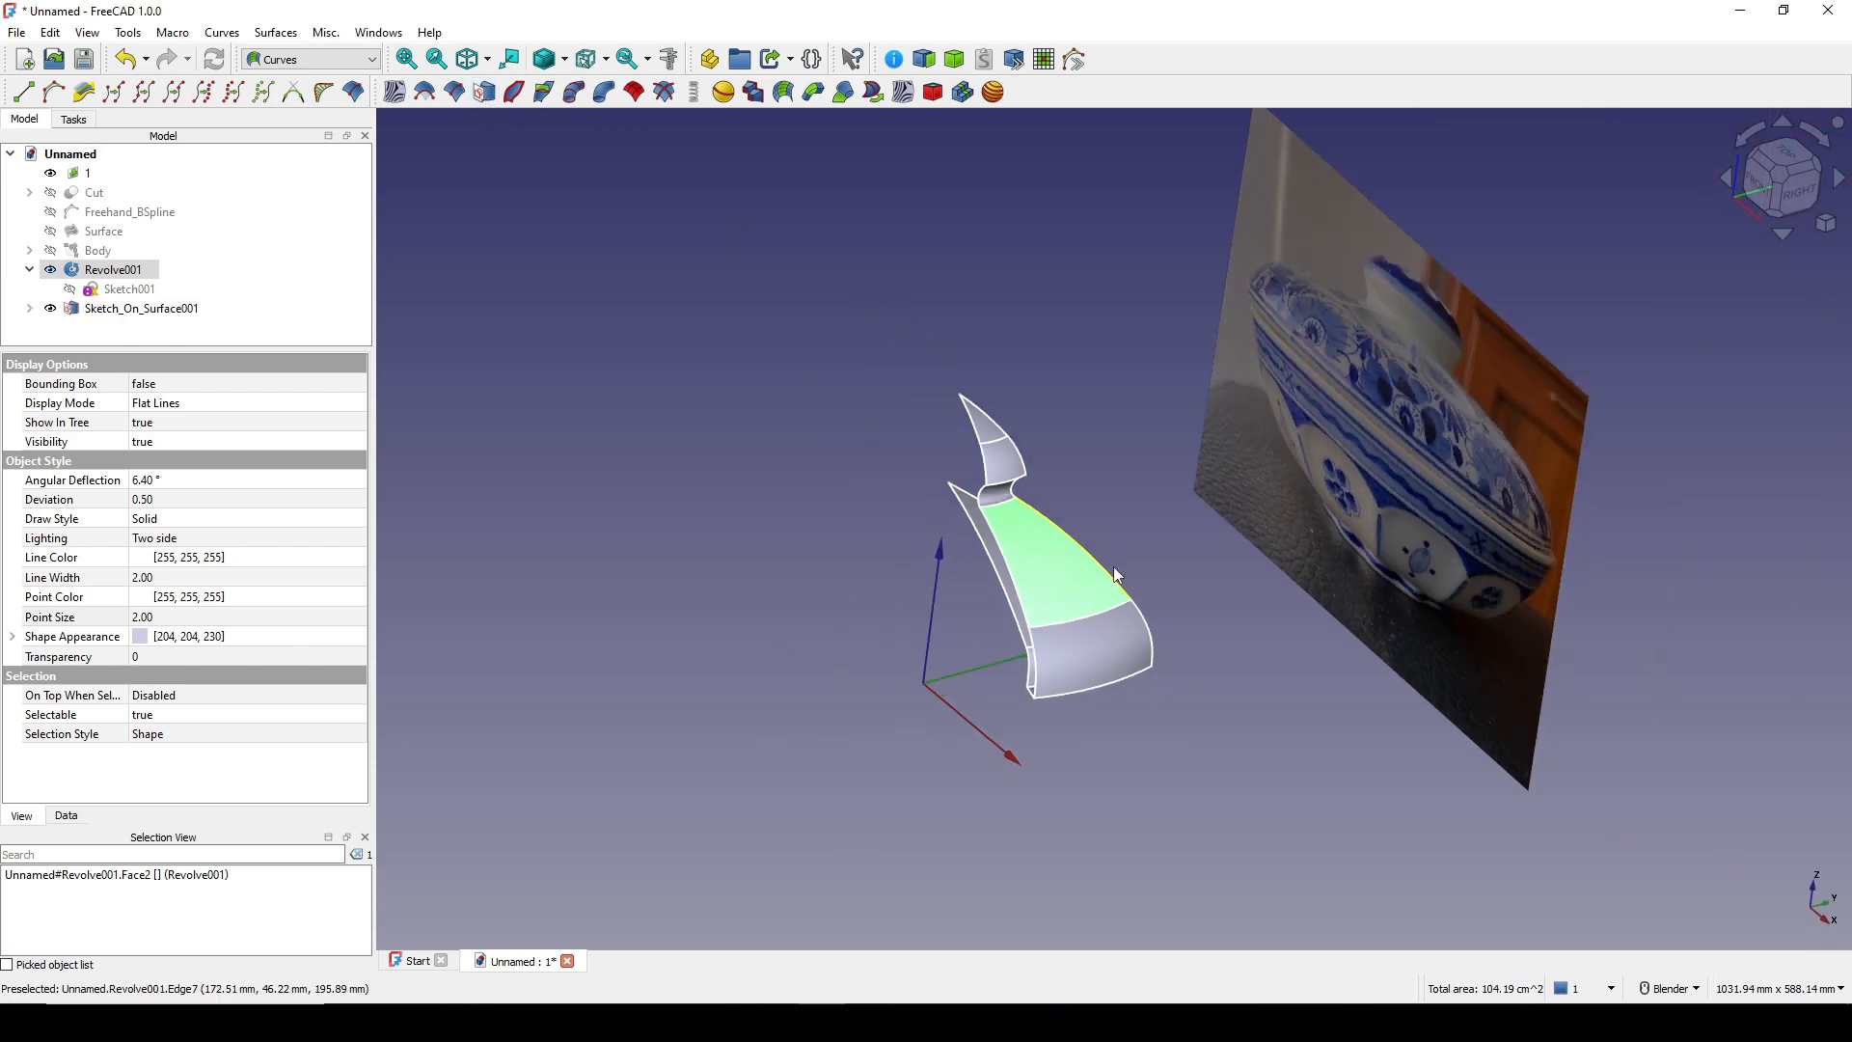
# Open the mapped sketch with the lid segment sectioned away, and move the height dimension outside the construction rectangle.
pyautogui.click(30, 308)
pyautogui.doubleClick(145, 327)
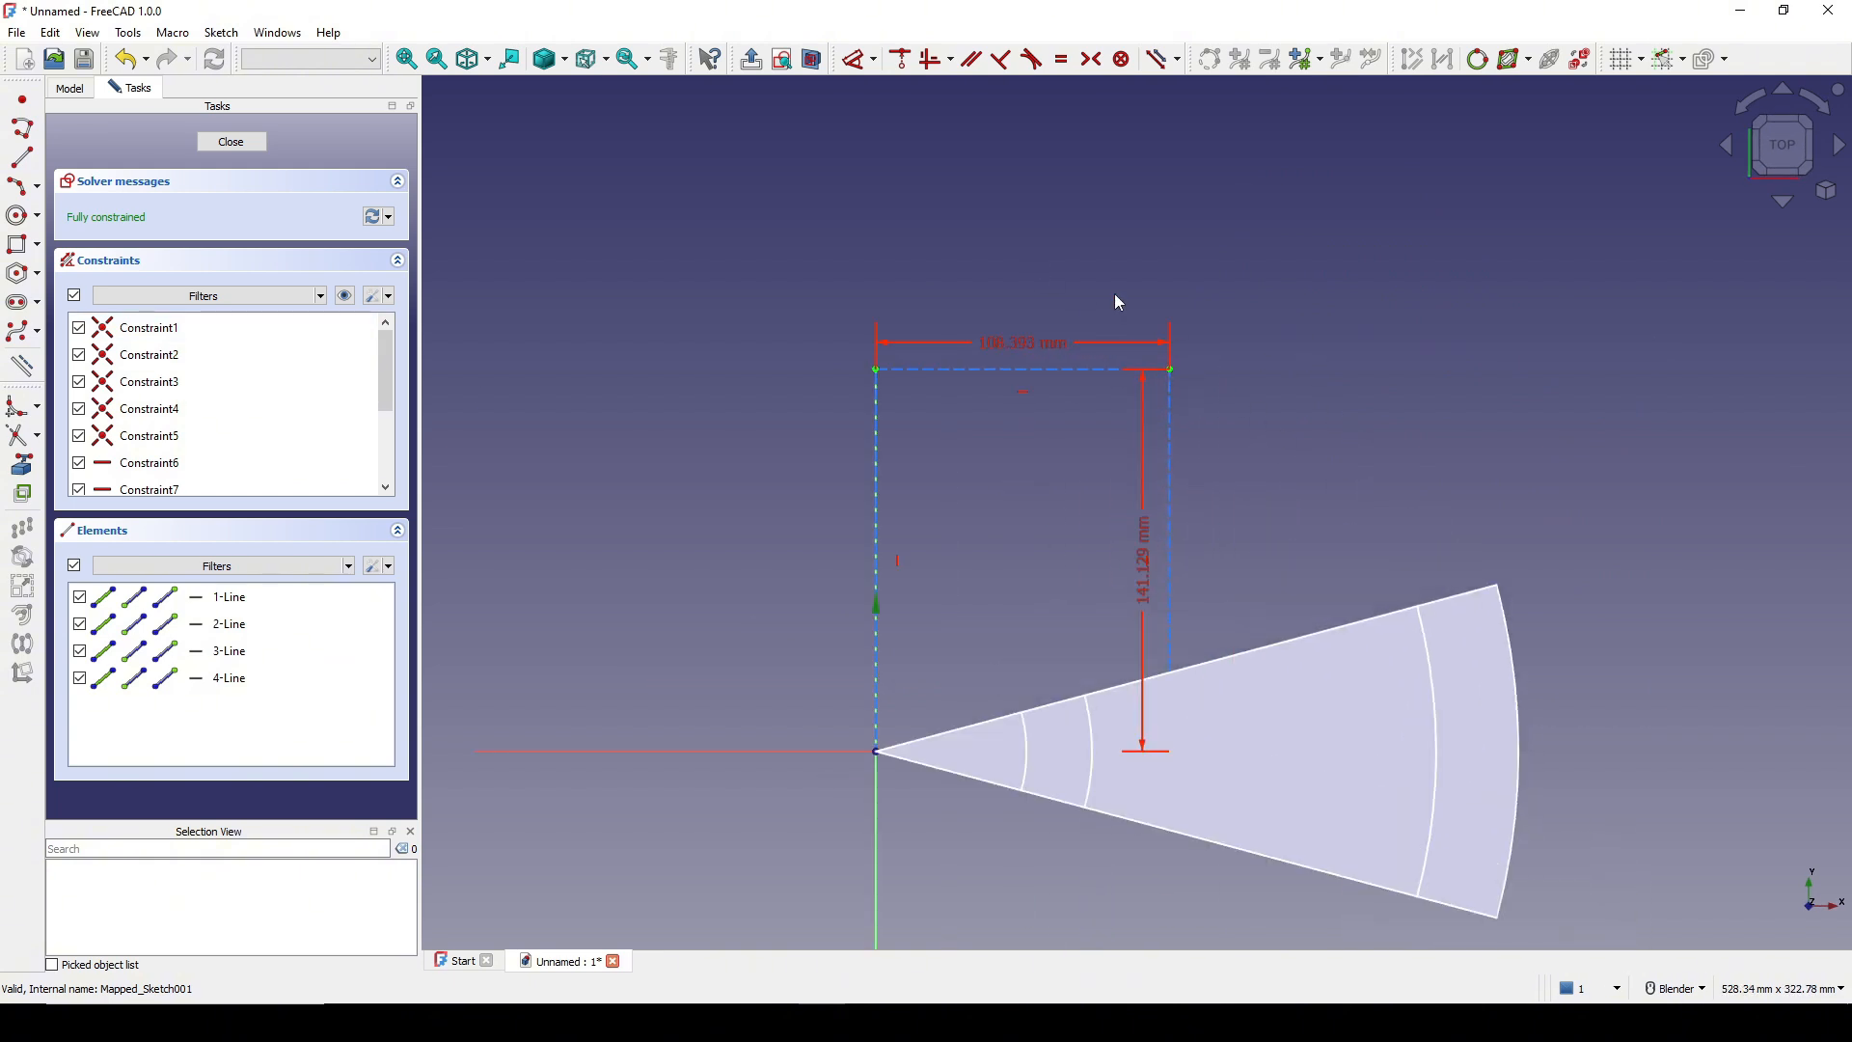
pyautogui.click(813, 60)
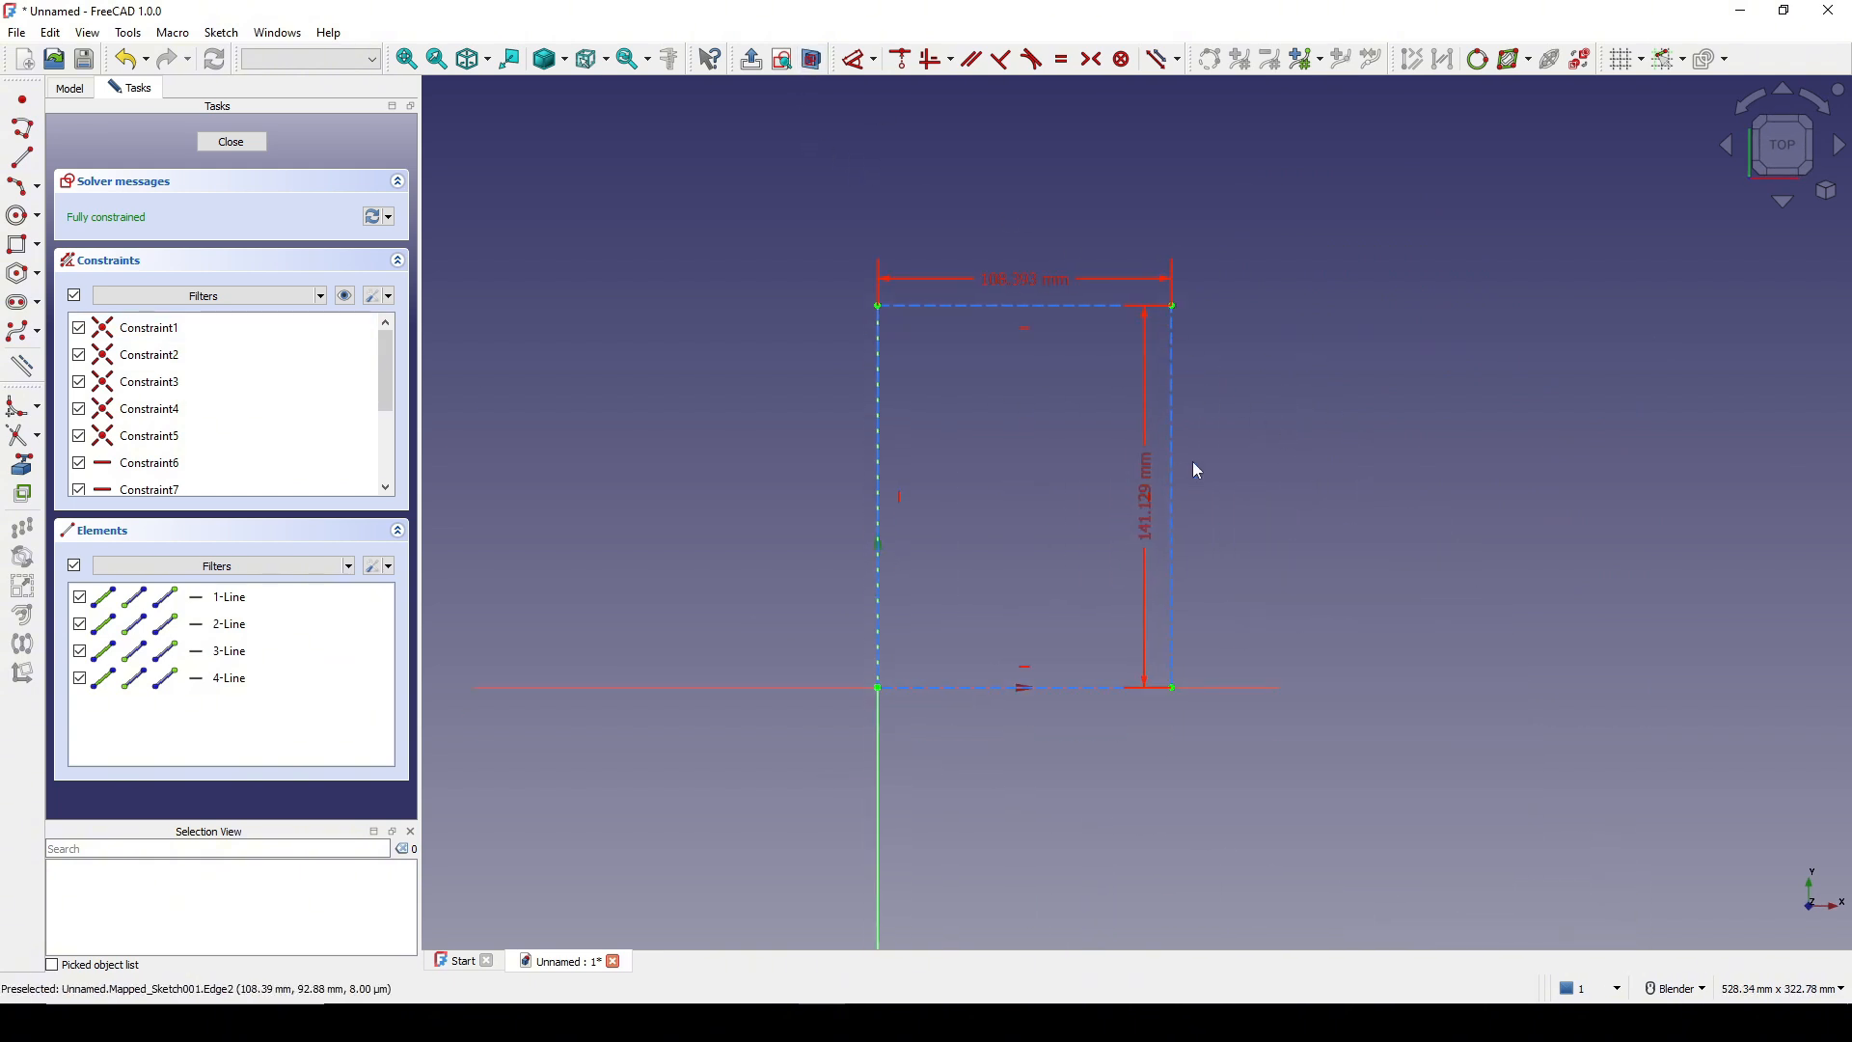
pyautogui.moveTo(1147, 521); pyautogui.dragTo(1332, 517)
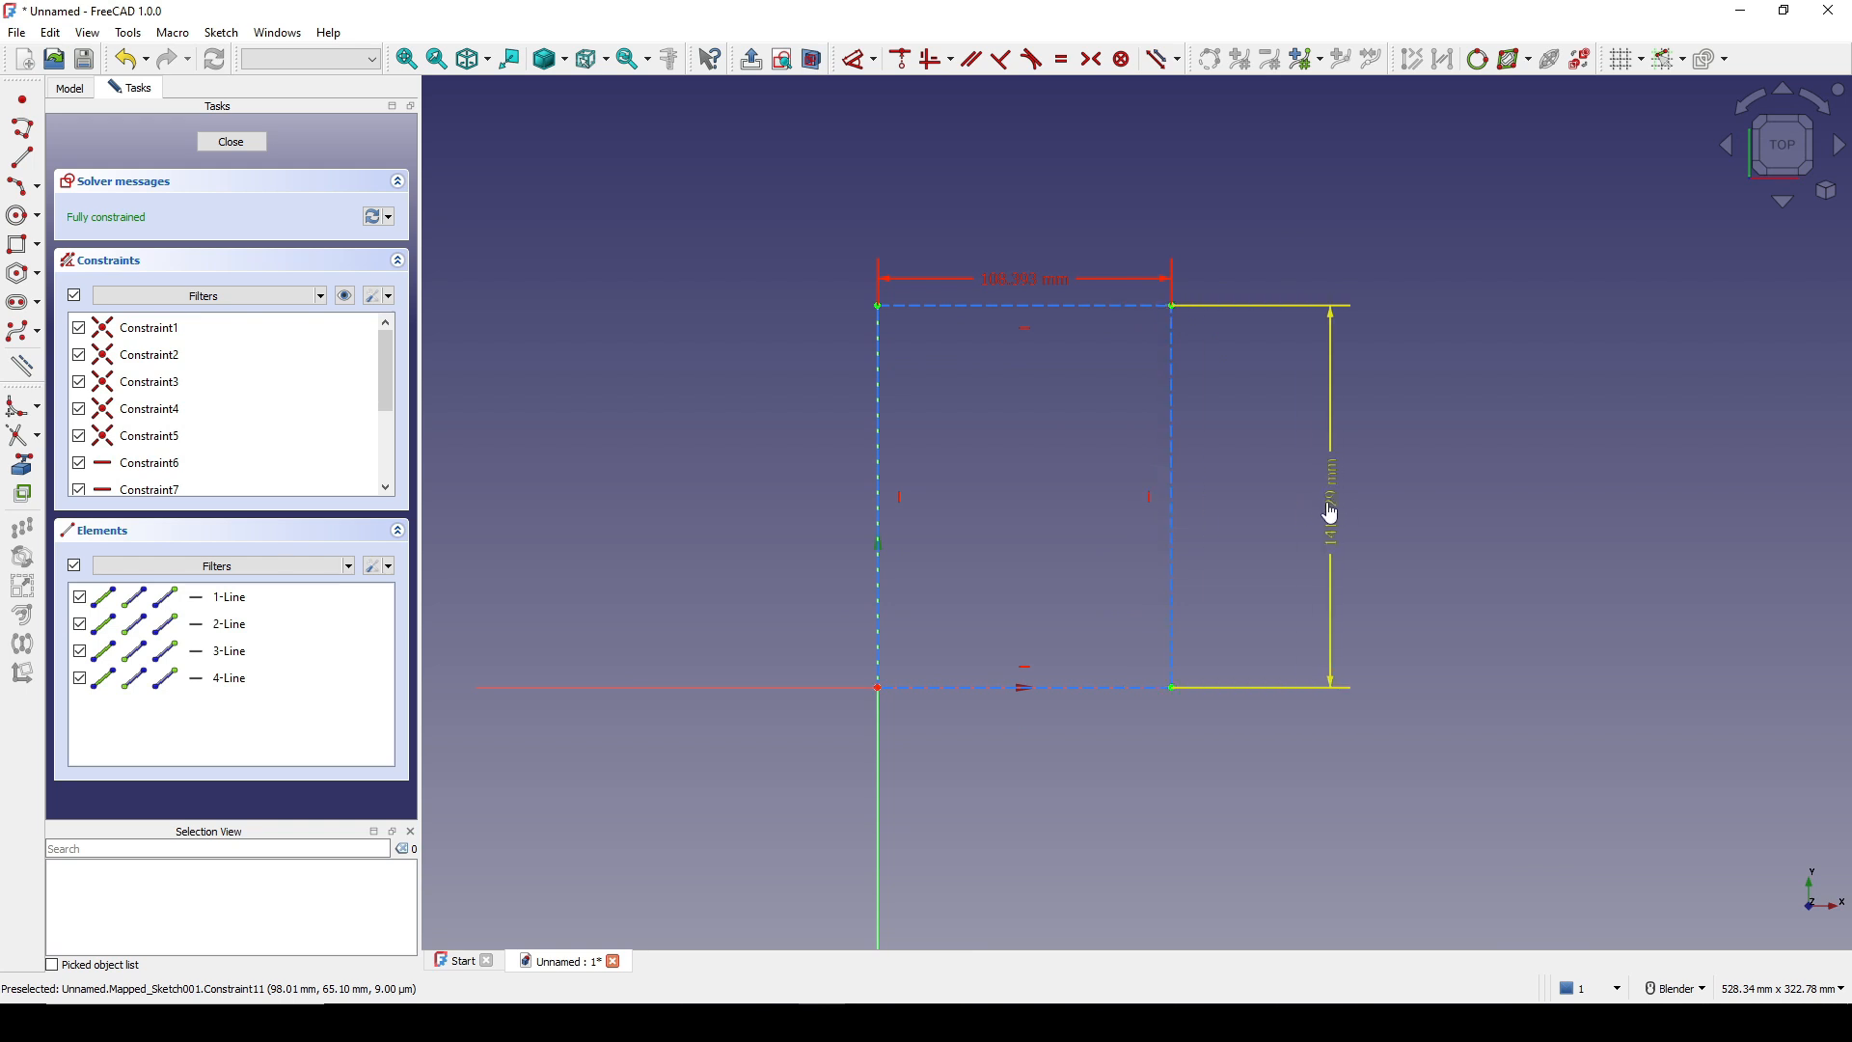
# Draw a shallow upward-bowed three-point arc near the rectangle's upper edge, and close the sketch to map it onto the lid.
pyautogui.click(18, 186)
pyautogui.click(927, 356)
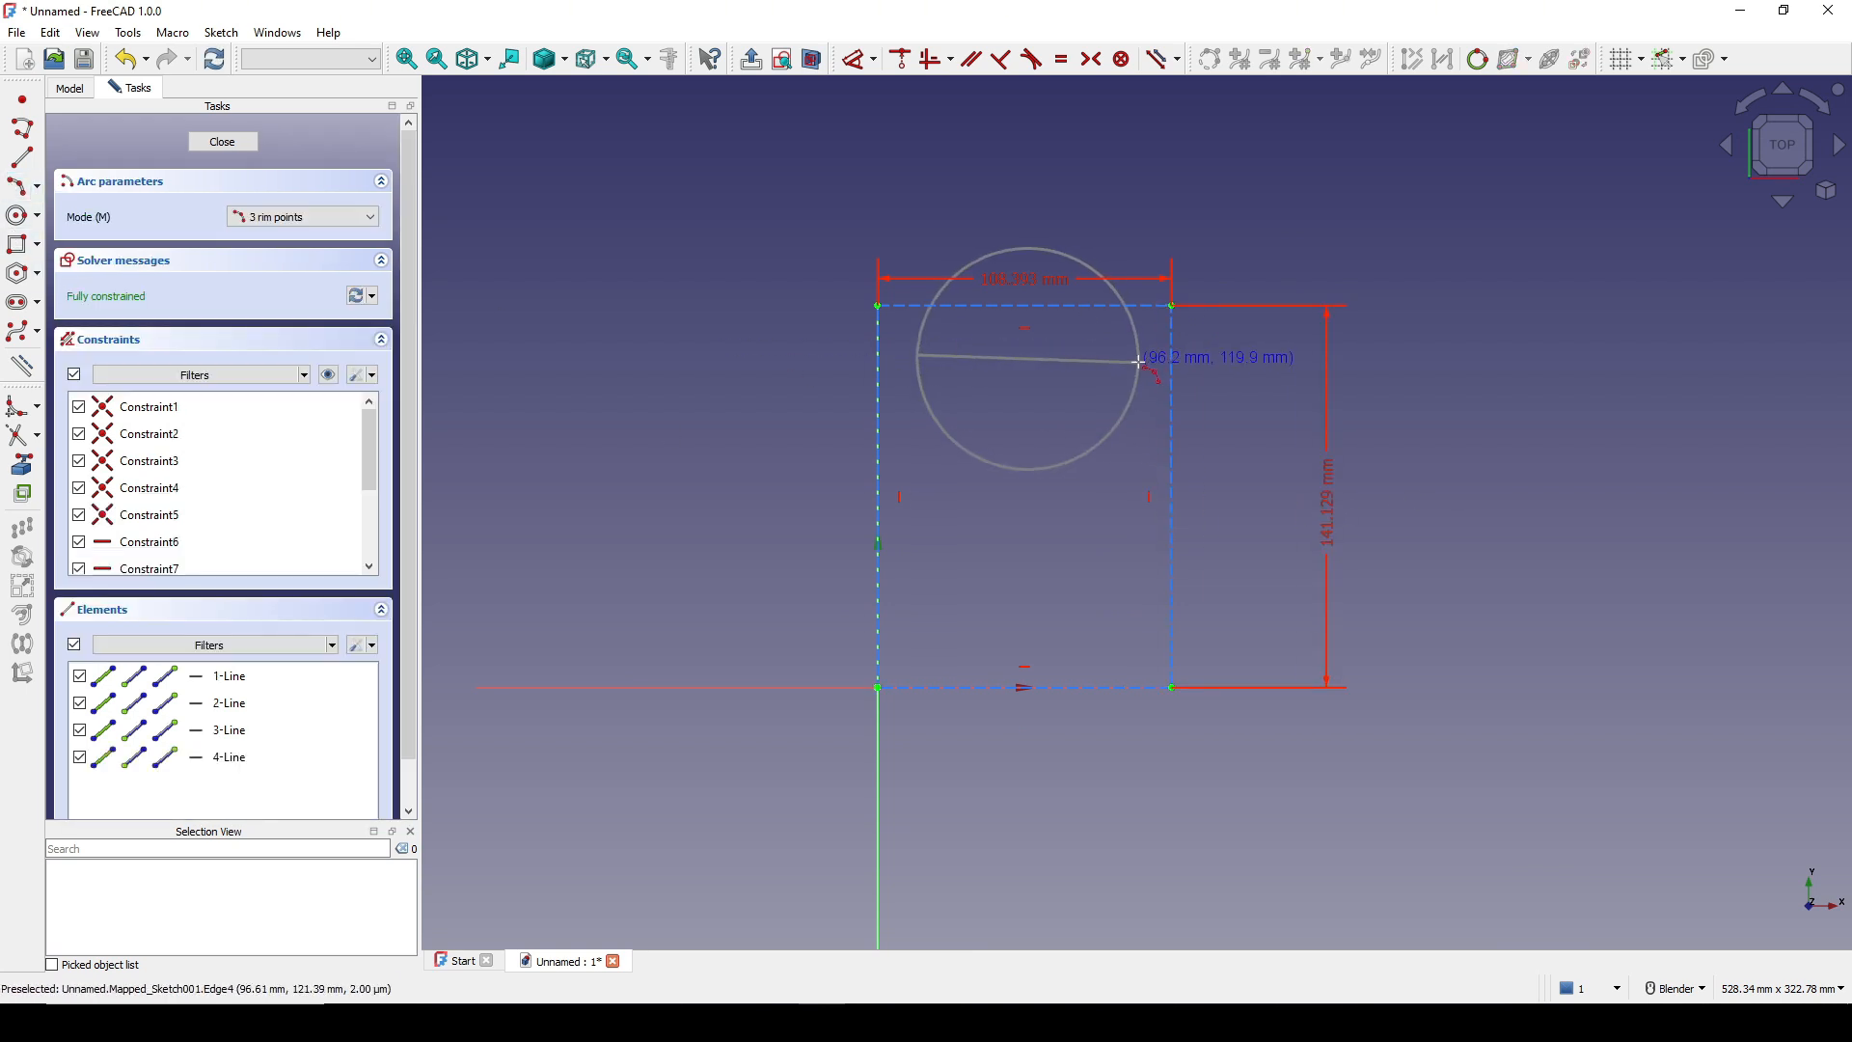
pyautogui.click(1144, 353)
pyautogui.click(1073, 341)
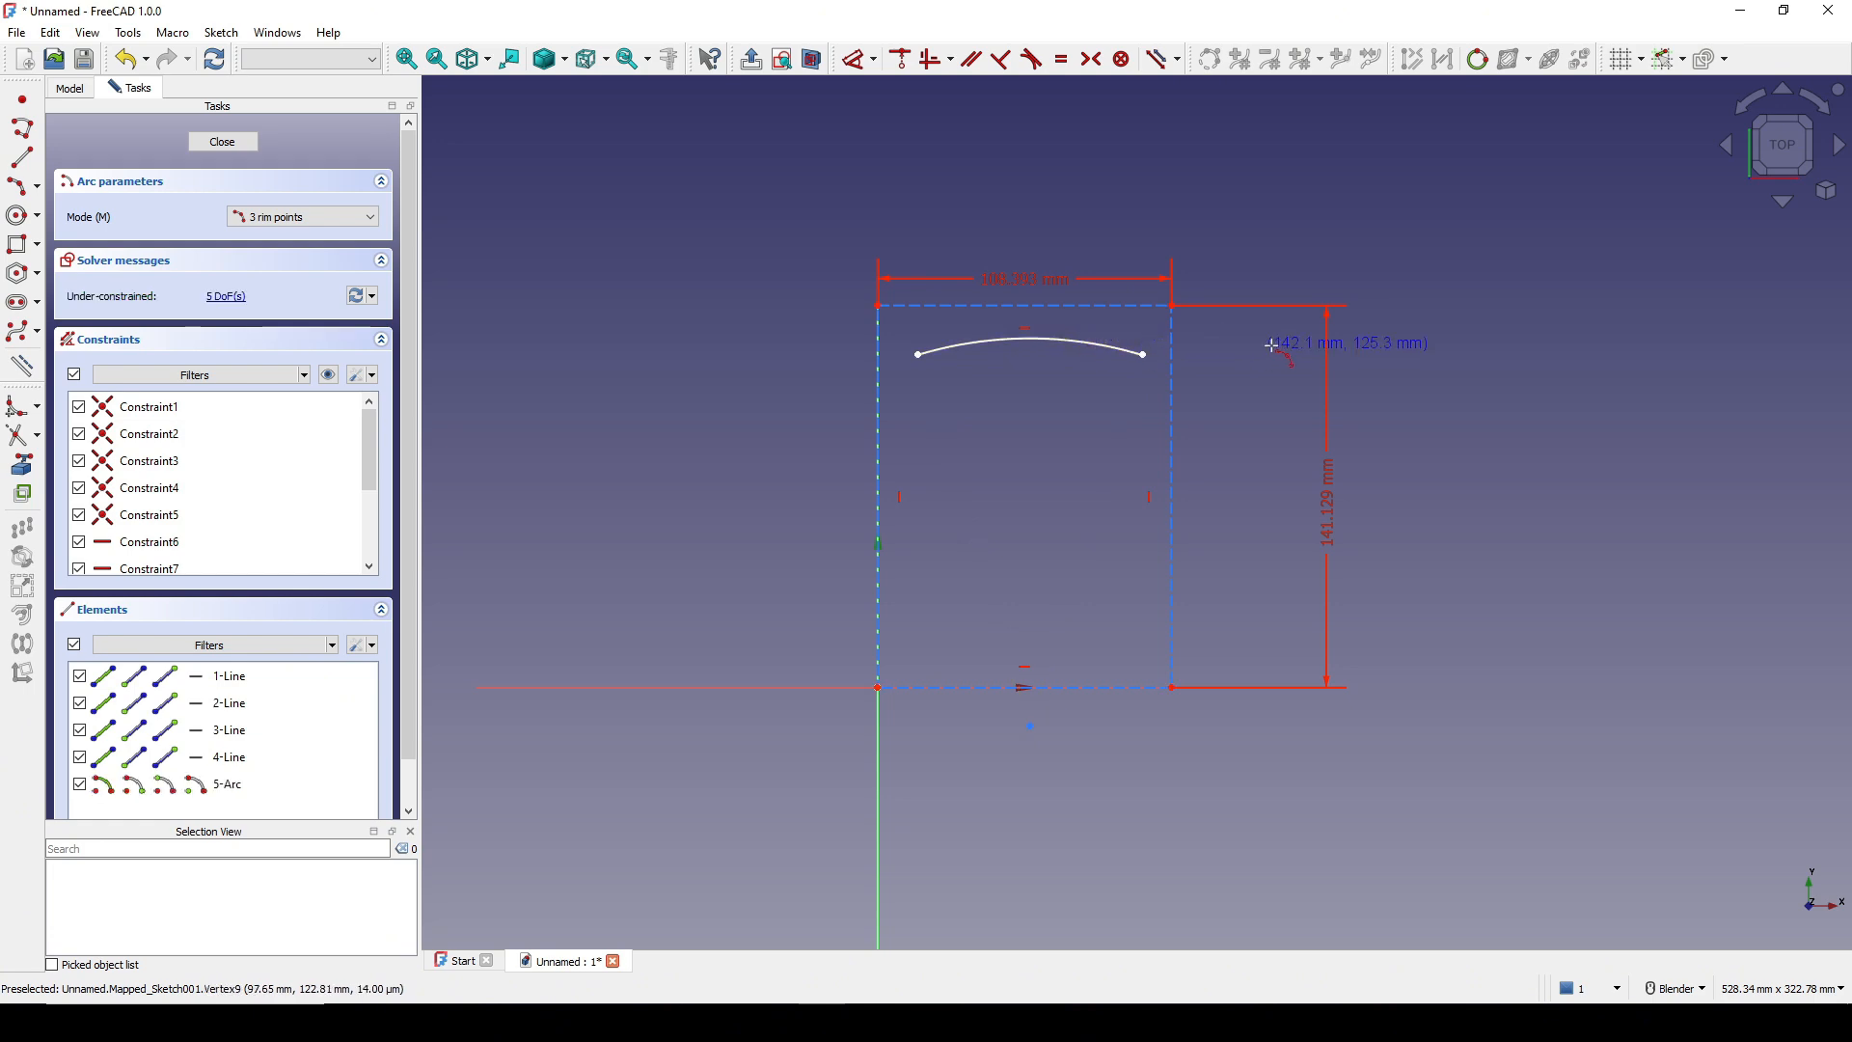
pyautogui.click(230, 147)
pyautogui.moveTo(1145, 541)
pyautogui.mouseDown(button='middle')
pyautogui.moveTo(1034, 546)
pyautogui.moveTo(1131, 552)
pyautogui.moveTo(1103, 548)
pyautogui.mouseUp(button='middle')
pyautogui.scroll(2, 1050, 571)
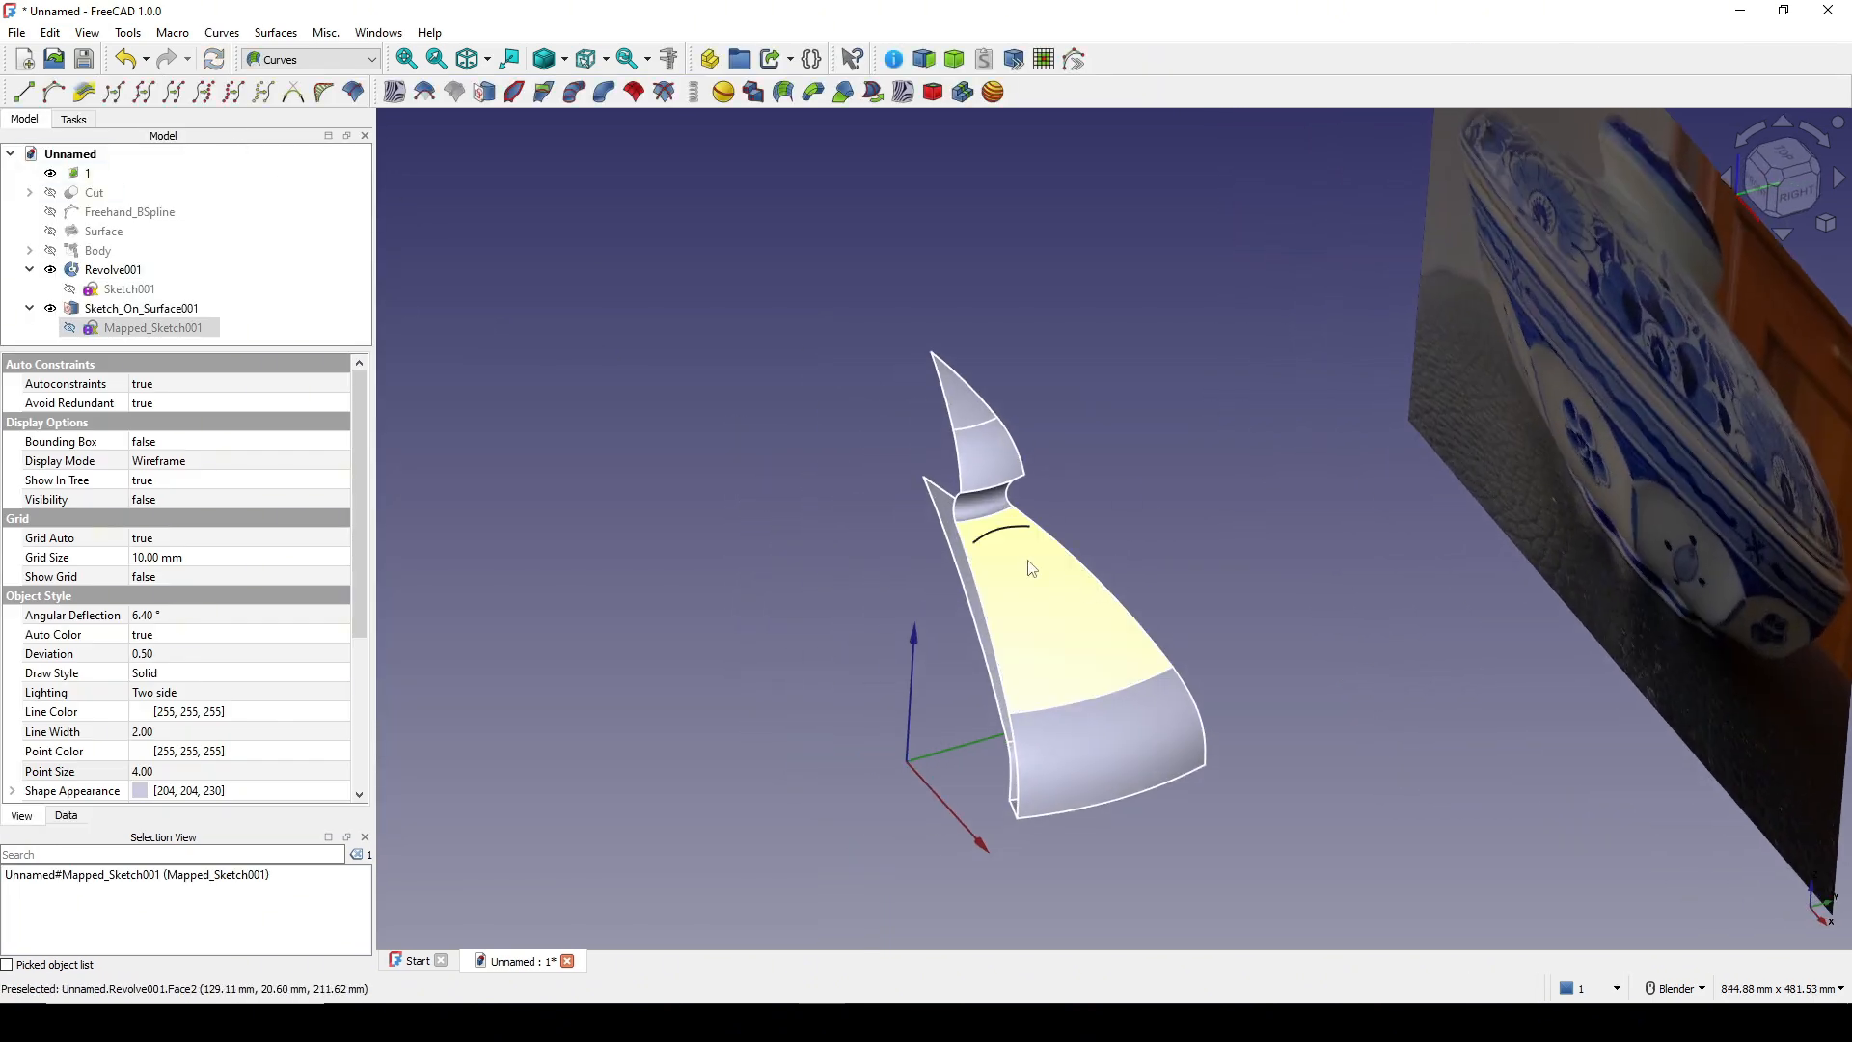
# Reopen the mapped sketch and draw a vertical centre line between the midpoints of the rectangle's upper and lower edges.
pyautogui.doubleClick(162, 329)
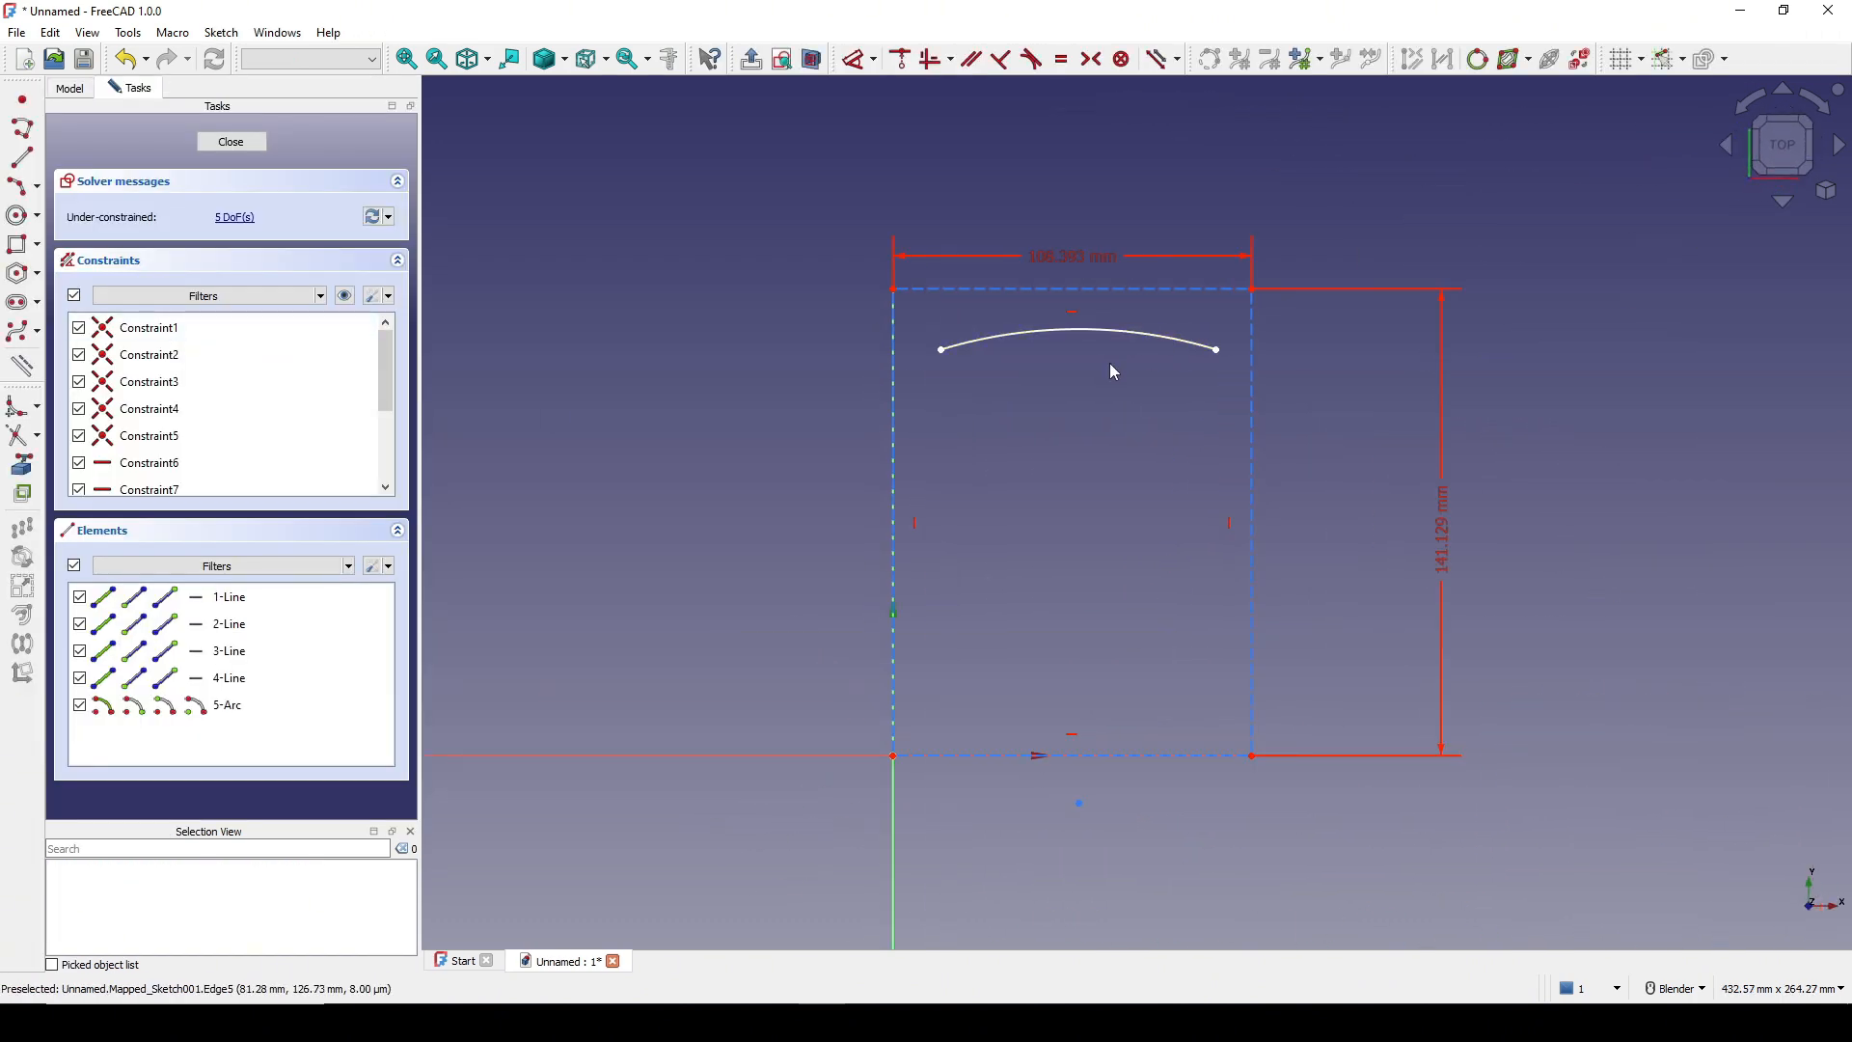
pyautogui.click(24, 158)
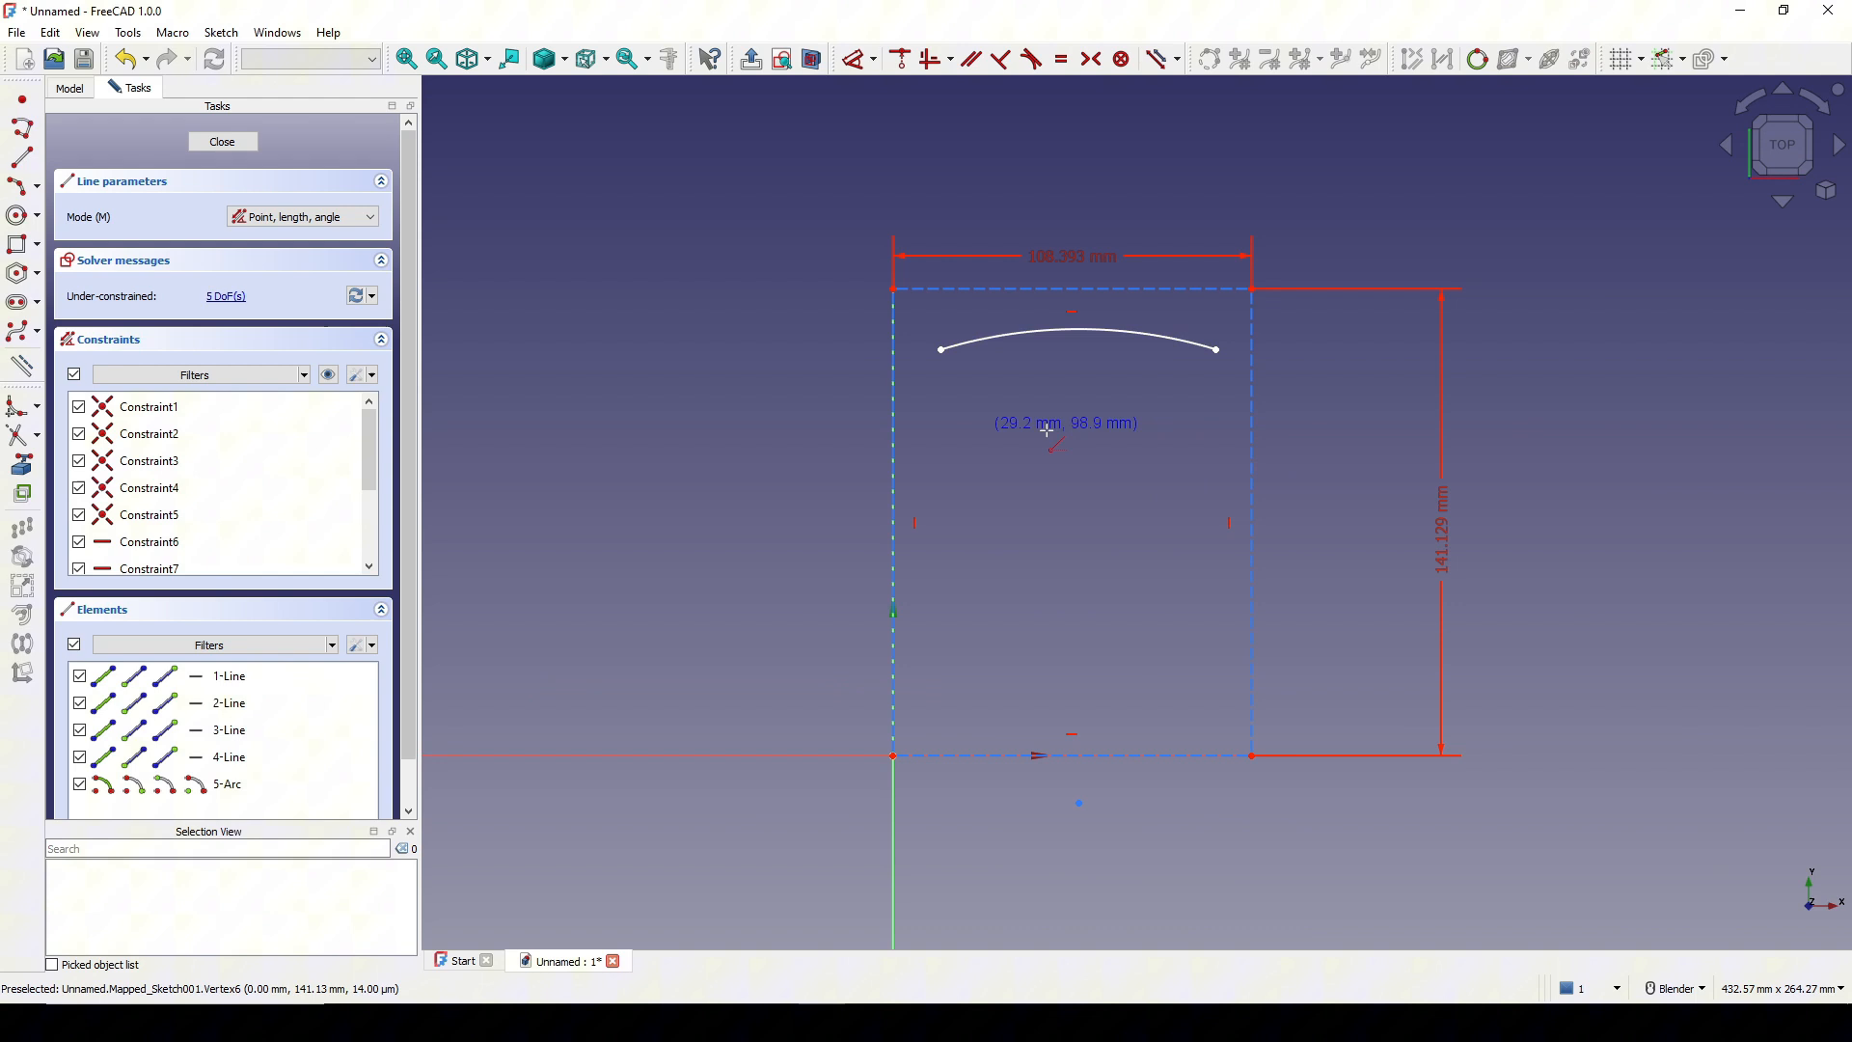
pyautogui.click(1070, 290)
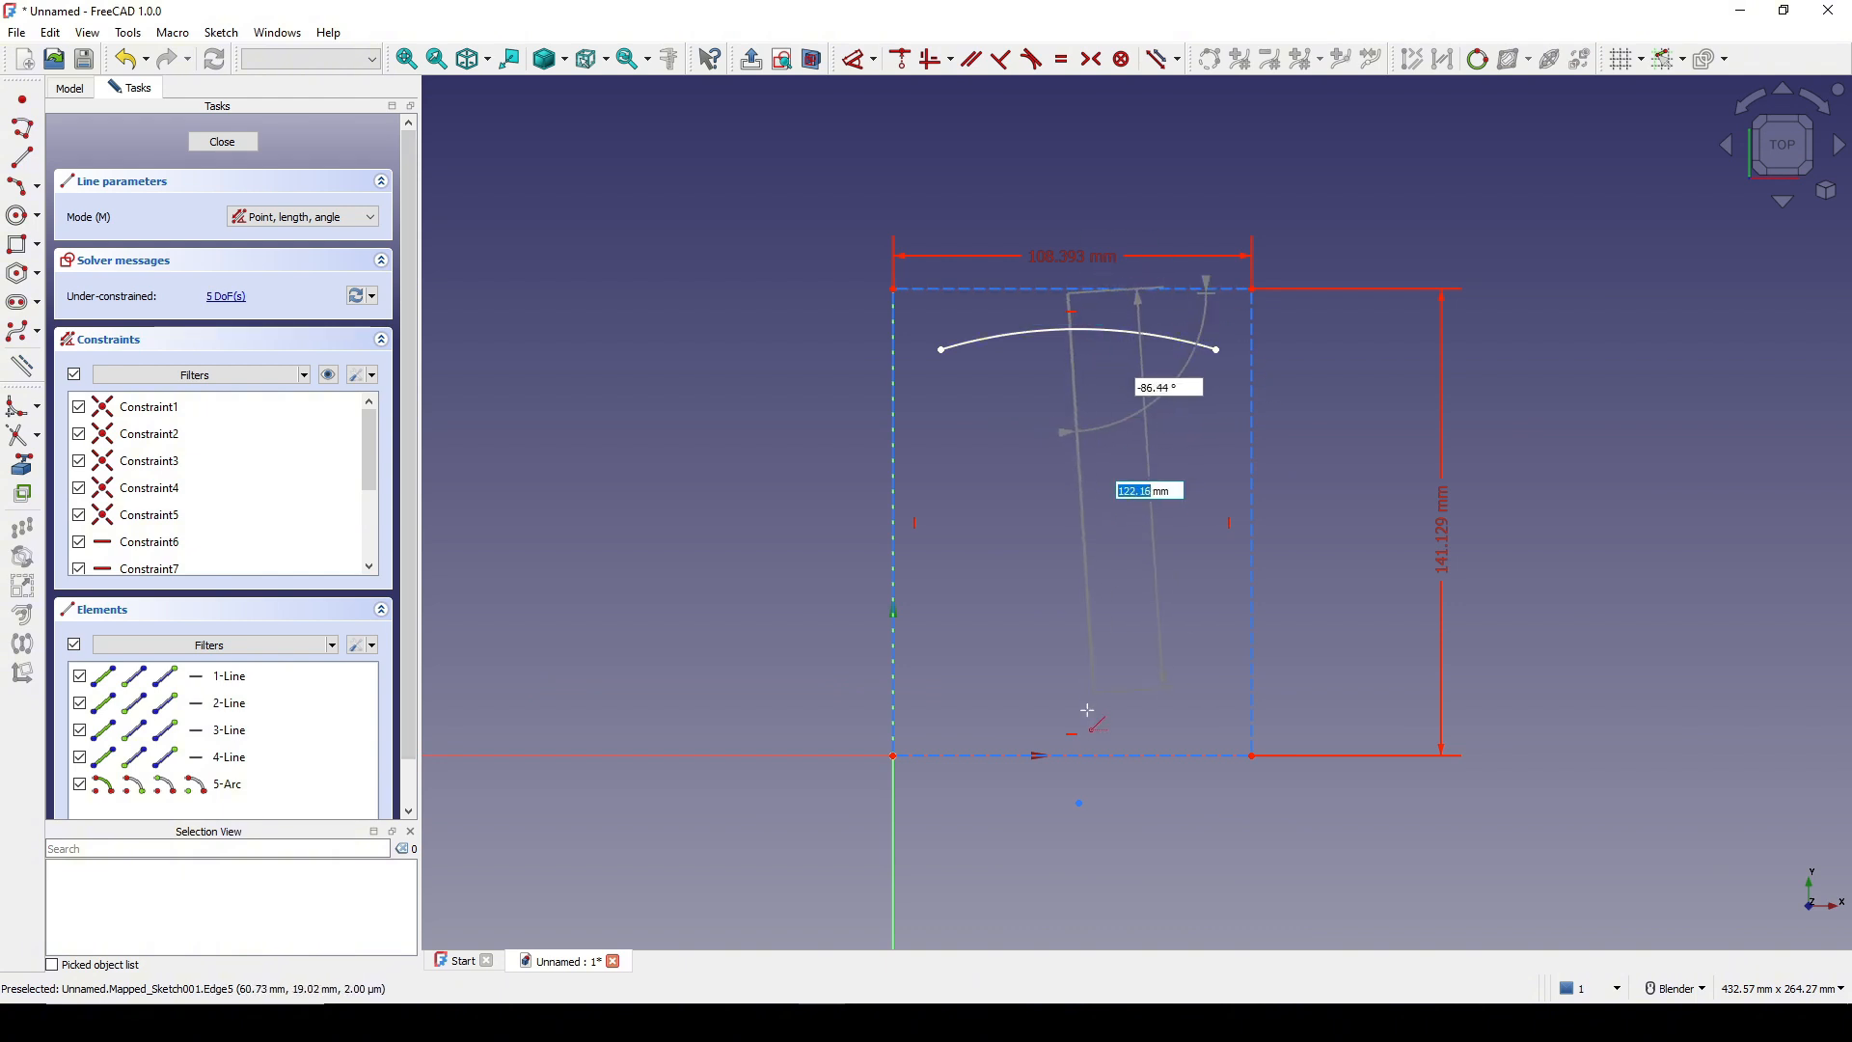
pyautogui.click(1073, 755)
pyautogui.rightClick(1154, 596)
pyautogui.keyDown('shift'); pyautogui.moveTo(1156, 560); pyautogui.dragTo(1145, 547, button='middle'); pyautogui.keyUp('shift')
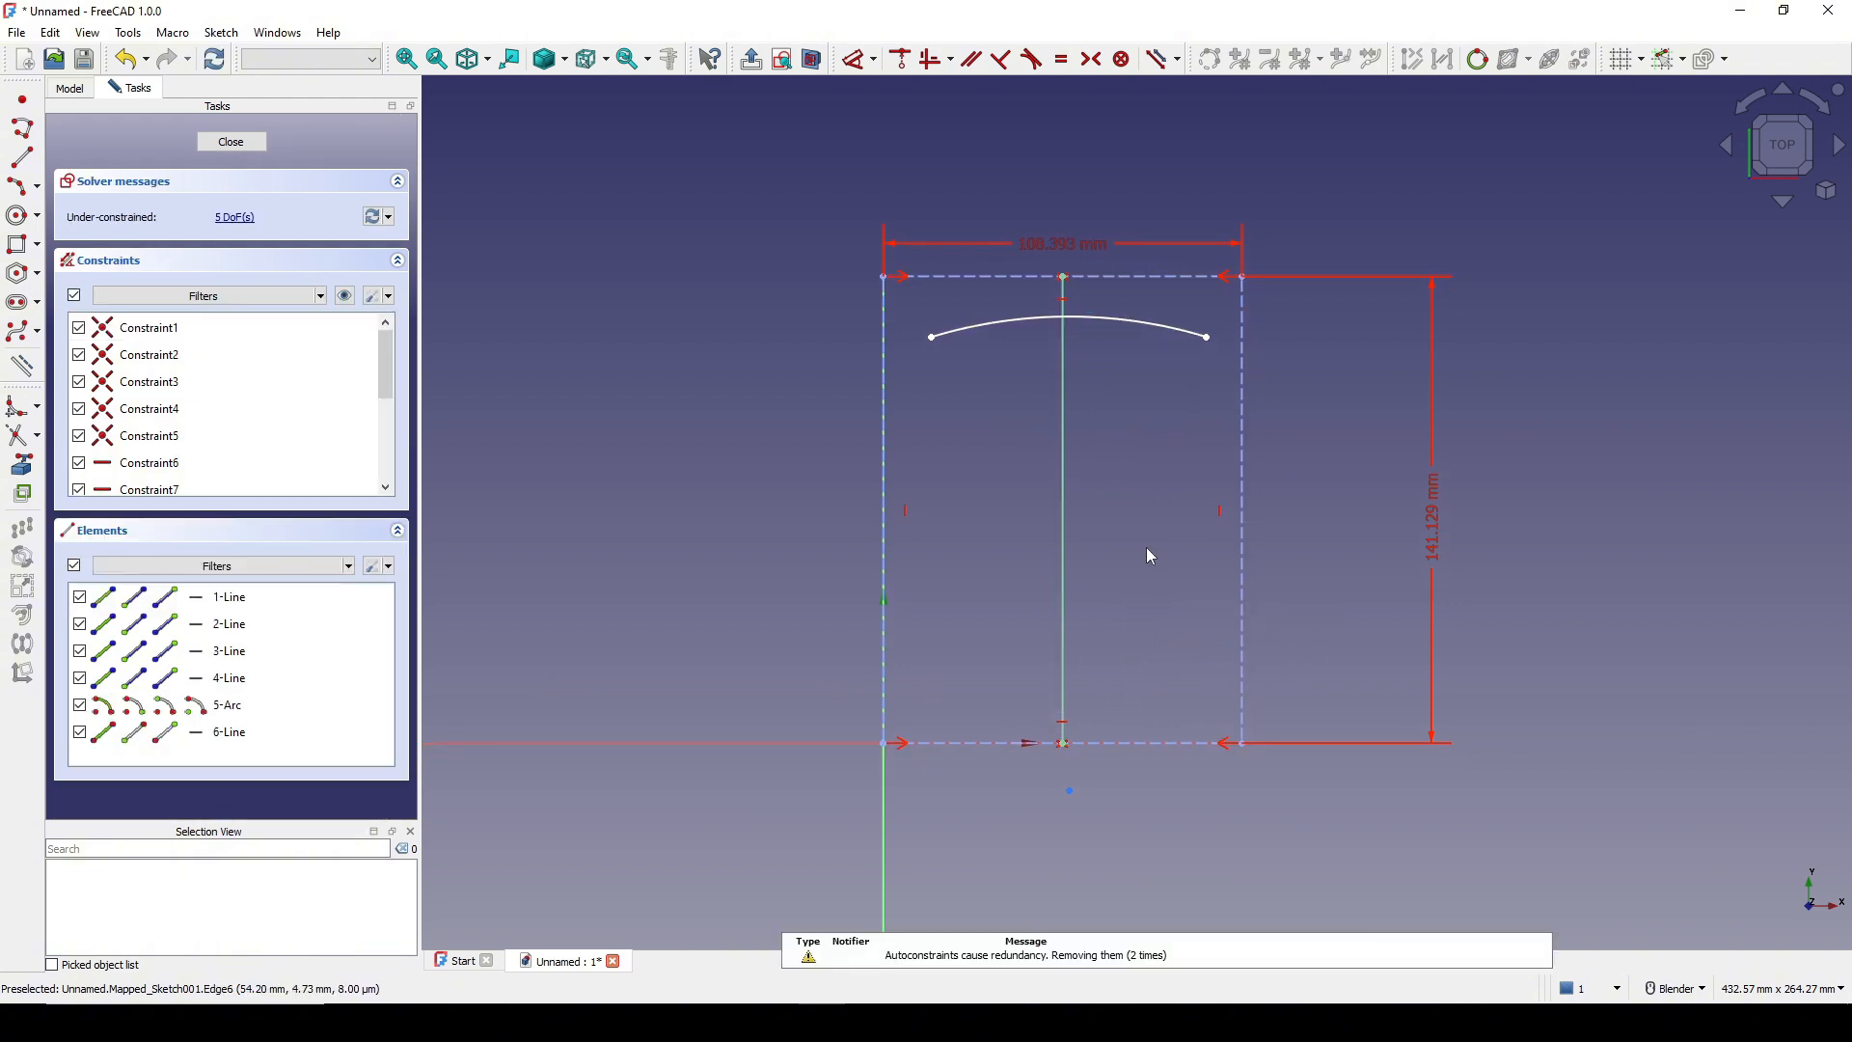
# Constrain the arc's two endpoints to be symmetric about the vertical centre line.
pyautogui.click(936, 340)
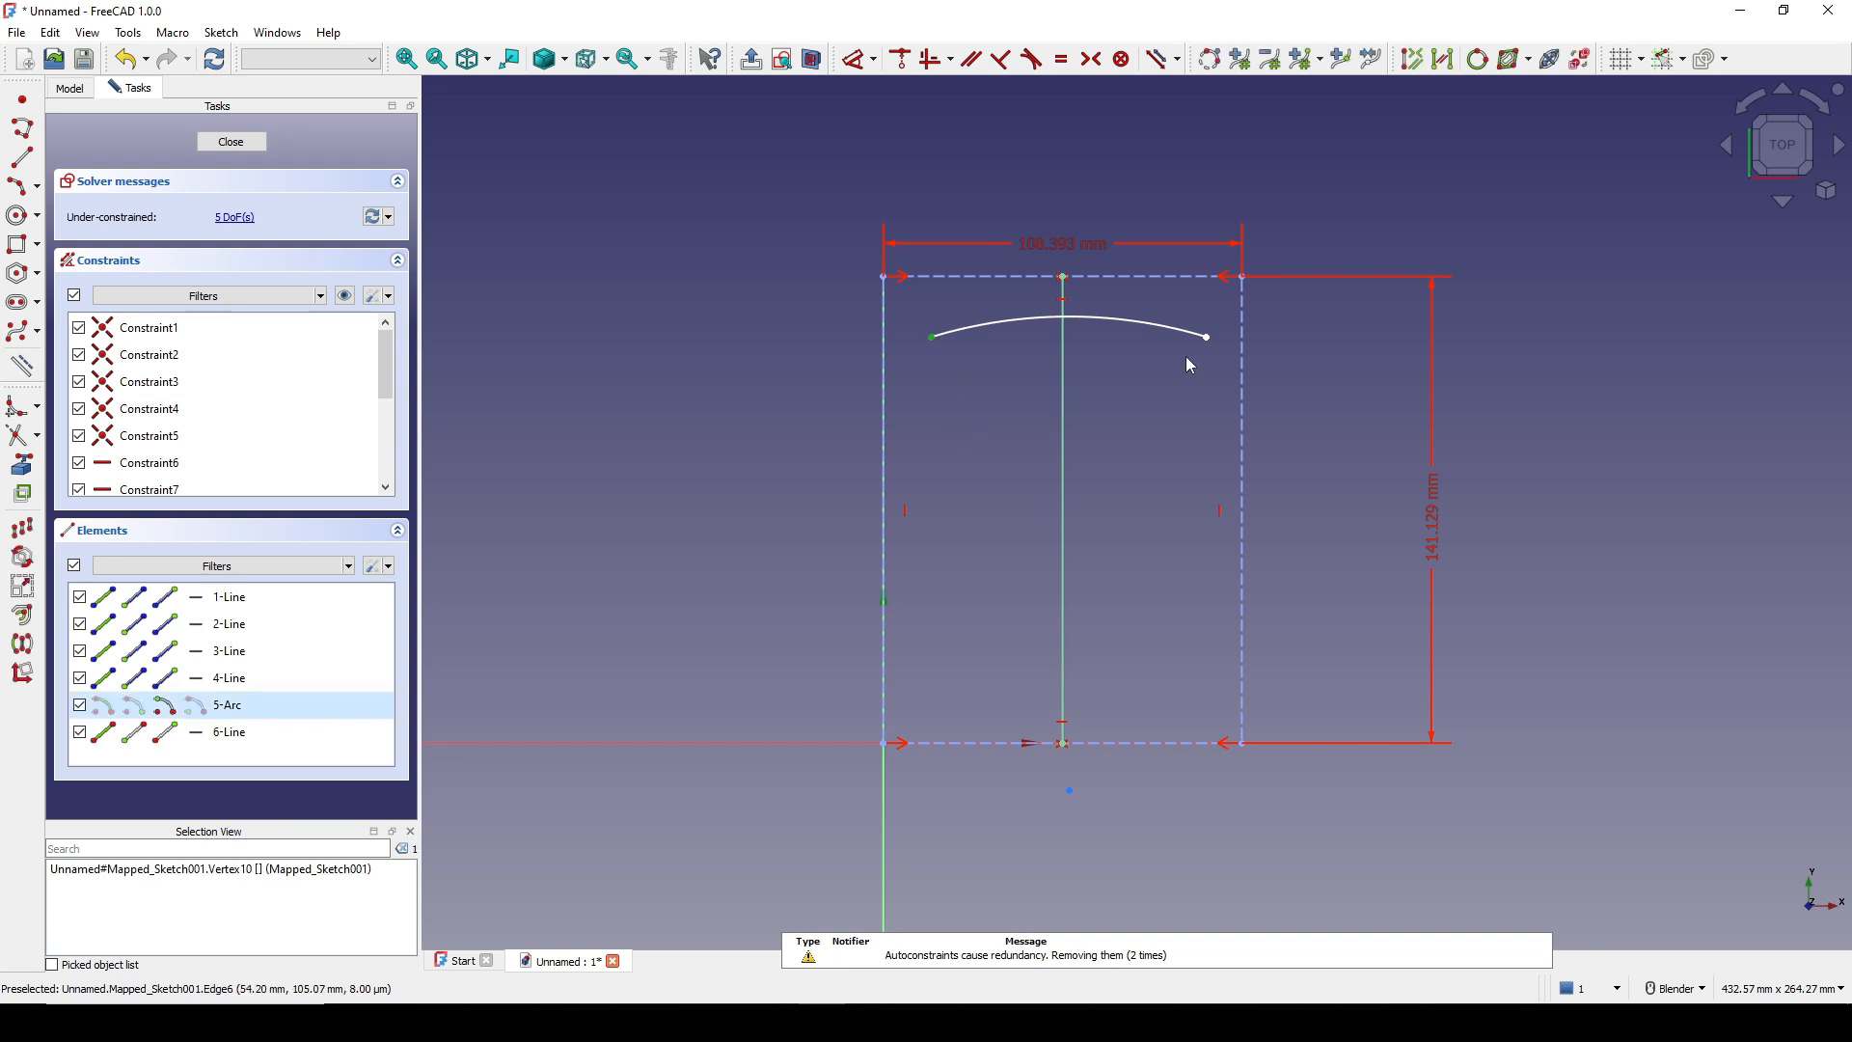
pyautogui.click(1209, 338)
pyautogui.click(1065, 421)
pyautogui.press('s')
pyautogui.press('s')
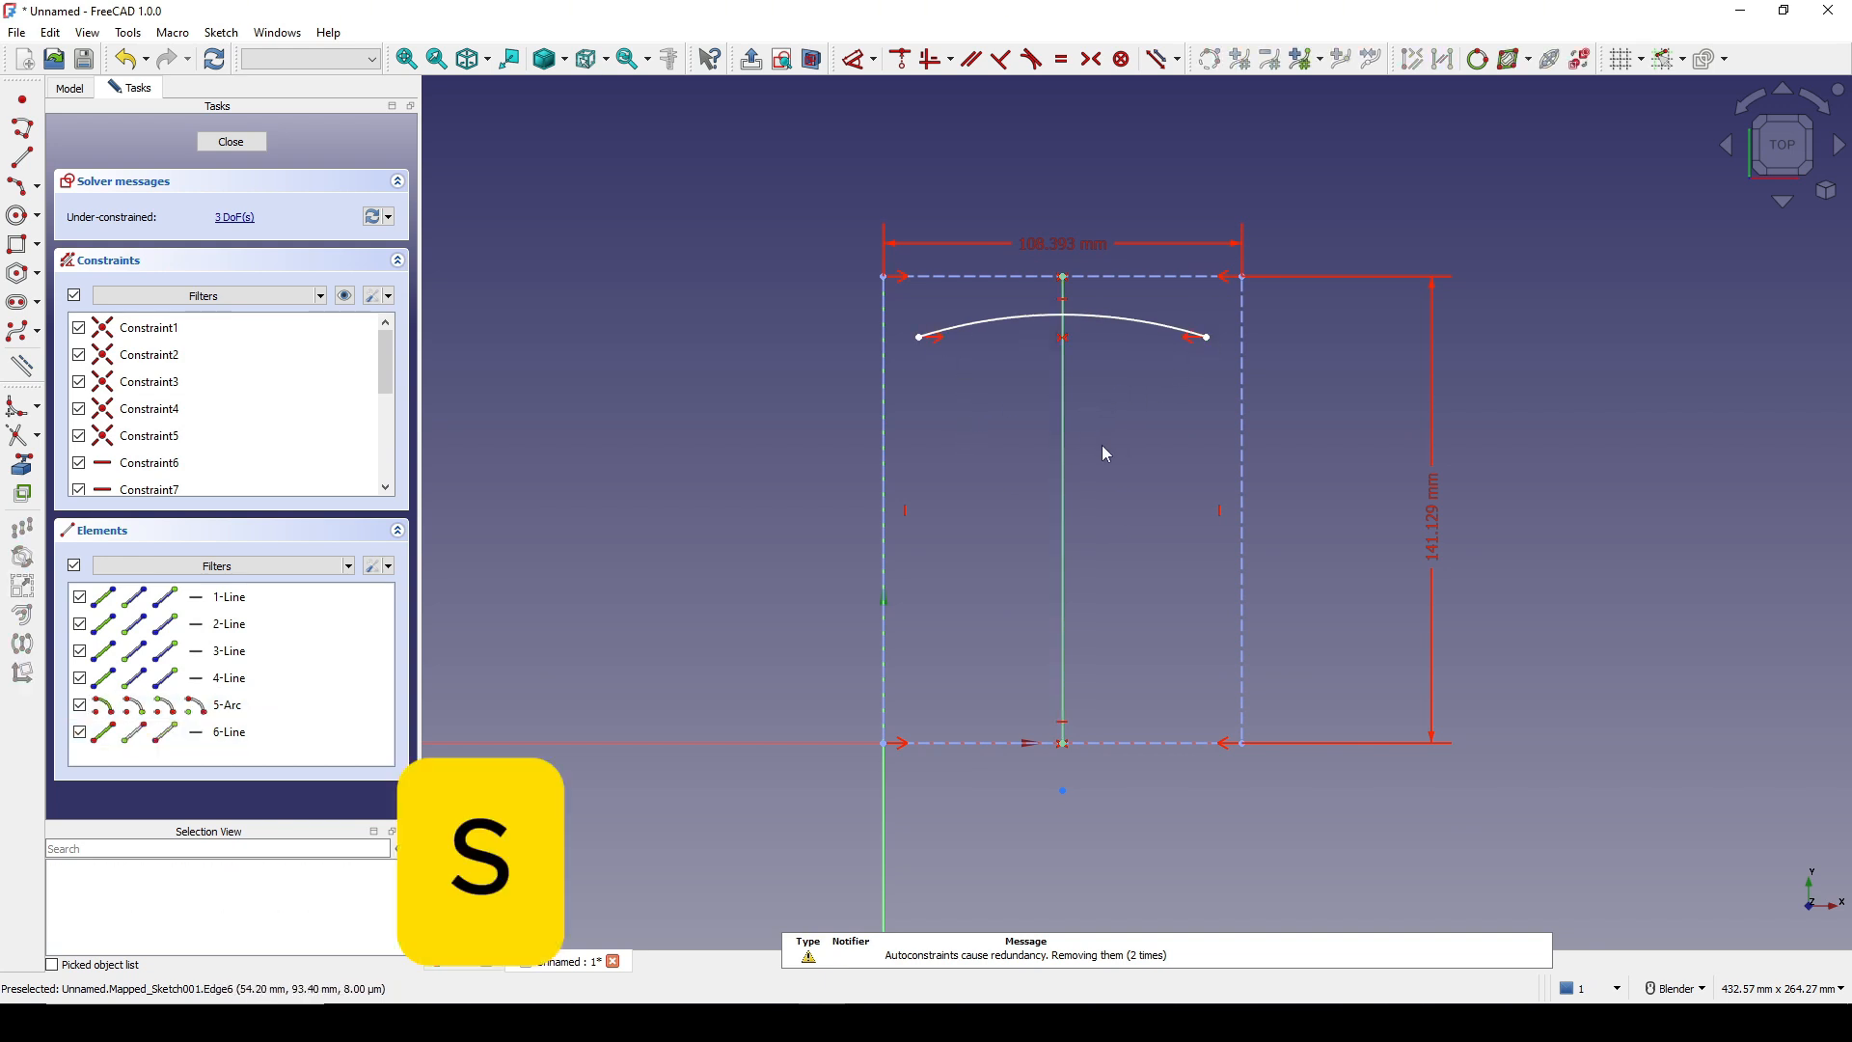
pyautogui.keyDown('shift'); pyautogui.moveTo(1103, 429); pyautogui.dragTo(1100, 421, button='middle'); pyautogui.keyUp('shift')
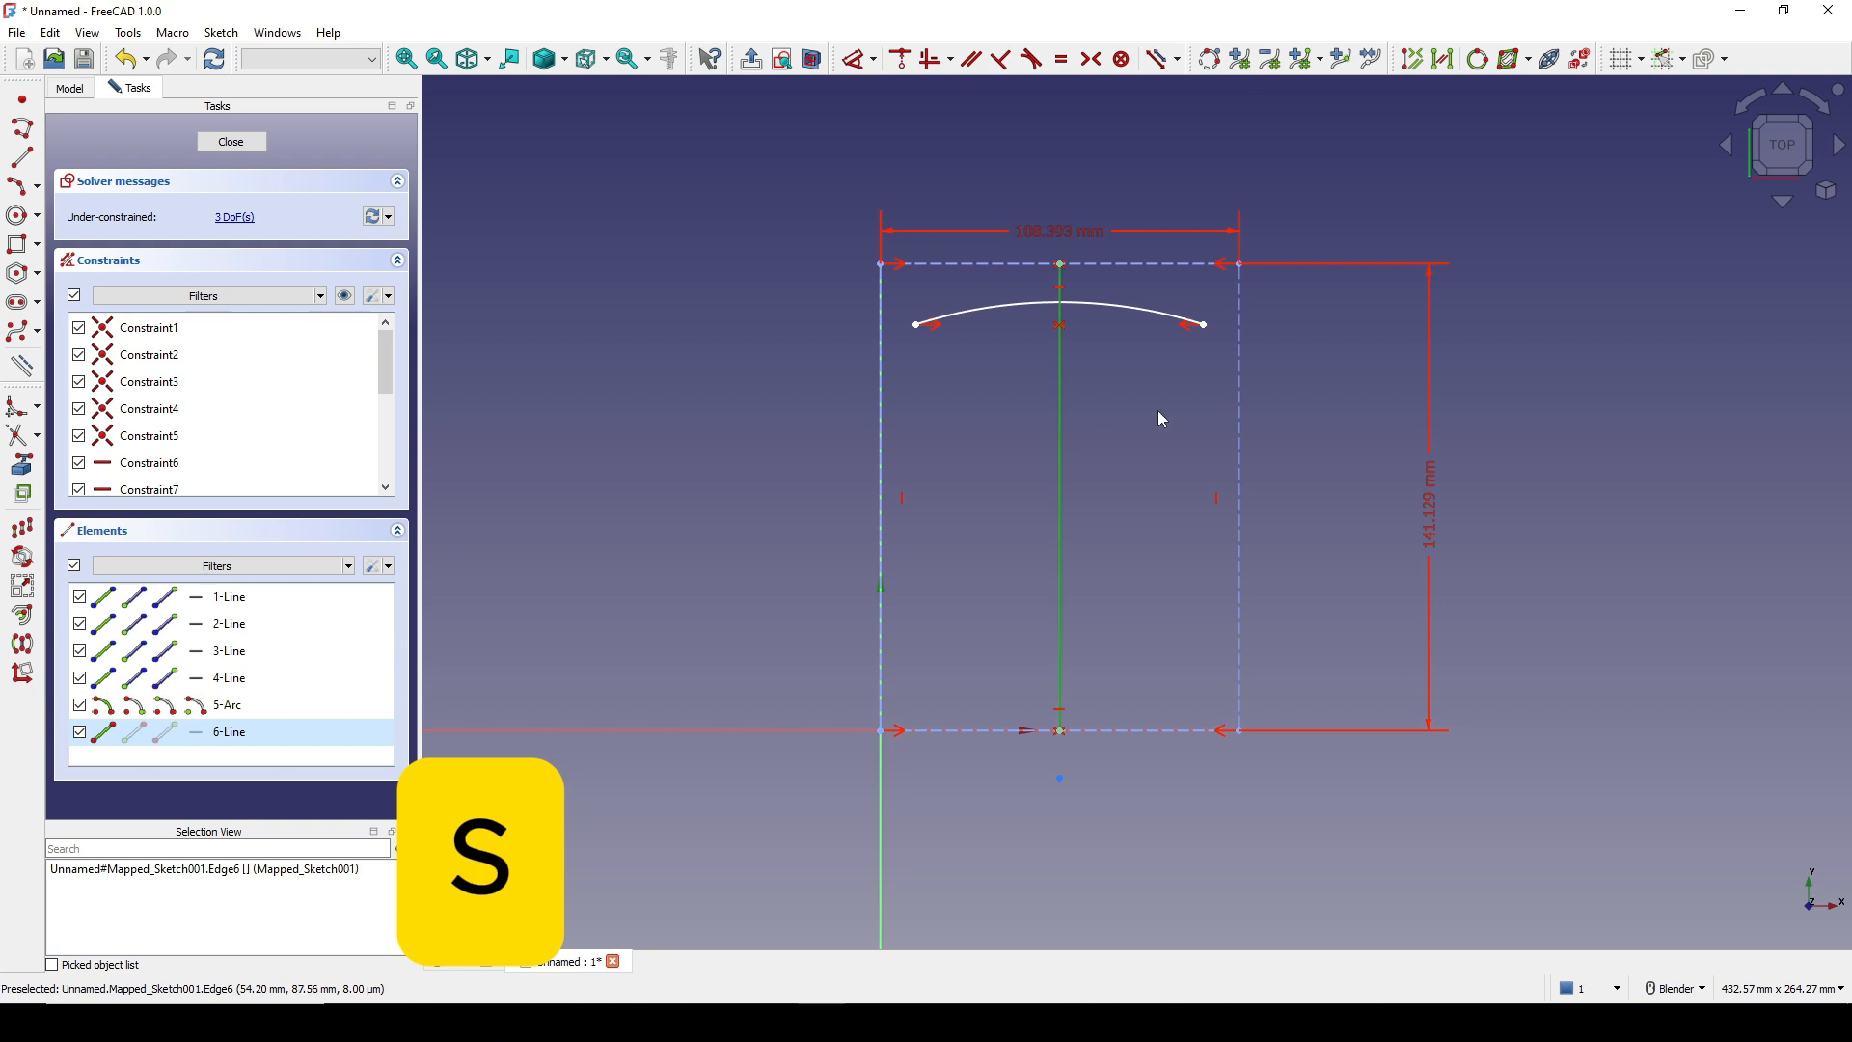
# Turn the vertical centre line into construction geometry, and draw two inward-leaning side lines down from the arc's endpoints.
pyautogui.press('g')
pyautogui.press('n')
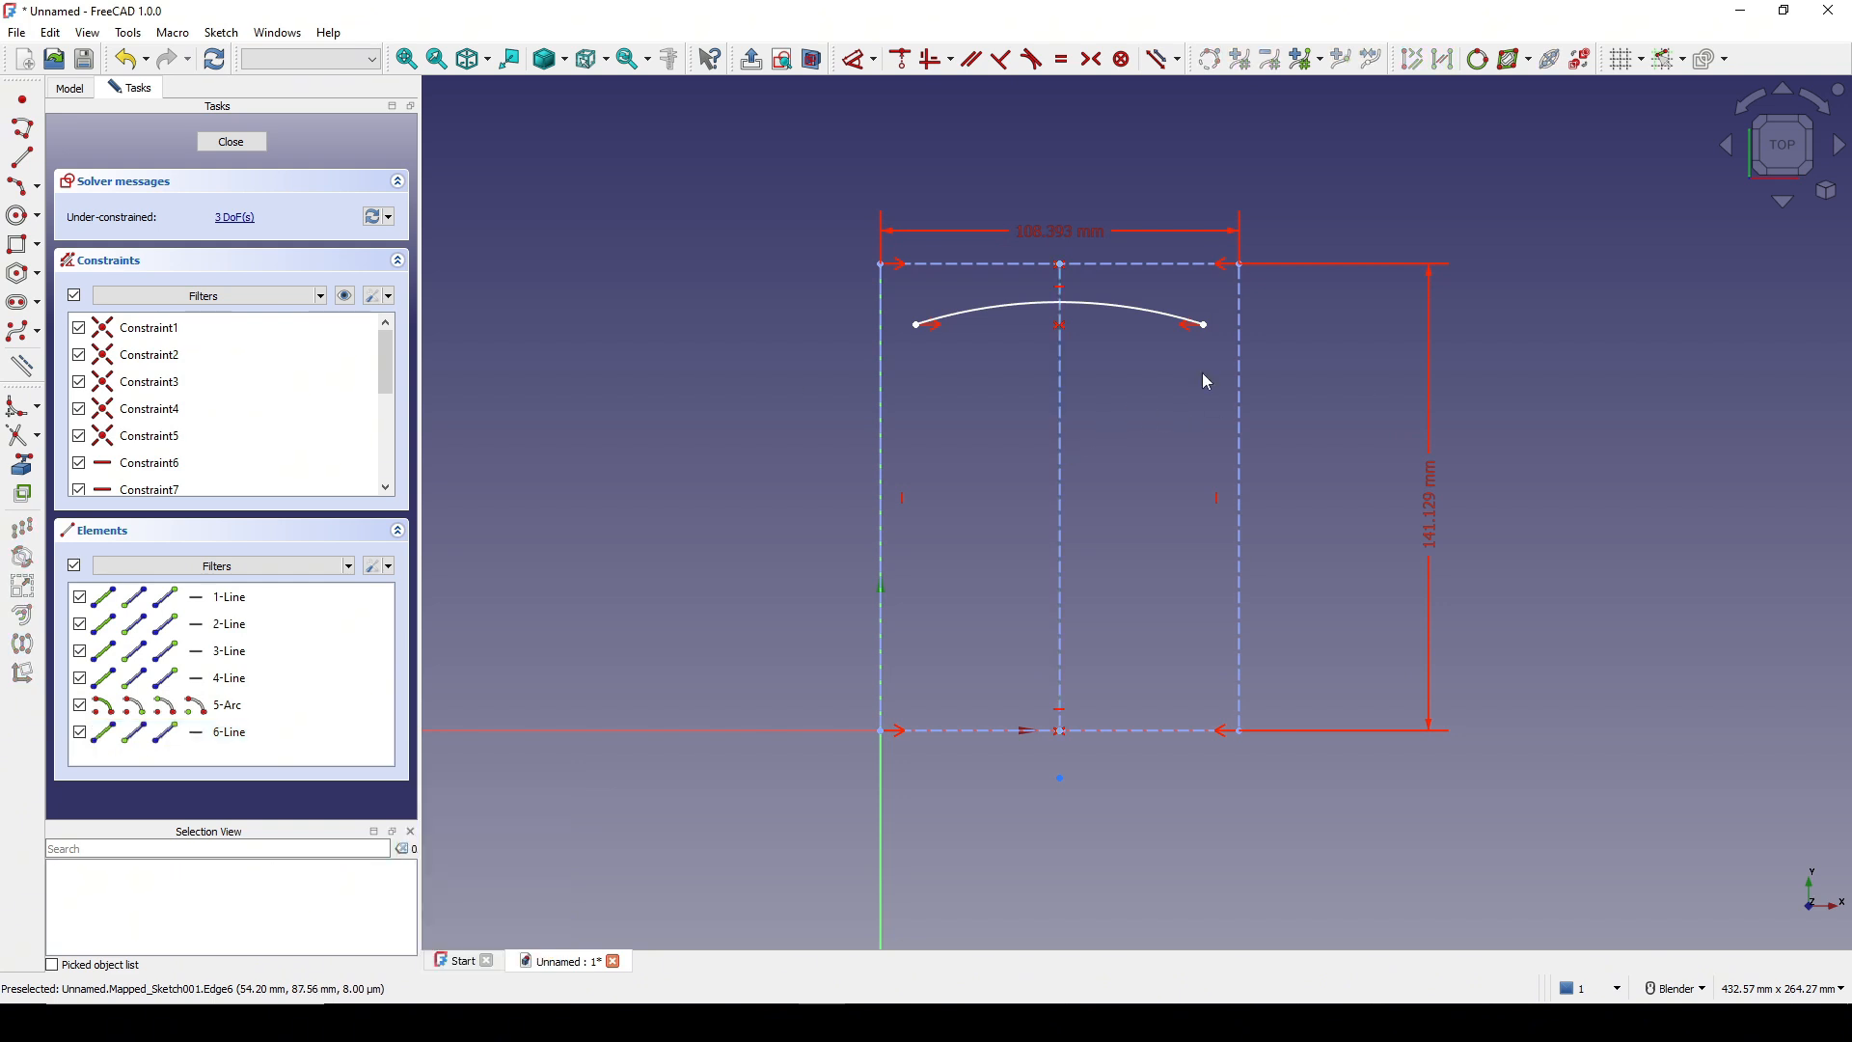
pyautogui.click(21, 157)
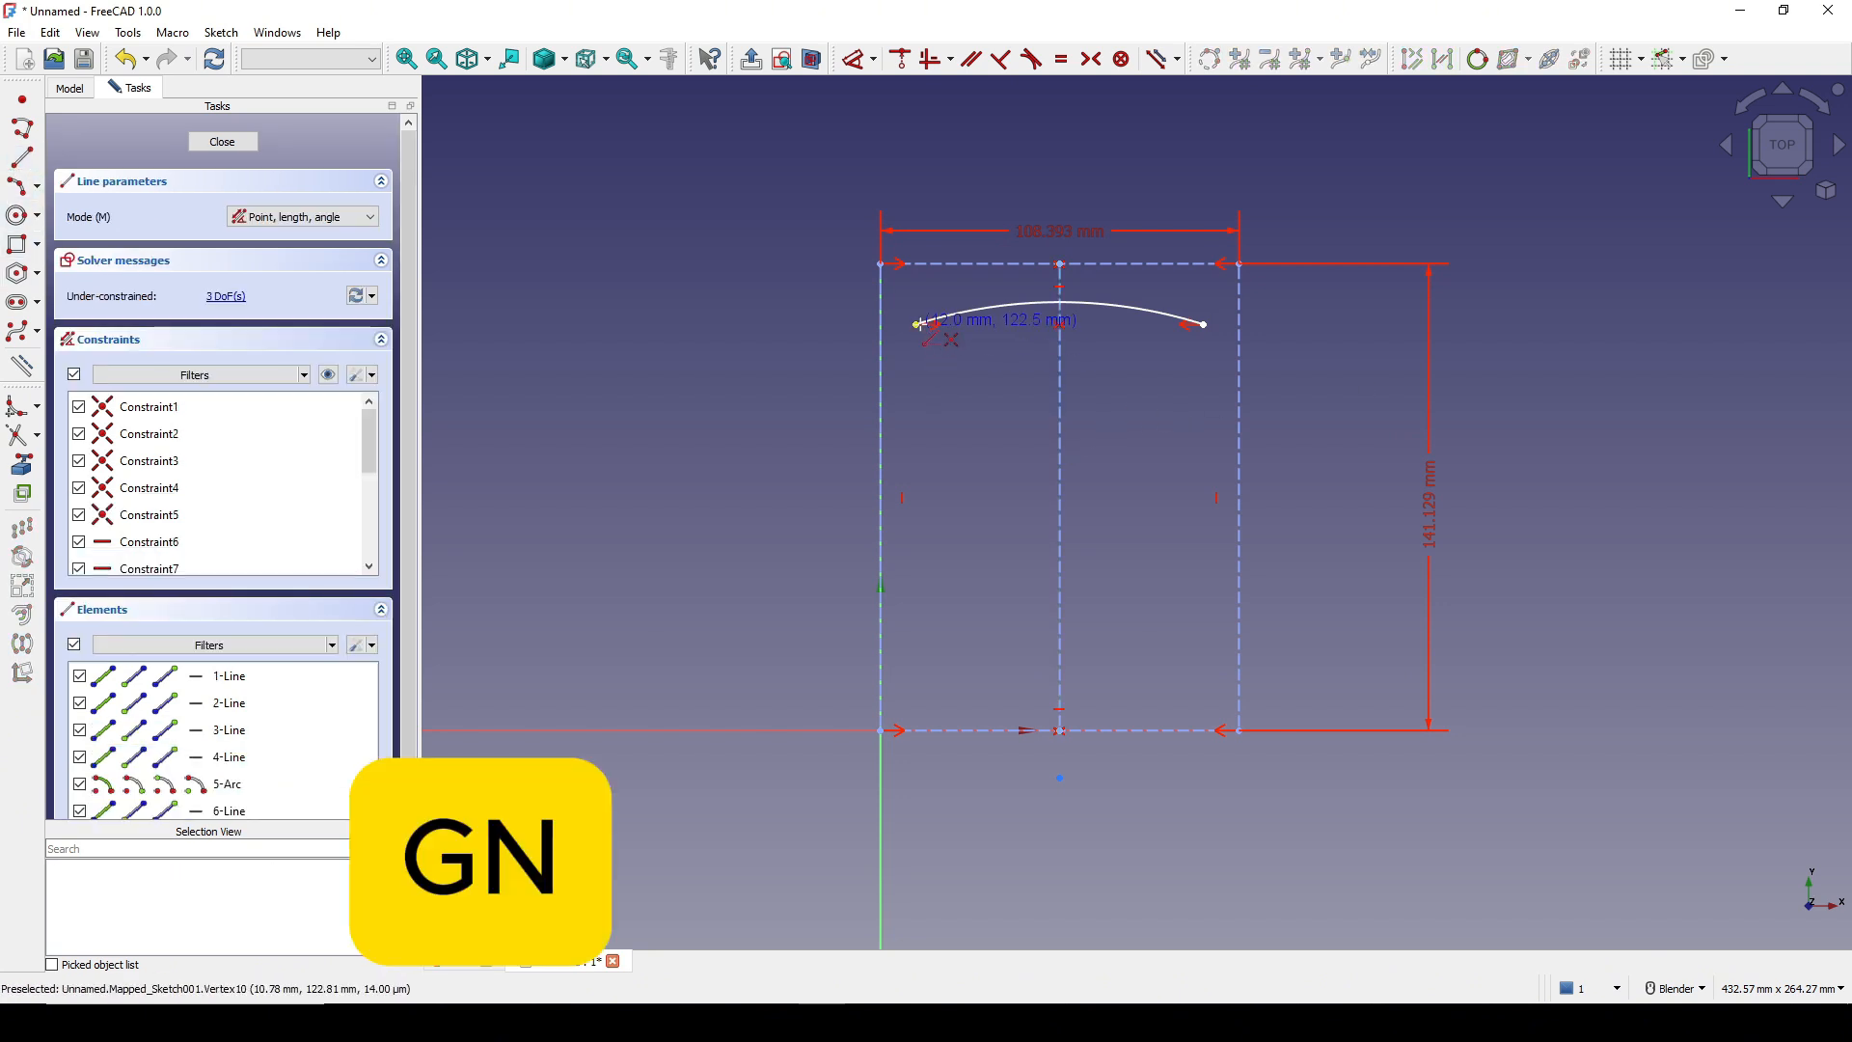
pyautogui.click(916, 324)
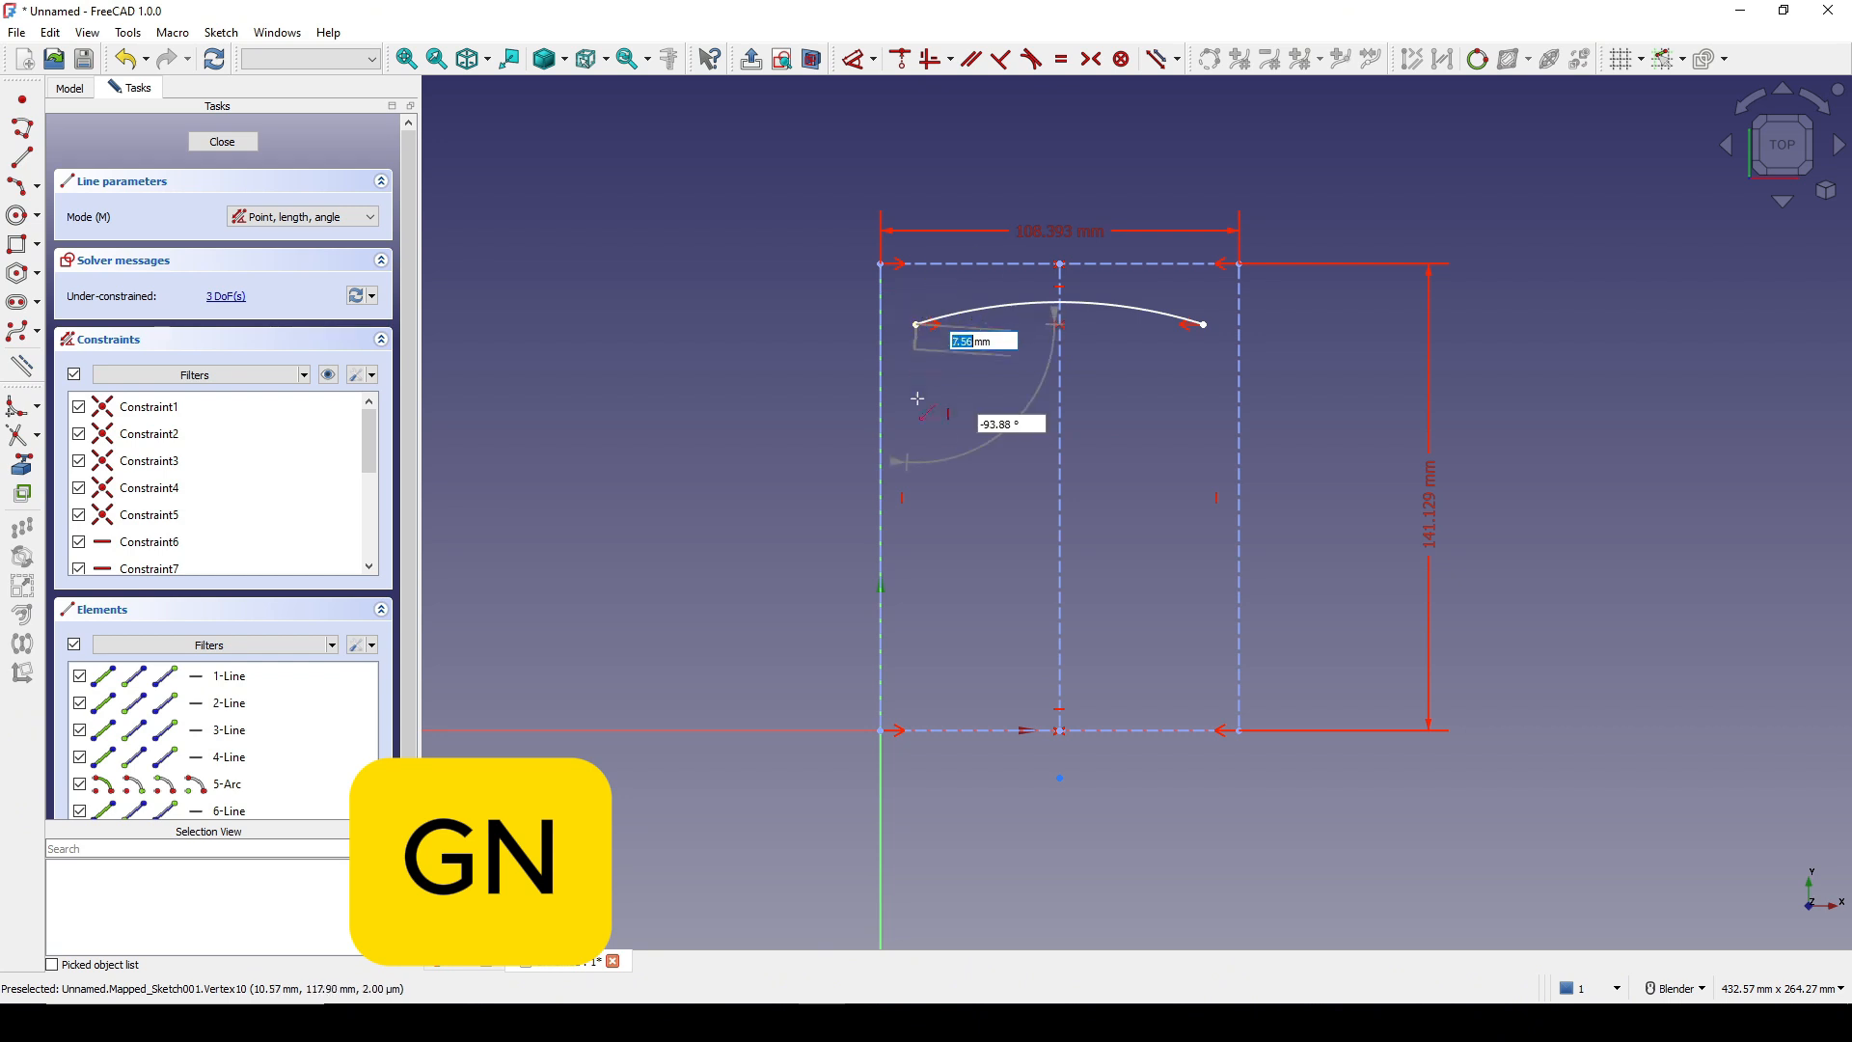
pyautogui.click(939, 672)
pyautogui.click(1202, 324)
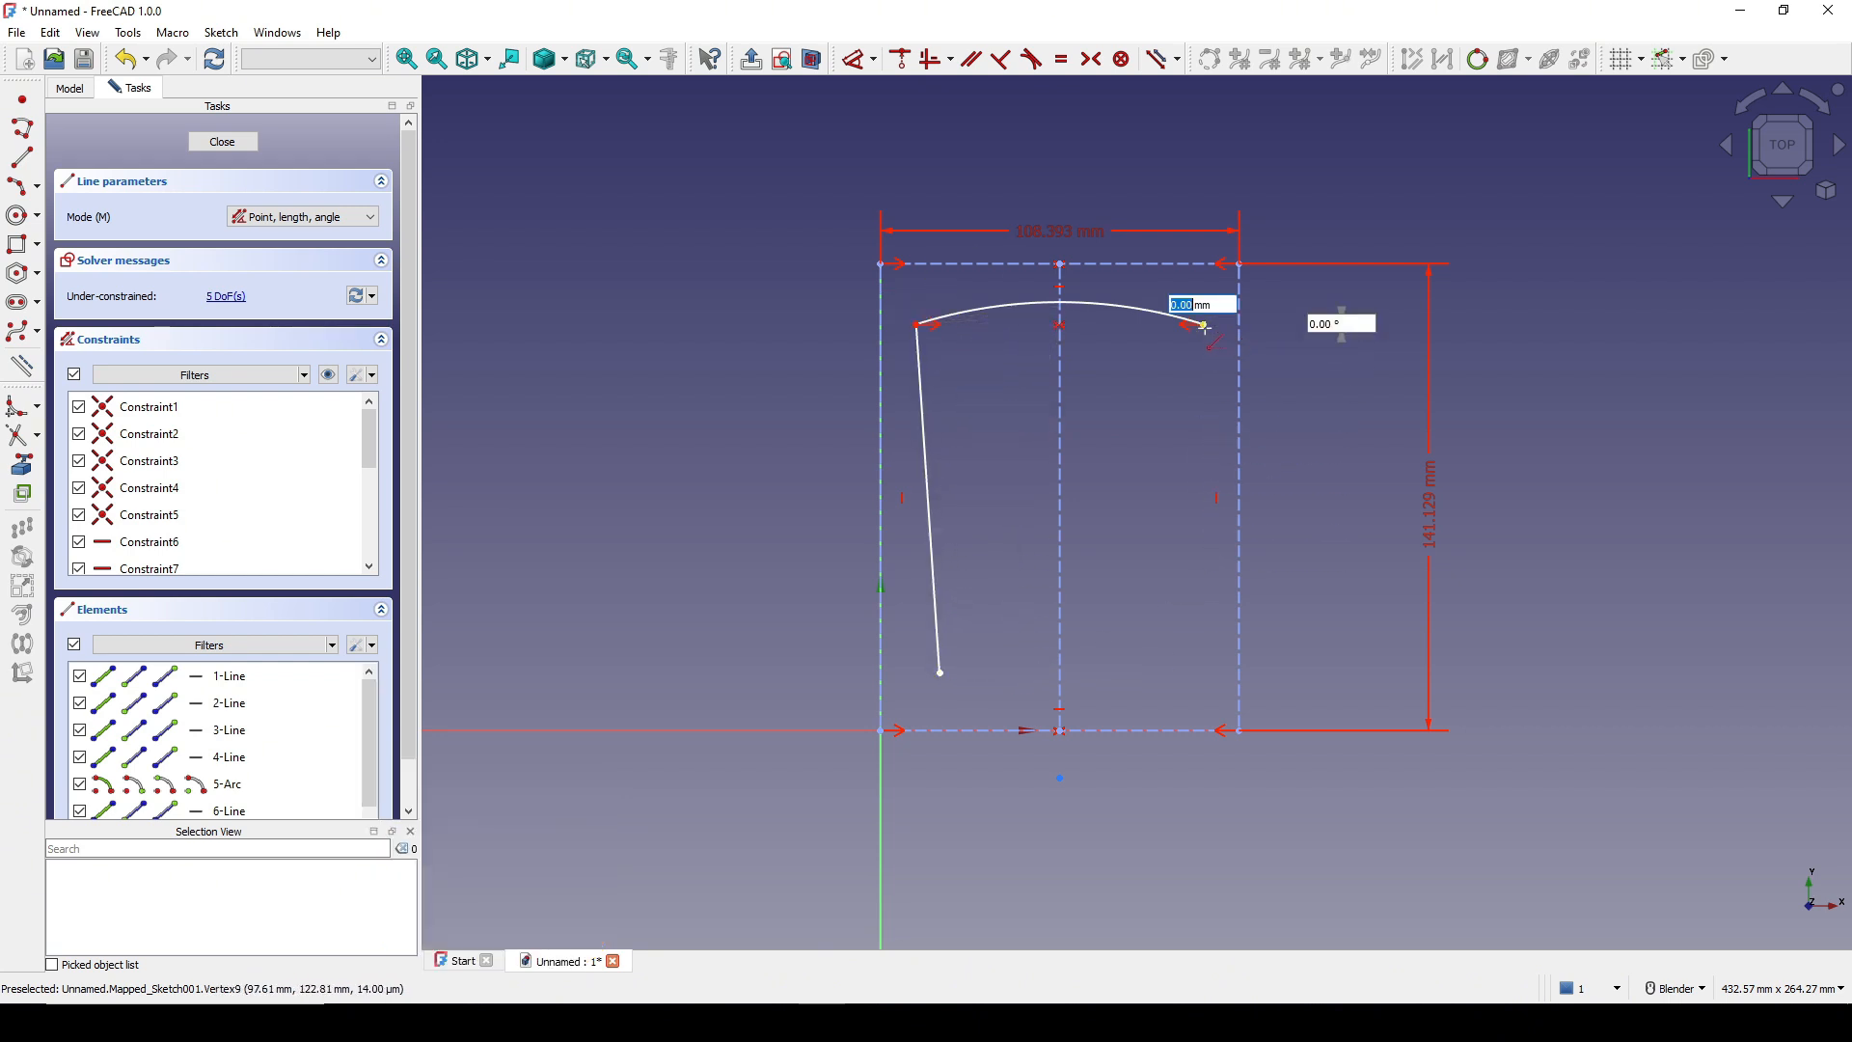
pyautogui.click(1160, 673)
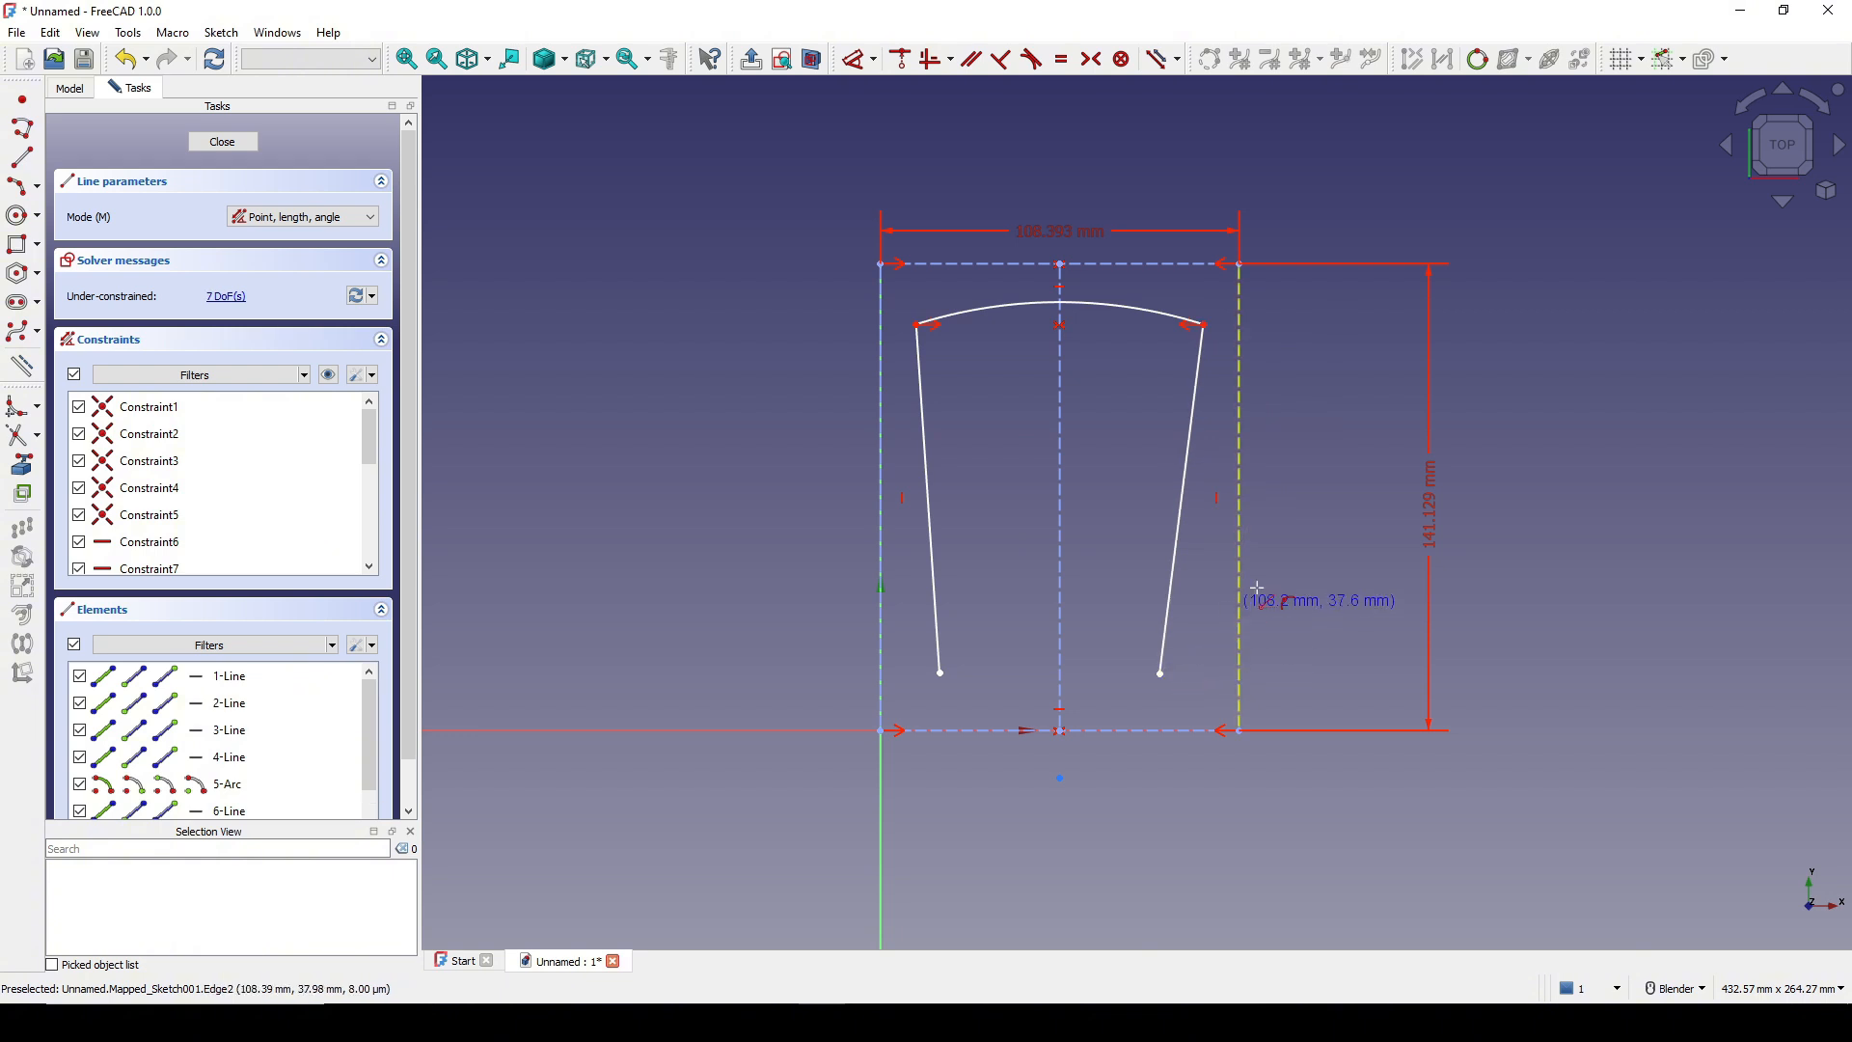
# Close the panel outline with a downward-bulging three-point arc joining the lower ends of the two side lines.
pyautogui.click(19, 189)
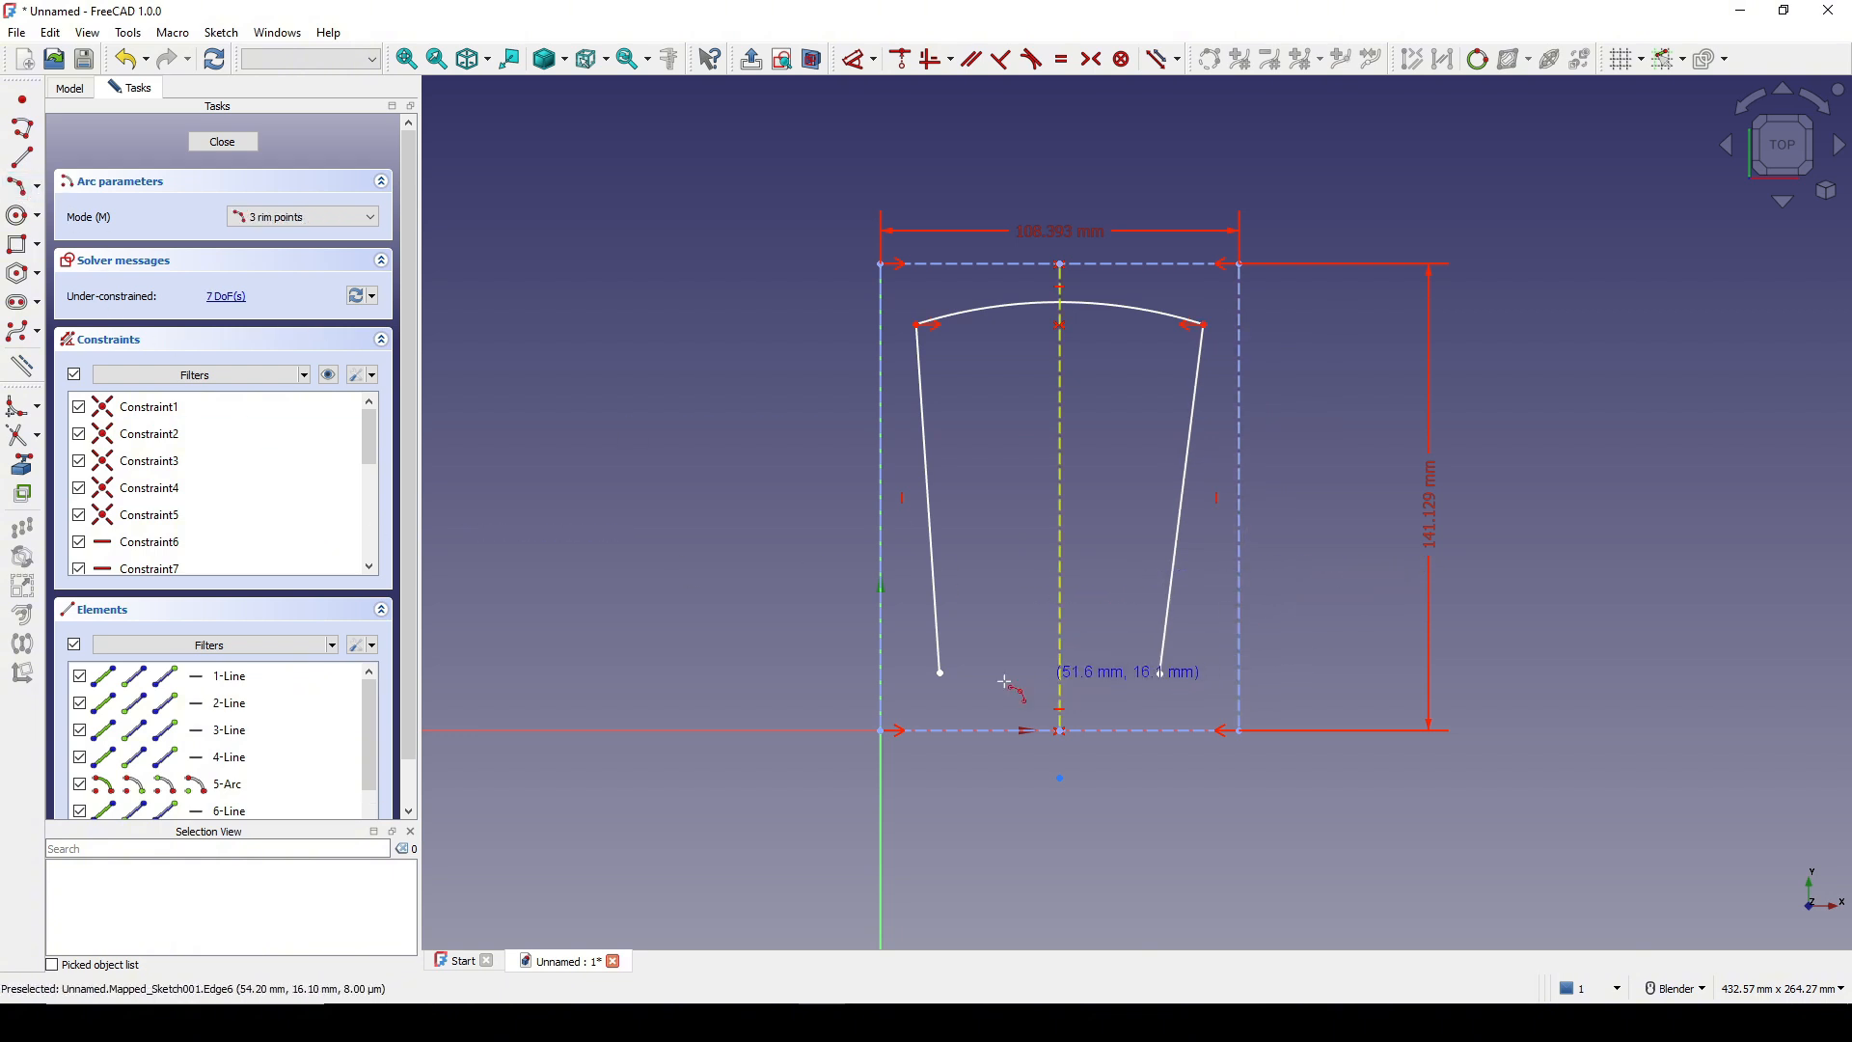
pyautogui.click(940, 672)
pyautogui.click(1160, 673)
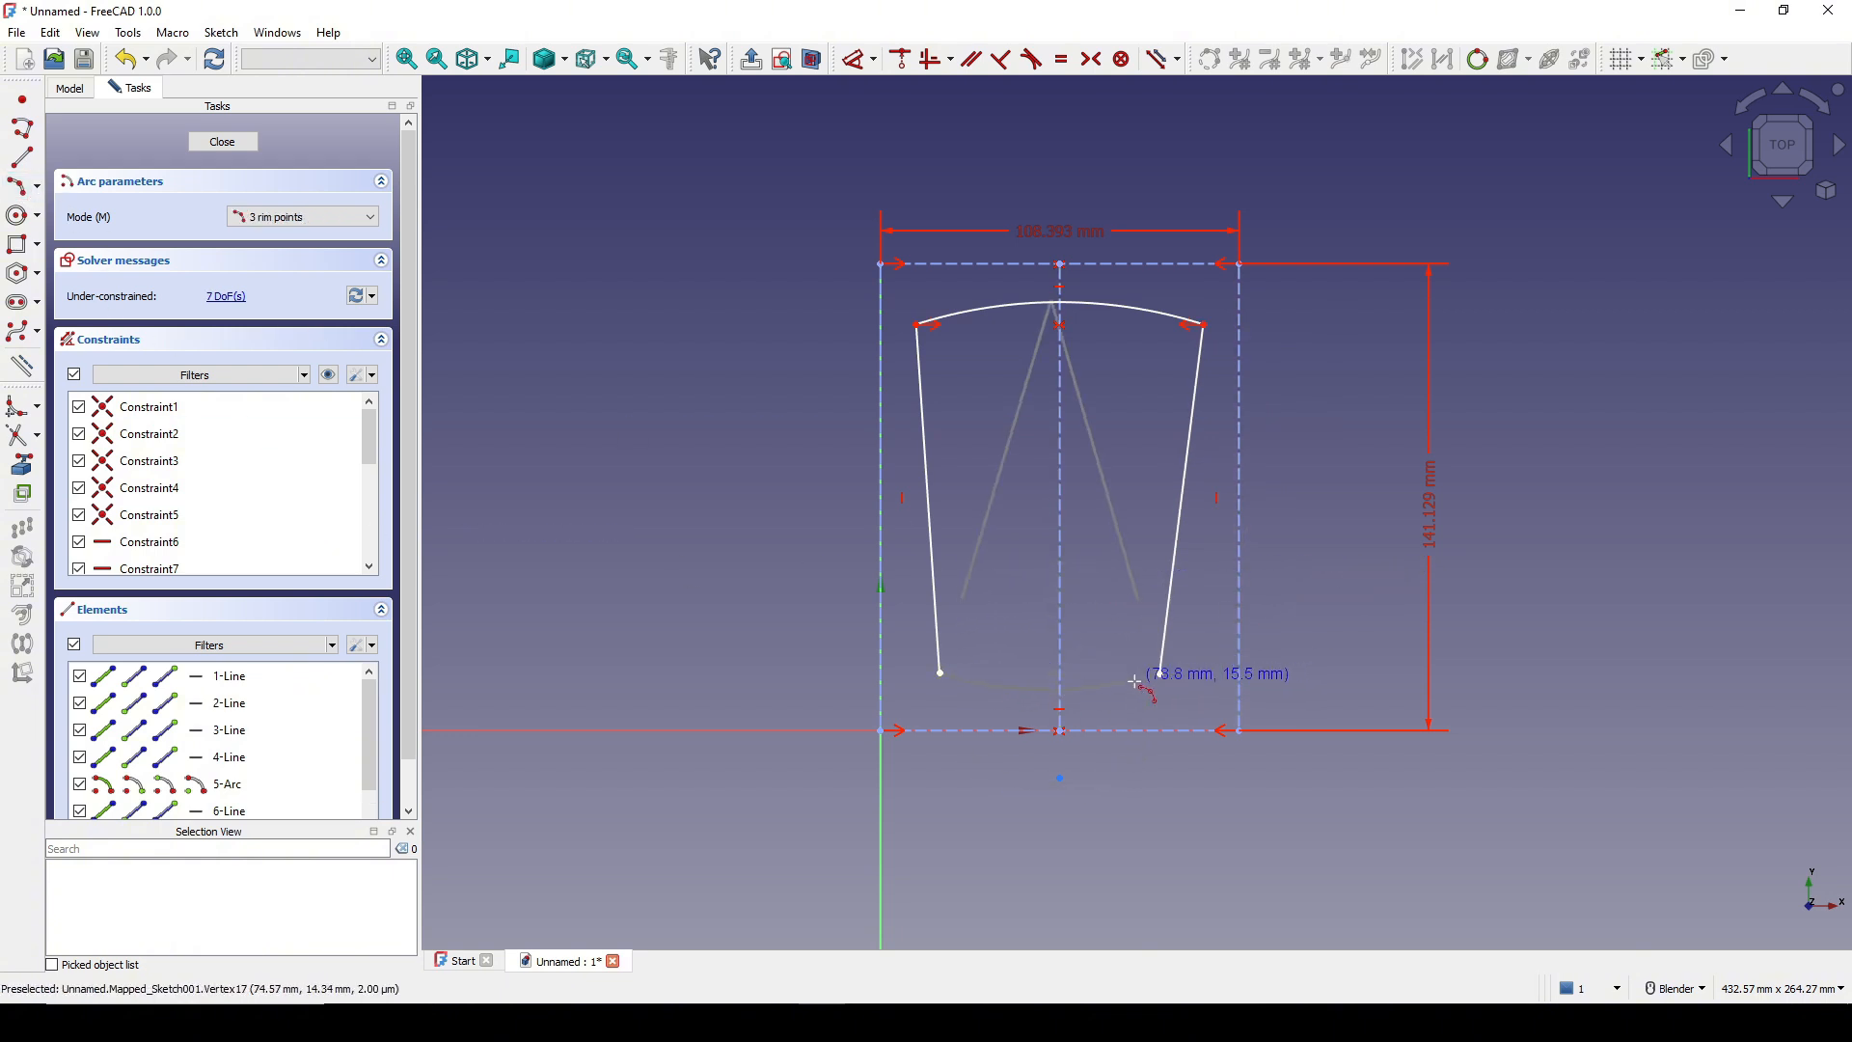
pyautogui.click(1135, 687)
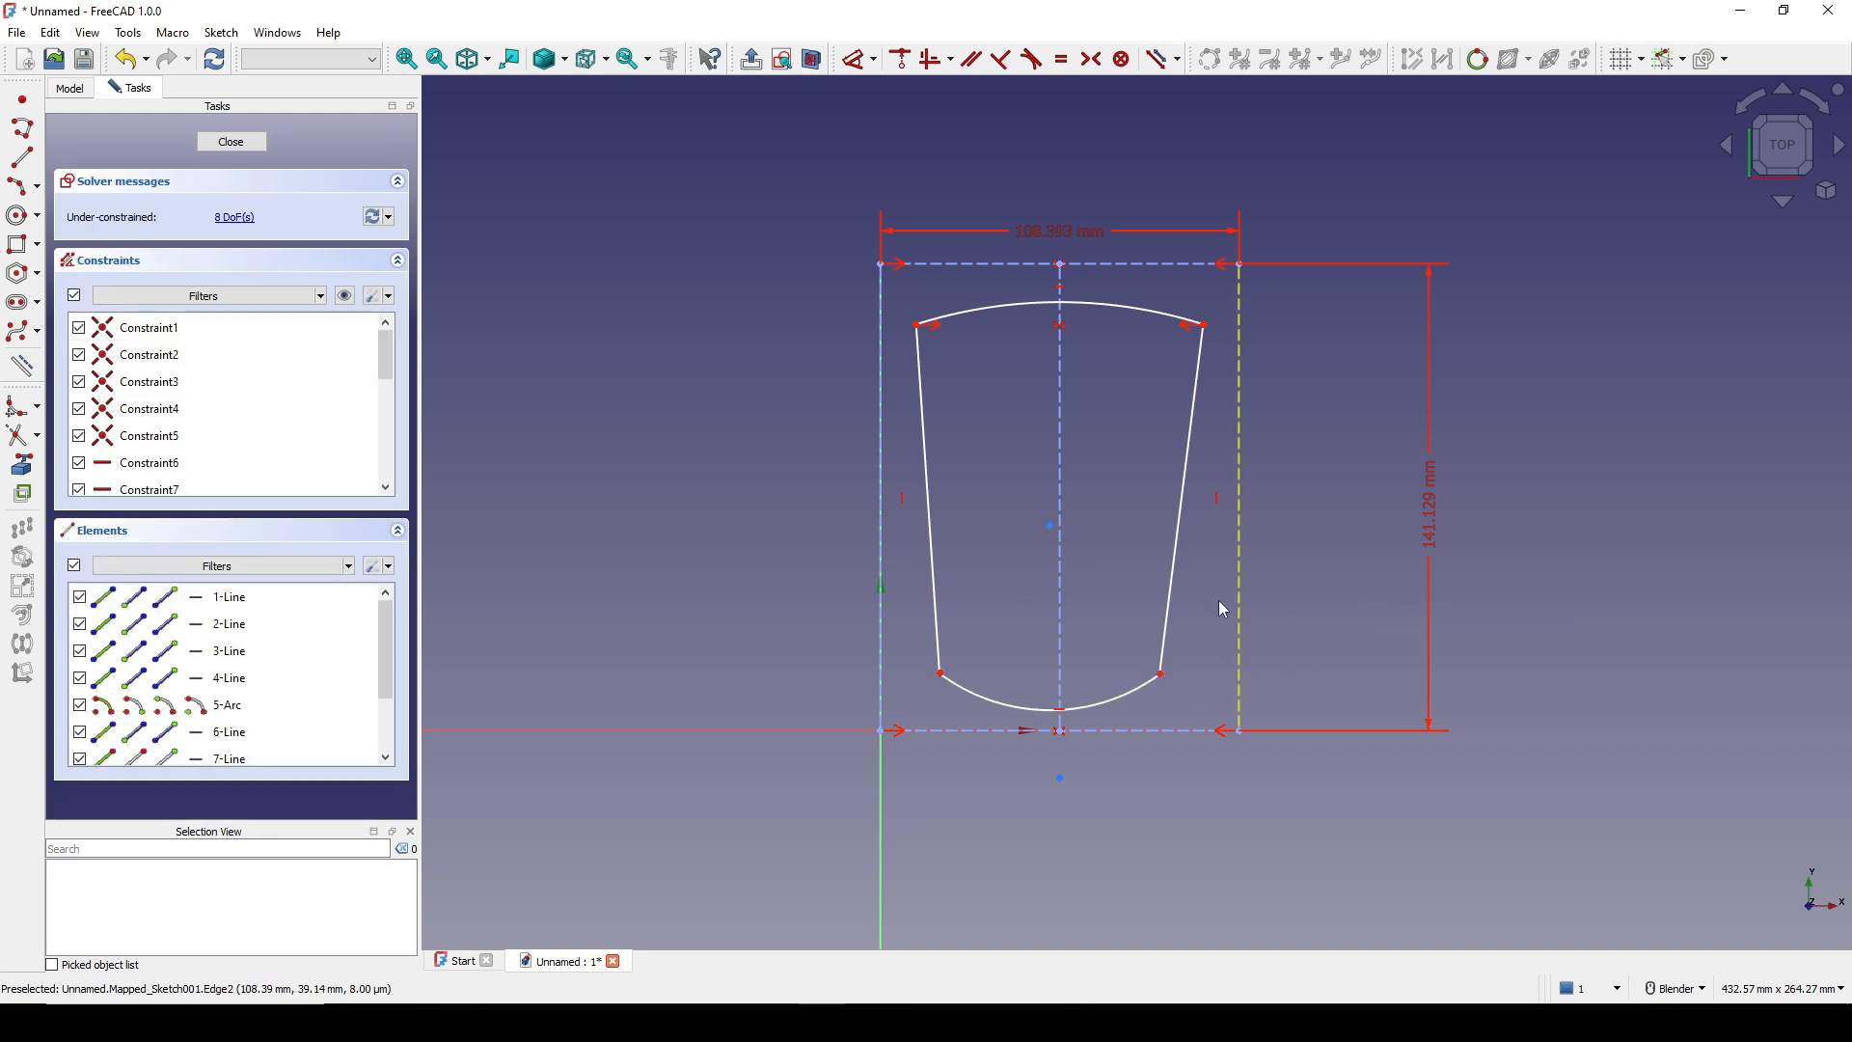
# Constrain the lower arc's endpoints to be symmetric about the centre line, and close the sketch to map the outline onto the lid.
pyautogui.click(943, 676)
pyautogui.click(1161, 675)
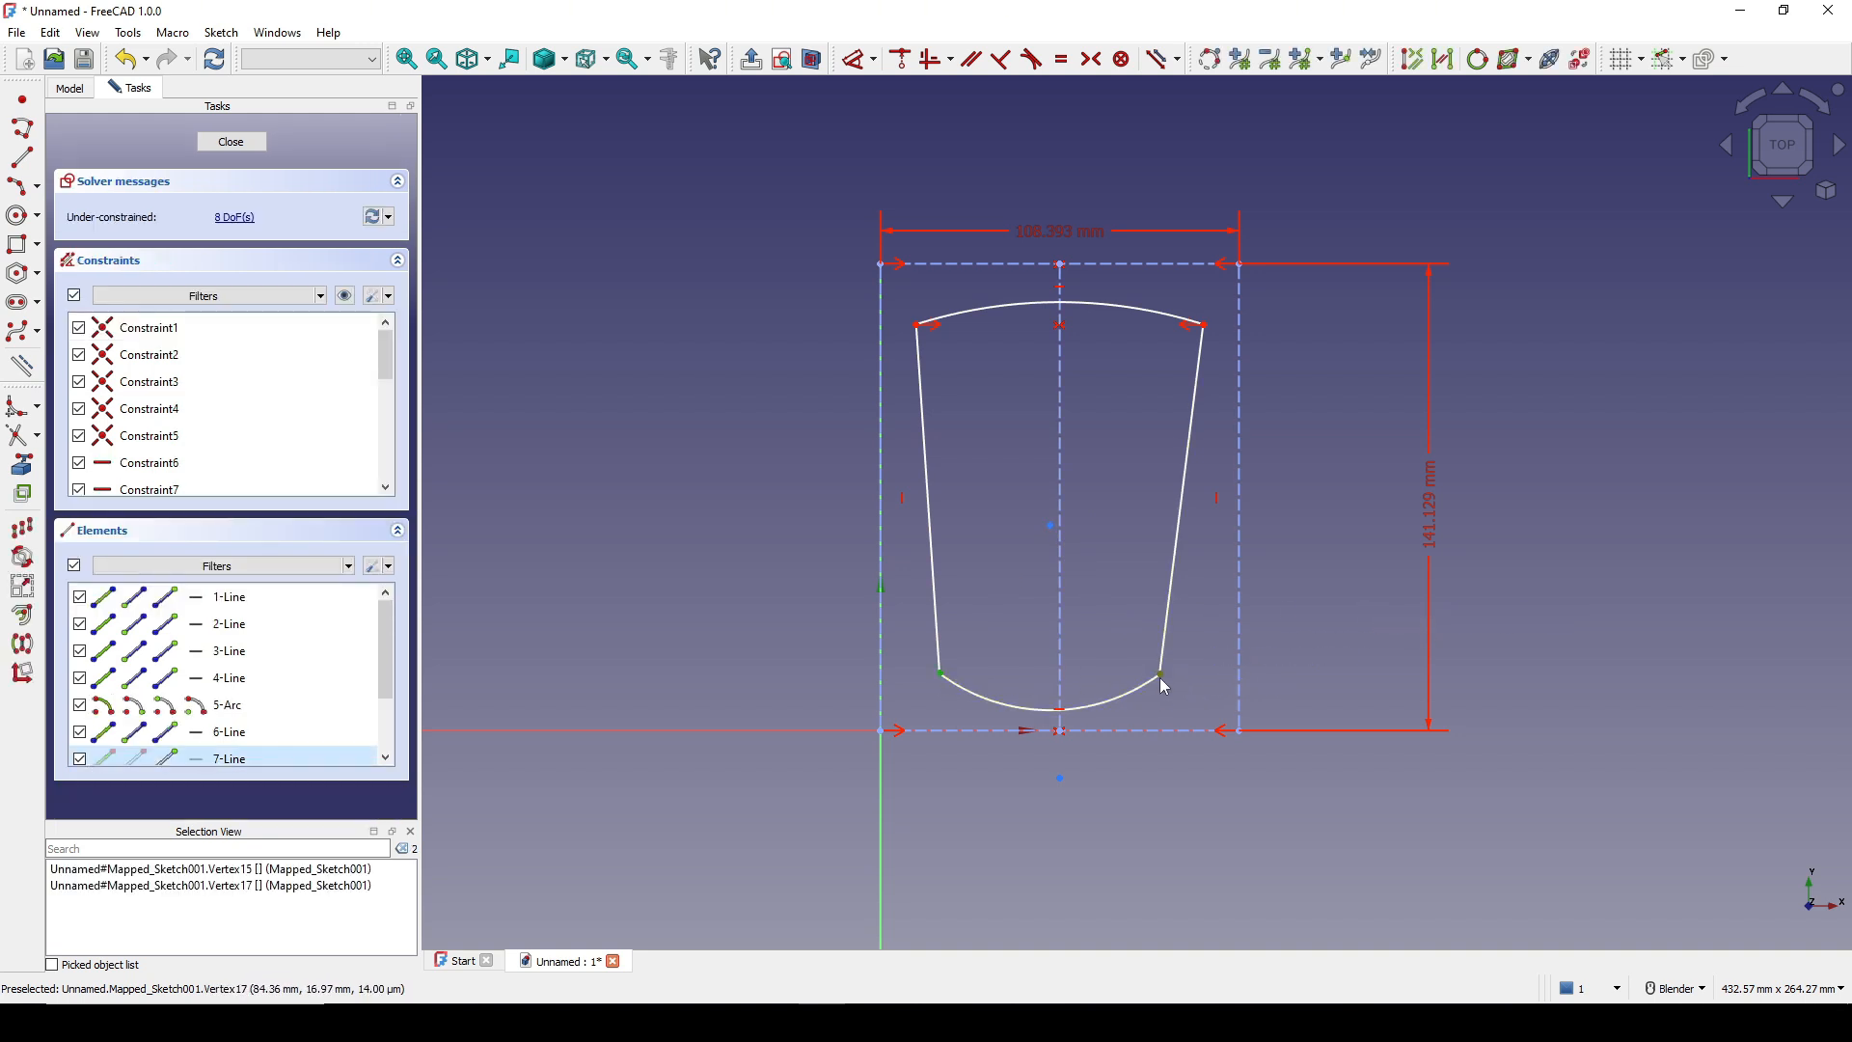
pyautogui.click(1068, 644)
pyautogui.press('s')
pyautogui.keyDown('shift'); pyautogui.moveTo(1222, 606); pyautogui.dragTo(1204, 600, button='middle'); pyautogui.keyUp('shift')
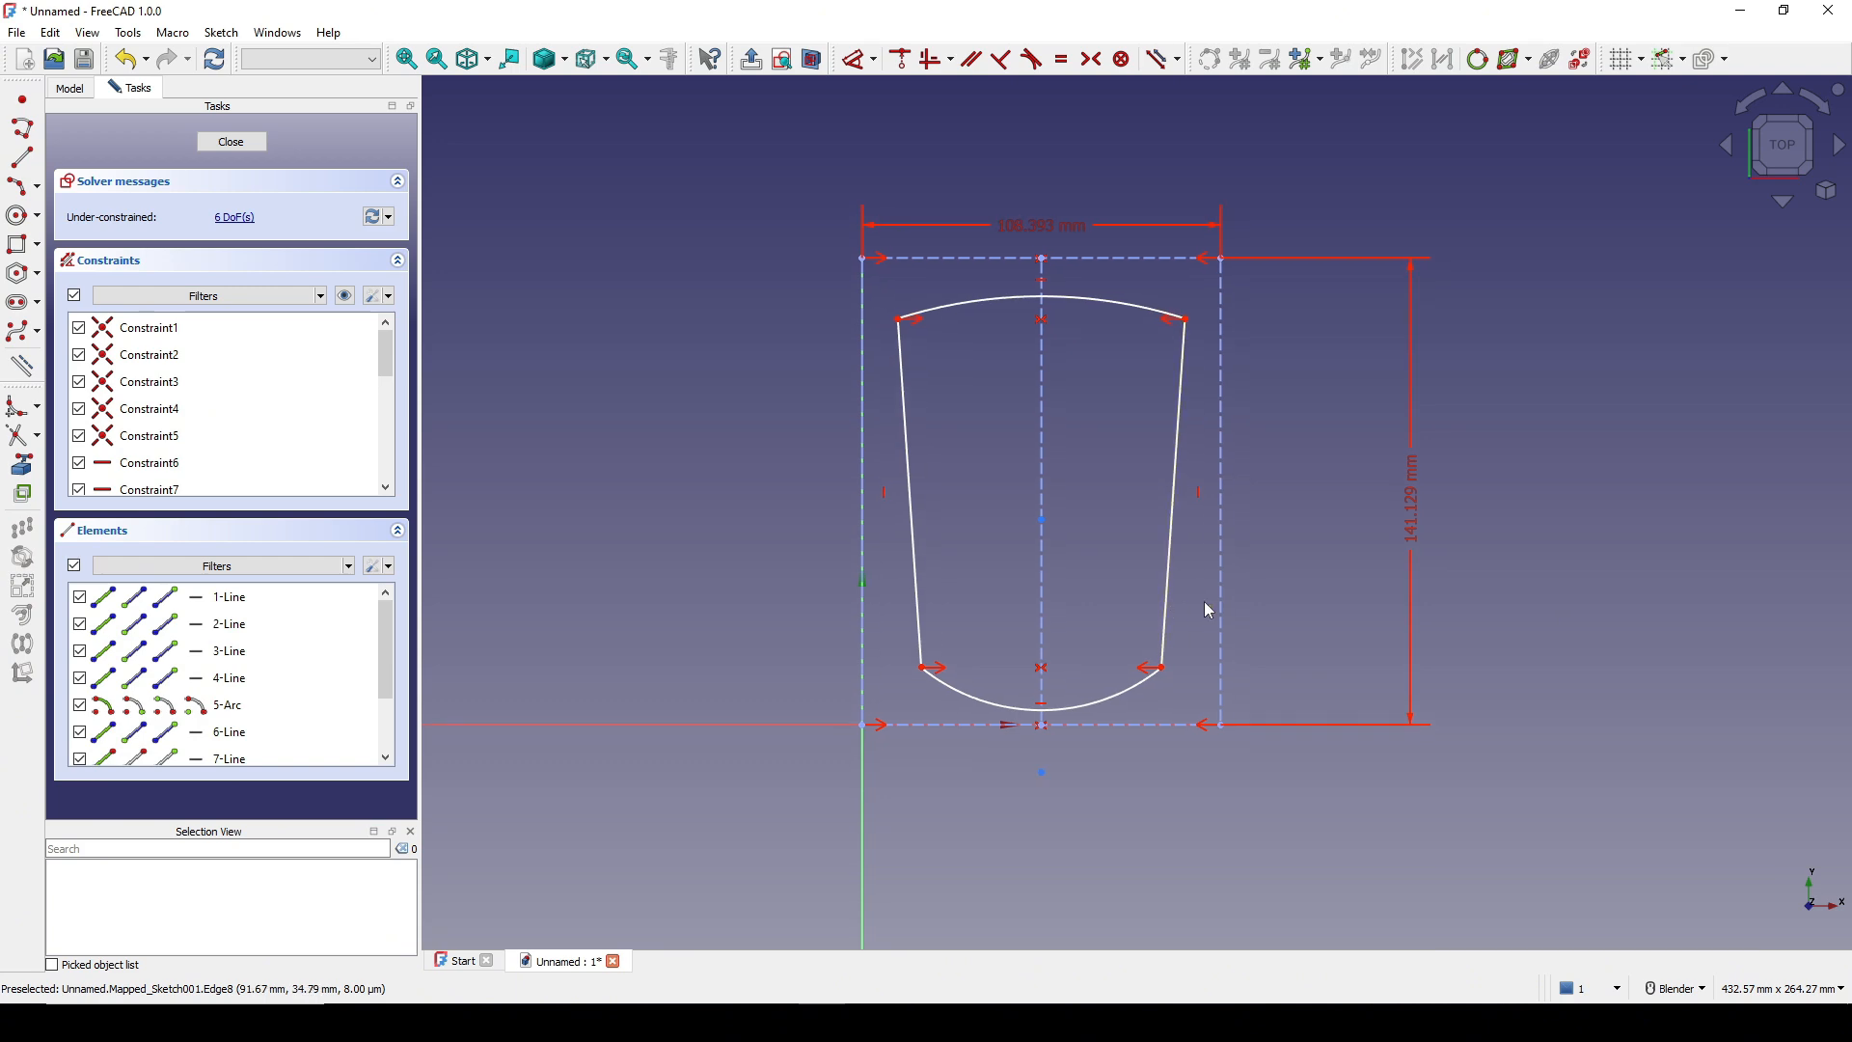
pyautogui.click(240, 147)
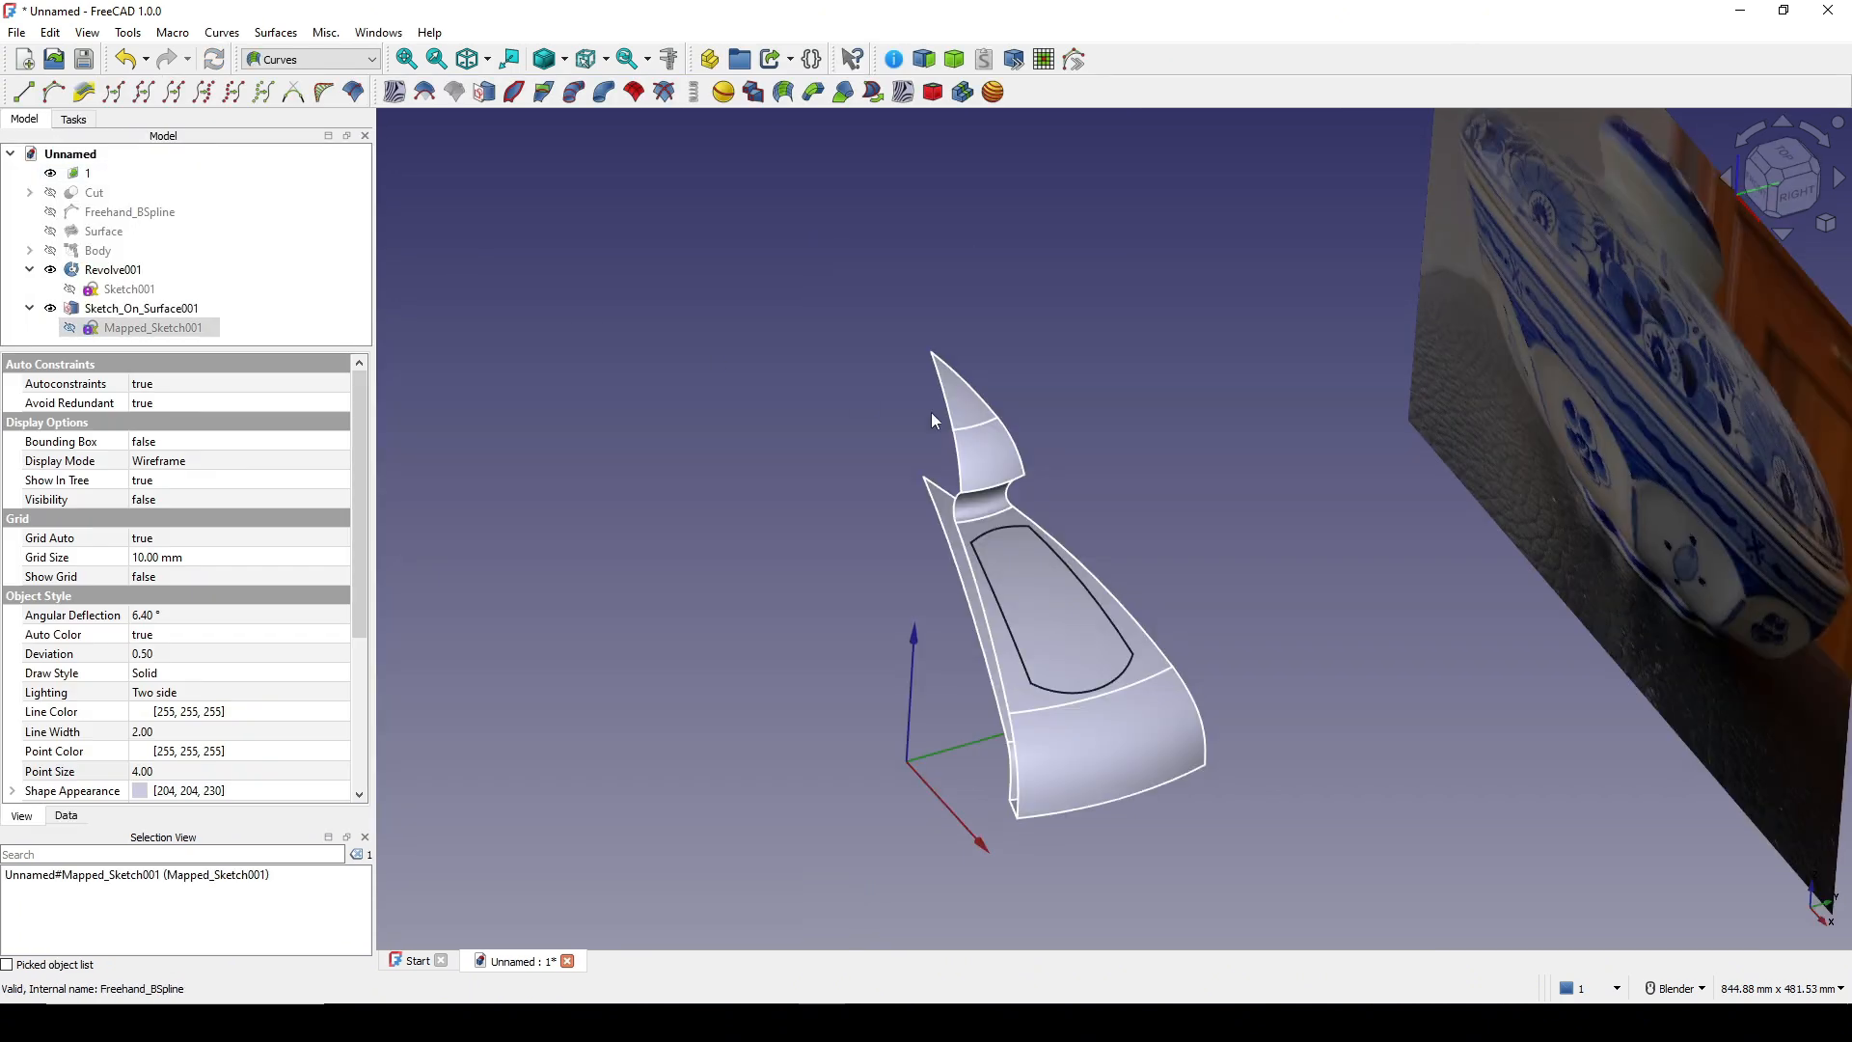
# Examine the mapped outline's upper and lower arcs on the lid segment from different angles.
pyautogui.moveTo(1141, 646)
pyautogui.mouseDown(button='middle')
pyautogui.moveTo(1241, 638)
pyautogui.moveTo(1186, 646)
pyautogui.mouseUp(button='middle')
pyautogui.scroll(2, 1175, 650)
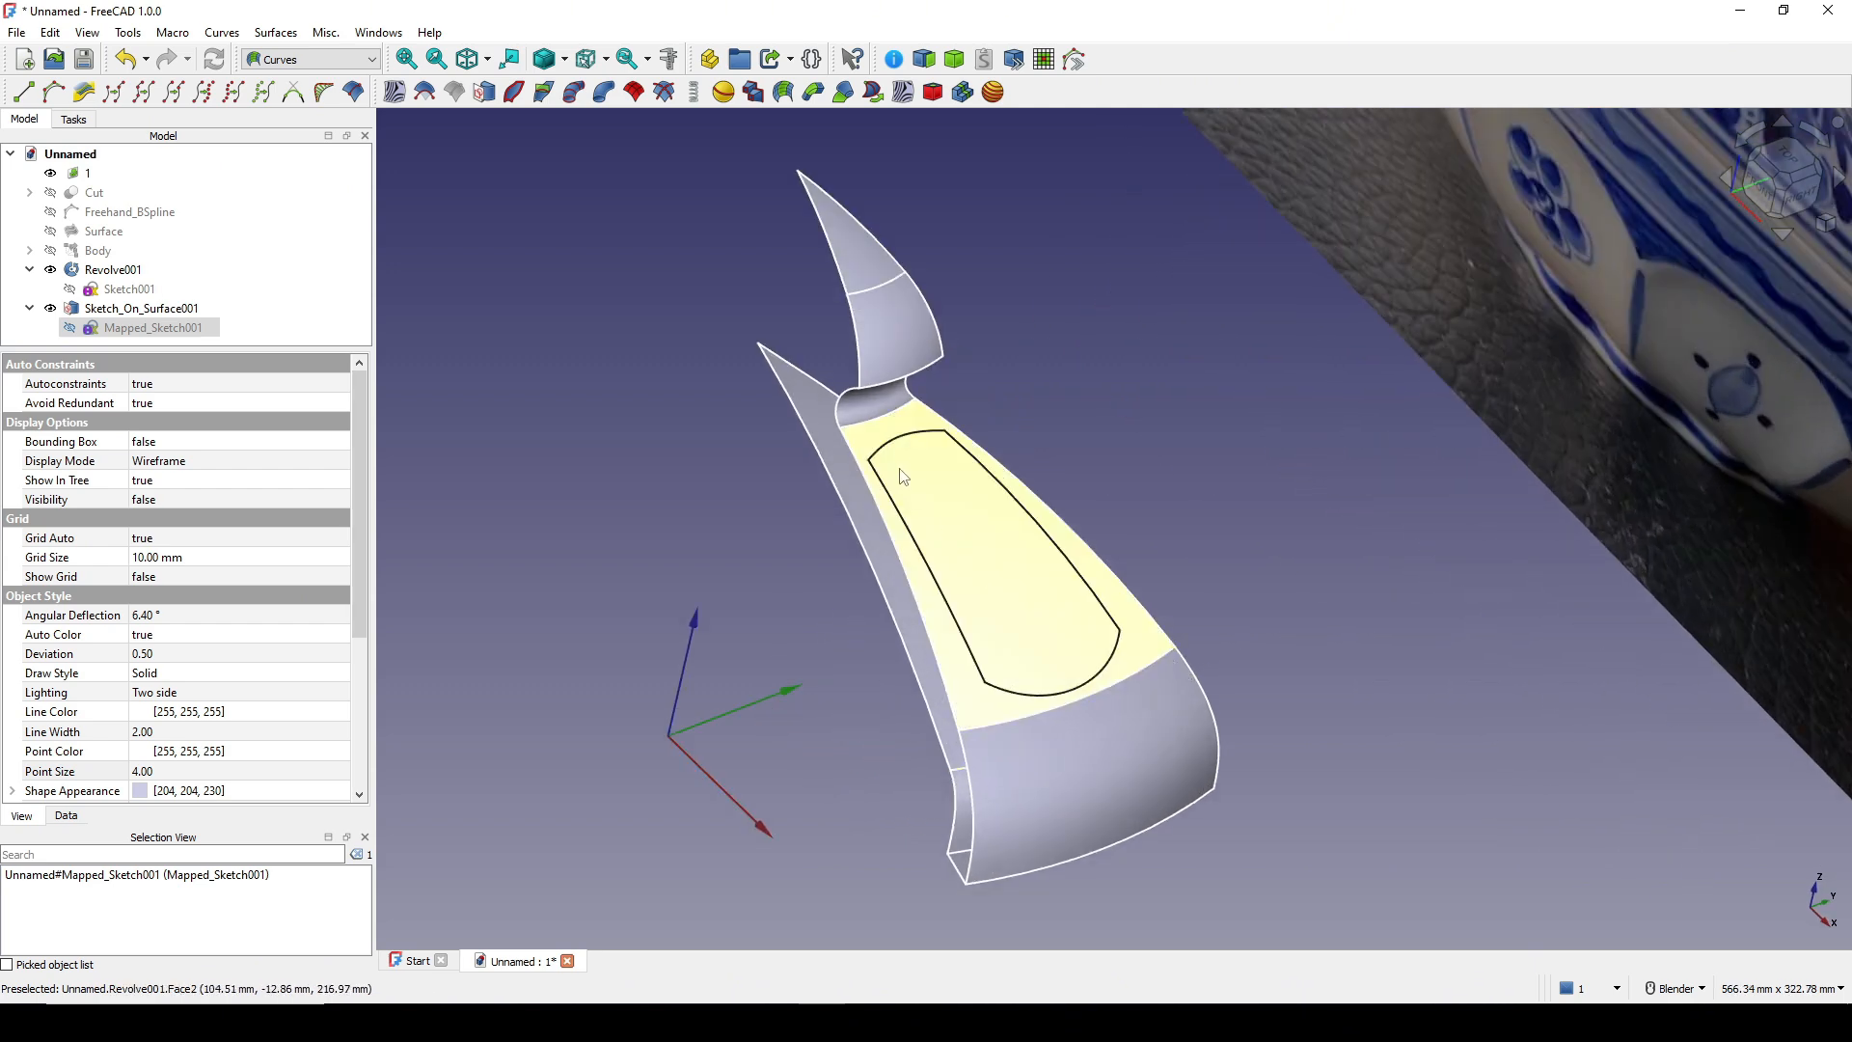
pyautogui.click(897, 435)
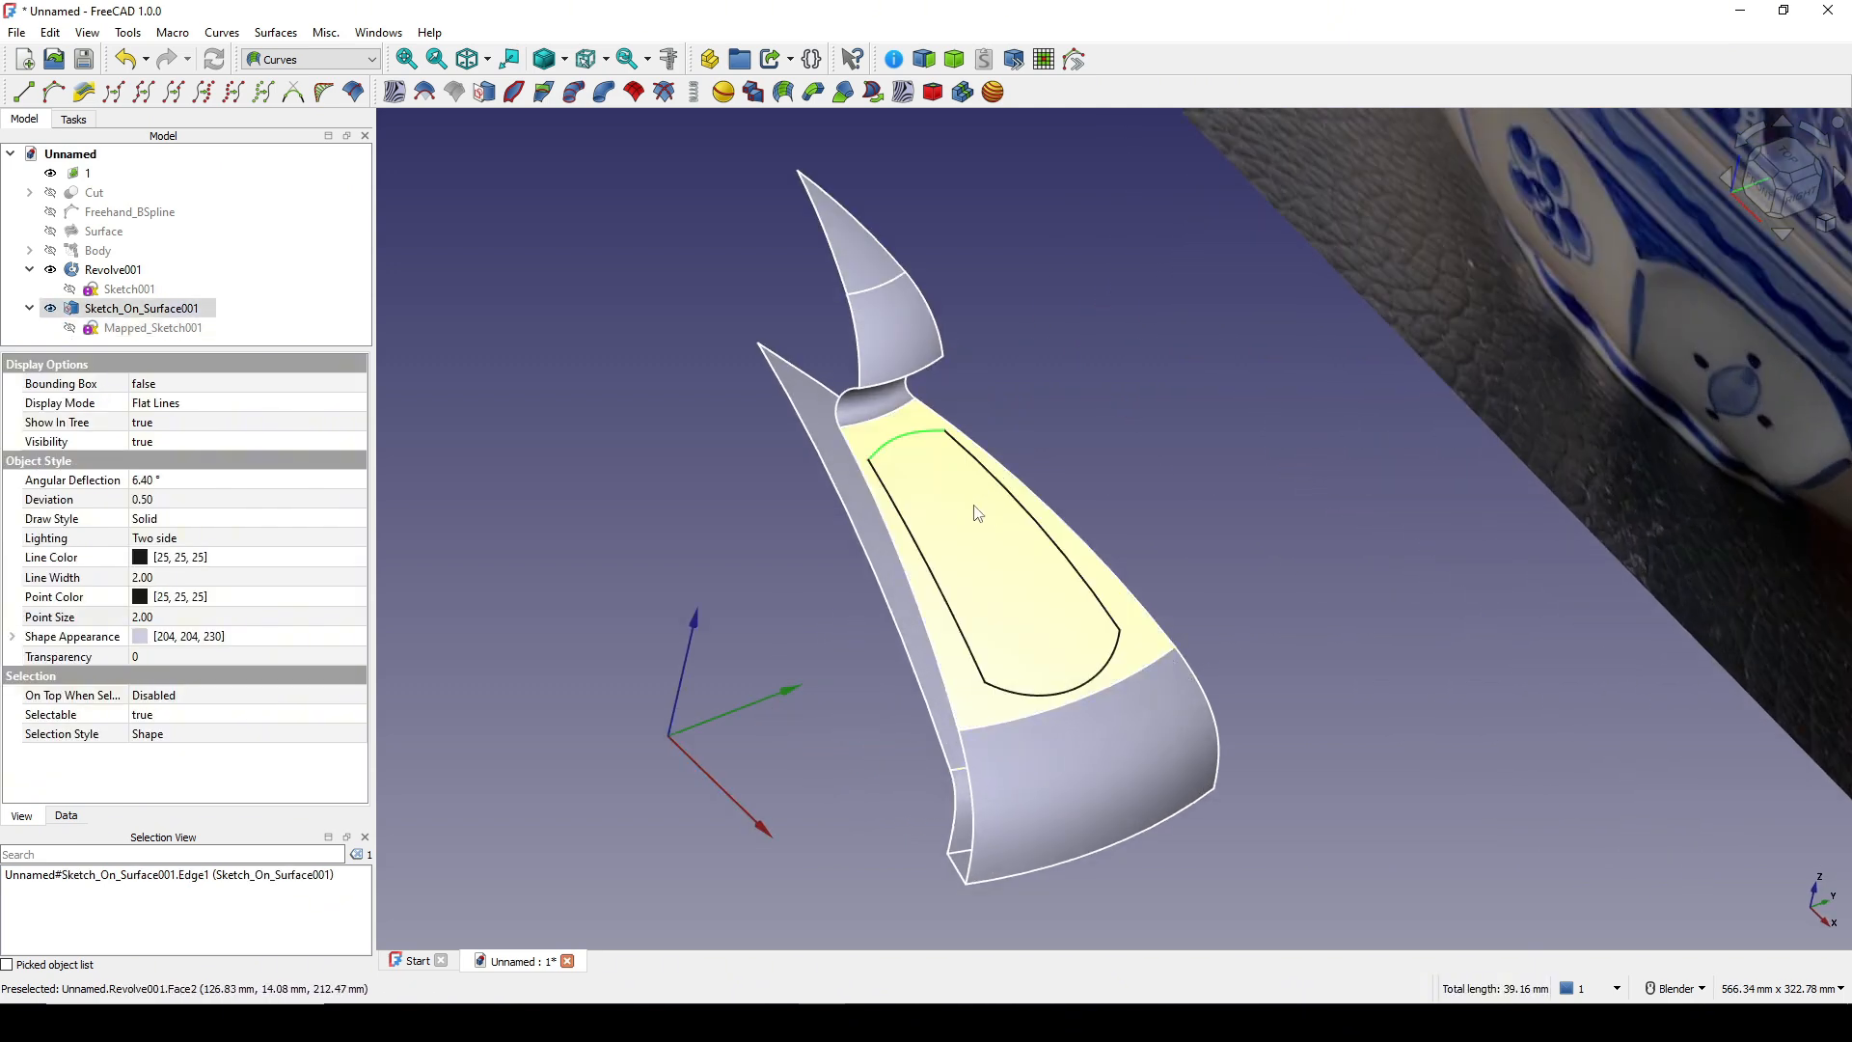
pyautogui.moveTo(977, 513); pyautogui.dragTo(1022, 492, button='middle')
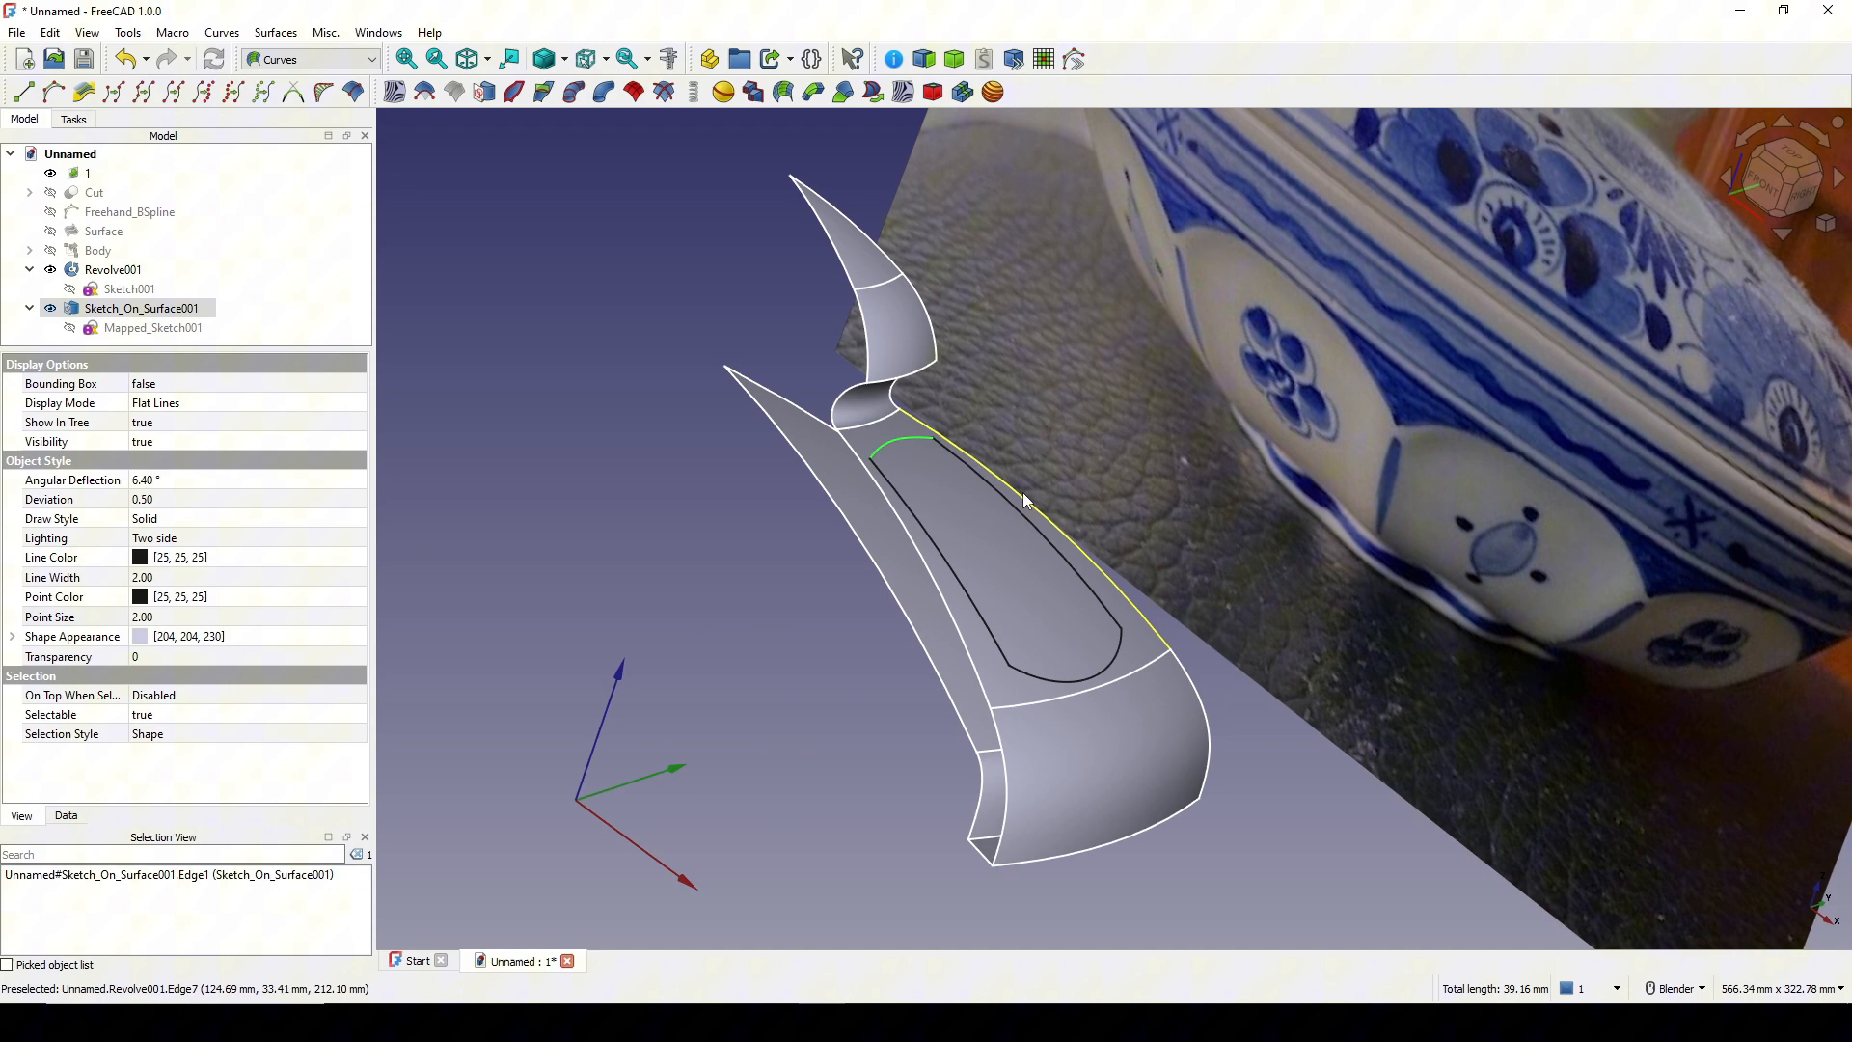
pyautogui.click(1081, 682)
pyautogui.moveTo(1160, 668); pyautogui.dragTo(1167, 666, button='middle')
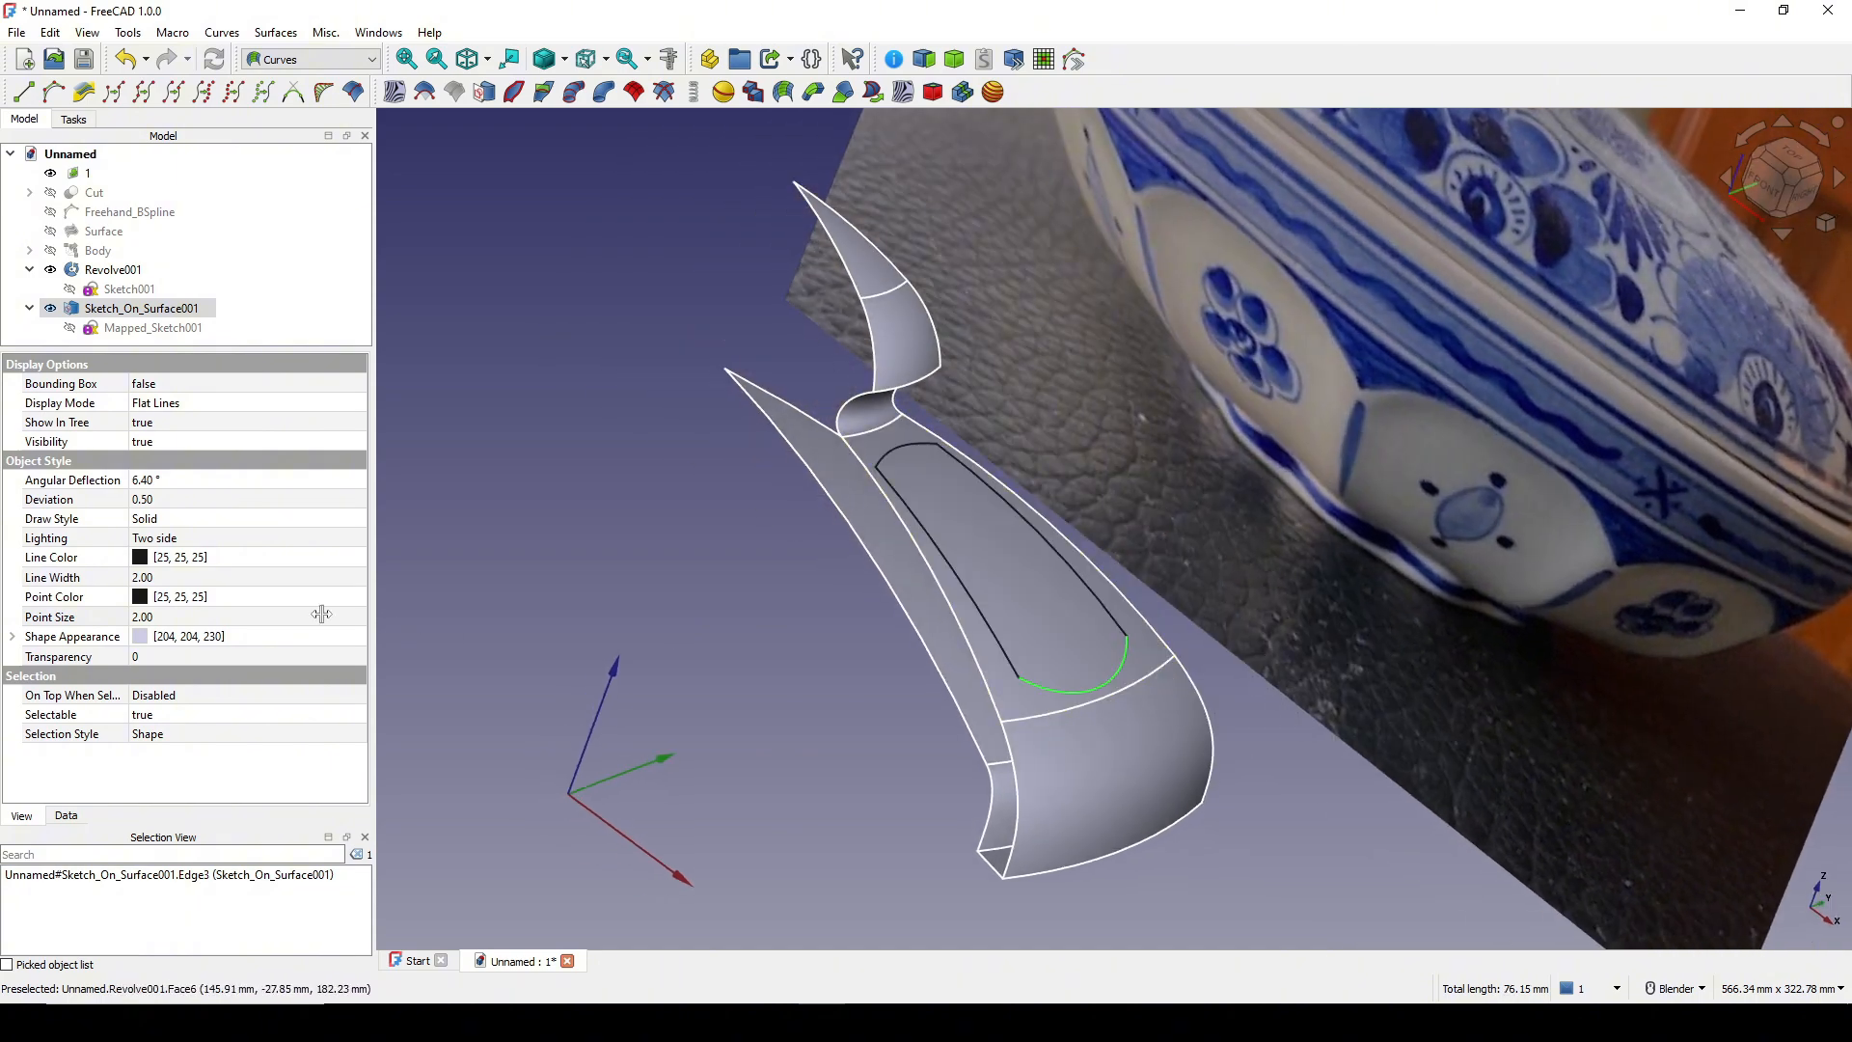
# Reopen the mapped sketch, pull the upper corners inward, spread the lower corners outward and up, and close the sketch.
pyautogui.doubleClick(145, 329)
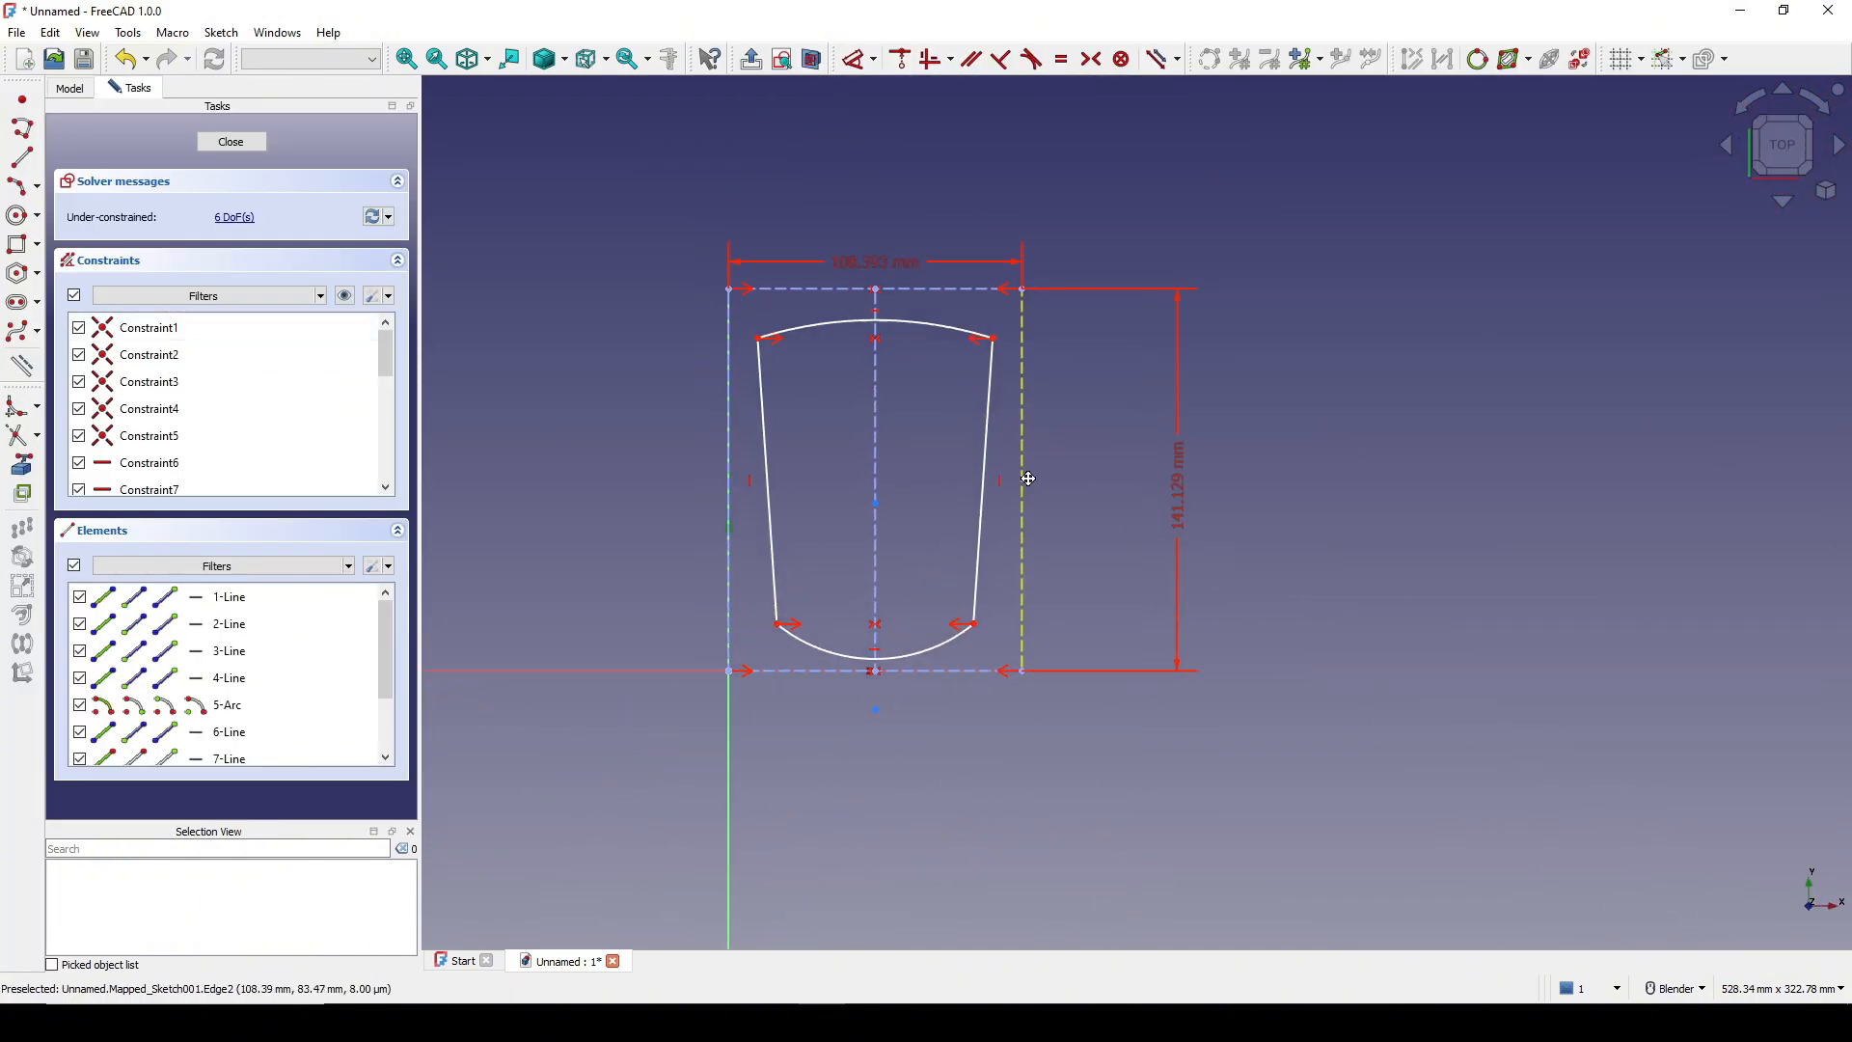
pyautogui.moveTo(1015, 357); pyautogui.dragTo(943, 349)
pyautogui.moveTo(996, 712); pyautogui.dragTo(1019, 672)
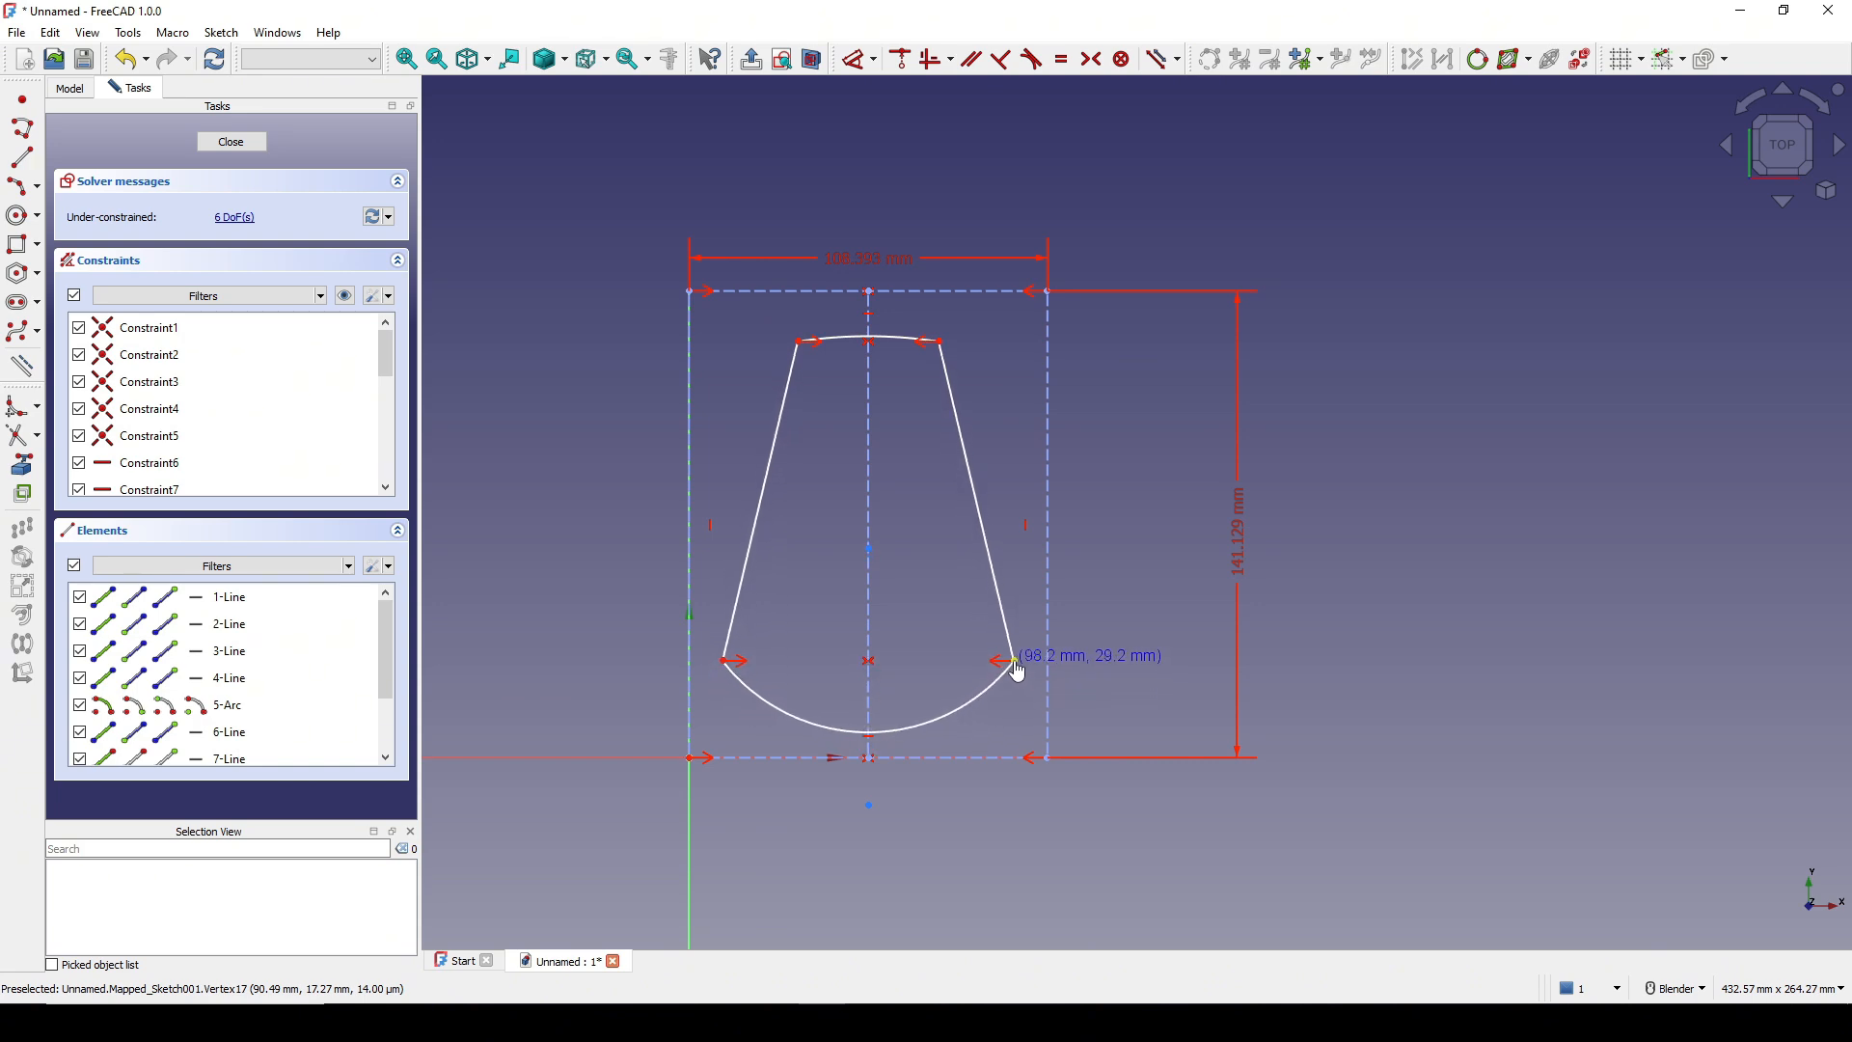
pyautogui.click(232, 143)
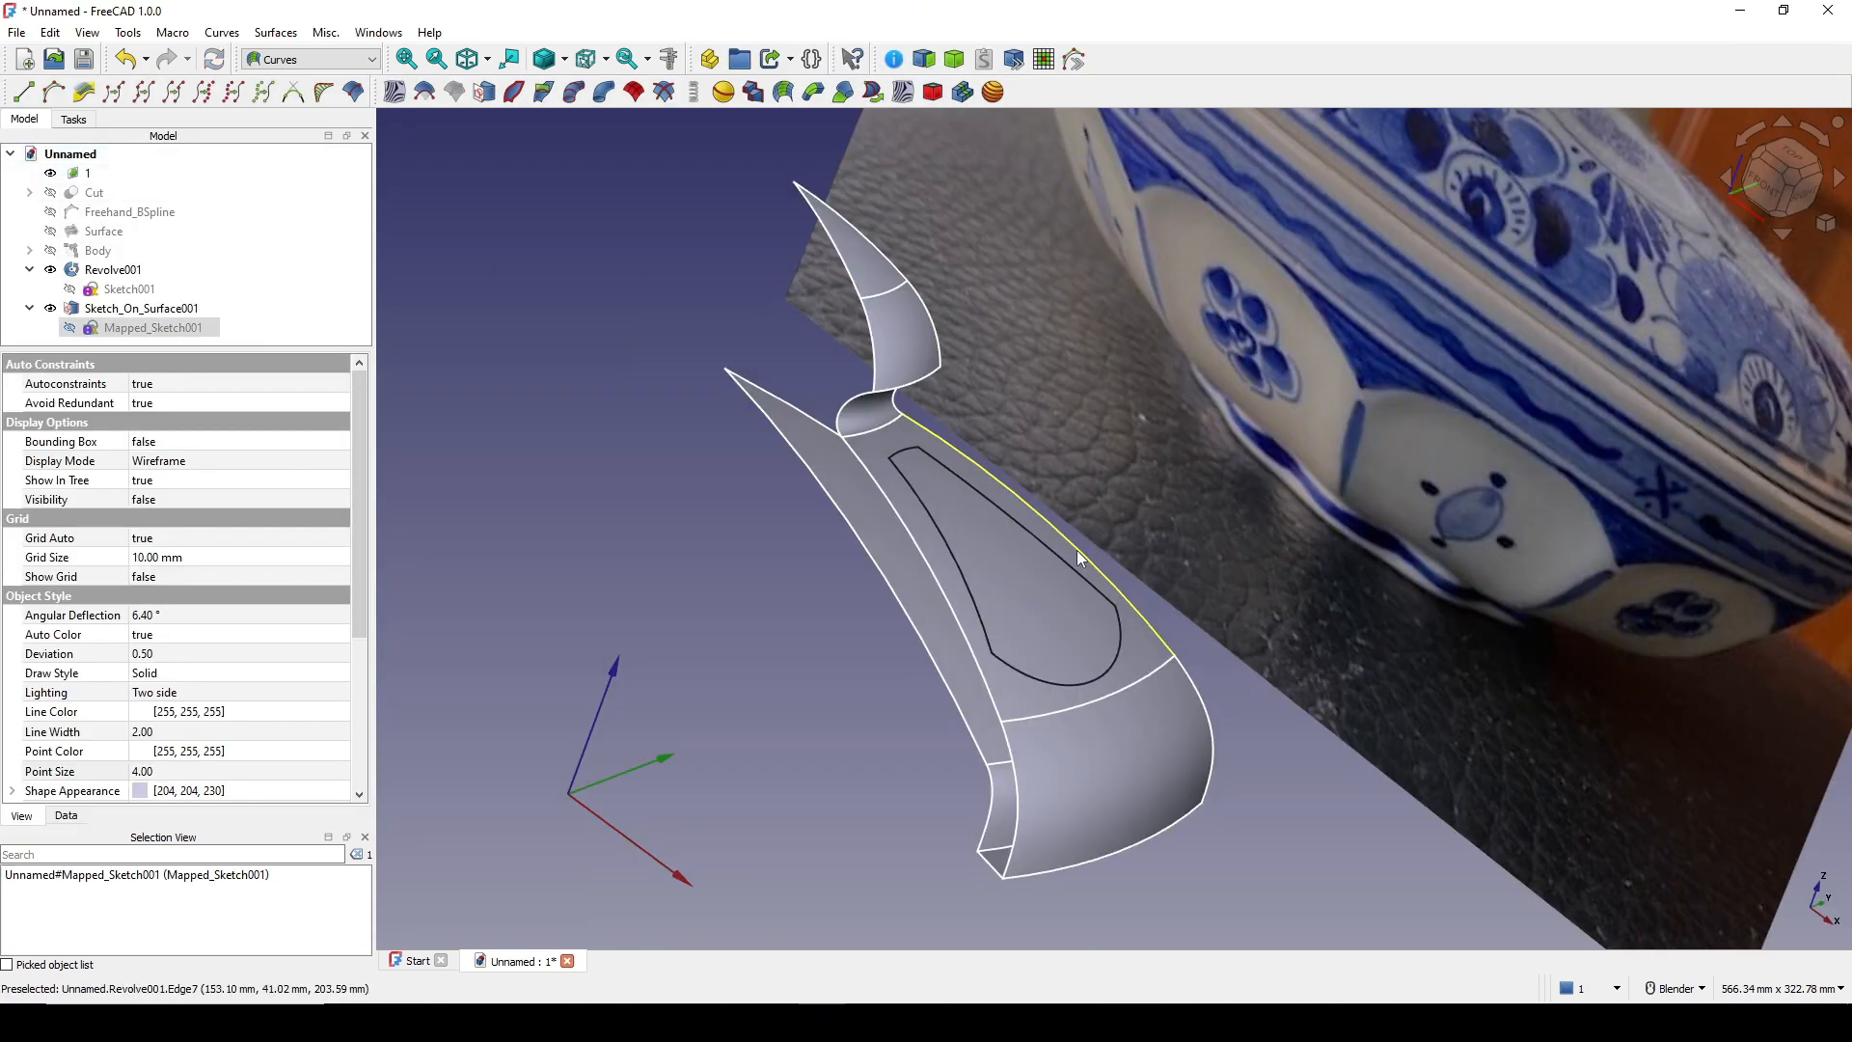
pyautogui.moveTo(1071, 552)
pyautogui.mouseDown(button='middle')
pyautogui.moveTo(917, 559)
pyautogui.moveTo(1003, 550)
pyautogui.moveTo(1046, 577)
pyautogui.mouseUp(button='middle')
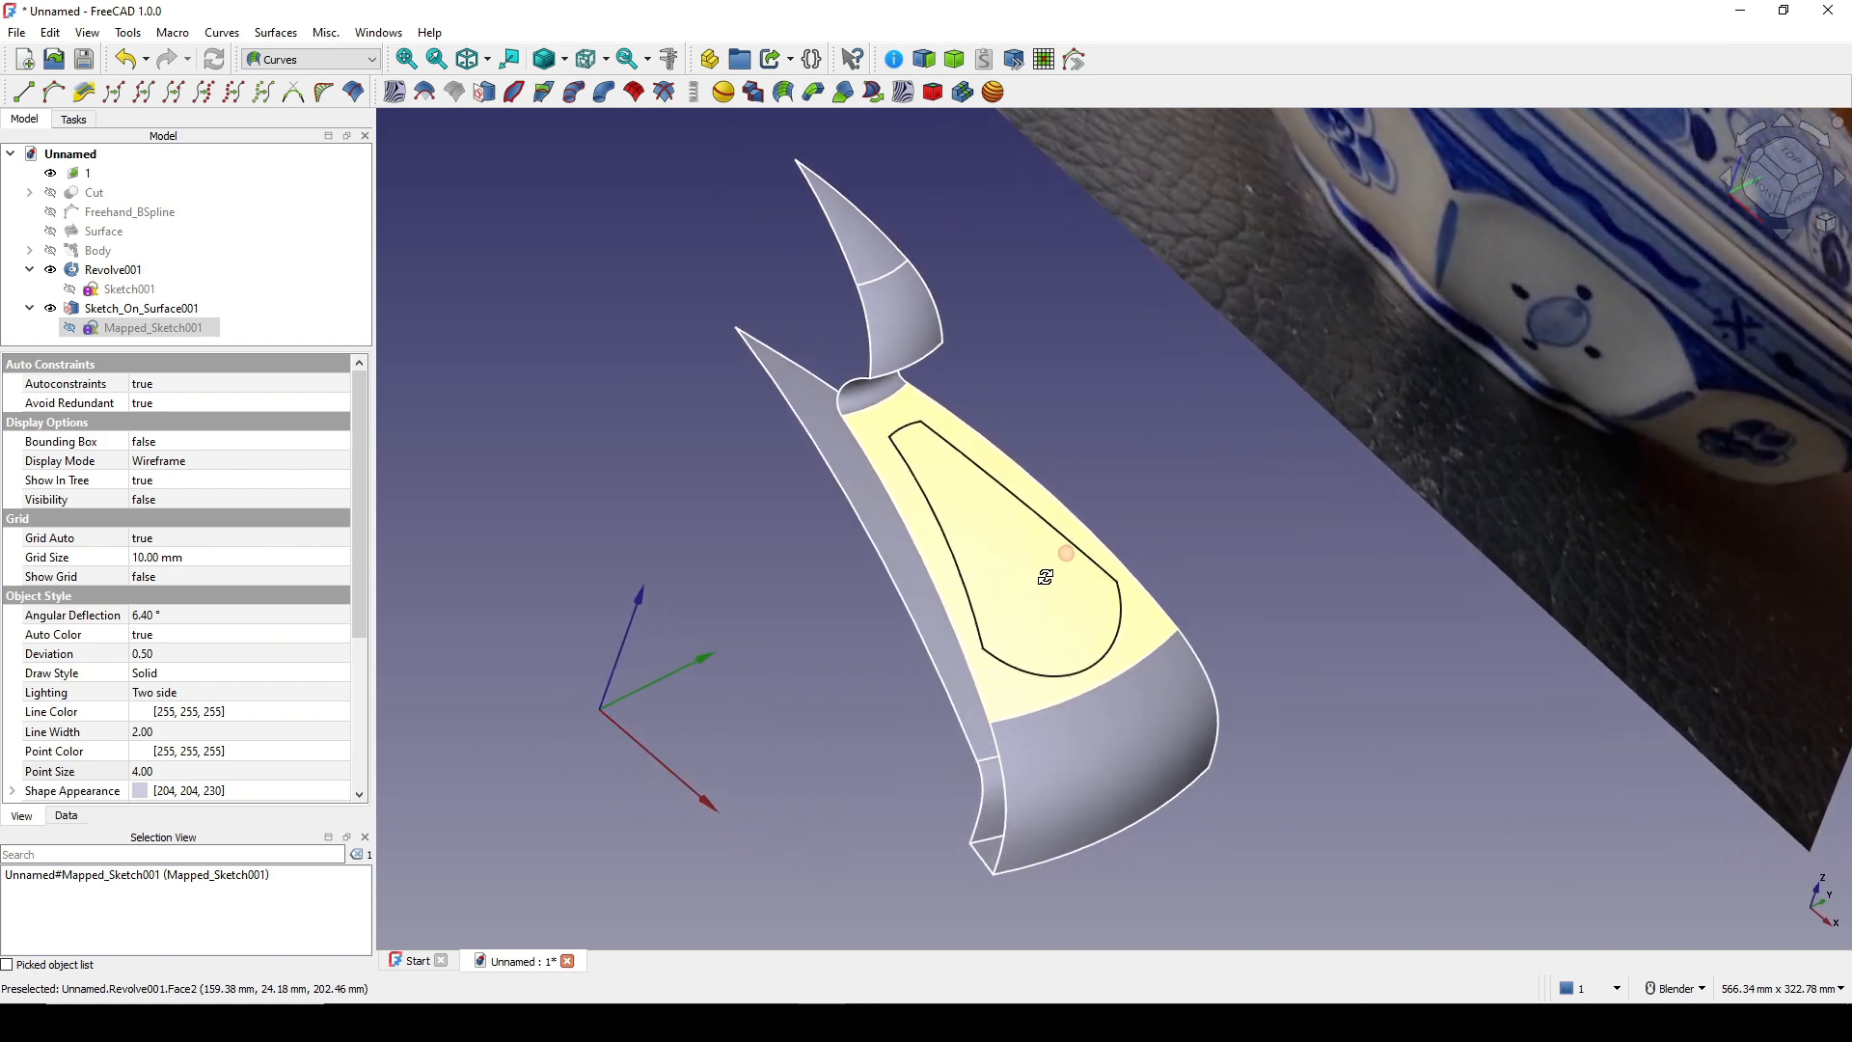
# Reopen the mapped sketch, spread the upper corners of the outline outward, and close it to check the fit on the lid.
pyautogui.doubleClick(150, 328)
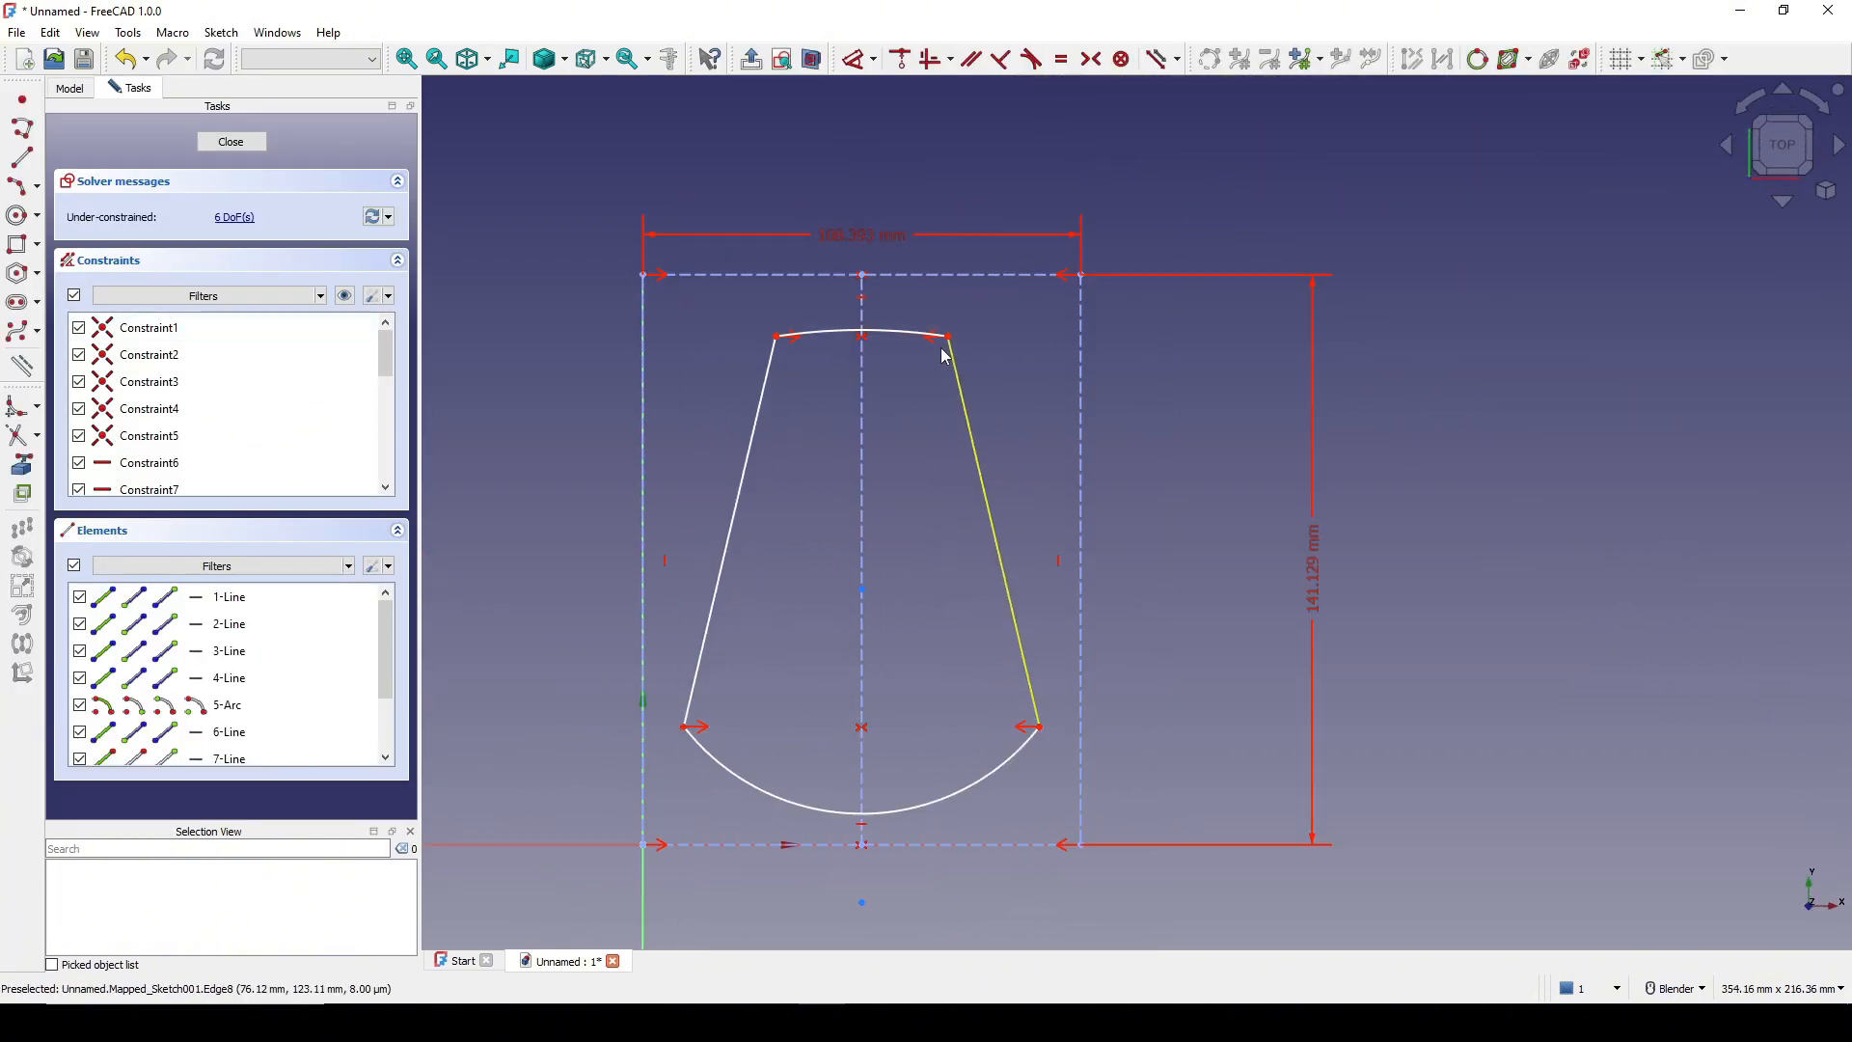
pyautogui.moveTo(946, 353); pyautogui.dragTo(1004, 355)
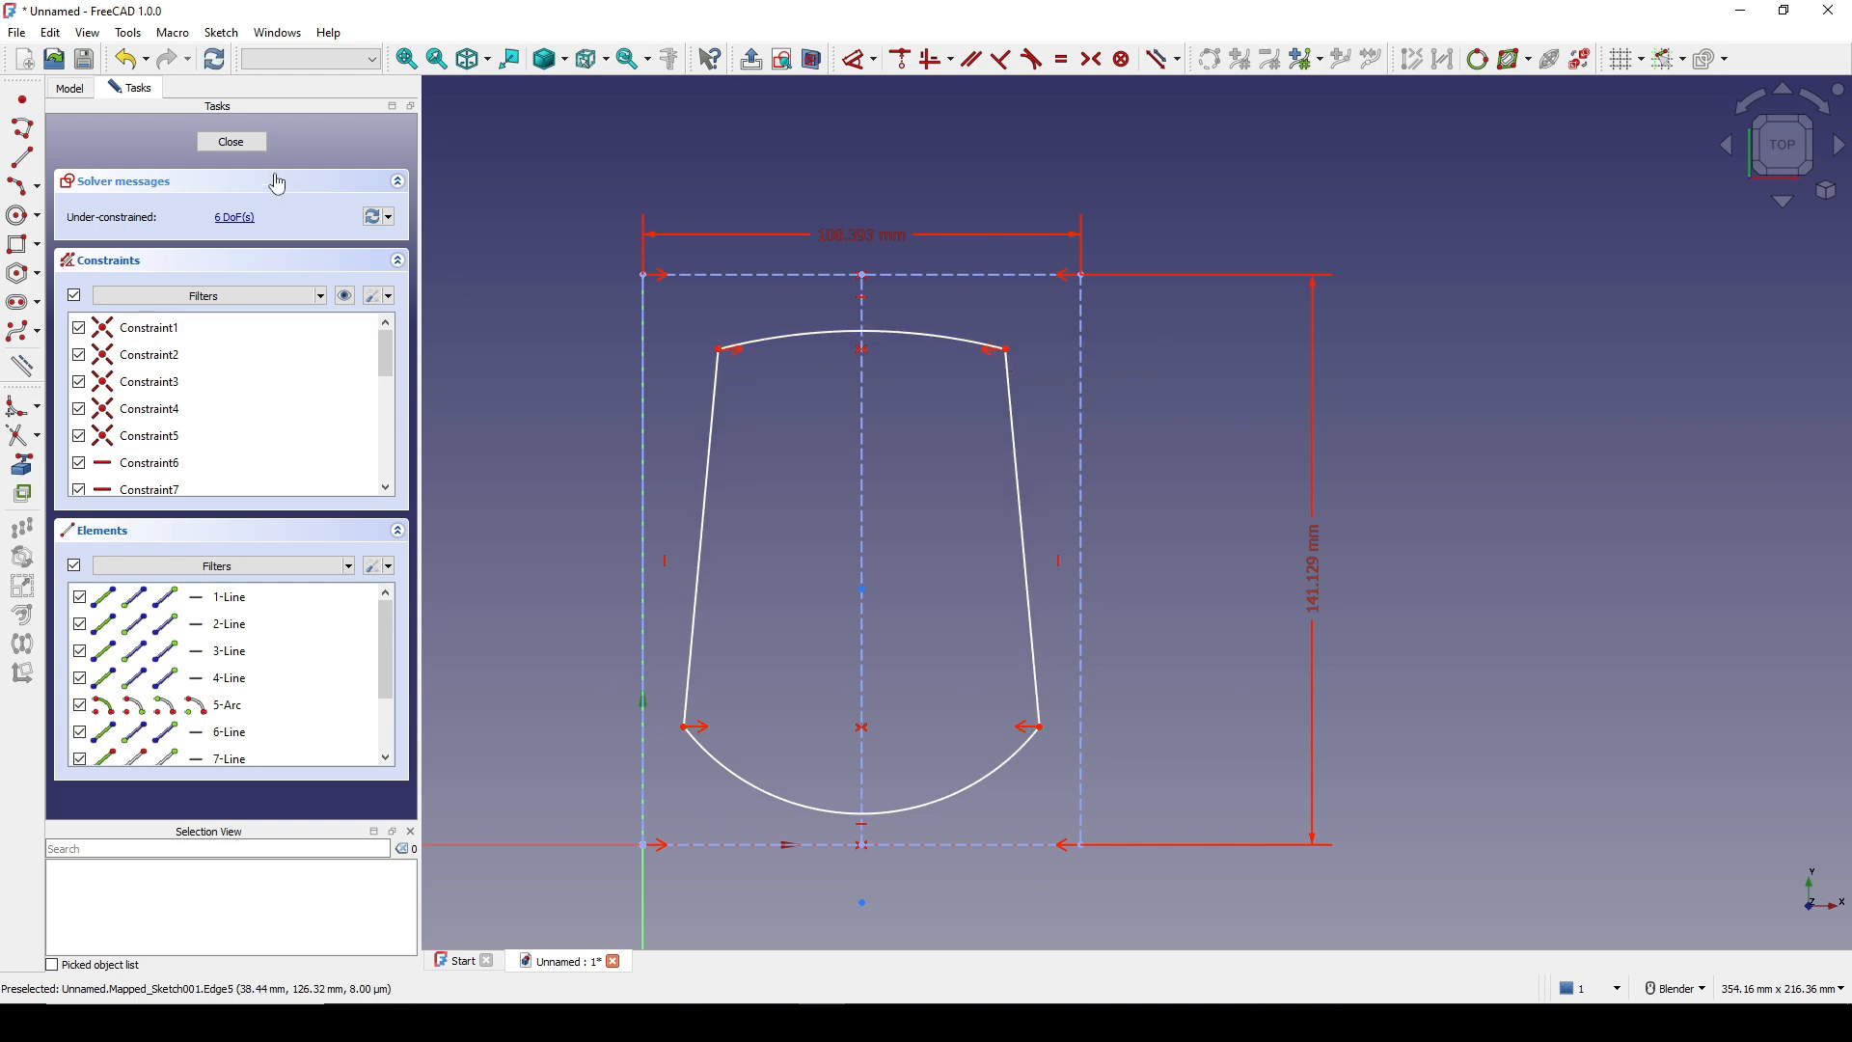
pyautogui.click(259, 149)
pyautogui.moveTo(1013, 682)
pyautogui.mouseDown(button='middle')
pyautogui.moveTo(876, 694)
pyautogui.moveTo(1013, 690)
pyautogui.moveTo(1108, 623)
pyautogui.moveTo(897, 637)
pyautogui.mouseUp(button='middle')
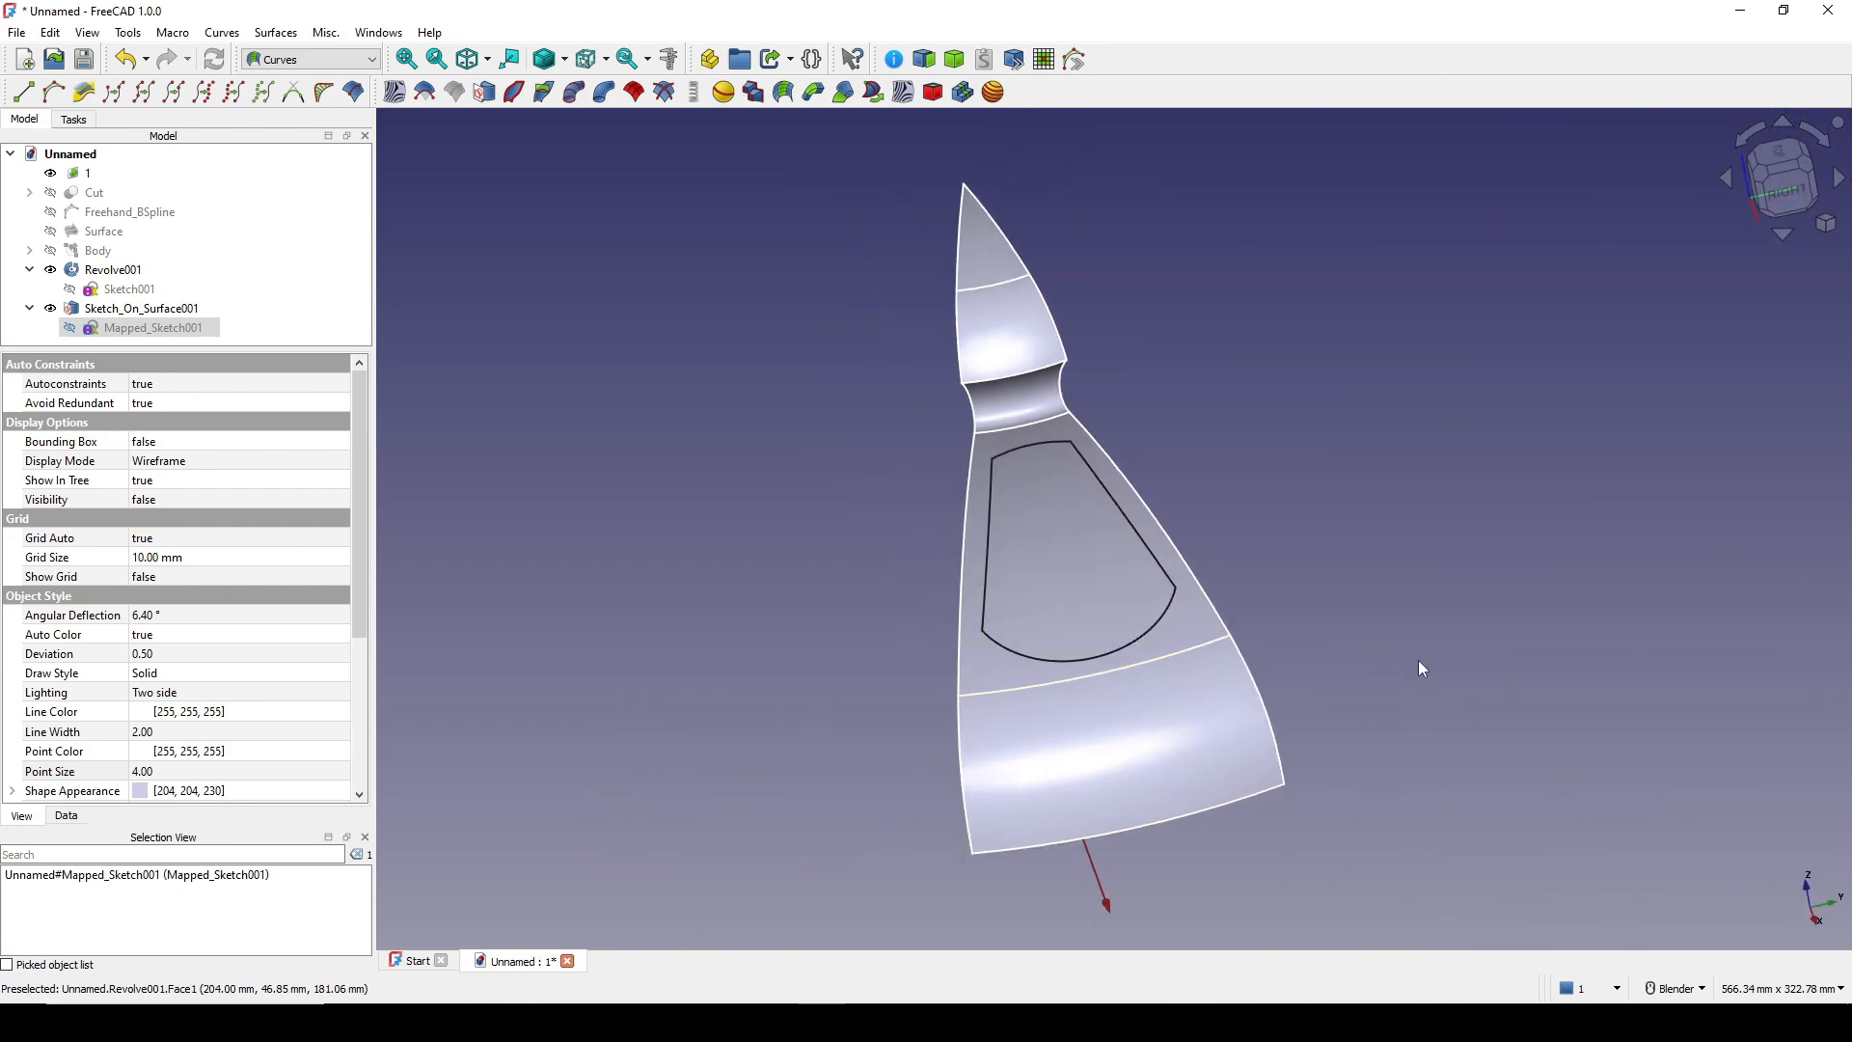
pyautogui.moveTo(1418, 683); pyautogui.dragTo(1434, 737, button='middle')
pyautogui.scroll(2, 1172, 471)
pyautogui.moveTo(1182, 548)
pyautogui.keyDown('shift'); pyautogui.mouseDown(button='middle')
pyautogui.moveTo(1187, 587)
pyautogui.moveTo(1228, 597)
pyautogui.moveTo(1154, 694)
pyautogui.moveTo(1033, 662)
pyautogui.moveTo(1090, 644)
pyautogui.moveTo(1198, 705)
pyautogui.mouseUp(button='middle'); pyautogui.keyUp('shift')
pyautogui.scroll(1, 1230, 599)
pyautogui.scroll(-2, 1203, 629)
pyautogui.scroll(1, 1153, 646)
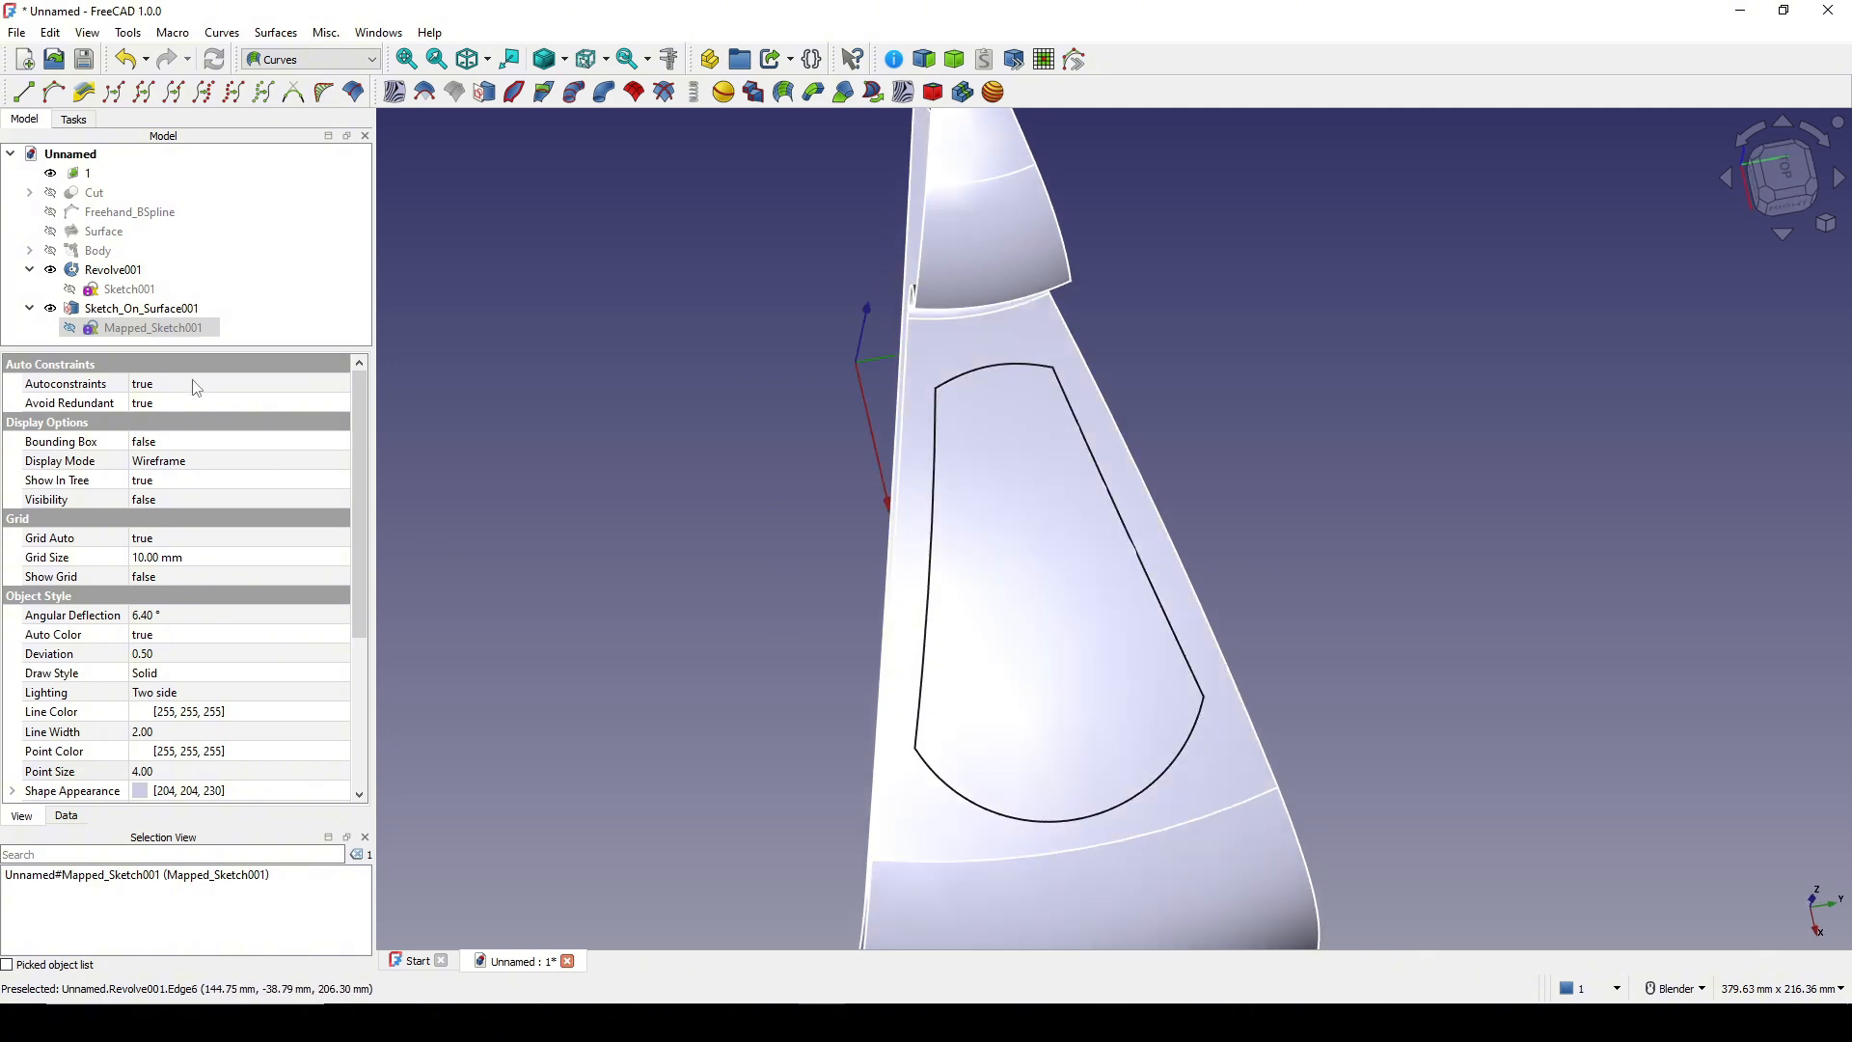
# Edit the mapped sketch again to widen the upper corners slightly until the sides are nearly vertical, and close it.
pyautogui.doubleClick(190, 329)
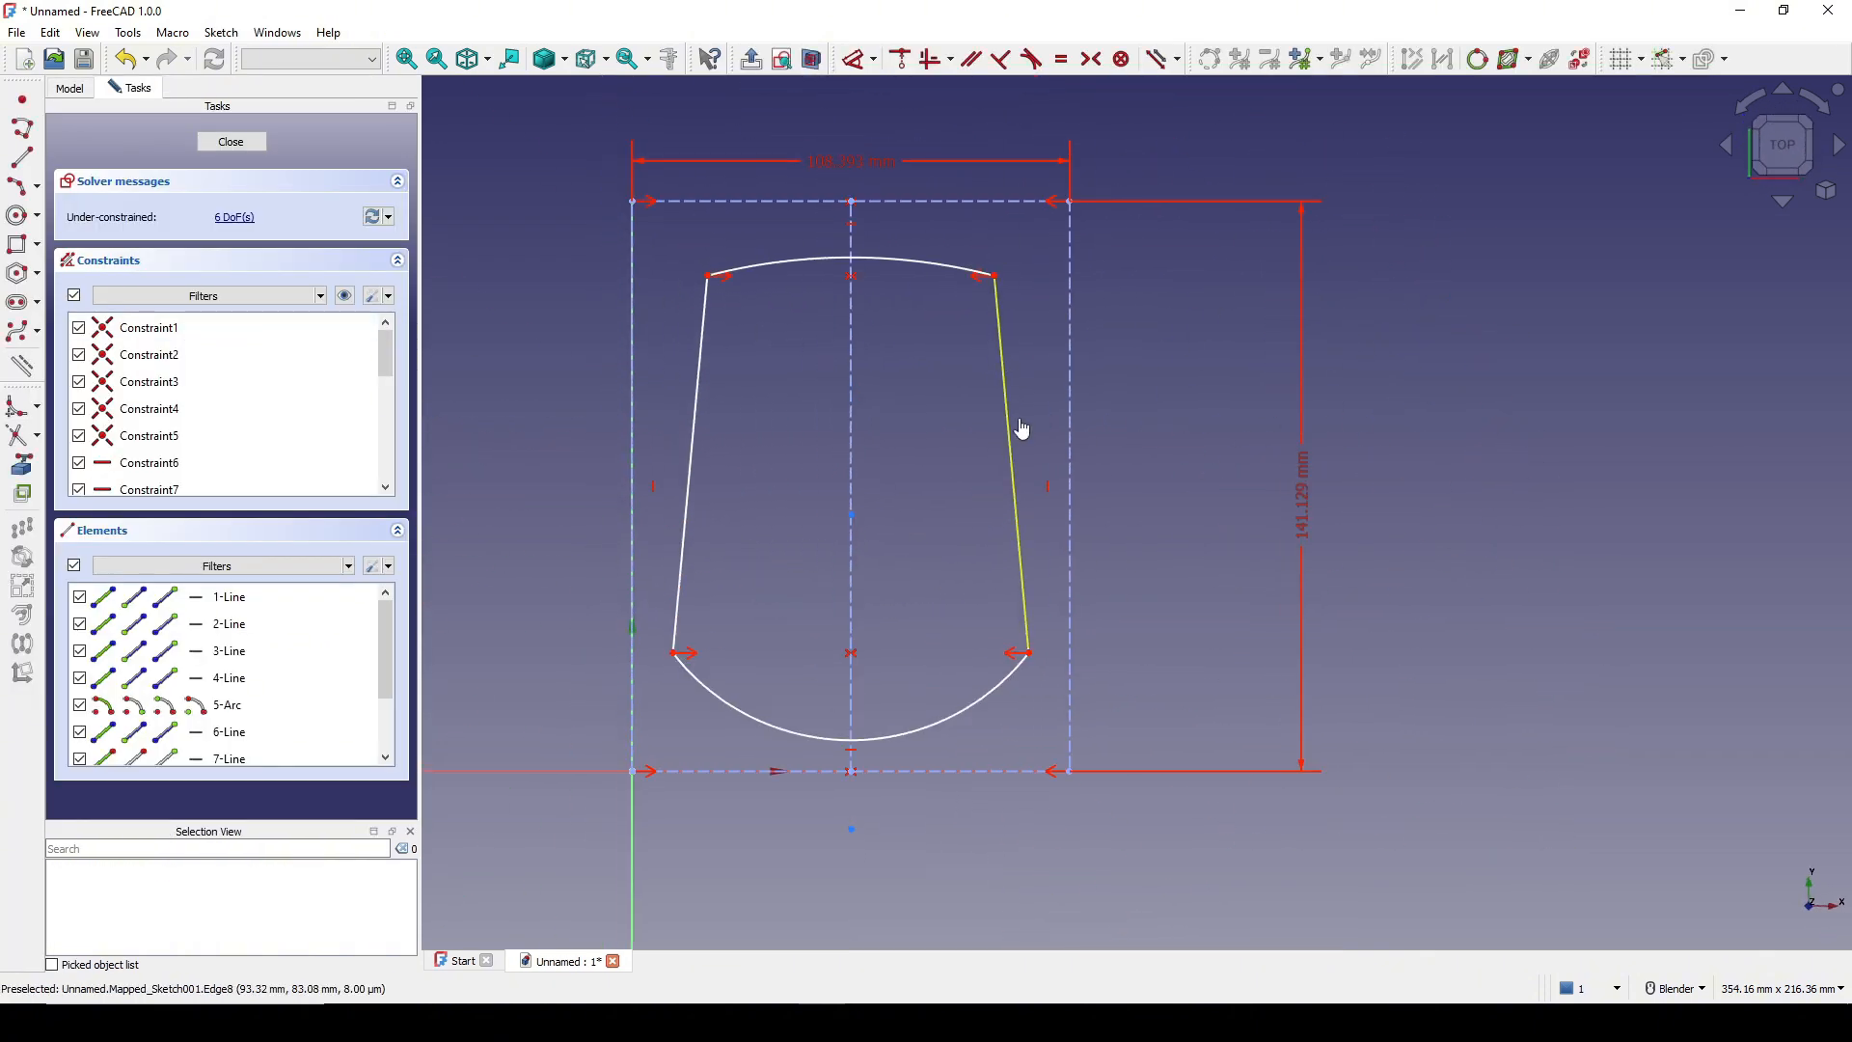
pyautogui.moveTo(997, 282); pyautogui.dragTo(1020, 283)
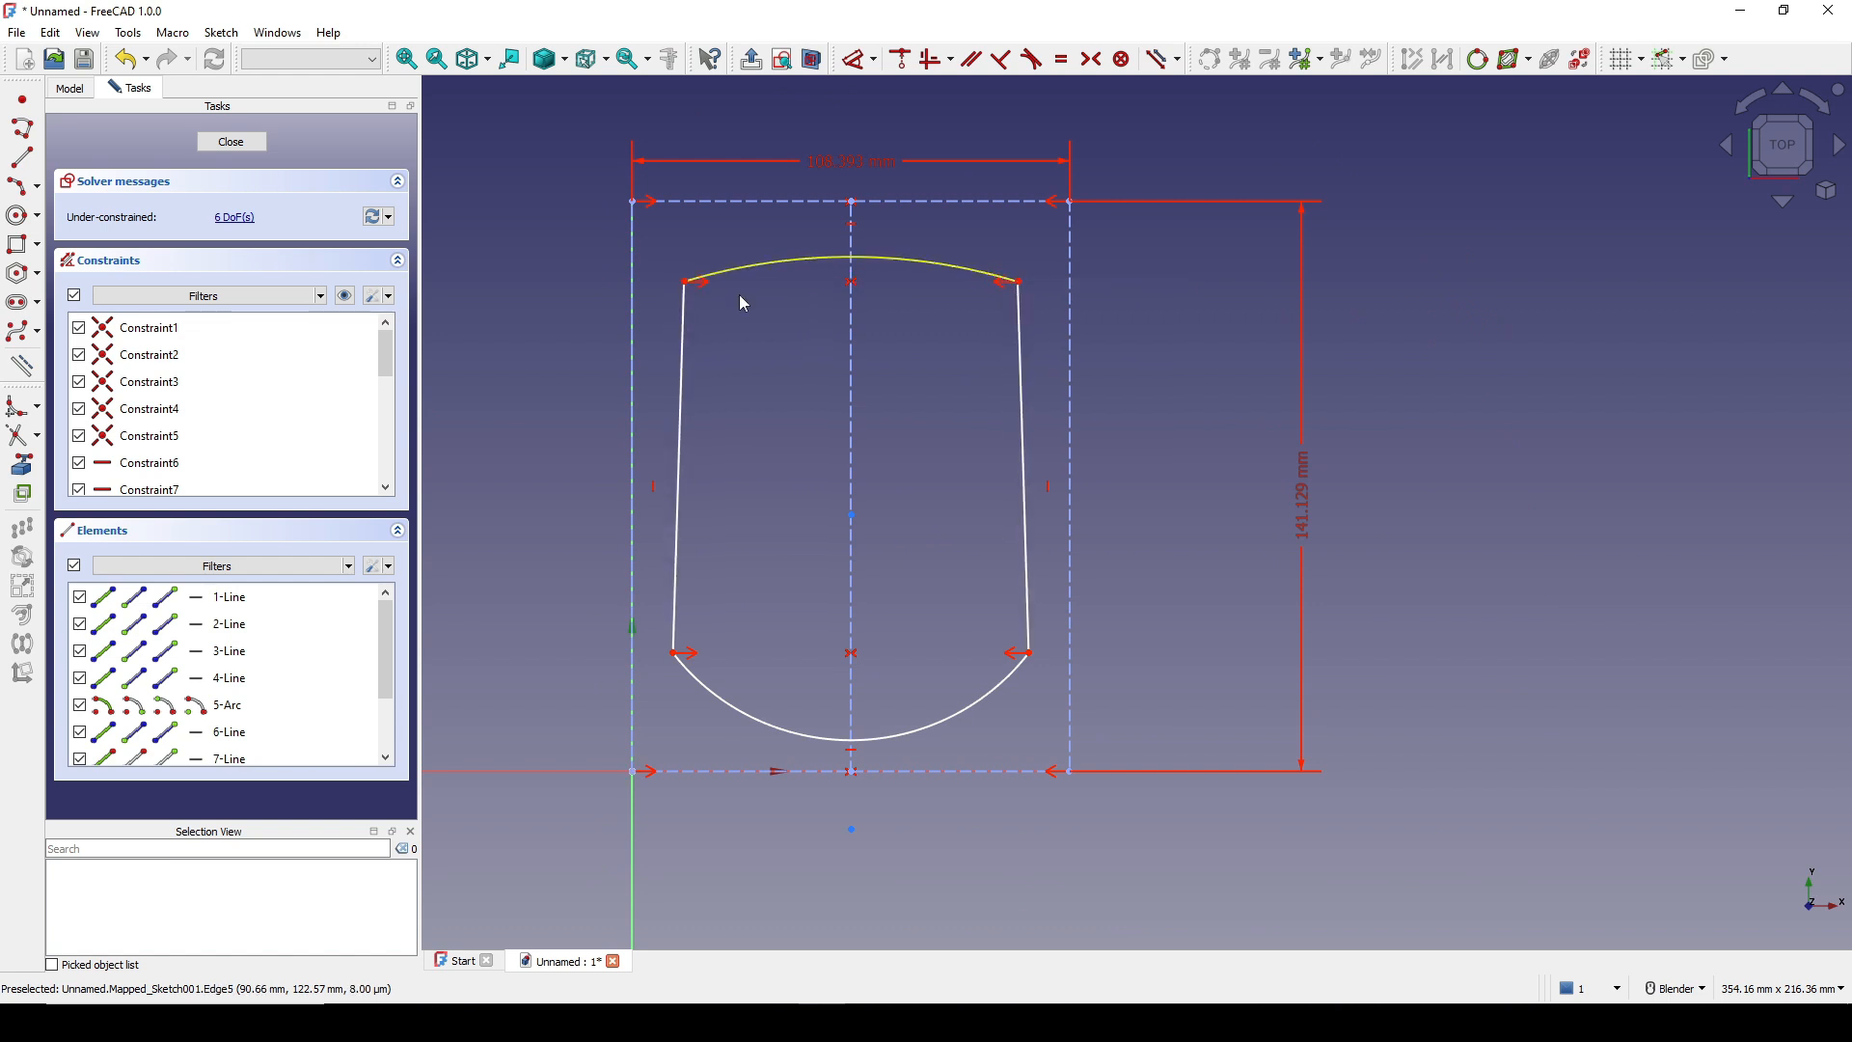
pyautogui.click(262, 145)
pyautogui.moveTo(1070, 513)
pyautogui.mouseDown(button='middle')
pyautogui.moveTo(1108, 538)
pyautogui.moveTo(1153, 449)
pyautogui.moveTo(1178, 463)
pyautogui.moveTo(1229, 716)
pyautogui.moveTo(1309, 723)
pyautogui.moveTo(1165, 791)
pyautogui.mouseUp(button='middle')
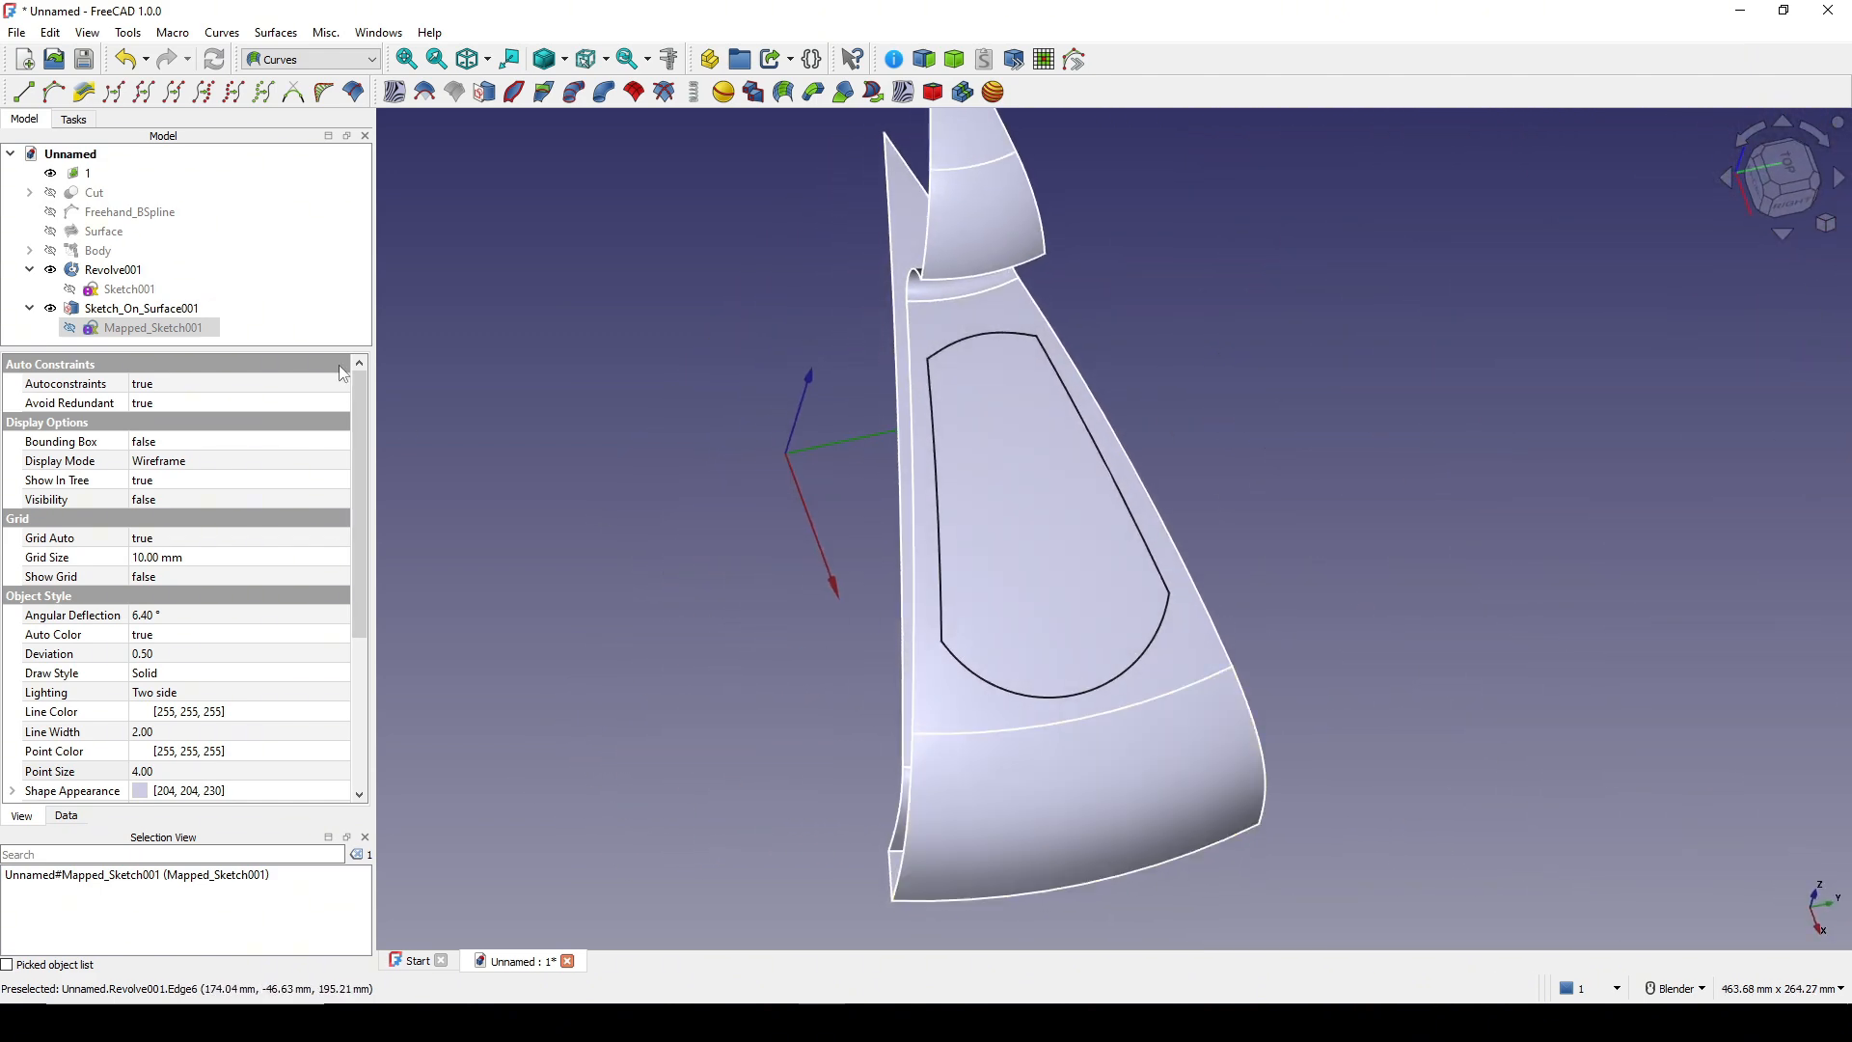
# Reopen the mapped sketch and fillet the two upper corners between the top arc and the side lines.
pyautogui.doubleClick(200, 328)
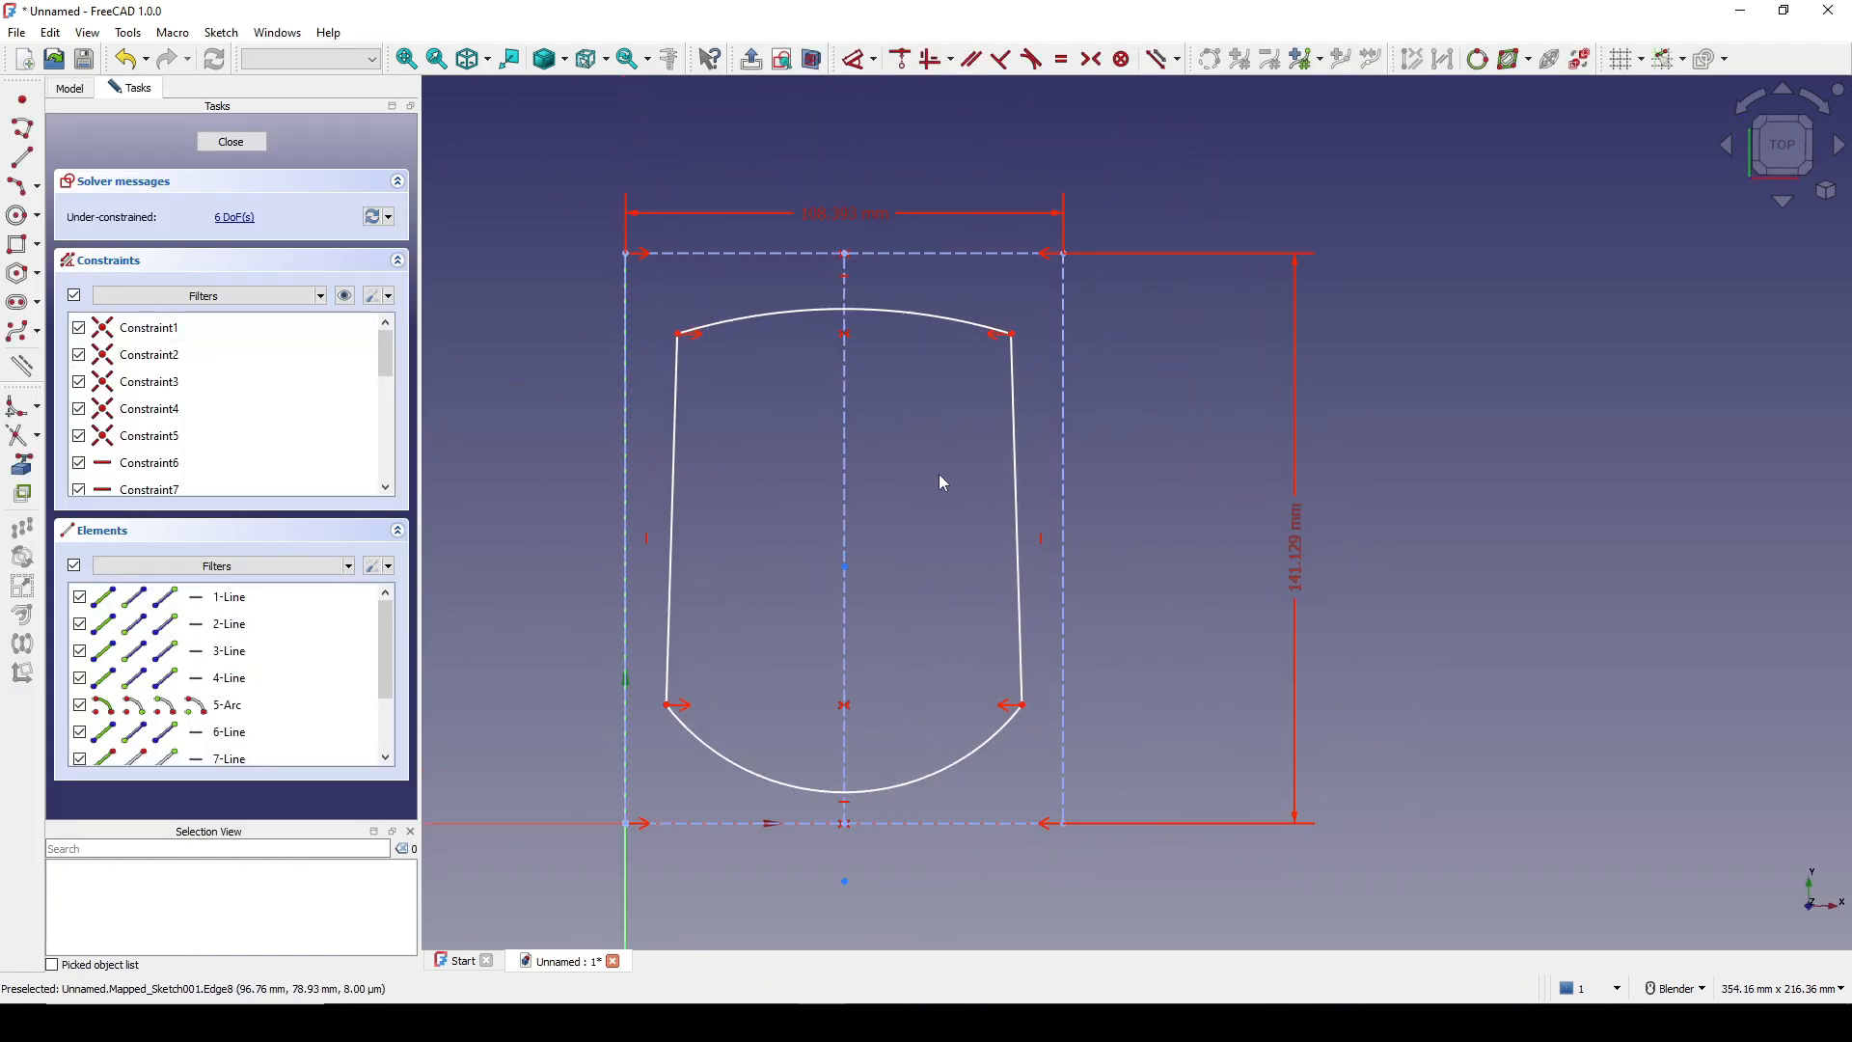
pyautogui.click(15, 407)
pyautogui.click(730, 403)
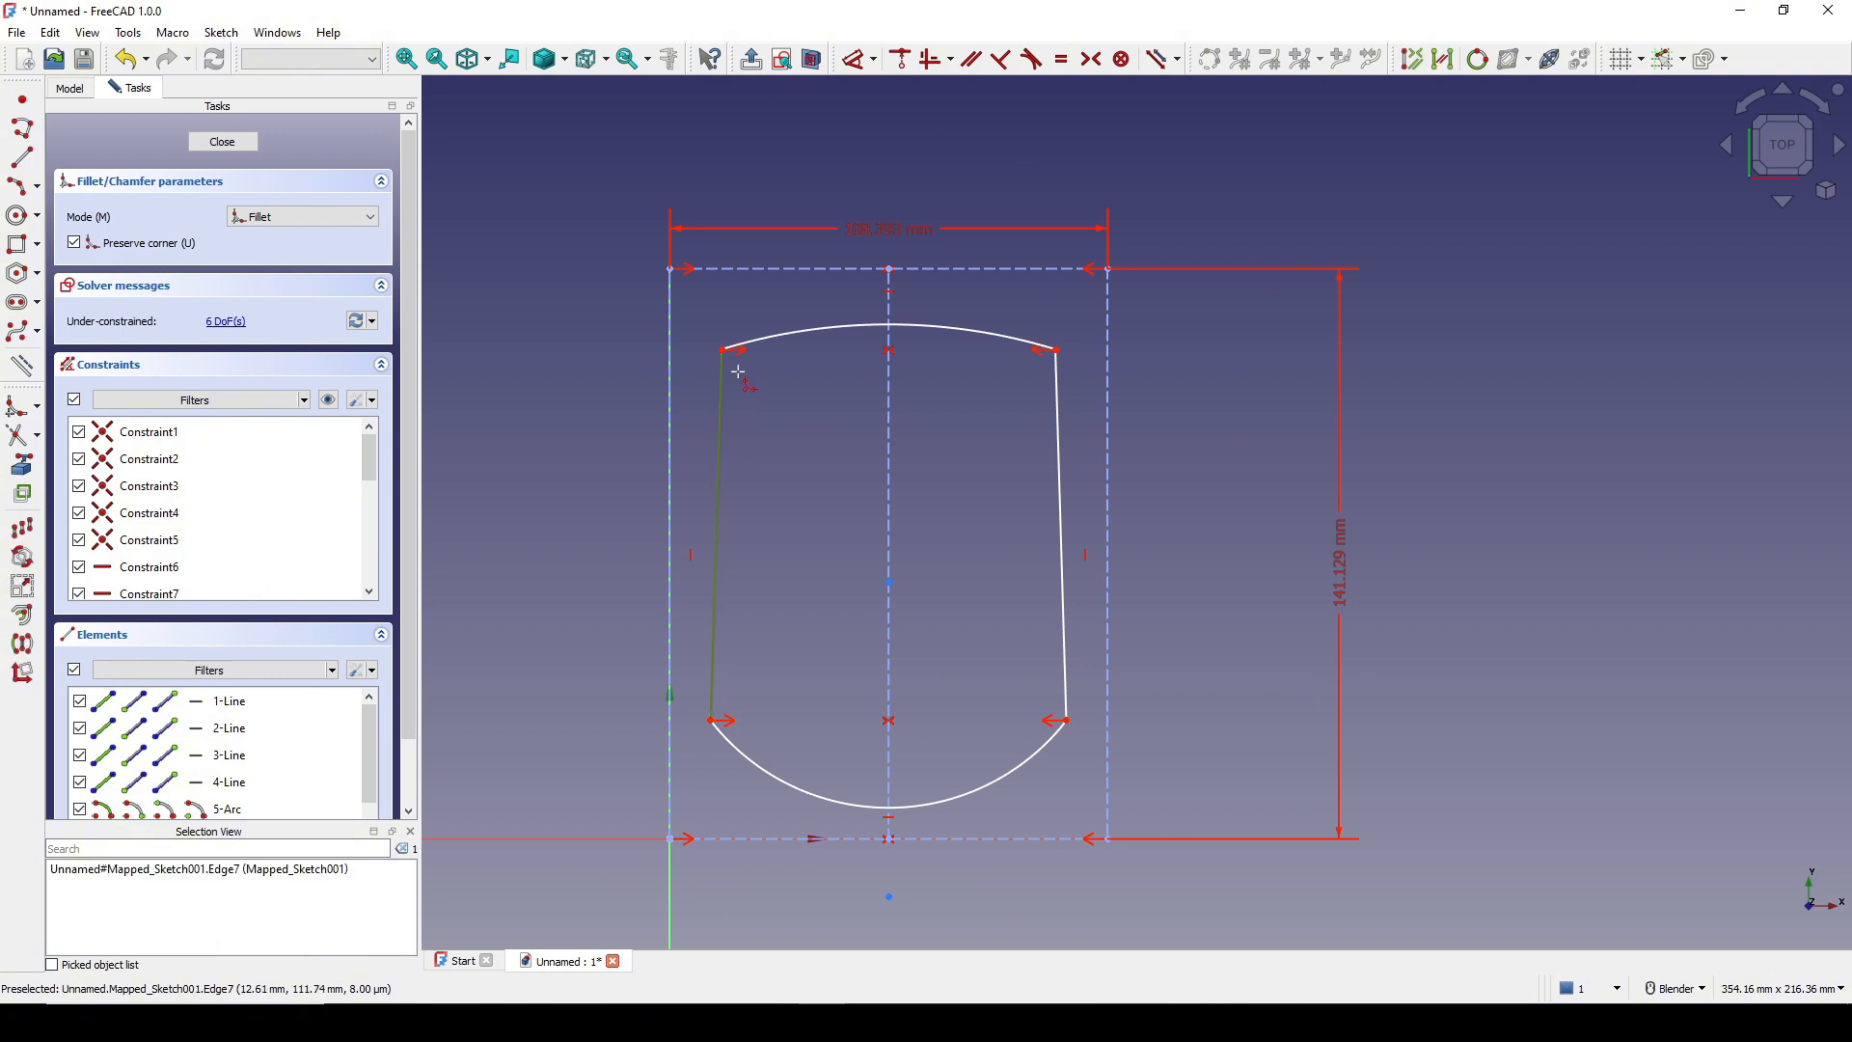
pyautogui.click(766, 342)
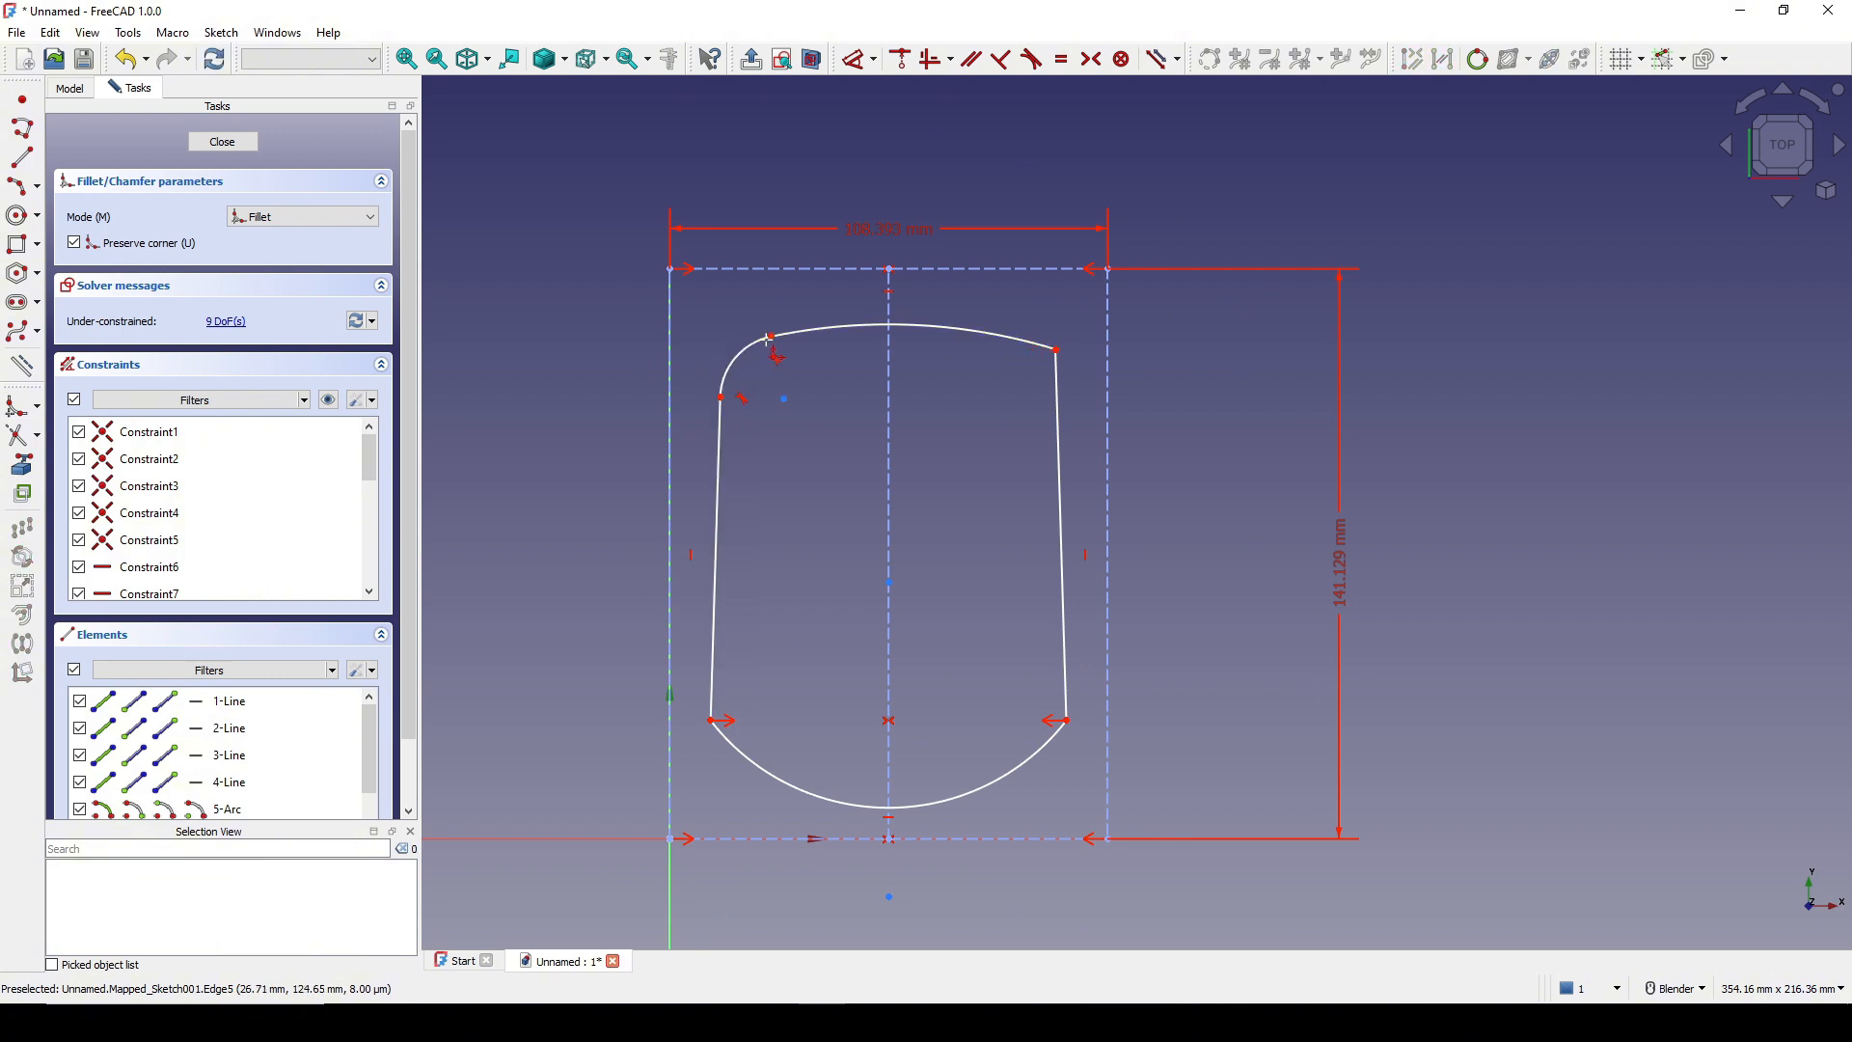
pyautogui.click(1009, 338)
pyautogui.click(1060, 410)
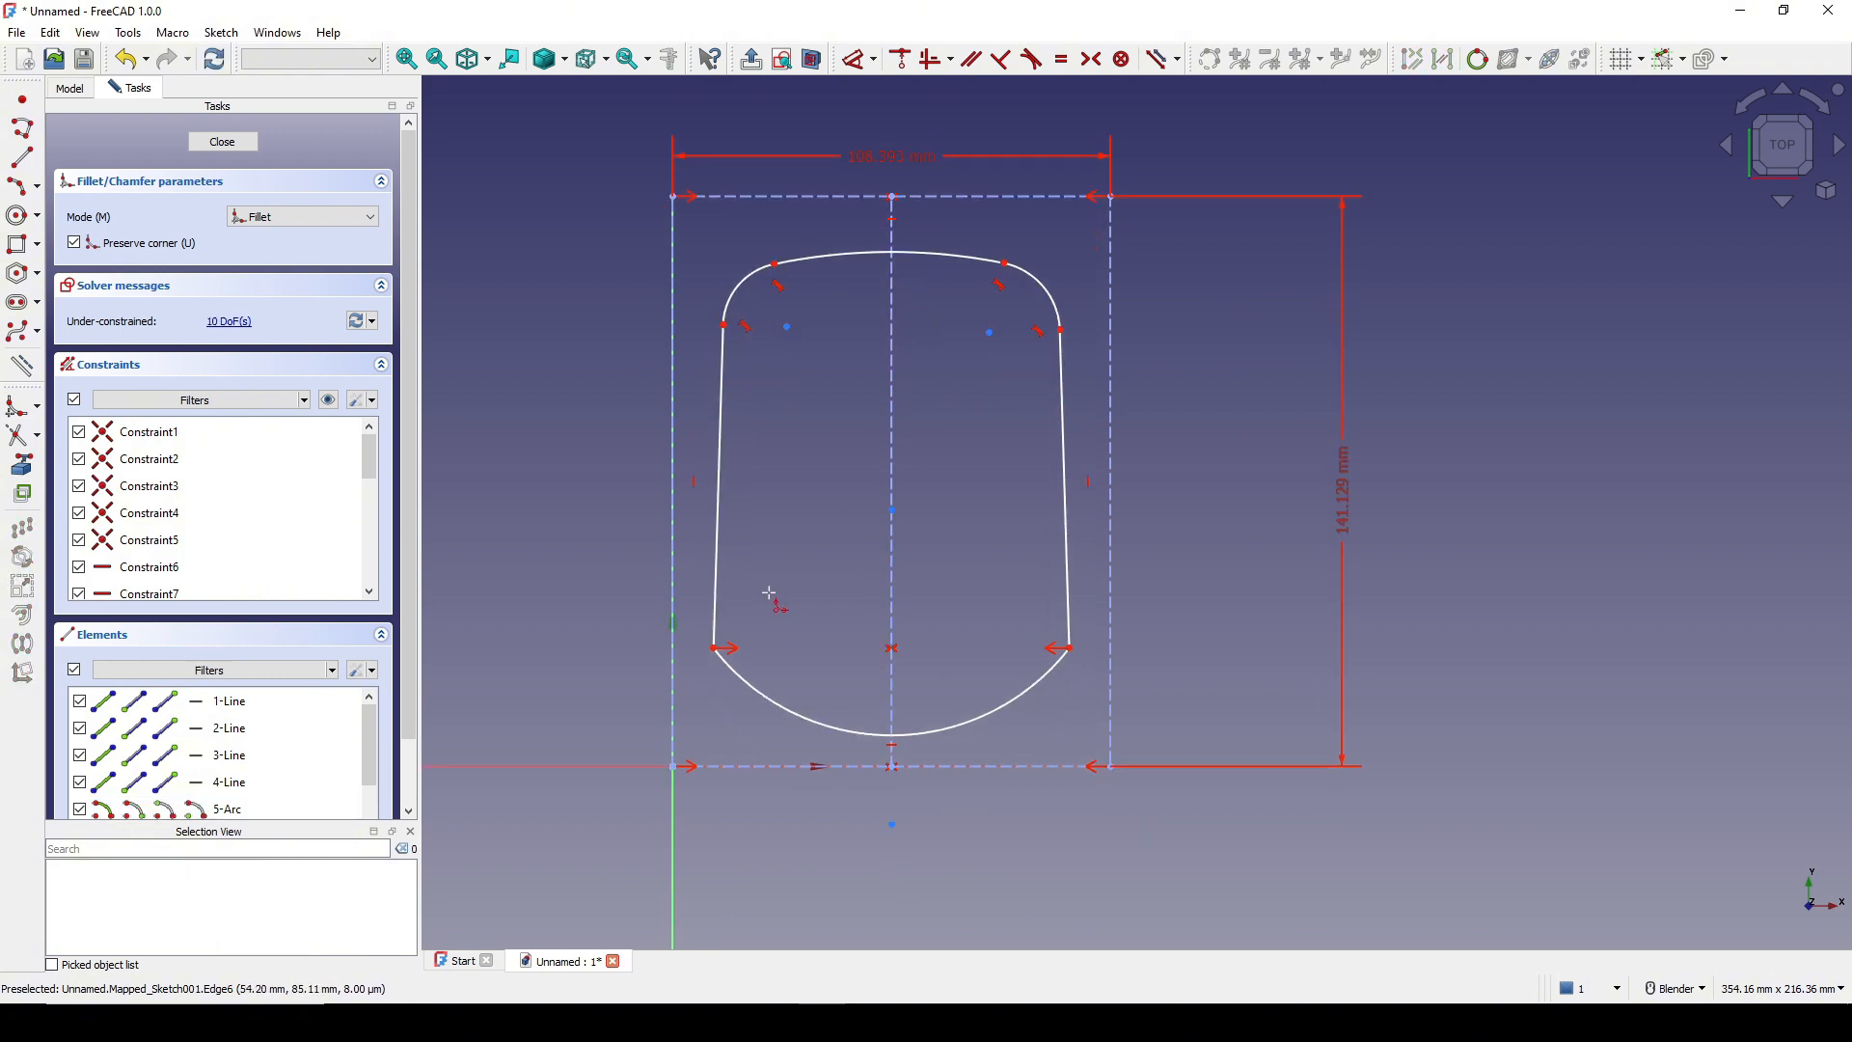
# Fillet the two lower corners between the side lines and the bottom arc.
pyautogui.click(720, 608)
pyautogui.click(769, 691)
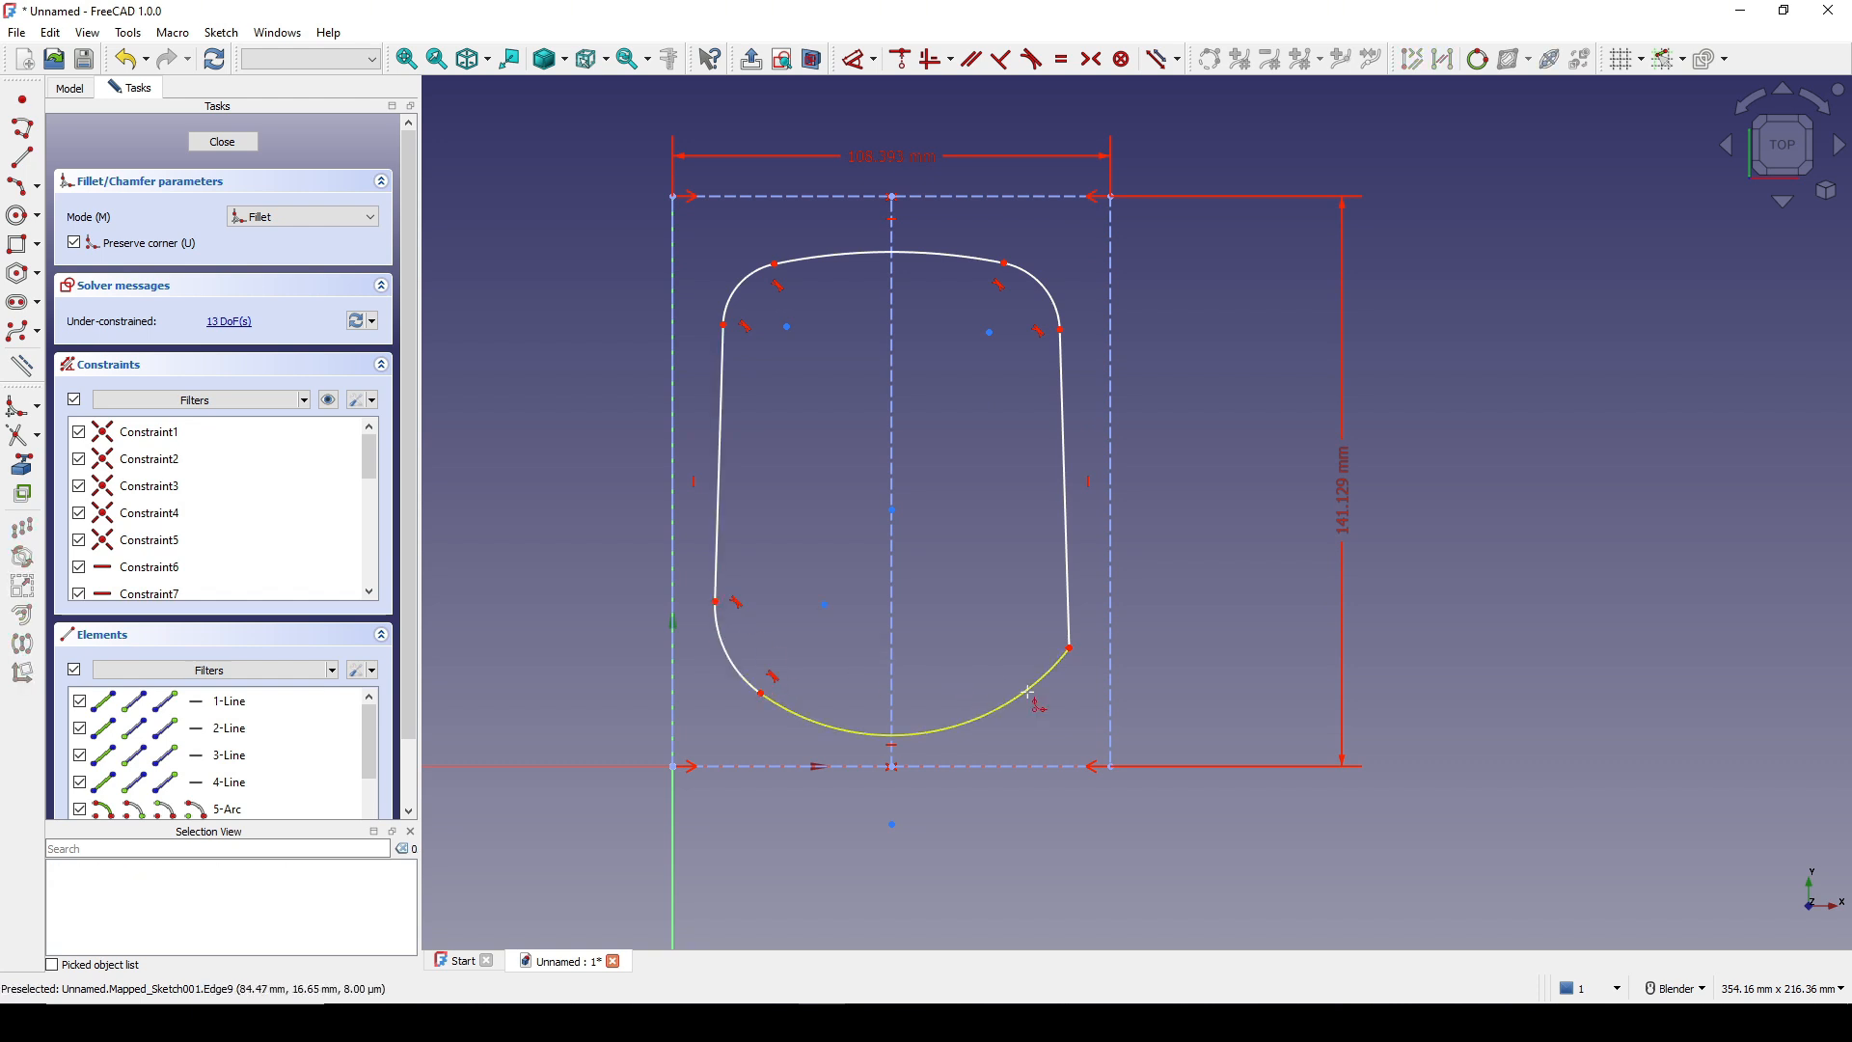
pyautogui.click(1054, 648)
pyautogui.click(1065, 606)
pyautogui.rightClick(1218, 554)
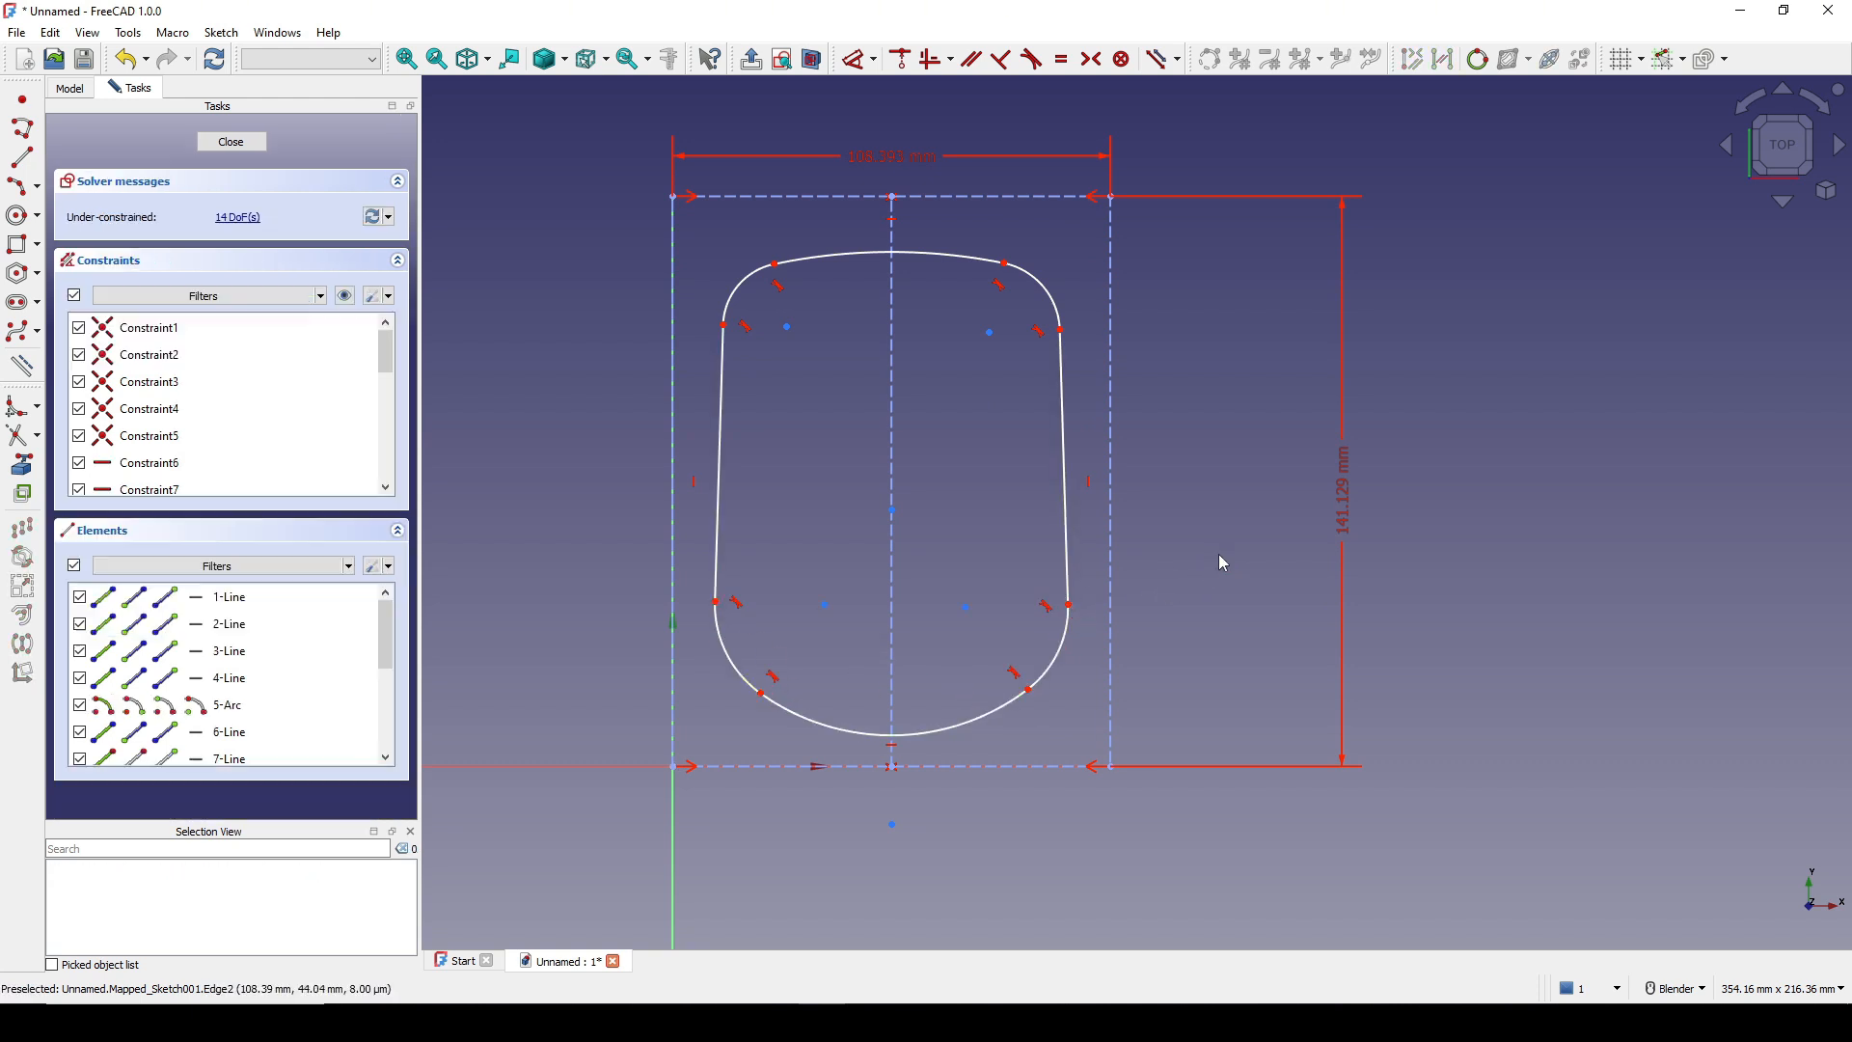
# Constrain the two lower fillets to equal radii, and the two upper fillets to equal radii.
pyautogui.click(733, 664)
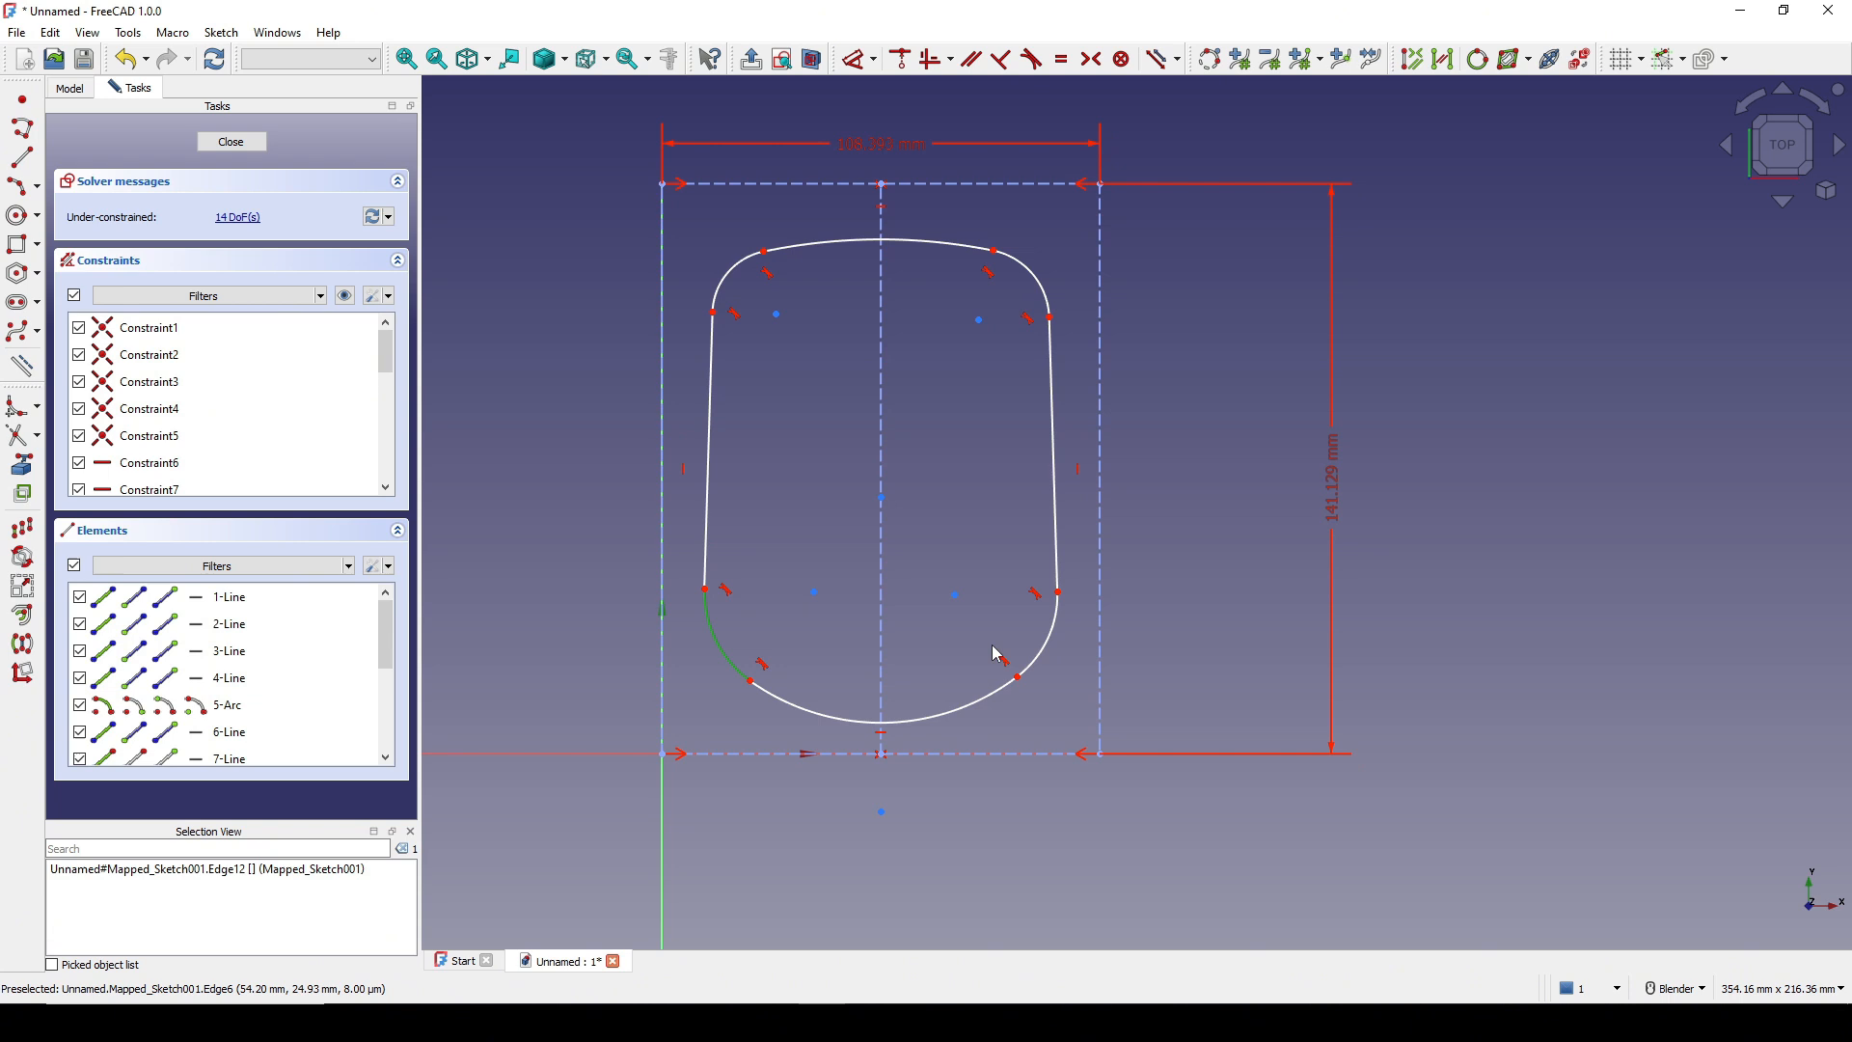
pyautogui.click(1044, 653)
pyautogui.press('e')
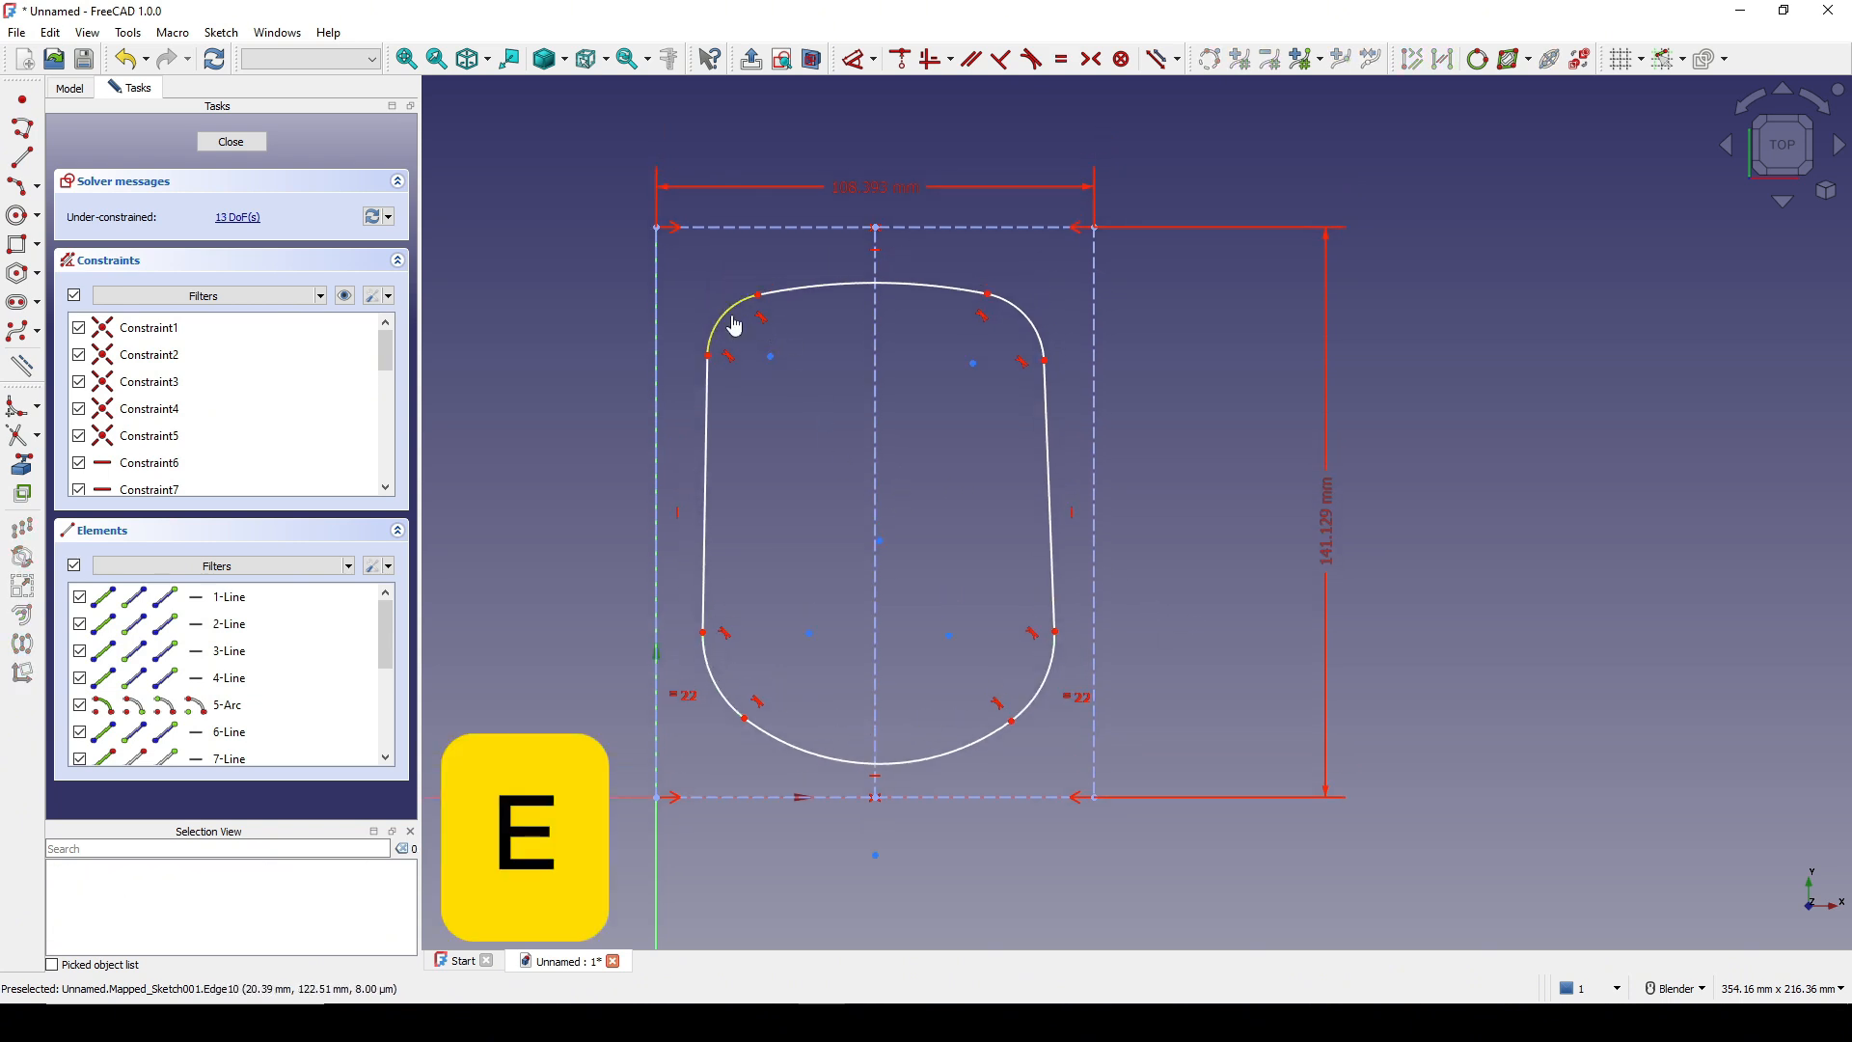
pyautogui.click(735, 327)
pyautogui.click(1025, 323)
pyautogui.press('e')
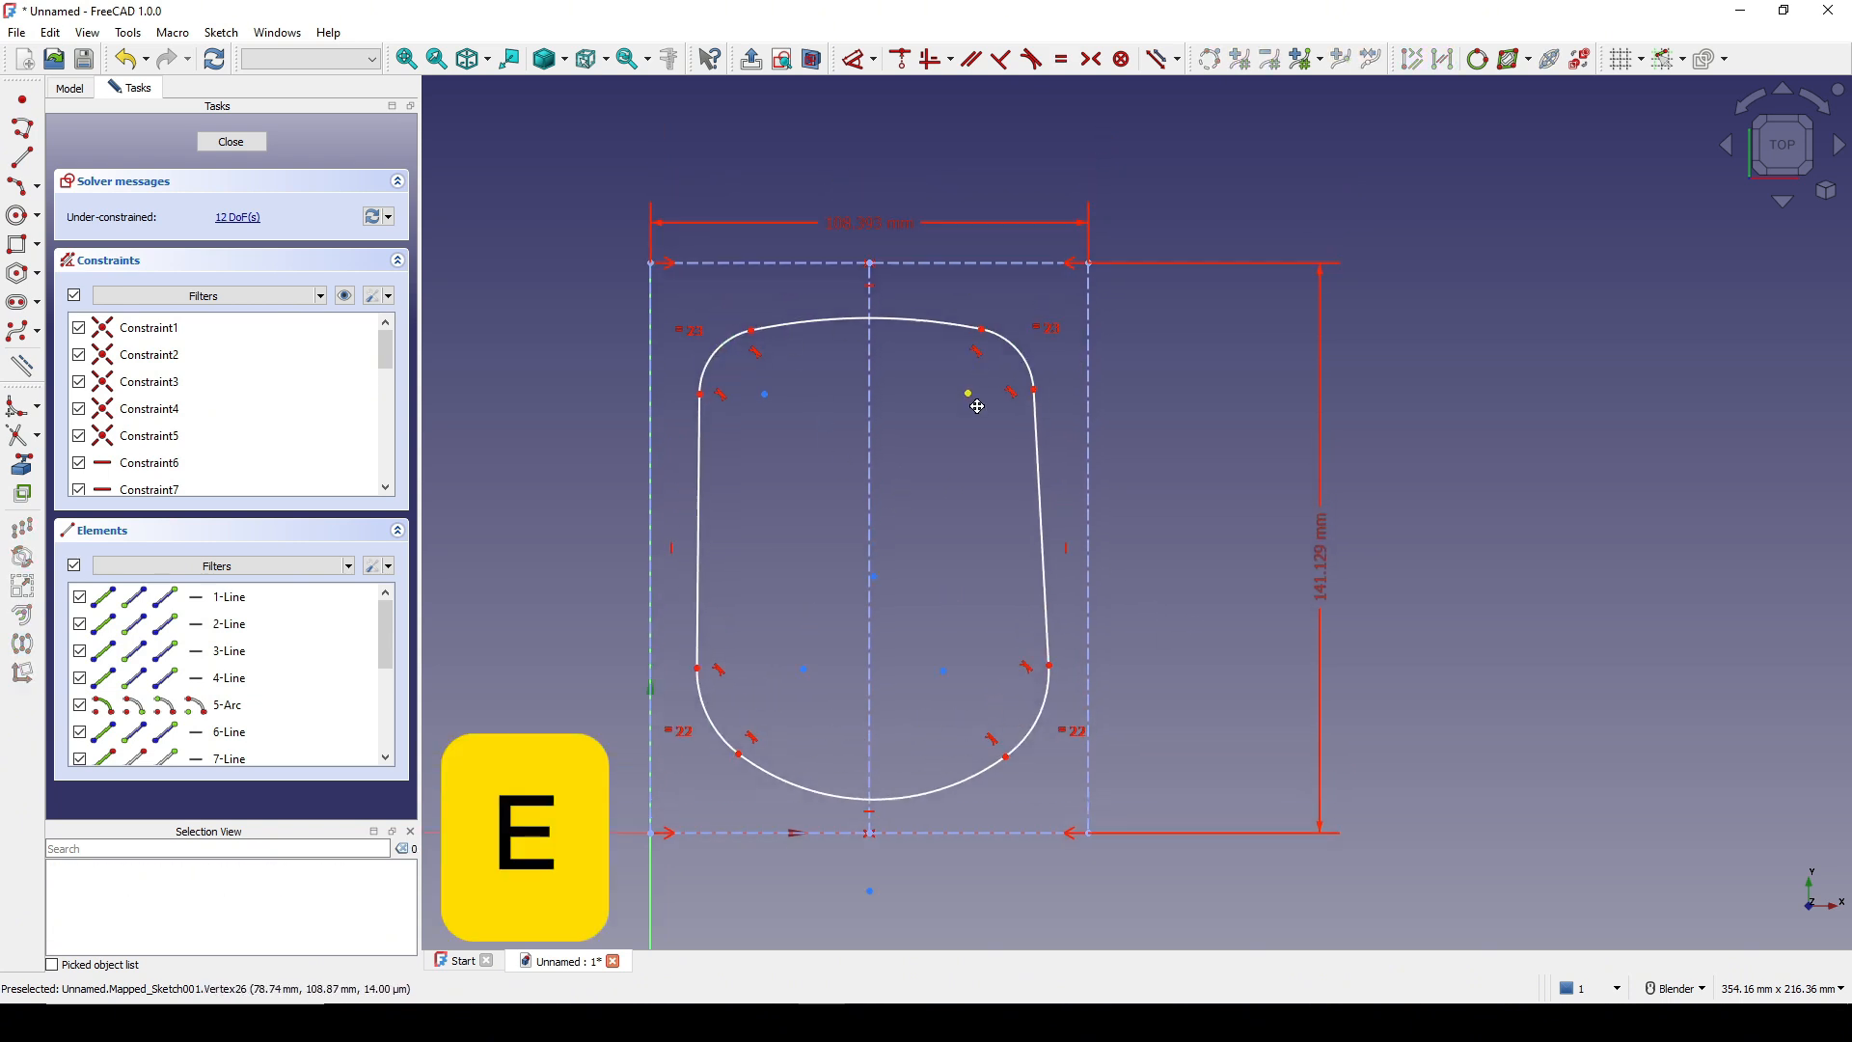
# Constrain the end points of the top arc and of the bottom arc symmetric about the vertical centre line.
pyautogui.click(752, 331)
pyautogui.click(982, 332)
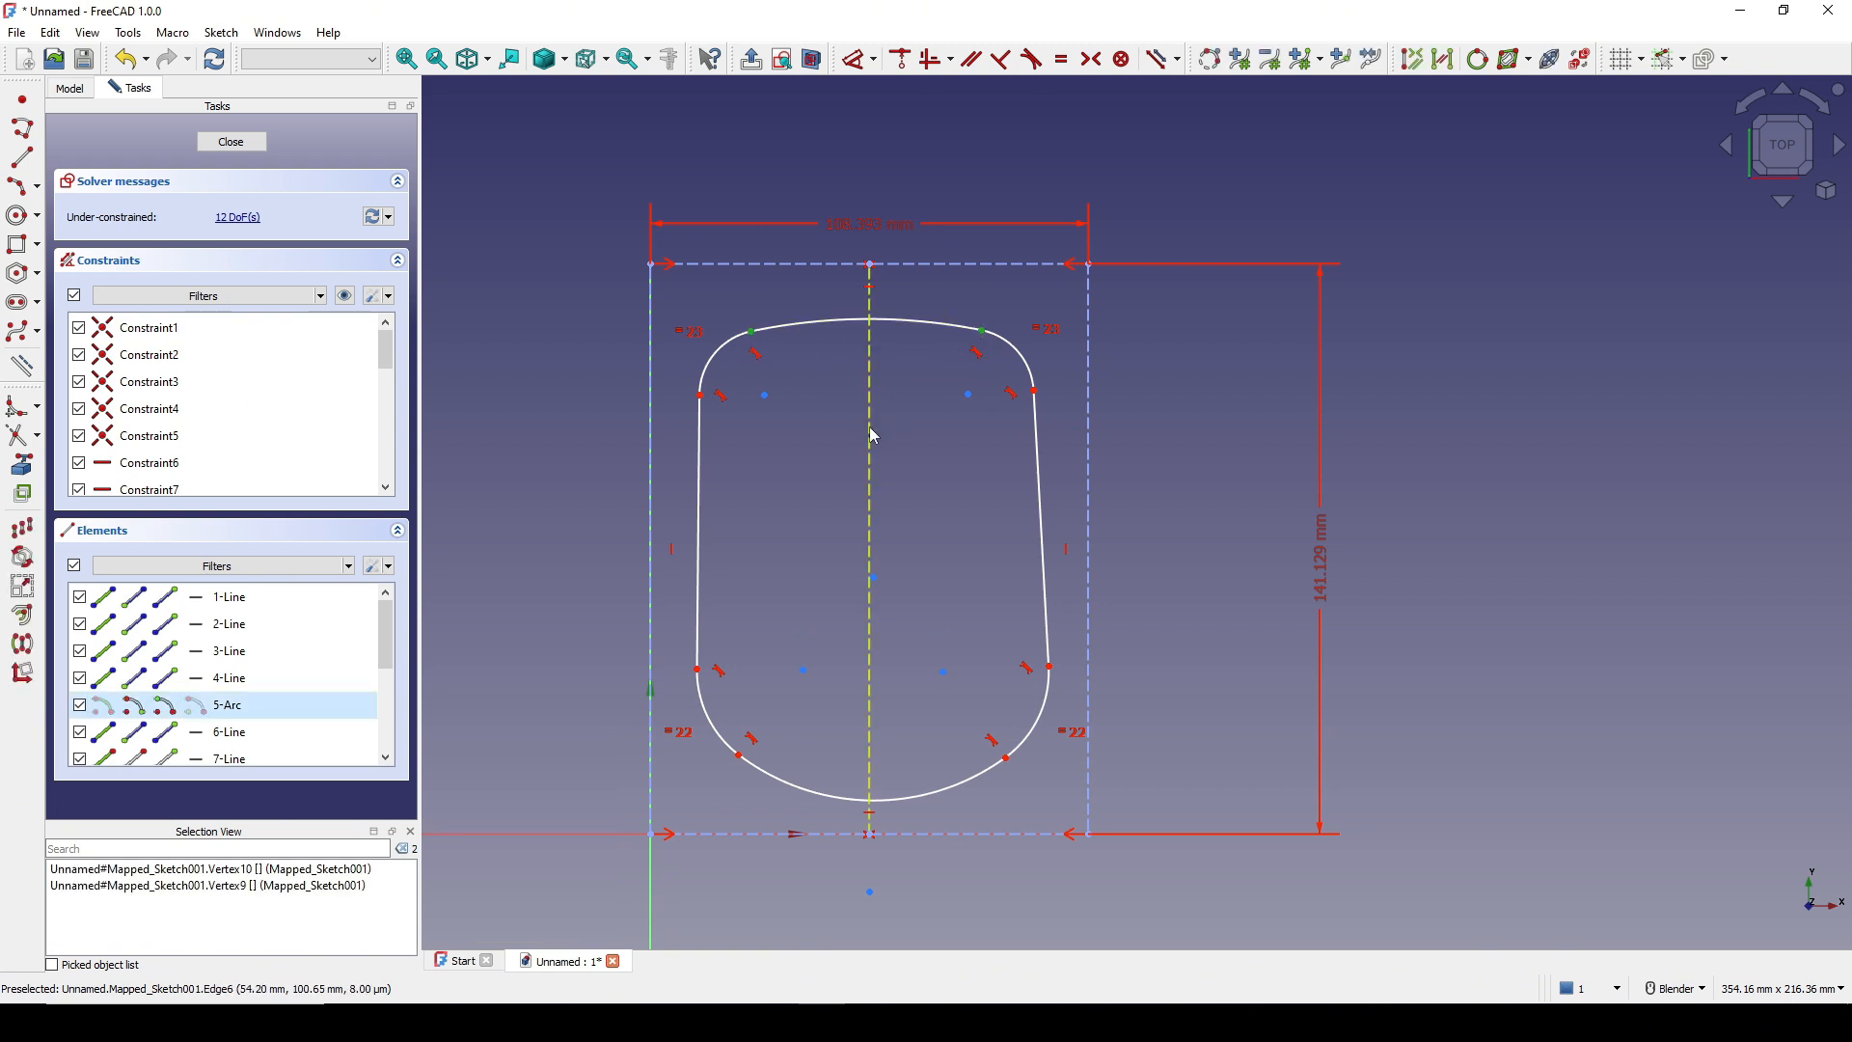
pyautogui.press('s')
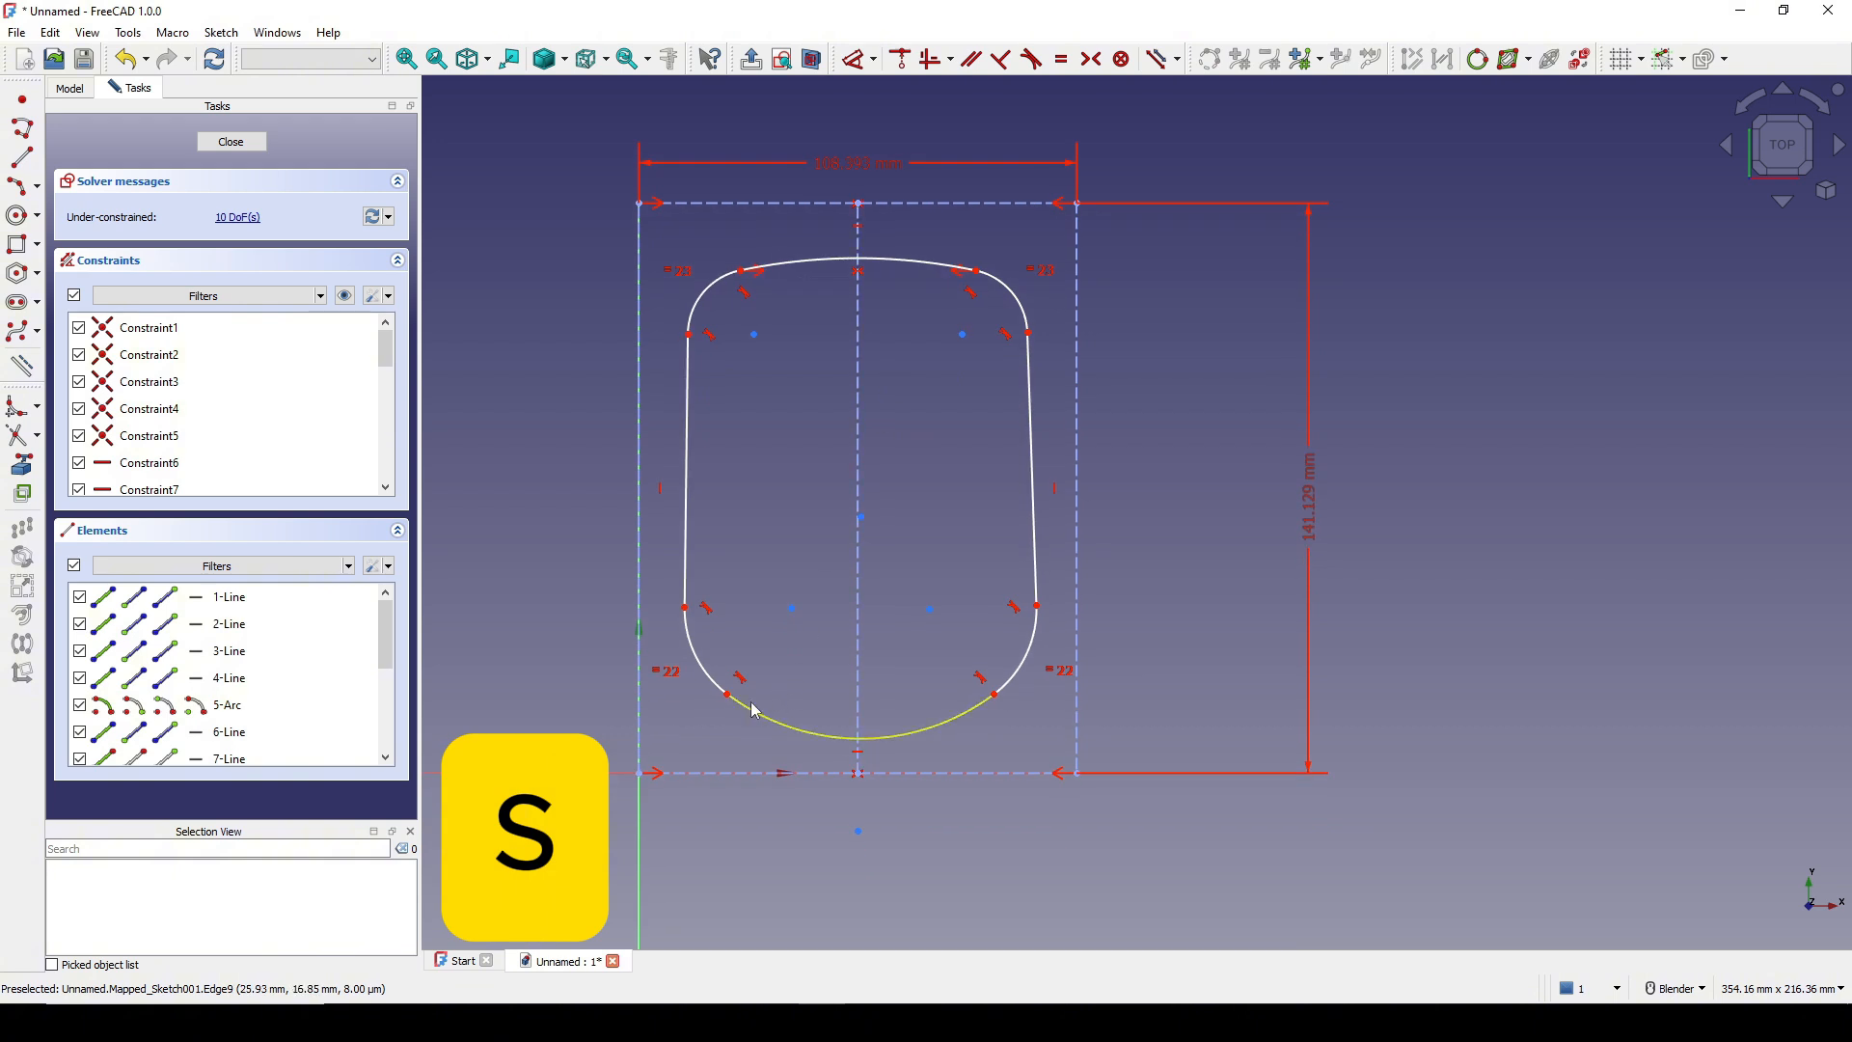
pyautogui.click(732, 701)
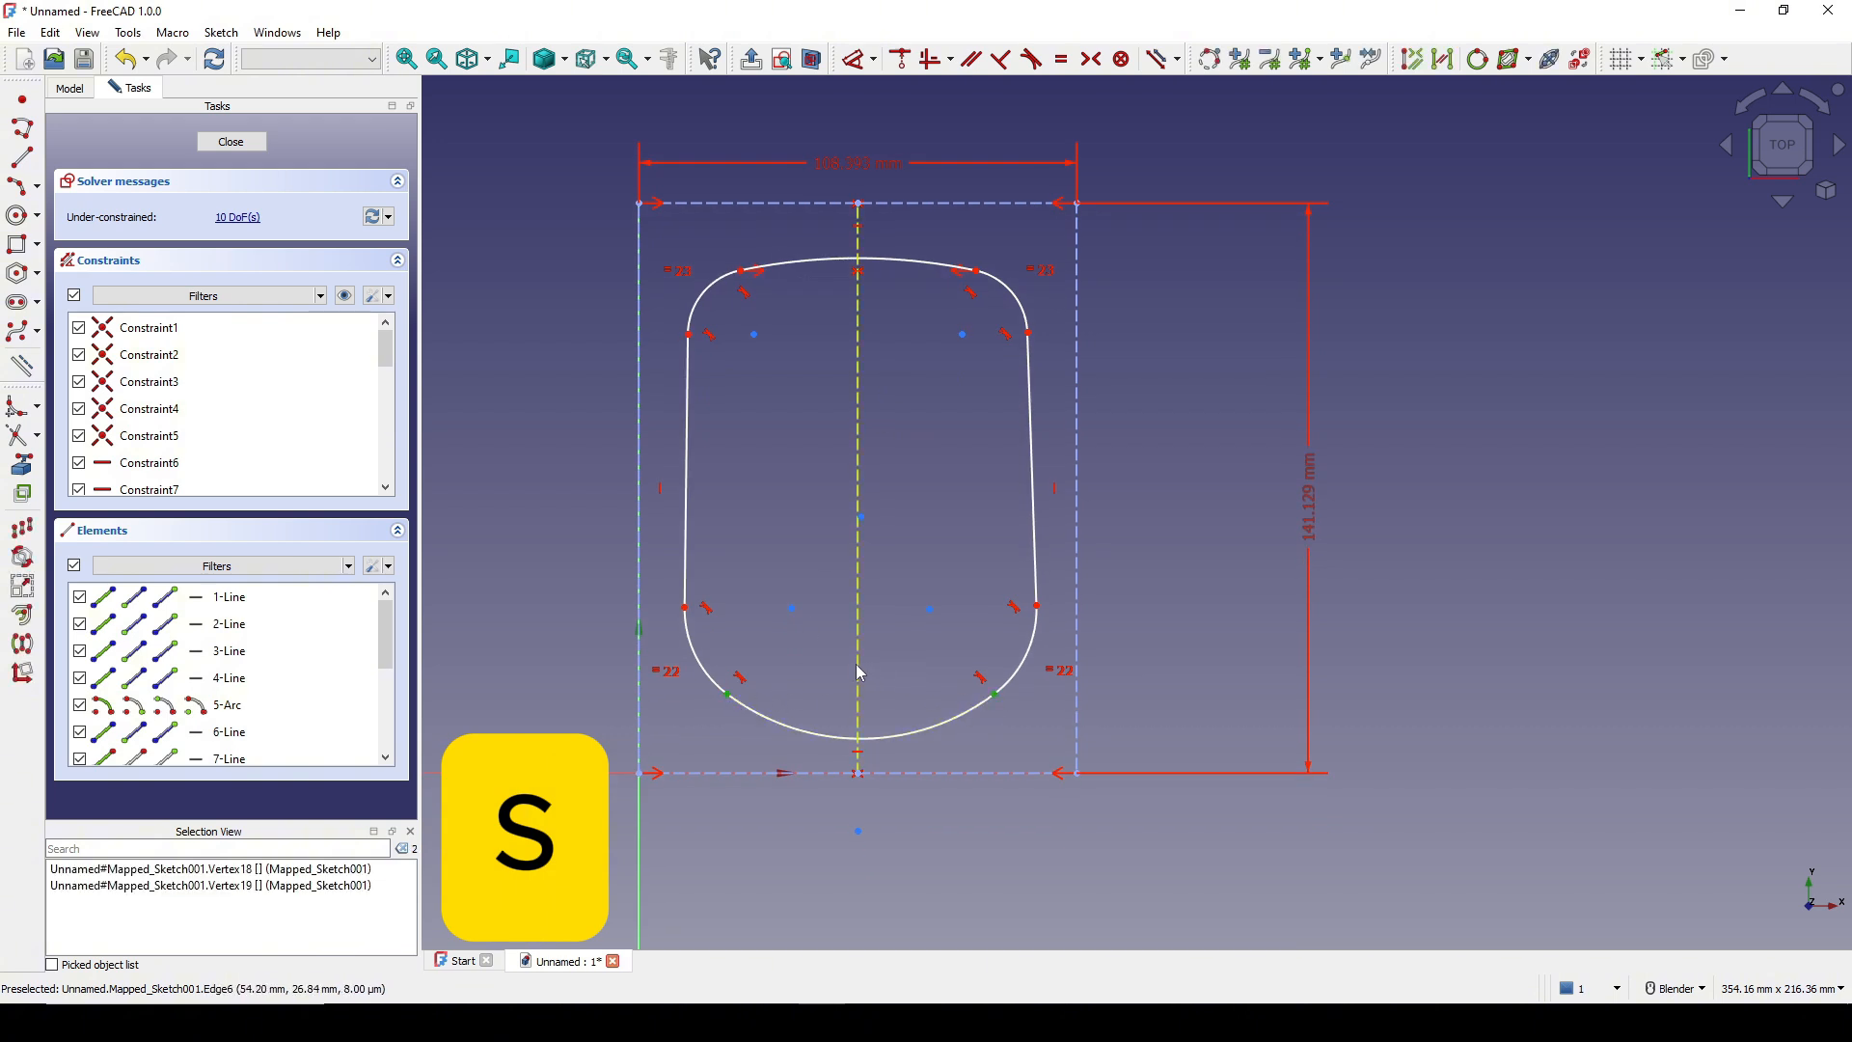
pyautogui.press('s')
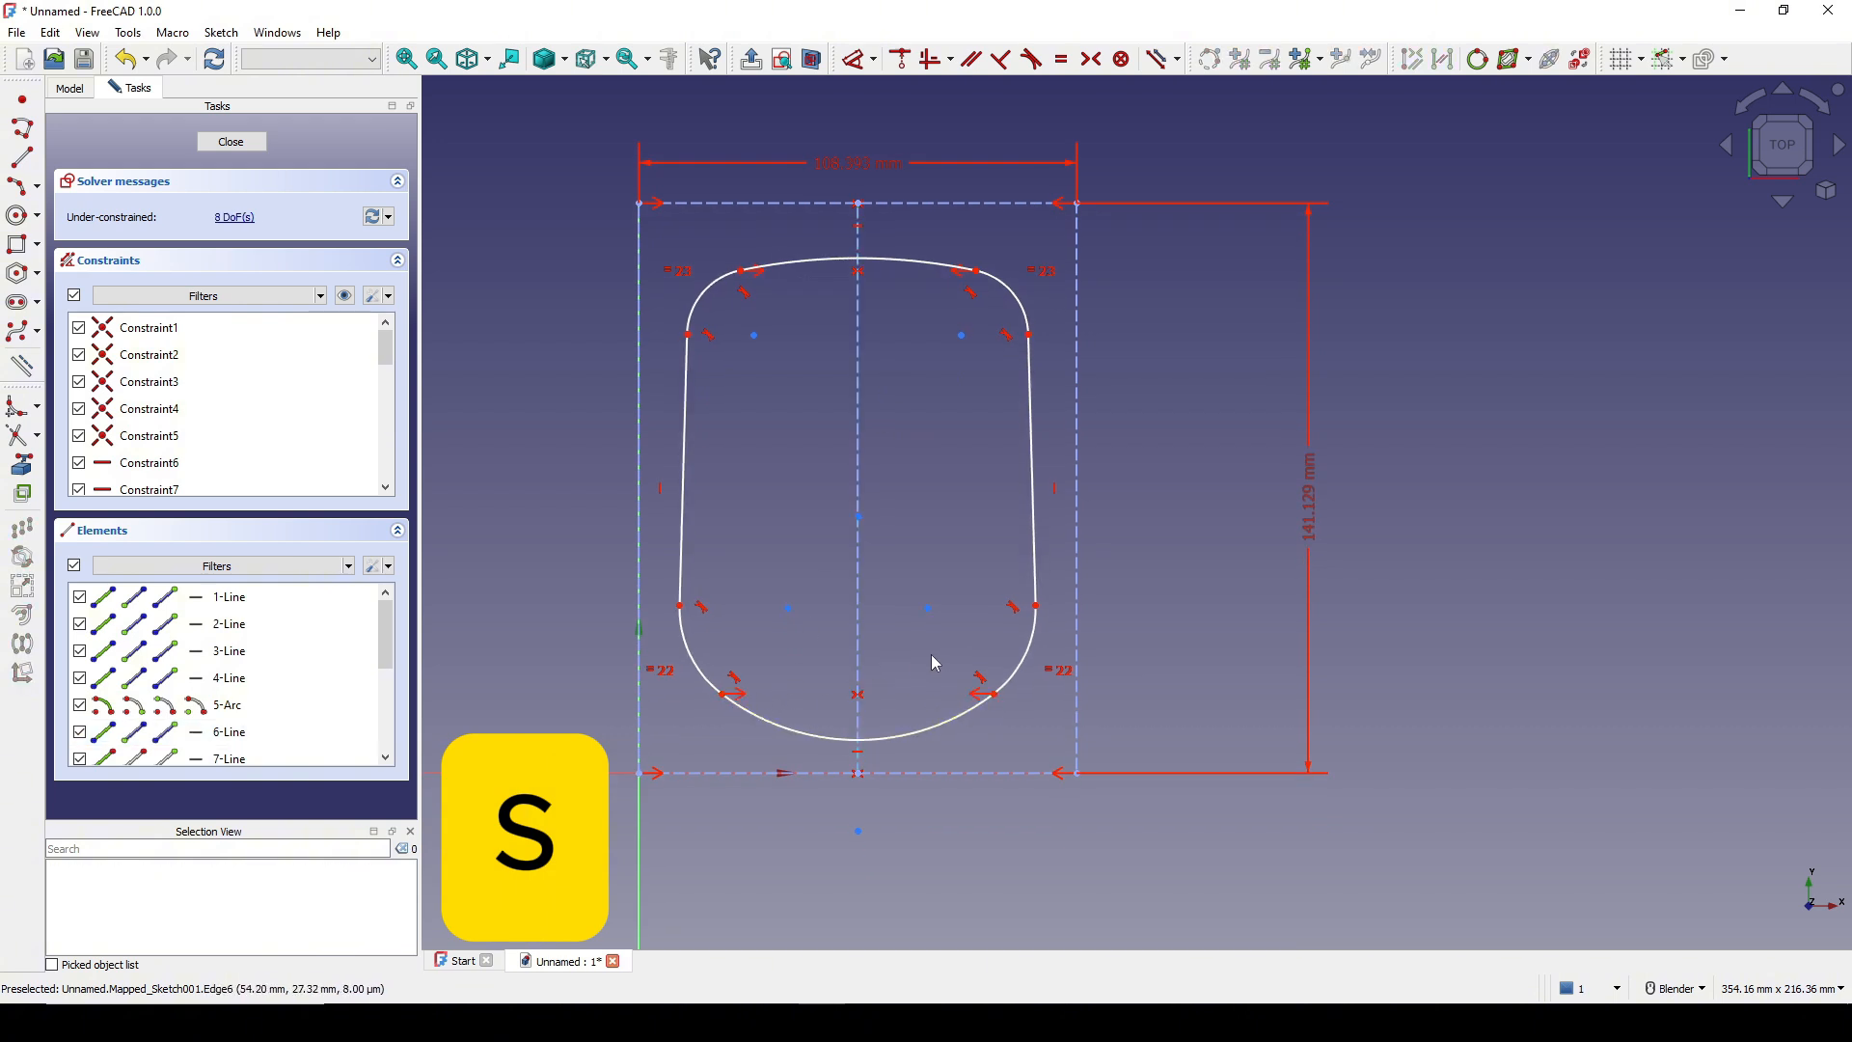
# Make the lower ends of the two side lines symmetric about the centre line and delete the redundant equality constraint between the upper fillets.
pyautogui.click(681, 608)
pyautogui.click(1038, 607)
pyautogui.click(858, 627)
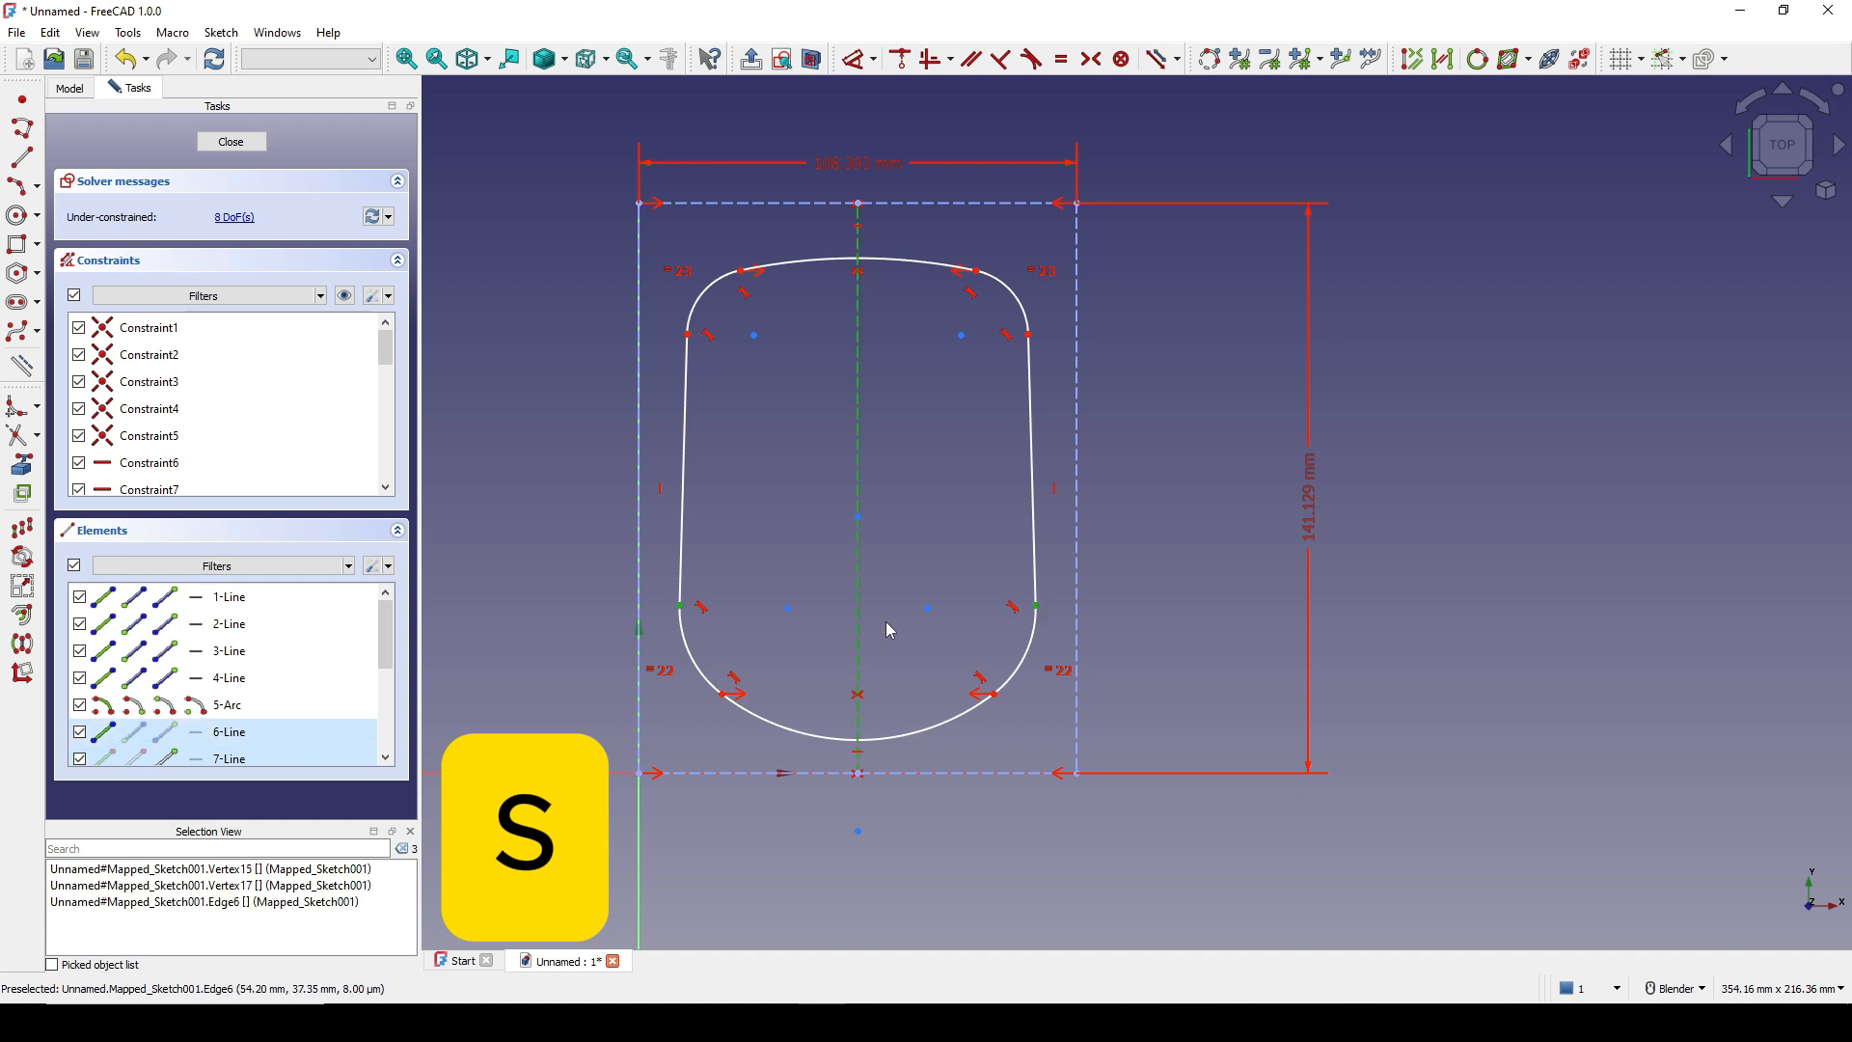
pyautogui.press('s')
pyautogui.click(225, 218)
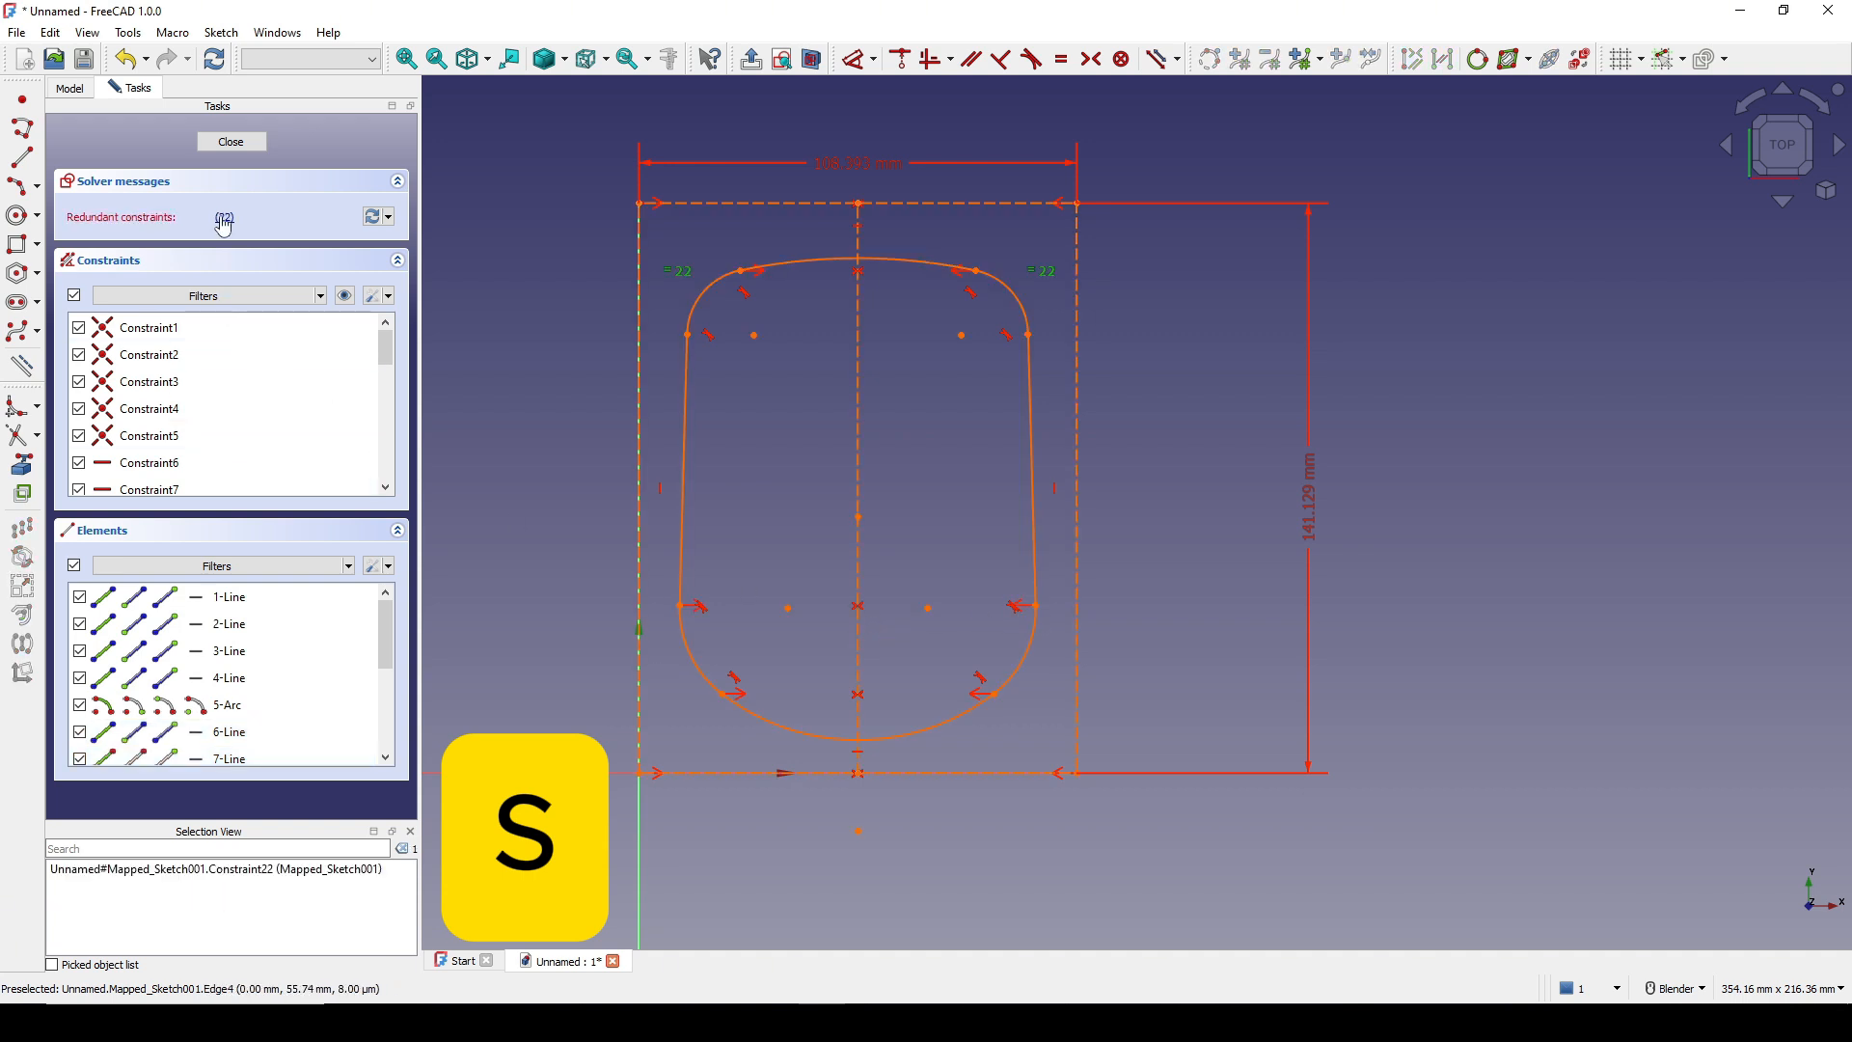
pyautogui.press('Delete')
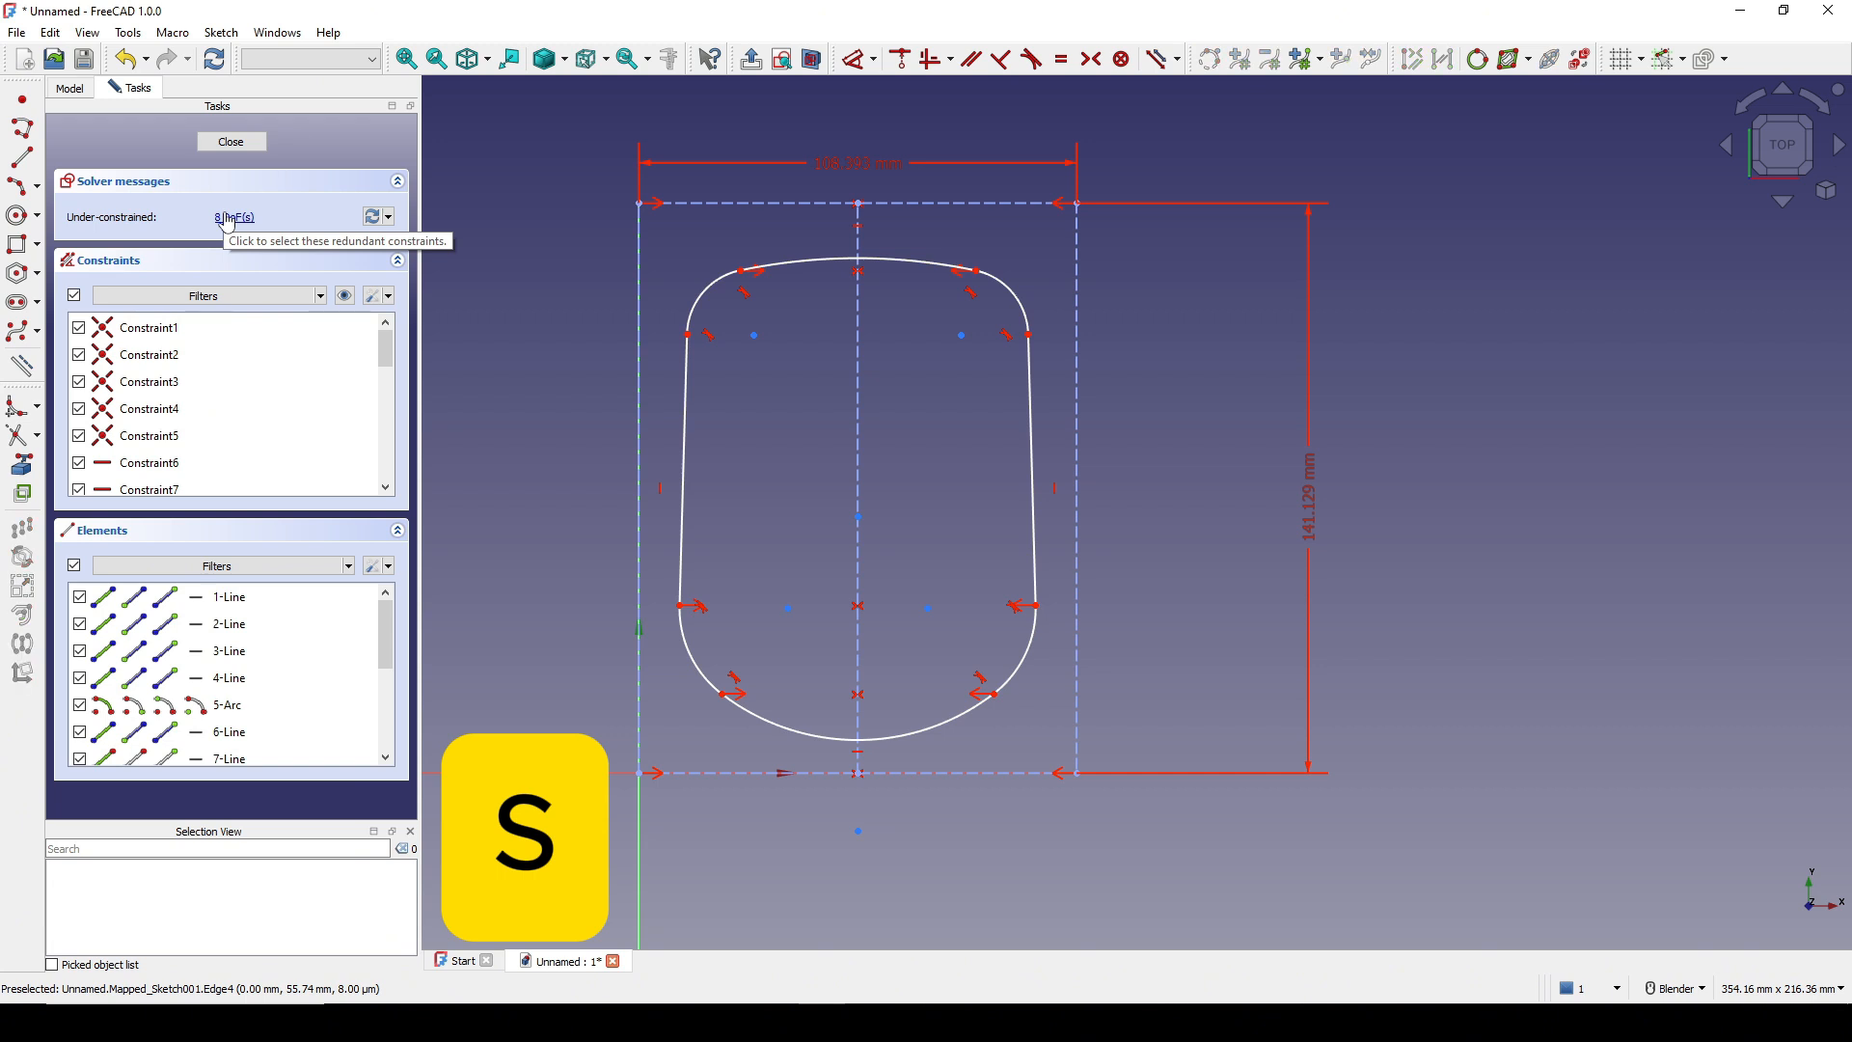
pyautogui.keyDown('shift'); pyautogui.moveTo(941, 376); pyautogui.dragTo(943, 373, button='middle'); pyautogui.keyUp('shift')
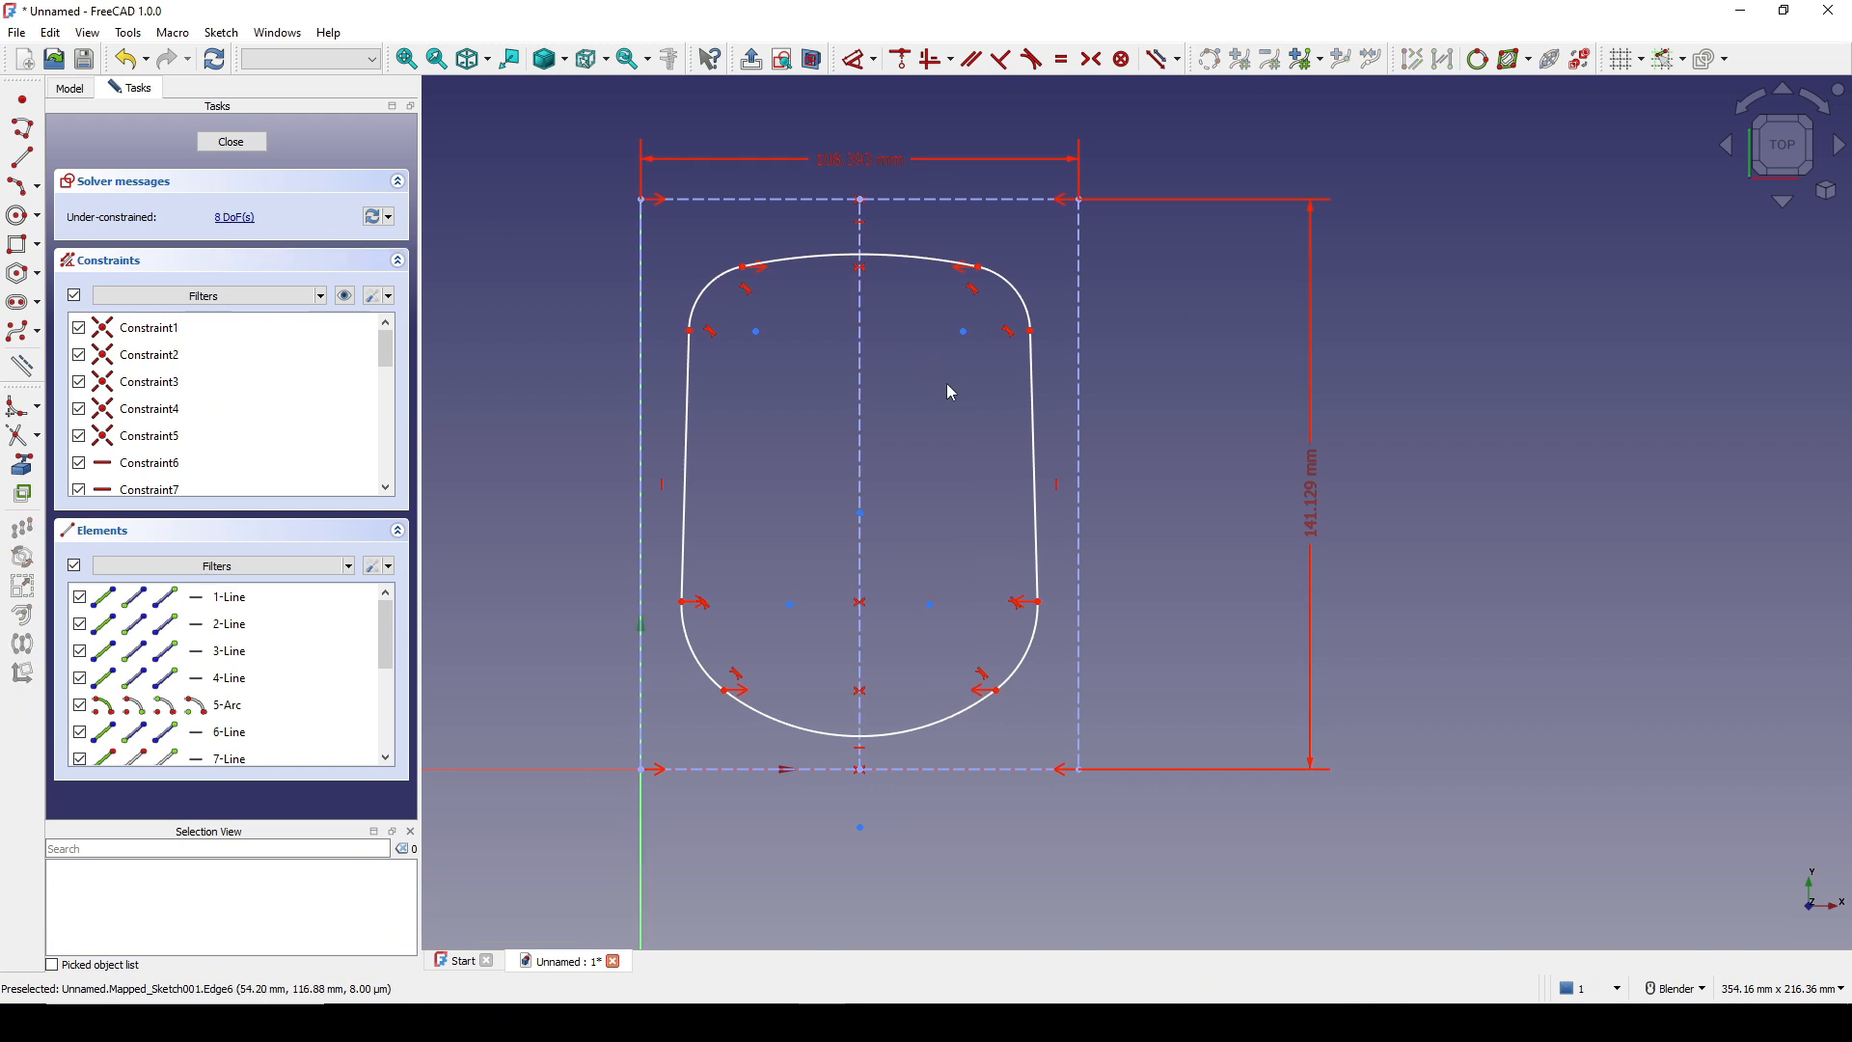
pyautogui.click(955, 724)
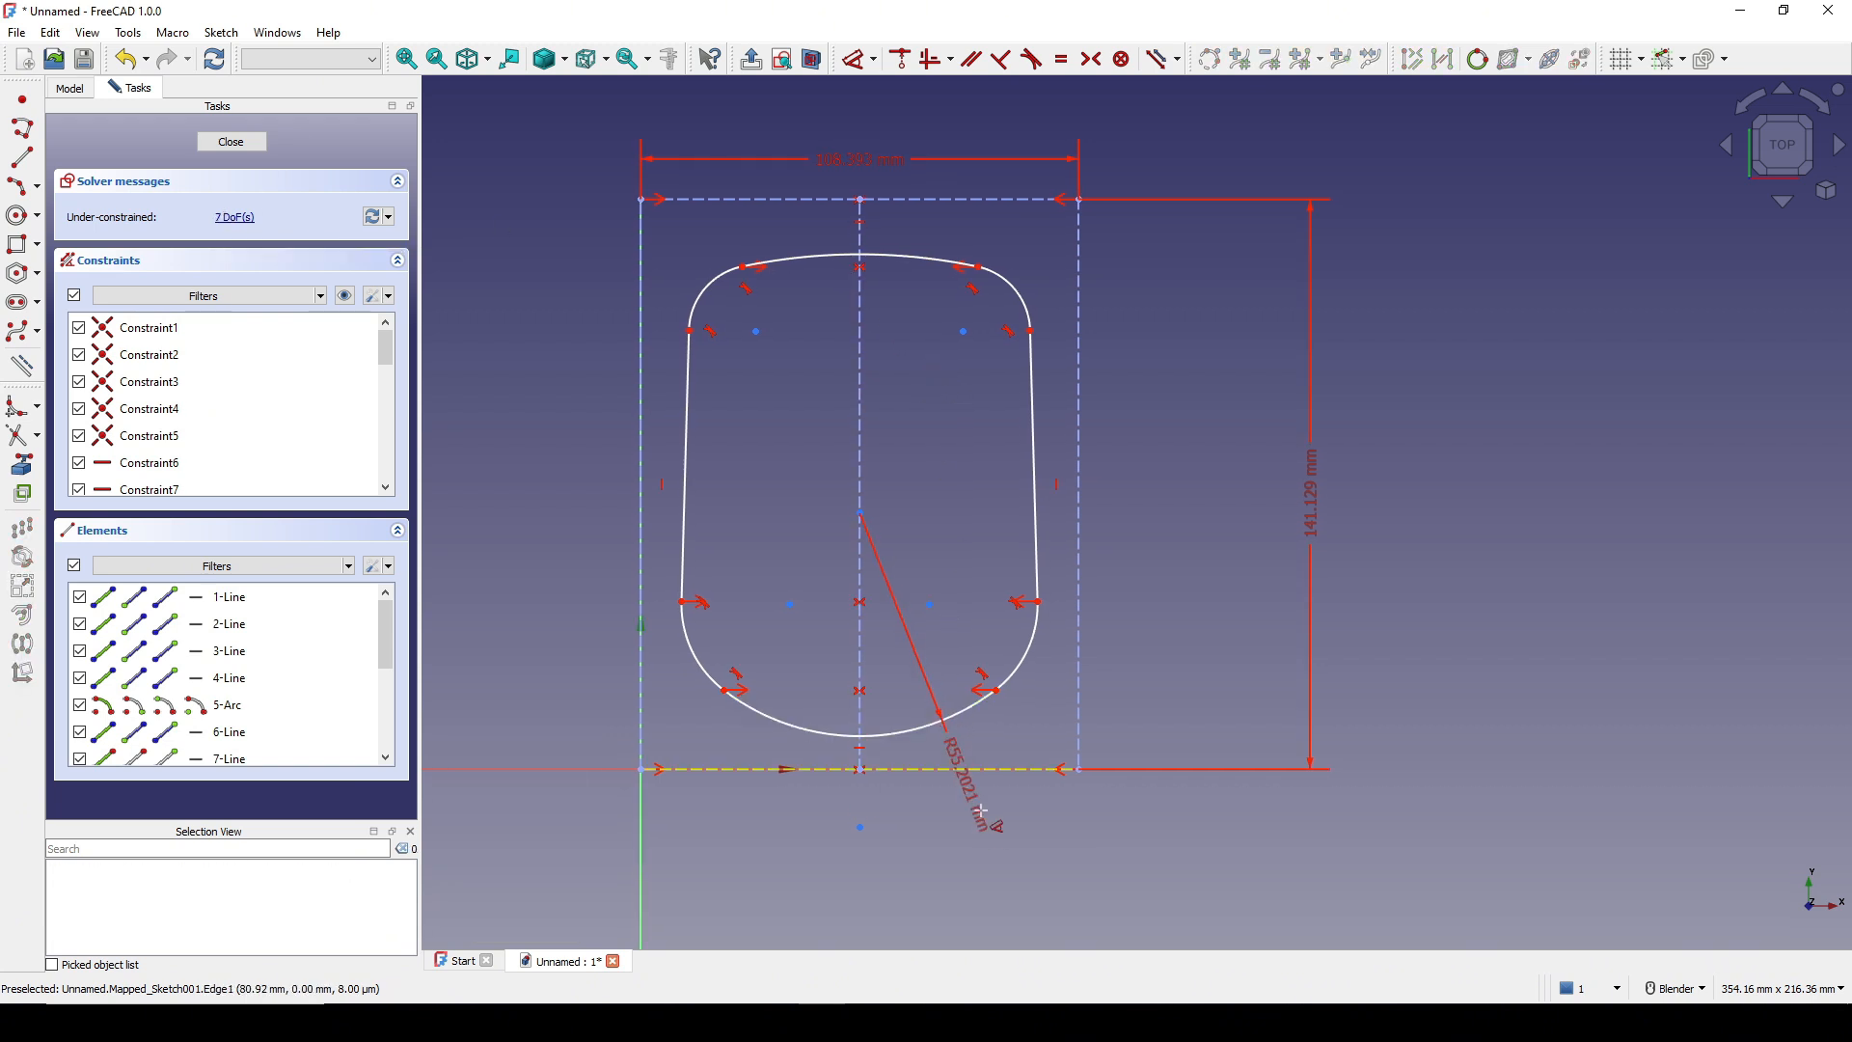
pyautogui.click(991, 827)
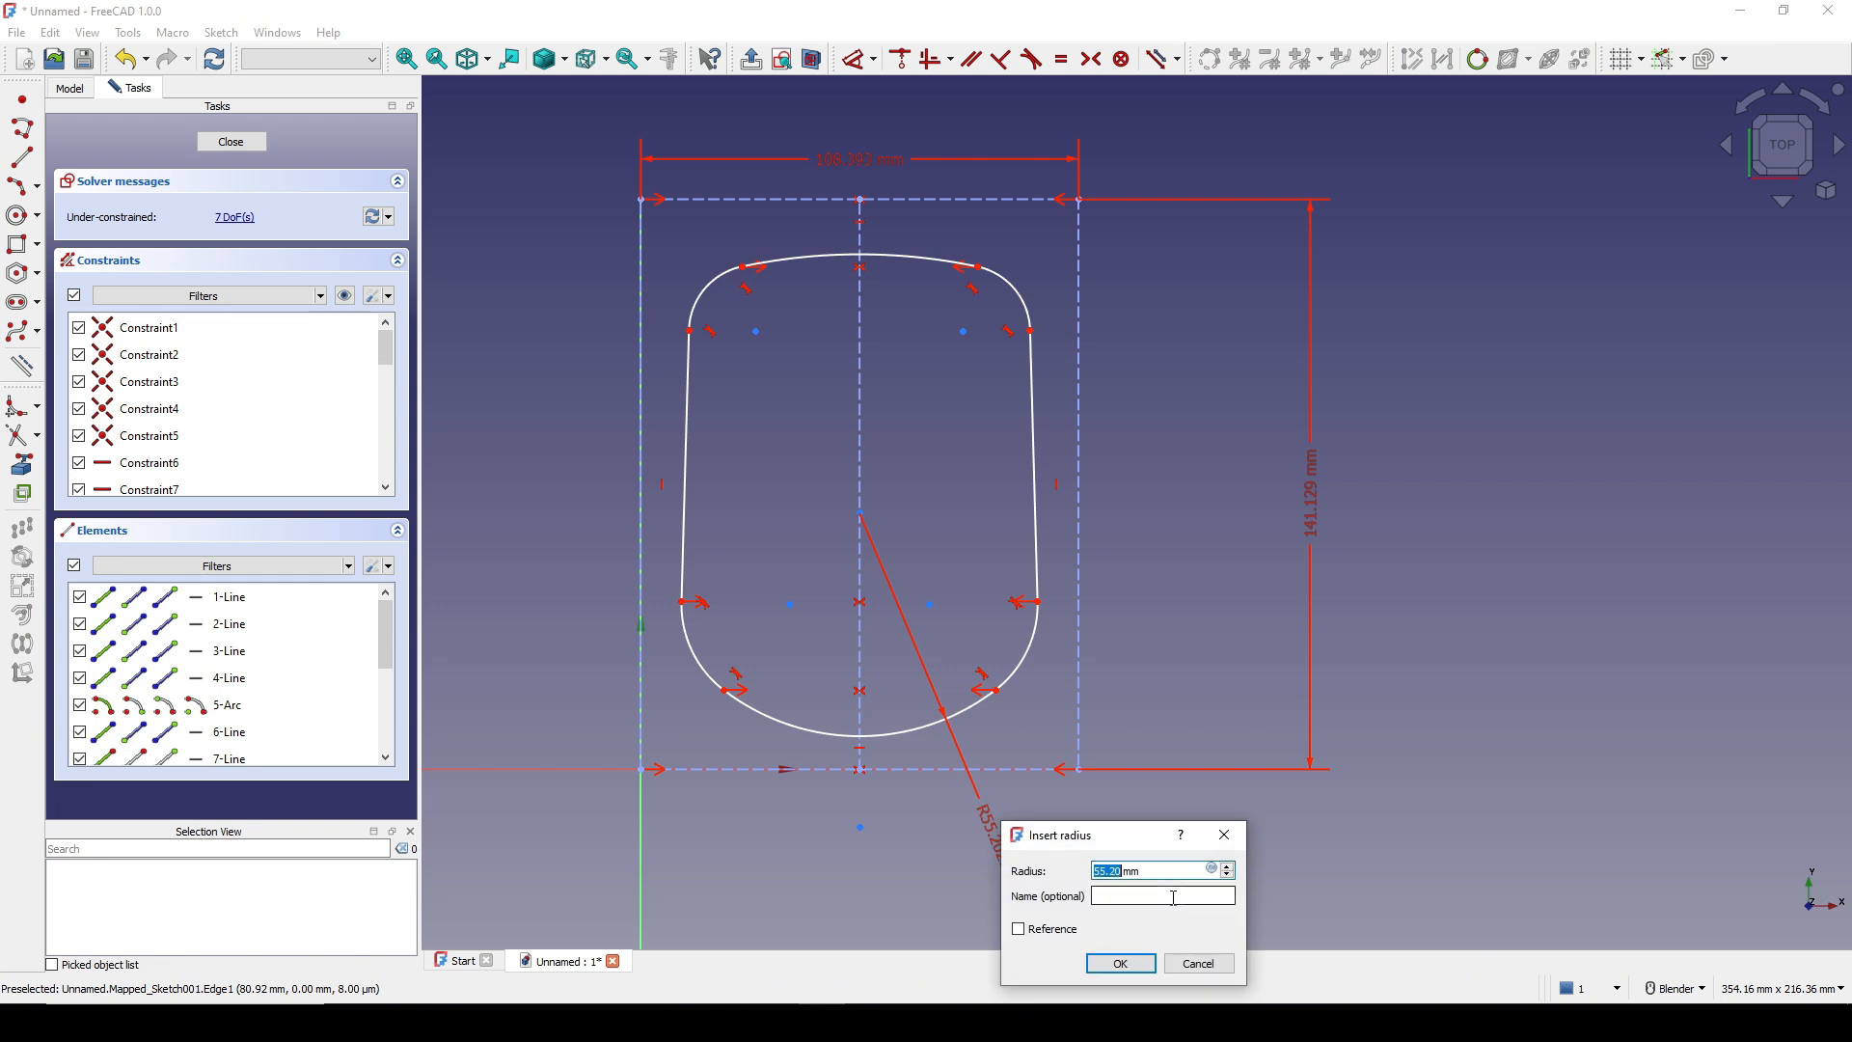
pyautogui.write('5')
pyautogui.press('Return')
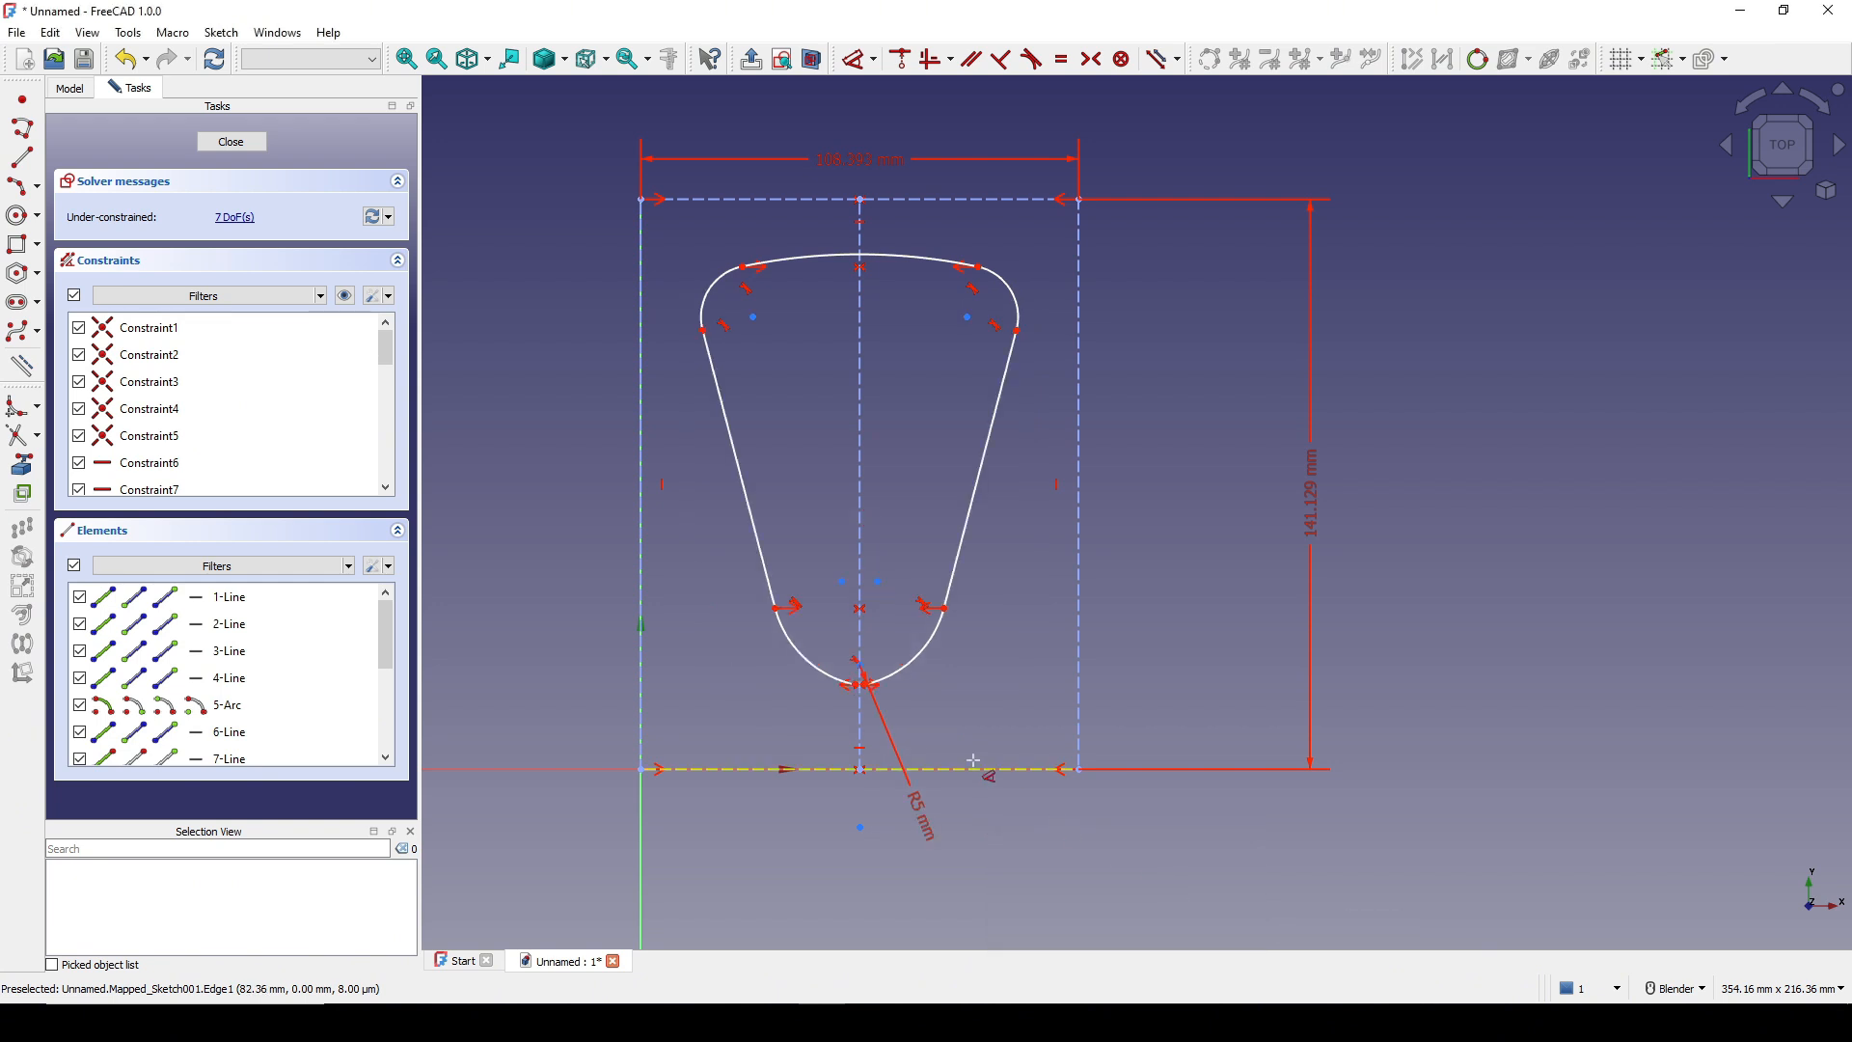
pyautogui.hotkey('ctrl', 'z')
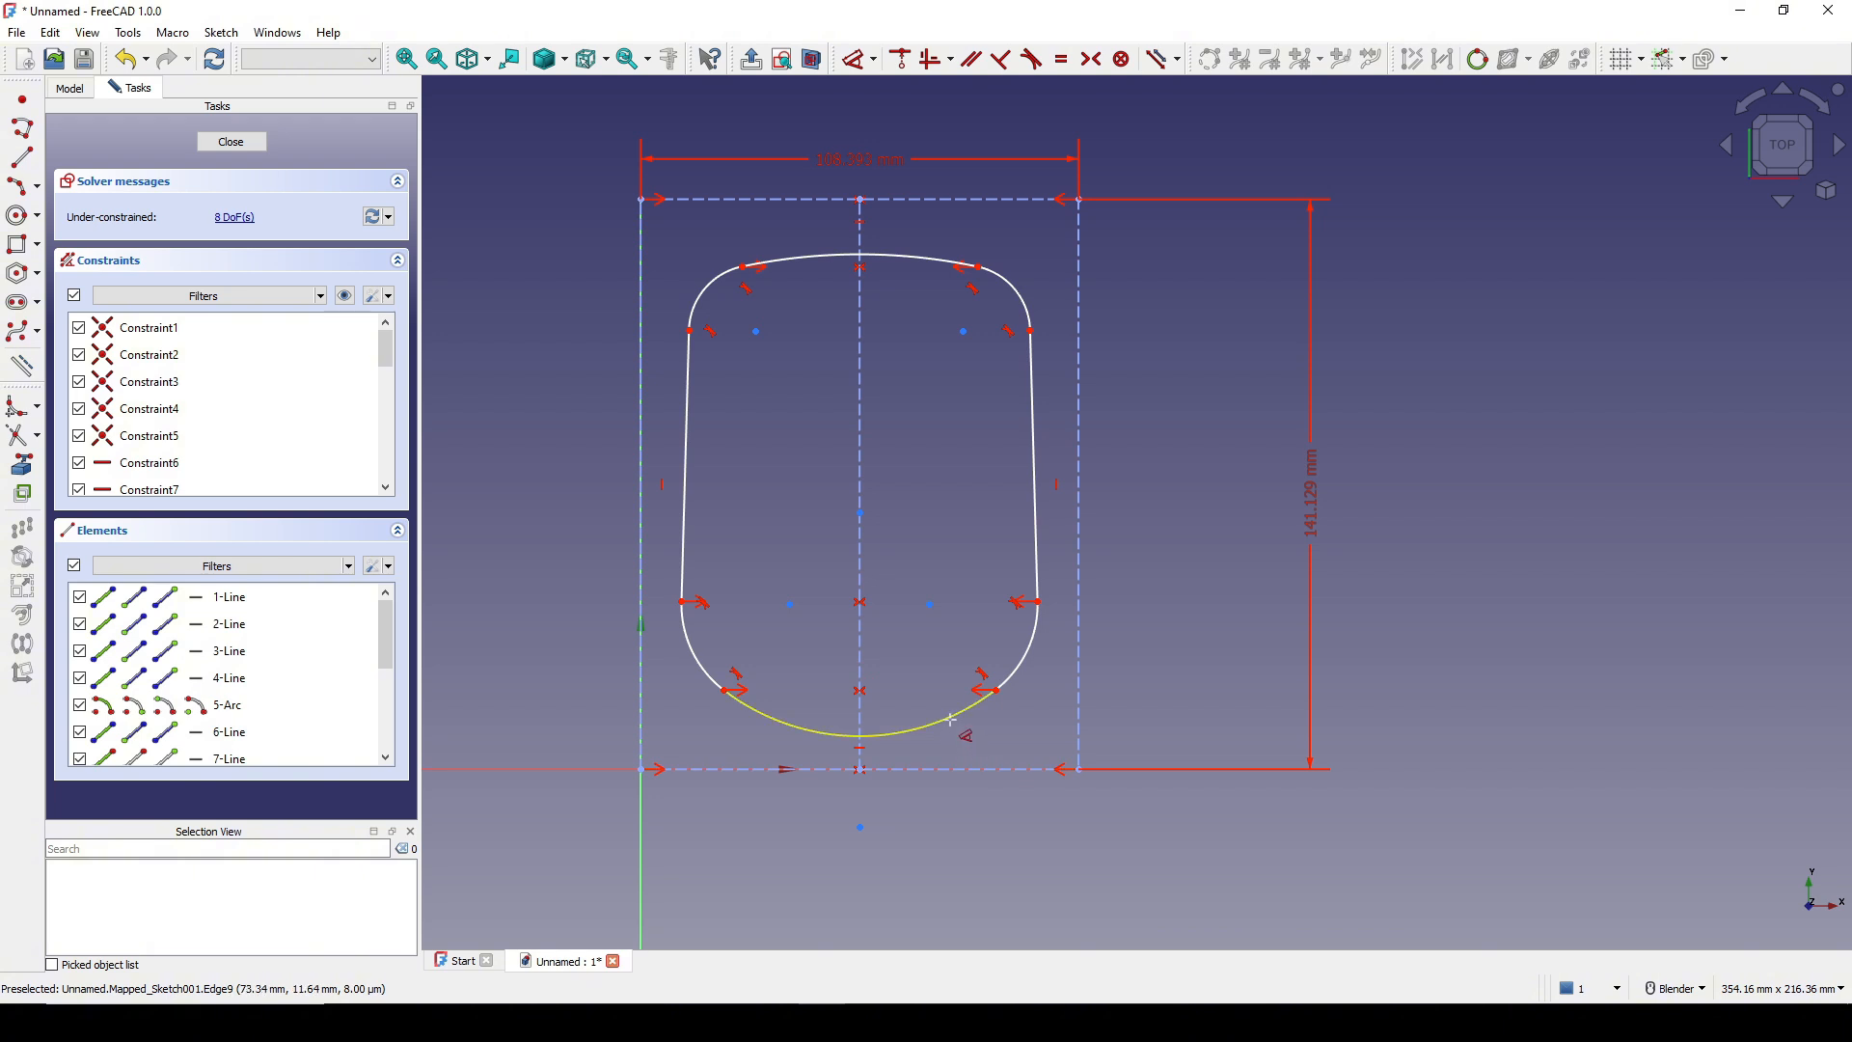
# Constrain the outline's bottom arc to a radius of 55 mm and its top arc to 140 mm.
pyautogui.click(951, 720)
pyautogui.write('55')
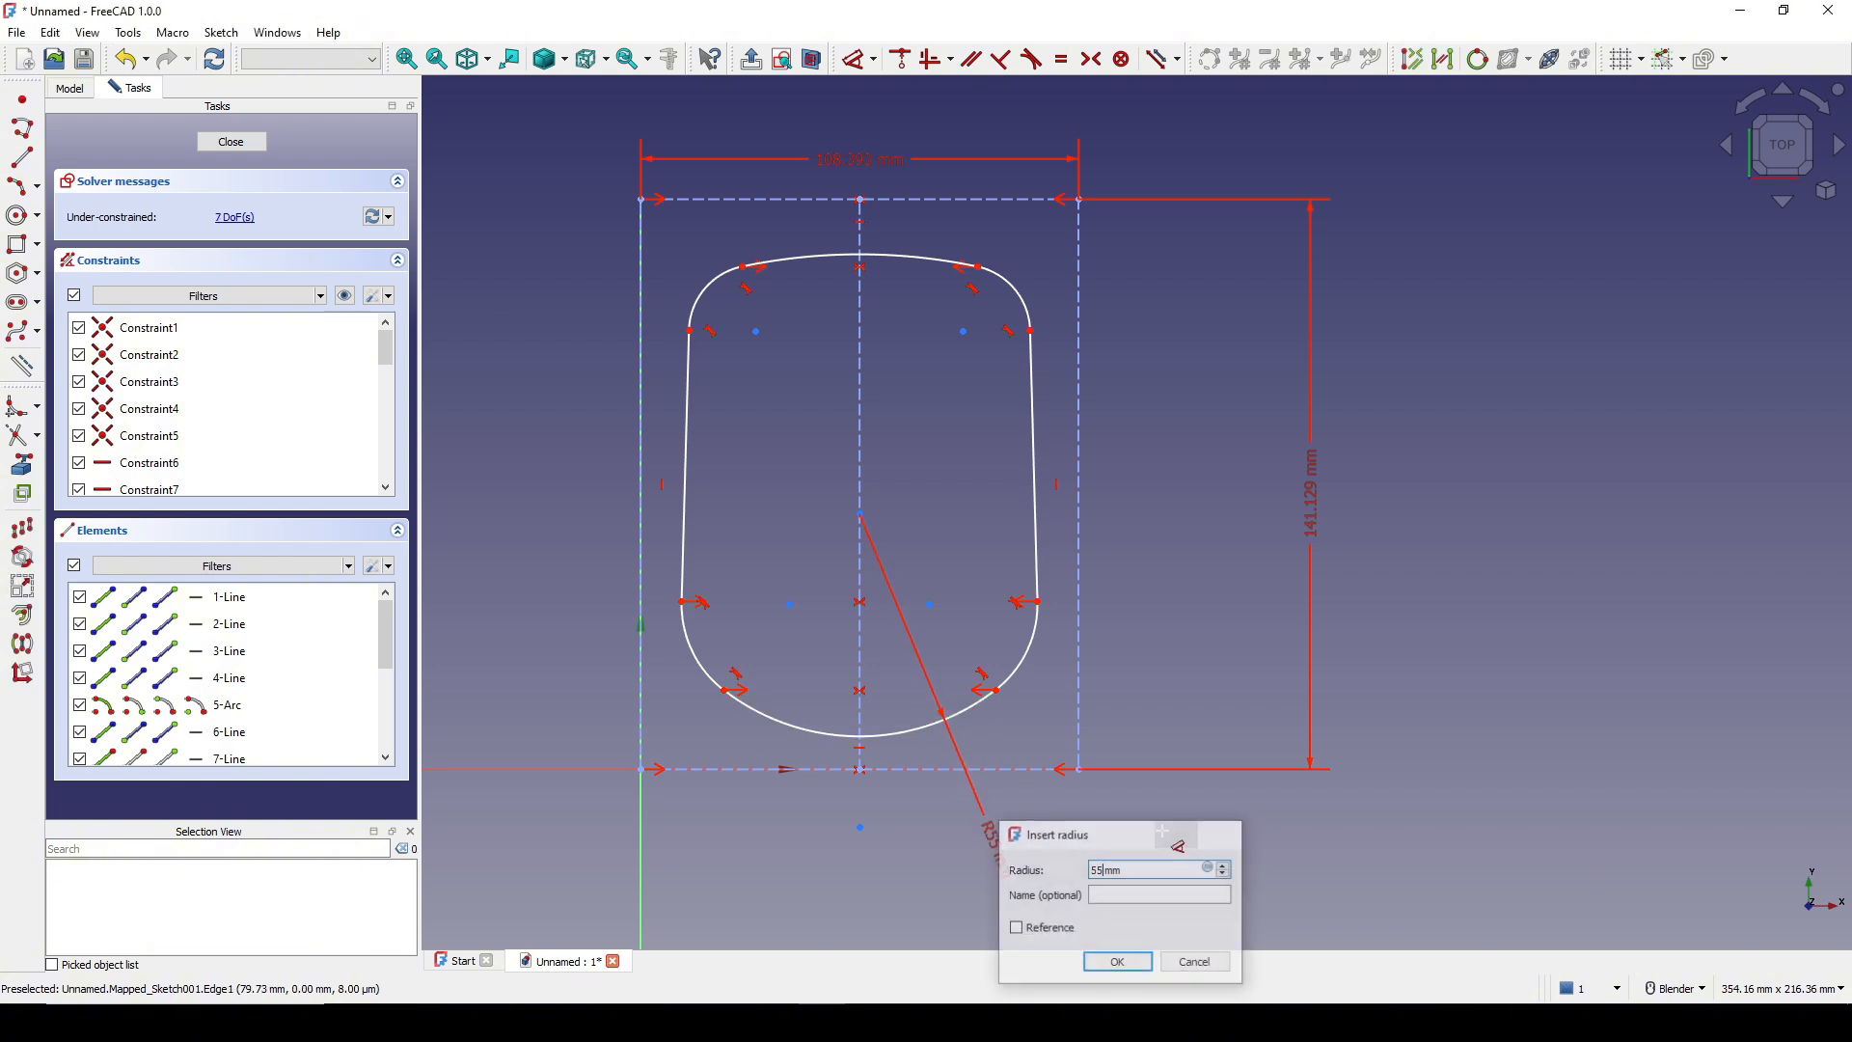
pyautogui.press('Return')
pyautogui.click(929, 276)
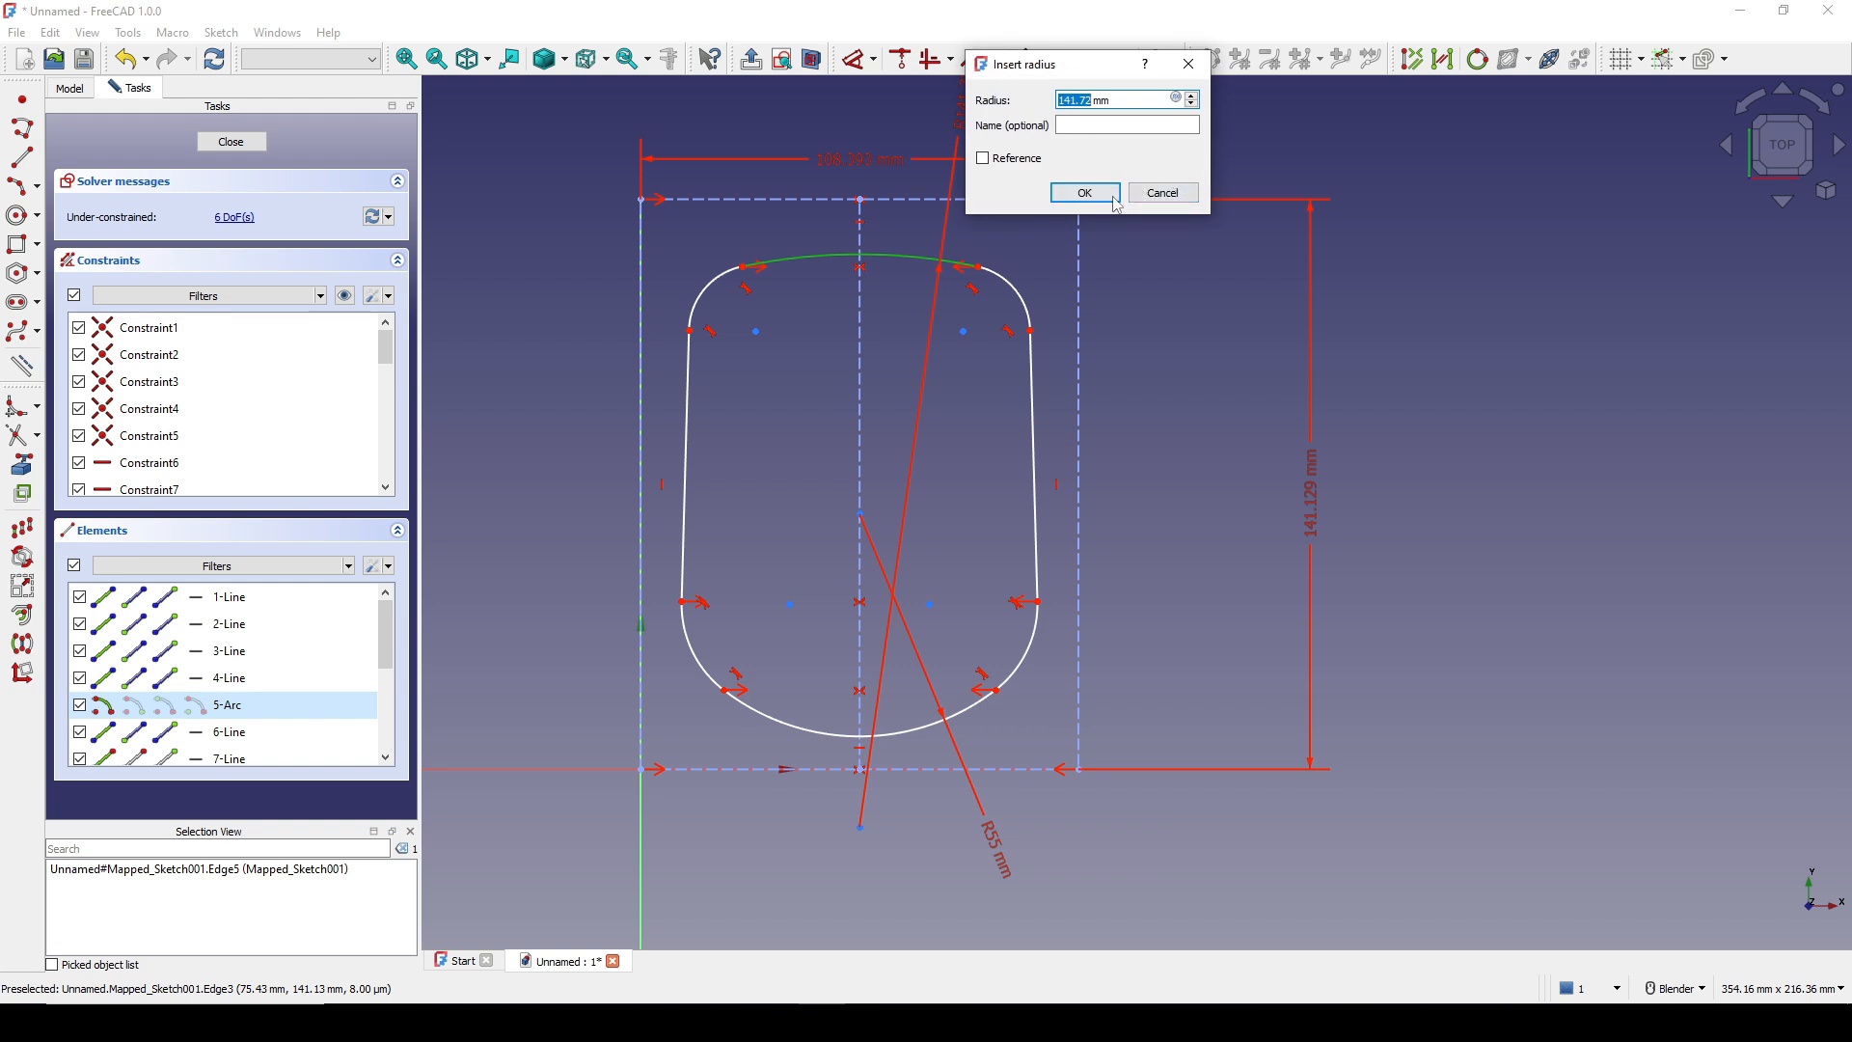
pyautogui.write('140')
pyautogui.click(1084, 192)
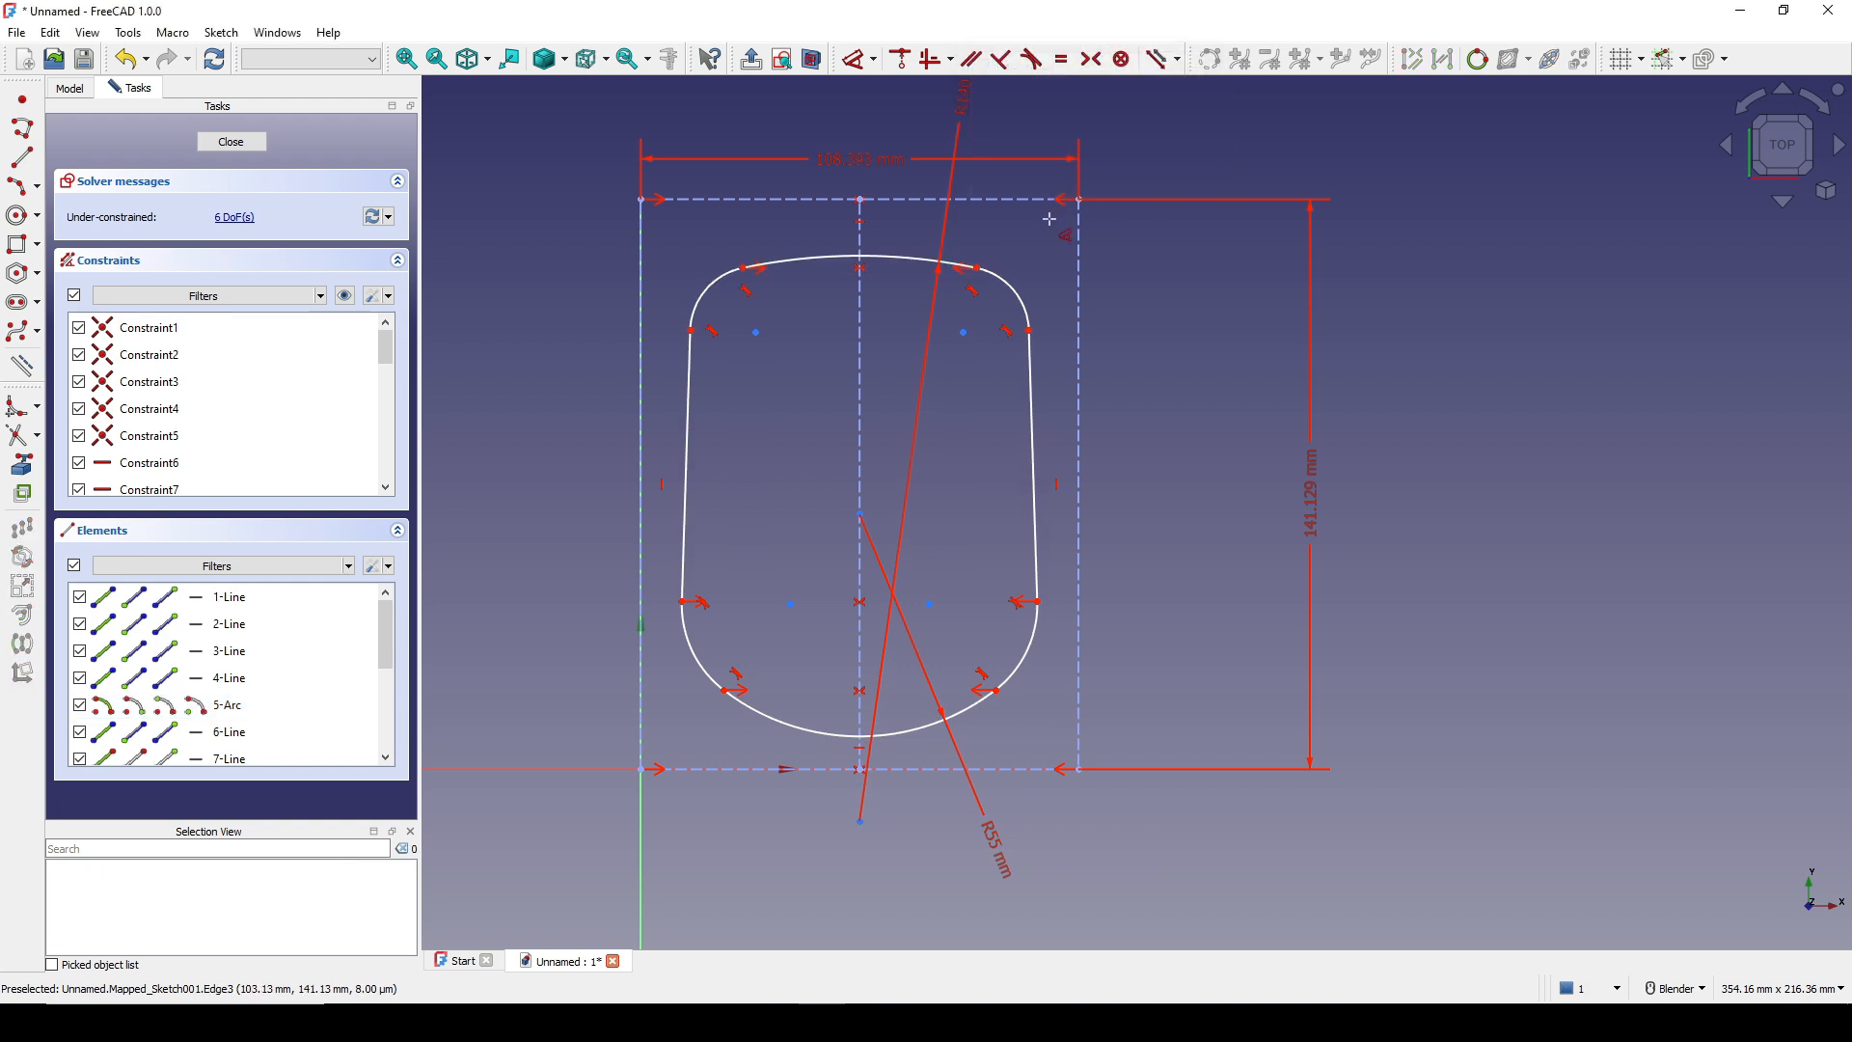
# Constrain the upper corner fillet to a radius of 16 mm and the lower corner fillet to 26 mm.
pyautogui.click(1017, 285)
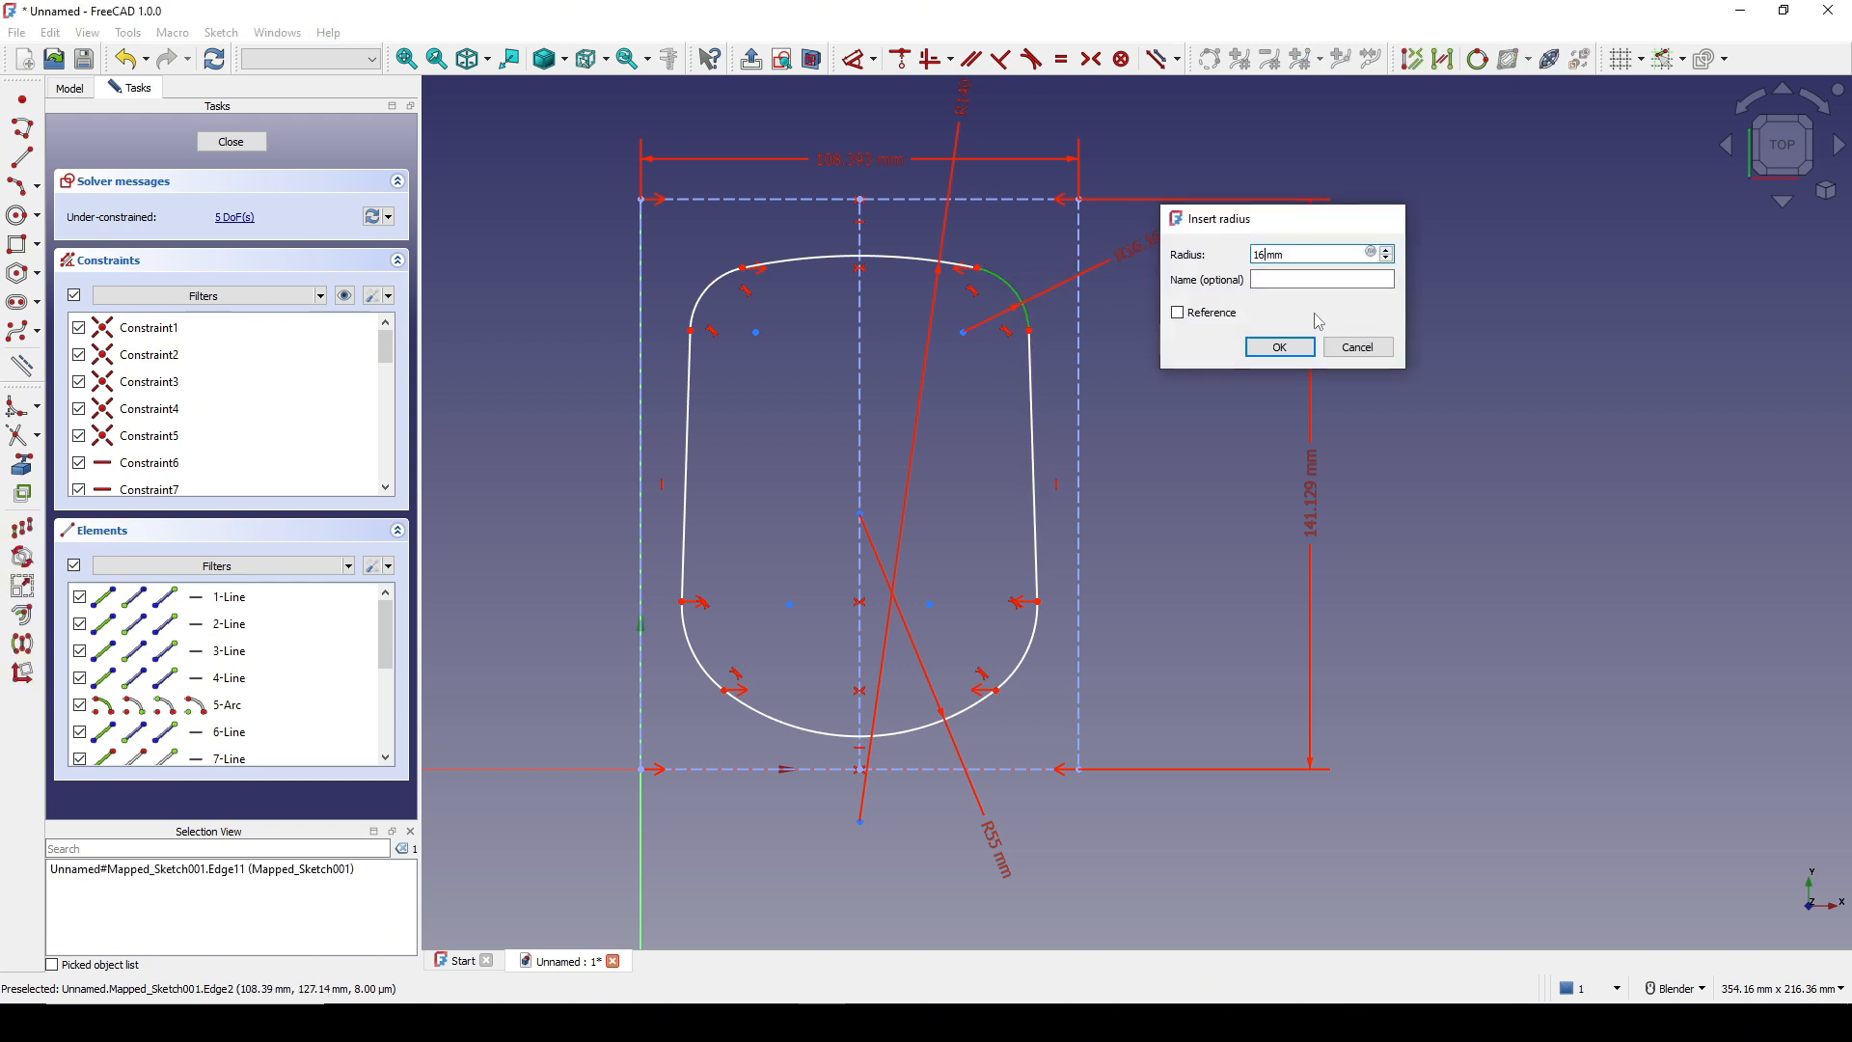
pyautogui.press('Return')
pyautogui.click(1031, 660)
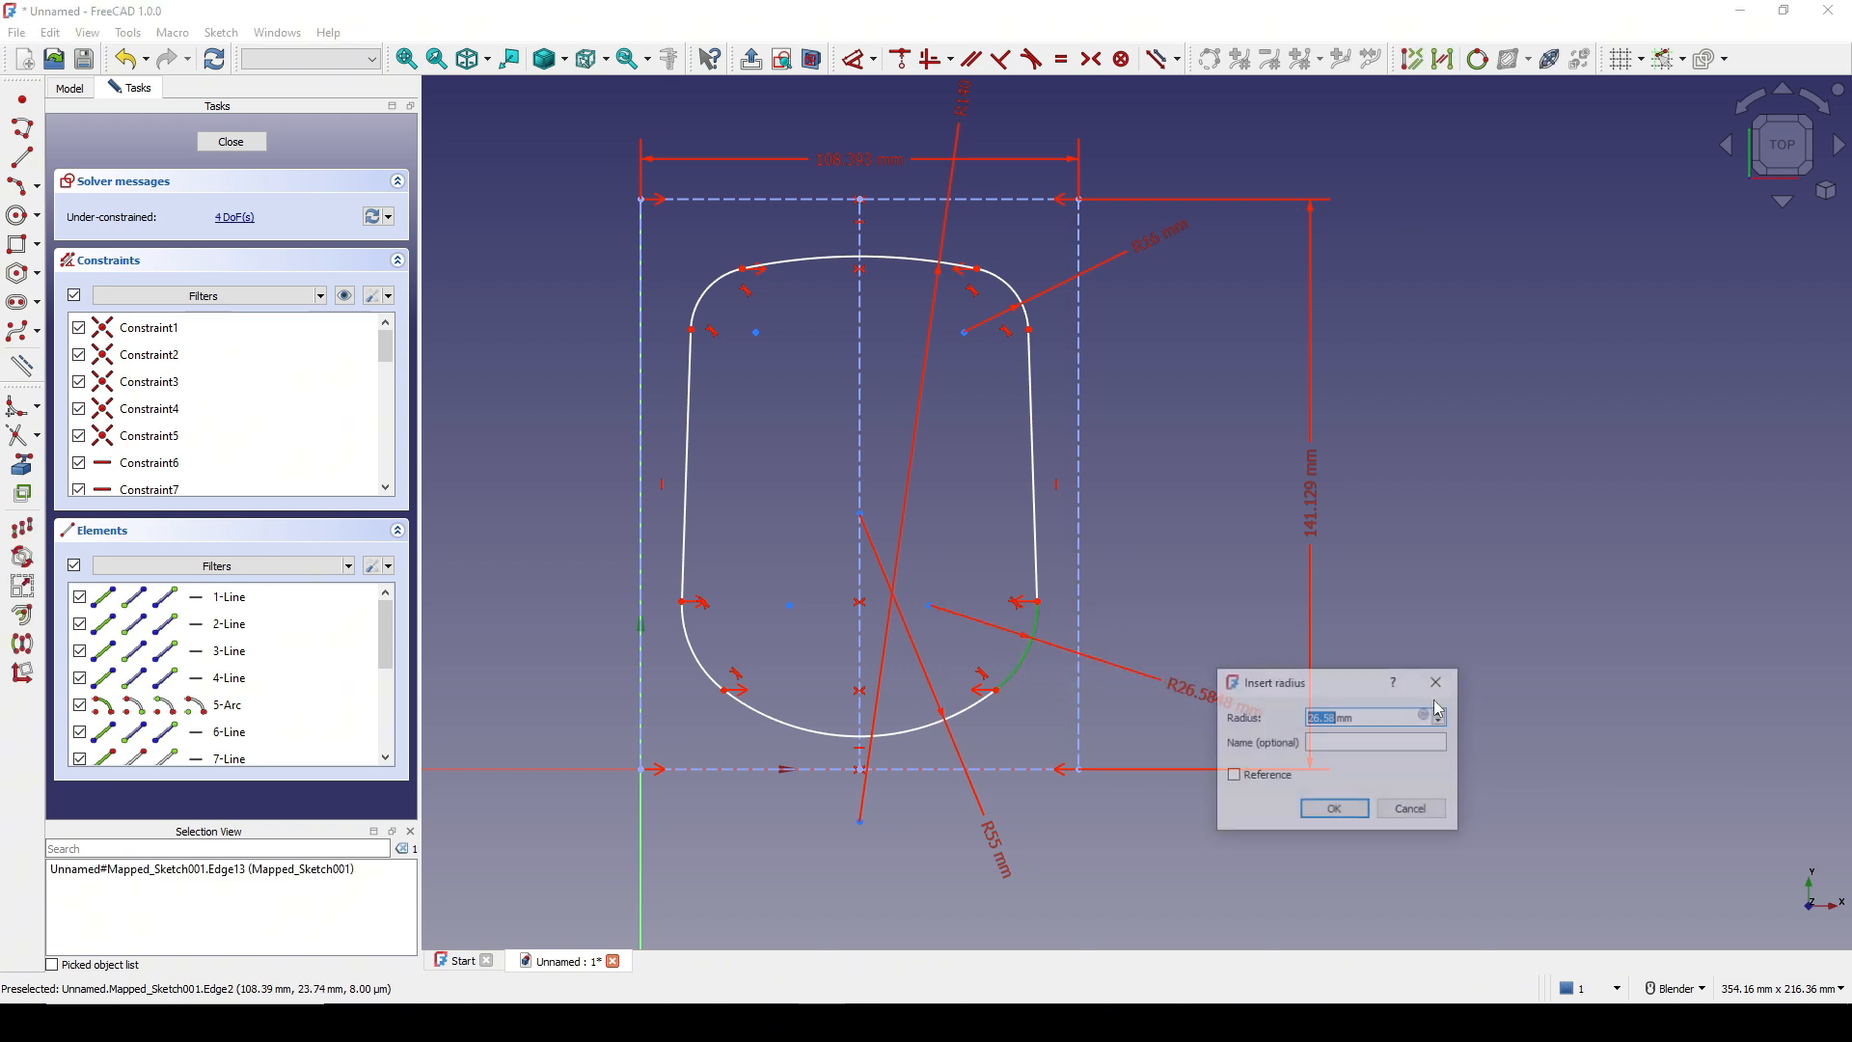
pyautogui.write('26')
pyautogui.press('Return')
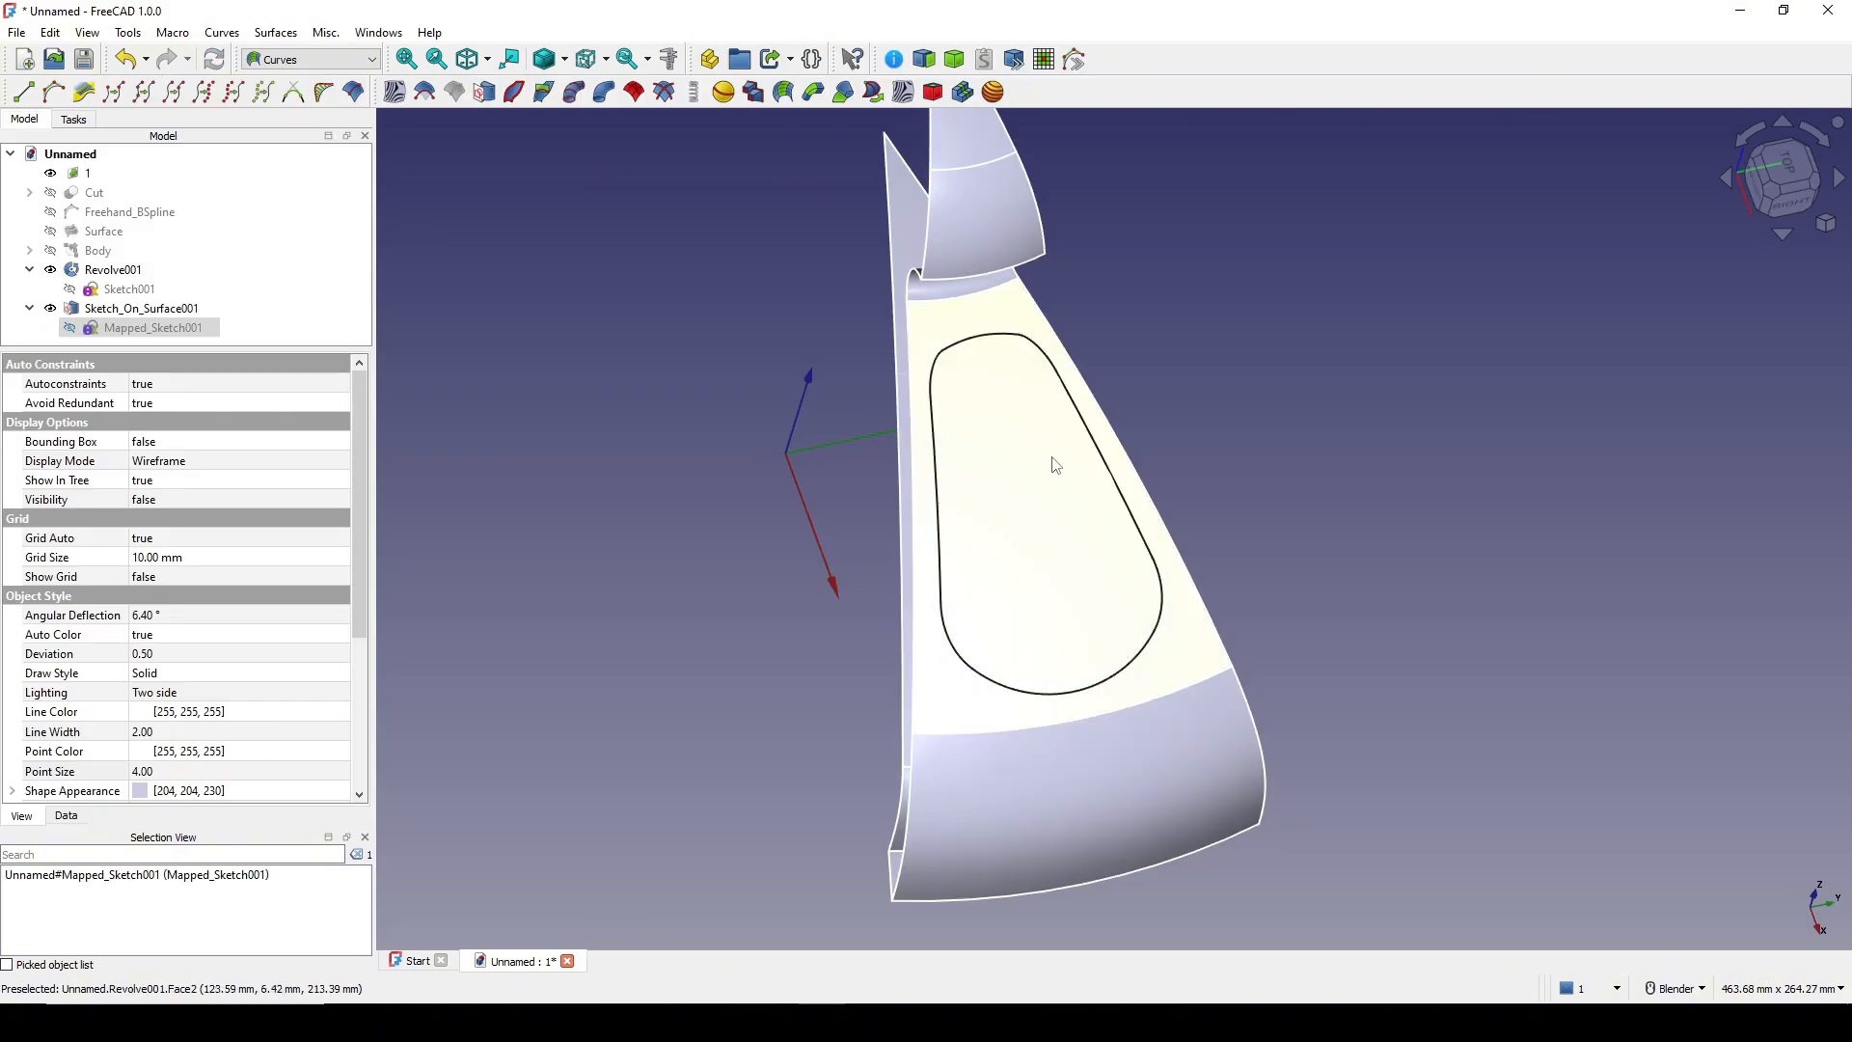
# Reopen the mapped sketch of the lid panel, nudge the top arc slightly upward, and close the sketch.
pyautogui.moveTo(1055, 465)
pyautogui.mouseDown(button='middle')
pyautogui.moveTo(1084, 495)
pyautogui.moveTo(1207, 464)
pyautogui.moveTo(1067, 488)
pyautogui.moveTo(1108, 447)
pyautogui.moveTo(1352, 414)
pyautogui.moveTo(1234, 419)
pyautogui.mouseUp(button='middle')
pyautogui.click(1340, 417)
pyautogui.moveTo(1239, 558); pyautogui.dragTo(1108, 682, button='middle')
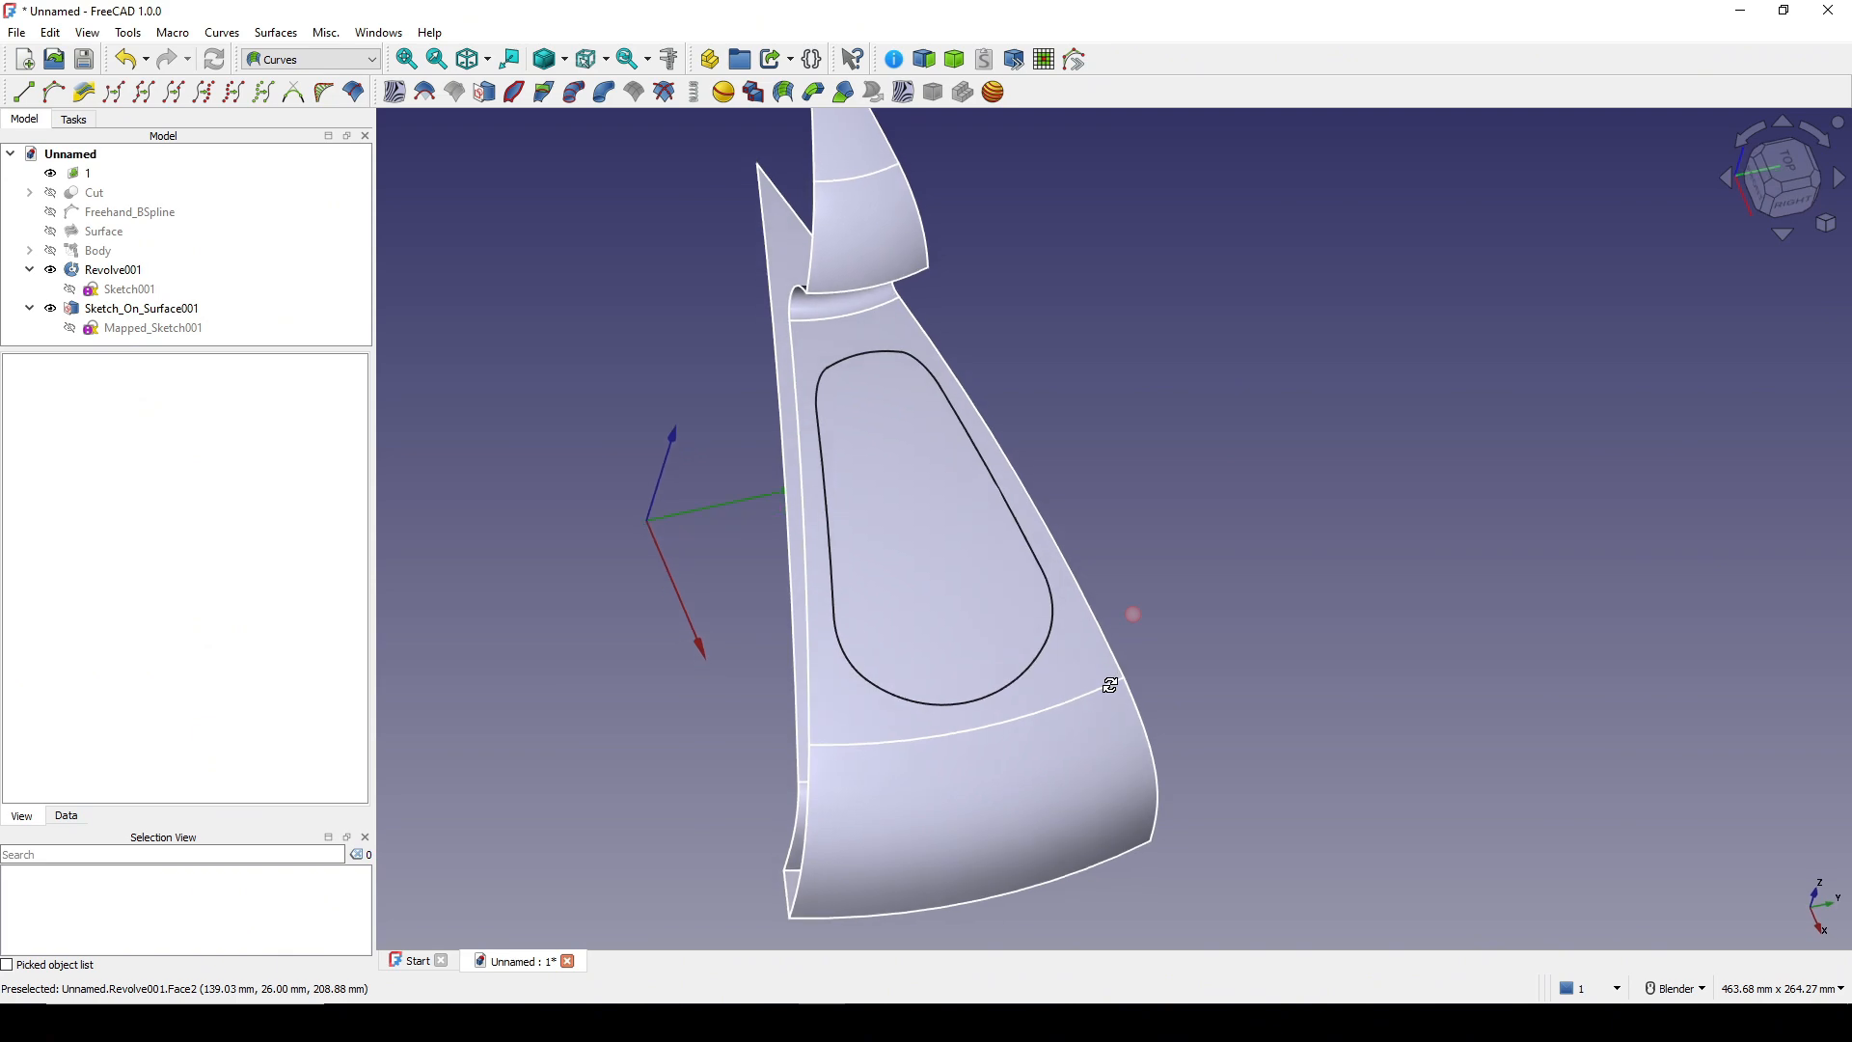
pyautogui.scroll(-3, 1109, 675)
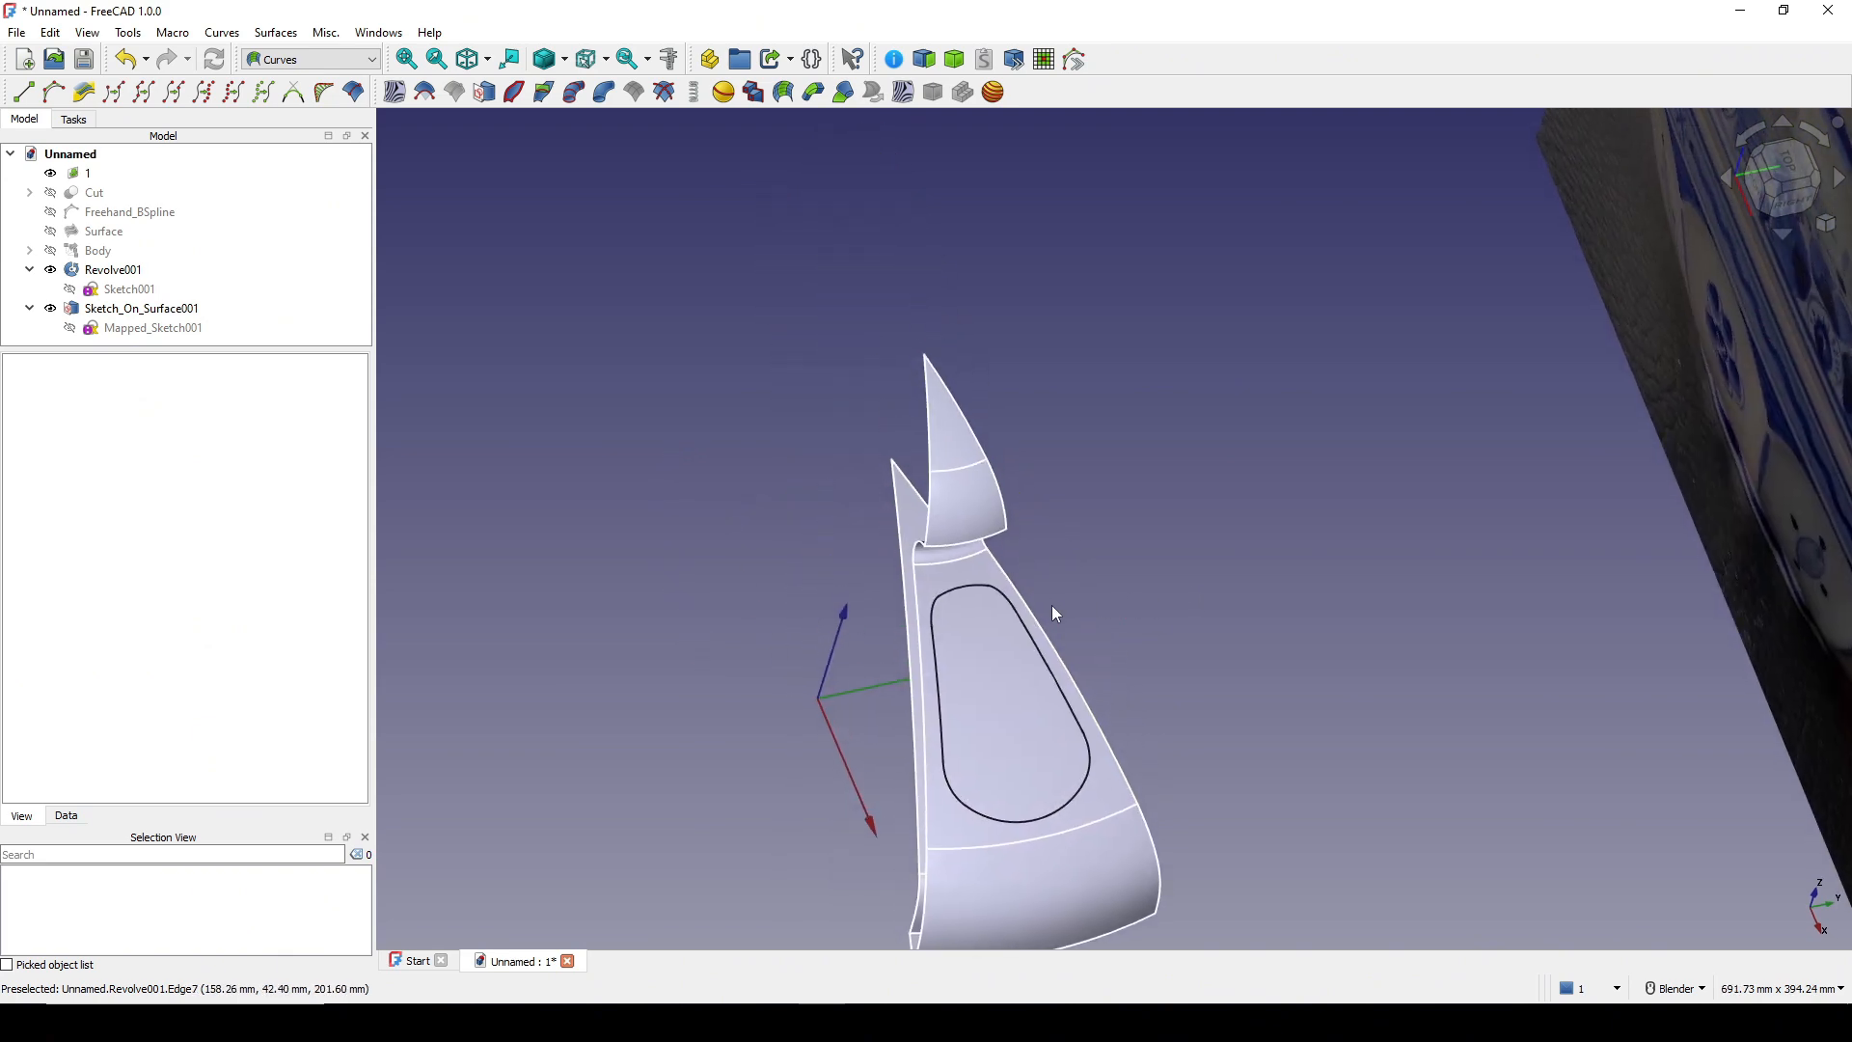
pyautogui.doubleClick(153, 327)
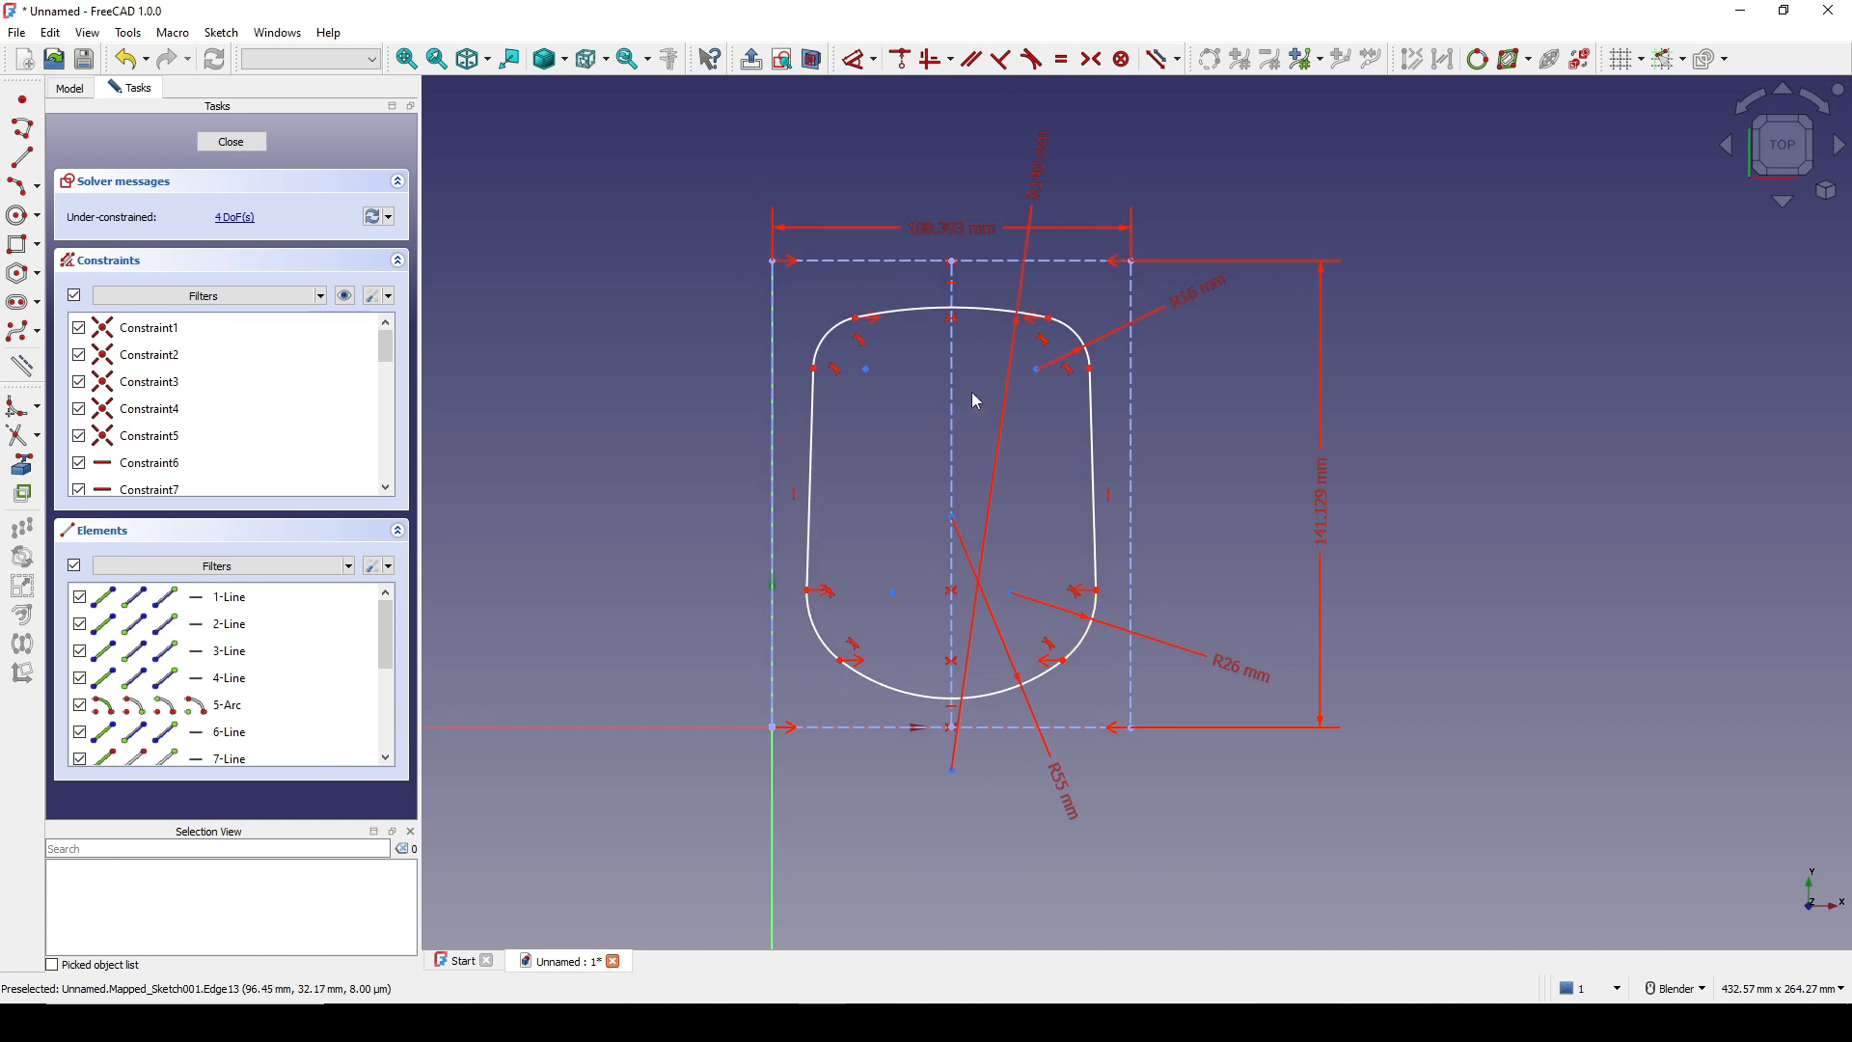
pyautogui.scroll(1, 968, 313)
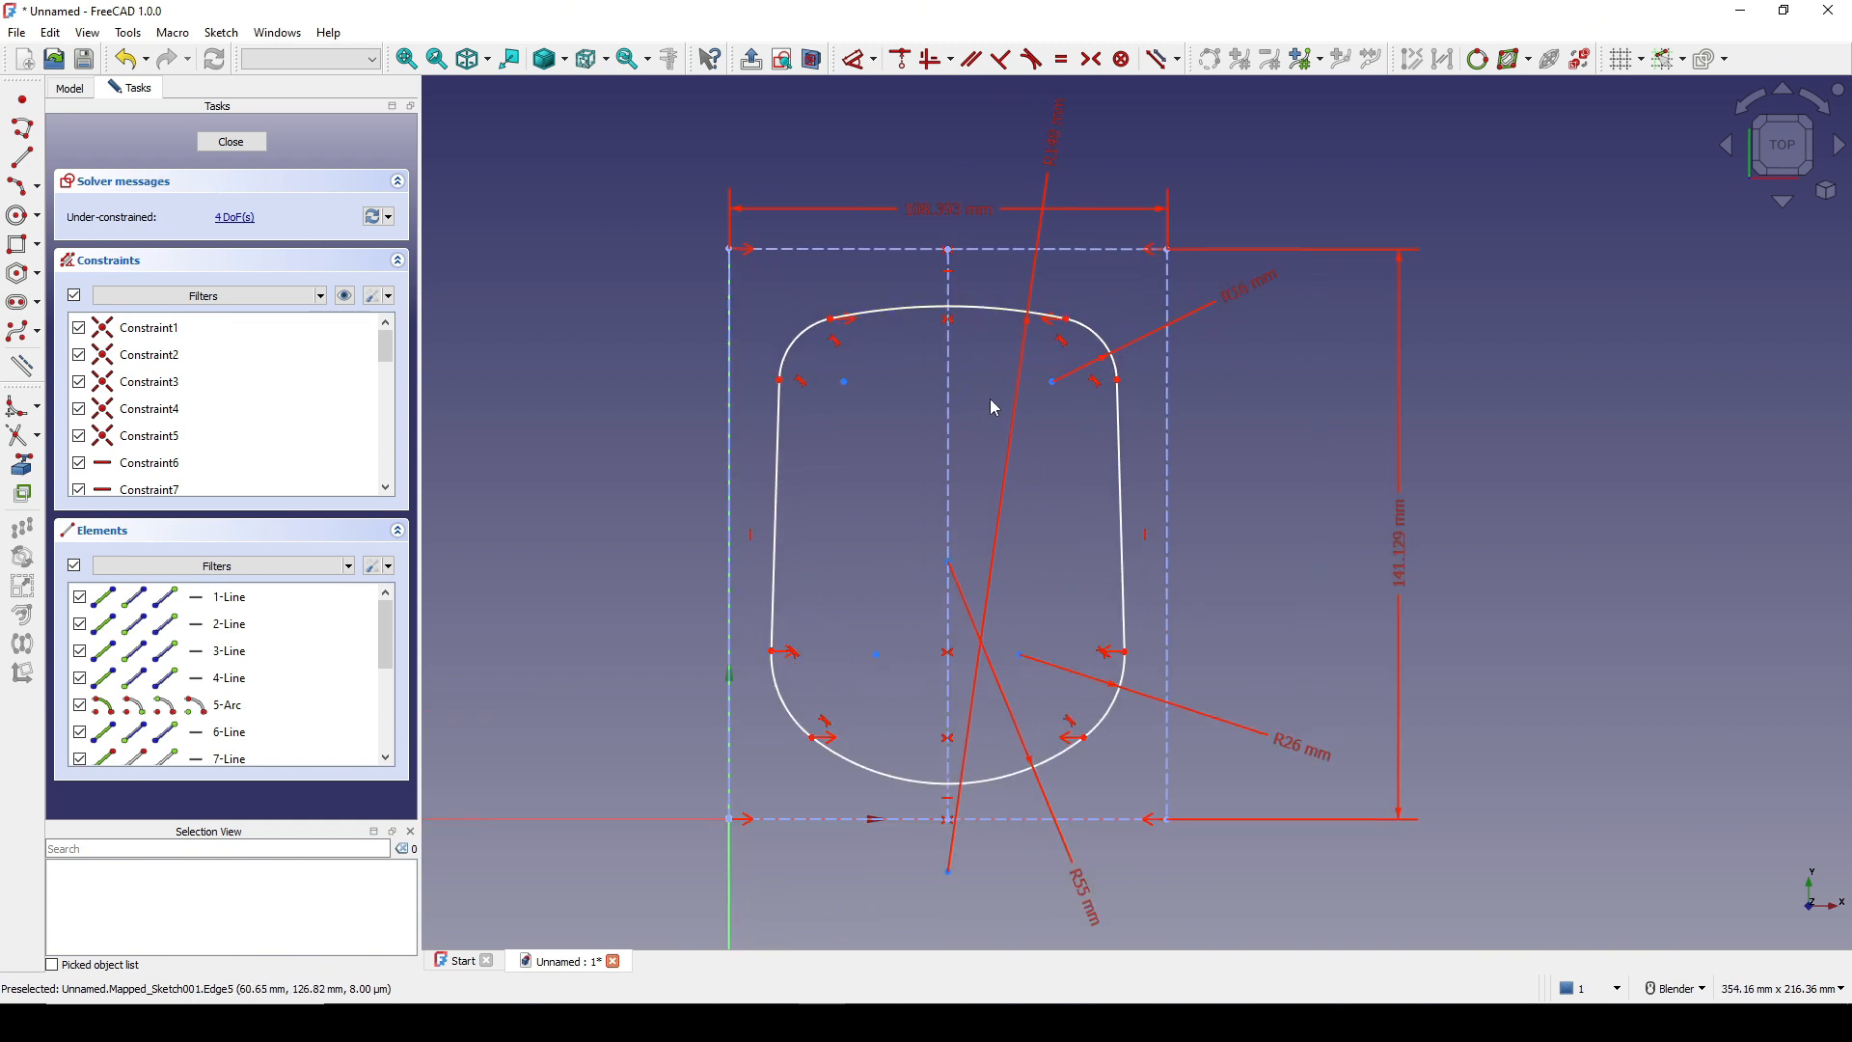
pyautogui.moveTo(905, 315); pyautogui.dragTo(902, 308)
pyautogui.click(231, 141)
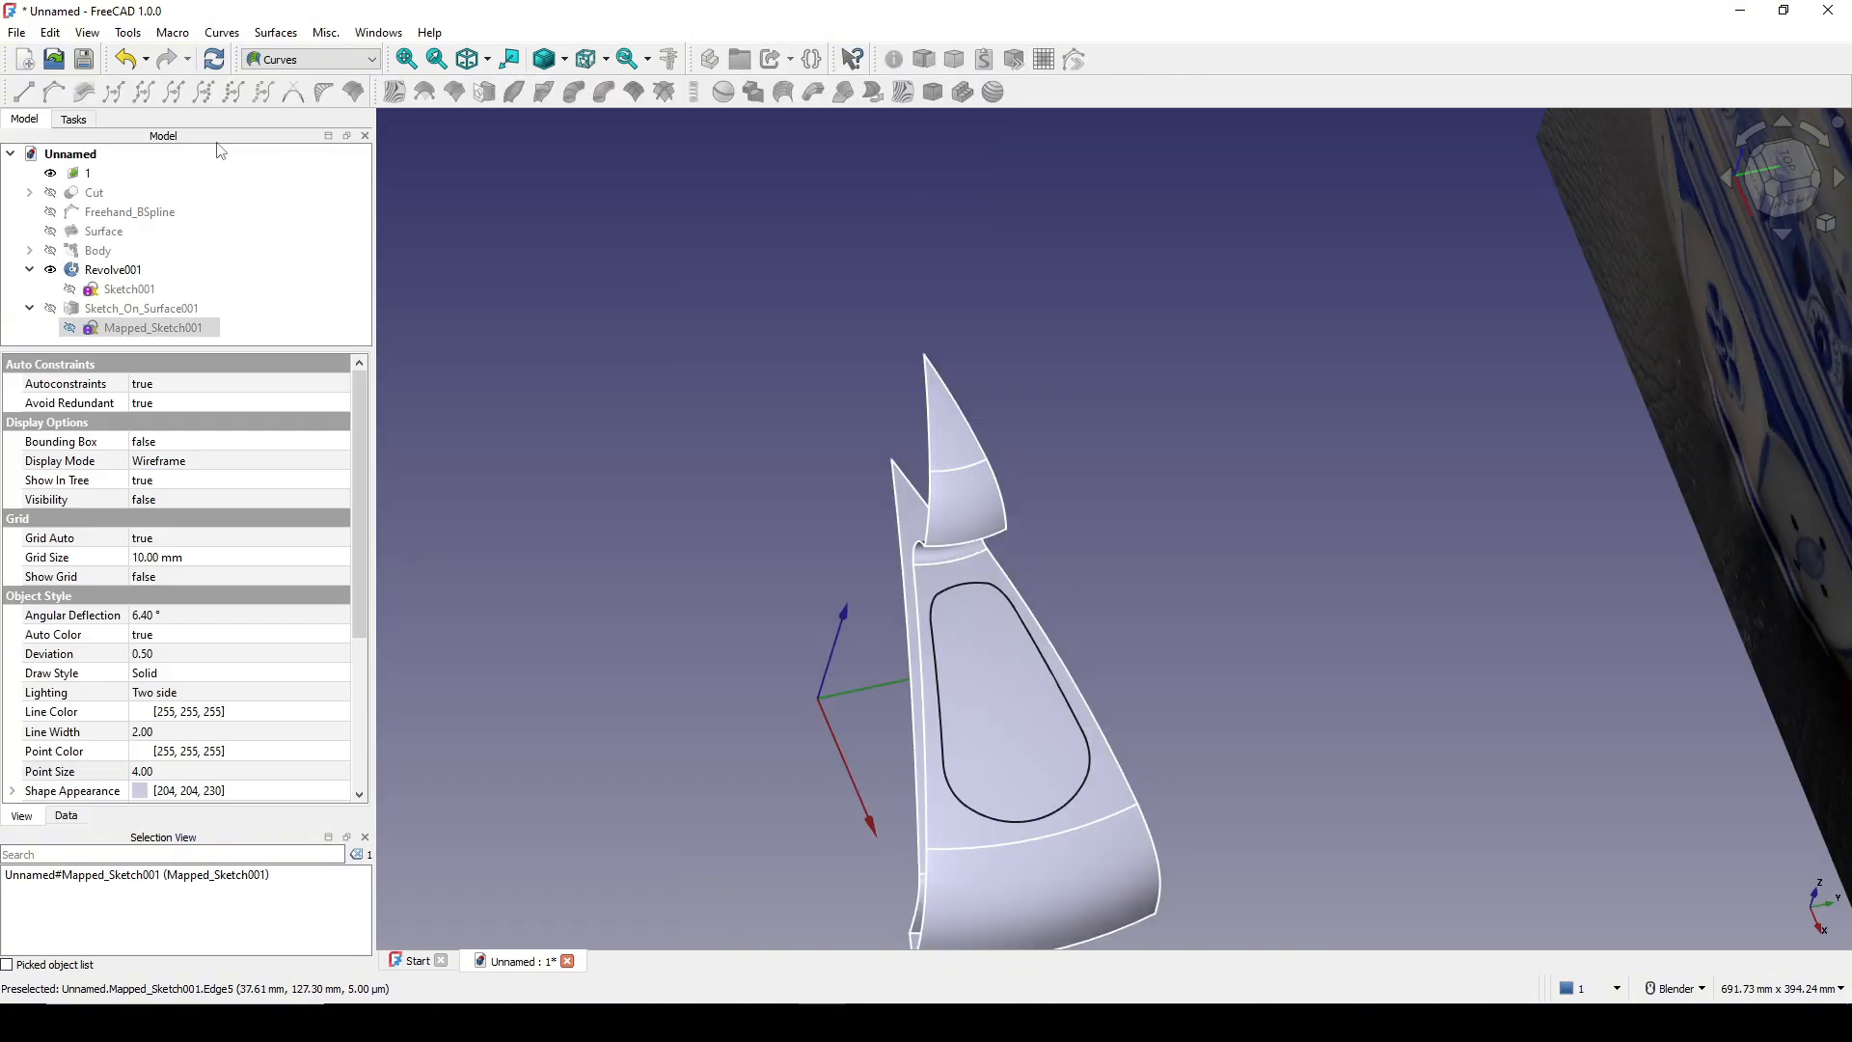
# Create a sketch on surface on the uppermost pointed face of the lid's knob.
pyautogui.moveTo(881, 467)
pyautogui.mouseDown(button='middle')
pyautogui.moveTo(1074, 512)
pyautogui.moveTo(1144, 479)
pyautogui.moveTo(1021, 489)
pyautogui.moveTo(1082, 469)
pyautogui.moveTo(1161, 481)
pyautogui.mouseUp(button='middle')
pyautogui.click(1142, 479)
pyautogui.scroll(2, 1097, 471)
pyautogui.moveTo(1162, 481); pyautogui.dragTo(1099, 521, button='middle')
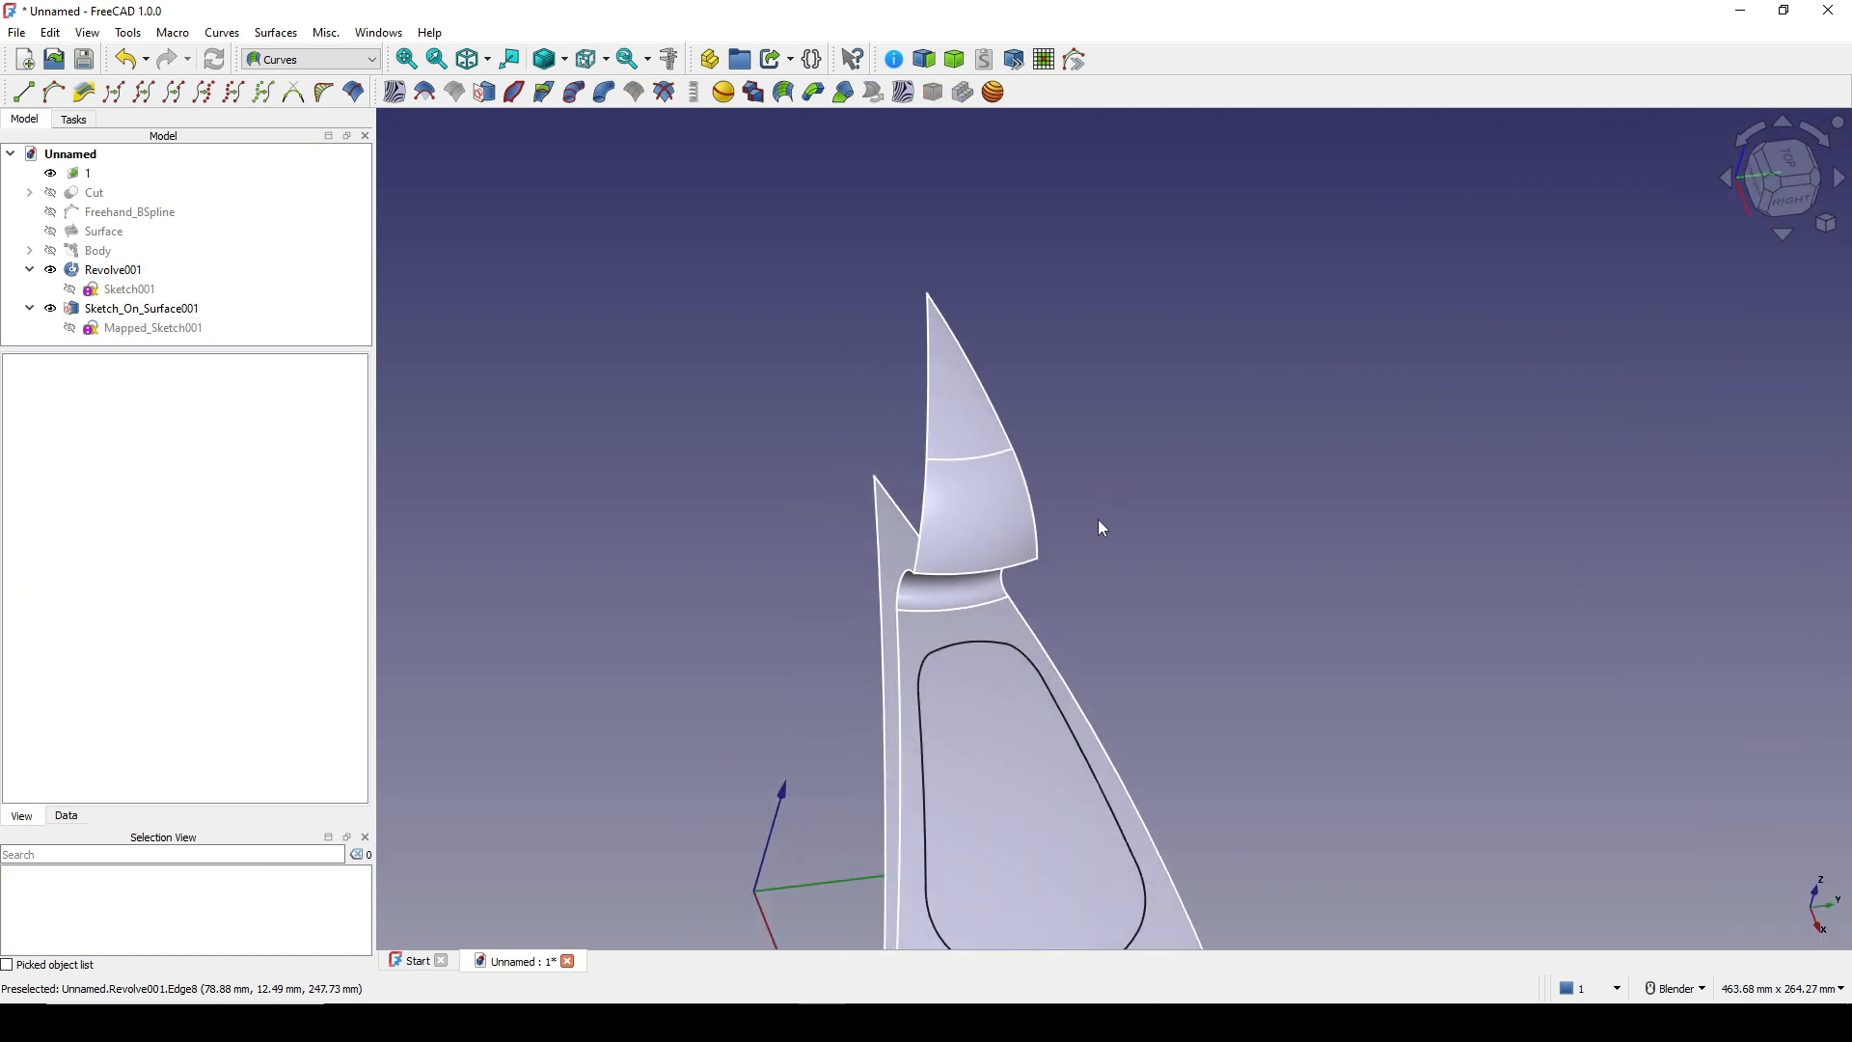
pyautogui.click(954, 413)
pyautogui.keyDown('shift'); pyautogui.moveTo(1088, 418); pyautogui.dragTo(1105, 465, button='middle'); pyautogui.keyUp('shift')
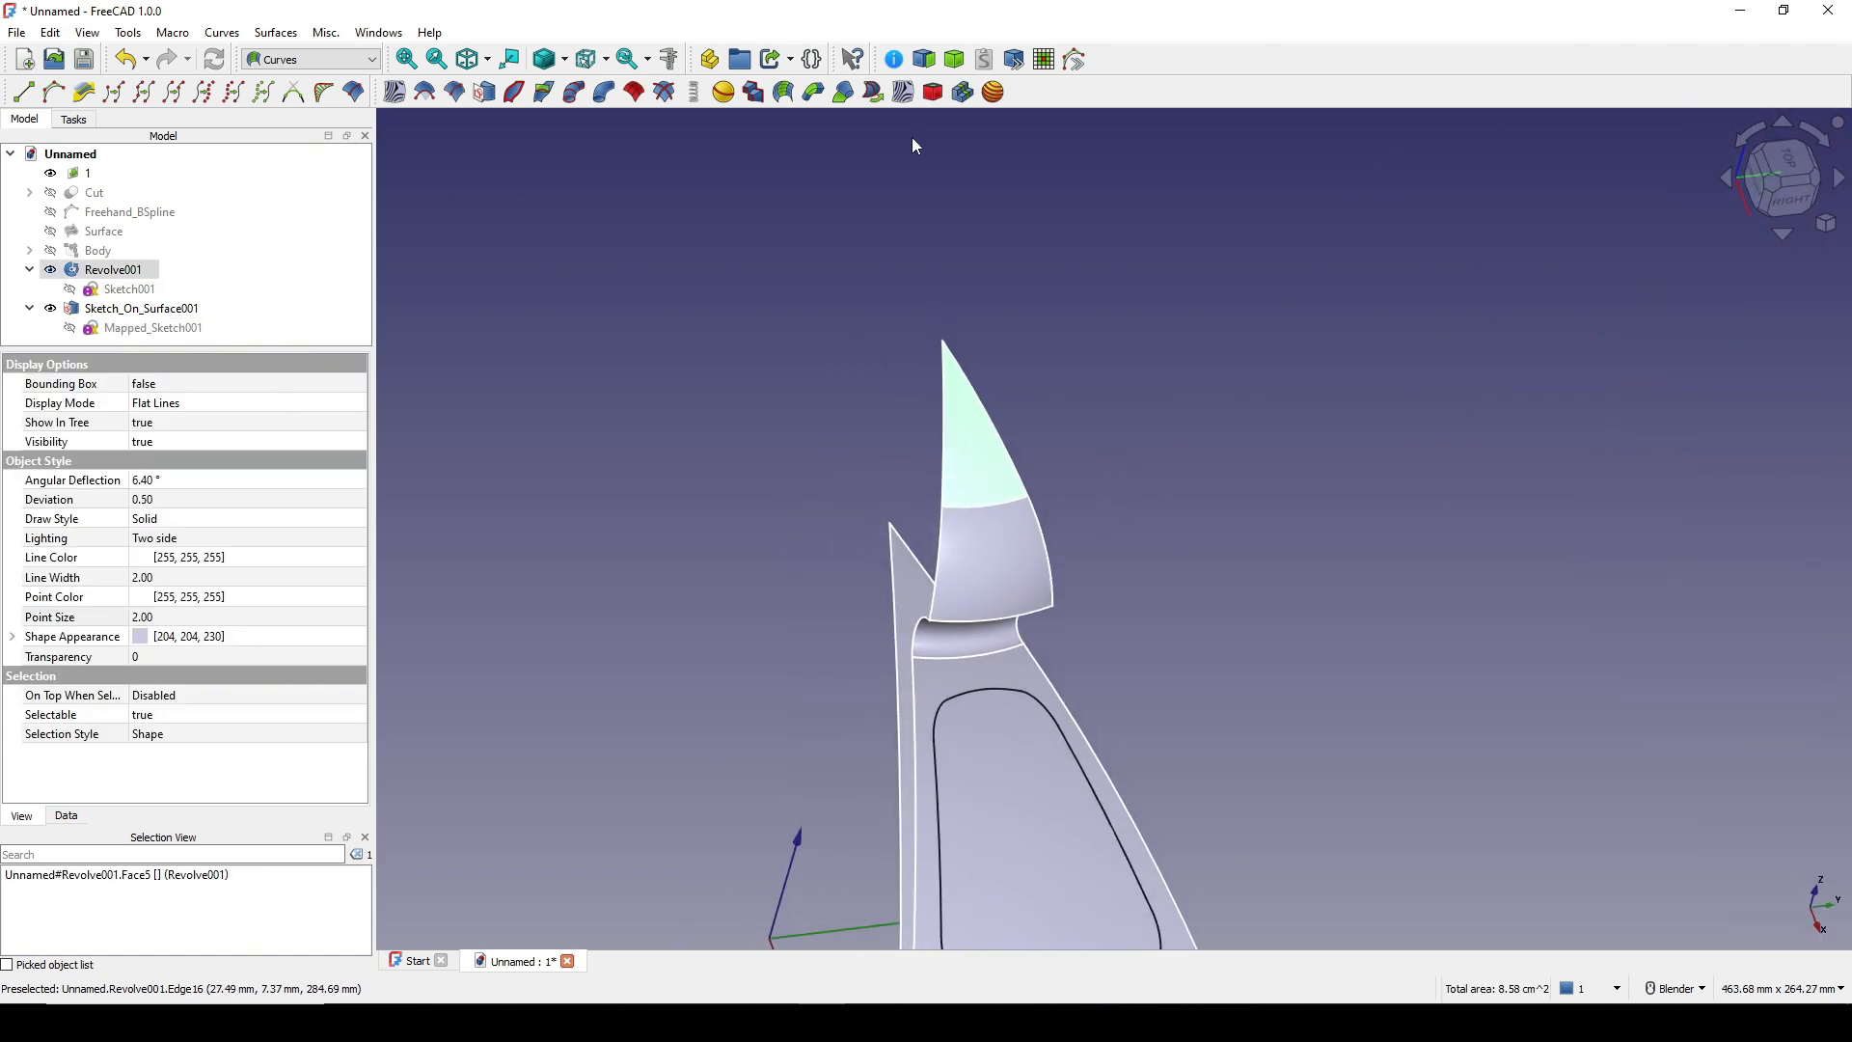
pyautogui.click(488, 93)
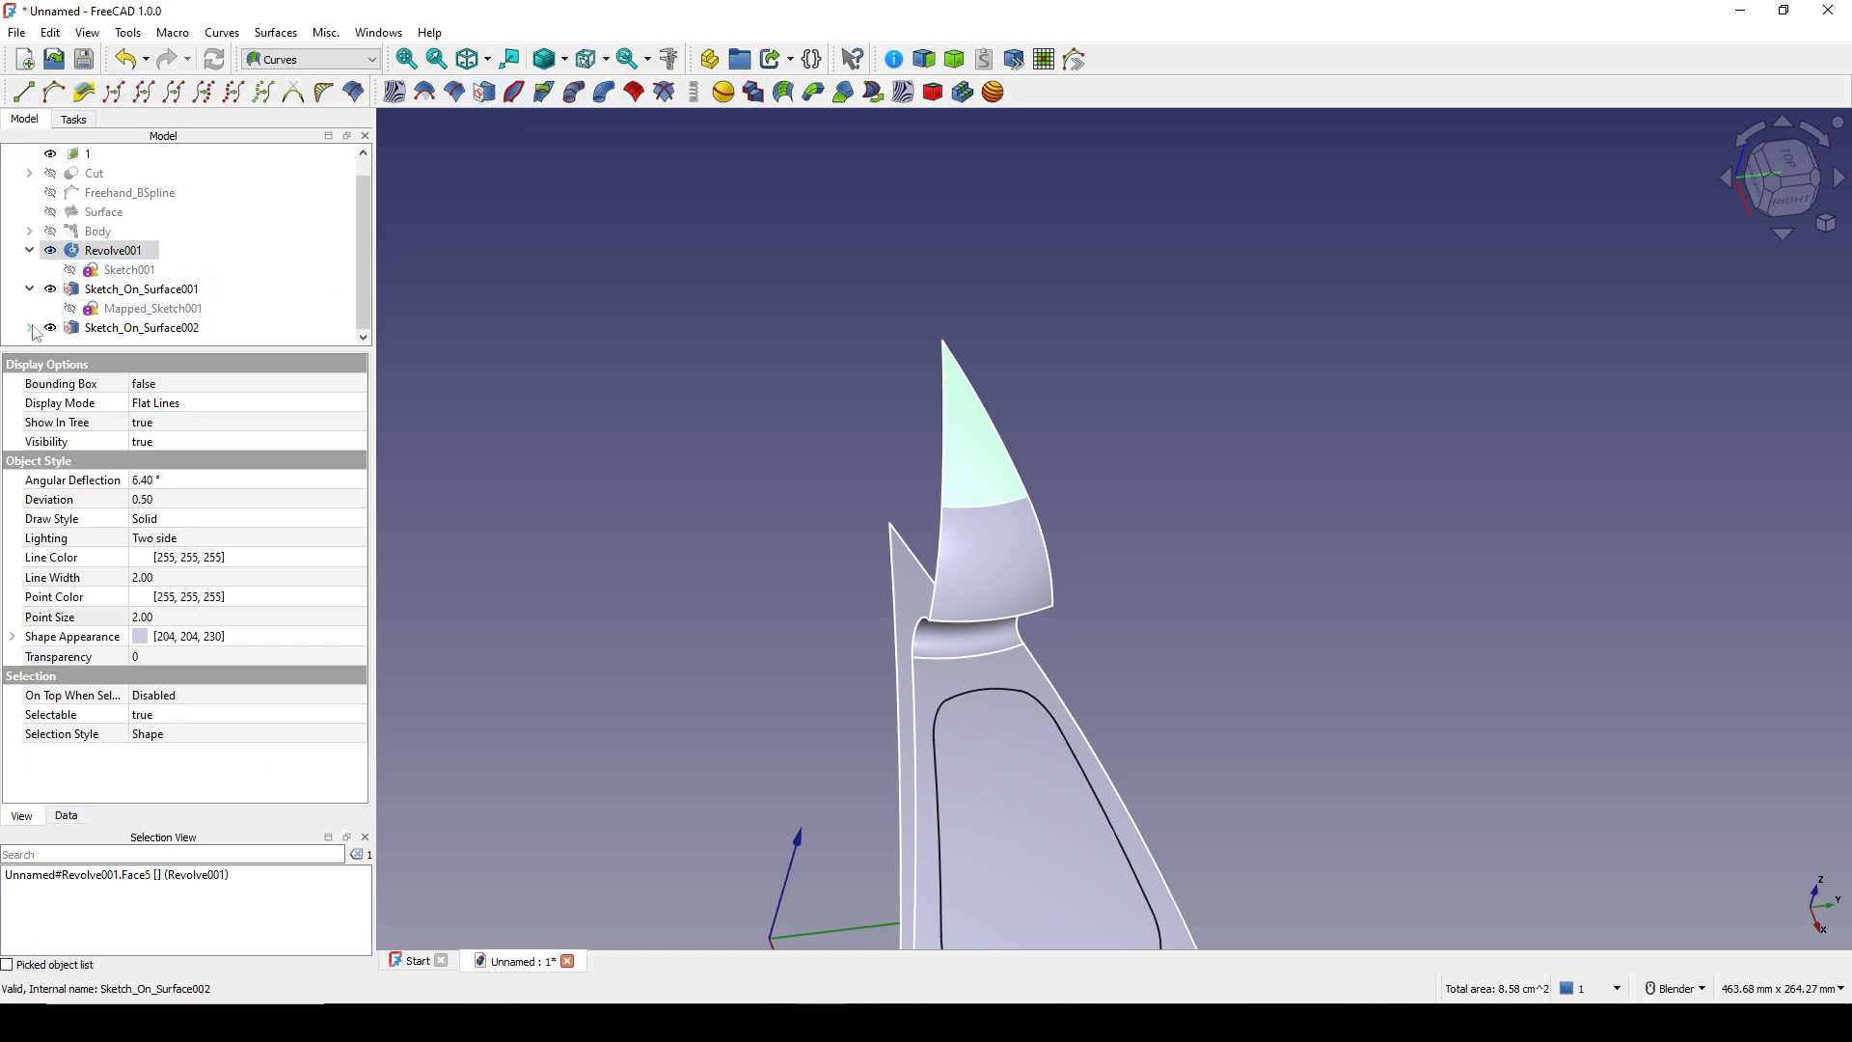
# Open the knob face's new mapped sketch for editing and cut away the model in front of the sketch plane.
pyautogui.scroll(-1, 39, 332)
pyautogui.doubleClick(150, 328)
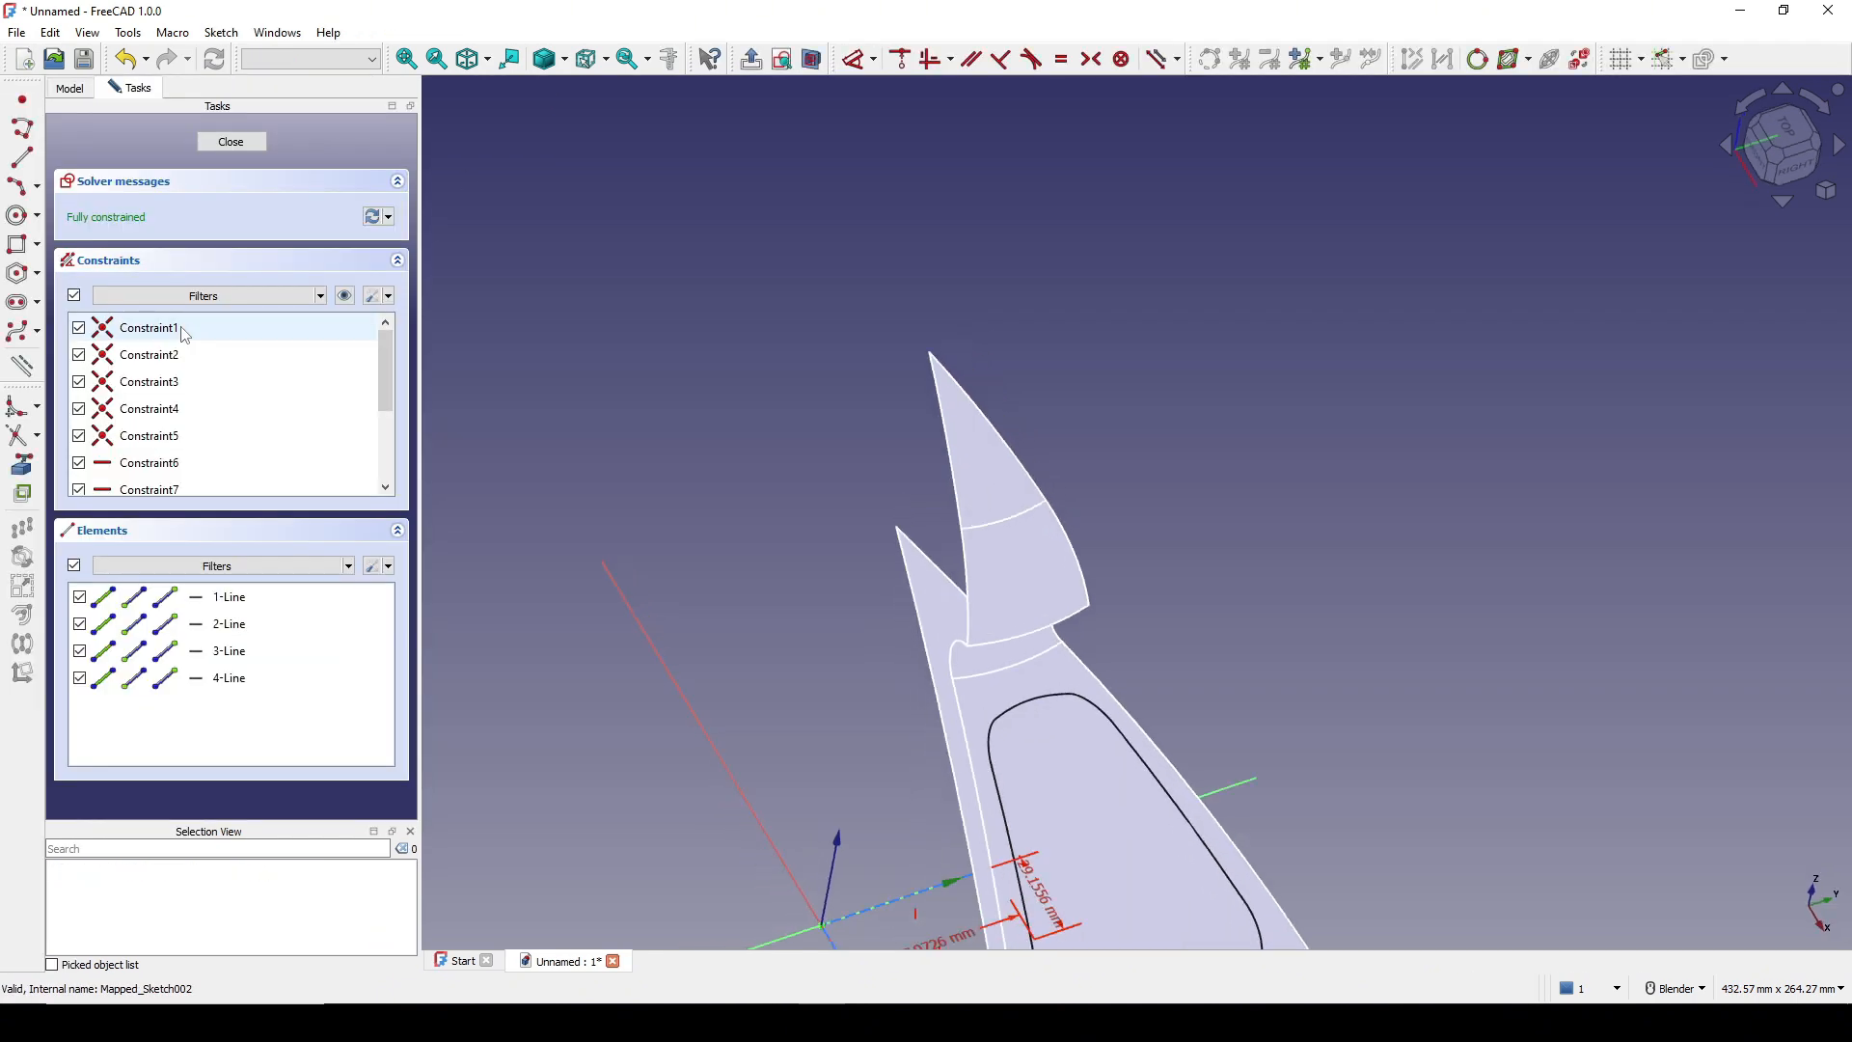
pyautogui.scroll(3, 950, 436)
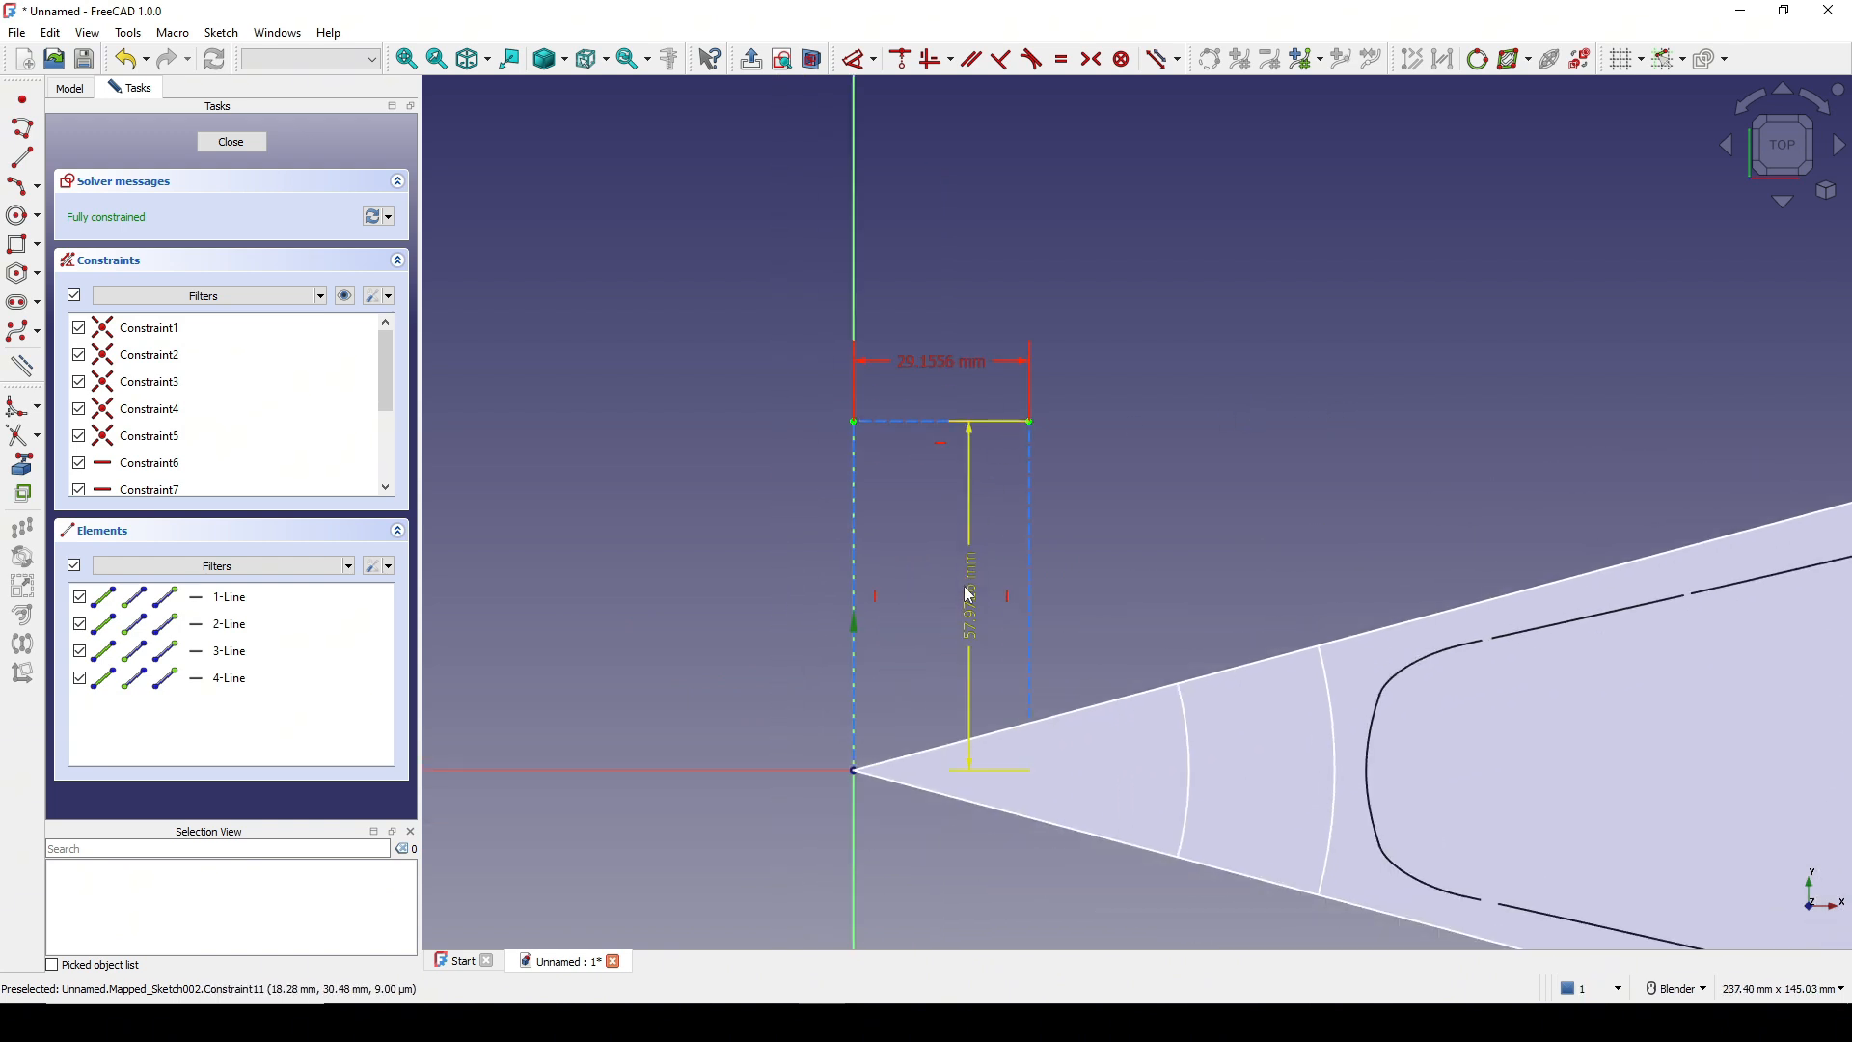
pyautogui.scroll(1, 1201, 492)
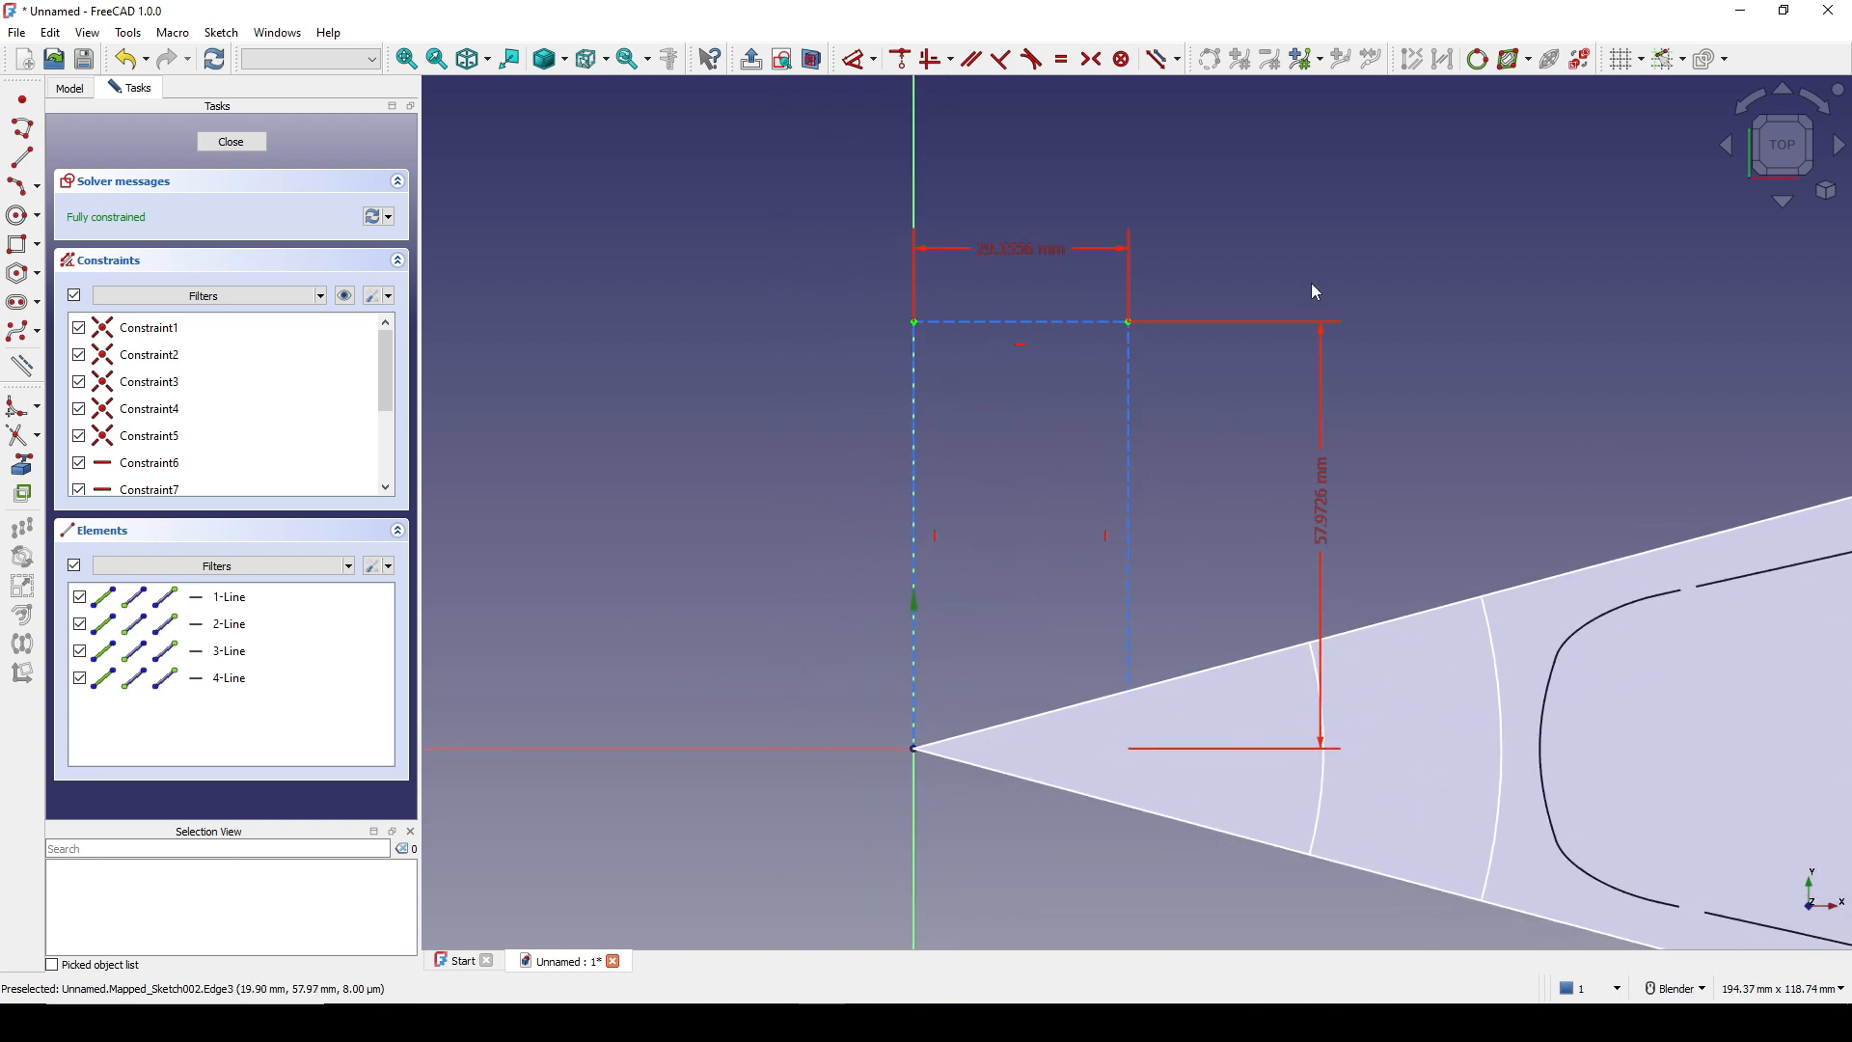
pyautogui.keyDown('shift'); pyautogui.moveTo(1311, 281); pyautogui.dragTo(1295, 269, button='middle'); pyautogui.keyUp('shift')
pyautogui.click(822, 67)
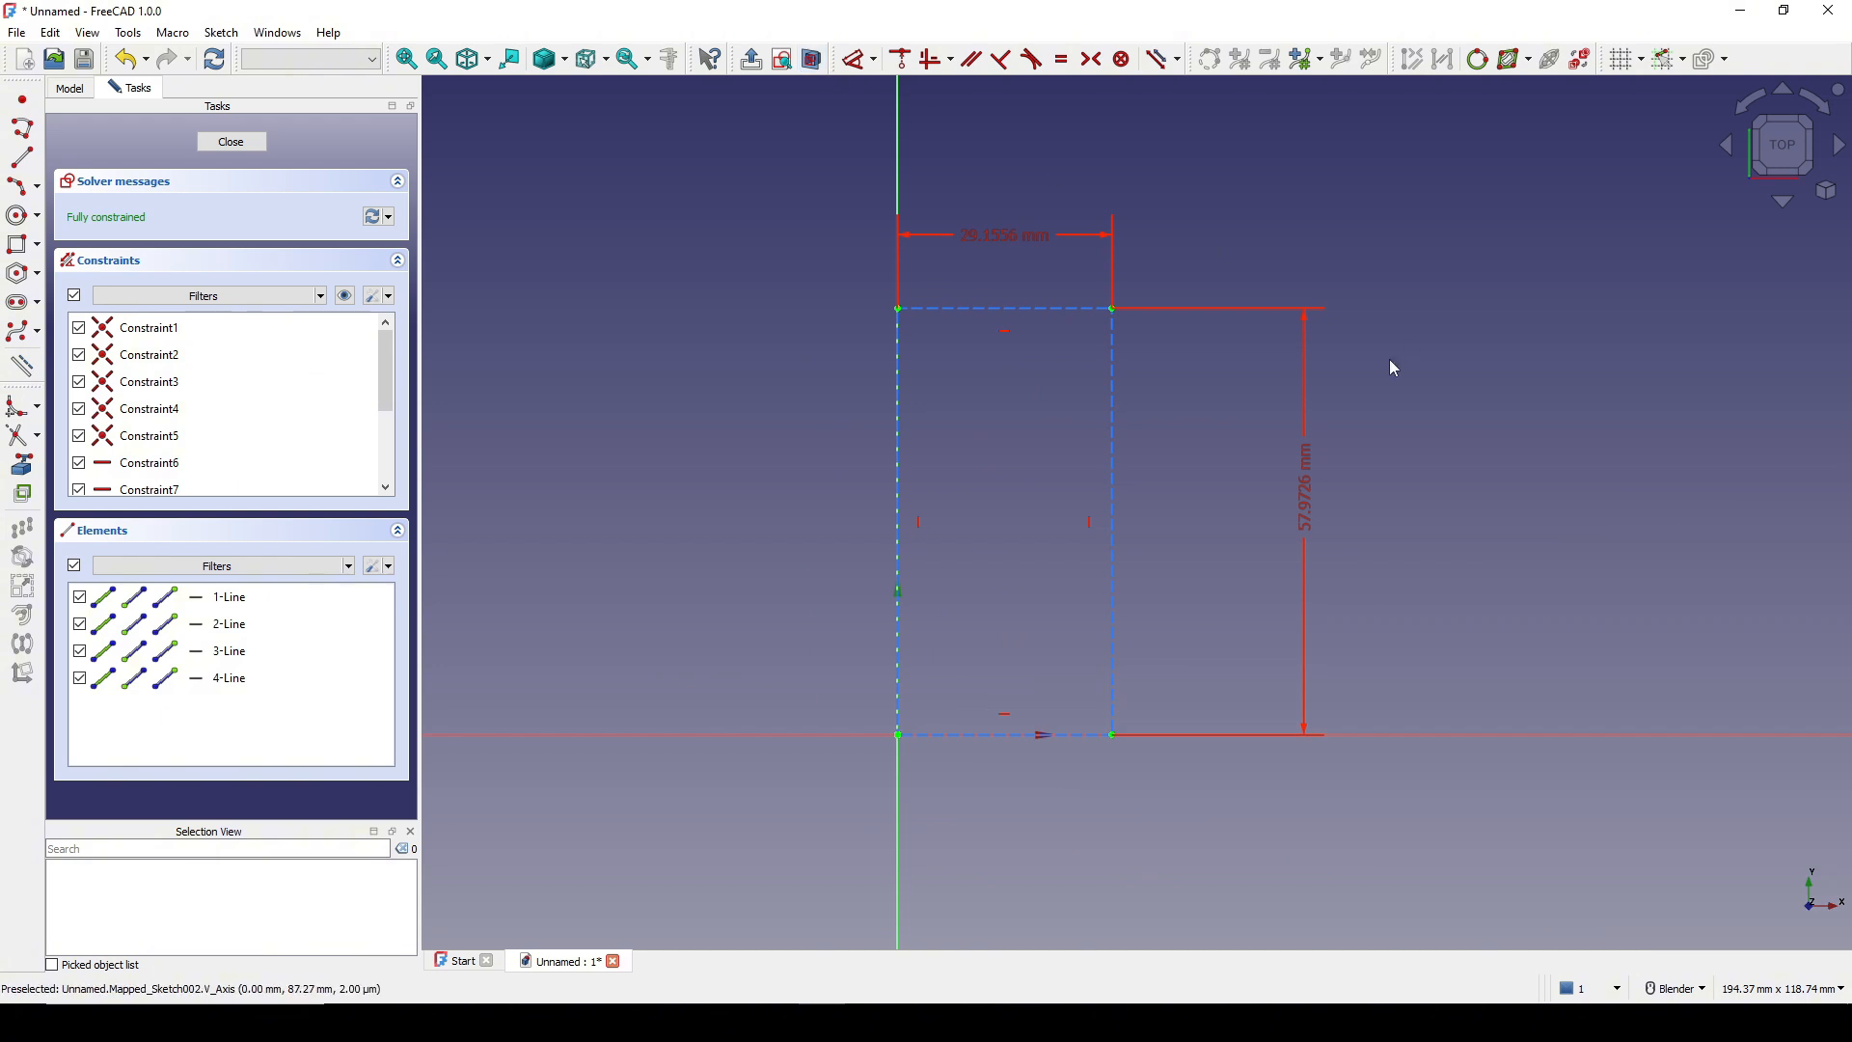
pyautogui.keyDown('shift'); pyautogui.moveTo(1389, 358); pyautogui.dragTo(1371, 325, button='middle'); pyautogui.keyUp('shift')
# Draw a centre line between the midpoints of the frame's top and bottom edges and convert it to construction geometry.
pyautogui.click(23, 157)
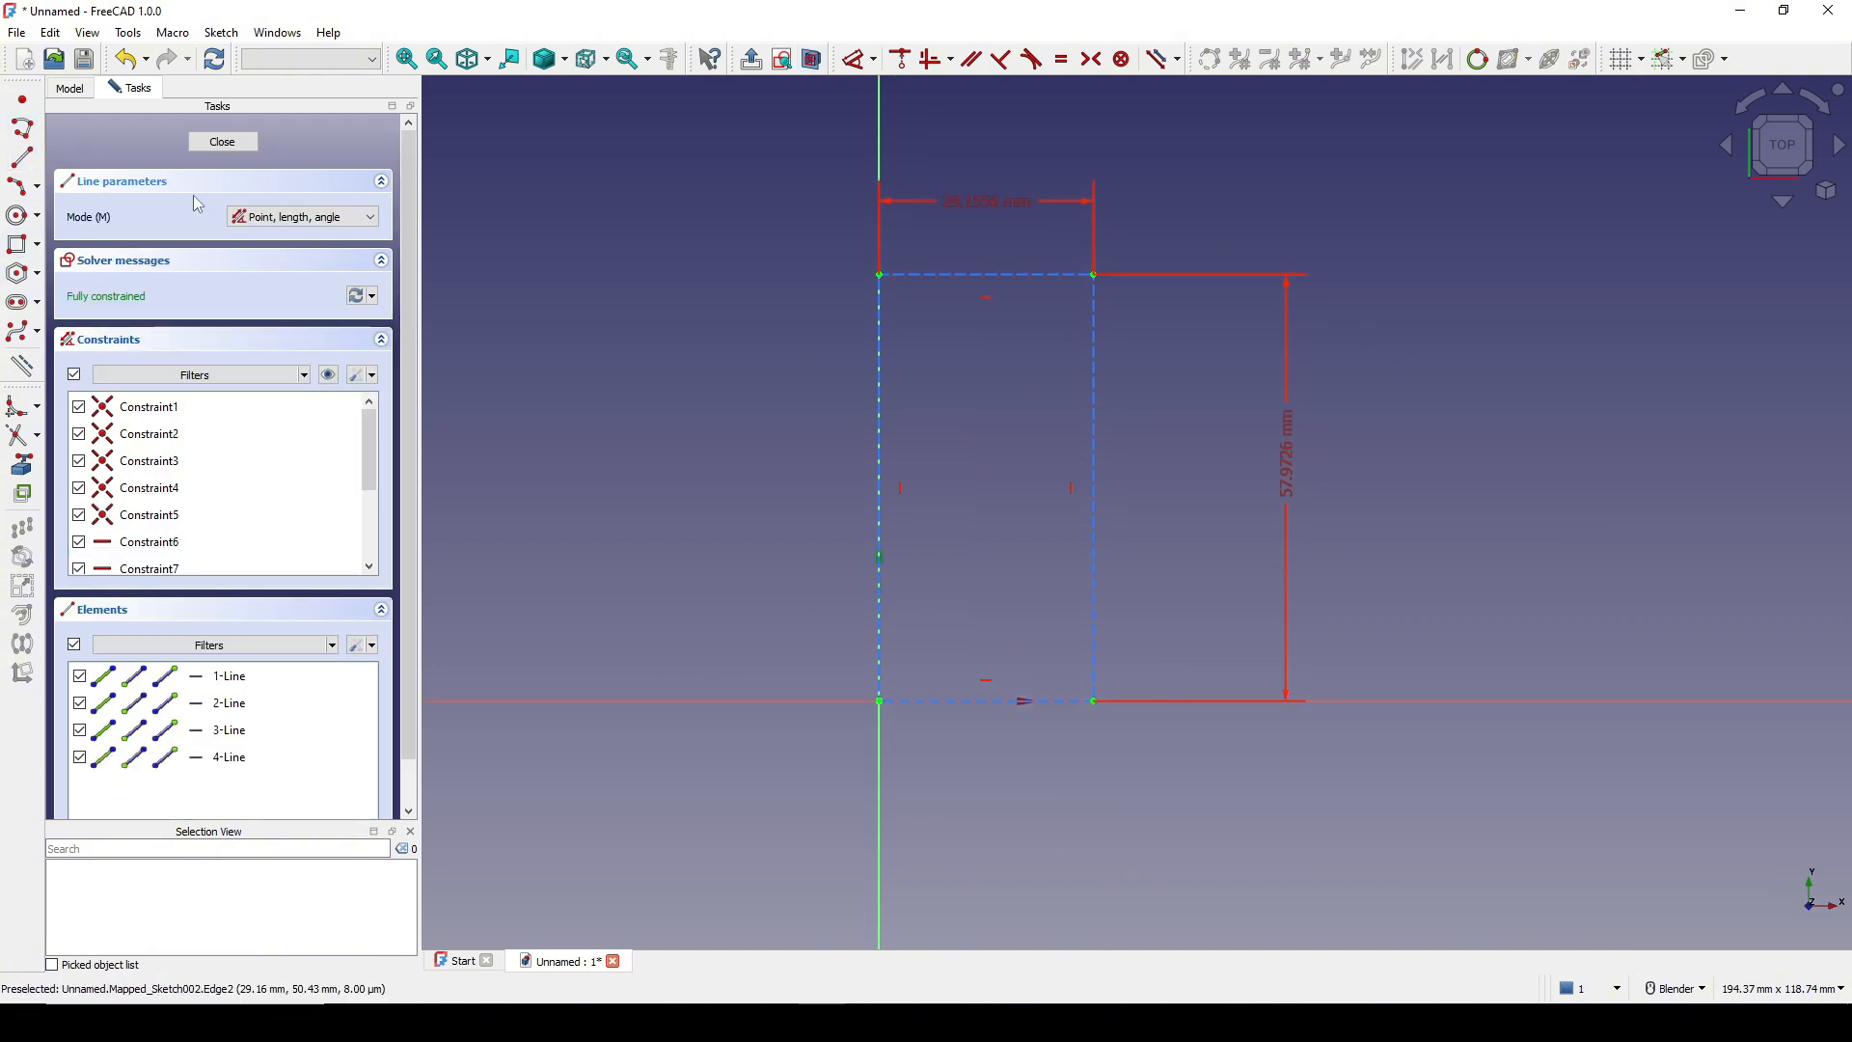
pyautogui.click(986, 278)
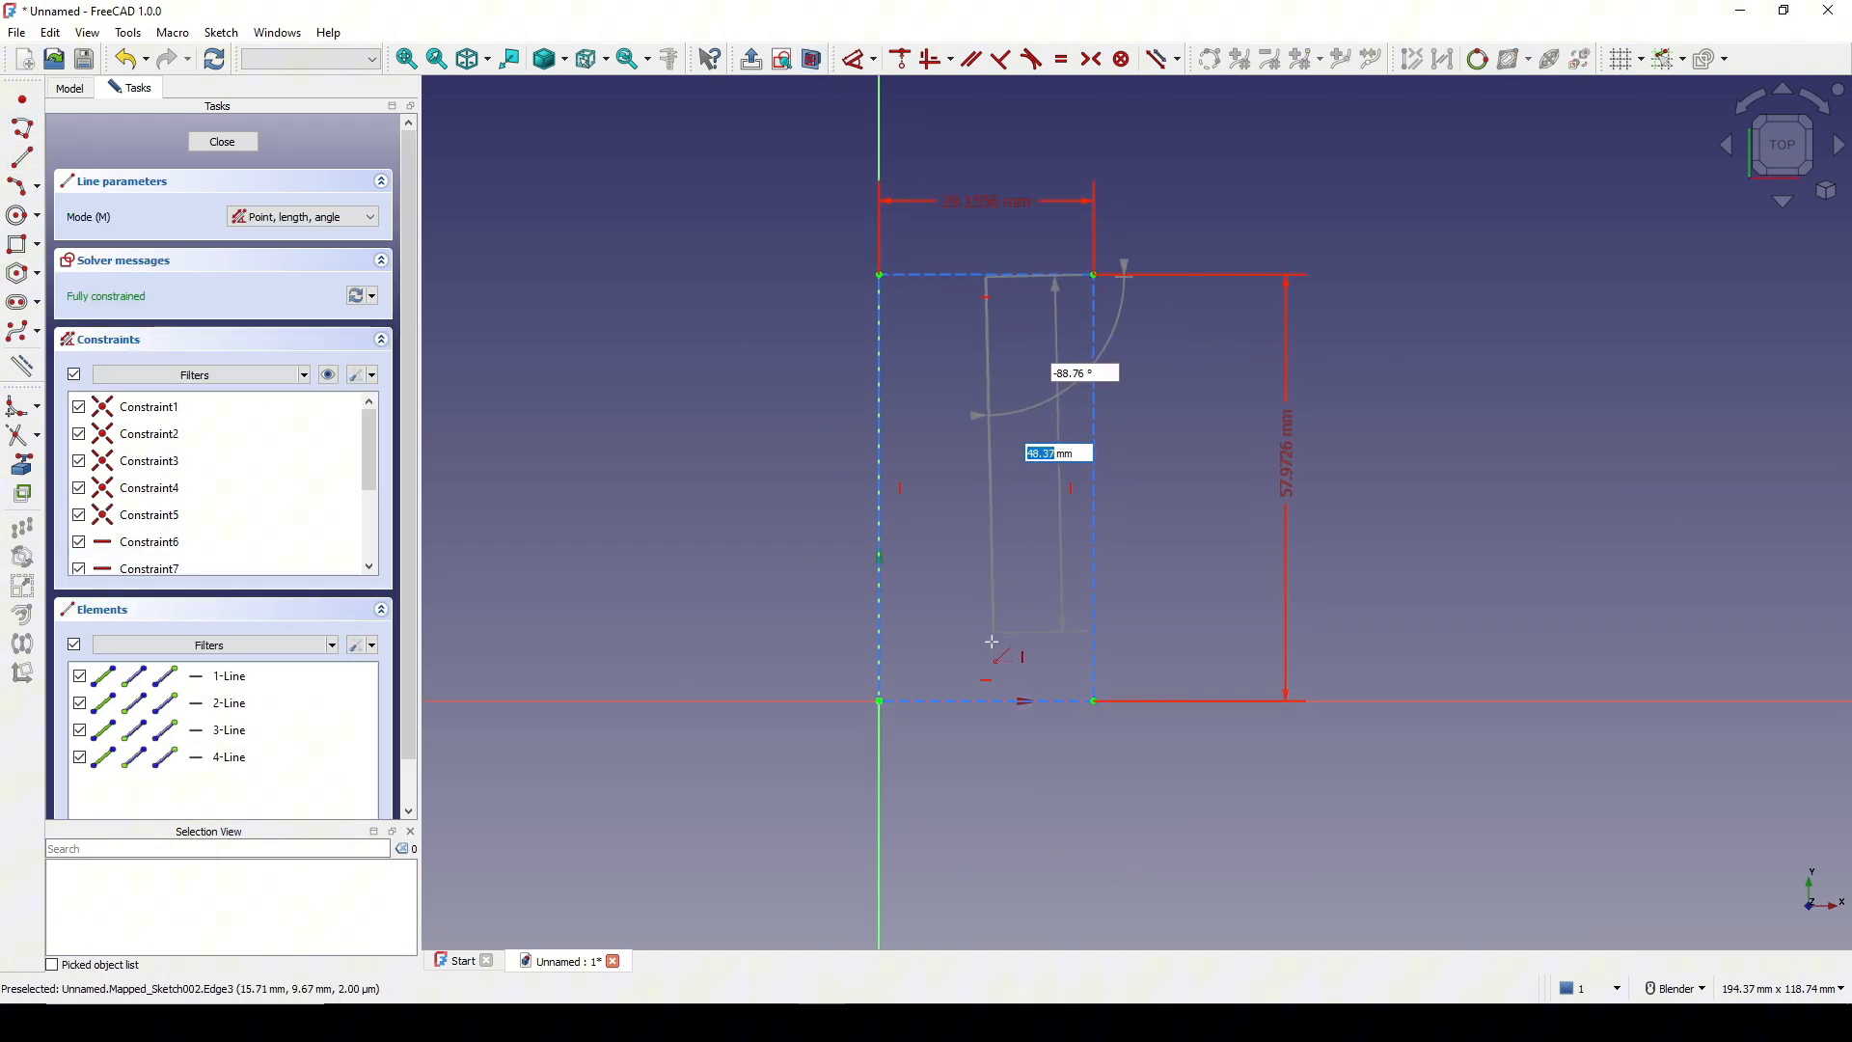
pyautogui.click(984, 694)
pyautogui.rightClick(1286, 525)
pyautogui.scroll(2, 1102, 478)
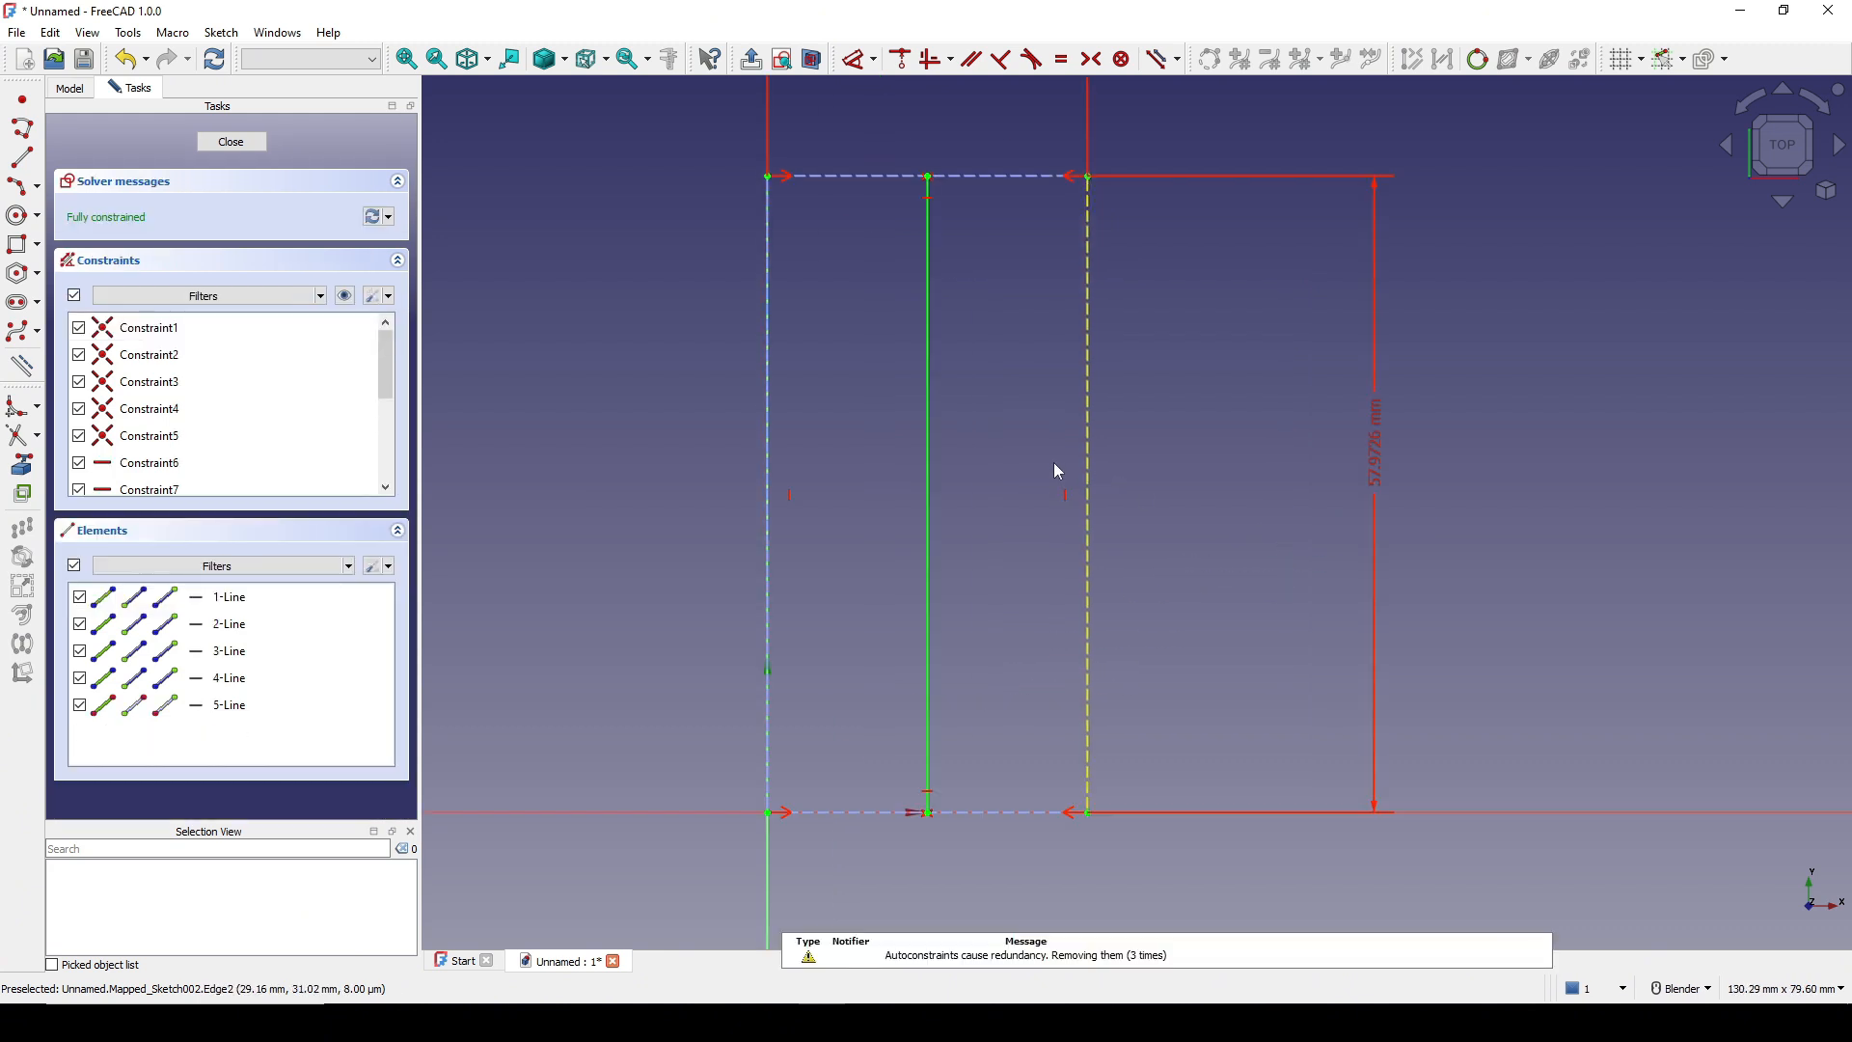
pyautogui.keyDown('shift'); pyautogui.moveTo(1053, 463); pyautogui.dragTo(1074, 499, button='middle'); pyautogui.keyUp('shift')
pyautogui.click(949, 520)
pyautogui.click(980, 523)
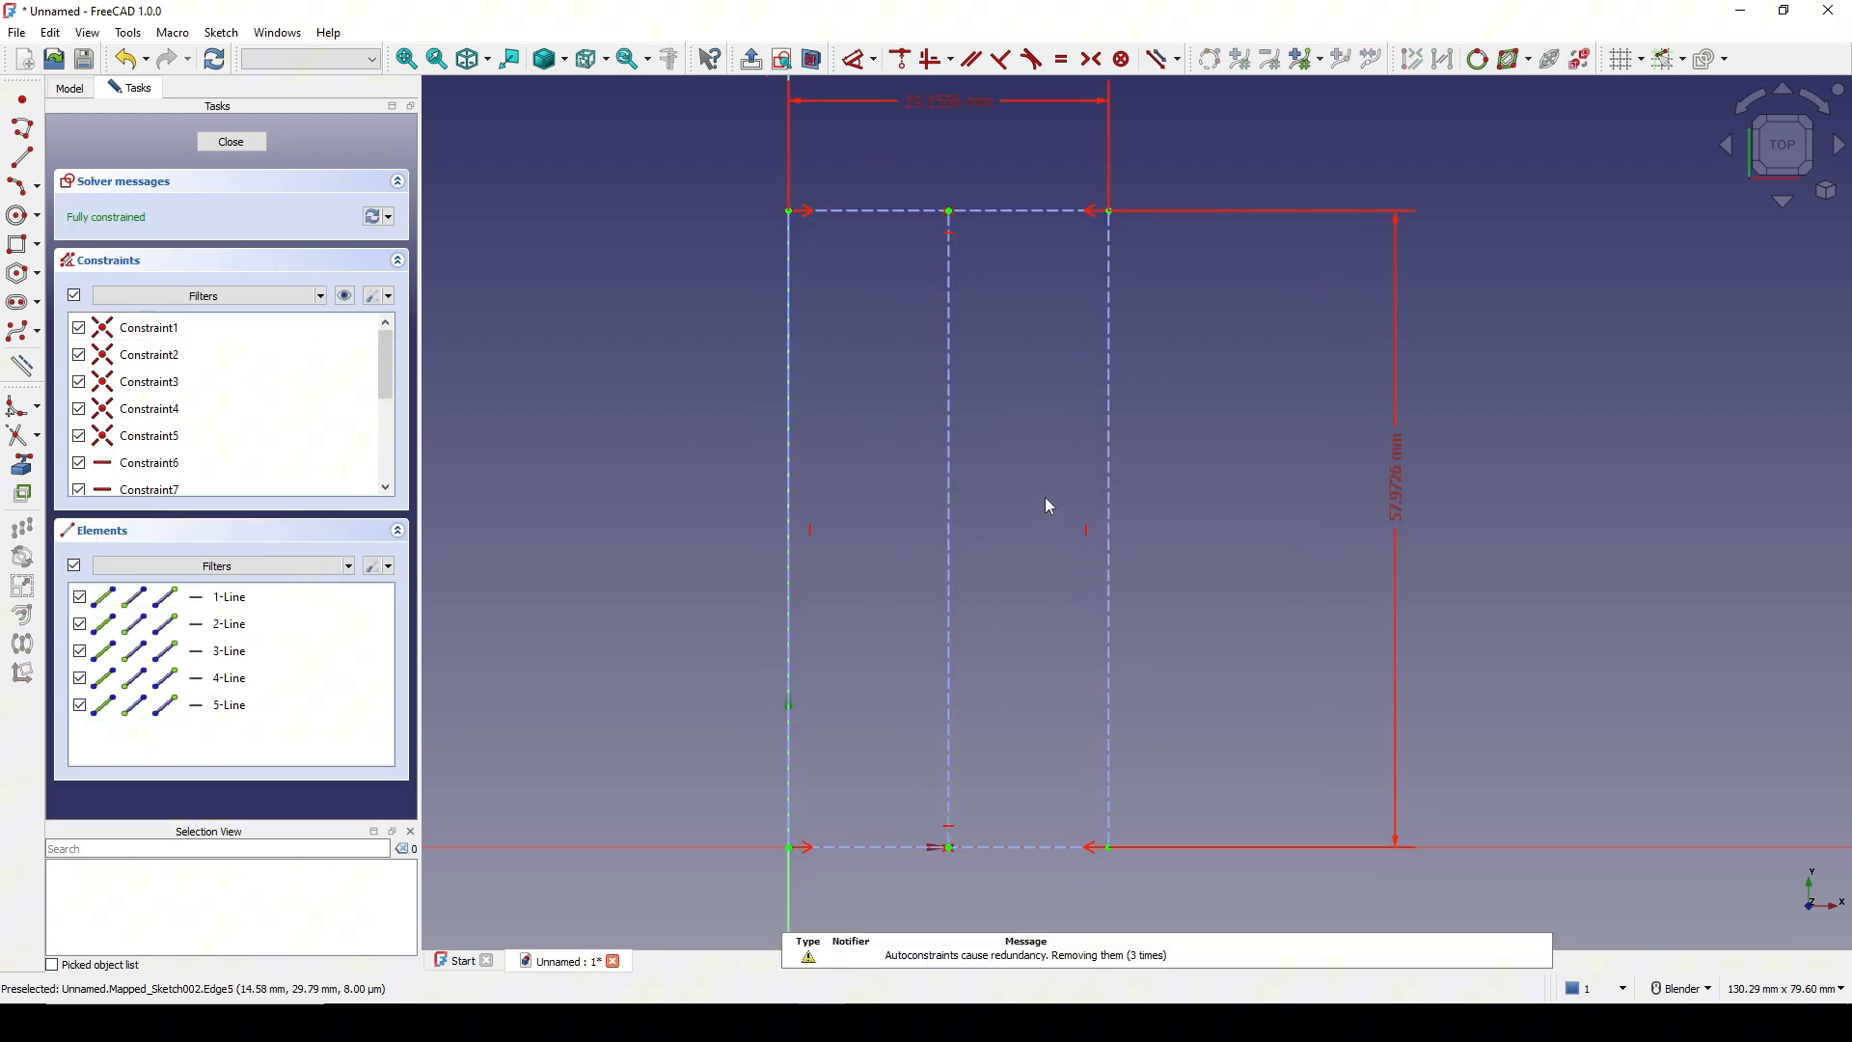
pyautogui.keyDown('shift'); pyautogui.moveTo(1187, 426); pyautogui.dragTo(1190, 410, button='middle'); pyautogui.keyUp('shift')
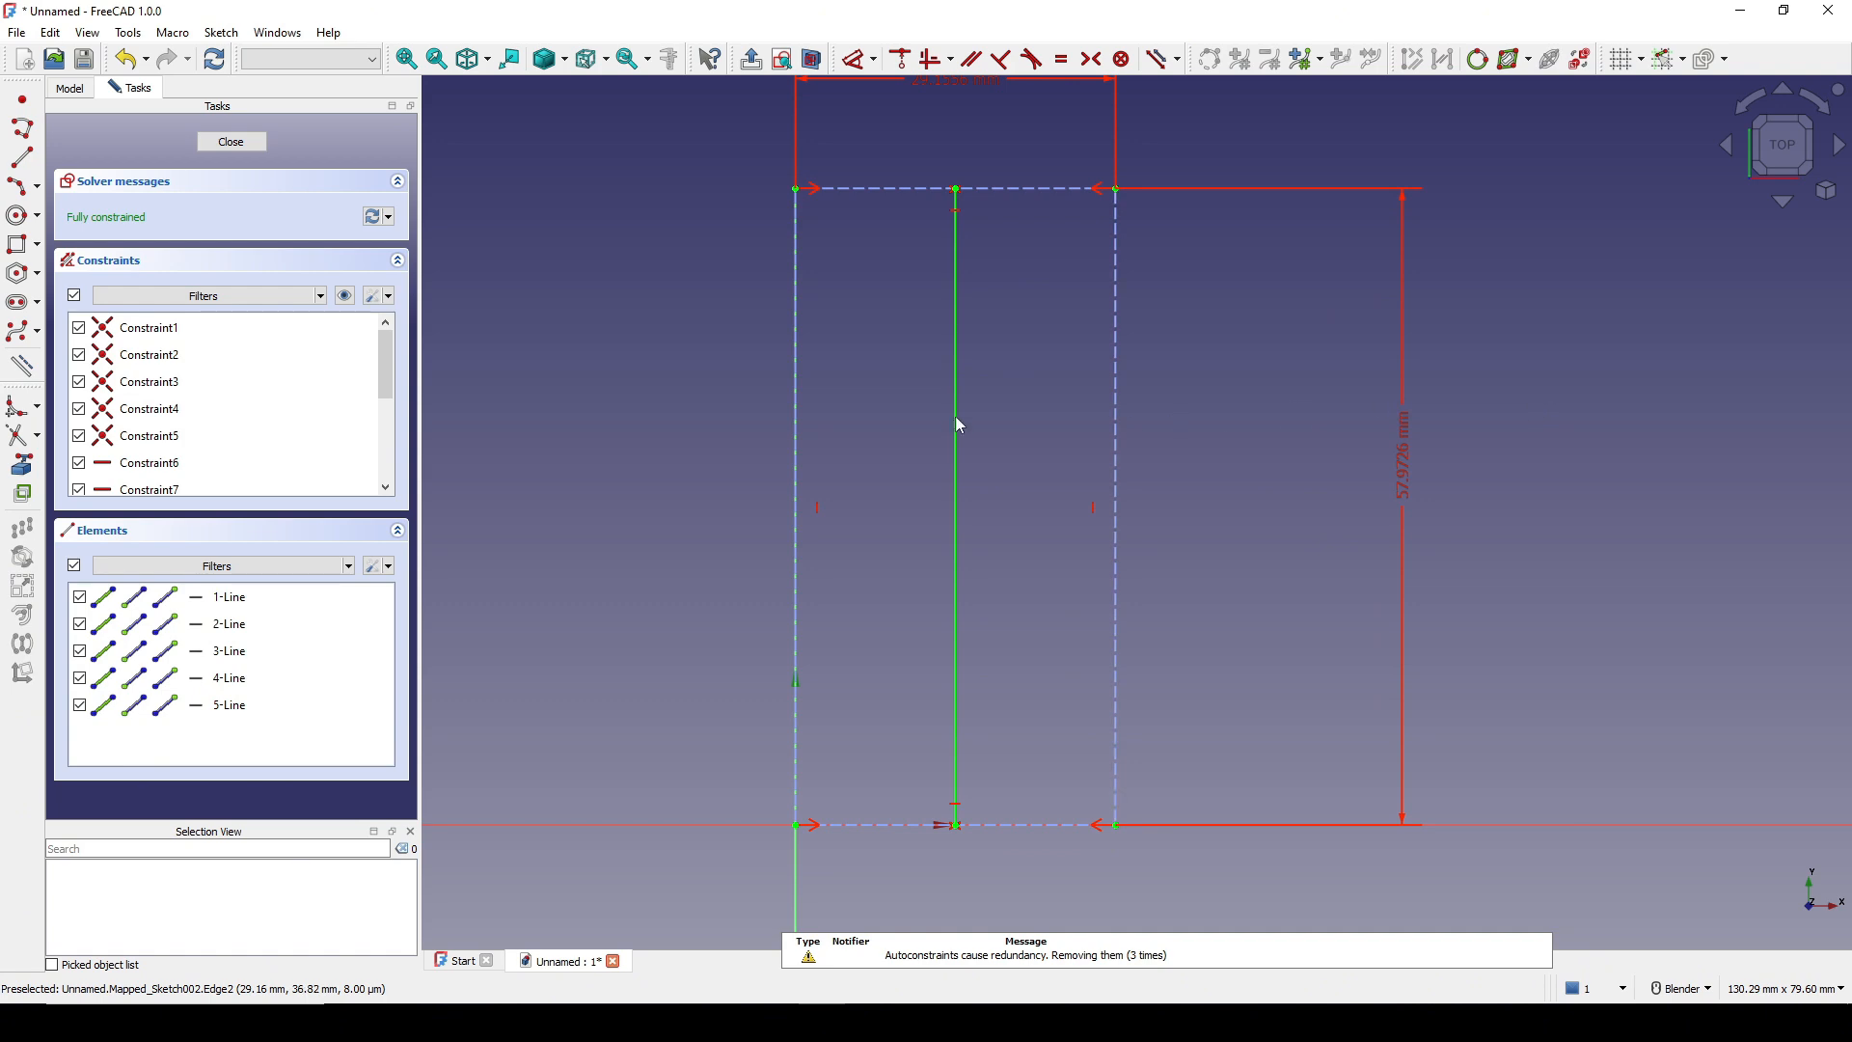
# Reopen the knob face's mapped sketch, draw a shallow three-point arc across the centre line near the frame's top, and close the sketch.
pyautogui.click(253, 150)
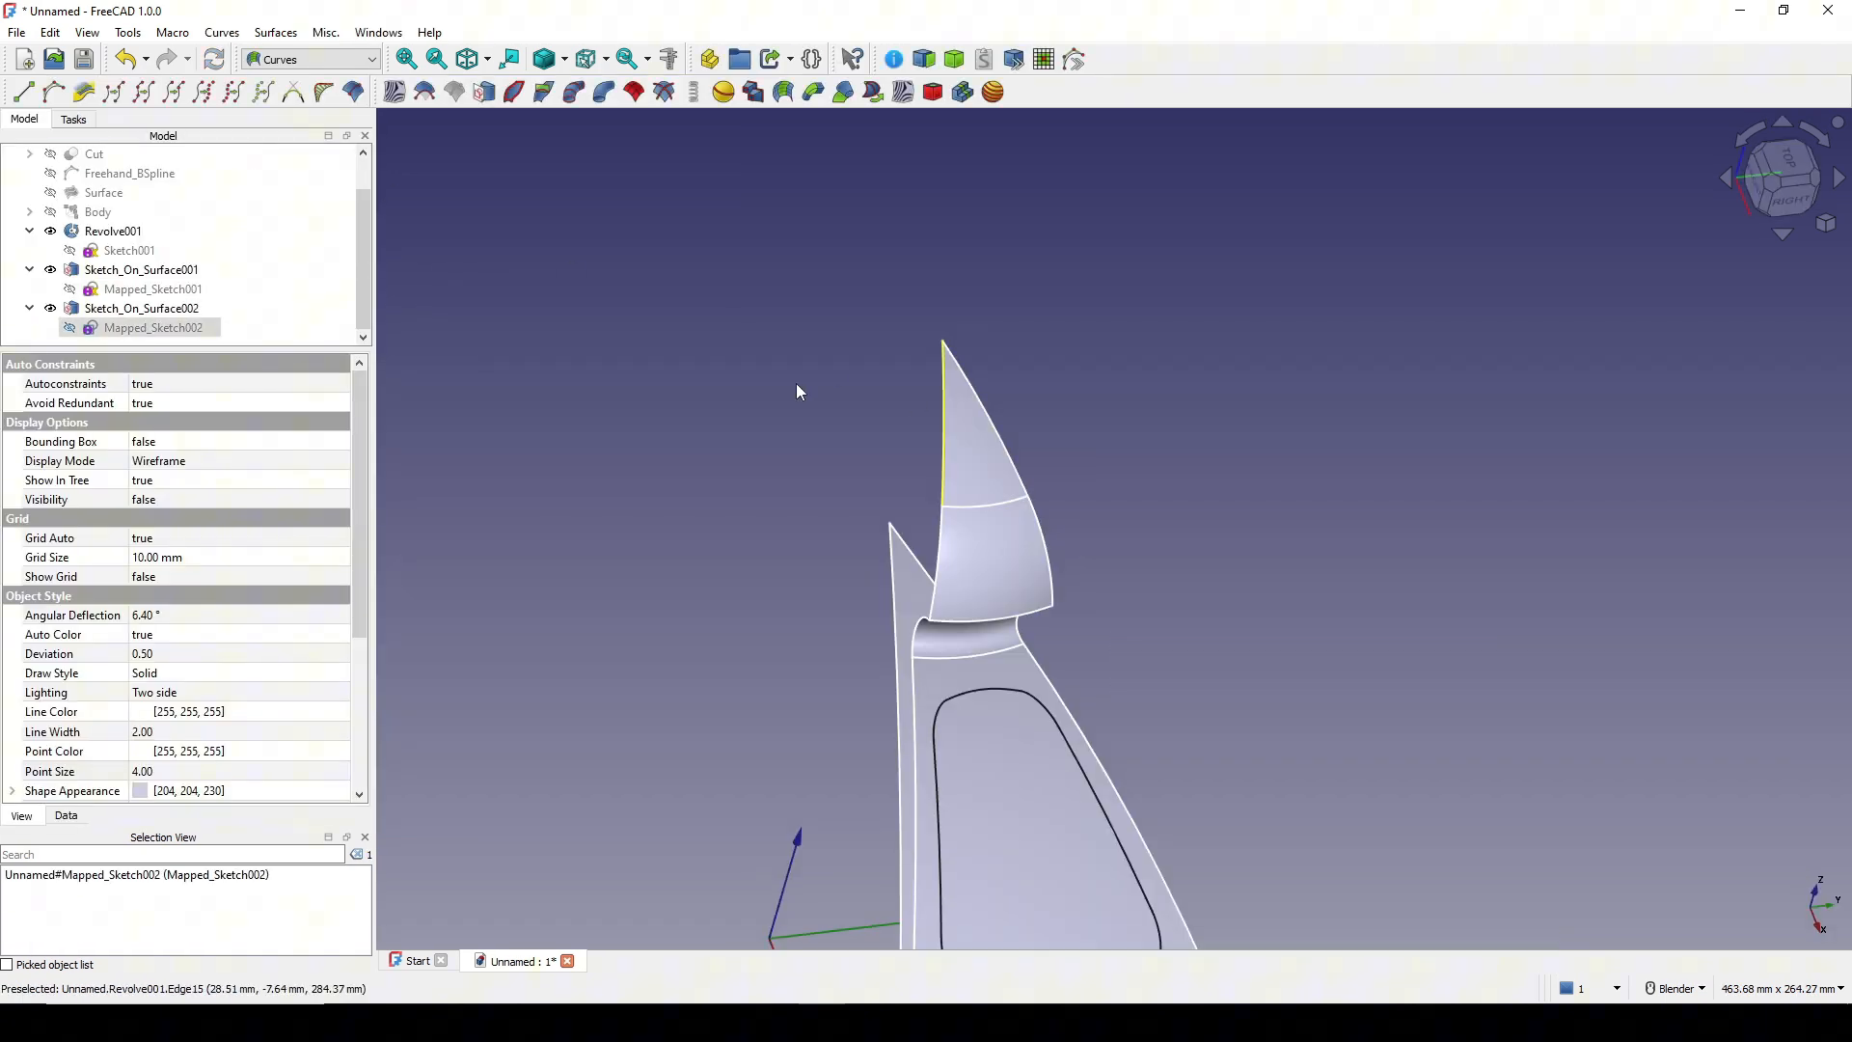
pyautogui.doubleClick(142, 328)
pyautogui.scroll(5, 965, 473)
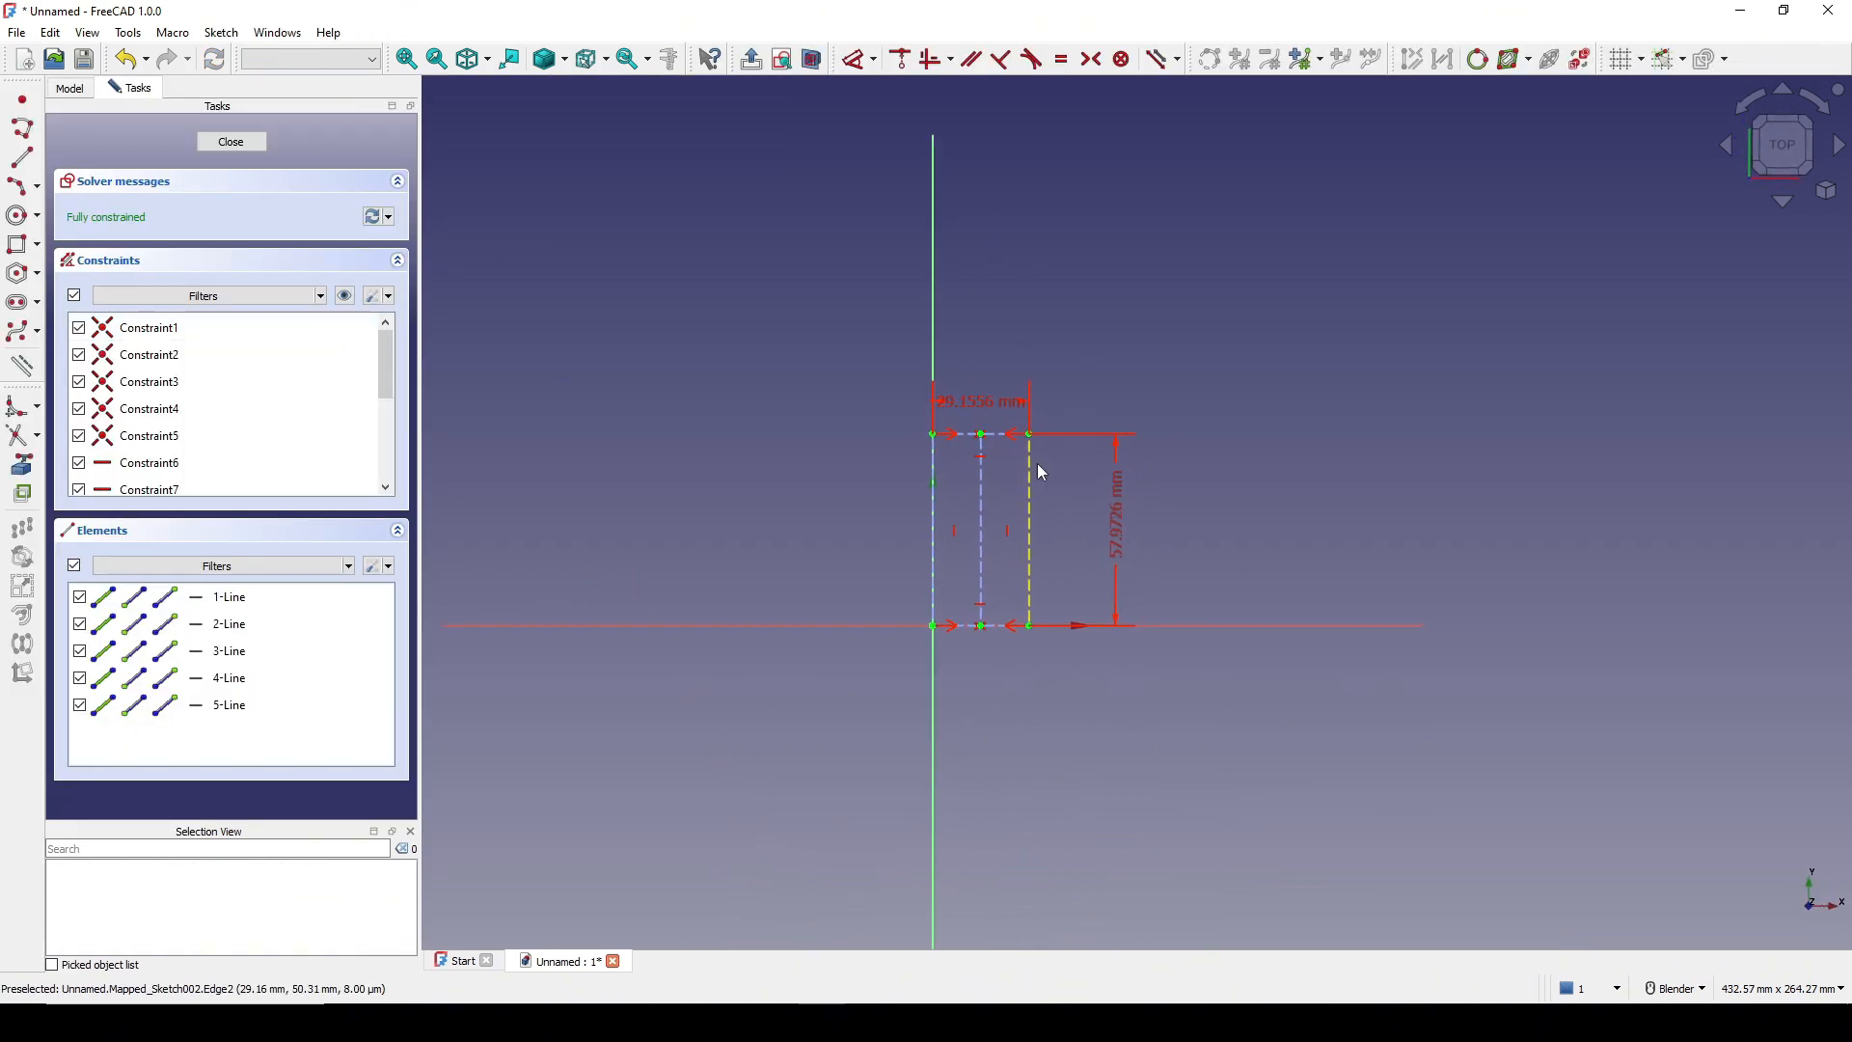
pyautogui.click(22, 186)
pyautogui.scroll(1, 960, 325)
pyautogui.click(799, 309)
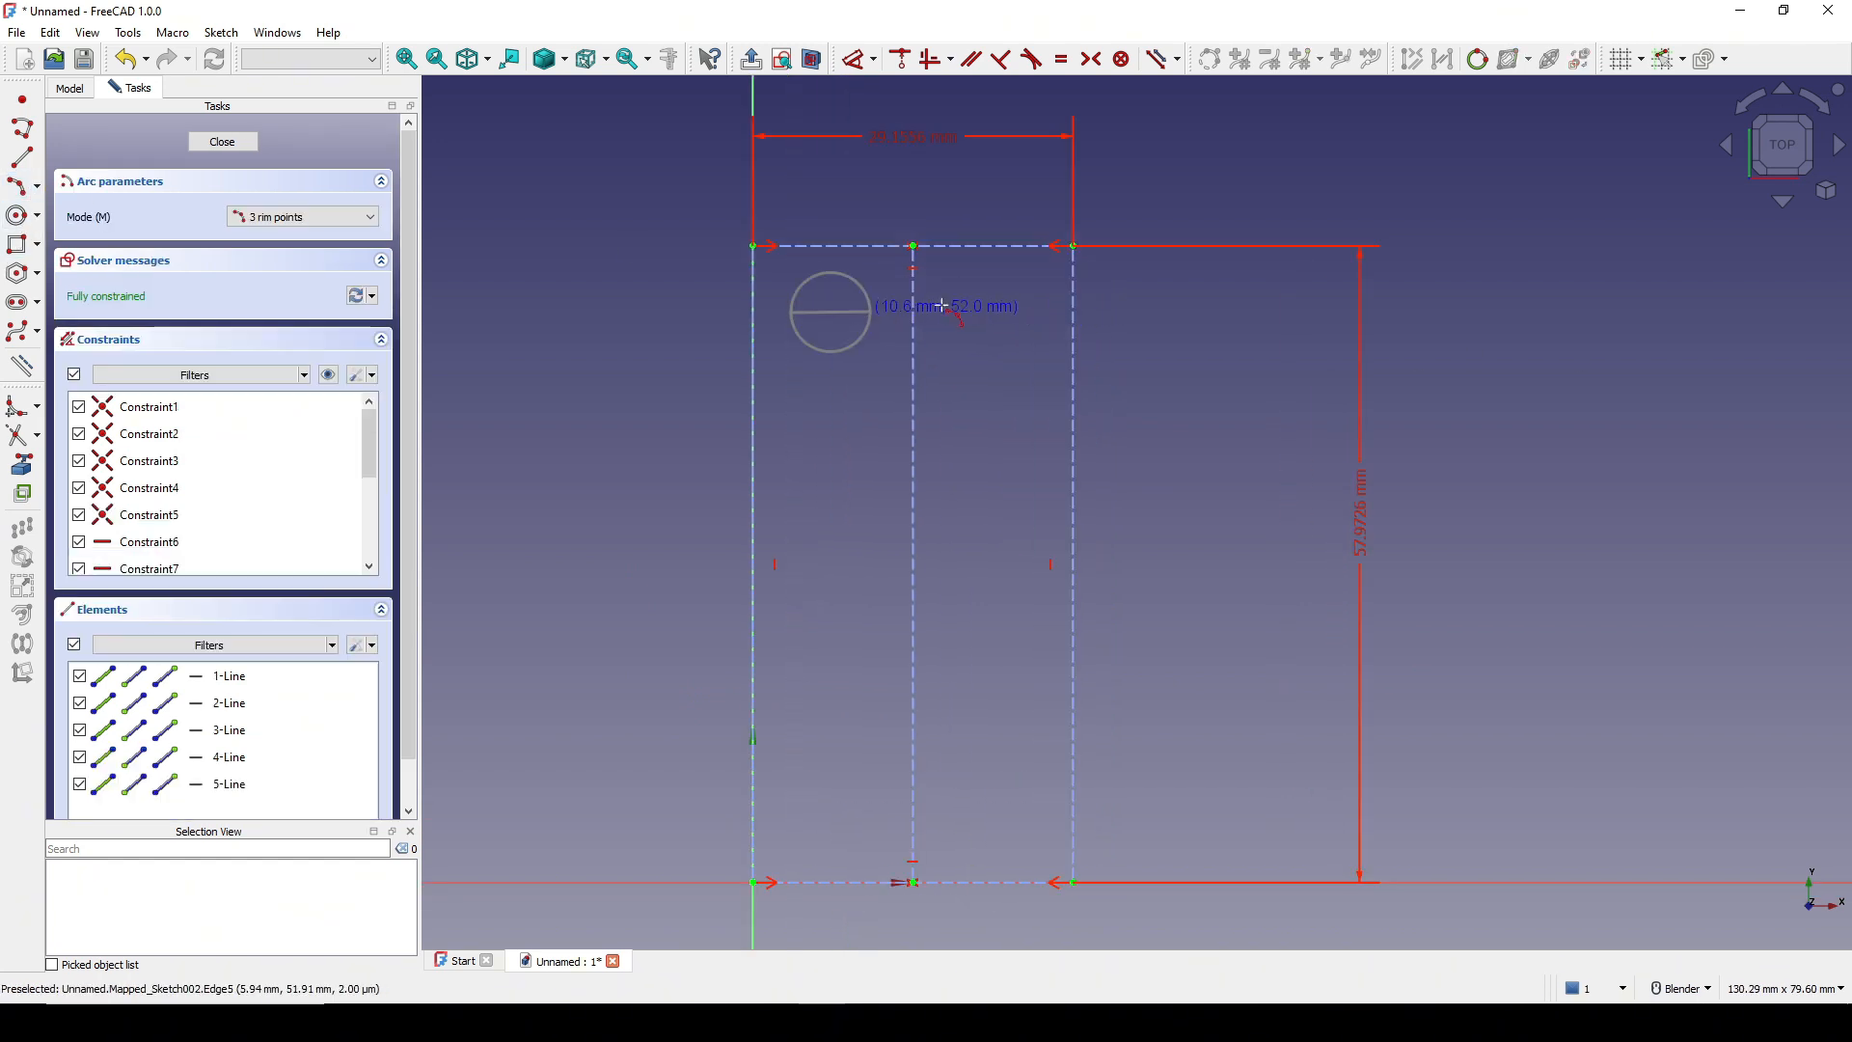
pyautogui.click(1018, 306)
pyautogui.click(1011, 306)
pyautogui.press('Escape')
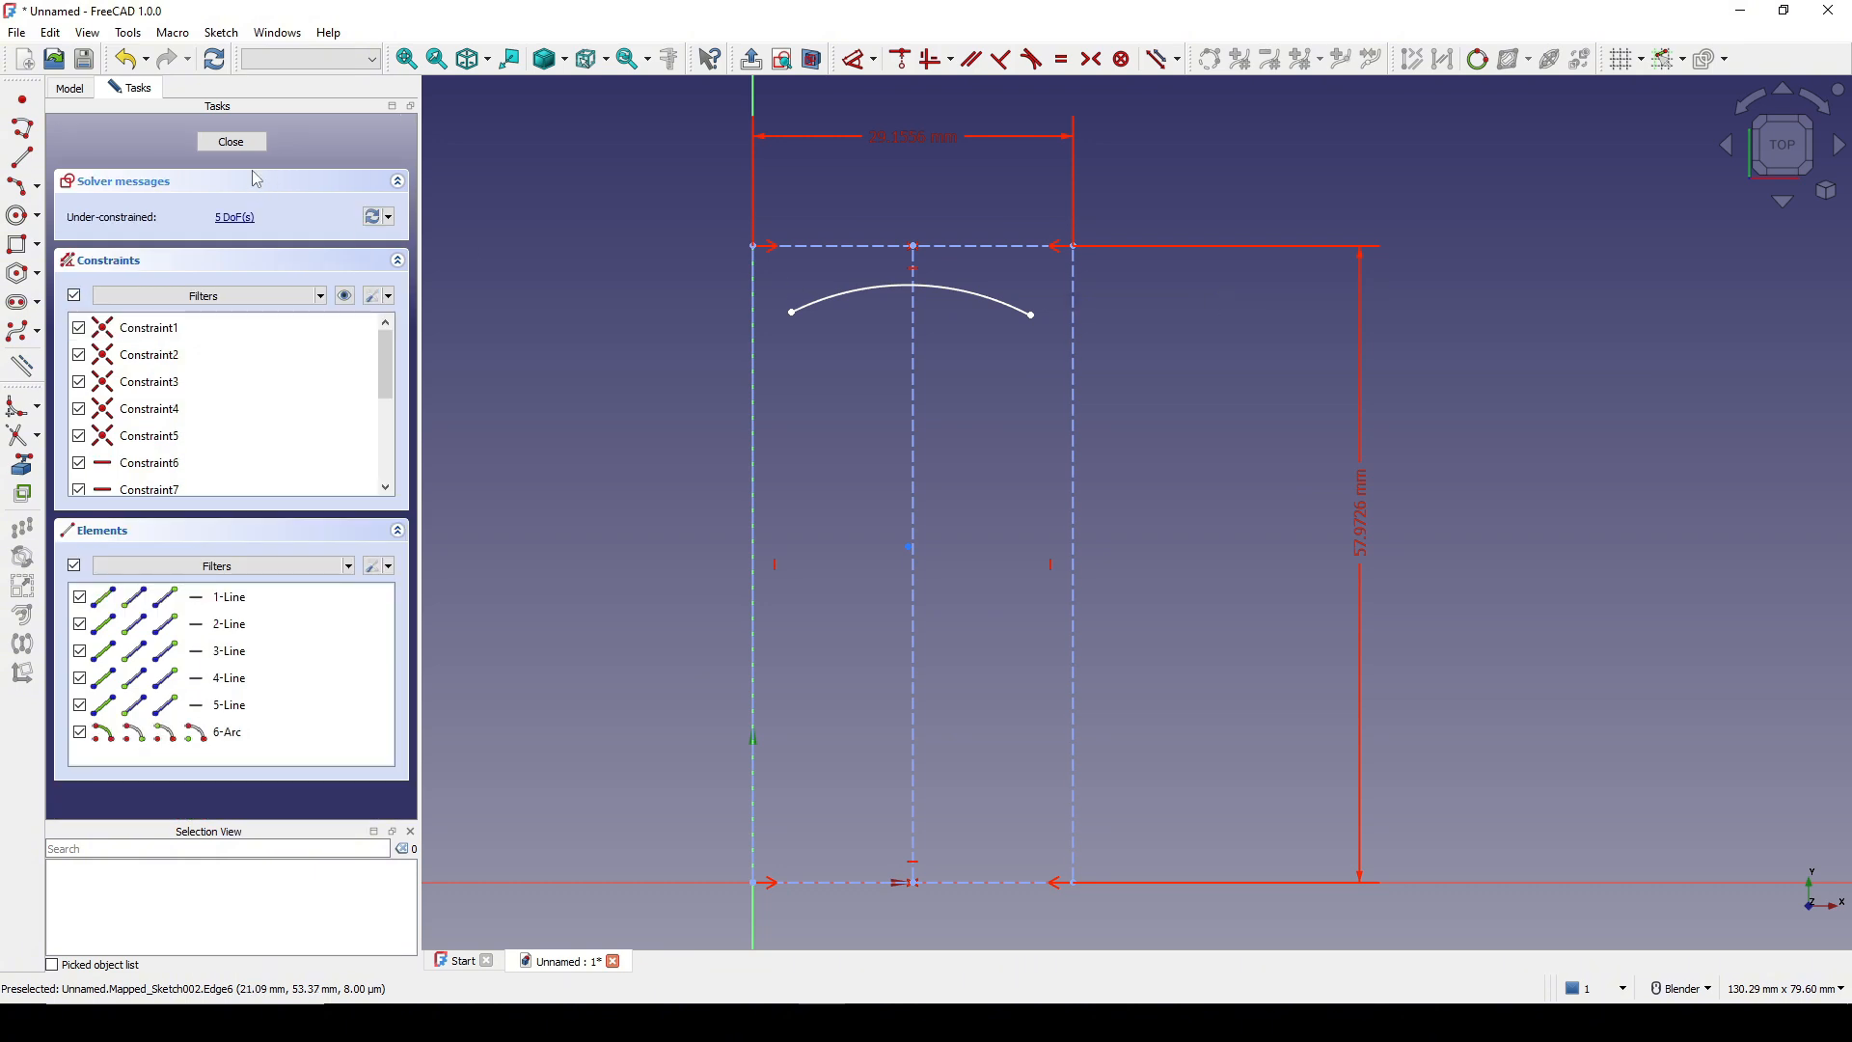
pyautogui.press('Escape')
pyautogui.moveTo(945, 388); pyautogui.dragTo(968, 471, button='middle')
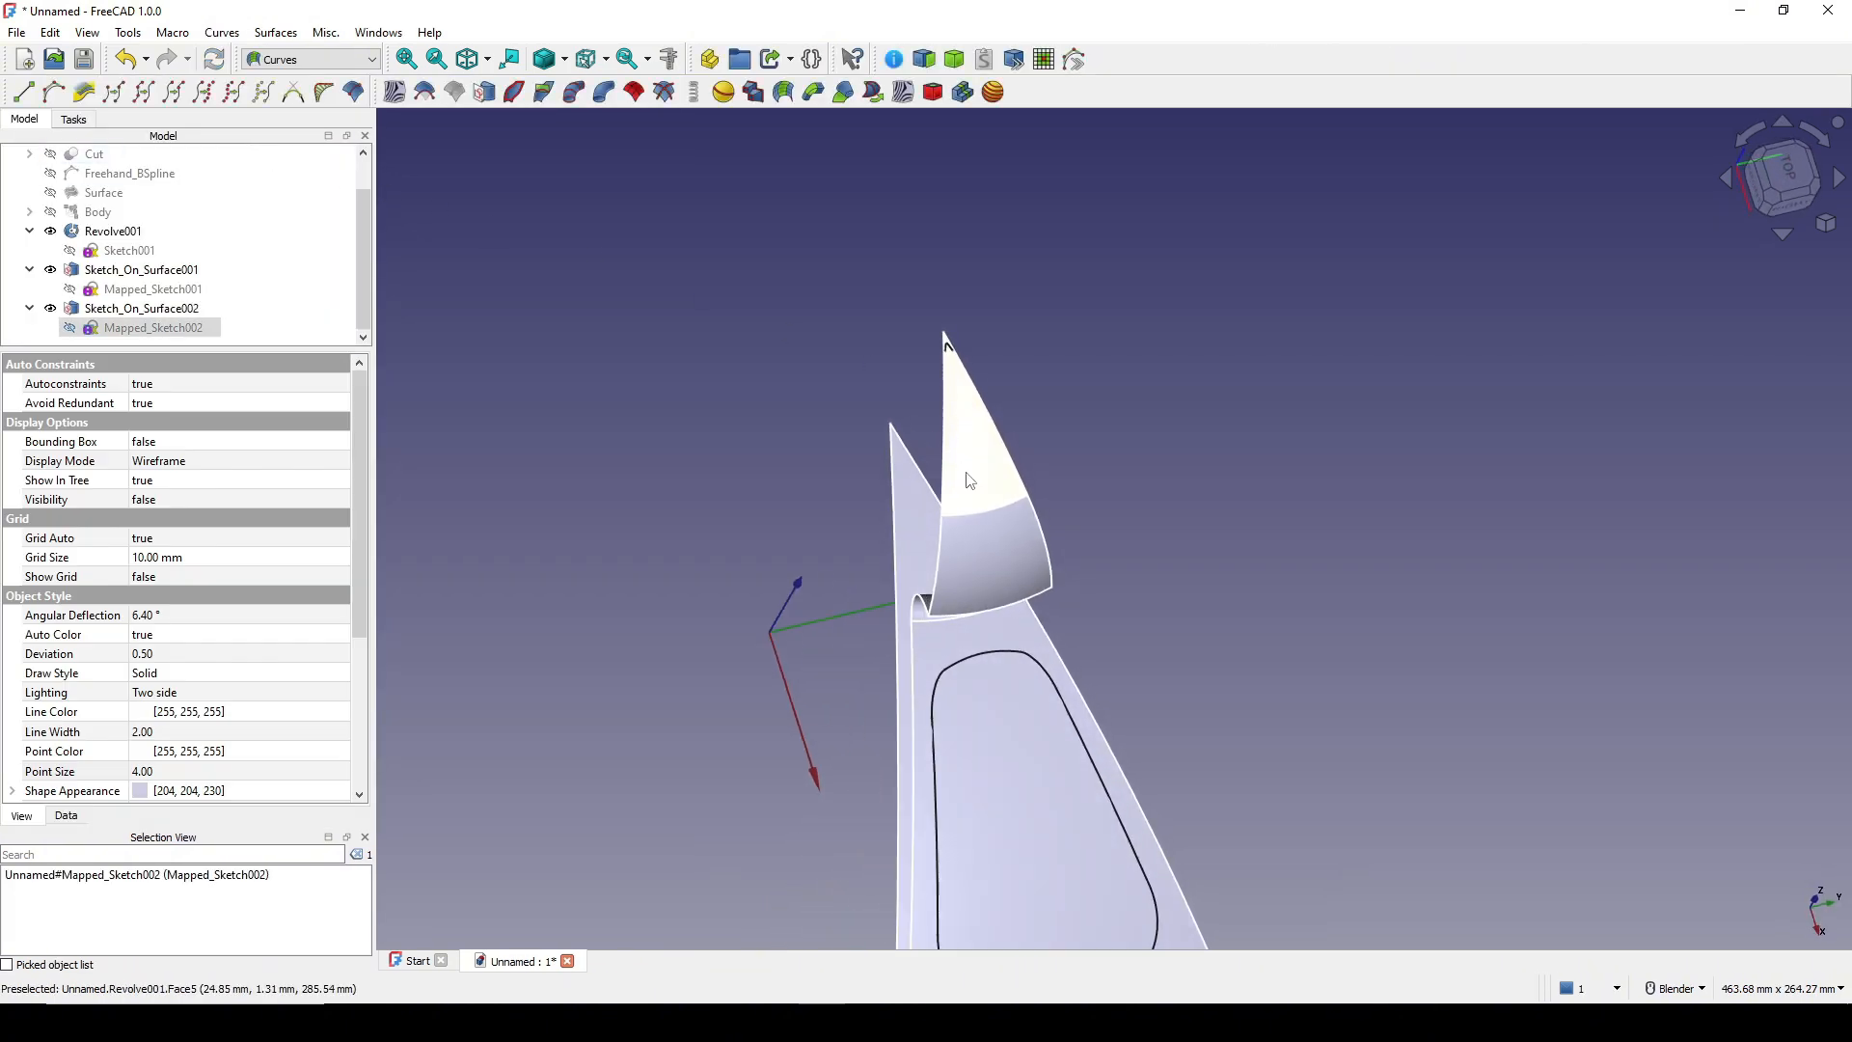
pyautogui.scroll(3, 968, 434)
pyautogui.scroll(-2, 967, 431)
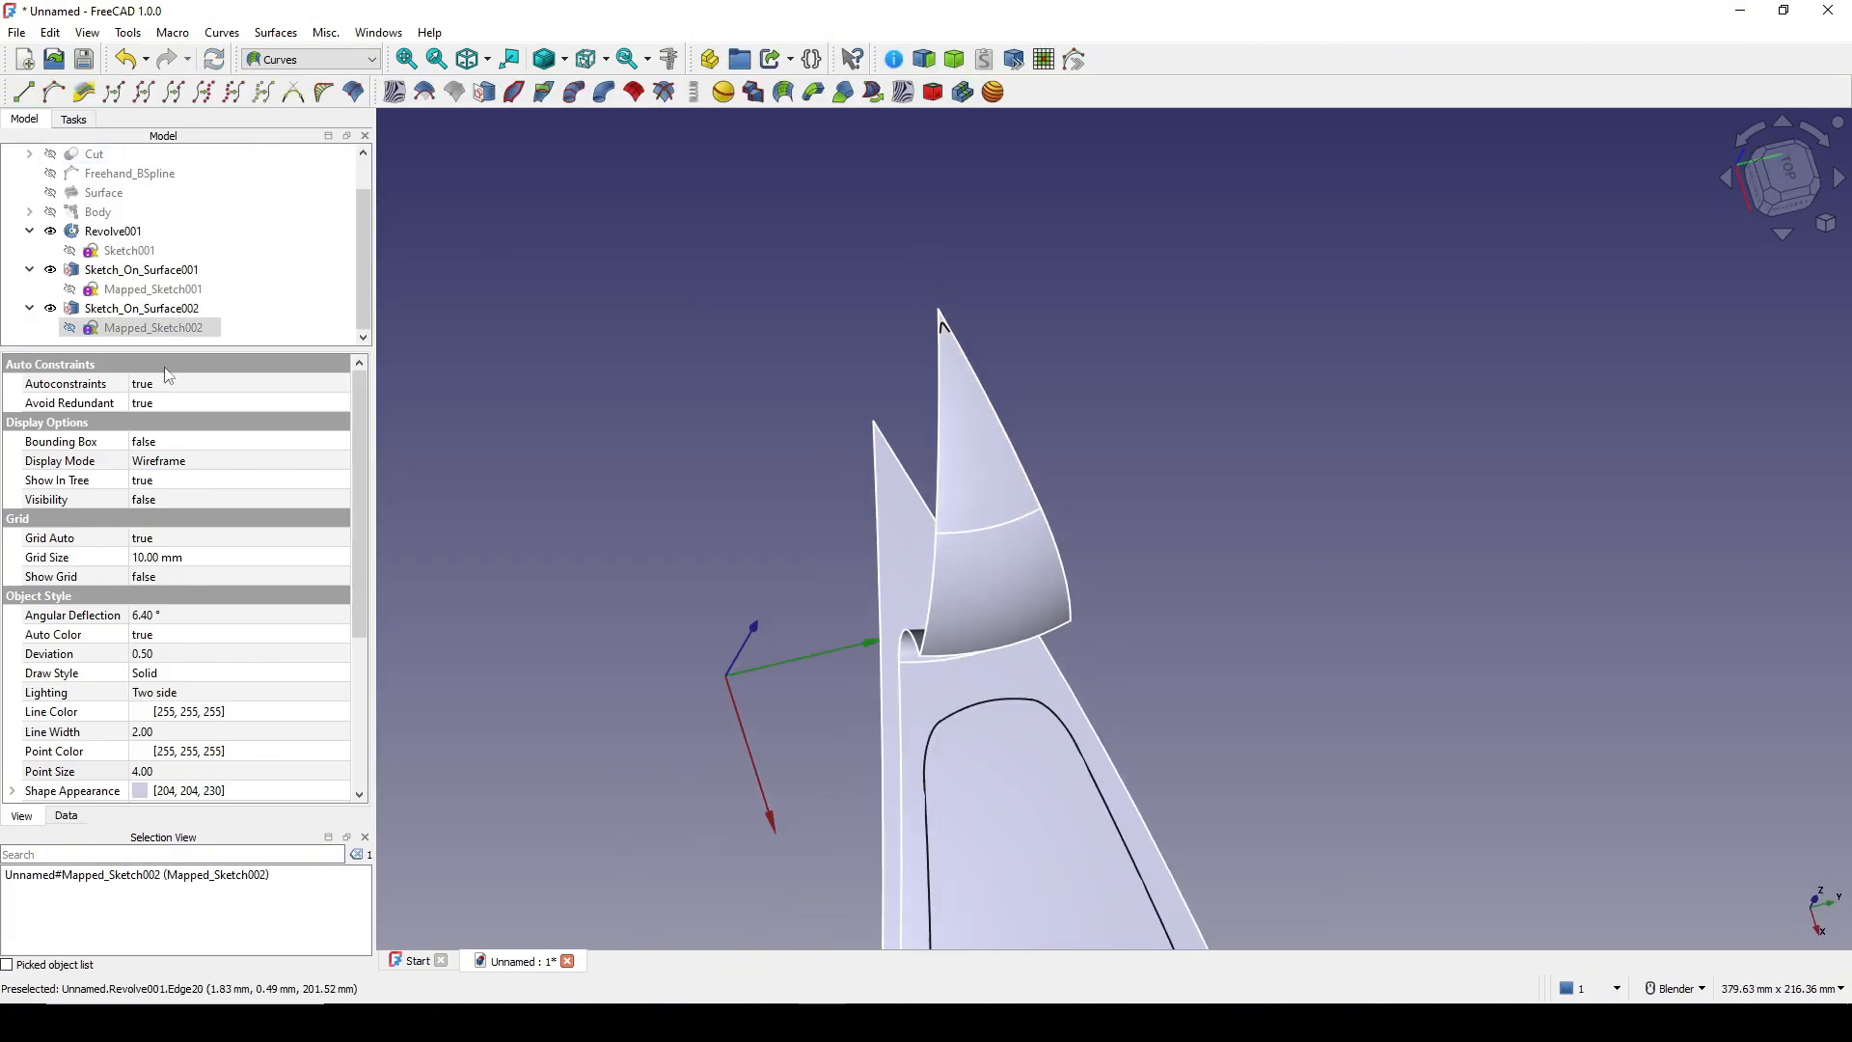
# Reopen the knob sketch, make the arc's endpoints symmetric about the centre line, pull them inward to shorten the arc, and close the sketch.
pyautogui.doubleClick(133, 329)
pyautogui.scroll(4, 971, 425)
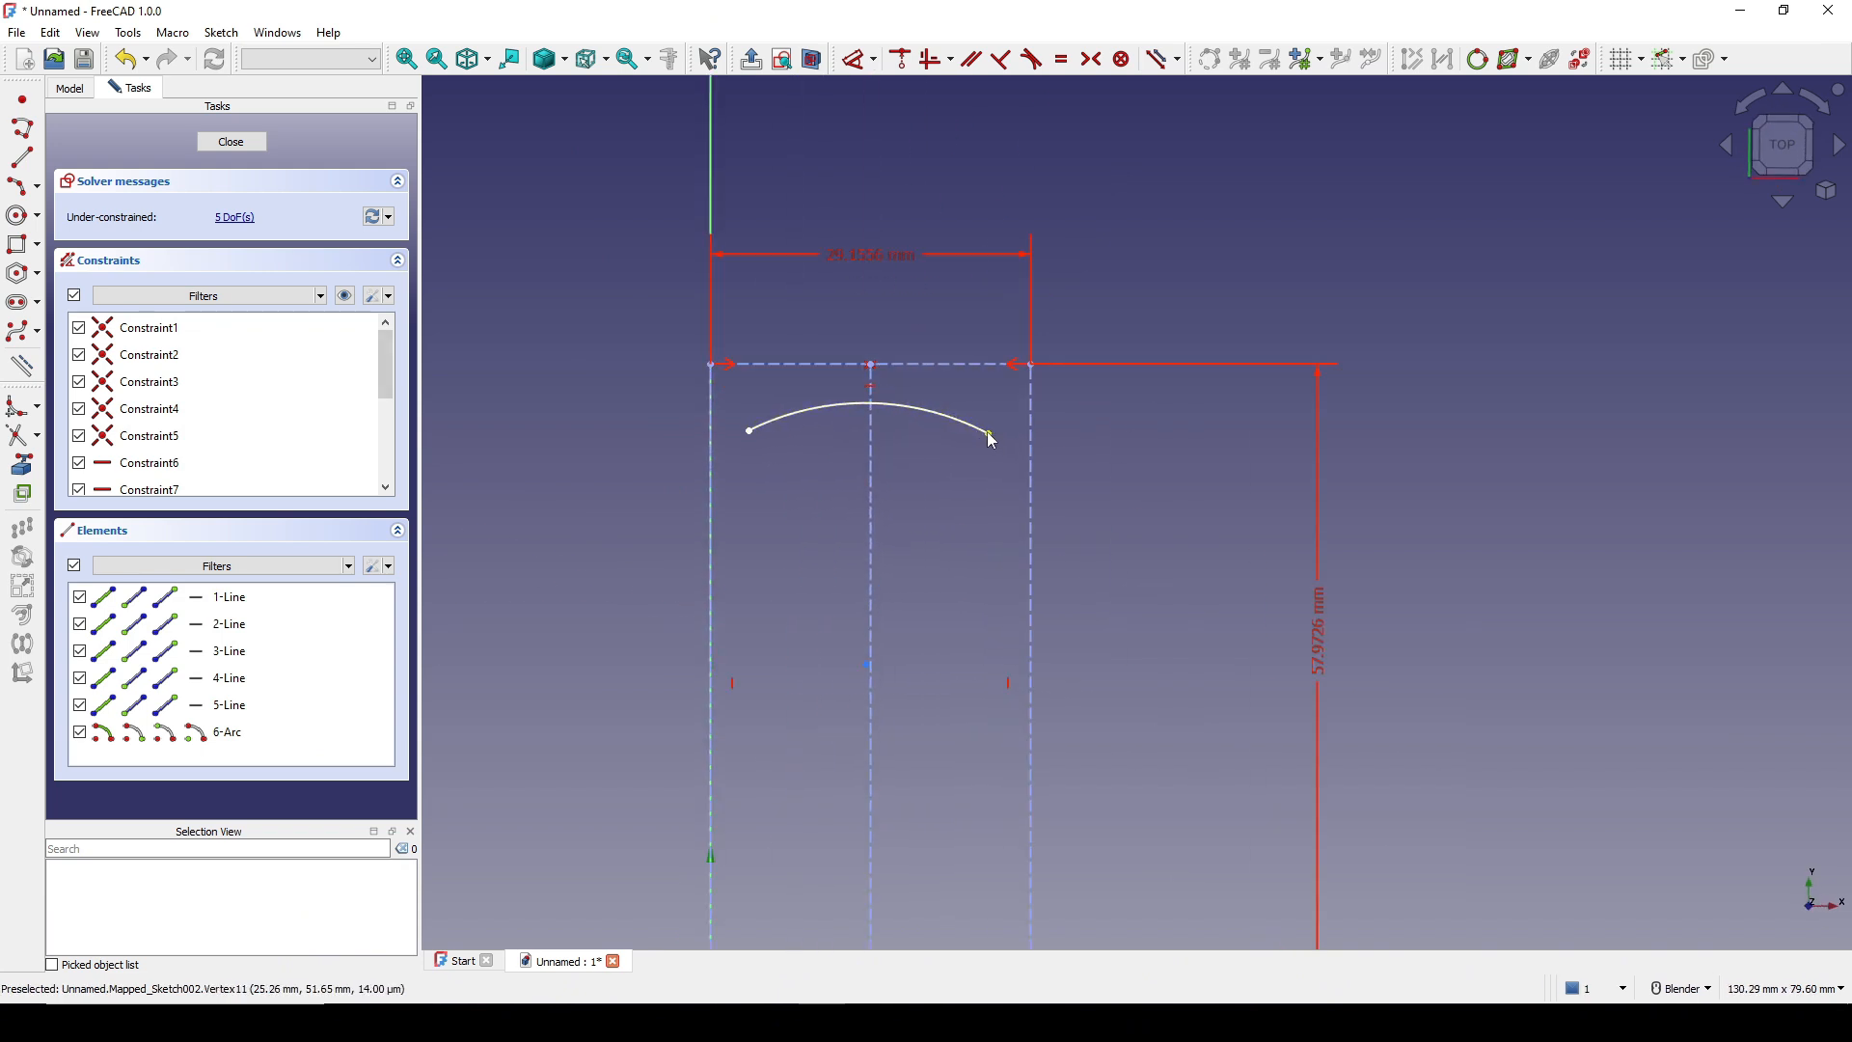
pyautogui.click(982, 439)
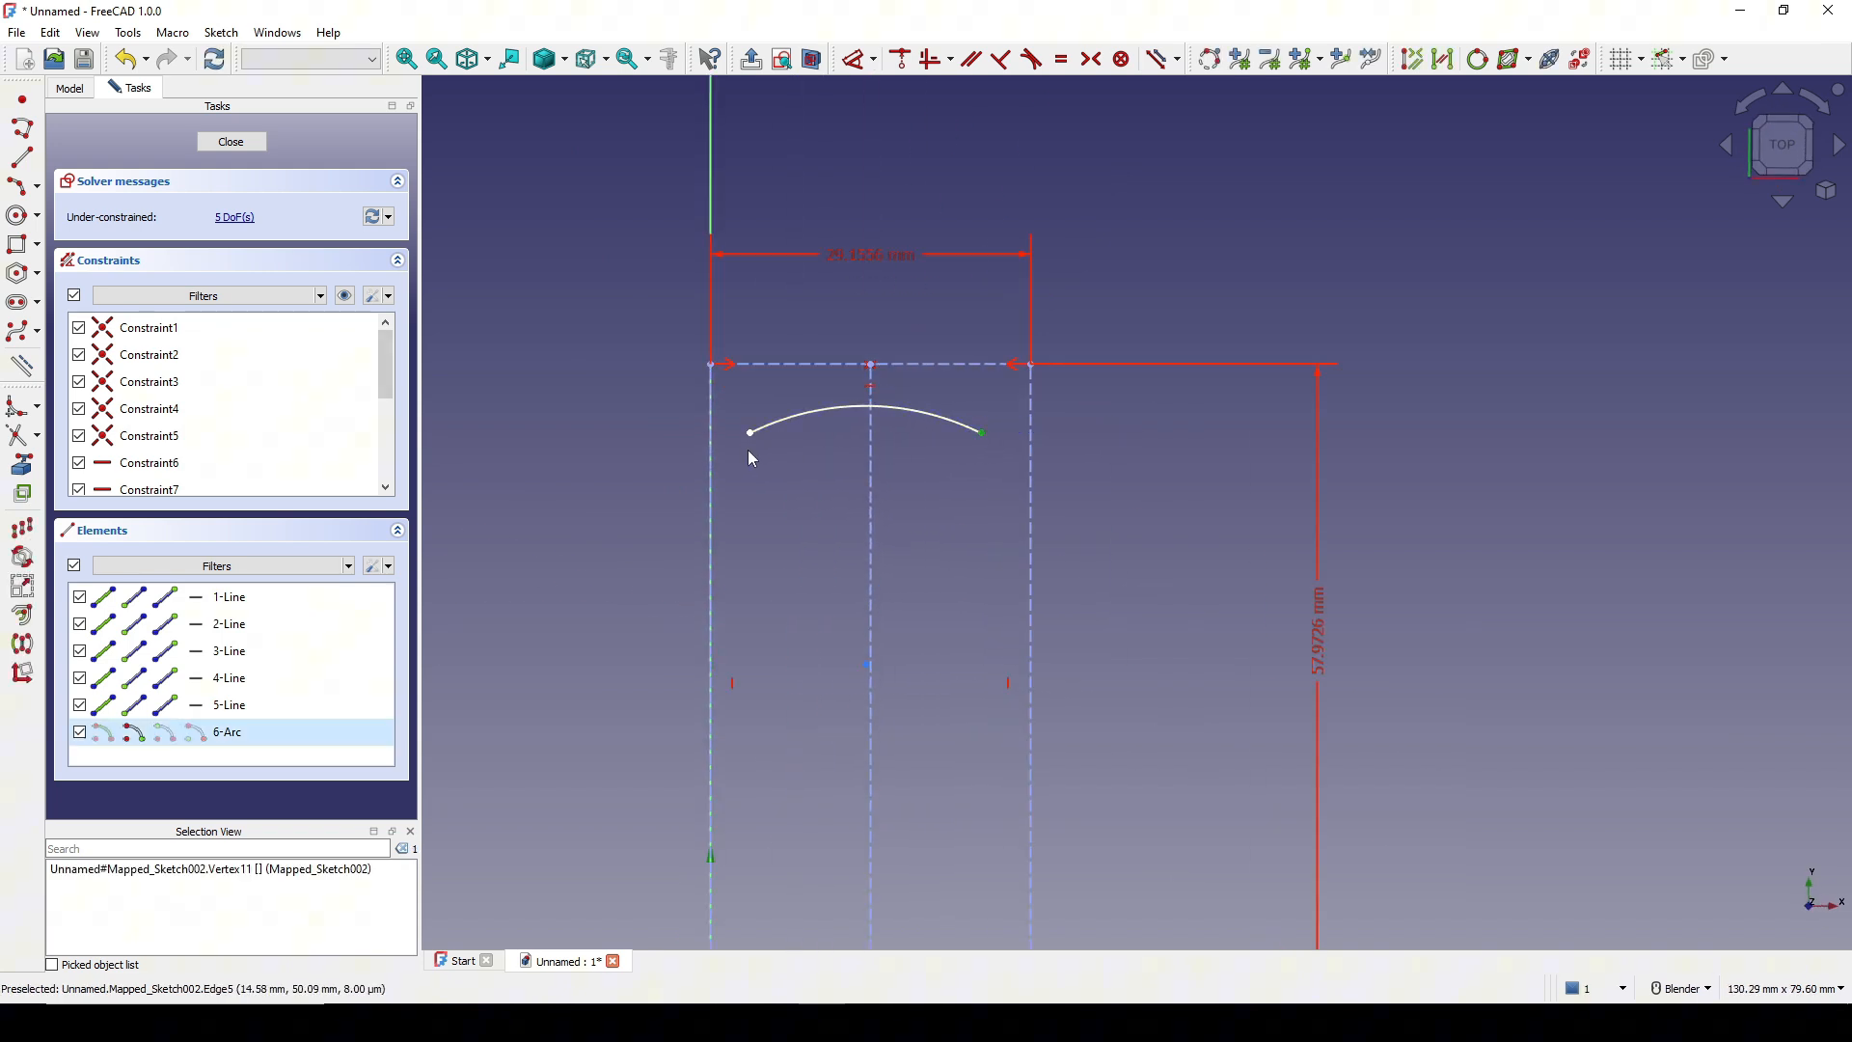
pyautogui.press('s')
pyautogui.click(750, 439)
pyautogui.click(870, 506)
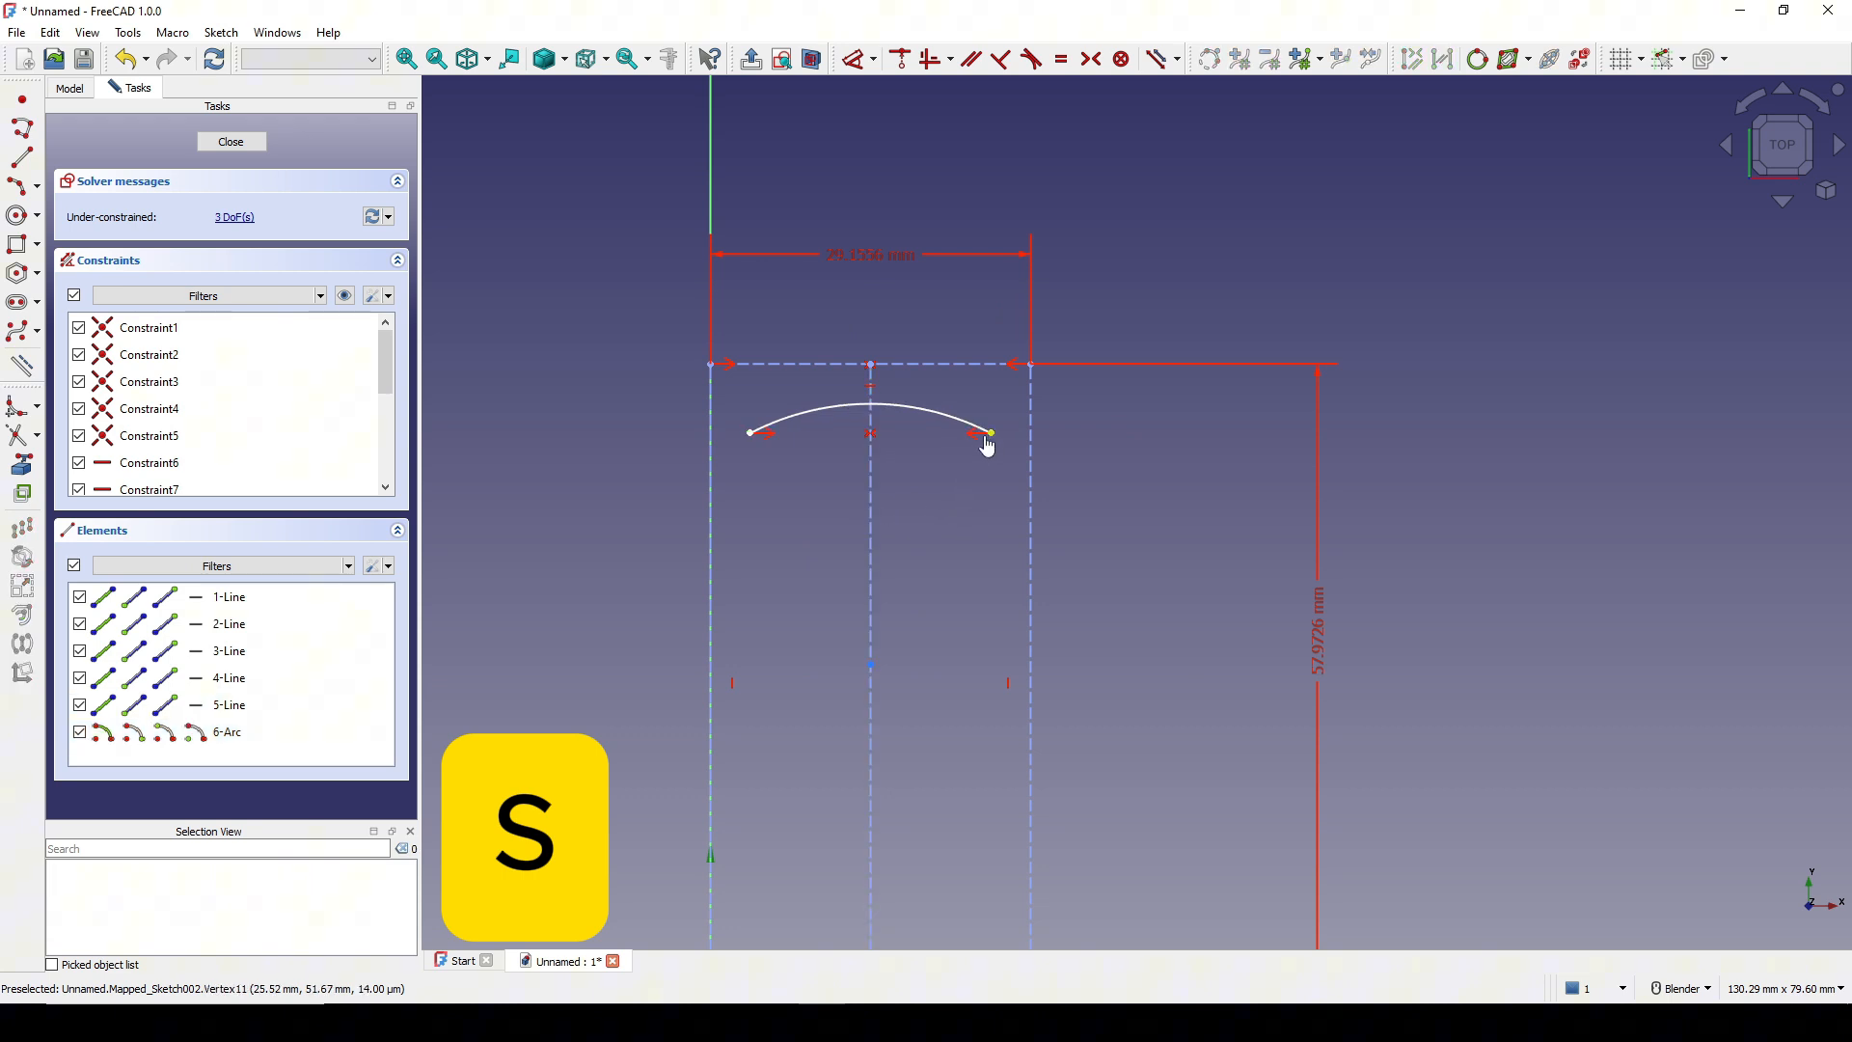
pyautogui.moveTo(988, 447); pyautogui.dragTo(956, 454)
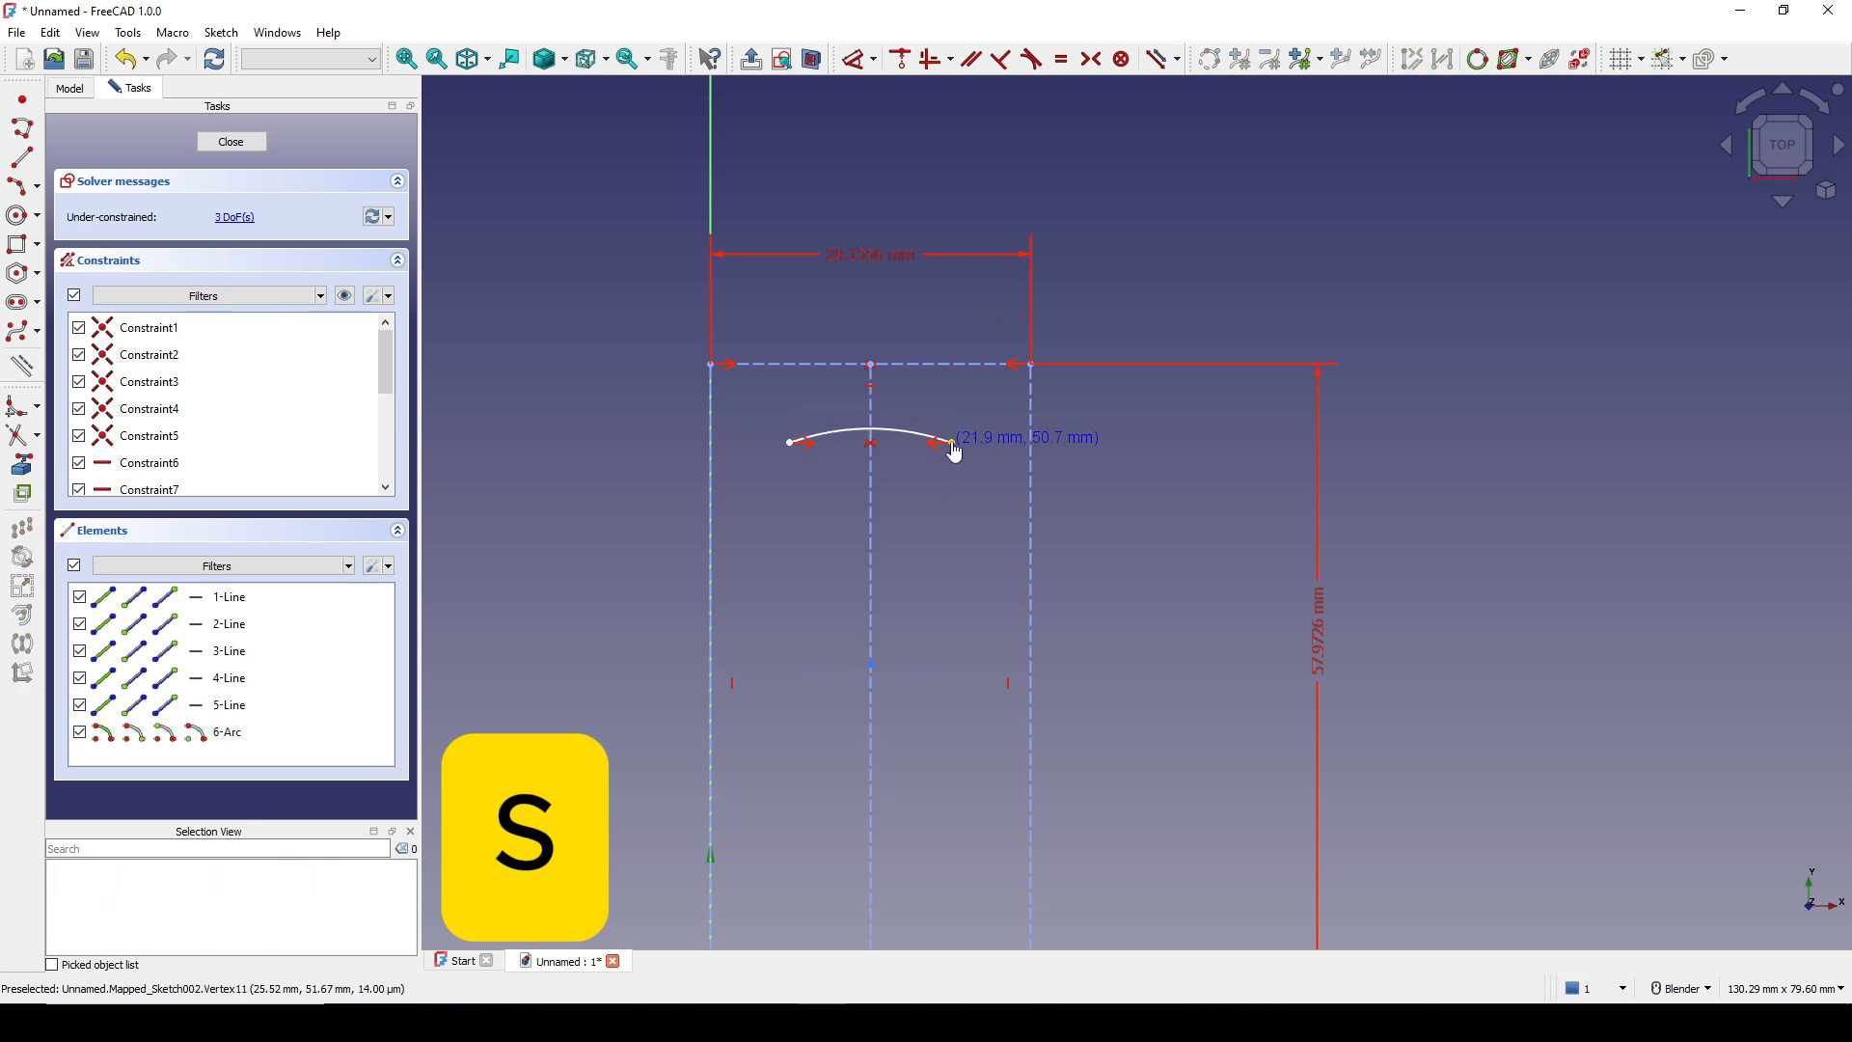
pyautogui.click(232, 142)
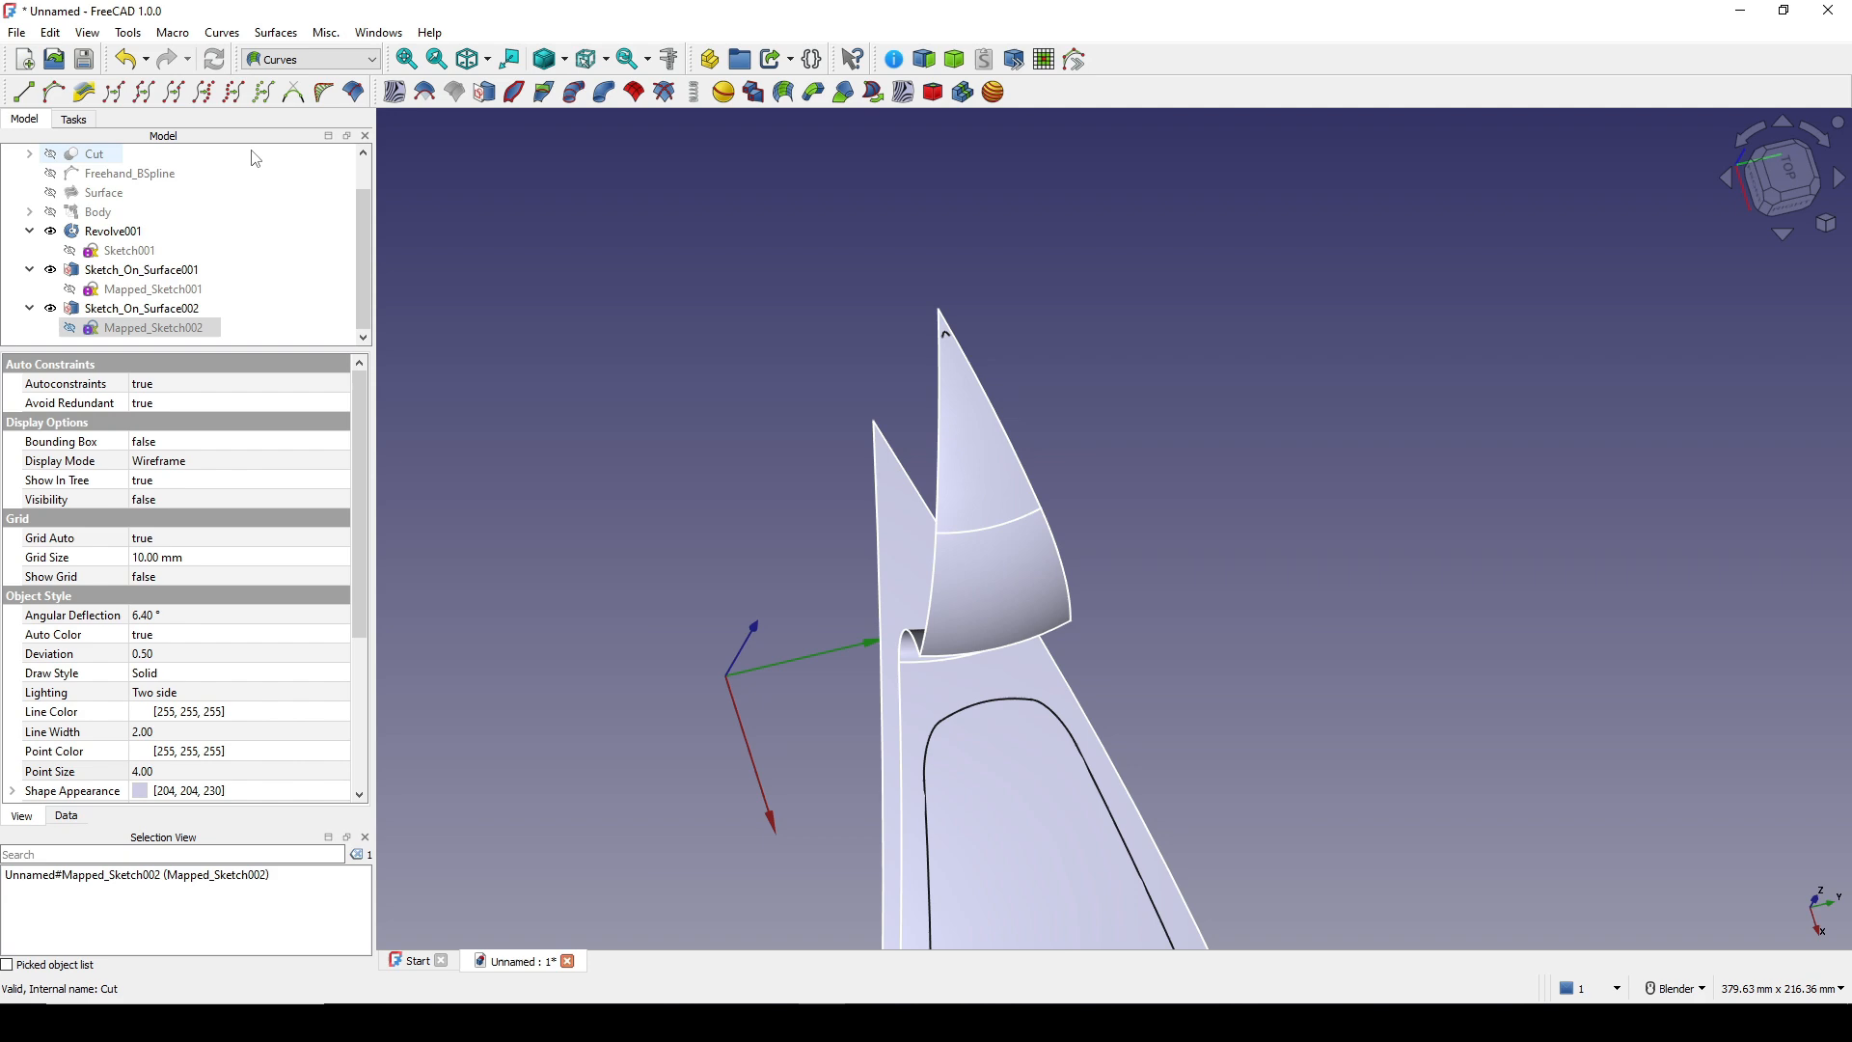
# Reopen the knob sketch and draw two outward-sloping side lines about 42 mm long from the arc's ends down towards the frame's base.
pyautogui.doubleClick(145, 328)
pyautogui.scroll(4, 974, 499)
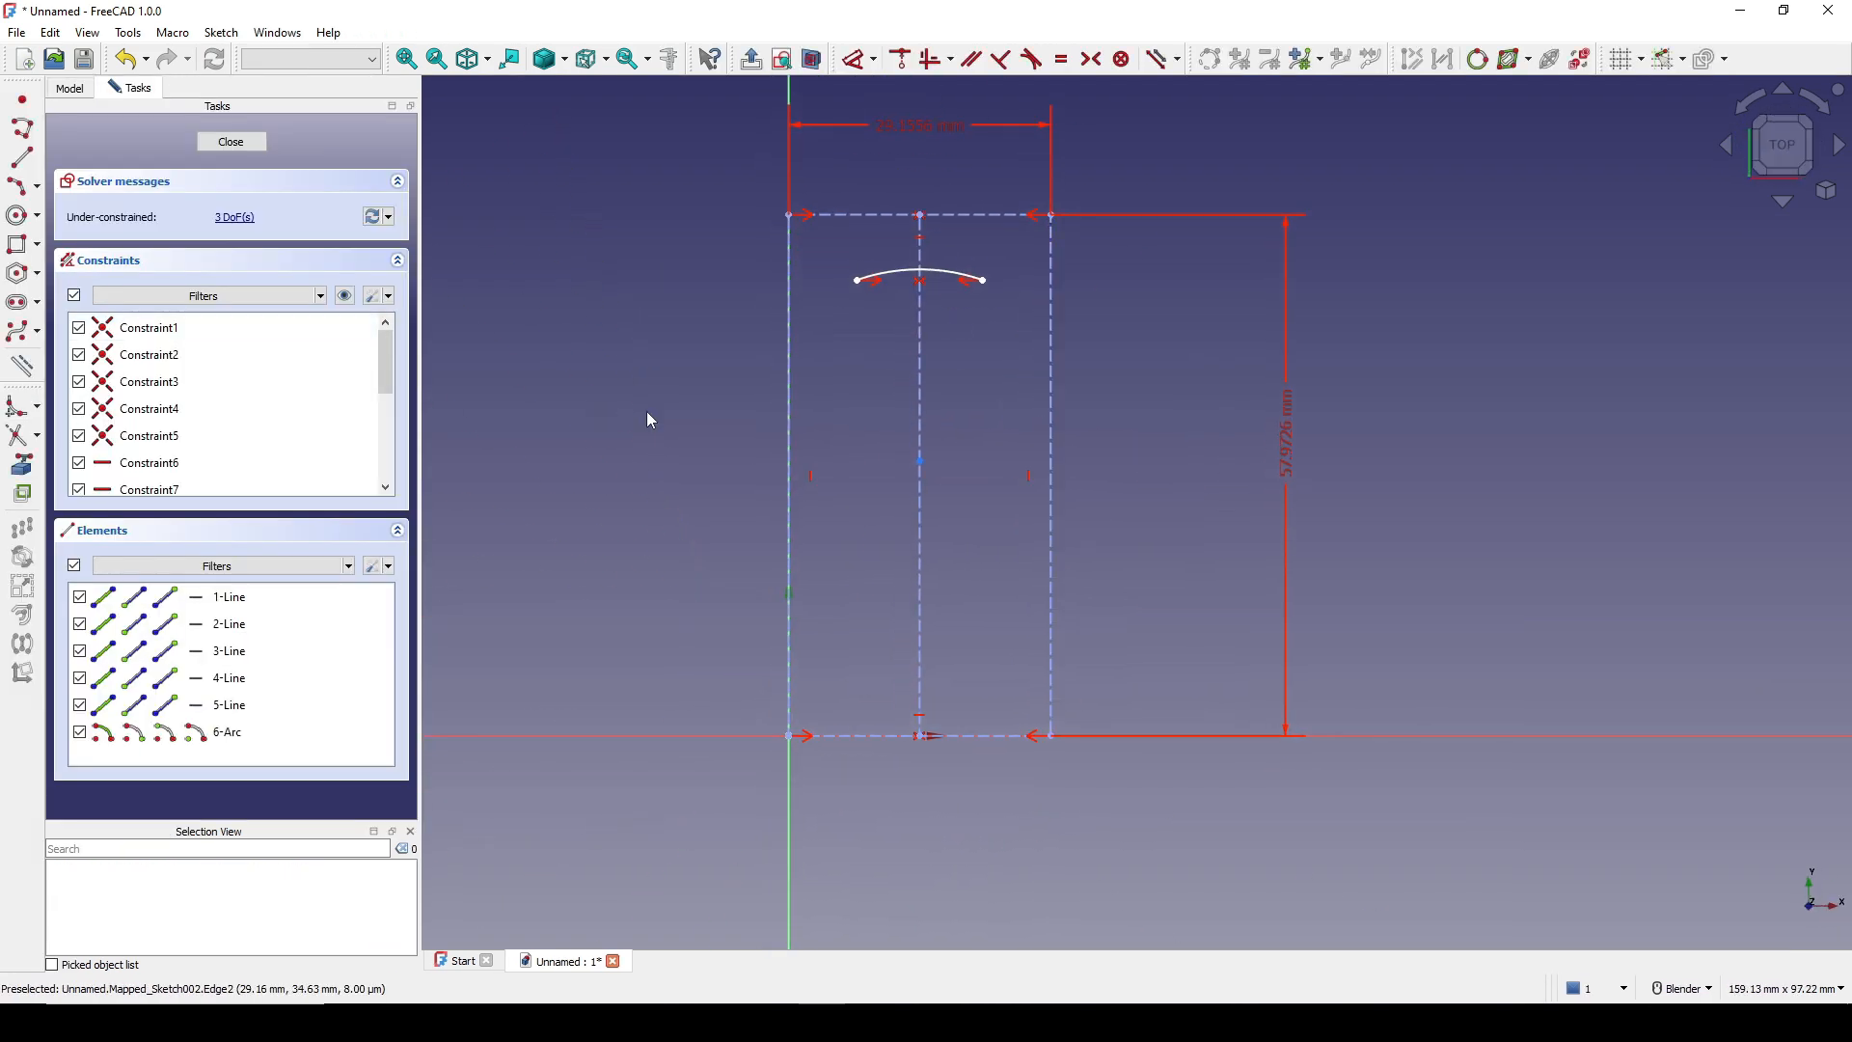
pyautogui.click(20, 168)
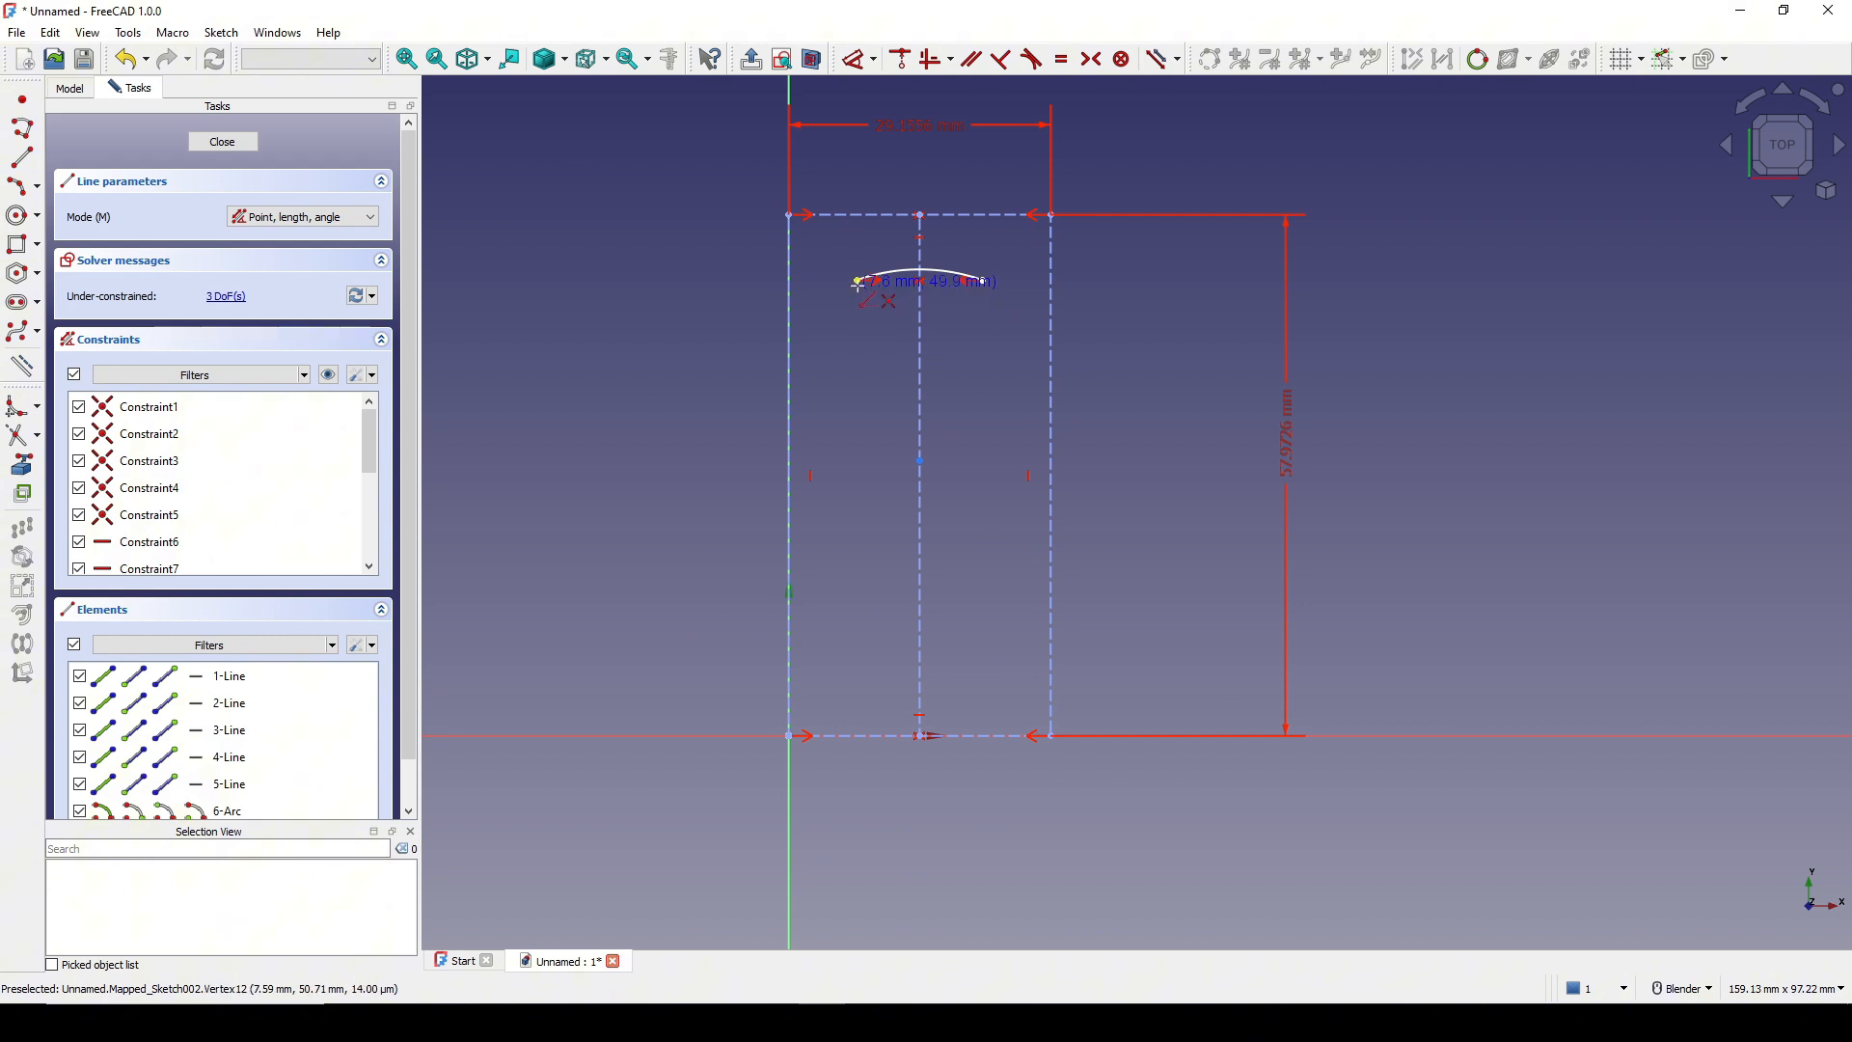
pyautogui.click(857, 280)
pyautogui.click(819, 661)
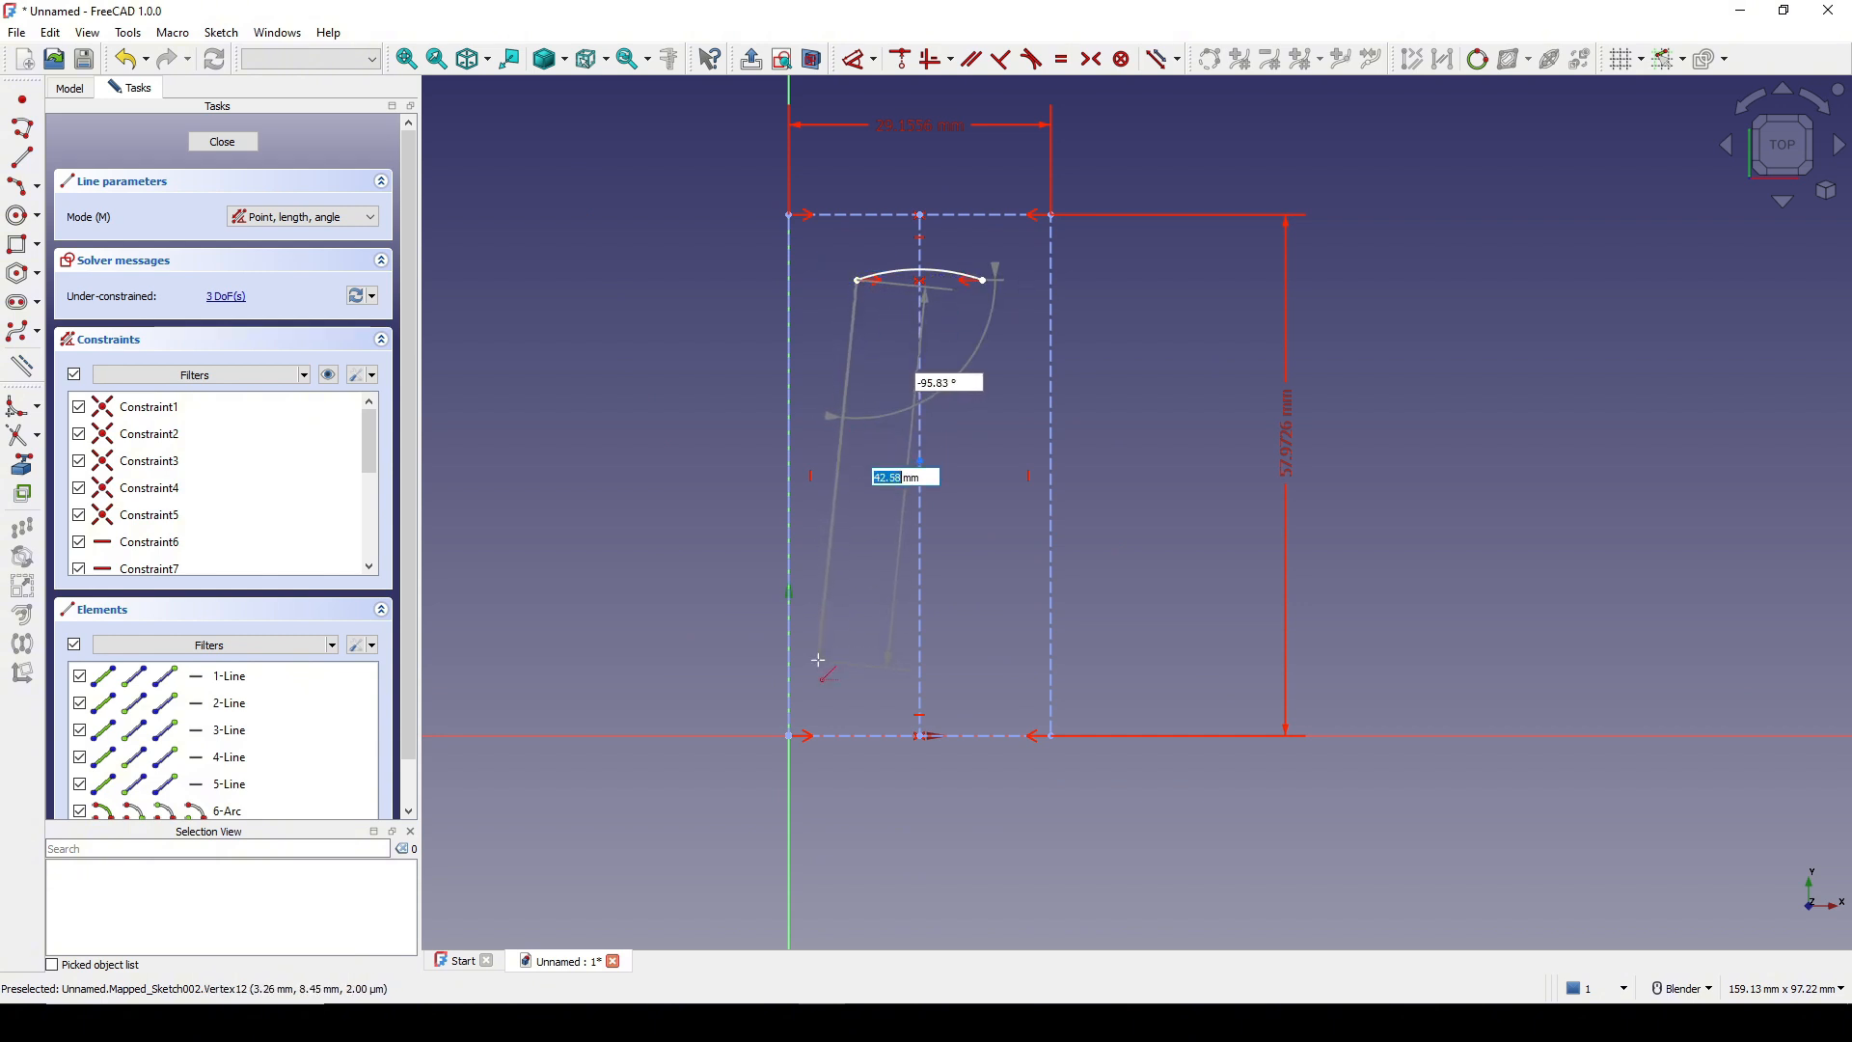
pyautogui.click(983, 281)
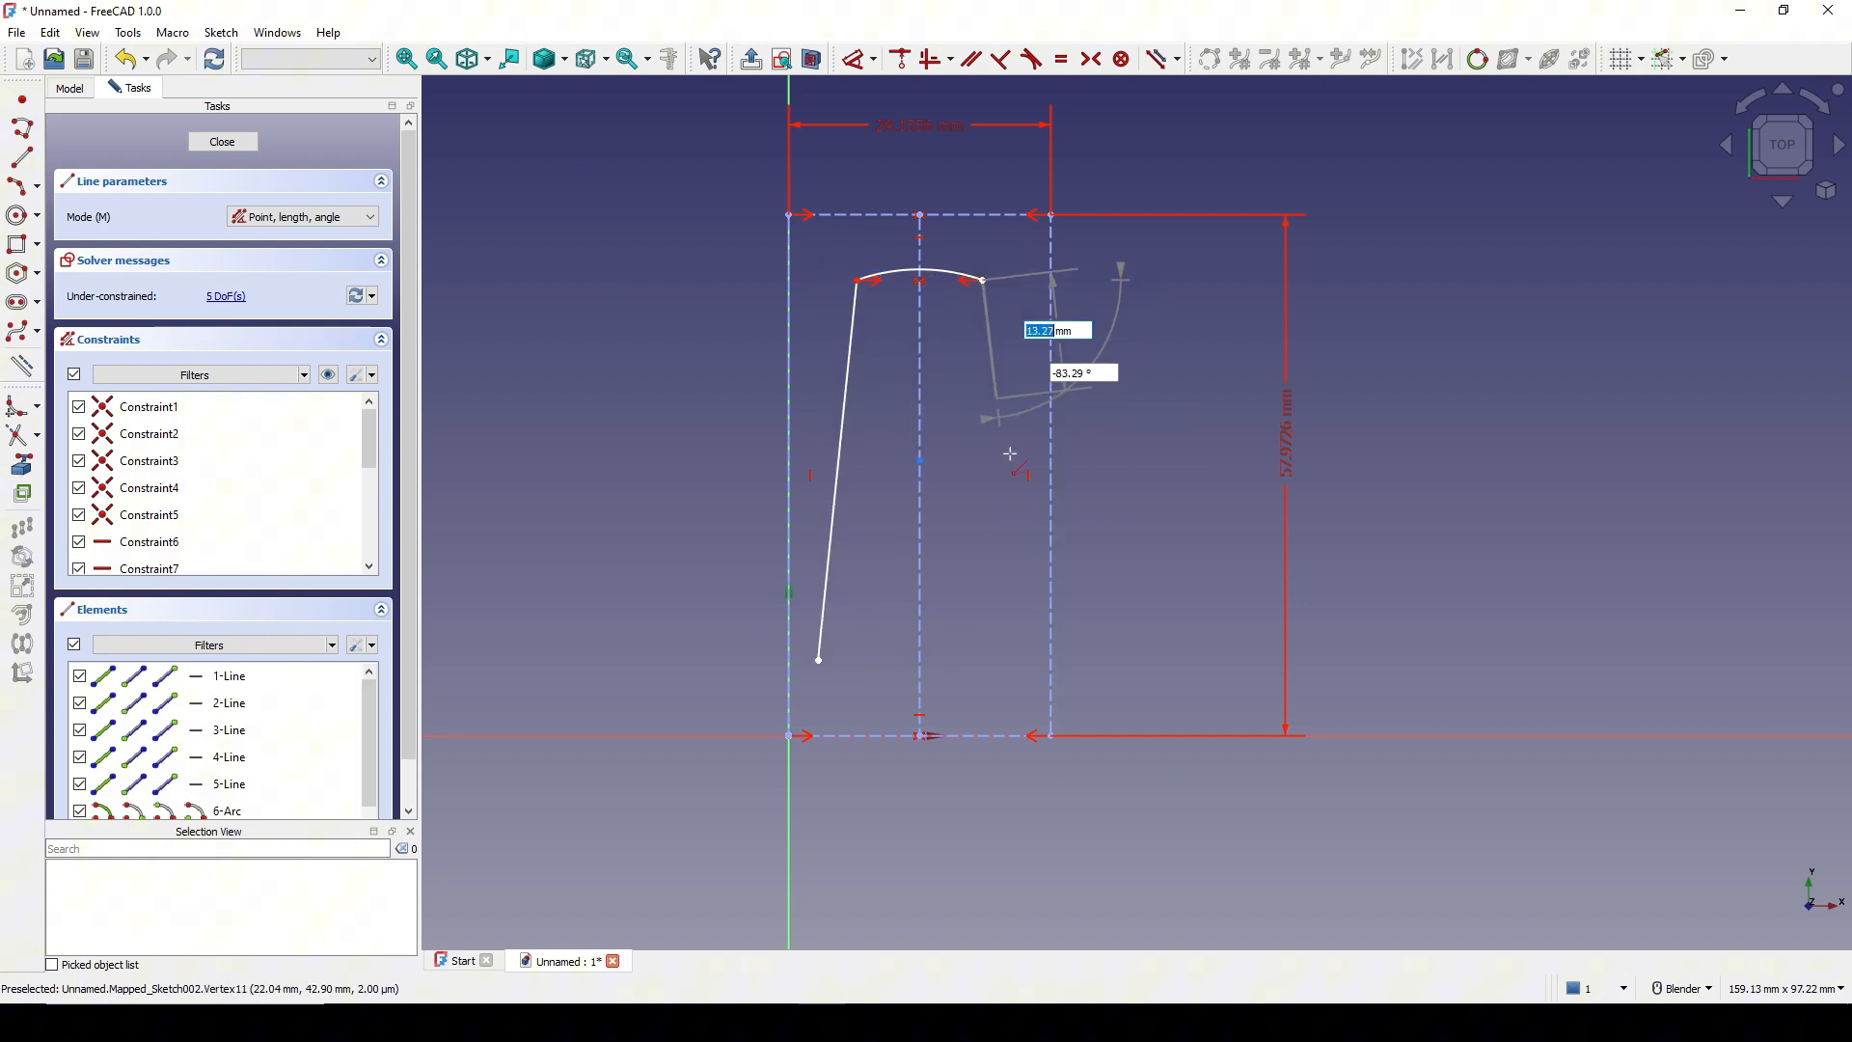
pyautogui.click(1026, 649)
pyautogui.rightClick(1170, 637)
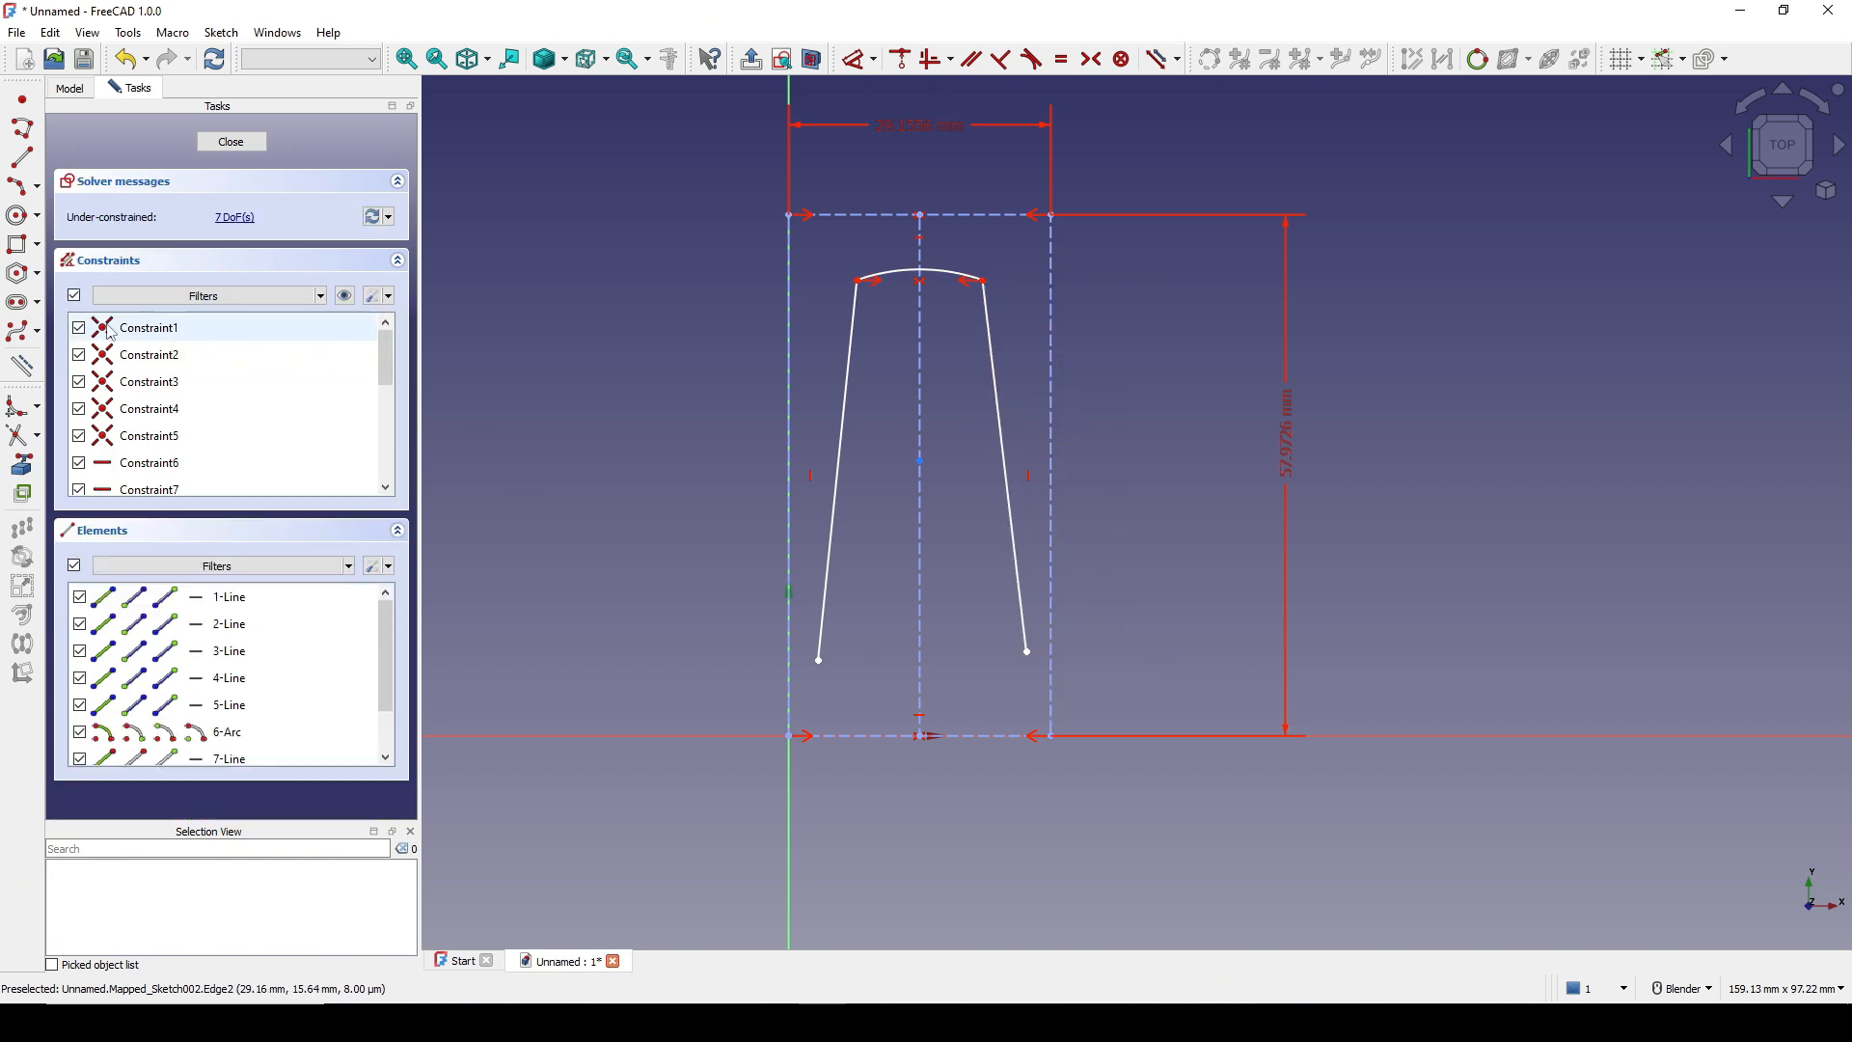
# Close the panel outline with a downward-bulging three-point arc between the lower ends of the side lines.
pyautogui.click(14, 217)
pyautogui.scroll(1, 943, 659)
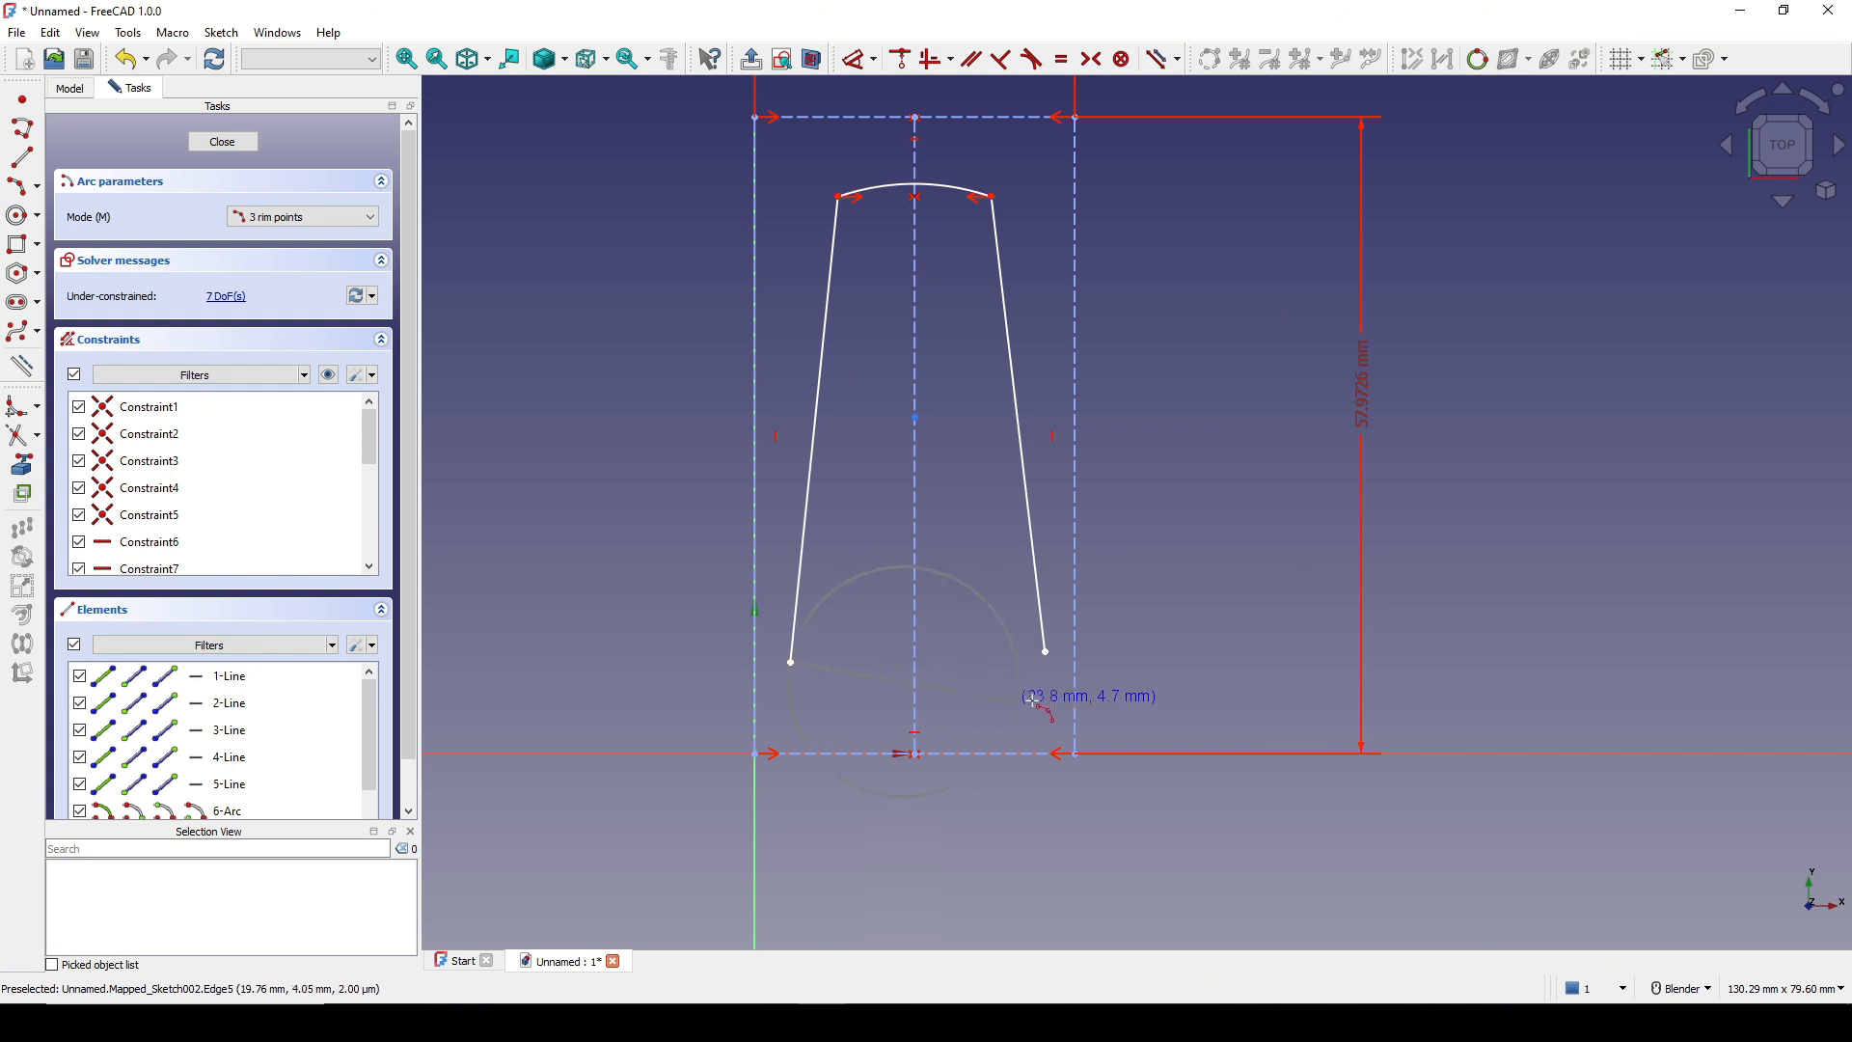
pyautogui.click(1046, 653)
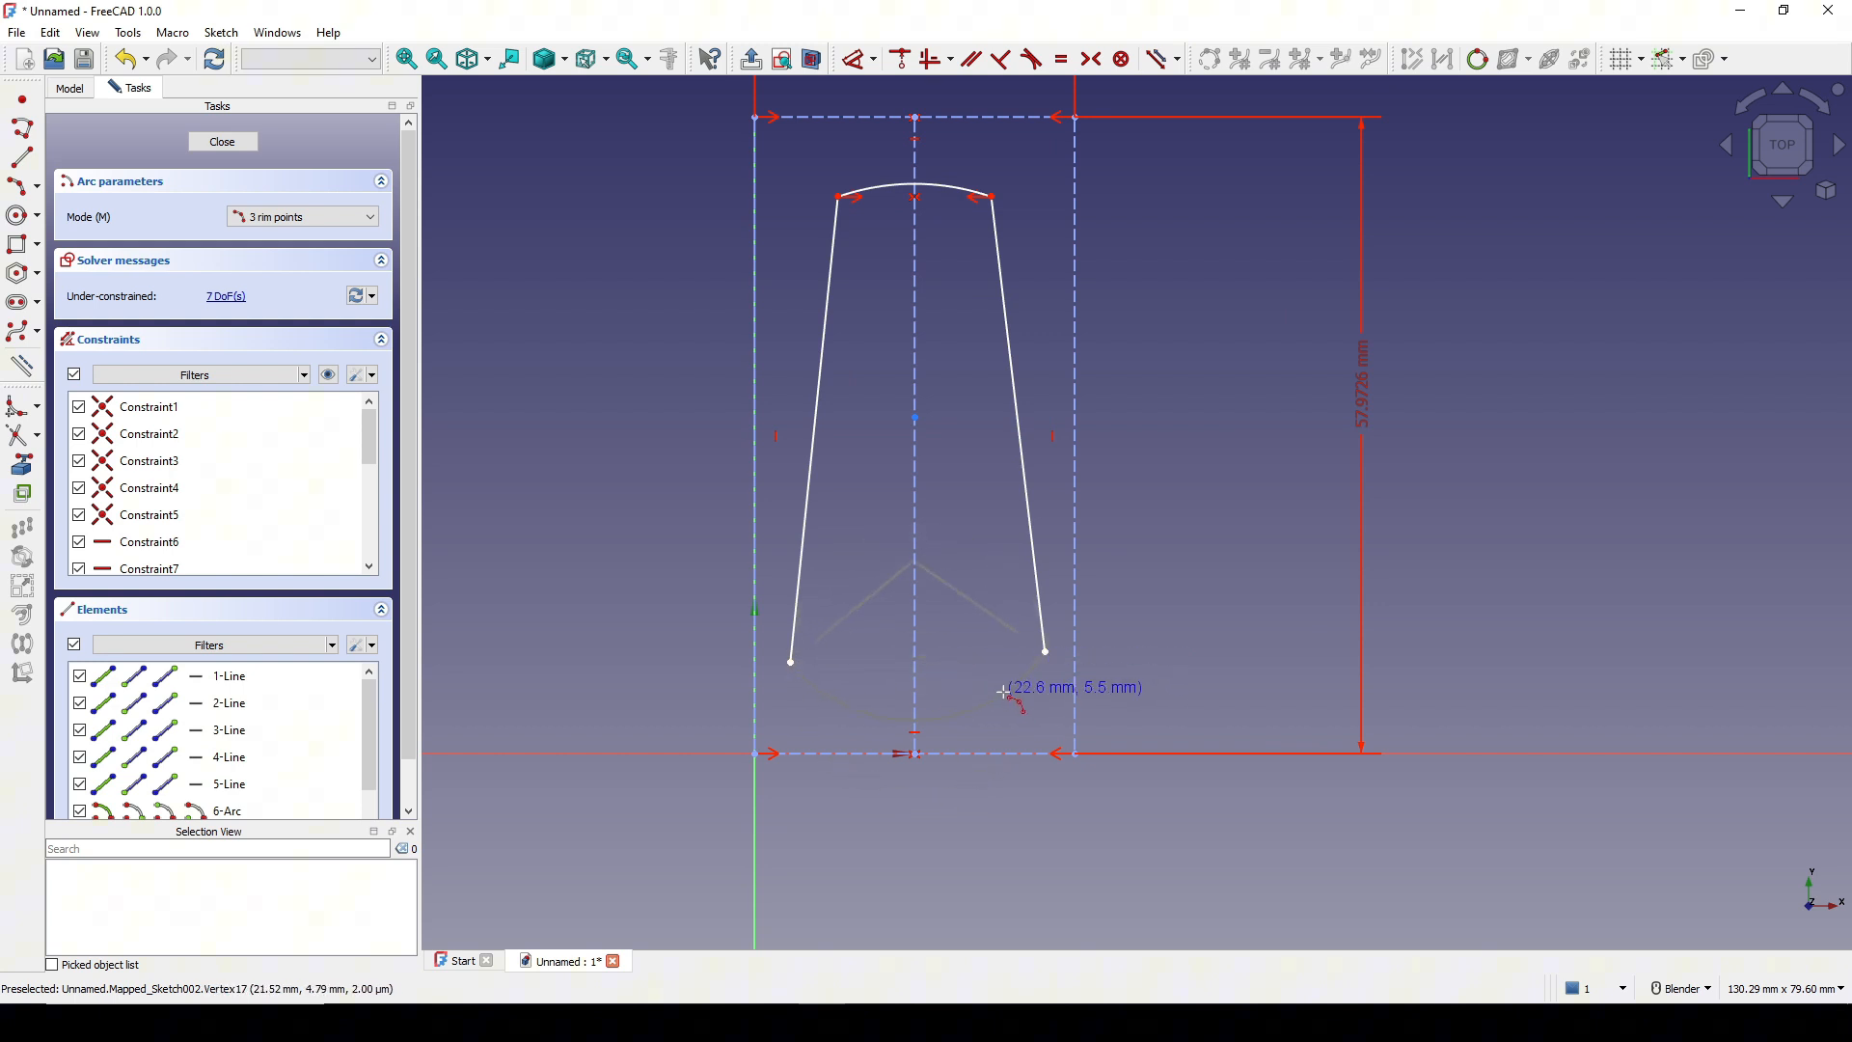
pyautogui.click(1003, 691)
# Make the lower arc's endpoints symmetric about the centre line and close the sketch to check the outline on the knob.
pyautogui.click(808, 667)
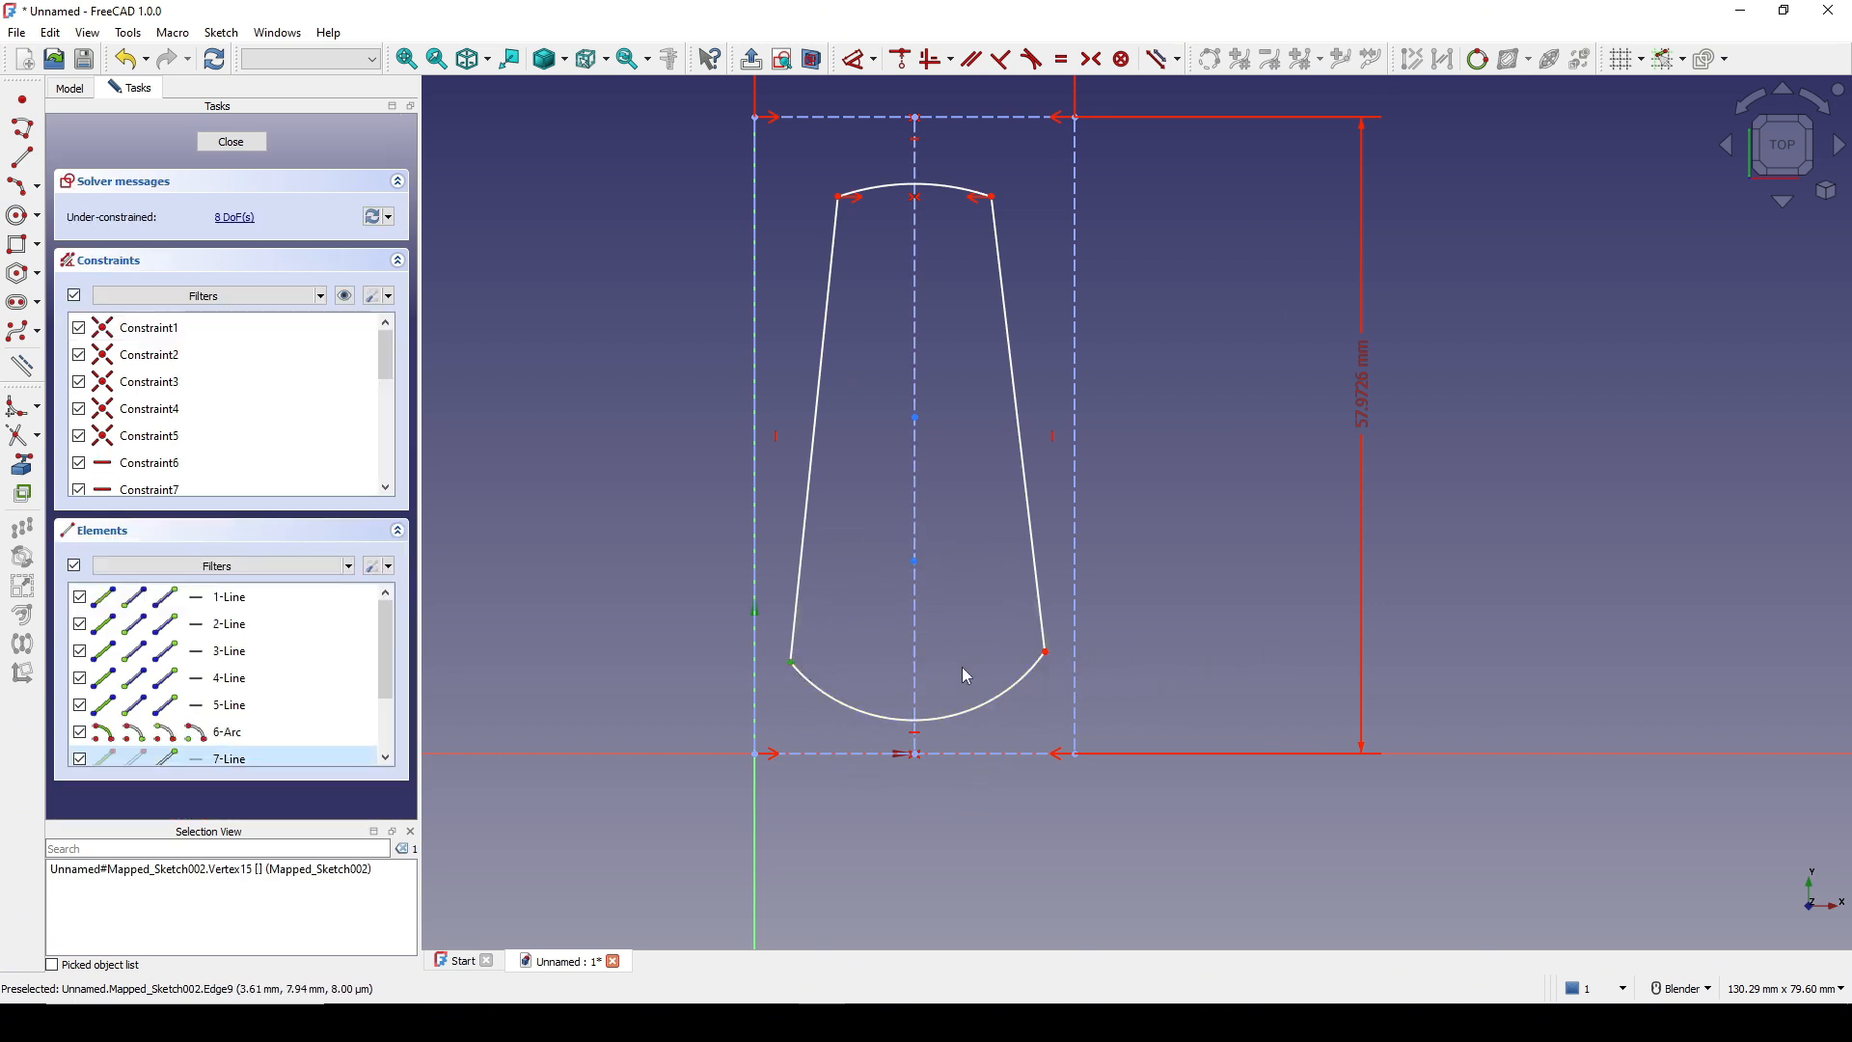
pyautogui.click(1047, 654)
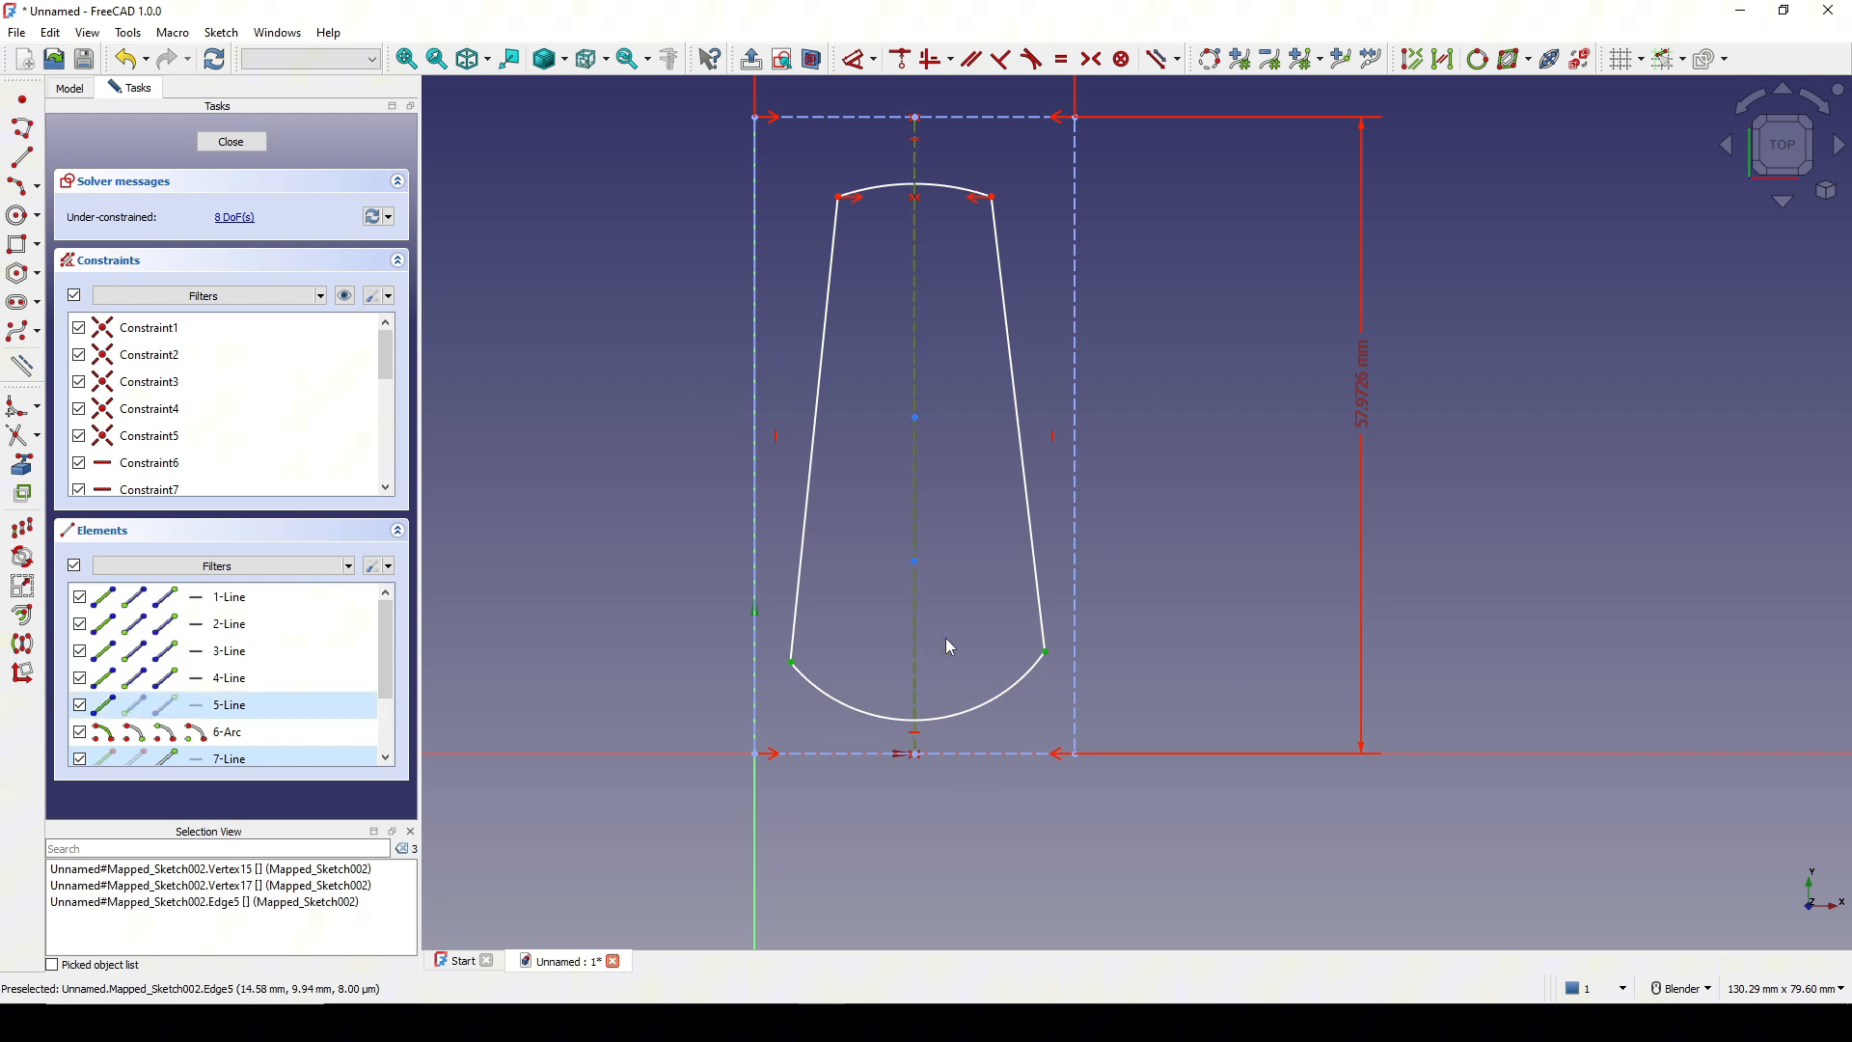
pyautogui.press('s')
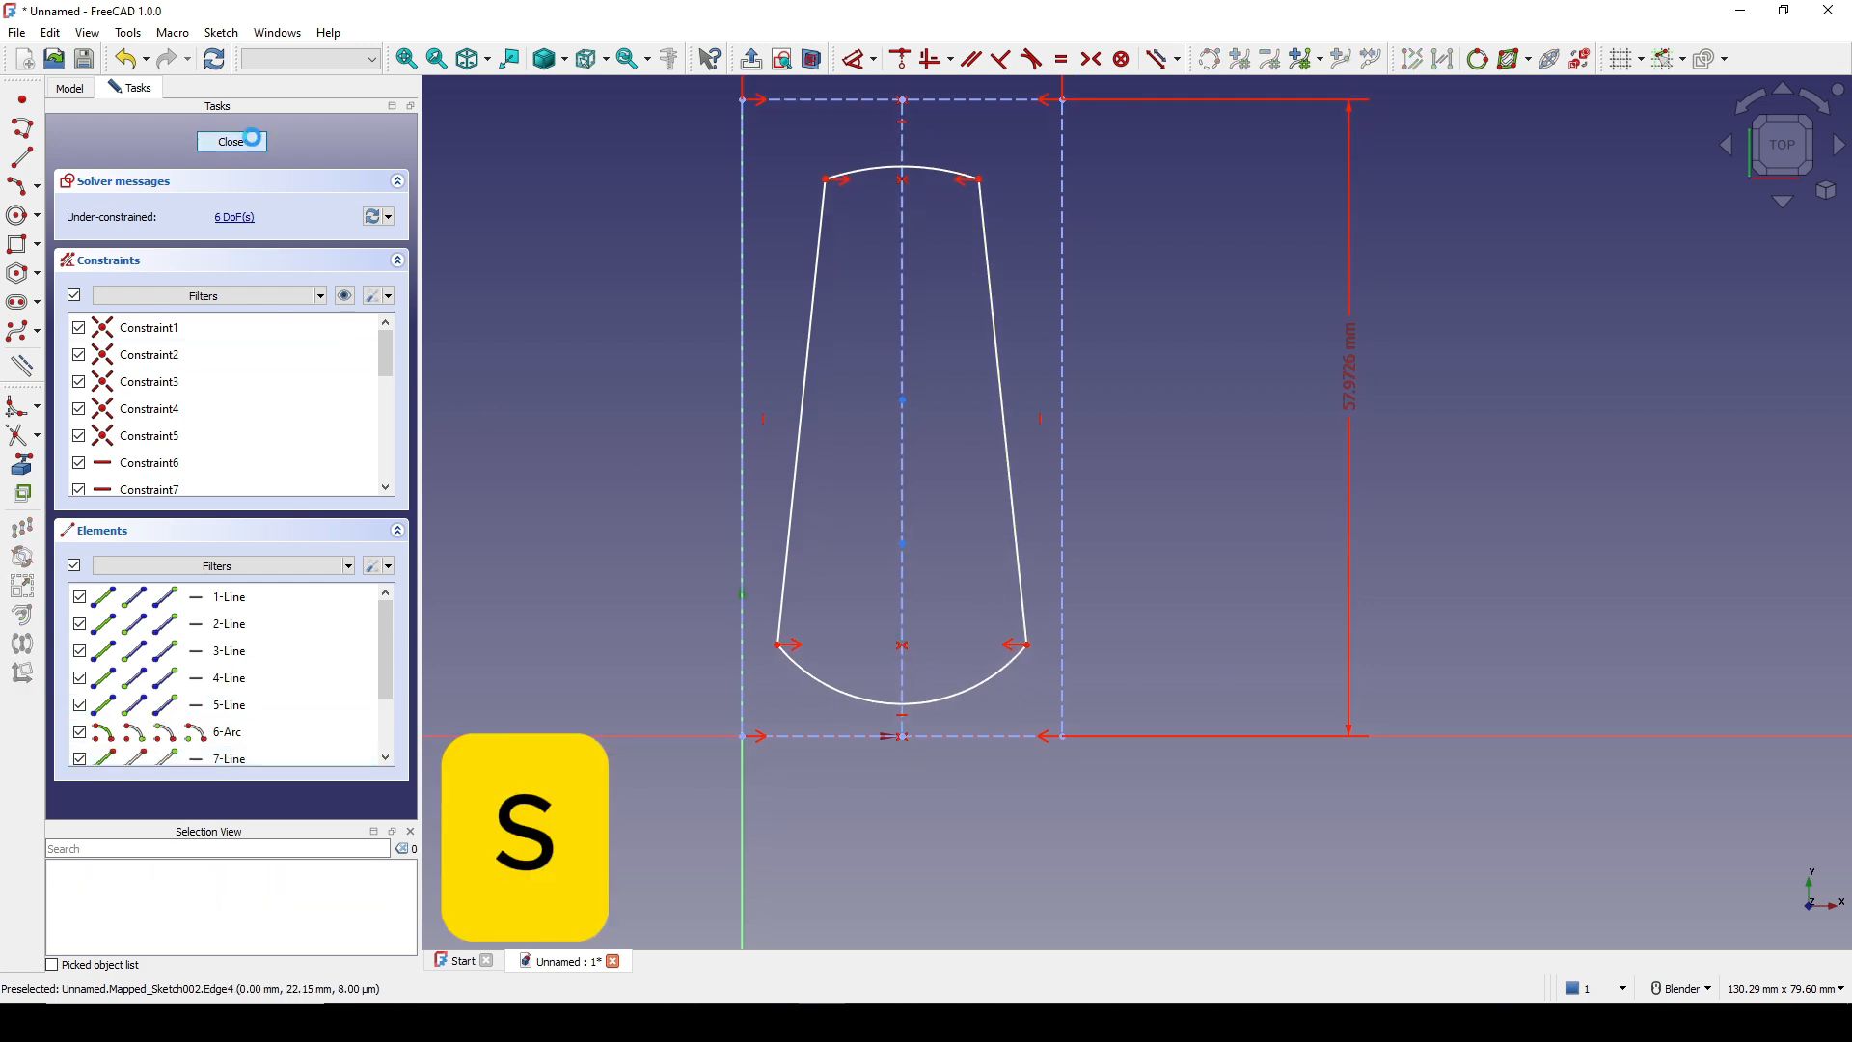
pyautogui.click(252, 138)
pyautogui.moveTo(1039, 511)
pyautogui.mouseDown(button='middle')
pyautogui.moveTo(1013, 518)
pyautogui.moveTo(1099, 525)
pyautogui.moveTo(1083, 502)
pyautogui.mouseUp(button='middle')
pyautogui.scroll(4, 1022, 511)
pyautogui.scroll(-2, 1040, 510)
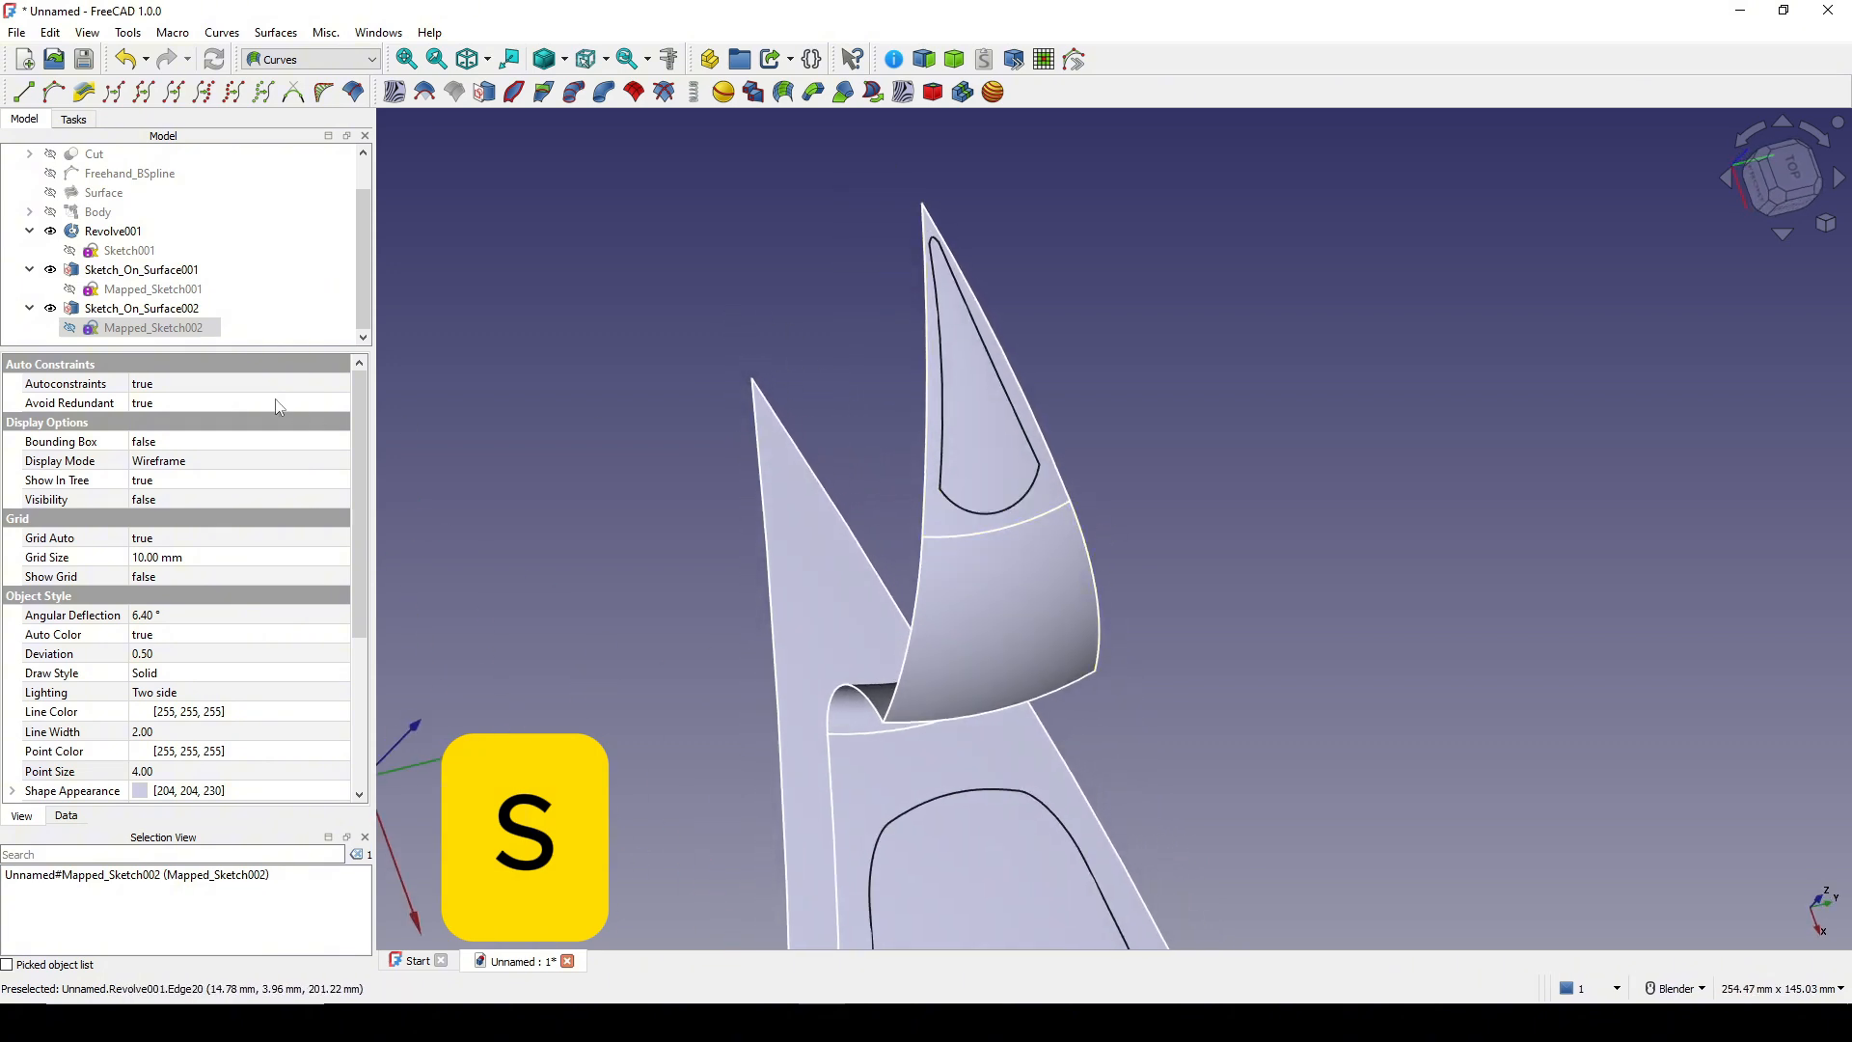
# Reopen the knob sketch and fillet the two lower corners between the side lines and the lower arc.
pyautogui.doubleClick(153, 327)
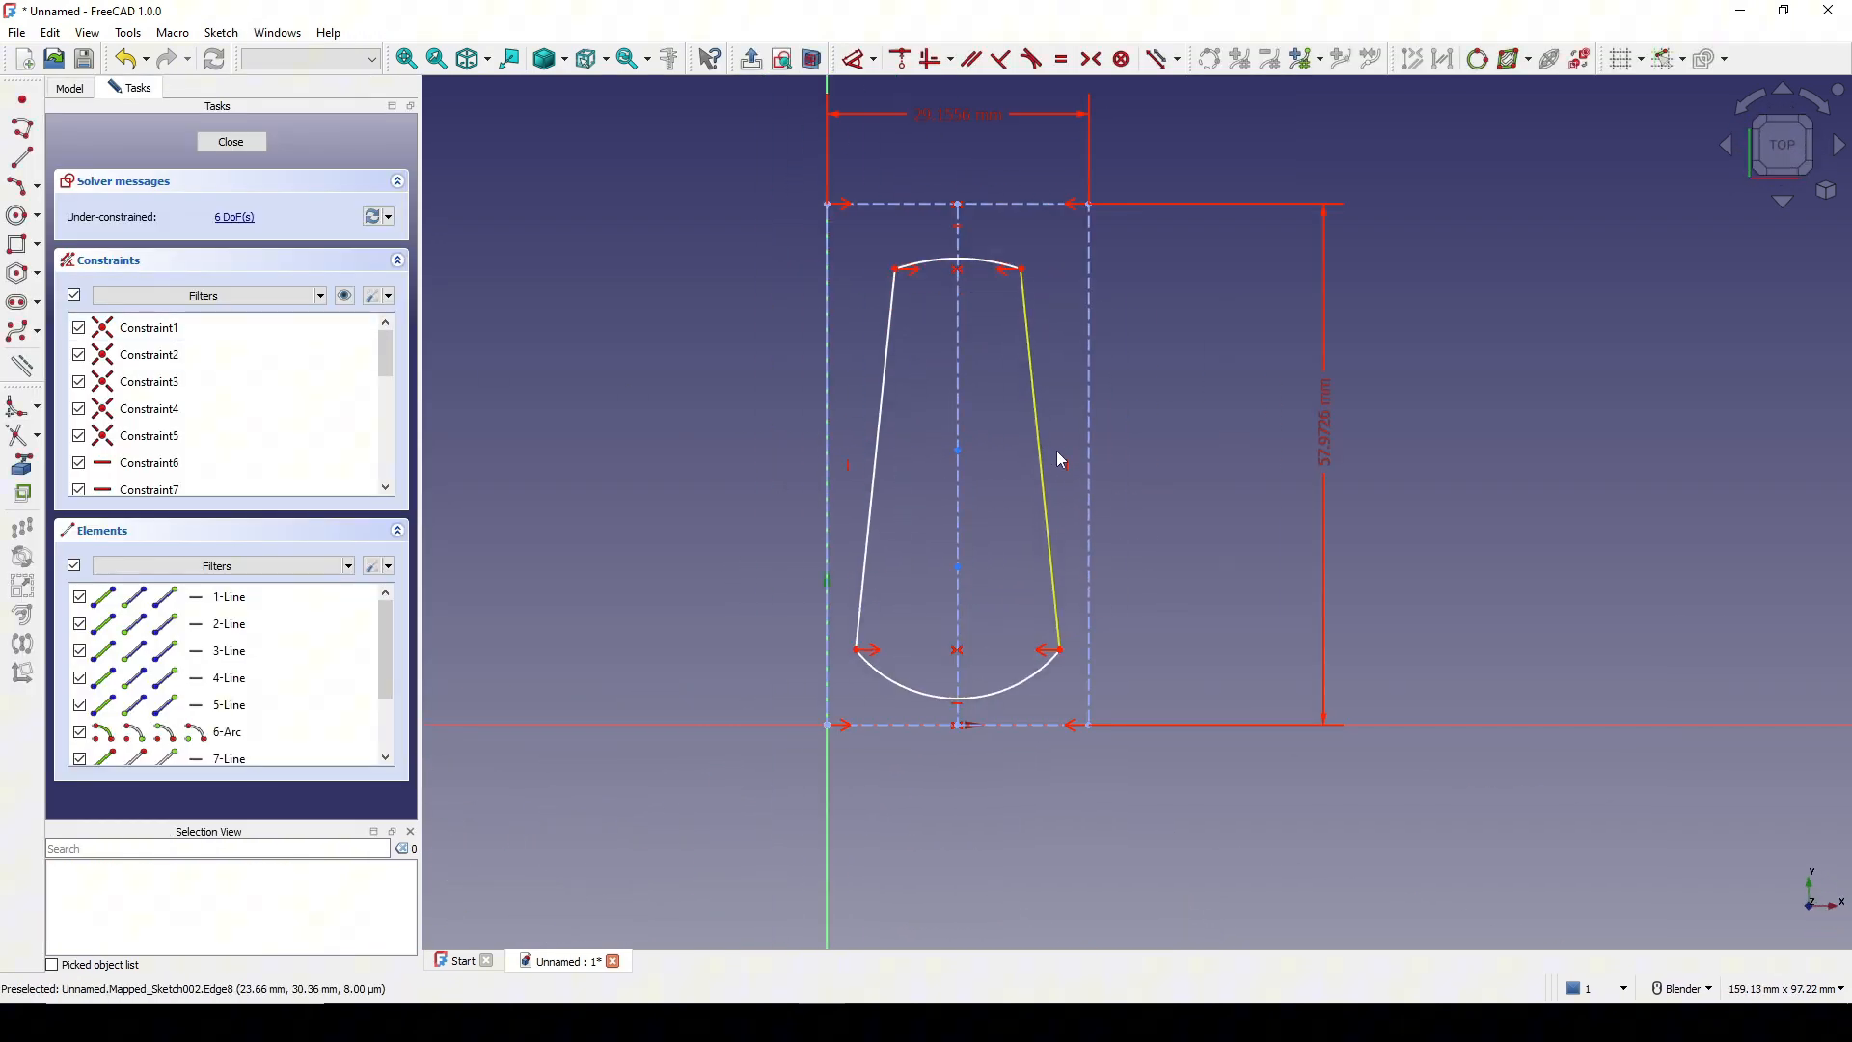
pyautogui.scroll(2, 1046, 464)
pyautogui.rightClick(522, 500)
pyautogui.click(453, 325)
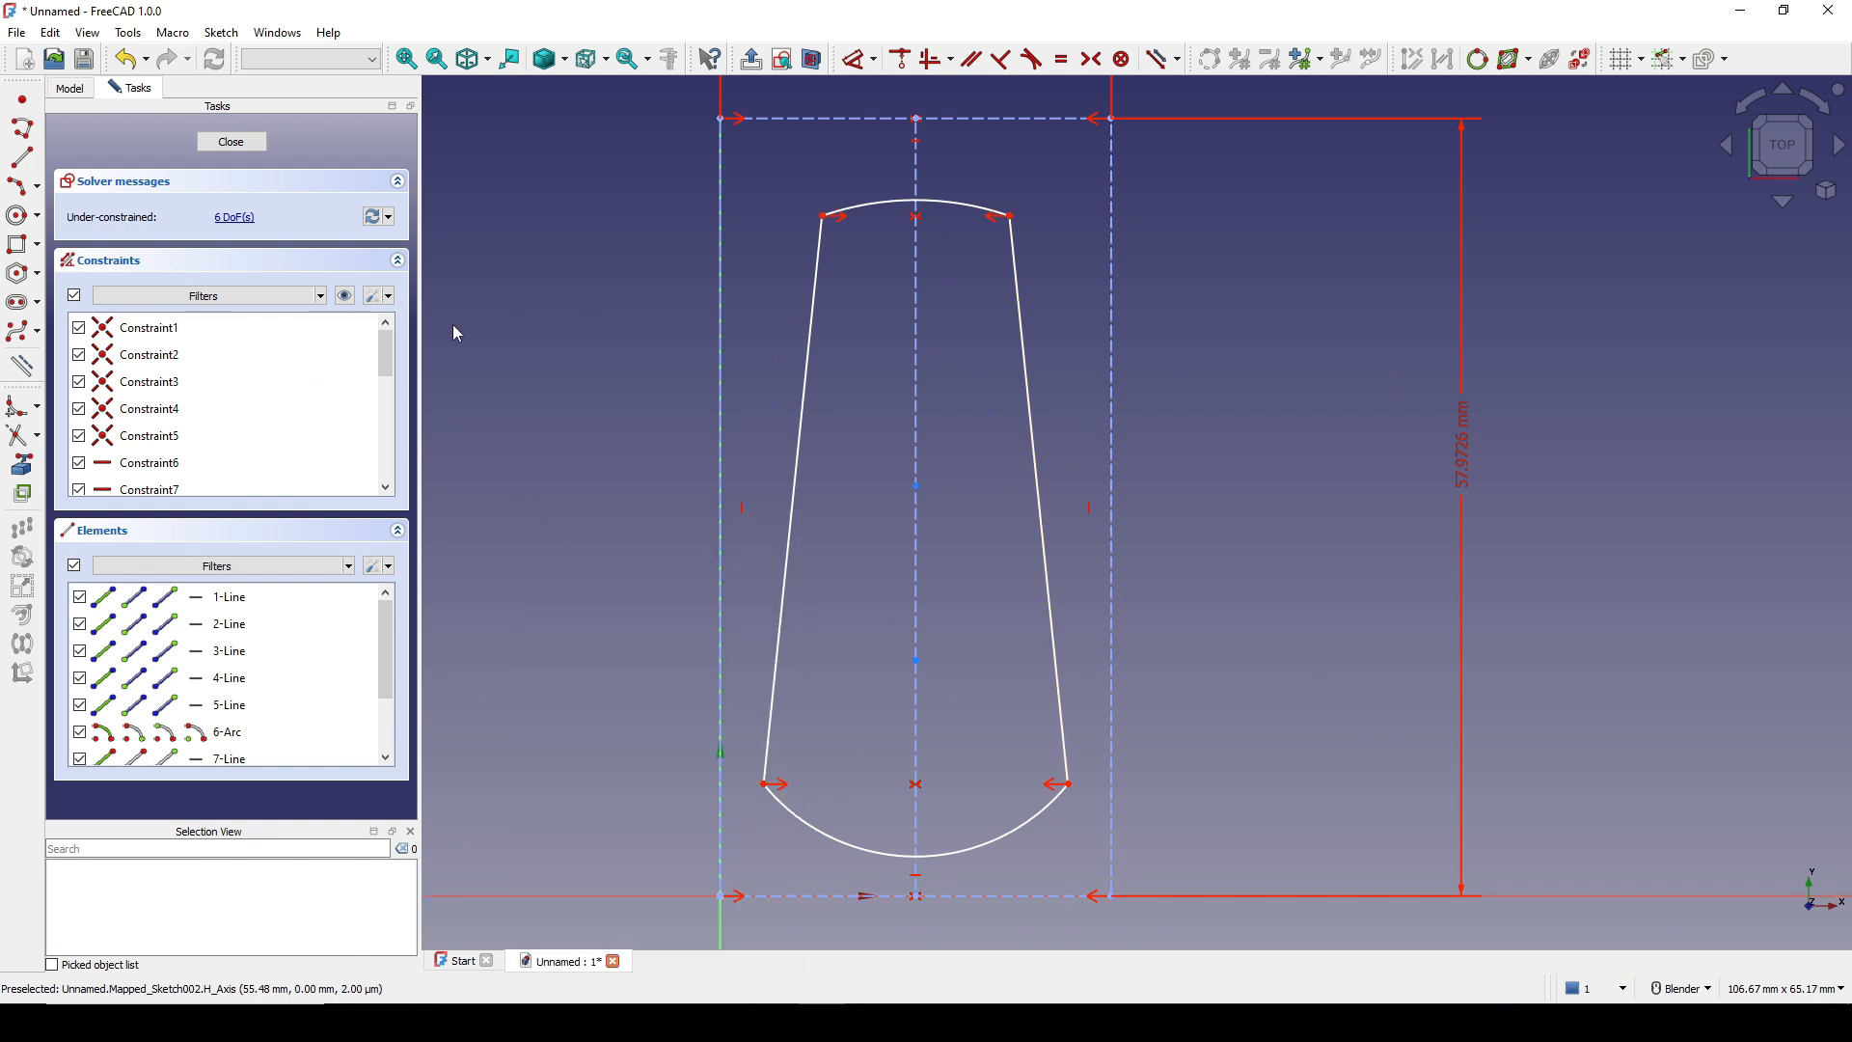
pyautogui.click(19, 406)
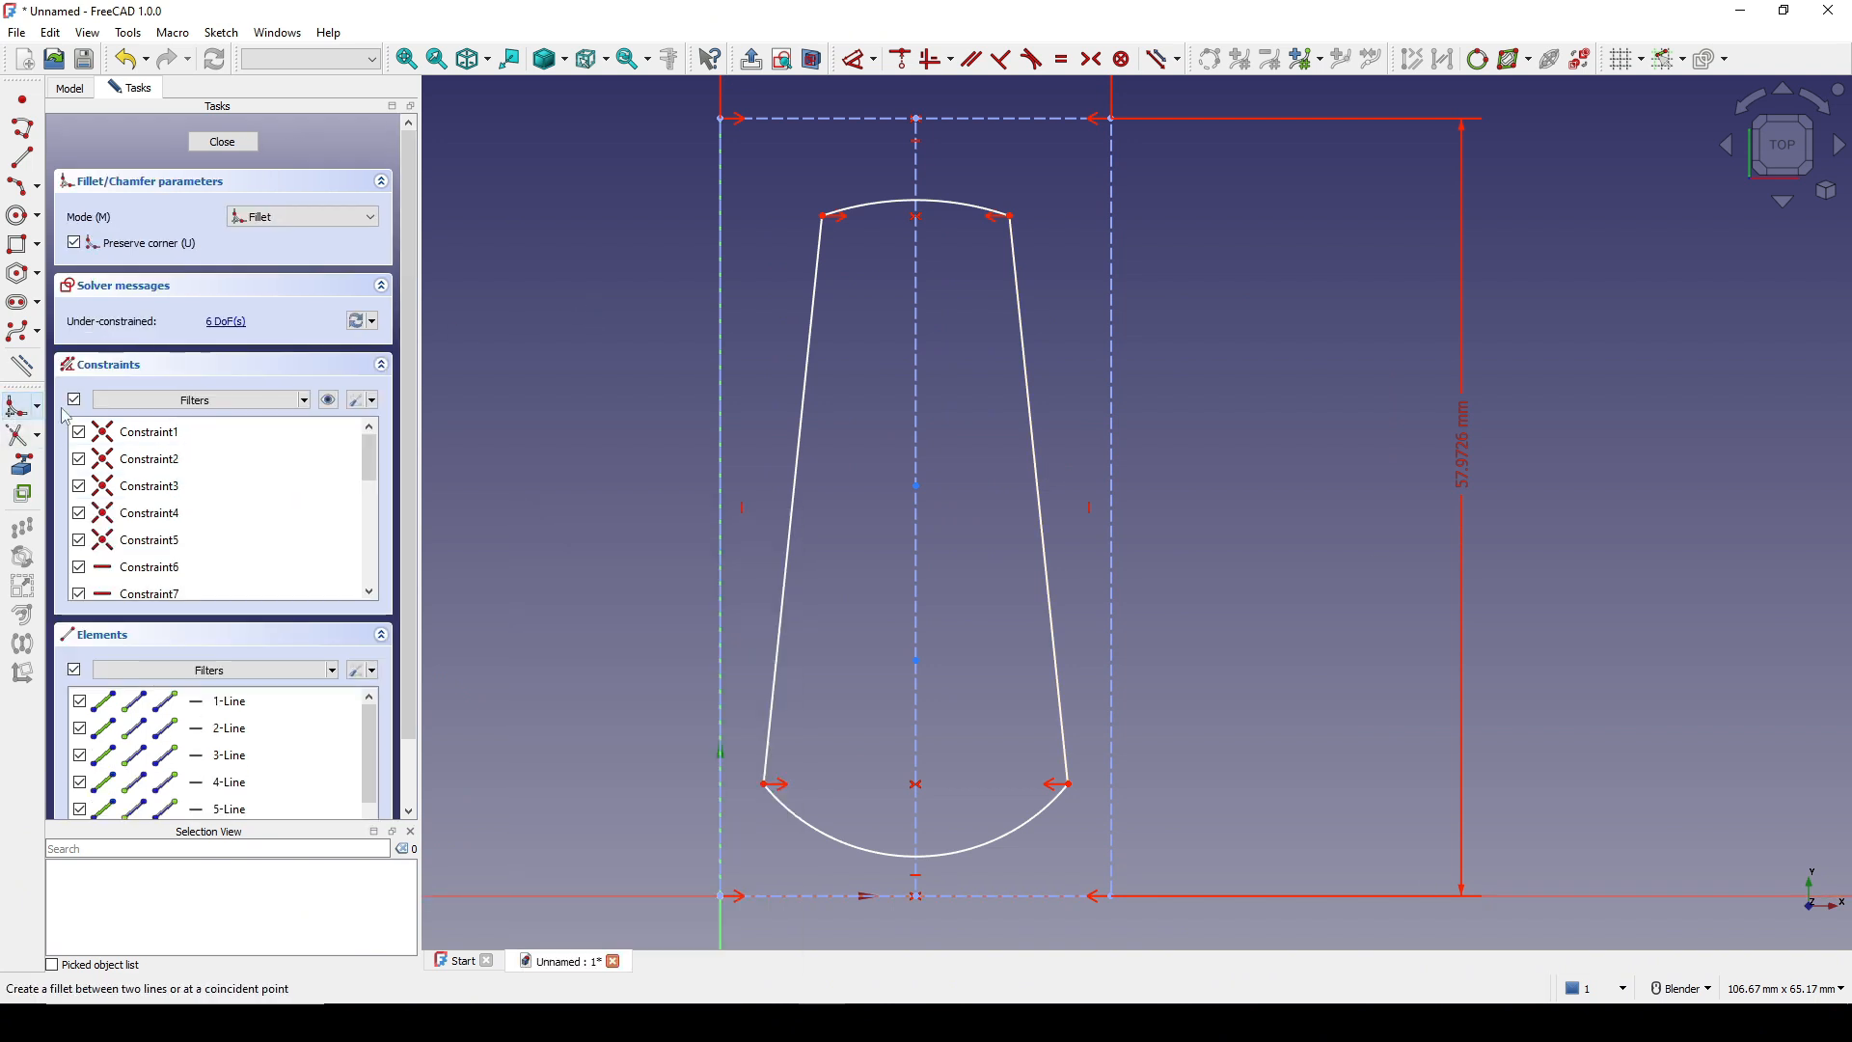
pyautogui.click(777, 735)
pyautogui.click(790, 809)
pyautogui.click(1027, 806)
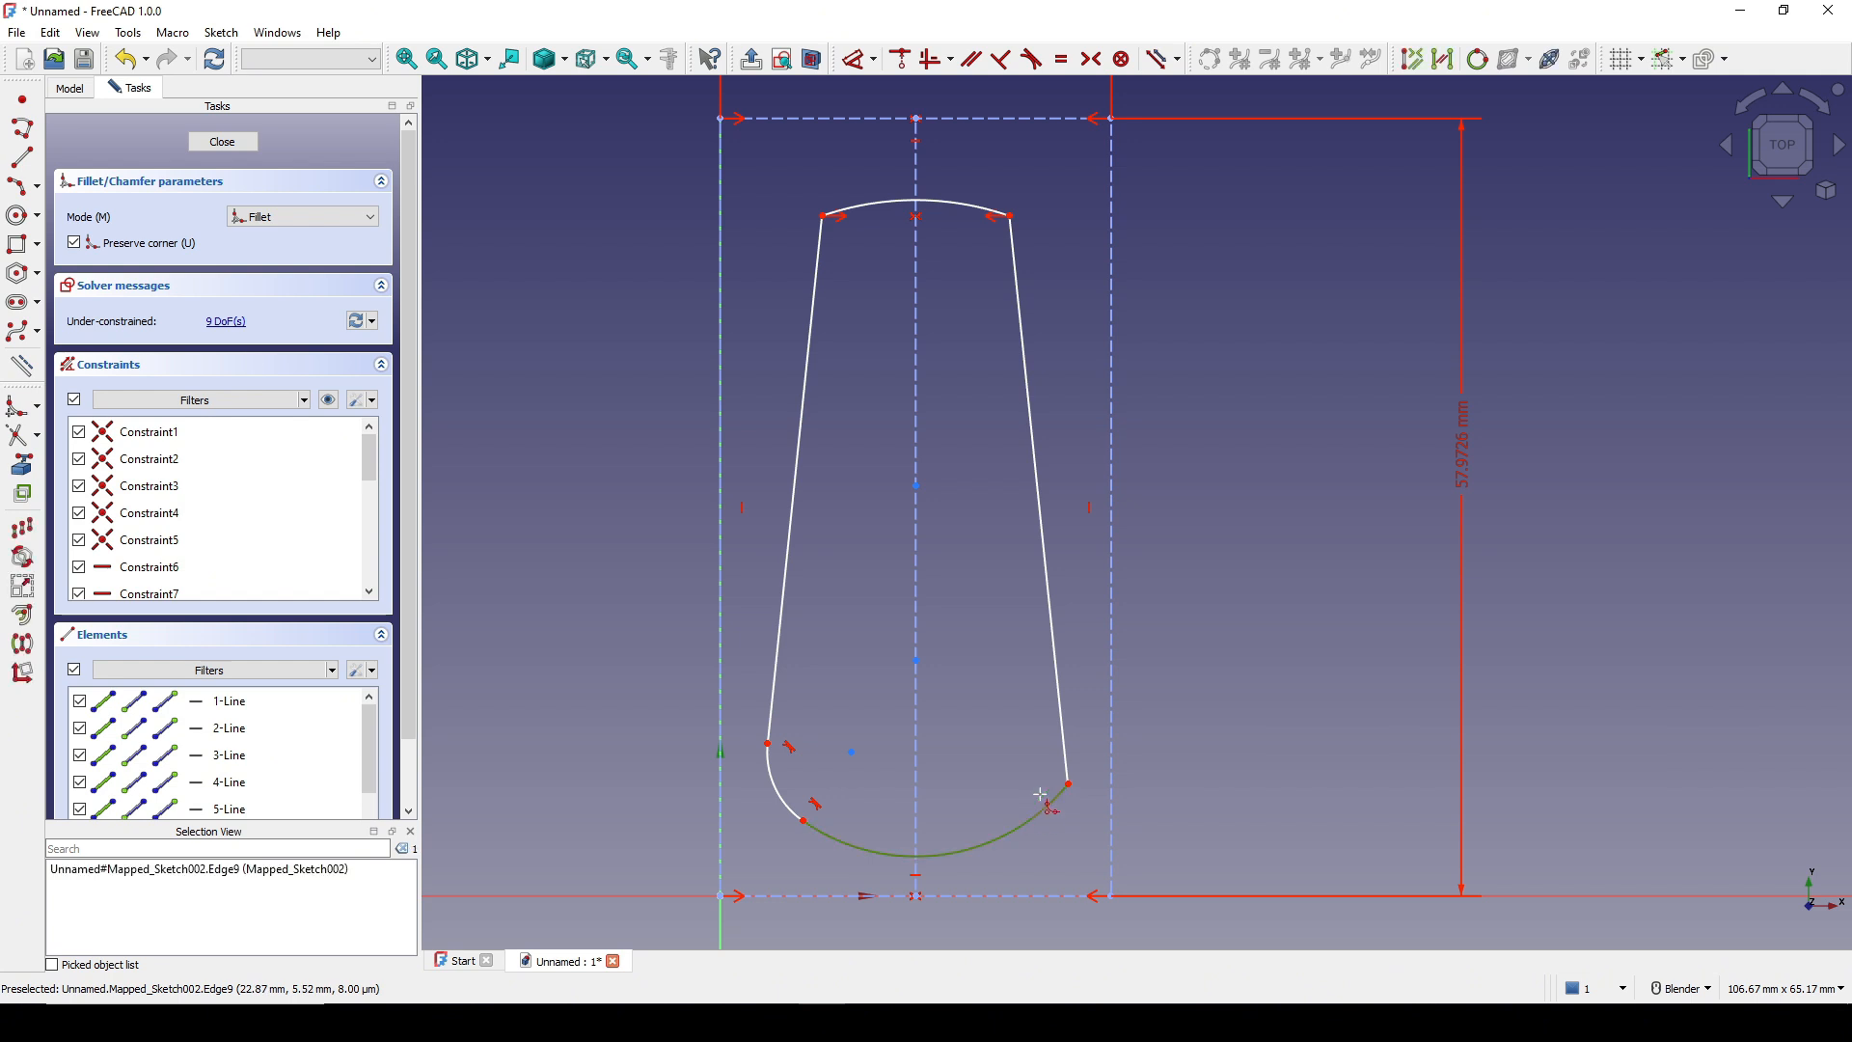
pyautogui.click(1060, 743)
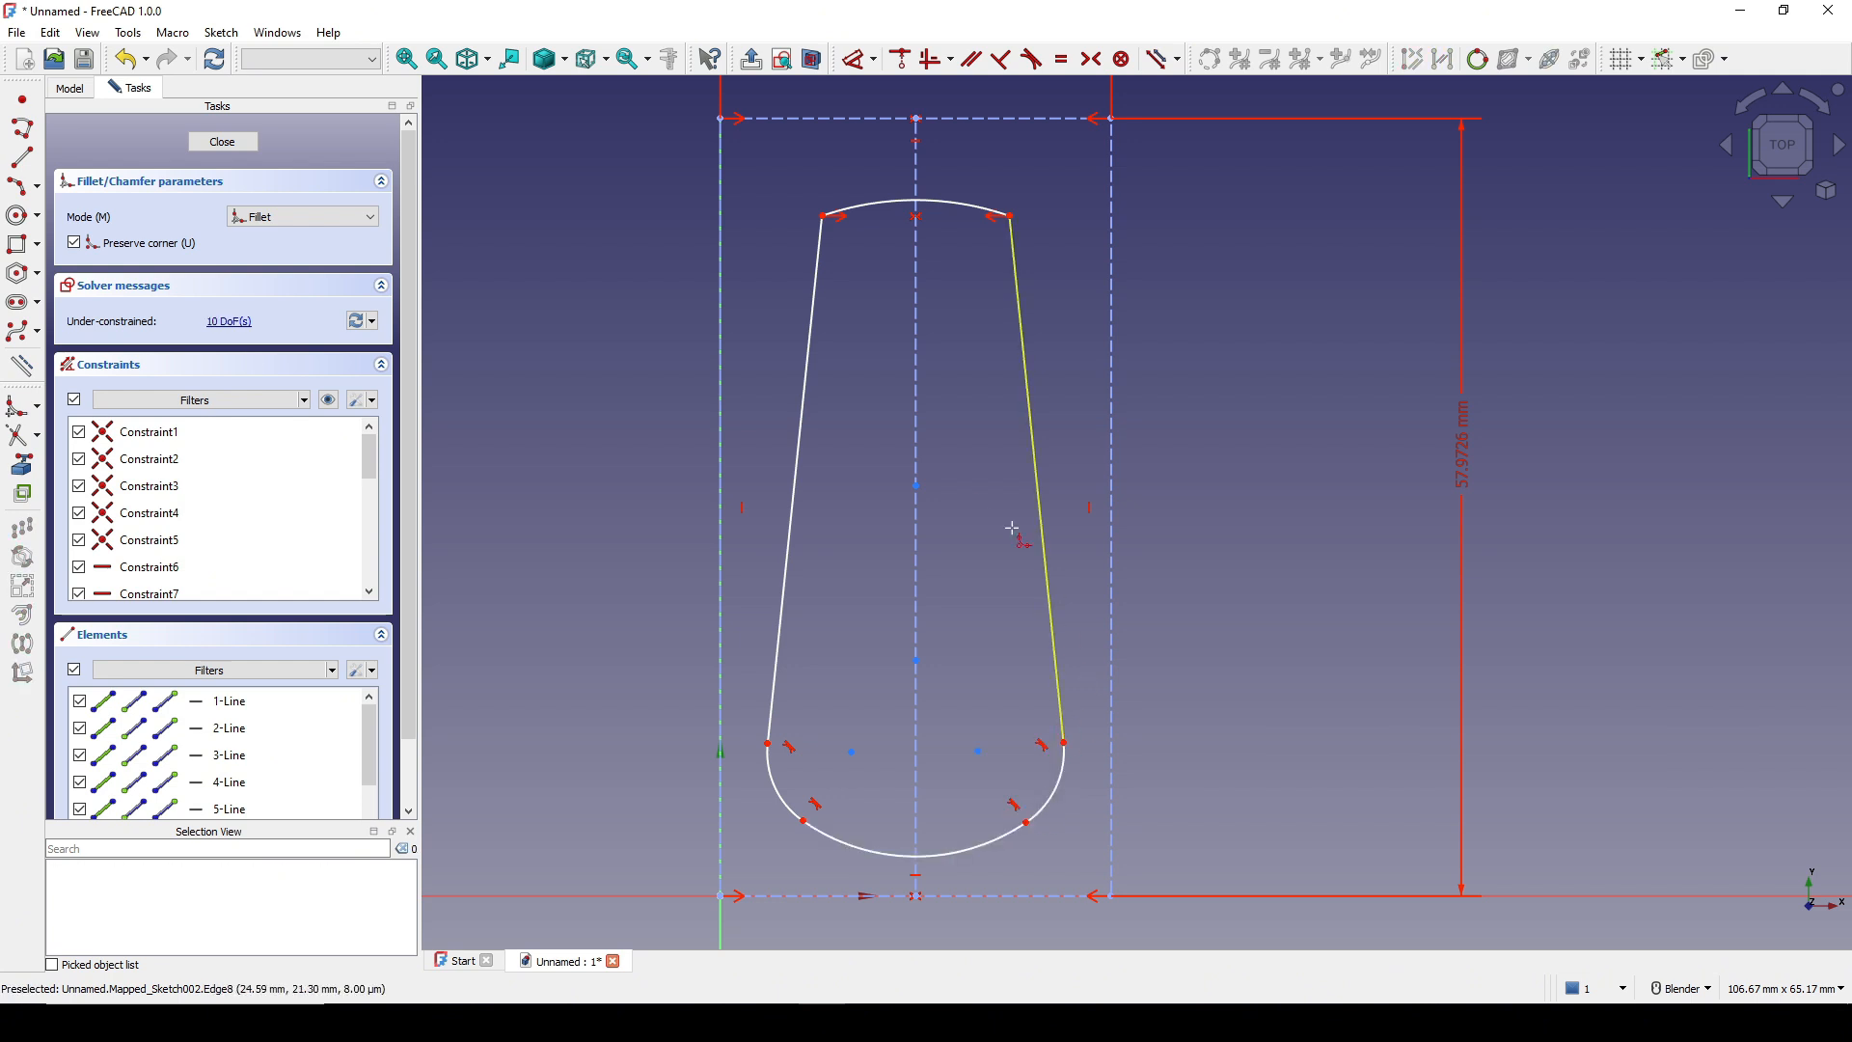
# Fillet the two upper corners between the side lines and the upper arc.
pyautogui.click(830, 289)
pyautogui.click(868, 237)
pyautogui.click(974, 238)
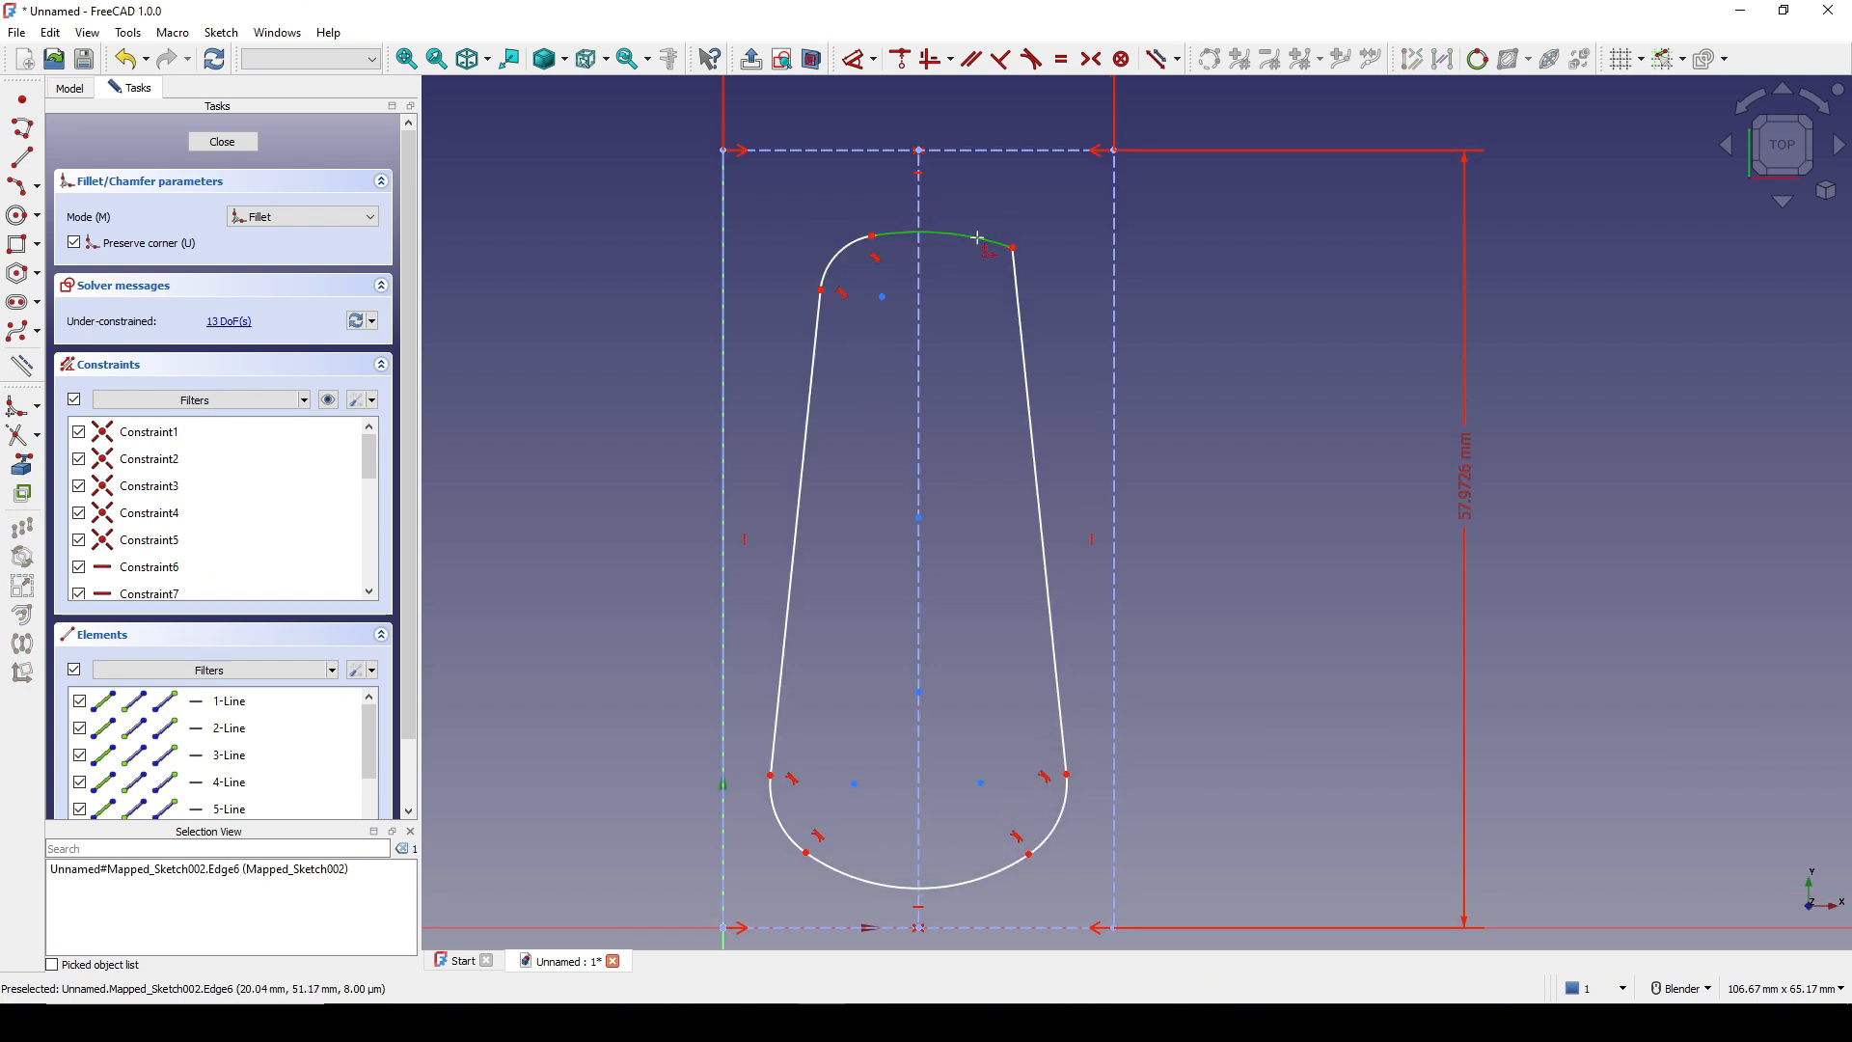
pyautogui.click(1019, 287)
pyautogui.rightClick(1046, 281)
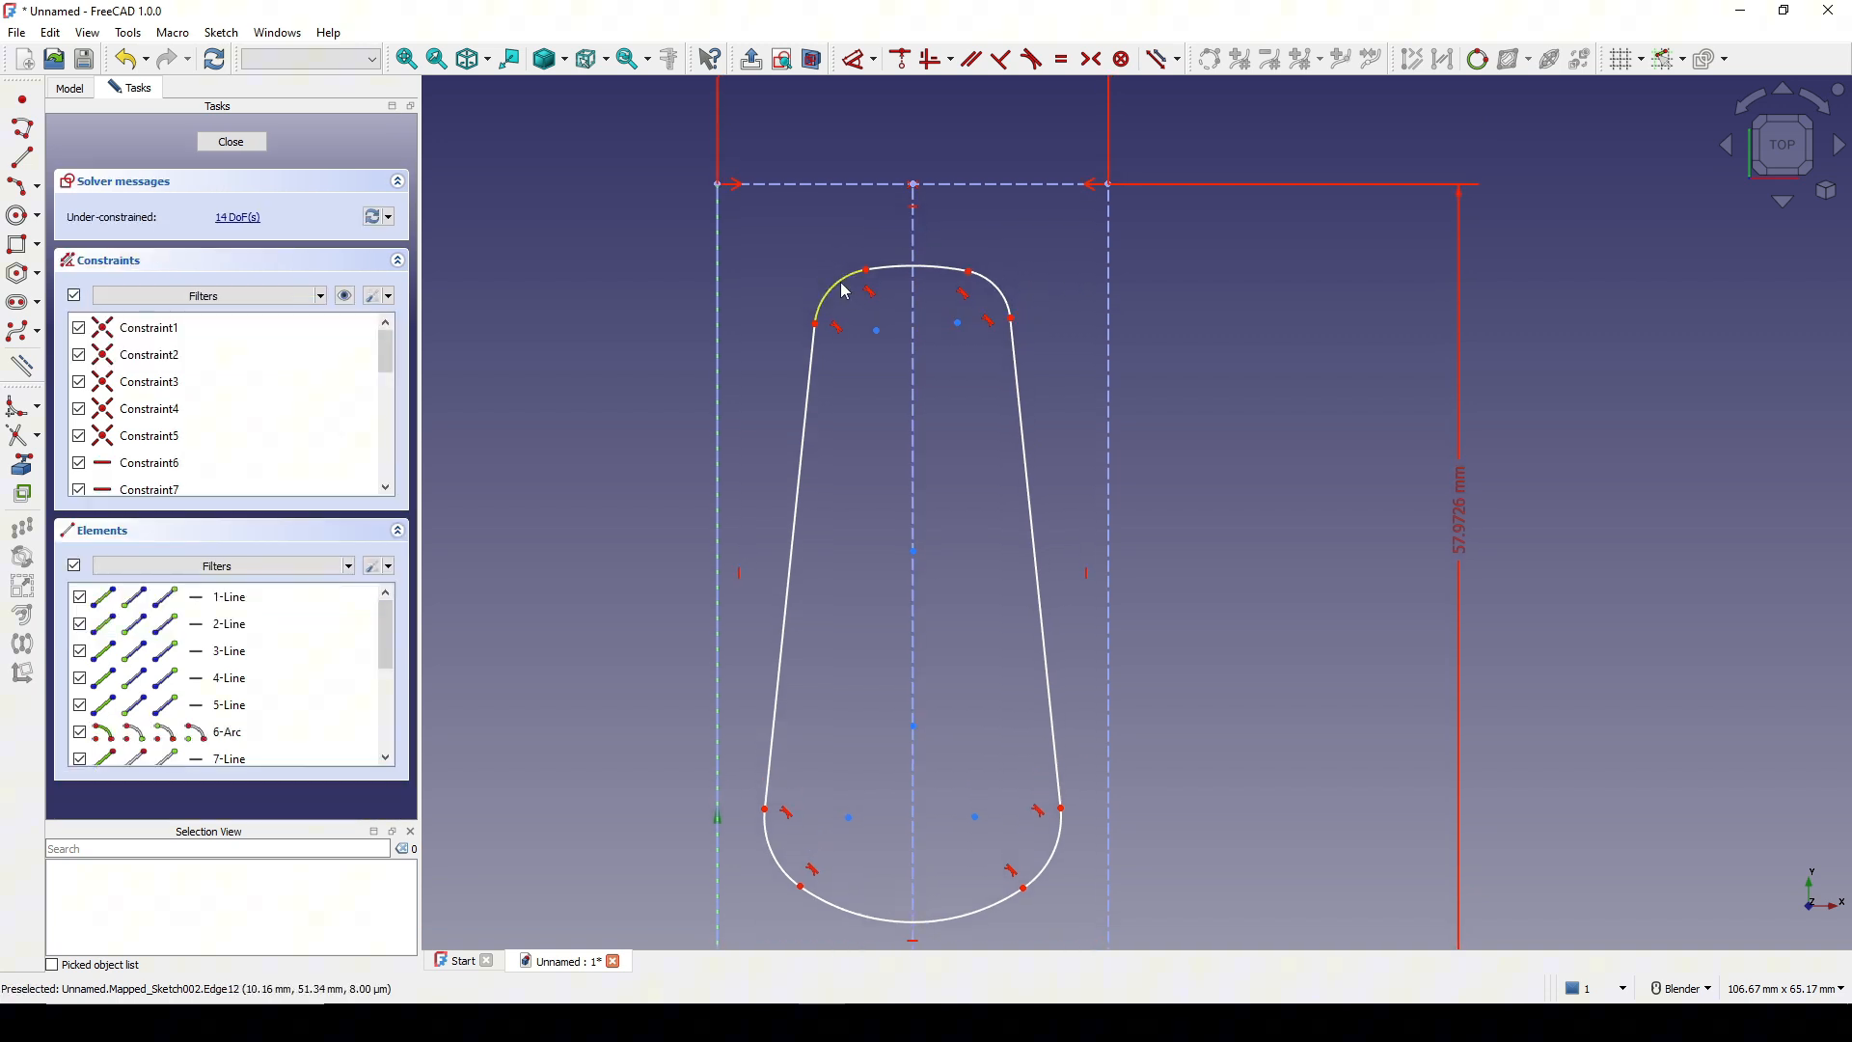
# Constrain the two upper fillets to equal radii and the two lower fillets to equal radii.
pyautogui.click(846, 291)
pyautogui.click(1011, 301)
pyautogui.press('e')
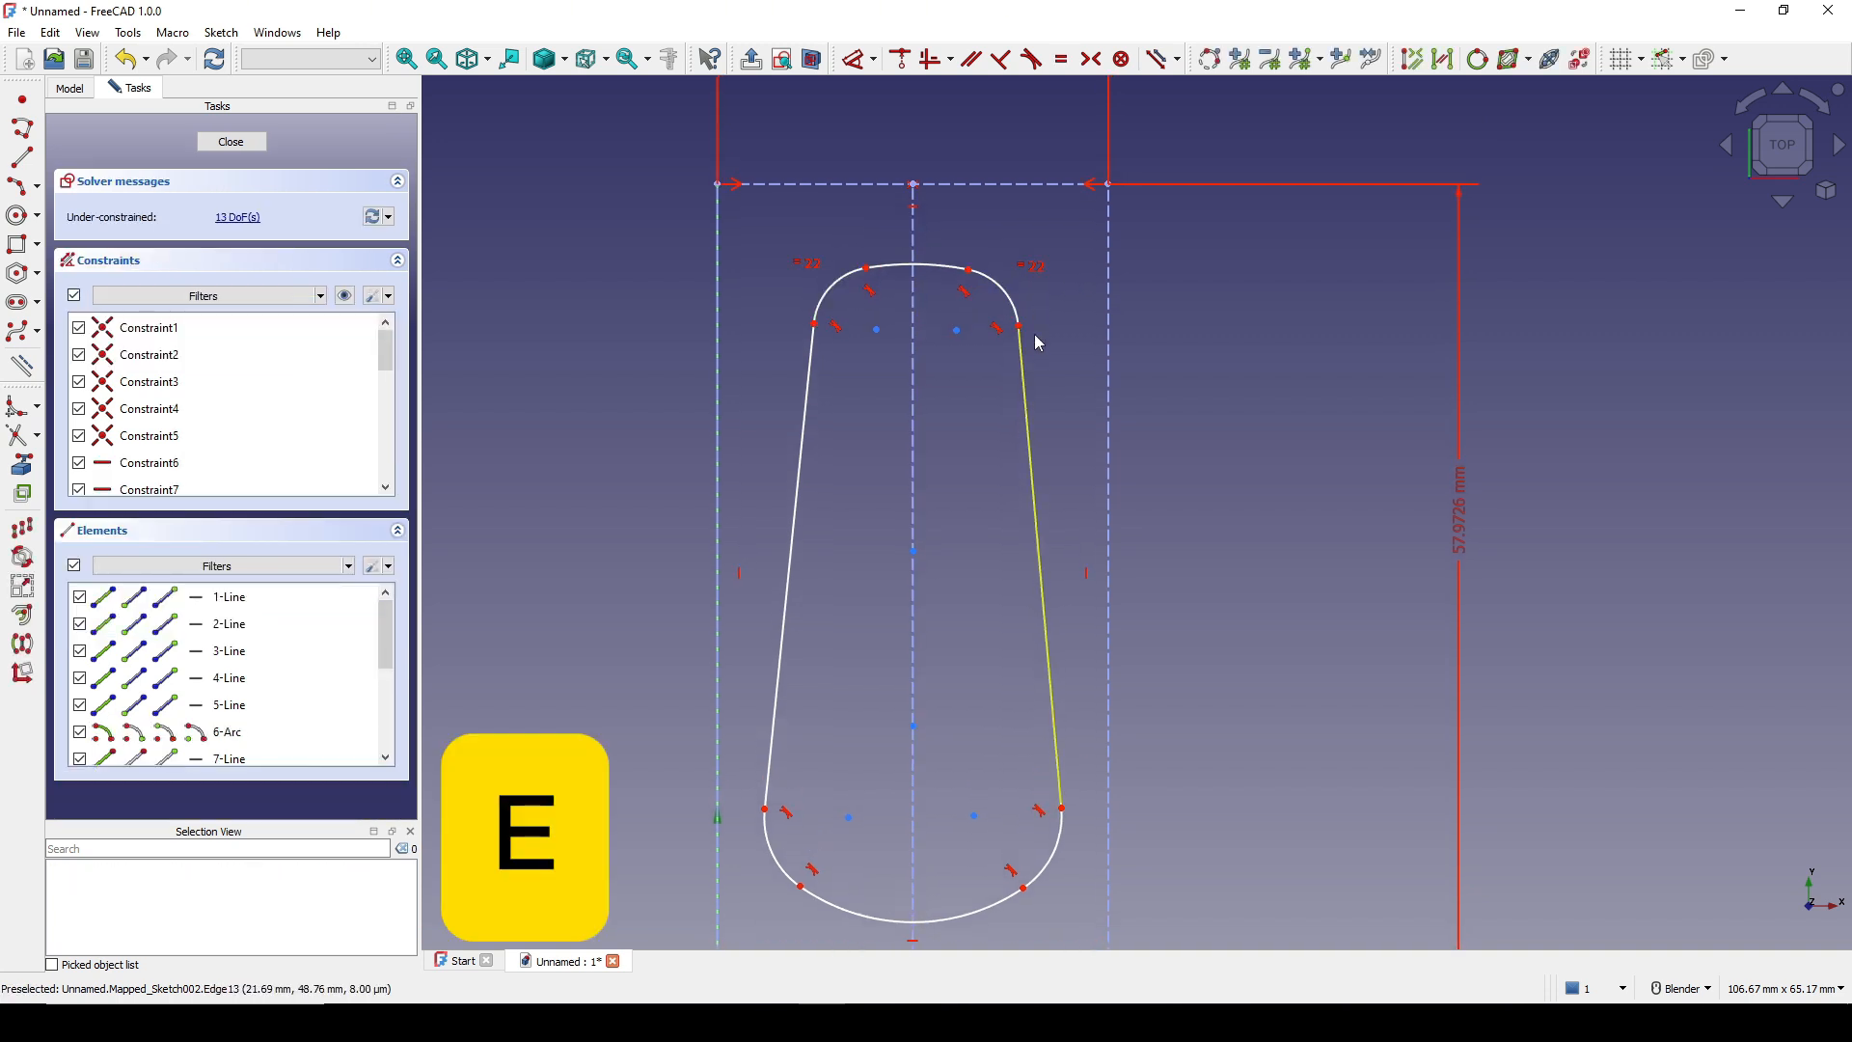
pyautogui.click(799, 681)
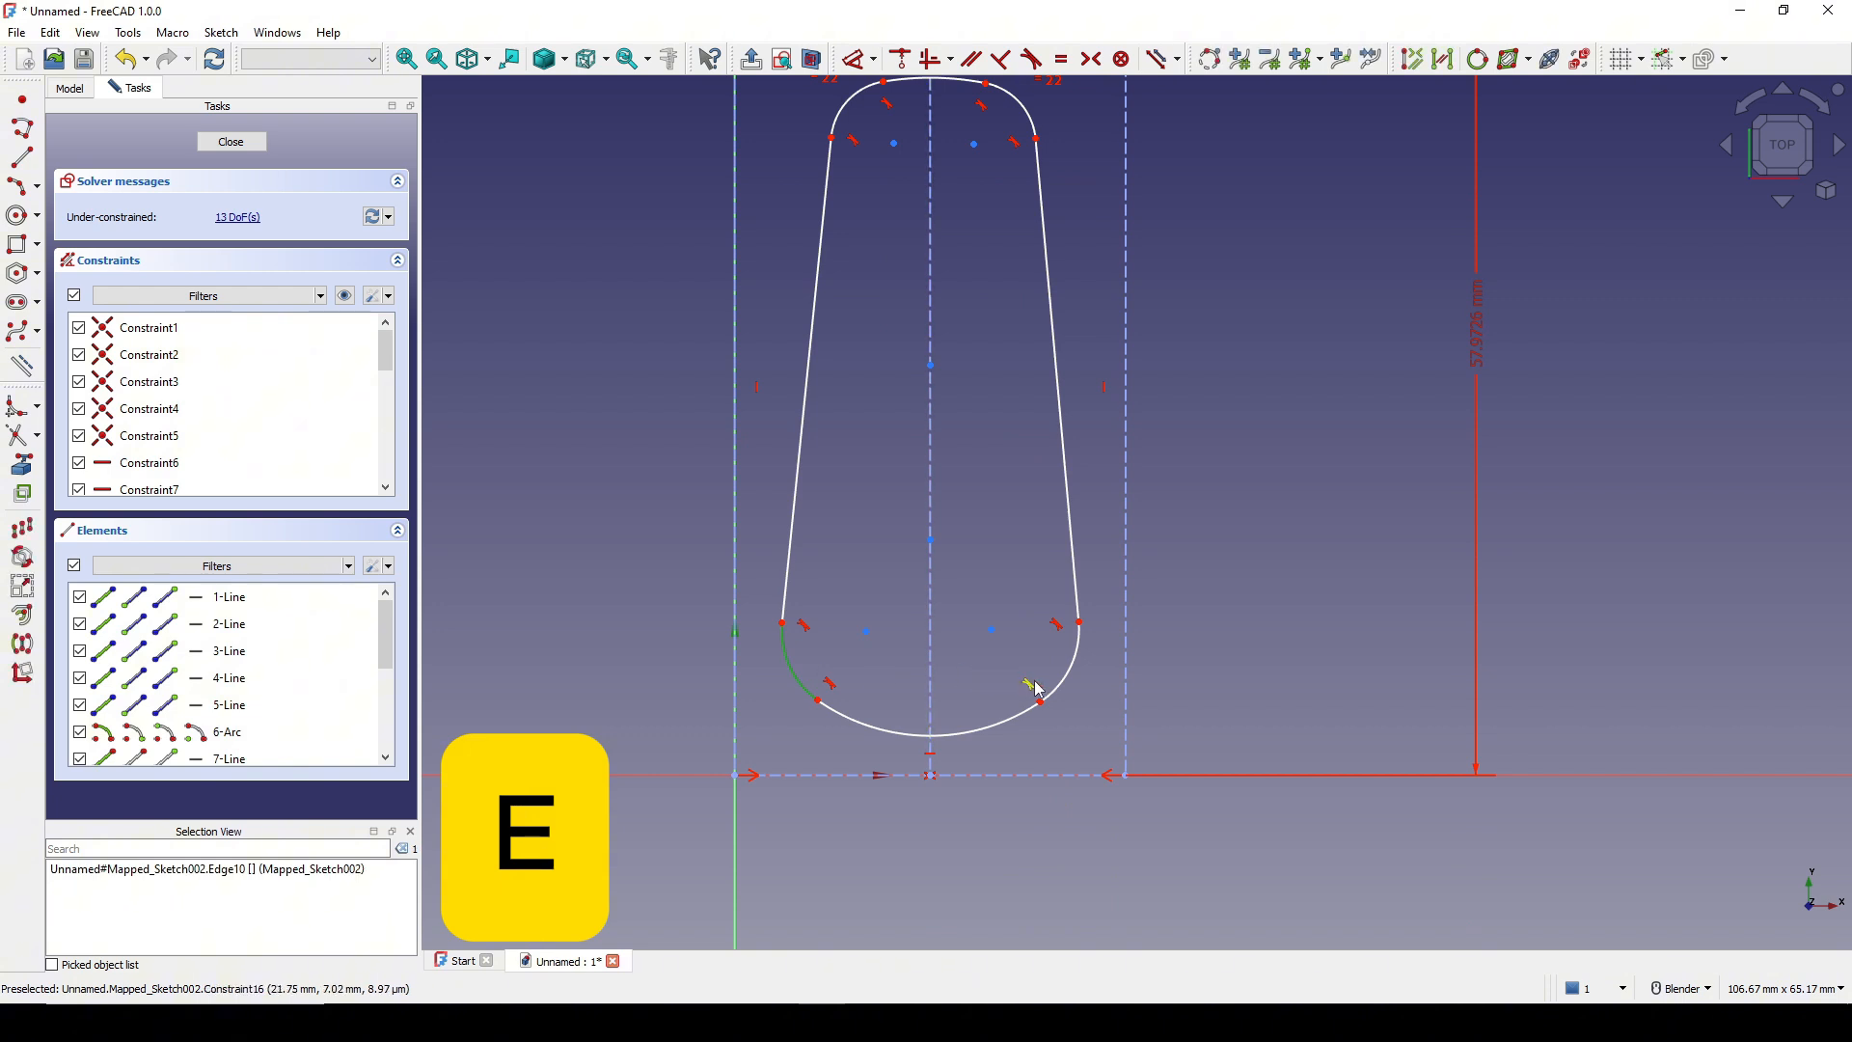
pyautogui.click(1062, 695)
pyautogui.press('e')
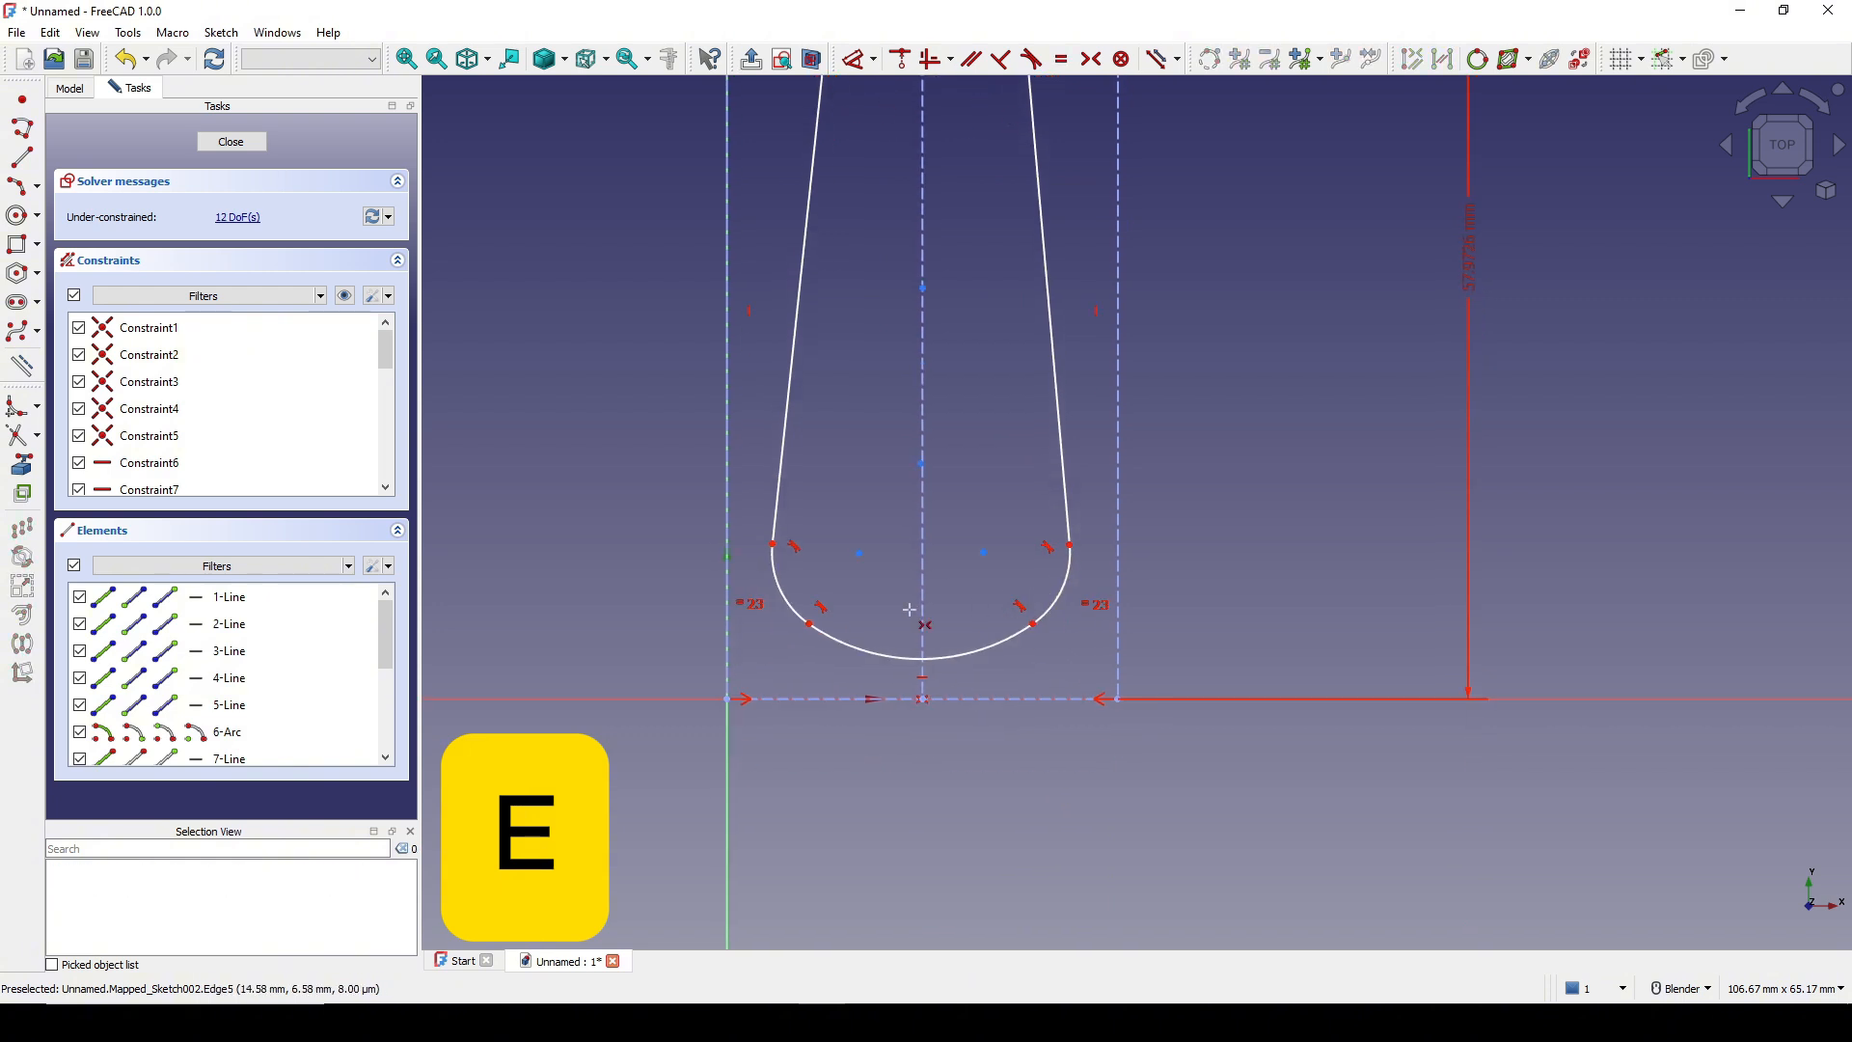
# Make the endpoints where the lower fillets meet the lower arc symmetric about the centre line.
pyautogui.click(811, 625)
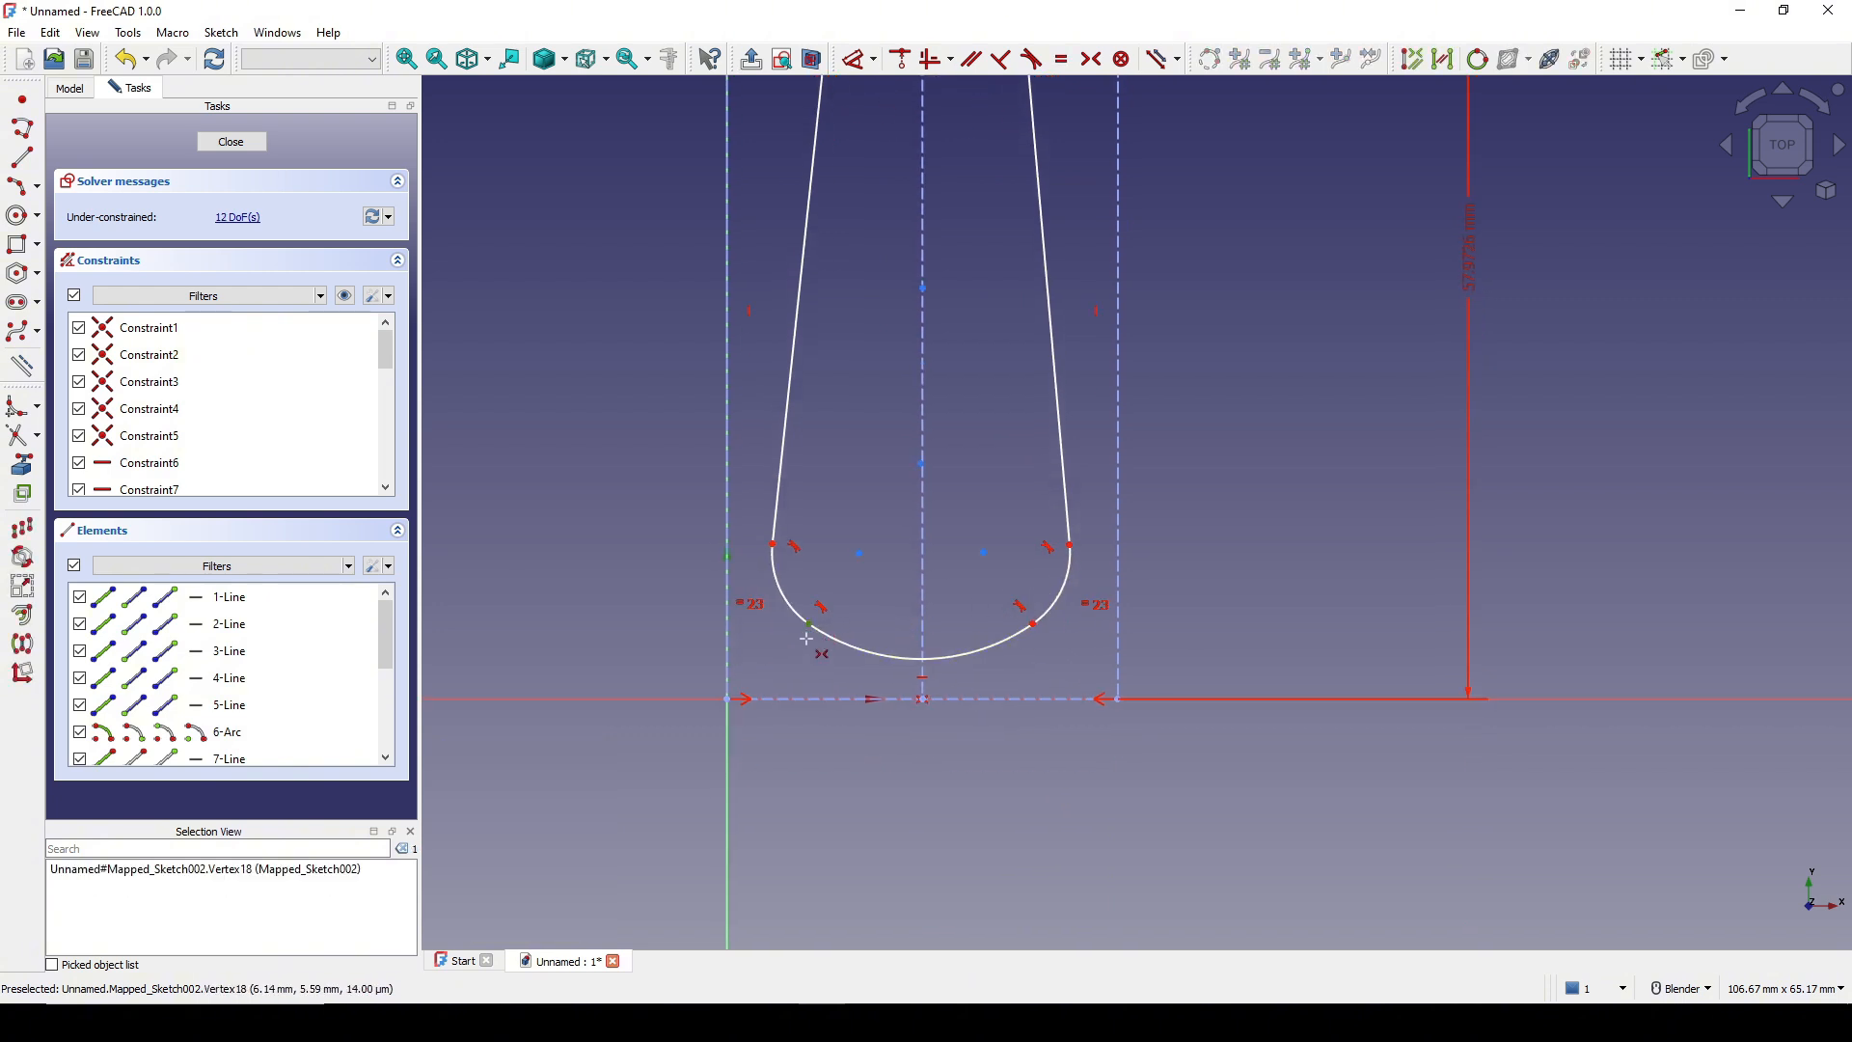
pyautogui.click(1034, 625)
pyautogui.click(928, 614)
pyautogui.press('s')
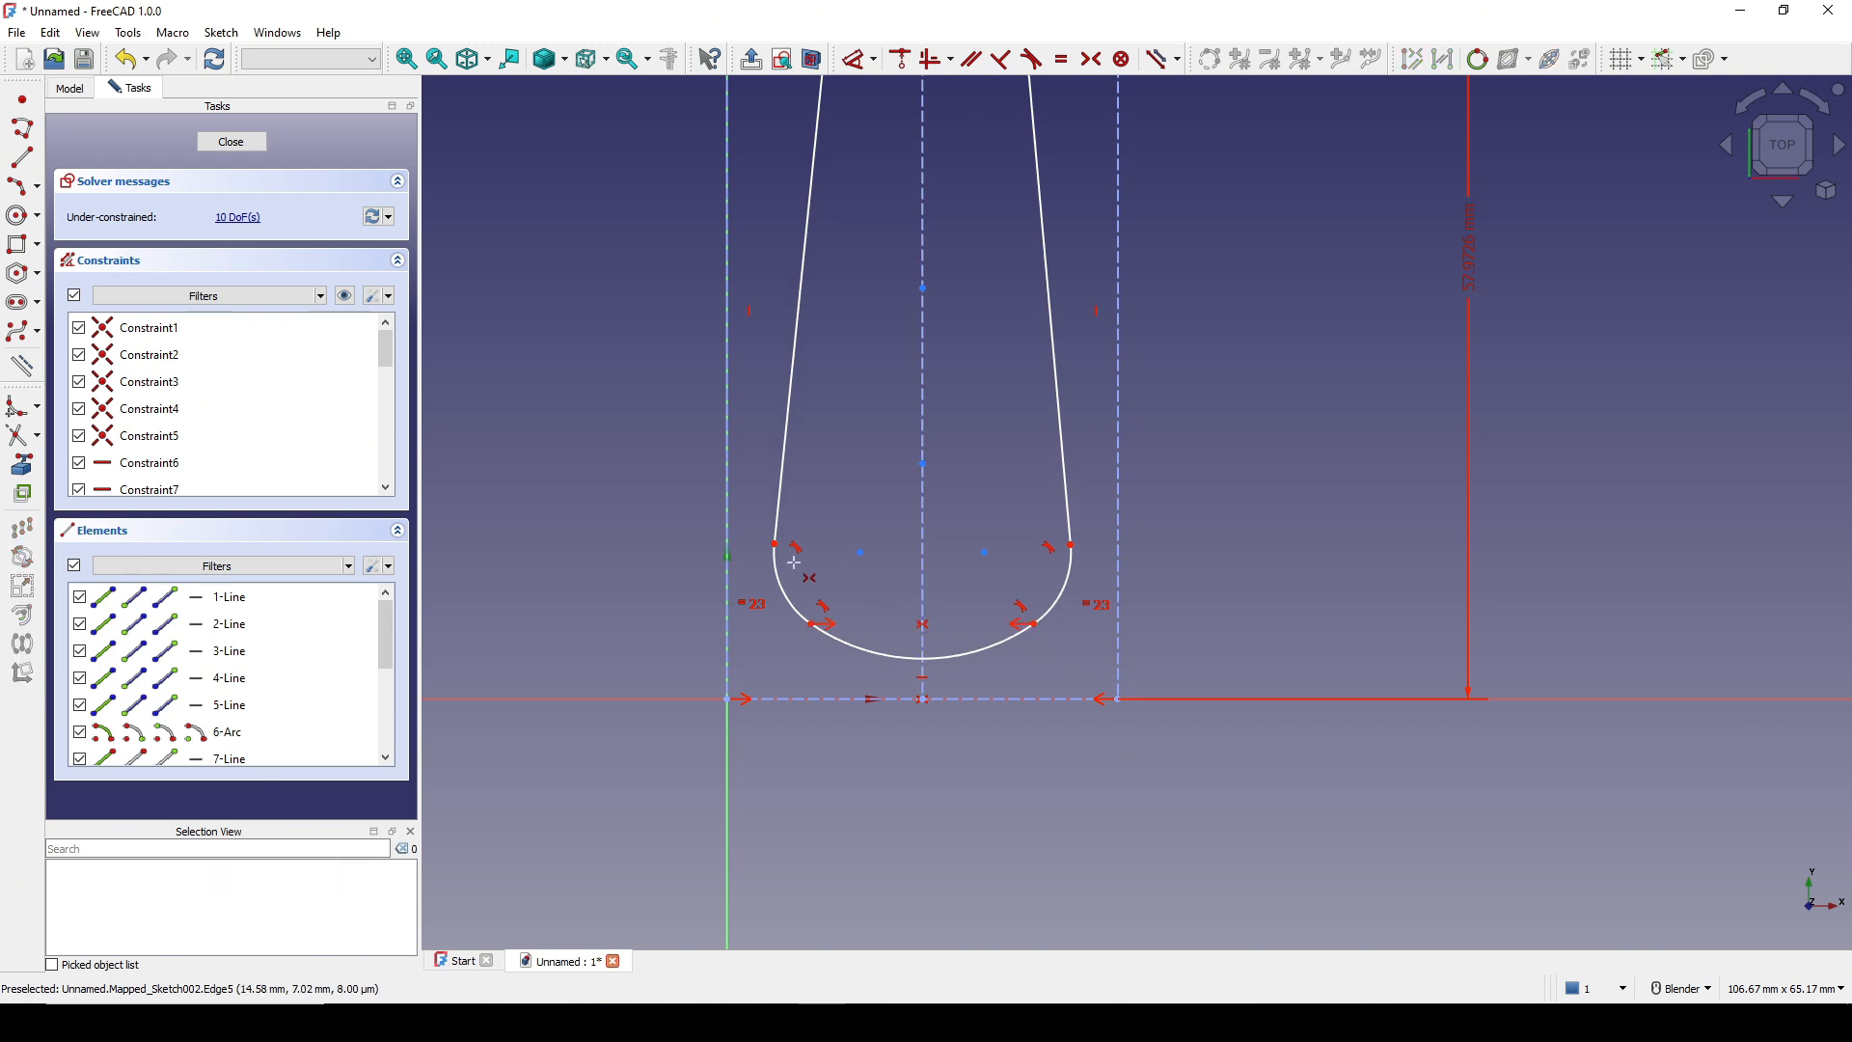
# Constrain the upper endpoints of the two lower corner arcs to be symmetric about the vertical construction centerline.
pyautogui.click(773, 545)
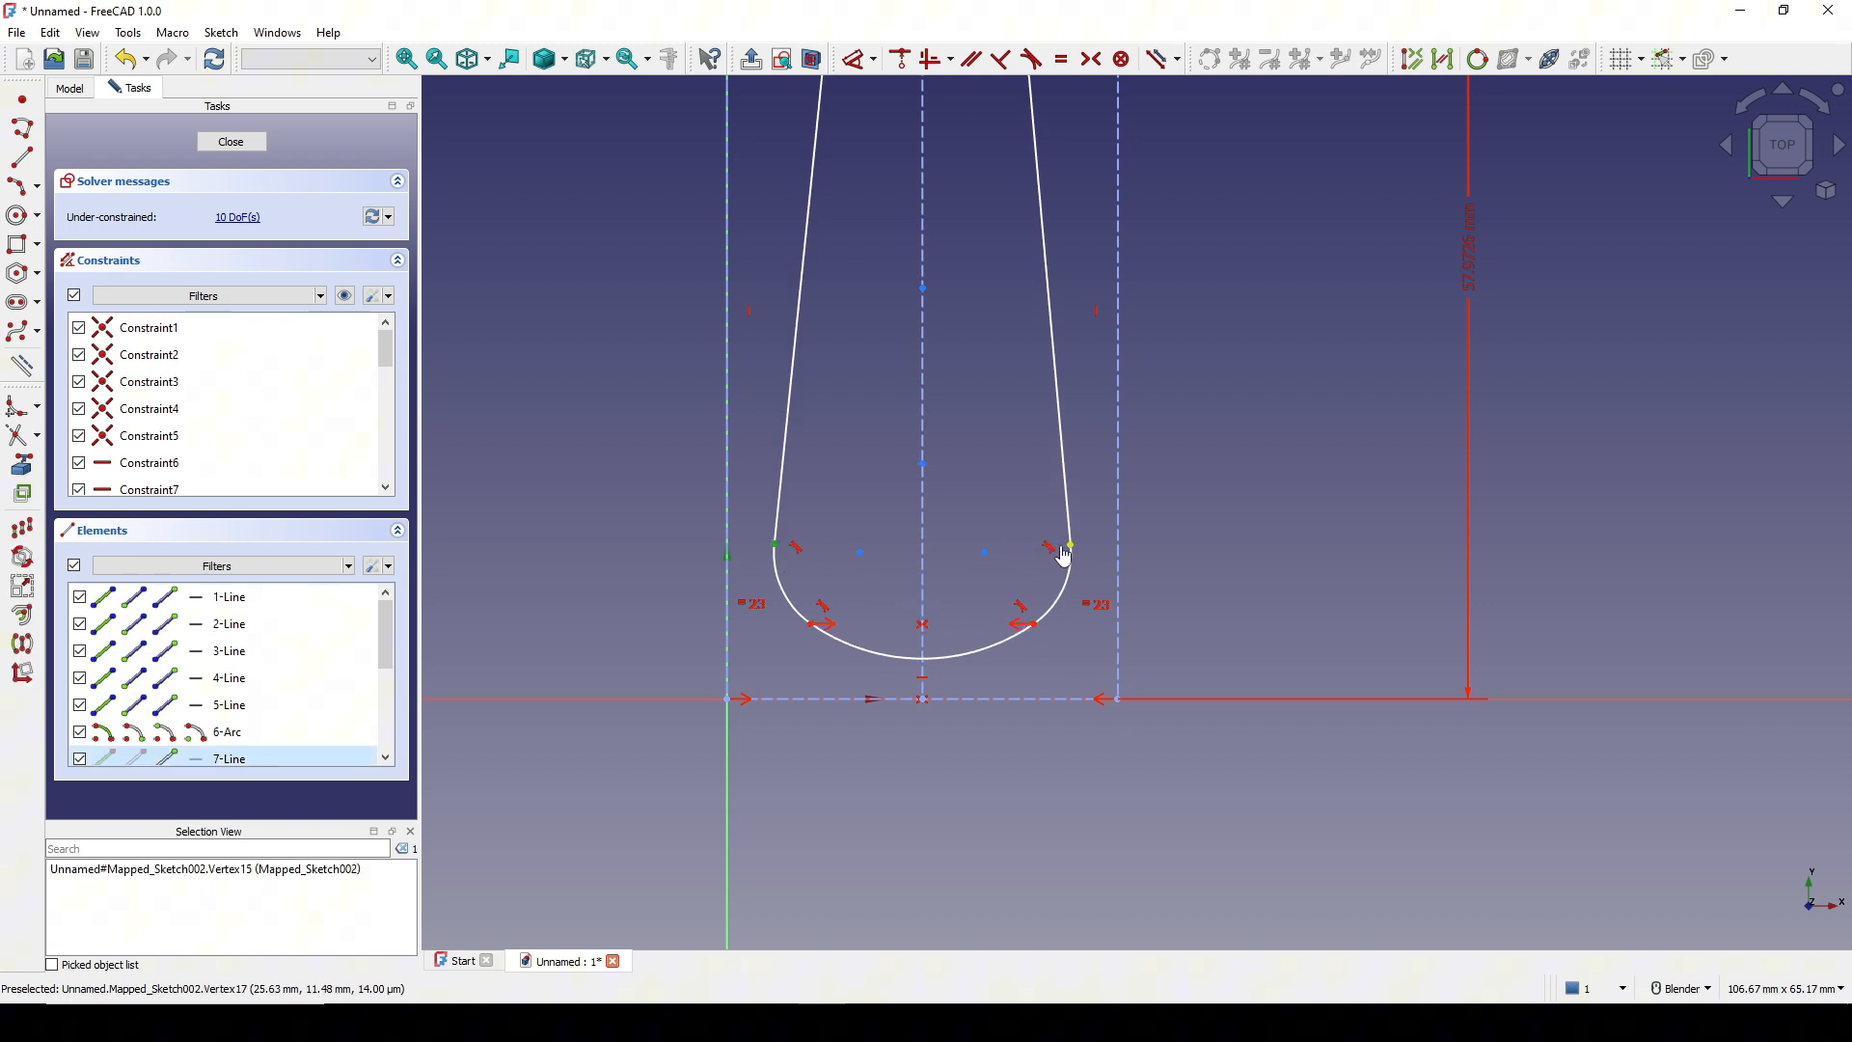
pyautogui.click(1067, 551)
pyautogui.click(934, 527)
pyautogui.keyDown('shift'); pyautogui.moveTo(906, 386); pyautogui.dragTo(880, 649, button='middle'); pyautogui.keyUp('shift')
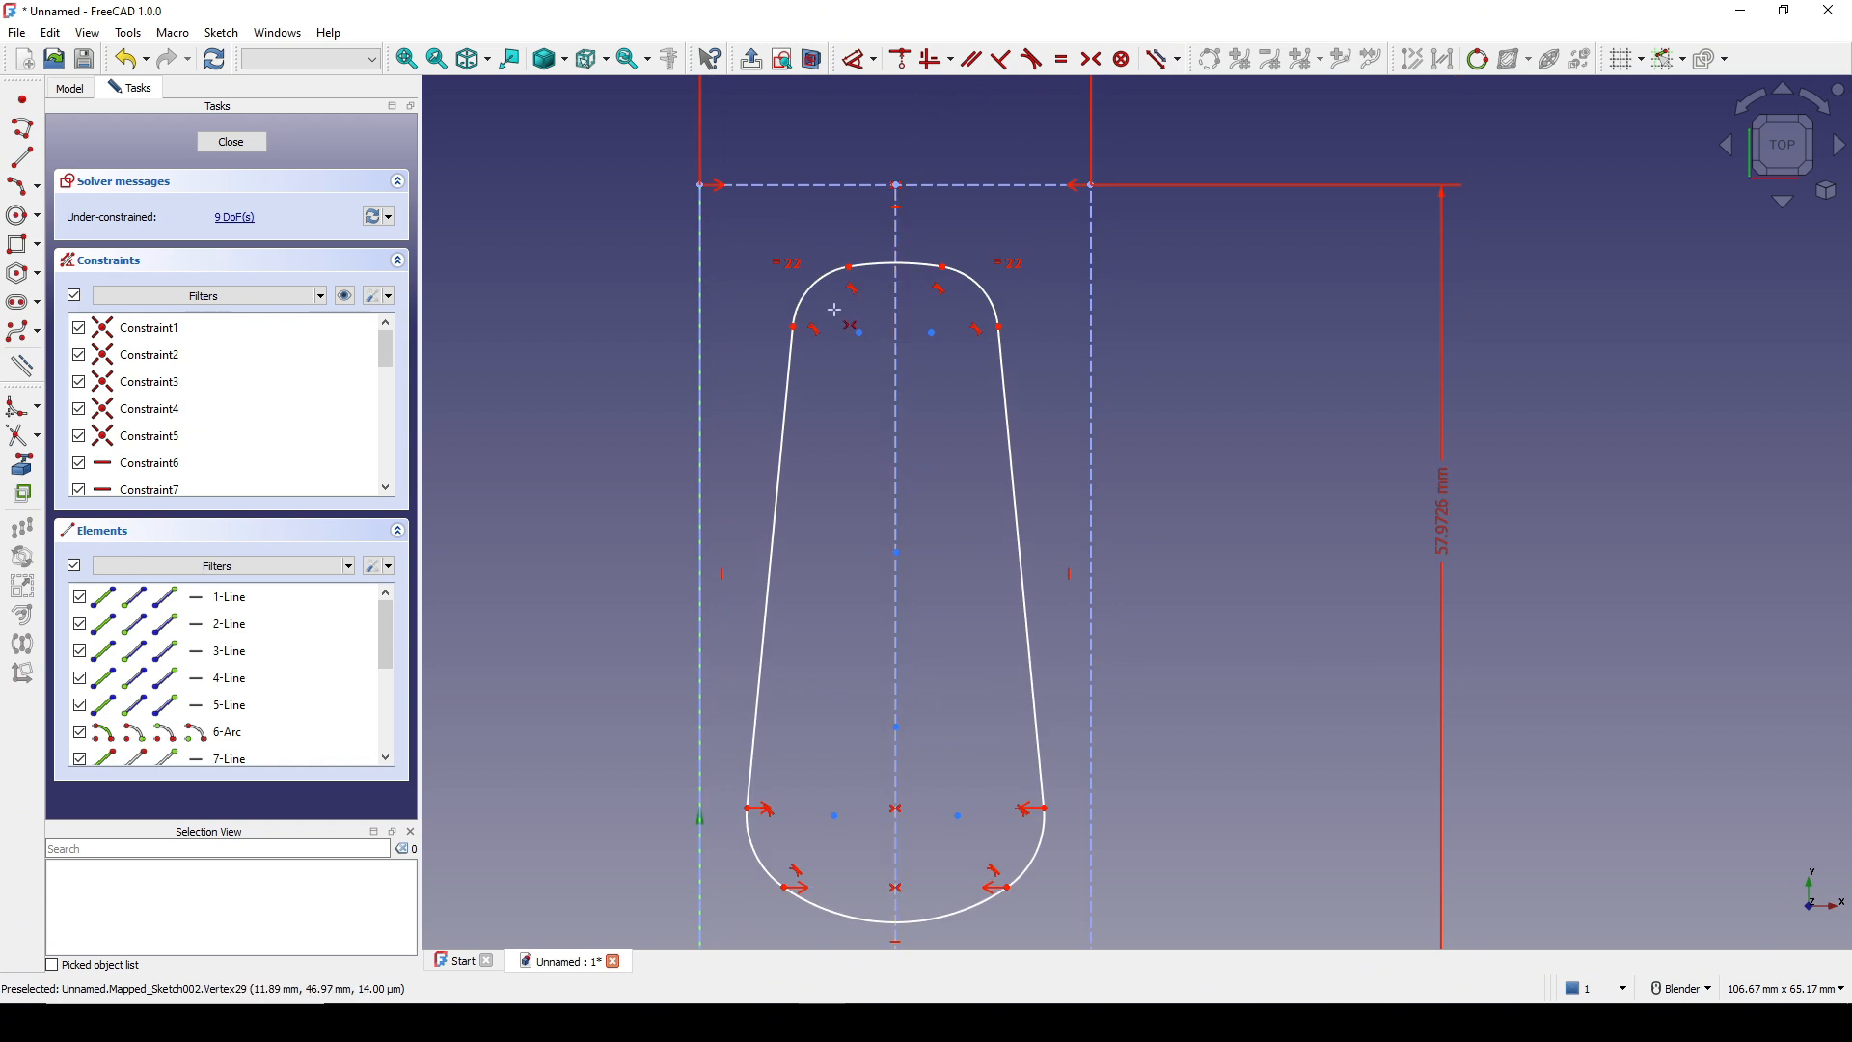
# Constrain both endpoint pairs of the two upper corner arcs to be symmetric about the vertical construction centerline.
pyautogui.click(795, 326)
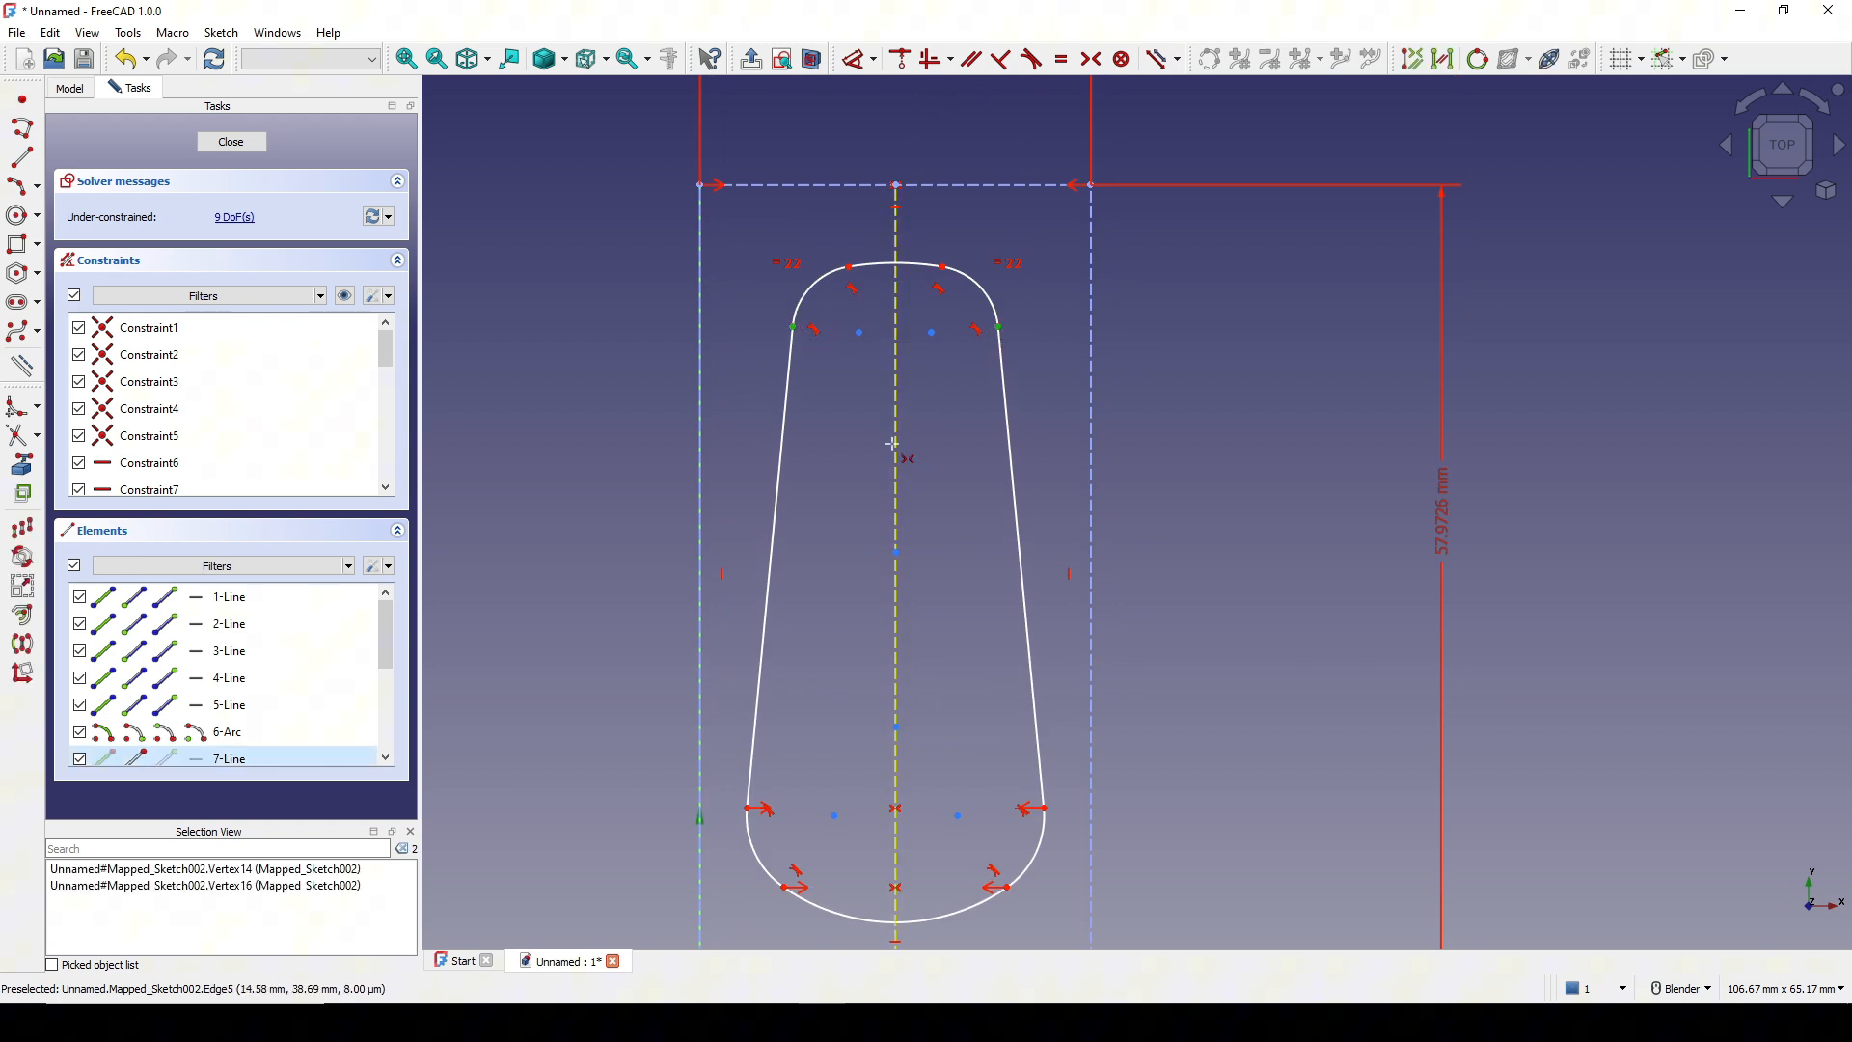
pyautogui.press('s')
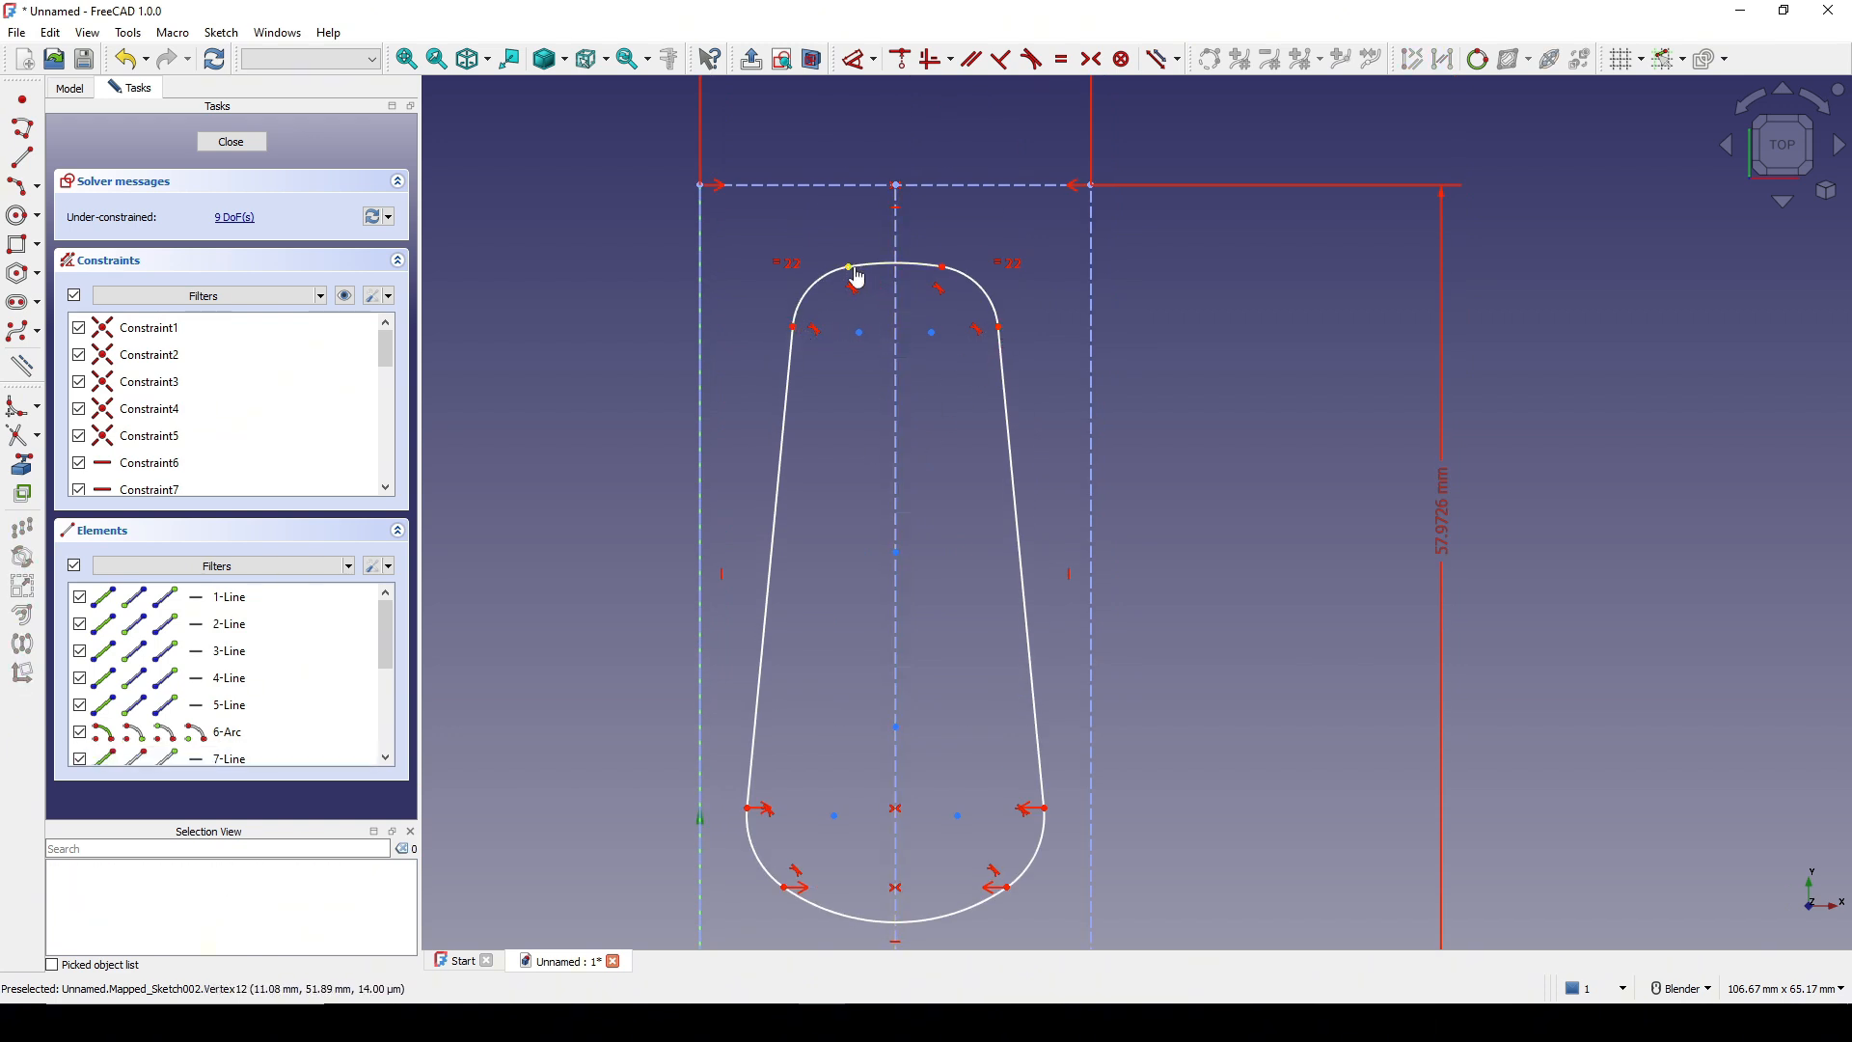
pyautogui.click(857, 279)
pyautogui.click(943, 267)
pyautogui.click(891, 425)
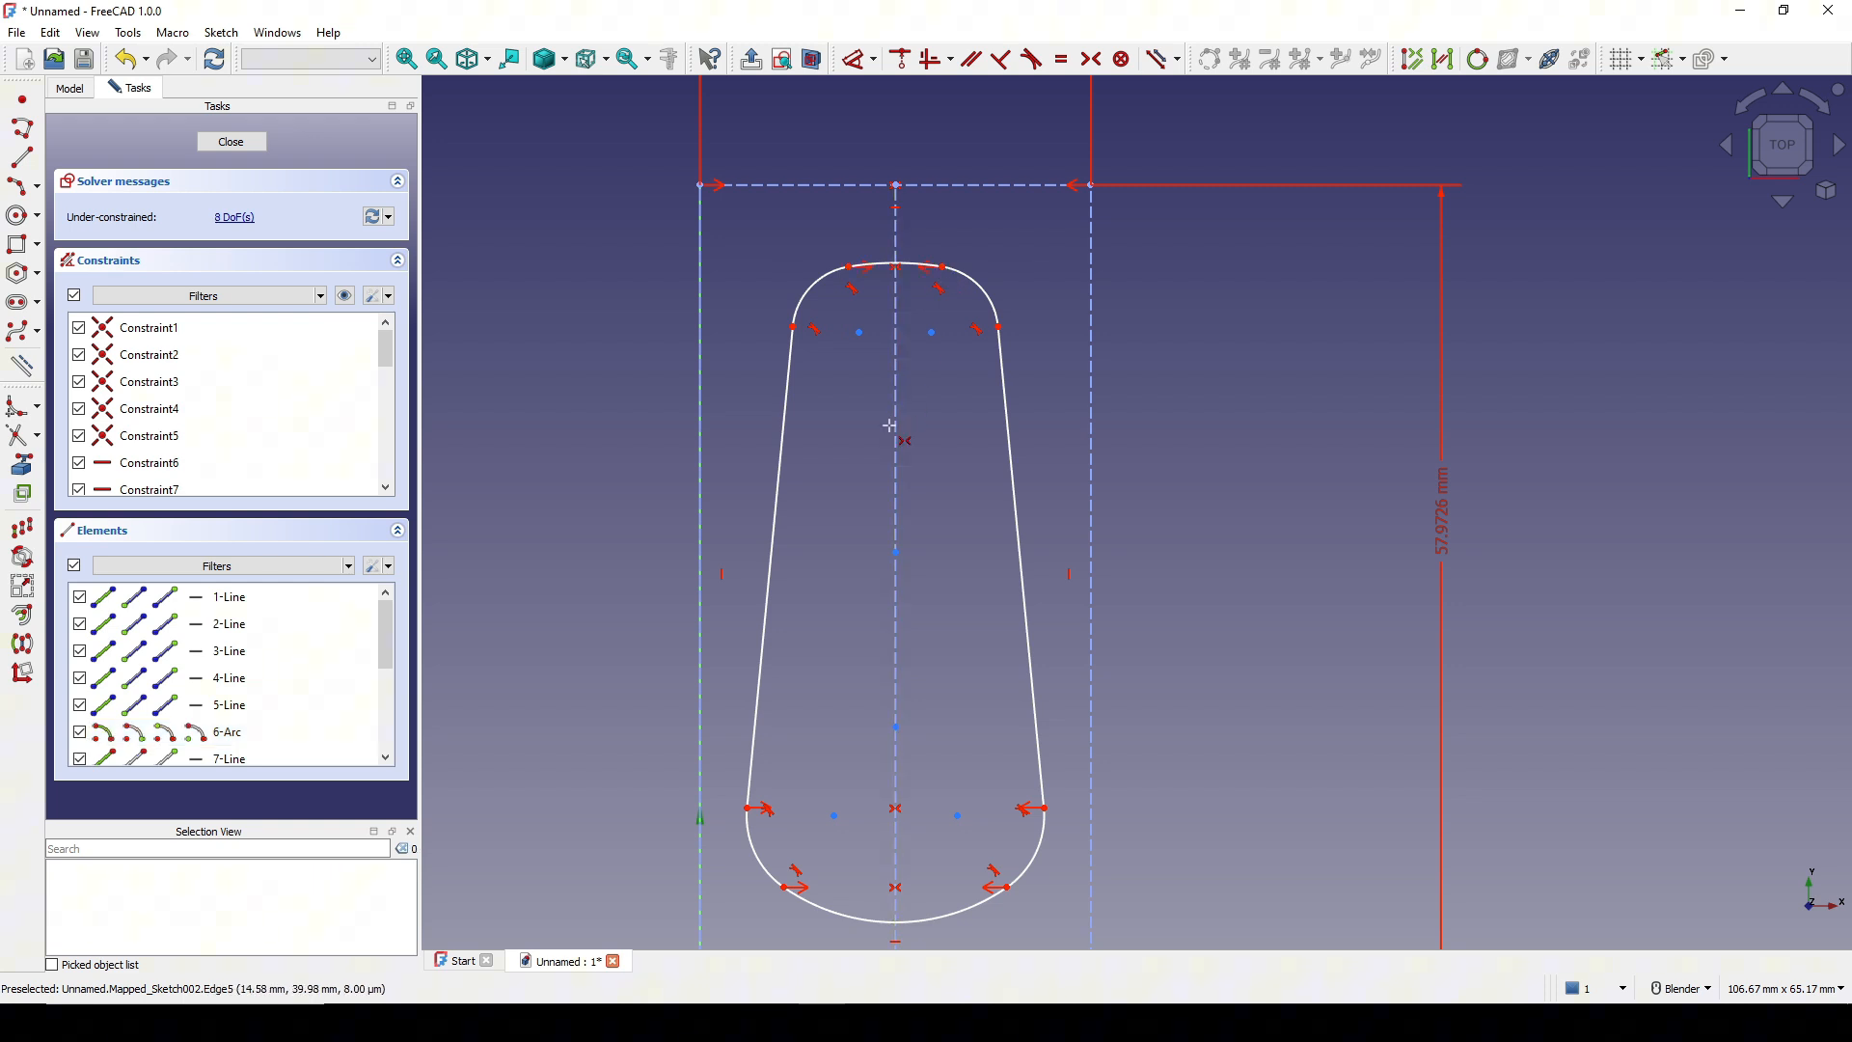
pyautogui.rightClick(890, 425)
pyautogui.keyDown('shift'); pyautogui.moveTo(944, 473); pyautogui.dragTo(952, 369, button='middle'); pyautogui.keyUp('shift')
pyautogui.keyDown('shift'); pyautogui.moveTo(977, 503); pyautogui.dragTo(949, 447, button='middle'); pyautogui.keyUp('shift')
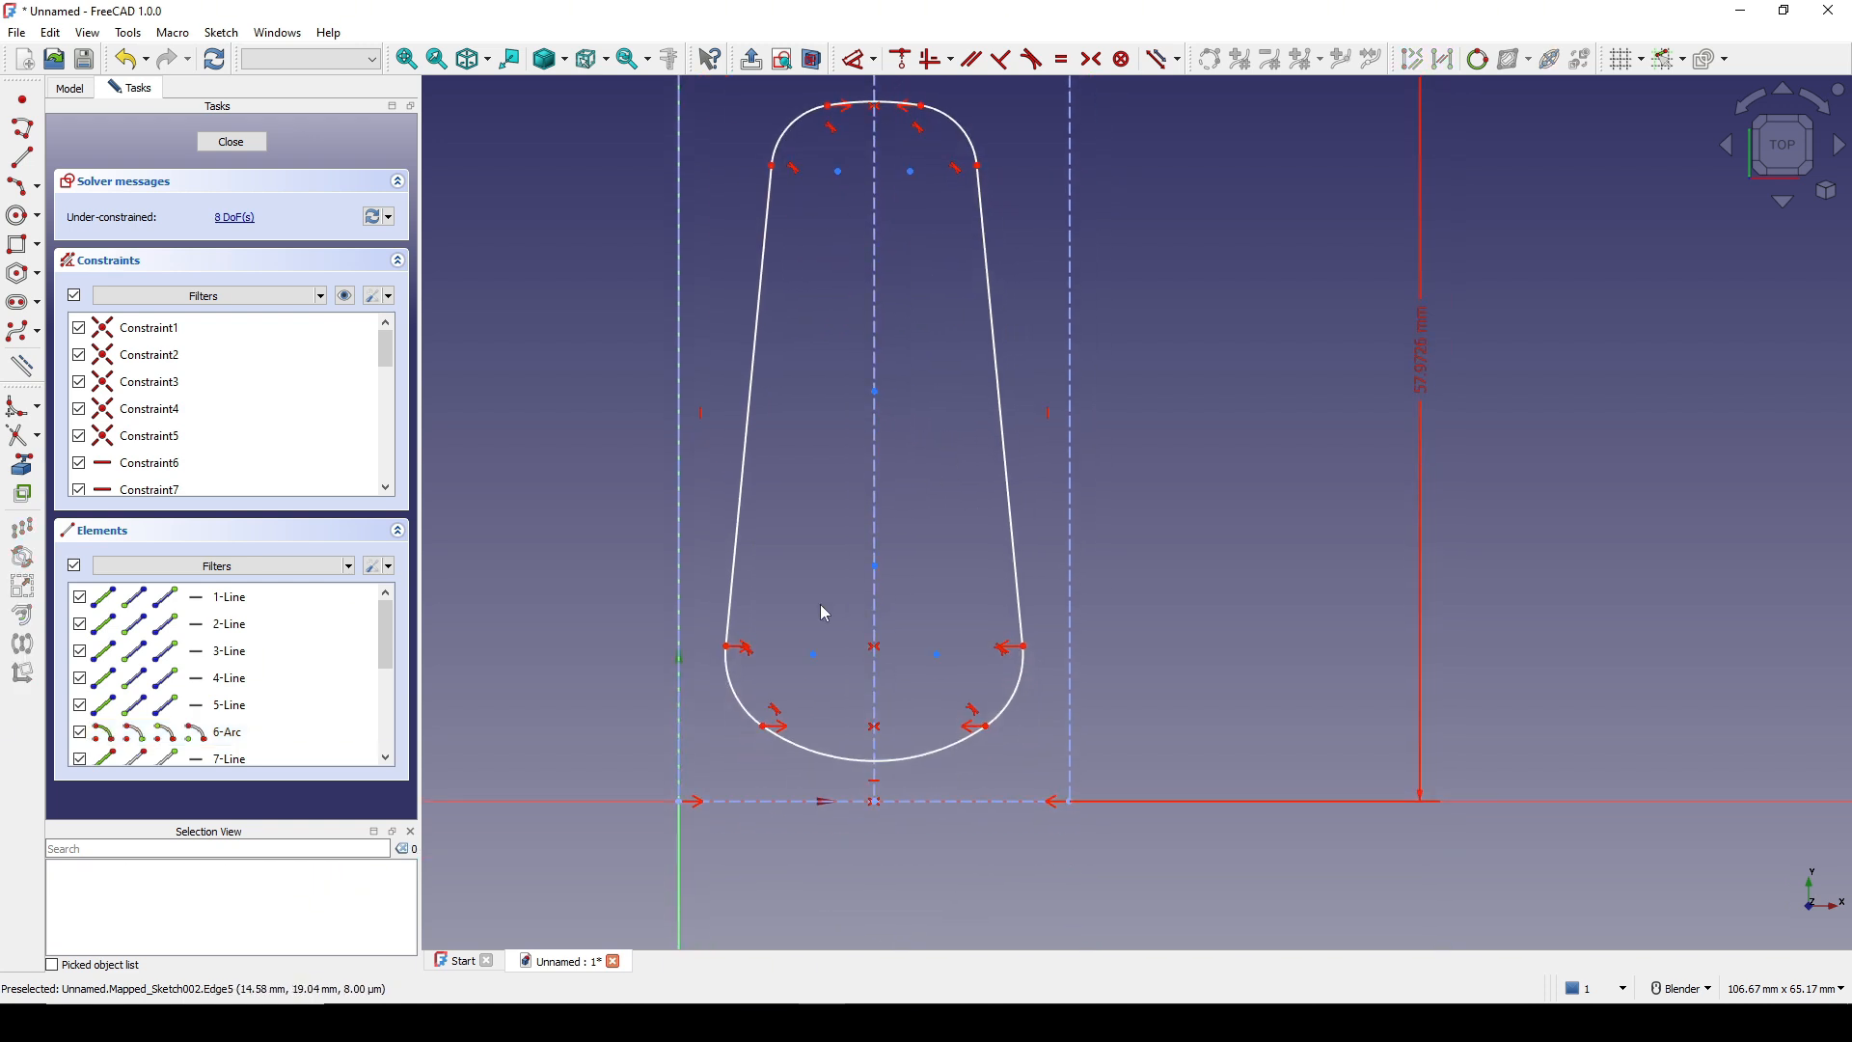
pyautogui.click(744, 703)
pyautogui.scroll(-2, 744, 703)
pyautogui.press('d')
pyautogui.click(628, 769)
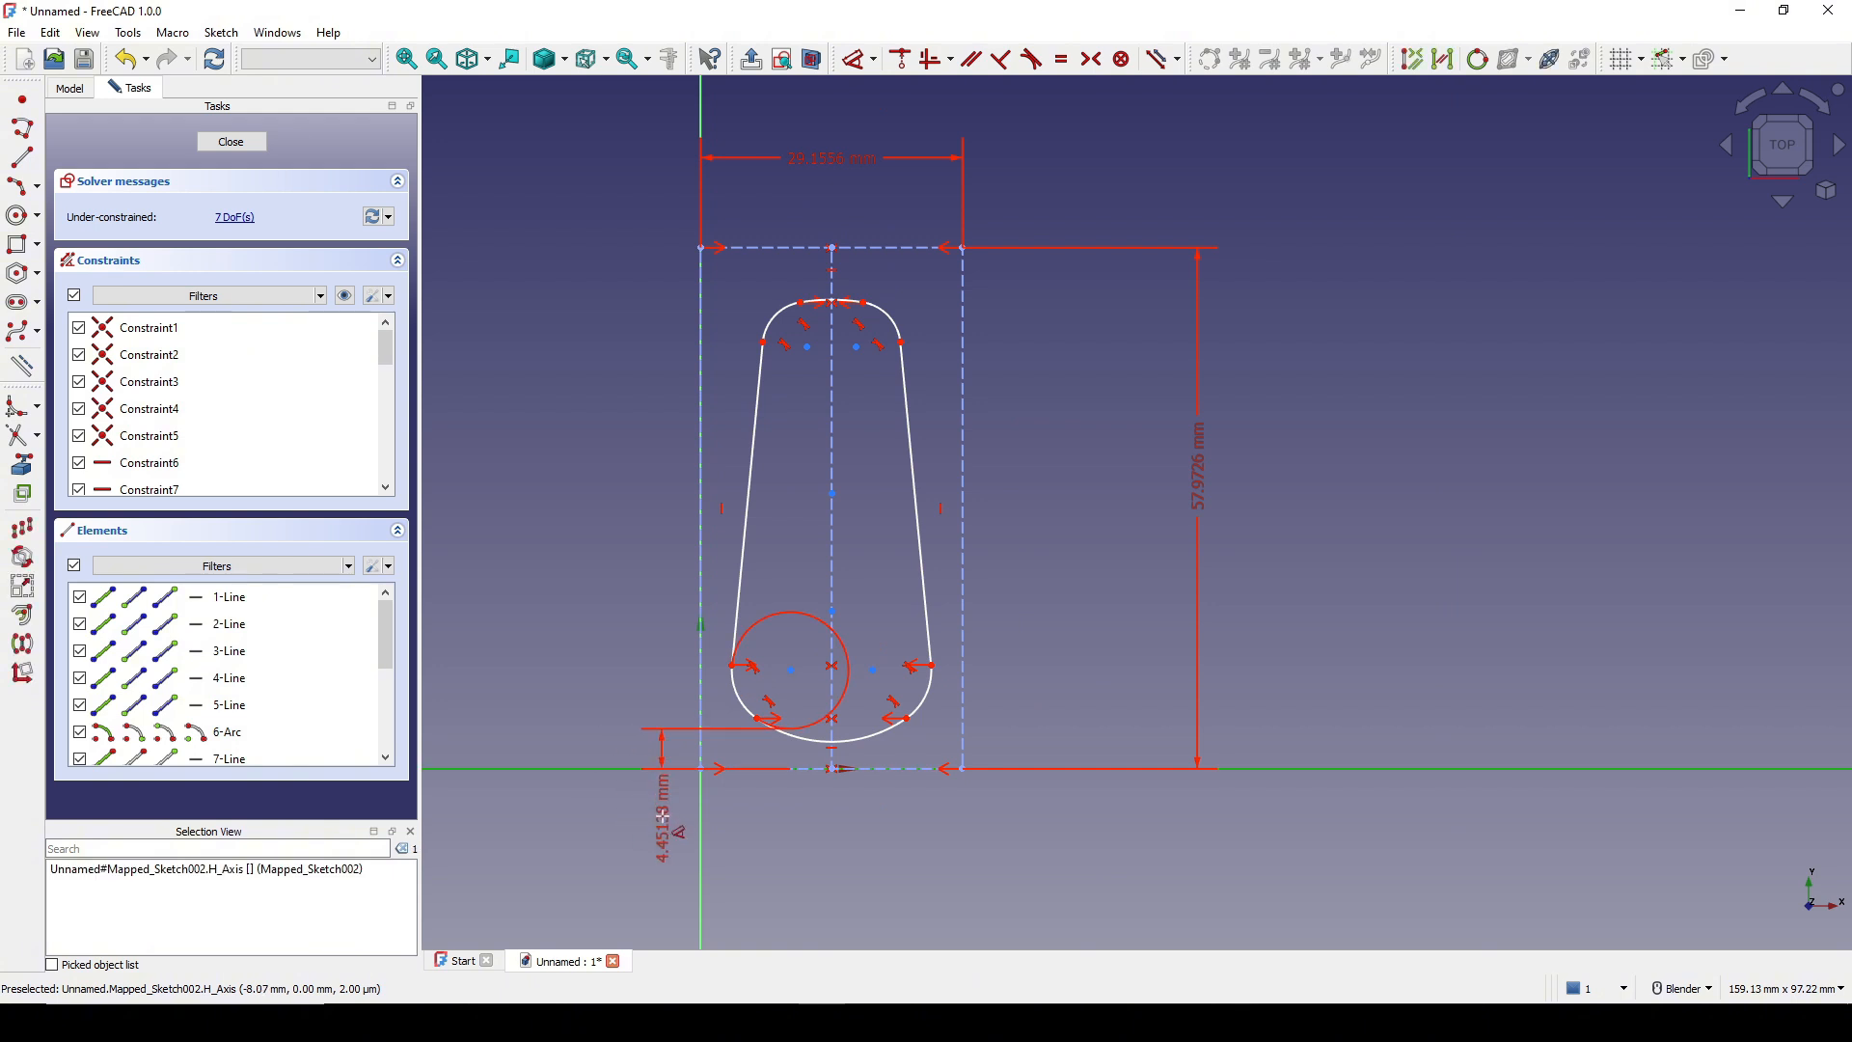
pyautogui.rightClick(683, 701)
# Constrain the radius of the profile's lower-left corner arc to 6.5 mm.
pyautogui.scroll(1, 759, 699)
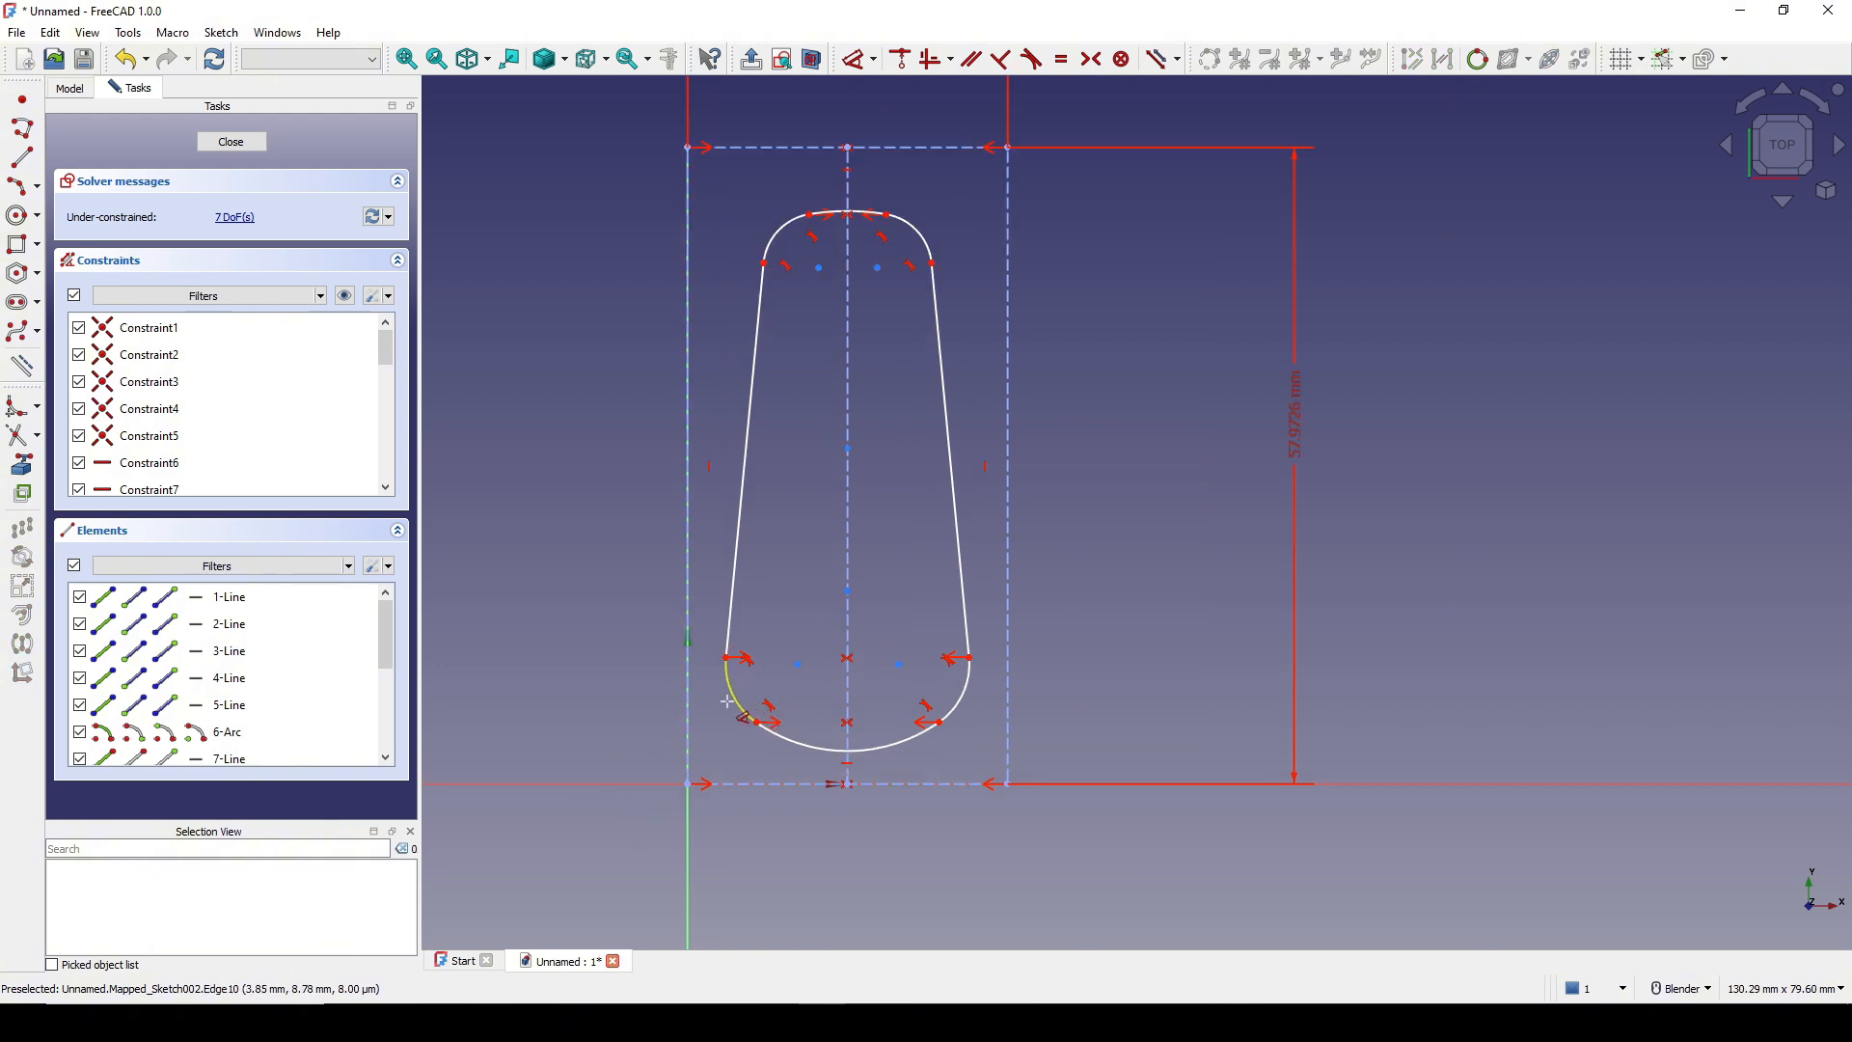
pyautogui.click(727, 701)
pyautogui.press('d')
pyautogui.click(598, 716)
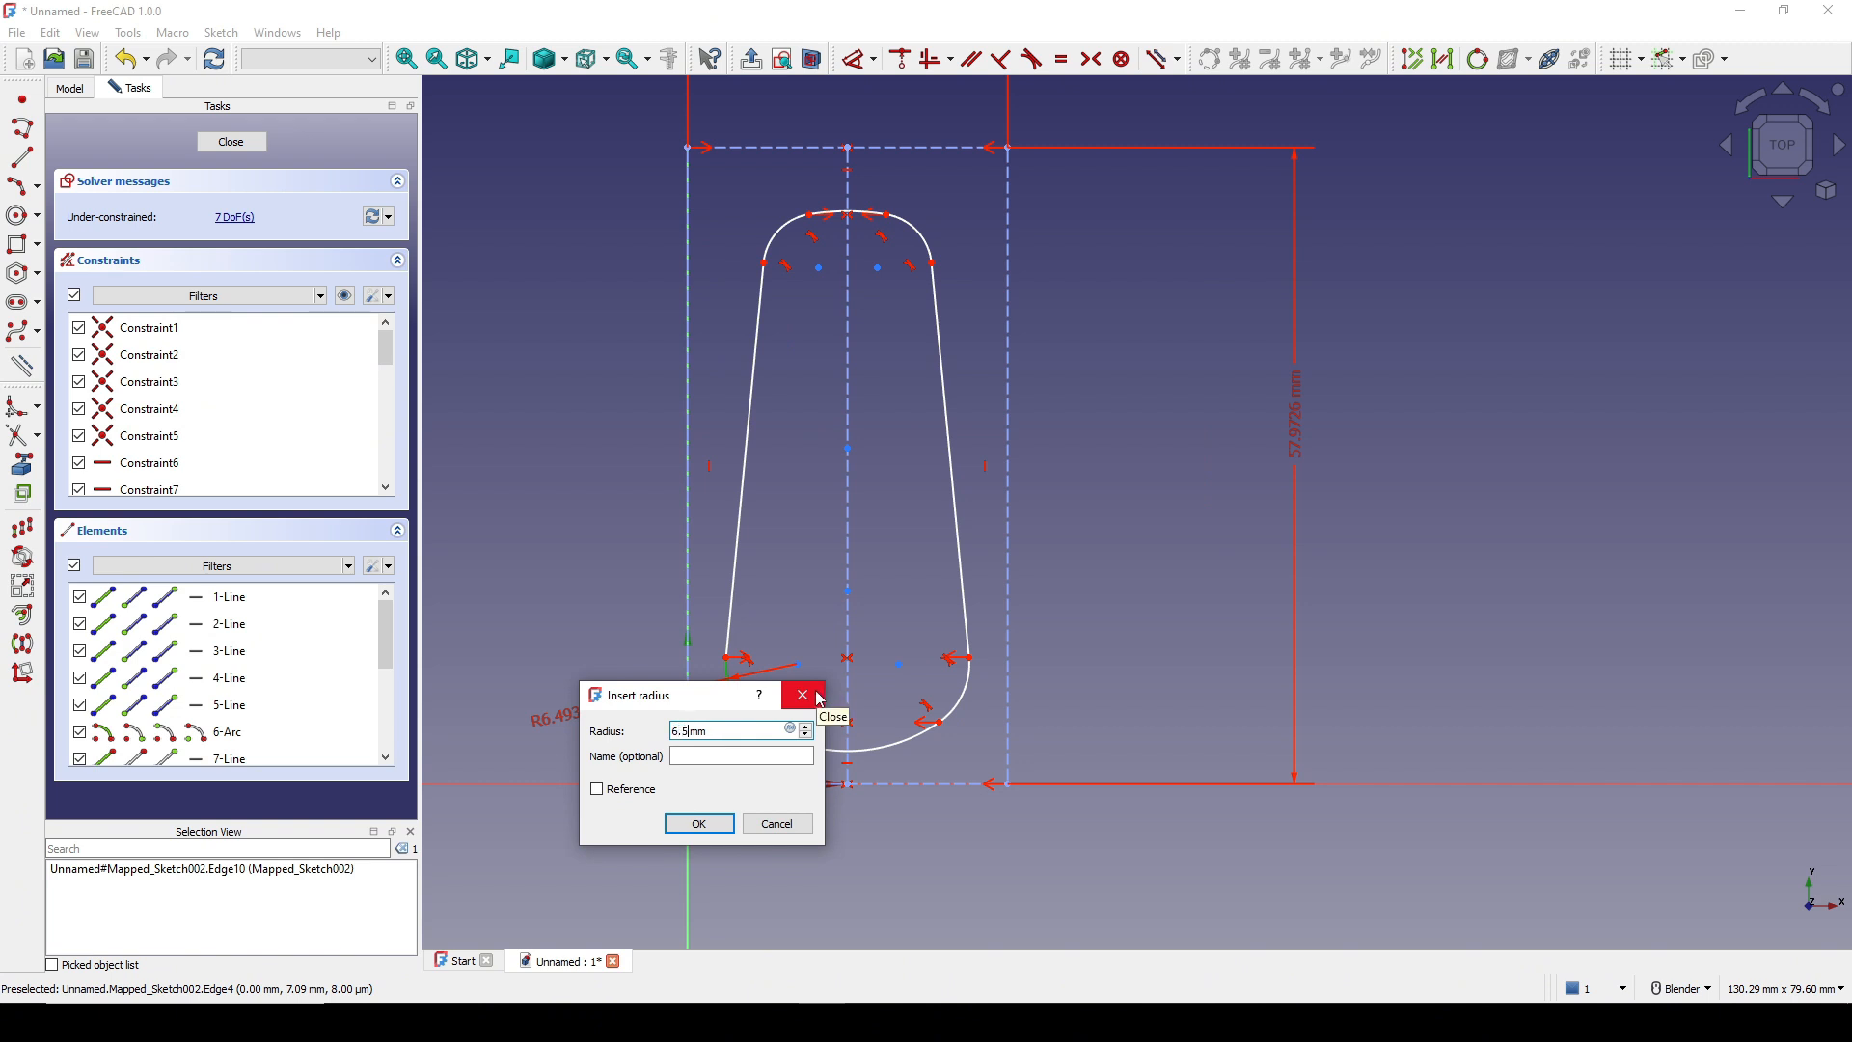
pyautogui.write('6.5')
pyautogui.press('Return')
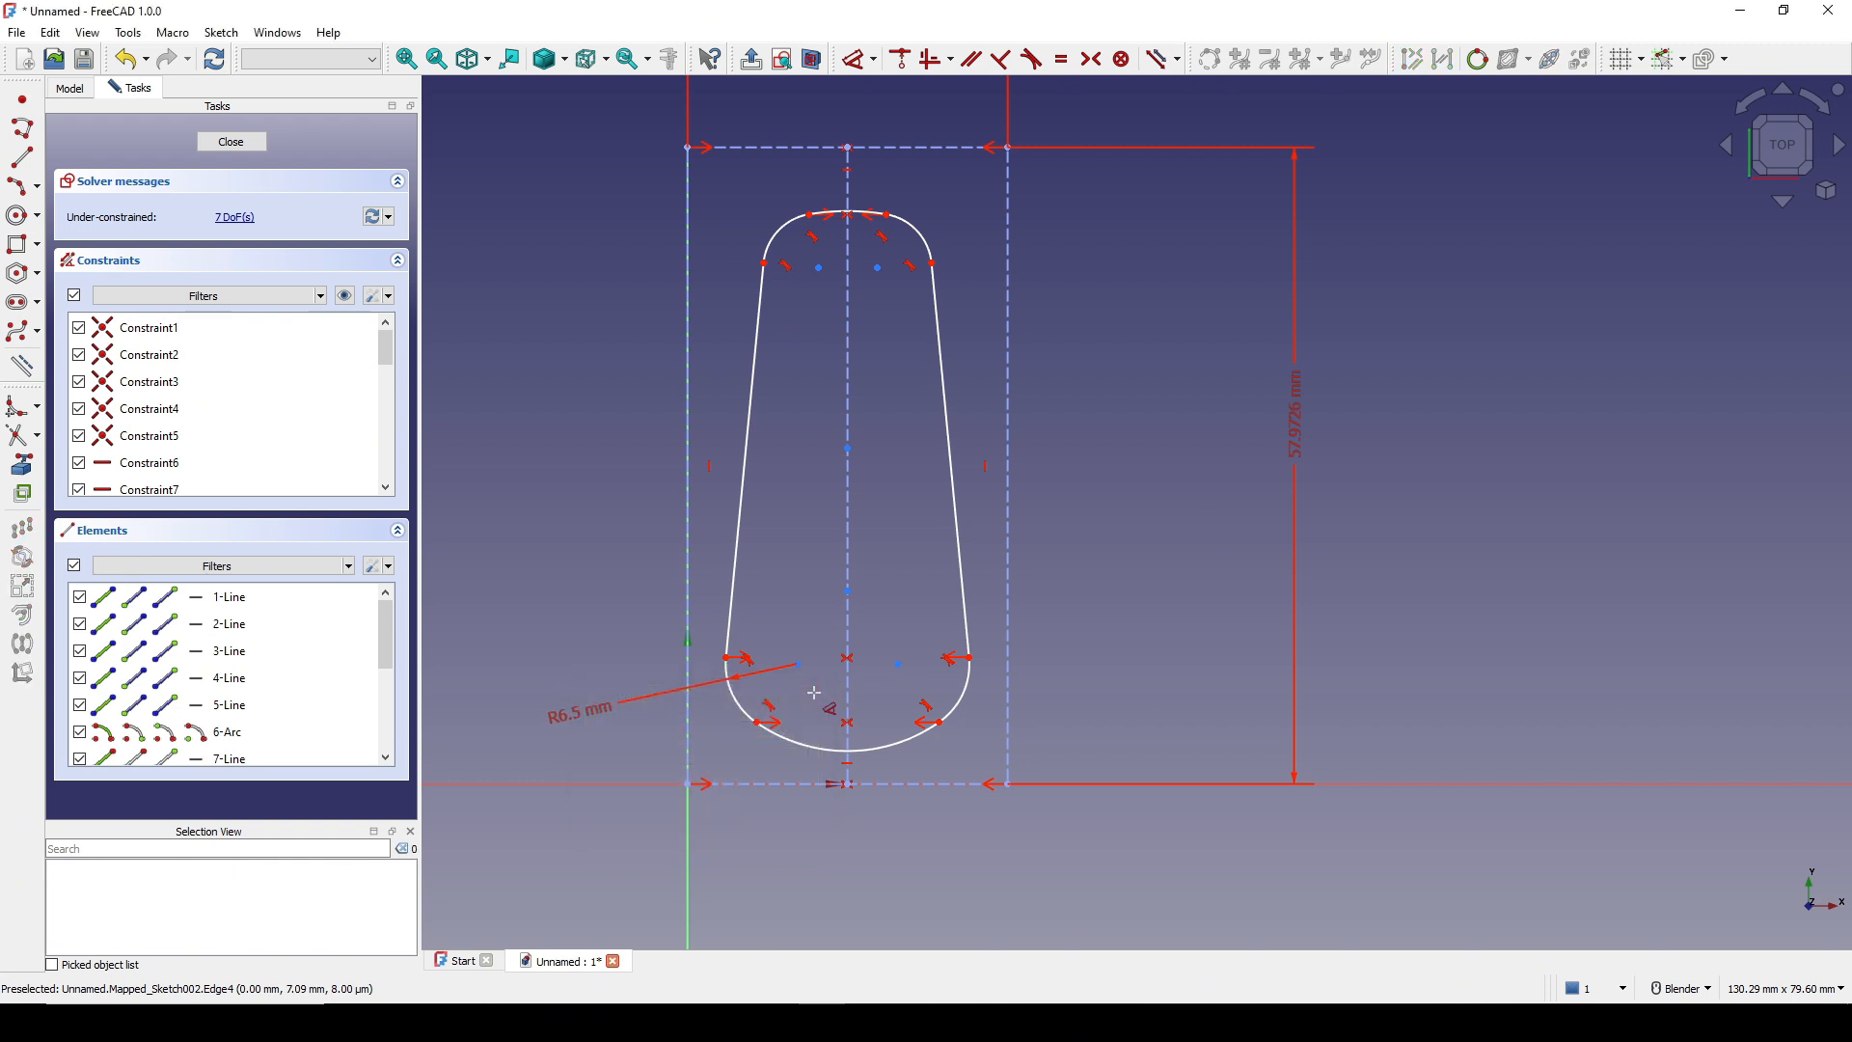
# Constrain the radius of the profile's upper-left corner arc to 5 mm and close the sketch.
pyautogui.click(777, 232)
pyautogui.click(609, 191)
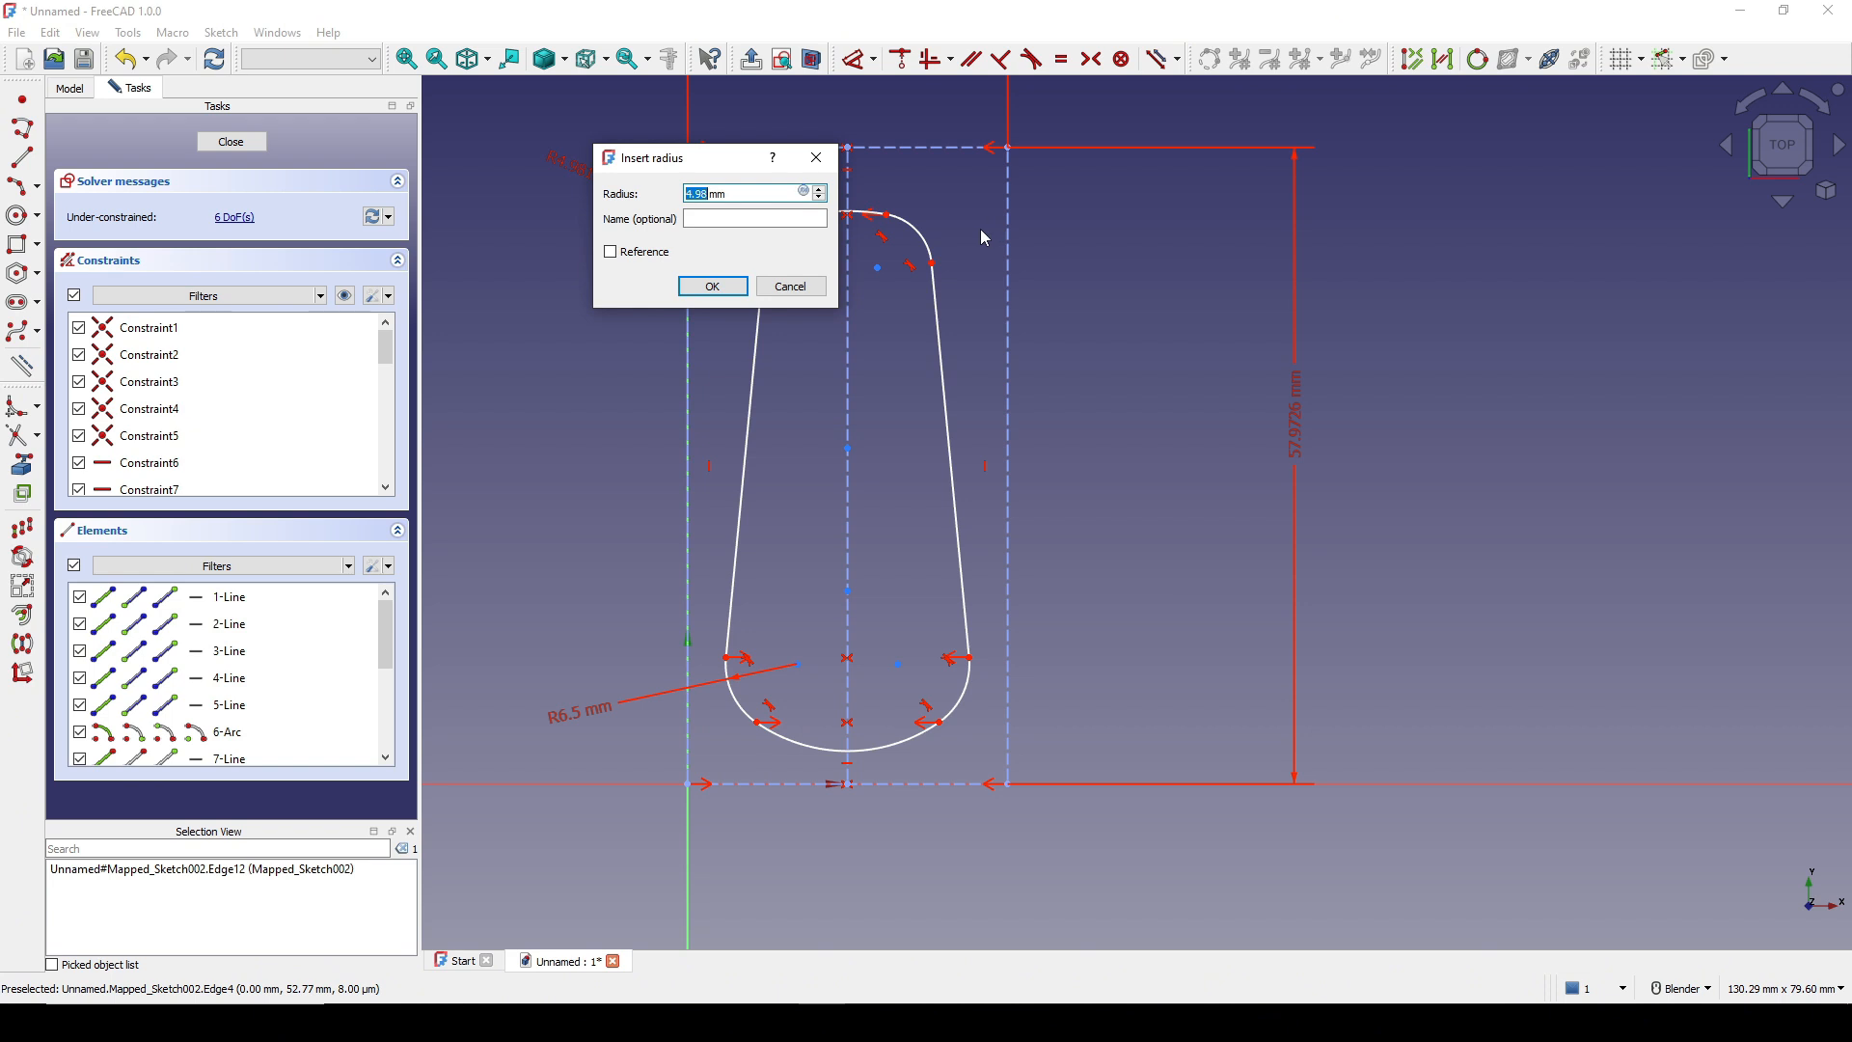
pyautogui.write('5')
pyautogui.press('Return')
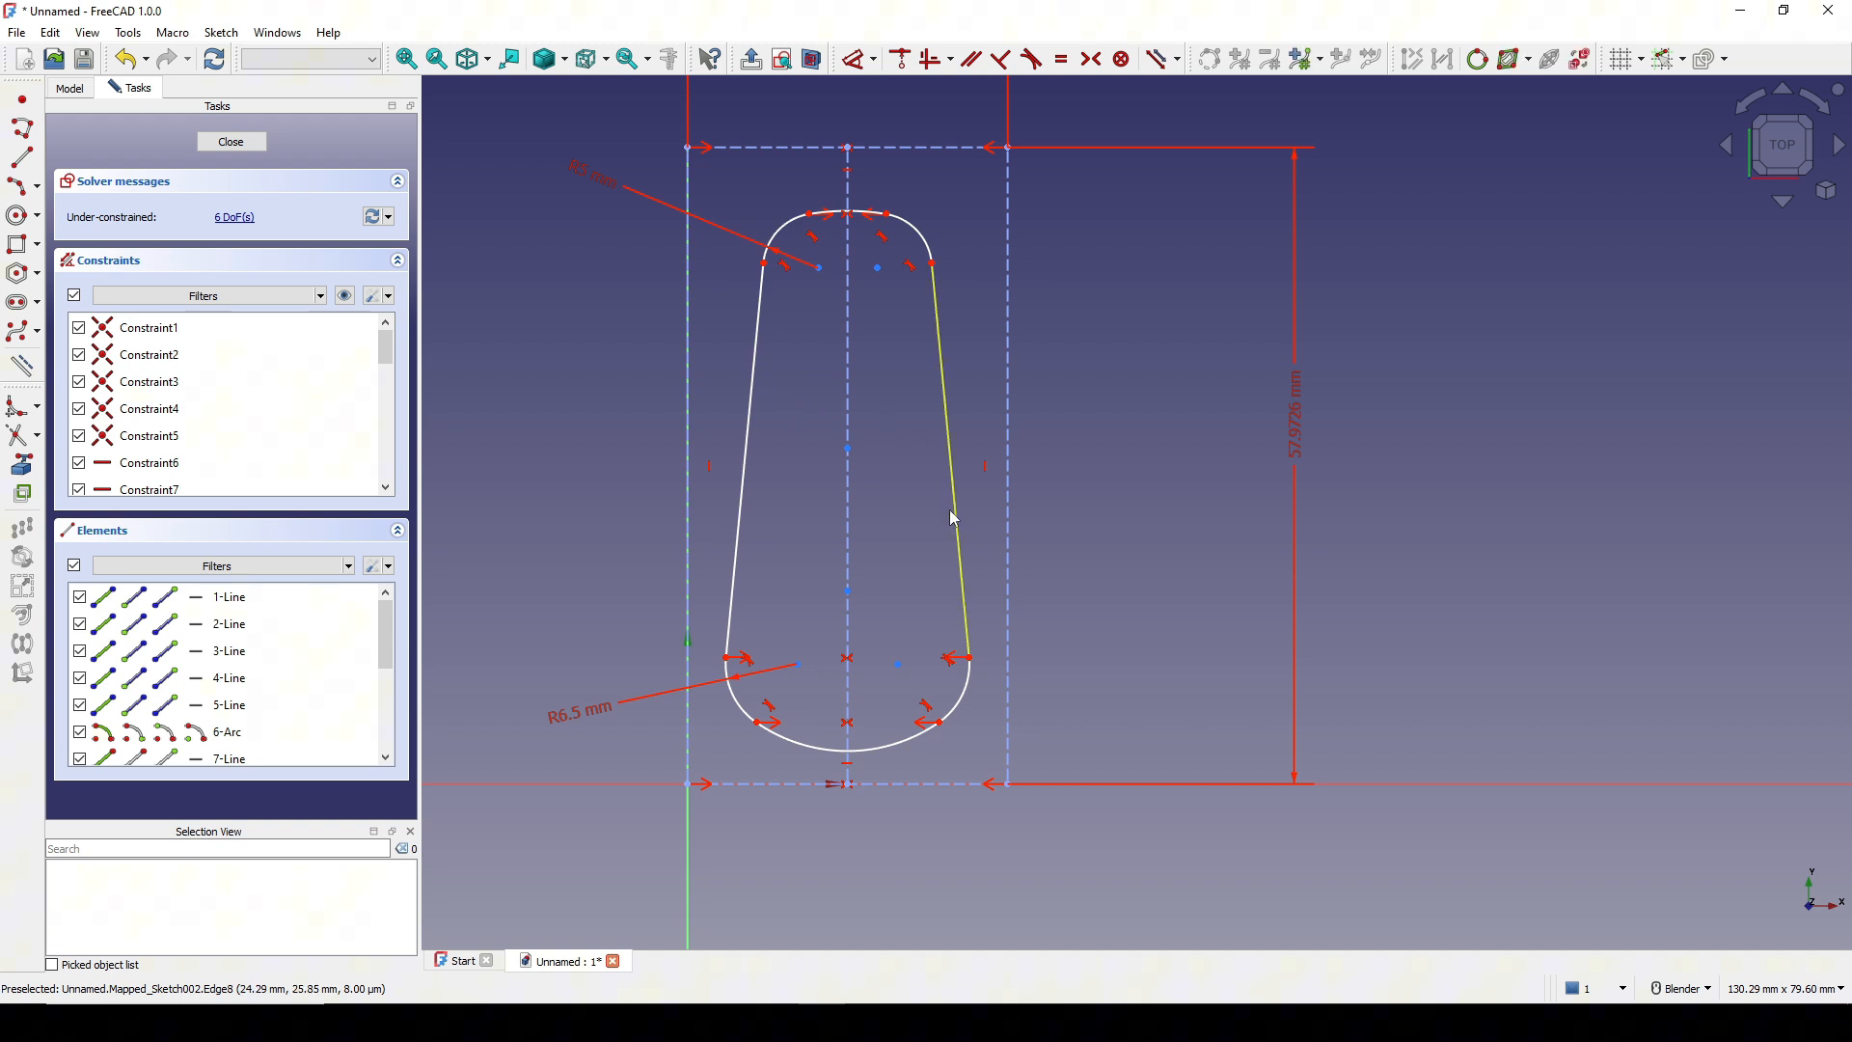
pyautogui.click(255, 143)
# Examine from several angles how the two rounded outlines lie on the revolved surface, comparing it with the reference photo.
pyautogui.moveTo(1040, 461); pyautogui.dragTo(965, 462, button='middle')
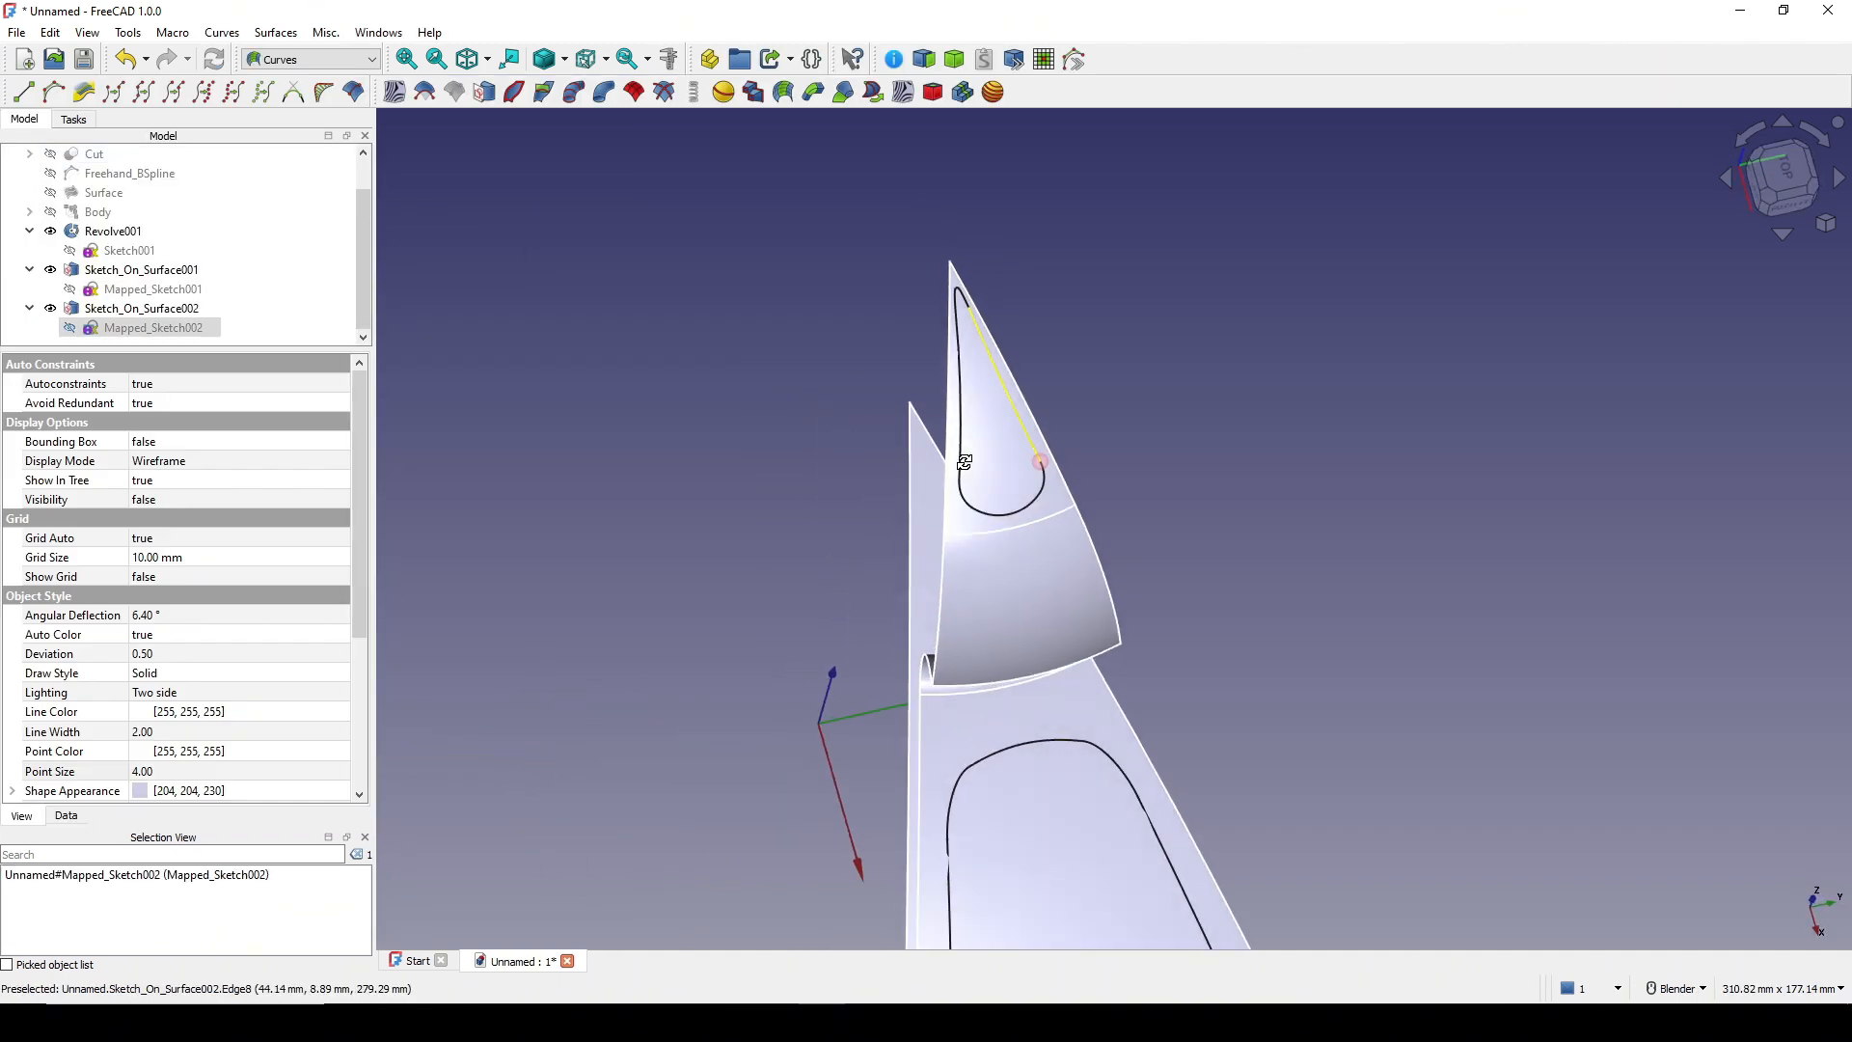
pyautogui.scroll(-9, 1196, 434)
pyautogui.moveTo(1224, 478); pyautogui.dragTo(1424, 450, button='middle')
pyautogui.scroll(3, 1421, 449)
pyautogui.moveTo(1300, 475); pyautogui.dragTo(1092, 493, button='middle')
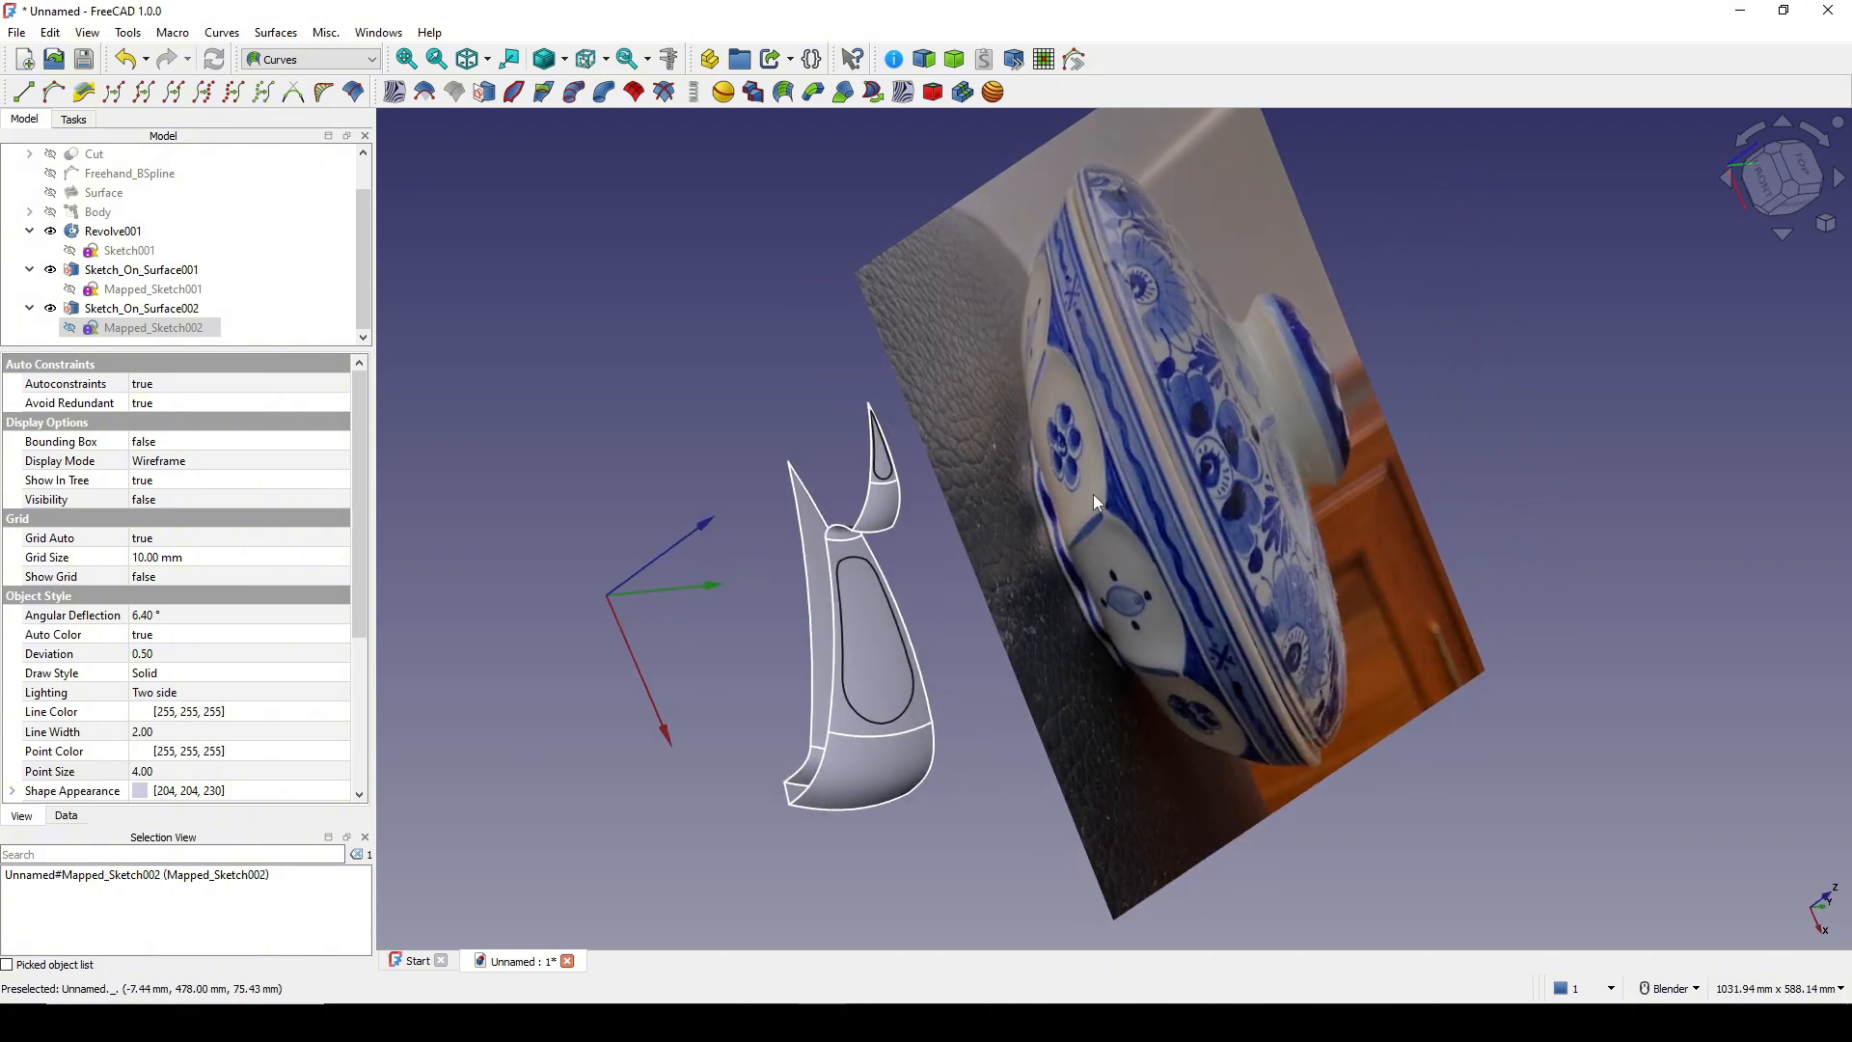
pyautogui.scroll(5, 806, 483)
pyautogui.scroll(2, 793, 461)
pyautogui.keyDown('shift'); pyautogui.moveTo(791, 444); pyautogui.dragTo(837, 513, button='middle'); pyautogui.keyUp('shift')
pyautogui.moveTo(837, 514); pyautogui.dragTo(802, 555, button='middle')
pyautogui.scroll(1, 806, 551)
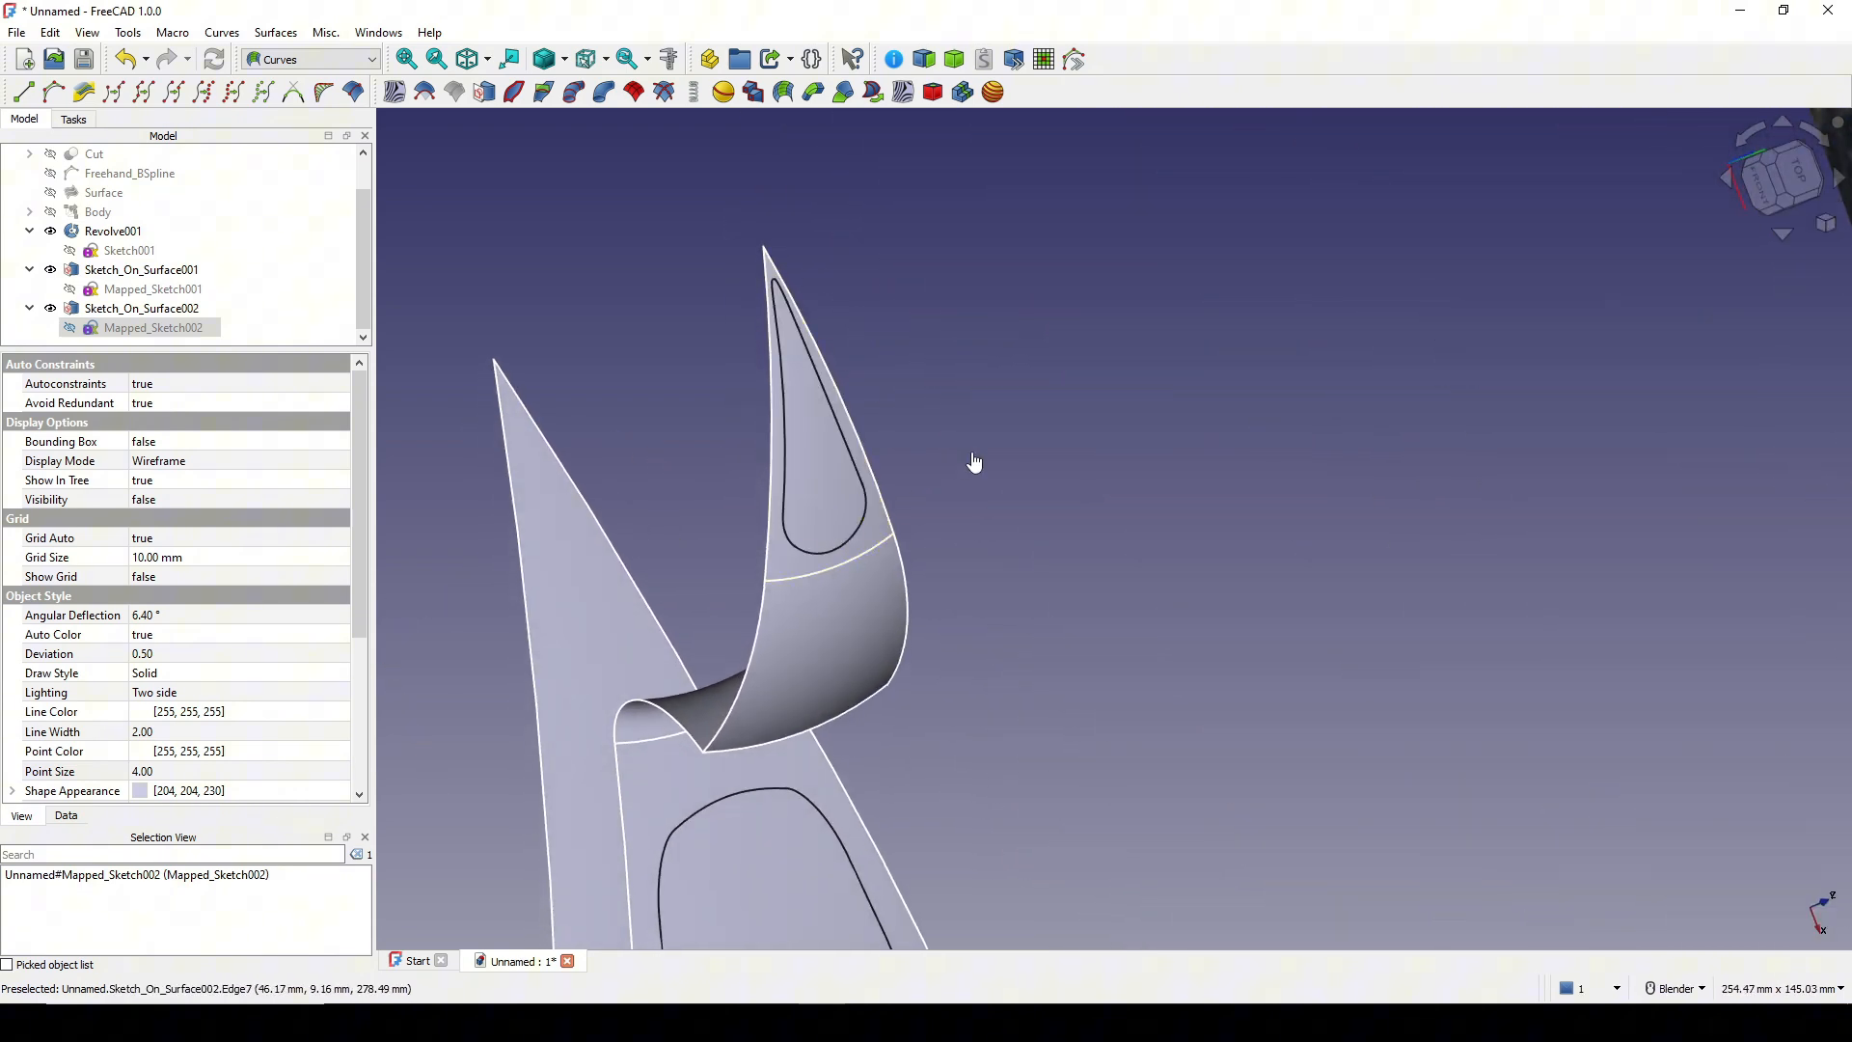
pyautogui.click(976, 463)
pyautogui.moveTo(922, 482); pyautogui.dragTo(1303, 591, button='middle')
pyautogui.scroll(1, 845, 537)
pyautogui.scroll(-2, 847, 537)
pyautogui.scroll(-3, 959, 501)
pyautogui.scroll(1, 917, 552)
pyautogui.scroll(1, 918, 552)
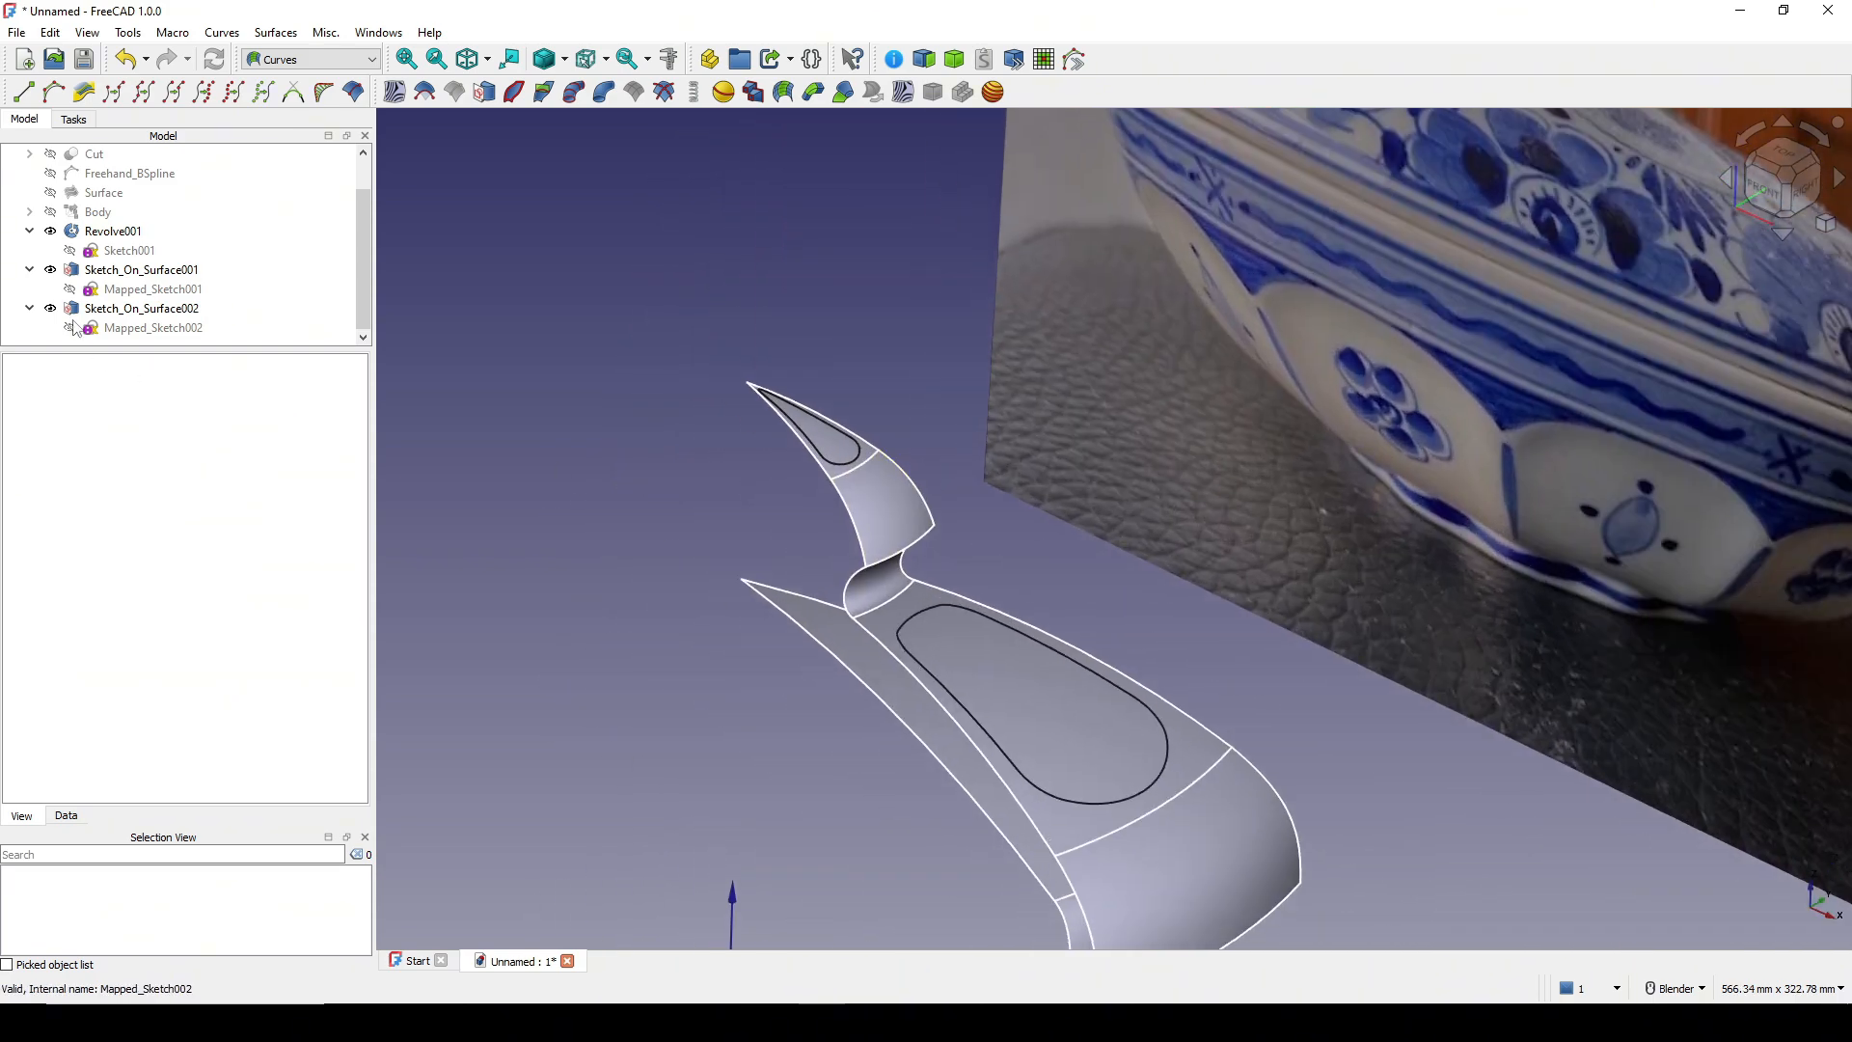
# Set the thickness of both Sketch_On_Surface001 and Sketch_On_Surface002 to 4.
pyautogui.click(142, 269)
pyautogui.keyDown('ctrl'); pyautogui.click(141, 307); pyautogui.keyUp('ctrl')
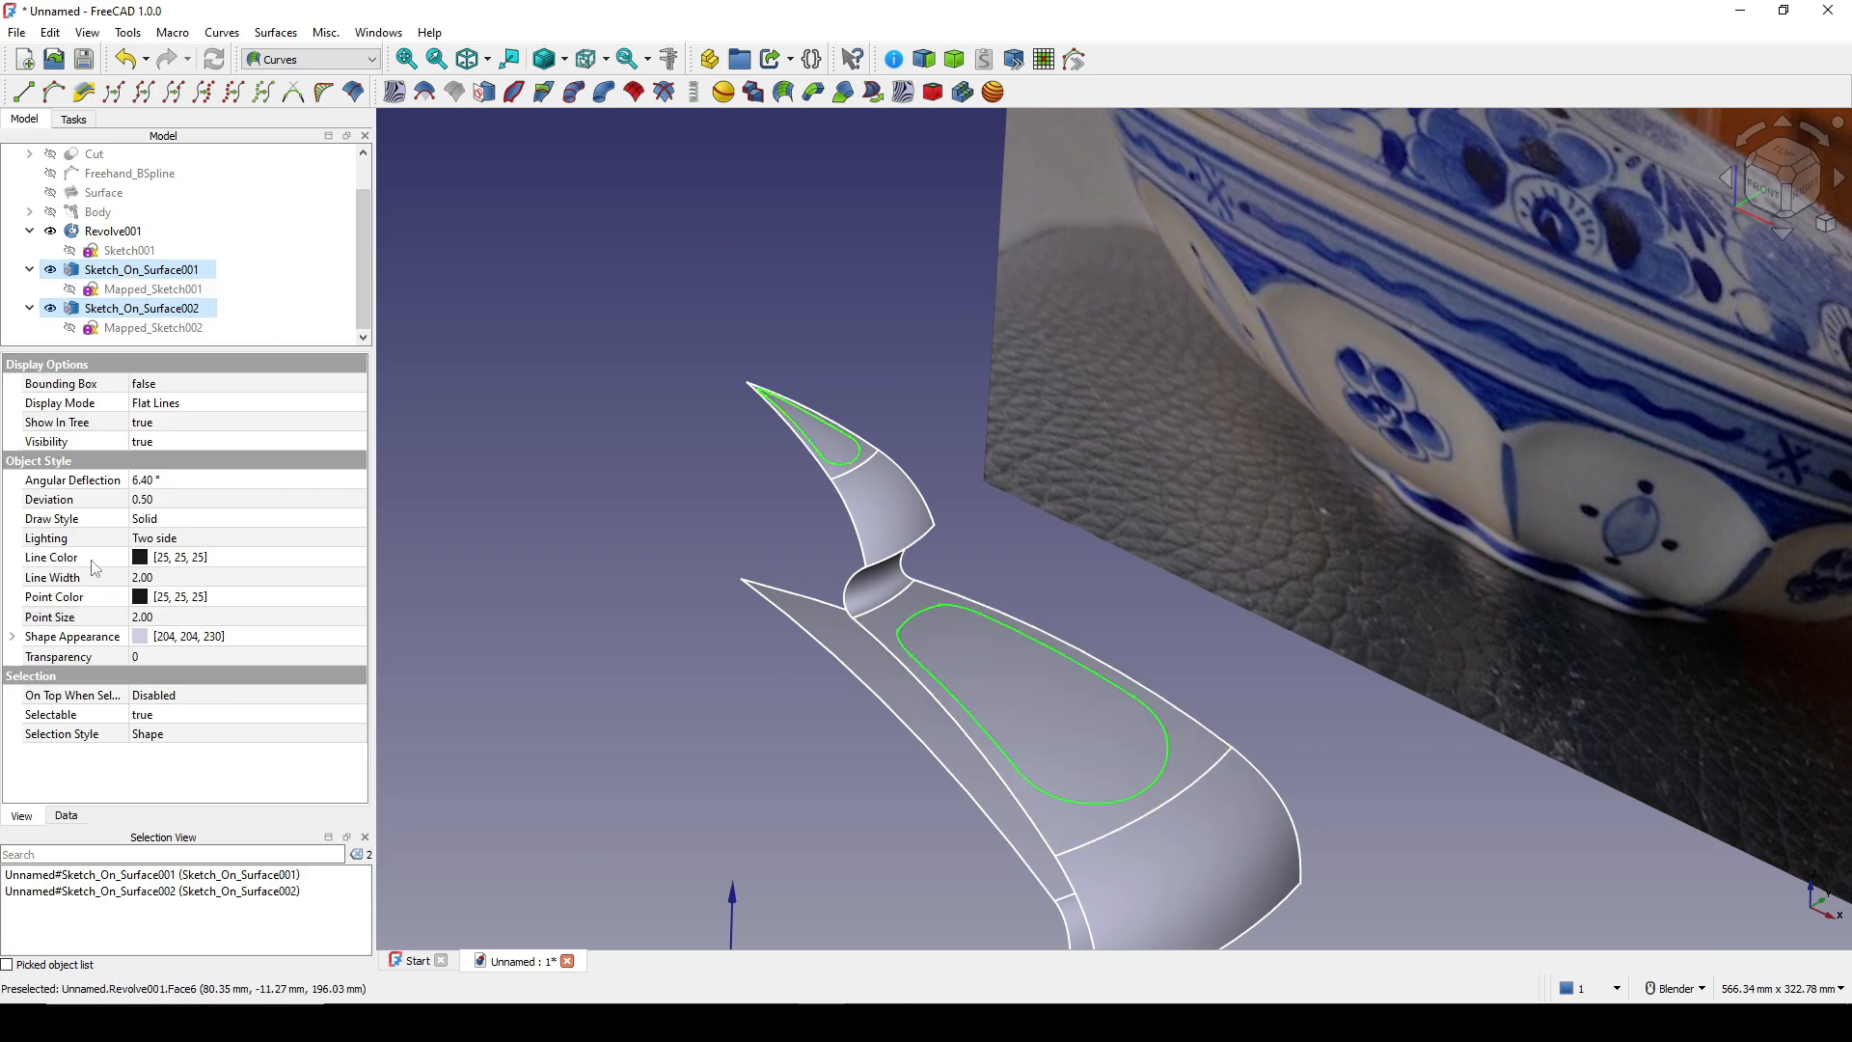
pyautogui.click(67, 816)
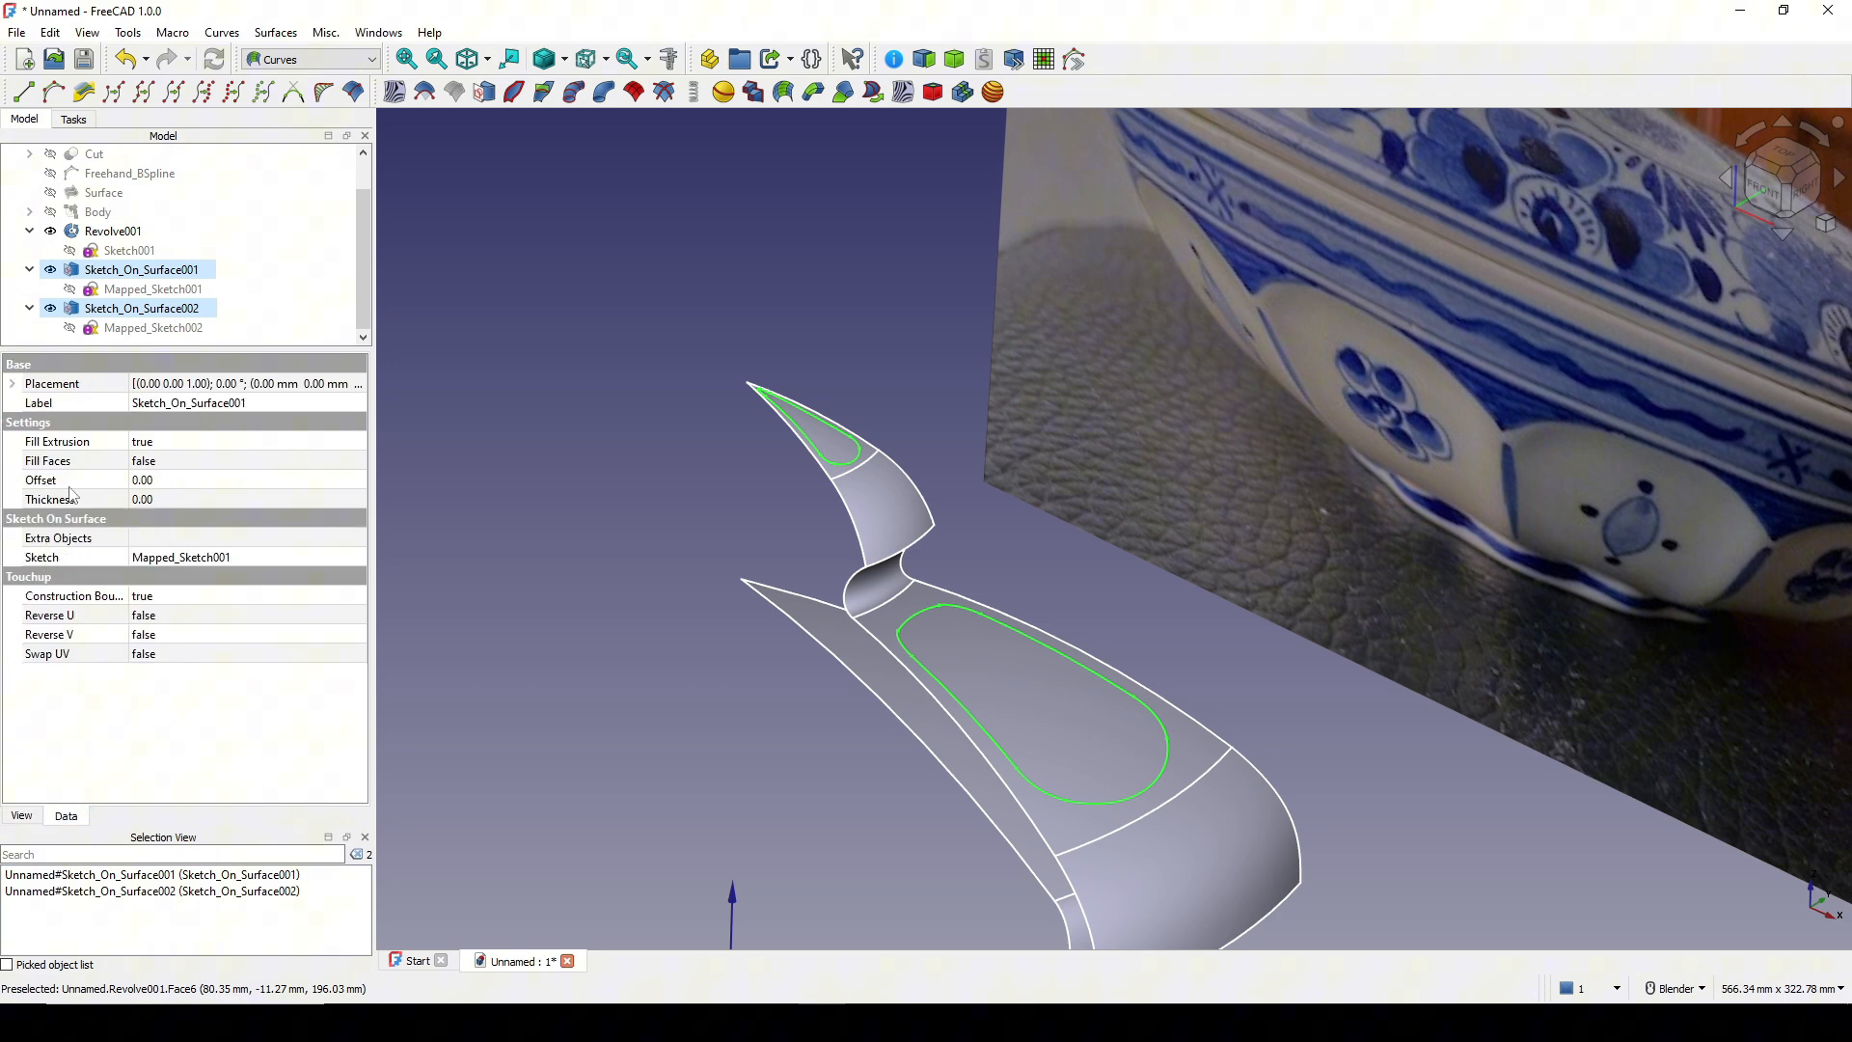
pyautogui.click(174, 499)
pyautogui.write('4')
pyautogui.press('Return')
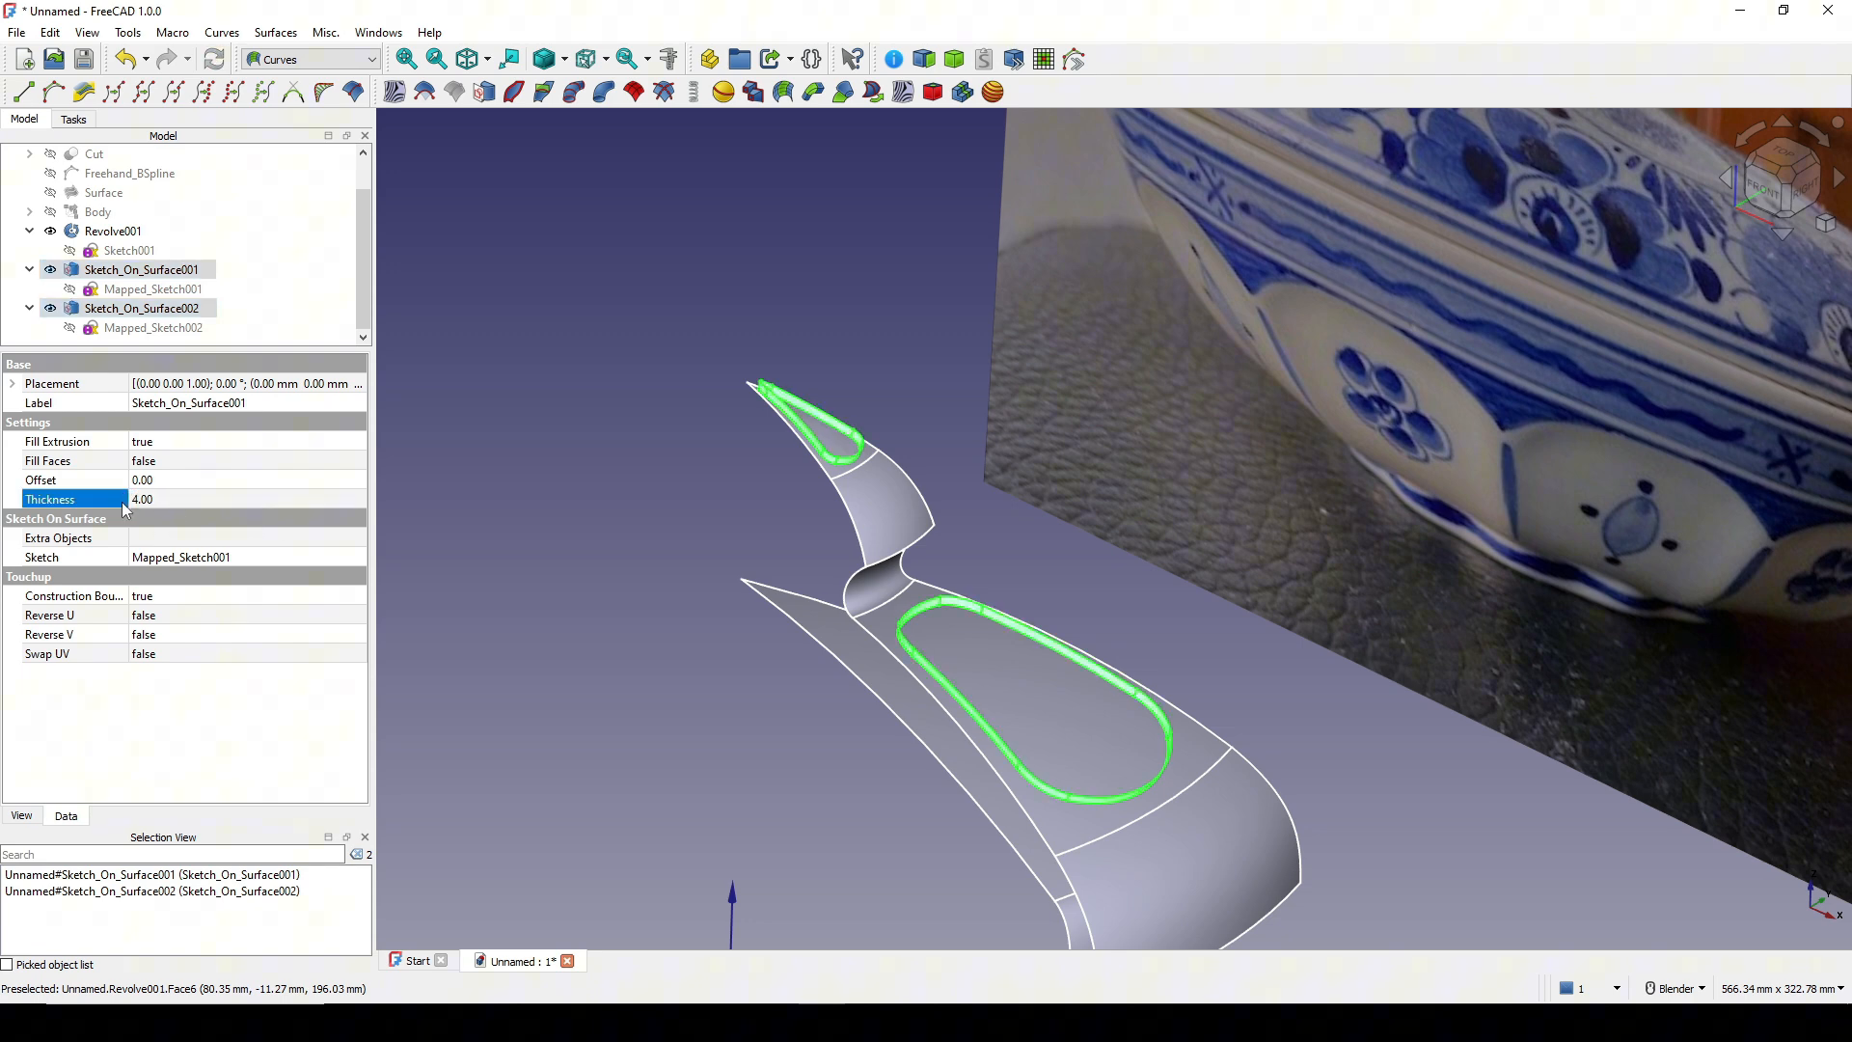
# Set Fill Faces to true for both sketch-on-surface objects.
pyautogui.click(96, 465)
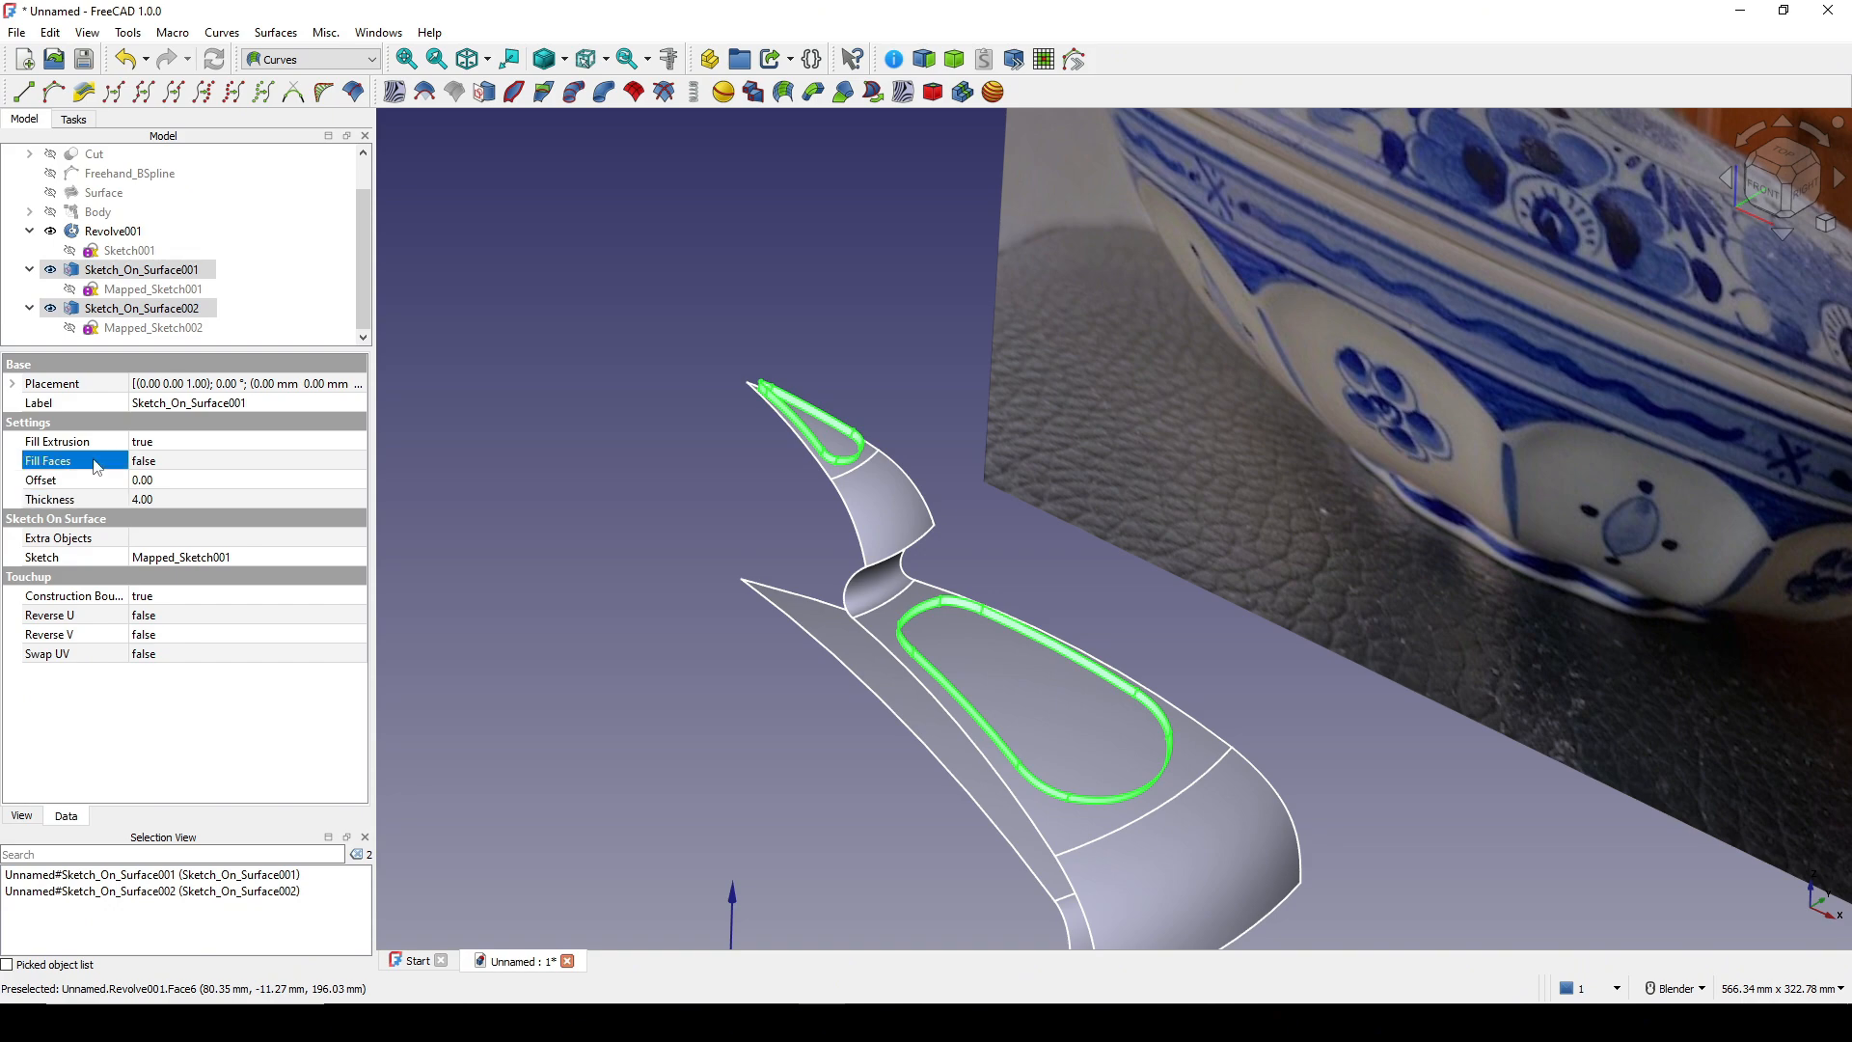
pyautogui.click(184, 471)
pyautogui.click(173, 485)
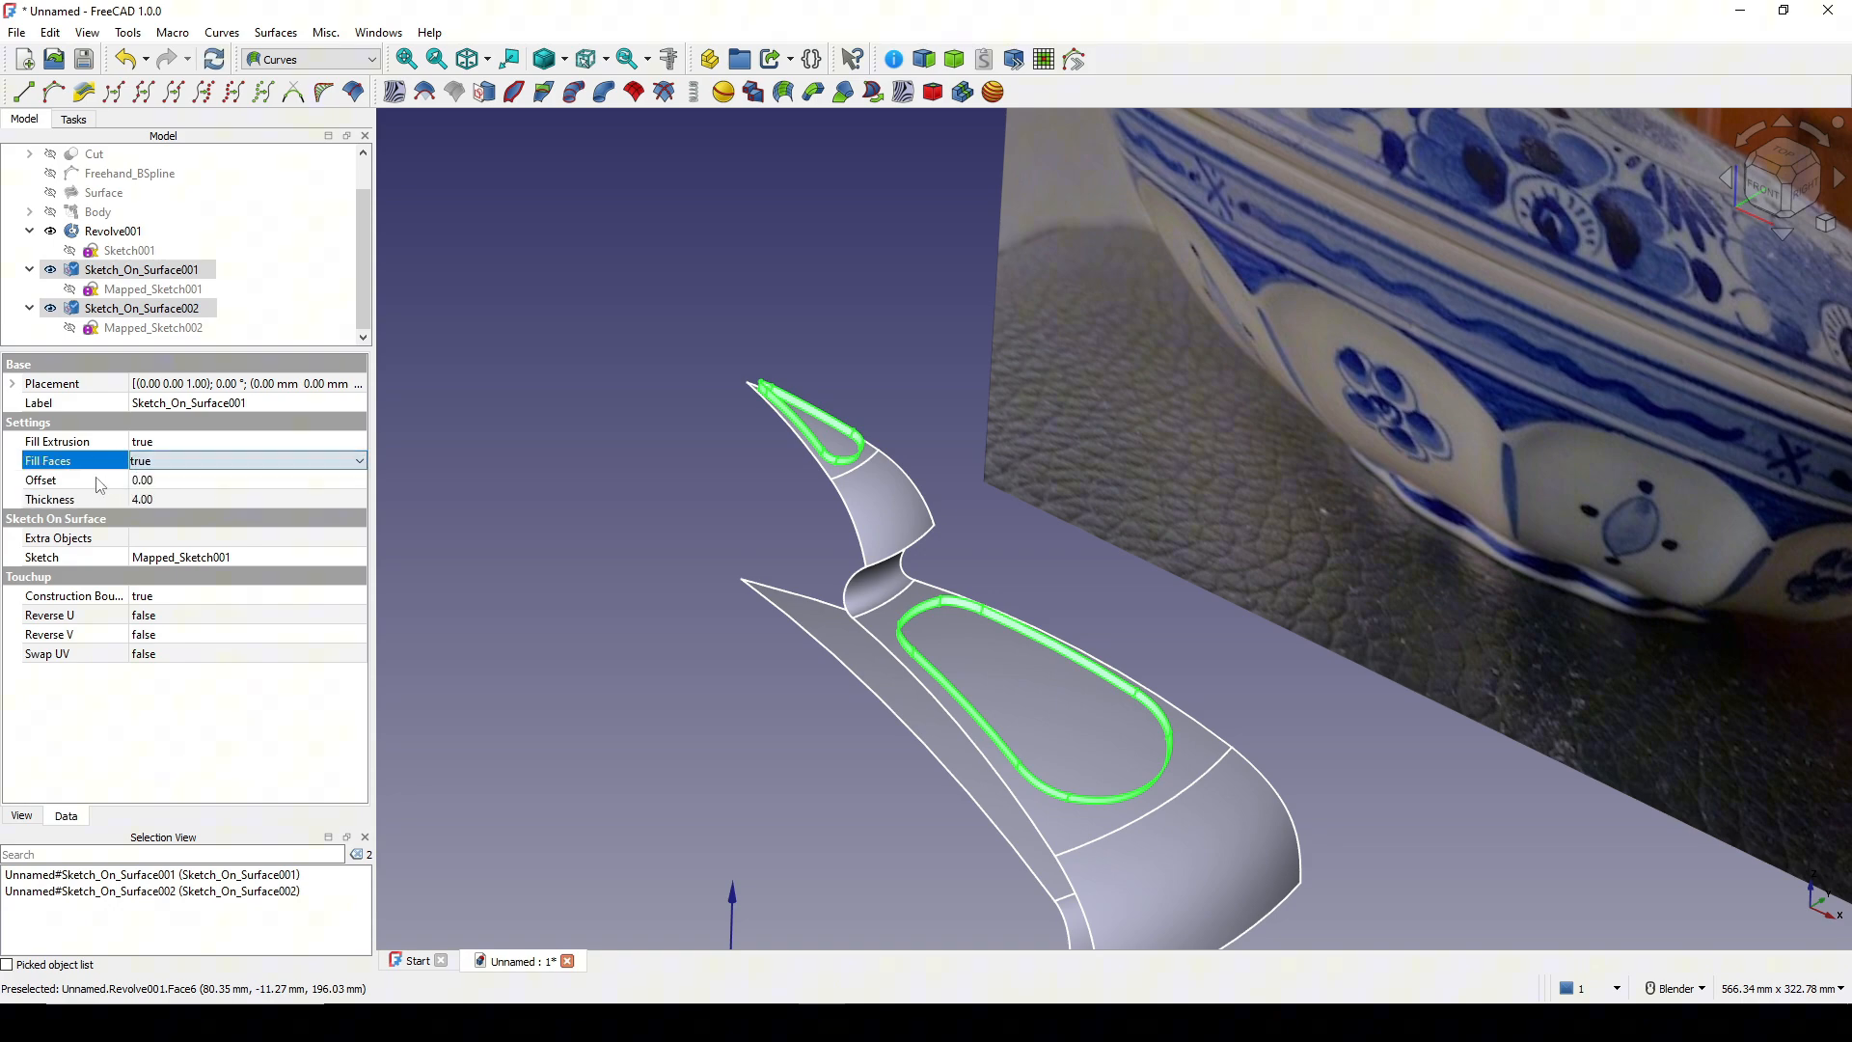
# Set the offset of both sketch-on-surface objects to -2.
pyautogui.click(96, 478)
pyautogui.moveTo(1191, 762)
pyautogui.mouseDown(button='middle')
pyautogui.moveTo(1418, 618)
pyautogui.moveTo(1254, 666)
pyautogui.mouseUp(button='middle')
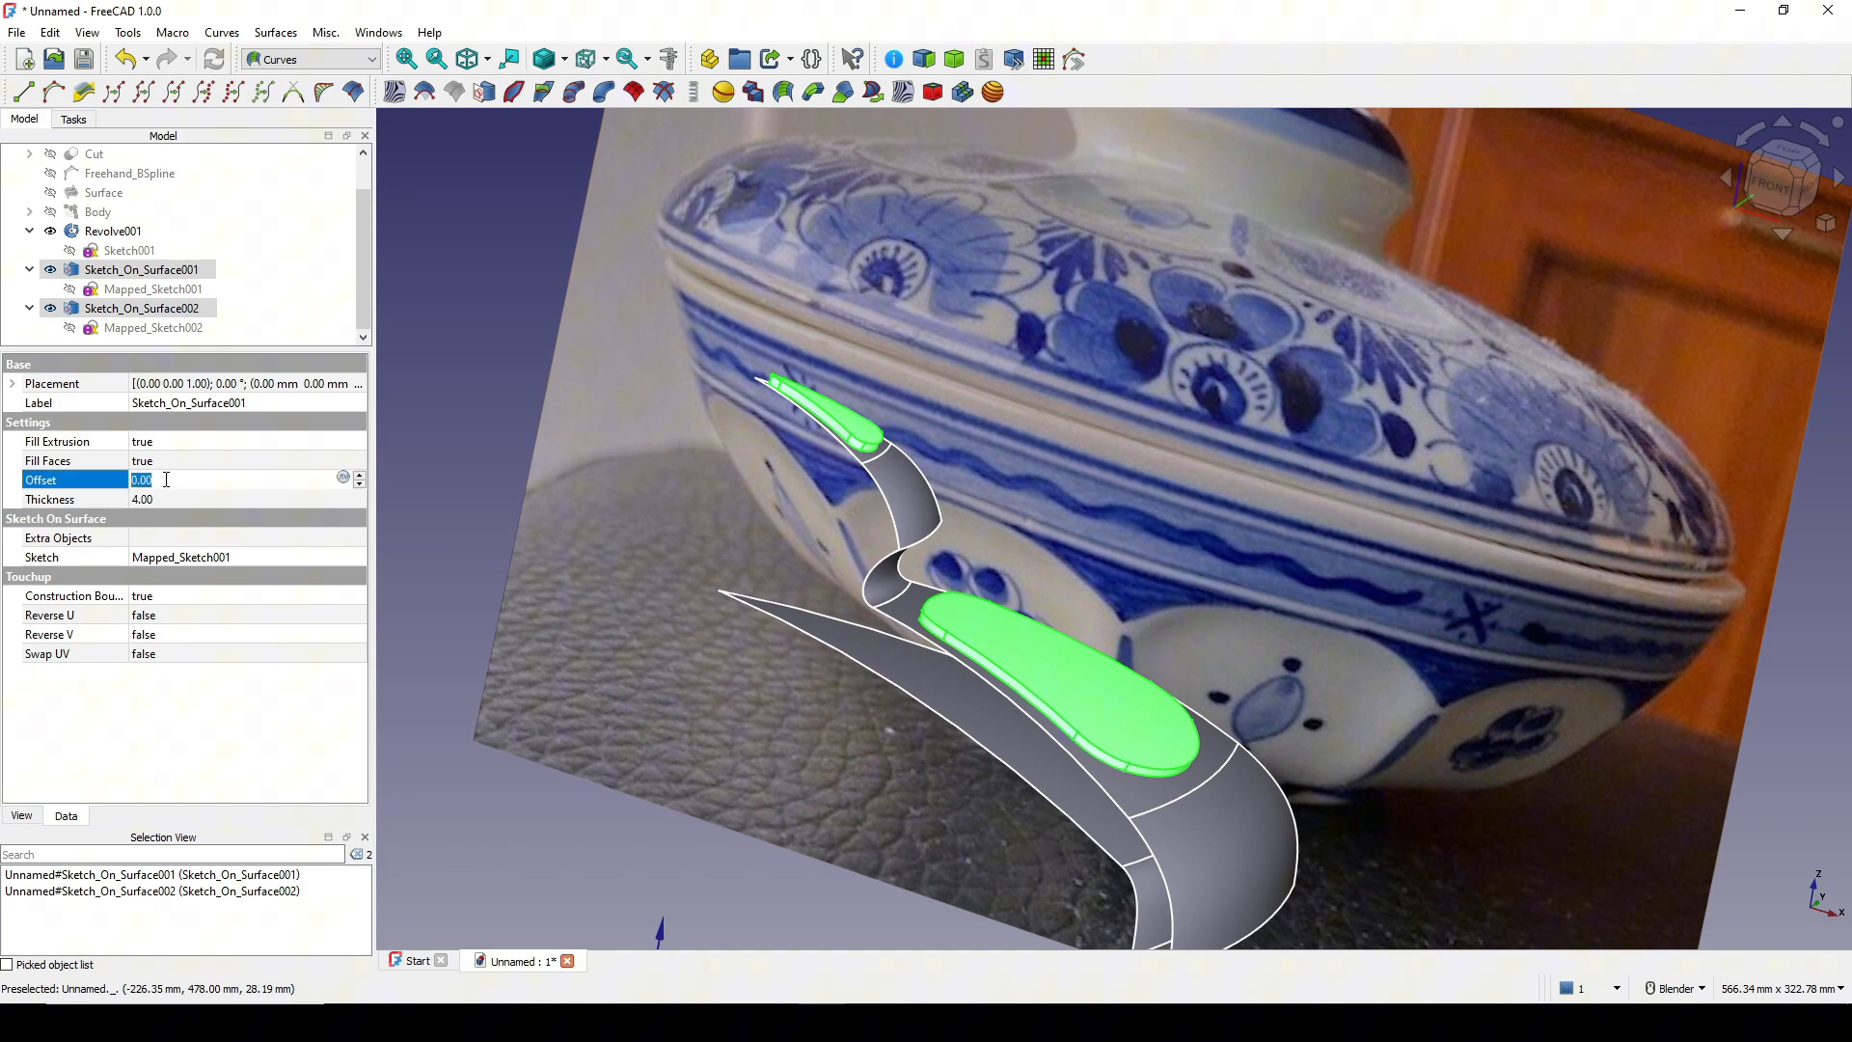
pyautogui.press('Return')
# Examine from several angles how the two filled cutting shapes sit in the revolved surface.
pyautogui.scroll(2, 1048, 599)
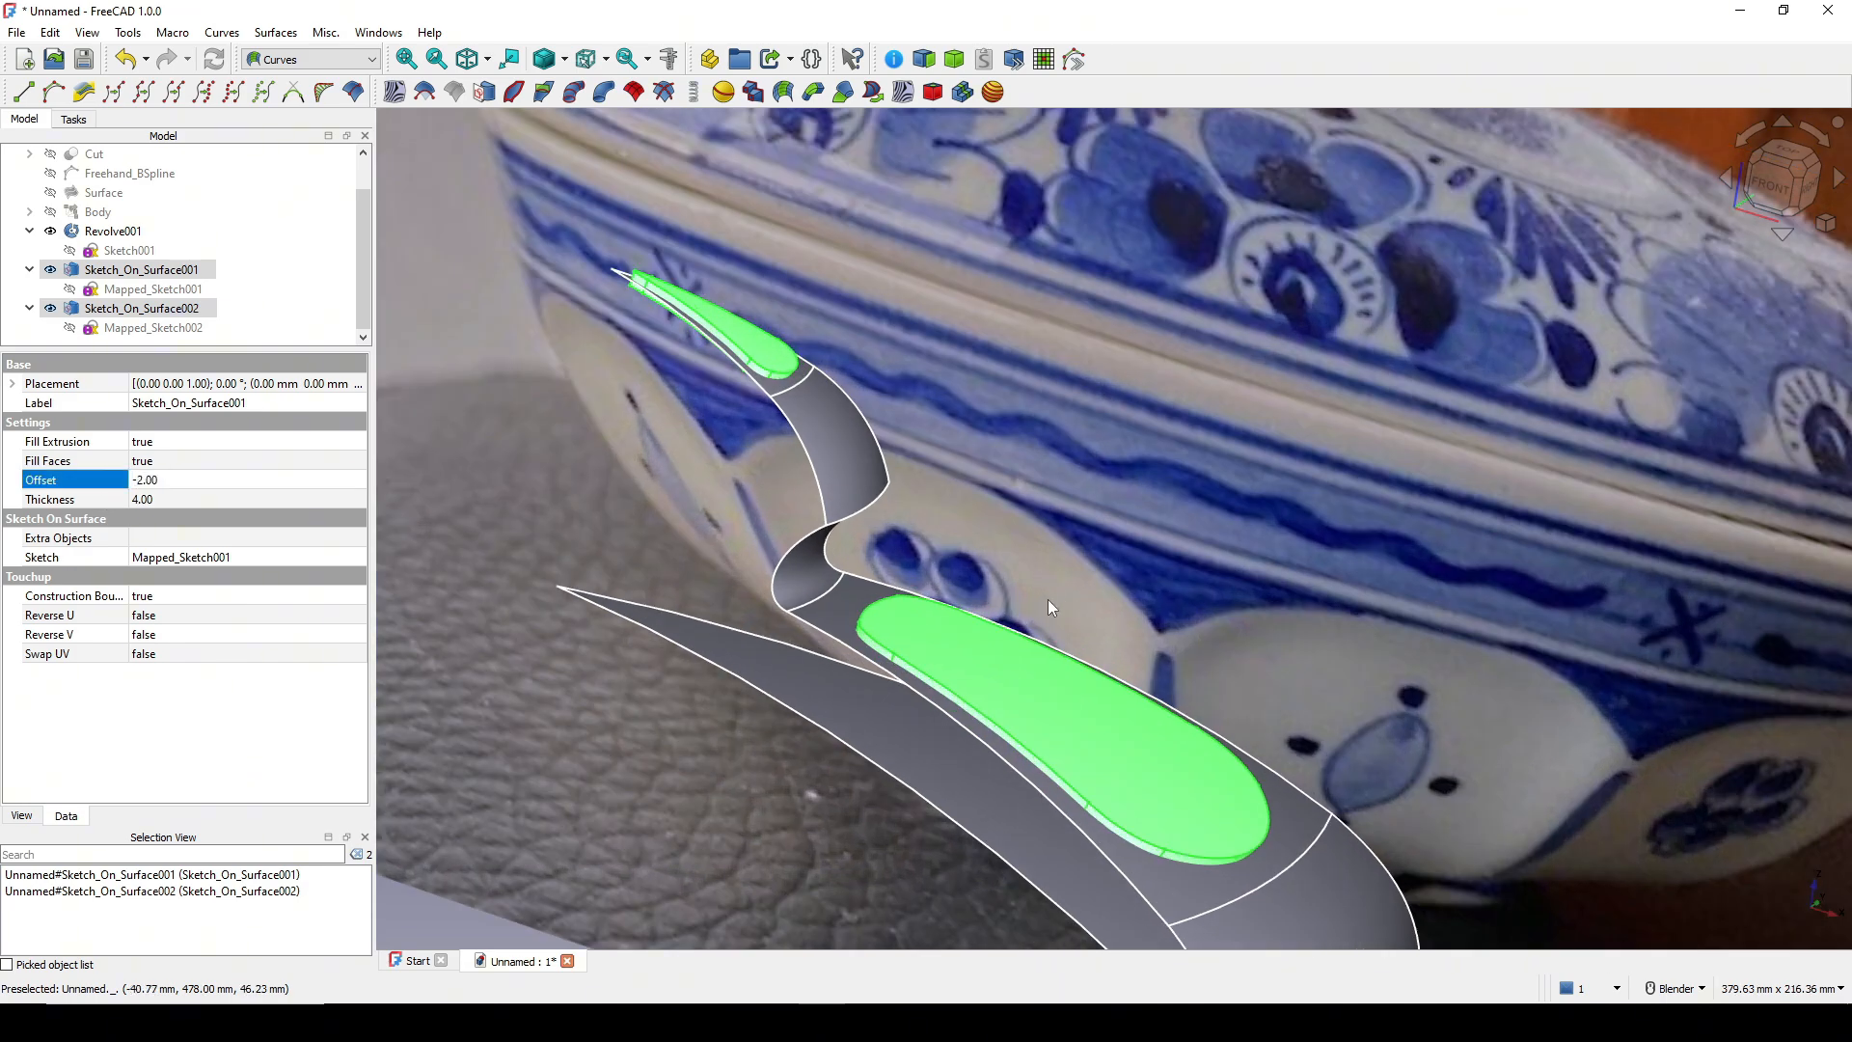
pyautogui.scroll(-1, 1041, 604)
pyautogui.moveTo(1041, 604); pyautogui.dragTo(1236, 546, button='middle')
pyautogui.scroll(1, 1366, 552)
pyautogui.scroll(-3, 1387, 579)
pyautogui.moveTo(1386, 589); pyautogui.dragTo(1038, 674, button='middle')
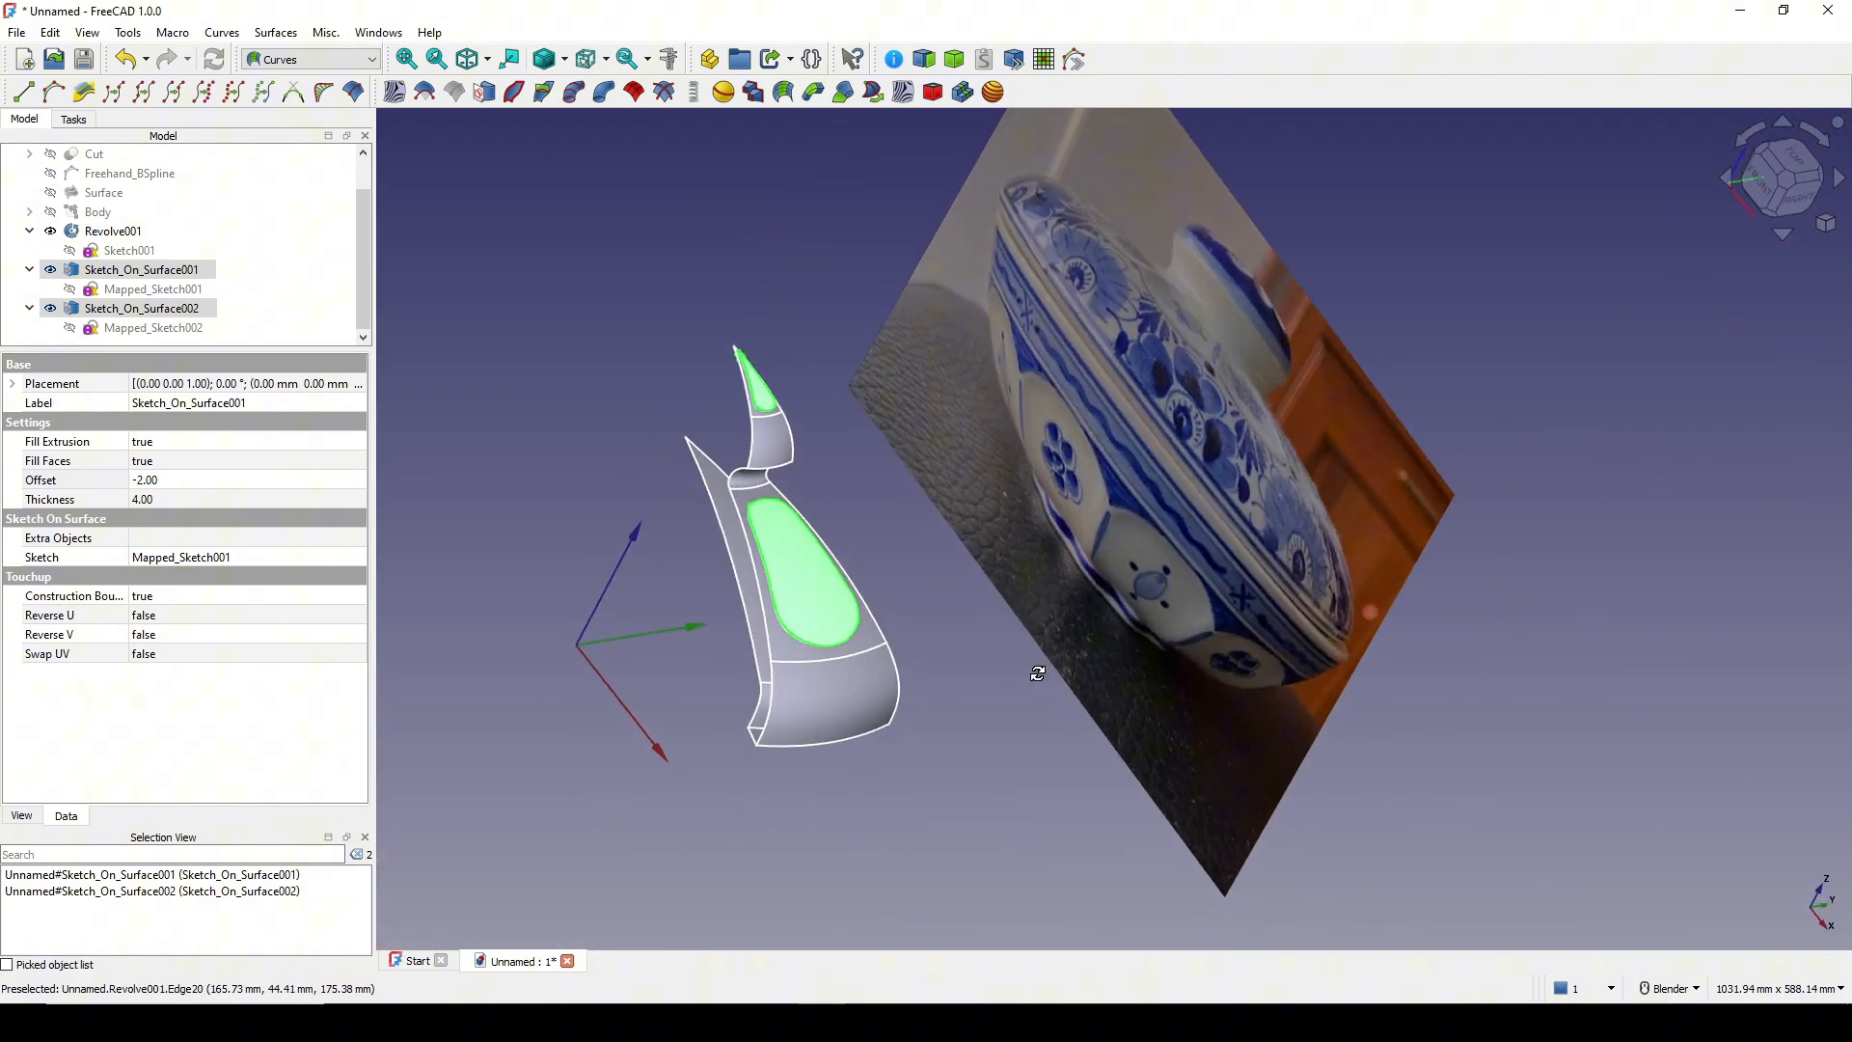
pyautogui.scroll(4, 1050, 641)
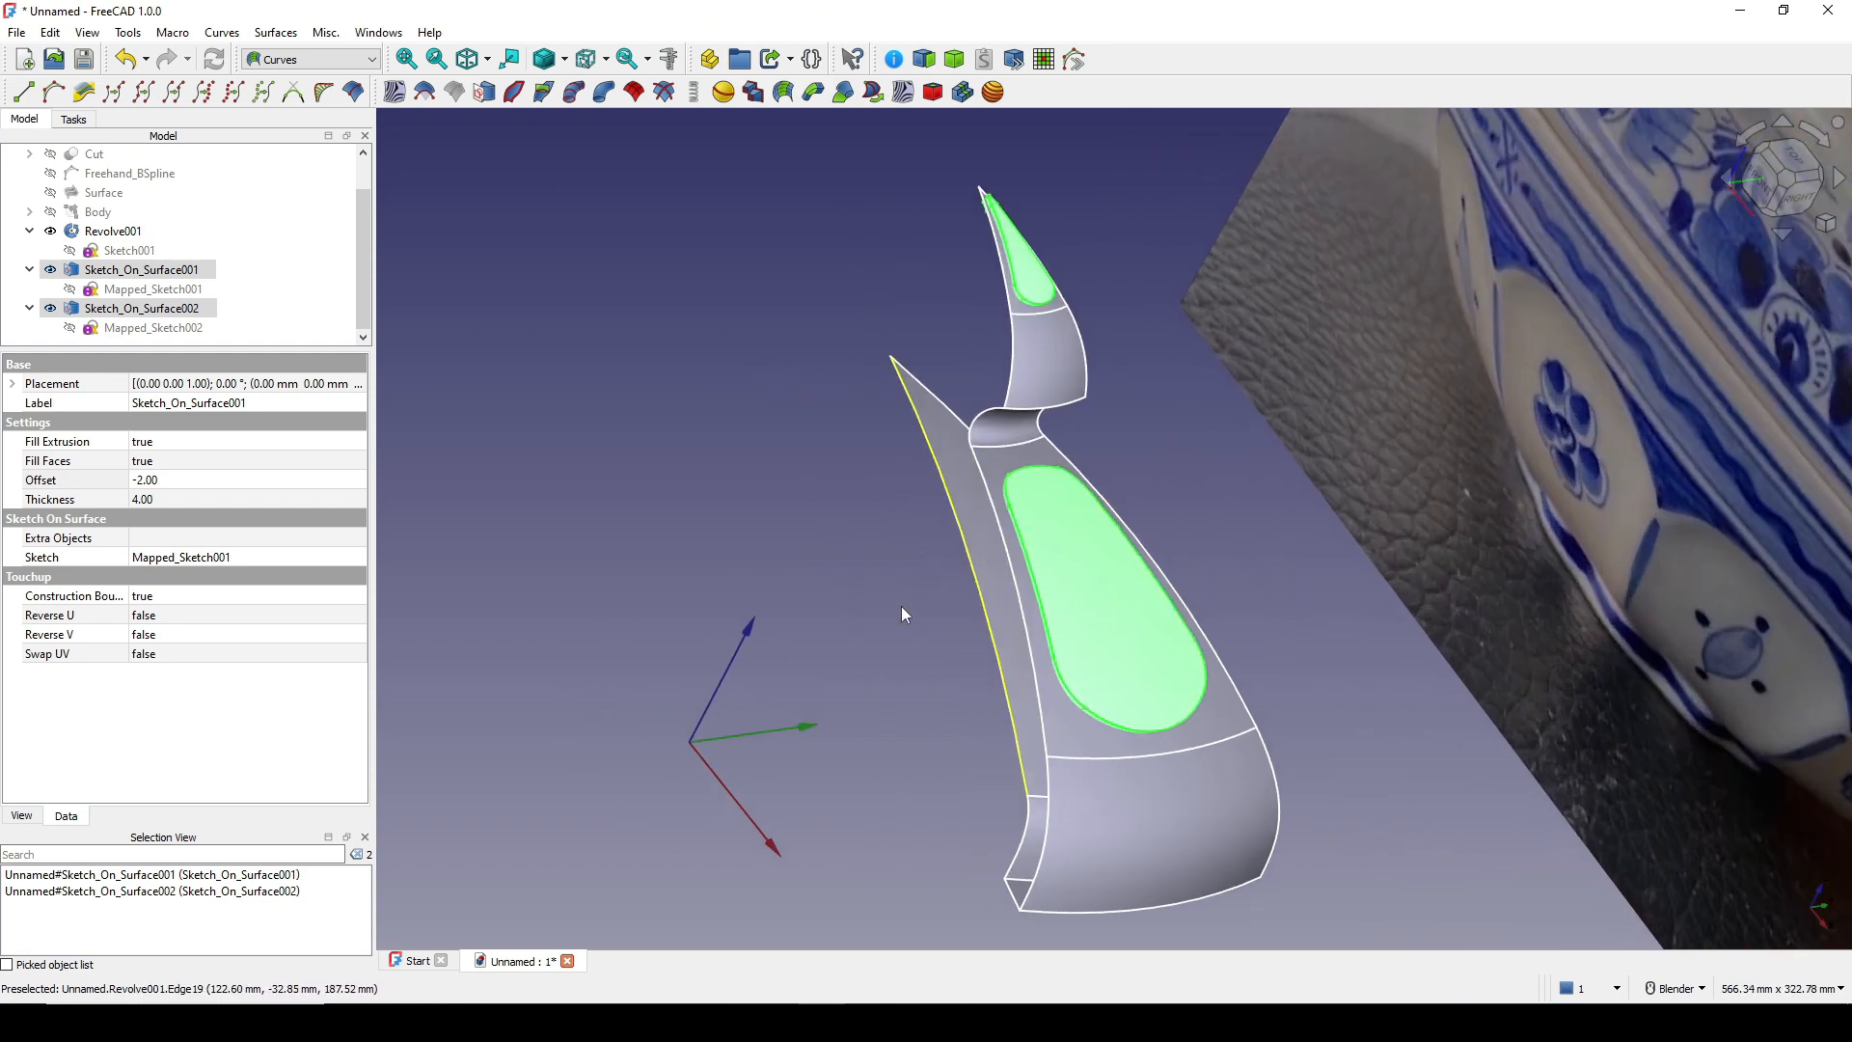
pyautogui.click(893, 581)
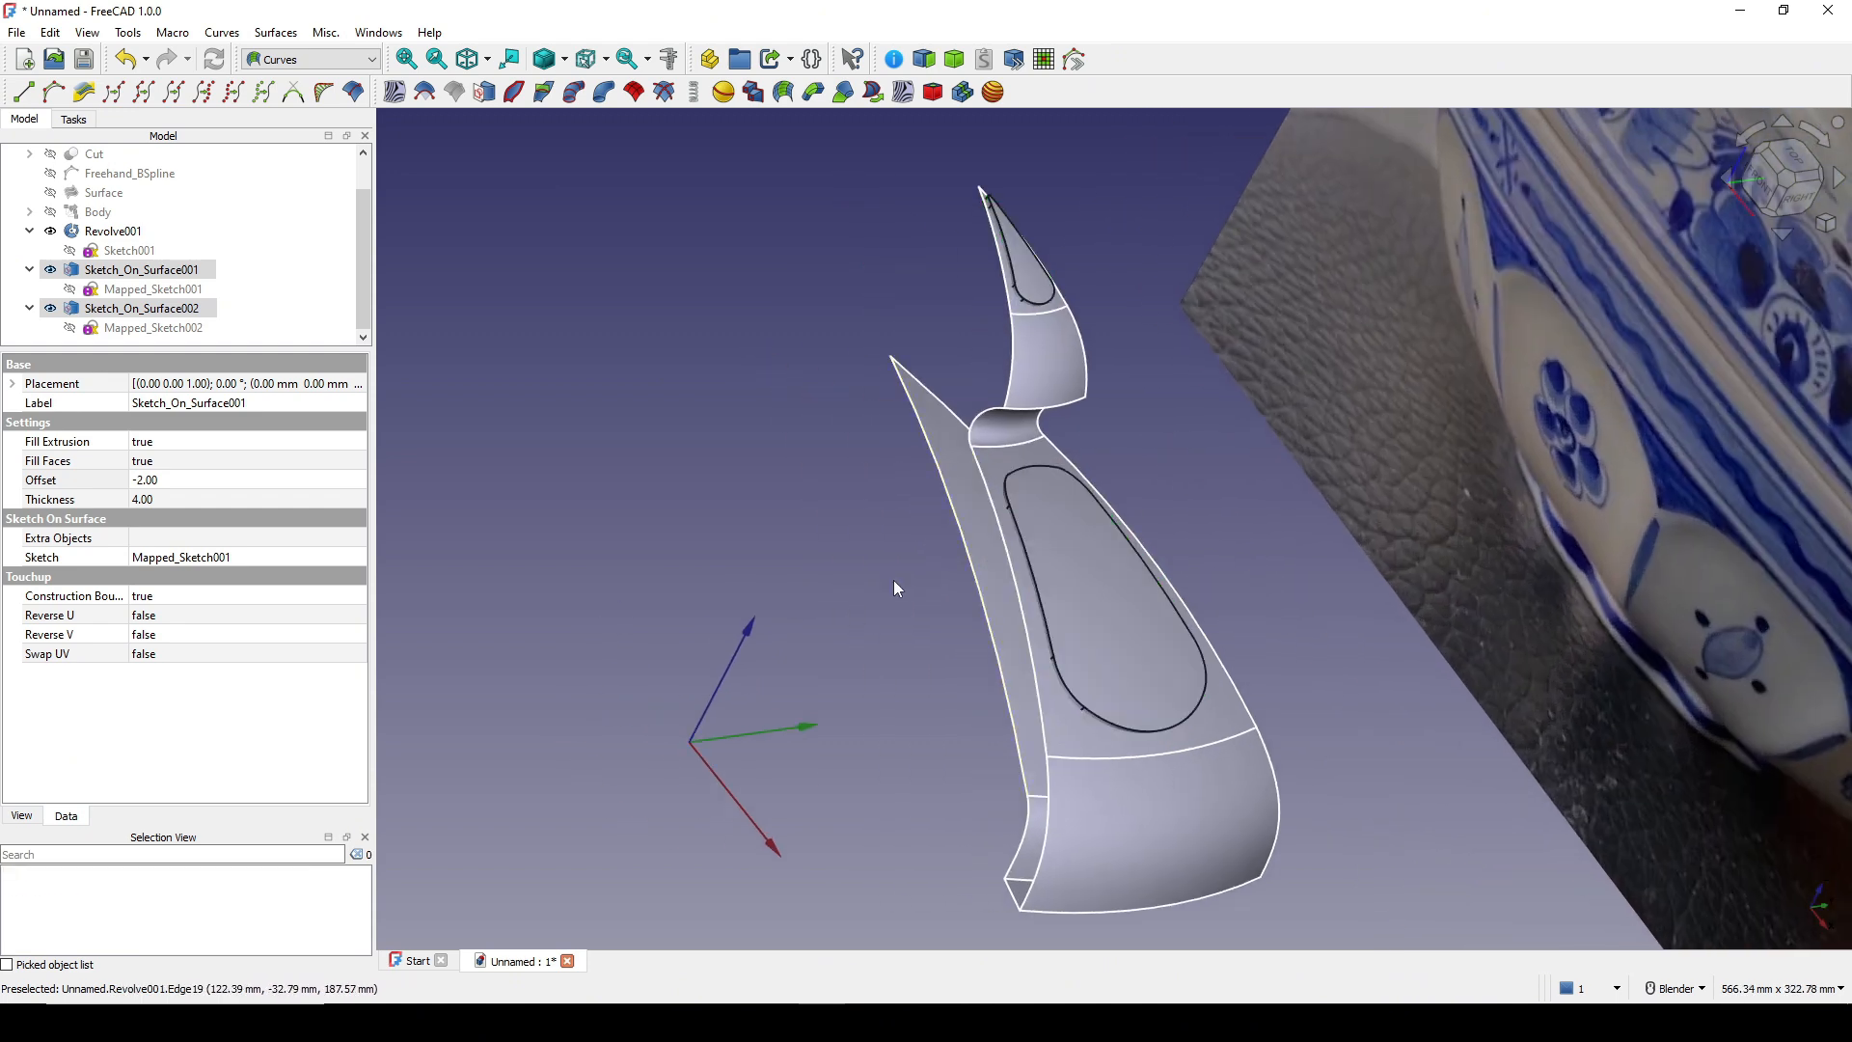
pyautogui.moveTo(894, 581); pyautogui.dragTo(911, 575, button='middle')
# Switch to the Part workbench and cut Sketch_On_Surface001 from the revolved surface Revolve001.
pyautogui.click(1031, 393)
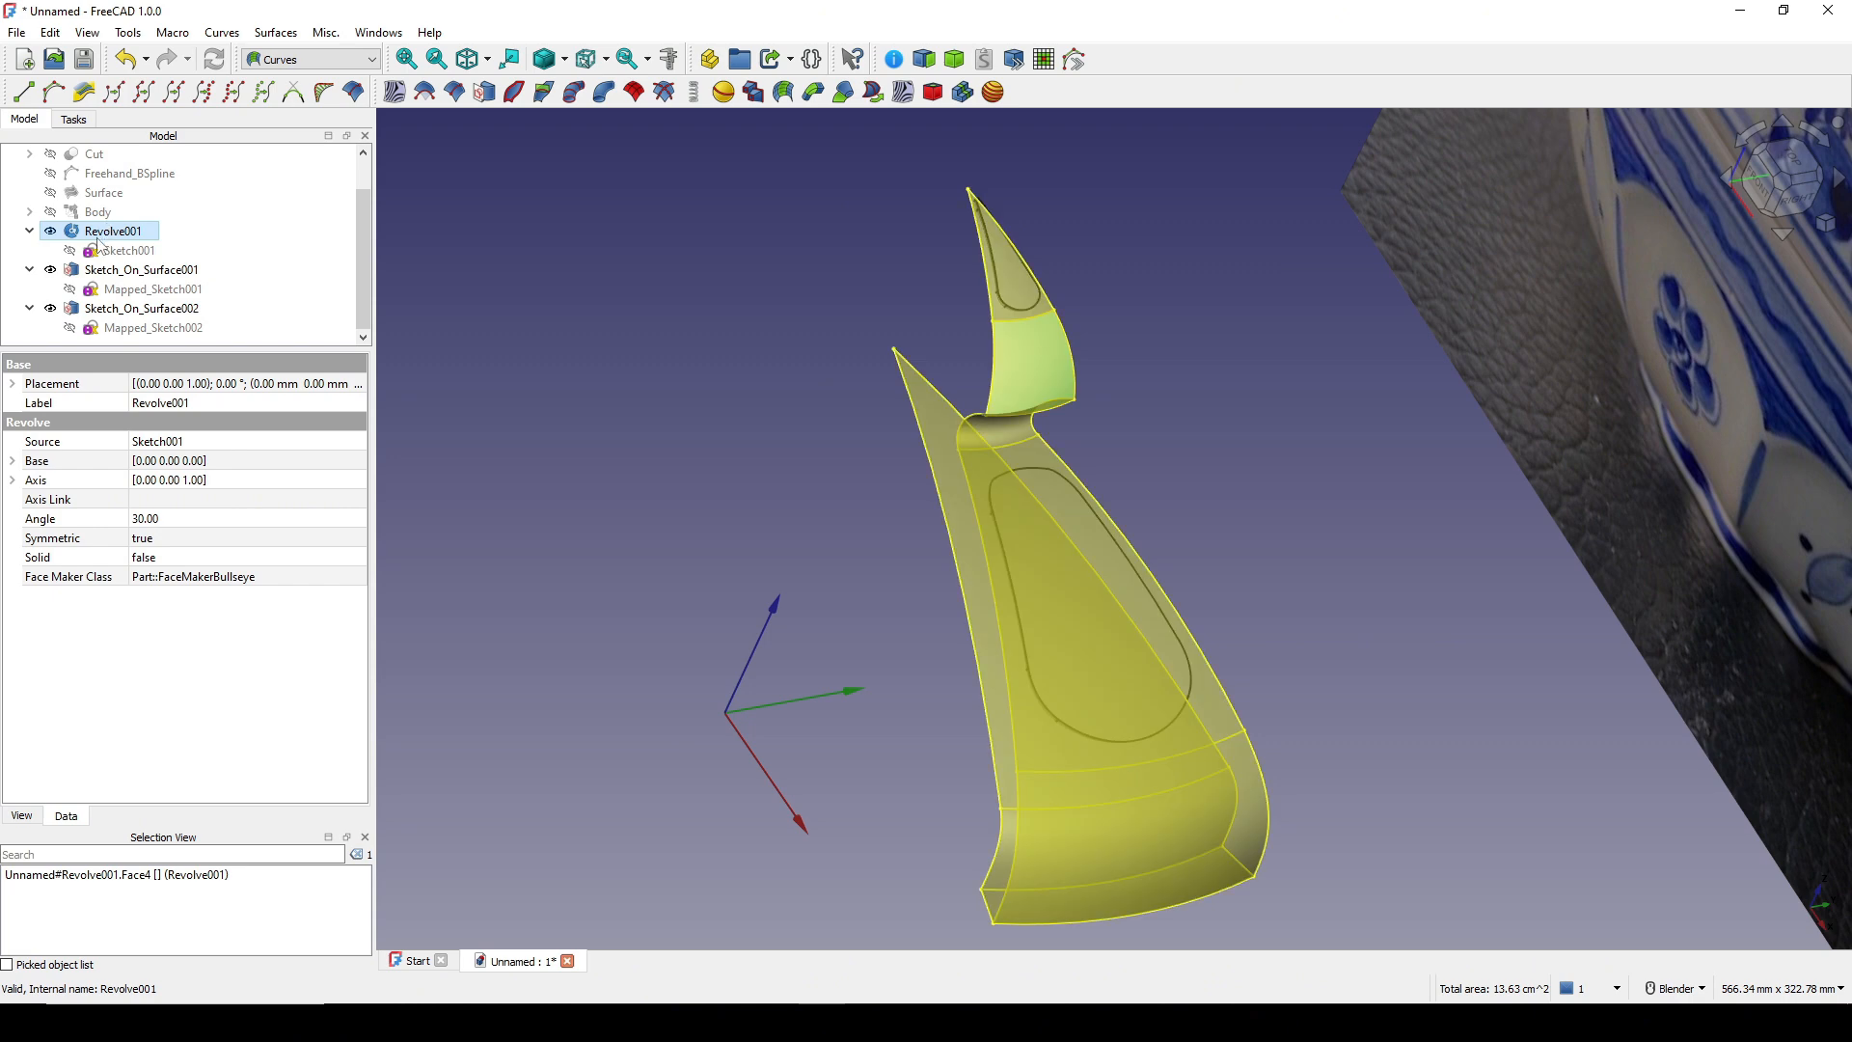
pyautogui.keyDown('ctrl'); pyautogui.click(147, 272); pyautogui.keyUp('ctrl')
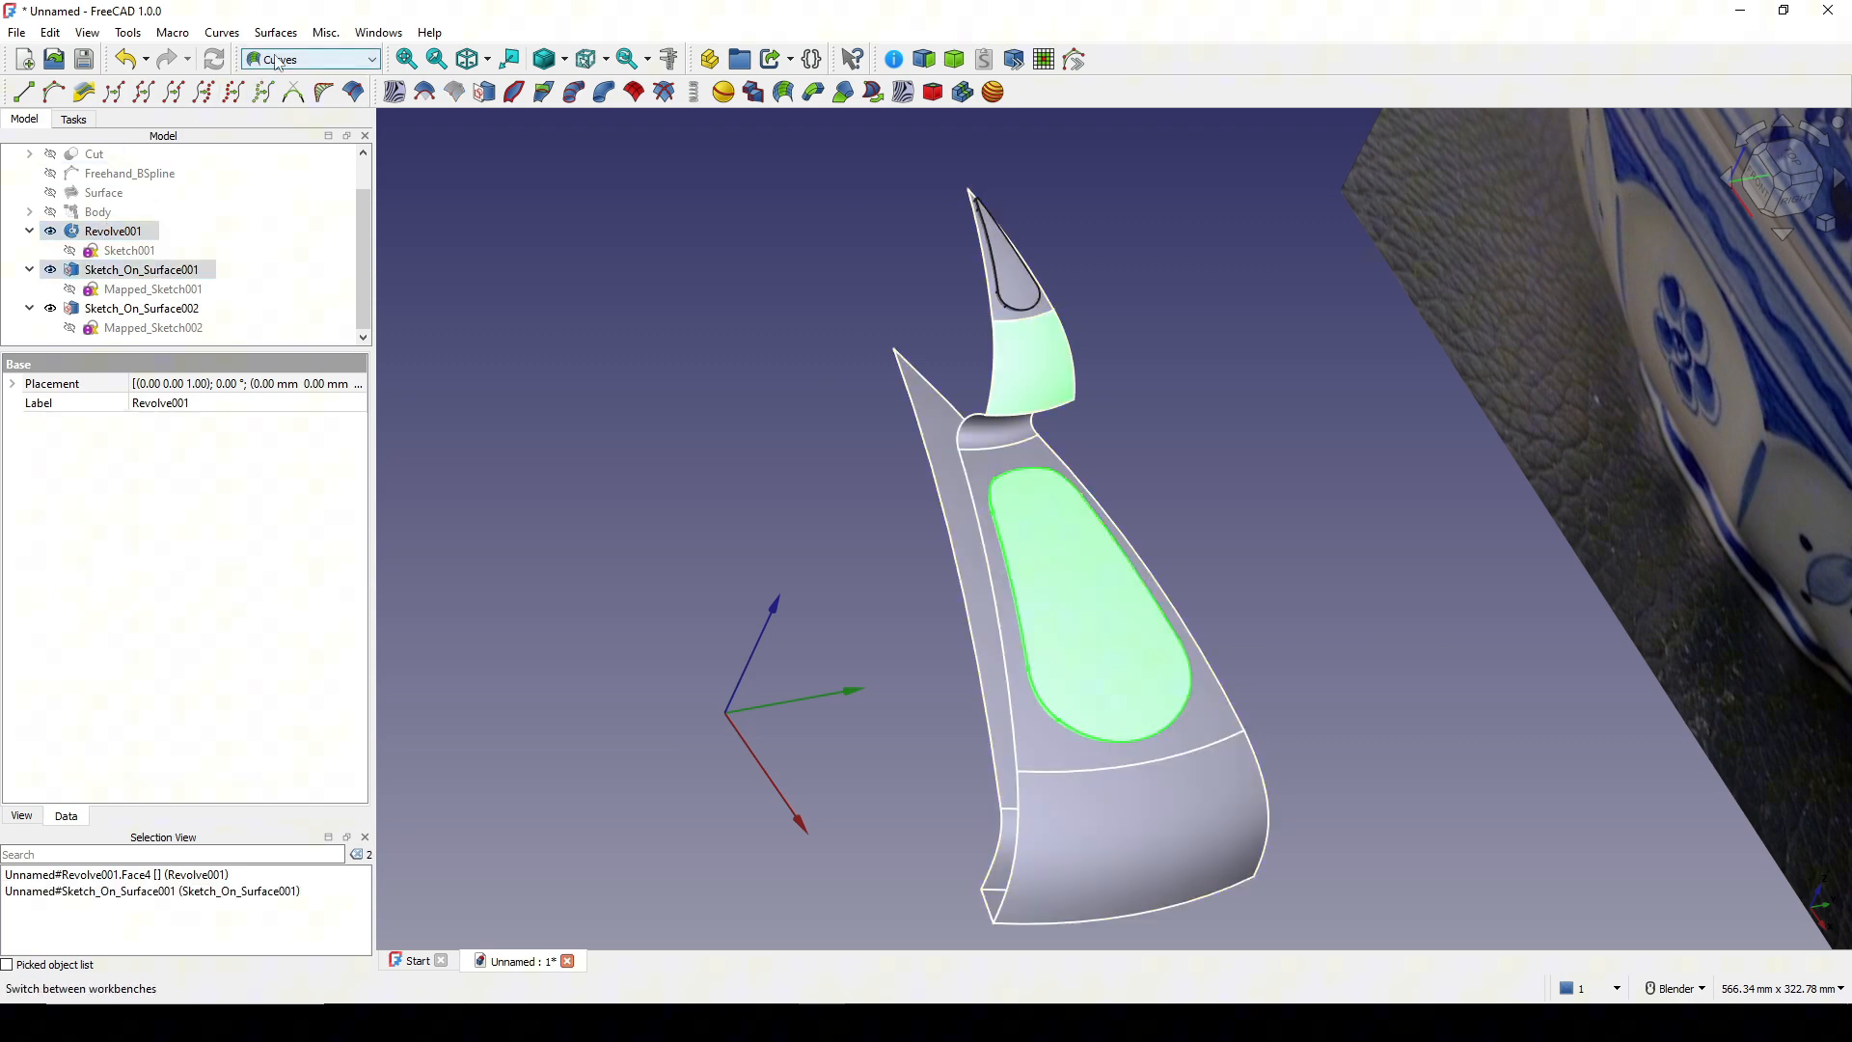
pyautogui.click(308, 58)
pyautogui.click(279, 108)
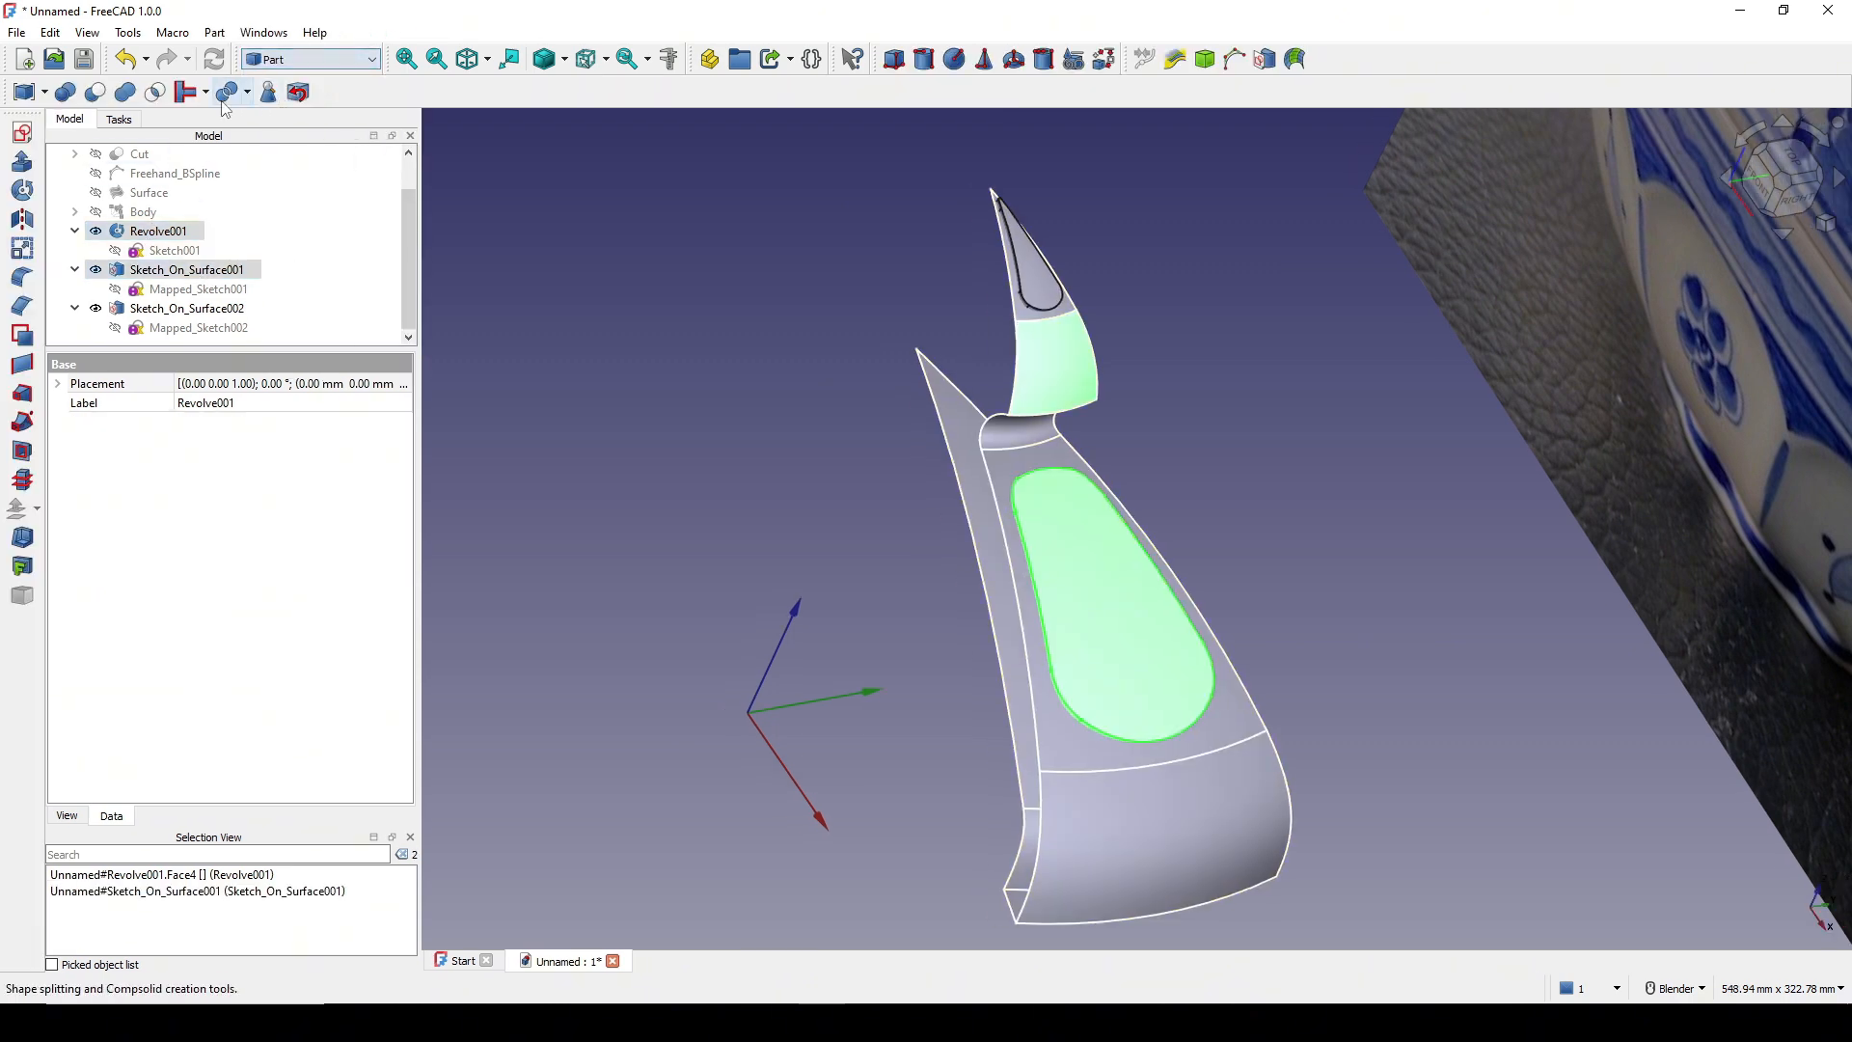
pyautogui.click(94, 92)
# Cut Sketch_On_Surface002 from Cut001 to open the small window in the upper segment.
pyautogui.scroll(2, 750, 372)
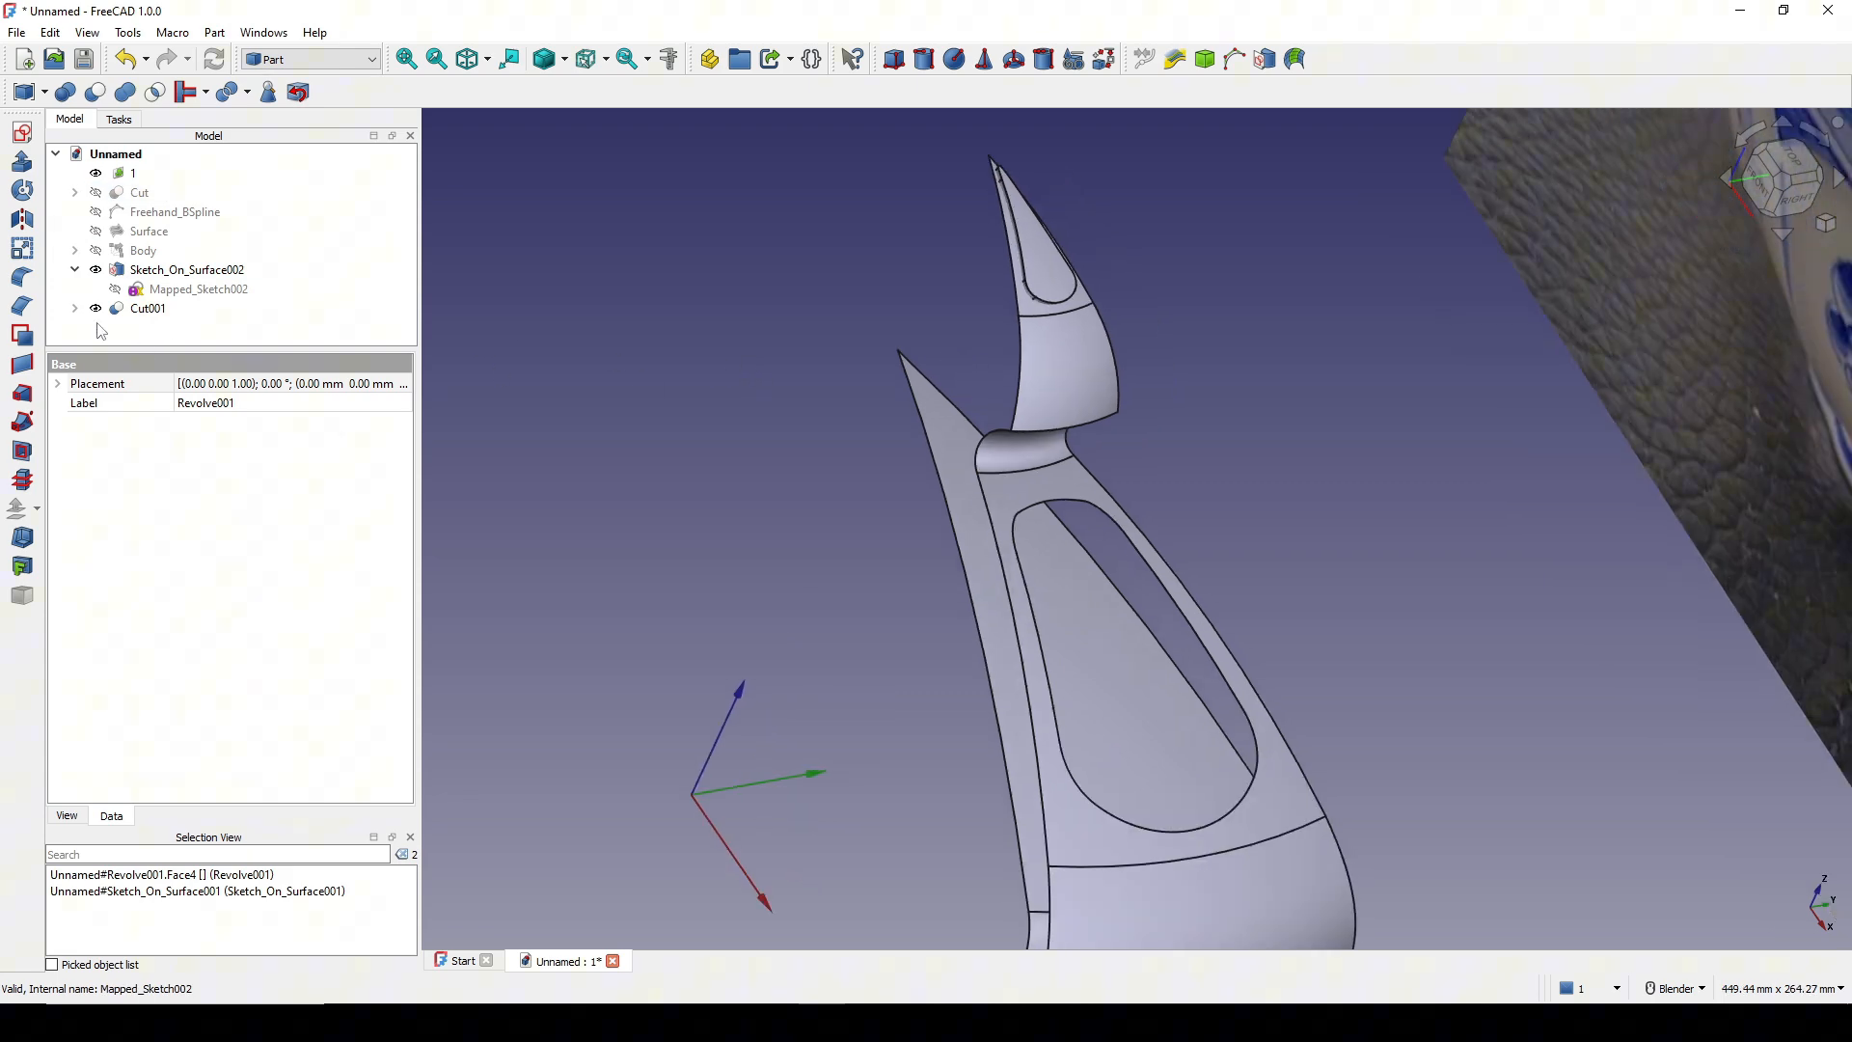
pyautogui.click(161, 277)
pyautogui.click(192, 311)
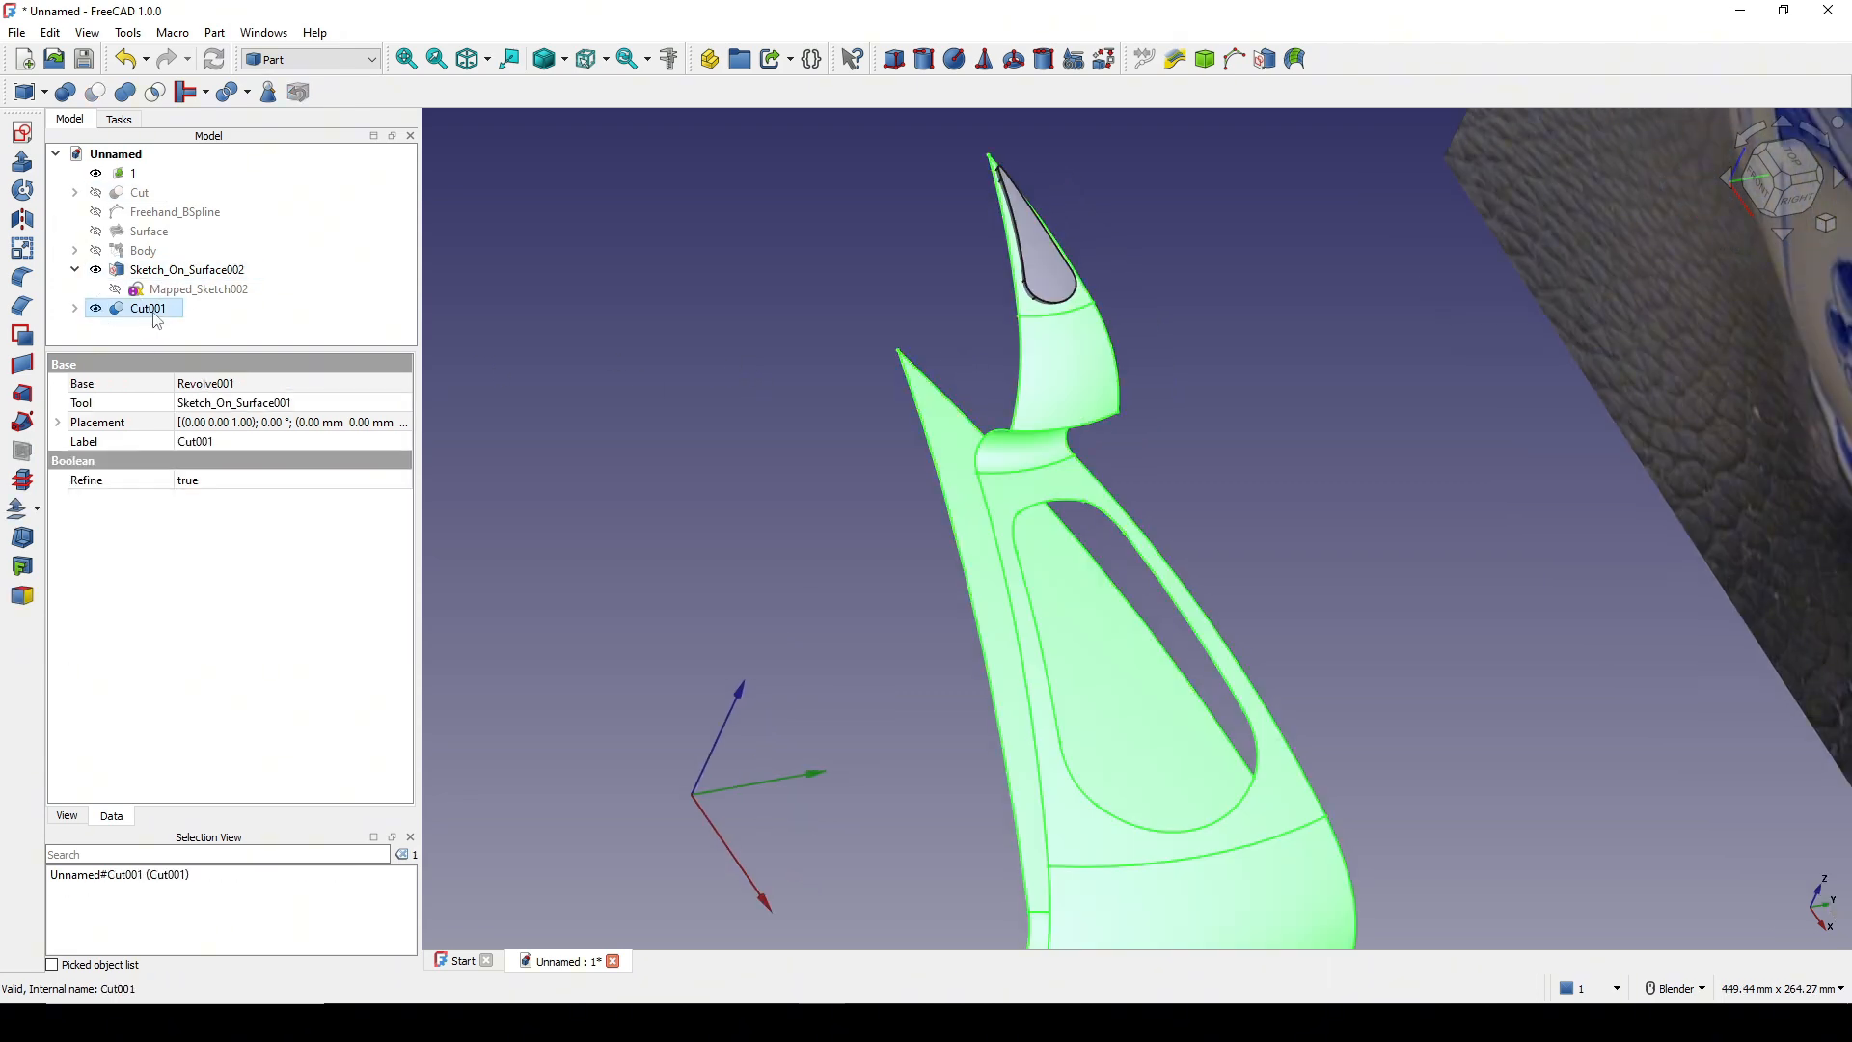
pyautogui.keyDown('ctrl'); pyautogui.click(157, 279); pyautogui.keyUp('ctrl')
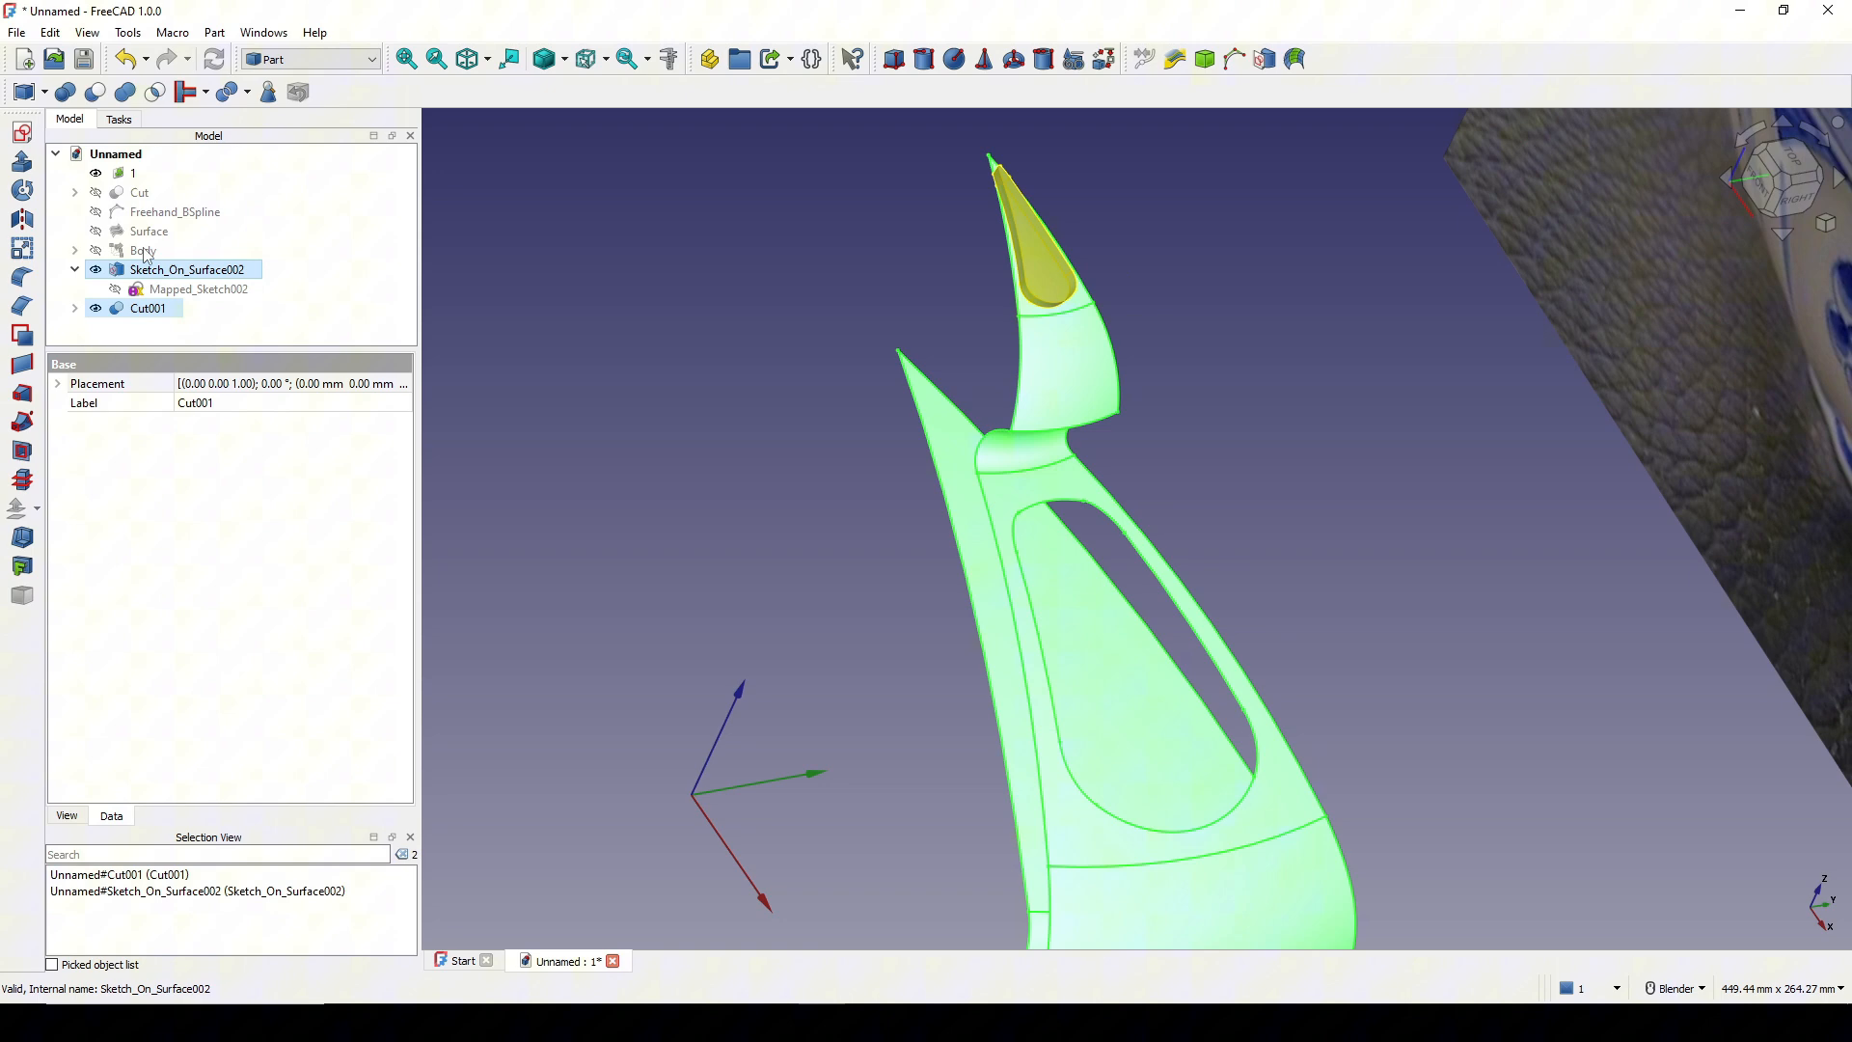
pyautogui.click(94, 91)
# Examine the two window openings in the cut surface from several angles.
pyautogui.scroll(-2, 1057, 447)
pyautogui.moveTo(1057, 448); pyautogui.dragTo(925, 603, button='middle')
pyautogui.click(1208, 430)
pyautogui.scroll(1, 929, 305)
pyautogui.moveTo(929, 304); pyautogui.dragTo(1170, 385, button='middle')
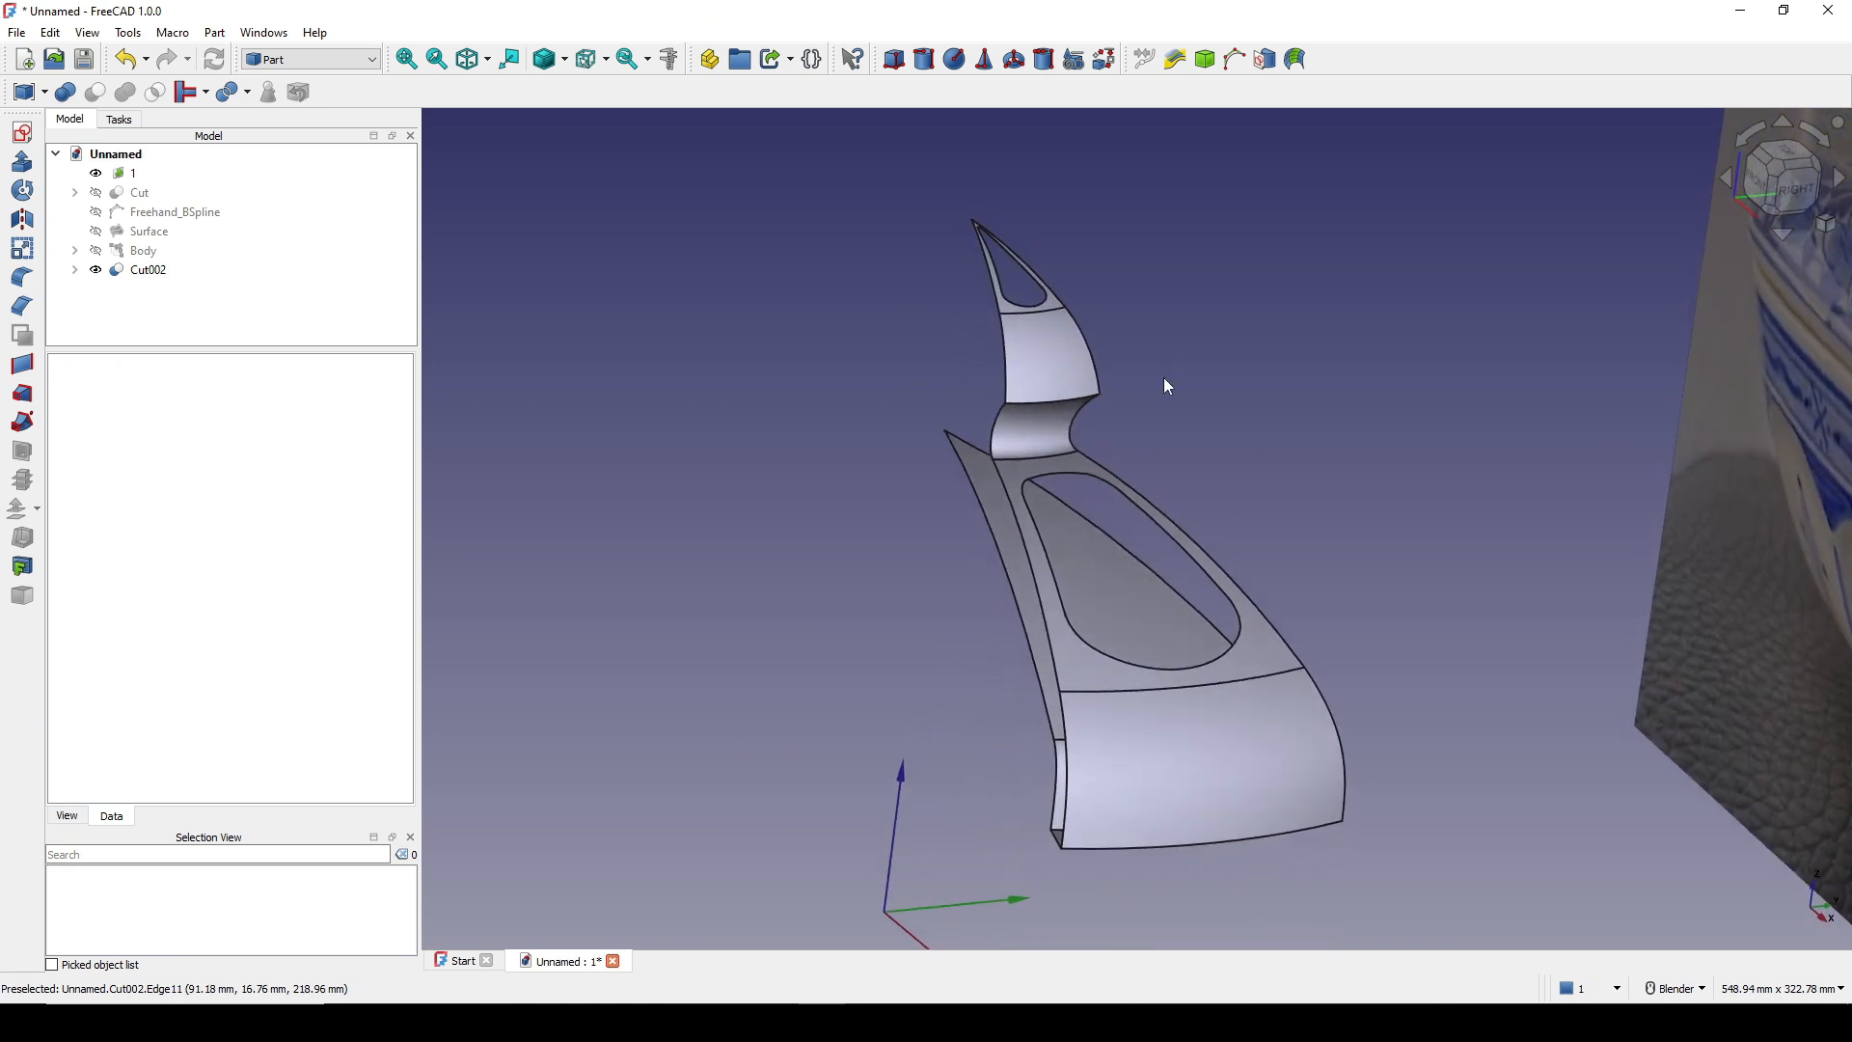
pyautogui.scroll(2, 1183, 405)
pyautogui.scroll(-3, 1277, 585)
pyautogui.scroll(3, 1245, 644)
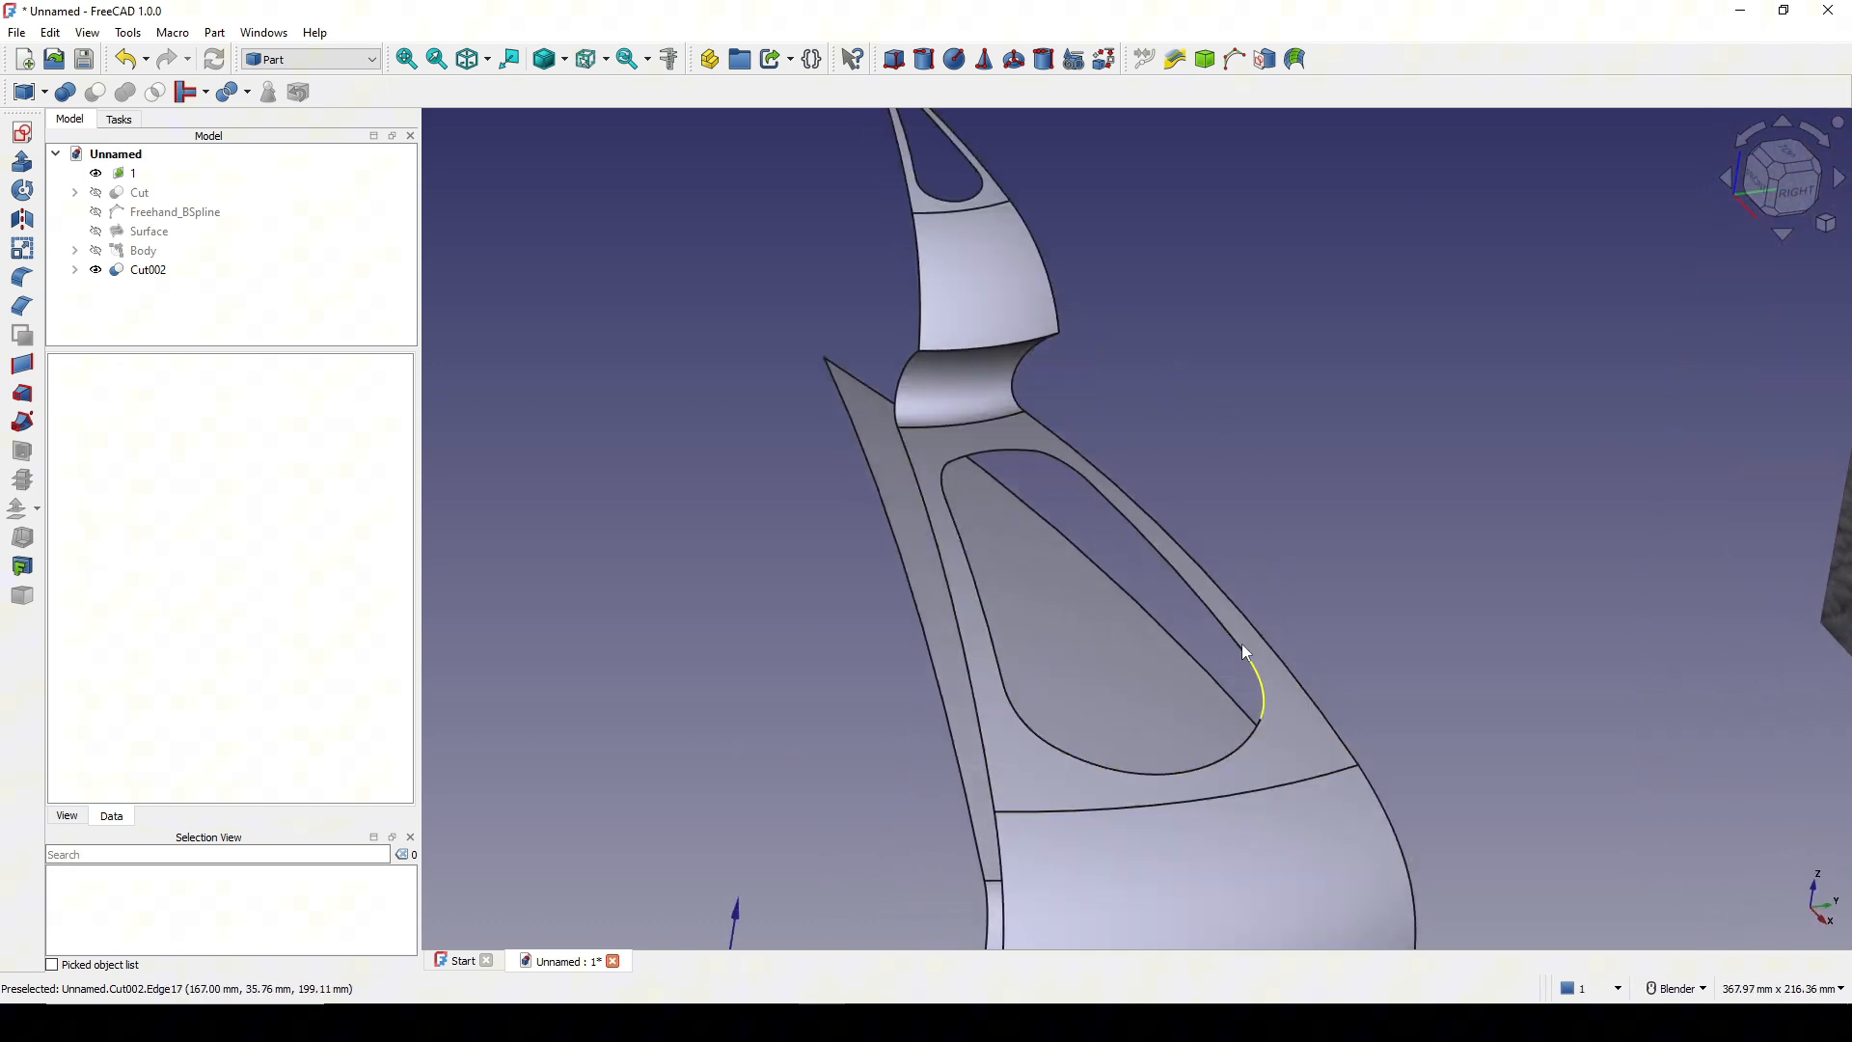
# Set the point size of Cut002 to 10 in its view properties.
pyautogui.click(148, 271)
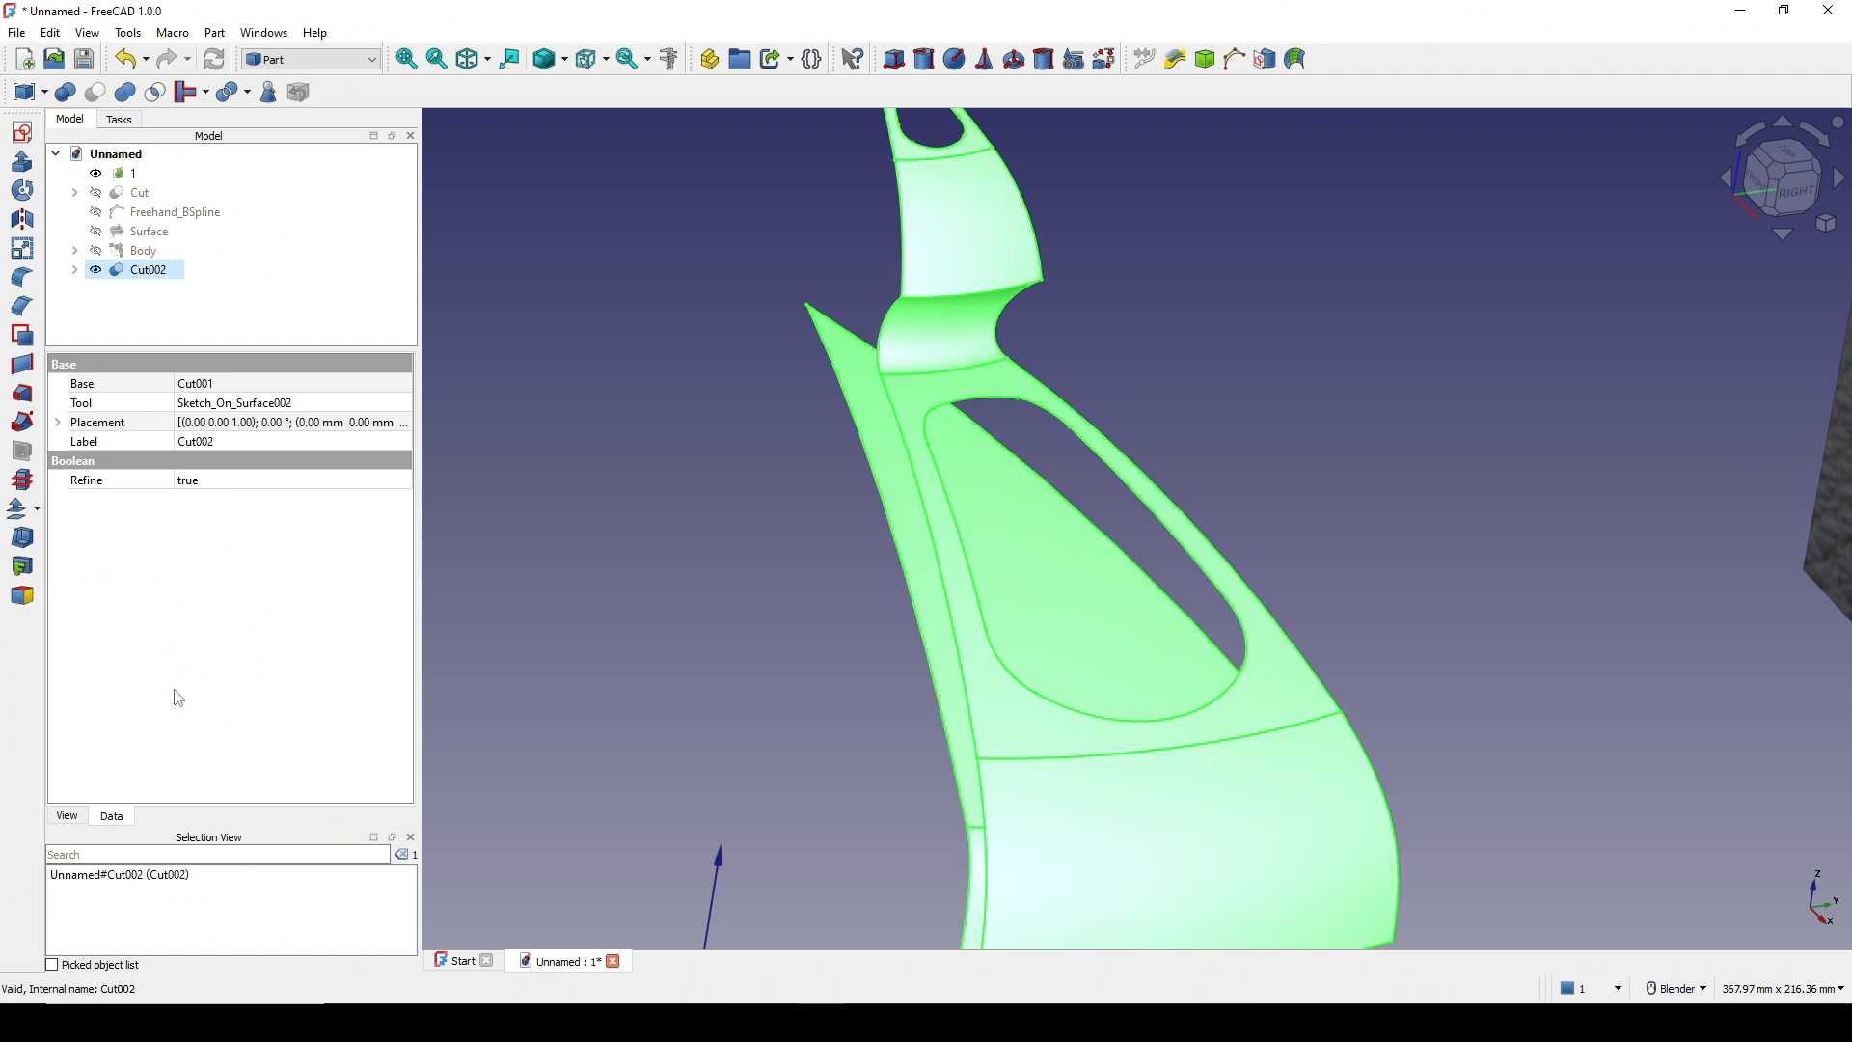
pyautogui.click(67, 816)
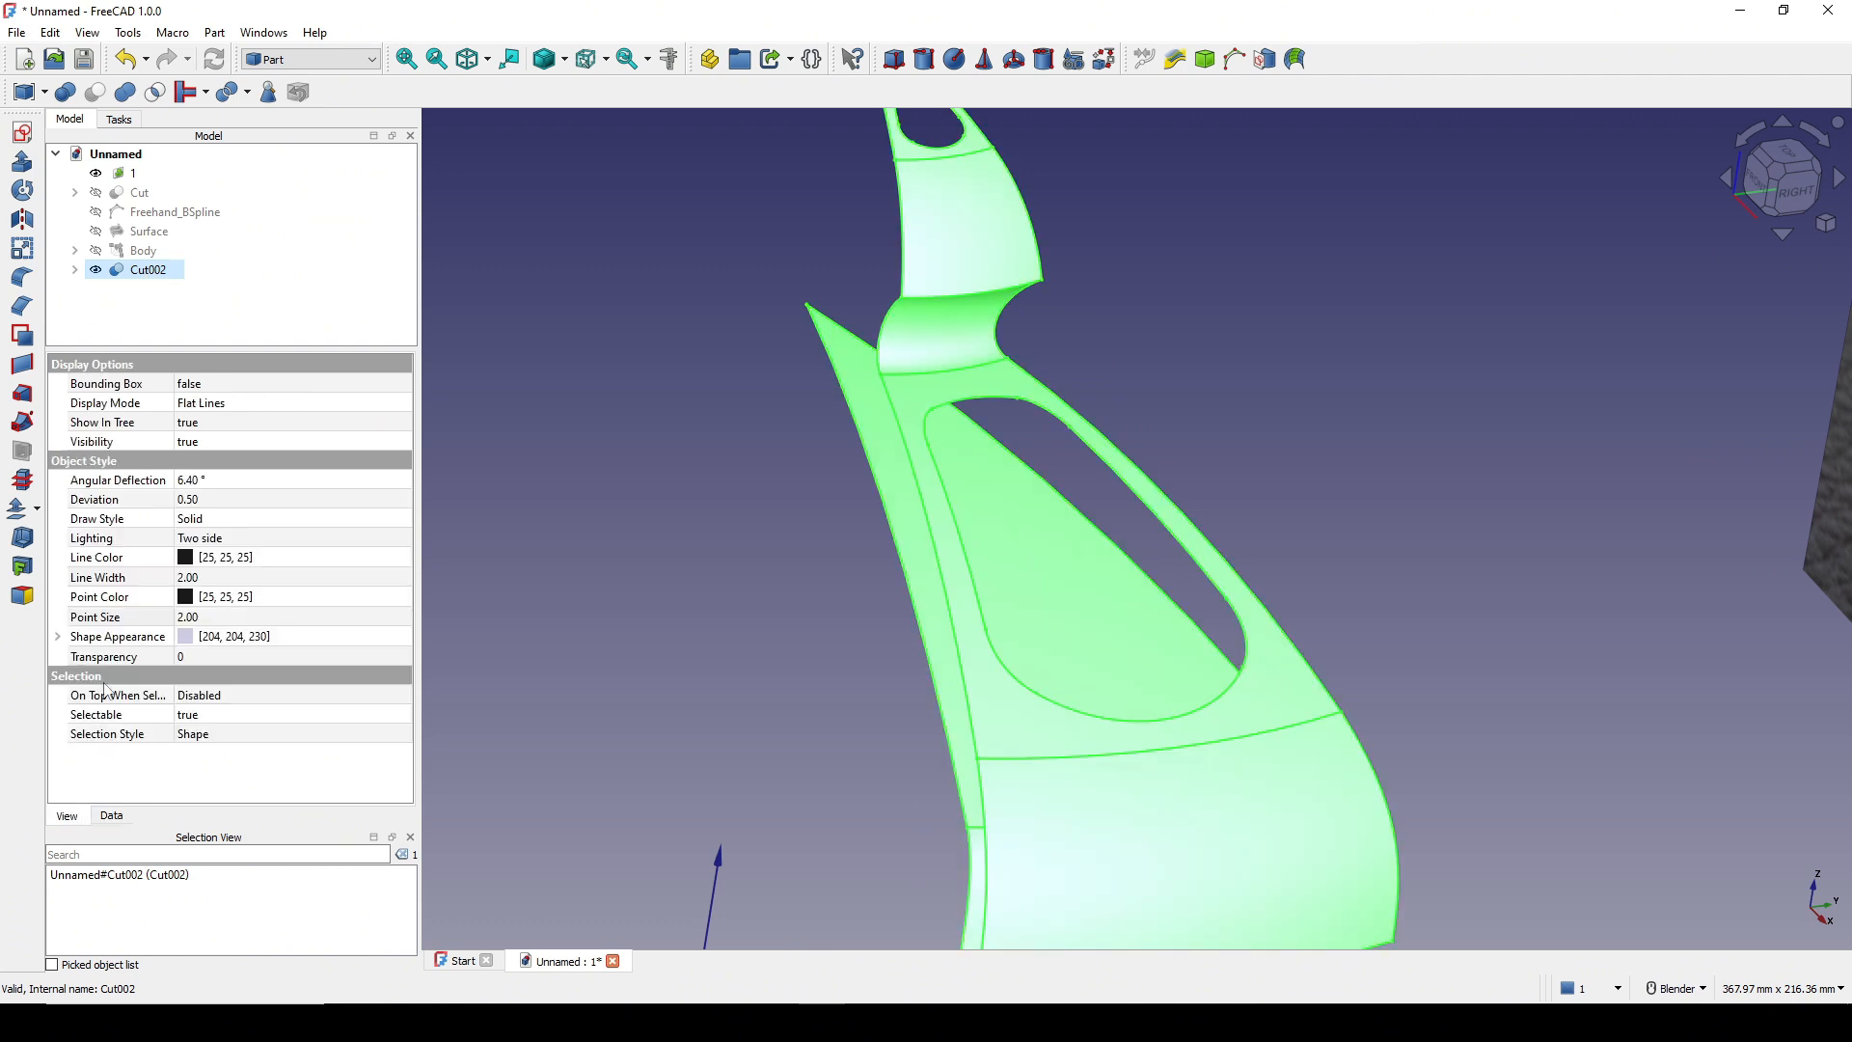
pyautogui.click(116, 618)
pyautogui.press('Return')
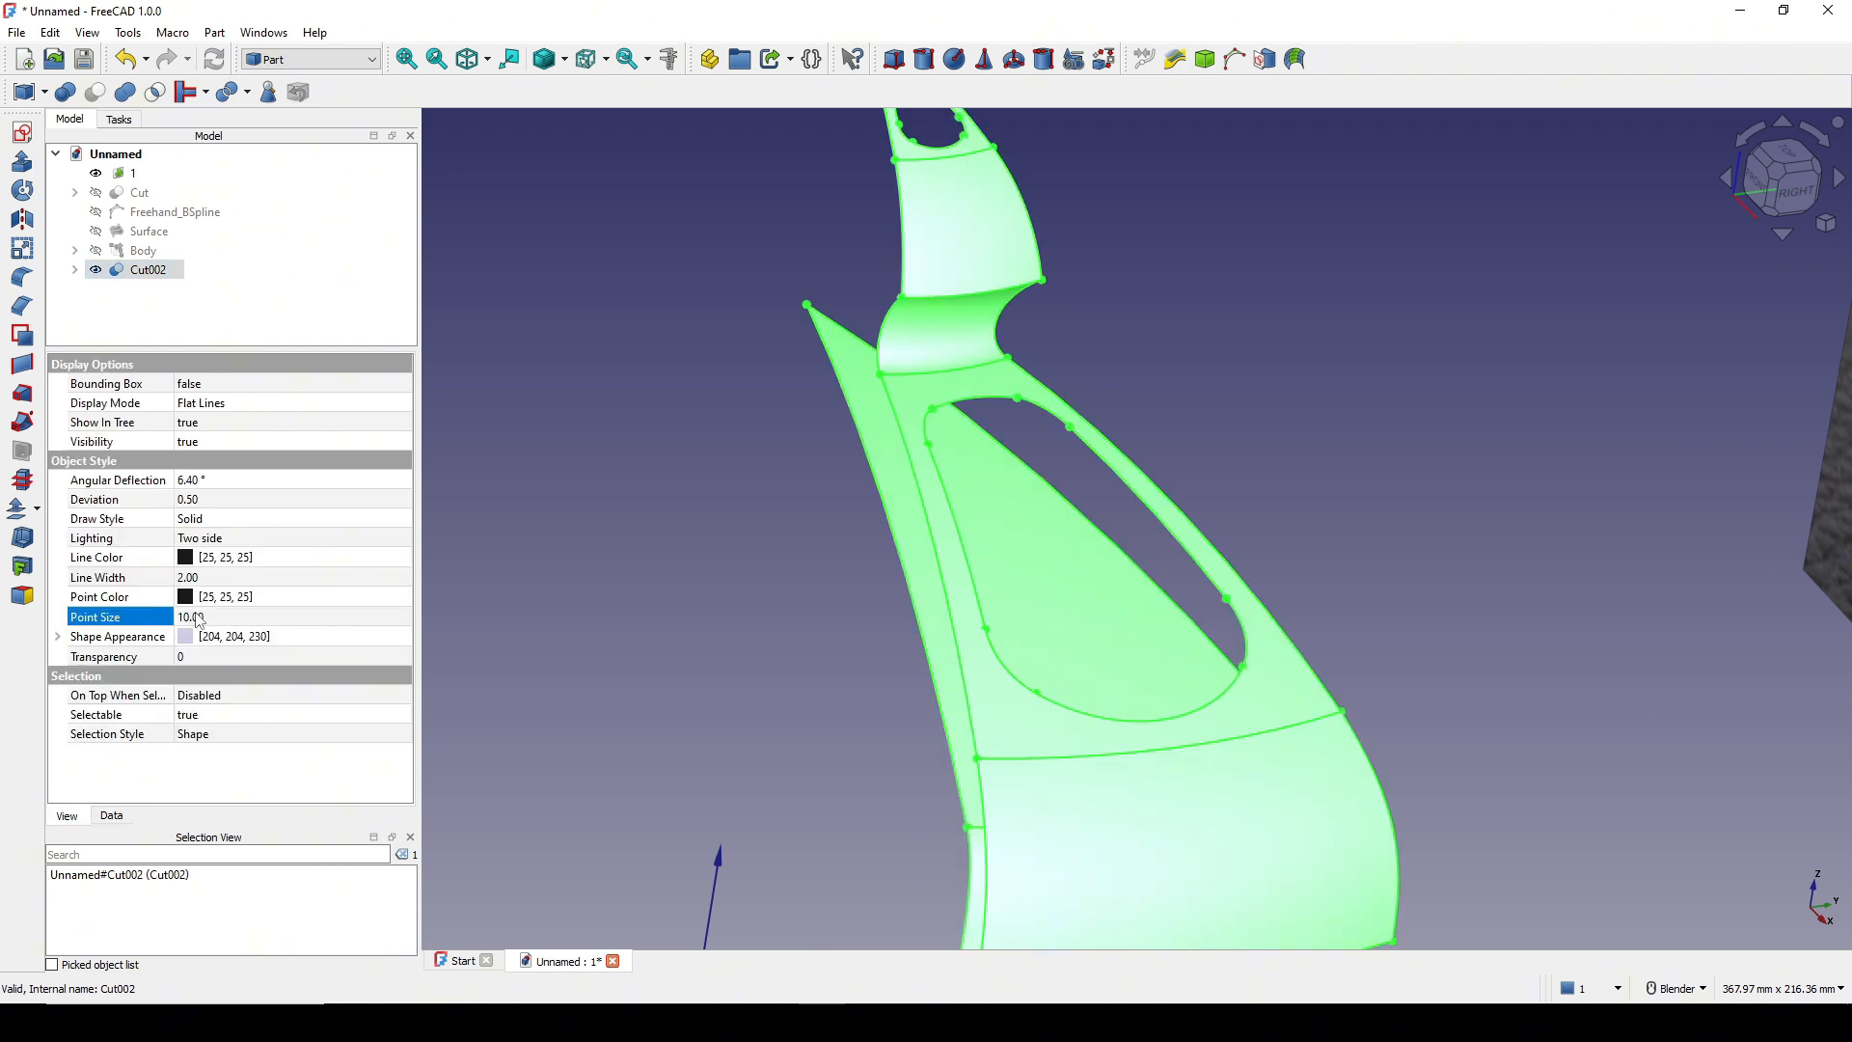
pyautogui.click(1340, 505)
# Switch to the Curves workbench and create a Freehand BSpline between the large window's two vertices where the straight sides meet the lower corners.
pyautogui.moveTo(1341, 506); pyautogui.dragTo(1336, 645, button='middle')
pyautogui.scroll(2, 1389, 661)
pyautogui.moveTo(1476, 680); pyautogui.dragTo(1180, 617, button='middle')
pyautogui.scroll(2, 1138, 618)
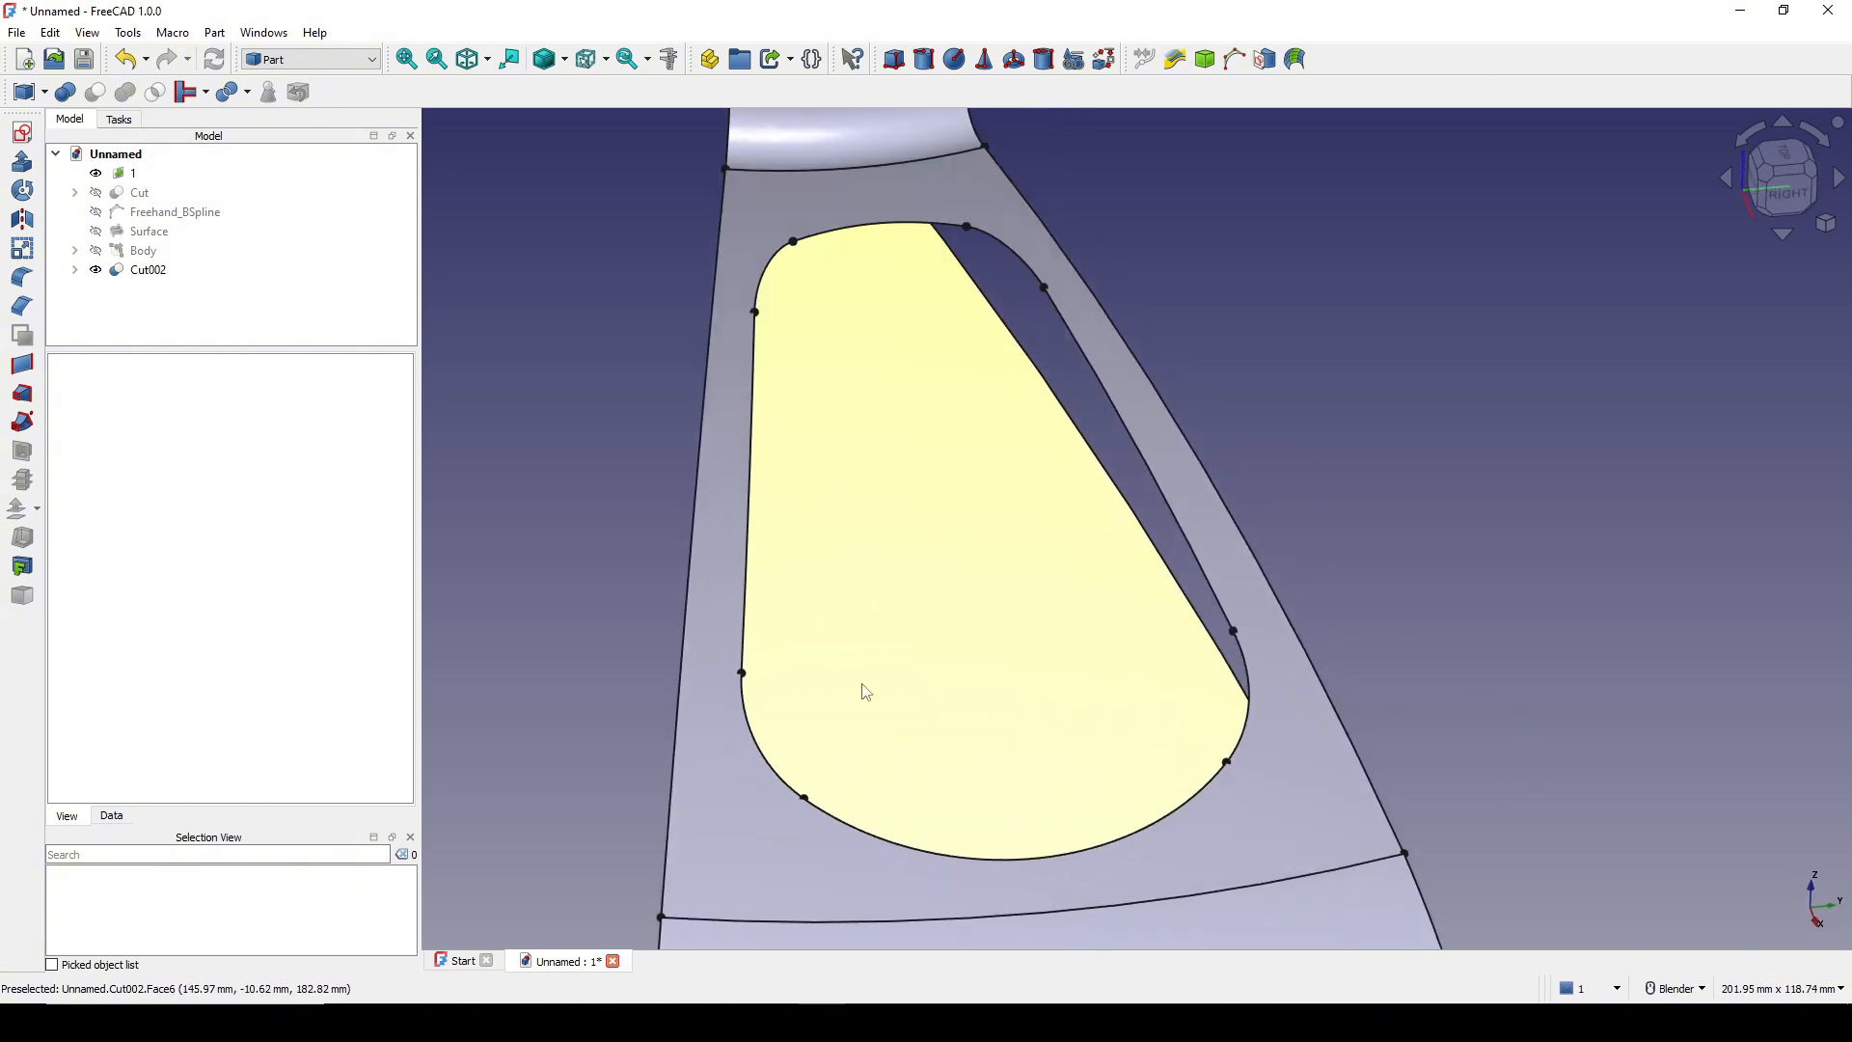
pyautogui.click(309, 59)
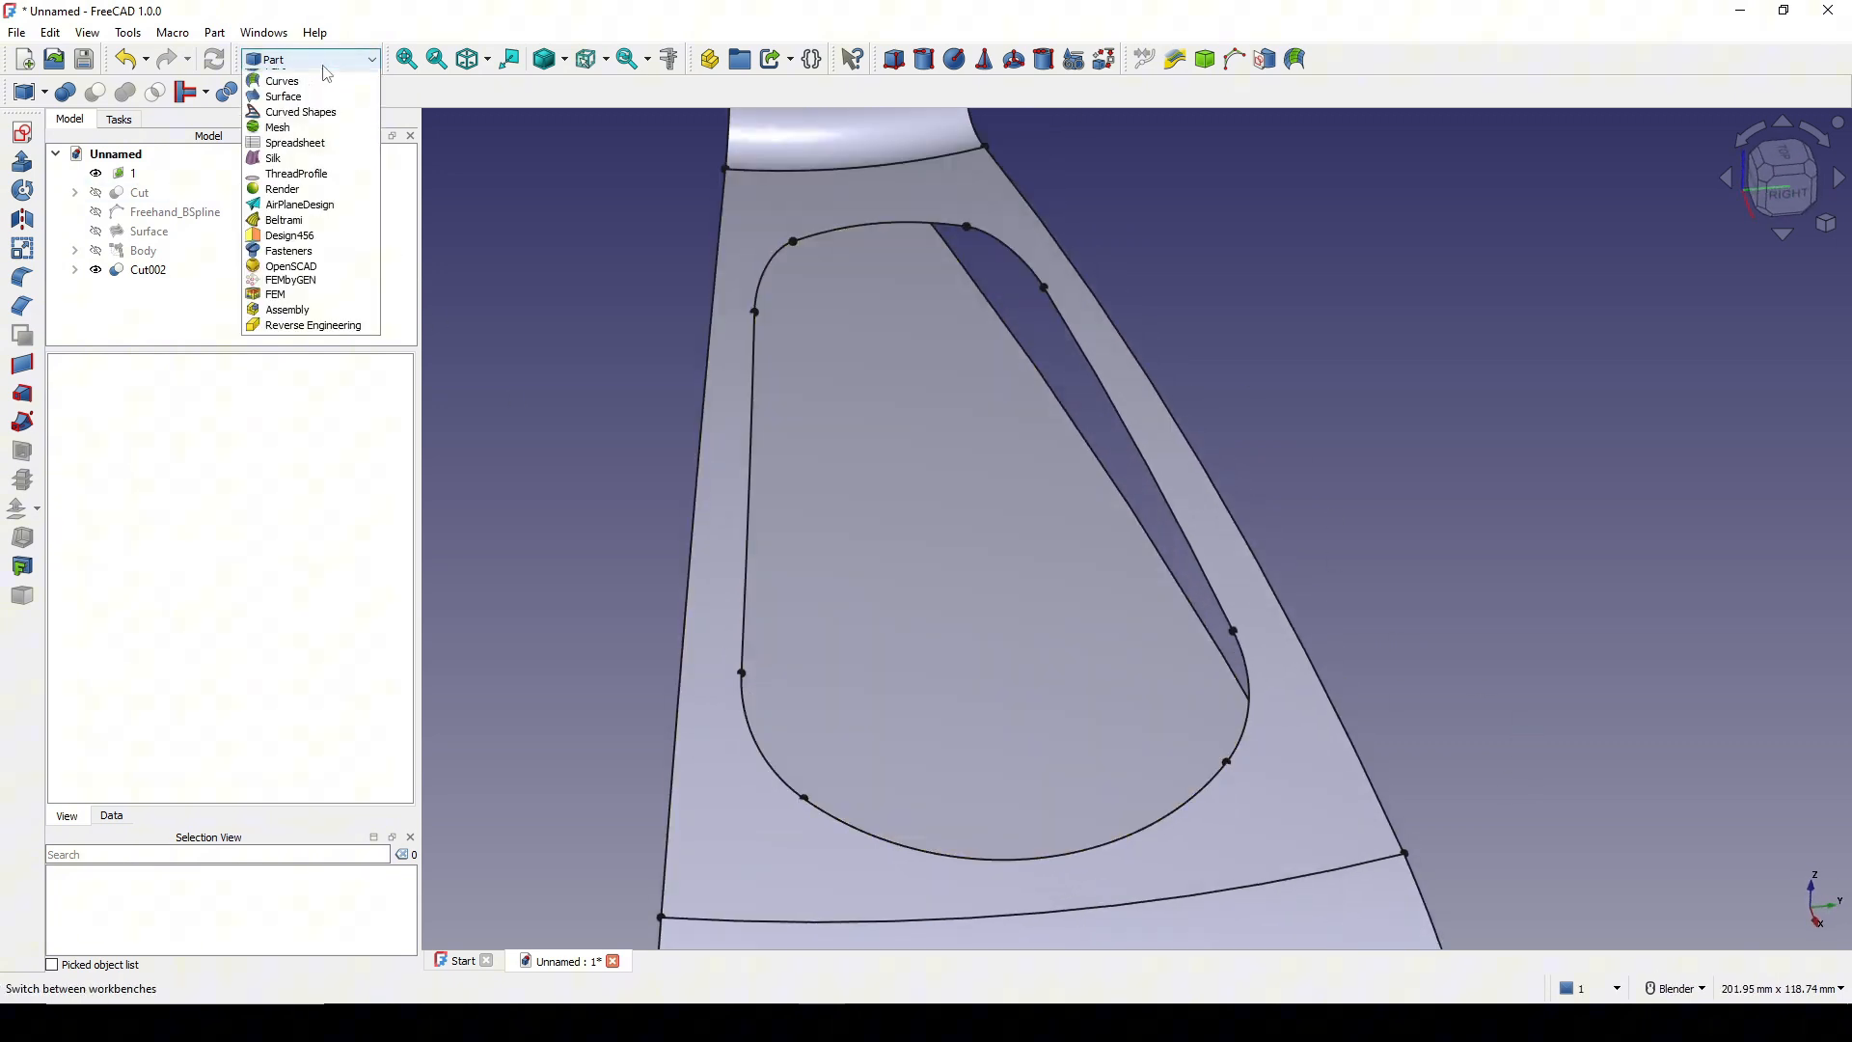
pyautogui.click(282, 124)
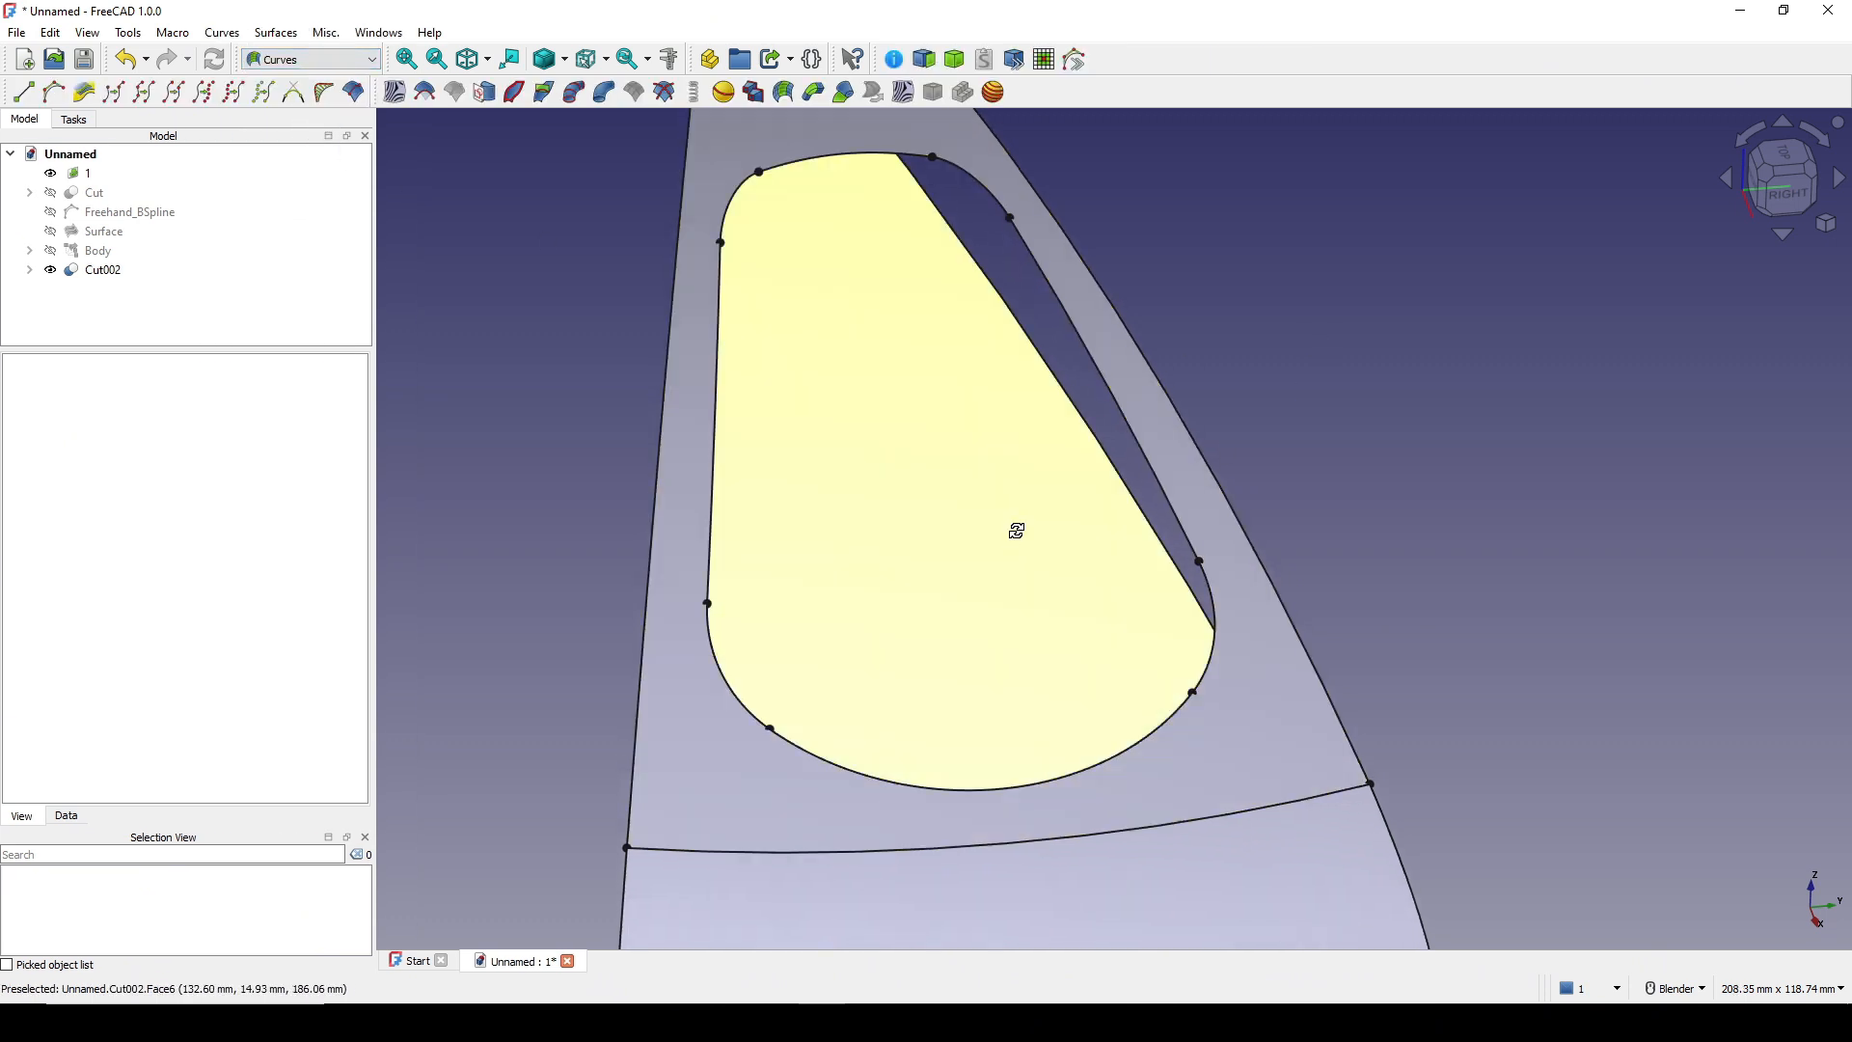
pyautogui.scroll(3, 955, 632)
pyautogui.click(640, 703)
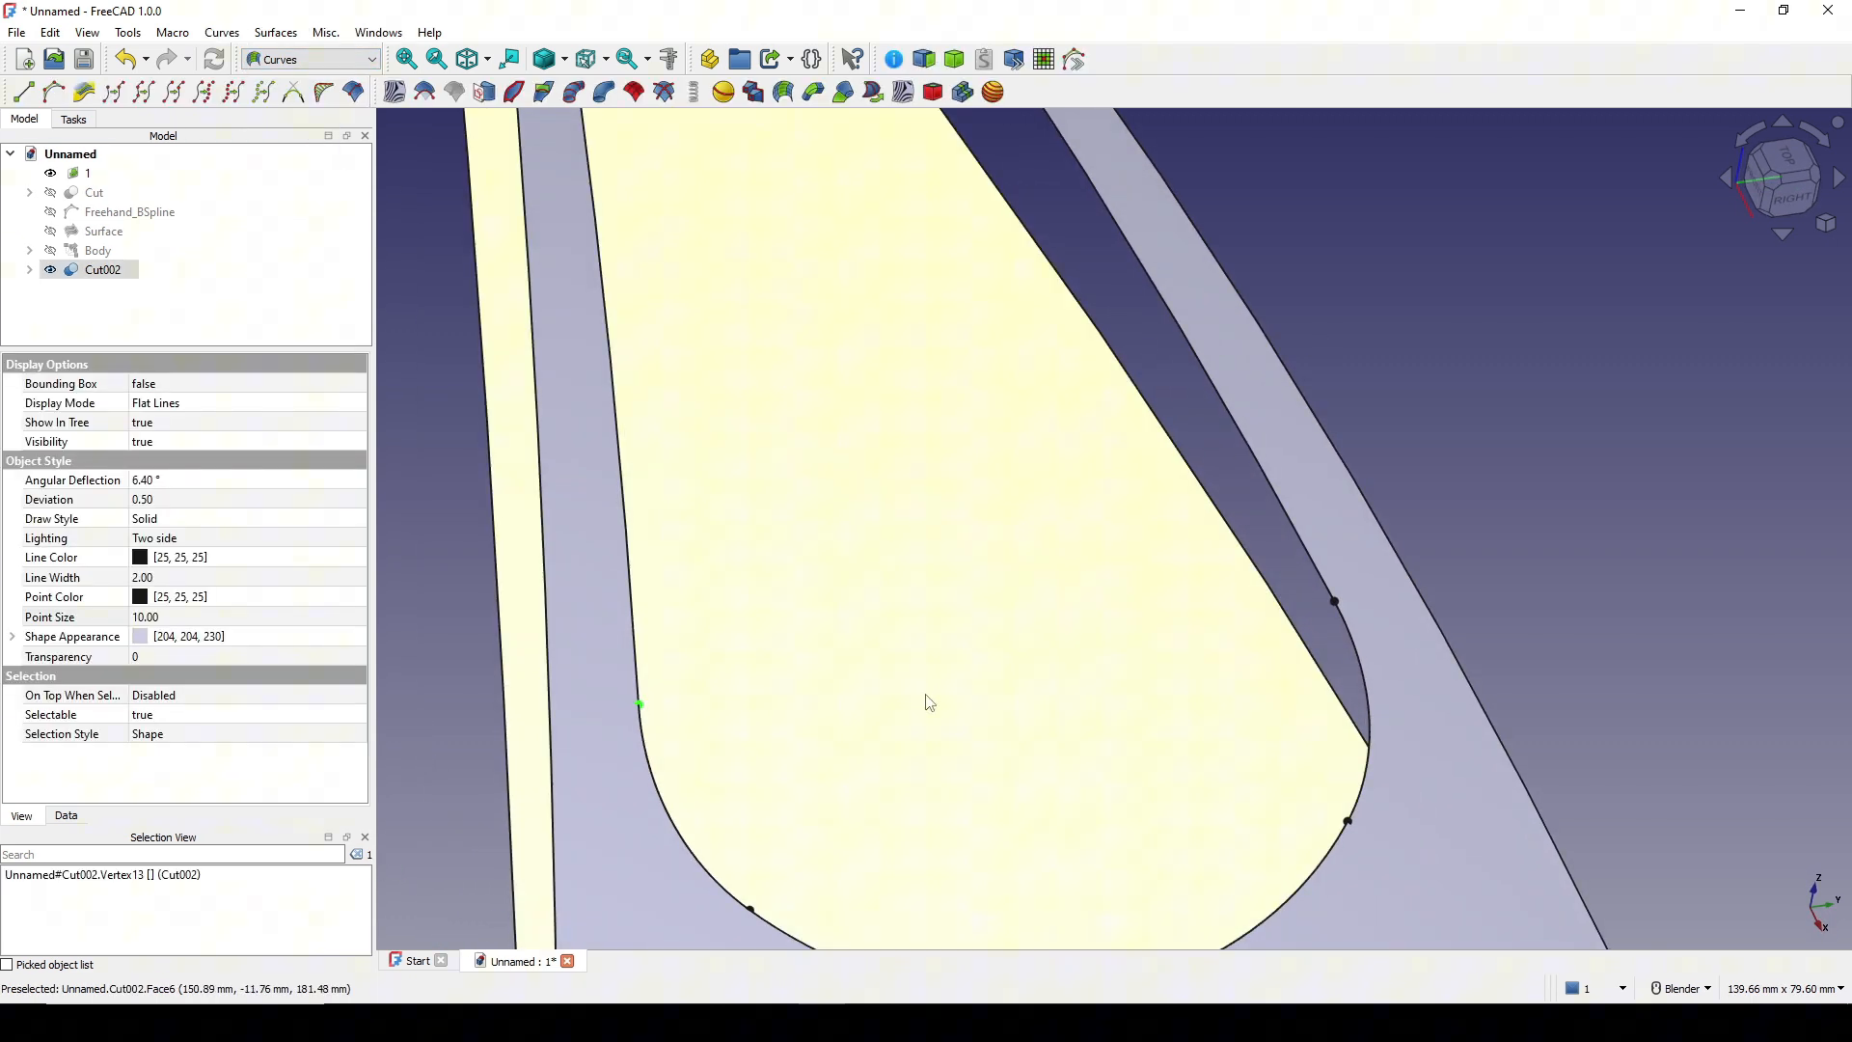
pyautogui.click(1336, 606)
pyautogui.scroll(-3, 1335, 607)
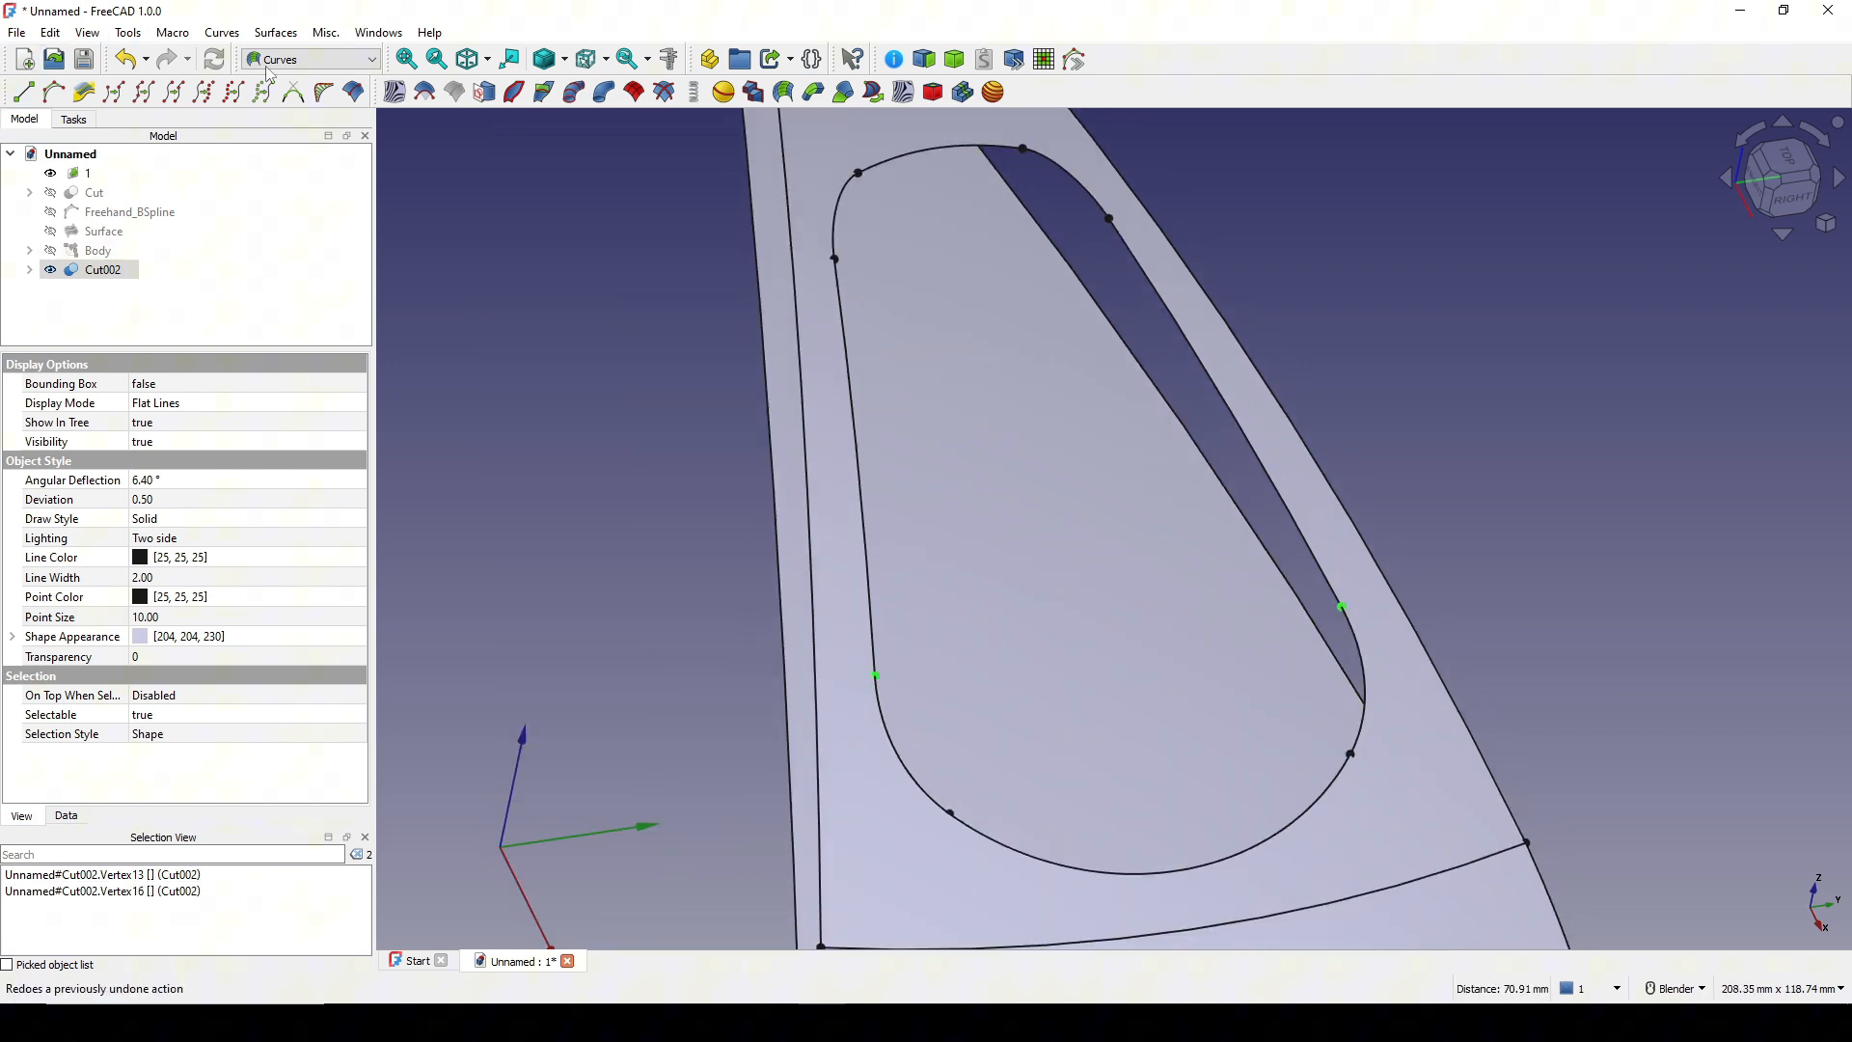
pyautogui.click(54, 92)
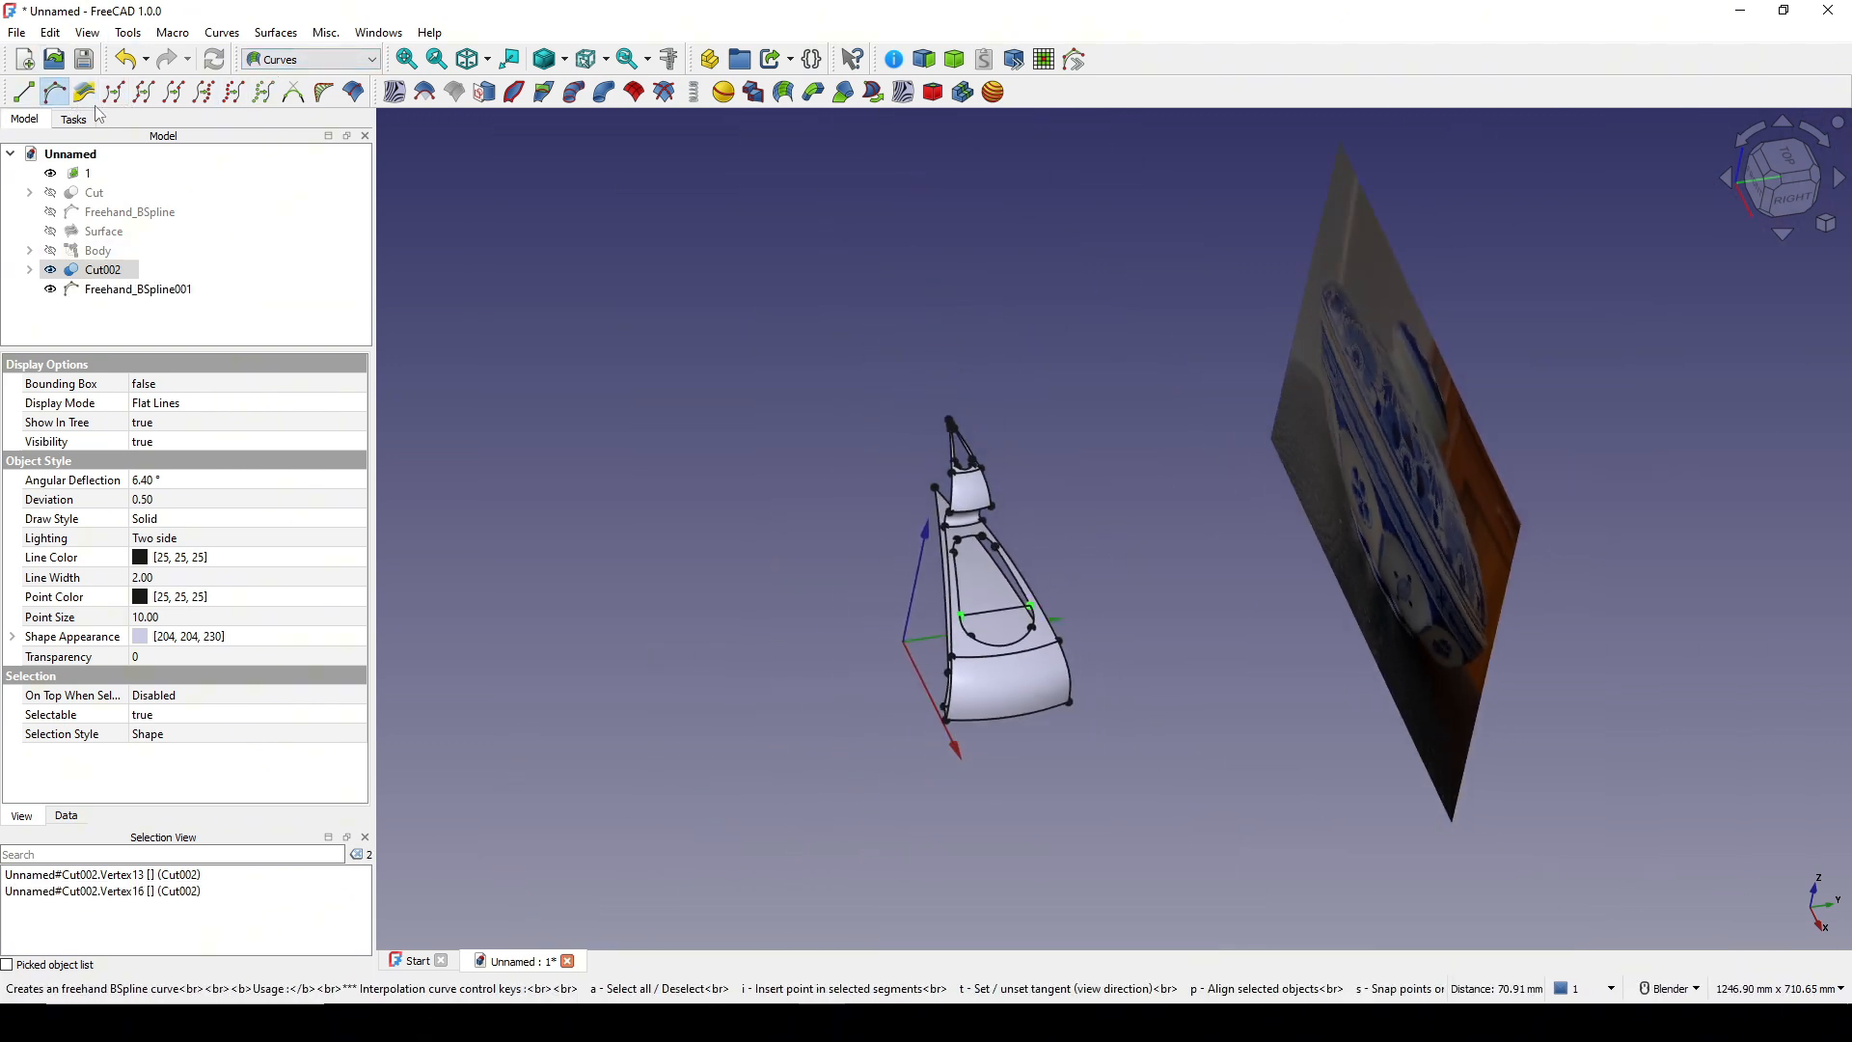
pyautogui.scroll(5, 1003, 448)
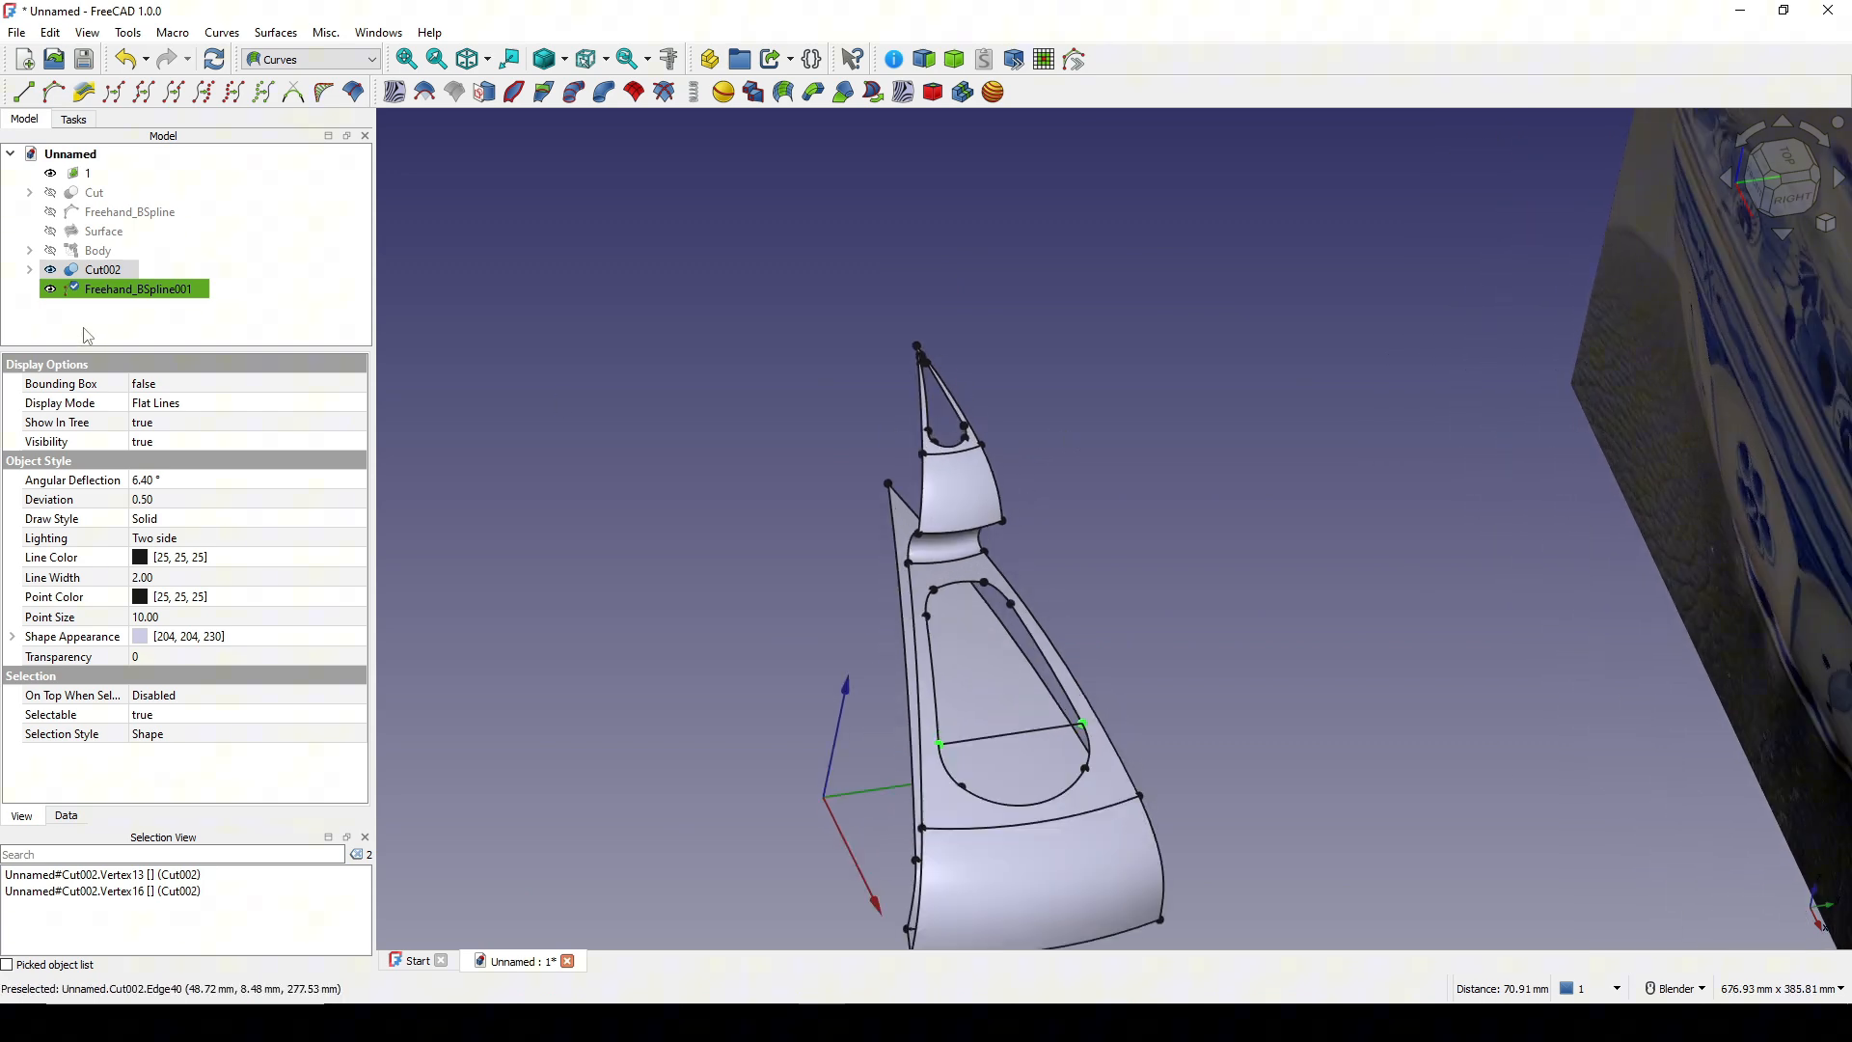
pyautogui.click(128, 291)
pyautogui.click(1358, 369)
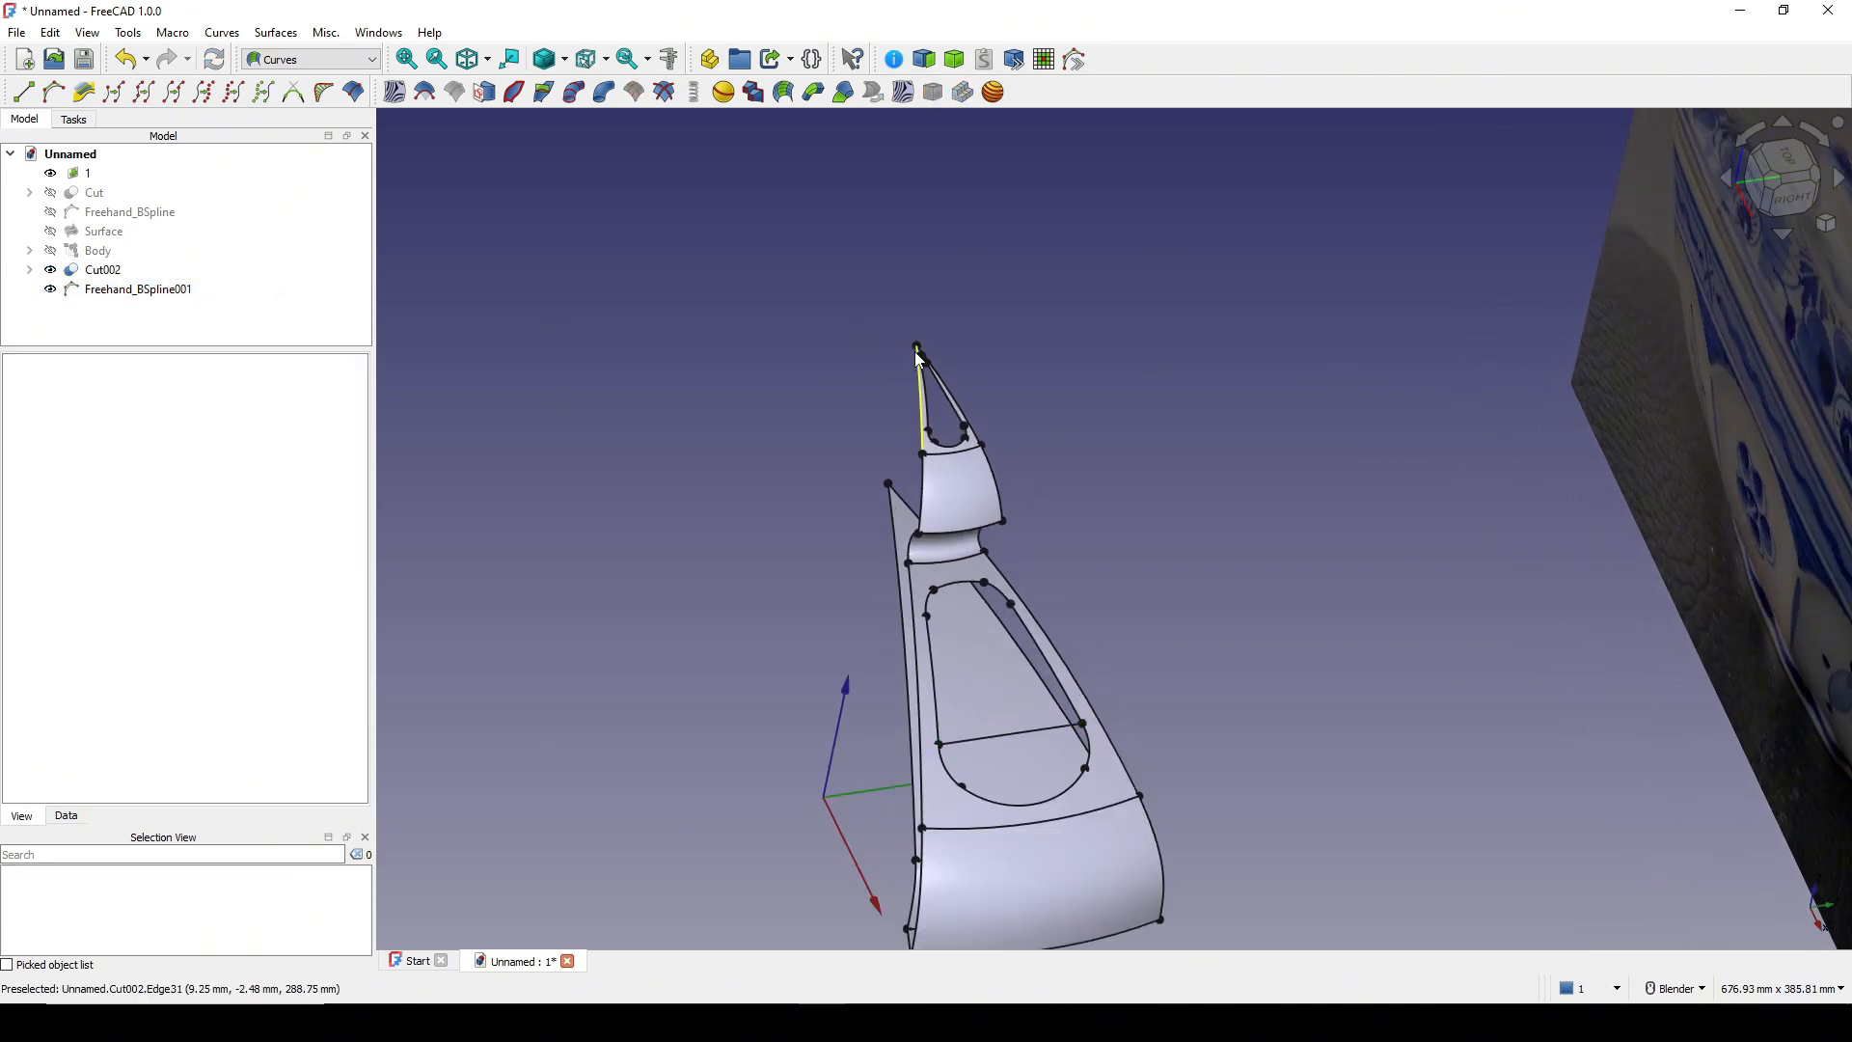
# Create a Freehand BSpline across the small upper window between the two vertices where its straight sides meet the lower corners.
pyautogui.scroll(6, 947, 449)
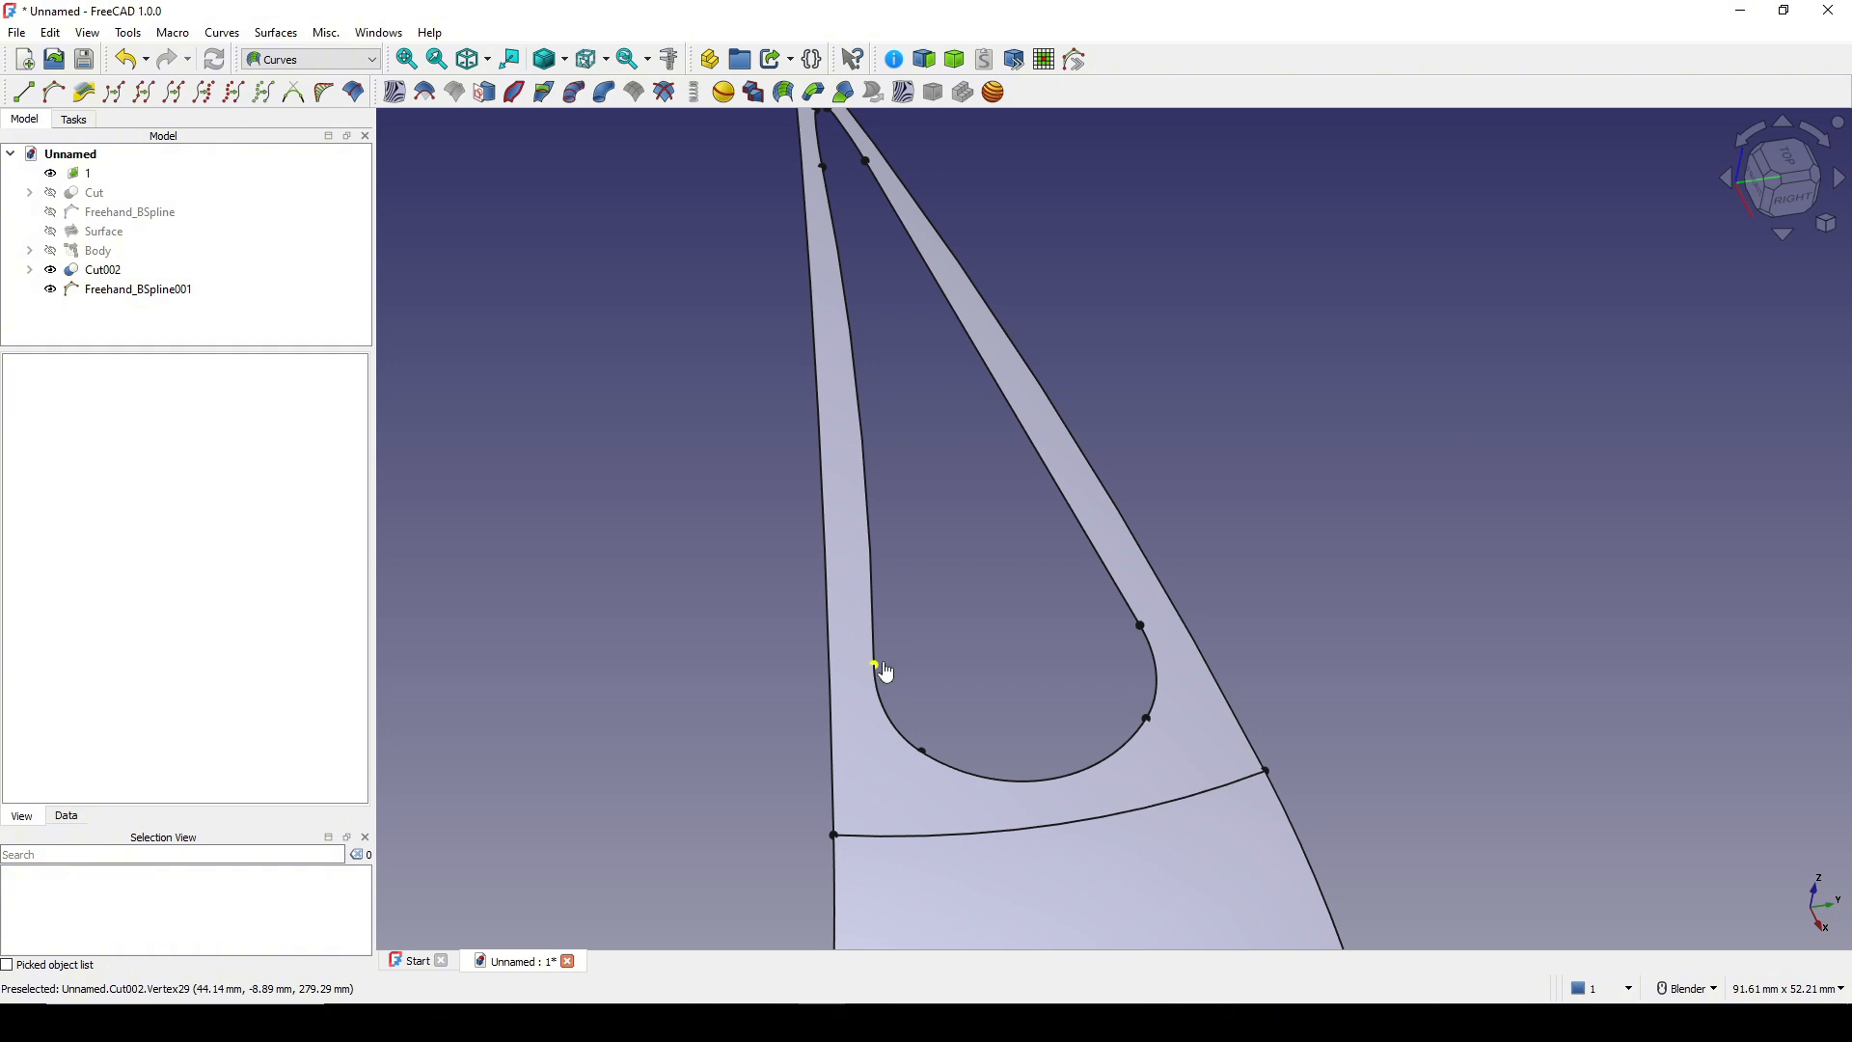
pyautogui.click(876, 666)
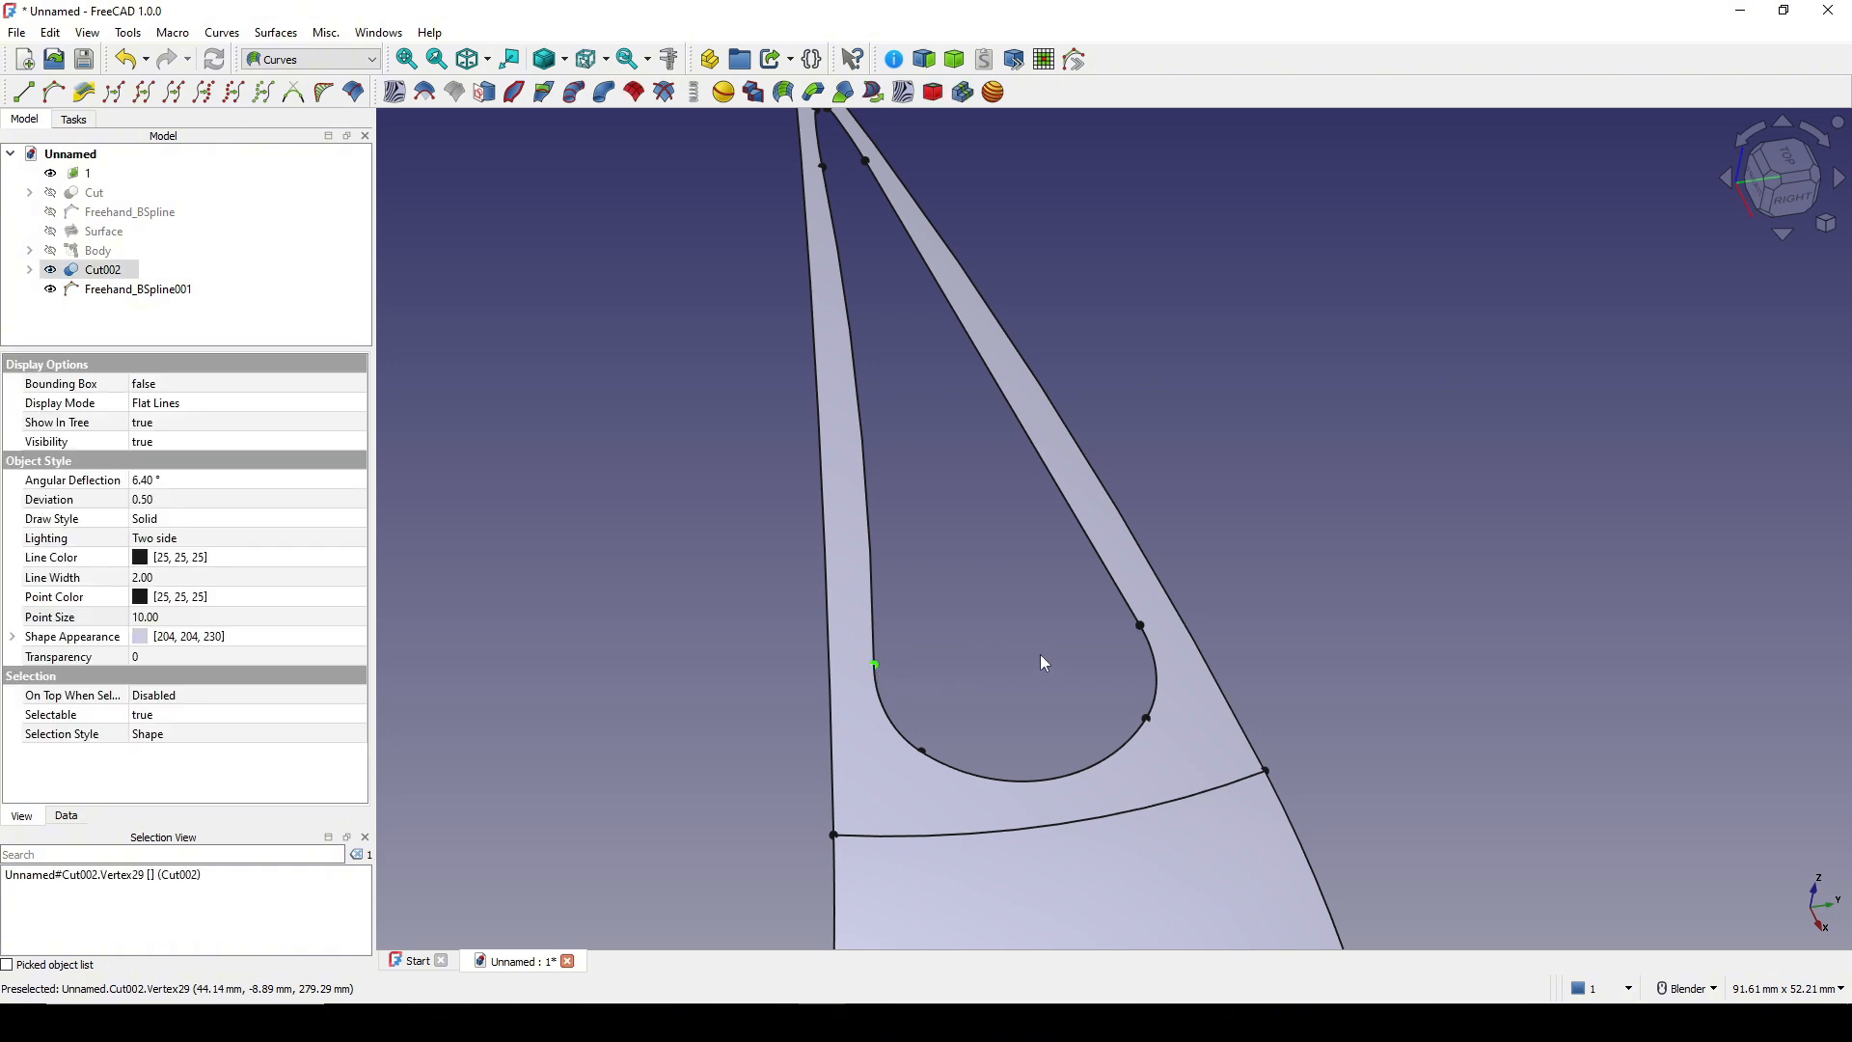
pyautogui.keyDown('ctrl'); pyautogui.click(1138, 629); pyautogui.keyUp('ctrl')
pyautogui.scroll(-3, 1138, 628)
pyautogui.scroll(1, 1138, 629)
pyautogui.moveTo(1139, 629); pyautogui.dragTo(1094, 479, button='middle')
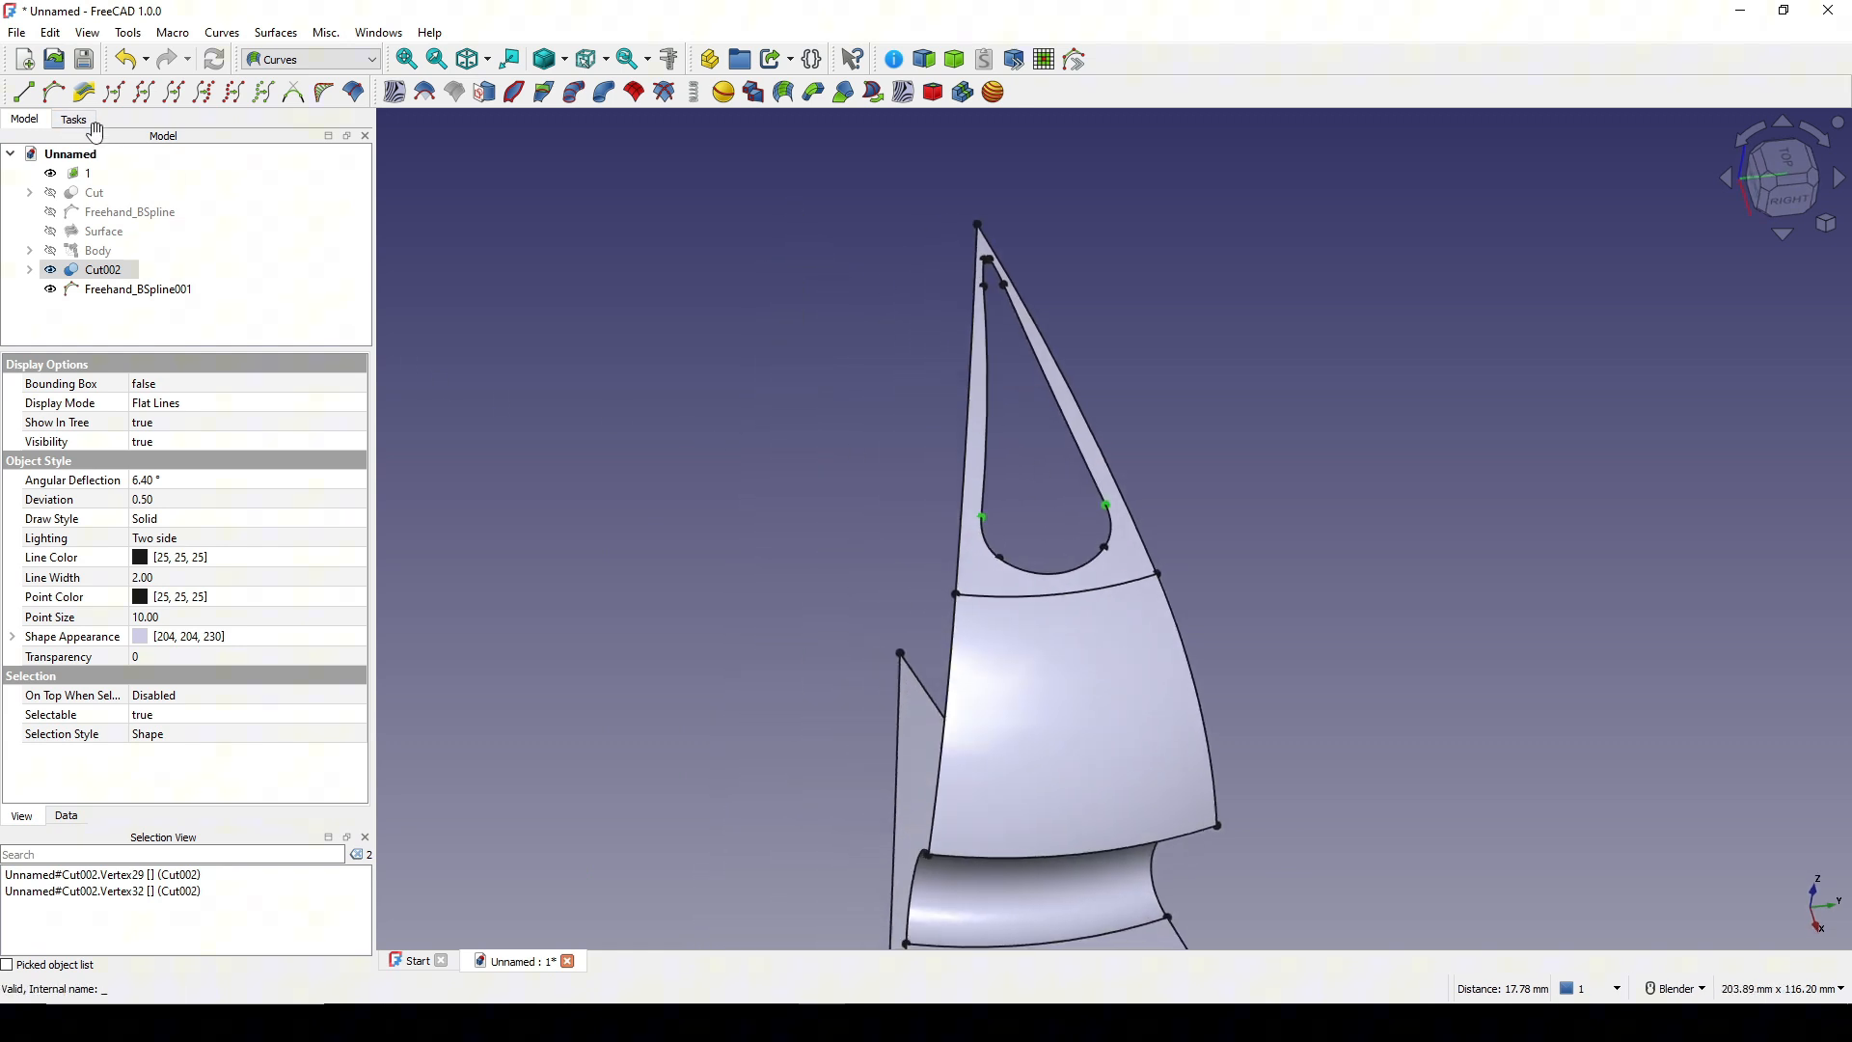
pyautogui.click(54, 93)
pyautogui.scroll(3, 1067, 504)
pyautogui.keyDown('shift'); pyautogui.moveTo(603, 509); pyautogui.dragTo(779, 467, button='middle'); pyautogui.keyUp('shift')
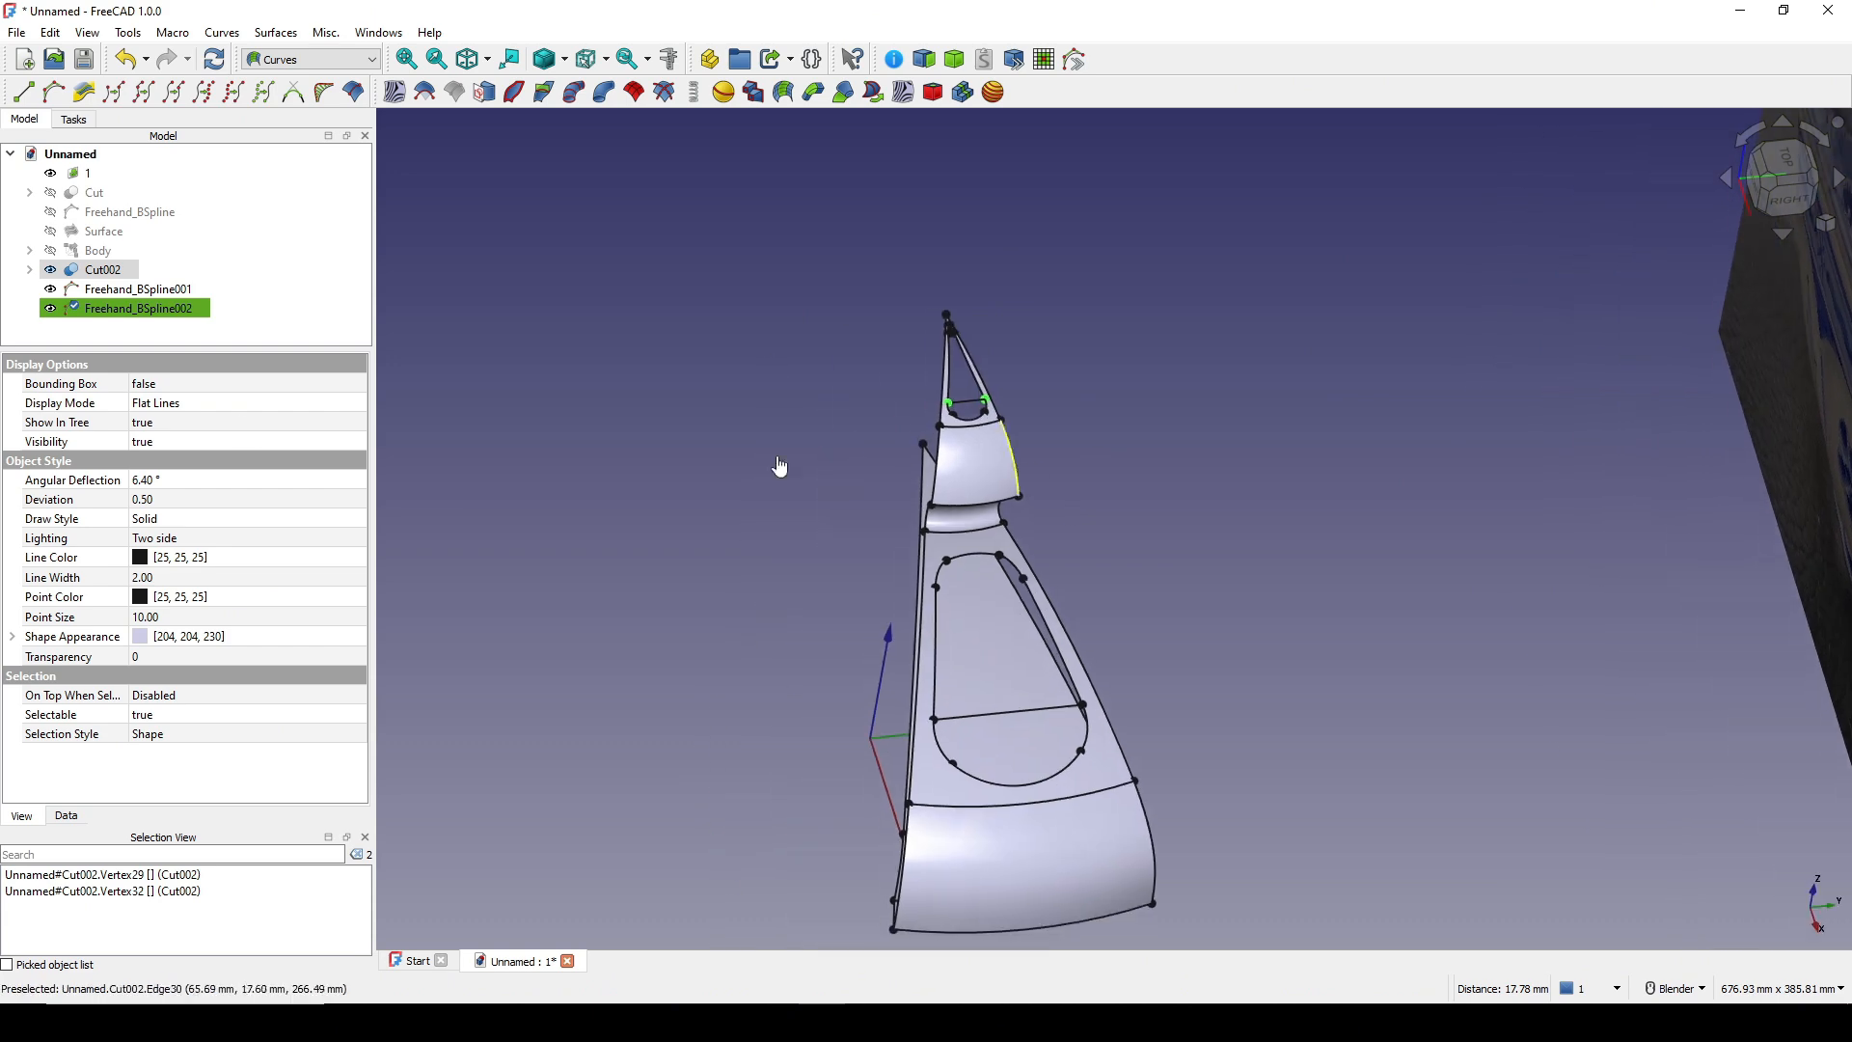
pyautogui.click(1141, 517)
# Insert a midpoint in Freehand_BSpline001 across the large window and lower it to about Z 197 mm in the right view.
pyautogui.moveTo(1141, 517); pyautogui.dragTo(1309, 463, button='middle')
pyautogui.scroll(-1, 1147, 552)
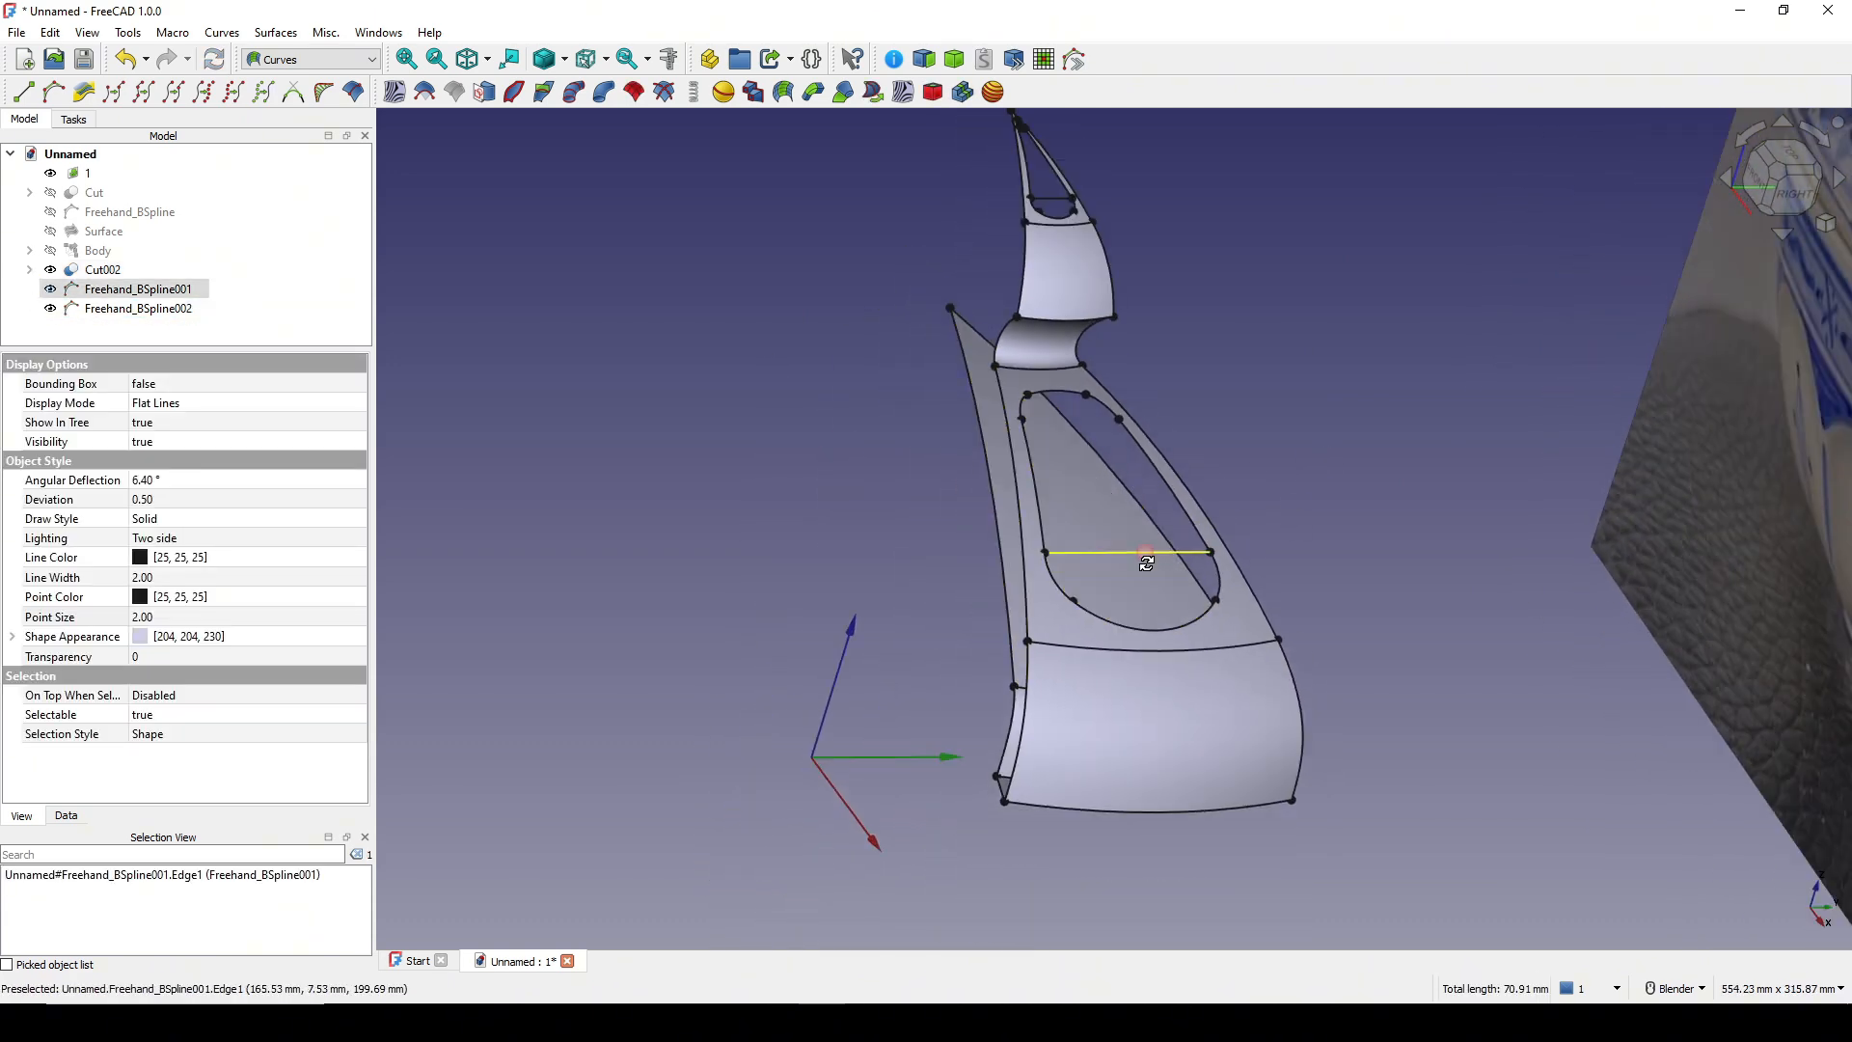
pyautogui.moveTo(1148, 558); pyautogui.dragTo(1157, 596, button='middle')
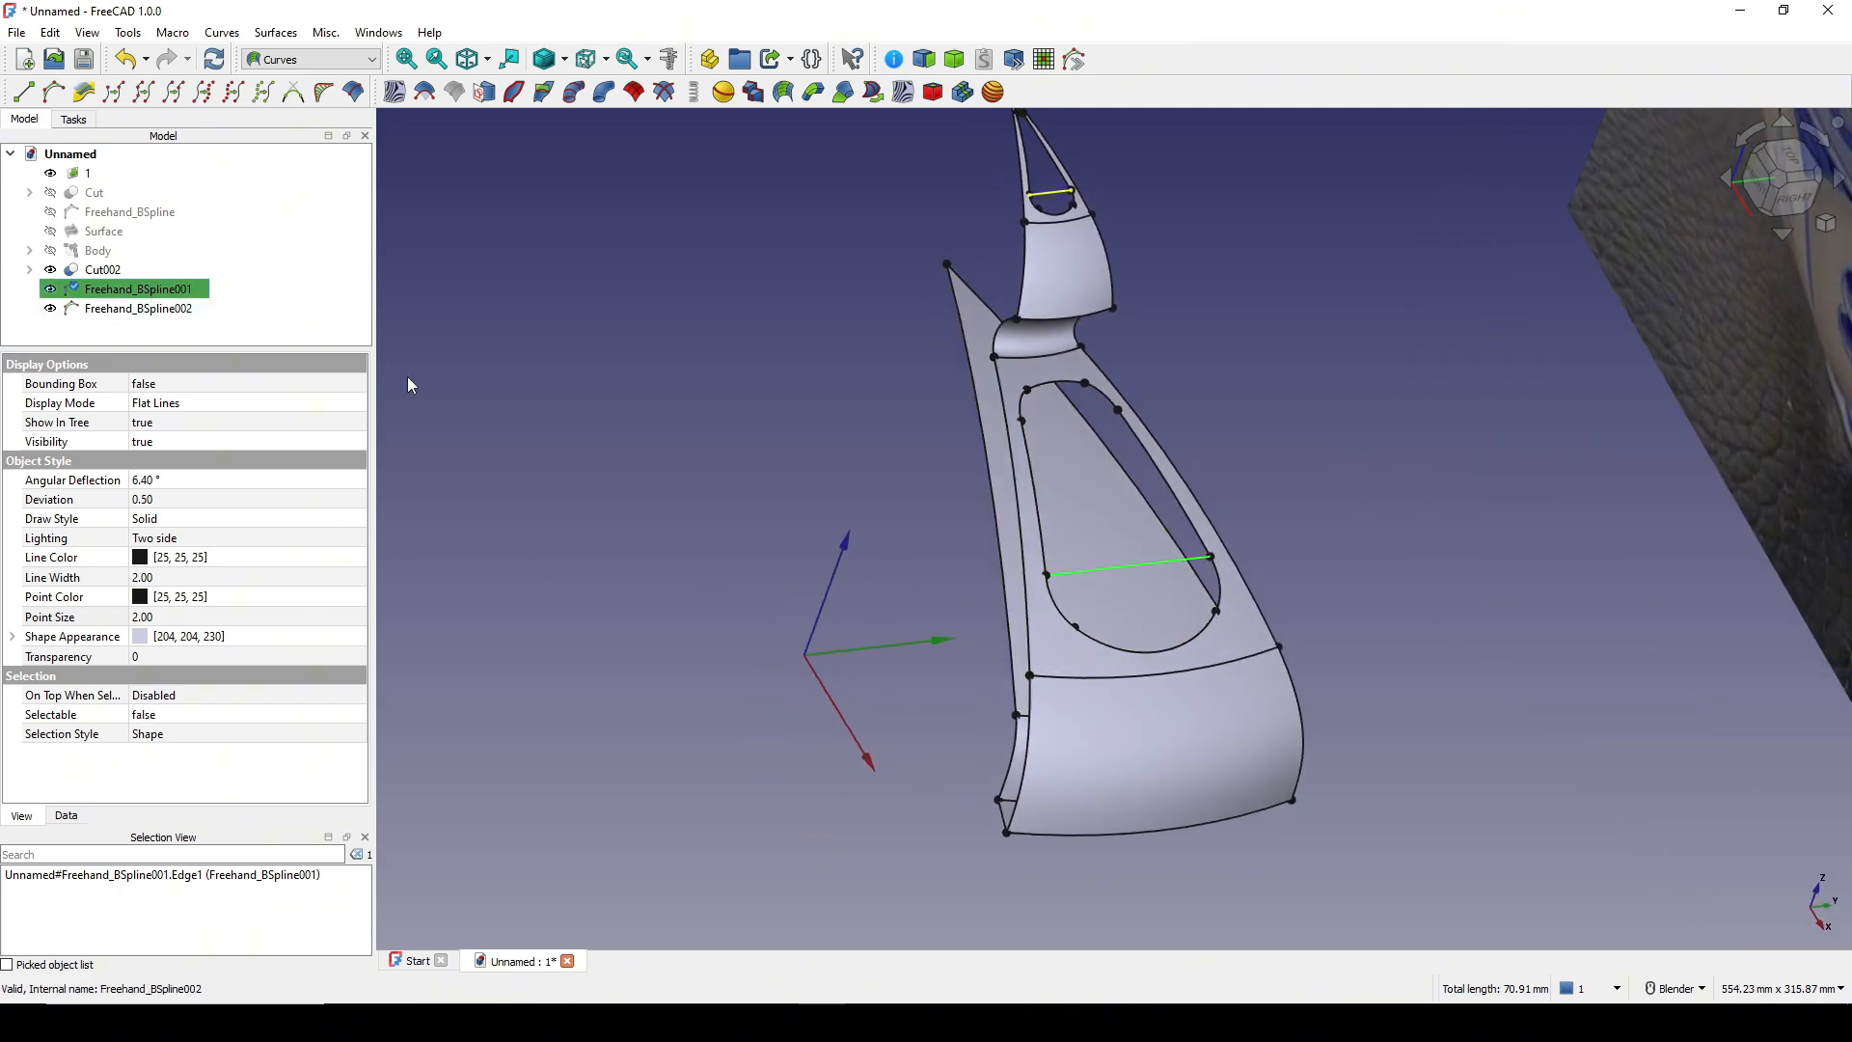
pyautogui.keyDown('shift'); pyautogui.moveTo(1278, 555); pyautogui.dragTo(1248, 506, button='middle'); pyautogui.keyUp('shift')
pyautogui.scroll(1, 1247, 506)
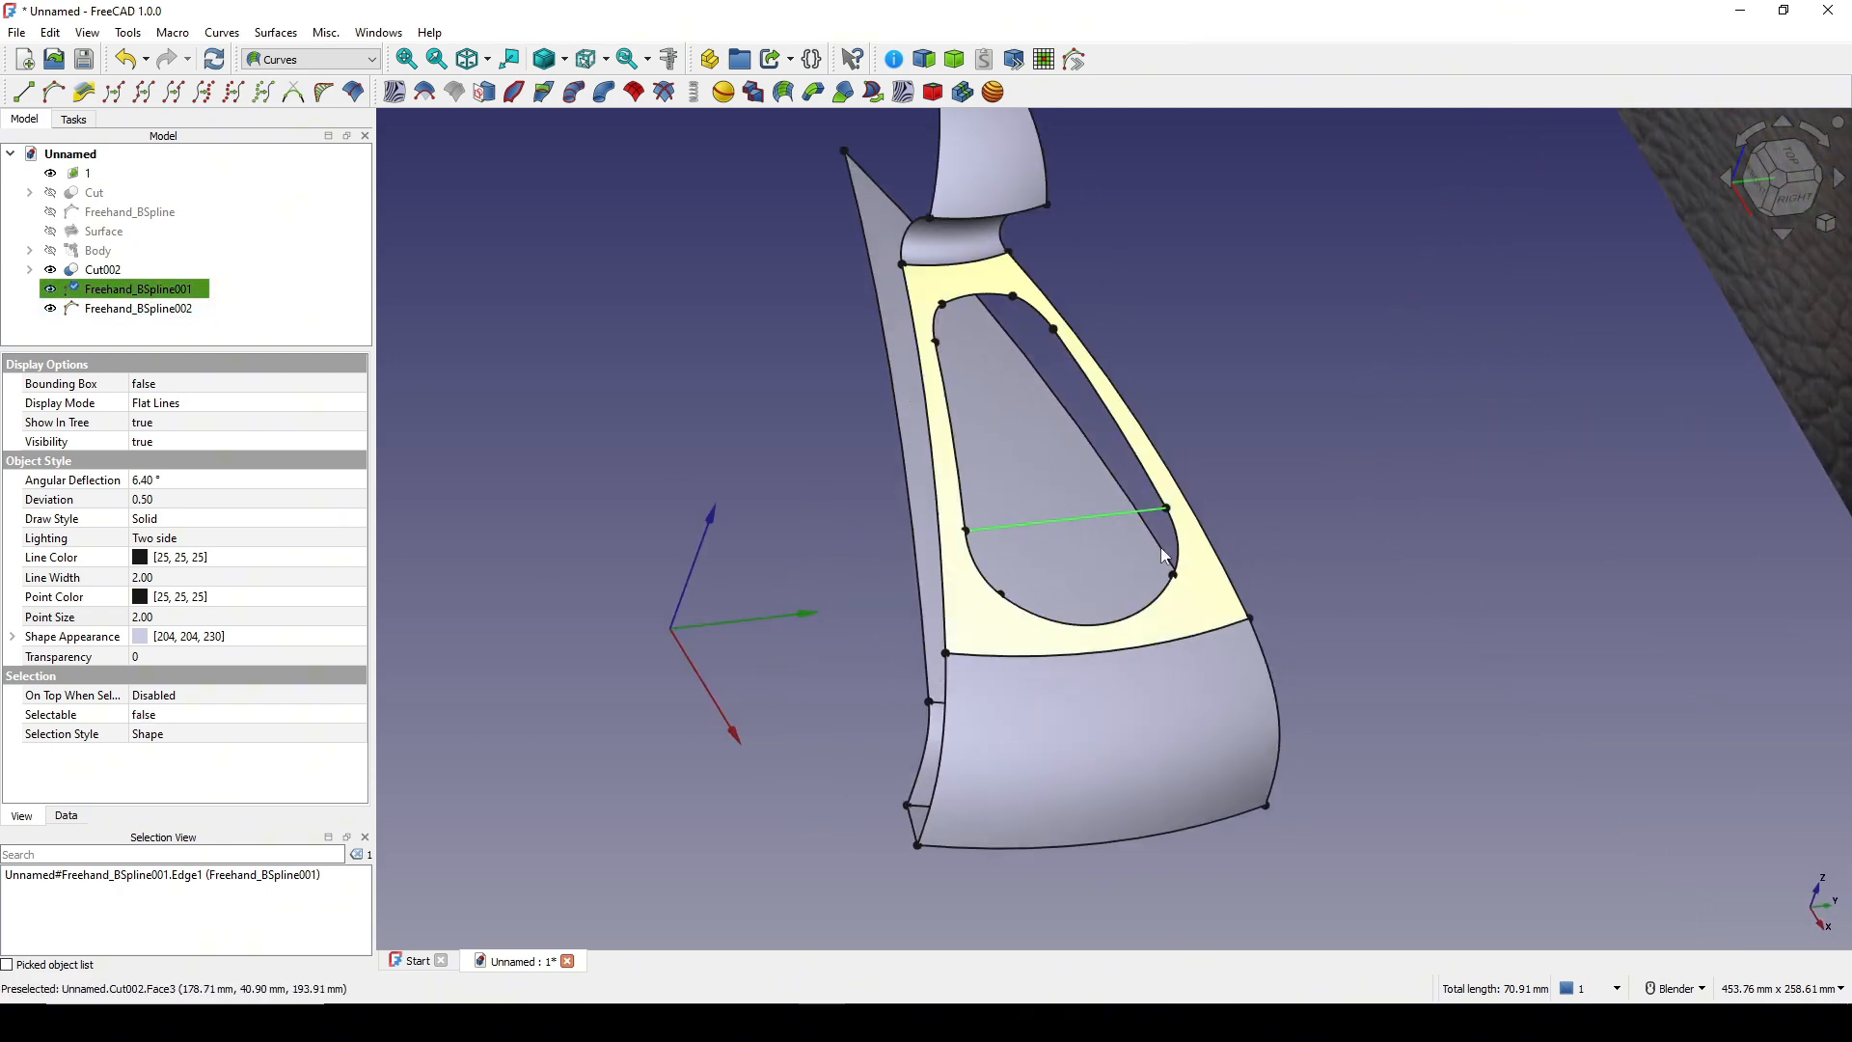
pyautogui.click(1801, 212)
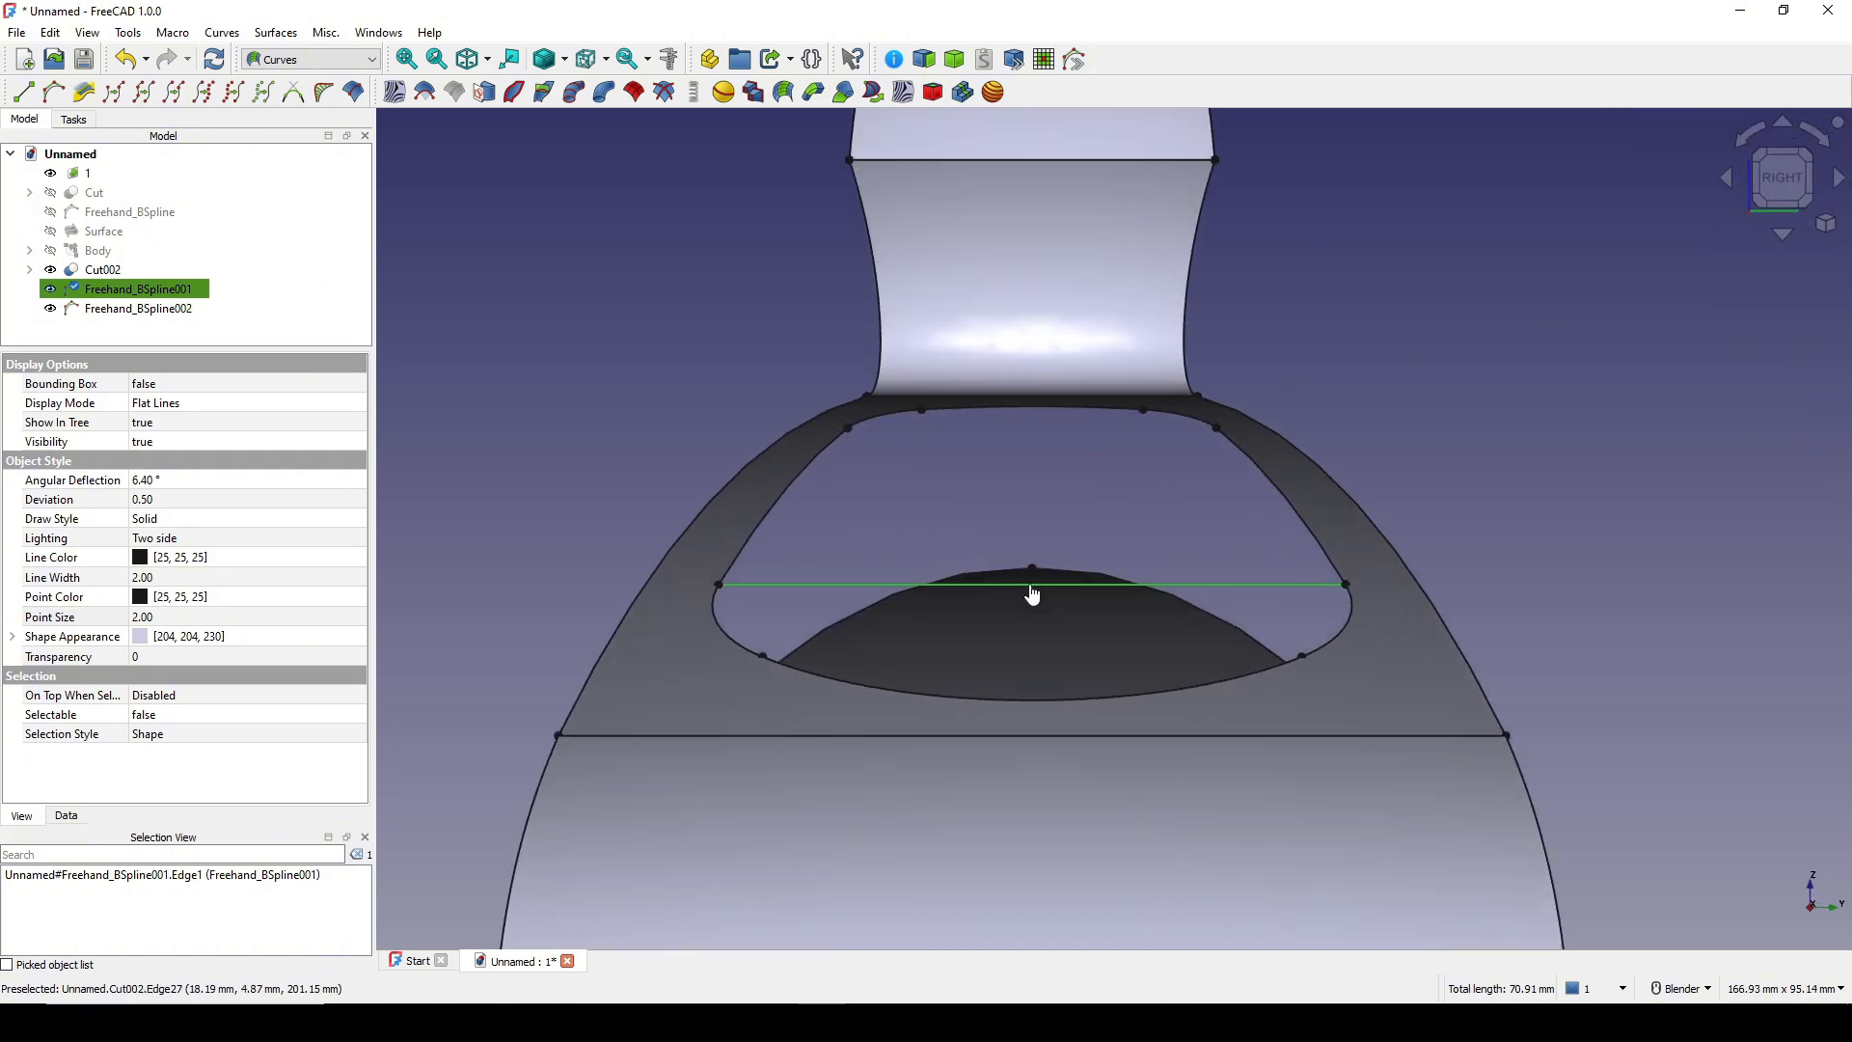
pyautogui.click(1031, 587)
pyautogui.press('i')
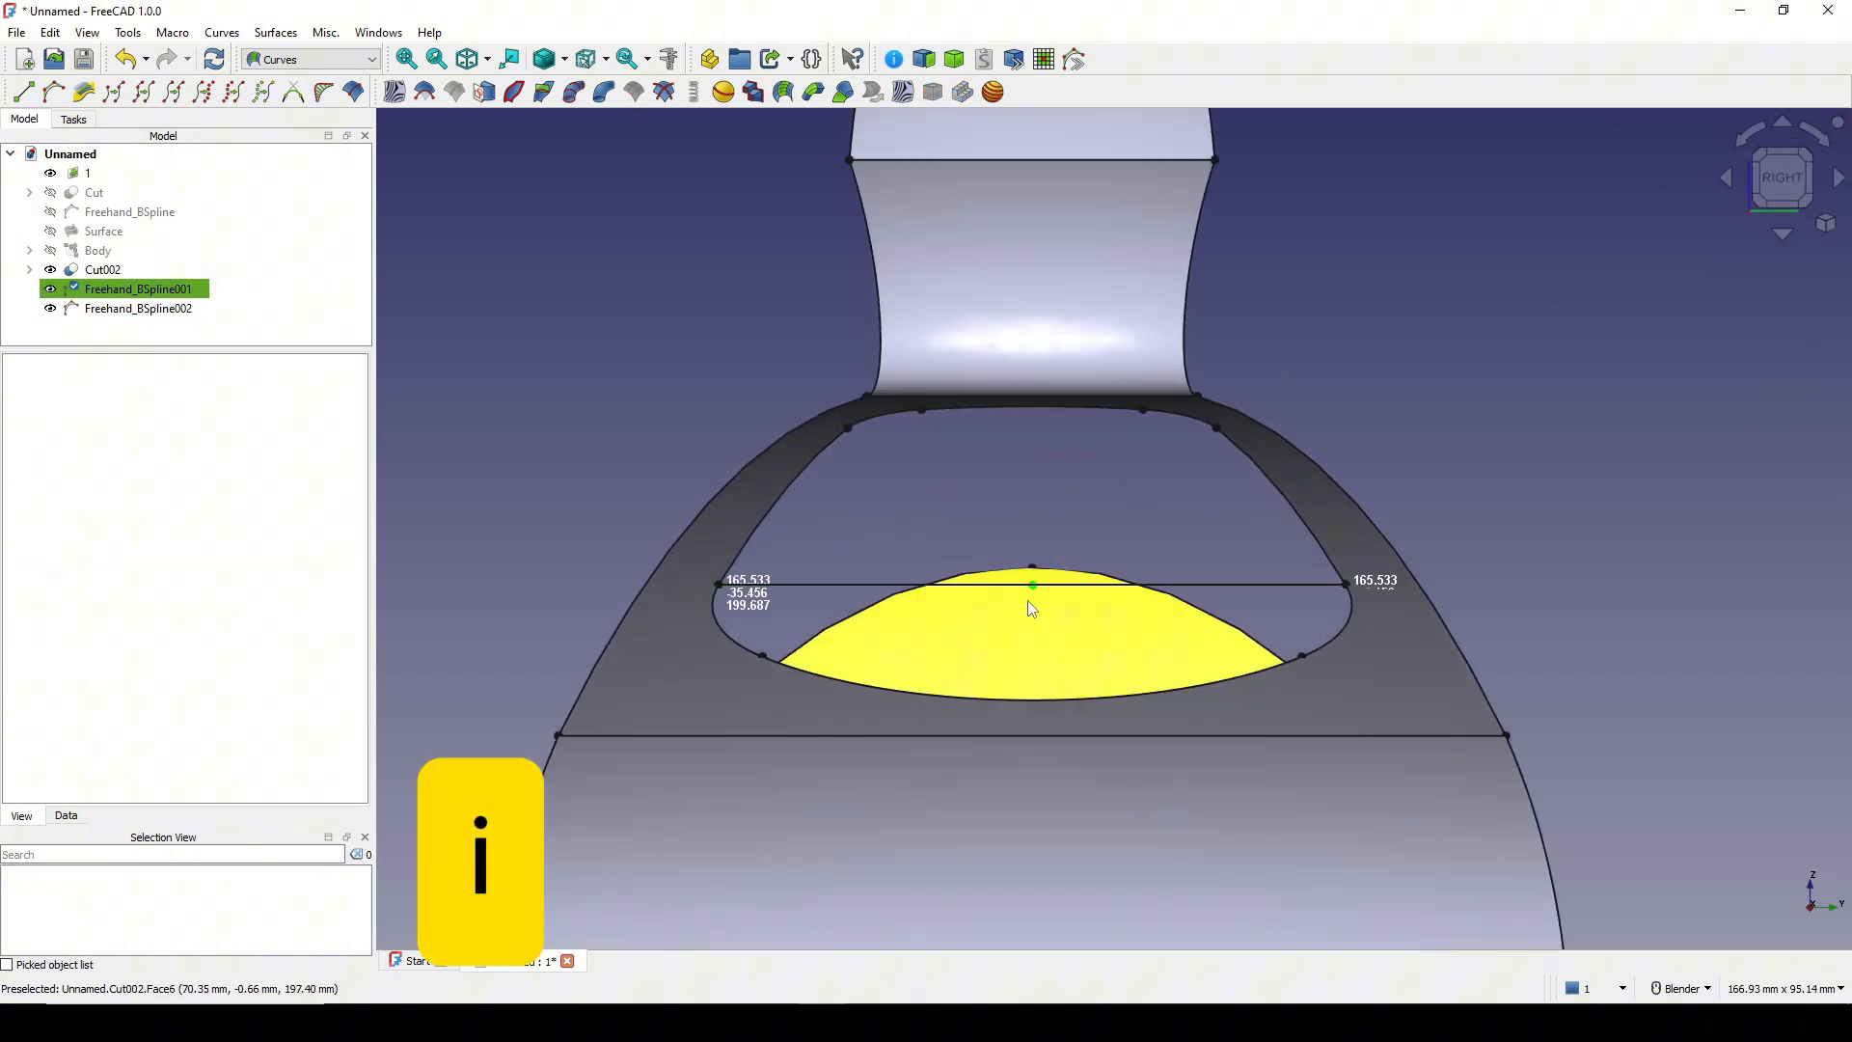
pyautogui.moveTo(1034, 598); pyautogui.dragTo(1031, 621)
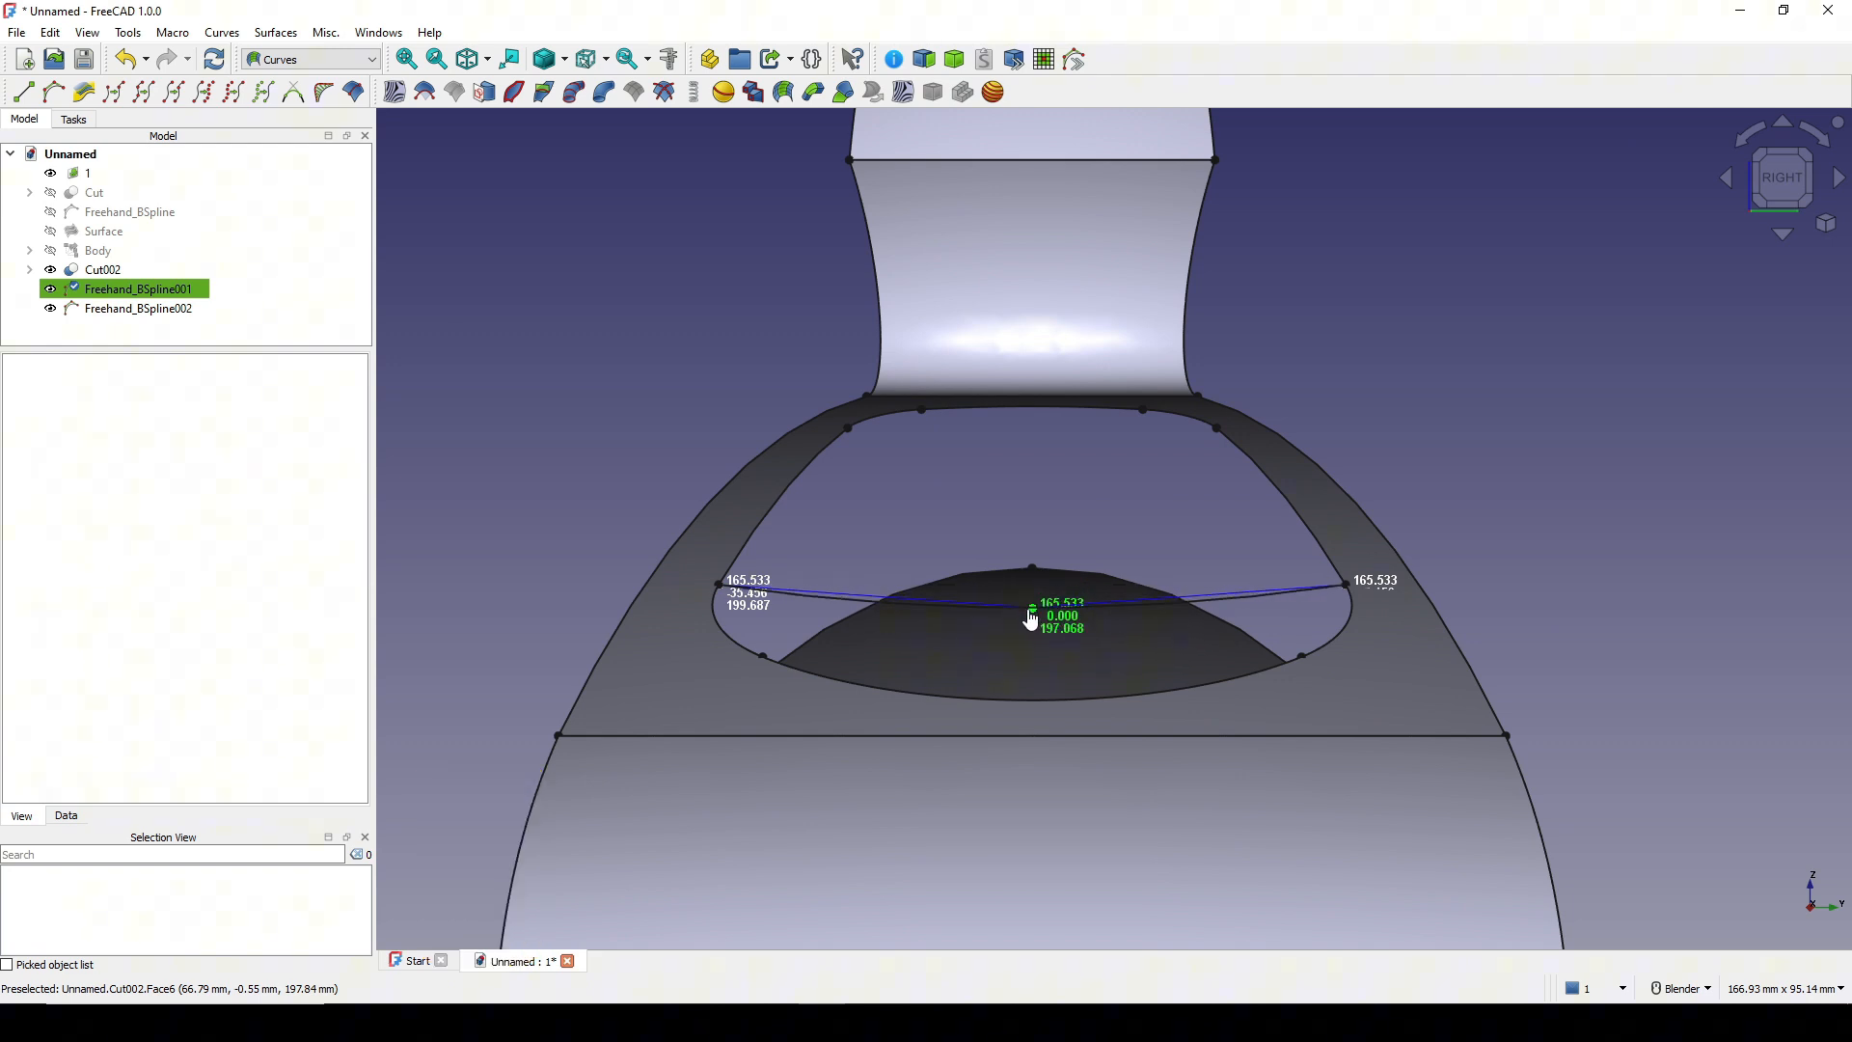
pyautogui.press('z')
pyautogui.scroll(-6, 1056, 618)
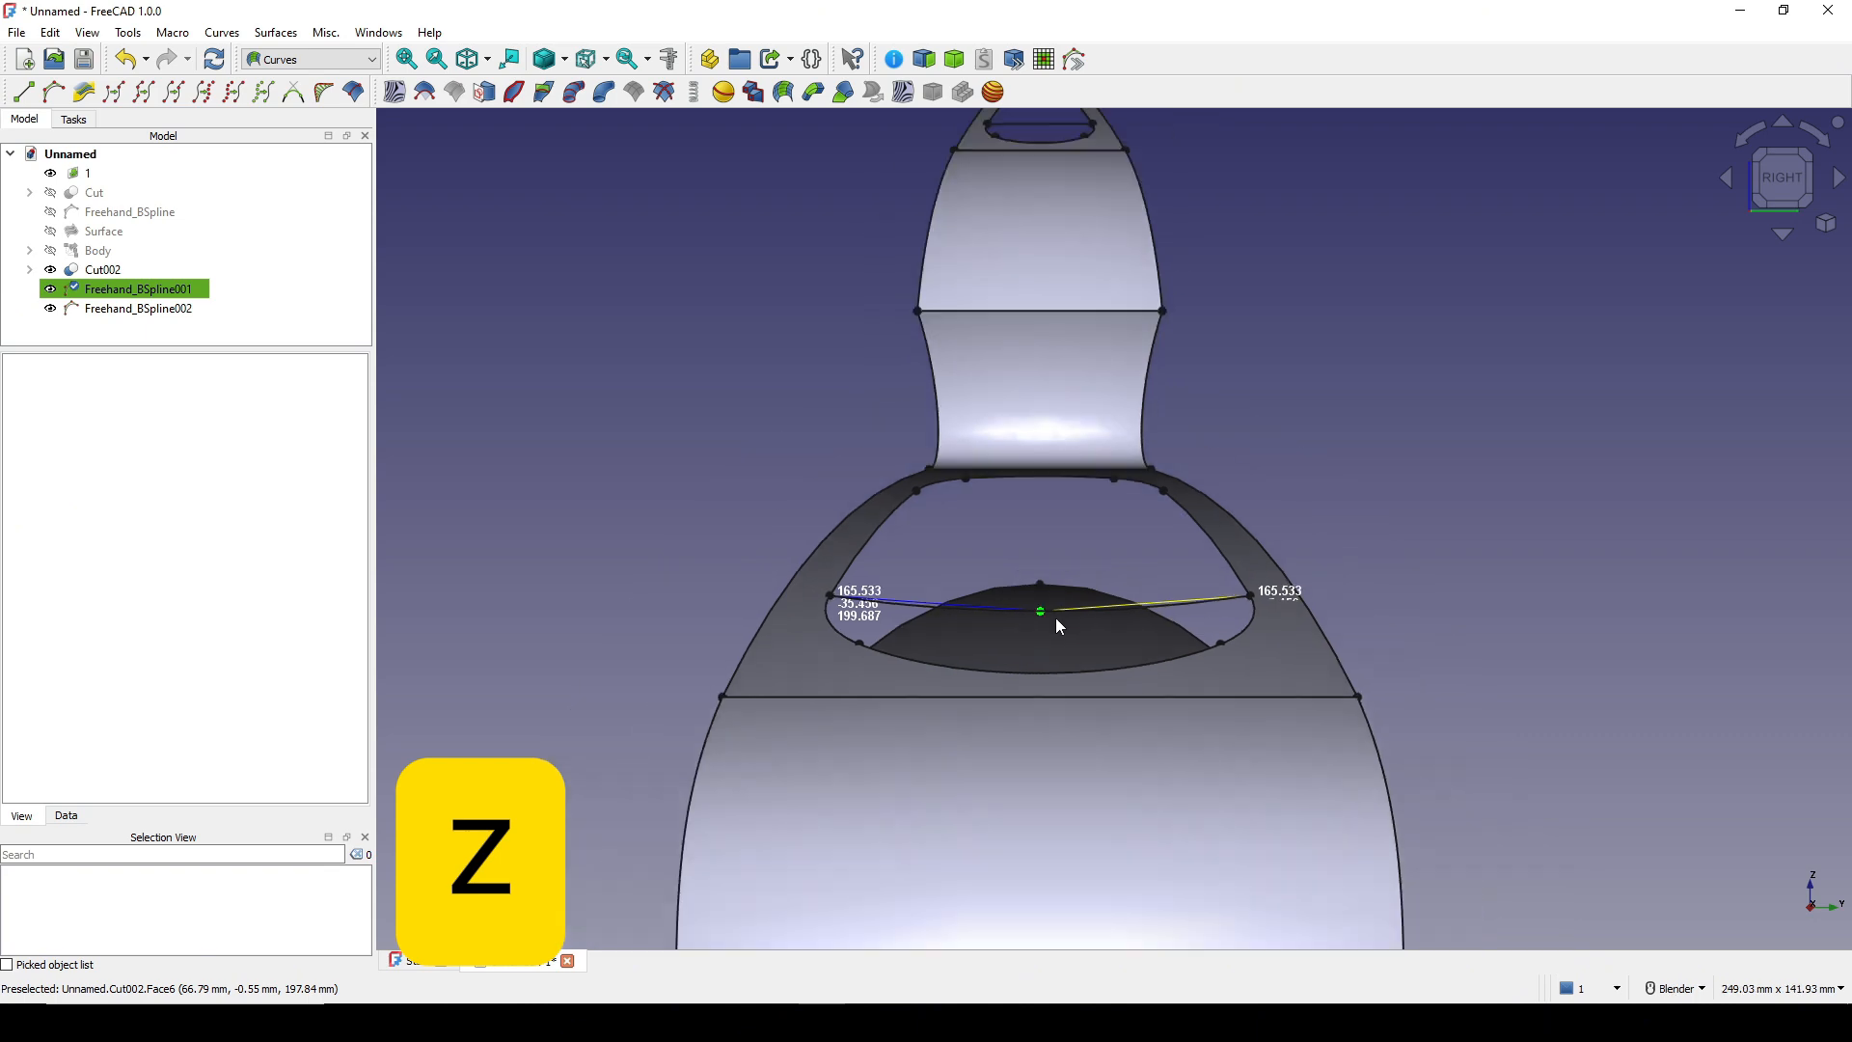
pyautogui.press('q')
# In the front view, shift the midpoint of Freehand_BSpline001 slightly inward to about X 165 mm, making its bow perpendicular to the surface.
pyautogui.moveTo(1018, 661); pyautogui.dragTo(1473, 573, button='middle')
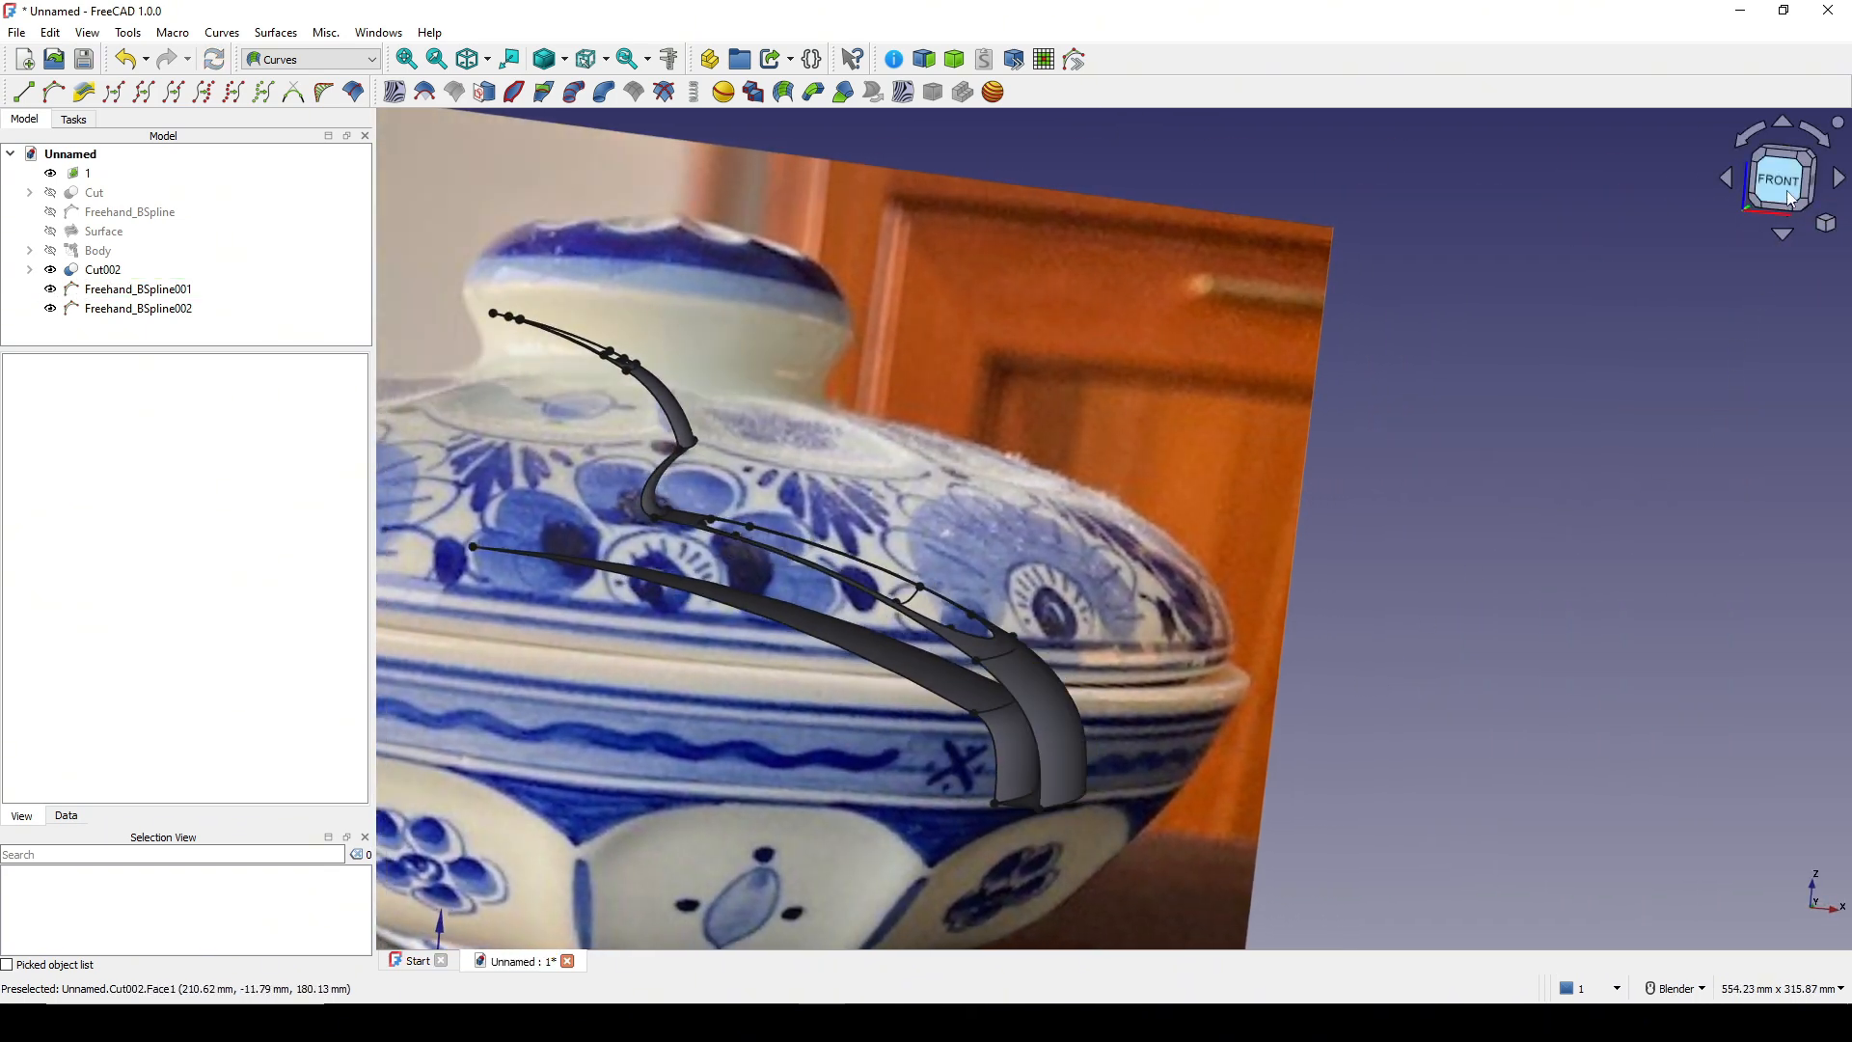
pyautogui.scroll(10, 801, 650)
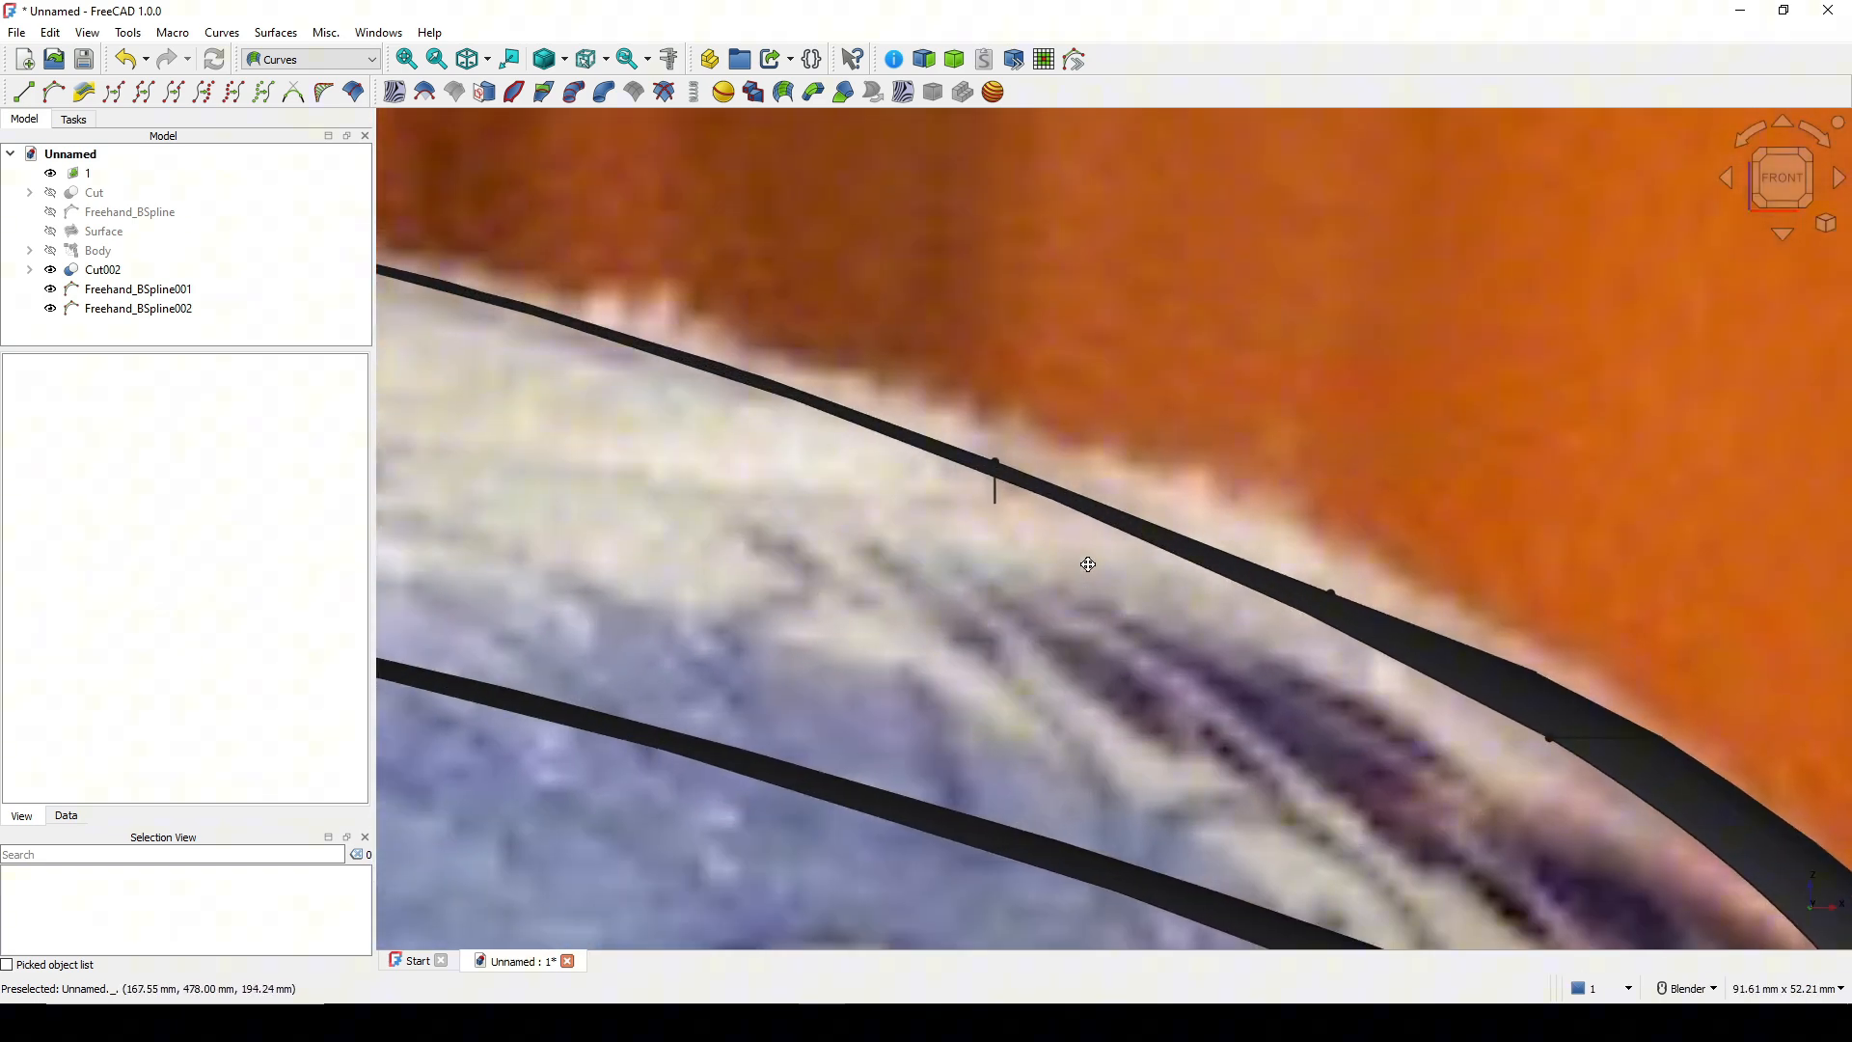
pyautogui.keyDown('shift'); pyautogui.moveTo(1088, 564); pyautogui.dragTo(1161, 579, button='middle'); pyautogui.keyUp('shift')
pyautogui.click(126, 310)
pyautogui.click(139, 292)
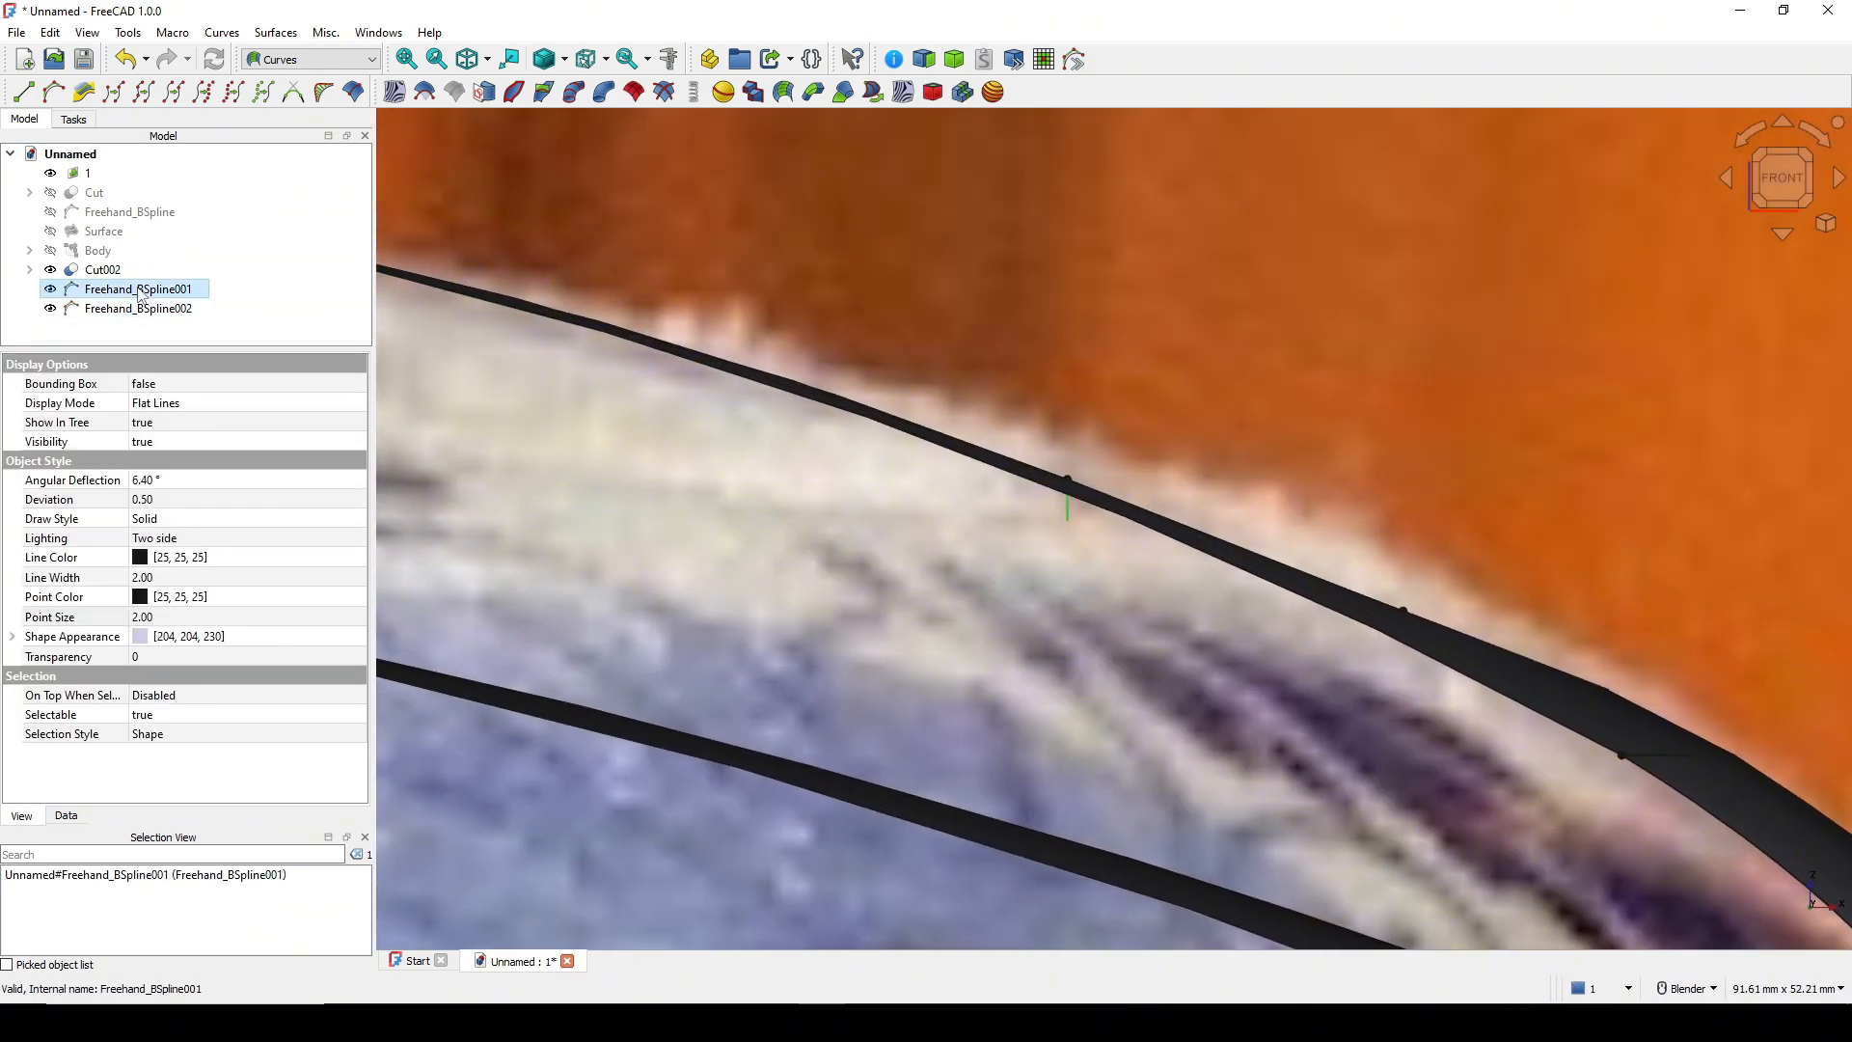
pyautogui.doubleClick(159, 290)
pyautogui.scroll(2, 1052, 565)
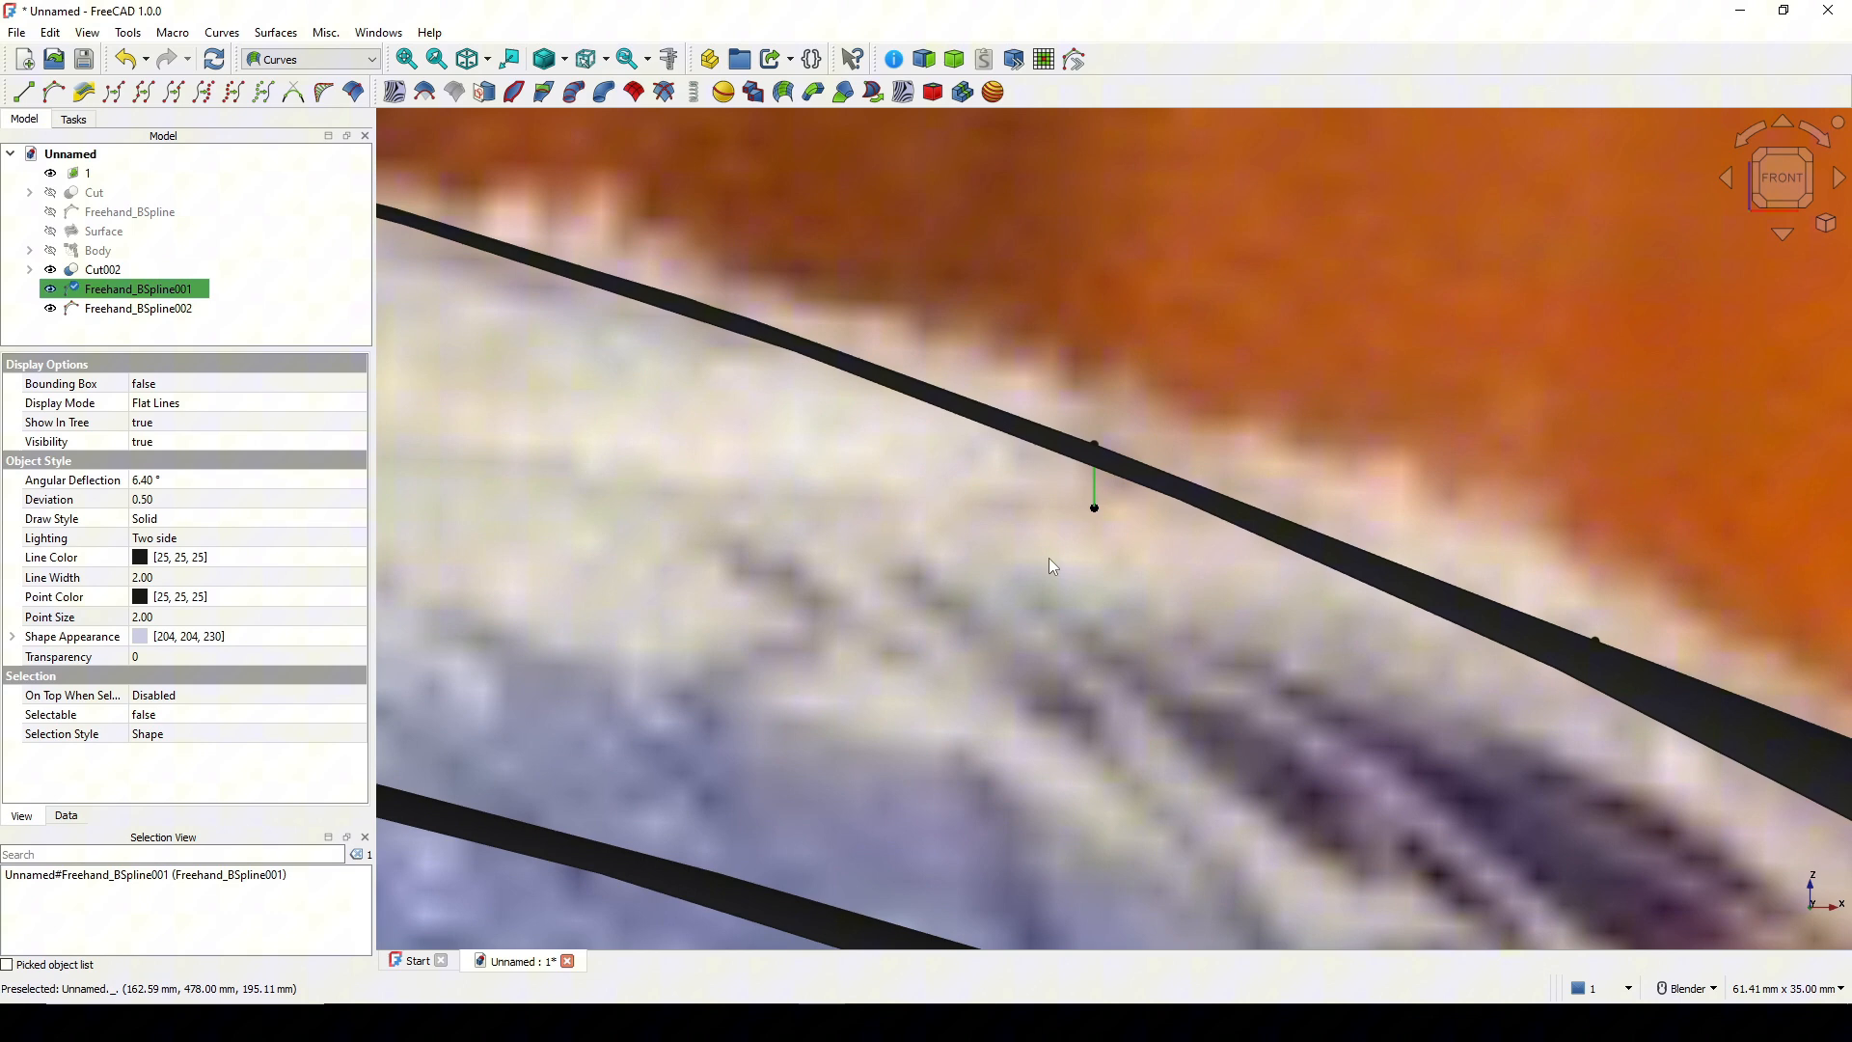
pyautogui.click(1097, 519)
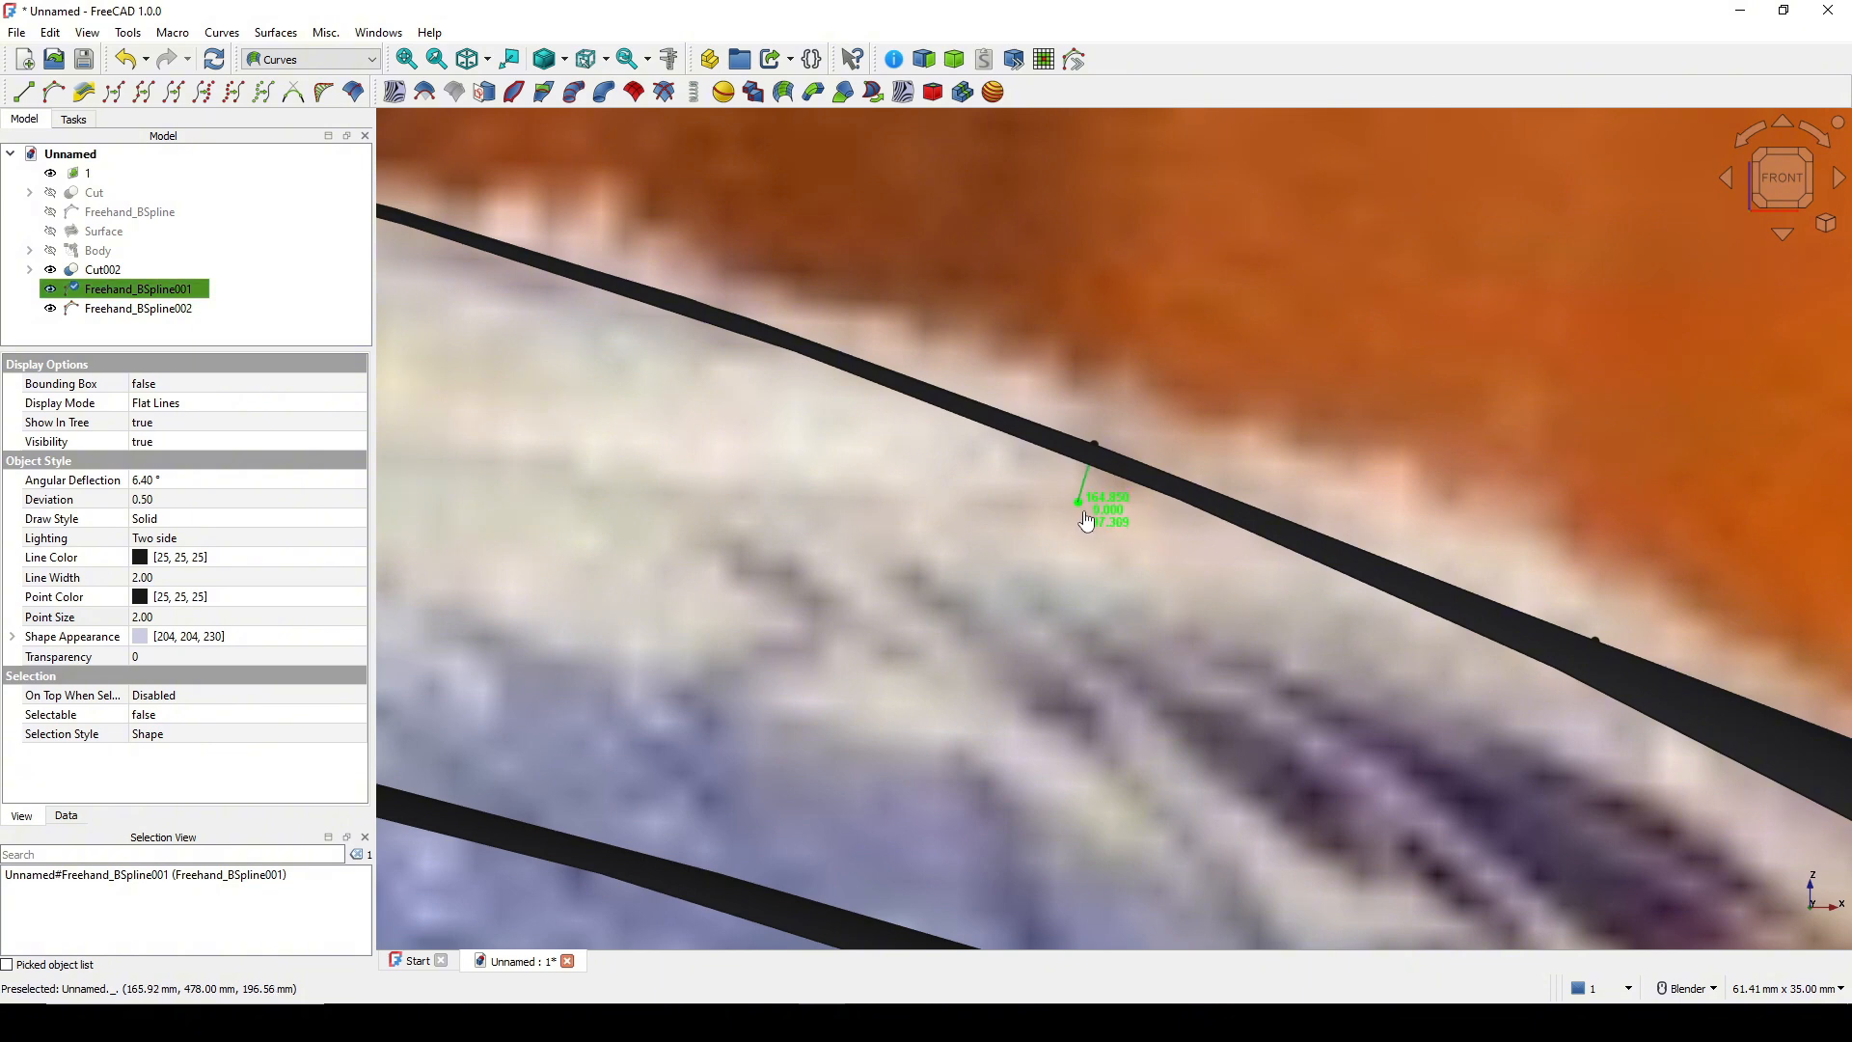
pyautogui.click(1079, 513)
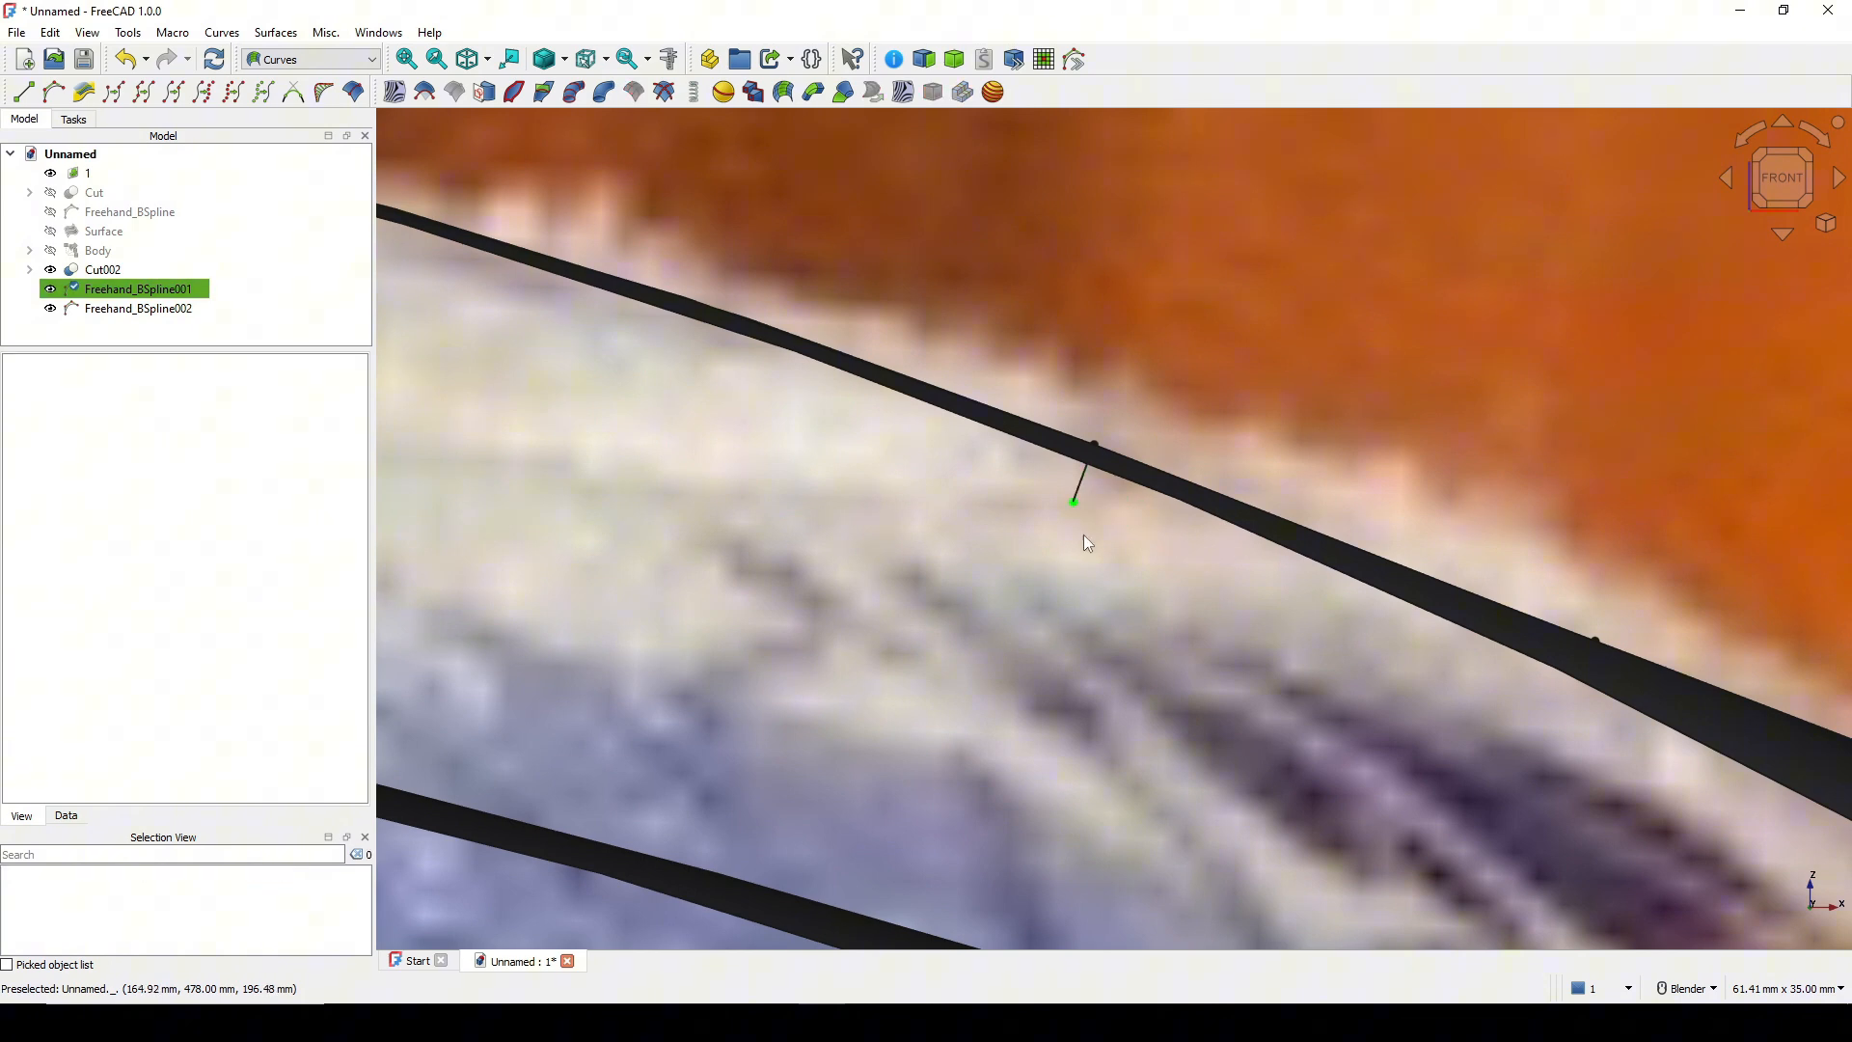
pyautogui.scroll(-8, 1097, 564)
pyautogui.keyDown('shift'); pyautogui.moveTo(1167, 589); pyautogui.dragTo(1262, 648, button='middle'); pyautogui.keyUp('shift')
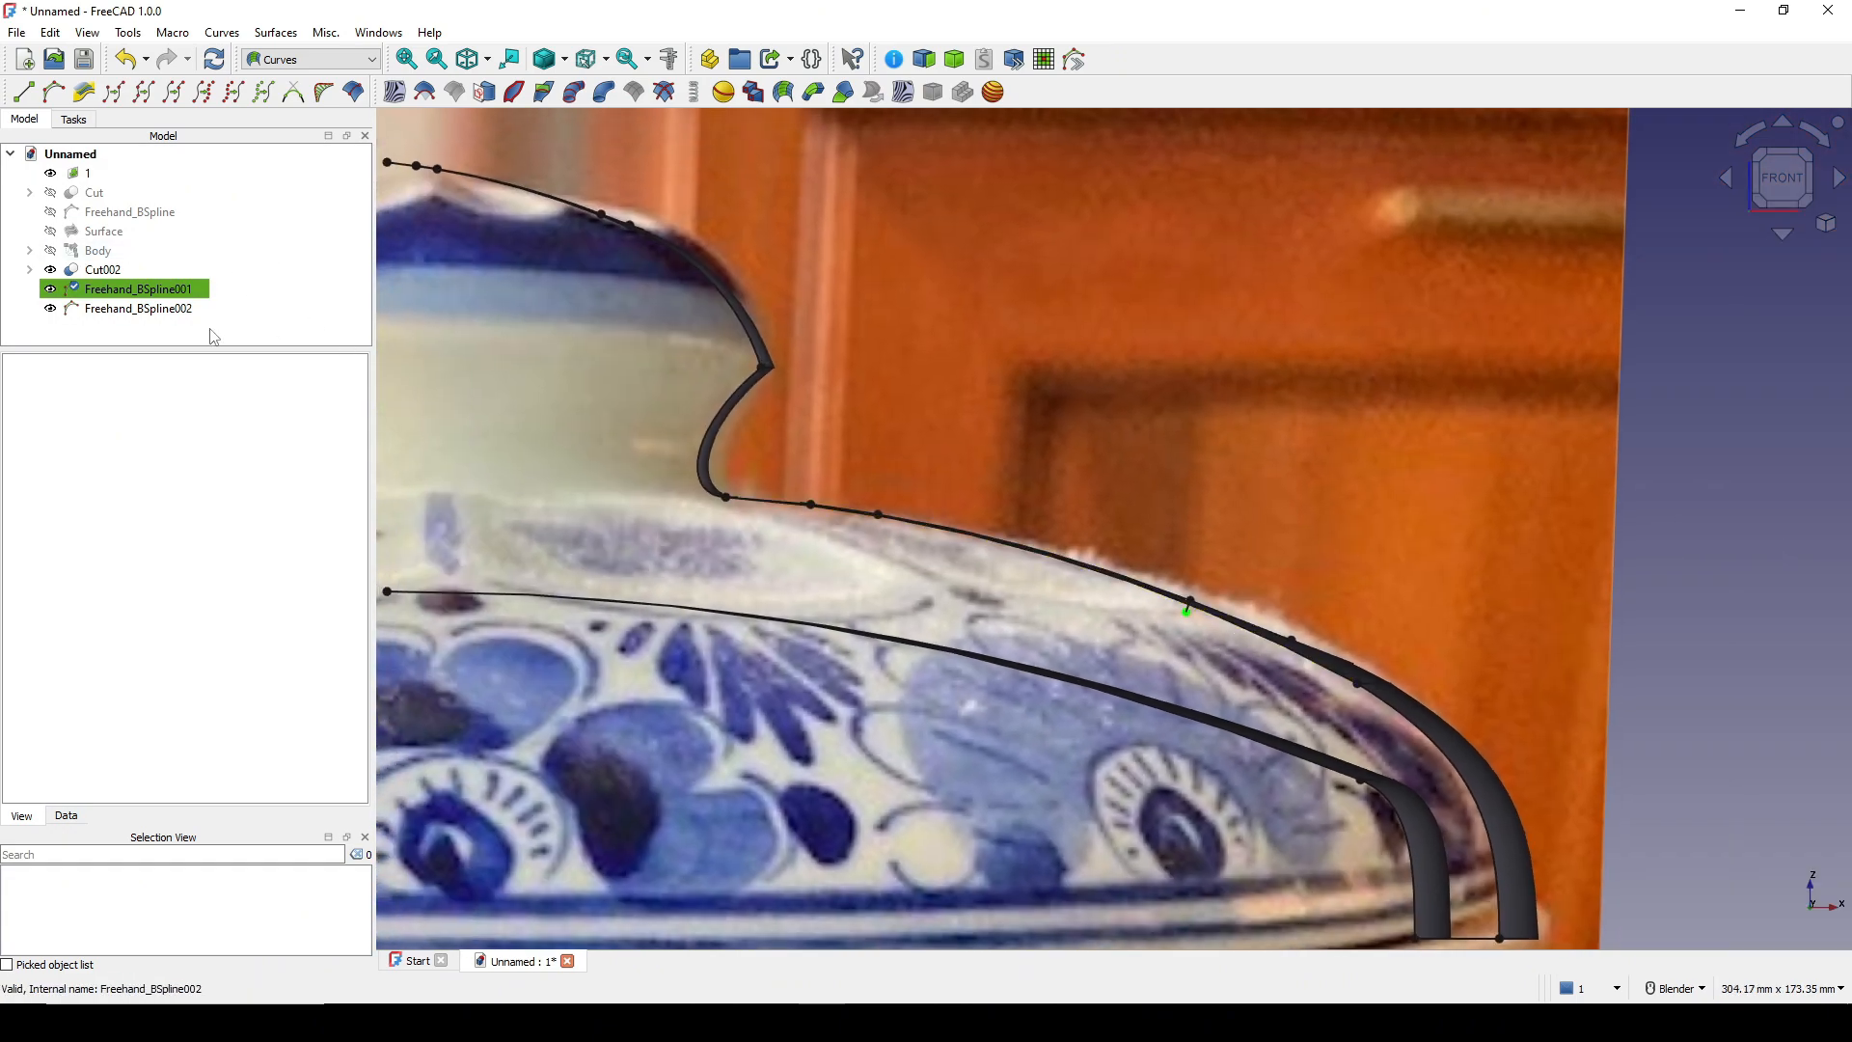
pyautogui.click(176, 292)
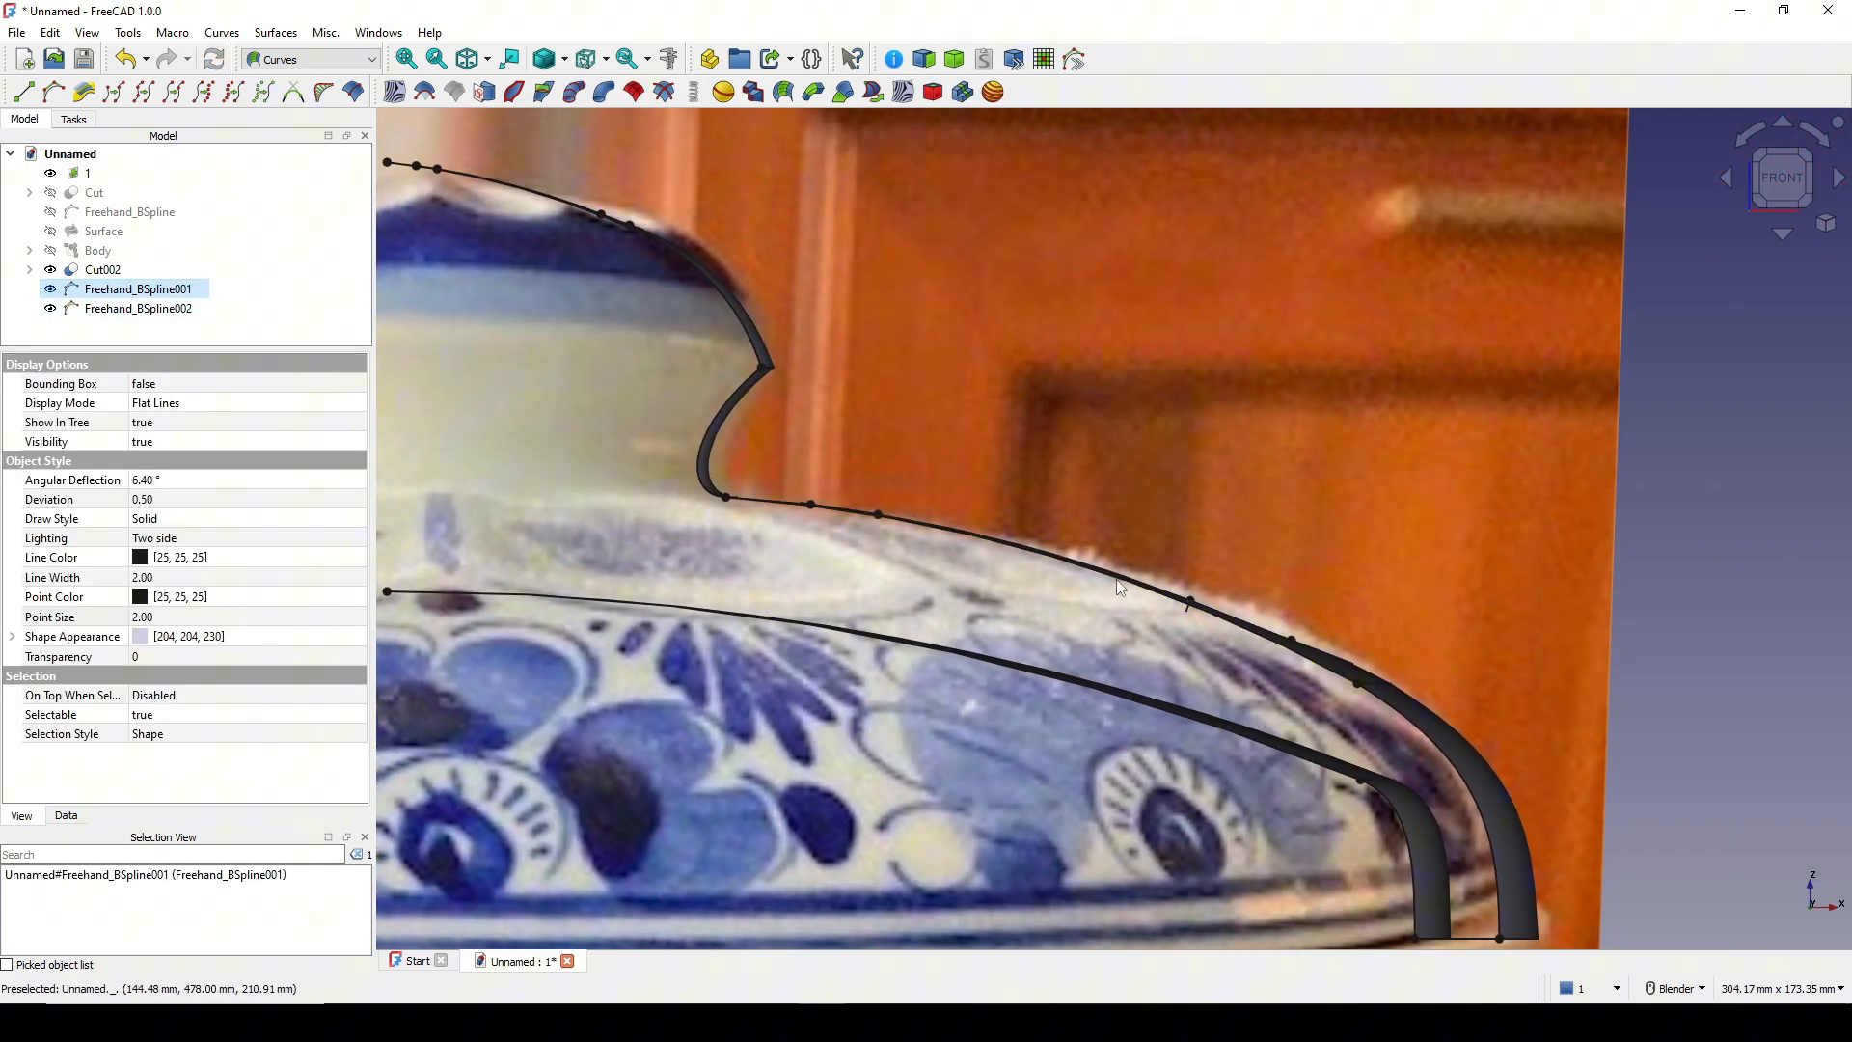
# Insert a midpoint in Freehand_BSpline002 across the small upper window and lower it to about Z 278.3 mm in the right view.
pyautogui.moveTo(1115, 579); pyautogui.dragTo(1200, 628, button='middle')
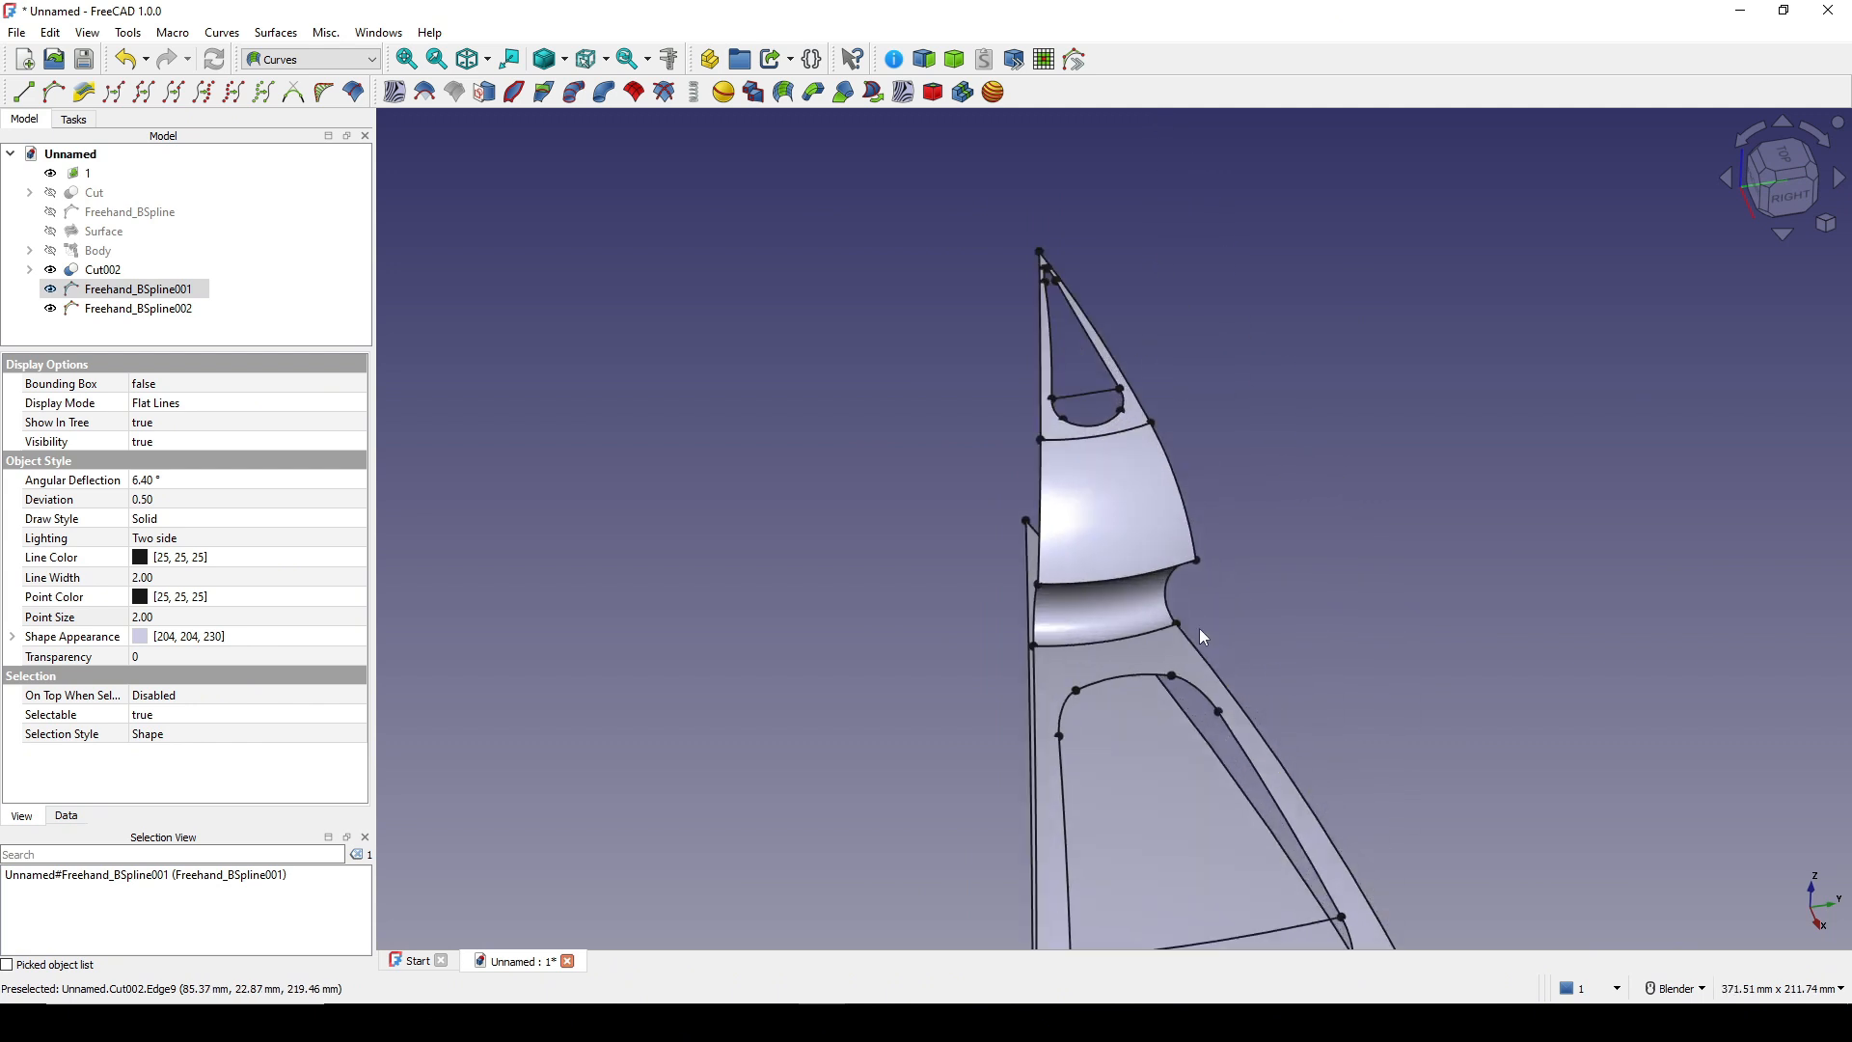
pyautogui.click(143, 311)
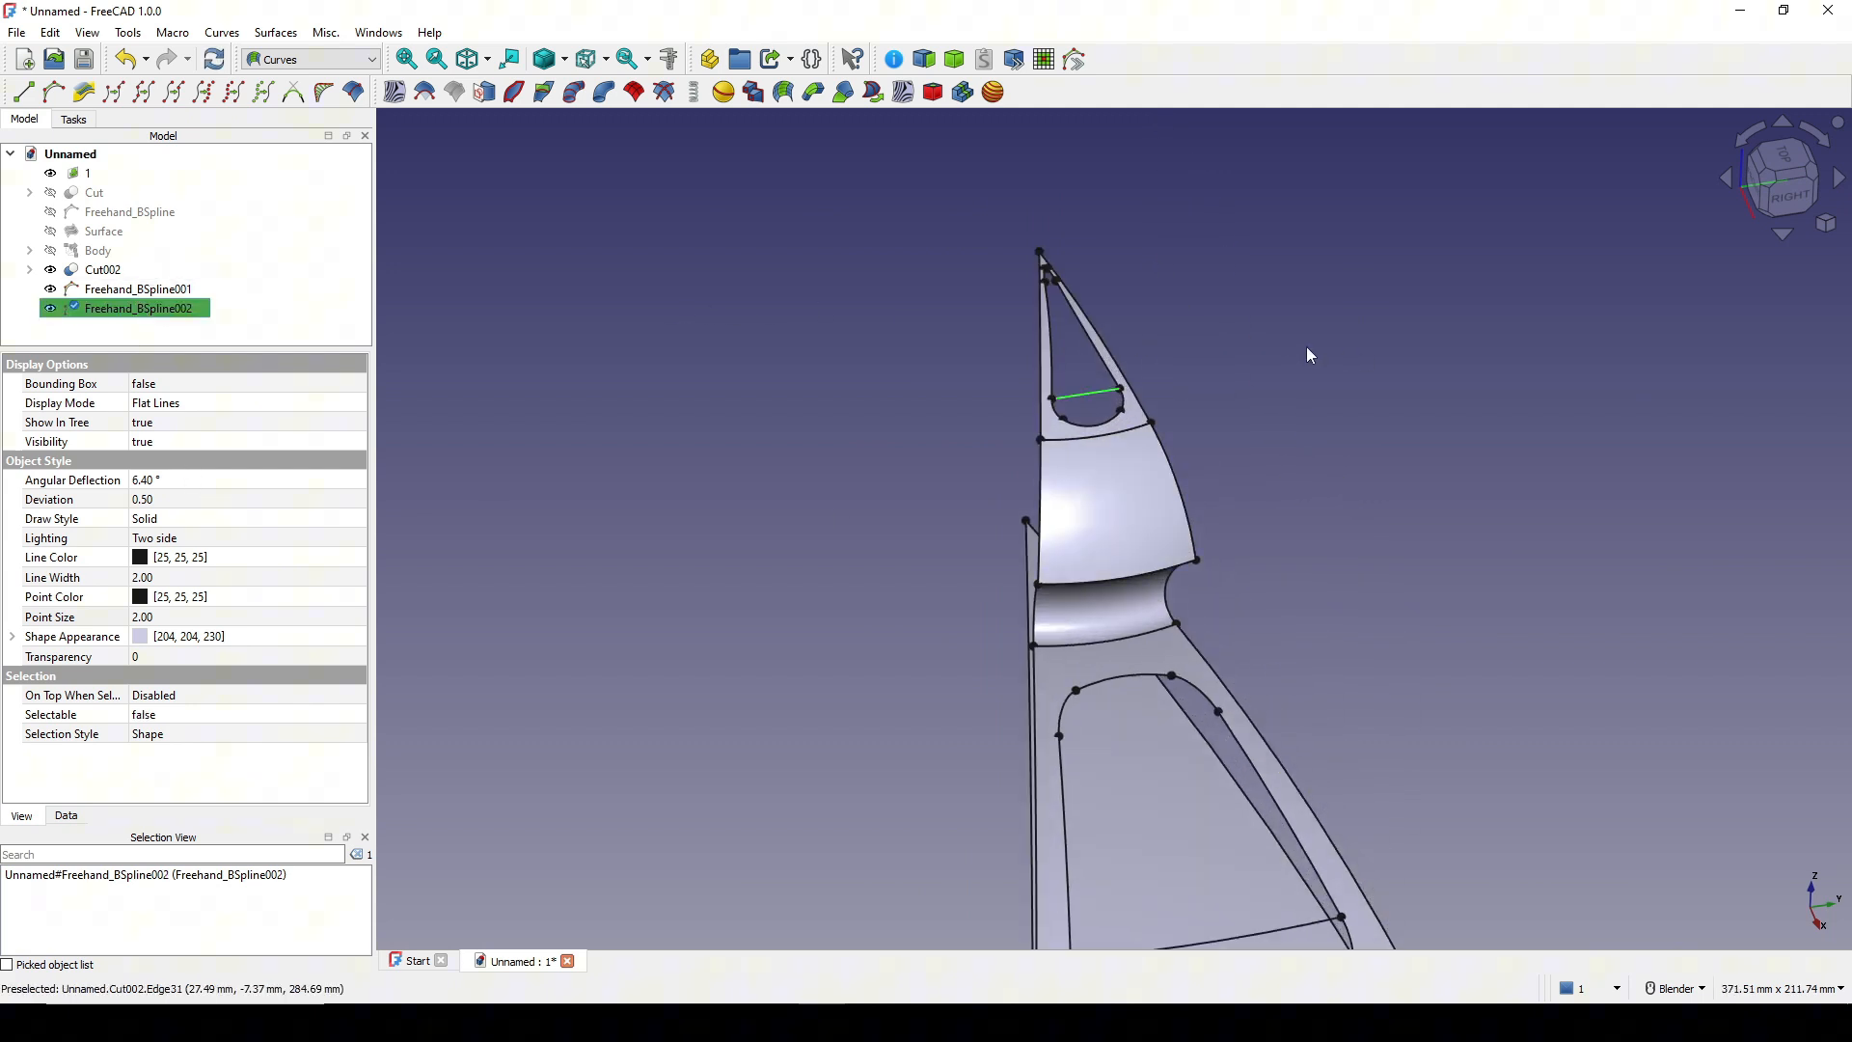
pyautogui.keyDown('shift'); pyautogui.moveTo(1310, 345); pyautogui.dragTo(1327, 460, button='middle'); pyautogui.keyUp('shift')
pyautogui.scroll(1, 1327, 460)
pyautogui.click(1789, 197)
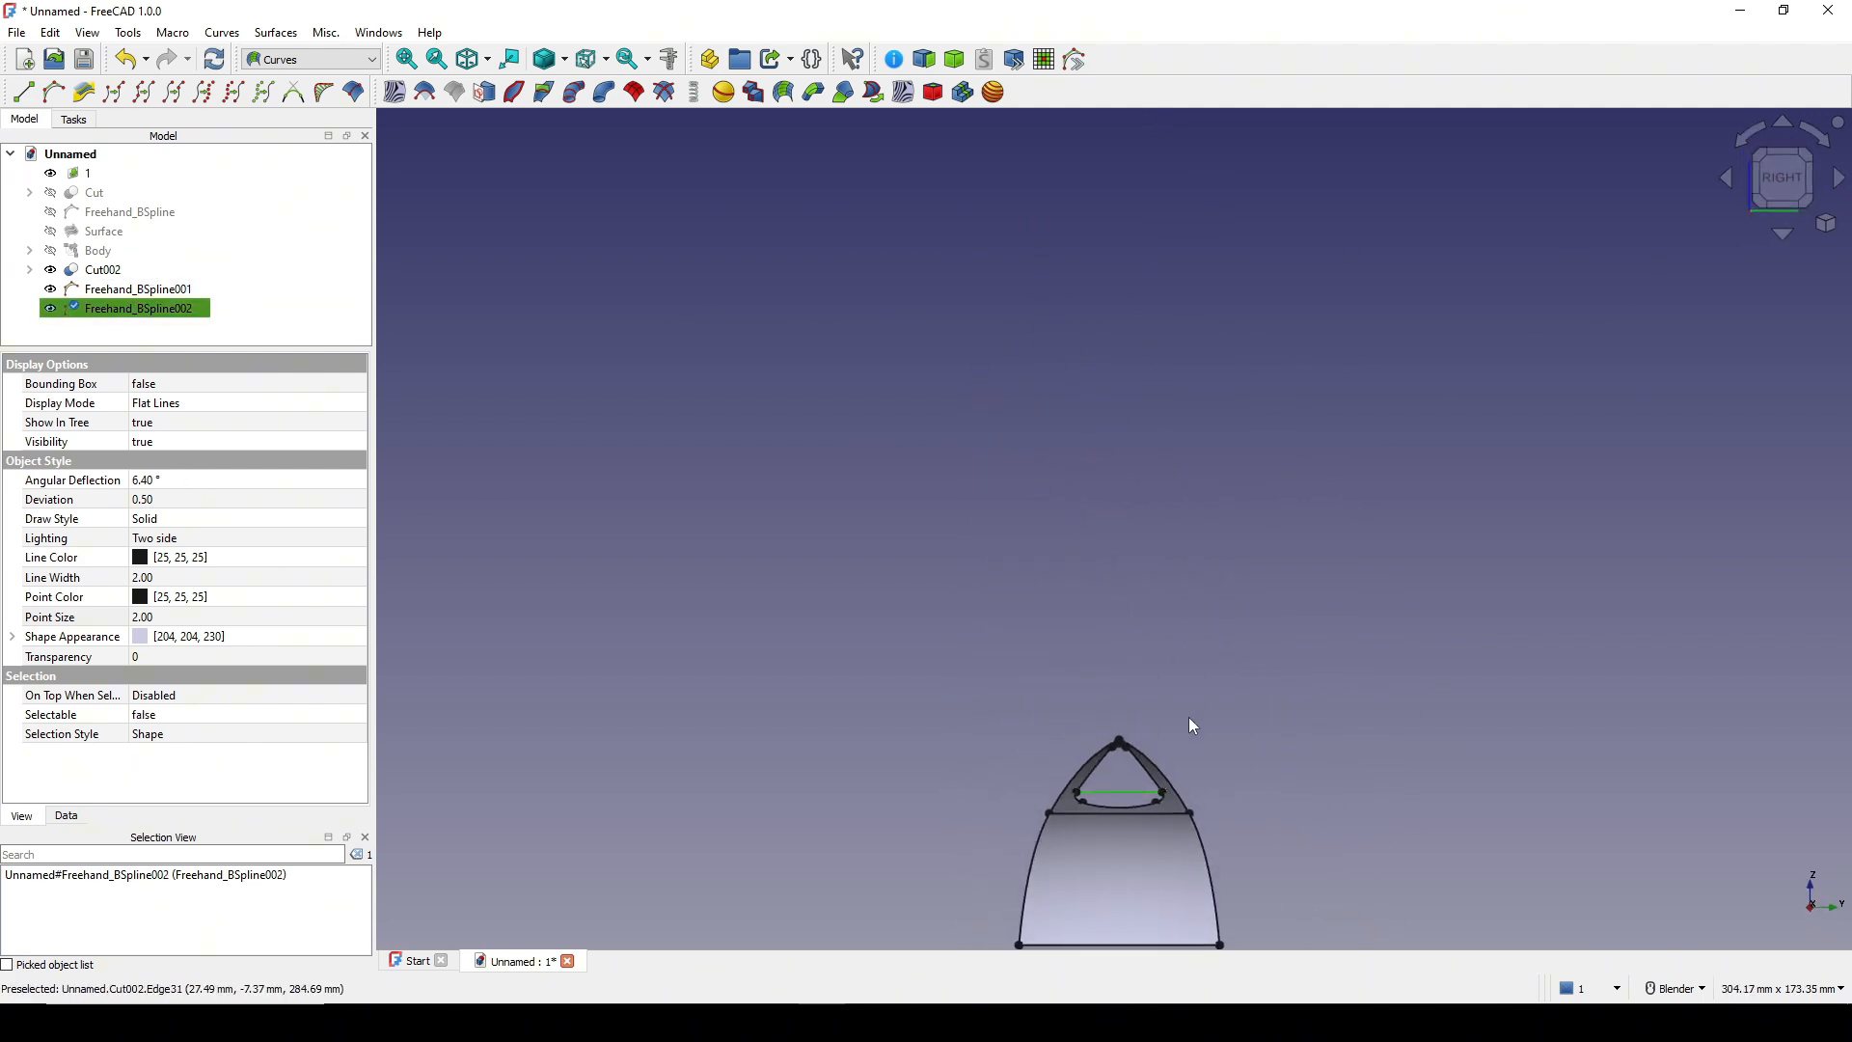
pyautogui.scroll(8, 1193, 725)
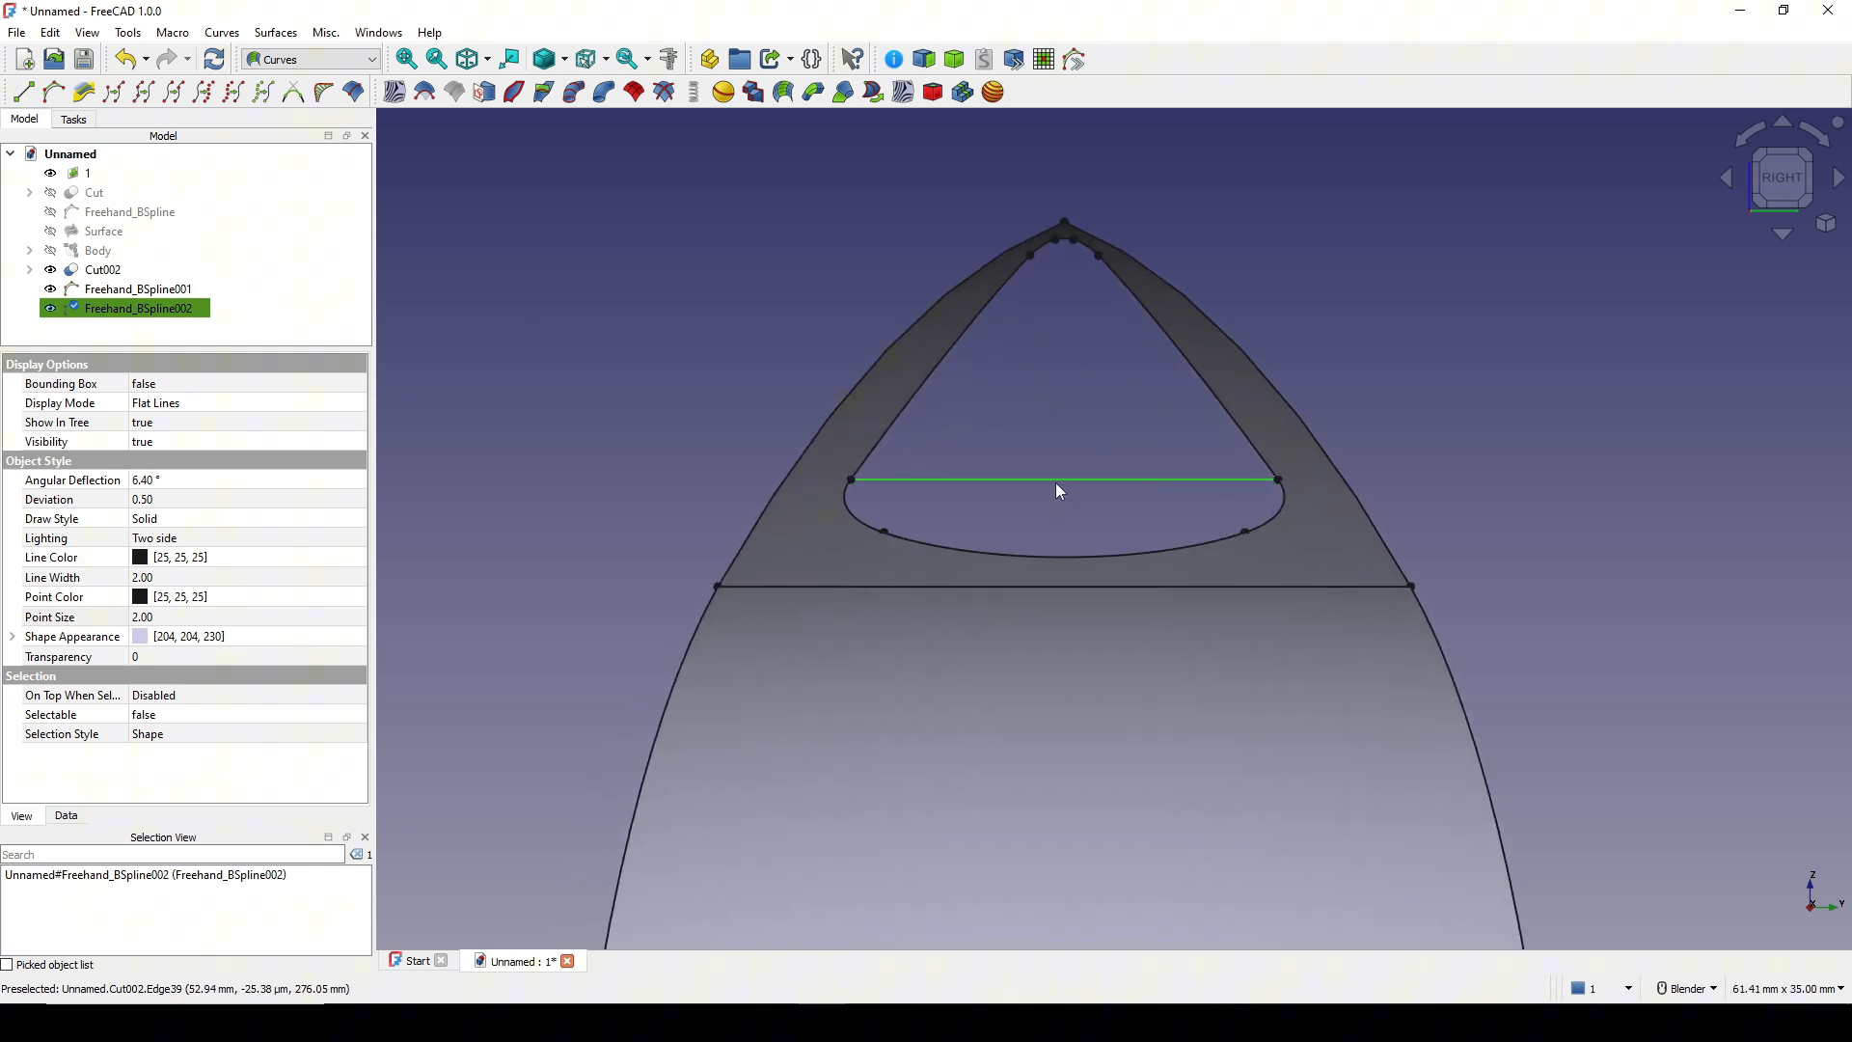
pyautogui.click(1075, 501)
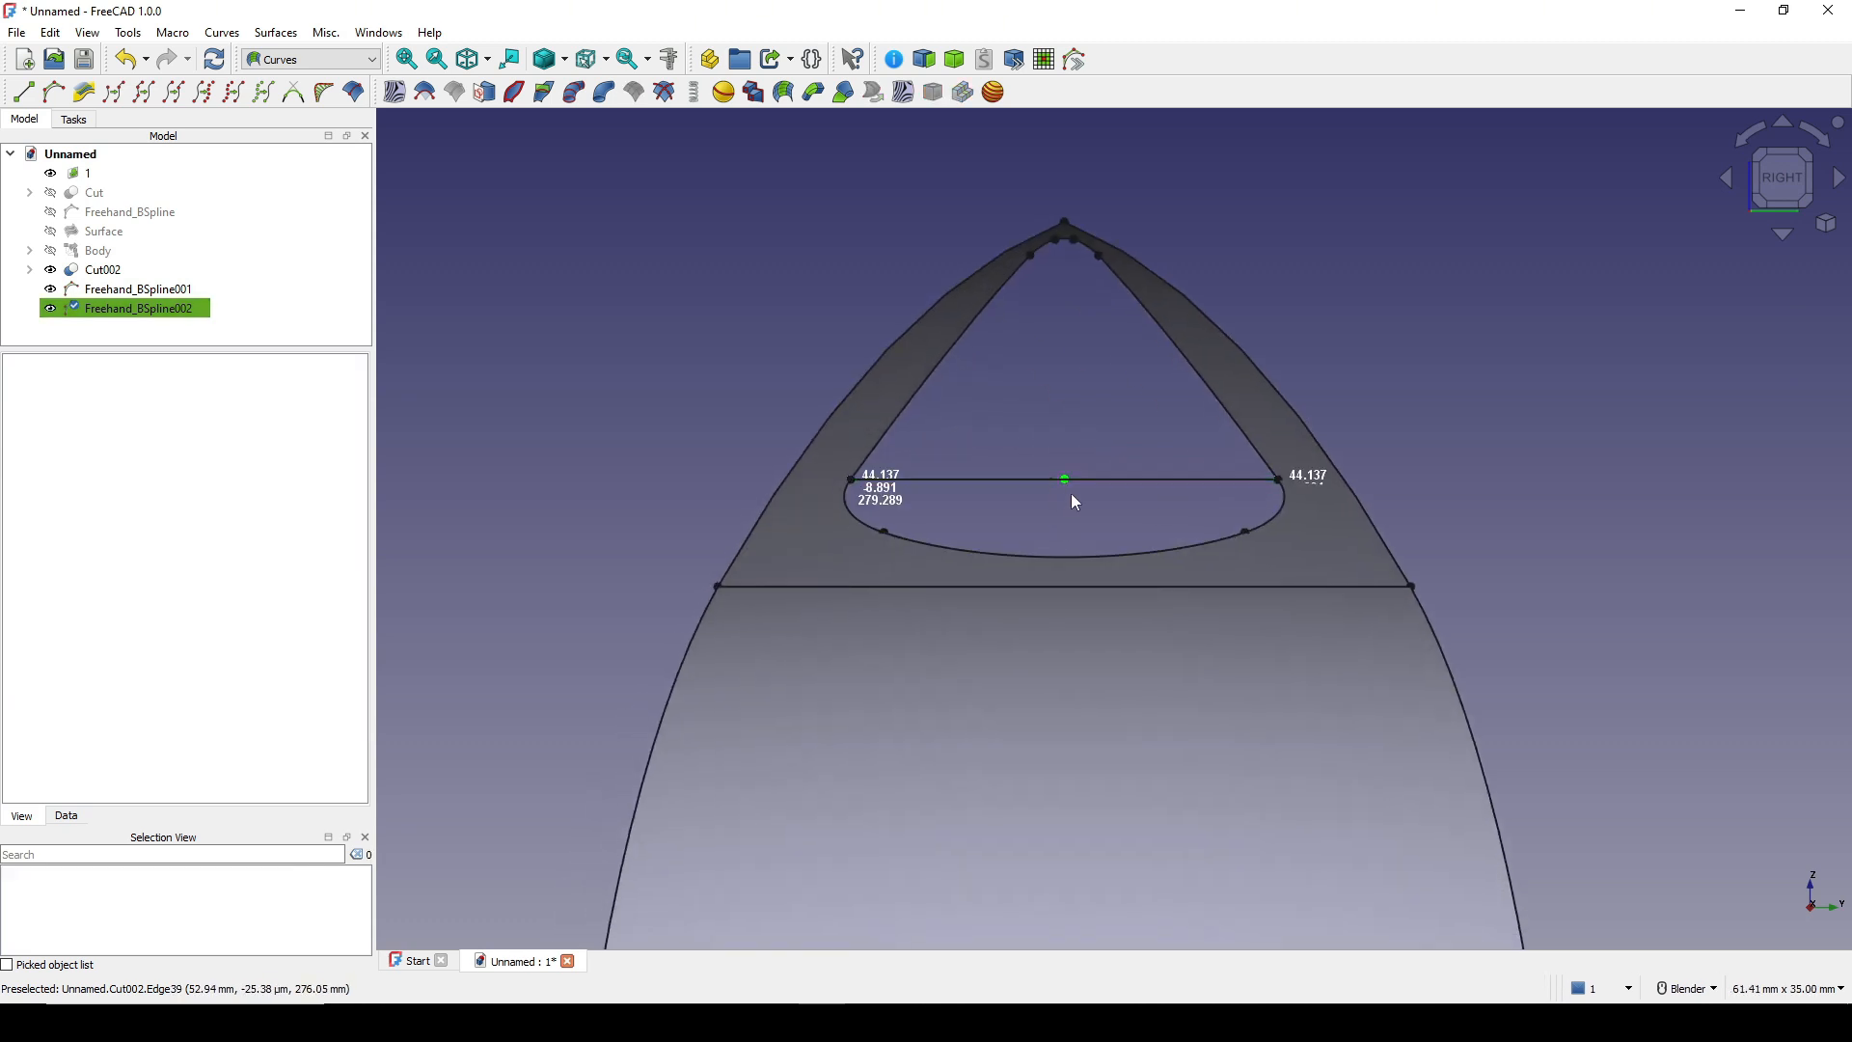
pyautogui.moveTo(1065, 487); pyautogui.dragTo(1068, 511)
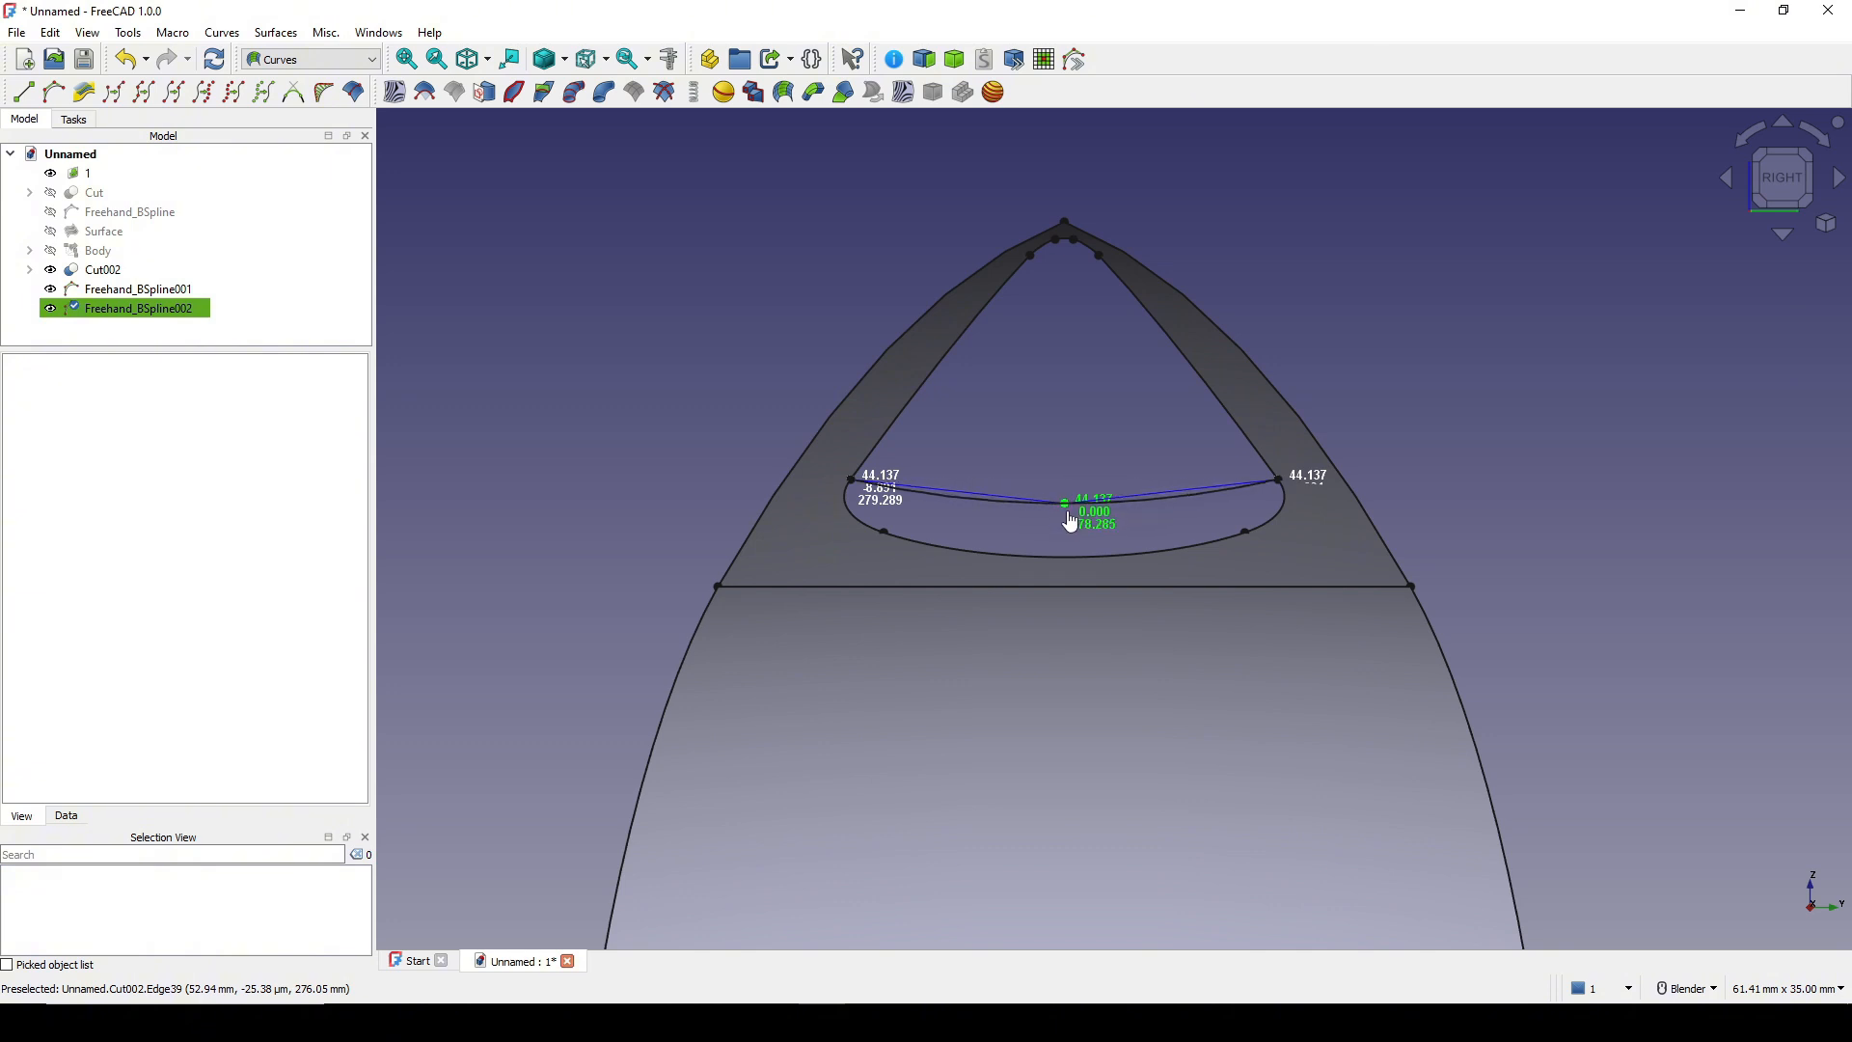
pyautogui.click(1082, 532)
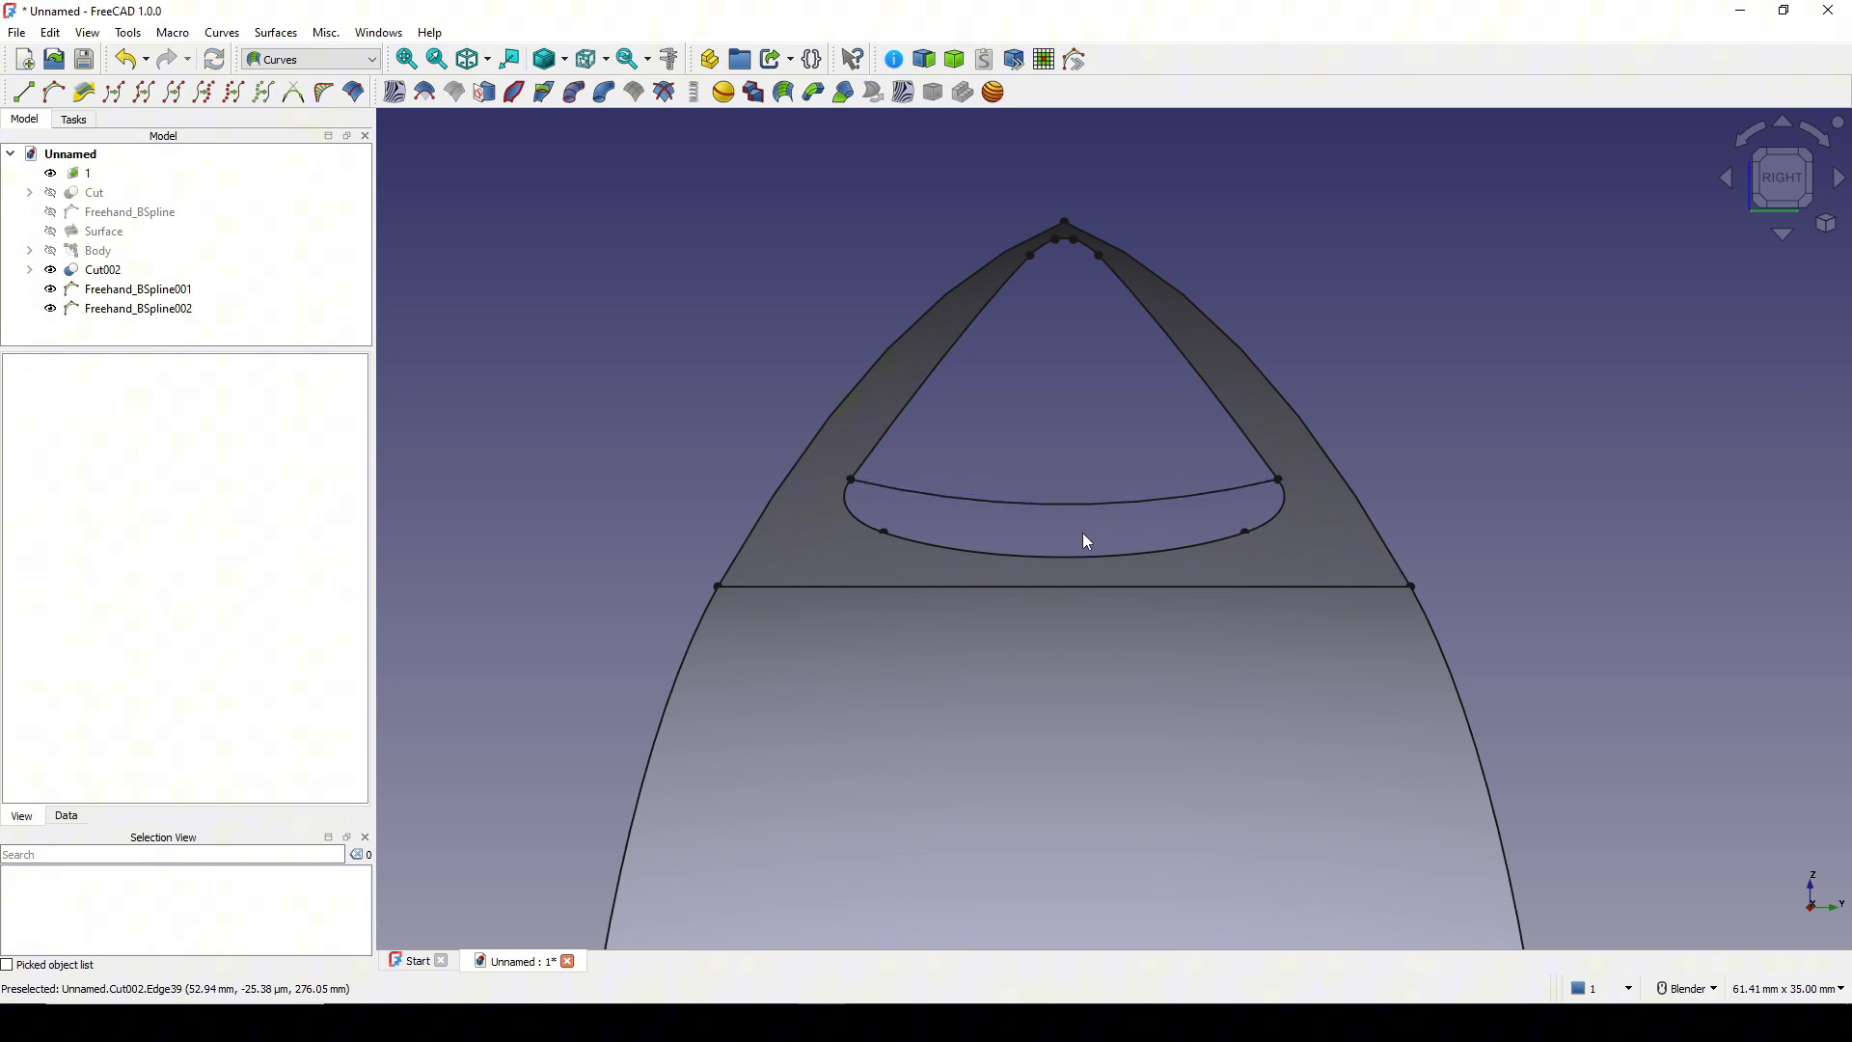
pyautogui.scroll(-9, 1083, 540)
pyautogui.press('q')
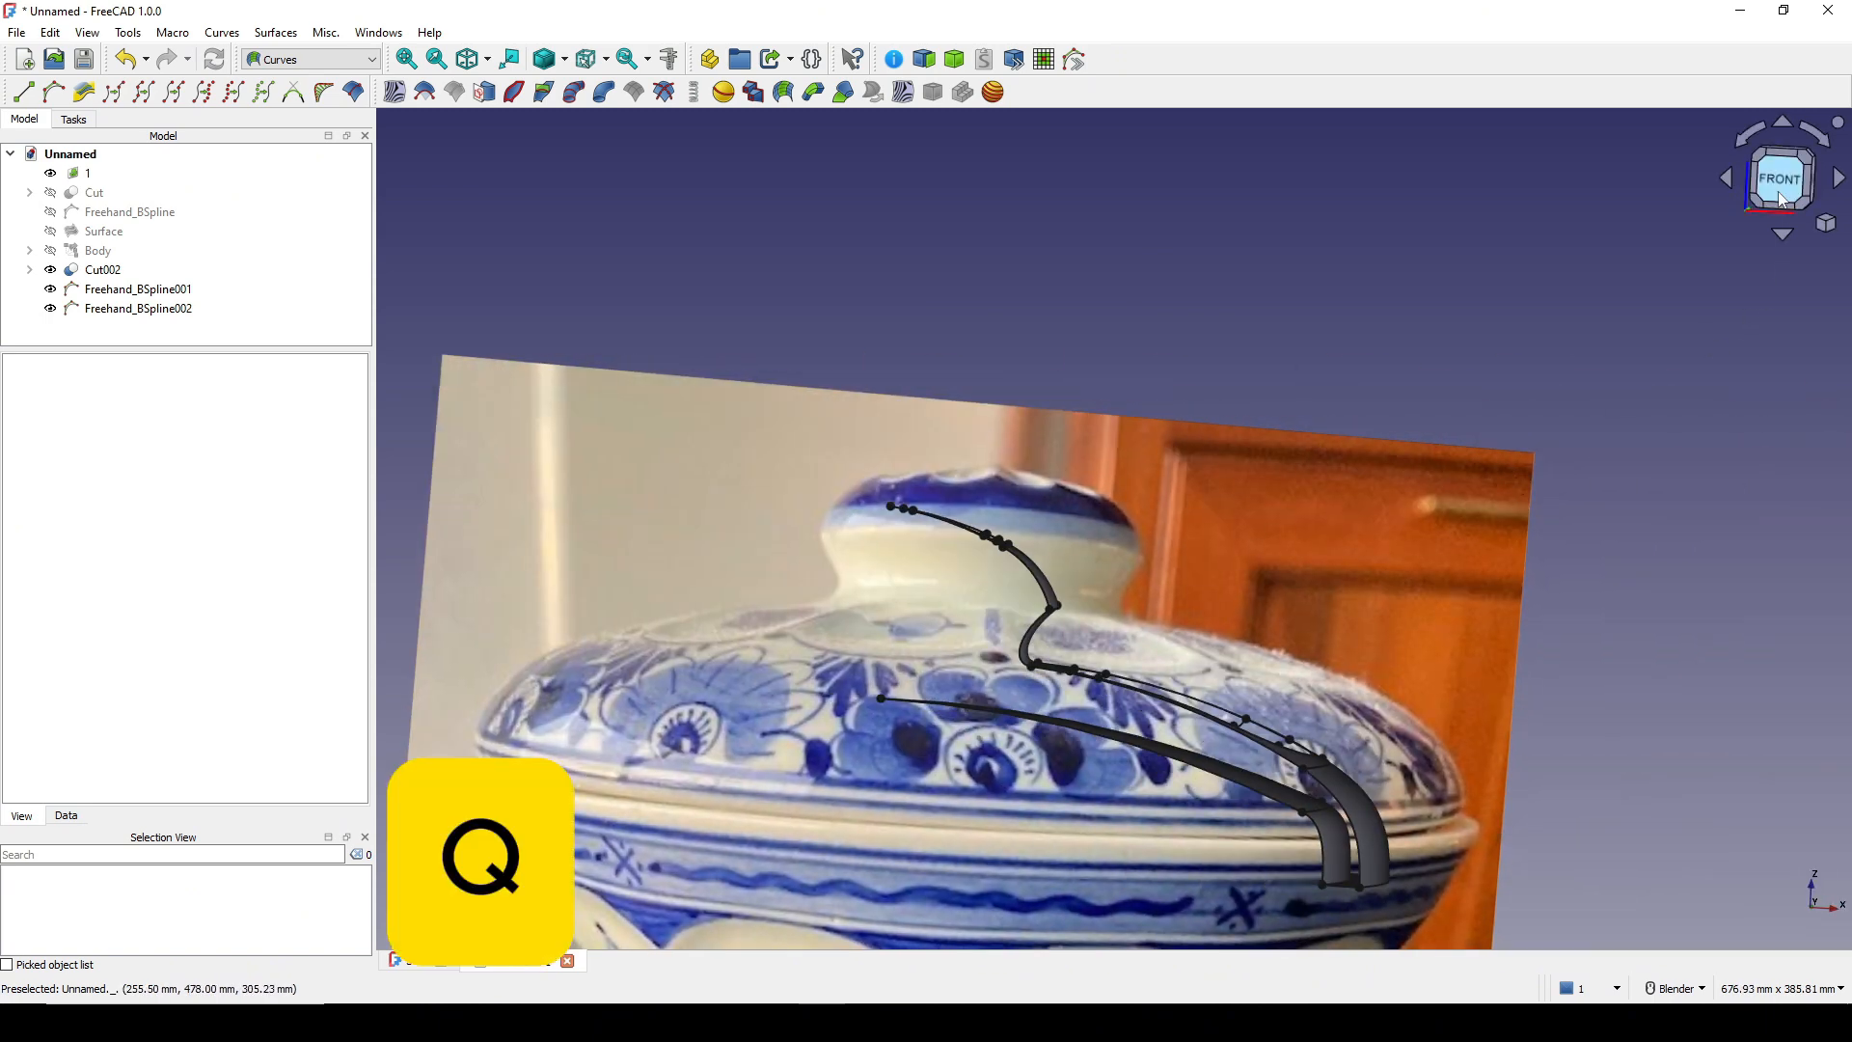
# In the front view, shift the midpoint of Freehand_BSpline002 slightly inward so its bow is perpendicular to the surface, and finish editing the curve.
pyautogui.scroll(12, 1003, 558)
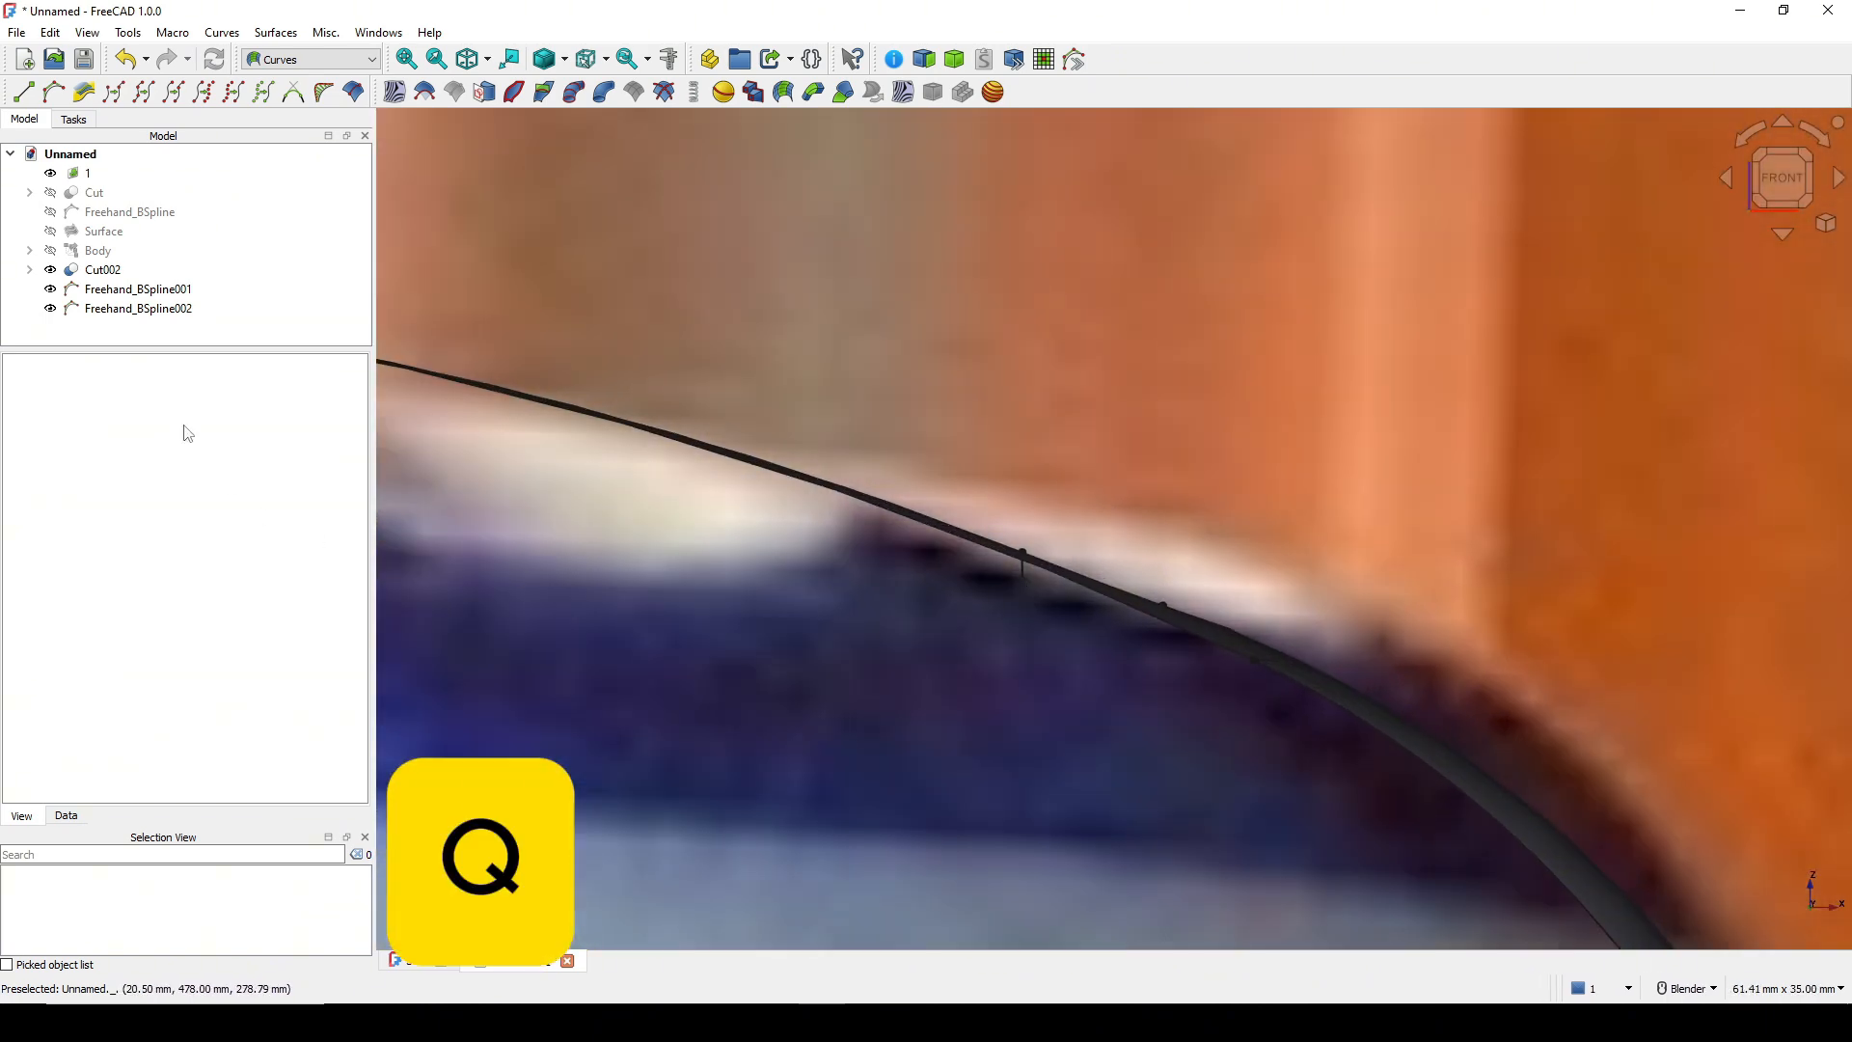
pyautogui.click(138, 308)
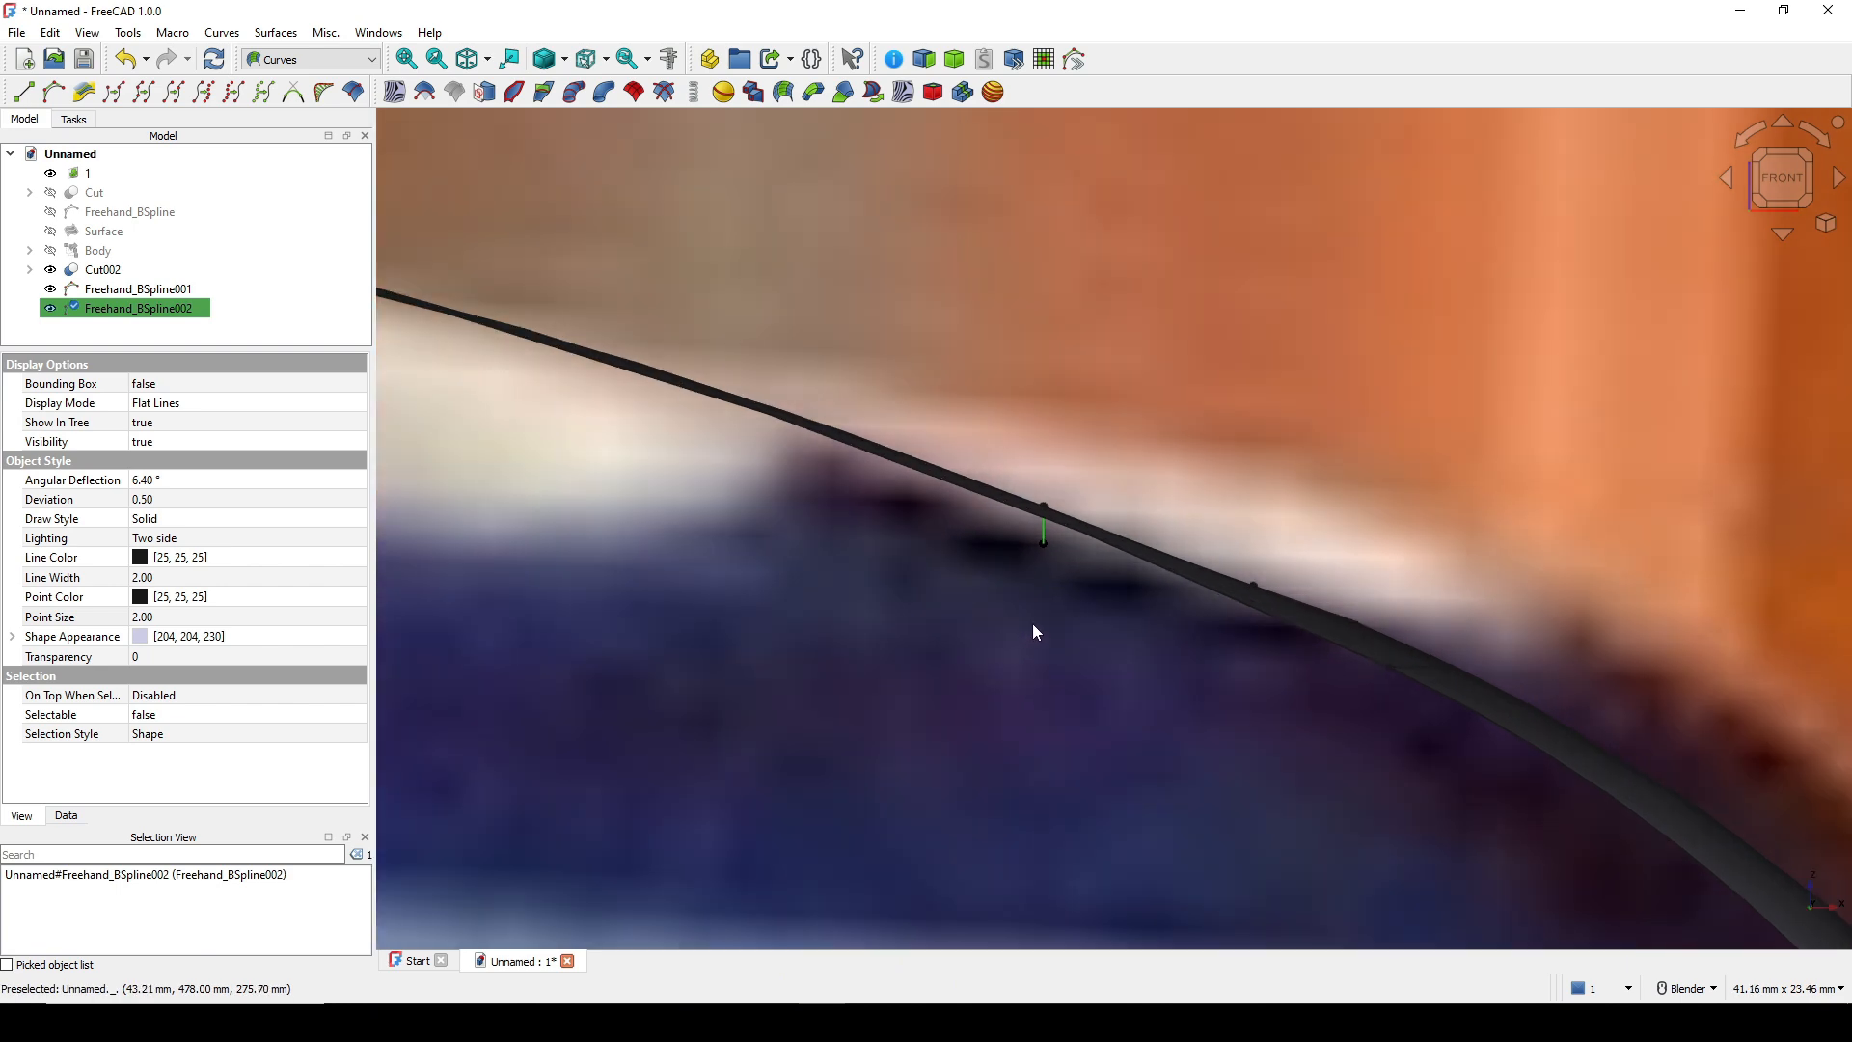
pyautogui.scroll(2, 1032, 623)
pyautogui.moveTo(1051, 556); pyautogui.dragTo(1035, 557)
pyautogui.scroll(-19, 1094, 622)
pyautogui.press('q')
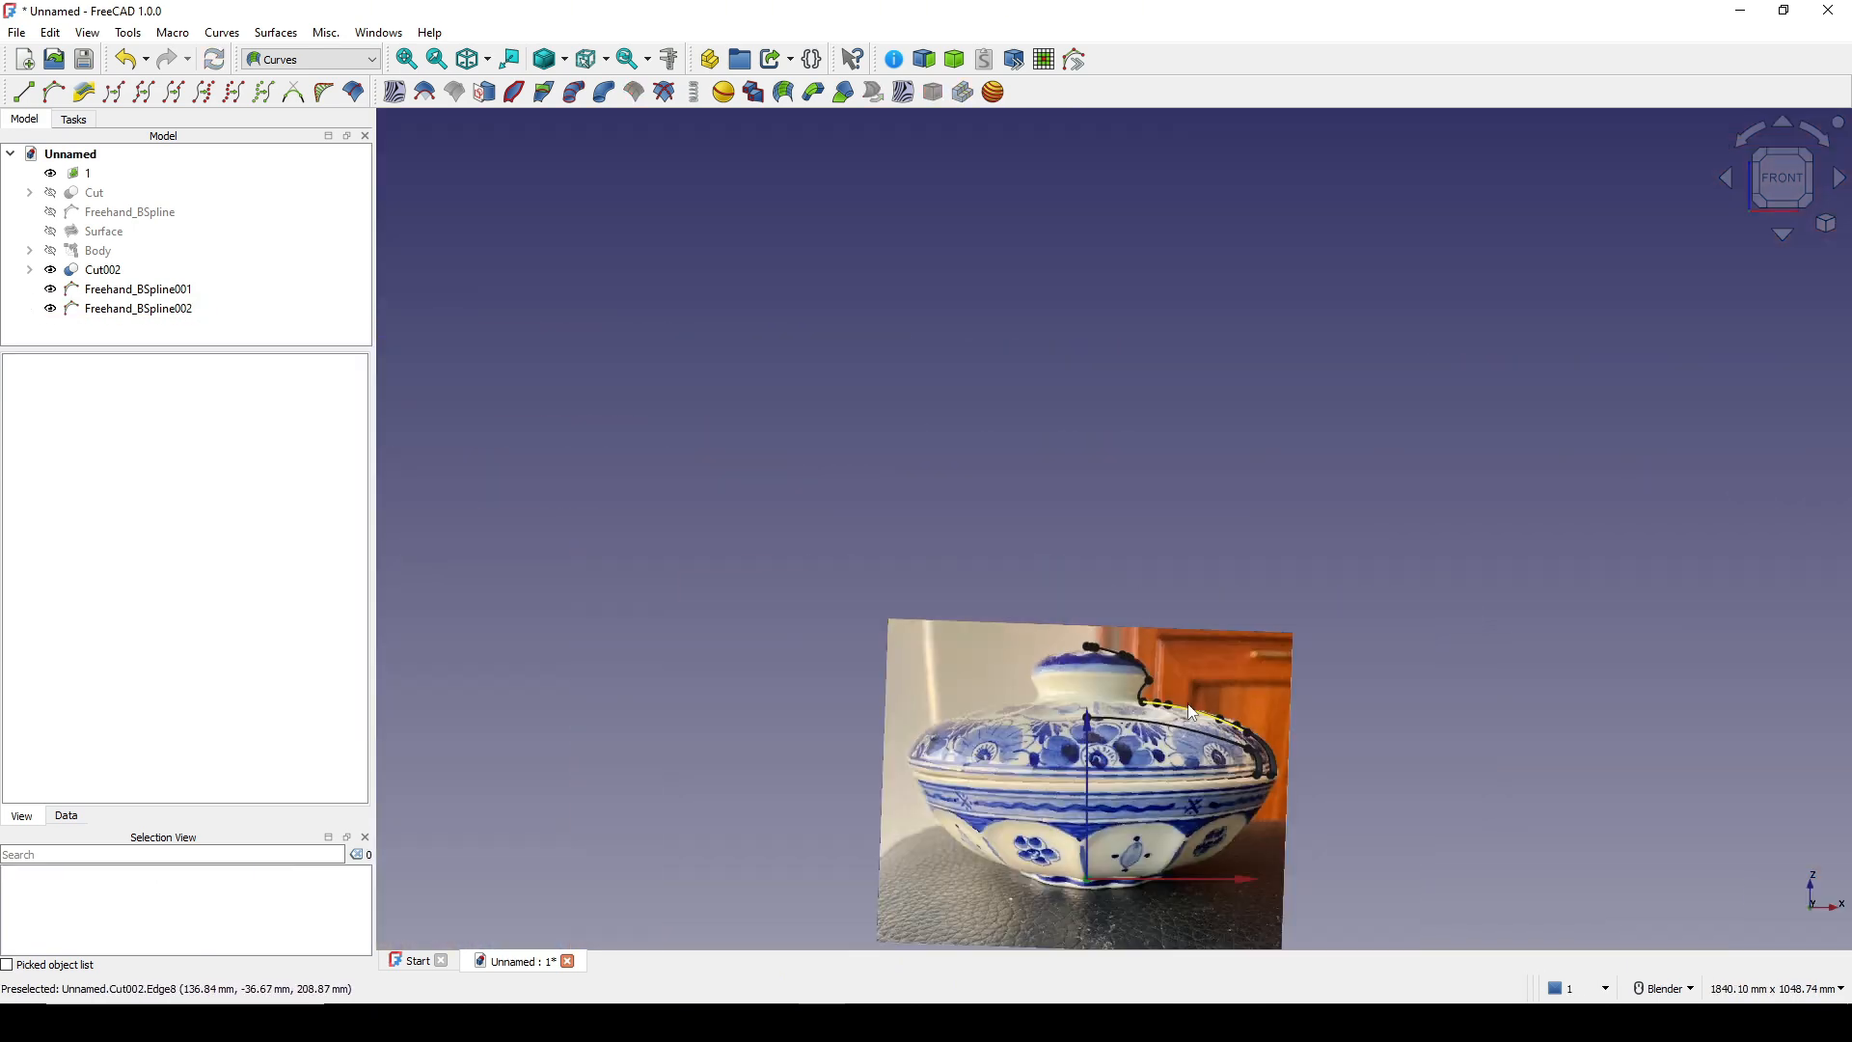
# Switch to the Surface workbench with the two windows and their spanning curves in view.
pyautogui.moveTo(1213, 619); pyautogui.dragTo(964, 678, button='middle')
pyautogui.scroll(6, 1223, 705)
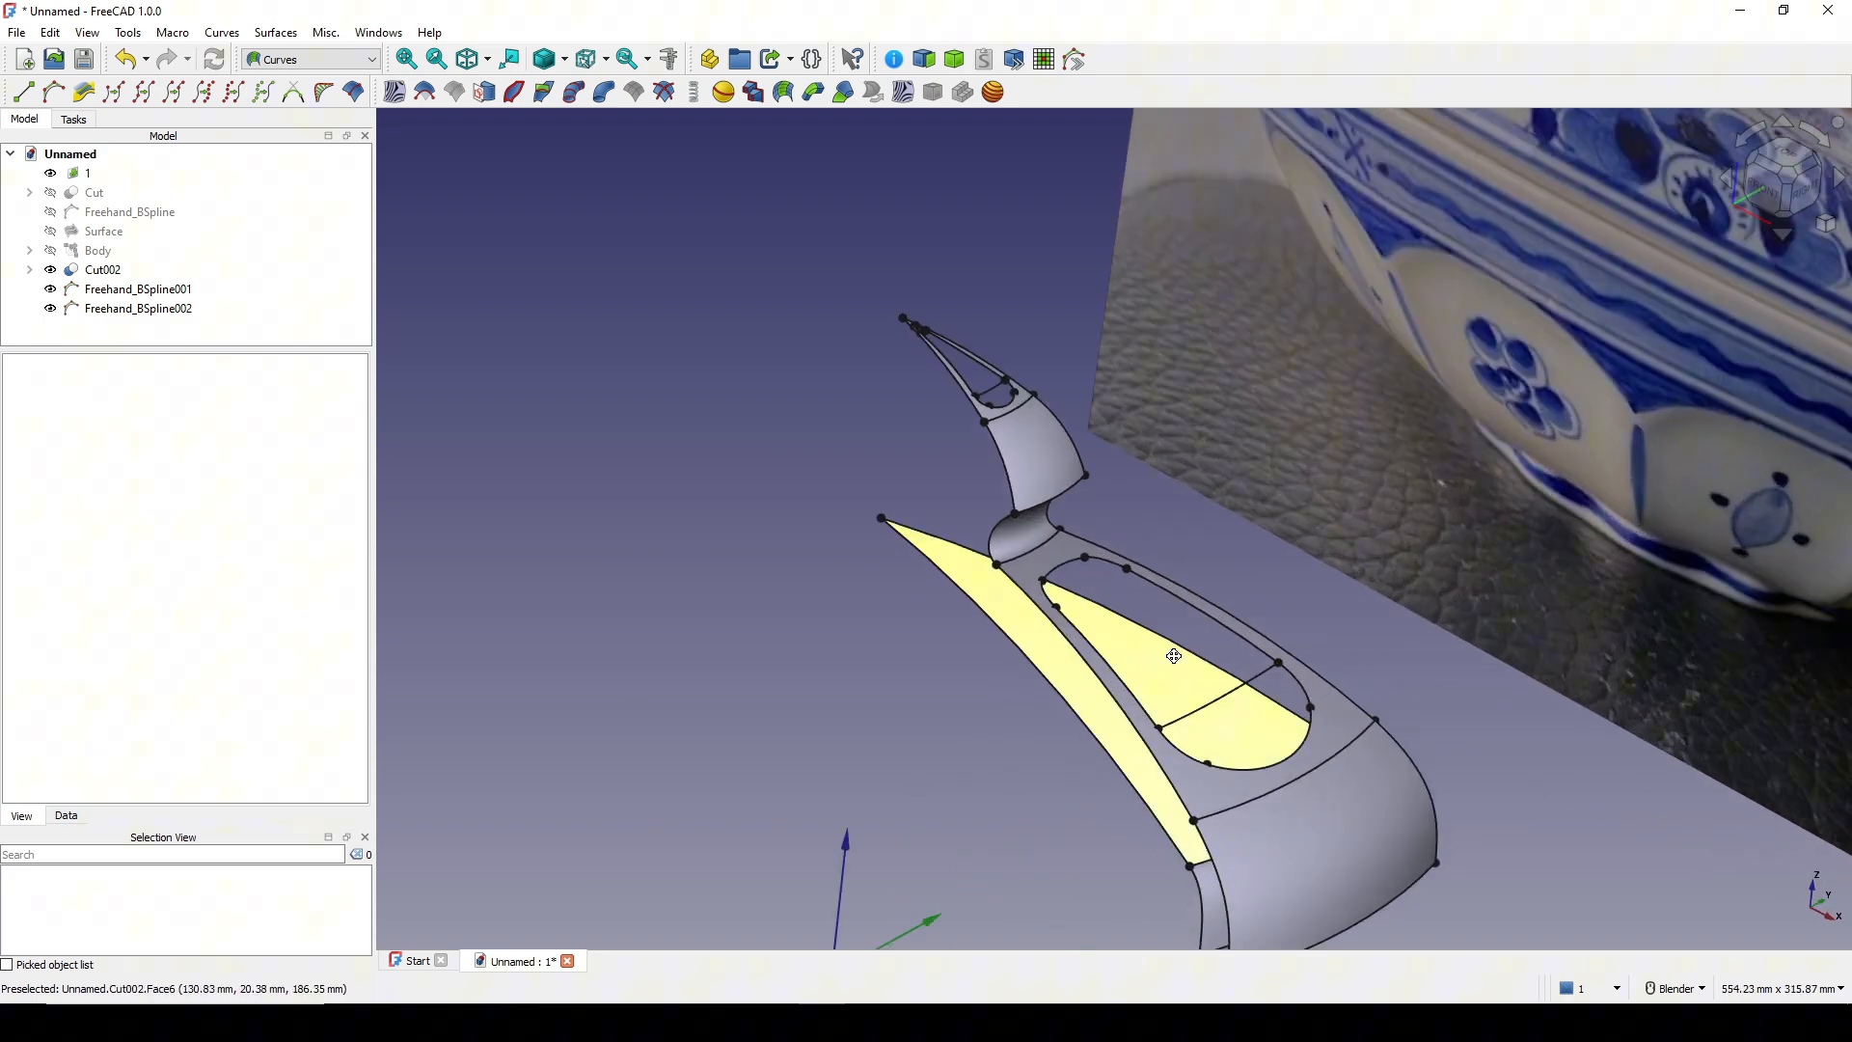
pyautogui.moveTo(1112, 646); pyautogui.dragTo(1005, 652, button='middle')
pyautogui.scroll(1, 1123, 731)
pyautogui.moveTo(1112, 740)
pyautogui.mouseDown(button='middle')
pyautogui.moveTo(1066, 736)
pyautogui.moveTo(1090, 731)
pyautogui.mouseUp(button='middle')
pyautogui.keyDown('shift'); pyautogui.moveTo(1259, 495); pyautogui.dragTo(1124, 579, button='middle'); pyautogui.keyUp('shift')
pyautogui.click(306, 59)
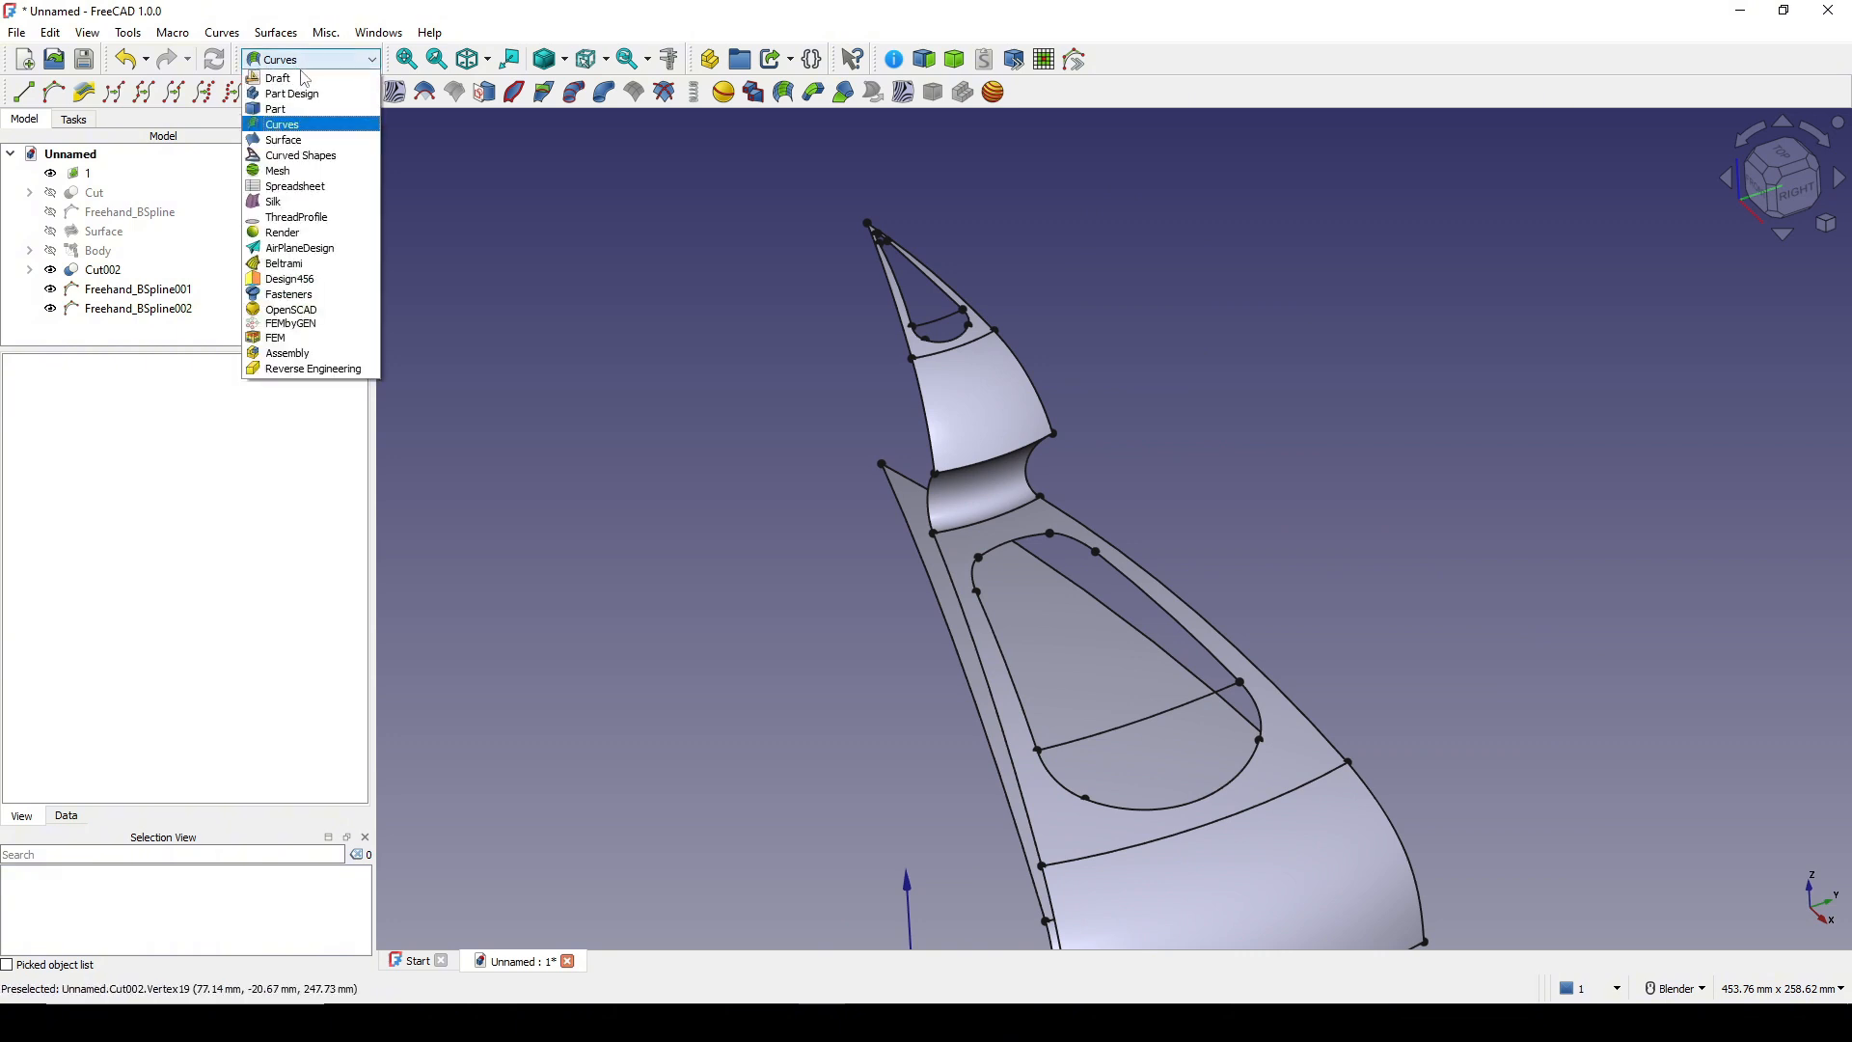
pyautogui.click(285, 146)
pyautogui.keyDown('shift'); pyautogui.moveTo(996, 407); pyautogui.dragTo(973, 410, button='middle'); pyautogui.keyUp('shift')
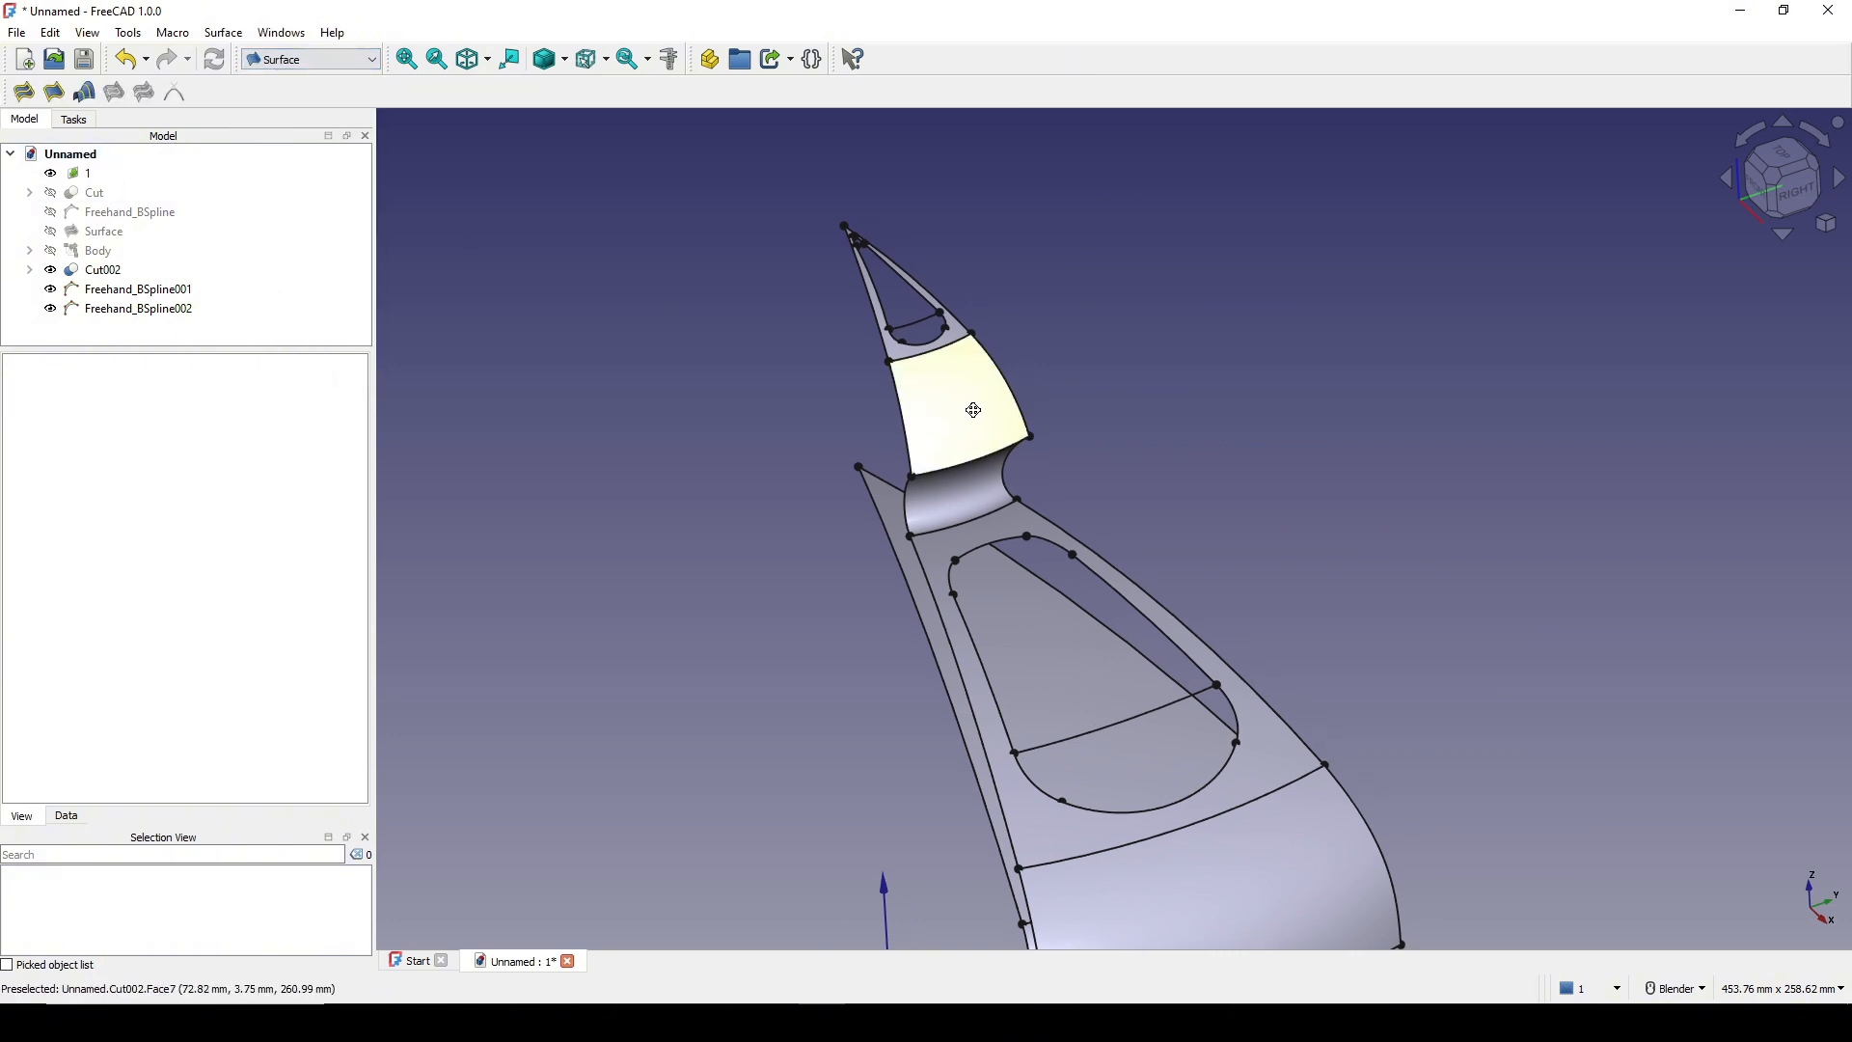
# Start a Filling surface on the large window and add its top edge, one upper corner and the adjoining straight side as boundary edges.
pyautogui.click(23, 91)
pyautogui.moveTo(1138, 666); pyautogui.dragTo(1193, 673, button='middle')
pyautogui.scroll(3, 955, 467)
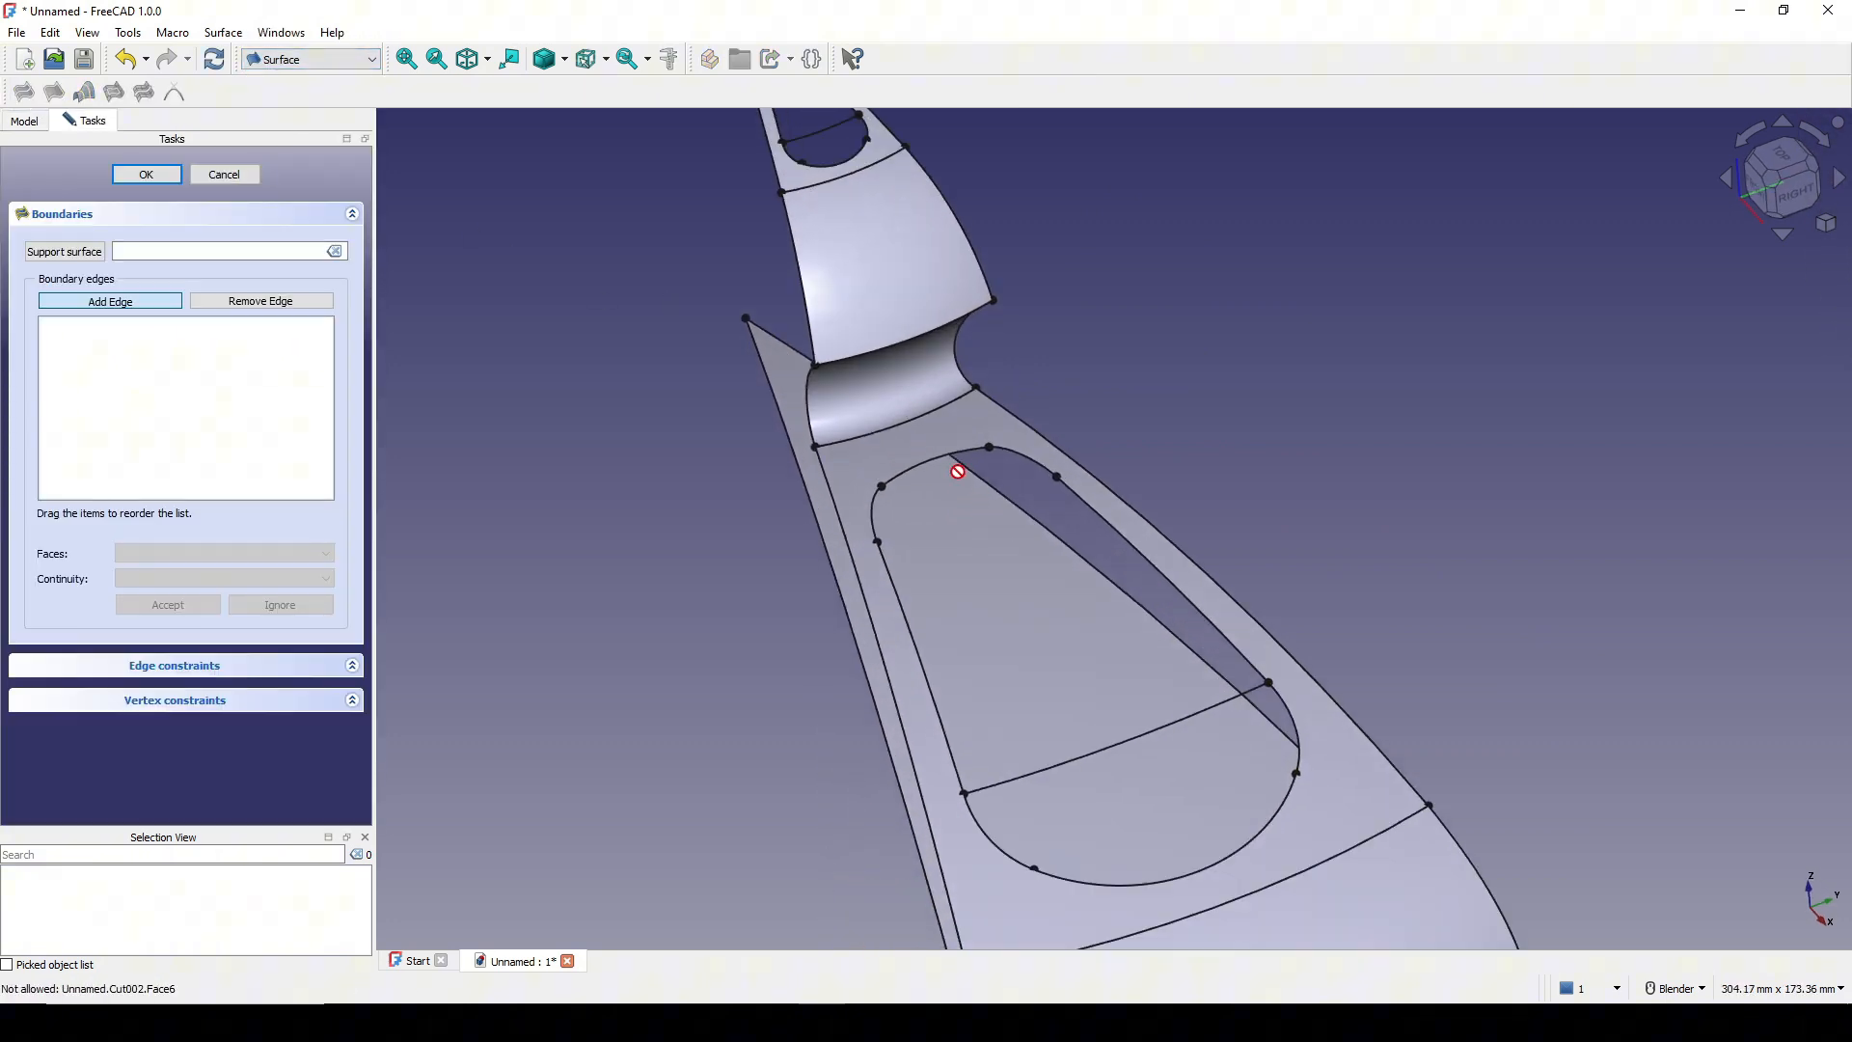
pyautogui.click(957, 455)
pyautogui.scroll(3, 914, 508)
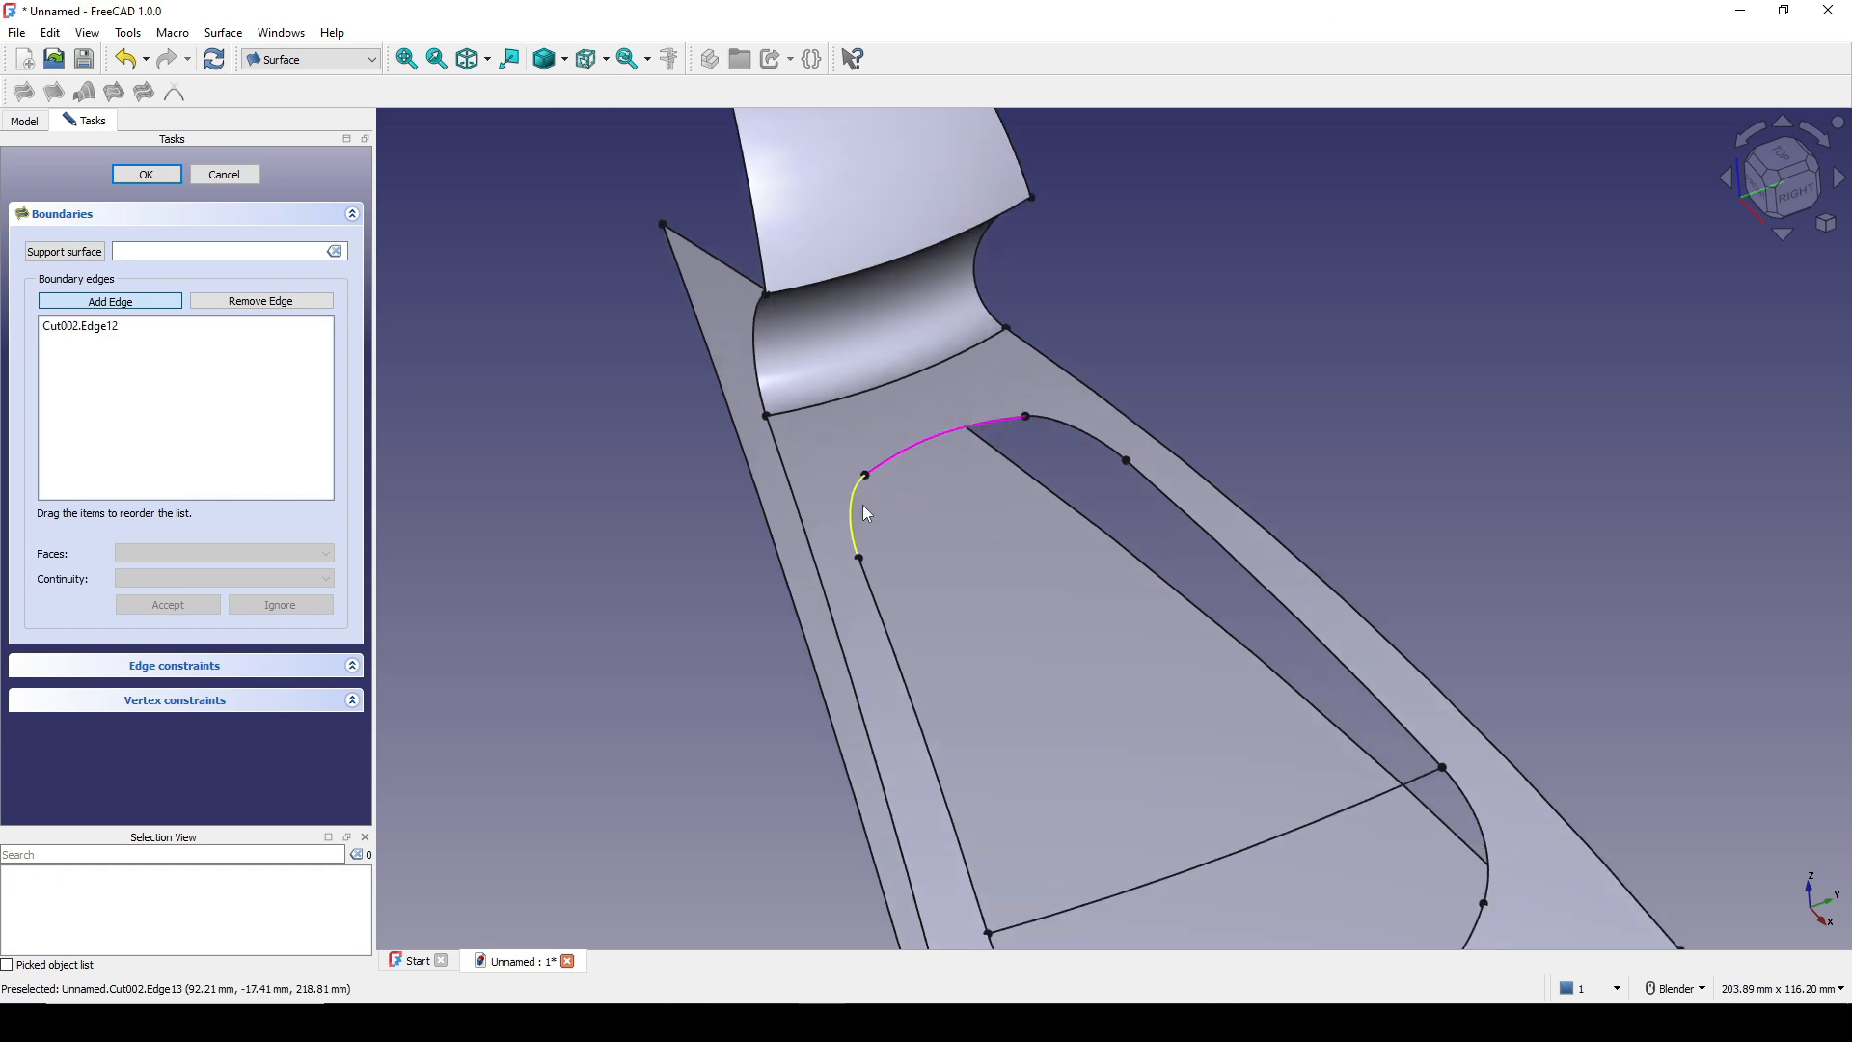
pyautogui.click(866, 512)
pyautogui.click(877, 608)
pyautogui.scroll(3, 943, 538)
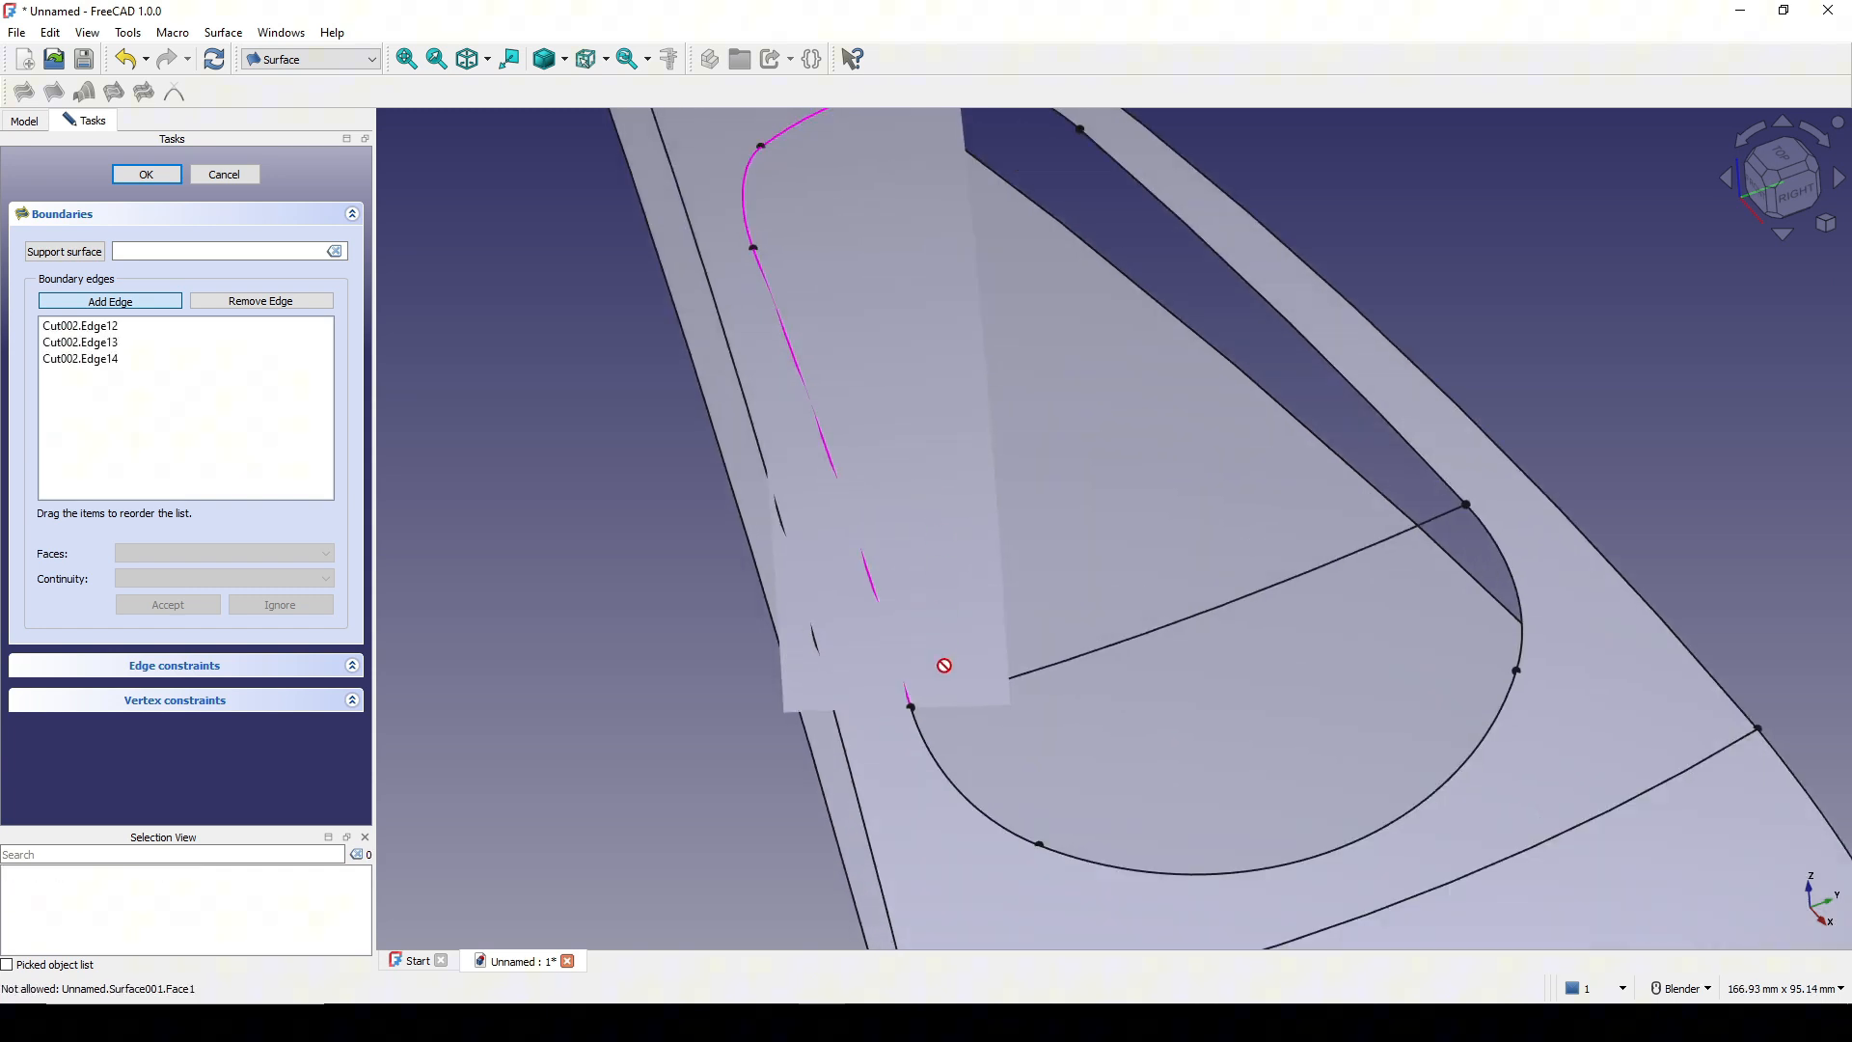
# Complete the large window's boundary loop with both lower corners, the bottom edge, the opposite straight side and the remaining upper corner.
pyautogui.click(921, 731)
pyautogui.click(1067, 857)
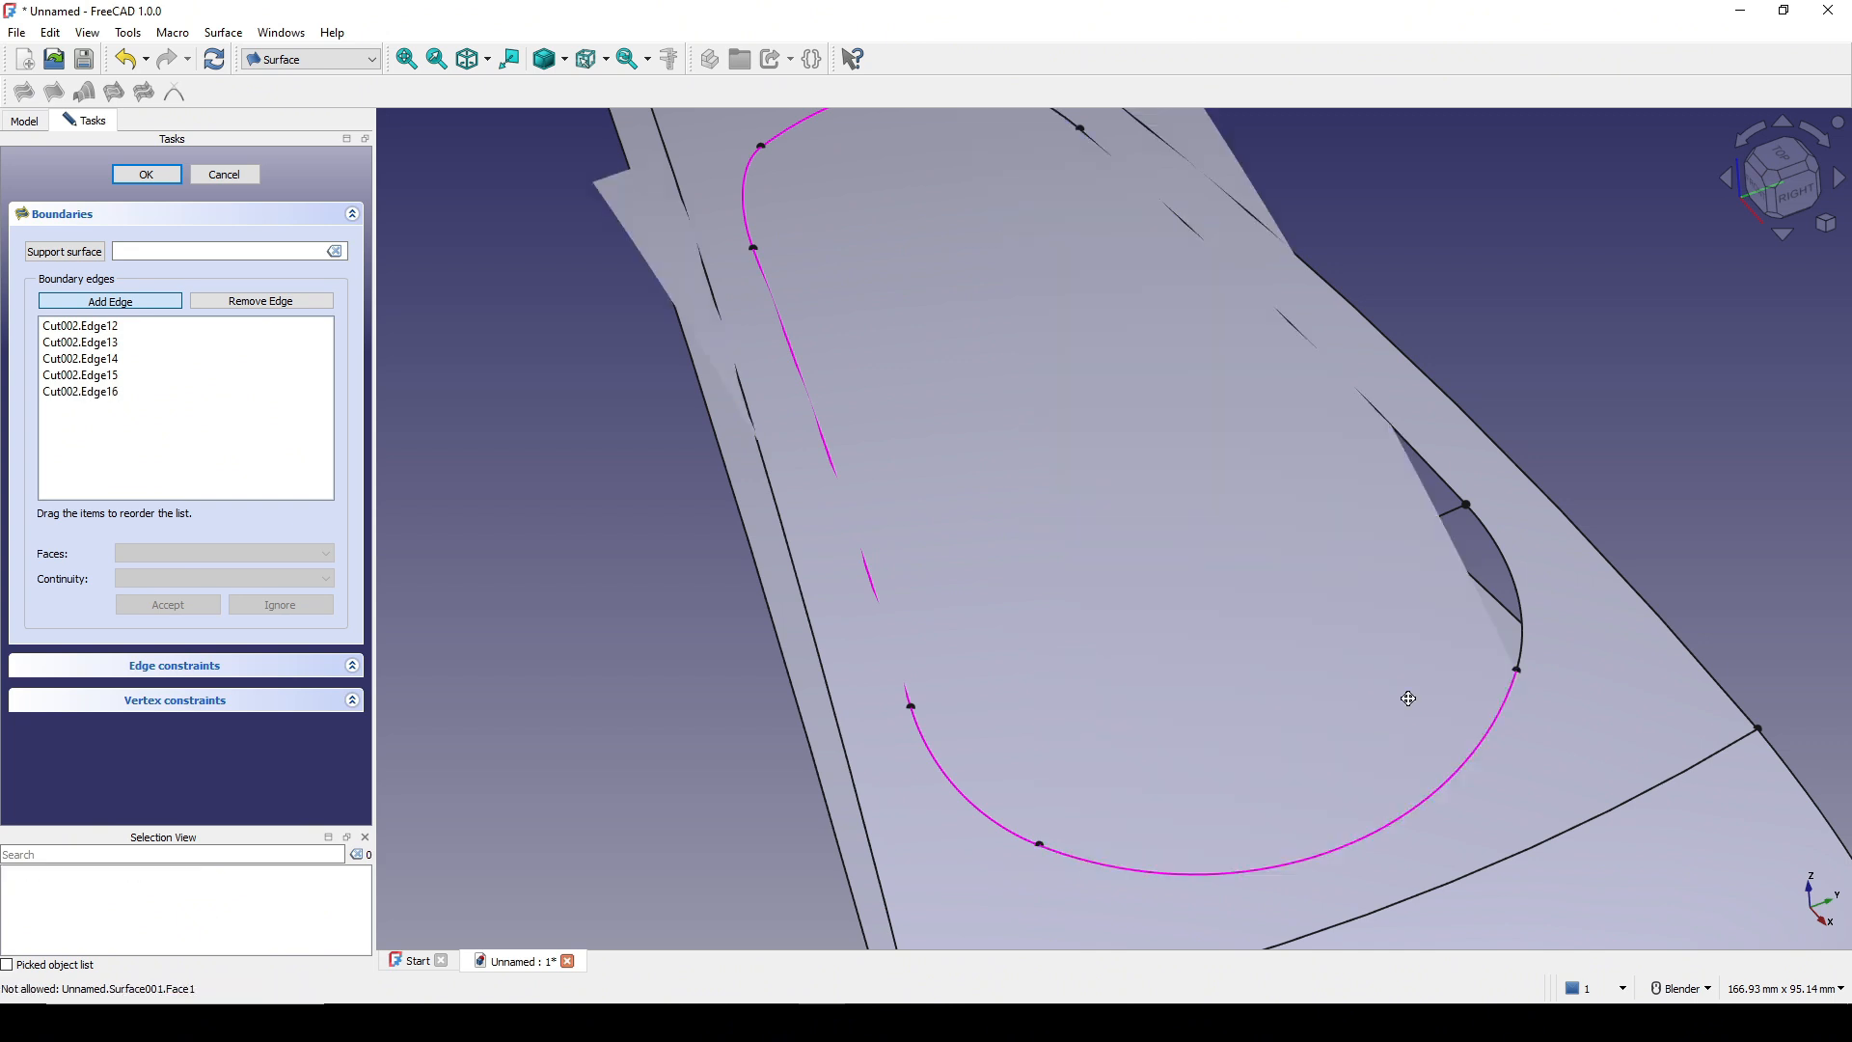
pyautogui.scroll(2, 1408, 698)
pyautogui.click(1308, 675)
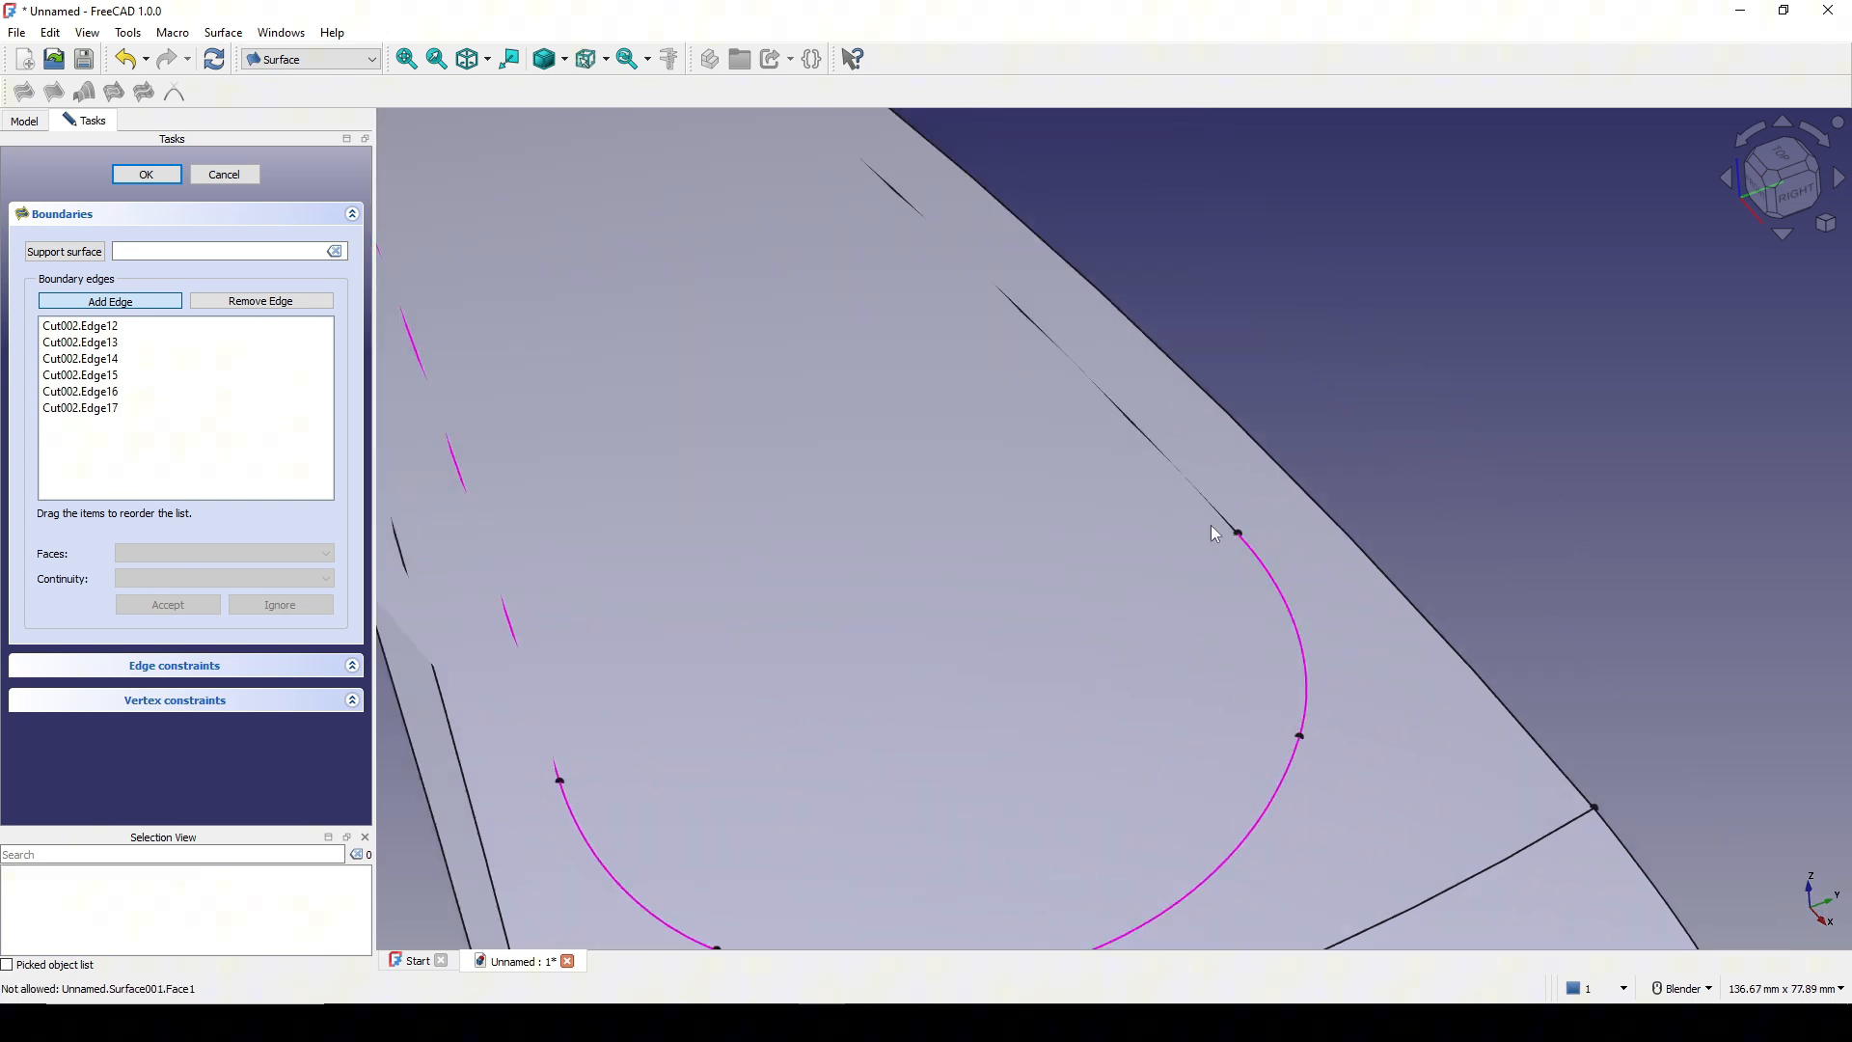
pyautogui.click(1215, 508)
pyautogui.scroll(-3, 1177, 540)
pyautogui.click(974, 315)
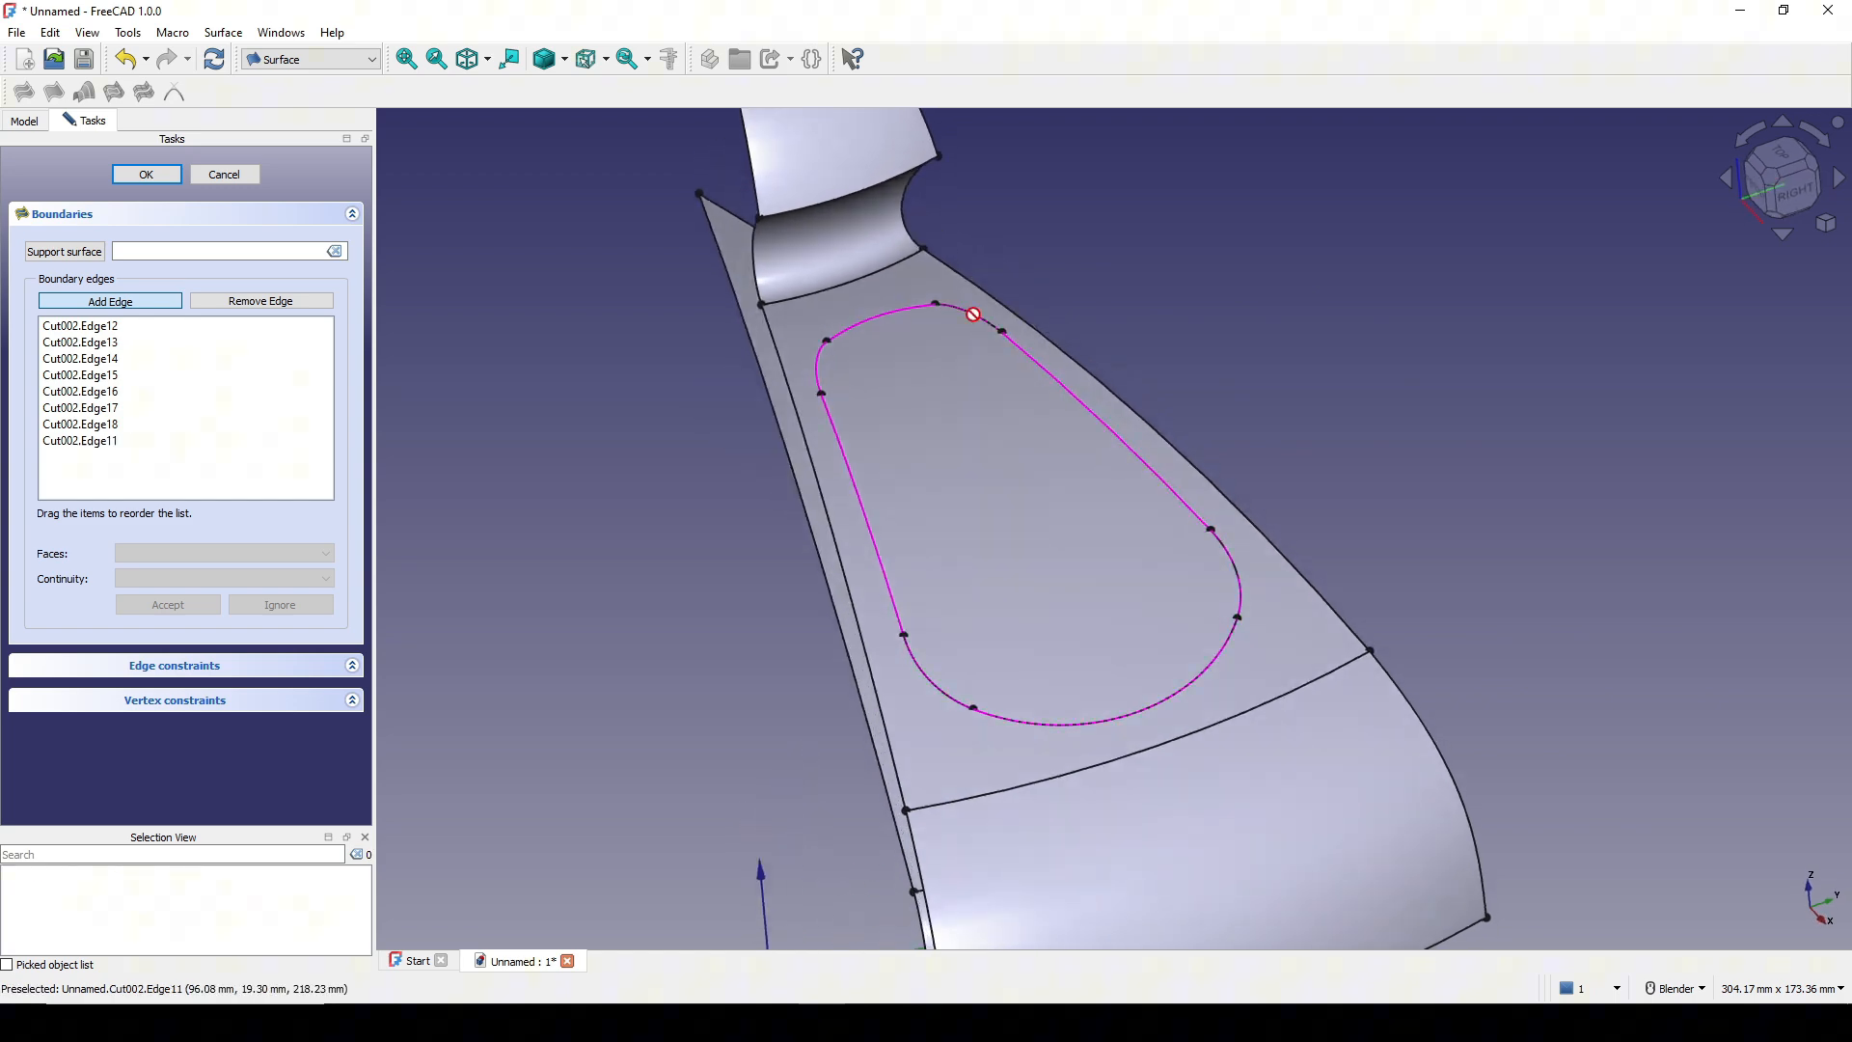
# Add the bowed curve Freehand_BSpline001 as a non-boundary edge constraint and create the large window's filling surface.
pyautogui.moveTo(1045, 534); pyautogui.dragTo(1399, 472, button='middle')
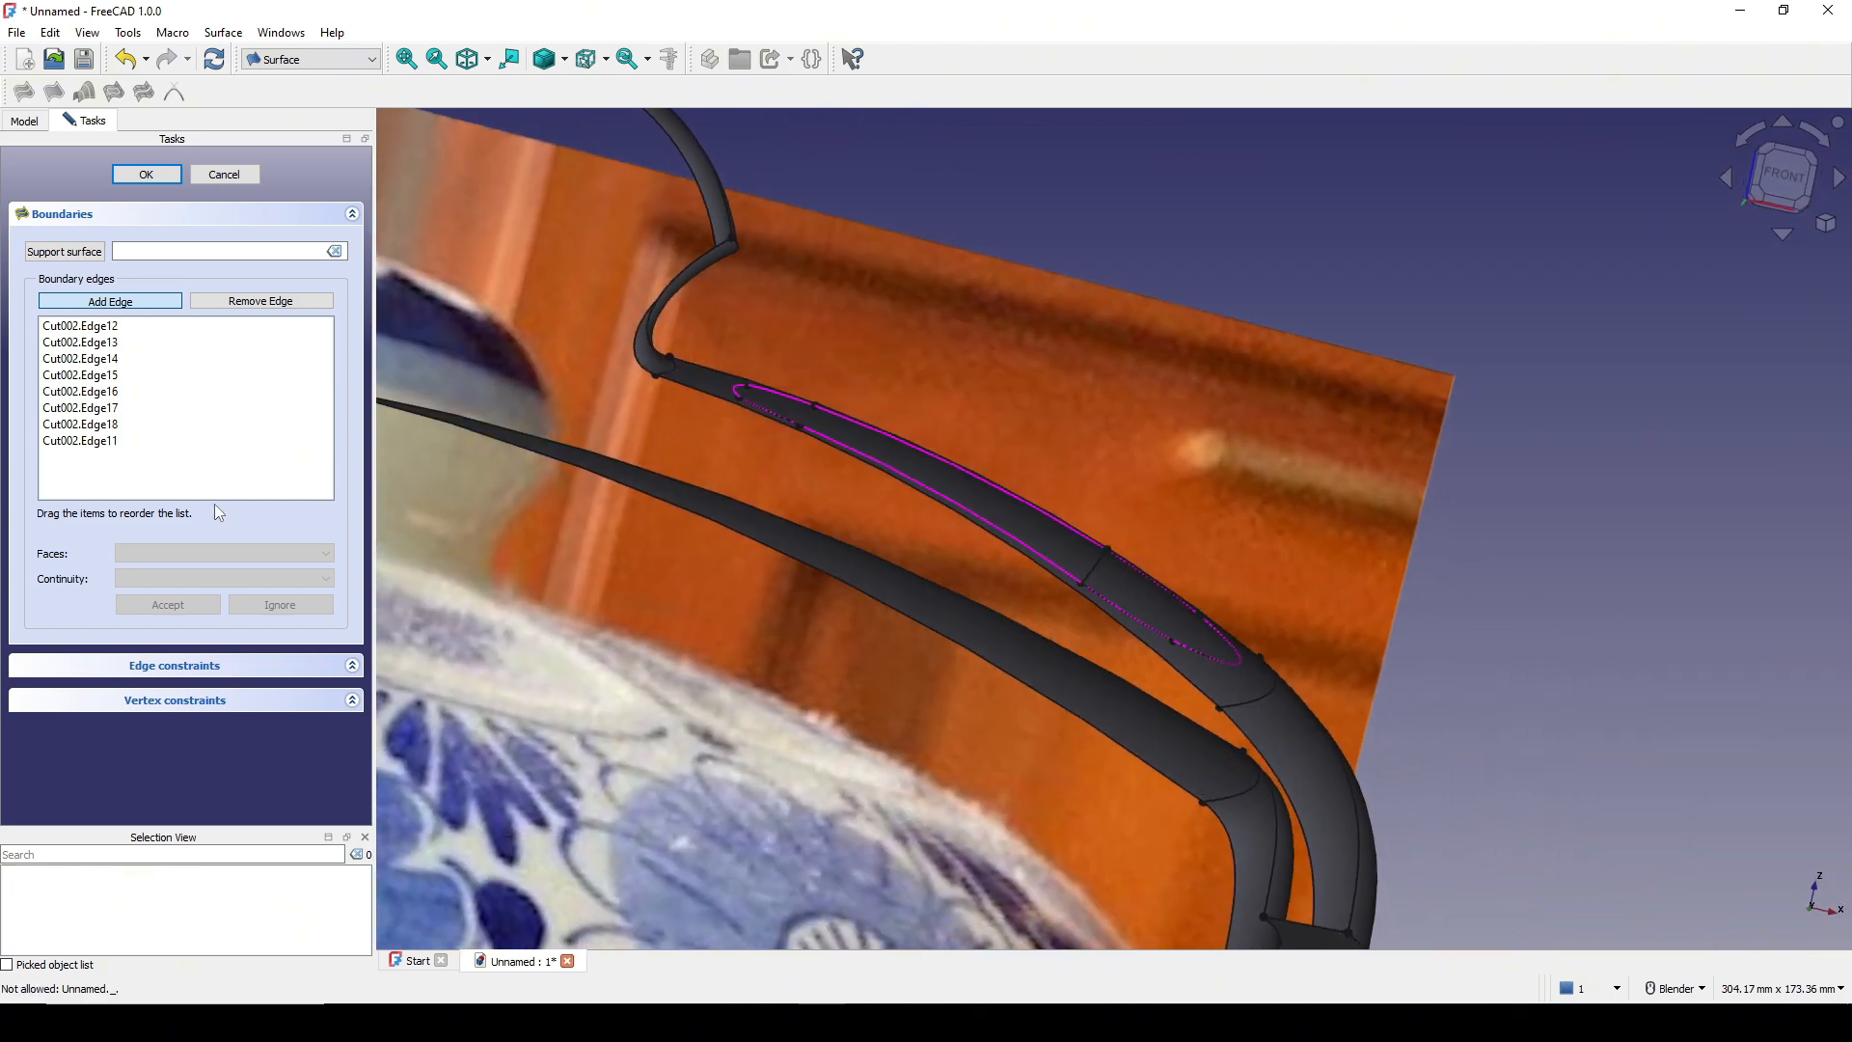
pyautogui.click(189, 672)
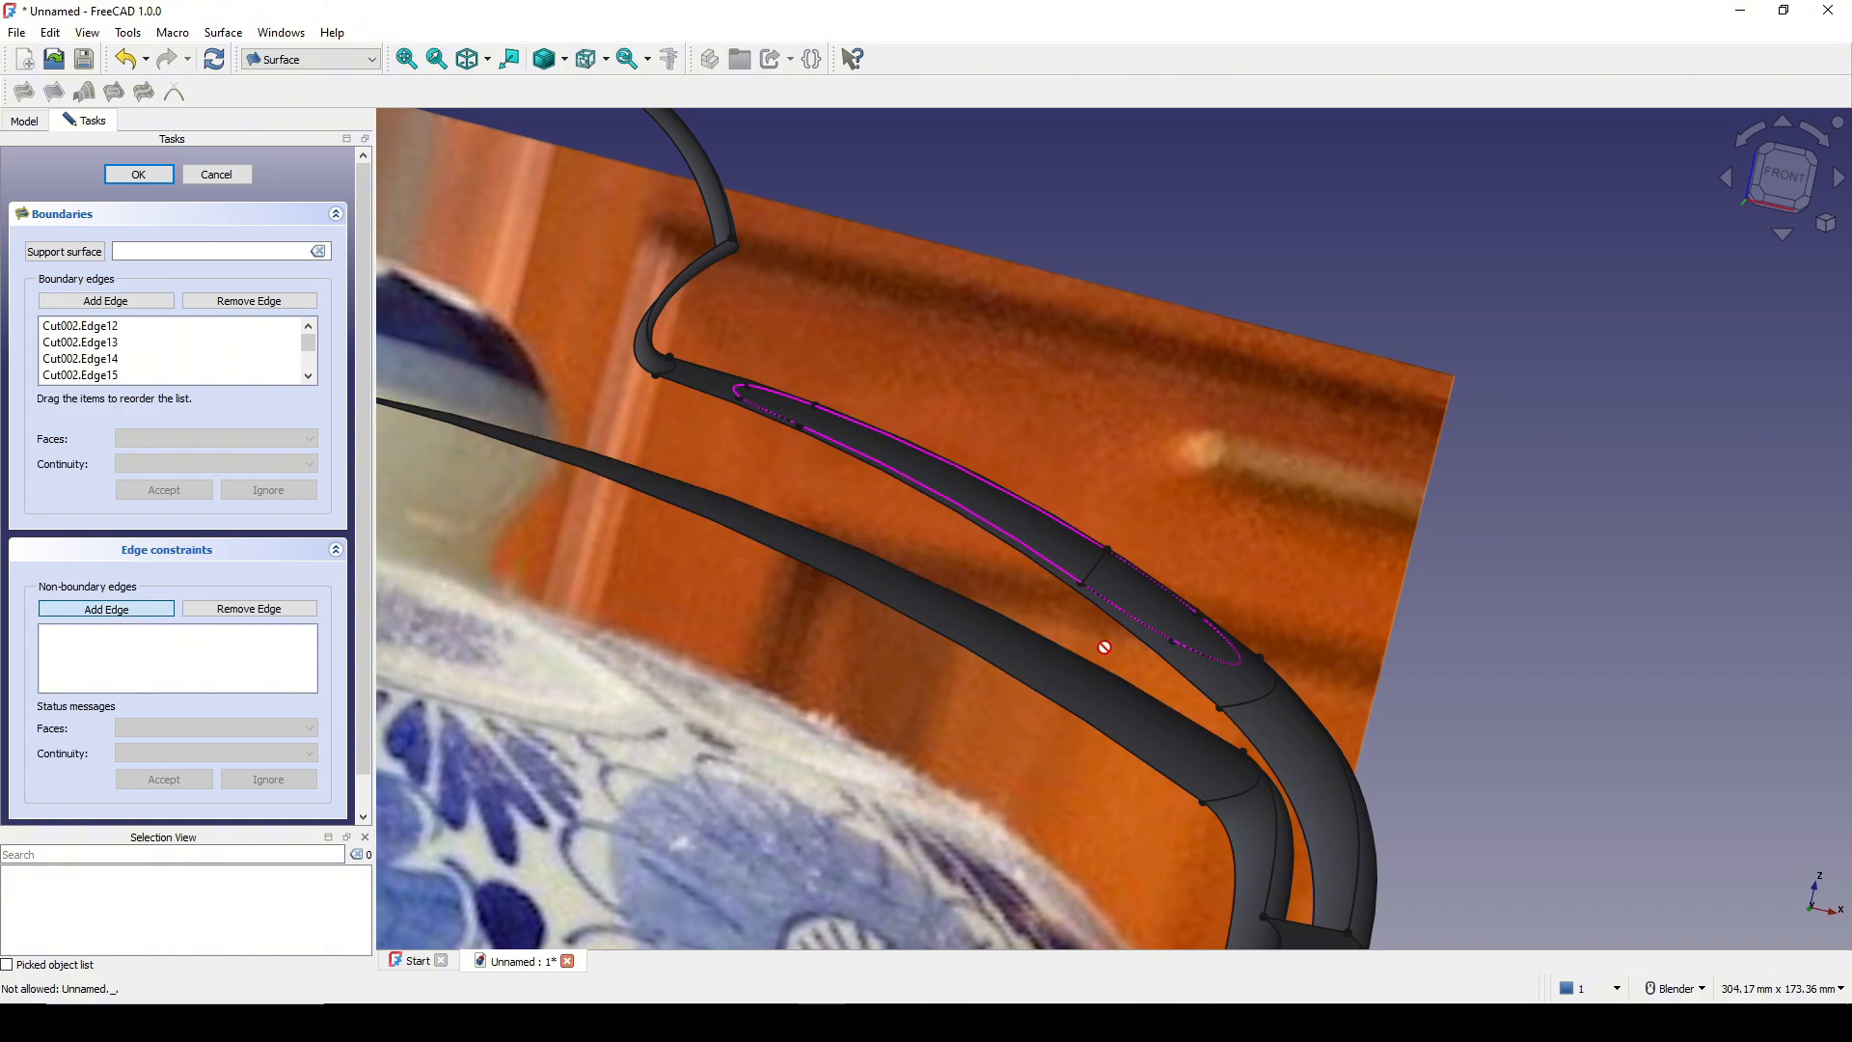
pyautogui.moveTo(1104, 648); pyautogui.dragTo(1070, 497, button='middle')
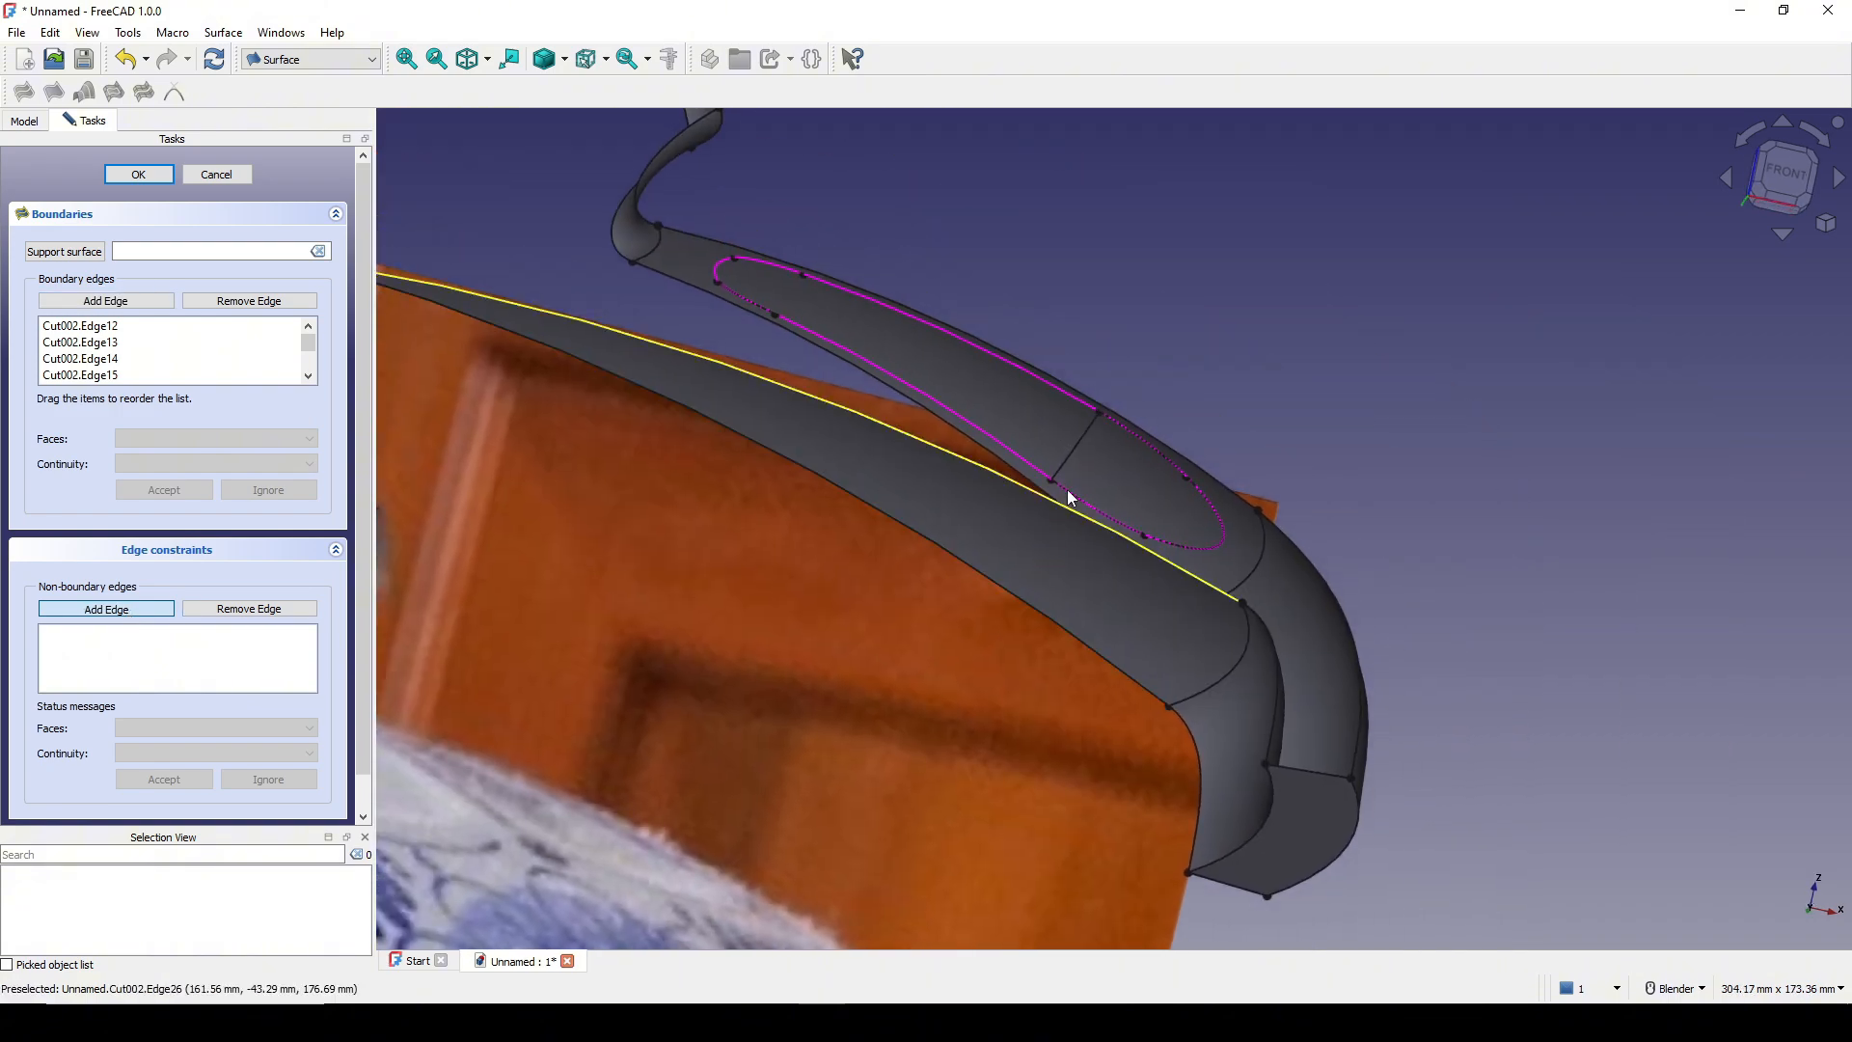
pyautogui.click(1083, 465)
pyautogui.scroll(-2, 1144, 554)
pyautogui.moveTo(1144, 554); pyautogui.dragTo(873, 588, button='middle')
pyautogui.keyDown('shift'); pyautogui.moveTo(1133, 492); pyautogui.dragTo(1102, 664, button='middle'); pyautogui.keyUp('shift')
pyautogui.click(143, 175)
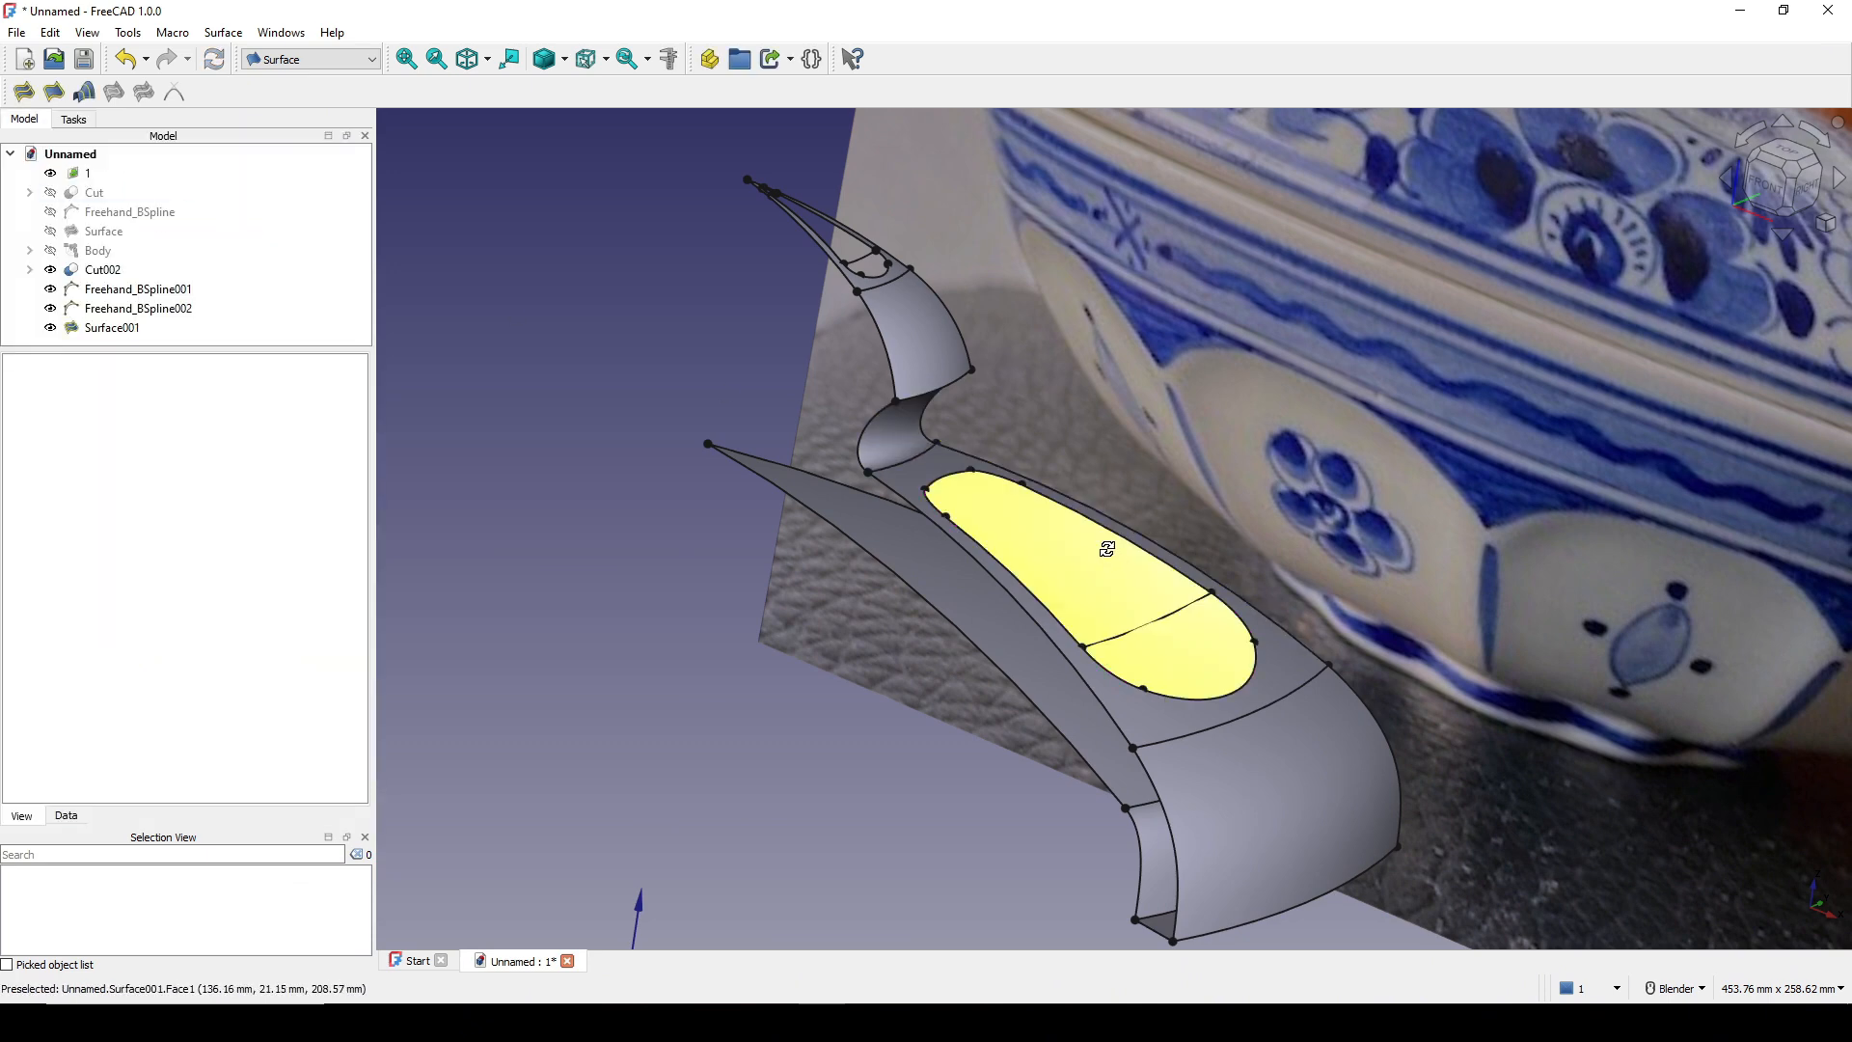
# Start a Filling surface on the small upper window and add its tip edge, one adjoining upper corner and that straight side as boundary edges.
pyautogui.moveTo(1110, 542); pyautogui.dragTo(1097, 677, button='middle')
pyautogui.scroll(2, 1098, 677)
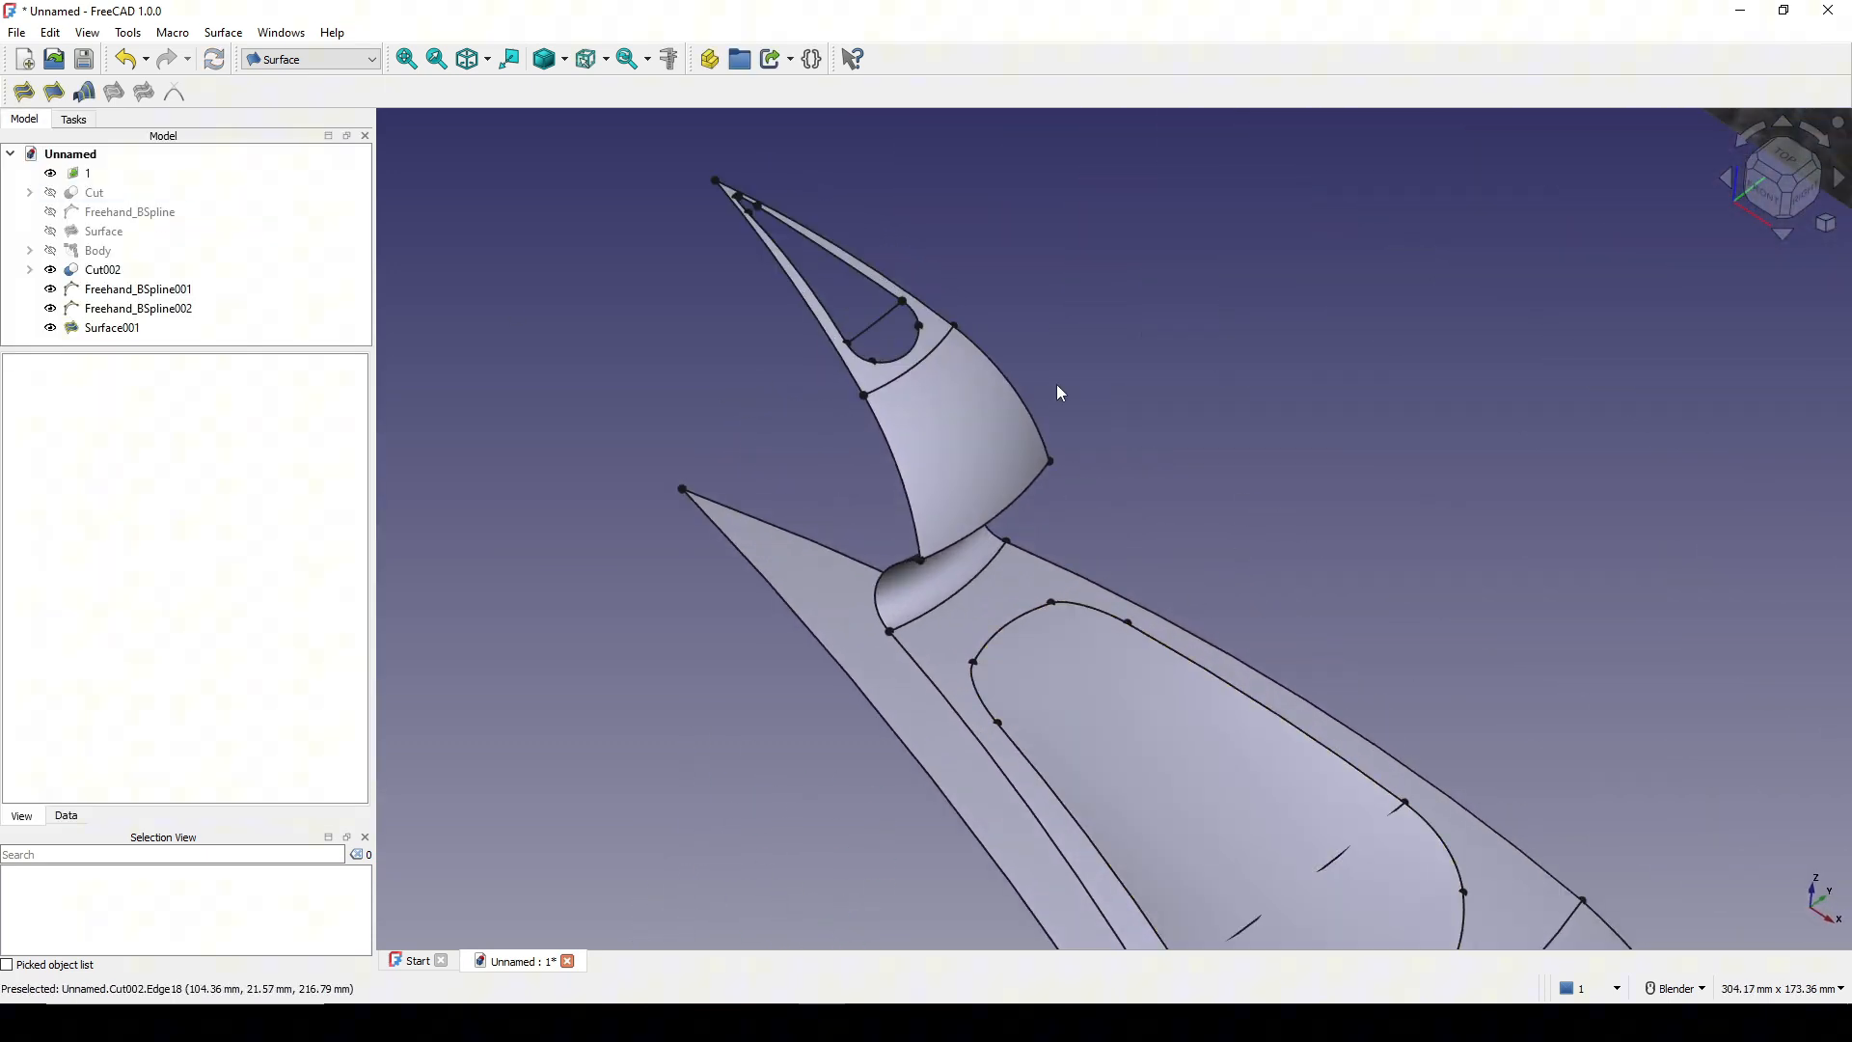
pyautogui.scroll(2, 1022, 357)
pyautogui.keyDown('shift'); pyautogui.moveTo(1022, 357); pyautogui.dragTo(1103, 560, button='middle'); pyautogui.keyUp('shift')
pyautogui.moveTo(1165, 715); pyautogui.dragTo(1104, 755, button='middle')
pyautogui.scroll(2, 876, 500)
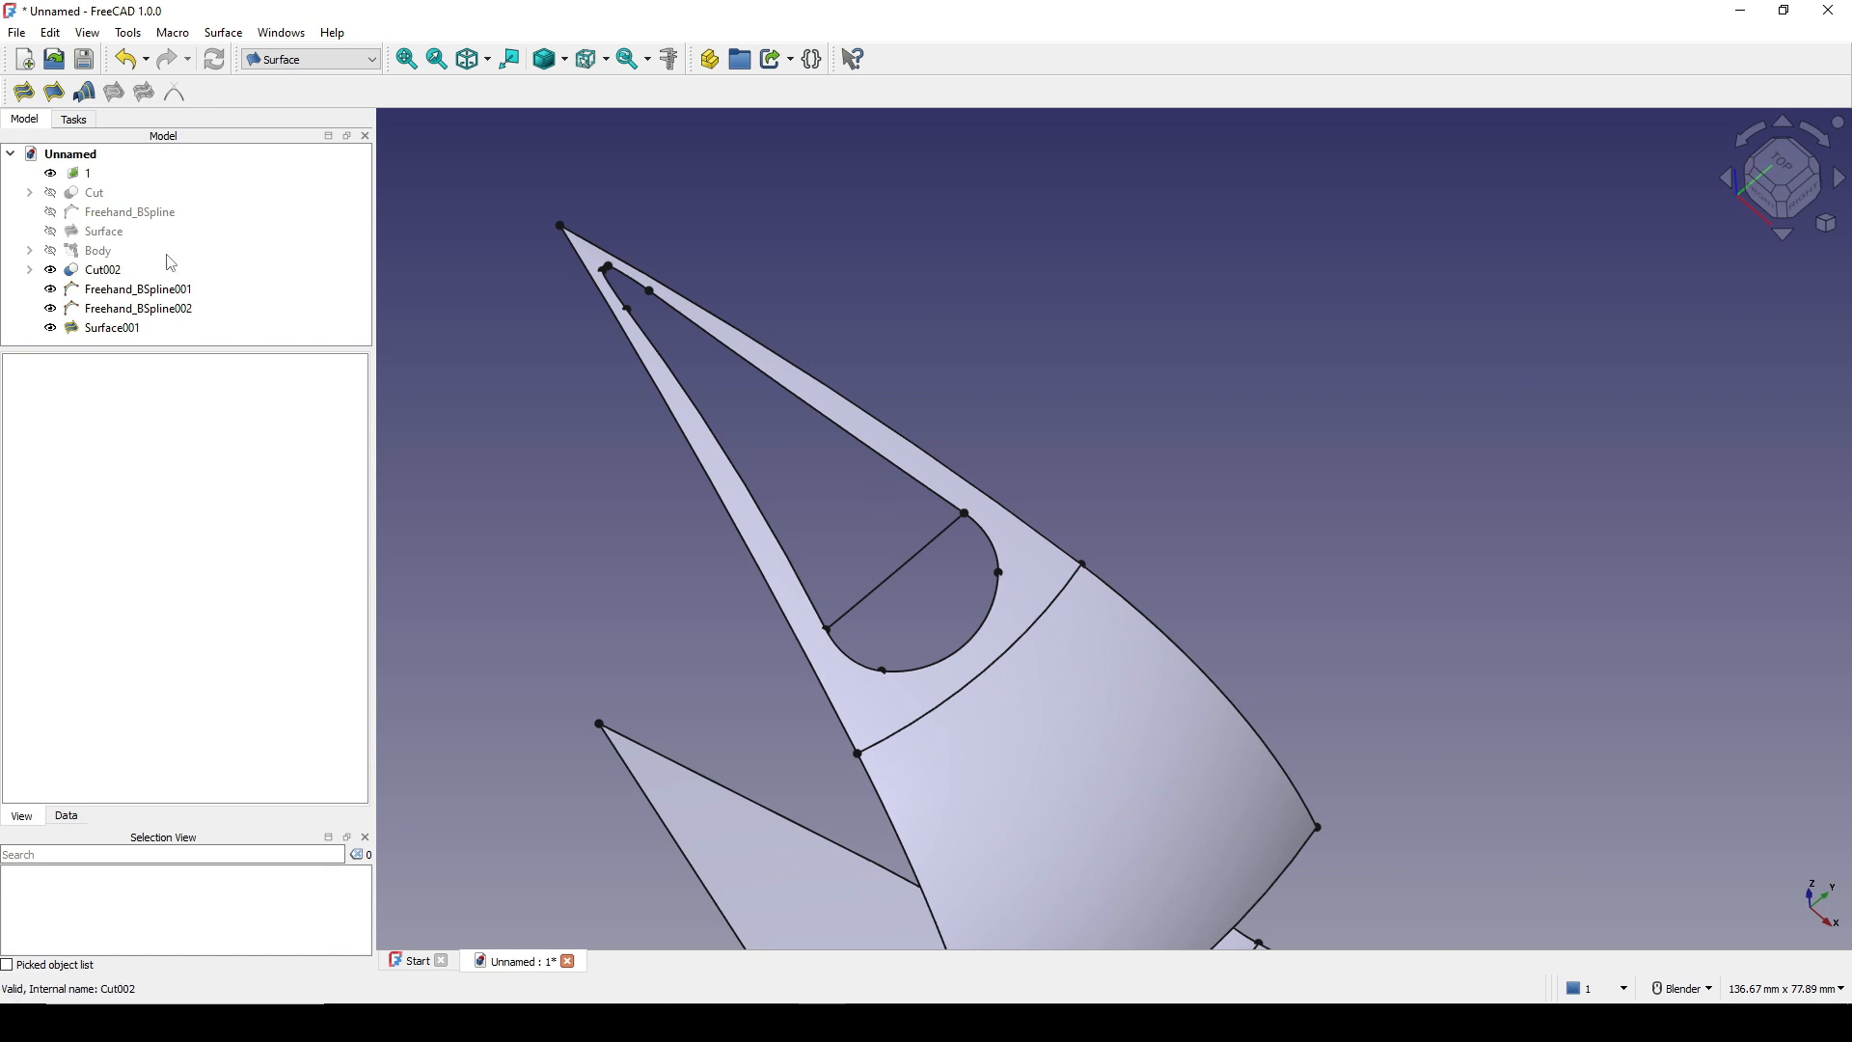
pyautogui.click(23, 91)
pyautogui.scroll(6, 816, 423)
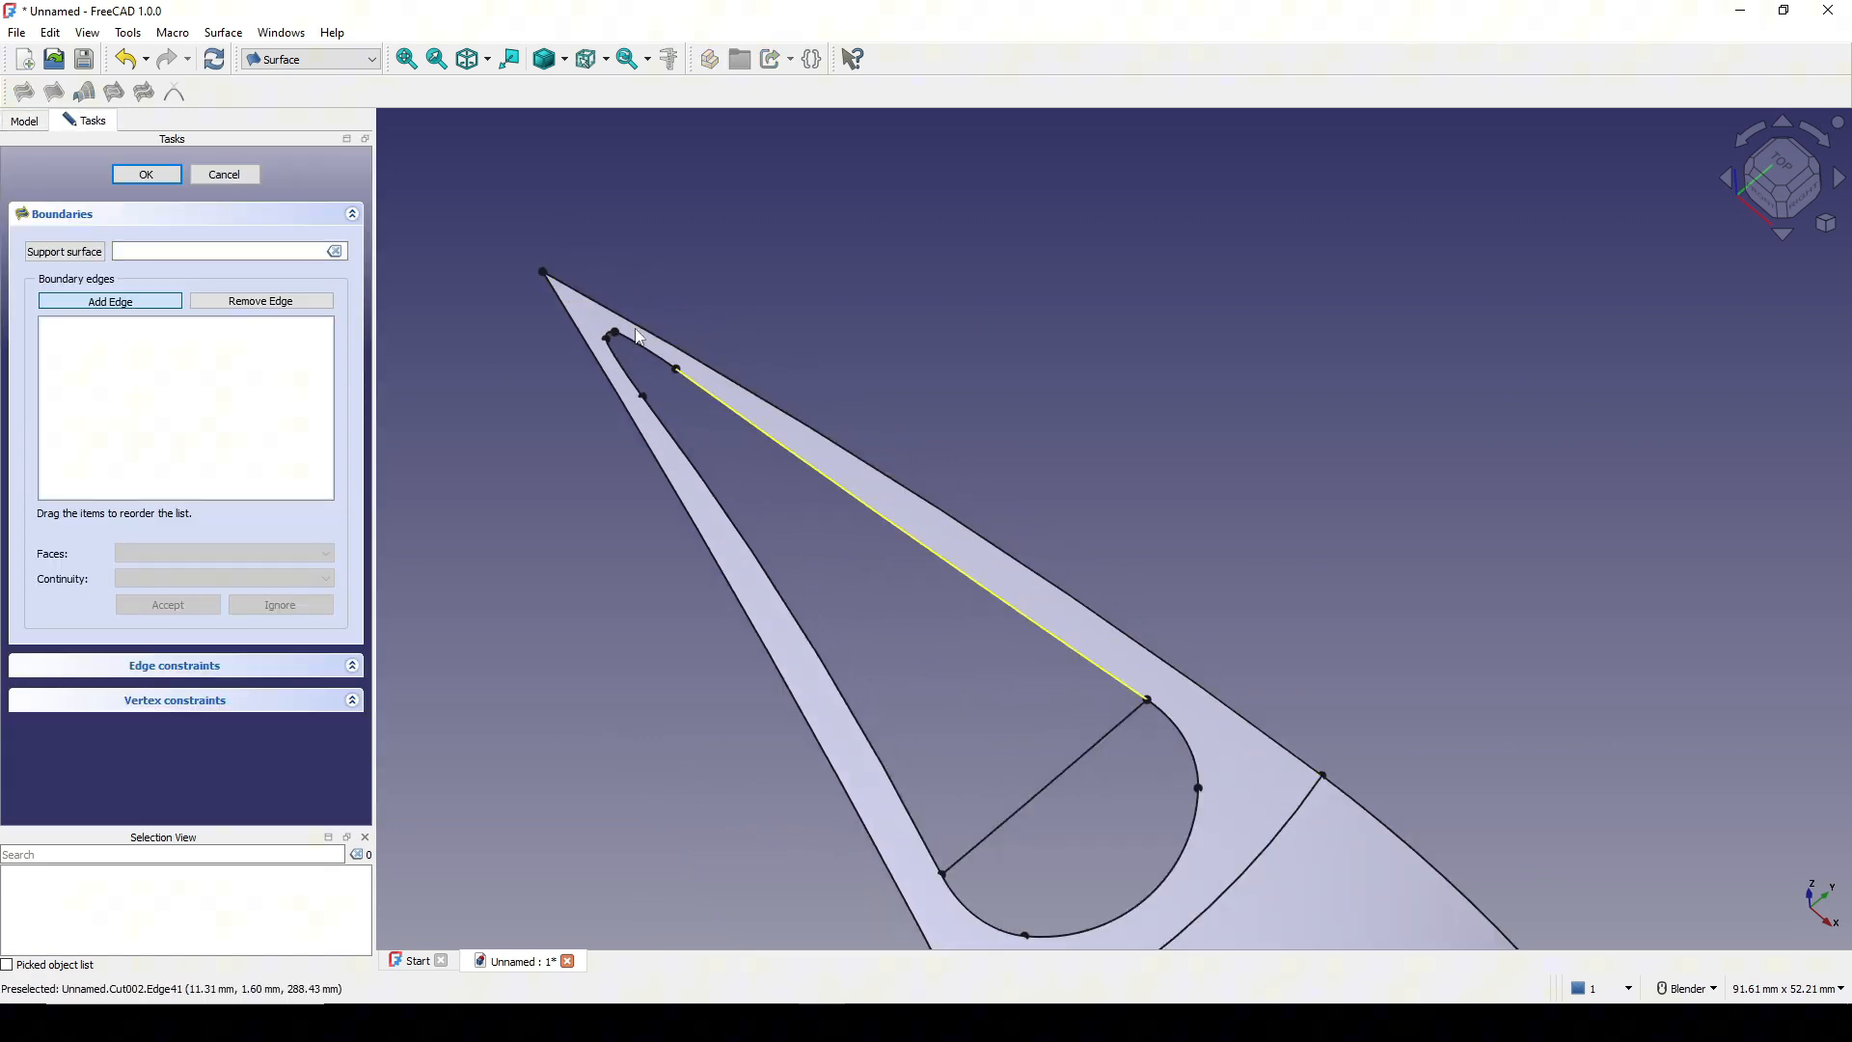
pyautogui.scroll(3, 623, 345)
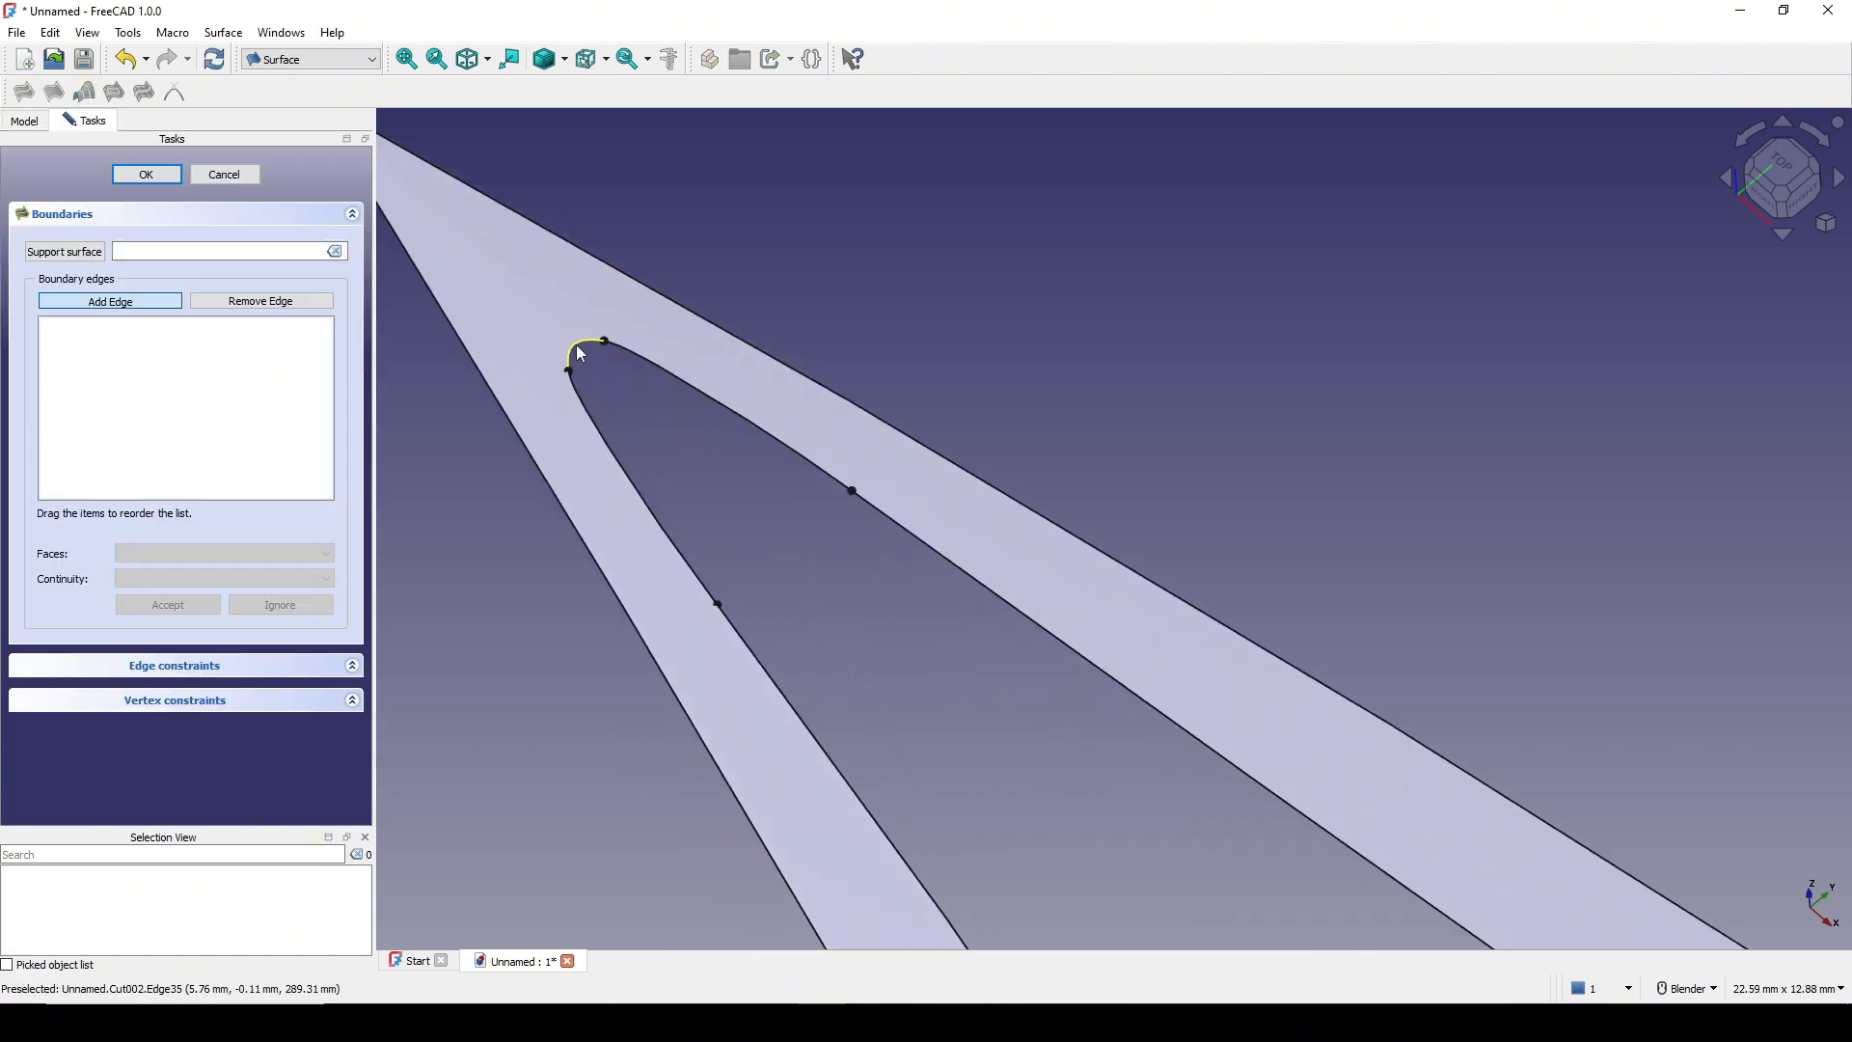
pyautogui.click(592, 415)
pyautogui.scroll(-3, 807, 579)
pyautogui.click(785, 515)
pyautogui.scroll(-3, 965, 598)
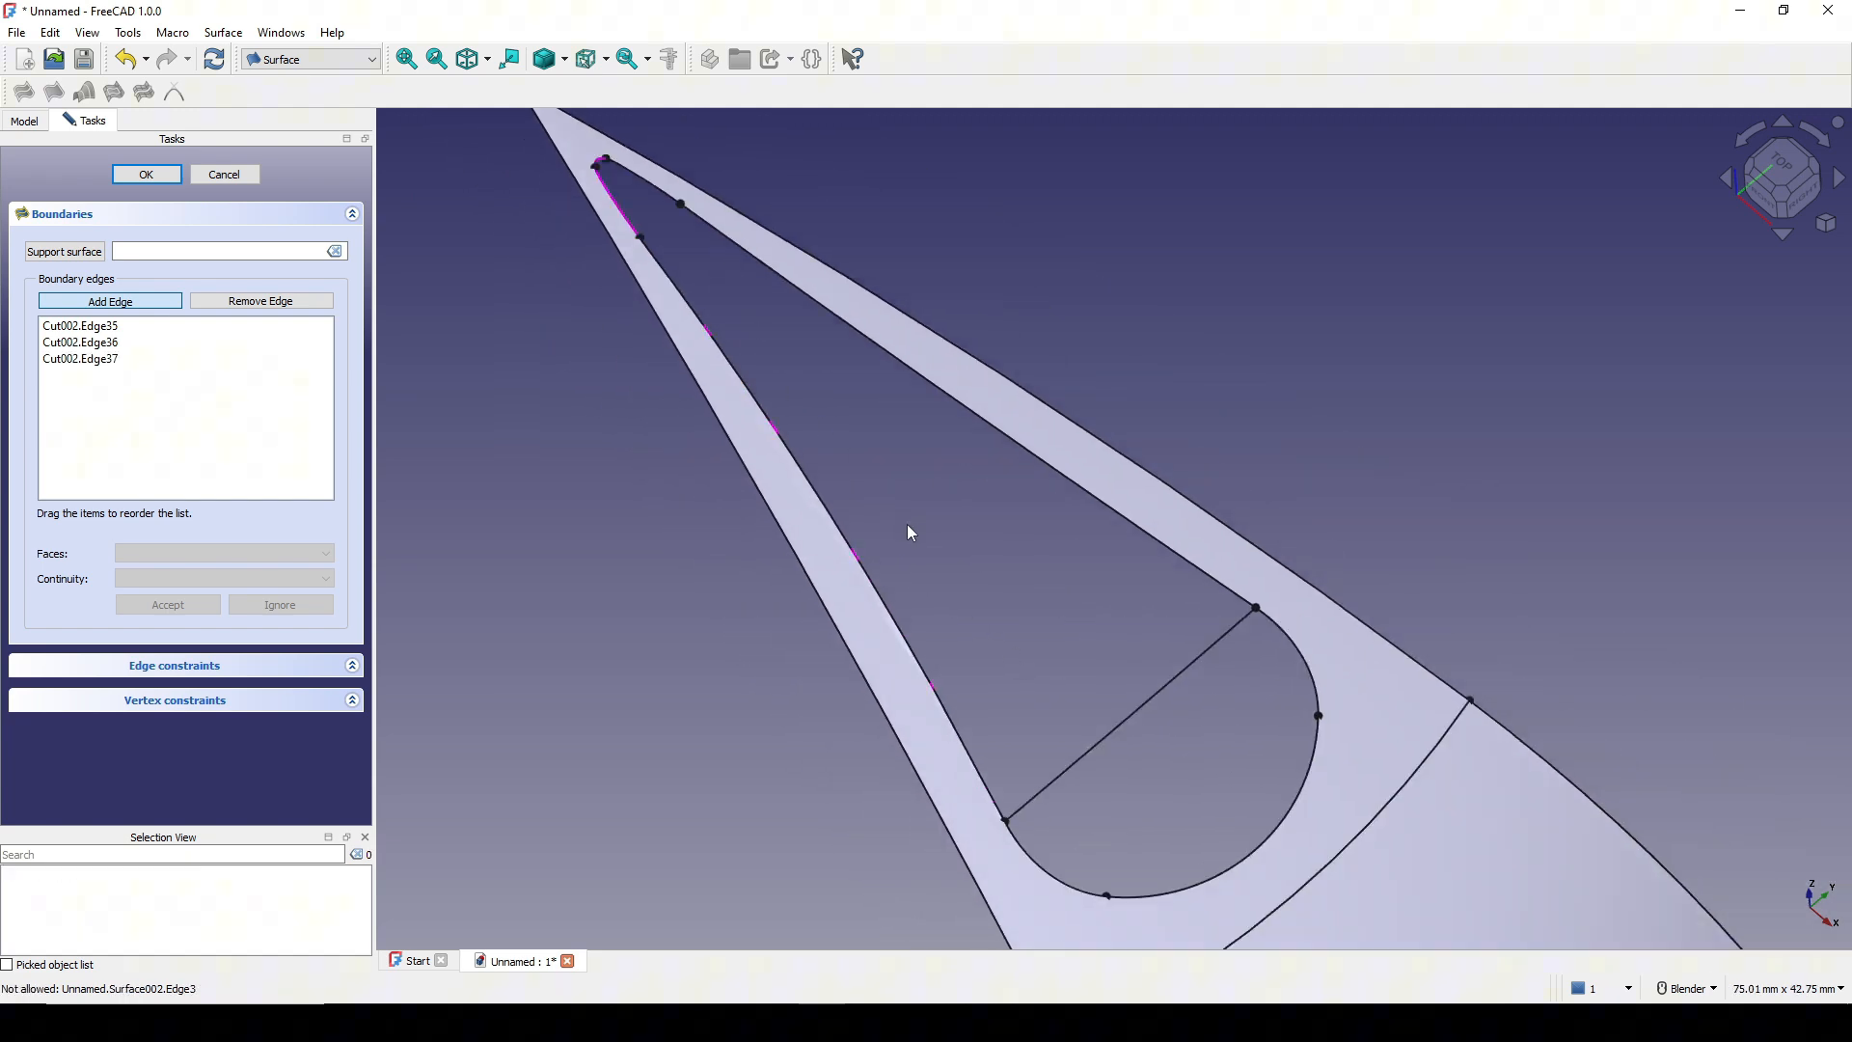
# Complete the small window's boundary loop with both lower corners, the bottom edge, the other straight side and the remaining upper corner.
pyautogui.scroll(1, 898, 521)
pyautogui.click(890, 743)
pyautogui.click(1091, 744)
pyautogui.moveTo(1061, 756); pyautogui.dragTo(1091, 545, button='middle')
pyautogui.click(1196, 656)
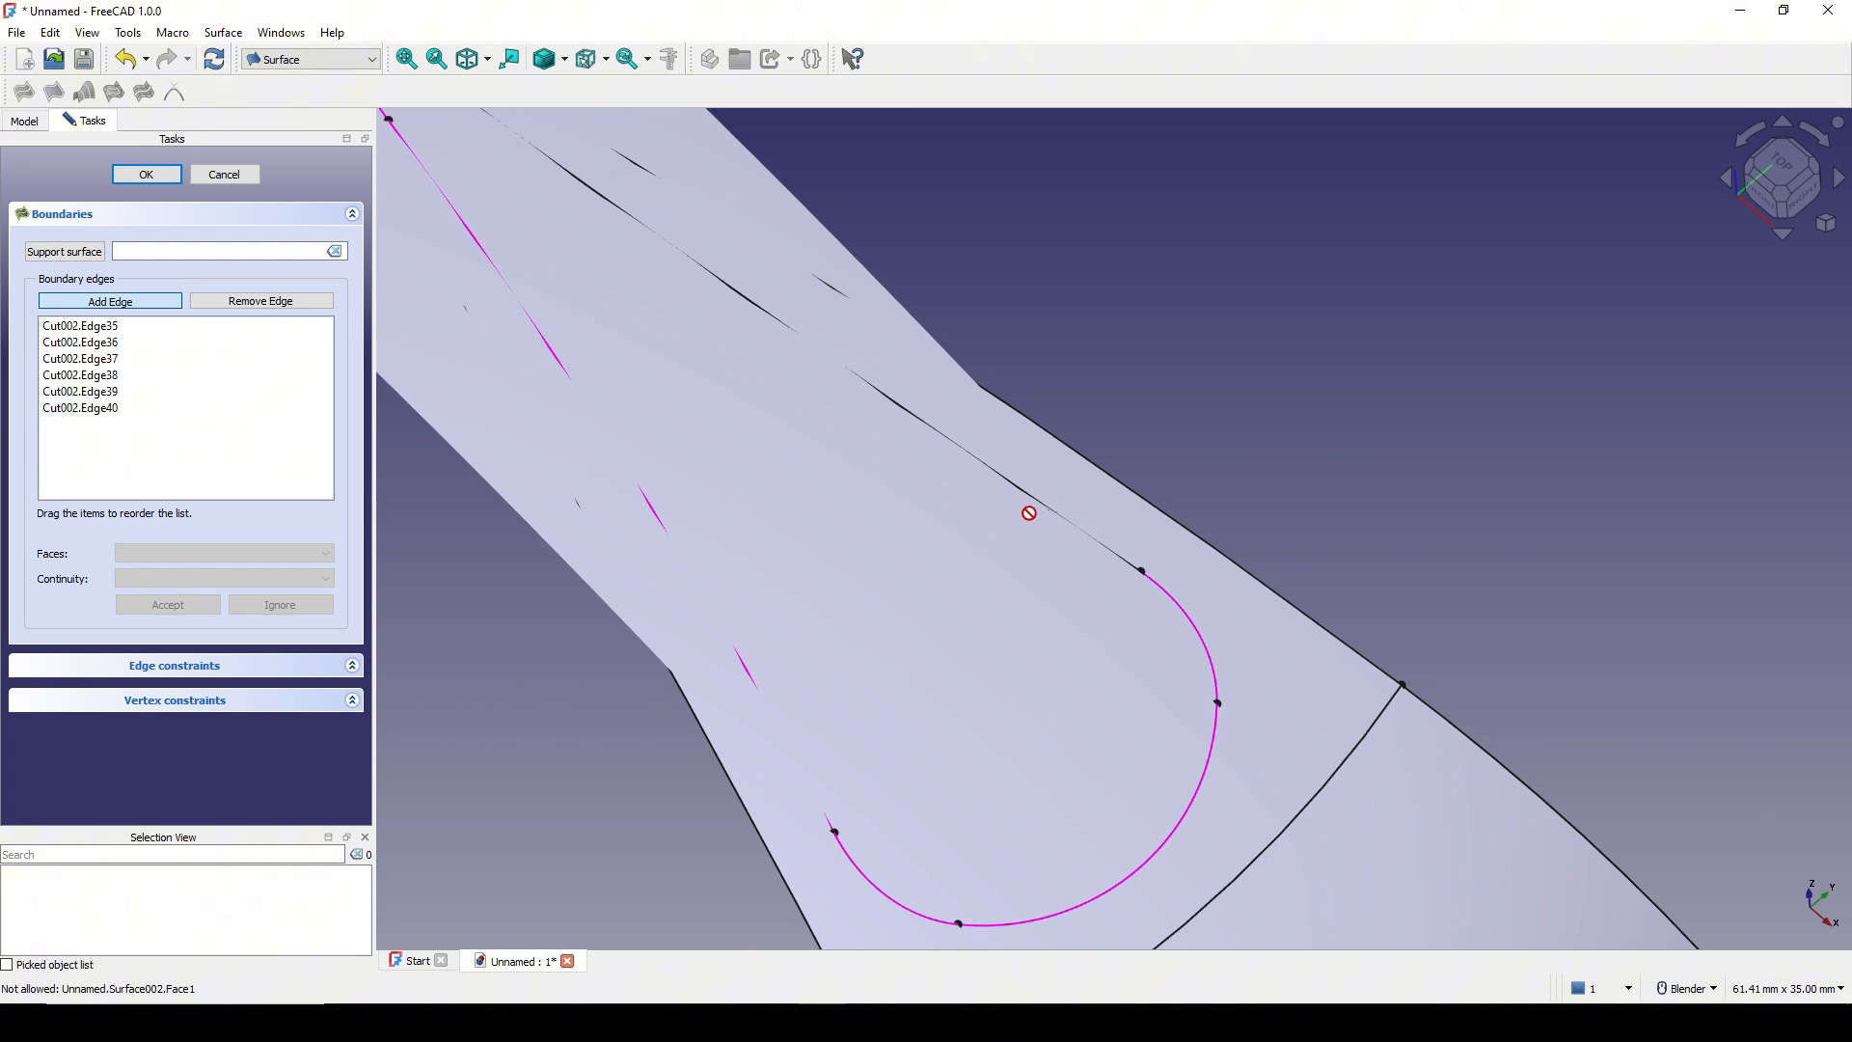
pyautogui.click(1014, 486)
pyautogui.scroll(-2, 1019, 520)
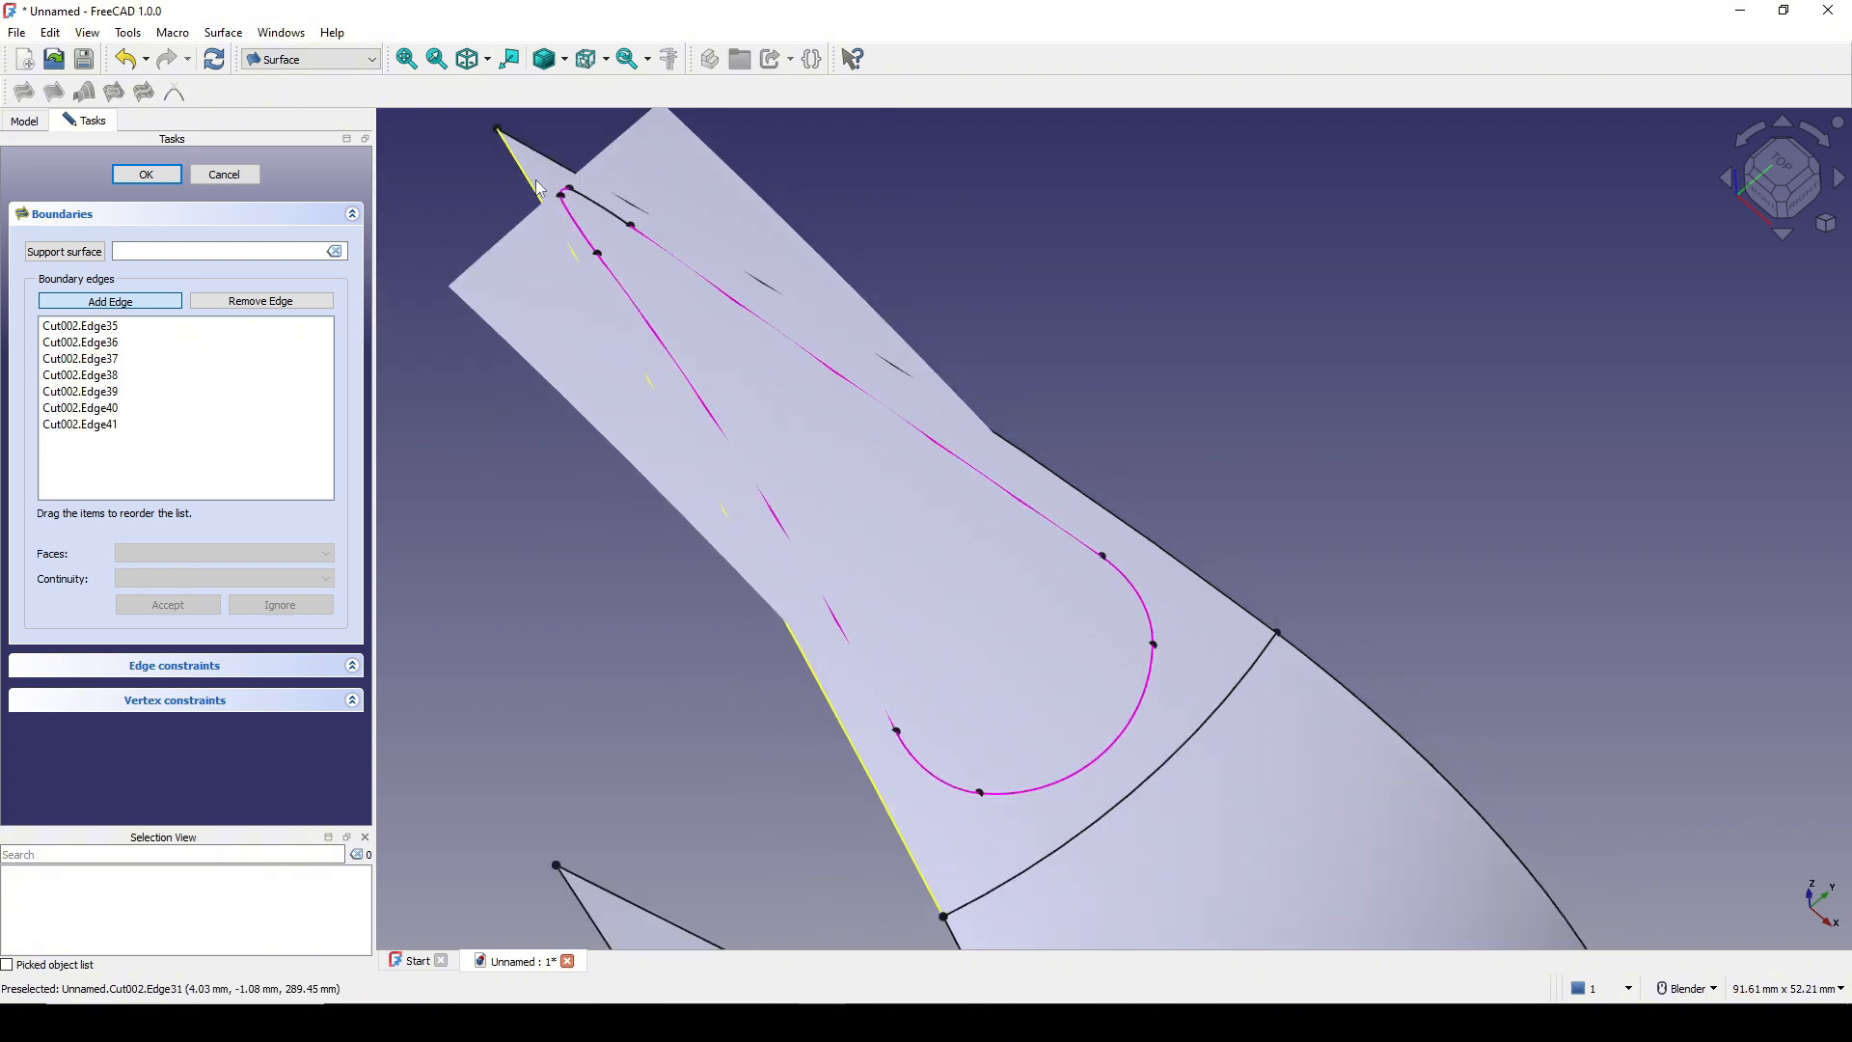
pyautogui.scroll(3, 540, 188)
pyautogui.click(623, 207)
pyautogui.scroll(-4, 785, 413)
# Add the bowed curve Freehand_BSpline002 as a non-boundary edge constraint and create the small window's filling surface.
pyautogui.moveTo(785, 413); pyautogui.dragTo(1215, 530, button='middle')
pyautogui.scroll(1, 1212, 523)
pyautogui.keyDown('shift'); pyautogui.moveTo(905, 561); pyautogui.dragTo(1079, 479, button='middle'); pyautogui.keyUp('shift')
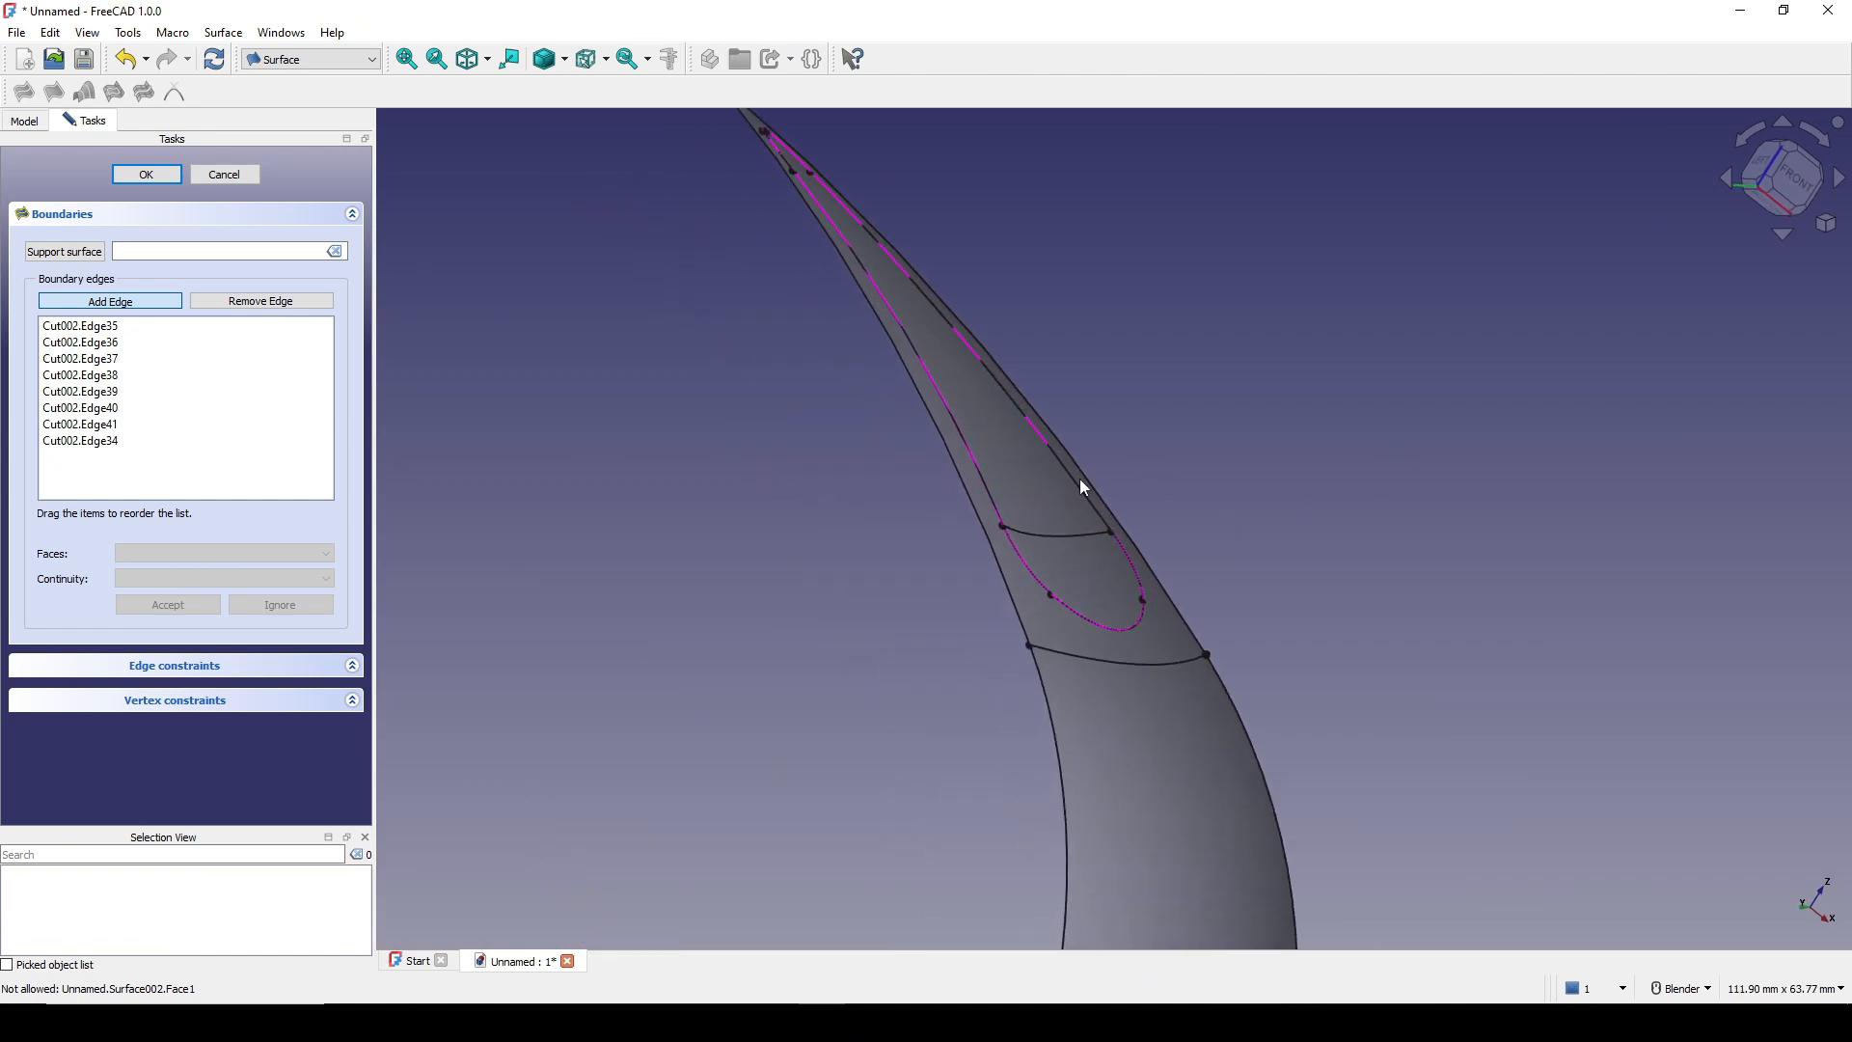
pyautogui.click(166, 665)
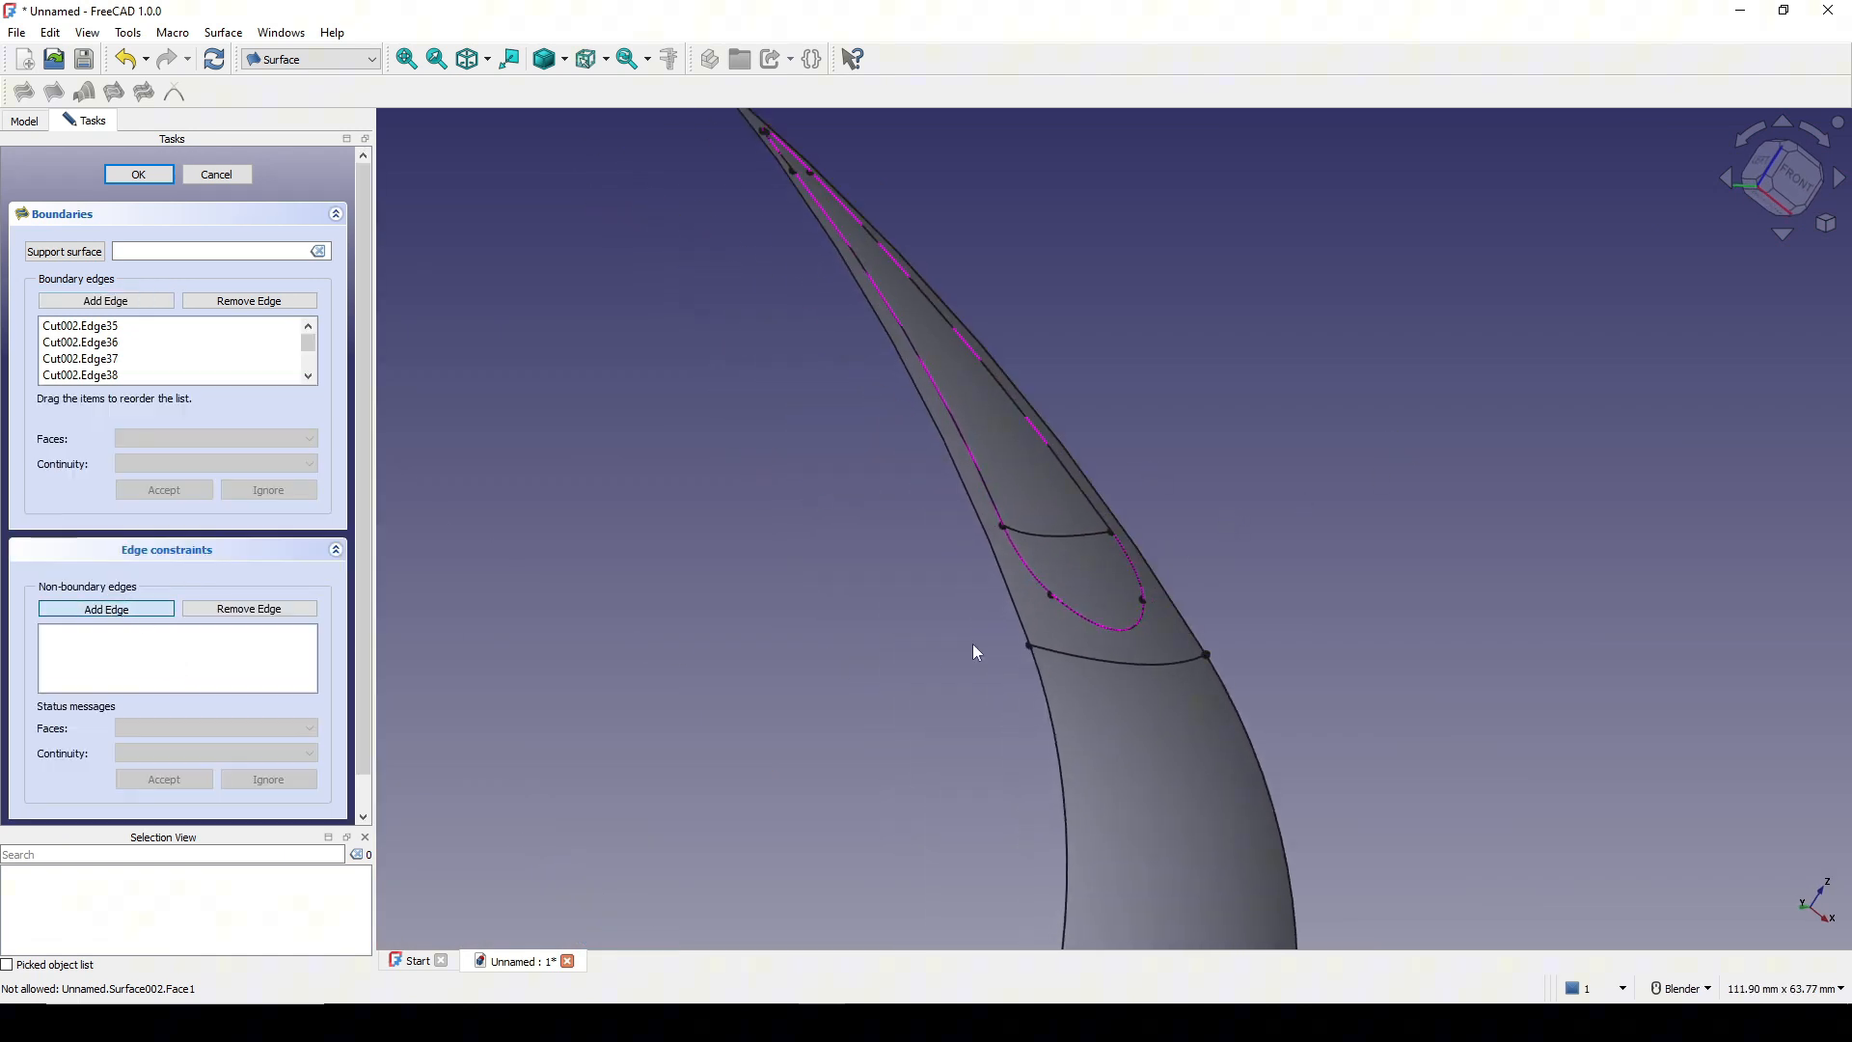
pyautogui.click(1054, 552)
pyautogui.scroll(-5, 1055, 553)
pyautogui.moveTo(1055, 553); pyautogui.dragTo(1142, 443, button='middle')
pyautogui.click(139, 174)
# Combine the lid segment Cut002 with the filling surfaces Surface001 and Surface002 into one solid.
pyautogui.scroll(-5, 883, 572)
pyautogui.scroll(2, 1141, 496)
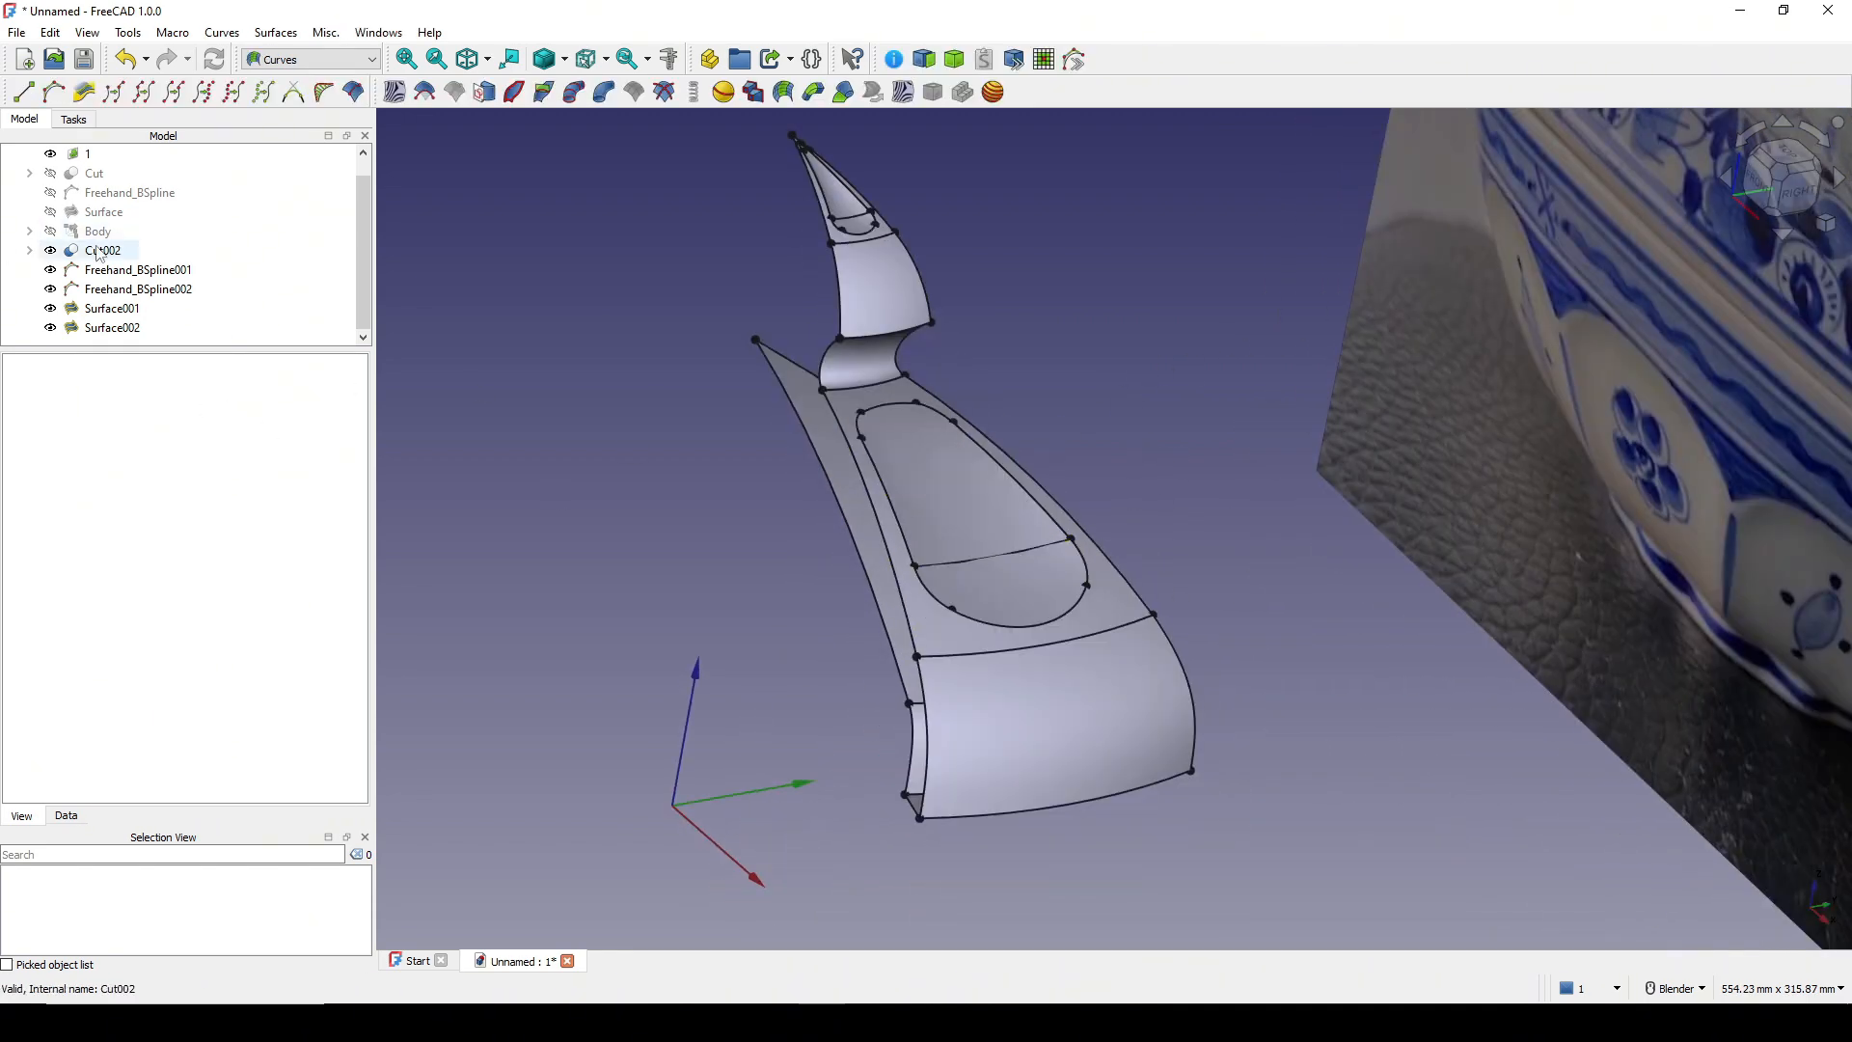
pyautogui.click(99, 250)
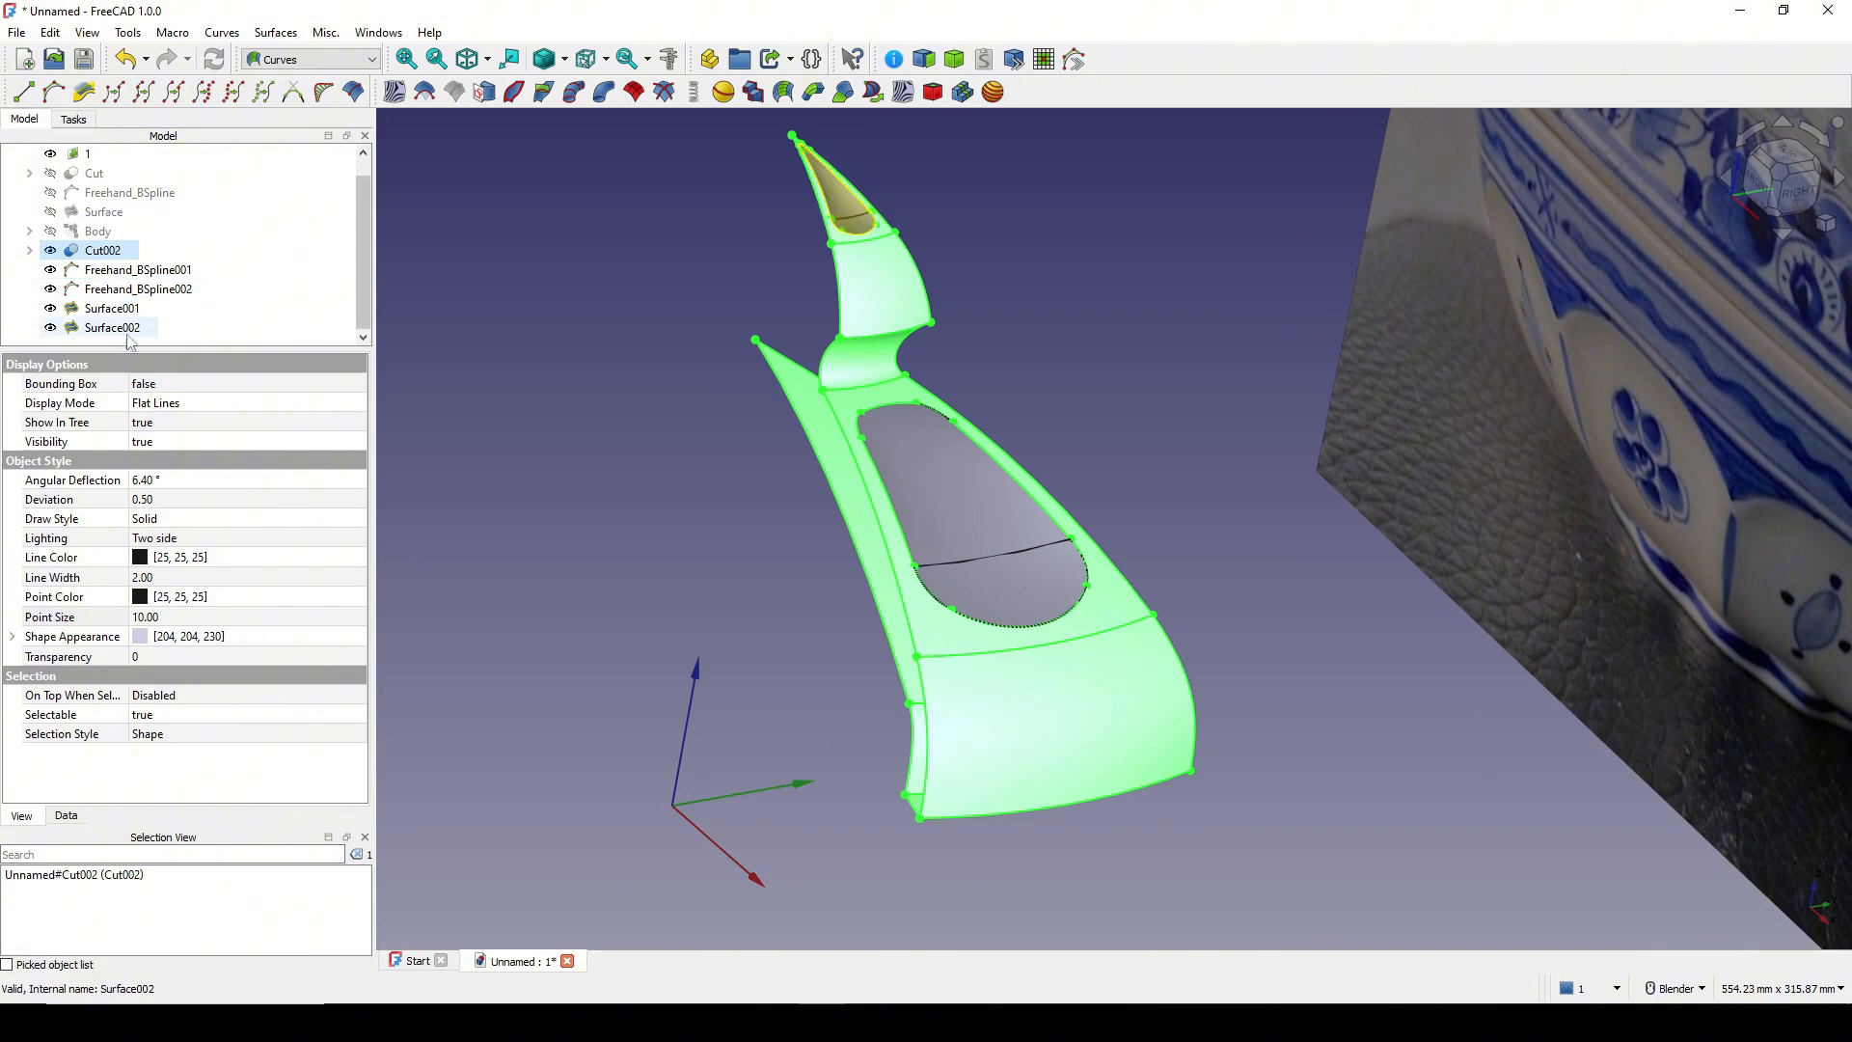
pyautogui.keyDown('ctrl'); pyautogui.click(111, 308); pyautogui.keyUp('ctrl')
pyautogui.keyDown('ctrl'); pyautogui.click(116, 328); pyautogui.keyUp('ctrl')
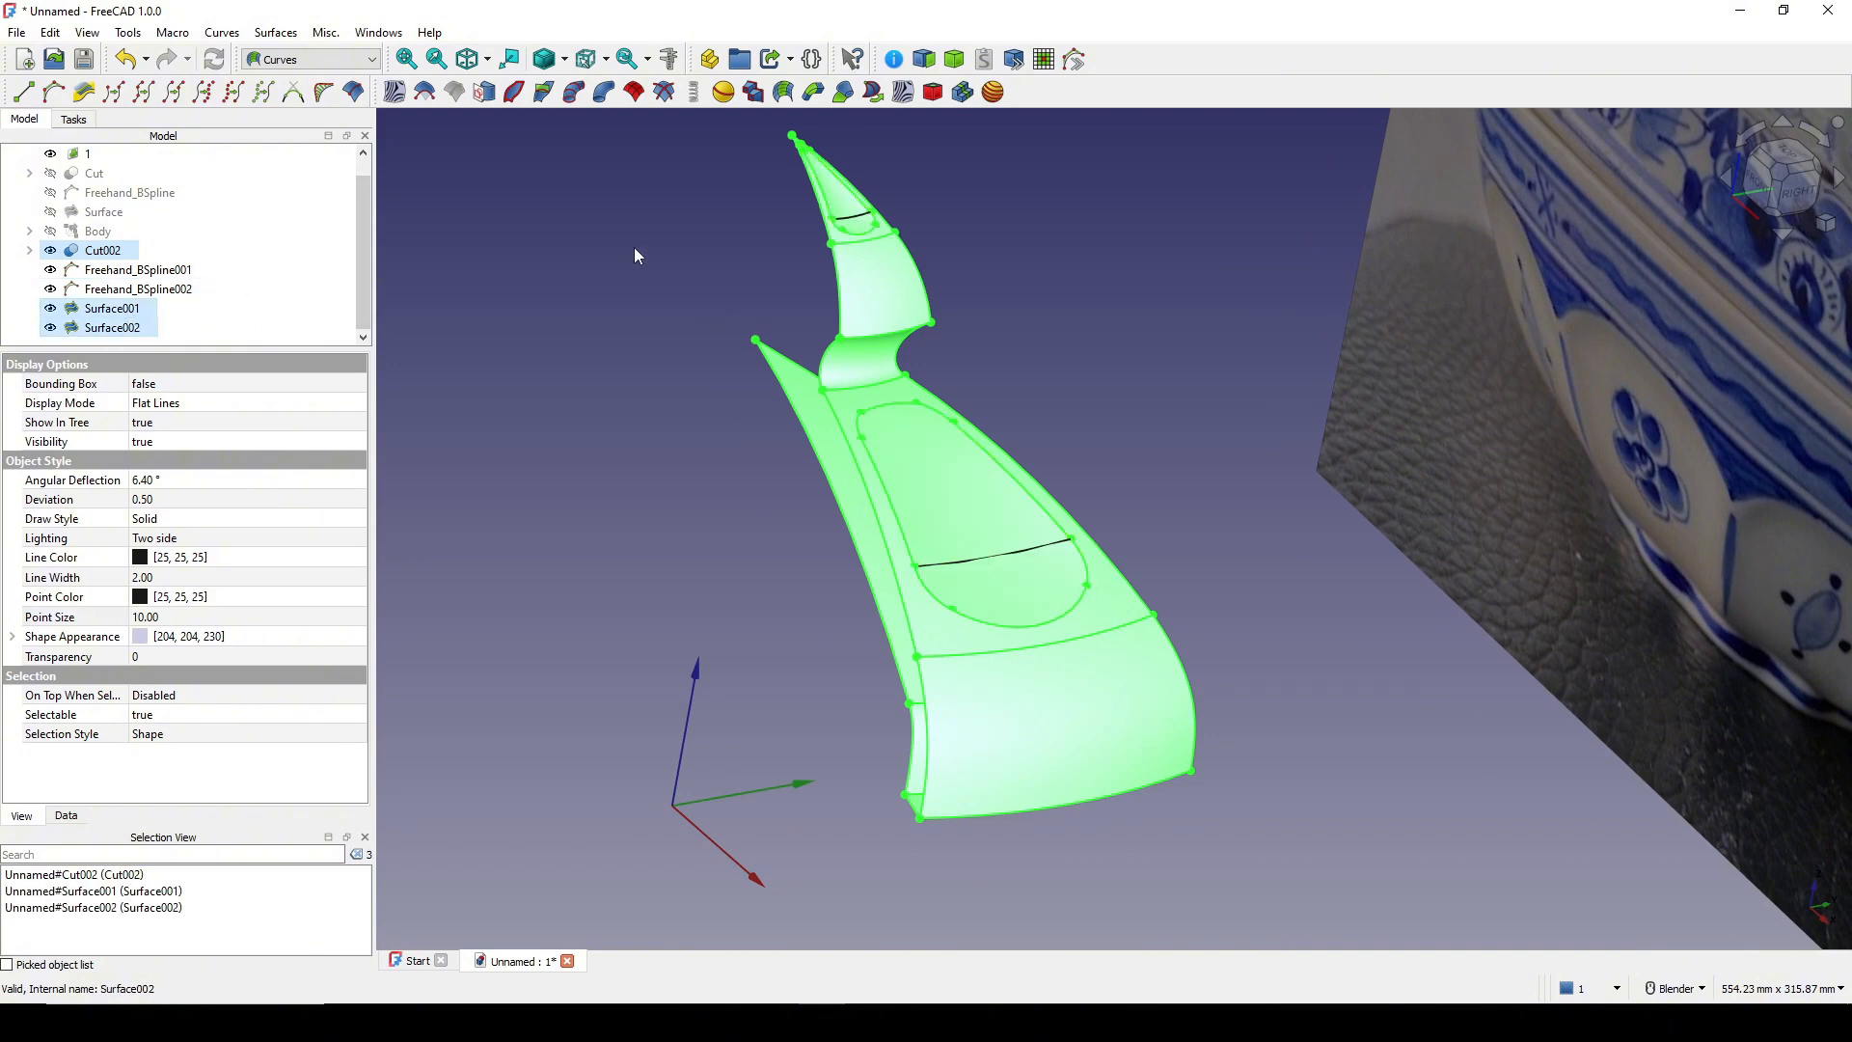
pyautogui.click(955, 60)
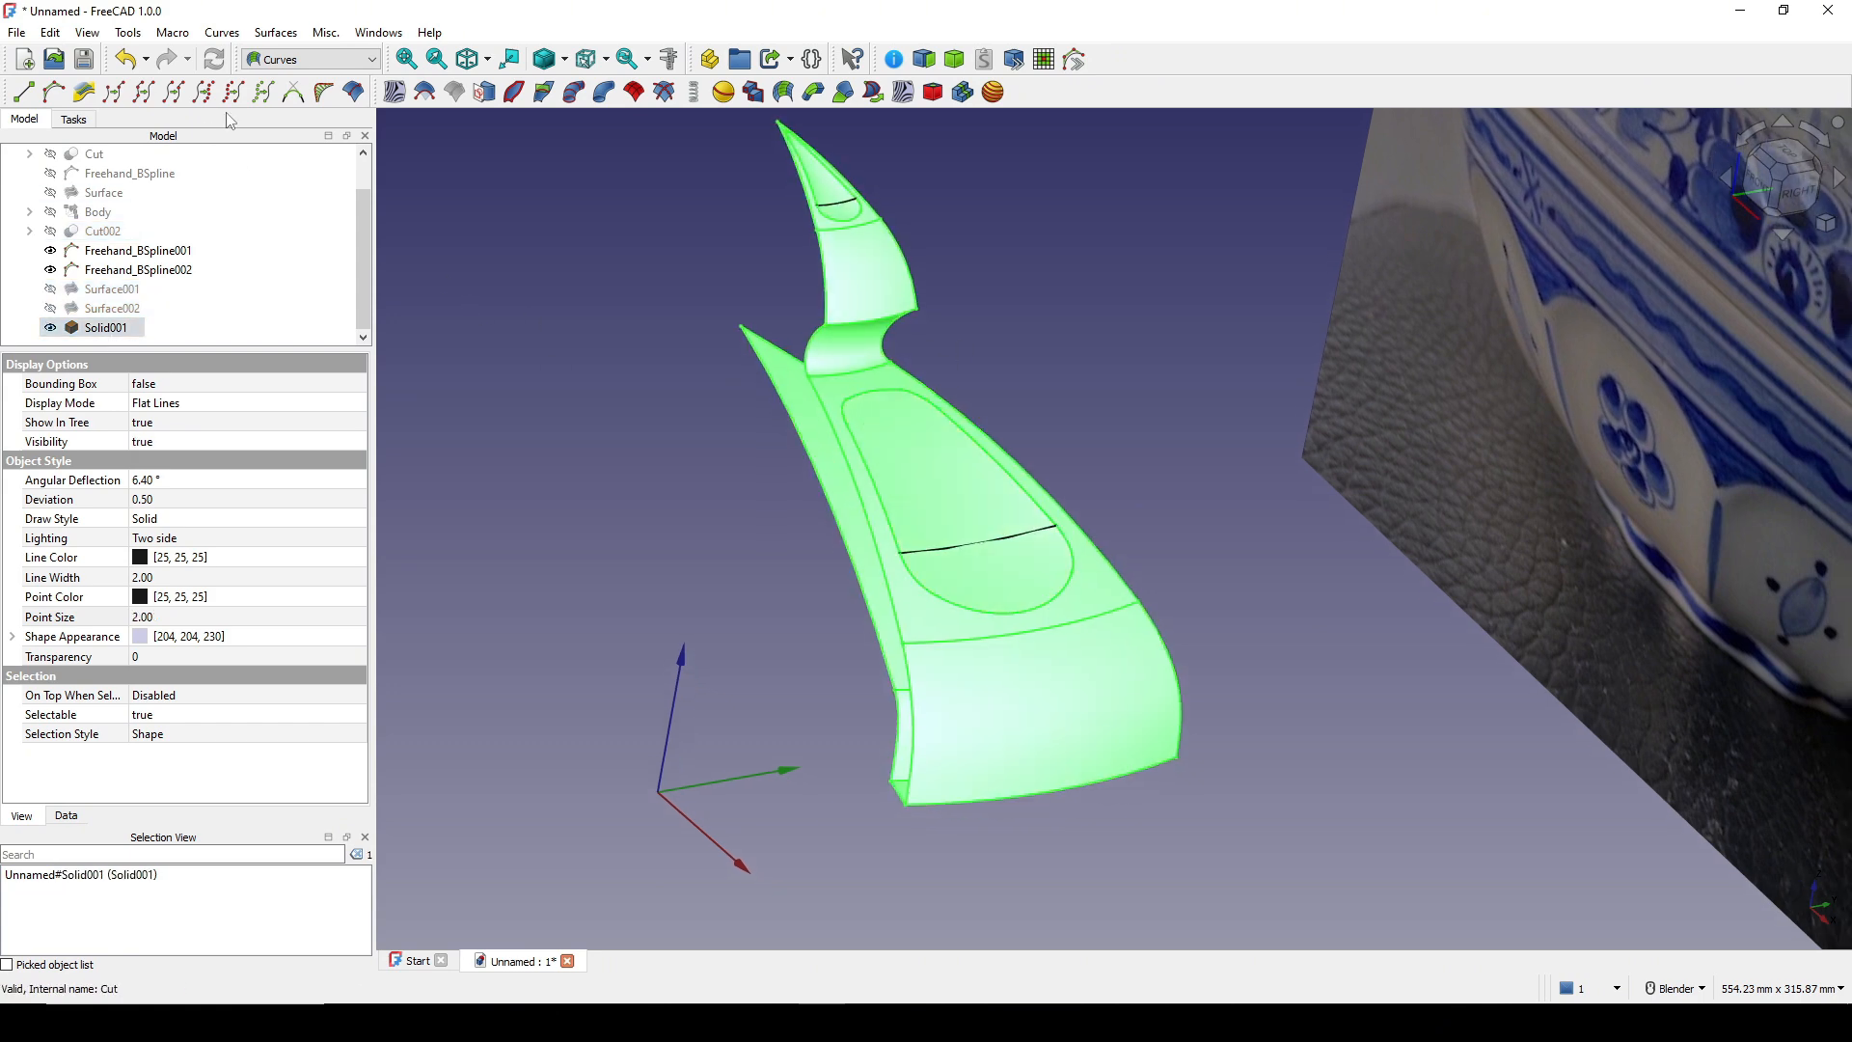
# Create a linked Draft polar array of the lid solid with 12 elements over 360° about the origin.
pyautogui.click(290, 59)
pyautogui.click(290, 79)
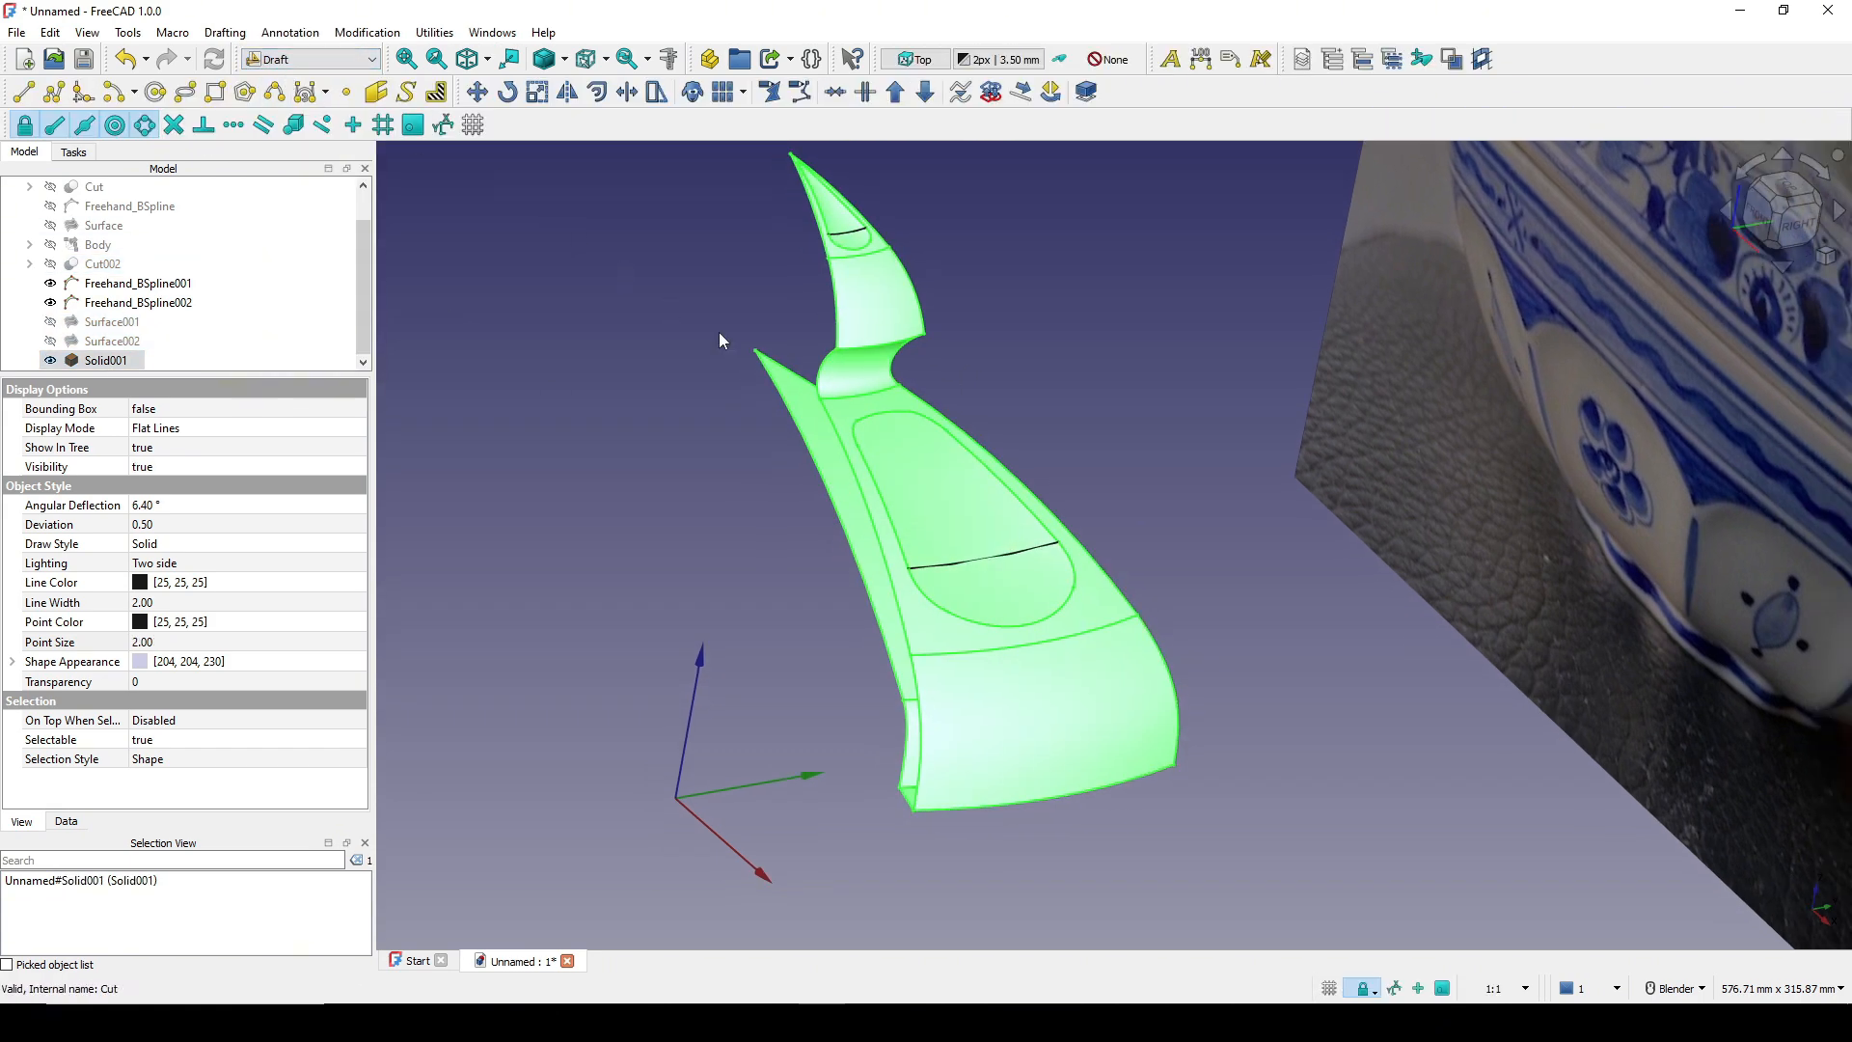
pyautogui.scroll(-2, 861, 378)
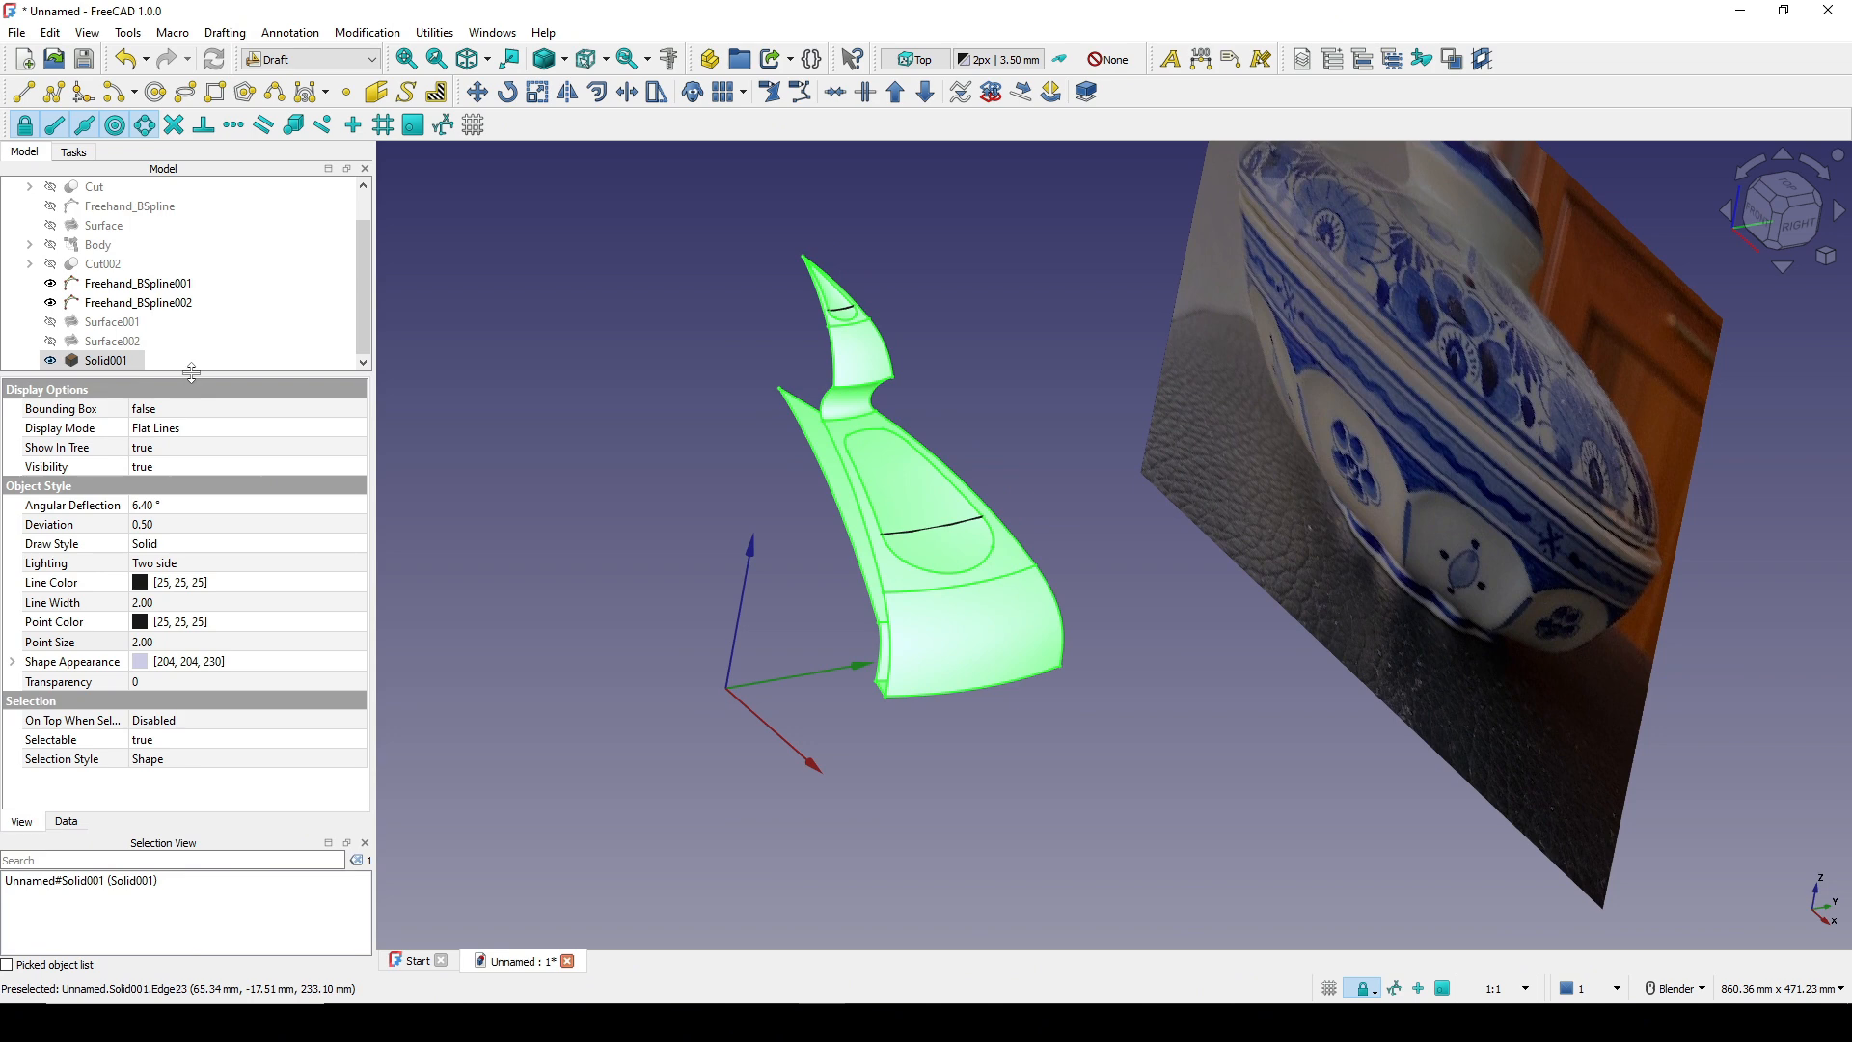
pyautogui.click(371, 35)
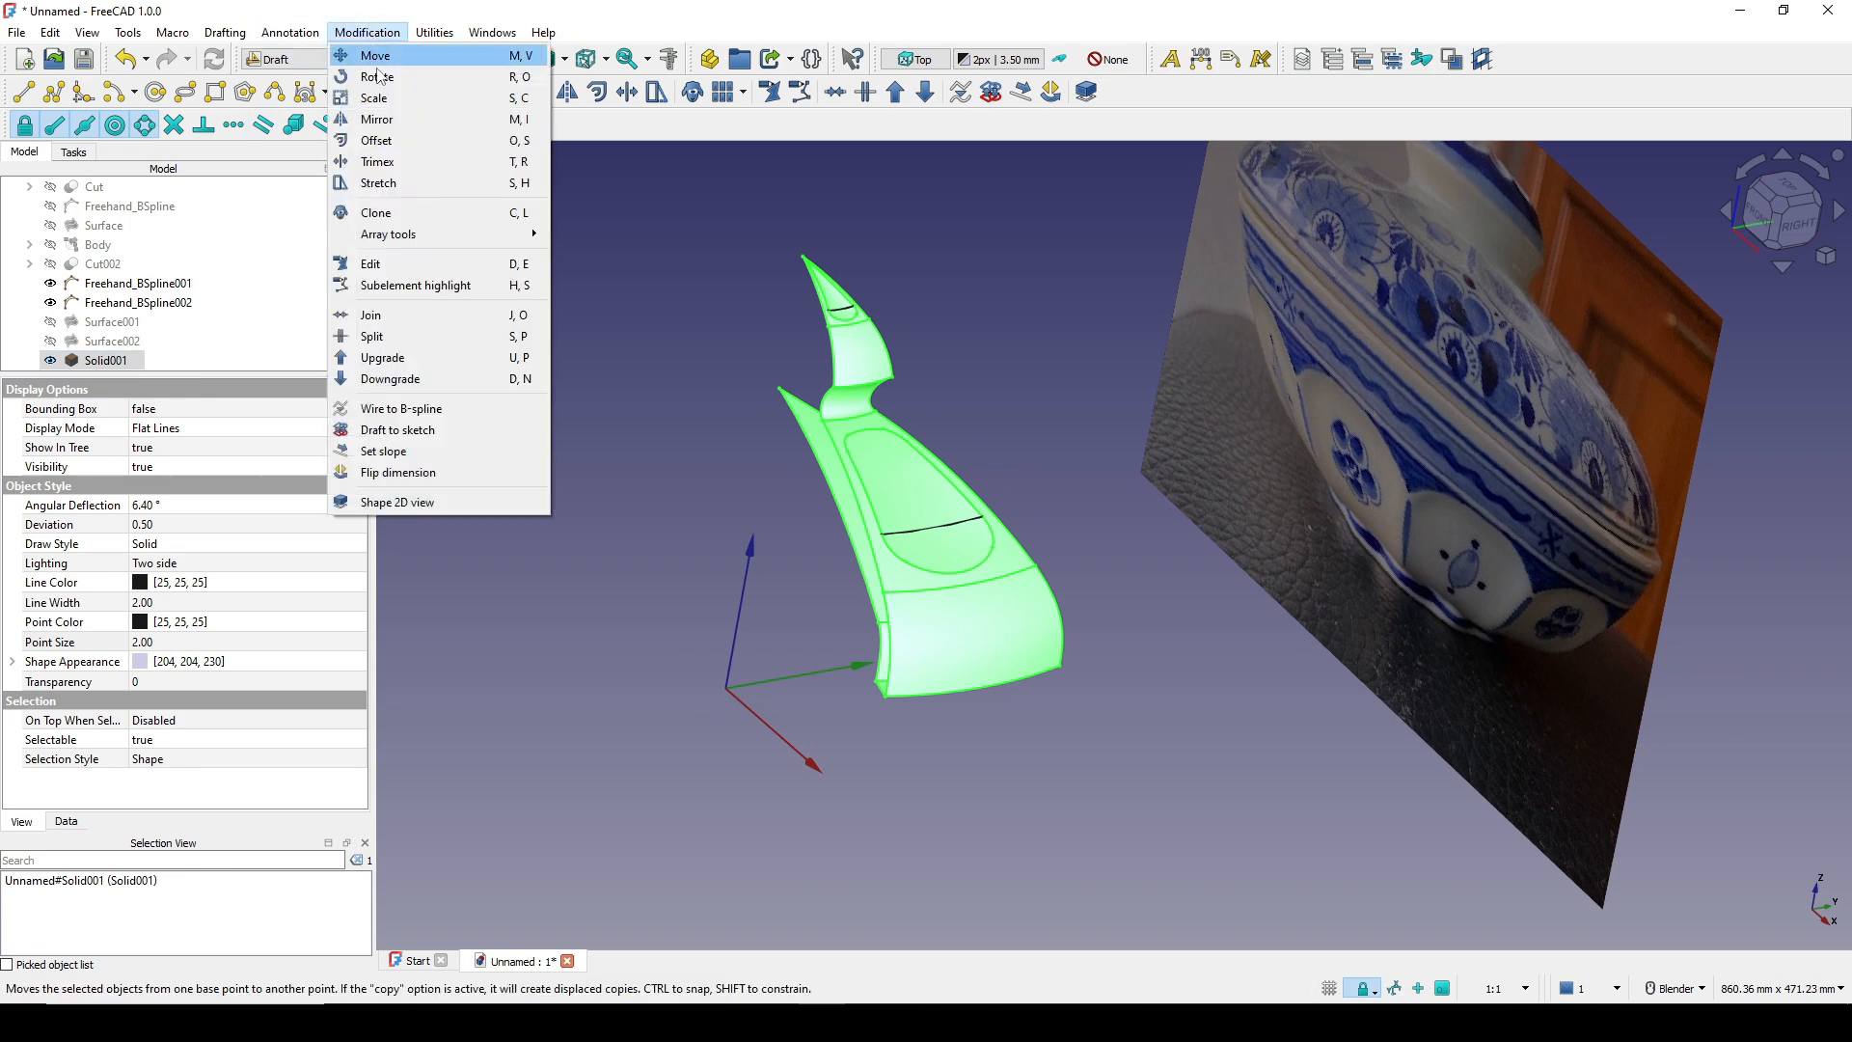
pyautogui.moveTo(521, 234)
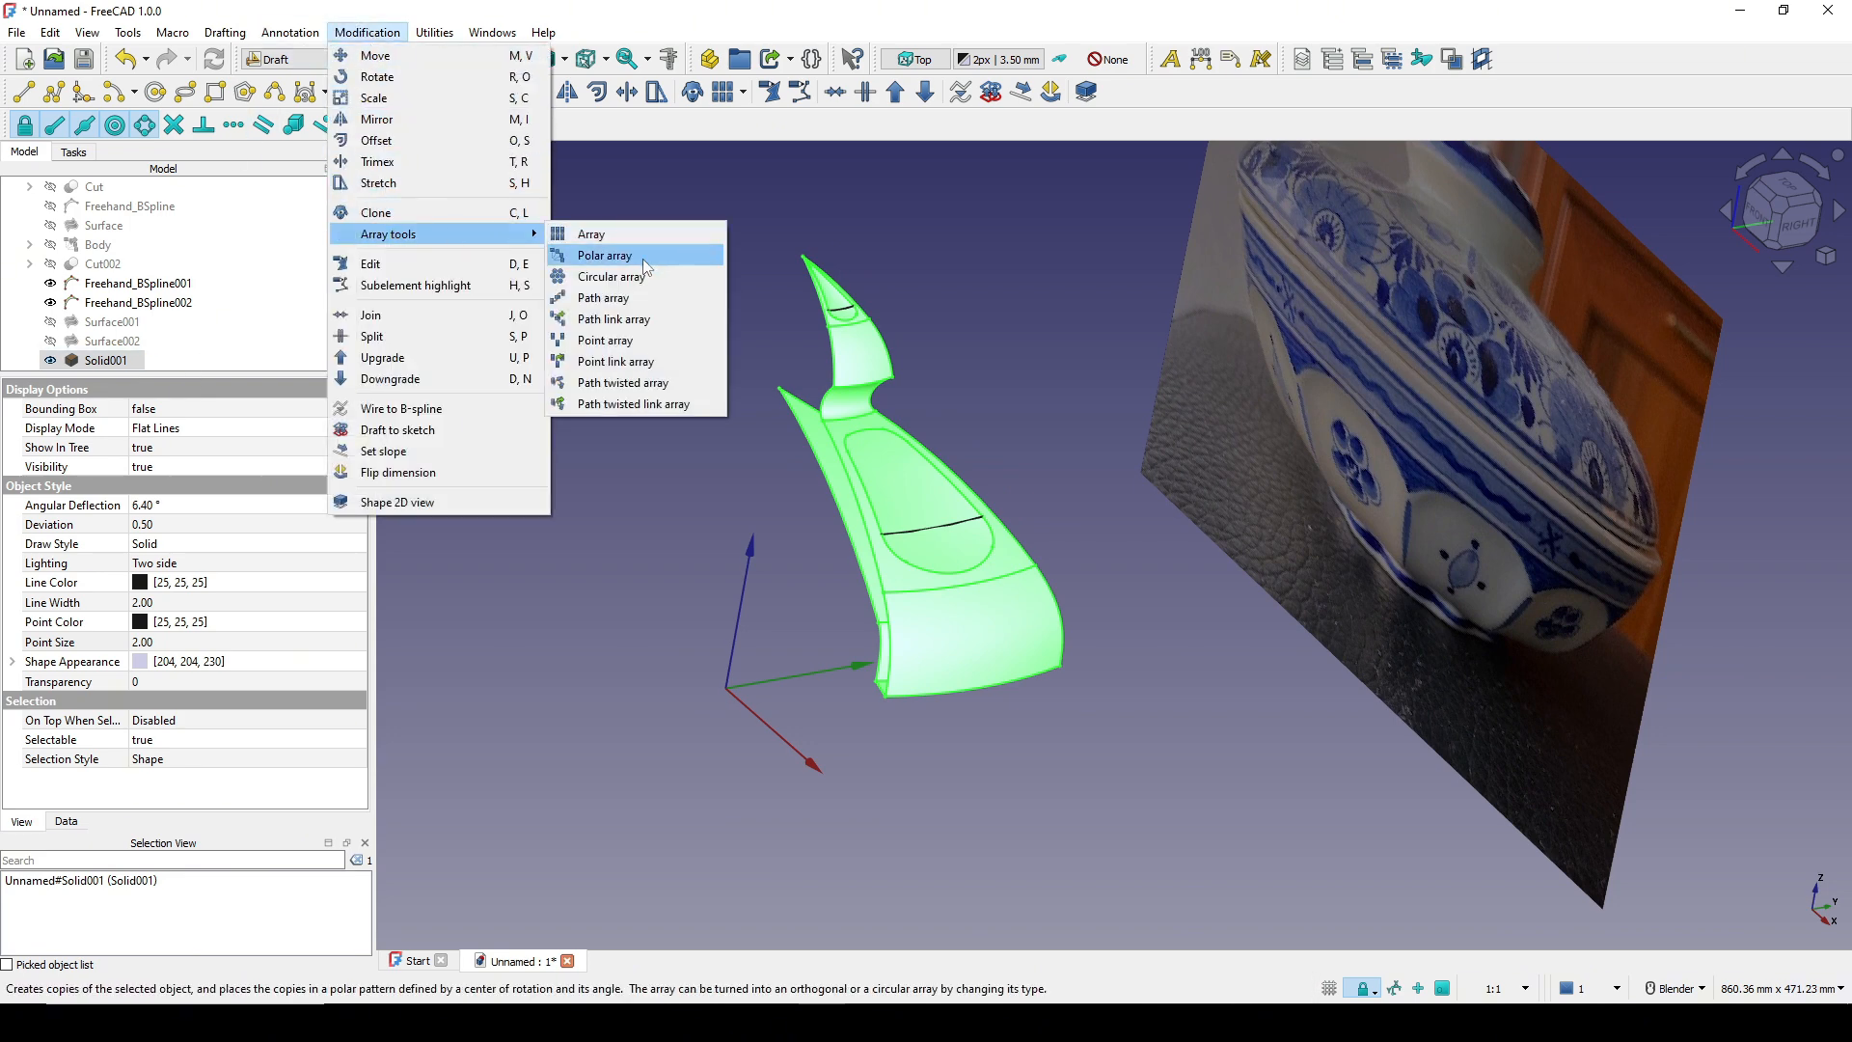
pyautogui.click(607, 255)
pyautogui.click(229, 499)
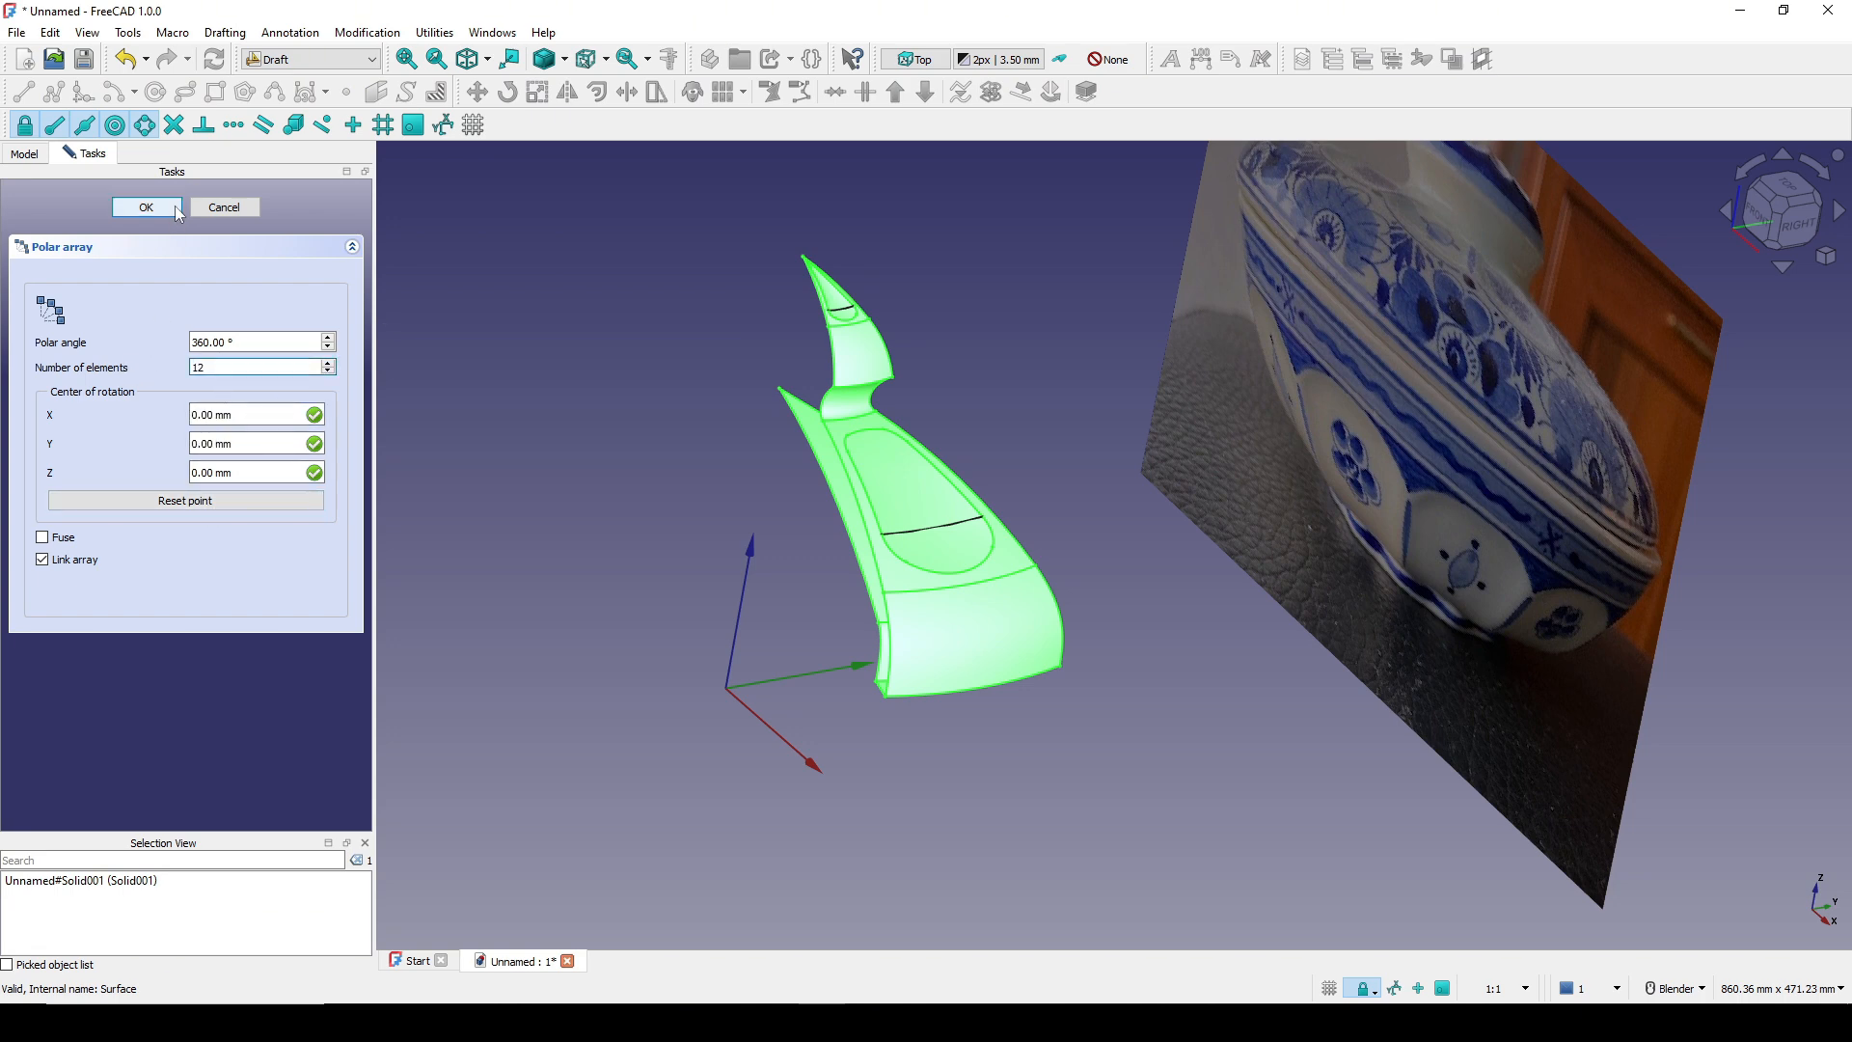
pyautogui.click(147, 207)
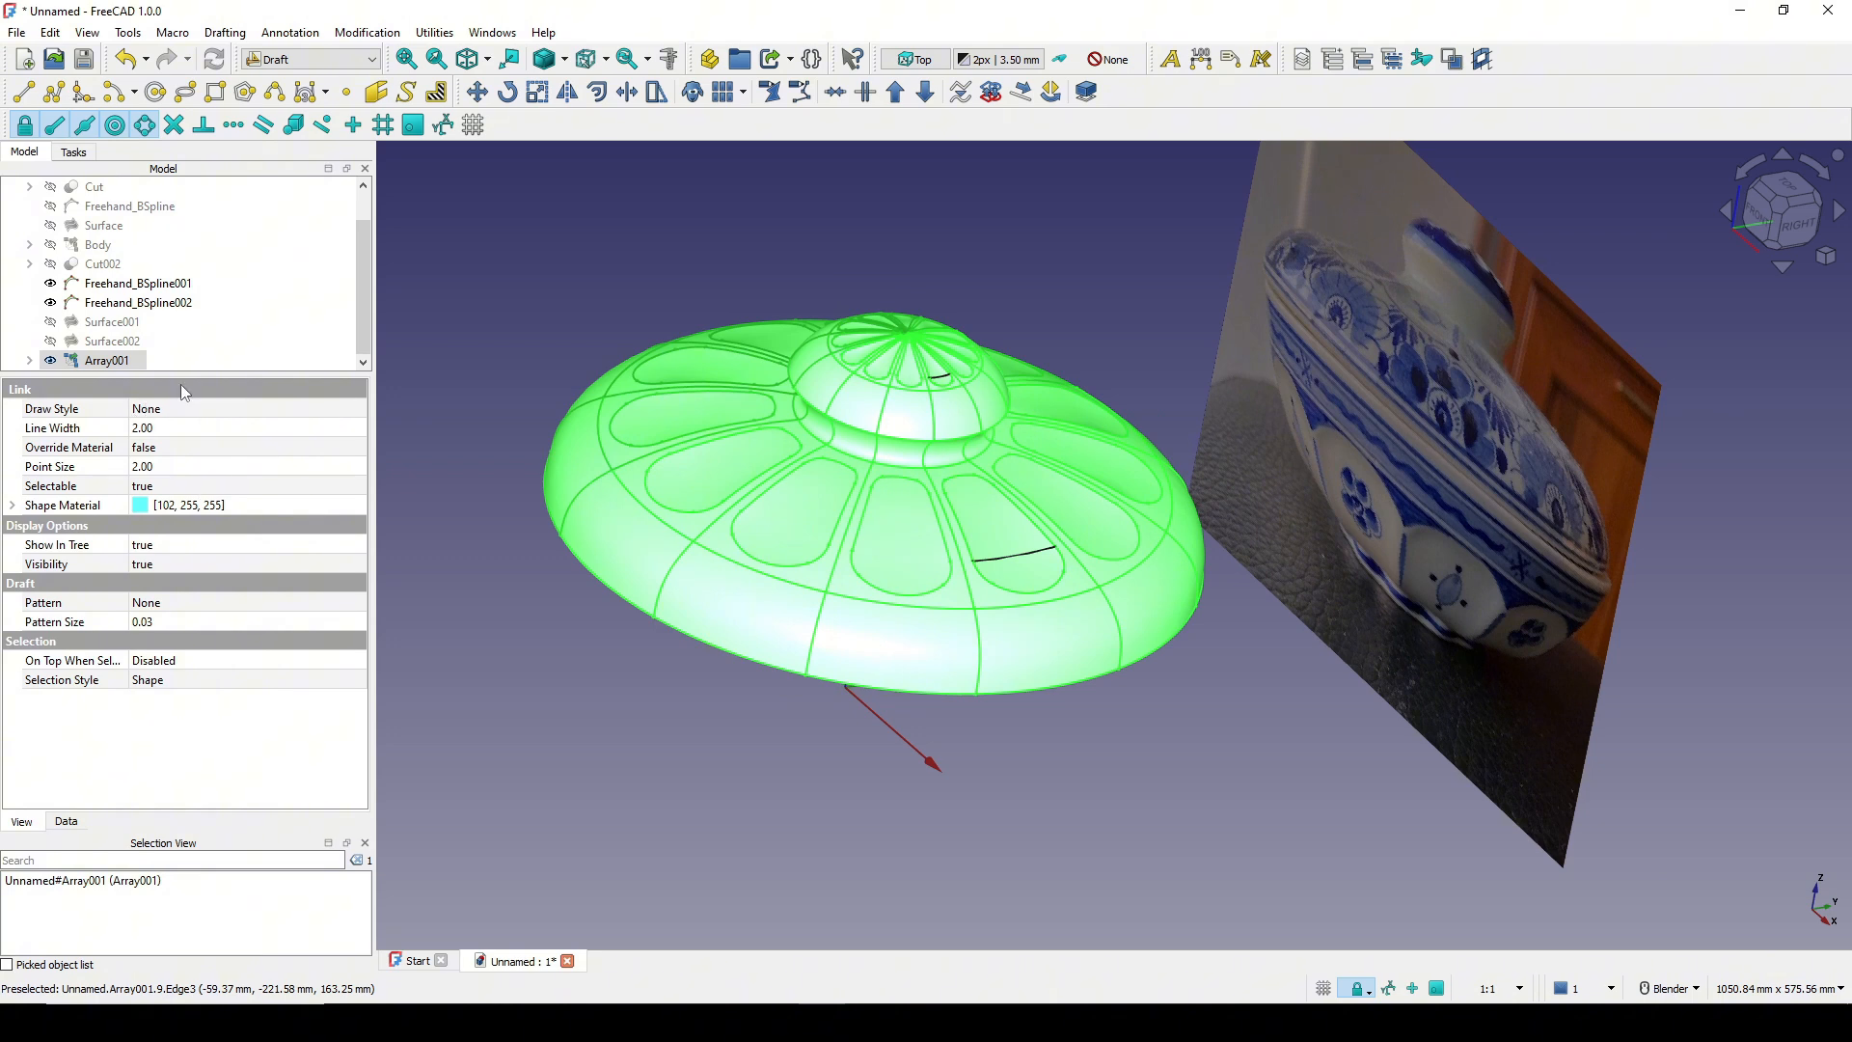
# Rename the 12-element polar array as Lid in an enlarged model tree.
pyautogui.moveTo(187, 374); pyautogui.dragTo(192, 487)
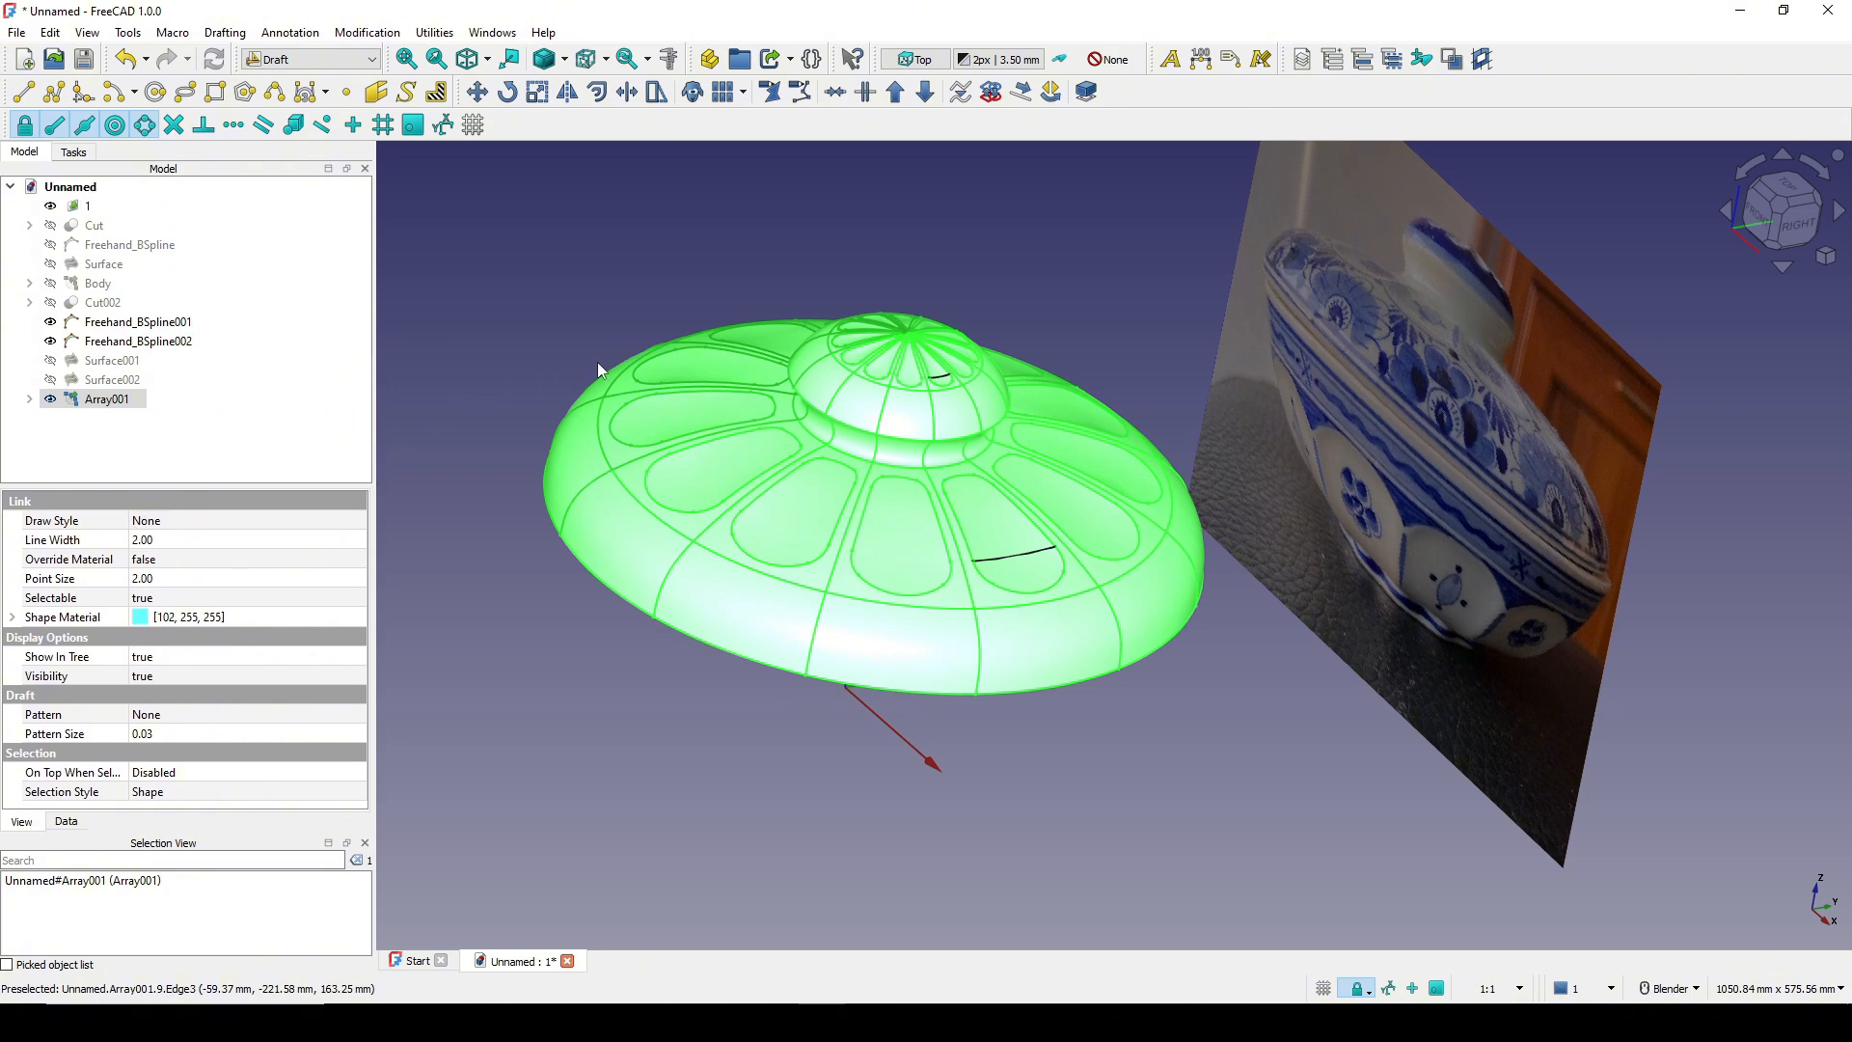
pyautogui.scroll(1, 857, 427)
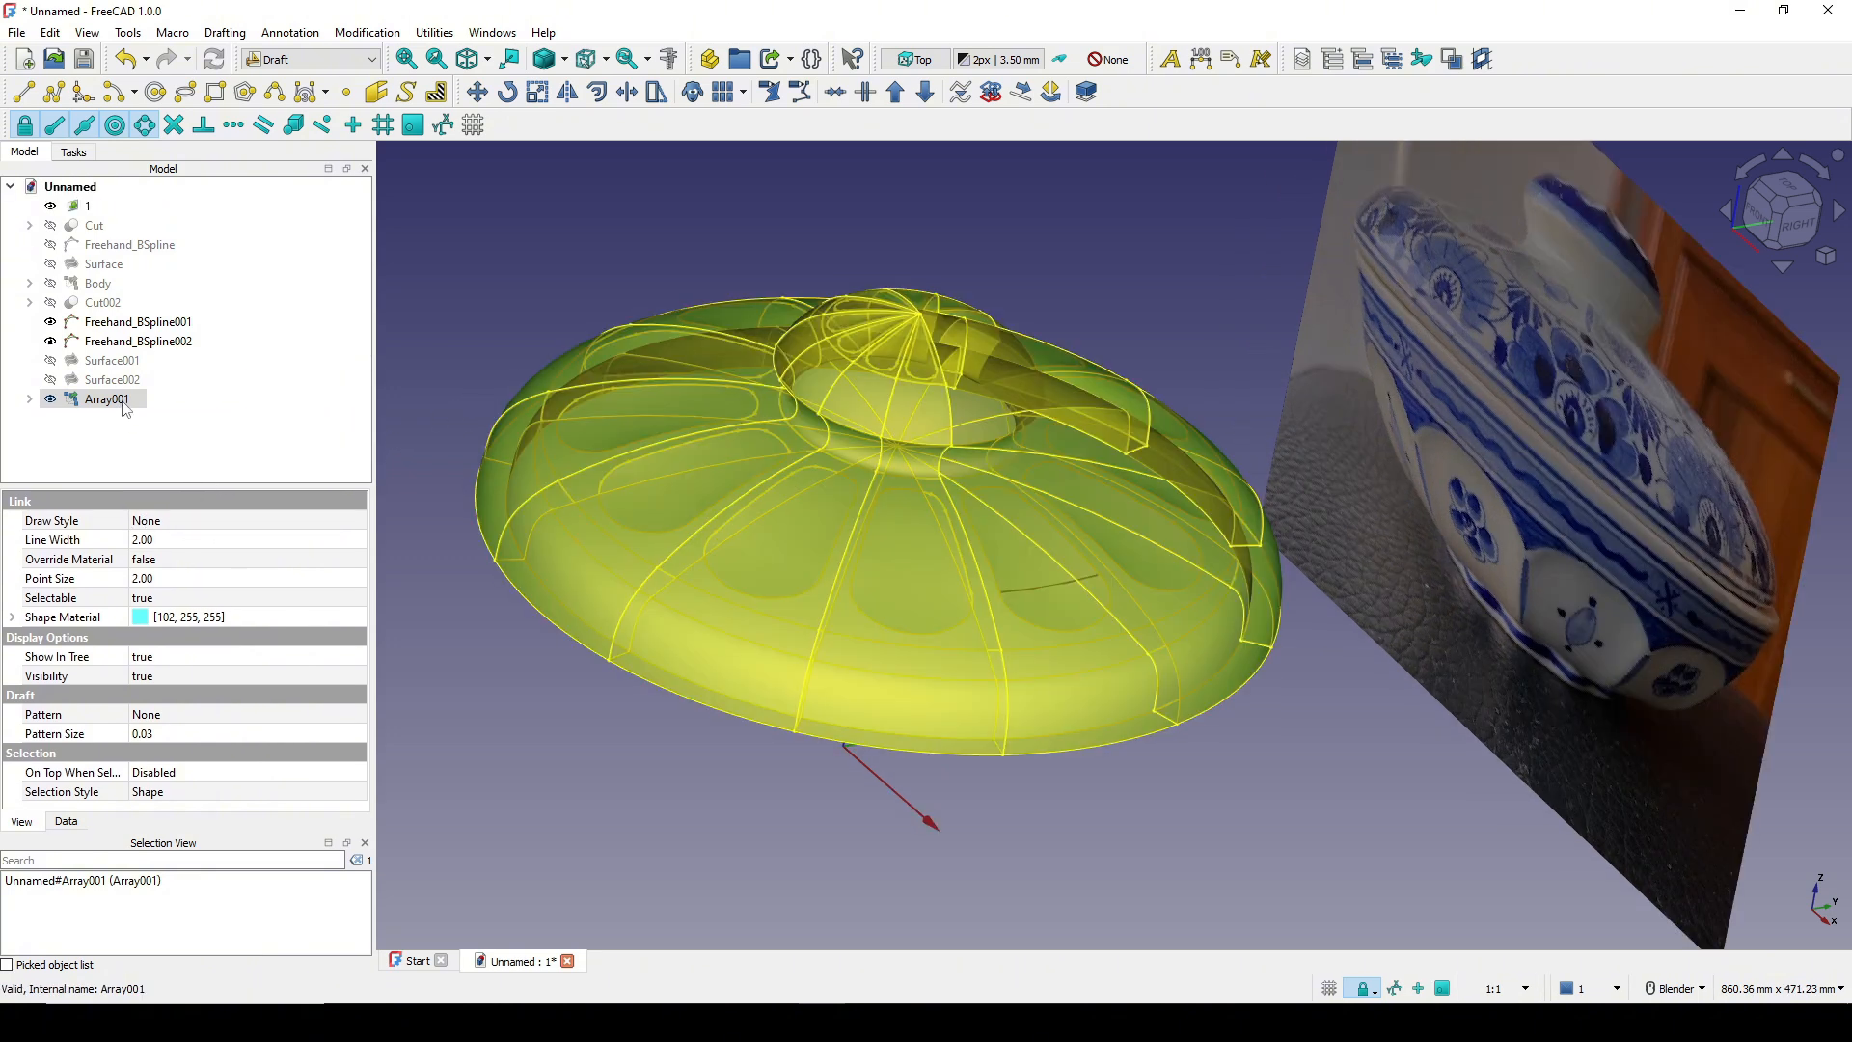
pyautogui.rightClick(121, 405)
pyautogui.click(225, 703)
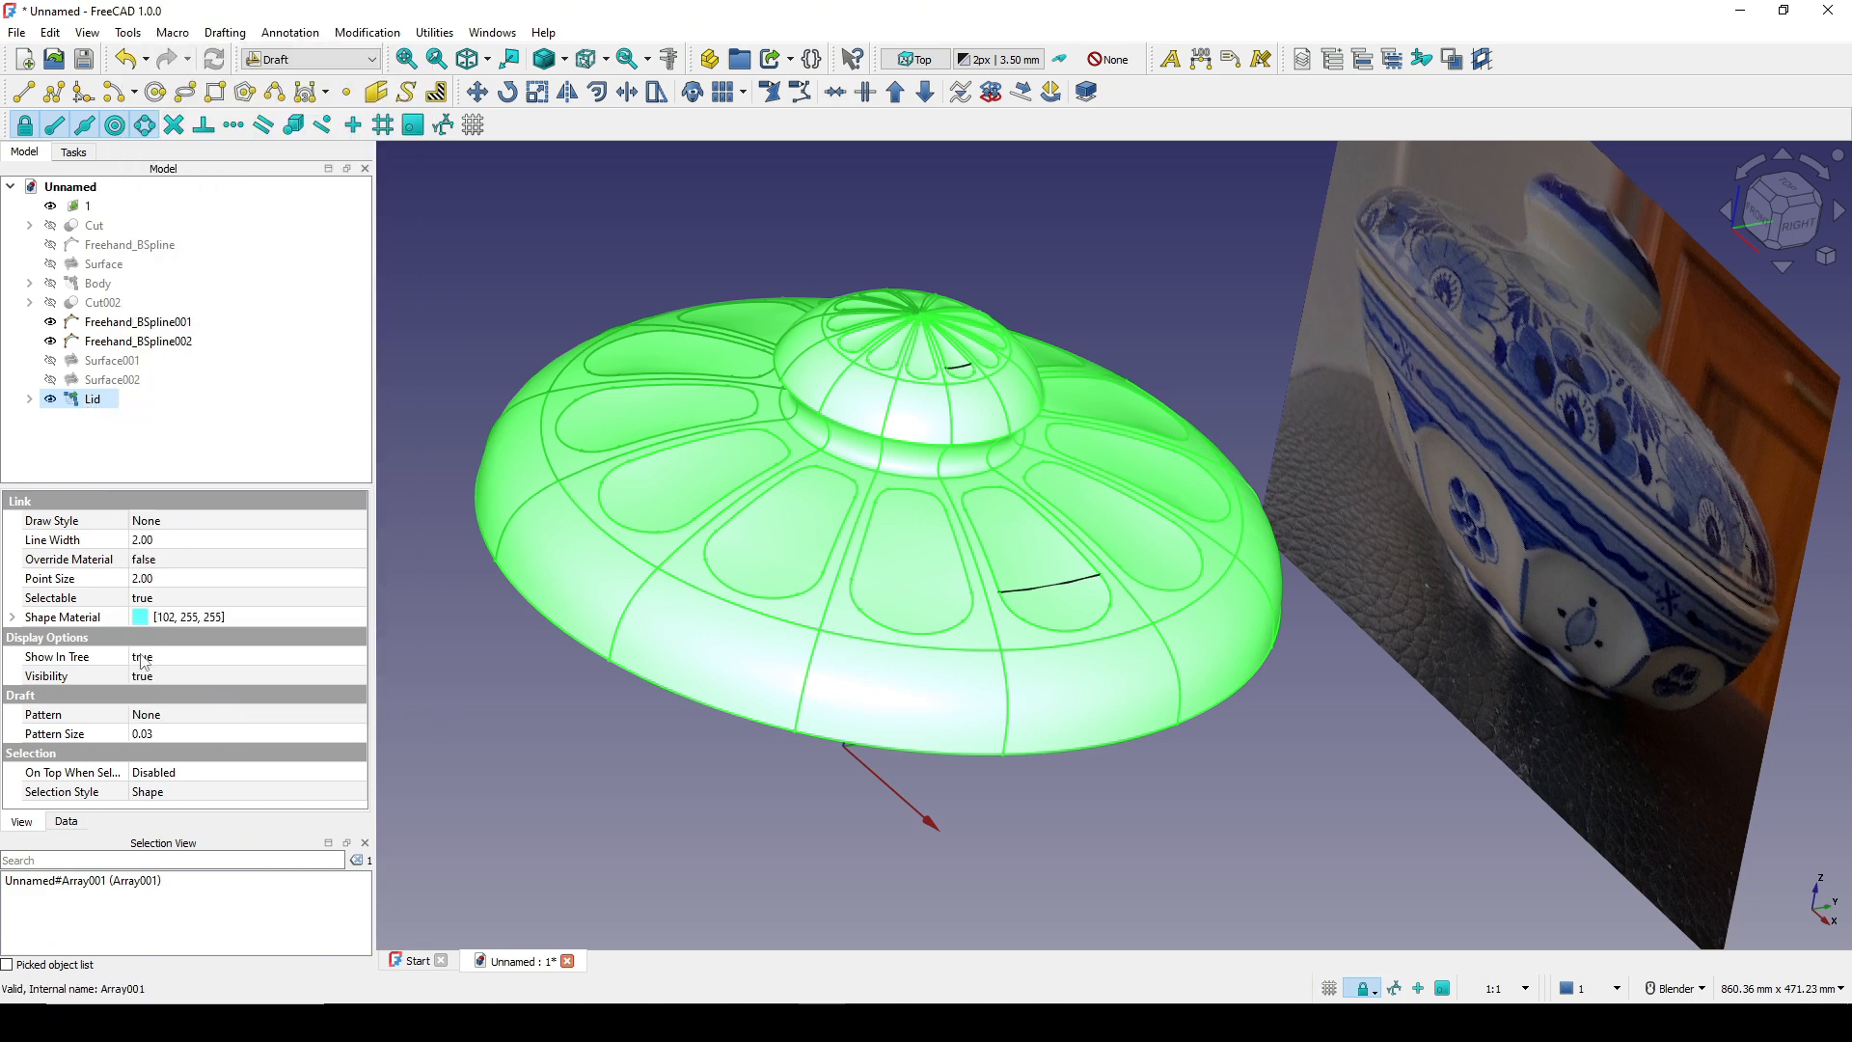
# Examine the complete lid from the side and compare its shape with the reference photo.
pyautogui.click(1181, 716)
pyautogui.scroll(-4, 1183, 714)
pyautogui.moveTo(1183, 714); pyautogui.dragTo(1280, 718, button='middle')
pyautogui.click(1169, 527)
pyautogui.keyDown('shift'); pyautogui.moveTo(1013, 572); pyautogui.dragTo(1059, 471, button='middle'); pyautogui.keyUp('shift')
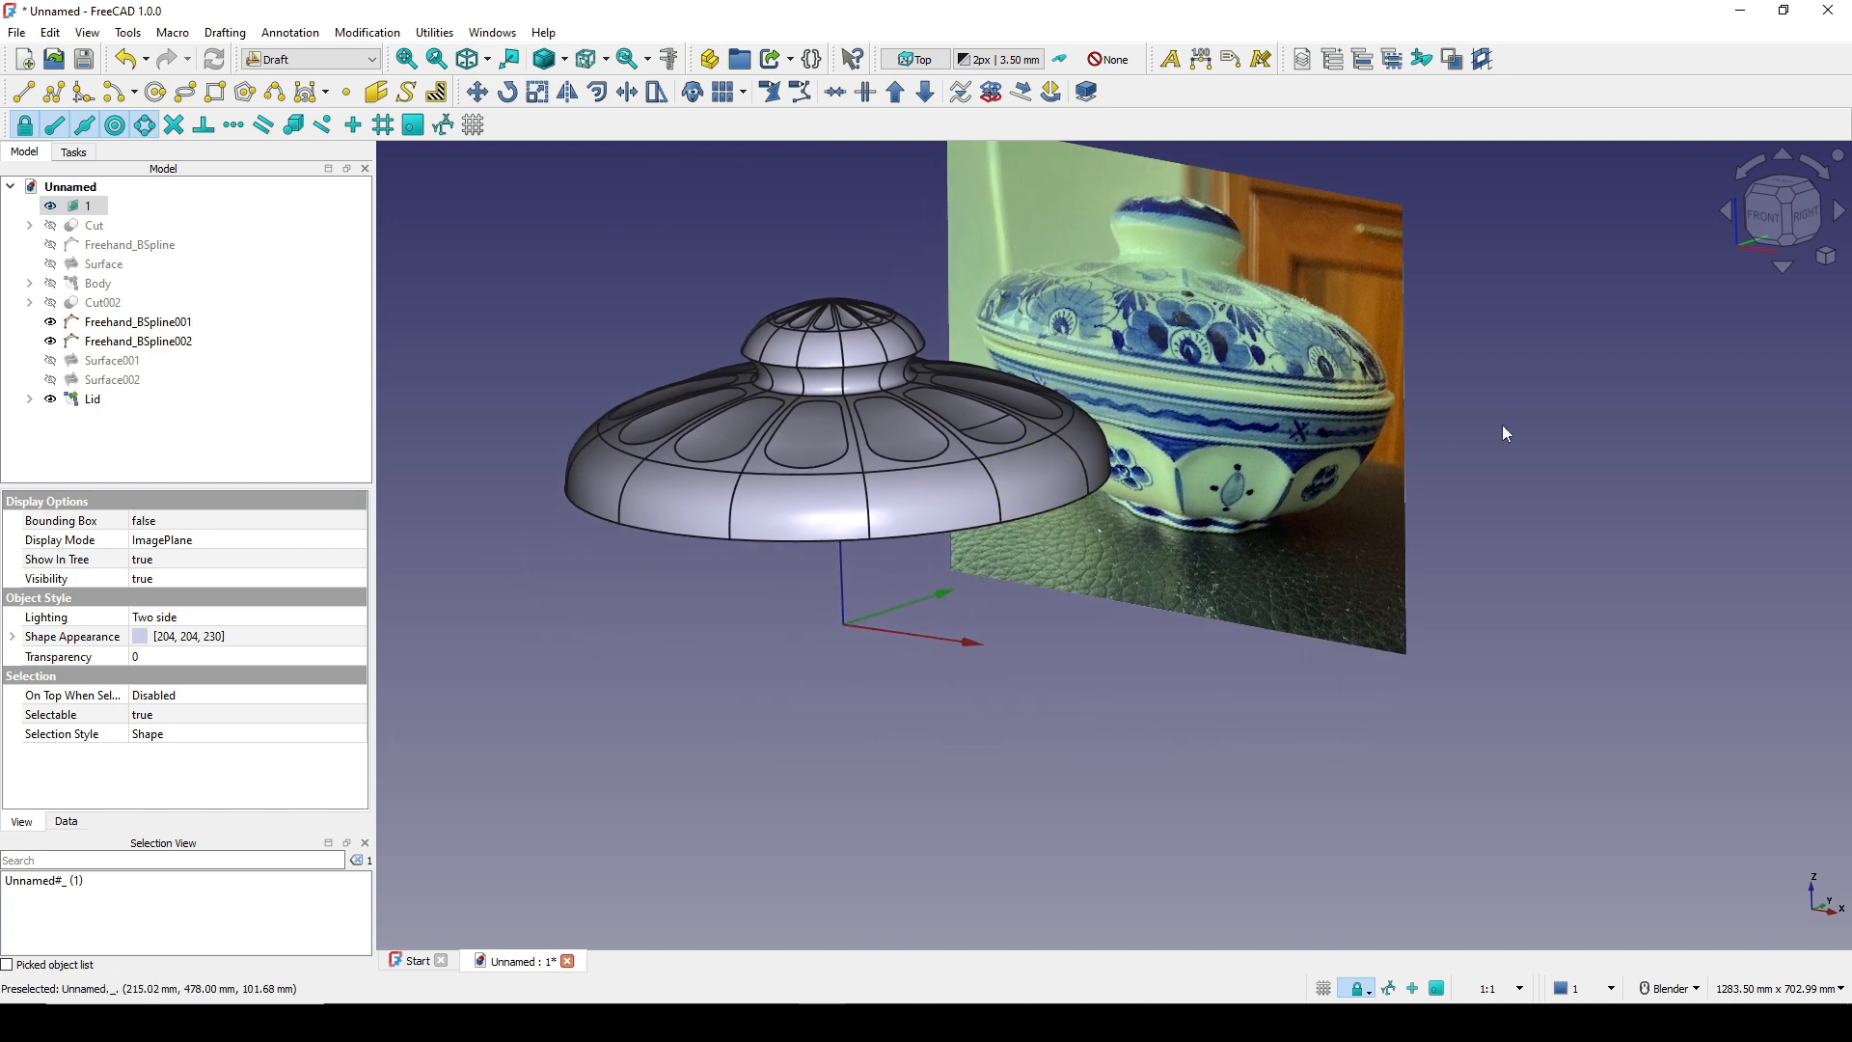
pyautogui.click(1502, 426)
pyautogui.keyDown('shift'); pyautogui.moveTo(1137, 523); pyautogui.dragTo(1175, 565, button='middle'); pyautogui.keyUp('shift')
pyautogui.scroll(4, 1206, 564)
pyautogui.scroll(-5, 1211, 515)
pyautogui.scroll(2, 1177, 564)
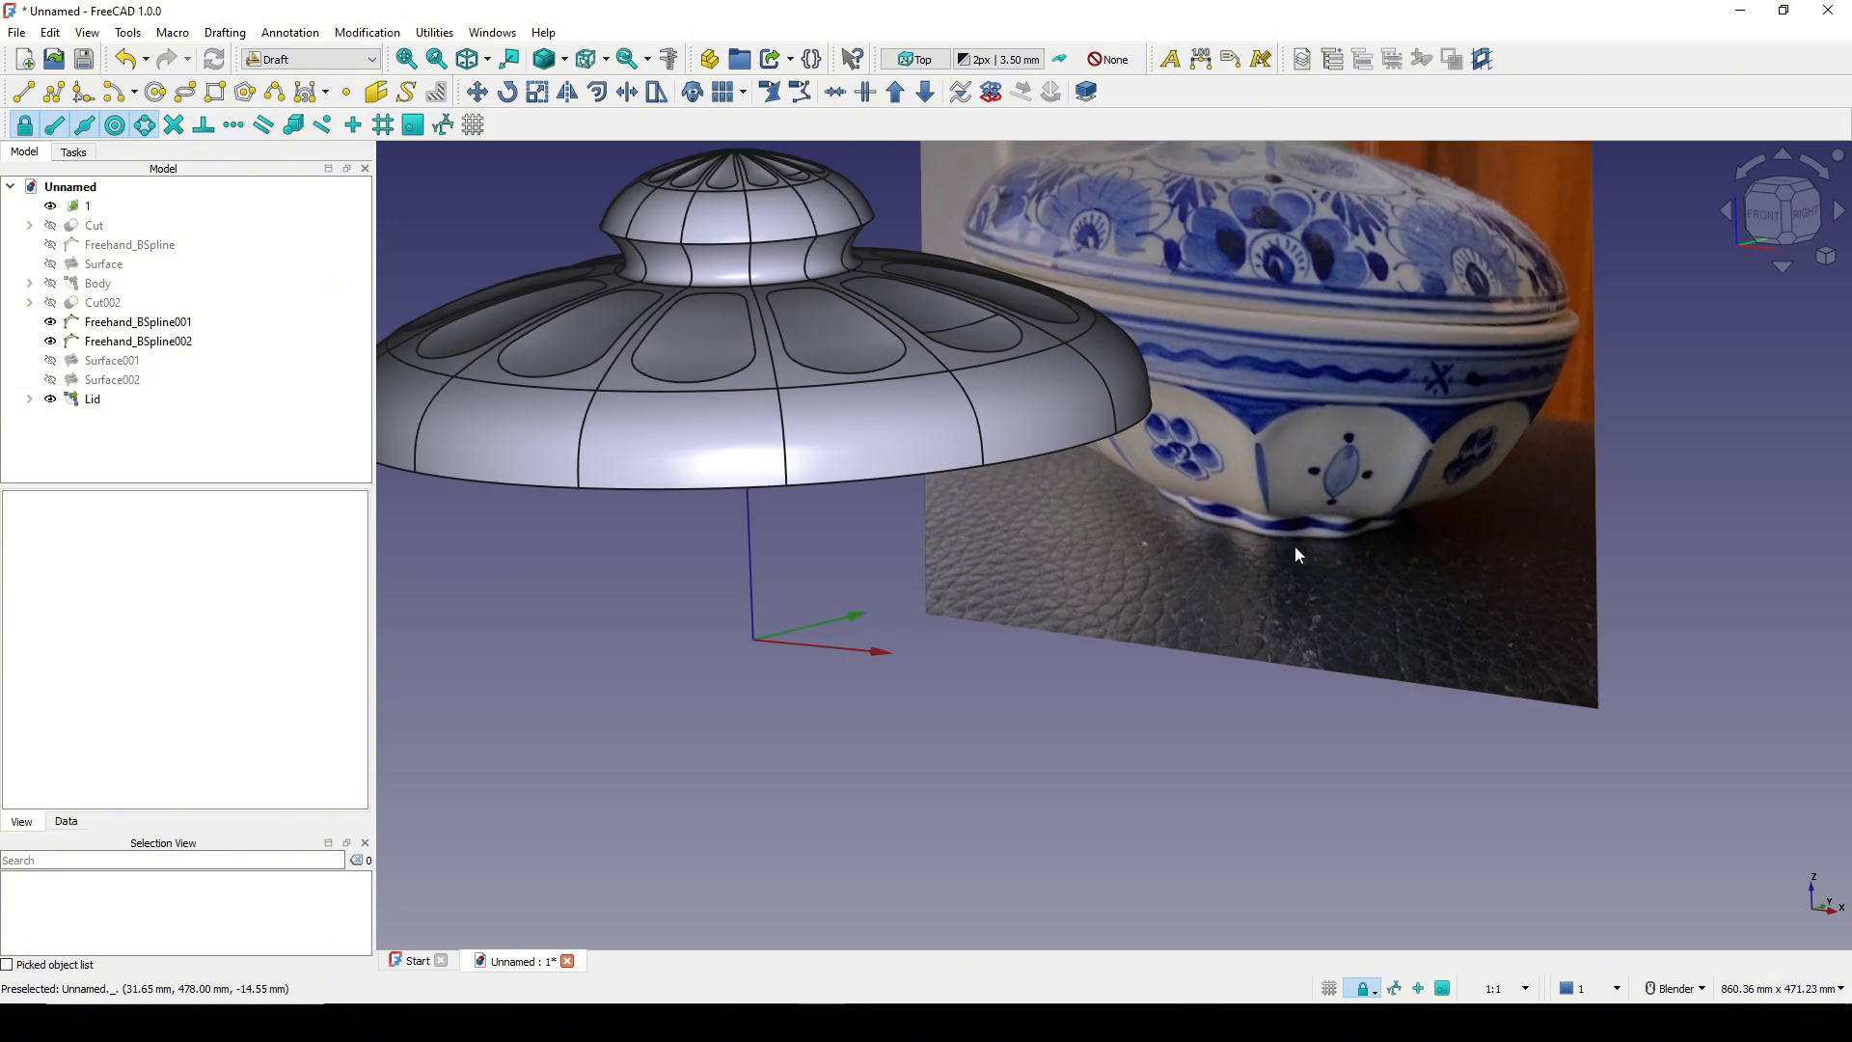
pyautogui.scroll(-3, 1287, 545)
pyautogui.keyDown('shift'); pyautogui.moveTo(1287, 546); pyautogui.dragTo(1219, 593, button='middle'); pyautogui.keyUp('shift')
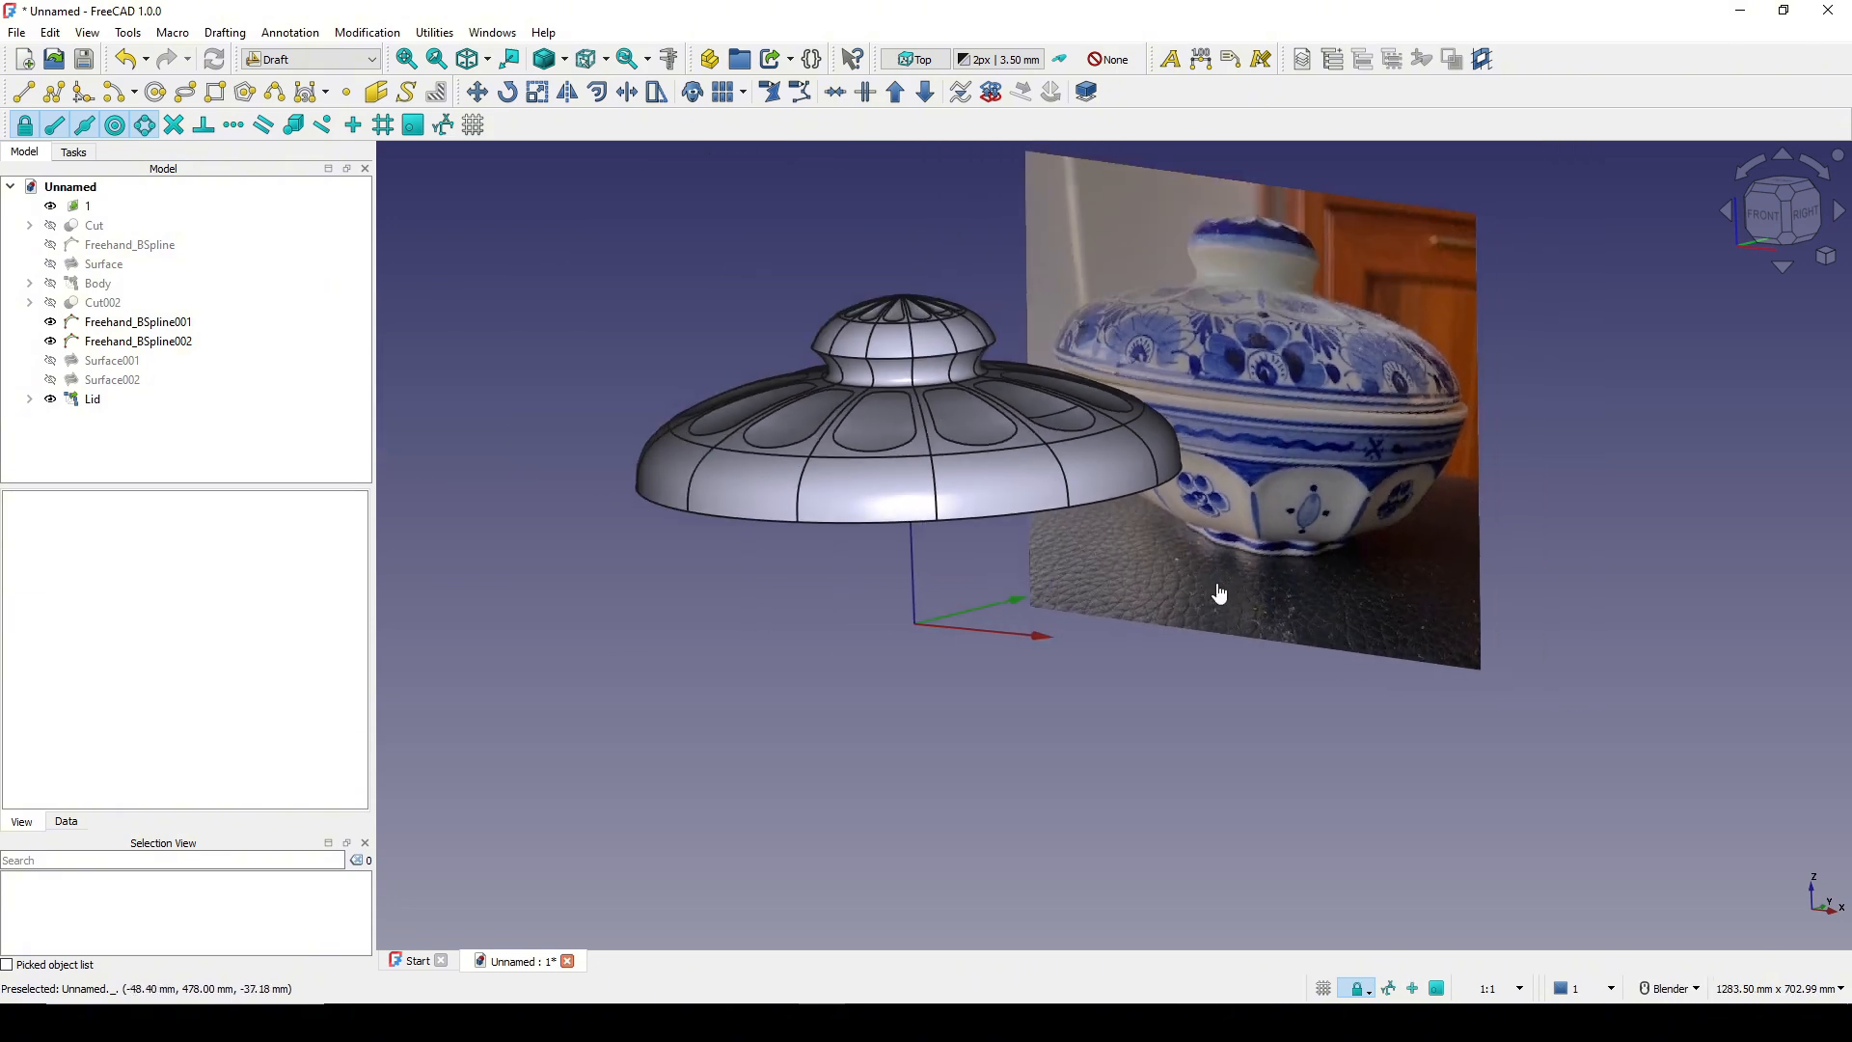
# Show the hidden Body array beneath the lid.
pyautogui.click(101, 284)
pyautogui.press('space')
pyautogui.scroll(-2, 1026, 500)
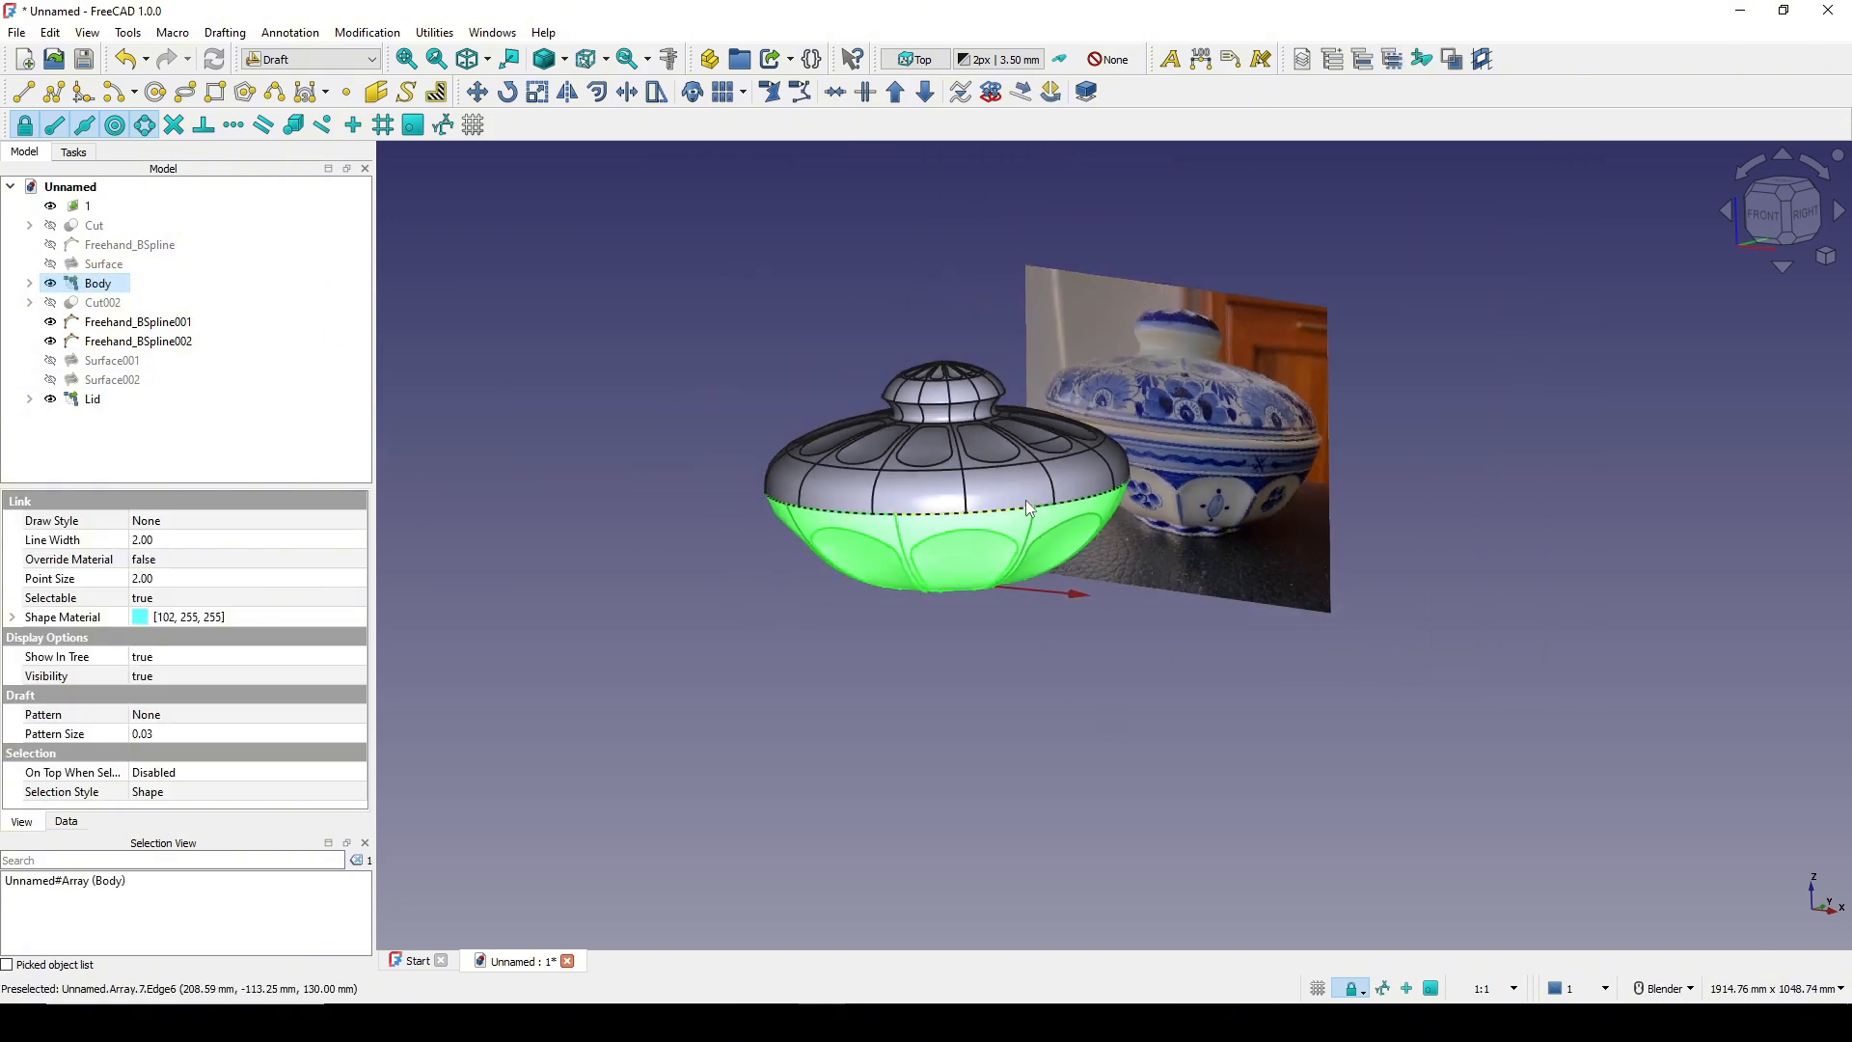
pyautogui.keyDown('shift'); pyautogui.moveTo(1026, 500); pyautogui.dragTo(985, 519, button='middle'); pyautogui.keyUp('shift')
pyautogui.click(982, 739)
# Hide the leftover curve Freehand_BSpline001 on the lid's large window.
pyautogui.moveTo(999, 711); pyautogui.dragTo(883, 679, button='middle')
pyautogui.scroll(2, 989, 532)
pyautogui.keyDown('shift'); pyautogui.moveTo(1165, 561); pyautogui.dragTo(1186, 478, button='middle'); pyautogui.keyUp('shift')
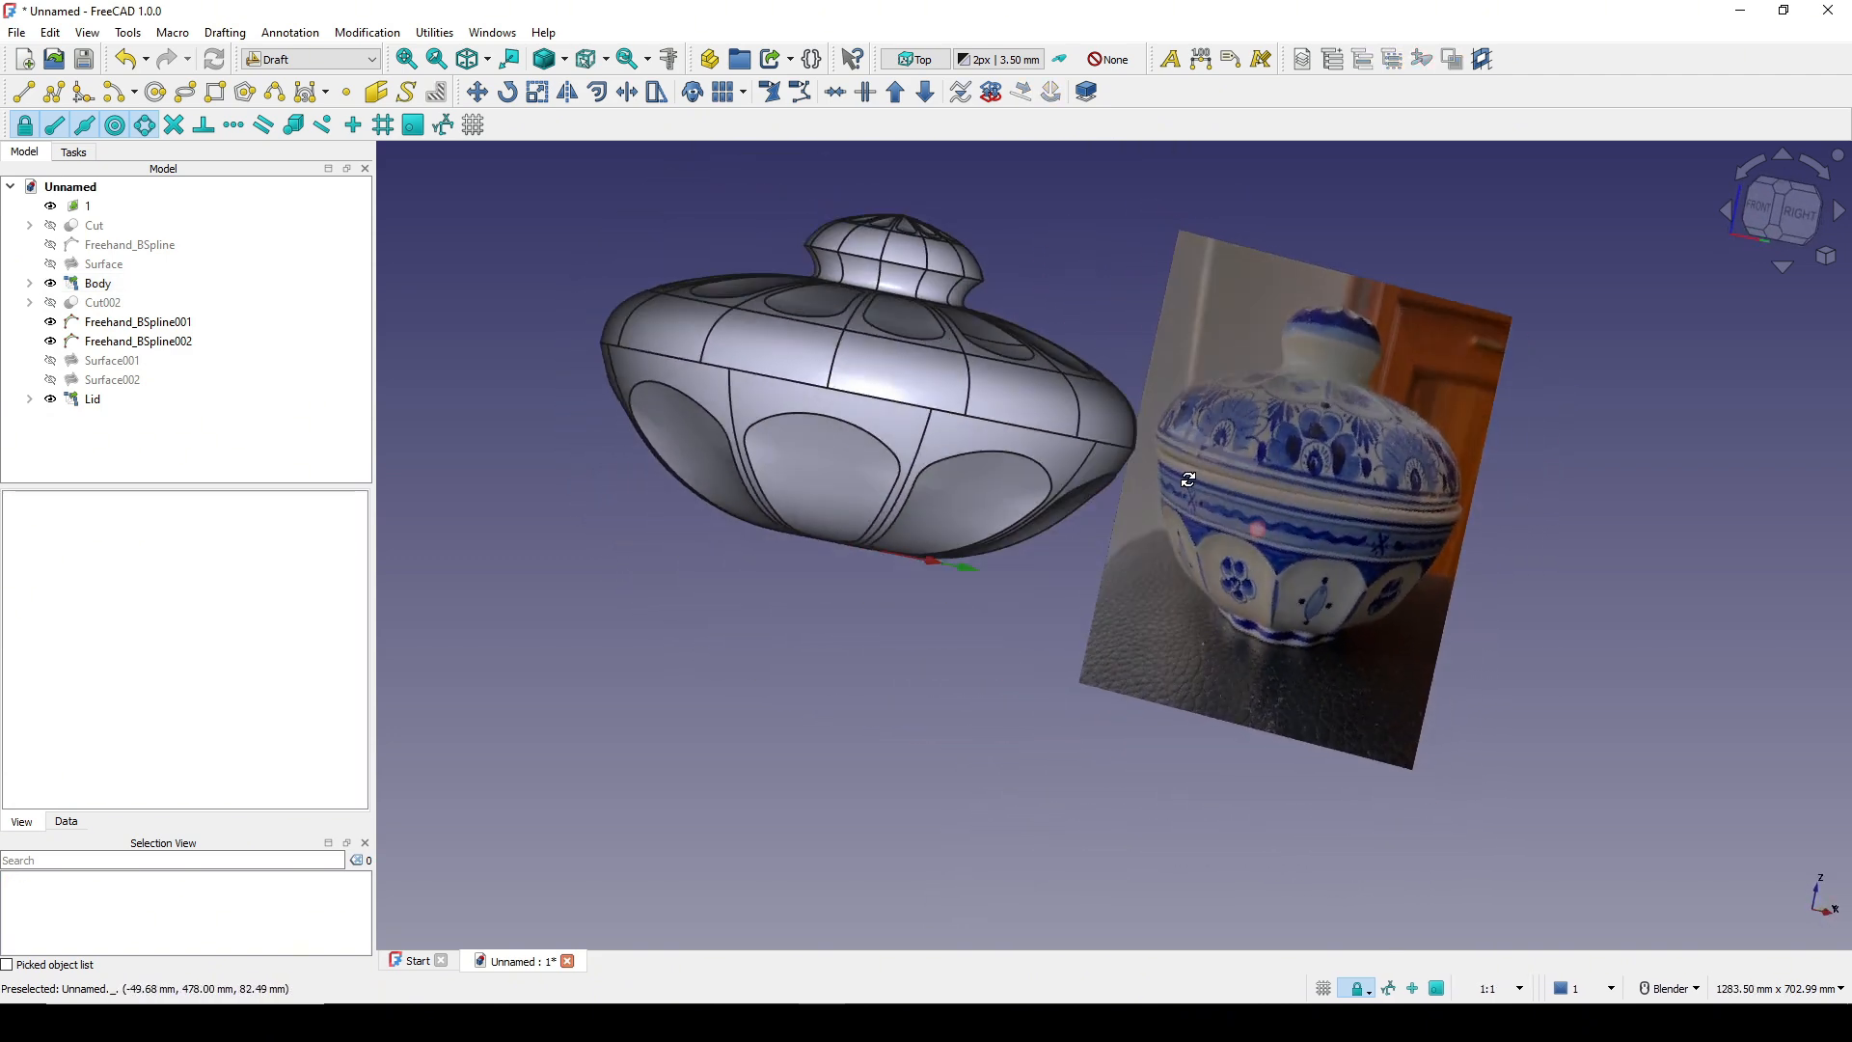
pyautogui.moveTo(830, 480); pyautogui.dragTo(810, 559, button='middle')
pyautogui.keyDown('shift'); pyautogui.moveTo(1117, 529); pyautogui.dragTo(1240, 542, button='middle'); pyautogui.keyUp('shift')
pyautogui.moveTo(1470, 491); pyautogui.dragTo(1109, 483, button='middle')
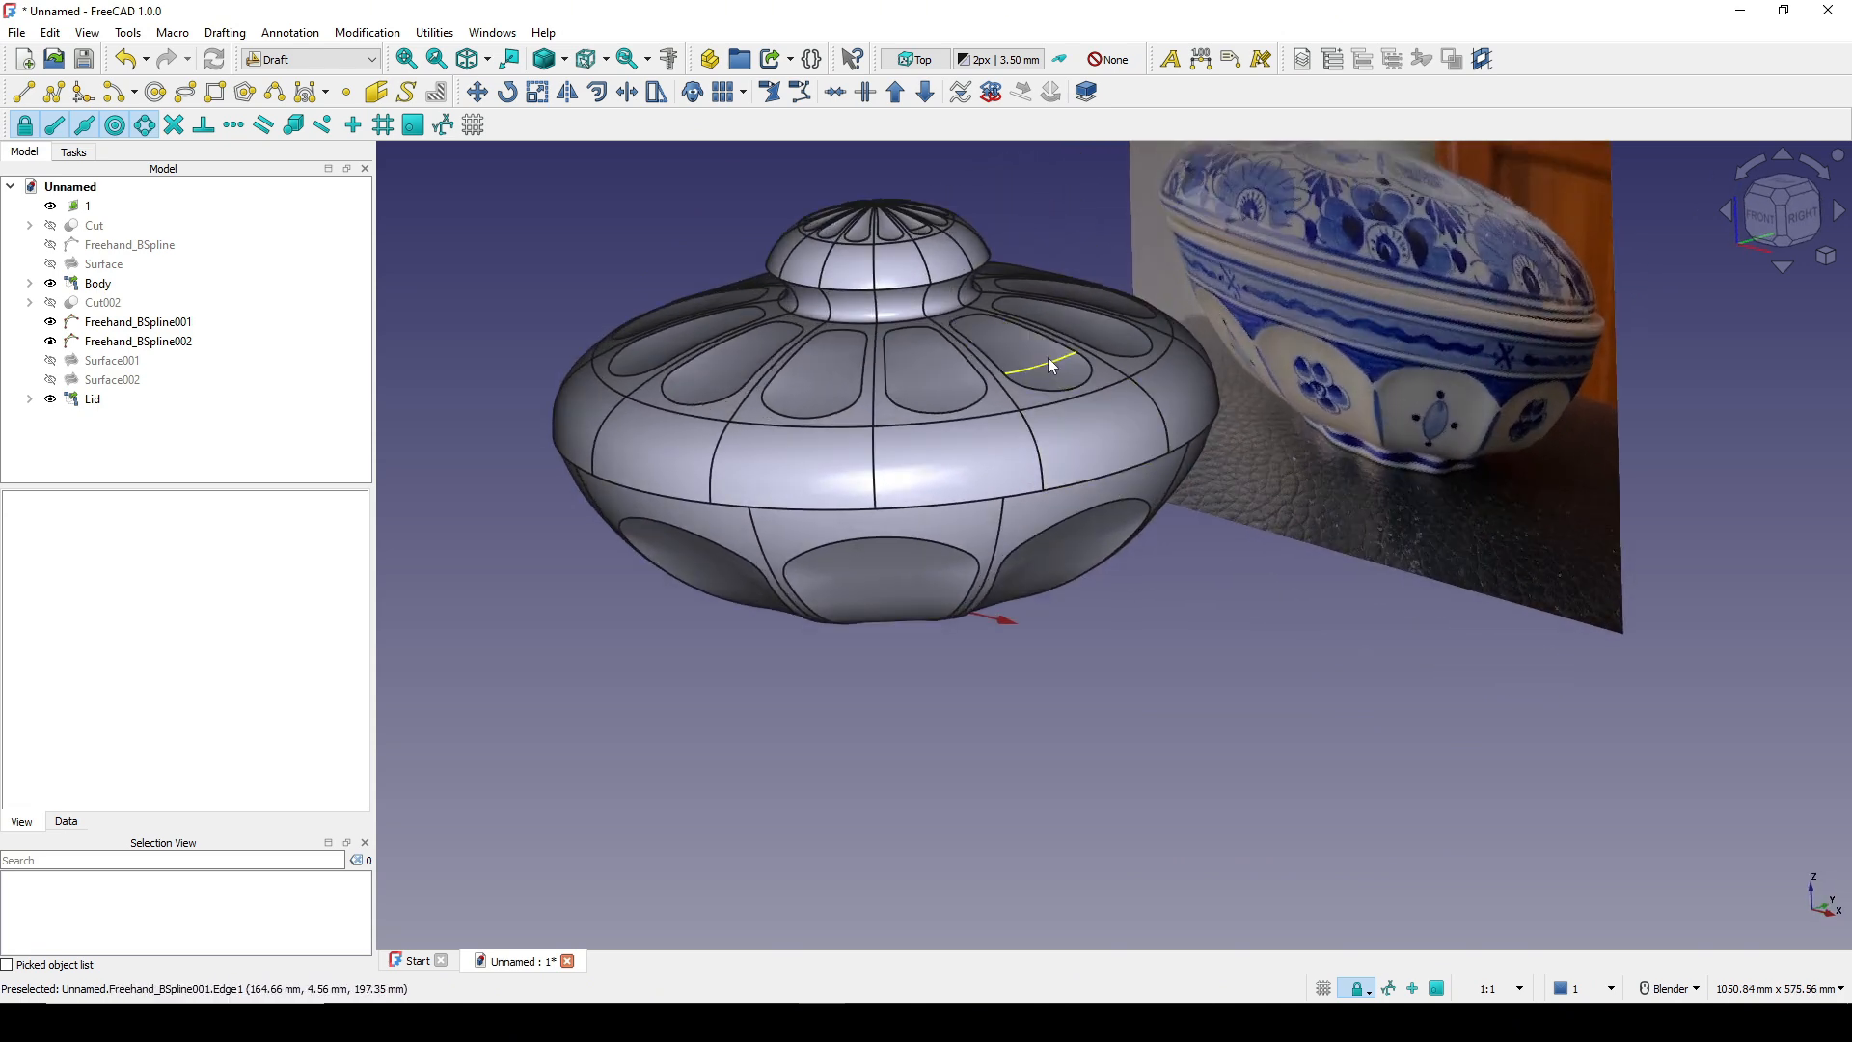
pyautogui.click(1099, 371)
pyautogui.keyDown('shift'); pyautogui.moveTo(1095, 377); pyautogui.dragTo(1052, 411, button='middle'); pyautogui.keyUp('shift')
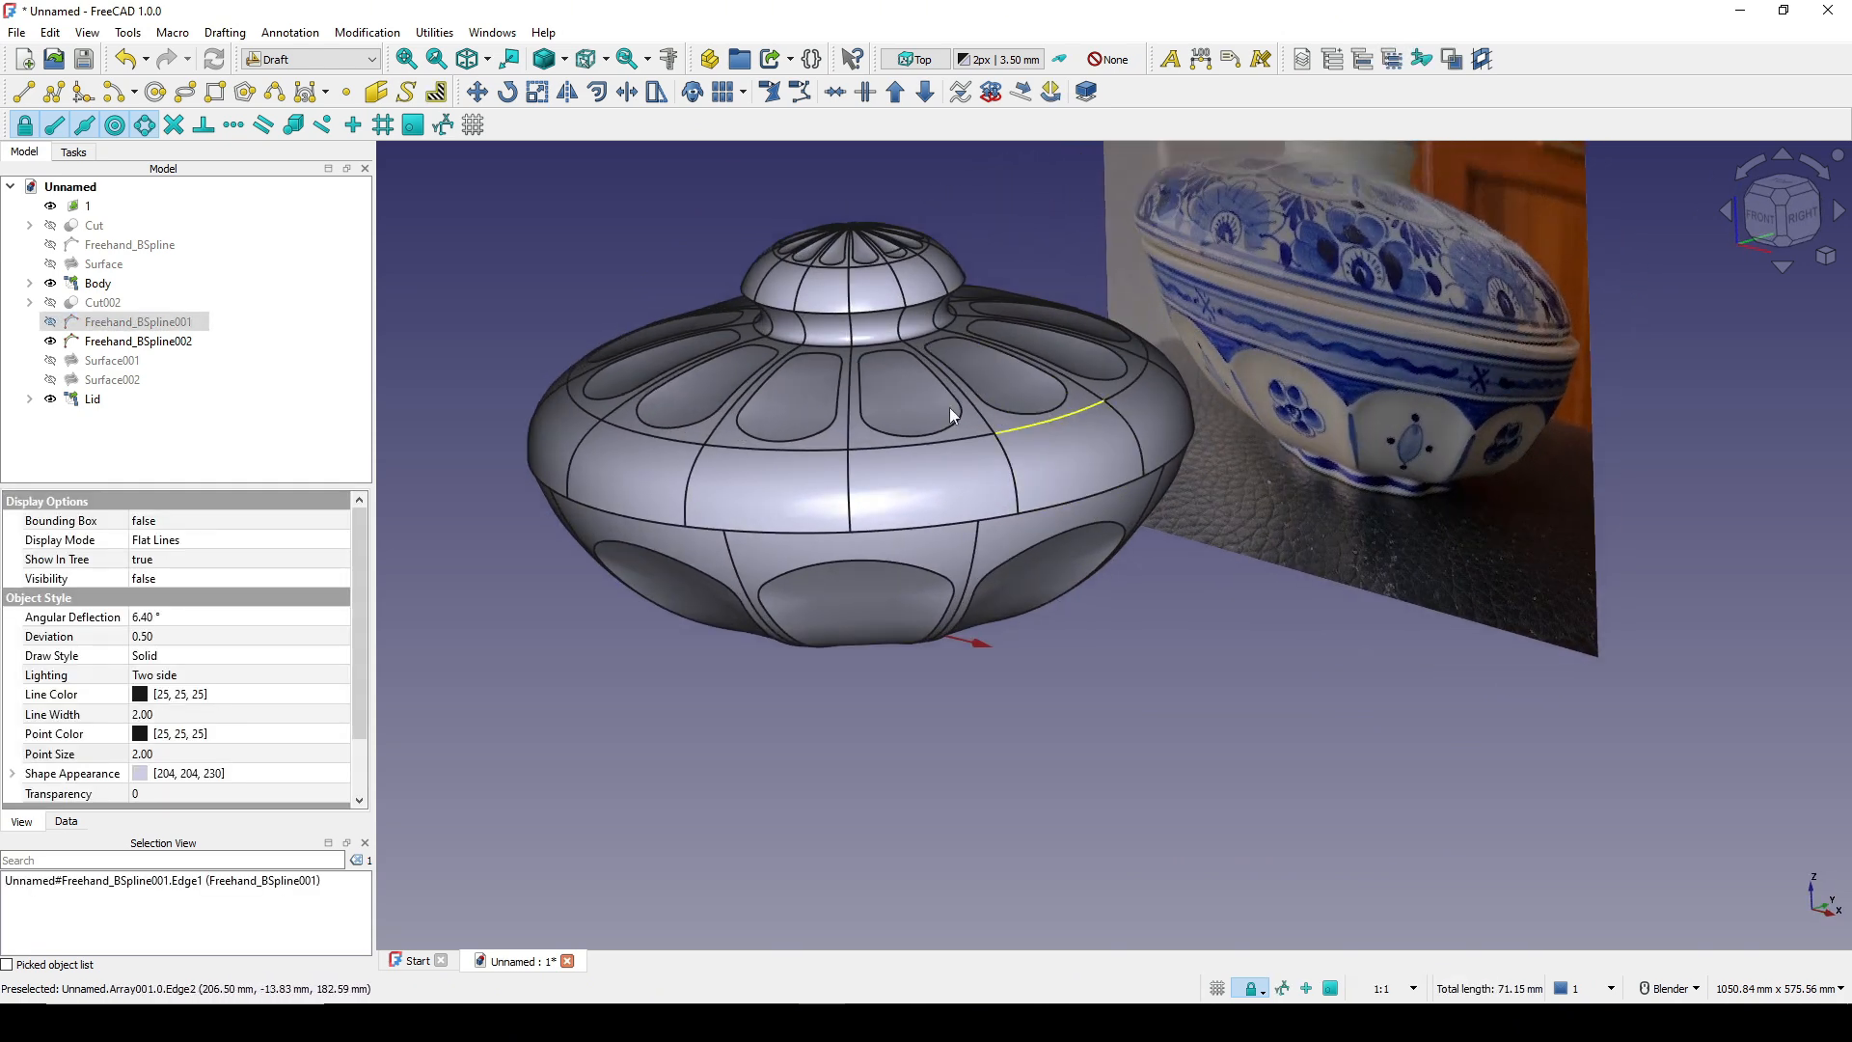
pyautogui.click(1071, 243)
# Switch to the Part workbench and start a new sketch on the XY plane with 0 mm offset, viewed from below the bowl.
pyautogui.moveTo(1108, 310); pyautogui.dragTo(1090, 268, button='middle')
pyautogui.click(309, 59)
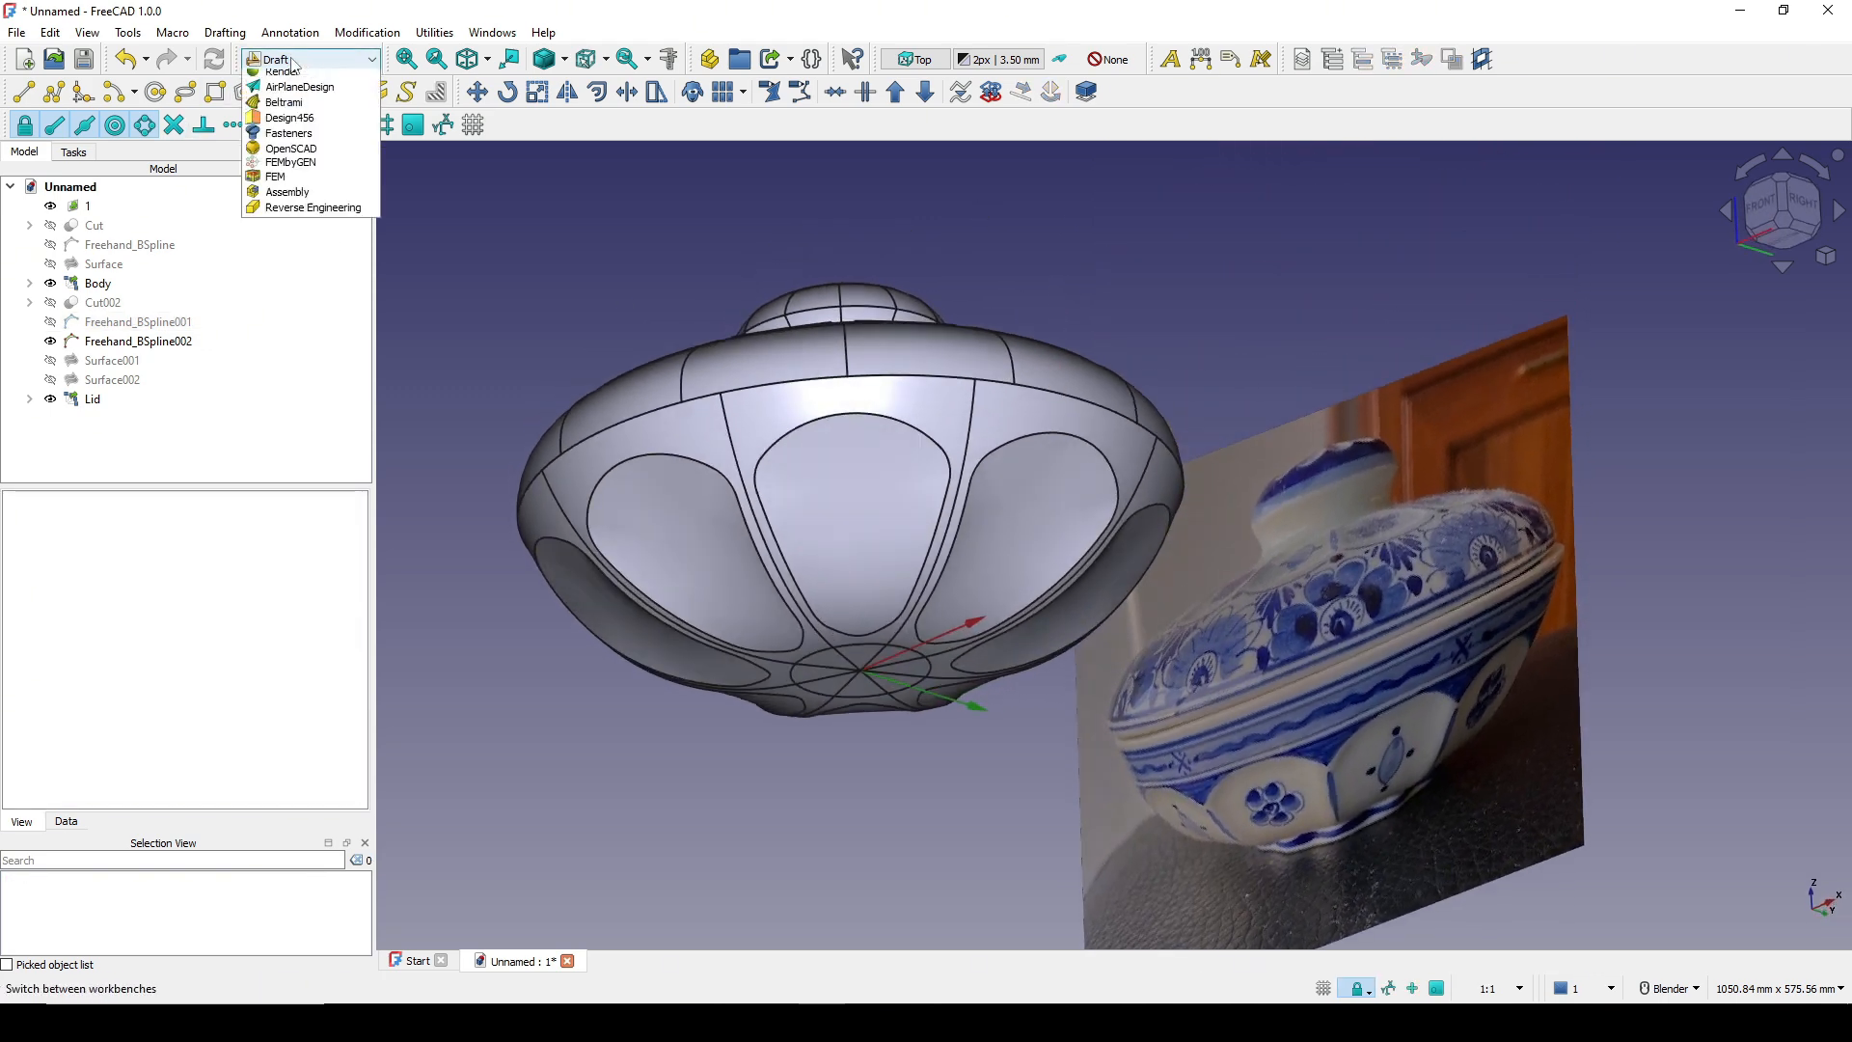
pyautogui.click(290, 217)
pyautogui.scroll(-2, 1059, 230)
pyautogui.moveTo(1054, 229)
pyautogui.mouseDown(button='middle')
pyautogui.moveTo(1042, 252)
pyautogui.moveTo(1040, 211)
pyautogui.mouseUp(button='middle')
pyautogui.click(35, 138)
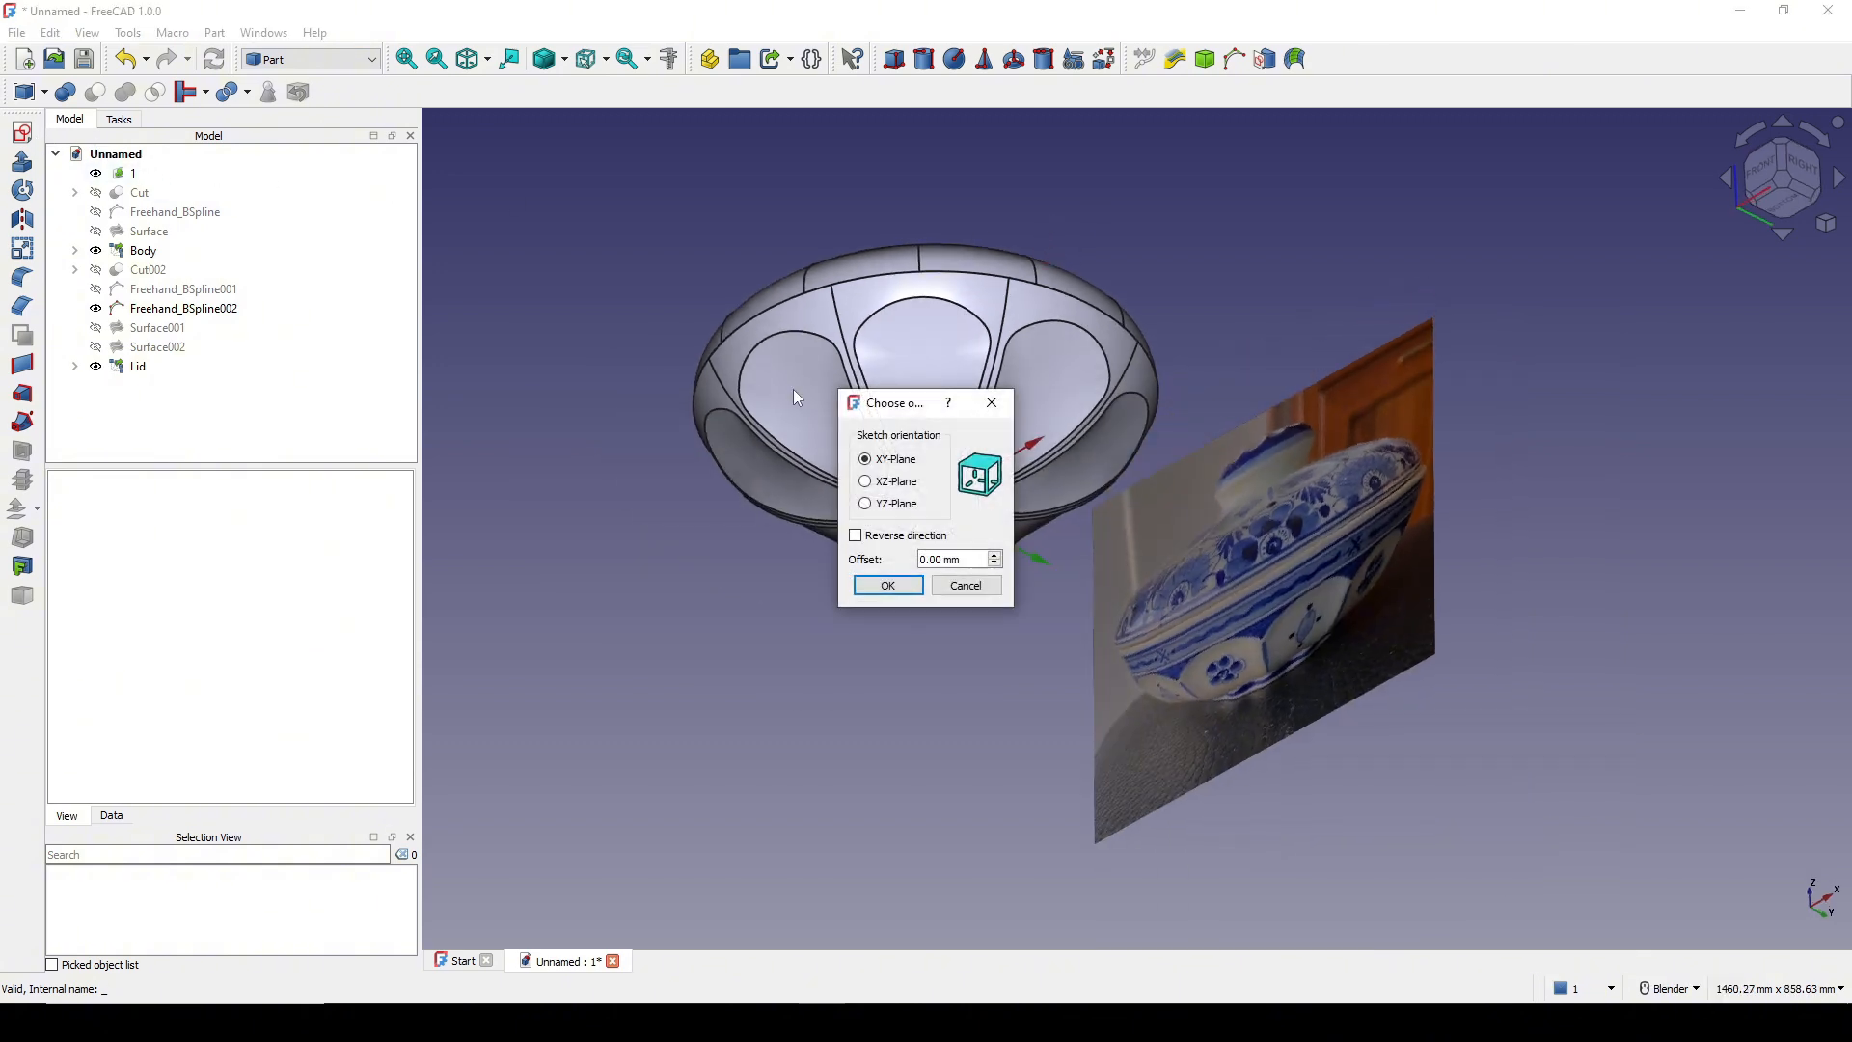
pyautogui.click(887, 585)
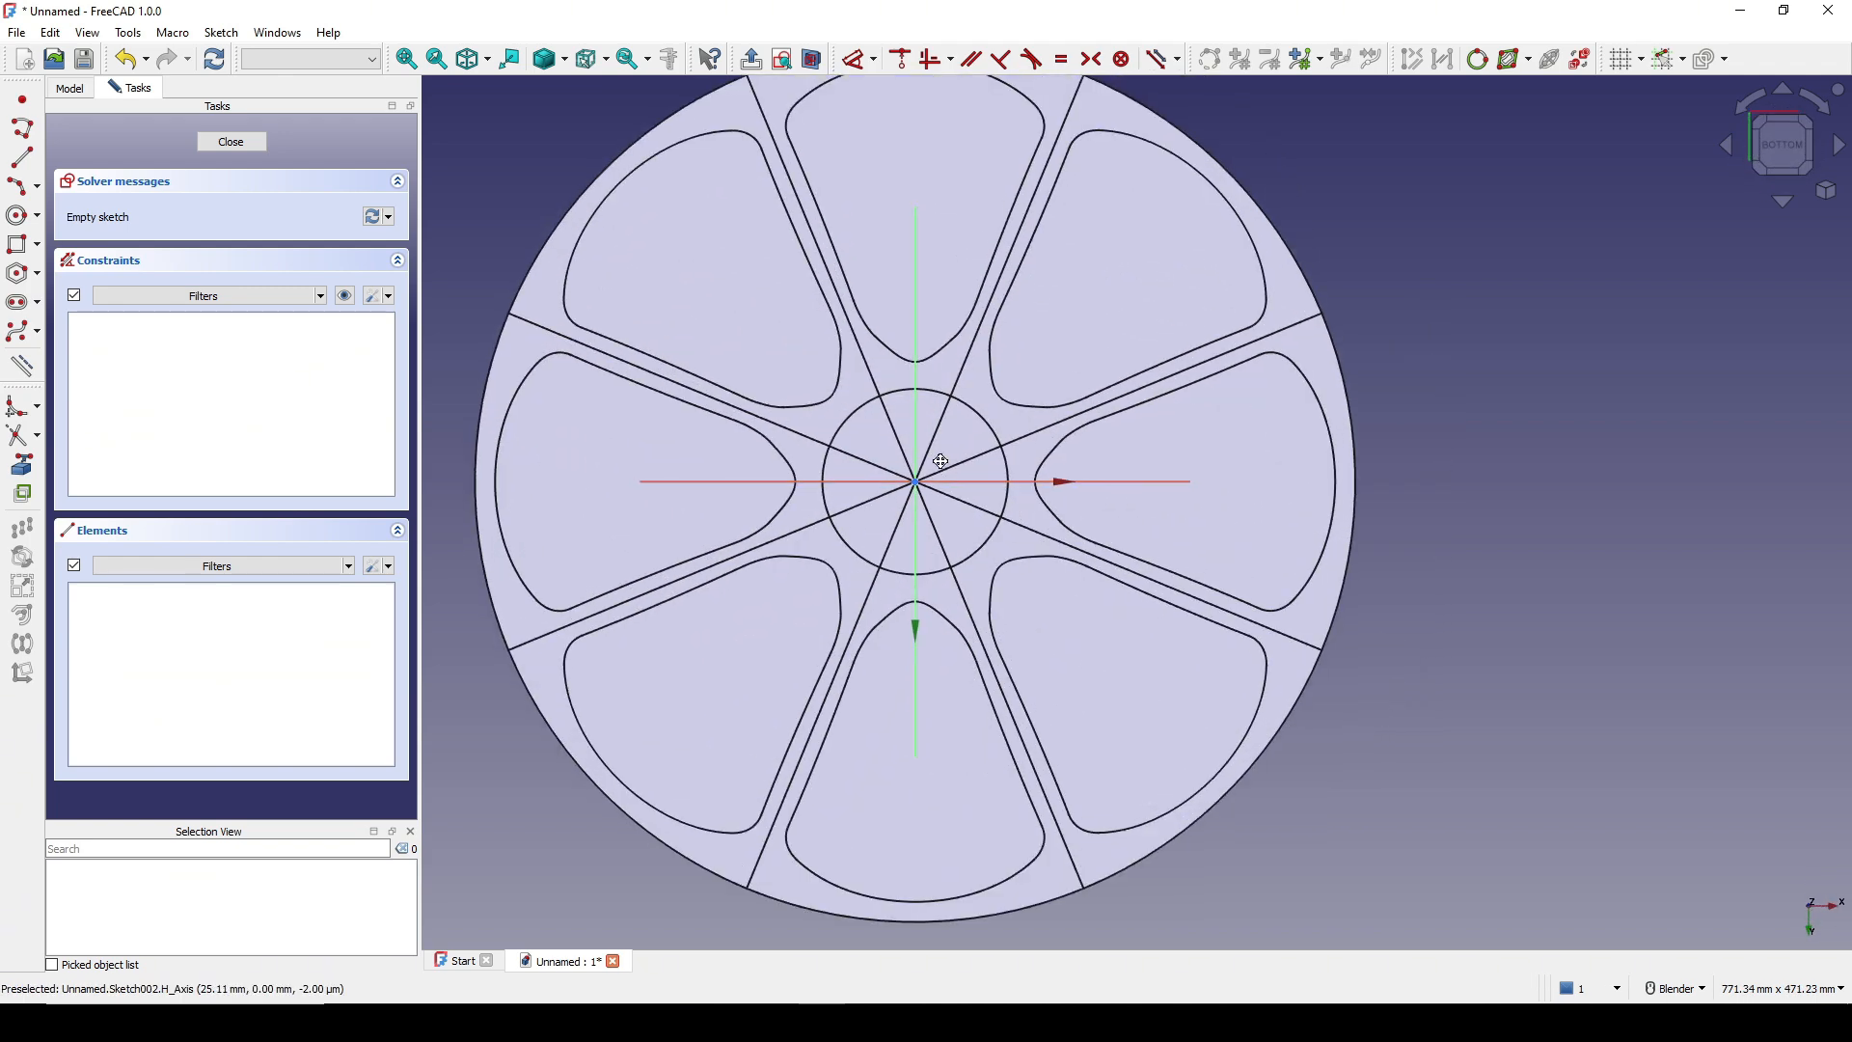
# Sketch a regular hexagon centred on the origin, one corner on the vertical axis, with its circumscribed circle slightly larger than the bowl's base circle.
pyautogui.keyDown('shift'); pyautogui.moveTo(940, 461); pyautogui.dragTo(979, 500, button='middle'); pyautogui.keyUp('shift')
pyautogui.scroll(1, 979, 500)
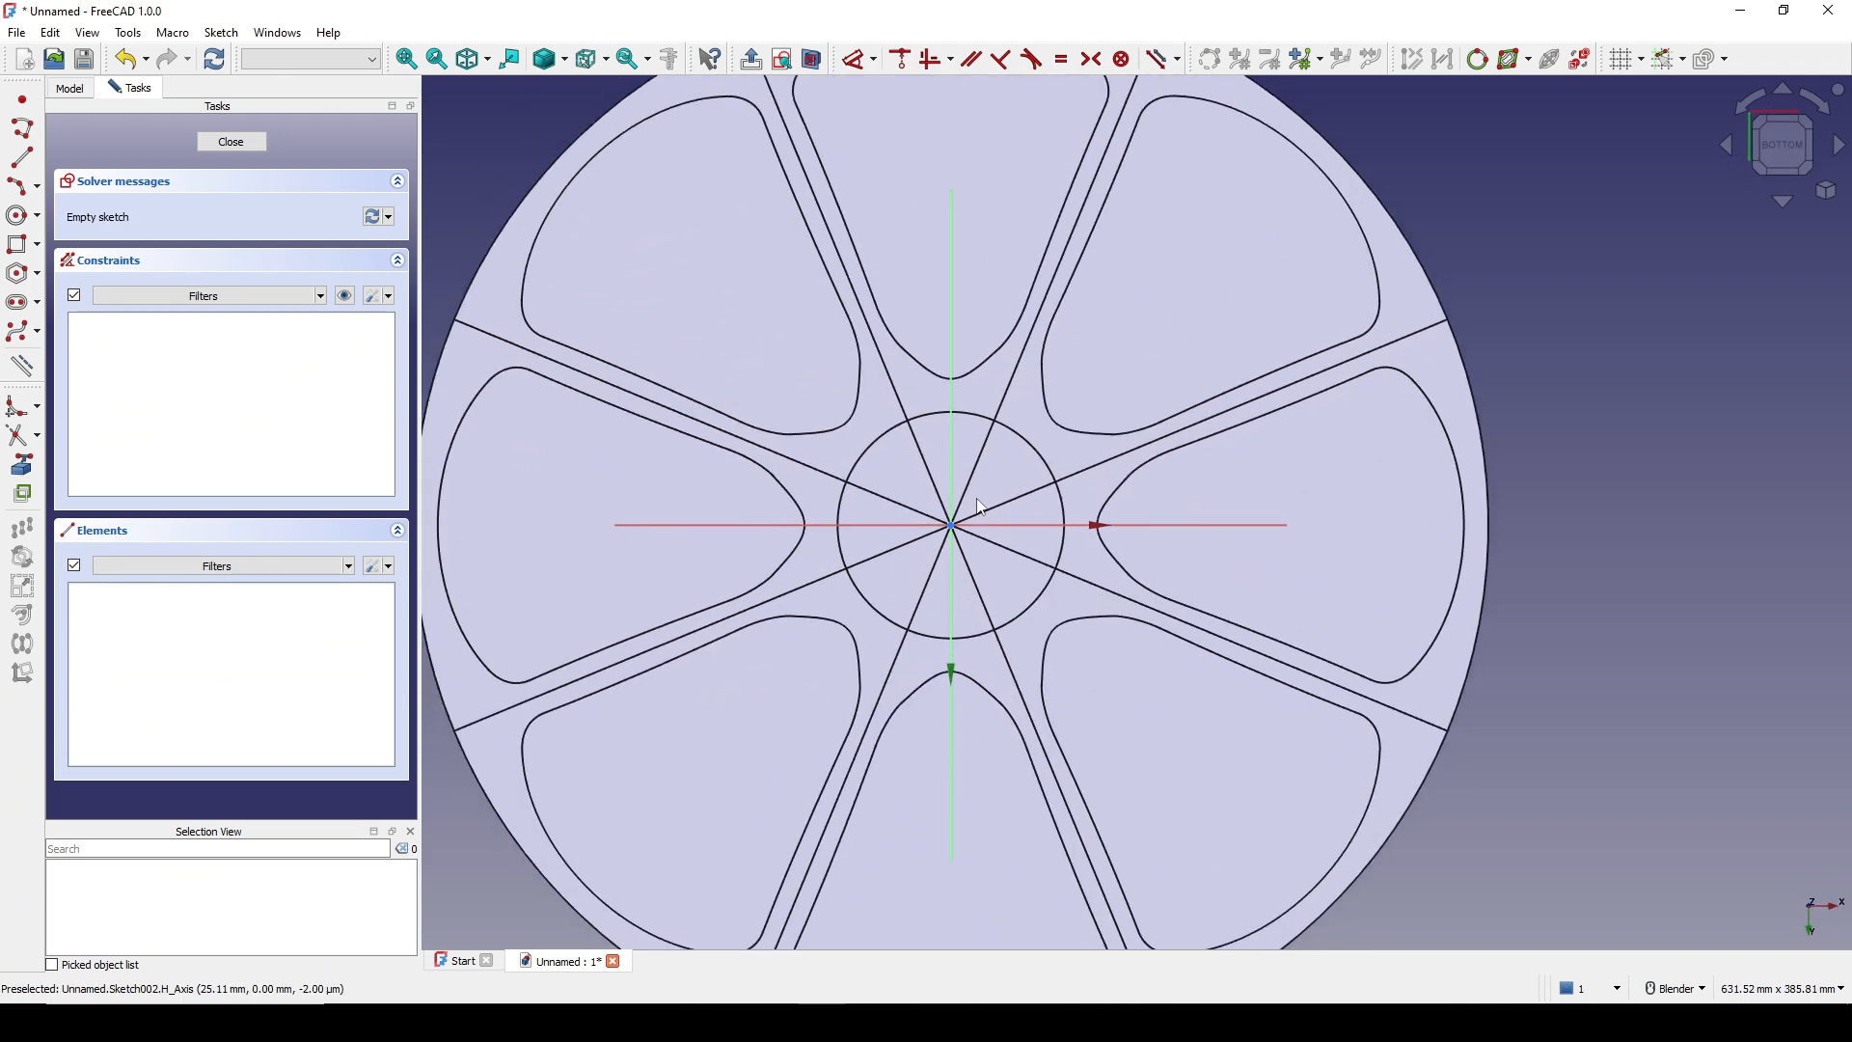
pyautogui.click(35, 278)
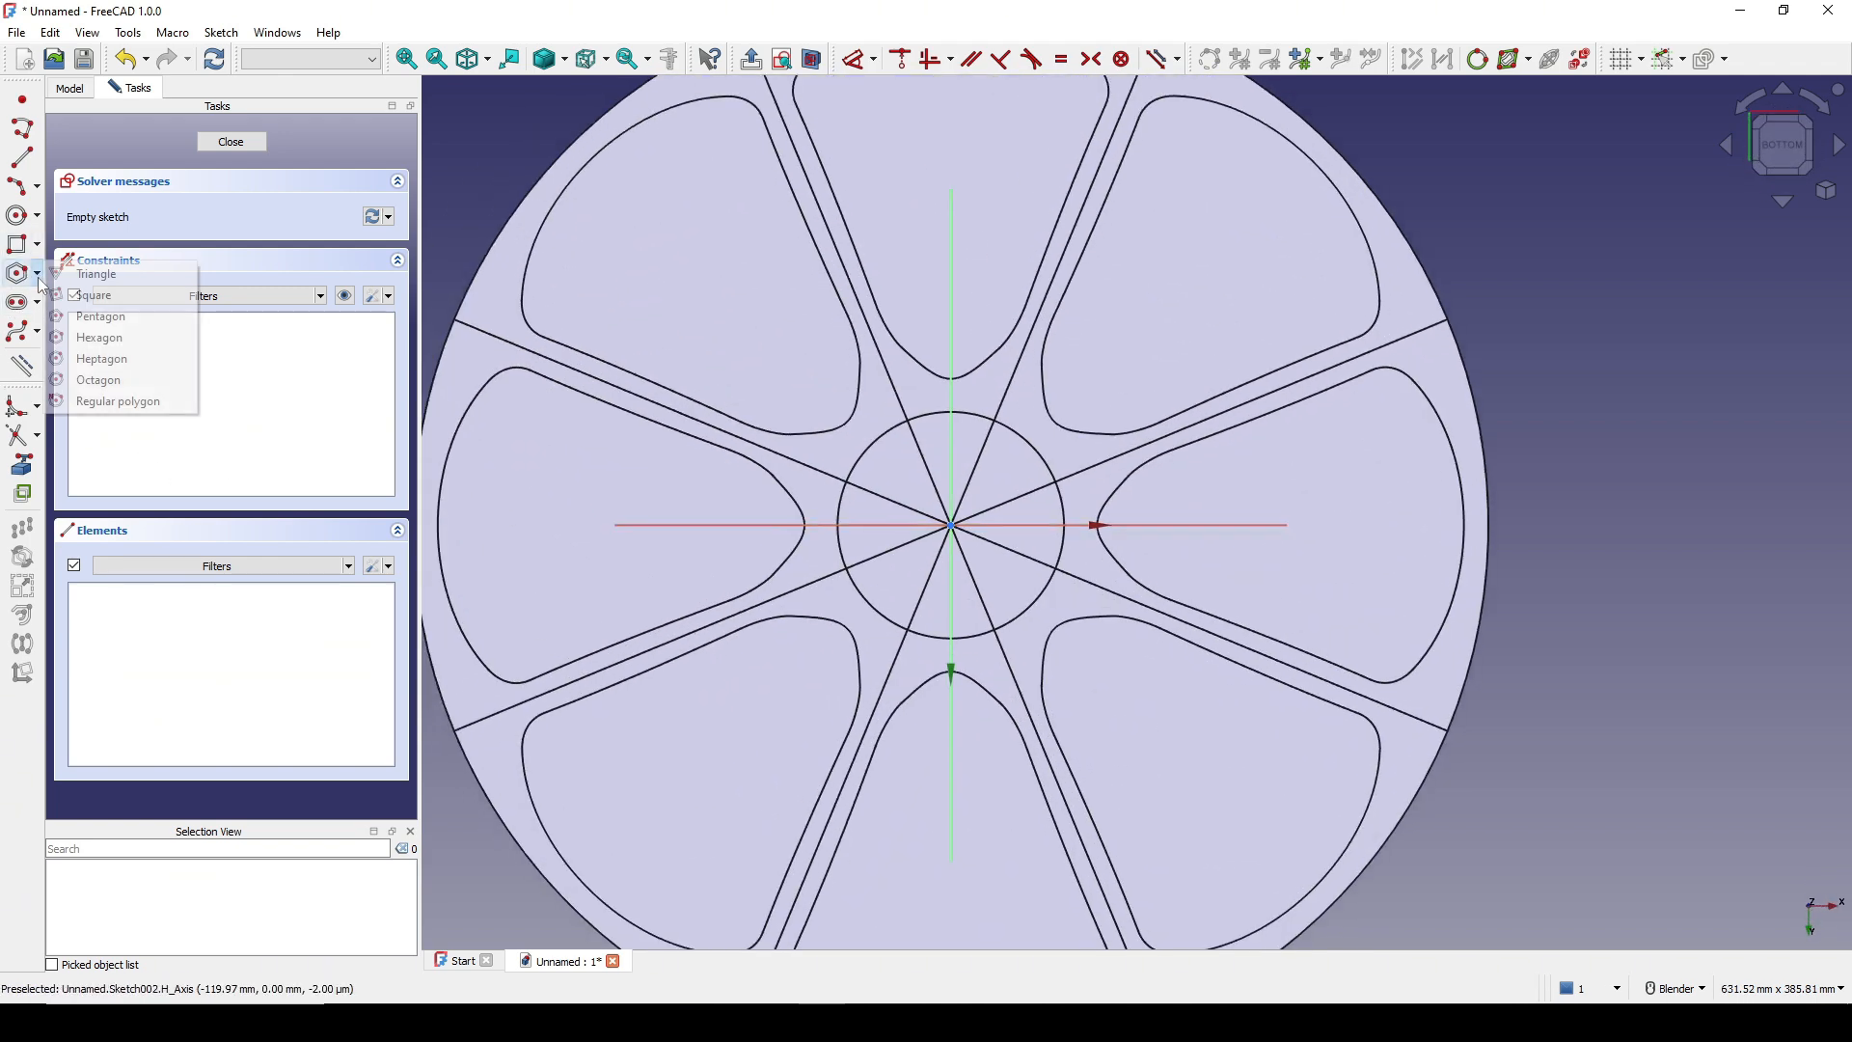
pyautogui.click(140, 338)
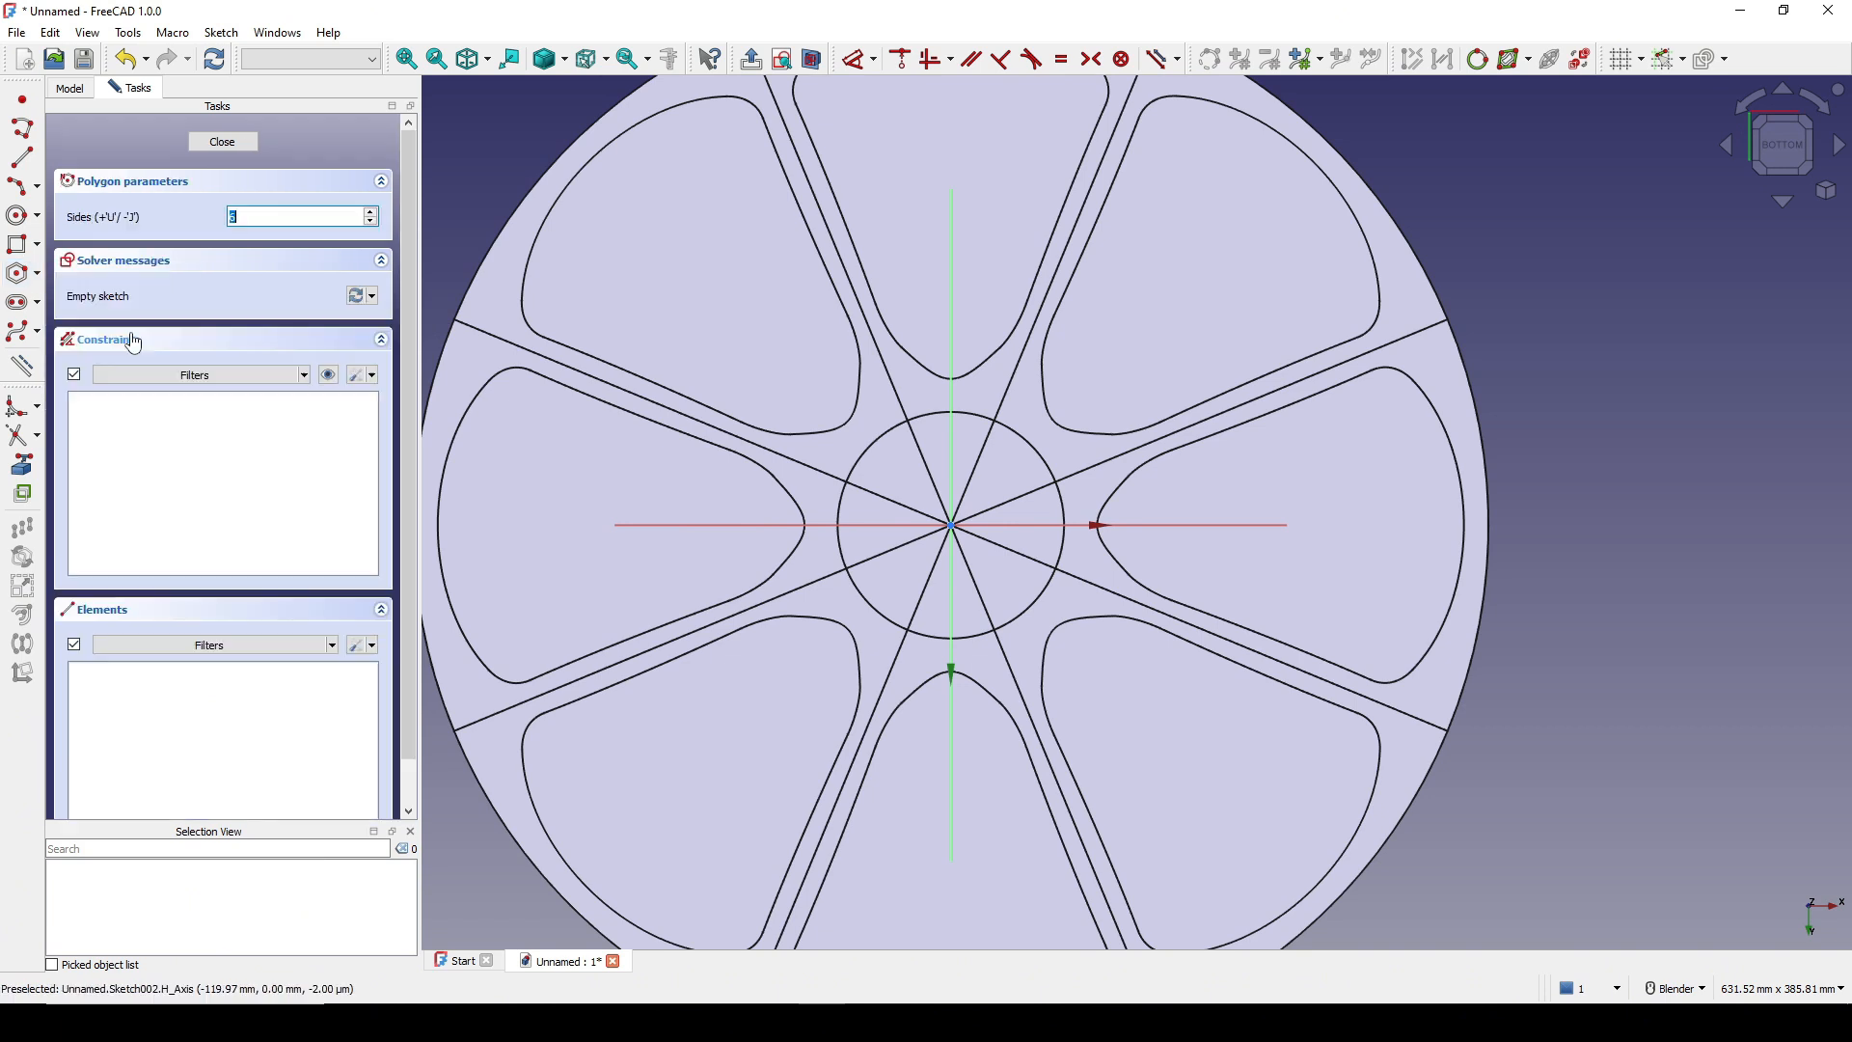
pyautogui.click(951, 525)
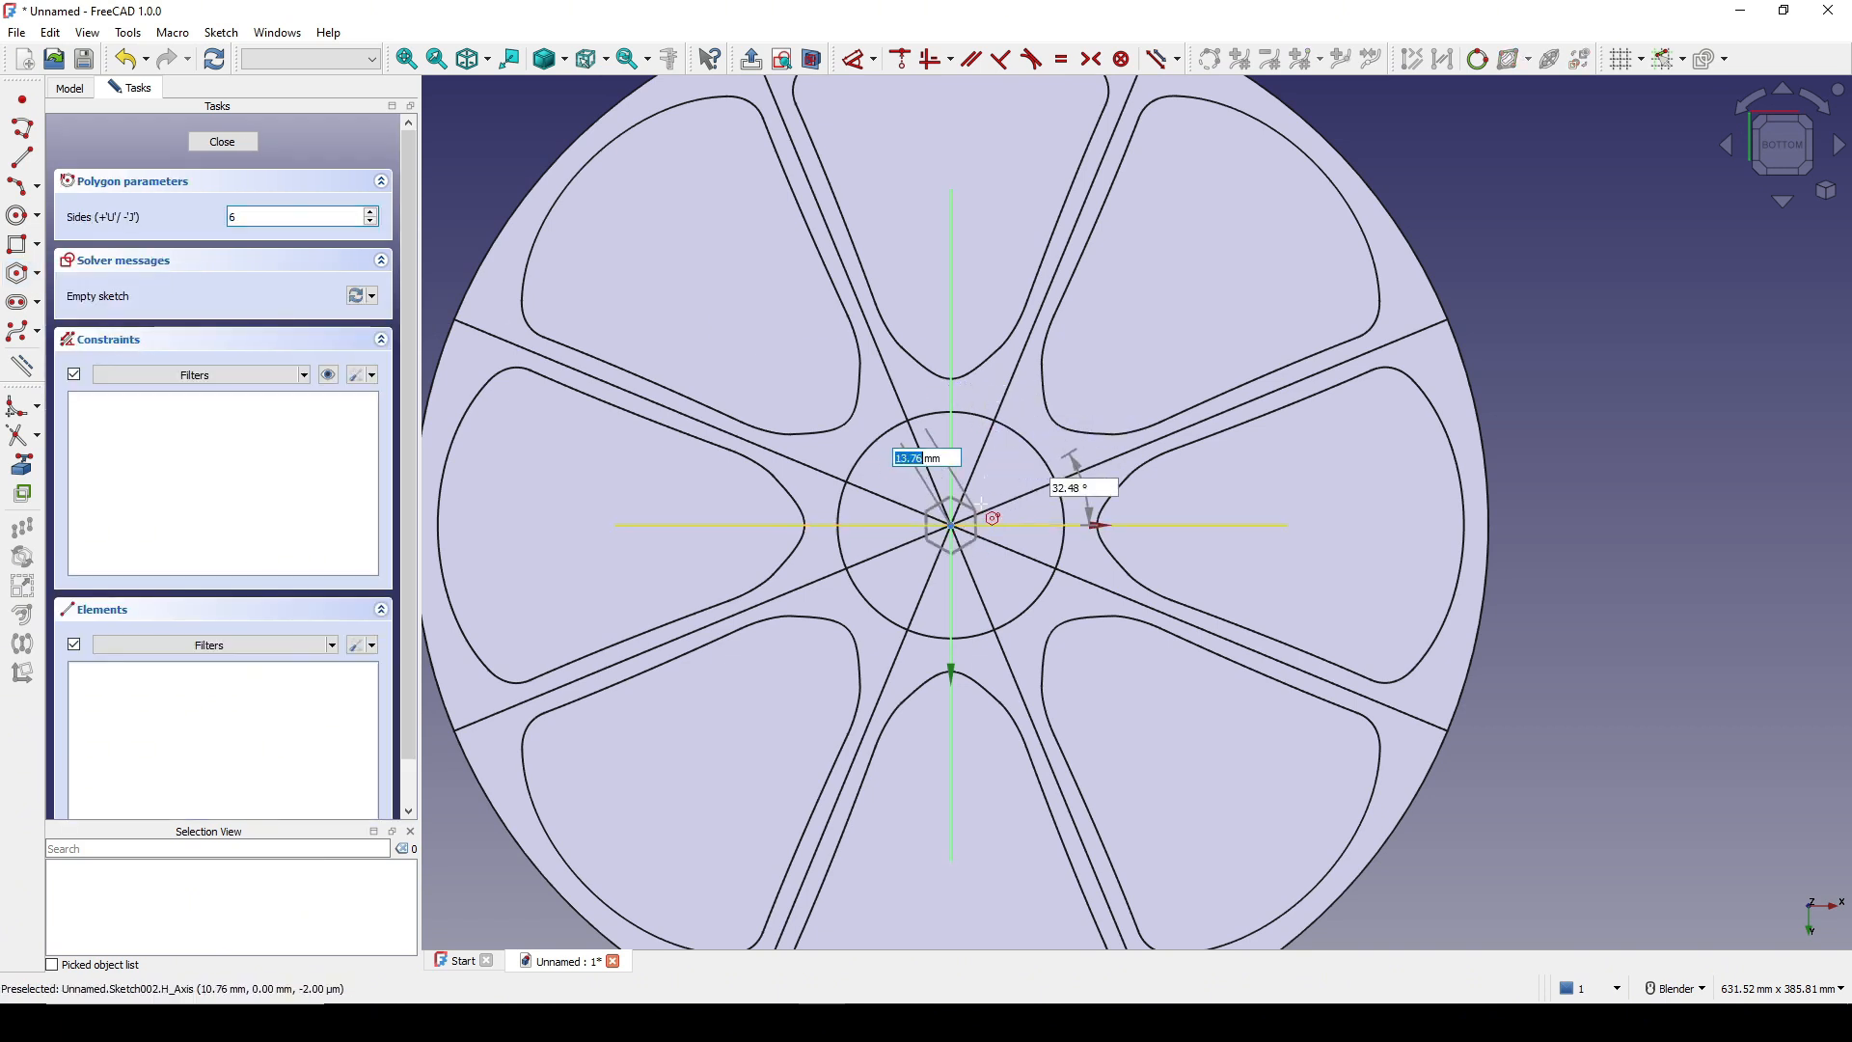
pyautogui.click(955, 383)
pyautogui.rightClick(1100, 376)
pyautogui.scroll(2, 1100, 386)
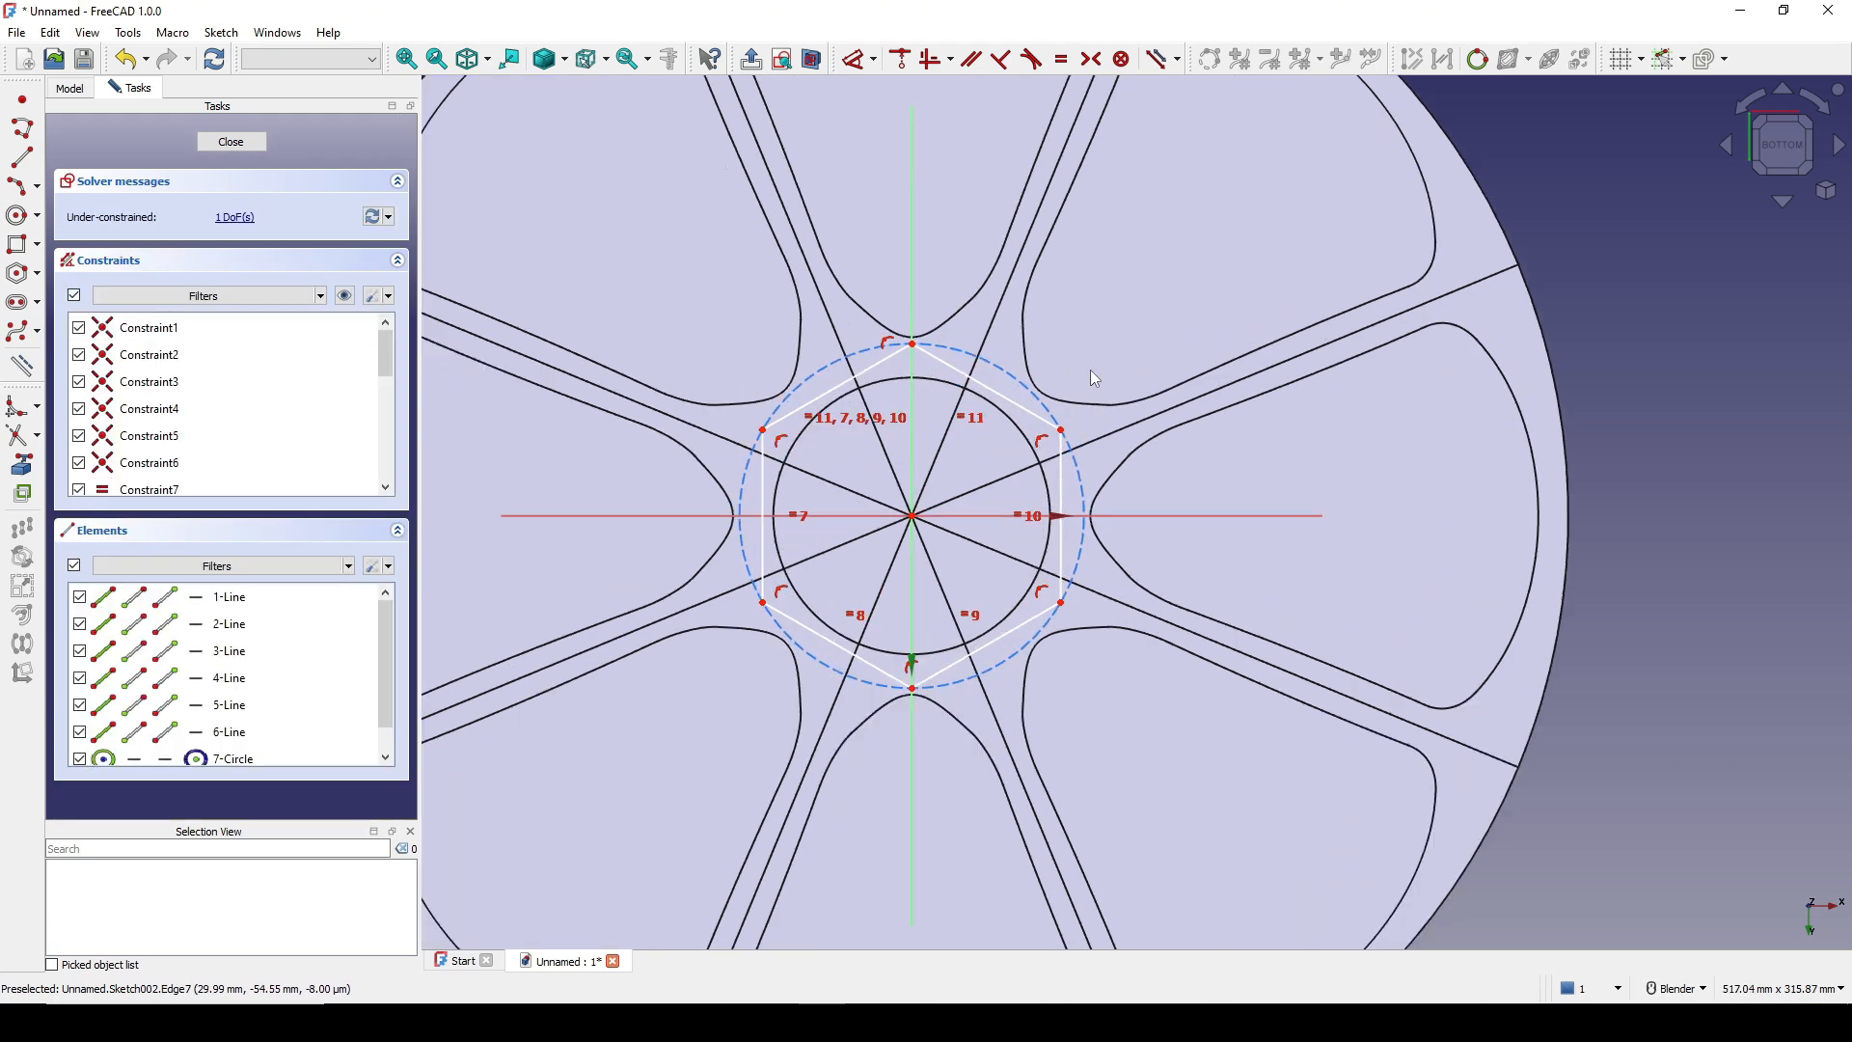
pyautogui.scroll(1, 1084, 365)
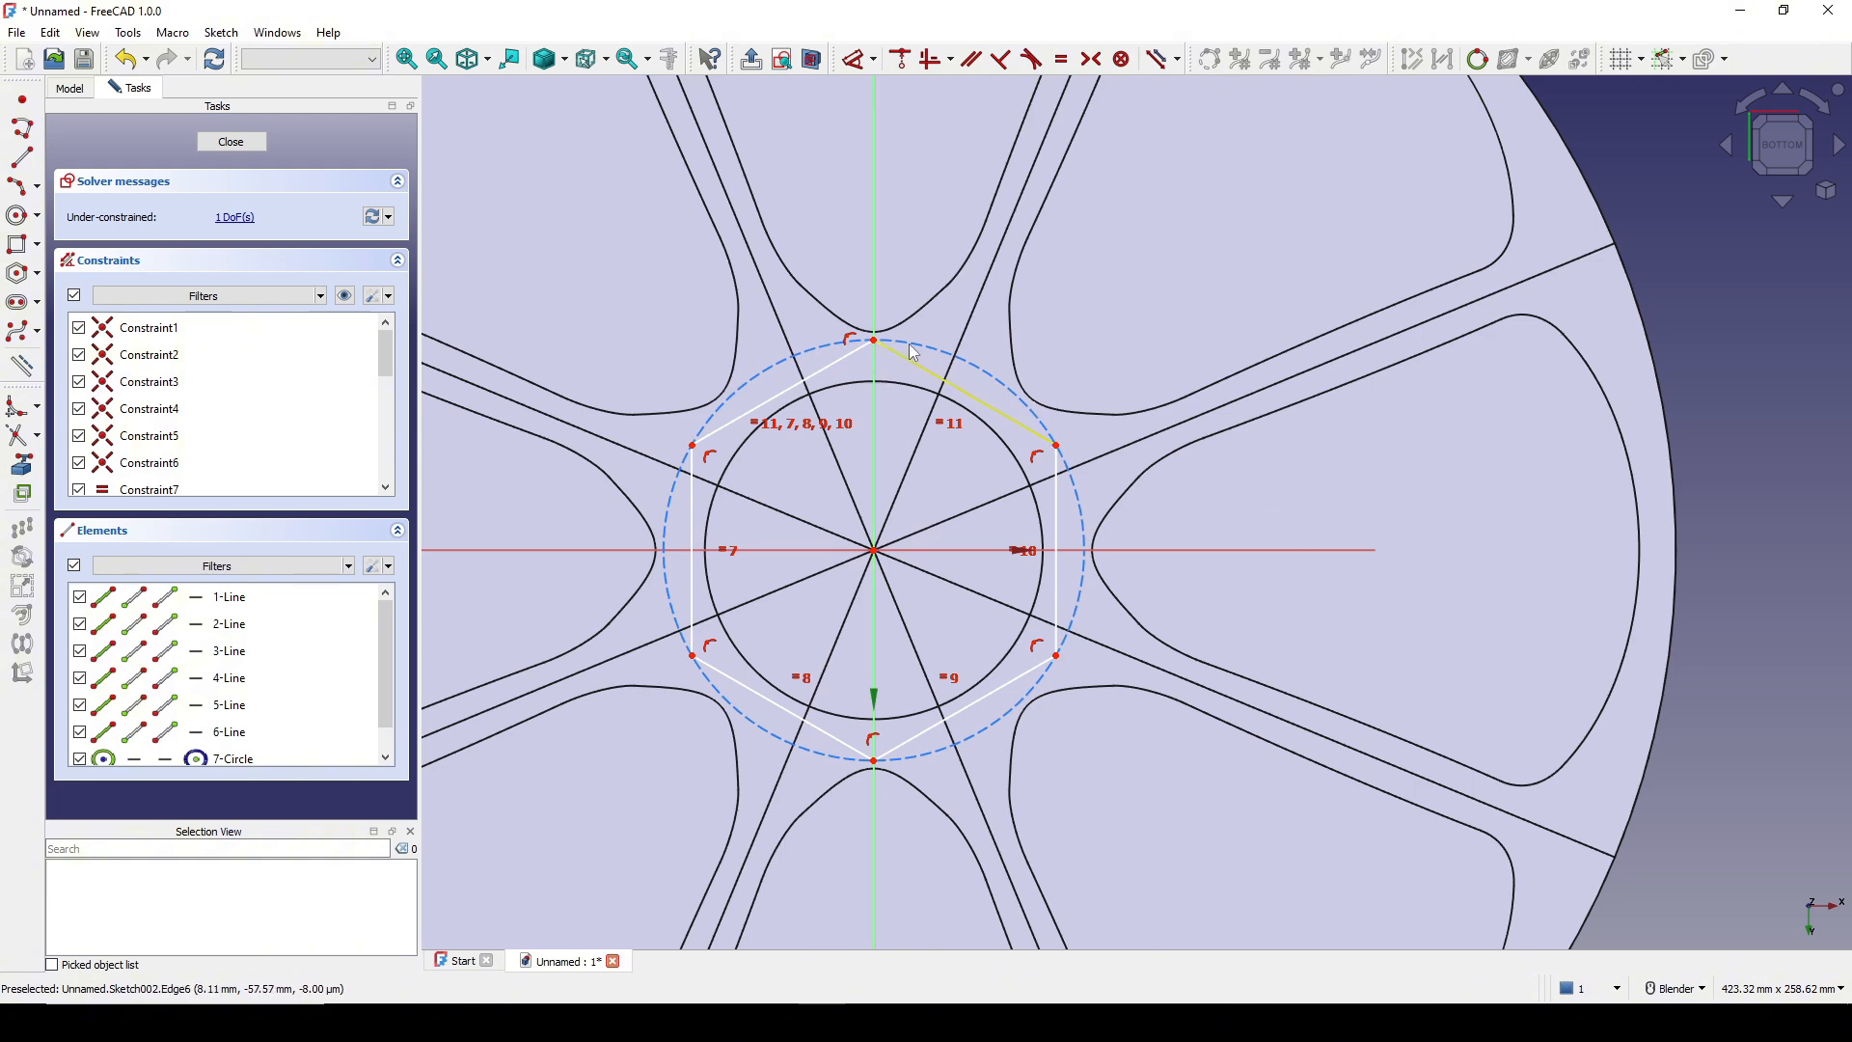
pyautogui.moveTo(947, 355)
pyautogui.mouseDown()
pyautogui.moveTo(989, 372)
pyautogui.moveTo(960, 333)
pyautogui.moveTo(941, 366)
pyautogui.moveTo(958, 363)
pyautogui.mouseUp()
pyautogui.scroll(-1, 1011, 359)
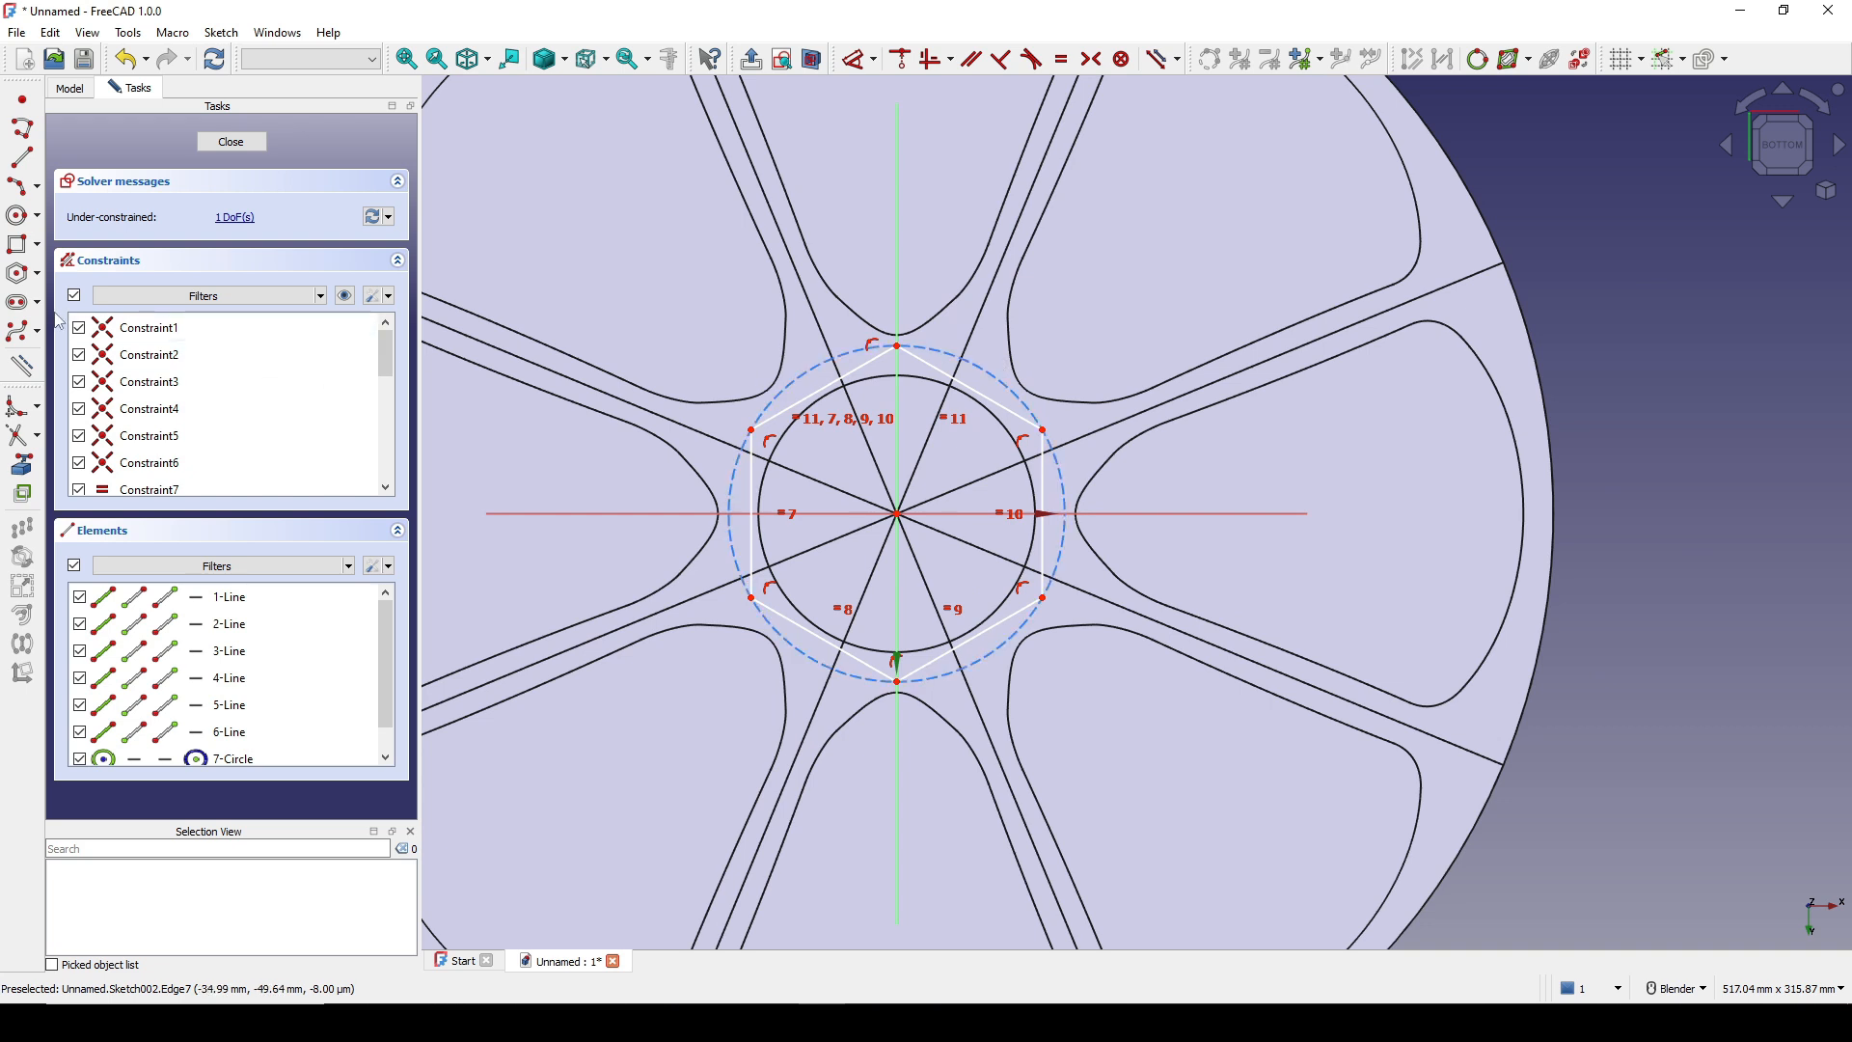
# Sketch a circle centred on each of the hexagon's six corners, small enough that the circles do not touch each other.
pyautogui.click(19, 215)
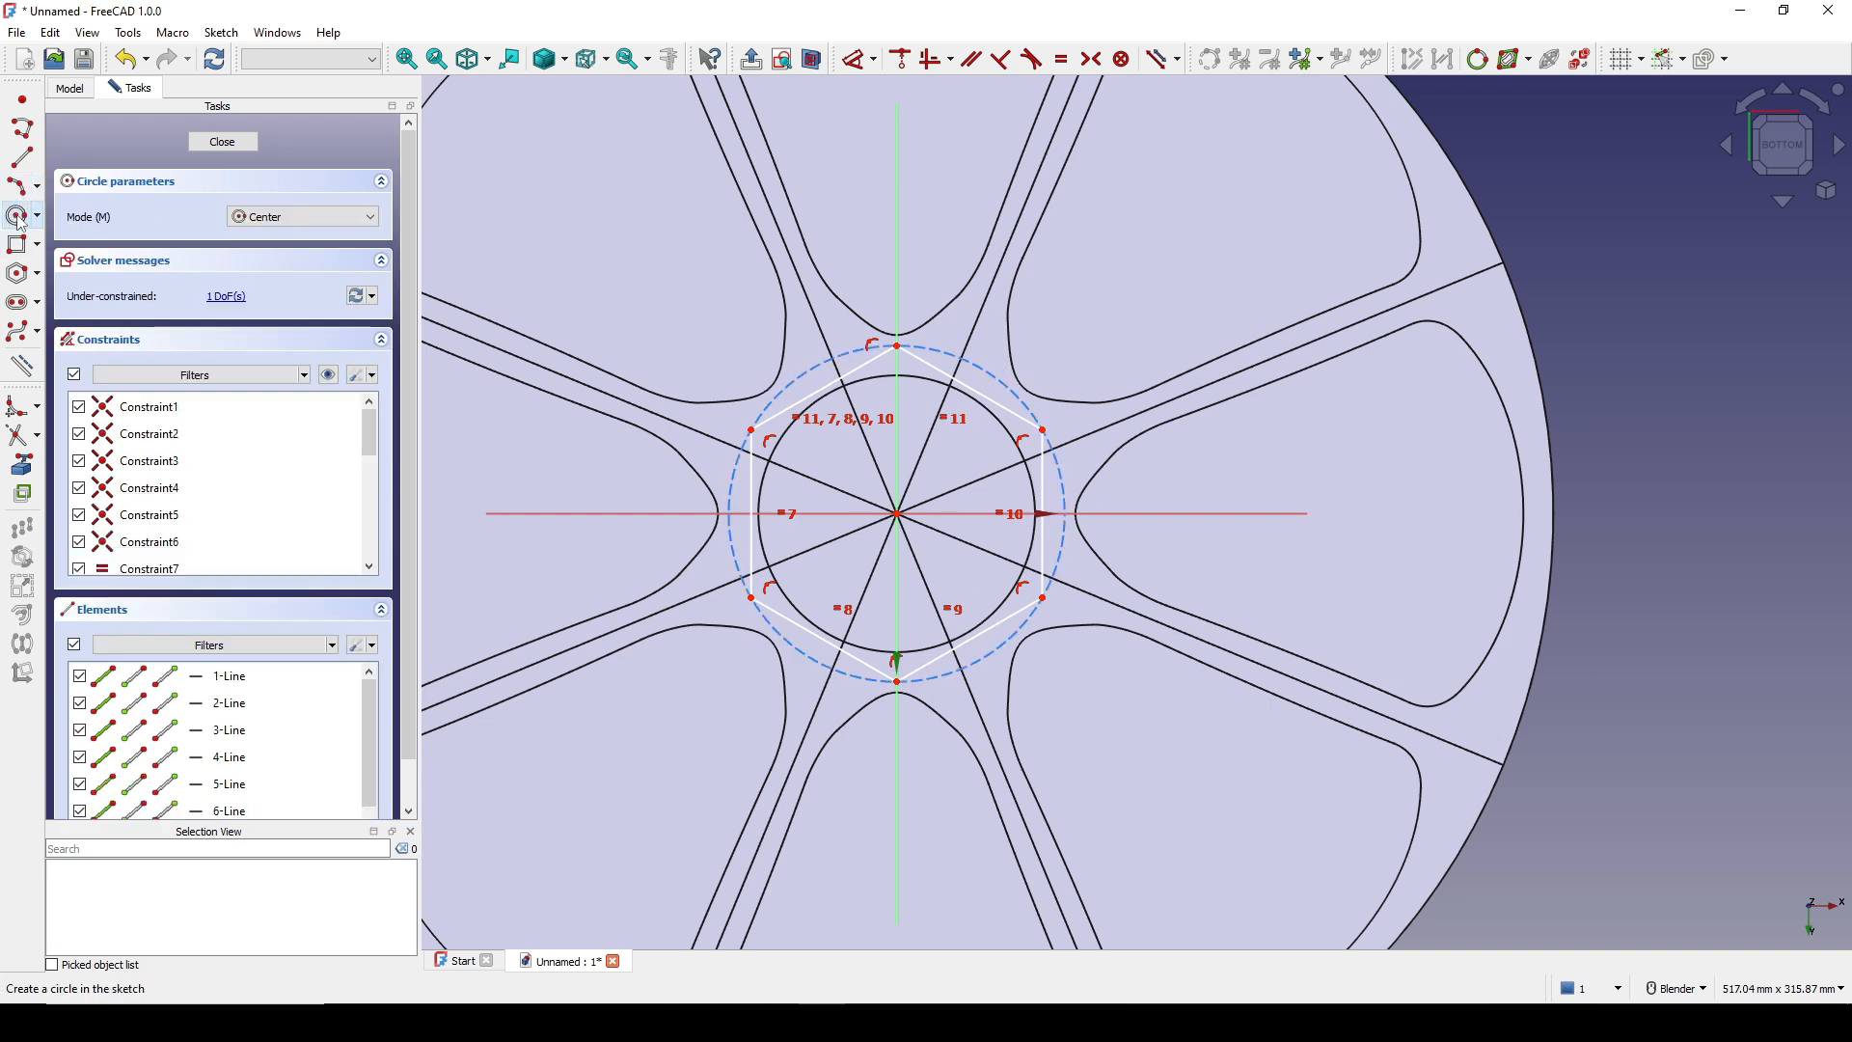
pyautogui.click(950, 314)
pyautogui.click(1043, 429)
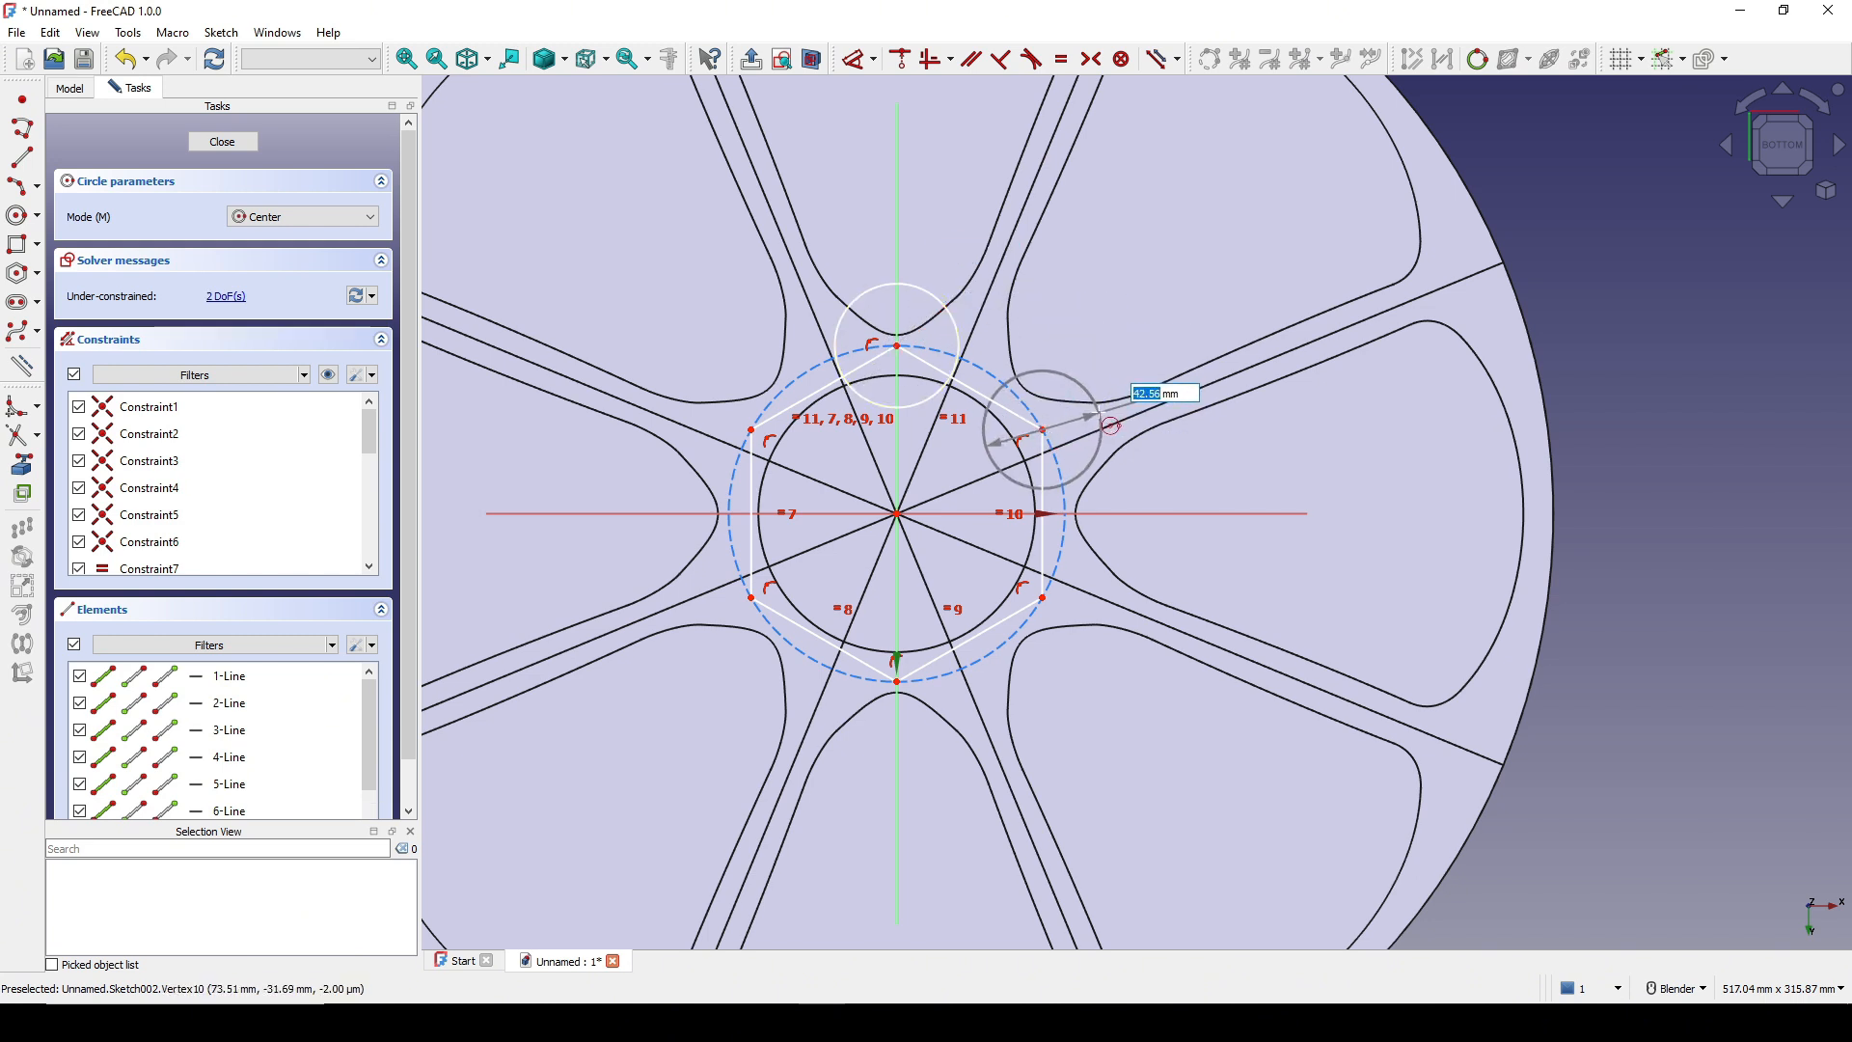
pyautogui.click(1100, 400)
pyautogui.click(1042, 597)
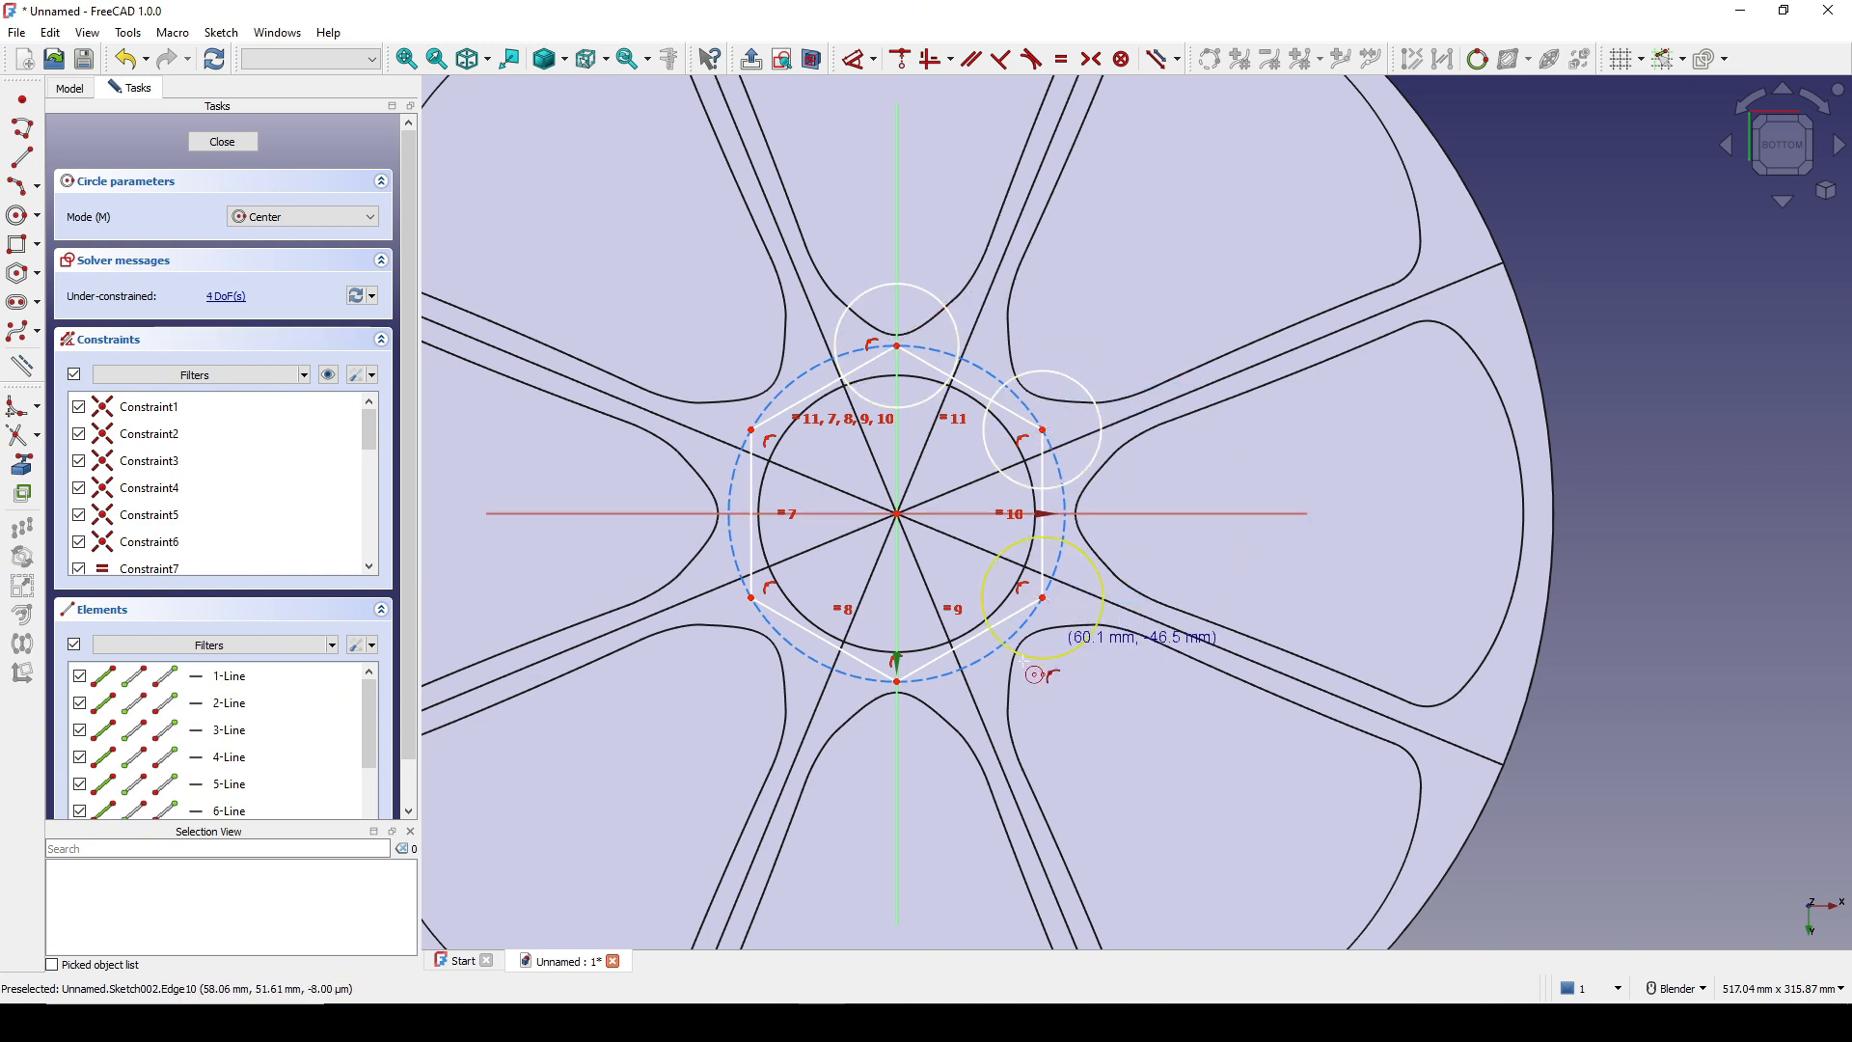
pyautogui.click(936, 719)
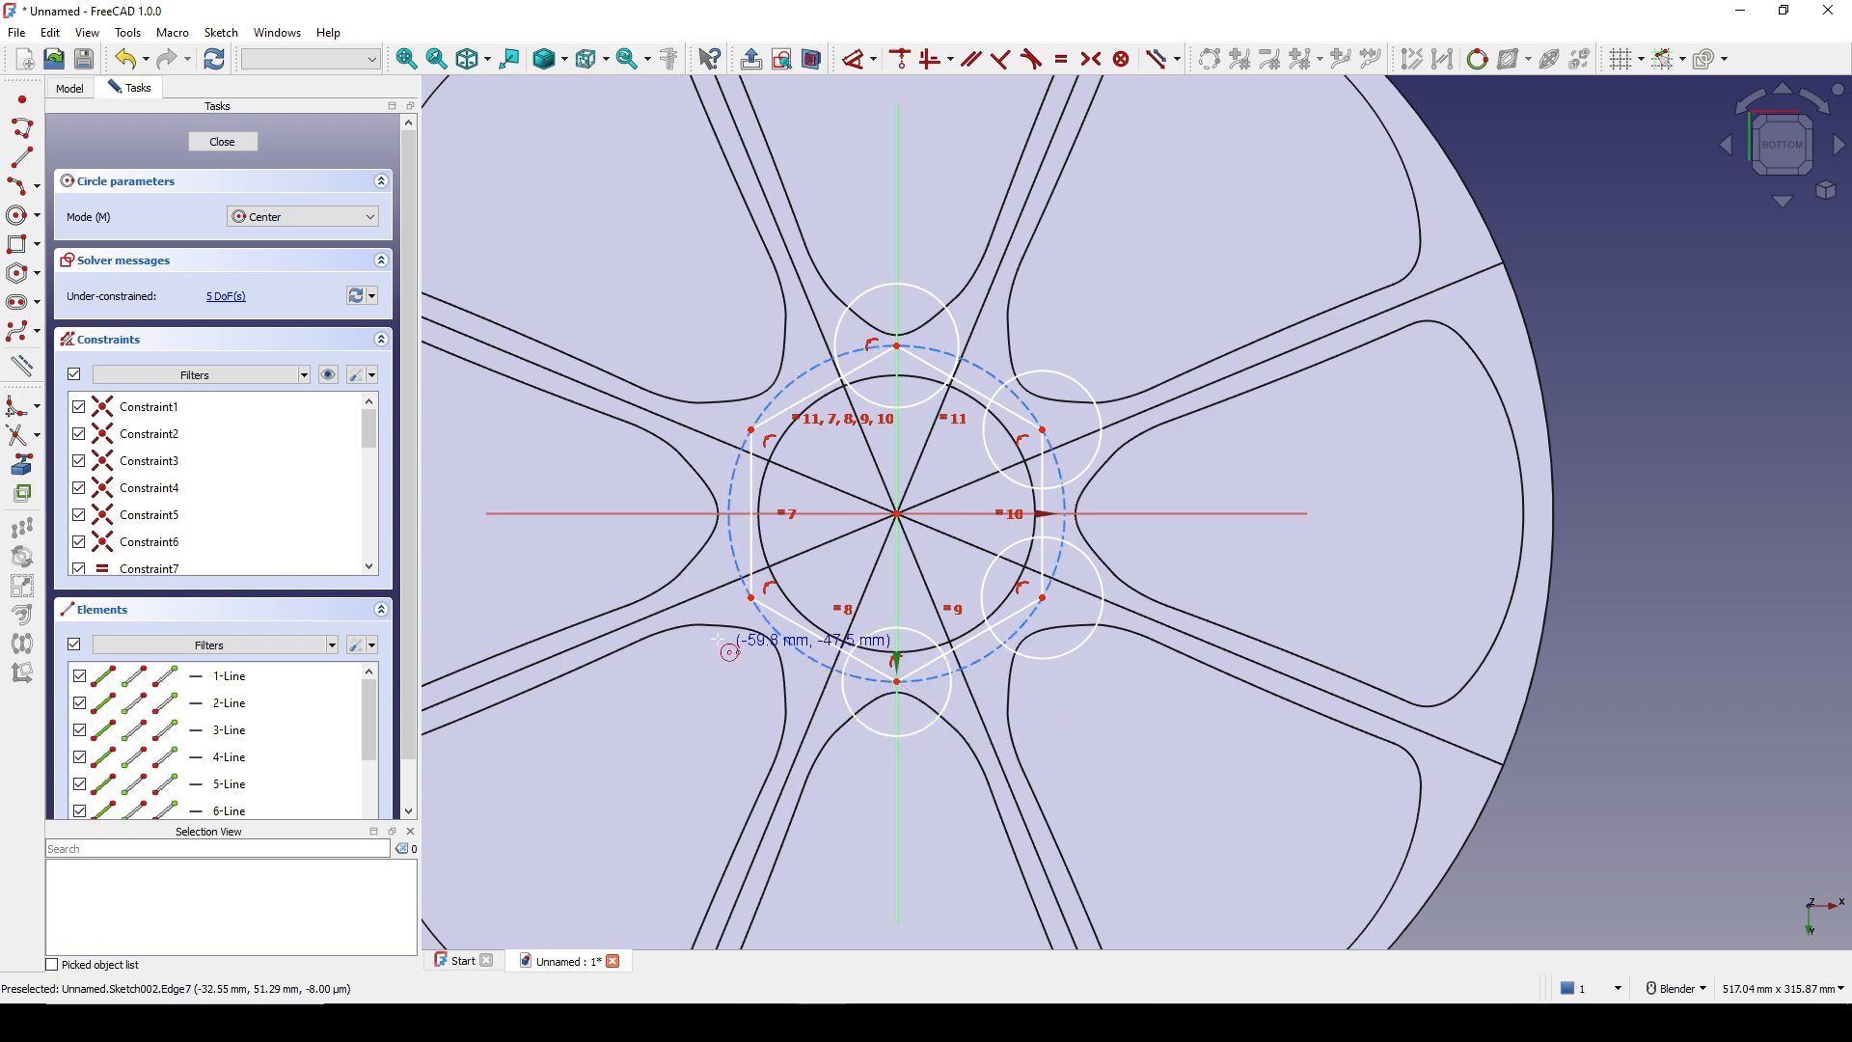
pyautogui.click(752, 597)
pyautogui.click(760, 556)
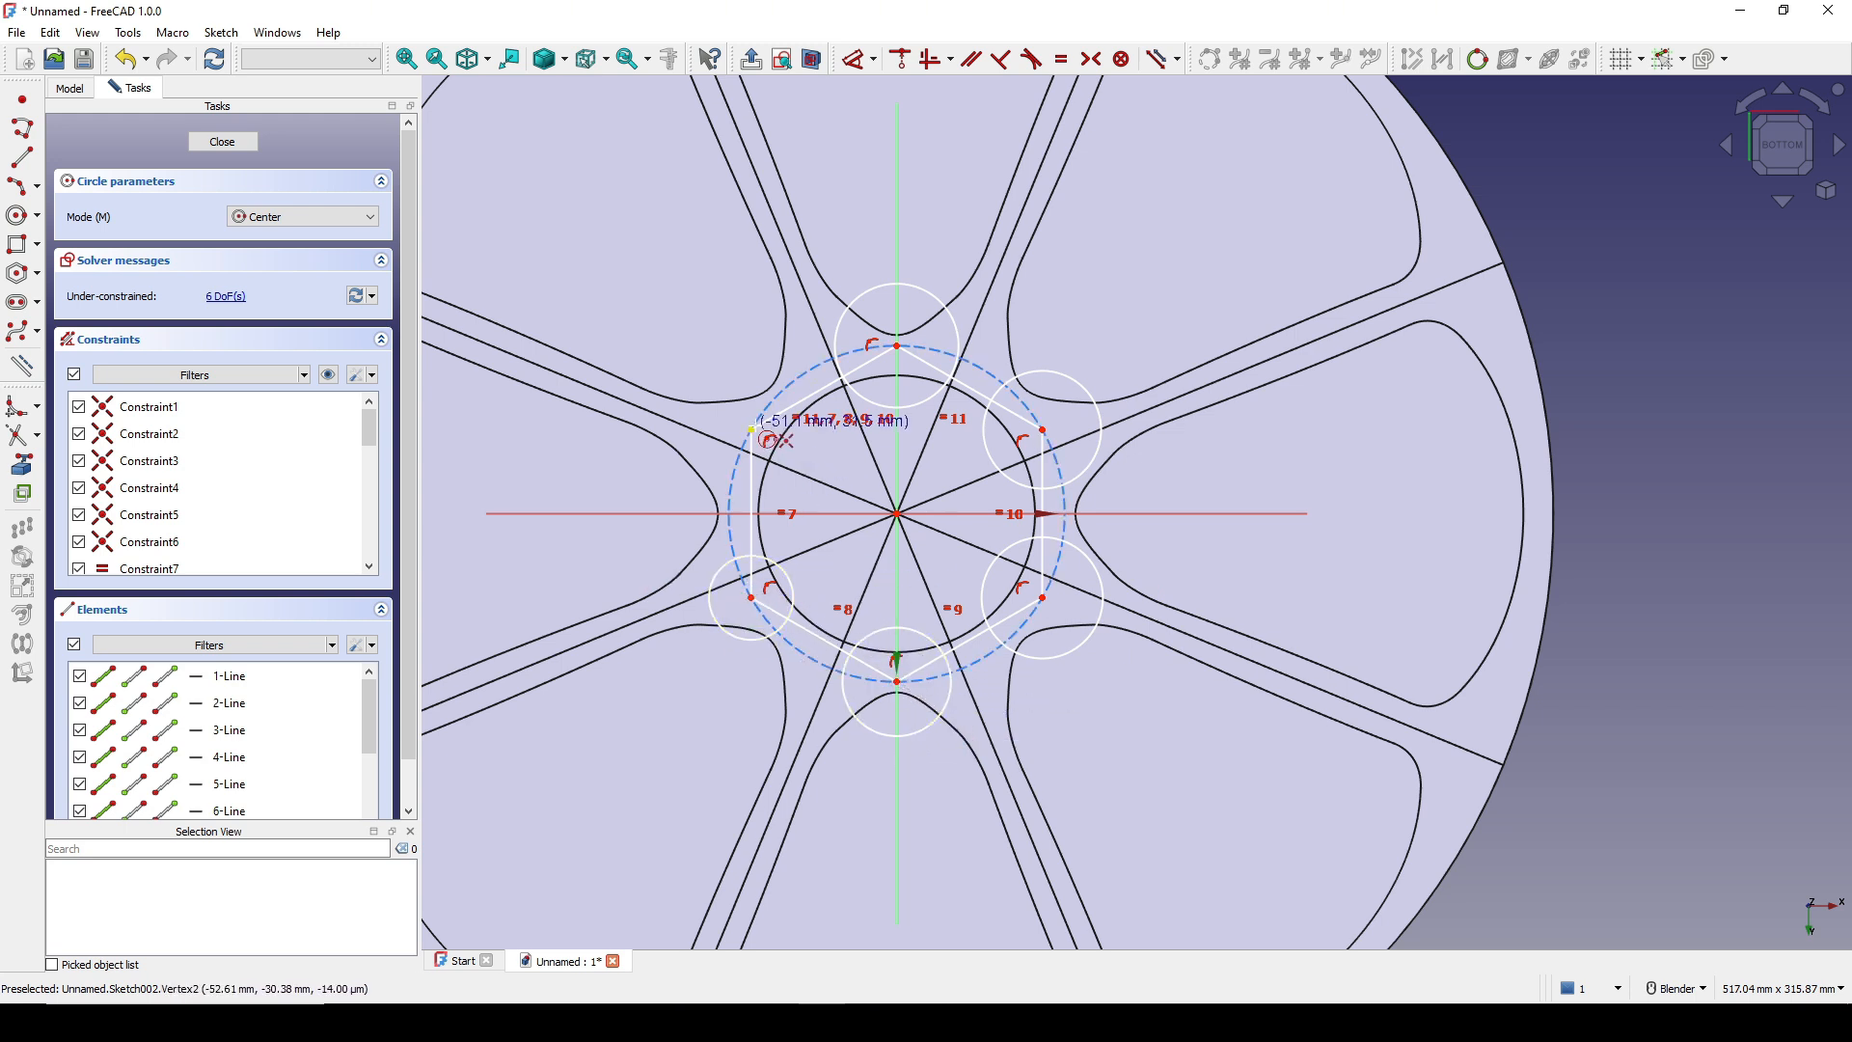
pyautogui.click(752, 429)
pyautogui.click(813, 434)
pyautogui.rightClick(968, 452)
# Convert all six sides of the hexagon to construction geometry.
pyautogui.scroll(2, 971, 457)
pyautogui.keyDown('shift'); pyautogui.moveTo(972, 458); pyautogui.dragTo(978, 435, button='middle'); pyautogui.keyUp('shift')
pyautogui.click(761, 339)
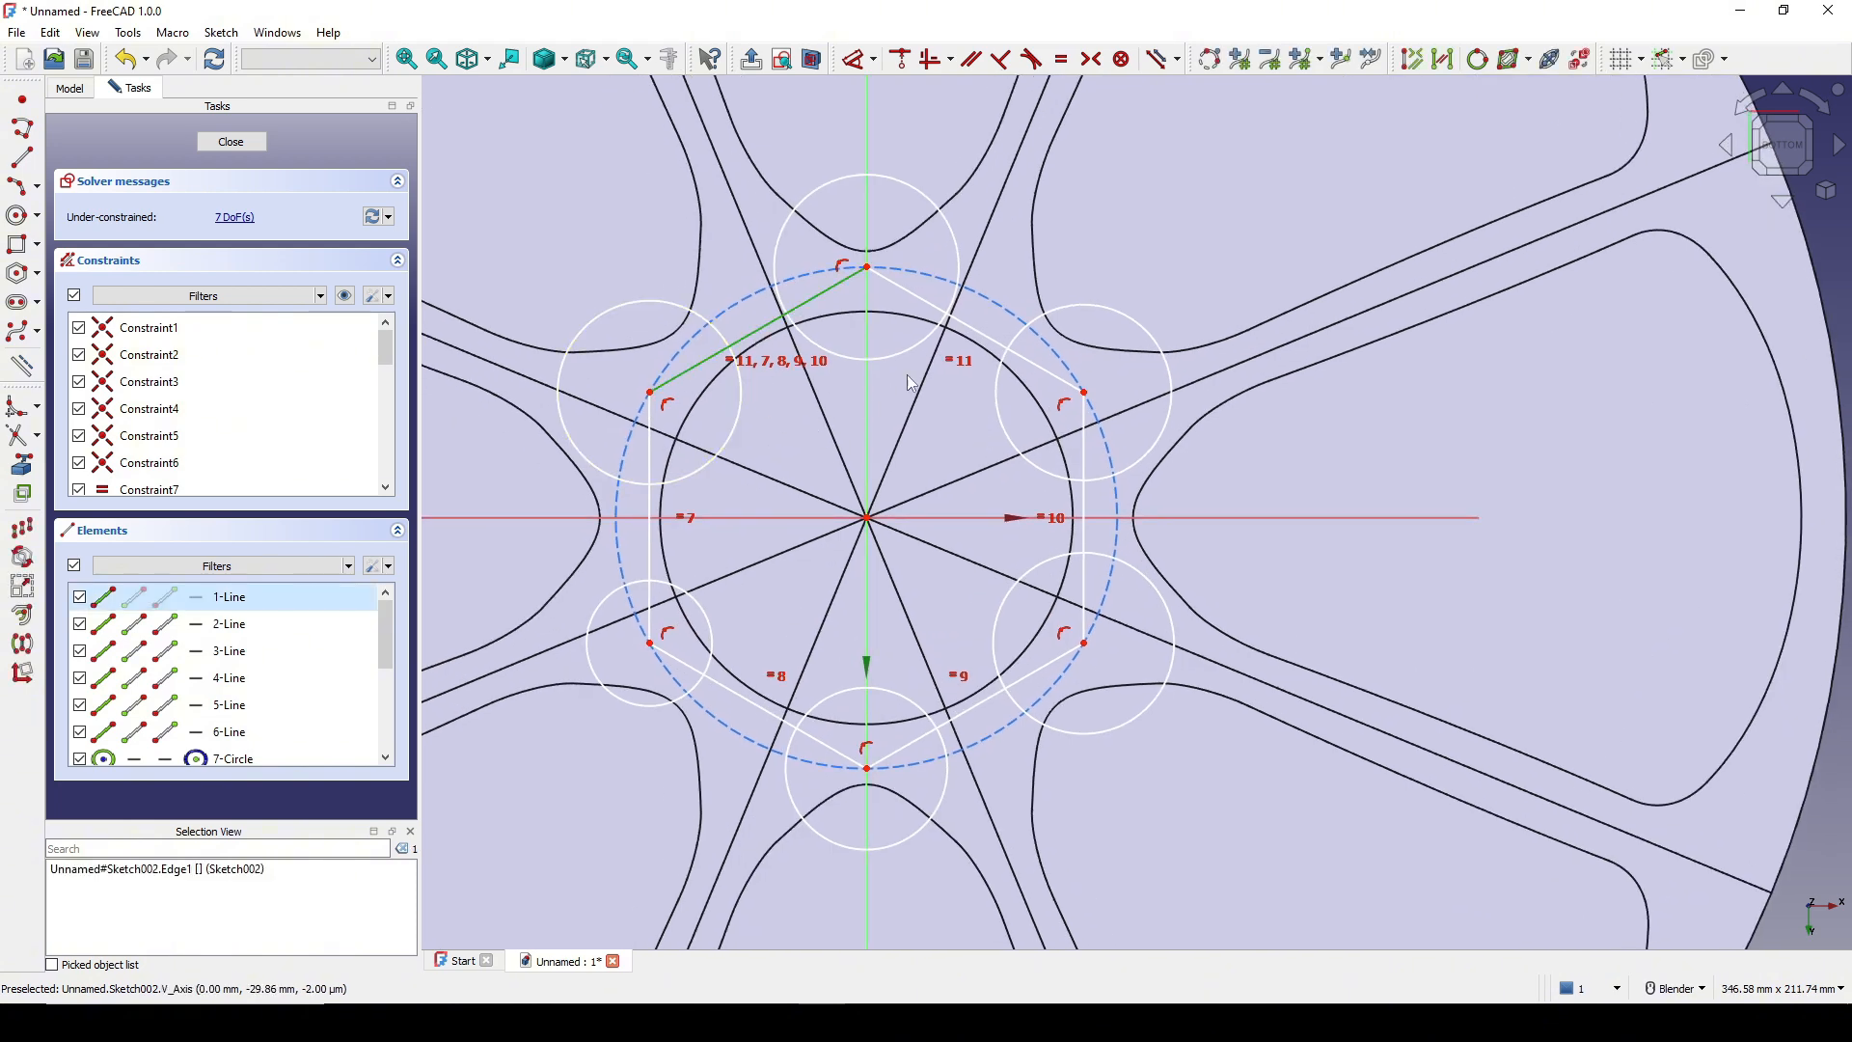
pyautogui.click(924, 316)
pyautogui.click(1086, 514)
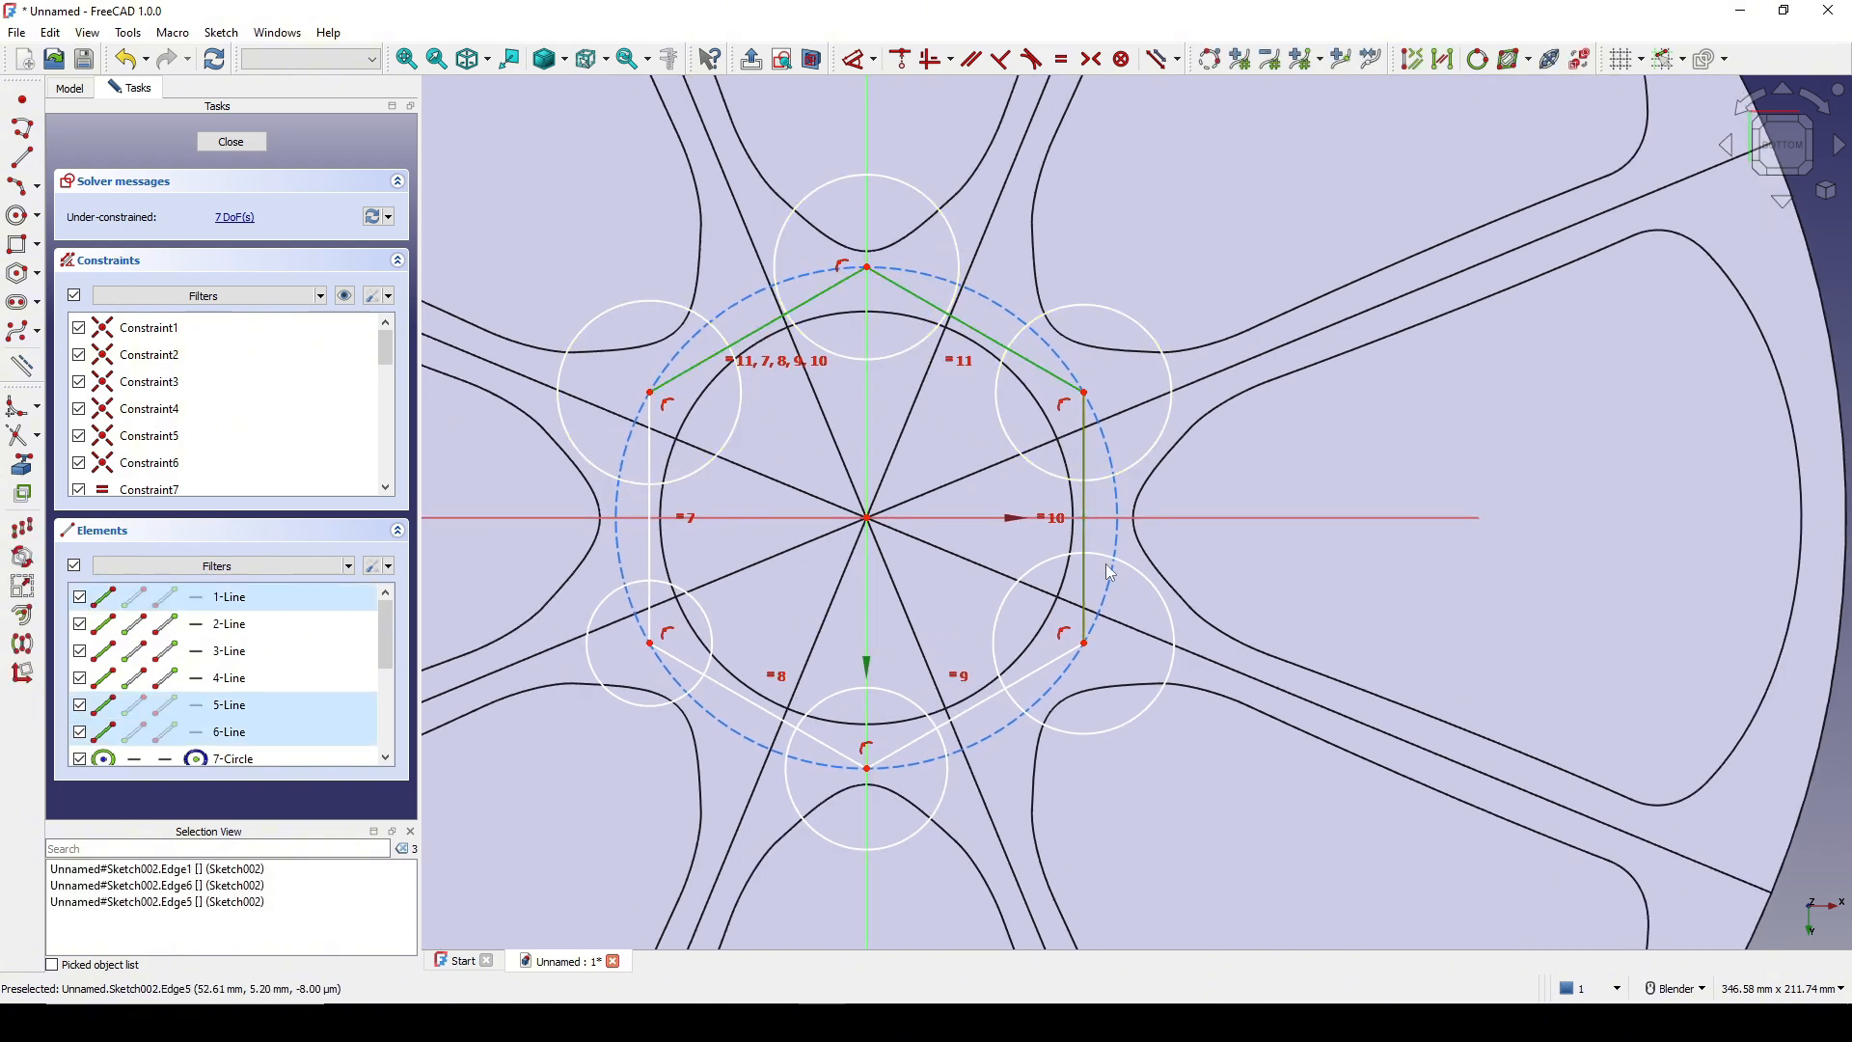
pyautogui.click(1042, 677)
pyautogui.click(782, 725)
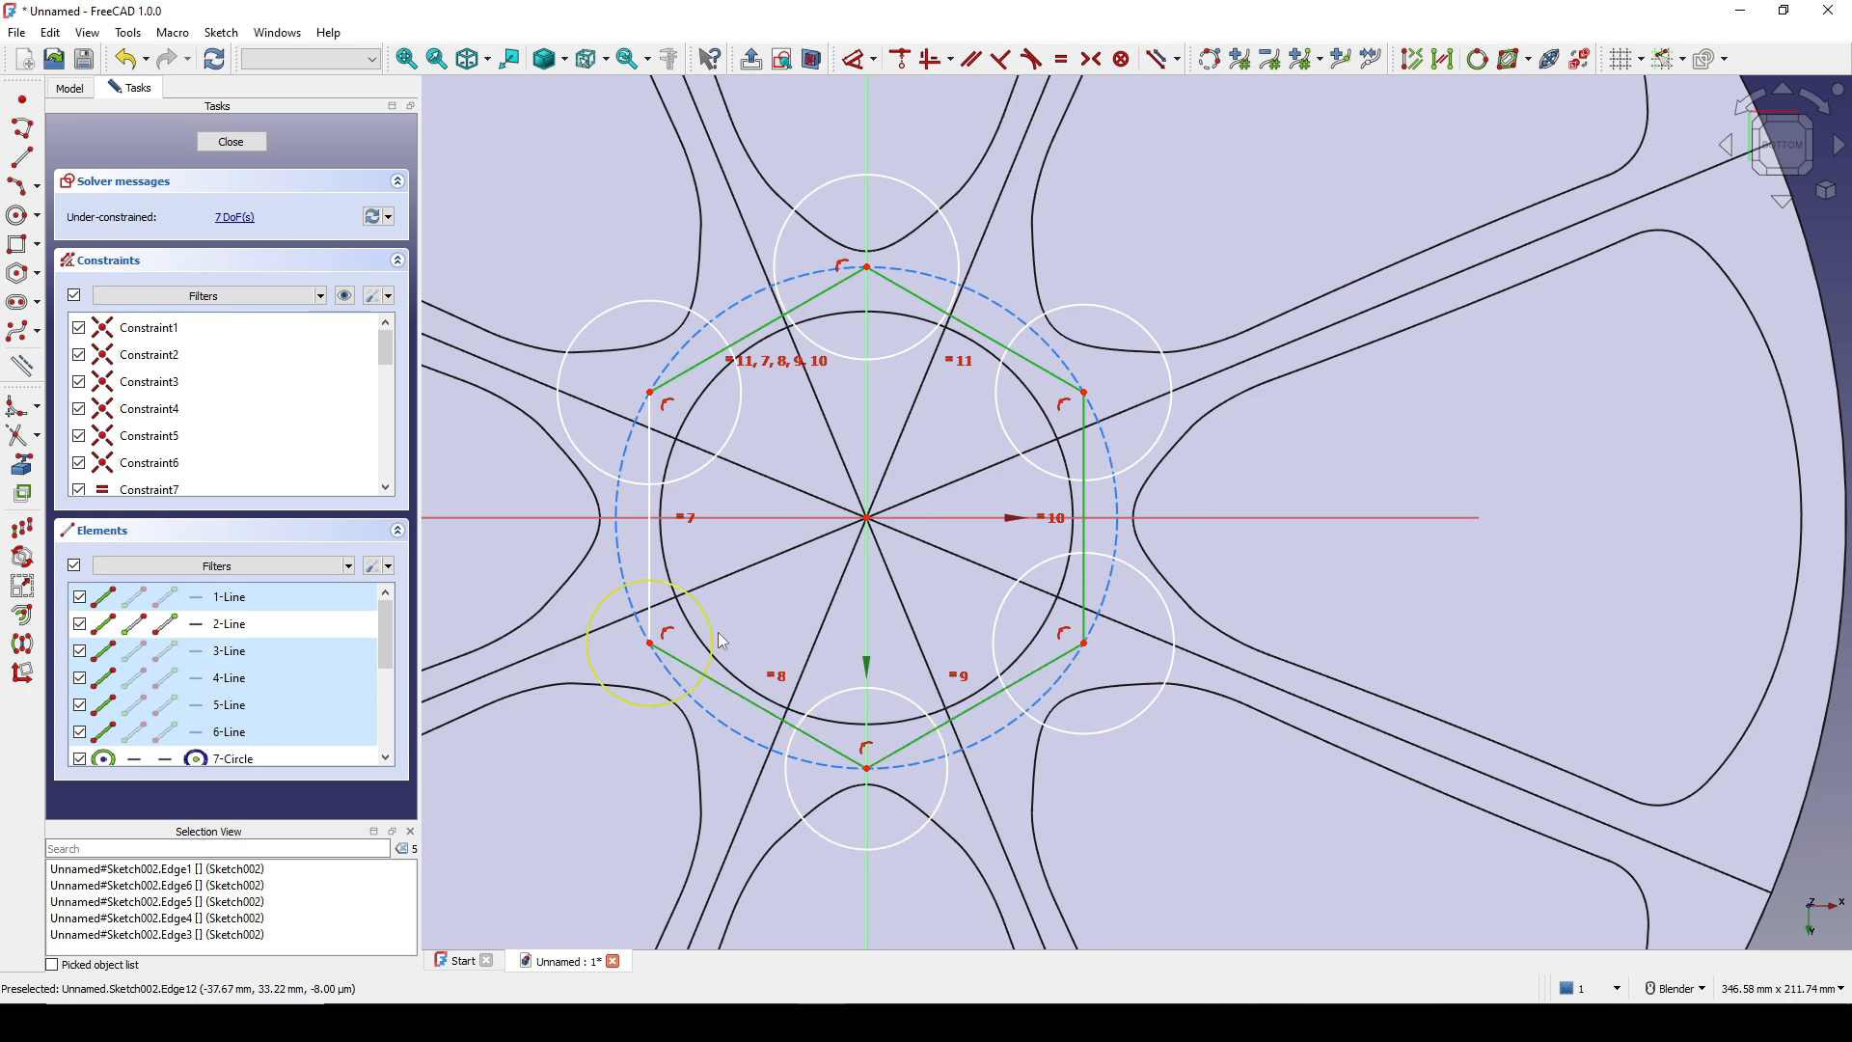
pyautogui.click(653, 563)
pyautogui.press('g')
pyautogui.press('n')
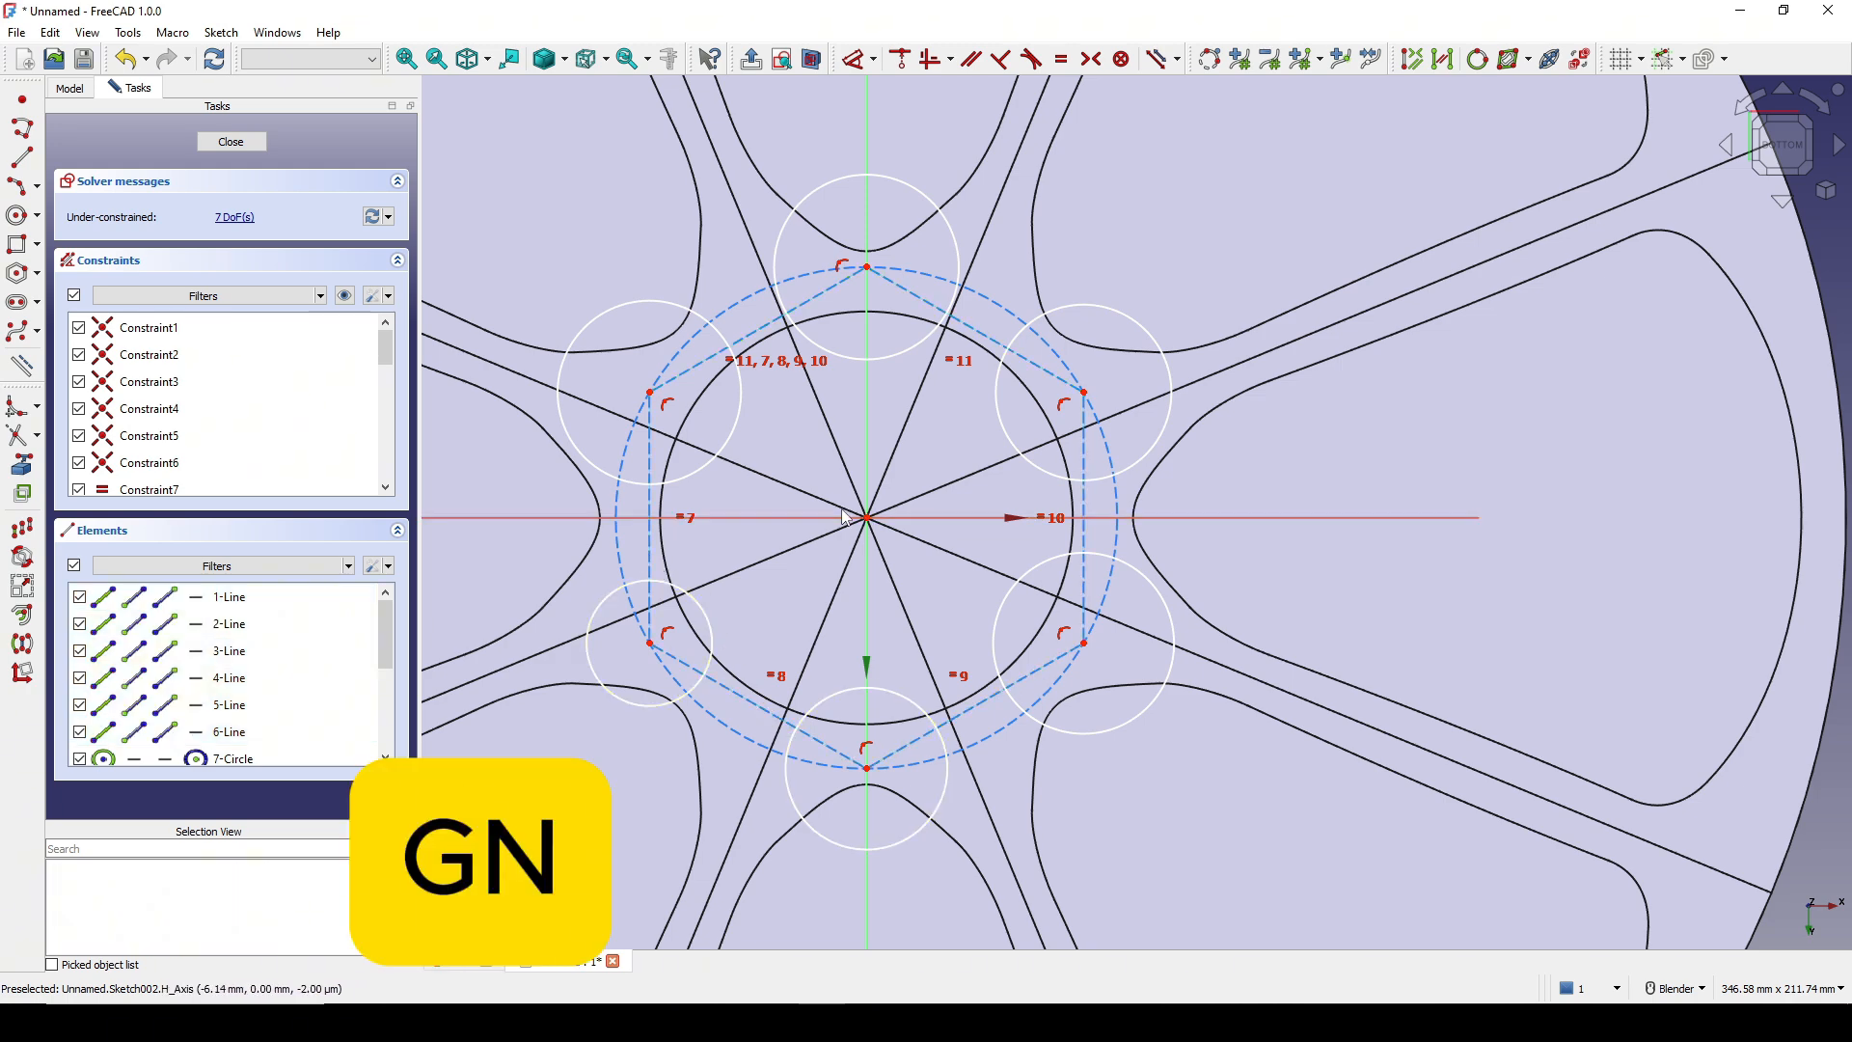
# Constrain the six corner circles to equal size.
pyautogui.scroll(-2, 932, 459)
pyautogui.hotkey('ctrl', 'z')
pyautogui.moveTo(933, 458)
pyautogui.keyDown('shift'); pyautogui.mouseDown(button='middle')
pyautogui.moveTo(915, 467)
pyautogui.moveTo(1035, 441)
pyautogui.mouseUp(button='middle'); pyautogui.keyUp('shift')
pyautogui.scroll(1, 964, 463)
pyautogui.click(716, 667)
pyautogui.click(677, 432)
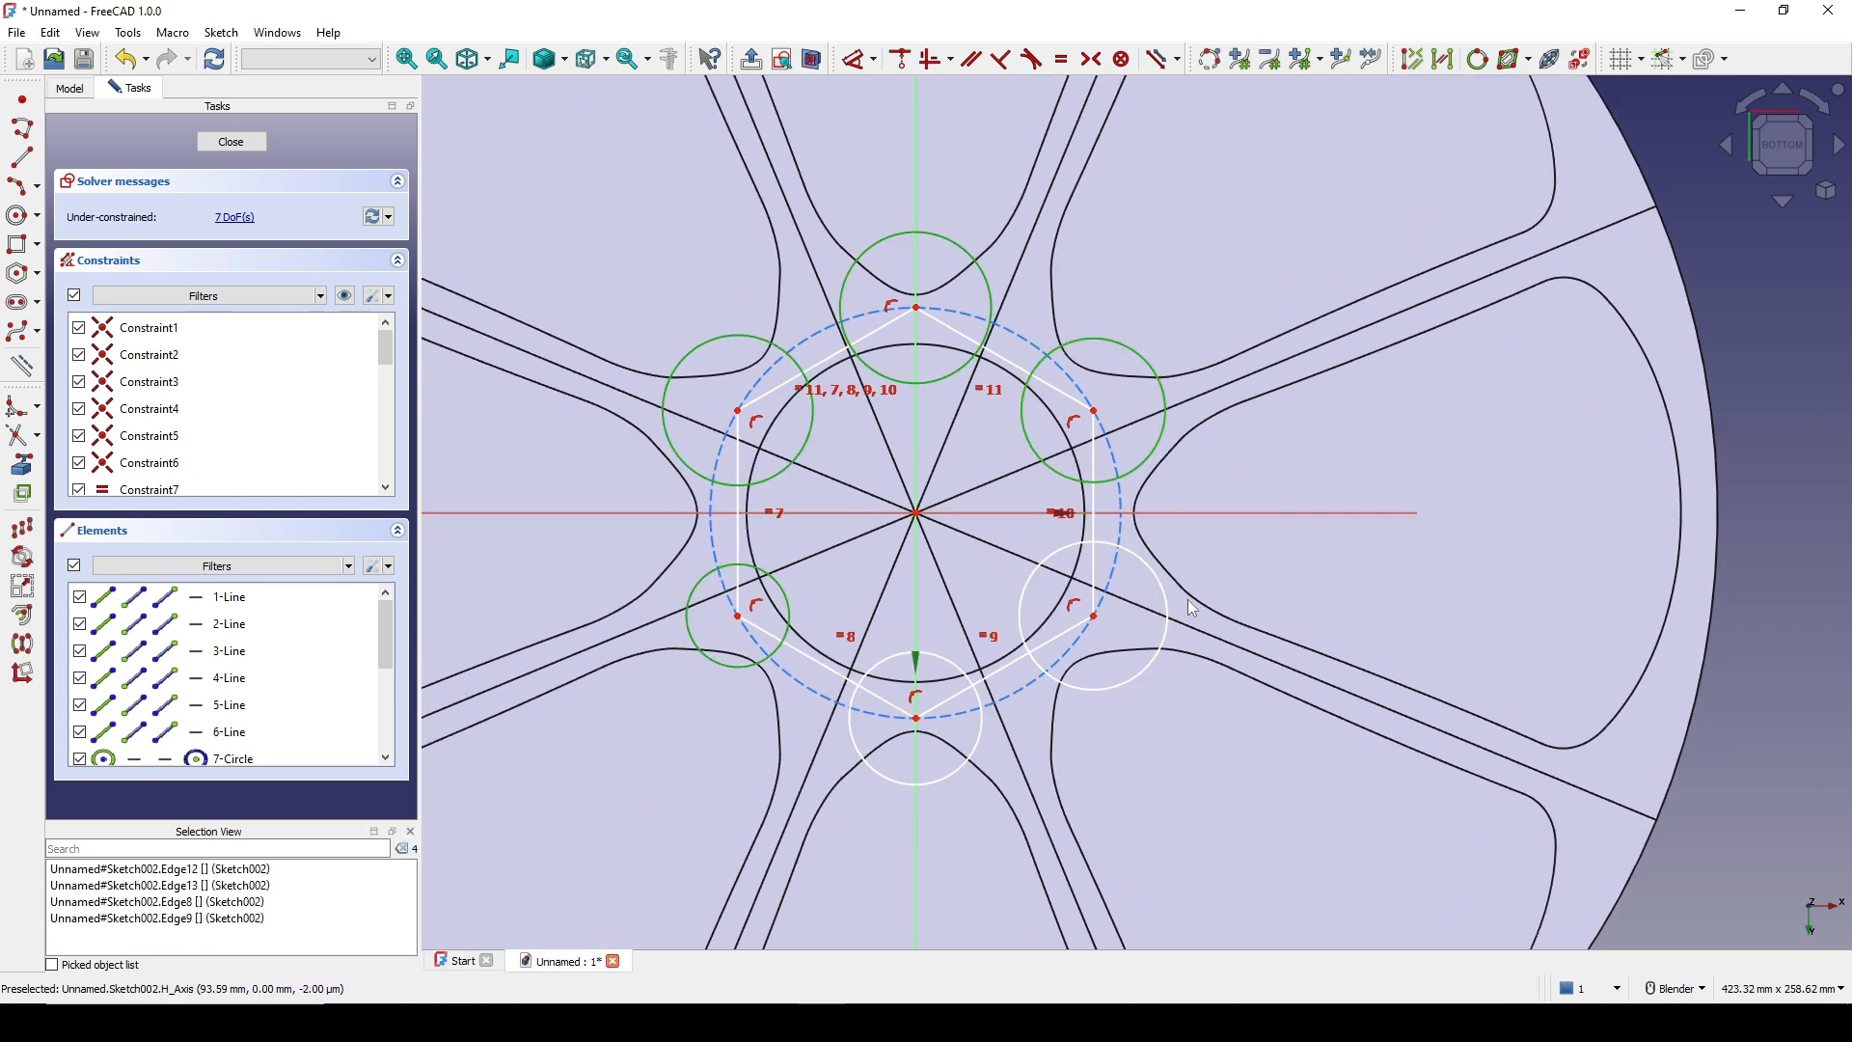
pyautogui.click(957, 773)
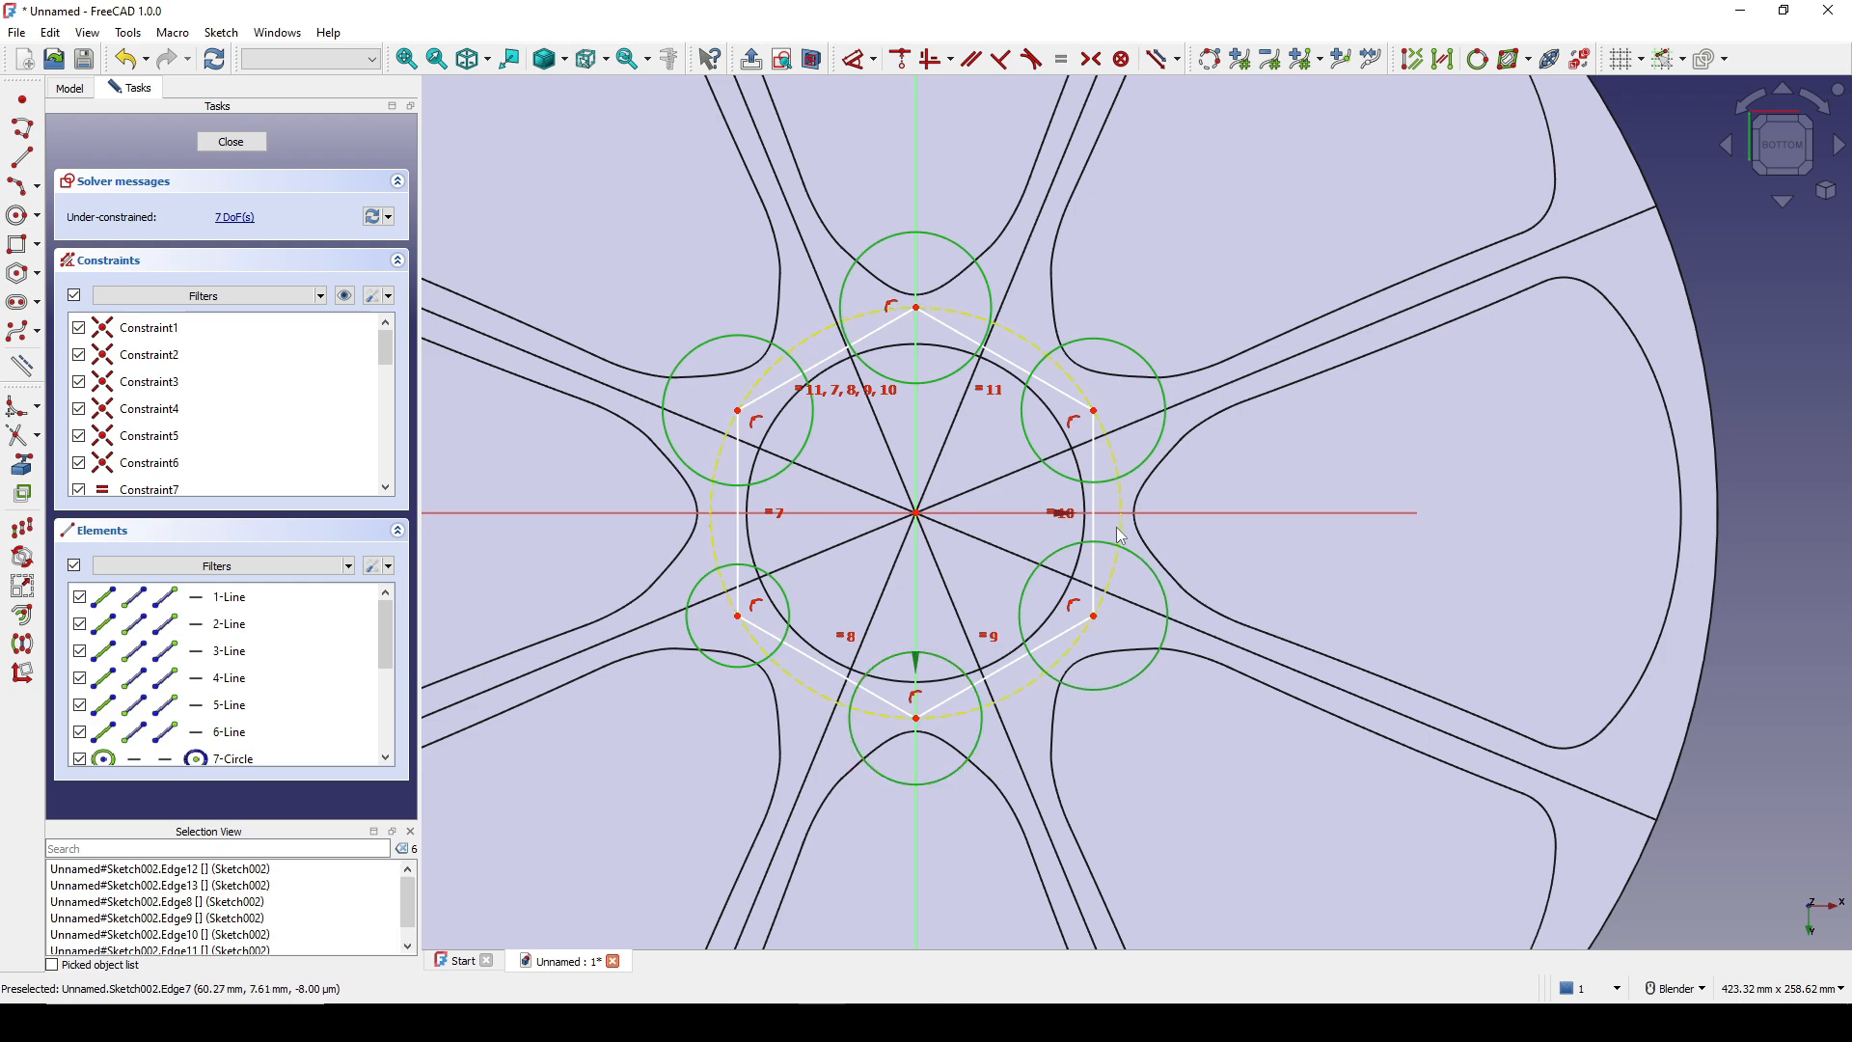
pyautogui.press('e')
# Enlarge the equal corner circles until neighbouring ones clearly overlap, and close the sketch to check it beneath the bowl.
pyautogui.scroll(1, 944, 440)
pyautogui.moveTo(877, 314); pyautogui.dragTo(1016, 355)
pyautogui.scroll(-1, 1016, 355)
pyautogui.scroll(-2, 1016, 355)
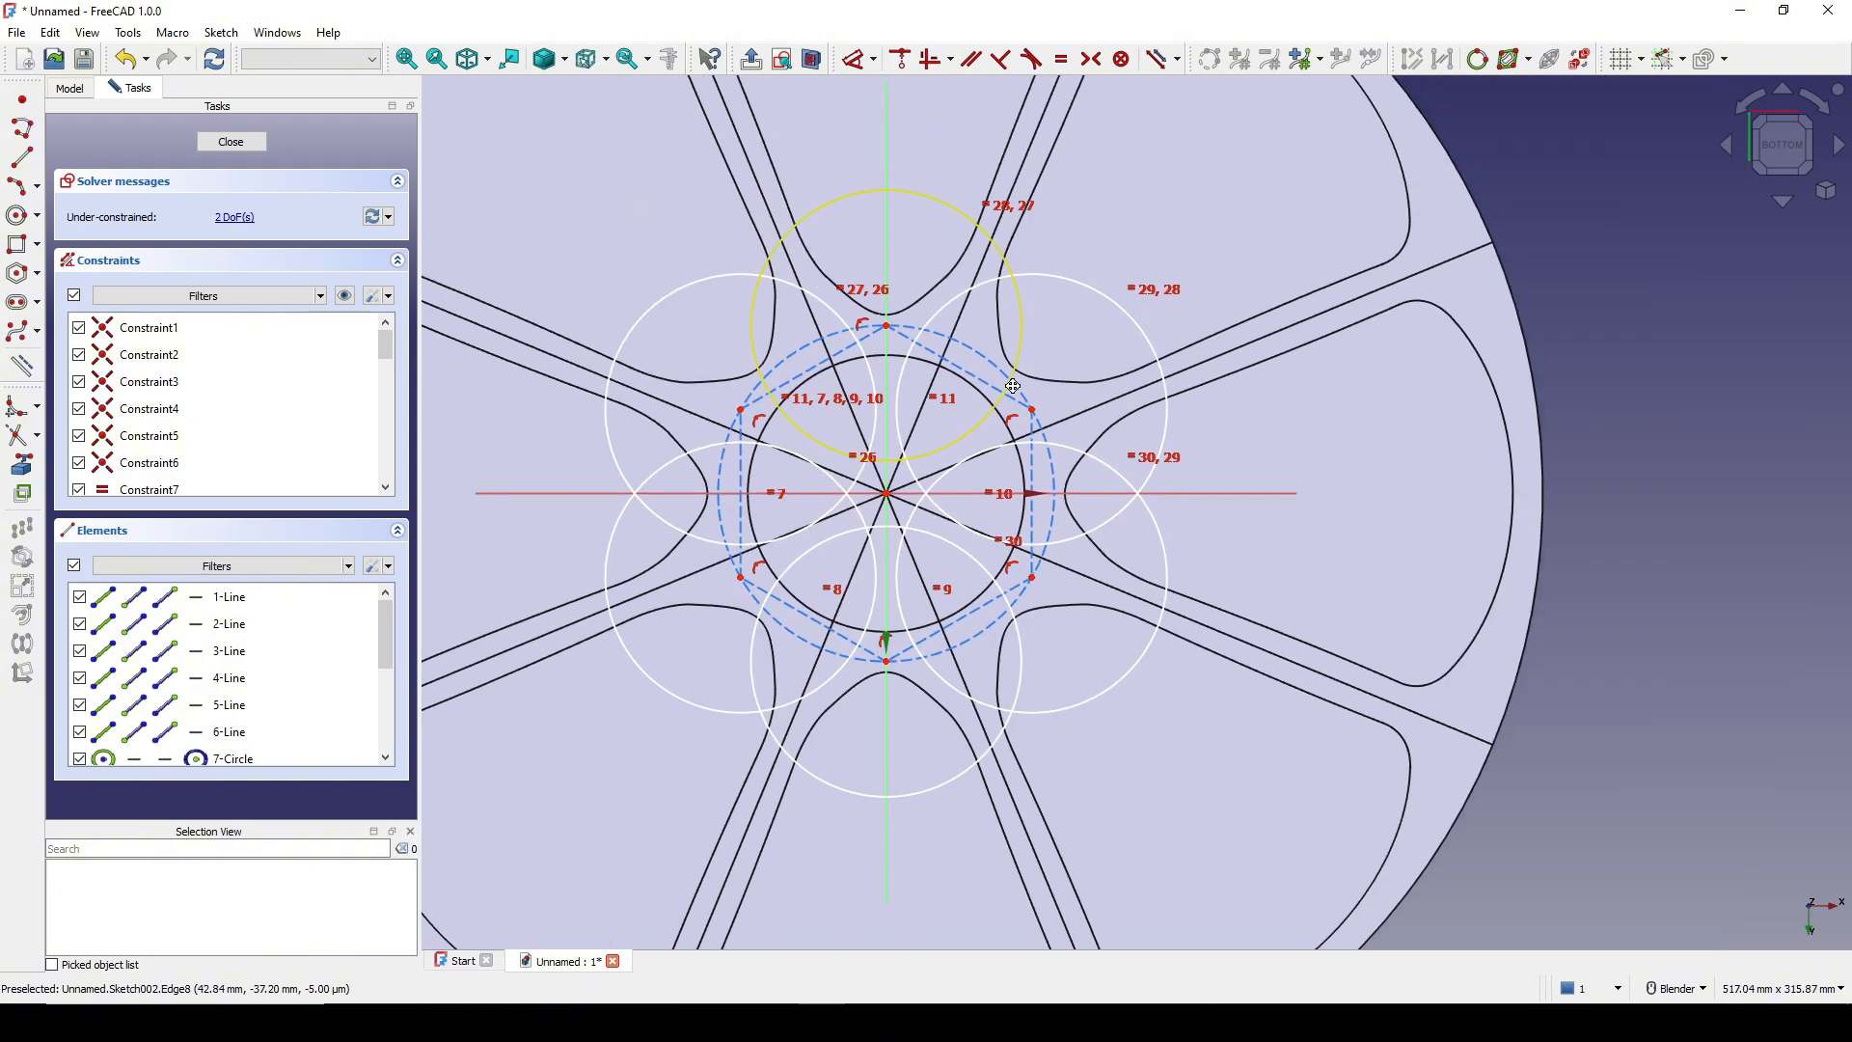
pyautogui.scroll(2, 1018, 395)
pyautogui.scroll(-1, 1017, 395)
pyautogui.scroll(-1, 1014, 393)
pyautogui.click(232, 142)
pyautogui.moveTo(889, 355)
pyautogui.mouseDown(button='middle')
pyautogui.moveTo(1091, 495)
pyautogui.moveTo(952, 447)
pyautogui.moveTo(988, 337)
pyautogui.moveTo(1062, 397)
pyautogui.moveTo(1215, 378)
pyautogui.moveTo(1018, 434)
pyautogui.mouseUp(button='middle')
pyautogui.scroll(4, 967, 430)
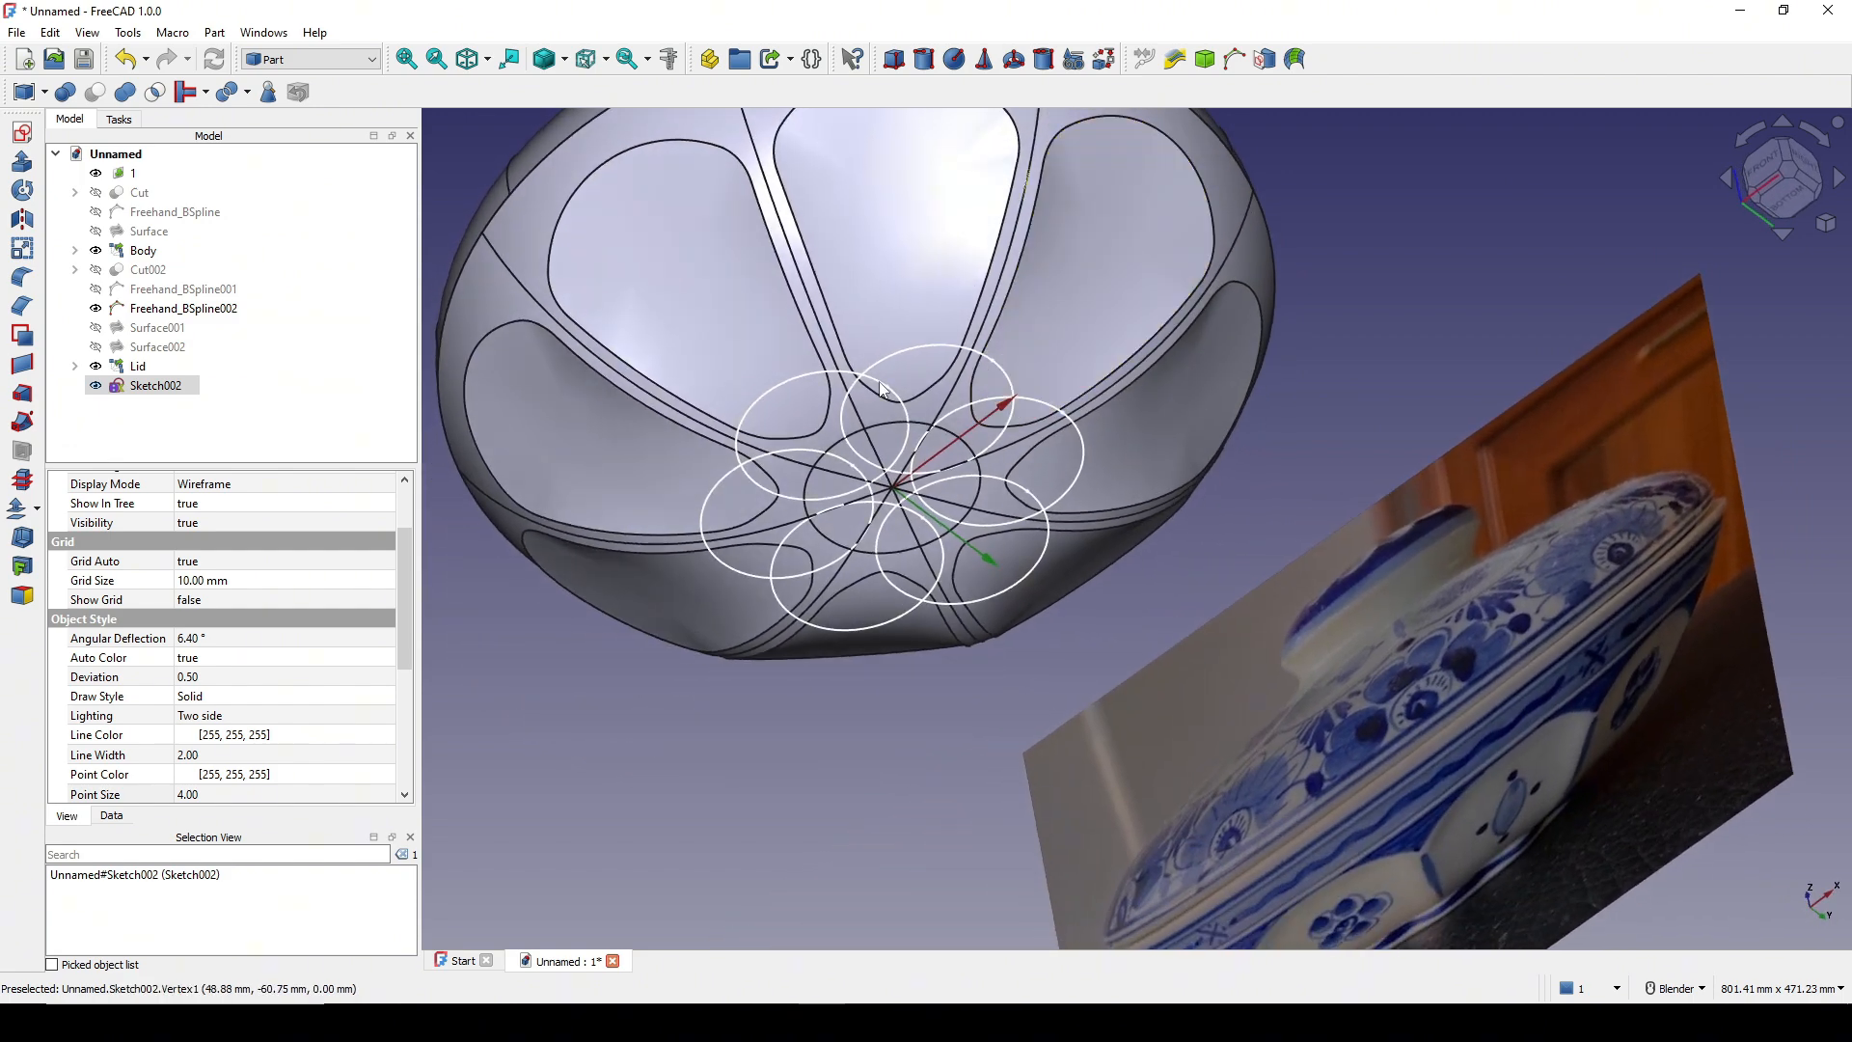
pyautogui.moveTo(916, 394); pyautogui.dragTo(853, 439, button='middle')
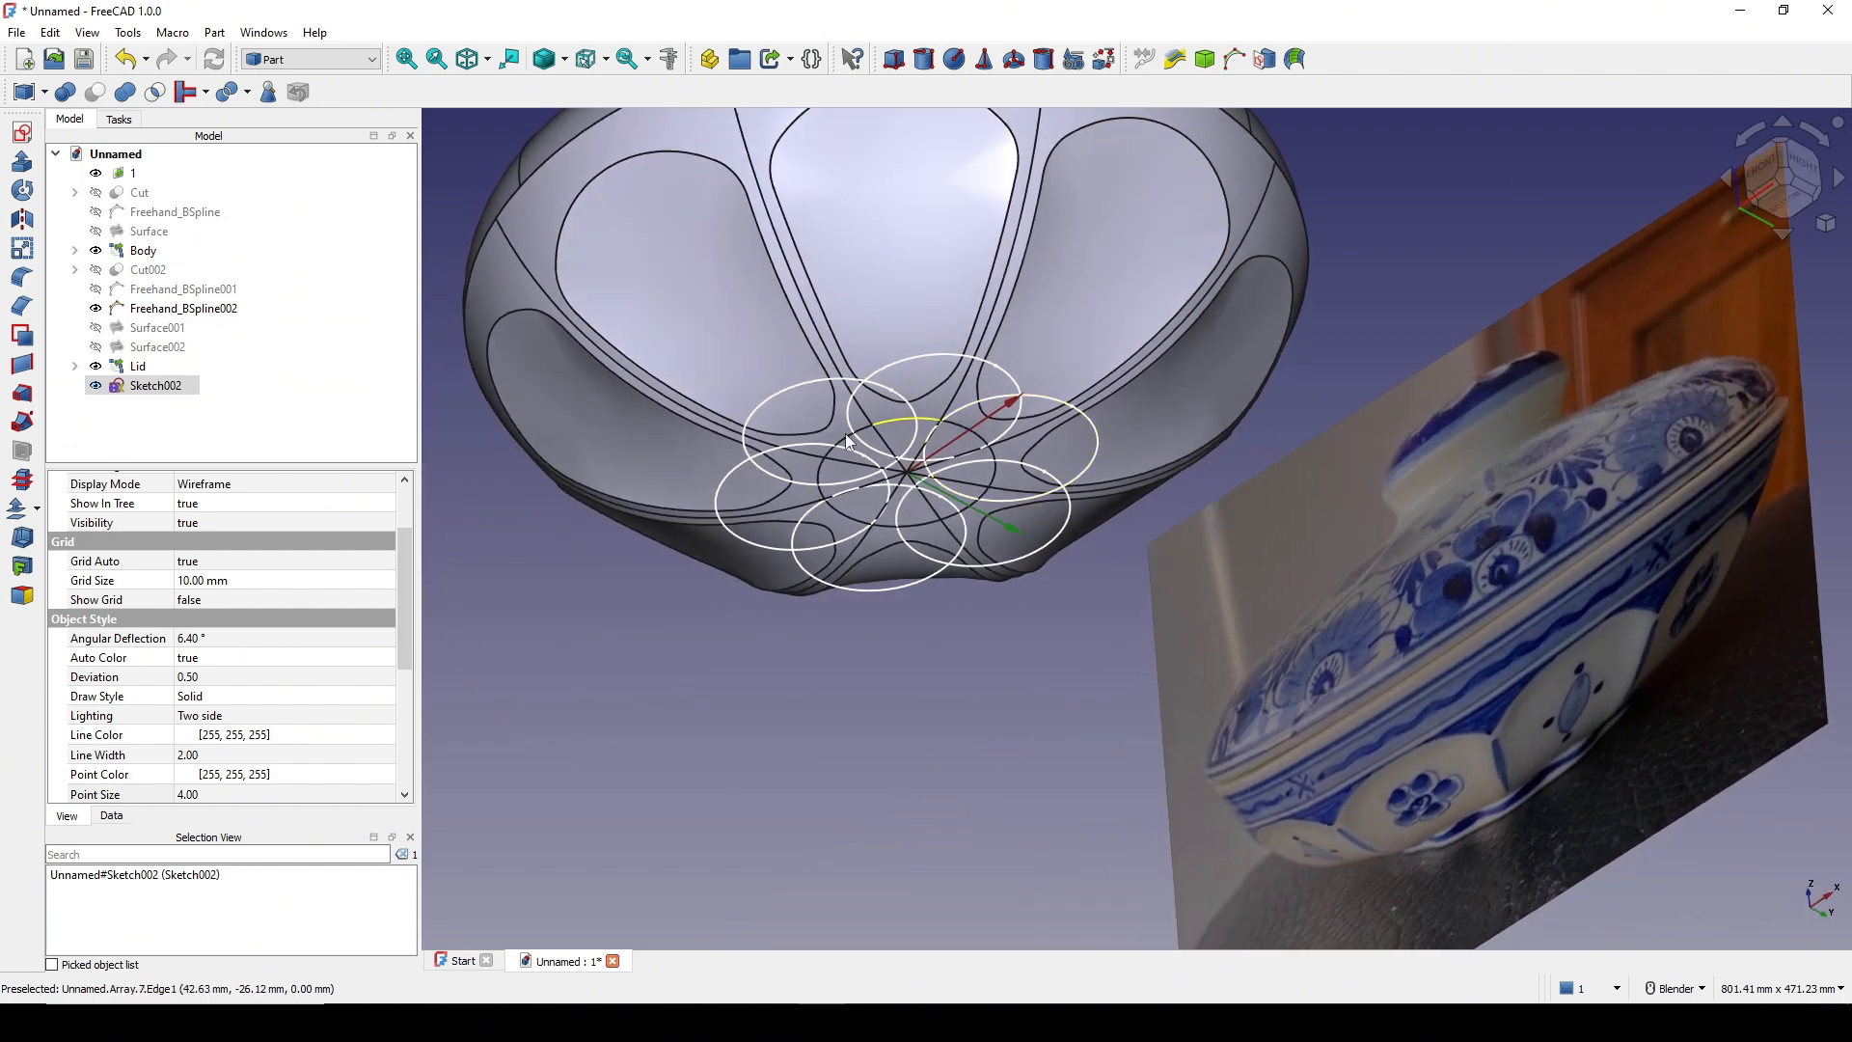
# Reopen Sketch002 and shrink the corner circles and the hexagon's construction circle, bringing the hexagon well inside the bowl's base circle.
pyautogui.doubleClick(142, 387)
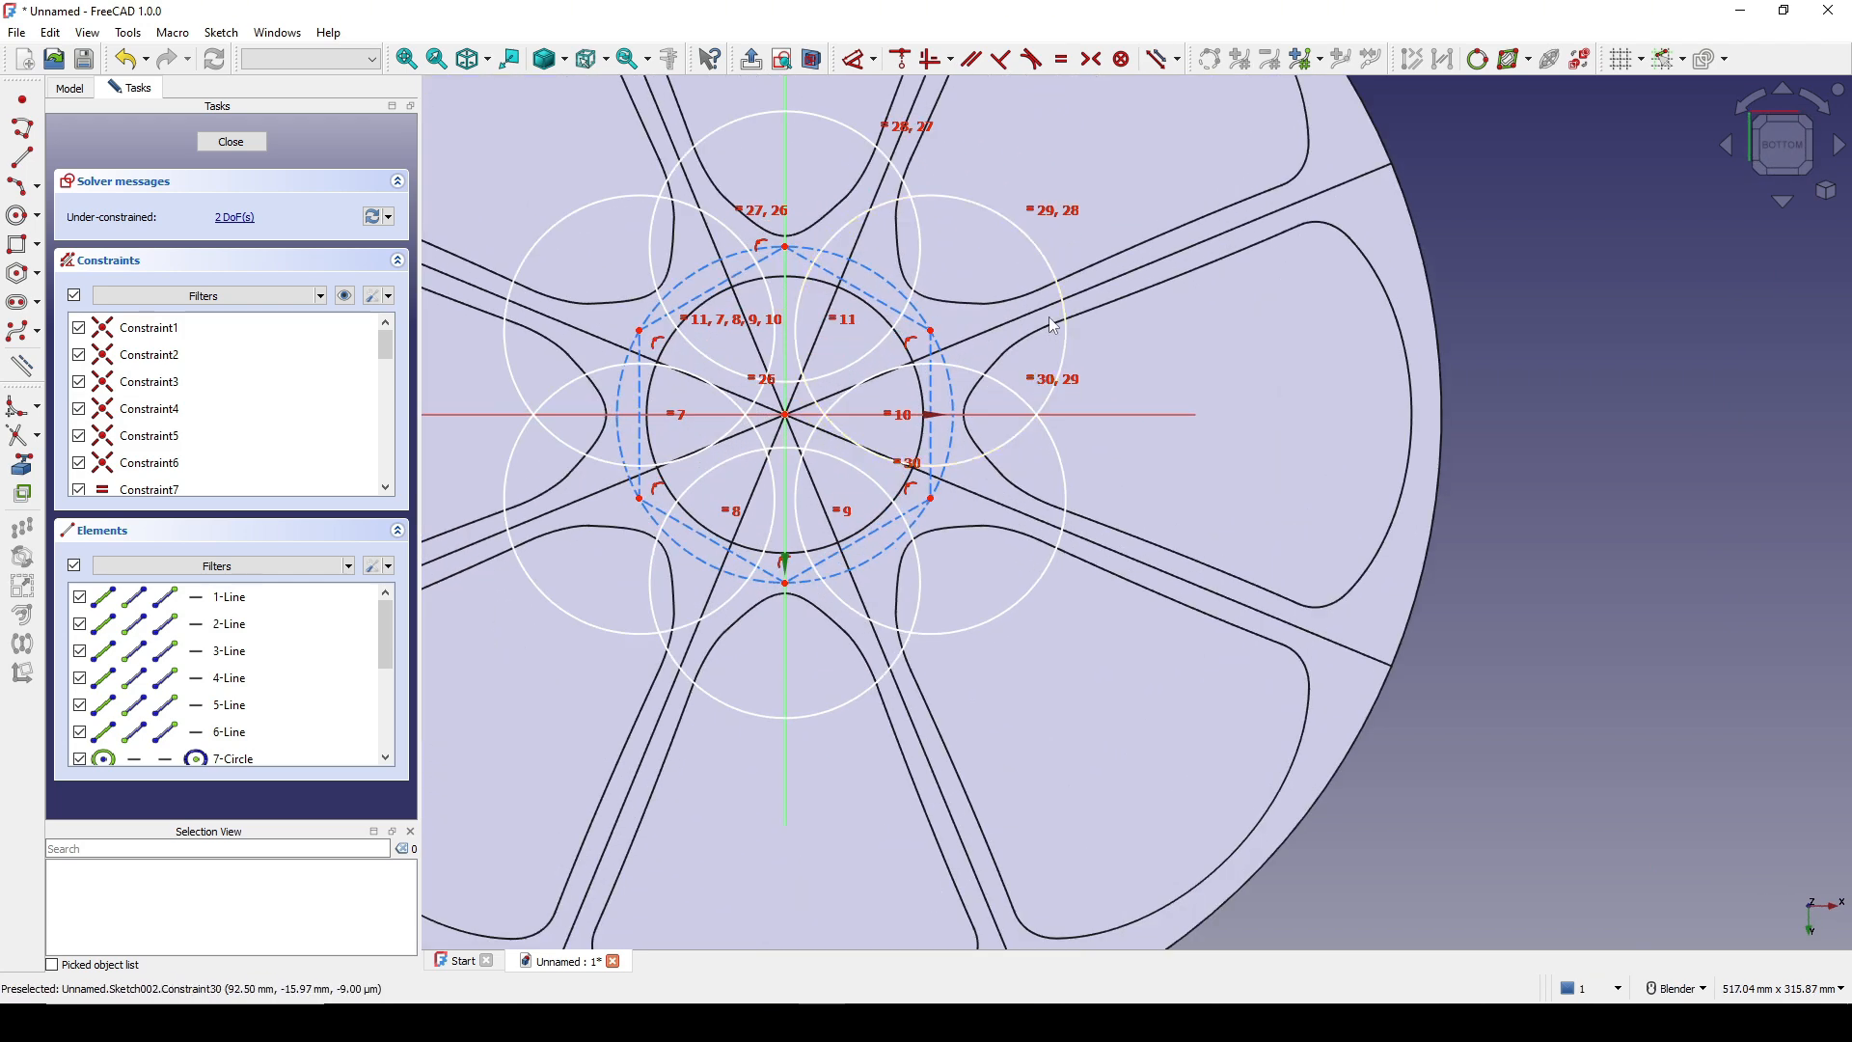
pyautogui.moveTo(1064, 305); pyautogui.dragTo(1037, 326)
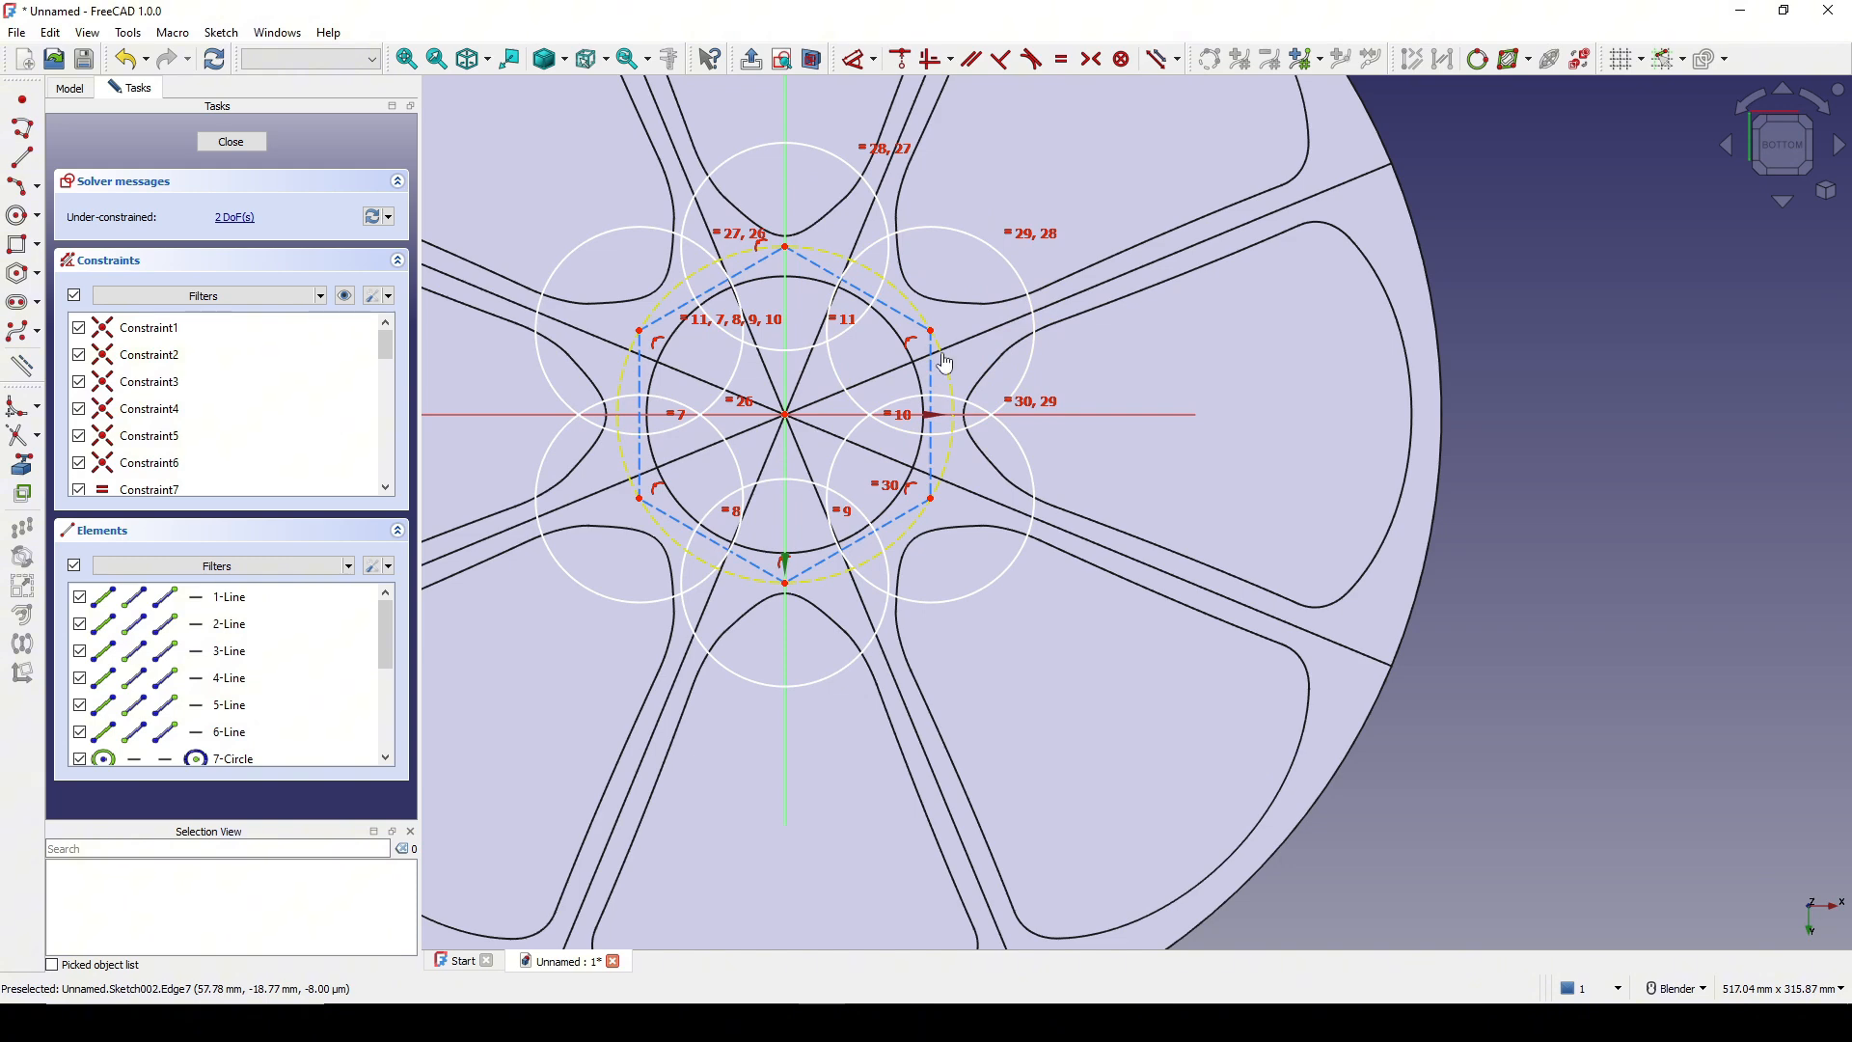
pyautogui.moveTo(945, 364); pyautogui.dragTo(921, 375)
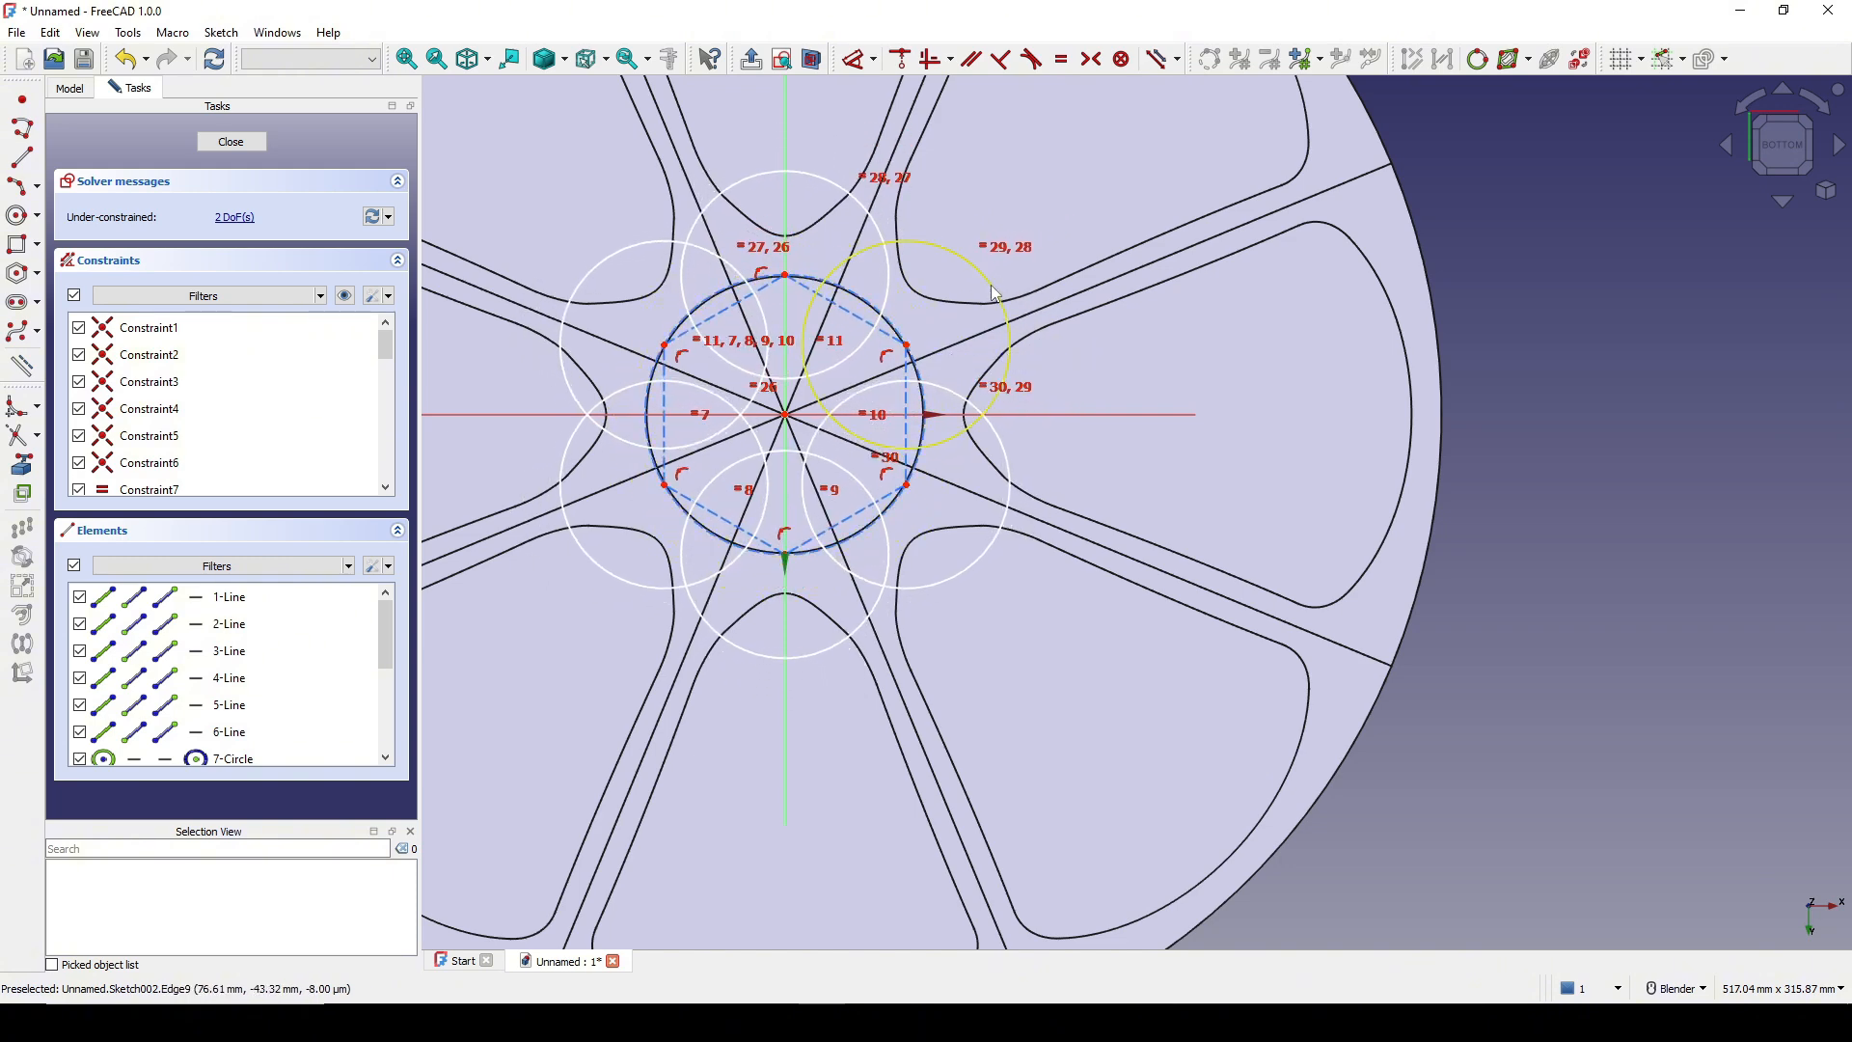
pyautogui.moveTo(996, 293); pyautogui.dragTo(991, 312)
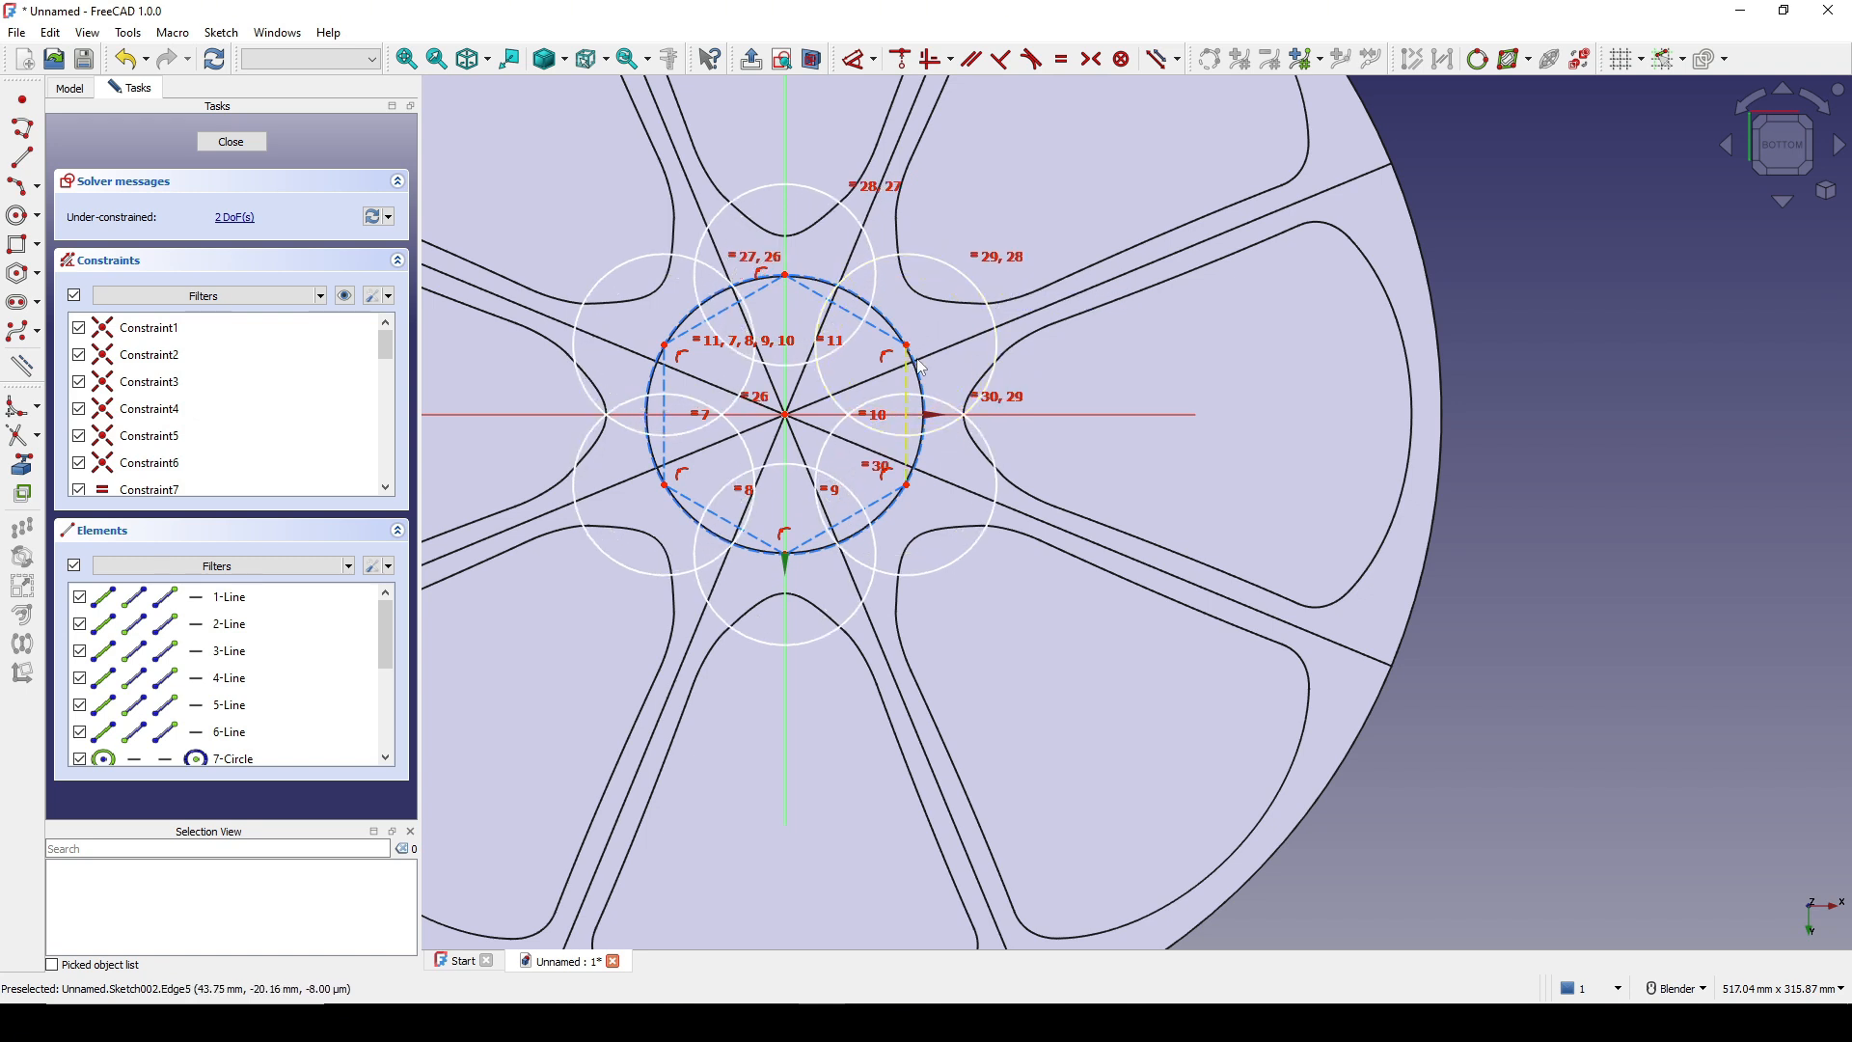
pyautogui.moveTo(933, 387)
pyautogui.mouseDown()
pyautogui.moveTo(877, 405)
pyautogui.moveTo(881, 387)
pyautogui.mouseUp()
# Dimension the construction circle around the hexagon with a diameter of 60 mm.
pyautogui.scroll(2, 881, 387)
pyautogui.click(871, 399)
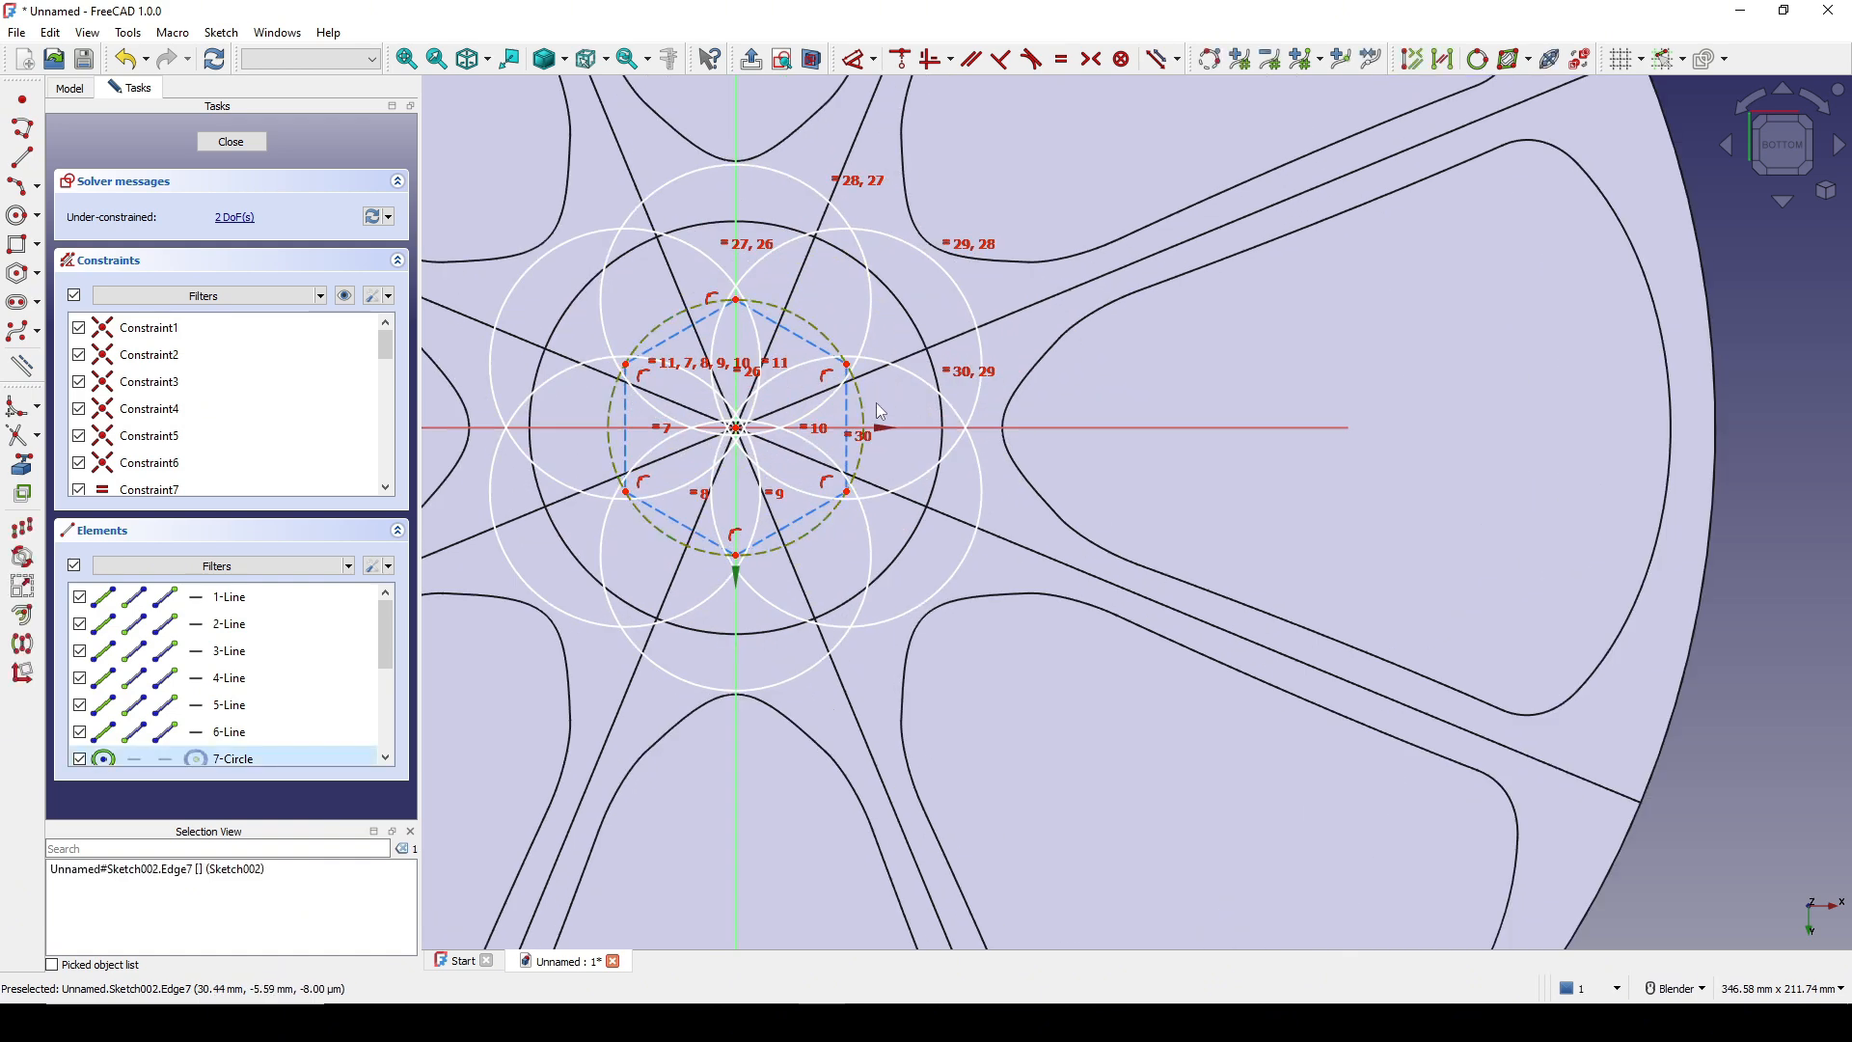
pyautogui.scroll(-2, 875, 405)
pyautogui.press('d')
pyautogui.click(1080, 353)
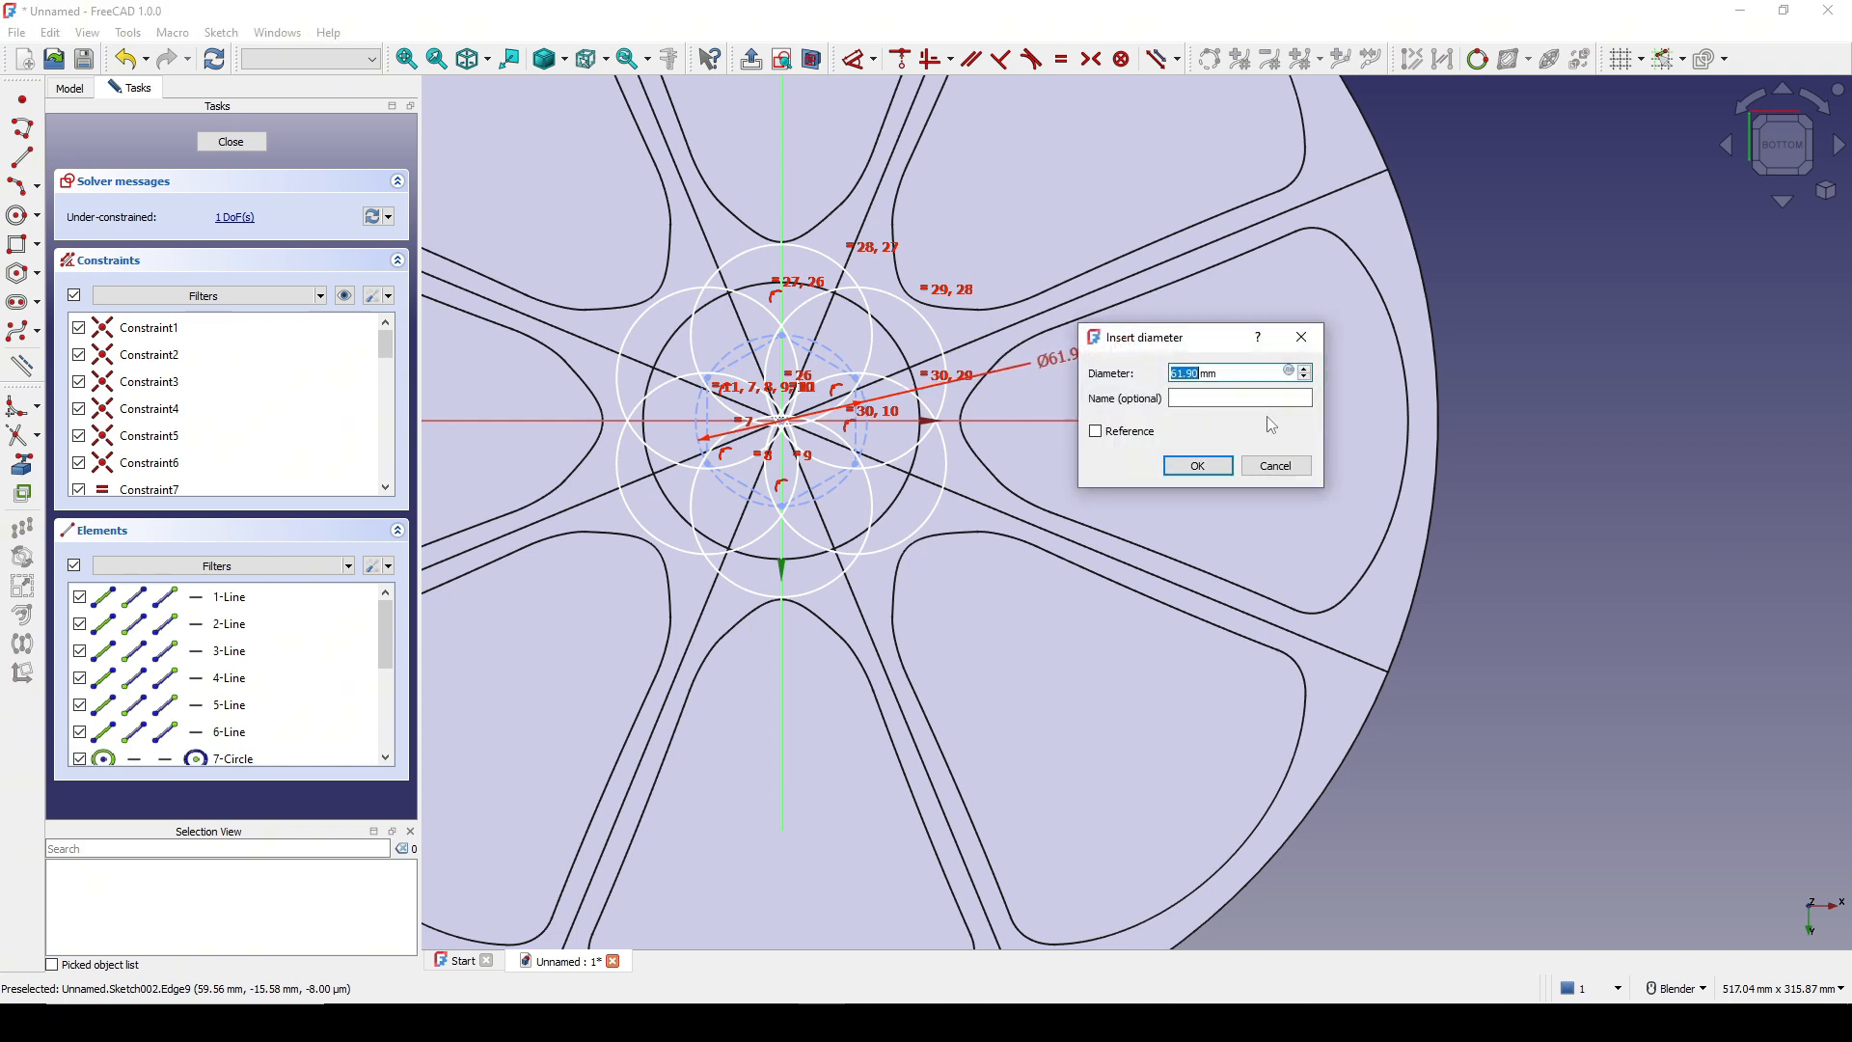
pyautogui.press('Return')
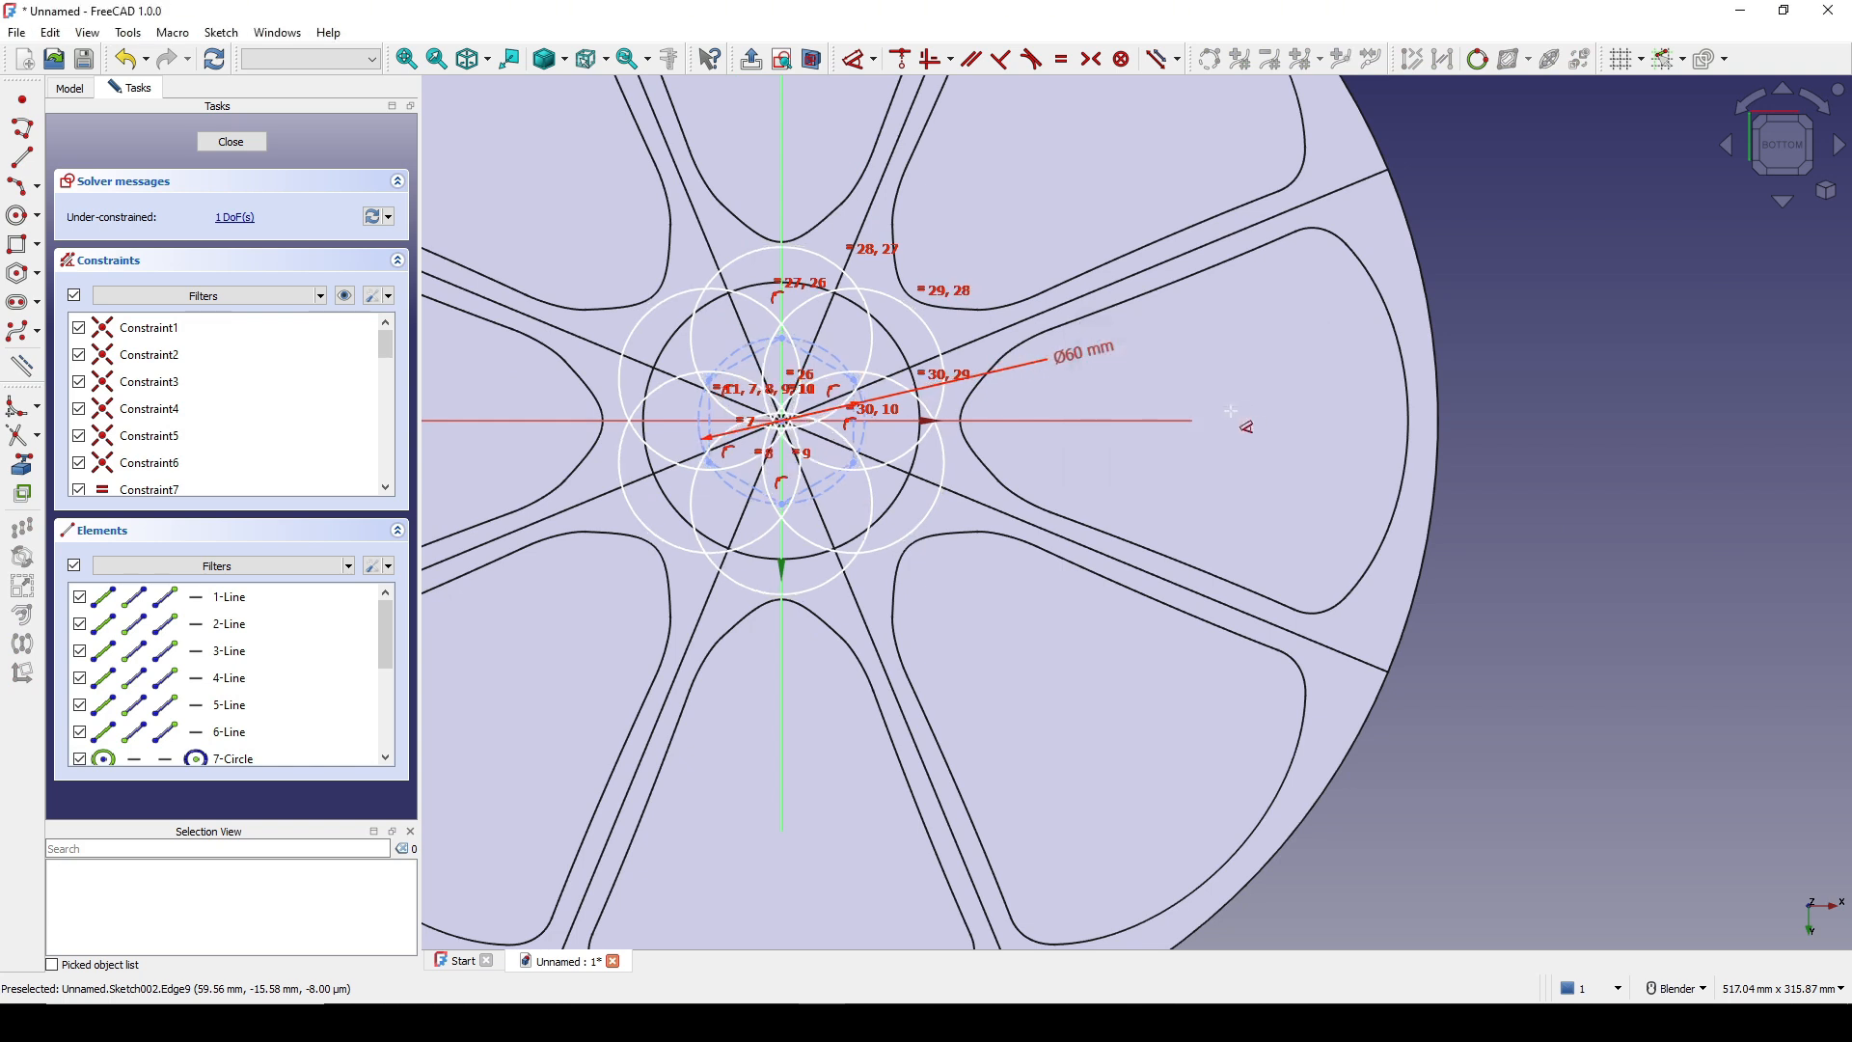
# Dimension one of the equal corner circles with a diameter of 65 mm and close the sketch.
pyautogui.click(942, 339)
pyautogui.press('d')
pyautogui.click(1030, 292)
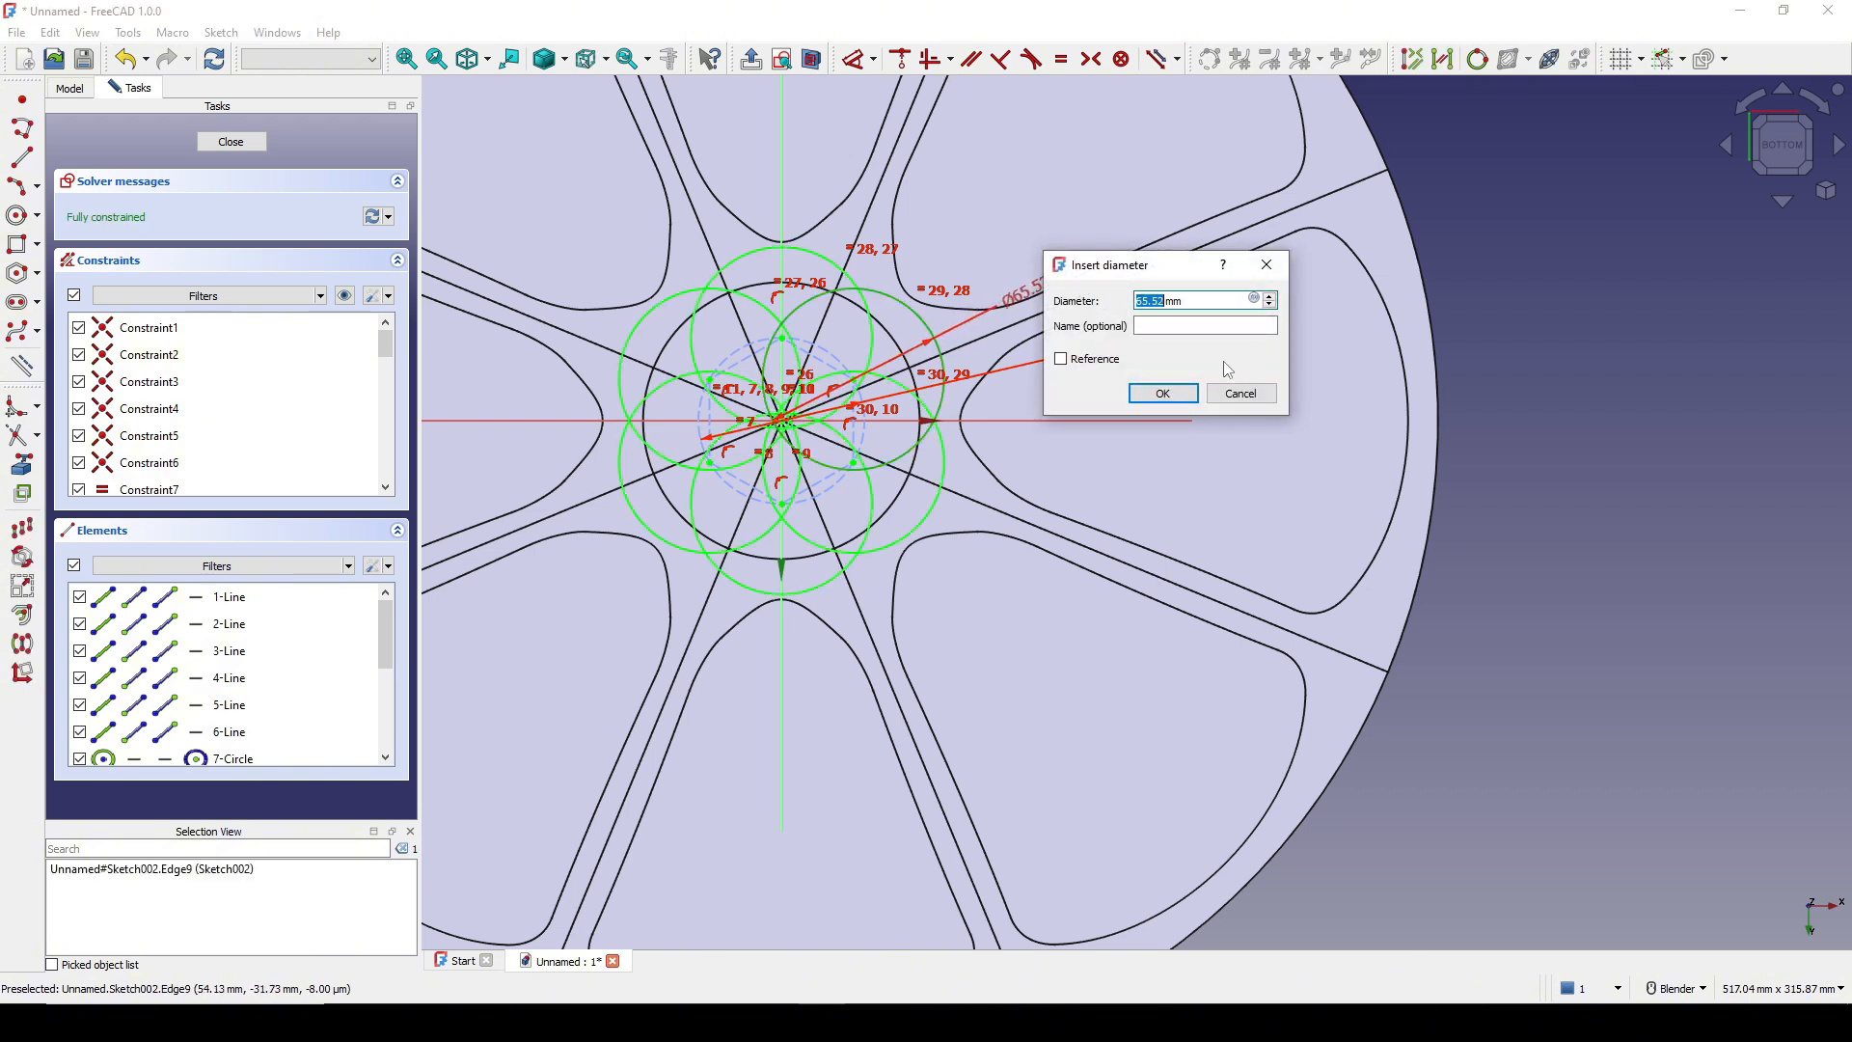
pyautogui.write('65')
pyautogui.press('Return')
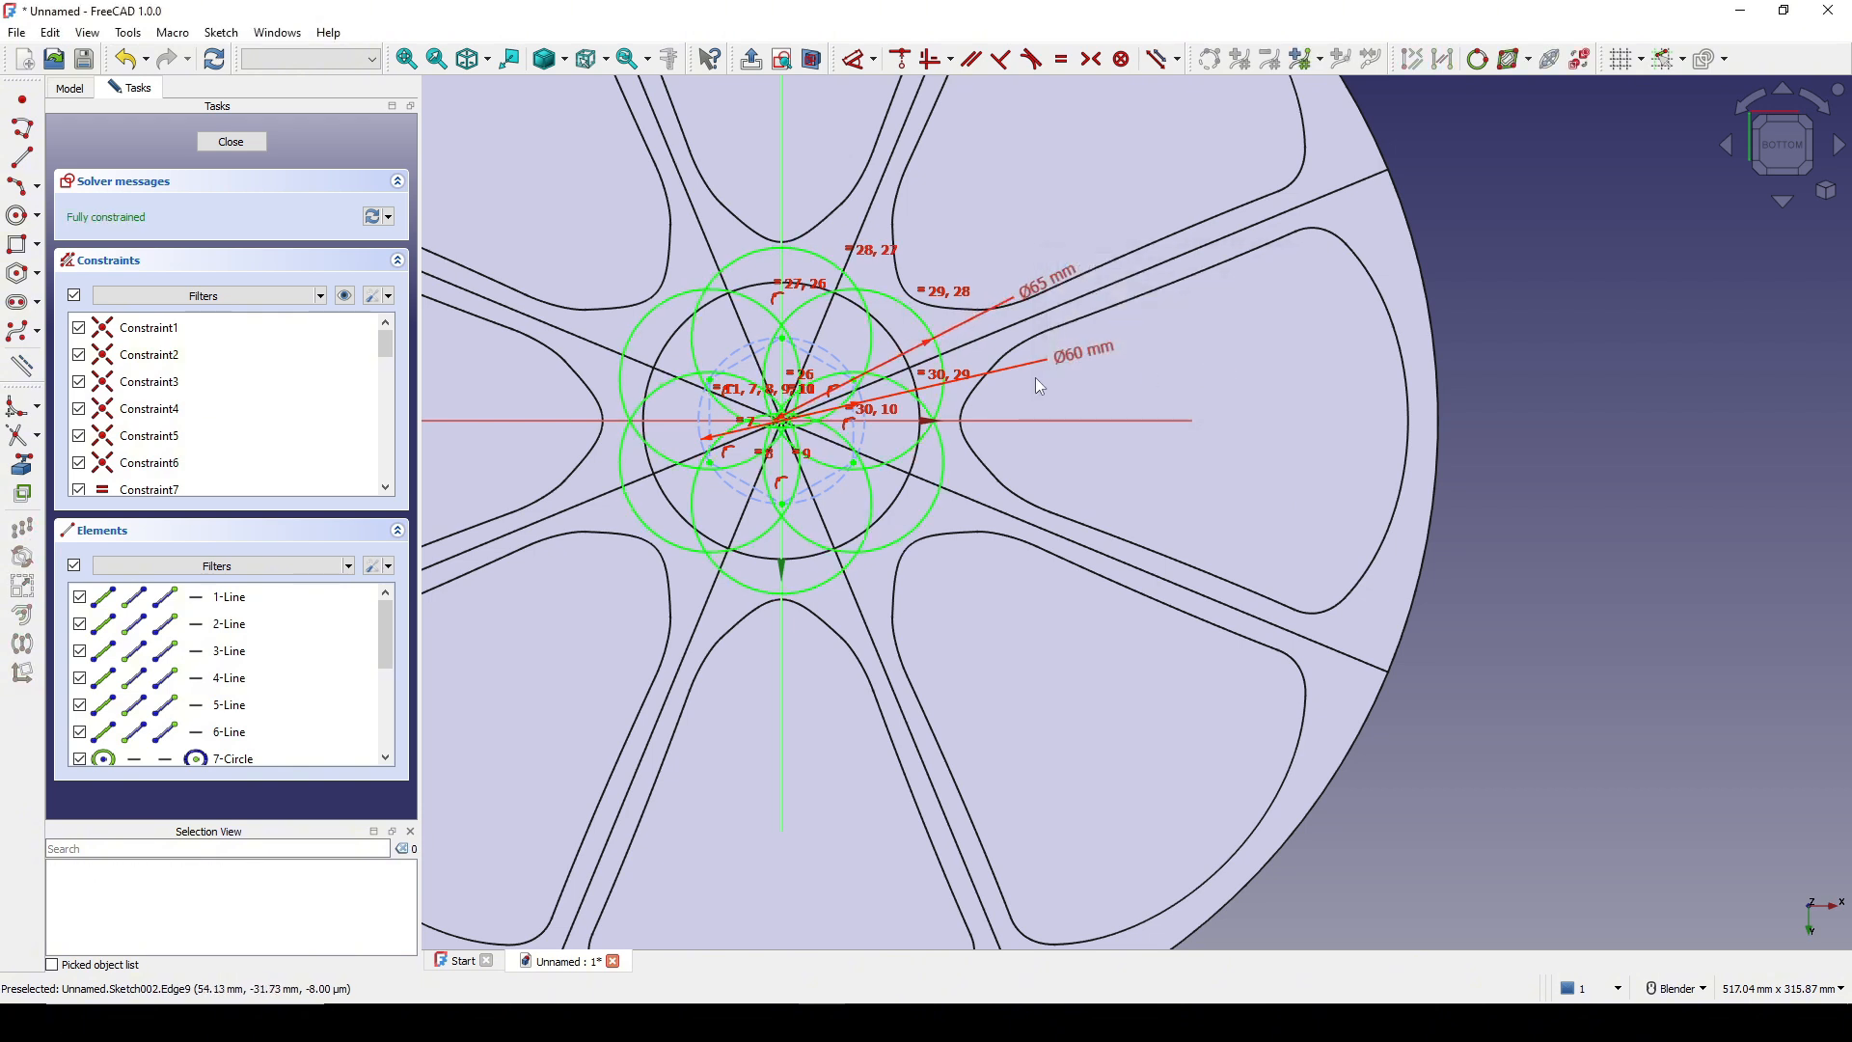
pyautogui.click(250, 146)
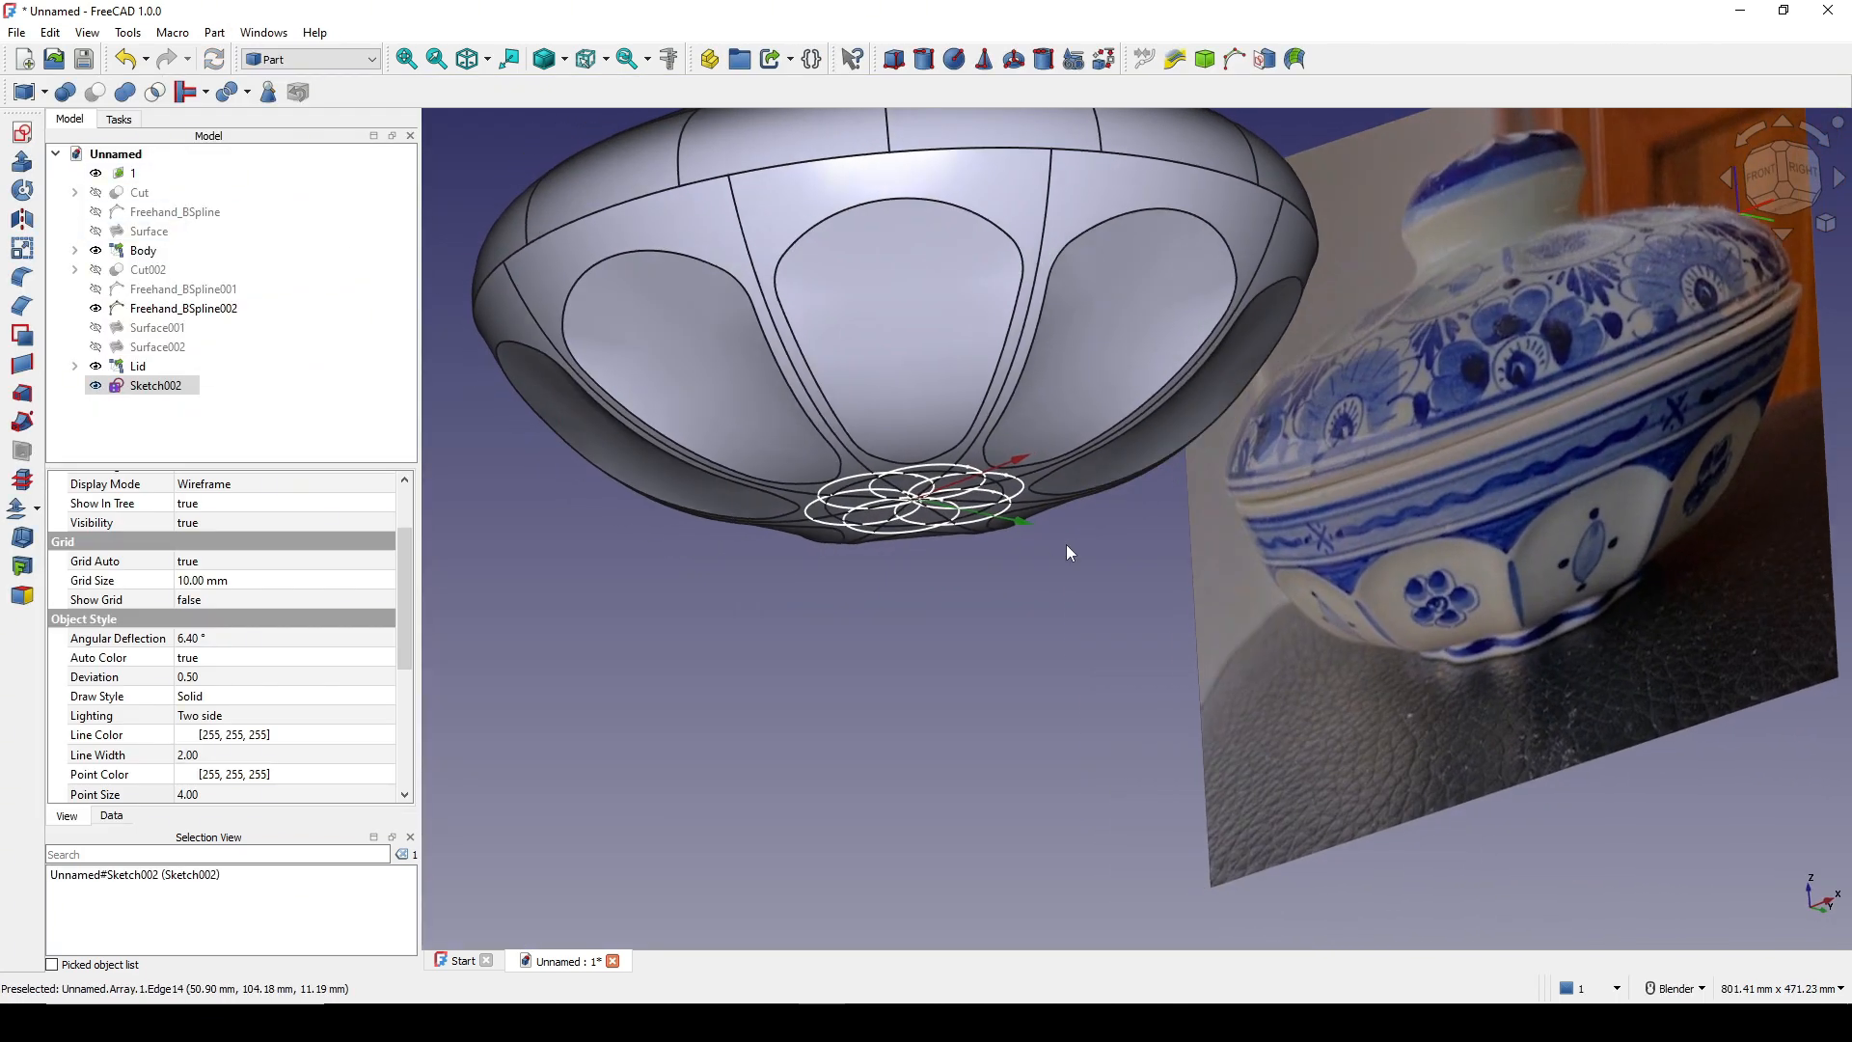
# Extrude the foot sketch 10 mm along its normal as a solid.
pyautogui.scroll(1, 1067, 546)
pyautogui.click(23, 162)
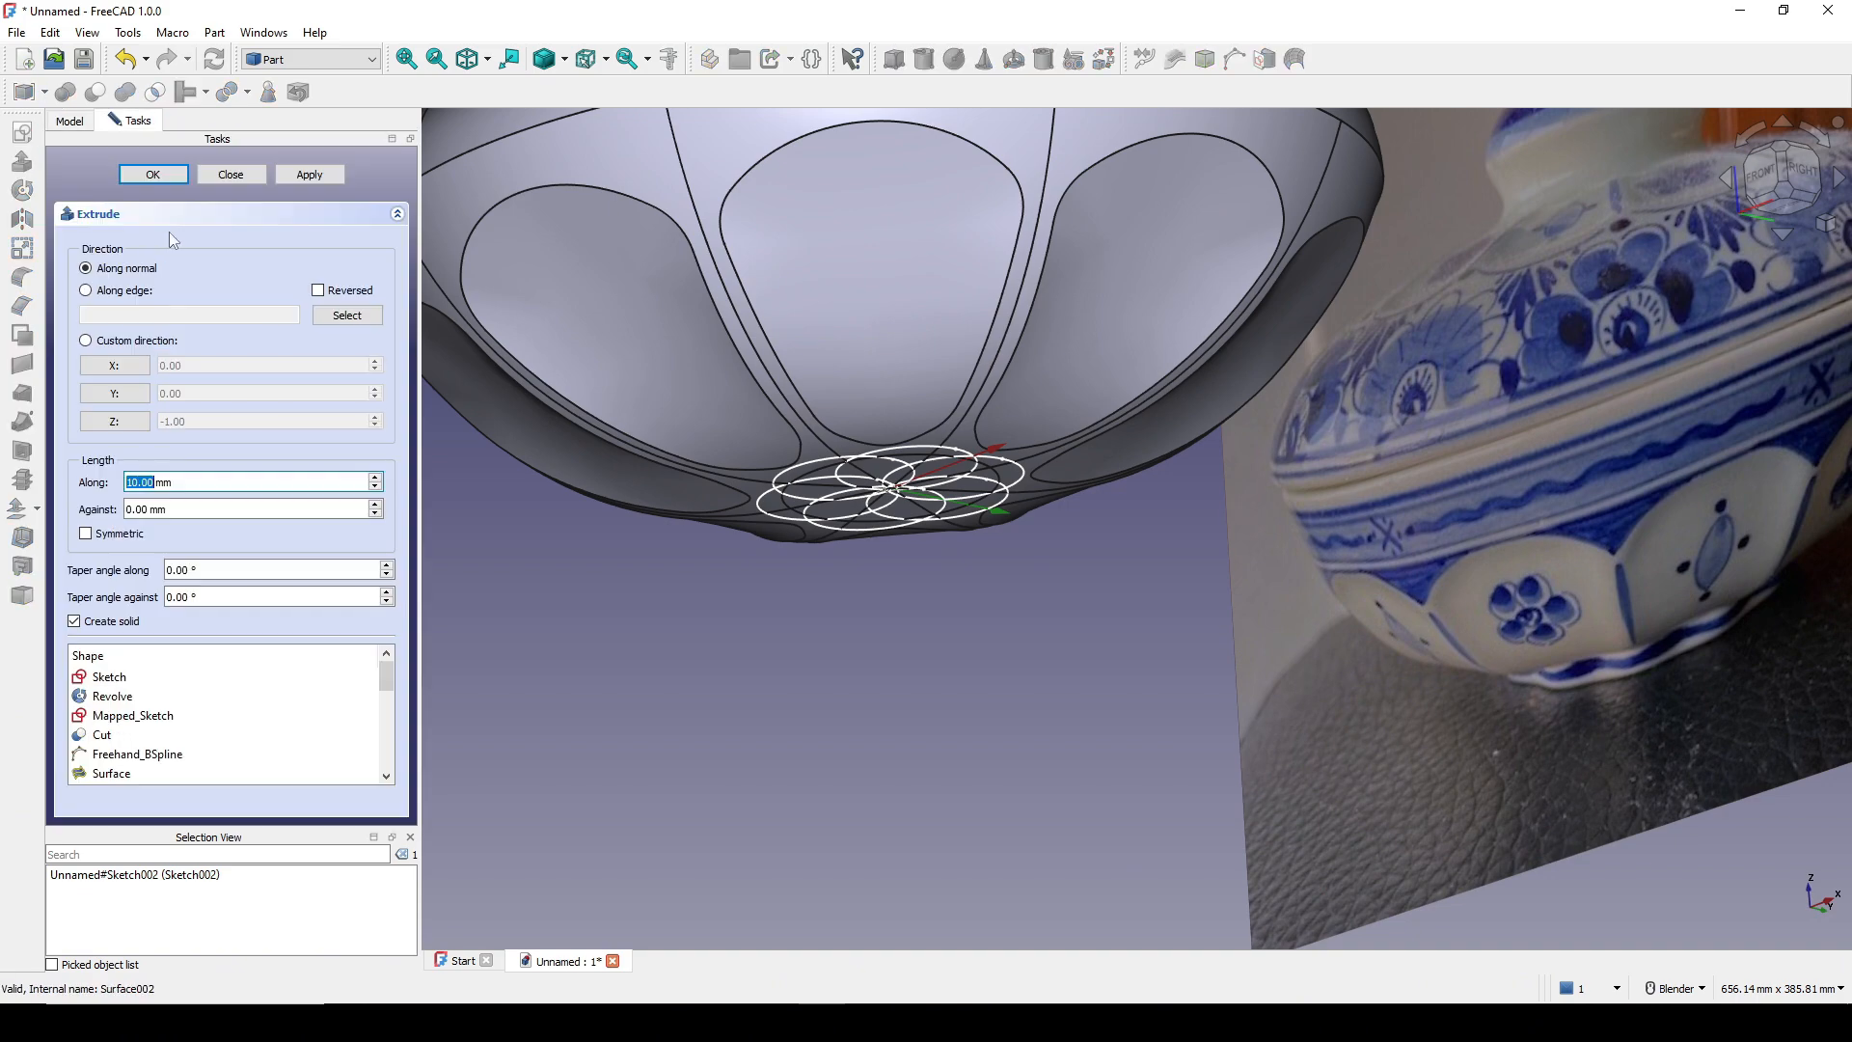
pyautogui.click(153, 176)
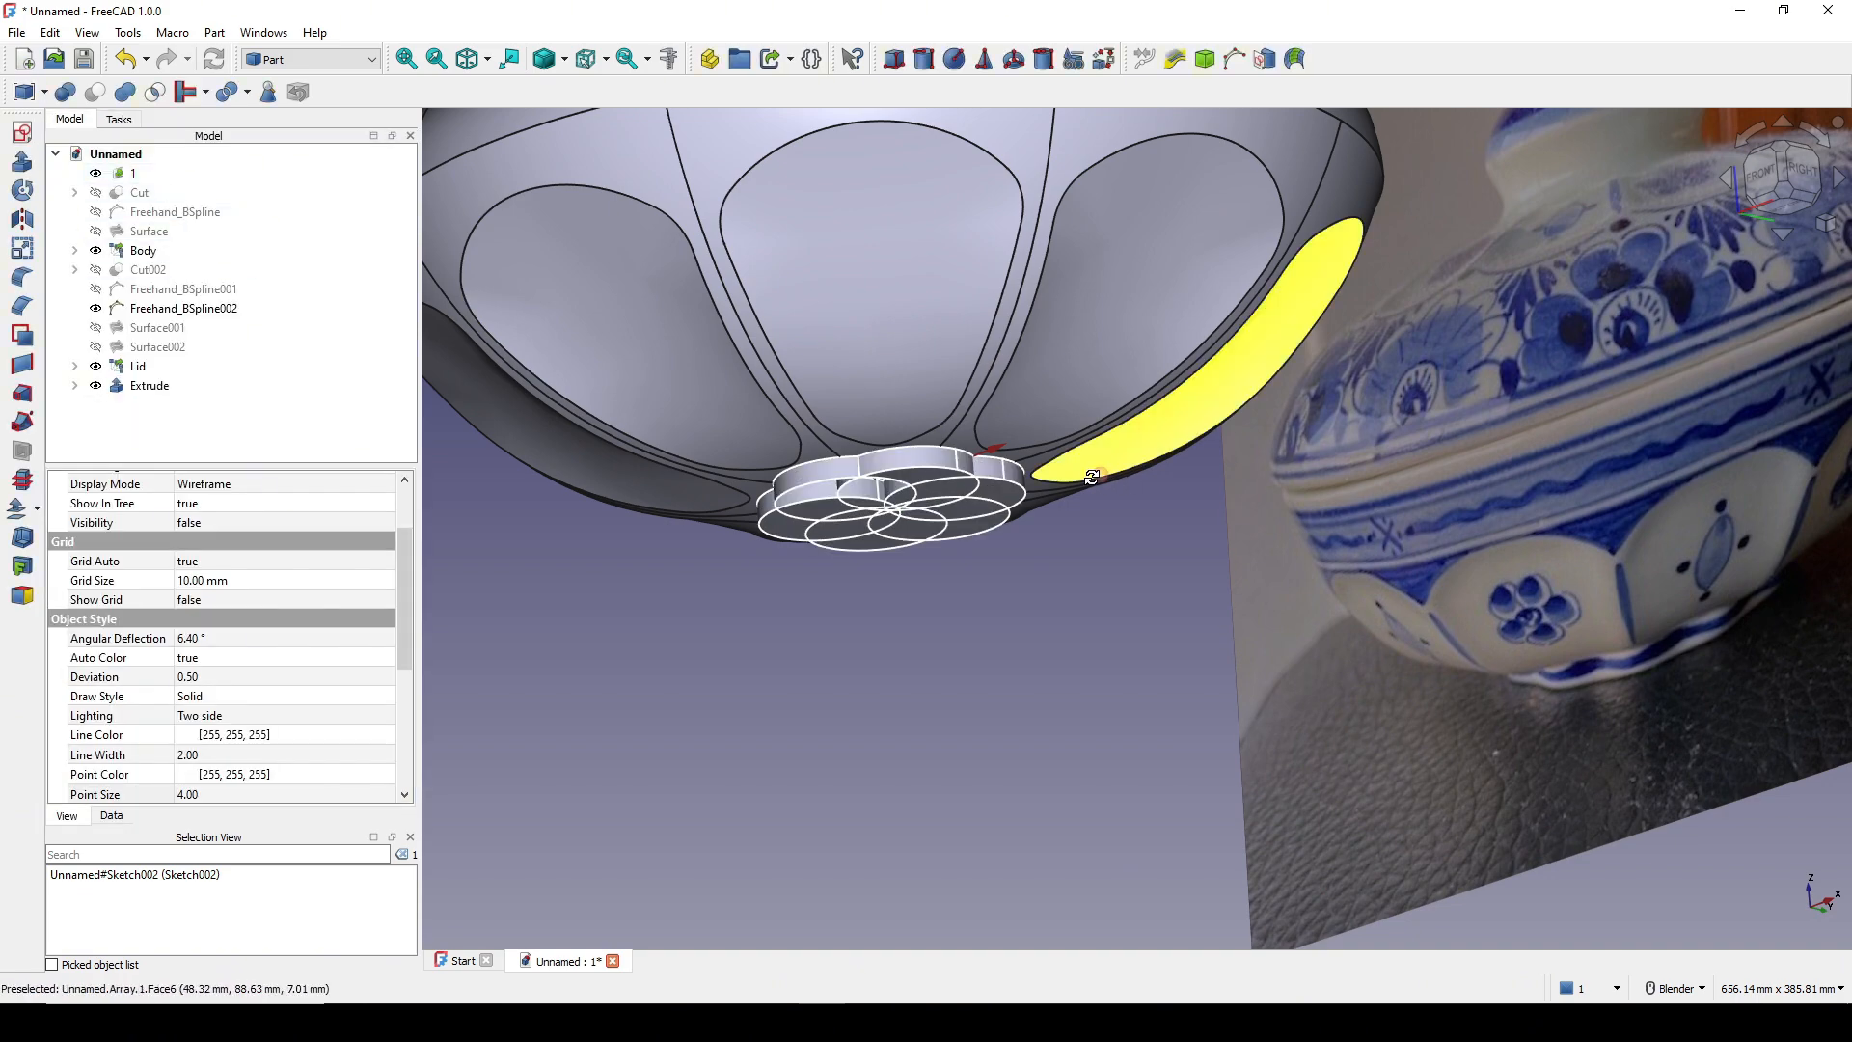
pyautogui.moveTo(1101, 474); pyautogui.dragTo(1163, 411, button='middle')
pyautogui.scroll(4, 1250, 355)
pyautogui.scroll(-1, 1163, 411)
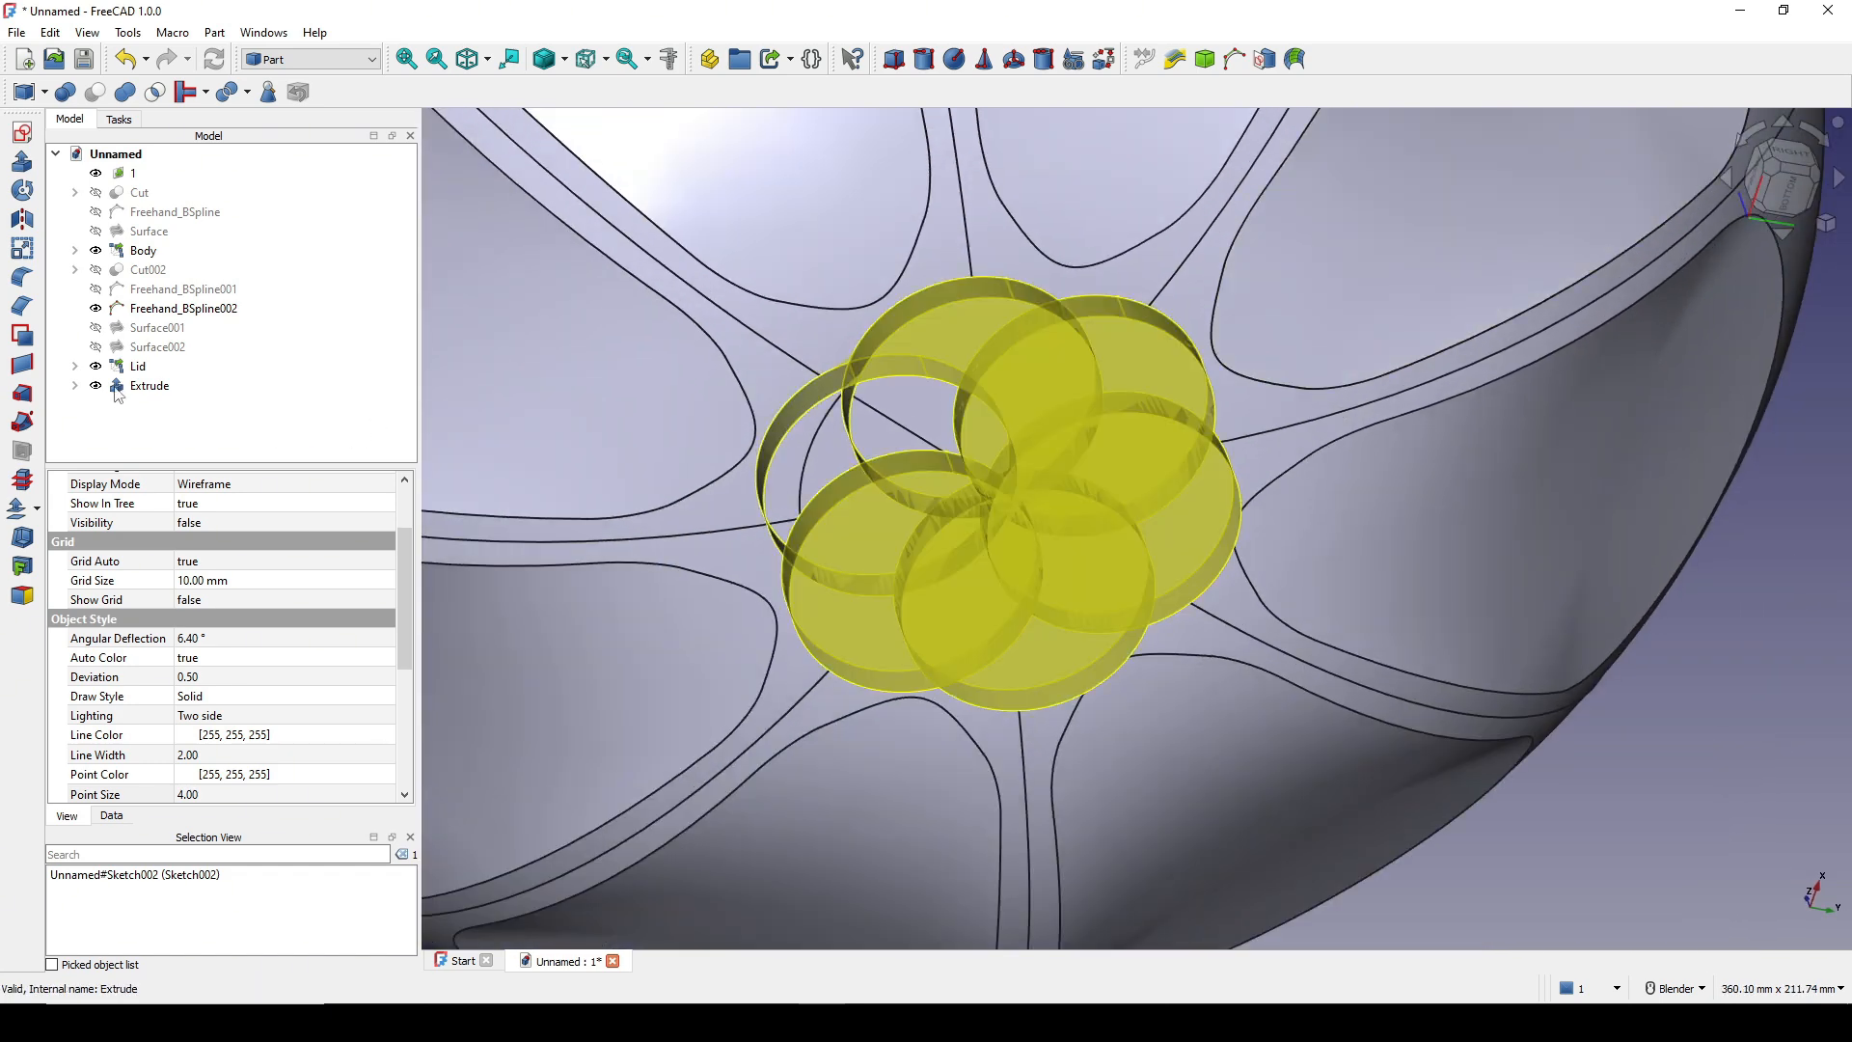
# Reopen the sketch inside the Extrude and set the hexagon's construction circle diameter to 50 mm.
pyautogui.doubleClick(208, 404)
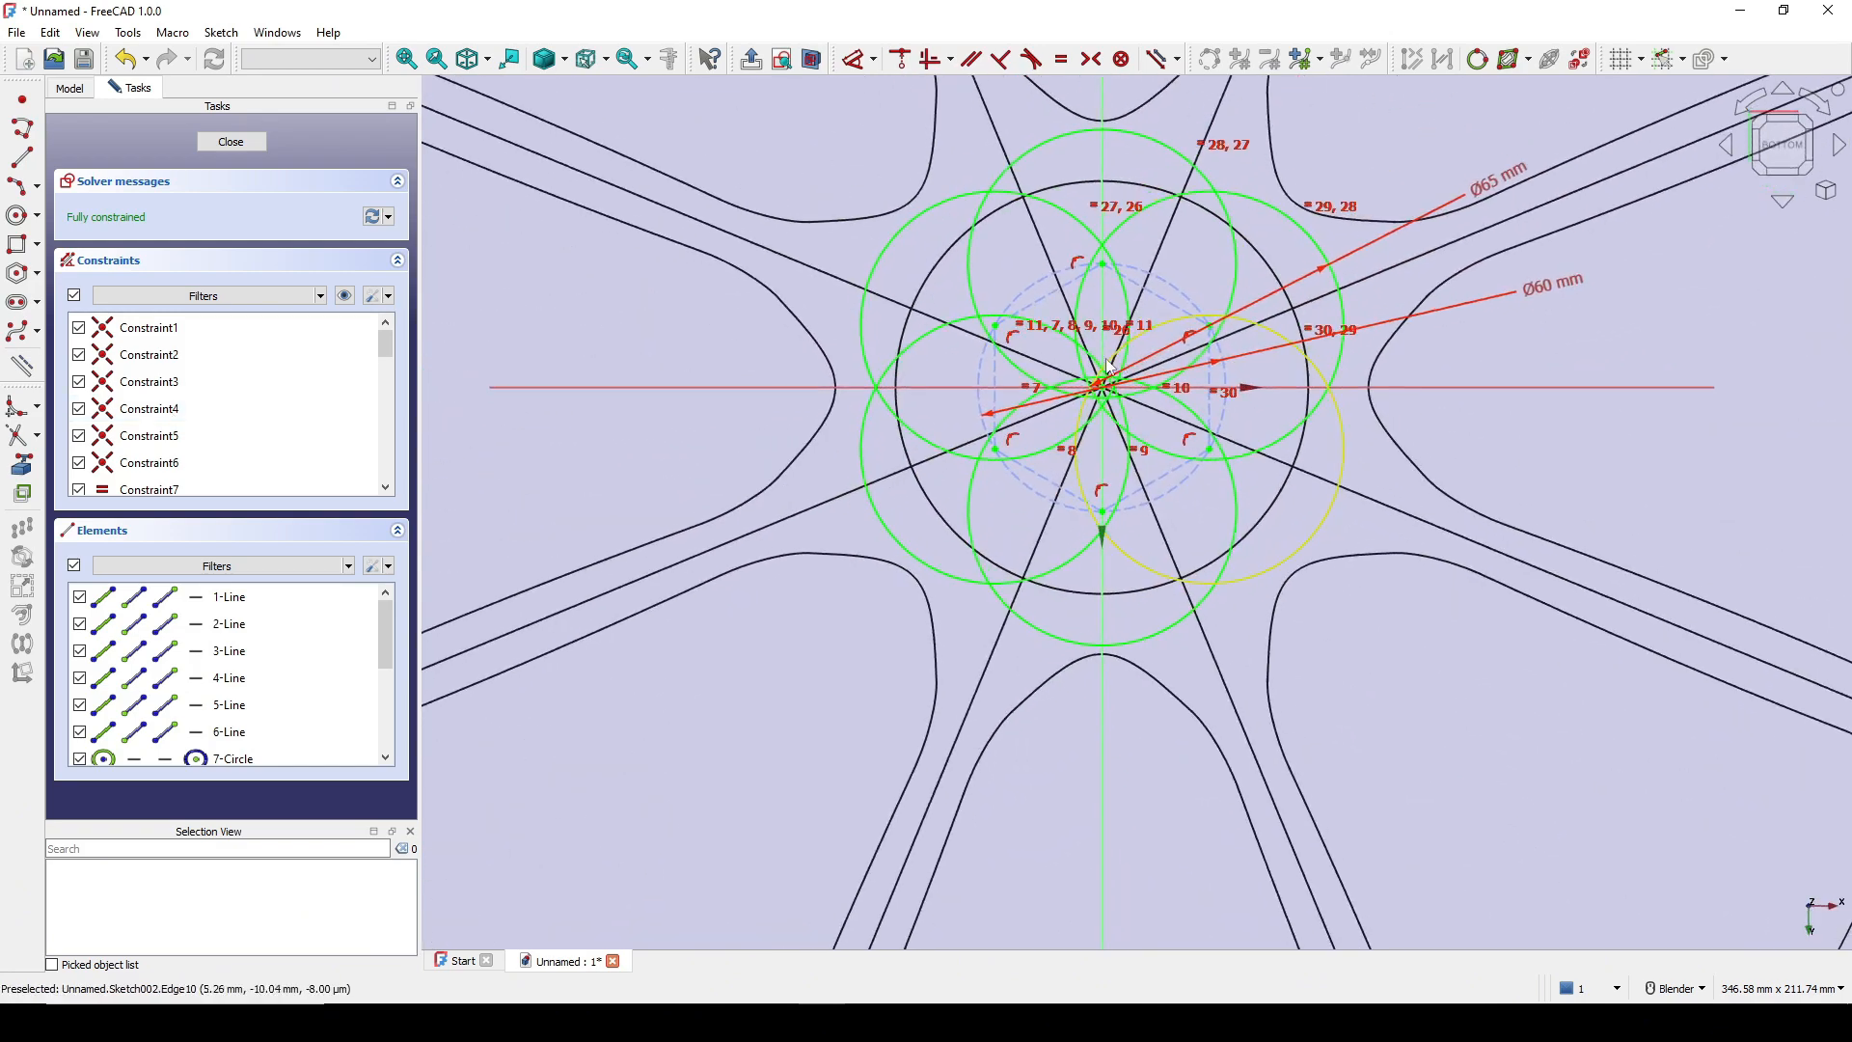
pyautogui.doubleClick(1201, 413)
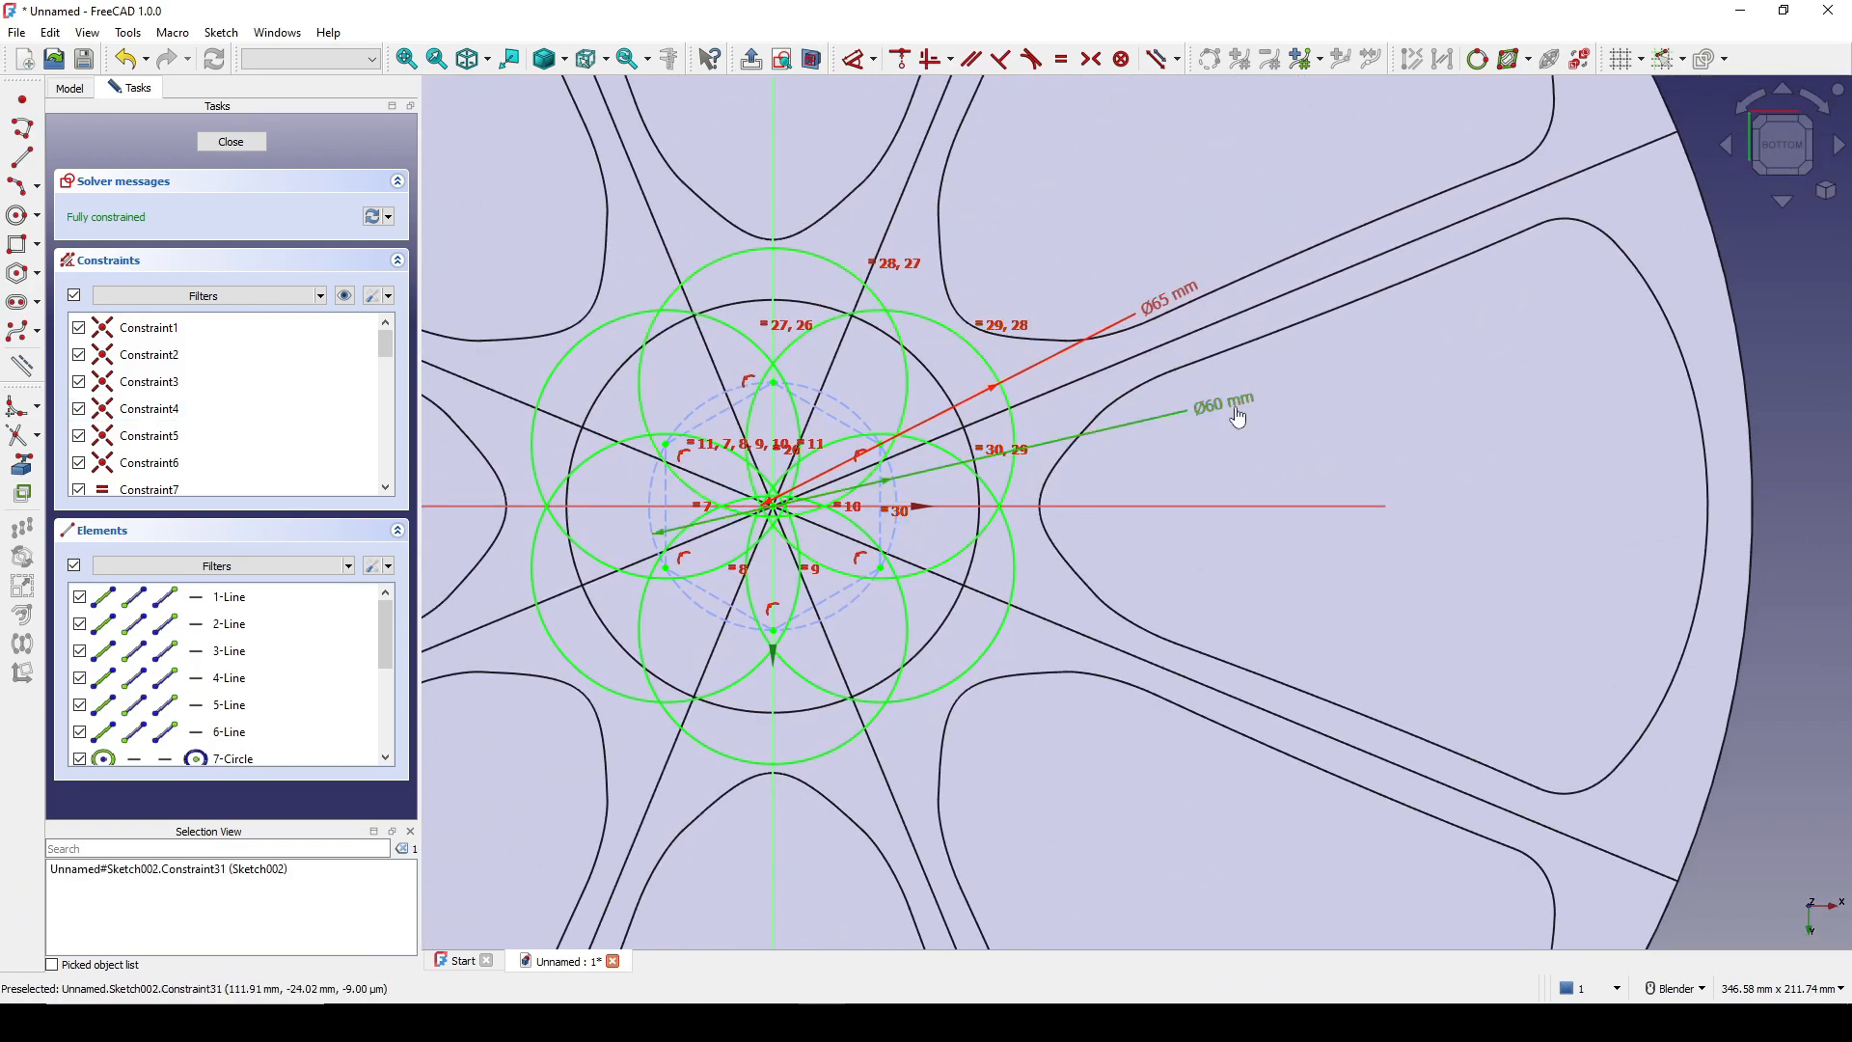
pyautogui.press('Return')
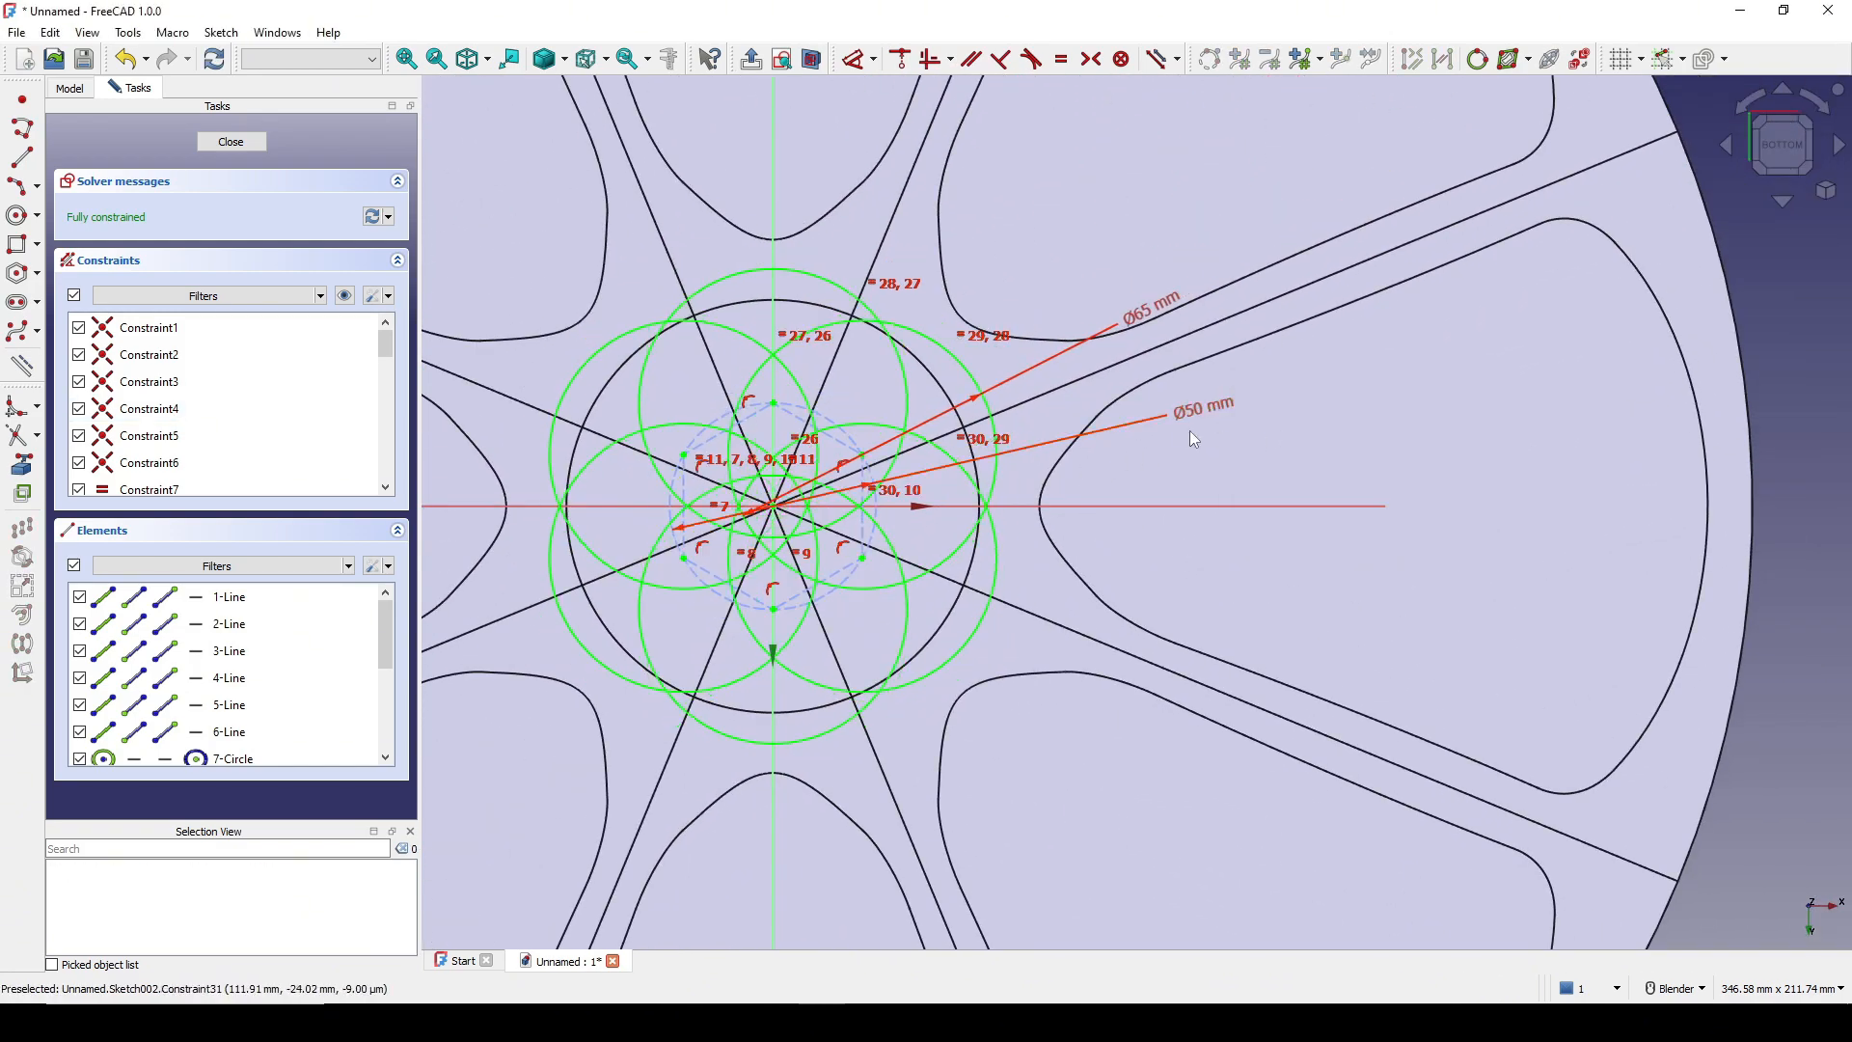
# Set the corner circles' diameter to 55 mm and close the sketch.
pyautogui.doubleClick(1148, 311)
pyautogui.moveTo(1324, 309); pyautogui.dragTo(1340, 526)
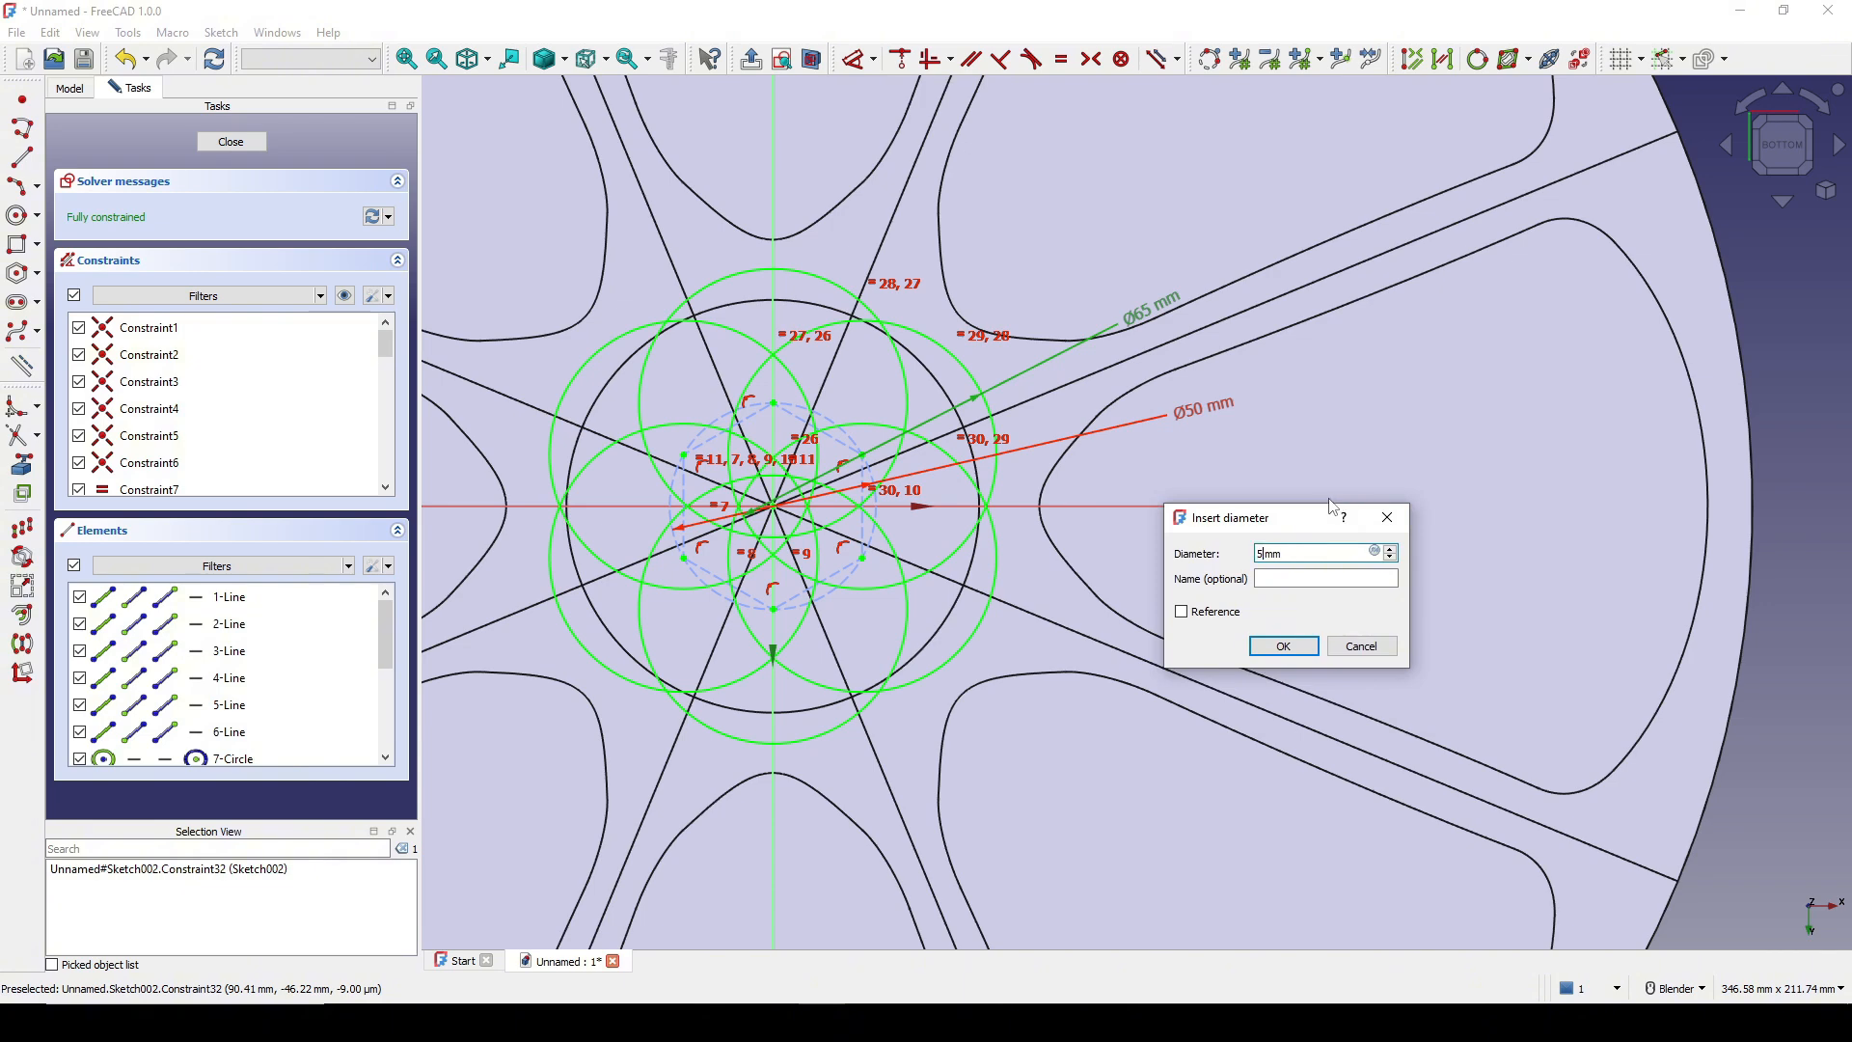
pyautogui.click(1293, 646)
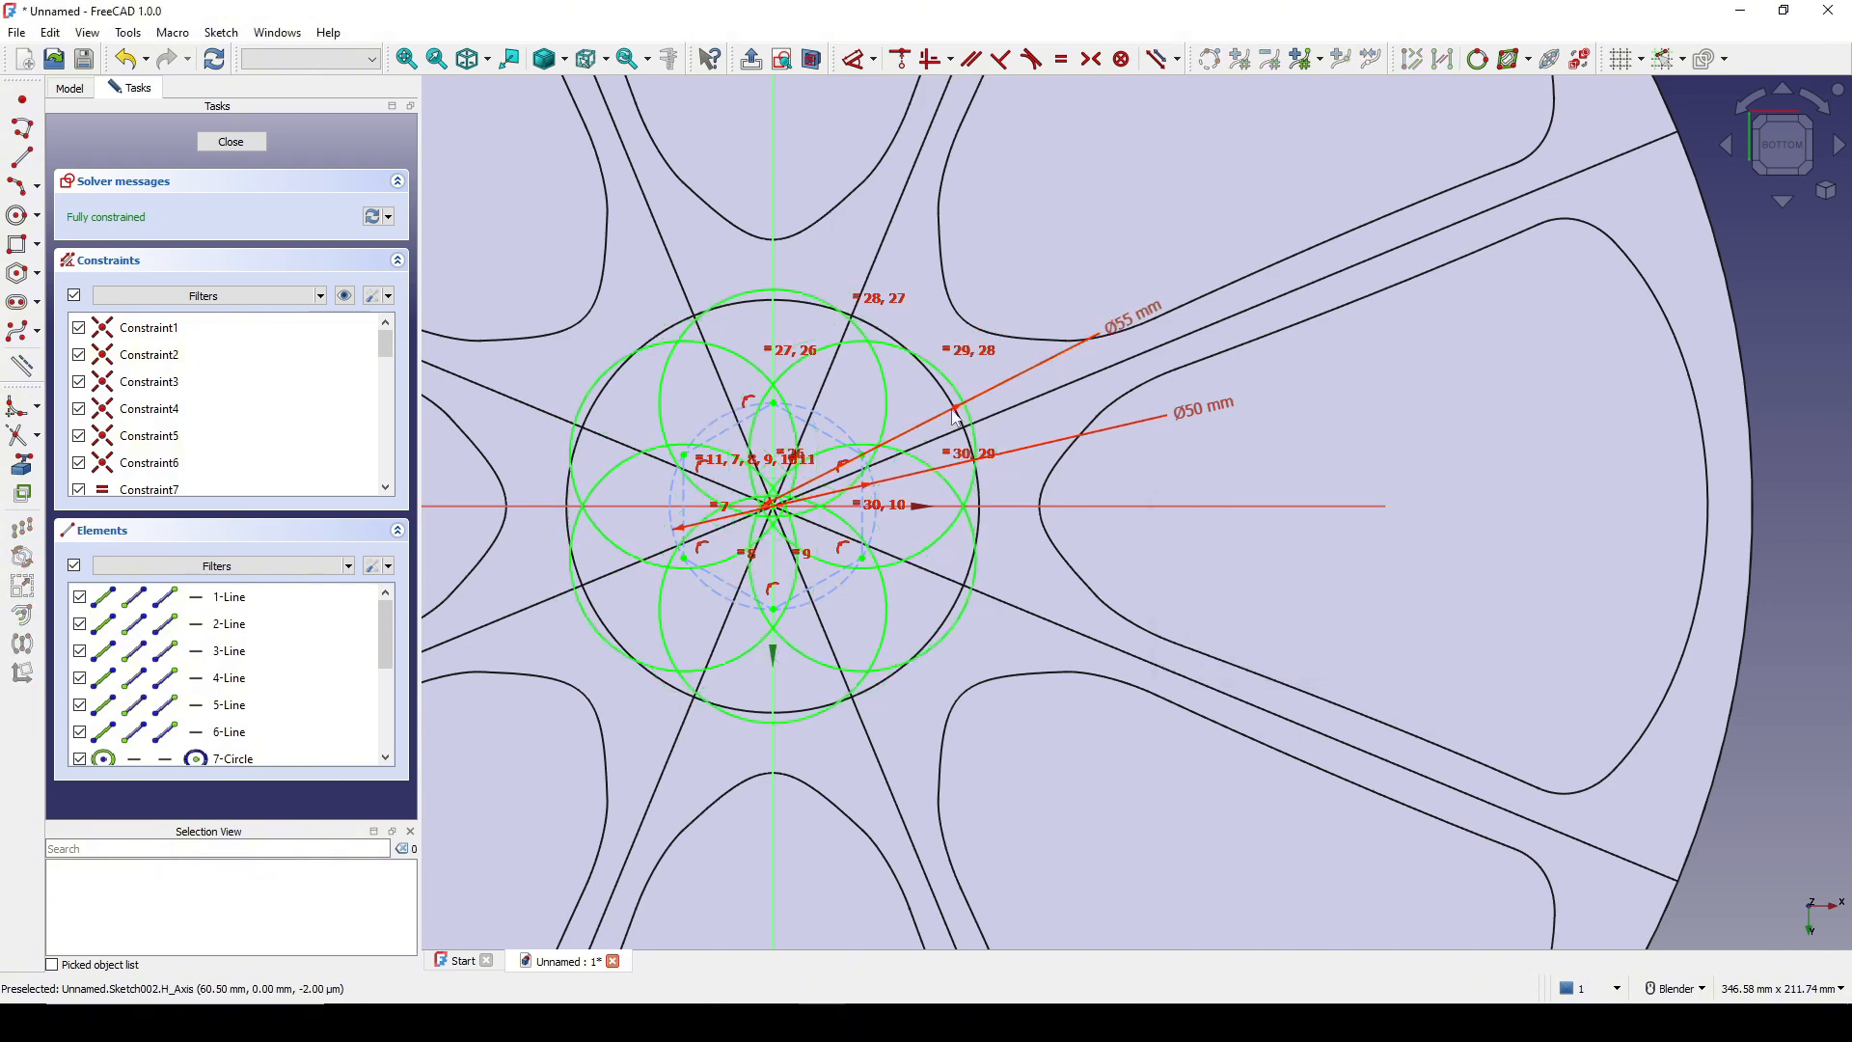
pyautogui.click(232, 141)
# Compare the extruded foot with the reference photo in the front view and examine it from below the bowl.
pyautogui.moveTo(1024, 394)
pyautogui.mouseDown(button='middle')
pyautogui.moveTo(1114, 368)
pyautogui.moveTo(1248, 368)
pyautogui.moveTo(1314, 393)
pyautogui.moveTo(990, 501)
pyautogui.moveTo(1065, 439)
pyautogui.moveTo(1139, 450)
pyautogui.moveTo(1157, 487)
pyautogui.moveTo(1275, 560)
pyautogui.mouseUp(button='middle')
pyautogui.scroll(-3, 1119, 449)
pyautogui.scroll(3, 1139, 451)
pyautogui.scroll(-5, 1273, 557)
pyautogui.moveTo(1254, 487); pyautogui.dragTo(1302, 475, button='middle')
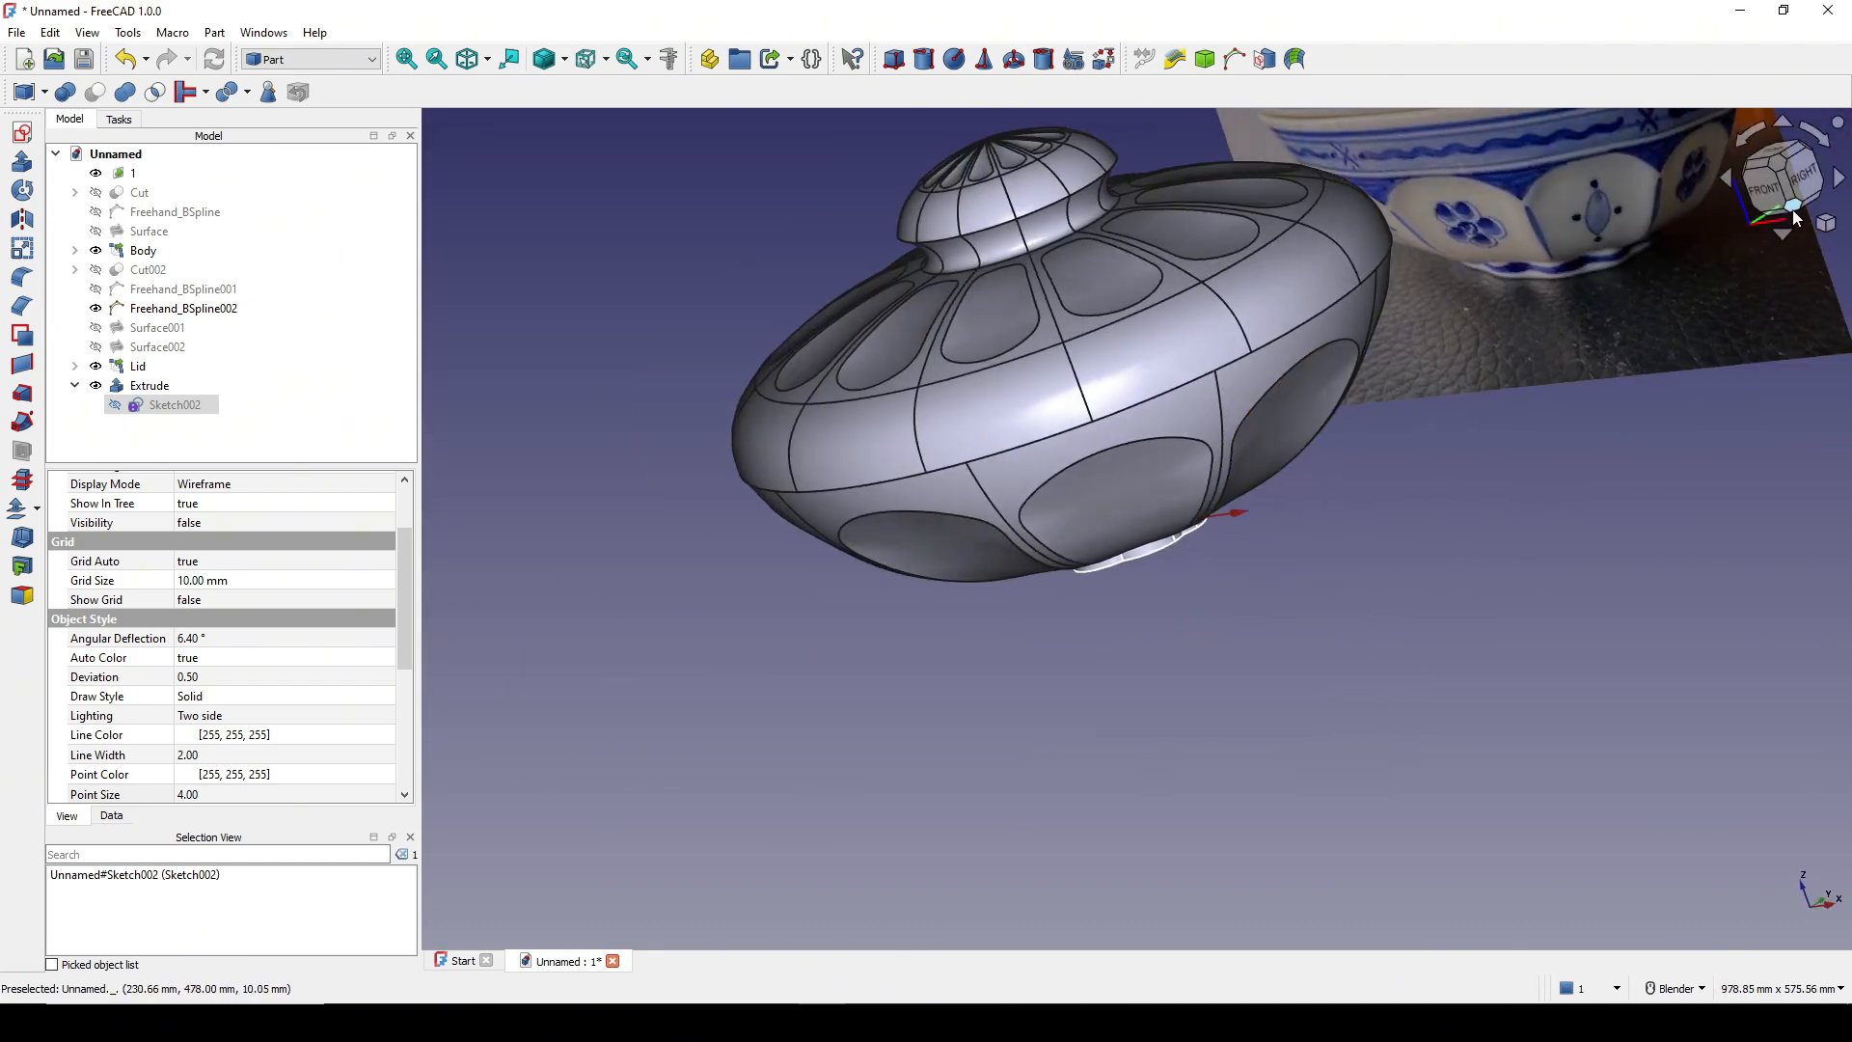
pyautogui.click(1768, 203)
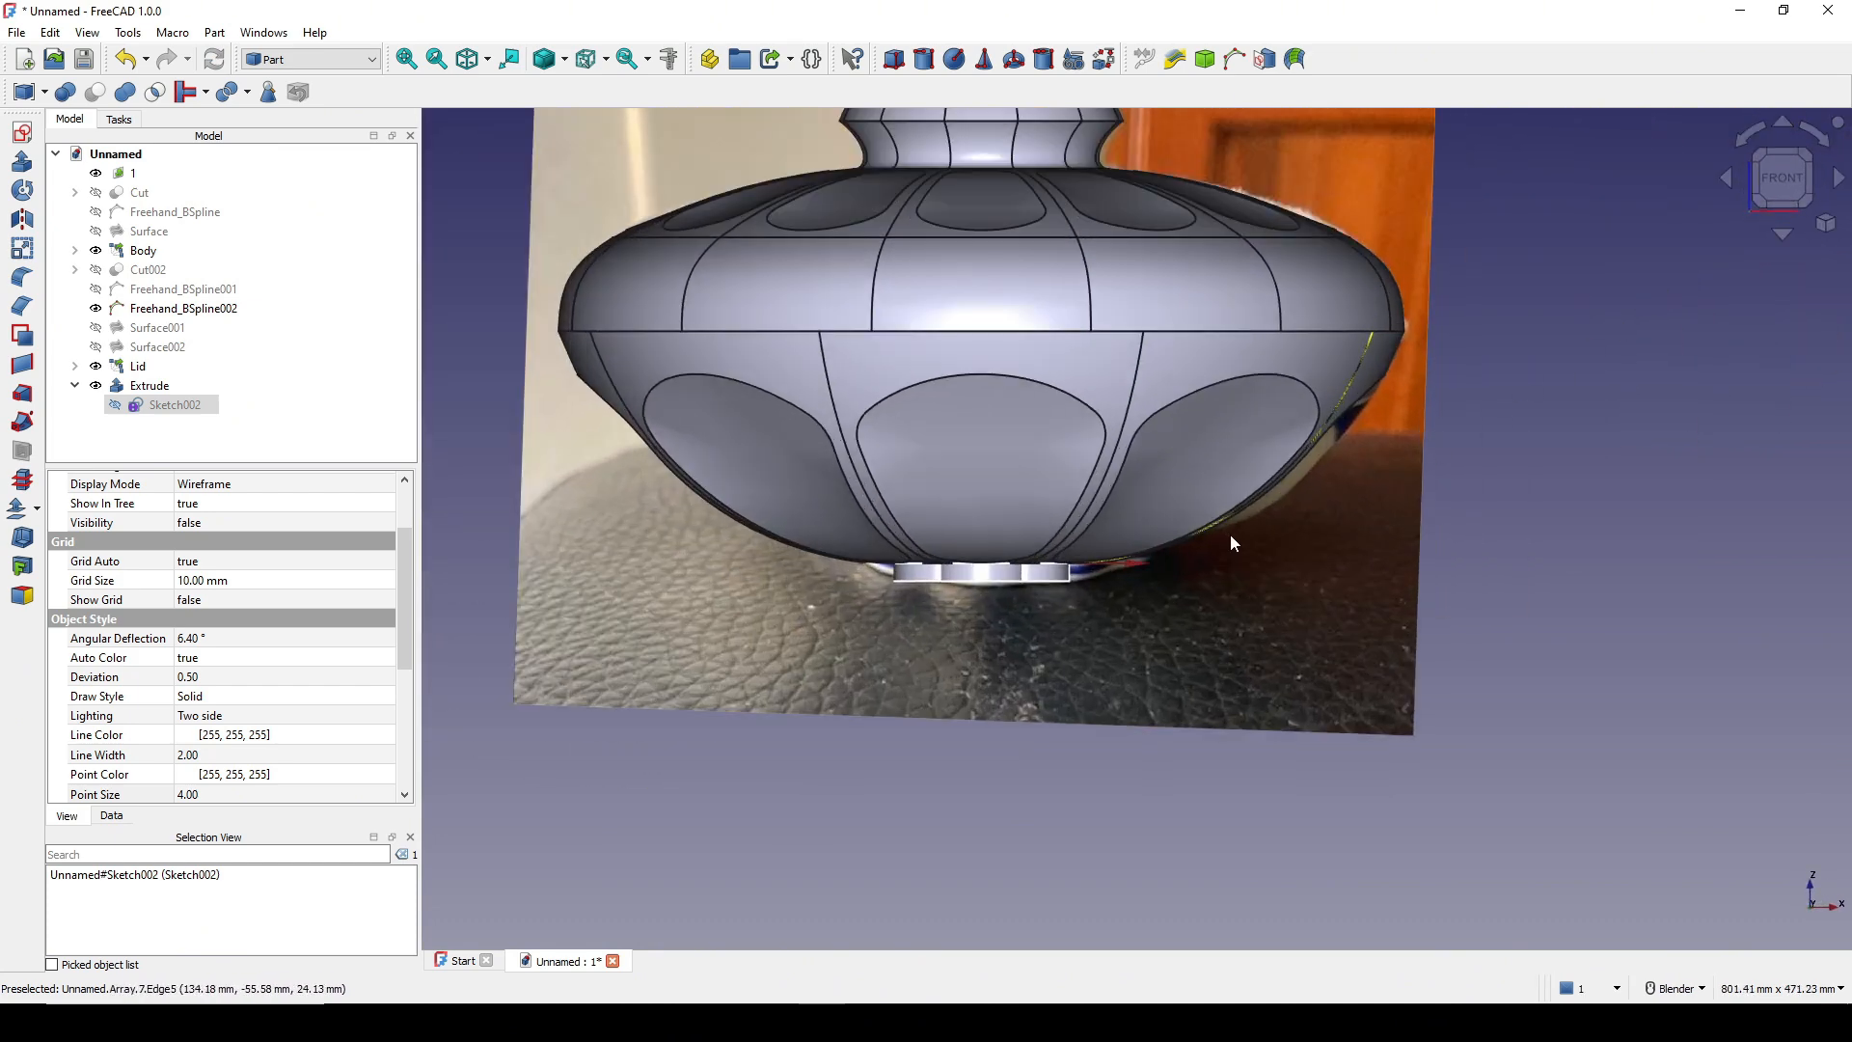
pyautogui.moveTo(1230, 535); pyautogui.dragTo(1062, 430, button='middle')
pyautogui.scroll(4, 1125, 360)
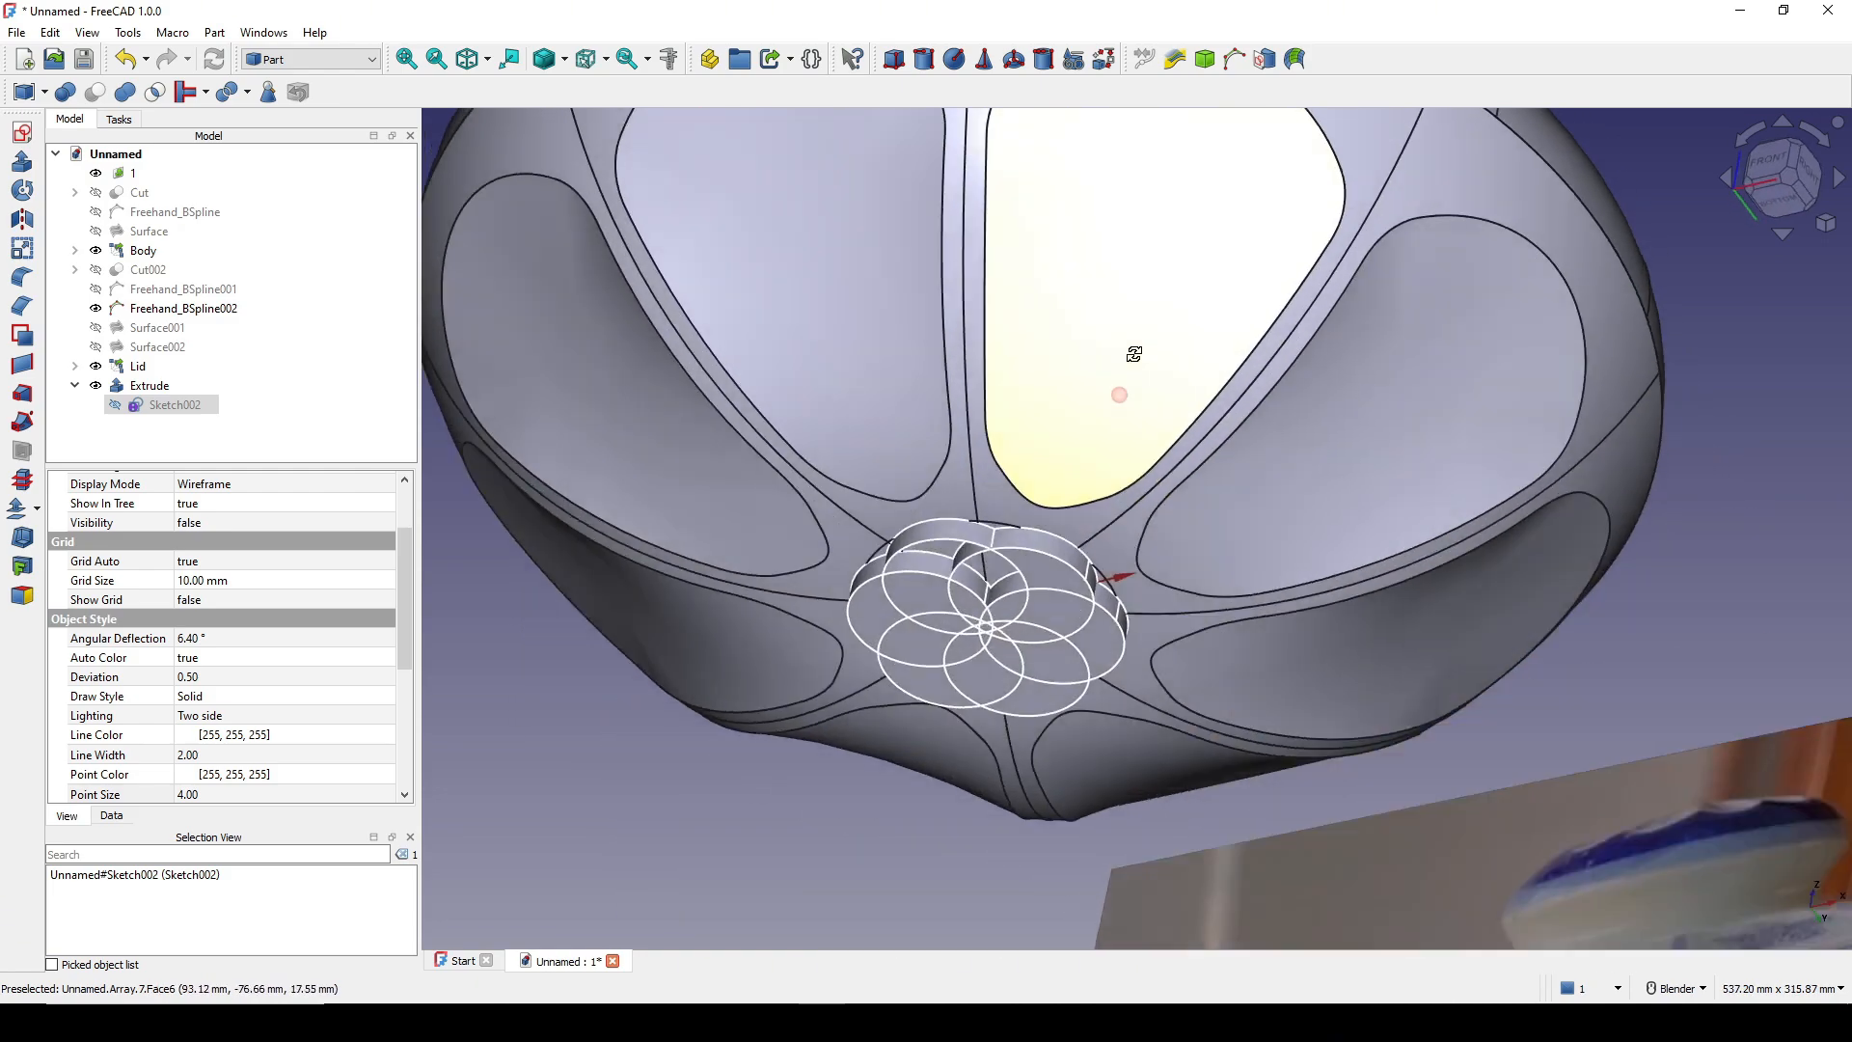
# View the foot from below the bowl and reopen its sketch for editing.
pyautogui.moveTo(1134, 354); pyautogui.dragTo(1148, 297, button='middle')
pyautogui.keyDown('shift'); pyautogui.moveTo(1057, 605); pyautogui.dragTo(1112, 435, button='middle'); pyautogui.keyUp('shift')
pyautogui.scroll(1, 1112, 435)
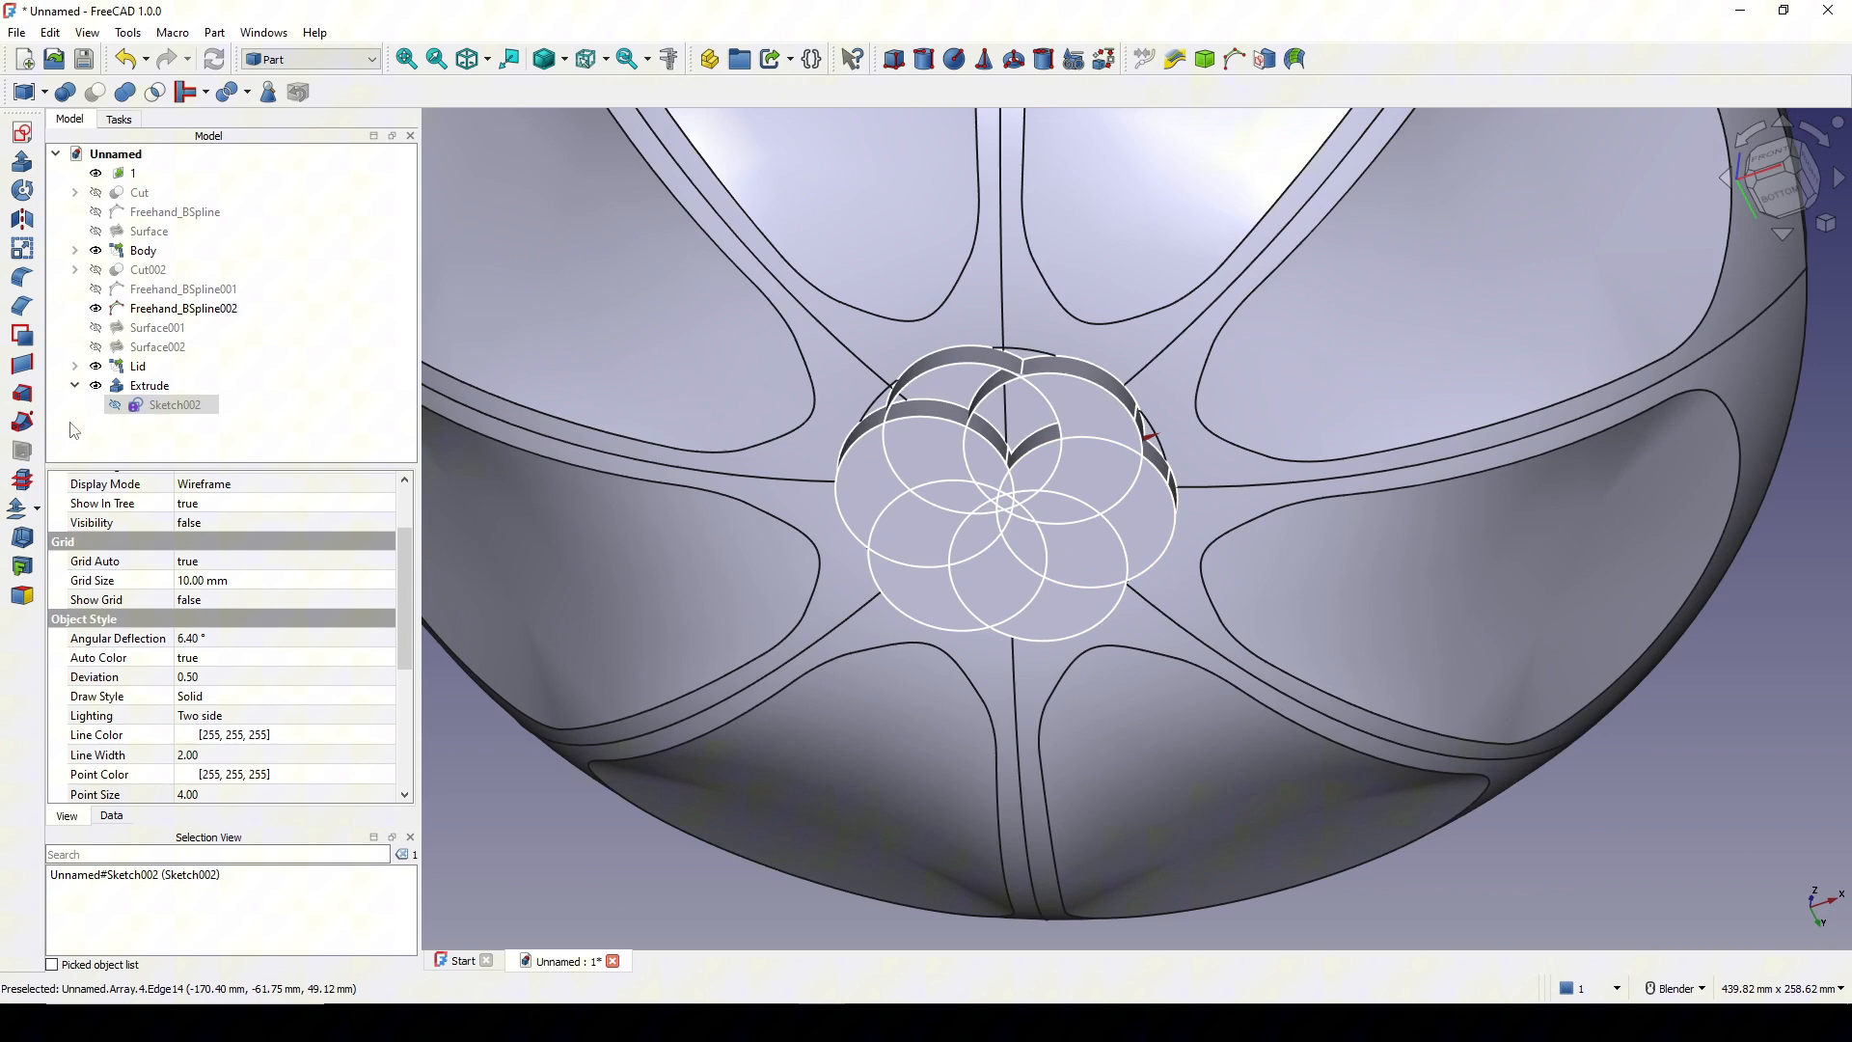
pyautogui.doubleClick(151, 406)
pyautogui.scroll(3, 952, 388)
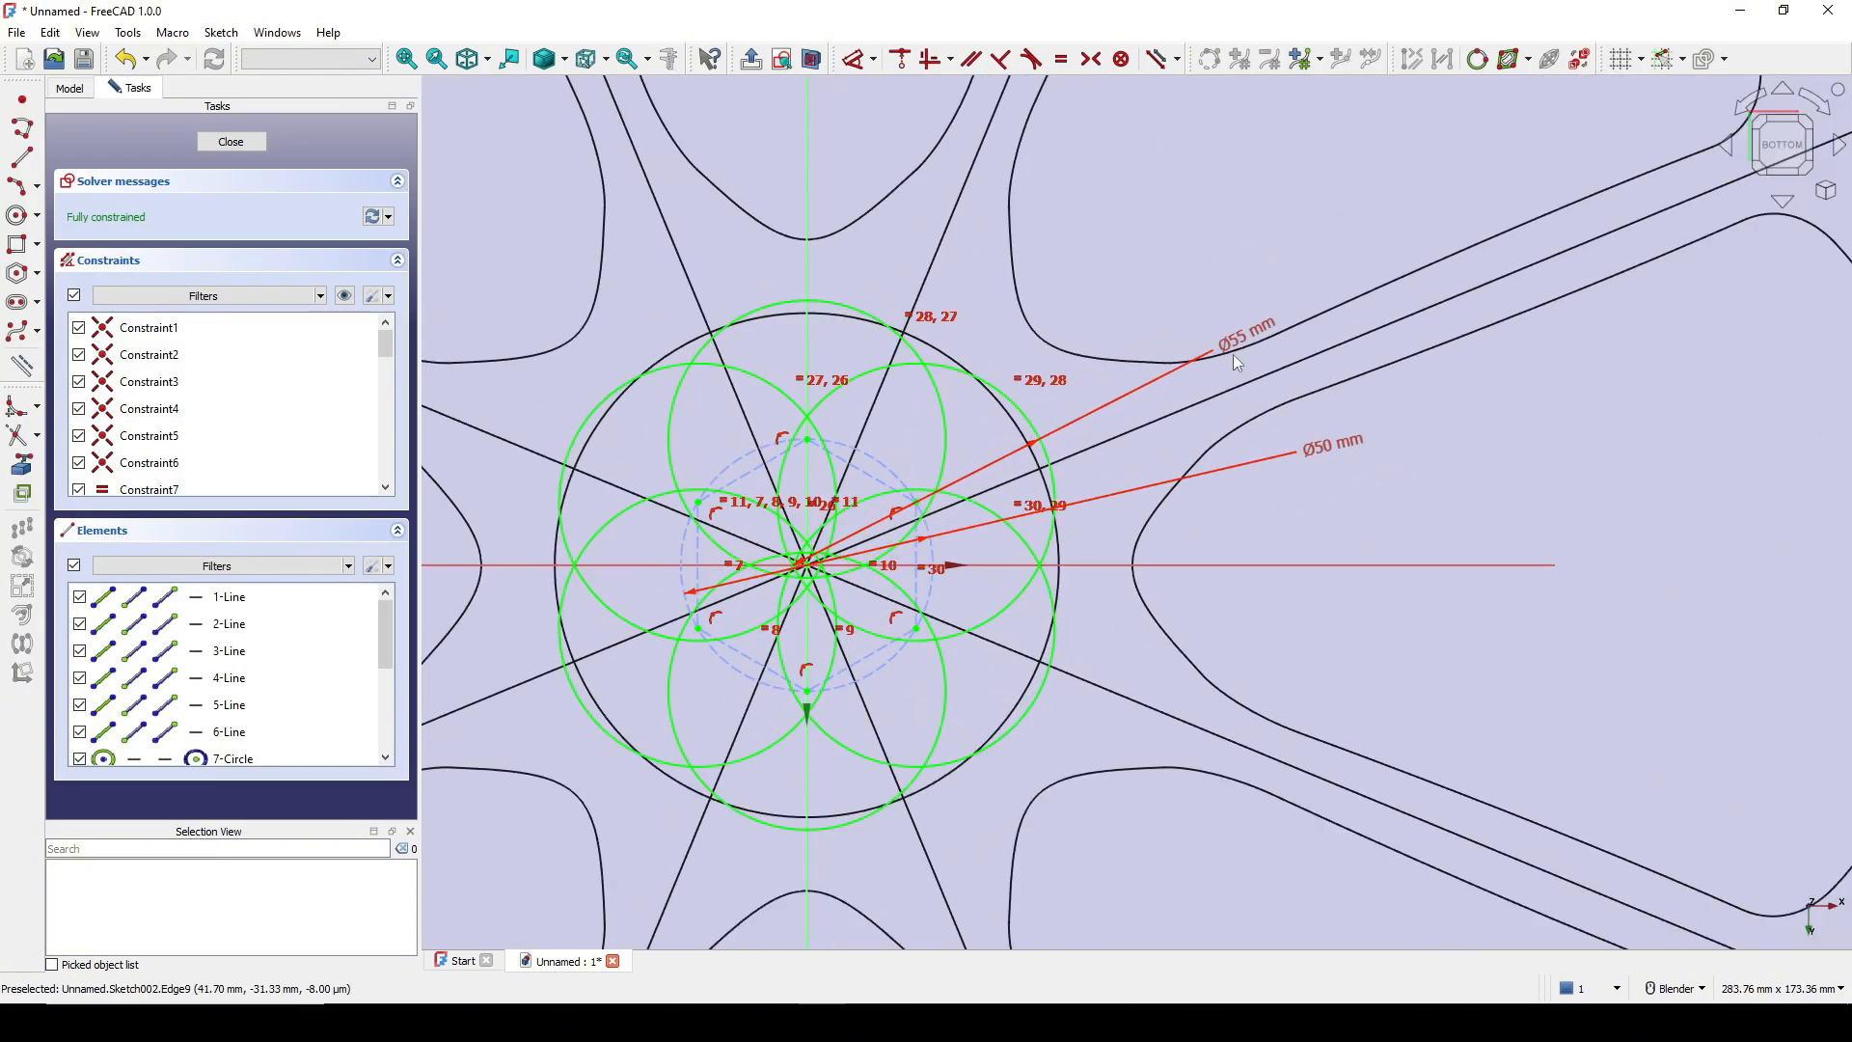
# Set the diameter of the foot sketch's corner circles to 60 mm.
pyautogui.doubleClick(1244, 346)
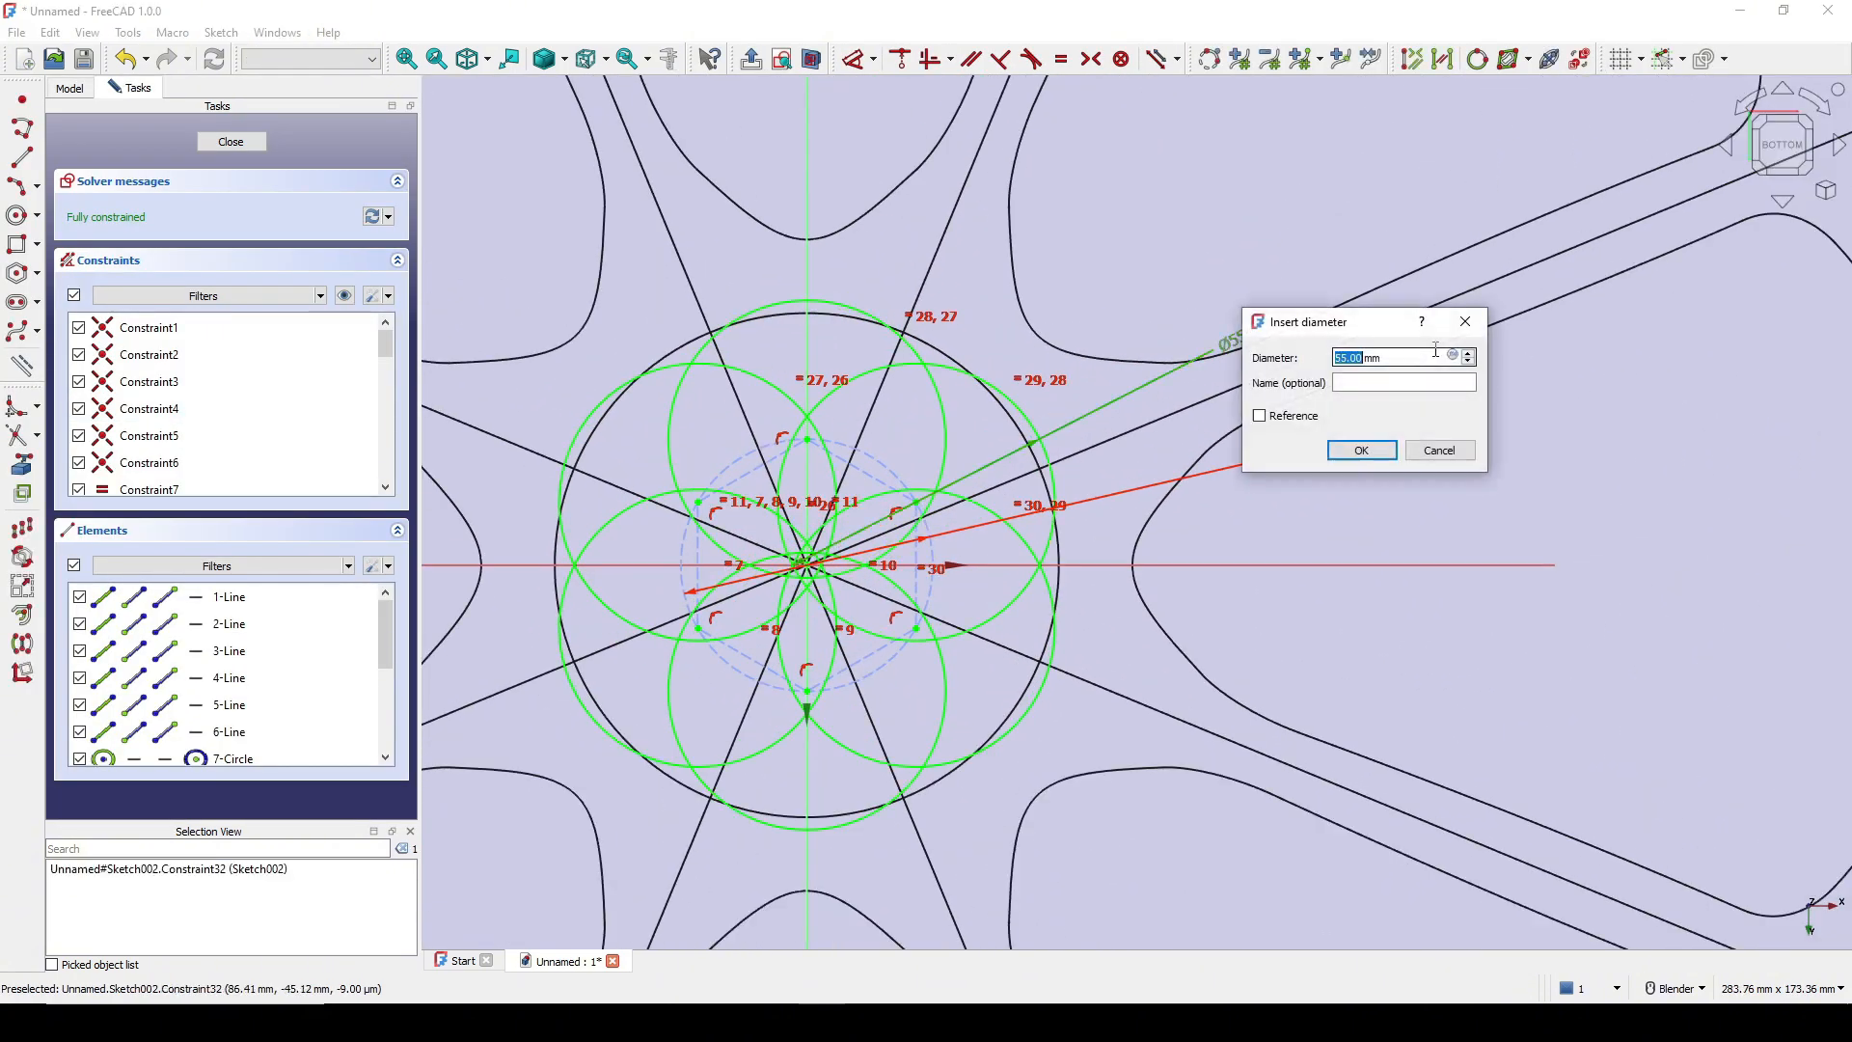
pyautogui.click(1441, 450)
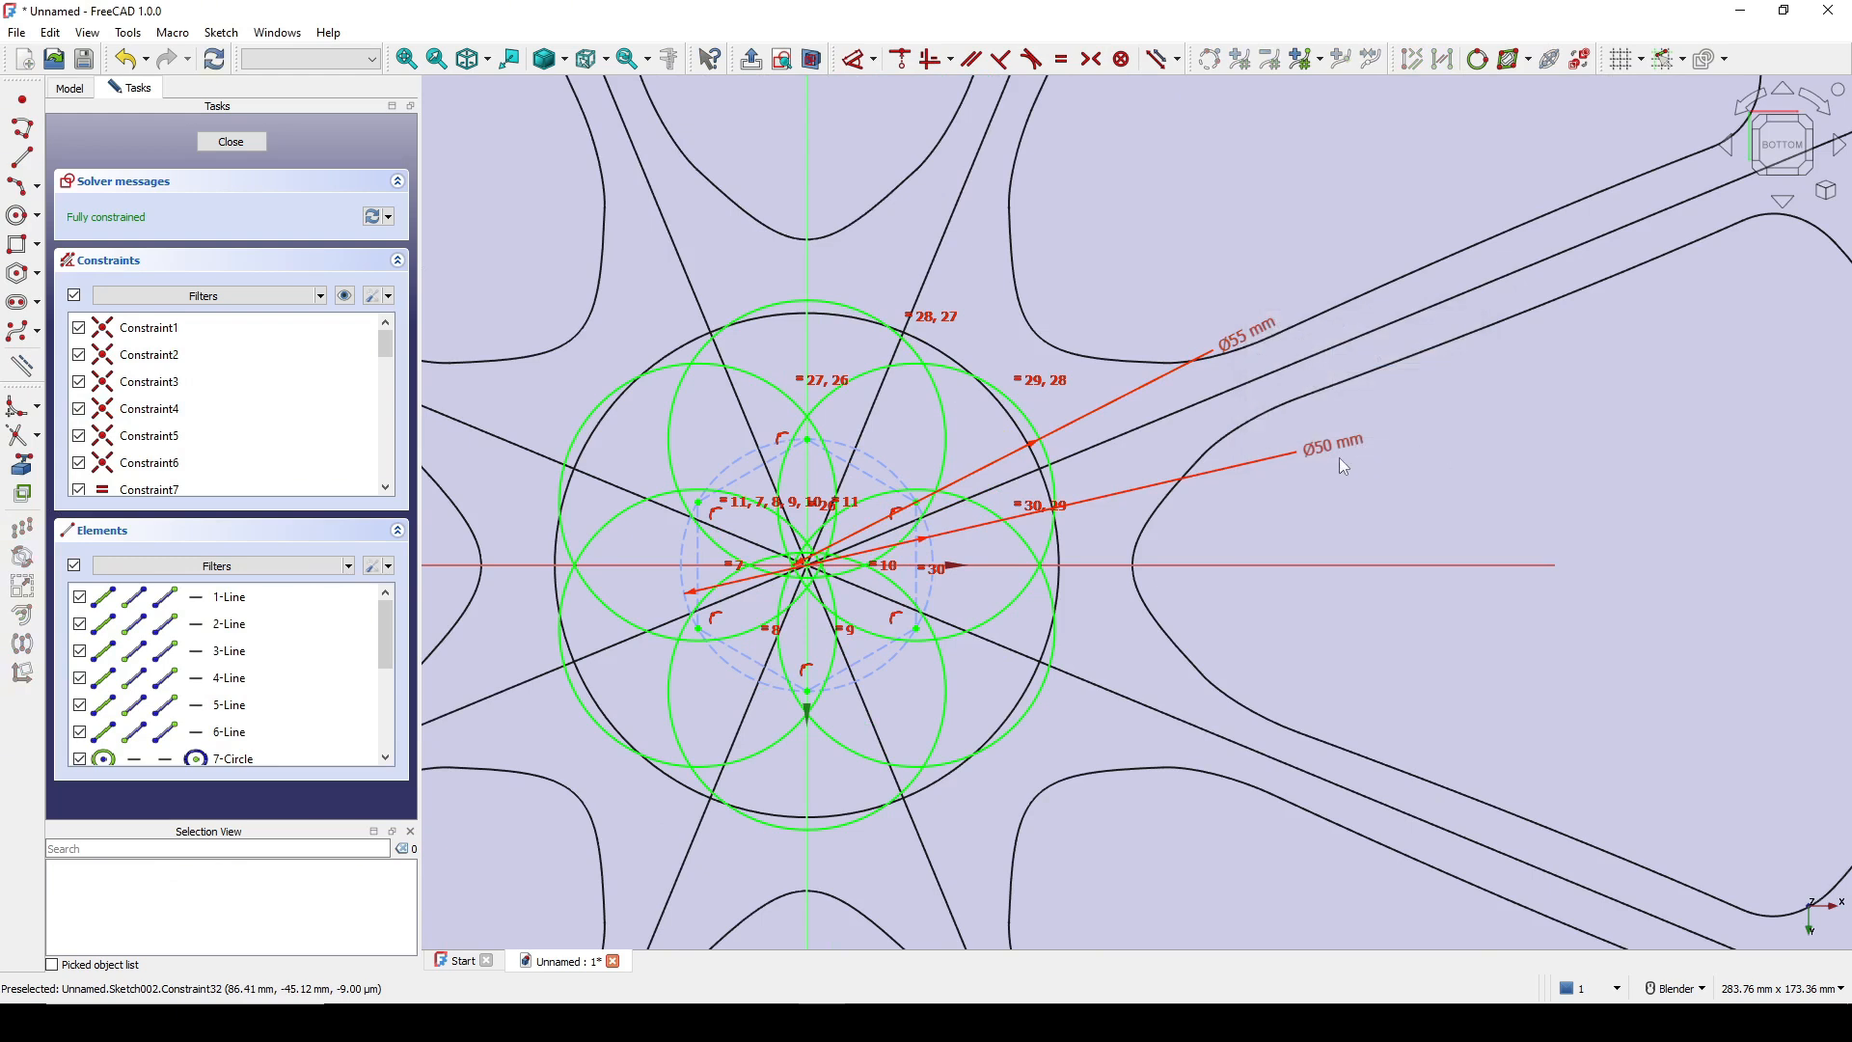
pyautogui.doubleClick(1232, 349)
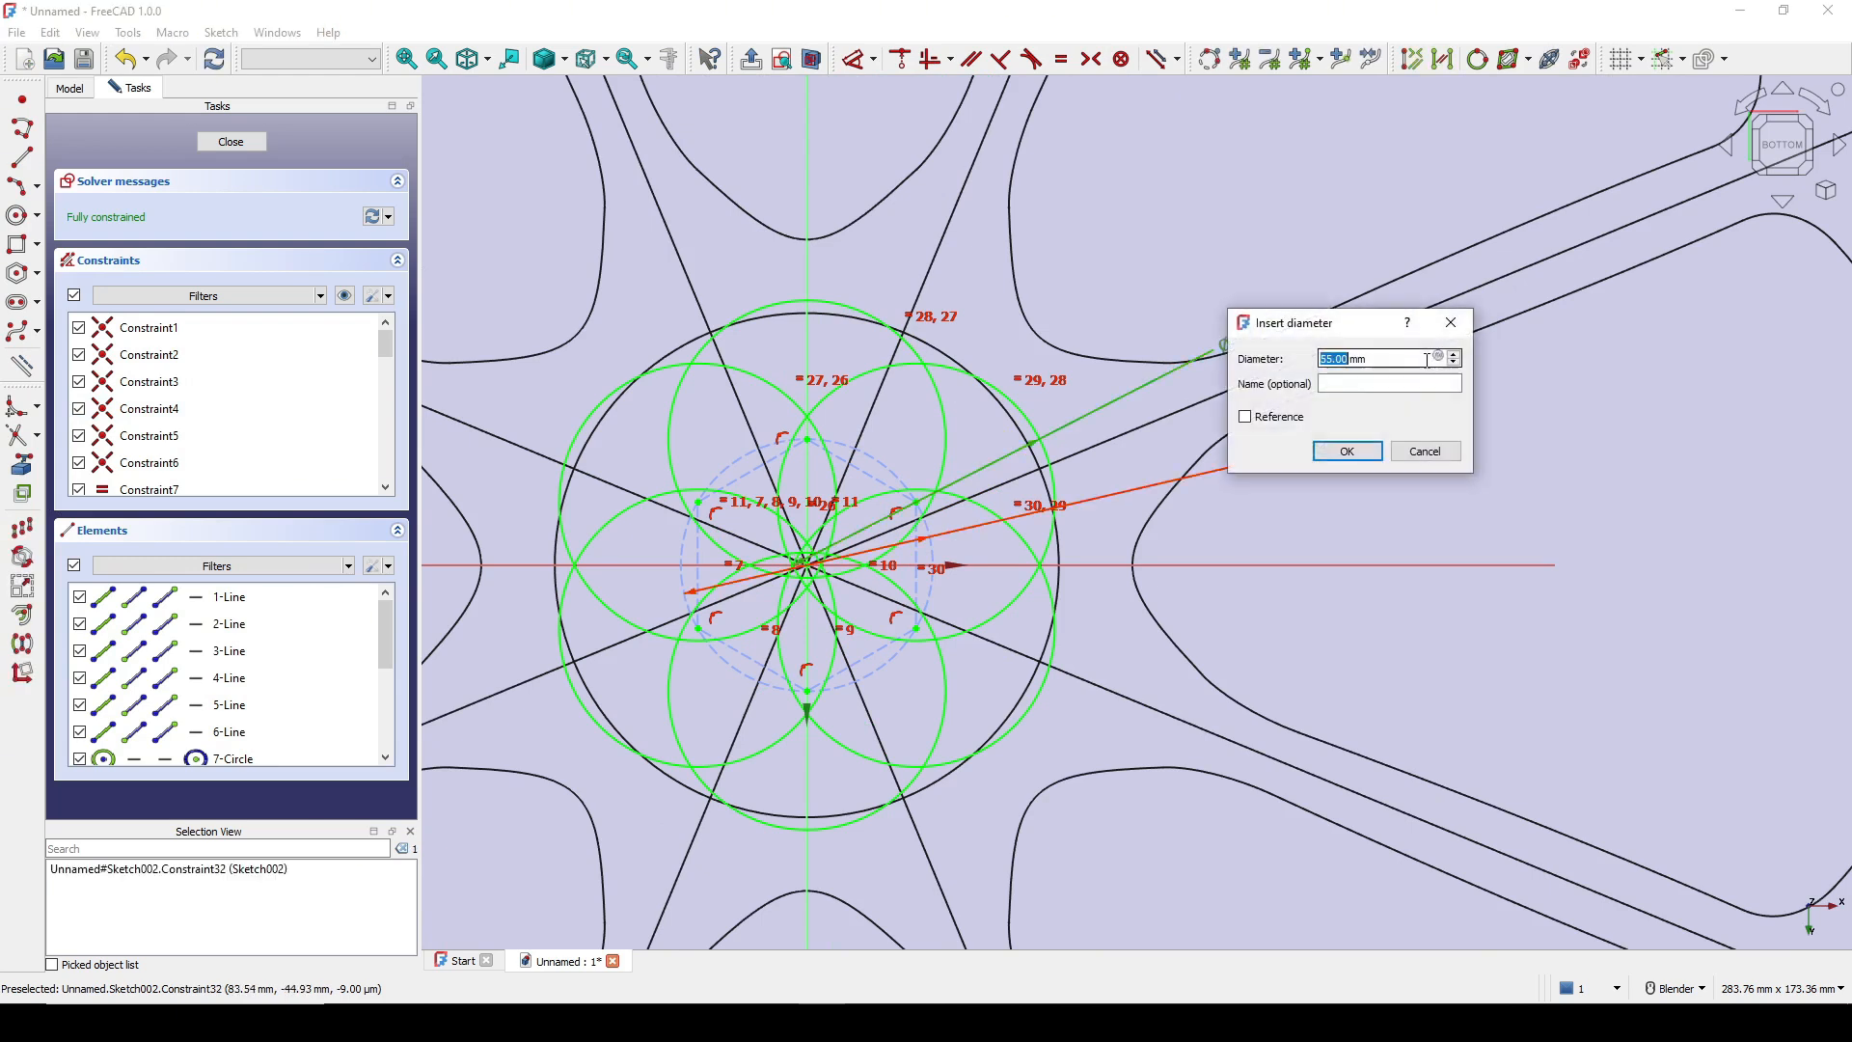
pyautogui.write('60')
pyautogui.press('Return')
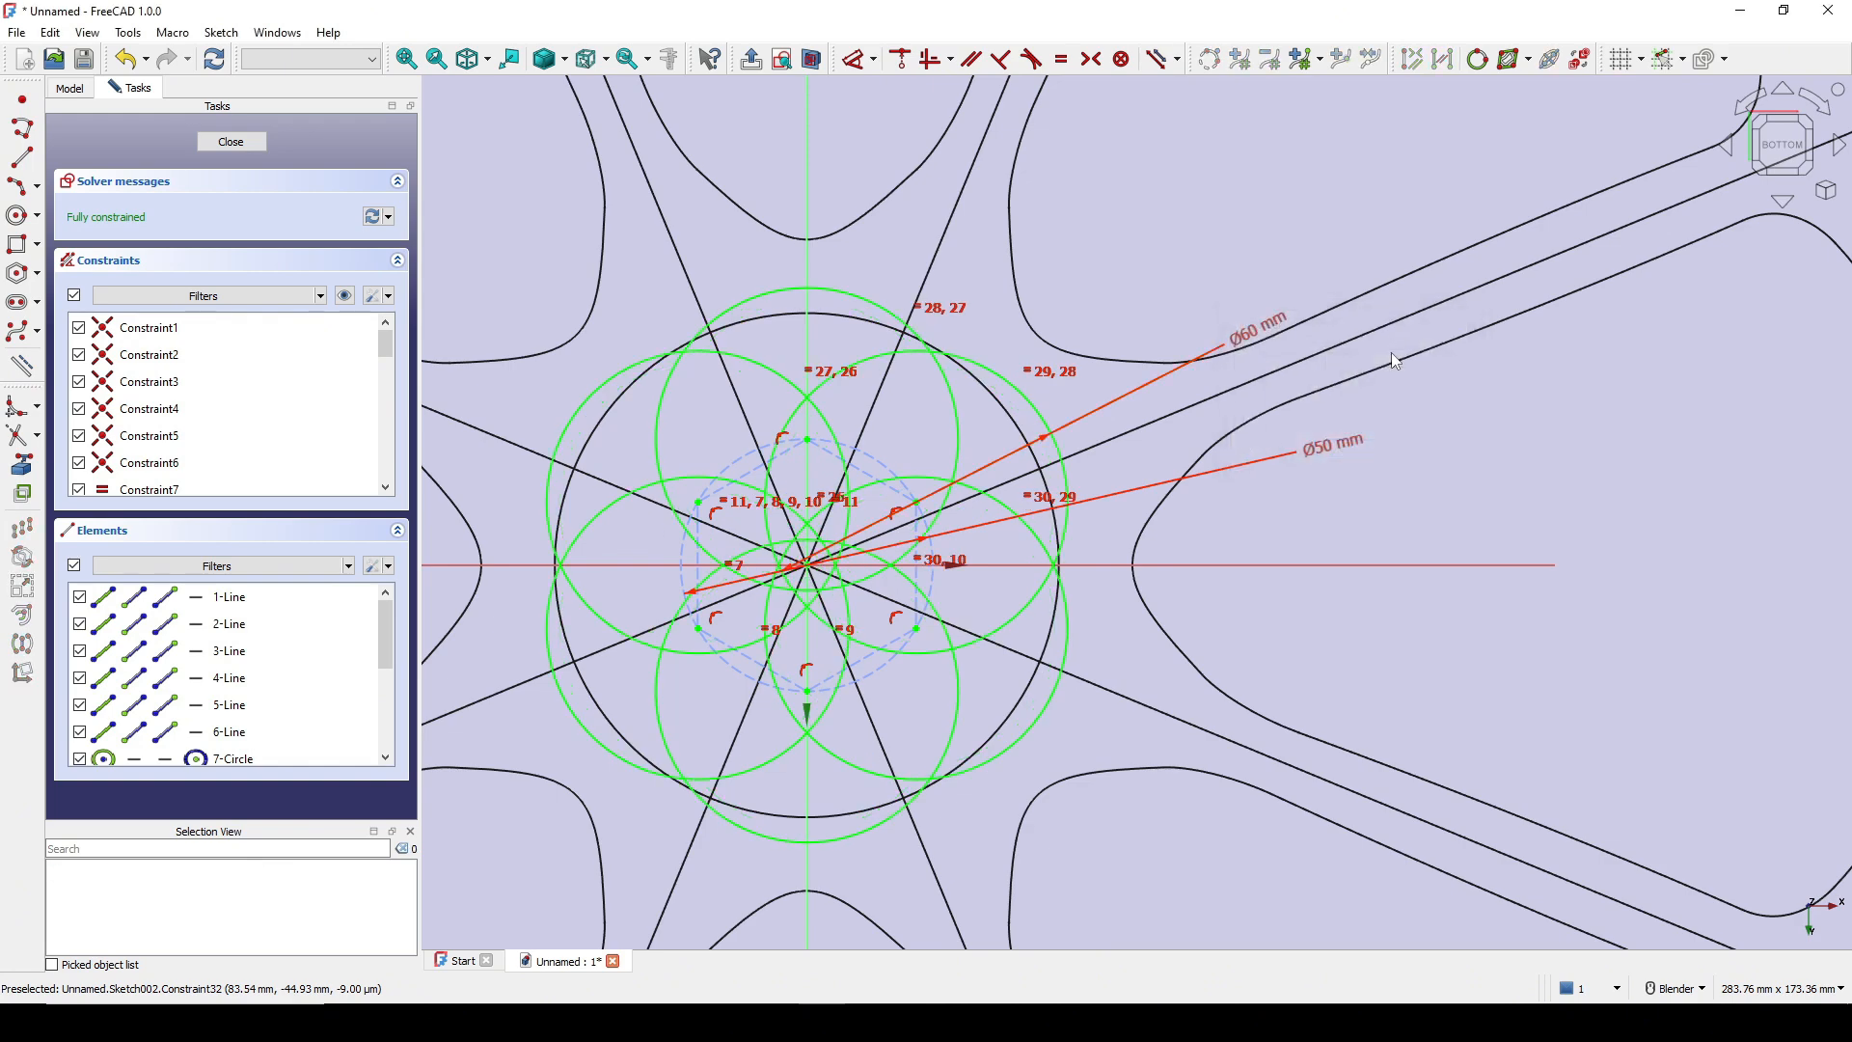
# Set the corner circles' diameter to 65 mm, close the sketch and view the updated foot from below.
pyautogui.doubleClick(1257, 340)
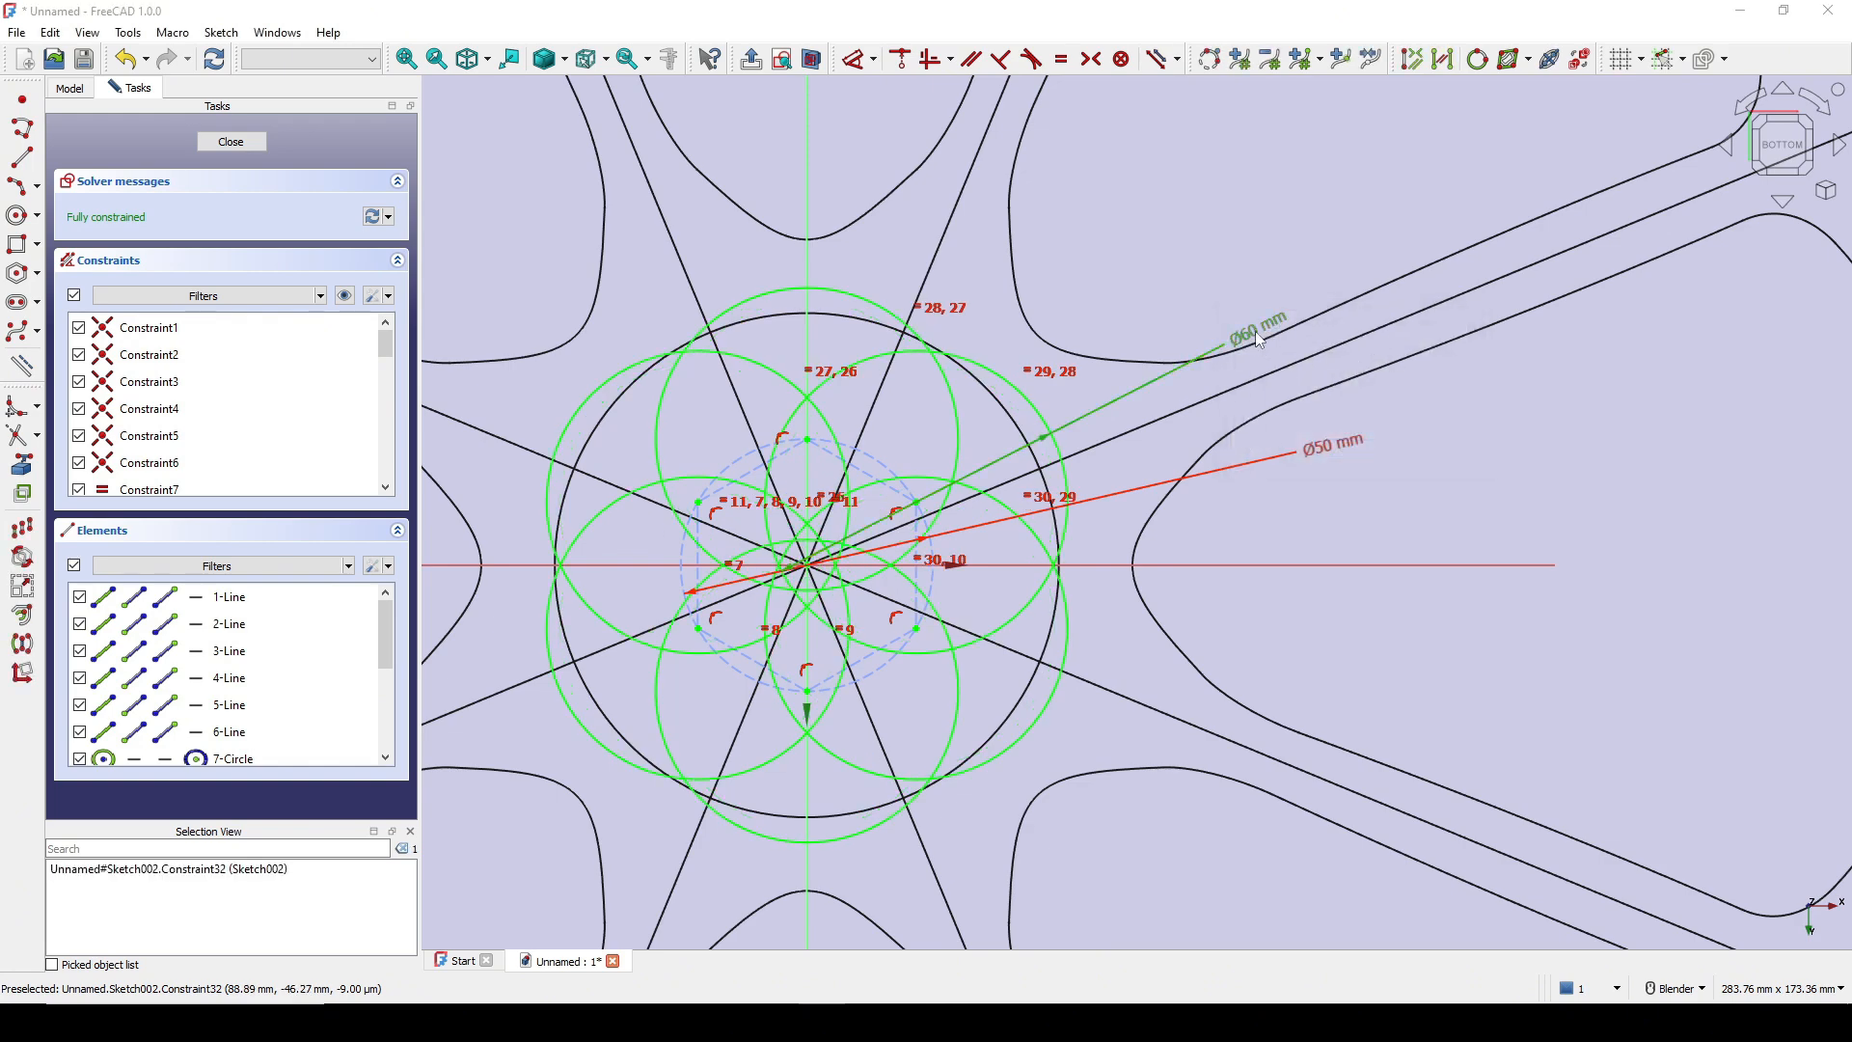
pyautogui.press('Return')
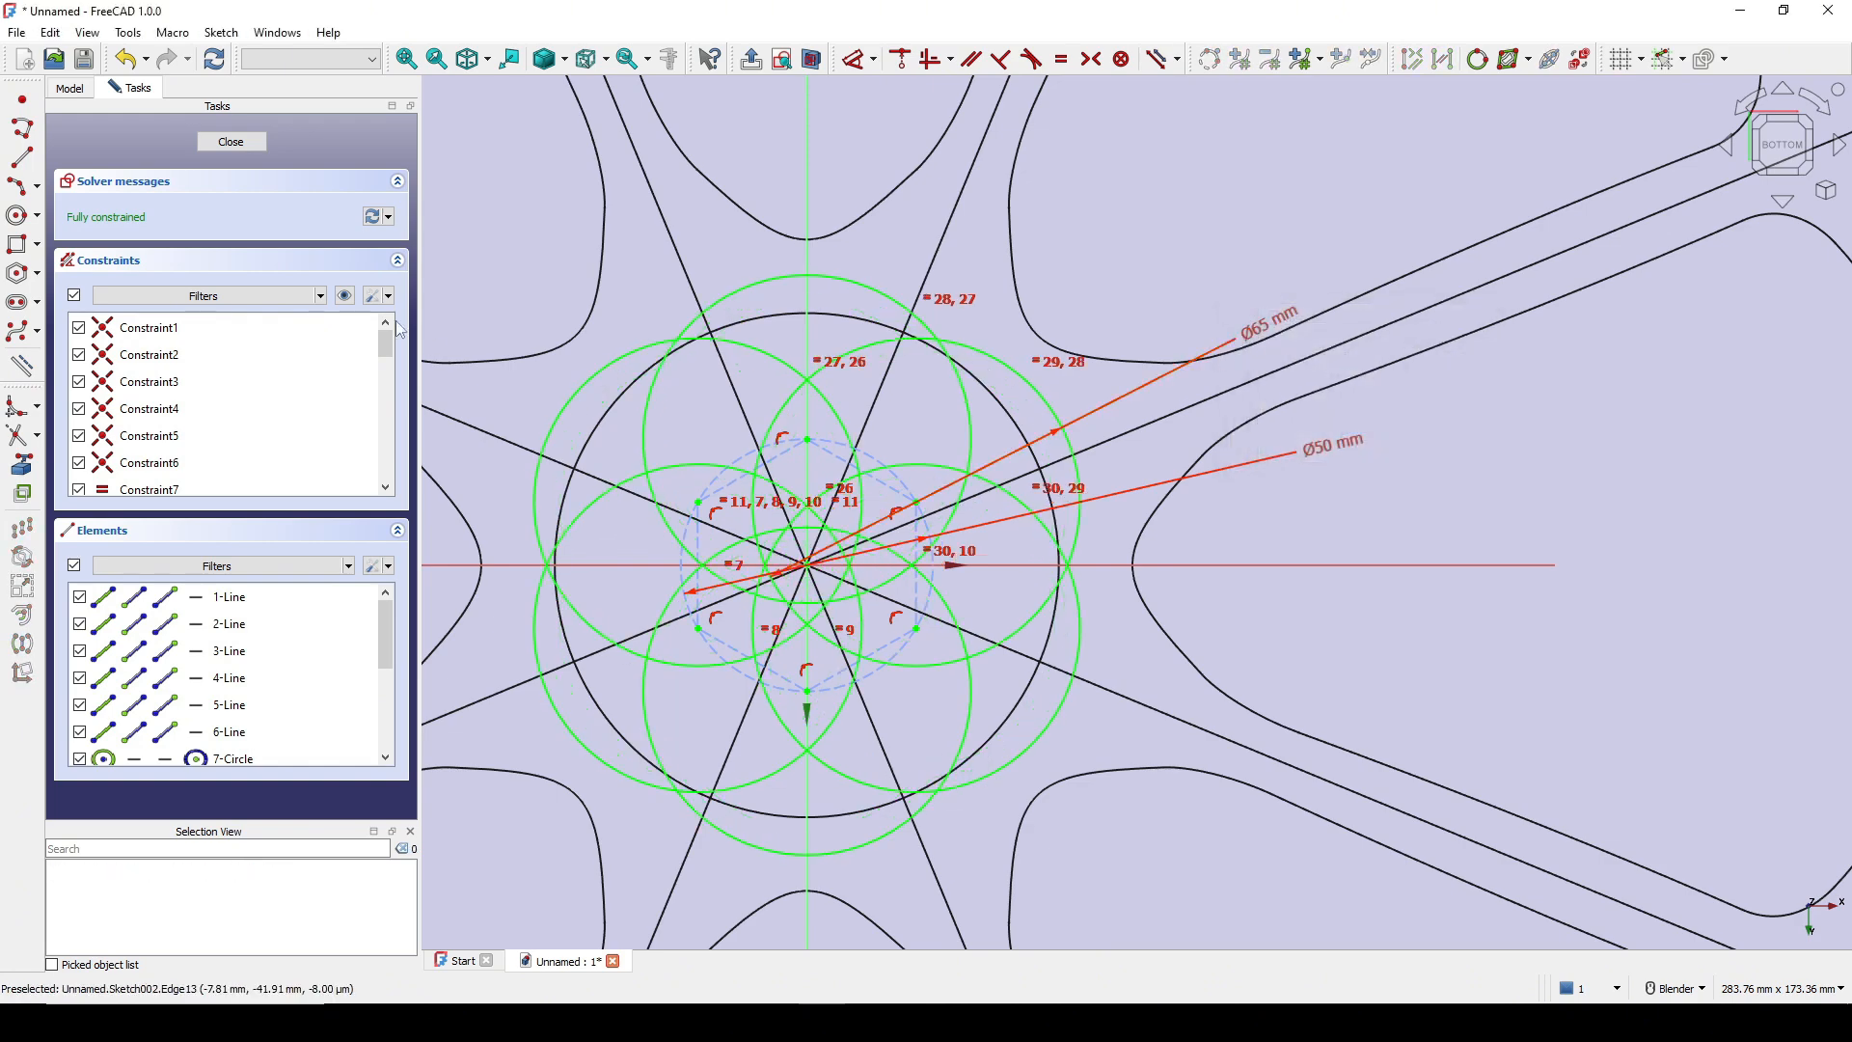
pyautogui.click(228, 145)
pyautogui.moveTo(1040, 469)
pyautogui.mouseDown(button='middle')
pyautogui.moveTo(1224, 452)
pyautogui.moveTo(1080, 453)
pyautogui.moveTo(1024, 336)
pyautogui.moveTo(1113, 256)
pyautogui.moveTo(1065, 279)
pyautogui.mouseUp(button='middle')
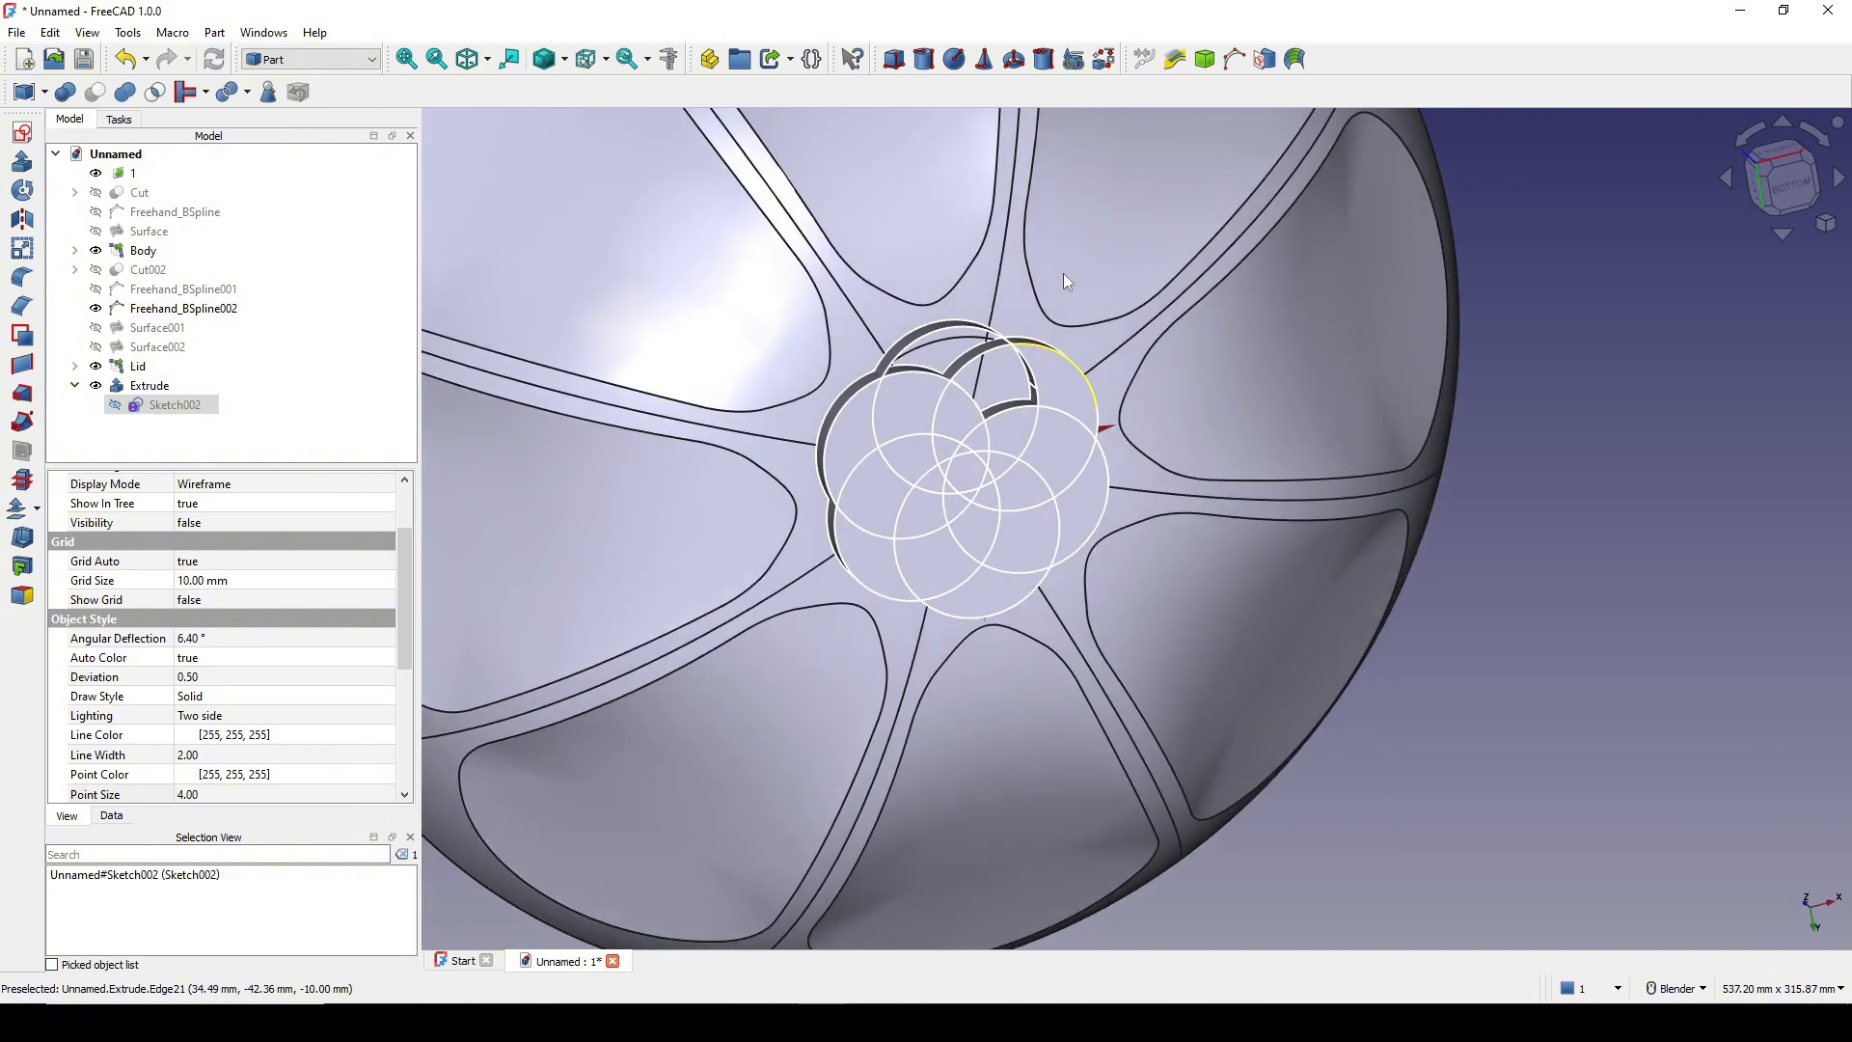
# Reopen the foot sketch and trim the overlapping circle segments just inside its left and upper lobes.
pyautogui.doubleClick(169, 407)
pyautogui.scroll(8, 1141, 390)
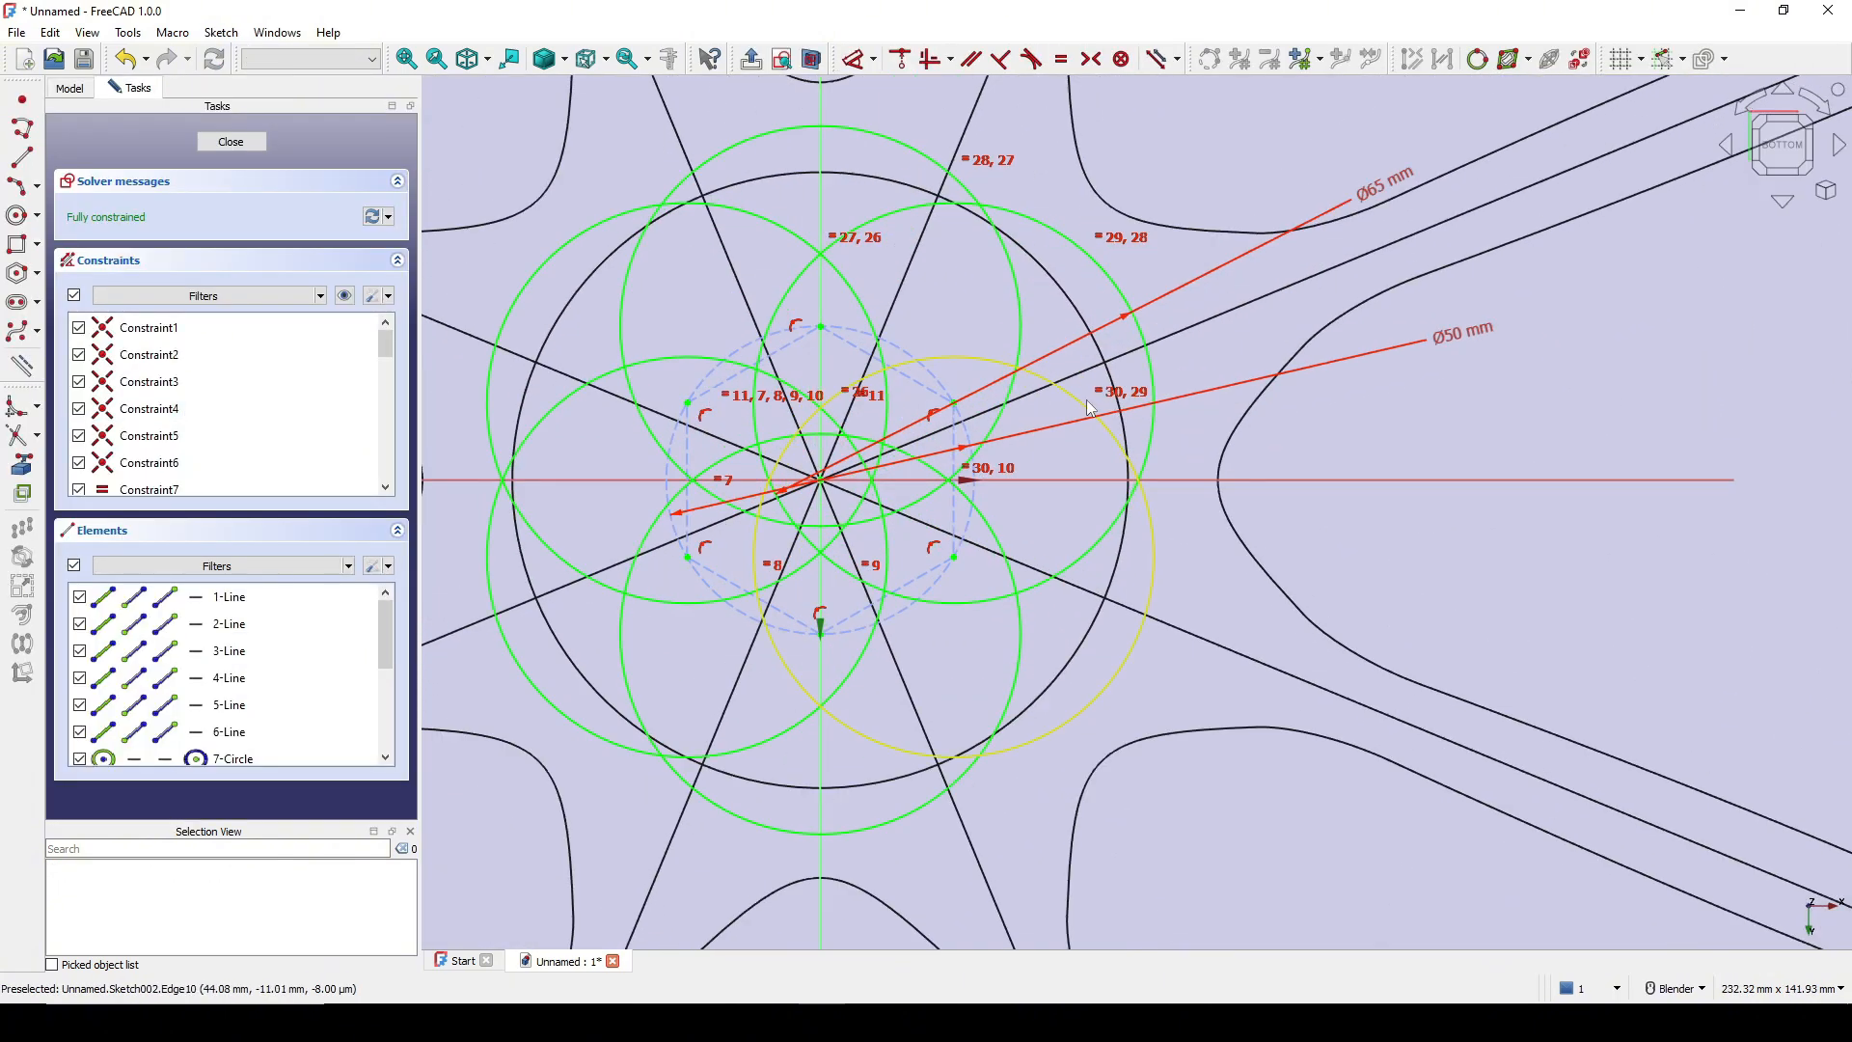
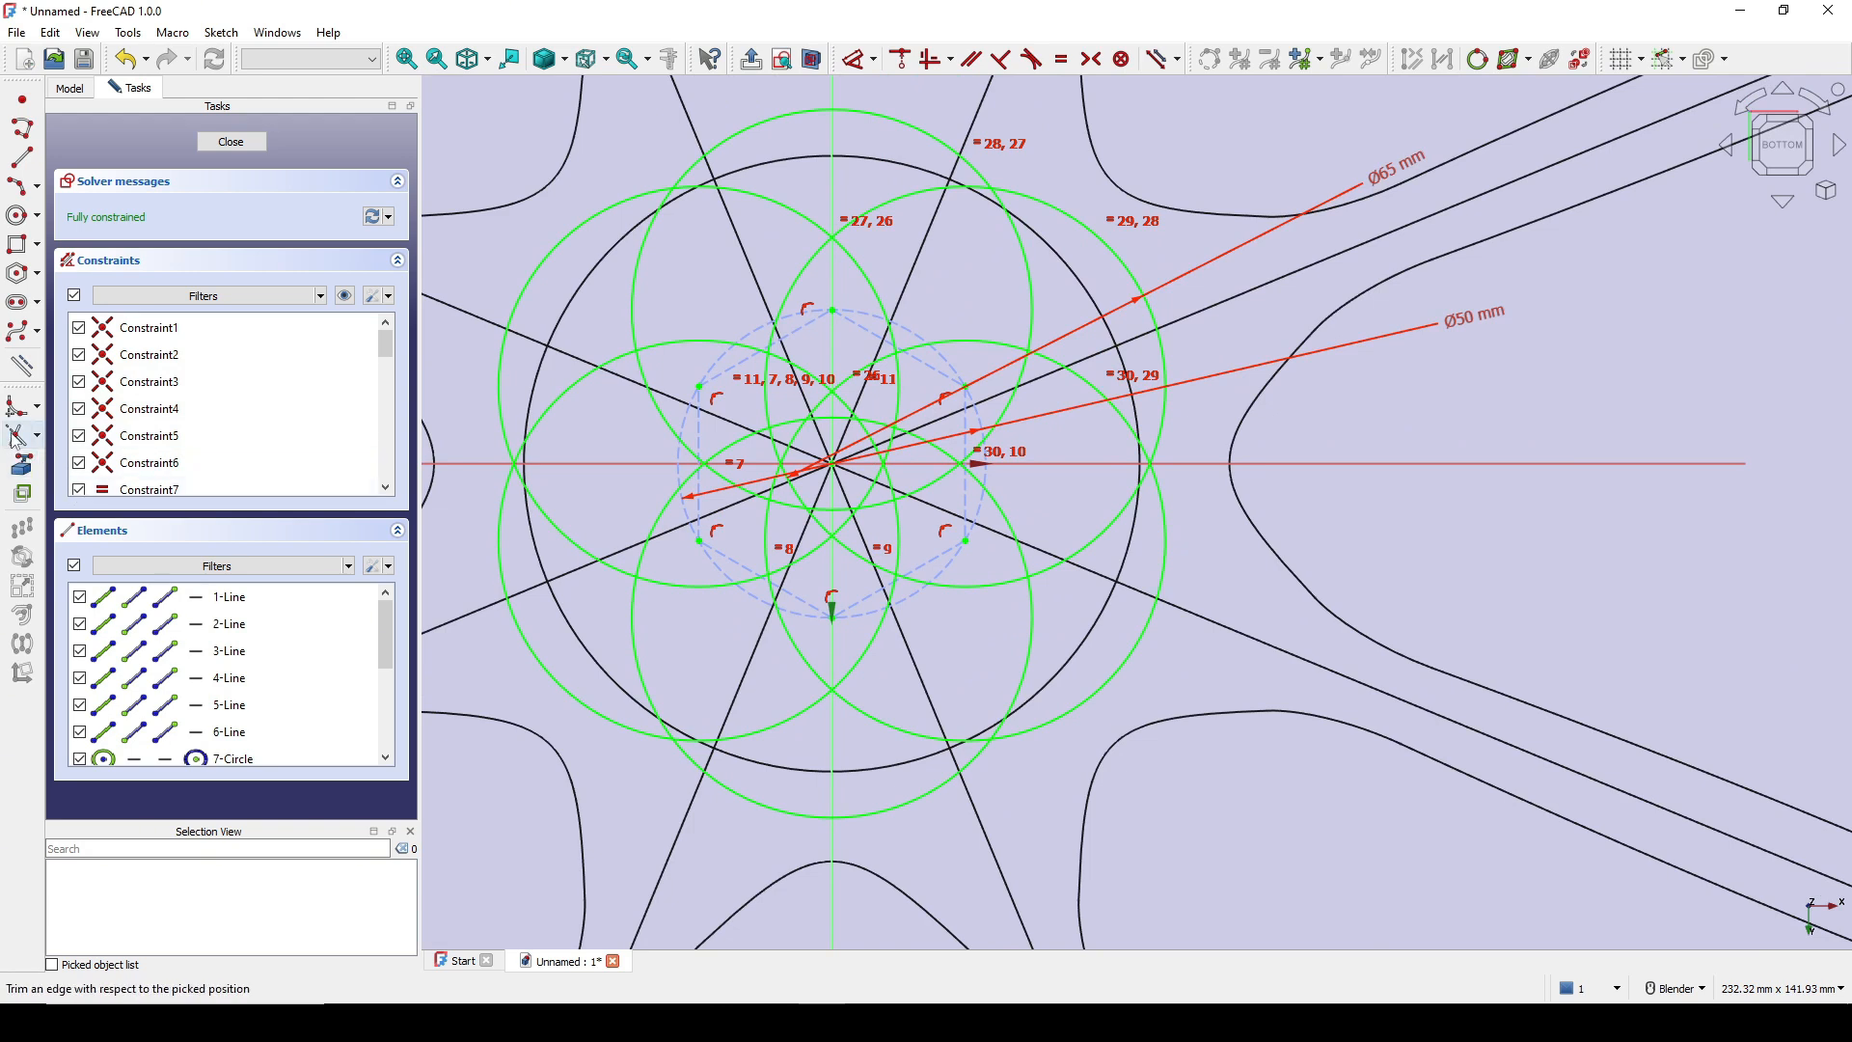
pyautogui.click(16, 437)
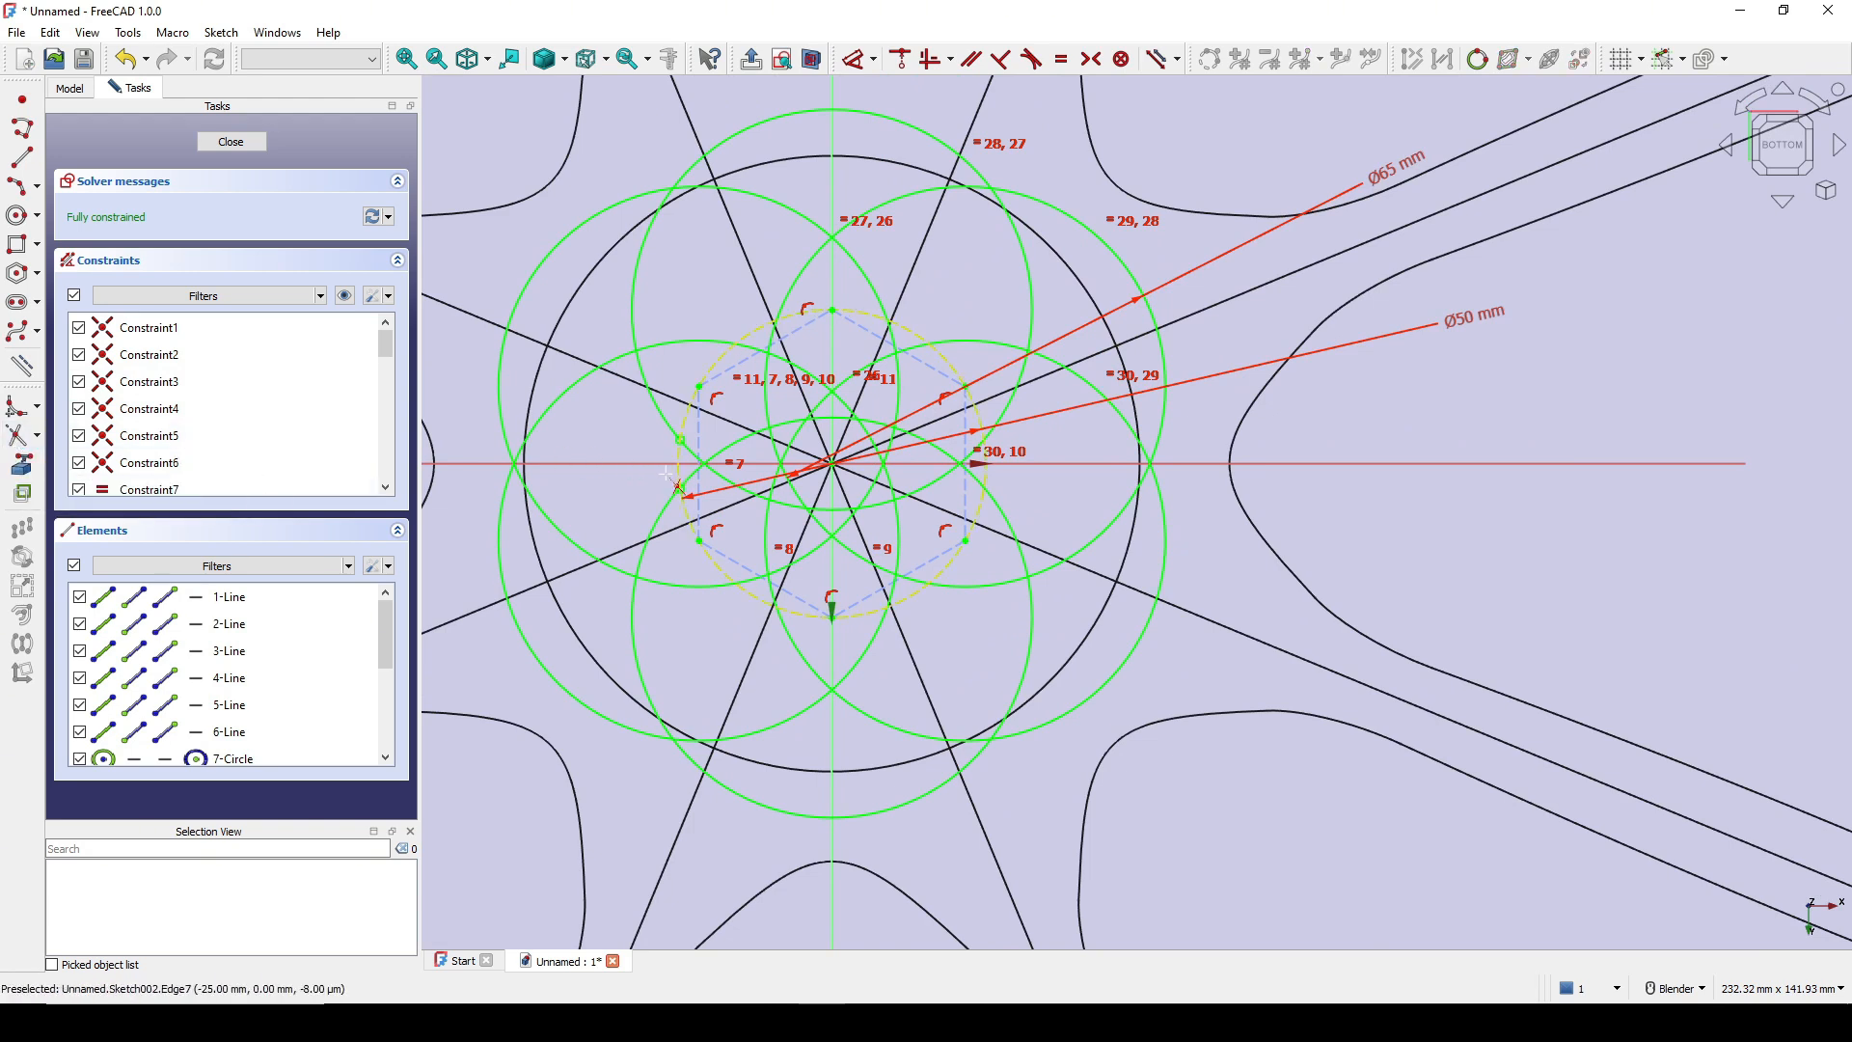
pyautogui.click(625, 554)
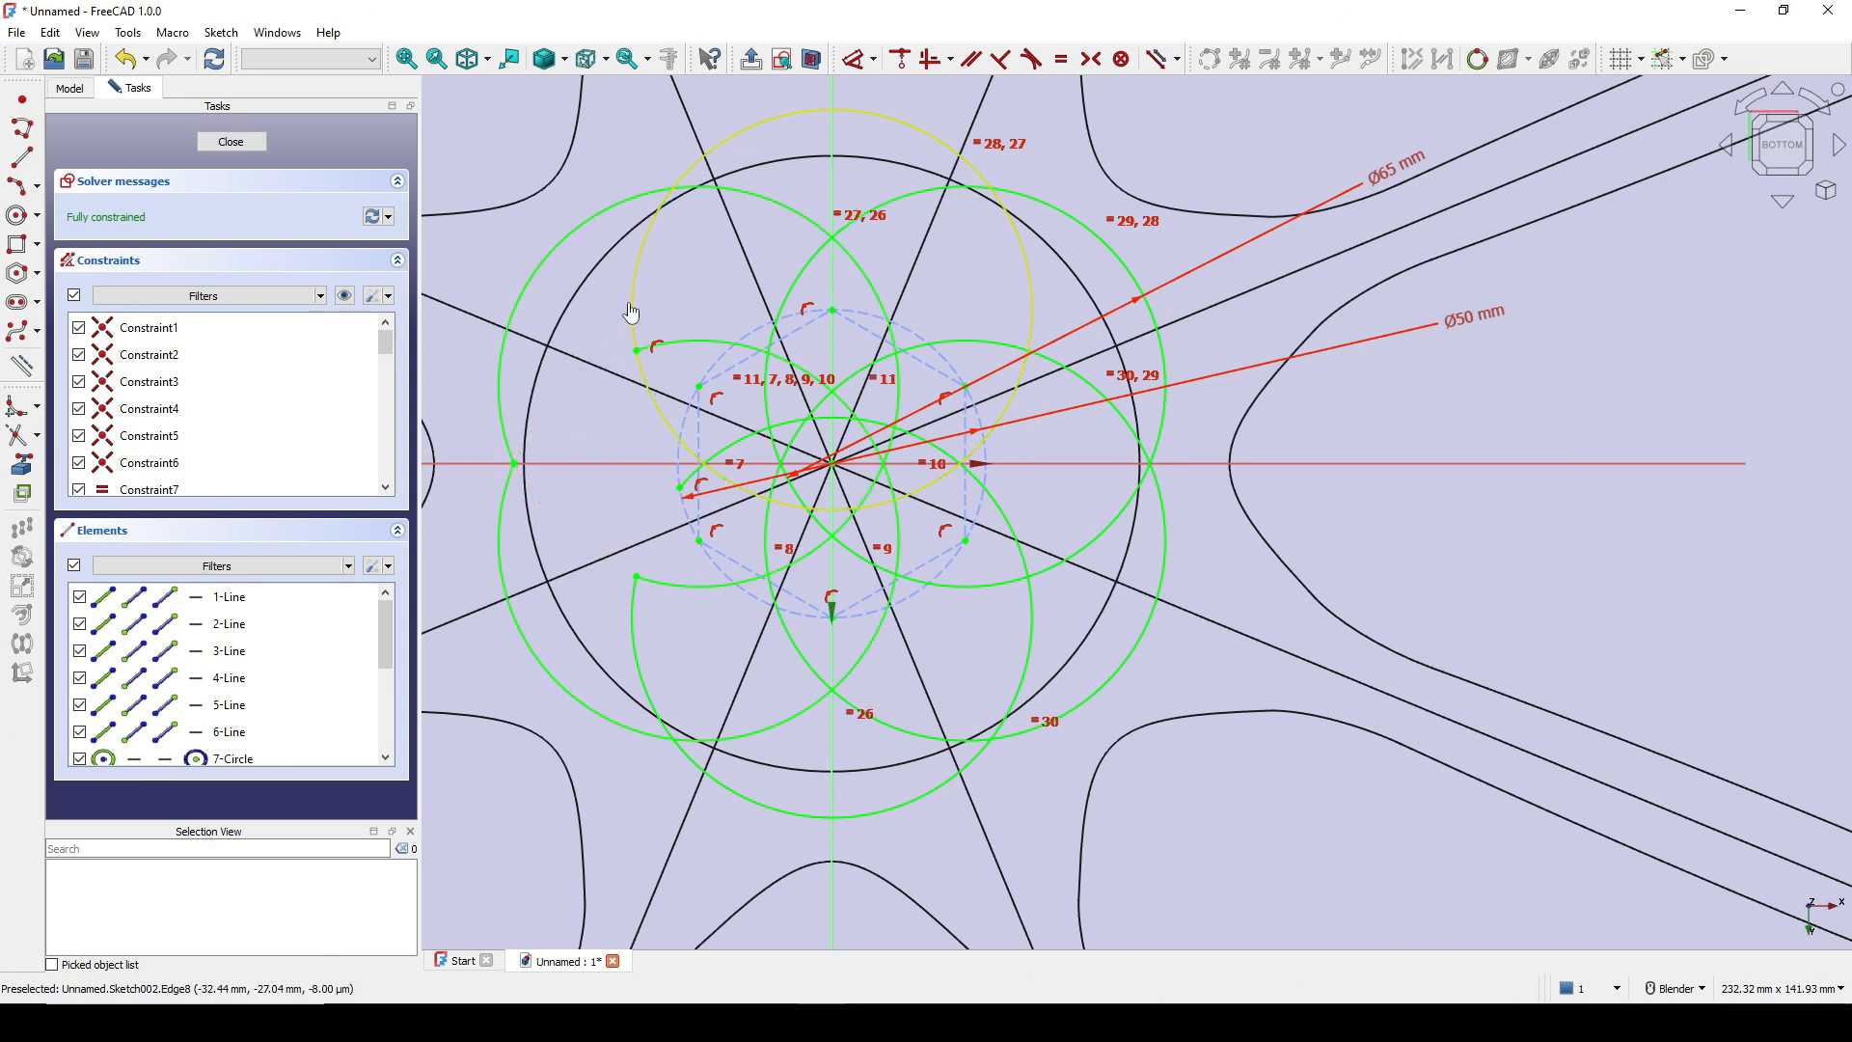
pyautogui.click(759, 203)
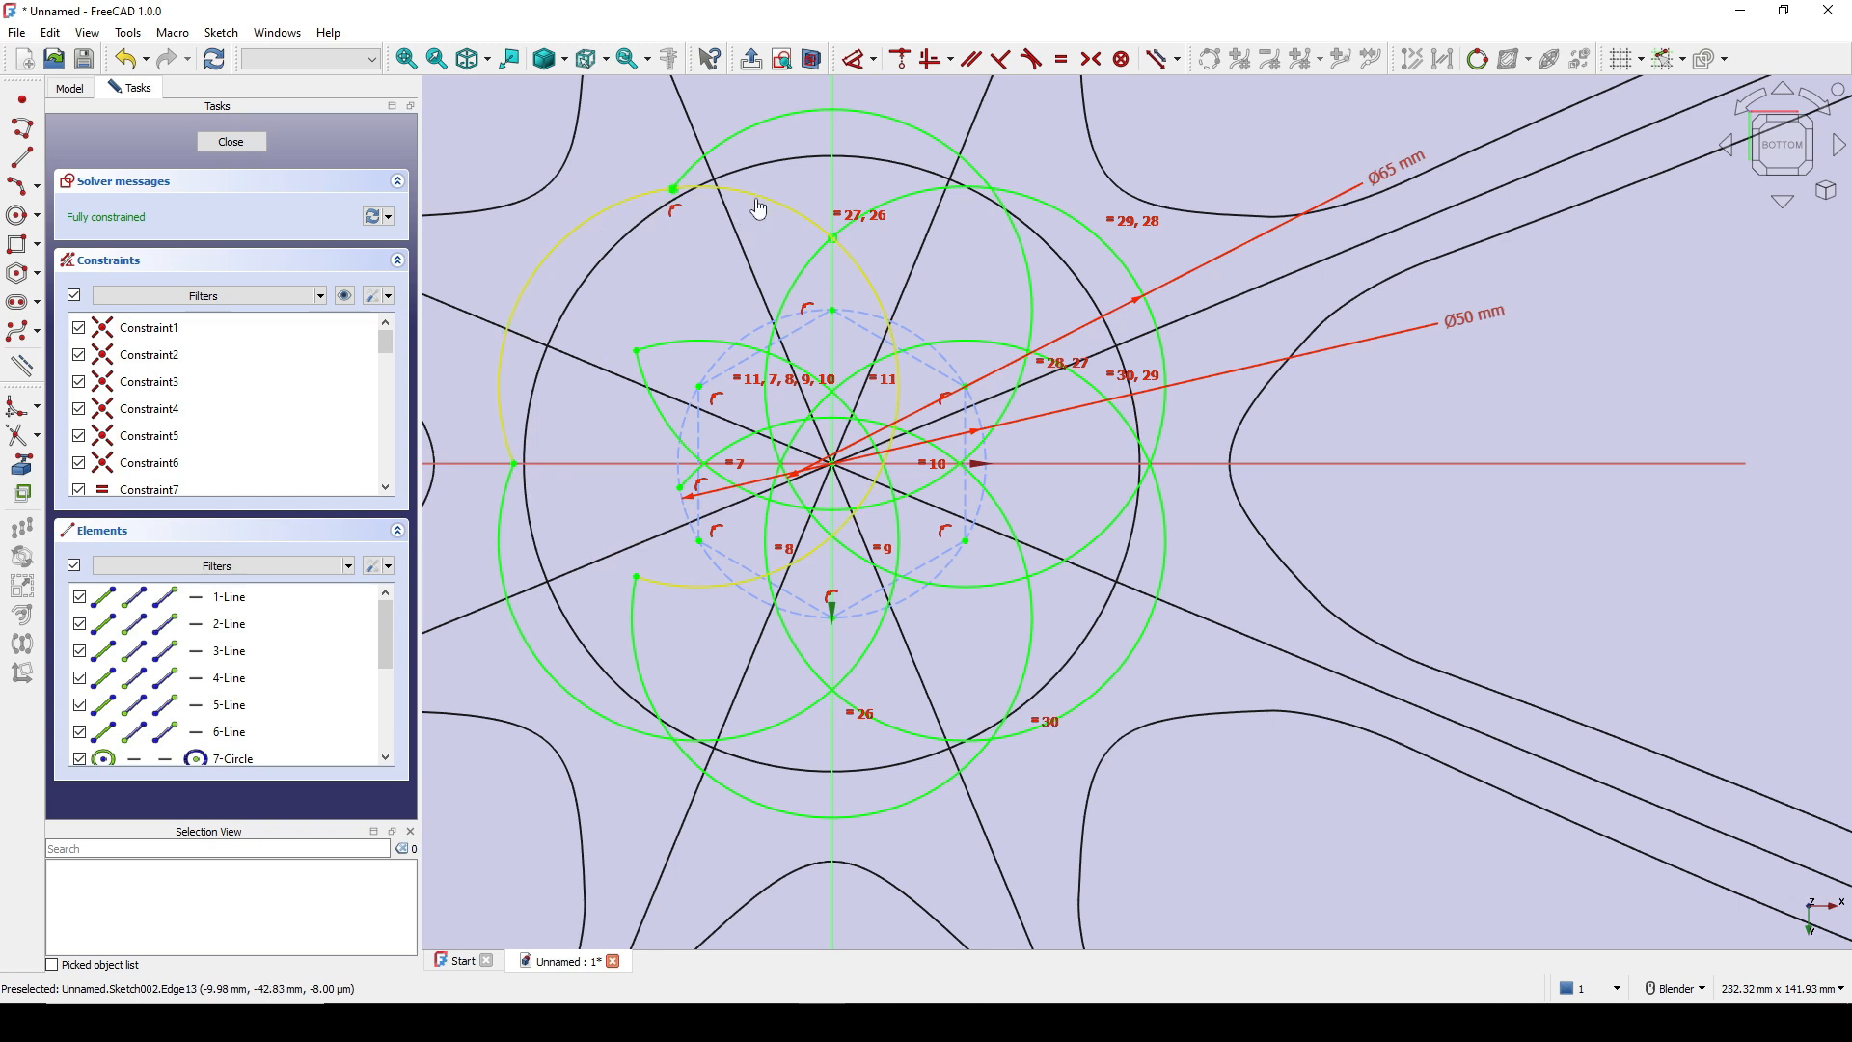
pyautogui.click(897, 218)
pyautogui.click(1015, 264)
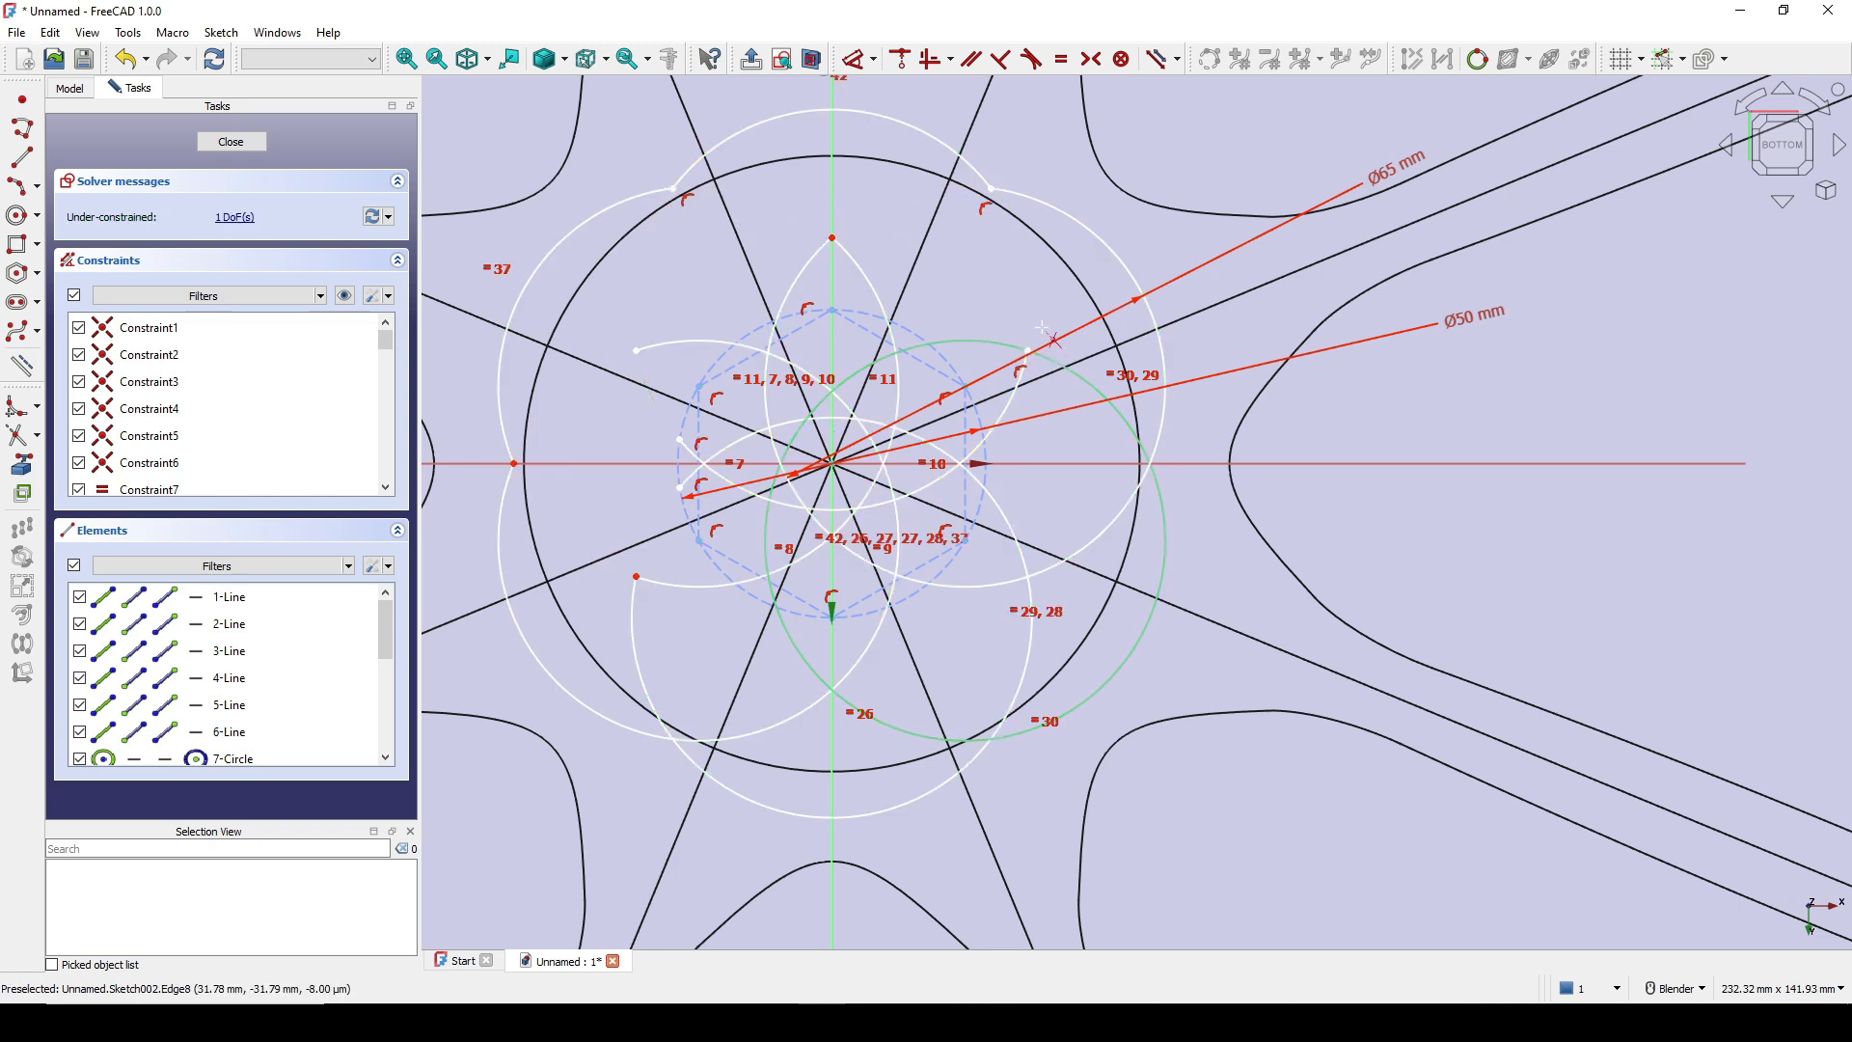
# Trim the overlapping circle segments inside the right, lower and lower-left lobes of the foot outline.
pyautogui.click(1069, 373)
pyautogui.click(1097, 522)
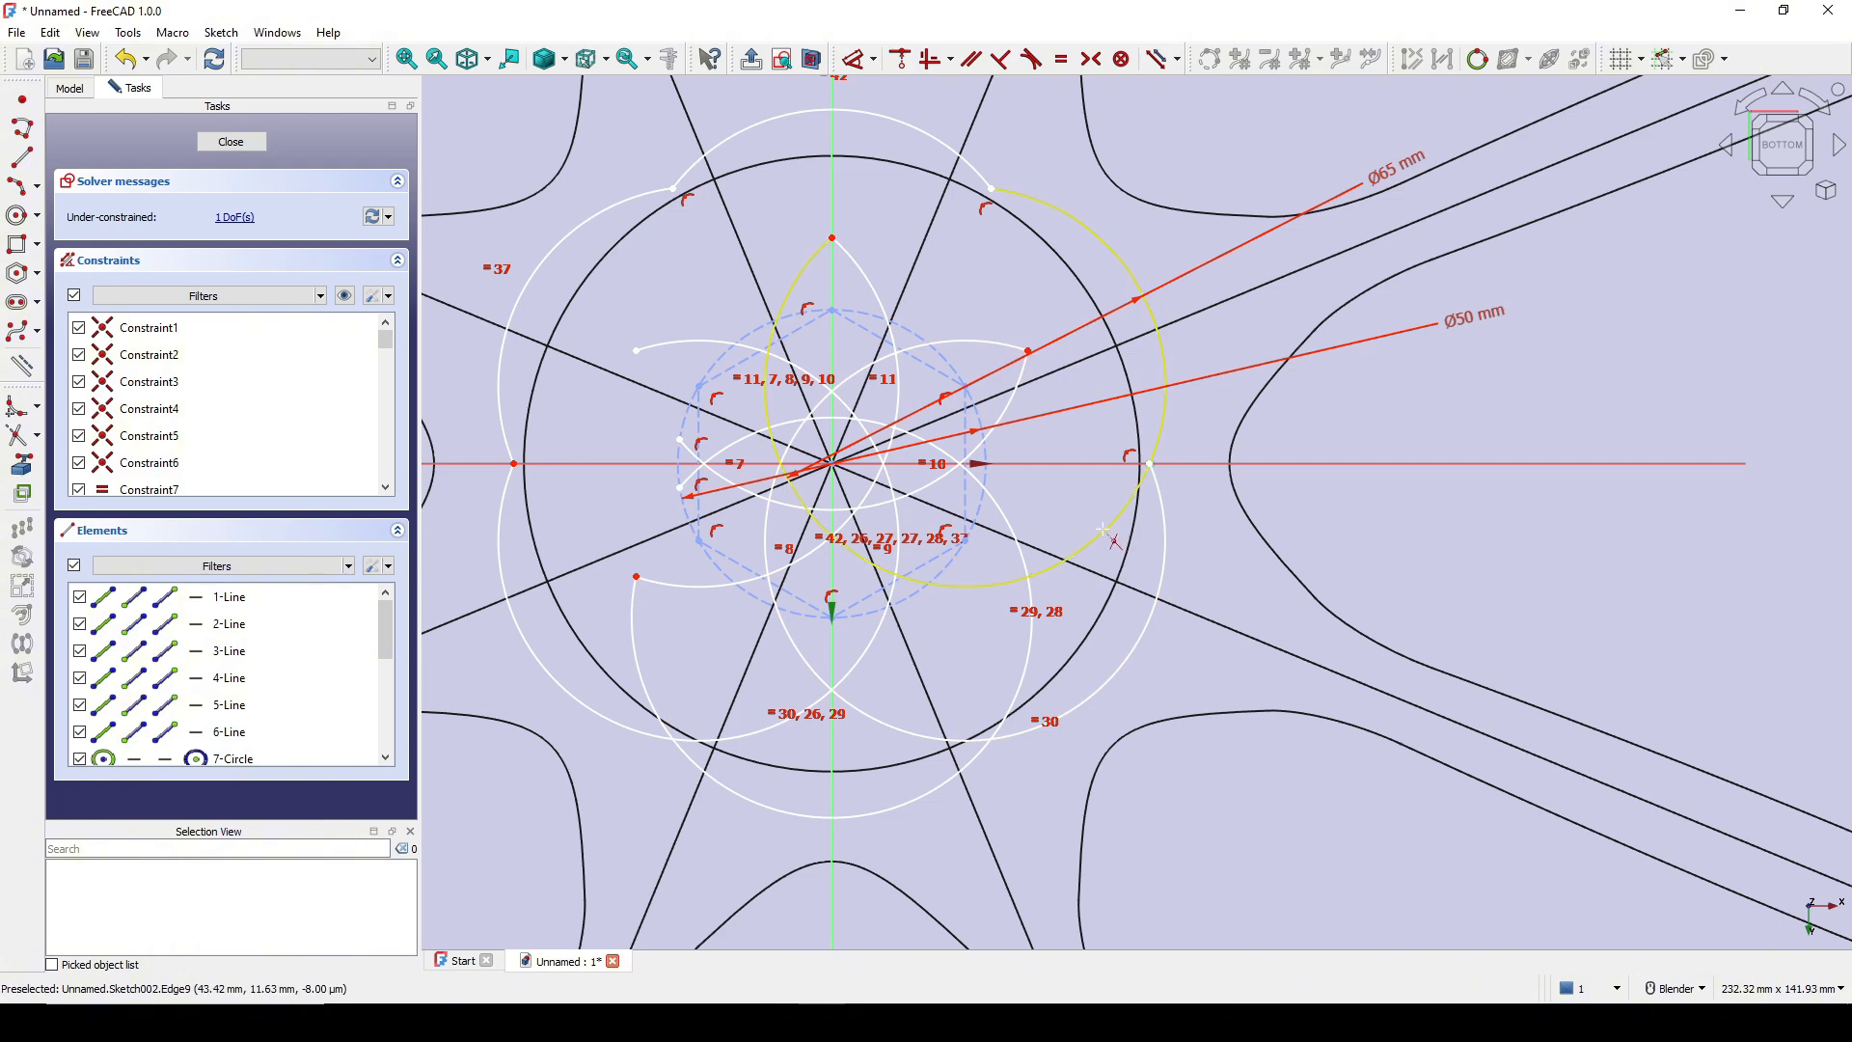
pyautogui.click(919, 712)
pyautogui.click(787, 710)
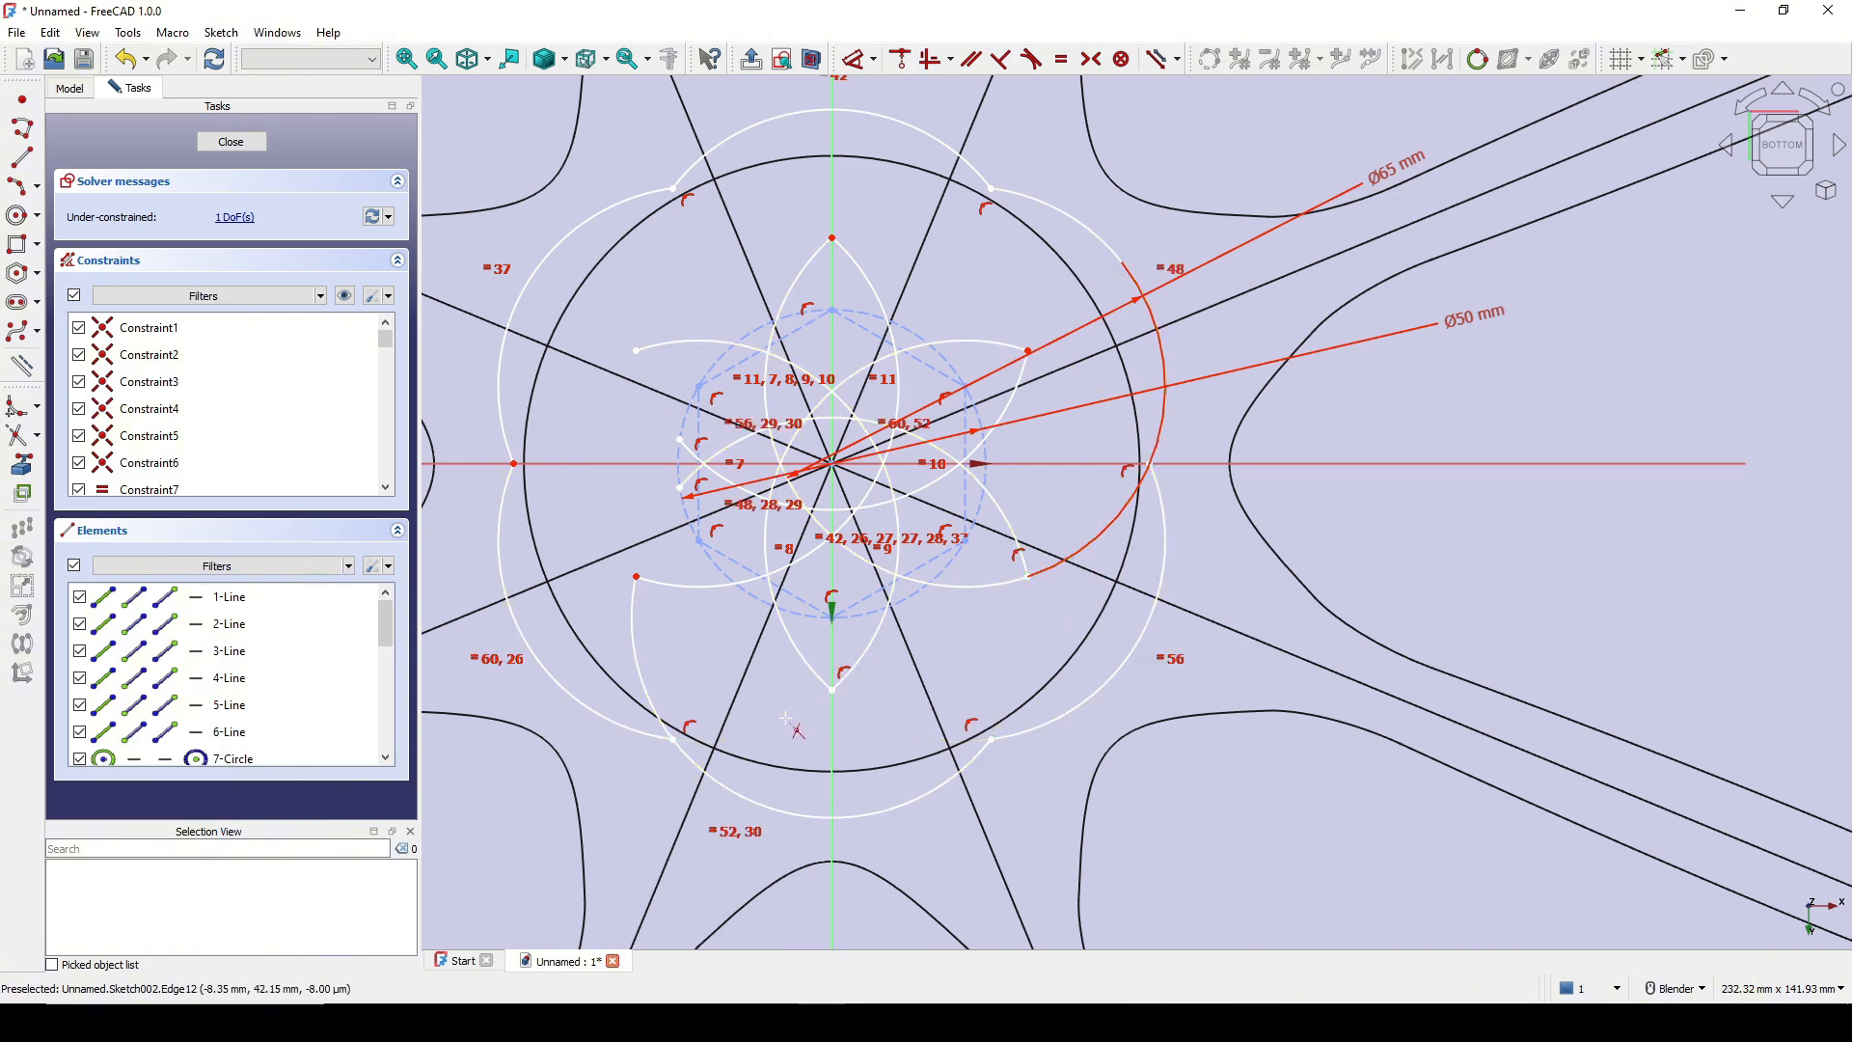
pyautogui.click(632, 634)
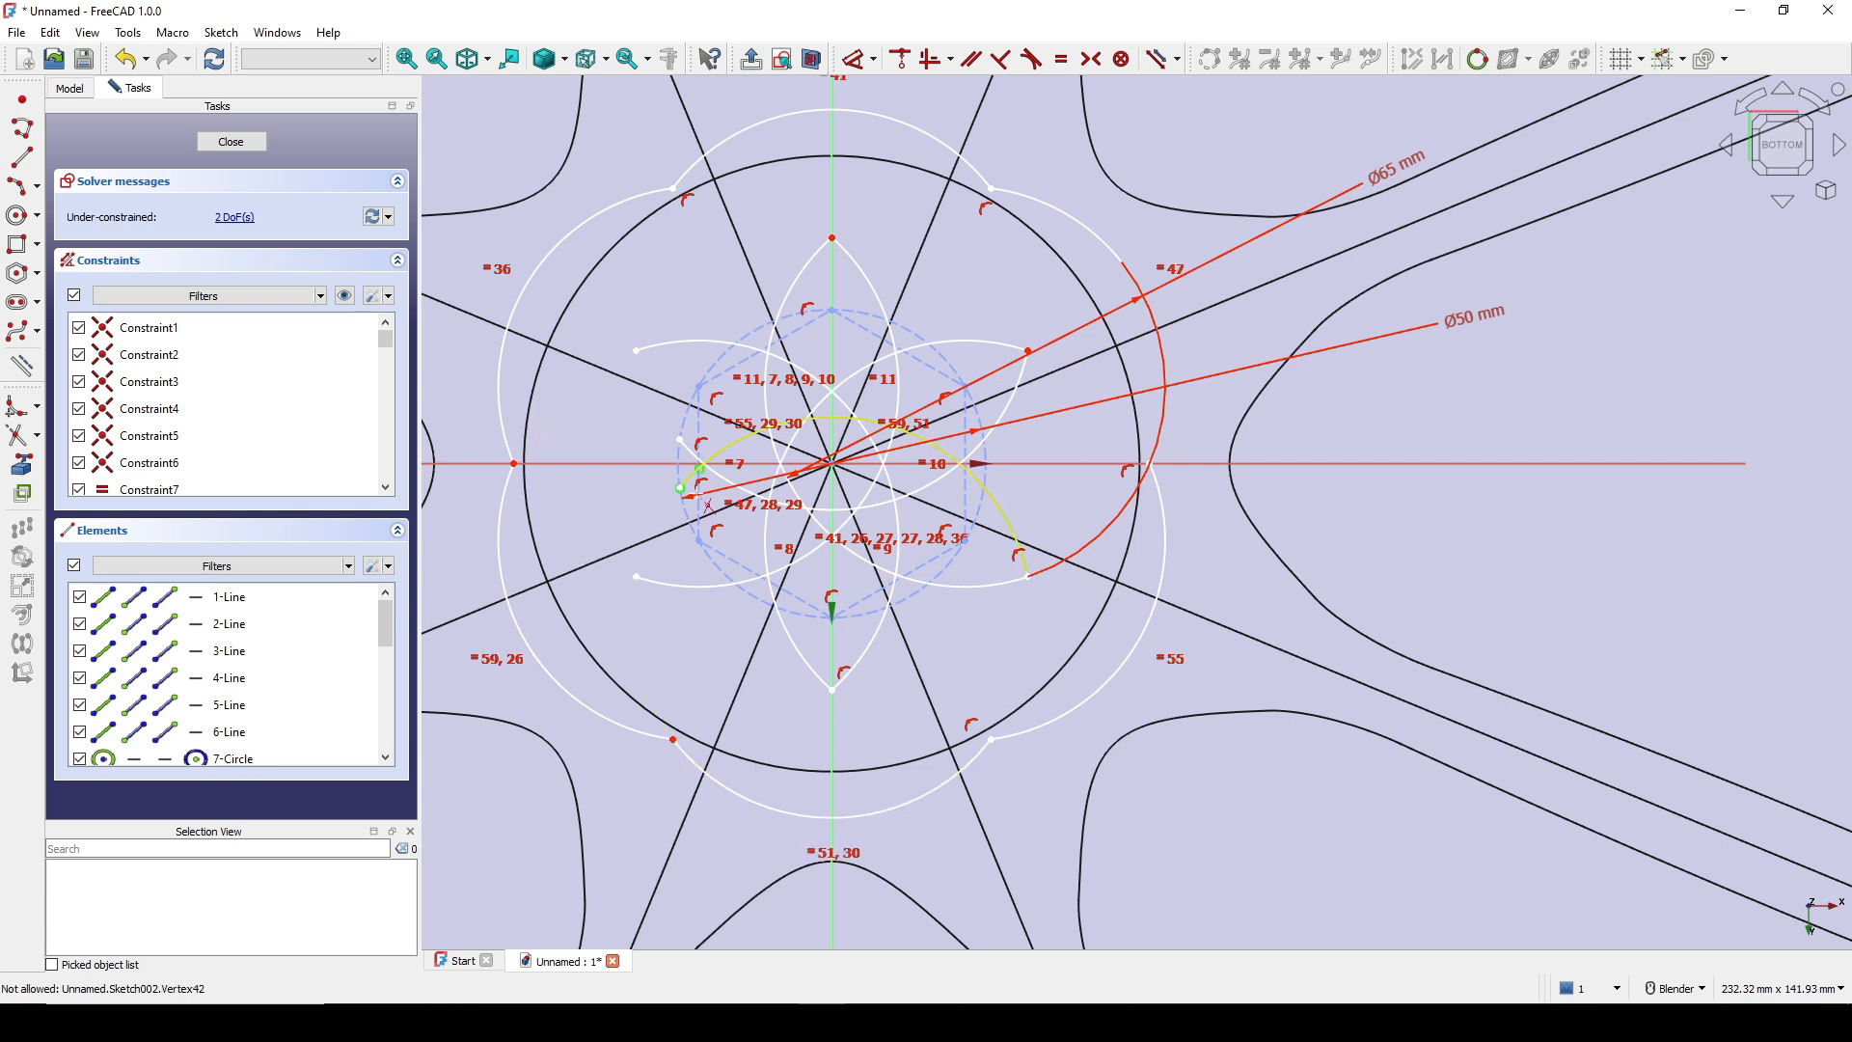
pyautogui.press('Escape')
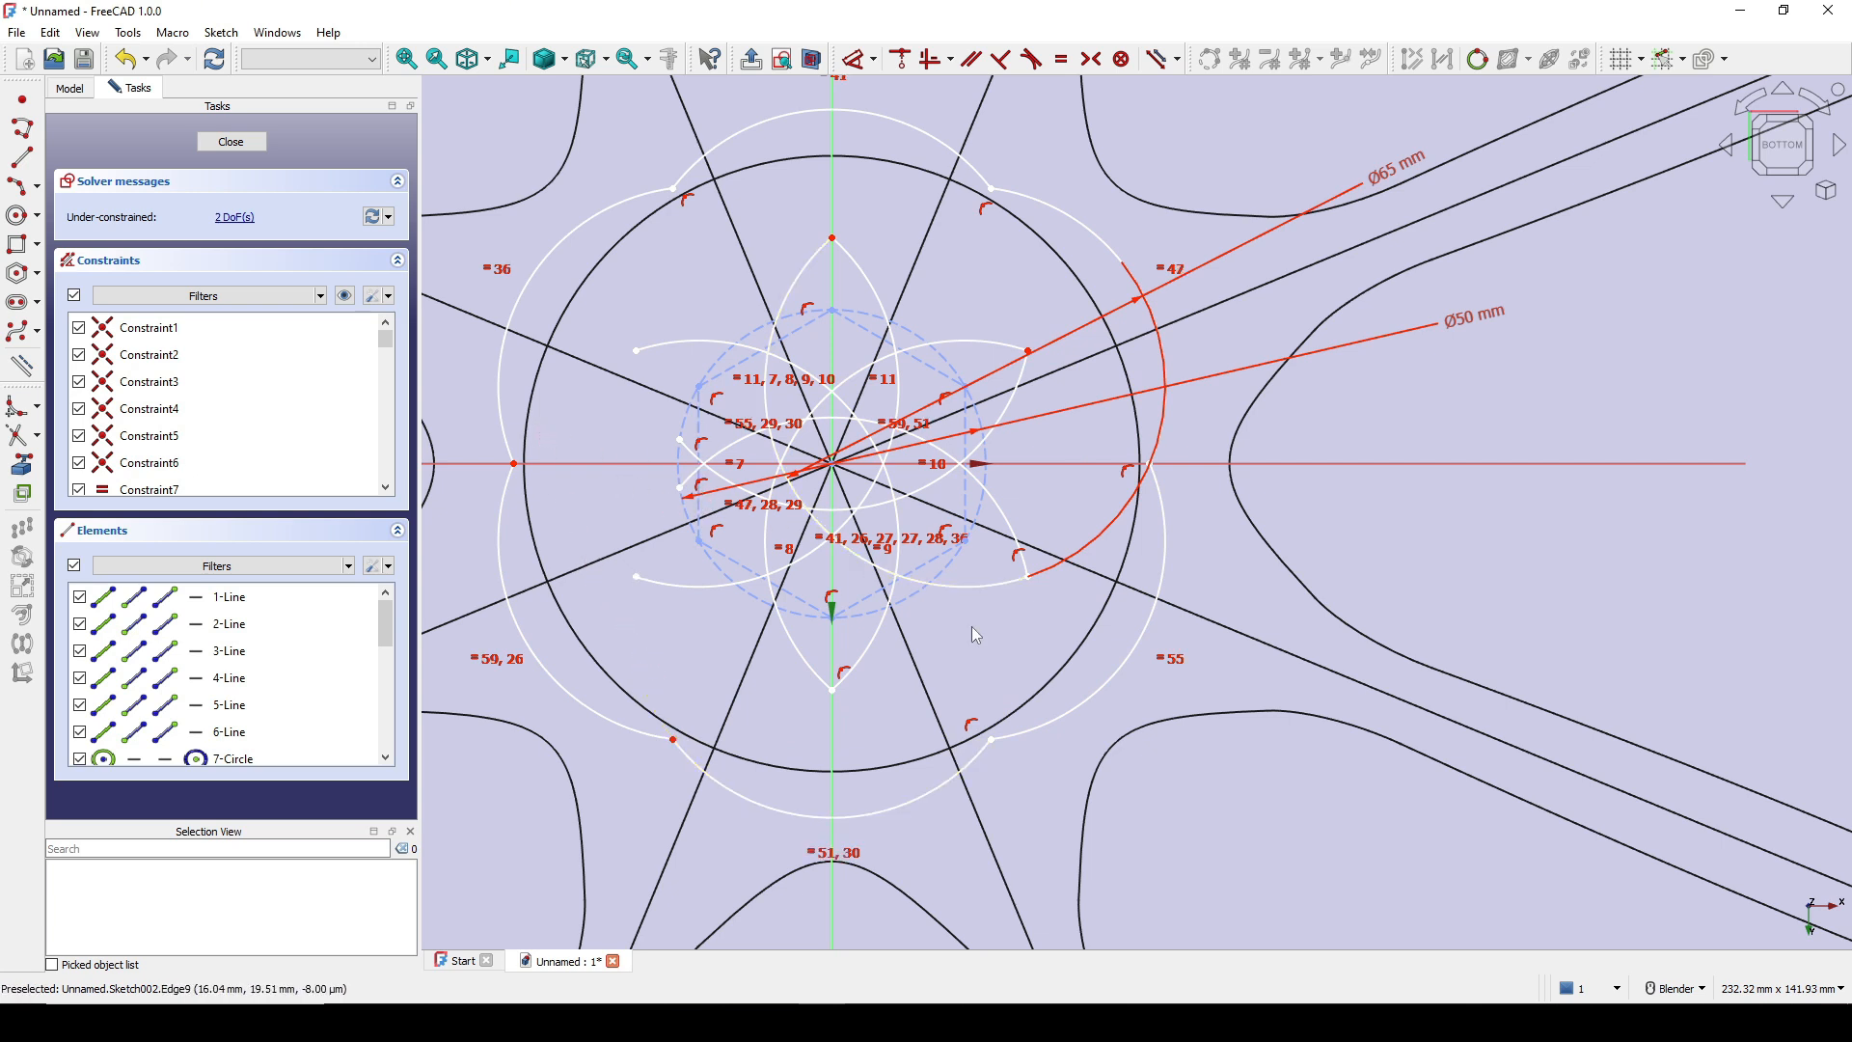
# Delete the leftover inner arcs so only the outer six-lobed outline and the construction hexagon remain, and close the sketch.
pyautogui.click(880, 648)
pyautogui.press('Delete')
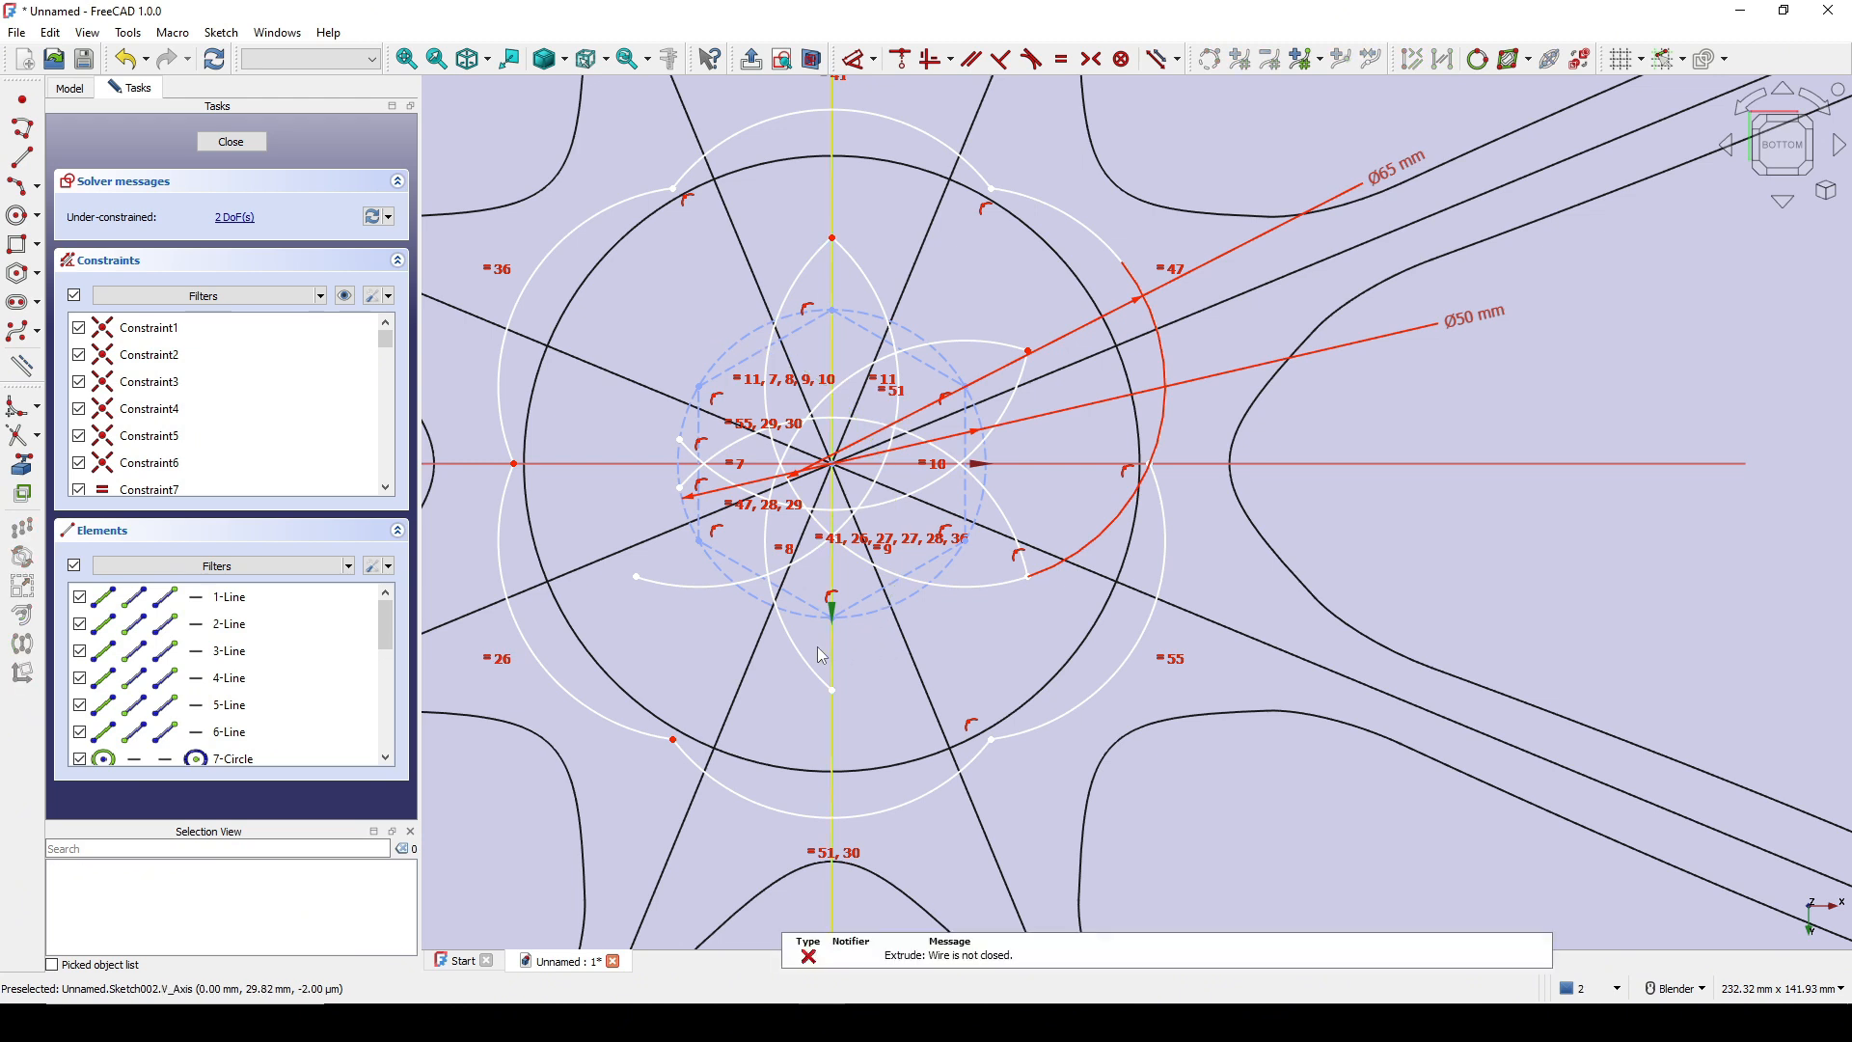
pyautogui.click(697, 592)
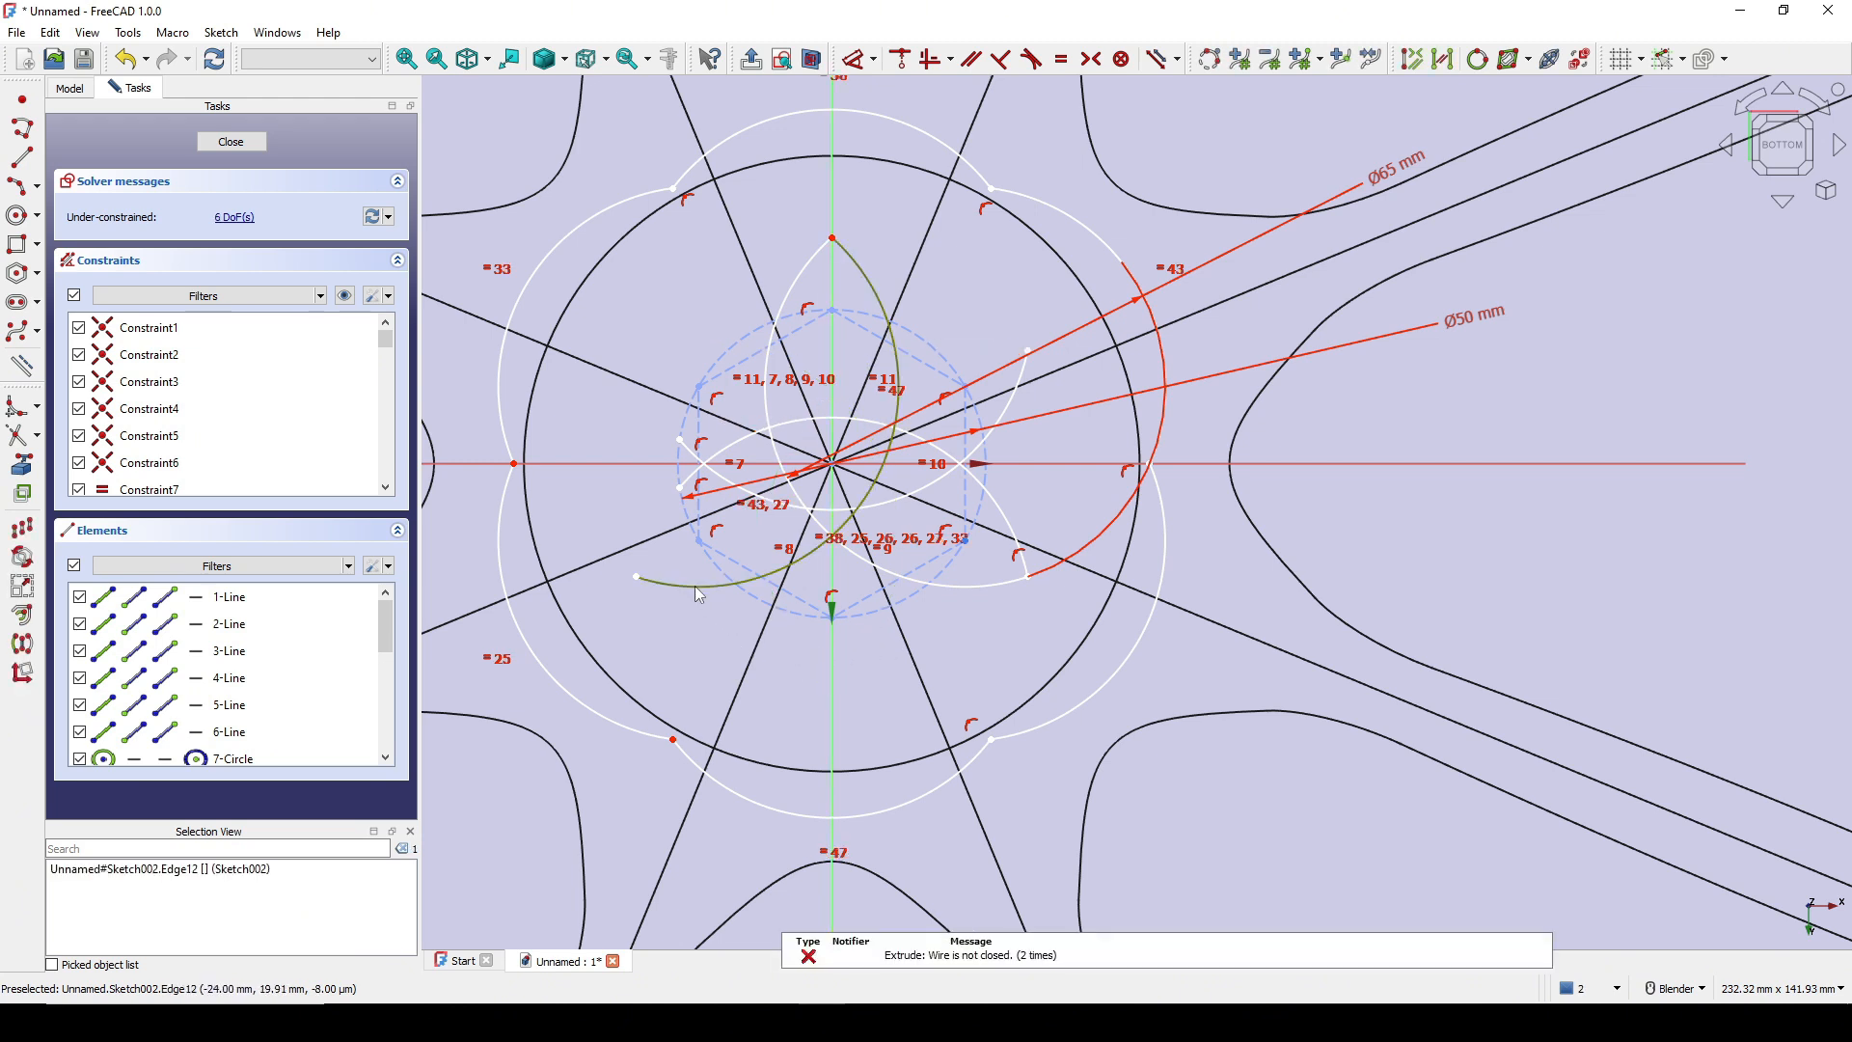
pyautogui.press('Delete')
pyautogui.click(1020, 527)
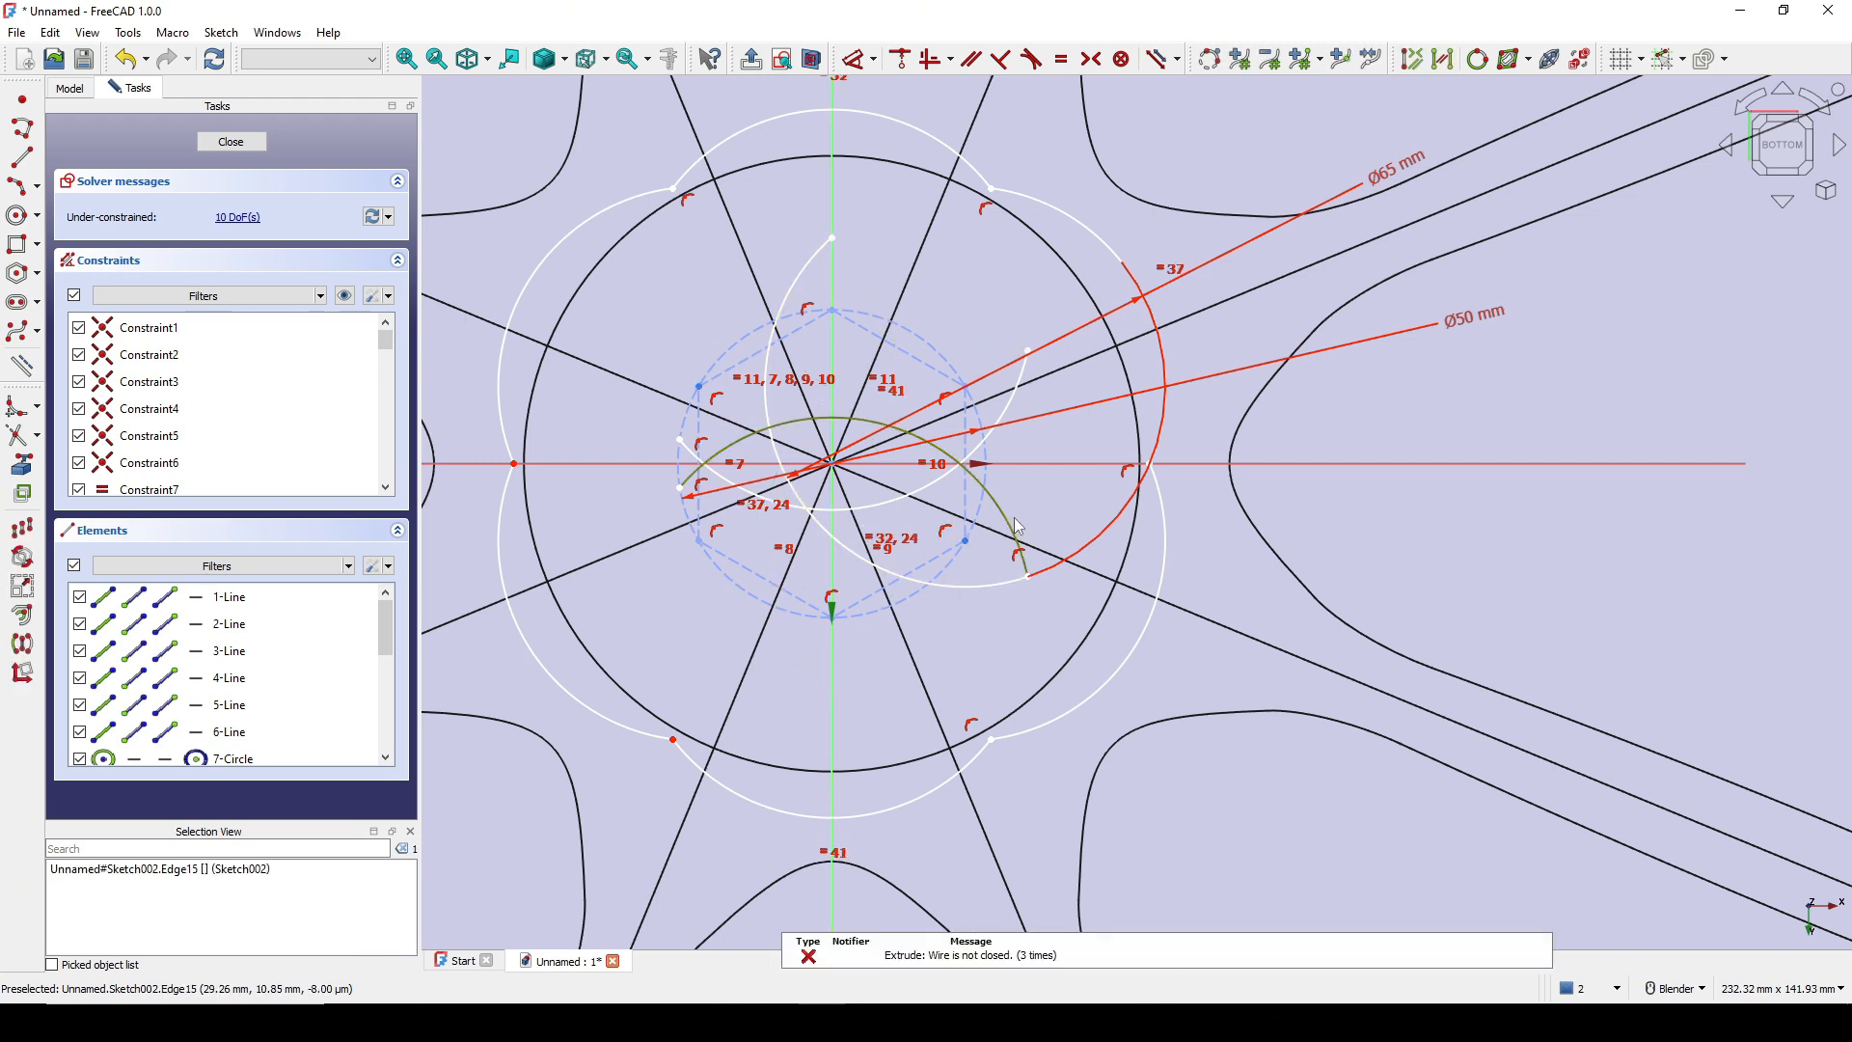
pyautogui.press('Delete')
pyautogui.click(980, 586)
pyautogui.press('Delete')
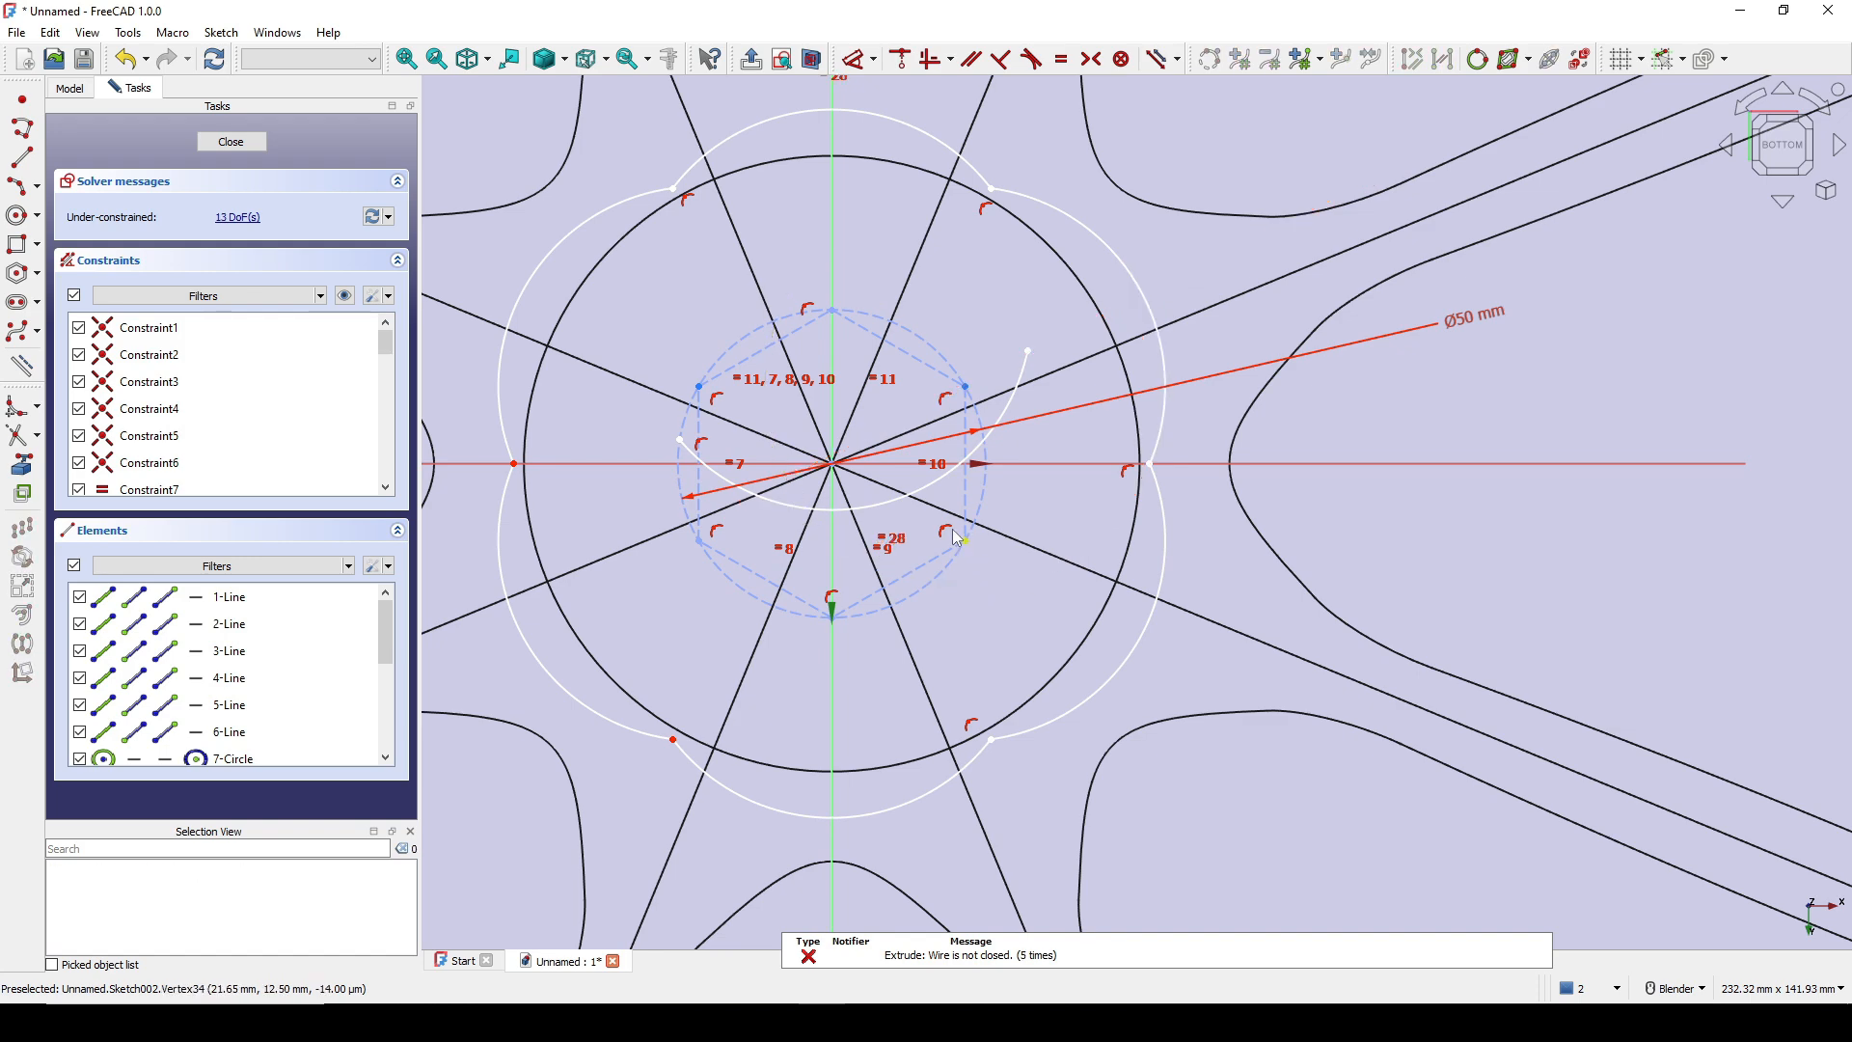
pyautogui.click(921, 486)
pyautogui.press('Delete')
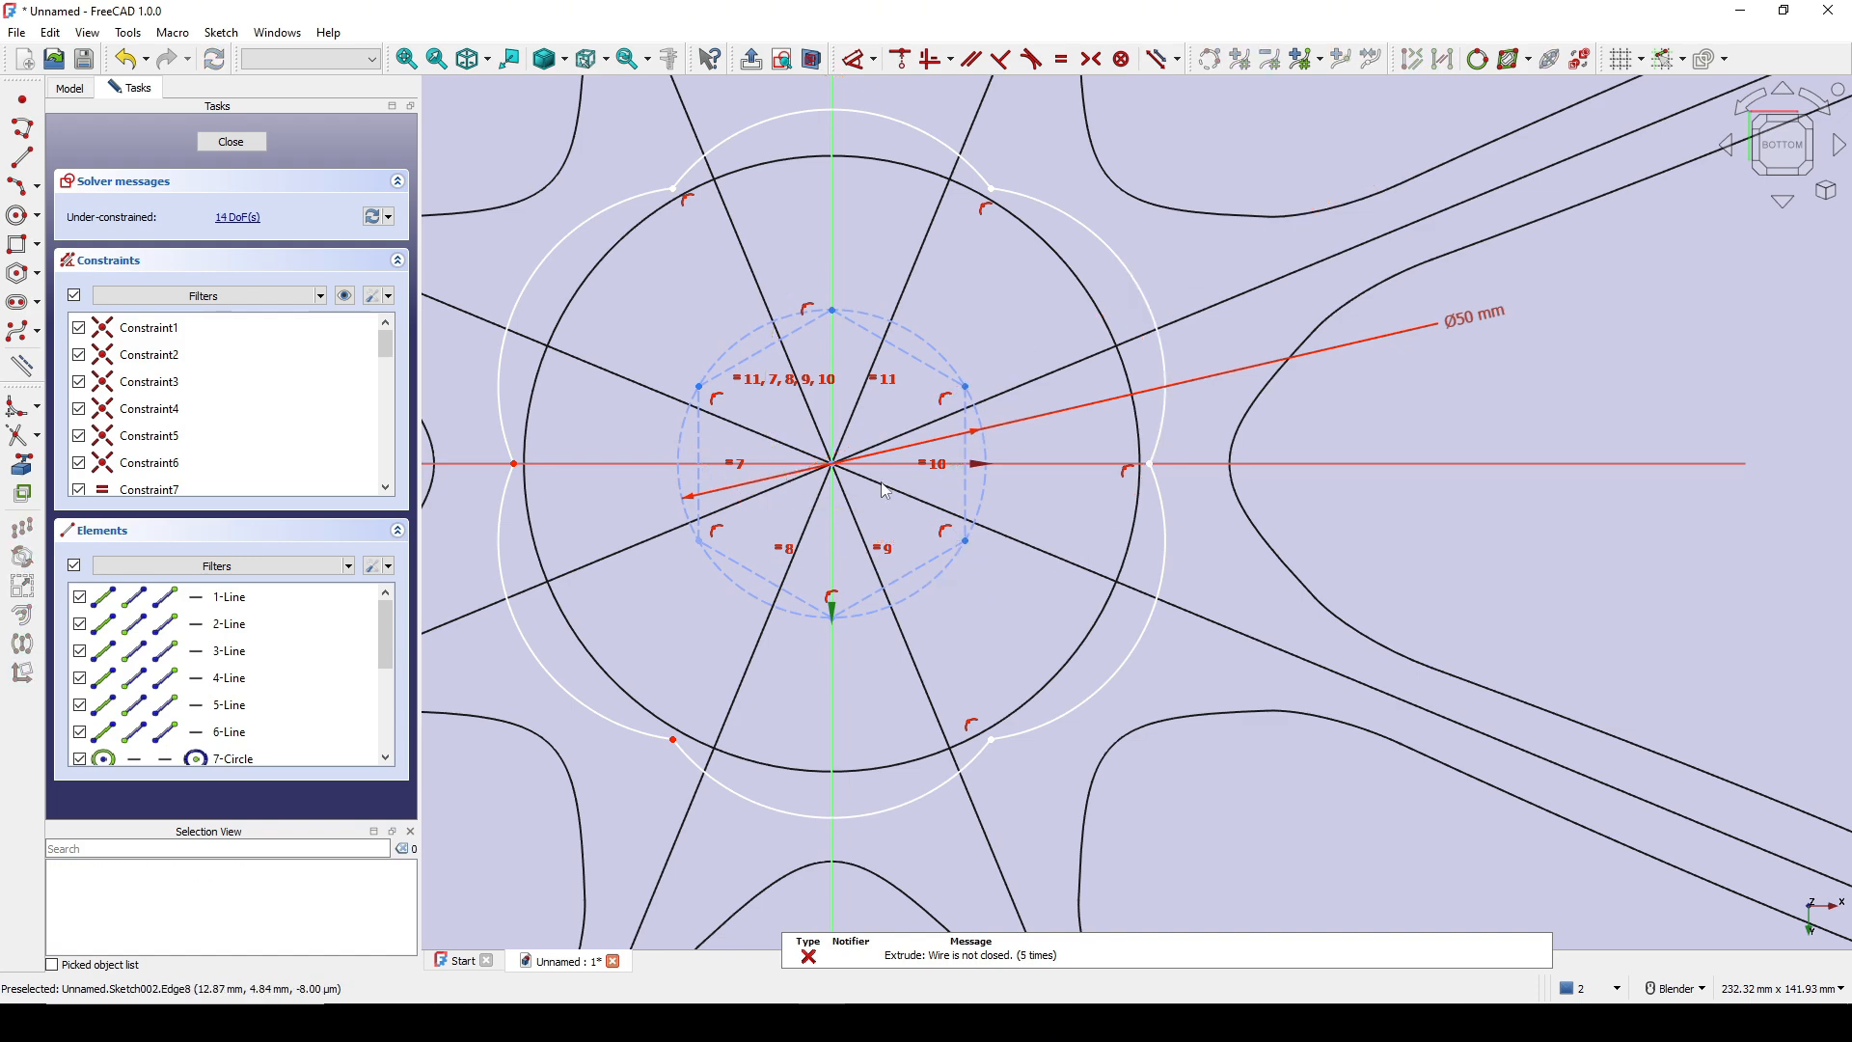
pyautogui.scroll(-3, 793, 442)
pyautogui.scroll(3, 910, 457)
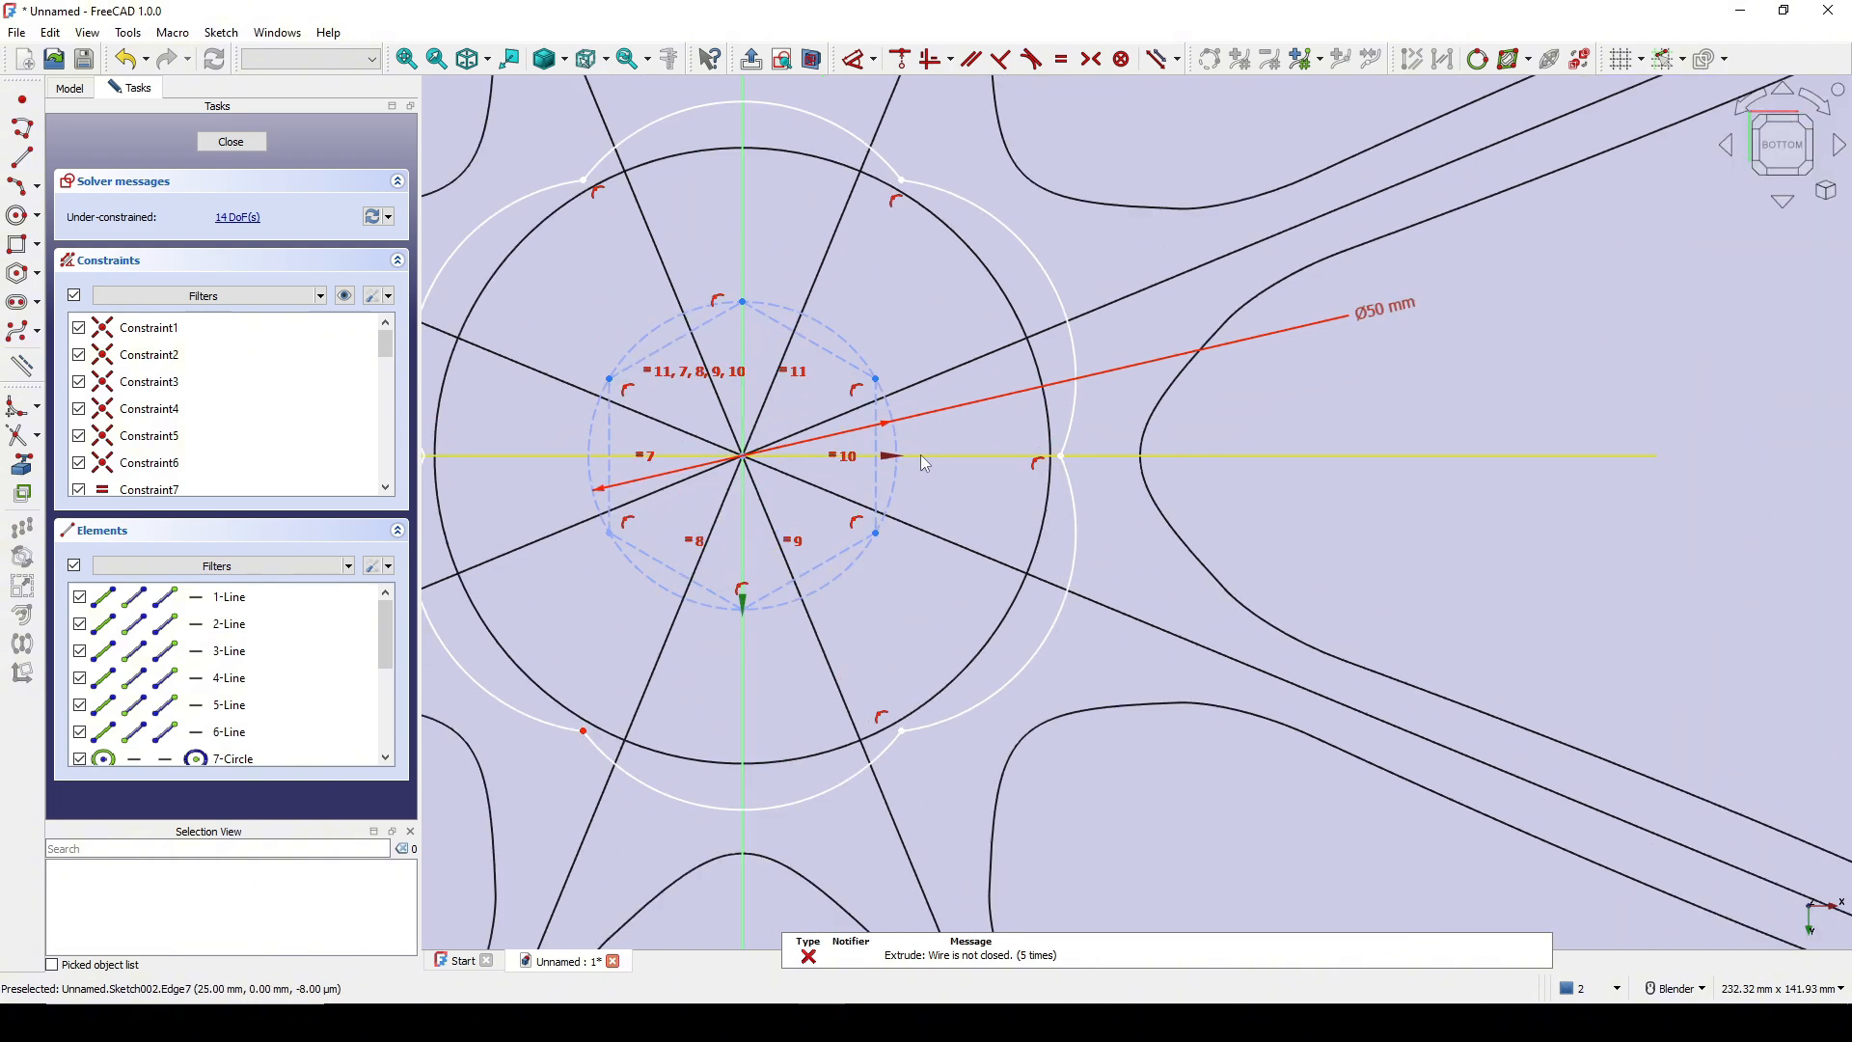
pyautogui.moveTo(776, 429)
pyautogui.keyDown('shift'); pyautogui.mouseDown(button='middle')
pyautogui.moveTo(1261, 304)
pyautogui.moveTo(850, 553)
pyautogui.moveTo(845, 641)
pyautogui.mouseUp(button='middle'); pyautogui.keyUp('shift')
pyautogui.click(224, 144)
# Select one of the vertical edges where two lobes of the extruded foot meet.
pyautogui.click(1096, 473)
pyautogui.moveTo(1088, 465)
pyautogui.mouseDown(button='middle')
pyautogui.moveTo(921, 338)
pyautogui.moveTo(888, 357)
pyautogui.mouseUp(button='middle')
pyautogui.keyDown('shift'); pyautogui.moveTo(888, 357); pyautogui.dragTo(957, 478, button='middle'); pyautogui.keyUp('shift')
pyautogui.moveTo(937, 457); pyautogui.dragTo(981, 435, button='middle')
pyautogui.scroll(-1, 981, 435)
pyautogui.scroll(2, 999, 396)
pyautogui.keyDown('shift'); pyautogui.moveTo(1079, 267); pyautogui.dragTo(842, 417, button='middle'); pyautogui.keyUp('shift')
pyautogui.scroll(1, 999, 398)
pyautogui.scroll(4, 1009, 430)
pyautogui.click(1003, 442)
pyautogui.scroll(-1, 1013, 465)
pyautogui.moveTo(1020, 477); pyautogui.dragTo(947, 337, button='middle')
pyautogui.scroll(2, 1079, 569)
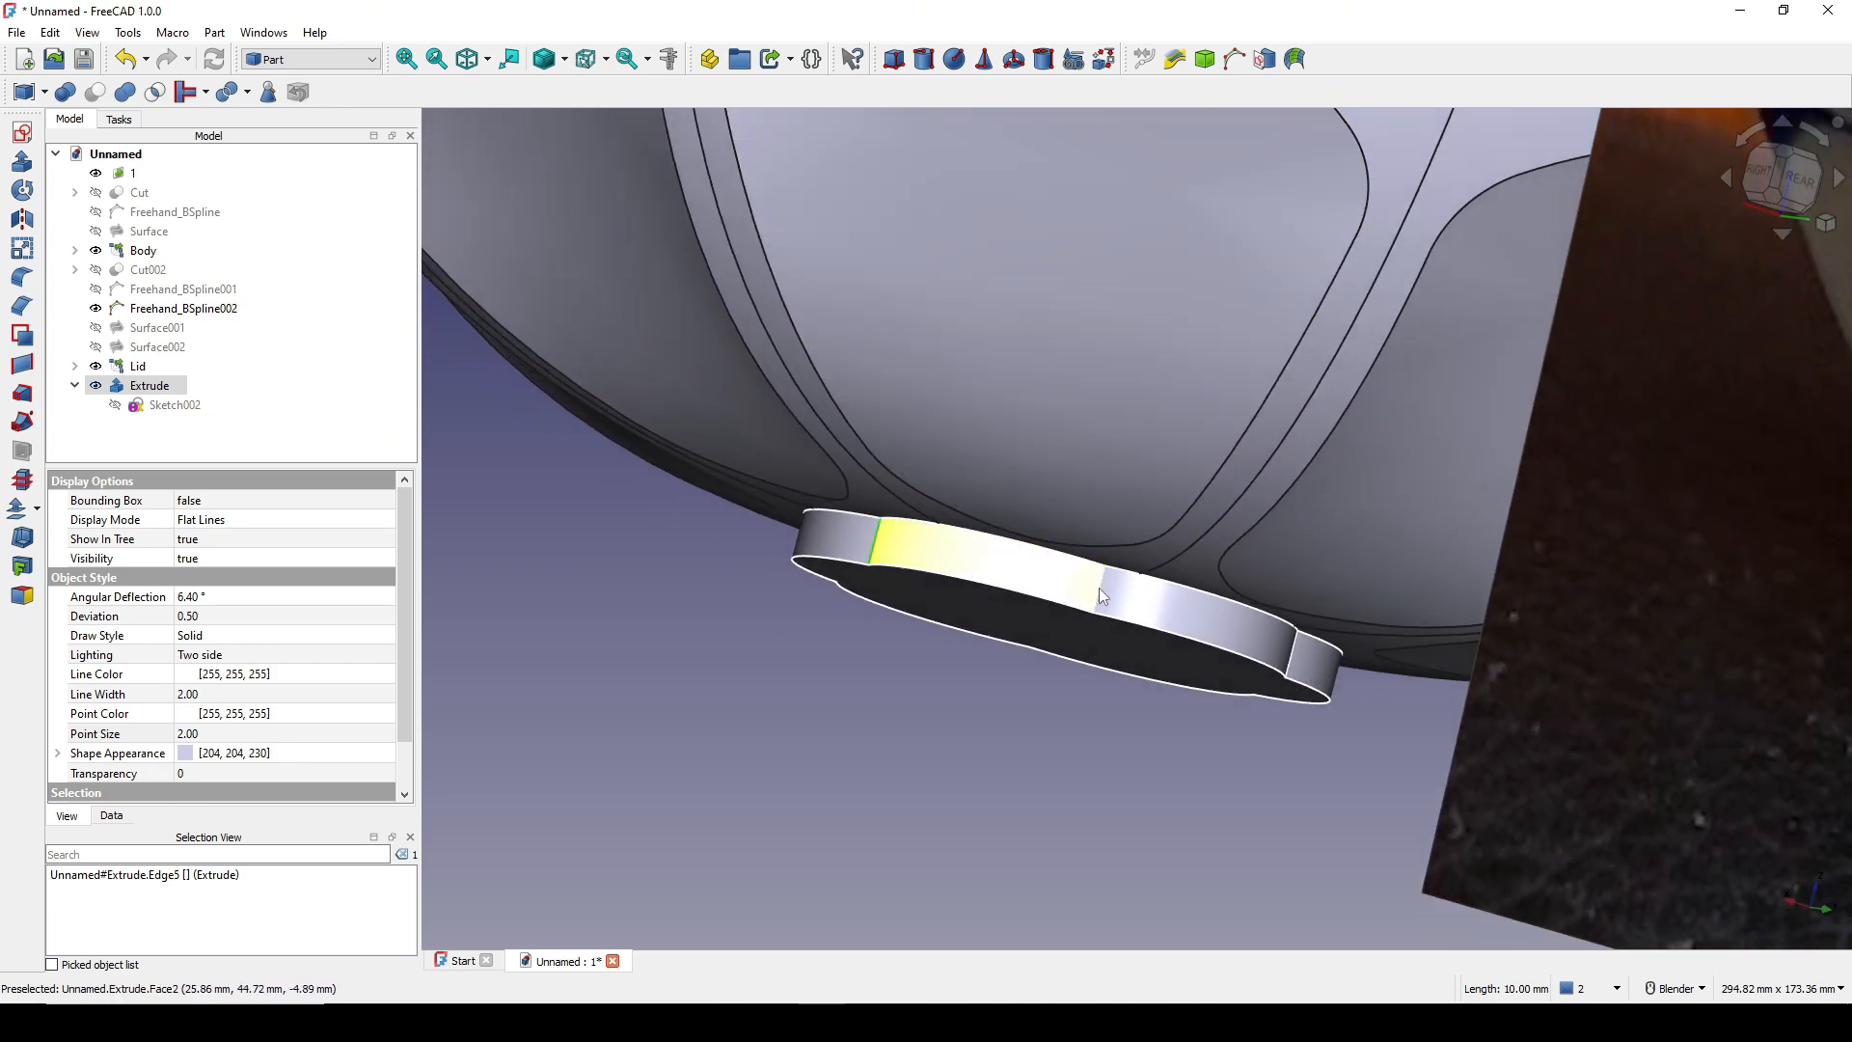
pyautogui.moveTo(1097, 587); pyautogui.dragTo(1131, 572, button='middle')
pyautogui.scroll(3, 1136, 512)
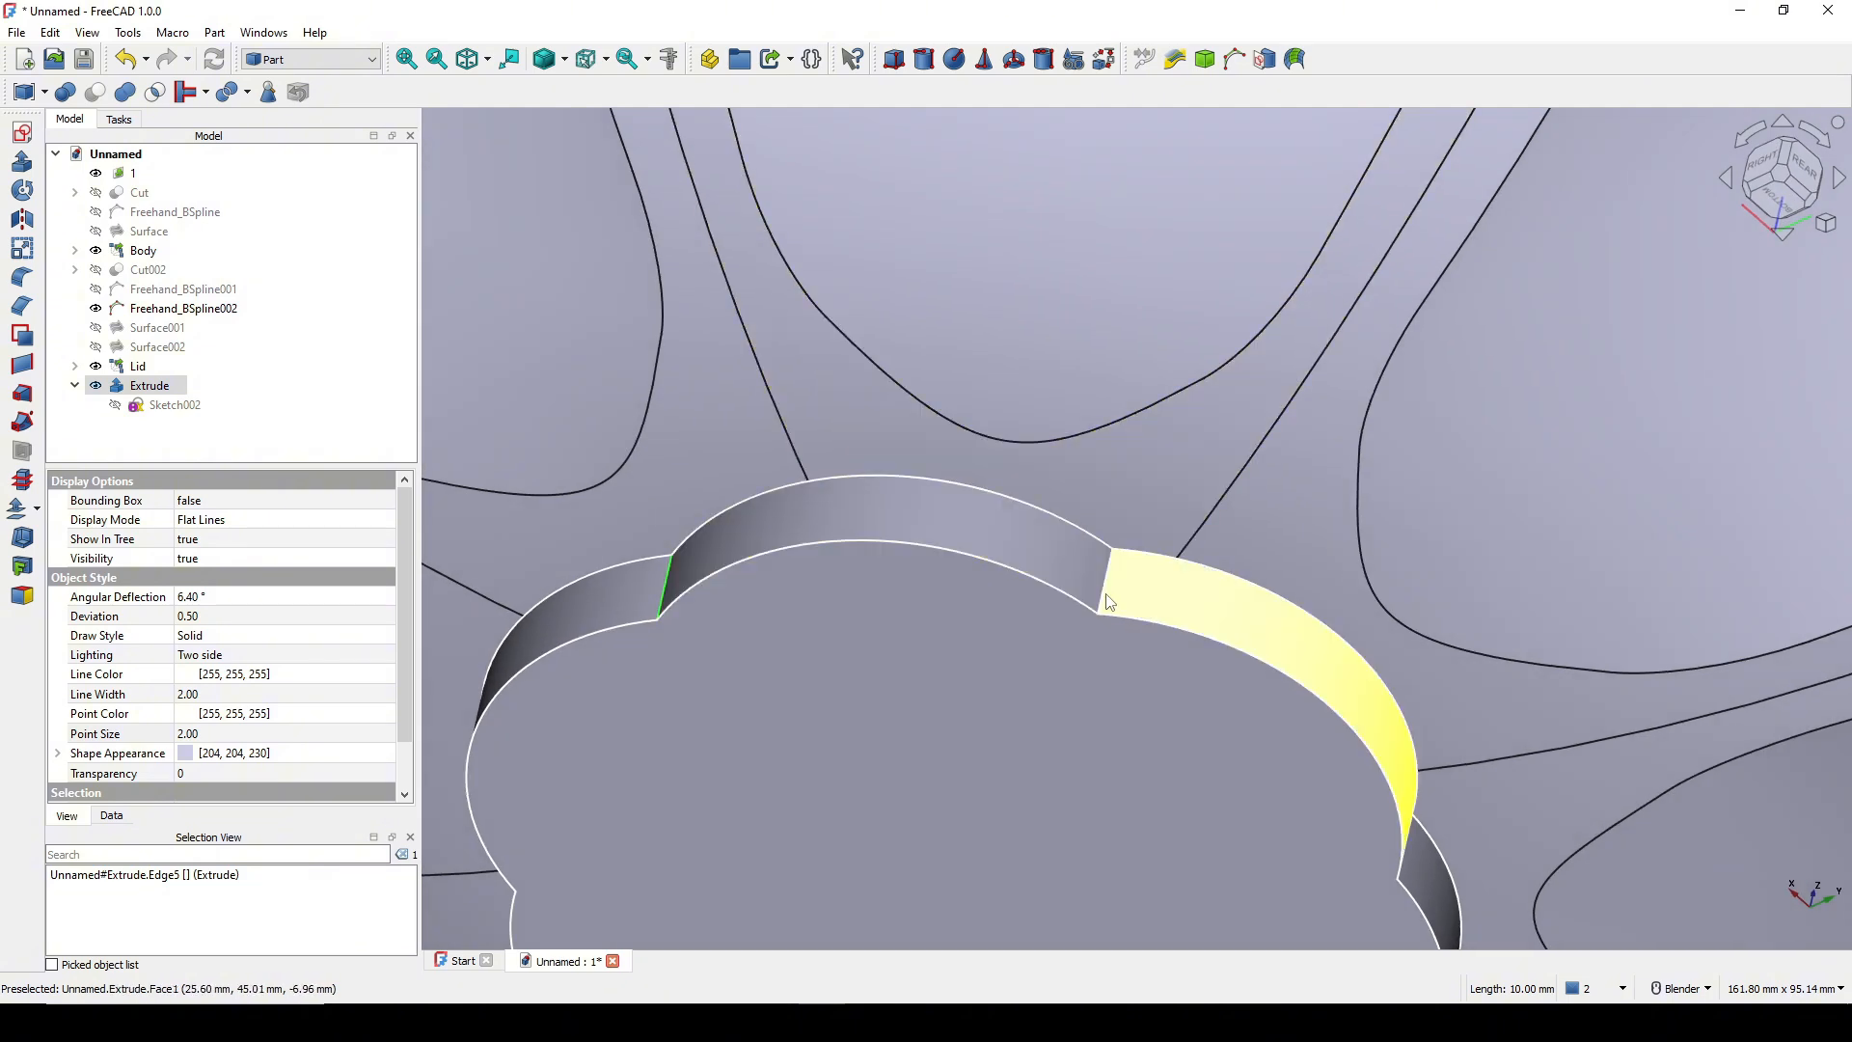
pyautogui.scroll(-2, 1026, 555)
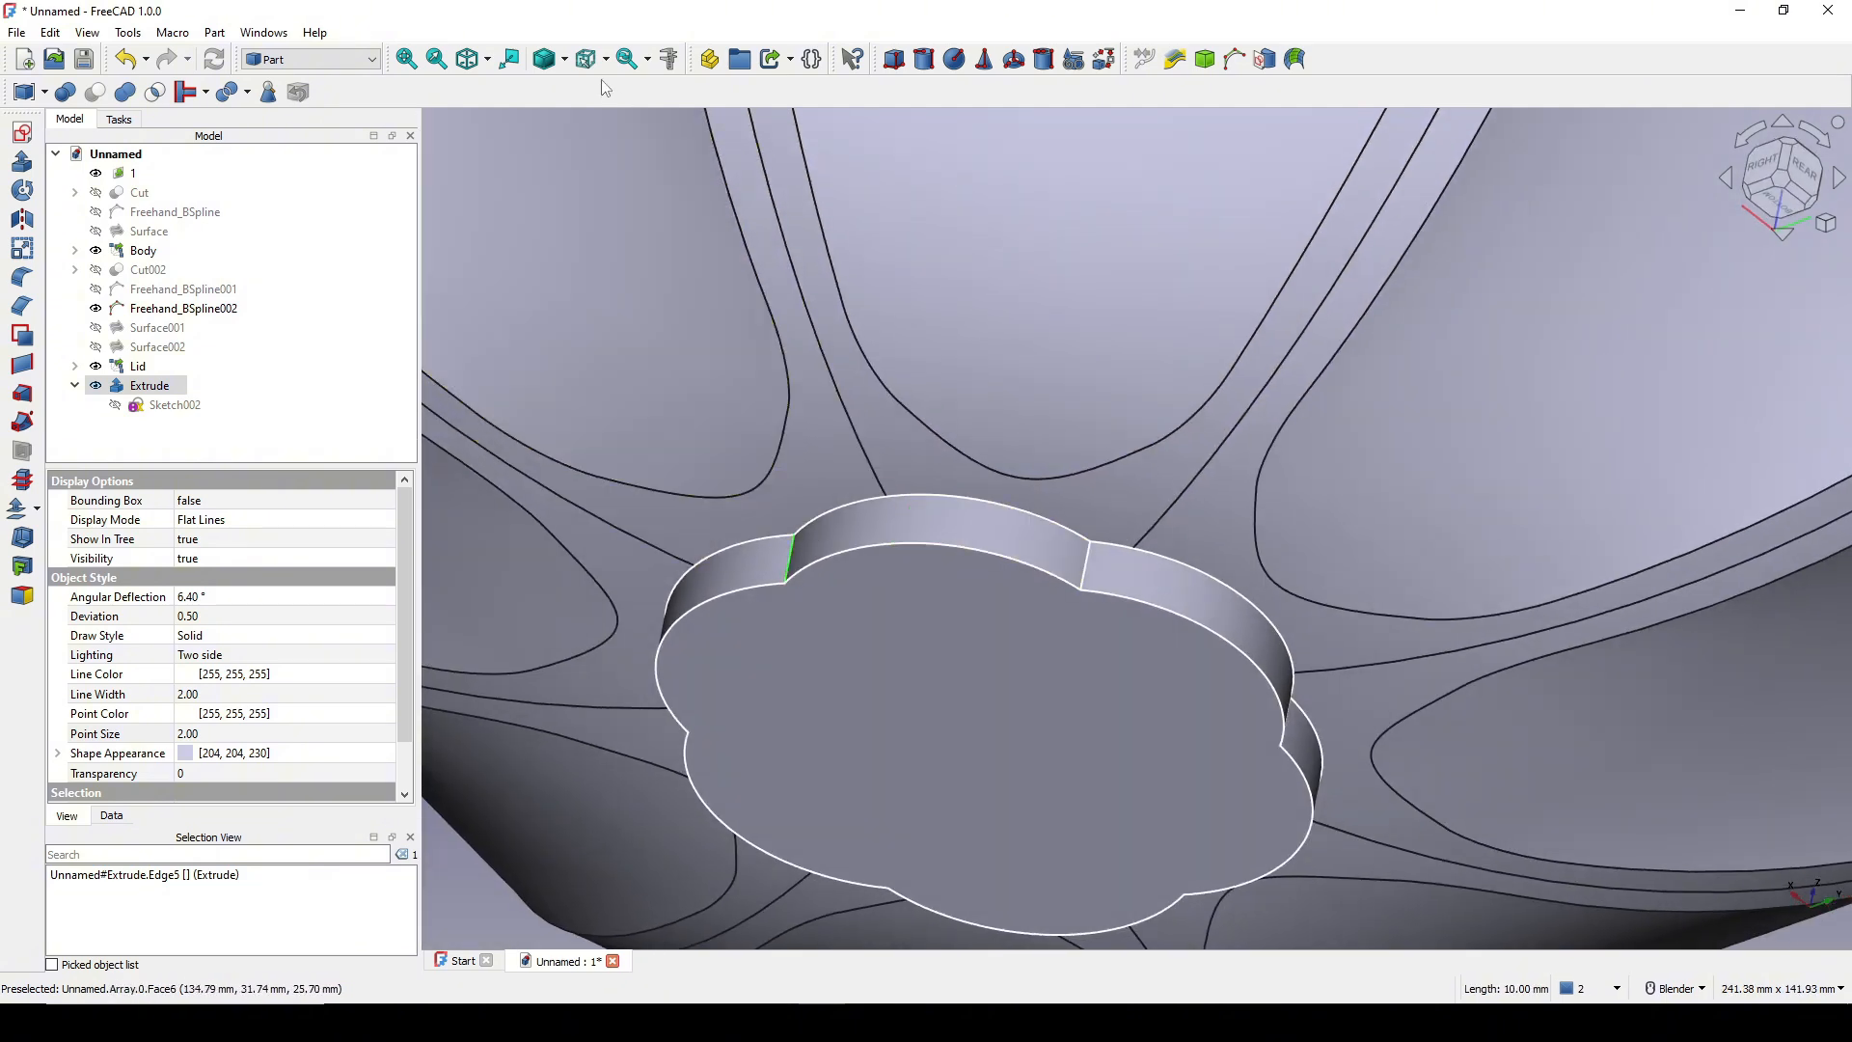
# Switch the view to Wireframe display and add the neighbouring vertical corner edge of the foot to the selection.
pyautogui.click(565, 62)
pyautogui.click(571, 131)
pyautogui.moveTo(1273, 517); pyautogui.dragTo(1275, 563, button='middle')
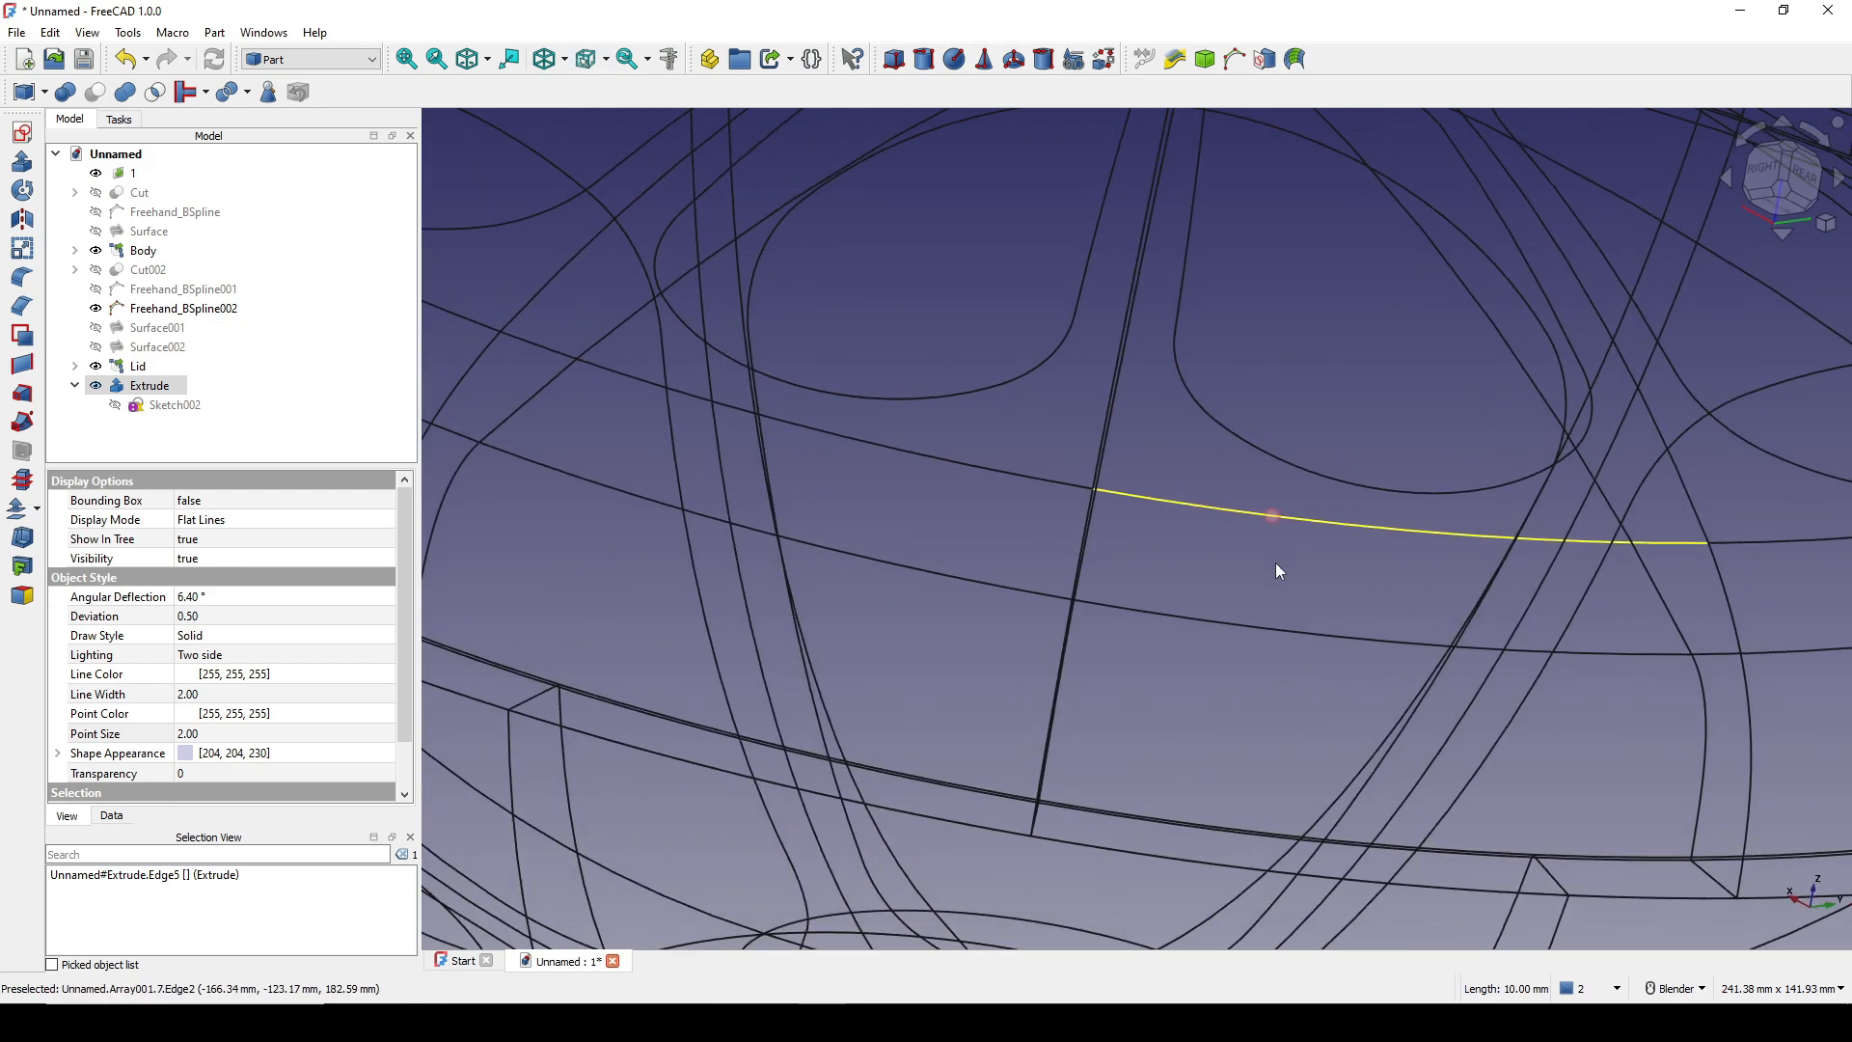
pyautogui.scroll(-3, 1271, 569)
pyautogui.keyDown('shift'); pyautogui.moveTo(1229, 632); pyautogui.dragTo(1153, 311, button='middle'); pyautogui.keyUp('shift')
pyautogui.moveTo(1153, 311)
pyautogui.mouseDown(button='middle')
pyautogui.moveTo(1159, 409)
pyautogui.moveTo(1092, 473)
pyautogui.mouseUp(button='middle')
pyautogui.scroll(3, 1165, 400)
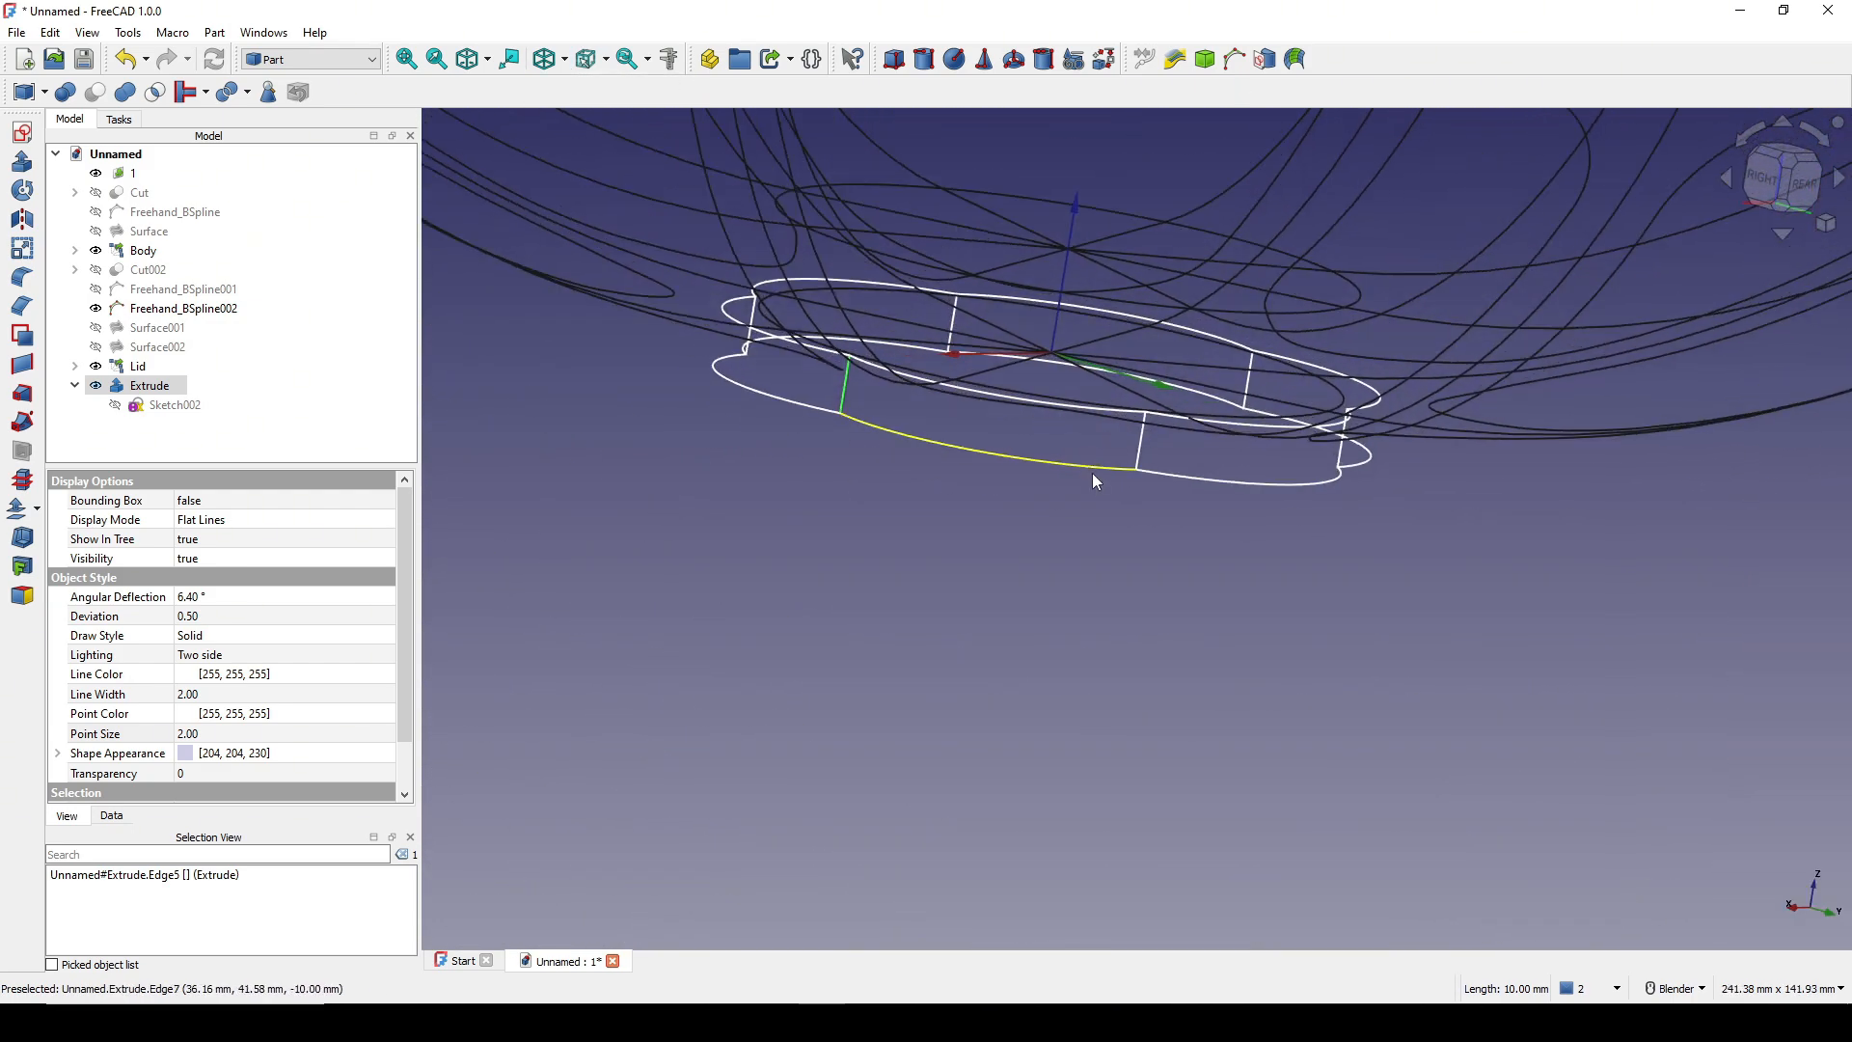
pyautogui.keyDown('ctrl'); pyautogui.click(1136, 446); pyautogui.keyUp('ctrl')
# Add the remaining four vertical corner edges between the foot's lobes to the selection.
pyautogui.scroll(-2, 1408, 450)
pyautogui.moveTo(1505, 443); pyautogui.dragTo(1314, 458, button='middle')
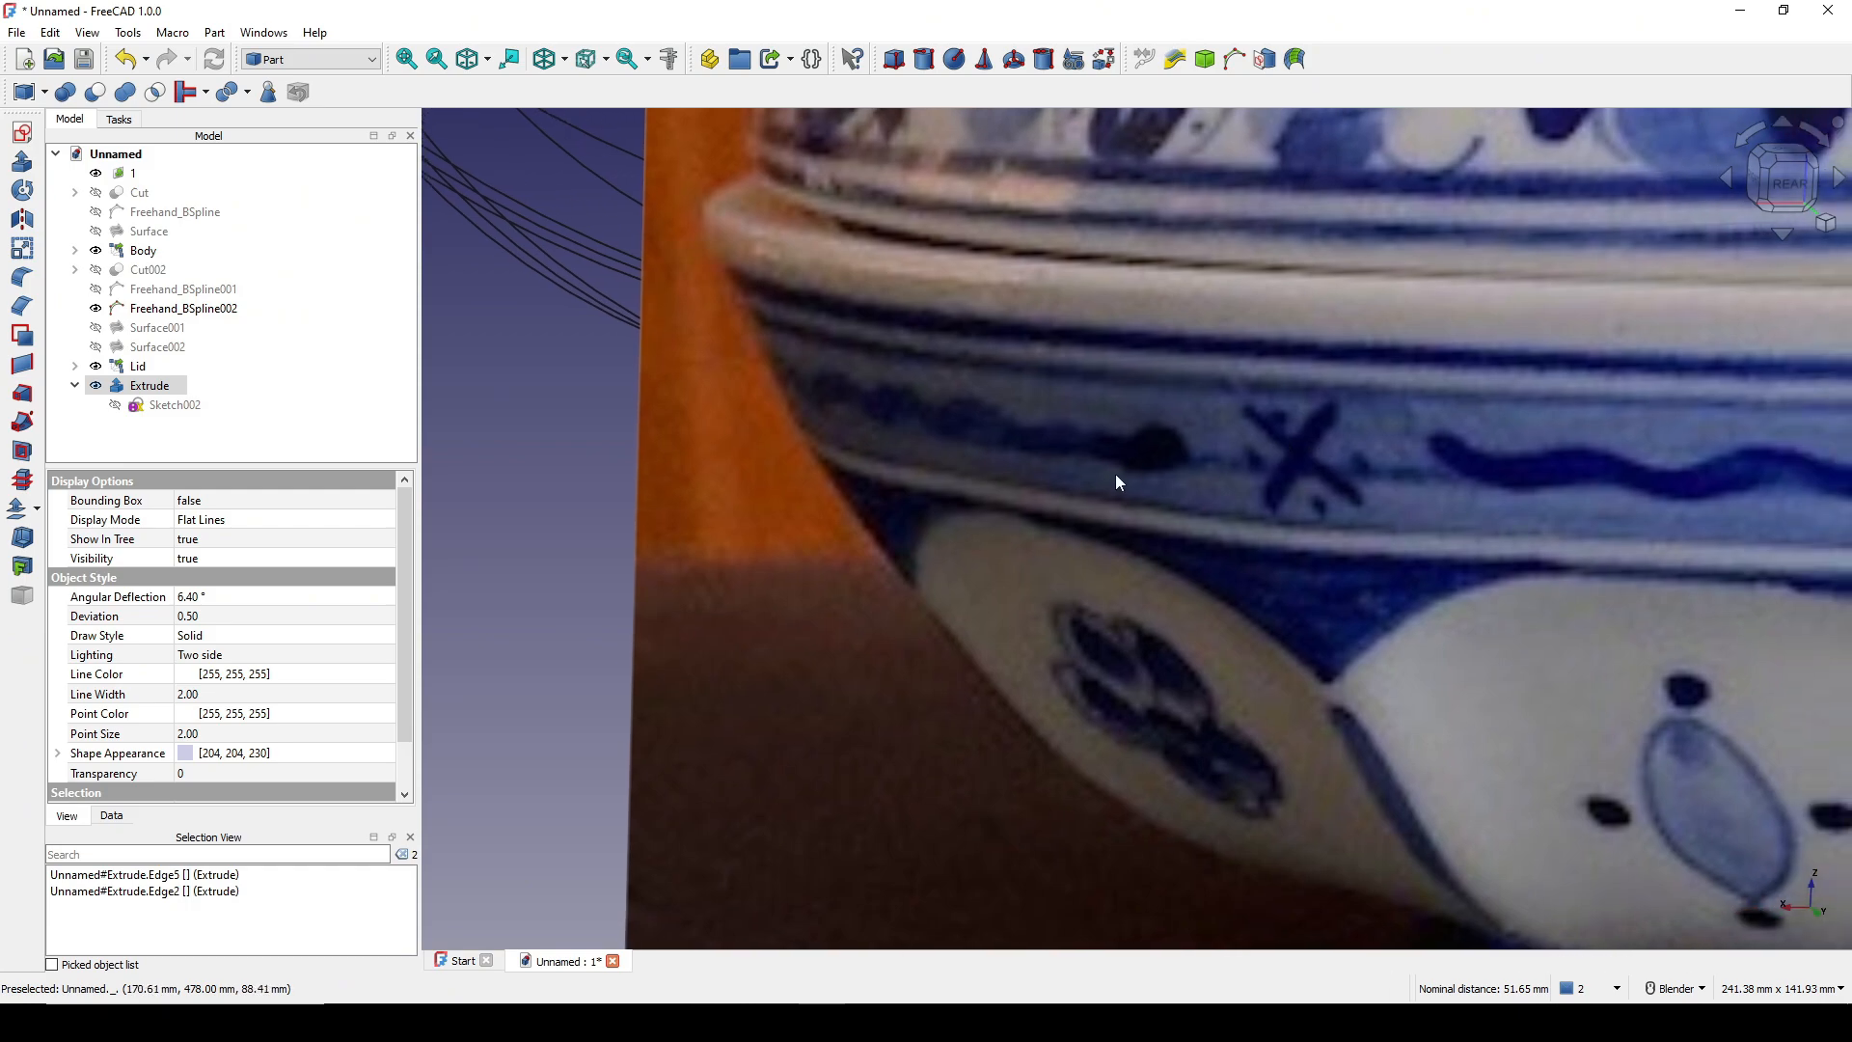
pyautogui.moveTo(944, 474); pyautogui.dragTo(1116, 524, button='middle')
pyautogui.scroll(2, 932, 577)
pyautogui.scroll(2, 935, 585)
pyautogui.keyDown('ctrl'); pyautogui.click(925, 571); pyautogui.keyUp('ctrl')
pyautogui.scroll(-2, 907, 580)
pyautogui.keyDown('ctrl'); pyautogui.click(962, 531); pyautogui.keyUp('ctrl')
pyautogui.scroll(-2, 926, 546)
pyautogui.scroll(-1, 955, 510)
pyautogui.scroll(2, 909, 511)
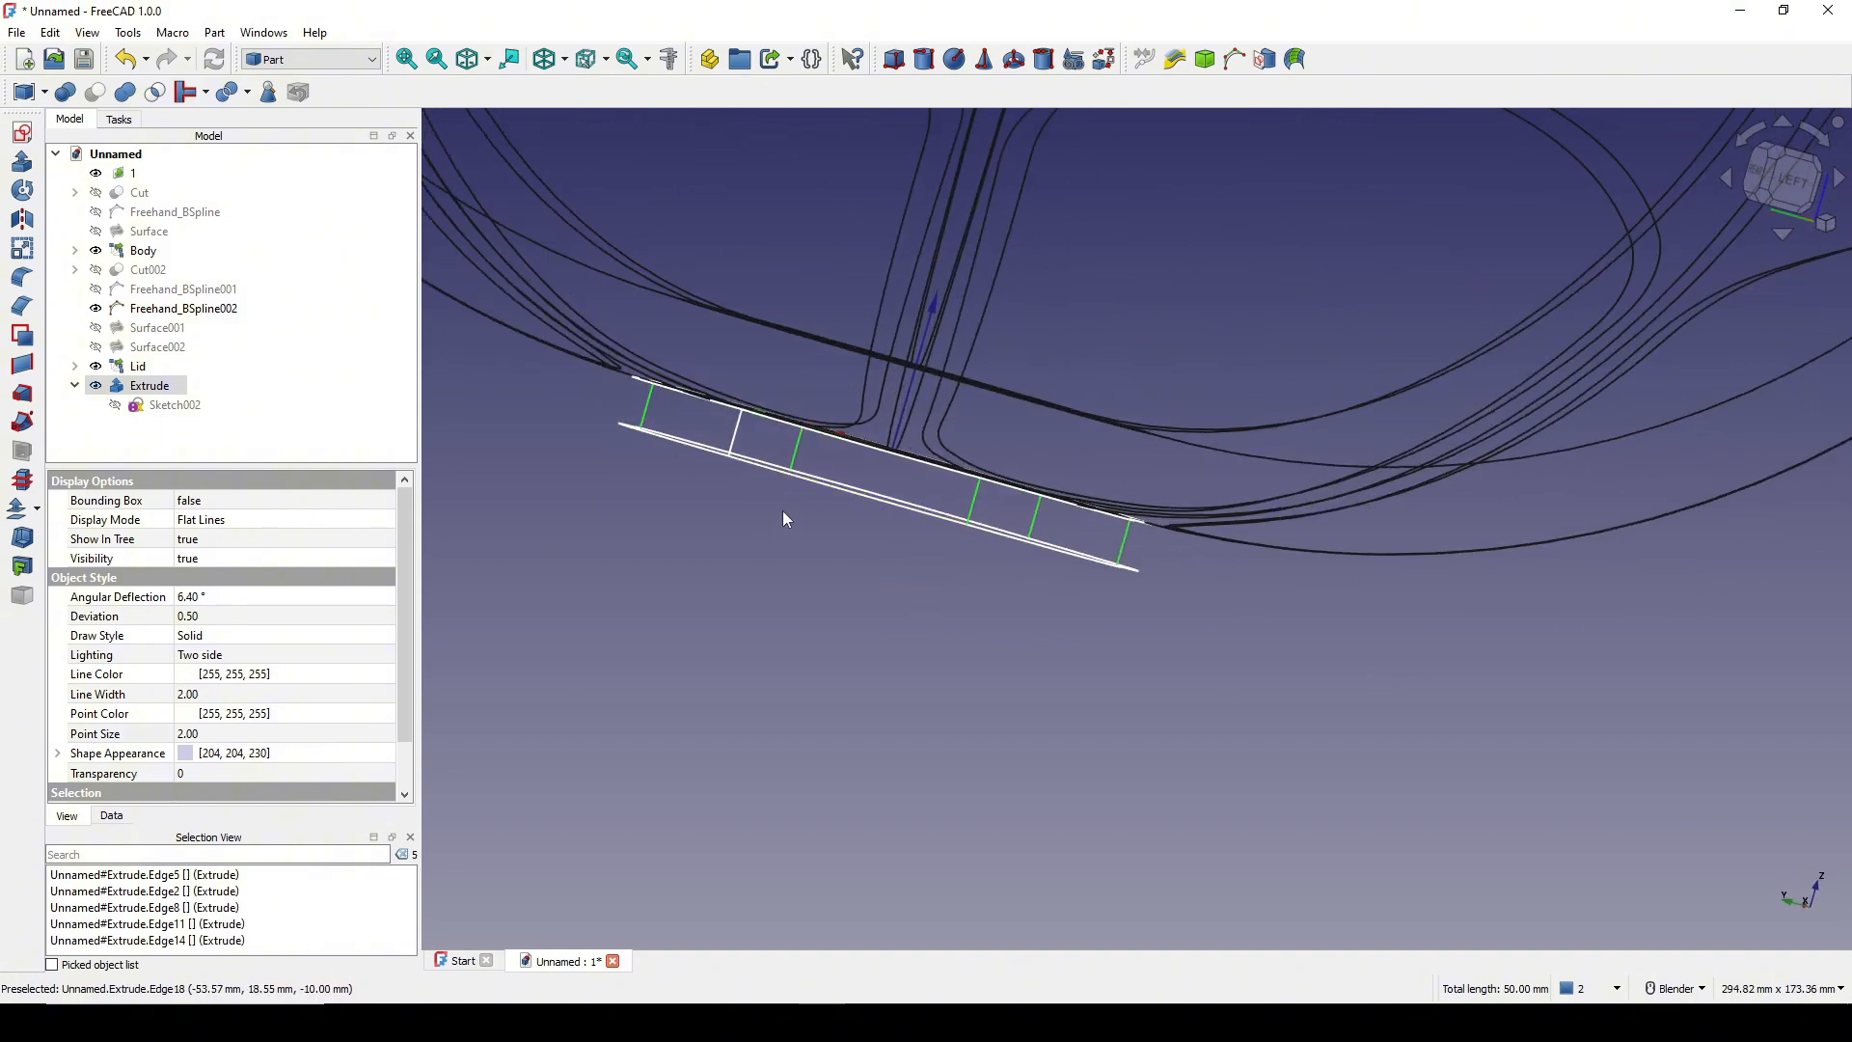
pyautogui.moveTo(783, 515); pyautogui.dragTo(870, 492, button='middle')
pyautogui.click(900, 472)
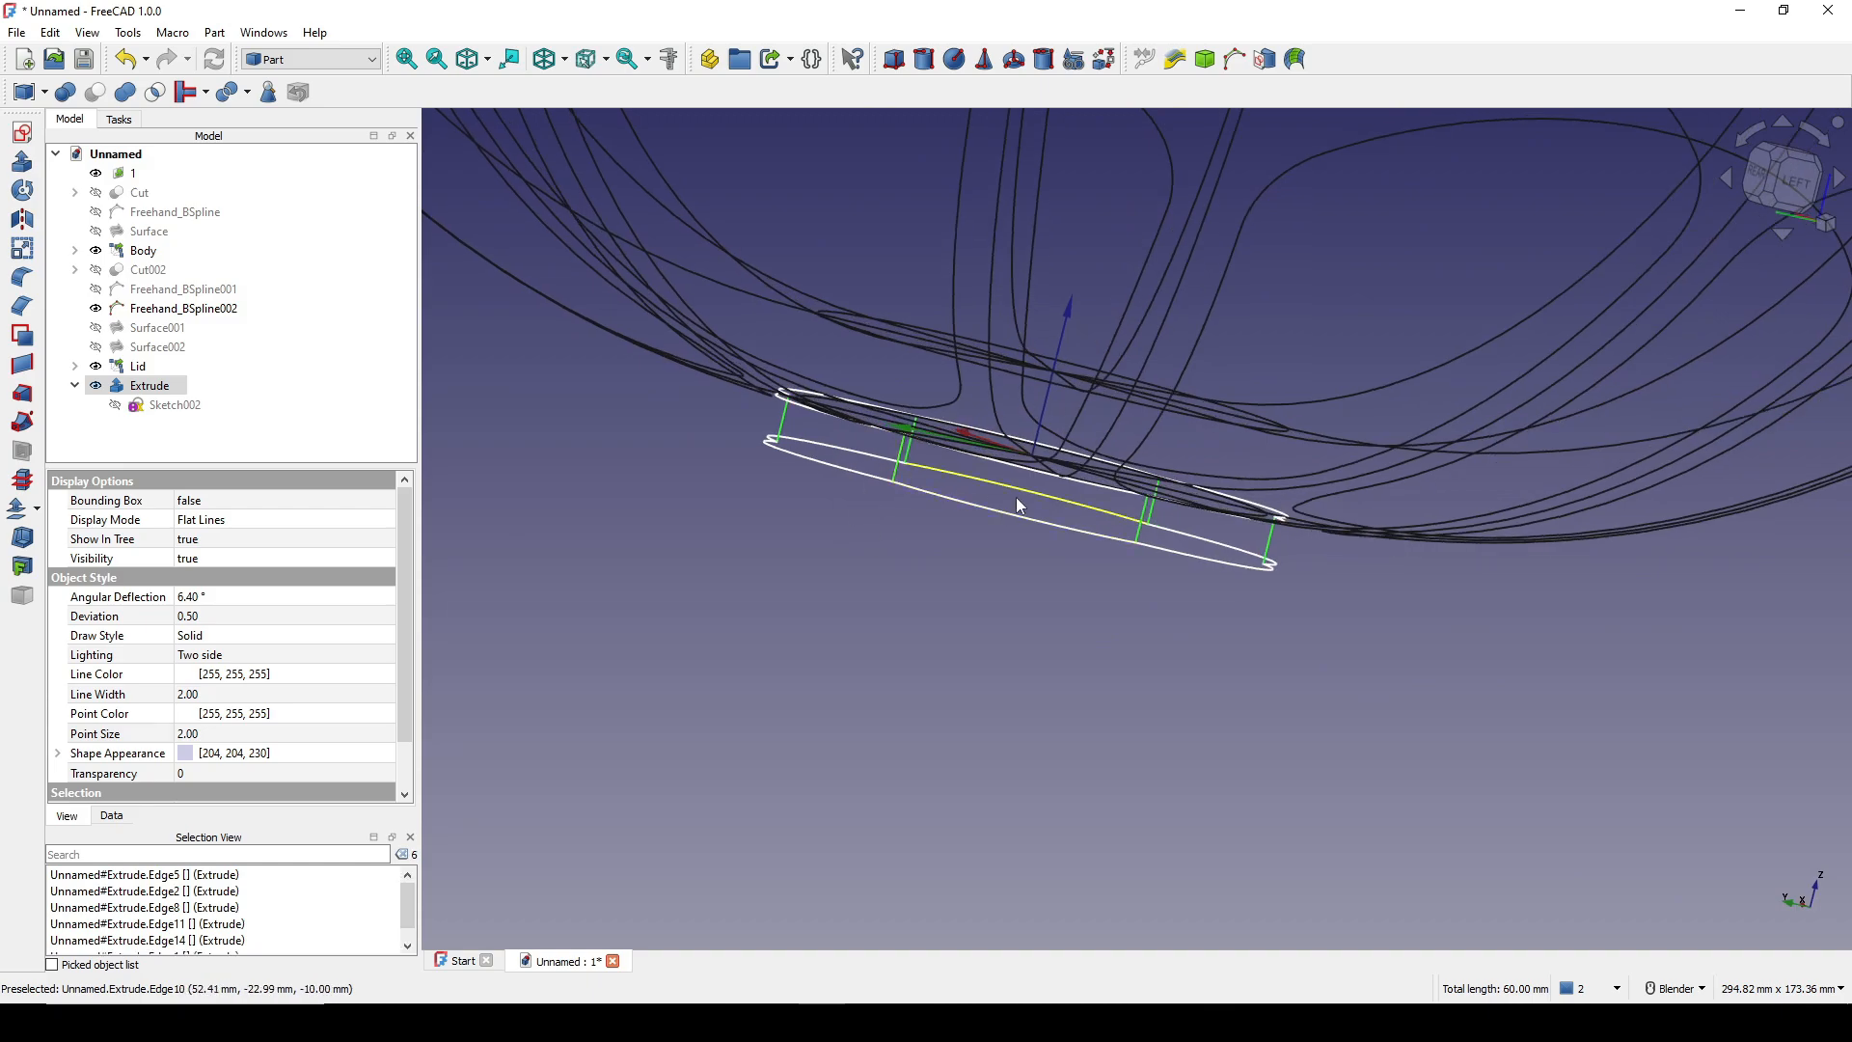
# Switch the view back to Flat lines display, keeping the foot's six vertical corner edges selected.
pyautogui.moveTo(1022, 505); pyautogui.dragTo(745, 508, button='middle')
pyautogui.scroll(-4, 746, 509)
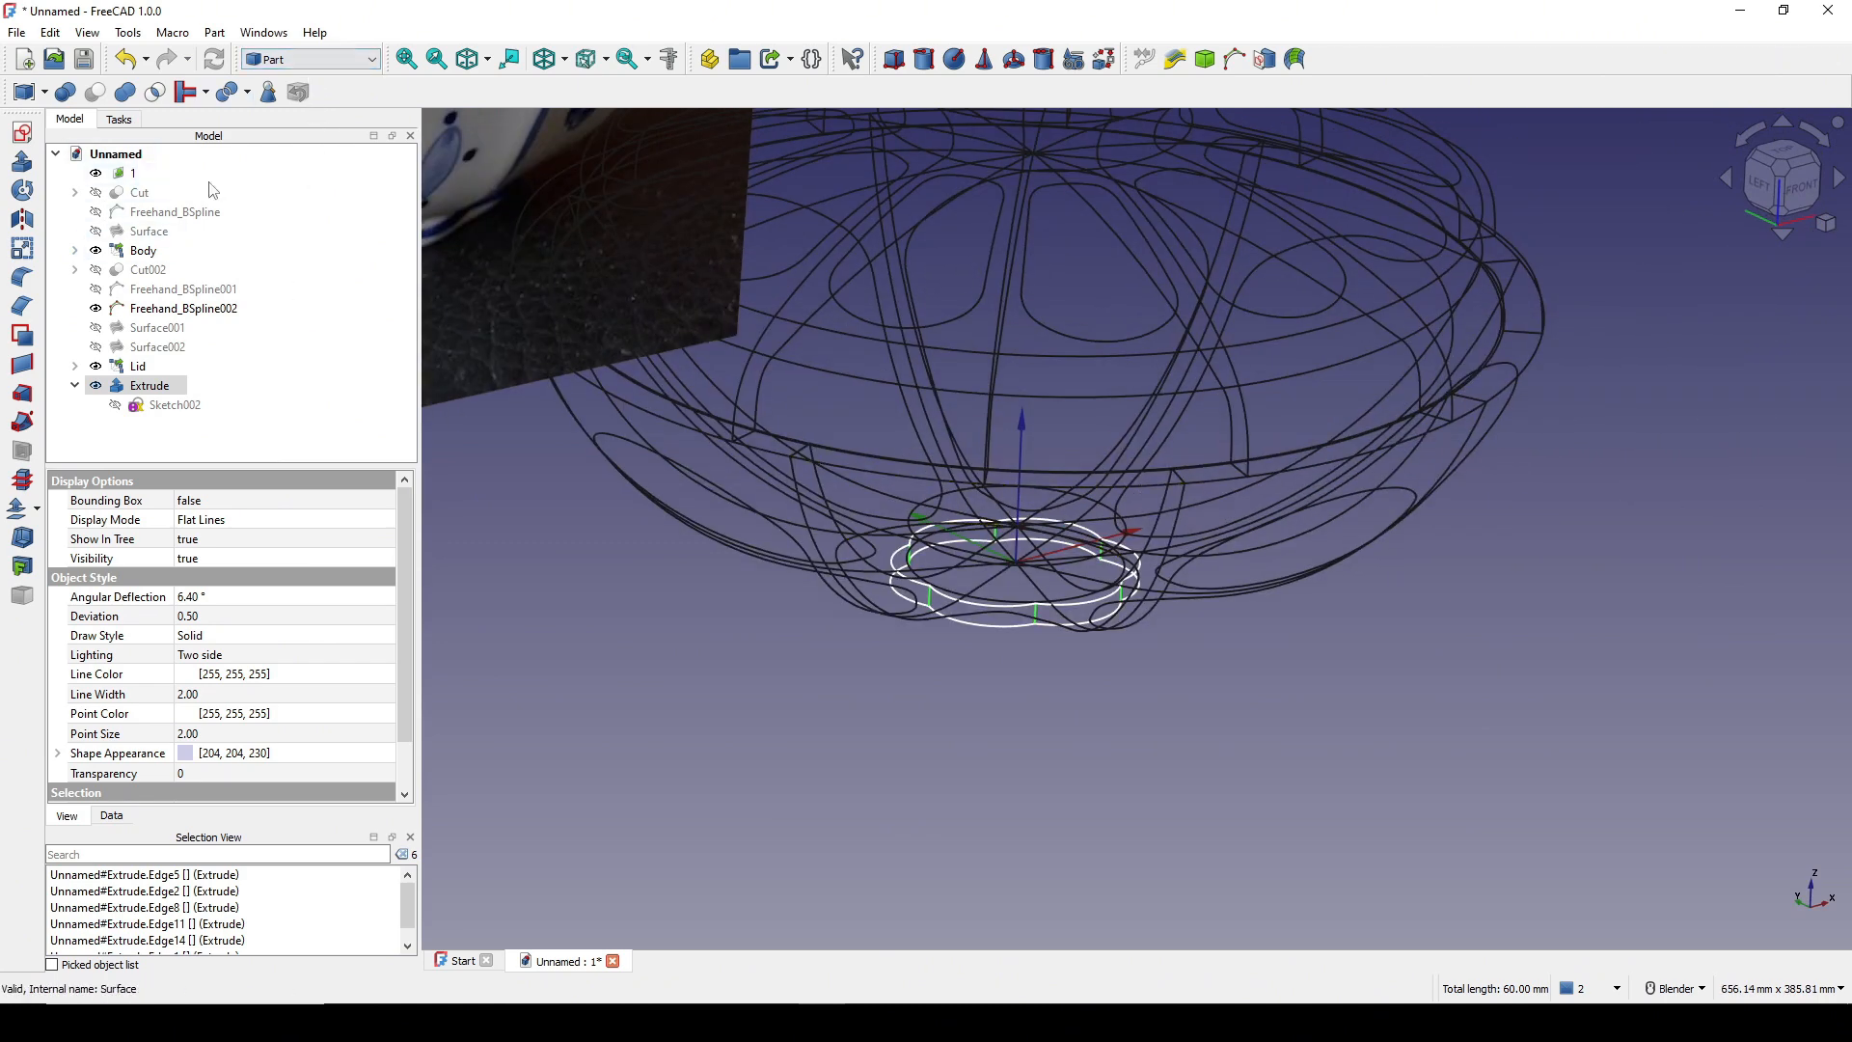
pyautogui.click(486, 60)
pyautogui.click(566, 62)
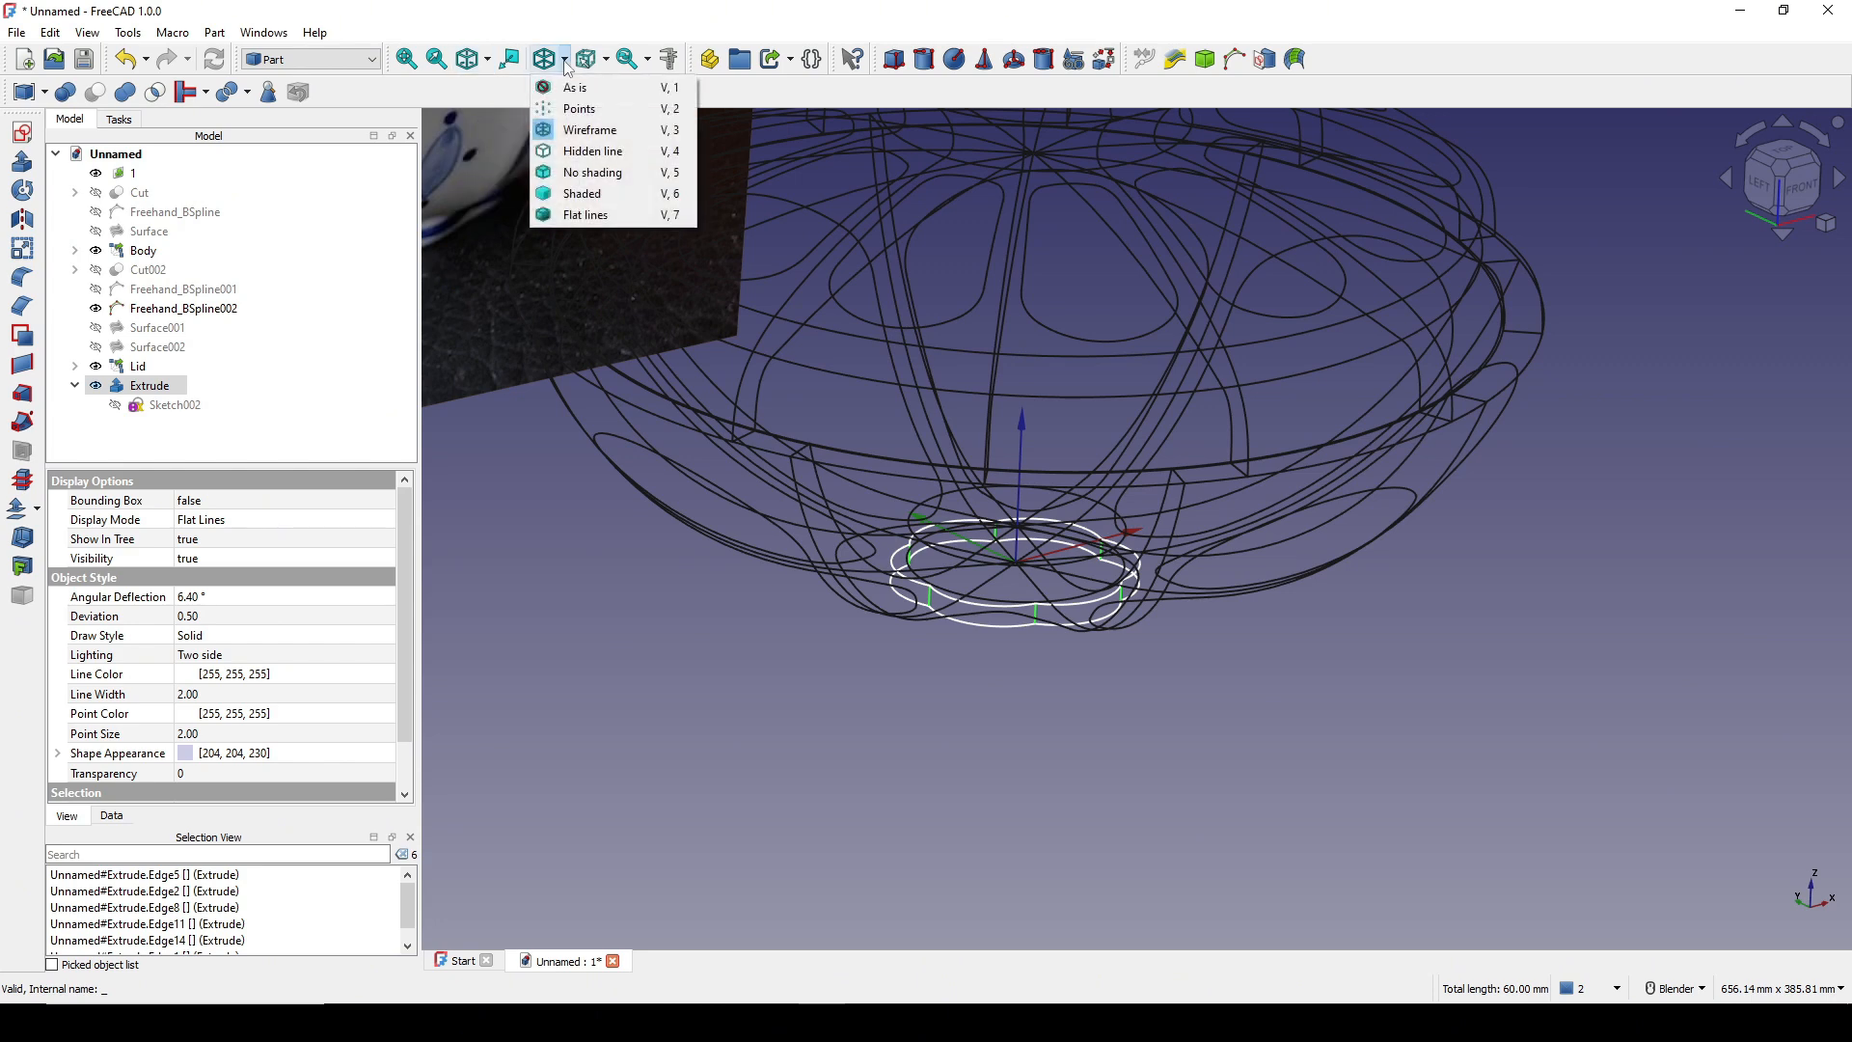
pyautogui.click(583, 217)
# Fillet the six selected vertical corner edges of the foot with a constant 20 mm radius.
pyautogui.moveTo(1143, 546); pyautogui.dragTo(1133, 425, button='middle')
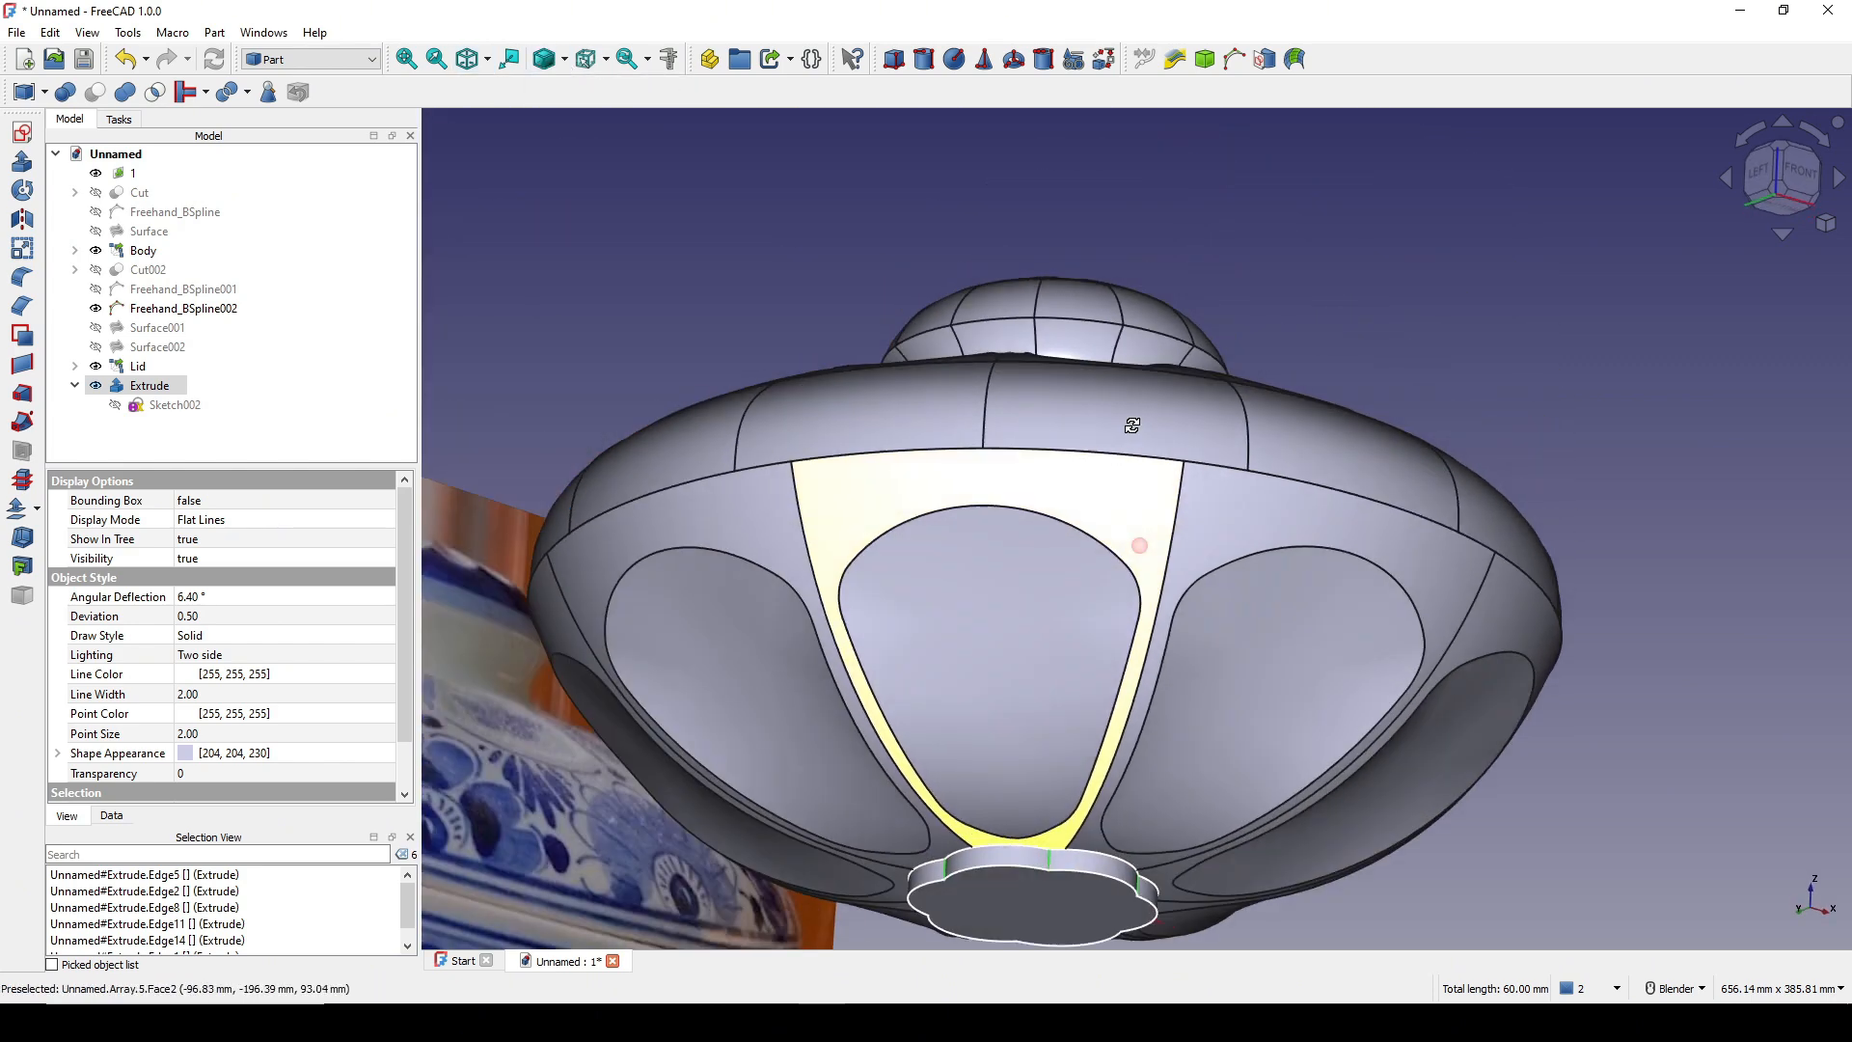
pyautogui.keyDown('shift'); pyautogui.moveTo(1096, 578); pyautogui.dragTo(1119, 338, button='middle'); pyautogui.keyUp('shift')
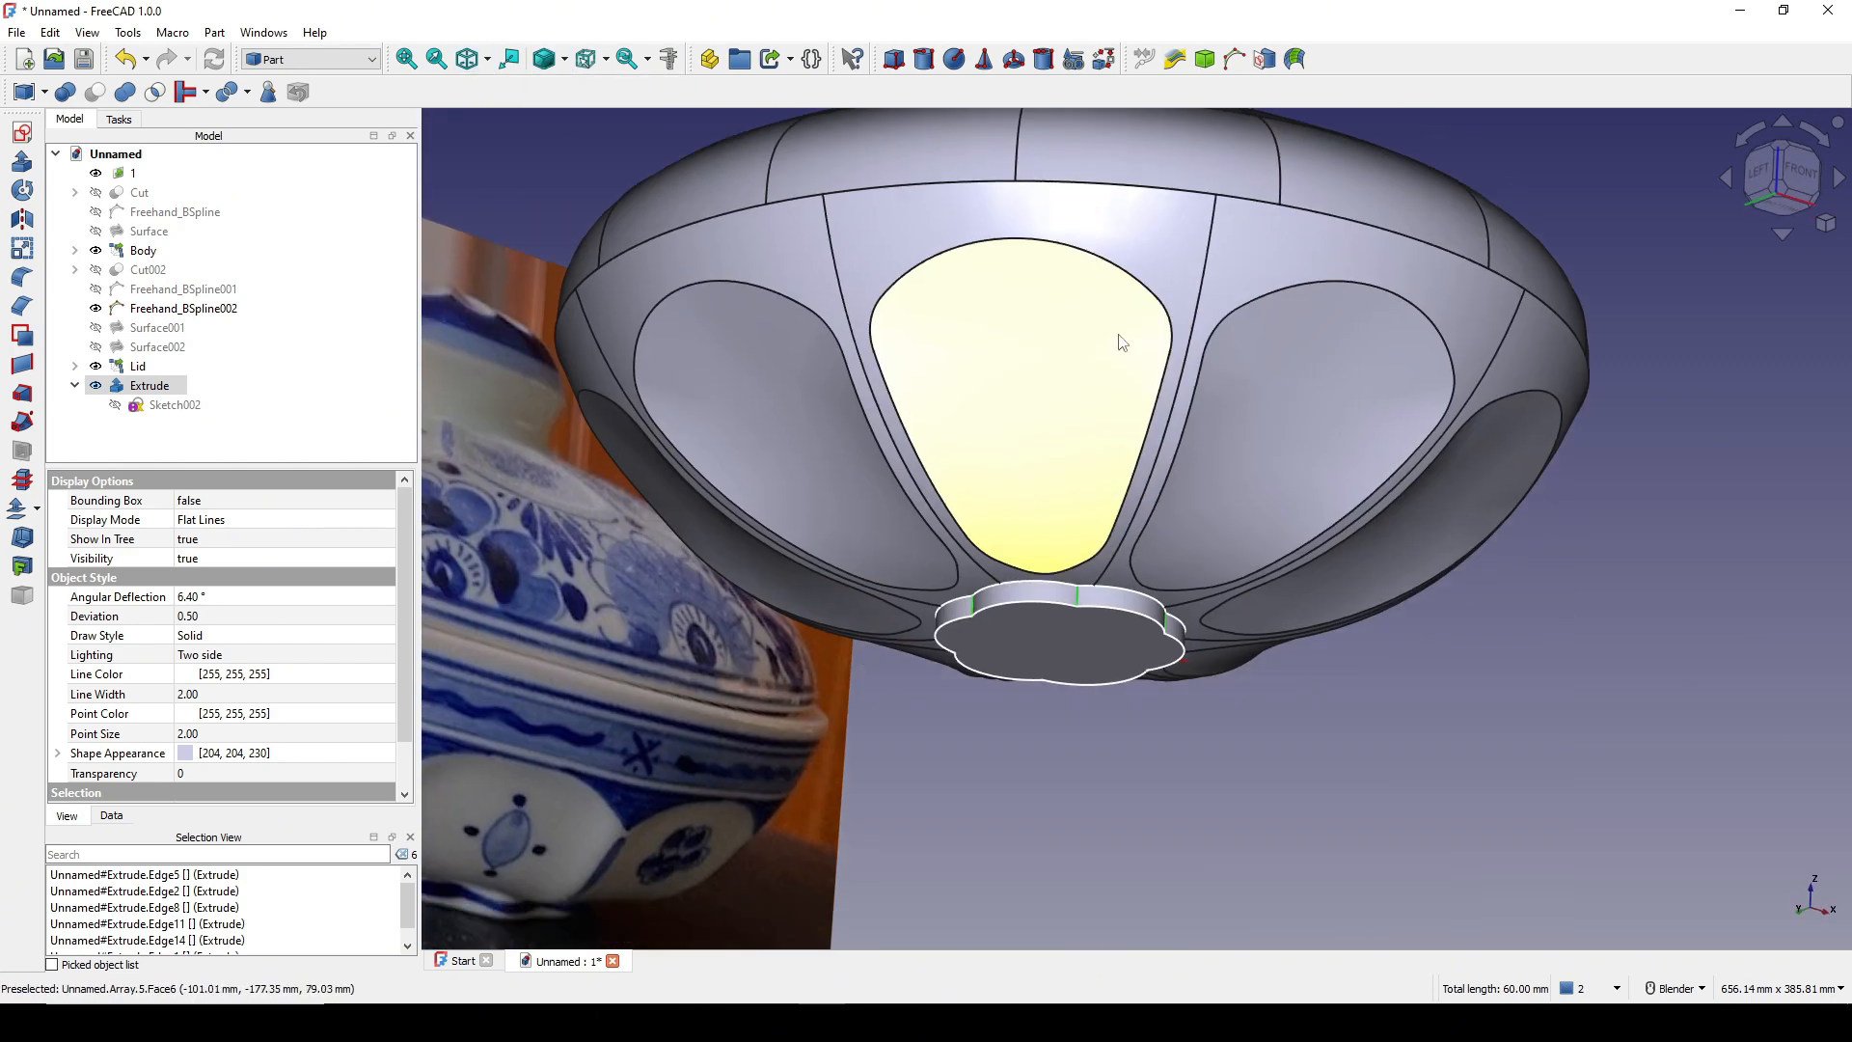
pyautogui.click(23, 280)
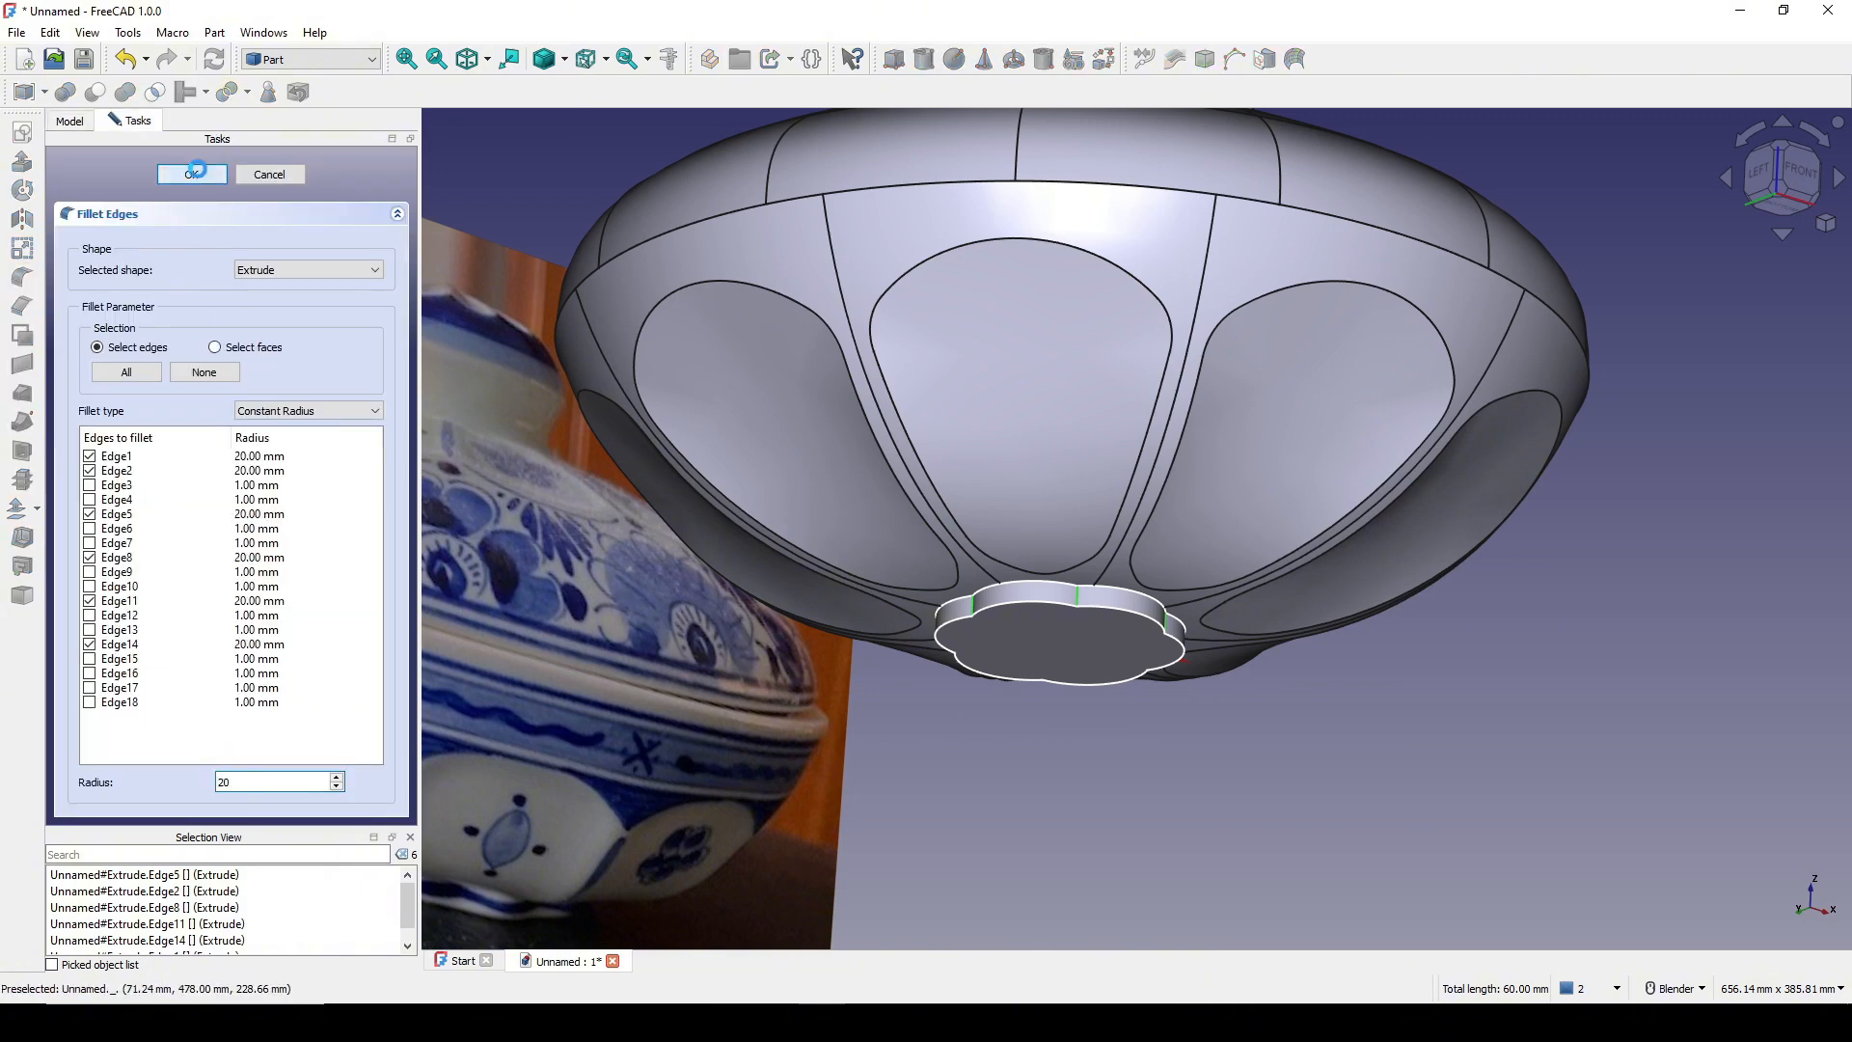
pyautogui.click(194, 172)
# Fillet the outline edge of the foot's underside with a constant 2 mm radius.
pyautogui.moveTo(1281, 638); pyautogui.dragTo(1218, 677, button='middle')
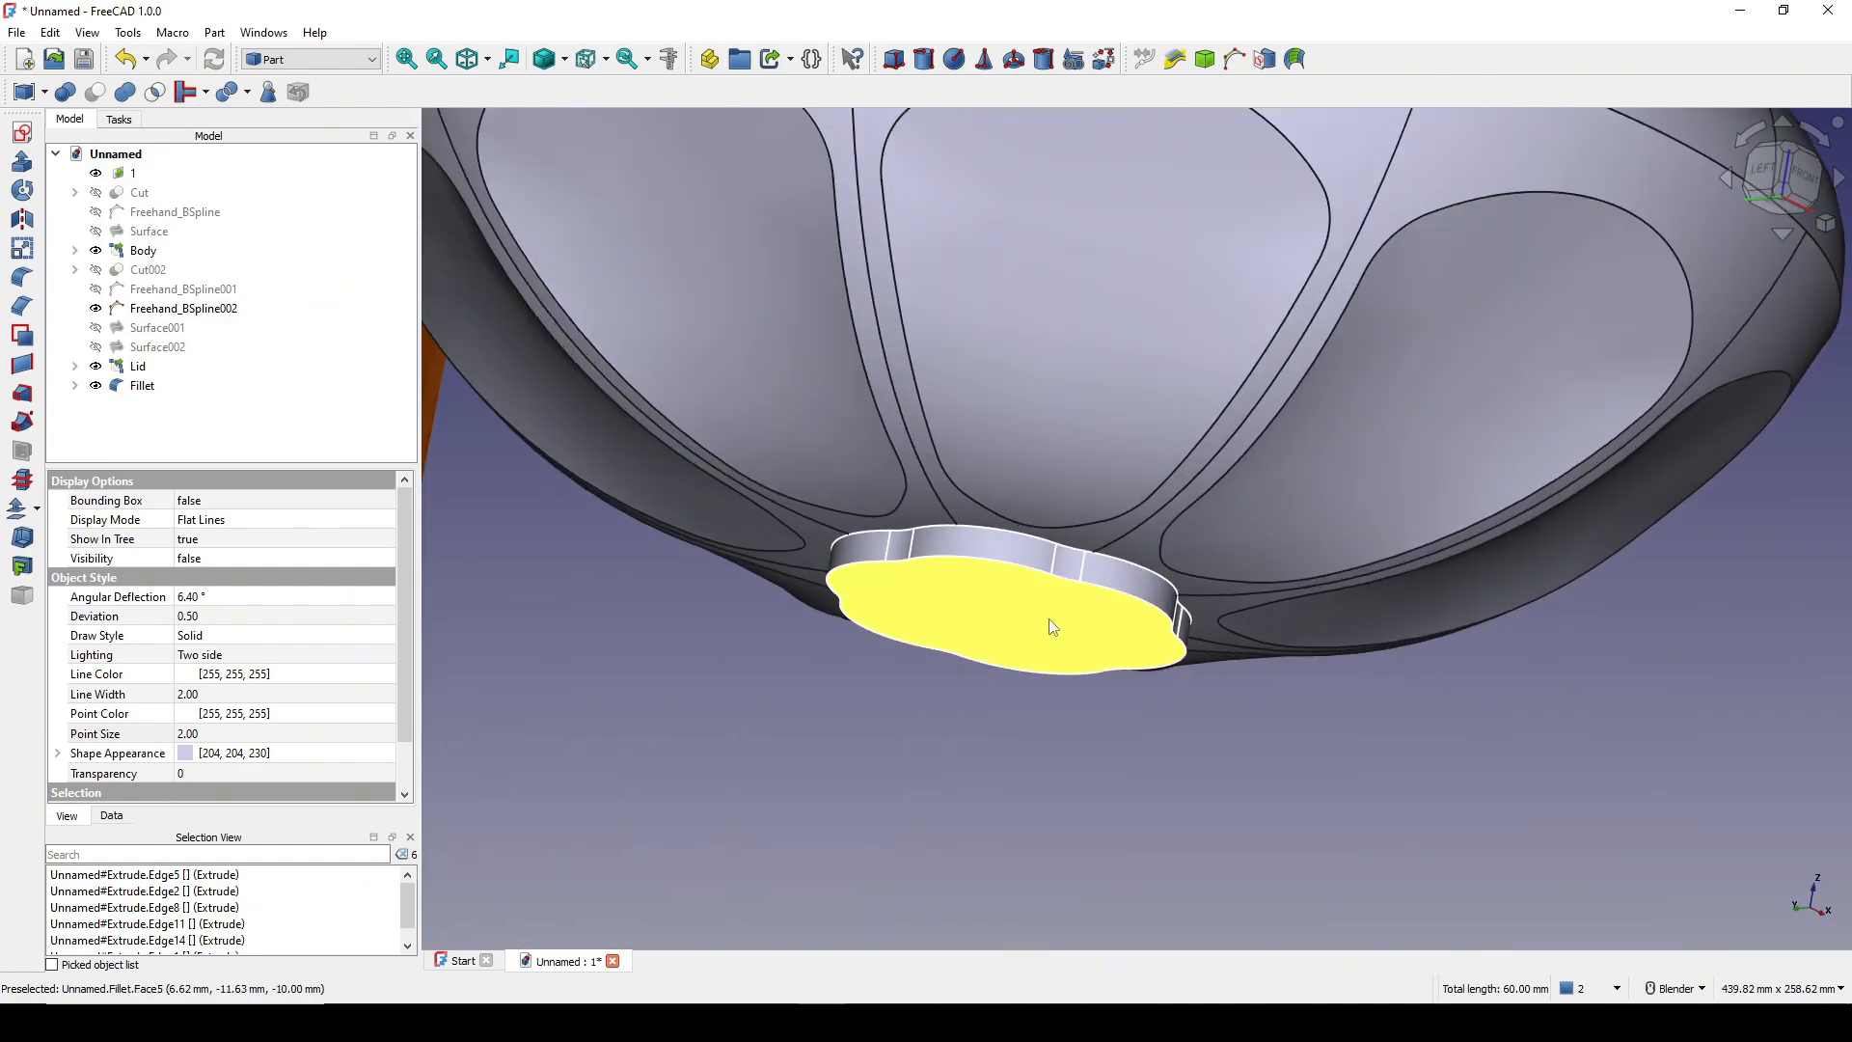
pyautogui.scroll(2, 1053, 627)
pyautogui.click(1004, 559)
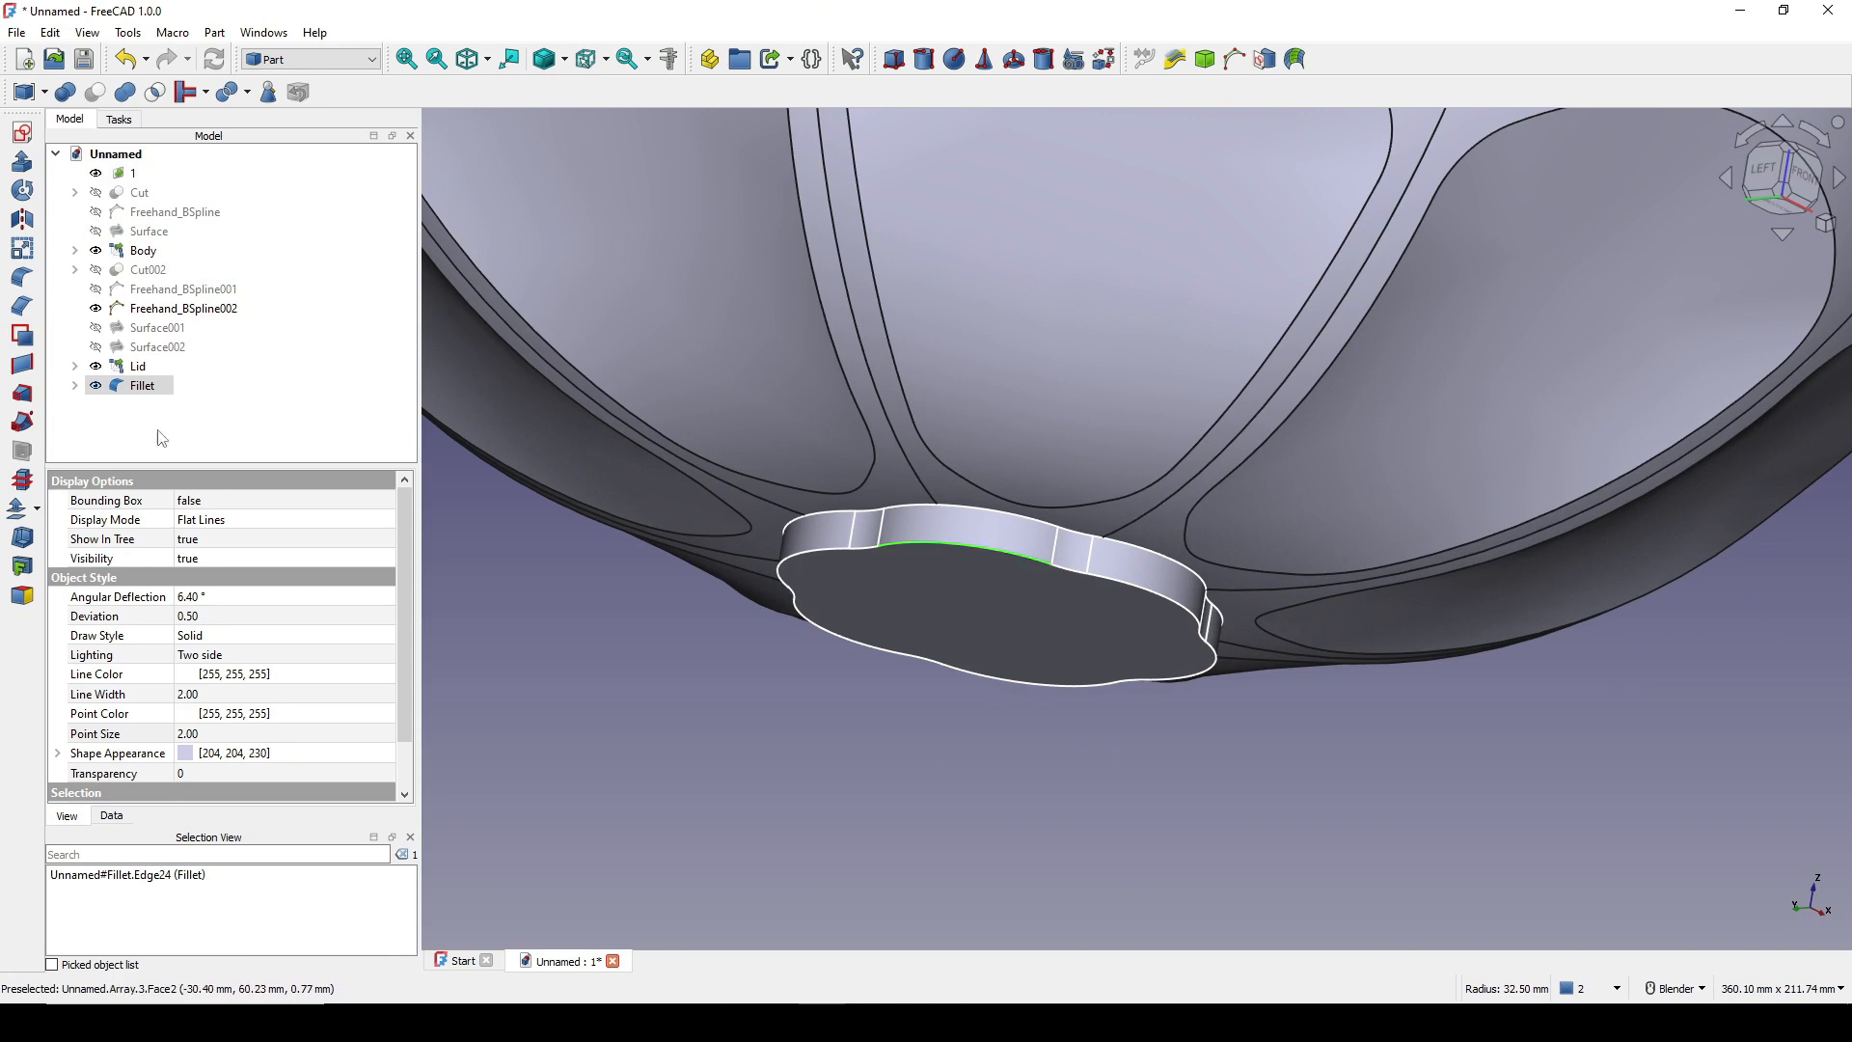
pyautogui.click(20, 288)
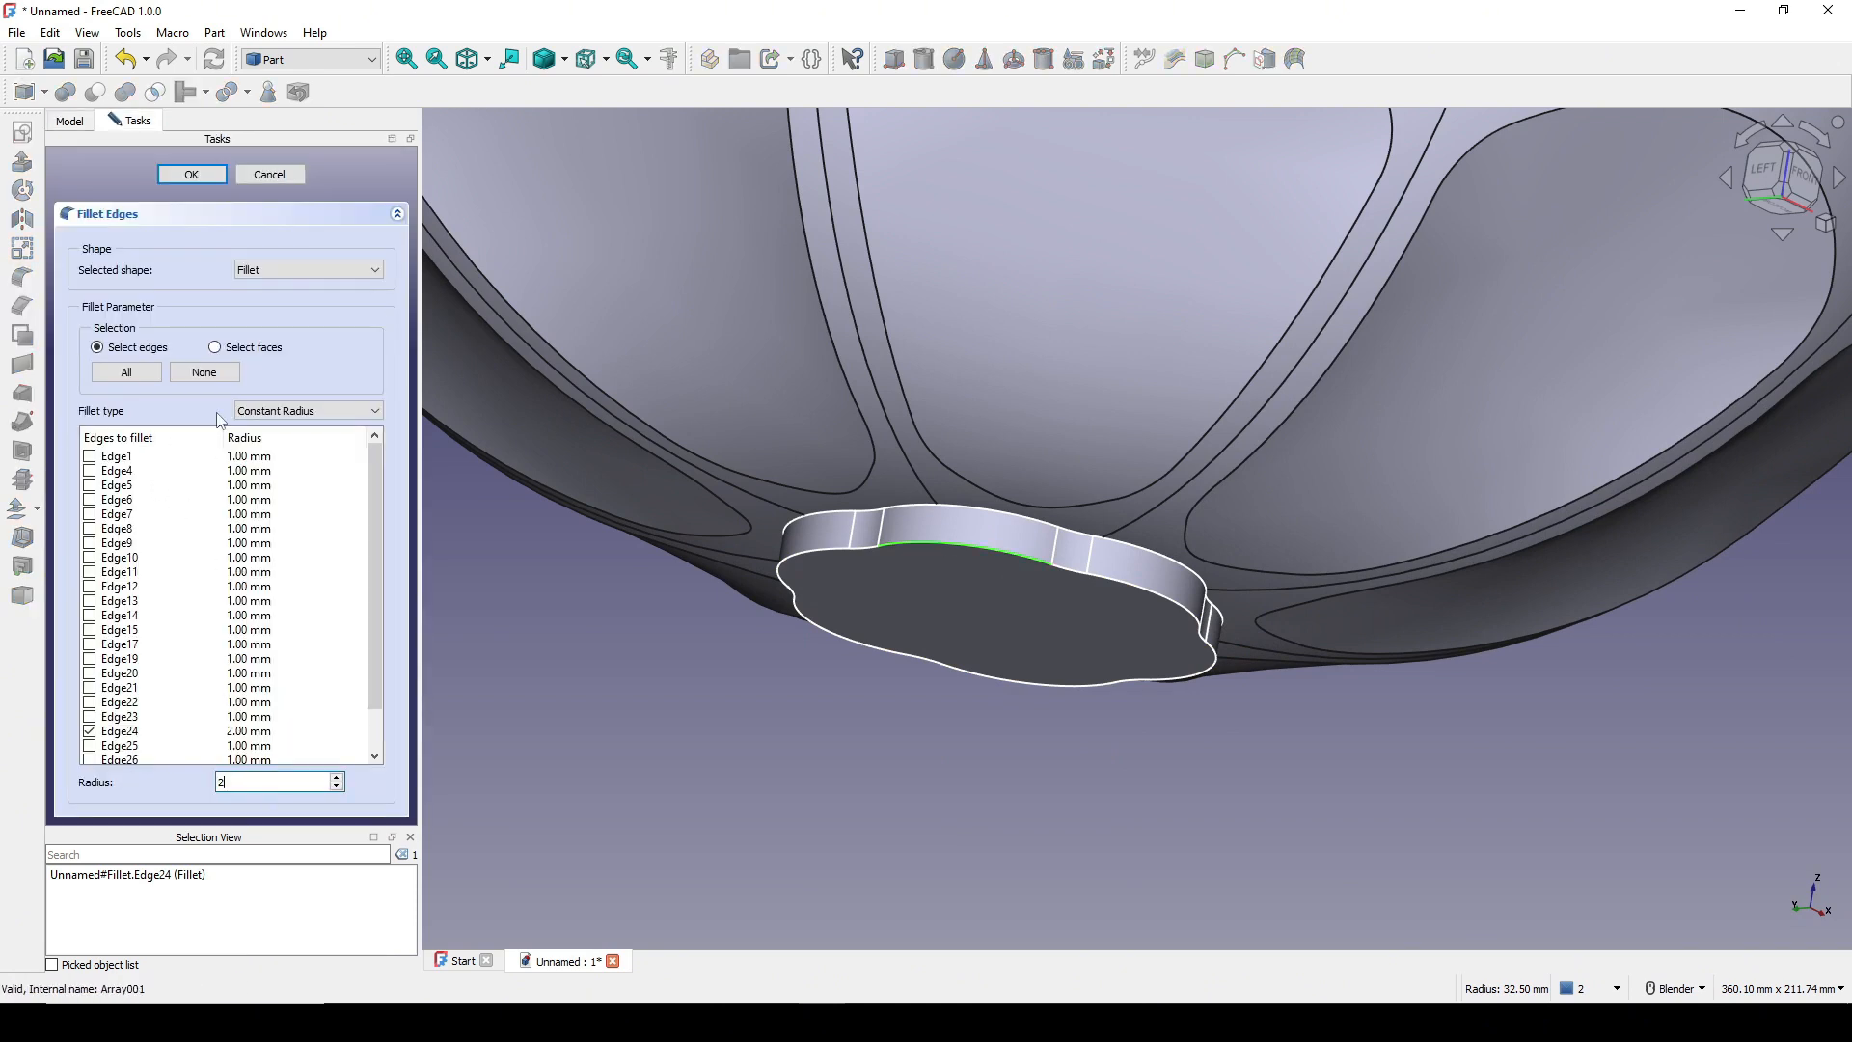
pyautogui.click(216, 179)
# Clone the filleted foot using the Draft workbench and hide the original foot.
pyautogui.moveTo(1008, 612); pyautogui.dragTo(1215, 581, button='middle')
pyautogui.click(1416, 571)
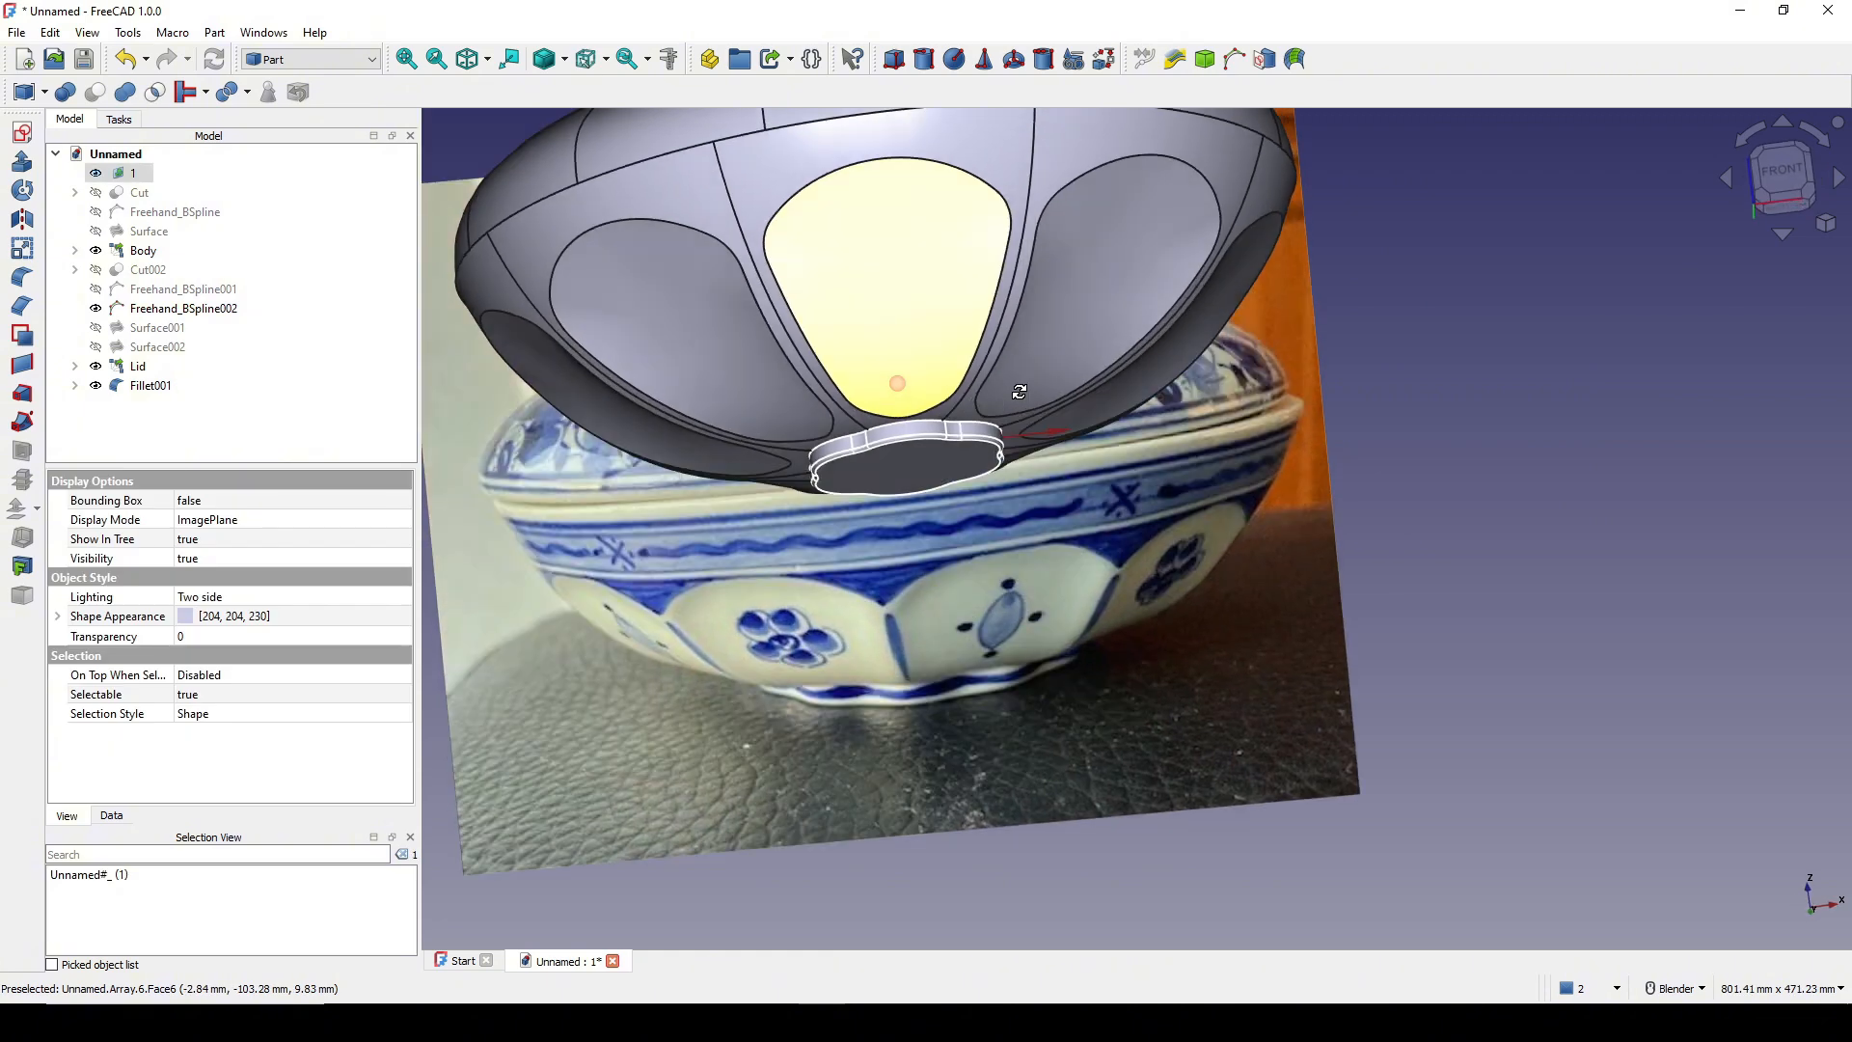
pyautogui.moveTo(1020, 391); pyautogui.dragTo(1003, 405, button='middle')
pyautogui.click(151, 385)
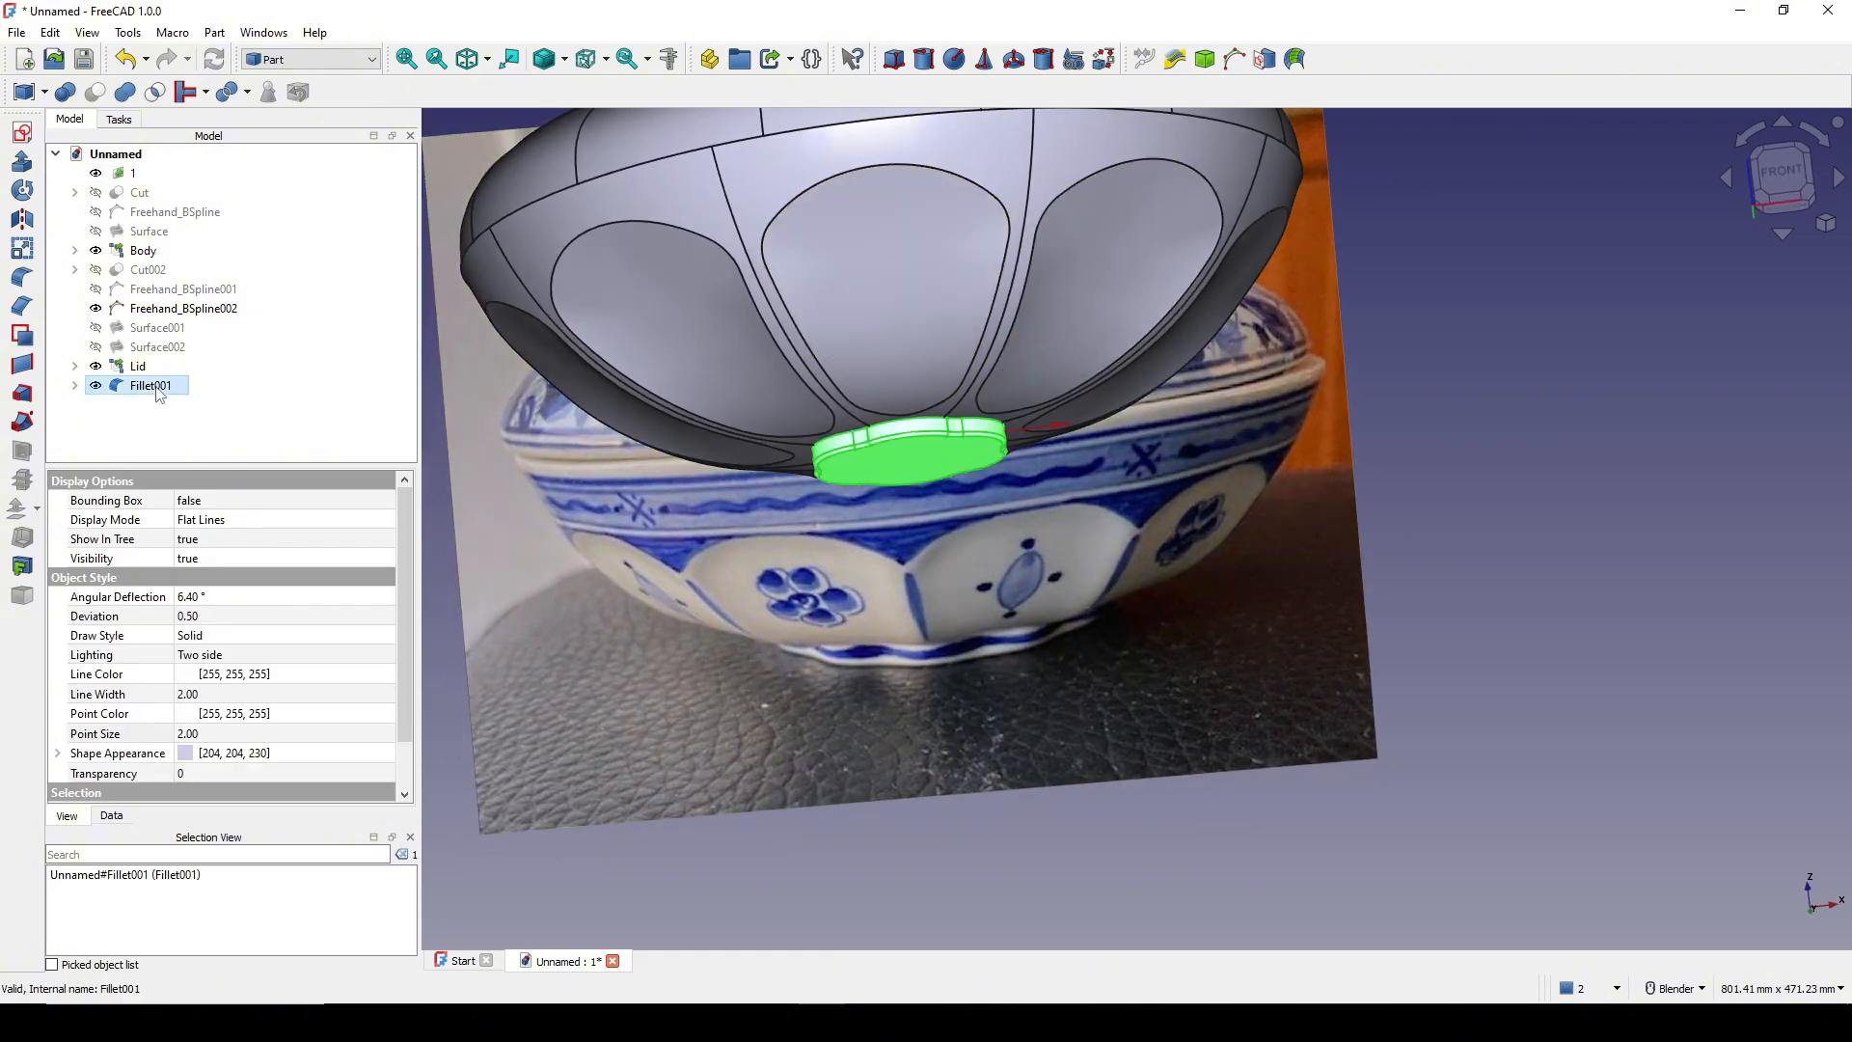
pyautogui.click(311, 58)
pyautogui.click(290, 107)
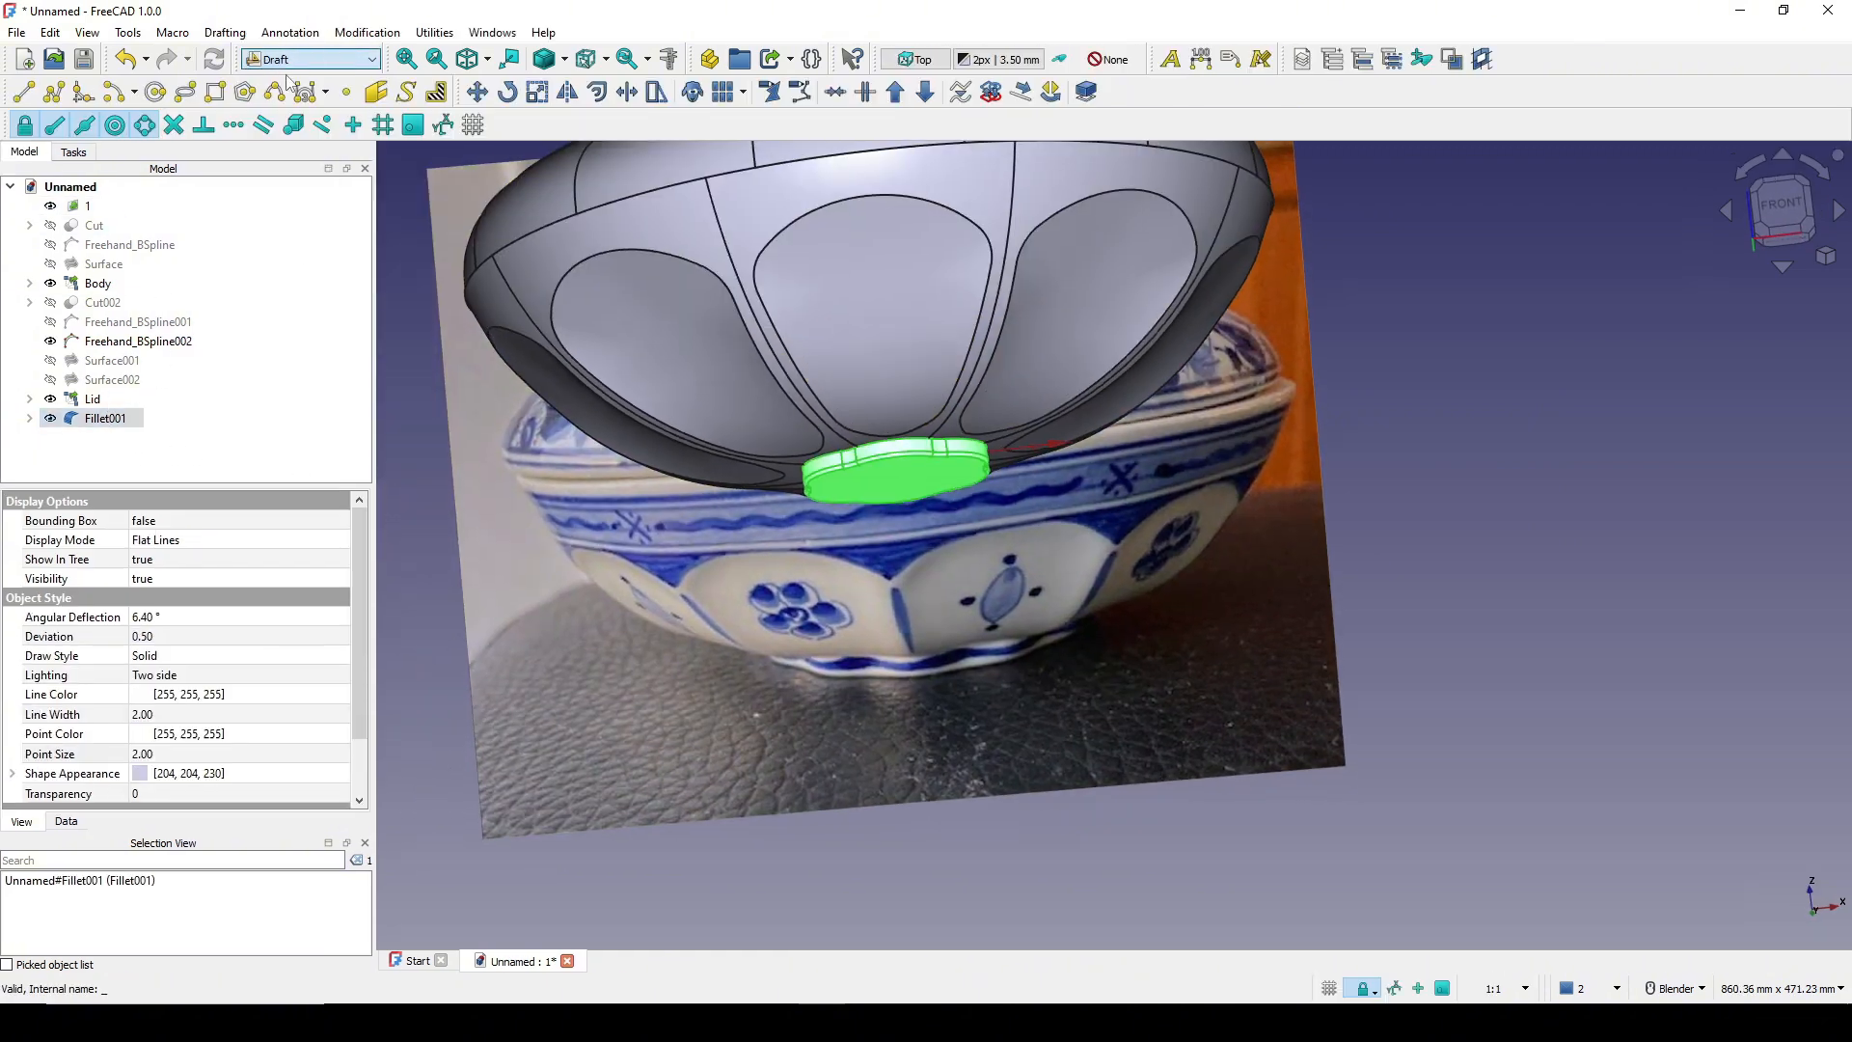
pyautogui.keyDown('shift'); pyautogui.moveTo(923, 378); pyautogui.dragTo(926, 340, button='middle'); pyautogui.keyUp('shift')
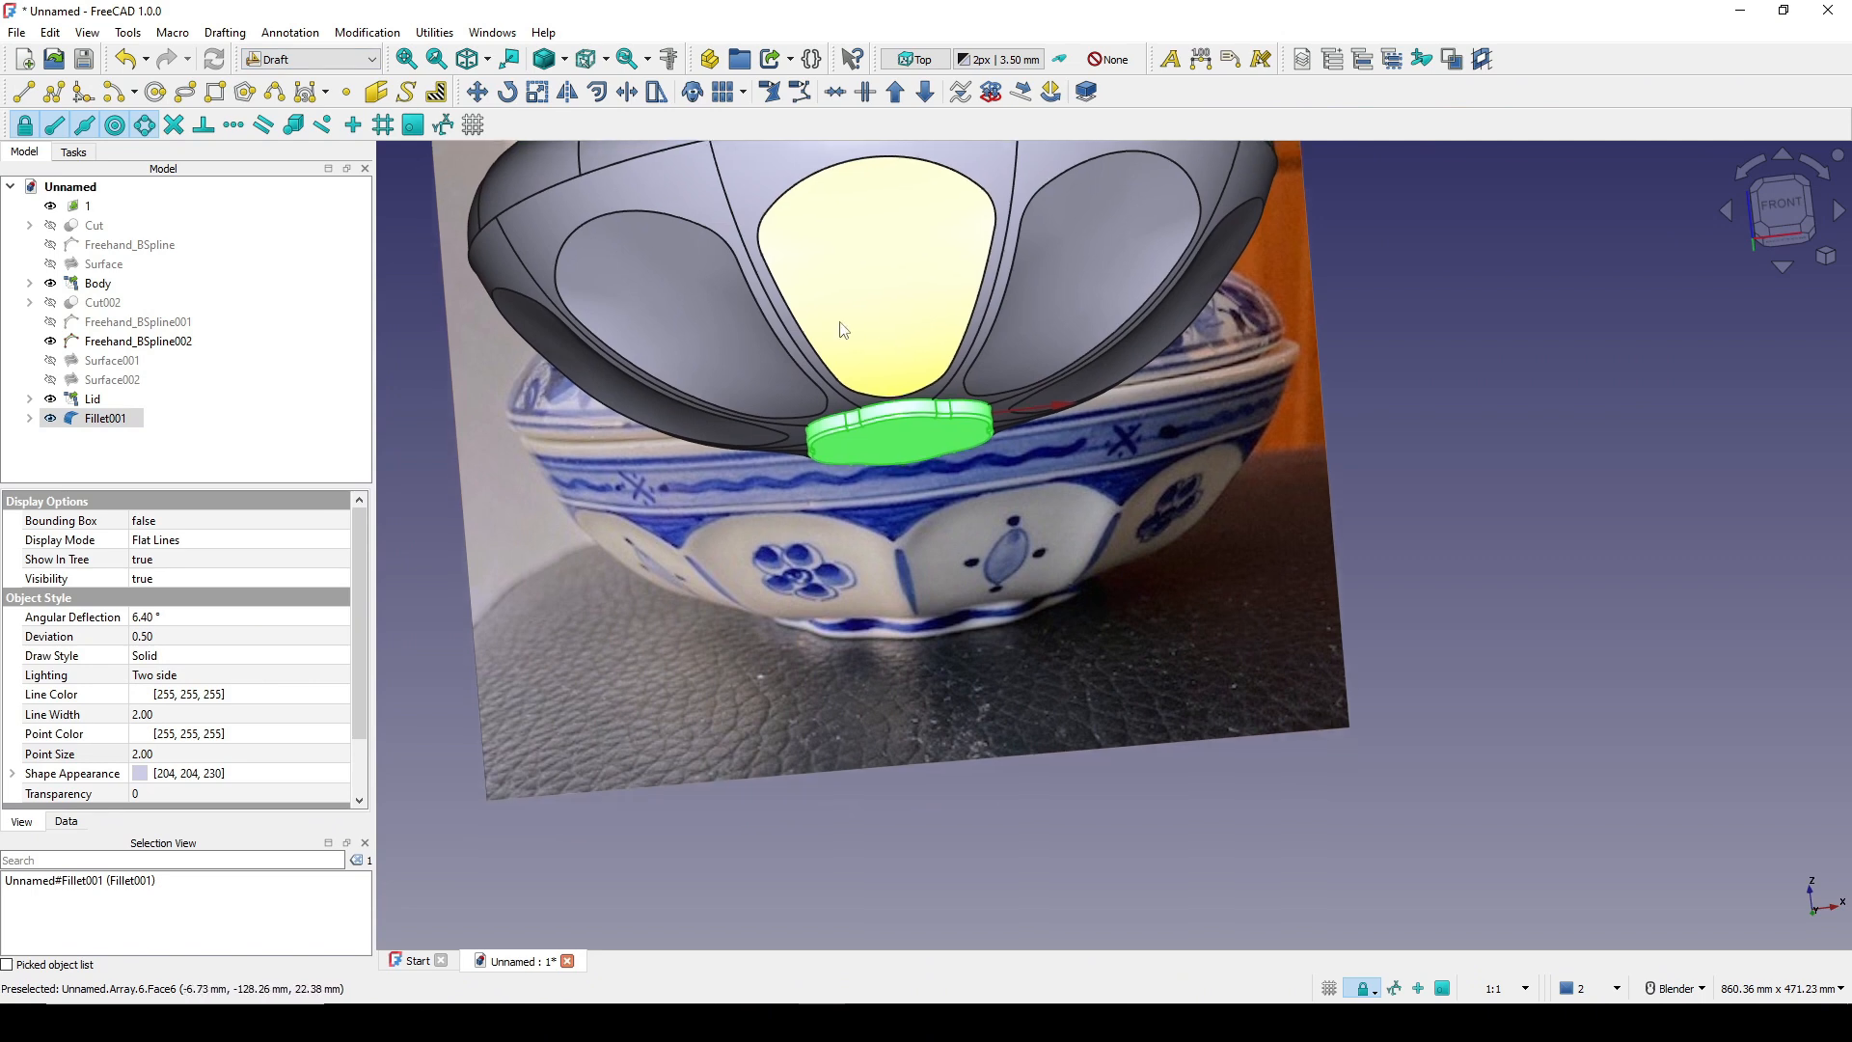
pyautogui.click(692, 92)
pyautogui.click(107, 421)
pyautogui.press('space')
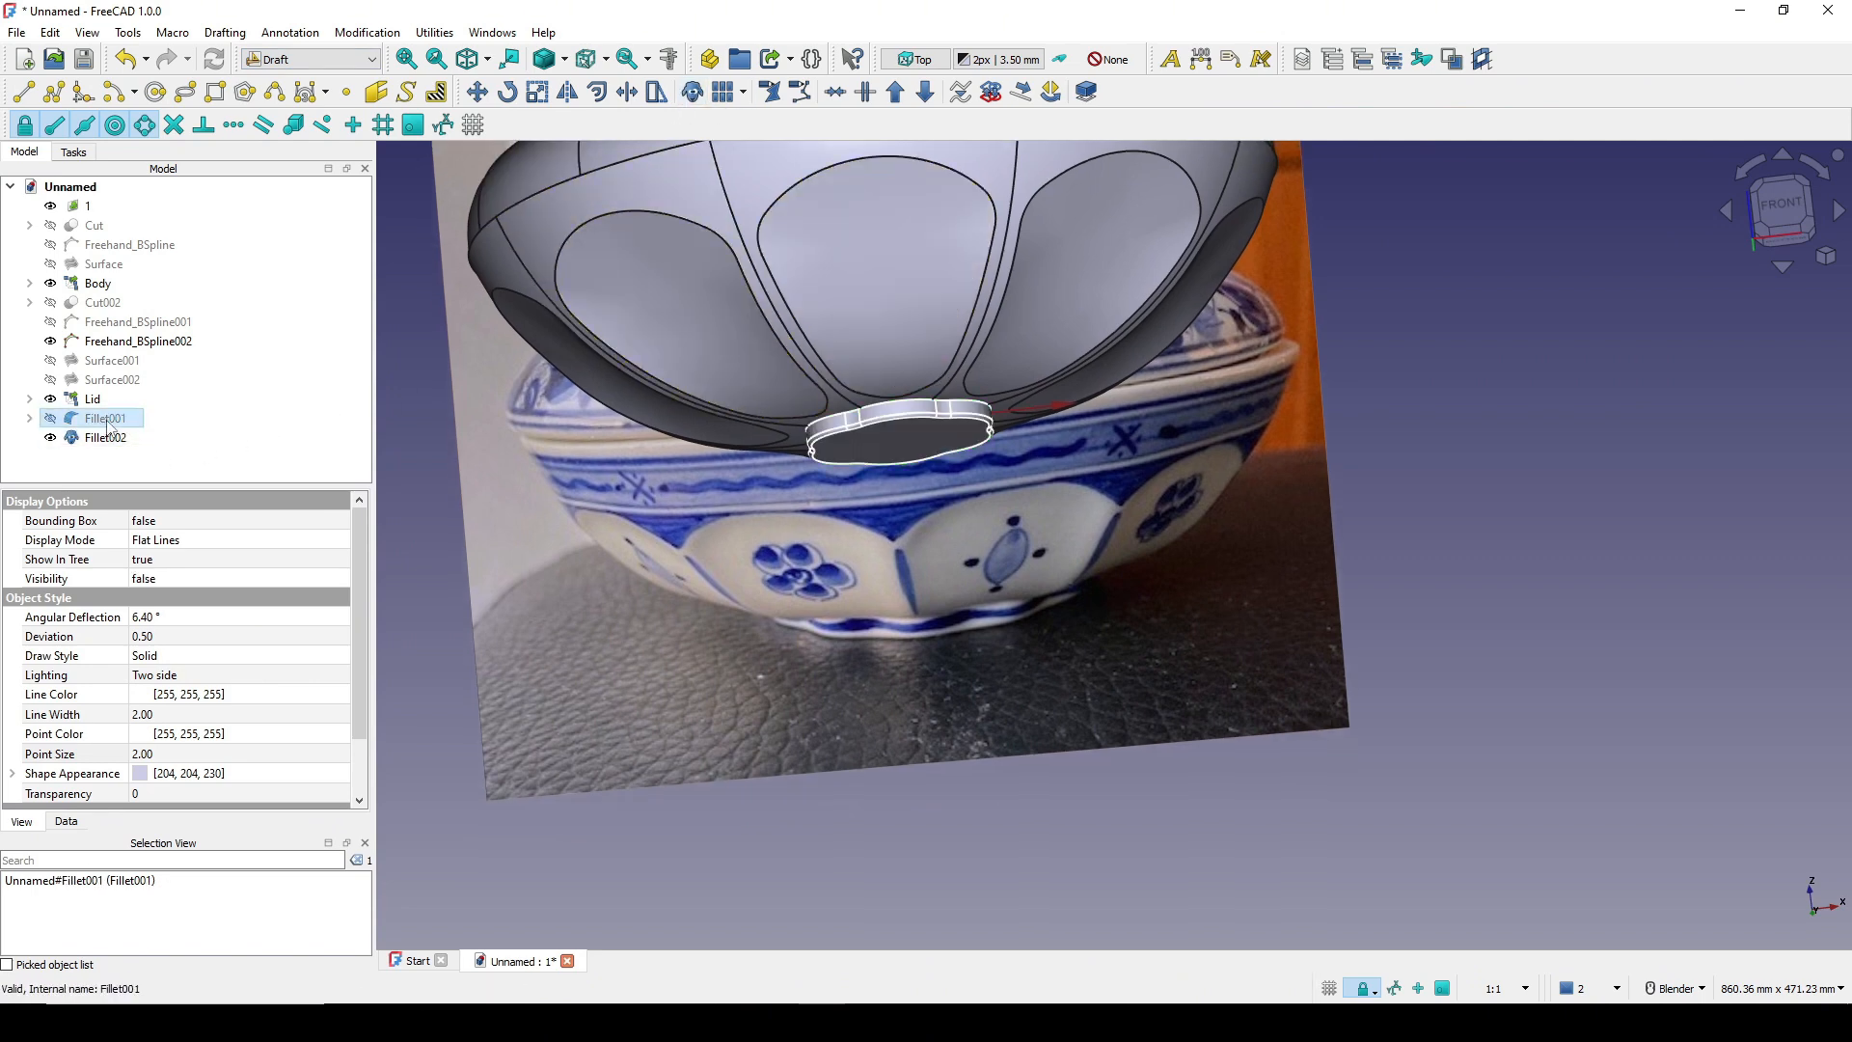
# Set the cloned foot's X and Y scale factors to 1.2.
pyautogui.click(103, 437)
pyautogui.moveTo(941, 482); pyautogui.dragTo(912, 482, button='middle')
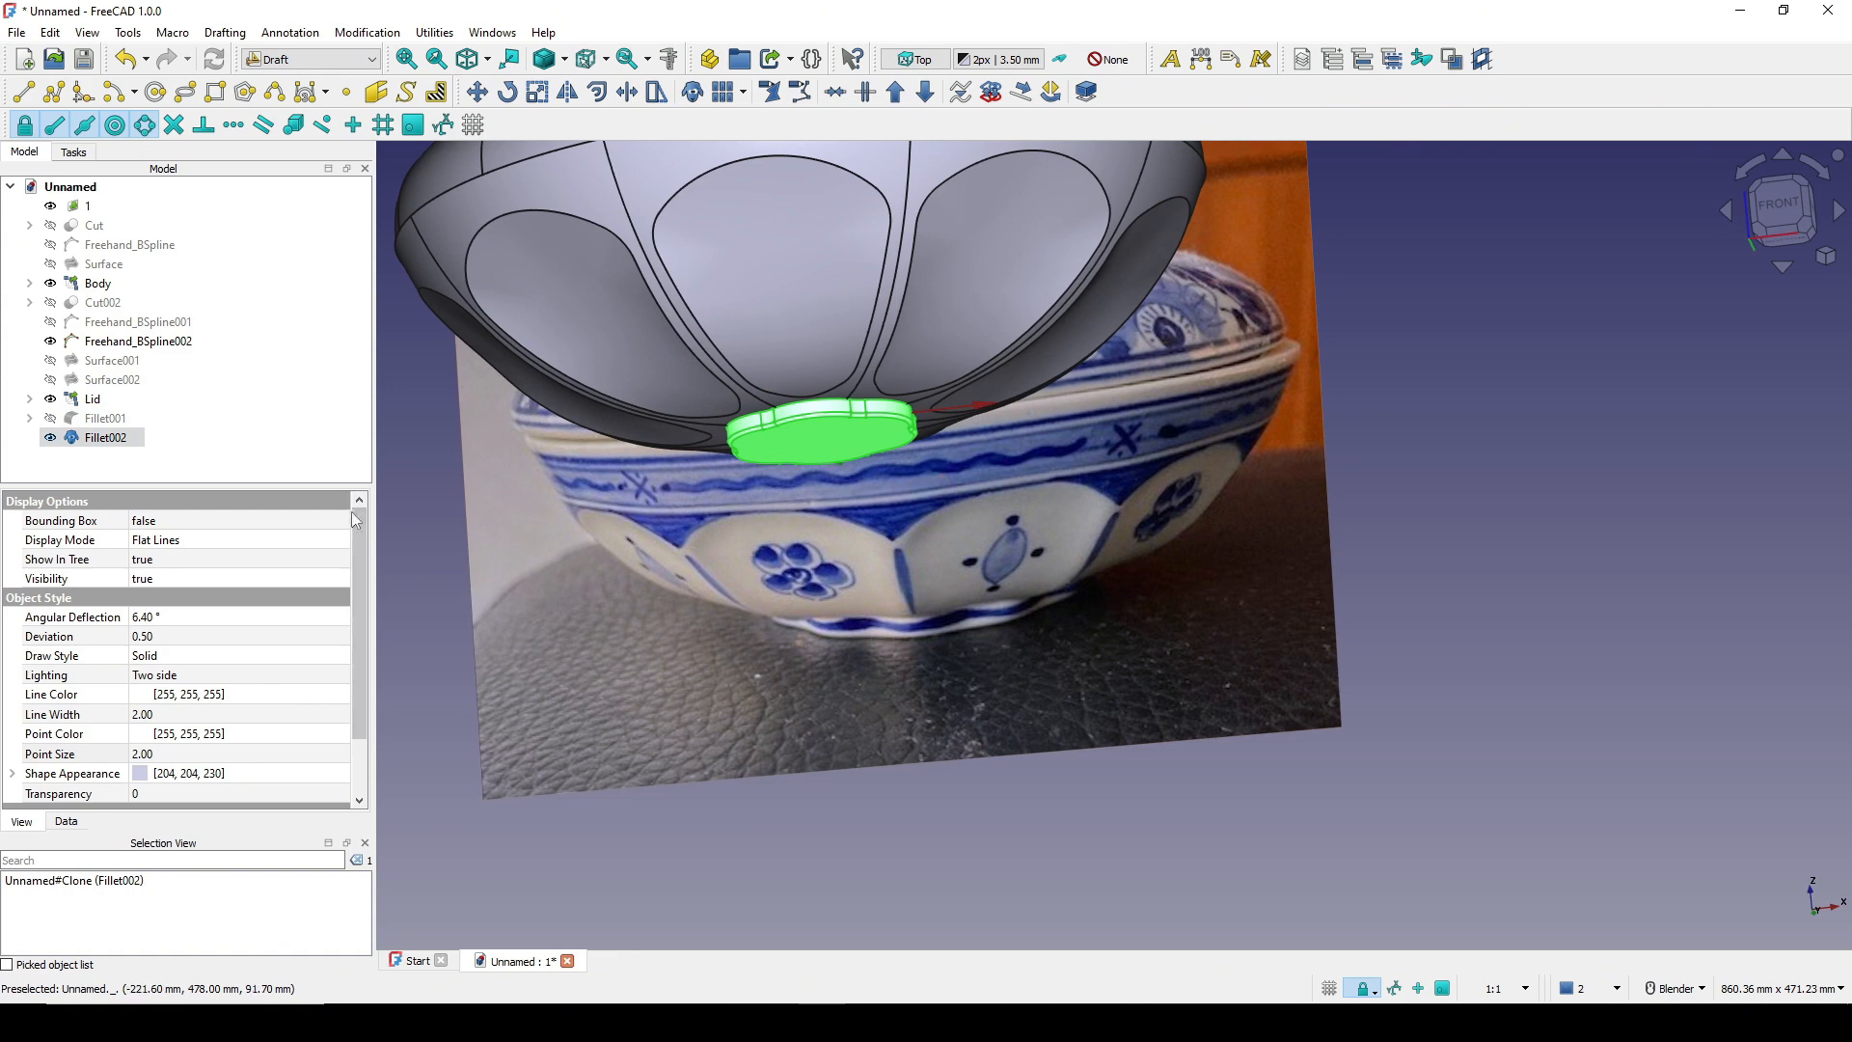
pyautogui.scroll(-3, 87, 786)
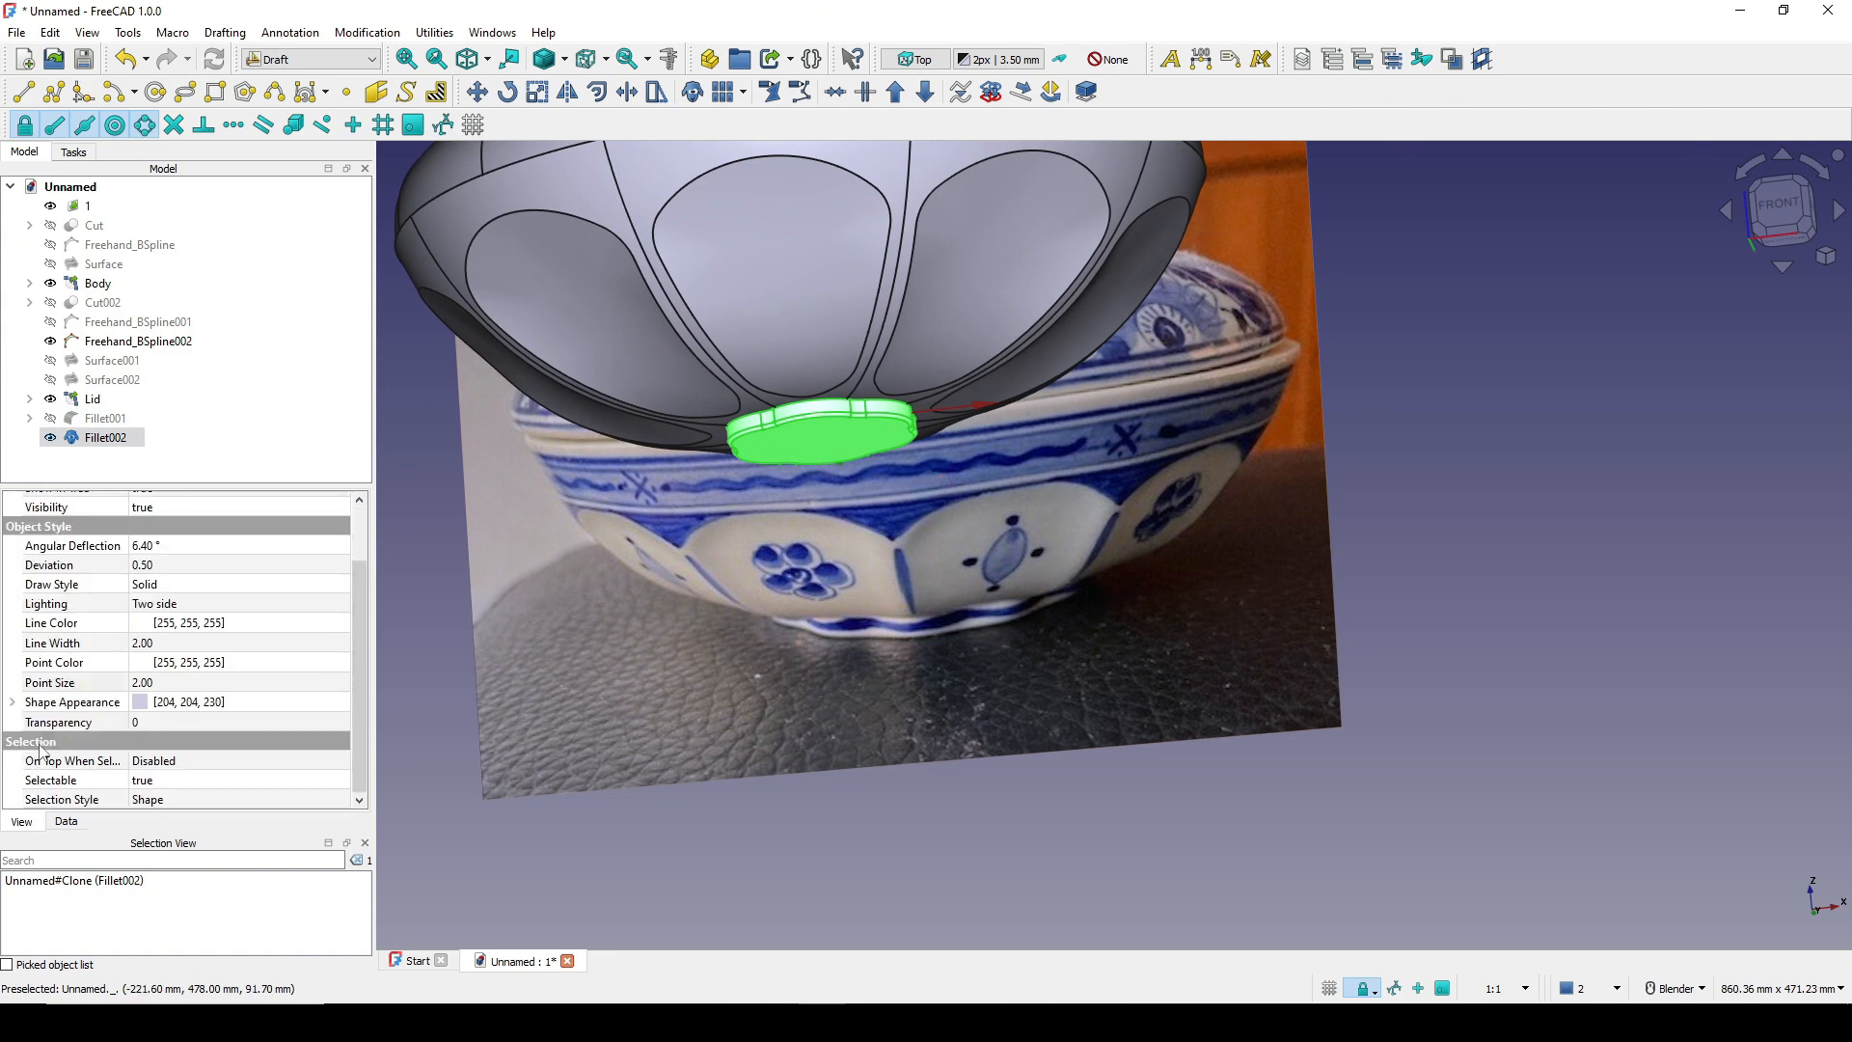
pyautogui.click(68, 821)
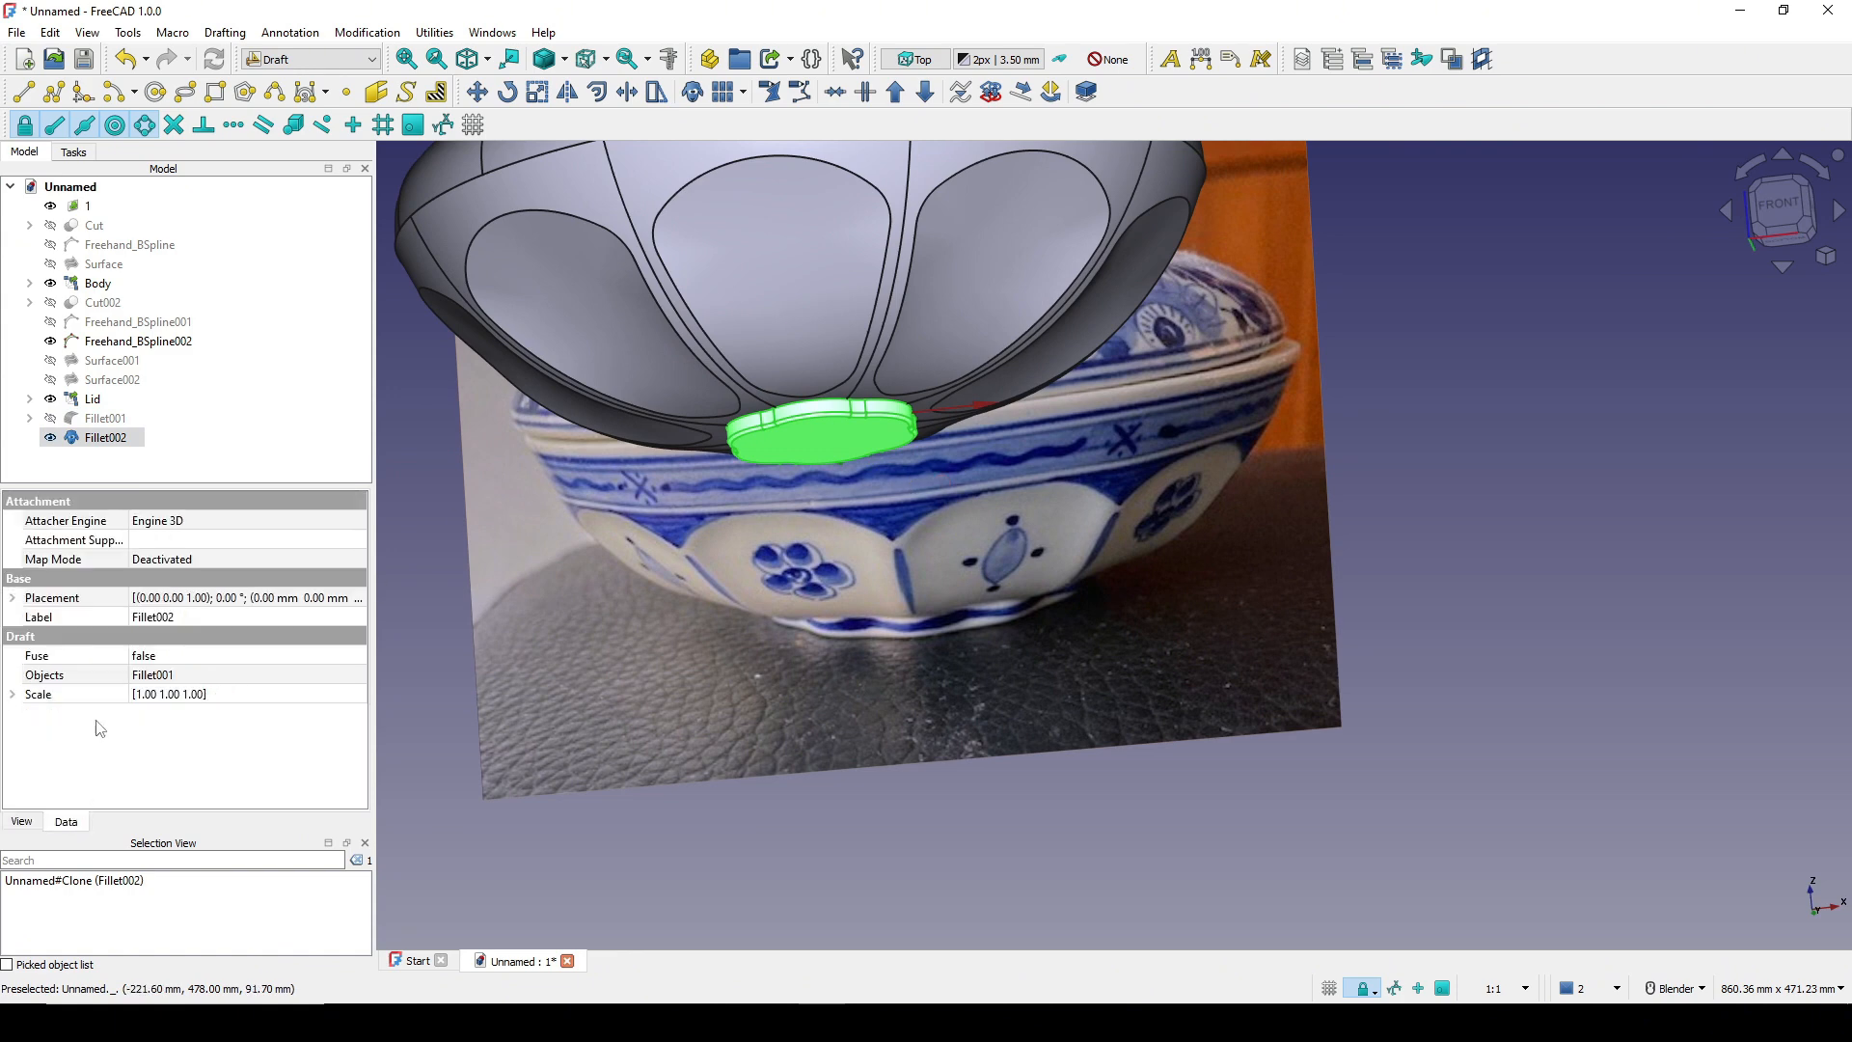
pyautogui.click(12, 694)
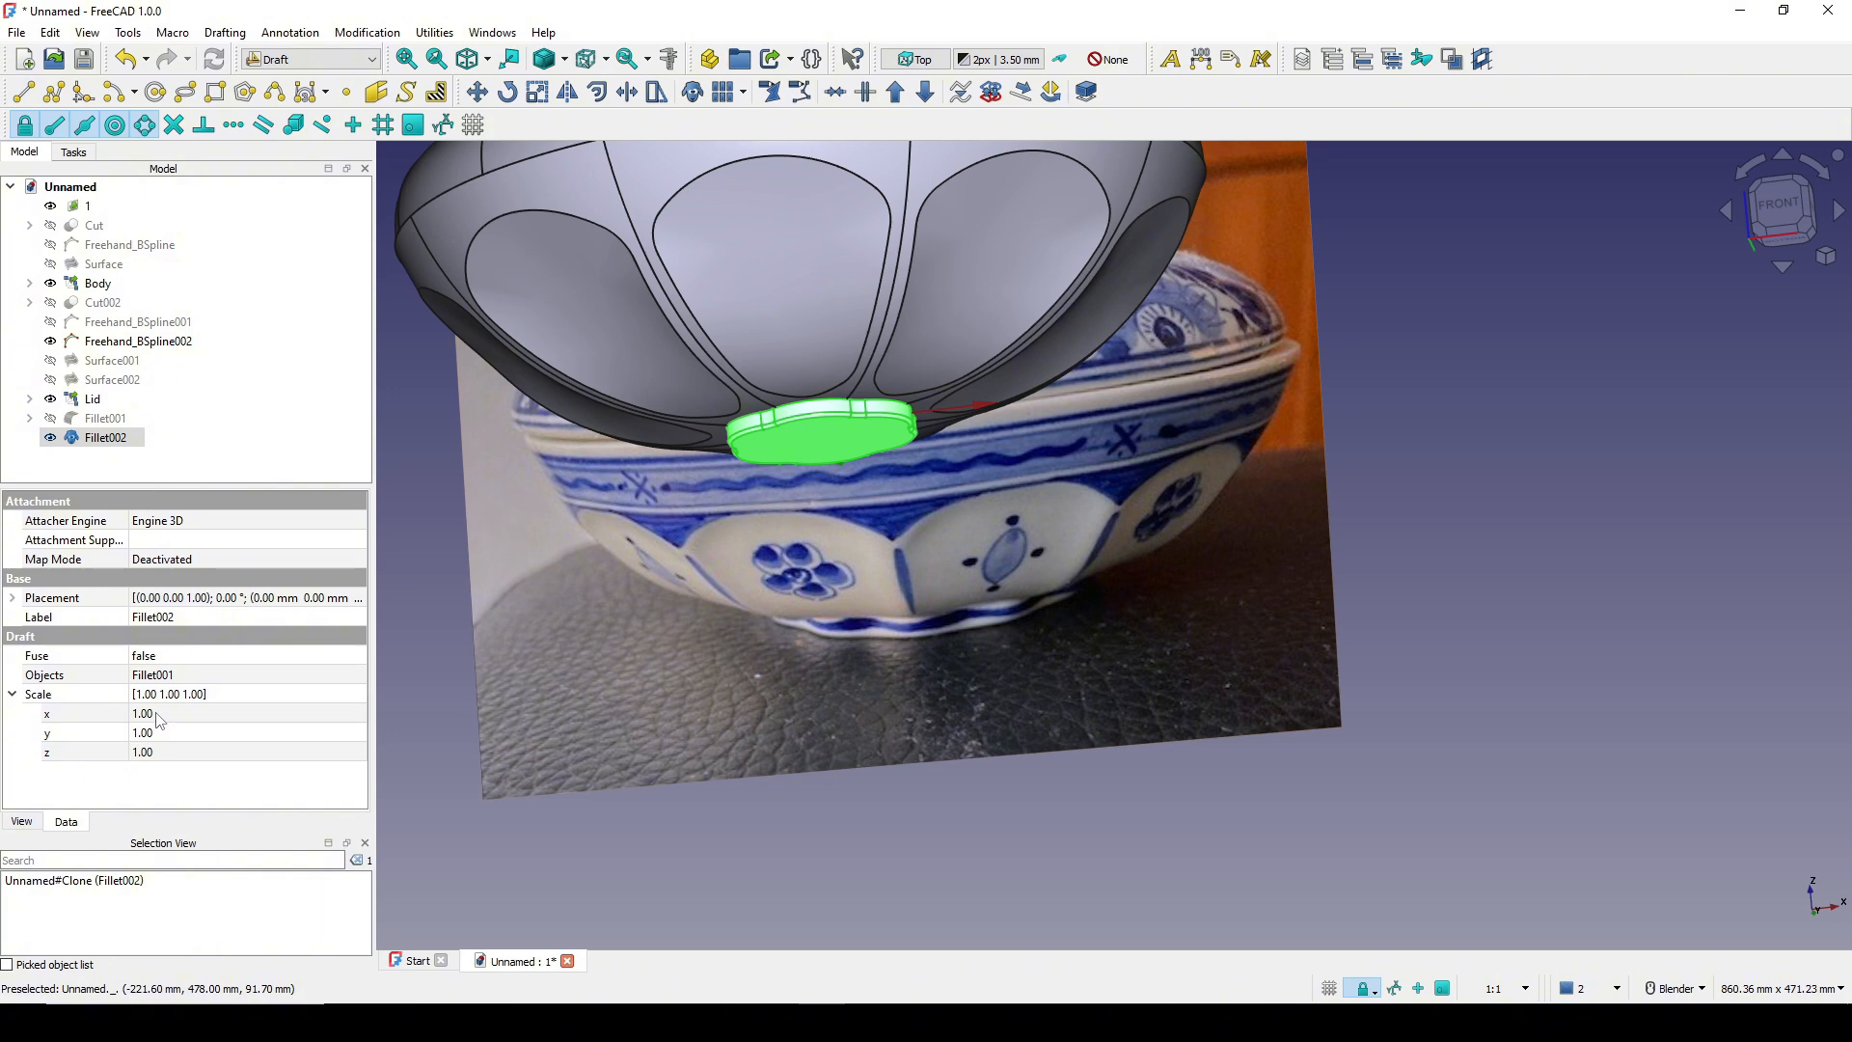
pyautogui.click(160, 714)
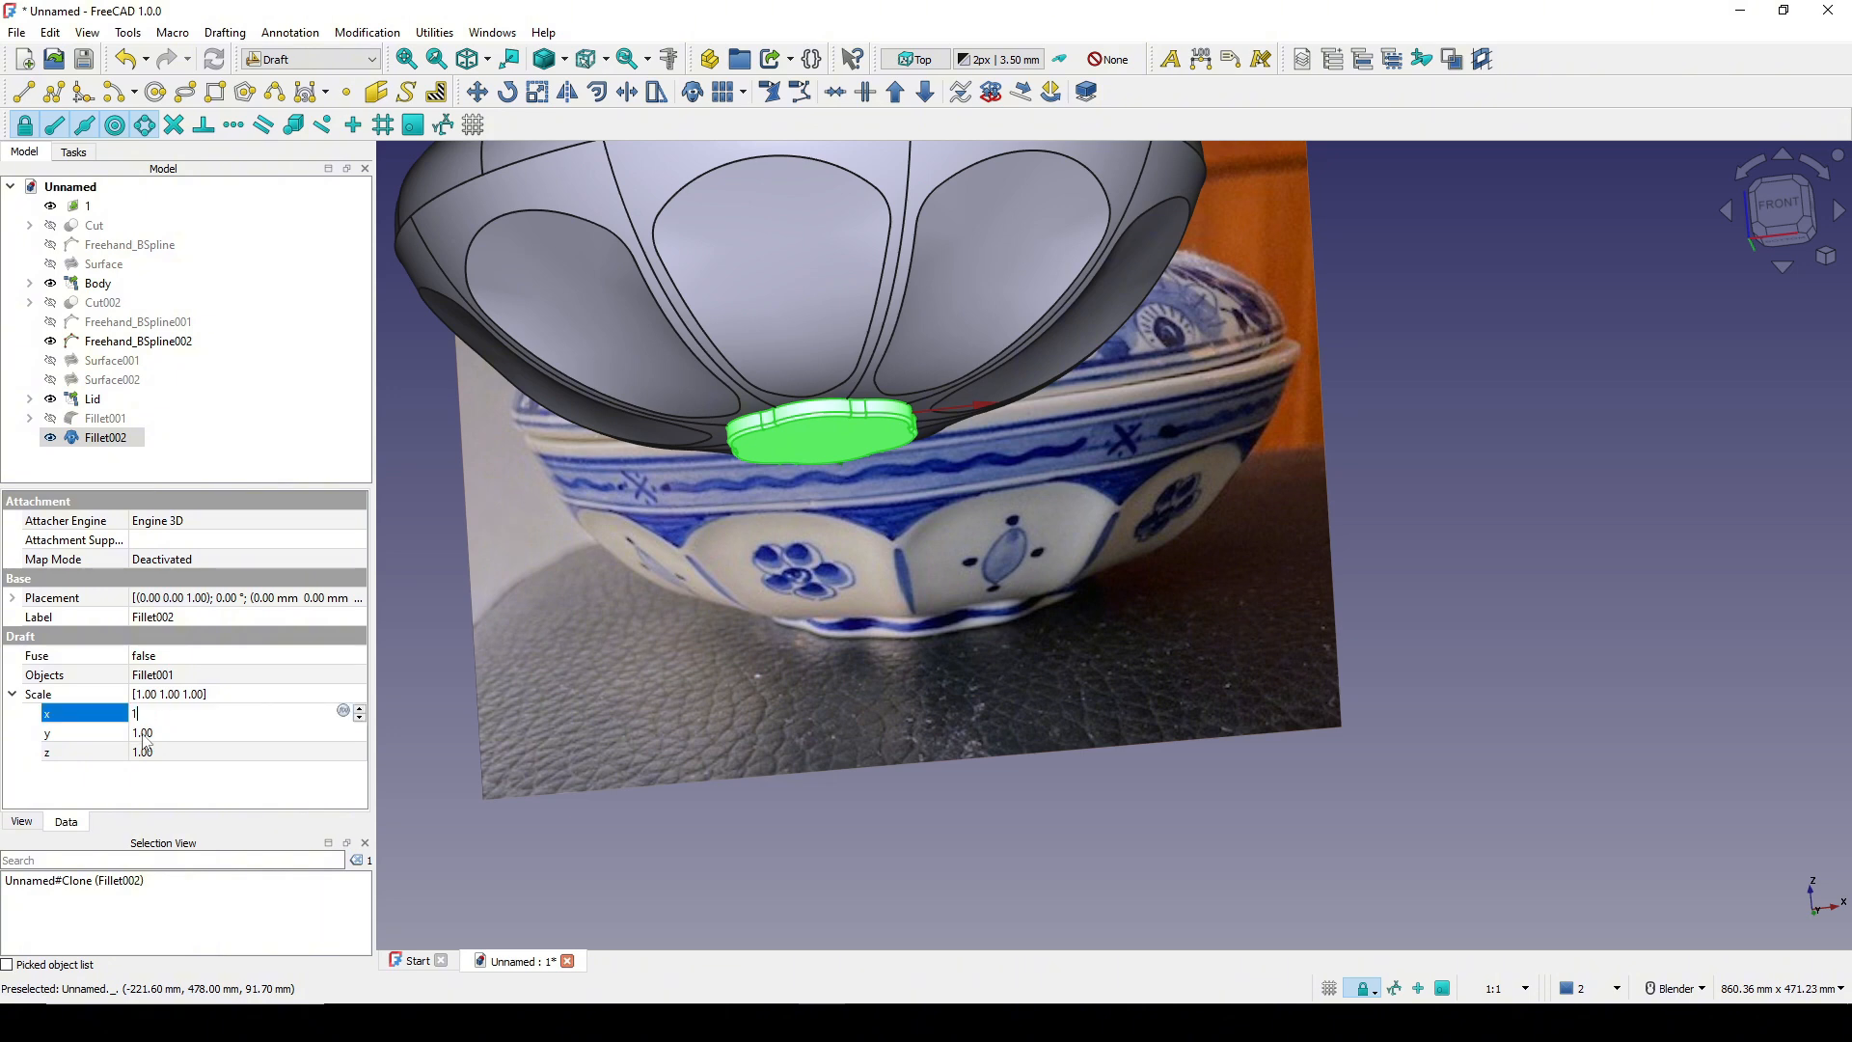
pyautogui.click(161, 735)
pyautogui.write('1')
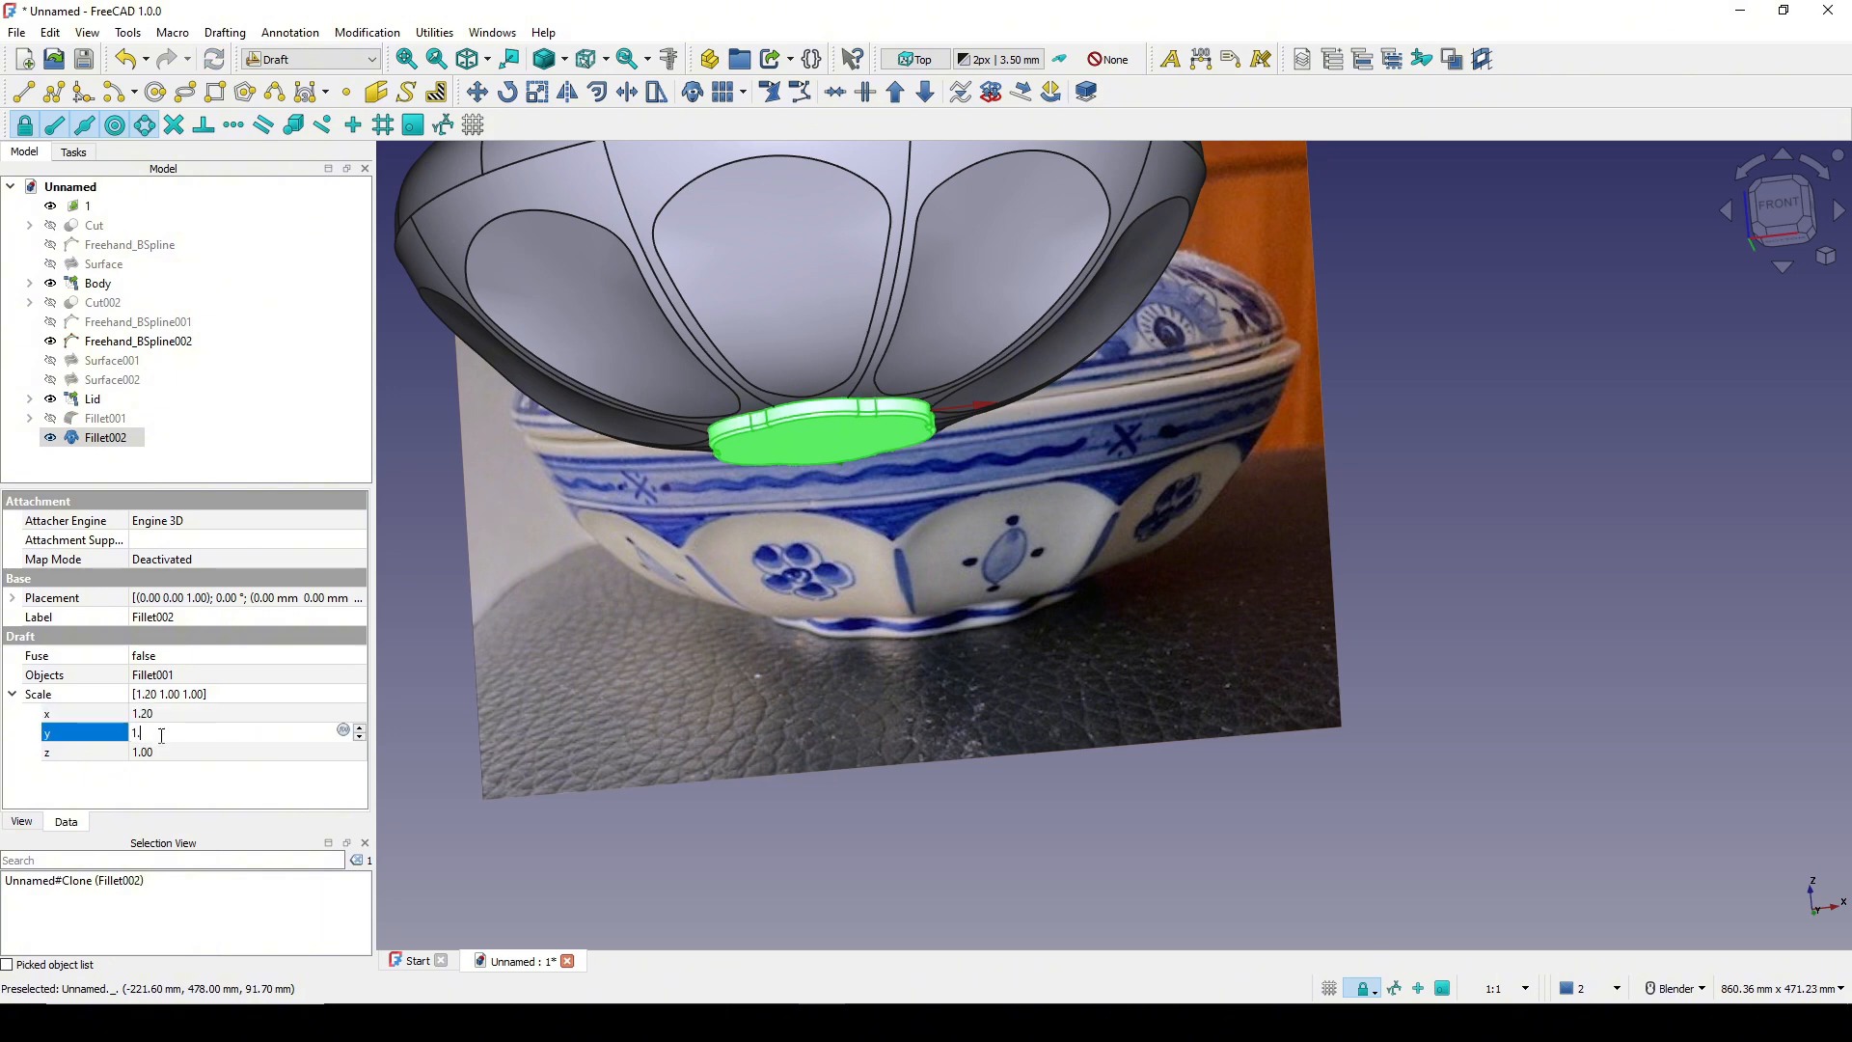
pyautogui.write('.2')
pyautogui.press('Return')
# Enlarge the cloned foot by setting its X and Y scale factors to 1.5.
pyautogui.moveTo(1142, 434); pyautogui.dragTo(688, 522, button='middle')
pyautogui.click(169, 716)
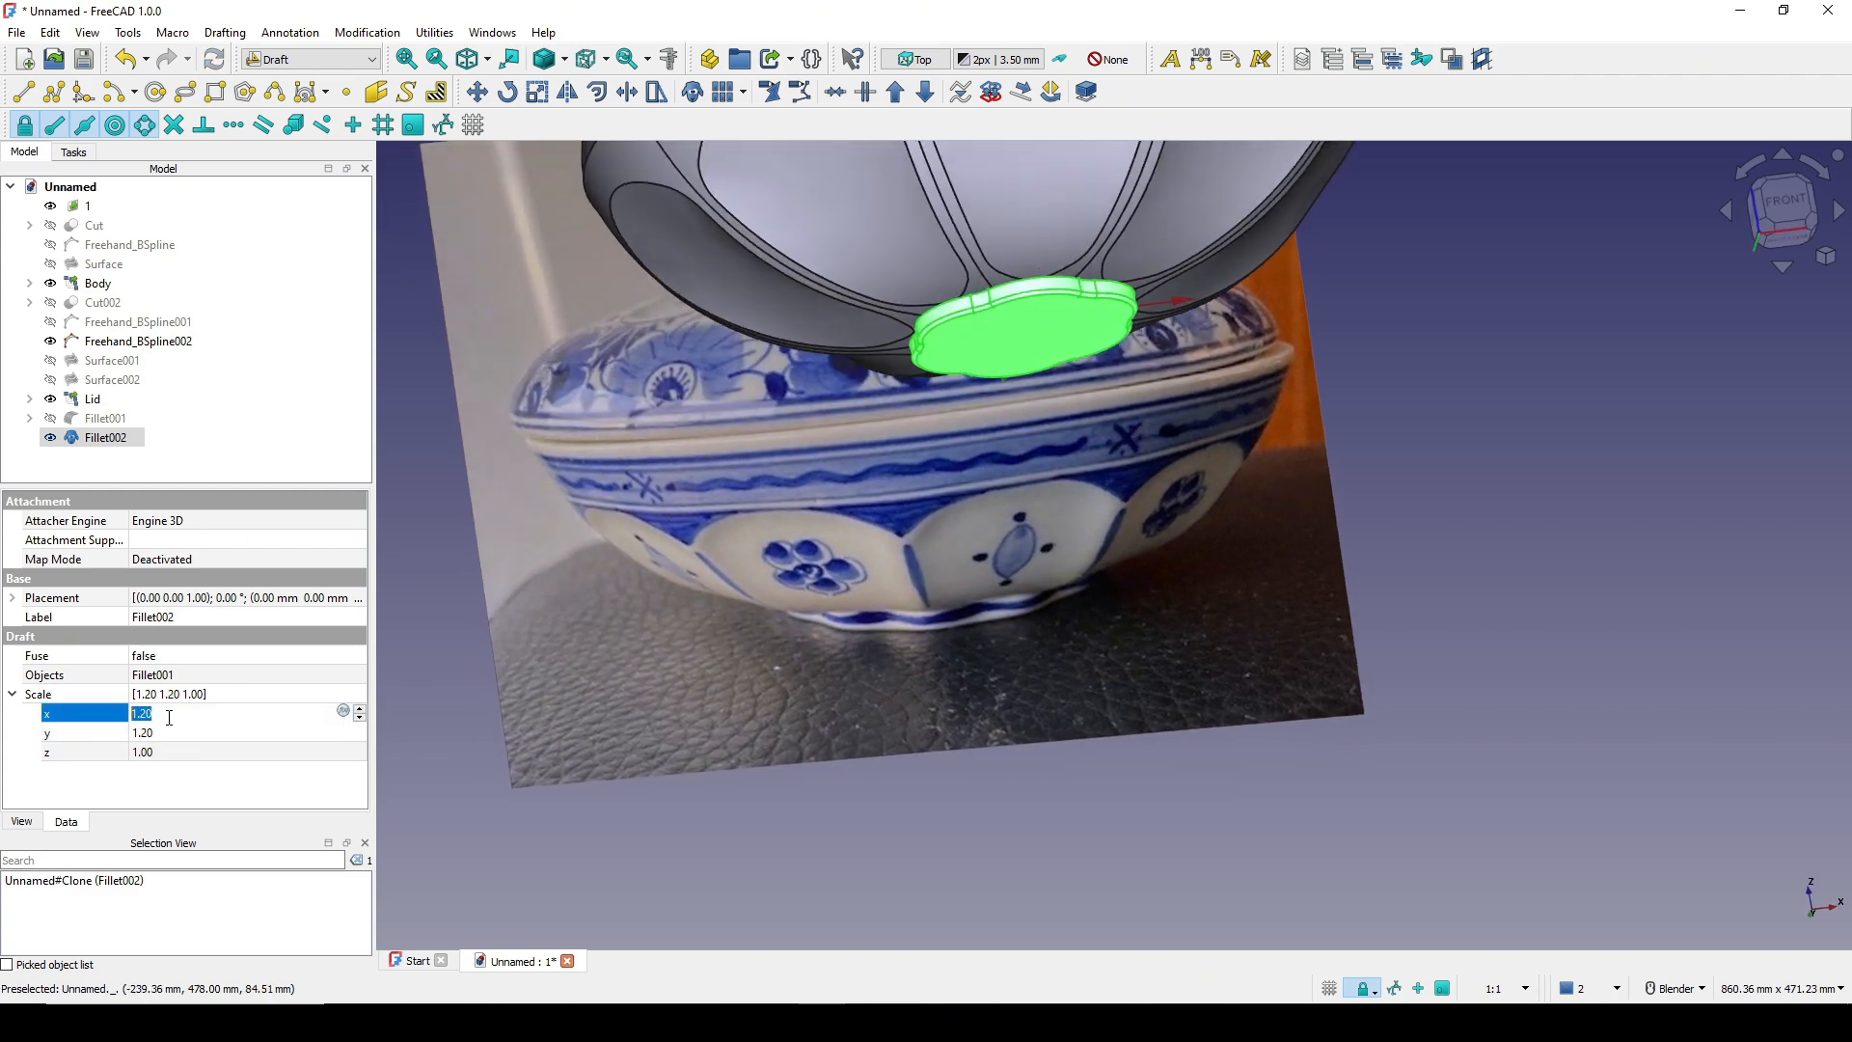
pyautogui.click(154, 736)
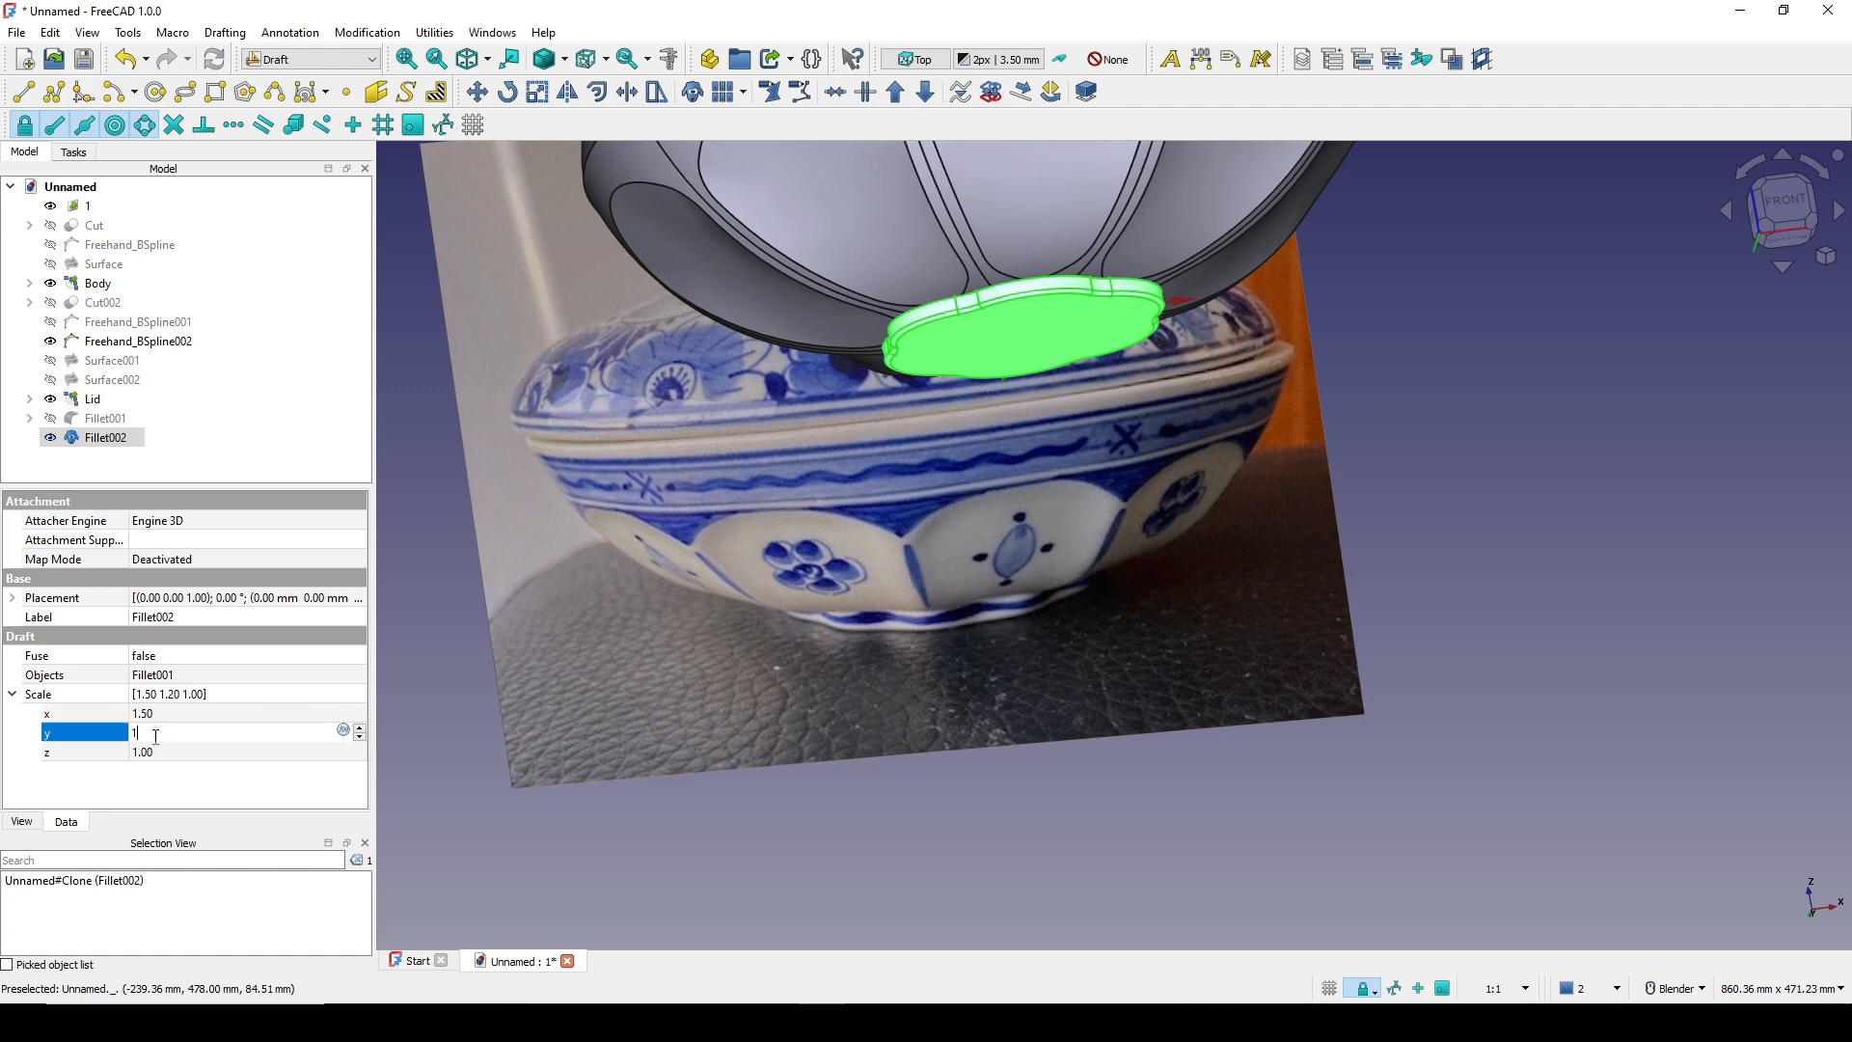
# Thicken the cloned foot by trying a Z scale factor of 1.2 and settling on 1.5.
pyautogui.scroll(-1, 883, 427)
pyautogui.moveTo(883, 427); pyautogui.dragTo(1215, 245, button='middle')
pyautogui.click(167, 752)
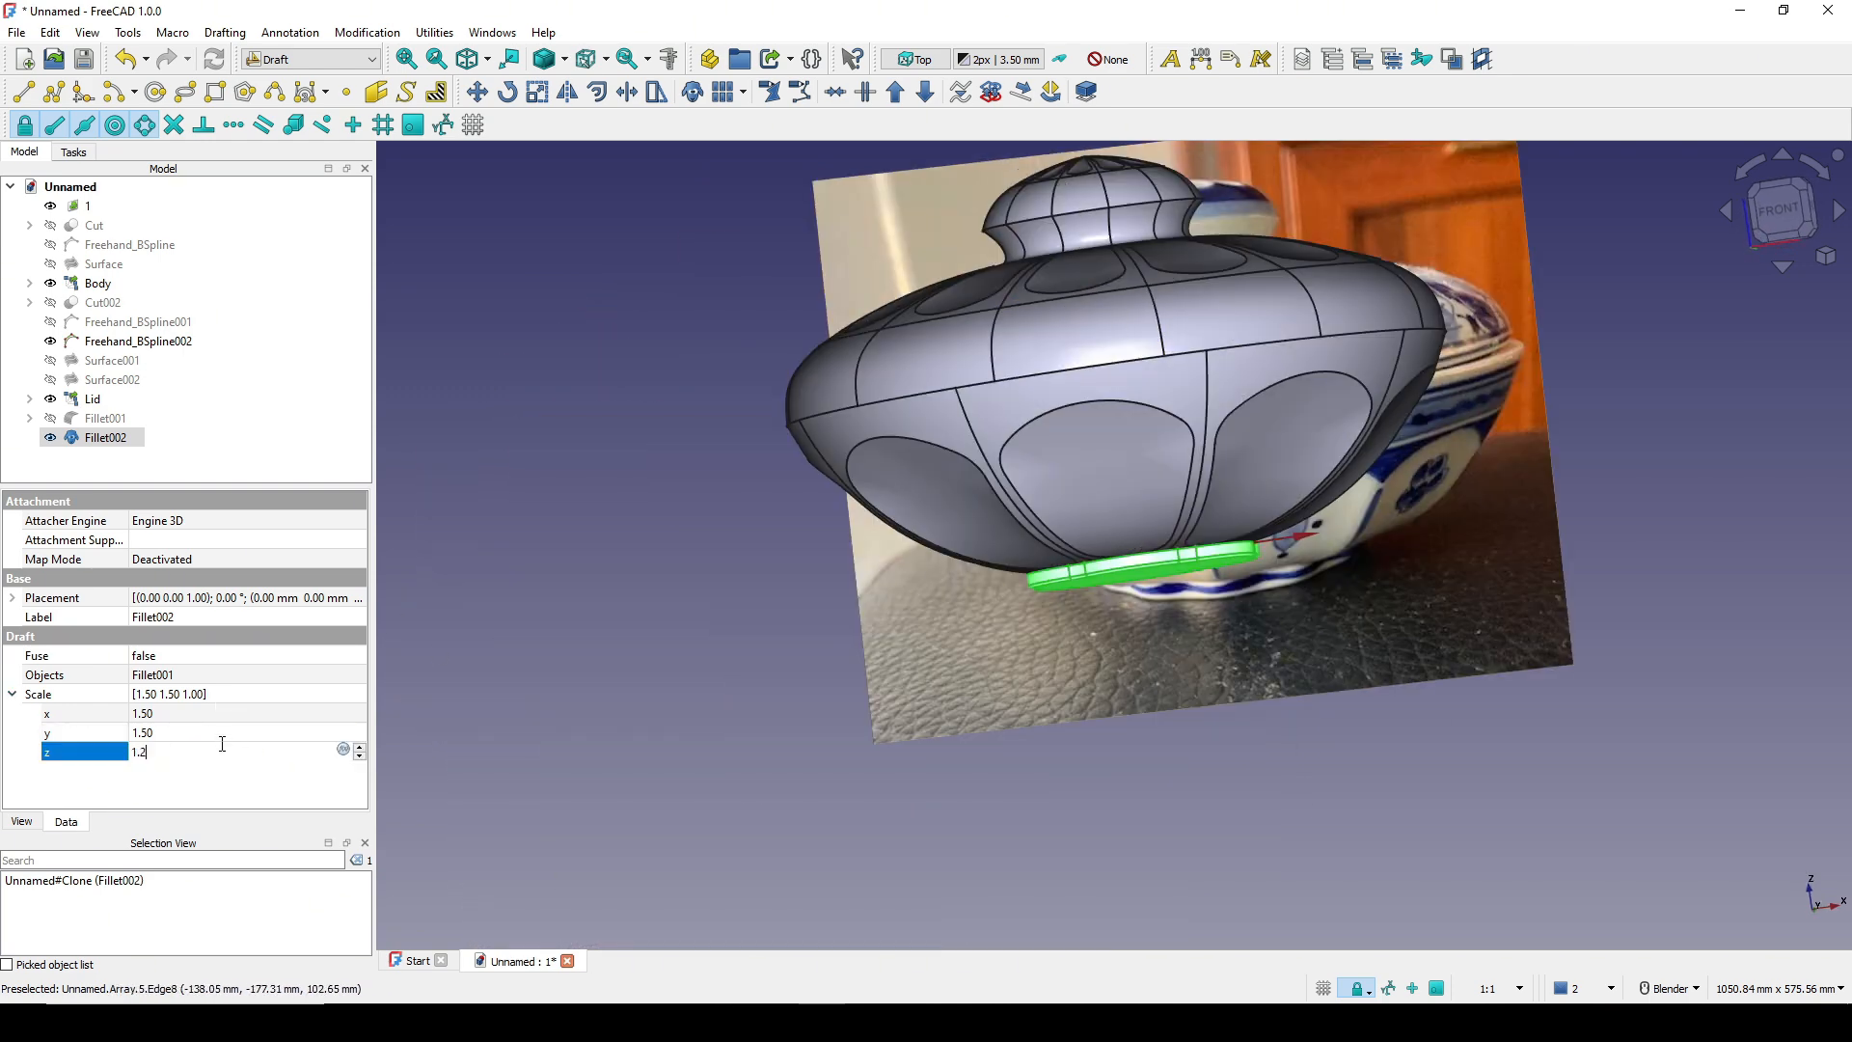
pyautogui.write('1.2')
pyautogui.press('Return')
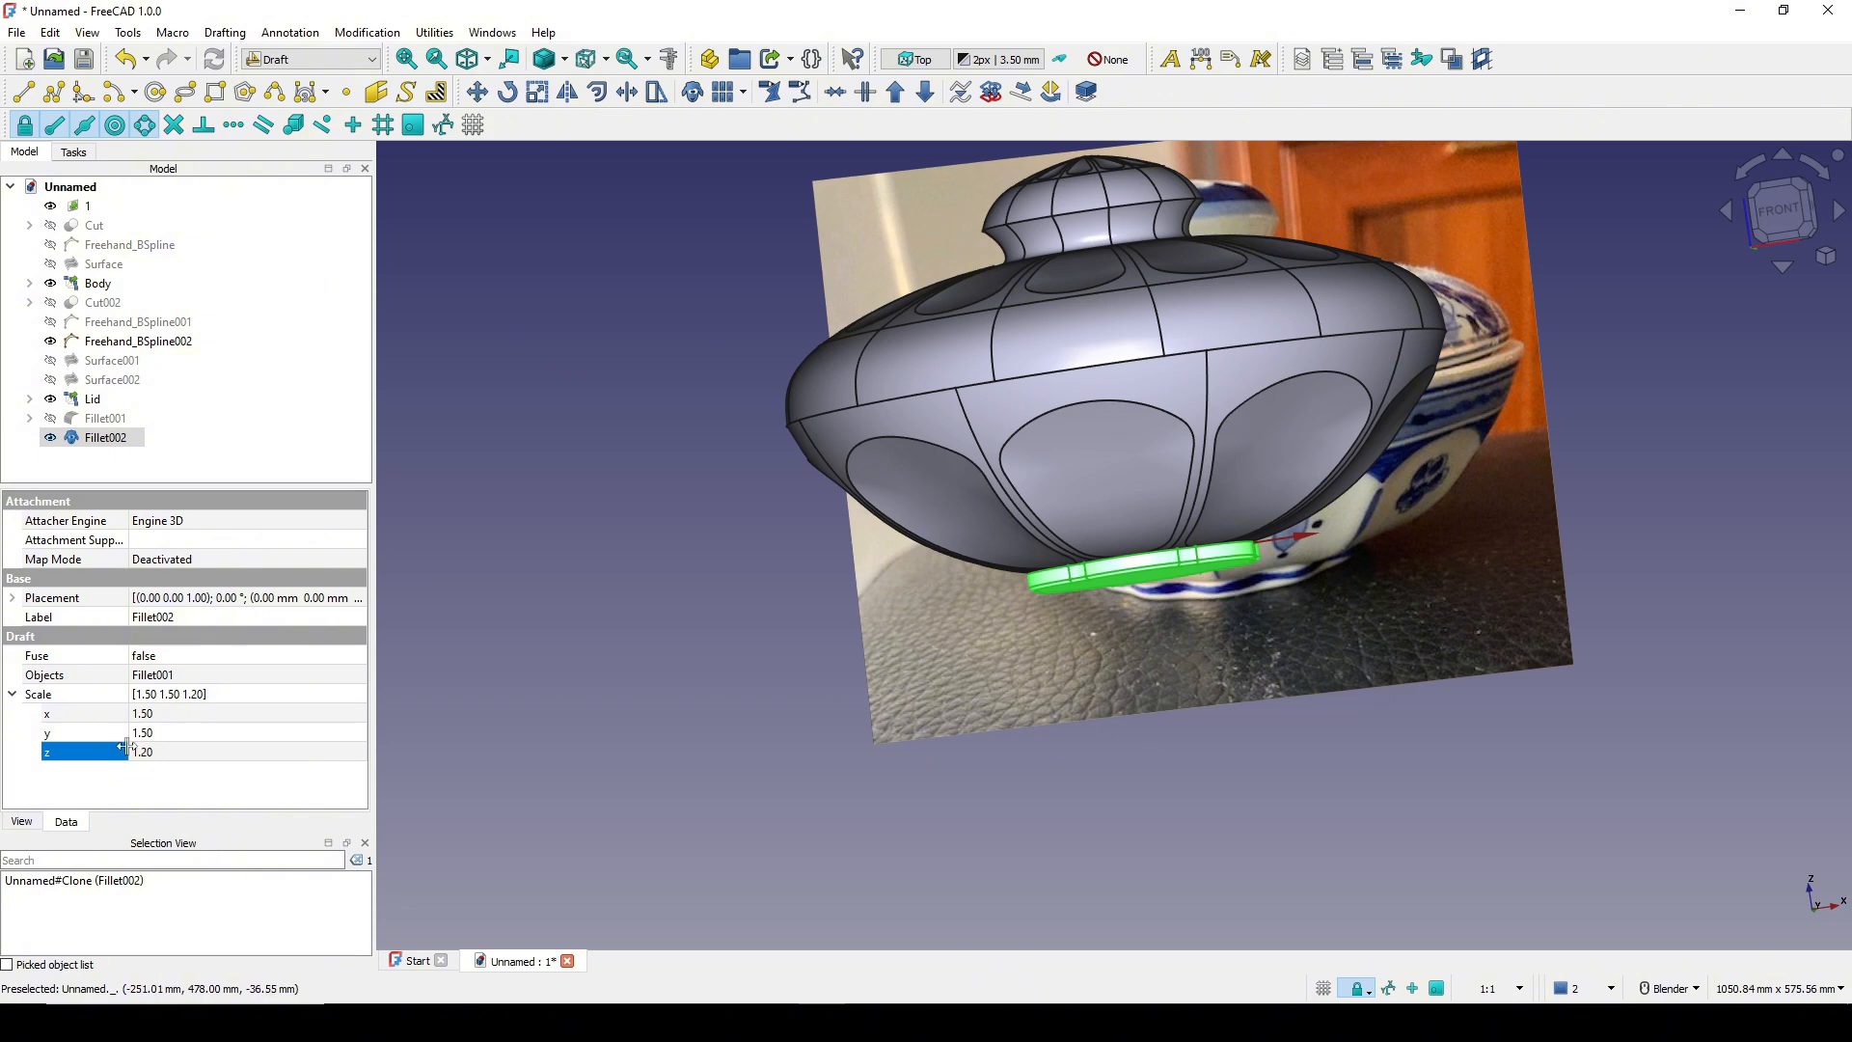
pyautogui.click(168, 749)
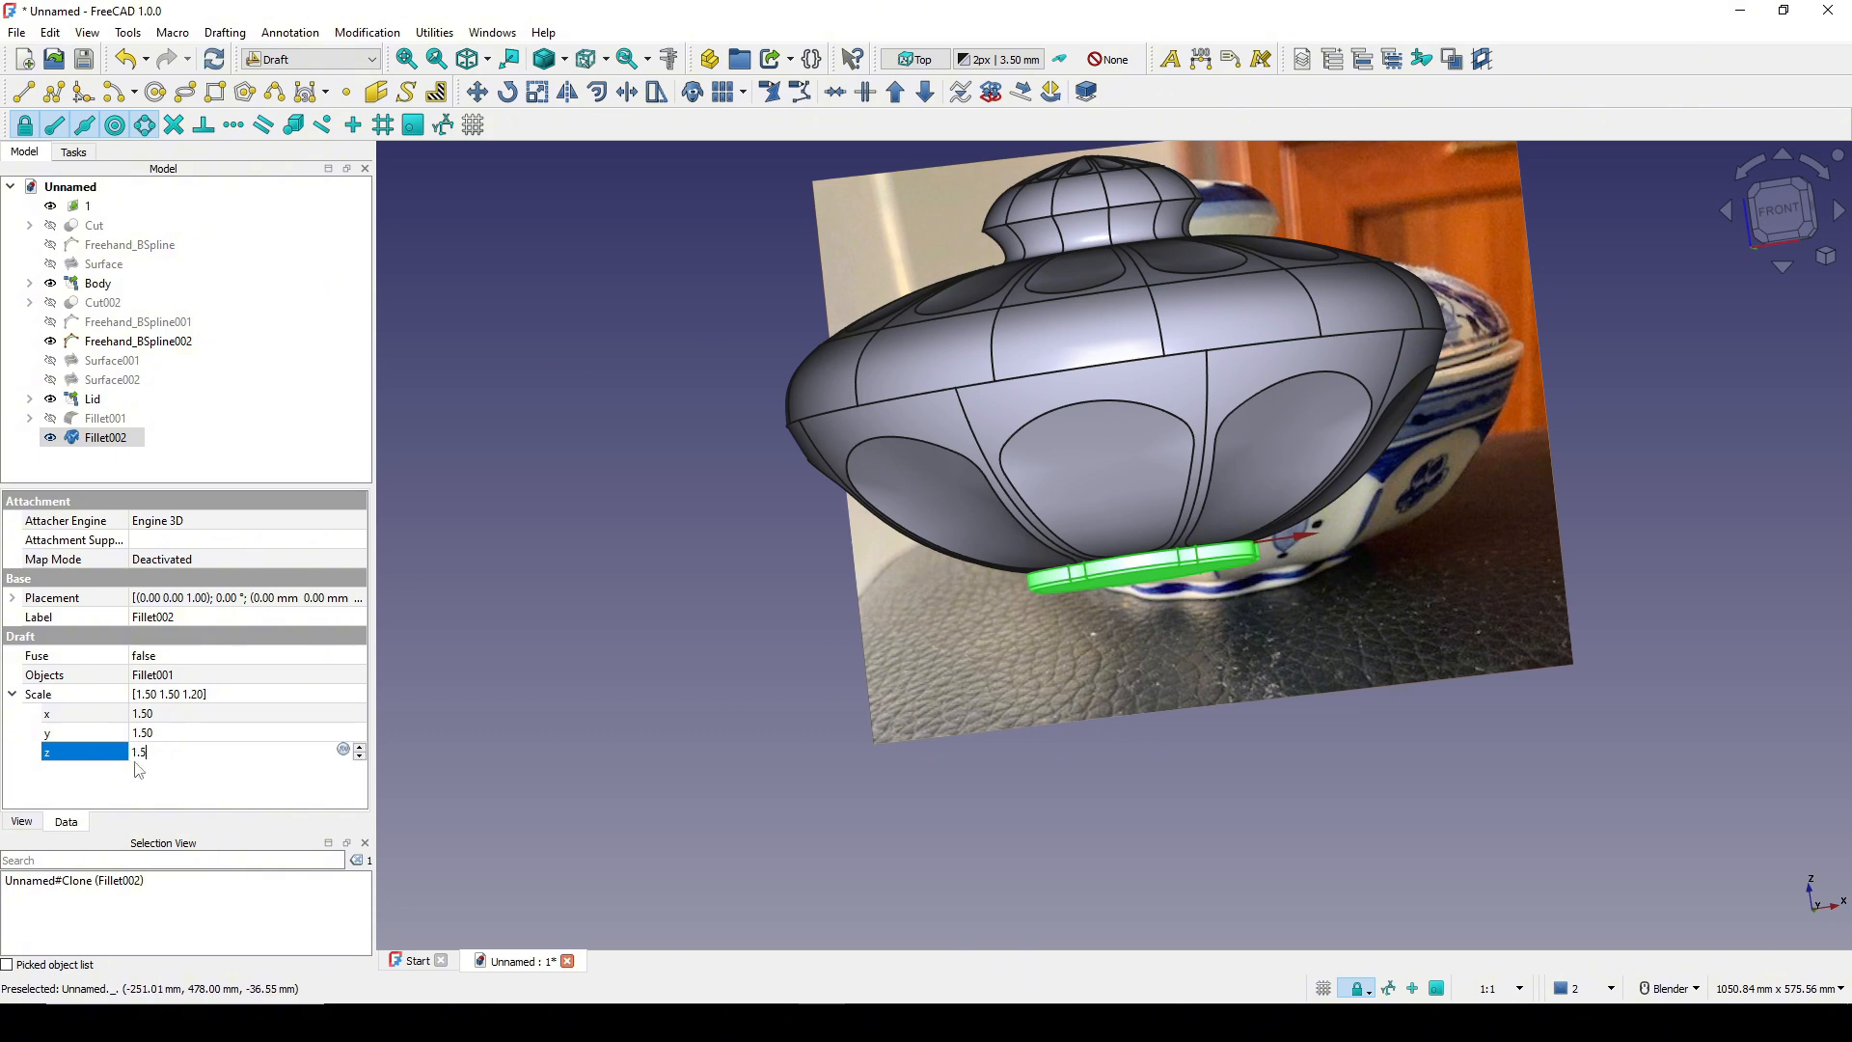
pyautogui.press('Return')
# Examine the enlarged foot's proportions against the bowl and the reference photo from the front and from below.
pyautogui.moveTo(1188, 619); pyautogui.dragTo(1022, 634, button='middle')
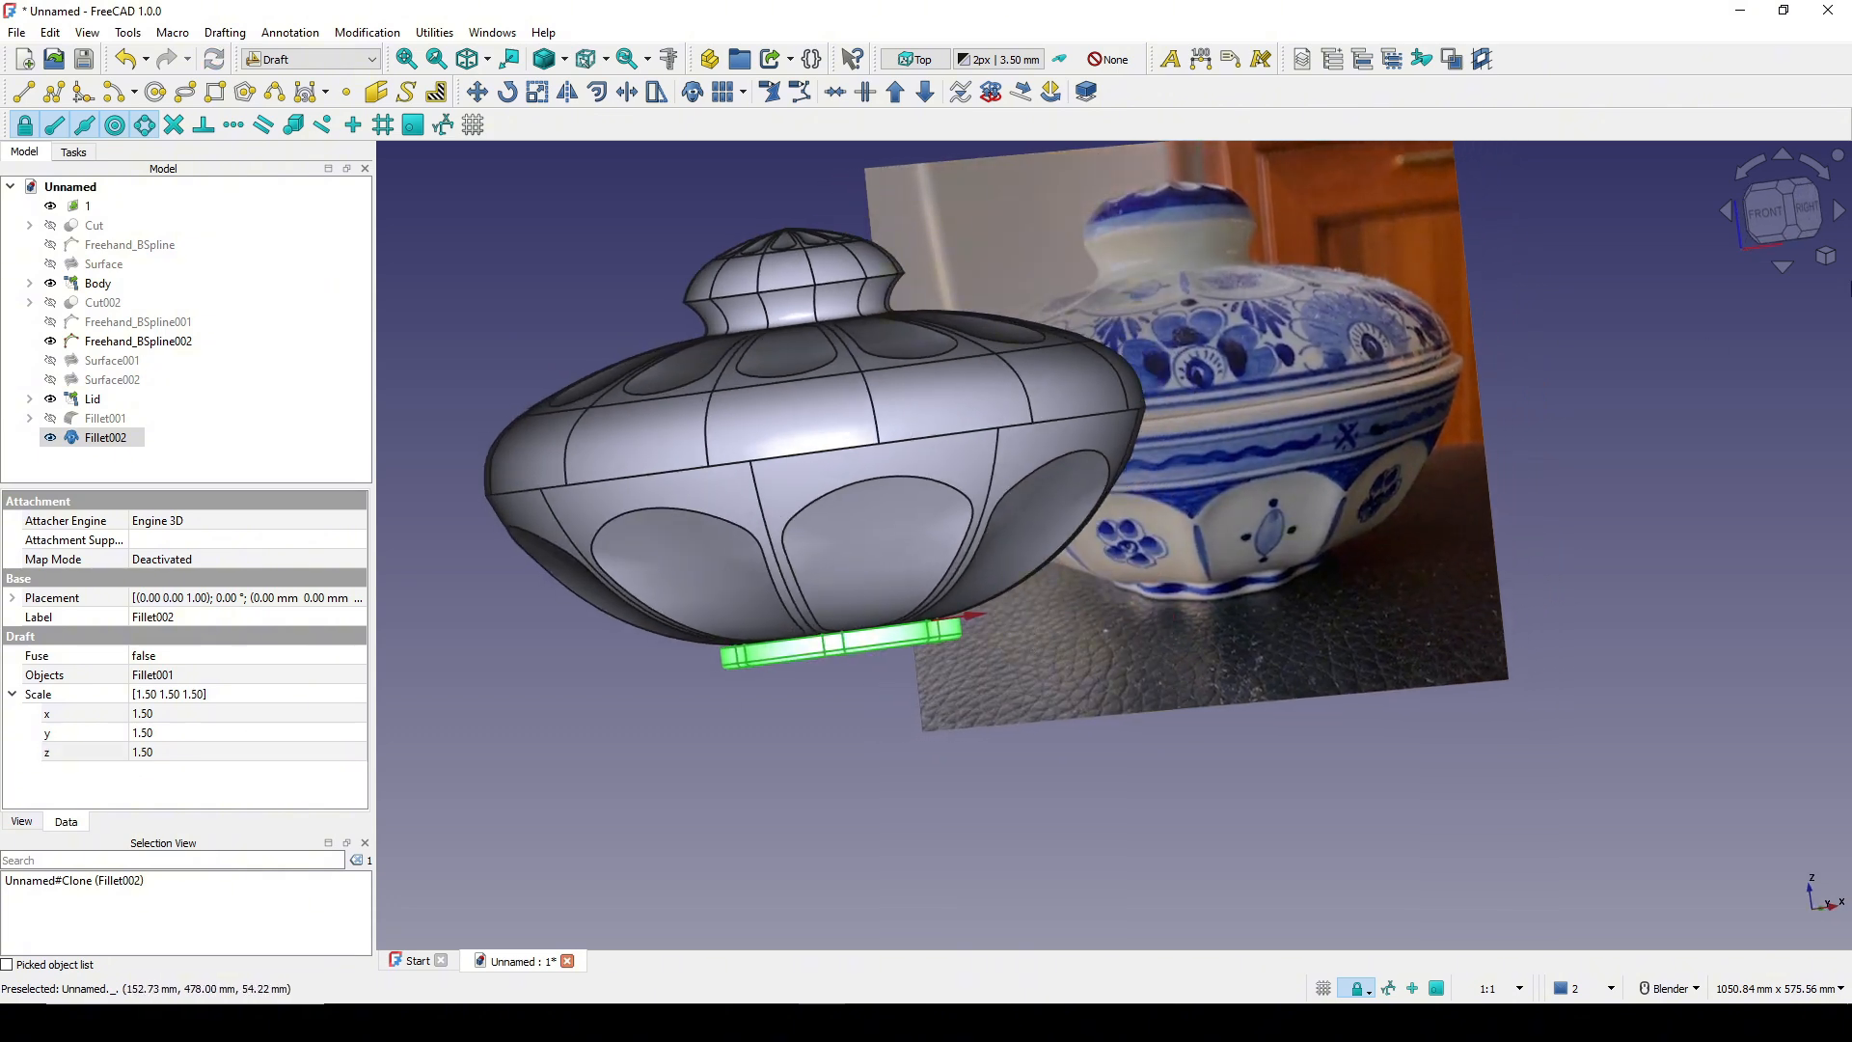
pyautogui.click(1750, 214)
pyautogui.scroll(1, 1389, 396)
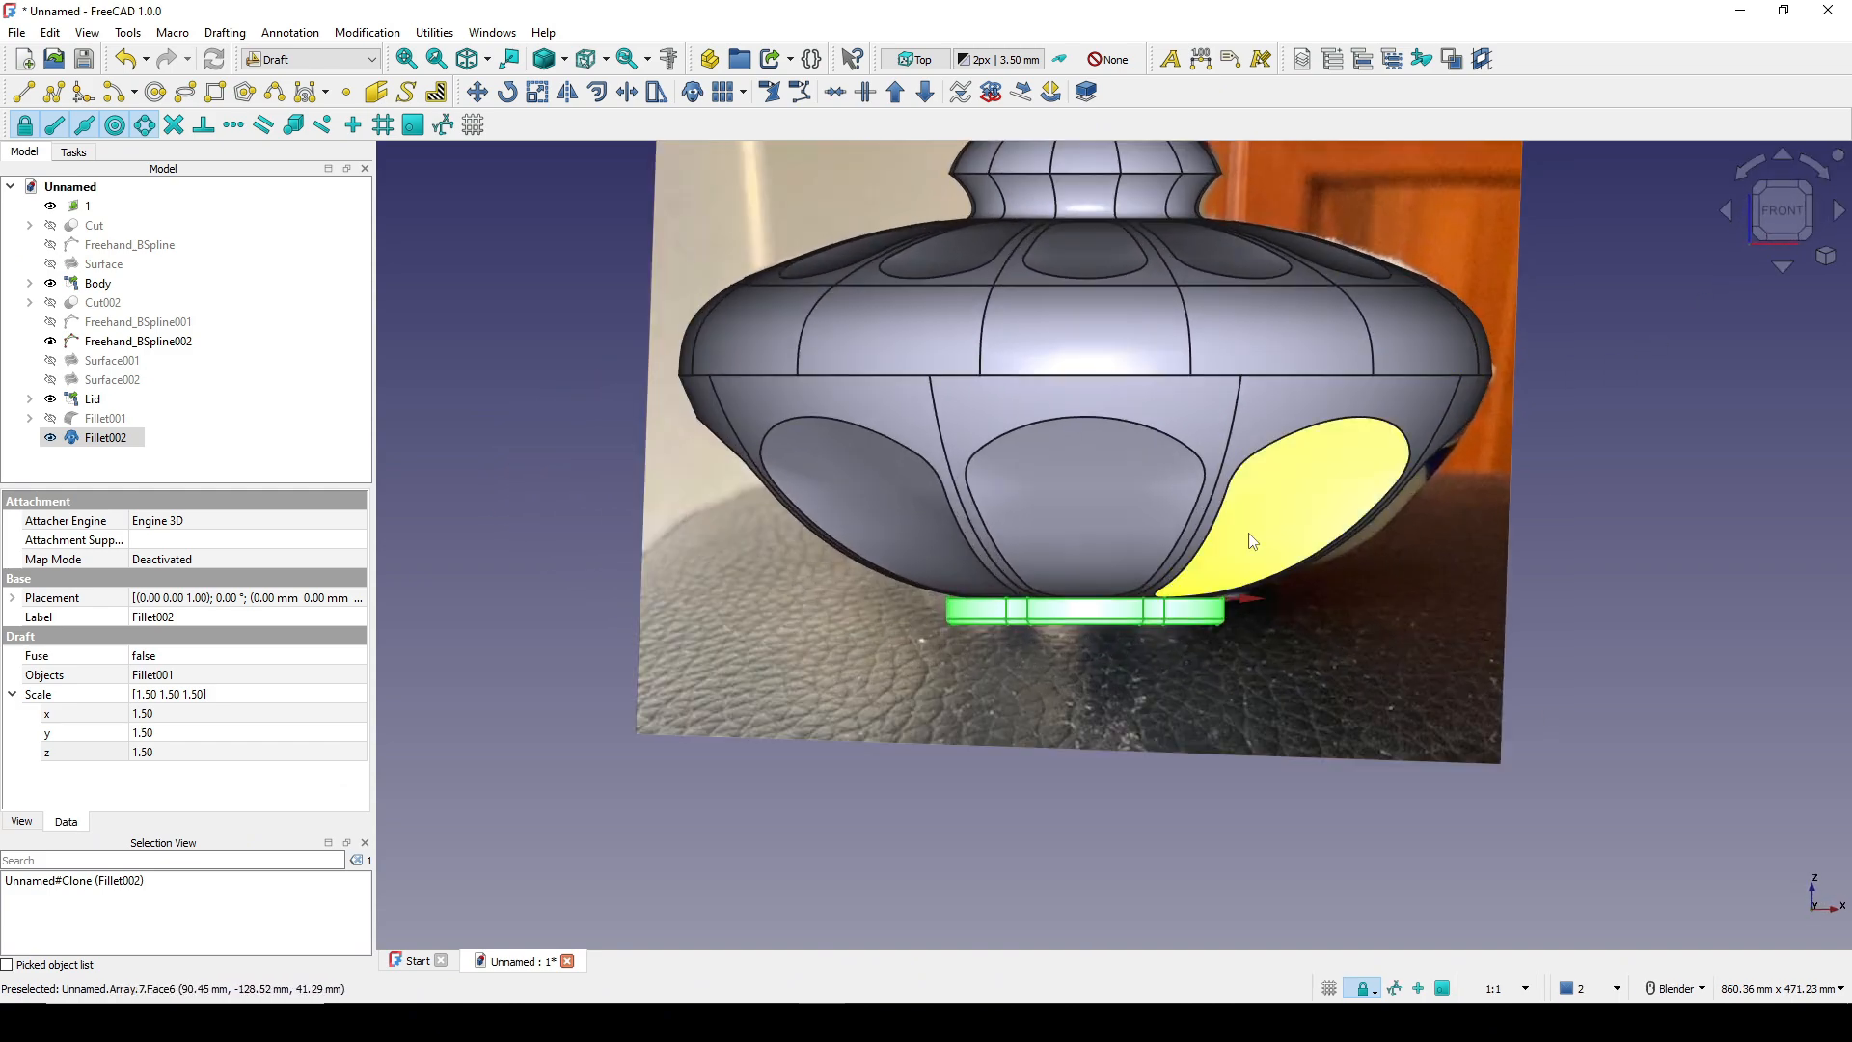
pyautogui.scroll(-2, 1246, 545)
pyautogui.moveTo(1242, 549); pyautogui.dragTo(1068, 582, button='middle')
pyautogui.scroll(1, 1285, 687)
pyautogui.keyDown('shift'); pyautogui.moveTo(1505, 614); pyautogui.dragTo(1066, 511, button='middle'); pyautogui.keyUp('shift')
pyautogui.click(1285, 687)
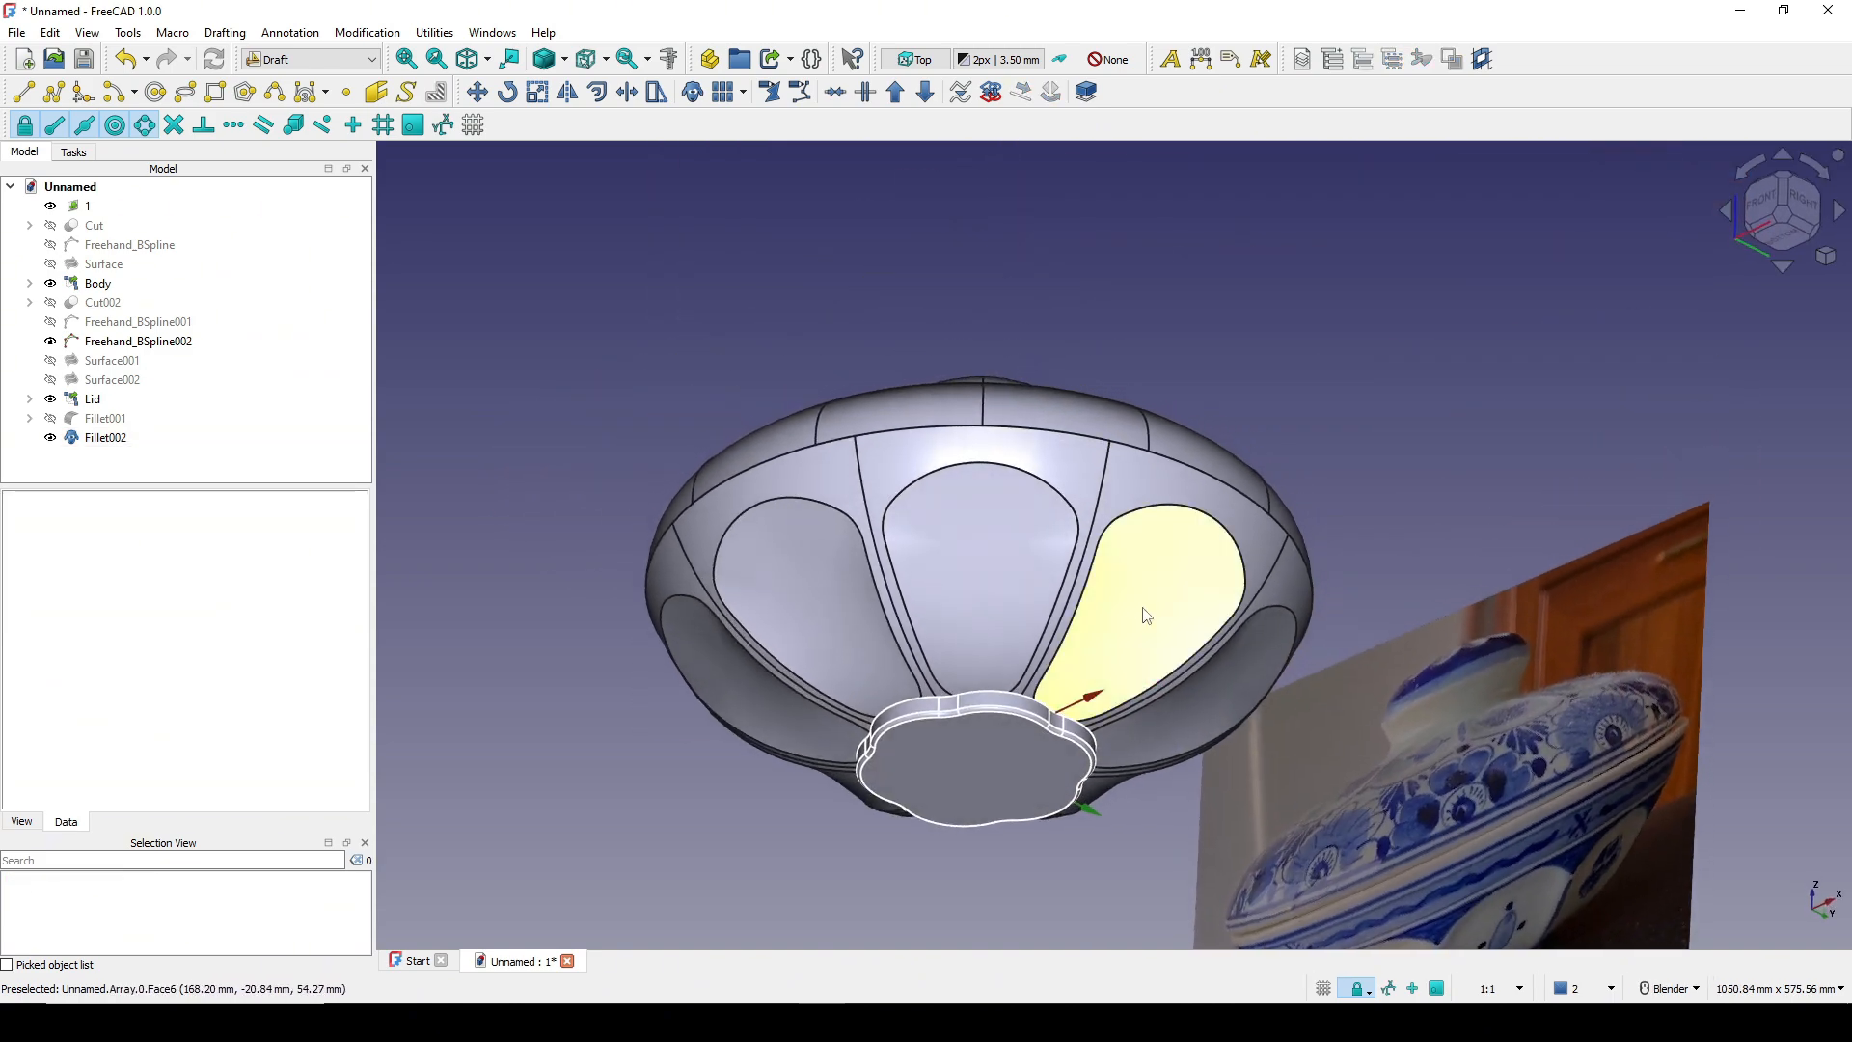
pyautogui.scroll(2, 1216, 525)
pyautogui.keyDown('shift'); pyautogui.moveTo(1148, 622); pyautogui.dragTo(1211, 592, button='middle'); pyautogui.keyUp('shift')
pyautogui.scroll(2, 1212, 592)
# Transform the cloned foot by moving it 6 mm up along the Z axis into the bowl's underside.
pyautogui.click(102, 437)
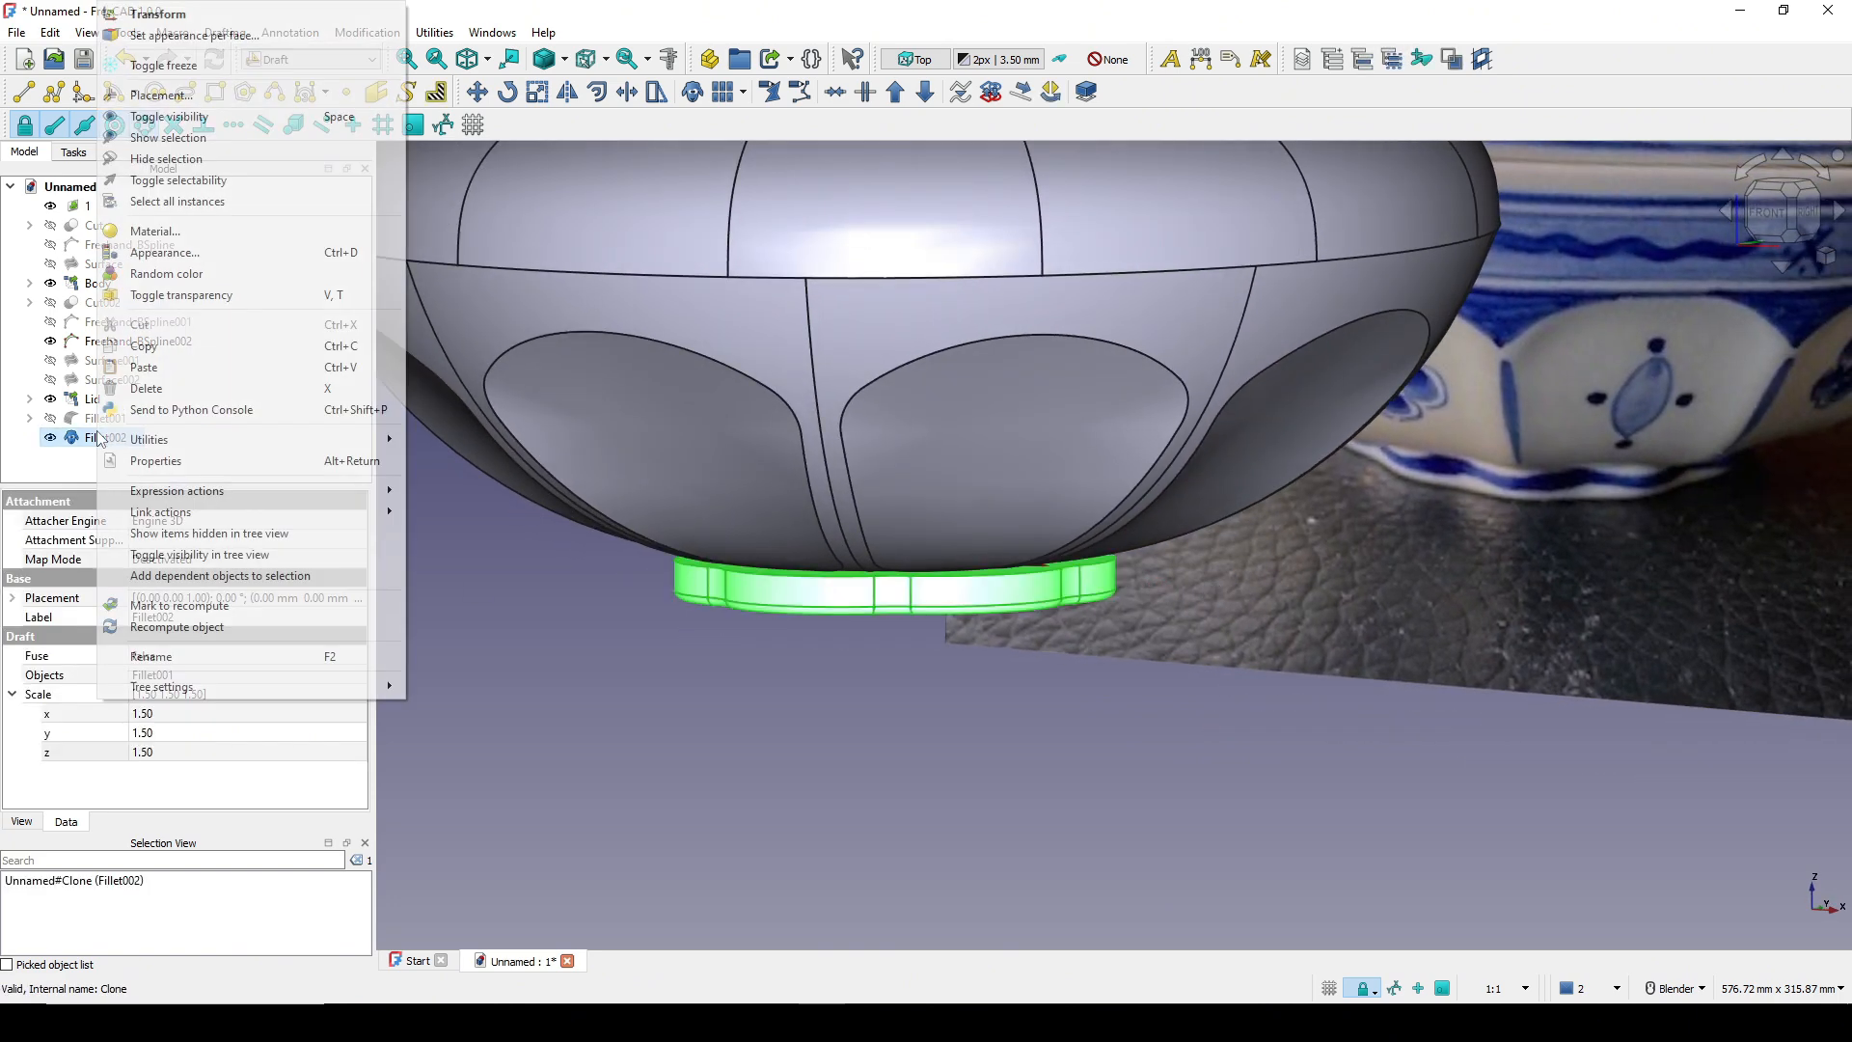
pyautogui.rightClick(99, 437)
pyautogui.click(167, 19)
pyautogui.moveTo(864, 361); pyautogui.dragTo(950, 397, button='middle')
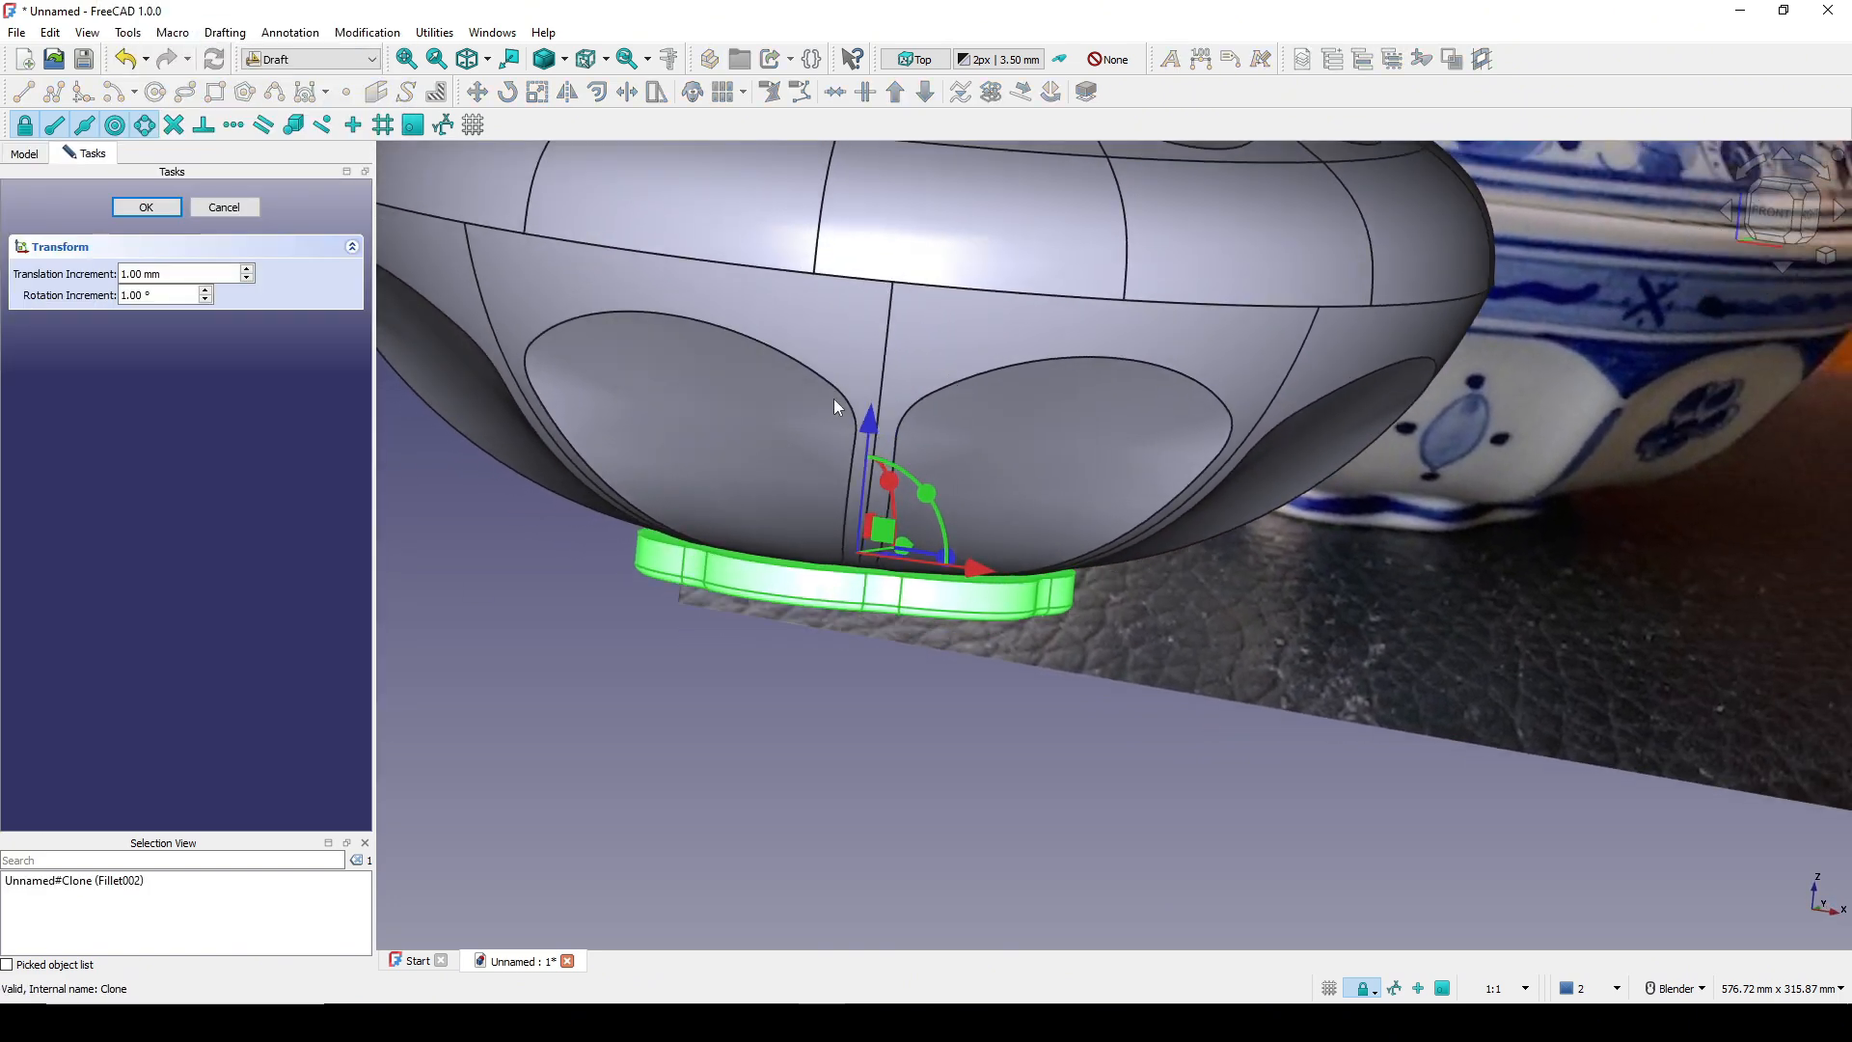
pyautogui.moveTo(1124, 475); pyautogui.dragTo(1160, 460, button='middle')
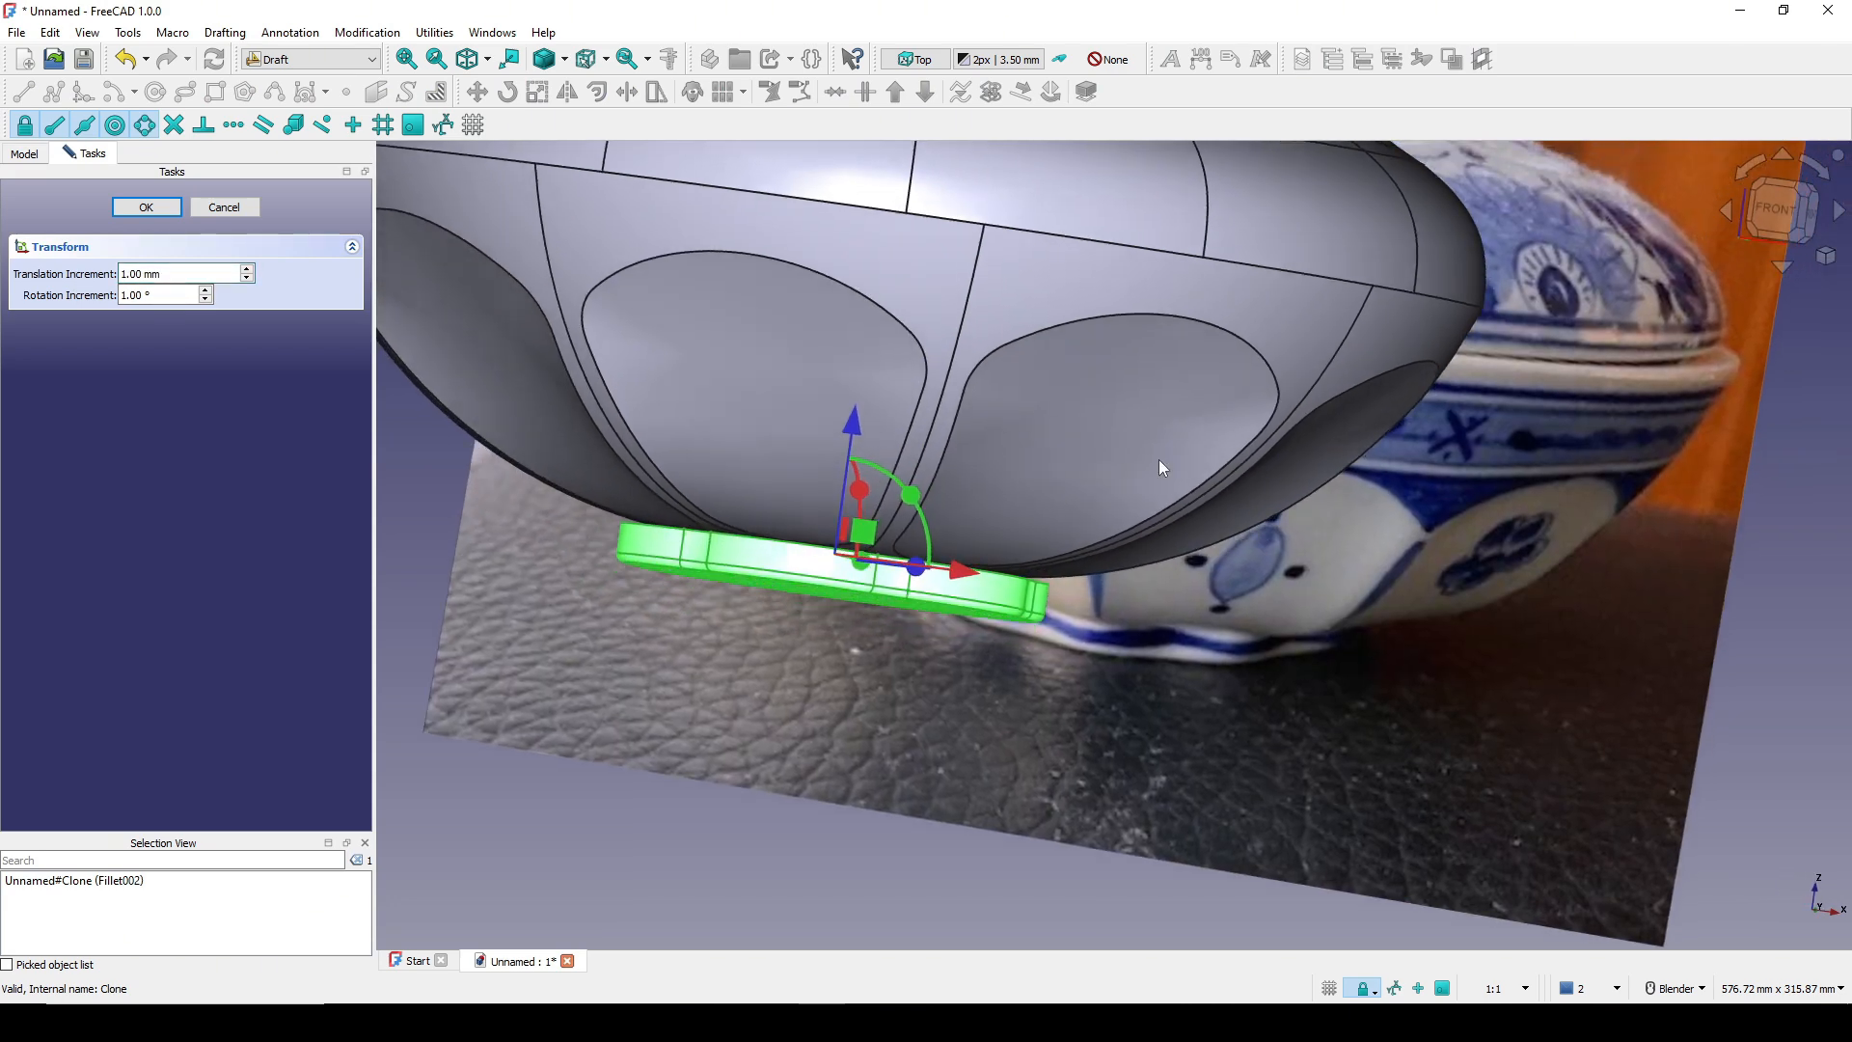
pyautogui.click(1777, 210)
pyautogui.keyDown('shift'); pyautogui.moveTo(977, 517); pyautogui.dragTo(1171, 500, button='middle'); pyautogui.keyUp('shift')
pyautogui.scroll(1, 1171, 499)
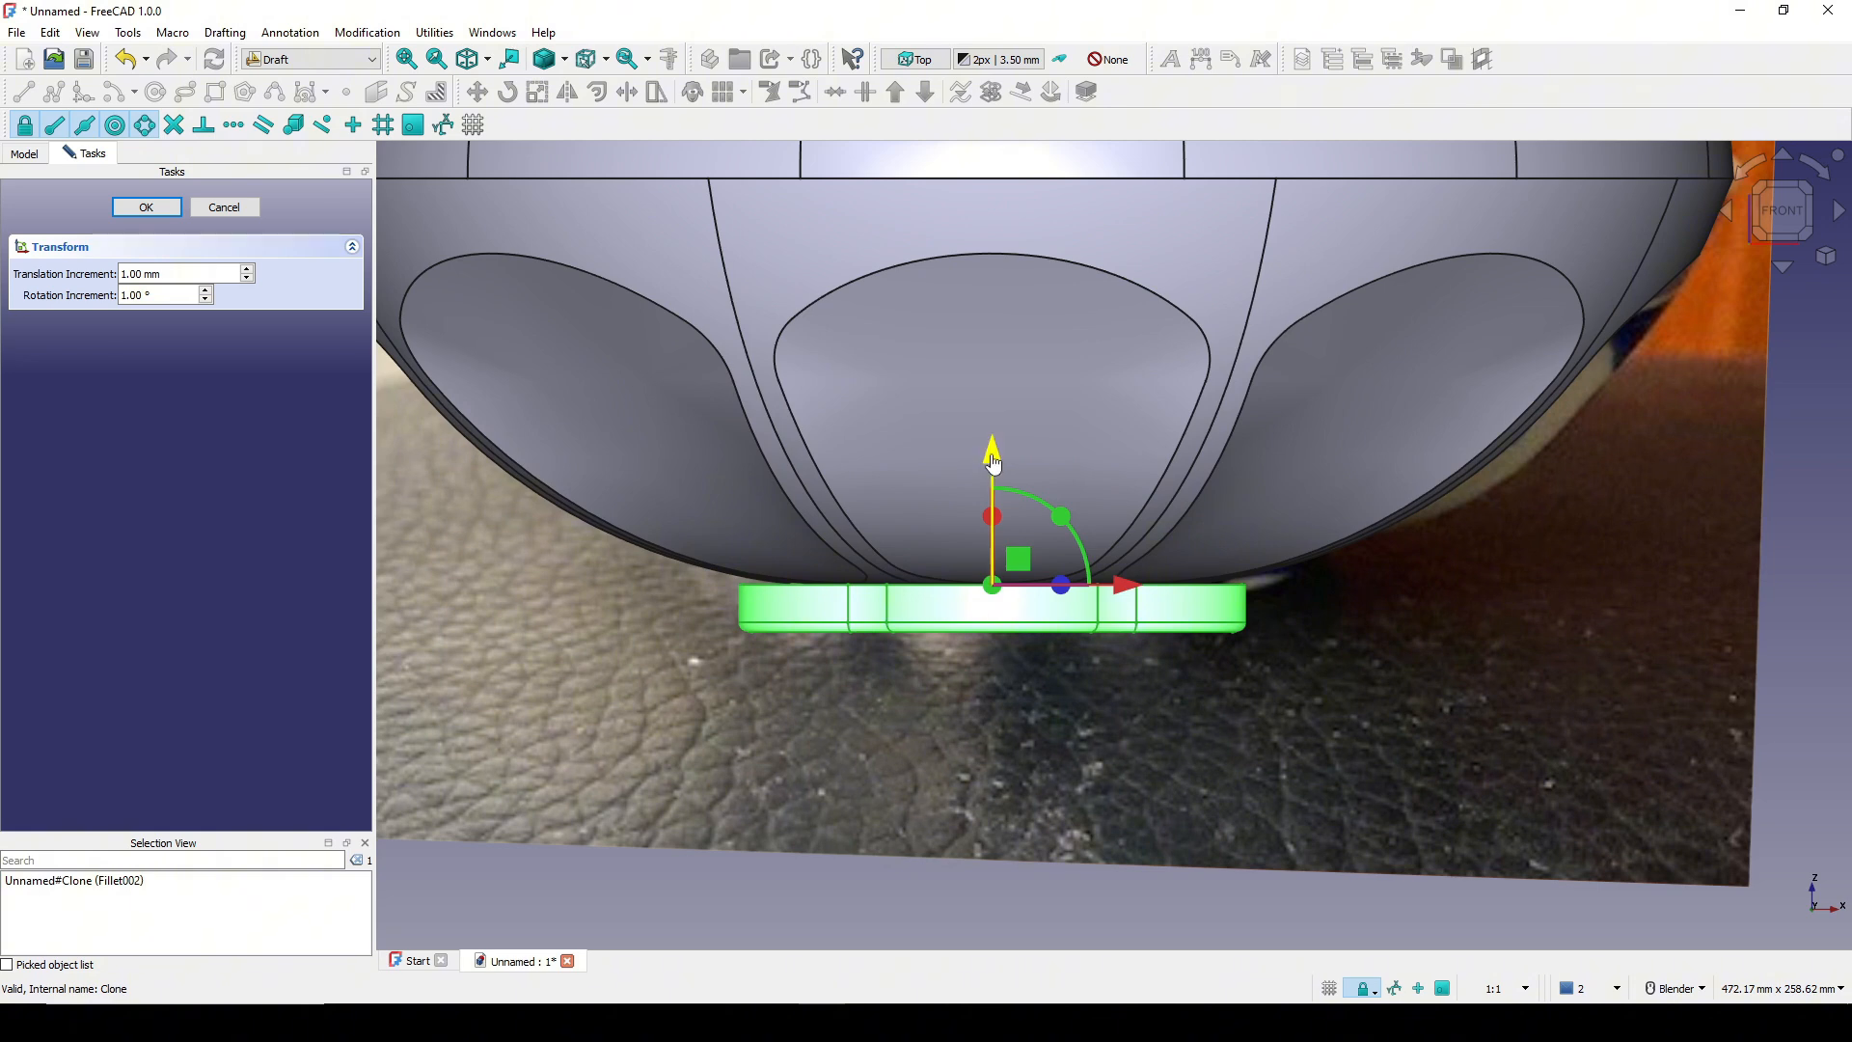
pyautogui.moveTo(993, 455); pyautogui.dragTo(993, 443)
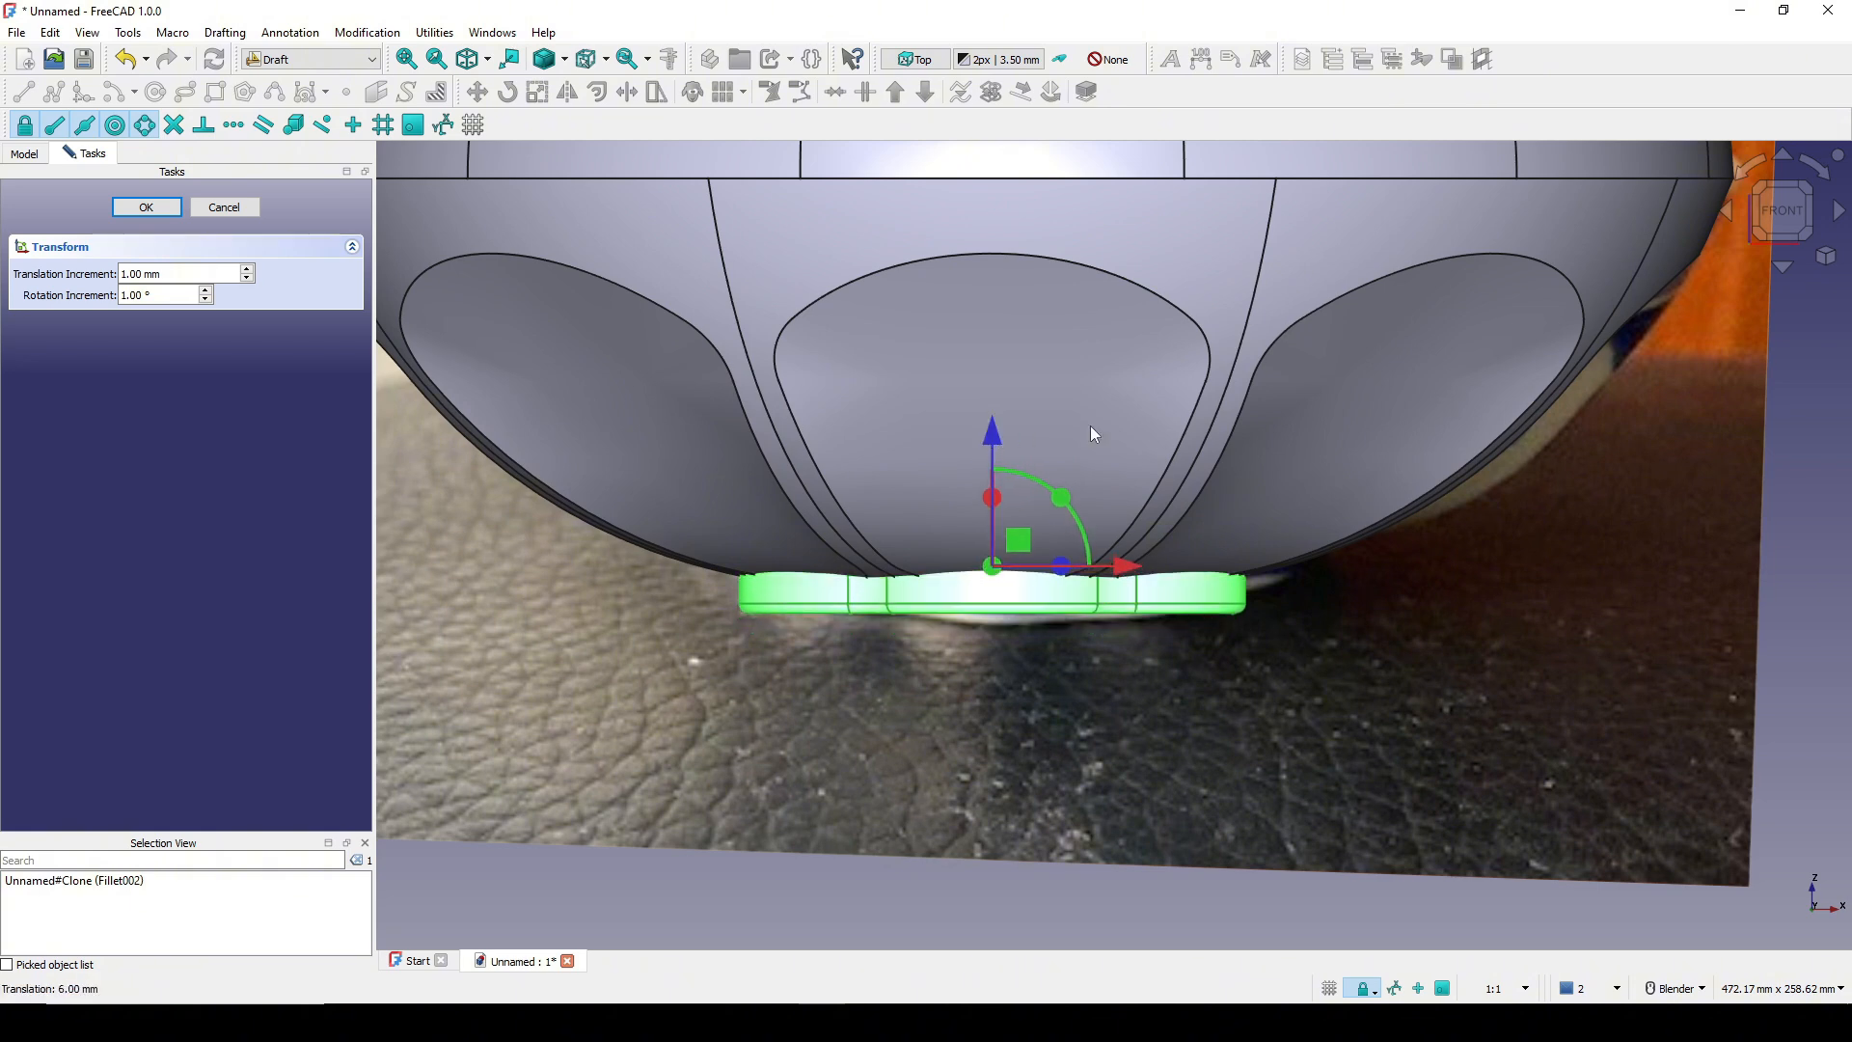
pyautogui.click(174, 214)
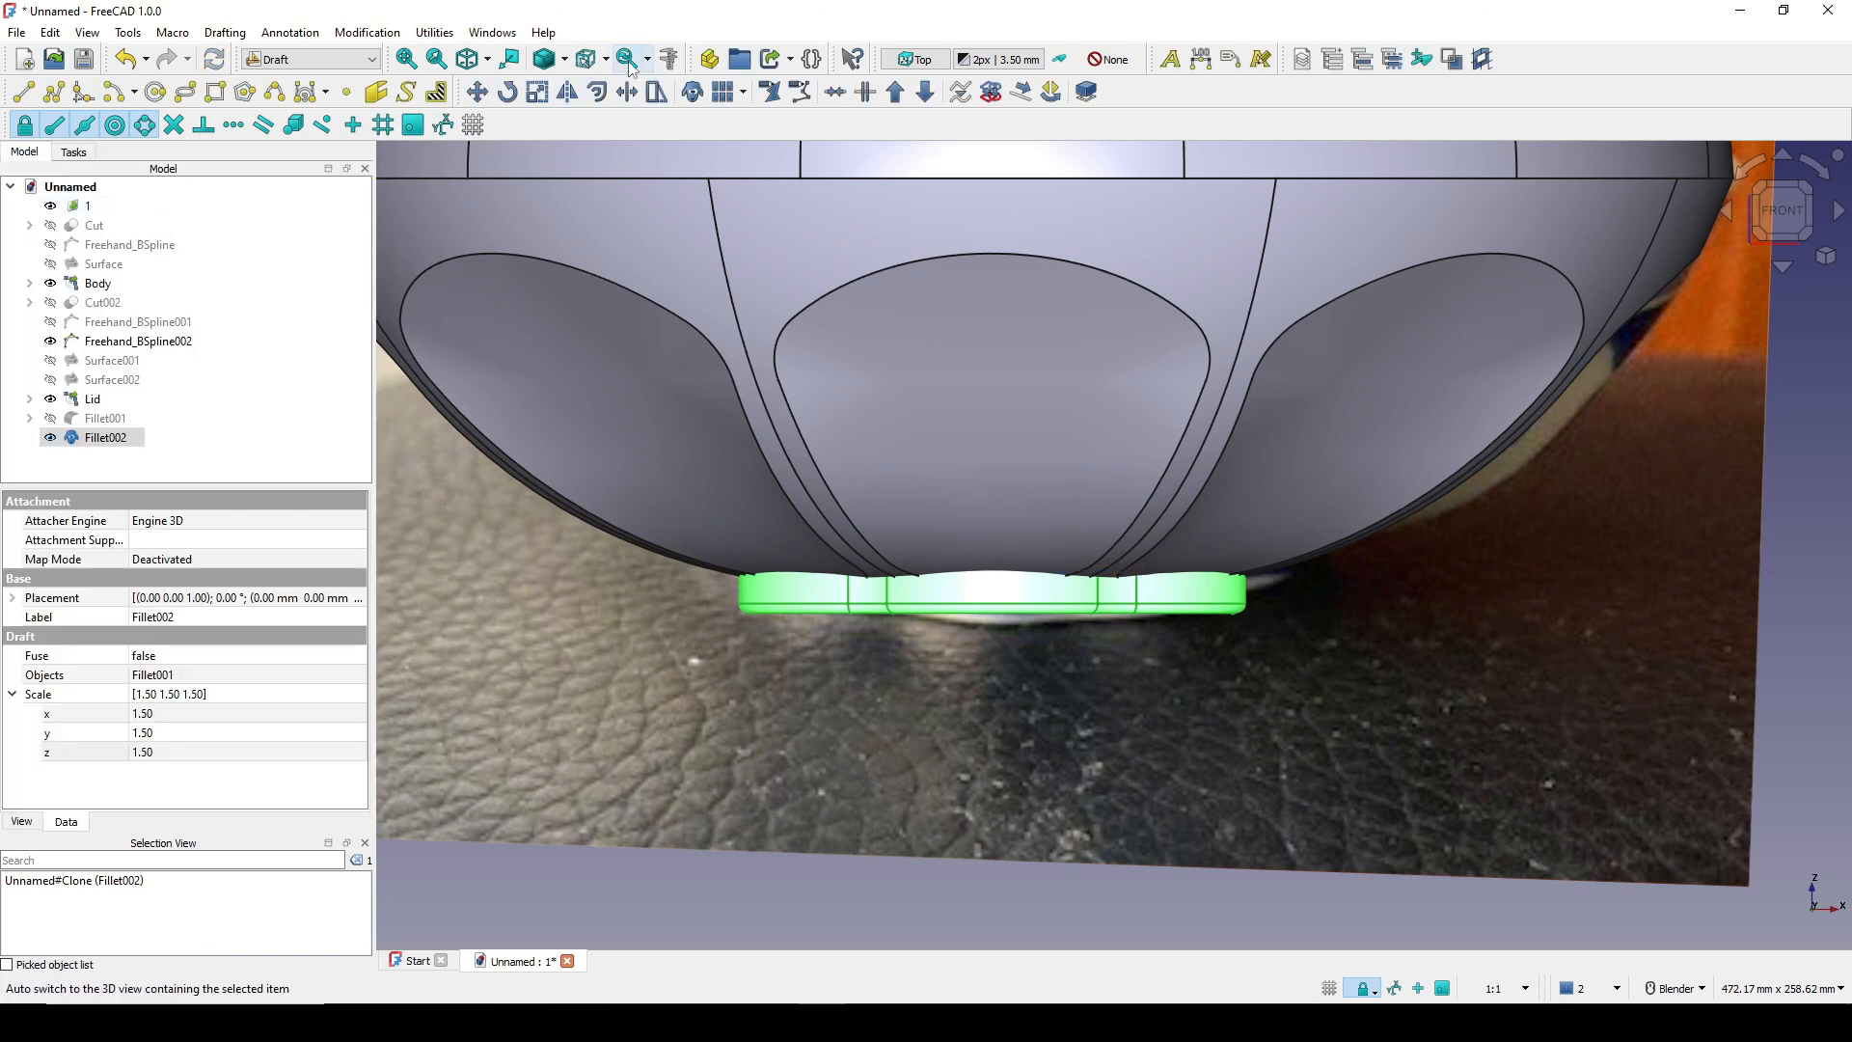
# Switch the view to Wireframe display and compare the foot's position with the reference photo.
pyautogui.click(565, 61)
pyautogui.click(590, 129)
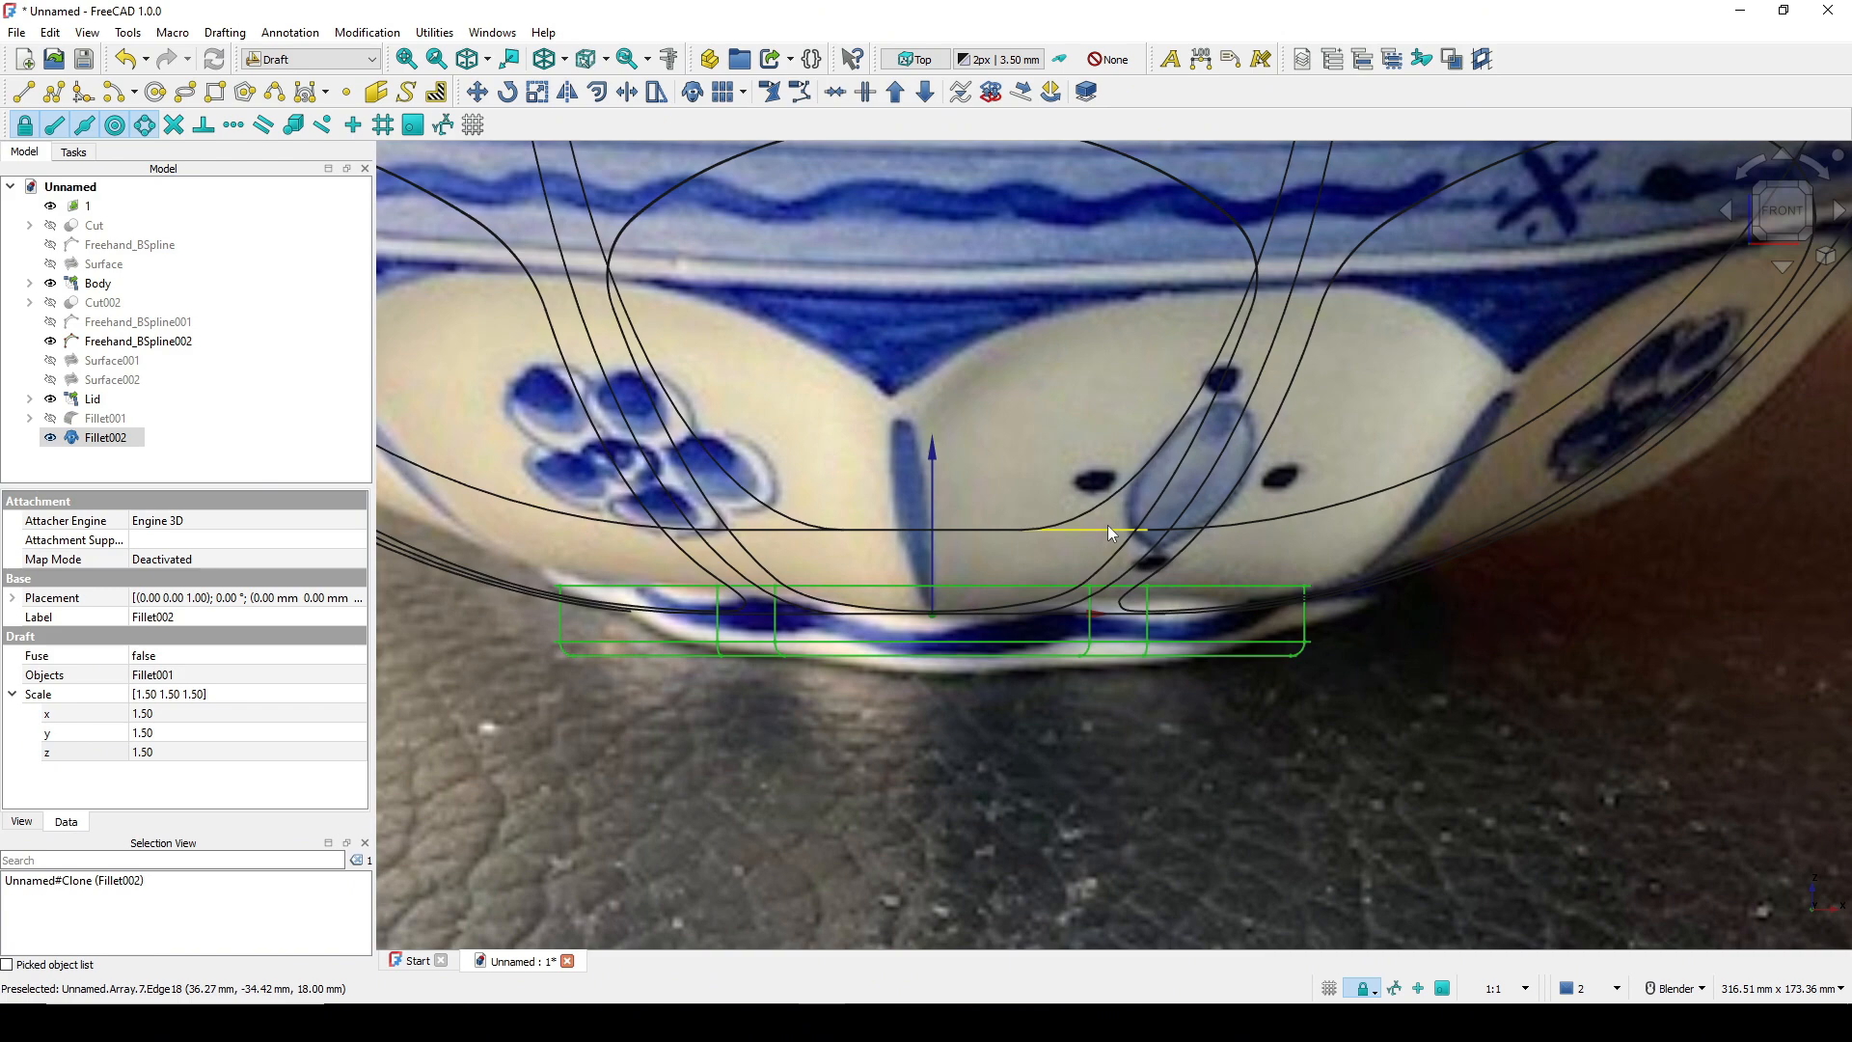
pyautogui.scroll(-3, 1108, 525)
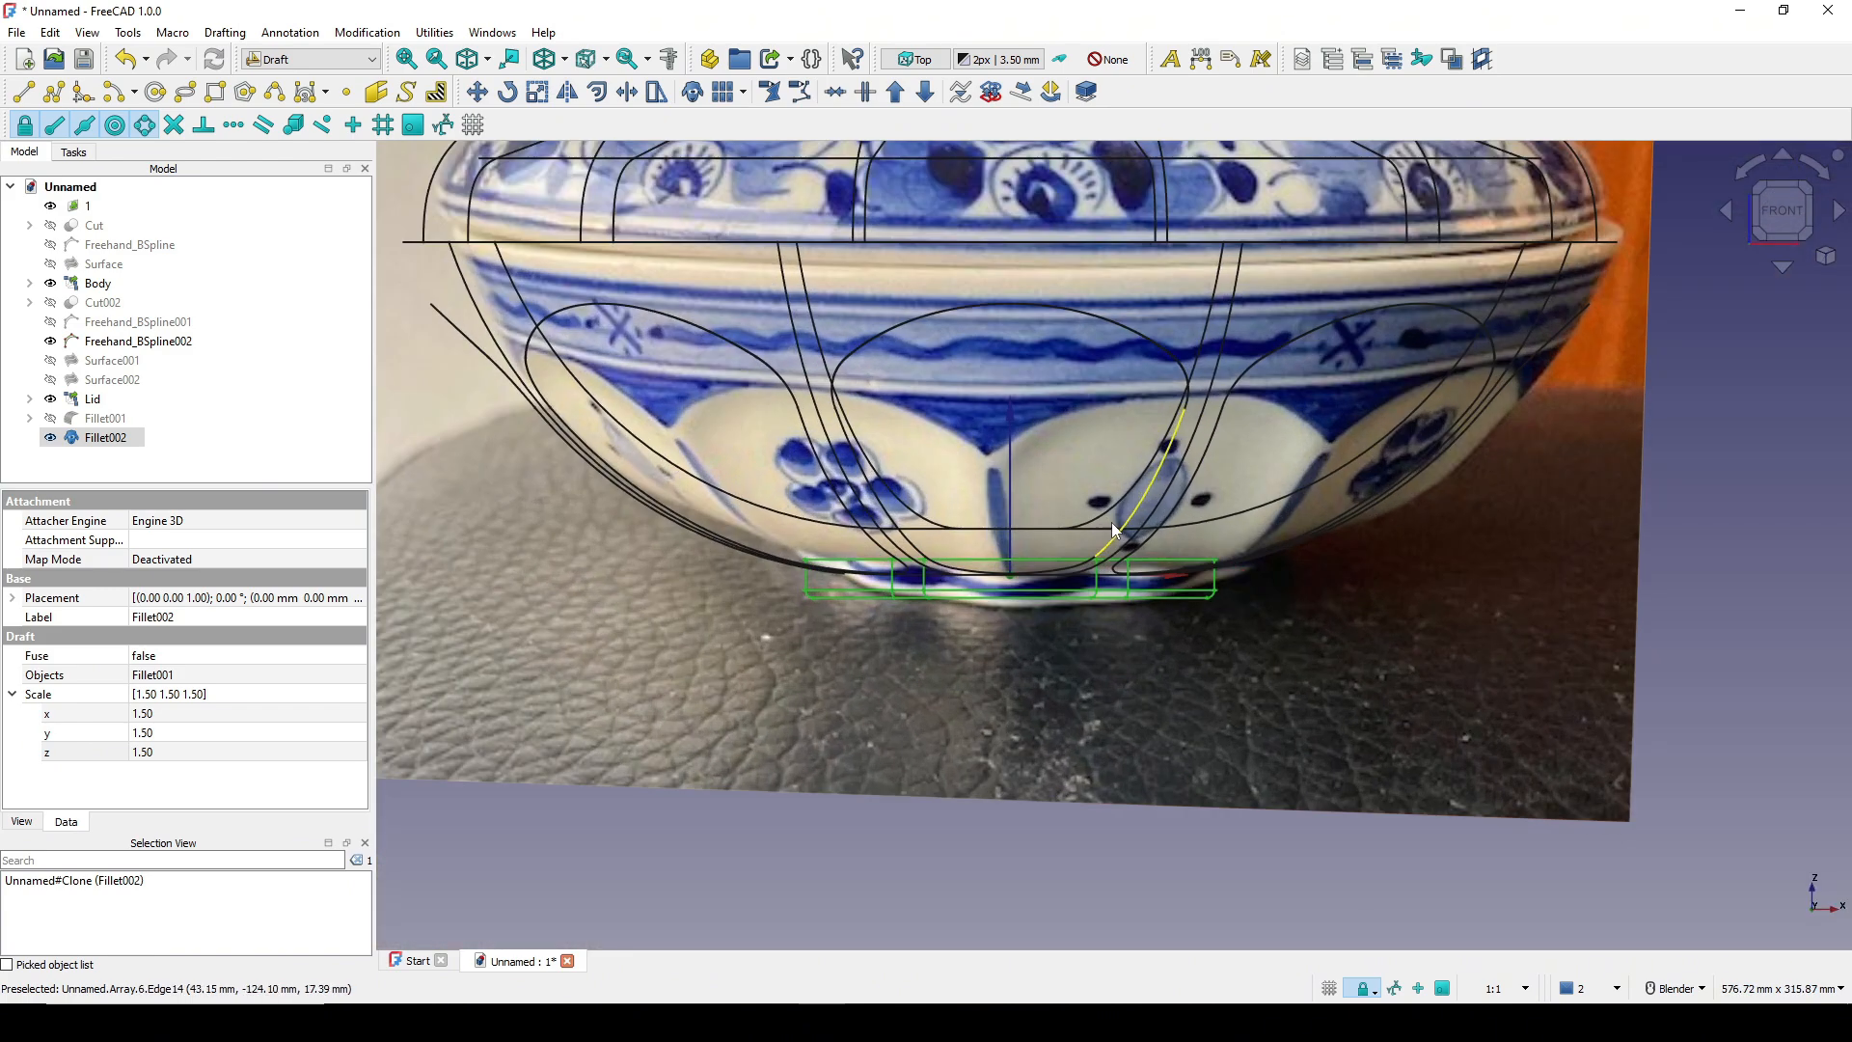
# Switch the view from Wireframe back to shaded display with edges and view the foot under the bowl.
pyautogui.scroll(-2, 1111, 523)
pyautogui.moveTo(1335, 512); pyautogui.dragTo(1229, 505, button='middle')
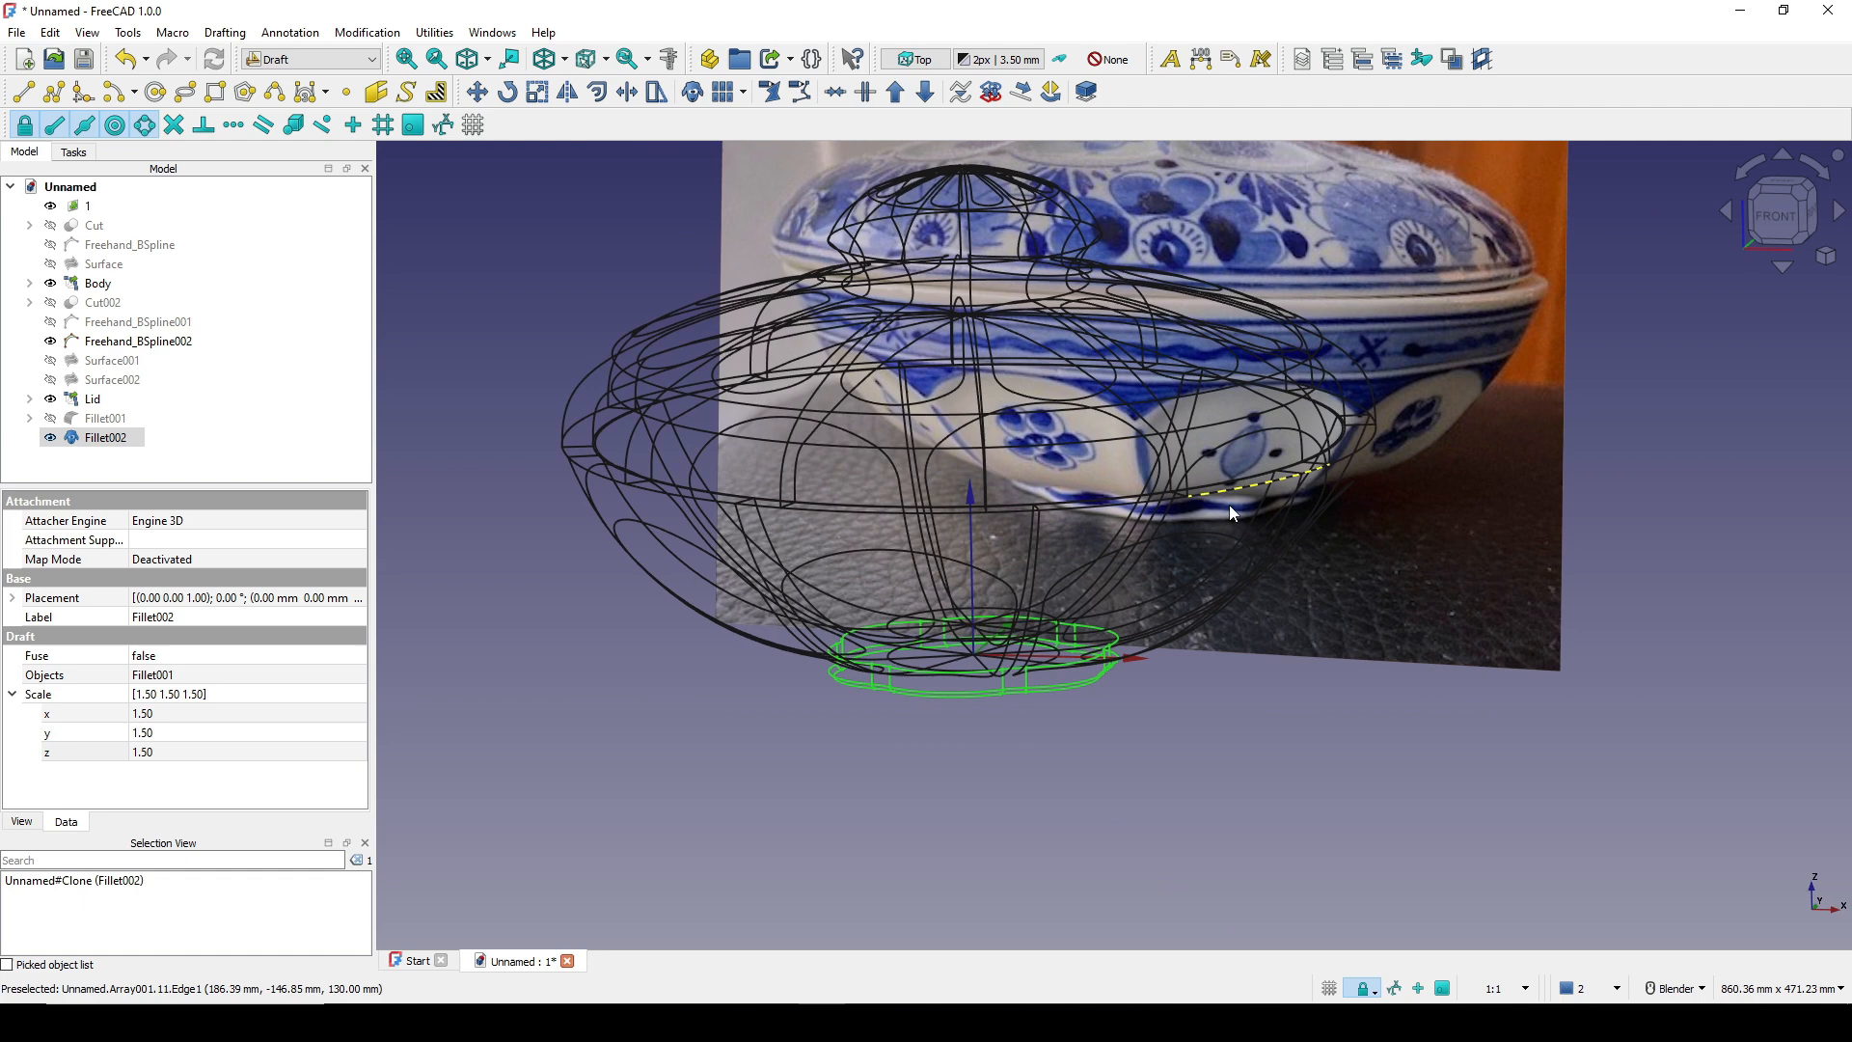
pyautogui.click(565, 60)
pyautogui.click(600, 216)
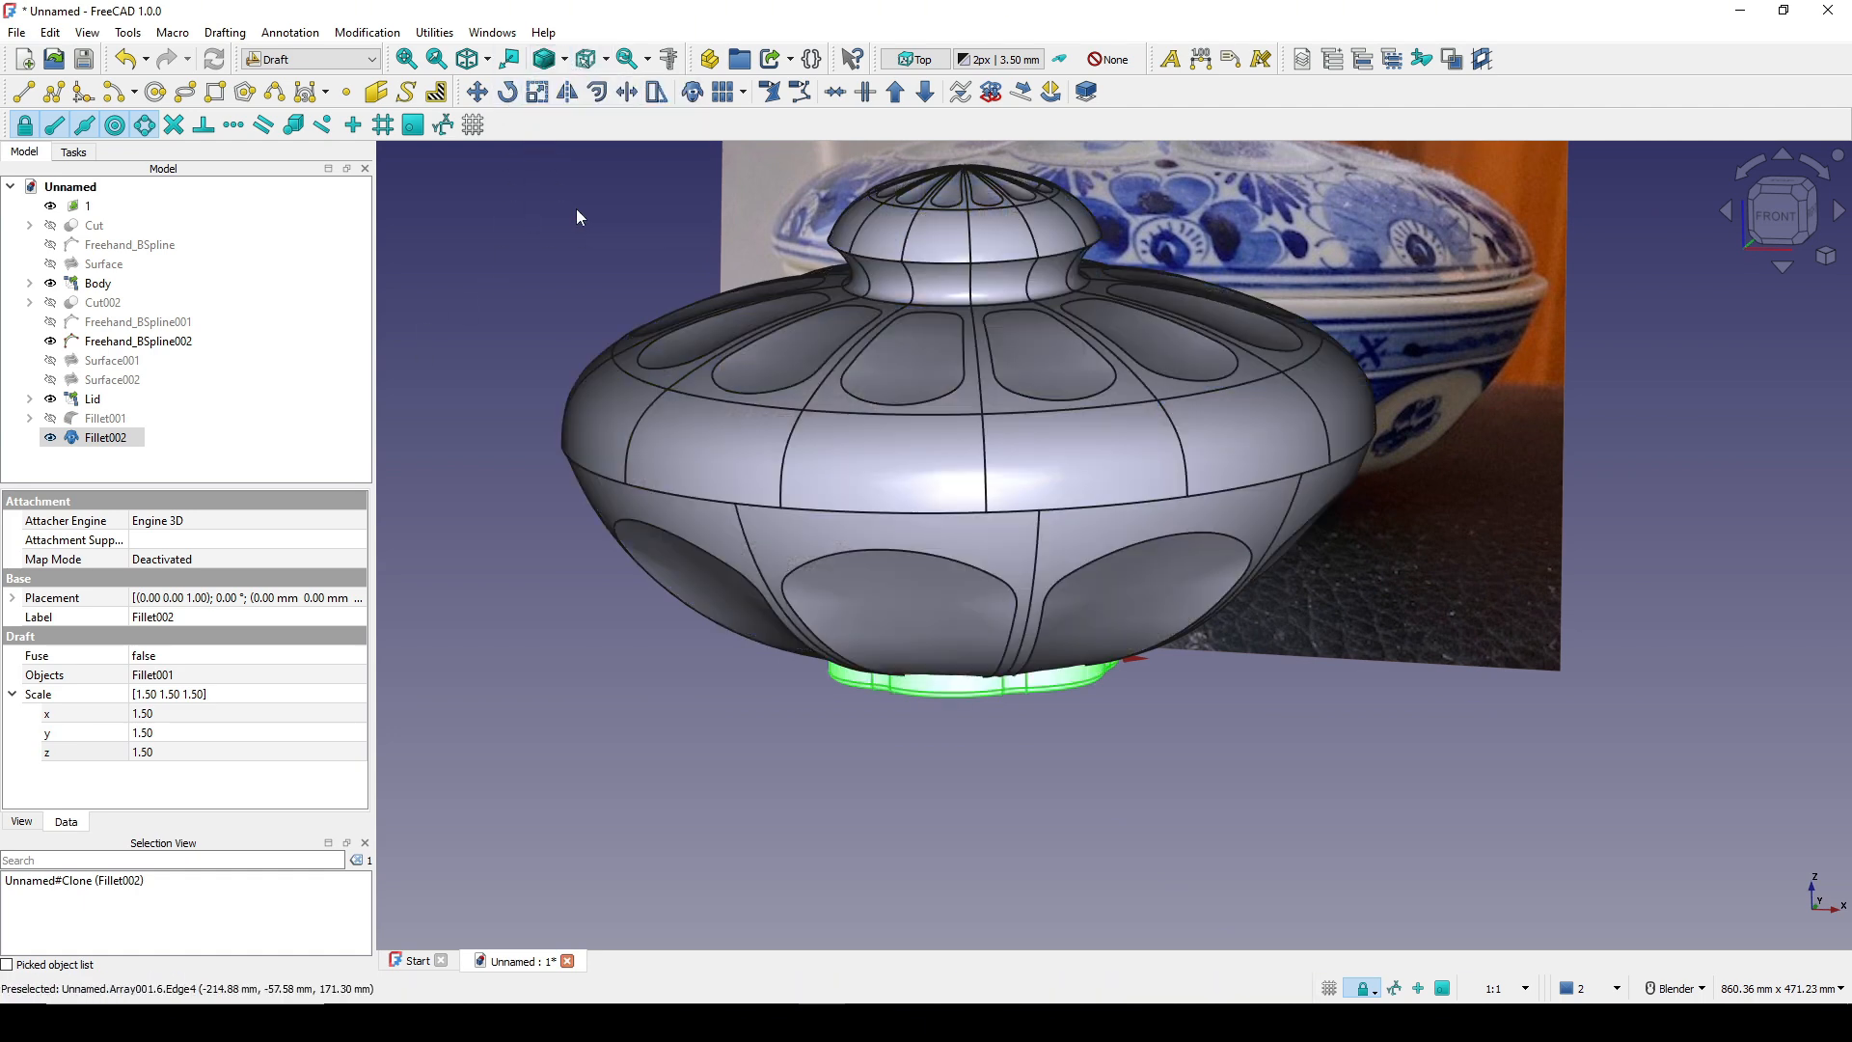
pyautogui.moveTo(1171, 509); pyautogui.dragTo(1131, 494, button='middle')
pyautogui.click(1077, 776)
pyautogui.keyDown('shift'); pyautogui.moveTo(1119, 724); pyautogui.dragTo(997, 605, button='middle'); pyautogui.keyUp('shift')
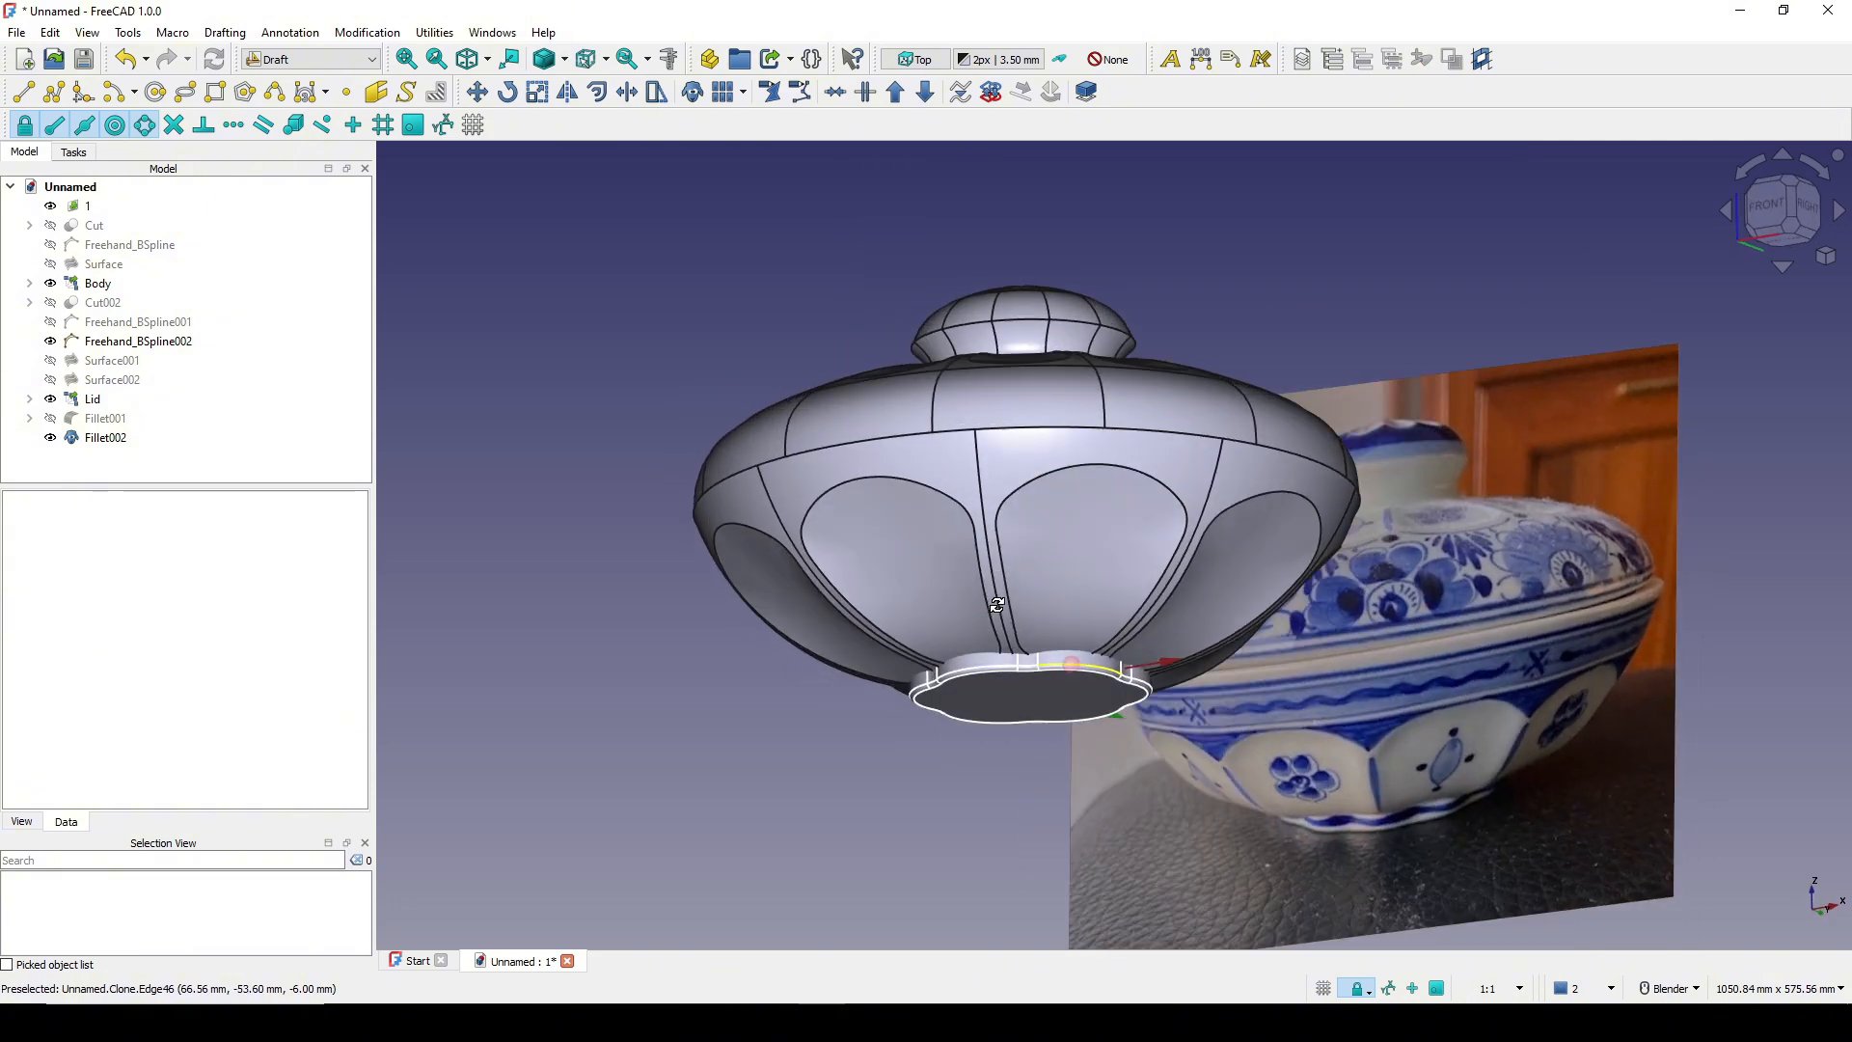
# Build a parametric solid from the Body array with the Curves workbench and check its extent.
pyautogui.click(97, 285)
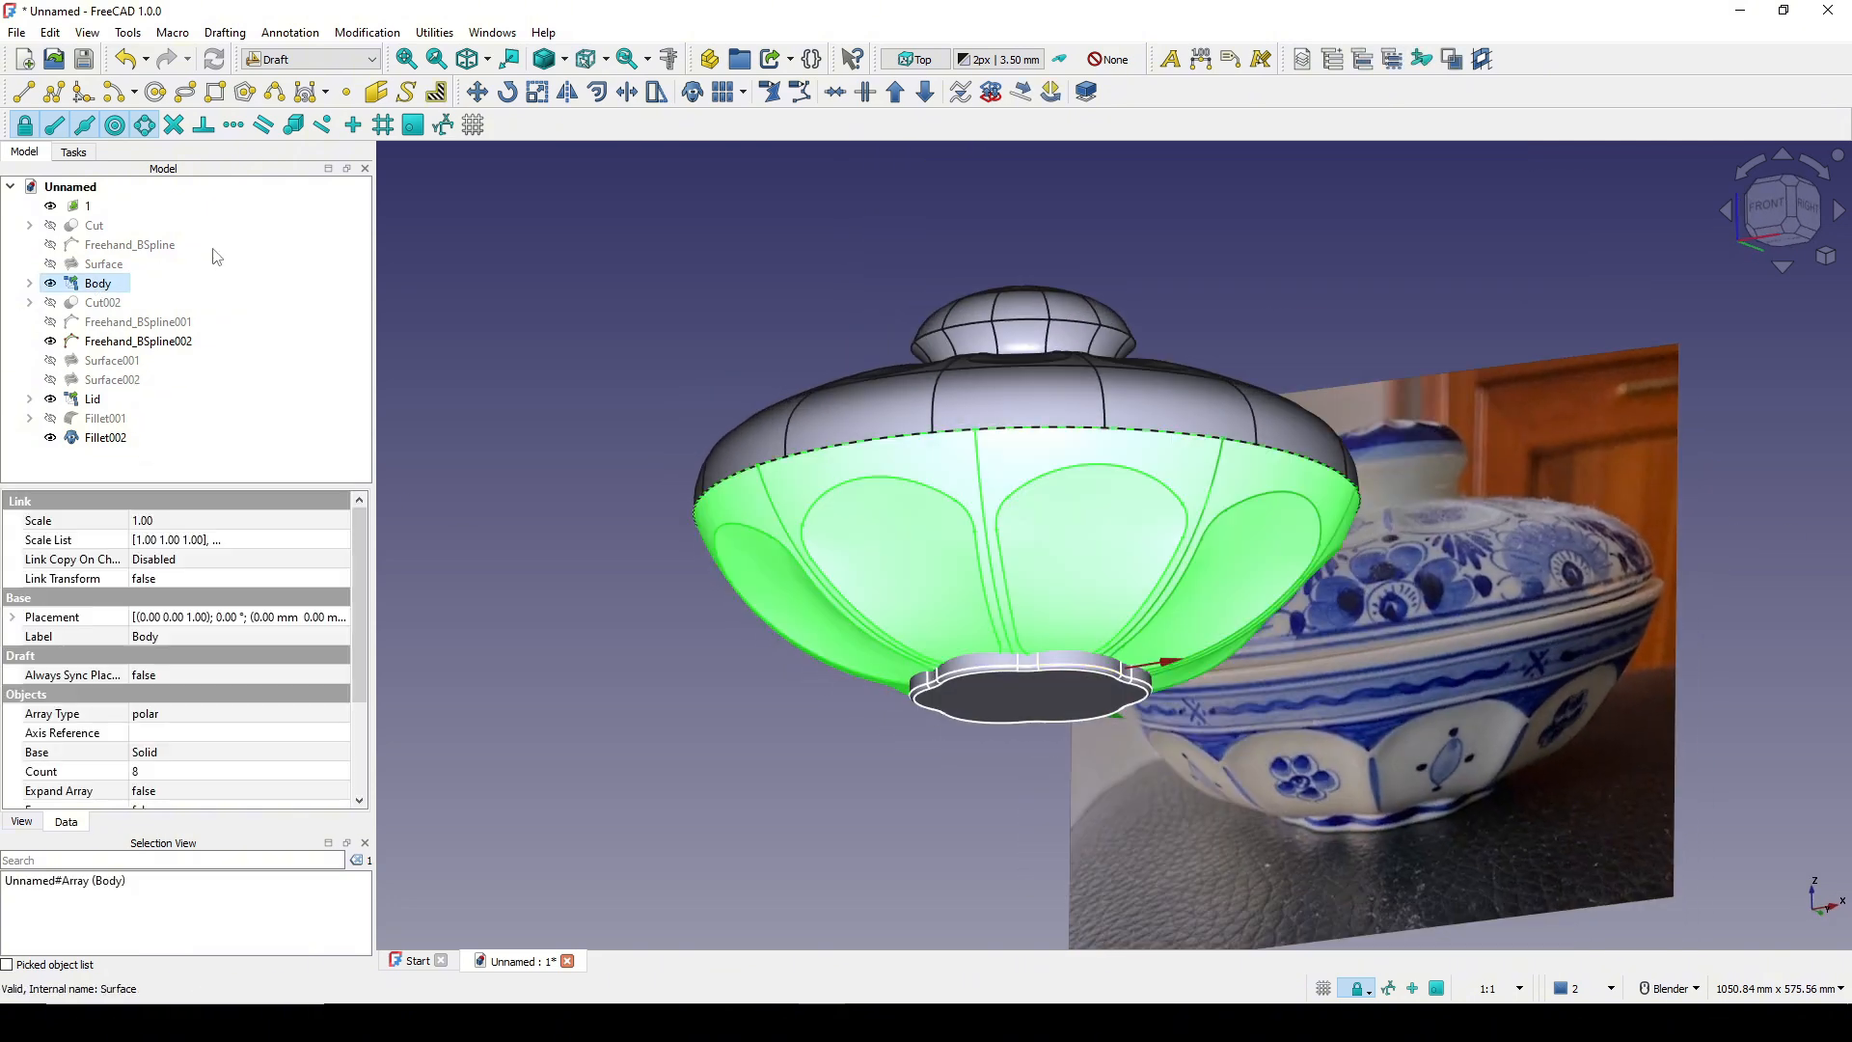
pyautogui.click(303, 59)
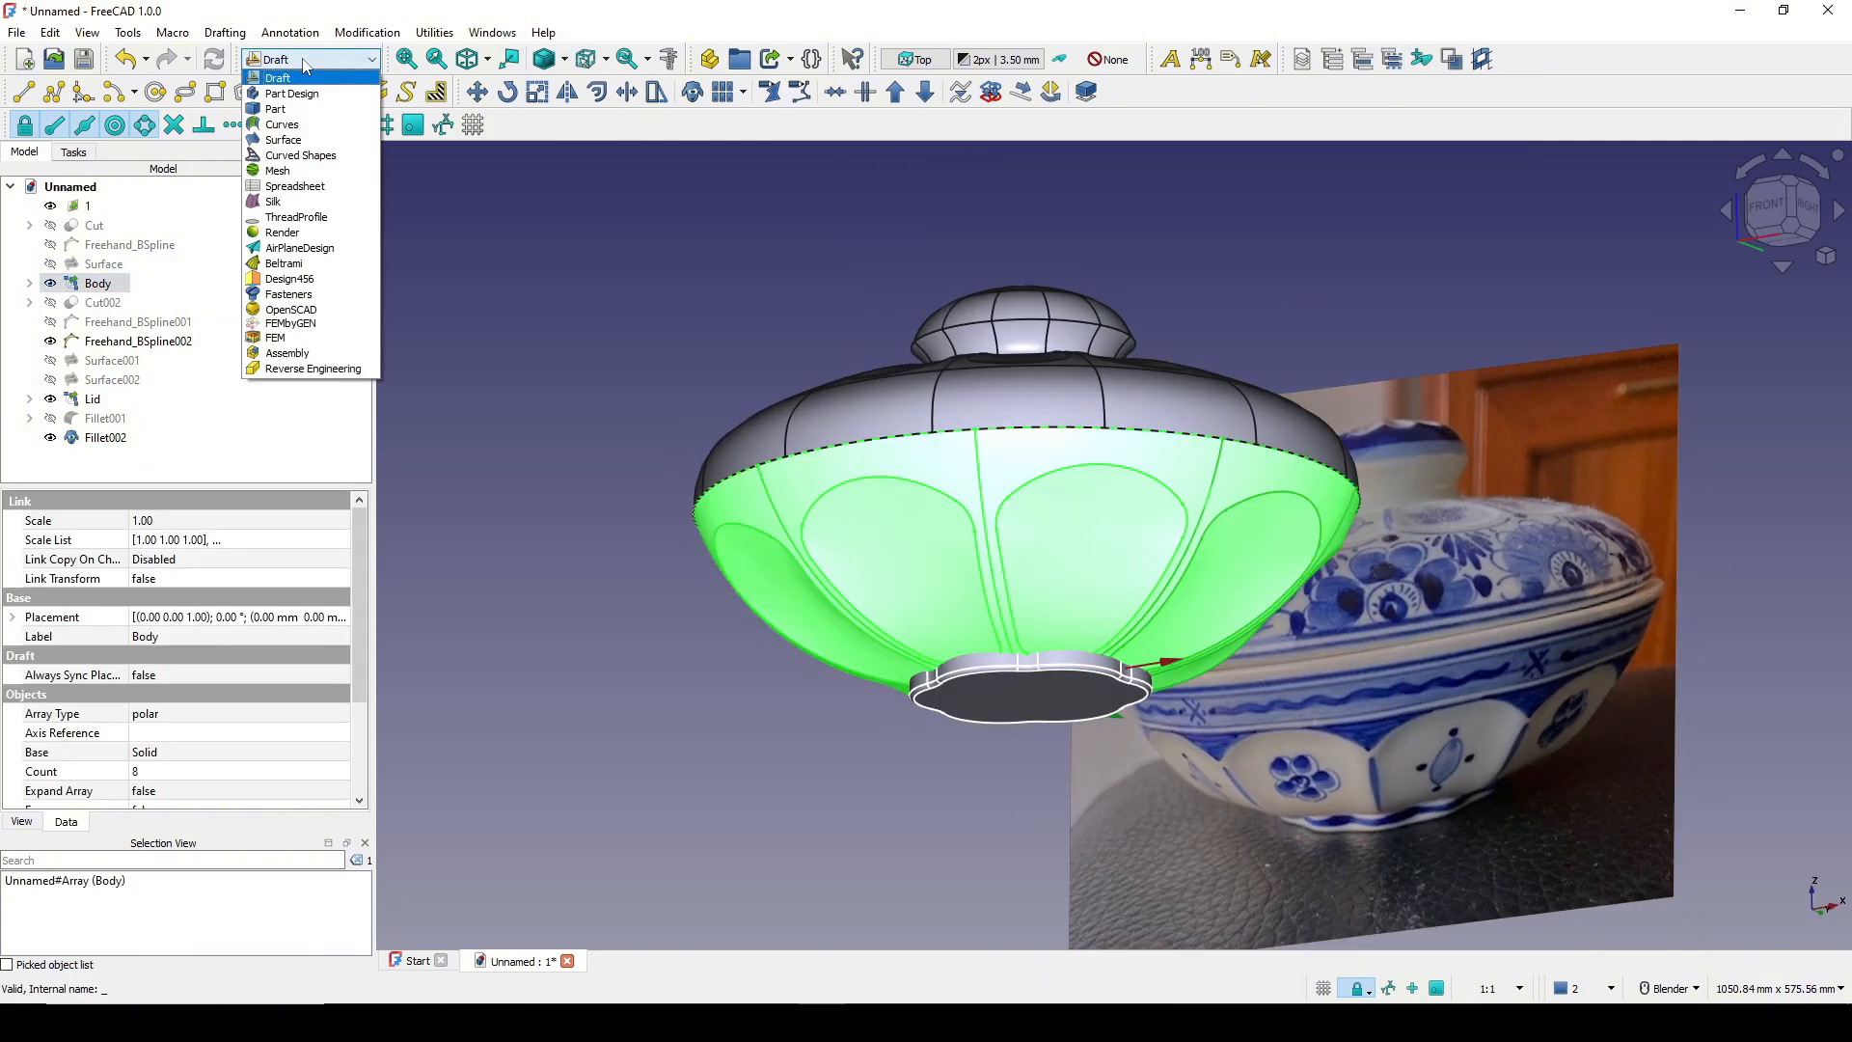
pyautogui.click(282, 124)
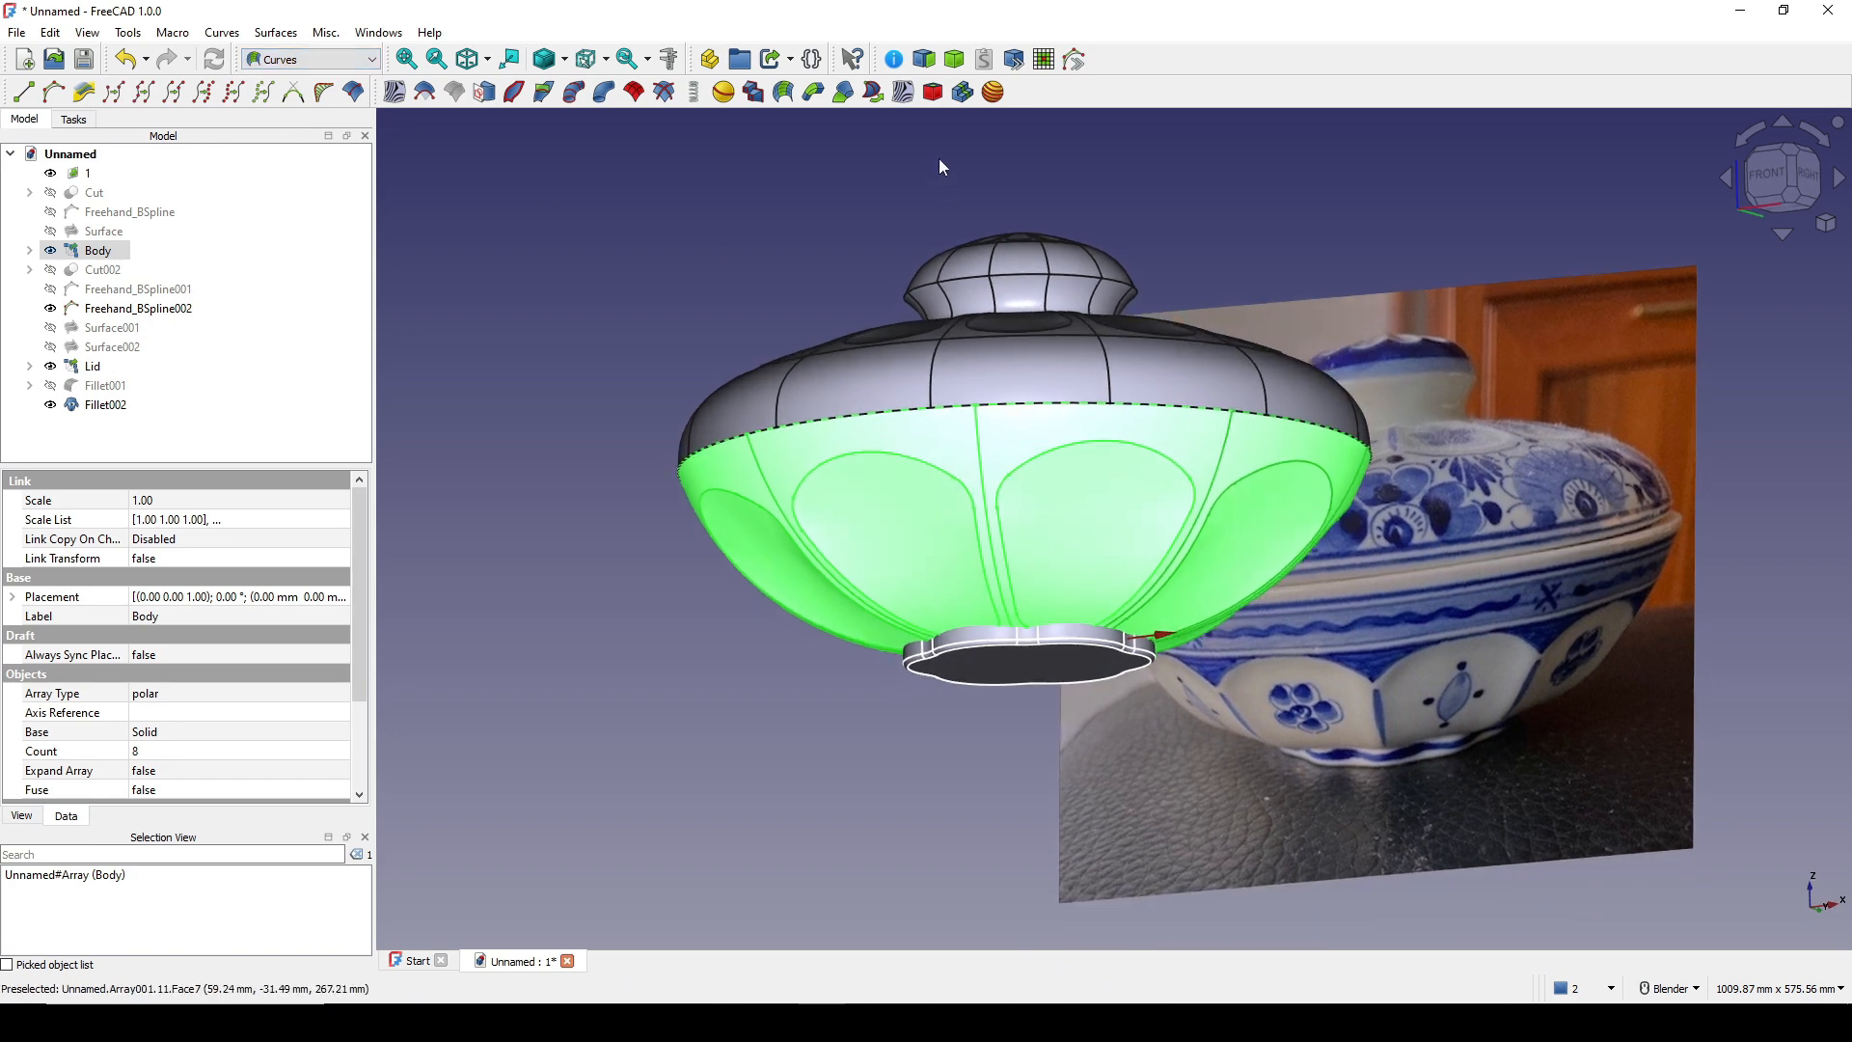
pyautogui.click(954, 59)
pyautogui.keyDown('shift'); pyautogui.moveTo(400, 497); pyautogui.dragTo(415, 446, button='middle'); pyautogui.keyUp('shift')
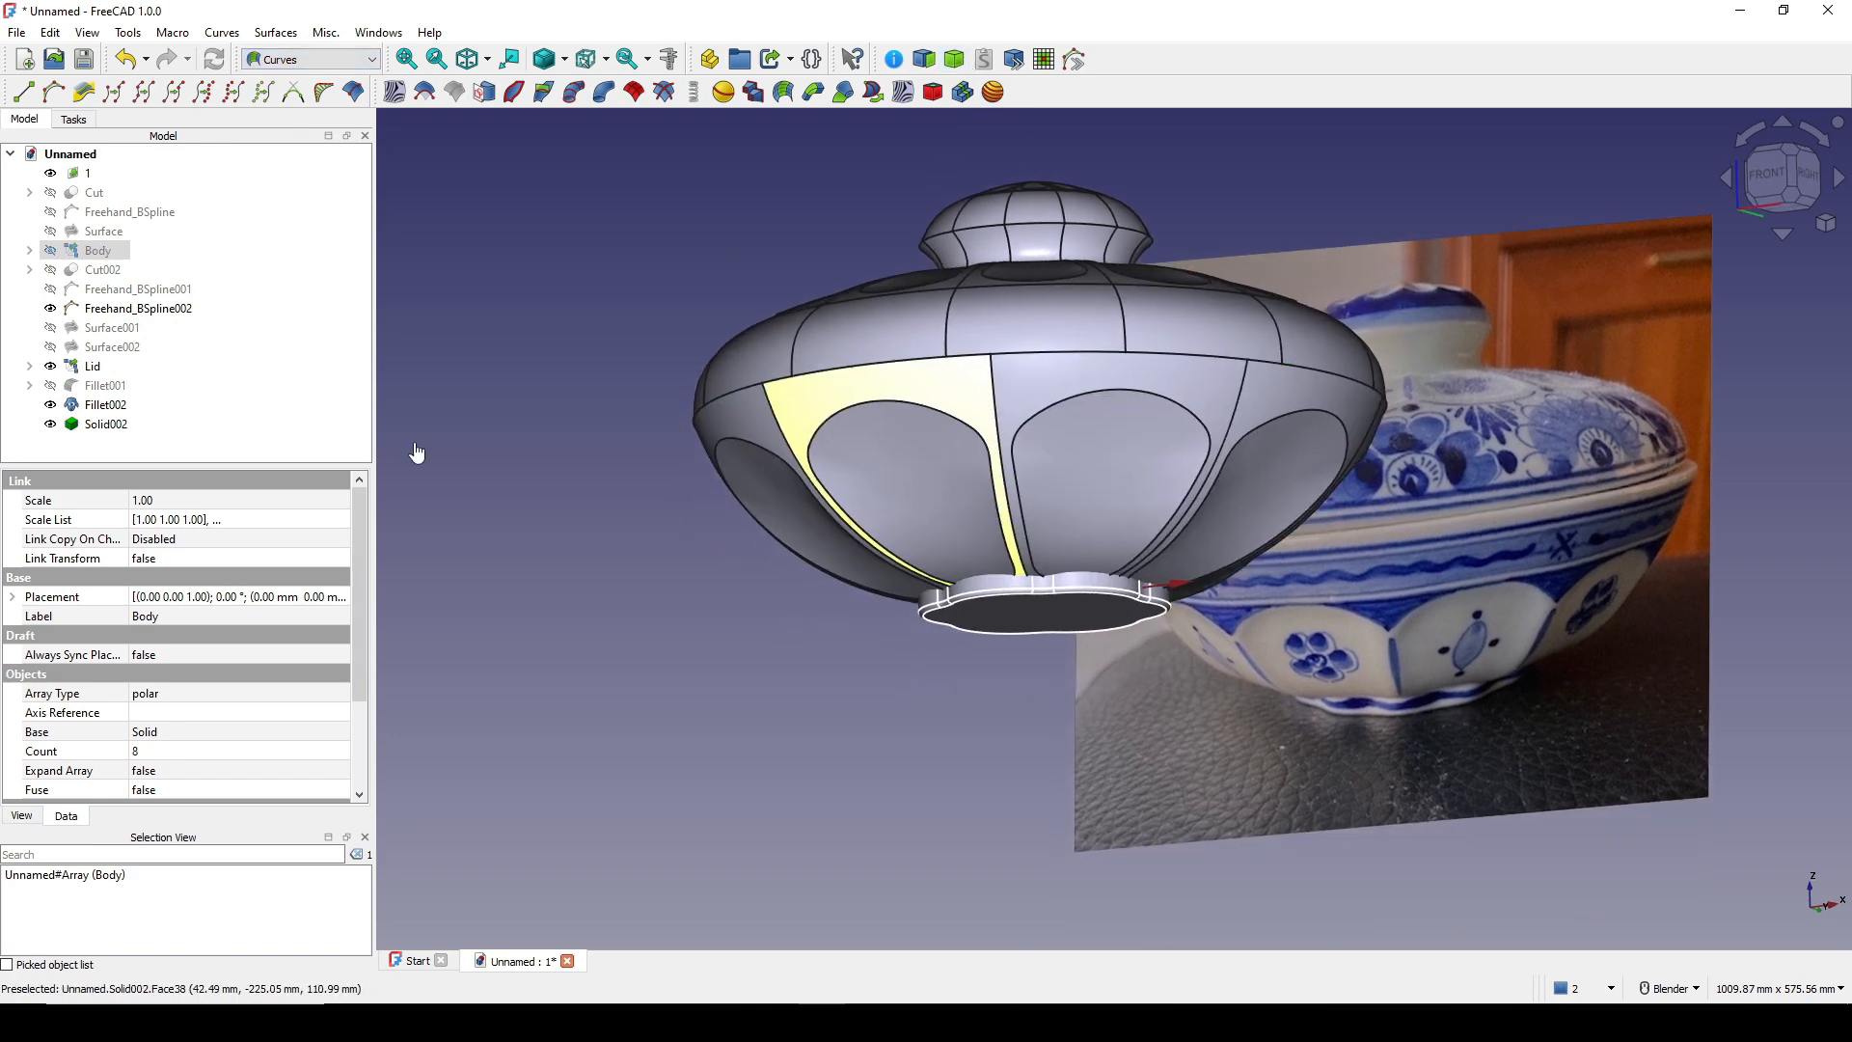
pyautogui.click(107, 405)
pyautogui.click(121, 424)
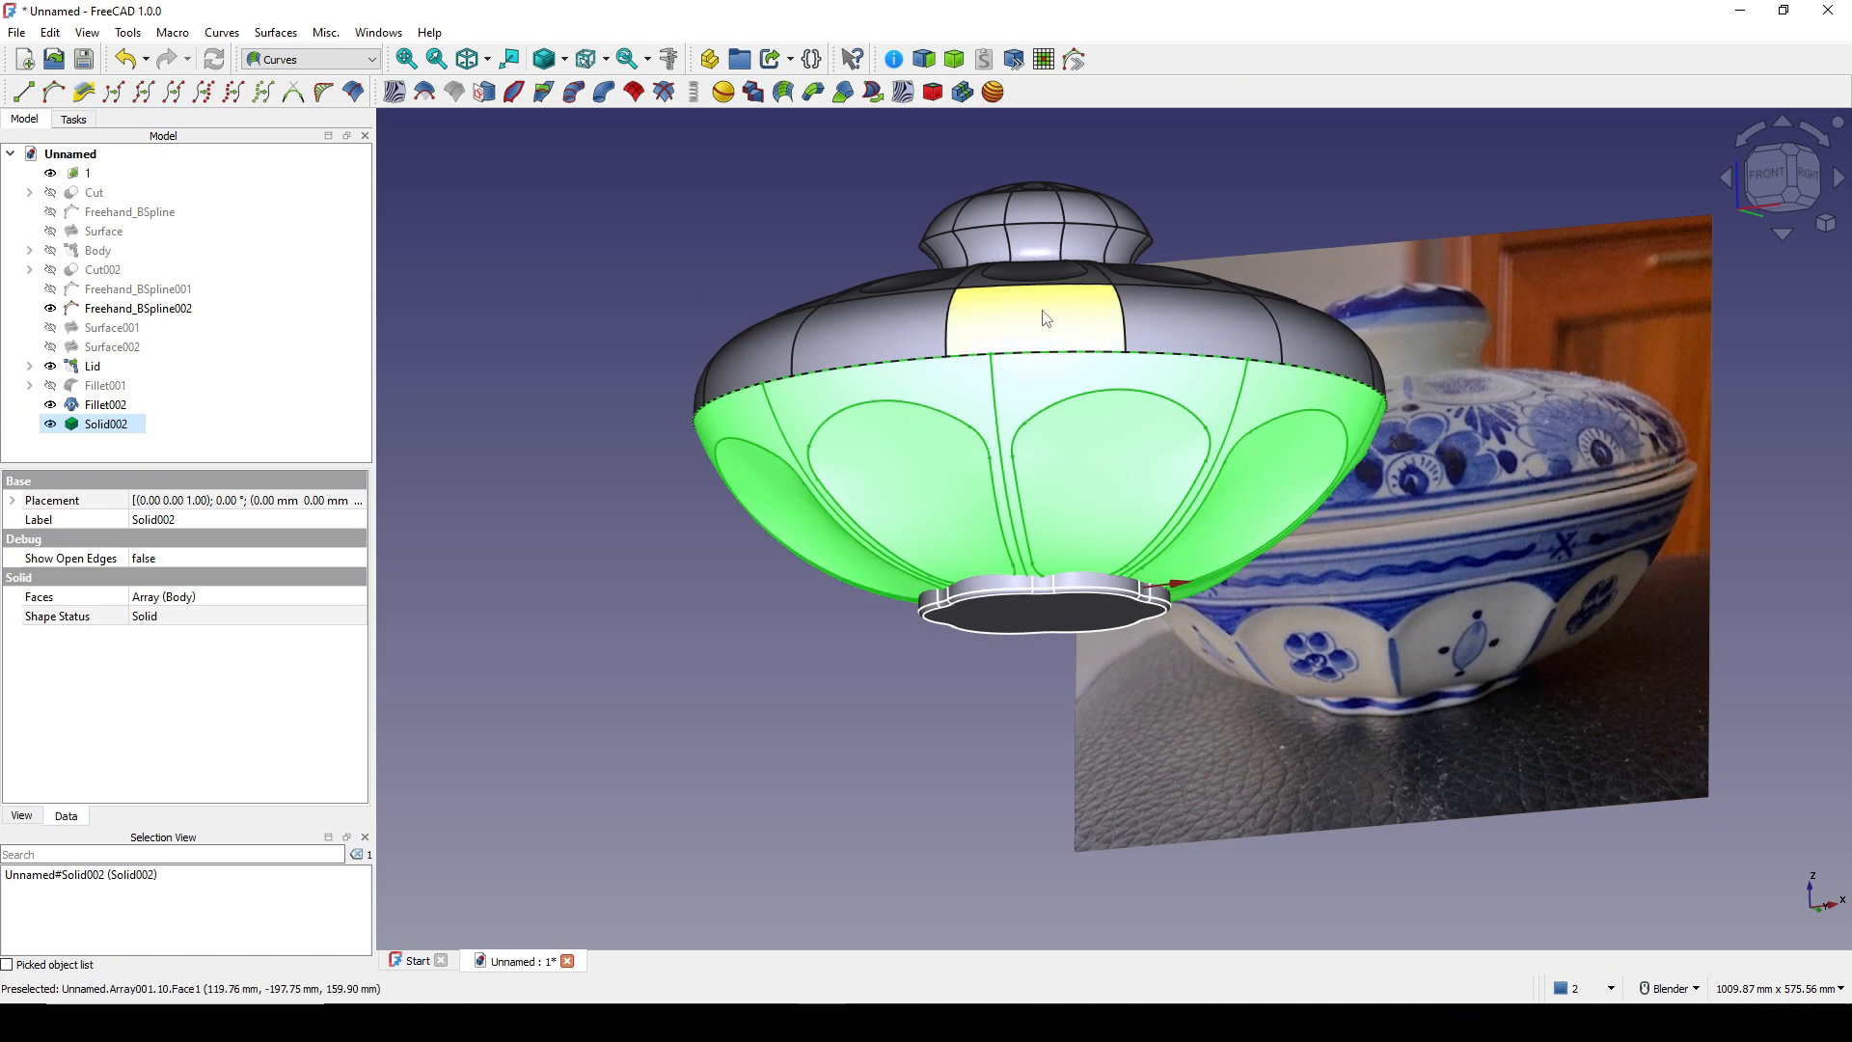
pyautogui.moveTo(1046, 319); pyautogui.dragTo(1024, 334, button='middle')
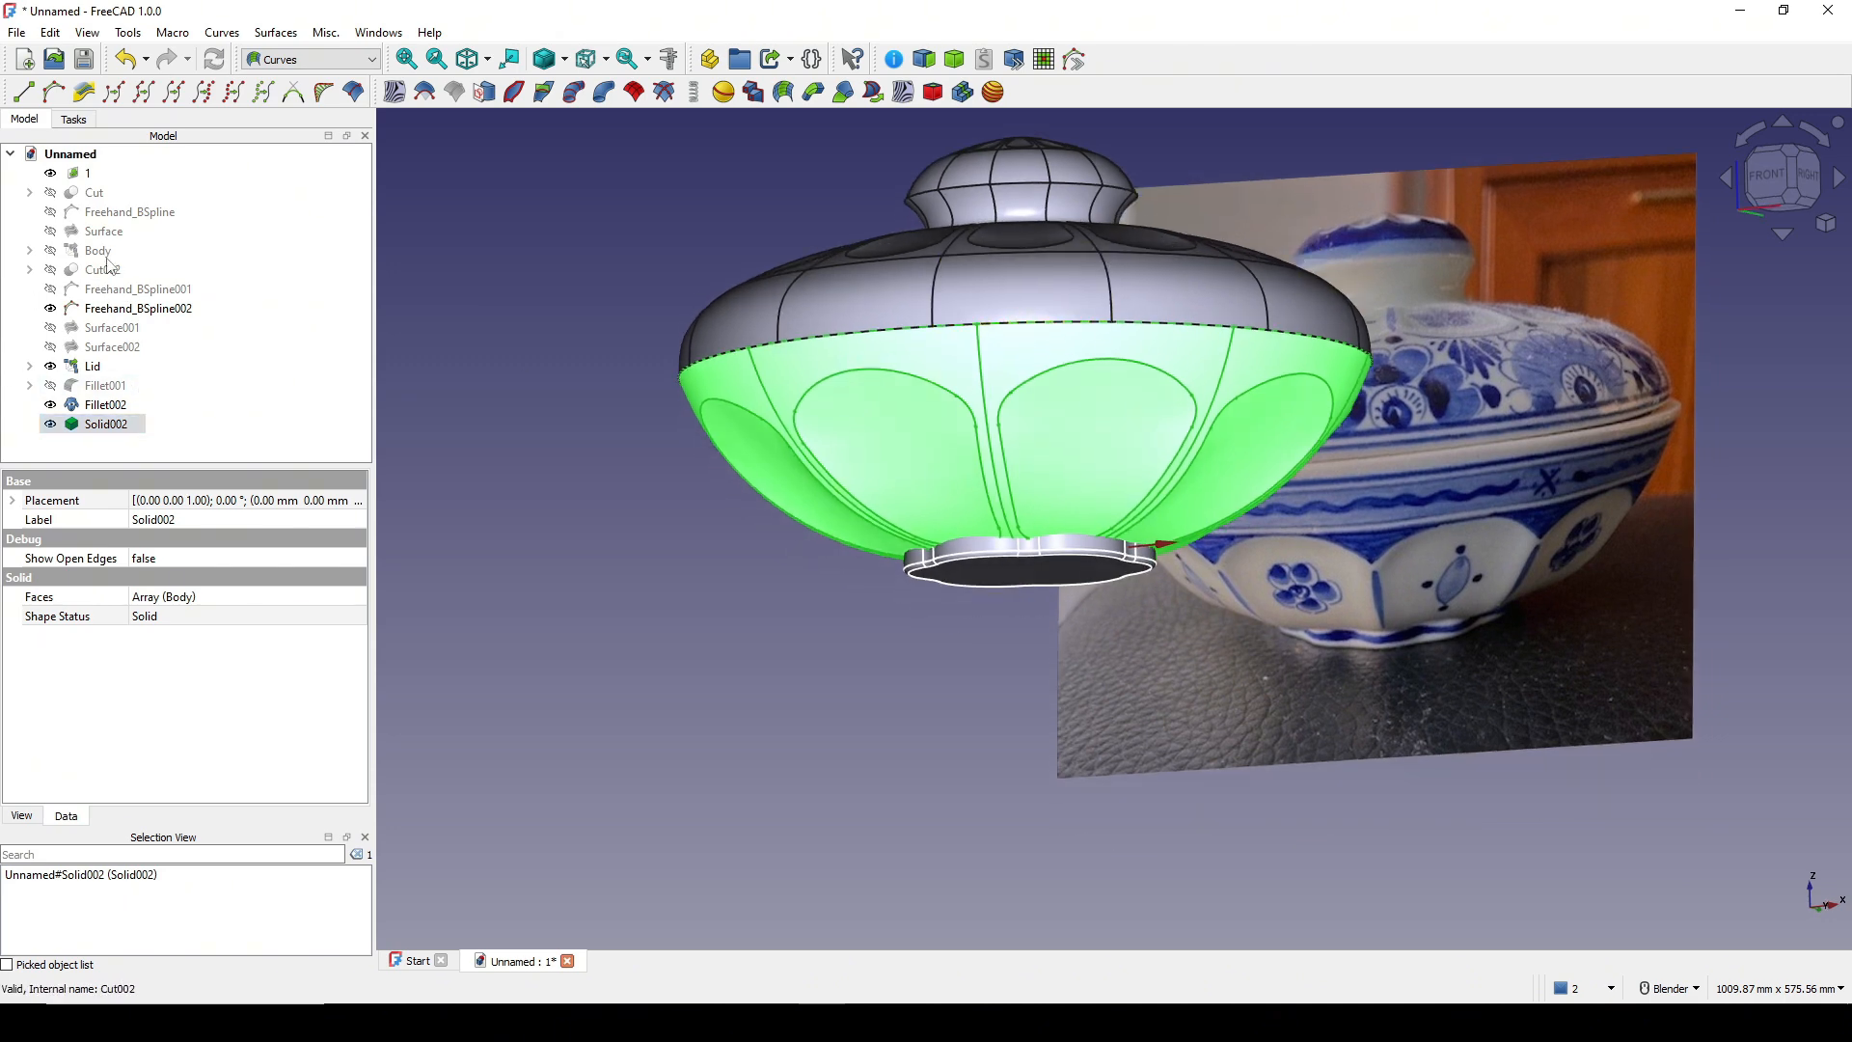
# Build a parametric solid from the Lid array and check the result from the side.
pyautogui.click(95, 369)
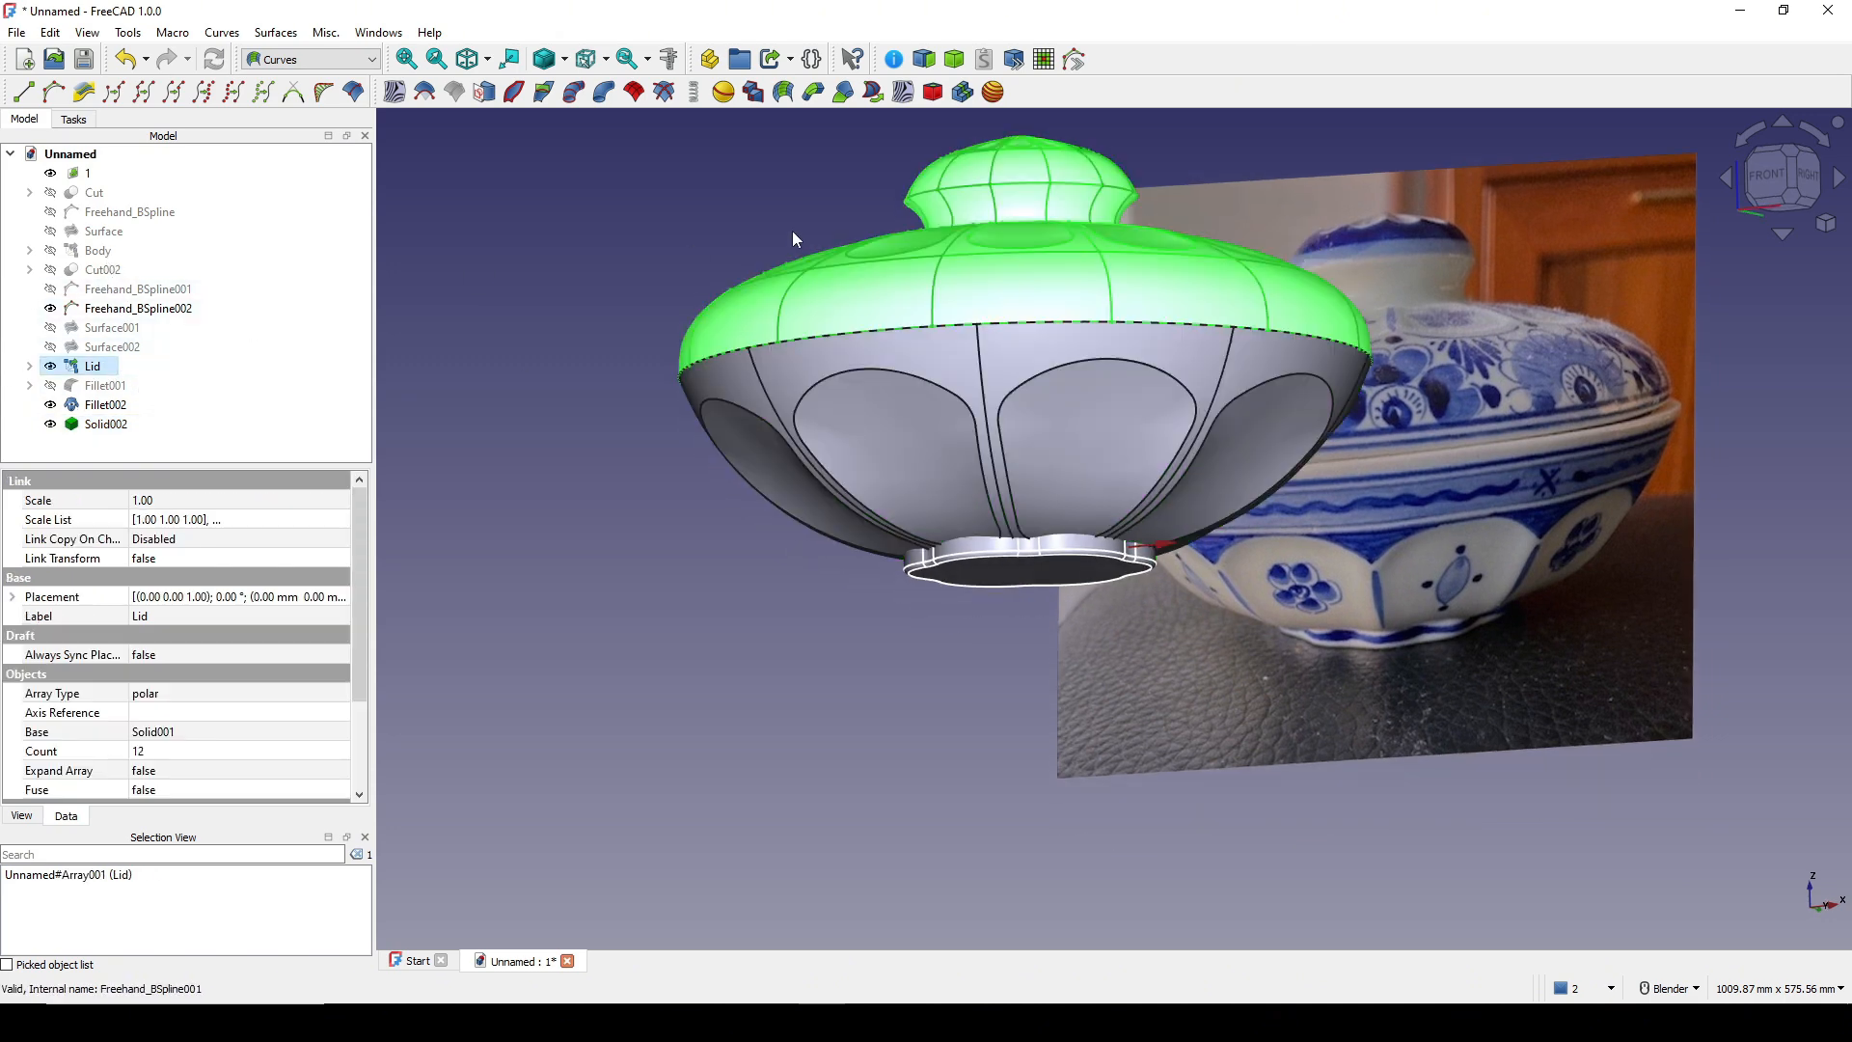
pyautogui.click(960, 70)
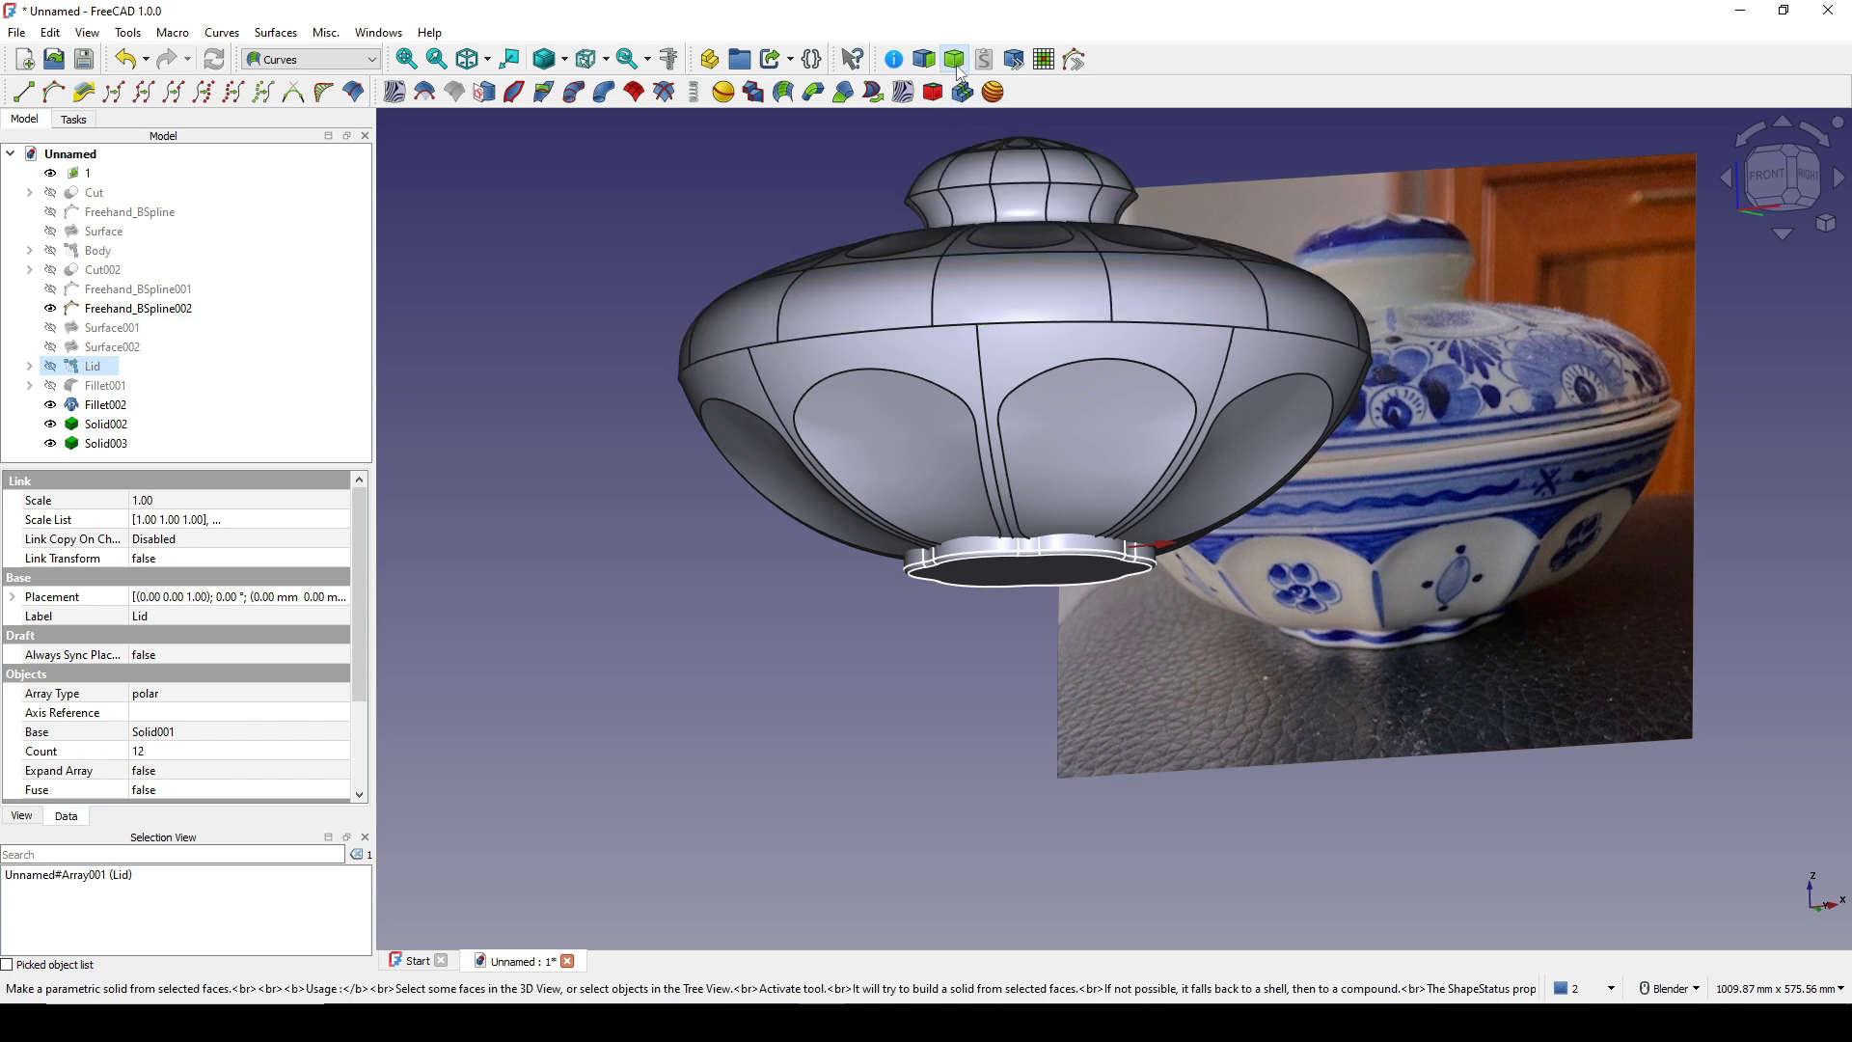
pyautogui.moveTo(1254, 497); pyautogui.dragTo(409, 643, button='middle')
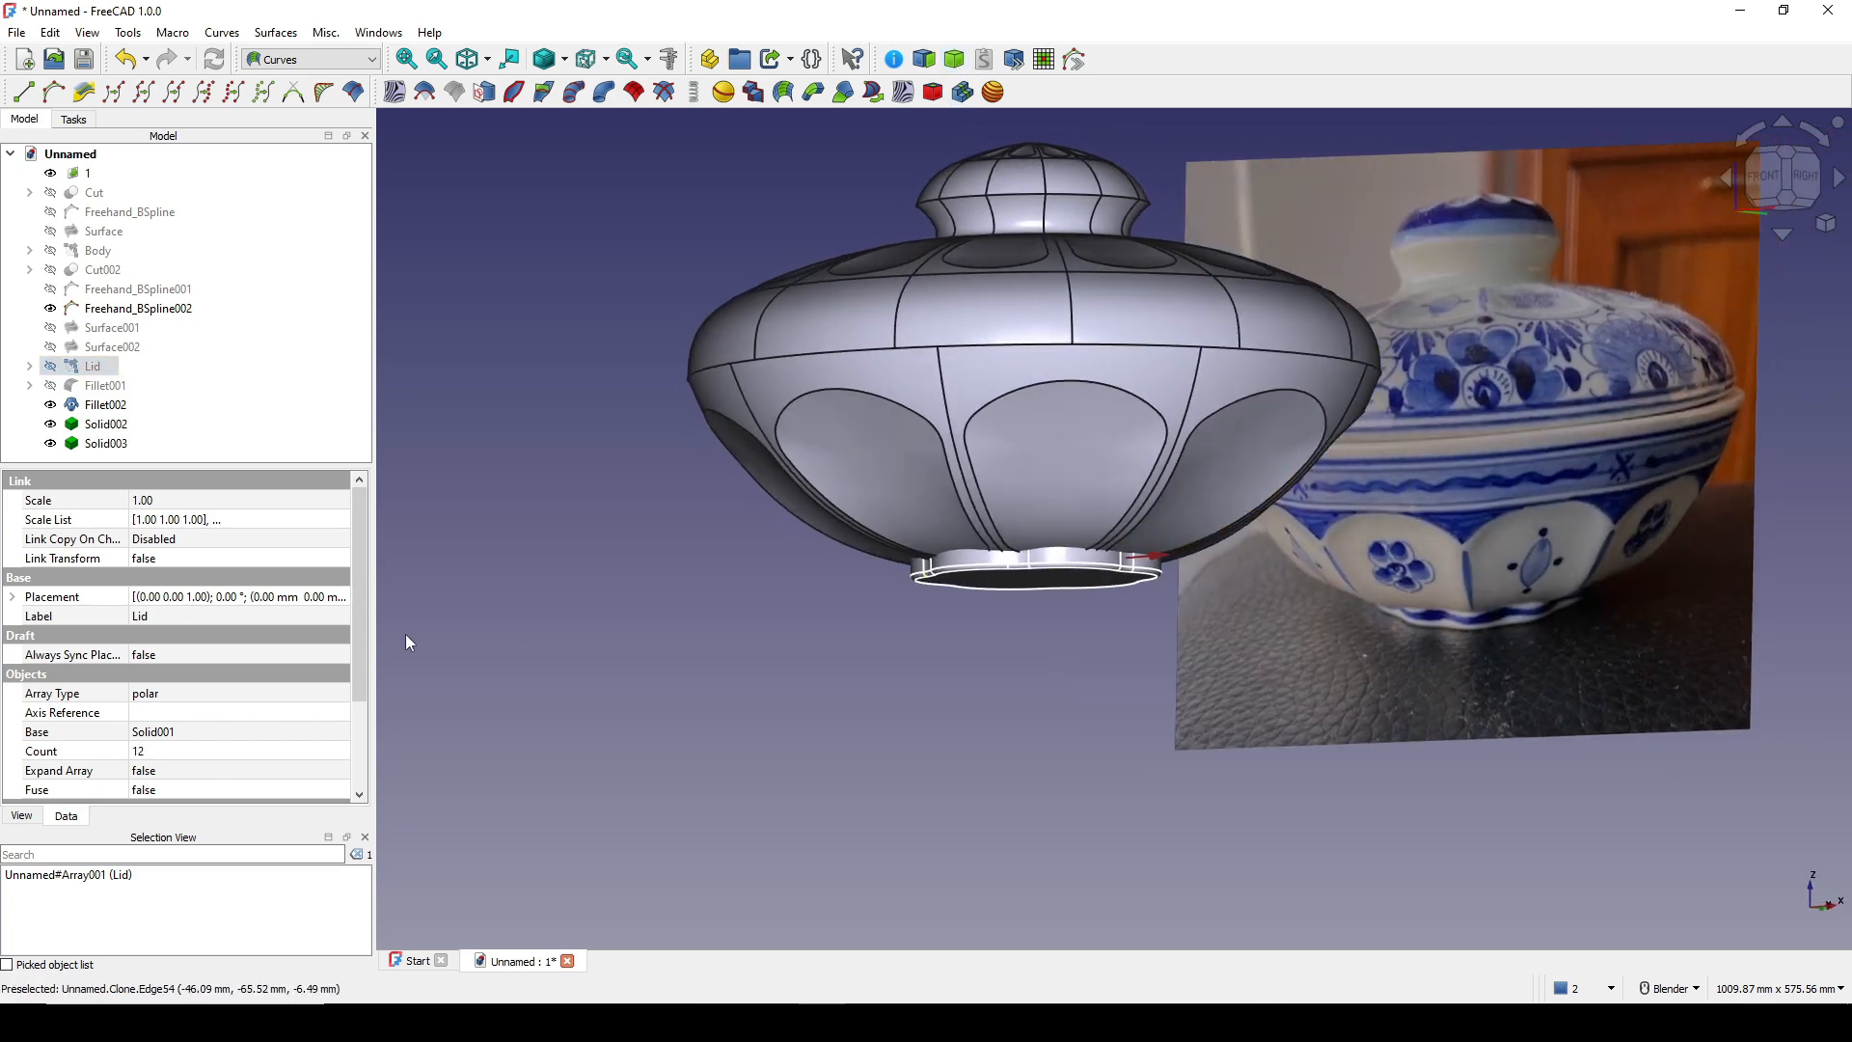
pyautogui.click(94, 443)
pyautogui.moveTo(1217, 458); pyautogui.dragTo(969, 497, button='middle')
pyautogui.click(1148, 571)
# Fuse the bowl solid Solid002 with the foot clone Fillet002 in the Part workbench.
pyautogui.click(92, 424)
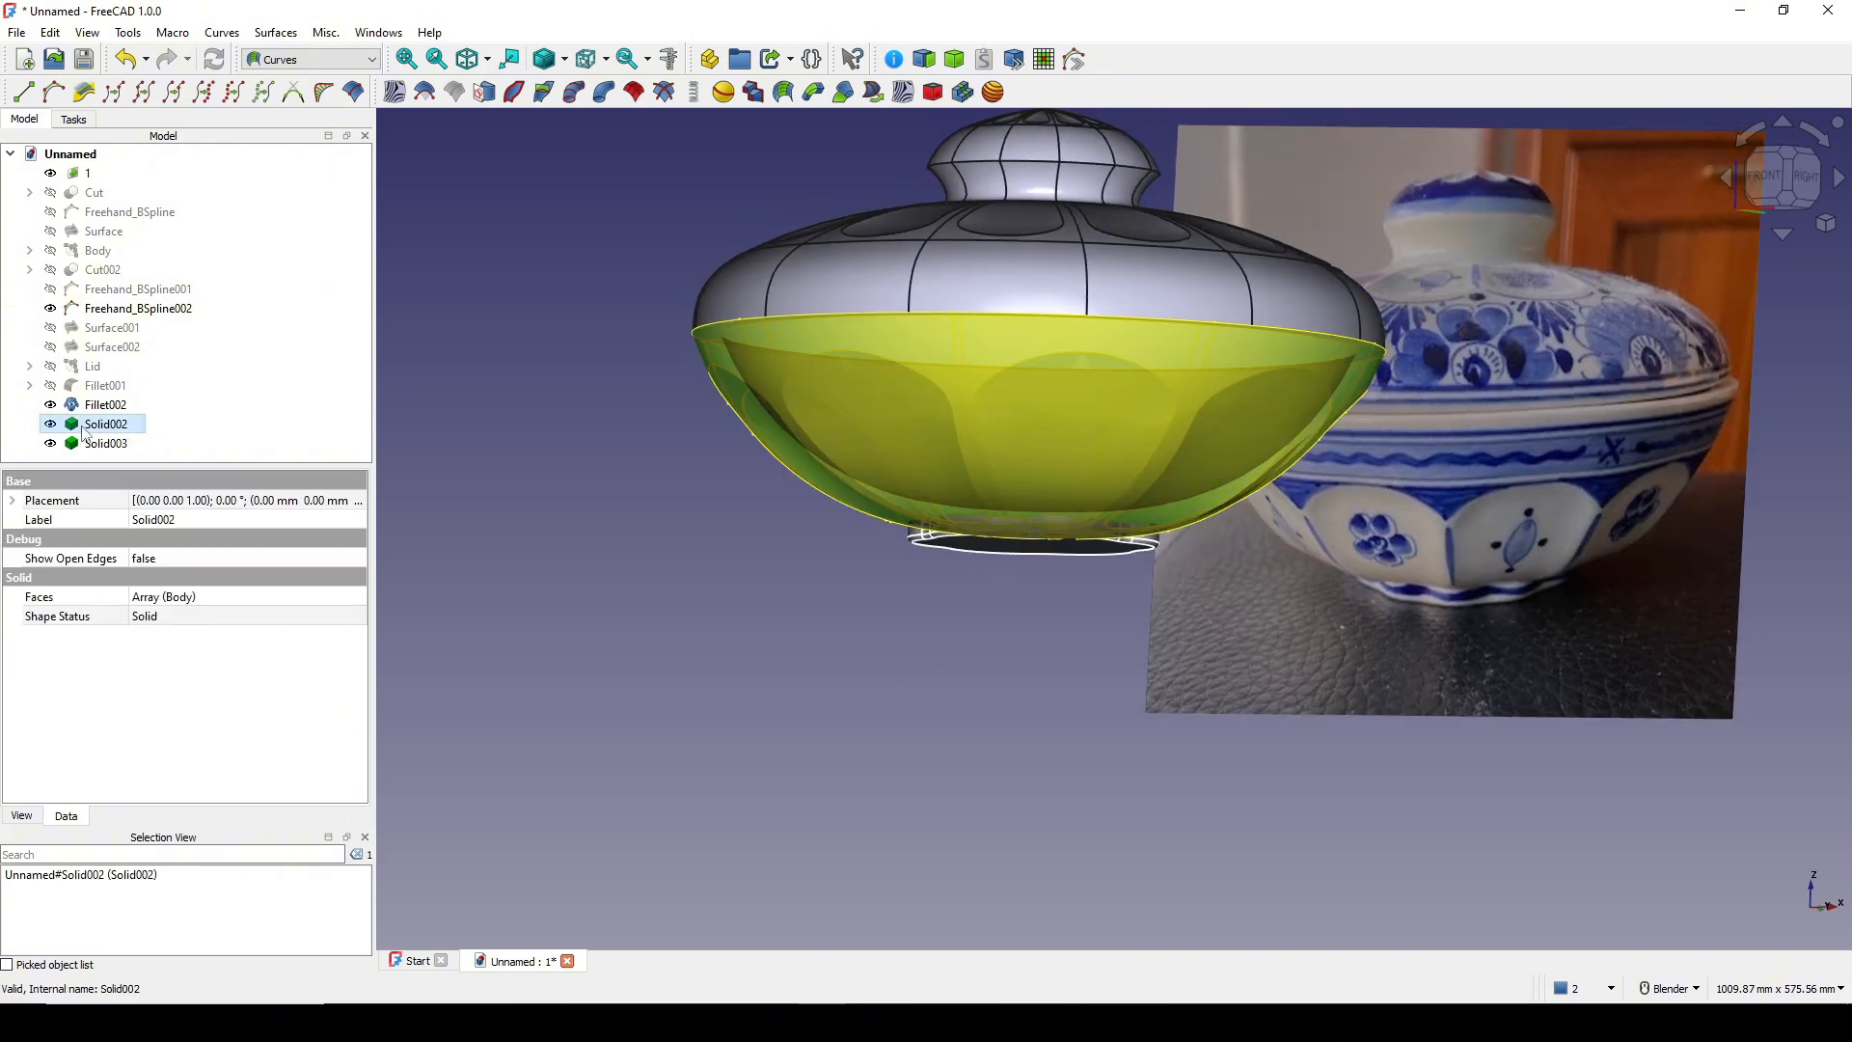
pyautogui.keyDown('ctrl'); pyautogui.click(96, 407); pyautogui.keyUp('ctrl')
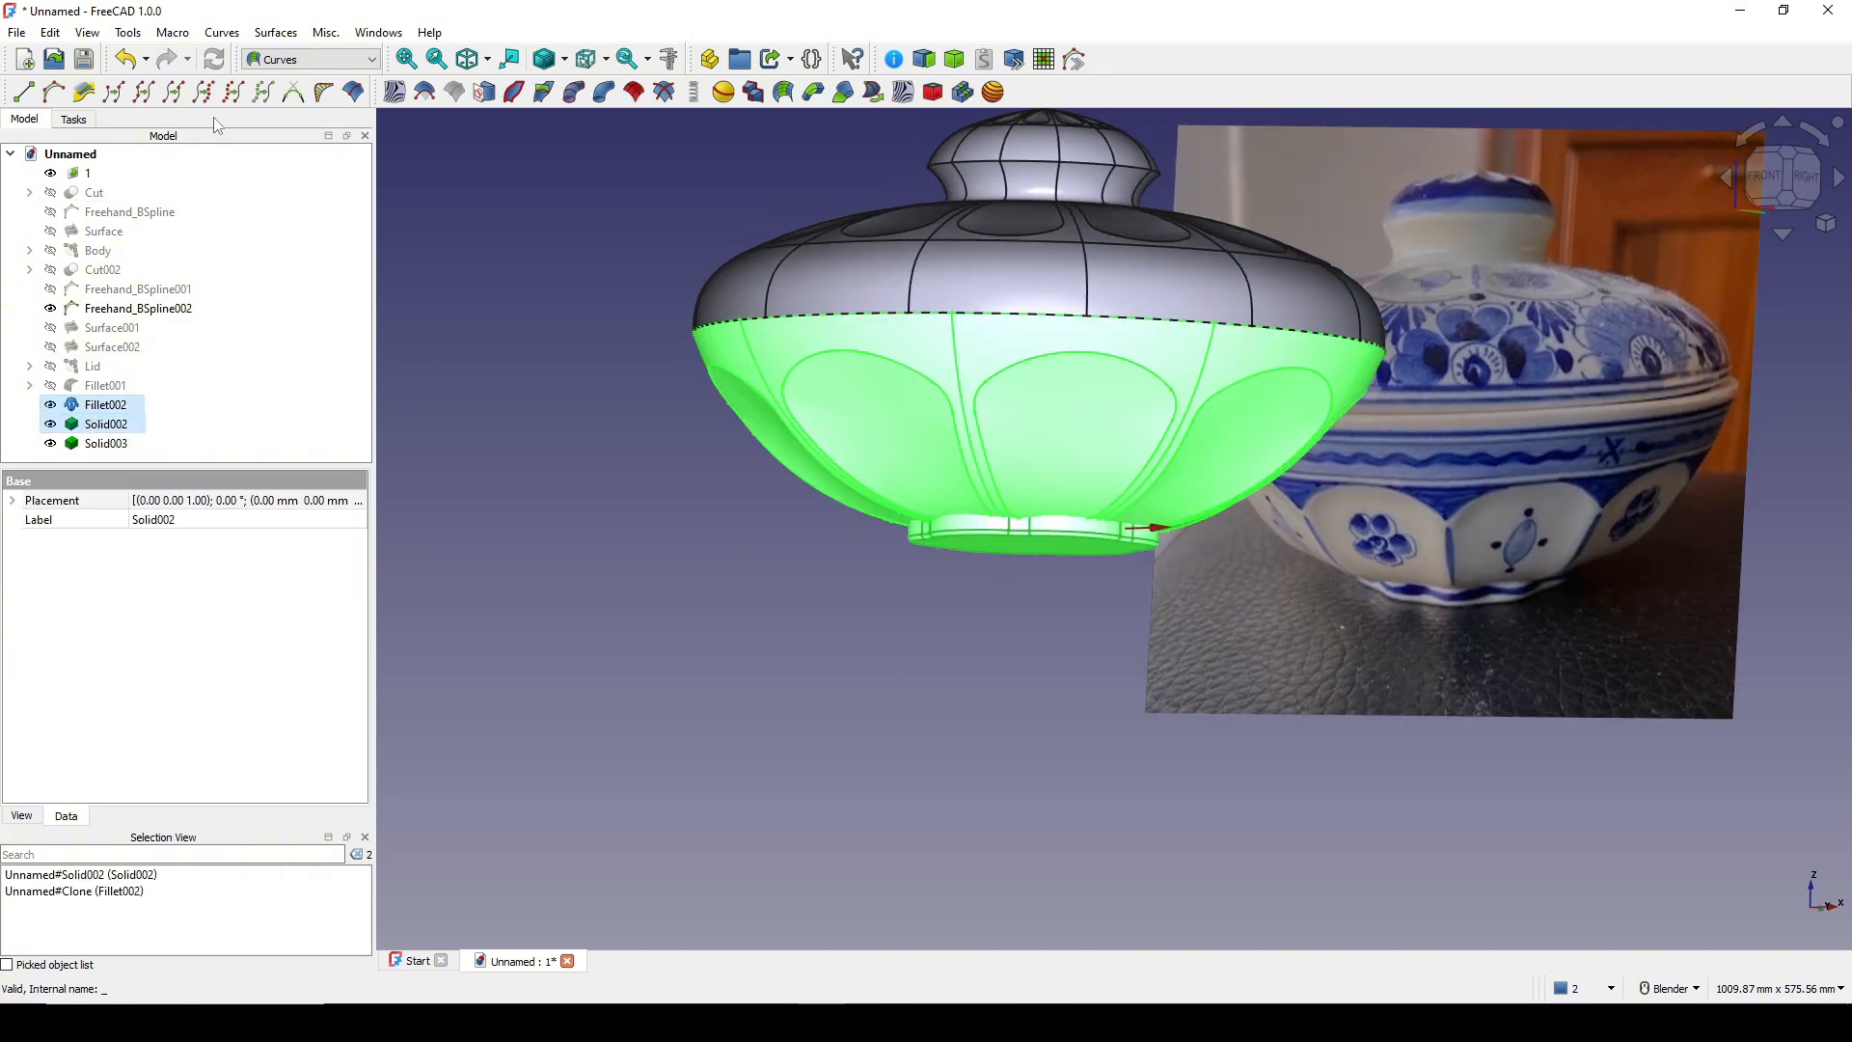
pyautogui.click(277, 109)
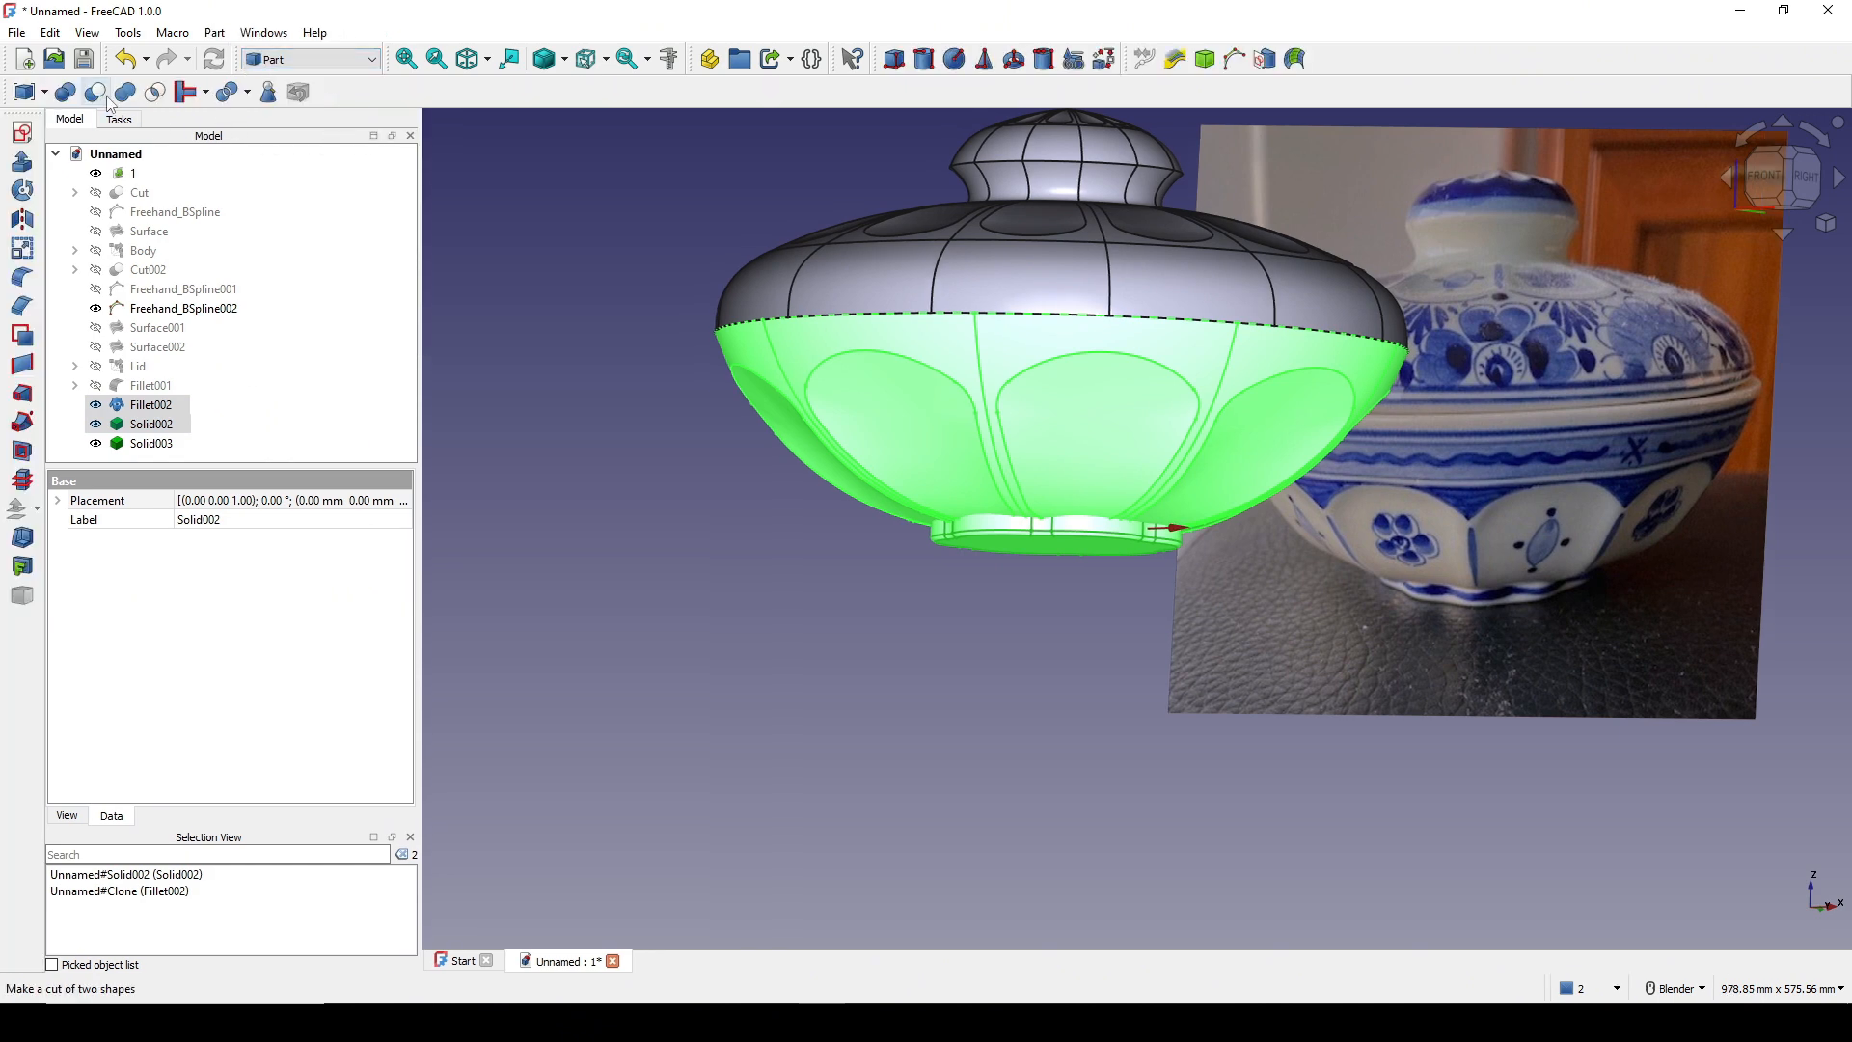
pyautogui.scroll(1, 1106, 531)
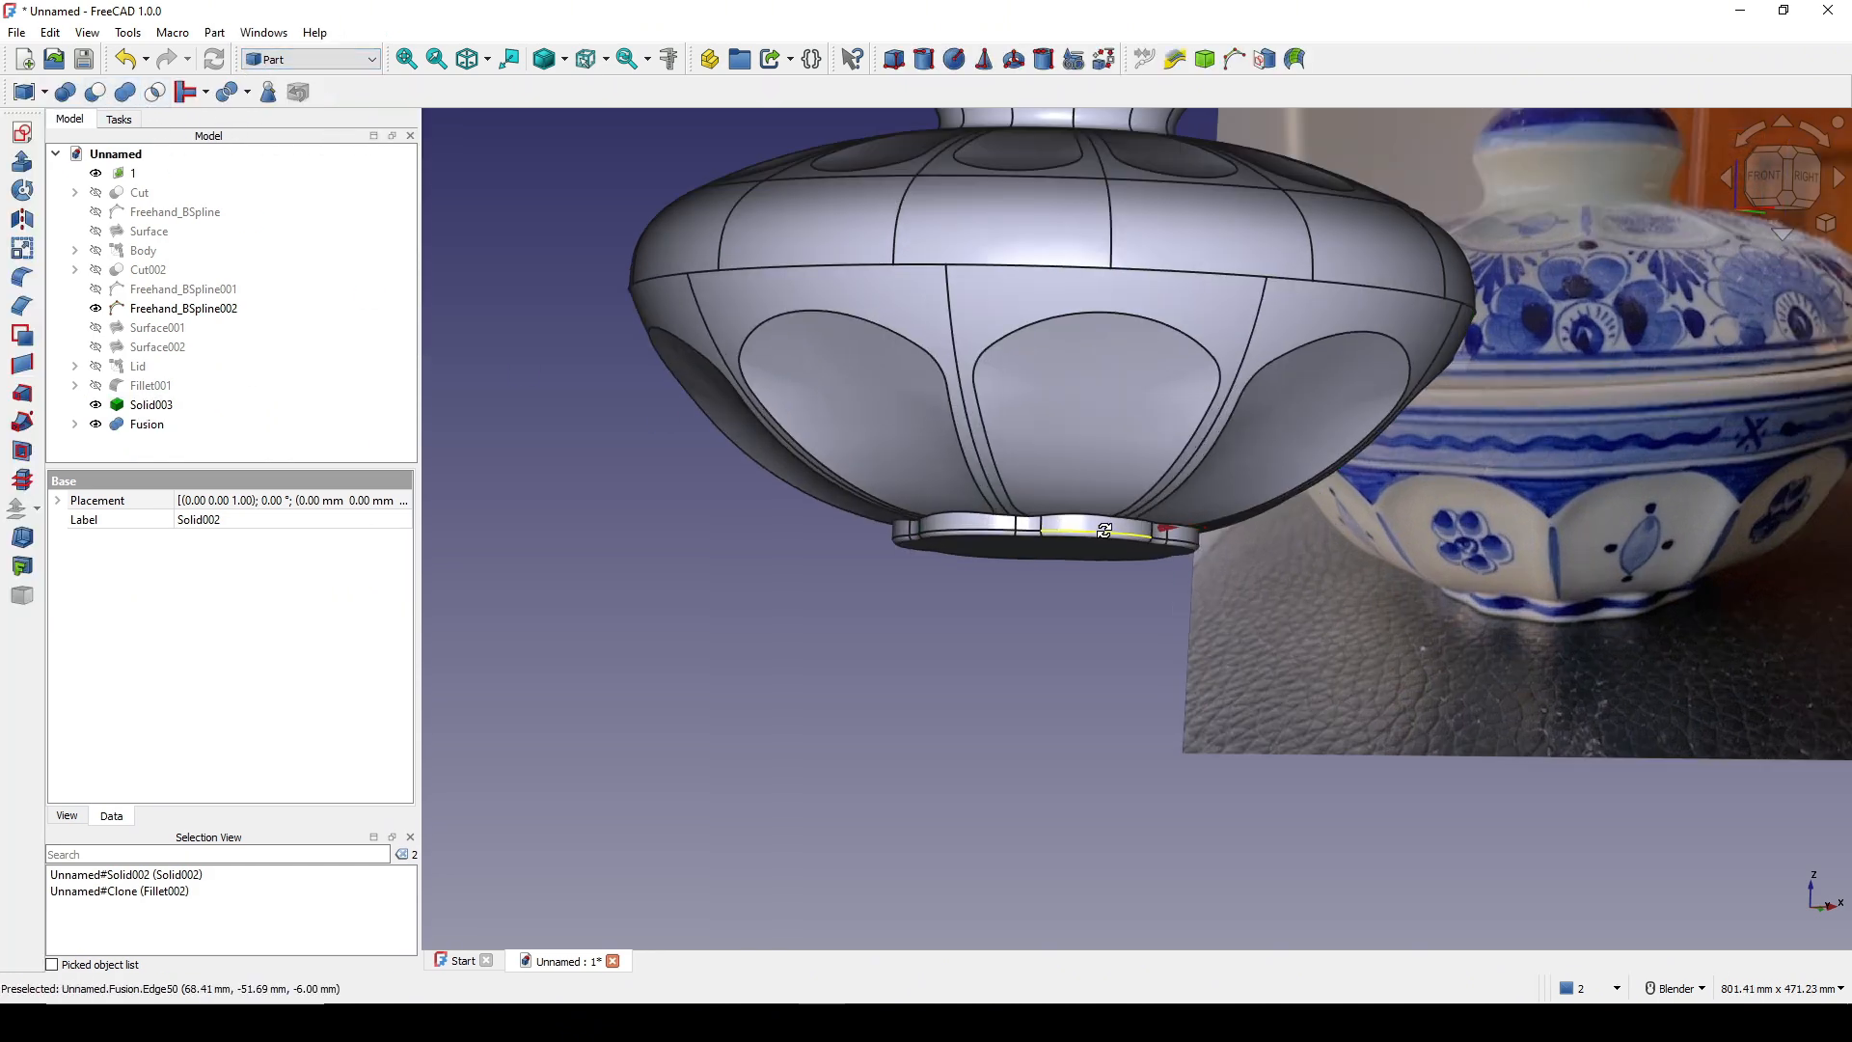
pyautogui.moveTo(1107, 530); pyautogui.dragTo(1179, 515, button='middle')
pyautogui.click(698, 621)
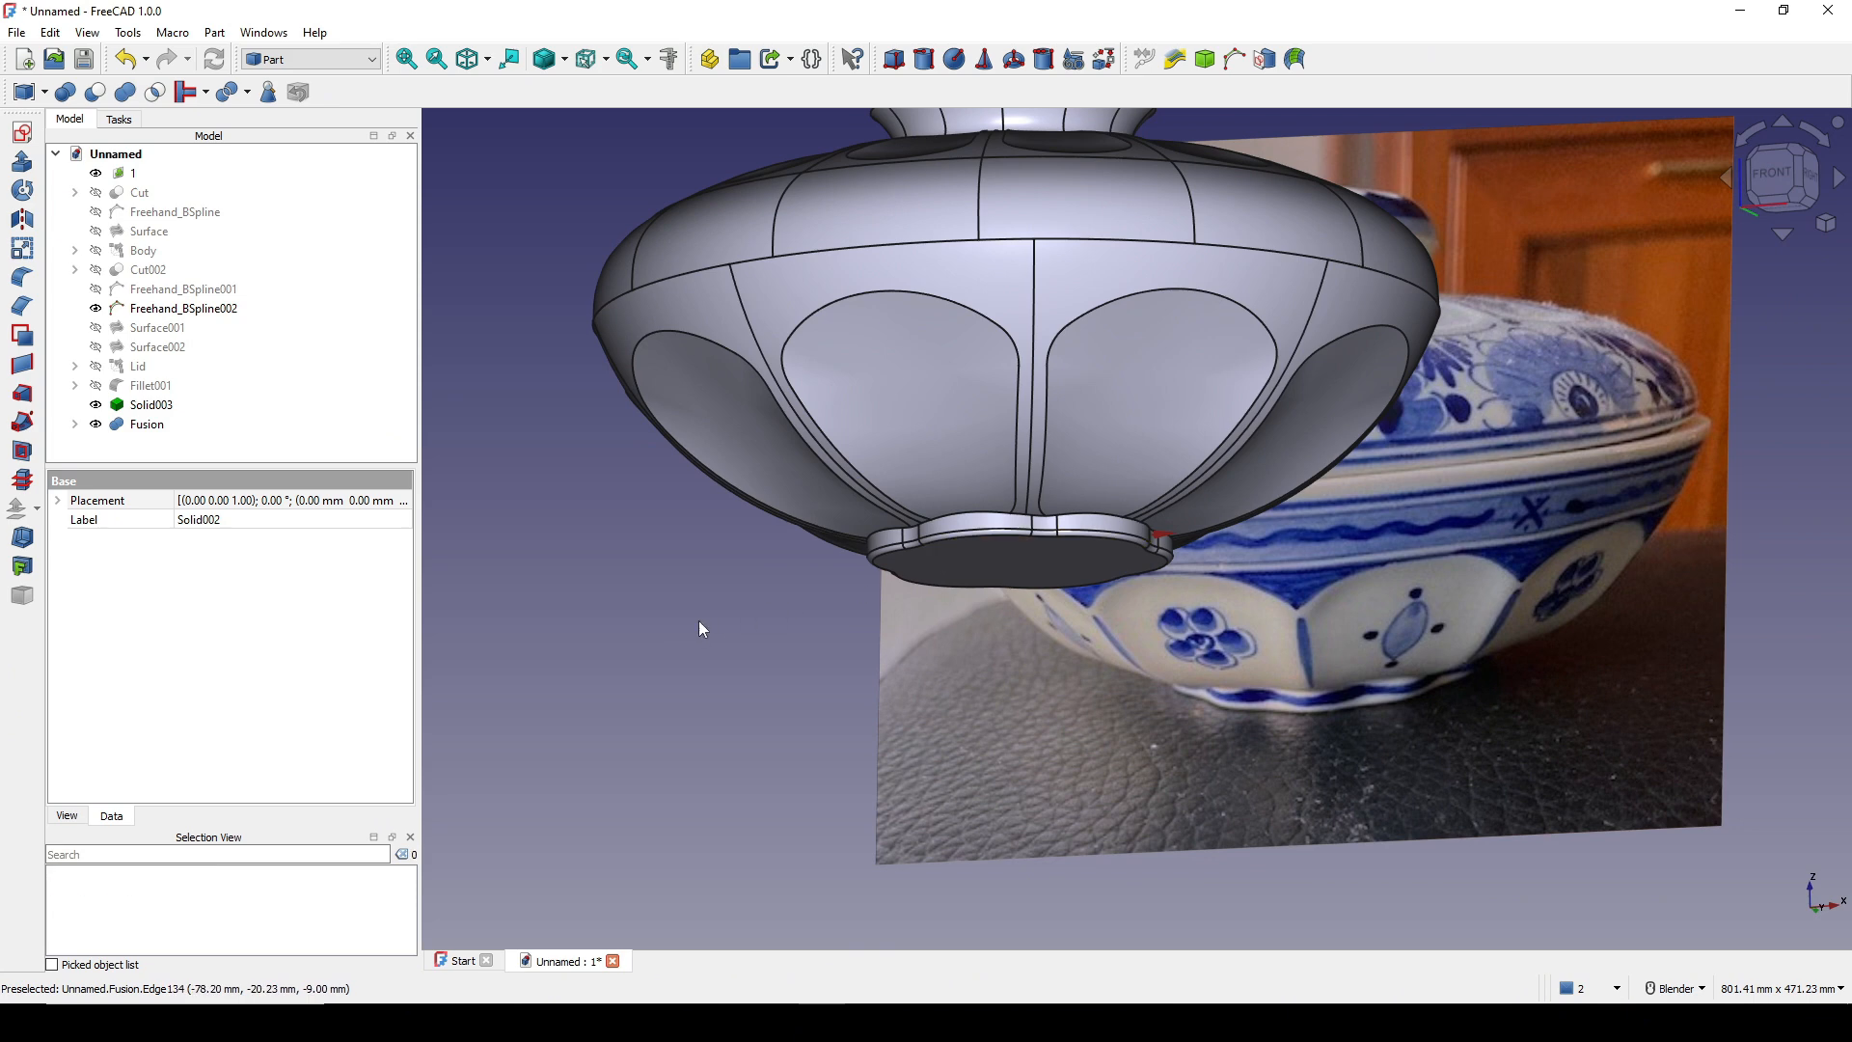
# Hide the lid solid and fillet the inner and outer rim edges of the fused bowl with a 1.00 mm radius.
pyautogui.scroll(-2, 1062, 455)
pyautogui.moveTo(1062, 455); pyautogui.dragTo(1148, 542, button='middle')
pyautogui.keyDown('shift'); pyautogui.moveTo(1147, 475); pyautogui.dragTo(1100, 543, button='middle'); pyautogui.keyUp('shift')
pyautogui.click(902, 547)
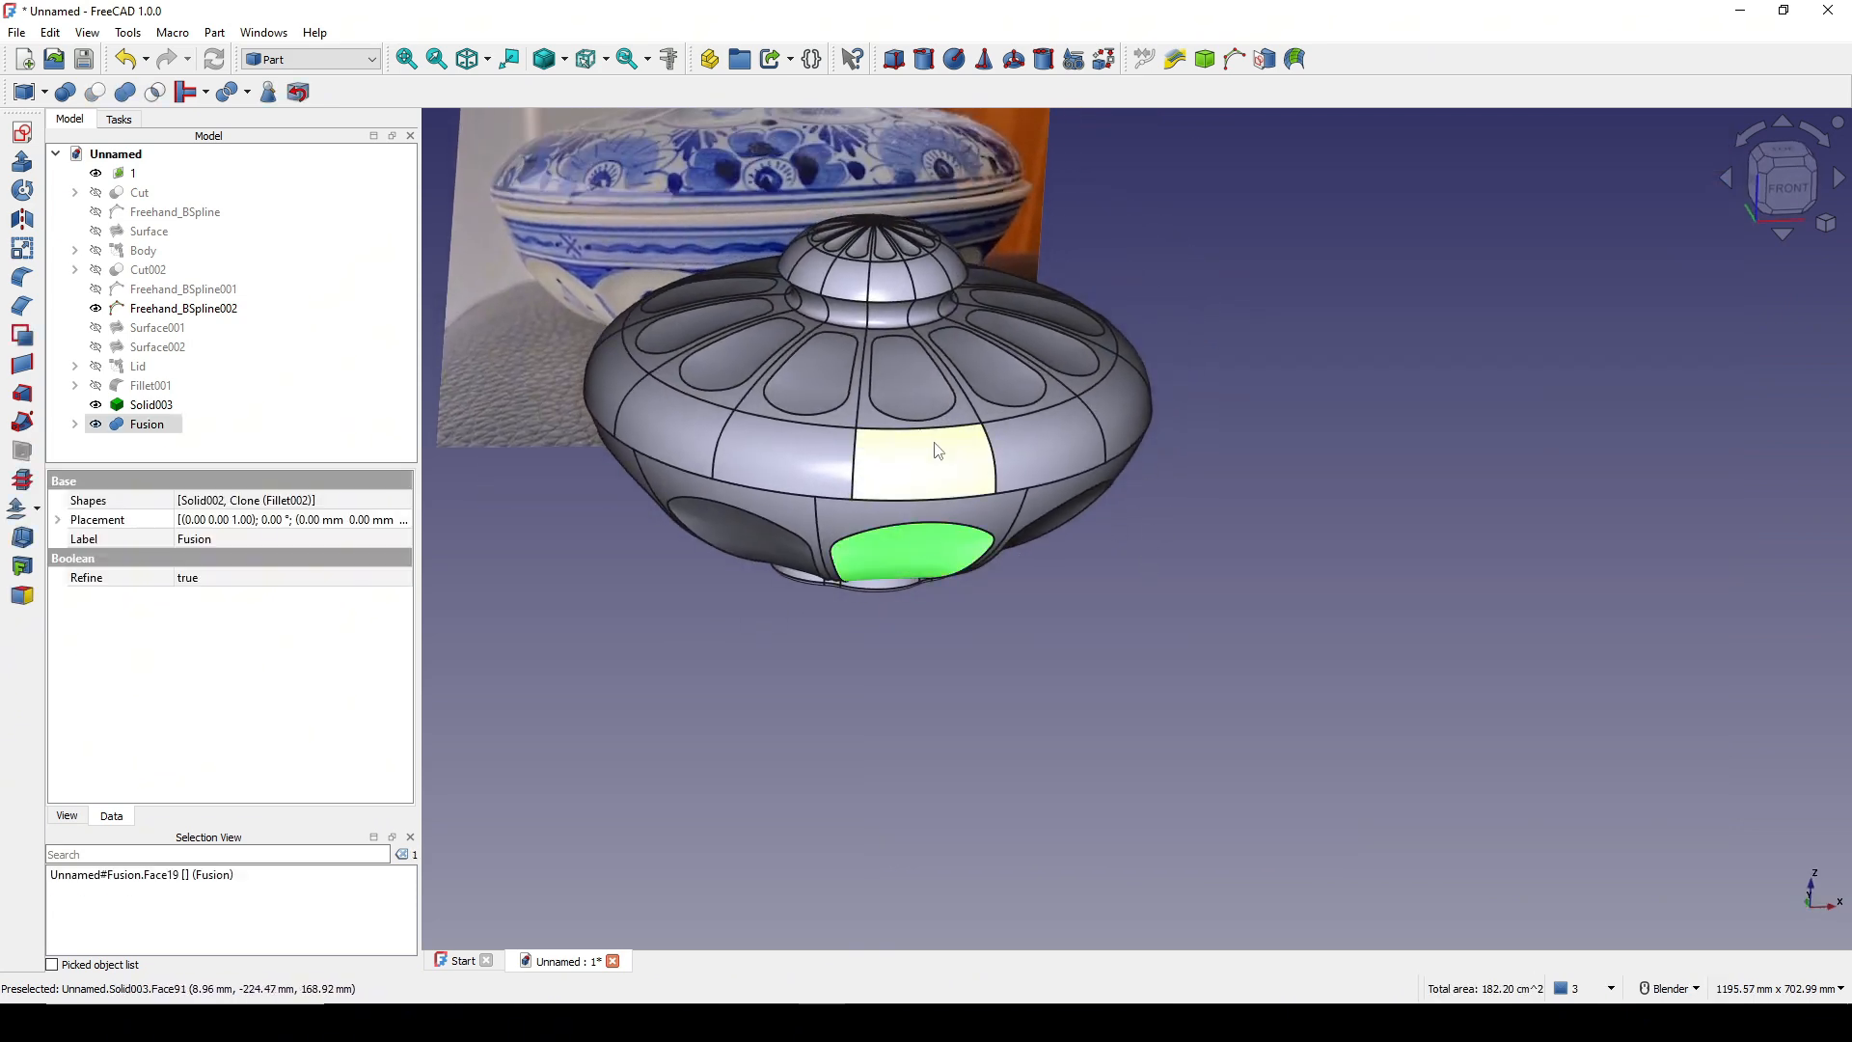
pyautogui.click(989, 434)
pyautogui.press('space')
pyautogui.scroll(3, 964, 466)
pyautogui.moveTo(965, 466); pyautogui.dragTo(1020, 499, button='middle')
pyautogui.click(1012, 523)
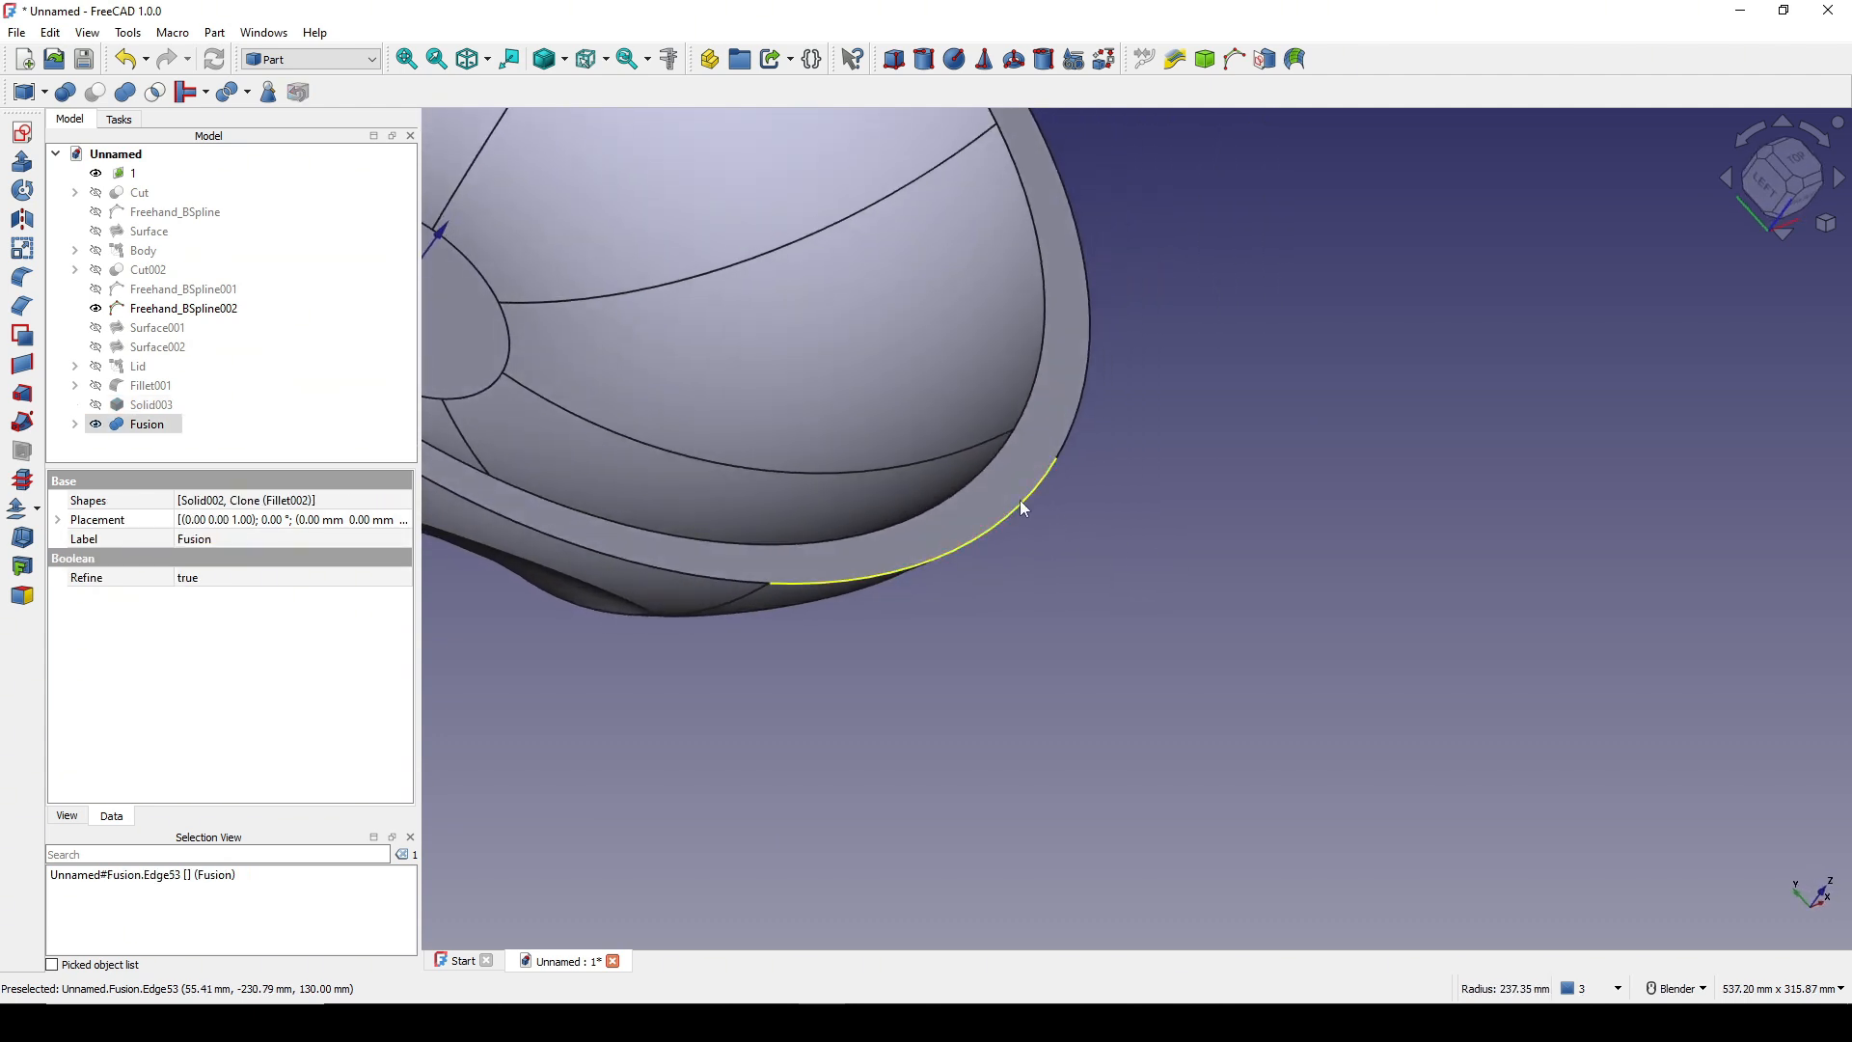
pyautogui.click(975, 488)
pyautogui.click(22, 277)
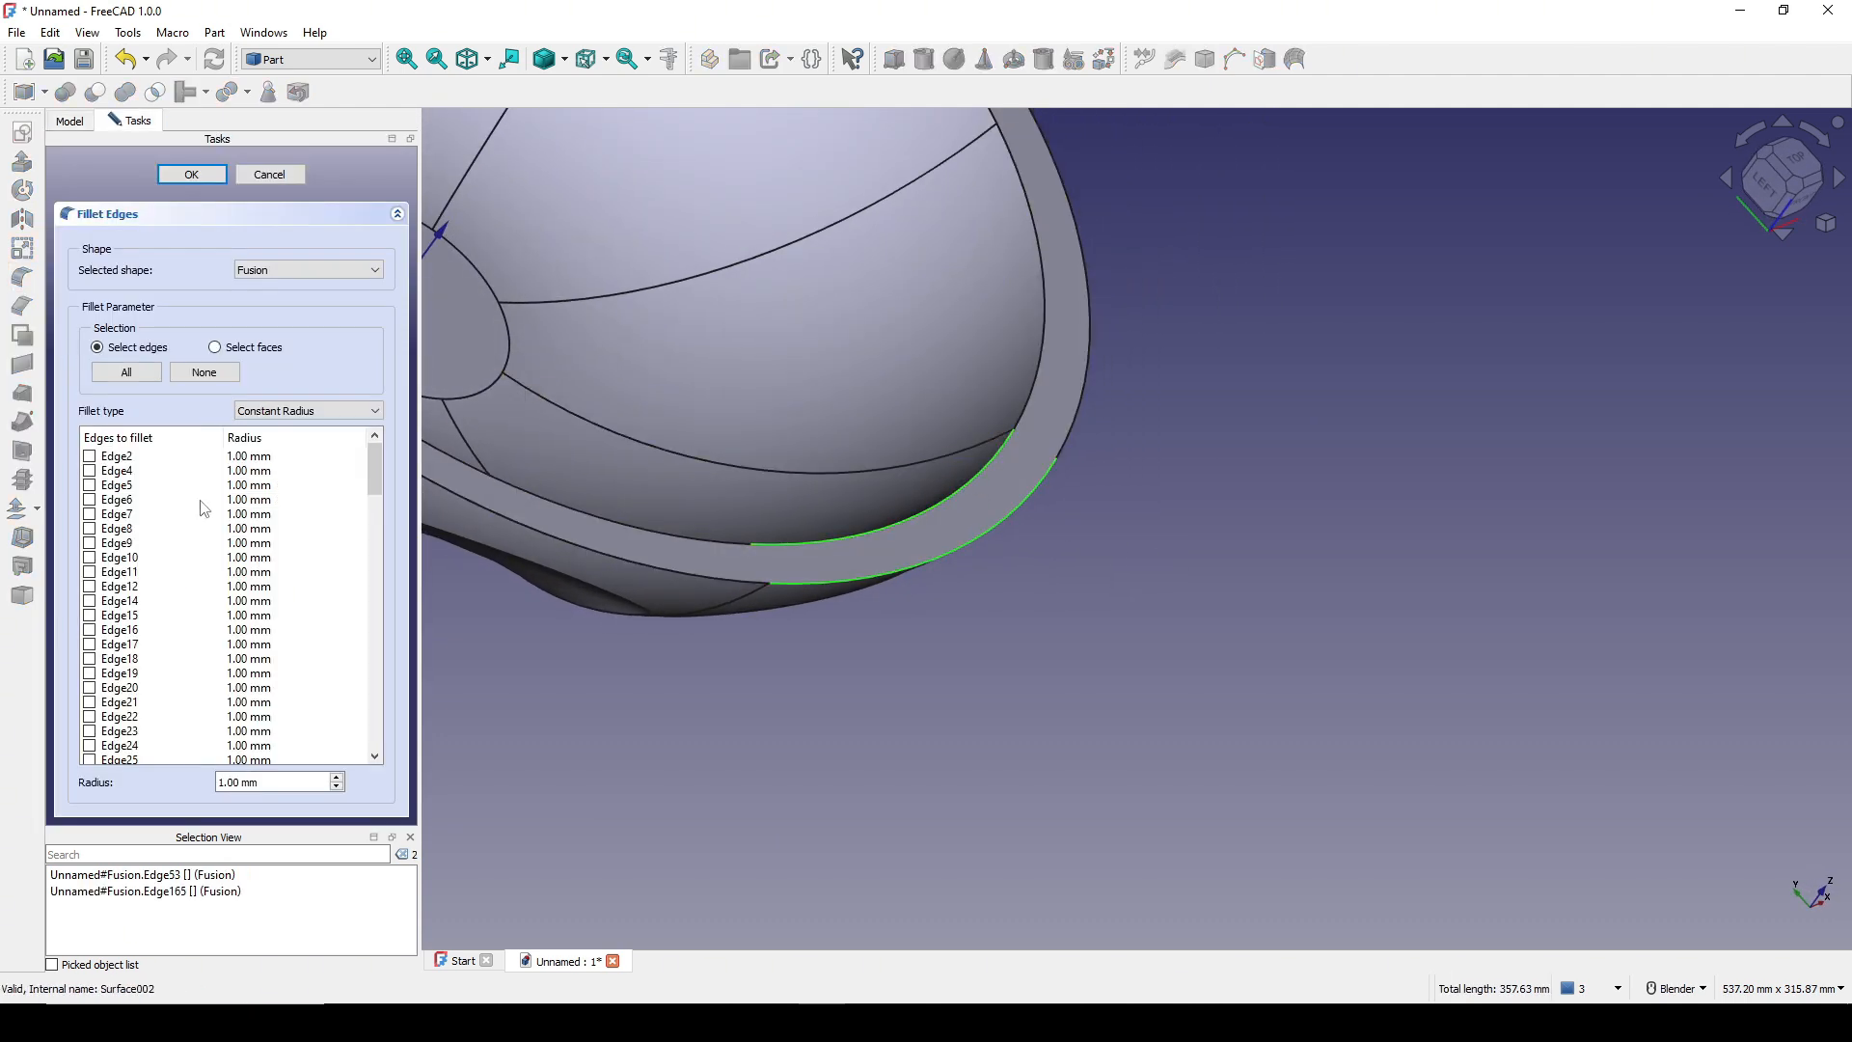
pyautogui.click(195, 174)
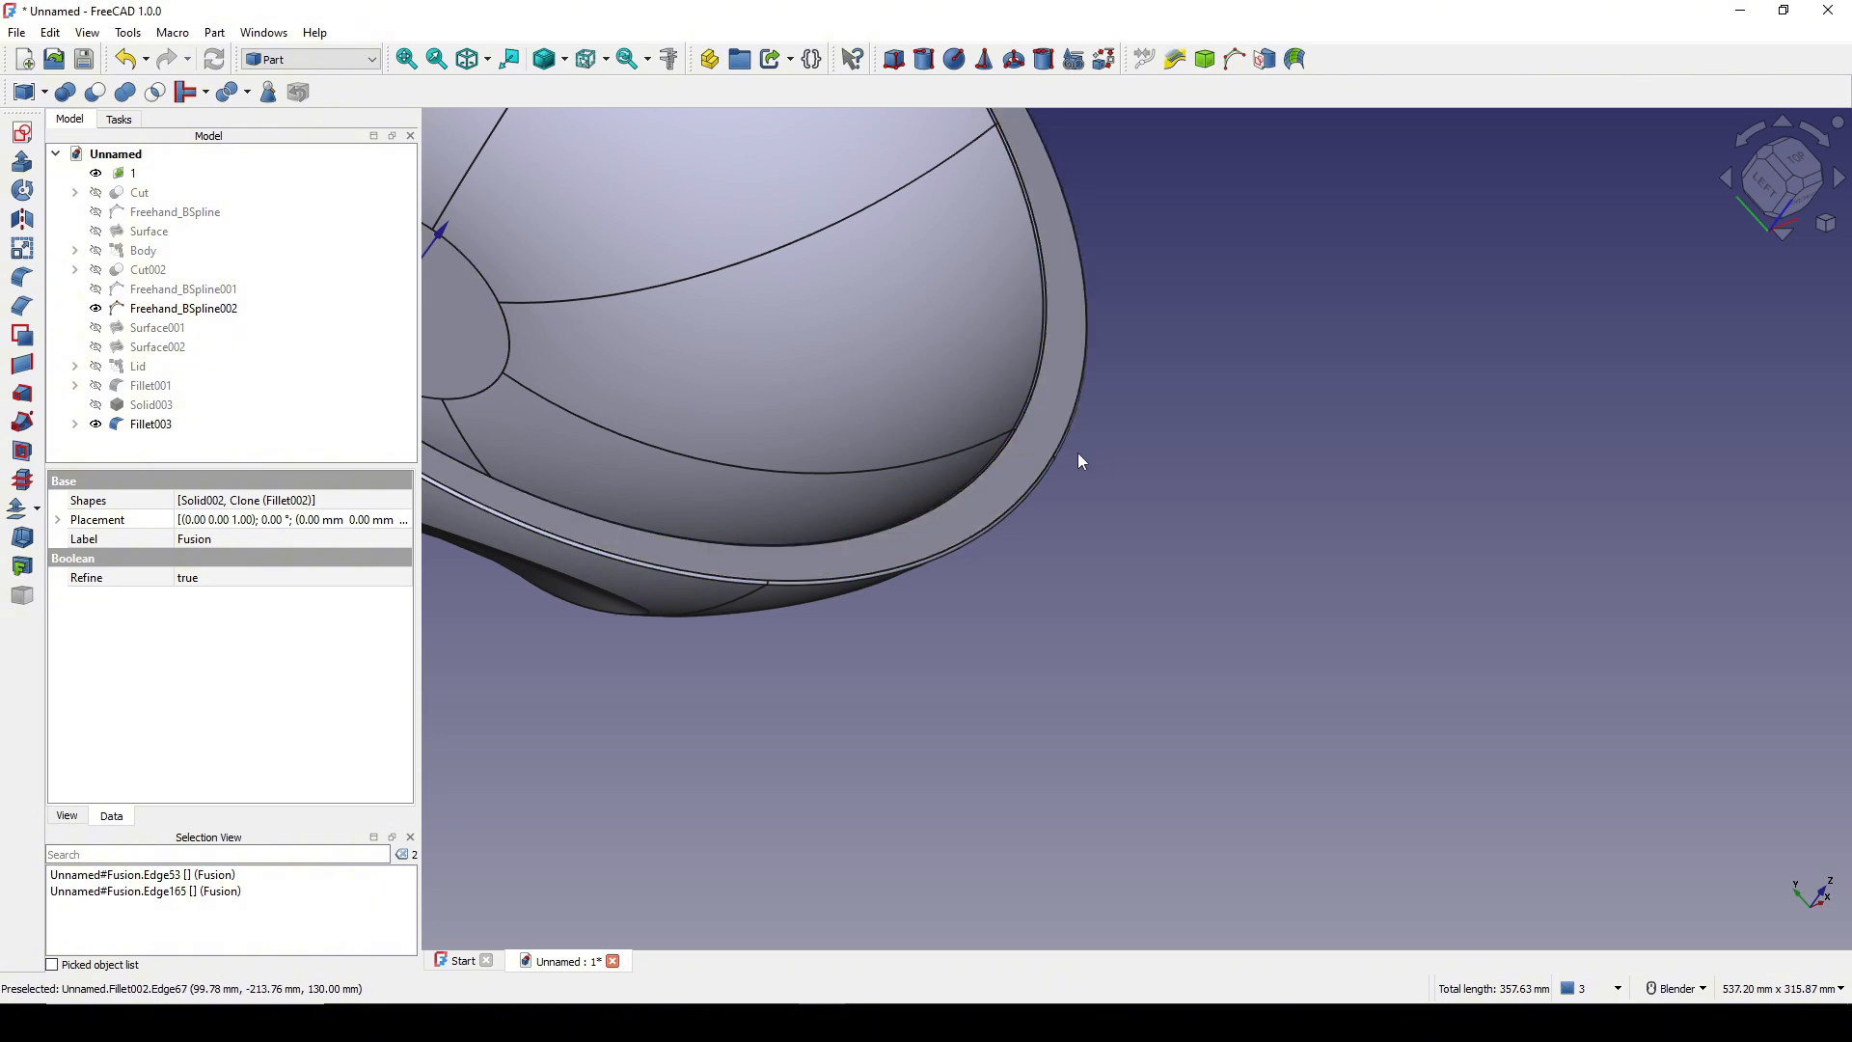
# Rename the filleted bowl as FinalBody.
pyautogui.moveTo(1079, 454); pyautogui.dragTo(781, 401, button='middle')
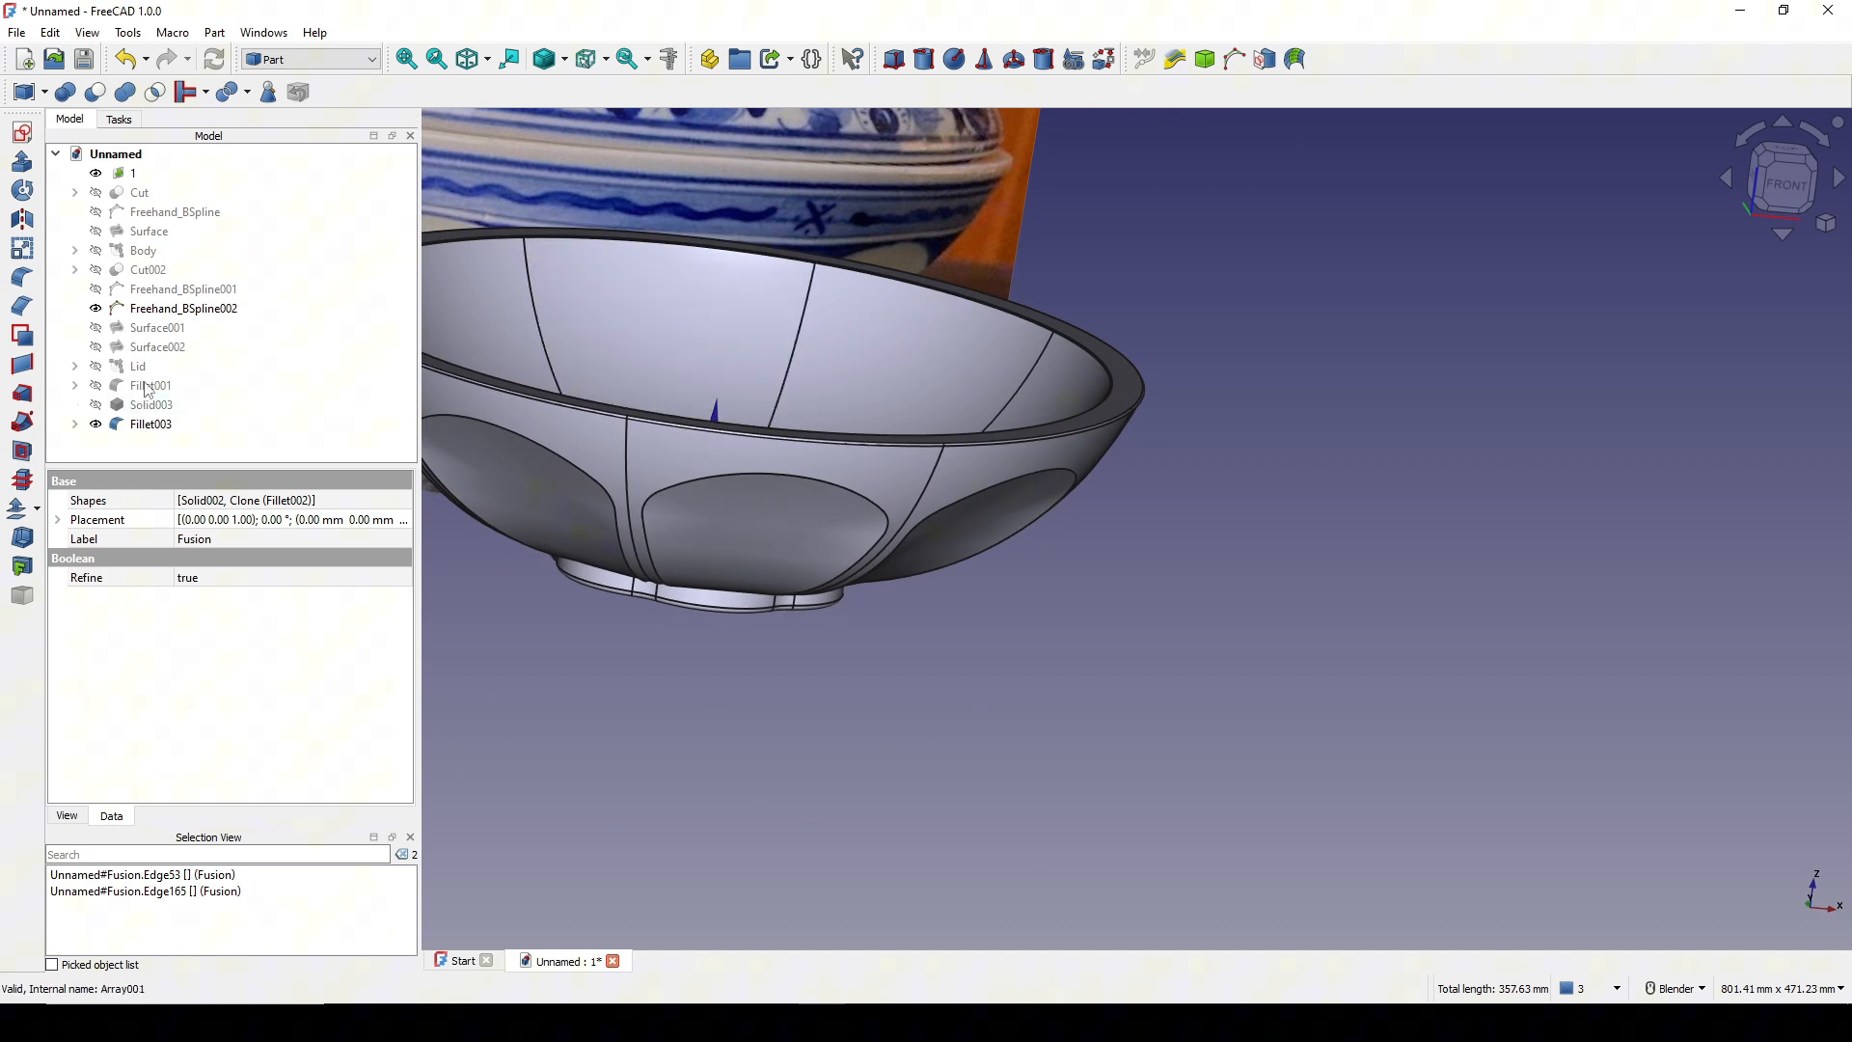
pyautogui.click(151, 428)
pyautogui.rightClick(162, 433)
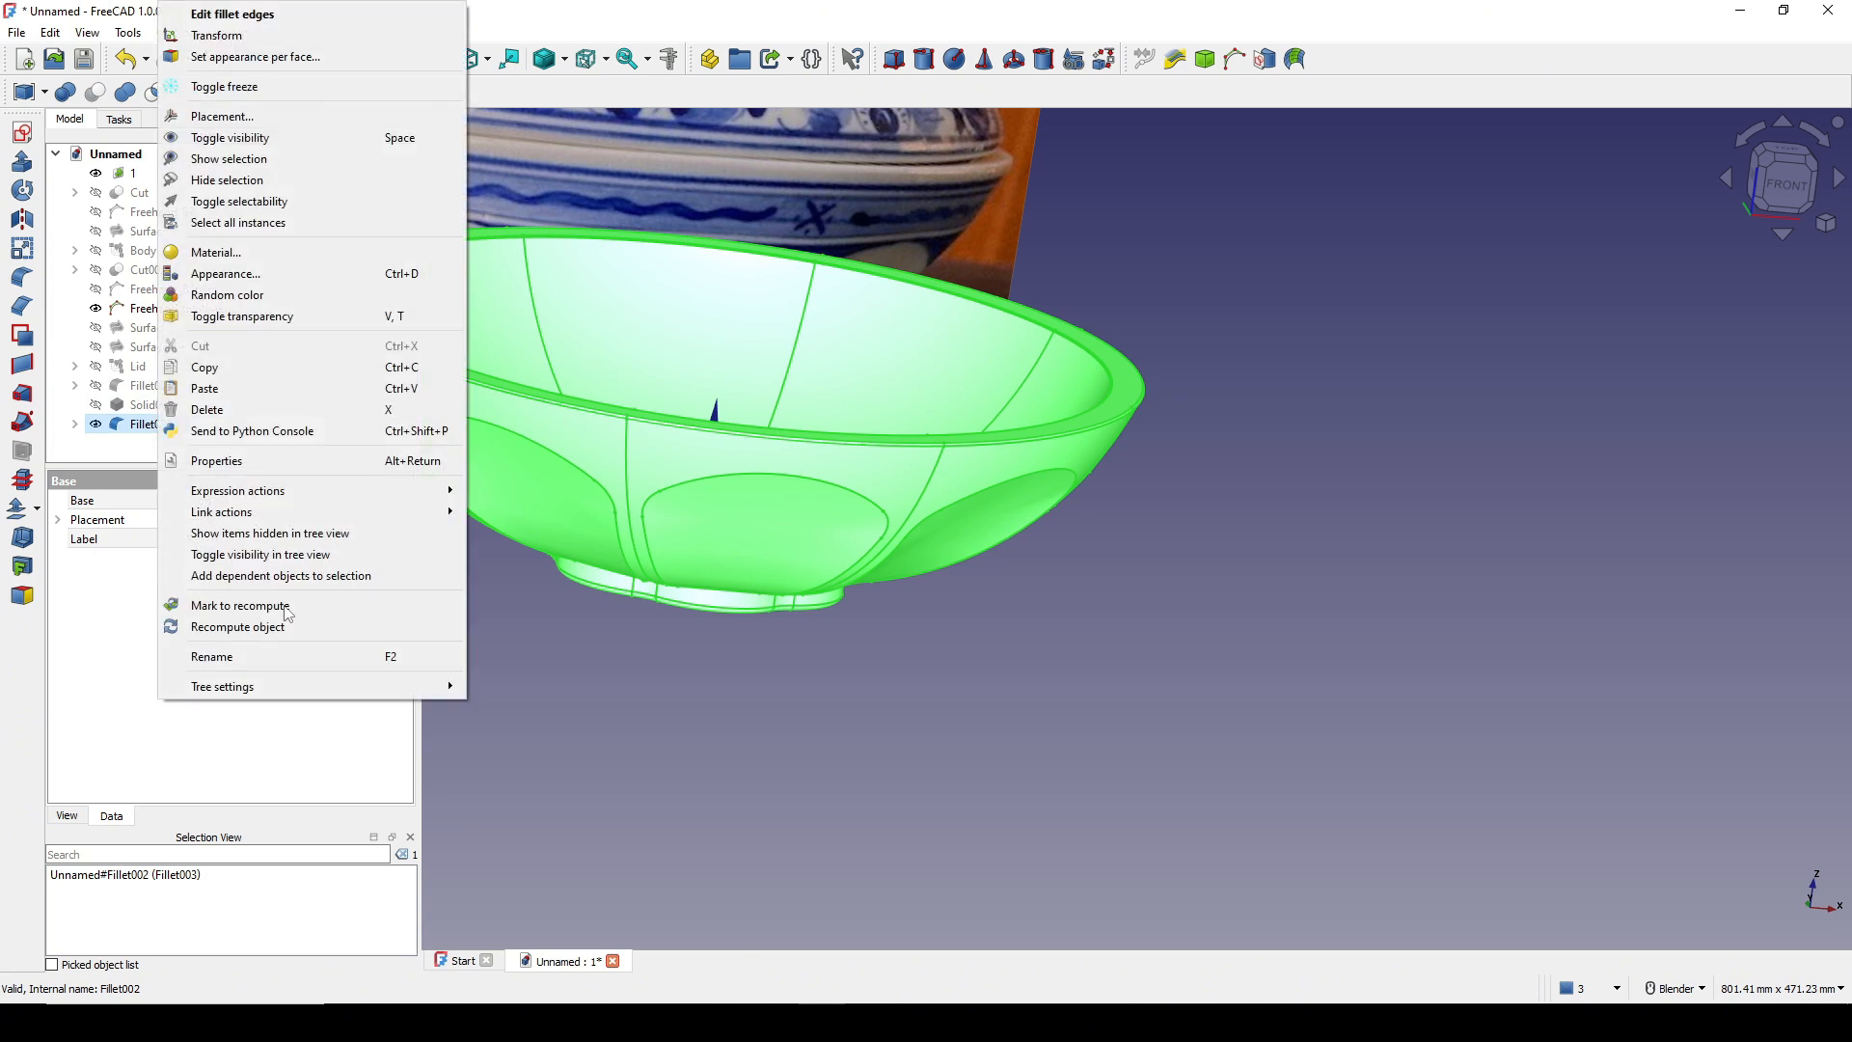
pyautogui.click(252, 660)
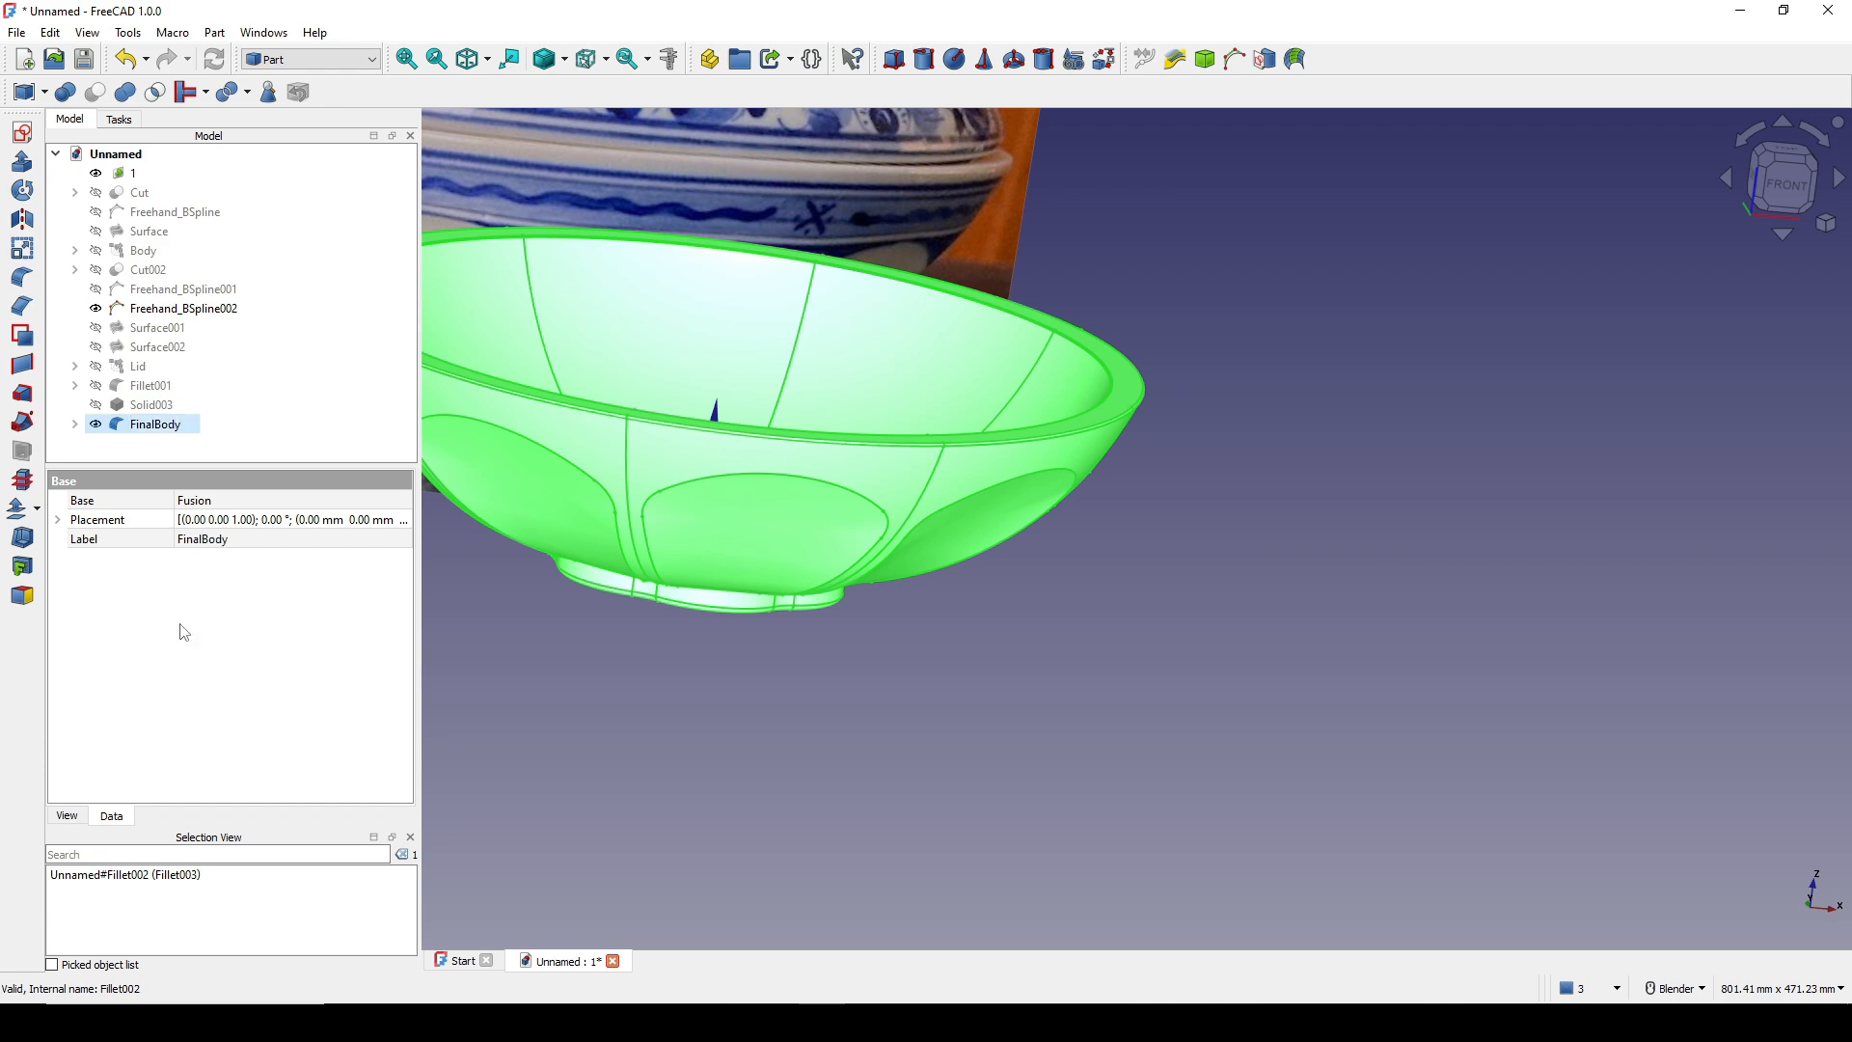
# Hide FinalBody, show the lid solid Solid003 and fillet the inner and outer edges of its underside rim.
pyautogui.press('space')
pyautogui.click(151, 405)
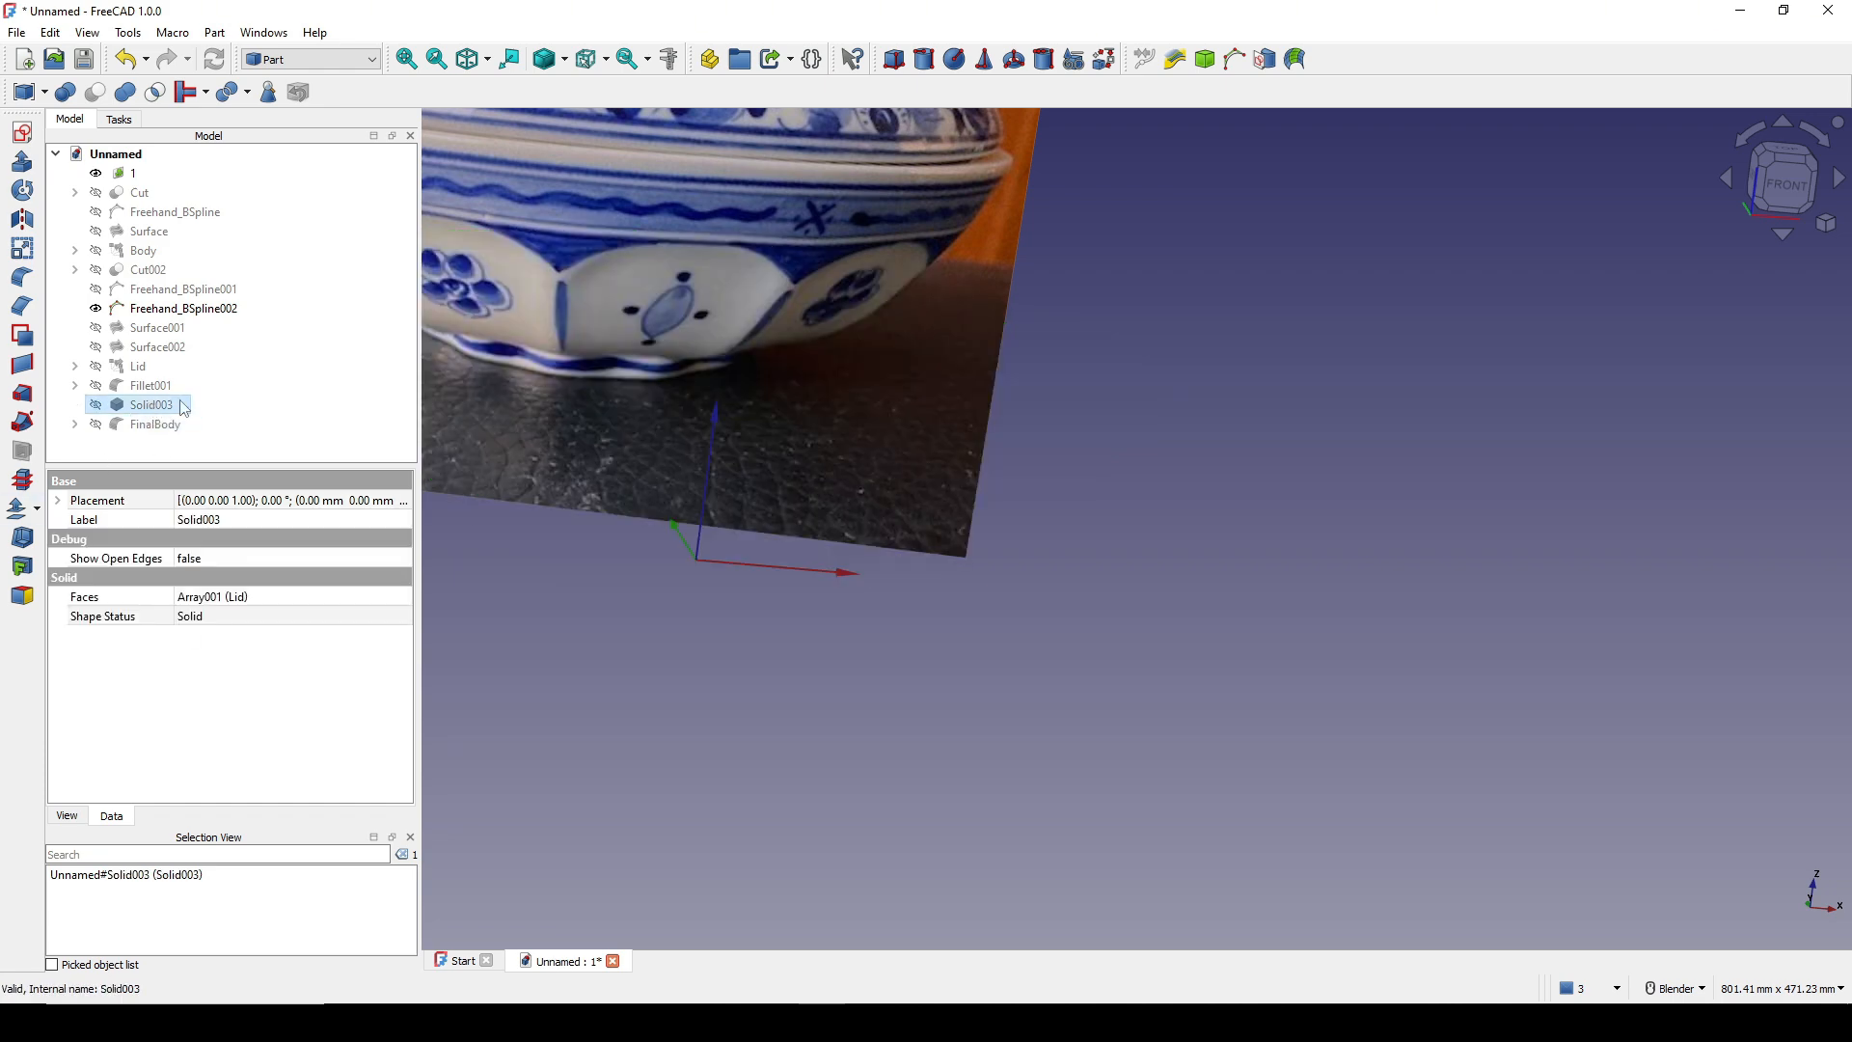
pyautogui.press('space')
pyautogui.moveTo(844, 429); pyautogui.dragTo(1061, 406, button='middle')
pyautogui.click(1065, 417)
pyautogui.click(976, 446)
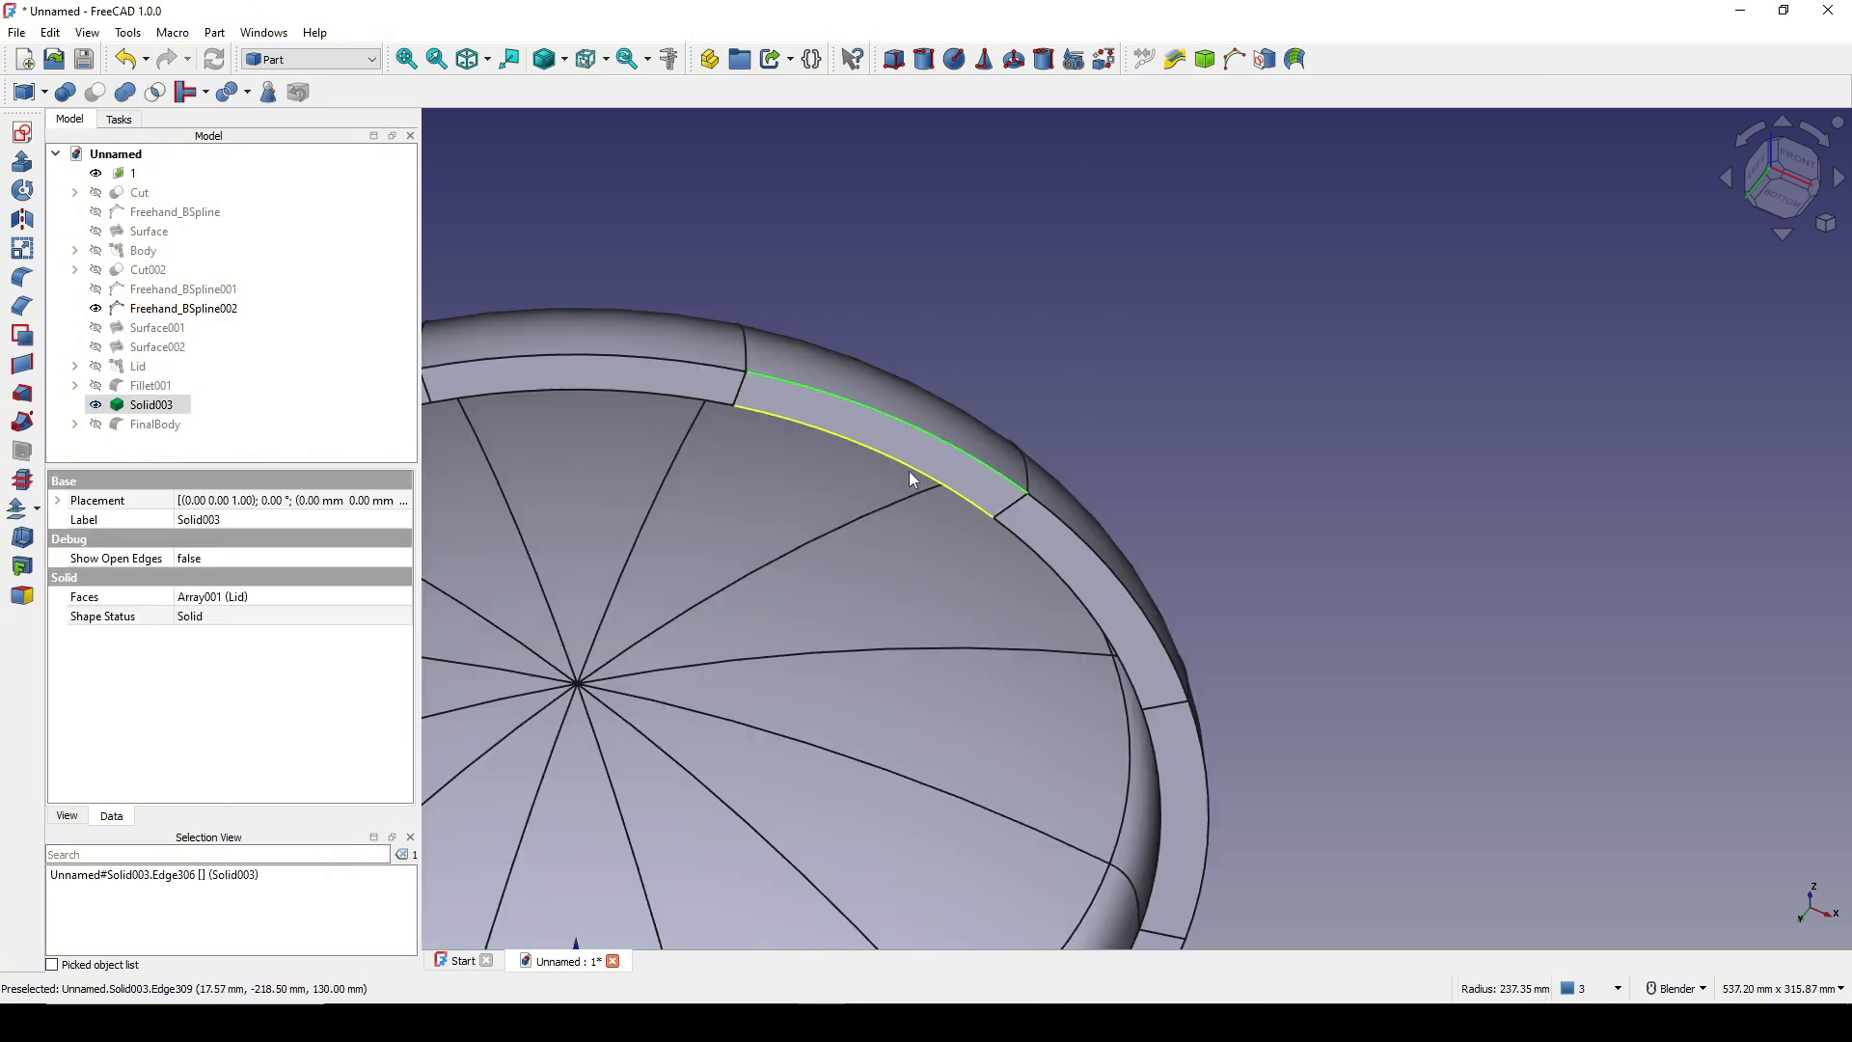
pyautogui.click(23, 279)
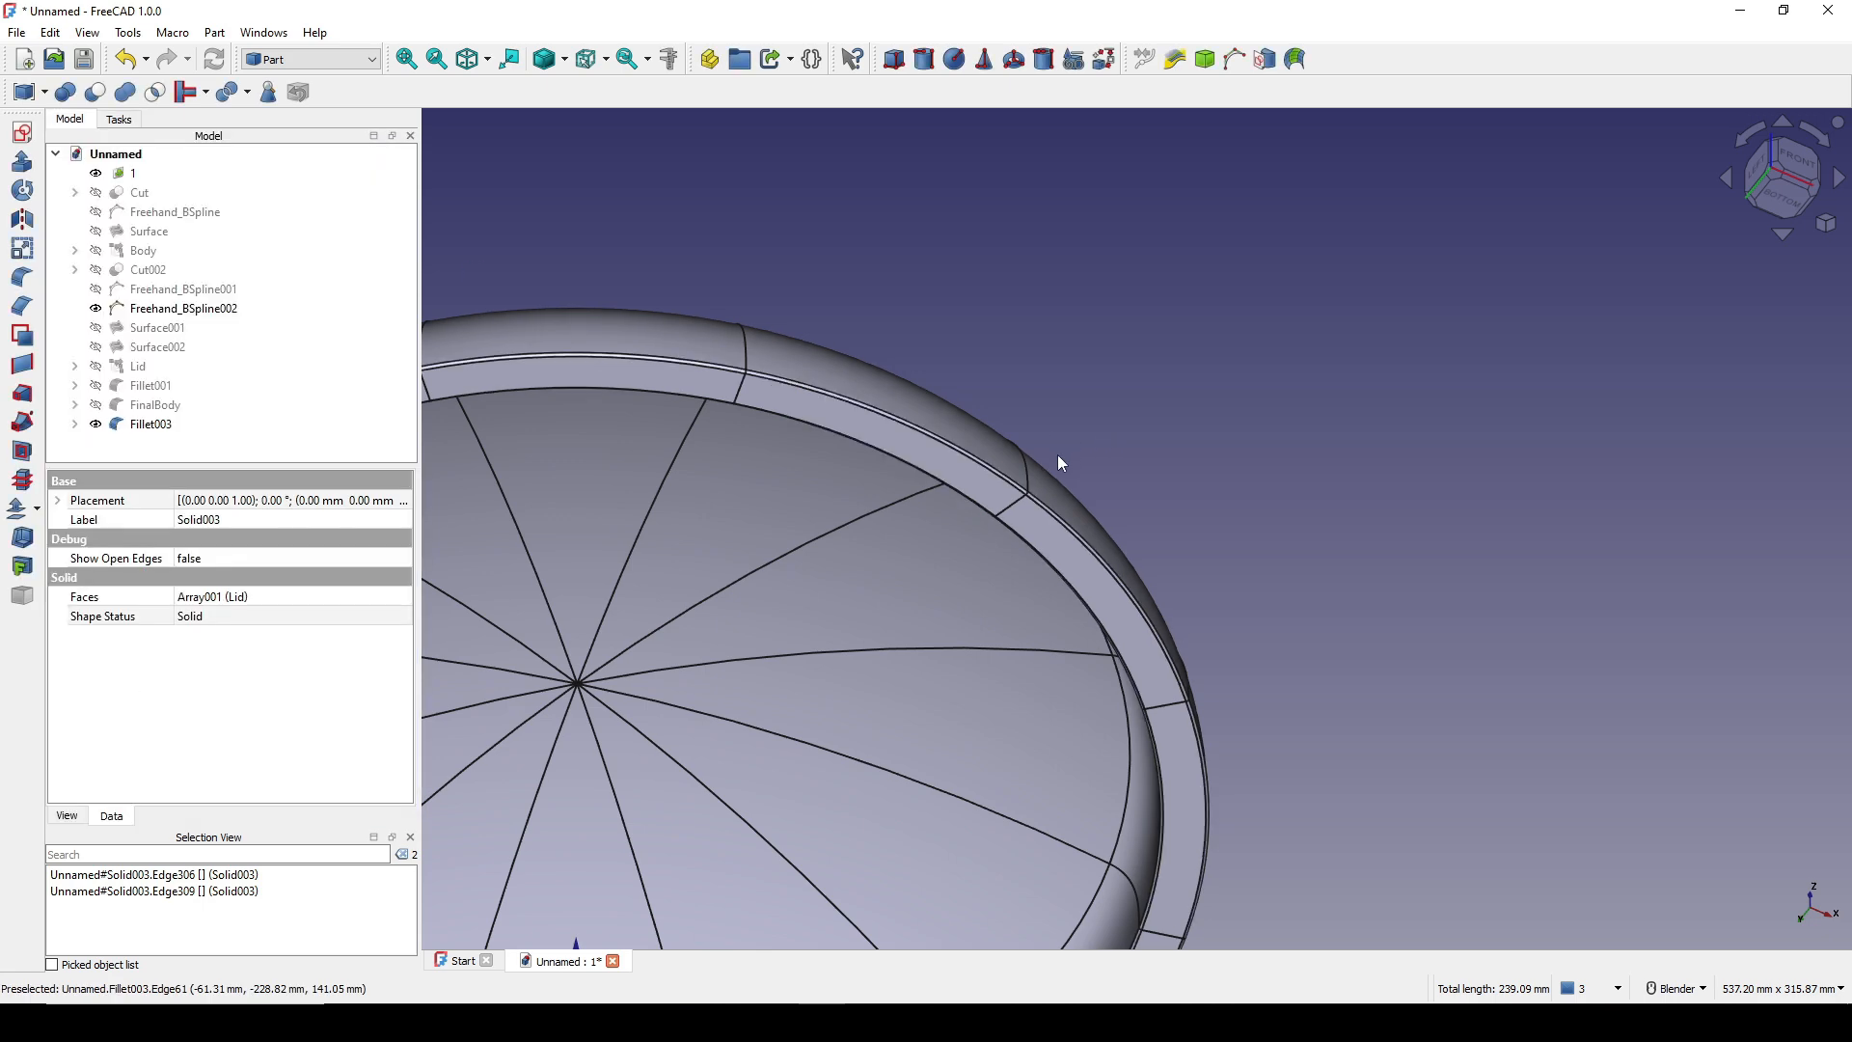
pyautogui.keyDown('shift'); pyautogui.moveTo(956, 484); pyautogui.dragTo(1050, 439, button='middle'); pyautogui.keyUp('shift')
# Rename the filleted lid as FinalLid.
pyautogui.rightClick(138, 429)
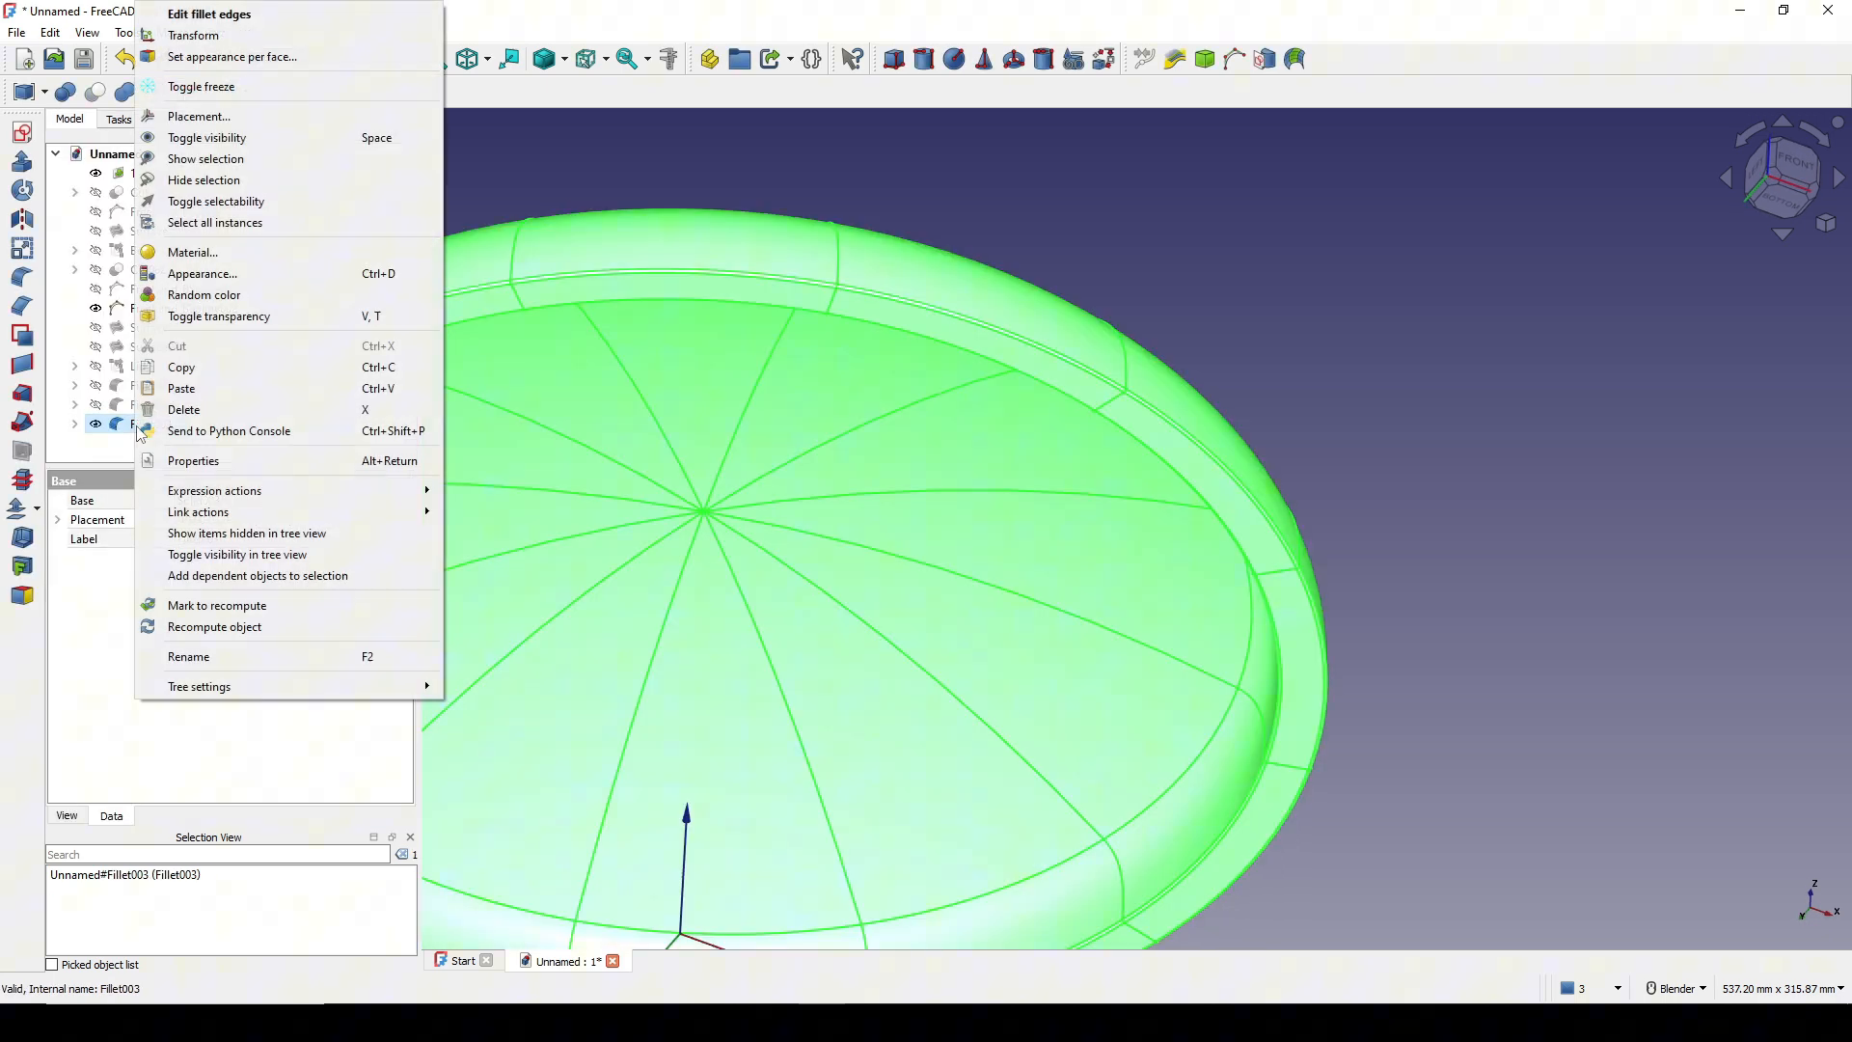
pyautogui.click(221, 659)
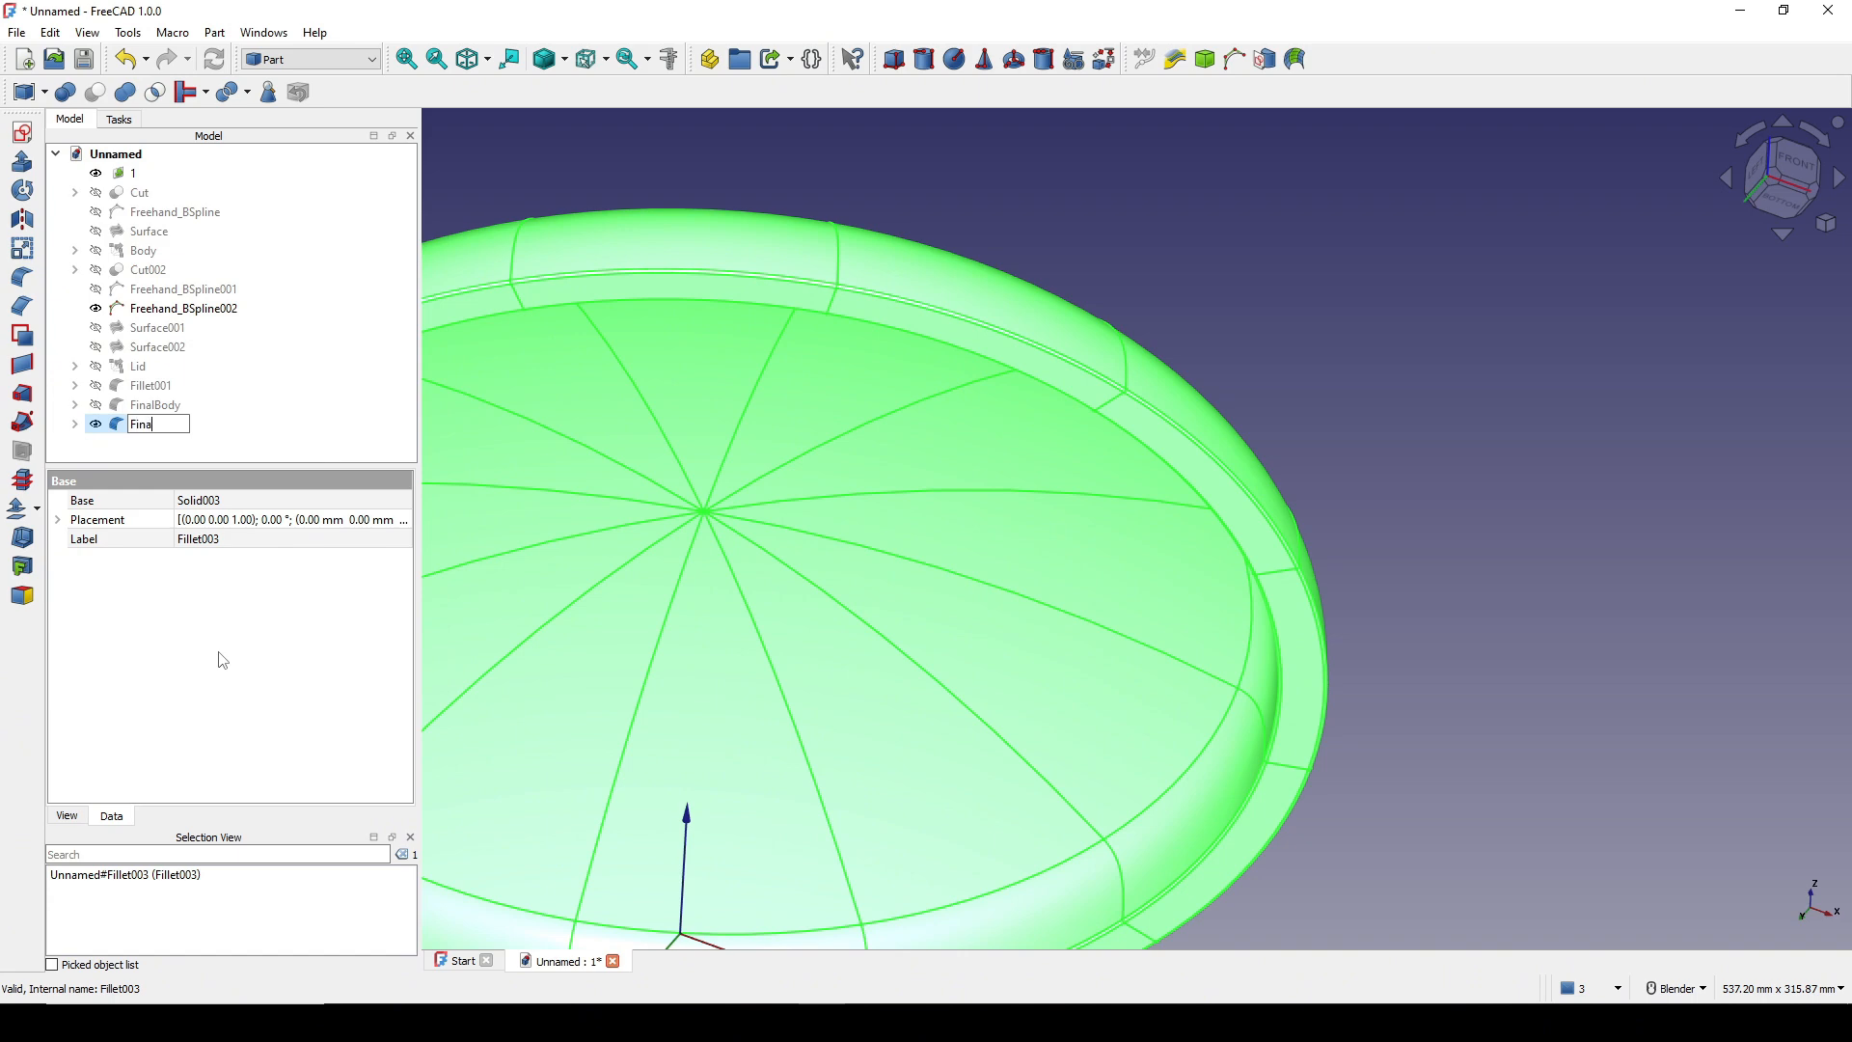
pyautogui.scroll(-5, 850, 336)
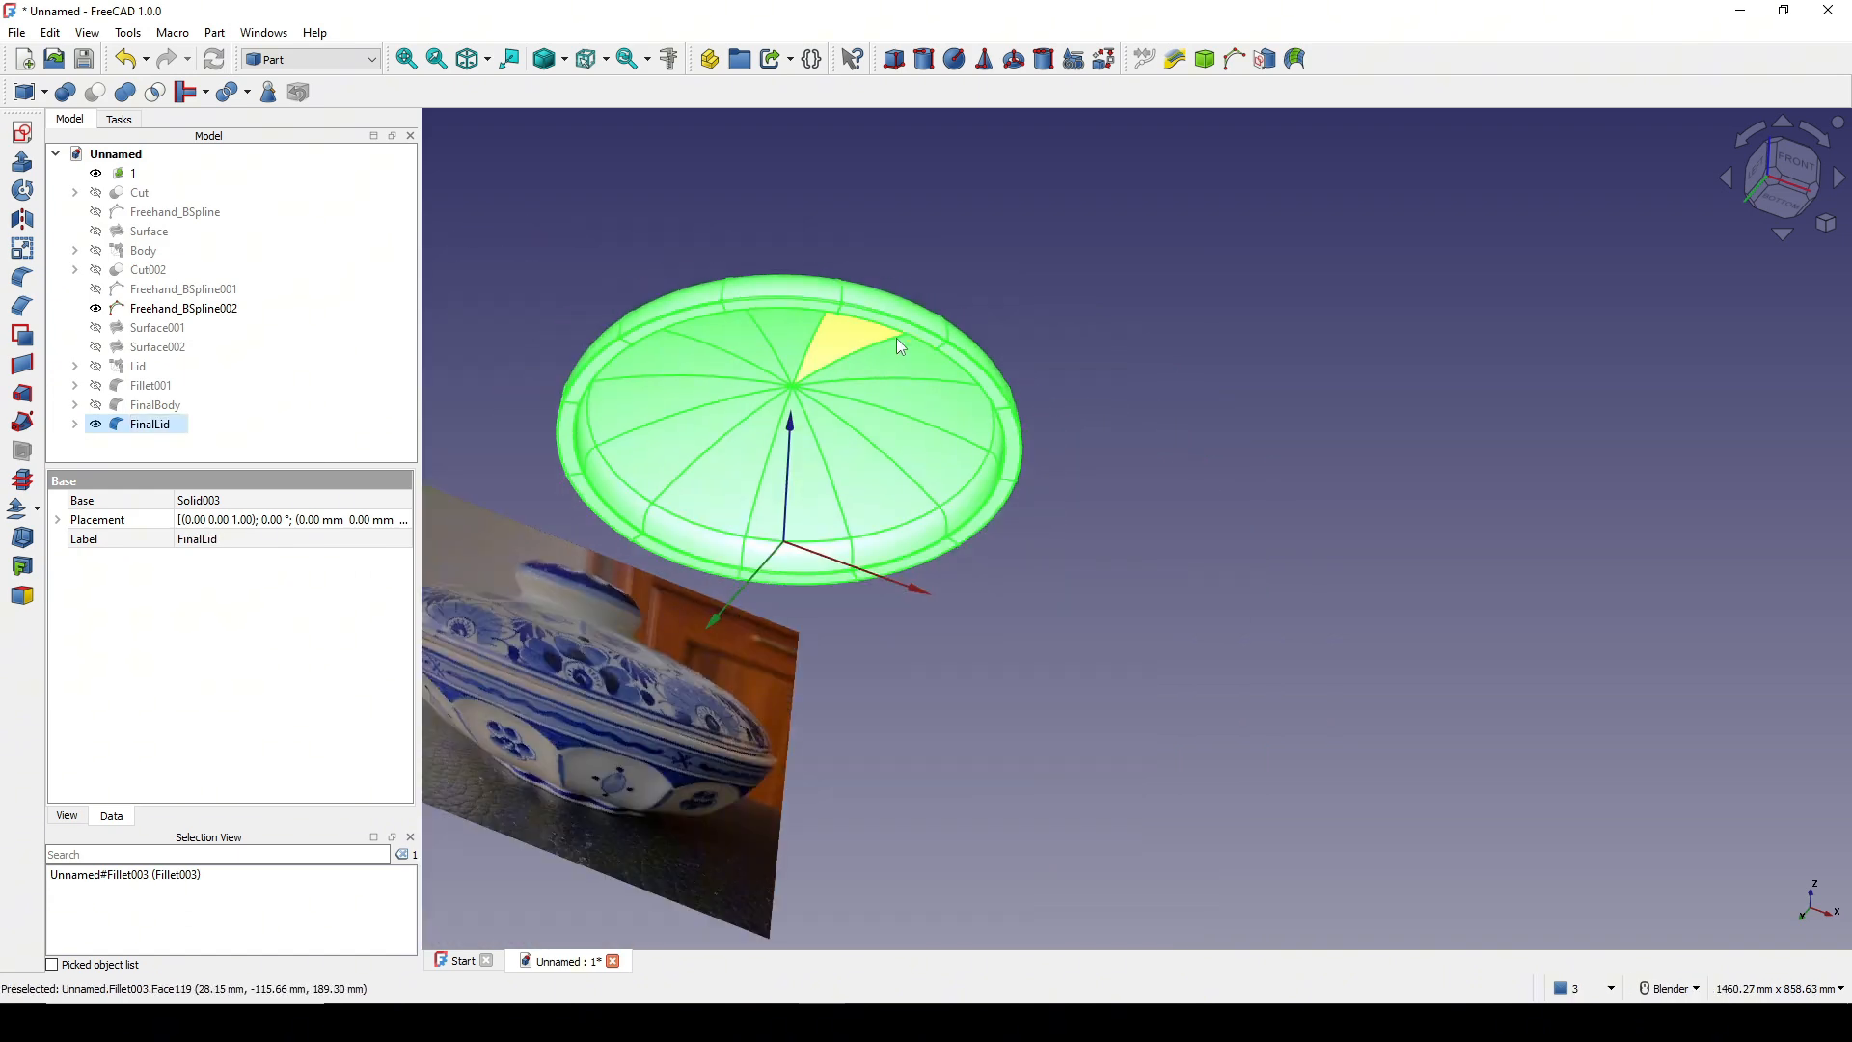
# Make FinalBody visible together with FinalLid.
pyautogui.moveTo(895, 338); pyautogui.dragTo(1026, 517, button='middle')
pyautogui.click(1303, 363)
pyautogui.scroll(1, 1008, 514)
pyautogui.click(157, 405)
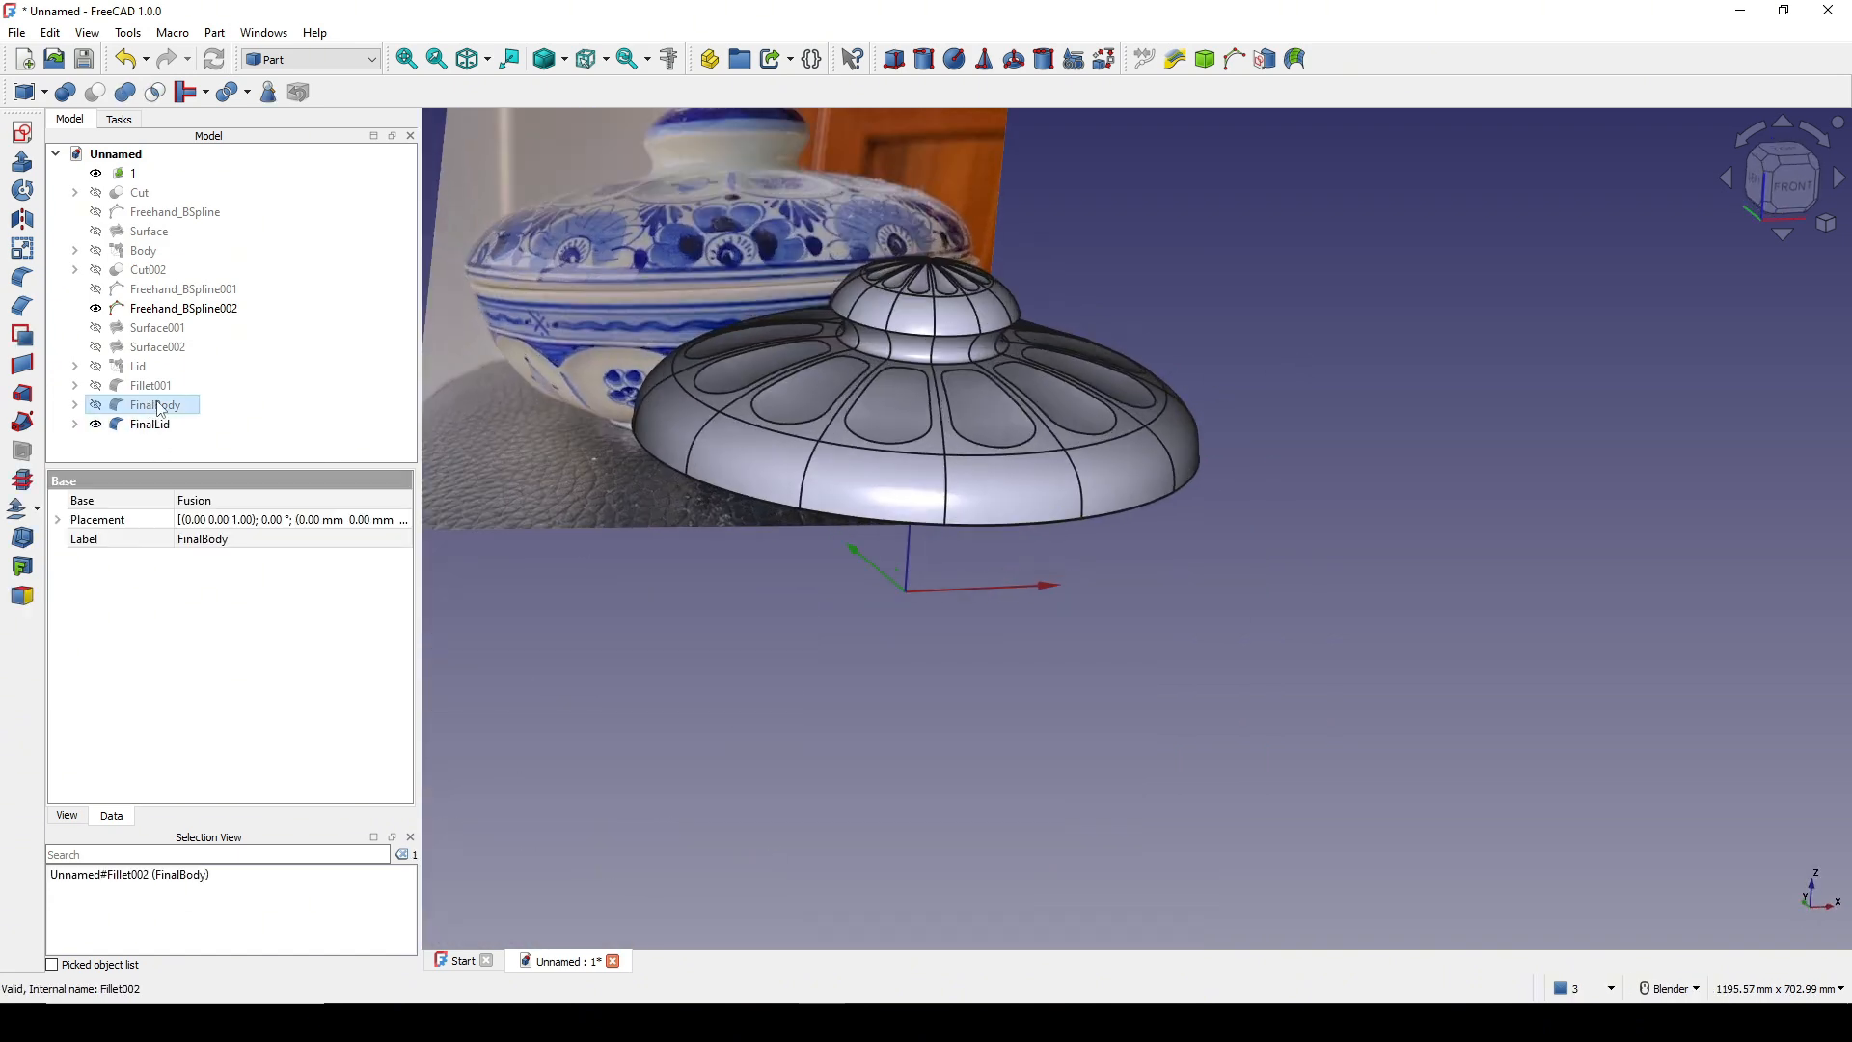
pyautogui.press('space')
# Examine the closed bowl from above and below, including the seam between the lid and the body.
pyautogui.click(1240, 537)
pyautogui.moveTo(1241, 538); pyautogui.dragTo(1409, 496, button='middle')
pyautogui.scroll(1, 1234, 519)
pyautogui.keyDown('shift'); pyautogui.moveTo(1177, 689); pyautogui.dragTo(1363, 656, button='middle'); pyautogui.keyUp('shift')
pyautogui.scroll(-2, 1235, 522)
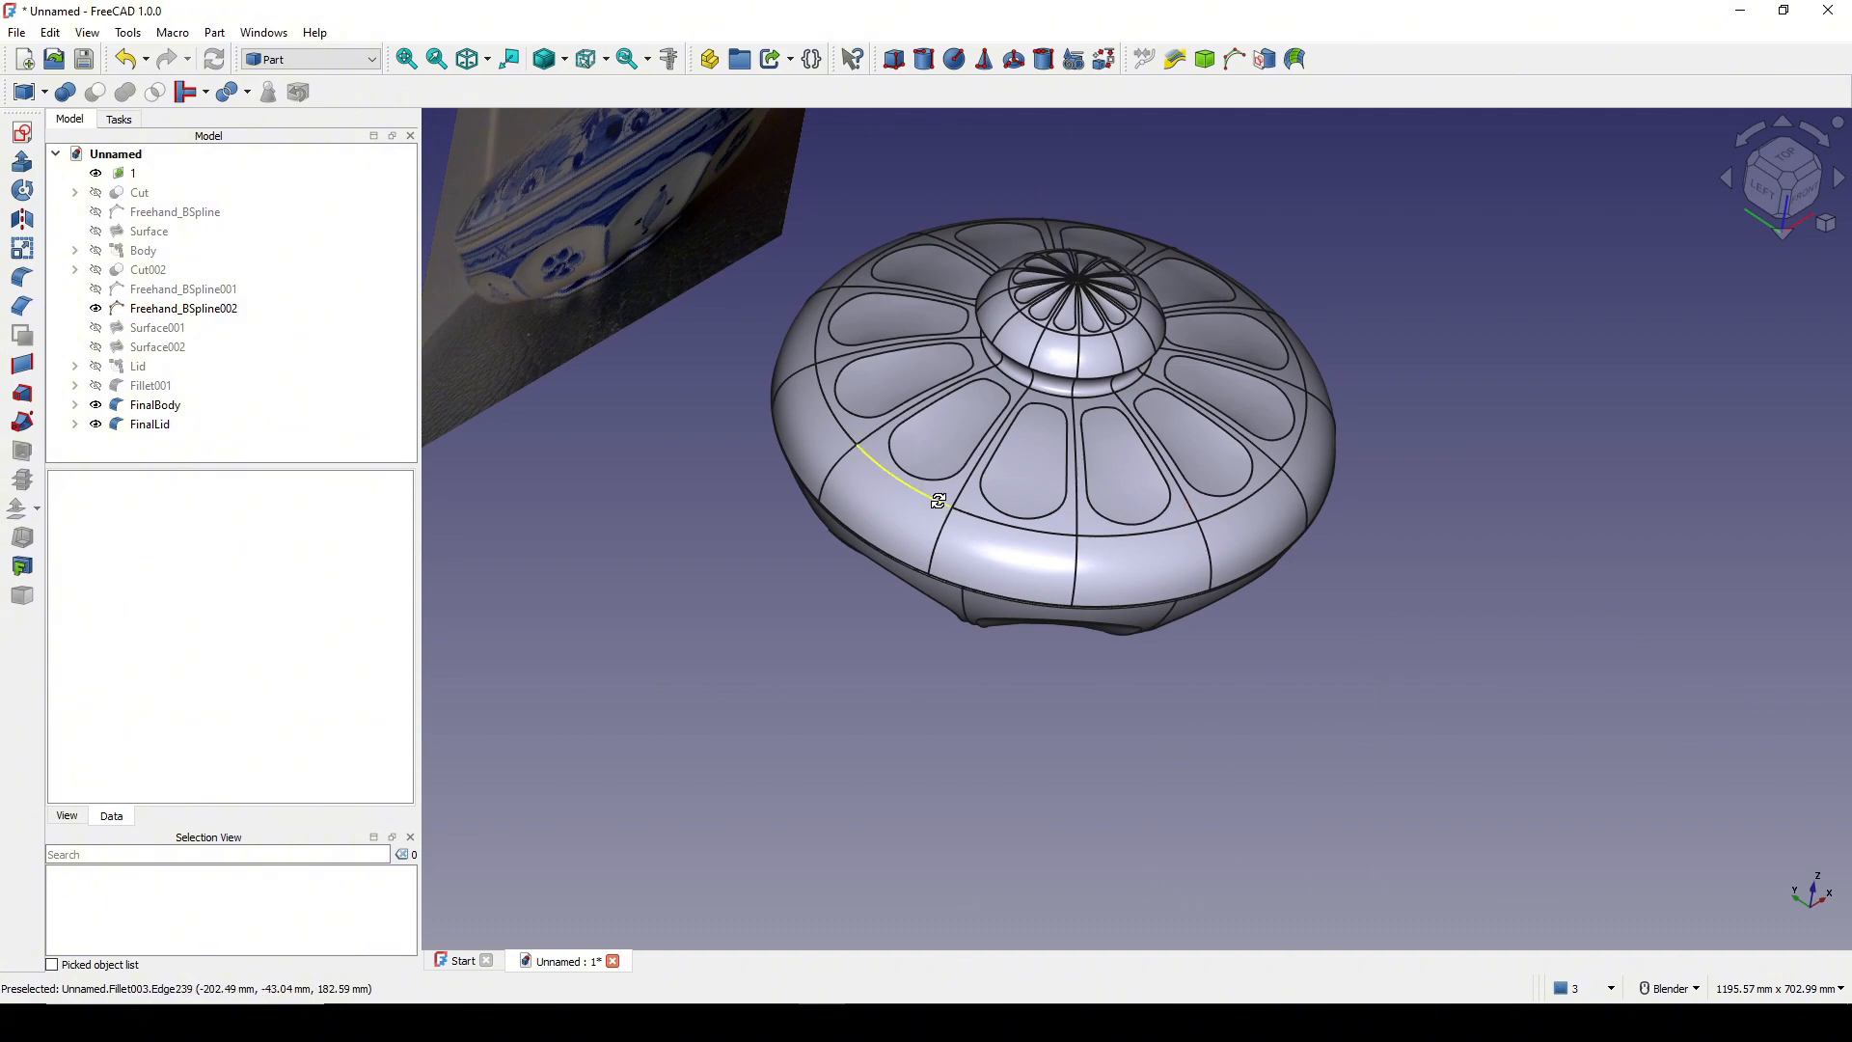
pyautogui.moveTo(938, 500); pyautogui.dragTo(1254, 394, button='middle')
pyautogui.scroll(6, 1537, 498)
pyautogui.moveTo(1548, 508); pyautogui.dragTo(1833, 568, button='middle')
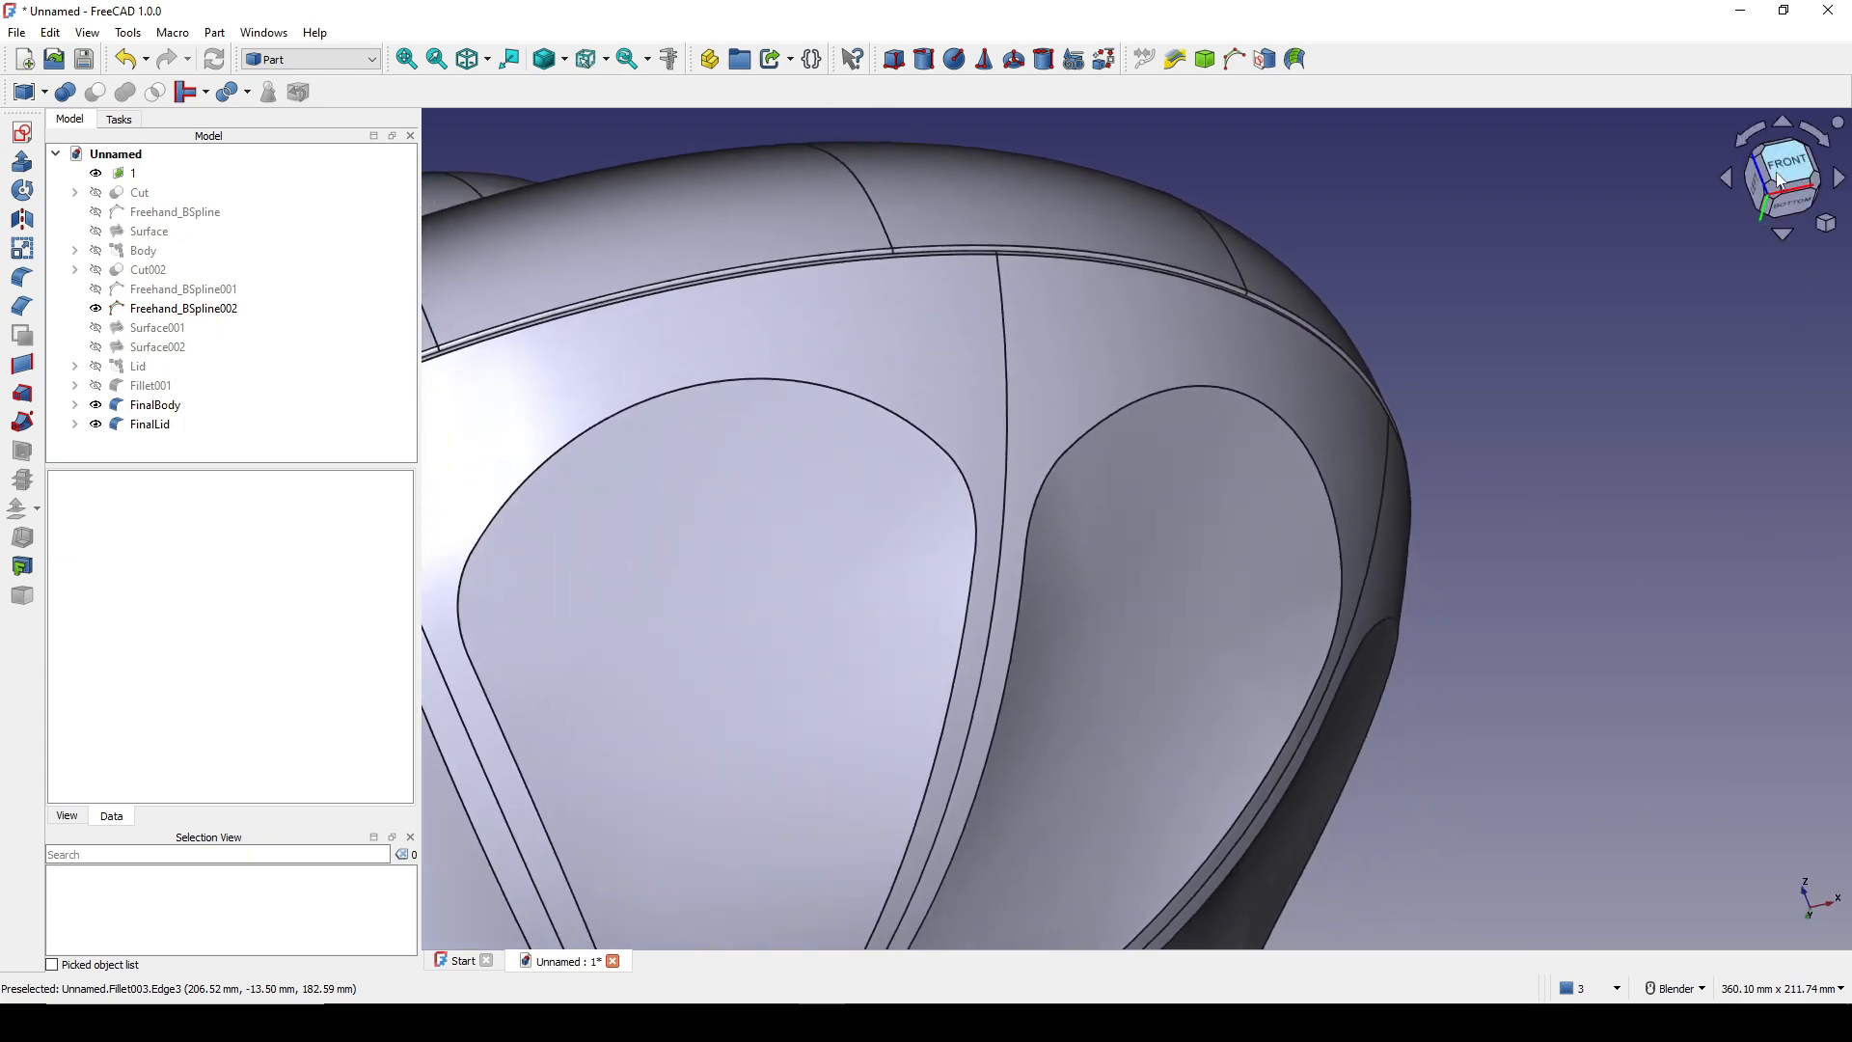
# View the bowl's surfaces in shaded display without edges, from close up and from above the lid.
pyautogui.click(1780, 181)
pyautogui.scroll(1, 1365, 618)
pyautogui.moveTo(1365, 618); pyautogui.dragTo(868, 579, button='middle')
pyautogui.click(1211, 521)
pyautogui.scroll(-5, 1144, 657)
# Set the display Deviation of both FinalBody and FinalLid to 0.01 for smoother rendering.
pyautogui.click(155, 405)
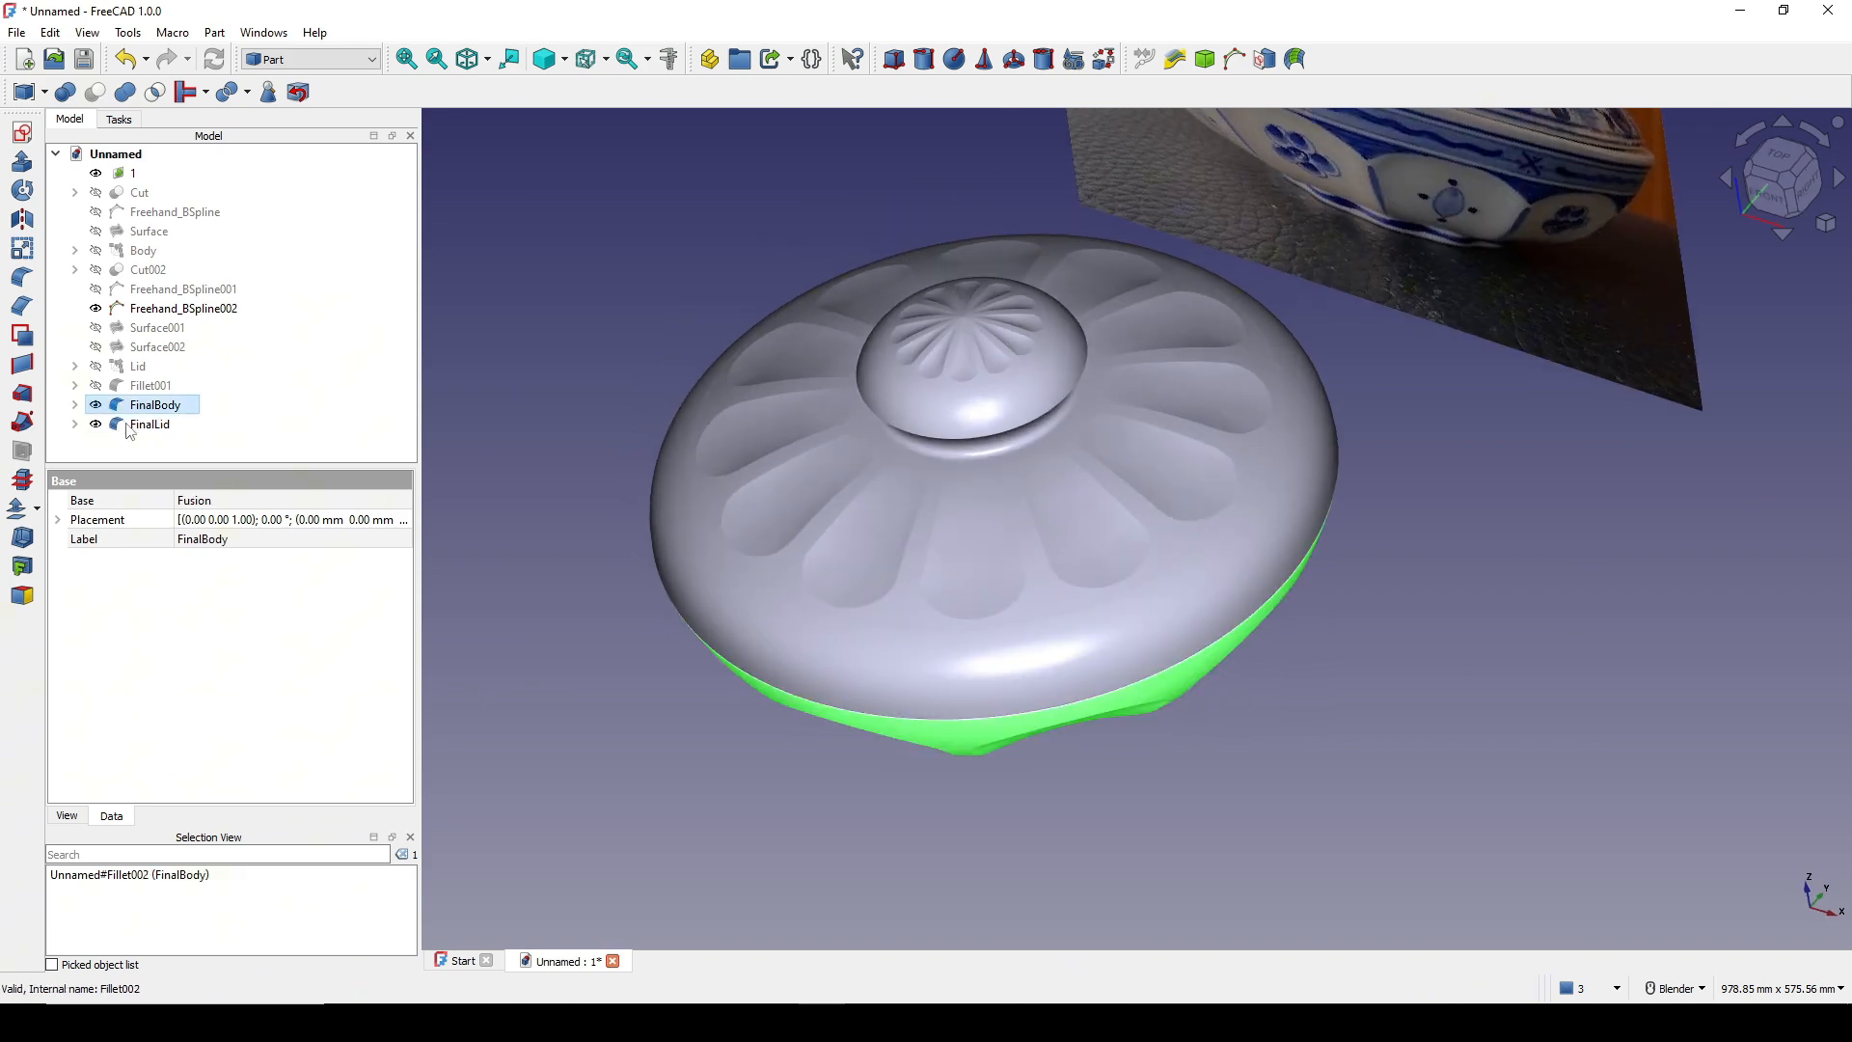
pyautogui.keyDown('ctrl'); pyautogui.click(150, 424); pyautogui.keyUp('ctrl')
pyautogui.click(67, 817)
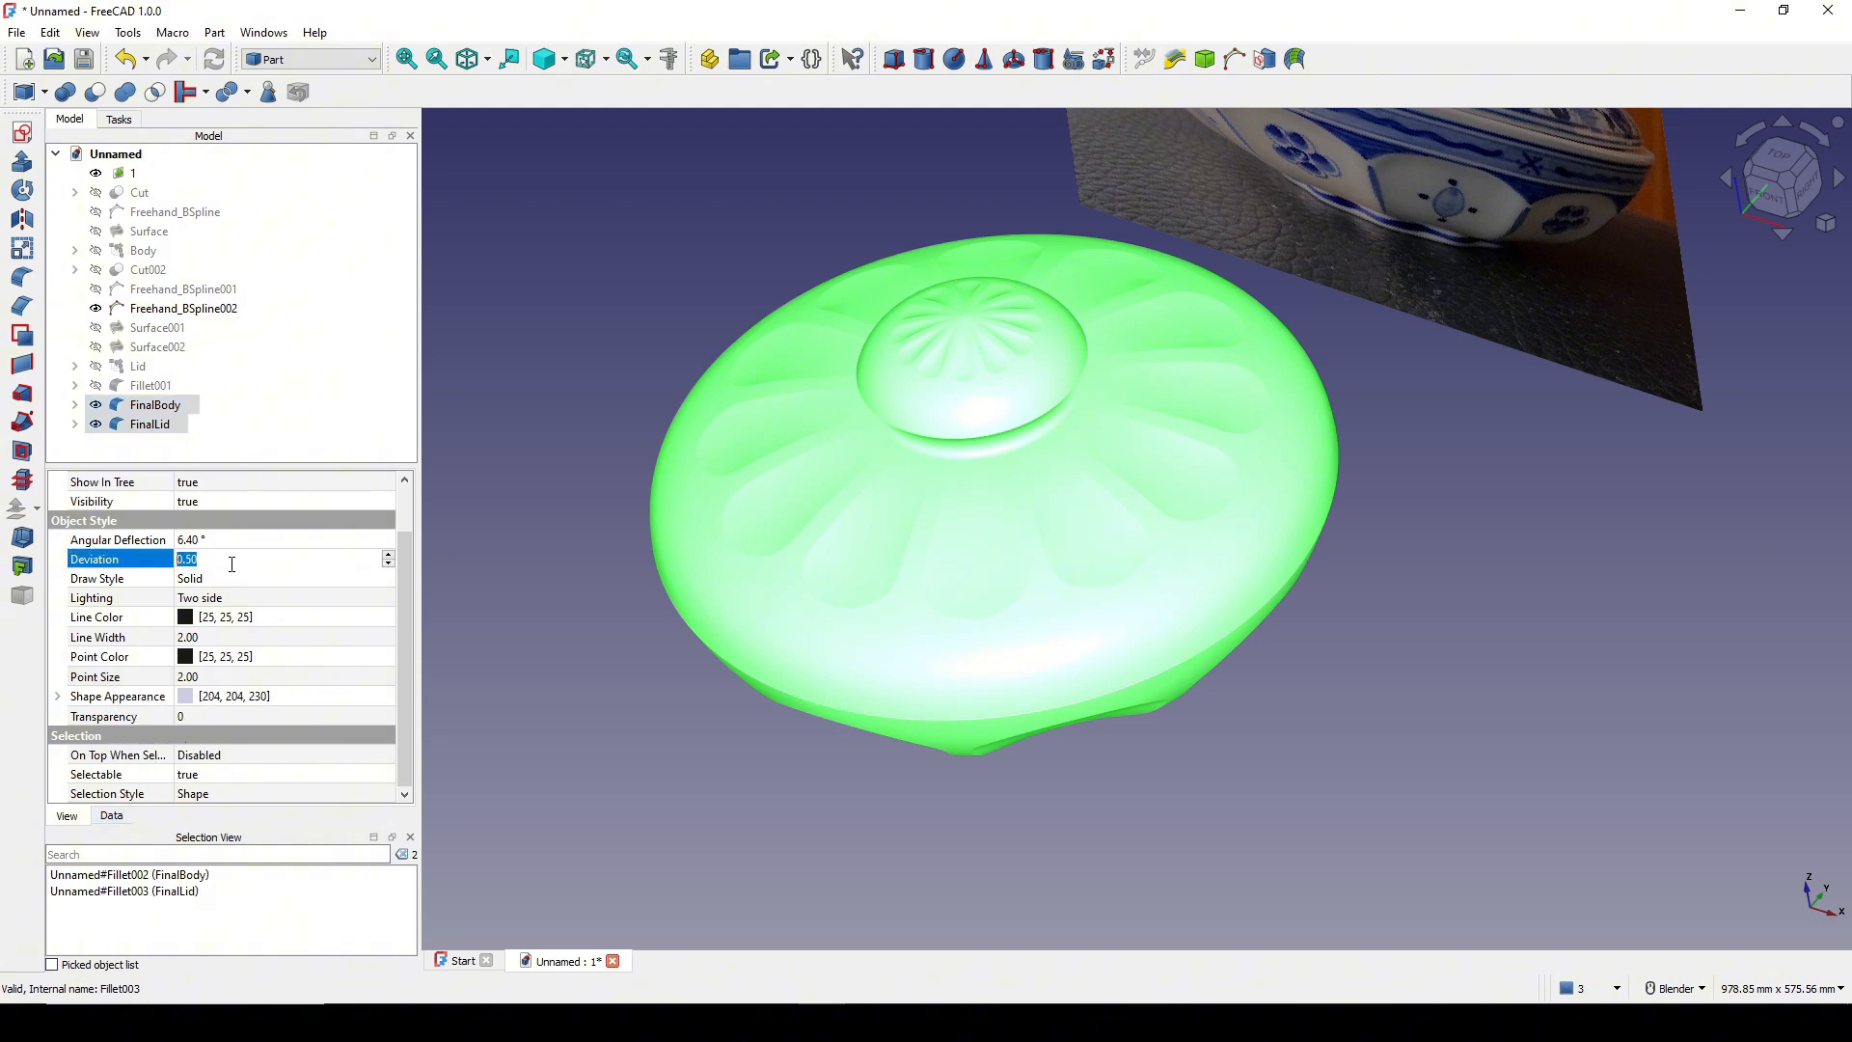
pyautogui.write('.01')
pyautogui.press('Return')
pyautogui.click(554, 288)
pyautogui.moveTo(900, 662); pyautogui.dragTo(1144, 421, button='middle')
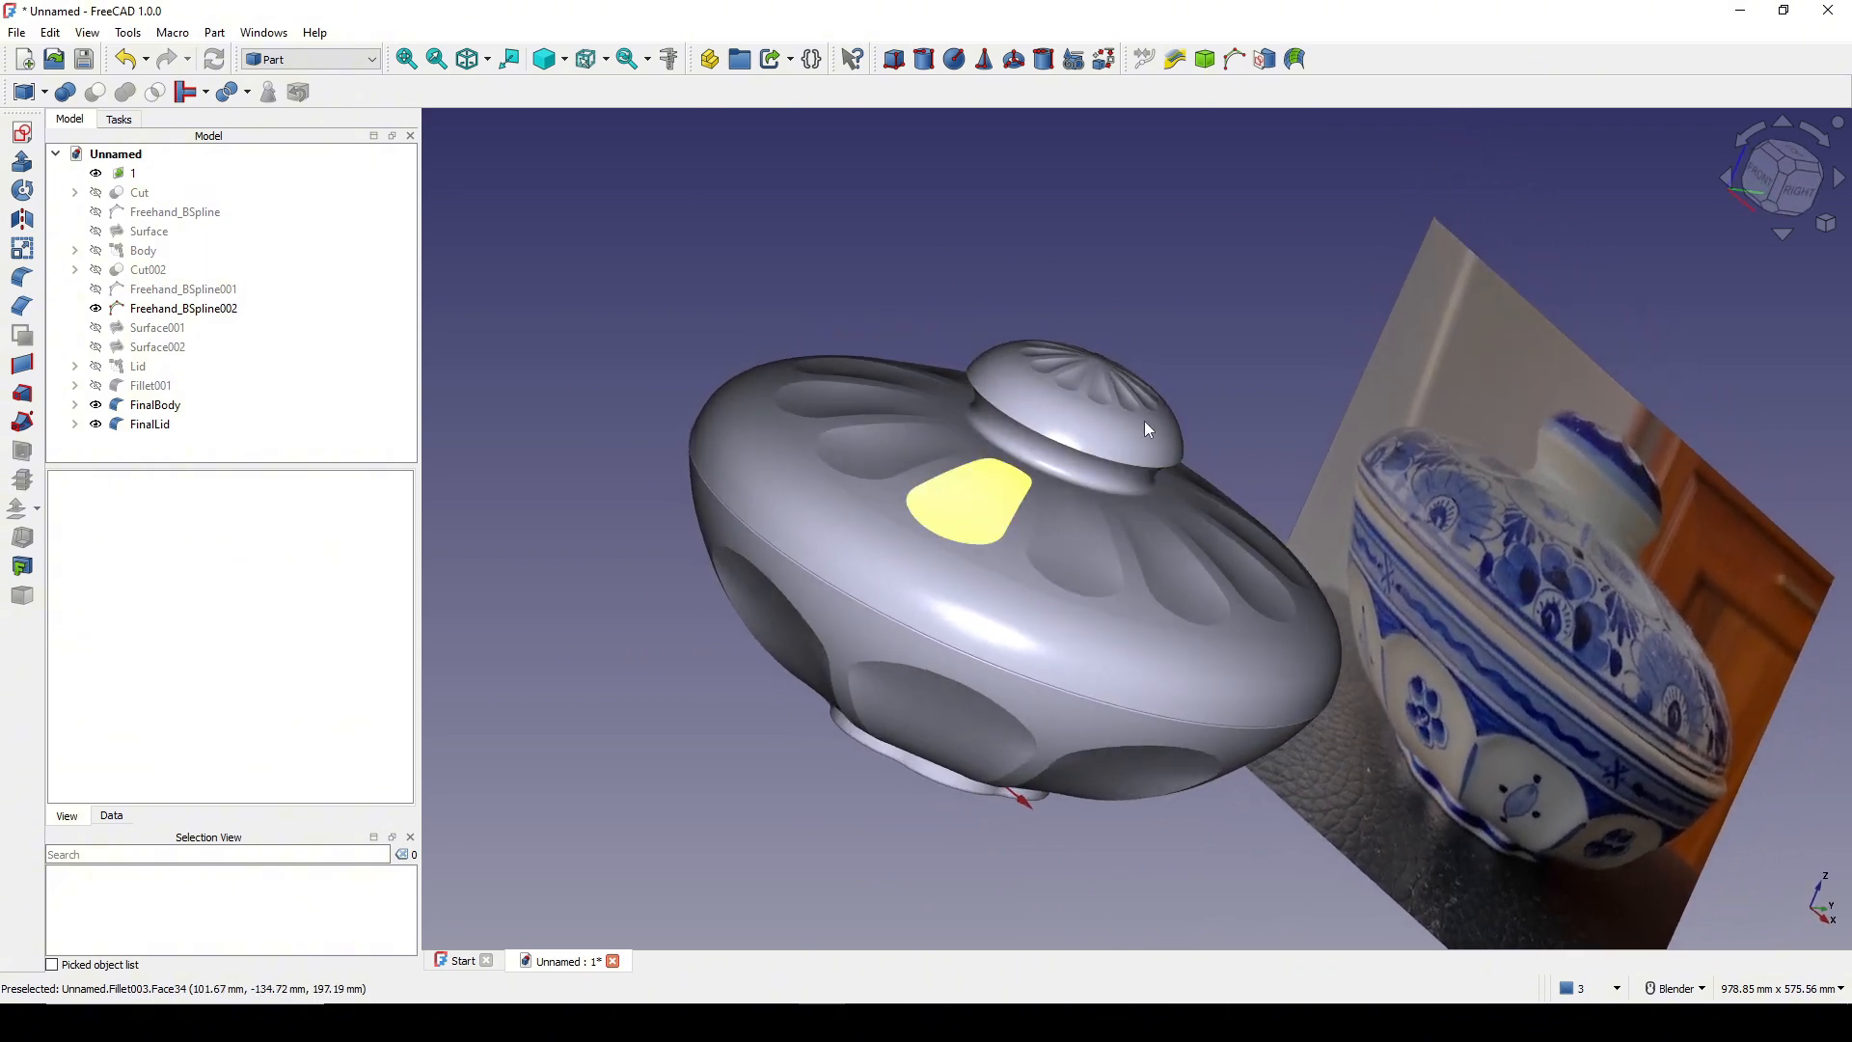
# Return to the display style with edges and fillet the lower rim edge of the lid's knob with a 1 mm radius.
pyautogui.scroll(4, 1146, 426)
pyautogui.press('v')
pyautogui.press('1')
pyautogui.scroll(4, 1131, 443)
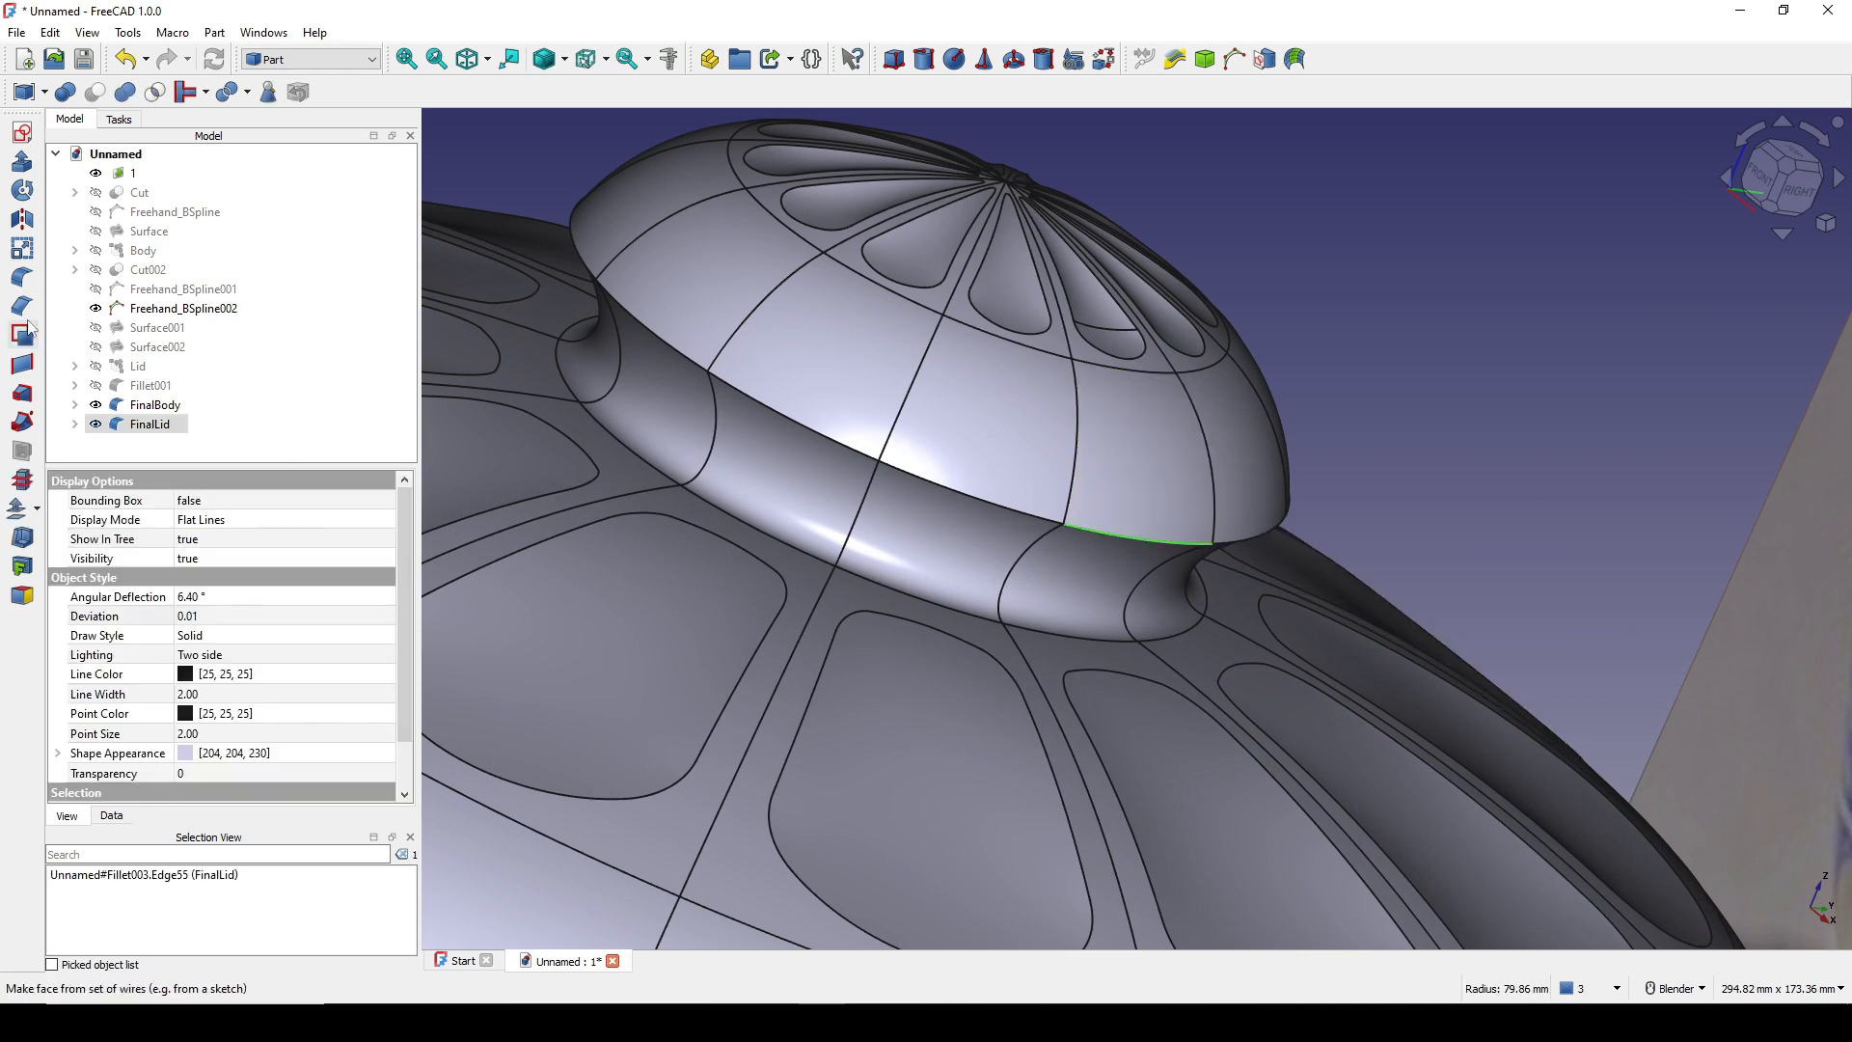
pyautogui.click(18, 283)
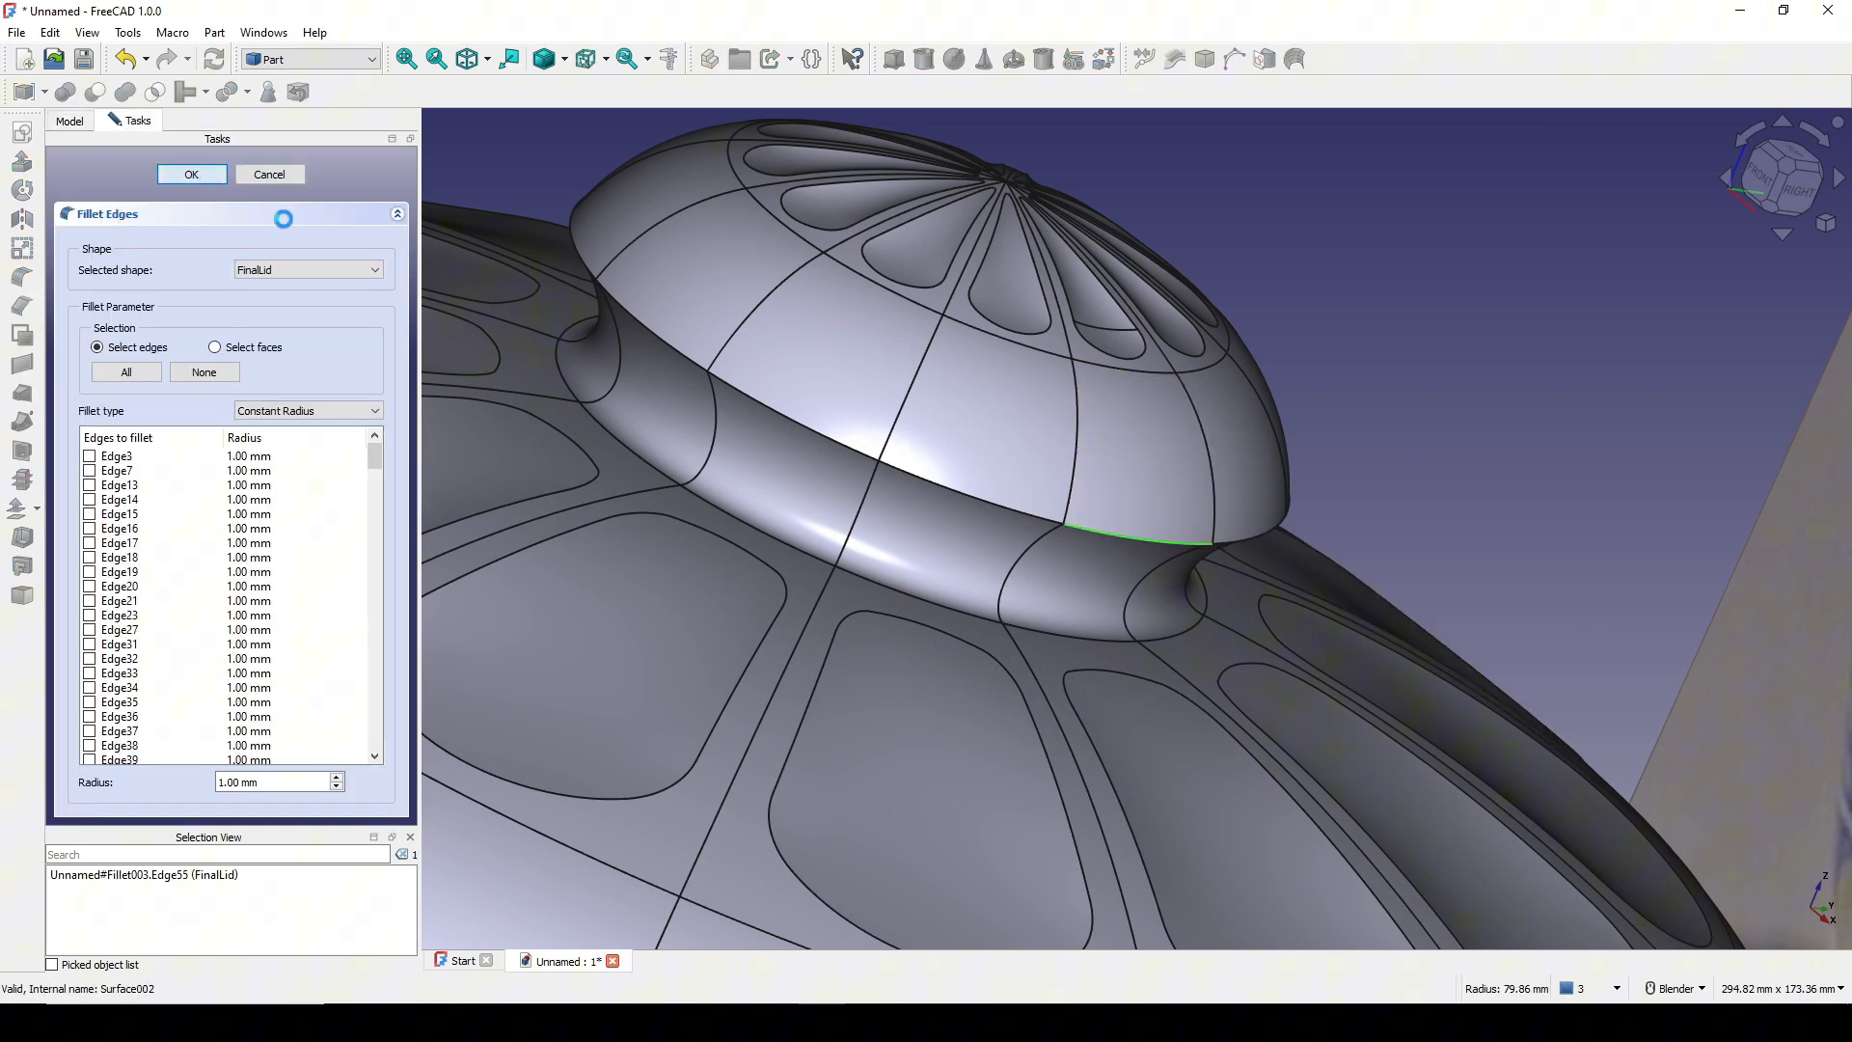
# Examine the filleted rim of the knob up close and the flutes on the lid from above.
pyautogui.moveTo(1090, 529)
pyautogui.mouseDown(button='middle')
pyautogui.moveTo(1146, 557)
pyautogui.moveTo(1282, 480)
pyautogui.moveTo(1402, 546)
pyautogui.moveTo(1079, 537)
pyautogui.moveTo(1191, 513)
pyautogui.moveTo(1111, 524)
pyautogui.mouseUp(button='middle')
pyautogui.scroll(1, 1094, 500)
pyautogui.scroll(4, 1108, 525)
pyautogui.scroll(-7, 1148, 520)
pyautogui.moveTo(995, 452); pyautogui.dragTo(756, 548, button='middle')
pyautogui.scroll(1, 1449, 580)
pyautogui.keyDown('shift'); pyautogui.moveTo(1467, 560); pyautogui.dragTo(1332, 584, button='middle'); pyautogui.keyUp('shift')
pyautogui.scroll(1, 1137, 349)
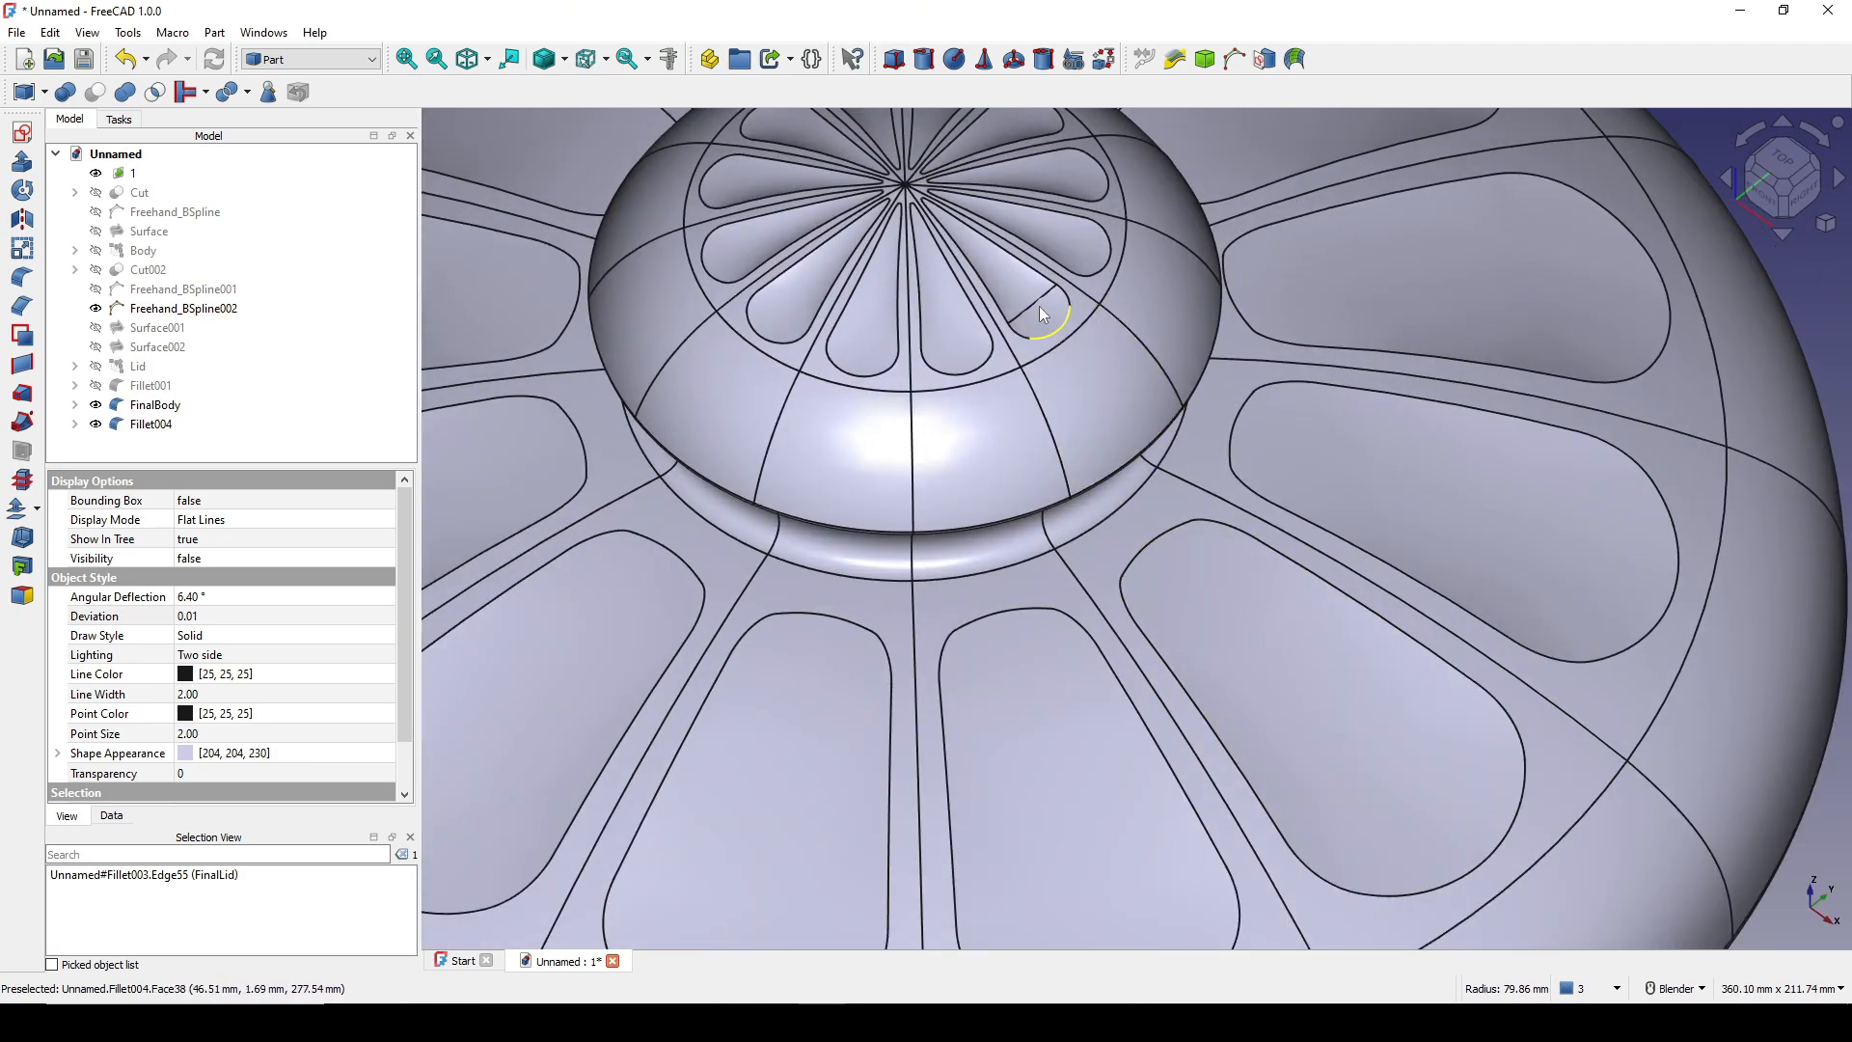
# Hide the Freehand_BSpline002 curve lying in one of the knob's flutes and check the whole lid.
pyautogui.click(1039, 304)
pyautogui.scroll(-5, 1094, 455)
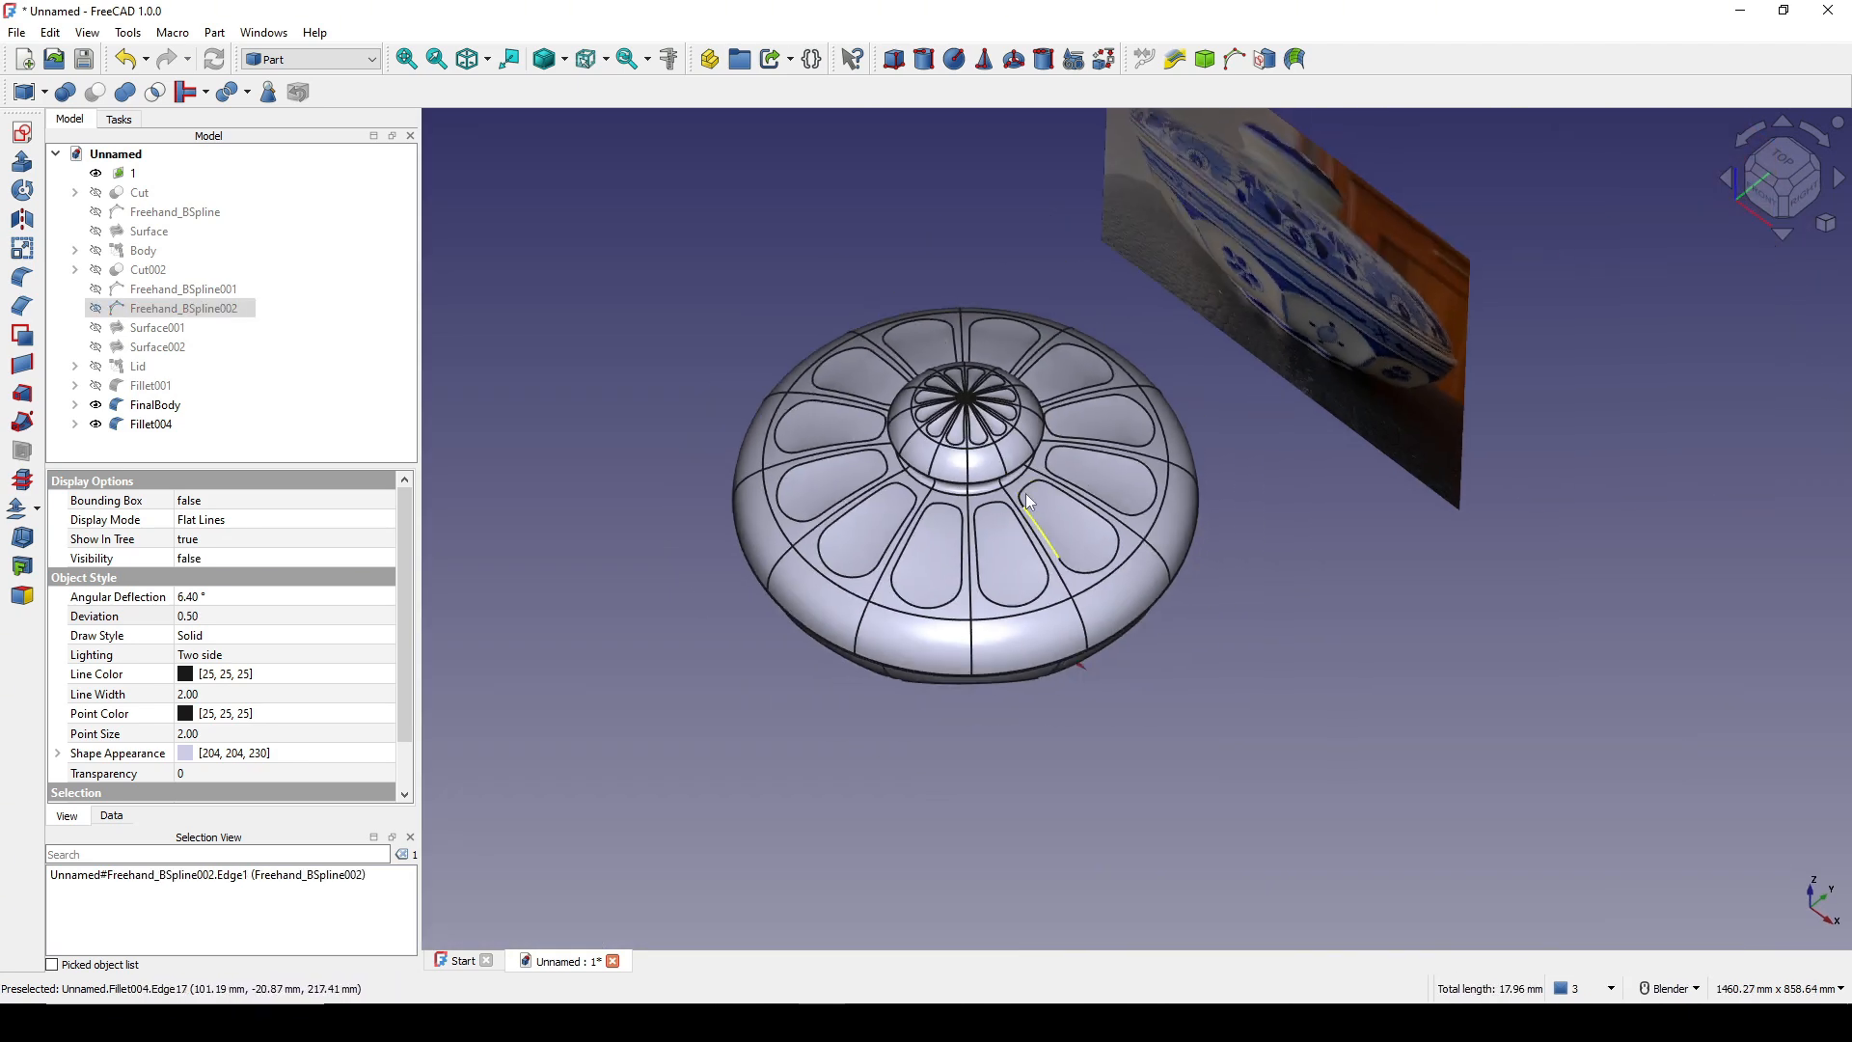
pyautogui.scroll(3, 1132, 379)
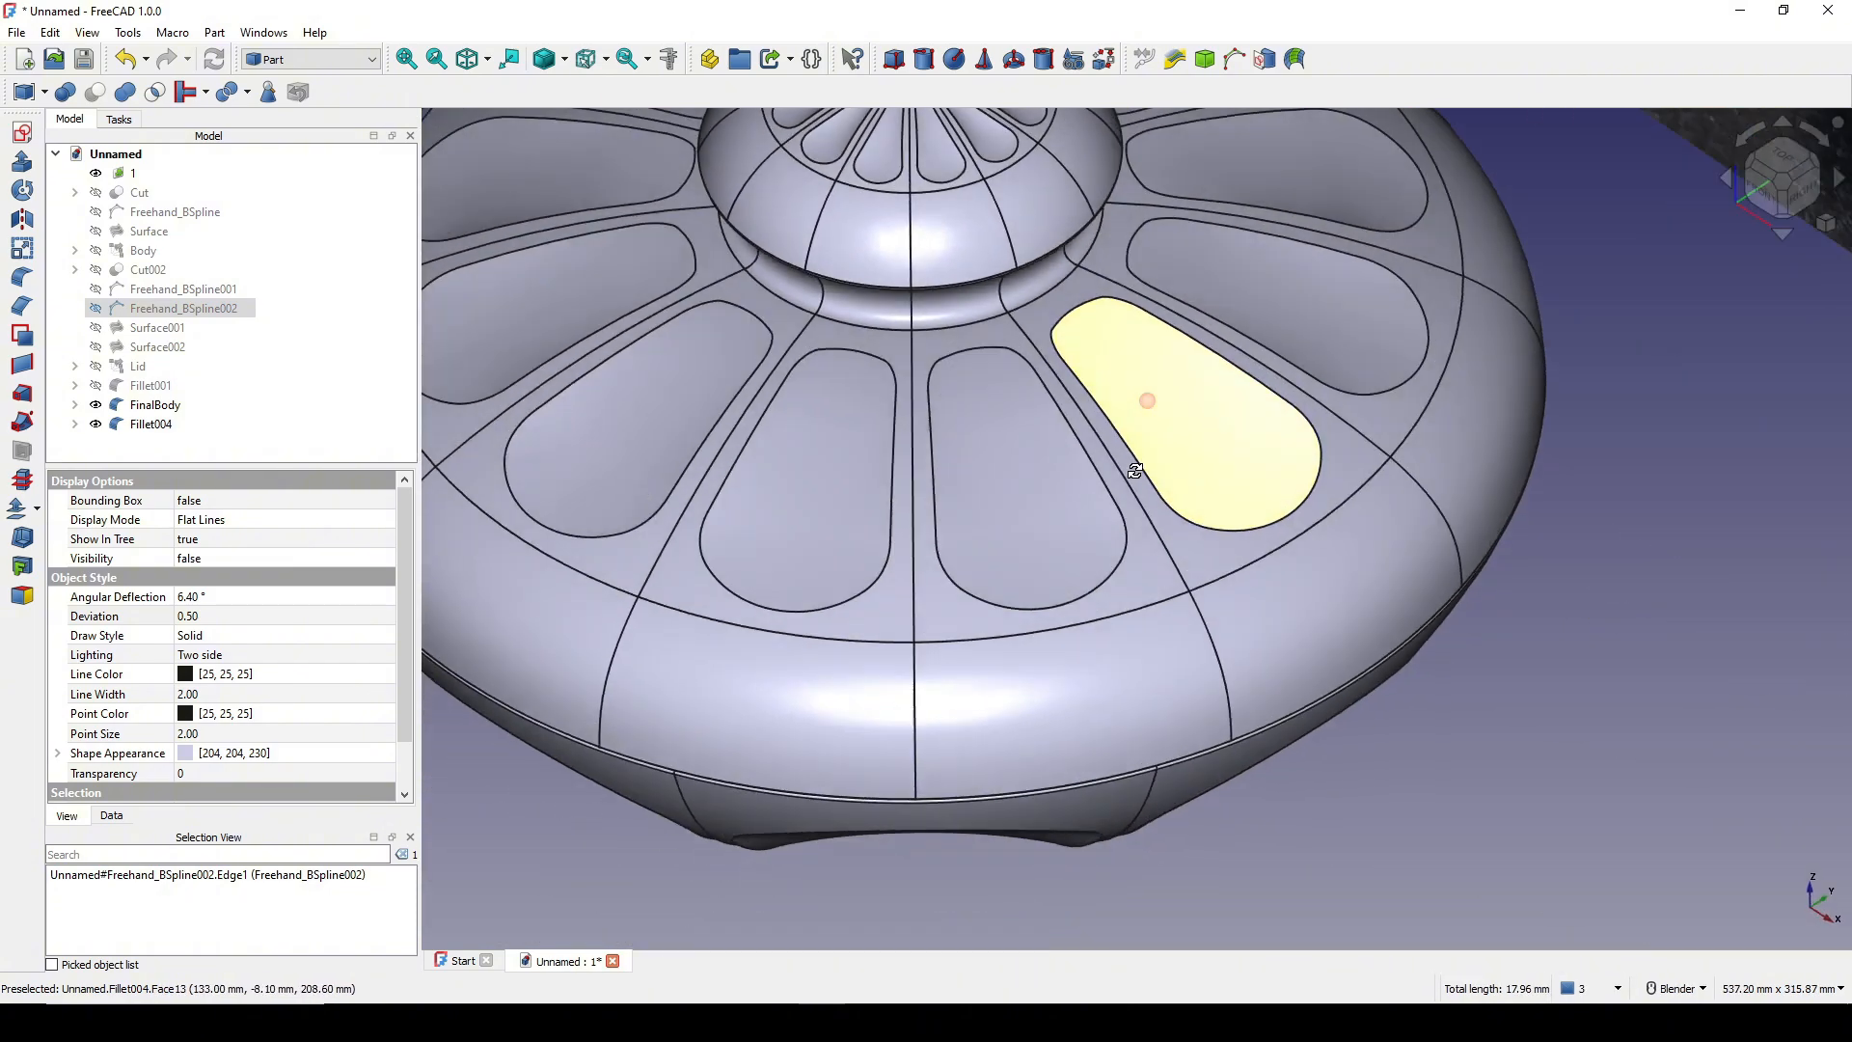
pyautogui.scroll(-6, 1135, 471)
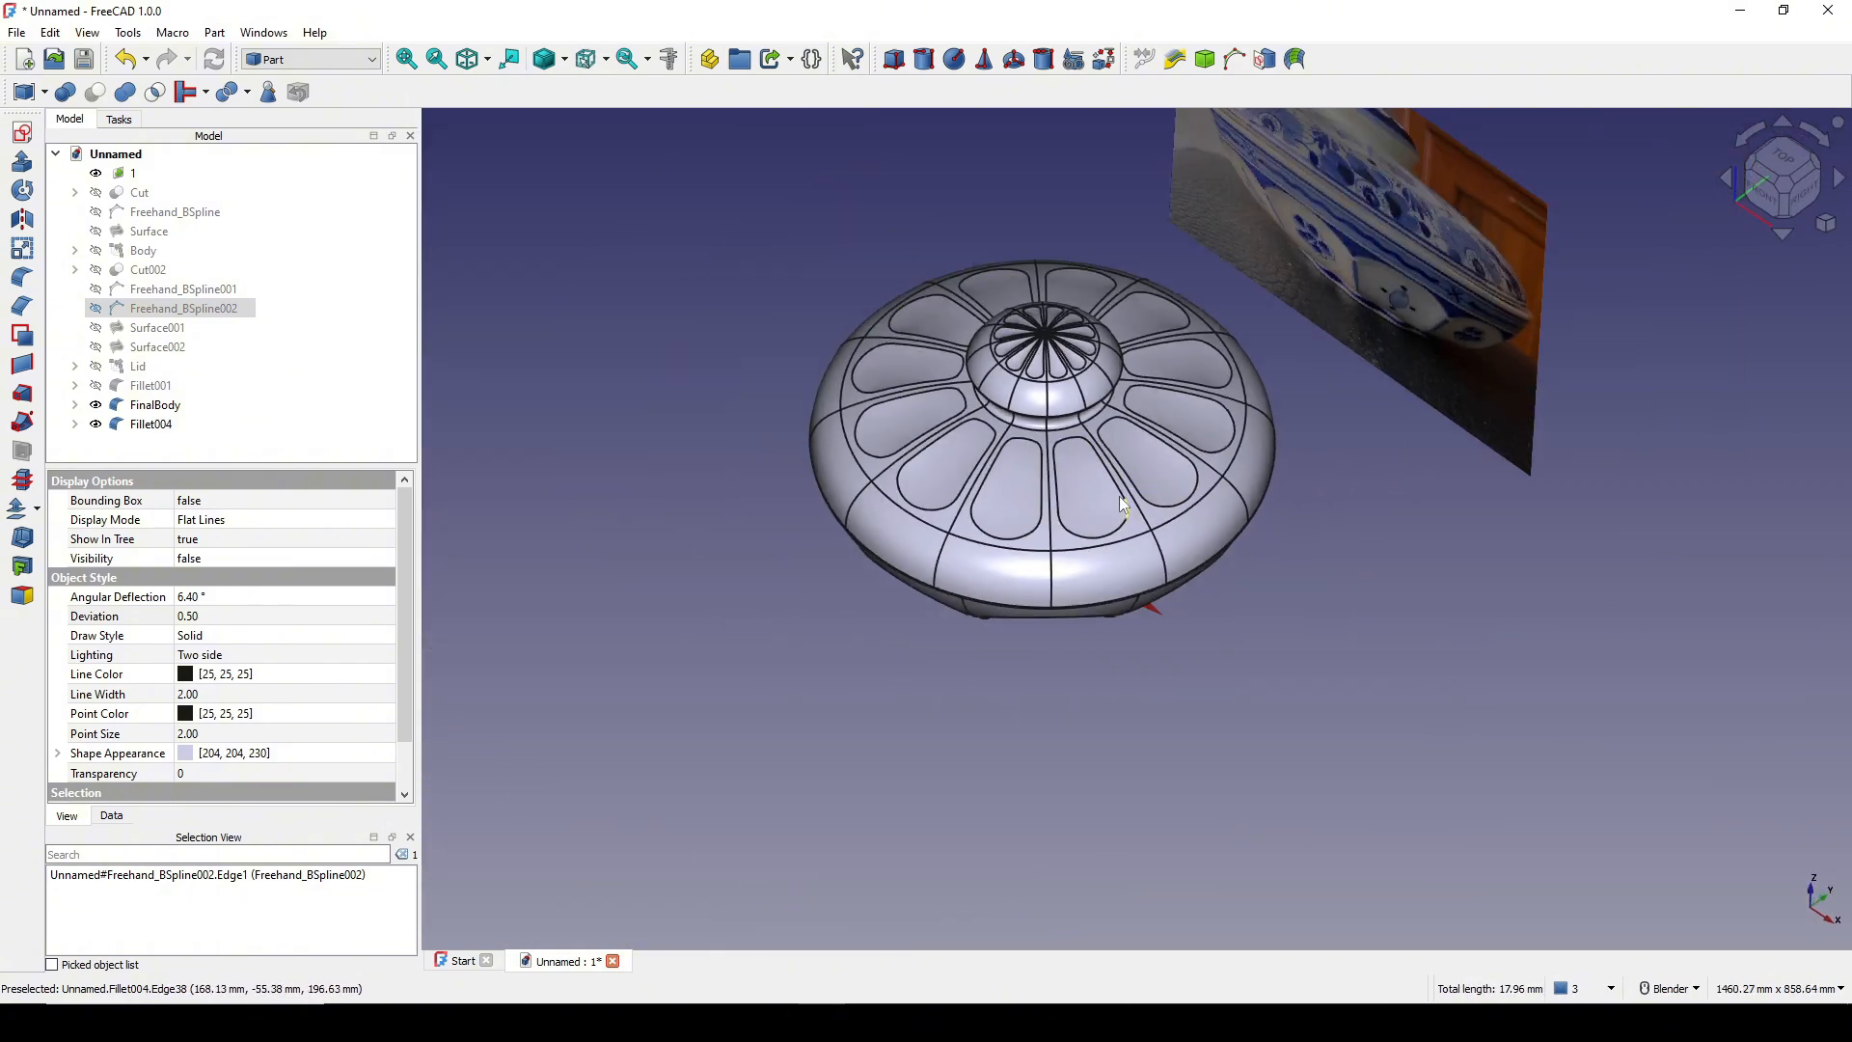